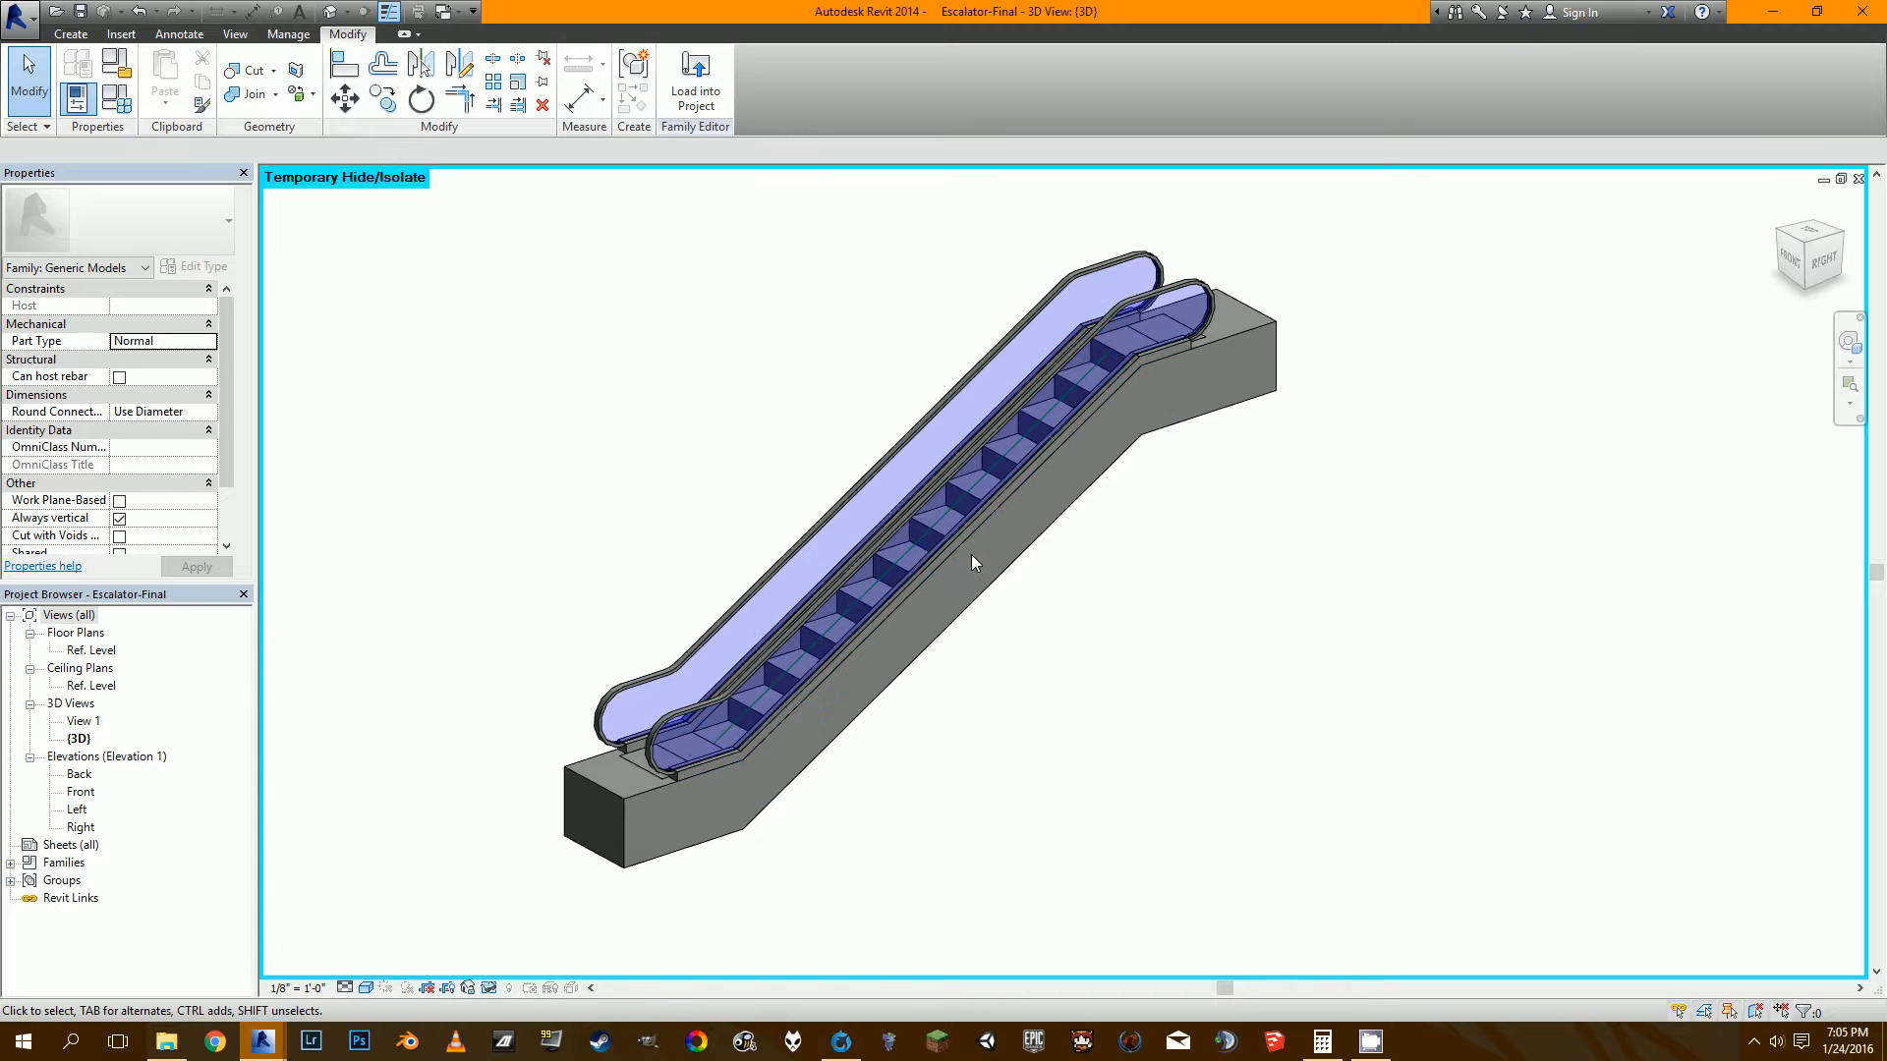
# Open the escalator's family types and move the dialog clear of the 3D model.
pyautogui.scroll(3, 971, 554)
pyautogui.scroll(-2, 971, 554)
pyautogui.moveTo(1147, 516); pyautogui.dragTo(1036, 610, button='middle')
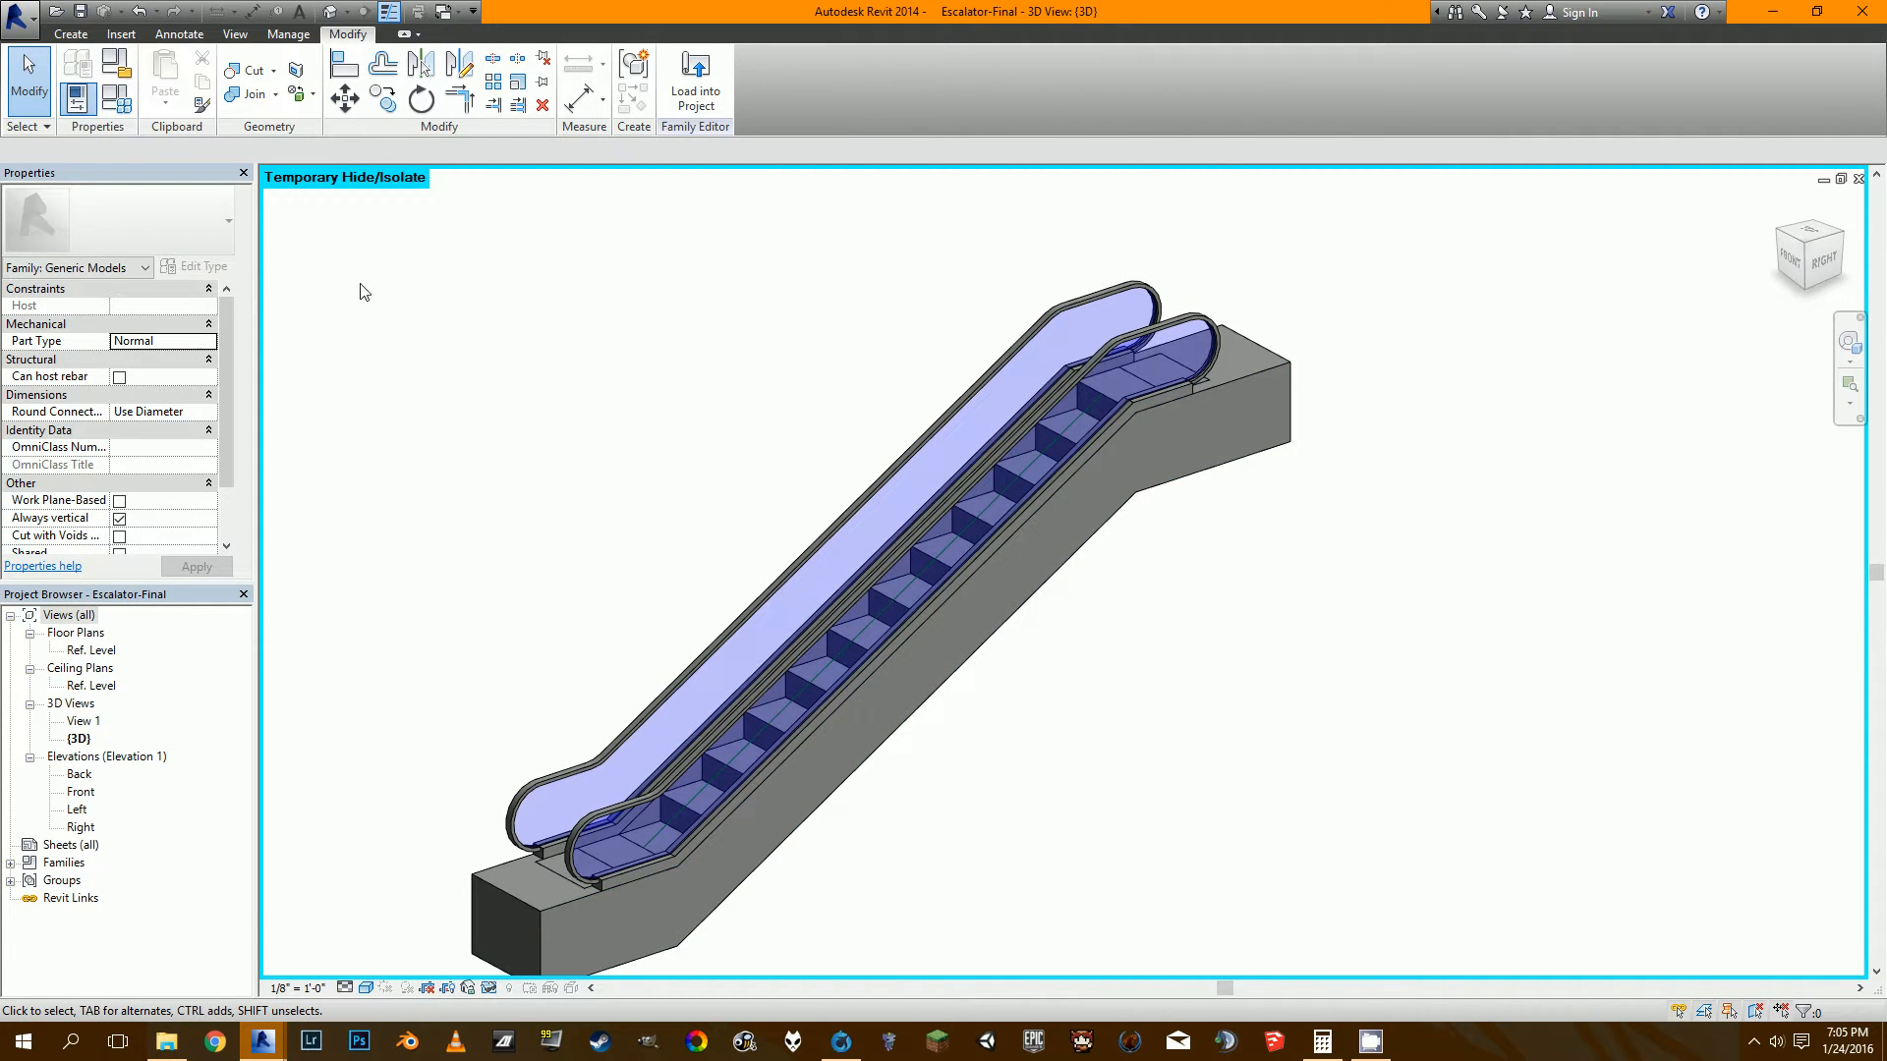
pyautogui.click(116, 102)
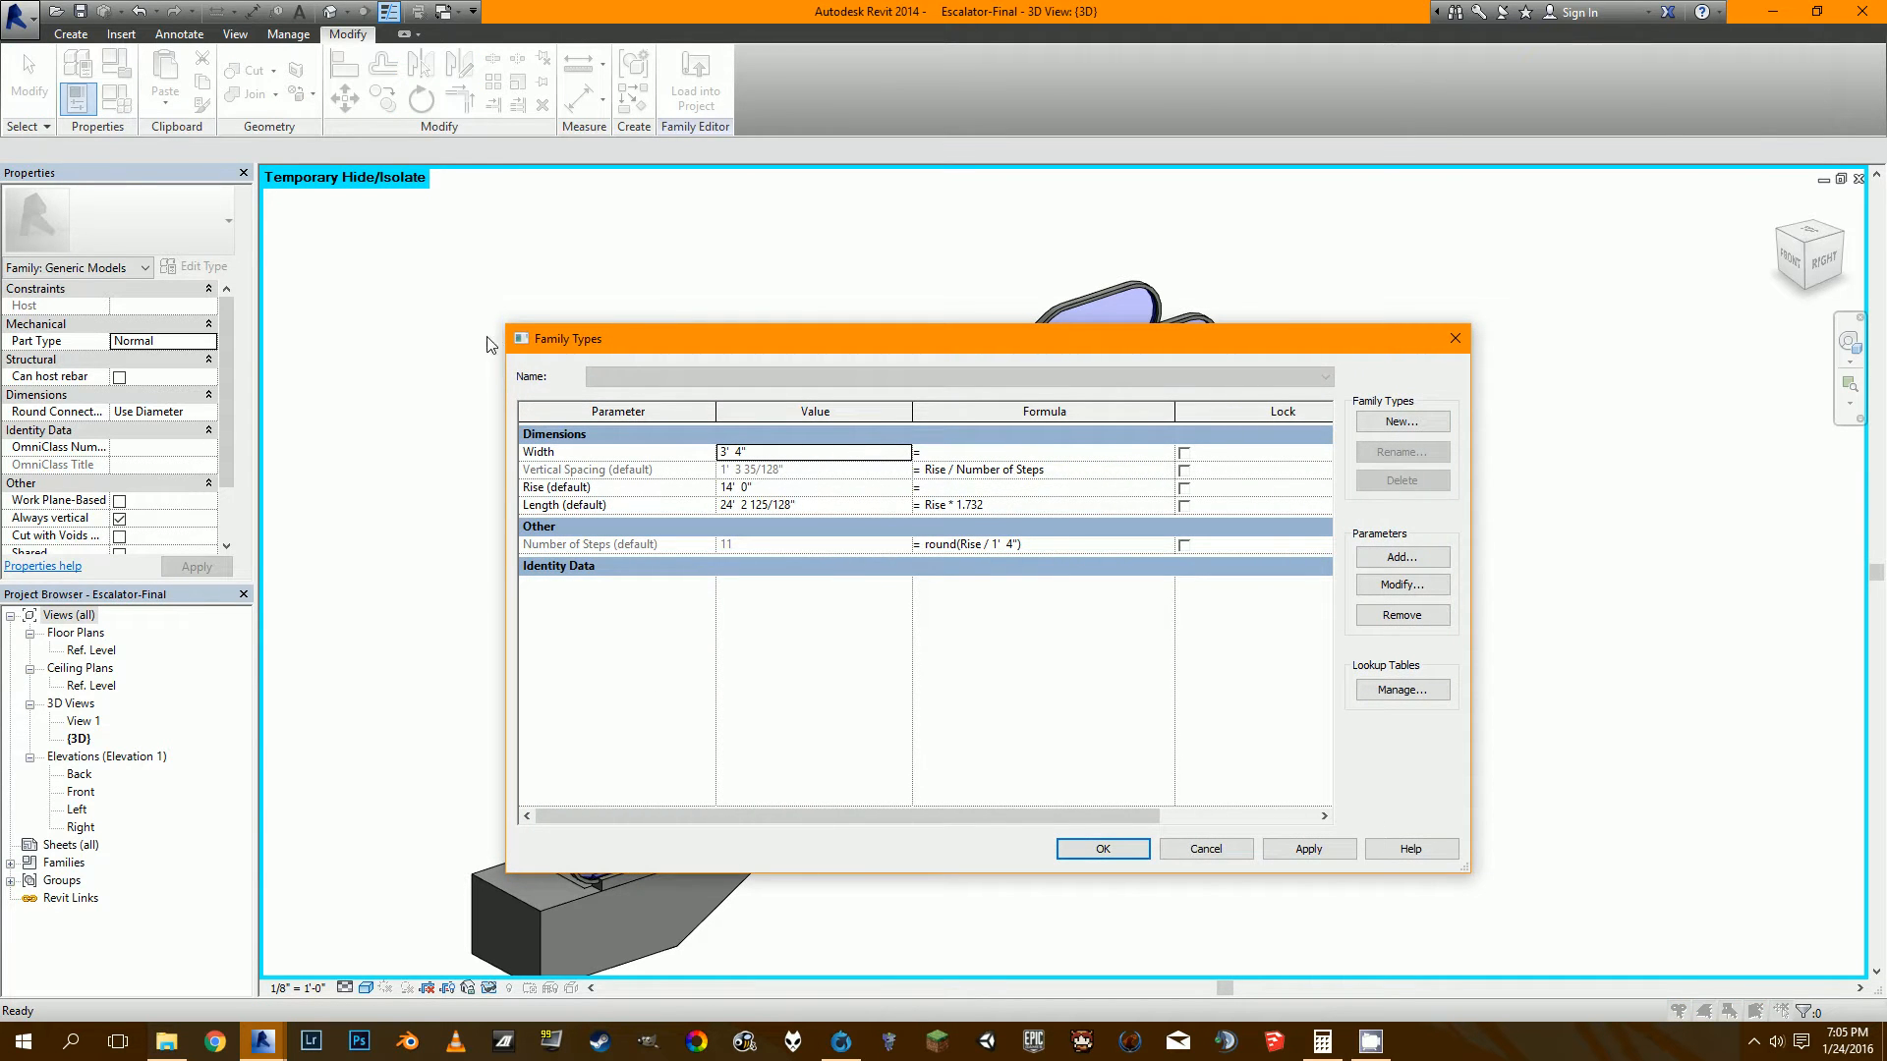
pyautogui.moveTo(502, 328); pyautogui.dragTo(758, 371)
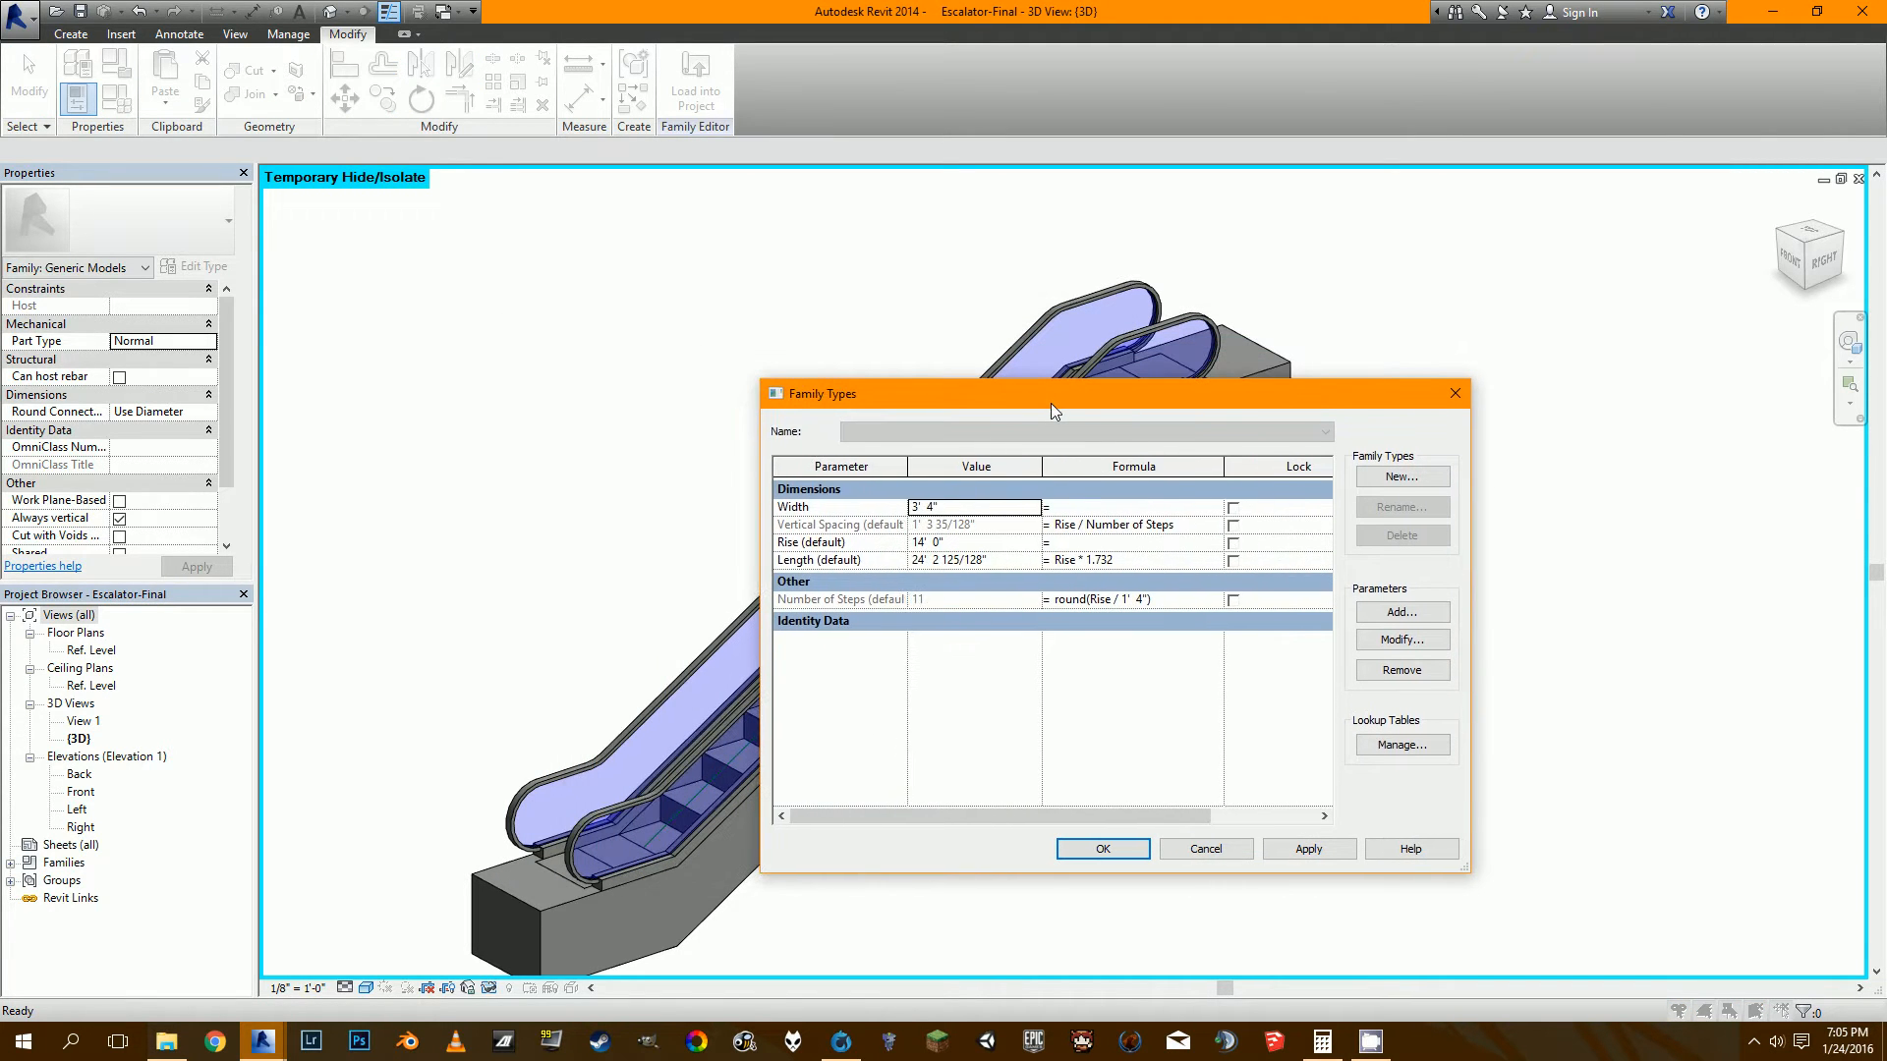
pyautogui.moveTo(1051, 403); pyautogui.dragTo(1426, 487)
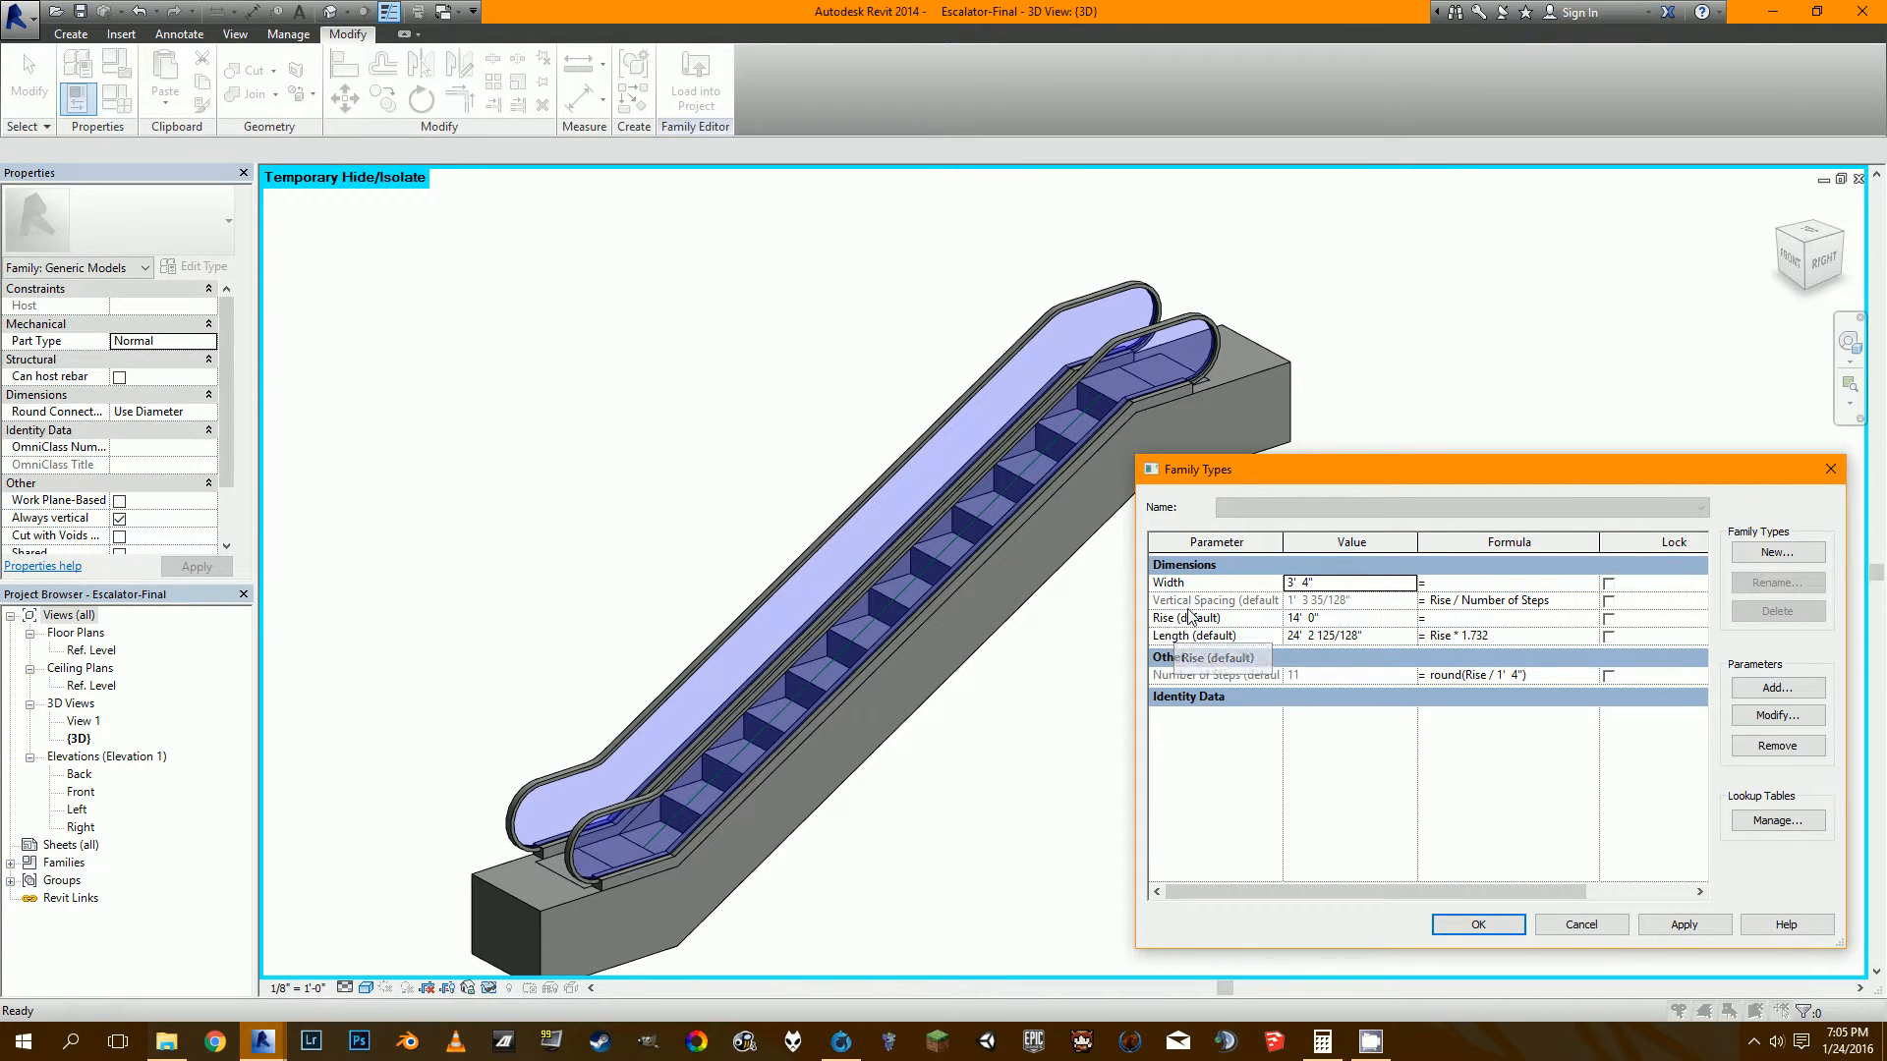
# Set the escalator's Rise parameter to 20' and apply it to the model.
pyautogui.click(1329, 619)
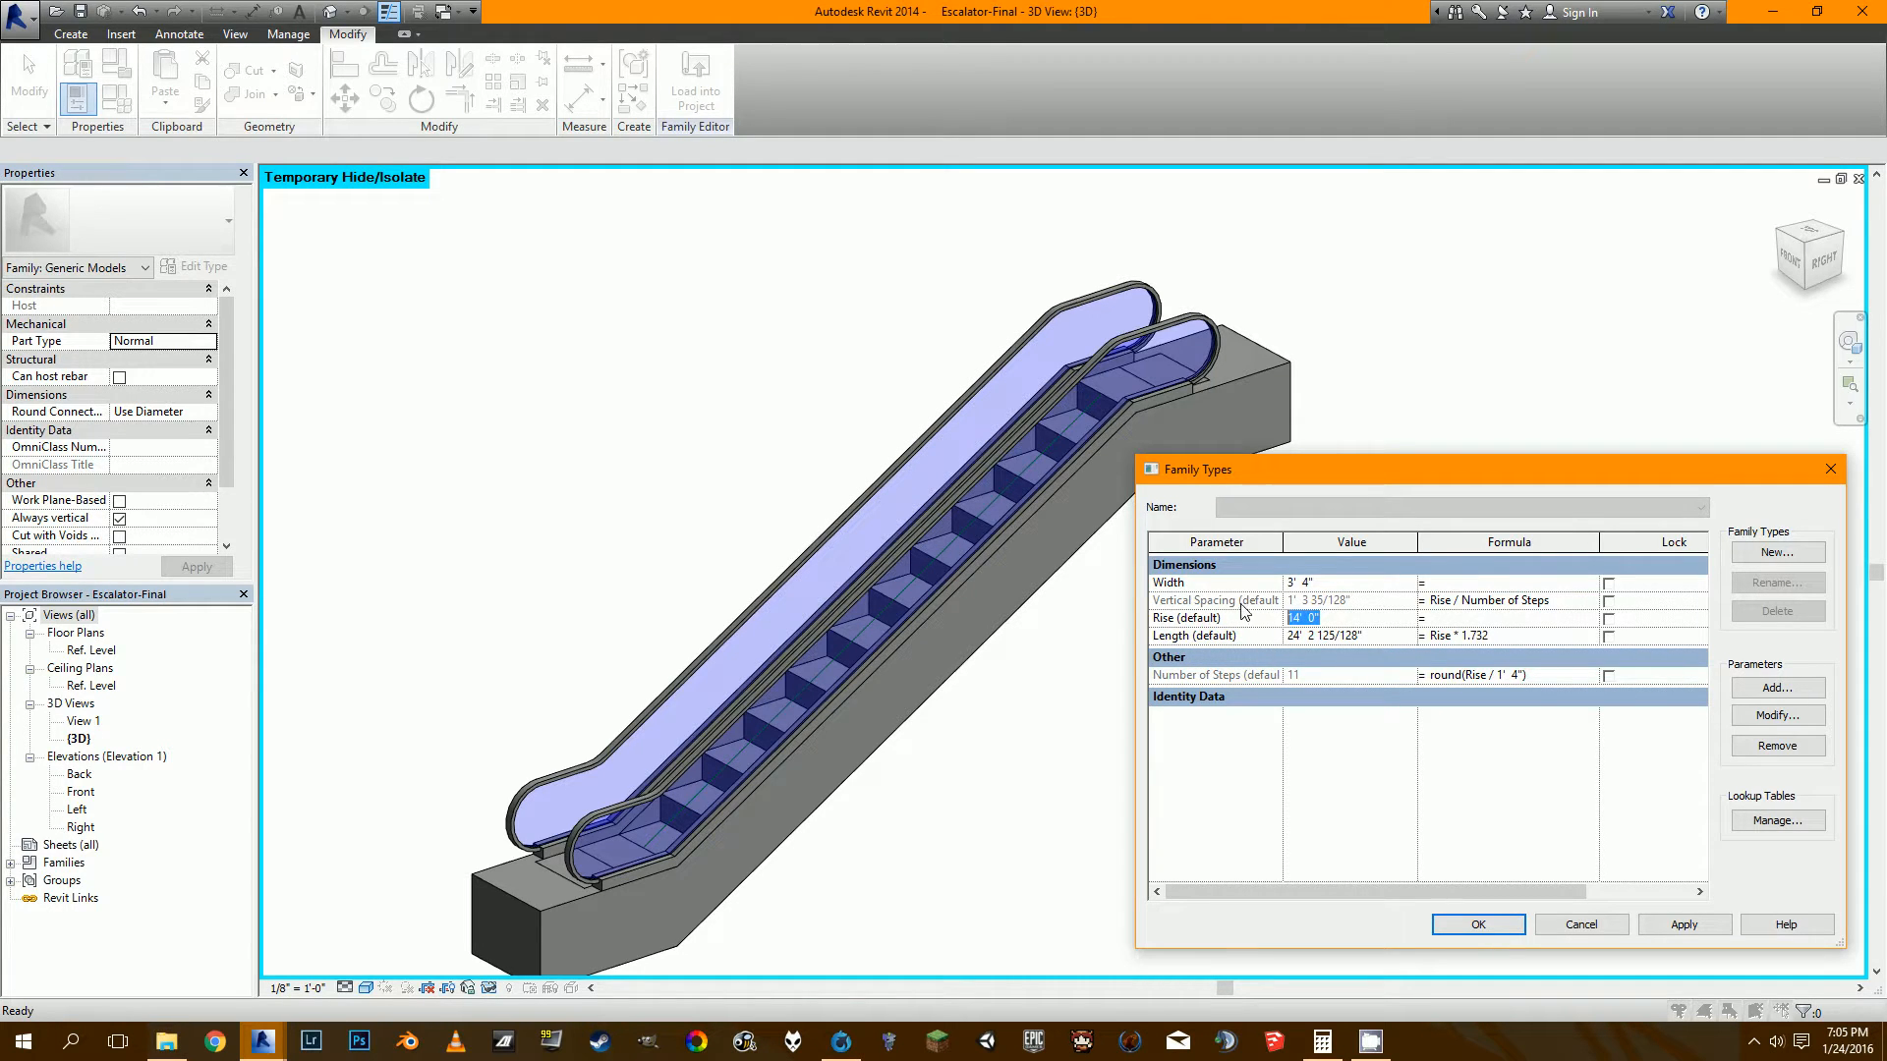
pyautogui.write('20')
pyautogui.click(1683, 925)
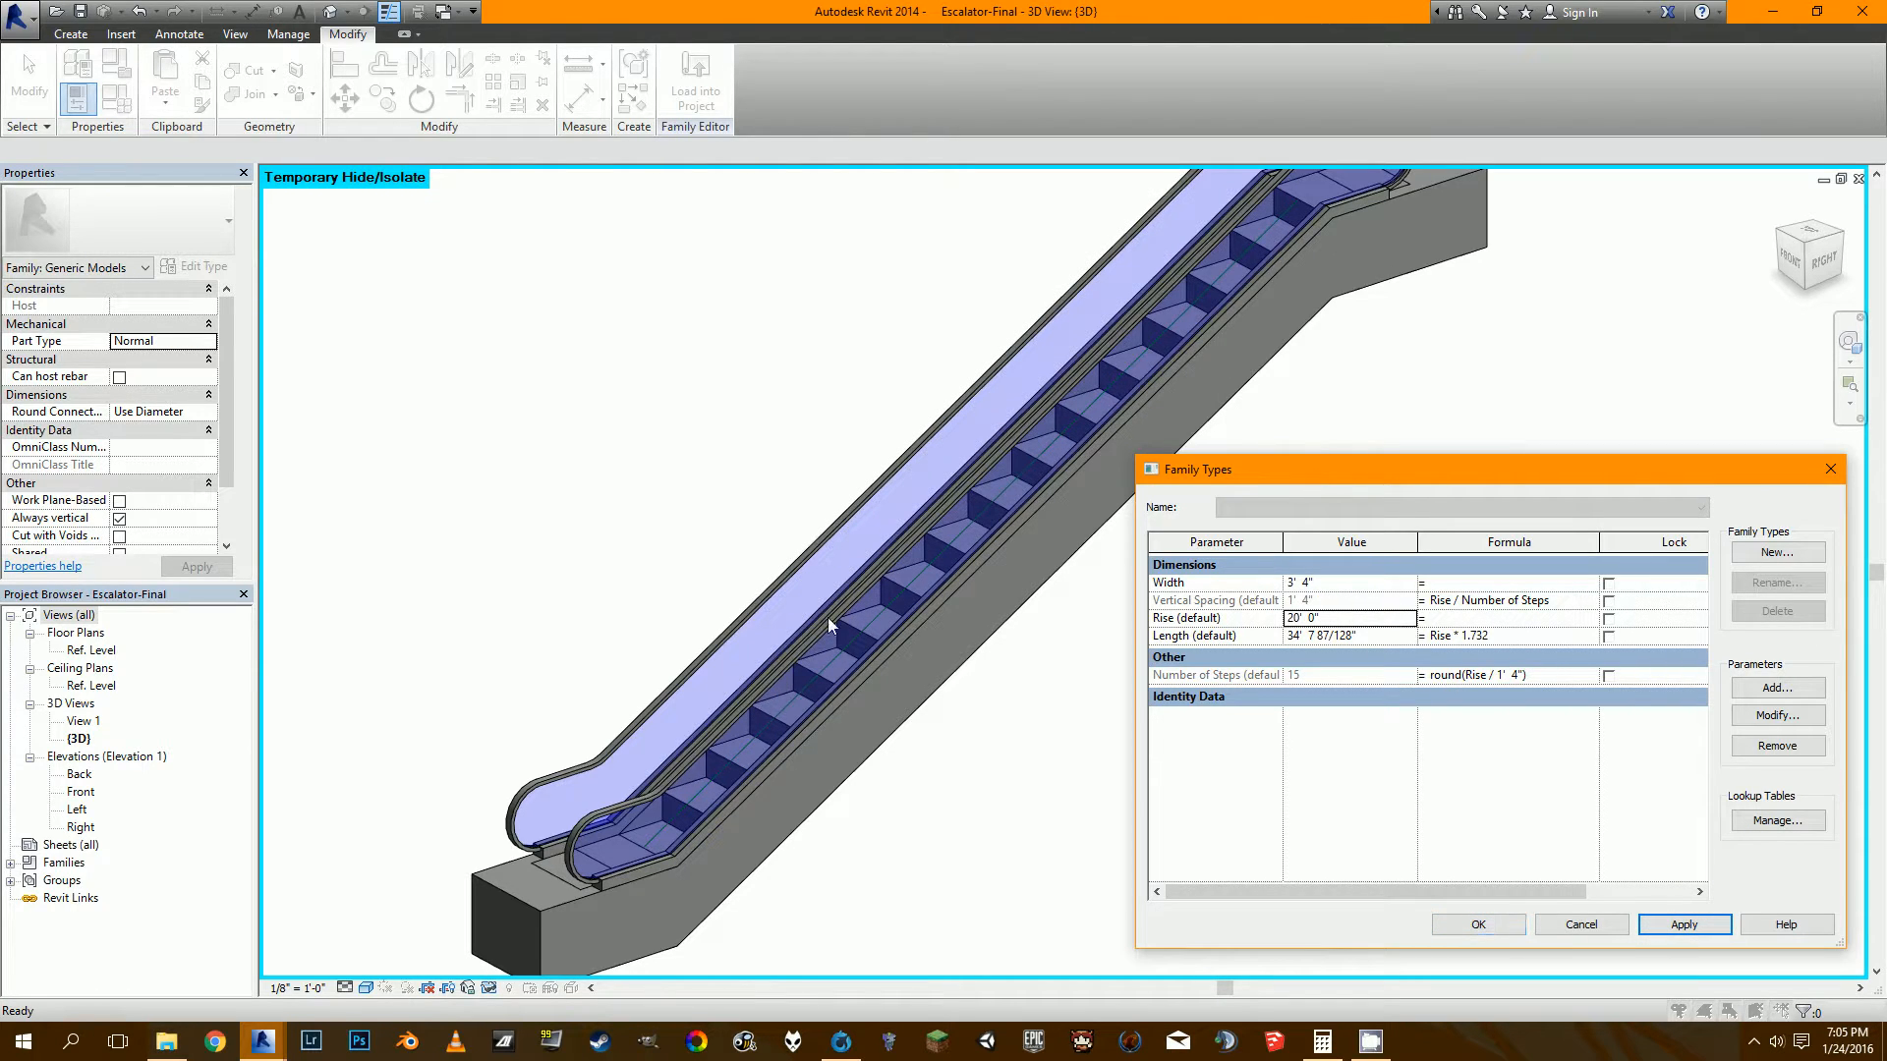
# Set the escalator's Rise parameter to 15', apply it and close the family types.
pyautogui.click(1348, 623)
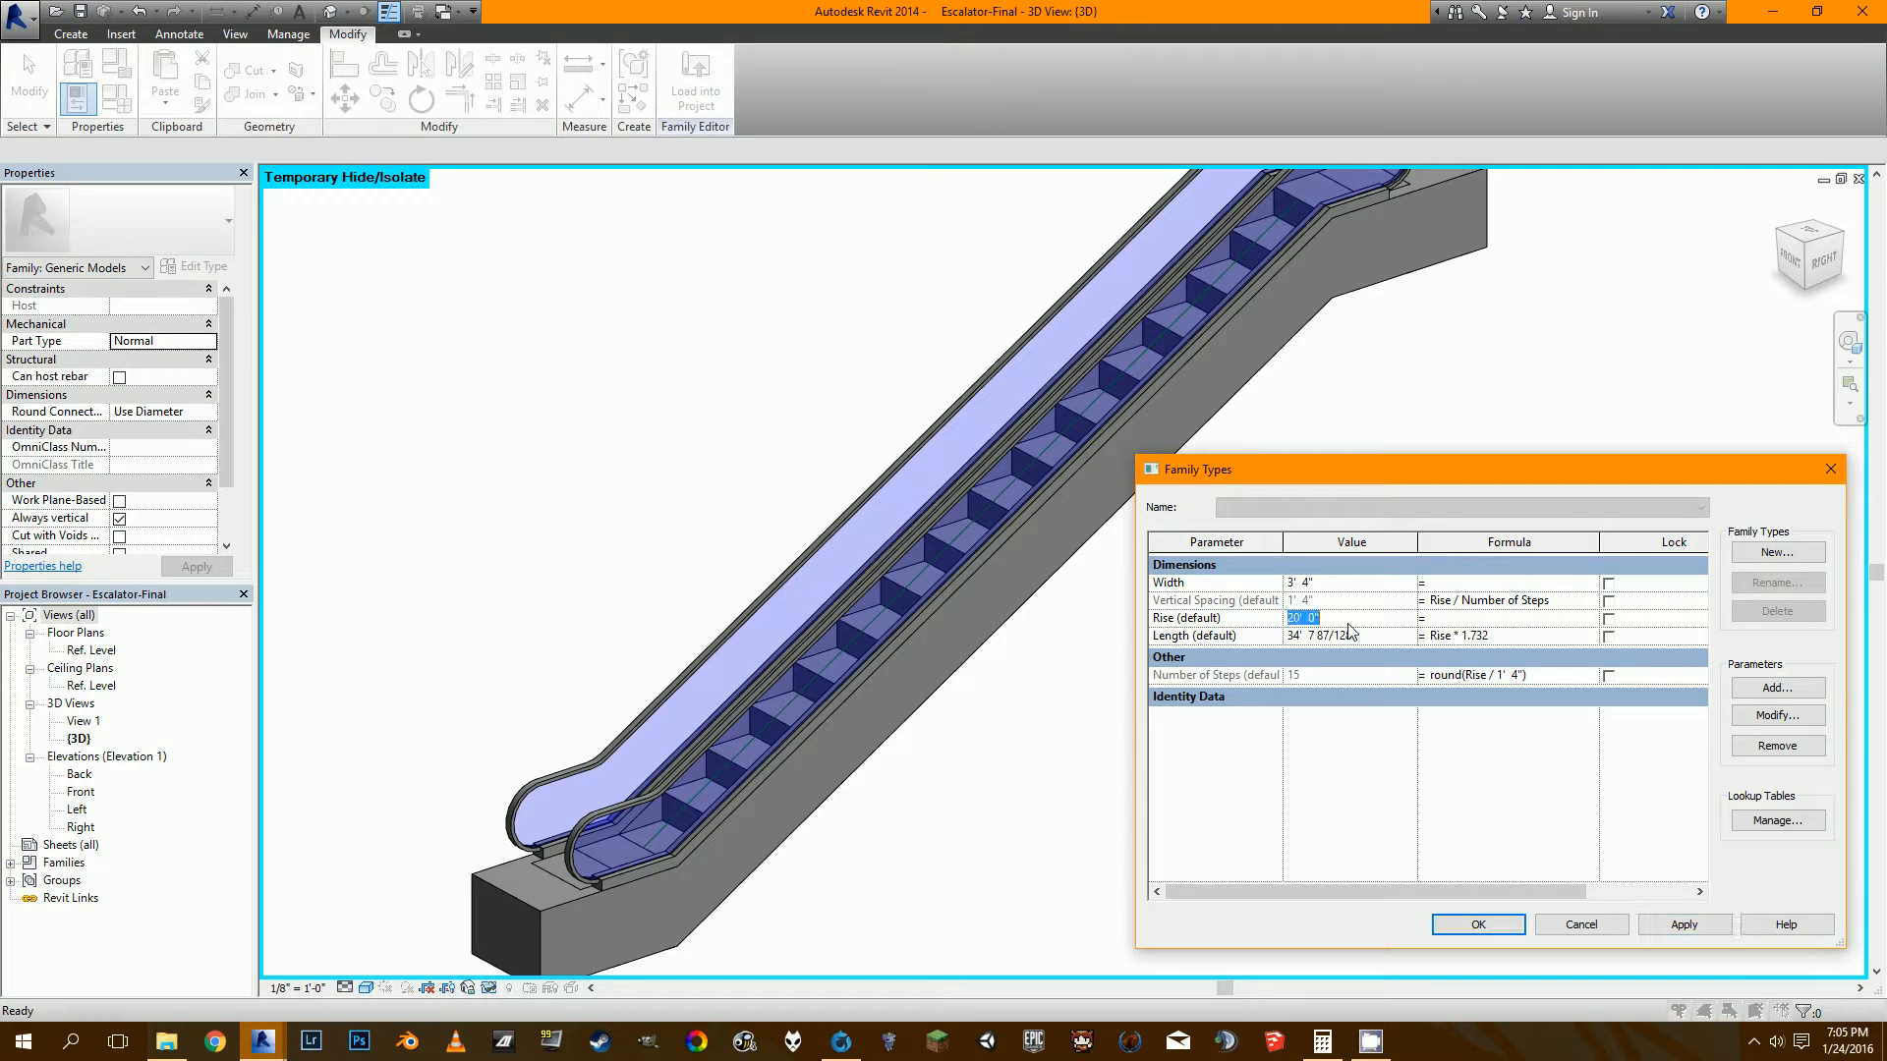
pyautogui.write('15')
pyautogui.click(1703, 928)
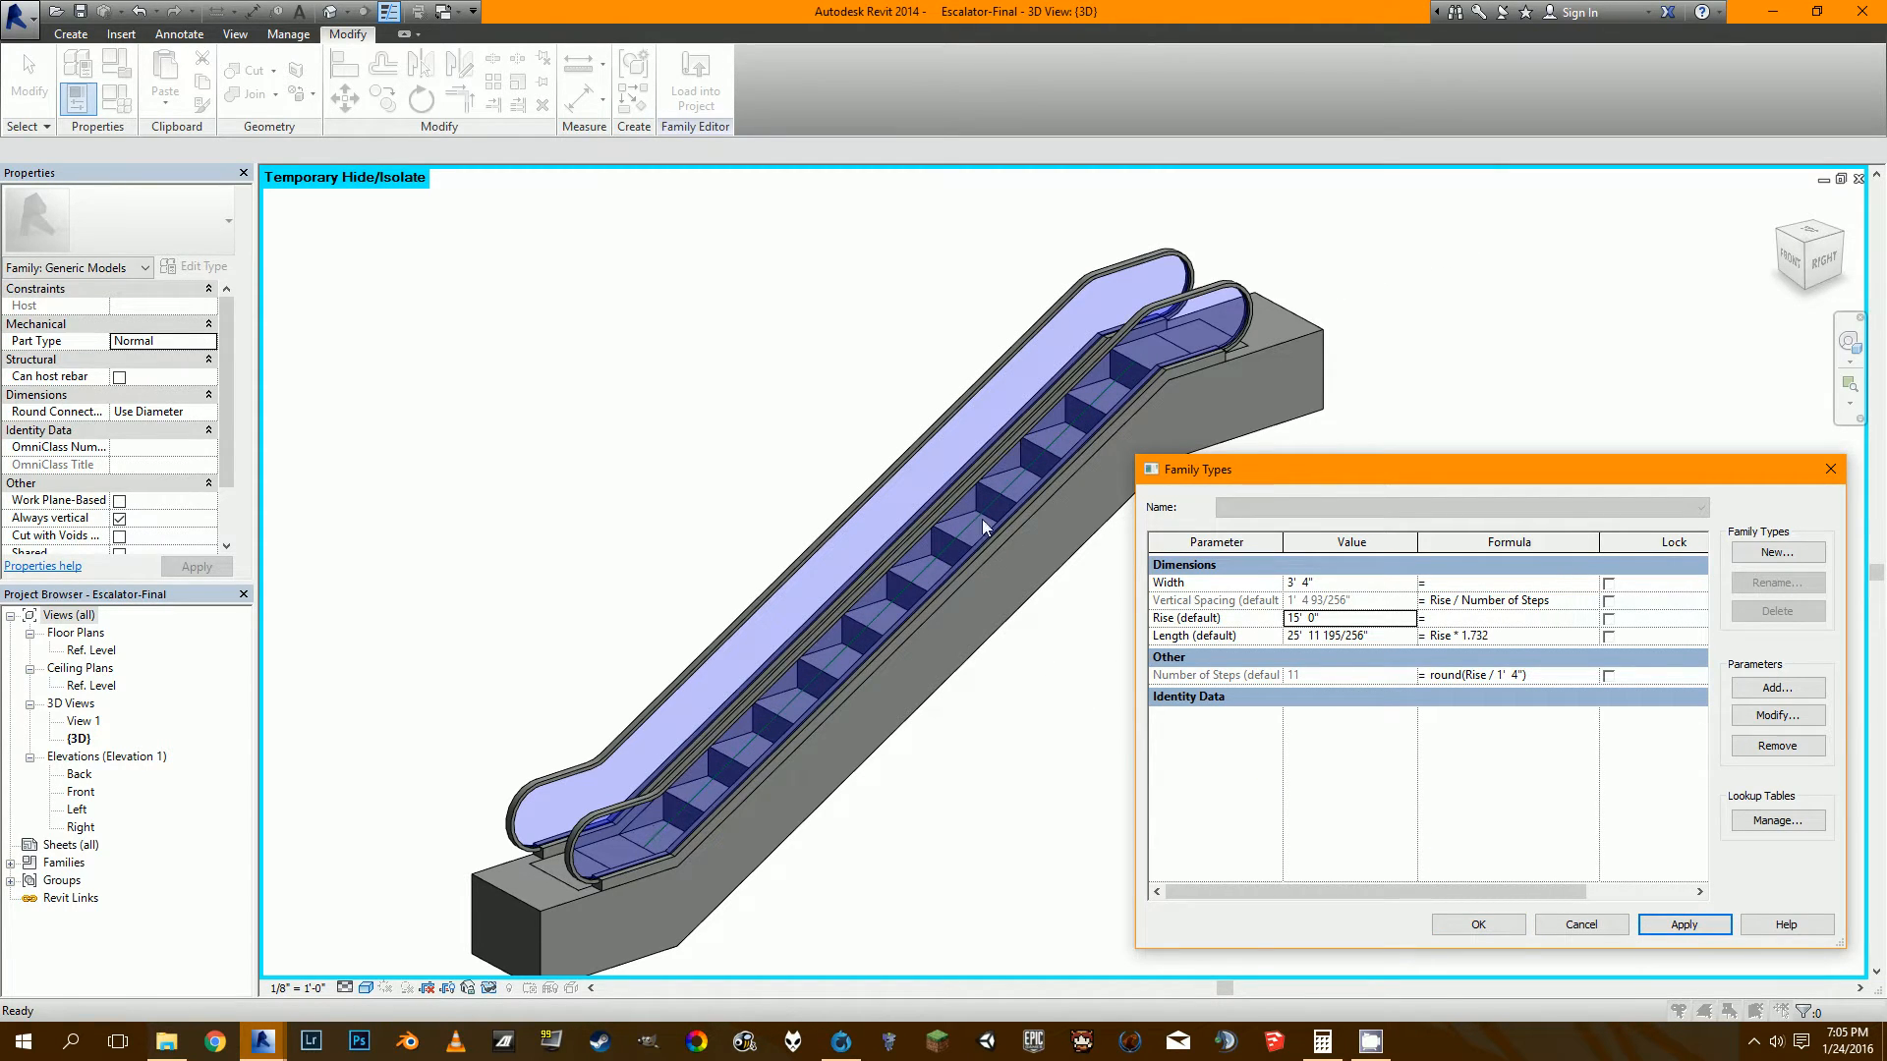
pyautogui.click(1476, 926)
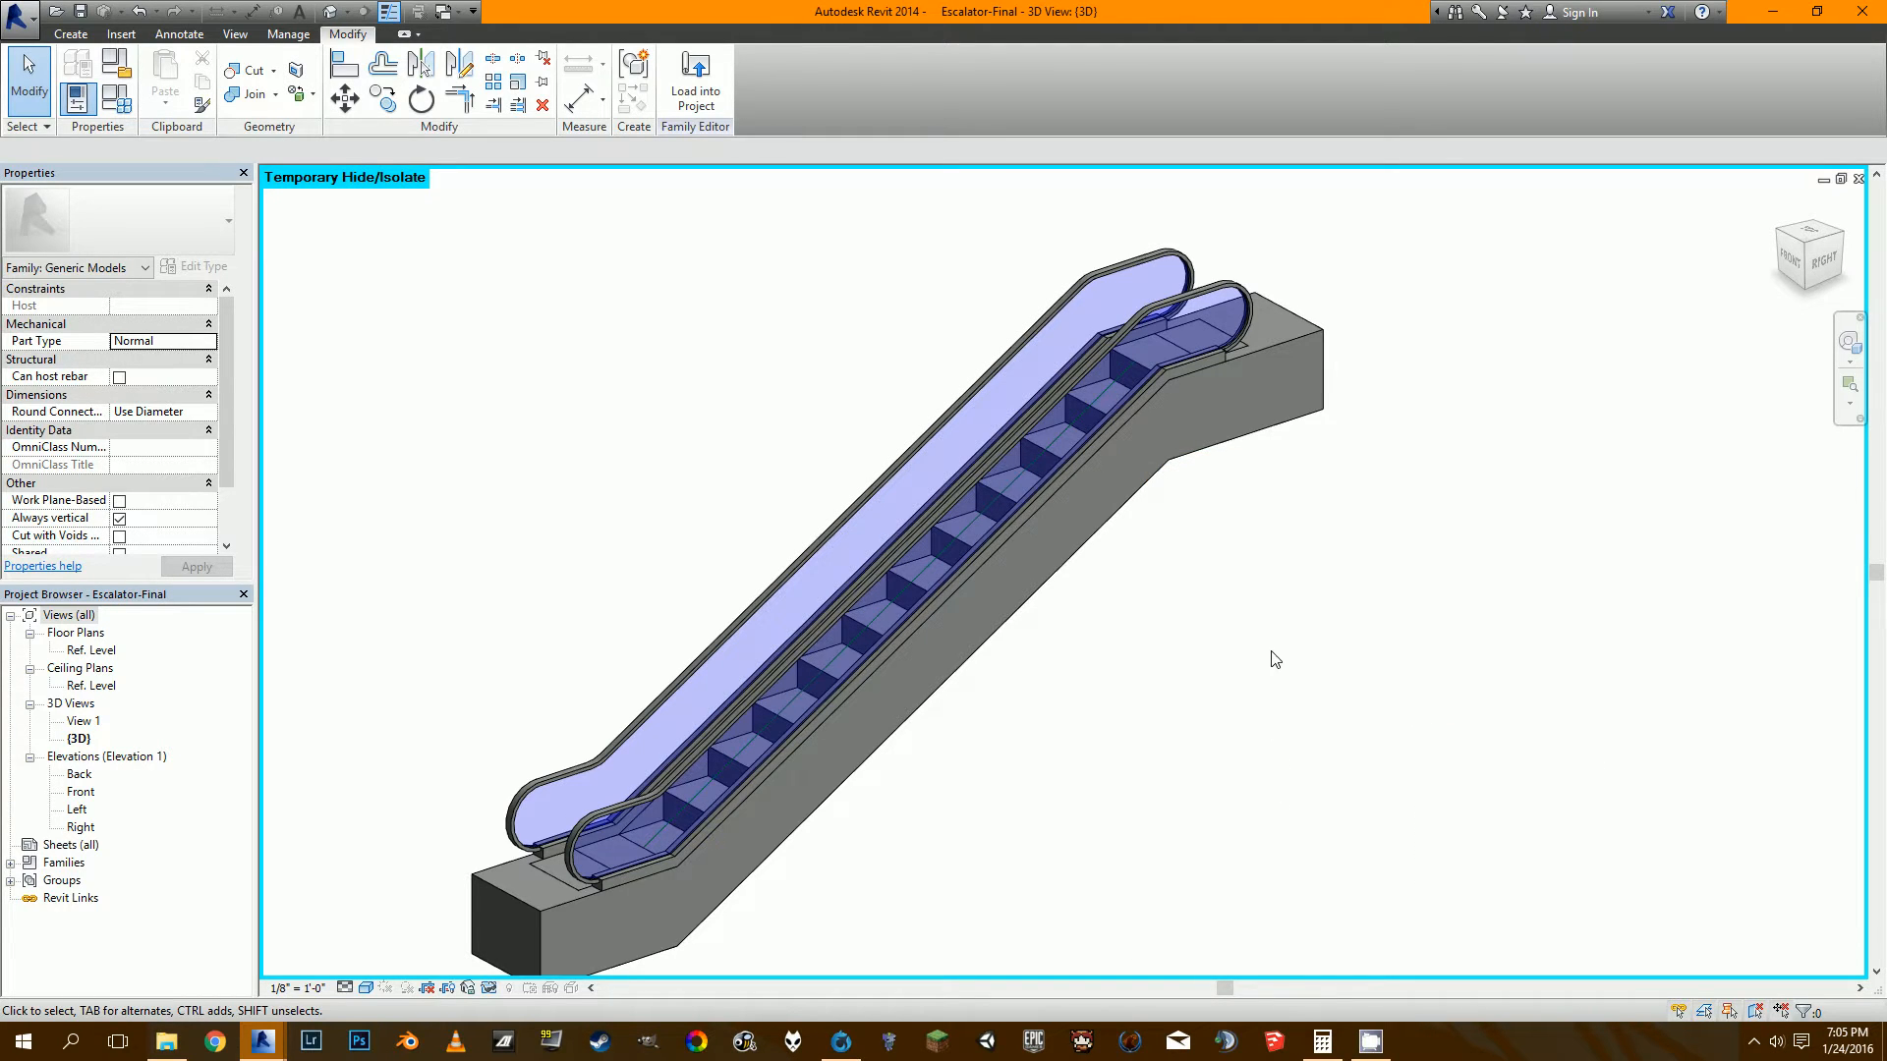
# Examine the escalator's steps, railings, landings and base in 3D from the side, the front and at an angle.
pyautogui.scroll(2, 1277, 303)
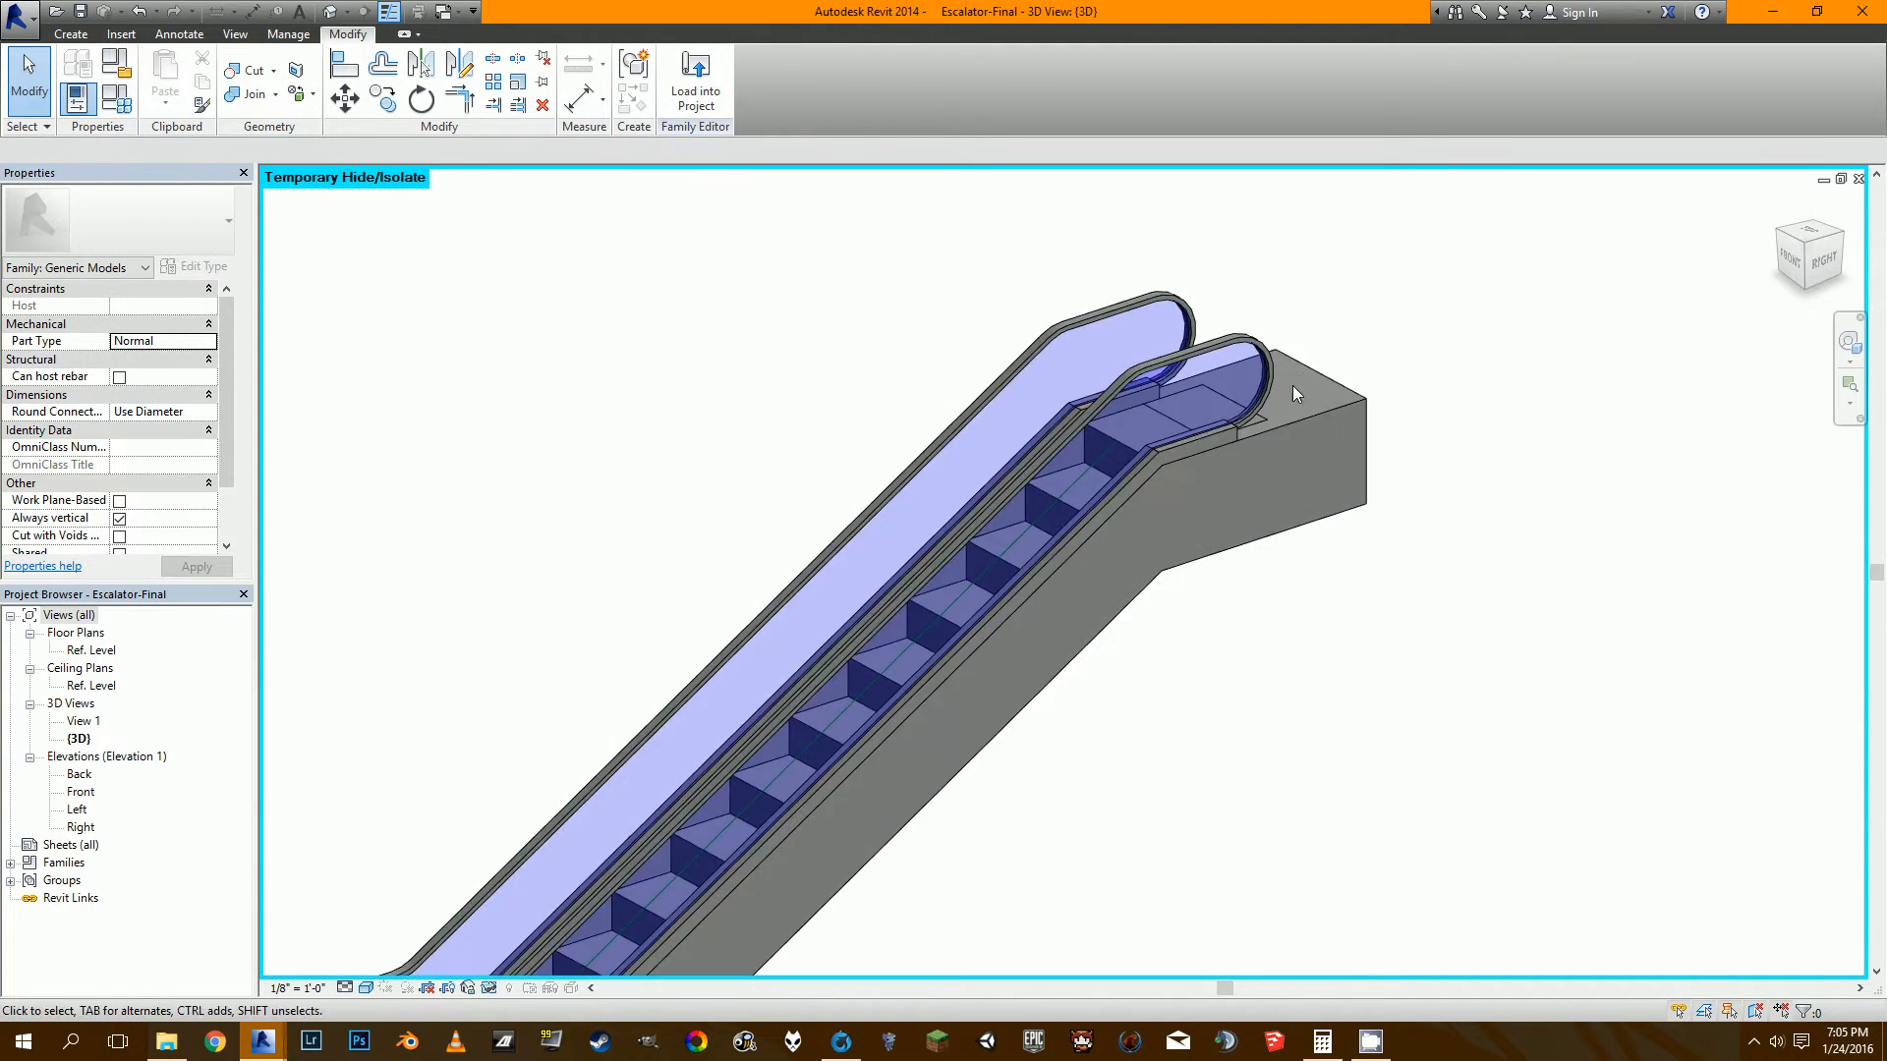
pyautogui.scroll(-1, 1189, 423)
pyautogui.moveTo(1244, 661); pyautogui.dragTo(1340, 661, button='middle')
pyautogui.keyDown('shift'); pyautogui.moveTo(1377, 741); pyautogui.dragTo(1293, 627, button='middle'); pyautogui.keyUp('shift')
pyautogui.keyDown('shift'); pyautogui.moveTo(1204, 717); pyautogui.dragTo(1102, 603, button='middle'); pyautogui.keyUp('shift')
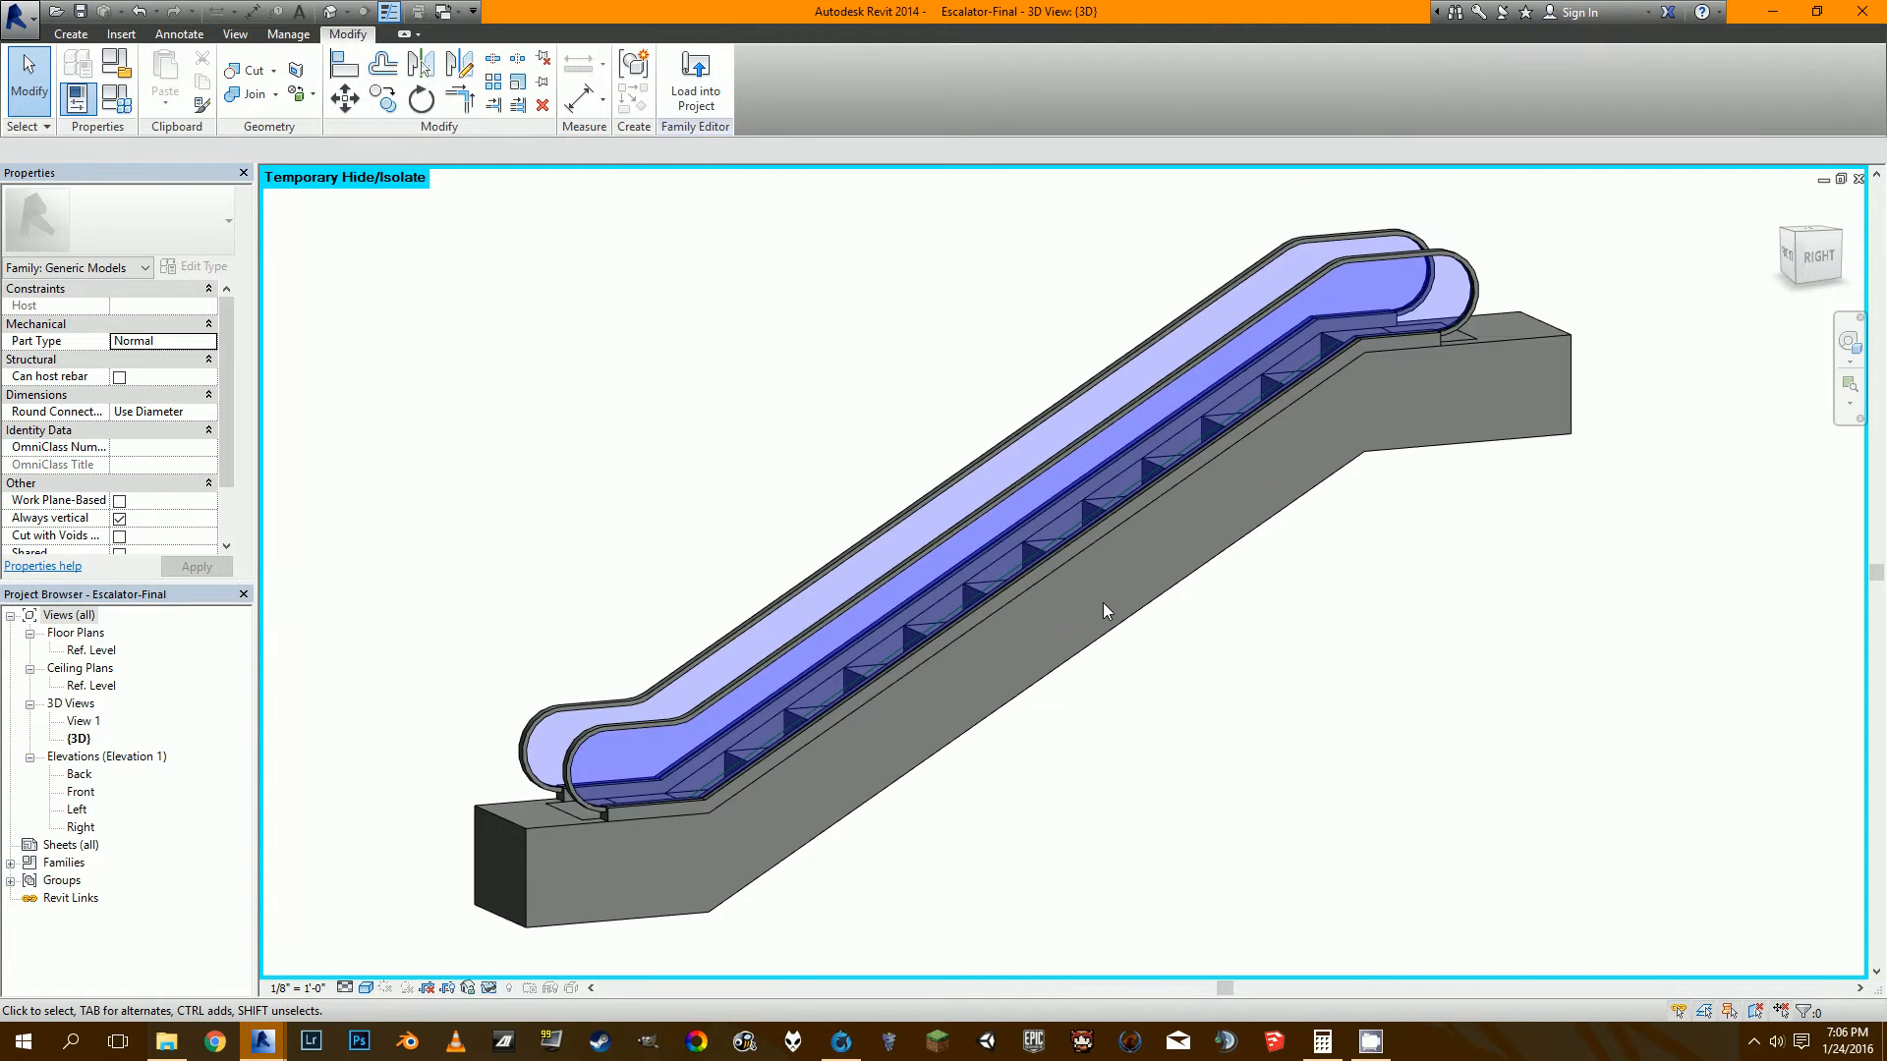
pyautogui.scroll(-2, 1102, 604)
pyautogui.keyDown('shift'); pyautogui.moveTo(1301, 498); pyautogui.dragTo(1293, 594, button='middle'); pyautogui.keyUp('shift')
pyautogui.scroll(2, 1230, 533)
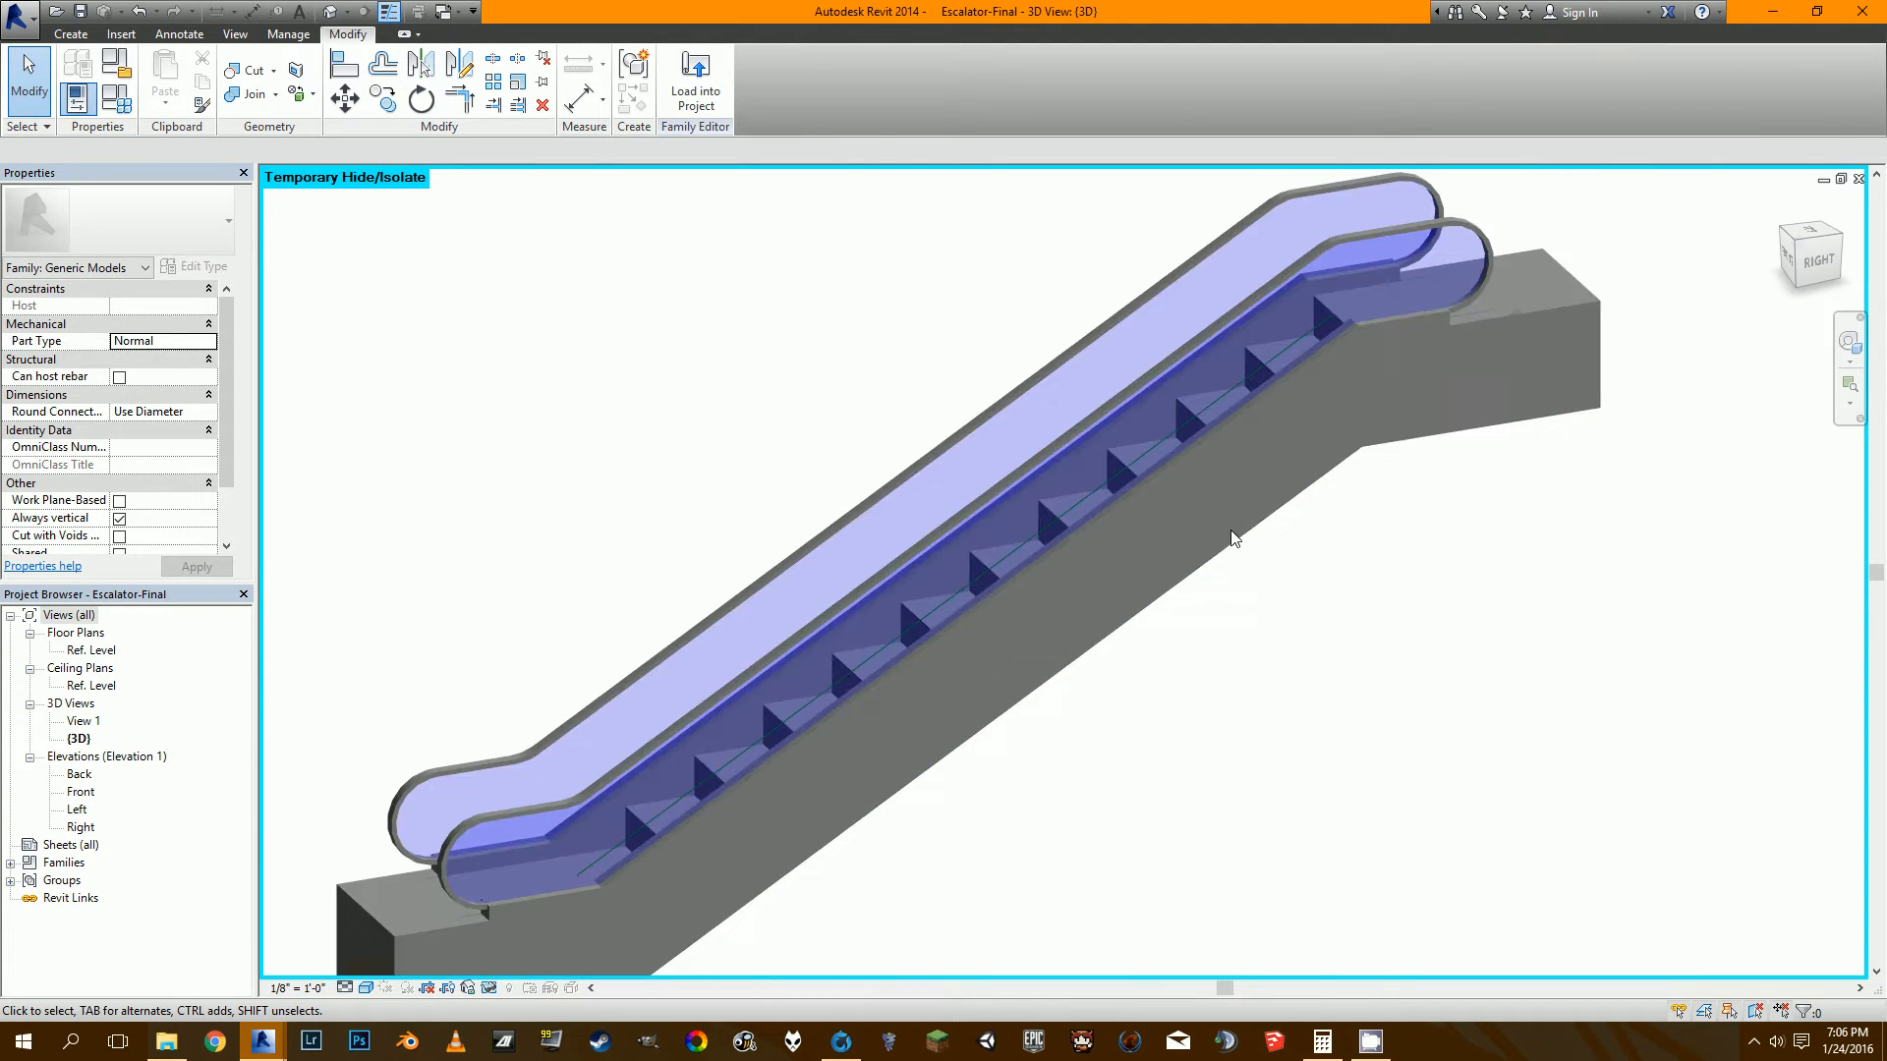
pyautogui.scroll(-2, 1231, 533)
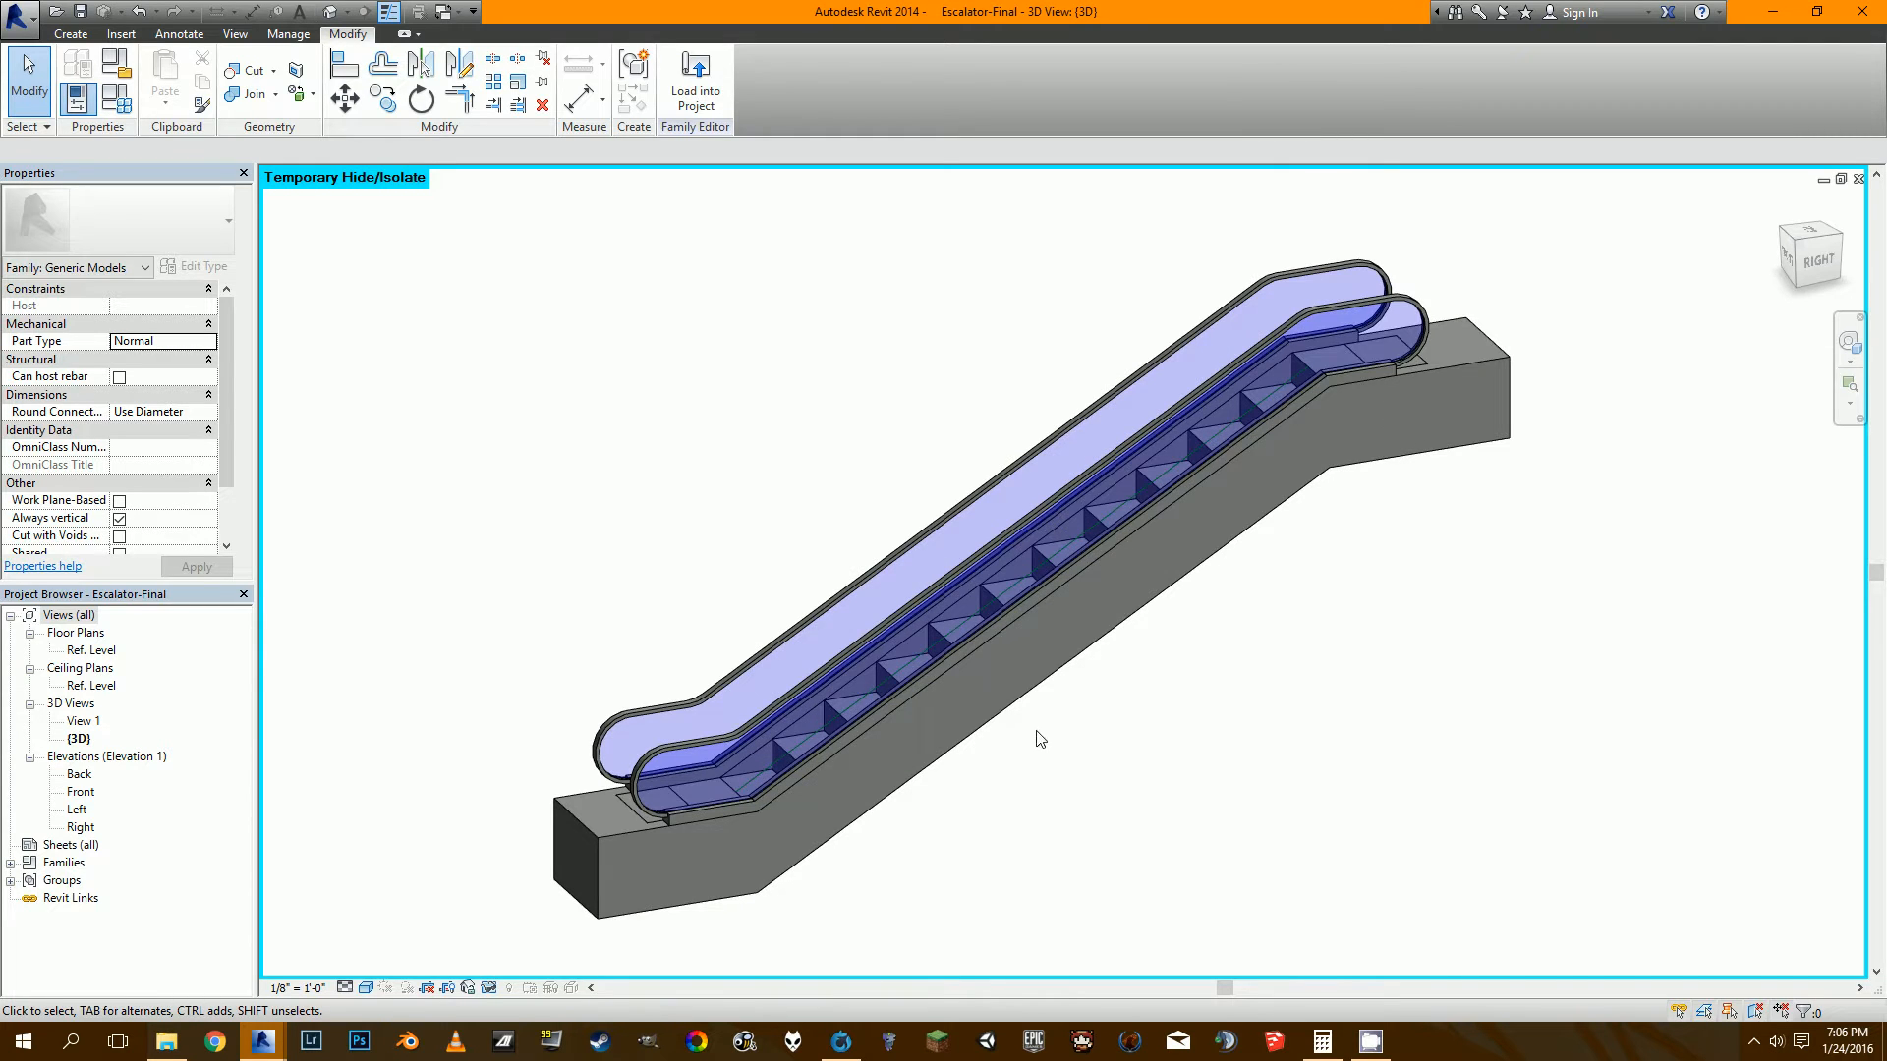
pyautogui.keyDown('shift'); pyautogui.moveTo(864, 770); pyautogui.dragTo(1208, 699, button='middle'); pyautogui.keyUp('shift')
pyautogui.scroll(1, 1145, 810)
pyautogui.scroll(-1, 1146, 810)
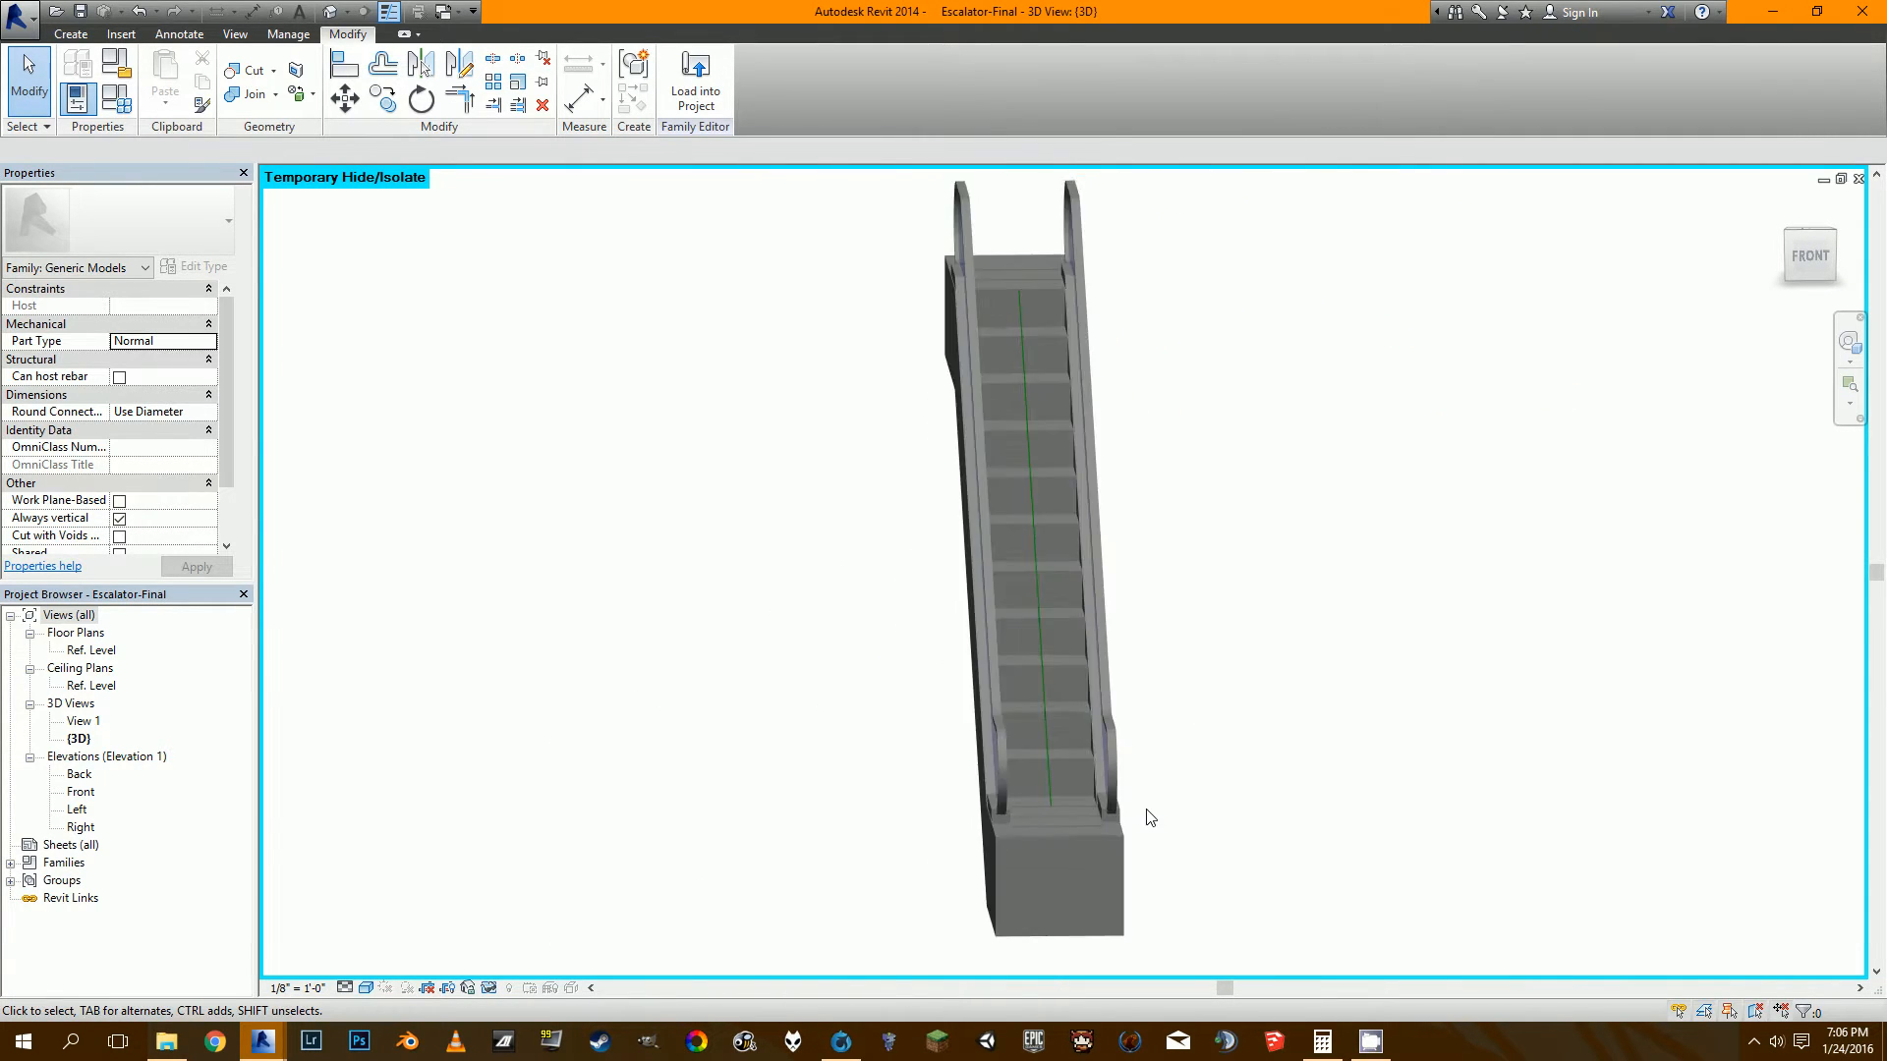
pyautogui.keyDown('shift'); pyautogui.moveTo(1366, 671); pyautogui.dragTo(980, 786, button='middle'); pyautogui.keyUp('shift')
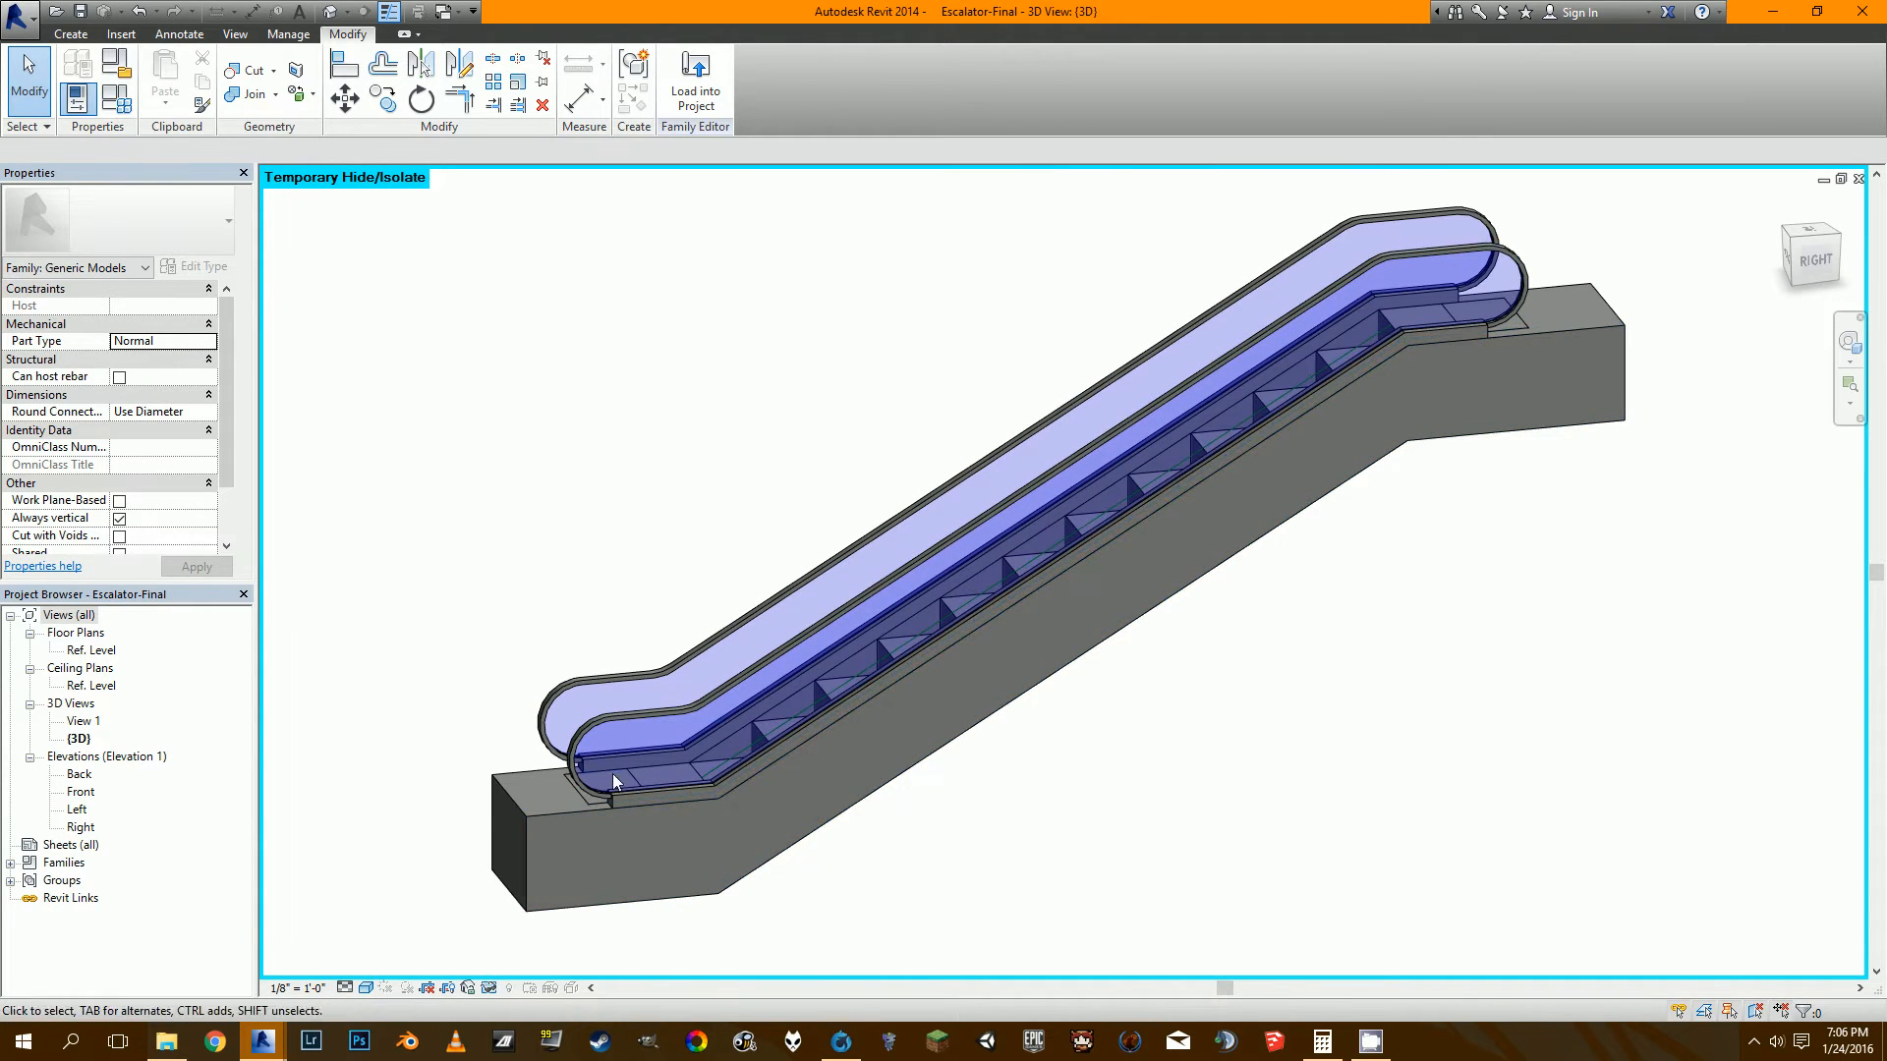
pyautogui.scroll(2, 686, 778)
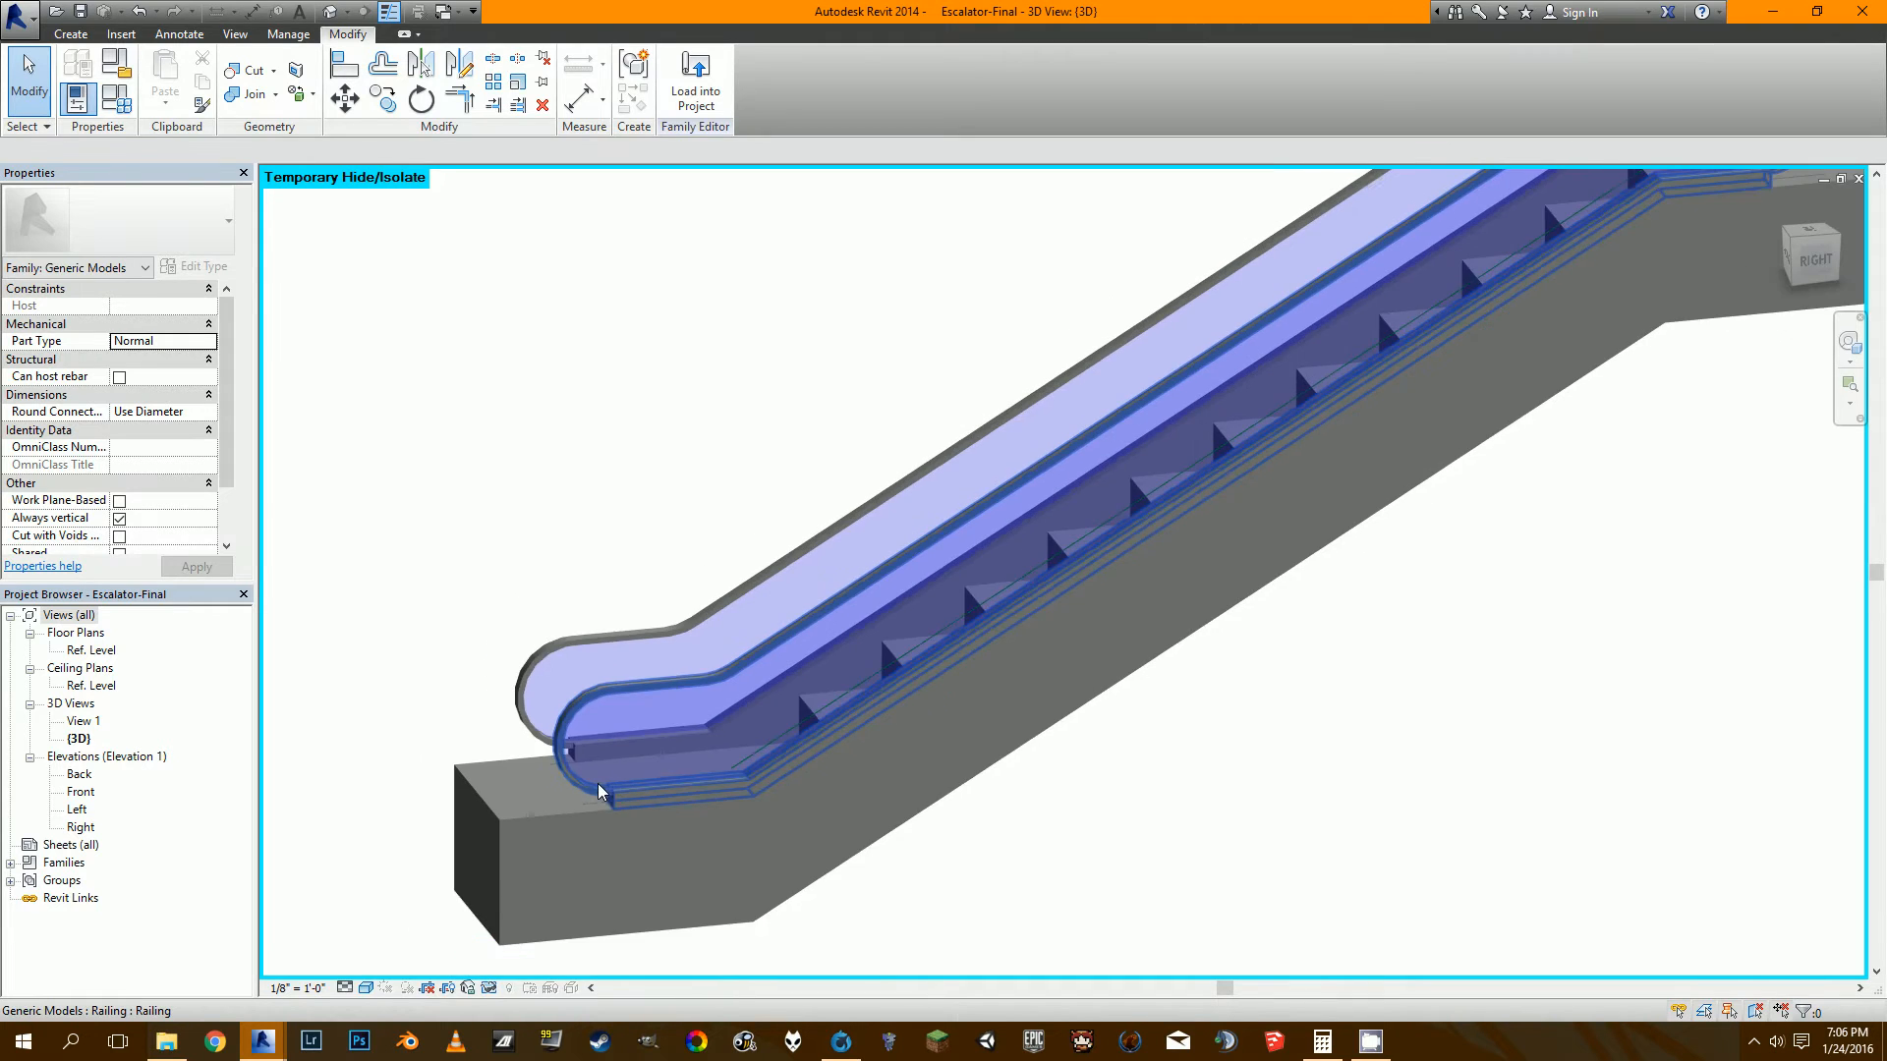
pyautogui.scroll(-4, 1221, 662)
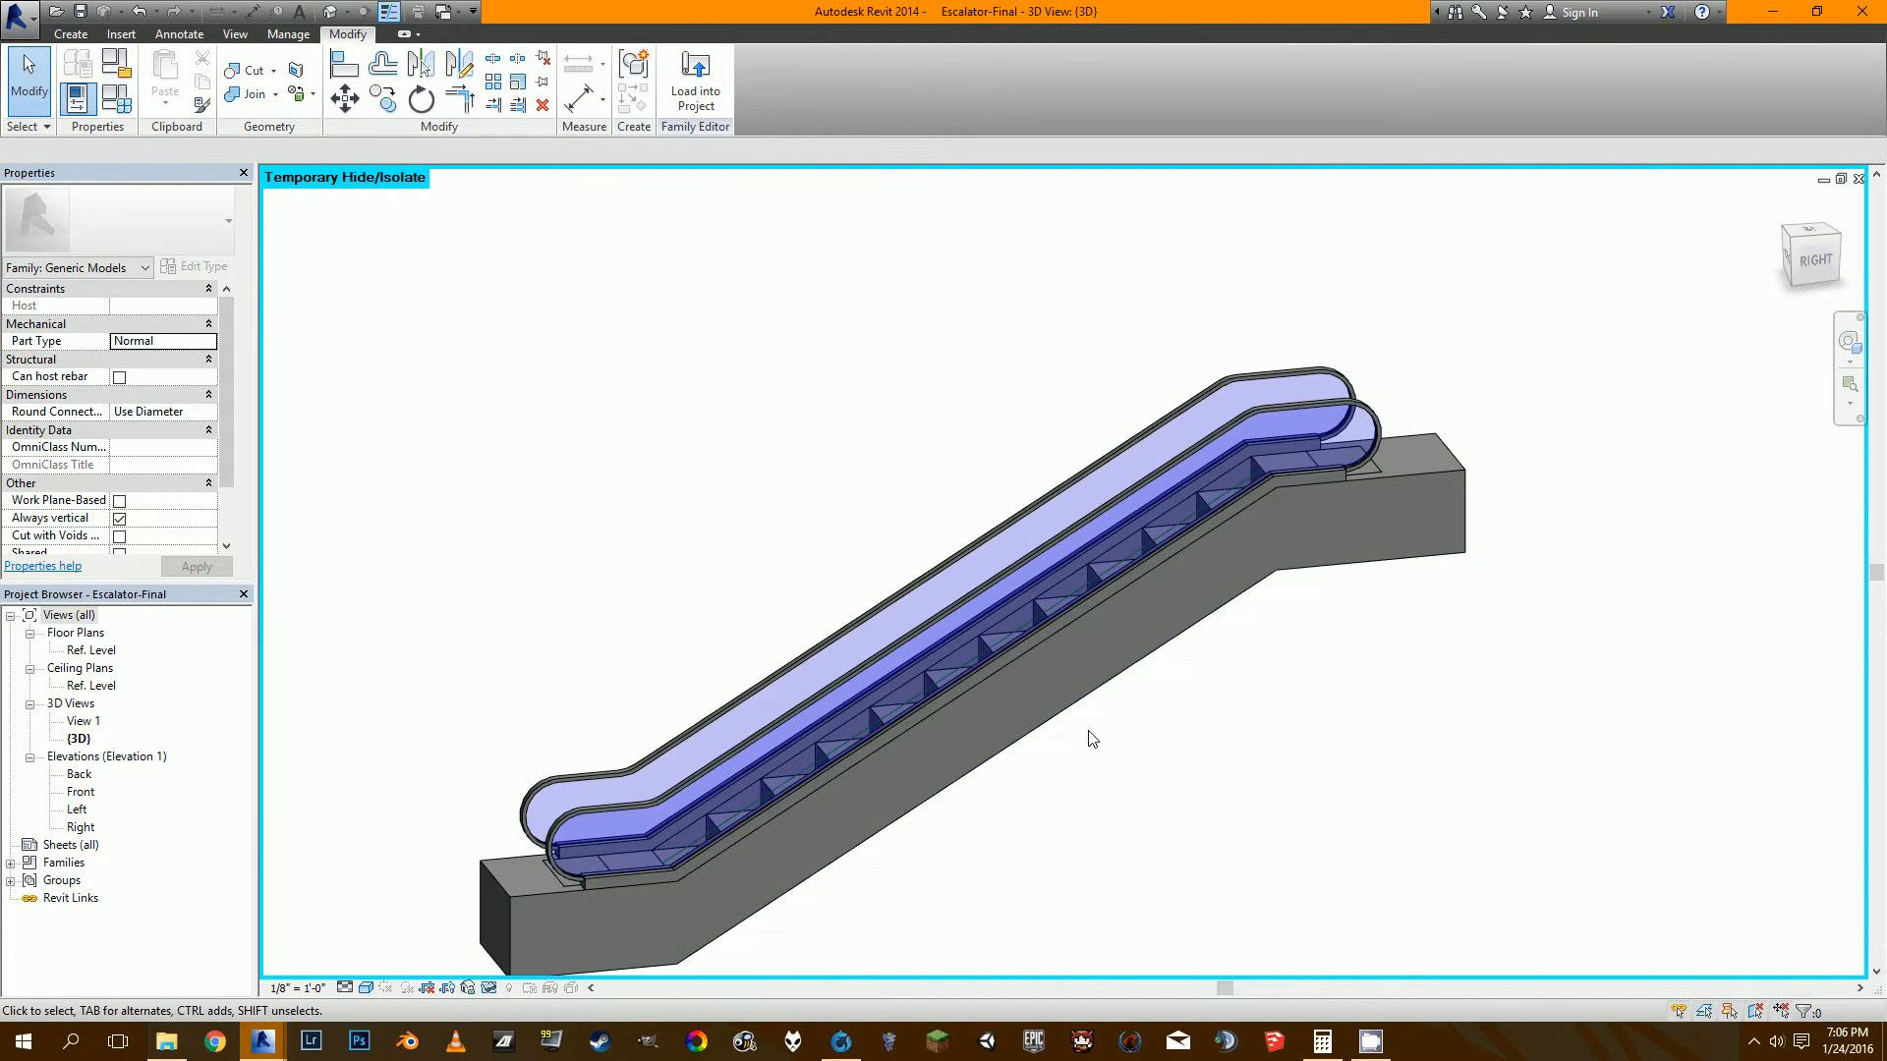
pyautogui.moveTo(1087, 741); pyautogui.dragTo(1134, 659, button='middle')
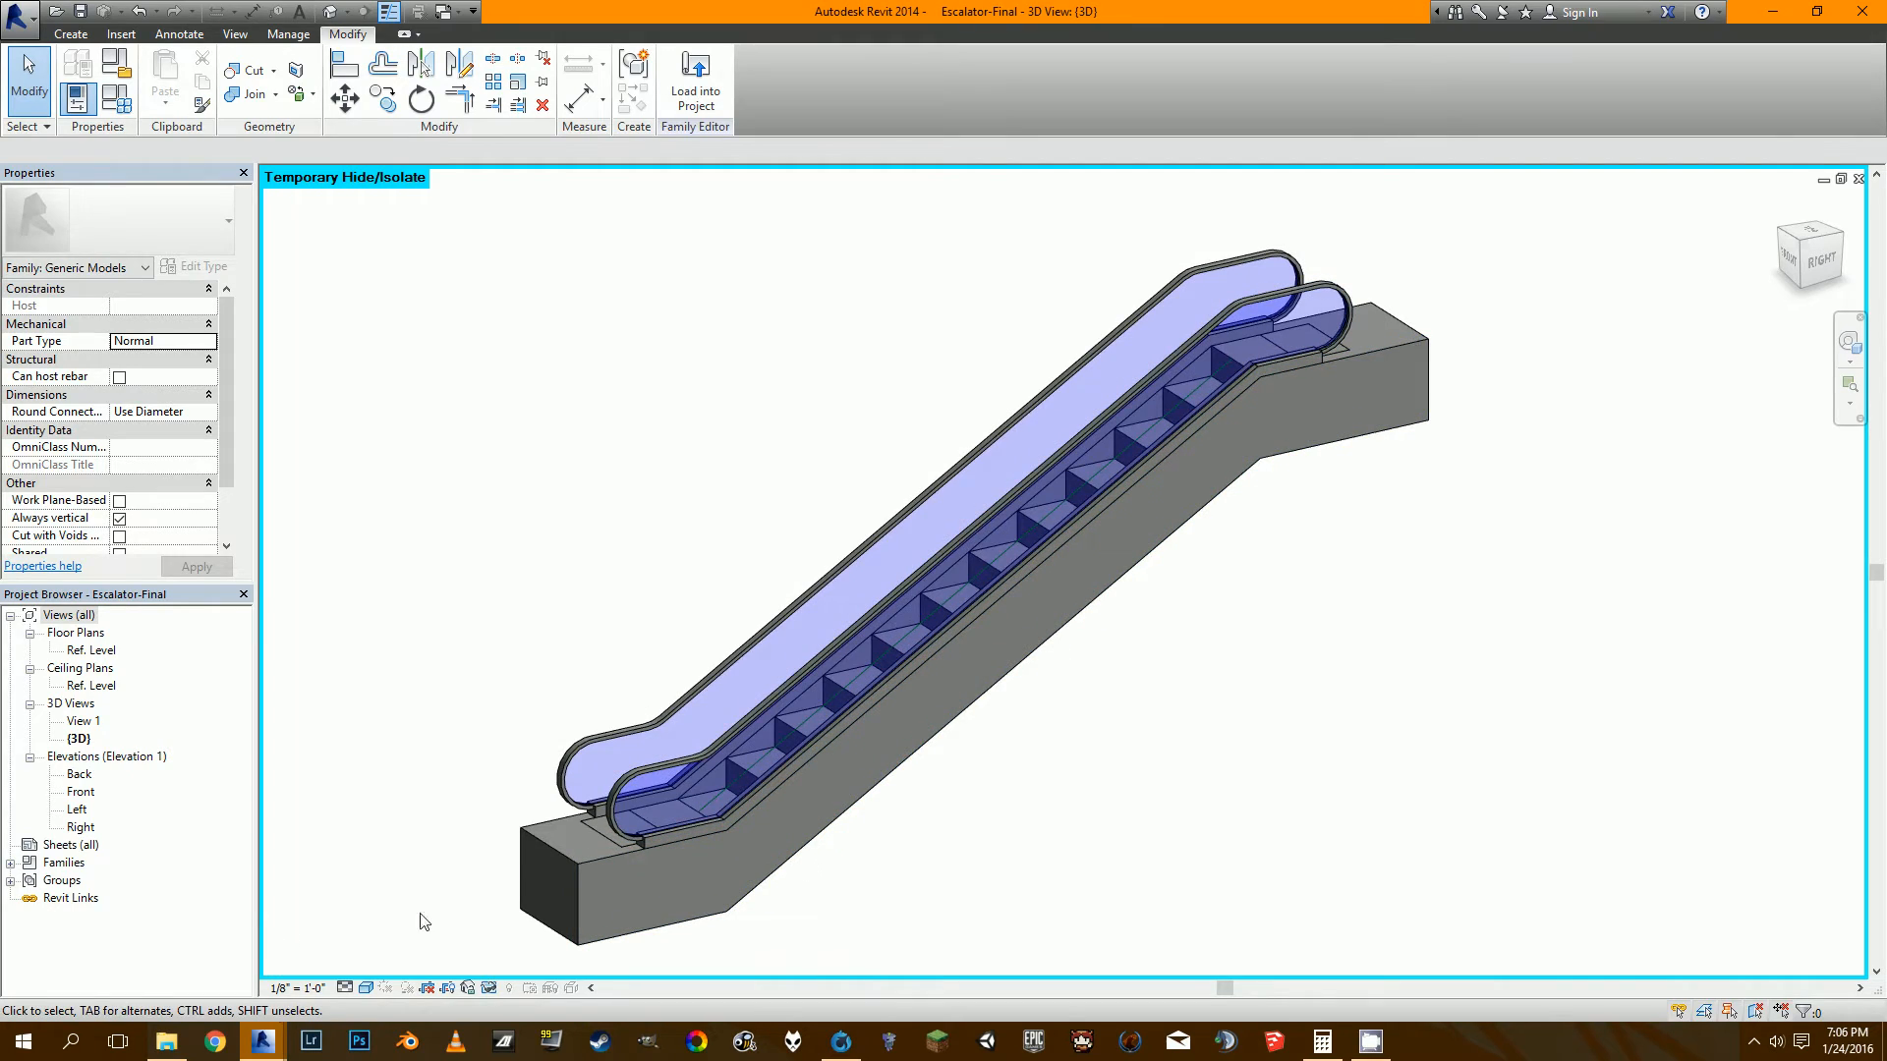
pyautogui.moveTo(263, 1041)
pyautogui.click(351, 987)
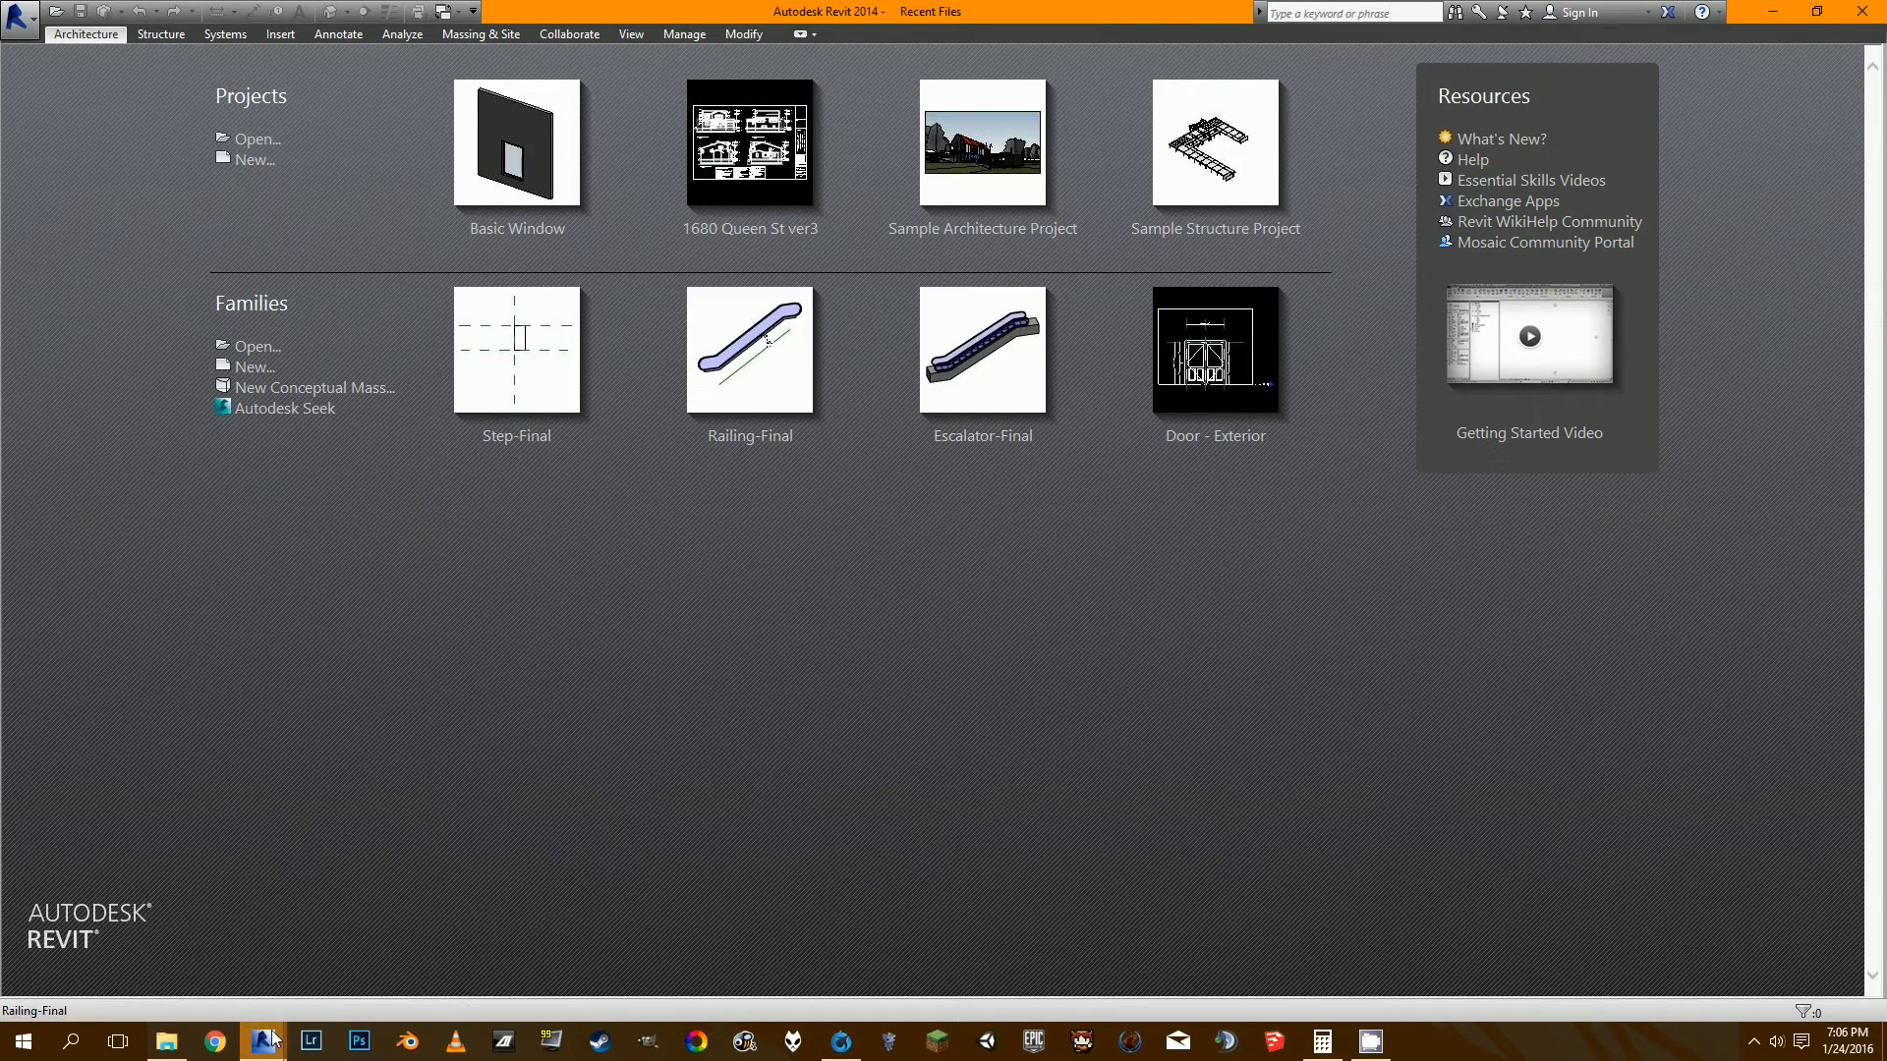
pyautogui.moveTo(273, 1039)
pyautogui.click(368, 913)
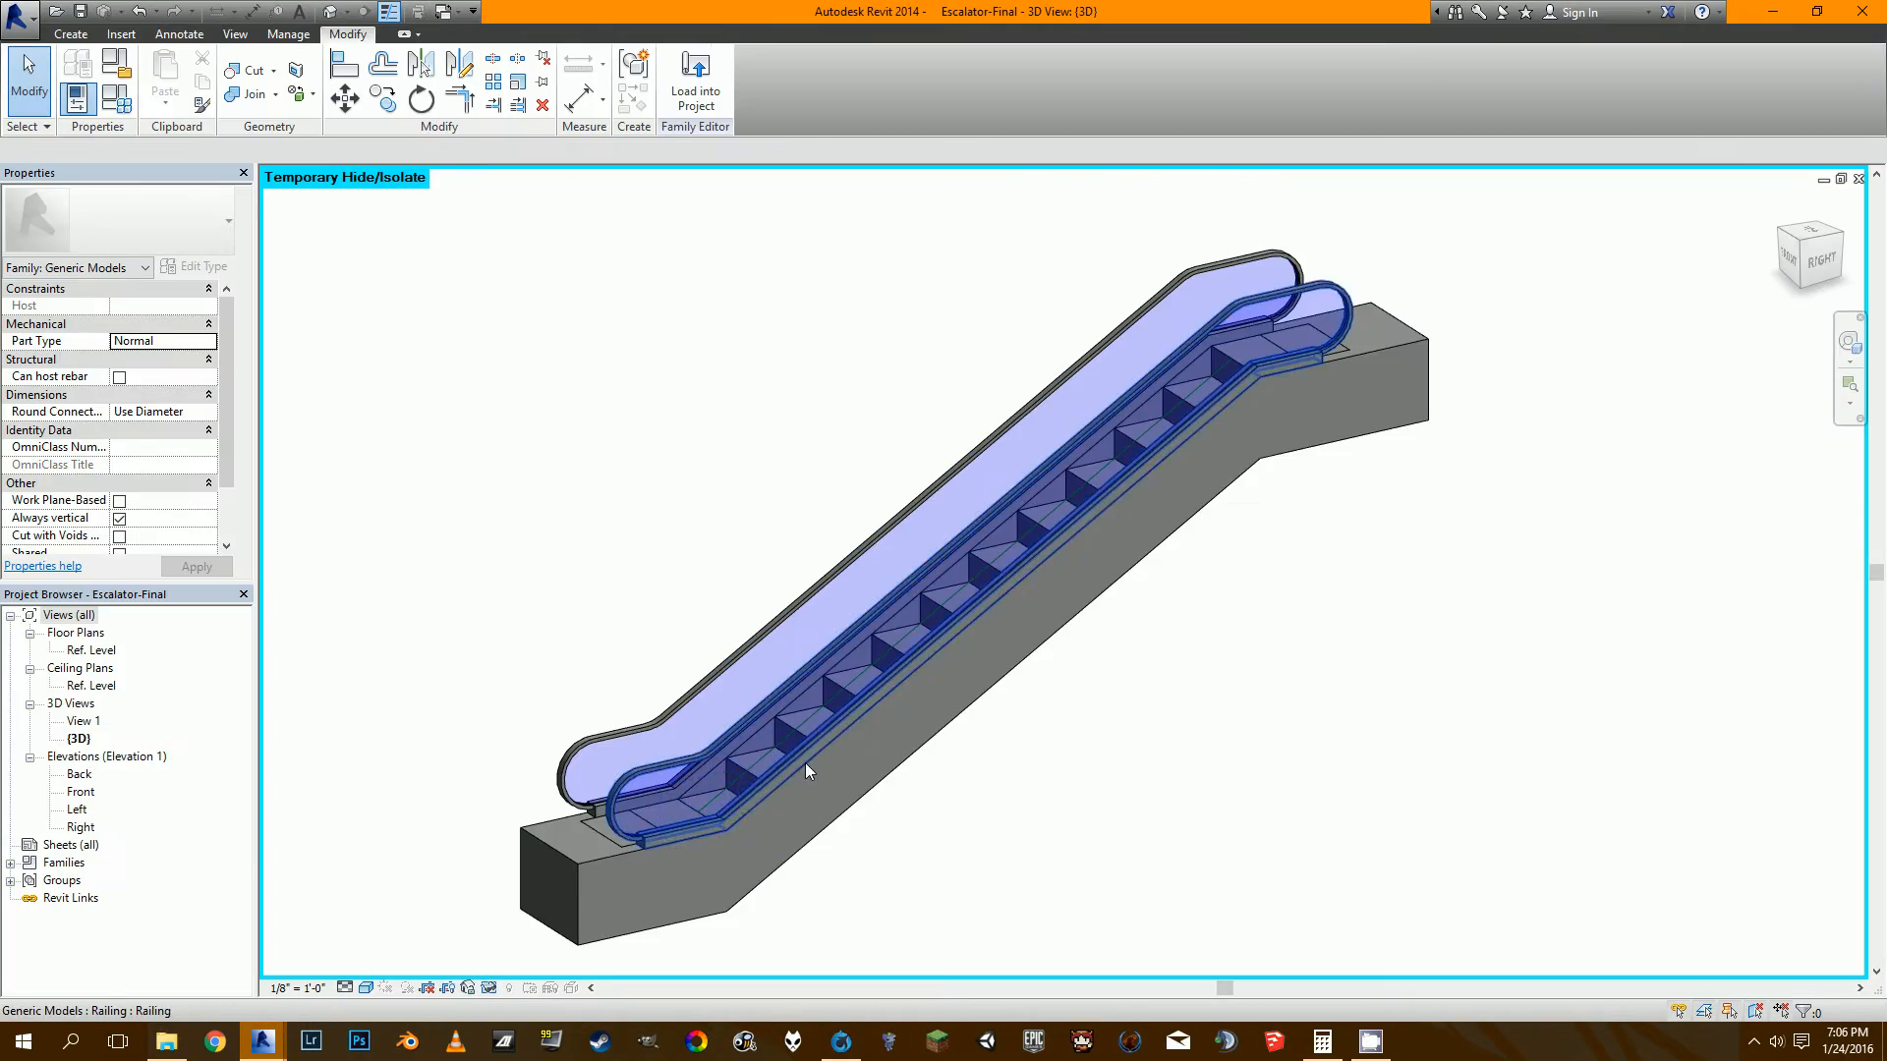
# Inspect the family's components one by one: the far railing, the arrayed step group, the side extrusion and the upper landing extrusion.
pyautogui.scroll(3, 805, 762)
pyautogui.scroll(-2, 841, 662)
pyautogui.click(677, 650)
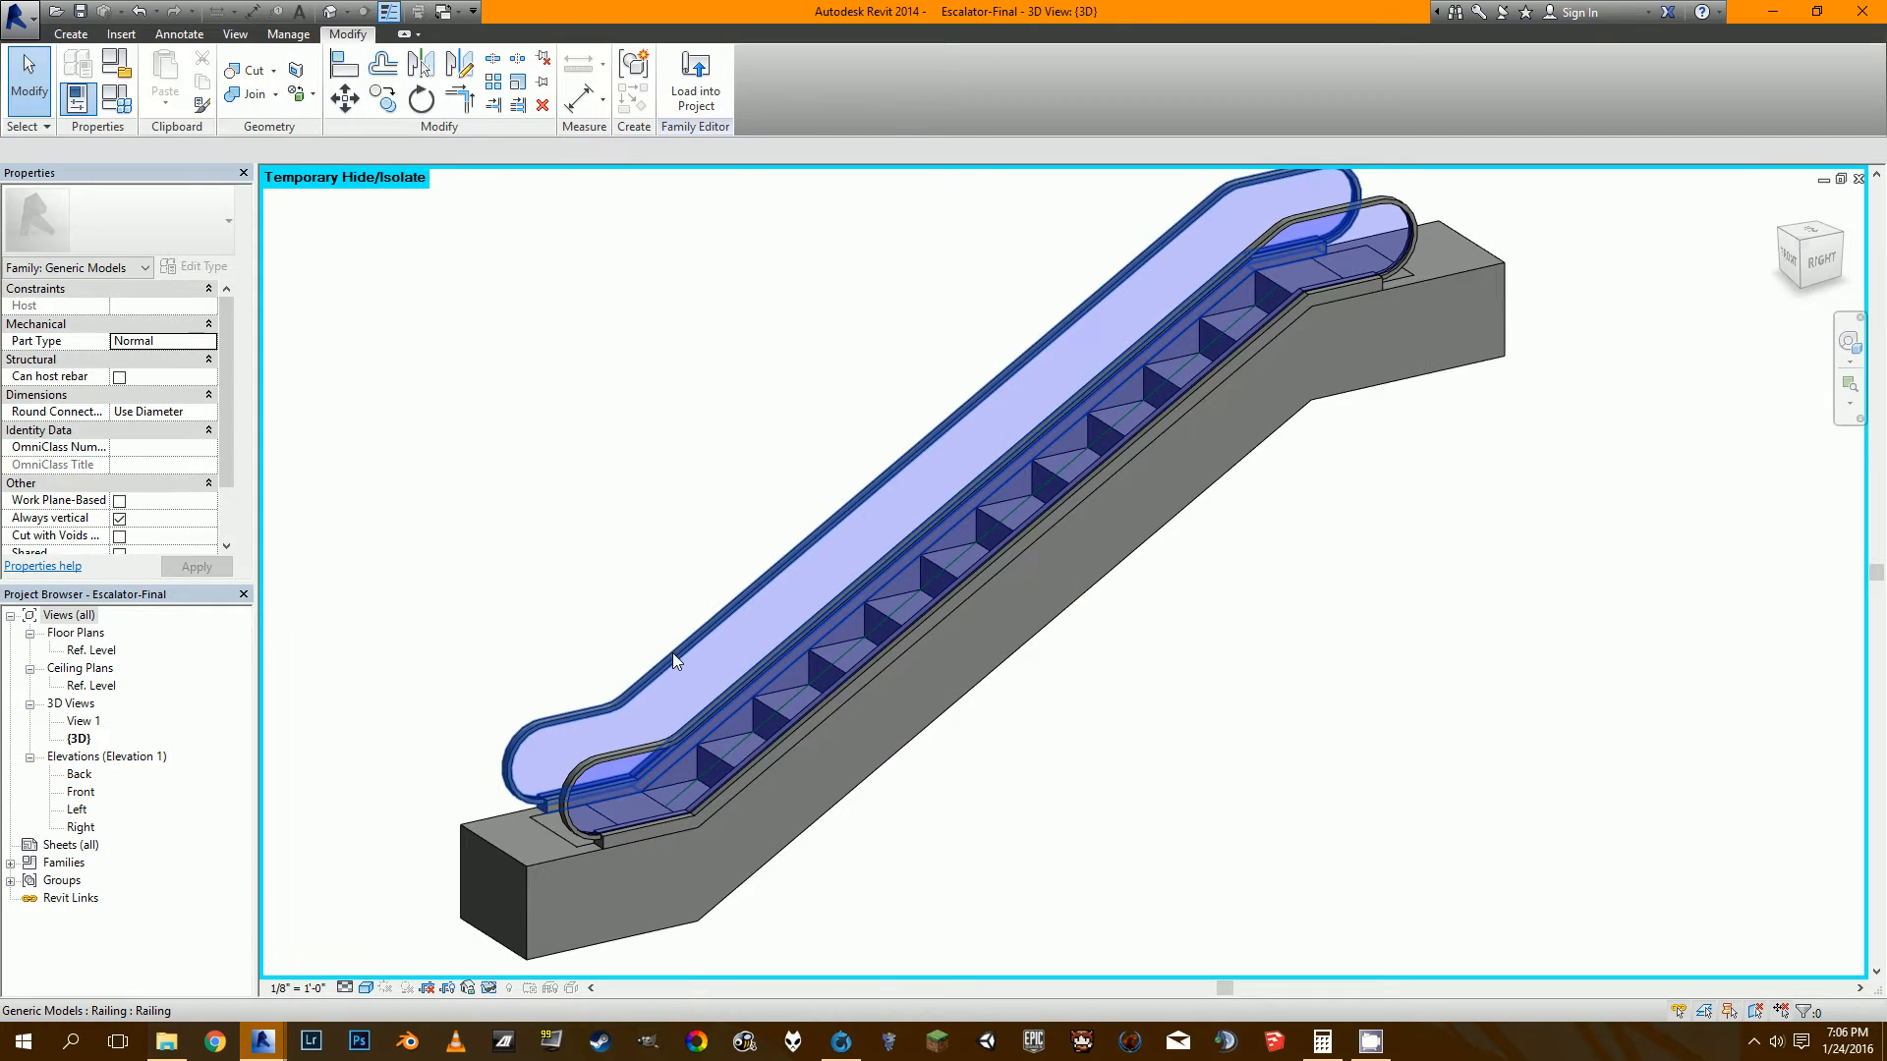
pyautogui.click(672, 653)
pyautogui.moveTo(752, 767)
pyautogui.keyDown('shift'); pyautogui.mouseDown(button='middle')
pyautogui.moveTo(851, 766)
pyautogui.moveTo(941, 798)
pyautogui.moveTo(757, 784)
pyautogui.mouseUp(button='middle'); pyautogui.keyUp('shift')
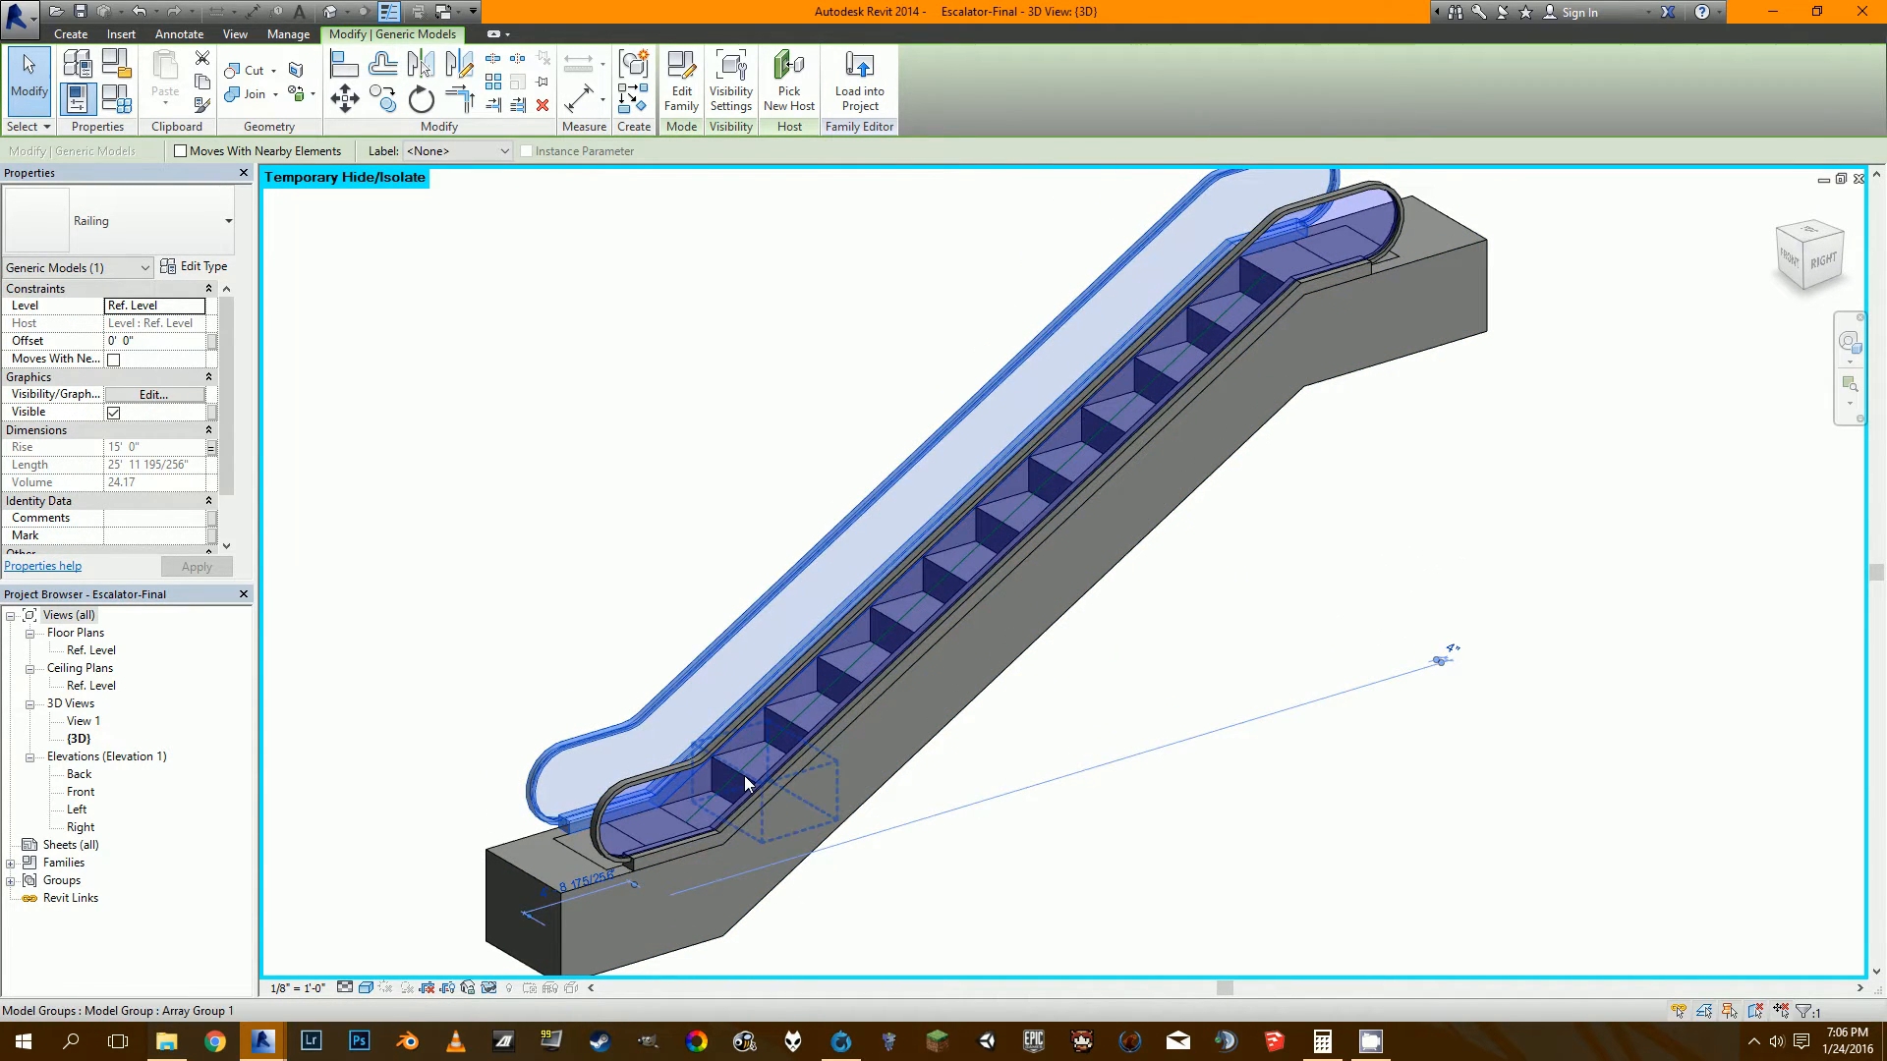
pyautogui.click(745, 783)
pyautogui.keyDown('shift'); pyautogui.moveTo(949, 847); pyautogui.dragTo(743, 858, button='middle'); pyautogui.keyUp('shift')
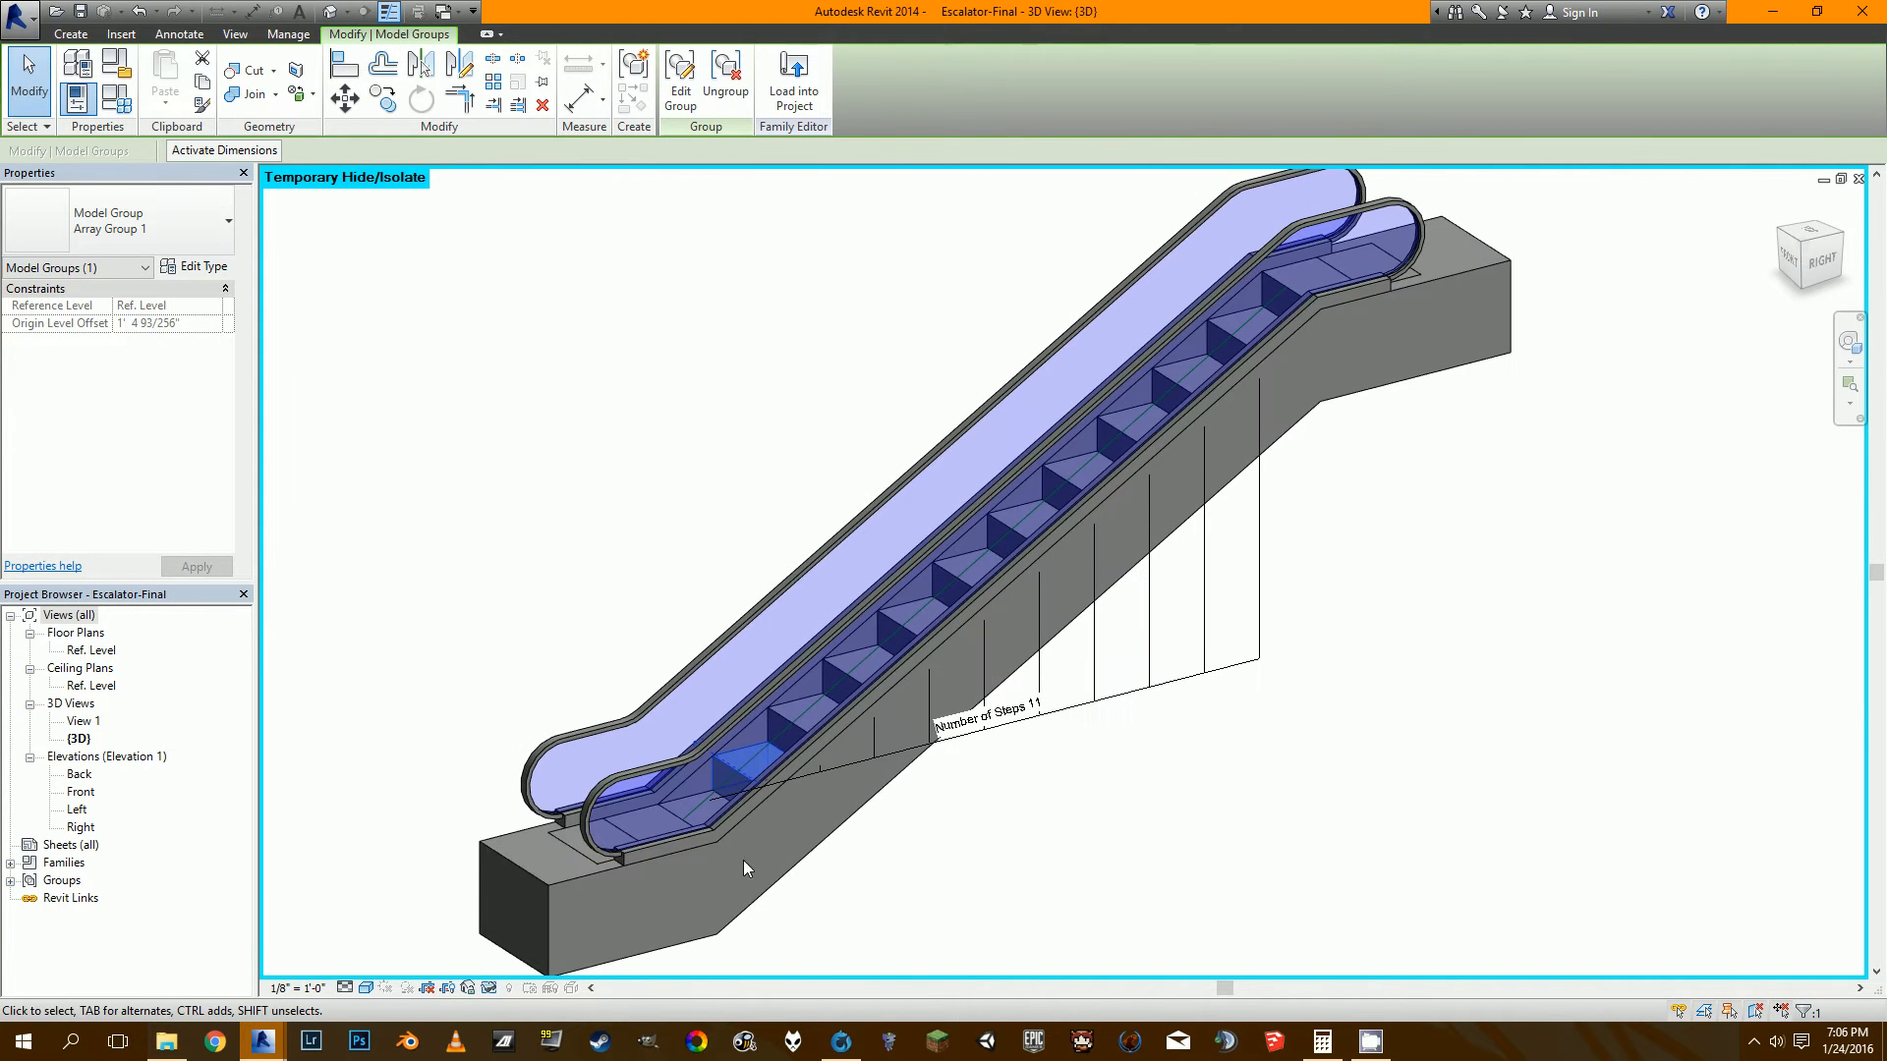
pyautogui.click(564, 884)
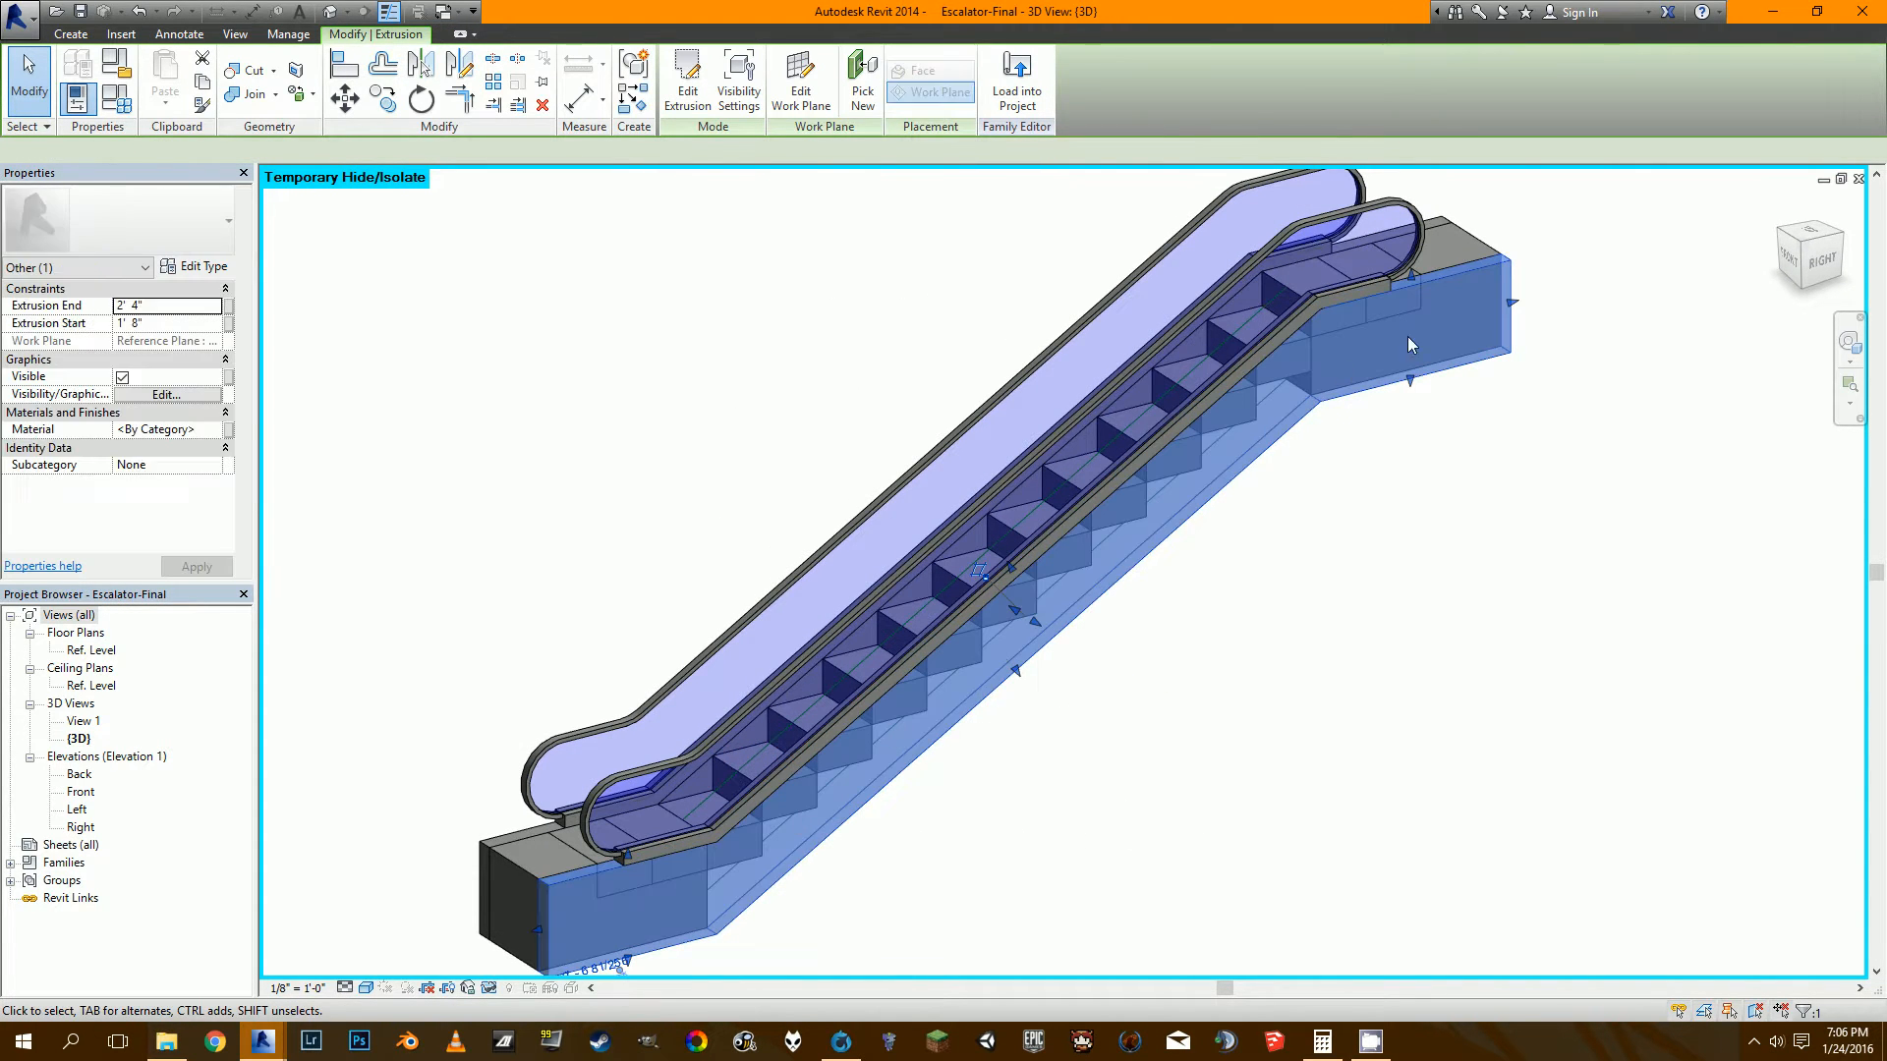
pyautogui.press('Escape')
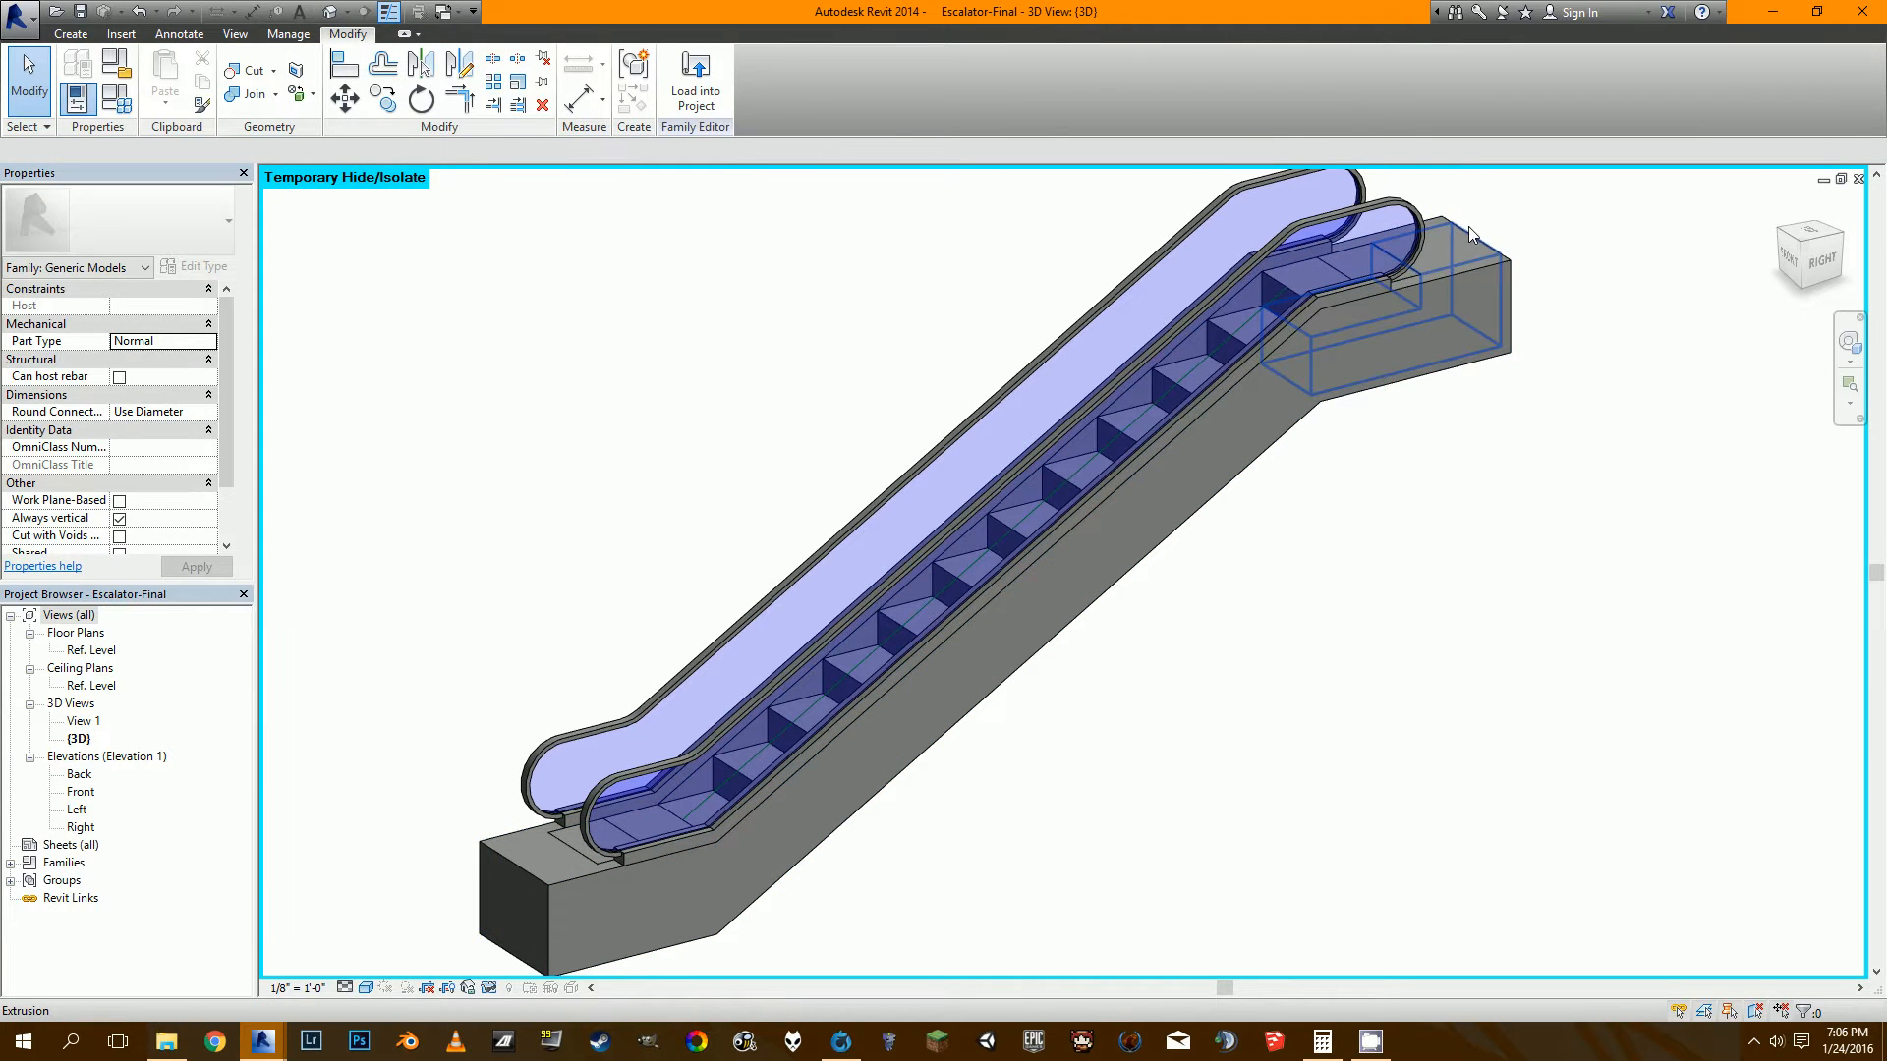
pyautogui.click(1469, 228)
pyautogui.press('Escape')
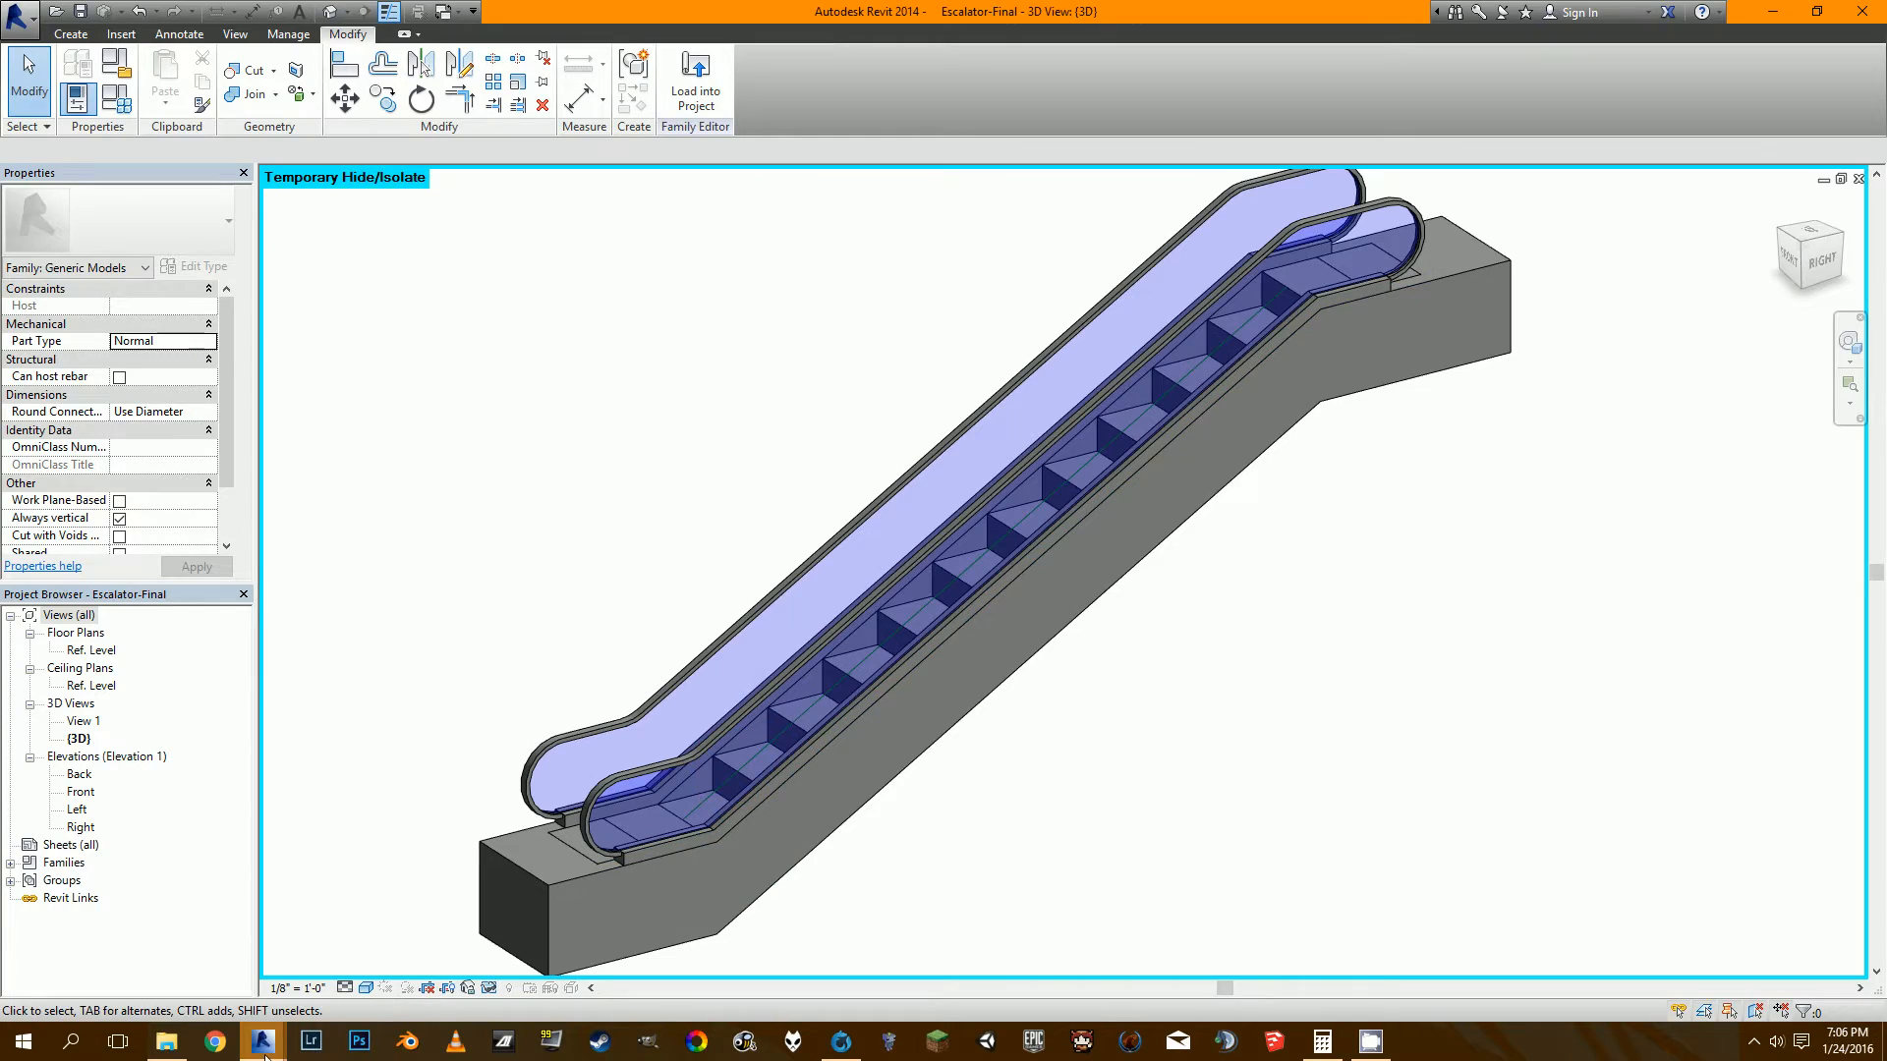
# Return to the Recent Files window and create a new family from the US Imperial Generic Model template.
pyautogui.moveTo(265, 1054)
pyautogui.click(352, 993)
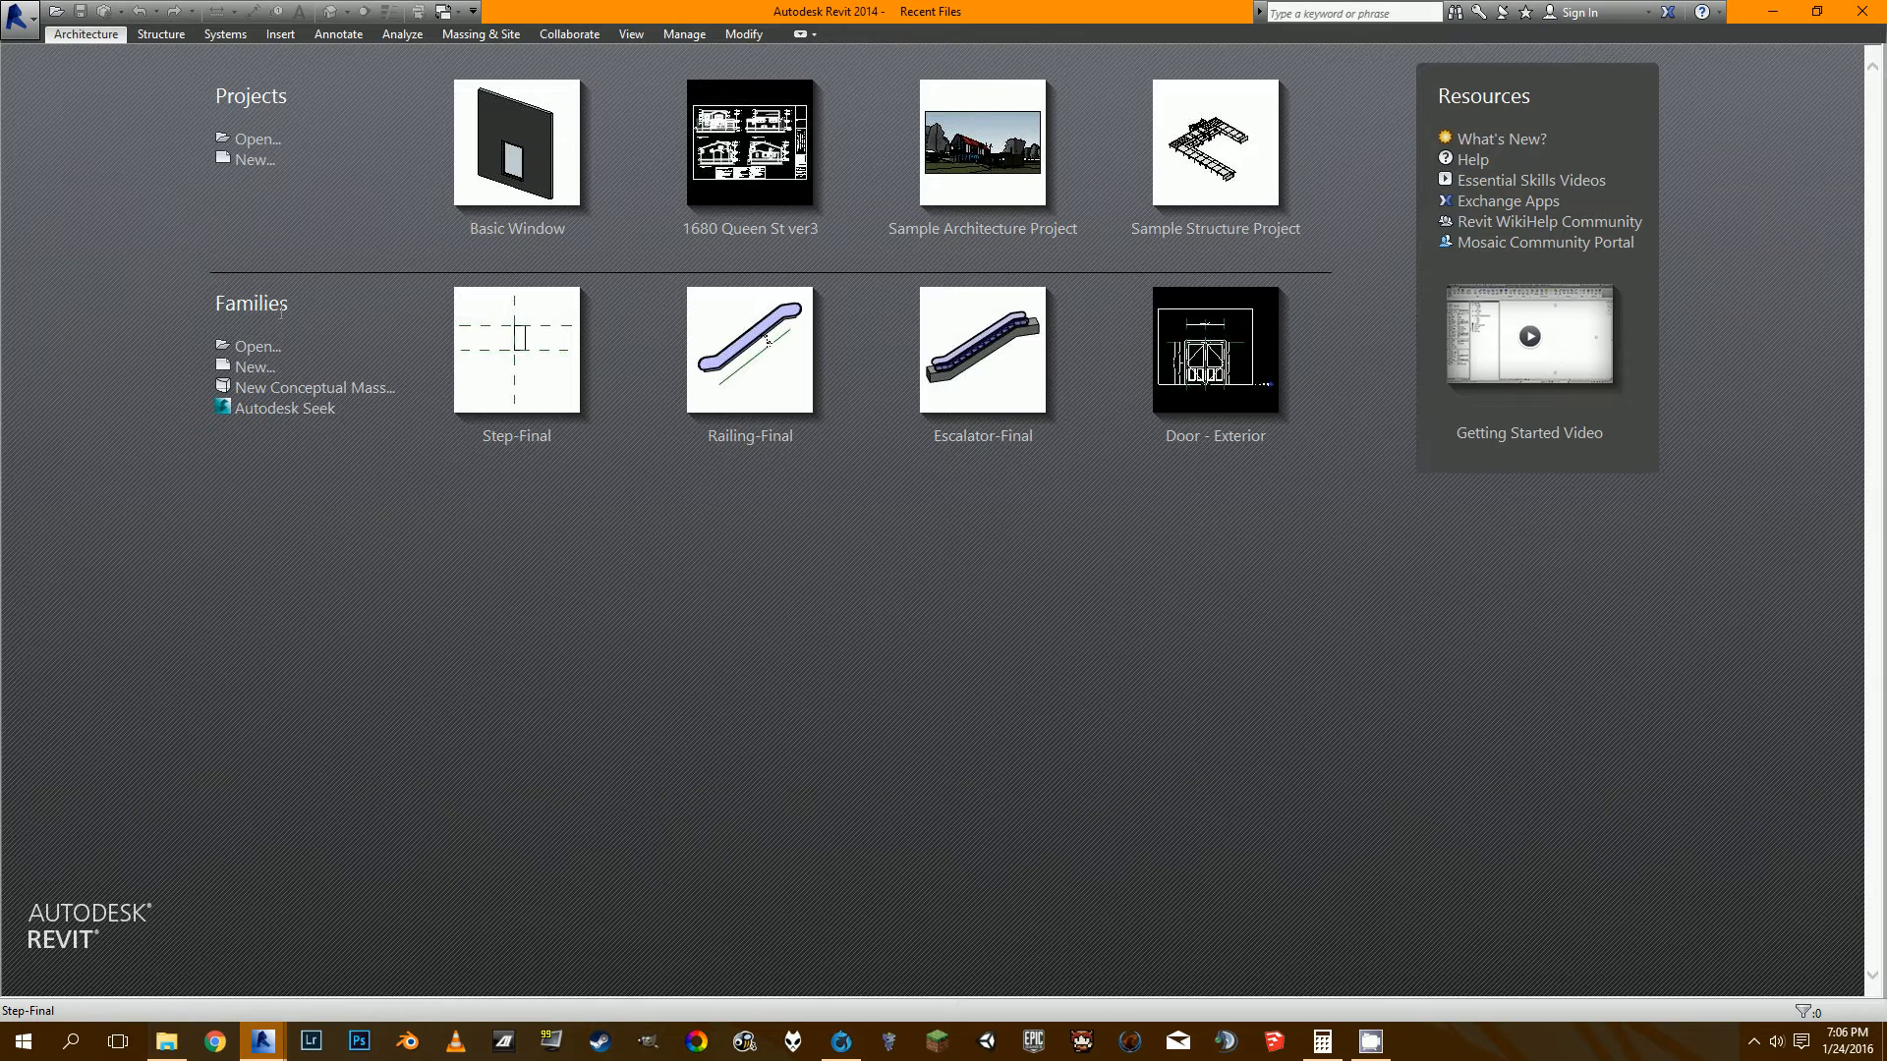
pyautogui.click(17, 14)
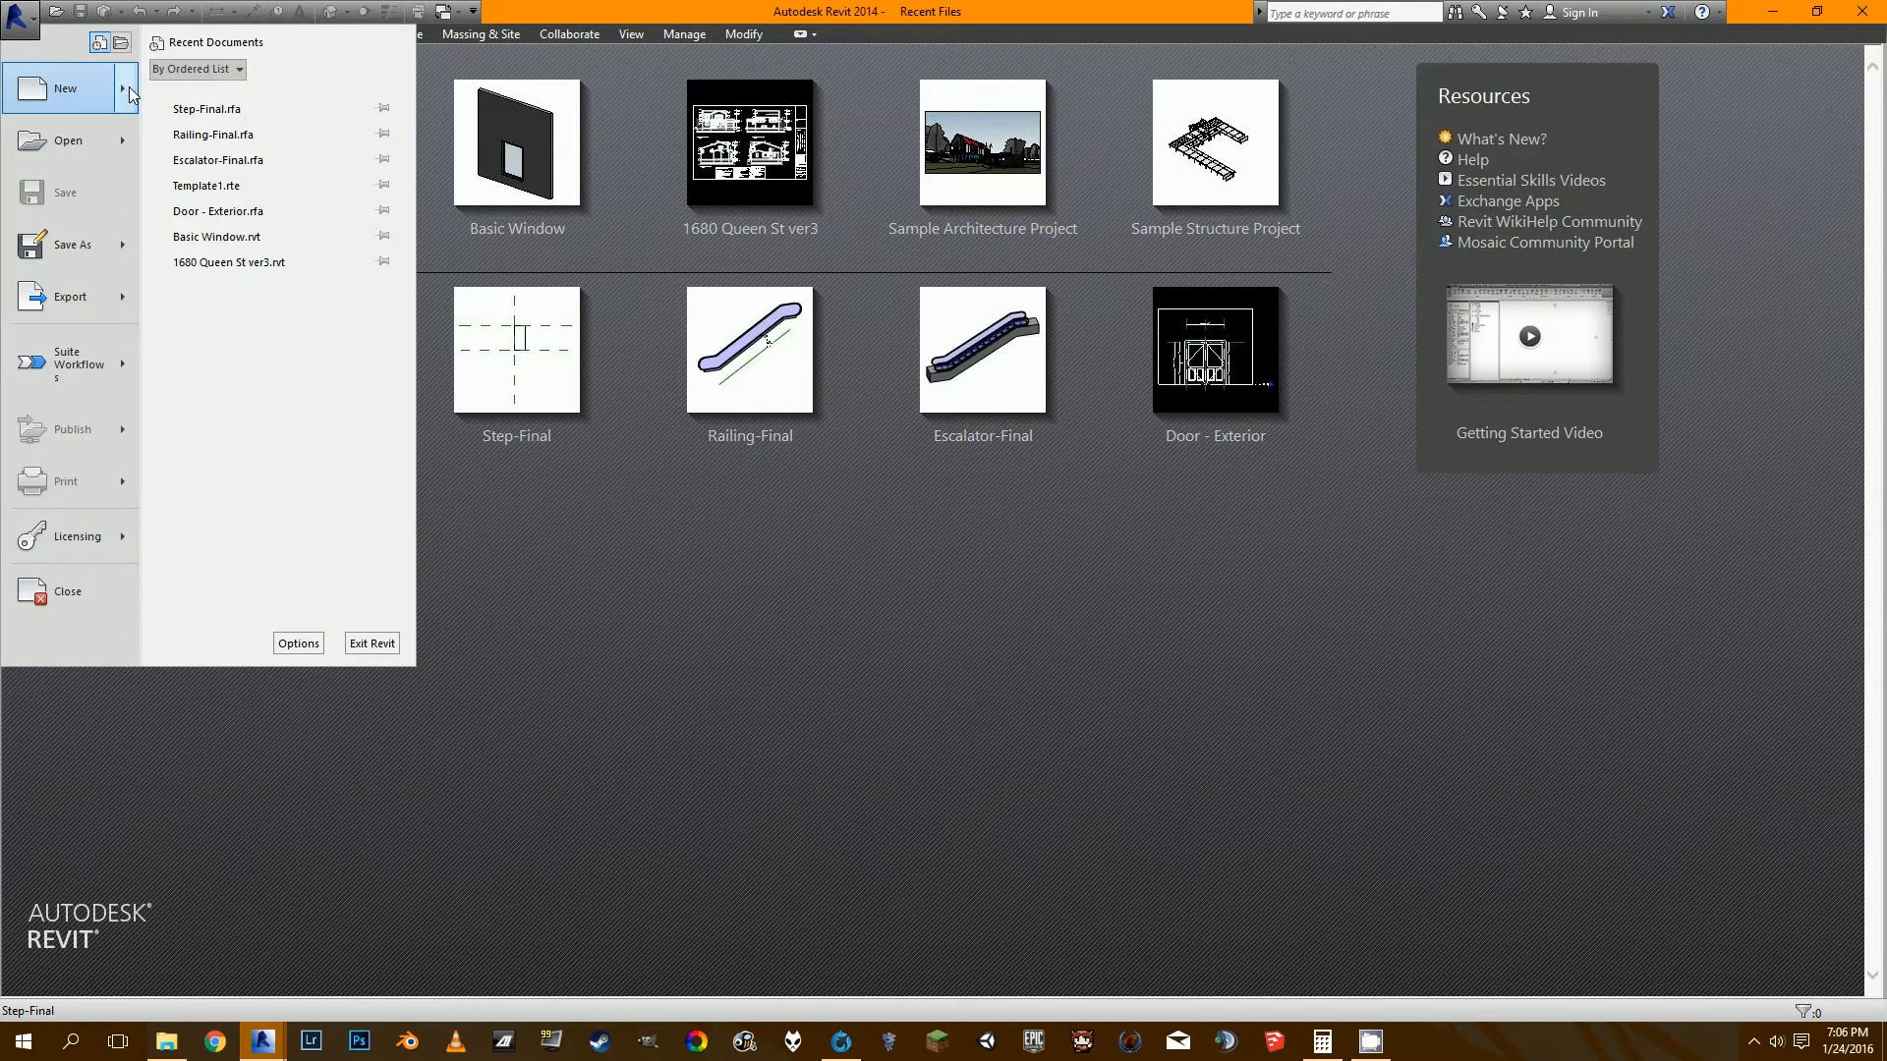
pyautogui.moveTo(135, 96)
pyautogui.click(181, 145)
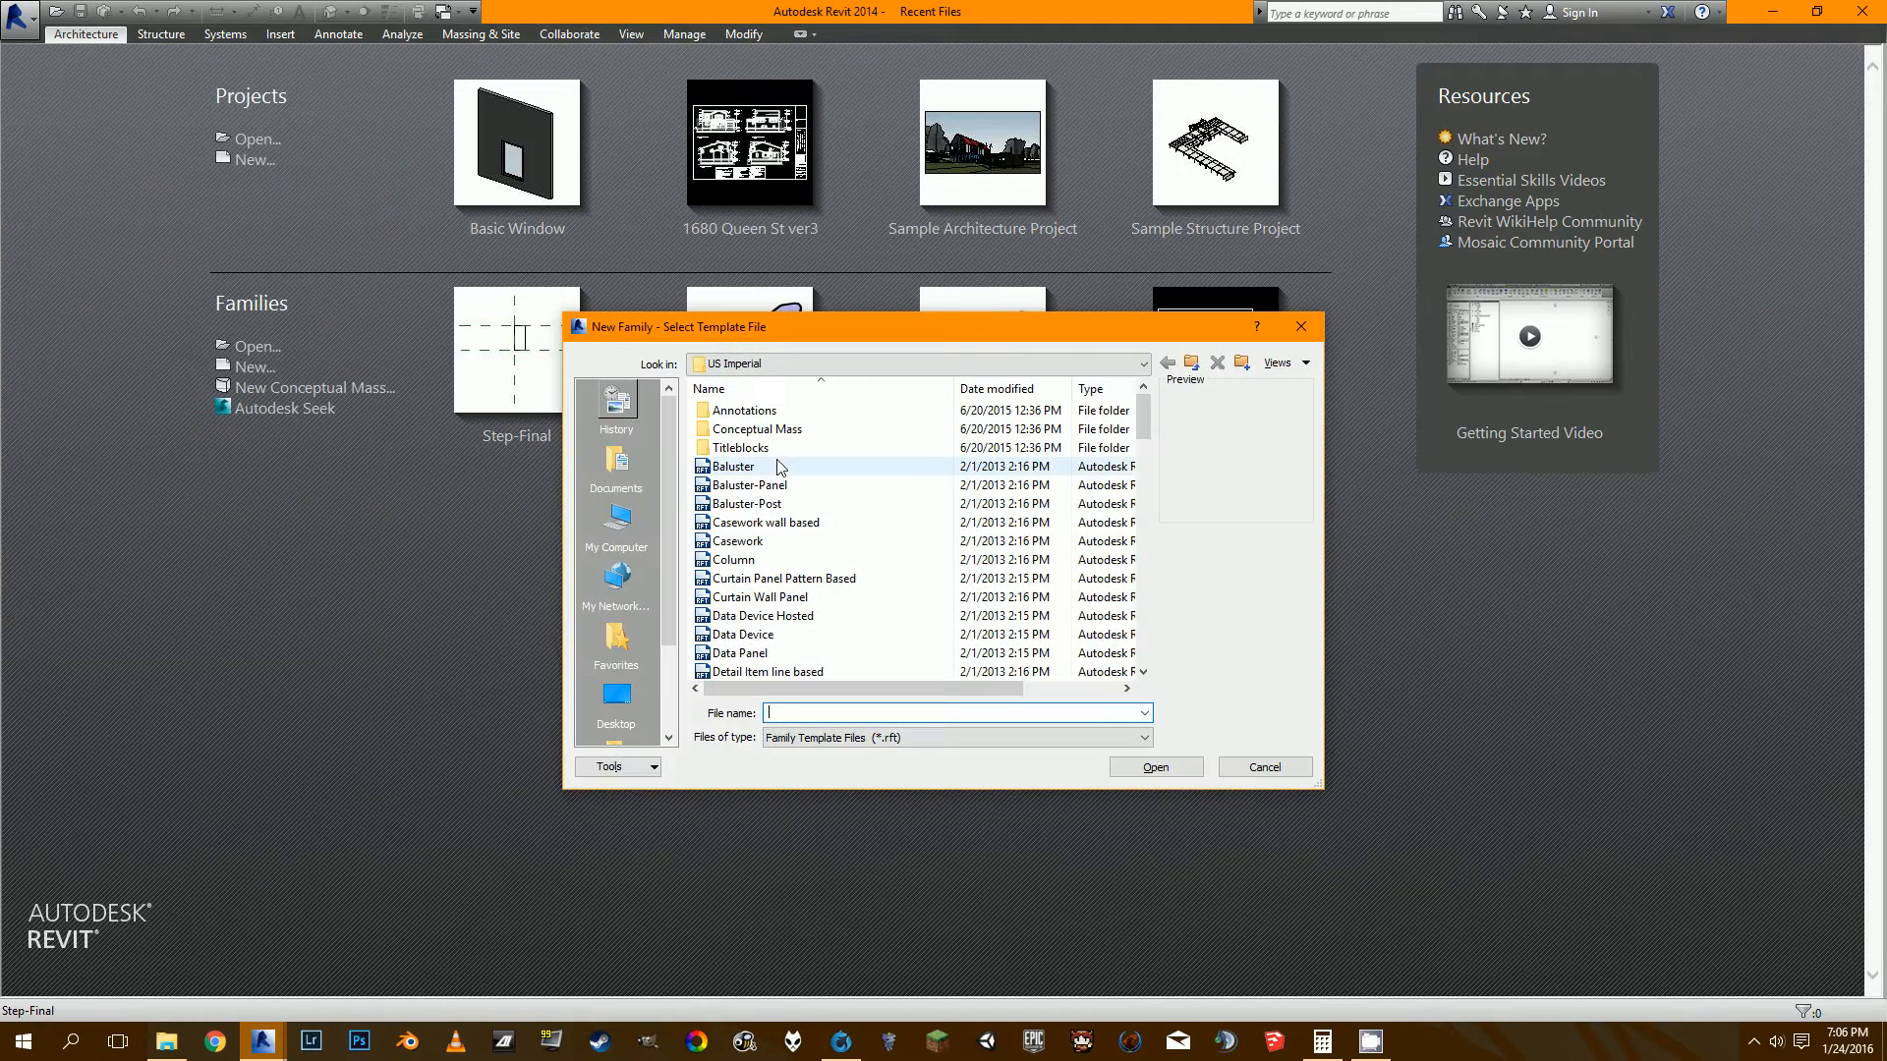
pyautogui.click(768, 634)
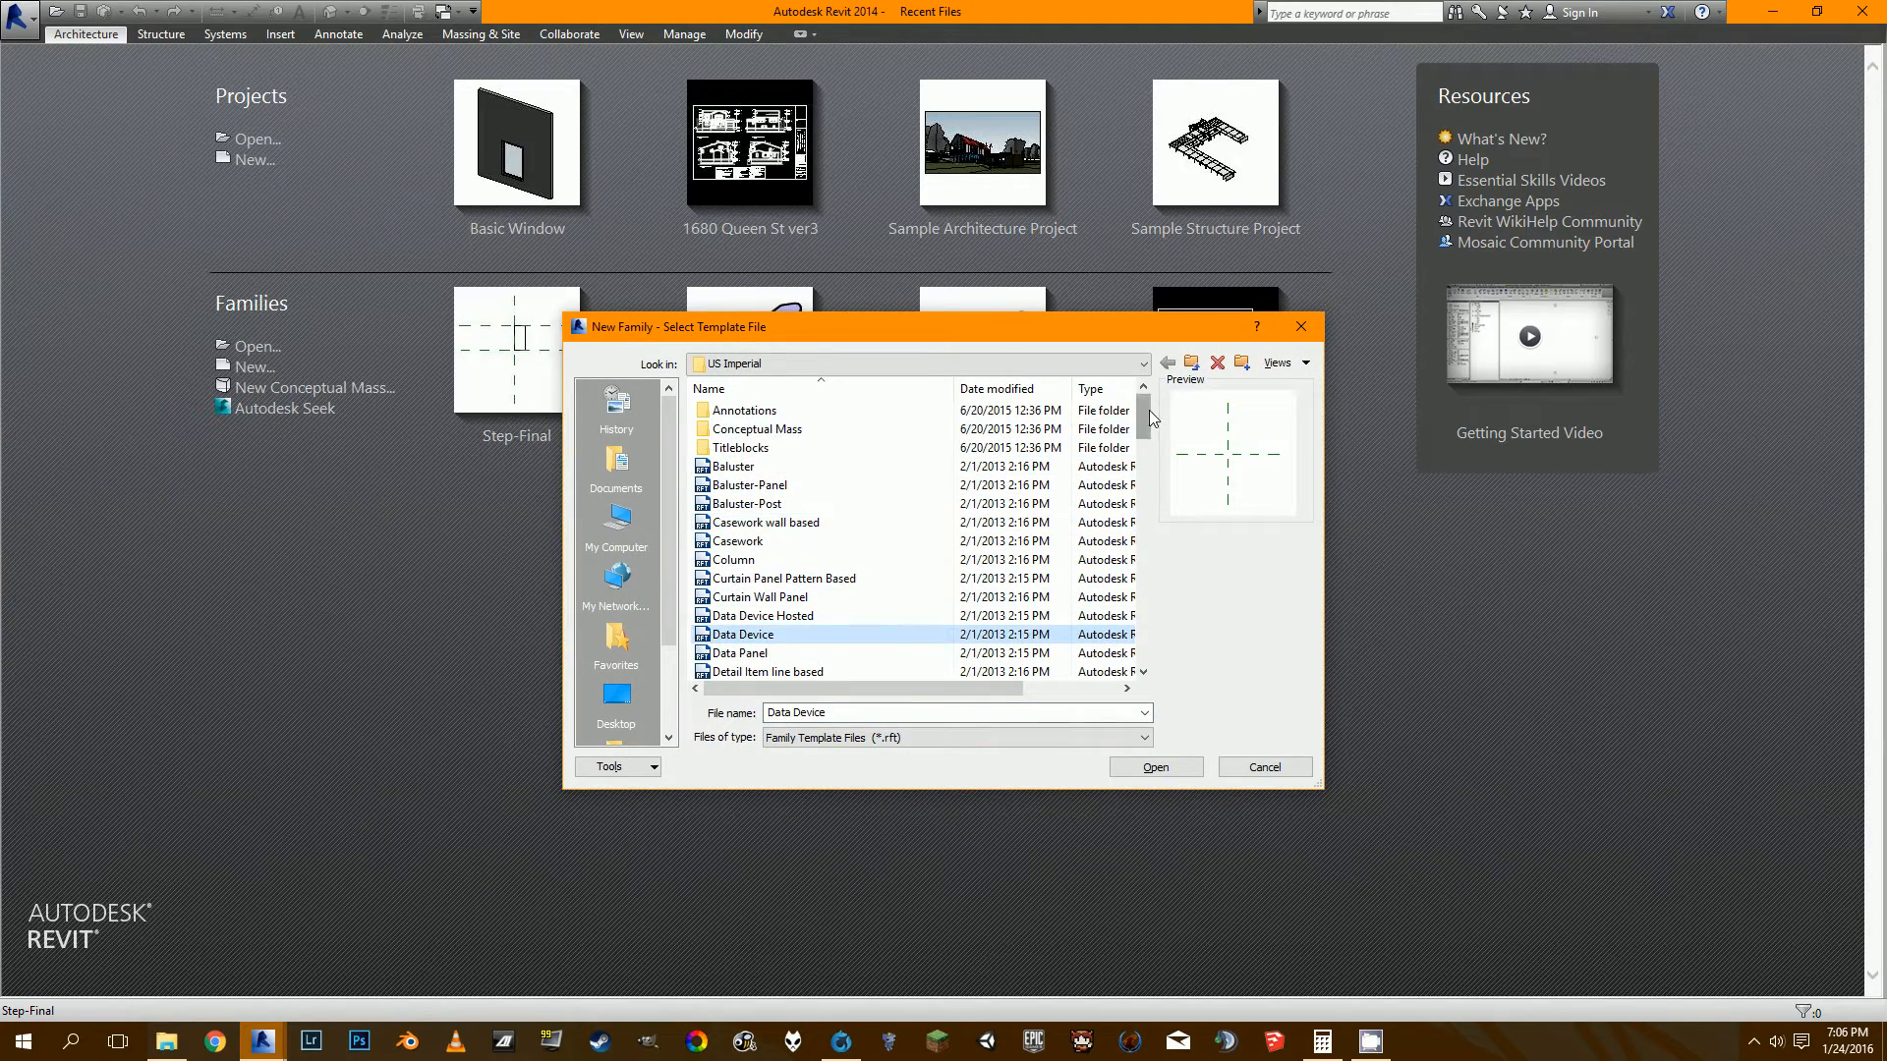
pyautogui.moveTo(1145, 423); pyautogui.dragTo(1140, 555)
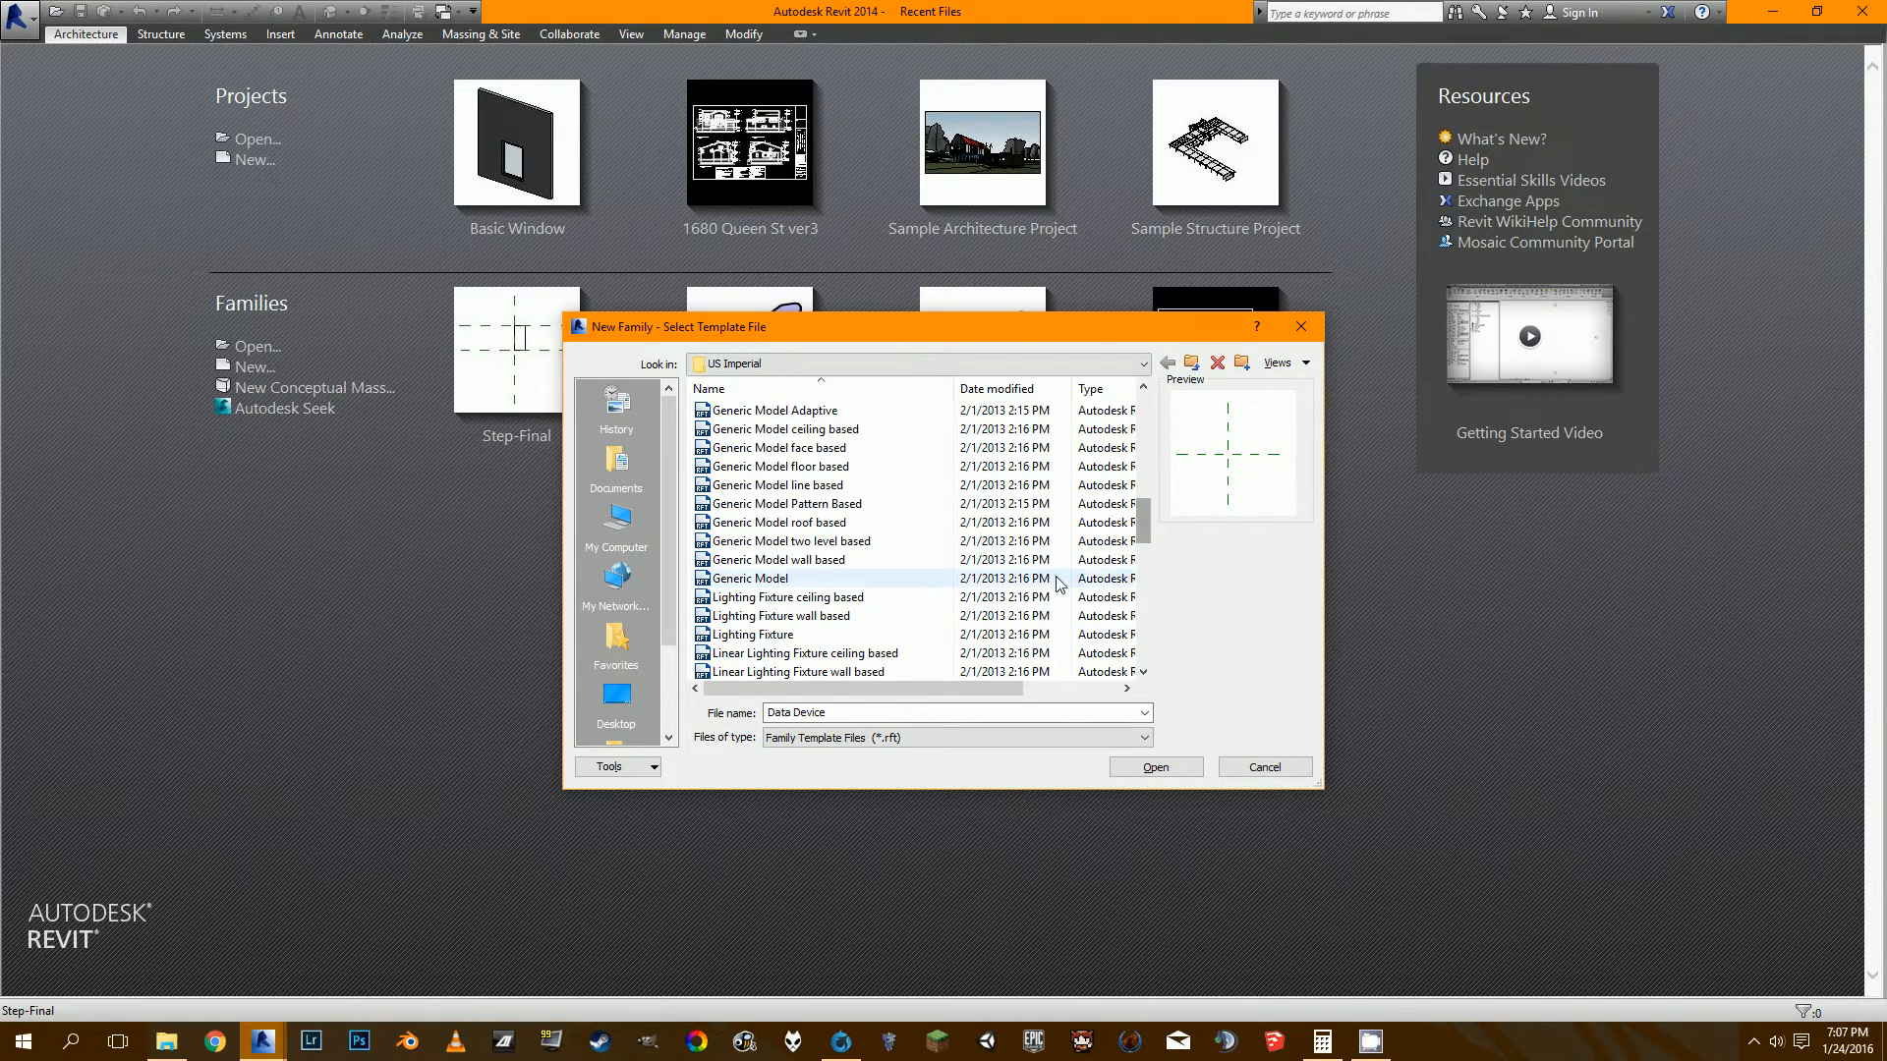
pyautogui.click(786, 578)
pyautogui.click(1154, 766)
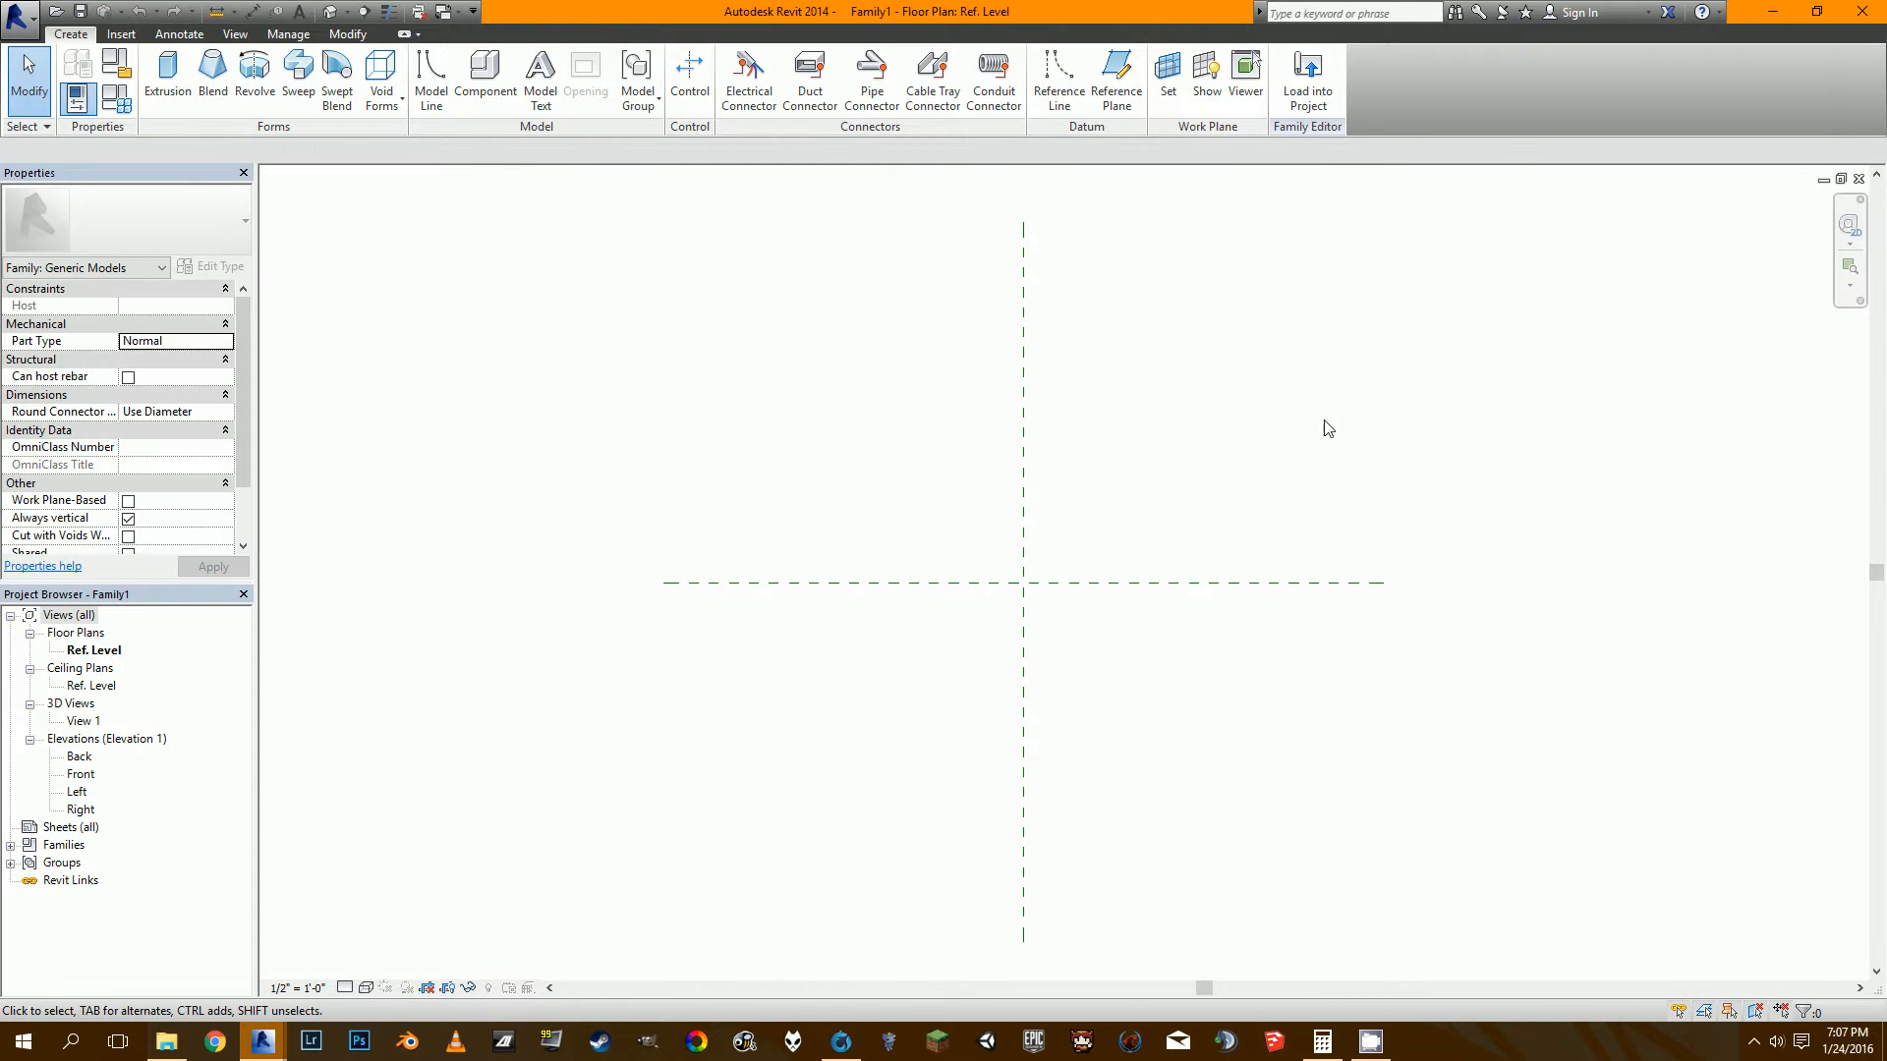
# In the Right elevation, draw a short vertical reference plane about 2' 6" to the right of the center plane, crossing Ref. Level.
pyautogui.doubleClick(78, 809)
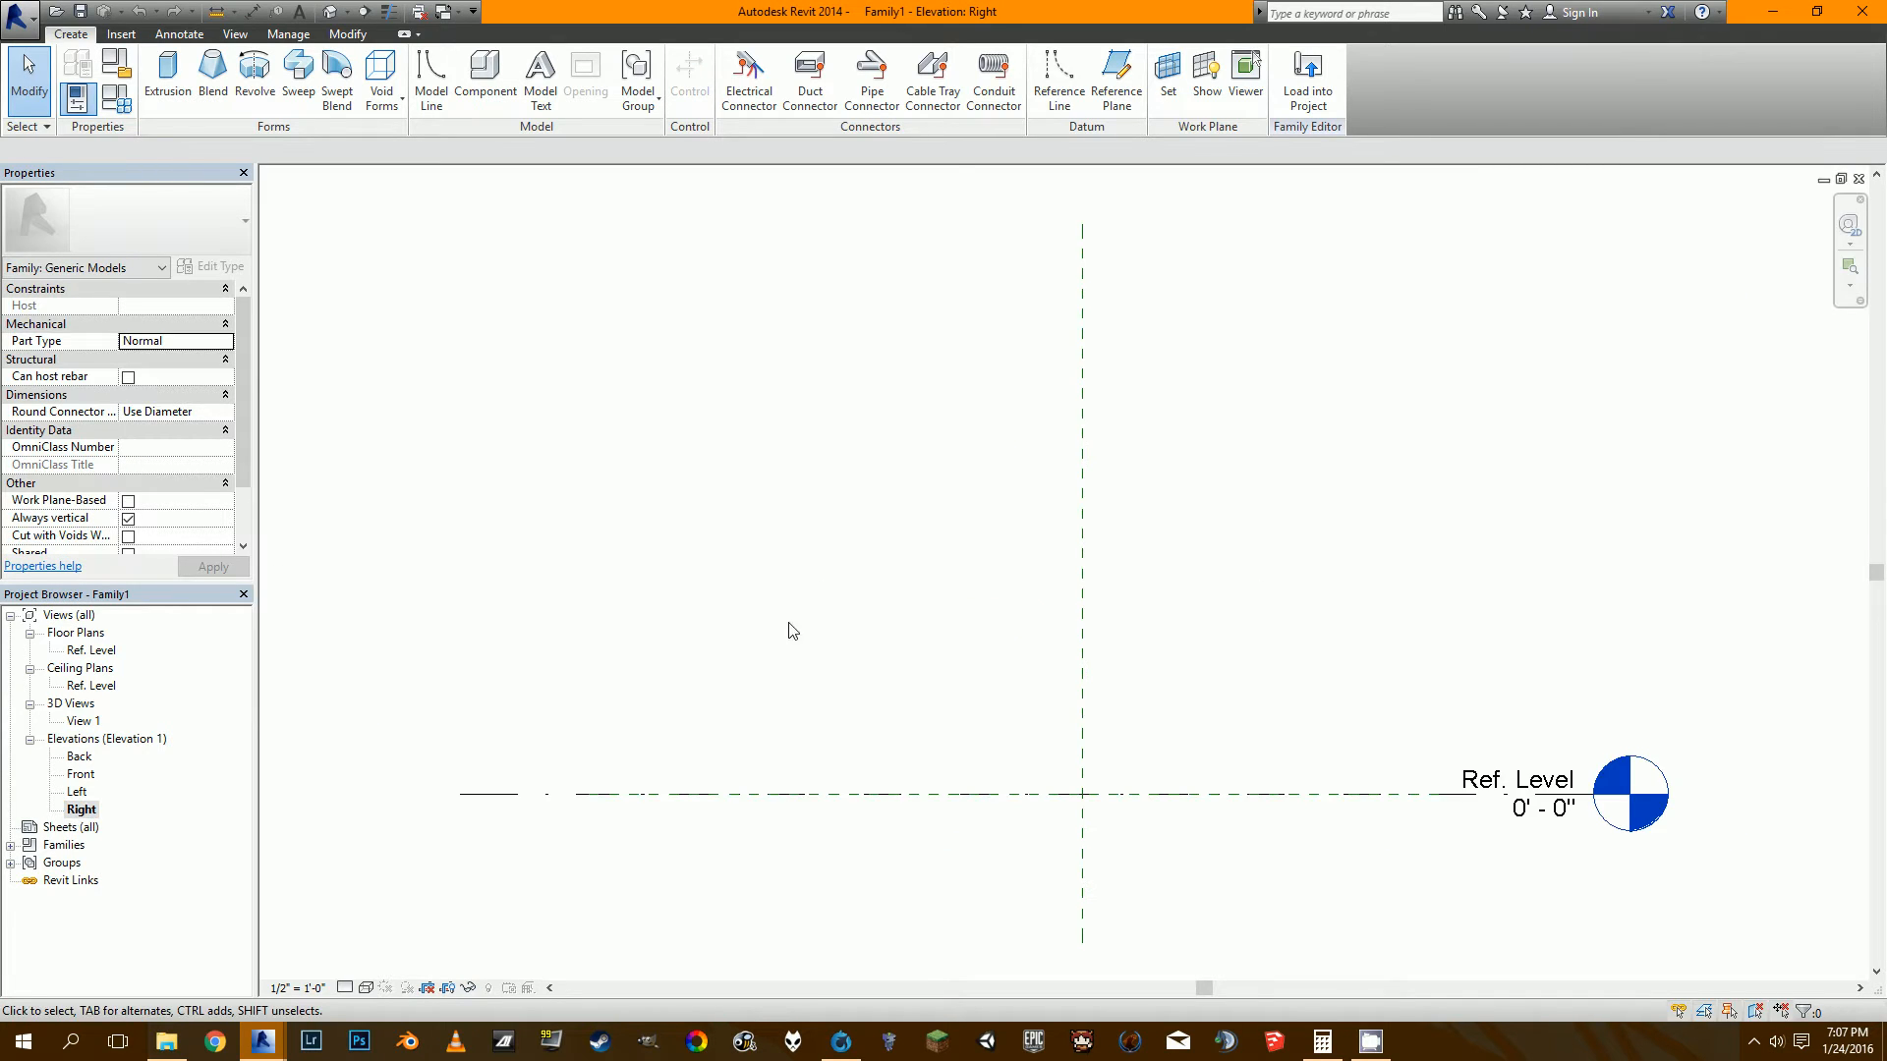
pyautogui.moveTo(866, 666); pyautogui.dragTo(854, 661, button='middle')
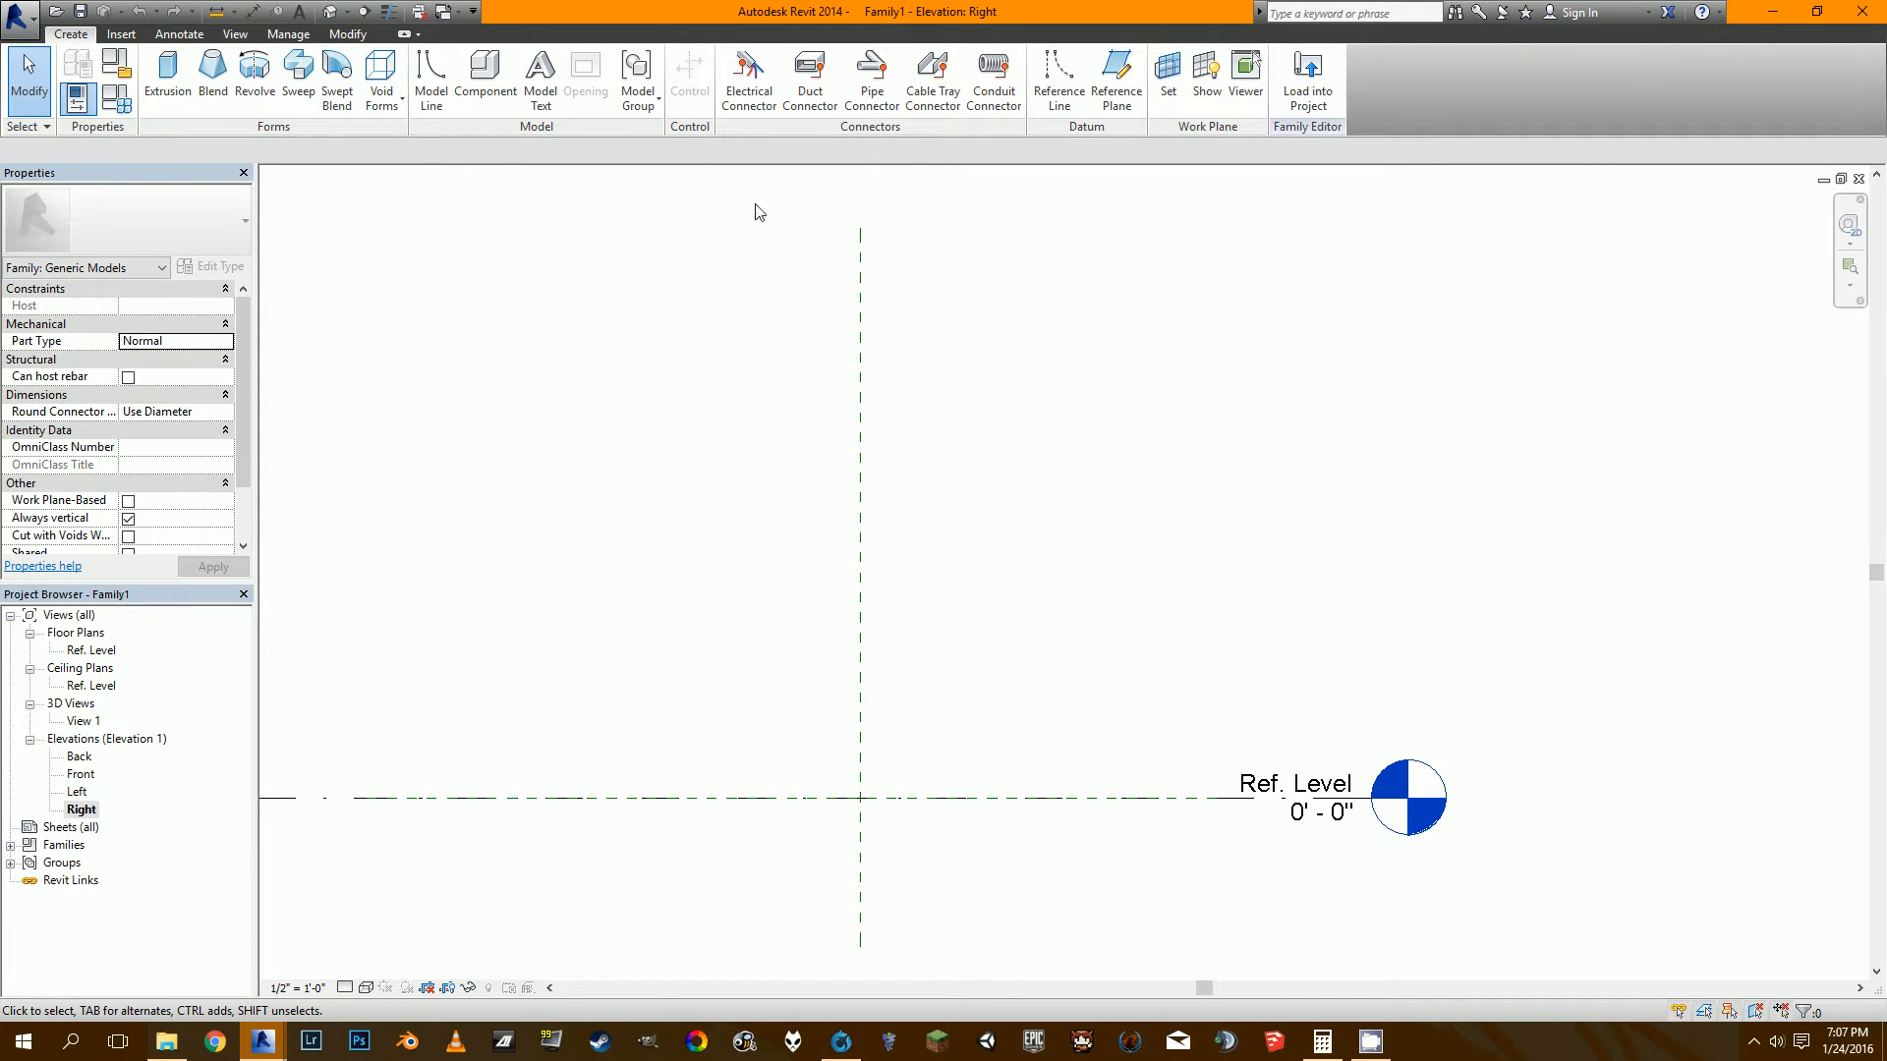
pyautogui.click(1117, 110)
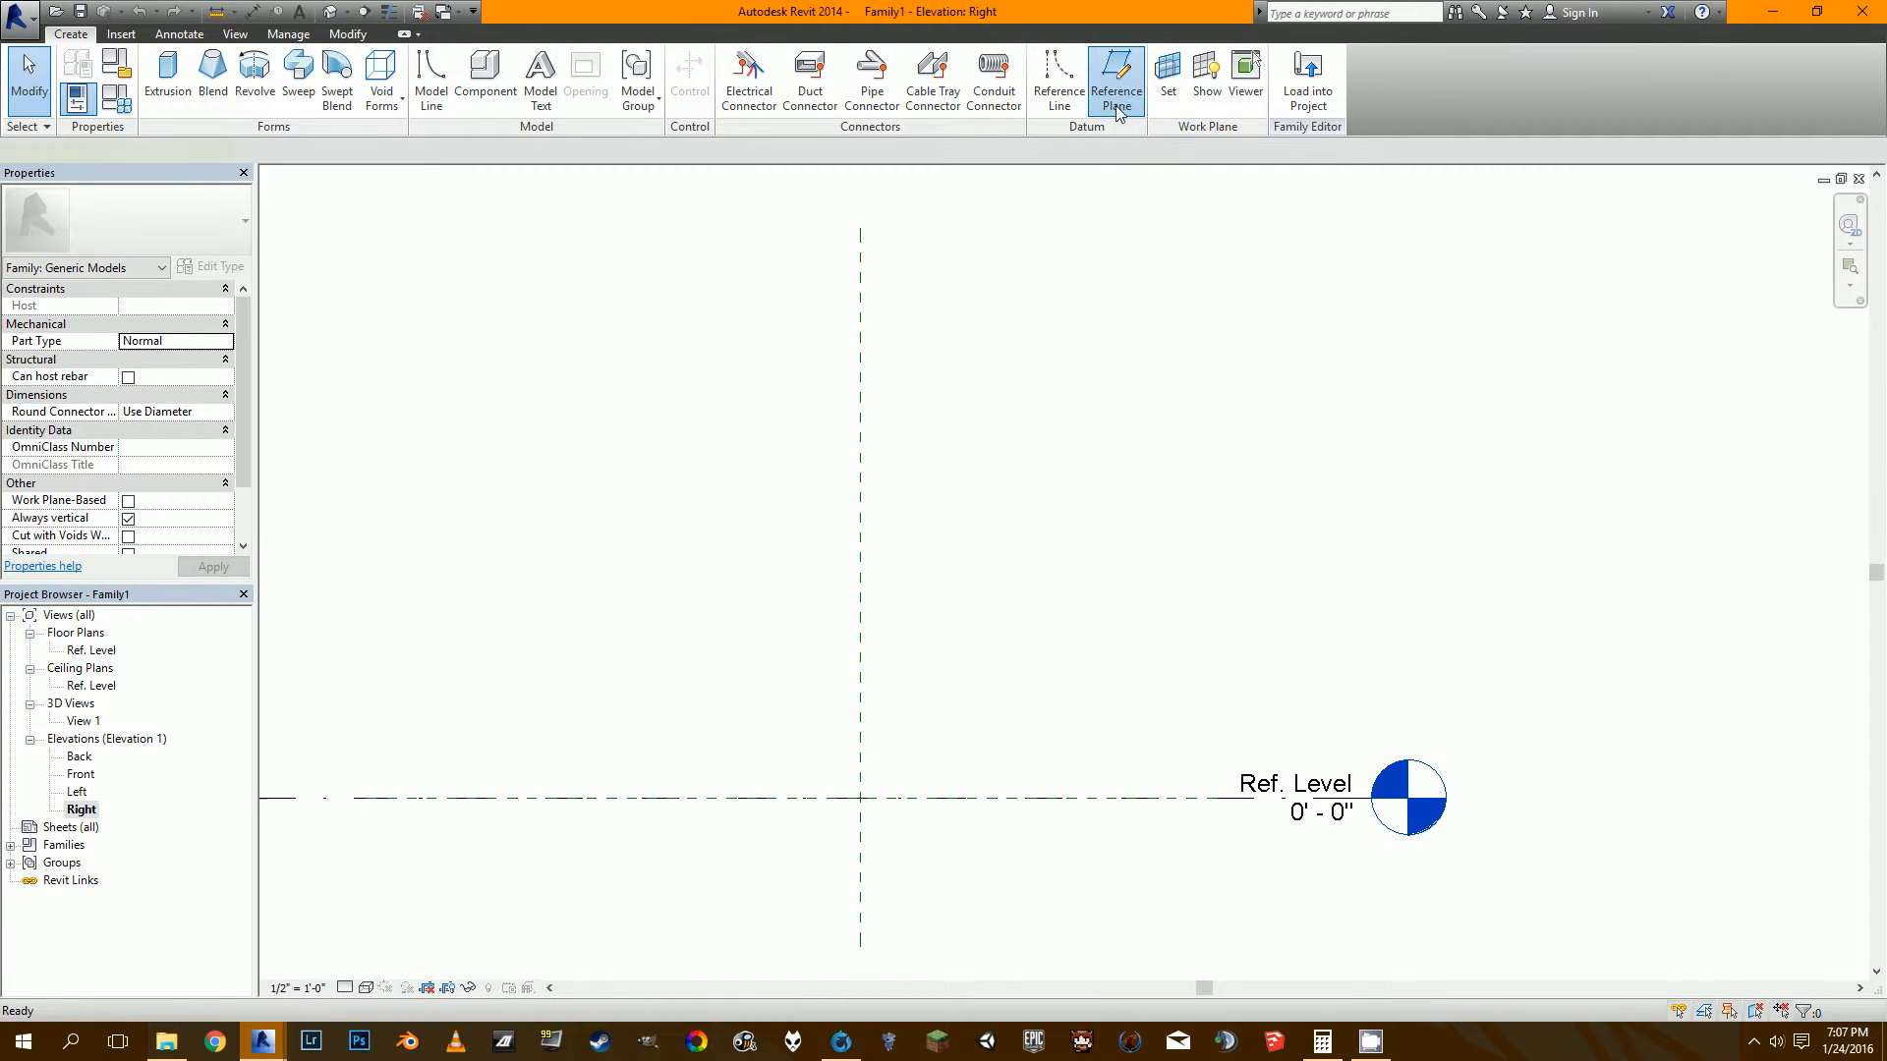
pyautogui.click(862, 688)
pyautogui.click(1045, 881)
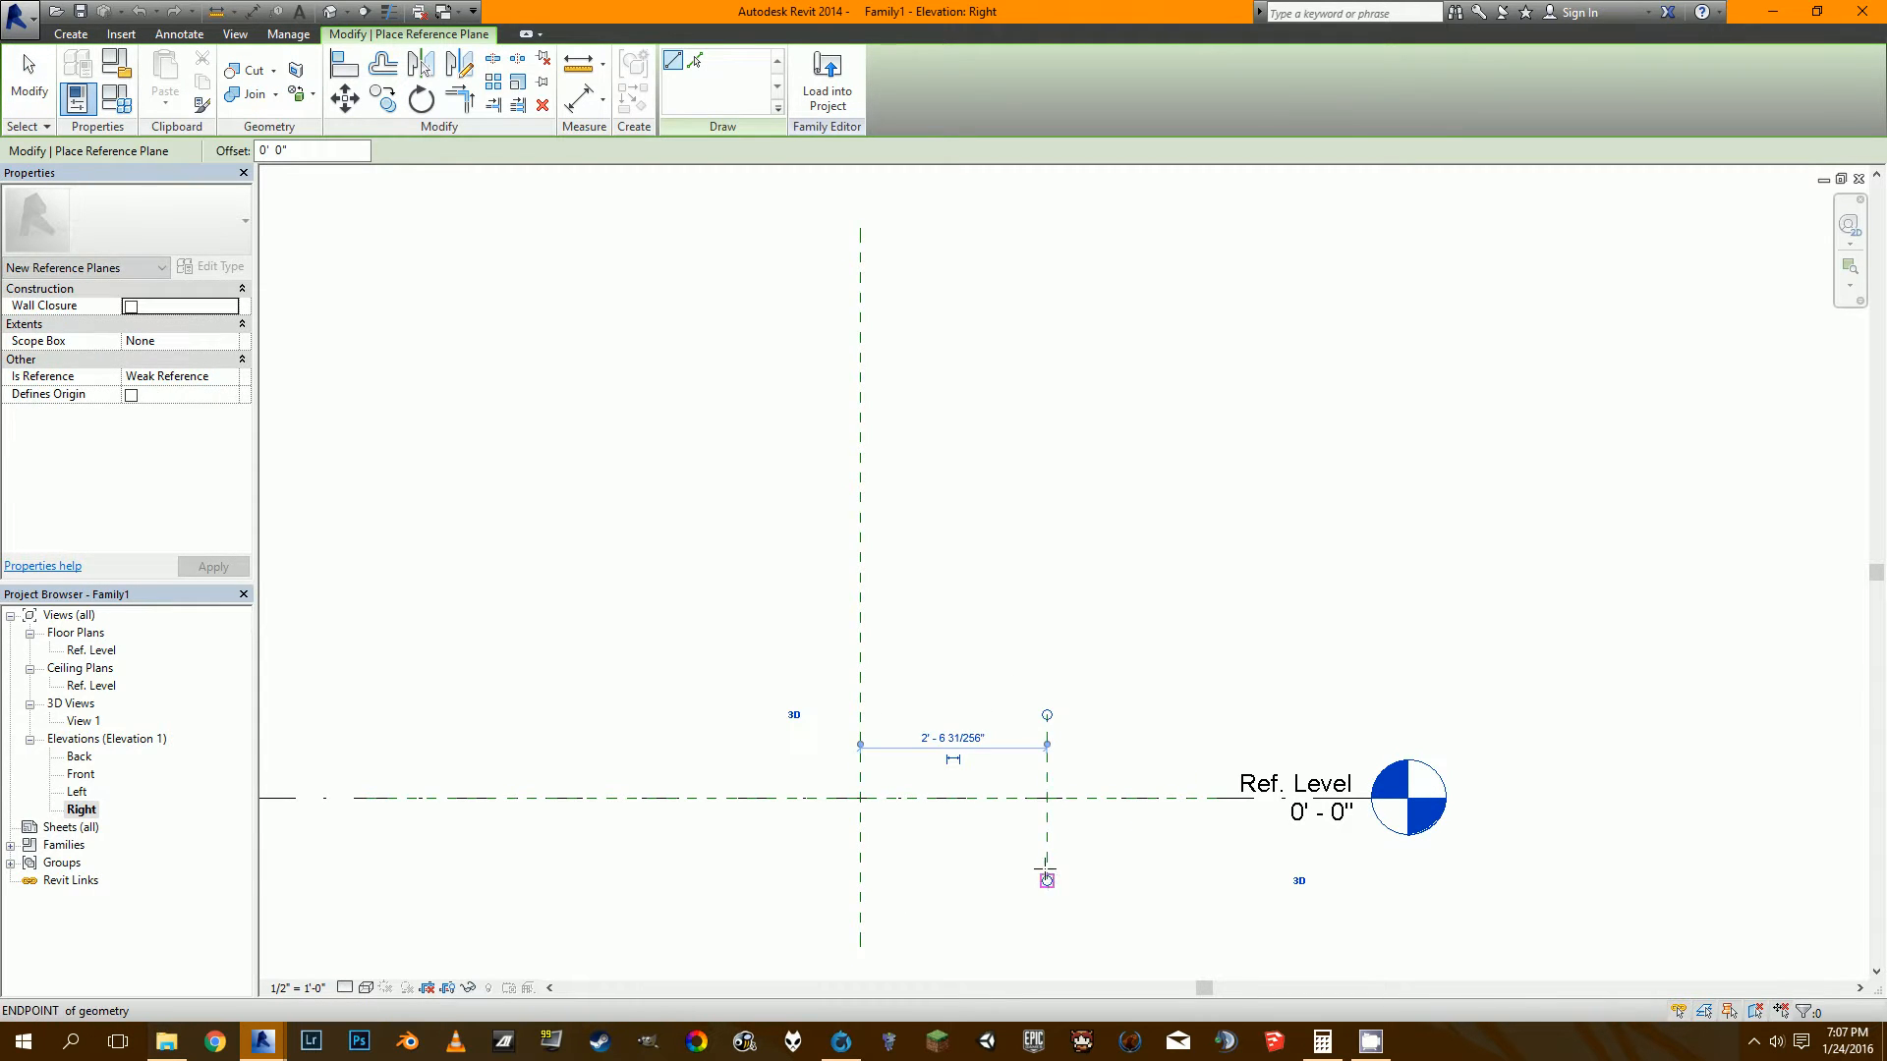
# Draw a horizontal reference plane about 1' 1" above Ref. Level, spanning past both vertical planes.
pyautogui.scroll(2, 1053, 786)
pyautogui.click(718, 676)
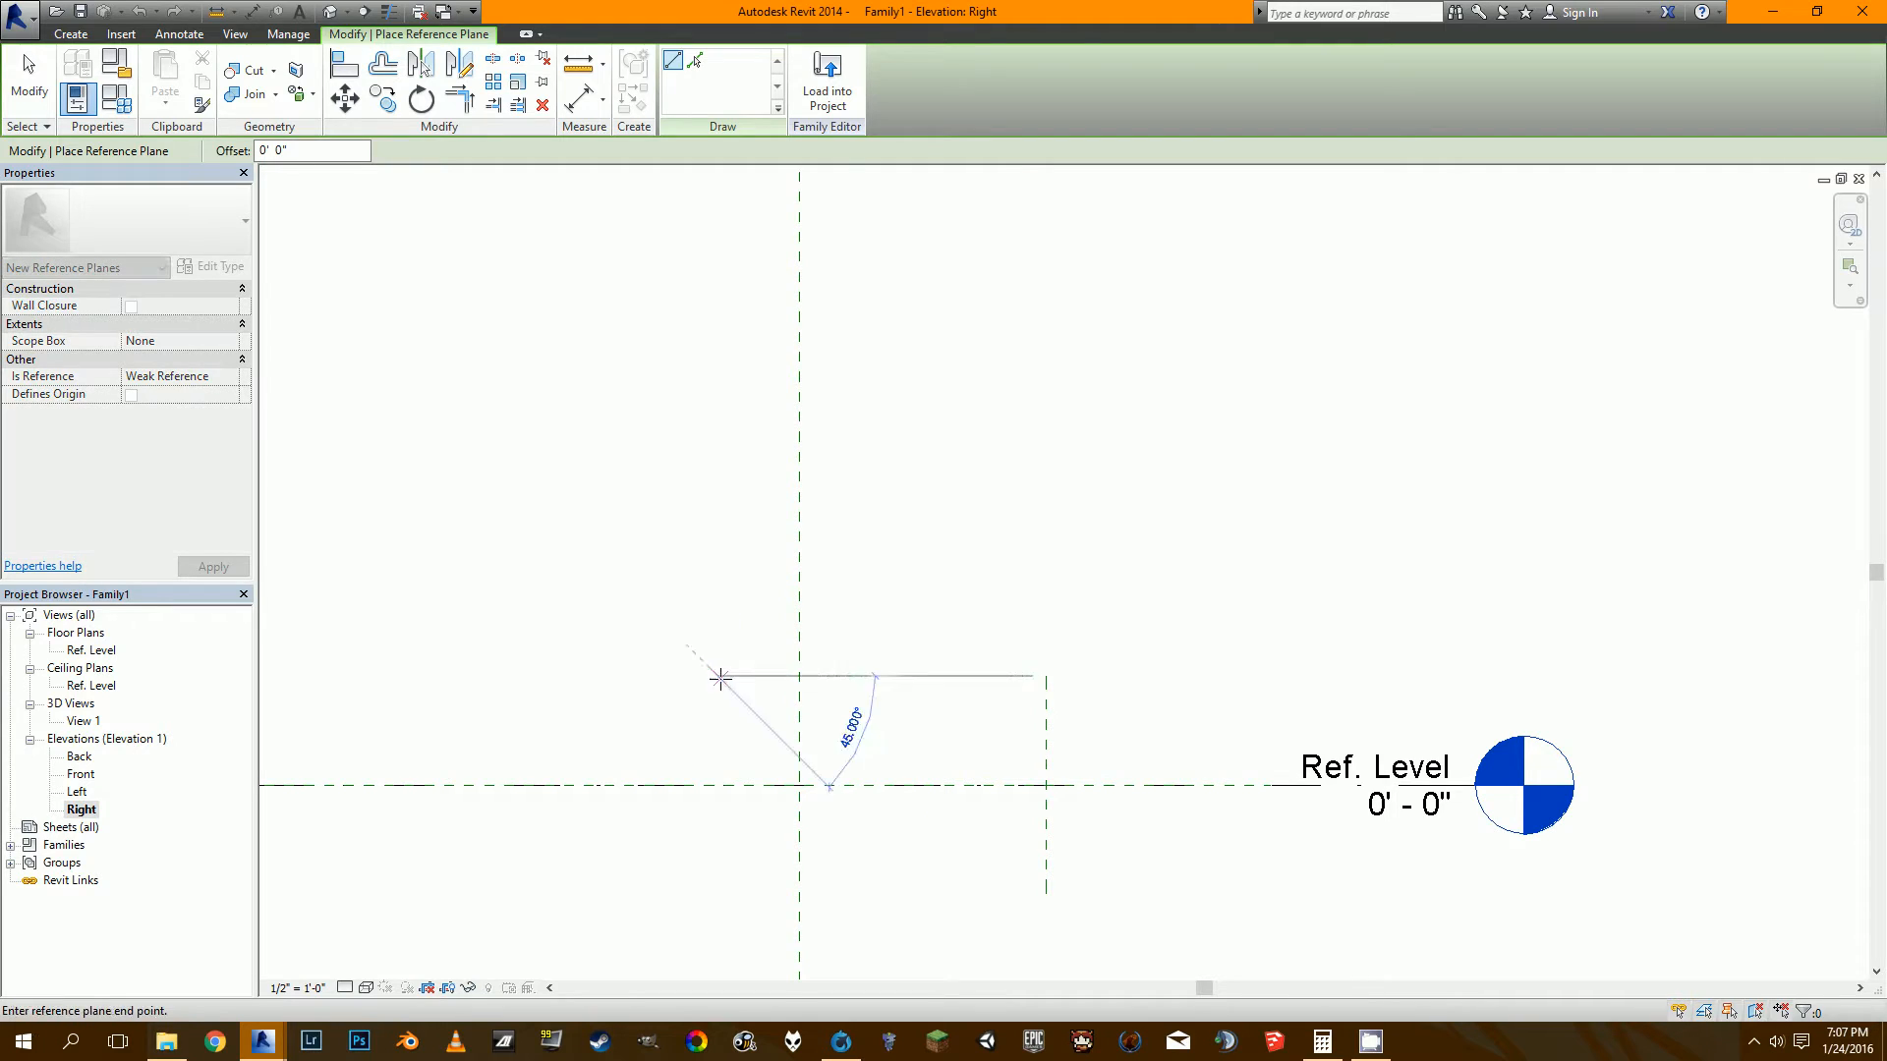
pyautogui.click(1109, 633)
pyautogui.press('Escape')
pyautogui.press('Escape')
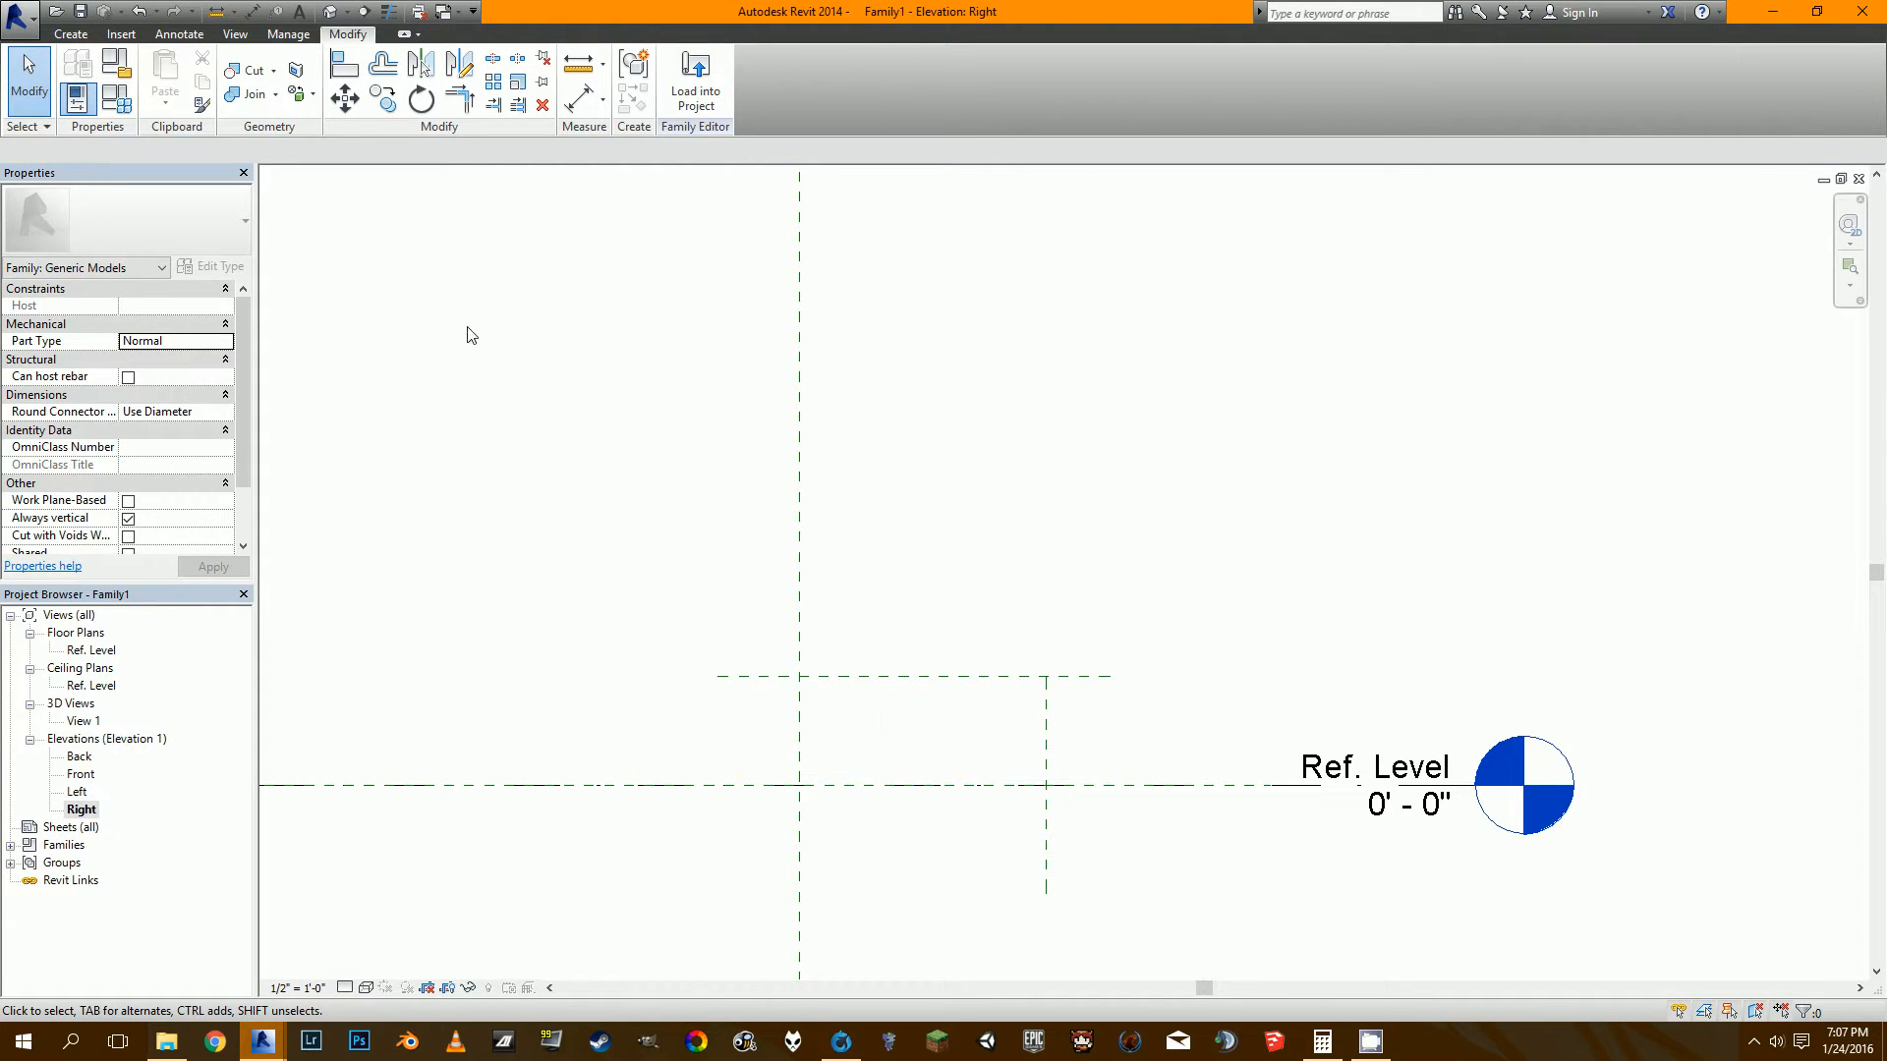
# Add an aligned dimension between Ref. Level and the horizontal reference plane above it.
pyautogui.click(579, 98)
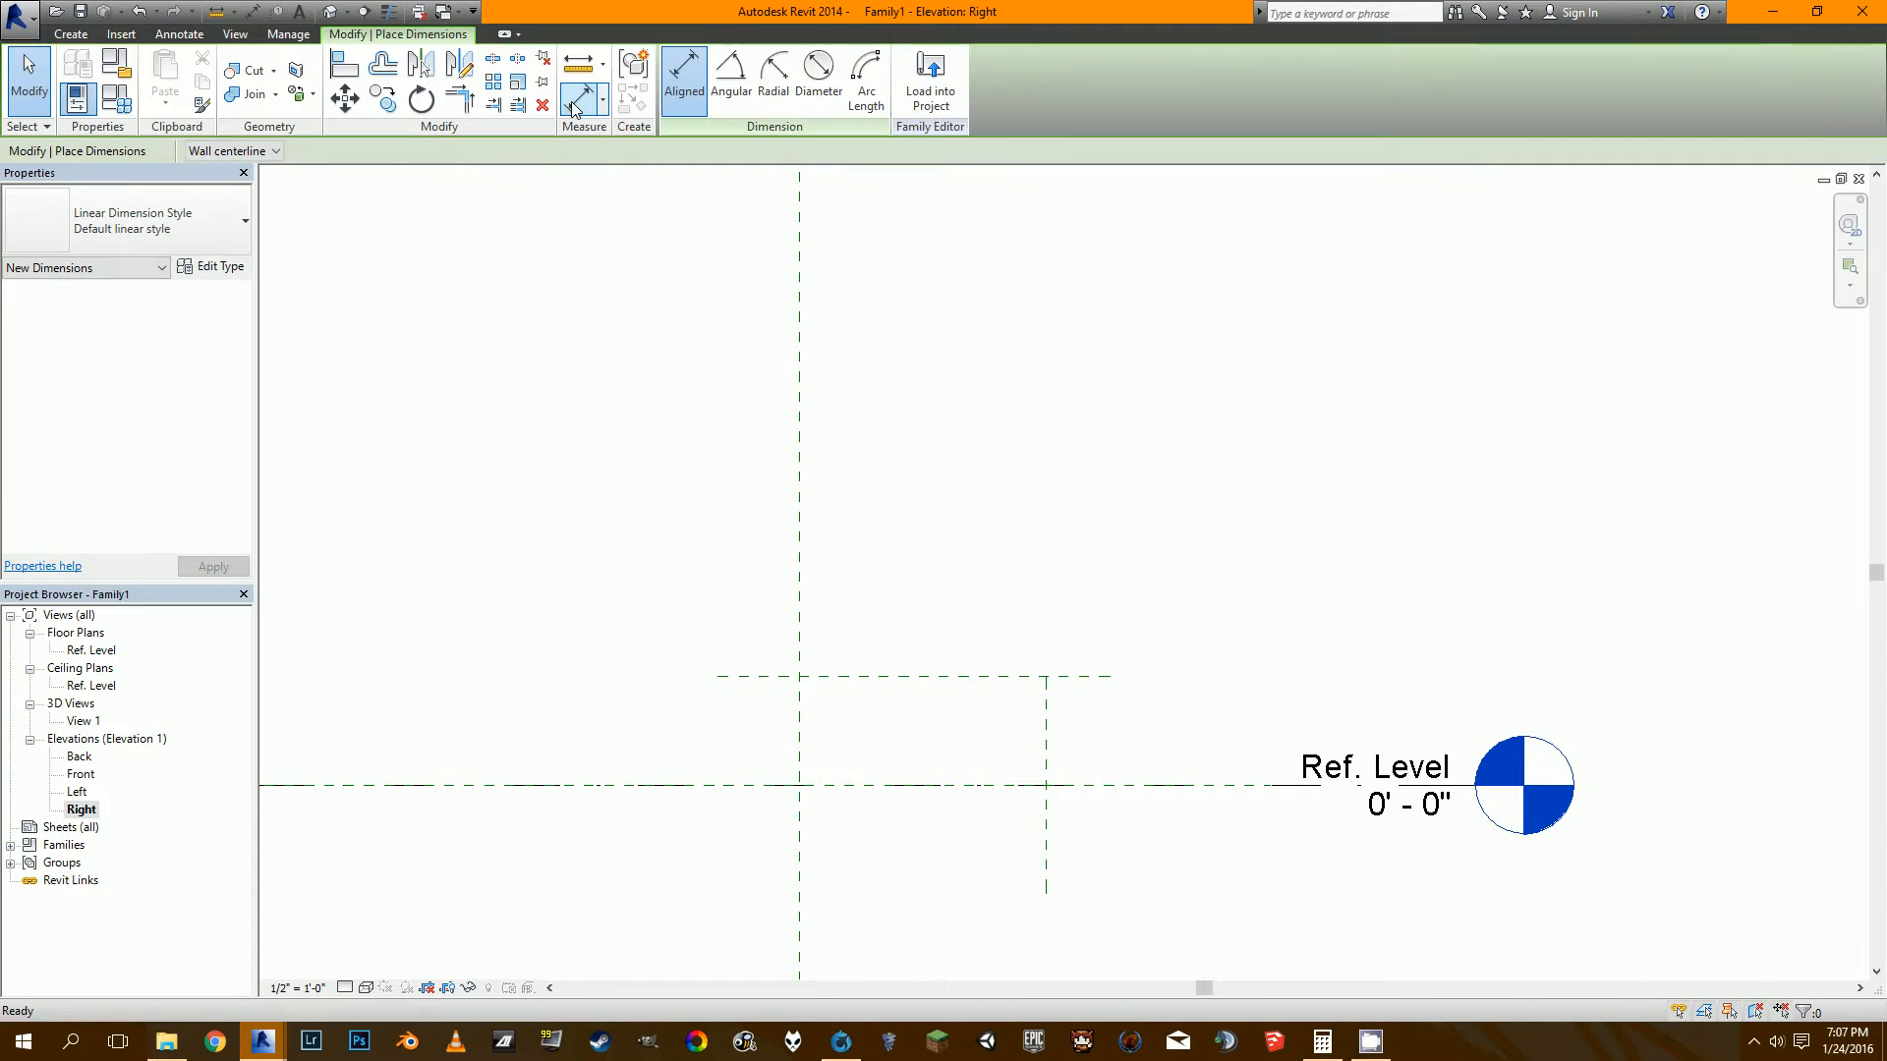
pyautogui.click(852, 786)
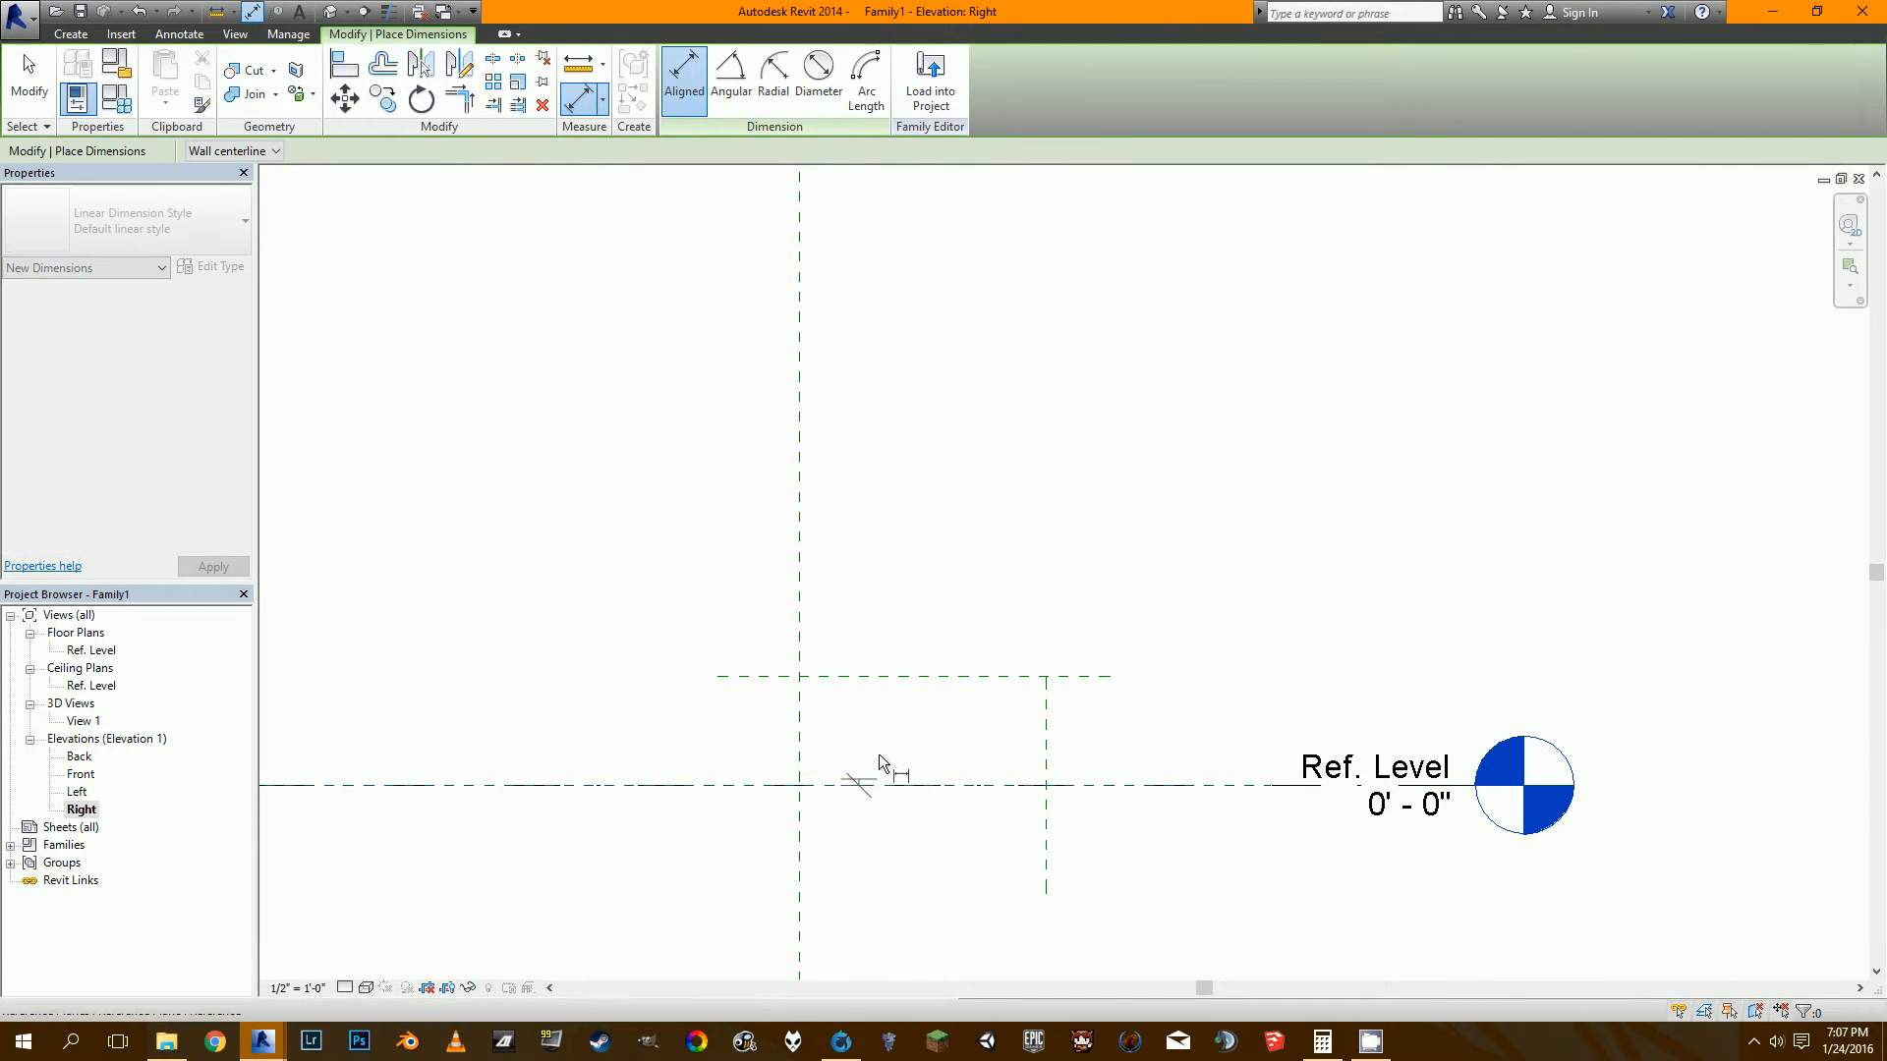
pyautogui.click(904, 676)
pyautogui.click(628, 648)
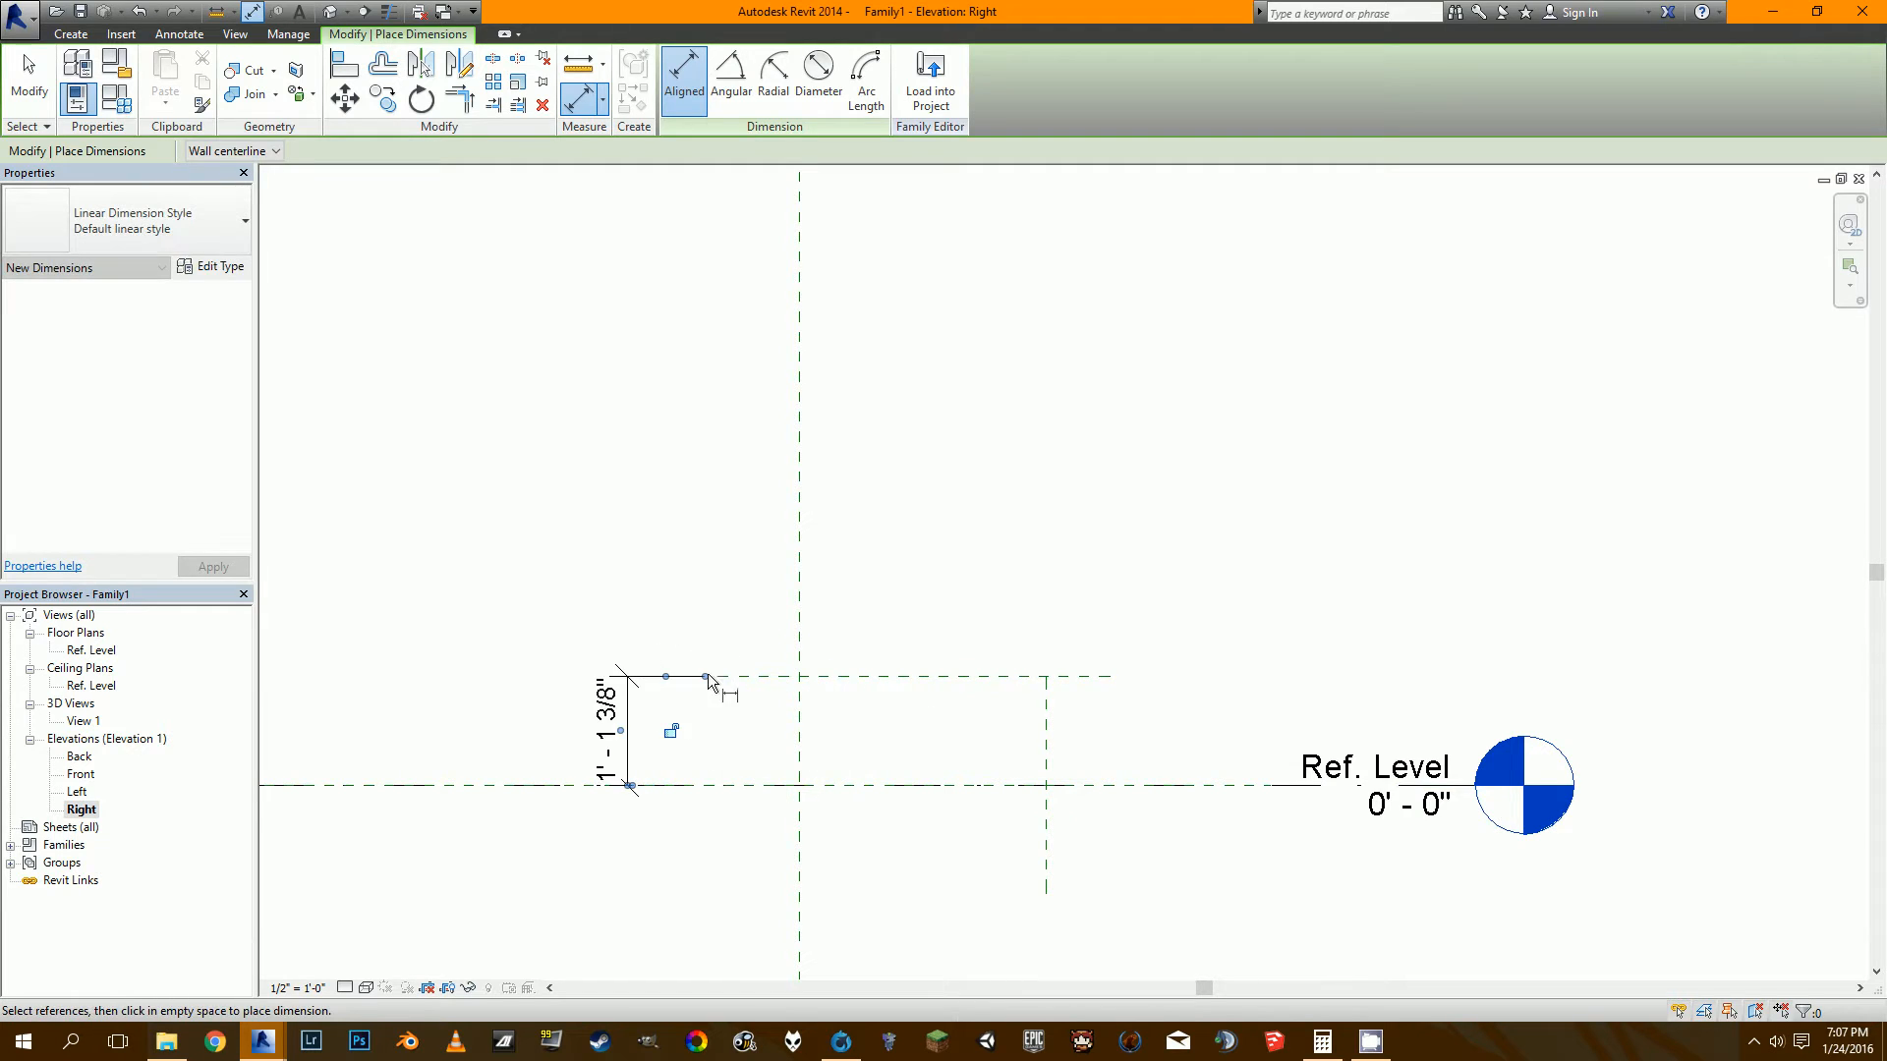
# Add an aligned dimension between the center plane and the new vertical reference plane.
pyautogui.click(799, 711)
pyautogui.click(1046, 737)
pyautogui.click(1012, 589)
pyautogui.press('Escape')
pyautogui.press('Escape')
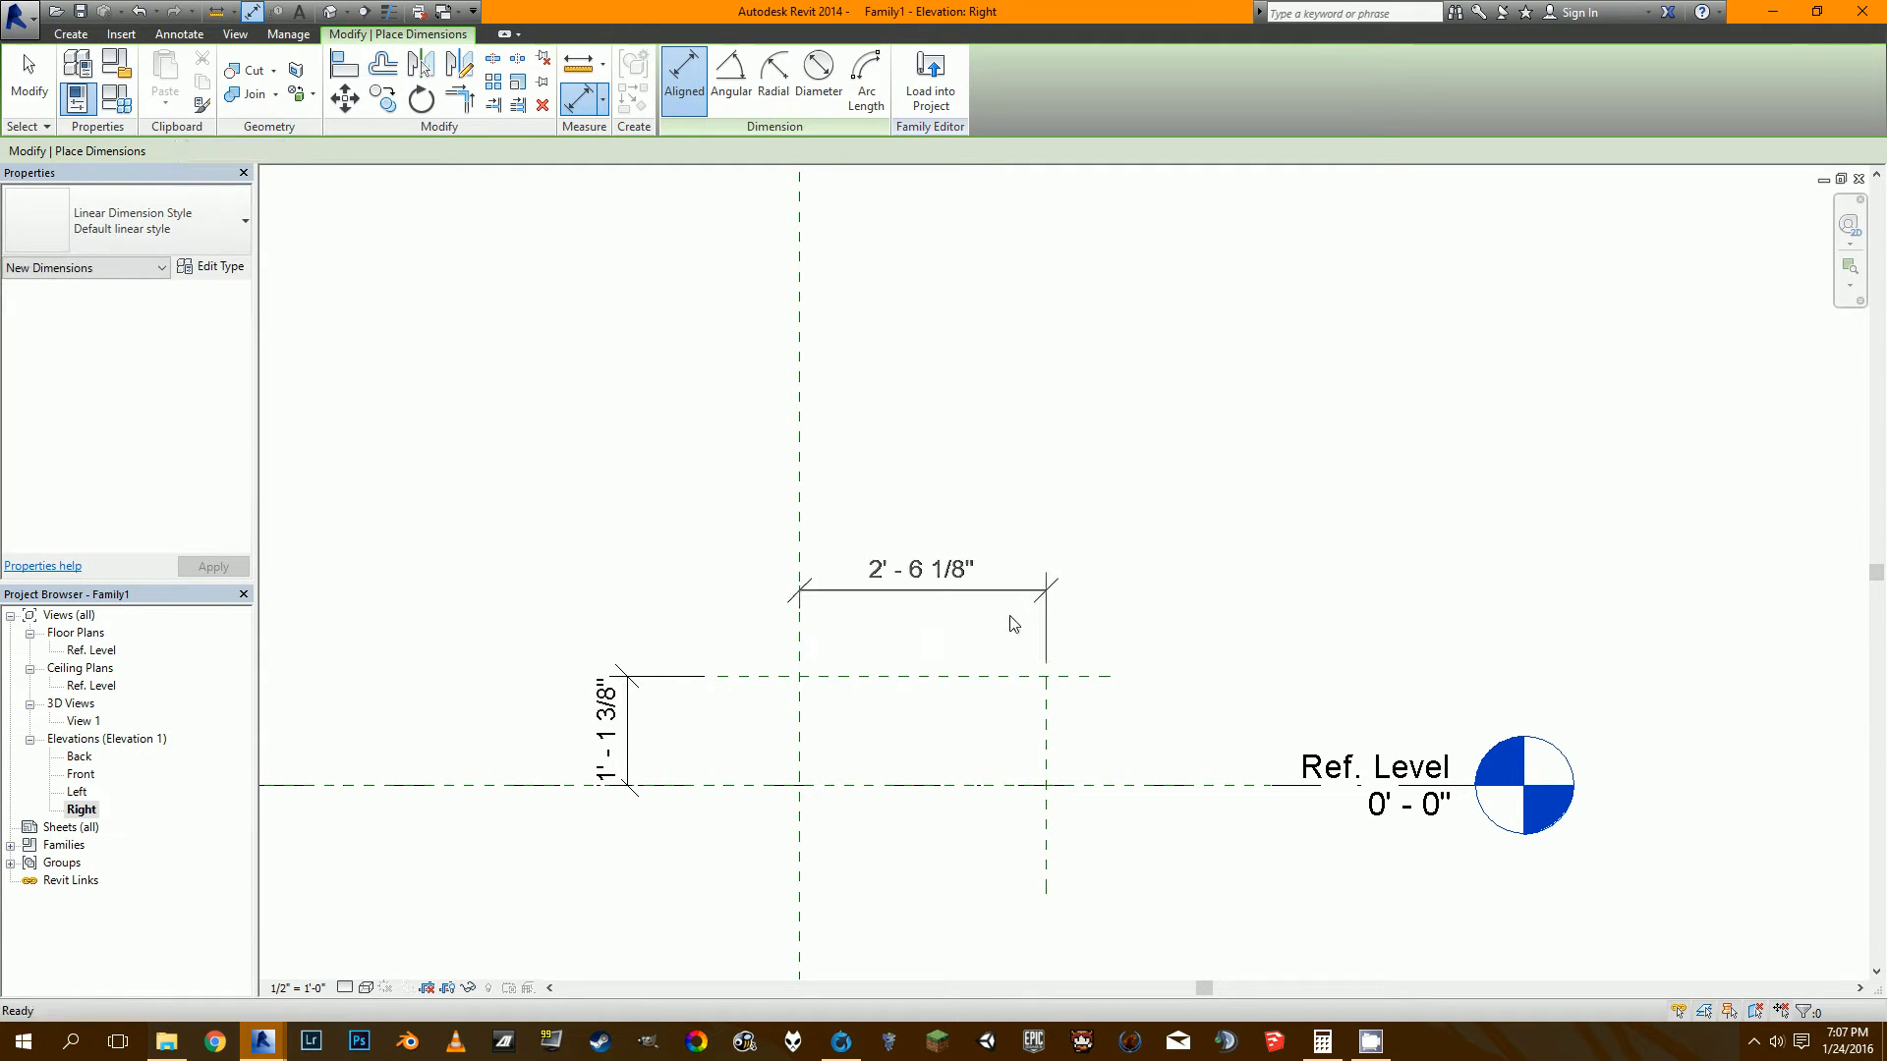
pyautogui.click(597, 739)
pyautogui.press('Escape')
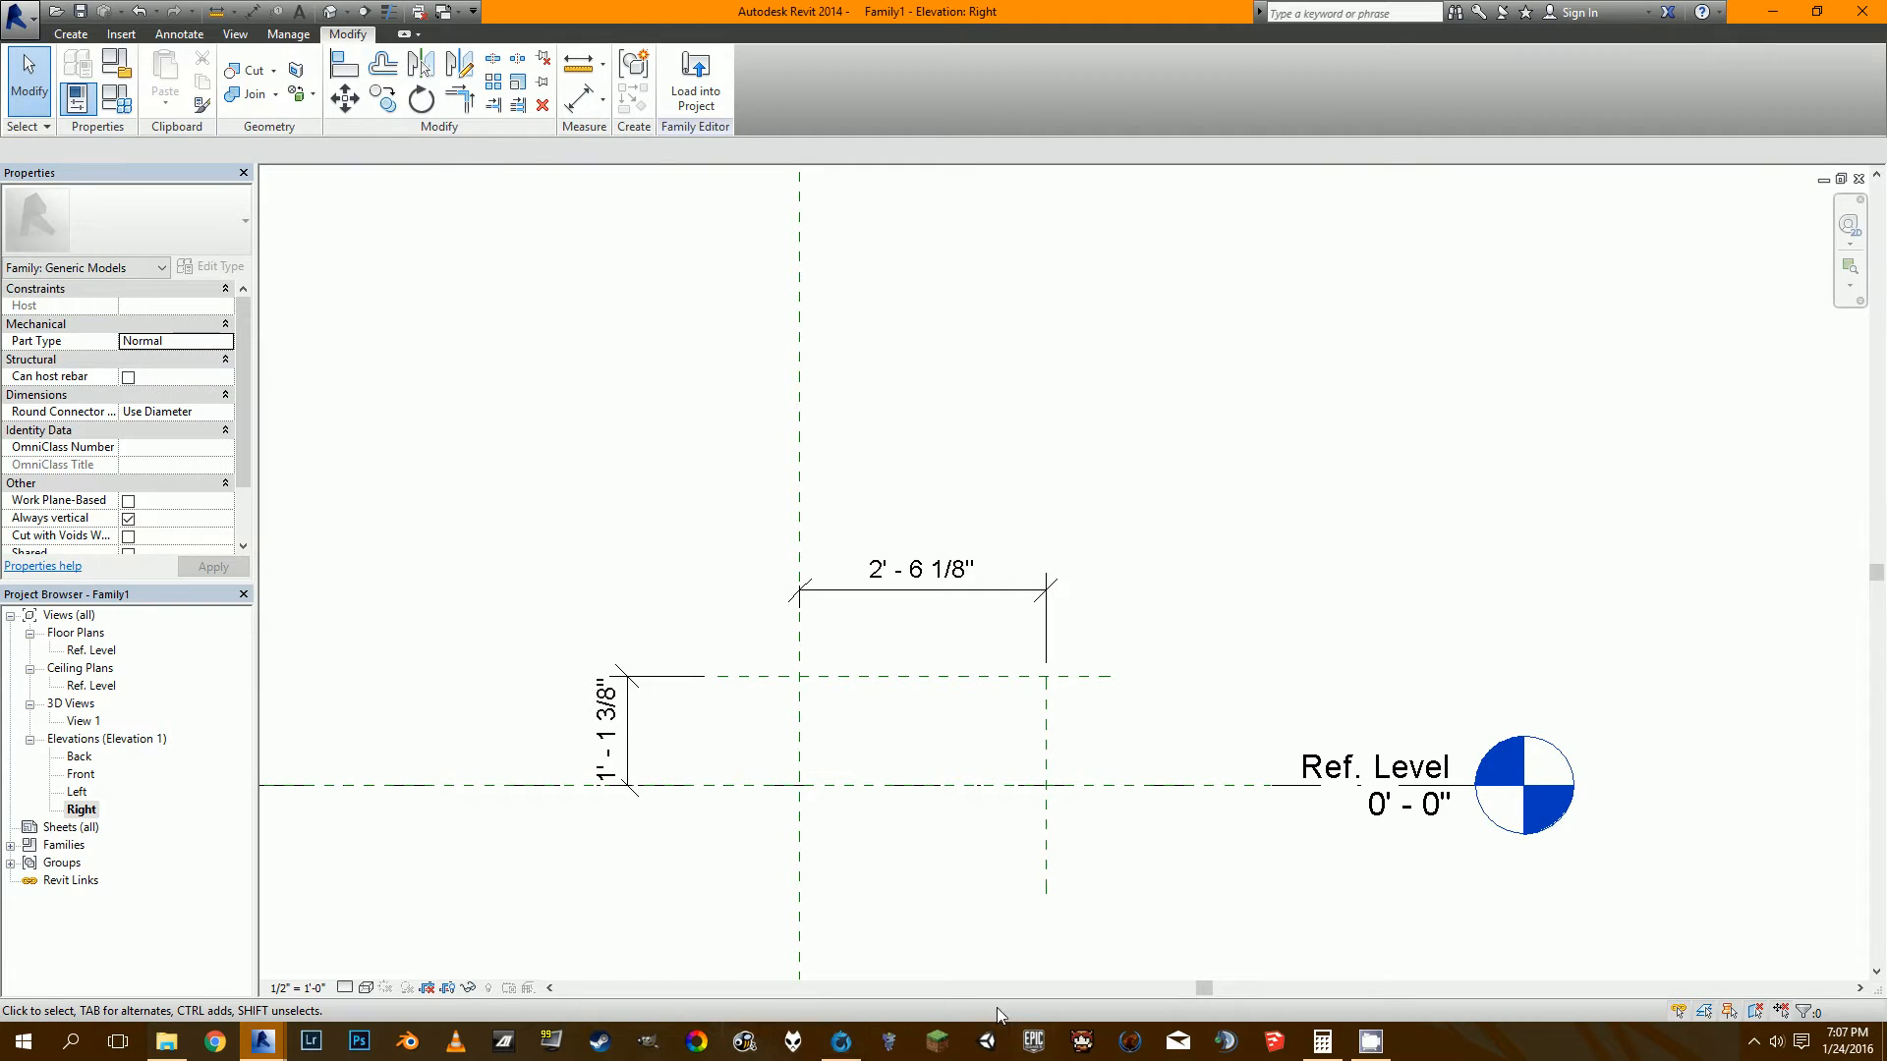
# Consult the escalator.gif reference diagram in the browser, and label the vertical dimension in Revit with a new instance parameter named Height.
pyautogui.click(851, 1051)
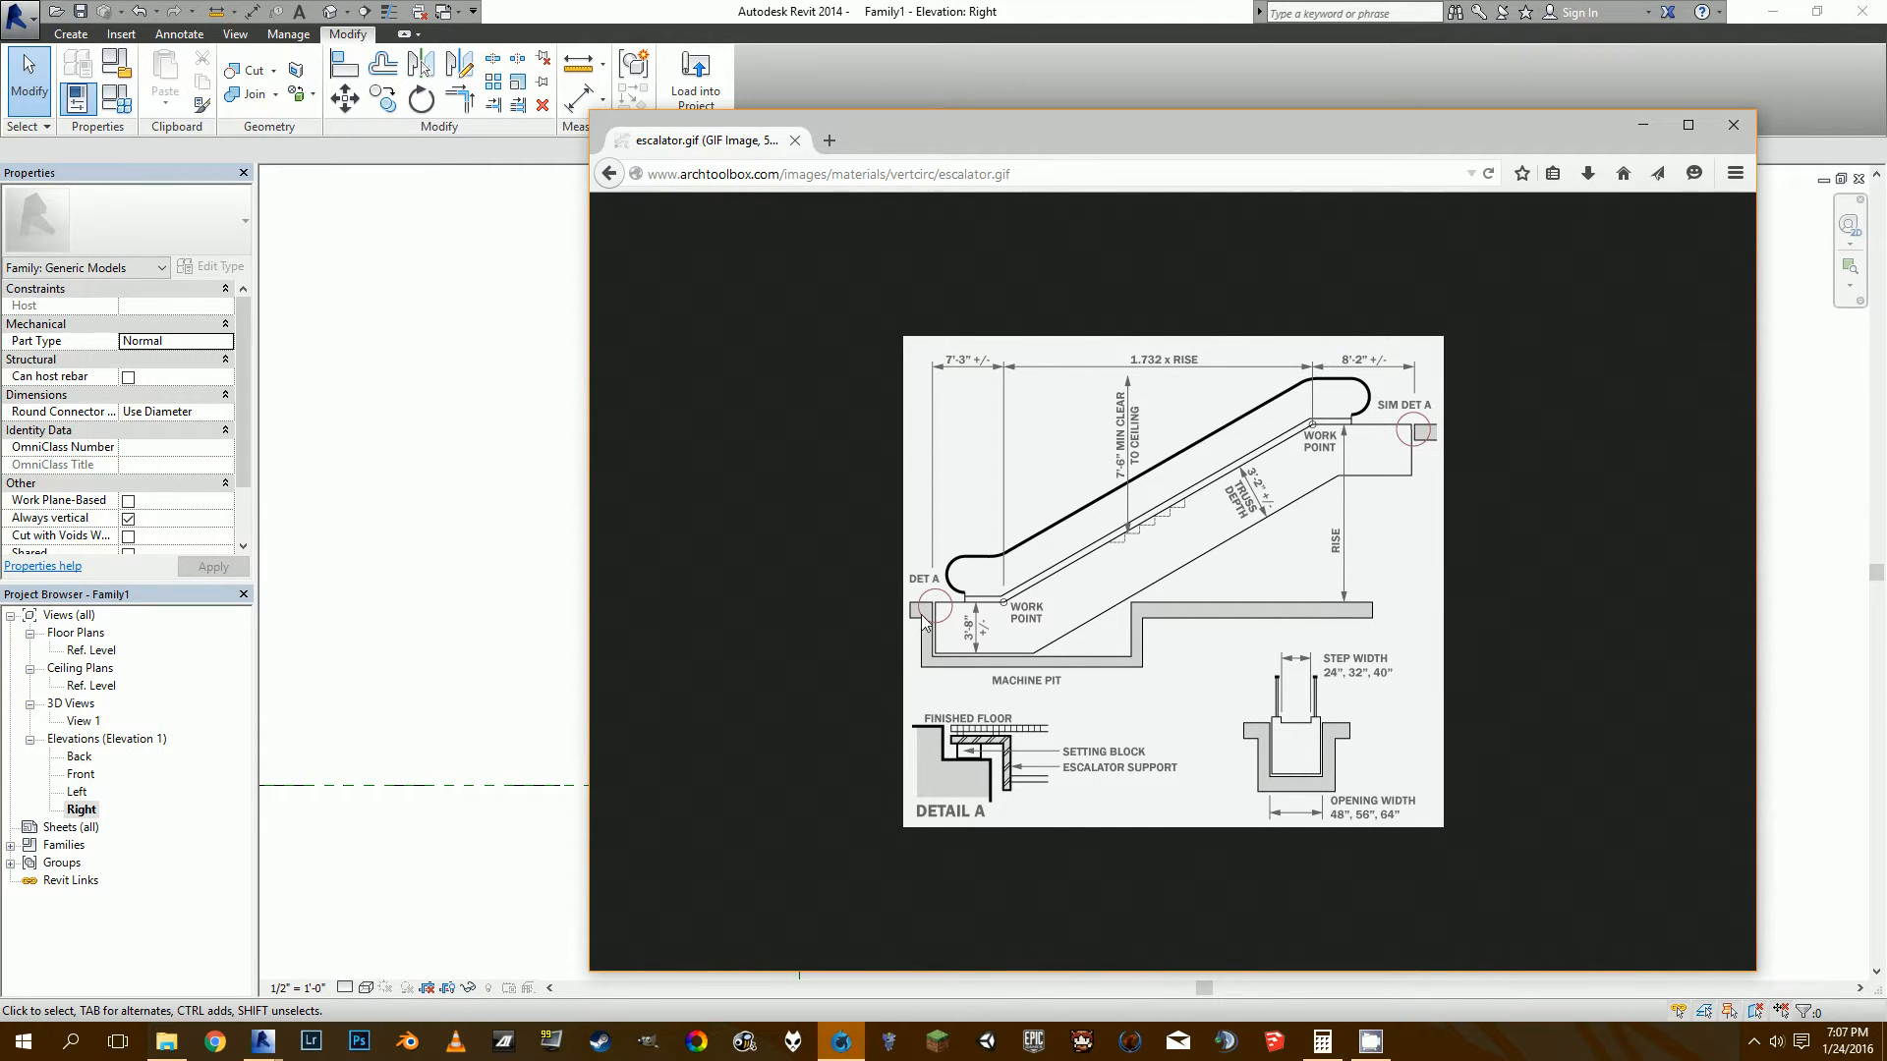
pyautogui.click(1640, 128)
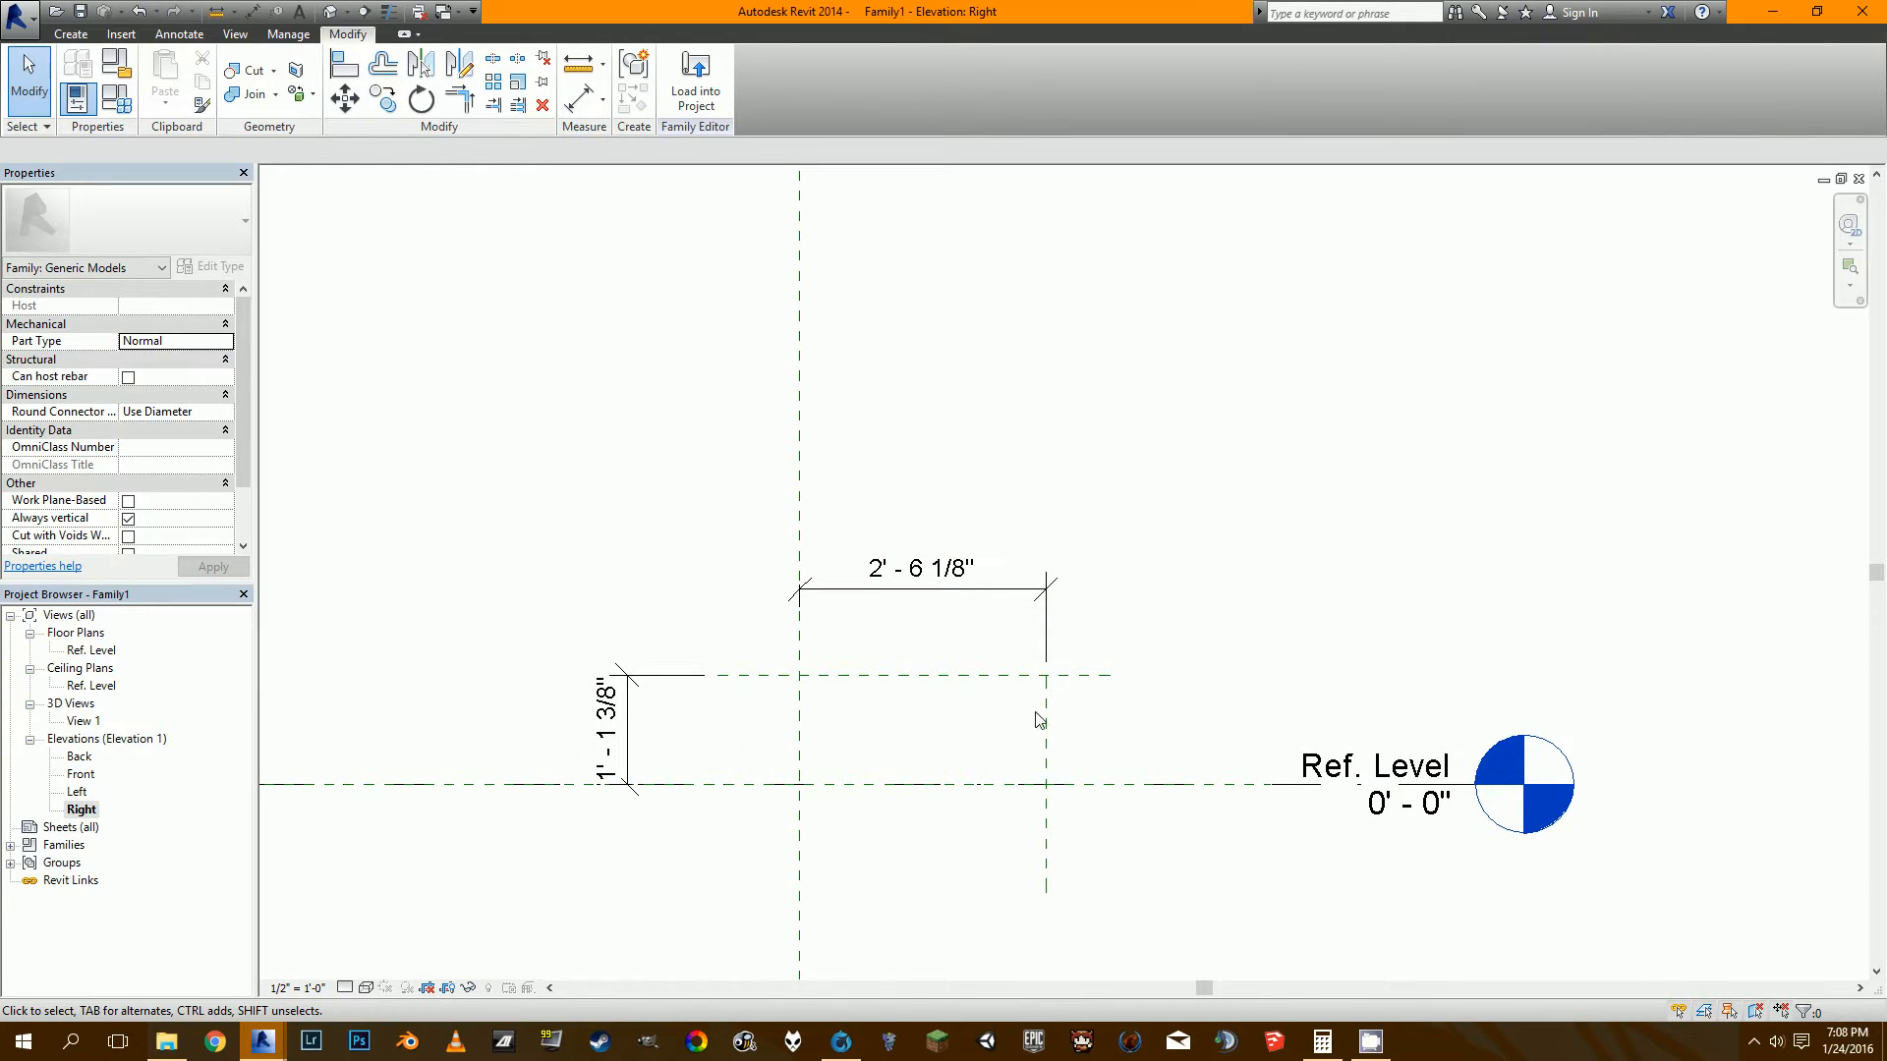
pyautogui.click(627, 732)
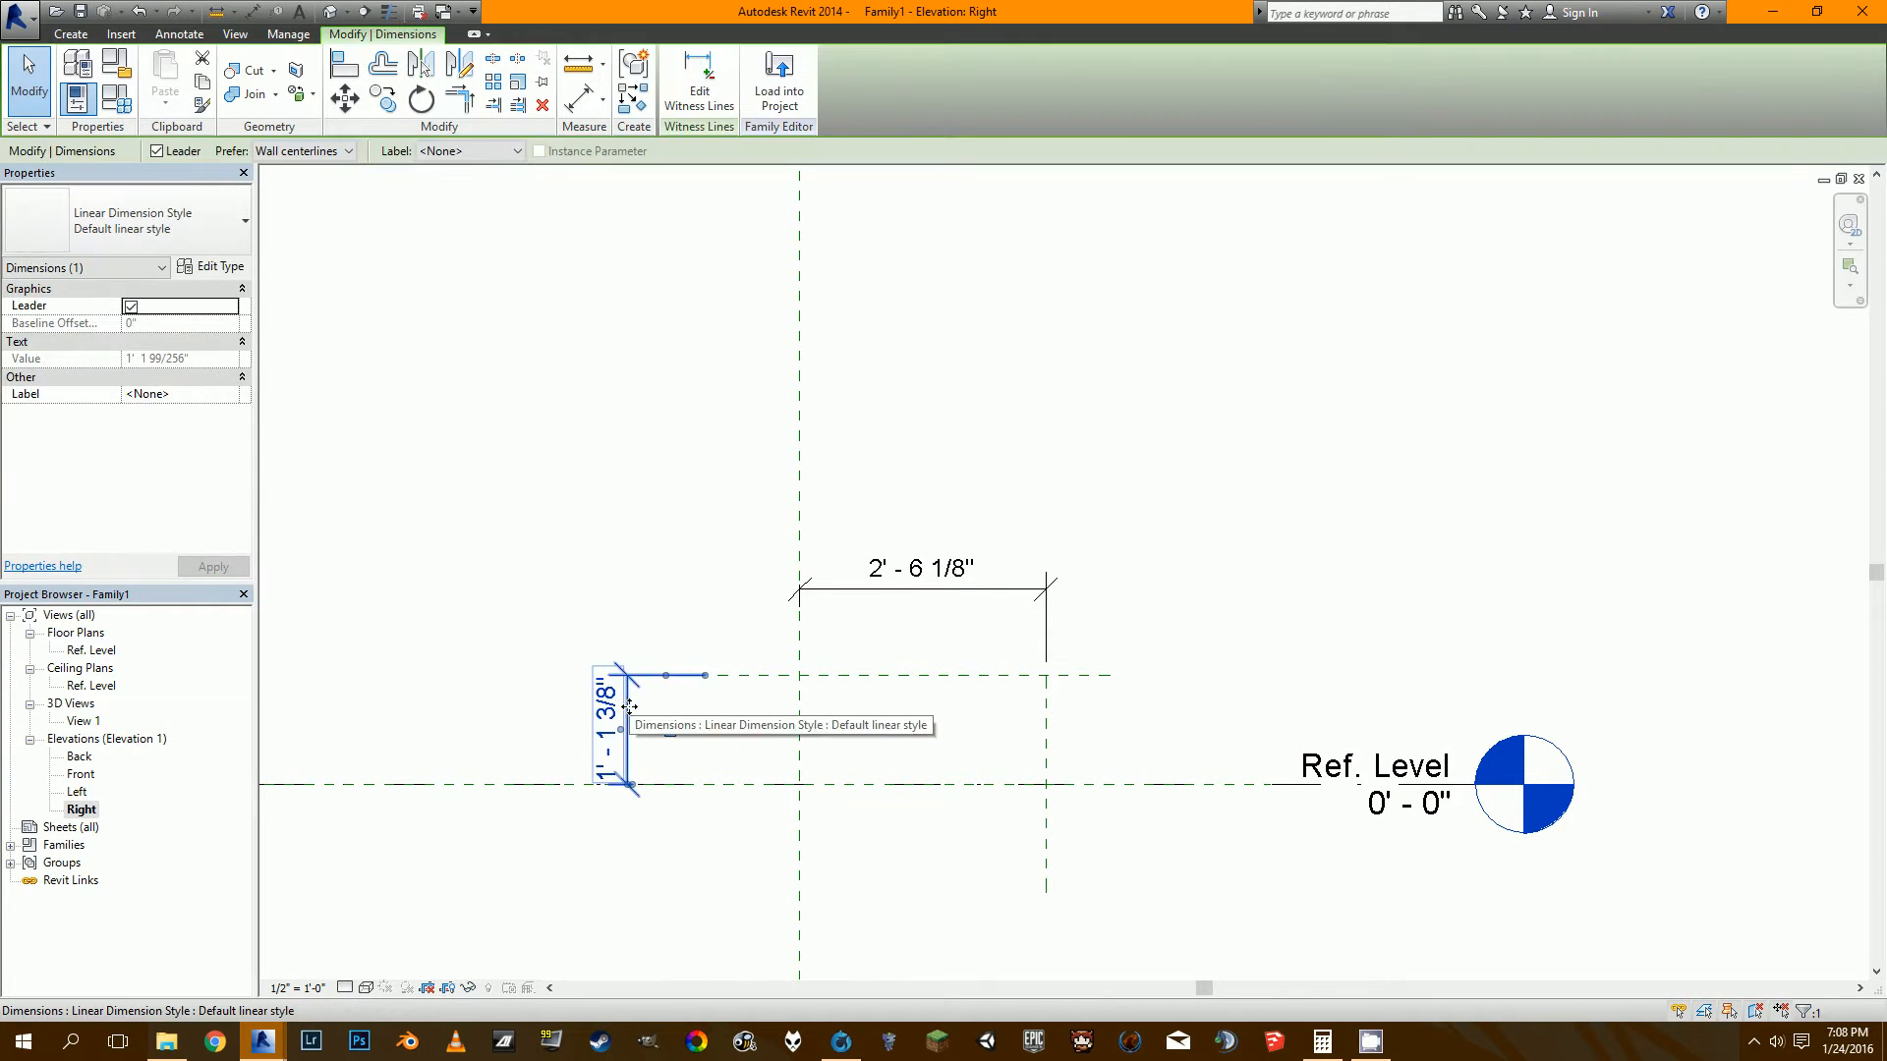
pyautogui.click(496, 154)
pyautogui.click(464, 185)
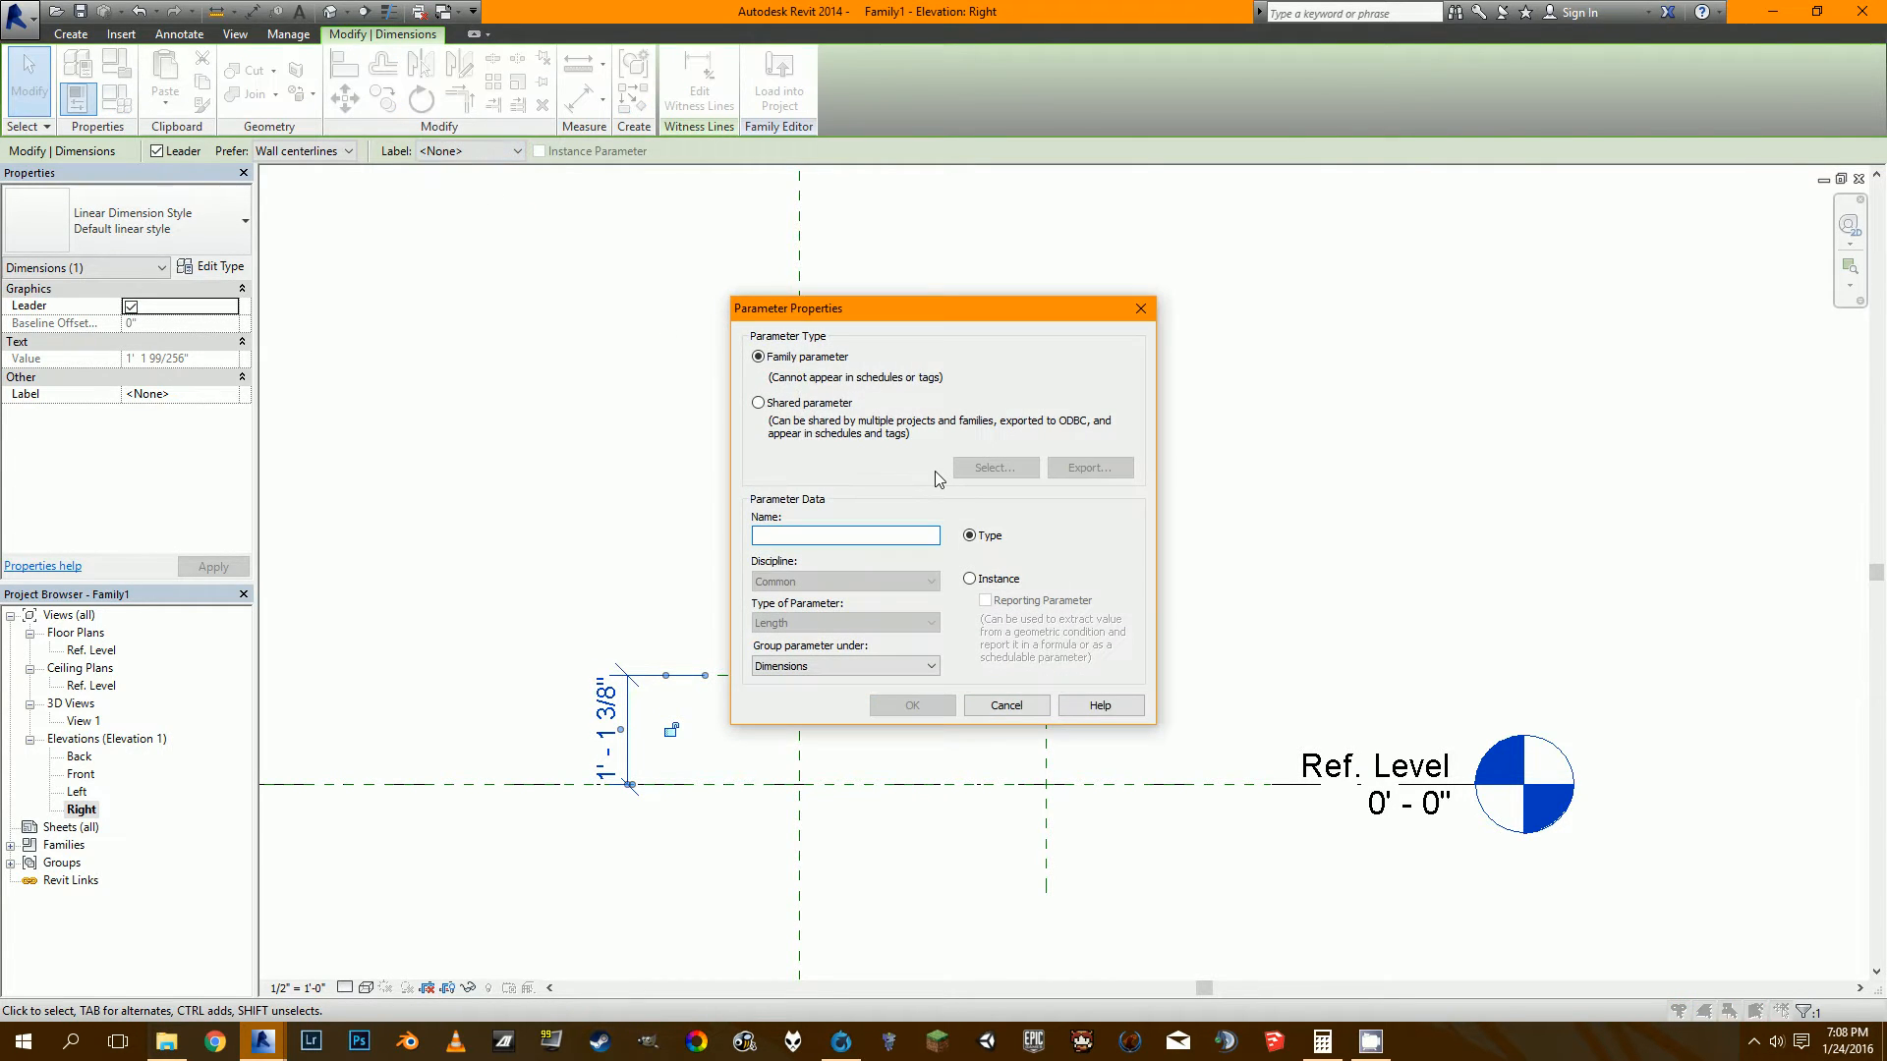
pyautogui.write('Height')
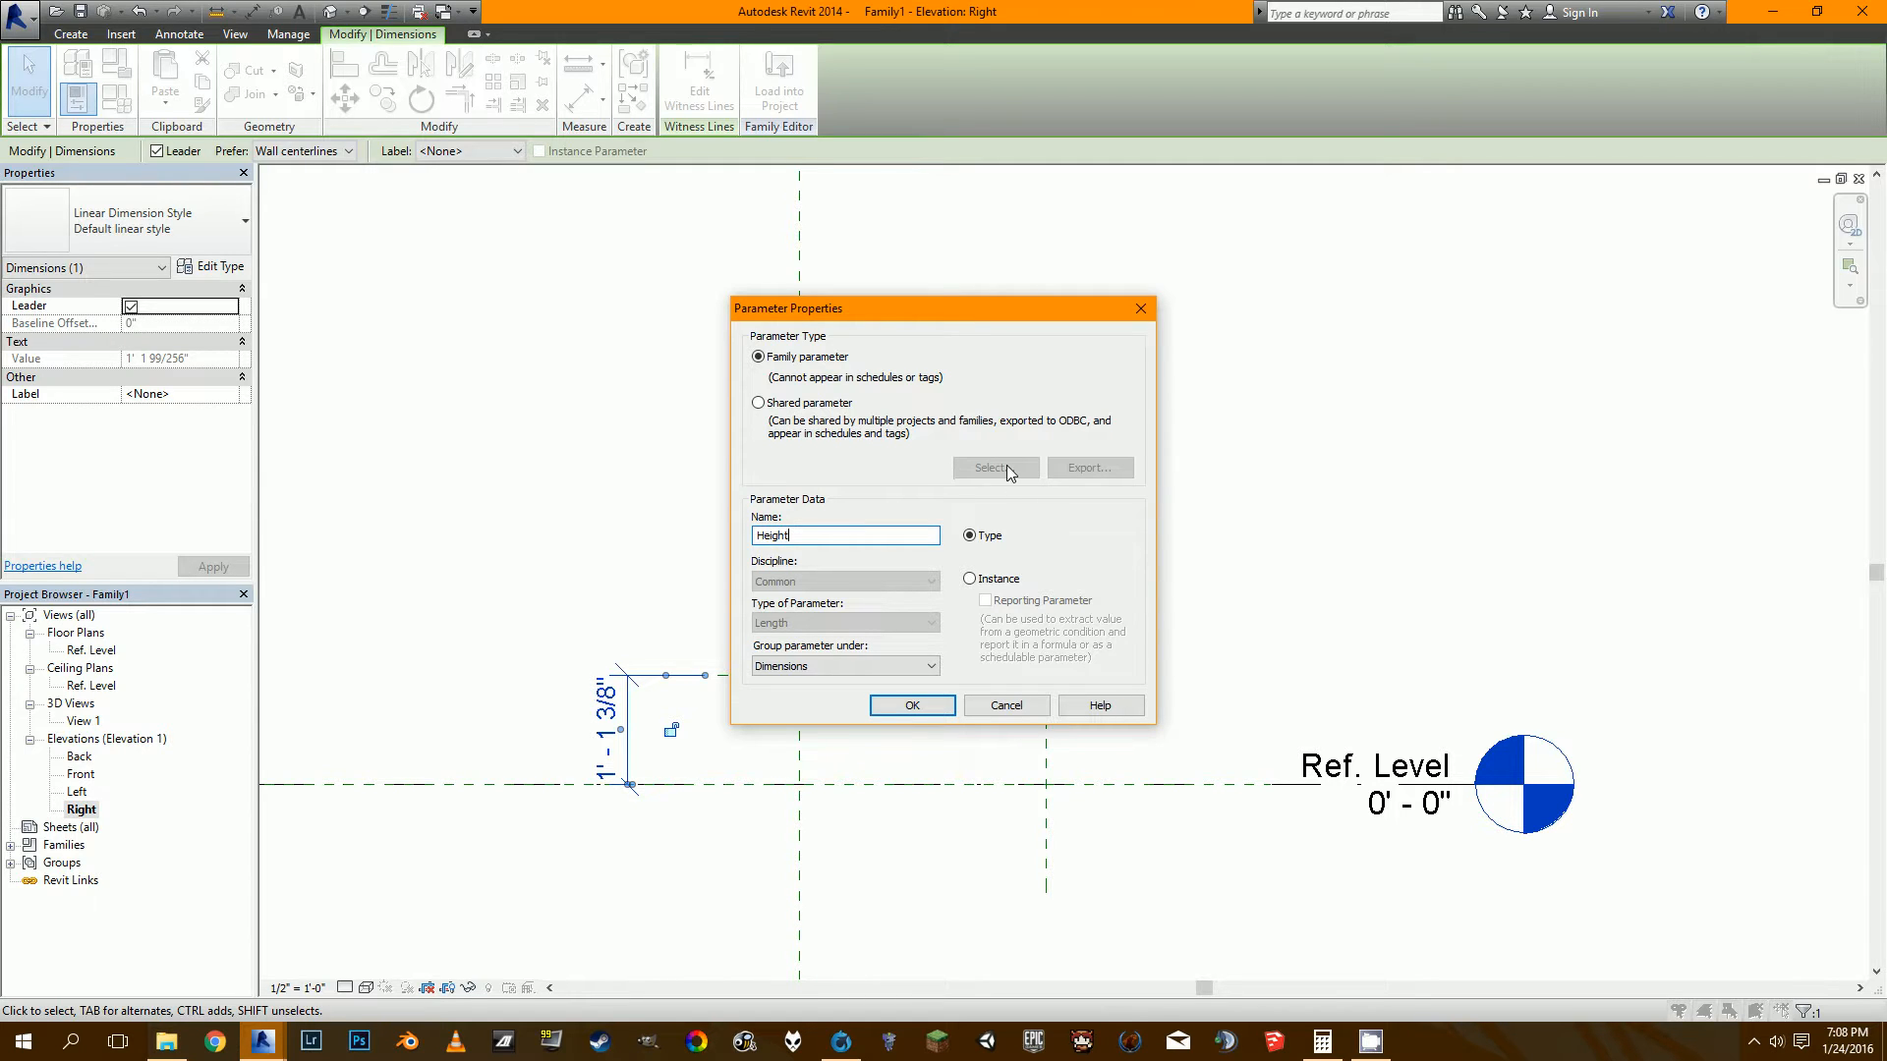
pyautogui.click(971, 578)
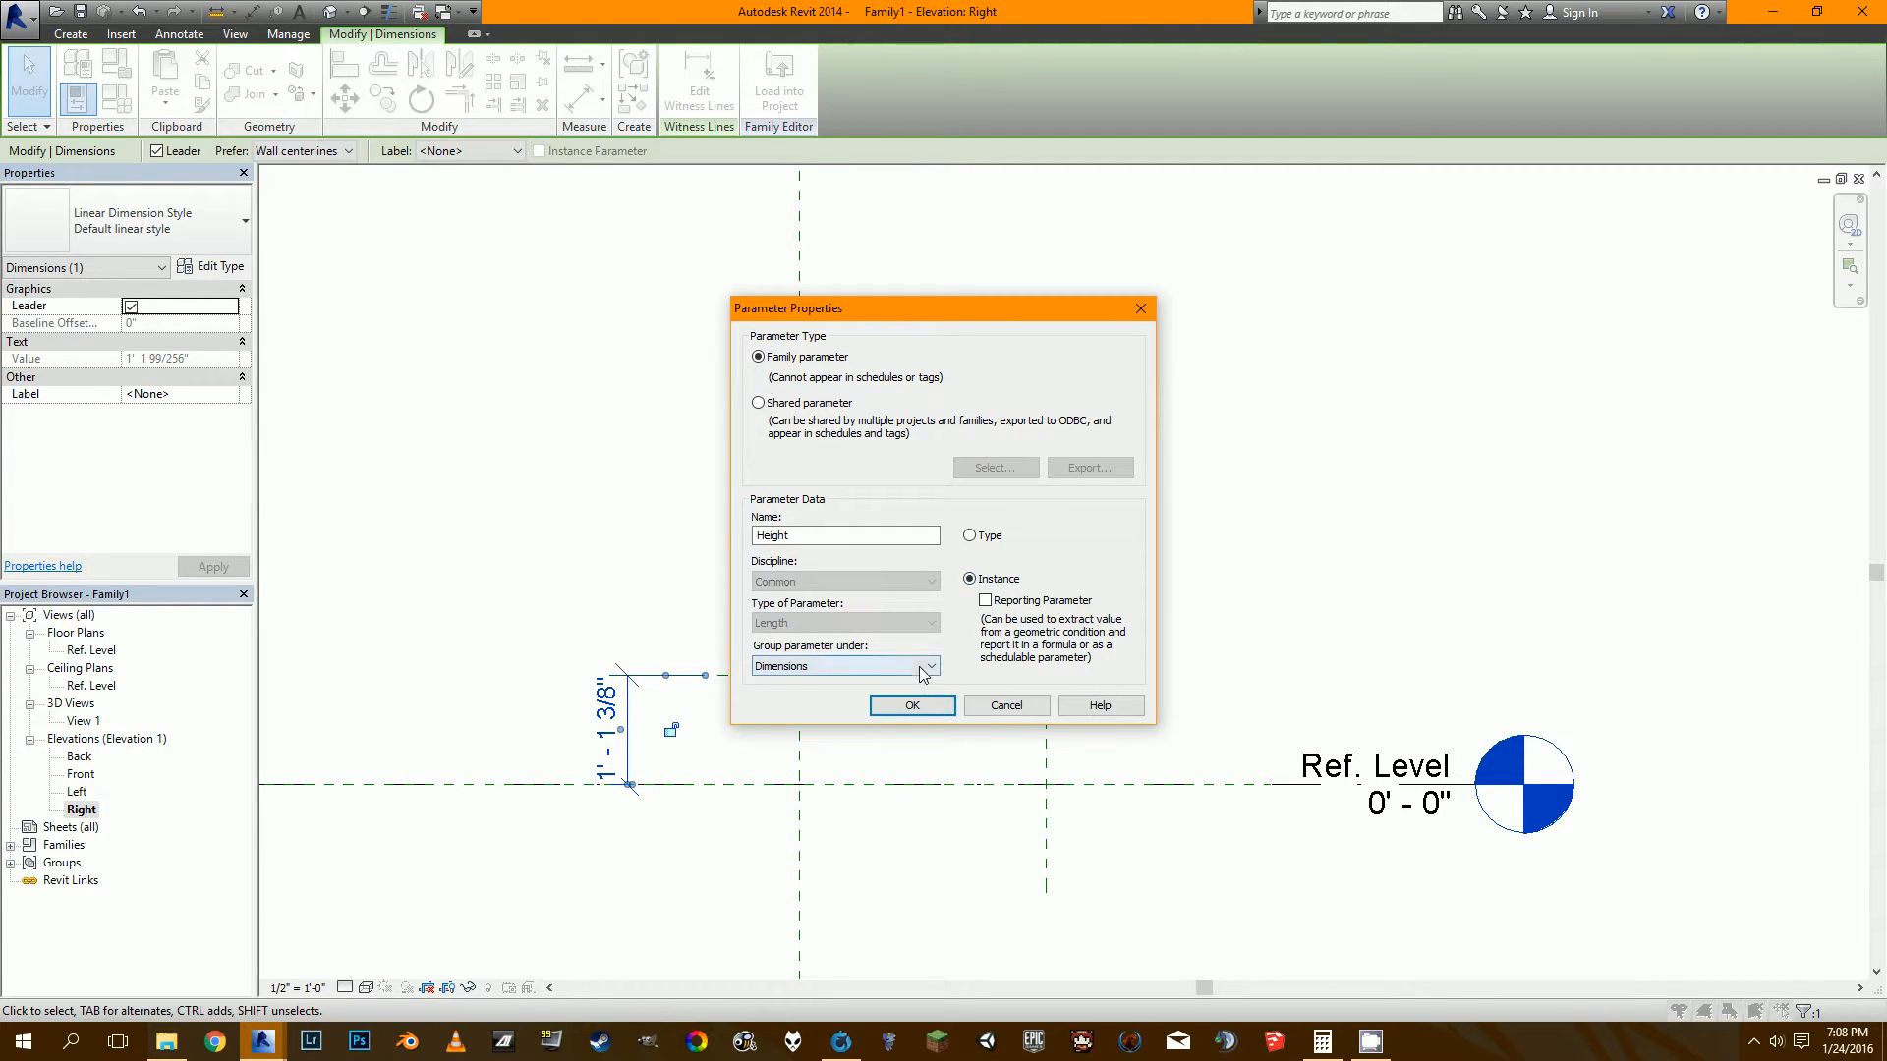
pyautogui.click(916, 706)
# Label the horizontal dimension with a new instance parameter named Length.
pyautogui.click(991, 599)
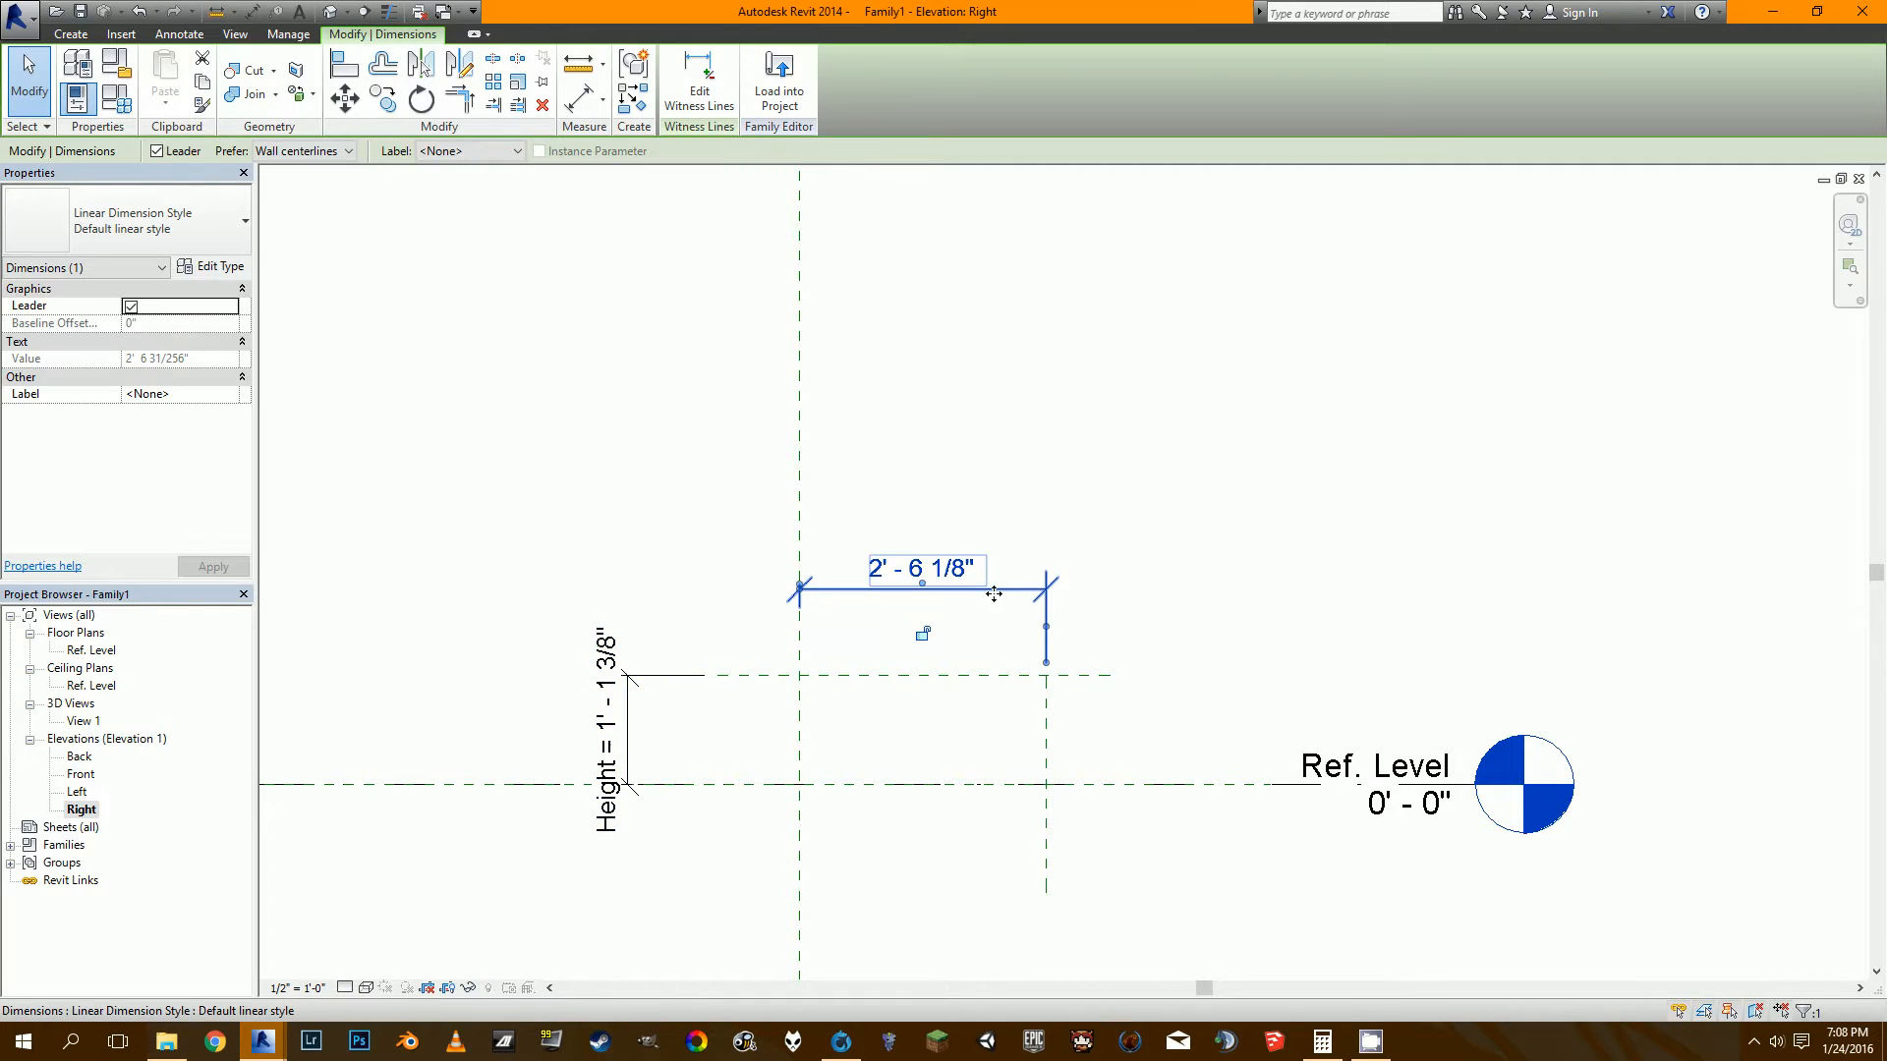
pyautogui.click(482, 153)
pyautogui.click(478, 183)
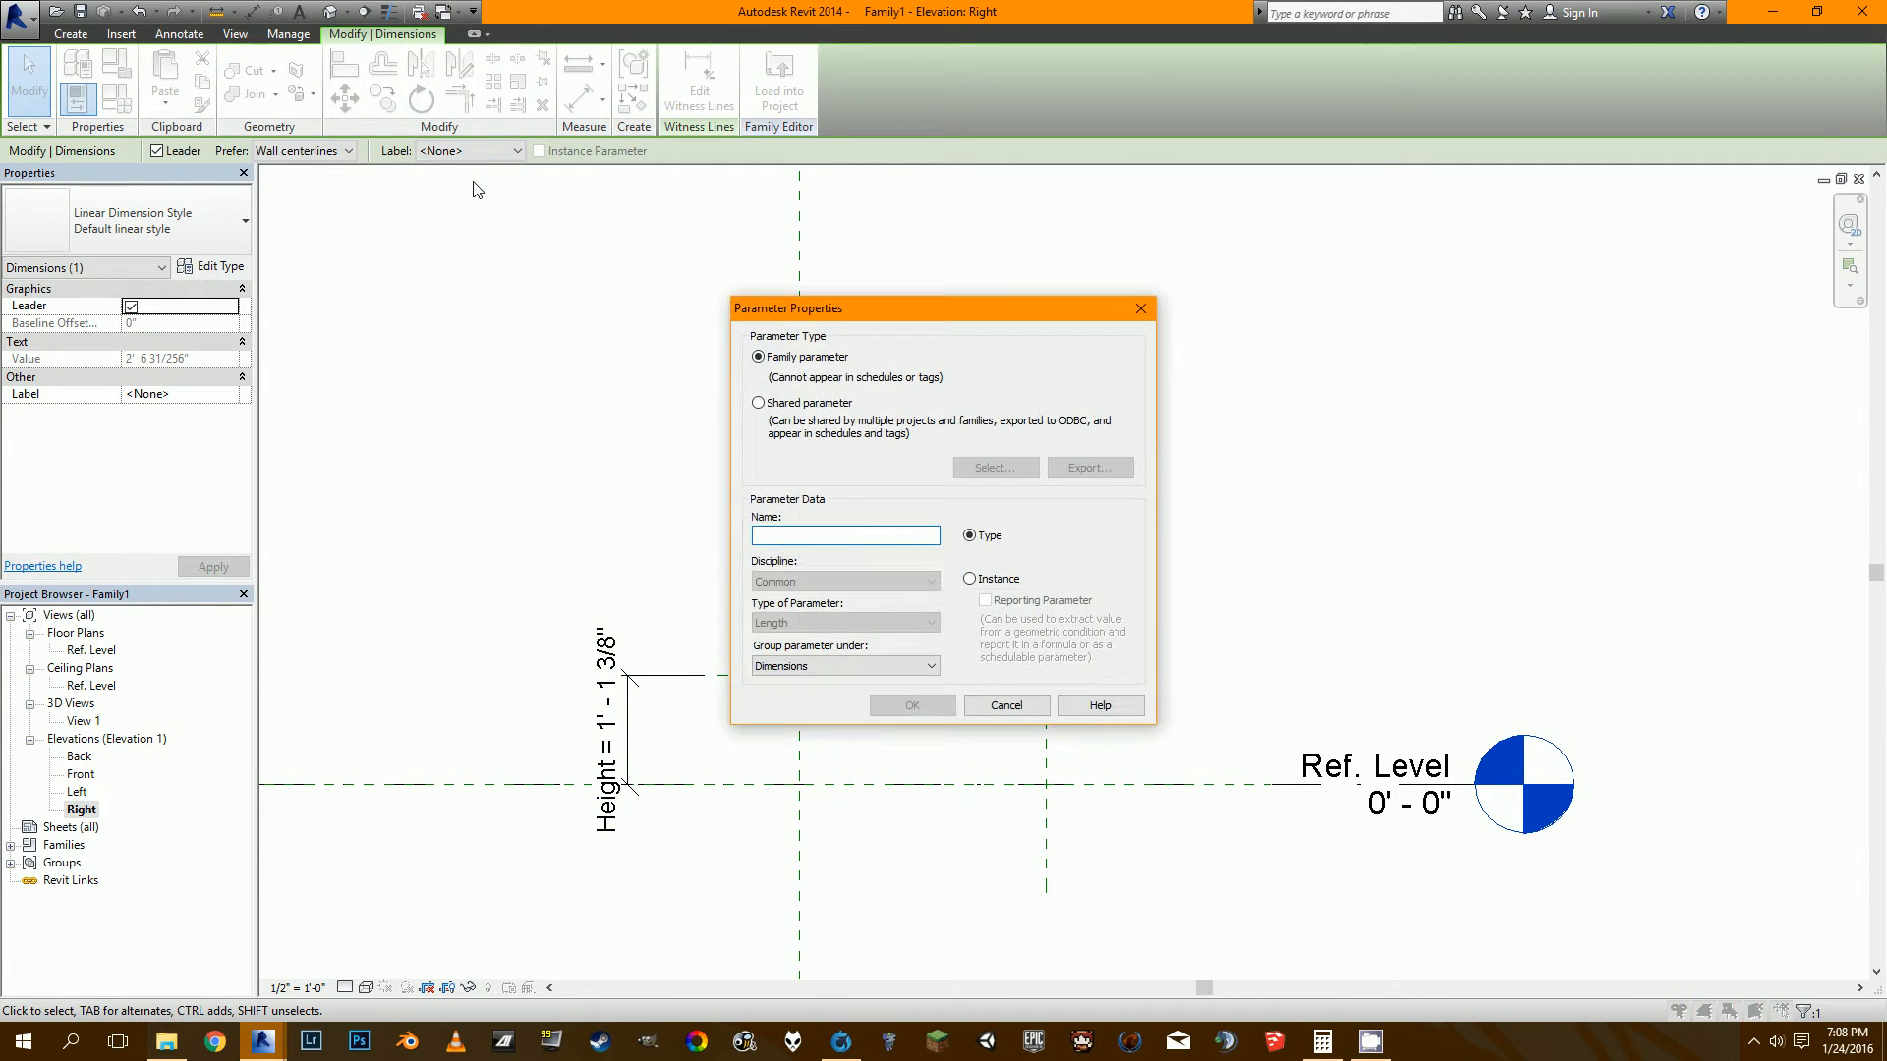
pyautogui.write('Length')
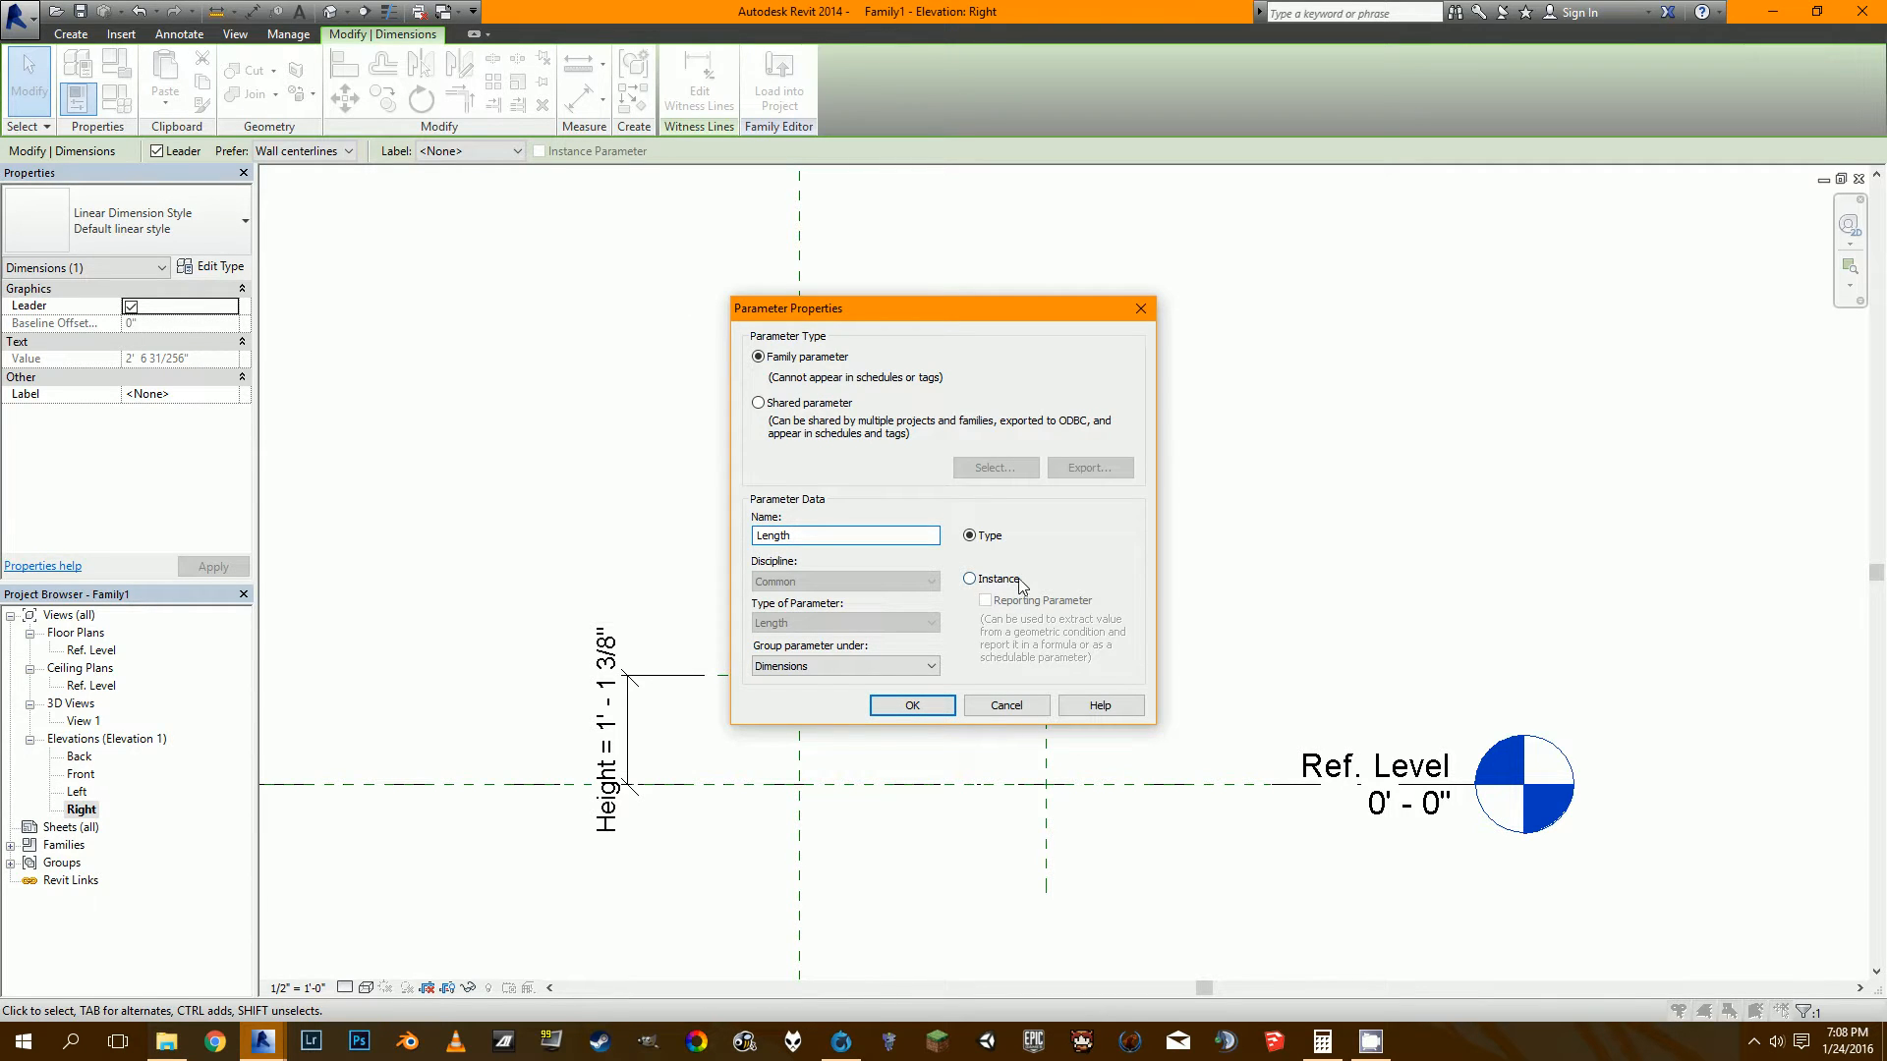
pyautogui.click(970, 578)
pyautogui.click(911, 705)
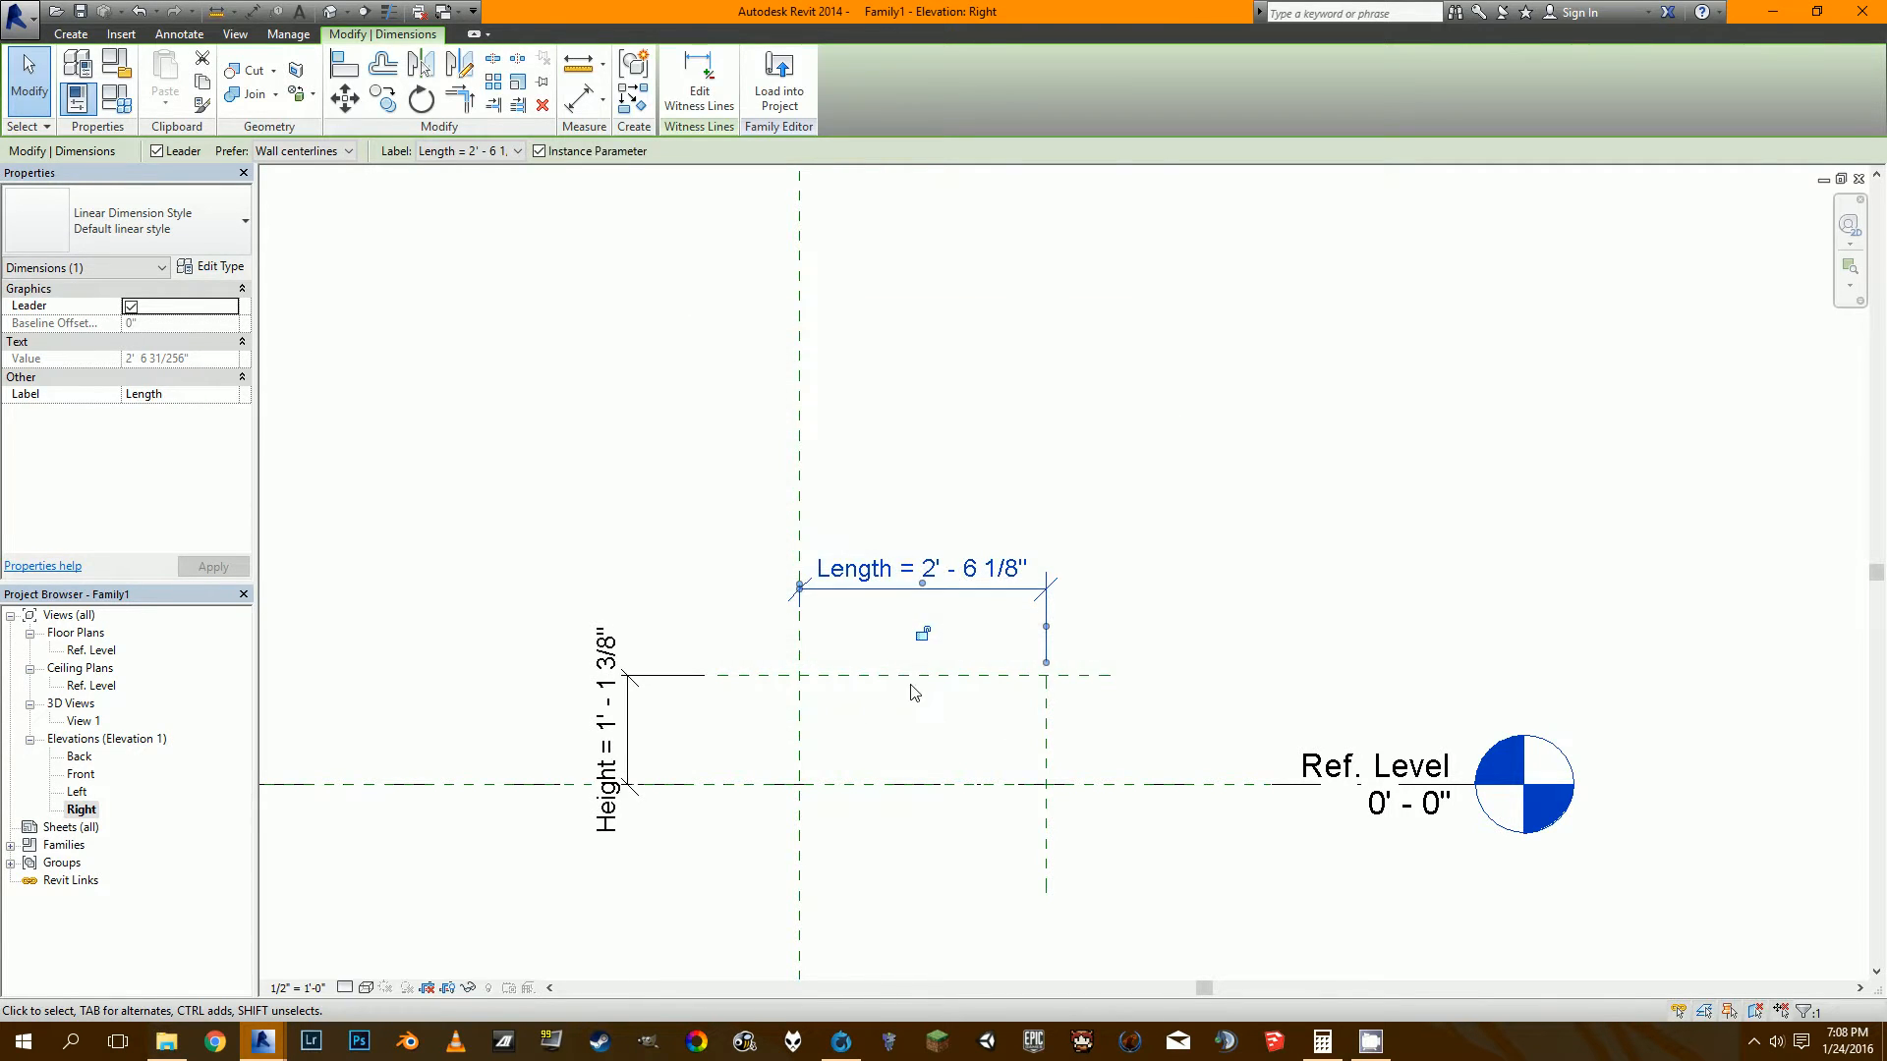
pyautogui.click(845, 531)
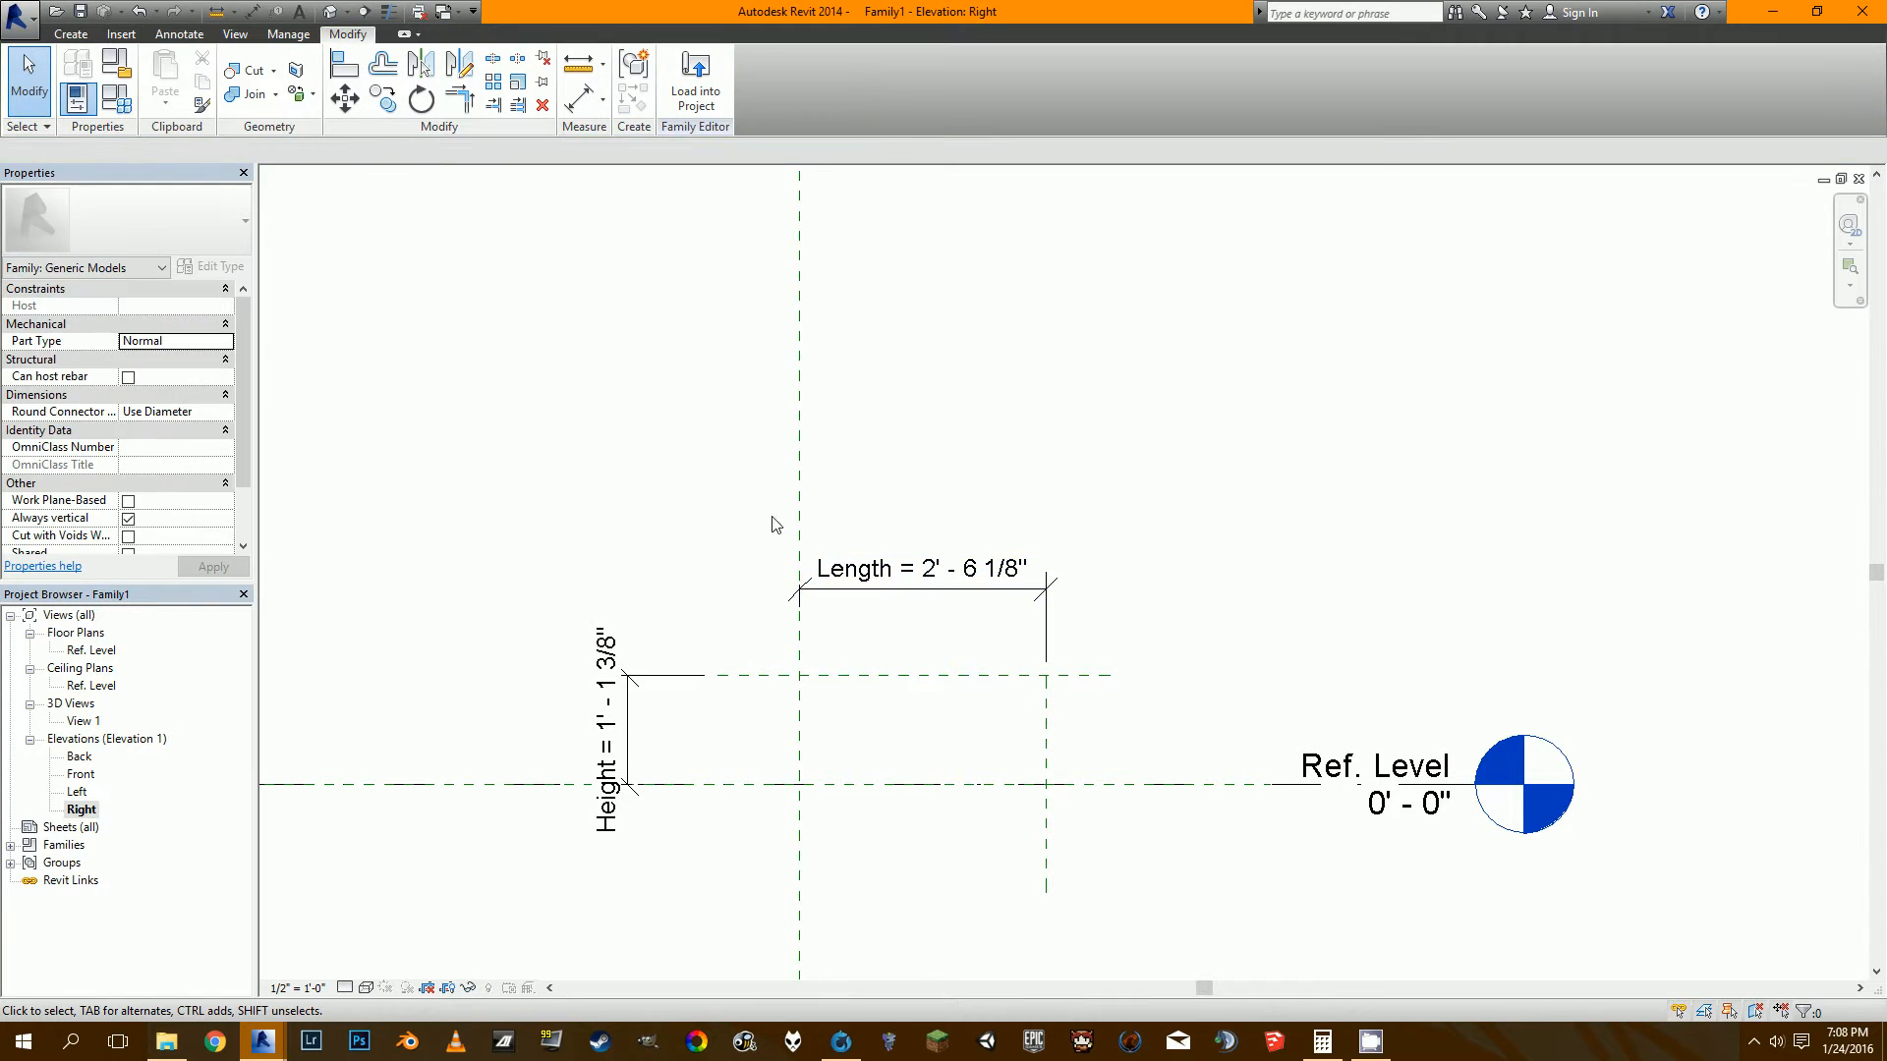
# In the family types, set Height to 1' 3" and give Length the formula Height * 1.732.
pyautogui.click(123, 108)
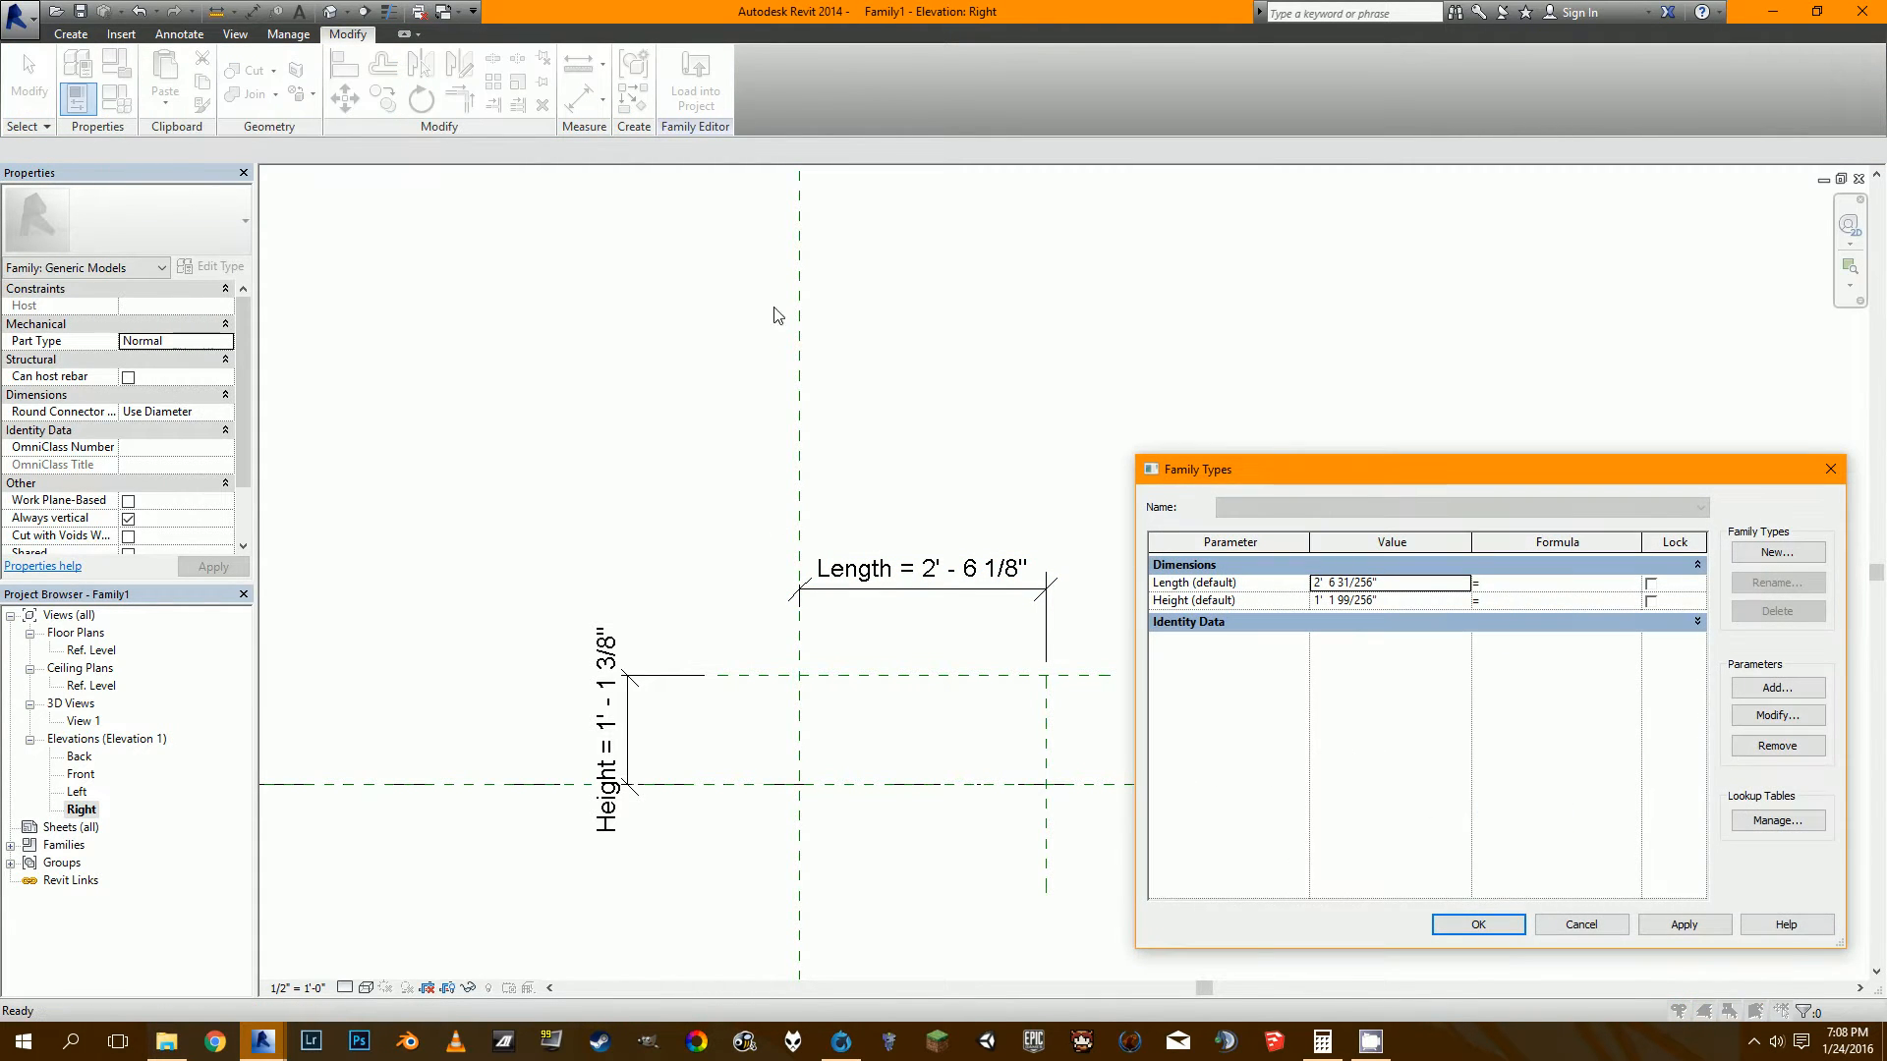
pyautogui.moveTo(1244, 576); pyautogui.dragTo(1241, 583)
pyautogui.click(1385, 600)
pyautogui.write('1 3')
pyautogui.press('Tab')
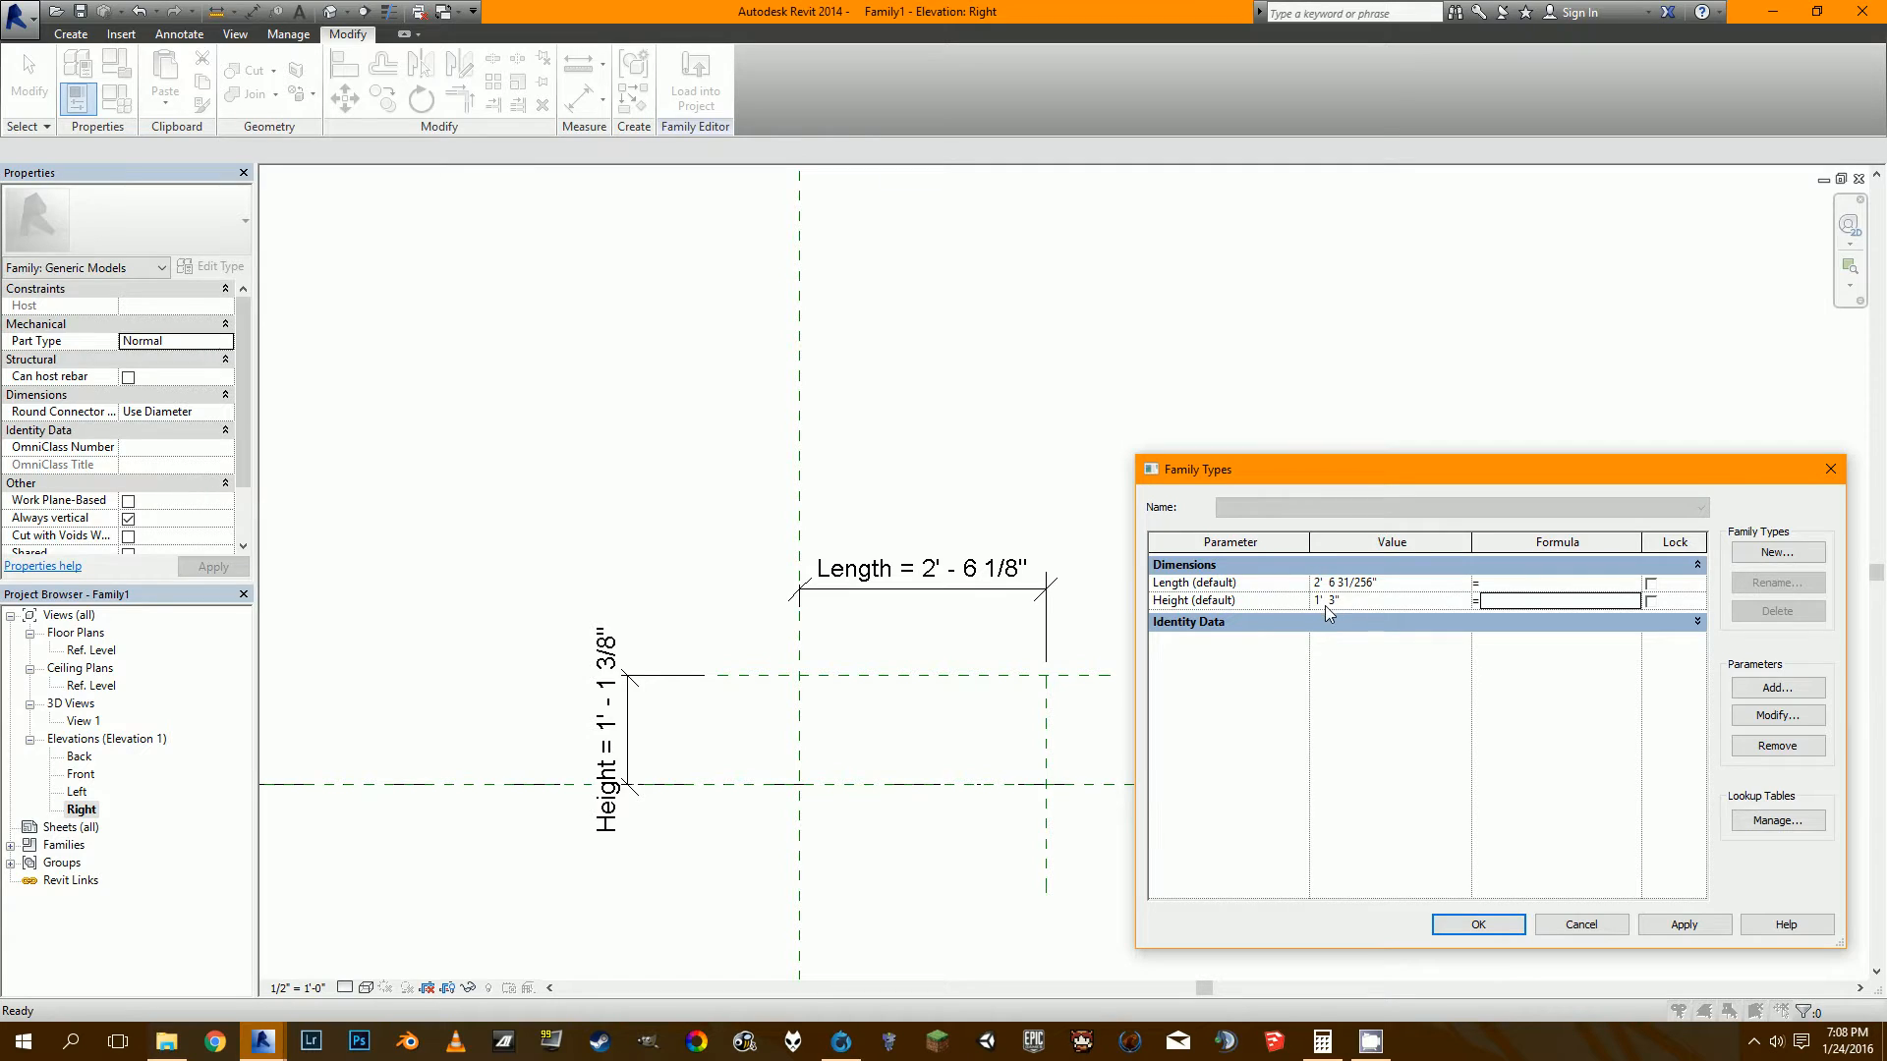
pyautogui.click(1528, 586)
pyautogui.press('Tab')
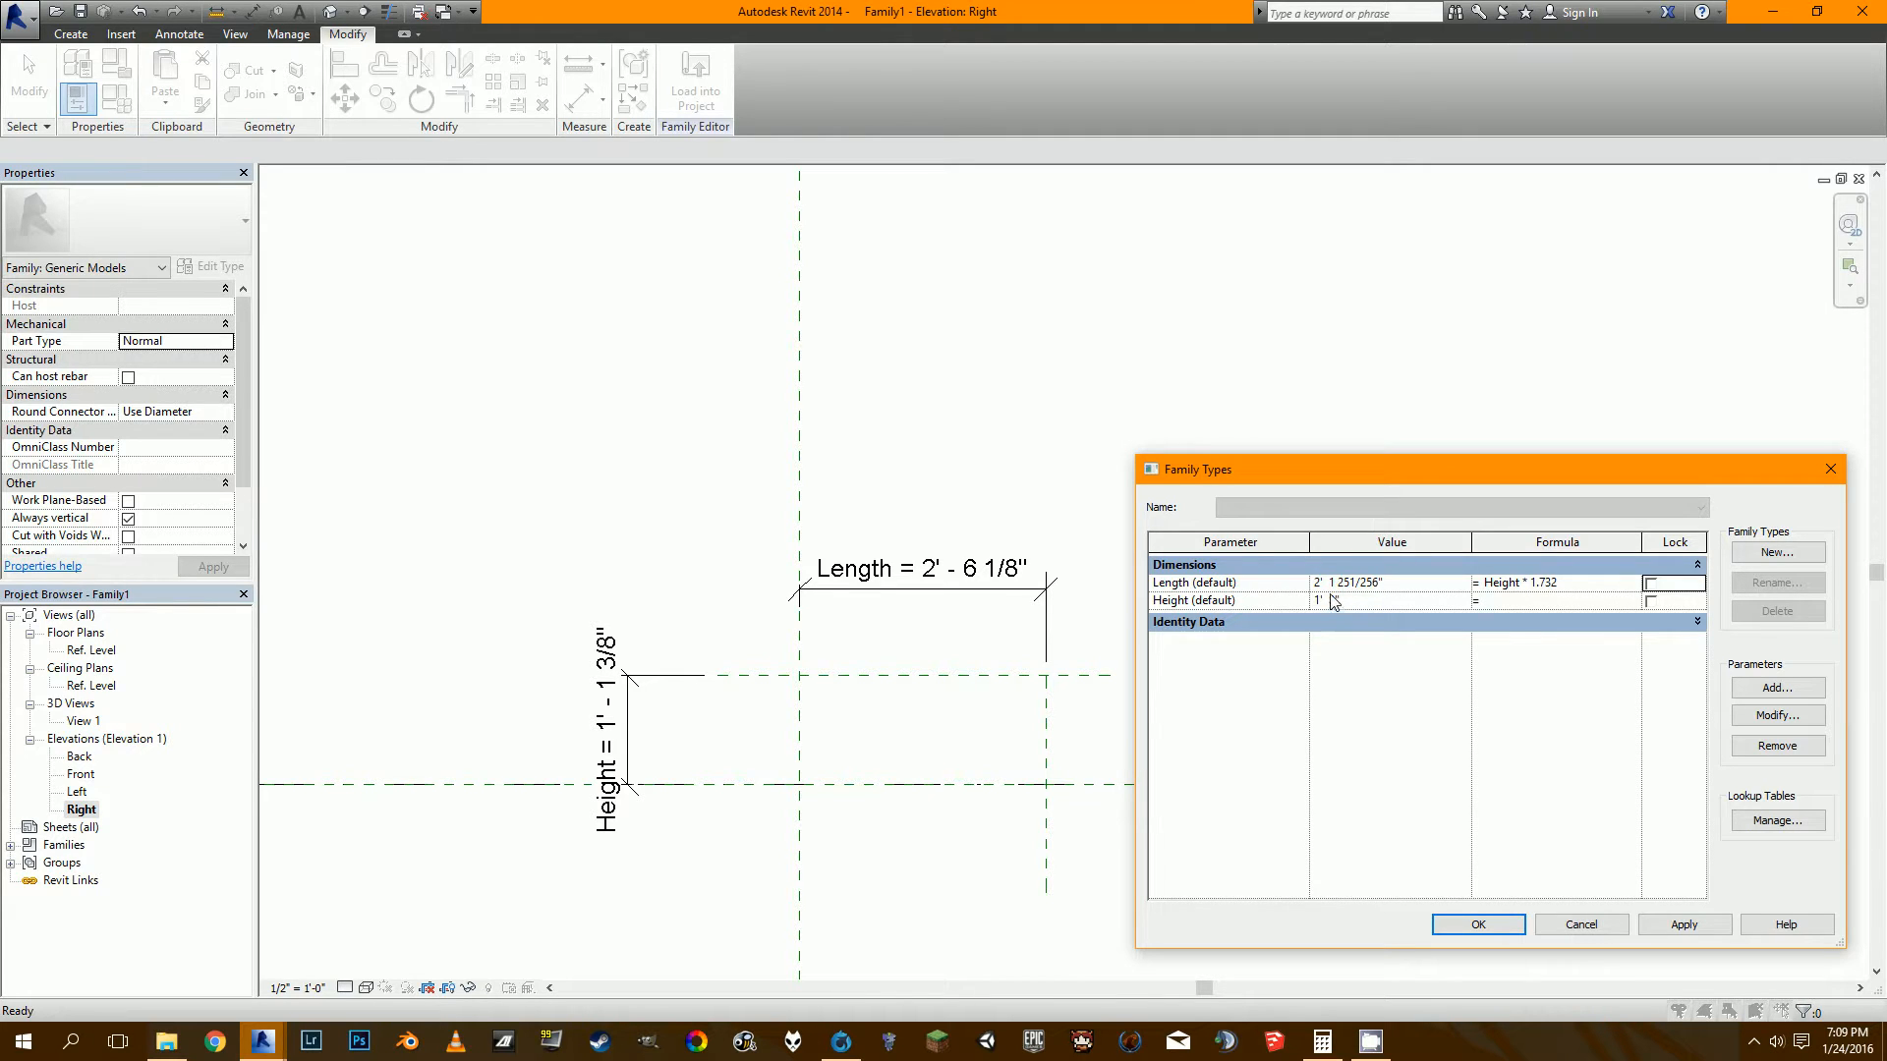
pyautogui.click(1478, 924)
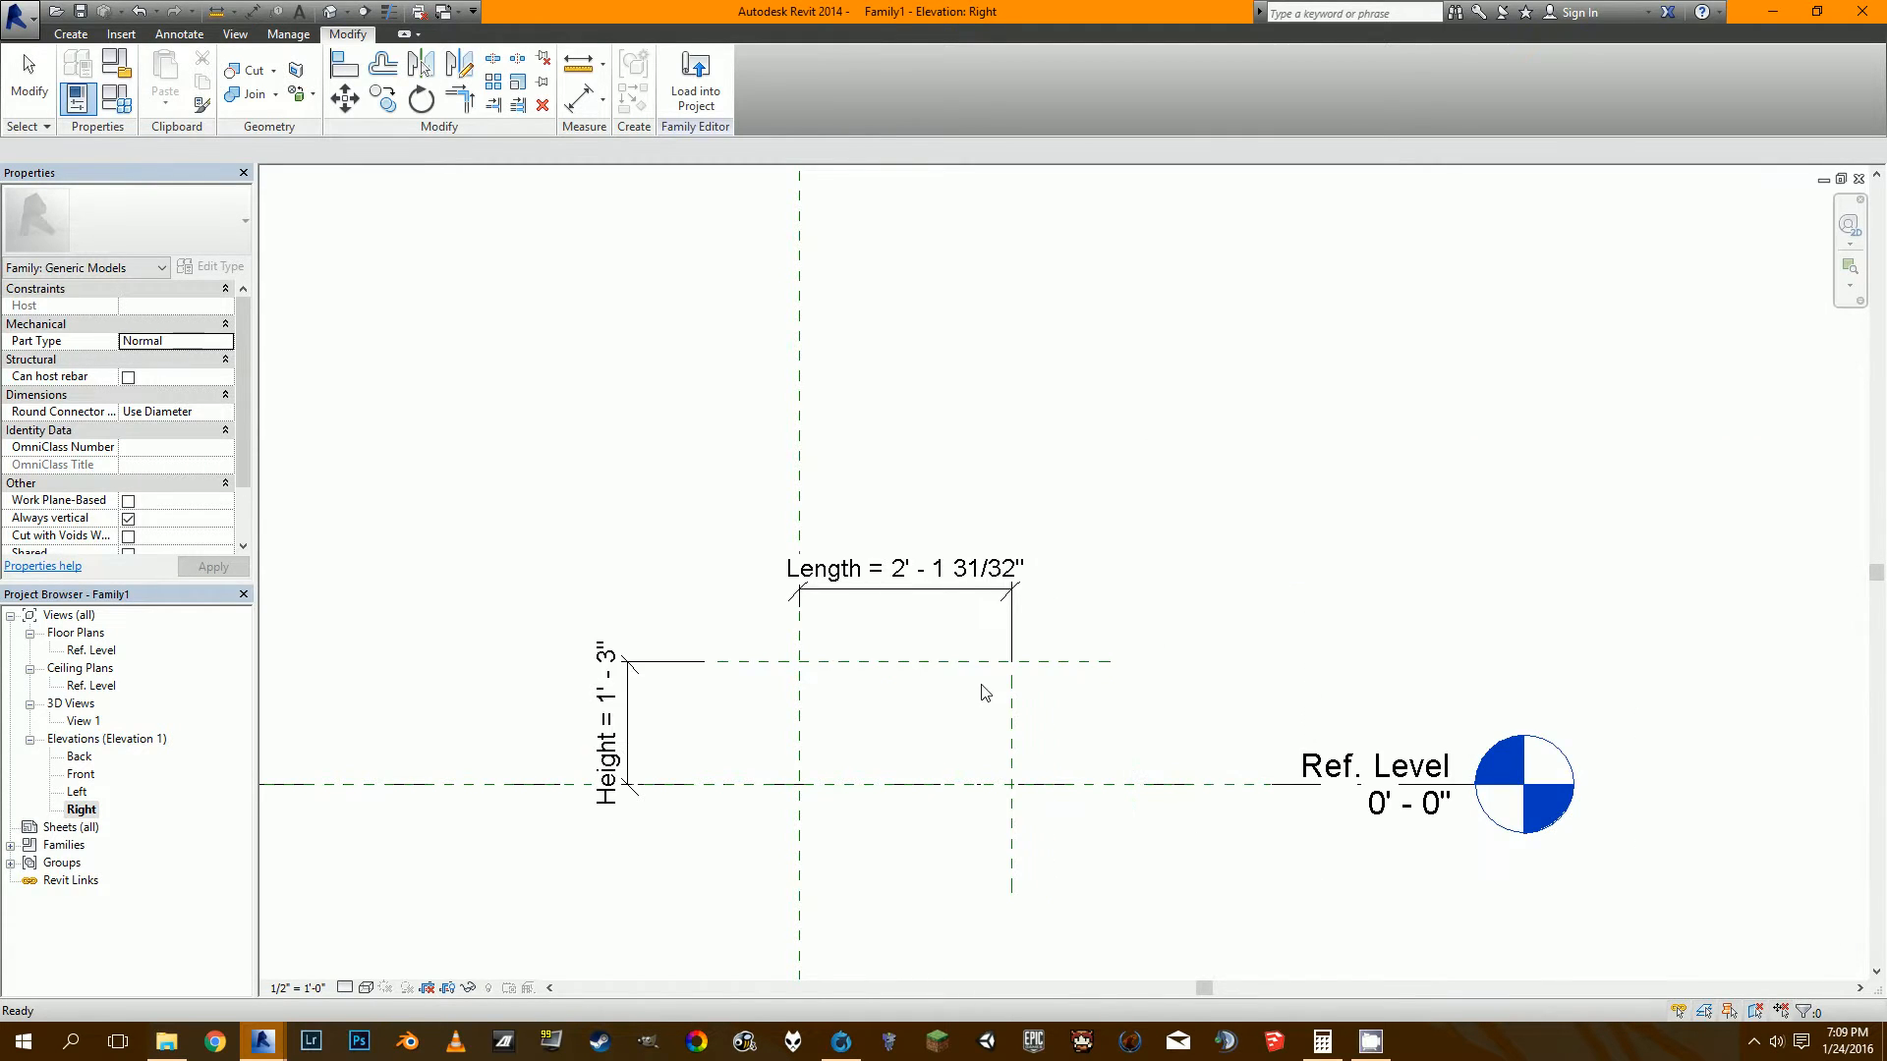
# Test the Height and Length relationship by changing the Height dimension to 2', and undo the change.
pyautogui.click(598, 720)
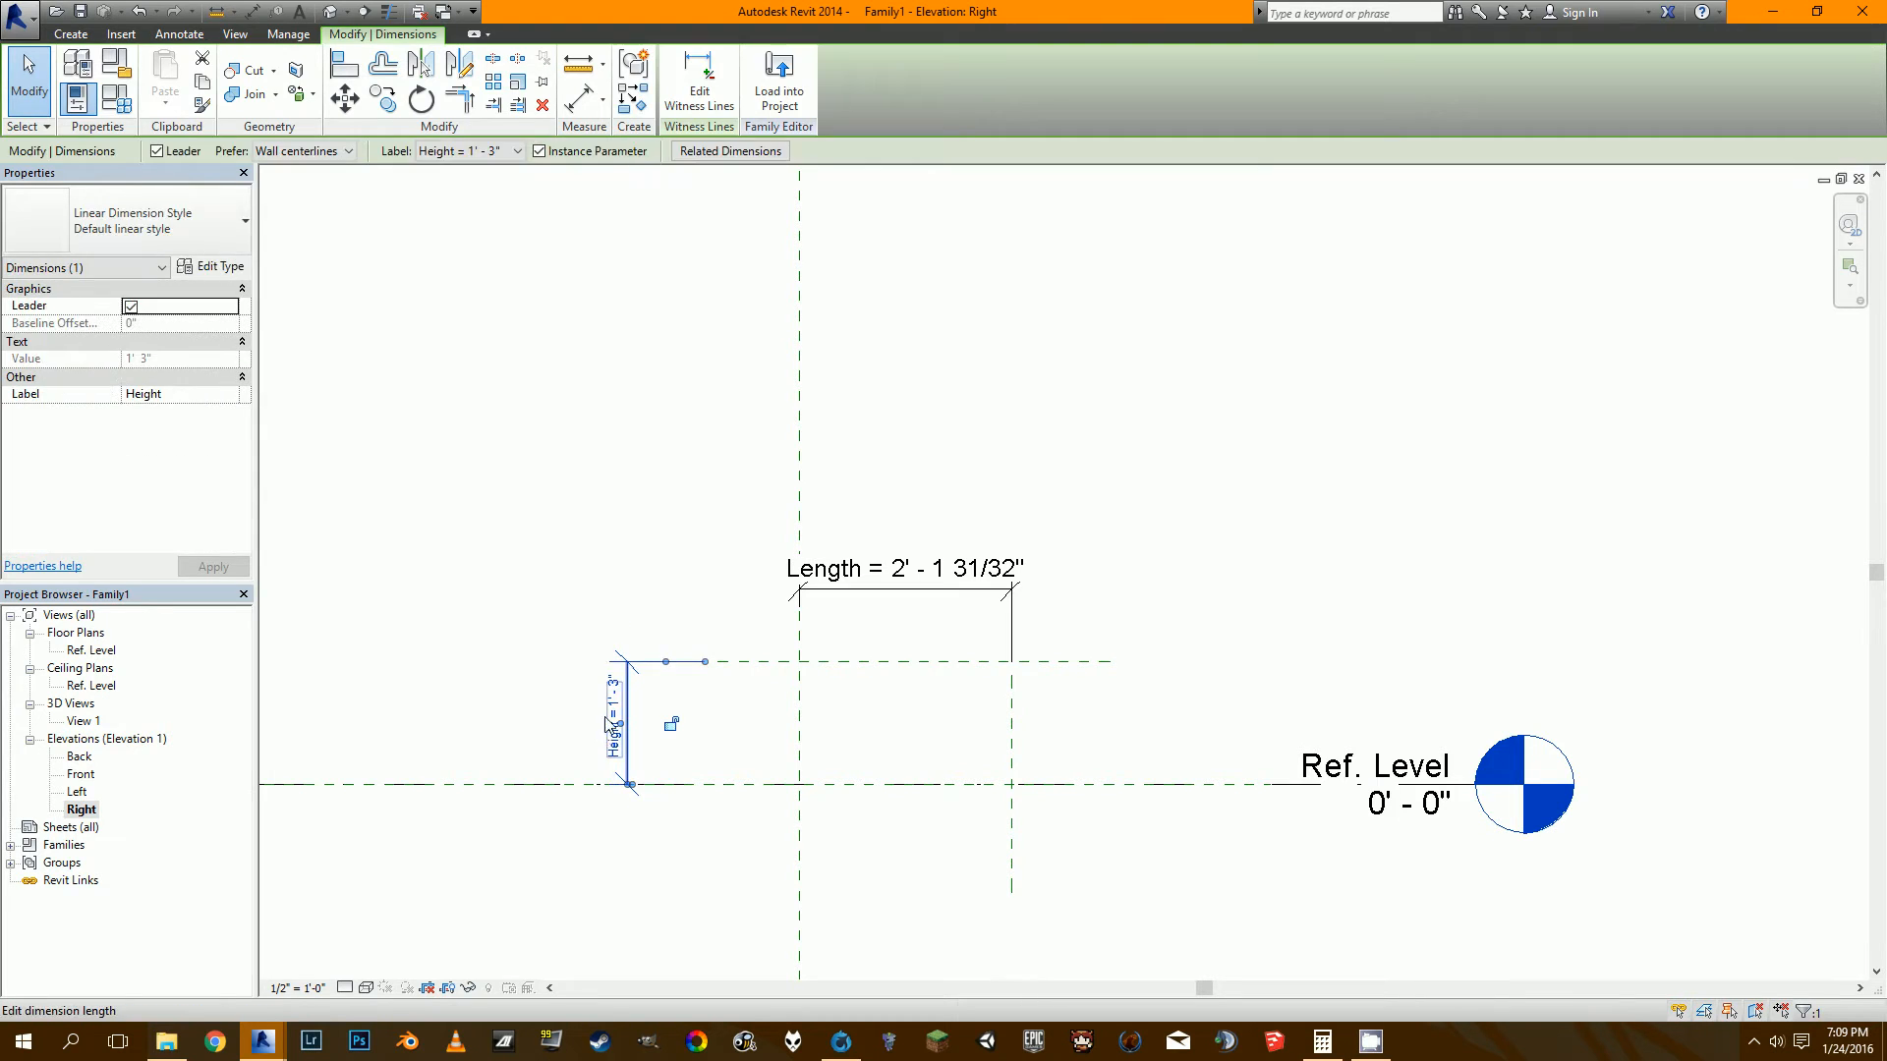
pyautogui.click(598, 719)
pyautogui.click(608, 705)
pyautogui.click(611, 707)
pyautogui.write('2')
pyautogui.press('Return')
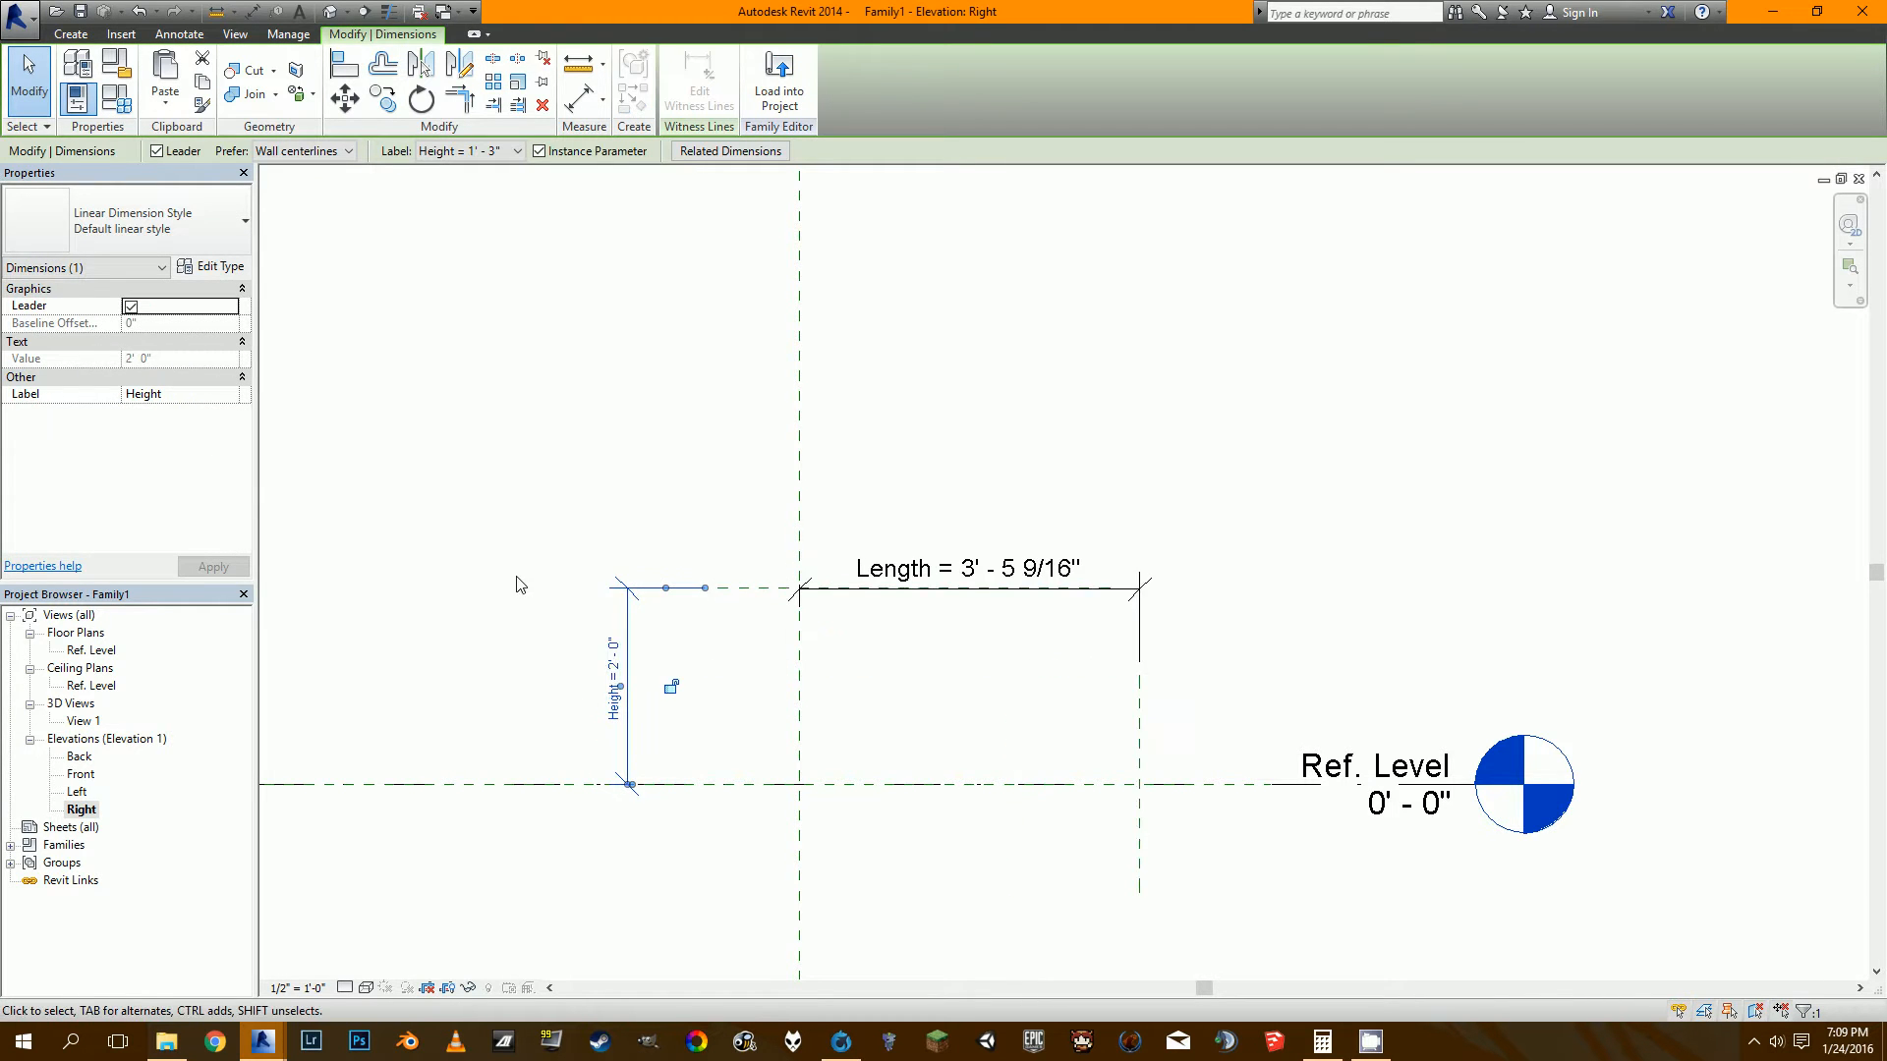
pyautogui.hotkey('ctrl', 'z')
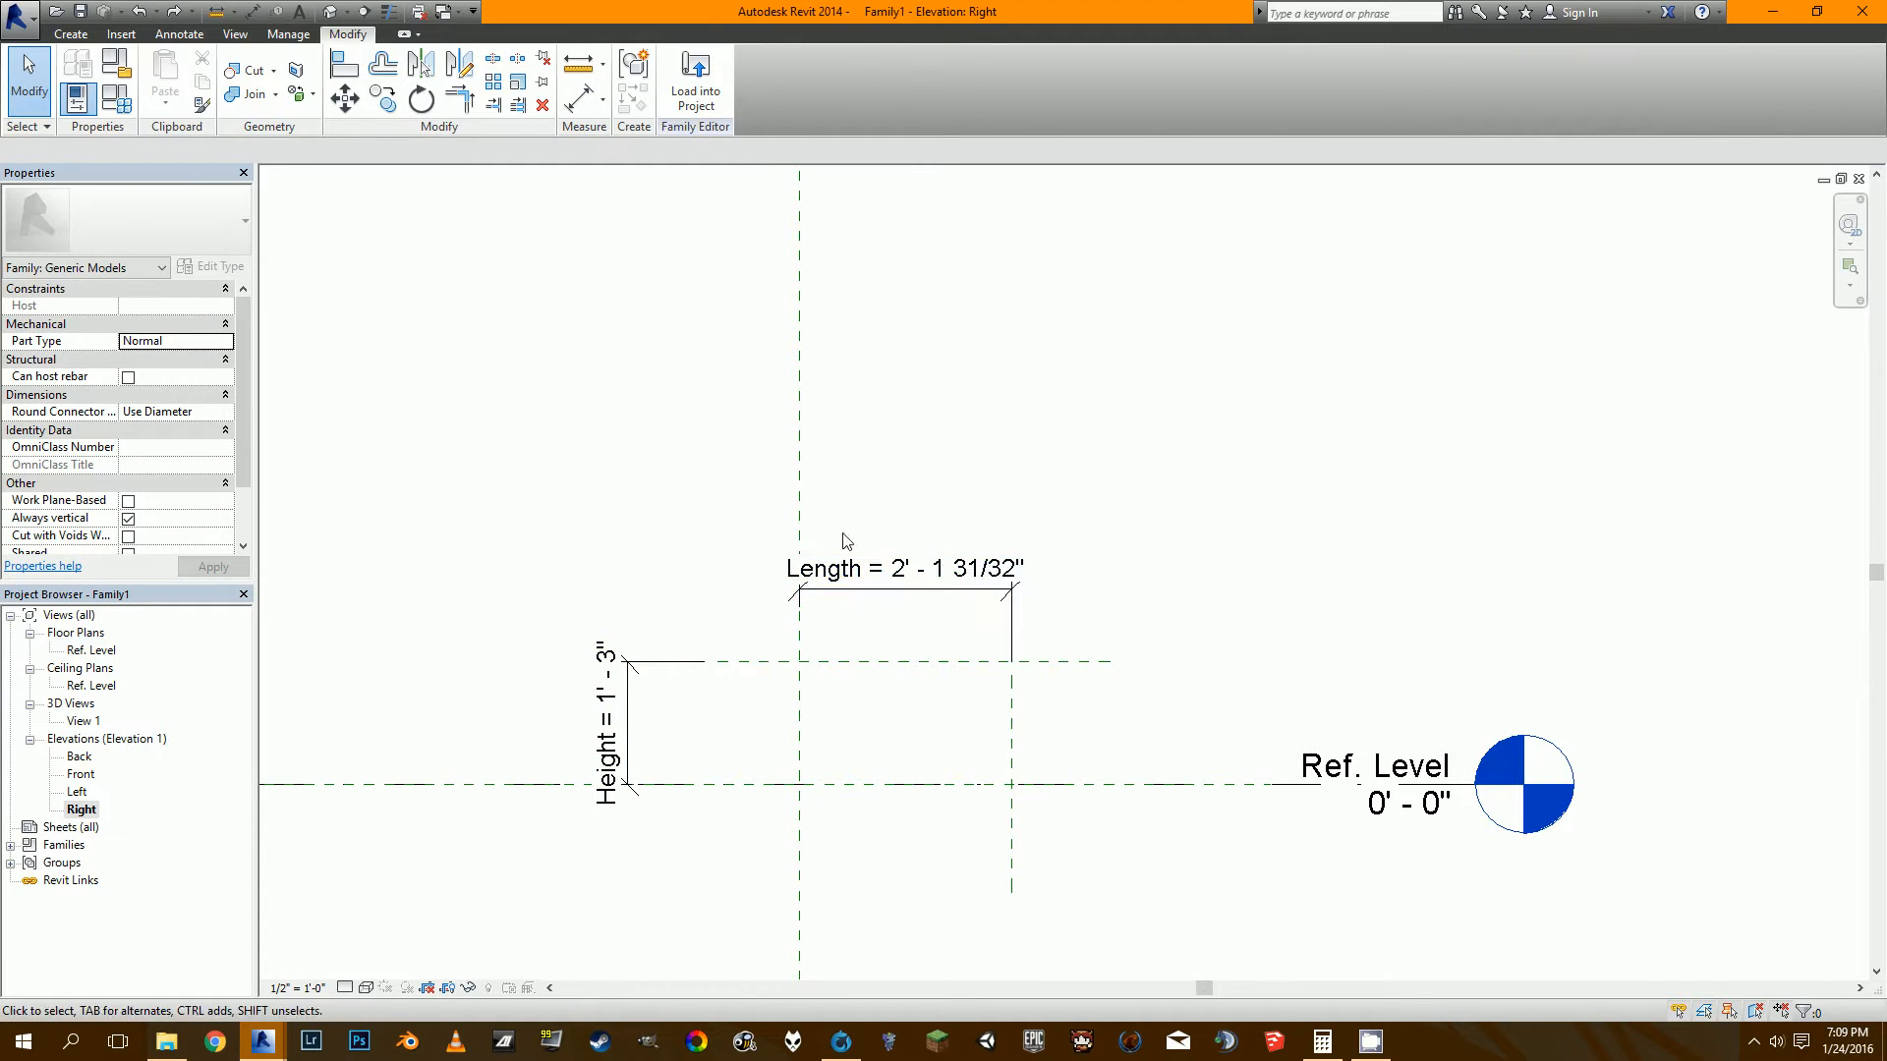
# Start an extrusion and pick locked sketch lines from both vertical planes, the upper horizontal plane and Ref. Level.
pyautogui.click(79, 35)
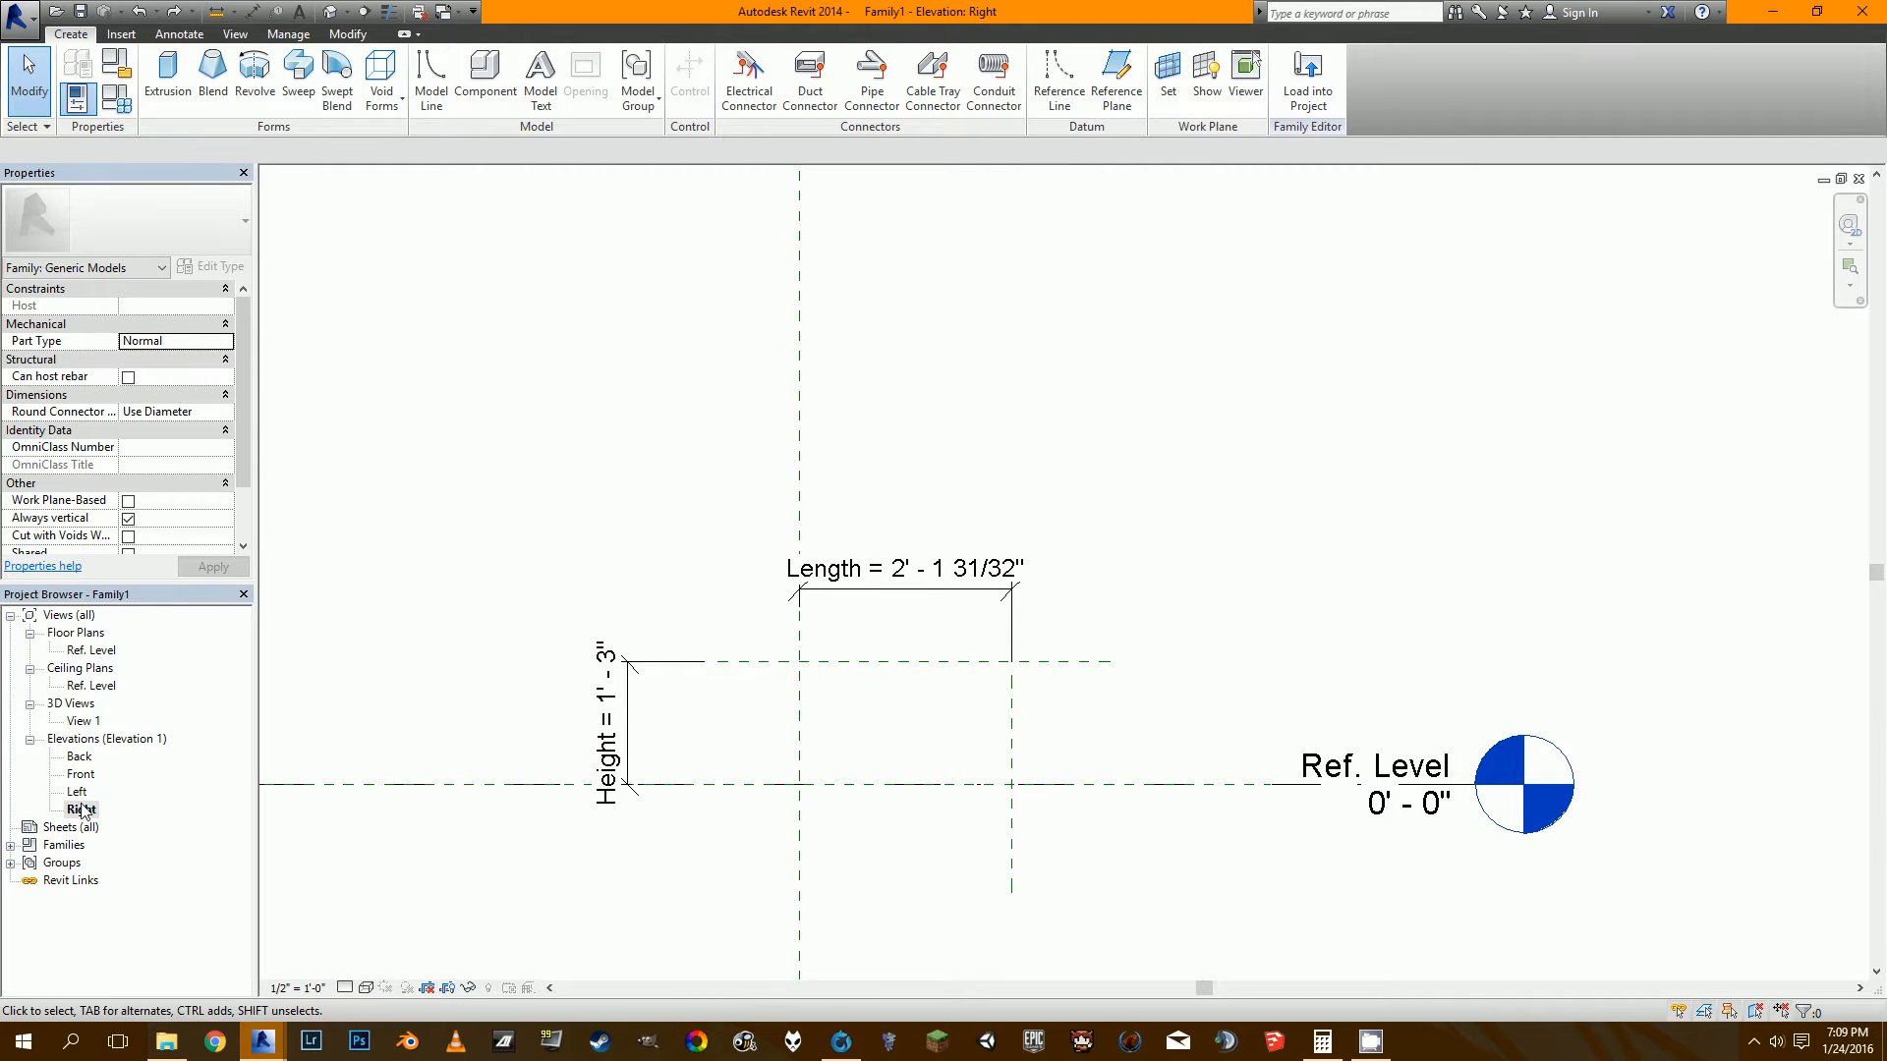
pyautogui.click(159, 97)
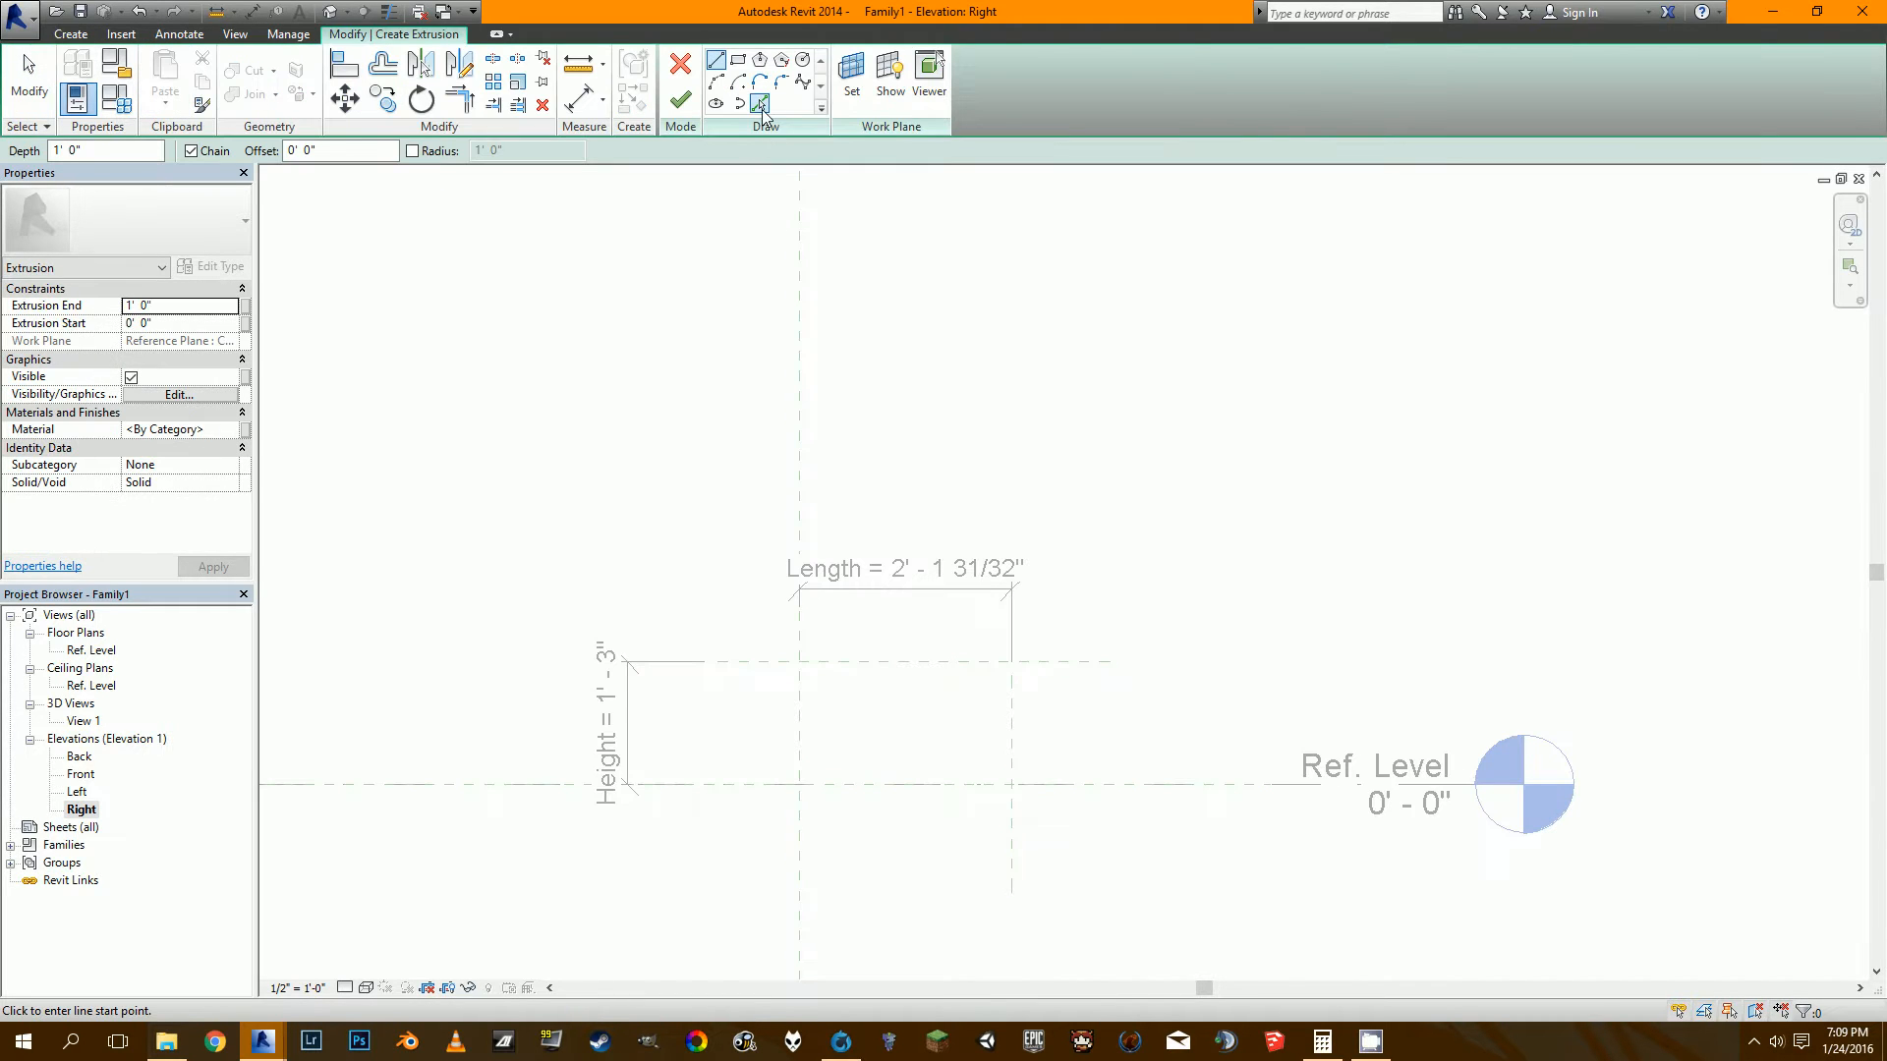
pyautogui.click(762, 105)
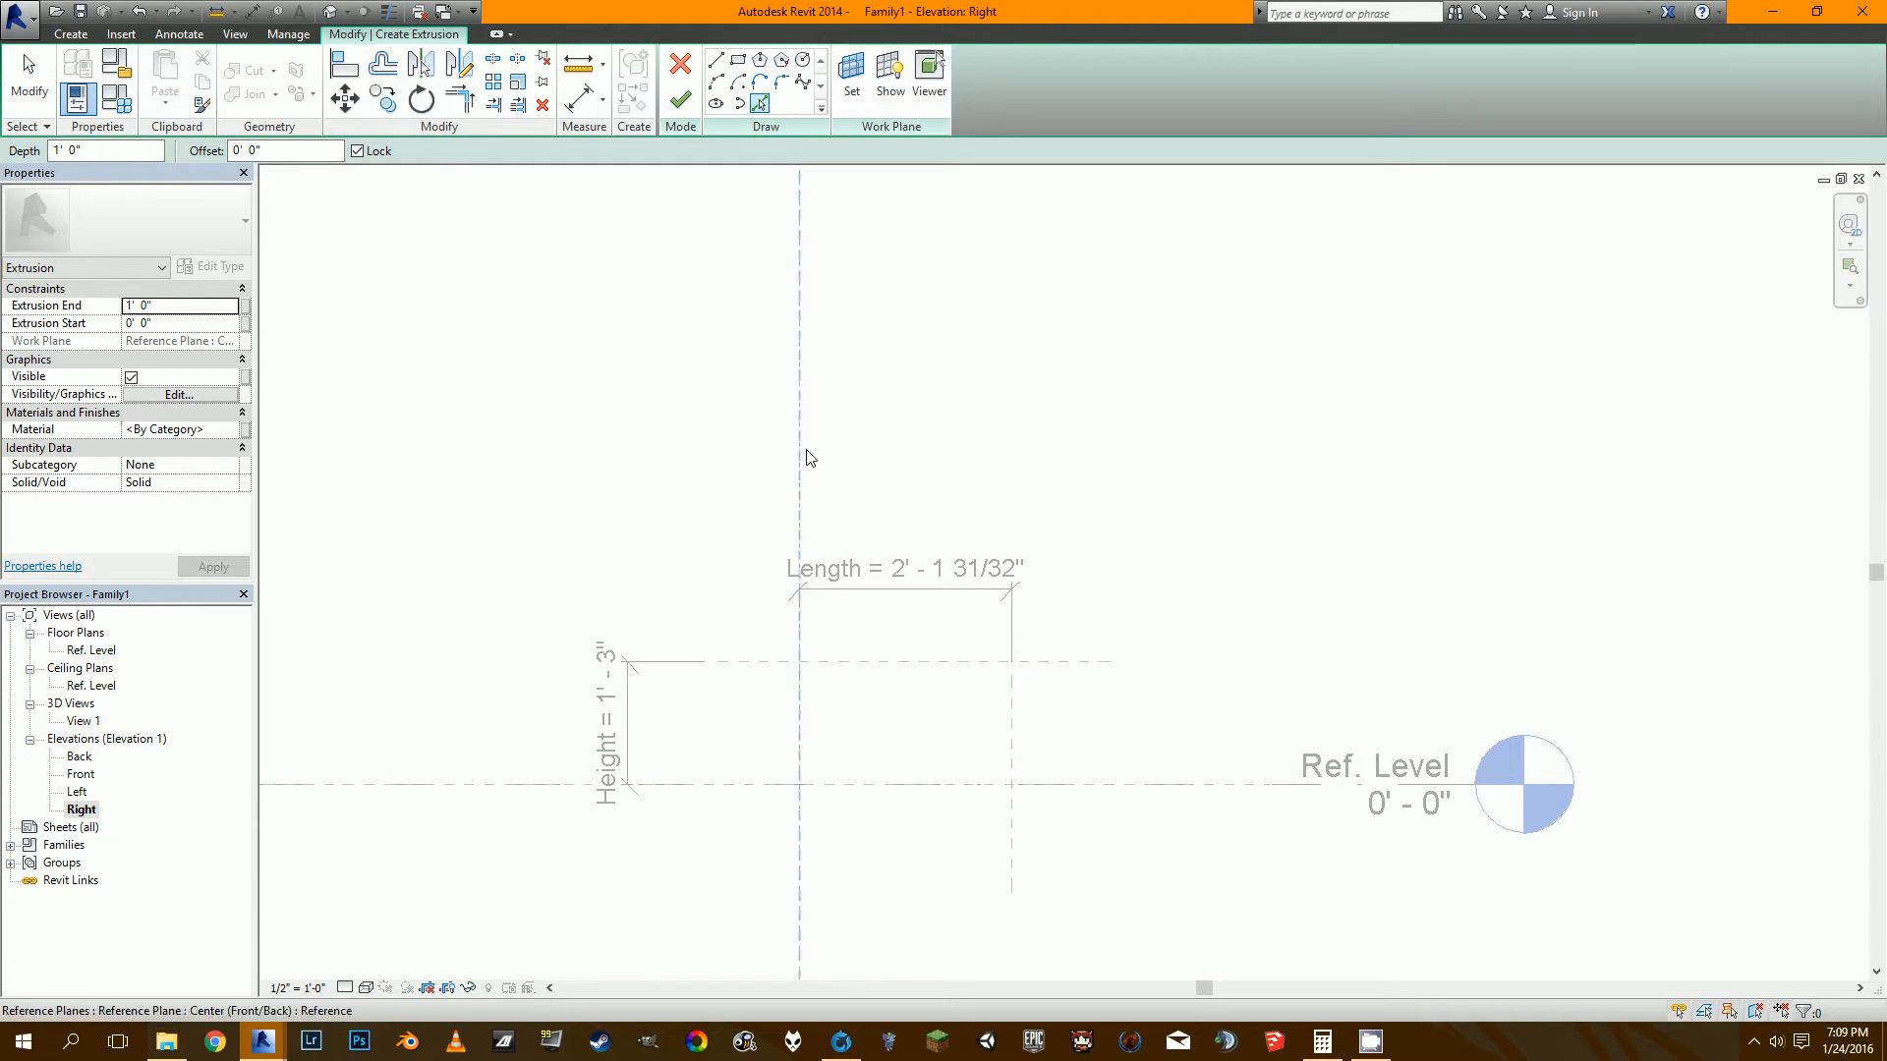
pyautogui.click(802, 486)
pyautogui.click(959, 676)
pyautogui.click(1012, 723)
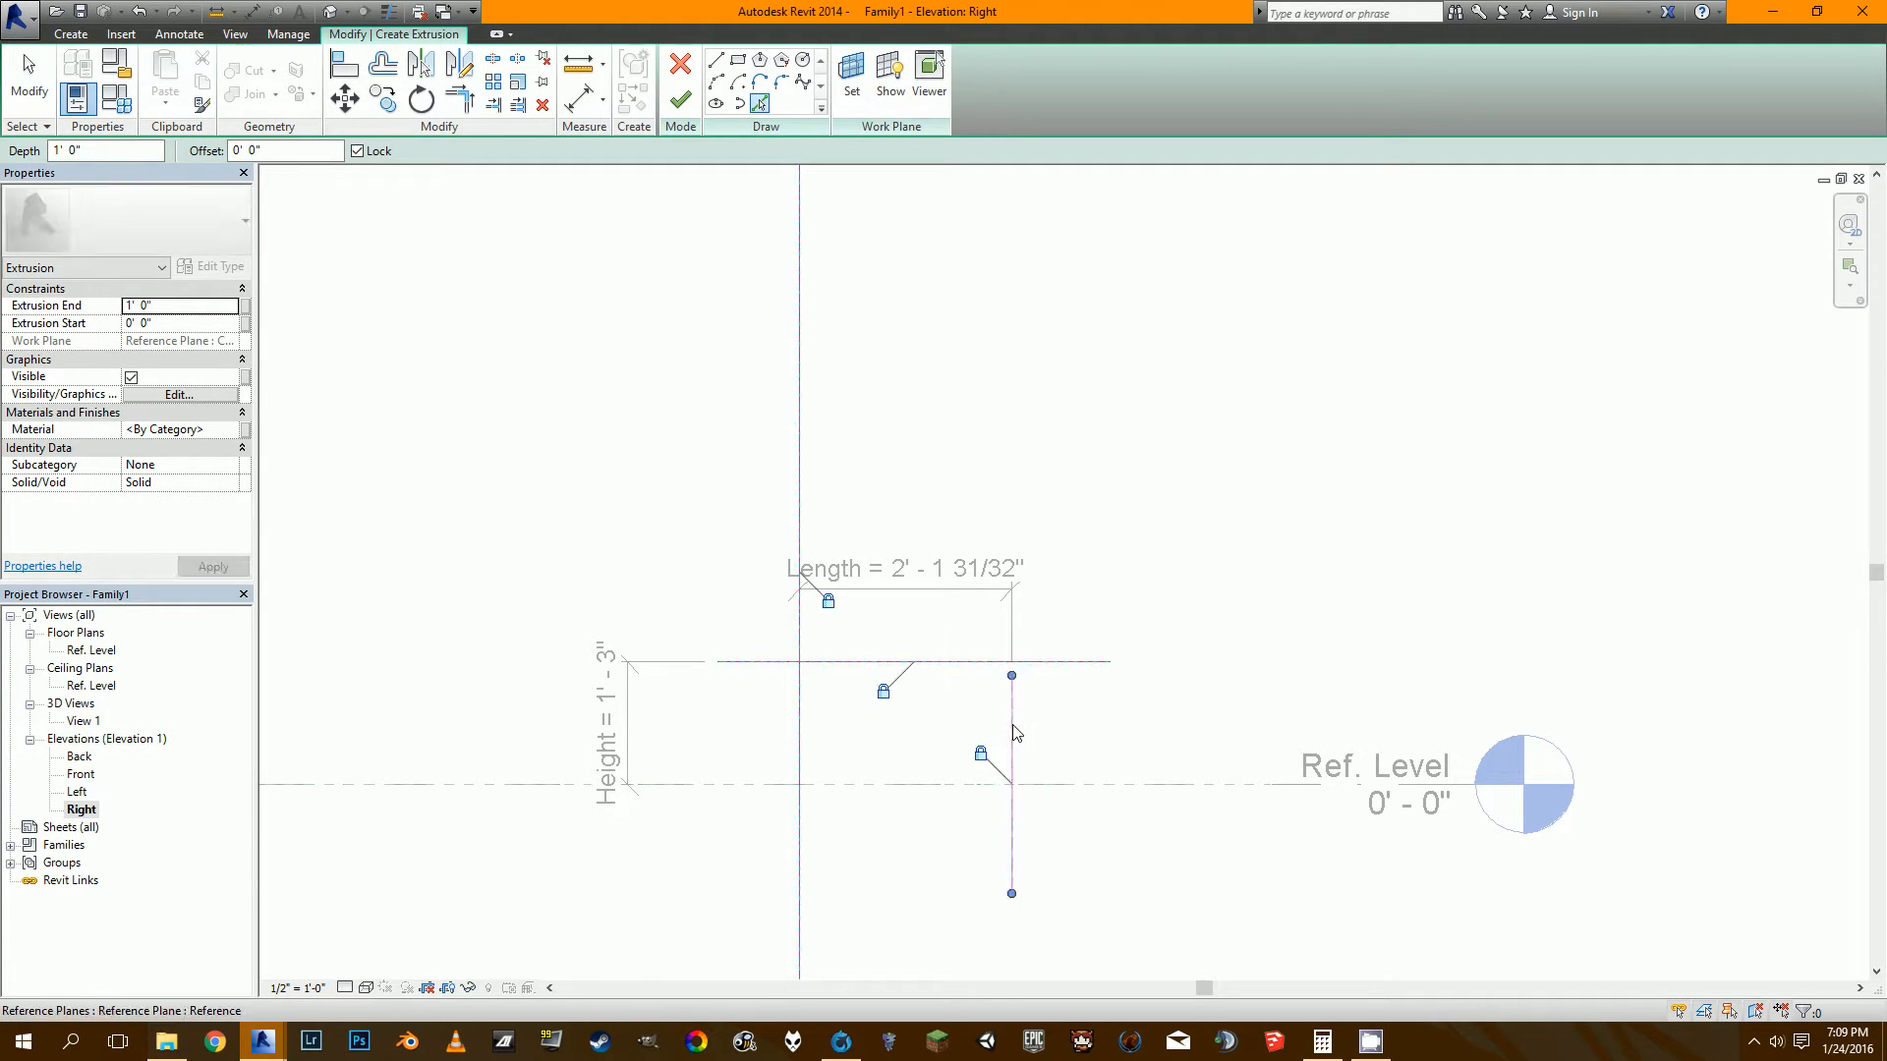
pyautogui.click(959, 792)
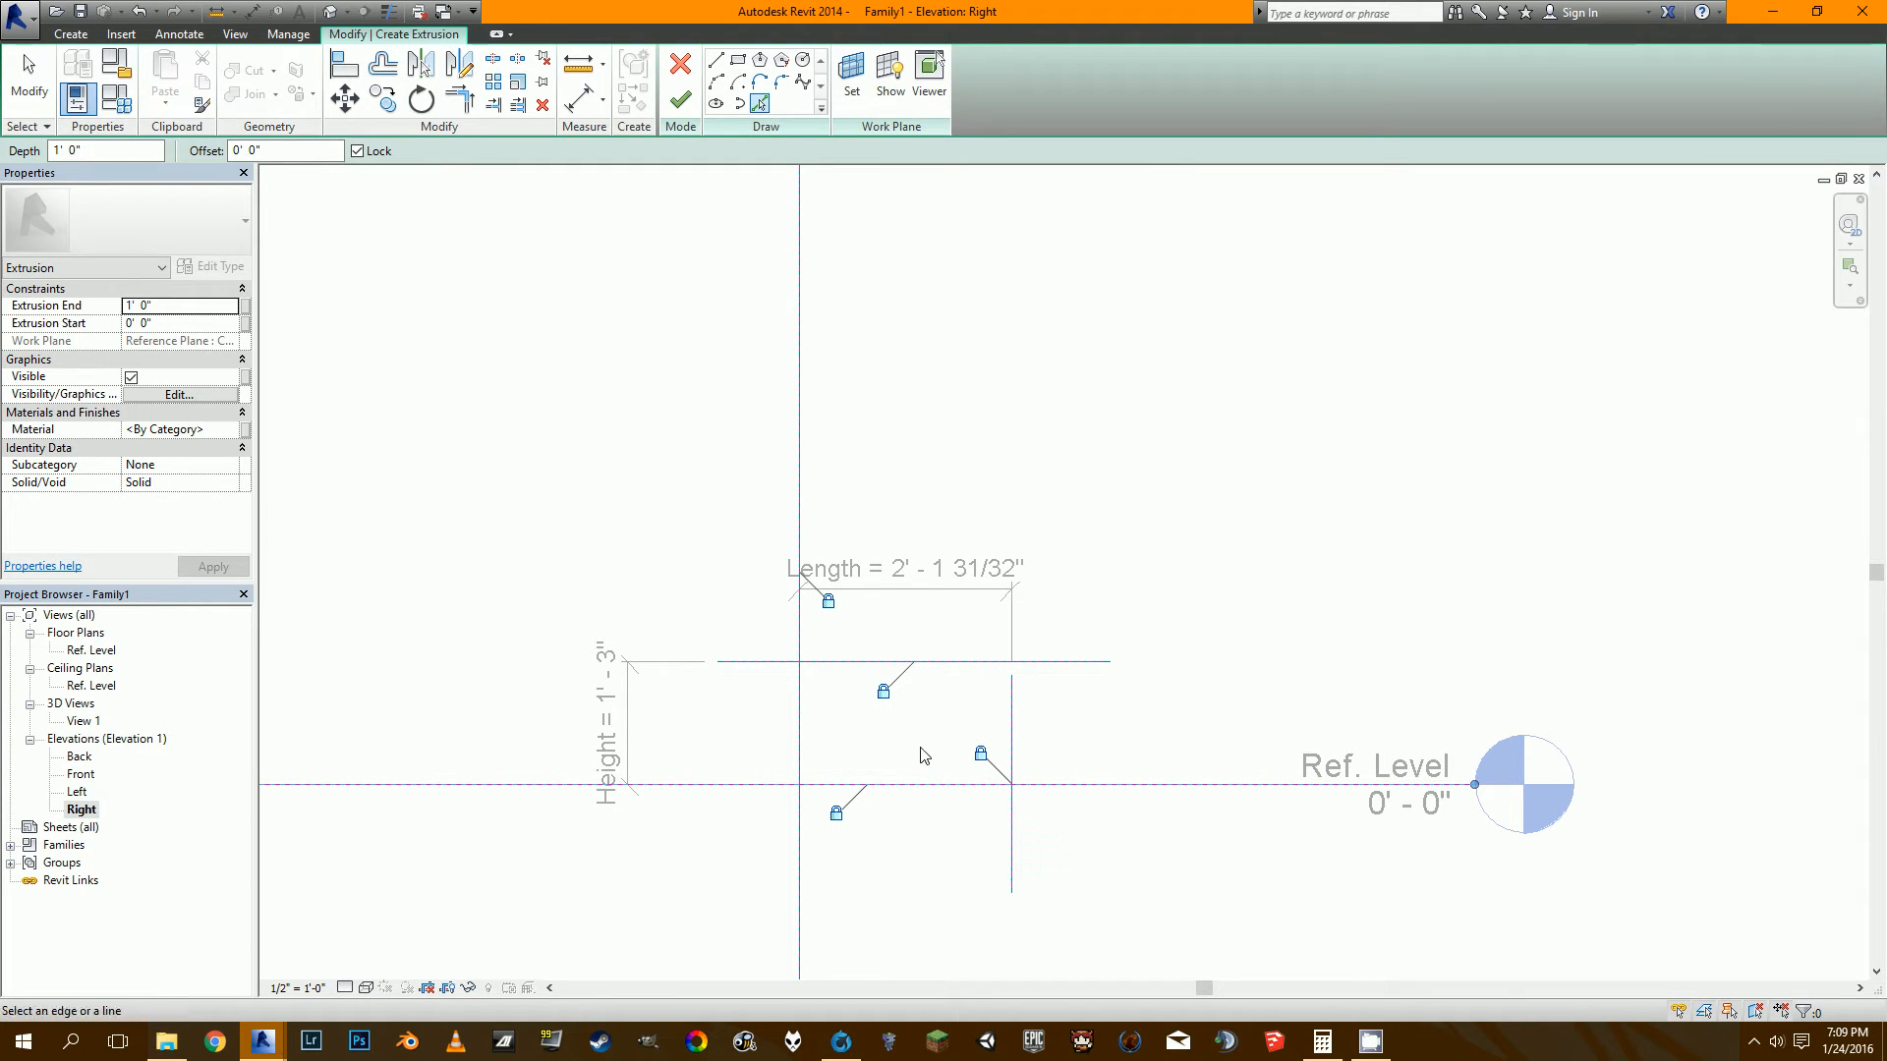
# Trim the four sketch lines into a closed rectangle between the reference planes and Ref. Level, and finish the extrusion.
pyautogui.click(459, 99)
pyautogui.click(846, 667)
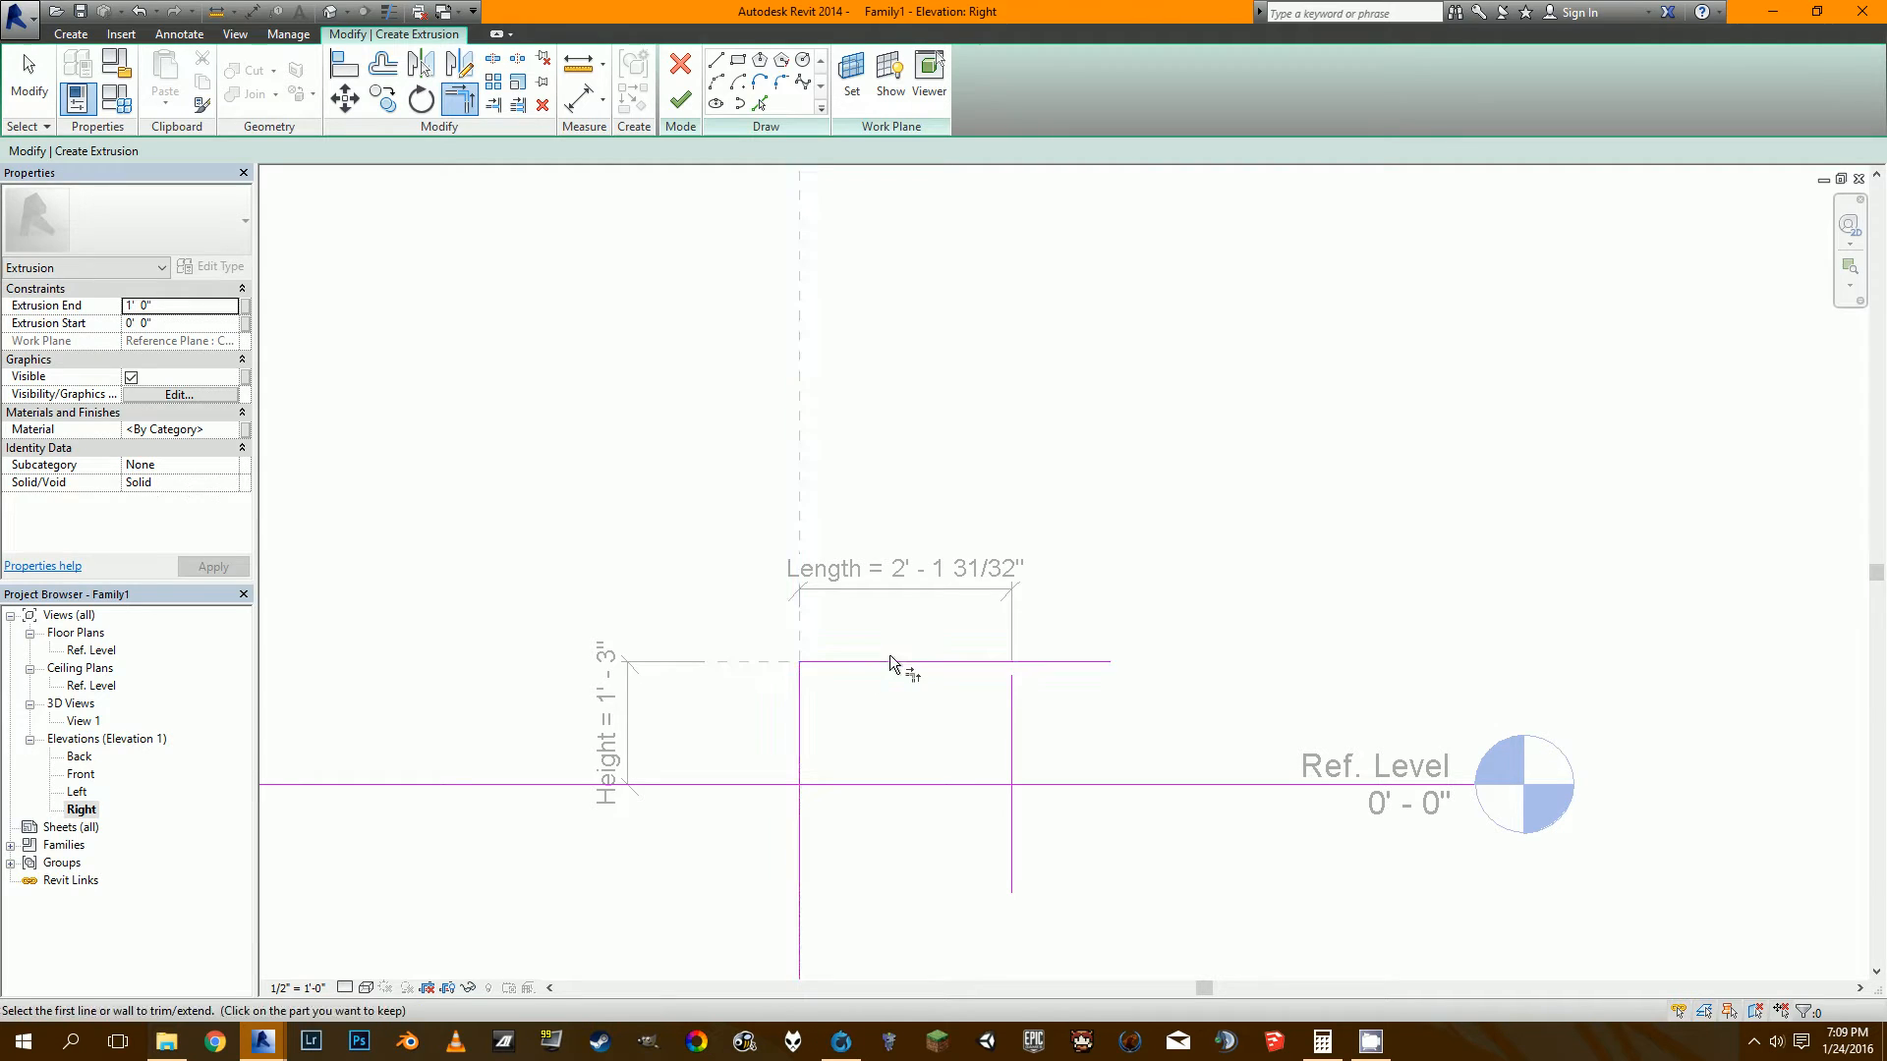
pyautogui.click(896, 662)
pyautogui.click(1011, 690)
pyautogui.click(1011, 708)
pyautogui.click(871, 790)
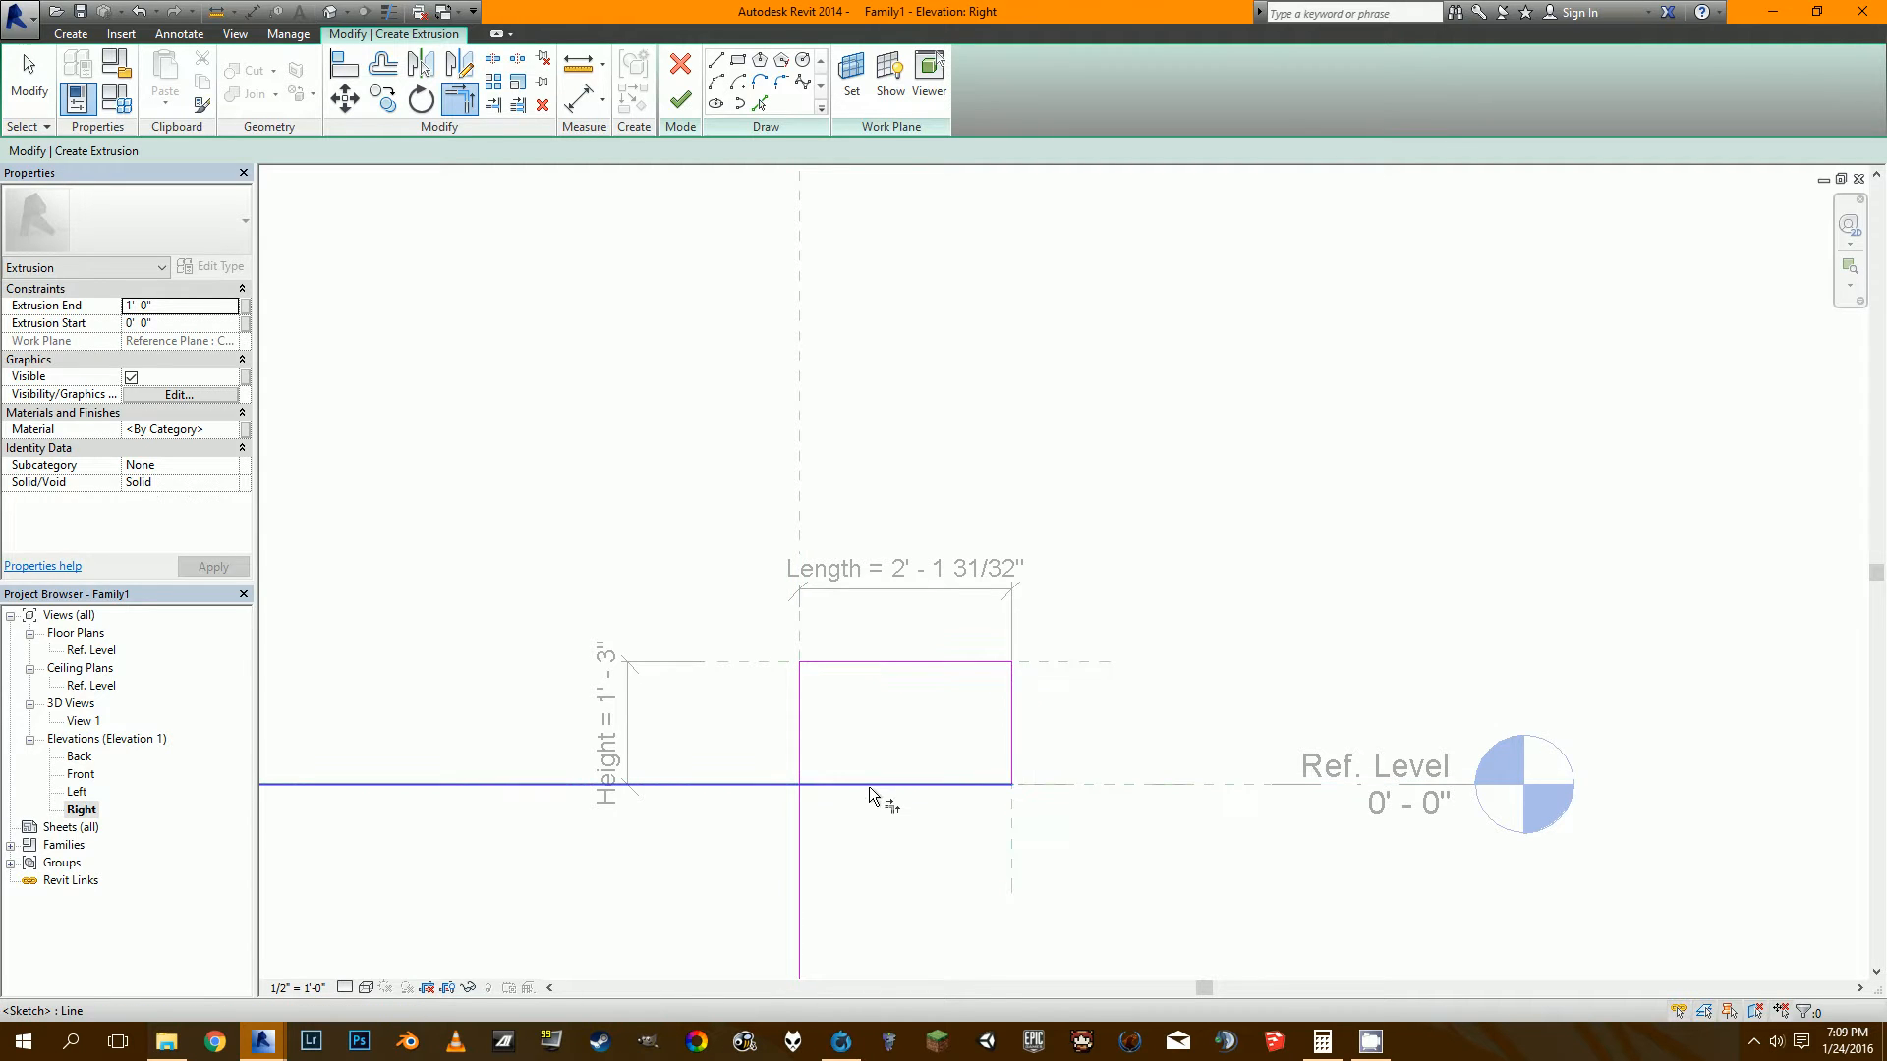
pyautogui.click(869, 786)
pyautogui.click(801, 745)
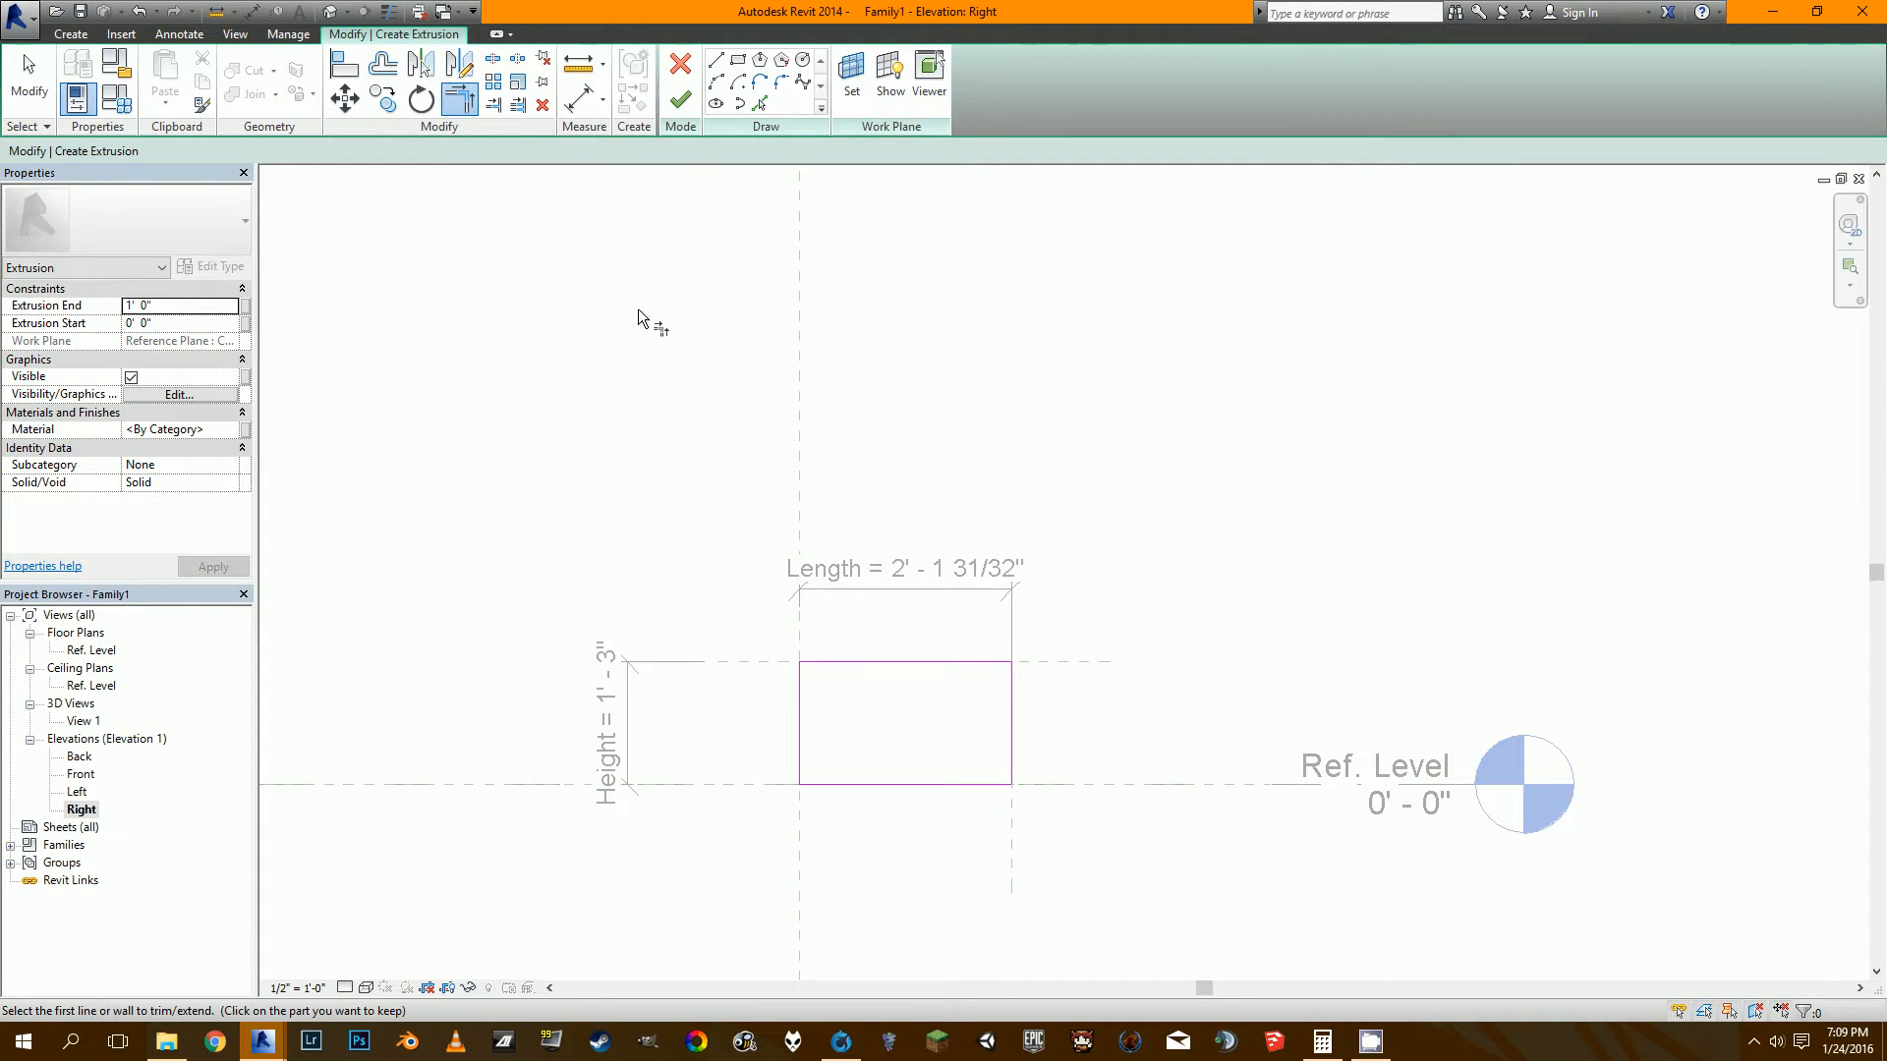
pyautogui.click(680, 100)
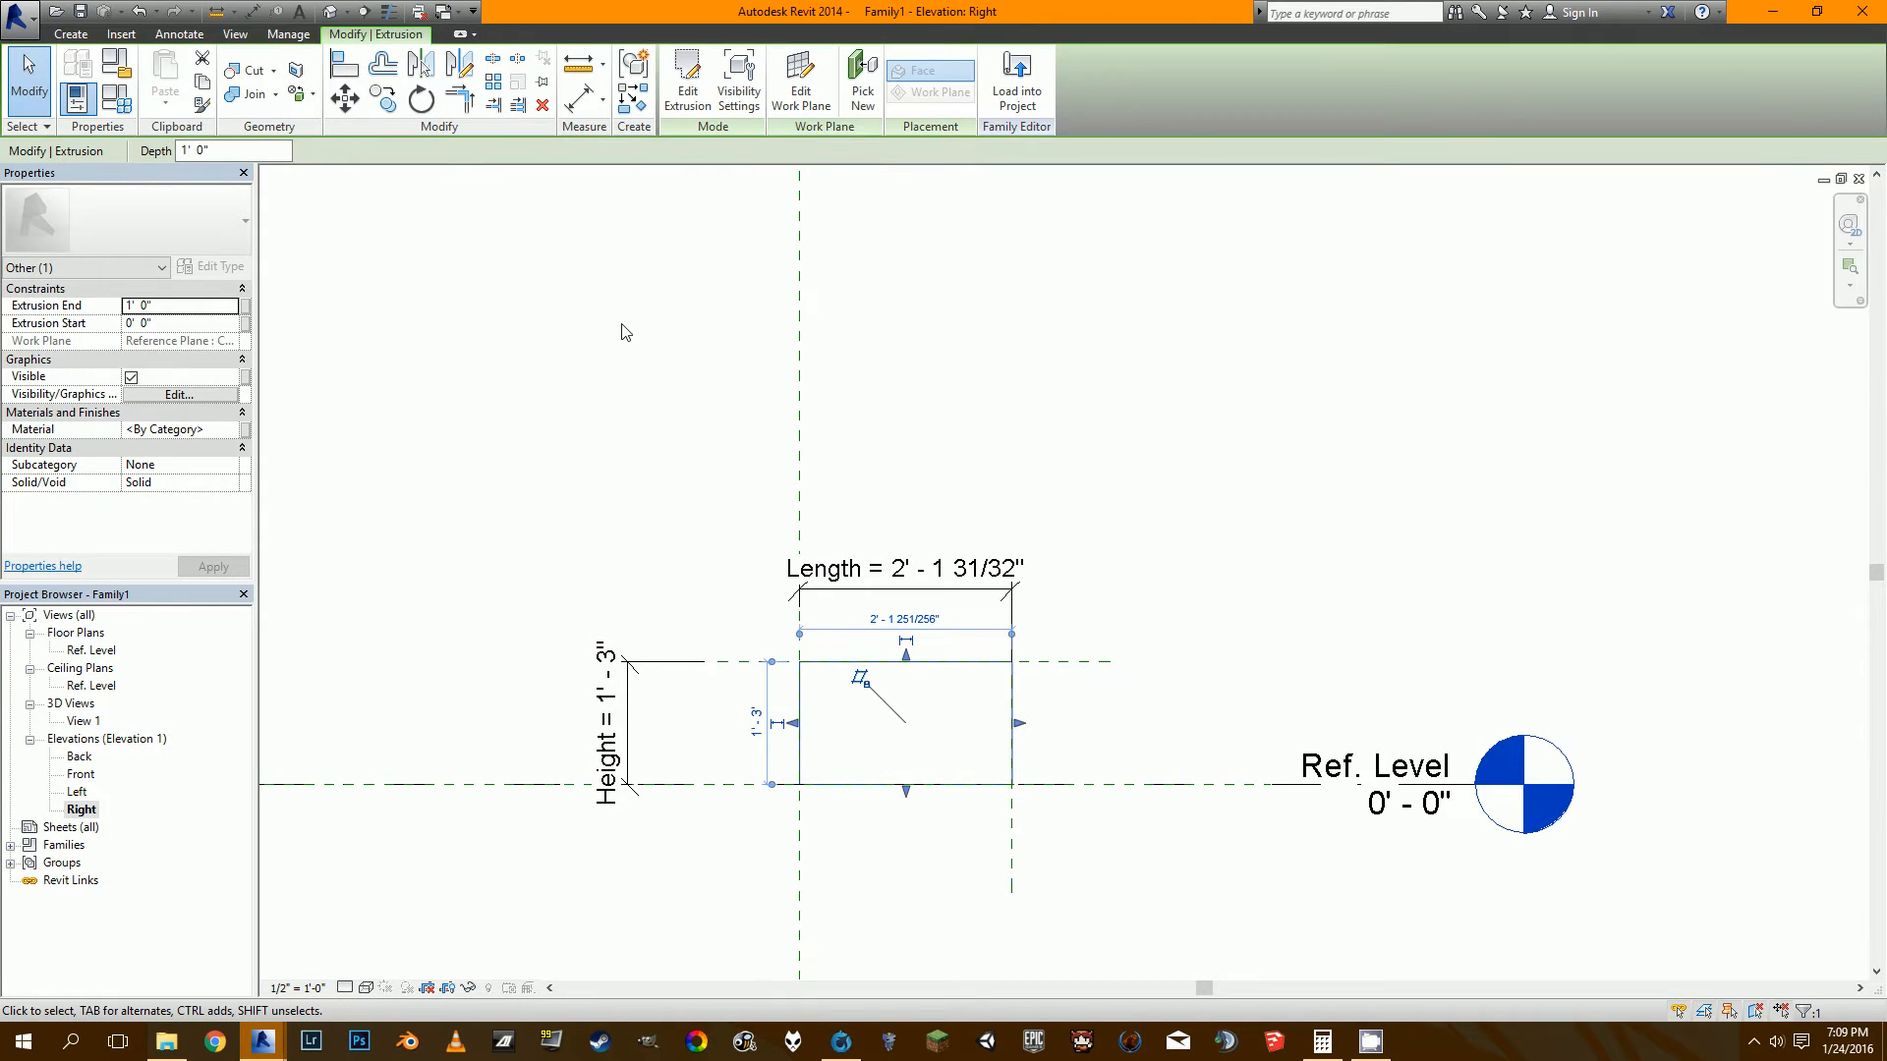
# Open the Ref. Level floor plan and examine how the extrusion sits relative to the reference planes.
pyautogui.doubleClick(89, 651)
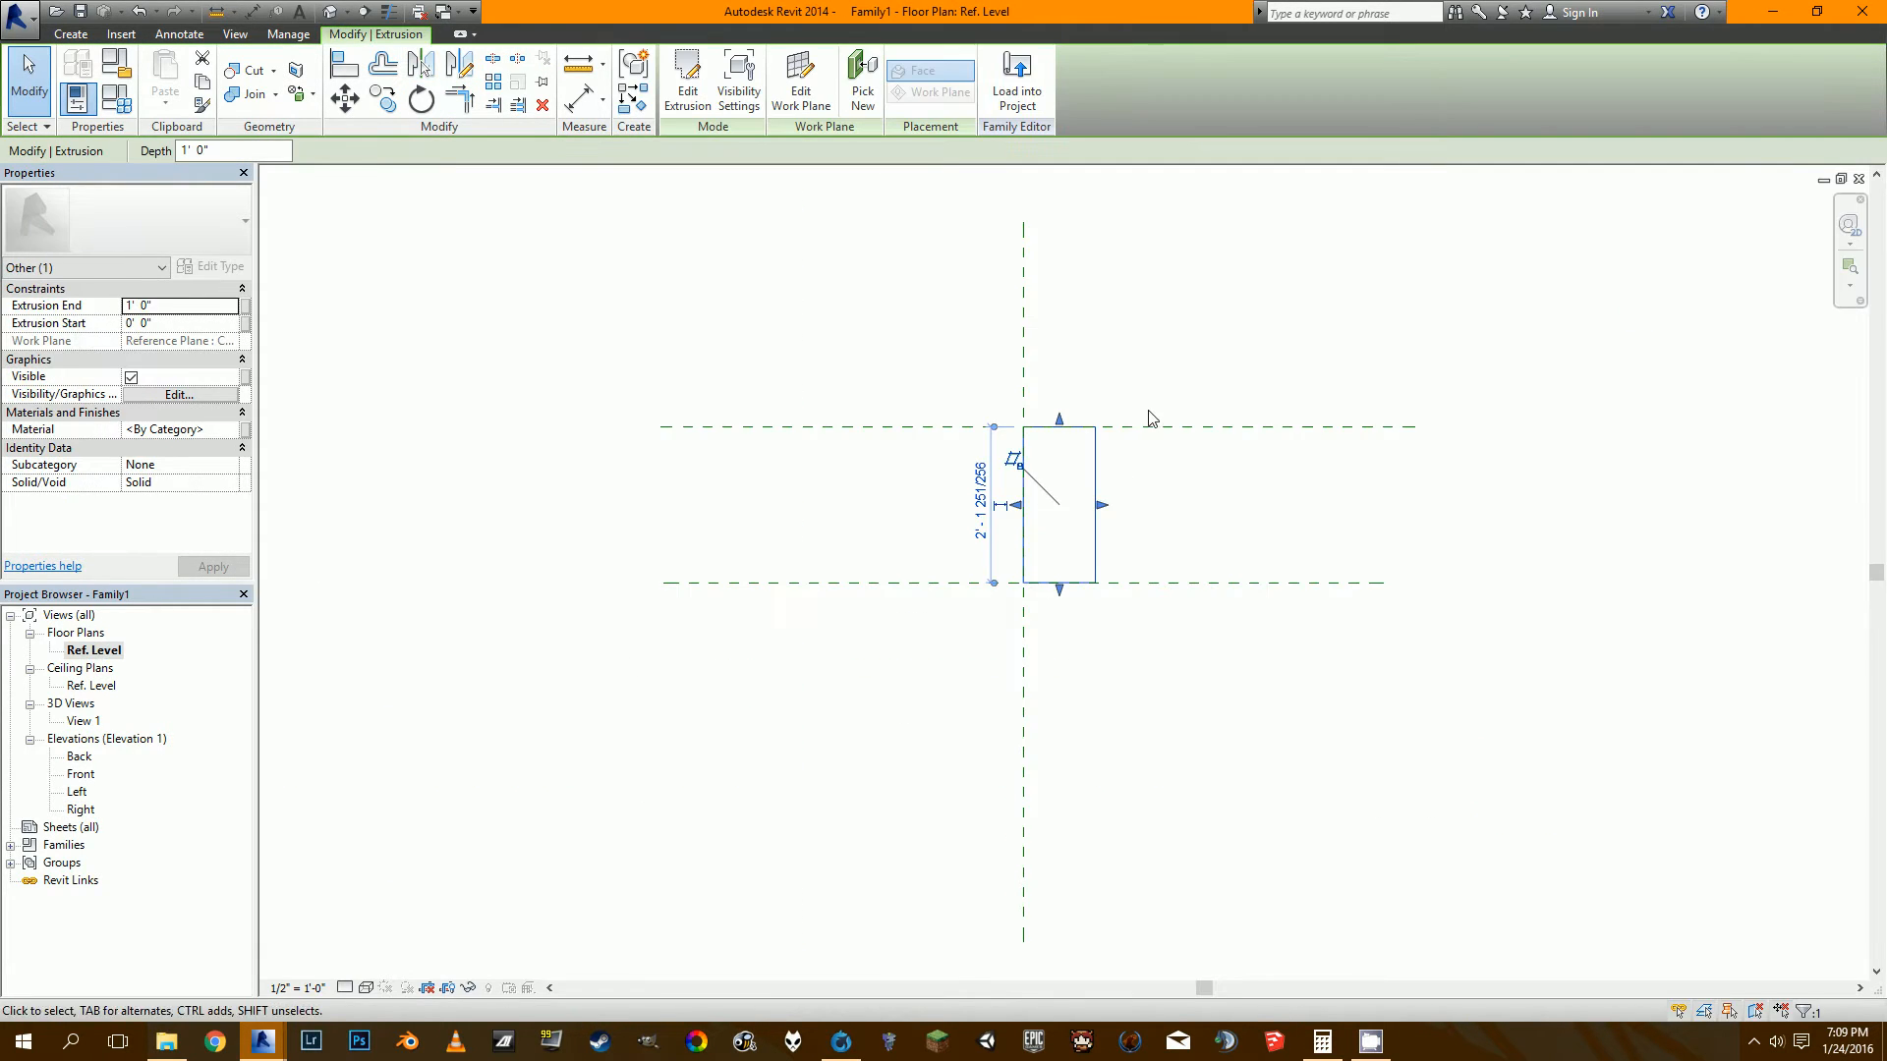
pyautogui.scroll(1, 1150, 403)
pyautogui.scroll(-5, 1082, 455)
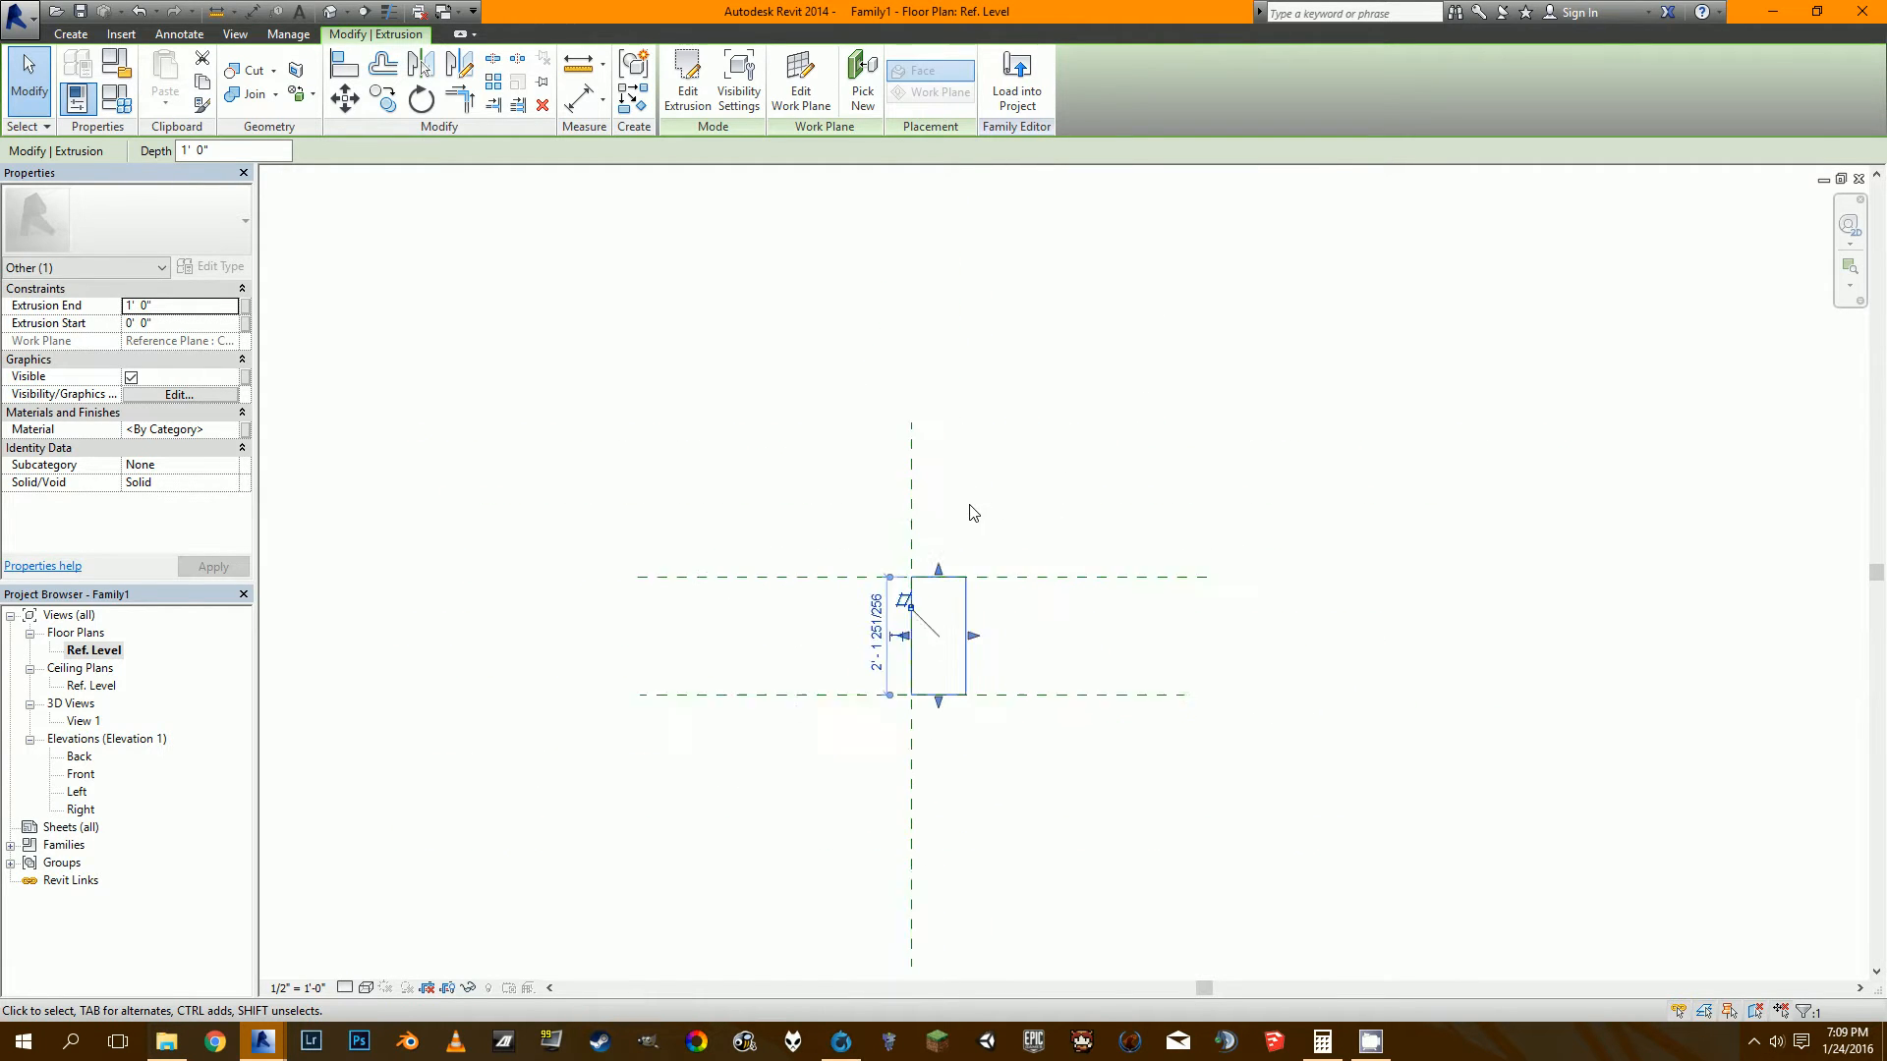
pyautogui.moveTo(928, 729); pyautogui.dragTo(900, 836, button='middle')
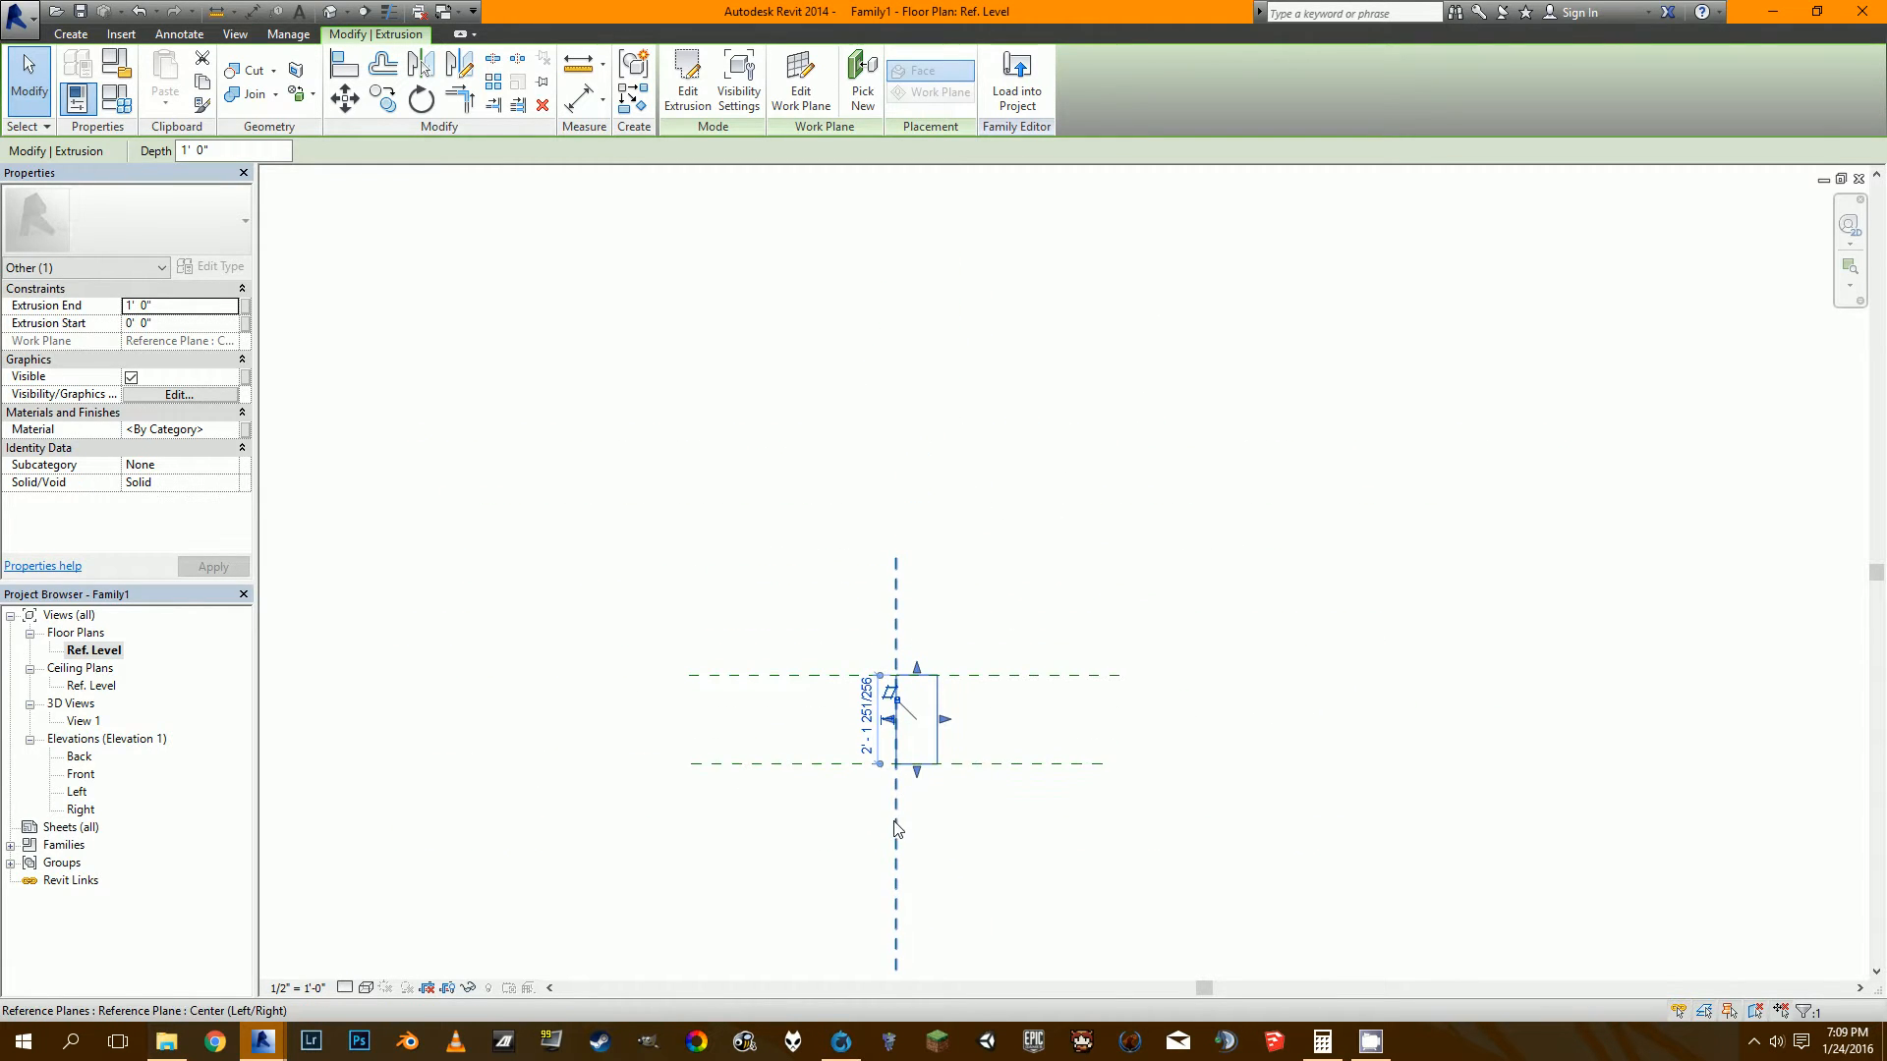
pyautogui.scroll(3, 889, 726)
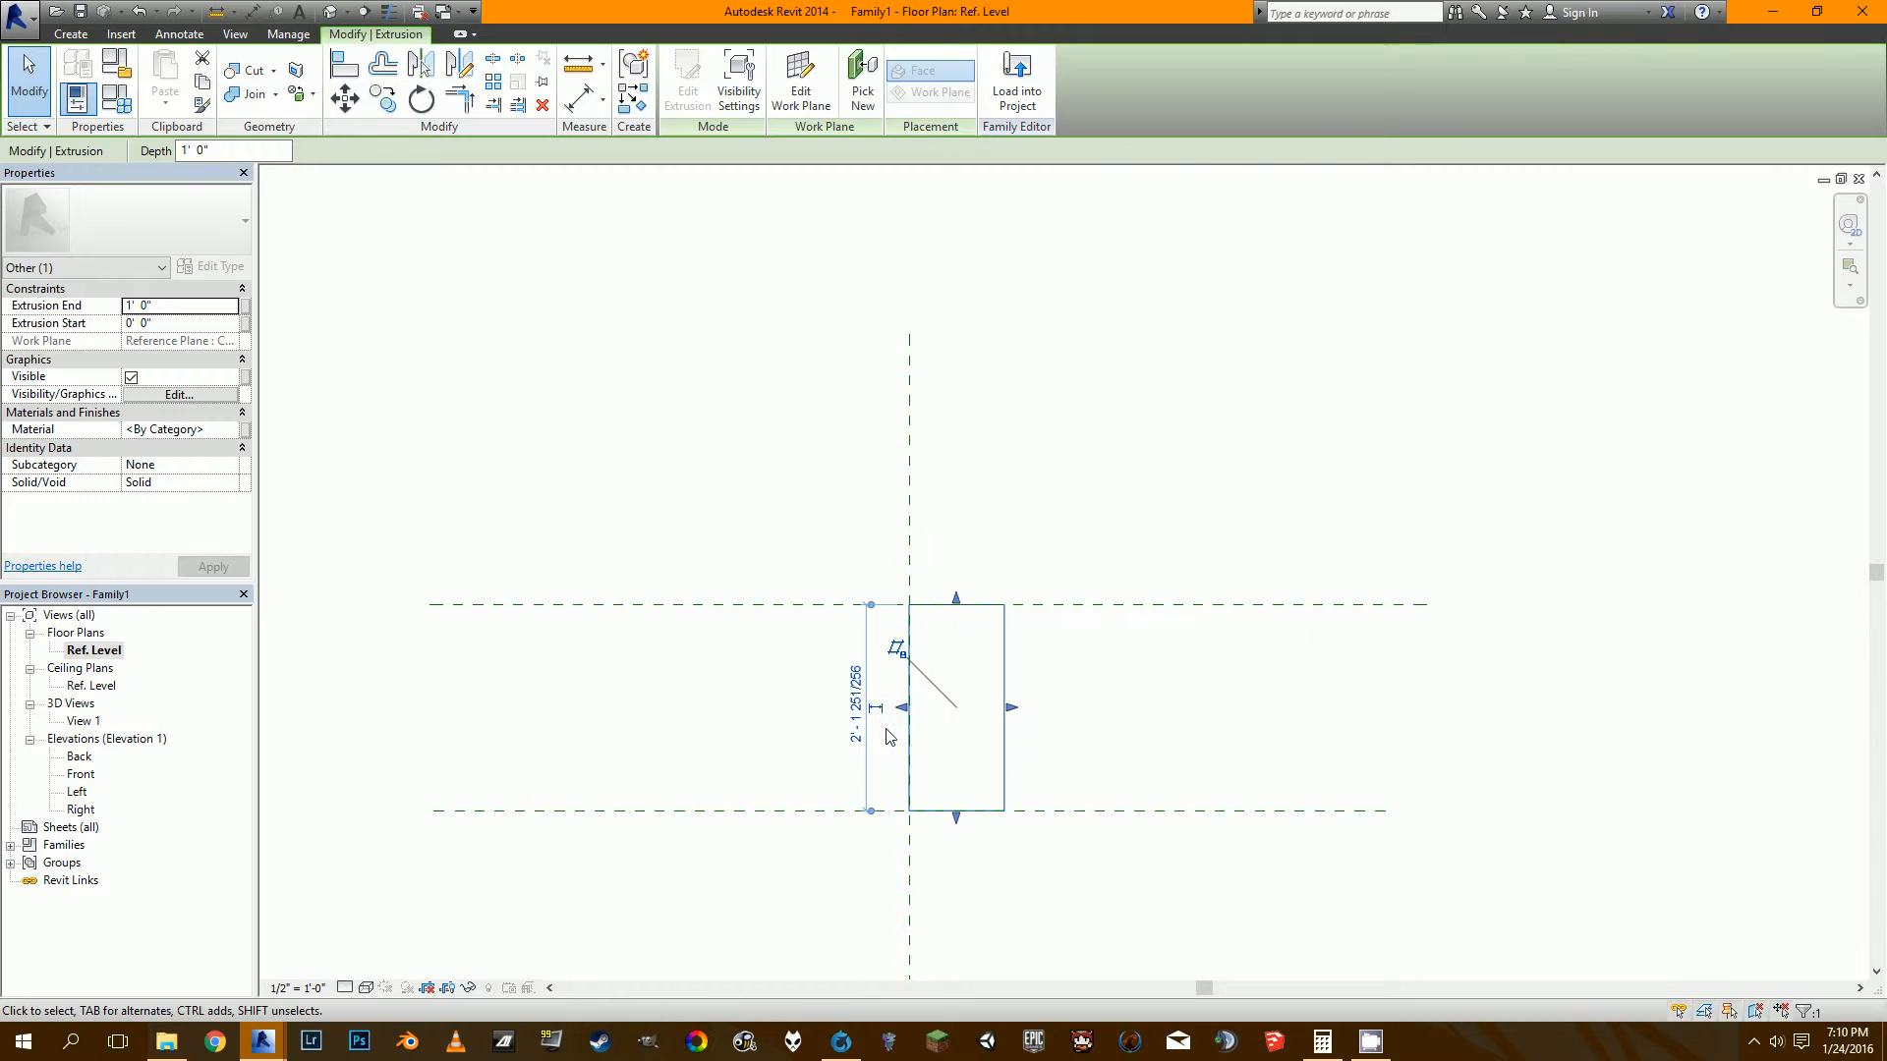
pyautogui.scroll(-2, 948, 552)
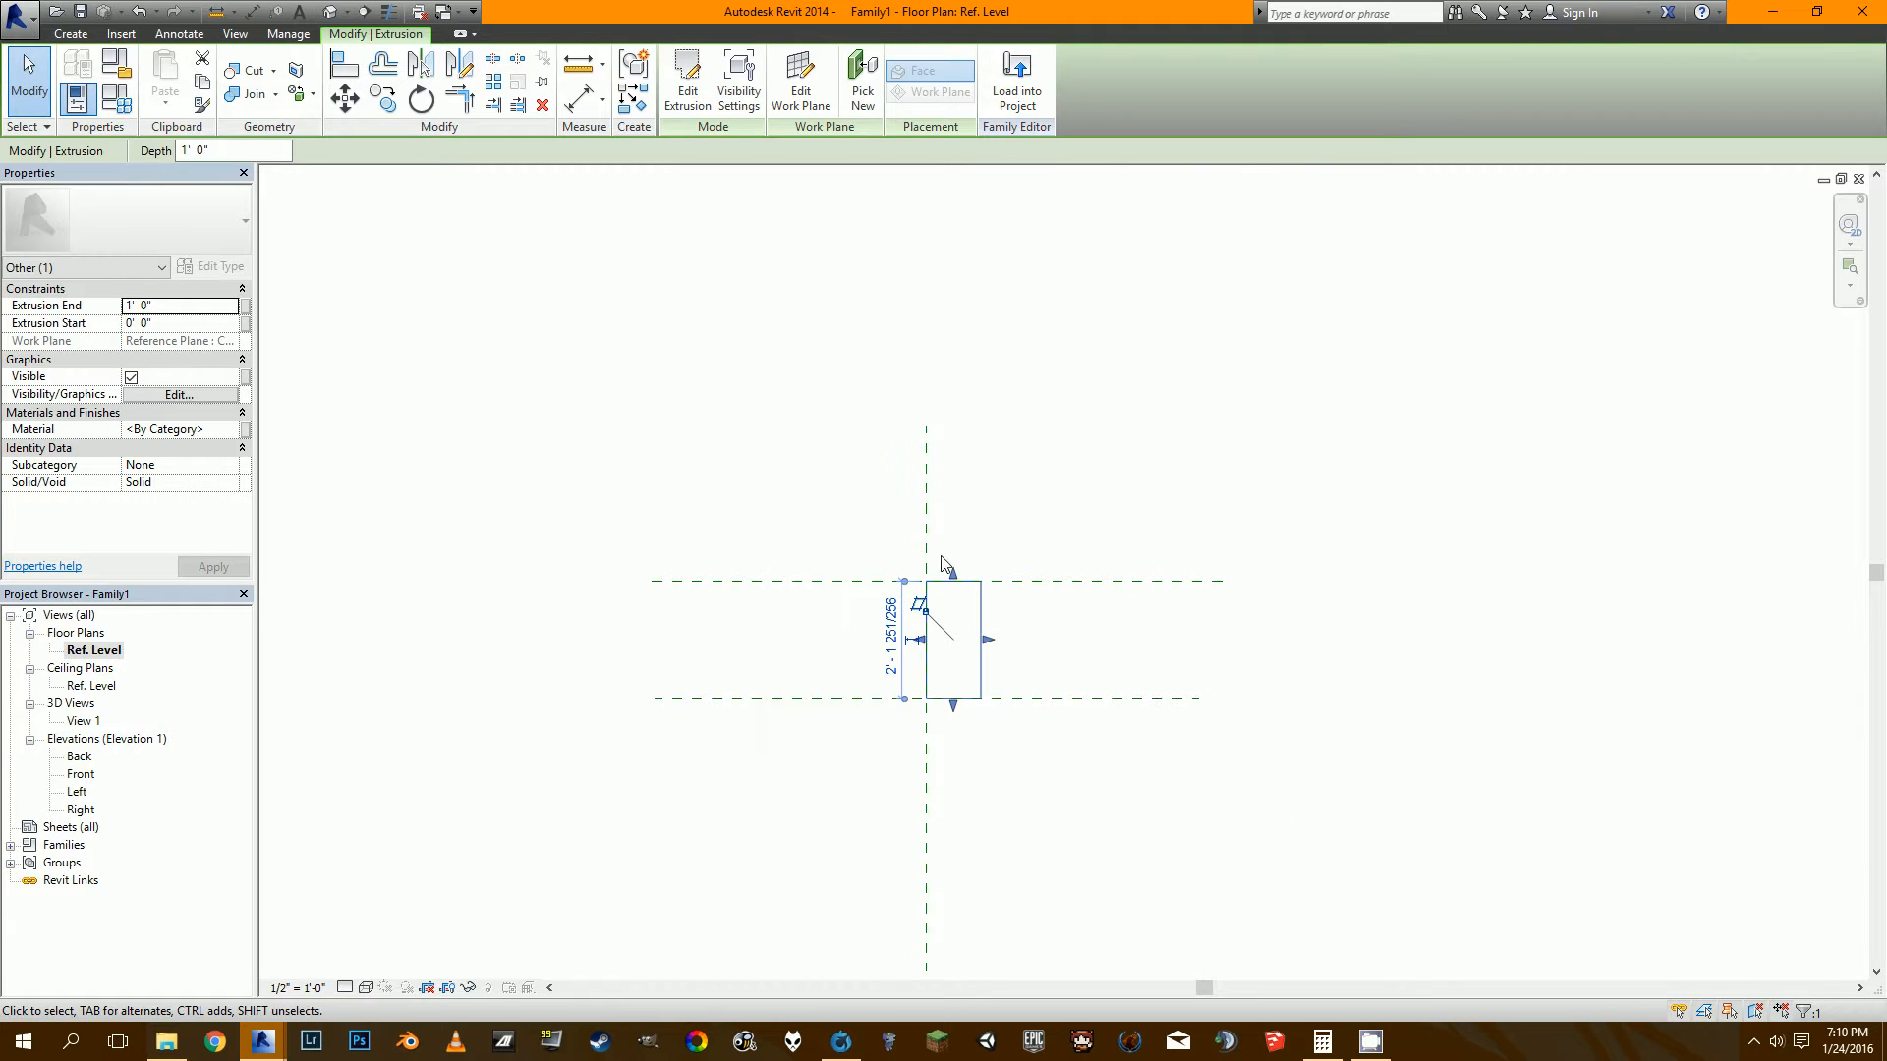
pyautogui.click(1053, 477)
pyautogui.scroll(5, 947, 687)
pyautogui.scroll(-4, 979, 586)
pyautogui.moveTo(1048, 539); pyautogui.dragTo(848, 652, button='middle')
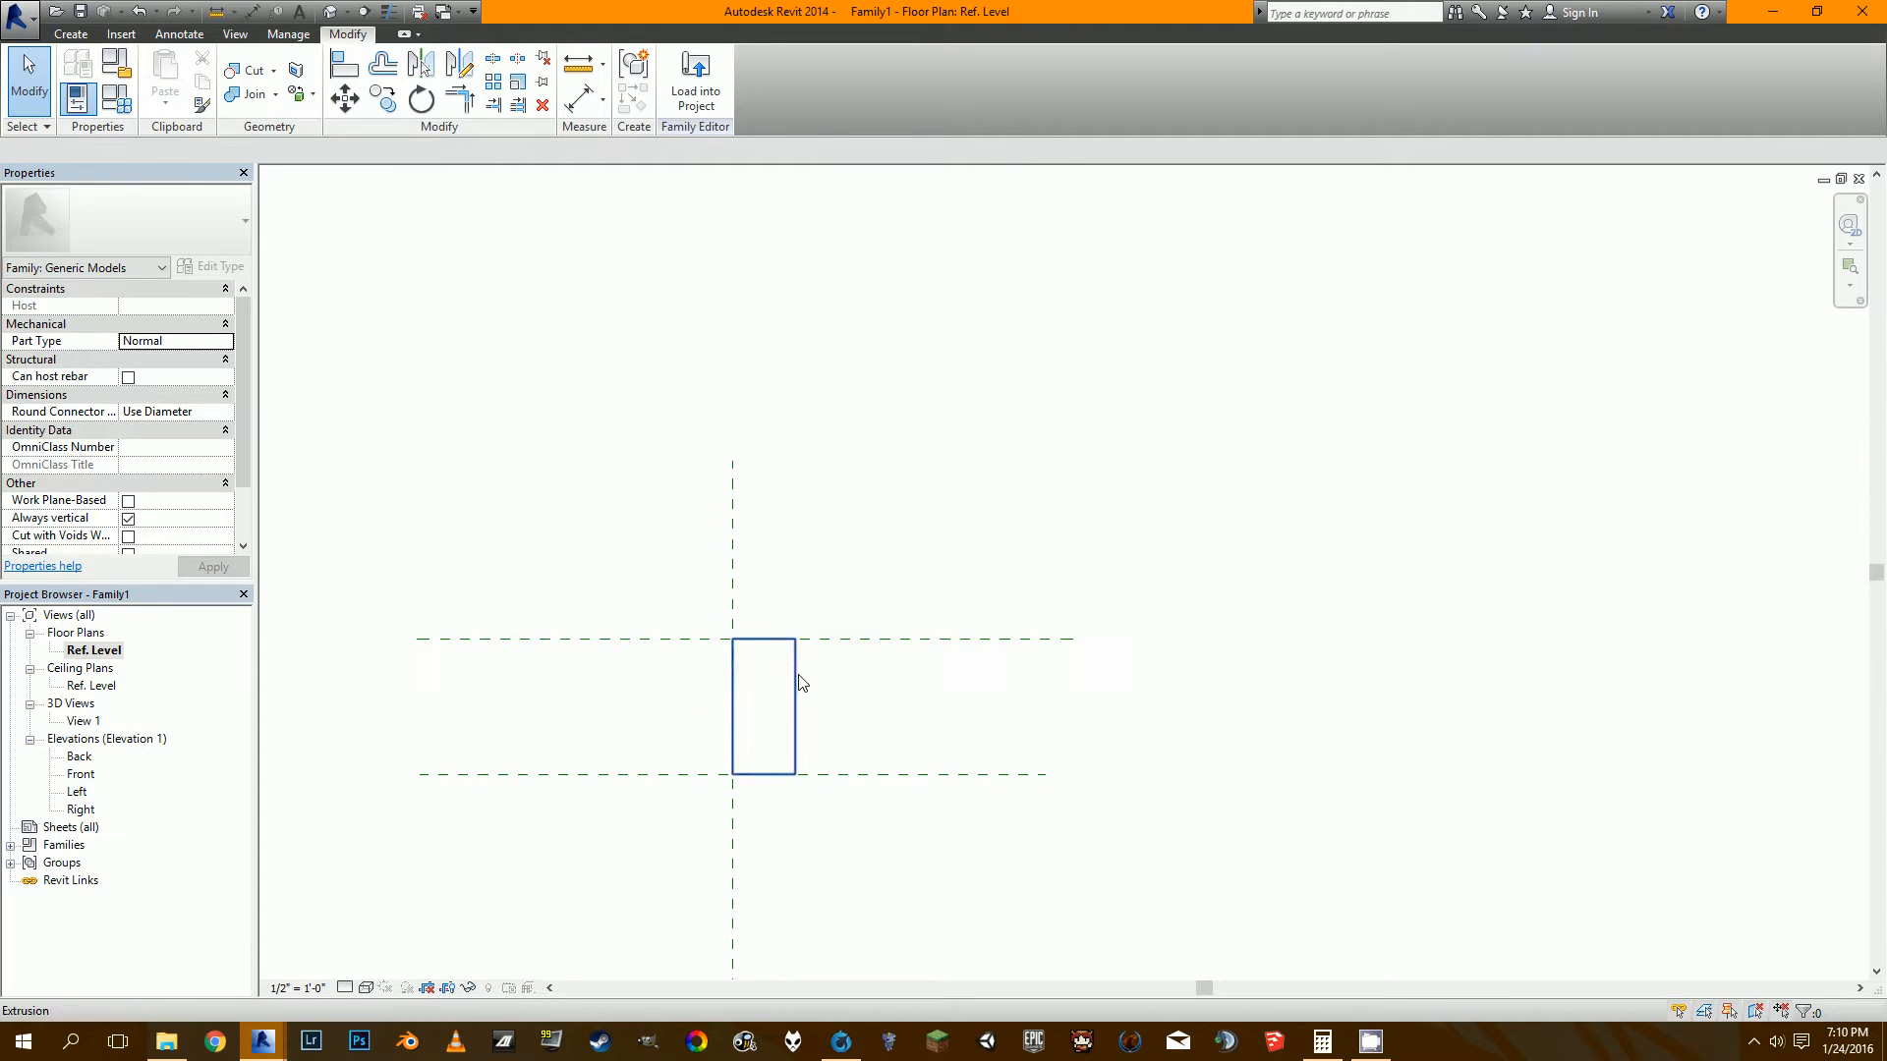
pyautogui.scroll(1, 791, 674)
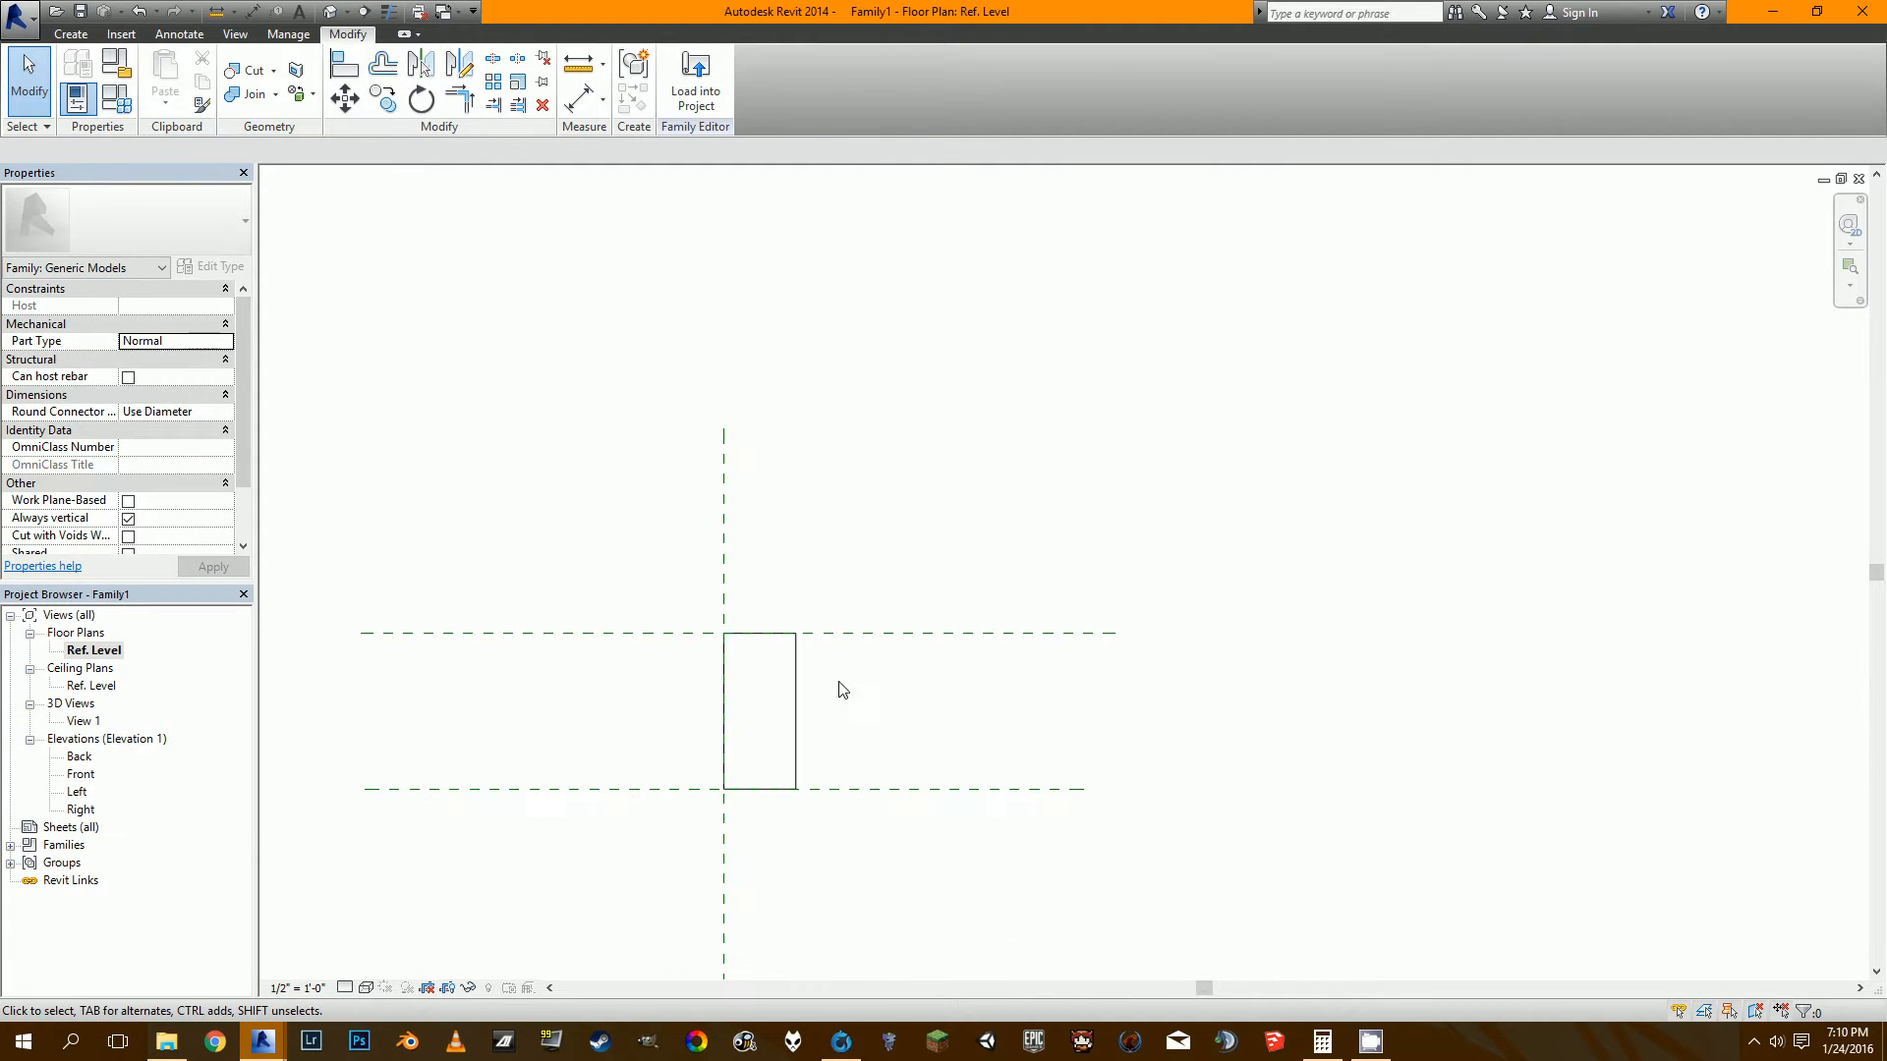
pyautogui.moveTo(801, 725); pyautogui.dragTo(893, 687, button='middle')
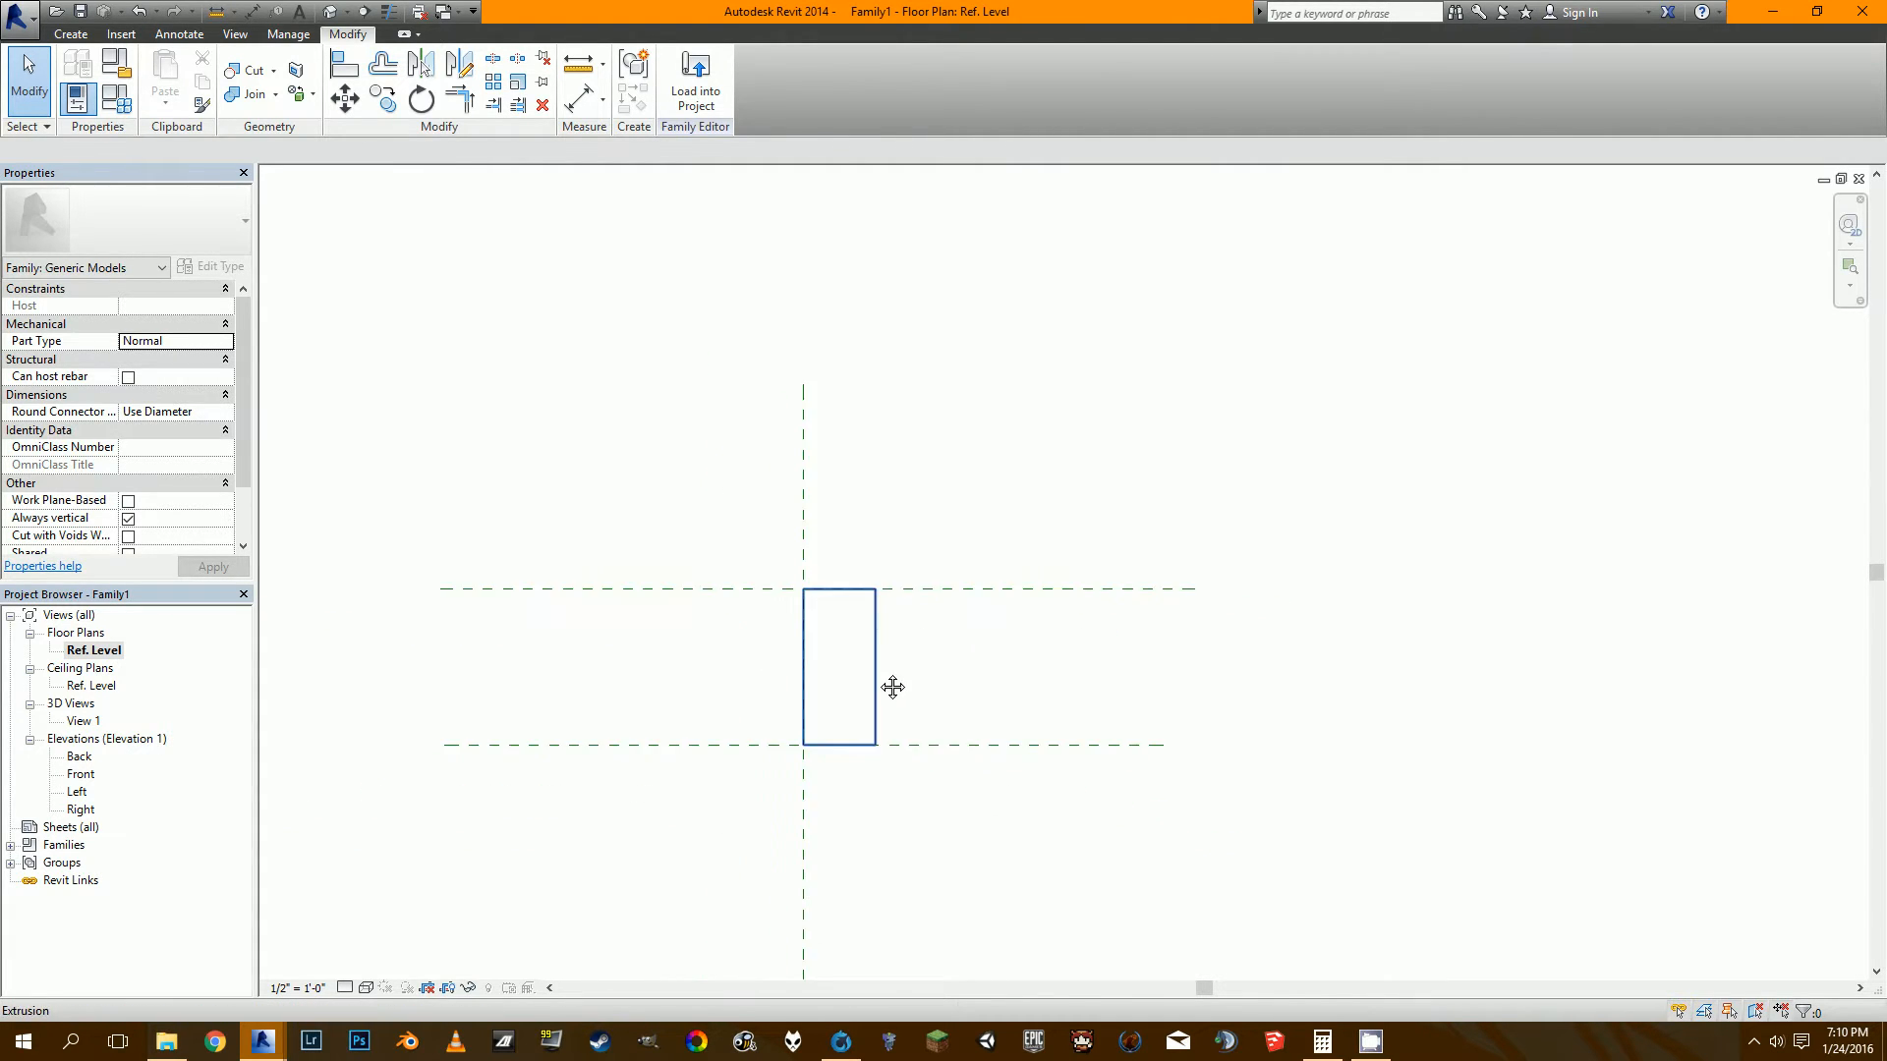
# Draw a vertical reference plane about 1' 0 7/8" left of Center (Left/Right) and mirror a copy of it about that center plane.
pyautogui.click(73, 35)
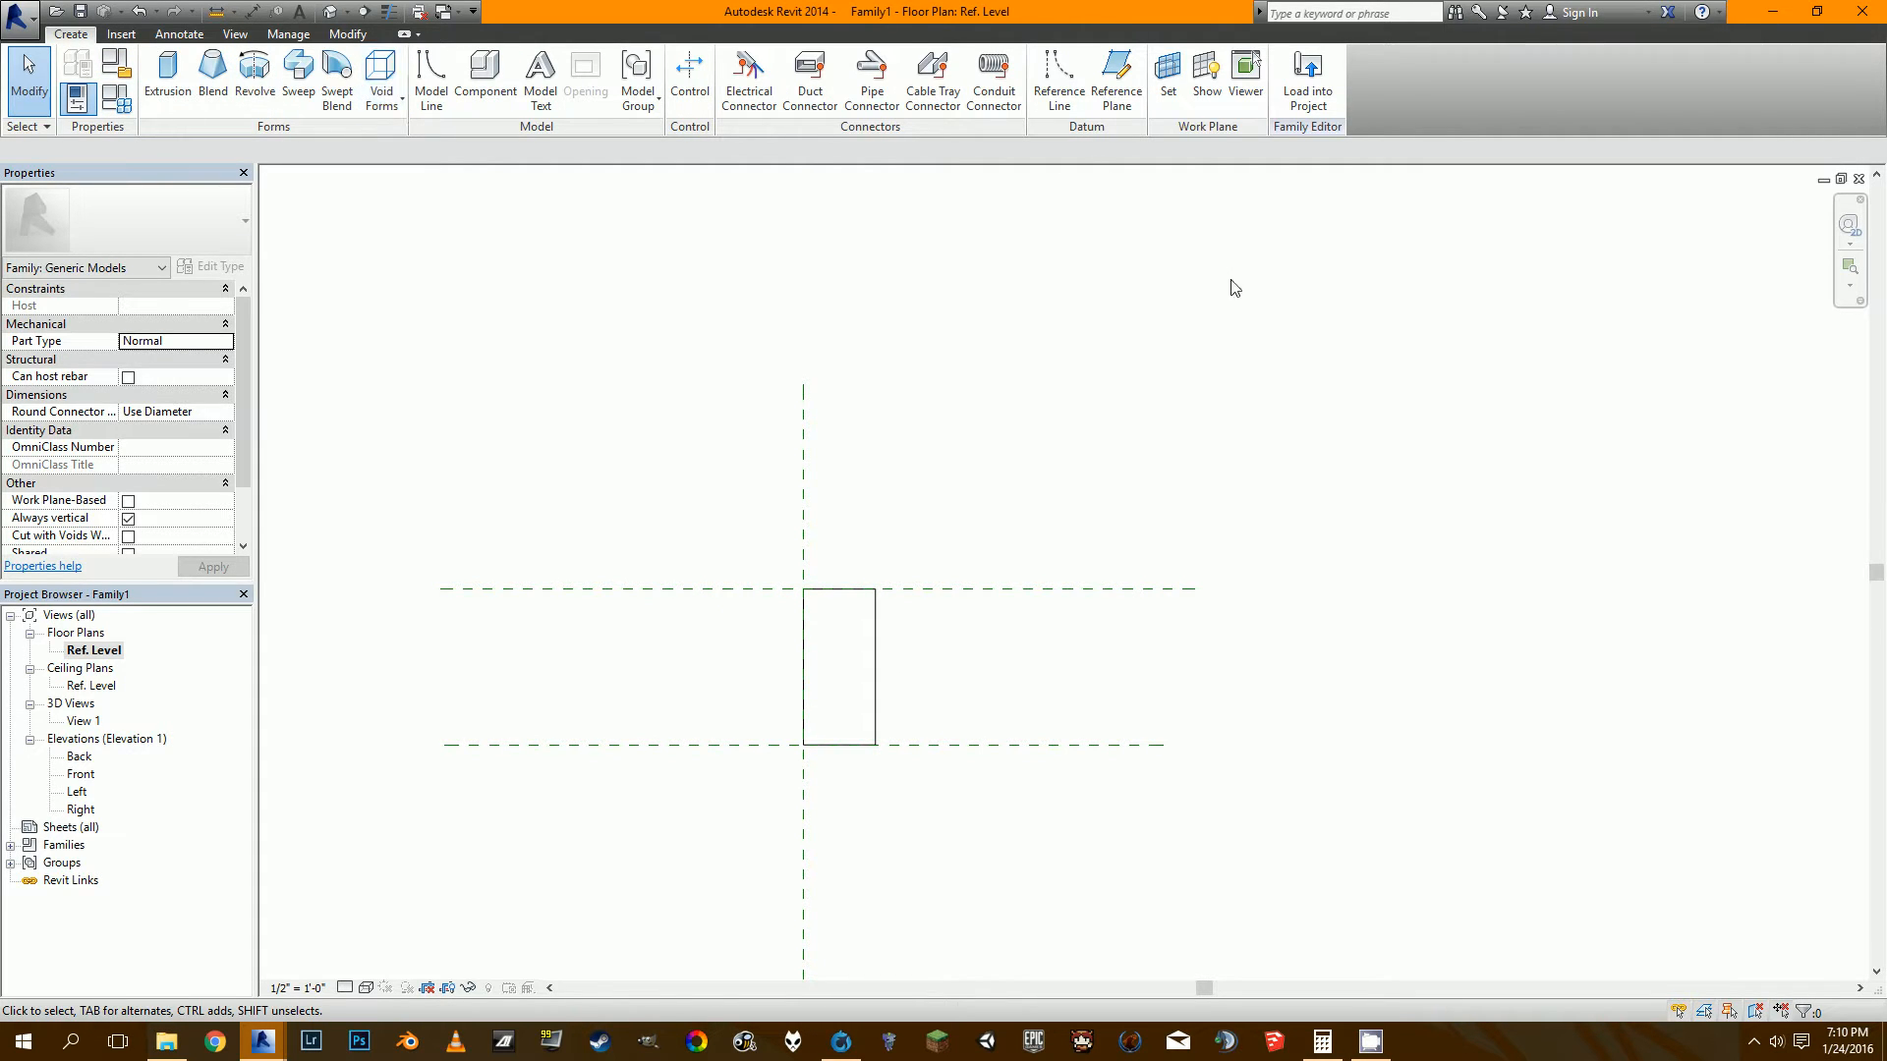
pyautogui.click(1138, 98)
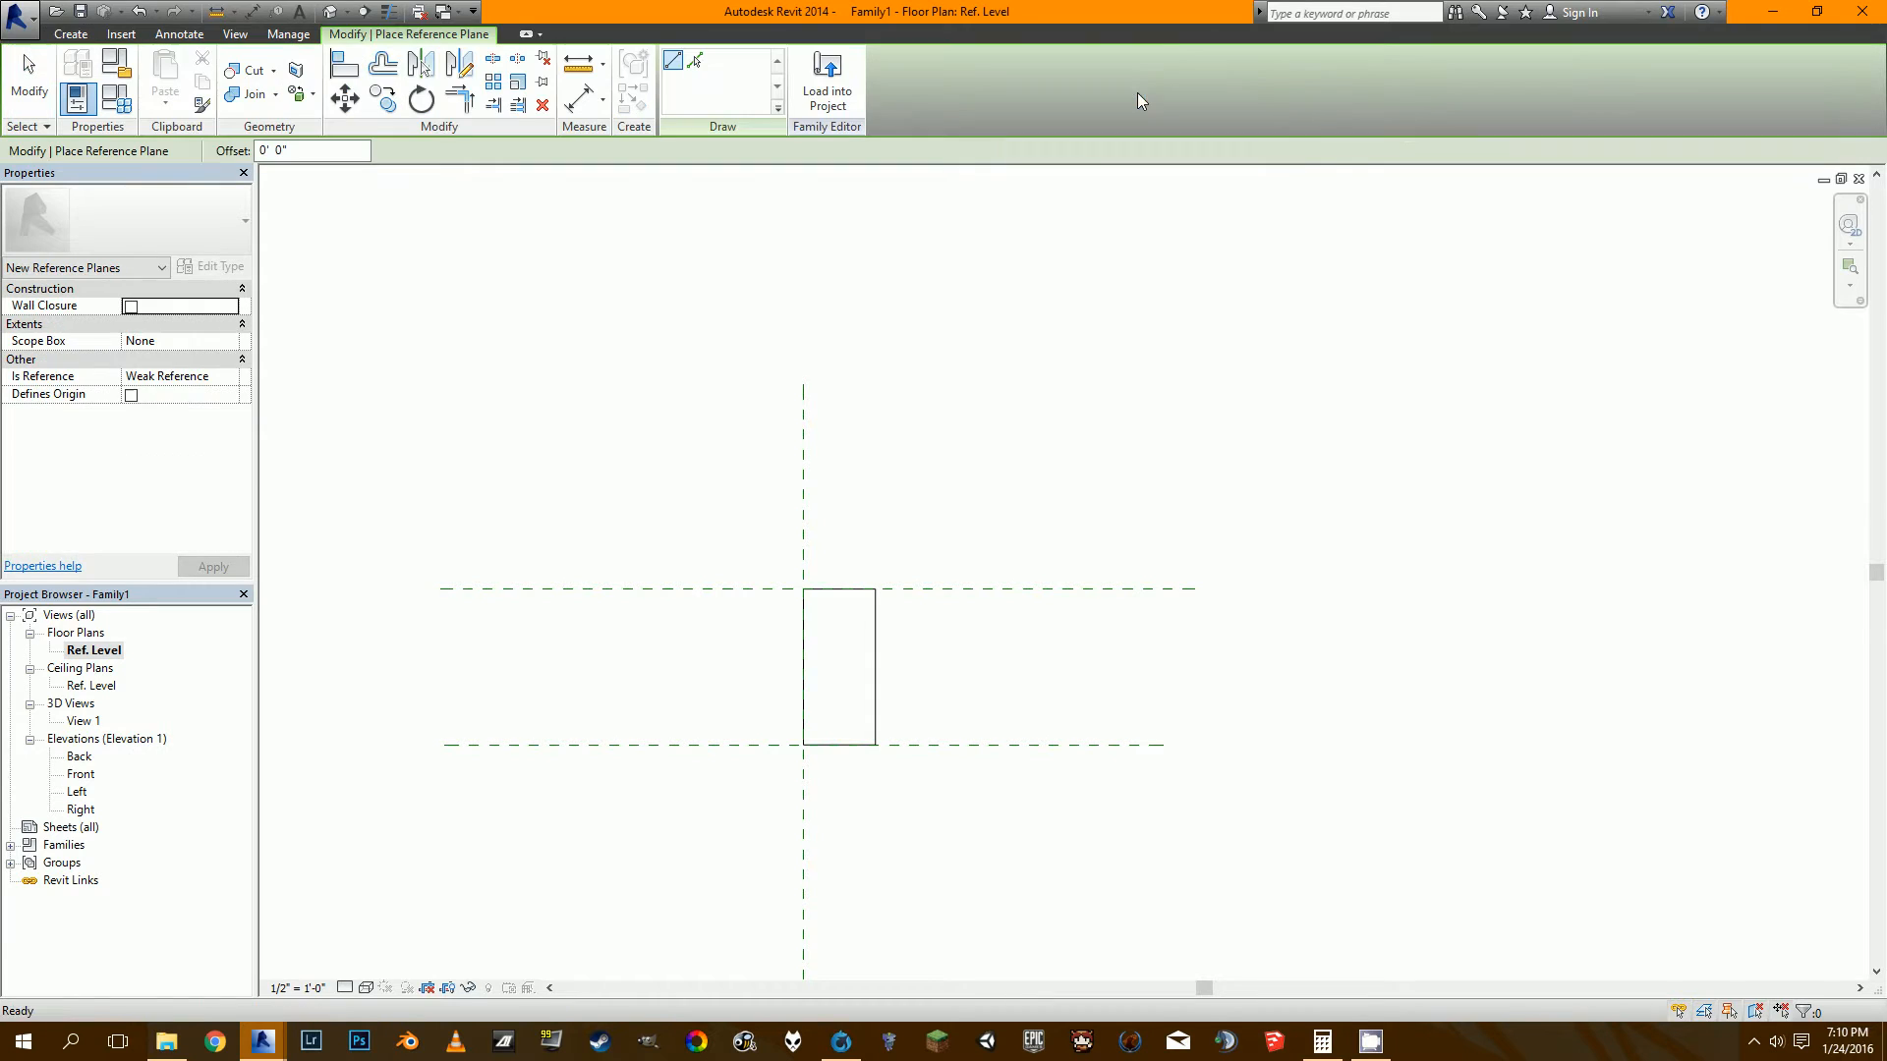
pyautogui.click(727, 480)
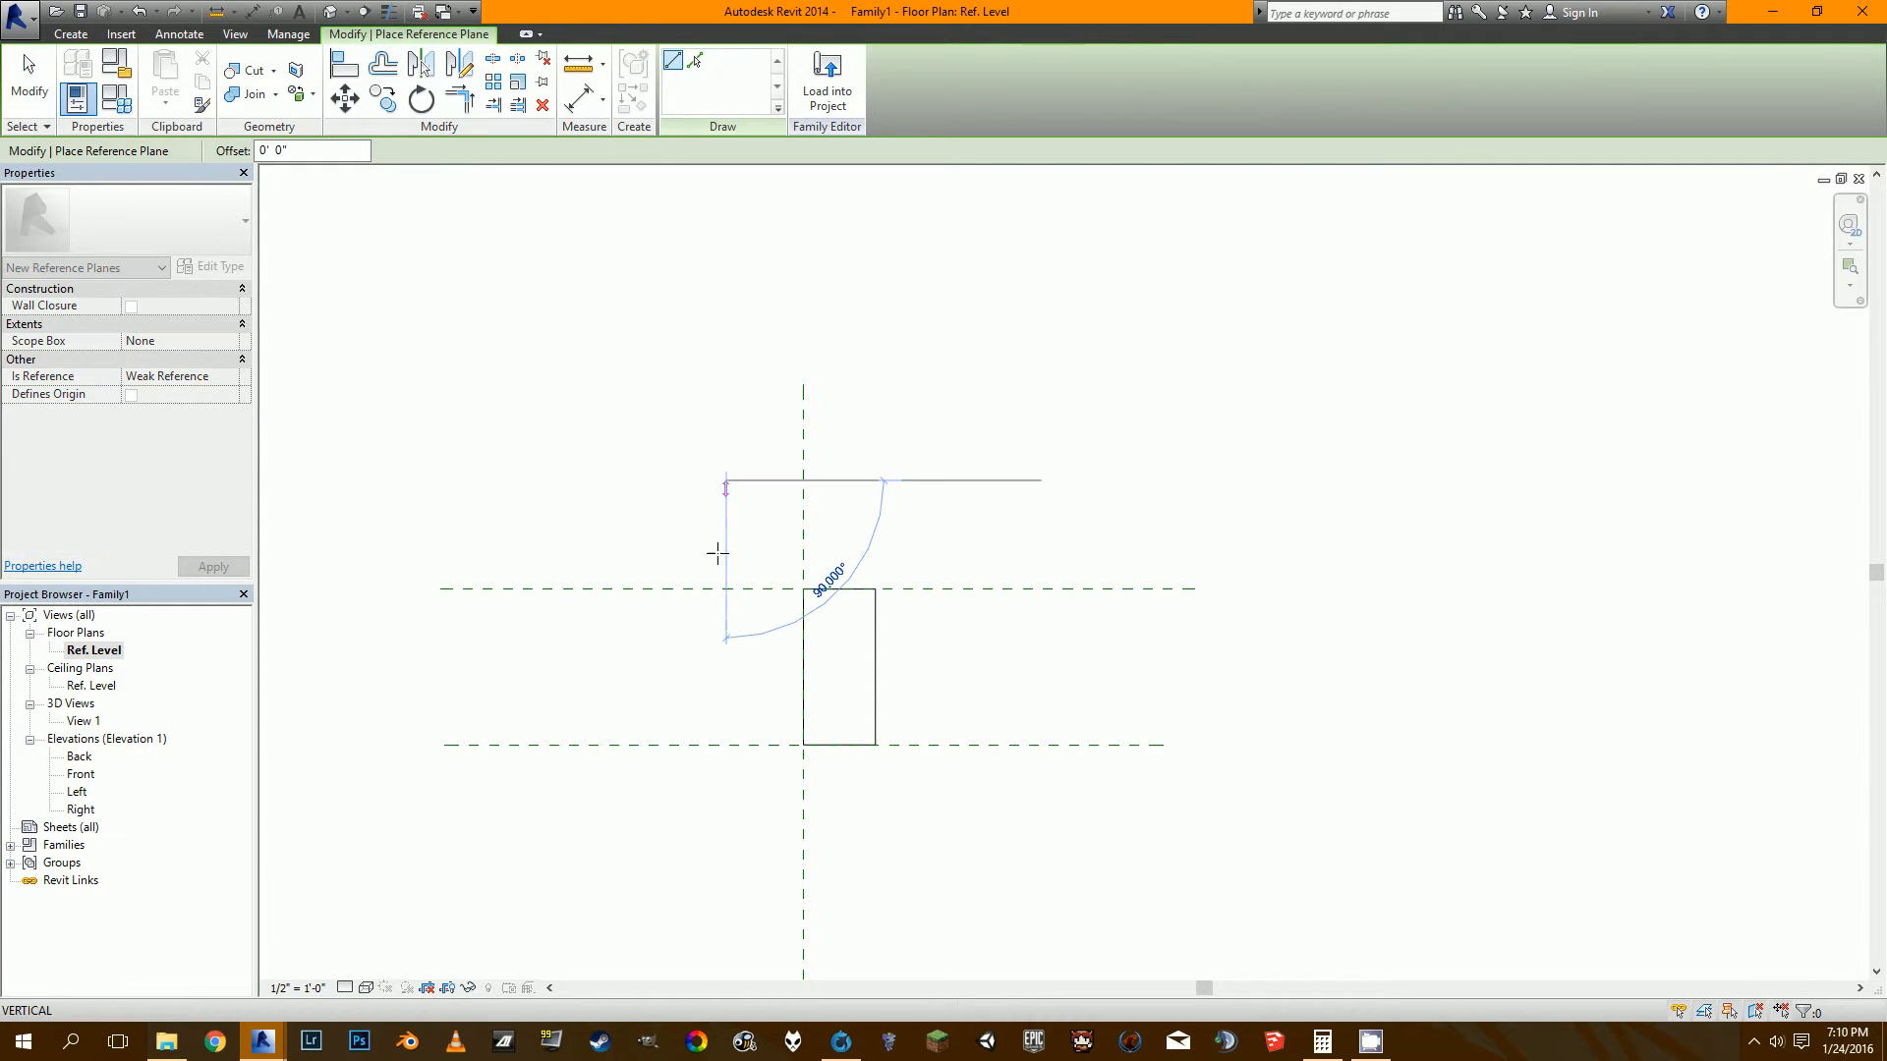
pyautogui.click(726, 845)
pyautogui.press('Escape')
pyautogui.click(722, 629)
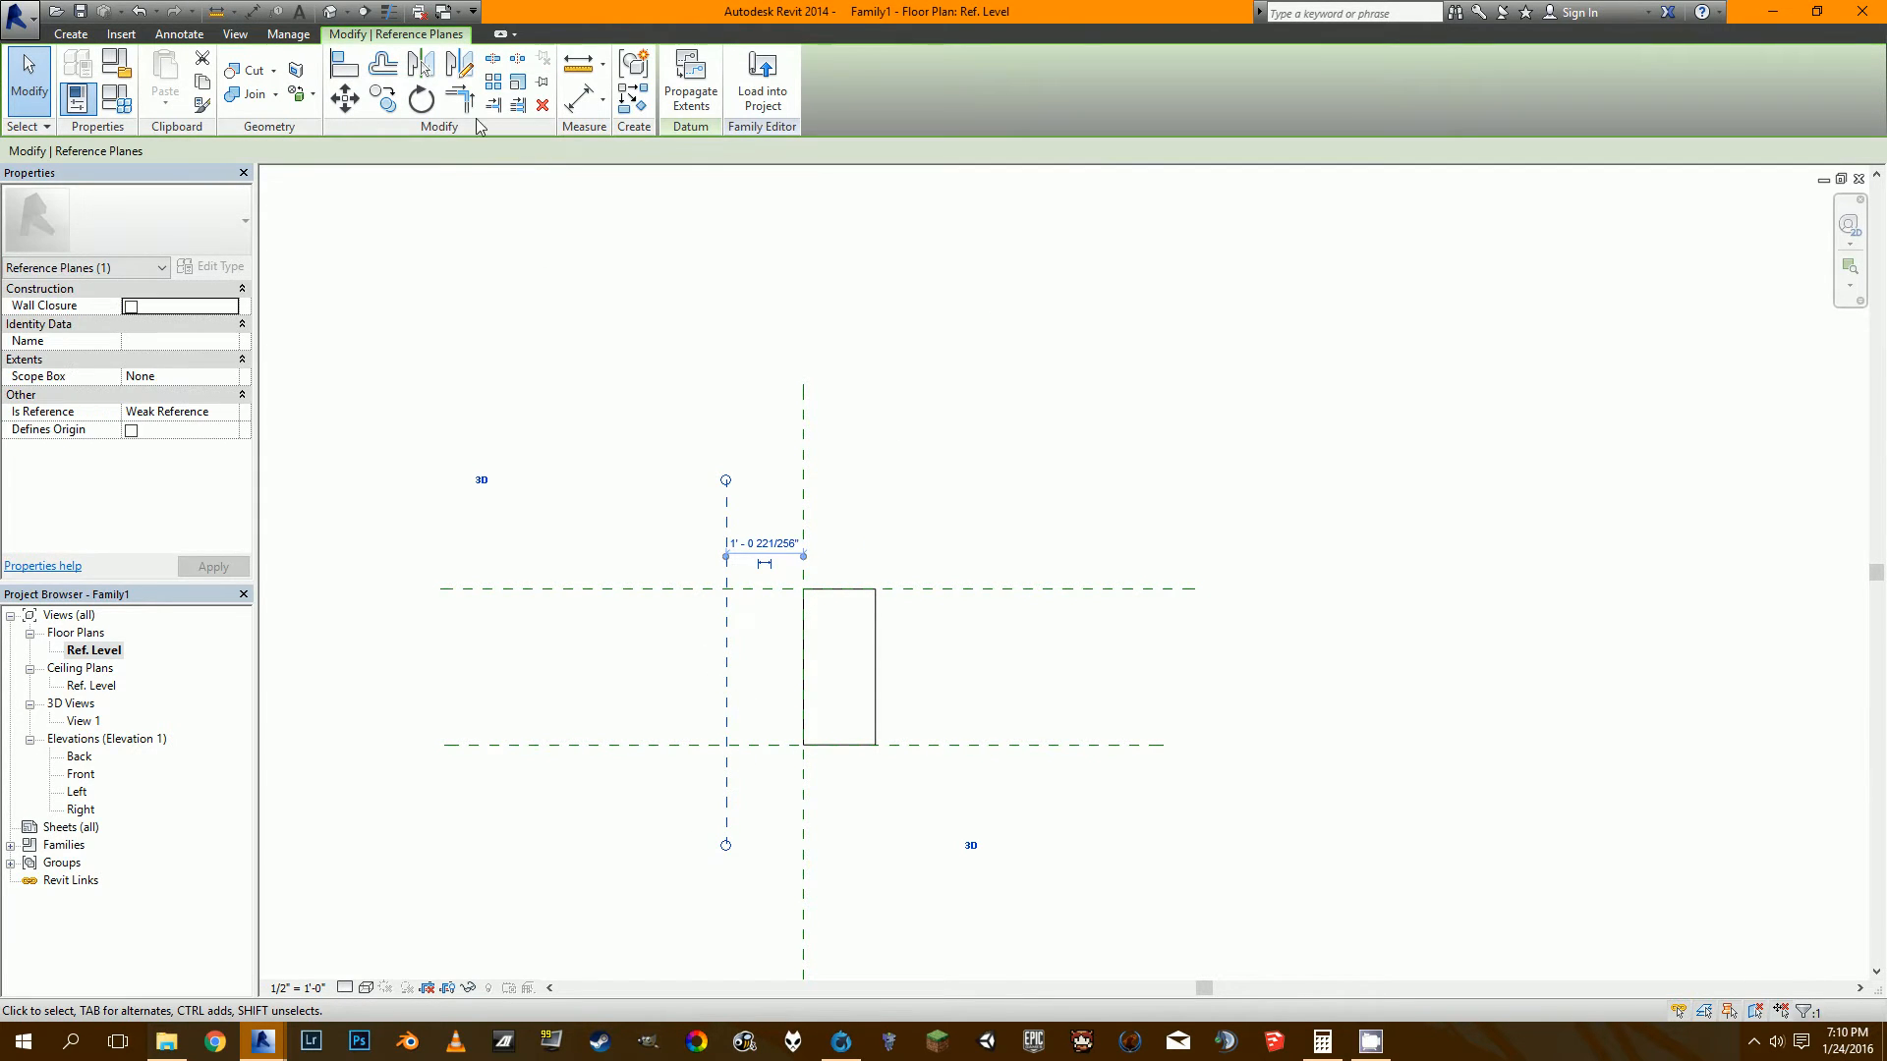
pyautogui.click(420, 65)
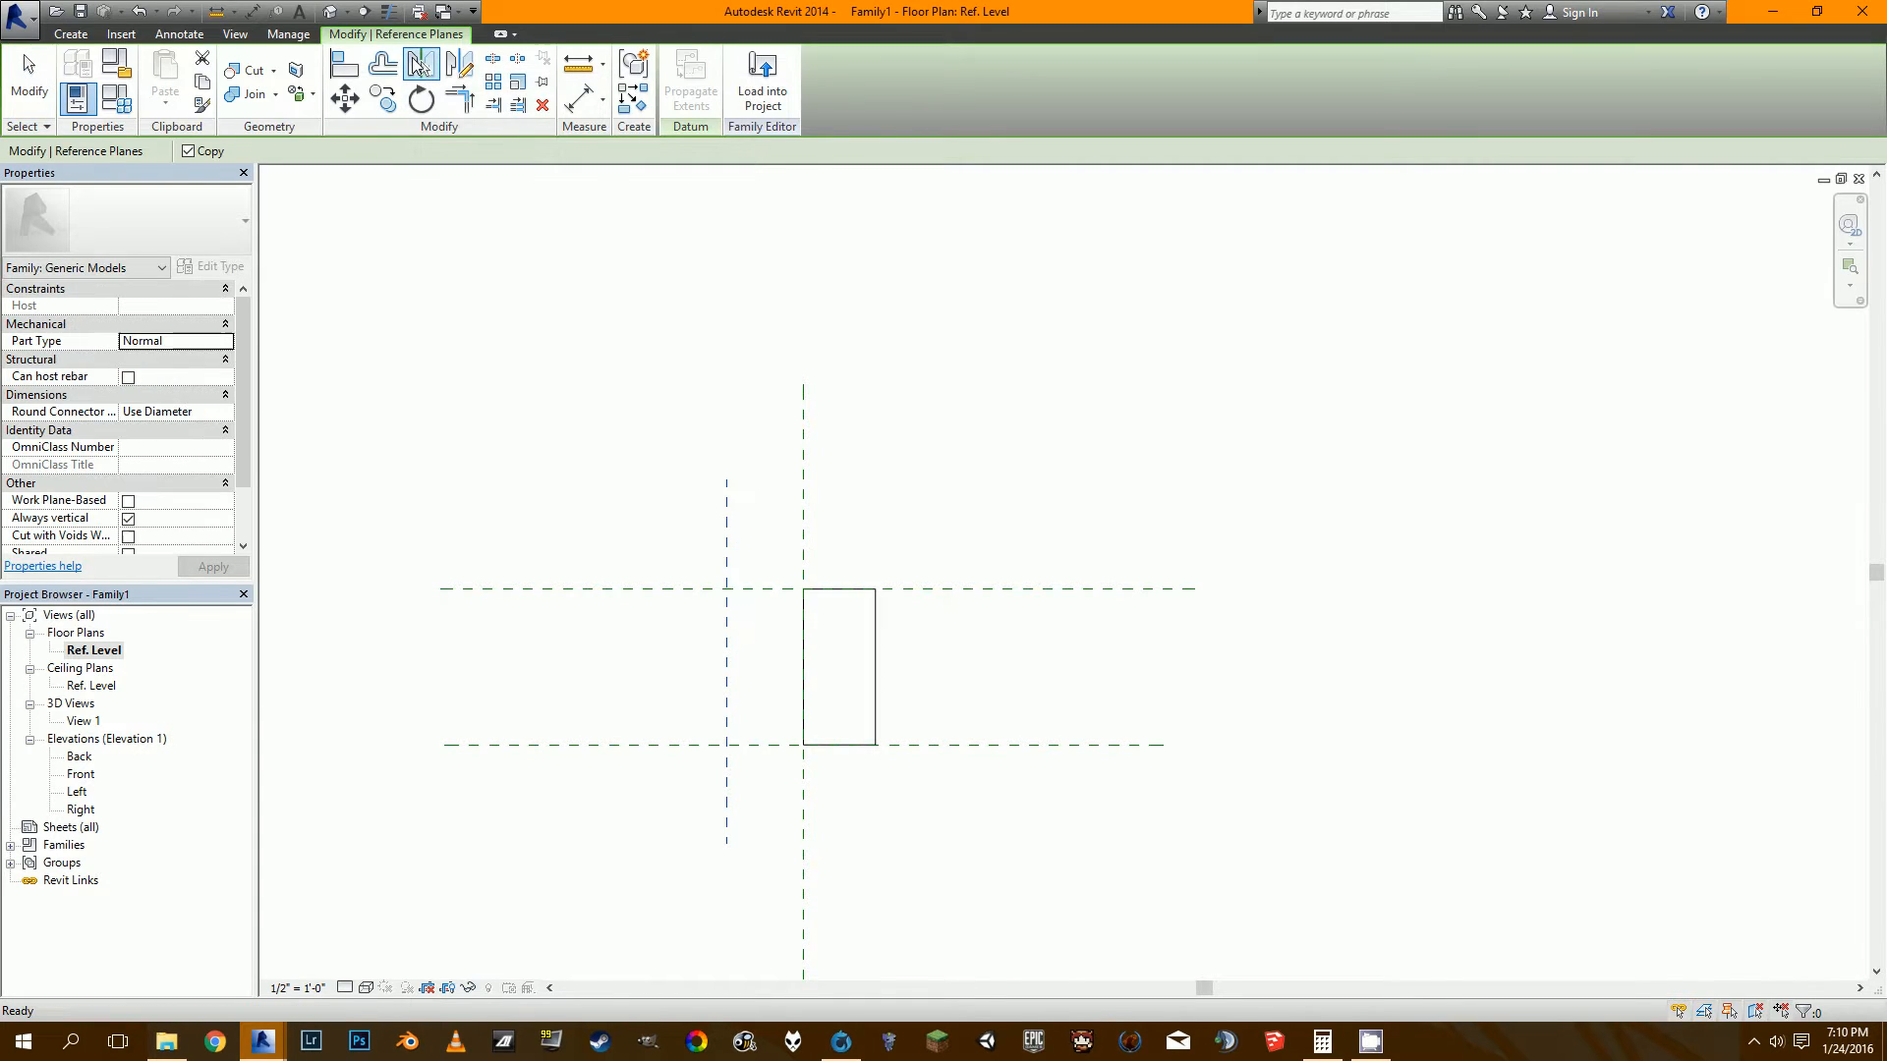
pyautogui.click(803, 509)
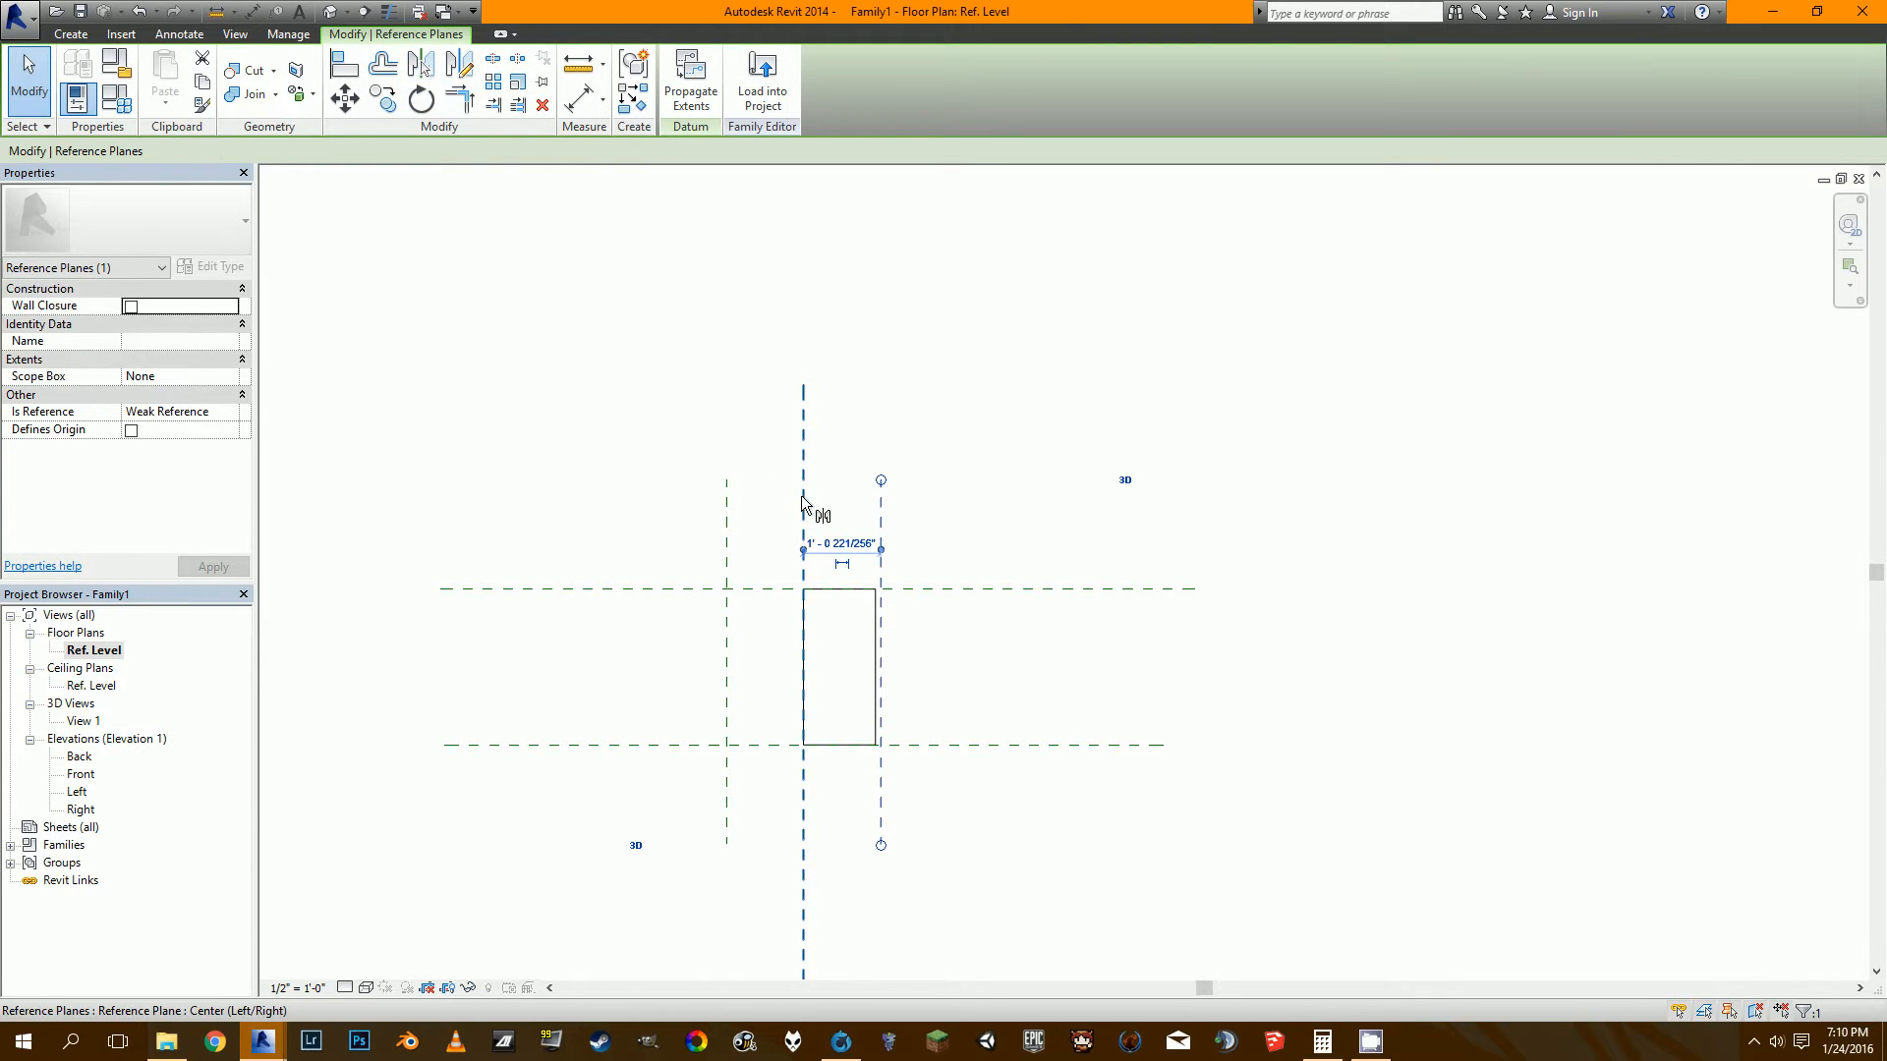
# Add an aligned dimension across the left, center and right vertical reference planes and set its segments equal (EQ).
pyautogui.click(577, 98)
pyautogui.click(727, 546)
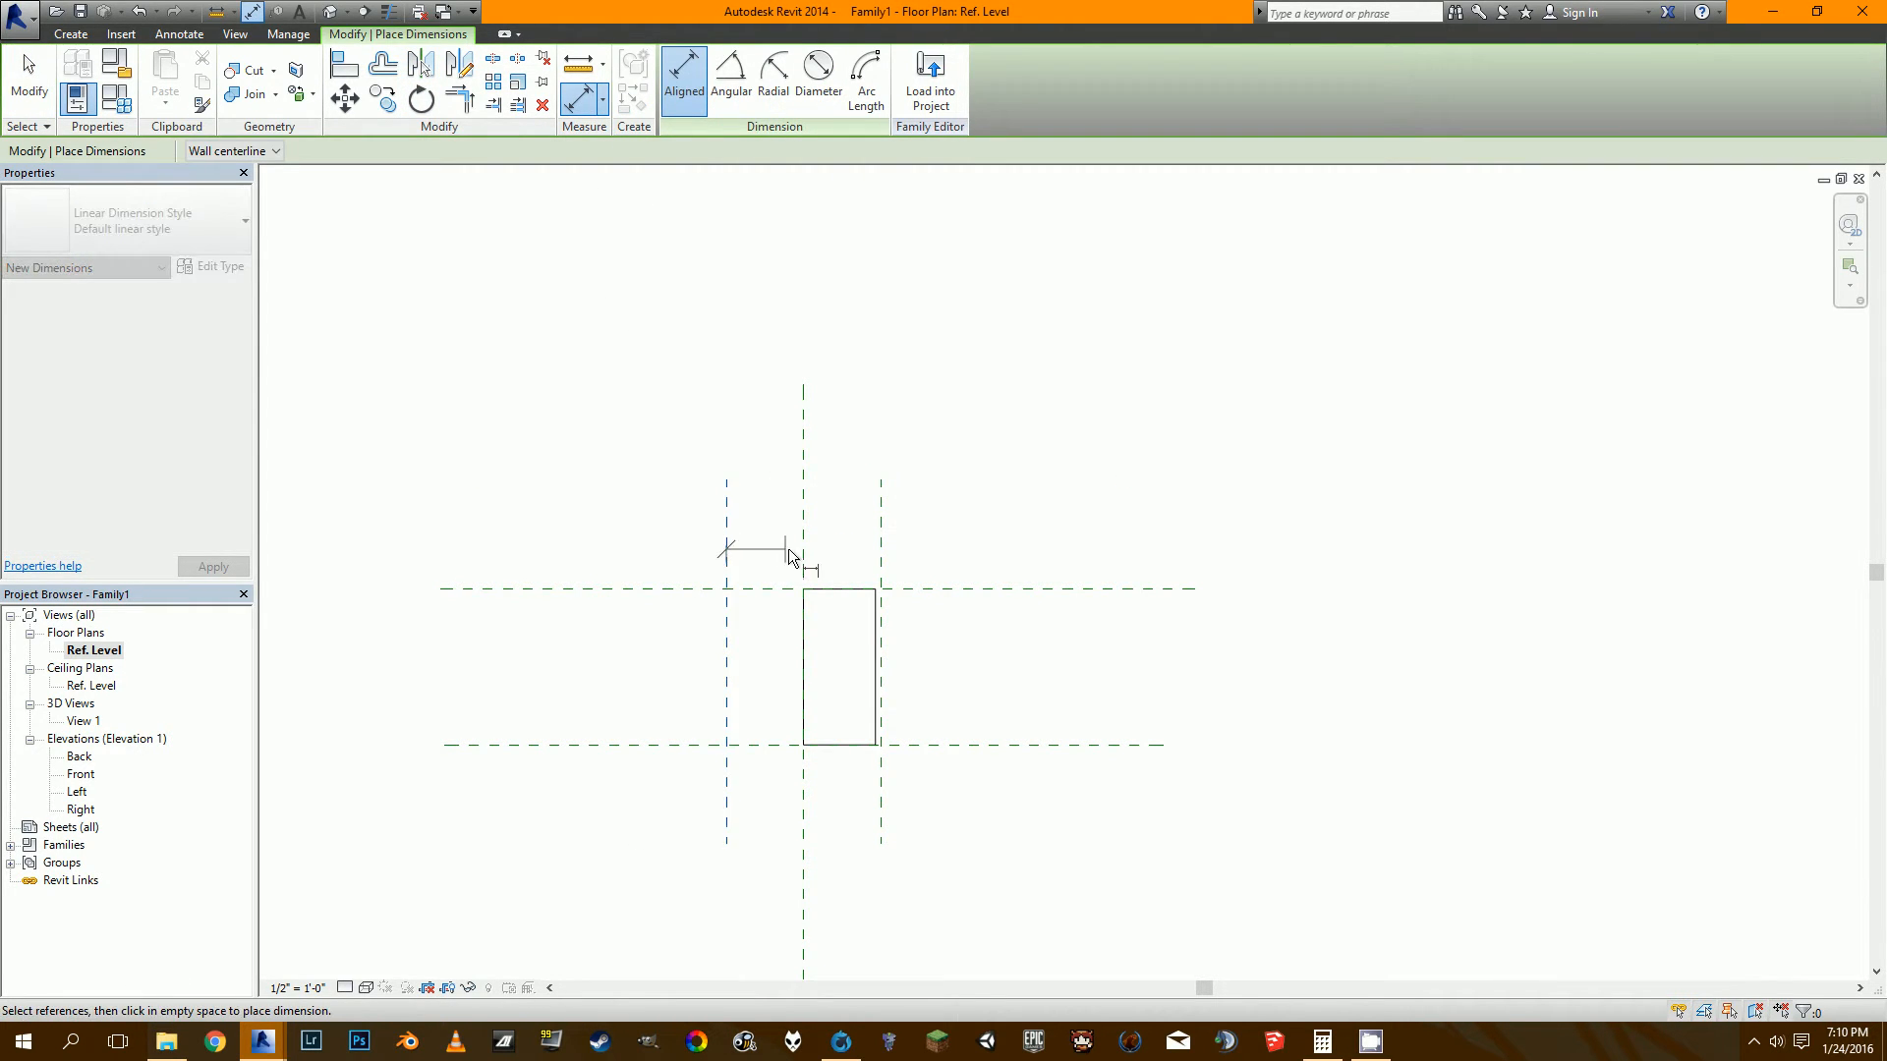
pyautogui.click(818, 558)
pyautogui.click(880, 550)
pyautogui.scroll(2, 851, 544)
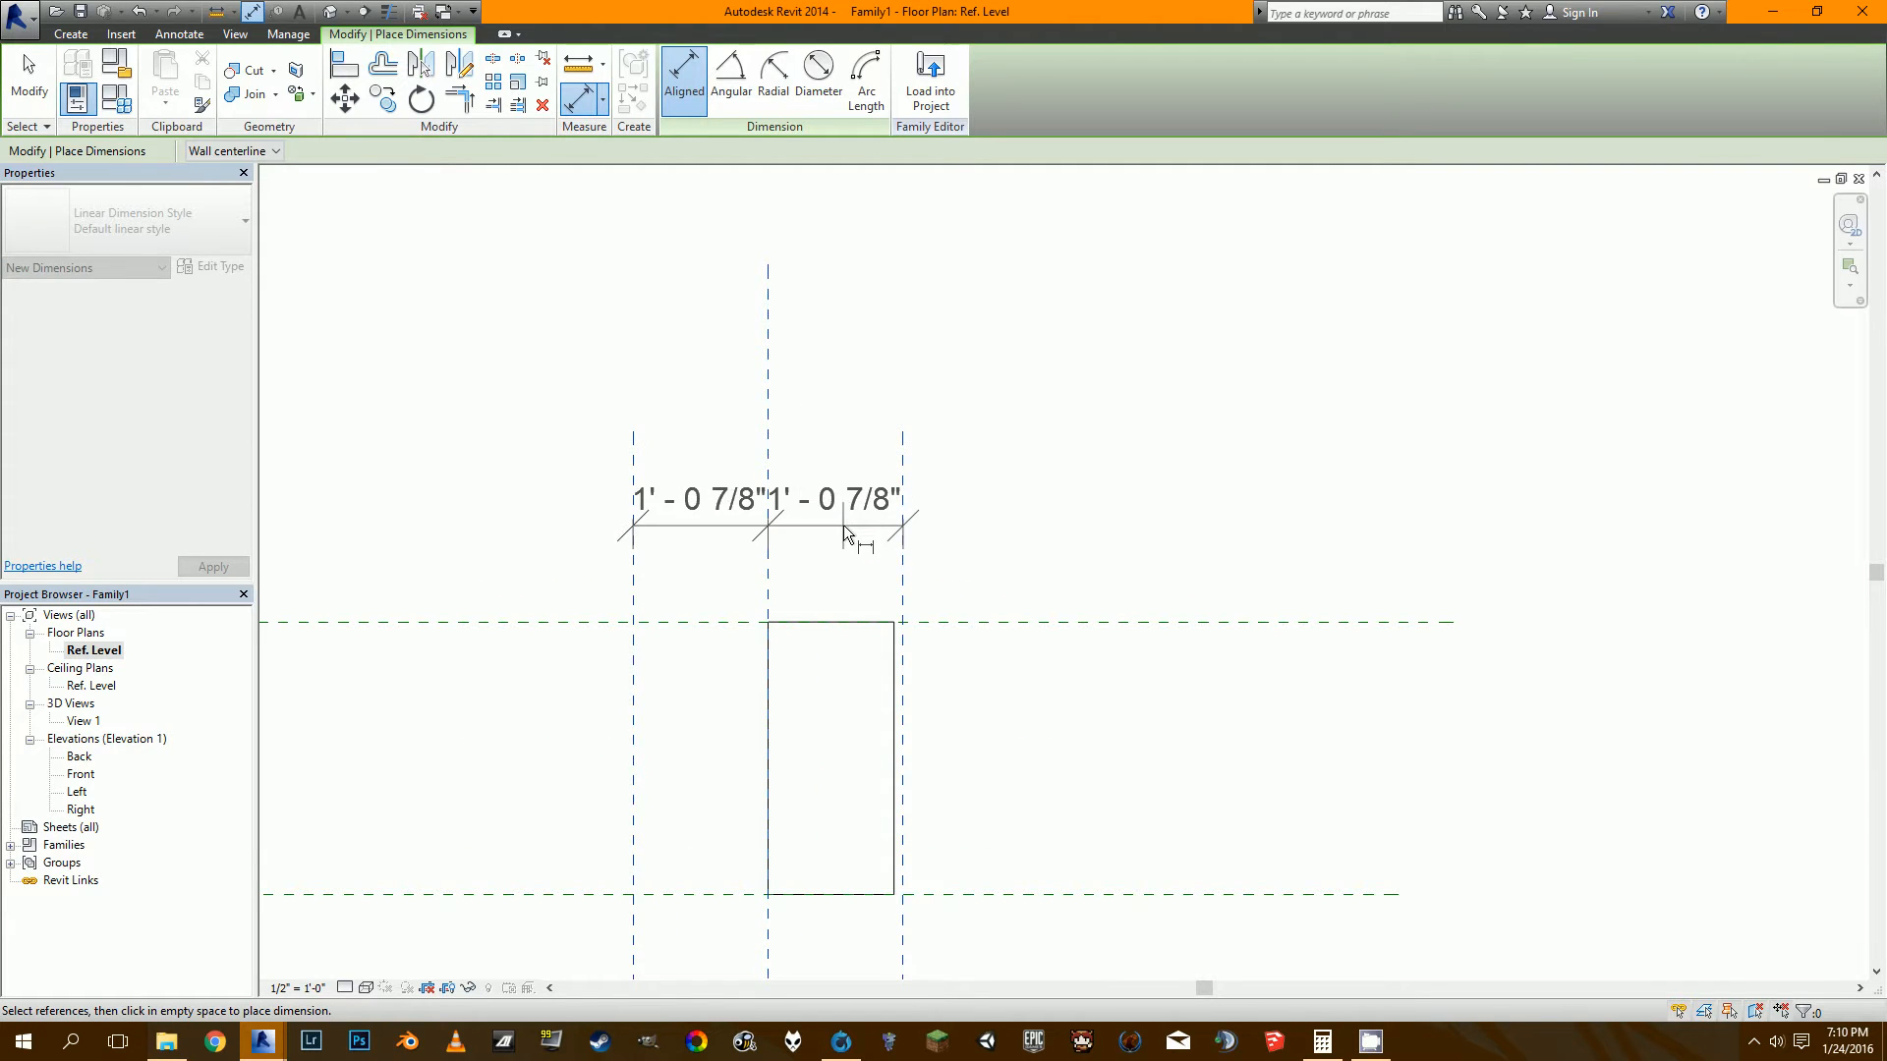
pyautogui.click(840, 533)
pyautogui.click(769, 404)
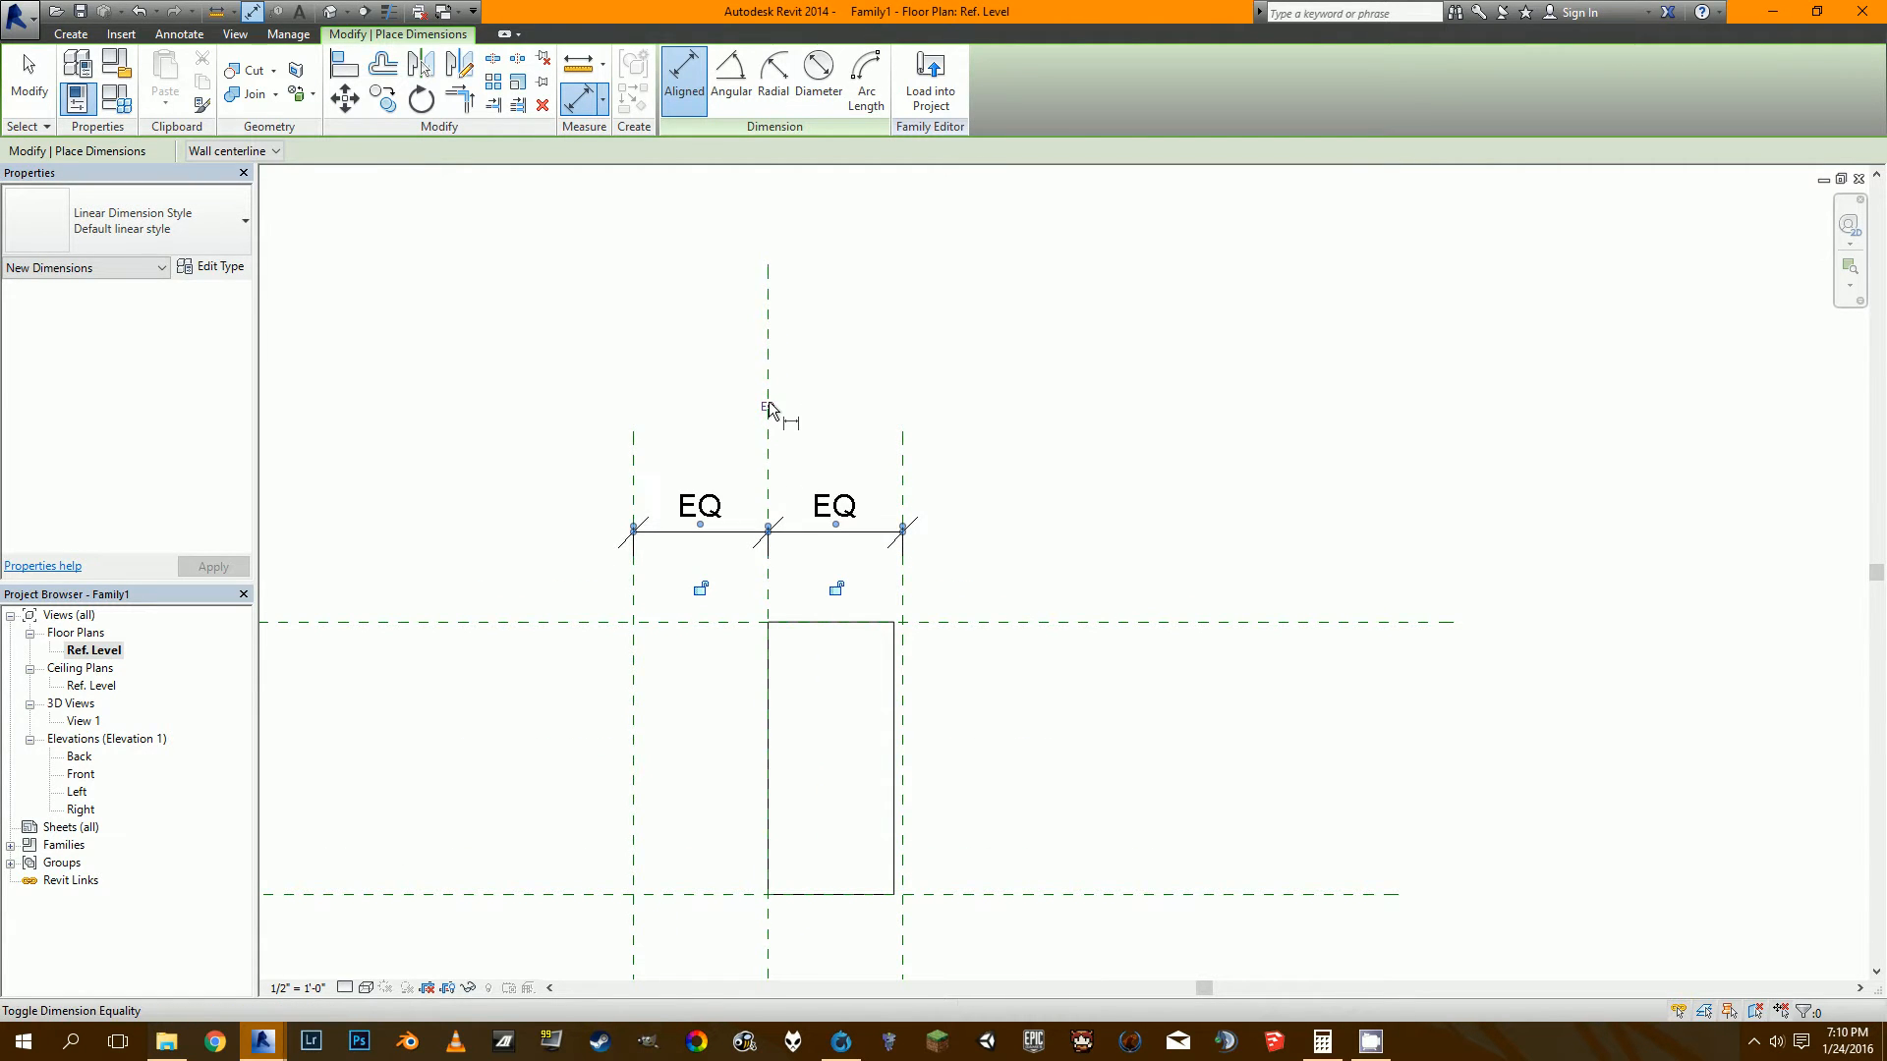
# Add an overall aligned dimension between the two outer vertical reference planes, above the EQ dimension.
pyautogui.scroll(-2, 632, 546)
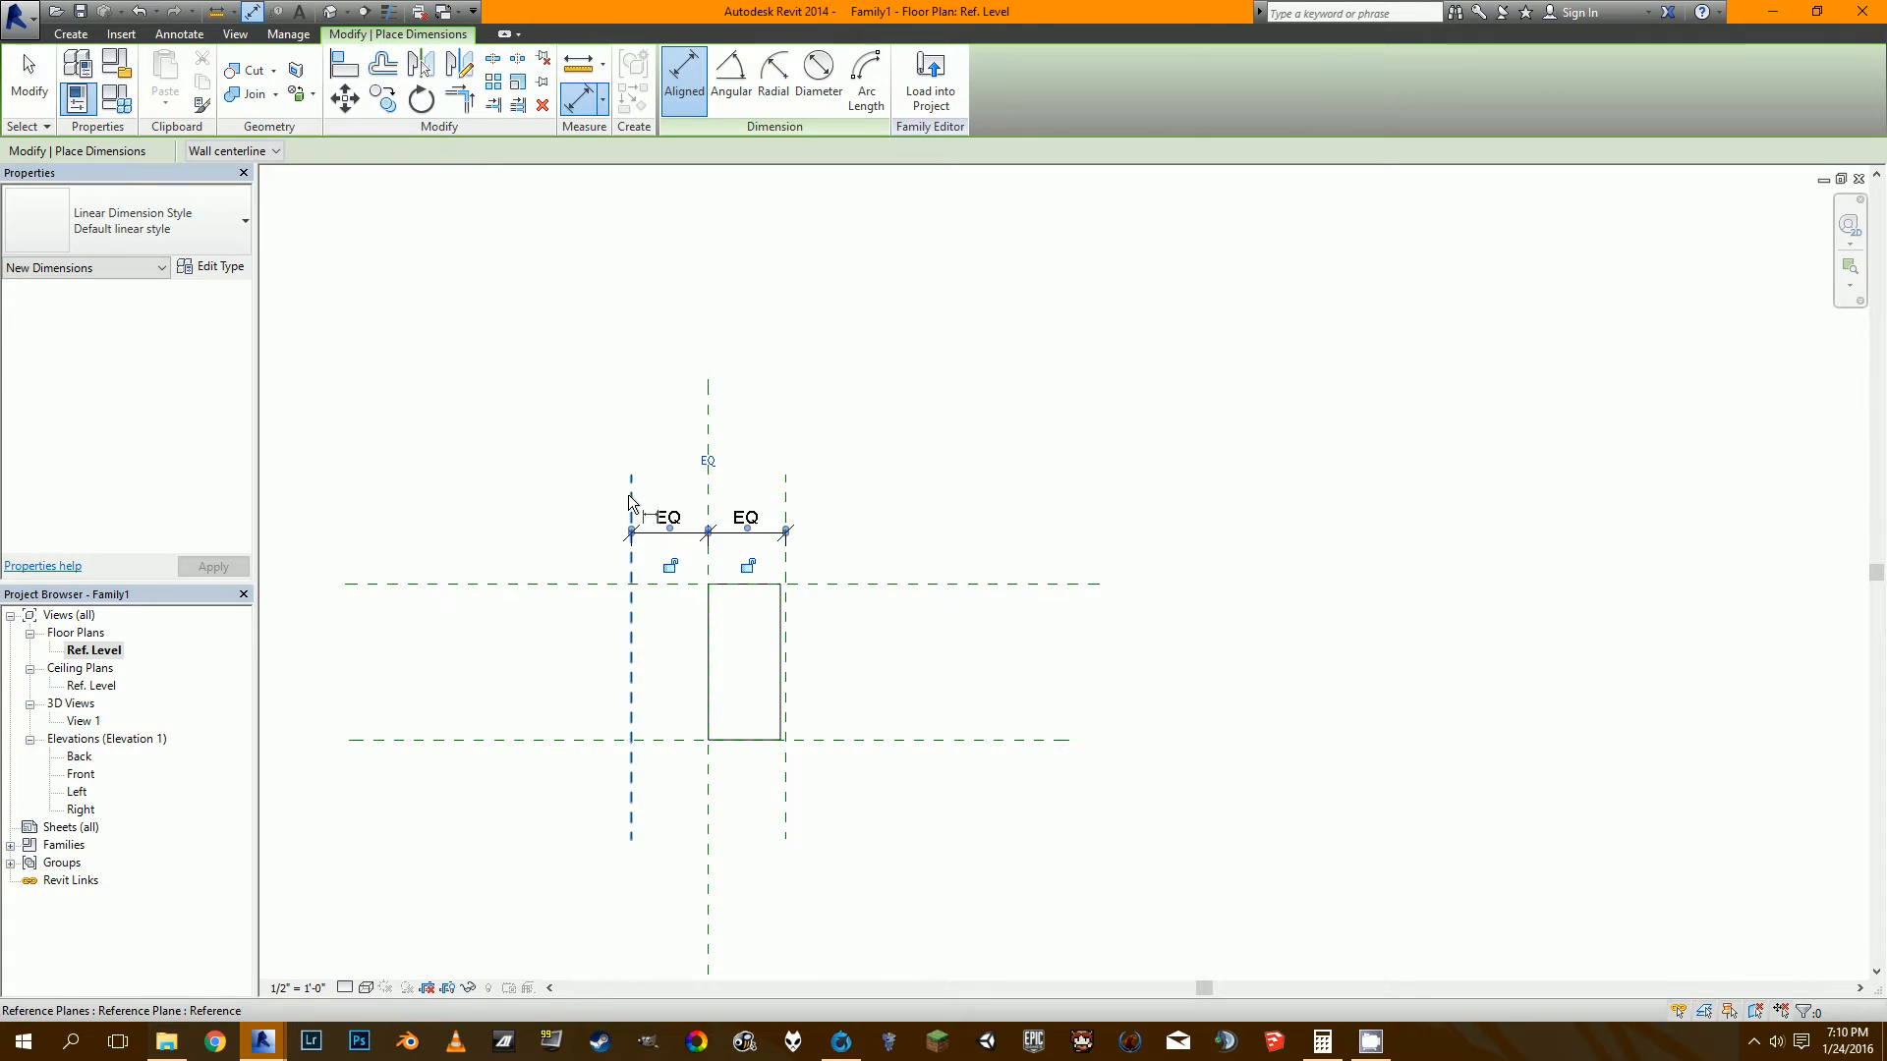
pyautogui.scroll(2, 631, 501)
pyautogui.click(632, 497)
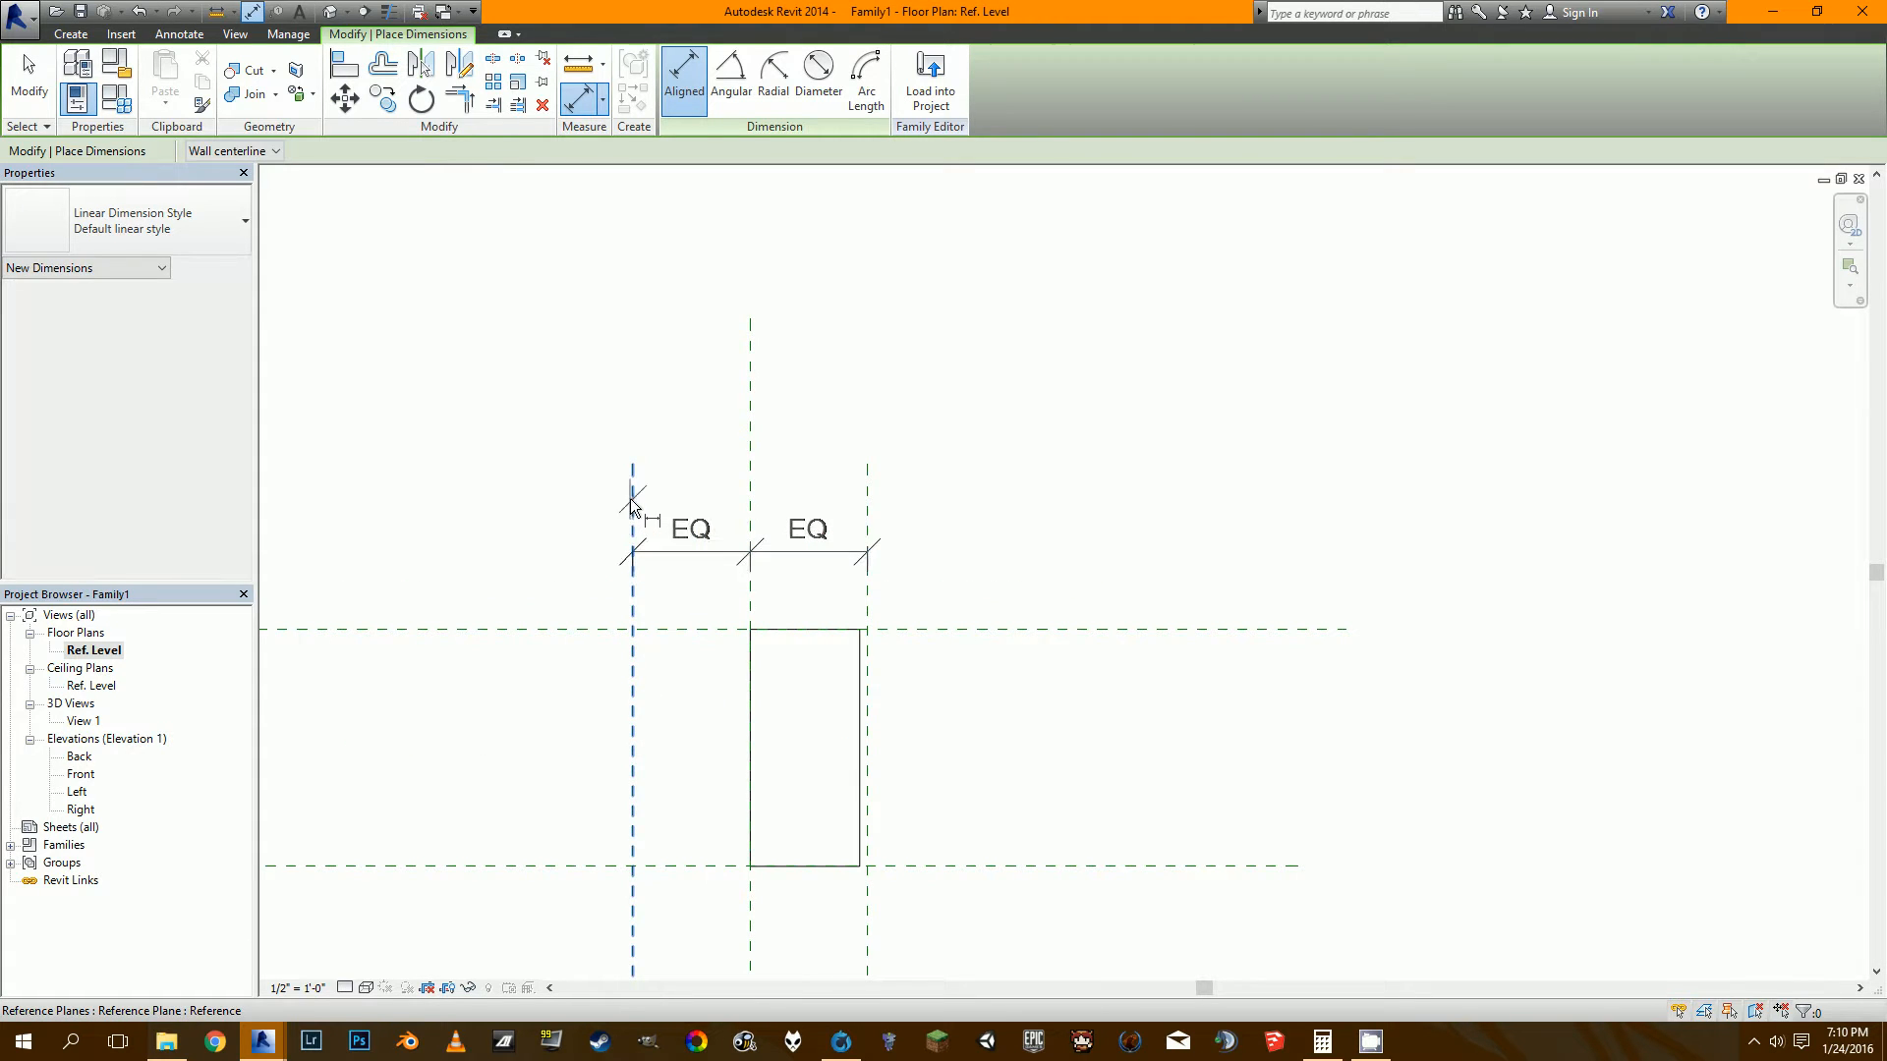
pyautogui.click(868, 498)
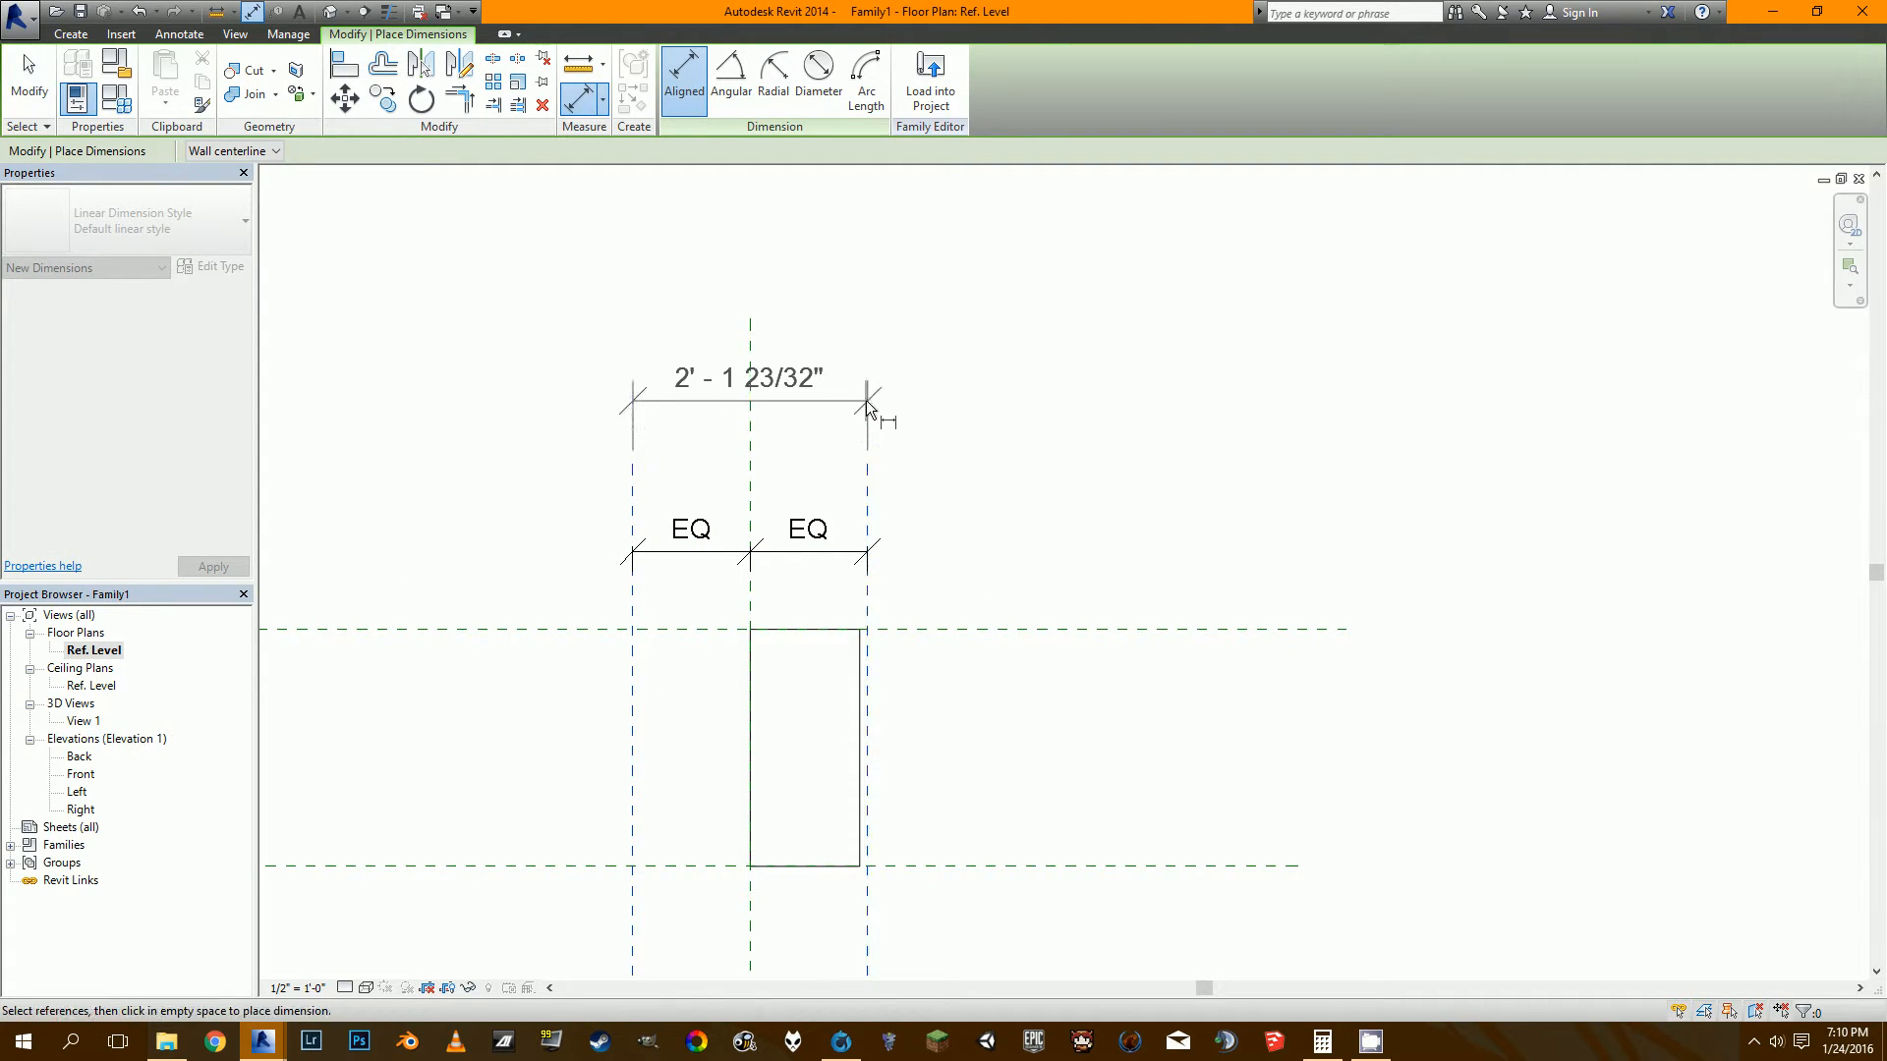
pyautogui.click(856, 376)
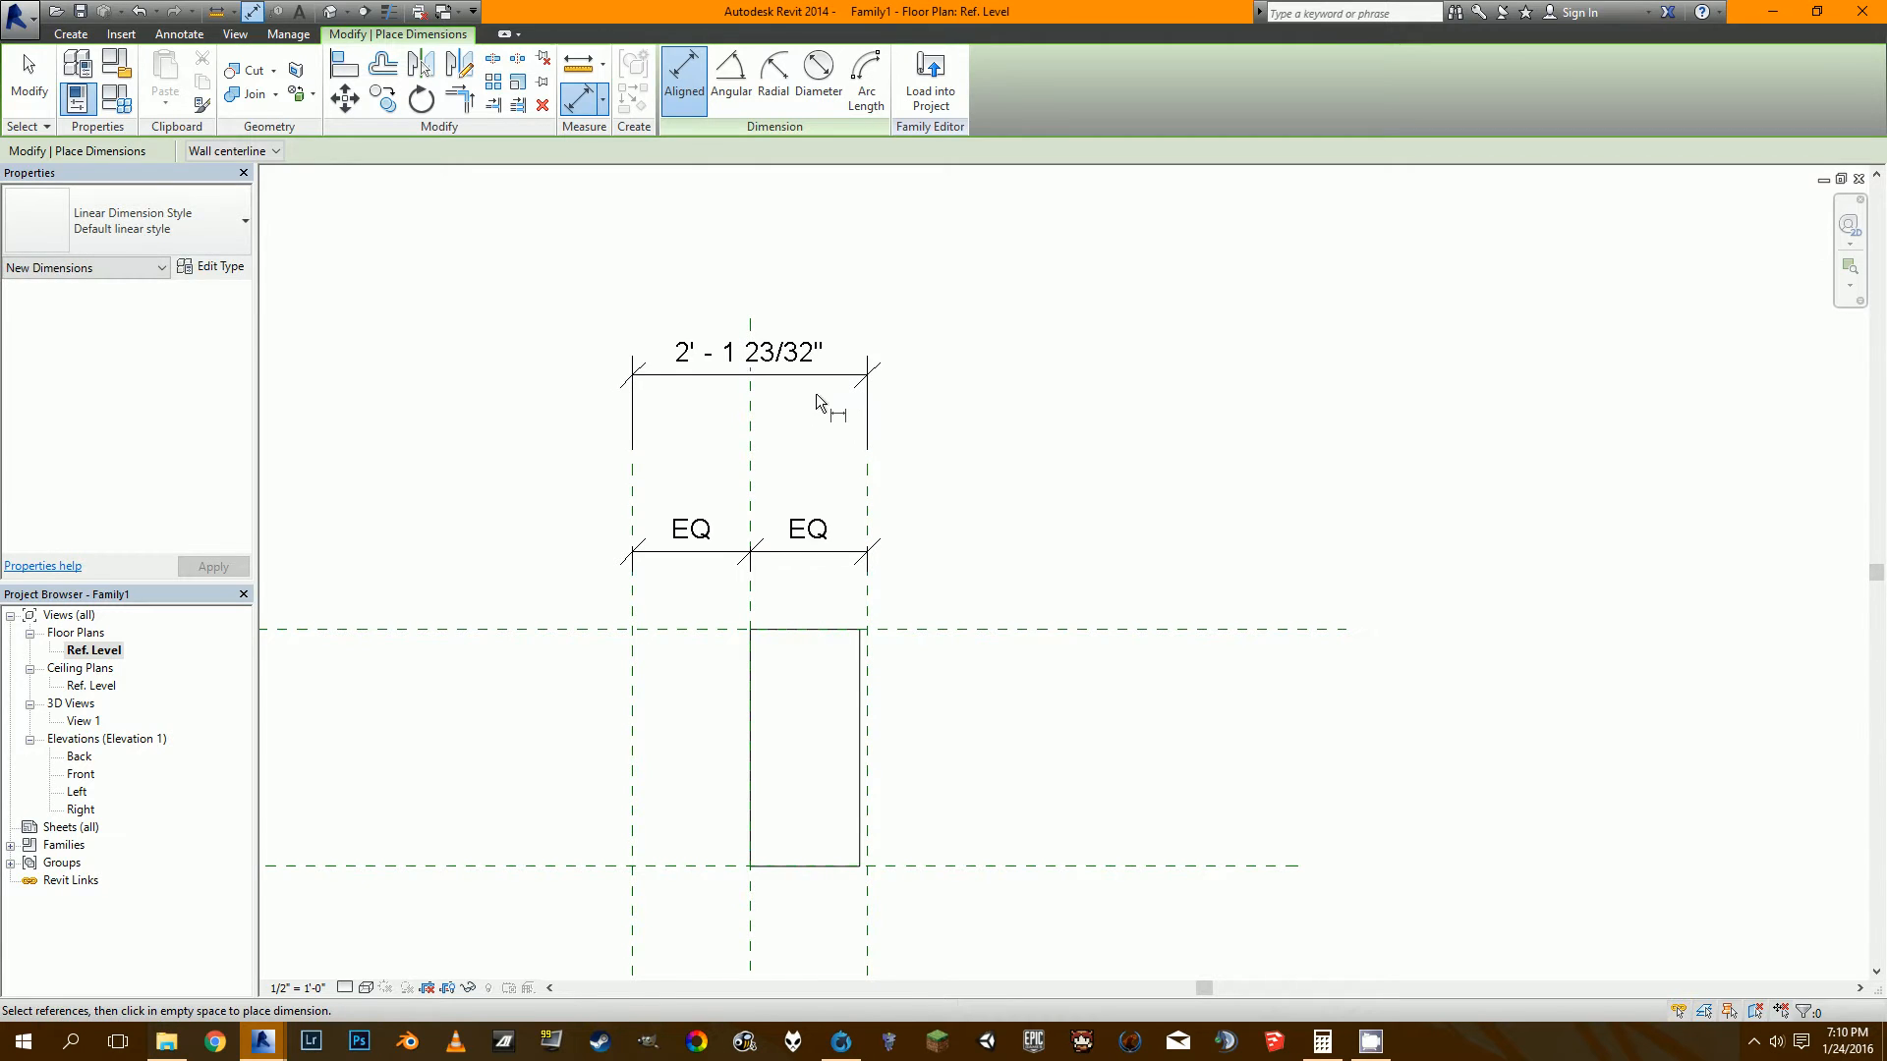
pyautogui.press('Escape')
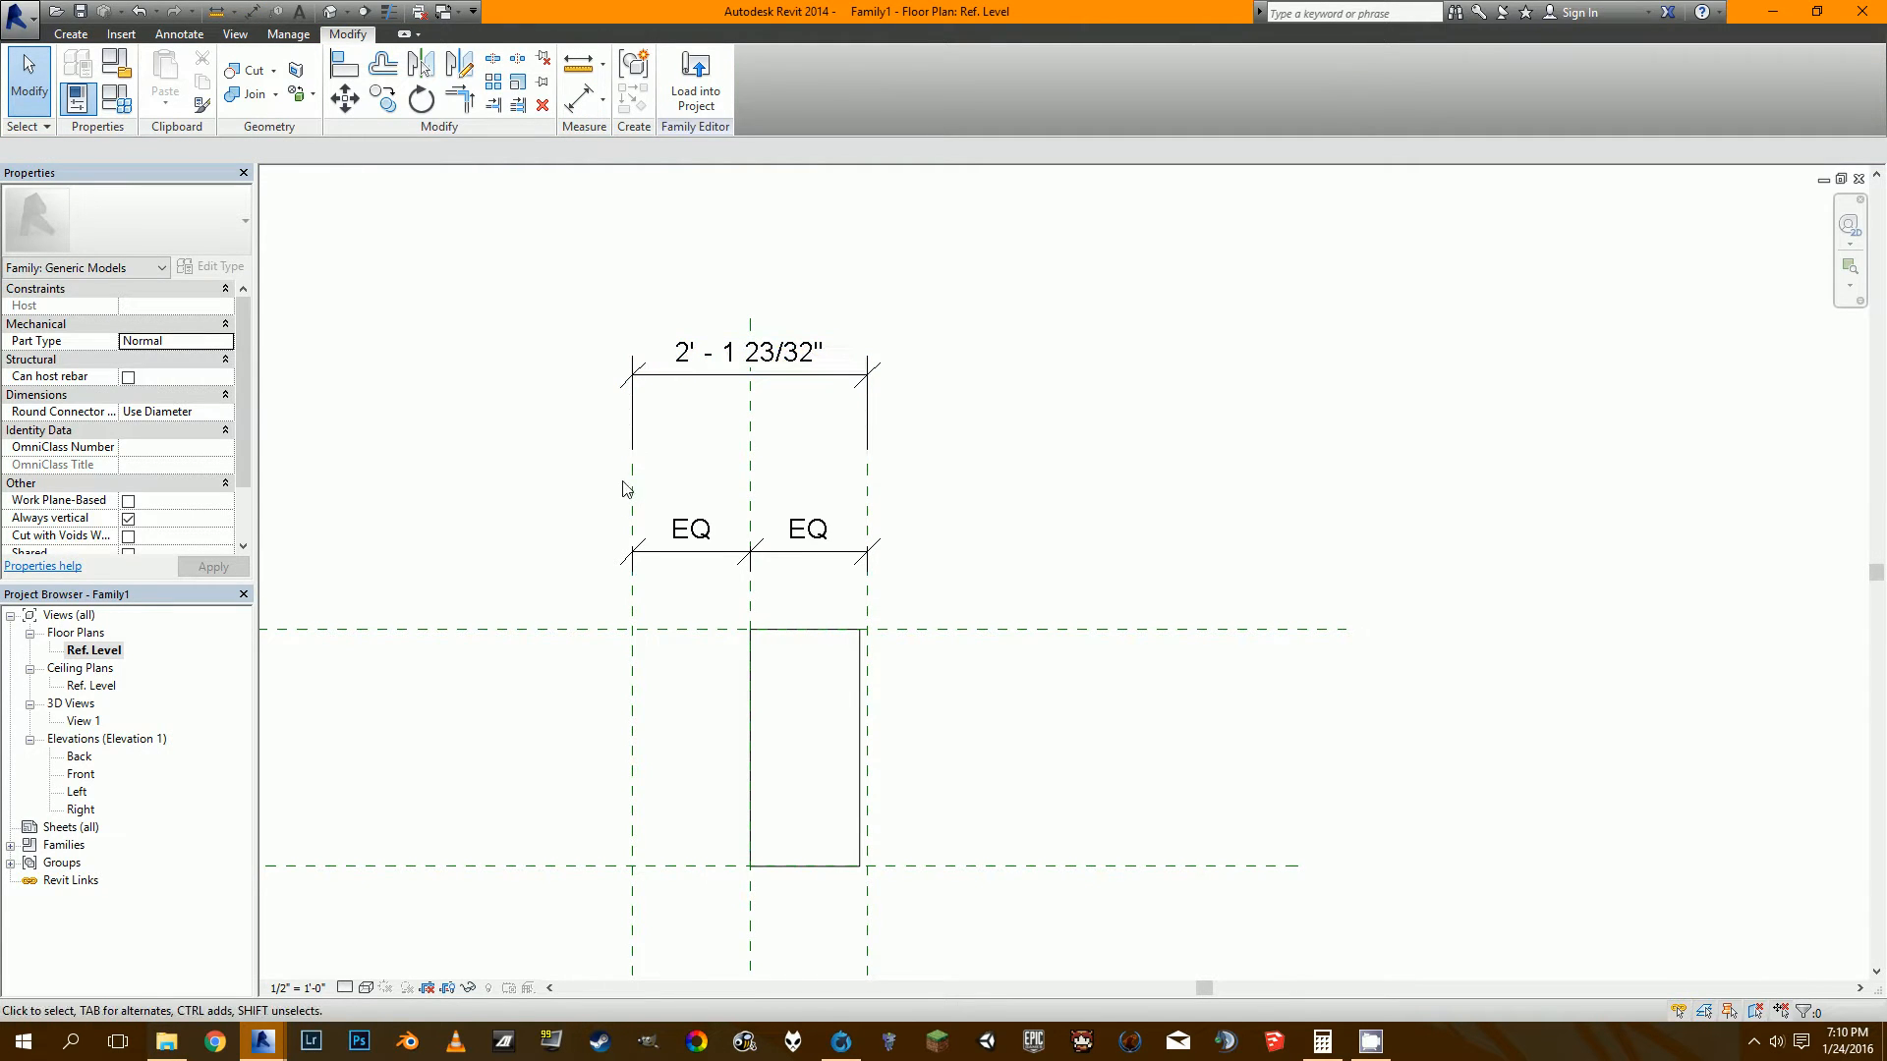
# Label the overall dimension between the outer planes with a new type parameter named Width.
pyautogui.click(828, 375)
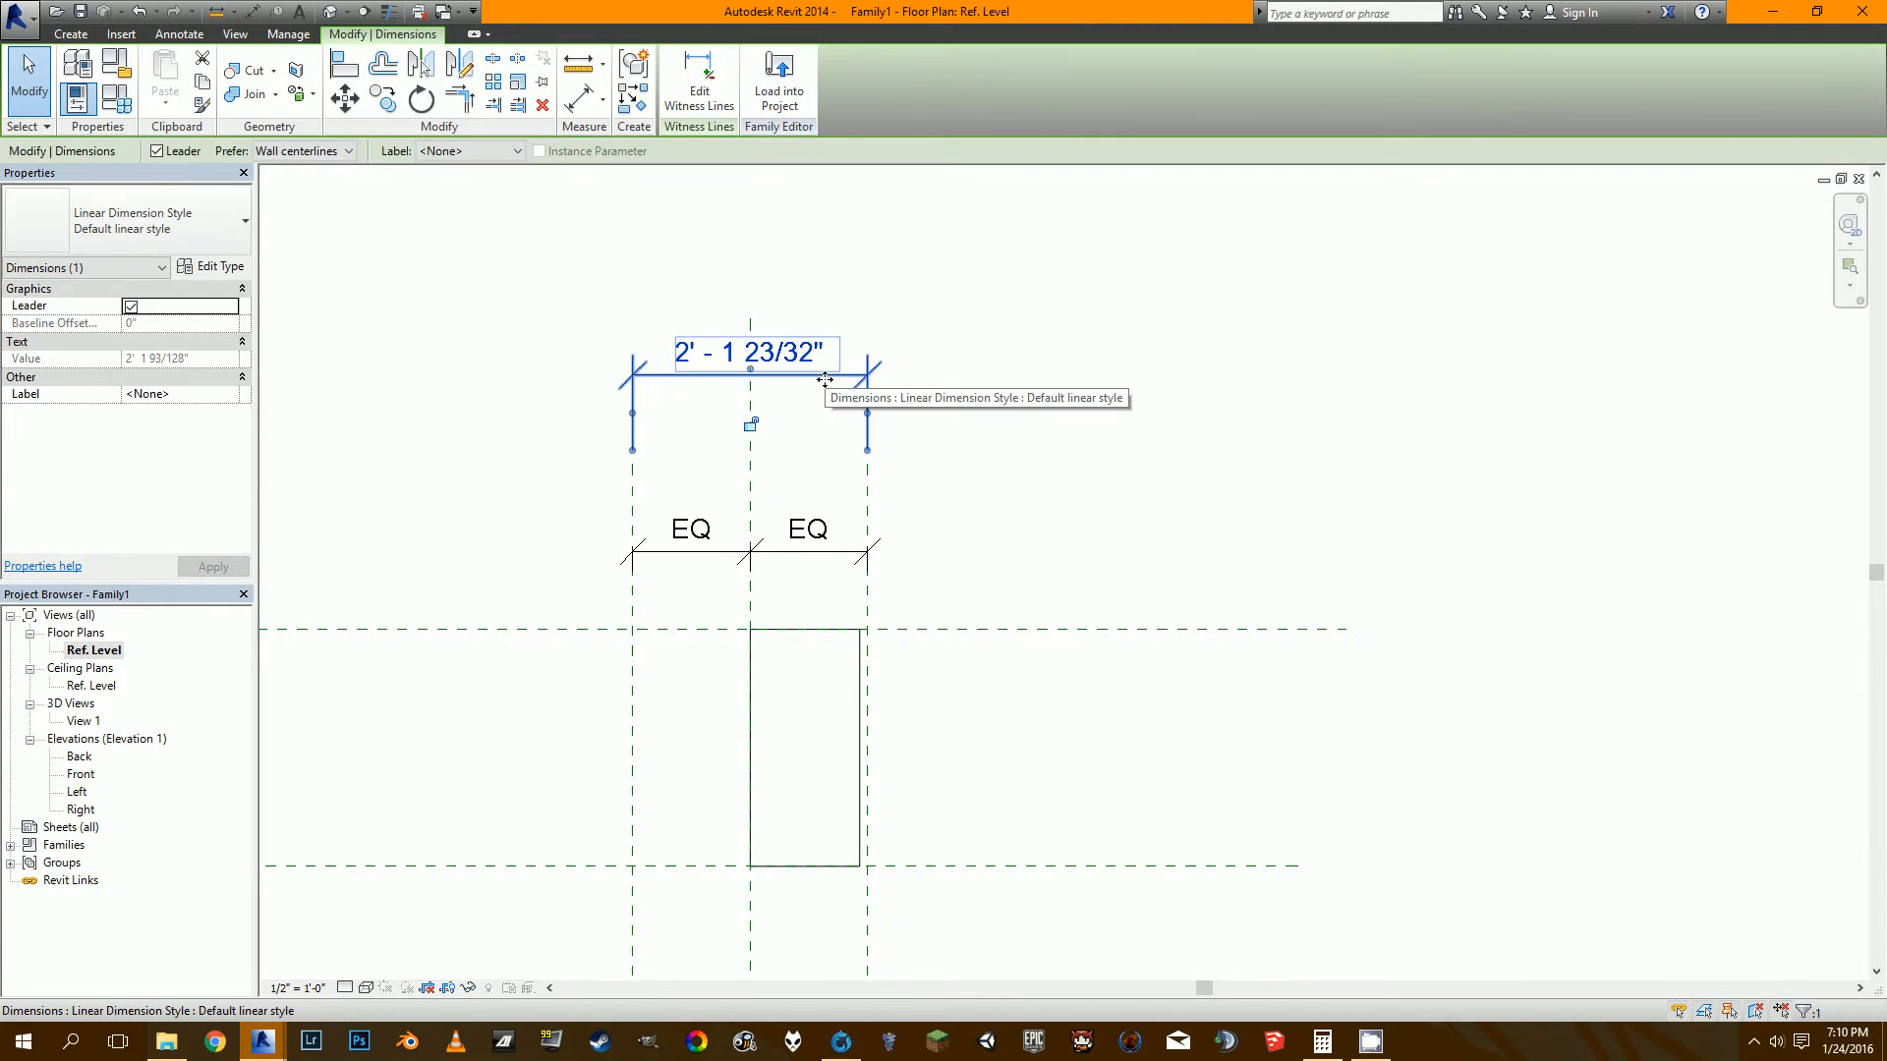
pyautogui.click(447, 152)
pyautogui.click(479, 186)
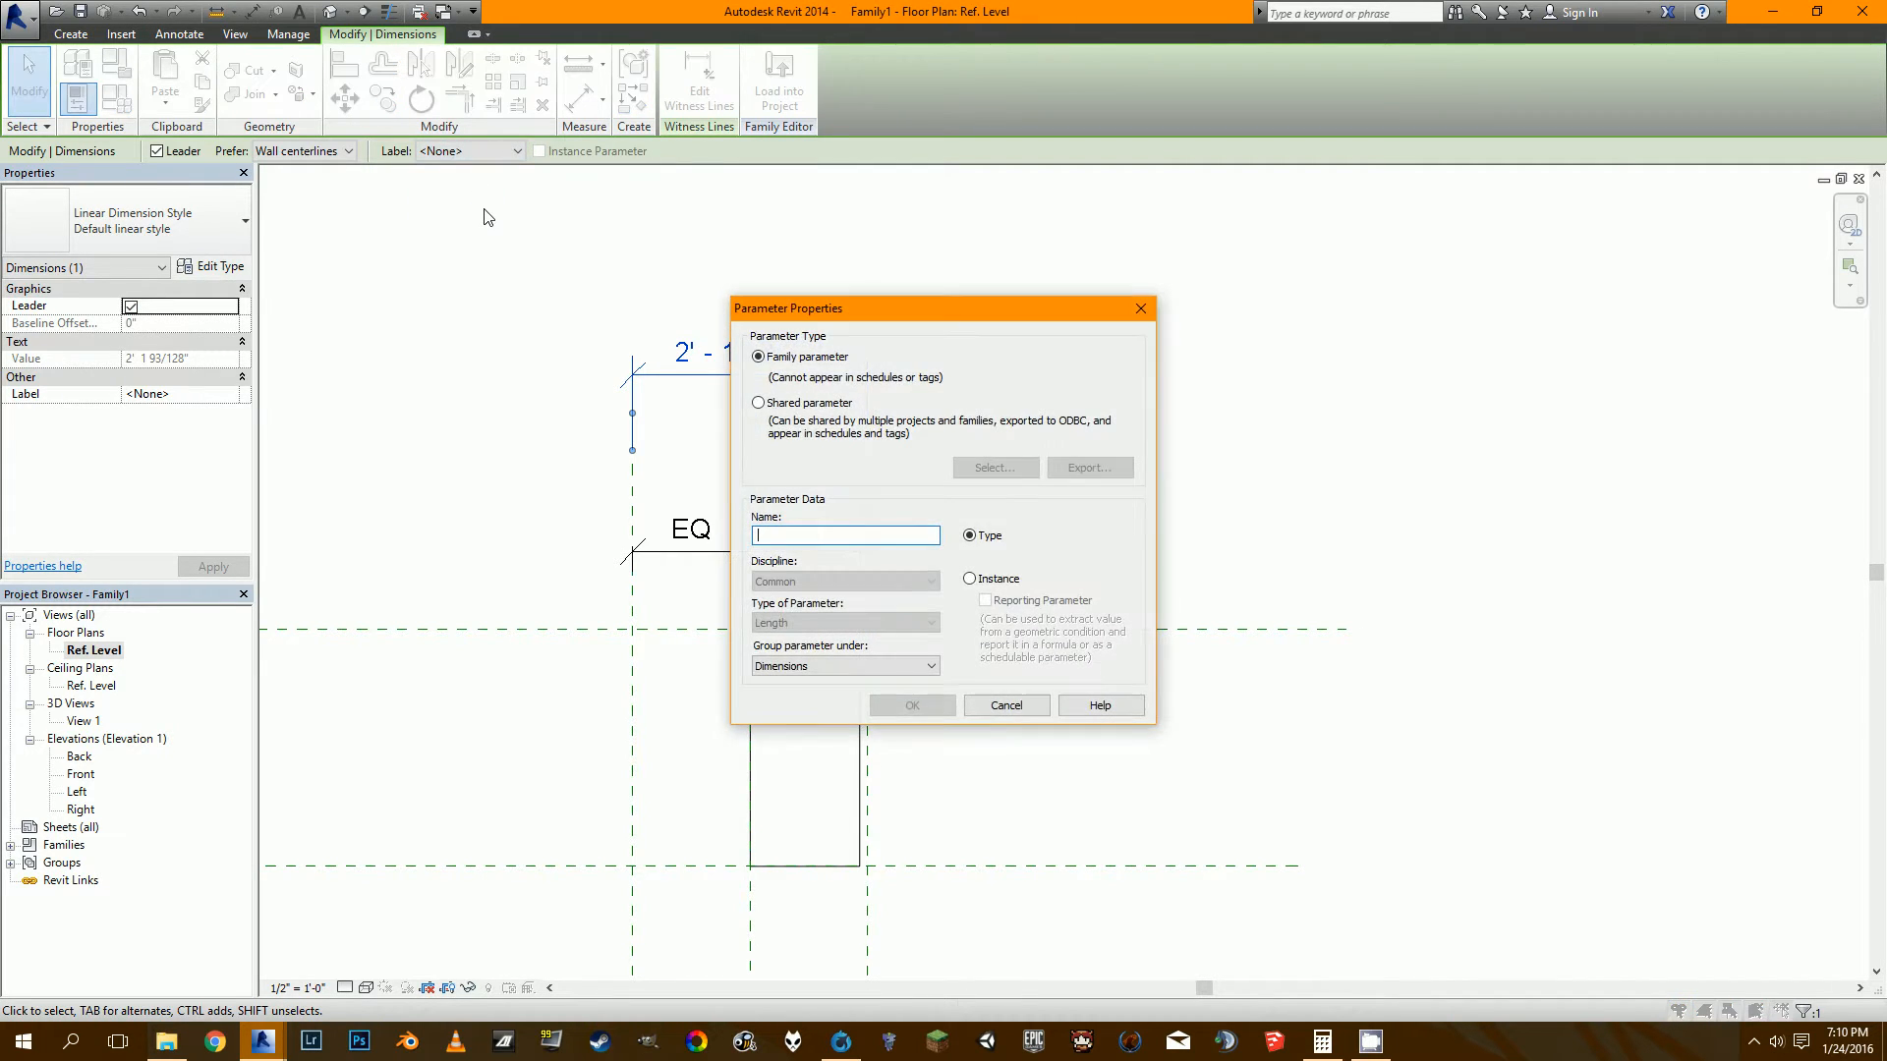
pyautogui.write('Width')
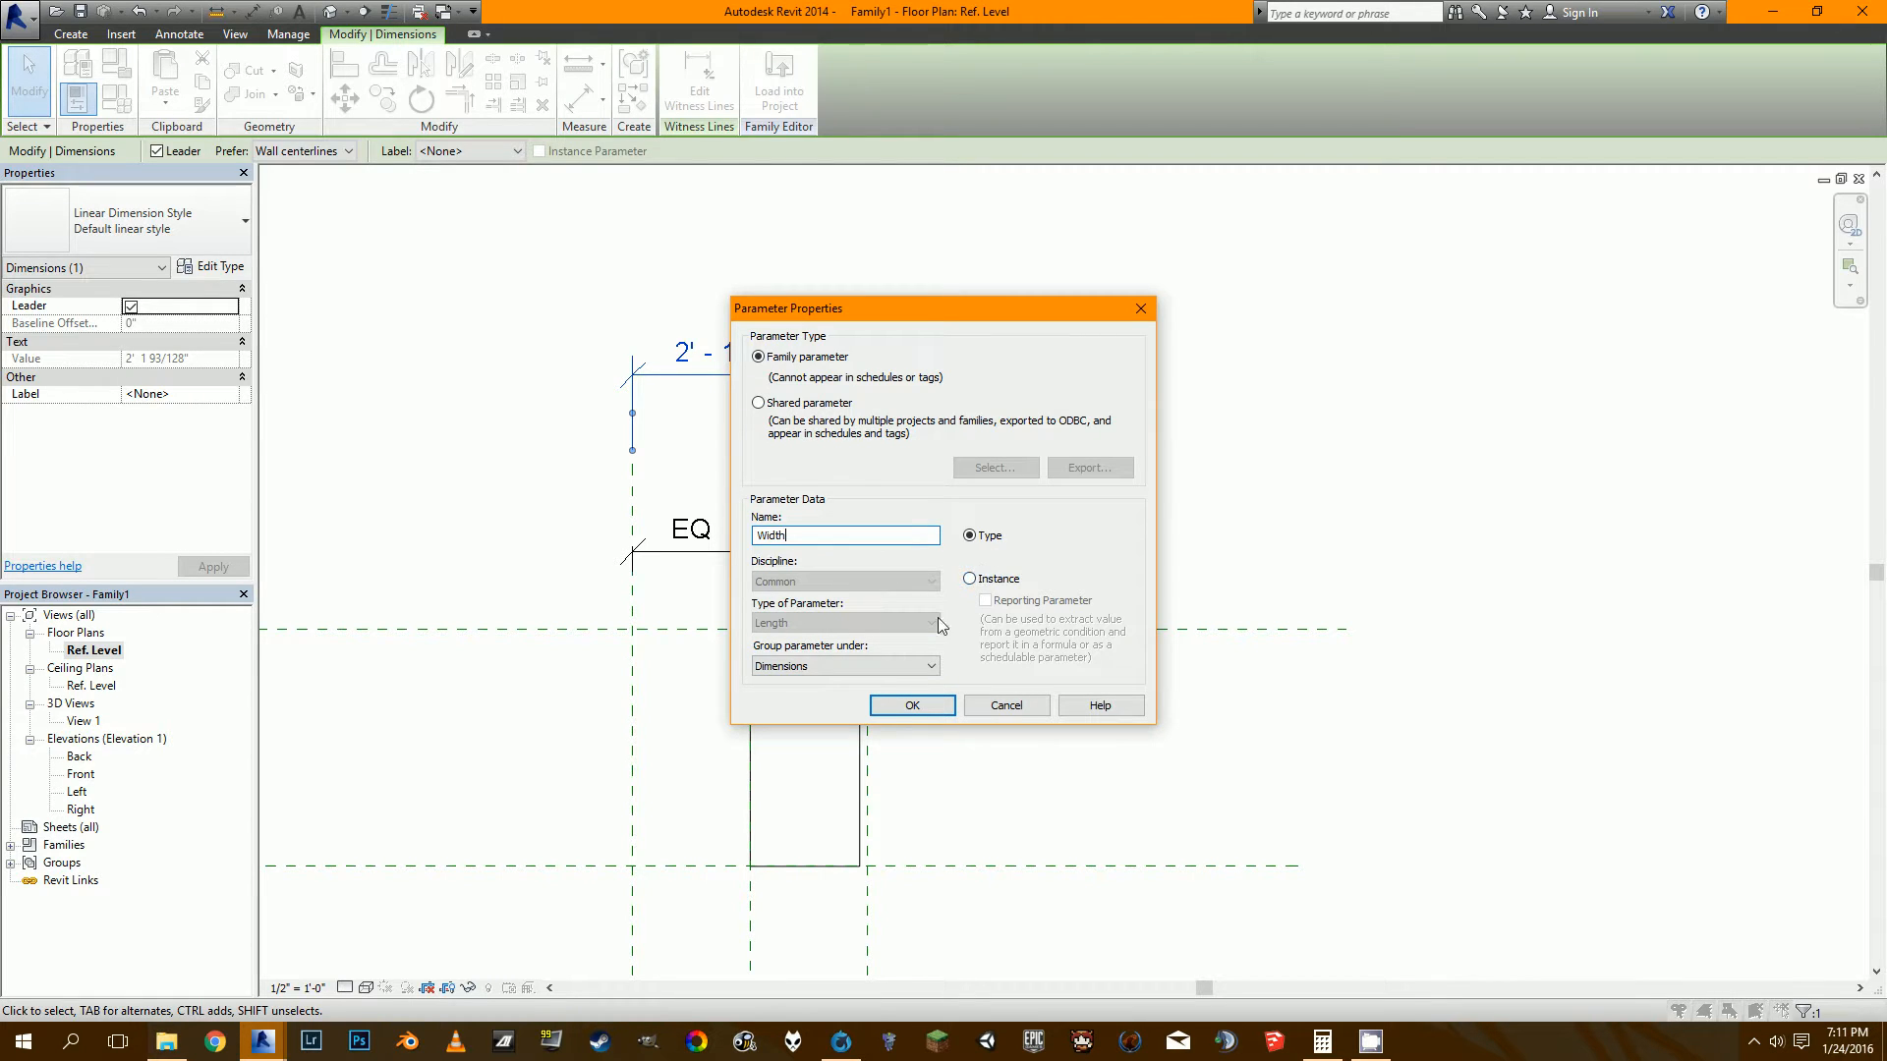
pyautogui.click(904, 714)
# Stretch the extrusion's left face past the center plane to an Extrusion Start of about -0' 6 53/64".
pyautogui.click(793, 629)
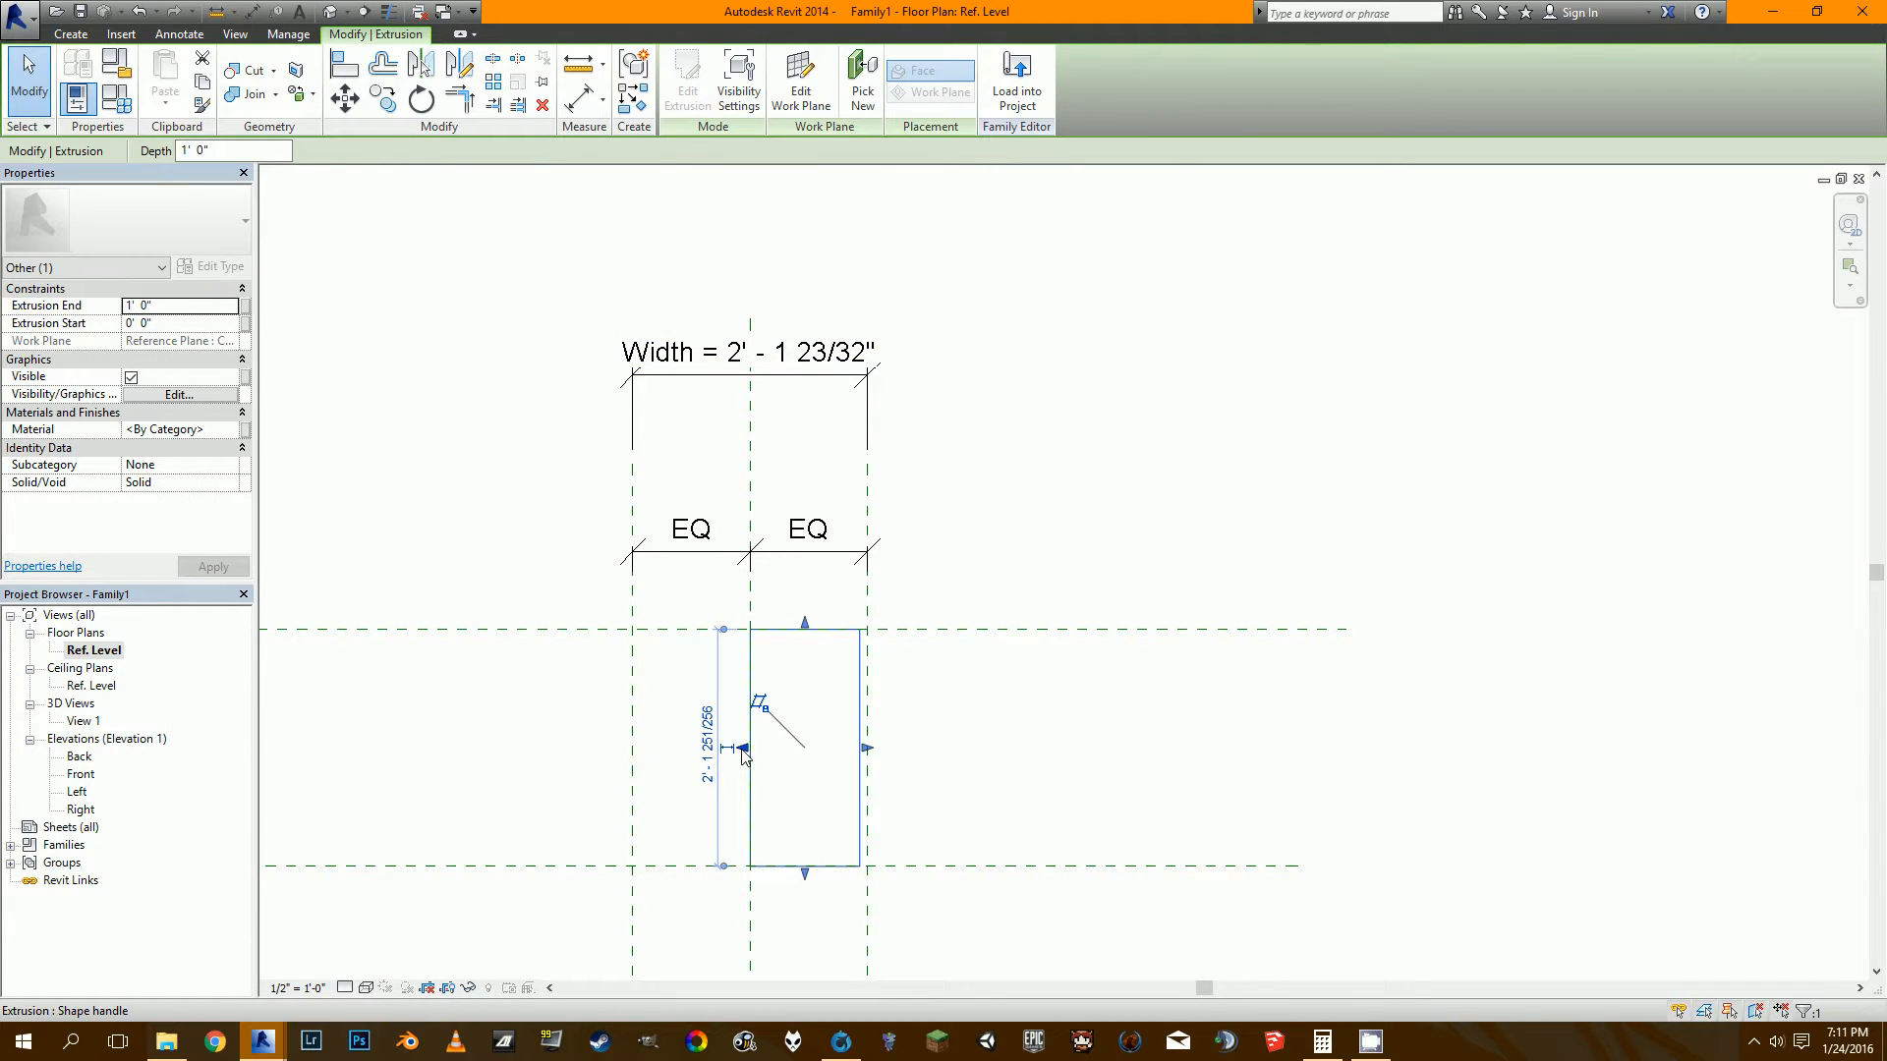
pyautogui.moveTo(743, 750); pyautogui.dragTo(685, 752)
pyautogui.click(718, 690)
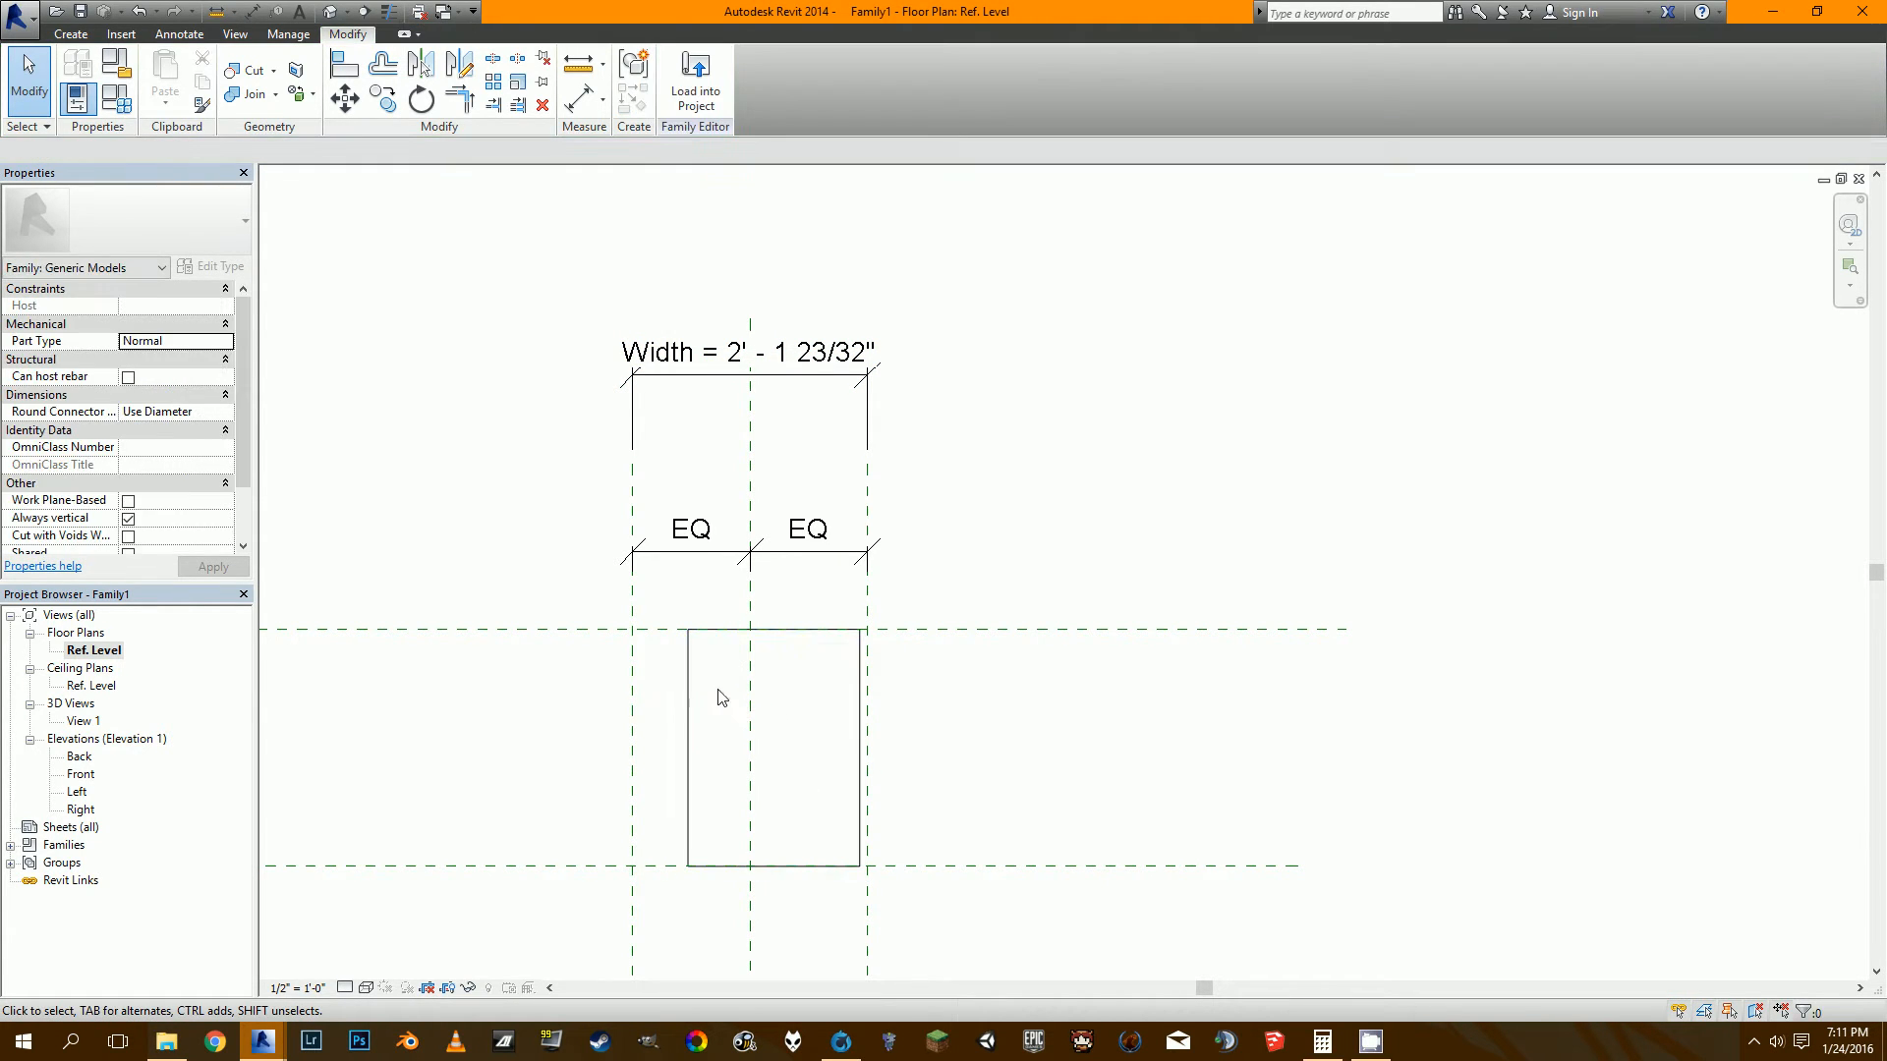
# Check which work plane the extrusion is assigned to without changing it, and select the extrusion again.
pyautogui.click(687, 690)
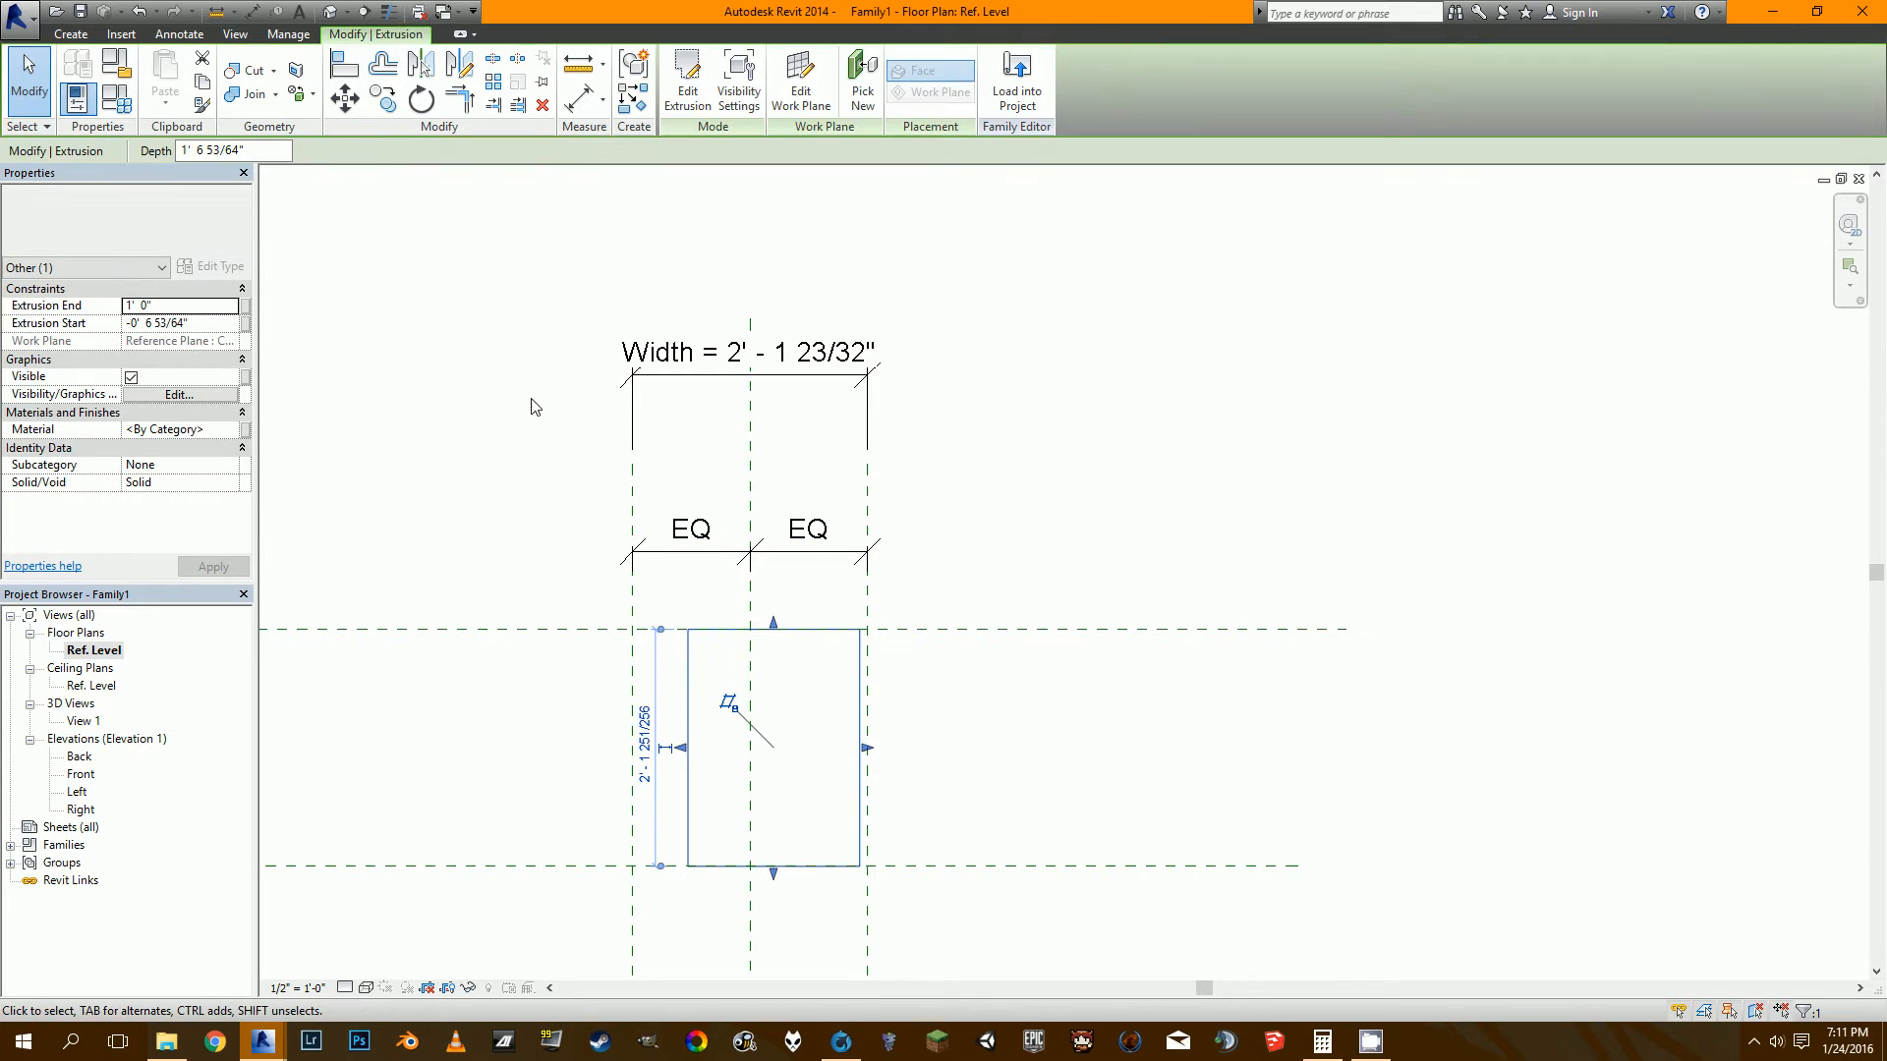
pyautogui.click(801, 84)
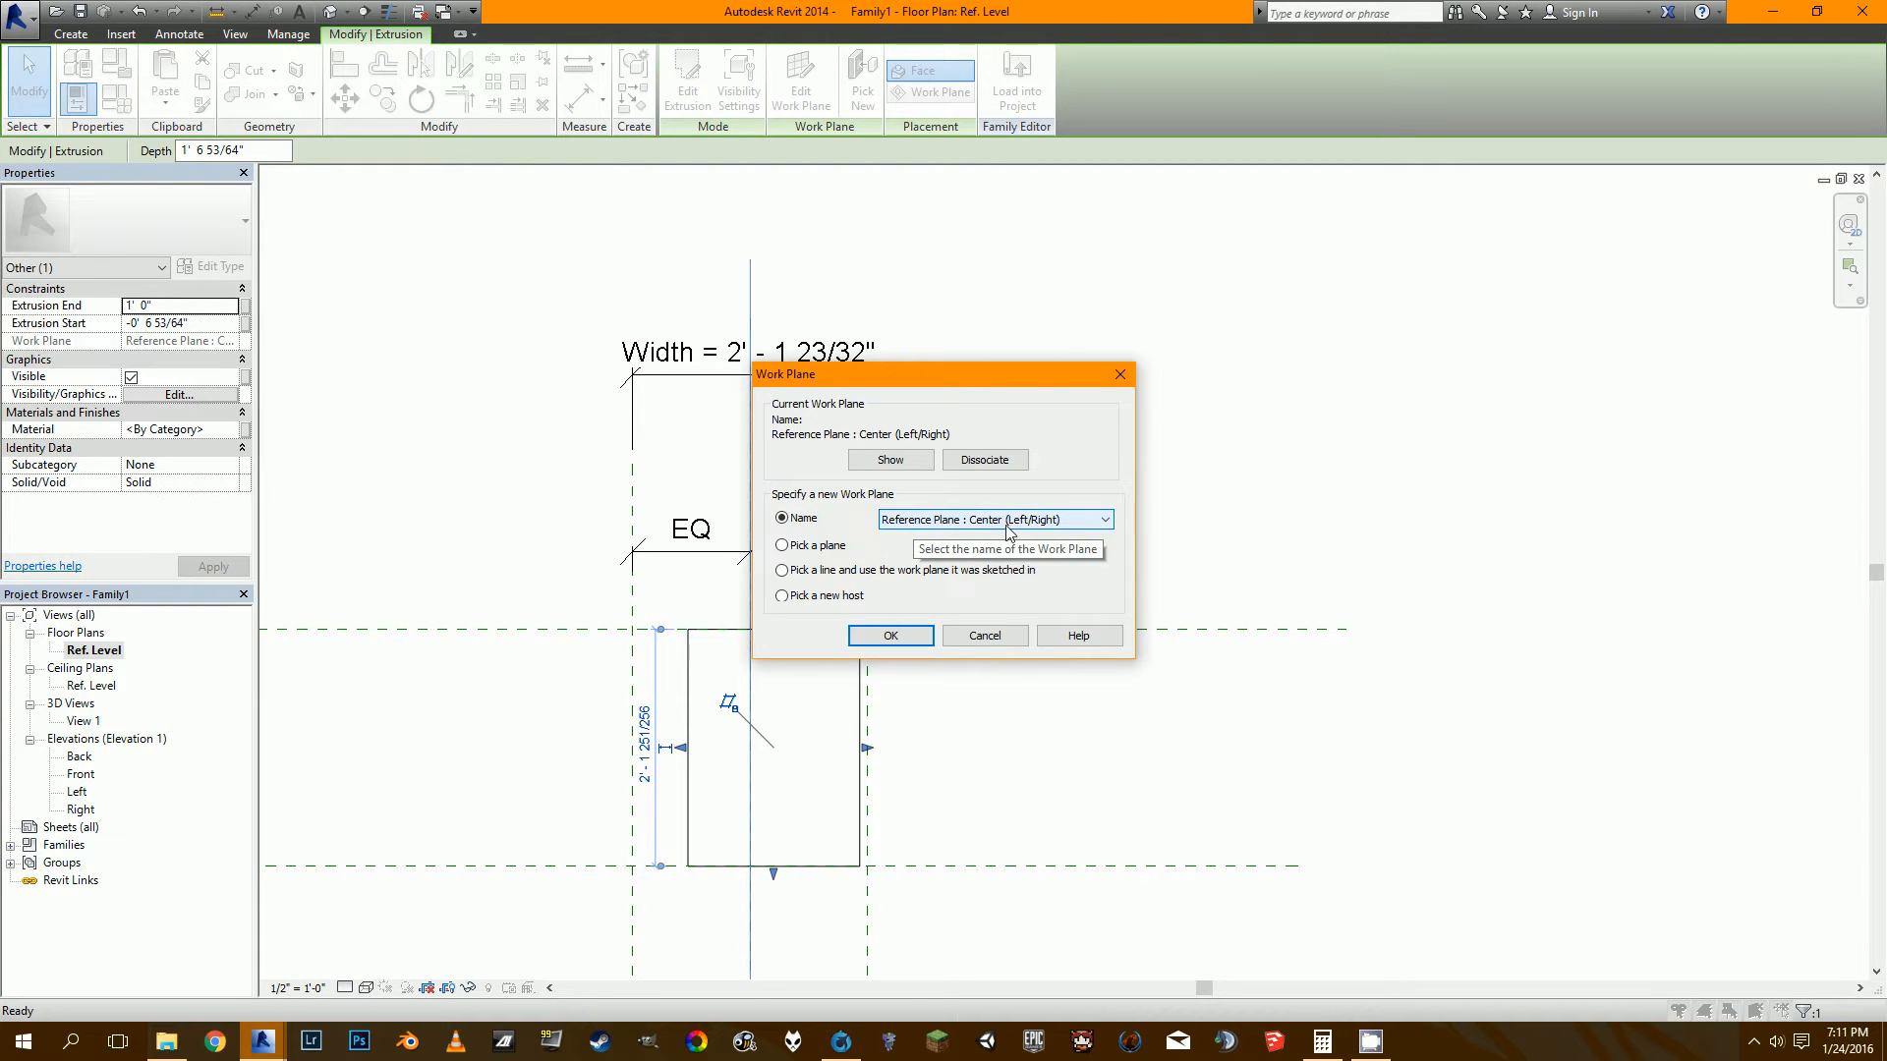
pyautogui.click(983, 638)
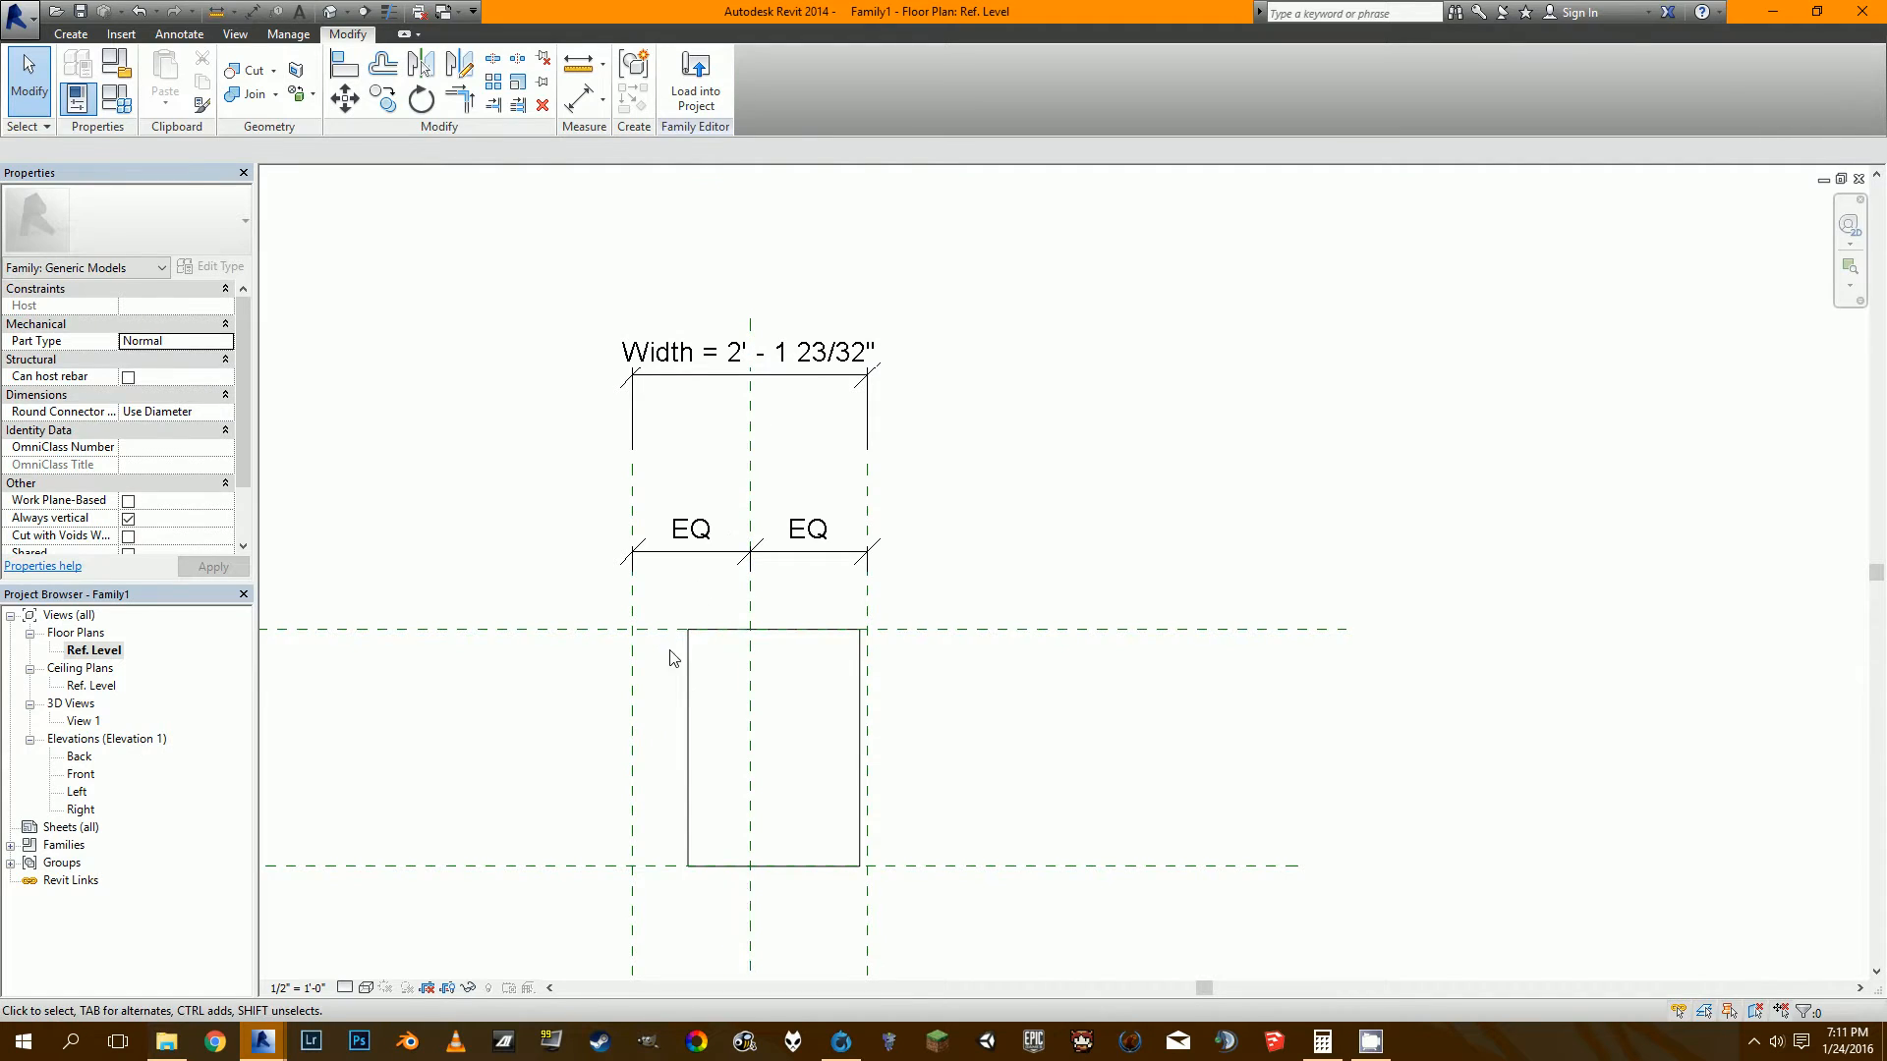
pyautogui.click(686, 678)
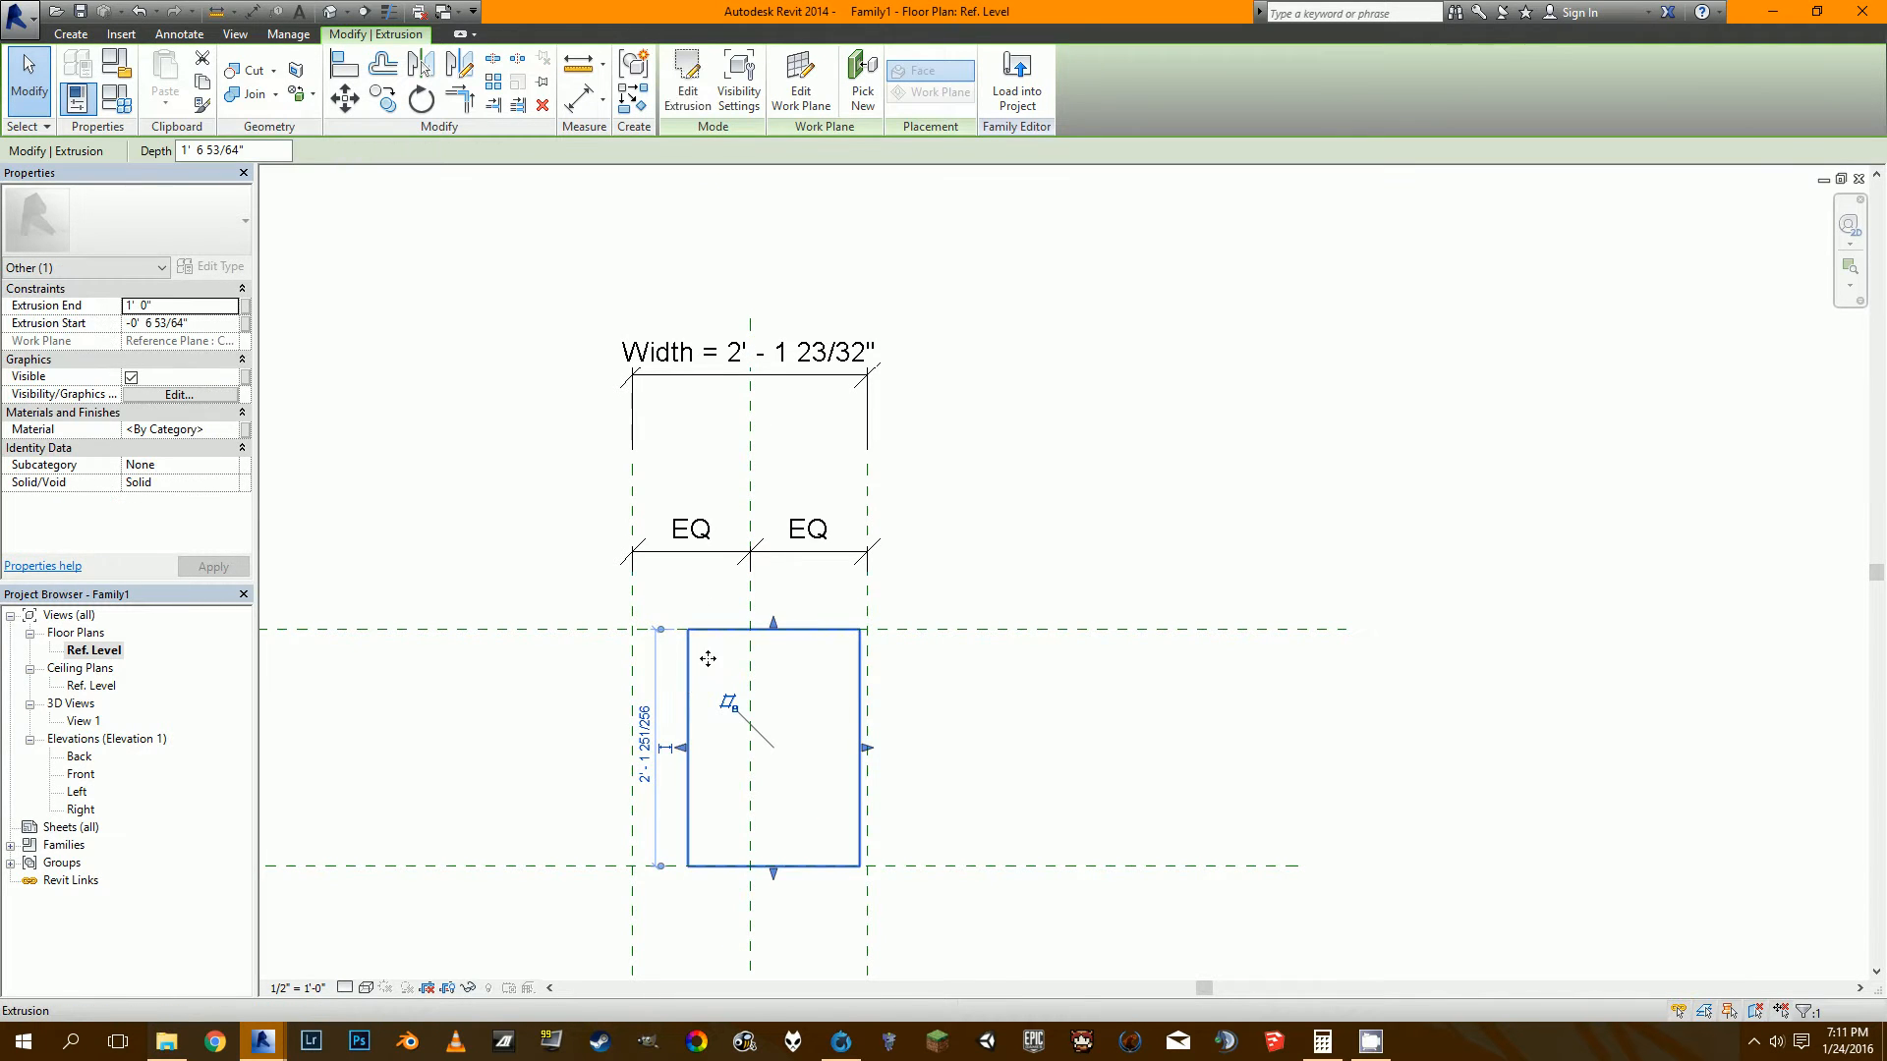
# Align and lock the extrusion's left and right faces to the two outer vertical reference planes.
pyautogui.press('Escape')
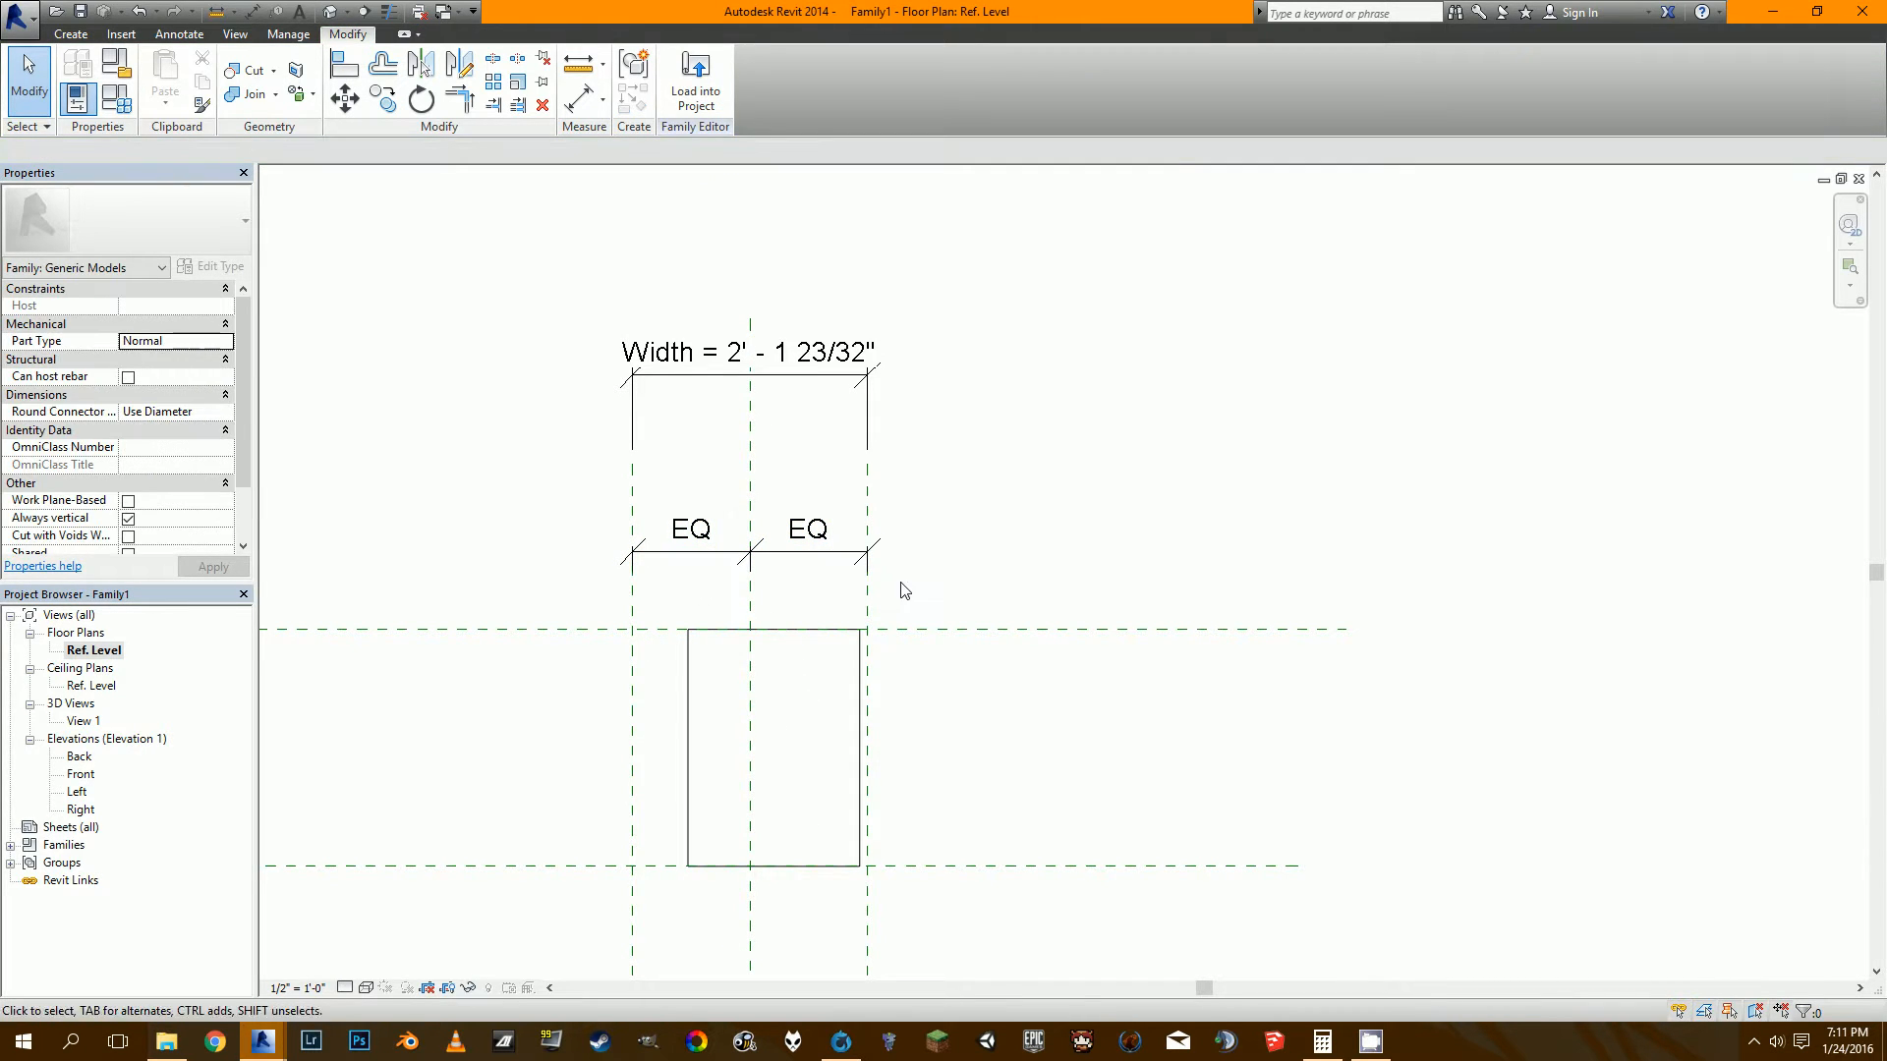
pyautogui.click(344, 65)
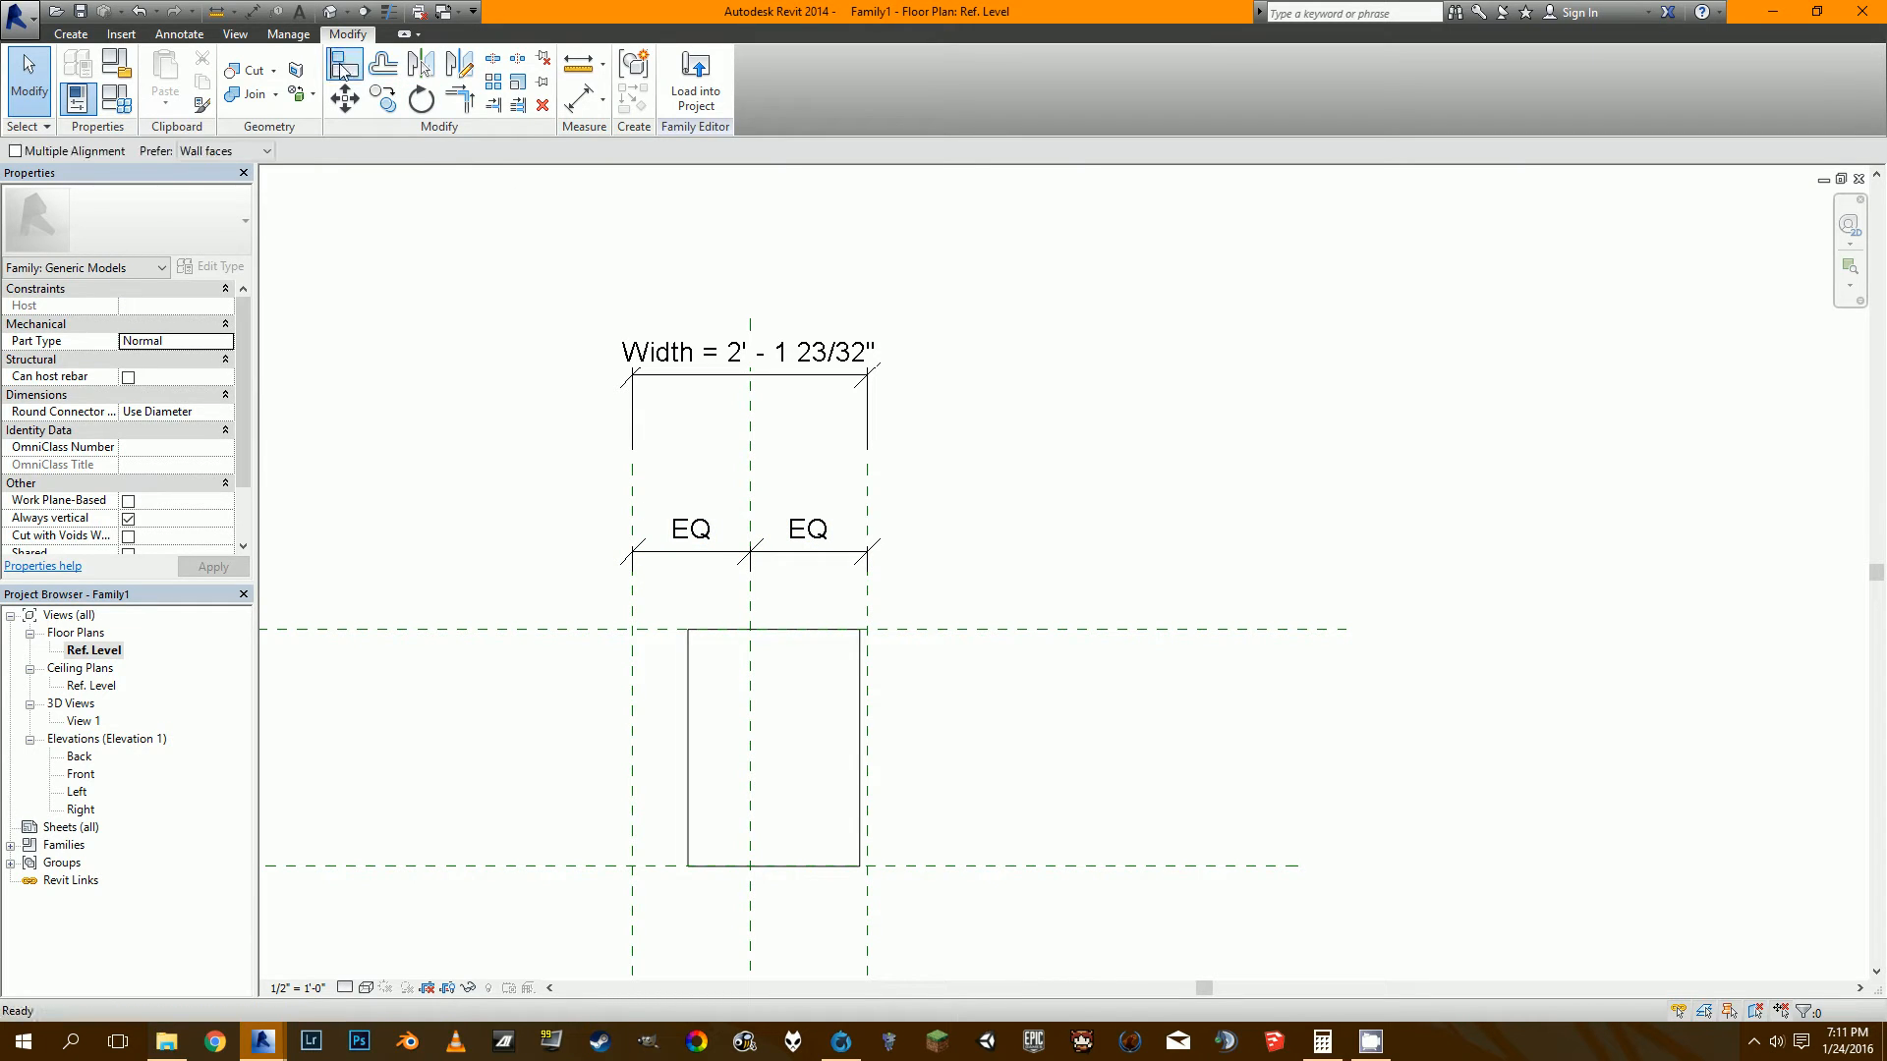
pyautogui.click(630, 672)
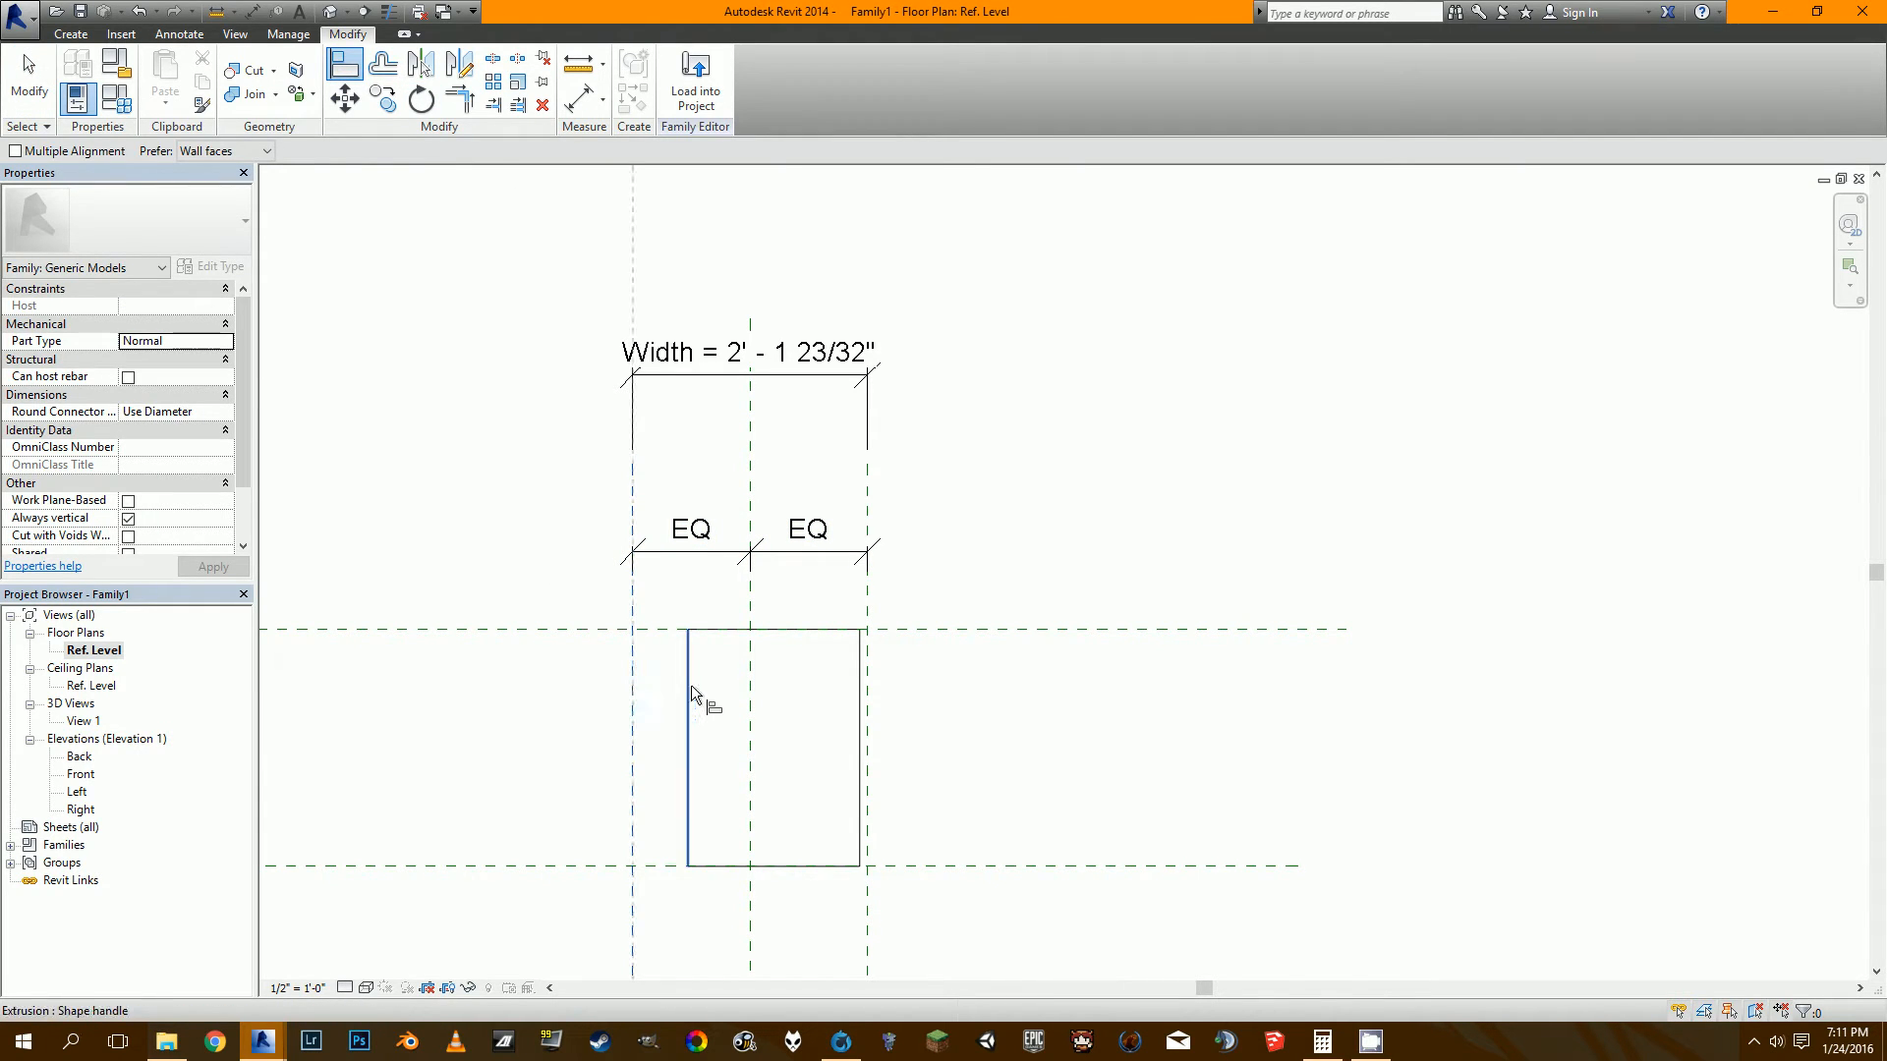
pyautogui.click(688, 685)
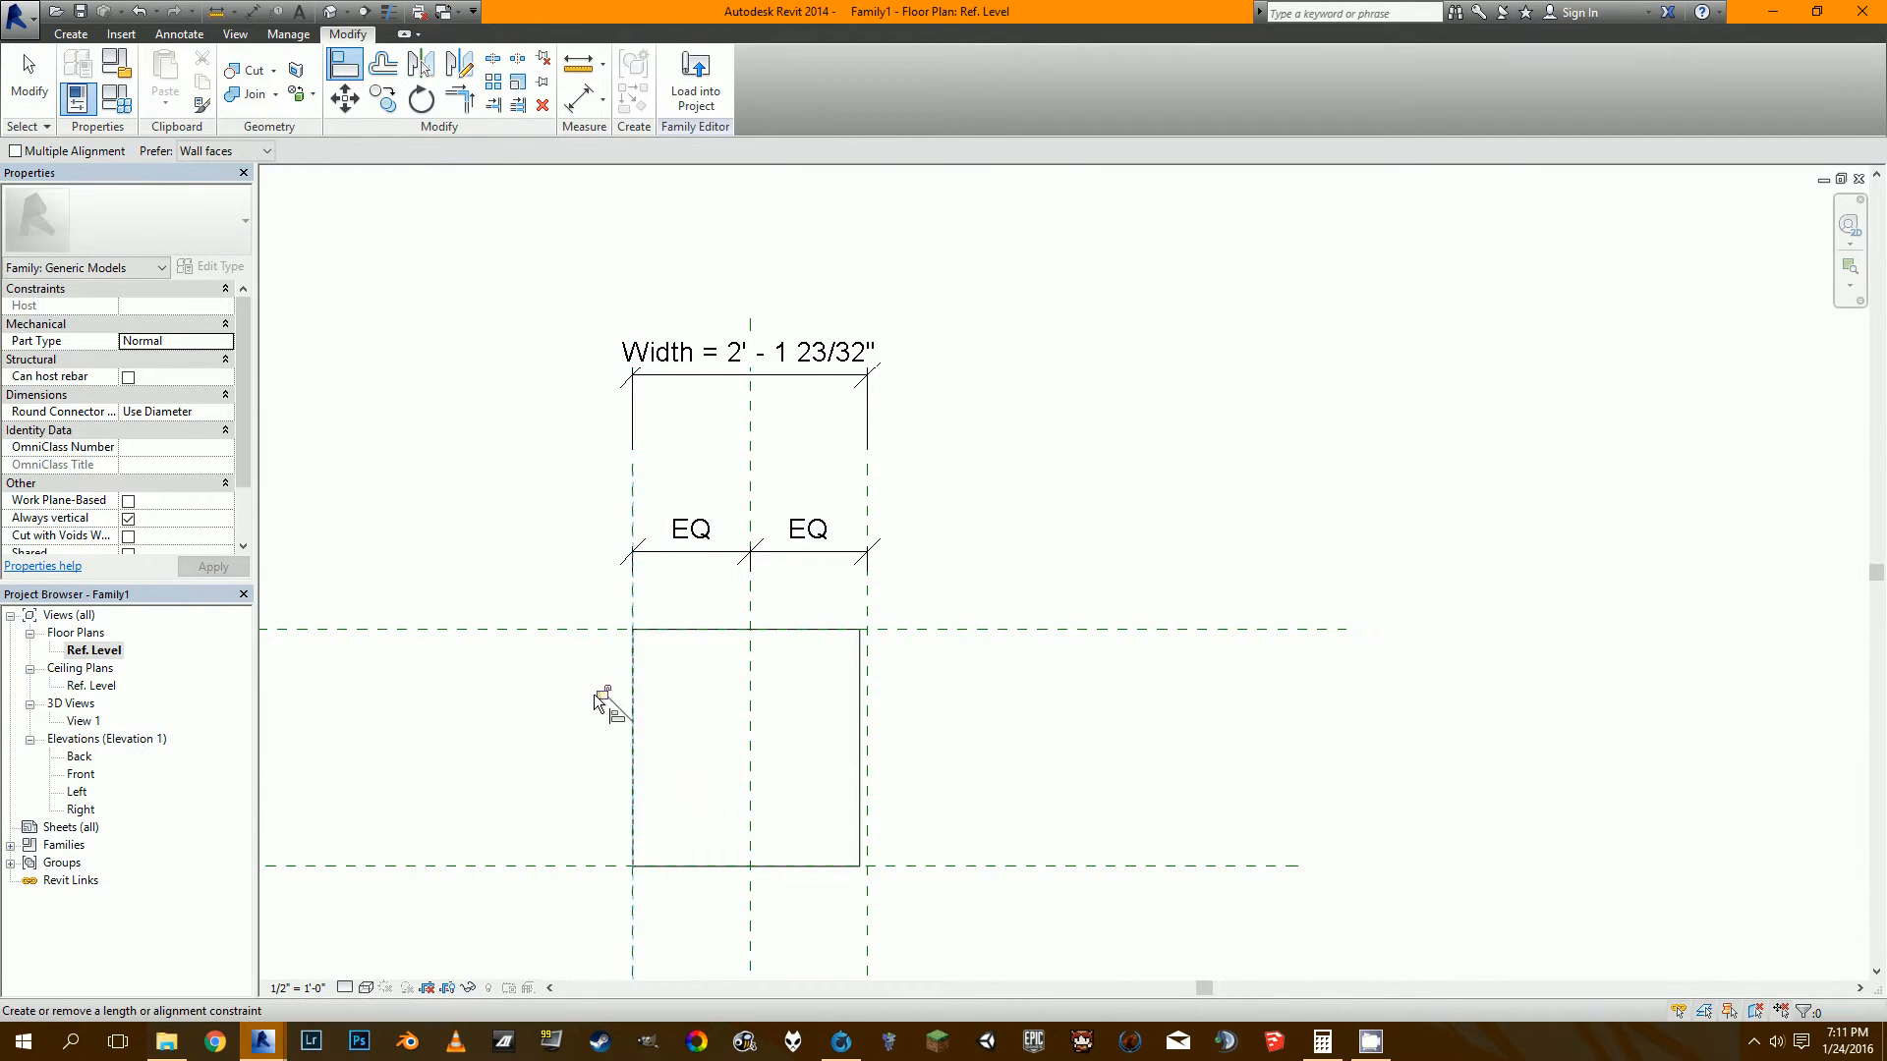
pyautogui.click(869, 699)
pyautogui.scroll(3, 874, 702)
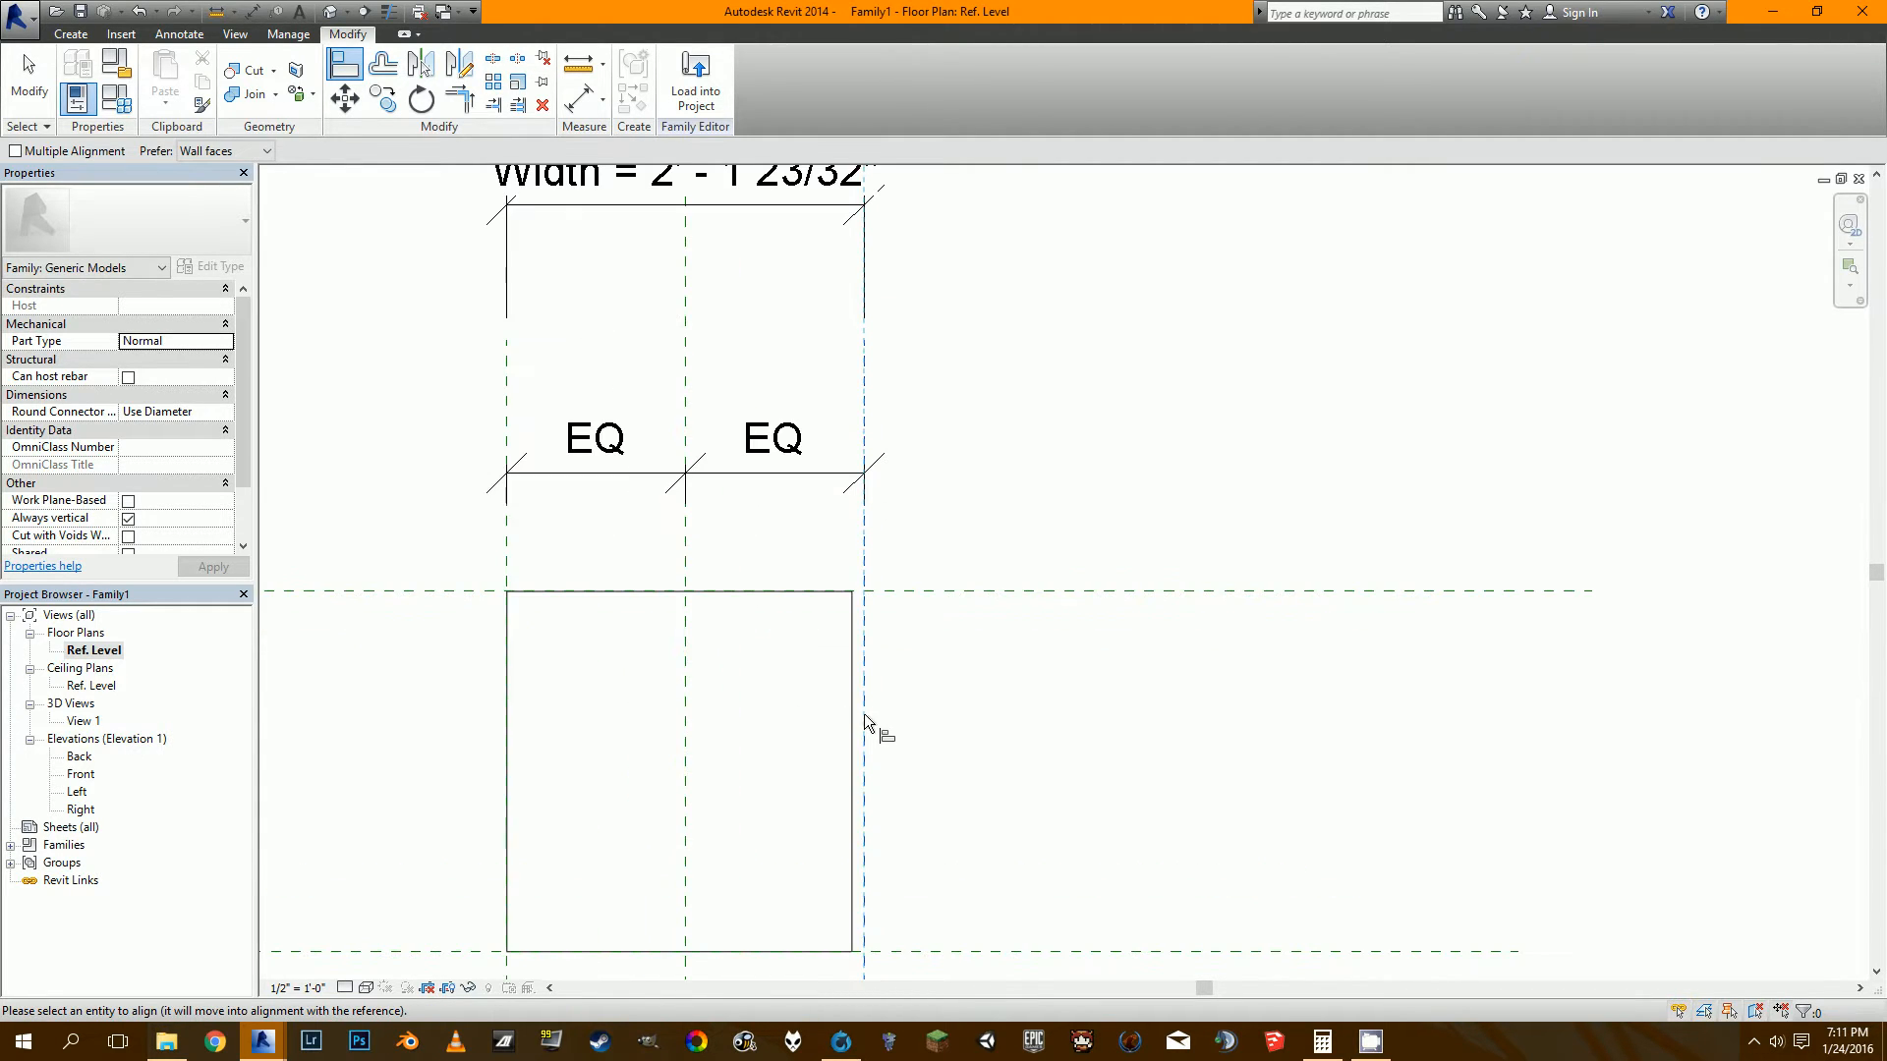
pyautogui.click(851, 715)
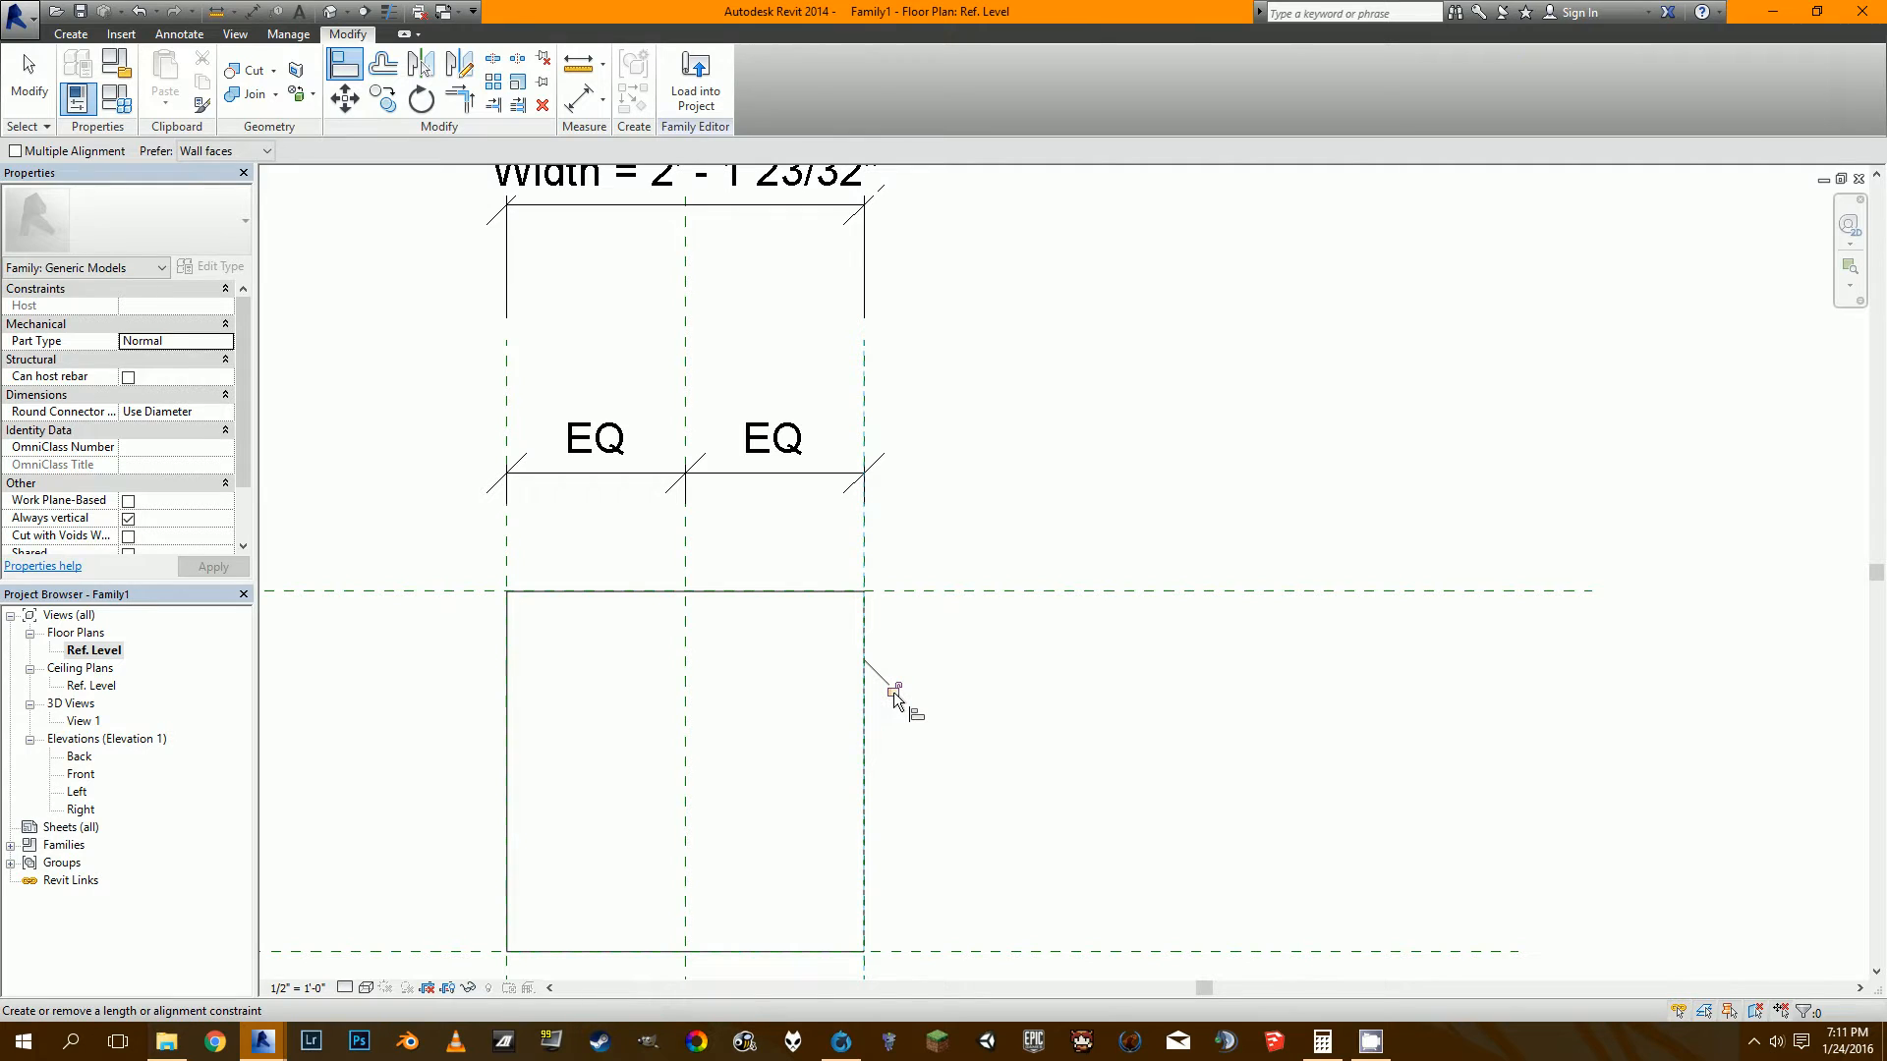
pyautogui.scroll(-3, 889, 692)
pyautogui.press('Escape')
pyautogui.press('Escape')
# Set the Width dimension between the outer reference planes to 3' 4".
pyautogui.click(828, 437)
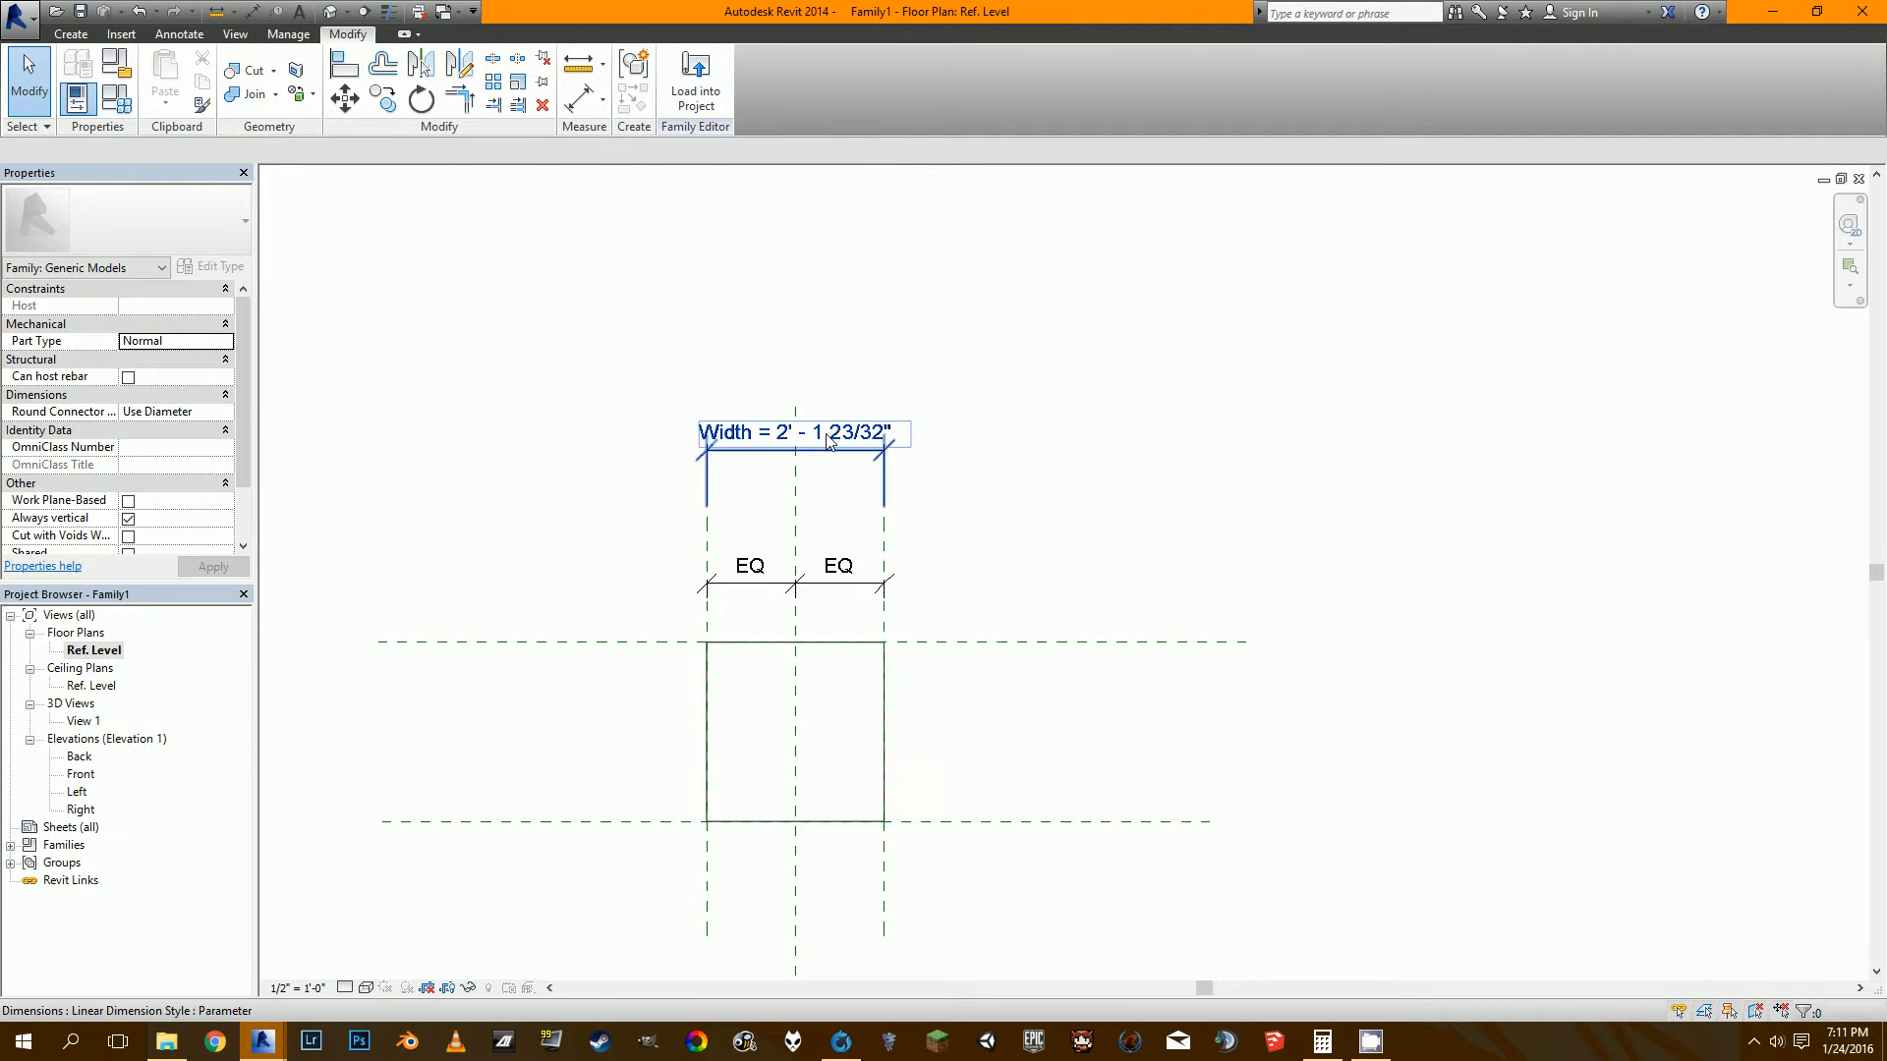
pyautogui.click(835, 432)
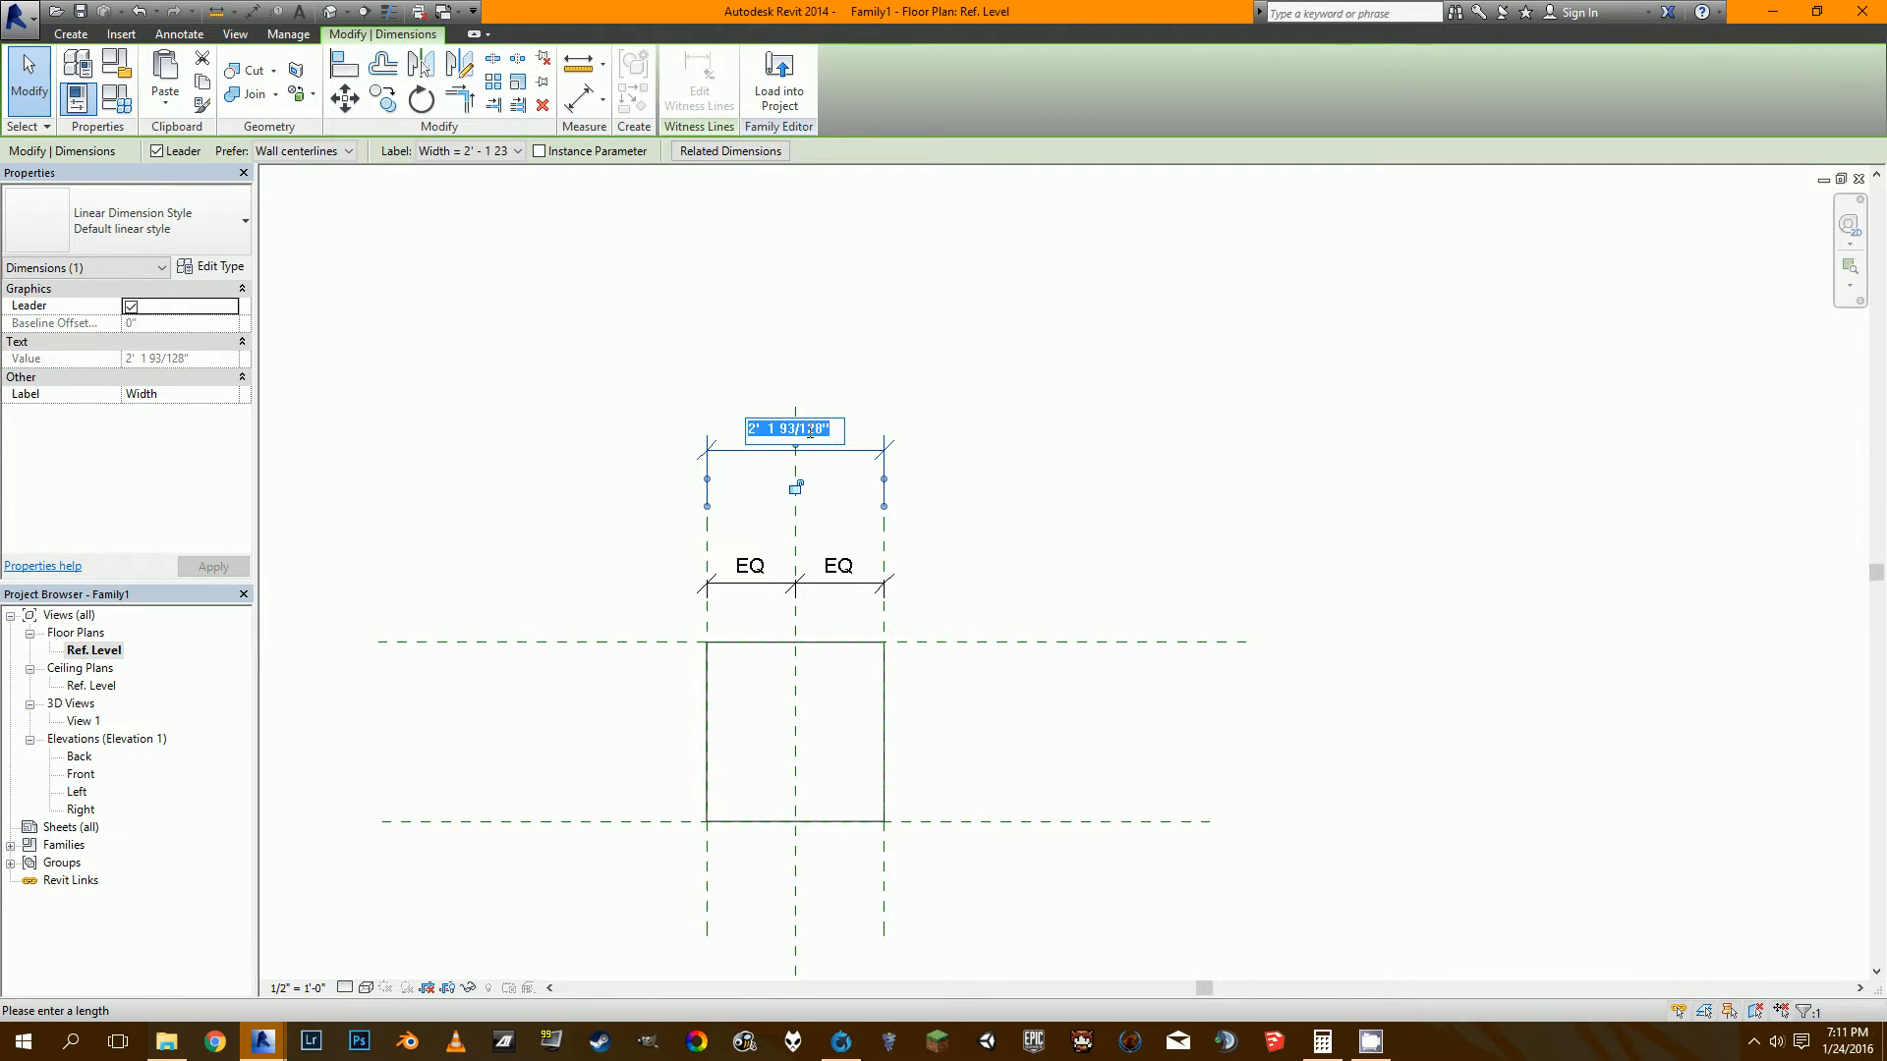
pyautogui.write("3'")
pyautogui.write(' 4')
pyautogui.press('Return')
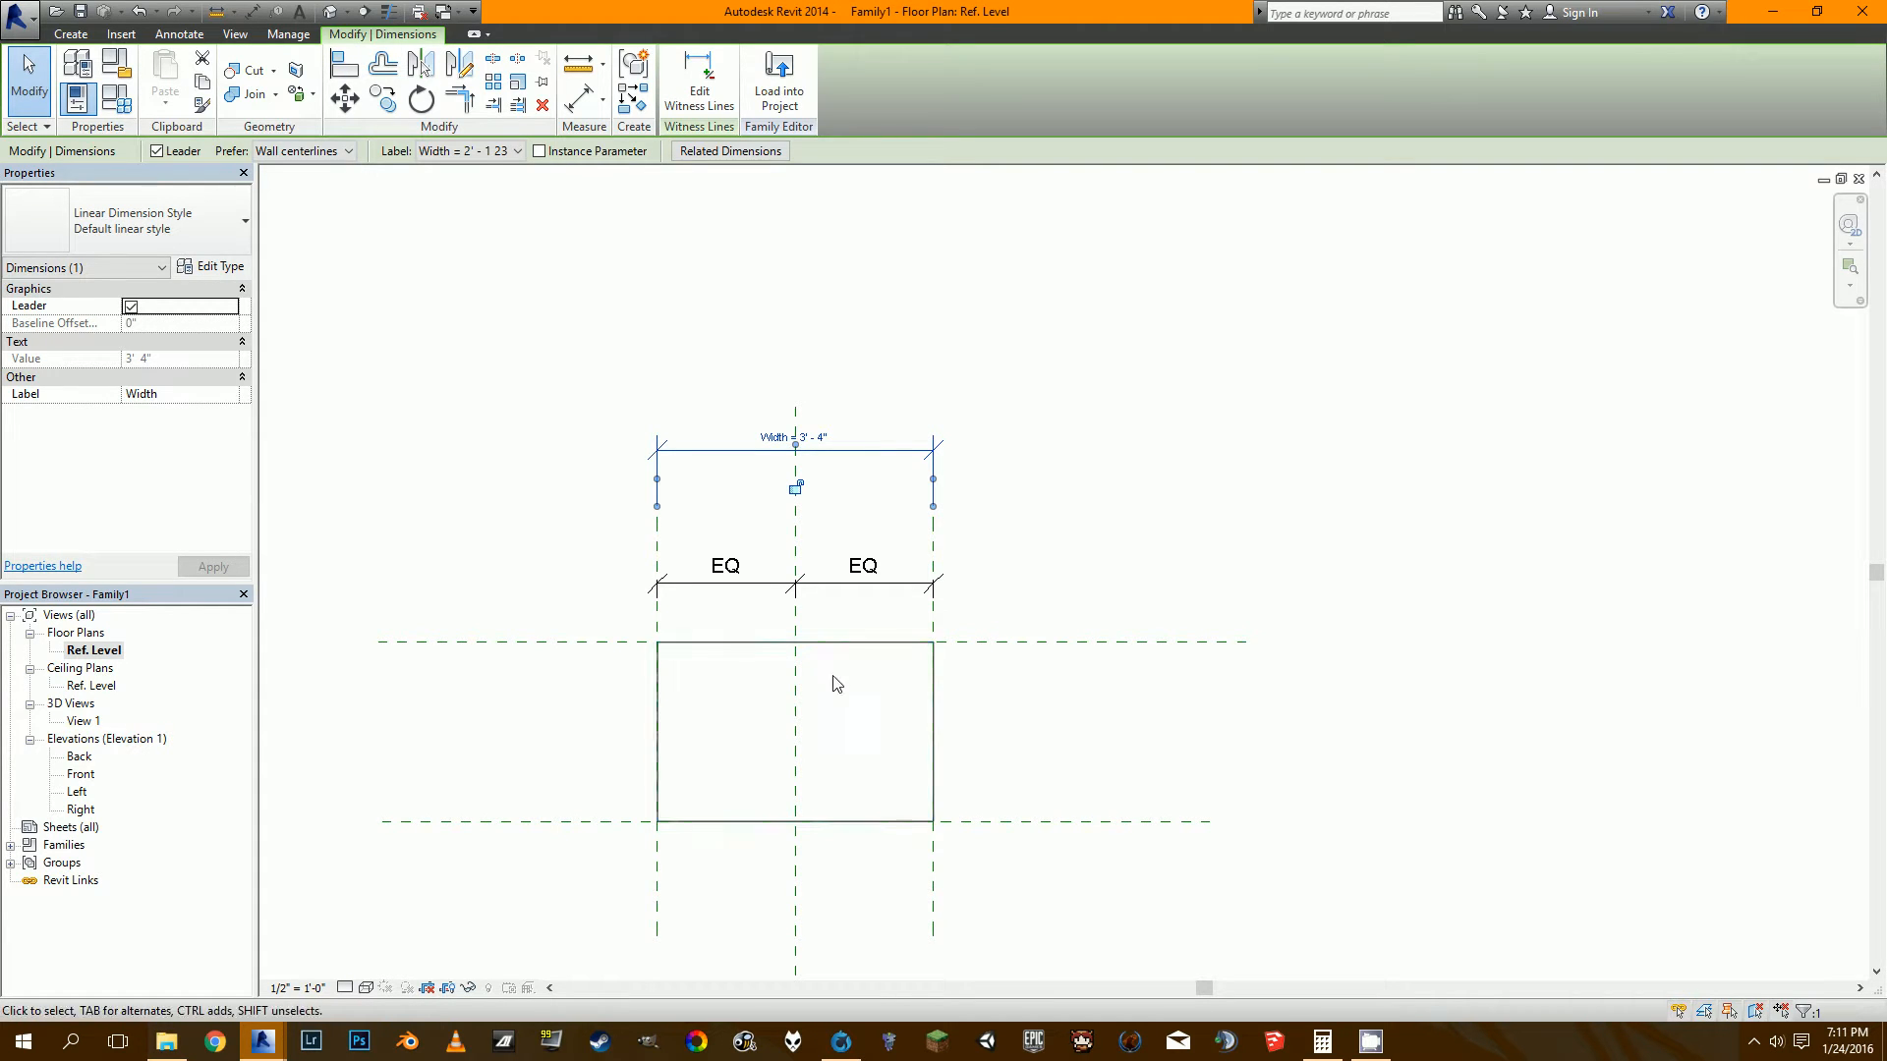
# Save the family as Step in the Escalator Video folder within Documents, leaving the file save options at their defaults.
pyautogui.click(79, 13)
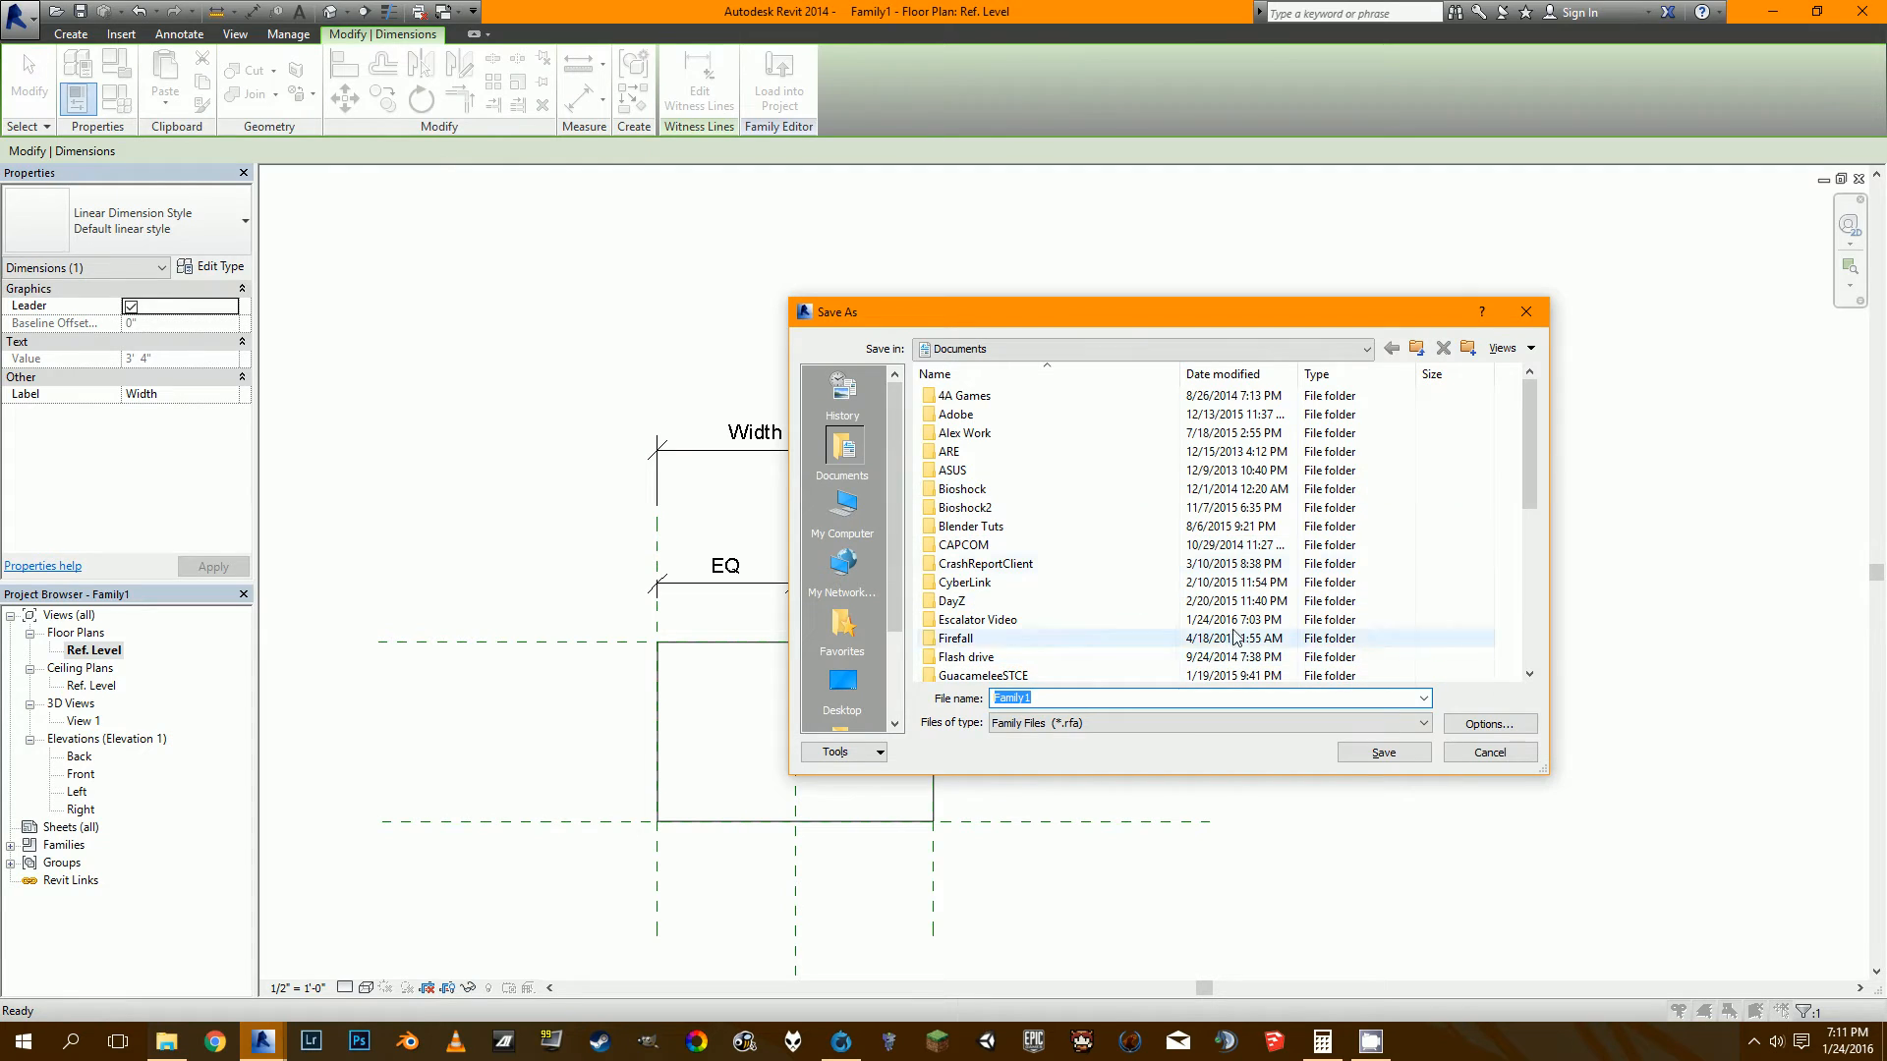
pyautogui.moveTo(1536, 464); pyautogui.dragTo(1536, 518)
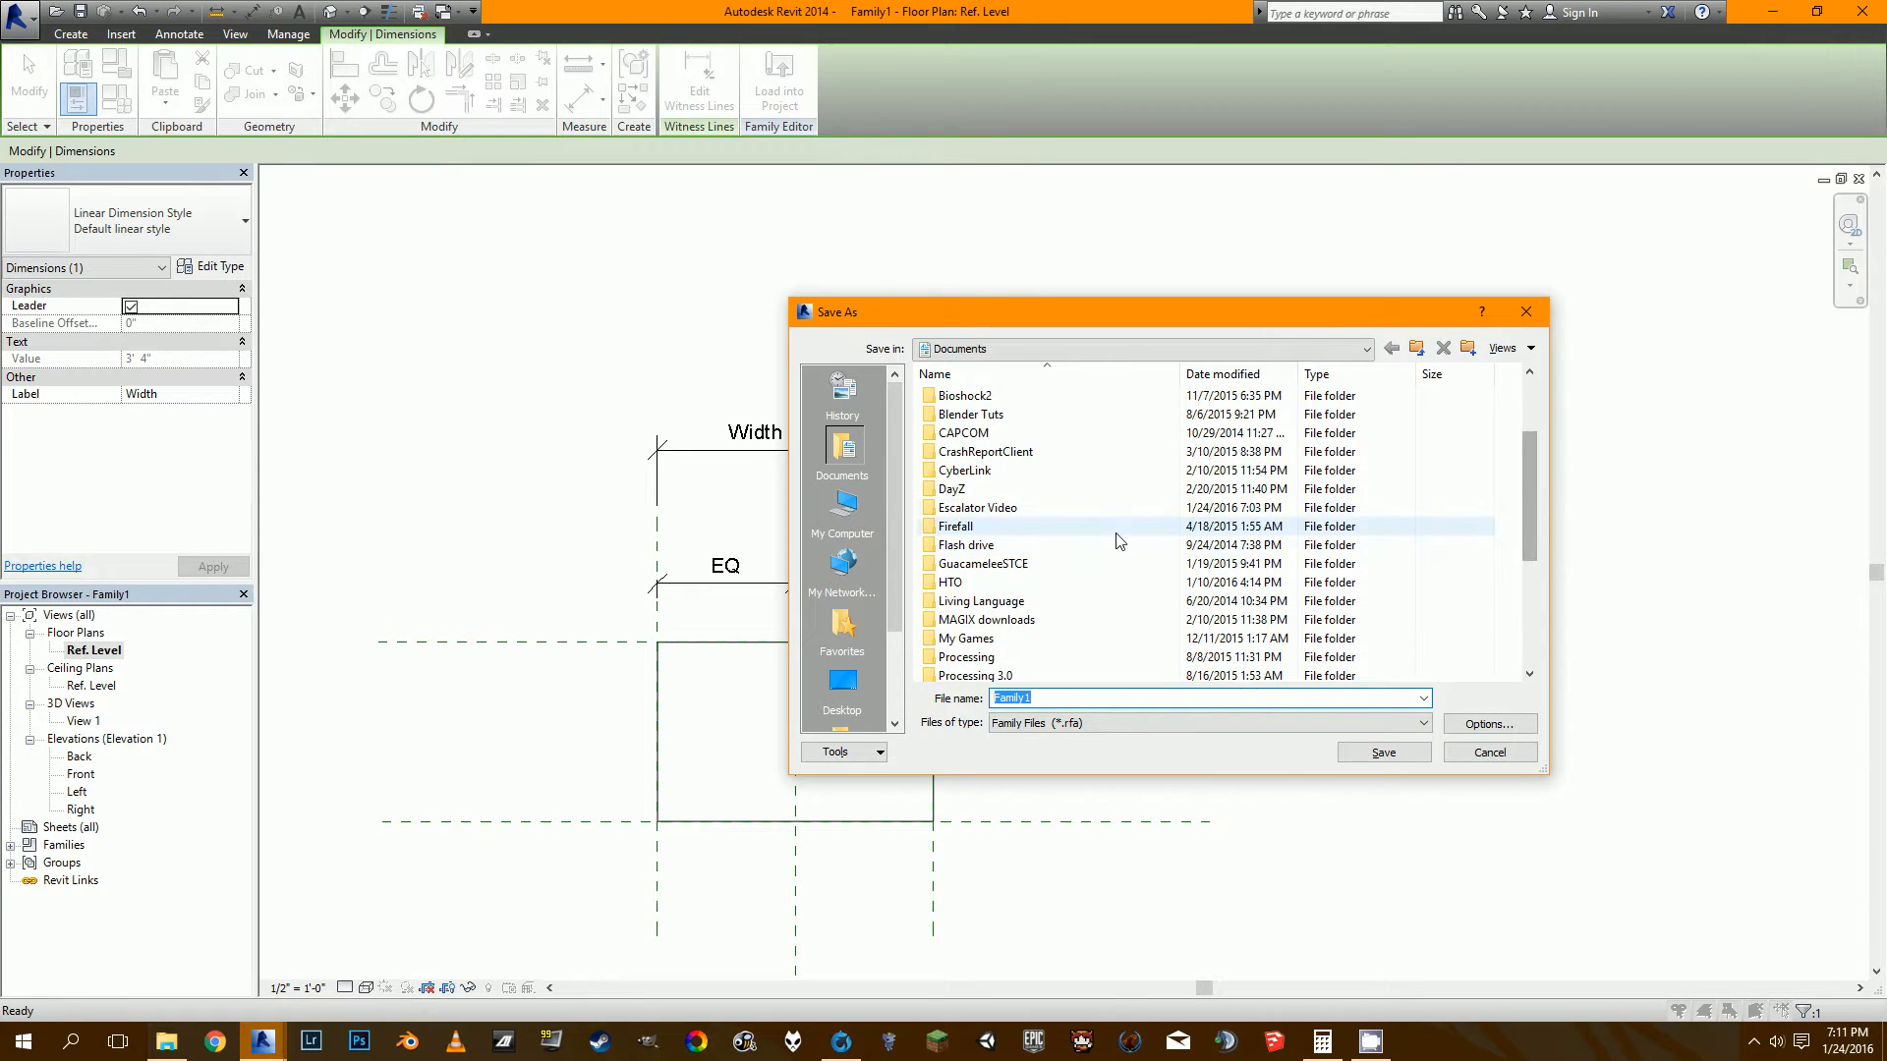
pyautogui.doubleClick(1091, 507)
pyautogui.doubleClick(1078, 698)
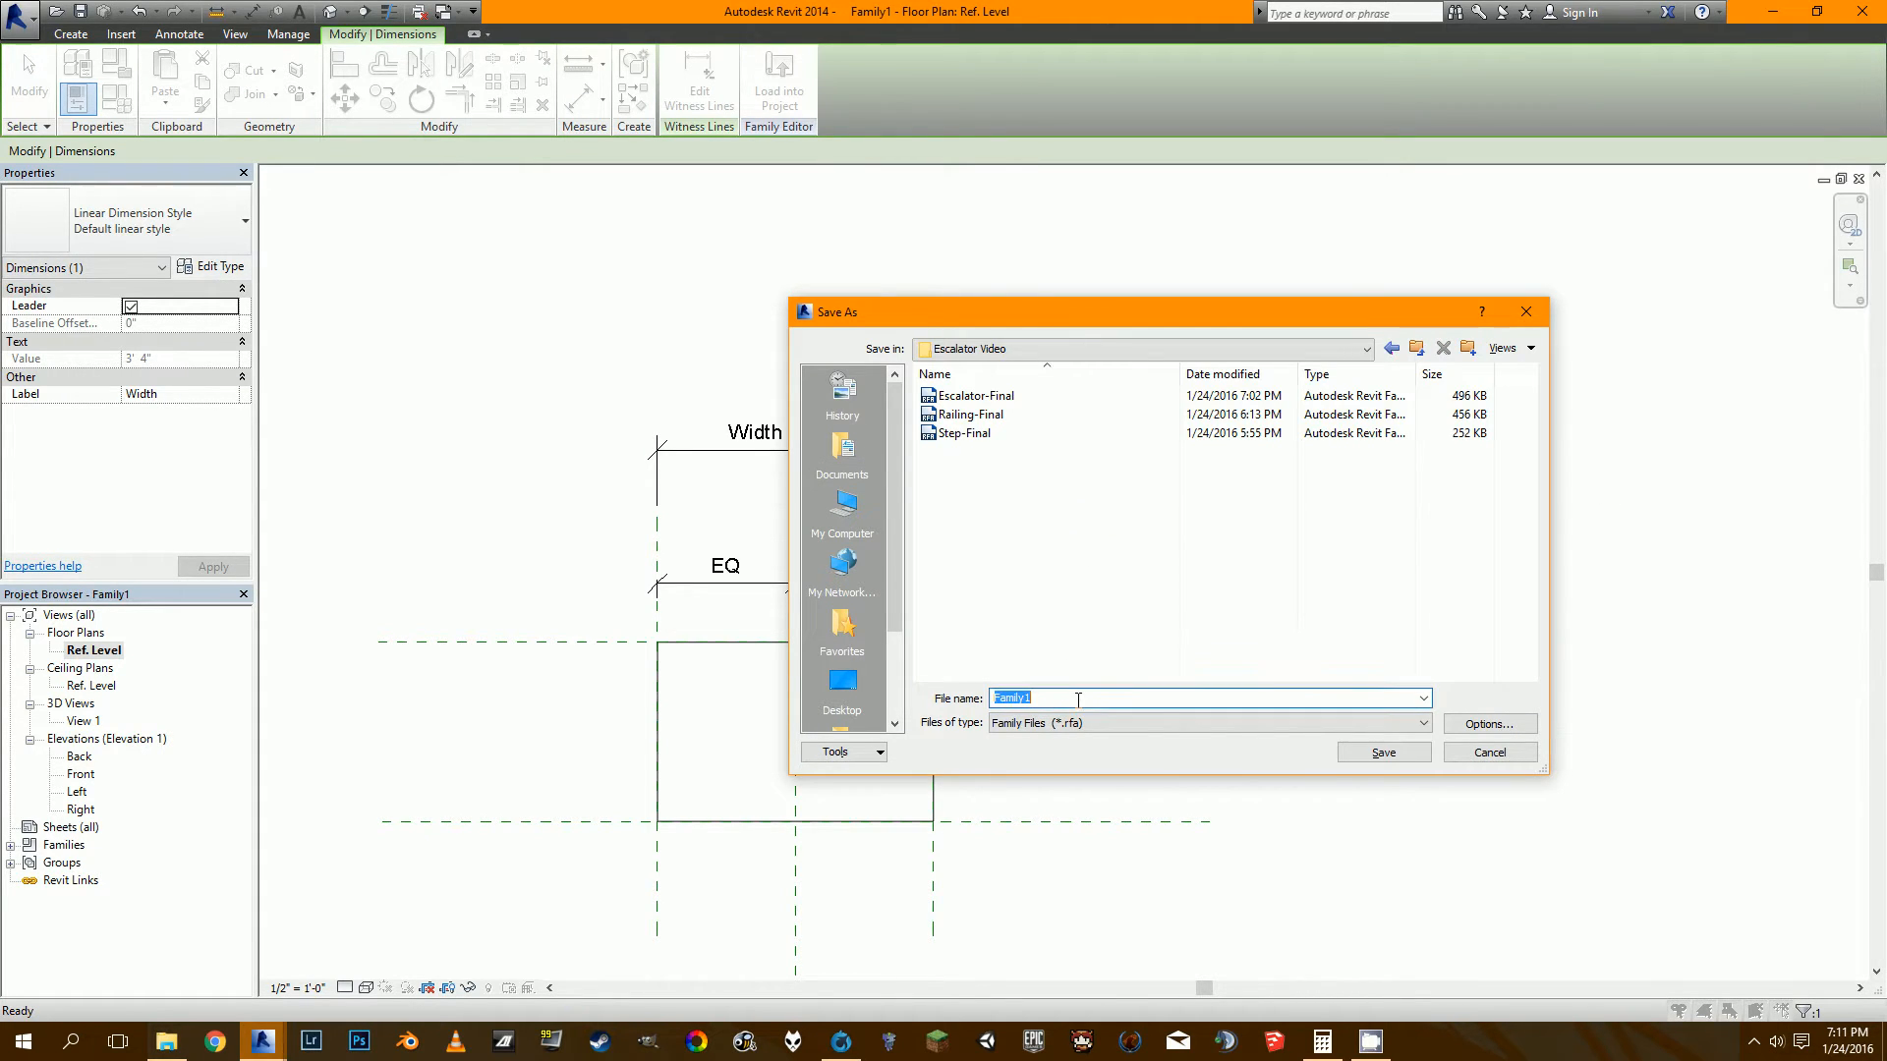
pyautogui.write('S')
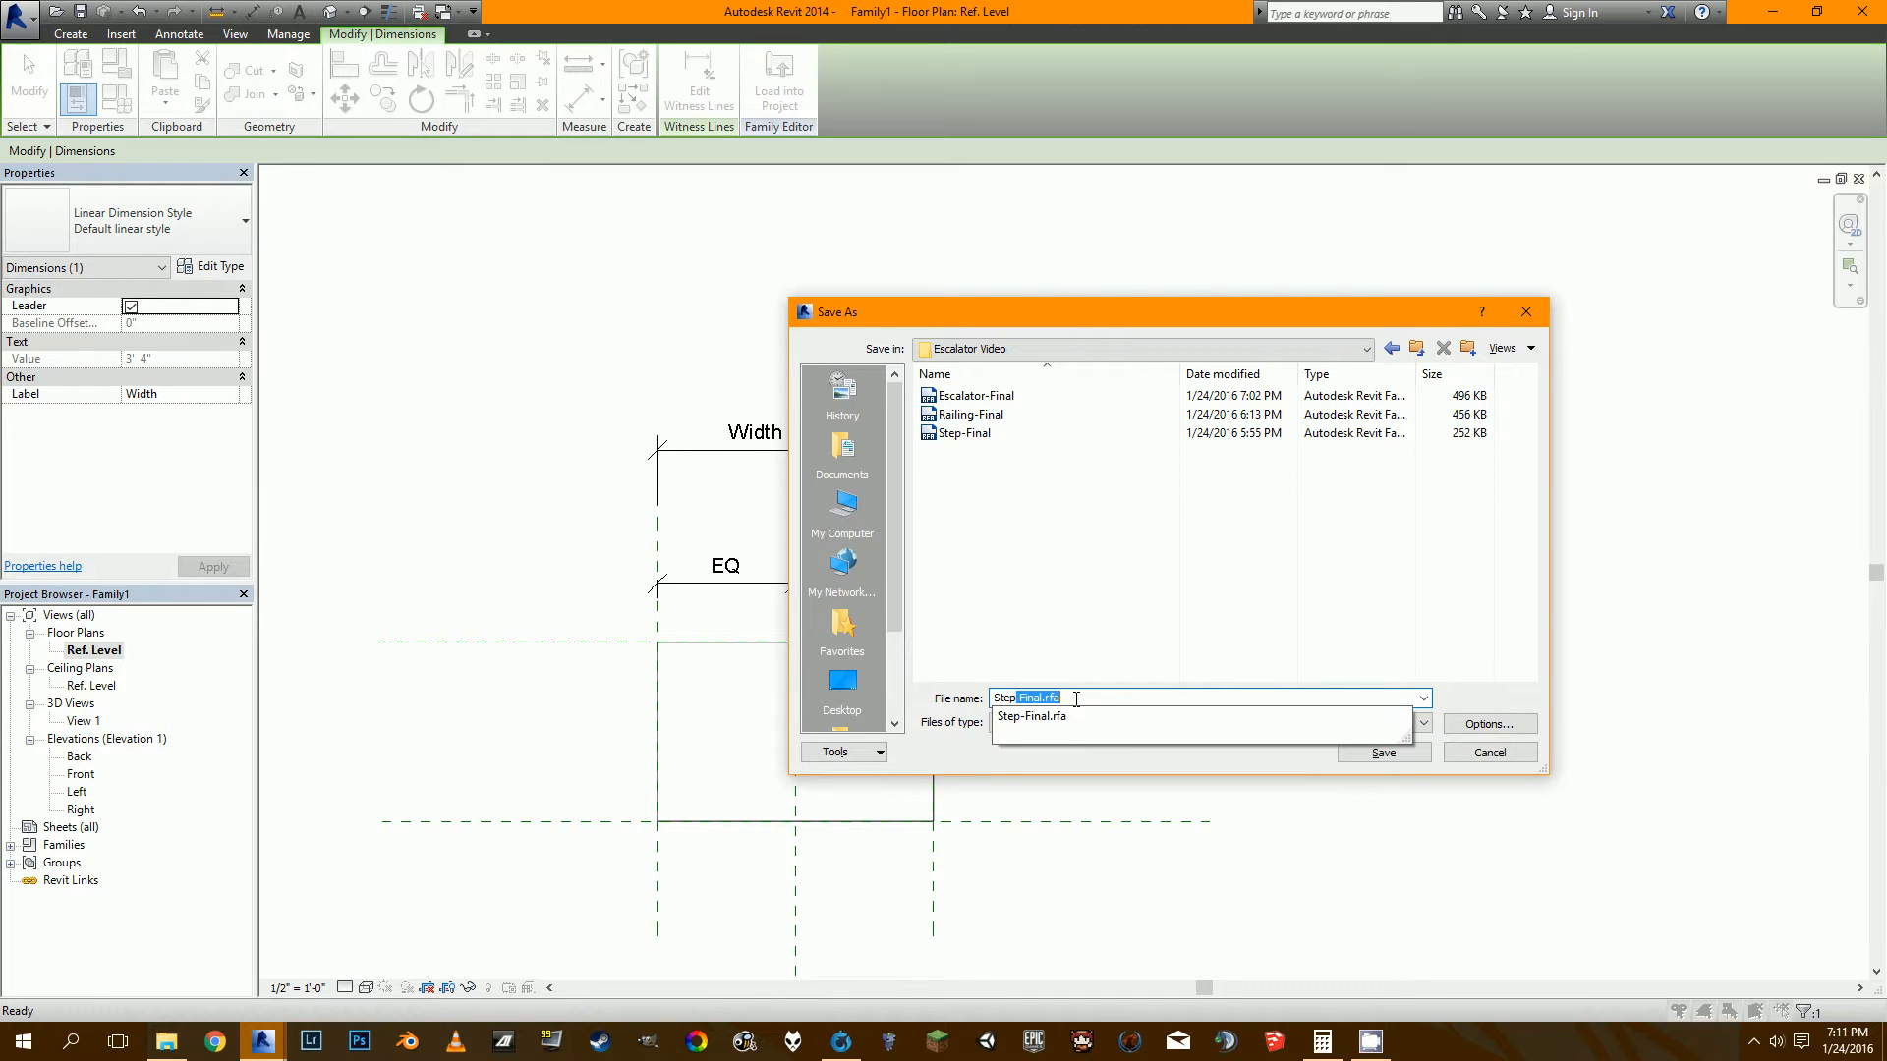
pyautogui.press('BackSpace')
pyautogui.click(1317, 633)
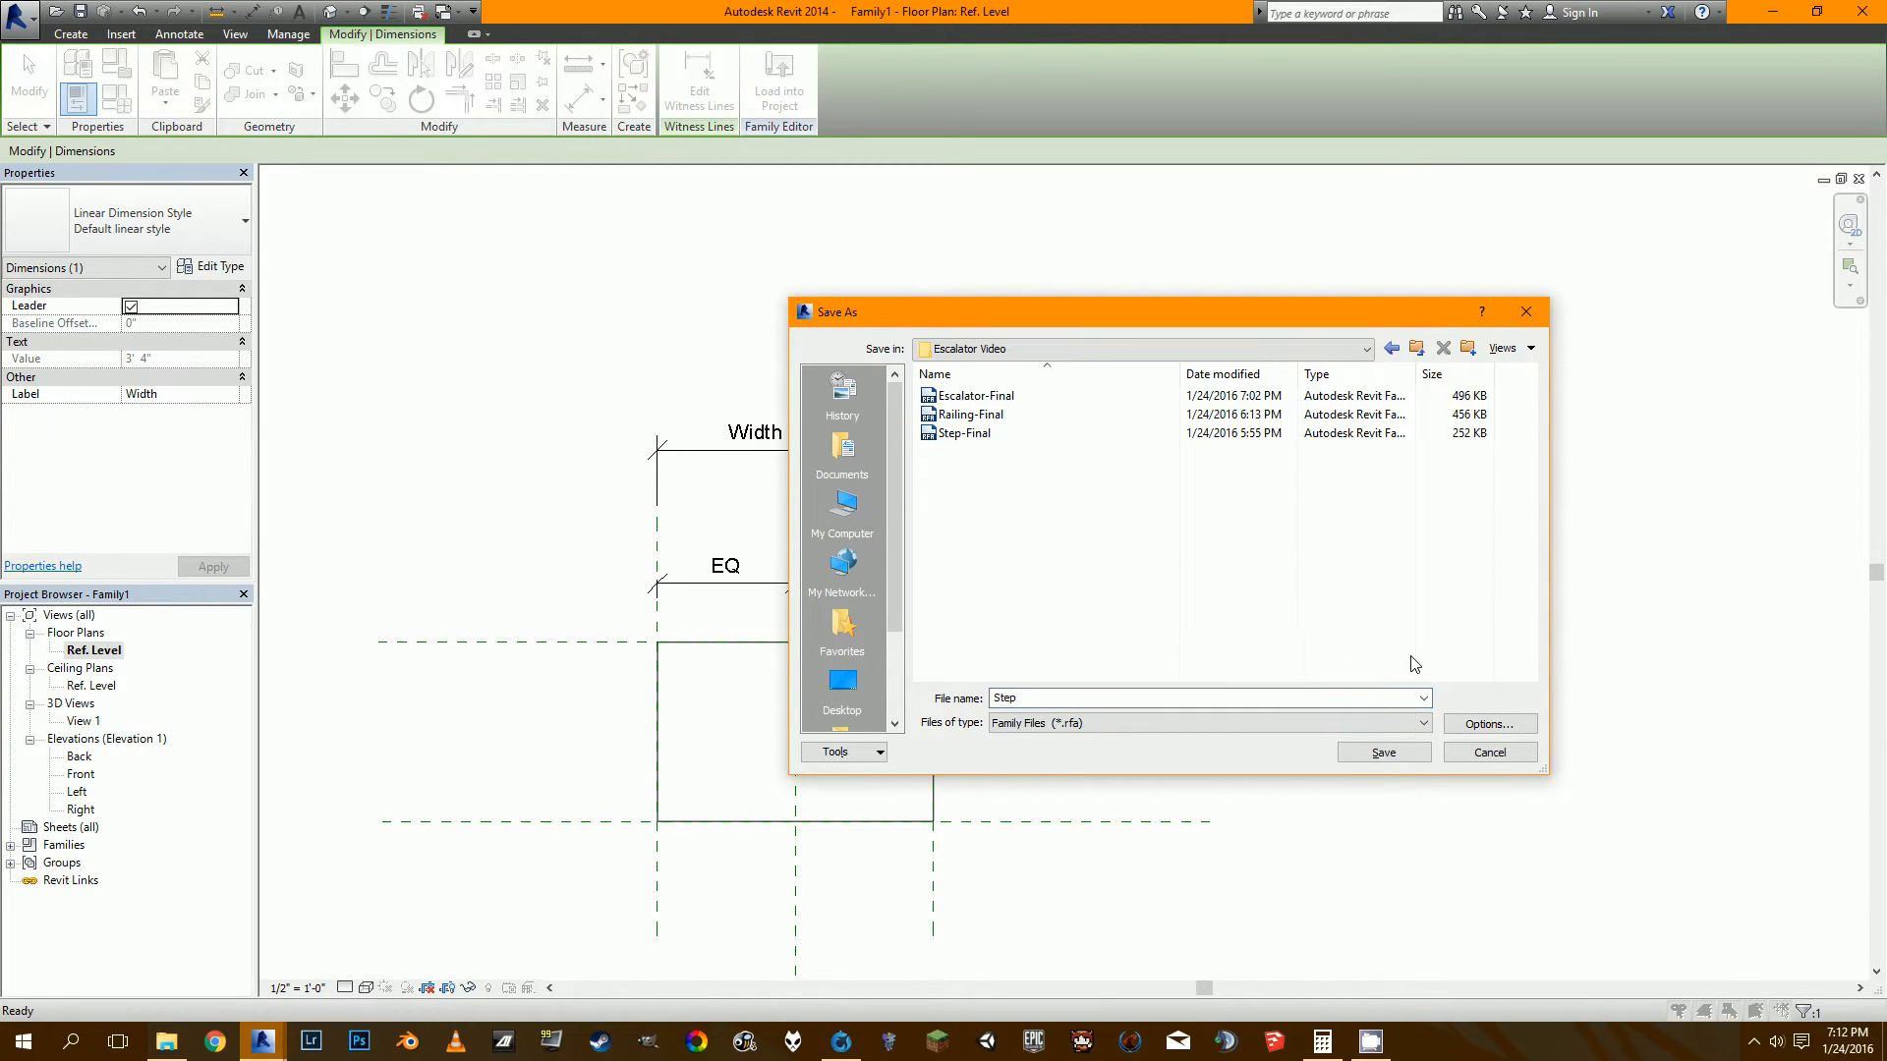
pyautogui.click(1514, 724)
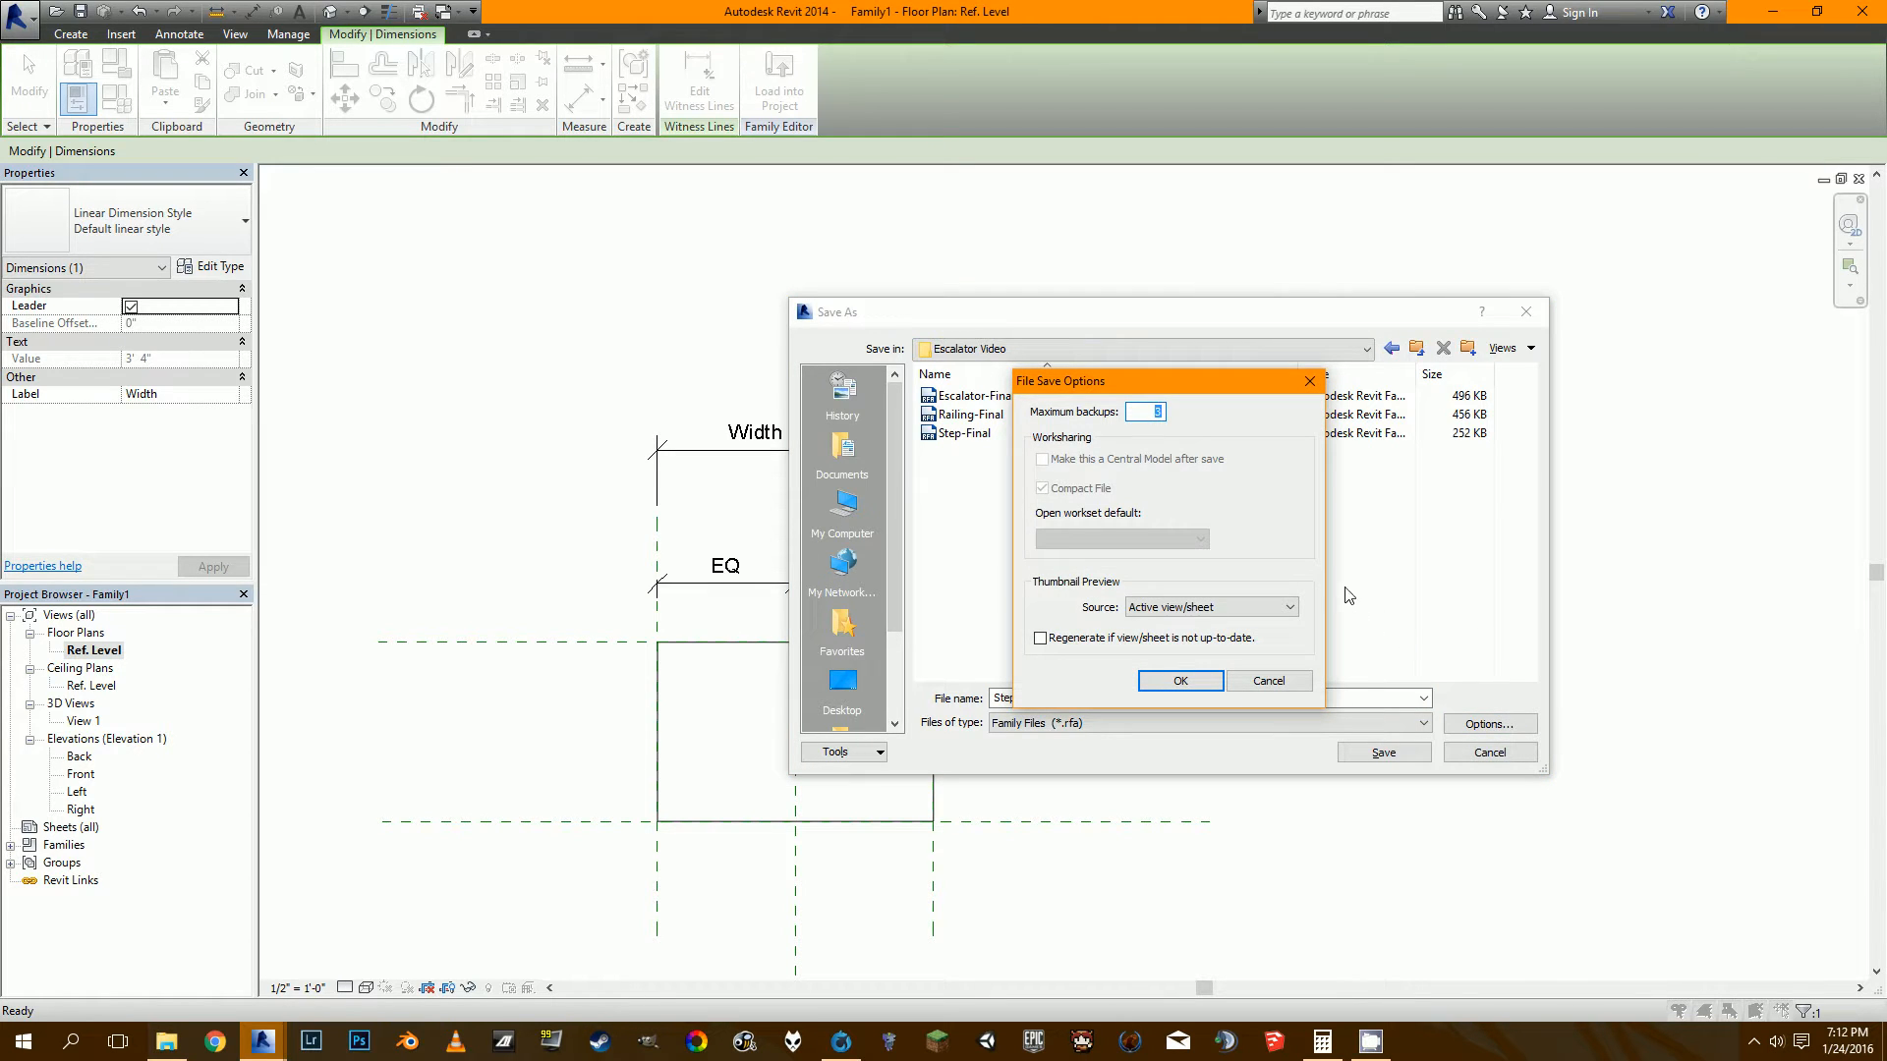
pyautogui.click(1180, 680)
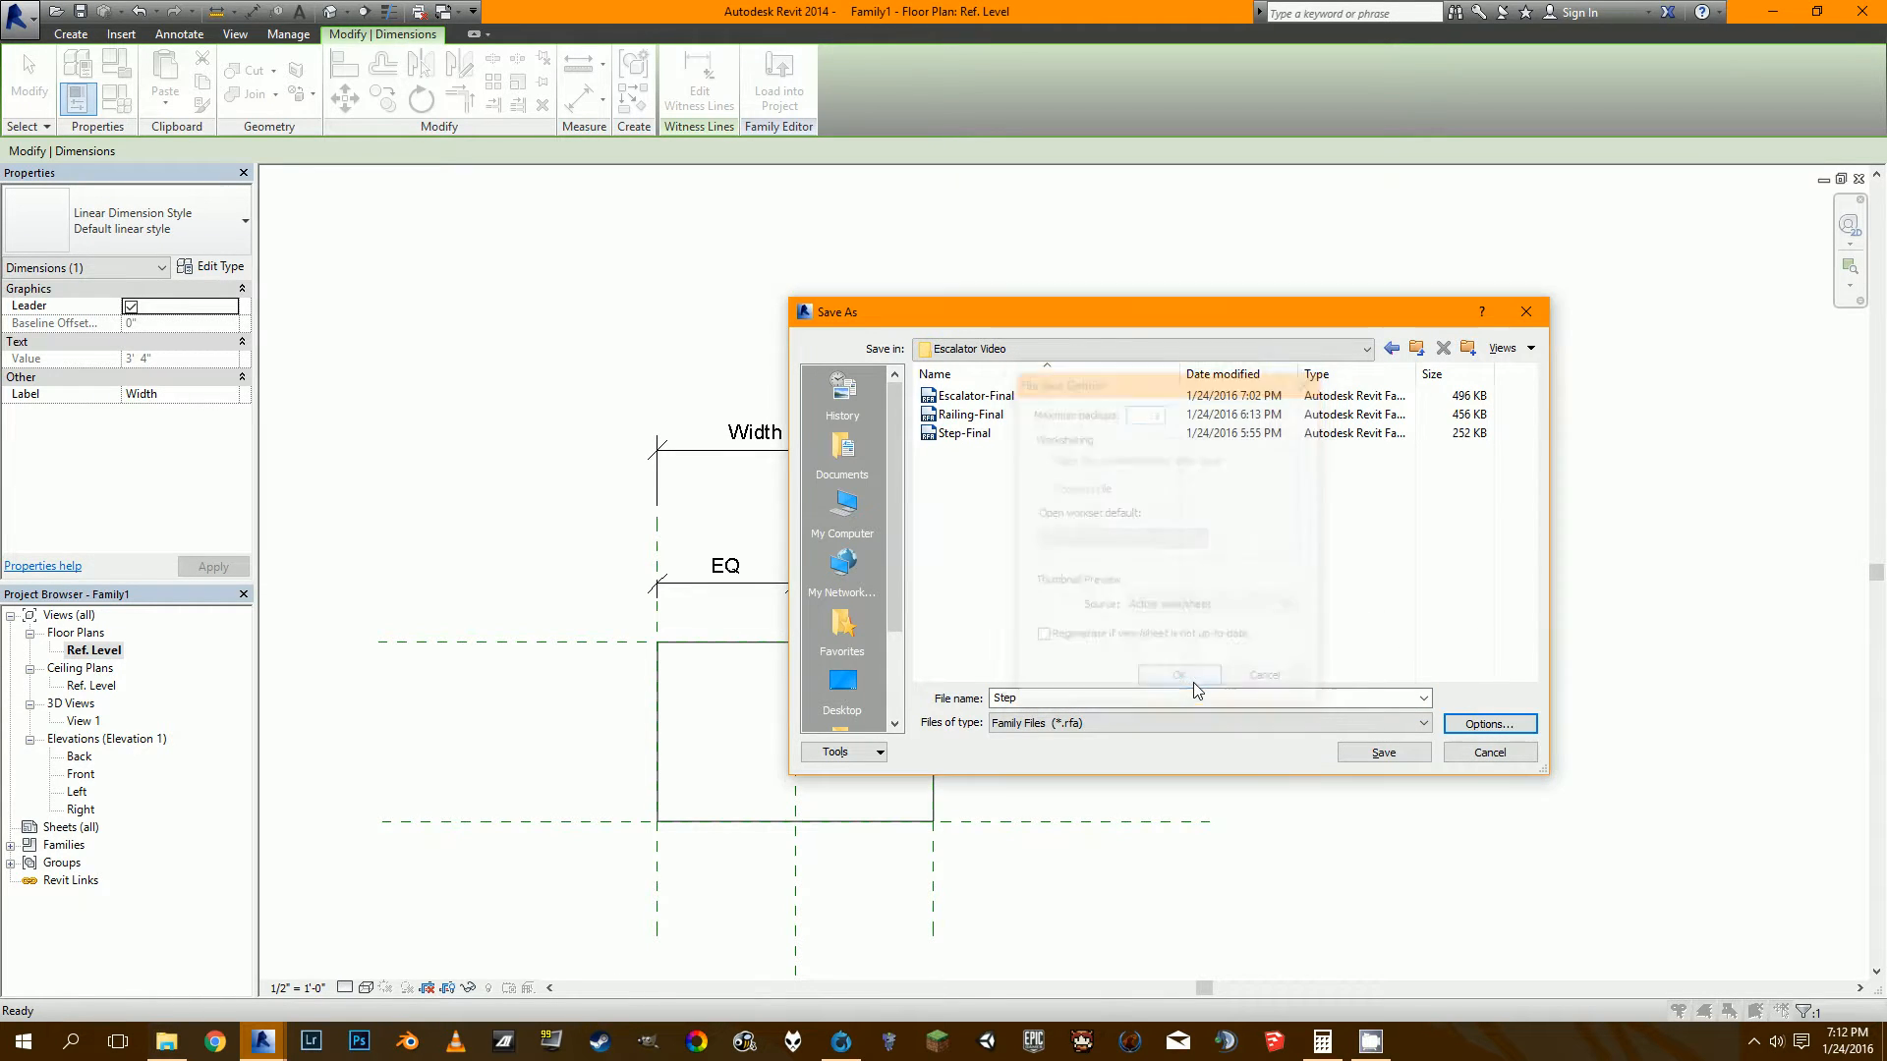
pyautogui.click(1396, 754)
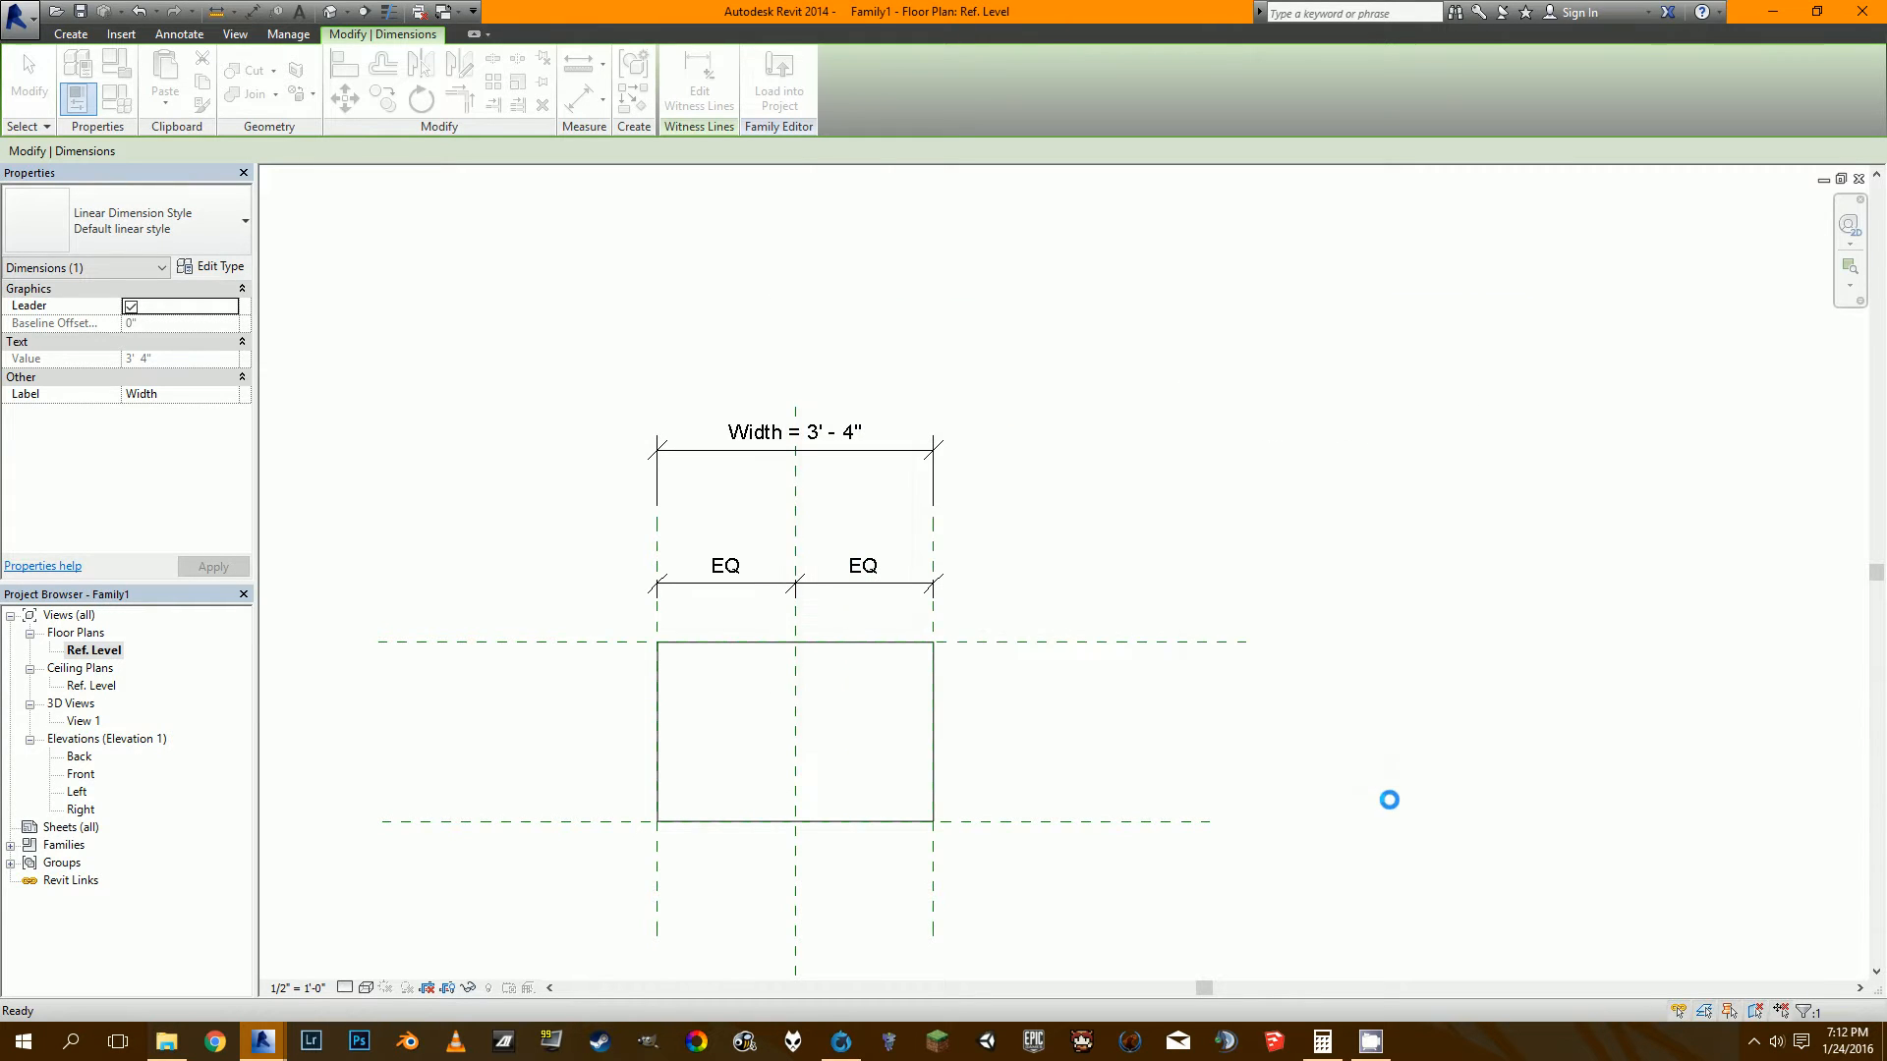
# Create a new family from the Generic Model template in the US Imperial folder.
pyautogui.scroll(-1, 1032, 727)
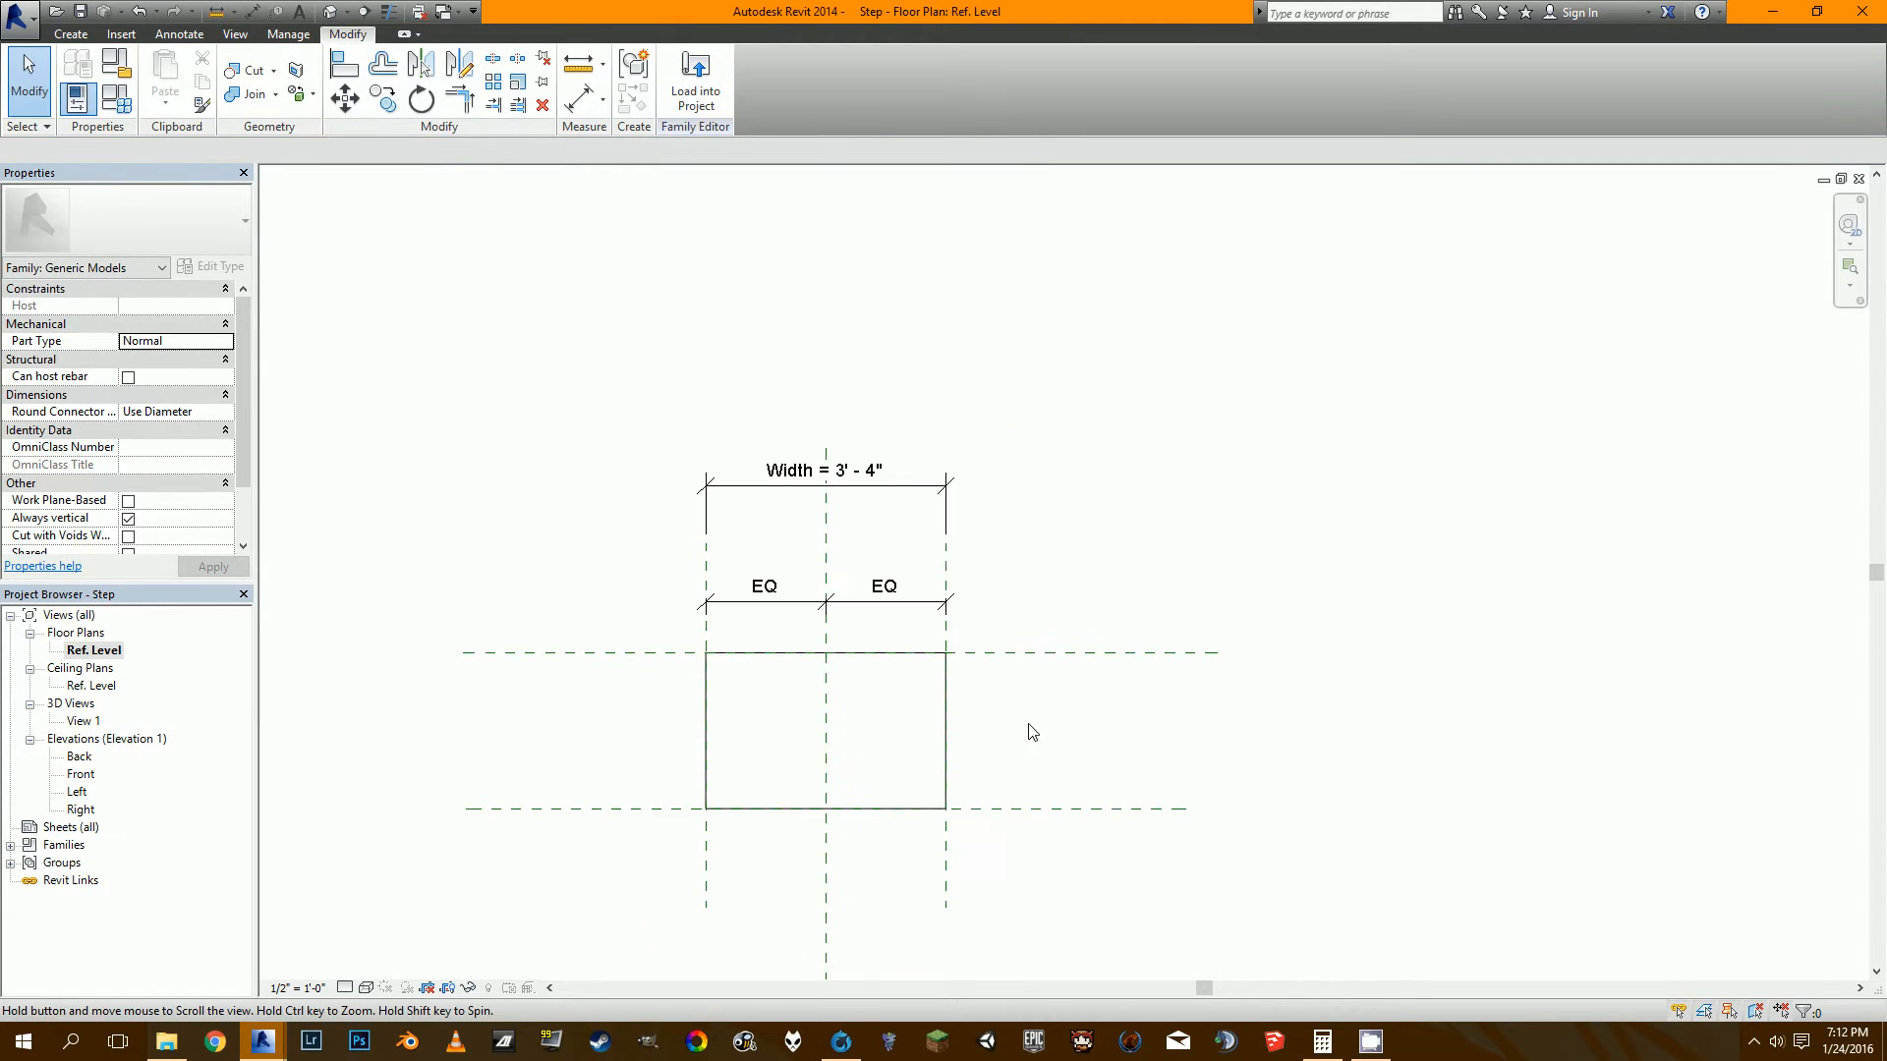
pyautogui.moveTo(1028, 726); pyautogui.dragTo(1081, 615, button='middle')
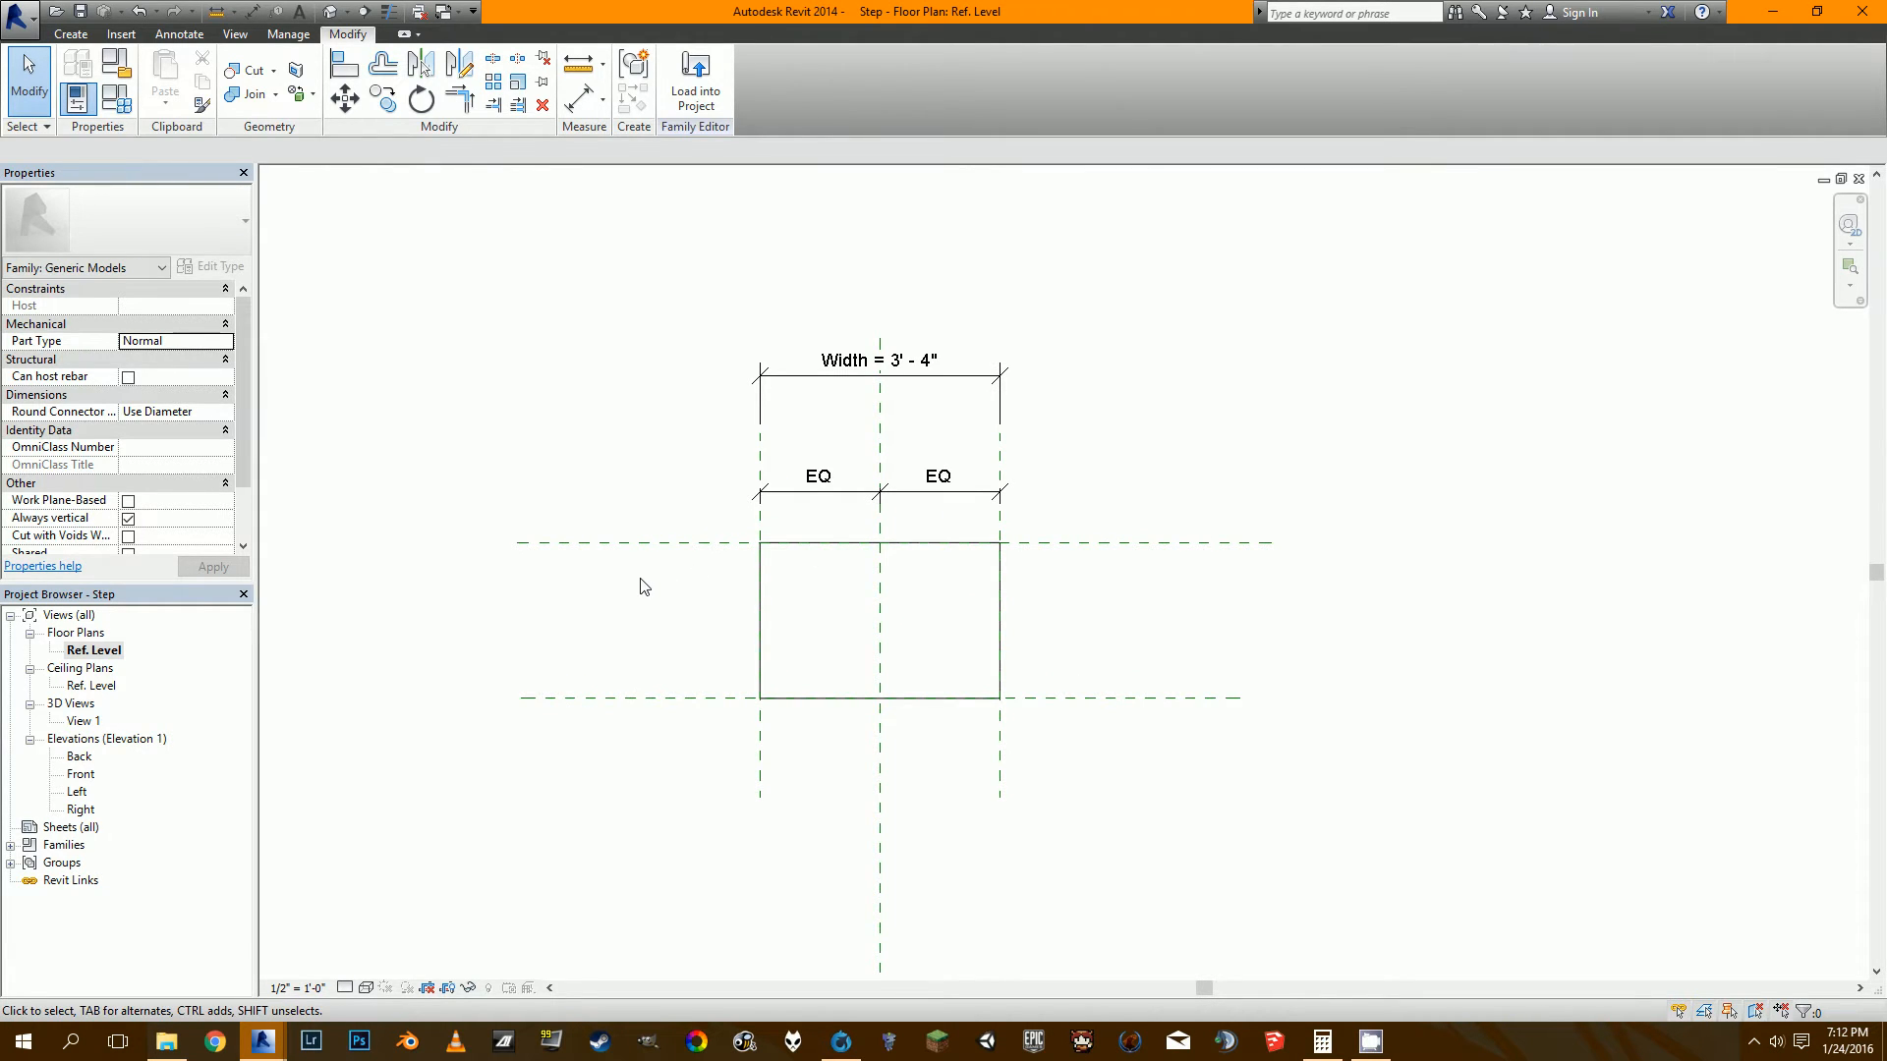
pyautogui.click(20, 18)
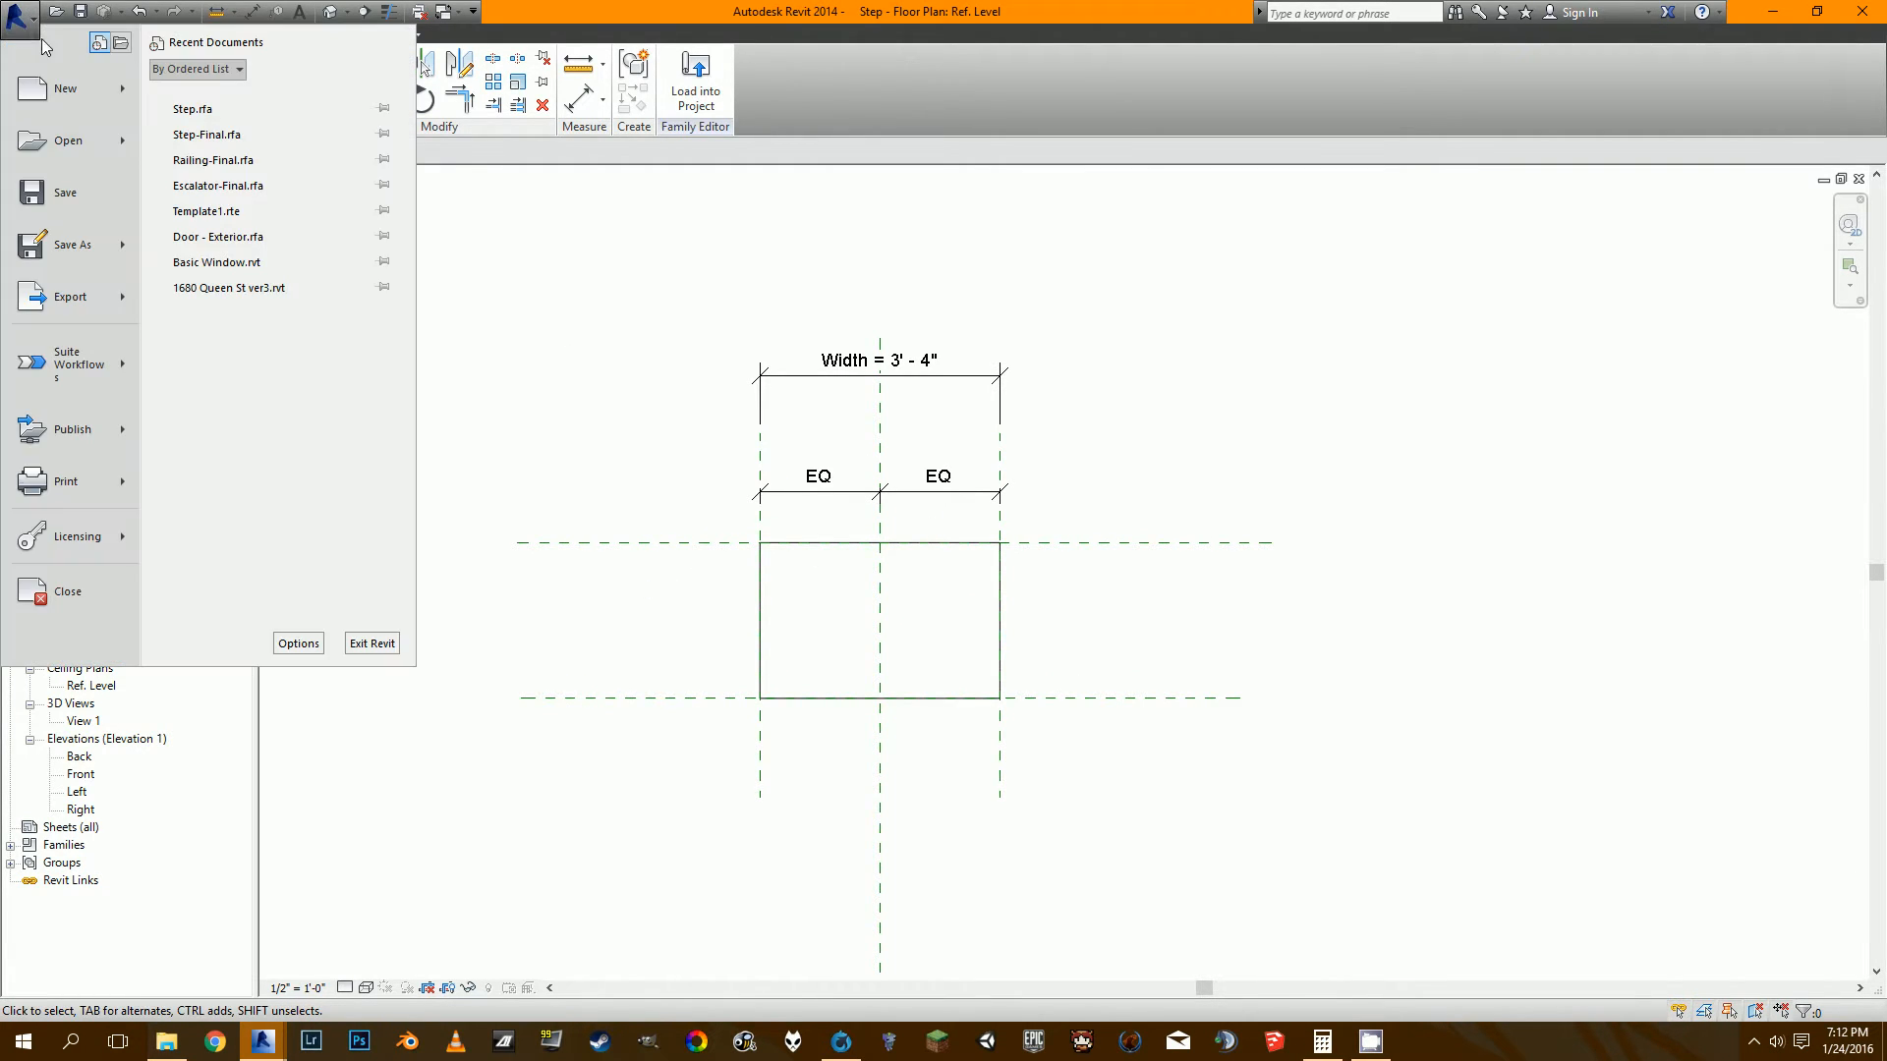
pyautogui.moveTo(64, 89)
pyautogui.click(362, 151)
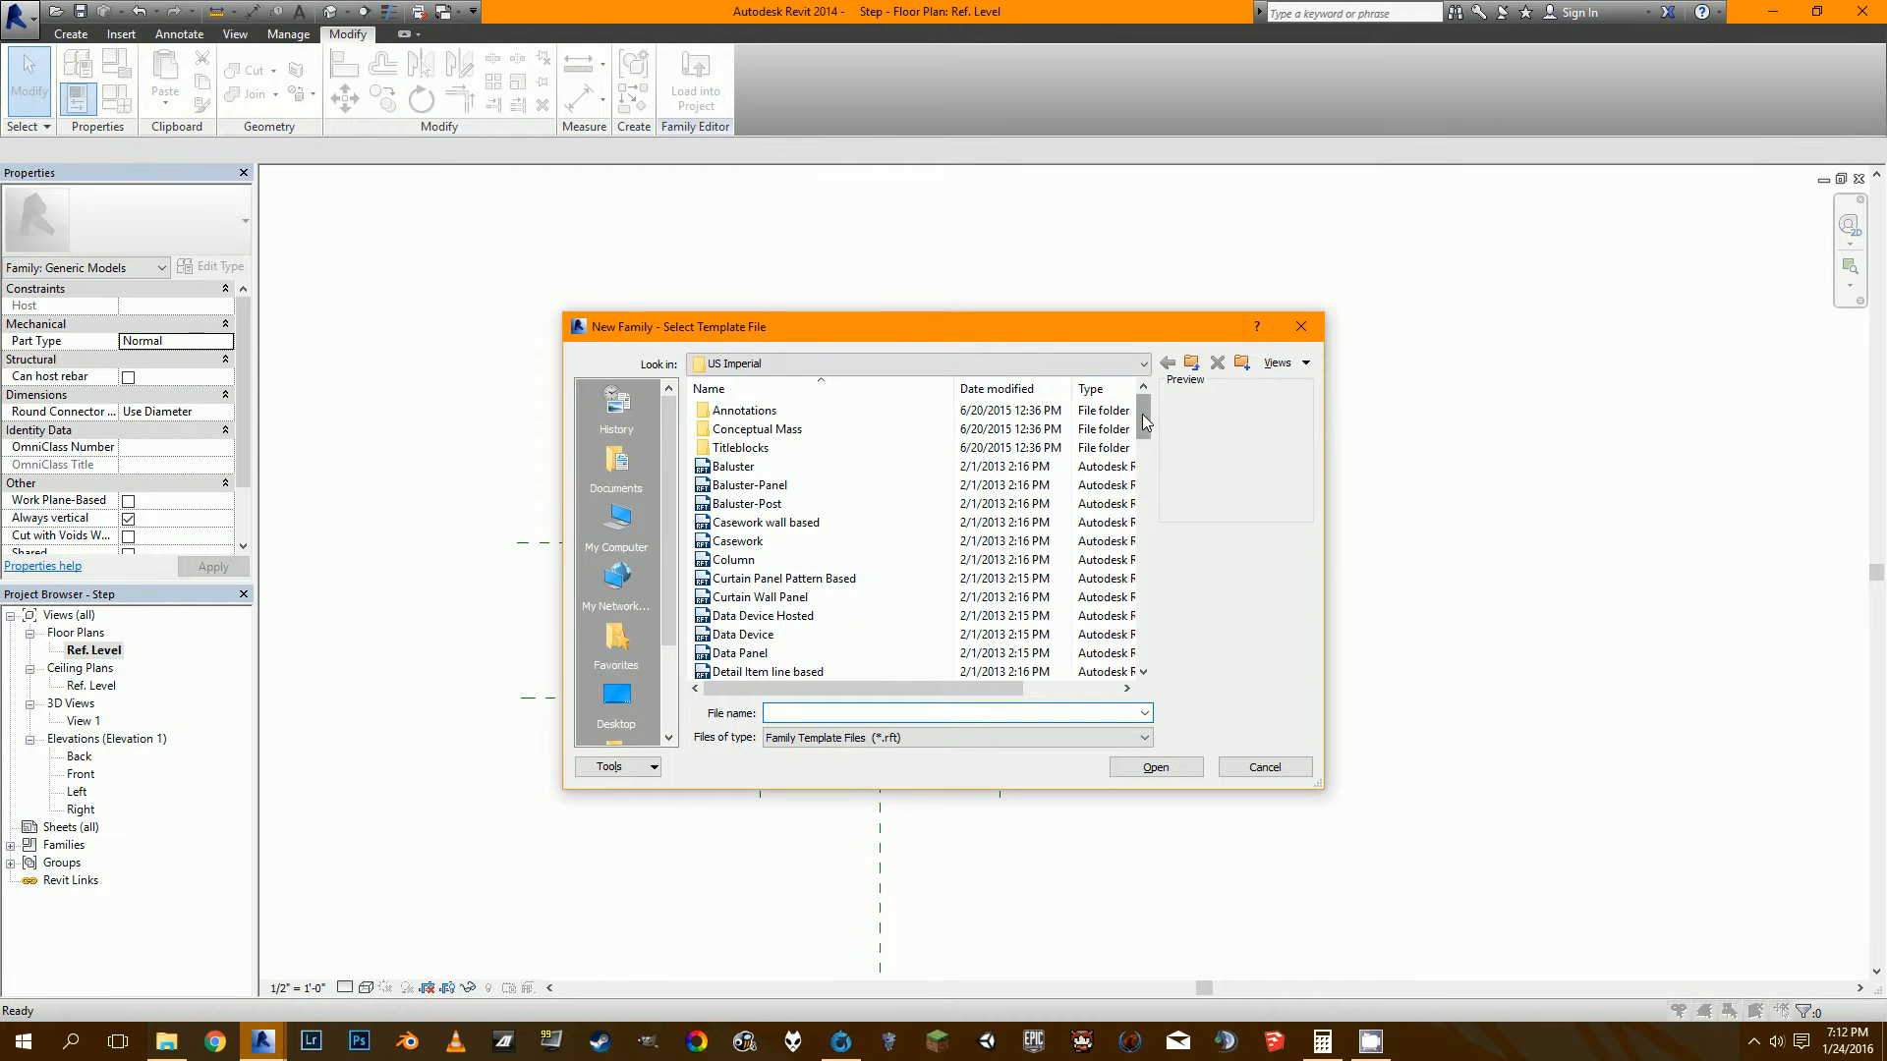
pyautogui.moveTo(1145, 423); pyautogui.dragTo(1144, 536)
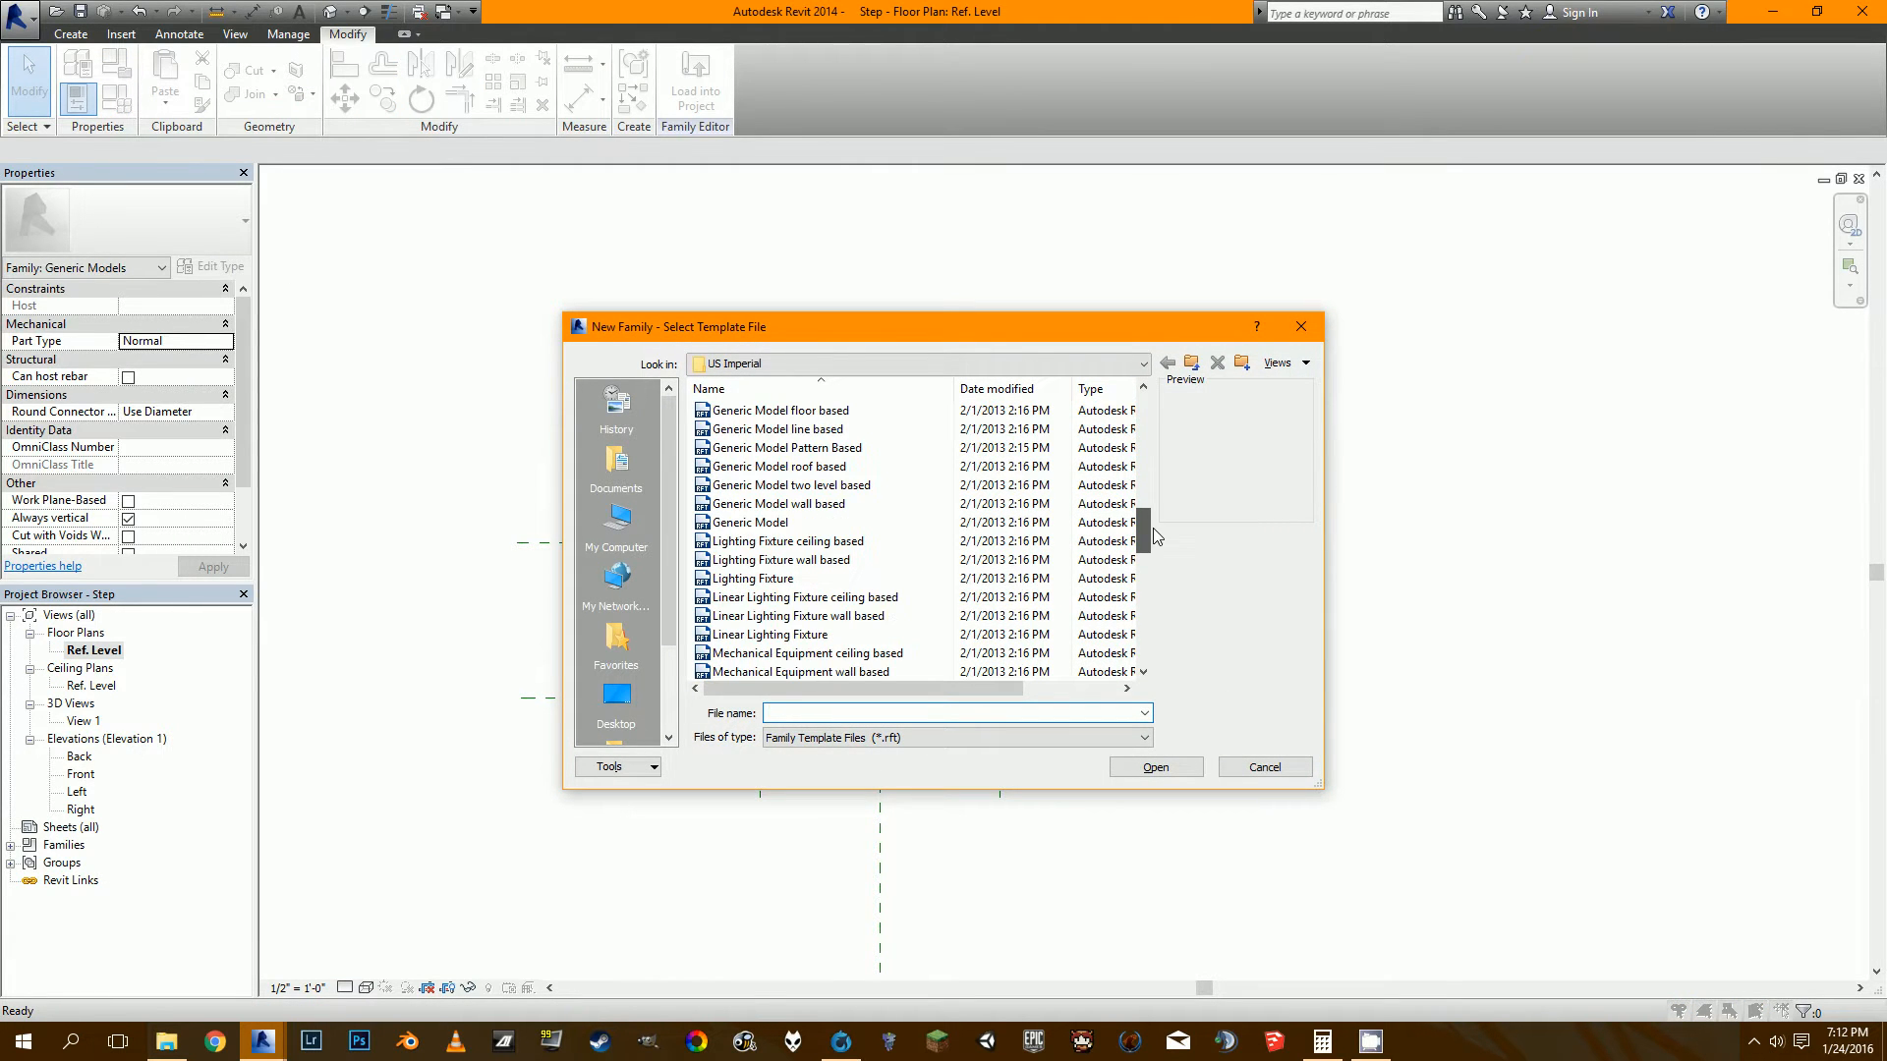
pyautogui.click(800, 524)
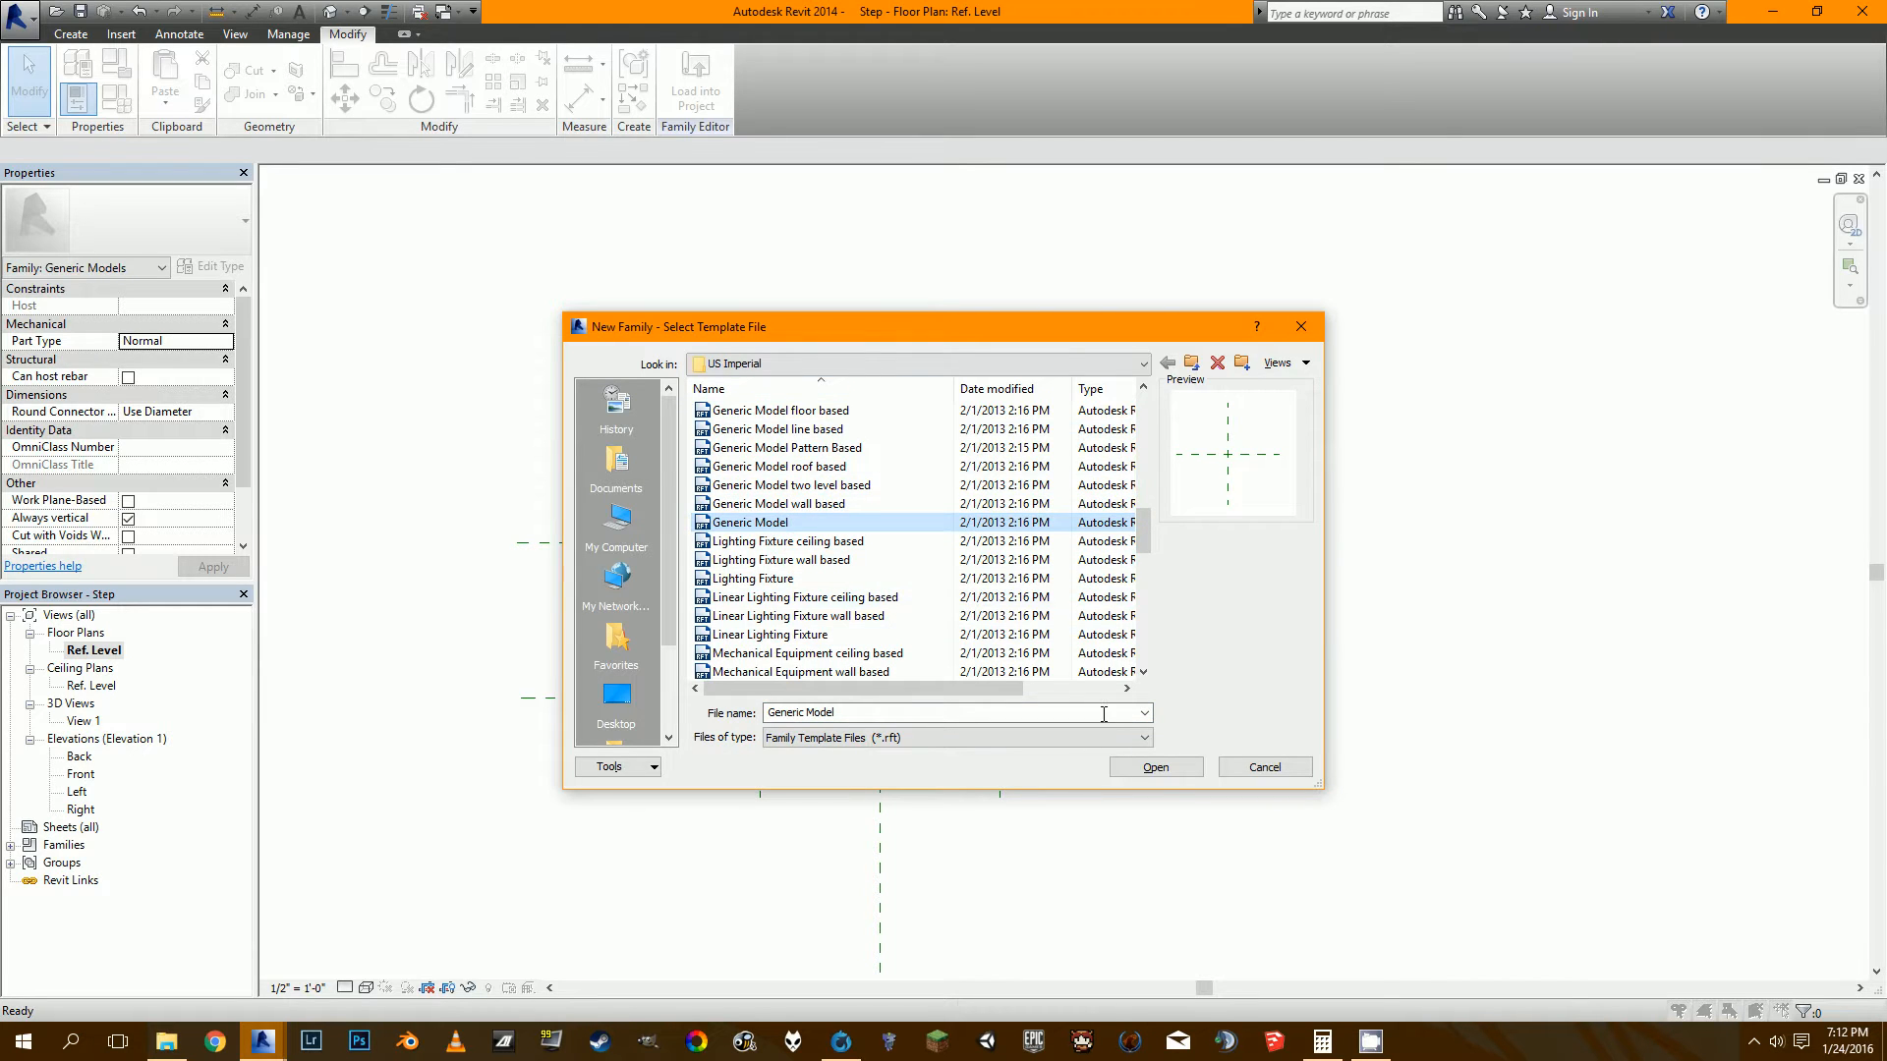
pyautogui.click(1145, 768)
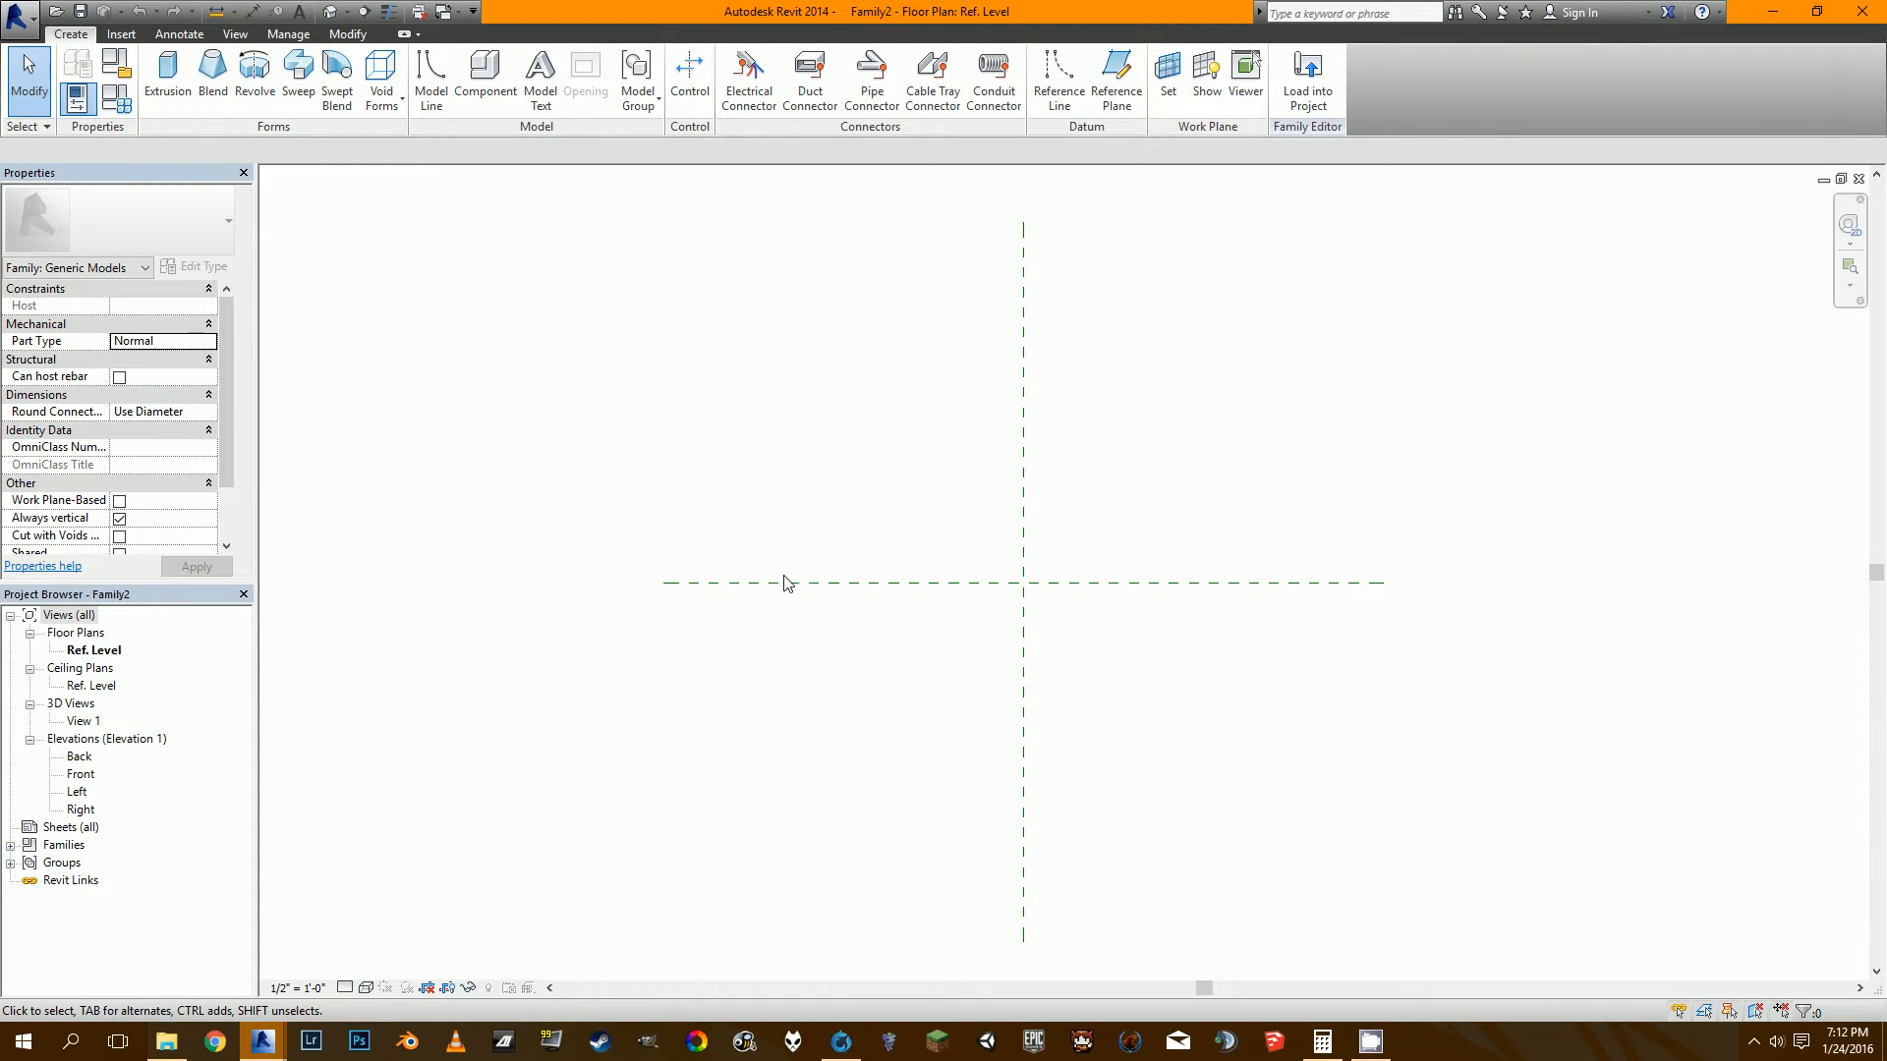
# Open the Right elevation of the new family and frame the reference plane and Ref. Level intersection.
pyautogui.doubleClick(82, 810)
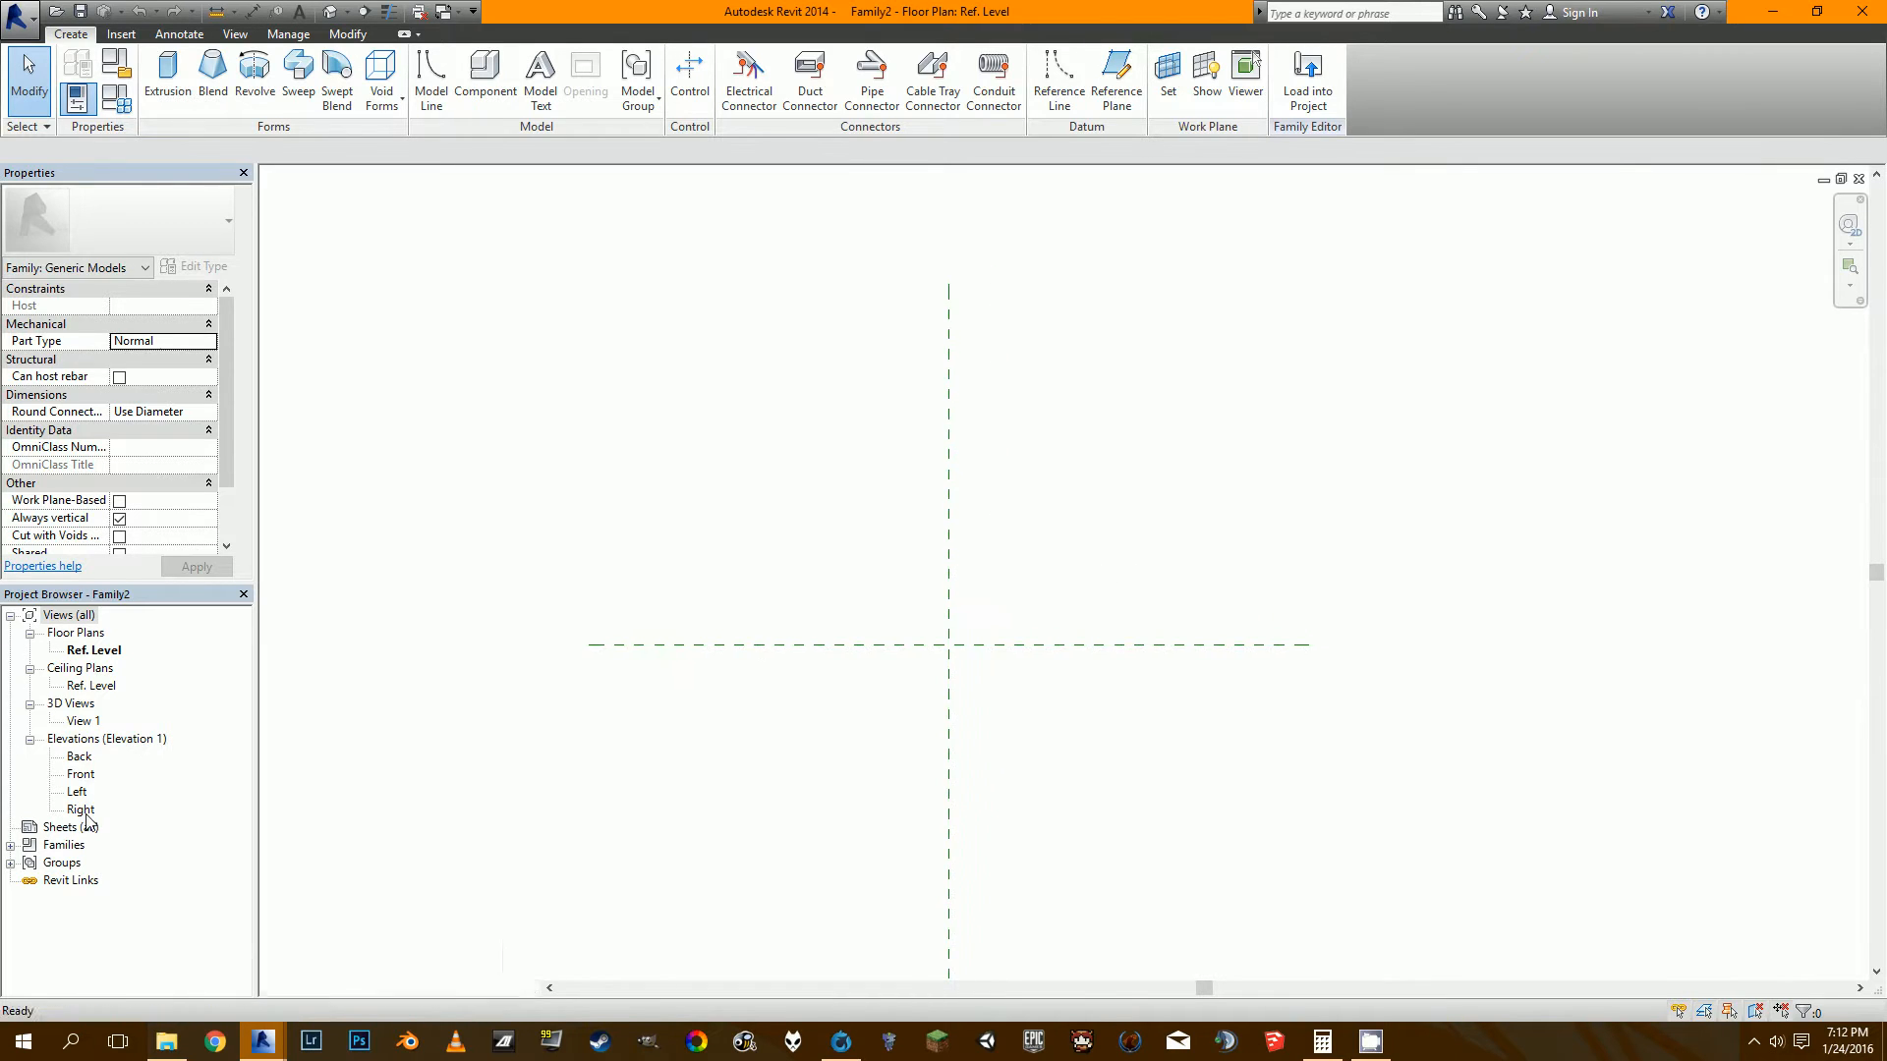
pyautogui.moveTo(1128, 610); pyautogui.dragTo(728, 614, button='middle')
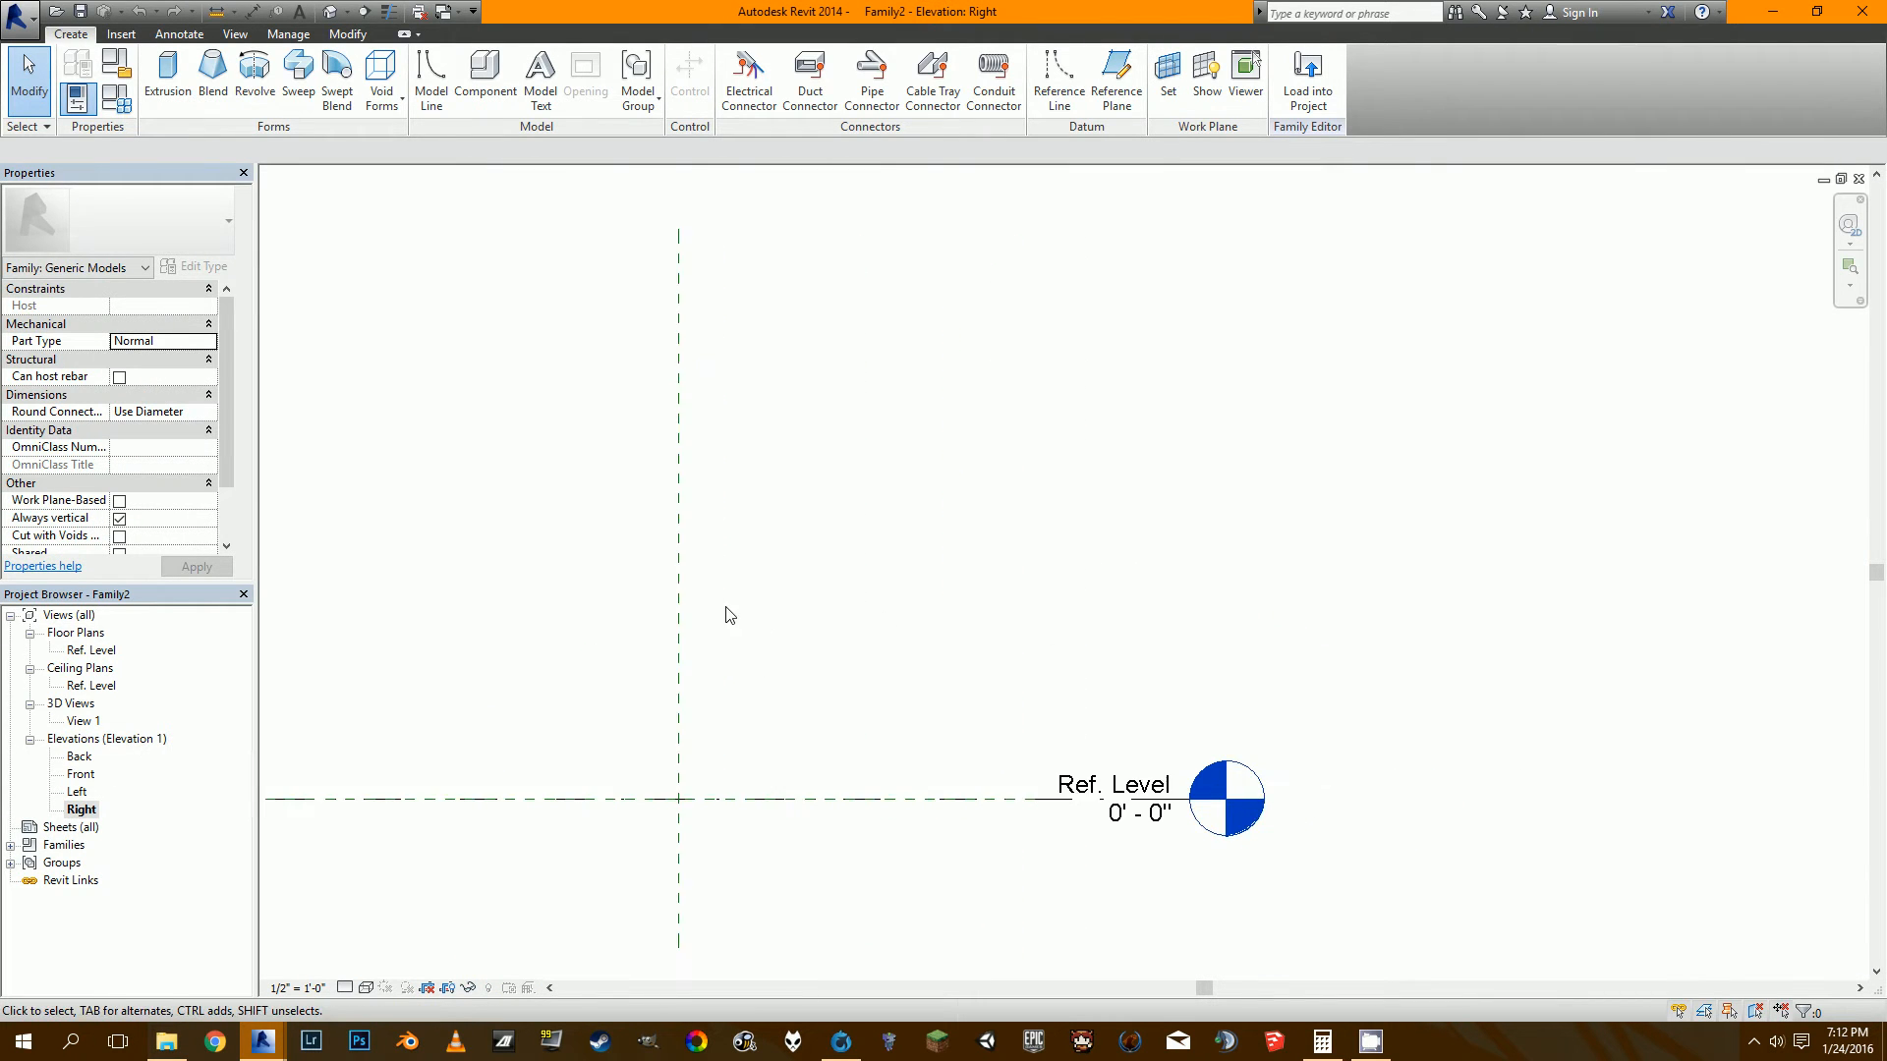
pyautogui.scroll(-2, 723, 614)
pyautogui.scroll(-1, 732, 615)
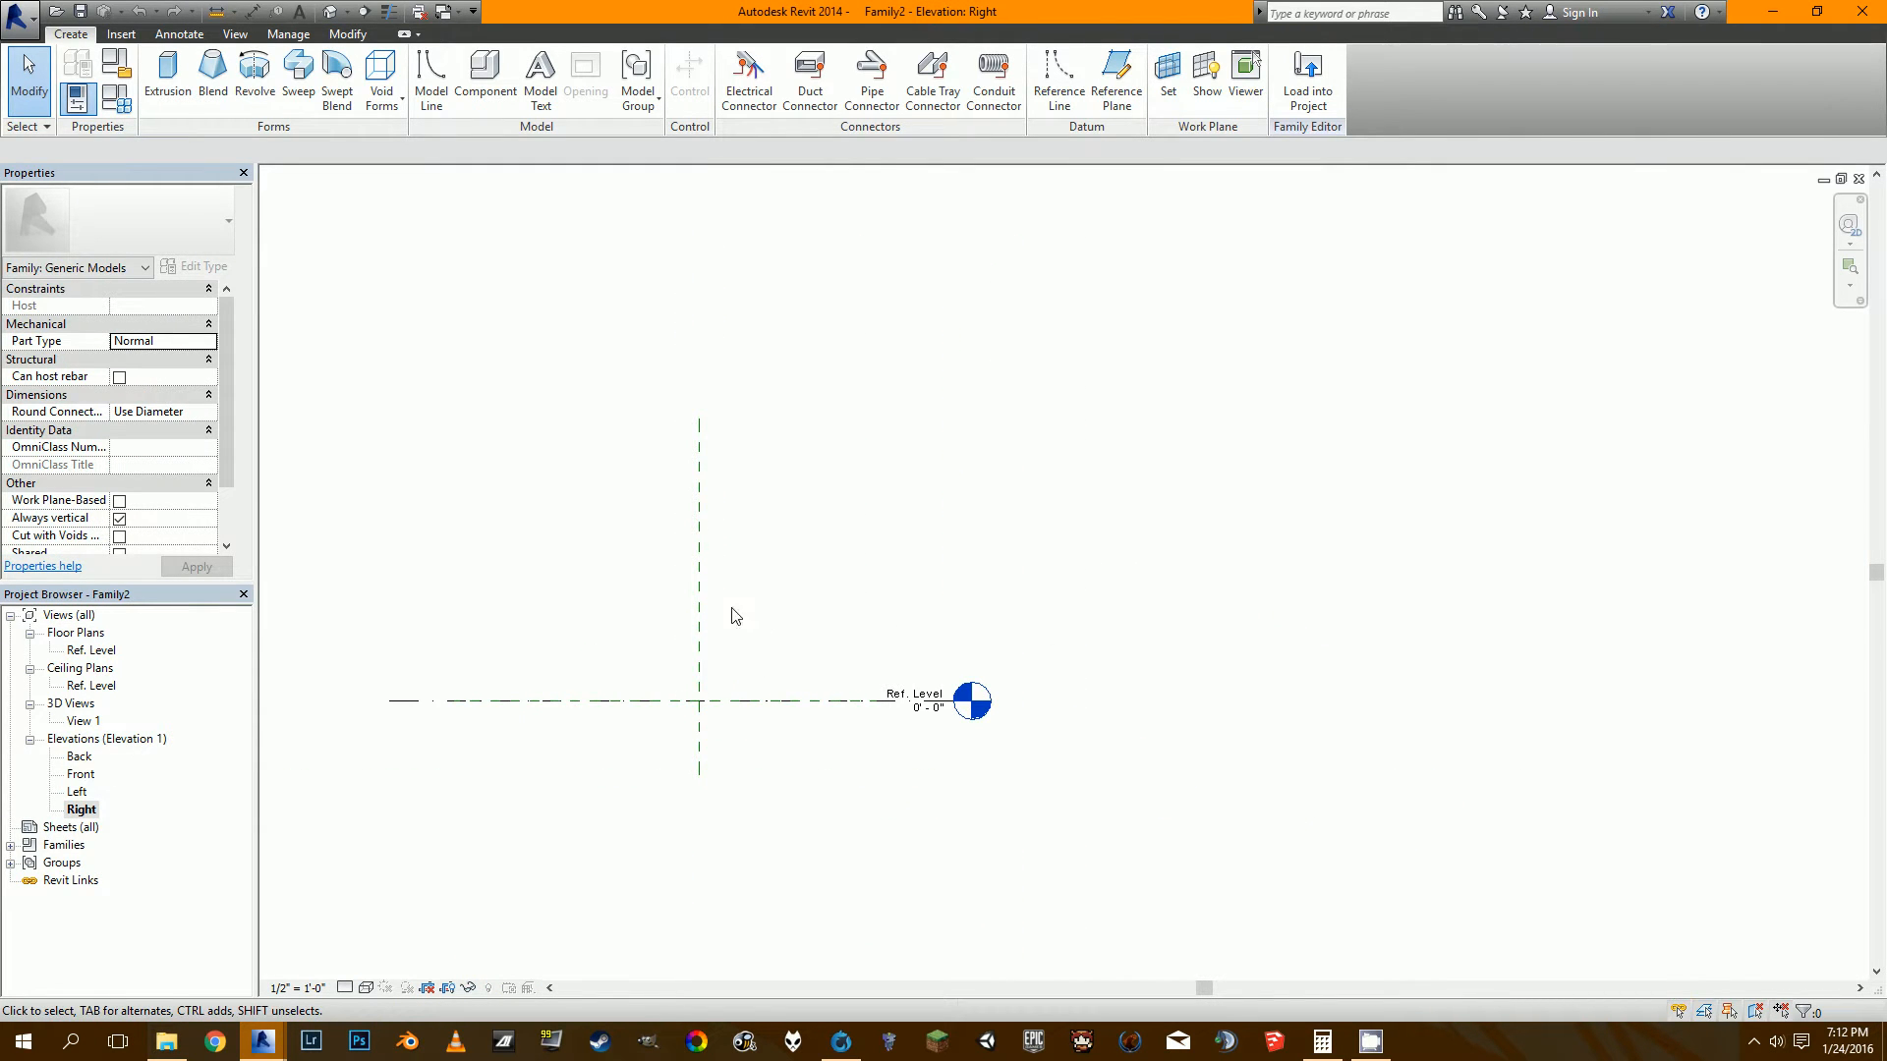
pyautogui.scroll(2, 701, 704)
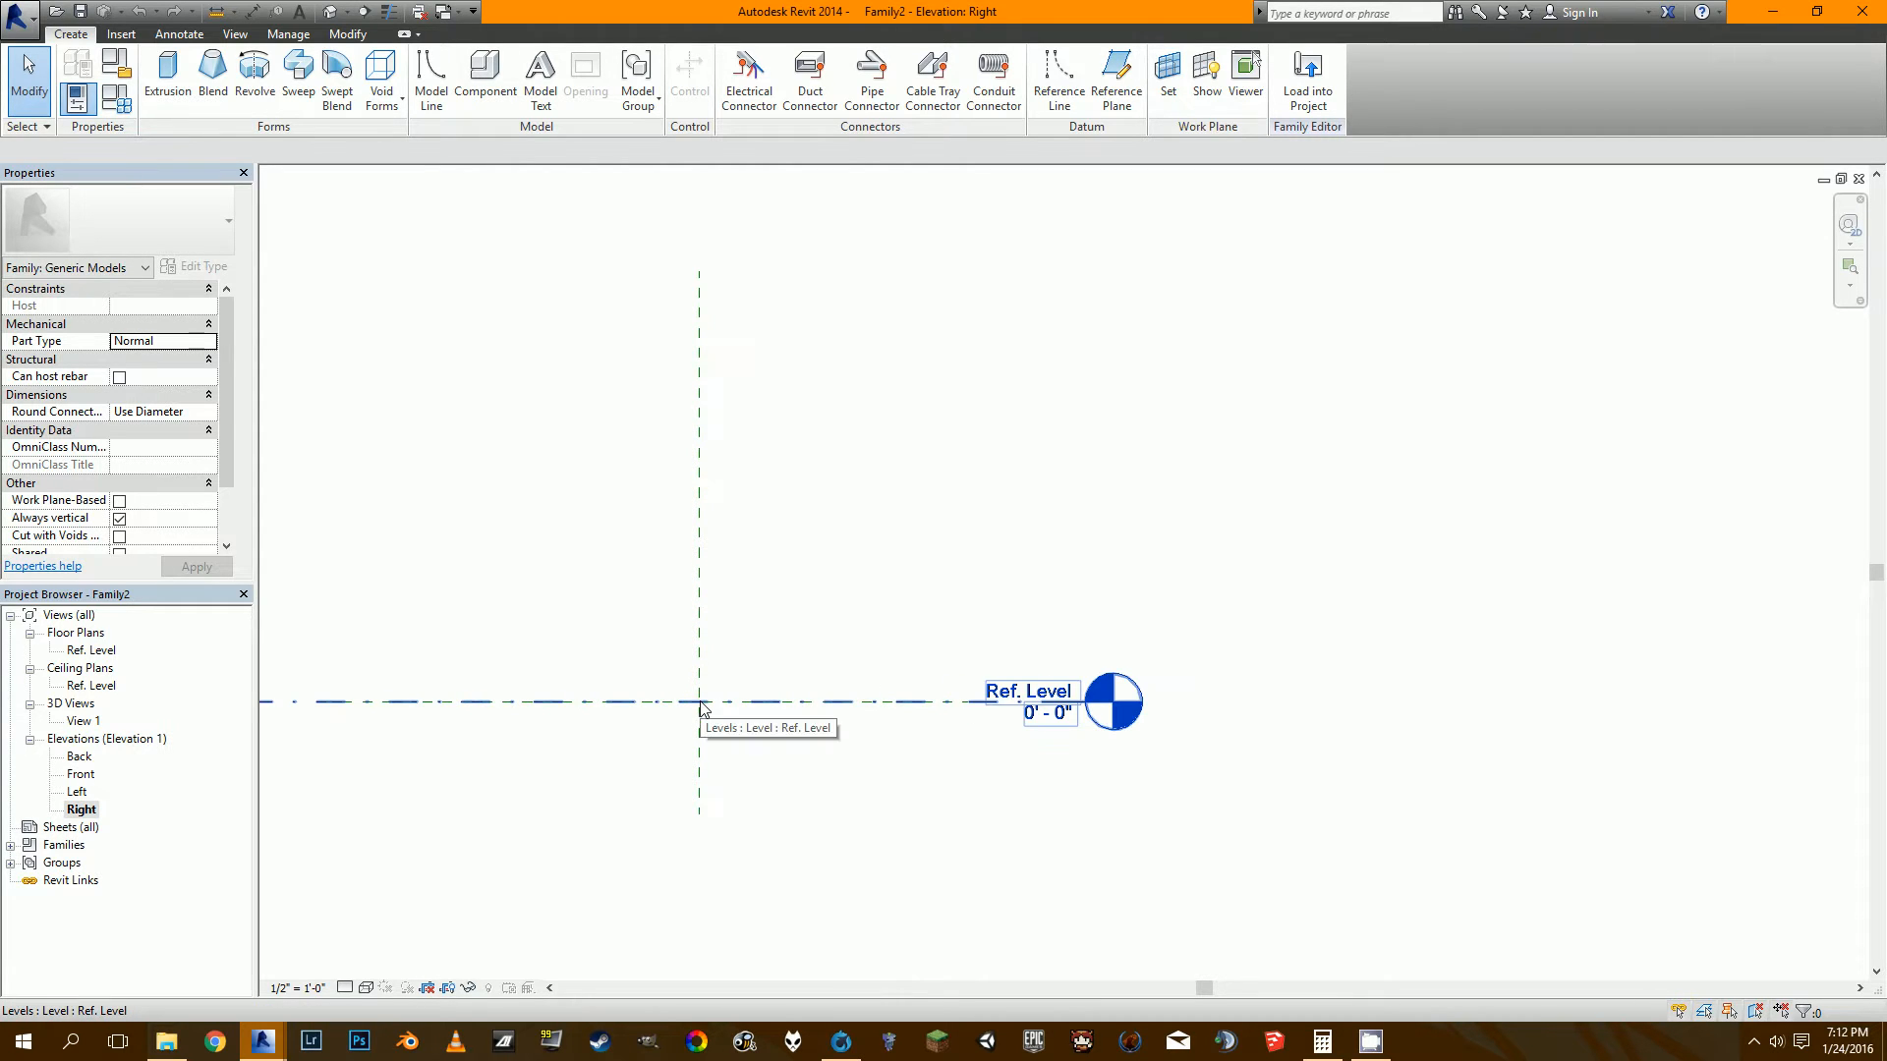
pyautogui.scroll(-3, 695, 704)
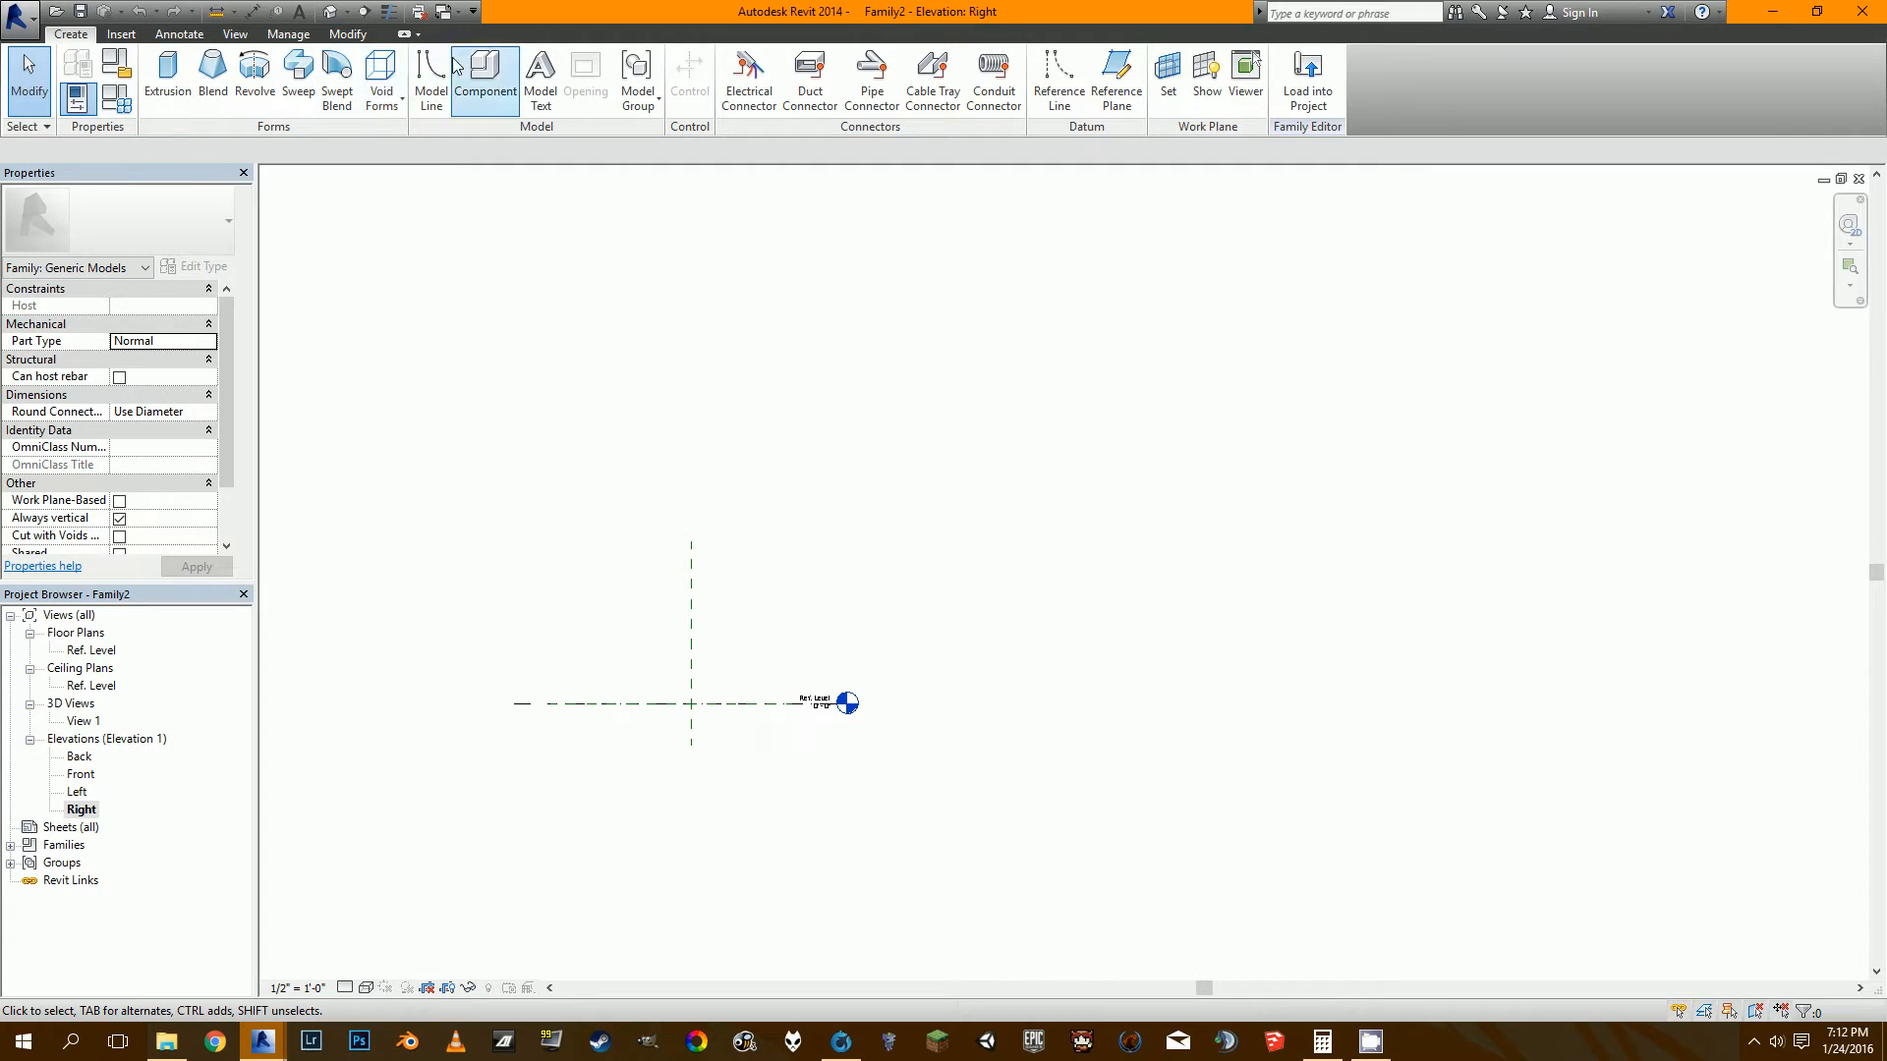
# Sketch two chained symbolic lines from the plane and level intersection: a steep incline up to the right, continued by a short, nearly flat segment.
pyautogui.click(178, 34)
pyautogui.click(322, 71)
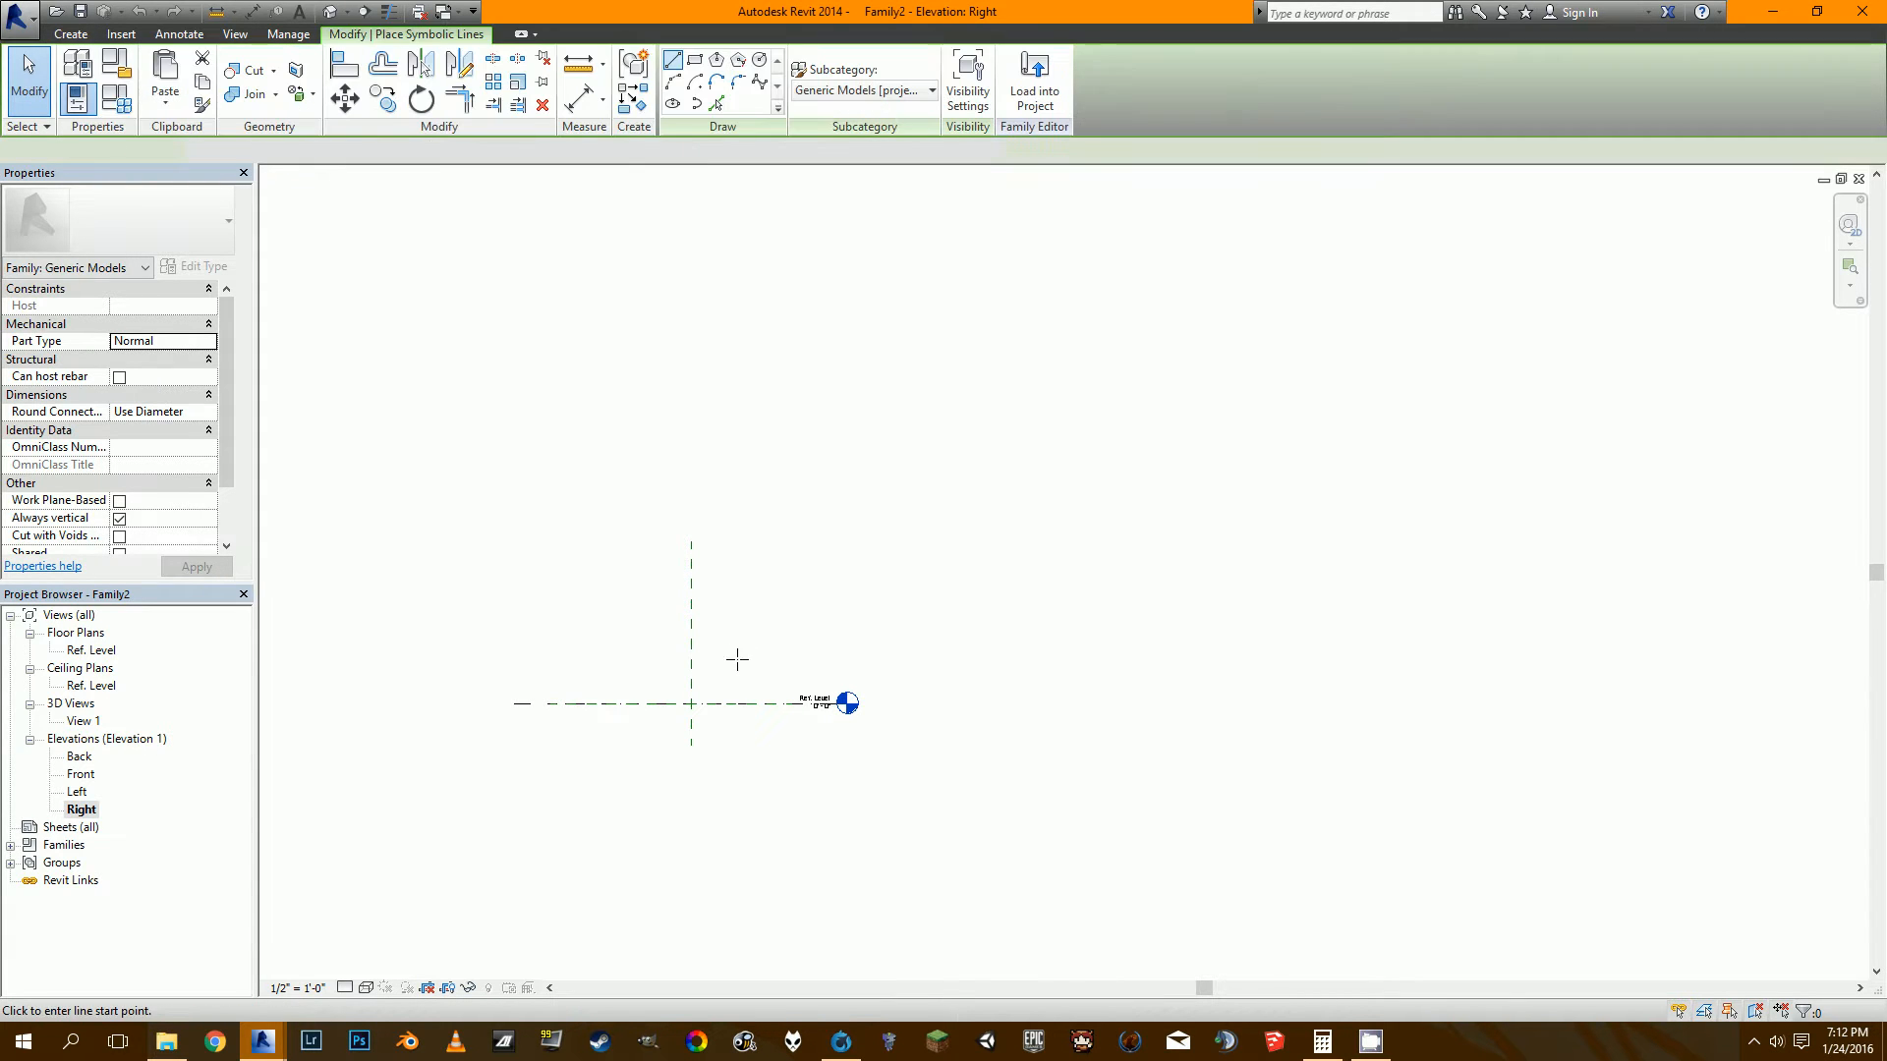
pyautogui.click(690, 704)
pyautogui.click(1015, 467)
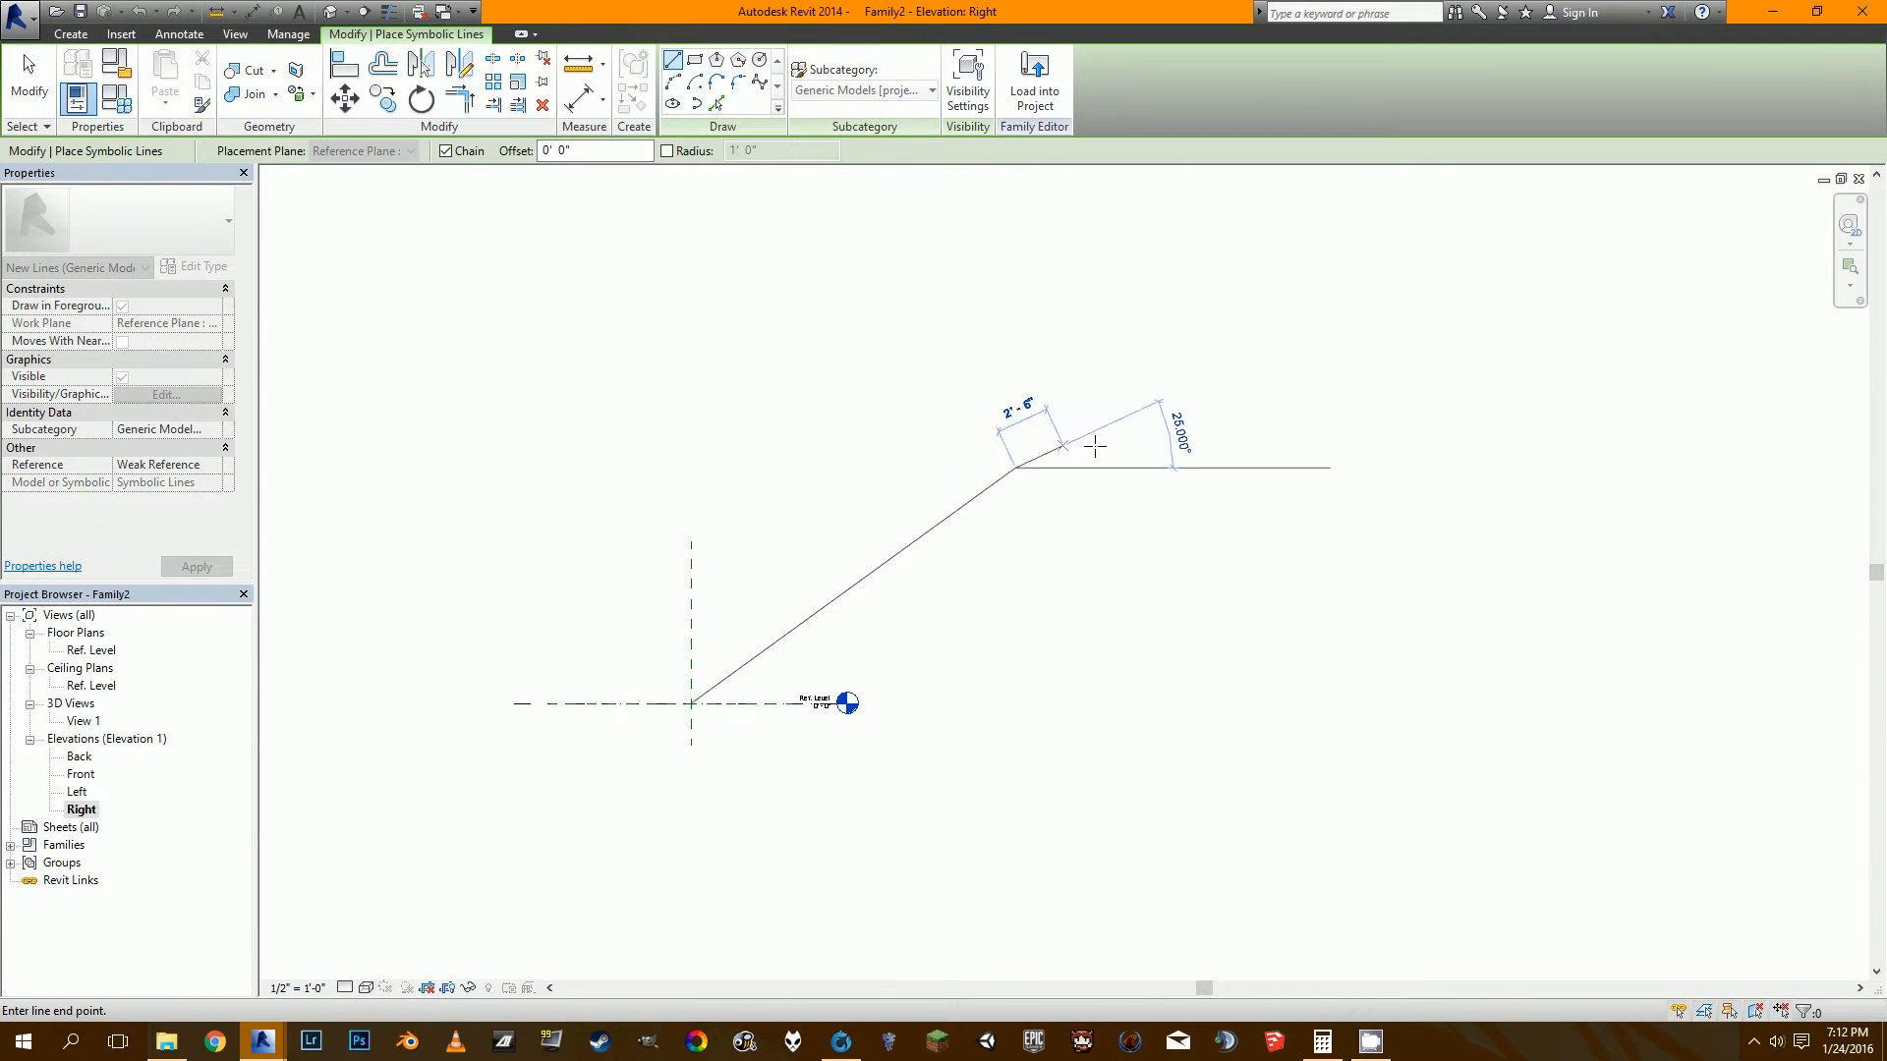
pyautogui.click(1100, 459)
pyautogui.press('Escape')
pyautogui.press('Escape')
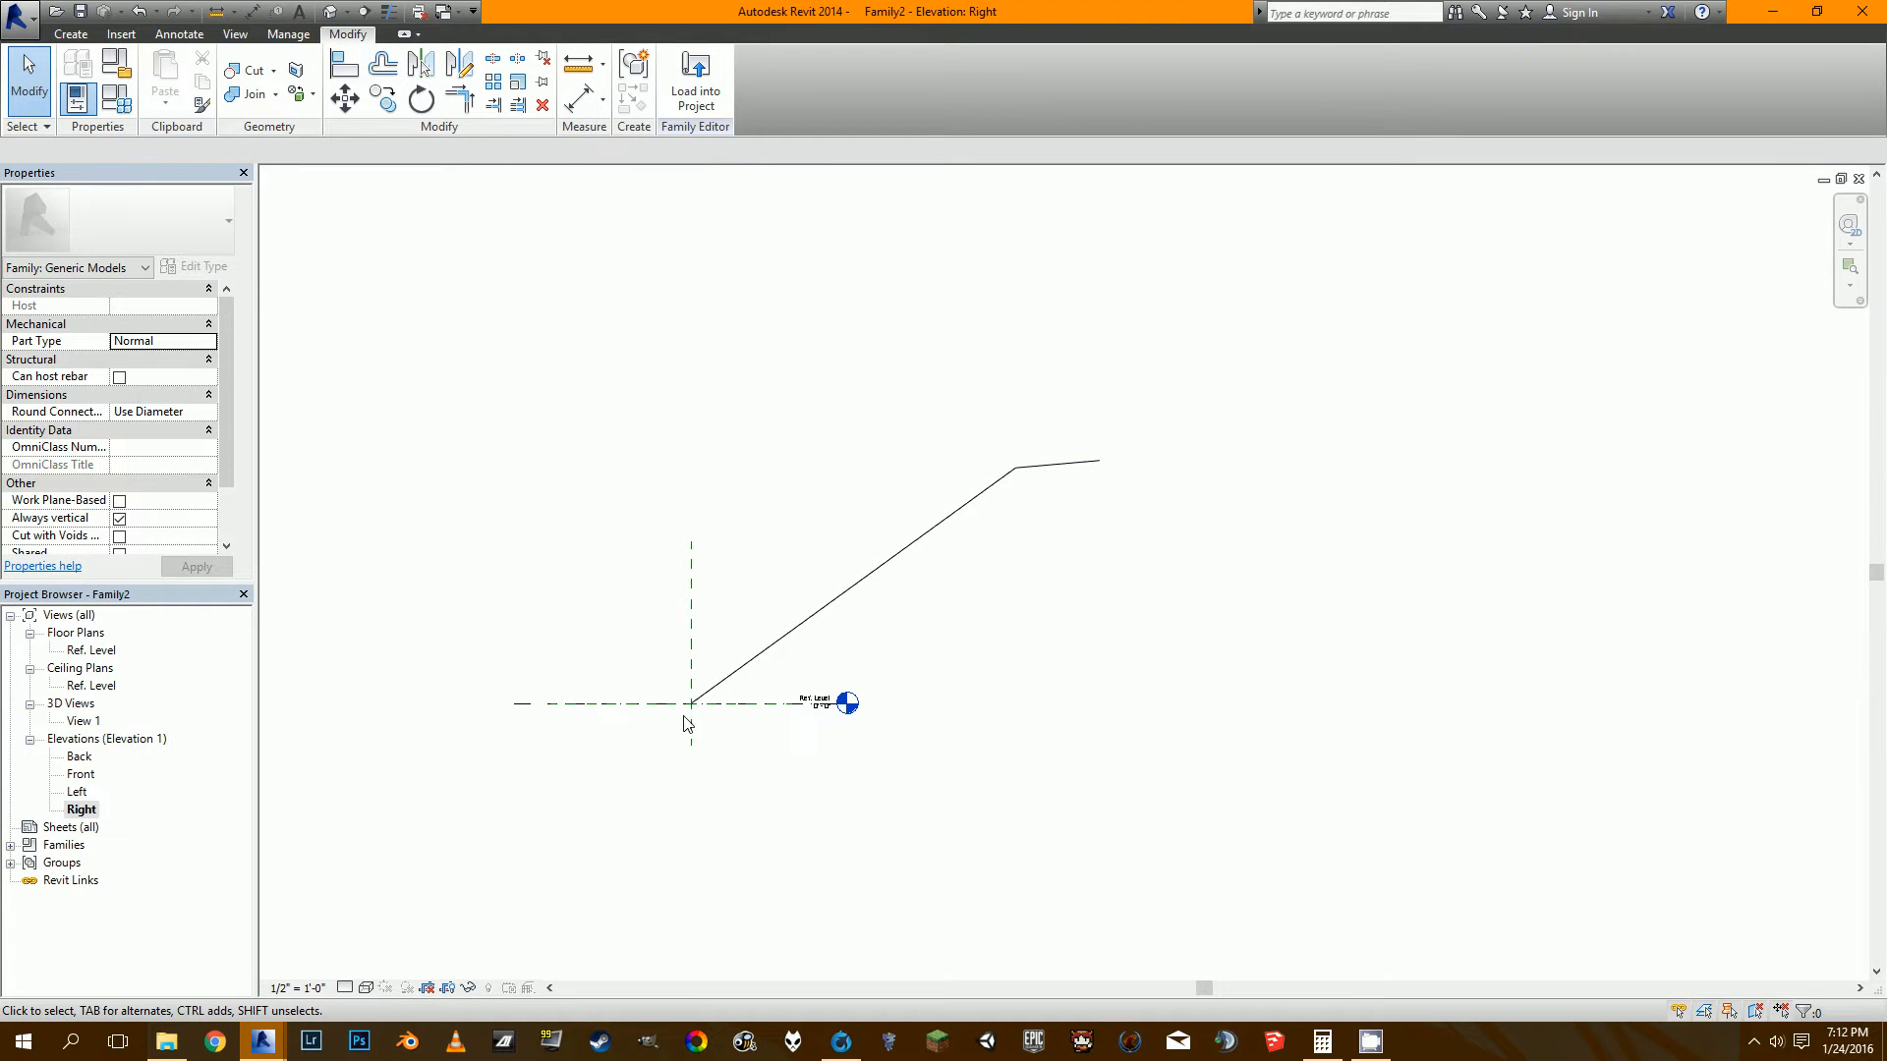
# Delete both symbolic lines from the Right elevation.
pyautogui.scroll(1, 682, 719)
pyautogui.scroll(-1, 691, 703)
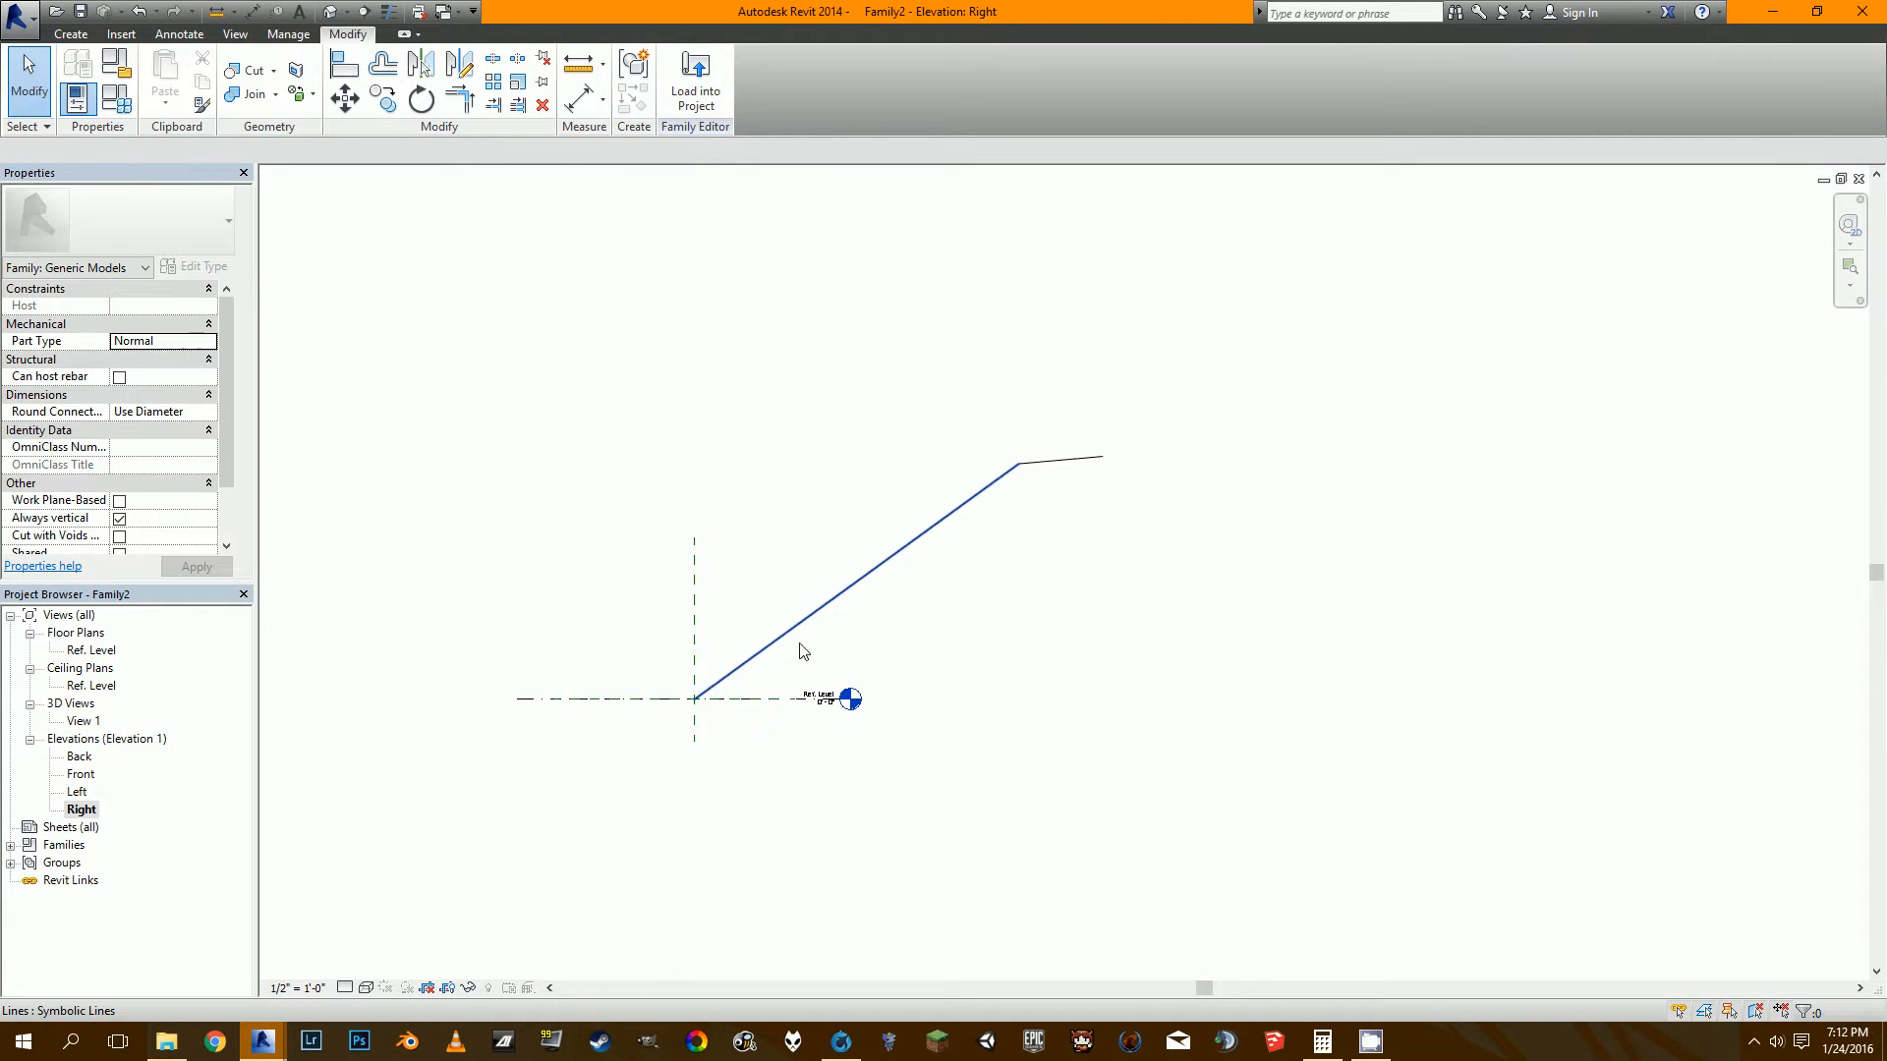
pyautogui.click(1049, 465)
pyautogui.moveTo(1054, 468)
pyautogui.mouseDown()
pyautogui.moveTo(1058, 528)
pyautogui.moveTo(1056, 436)
pyautogui.moveTo(1058, 463)
pyautogui.moveTo(1010, 442)
pyautogui.mouseUp()
pyautogui.click(1088, 483)
pyautogui.press('Delete')
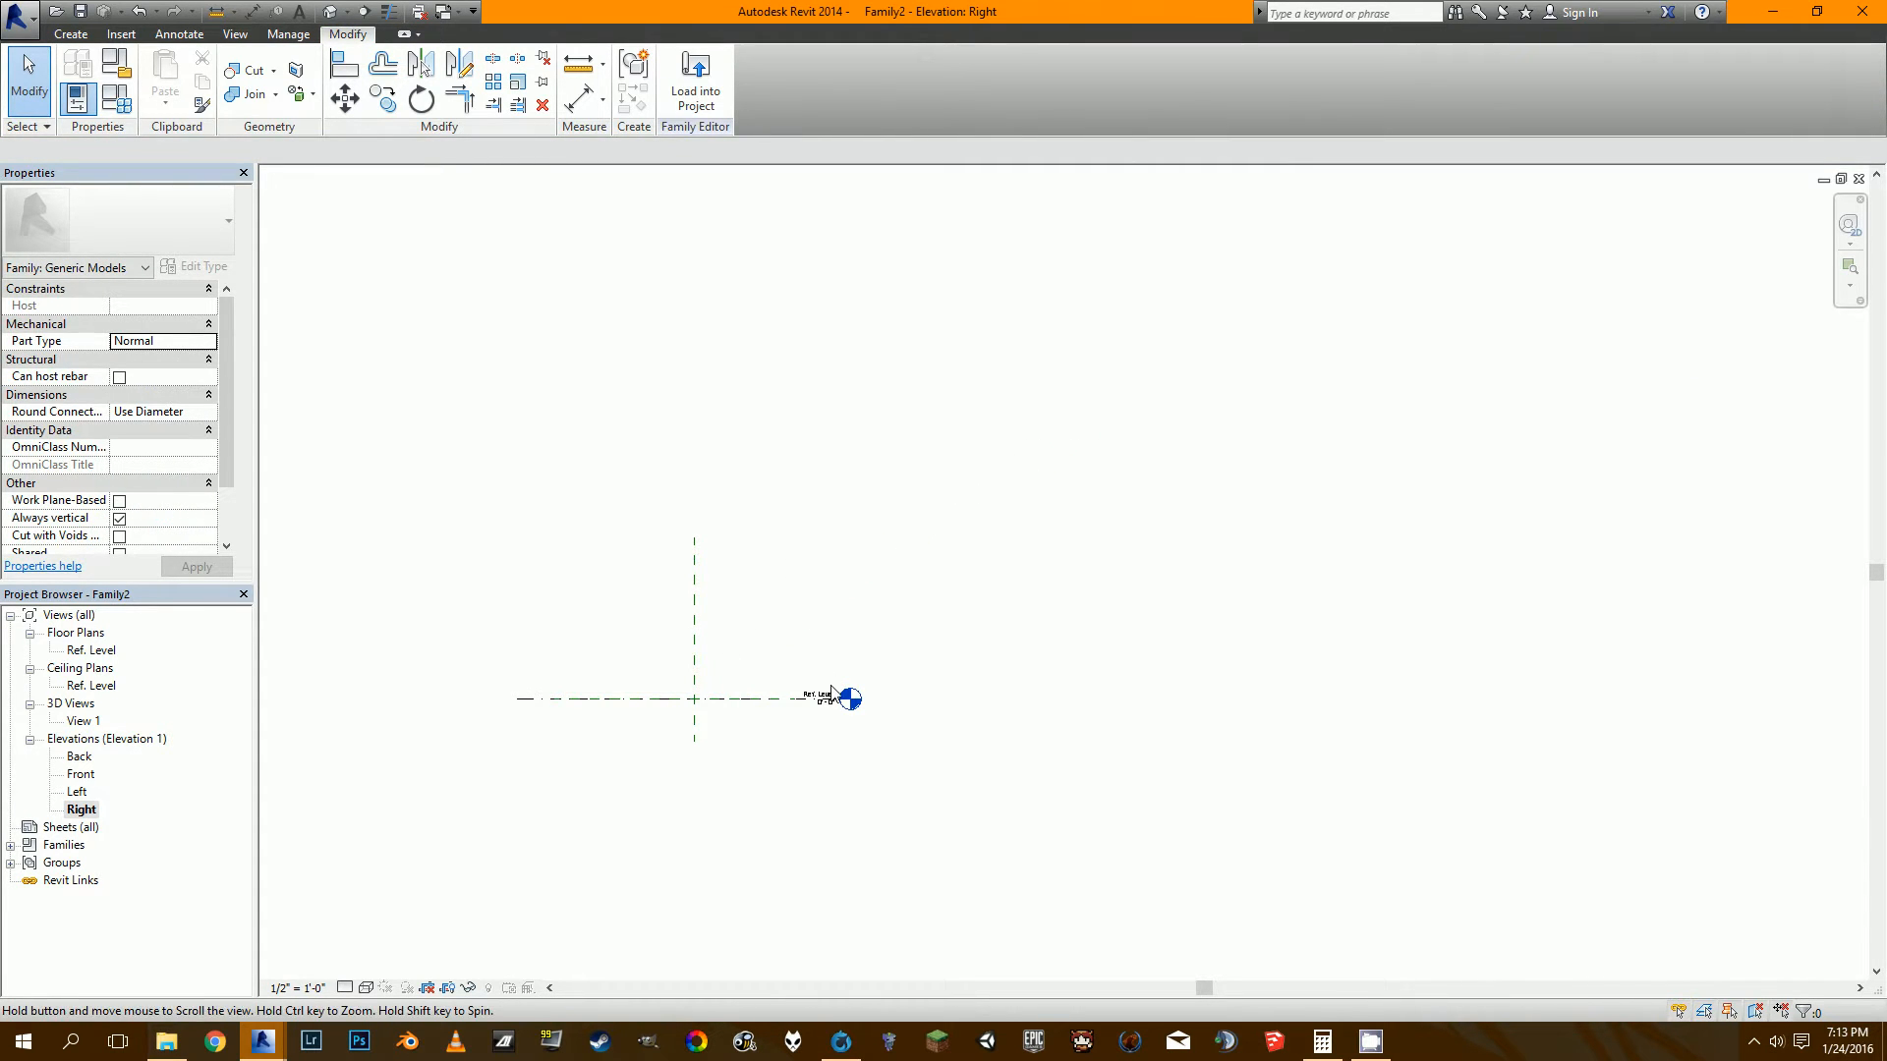
pyautogui.moveTo(660, 694); pyautogui.dragTo(550, 715, button='middle')
pyautogui.scroll(2, 573, 704)
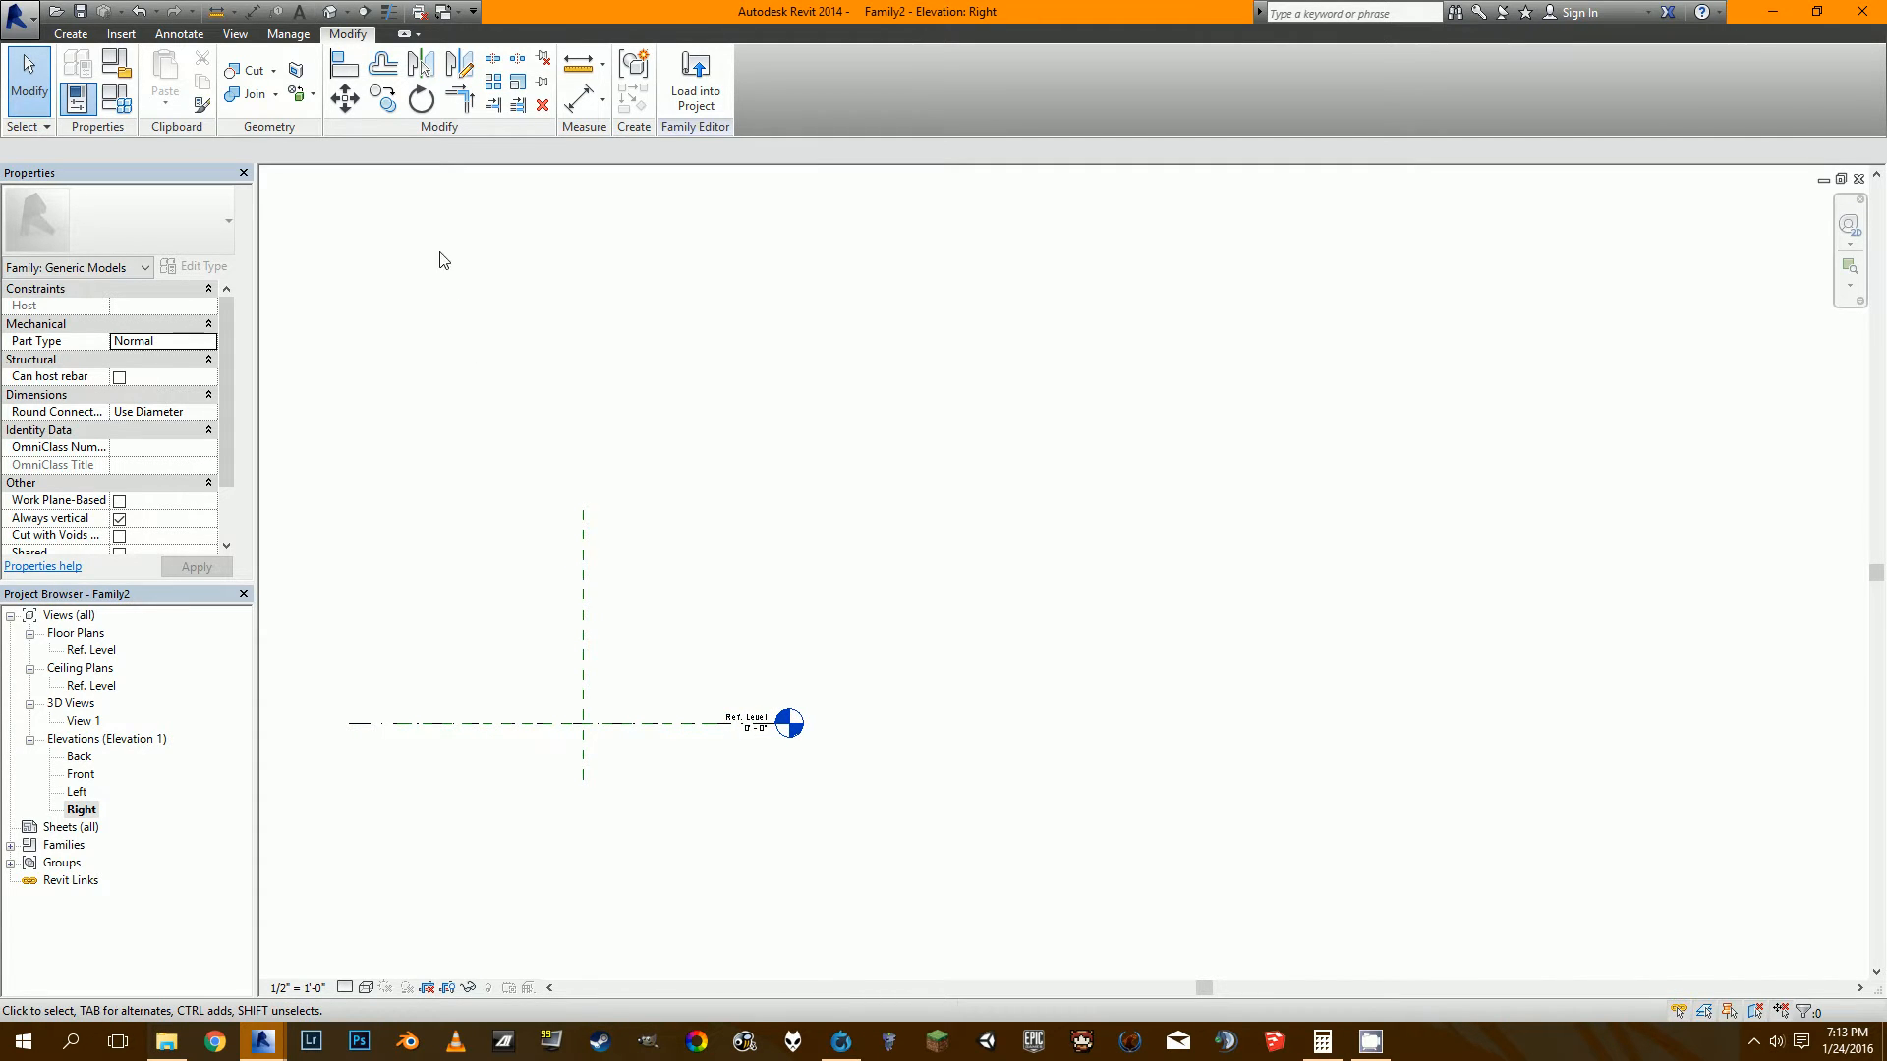
# Draw a vertical reference plane about 17'-4" from the existing vertical one, and a horizontal reference plane about 5'-10" above Ref. Level crossing both.
pyautogui.click(71, 33)
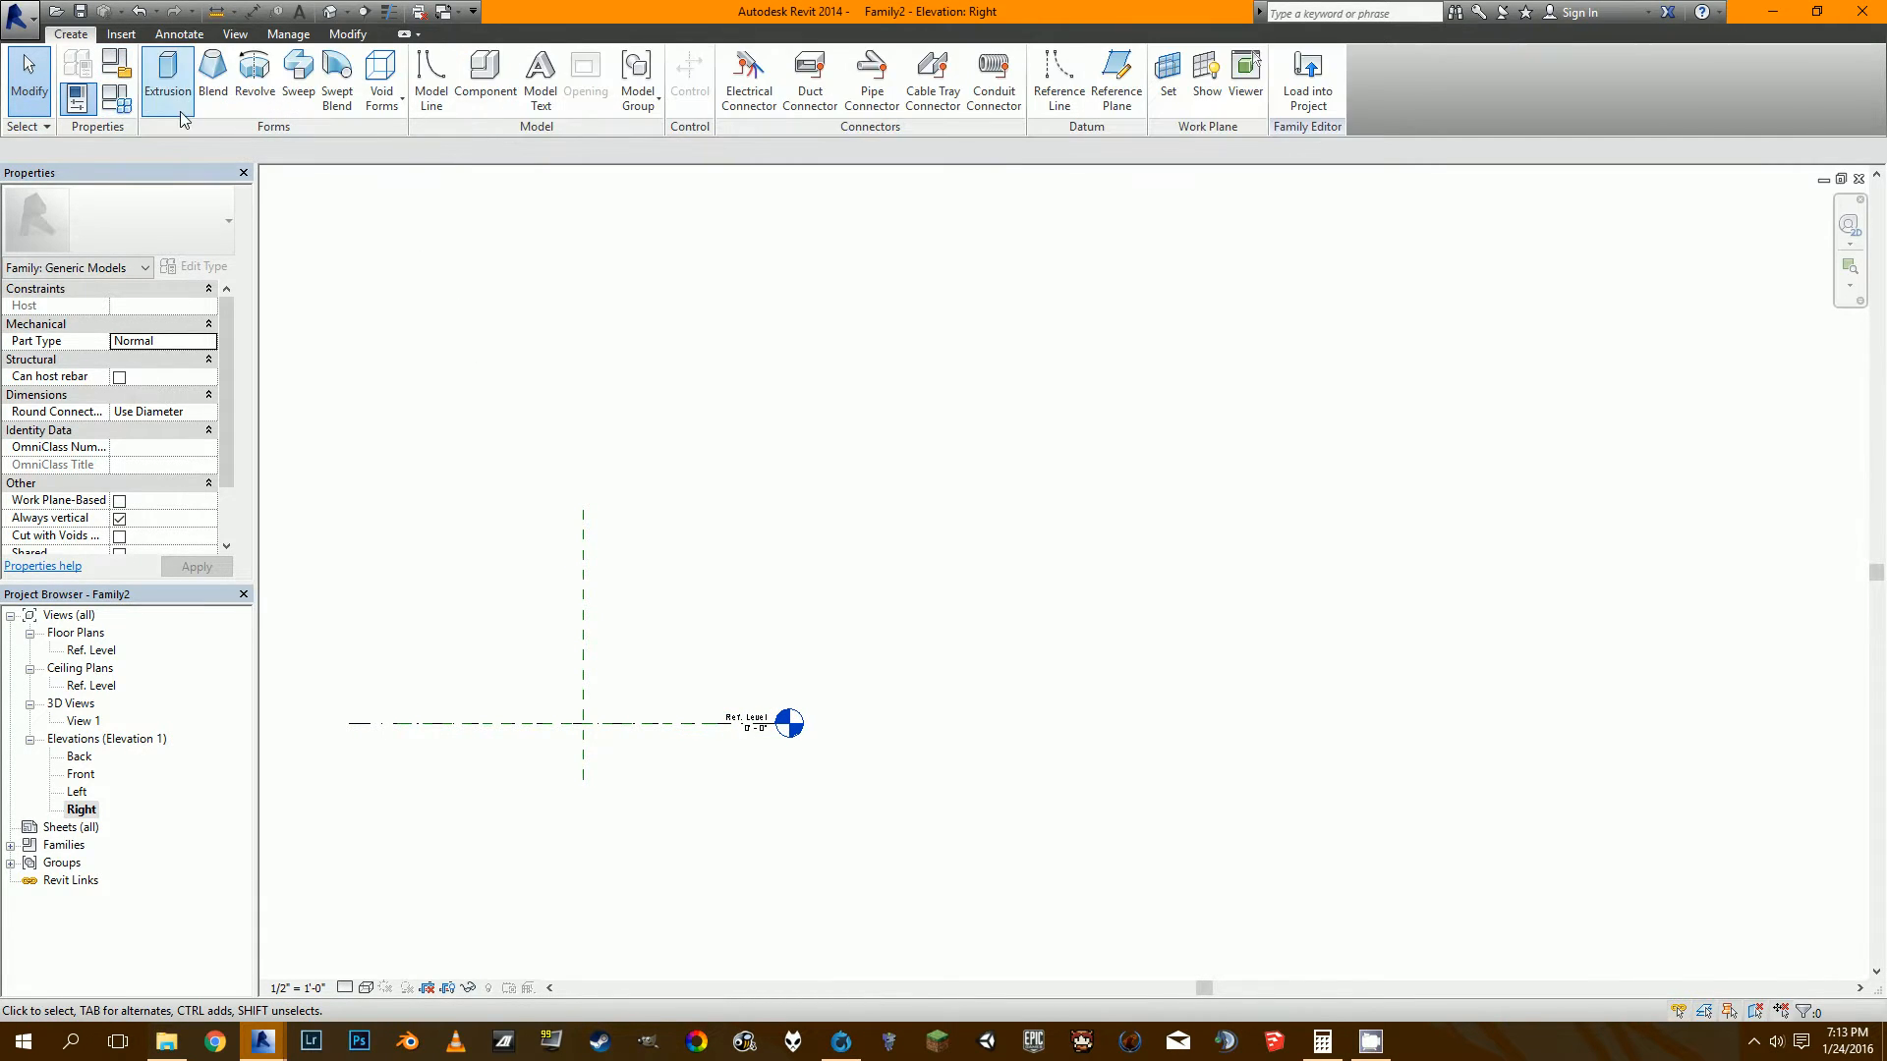
pyautogui.click(1116, 79)
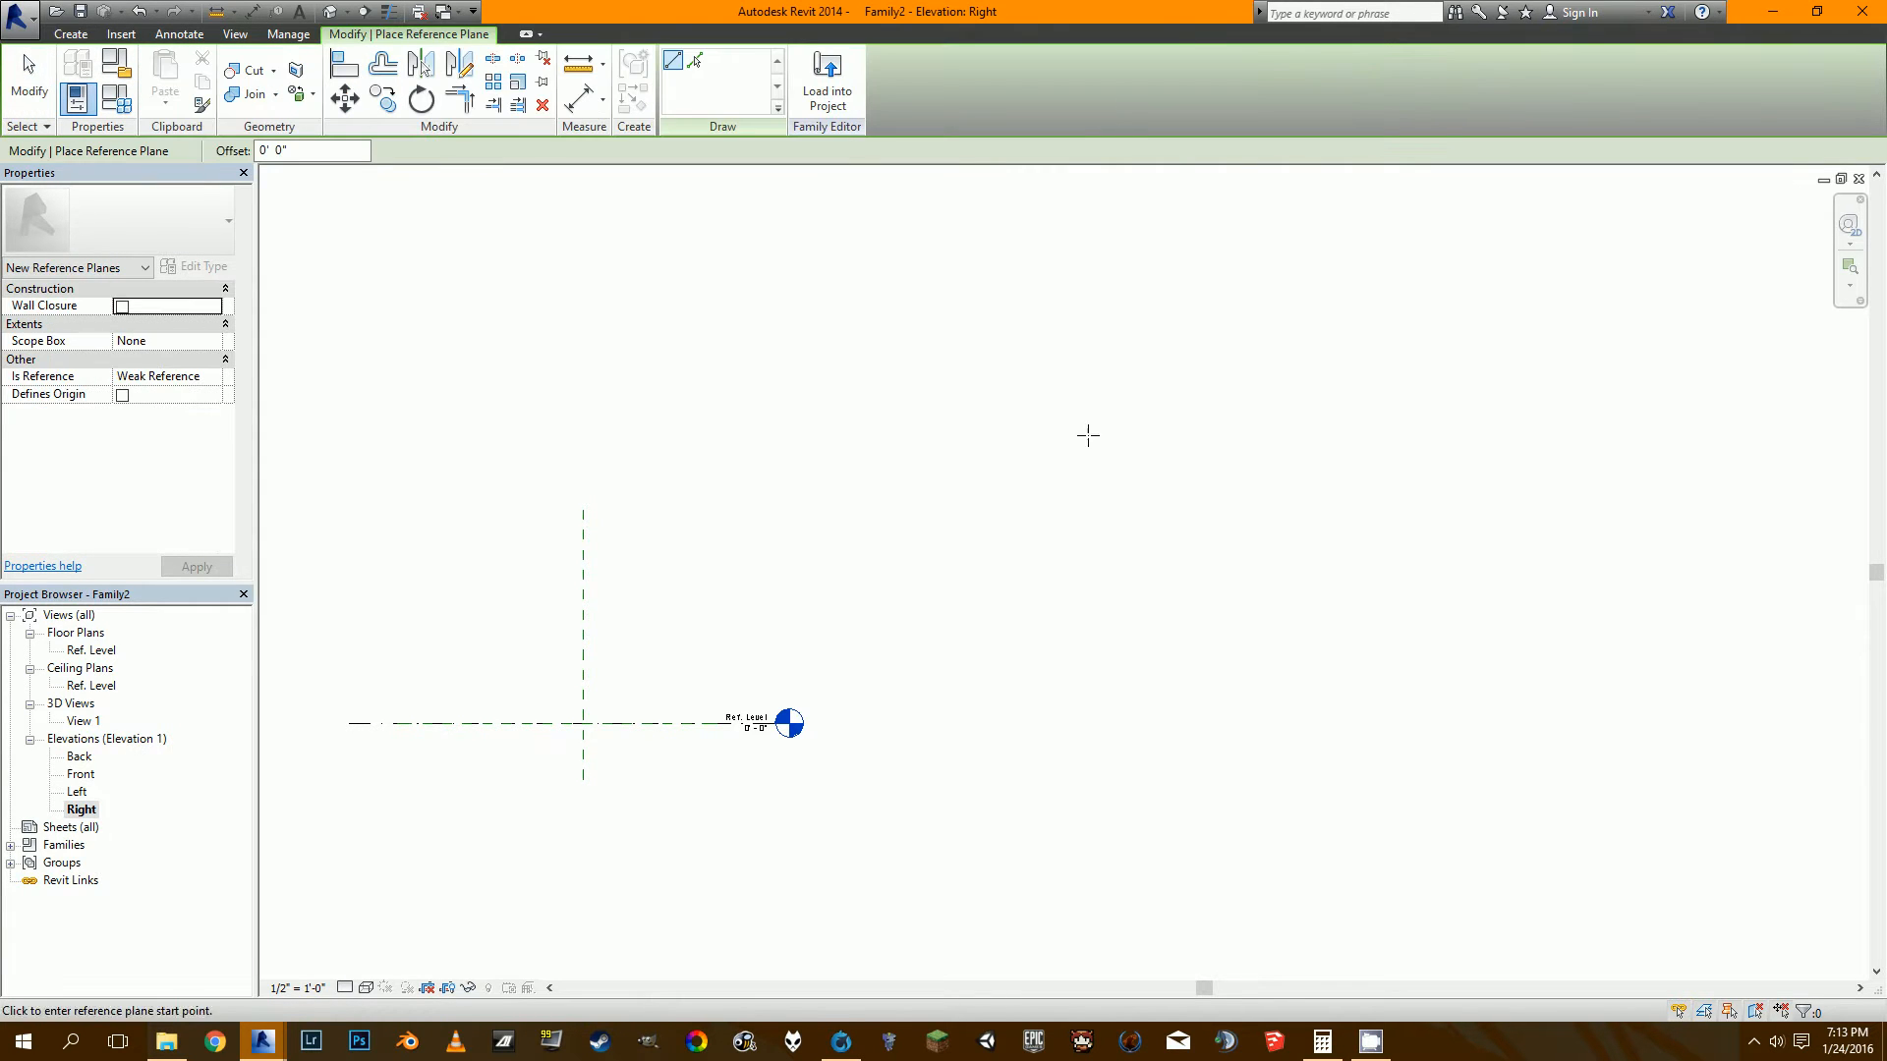
pyautogui.click(1069, 539)
pyautogui.click(1069, 817)
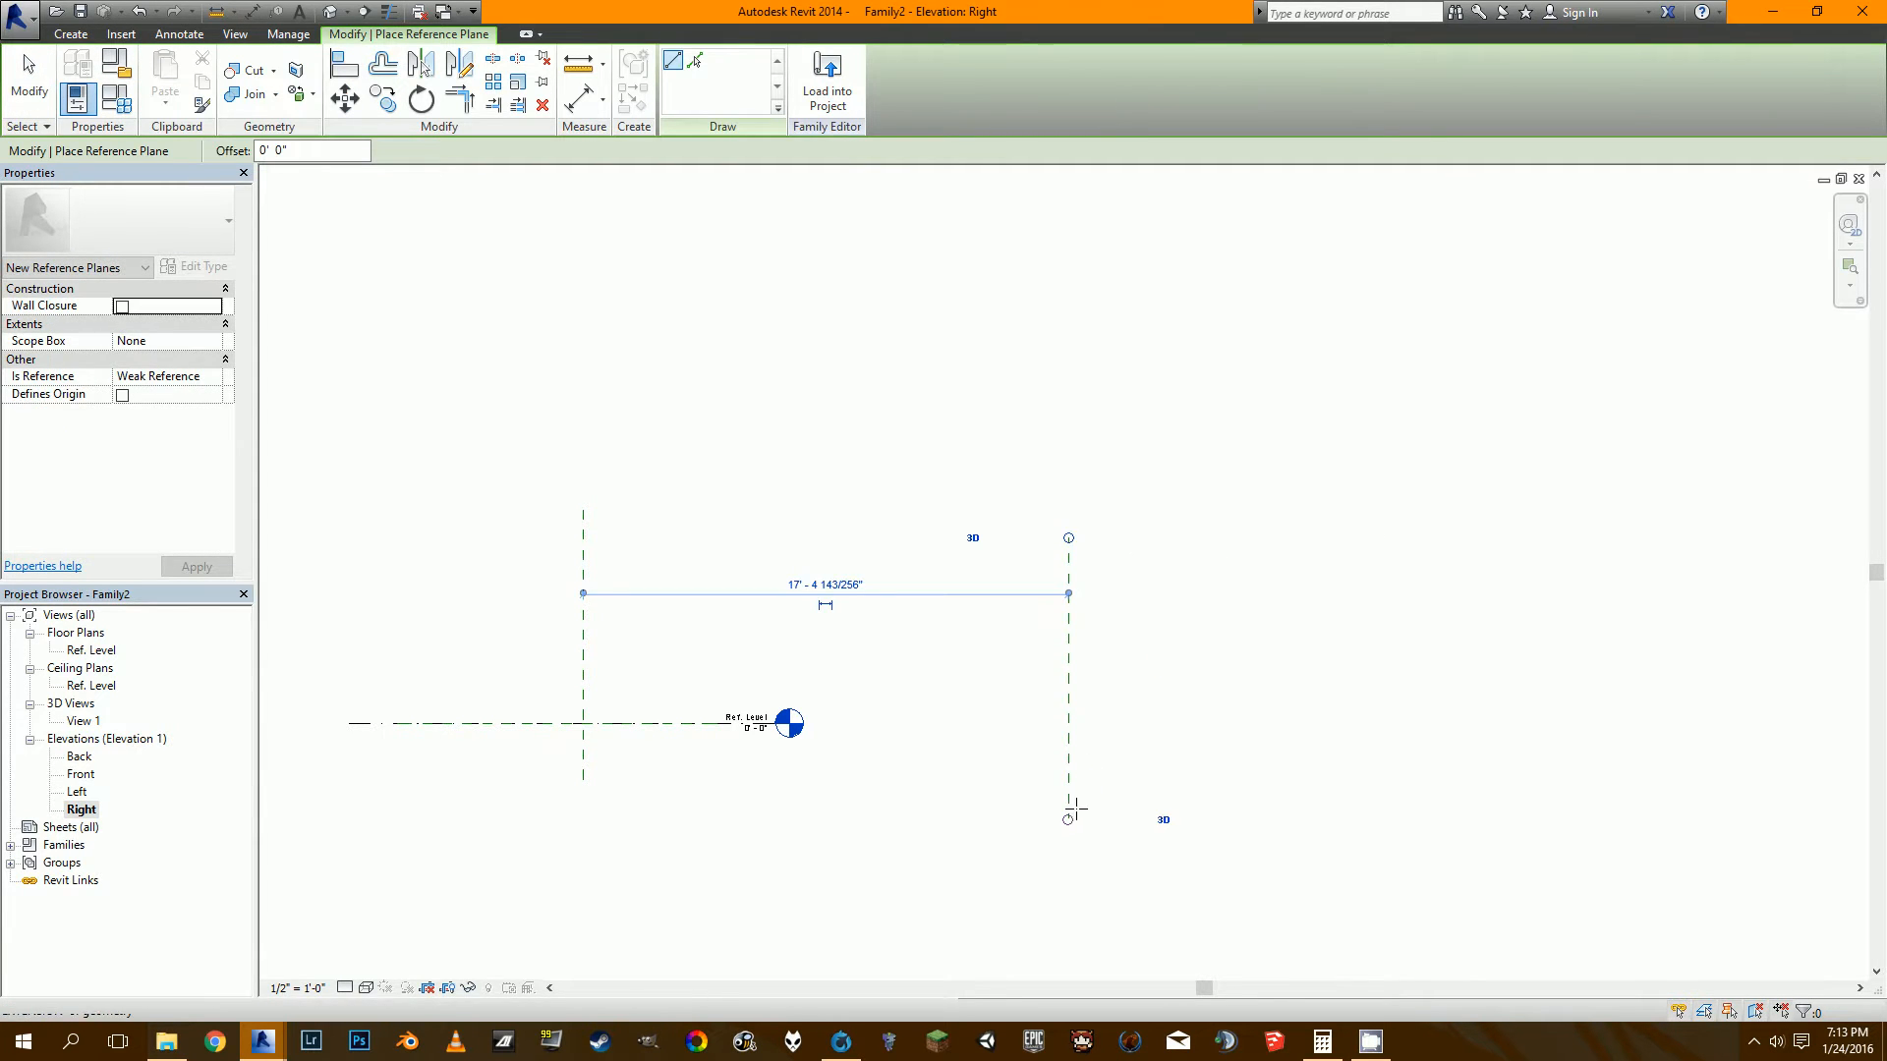
pyautogui.click(454, 560)
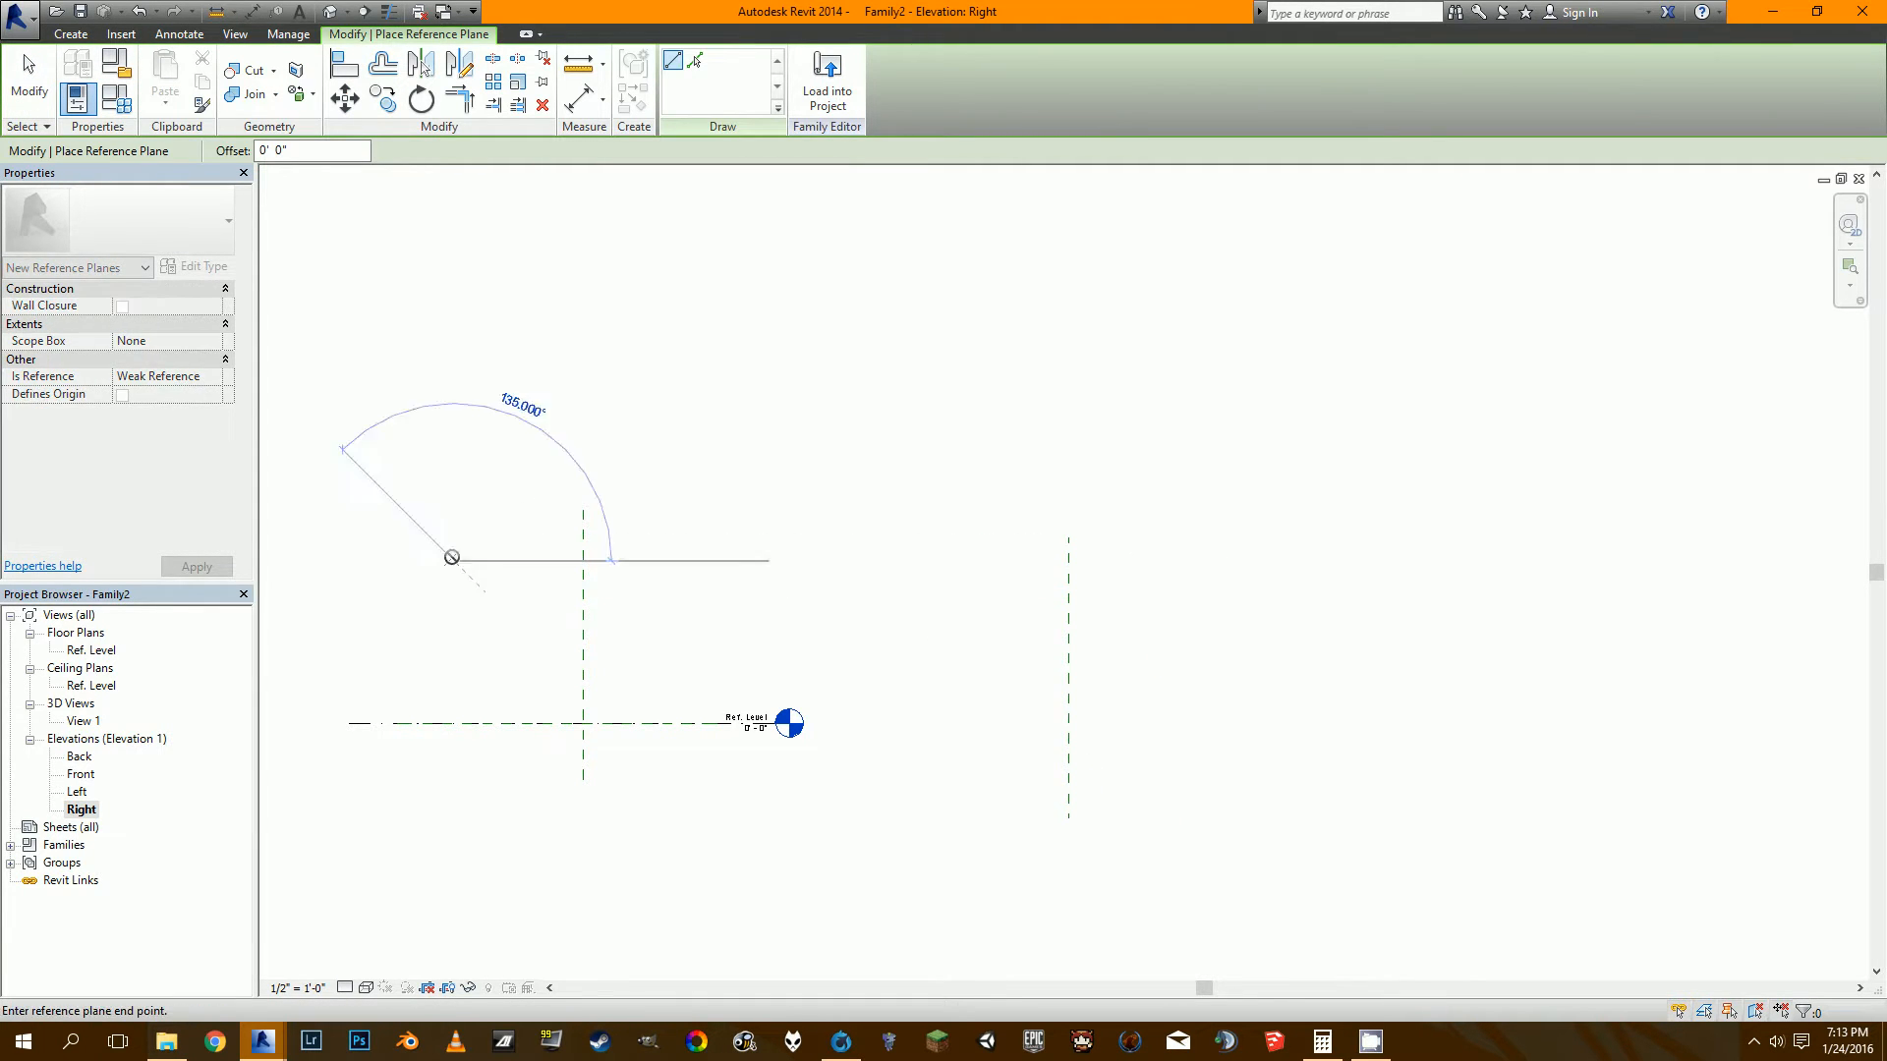
pyautogui.click(1179, 560)
pyautogui.press('Escape')
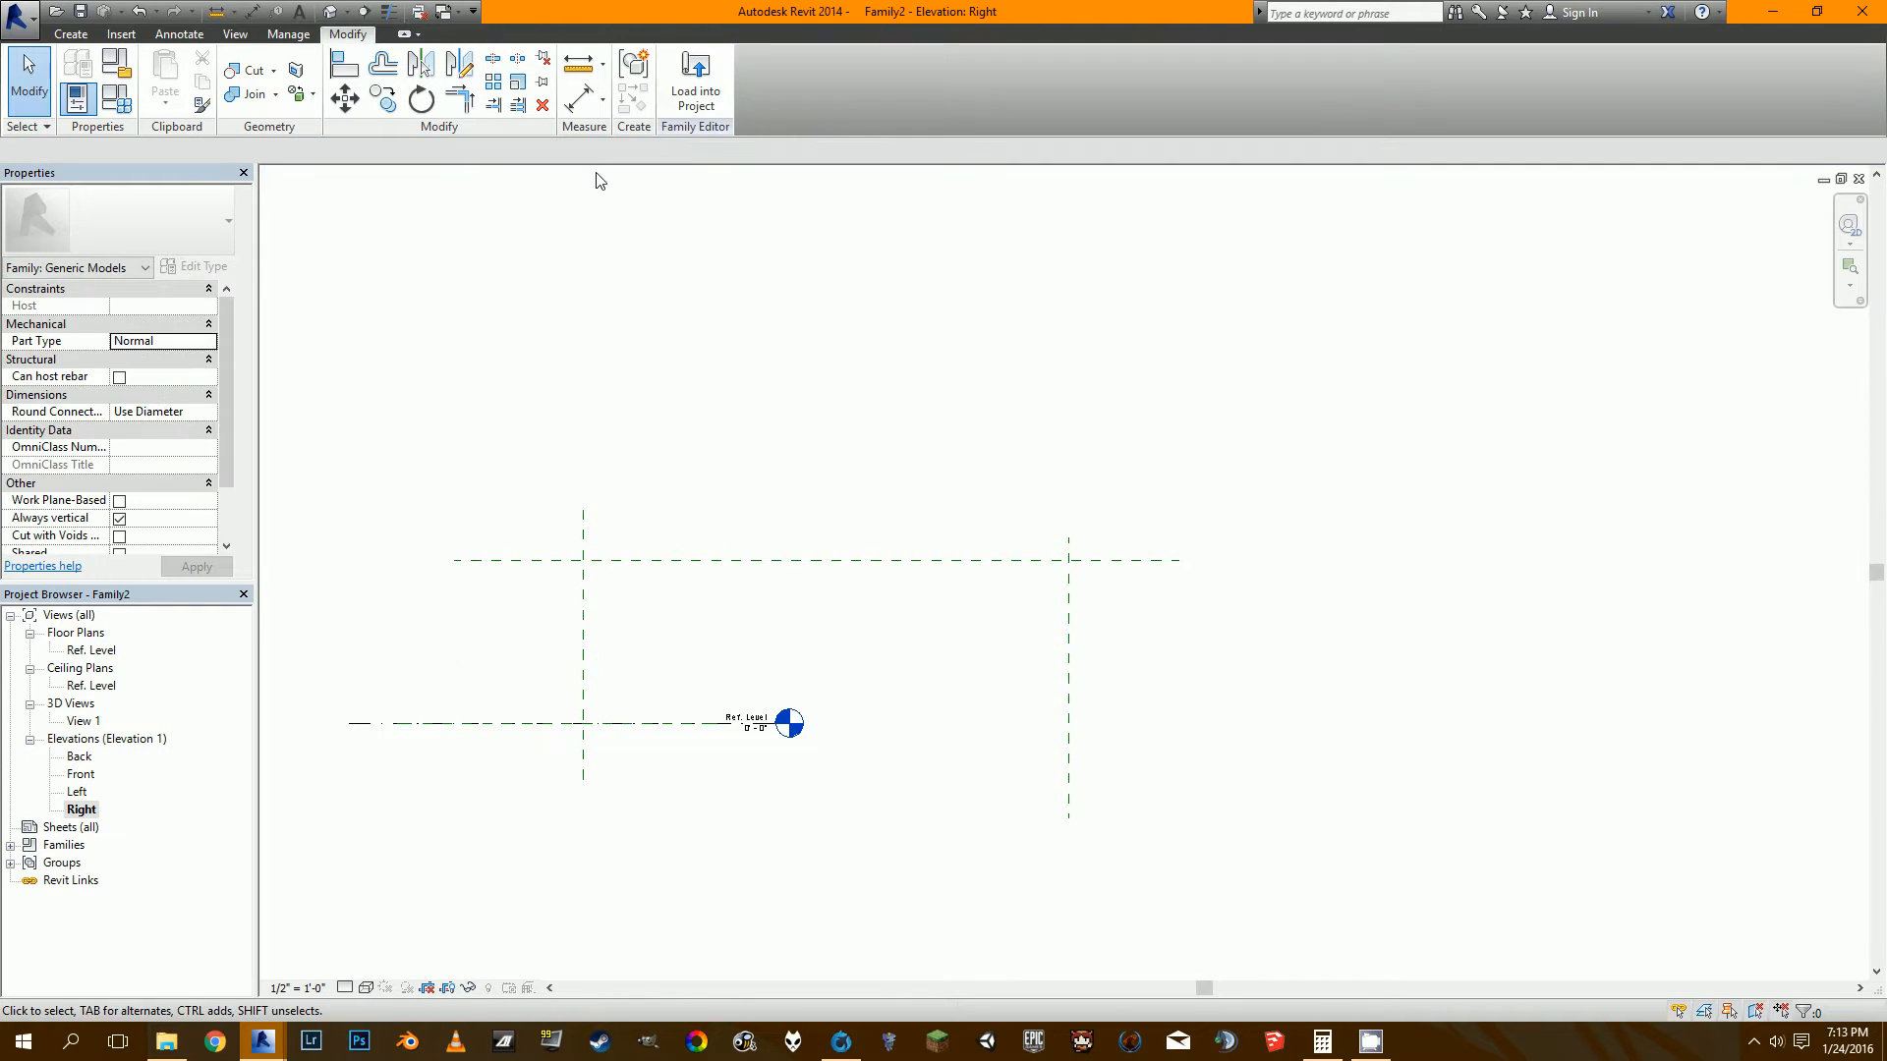
# Add aligned dimensions between the two vertical reference planes and between Ref. Level and the horizontal reference plane.
pyautogui.click(579, 99)
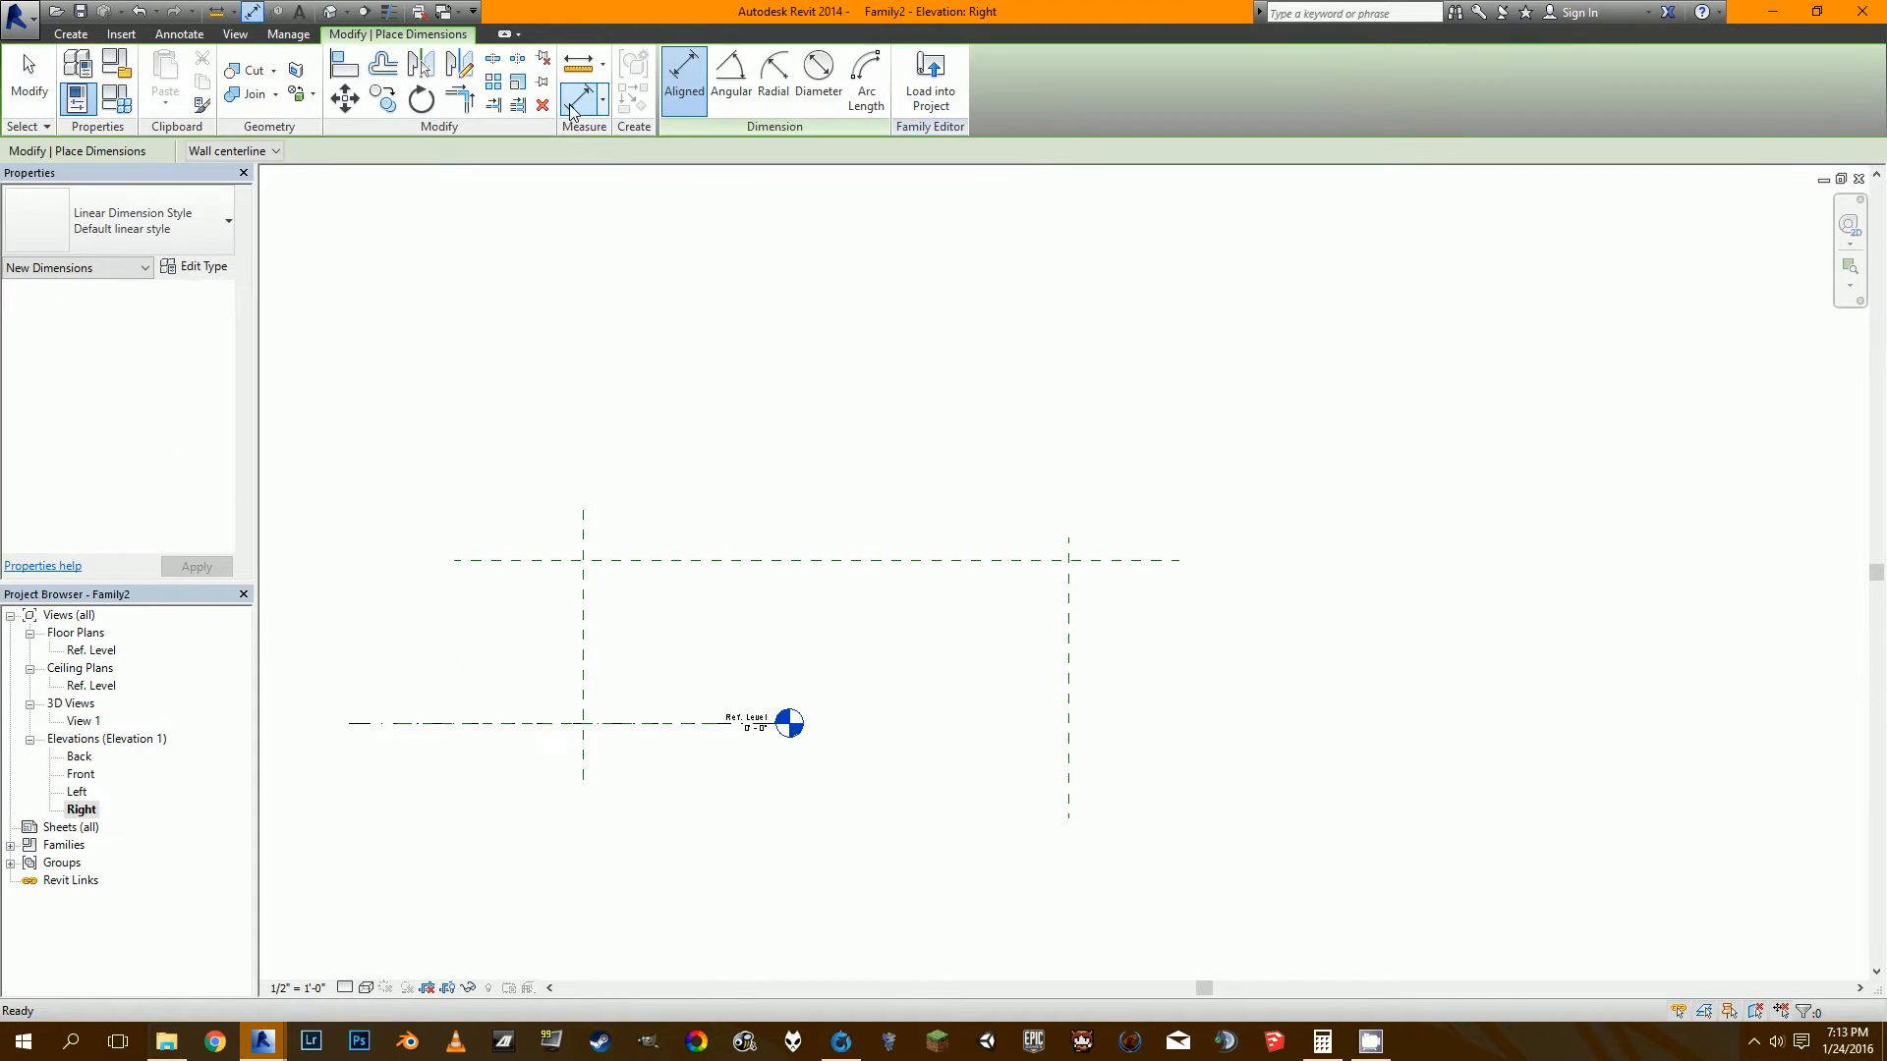
pyautogui.click(585, 593)
pyautogui.click(1067, 628)
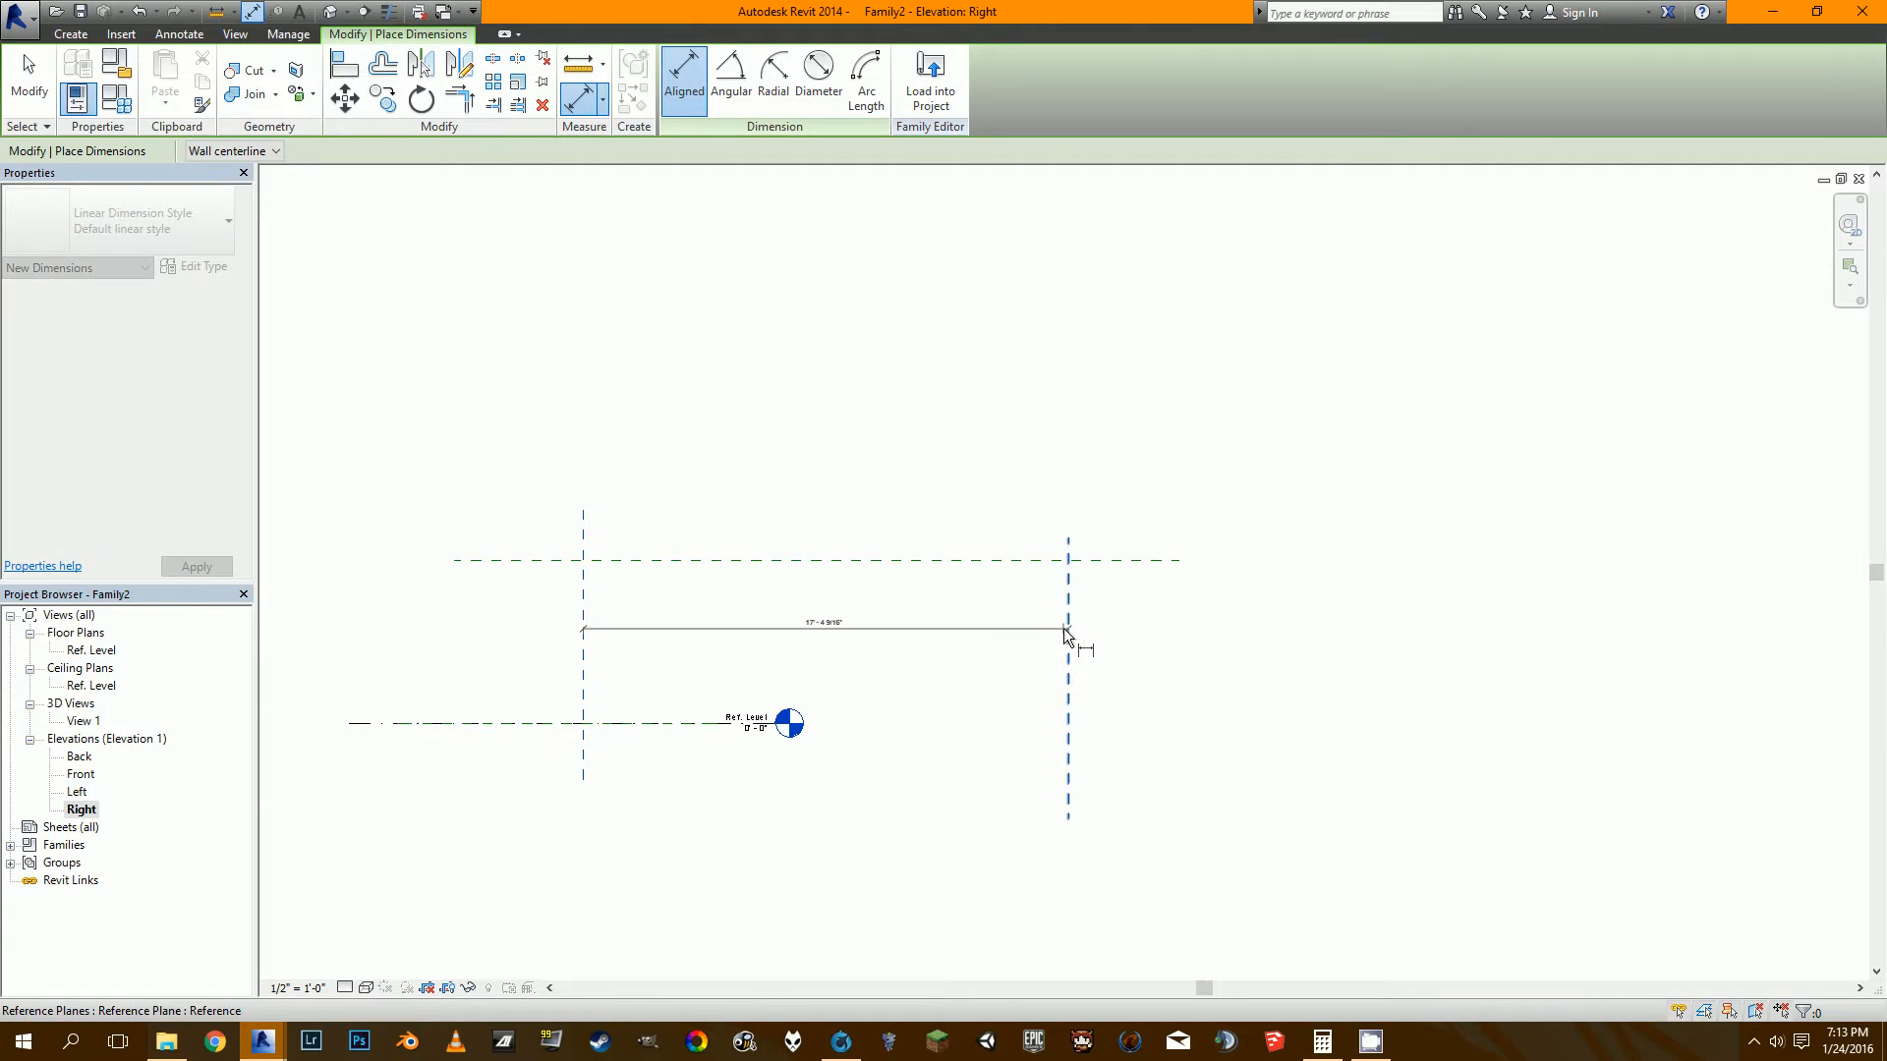
pyautogui.click(999, 871)
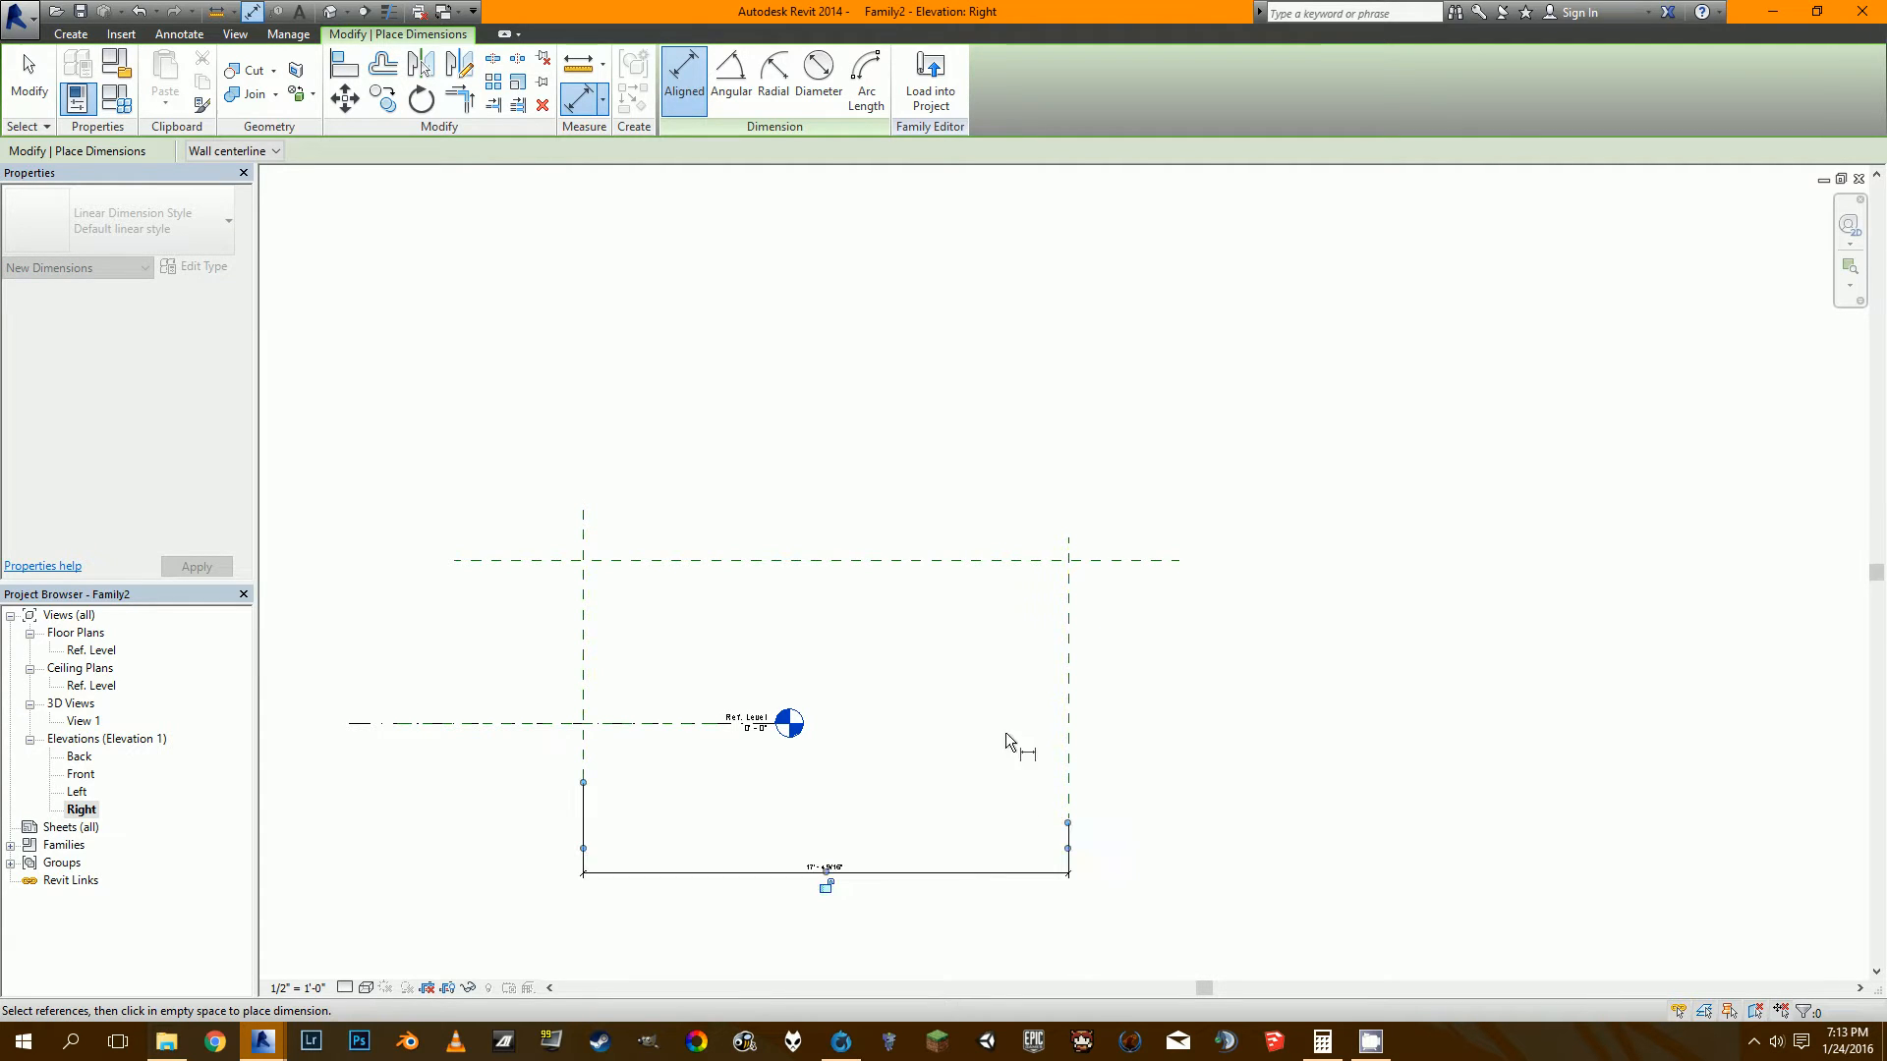
pyautogui.click(631, 723)
pyautogui.click(631, 564)
pyautogui.click(440, 617)
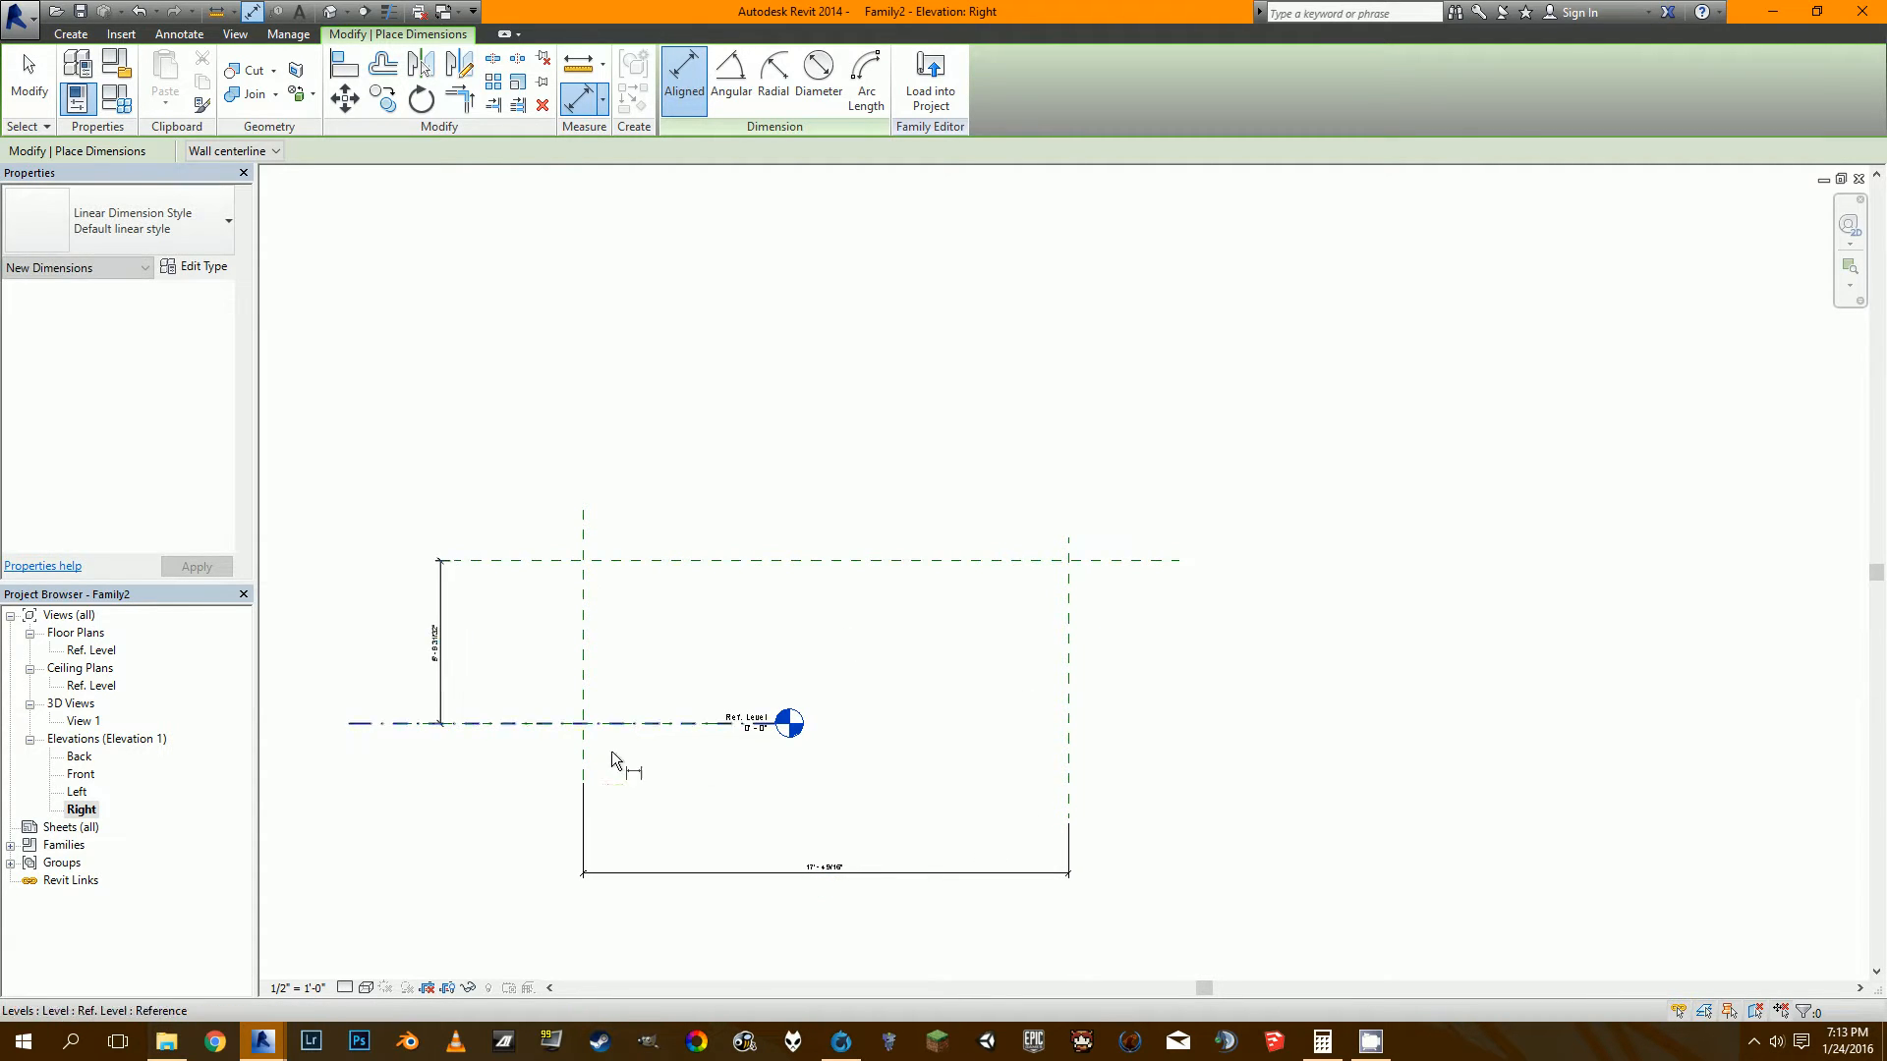
pyautogui.press('Escape')
pyautogui.press('Escape')
# Label the horizontal dimension with a new instance parameter named Length.
pyautogui.click(840, 877)
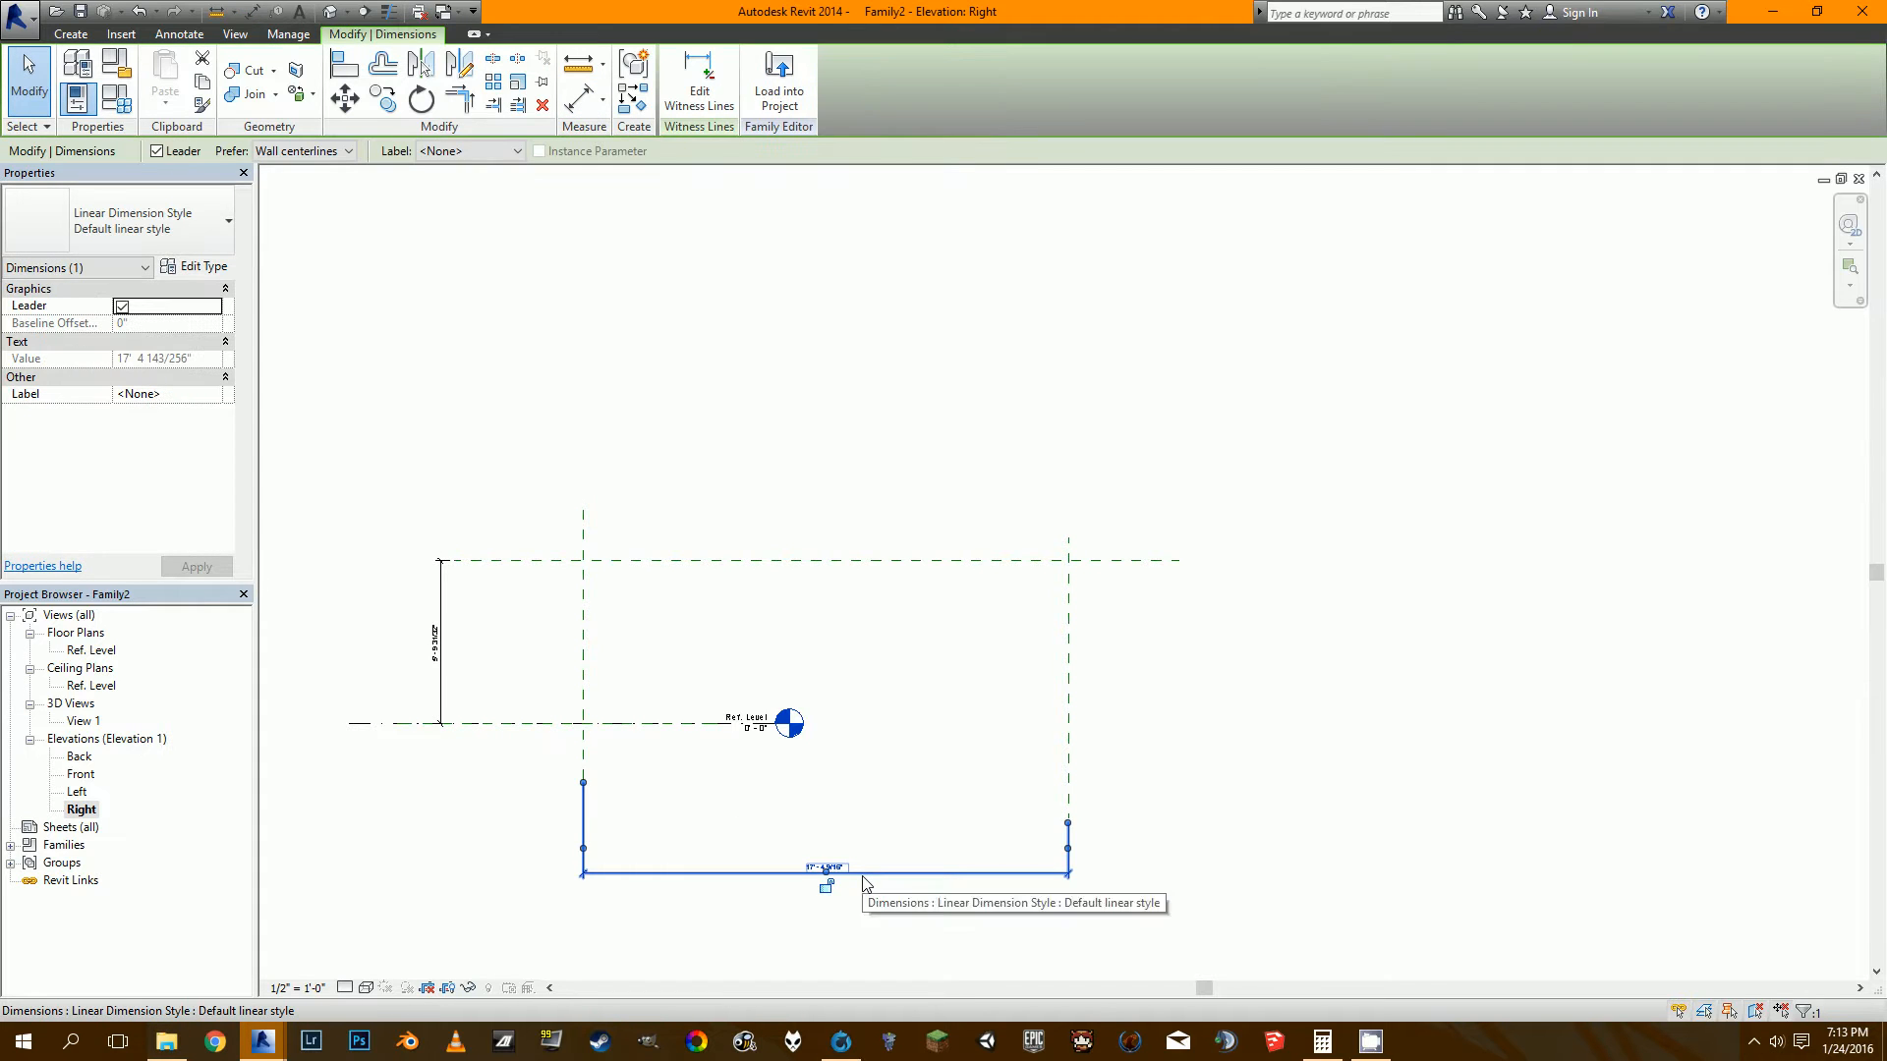
pyautogui.click(488, 155)
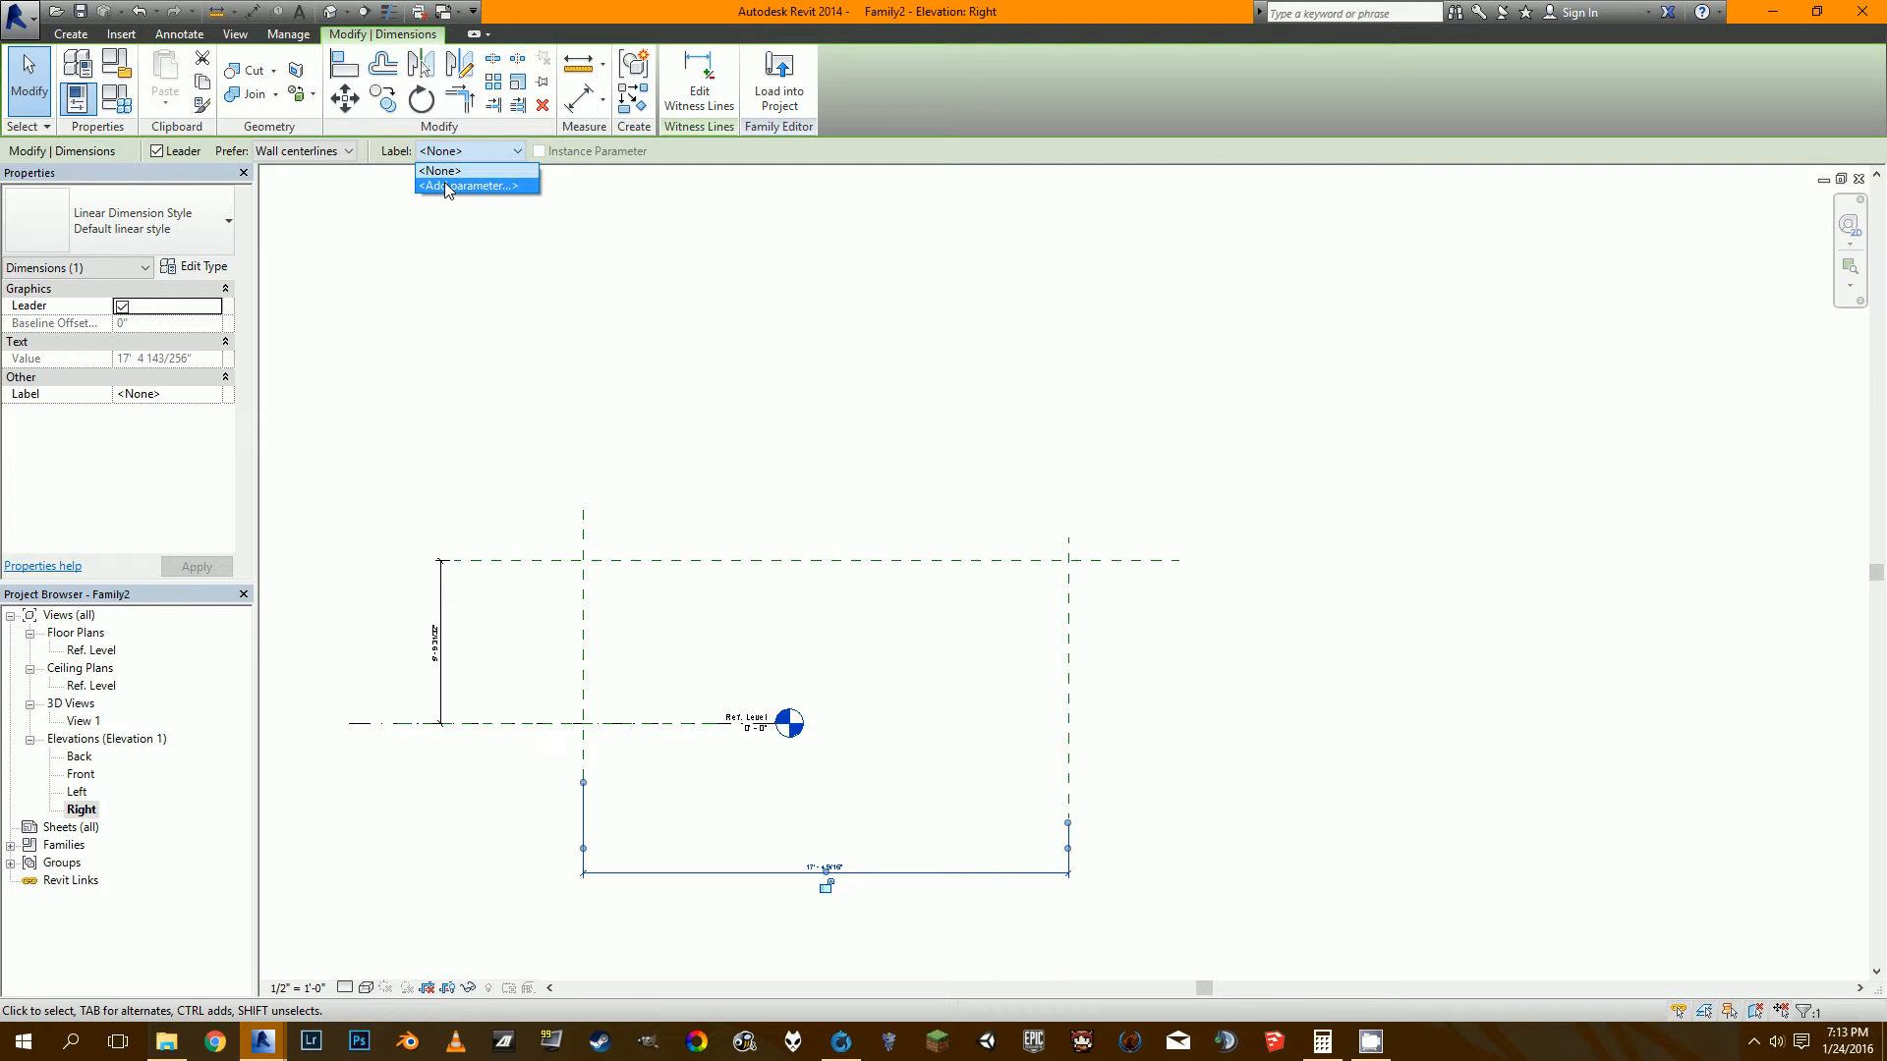
pyautogui.click(447, 186)
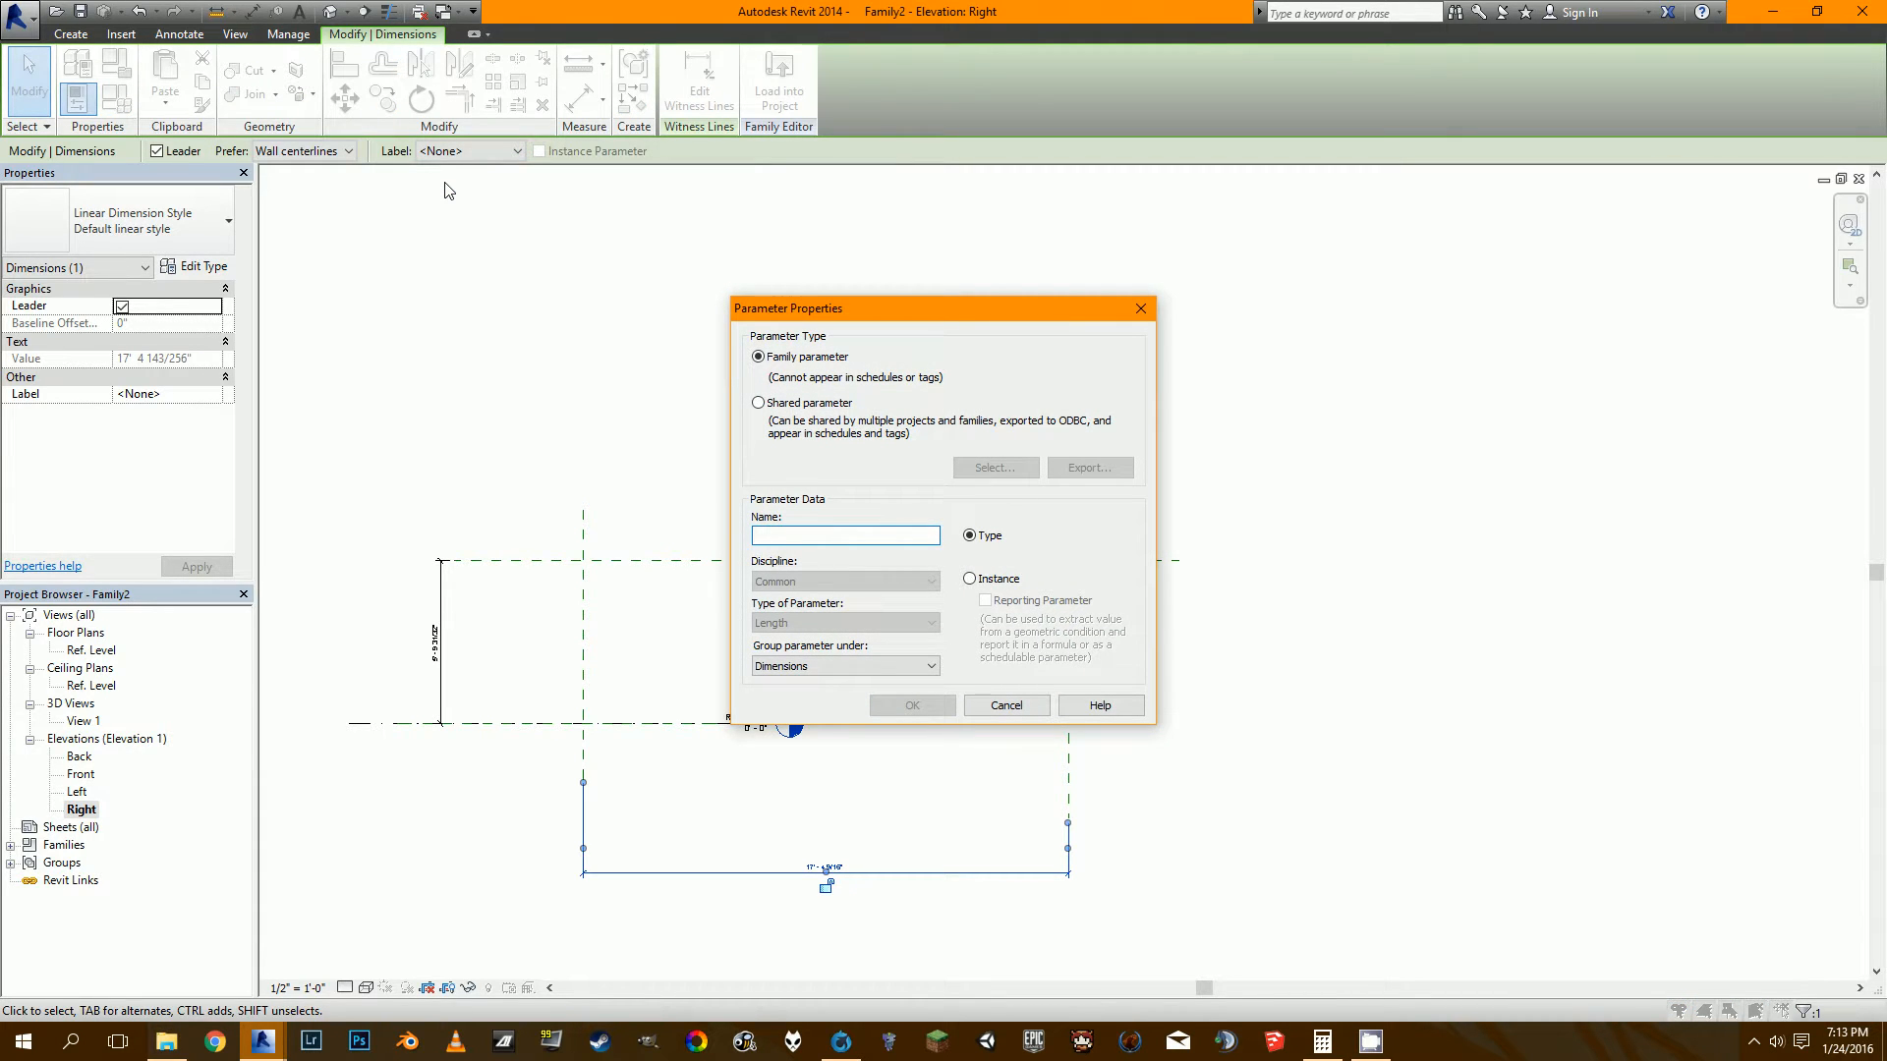
pyautogui.write('Length')
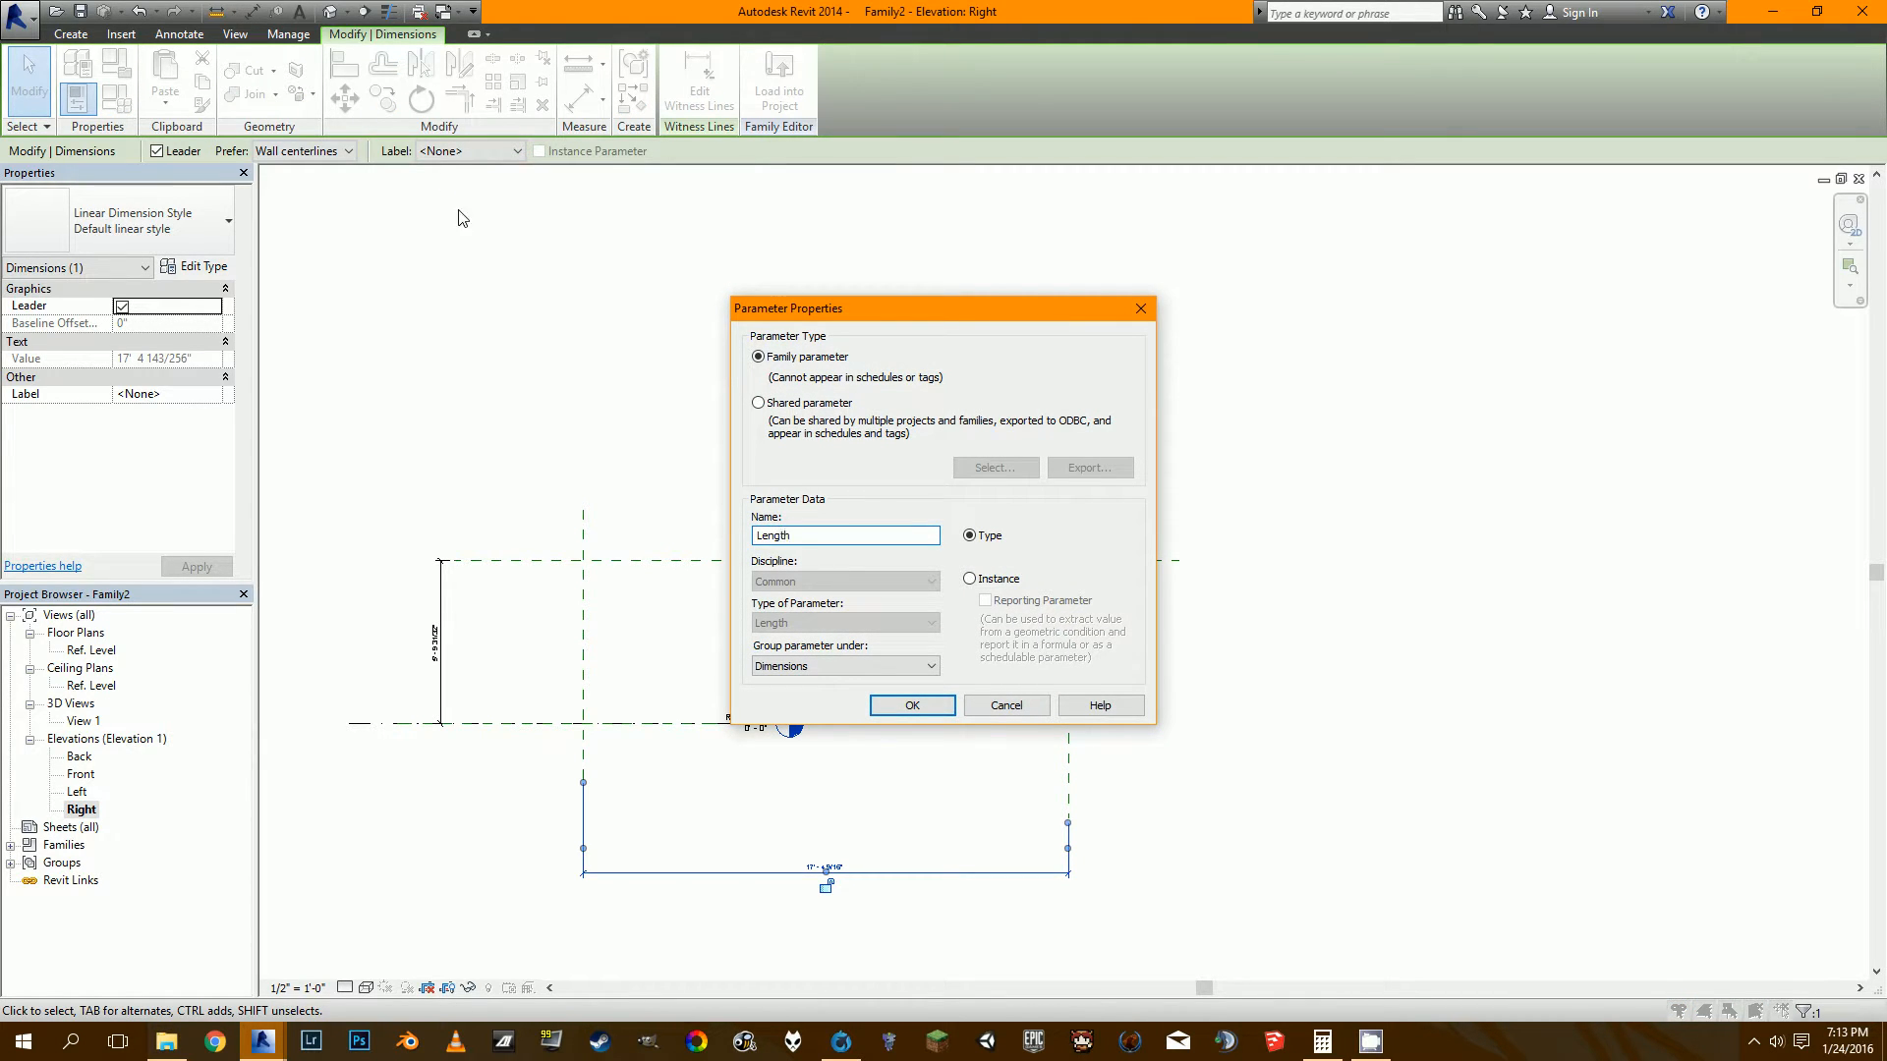
pyautogui.click(995, 578)
pyautogui.click(933, 708)
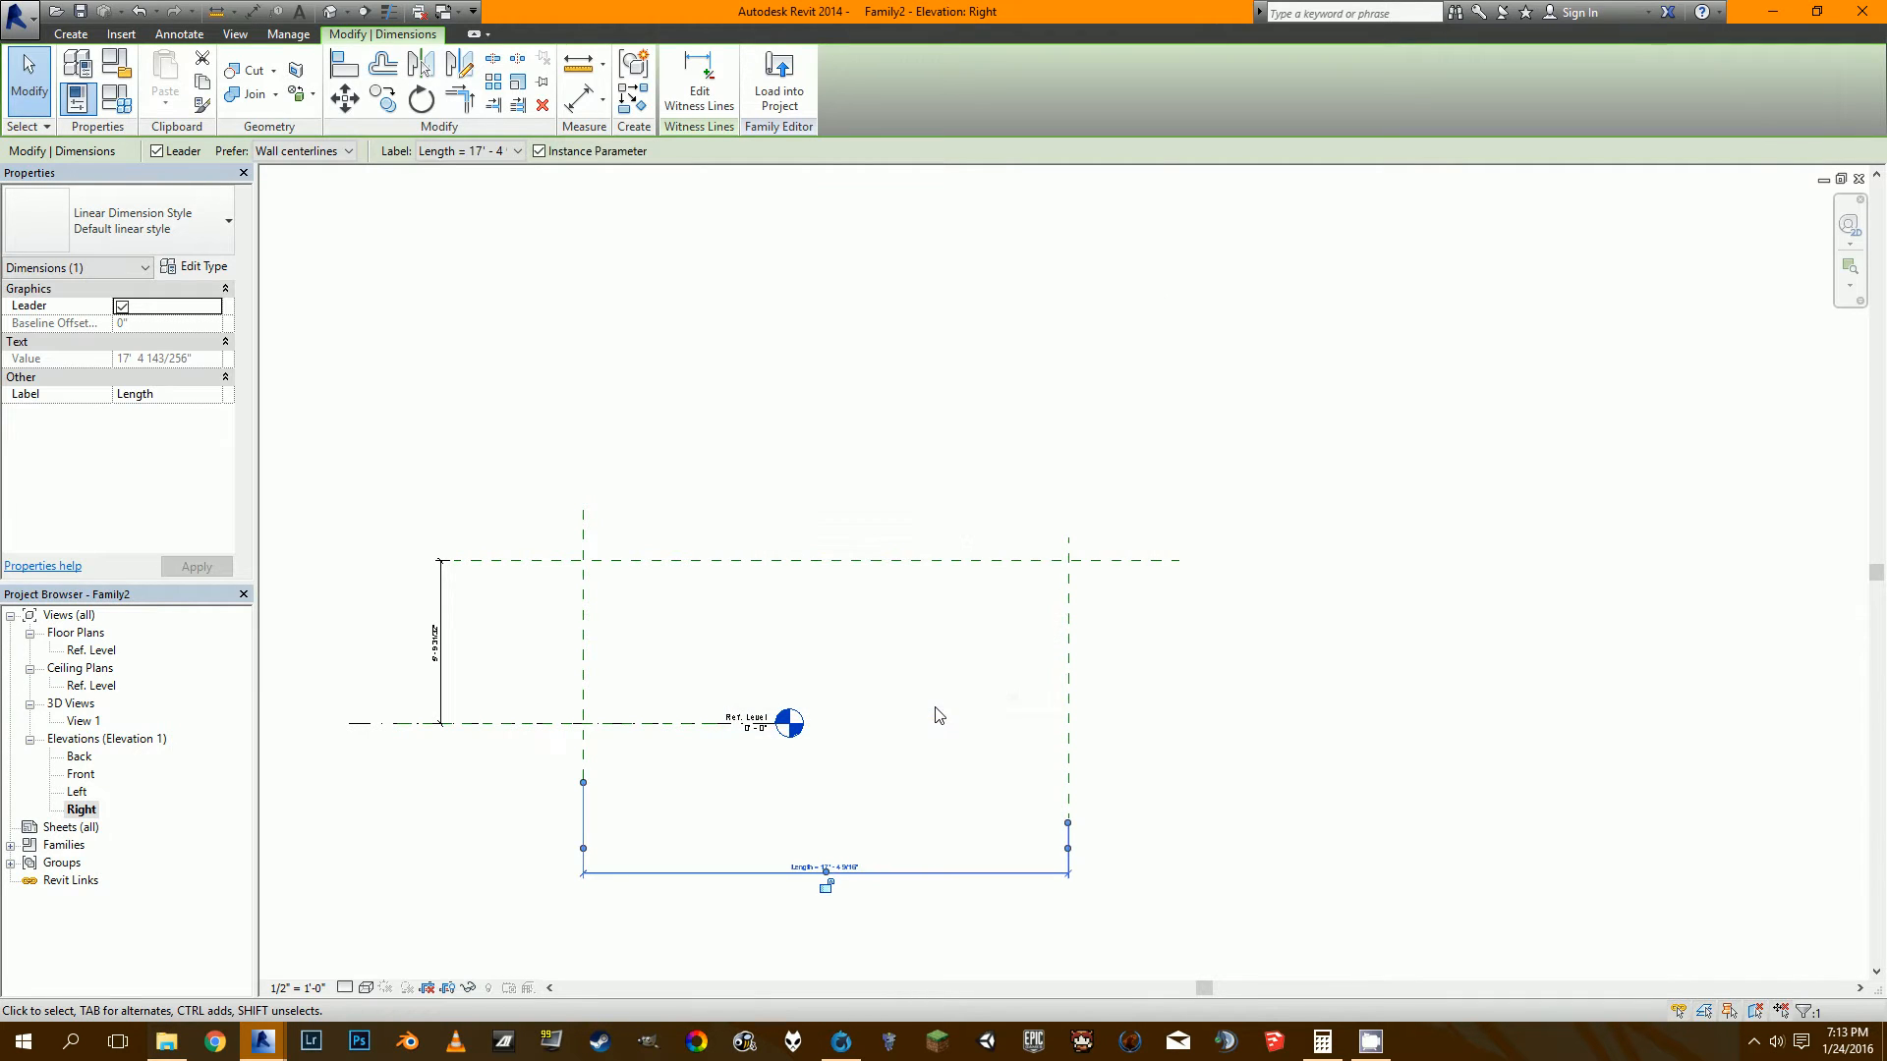
# Label the vertical dimension with a new instance parameter named Height.
pyautogui.click(445, 605)
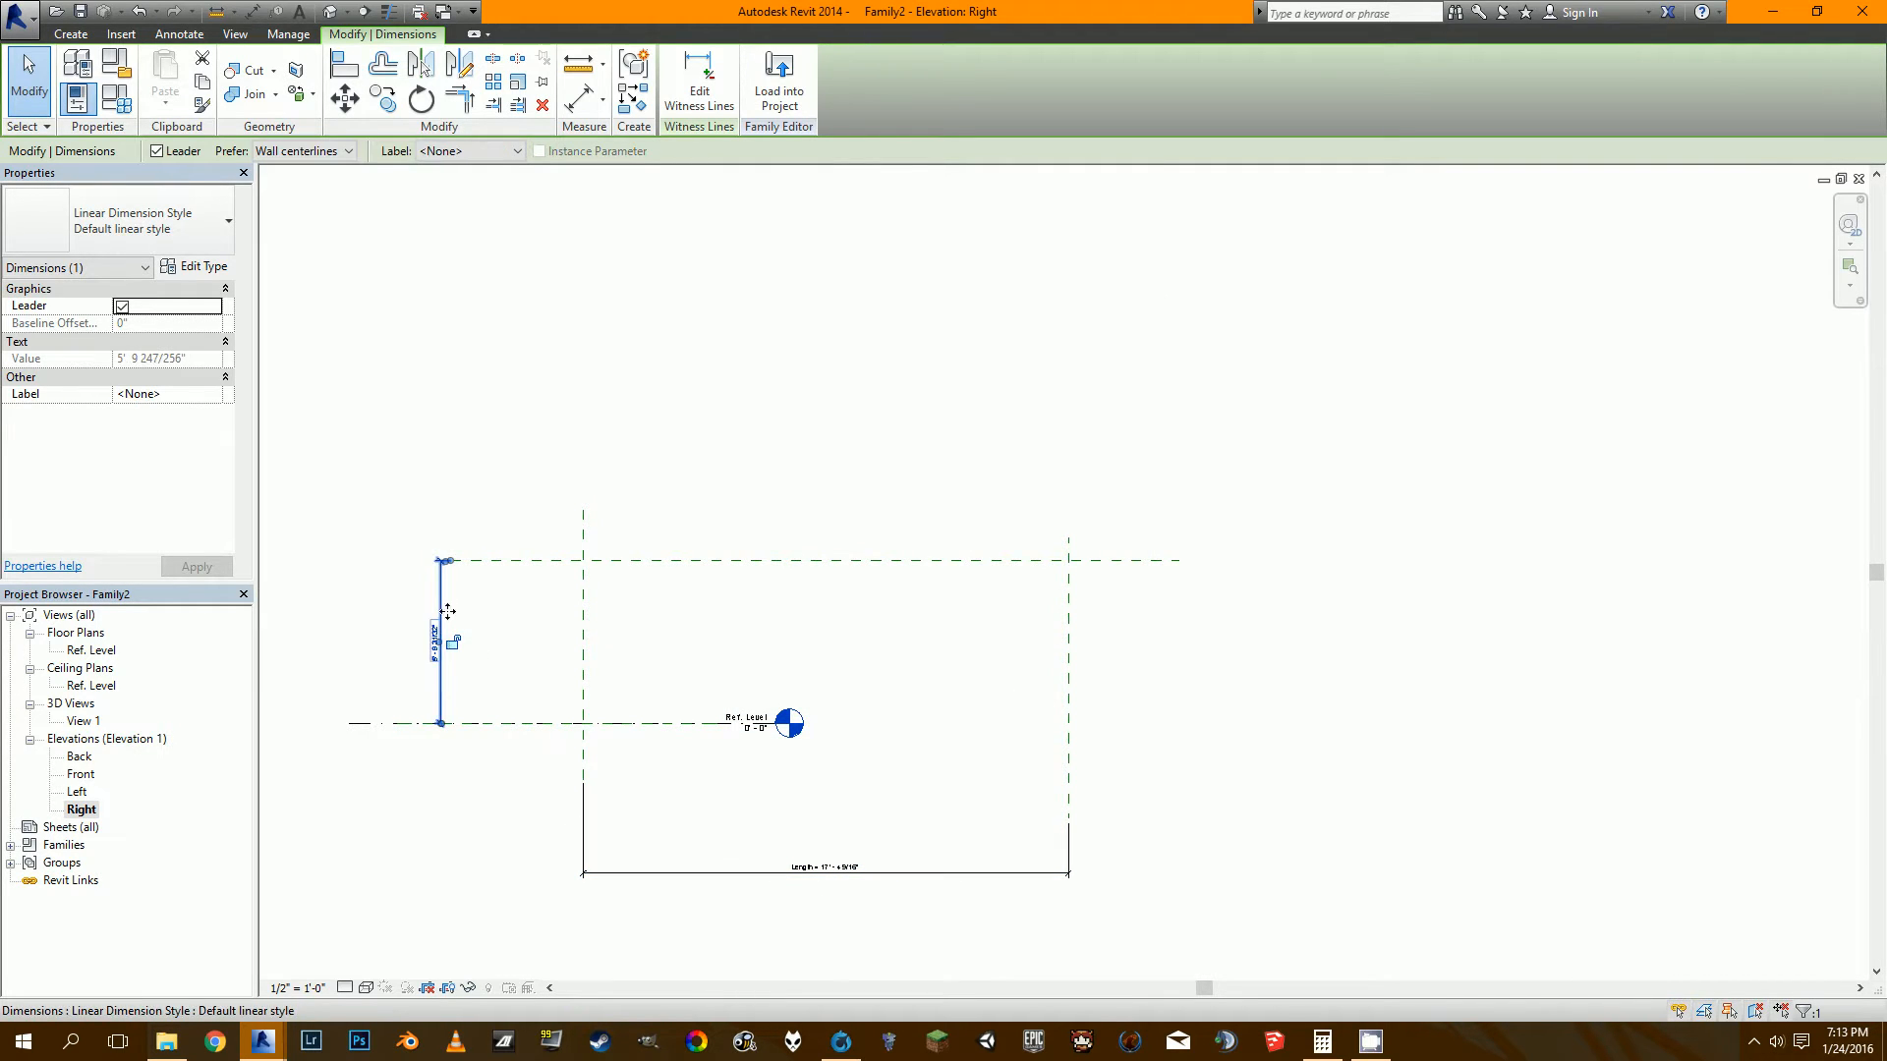
pyautogui.click(463, 151)
pyautogui.click(477, 187)
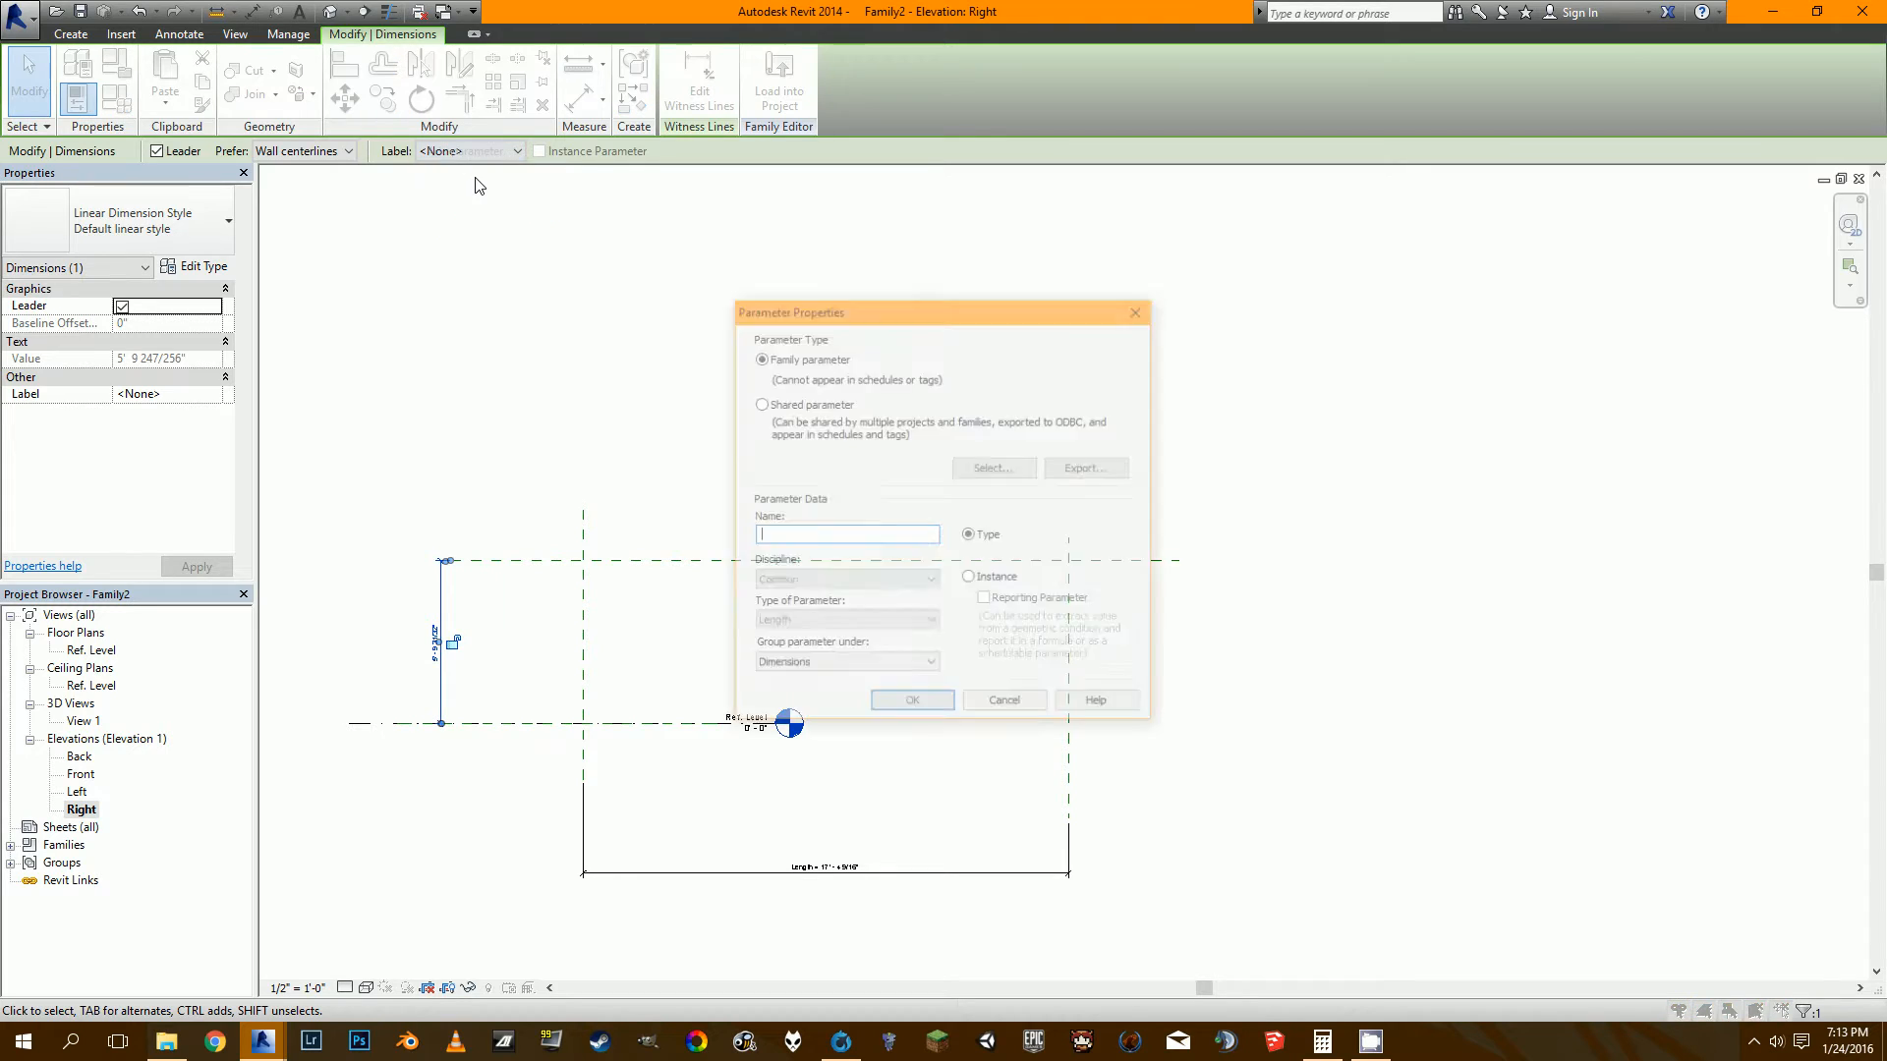
pyautogui.write('Height')
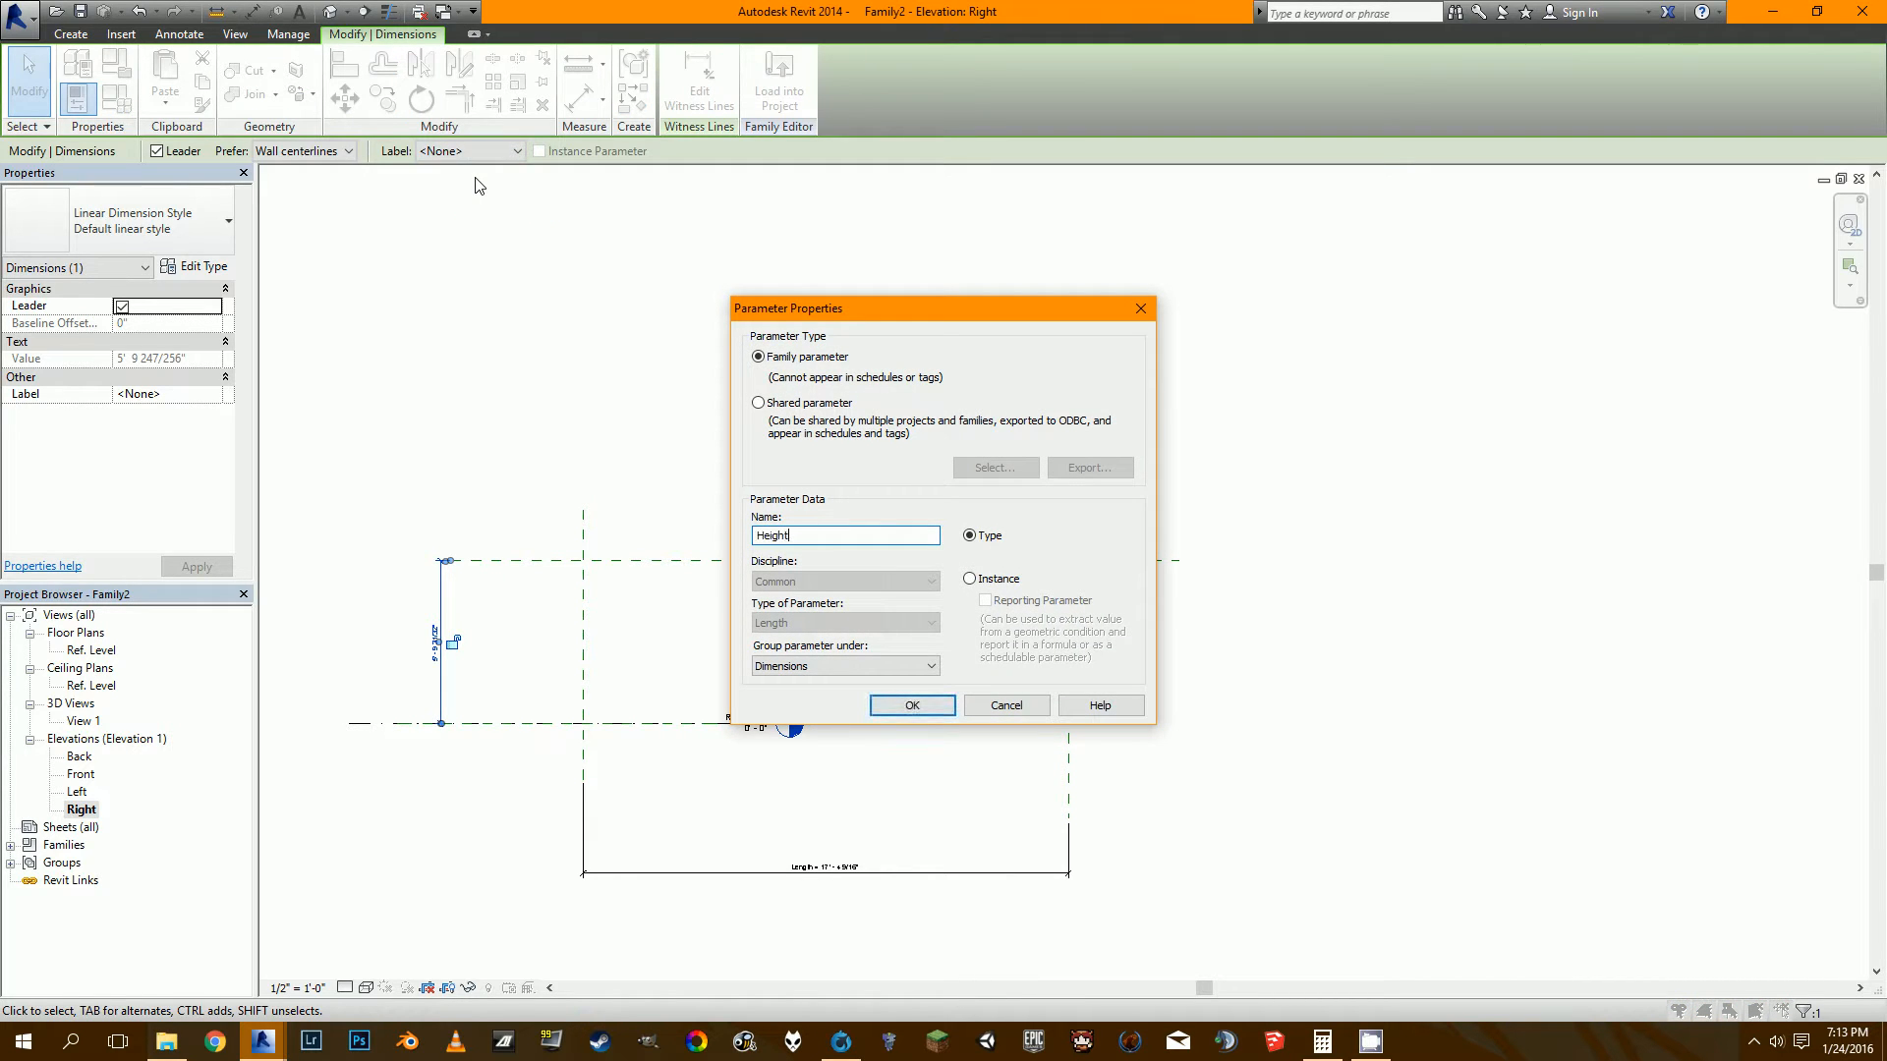
pyautogui.click(1015, 581)
pyautogui.click(912, 705)
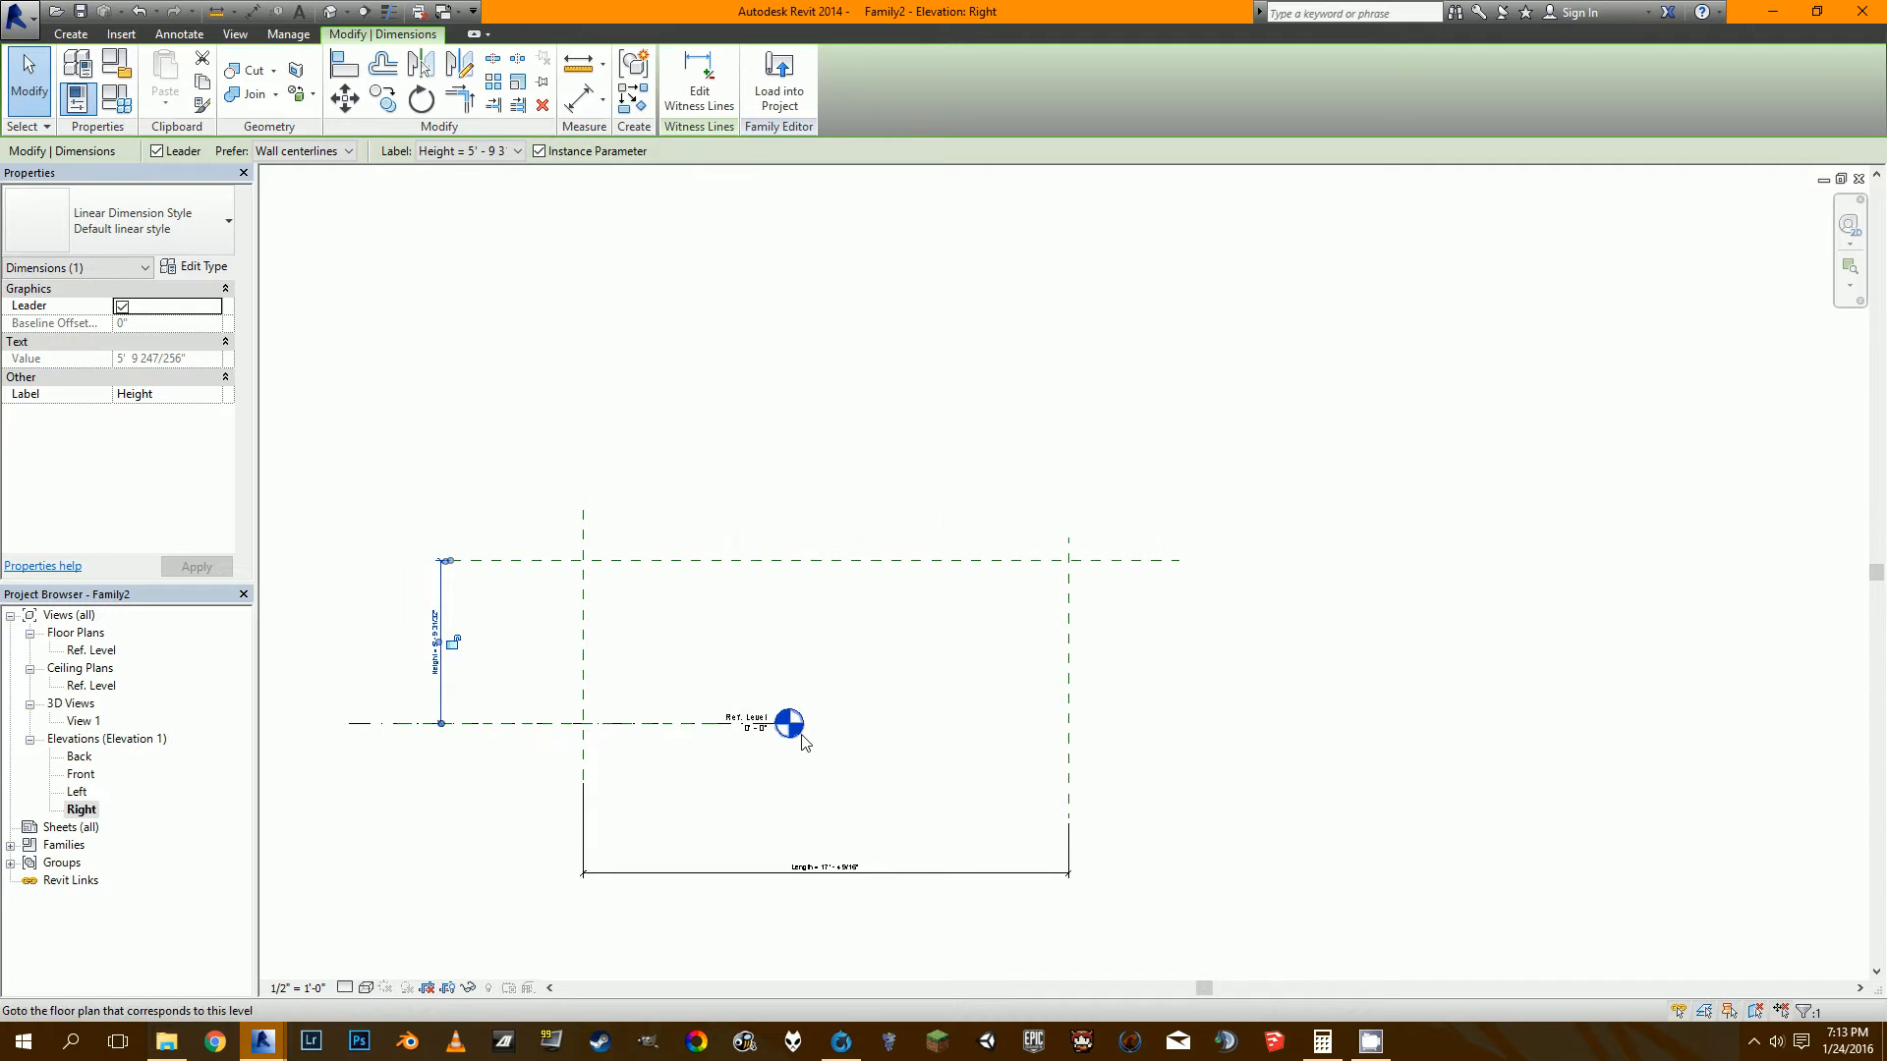
pyautogui.click(685, 924)
# Set the Length dimension to 16 feet.
pyautogui.scroll(2, 686, 923)
pyautogui.moveTo(645, 787); pyautogui.dragTo(692, 785, button='middle')
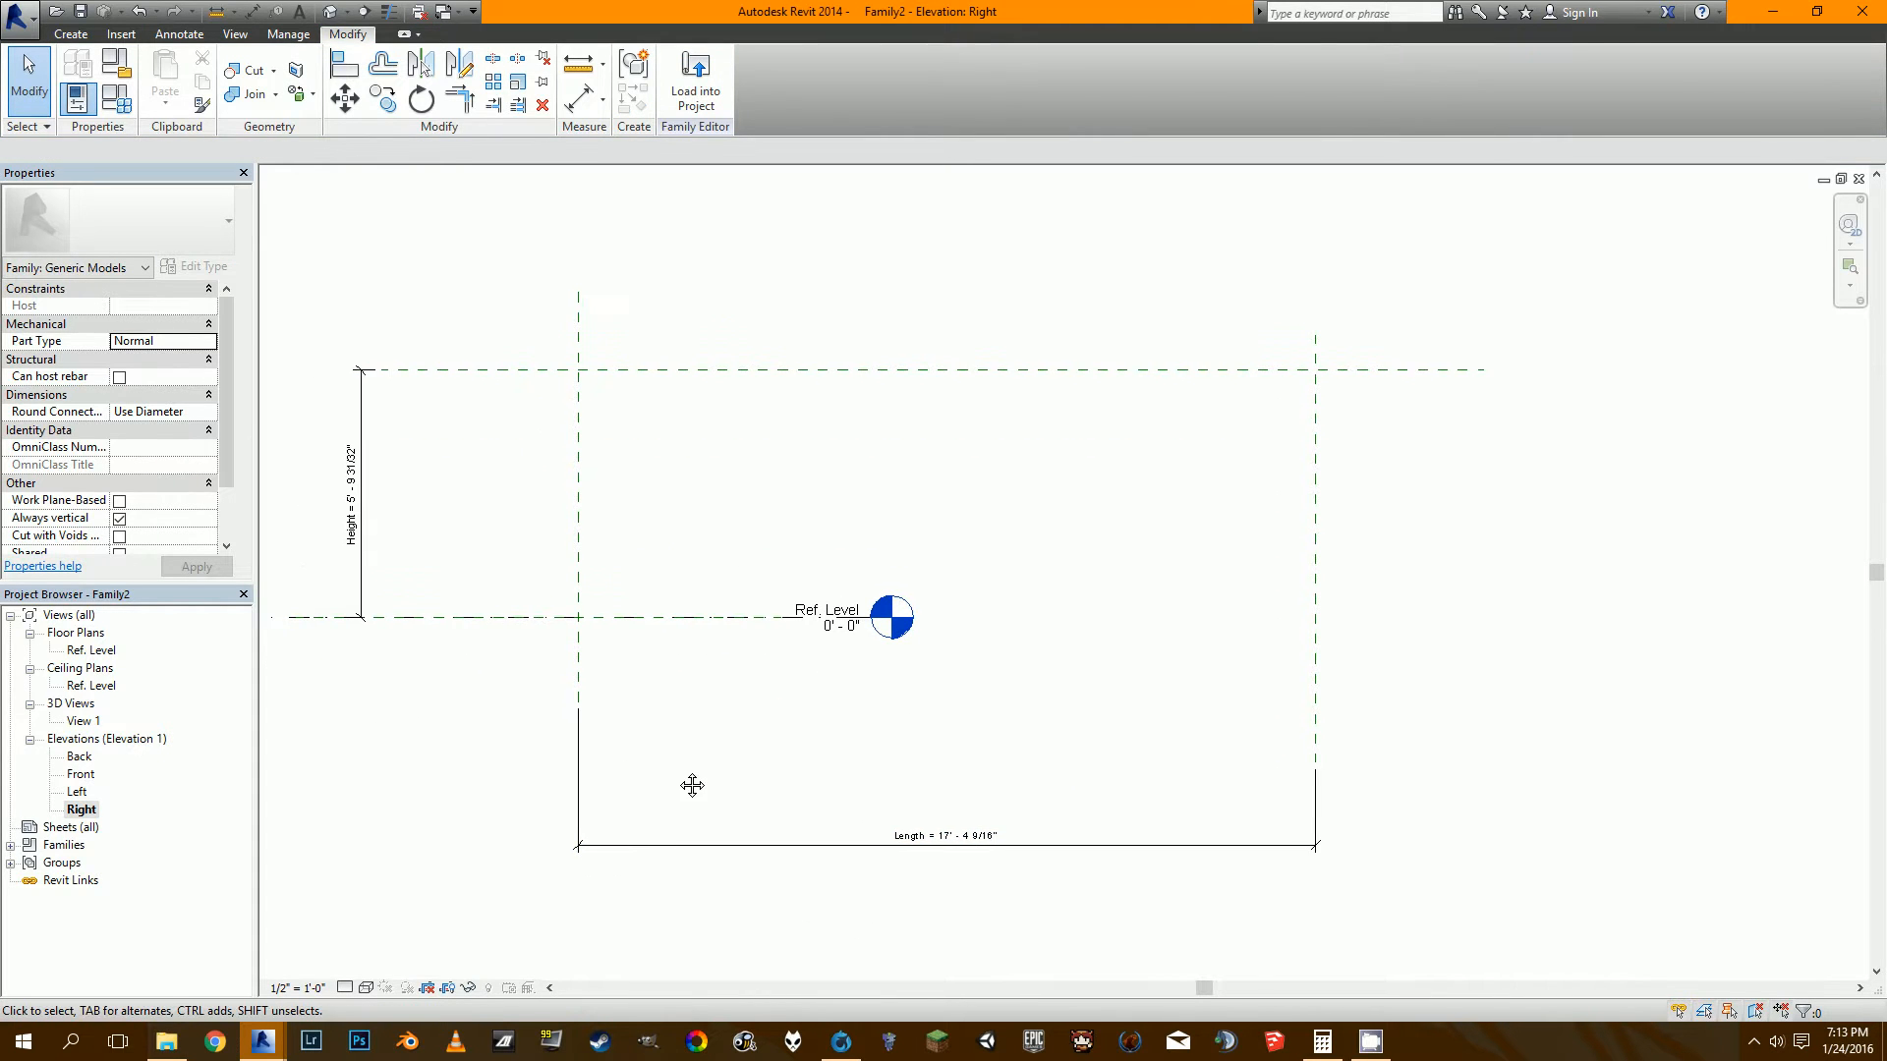
pyautogui.click(967, 838)
pyautogui.click(968, 838)
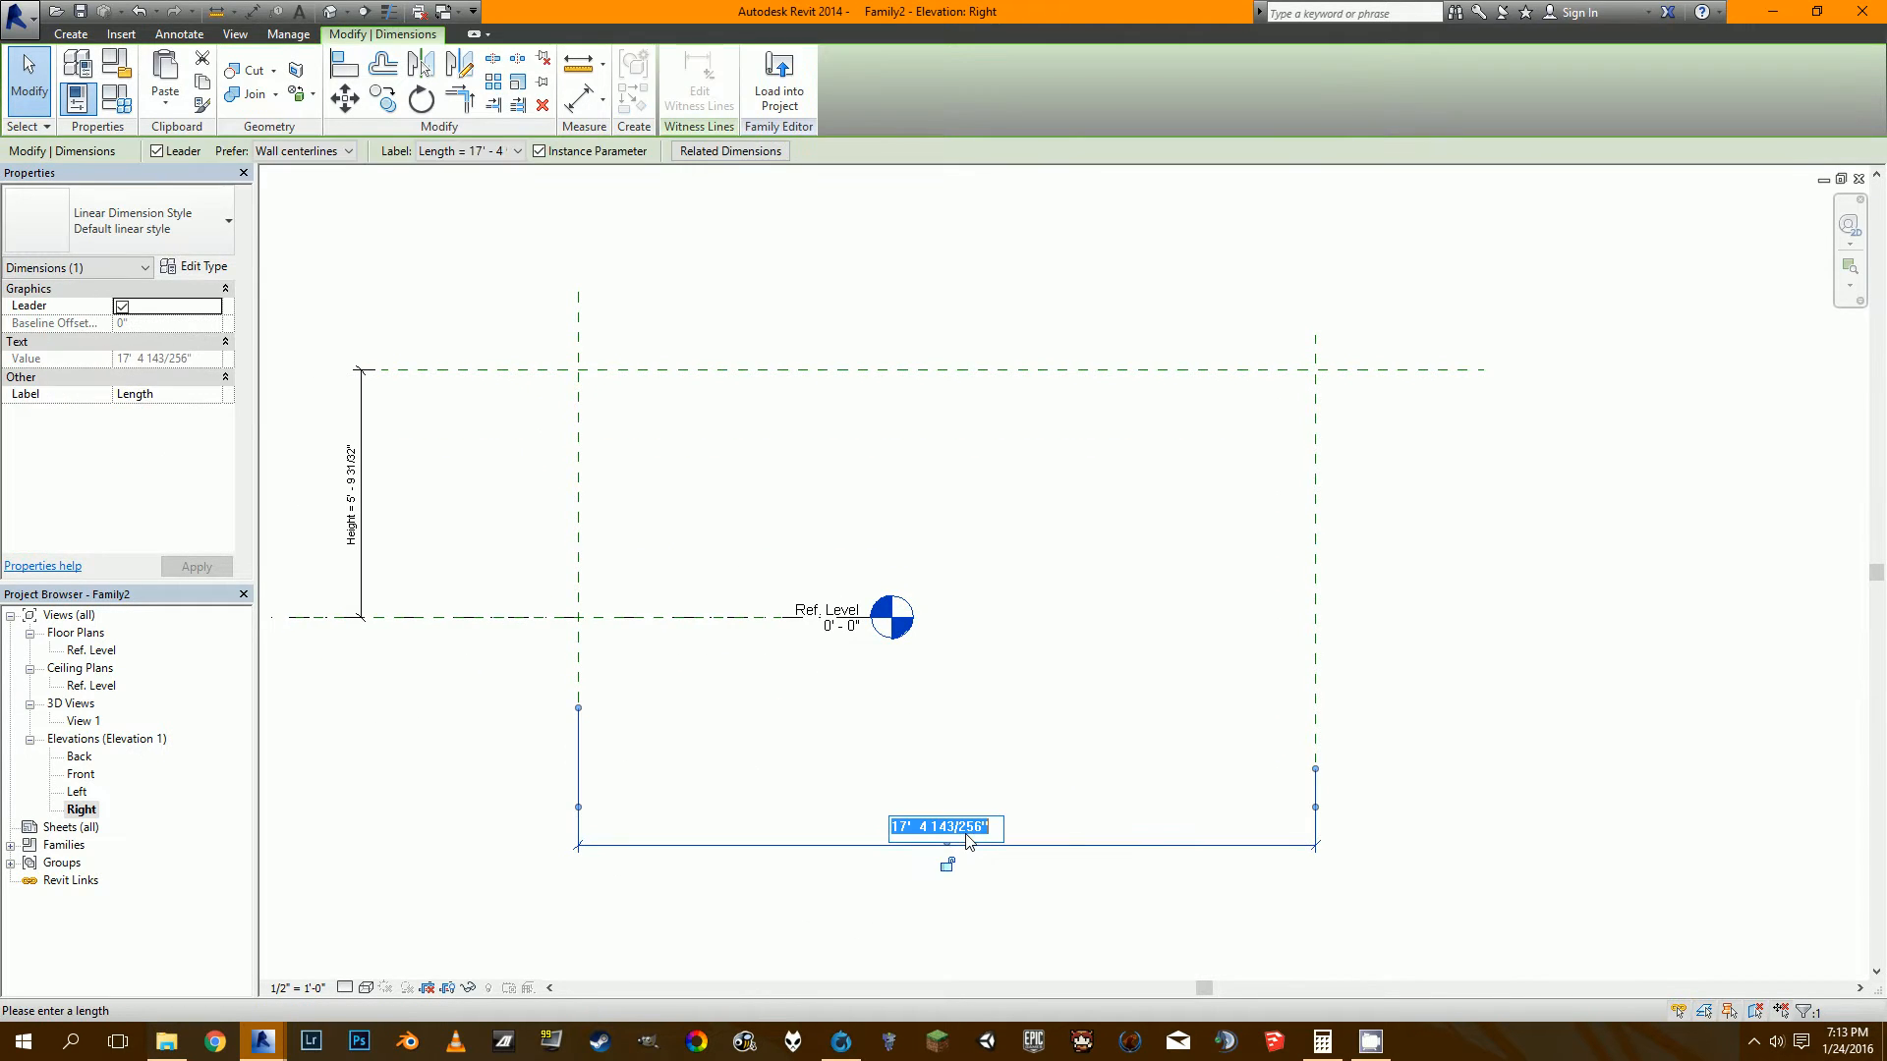
pyautogui.write('16')
pyautogui.press('Return')
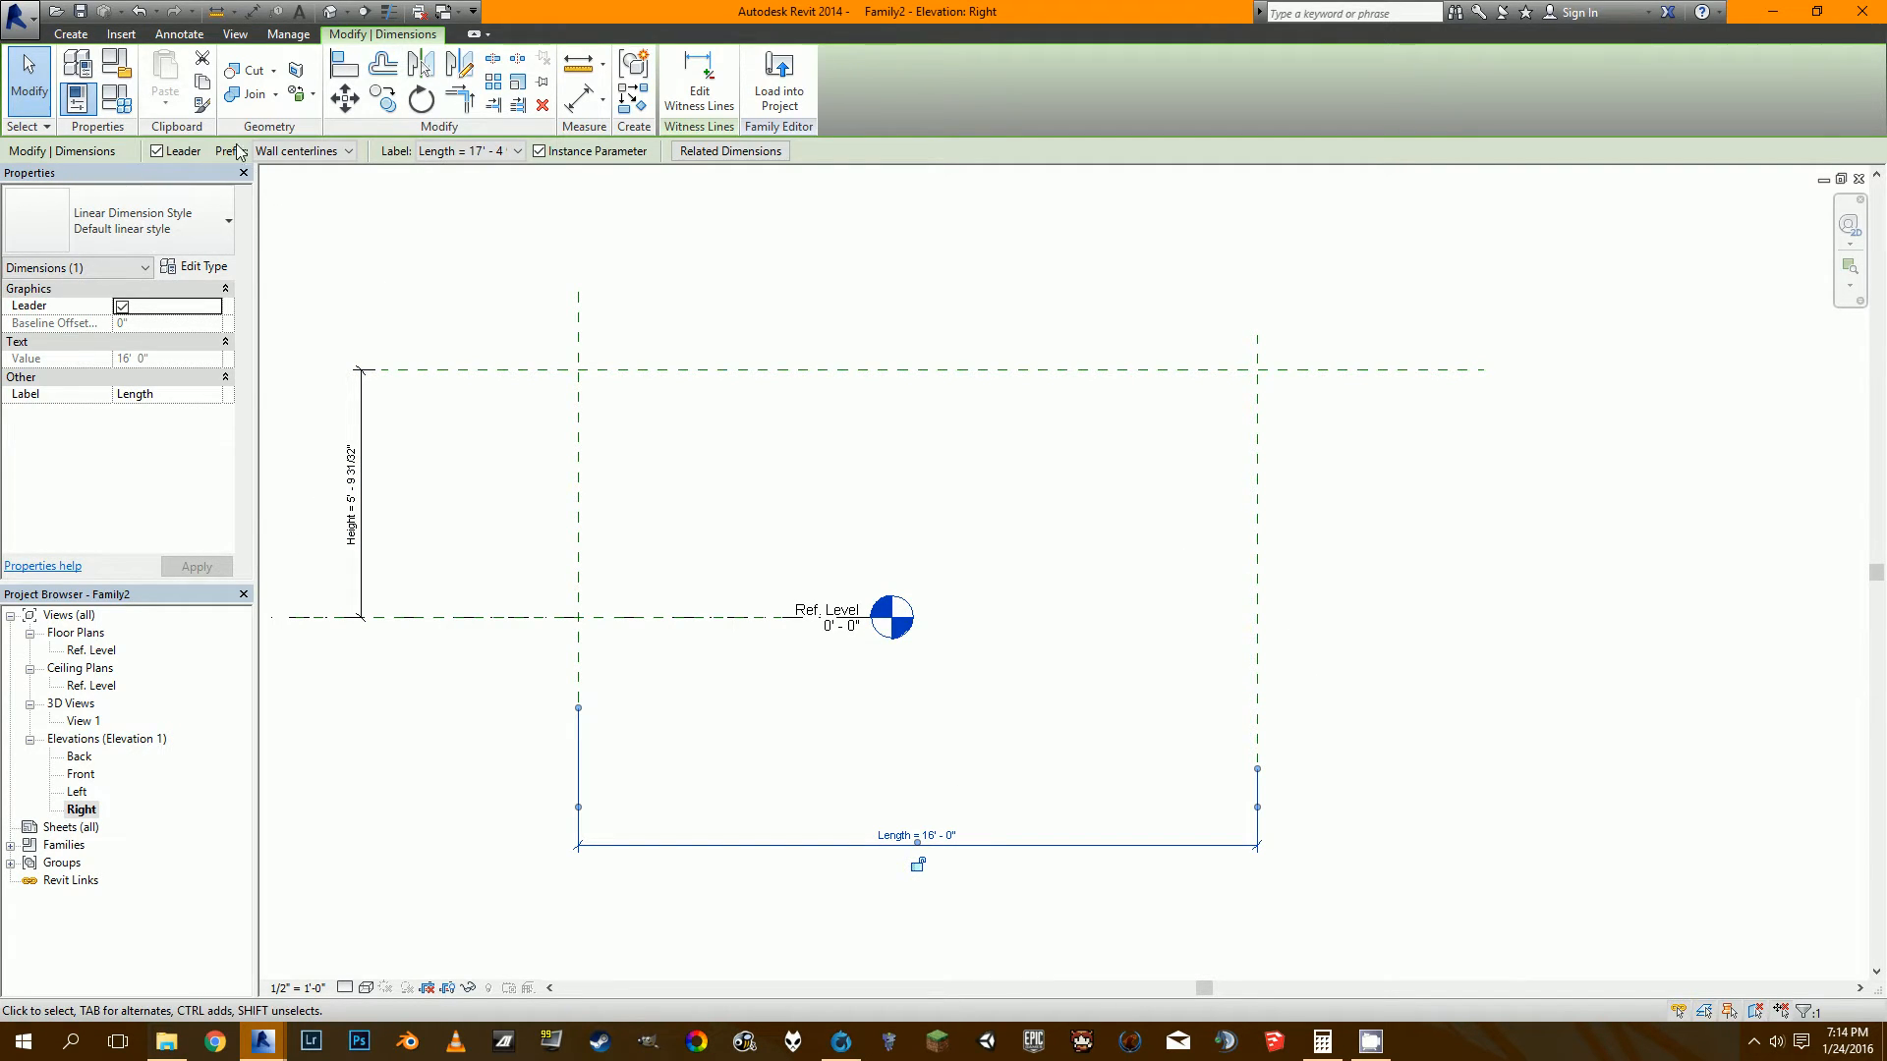
# Give the Length parameter the formula Height * 1.732, check the ratio against the escalator diagram in the browser, and apply it.
pyautogui.click(116, 99)
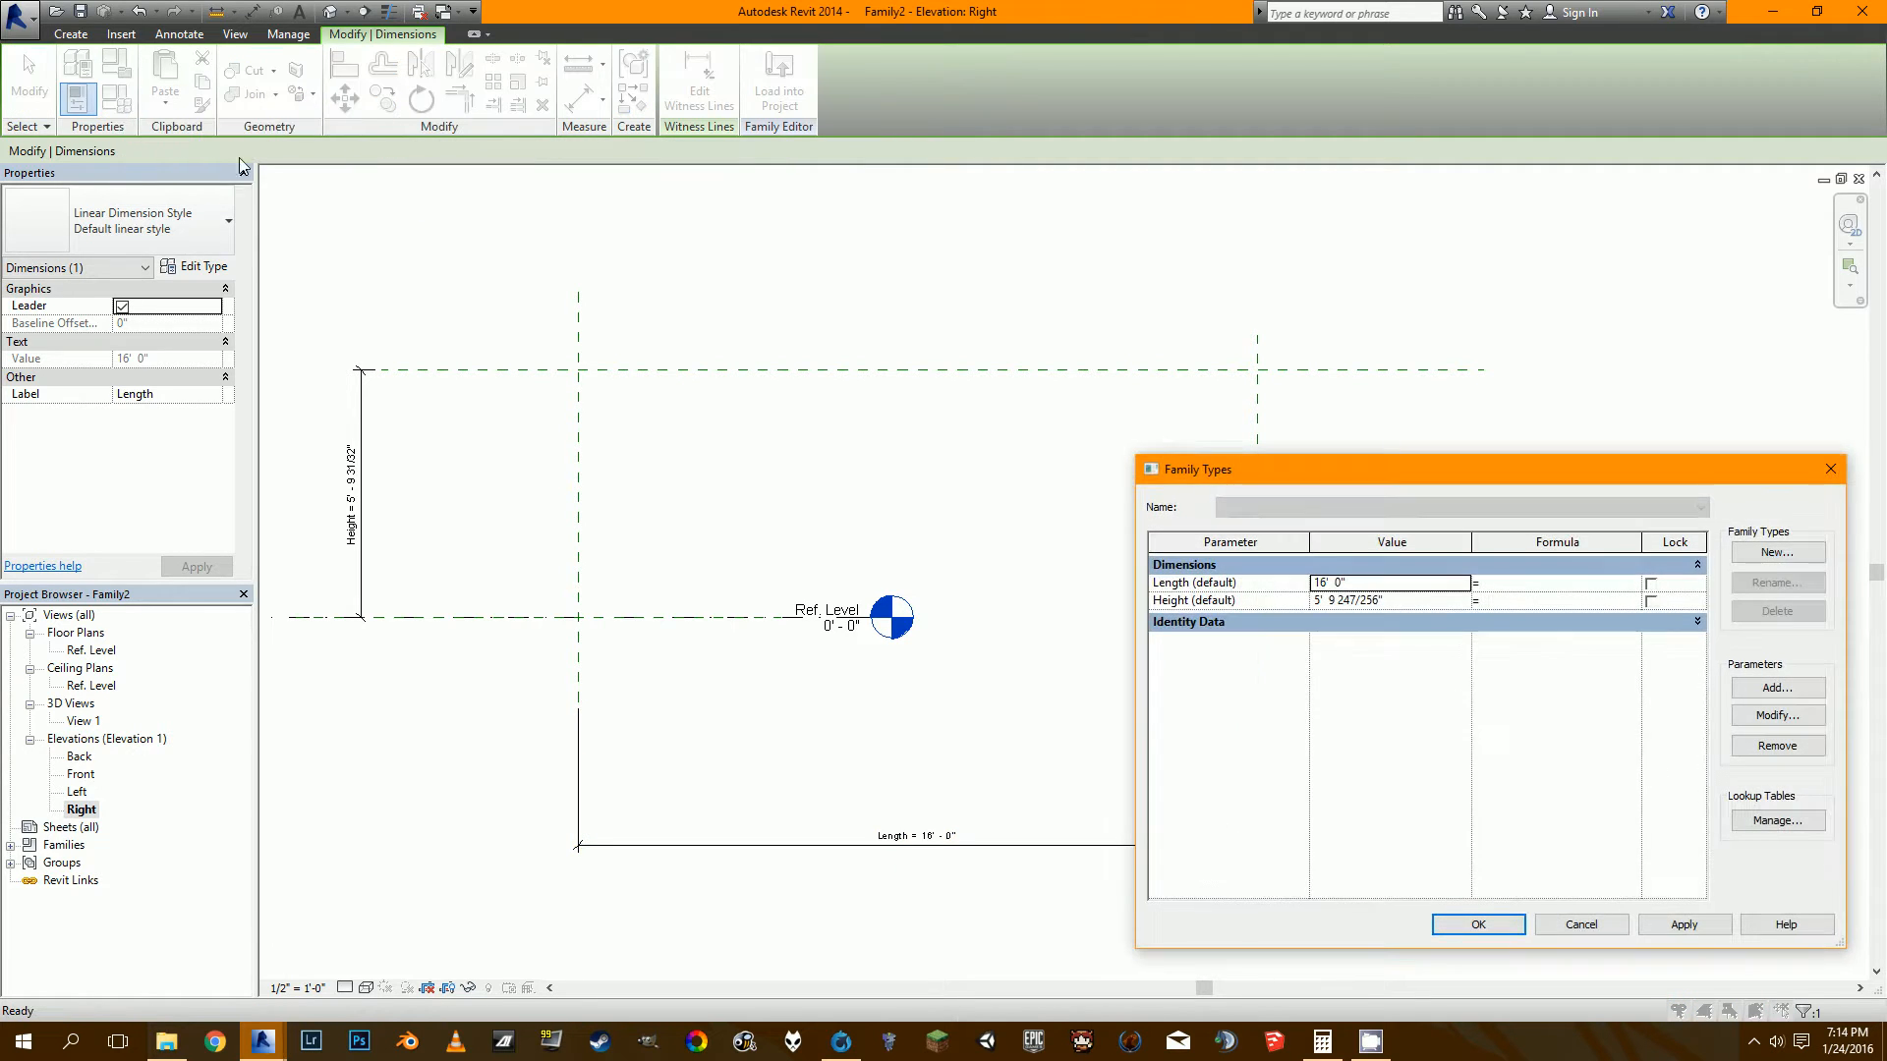
pyautogui.moveTo(1323, 462); pyautogui.dragTo(1235, 420)
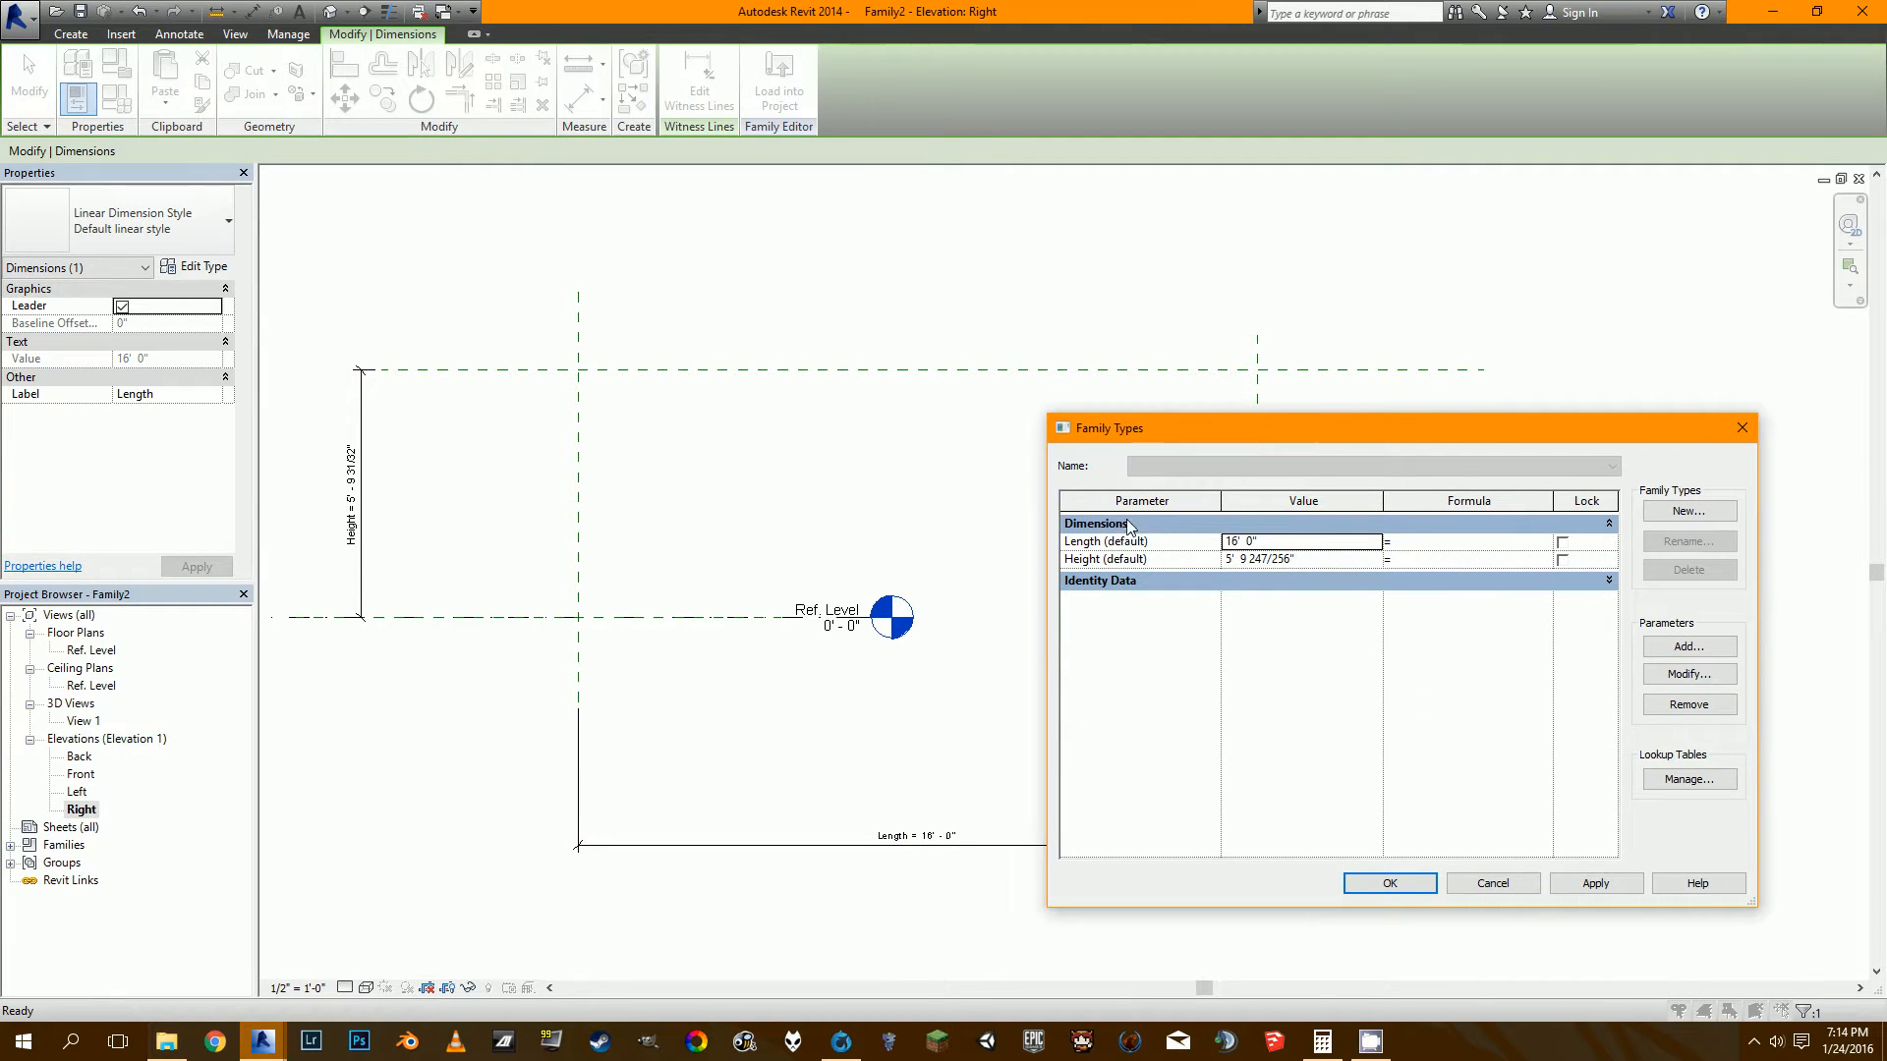
pyautogui.click(1459, 541)
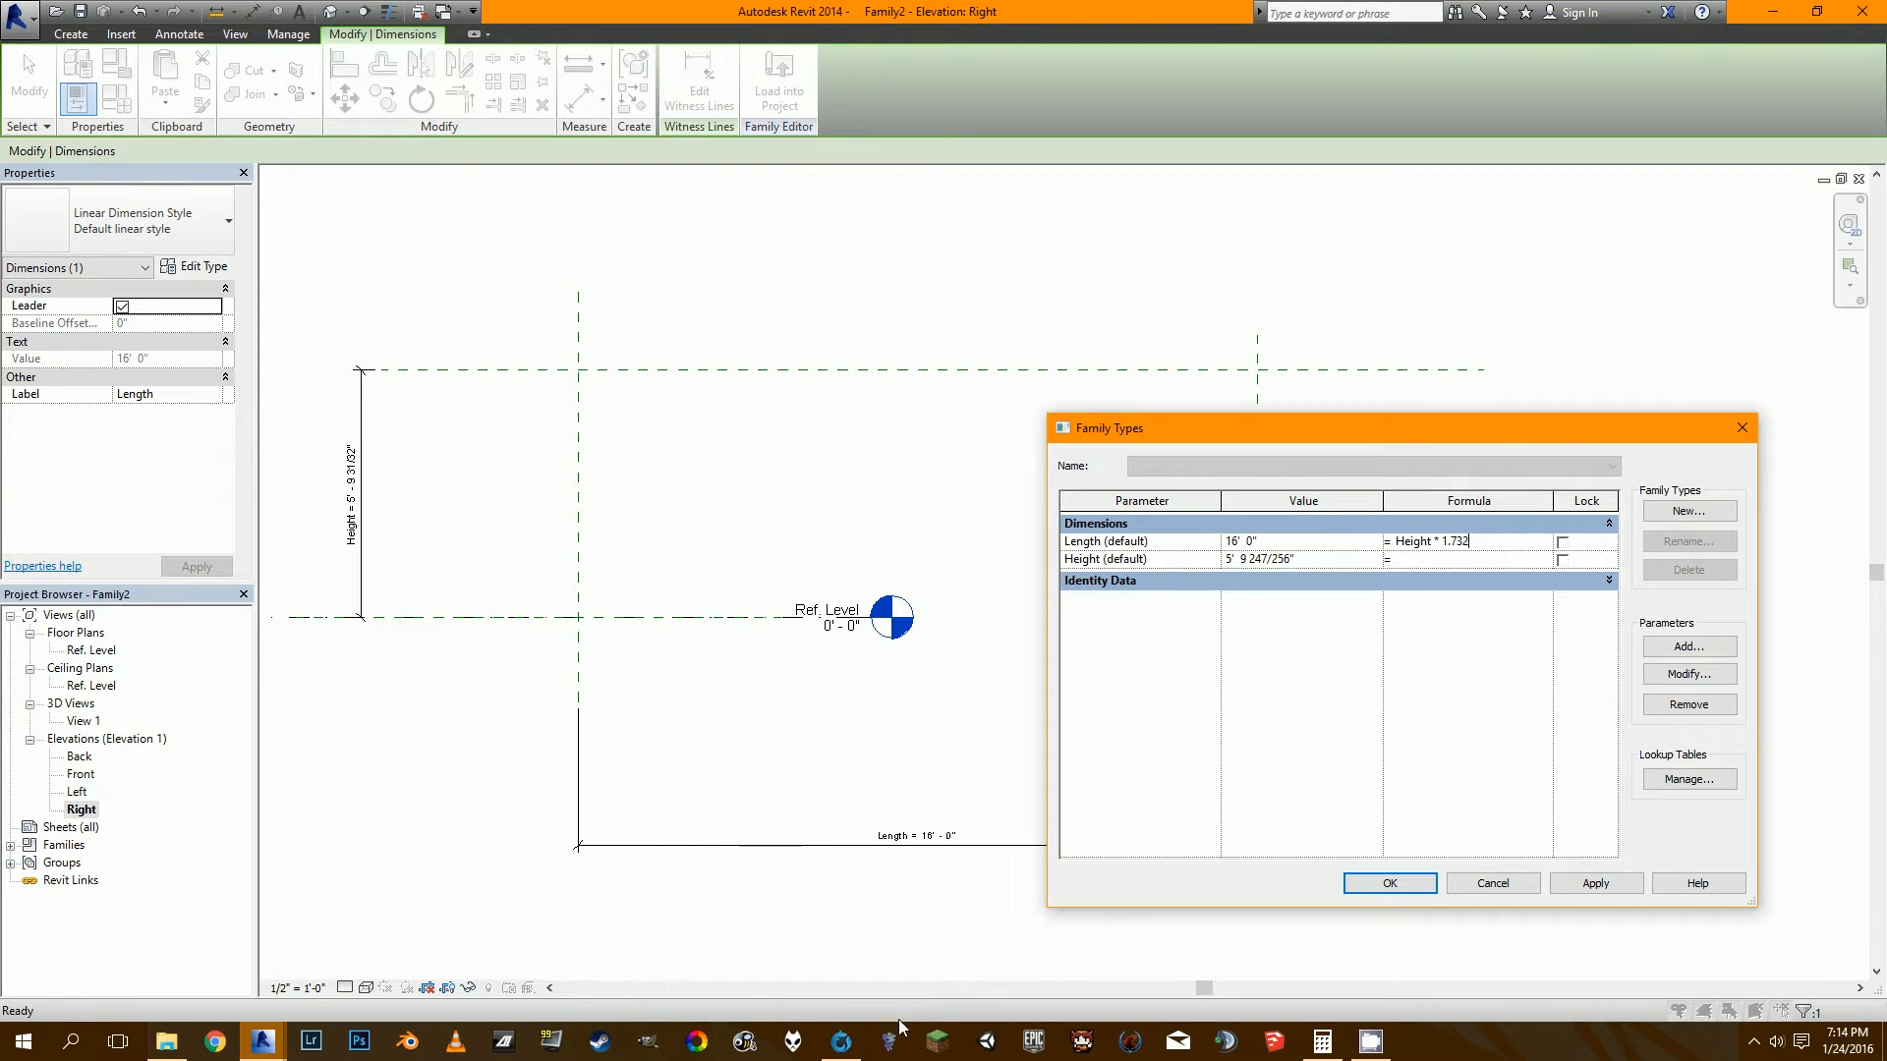
pyautogui.click(840, 1041)
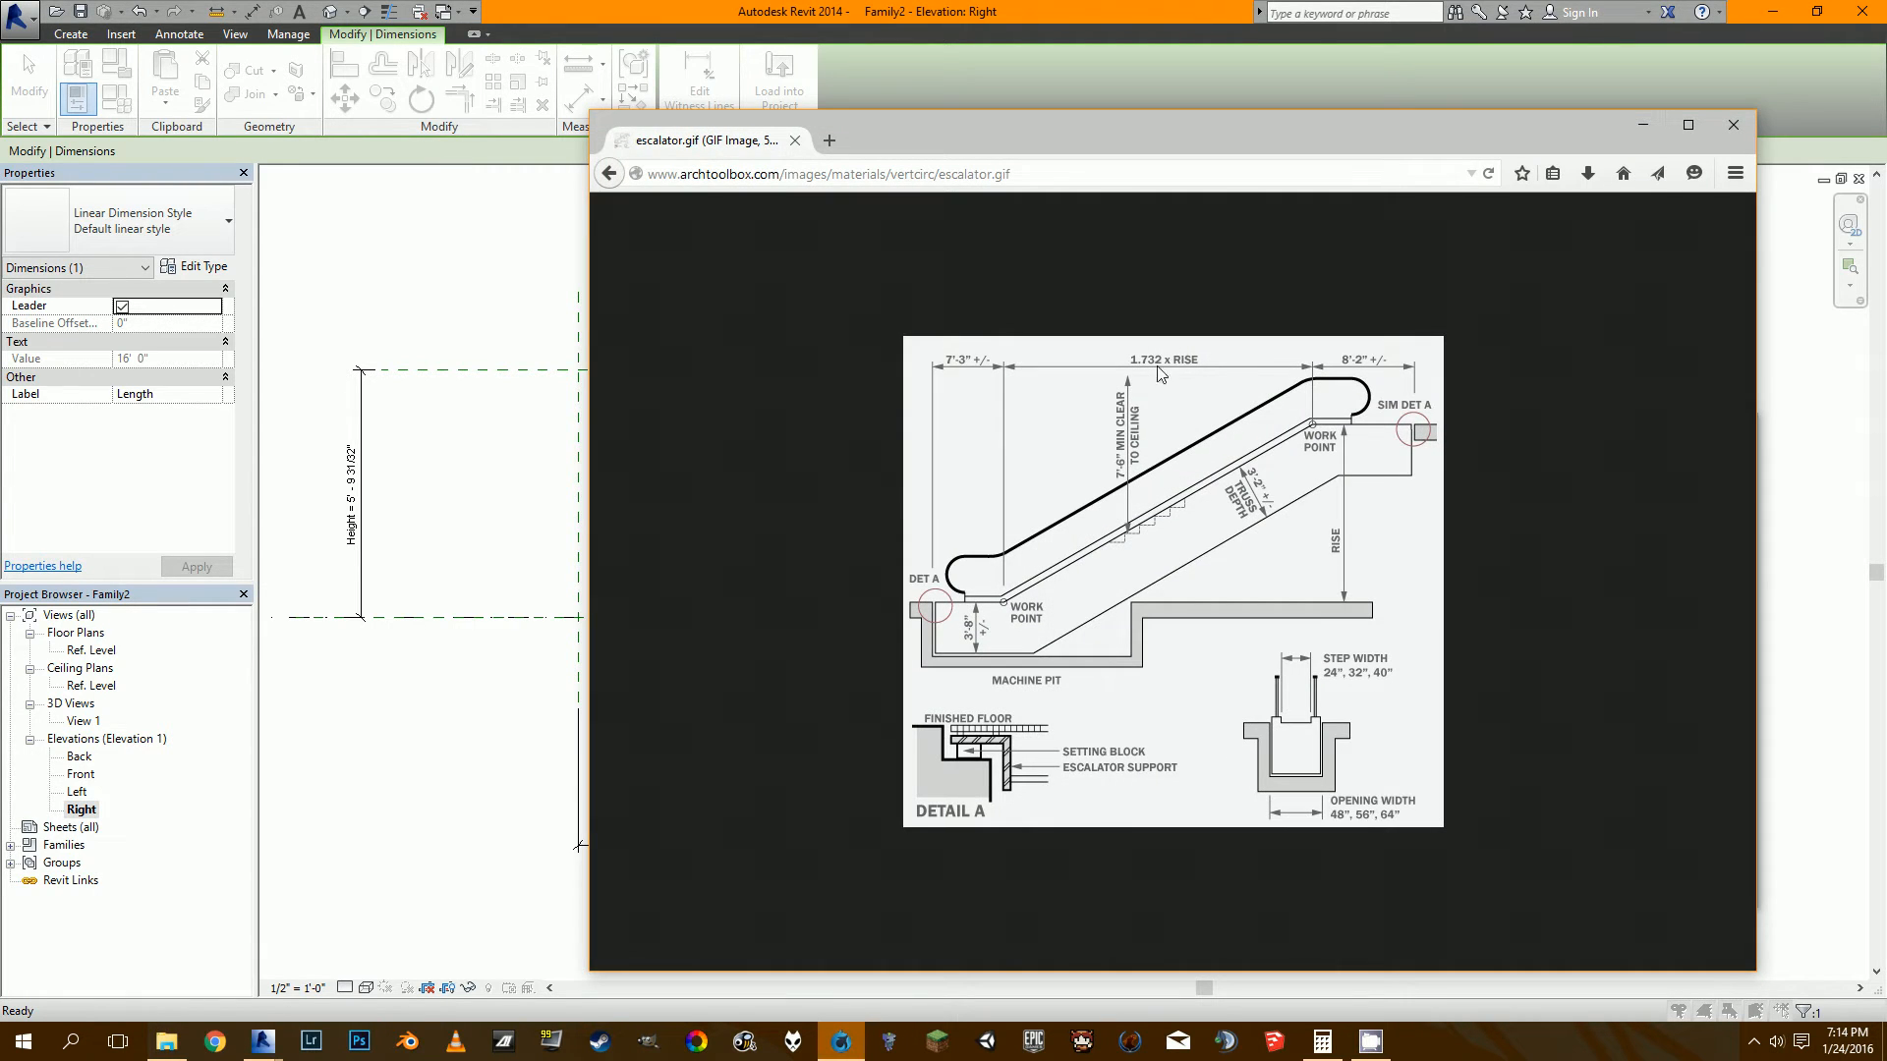
pyautogui.click(1642, 125)
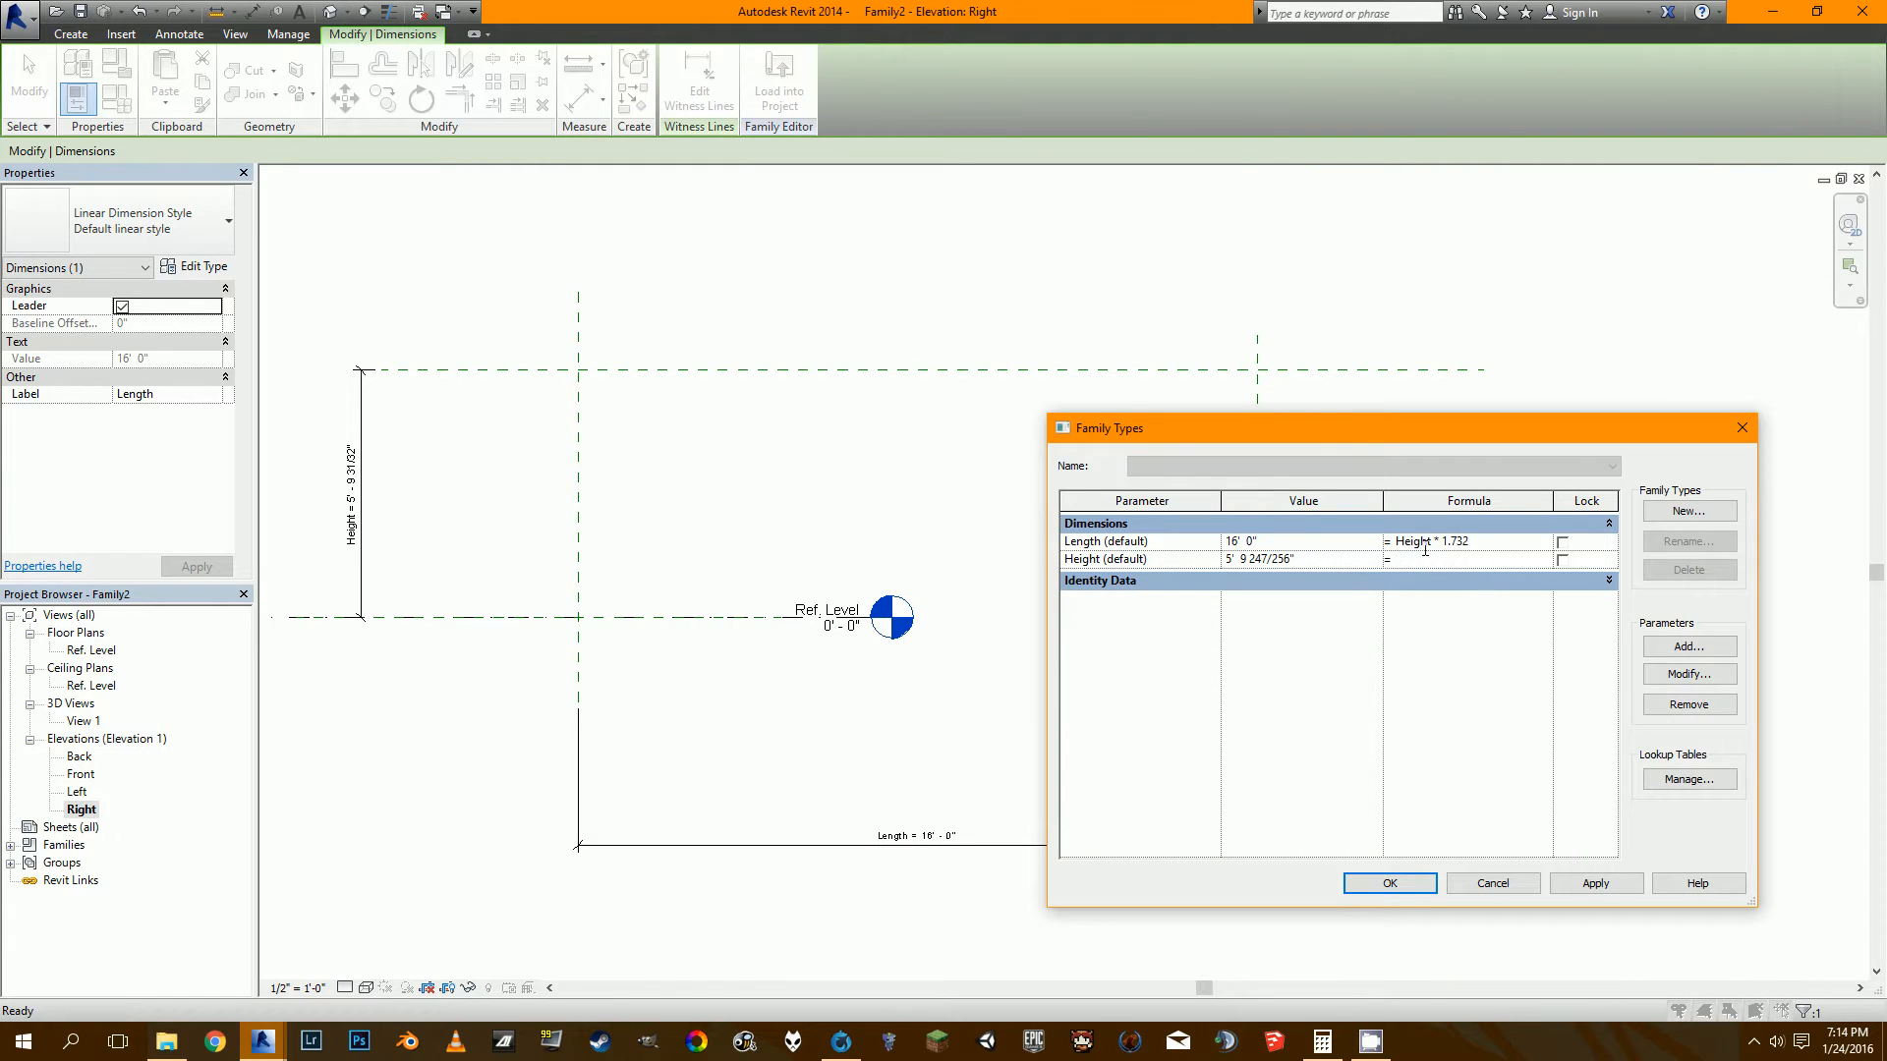
pyautogui.click(1593, 882)
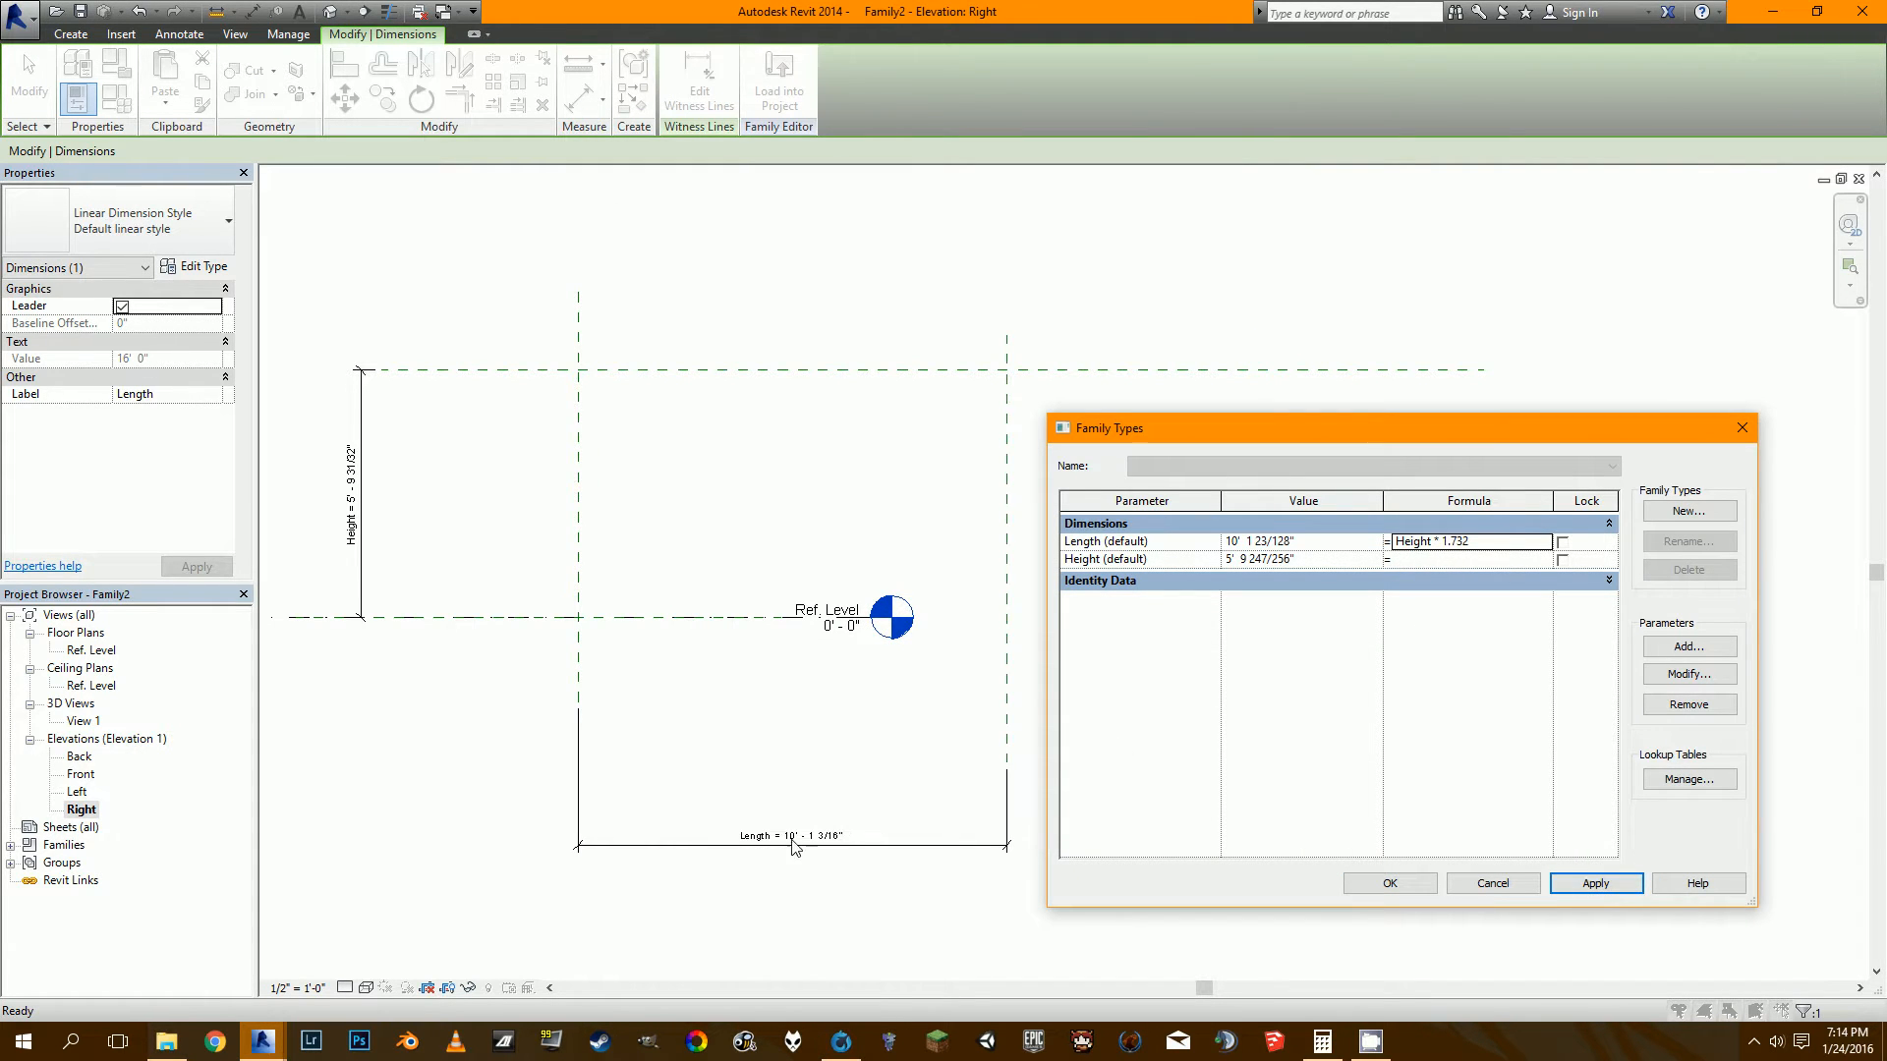
# Set the Height parameter to 20 feet and accept the family type values.
pyautogui.click(1314, 559)
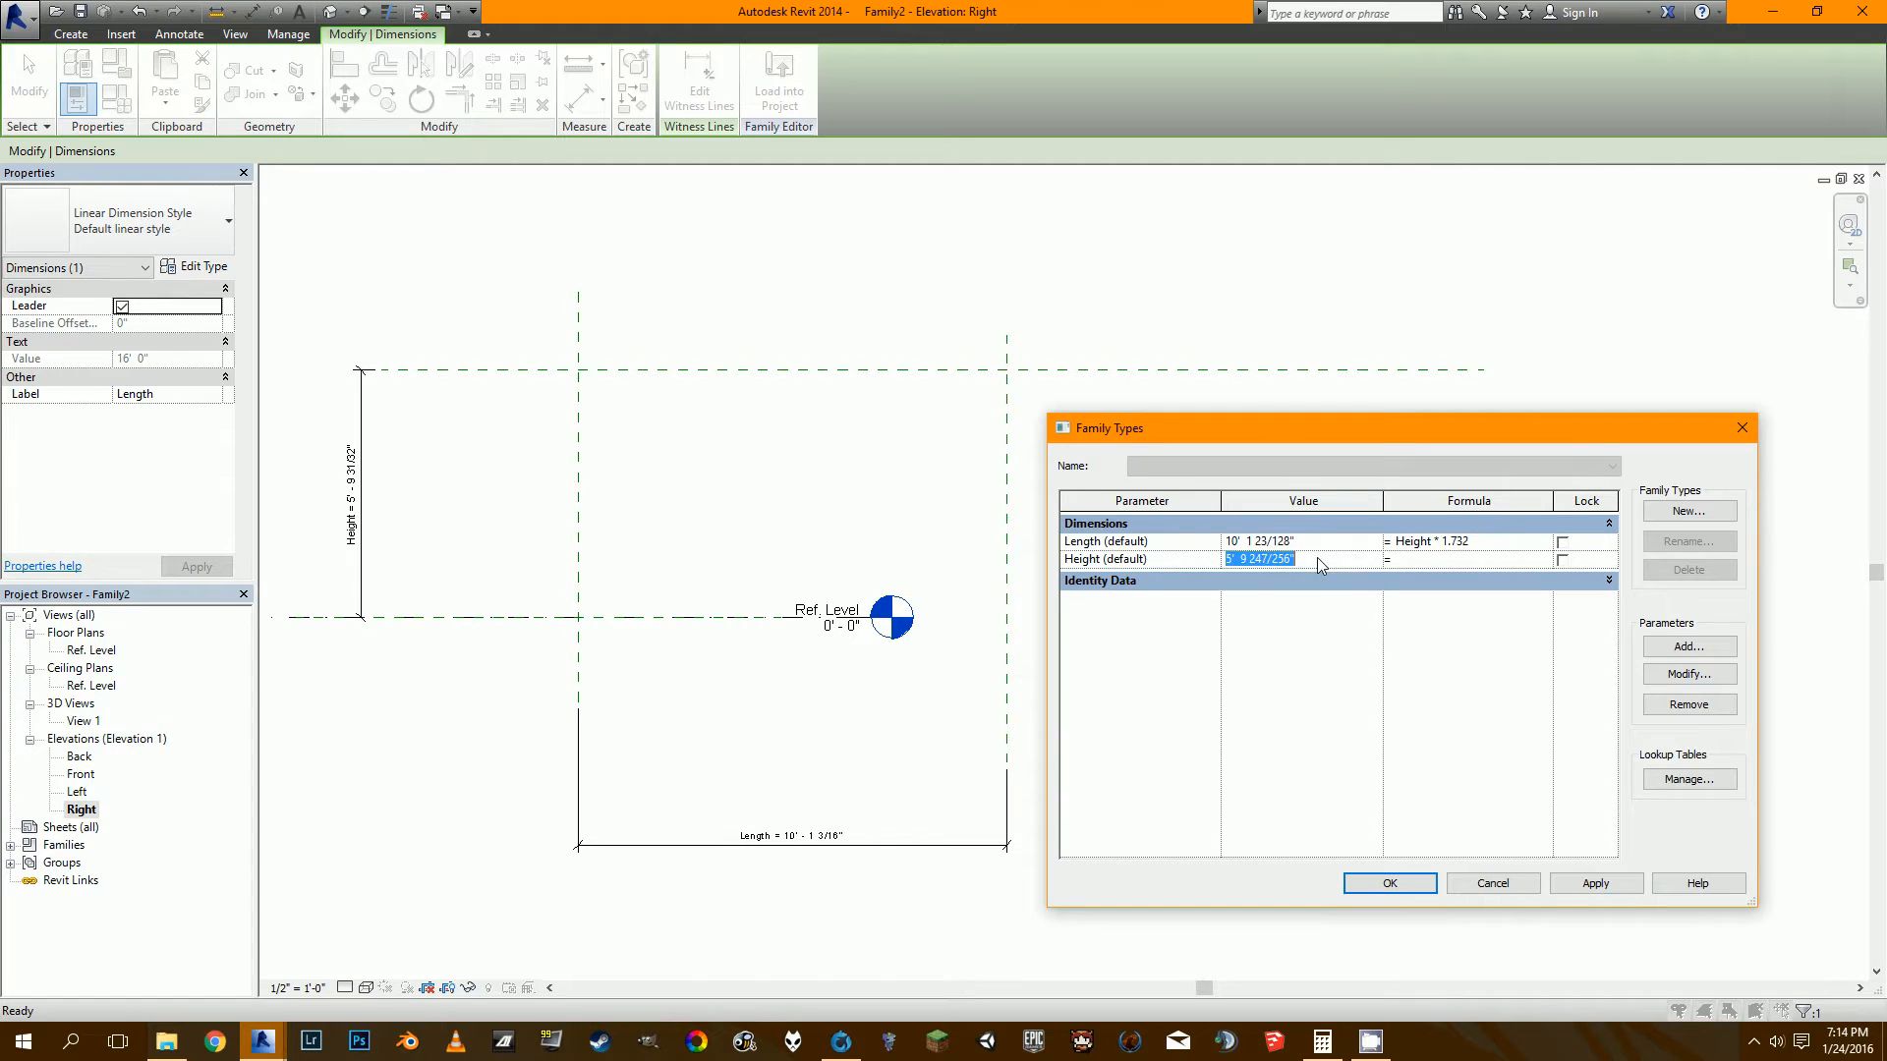
pyautogui.write('20')
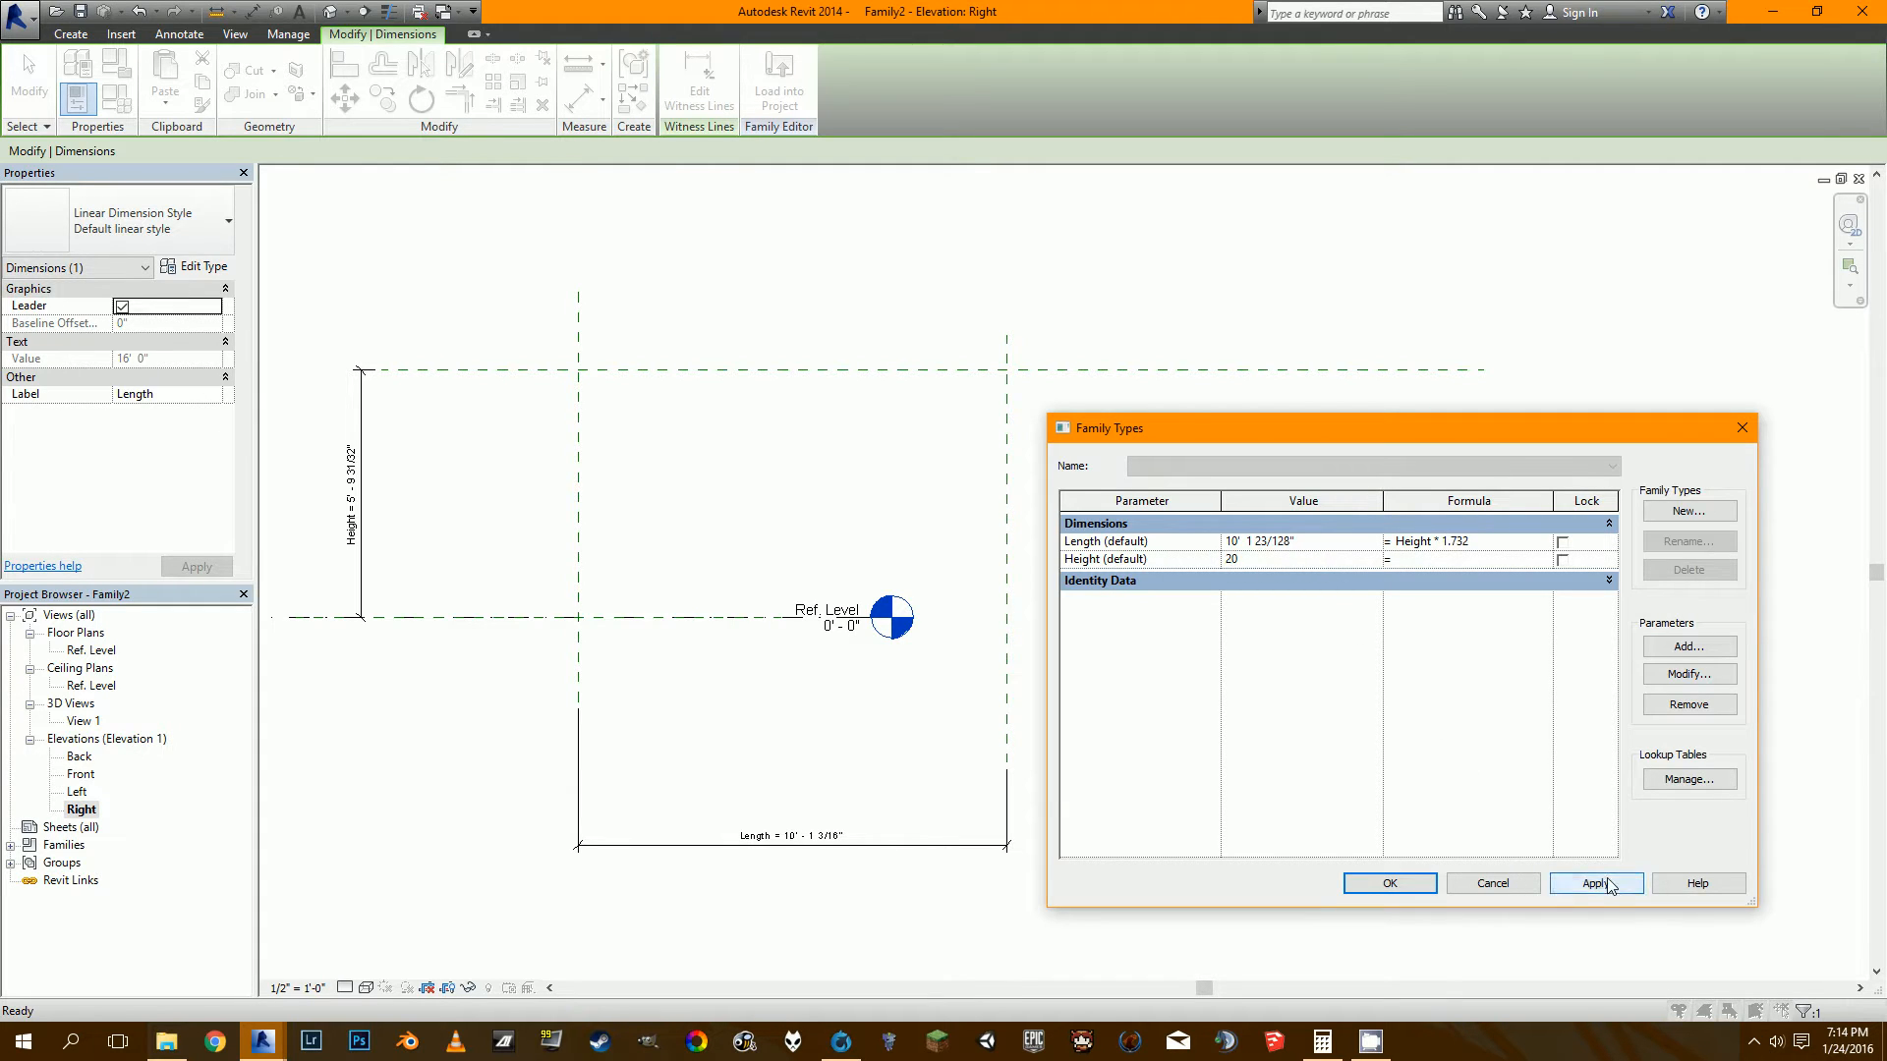
pyautogui.click(1577, 881)
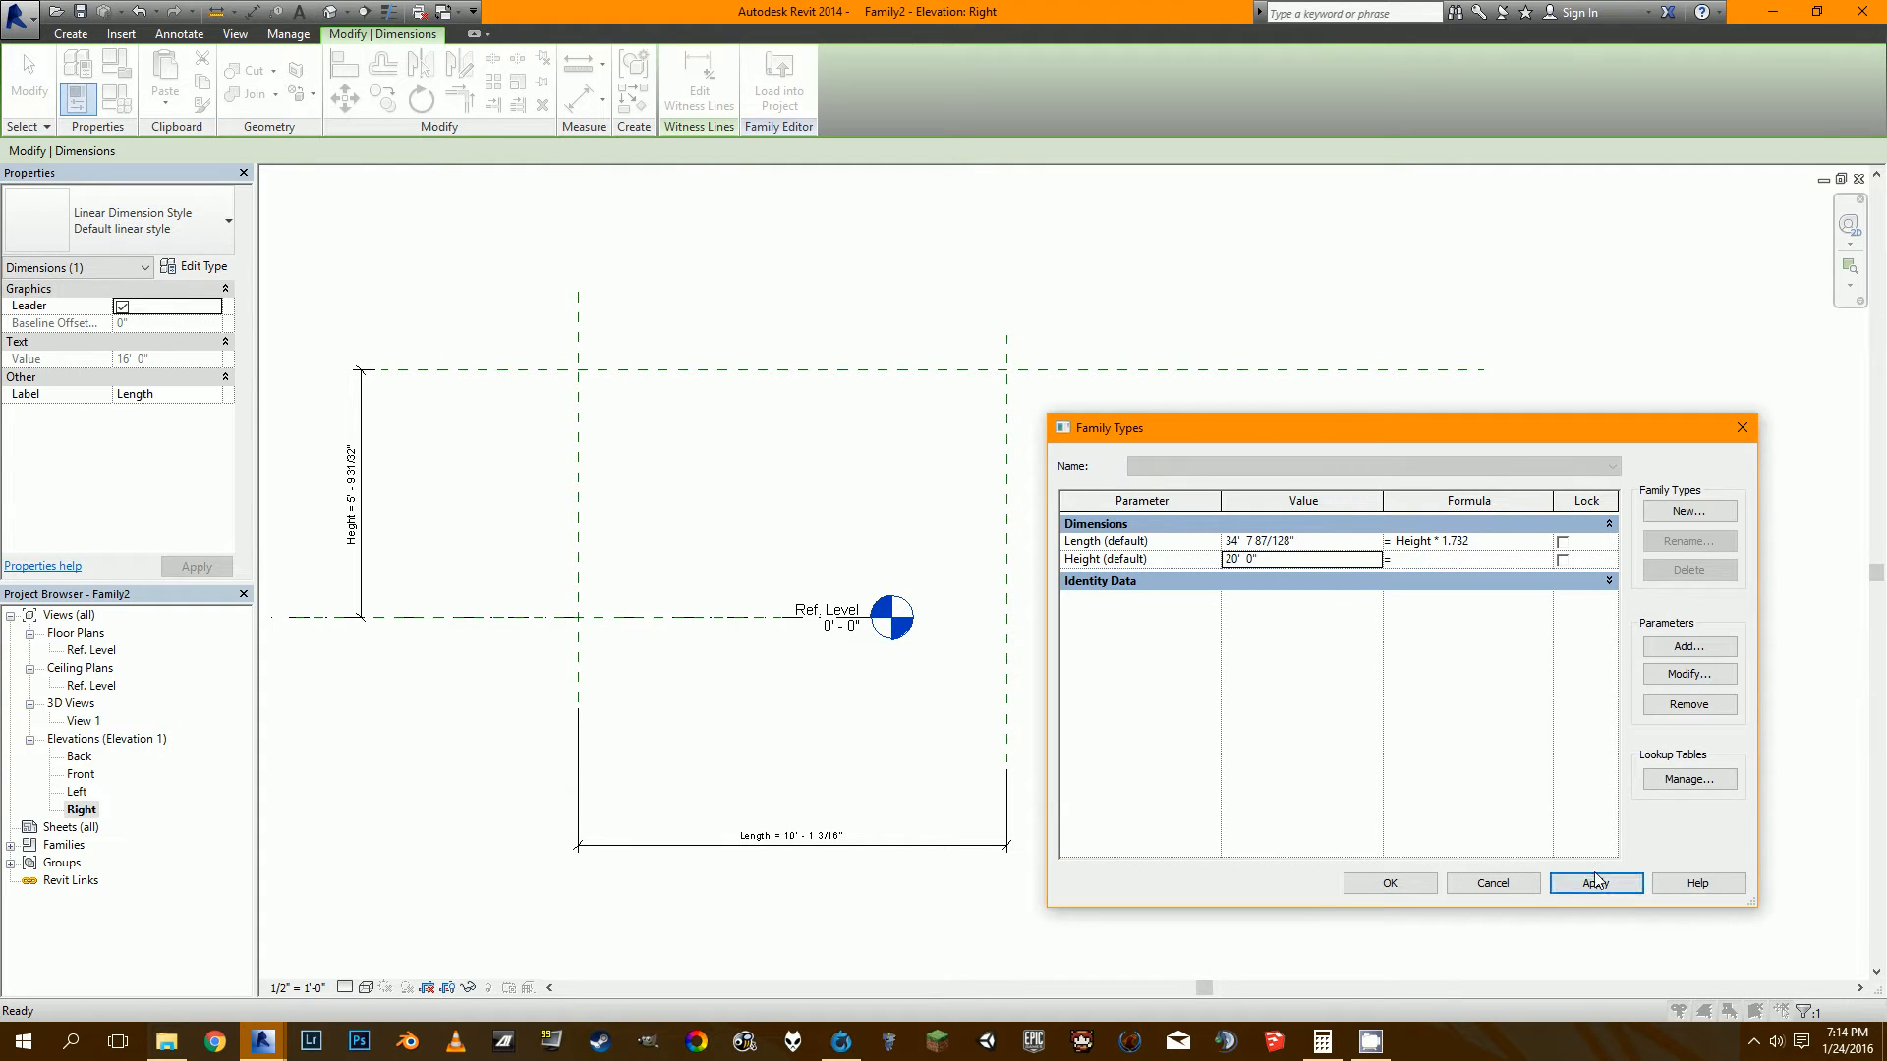
pyautogui.click(1415, 881)
pyautogui.click(977, 872)
# Extend the far vertical reference plane upward and the upper horizontal reference plane sideways until they cross.
pyautogui.scroll(-4, 1248, 850)
pyautogui.scroll(1, 1318, 633)
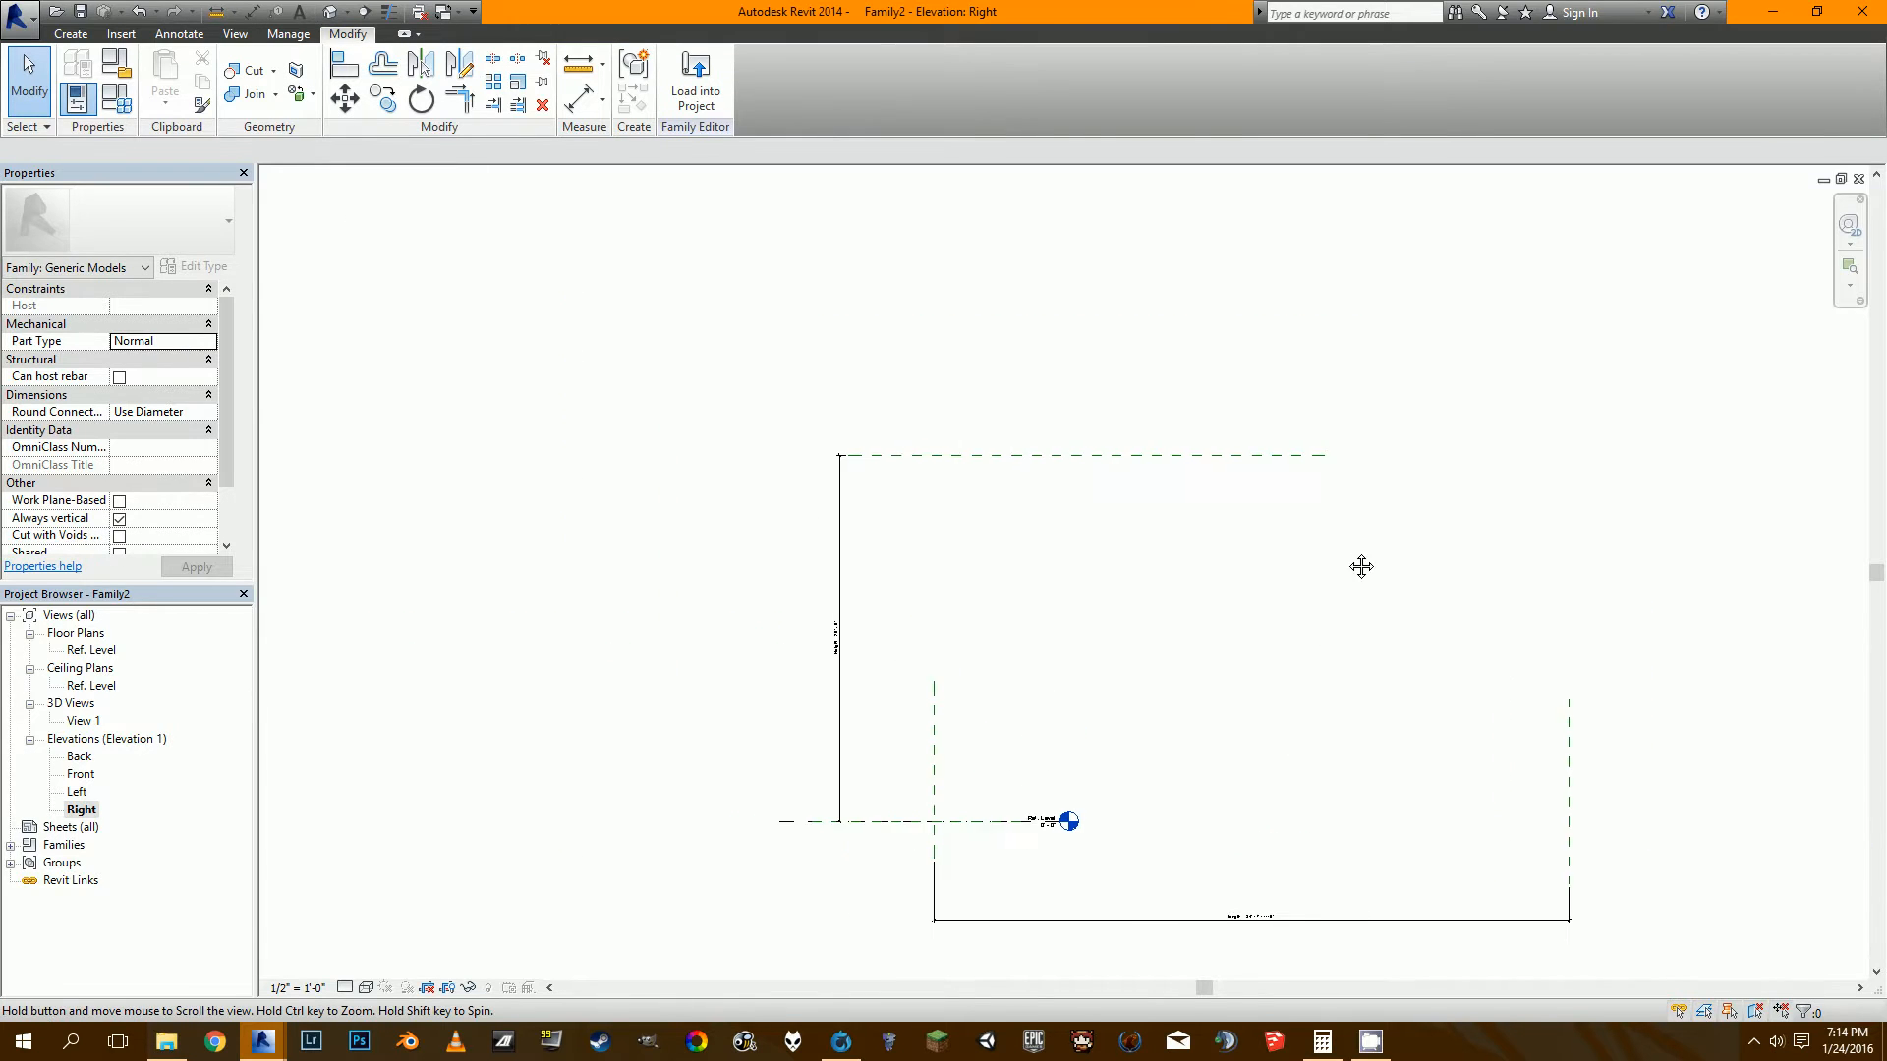
pyautogui.moveTo(933, 697); pyautogui.dragTo(498, 698, button='middle')
pyautogui.click(1130, 717)
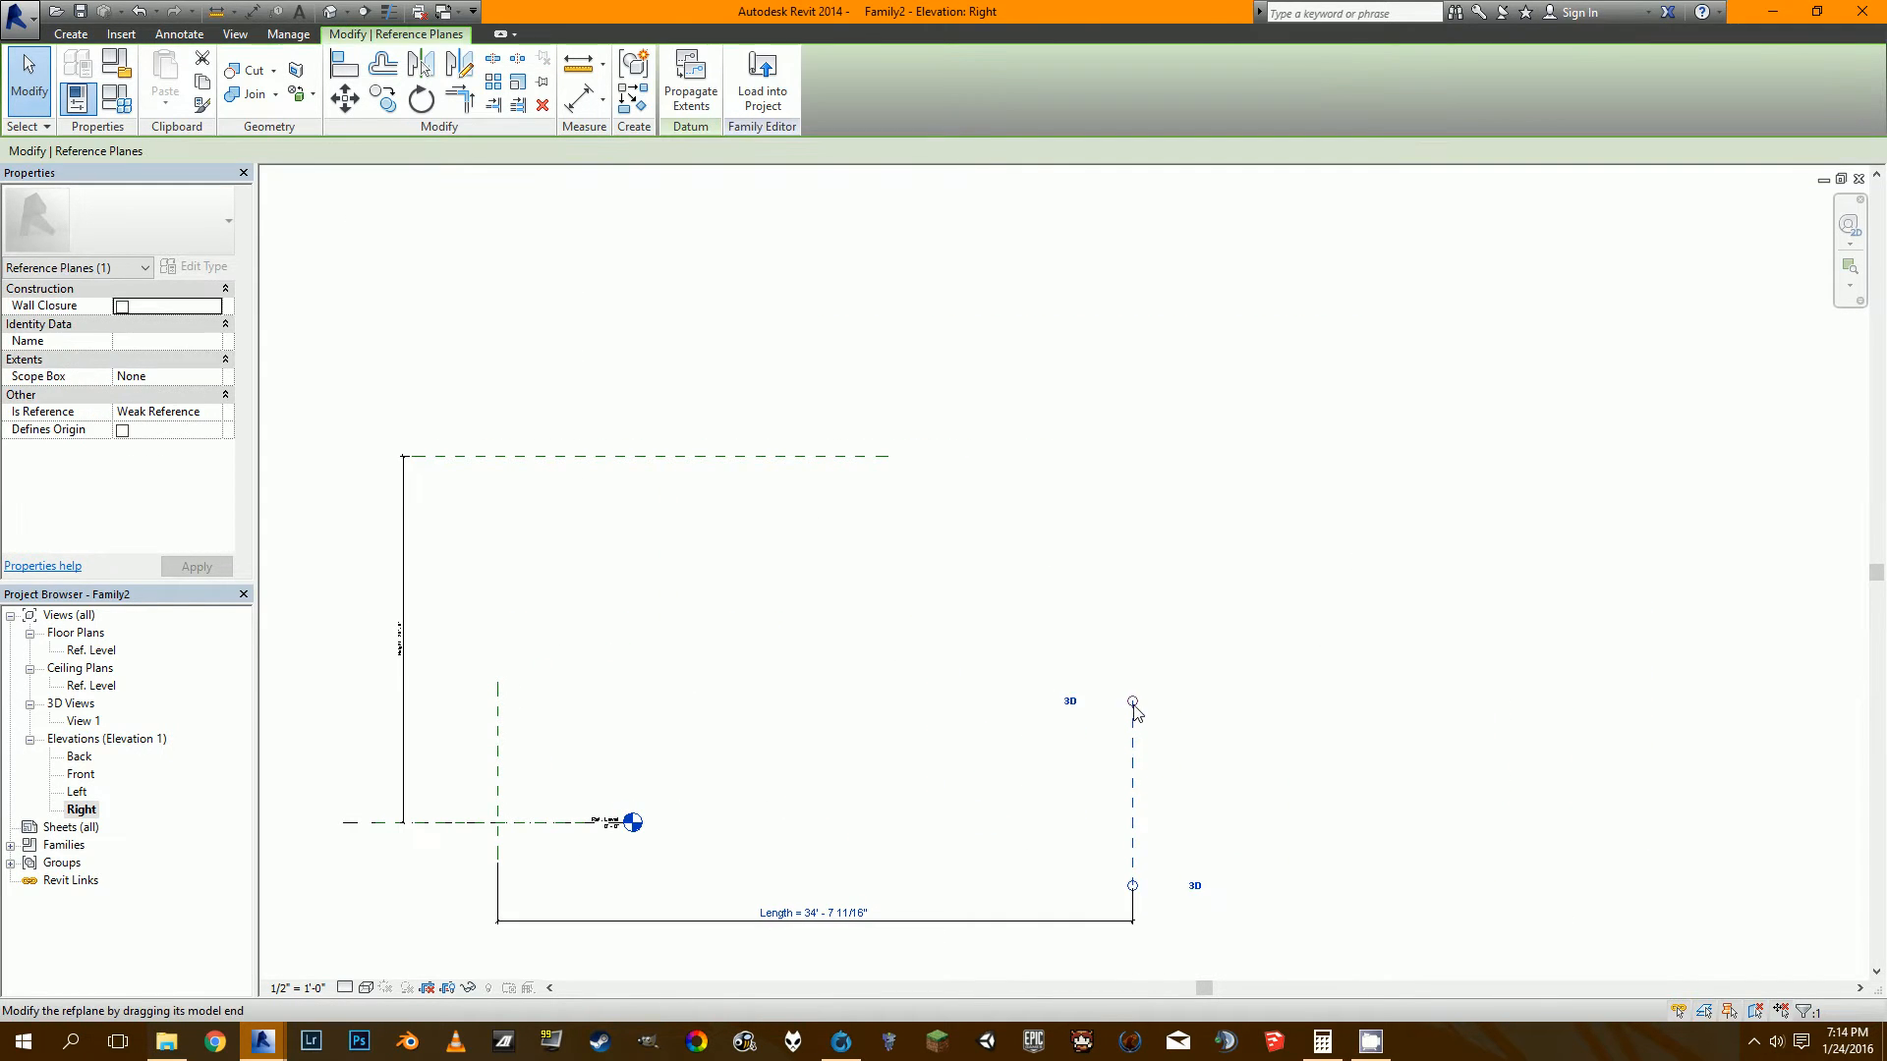
pyautogui.click(865, 455)
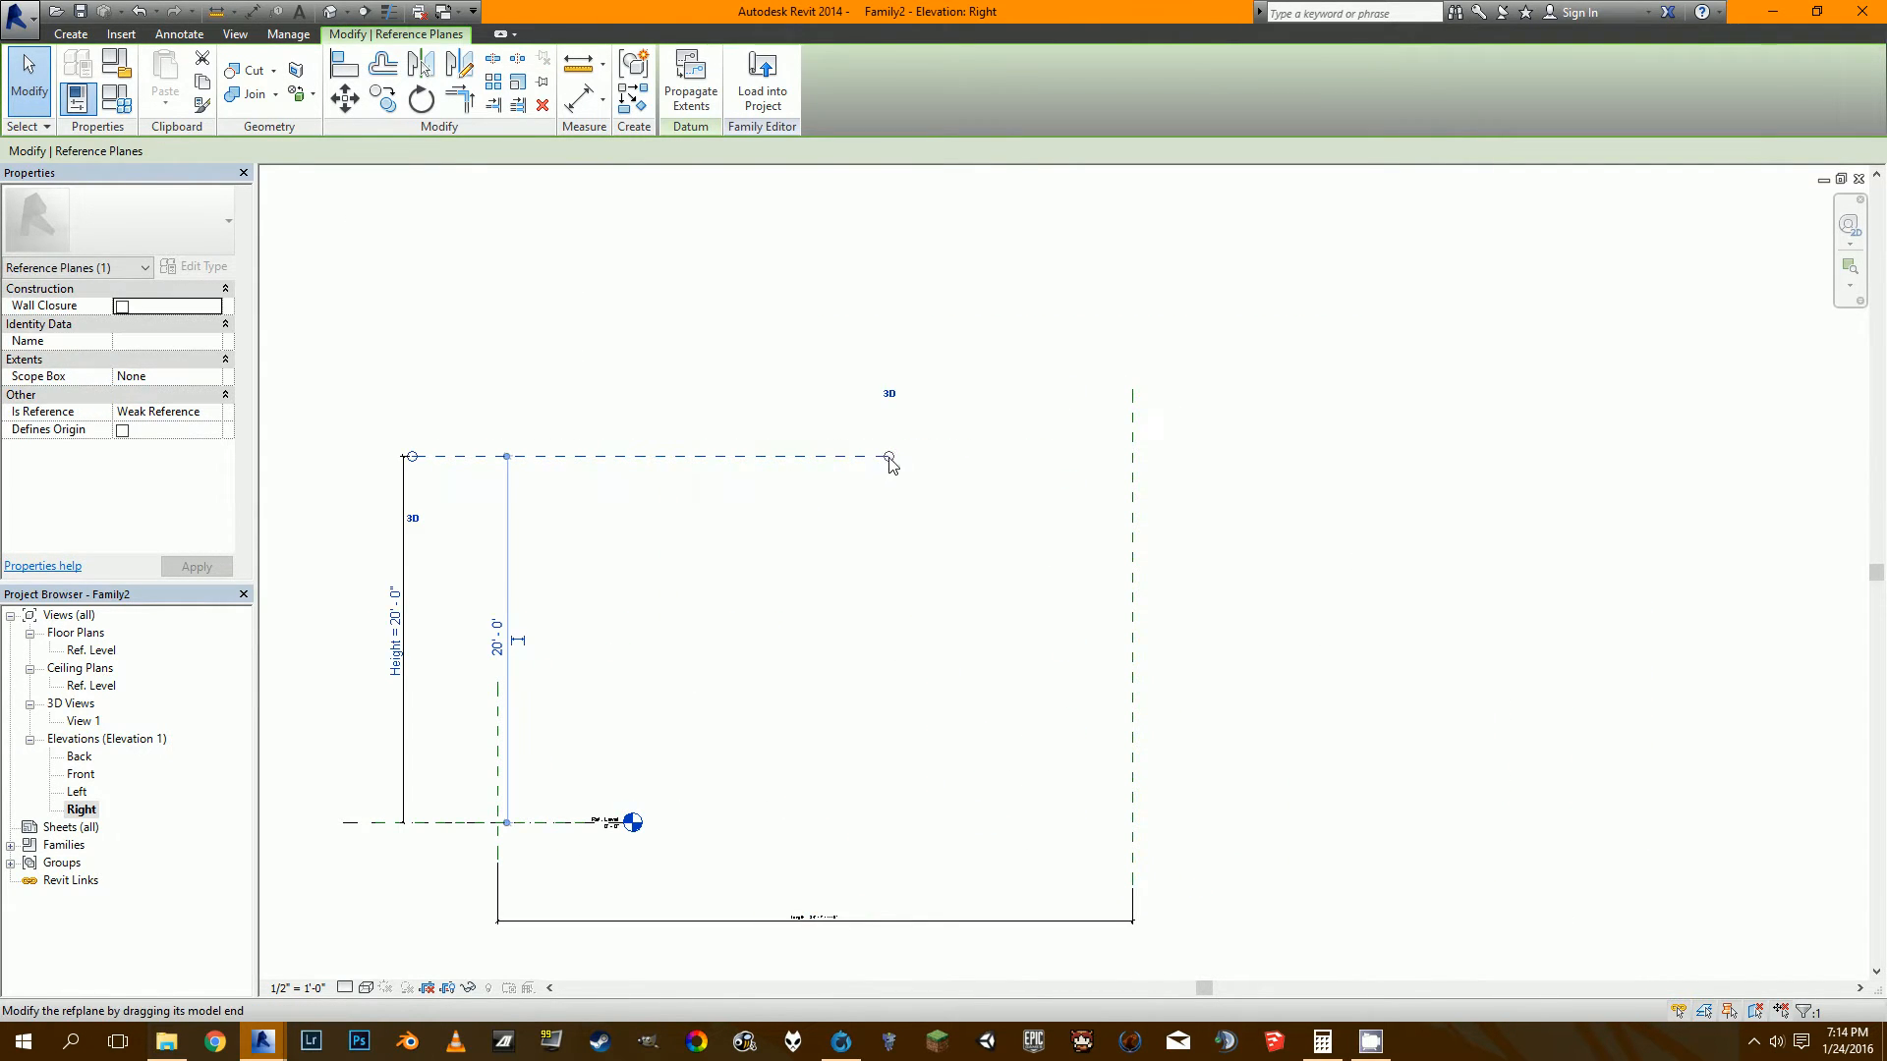
pyautogui.moveTo(890, 456); pyautogui.dragTo(1208, 456)
pyautogui.click(910, 704)
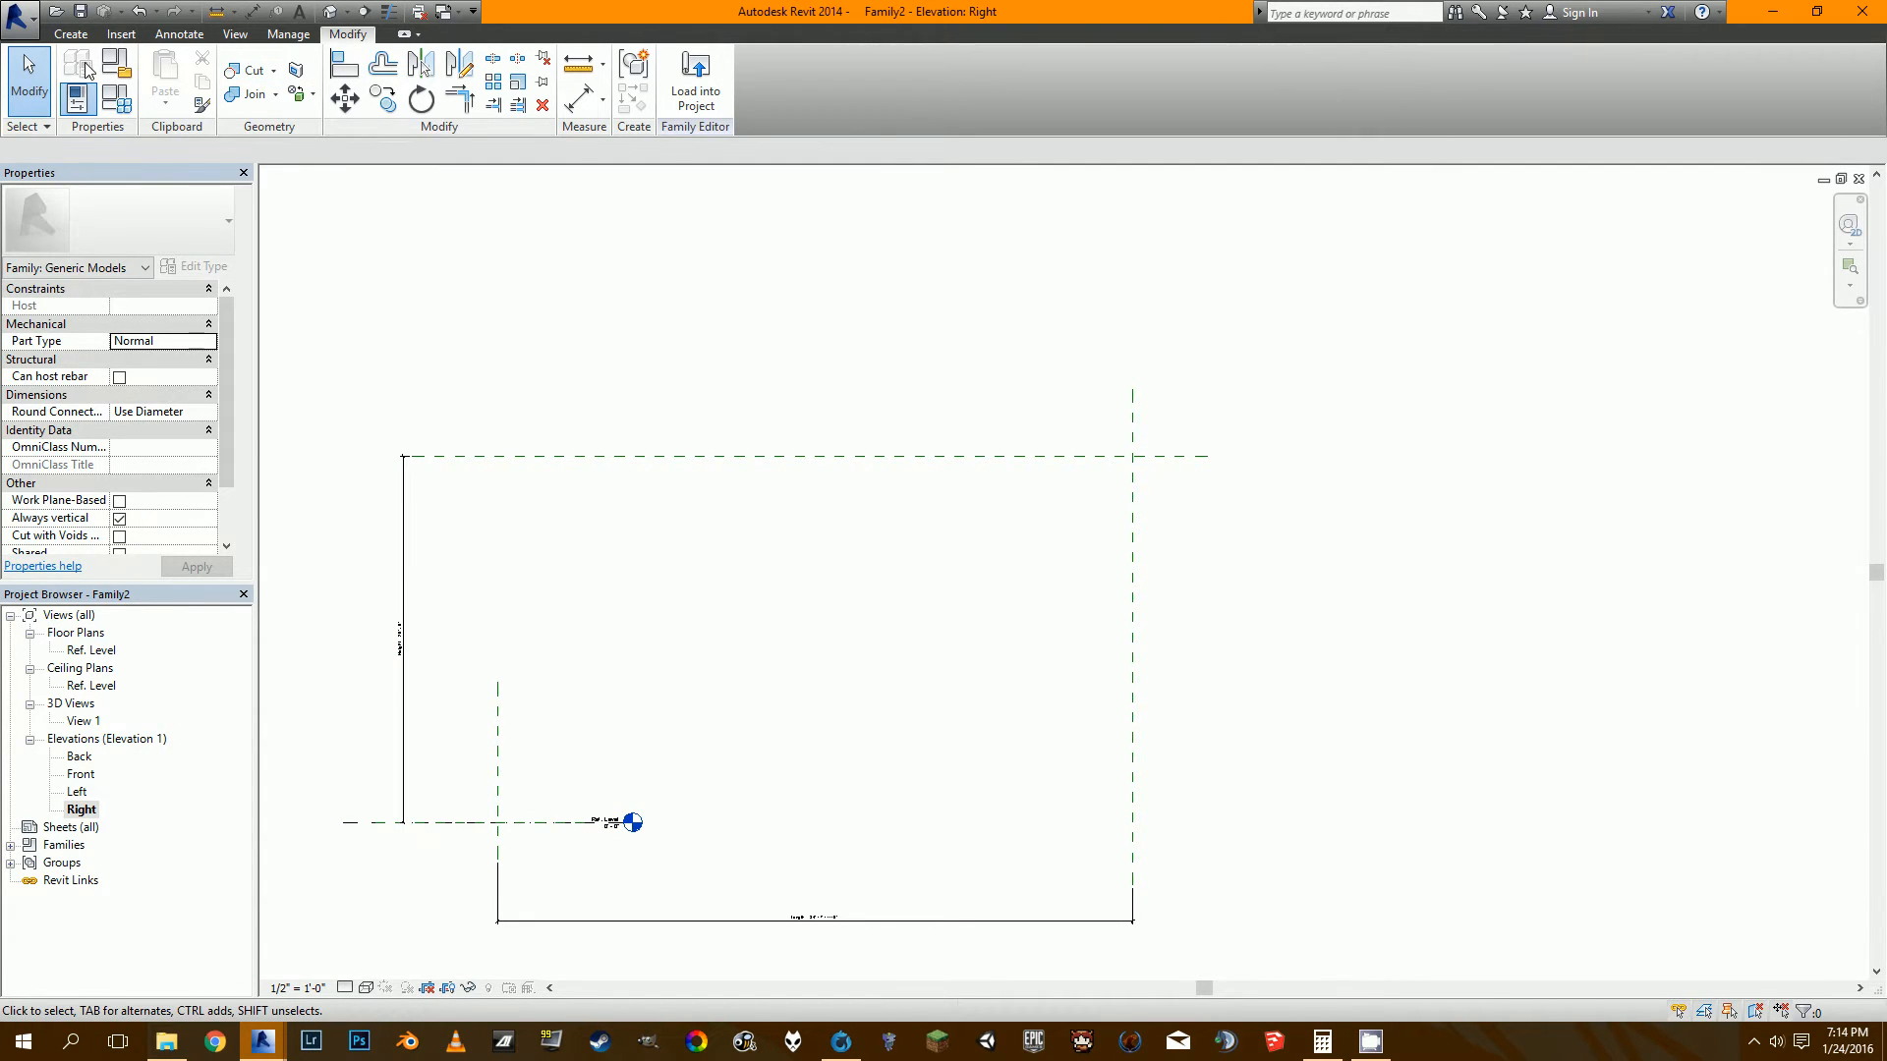
# Draw a reference line from the intersection of the Ref. Level and center plane to the intersection of the upper and far vertical planes.
pyautogui.click(71, 33)
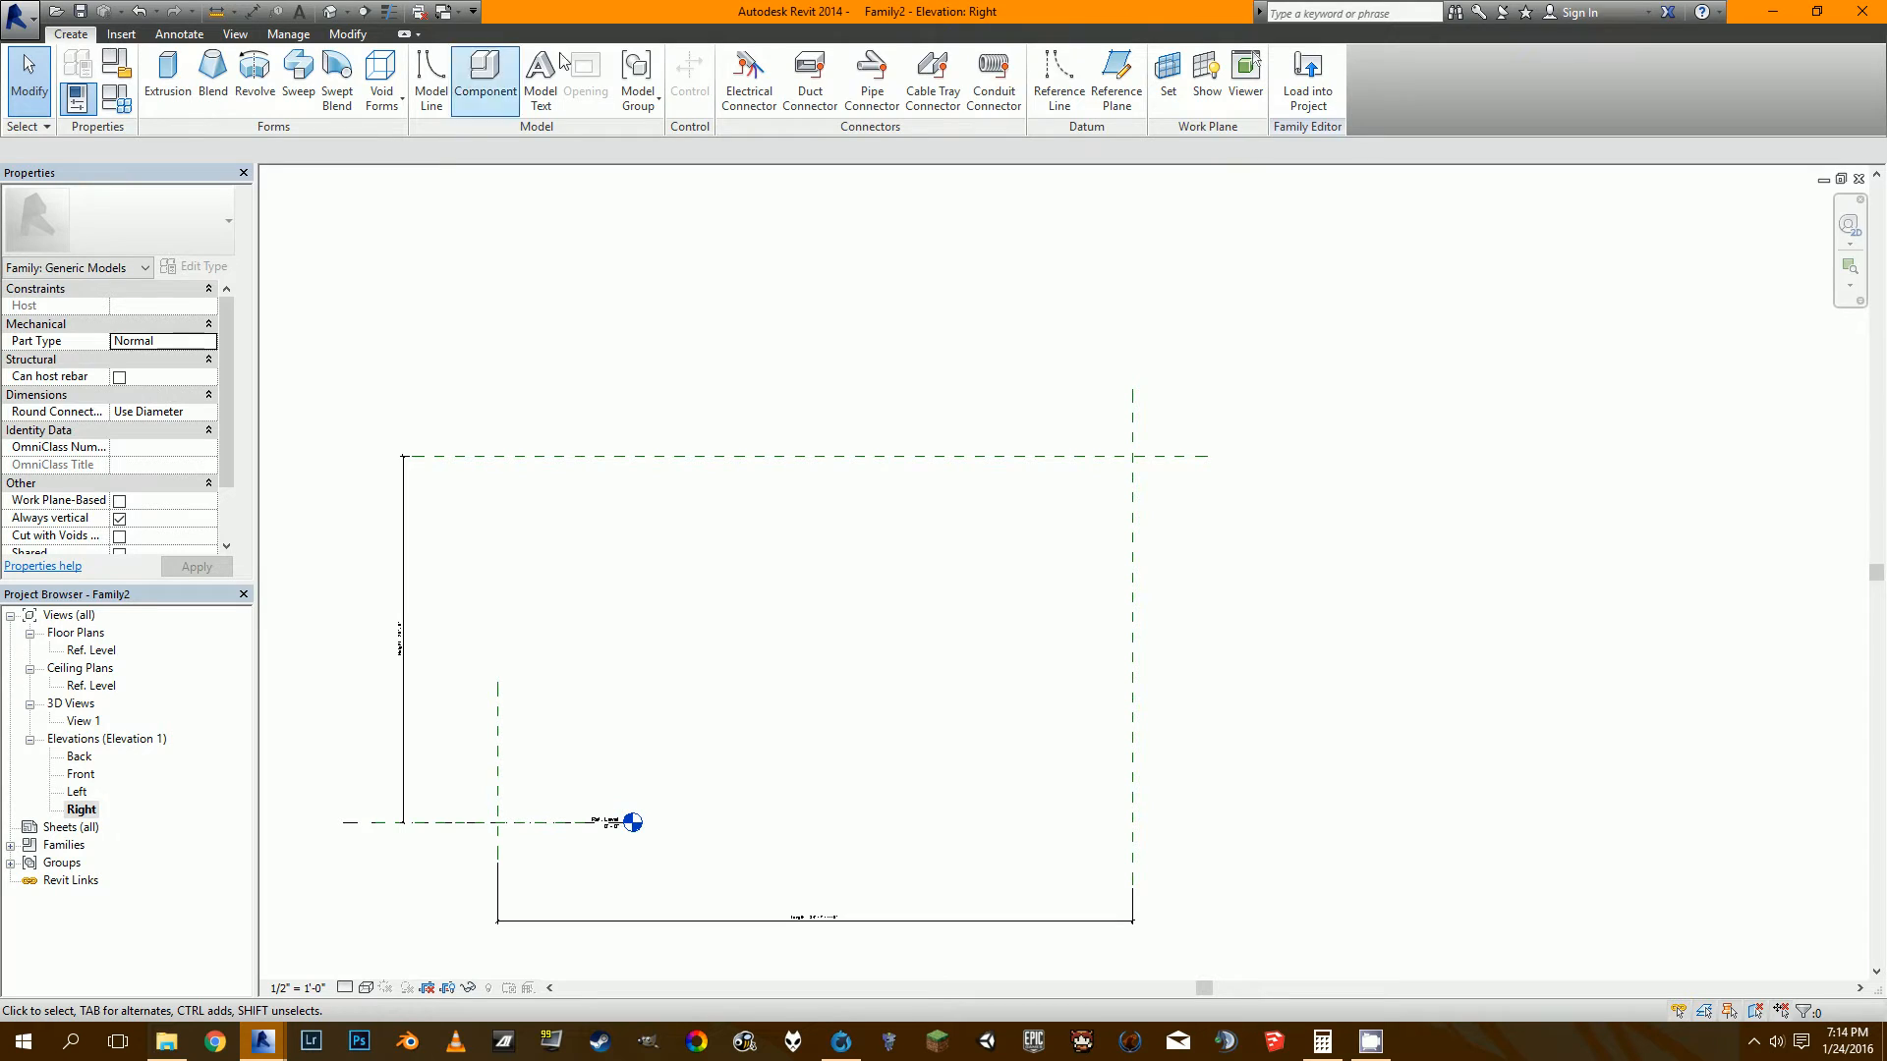
pyautogui.click(1061, 80)
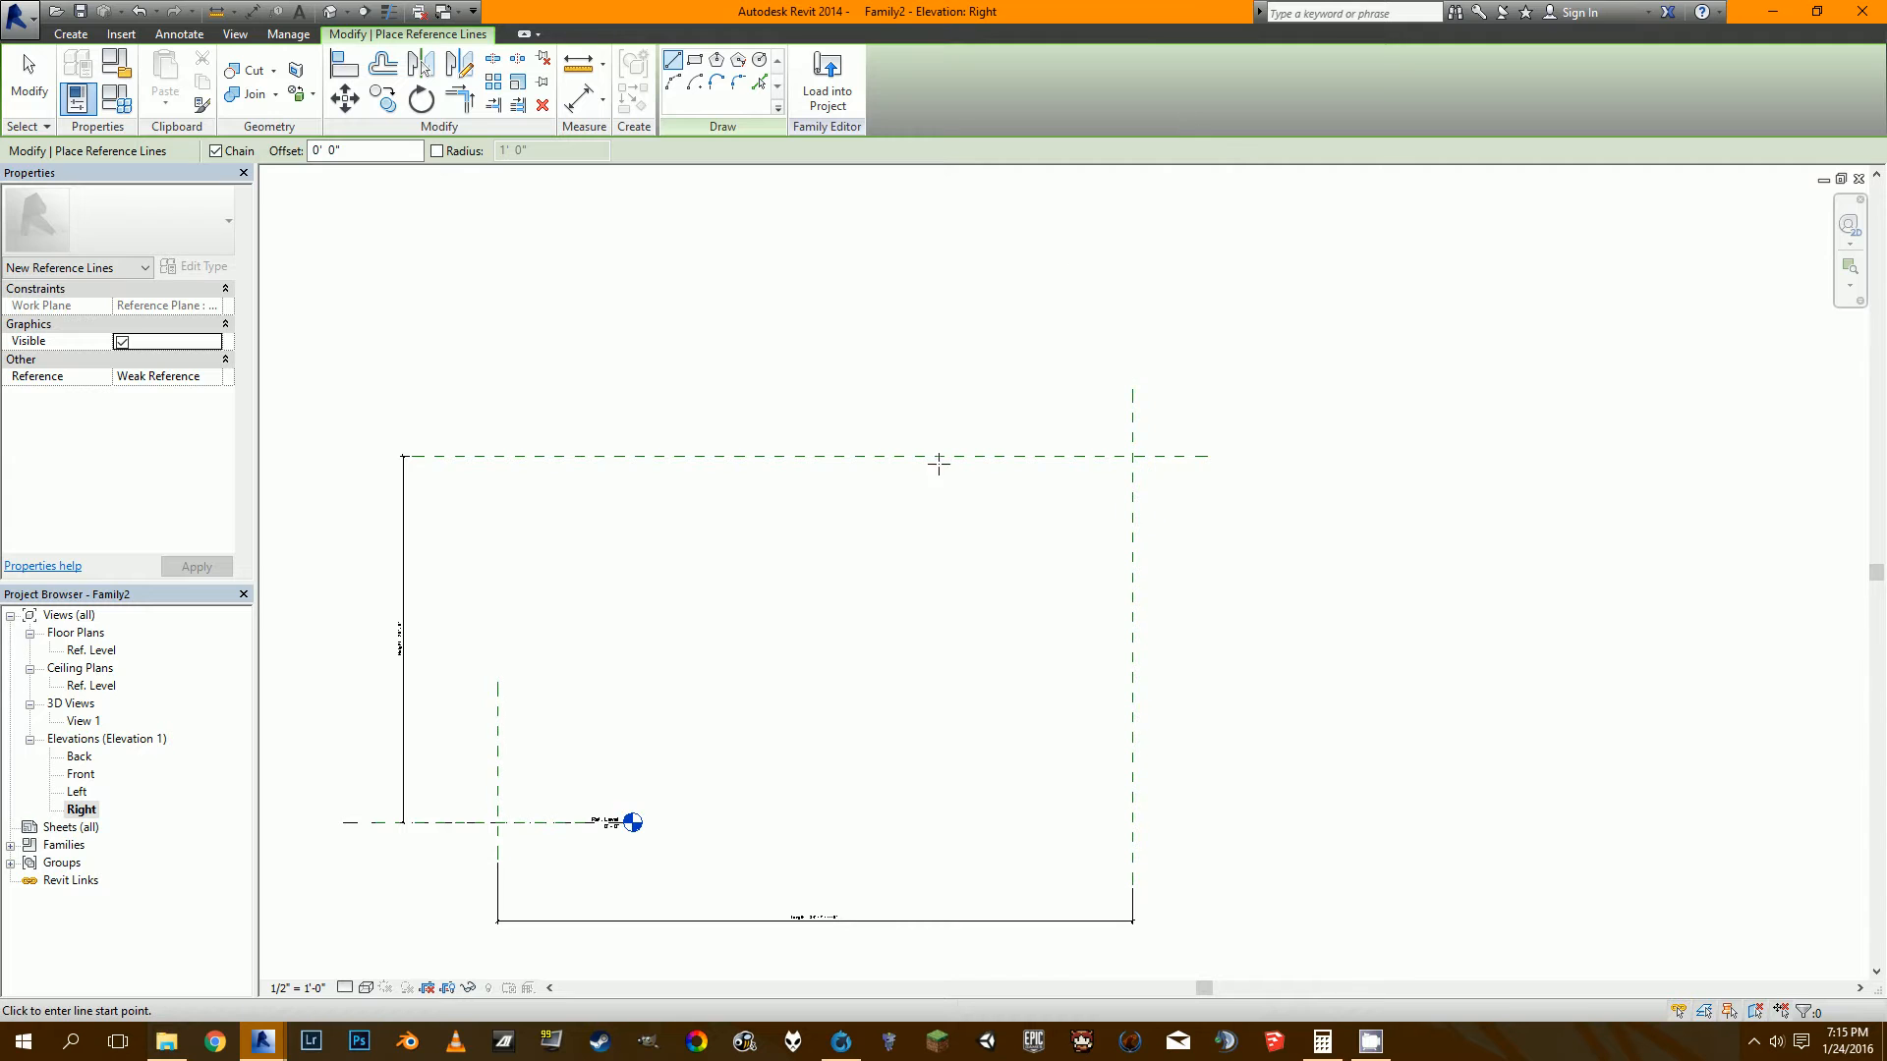
pyautogui.click(497, 823)
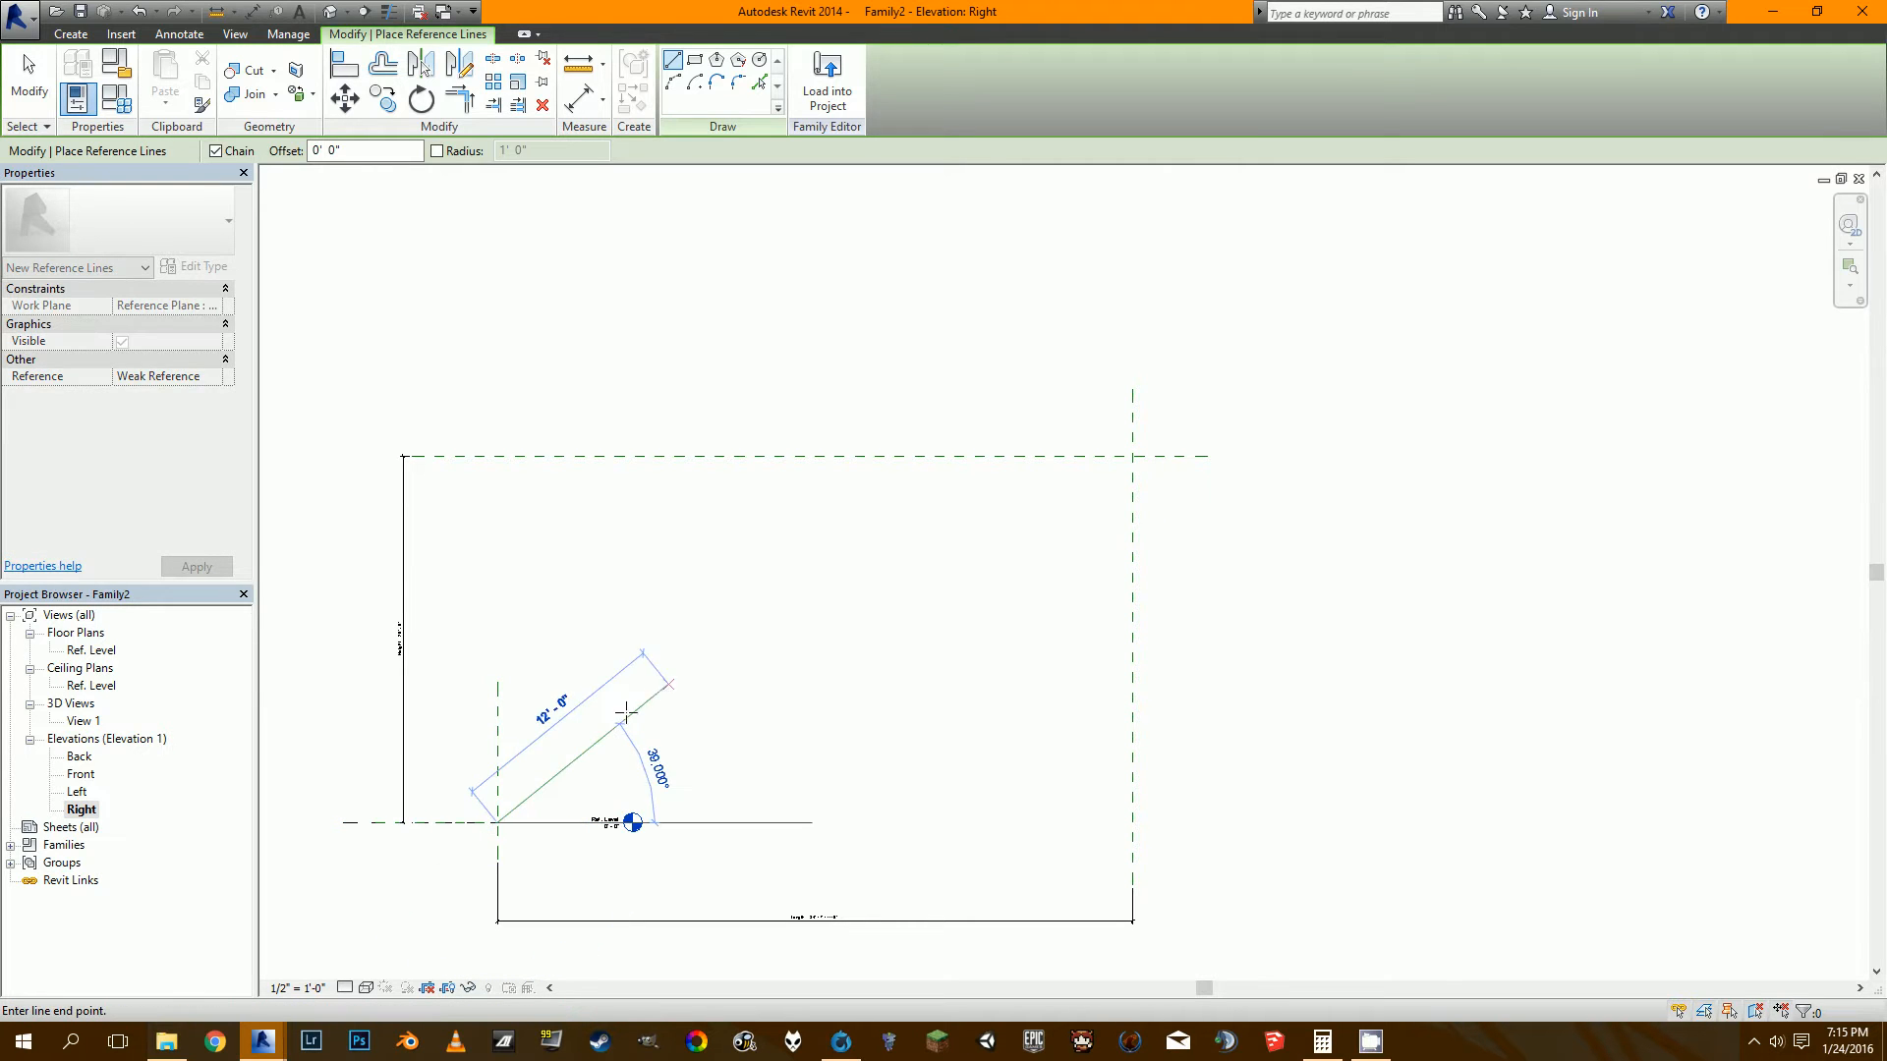
pyautogui.press('Escape')
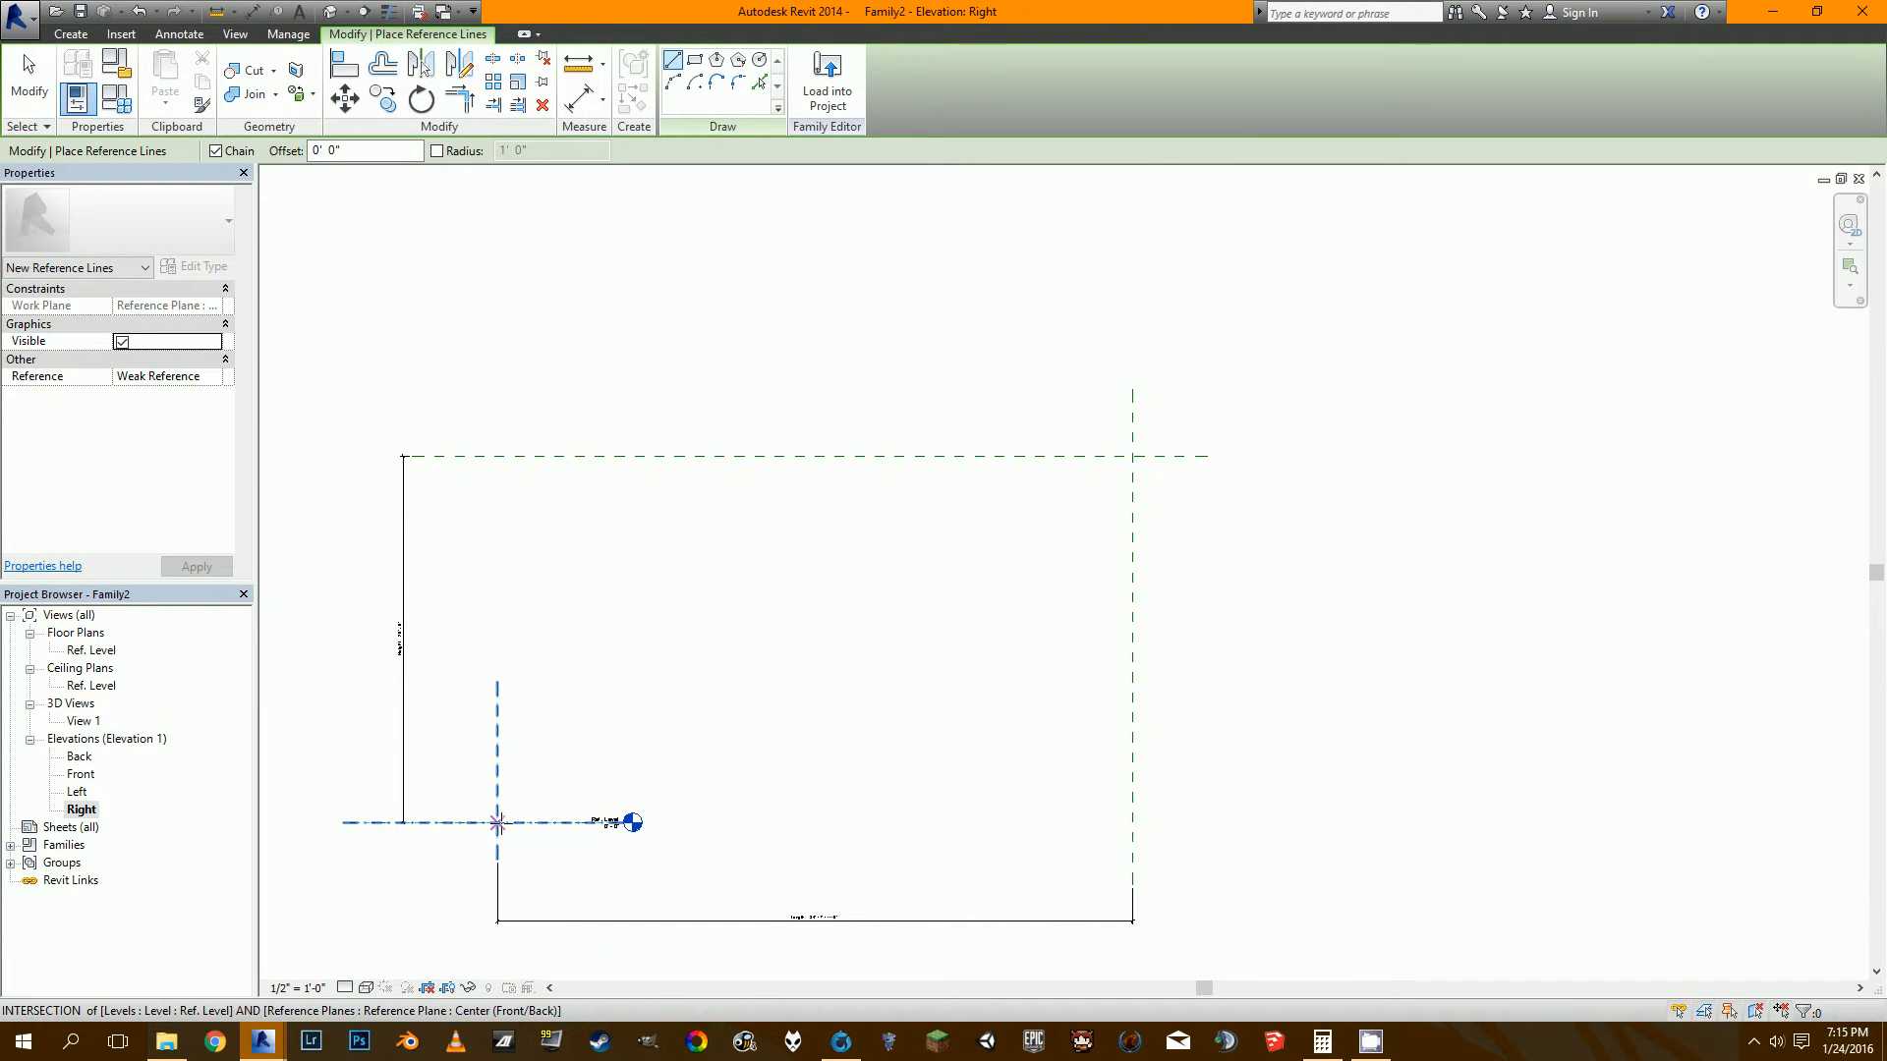
pyautogui.click(497, 822)
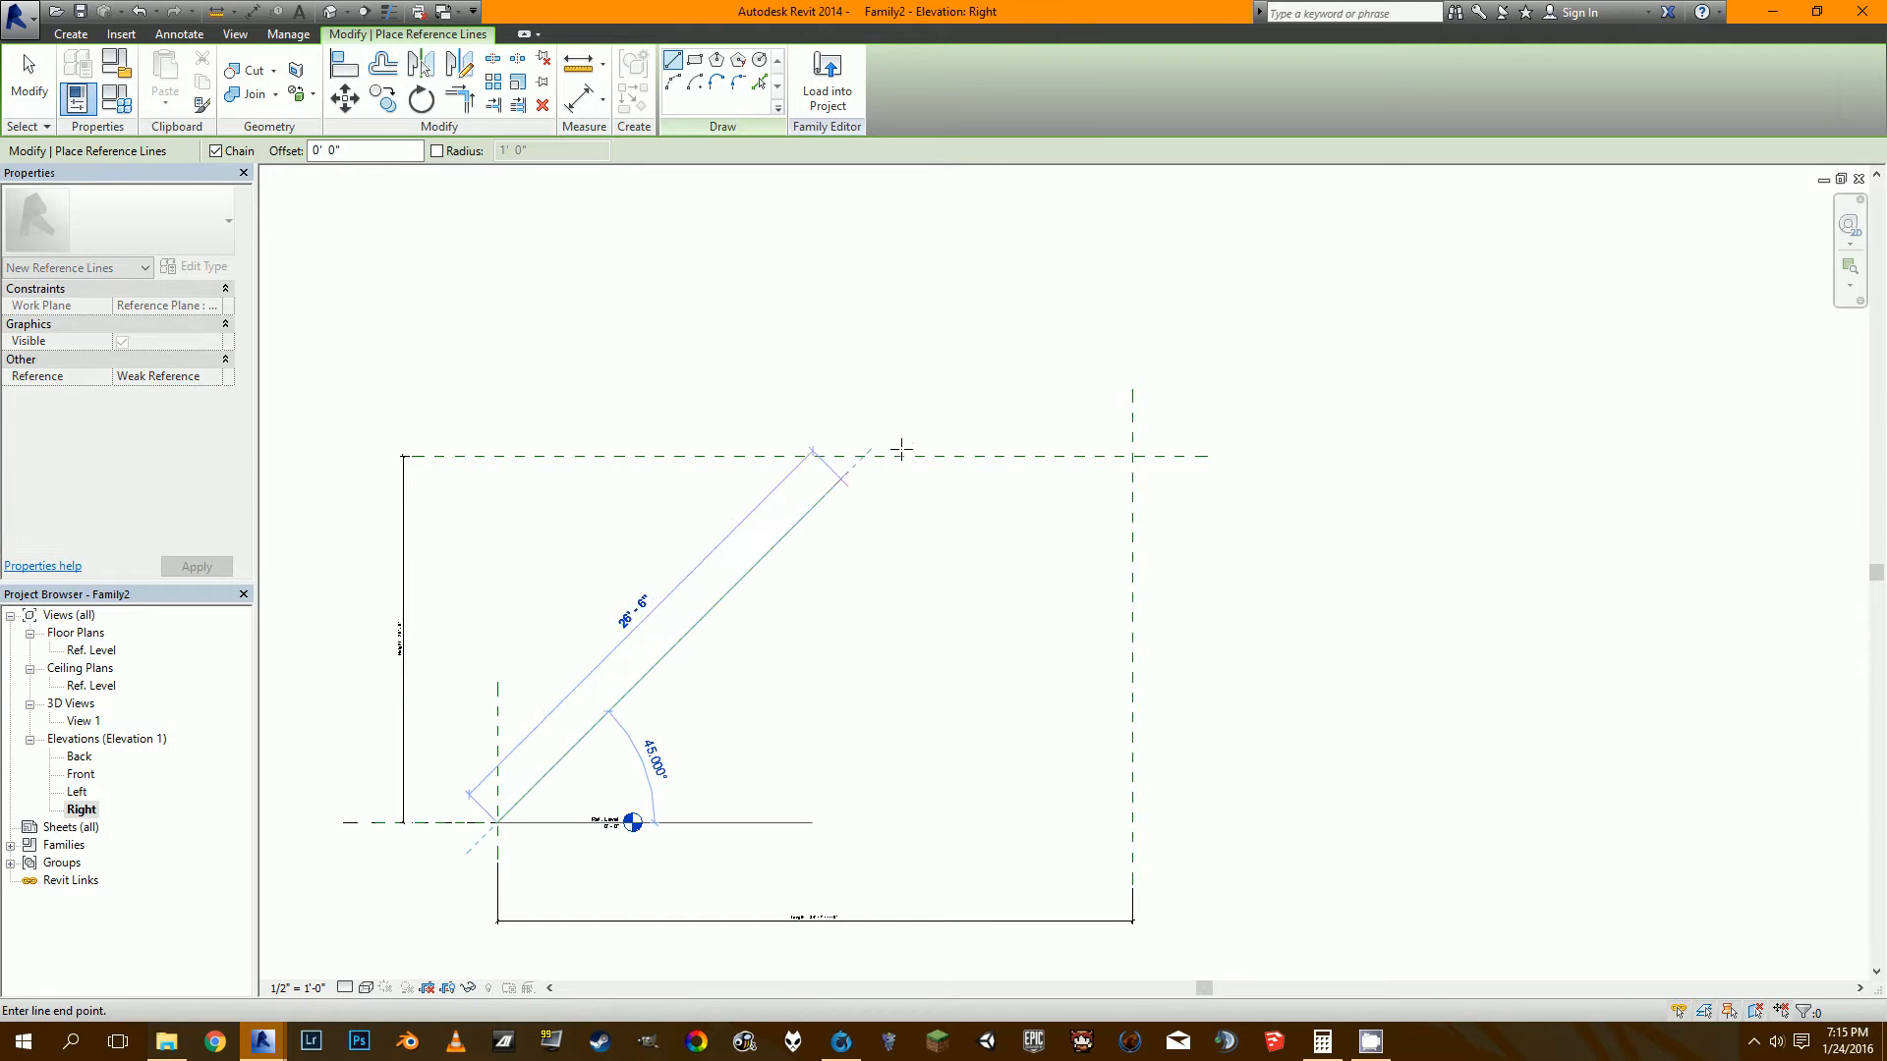
pyautogui.click(1135, 457)
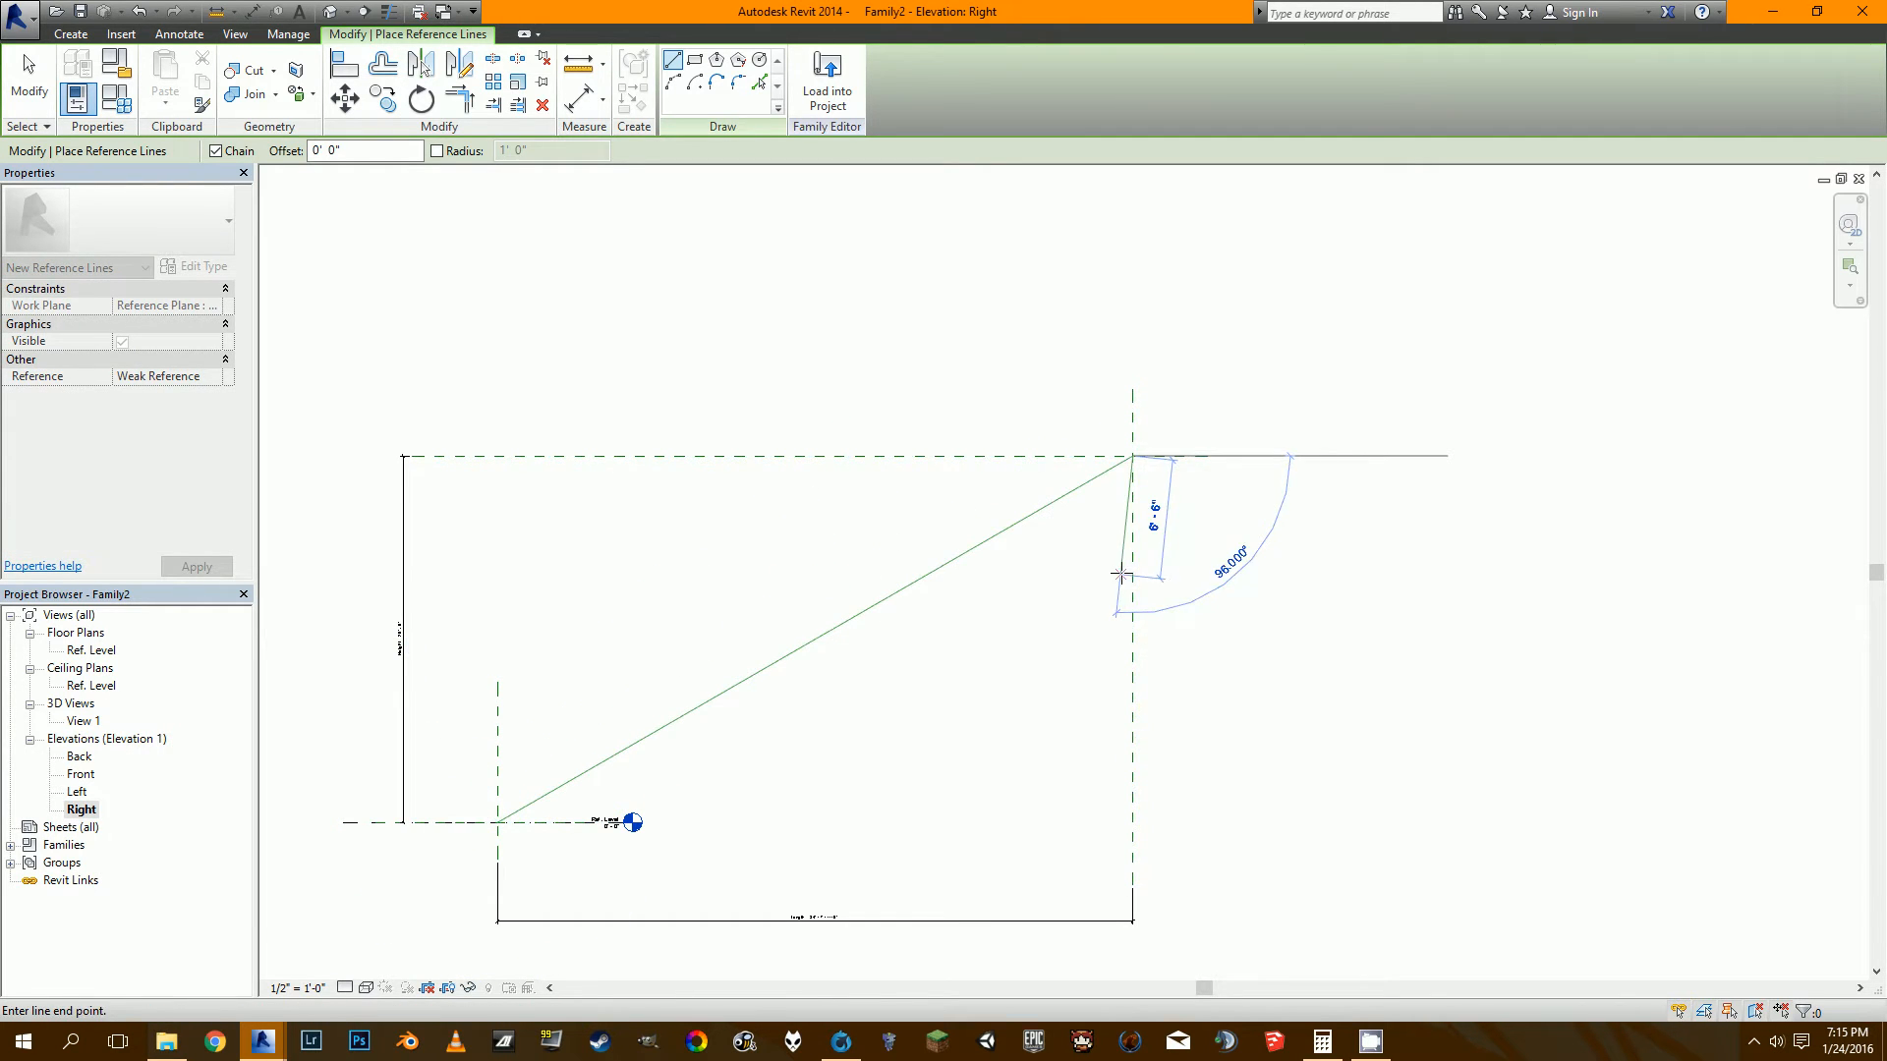
pyautogui.press('Escape')
pyautogui.press('Escape')
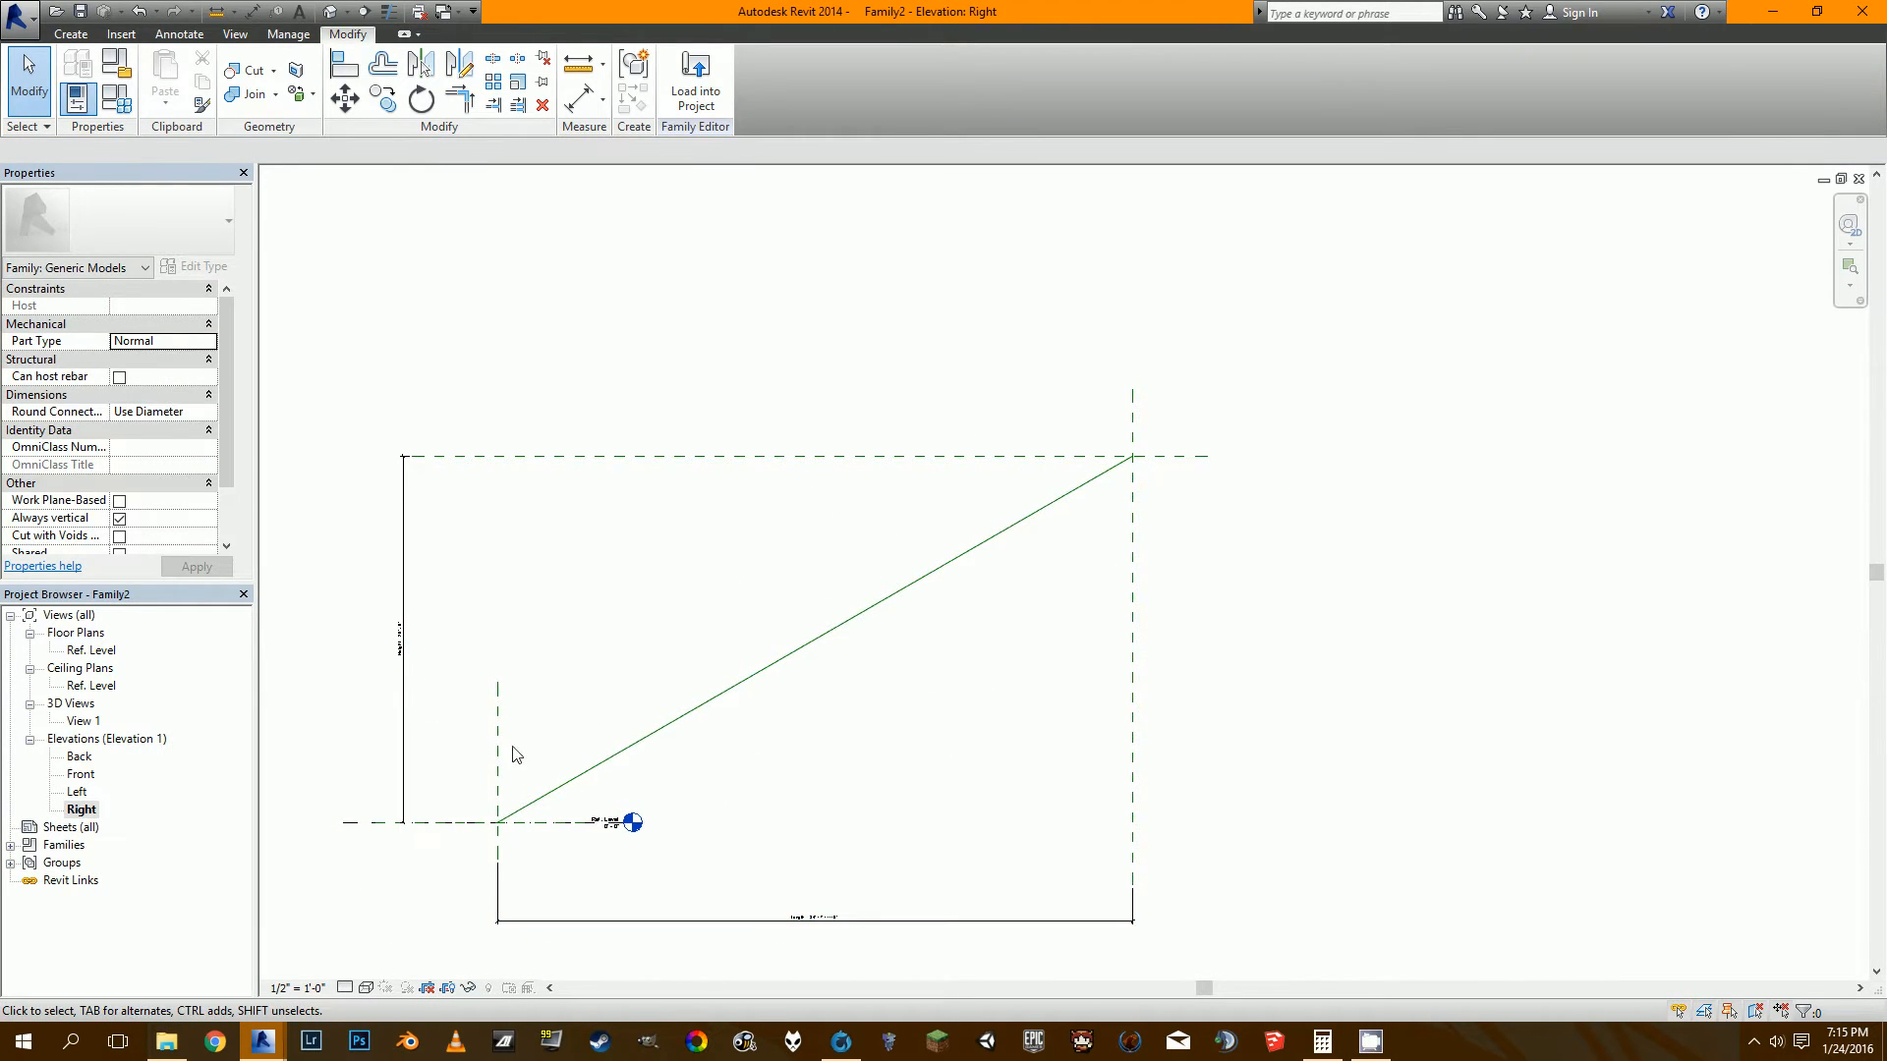
# Flex the reference line by setting the Height dimension to 24 feet and again to 30 feet.
pyautogui.scroll(3, 821, 931)
pyautogui.scroll(-3, 822, 931)
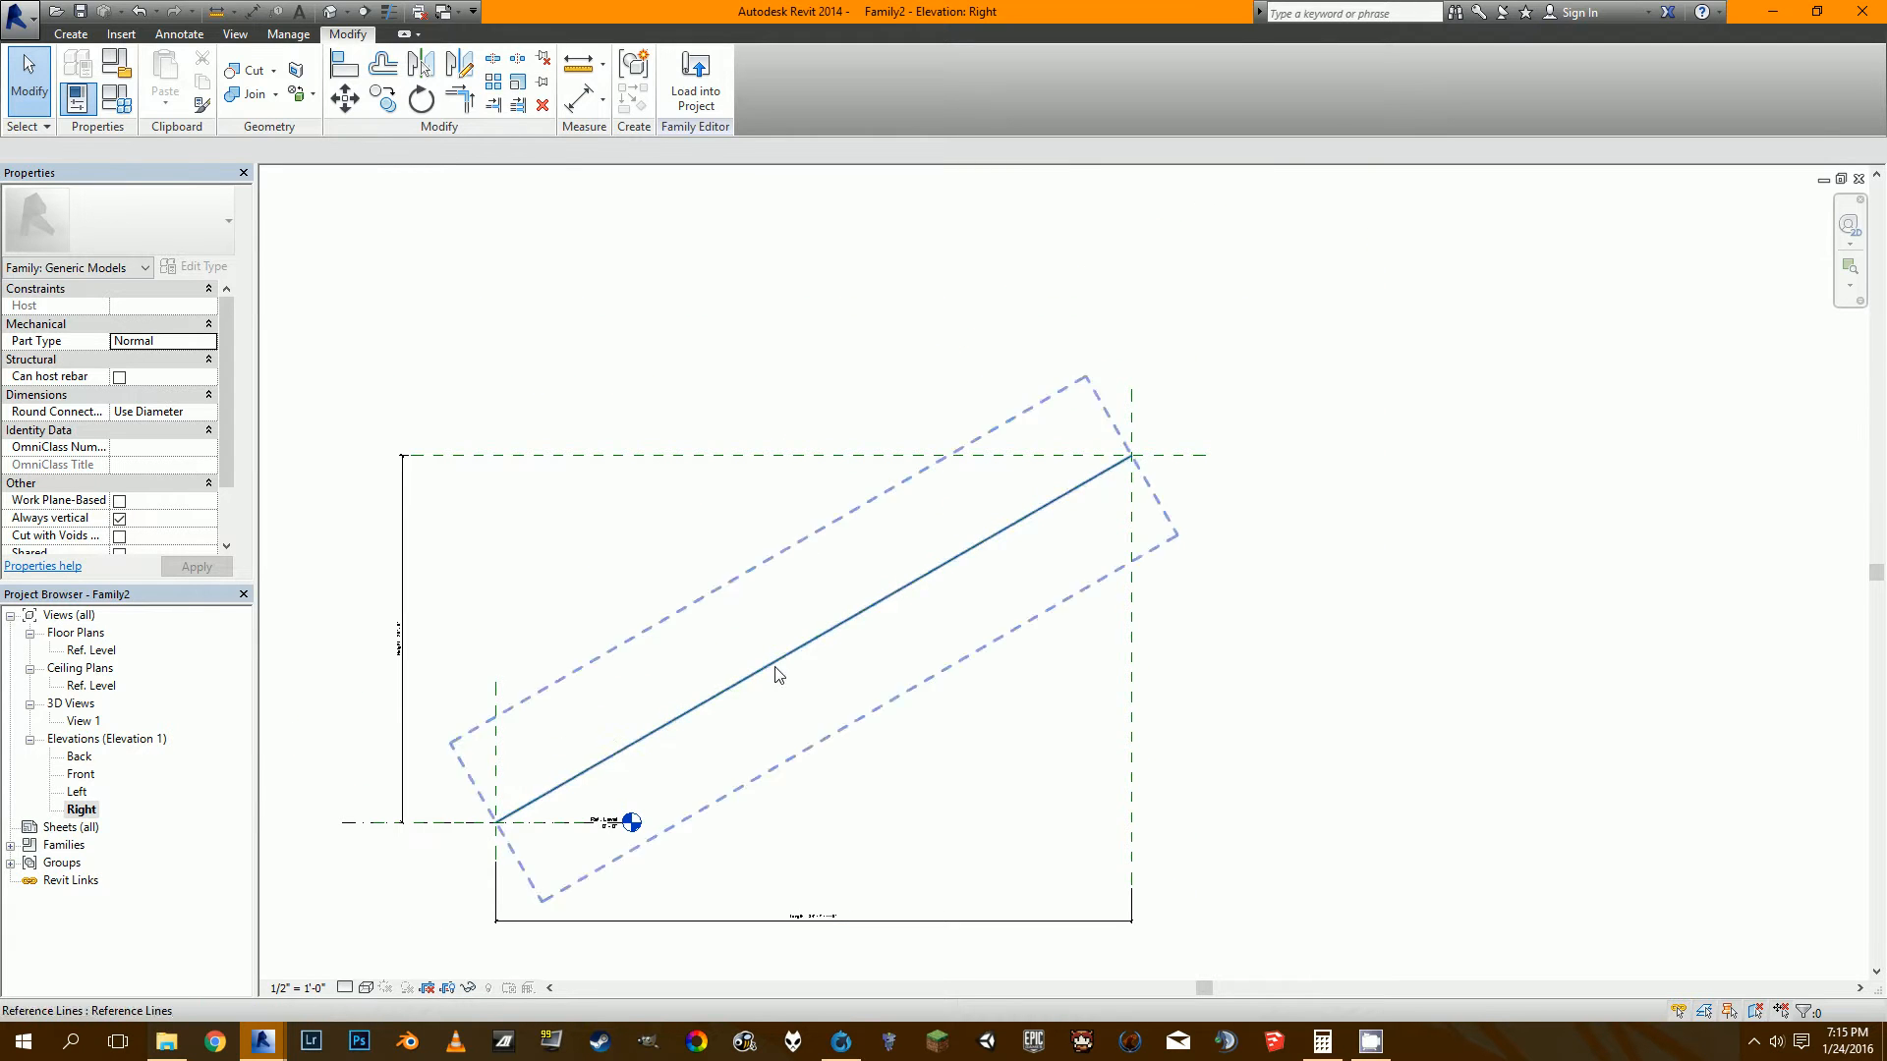
pyautogui.scroll(1, 428, 666)
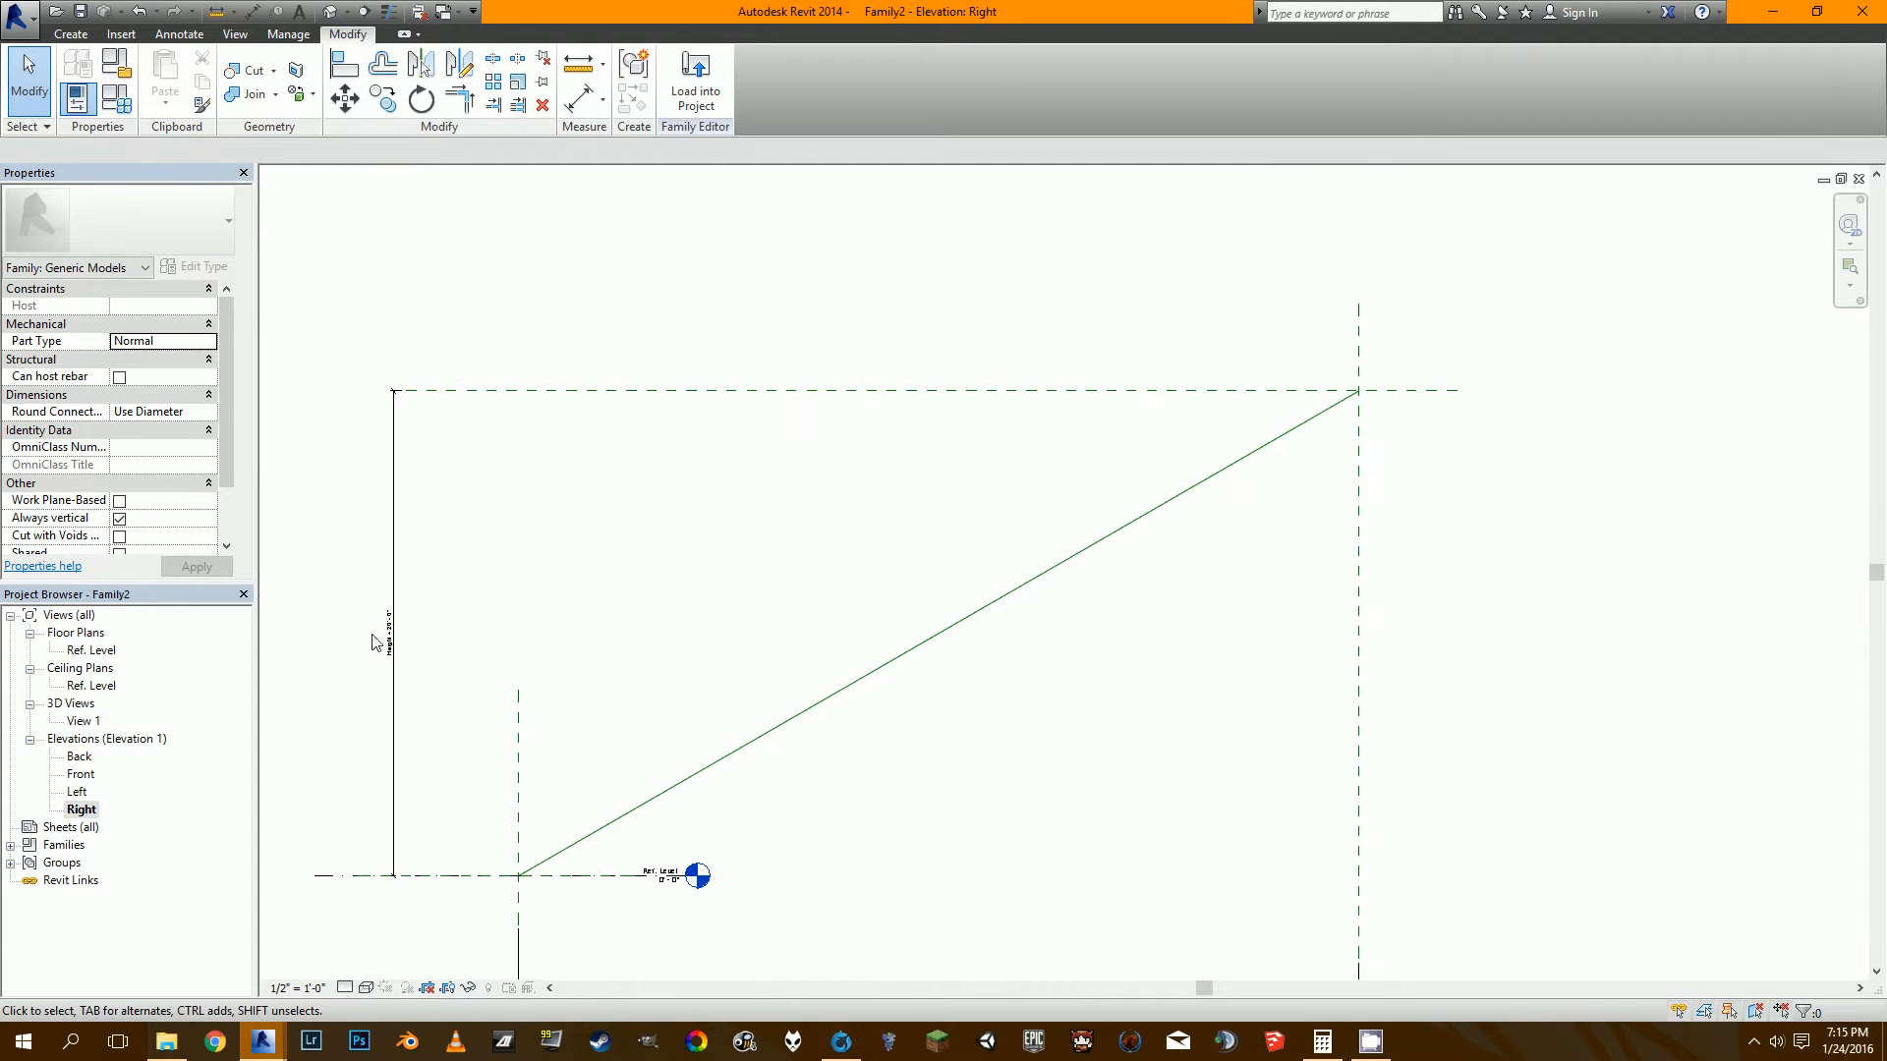
pyautogui.scroll(-2, 1081, 540)
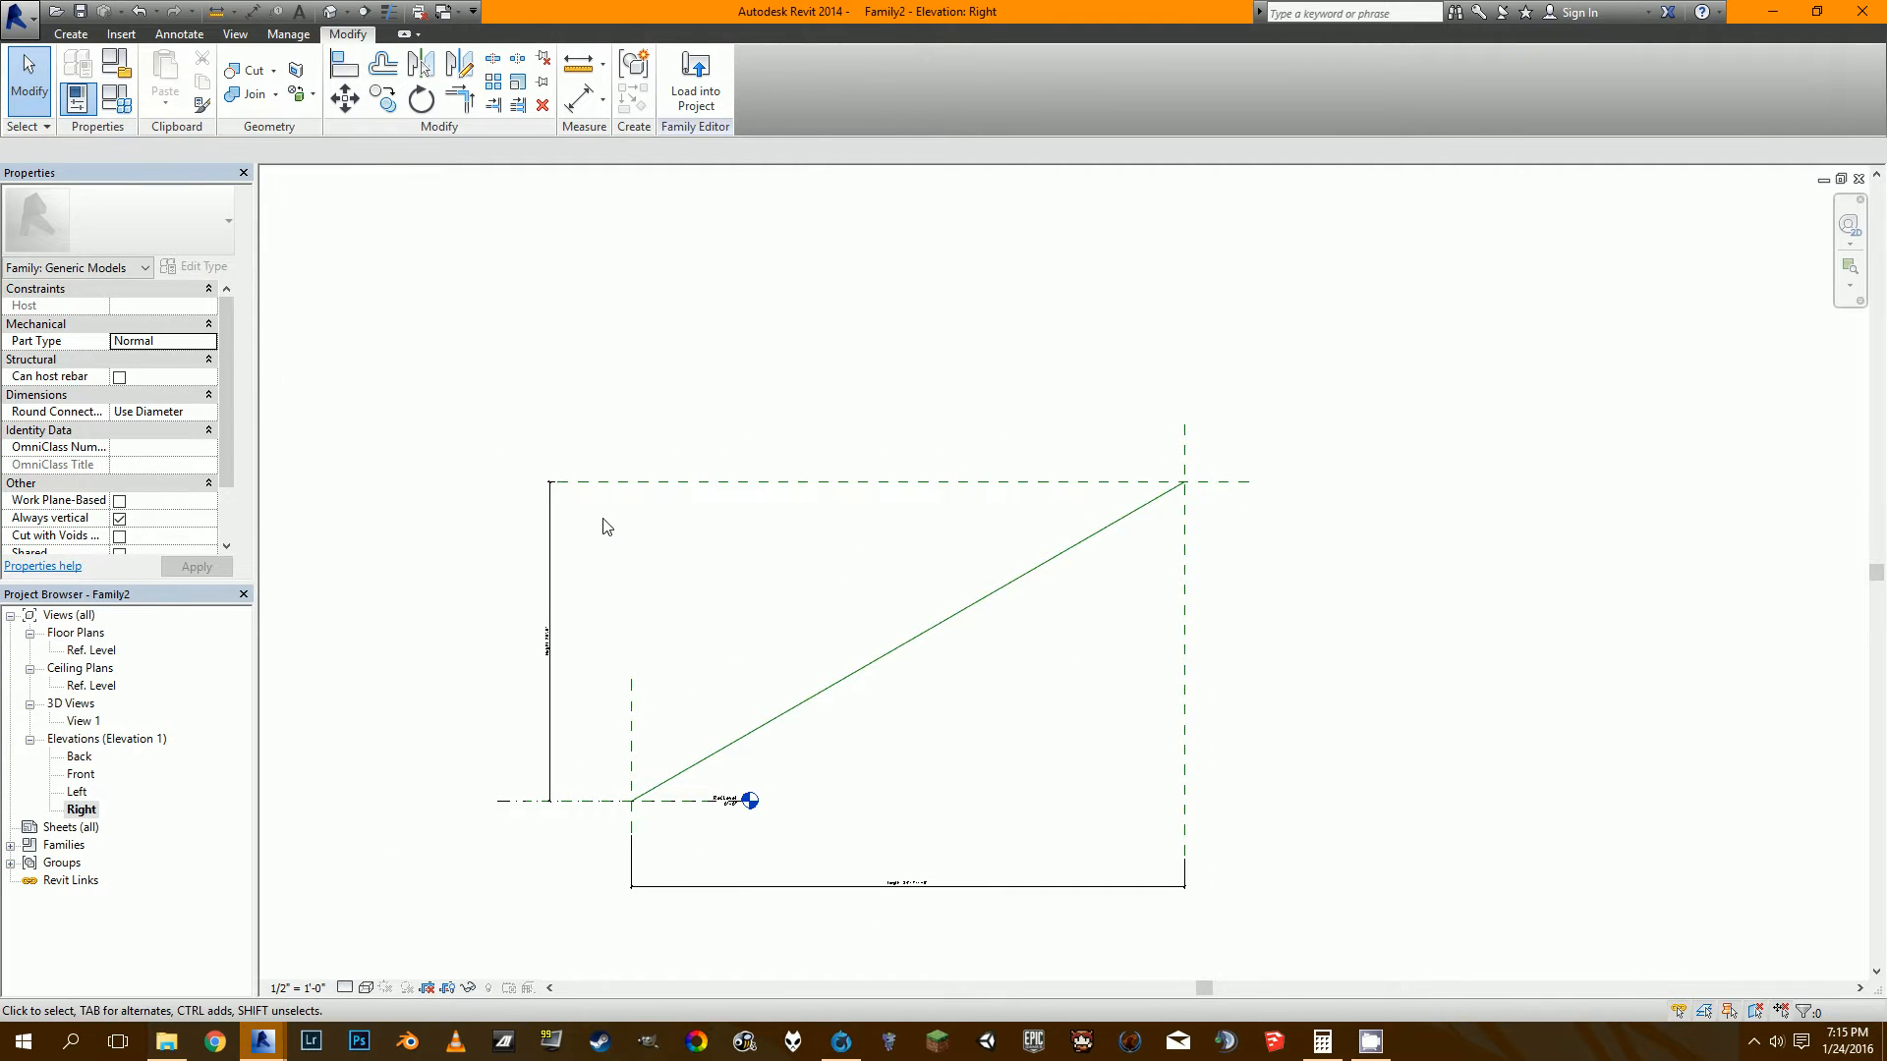
pyautogui.click(638, 483)
pyautogui.scroll(1, 565, 616)
pyautogui.click(551, 648)
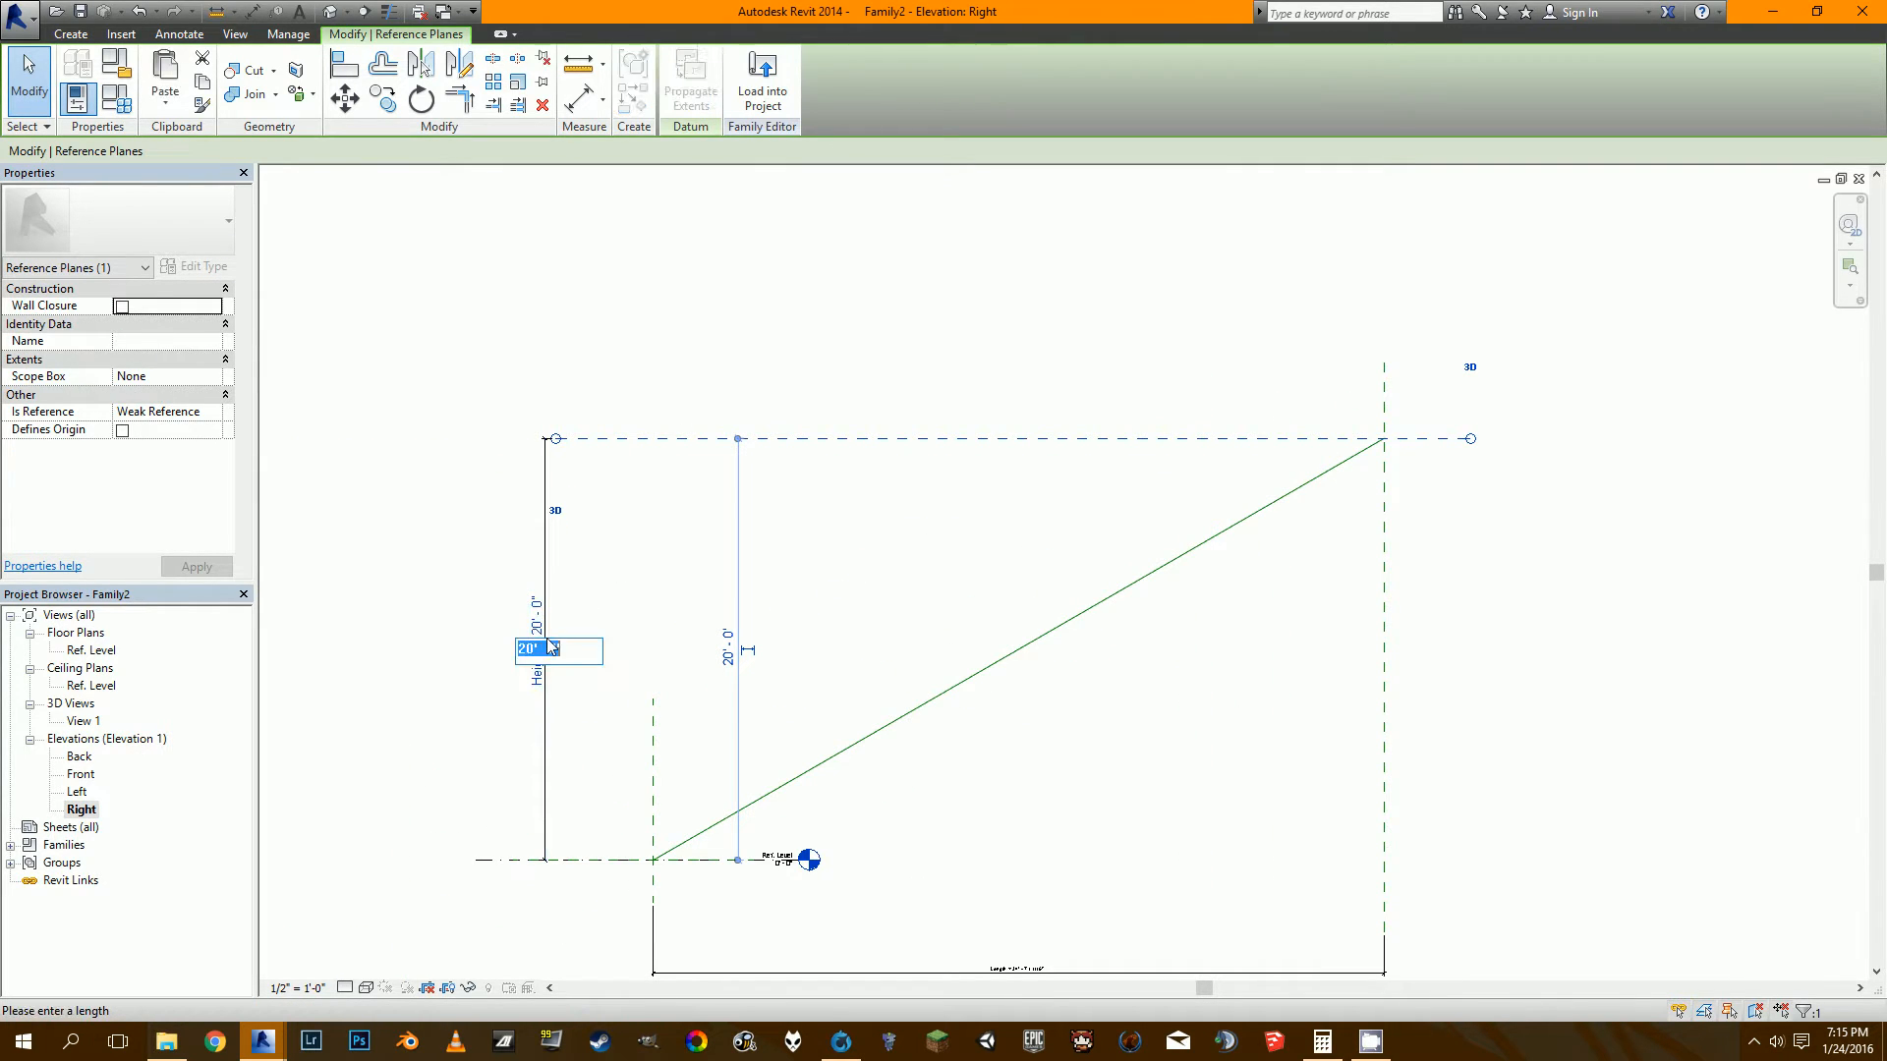
pyautogui.write('24')
pyautogui.press('Return')
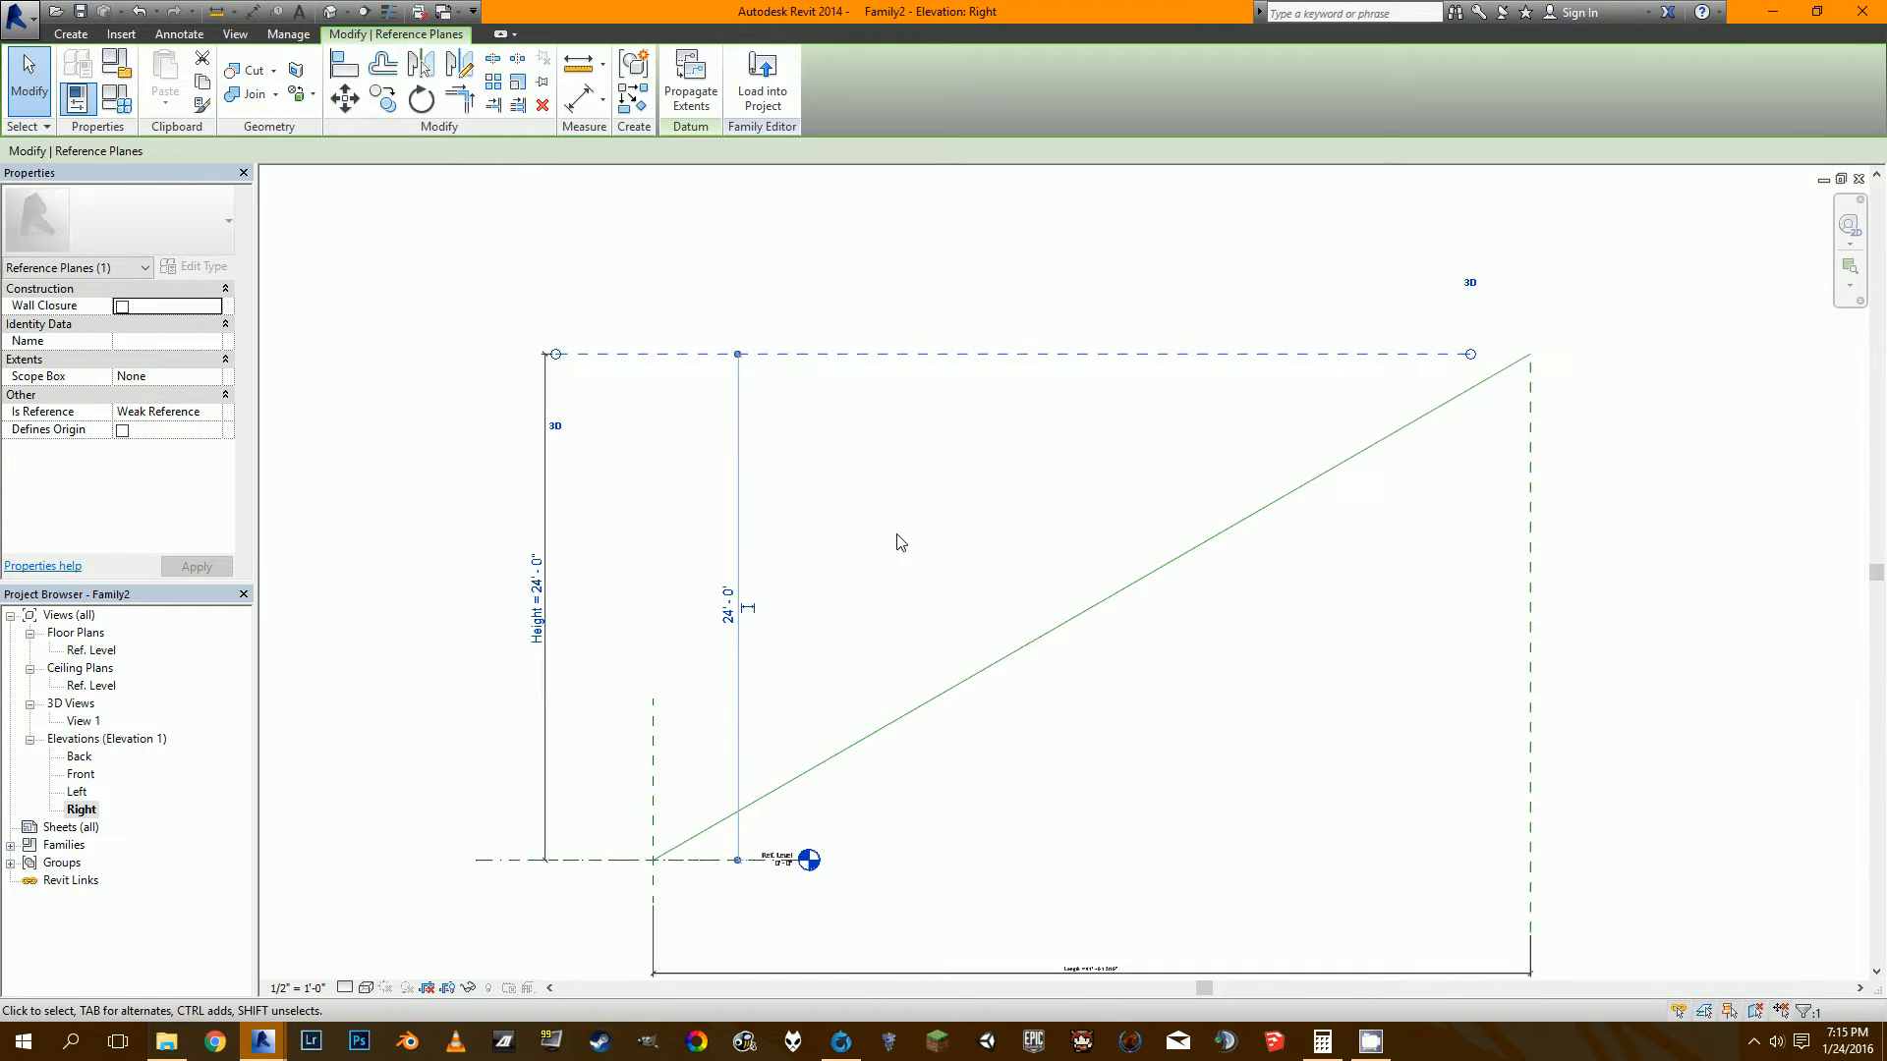
pyautogui.click(536, 586)
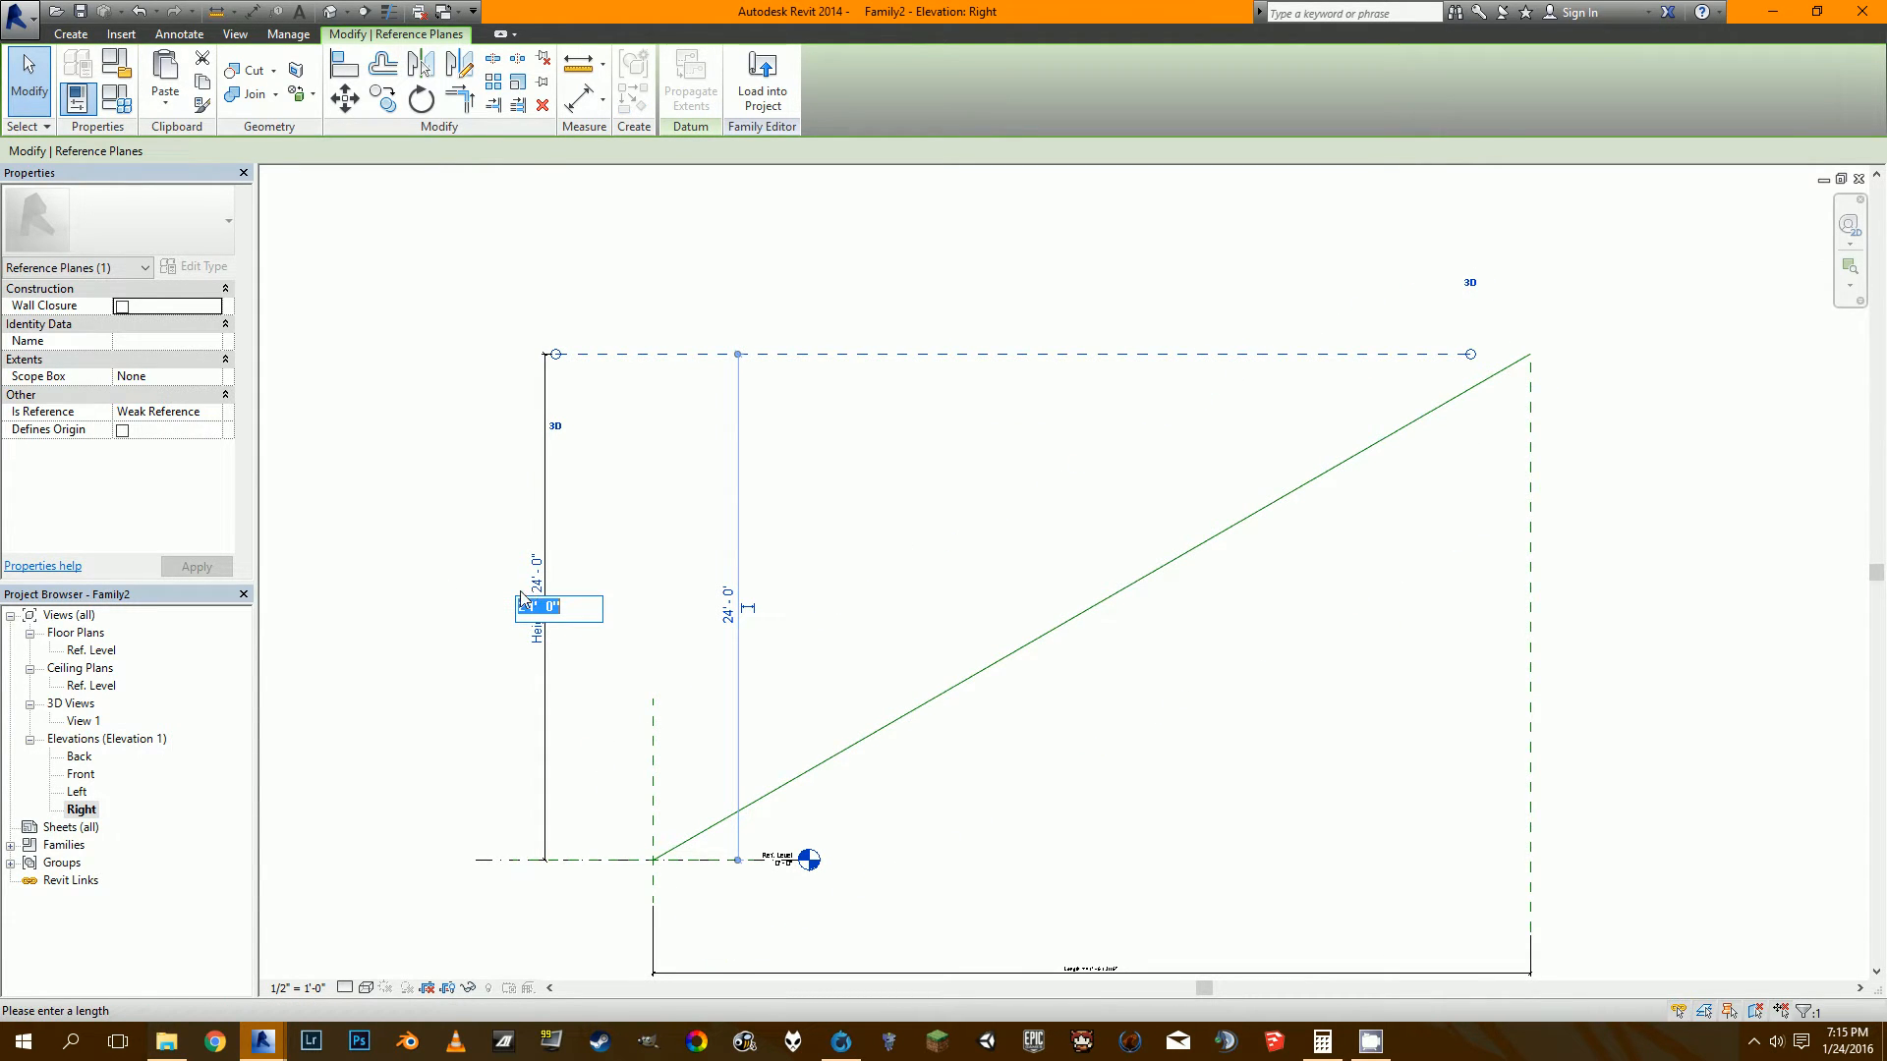
pyautogui.press('Return')
pyautogui.scroll(-1, 1030, 447)
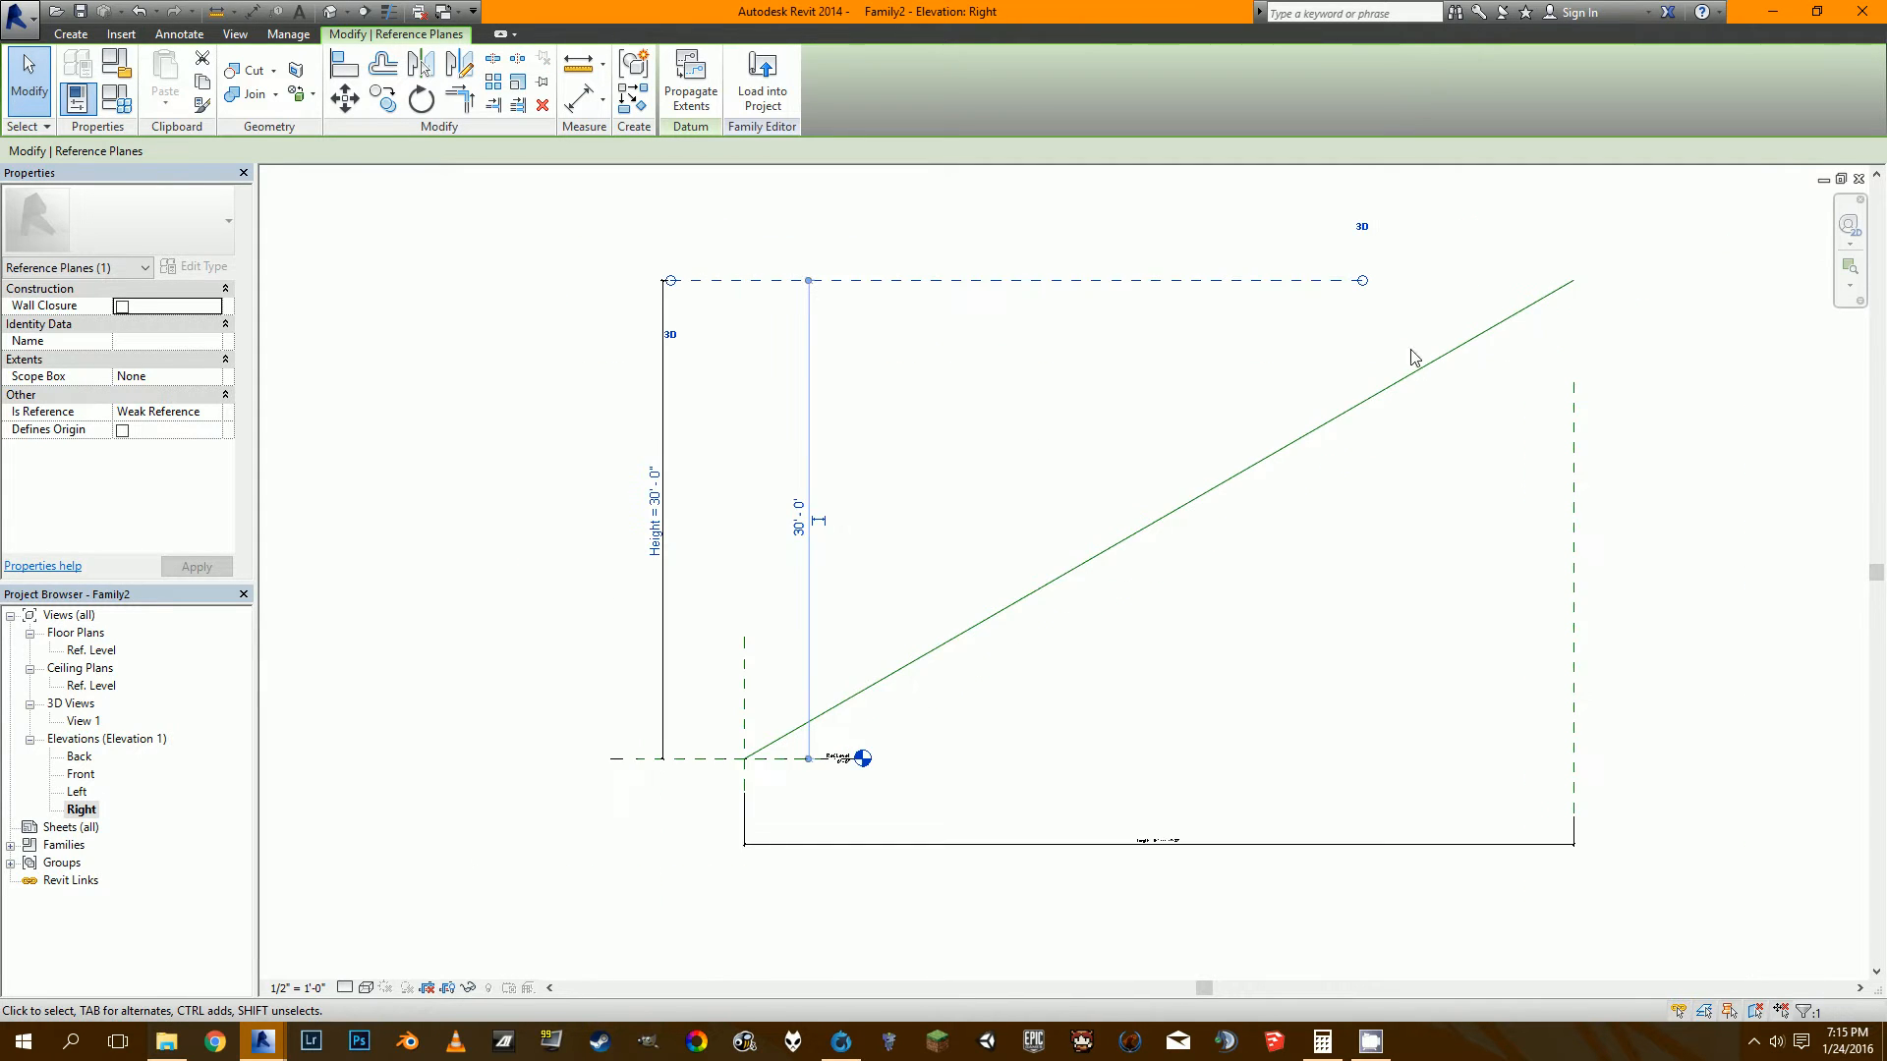
pyautogui.moveTo(1629, 216); pyautogui.dragTo(1417, 342, button='middle')
pyautogui.moveTo(824, 634); pyautogui.dragTo(890, 585, button='middle')
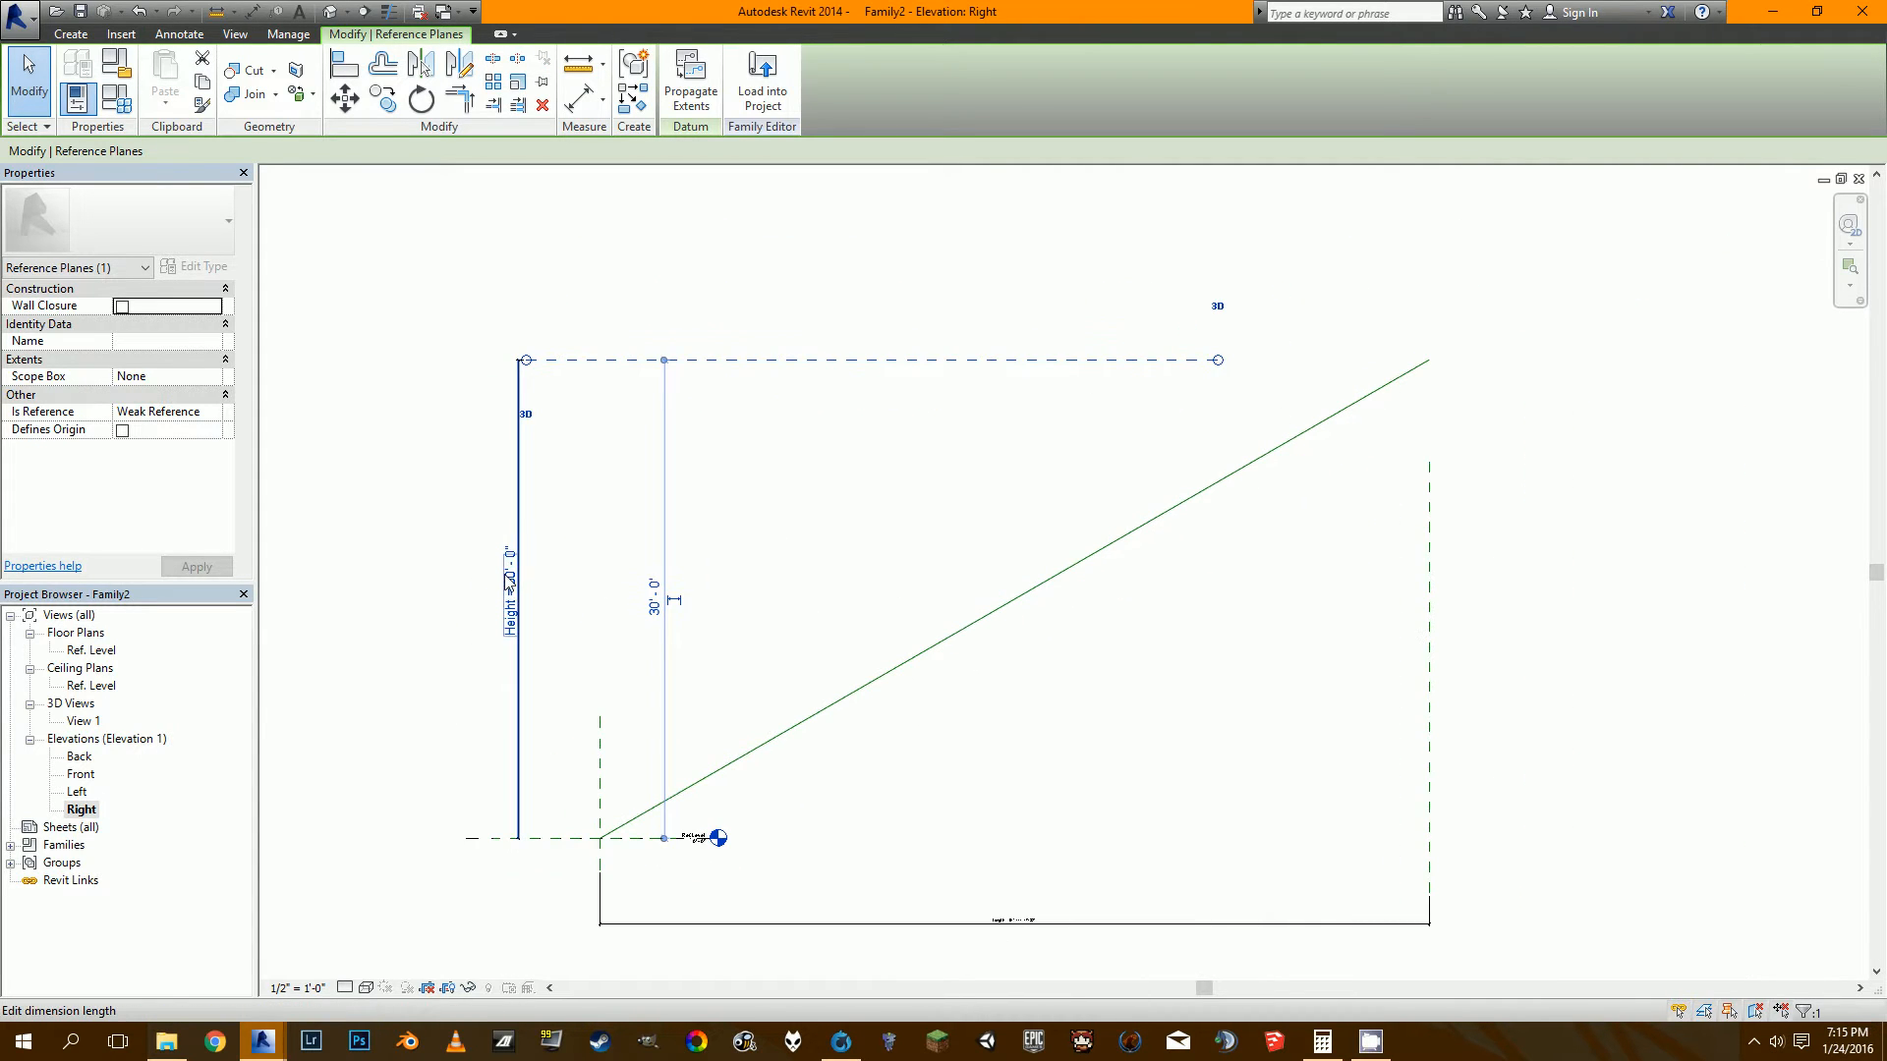
# Set the Height dimension back to 20 feet.
pyautogui.click(511, 581)
pyautogui.write('20')
pyautogui.press('Return')
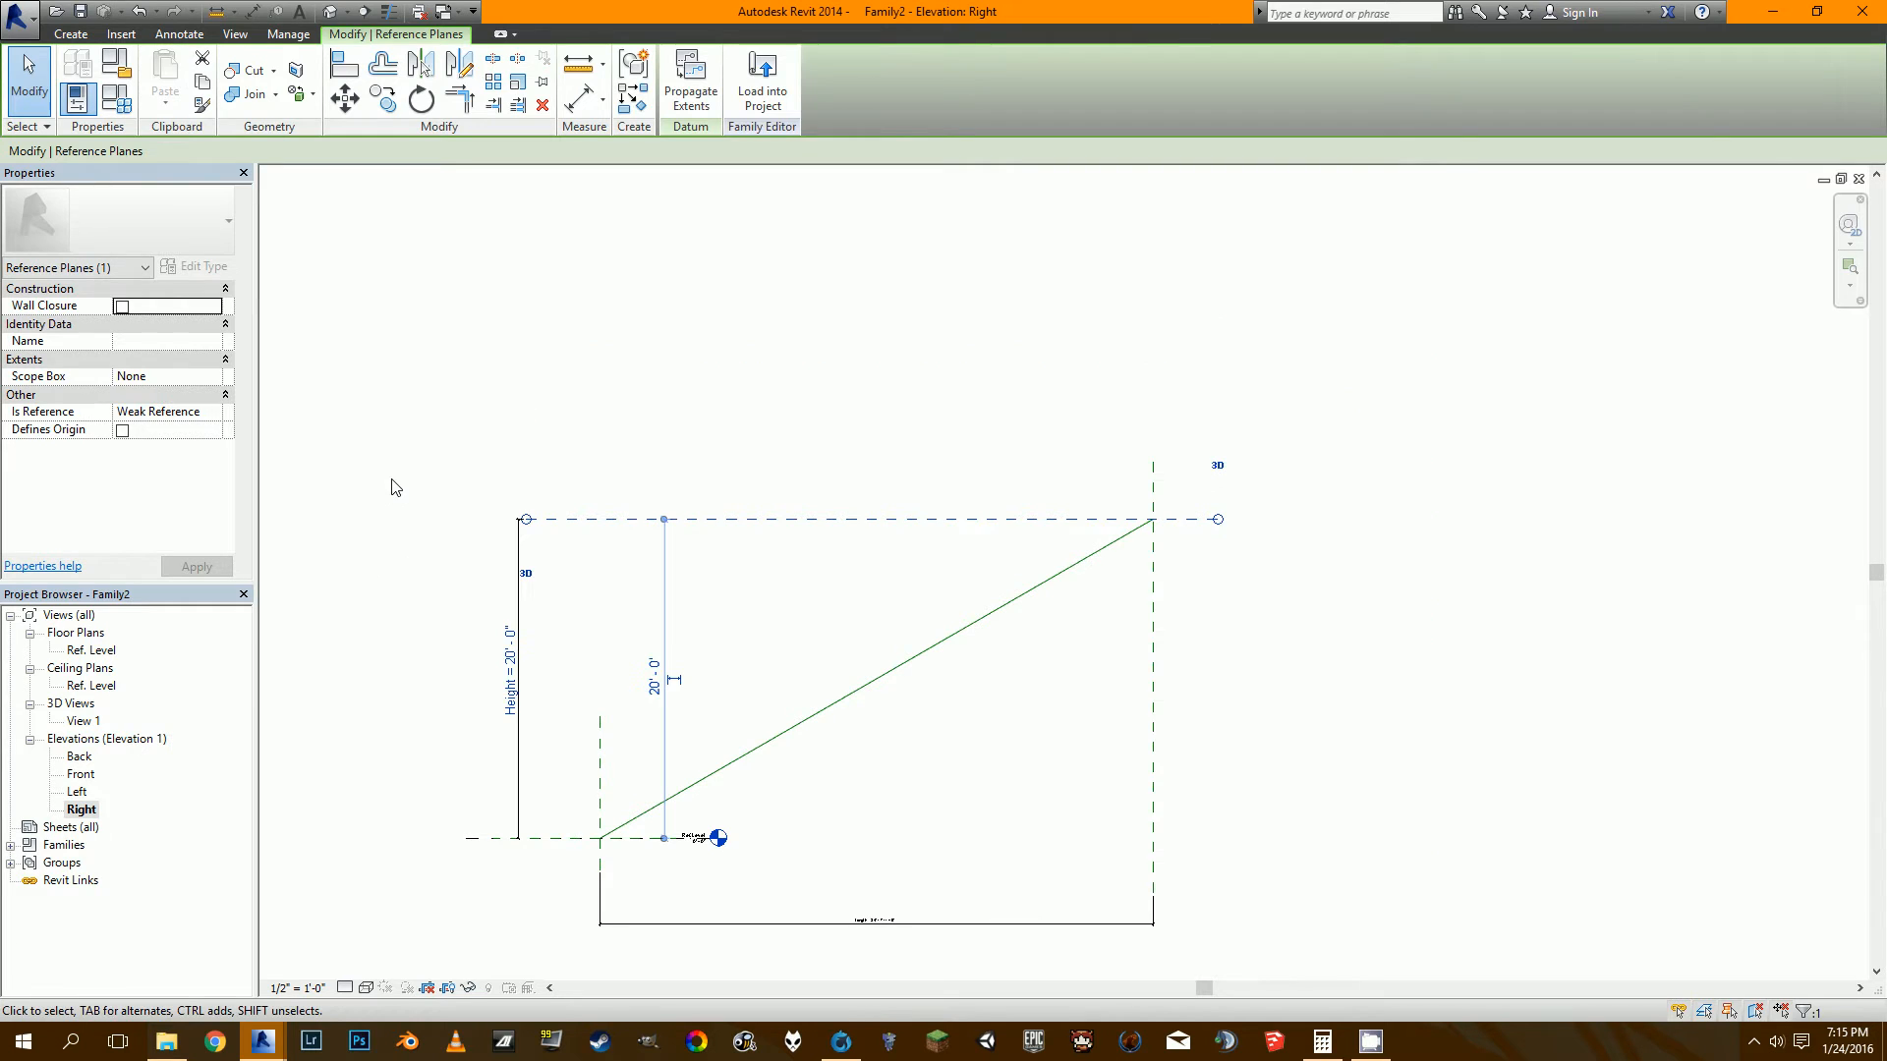
# Examine the lower landing and railing of the finished escalator in Escalator-Final, and consult the escalator diagram in the browser.
pyautogui.moveTo(265, 1041)
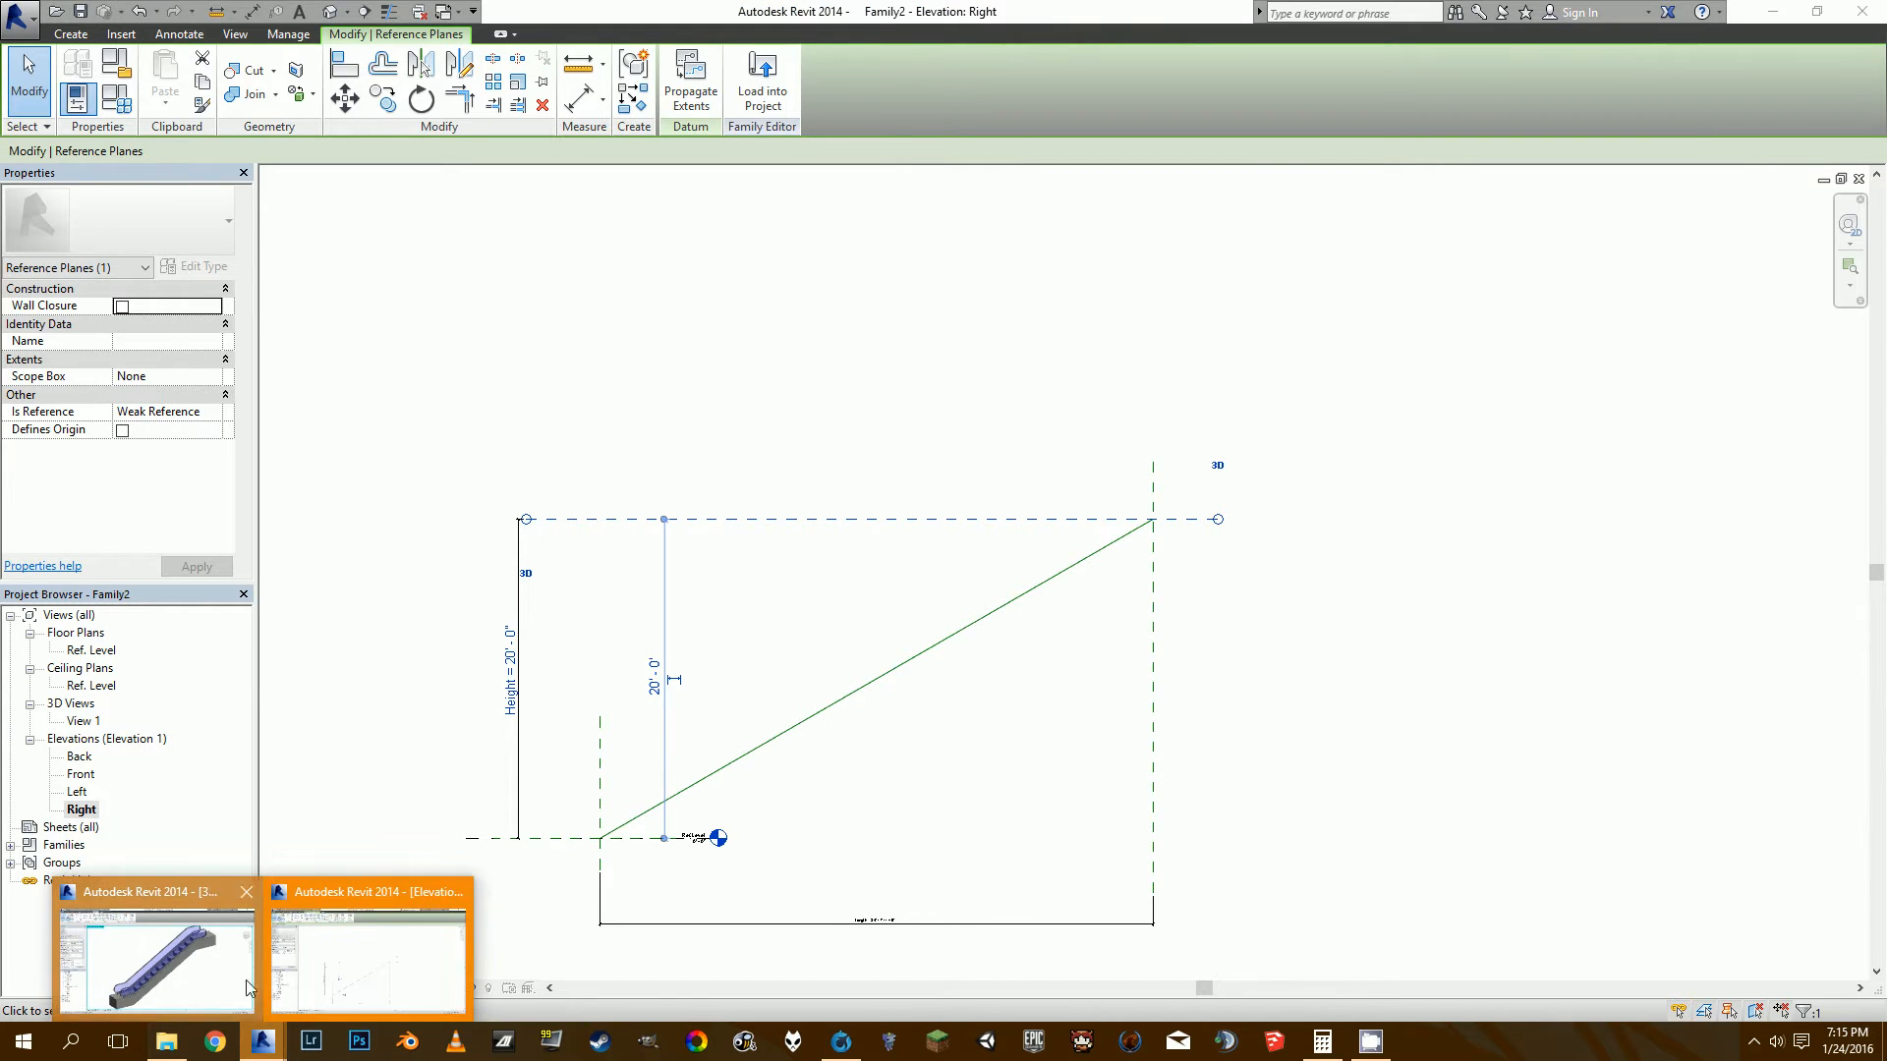
pyautogui.click(201, 958)
pyautogui.keyDown('shift'); pyautogui.moveTo(587, 723); pyautogui.dragTo(1117, 828, button='middle'); pyautogui.keyUp('shift')
pyautogui.scroll(3, 604, 892)
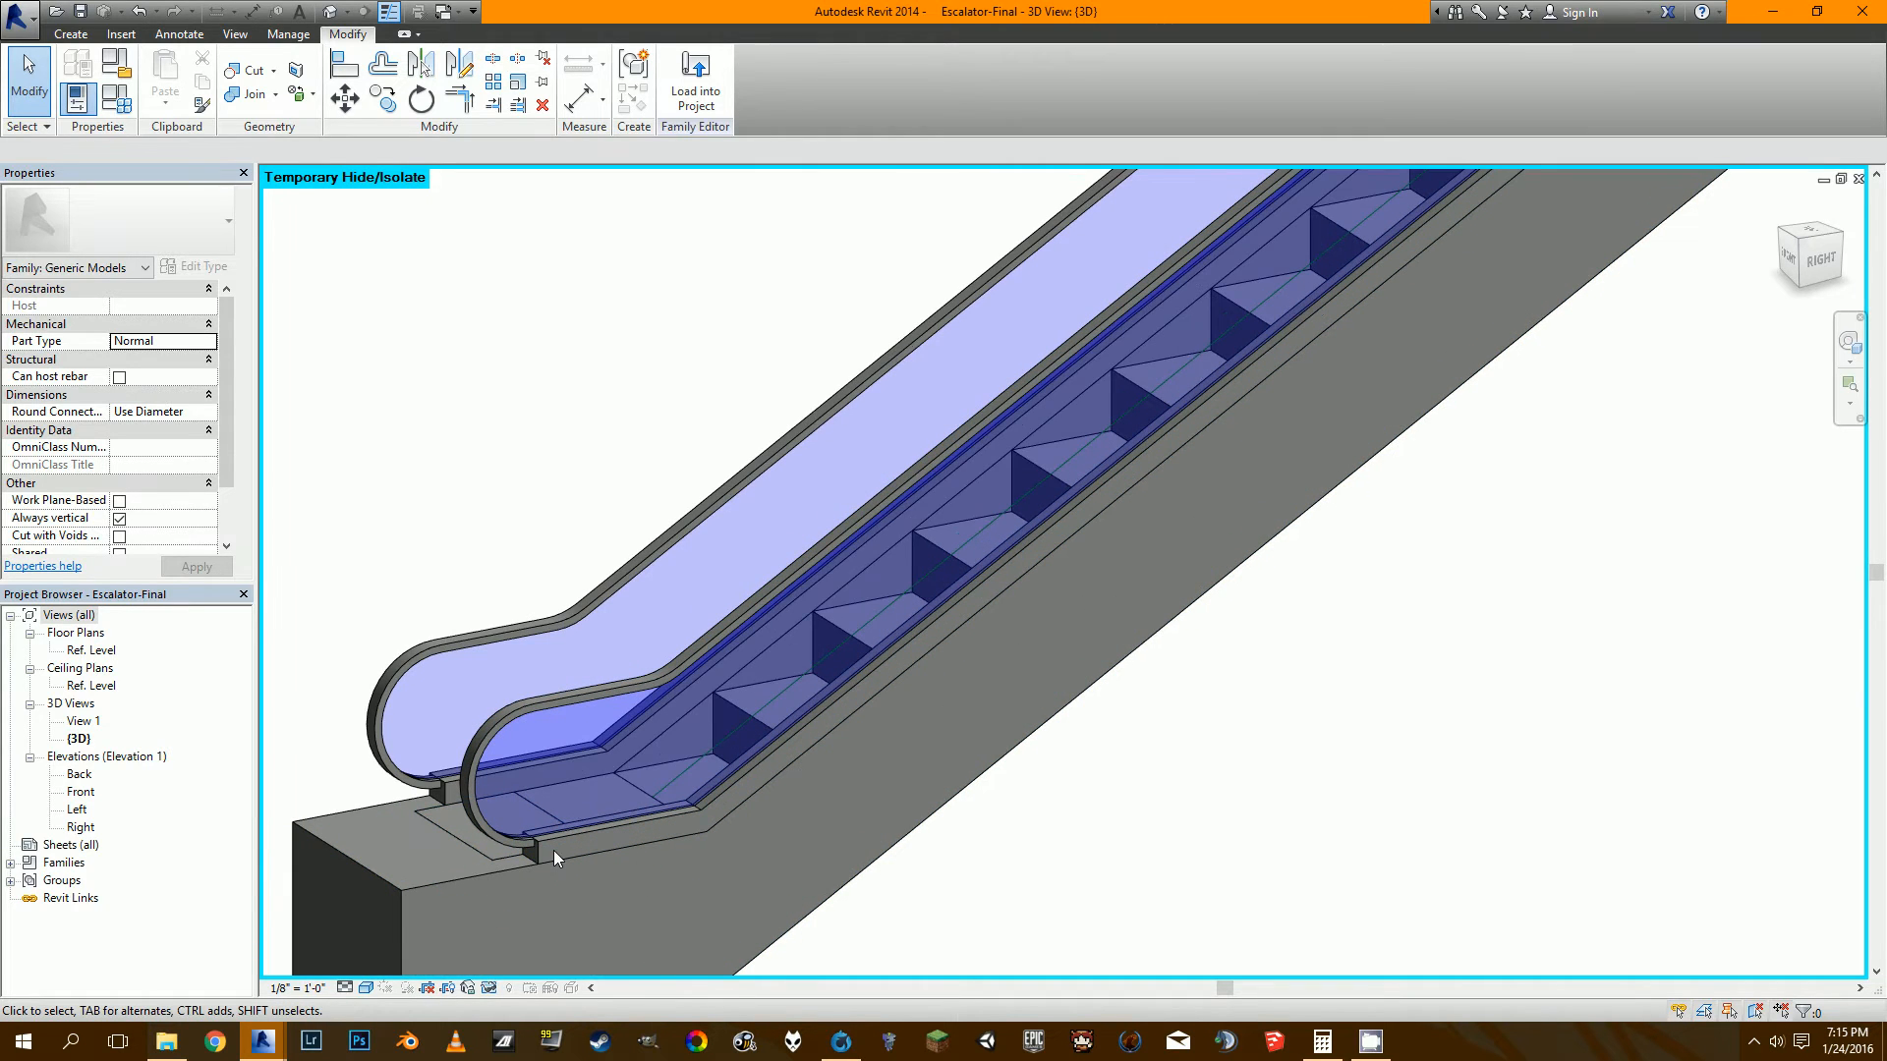
pyautogui.scroll(3, 540, 857)
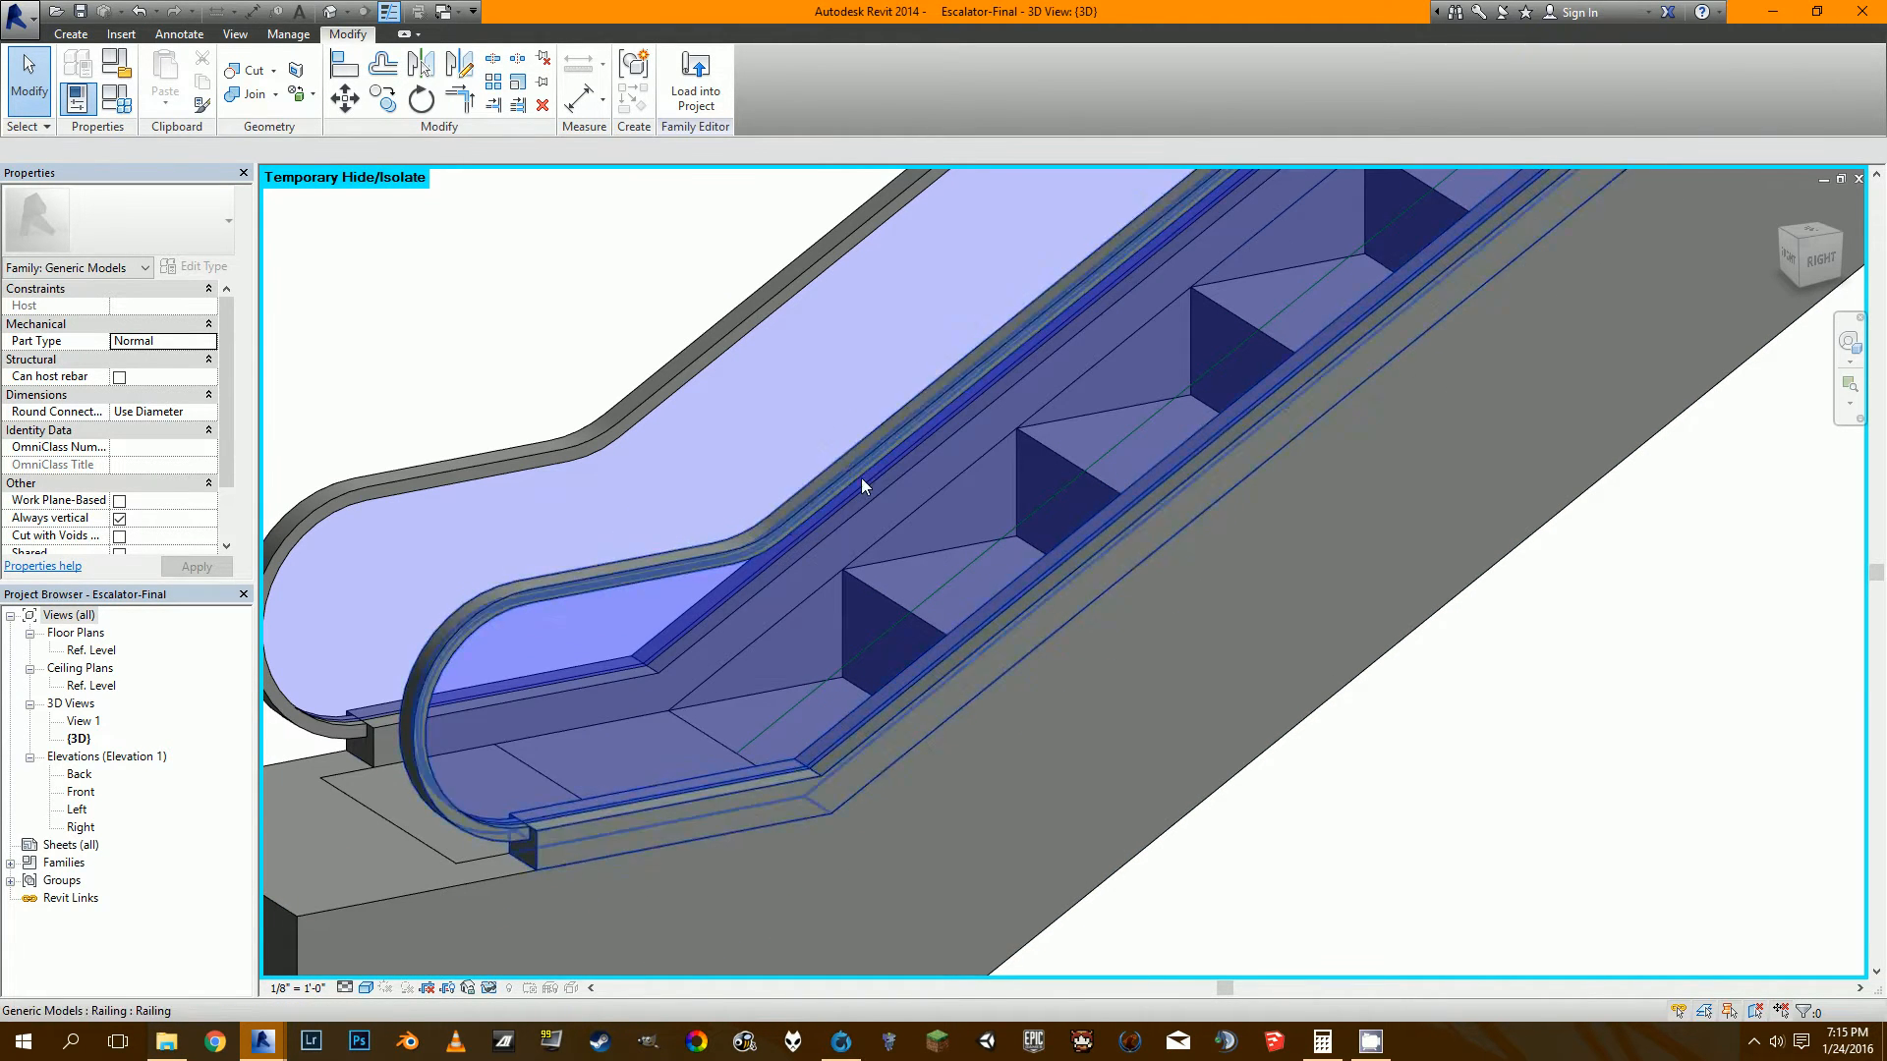
pyautogui.scroll(-1, 963, 410)
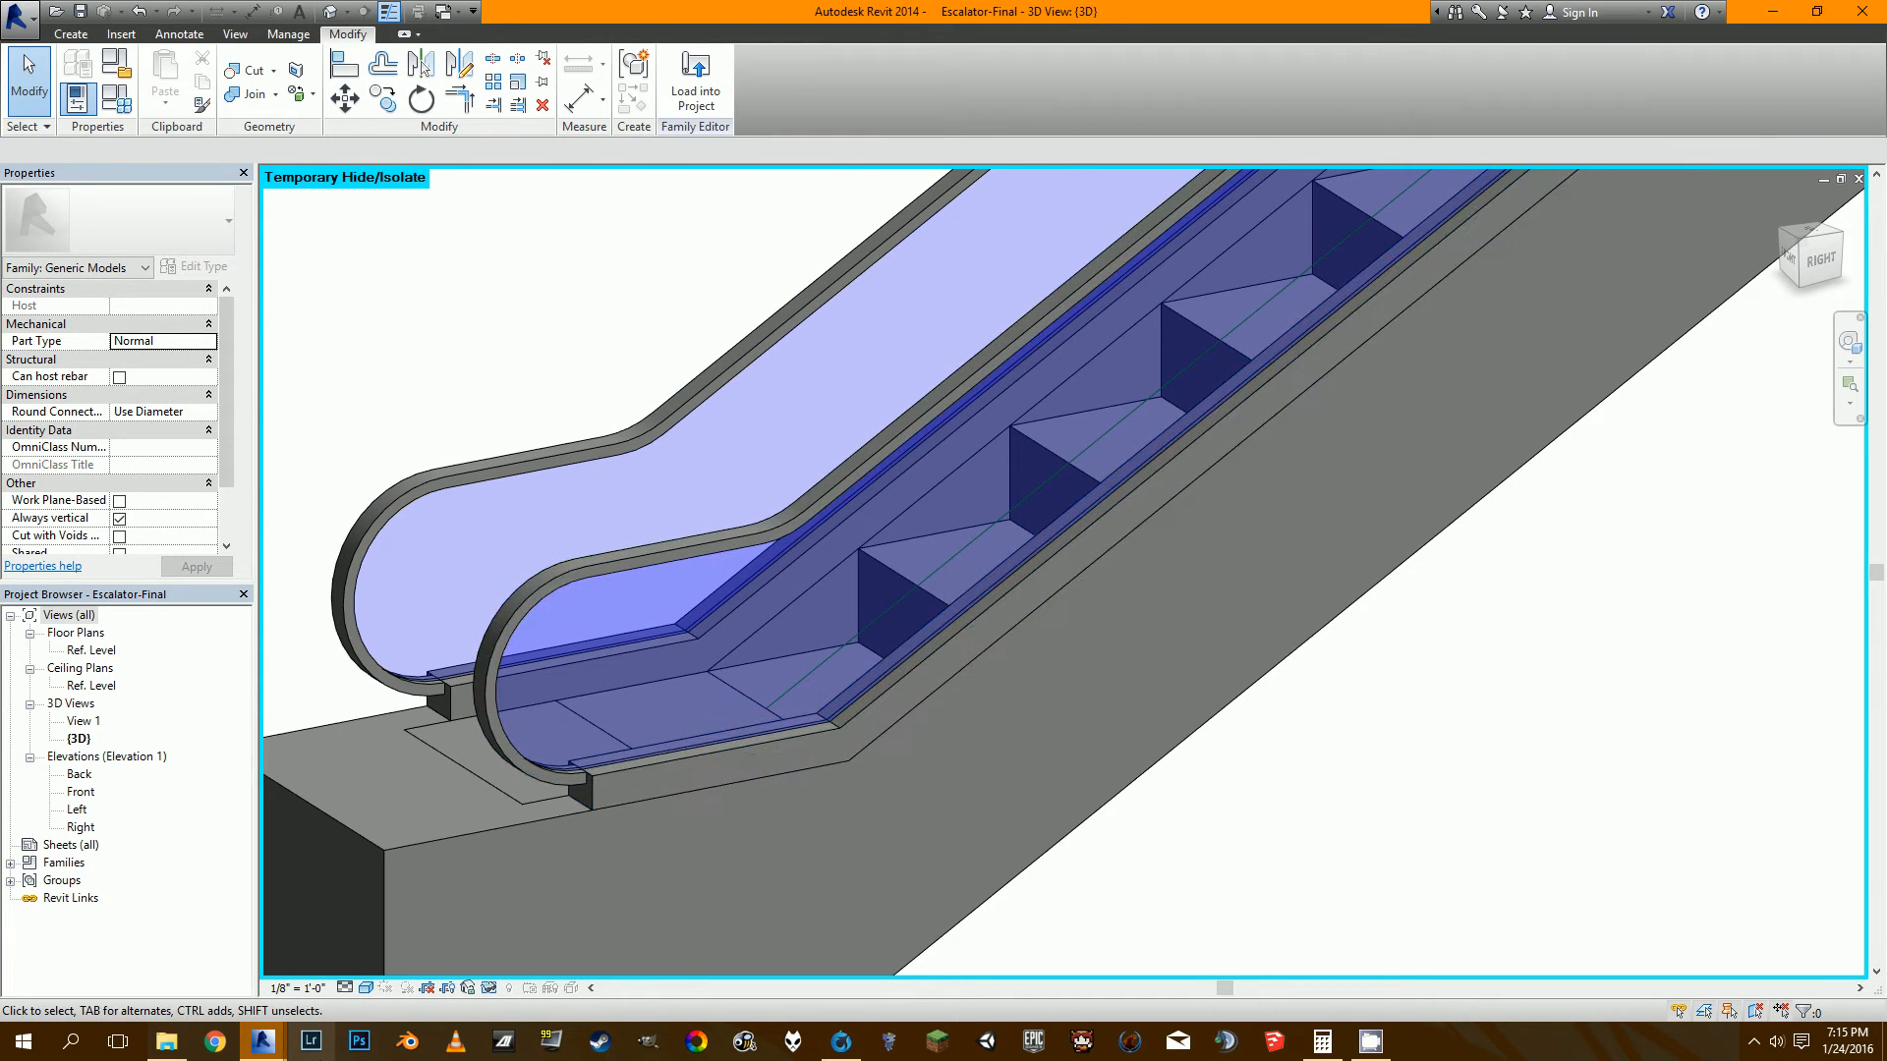
pyautogui.moveTo(284, 1049)
pyautogui.click(324, 968)
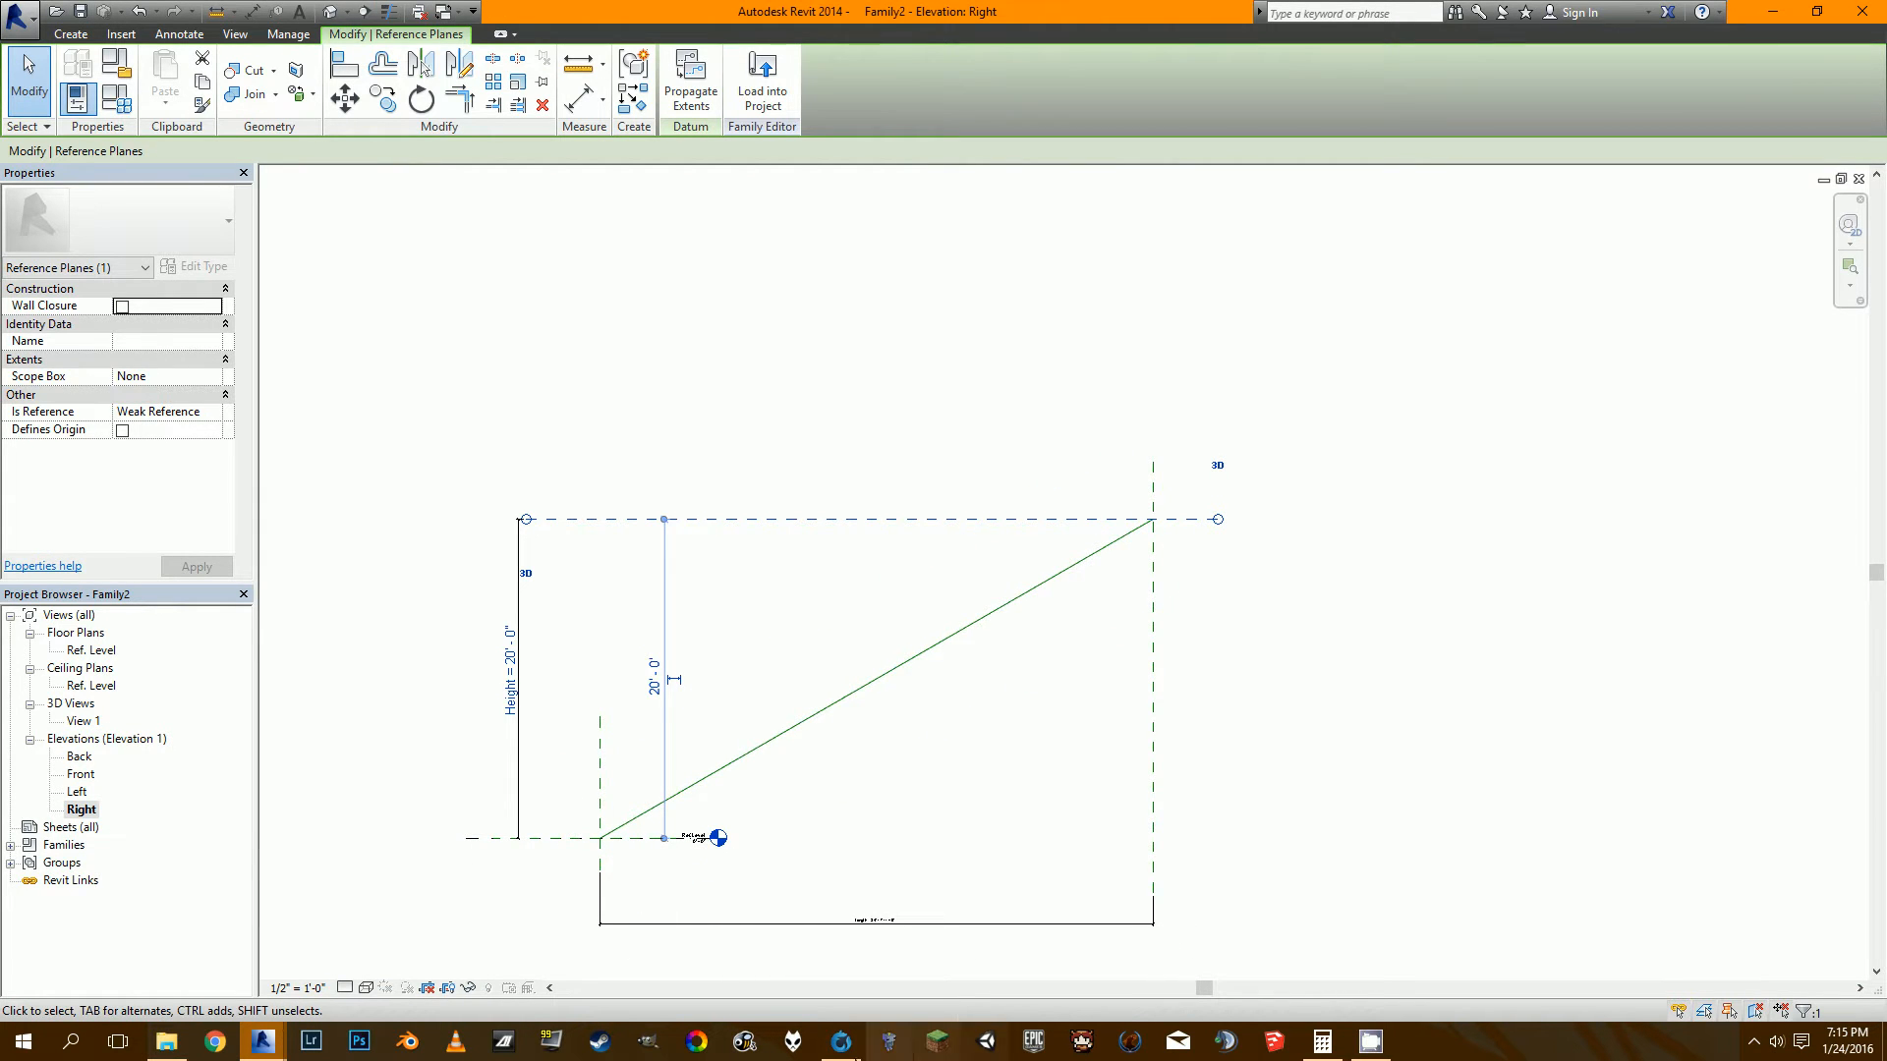
pyautogui.click(835, 1045)
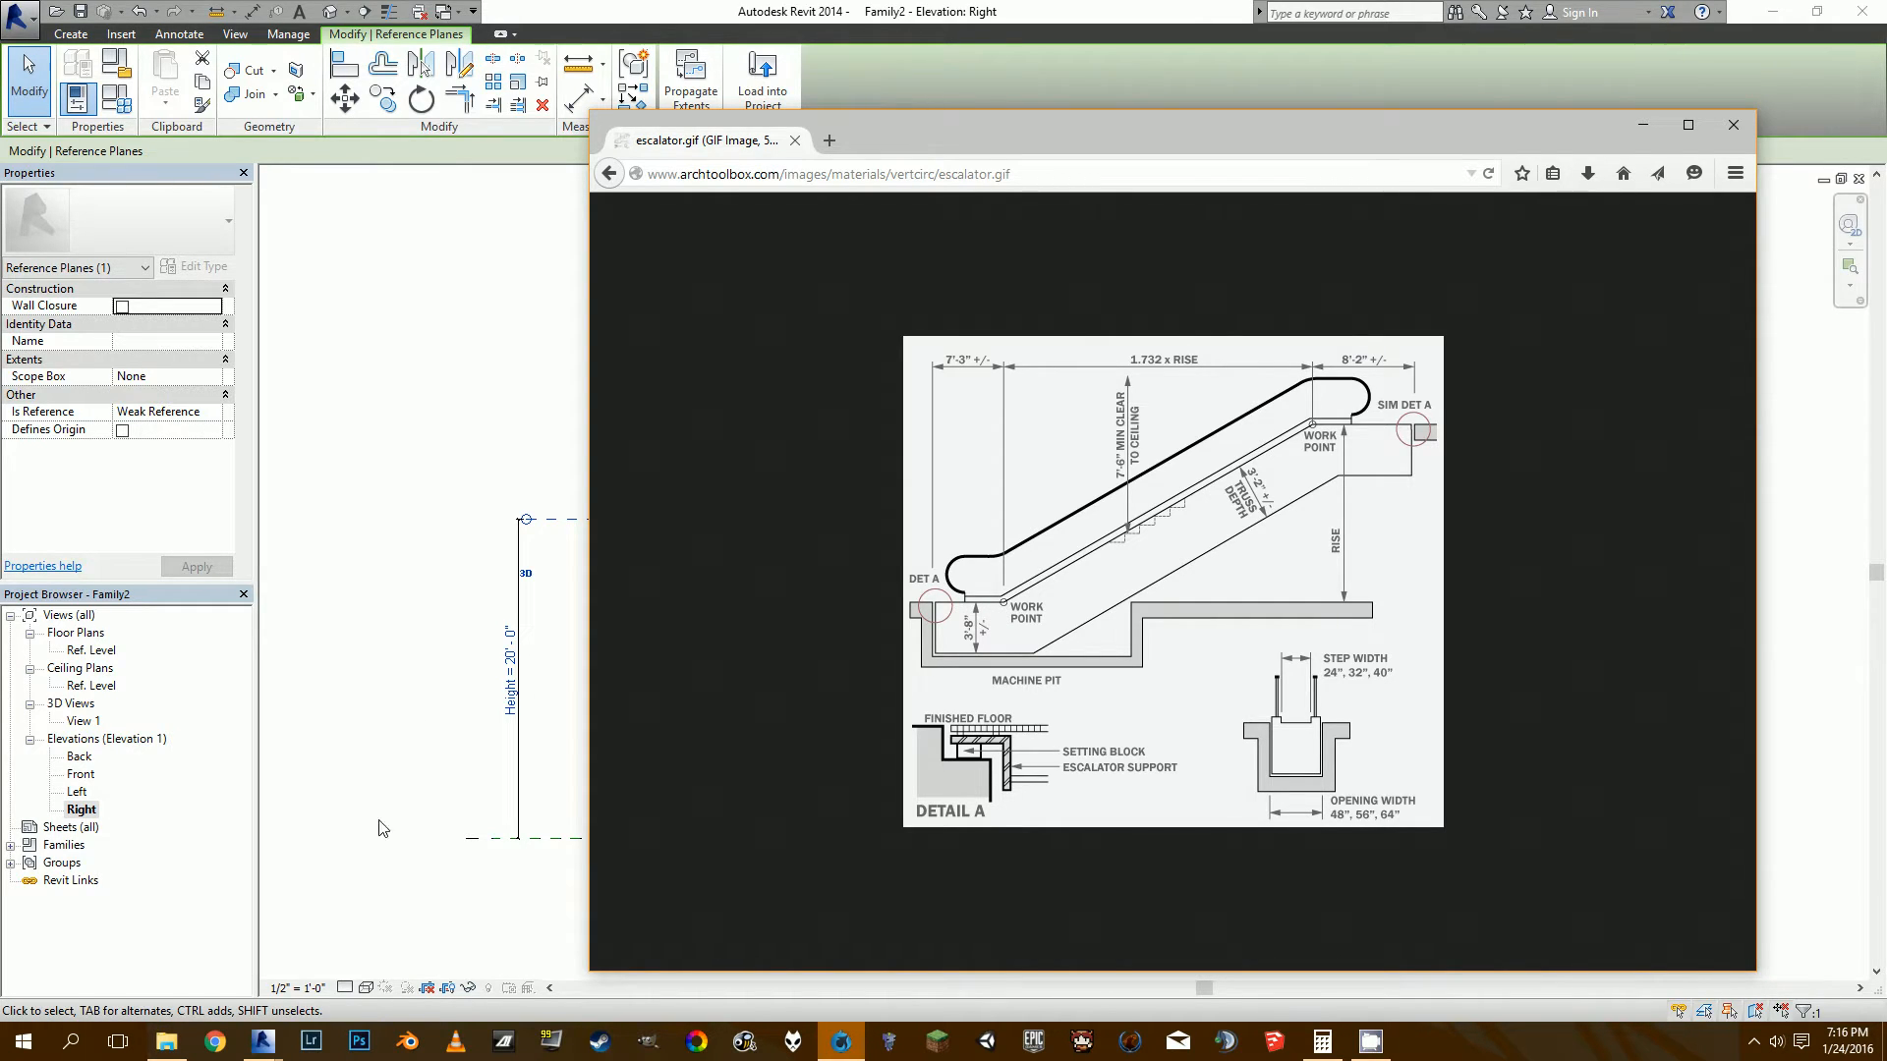
pyautogui.click(338, 918)
# Open the Right elevation of Escalator-Final, try measuring from the railing's lower end, and return to Family2.
pyautogui.moveTo(263, 1041)
pyautogui.click(134, 958)
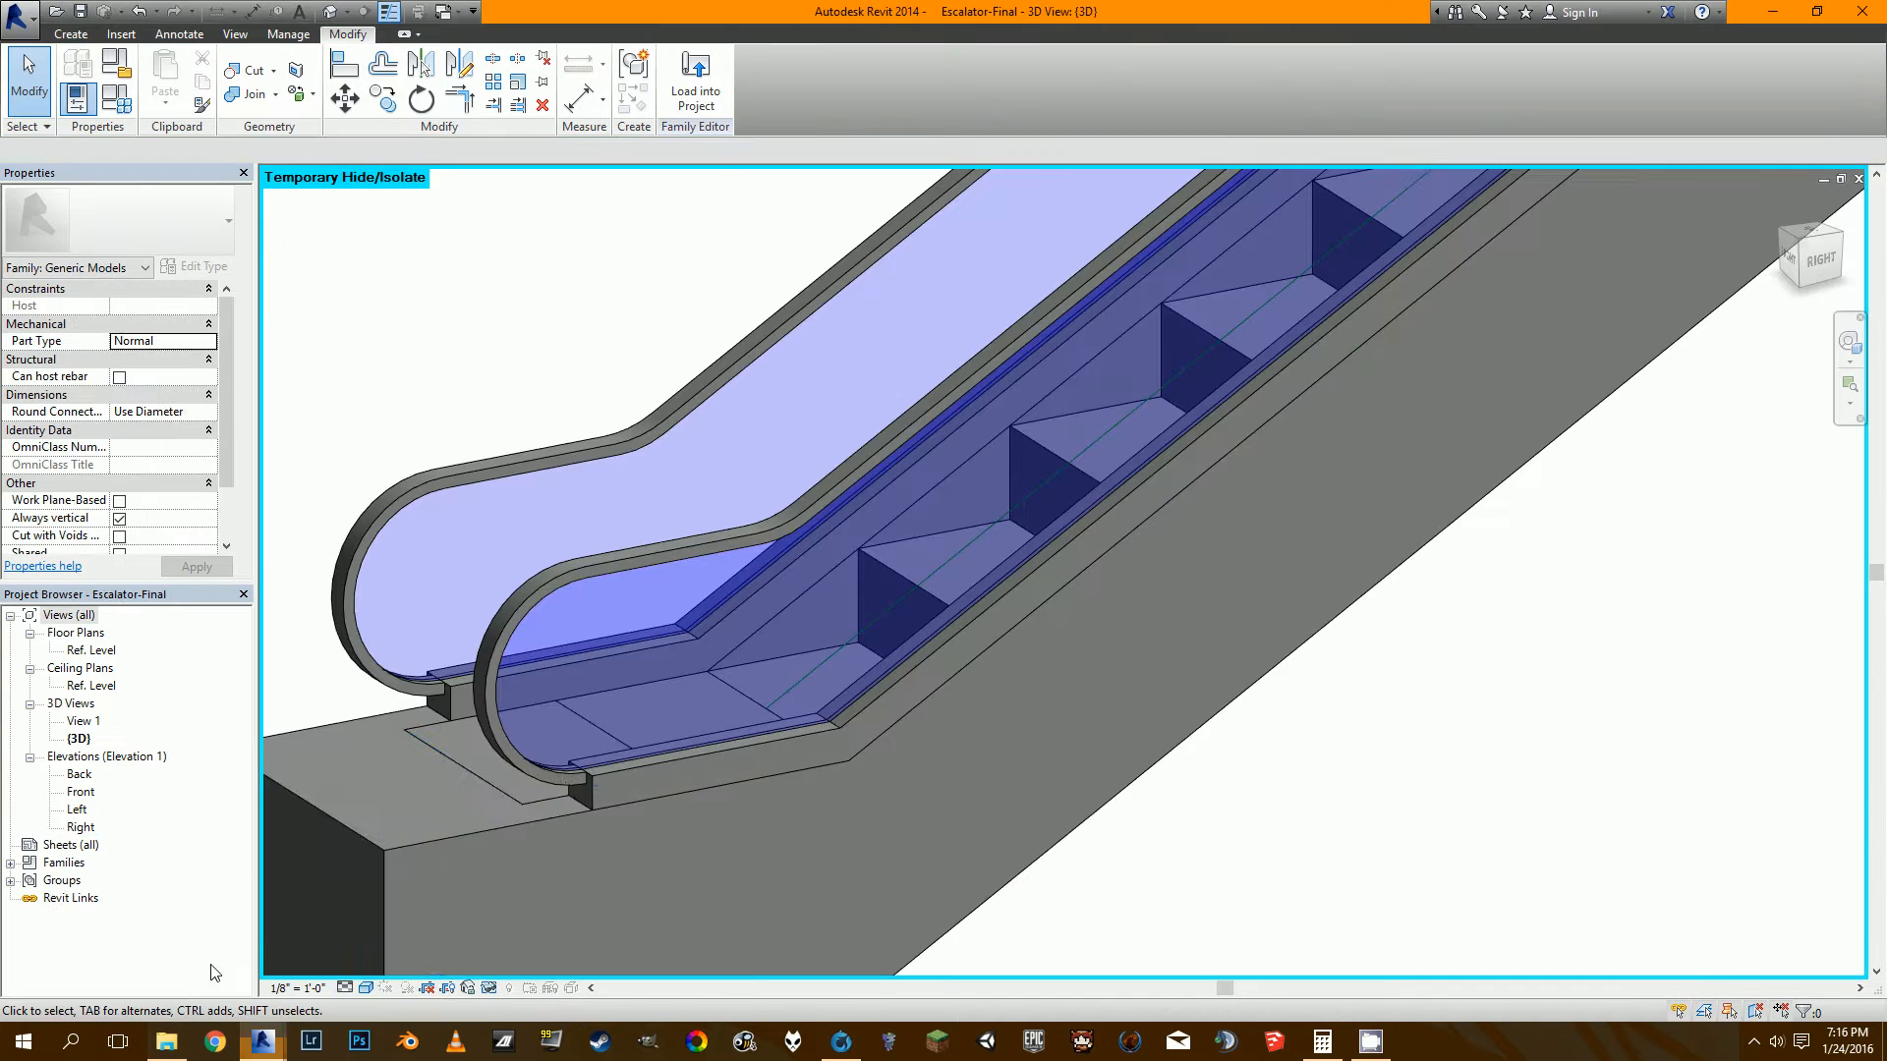
pyautogui.doubleClick(81, 826)
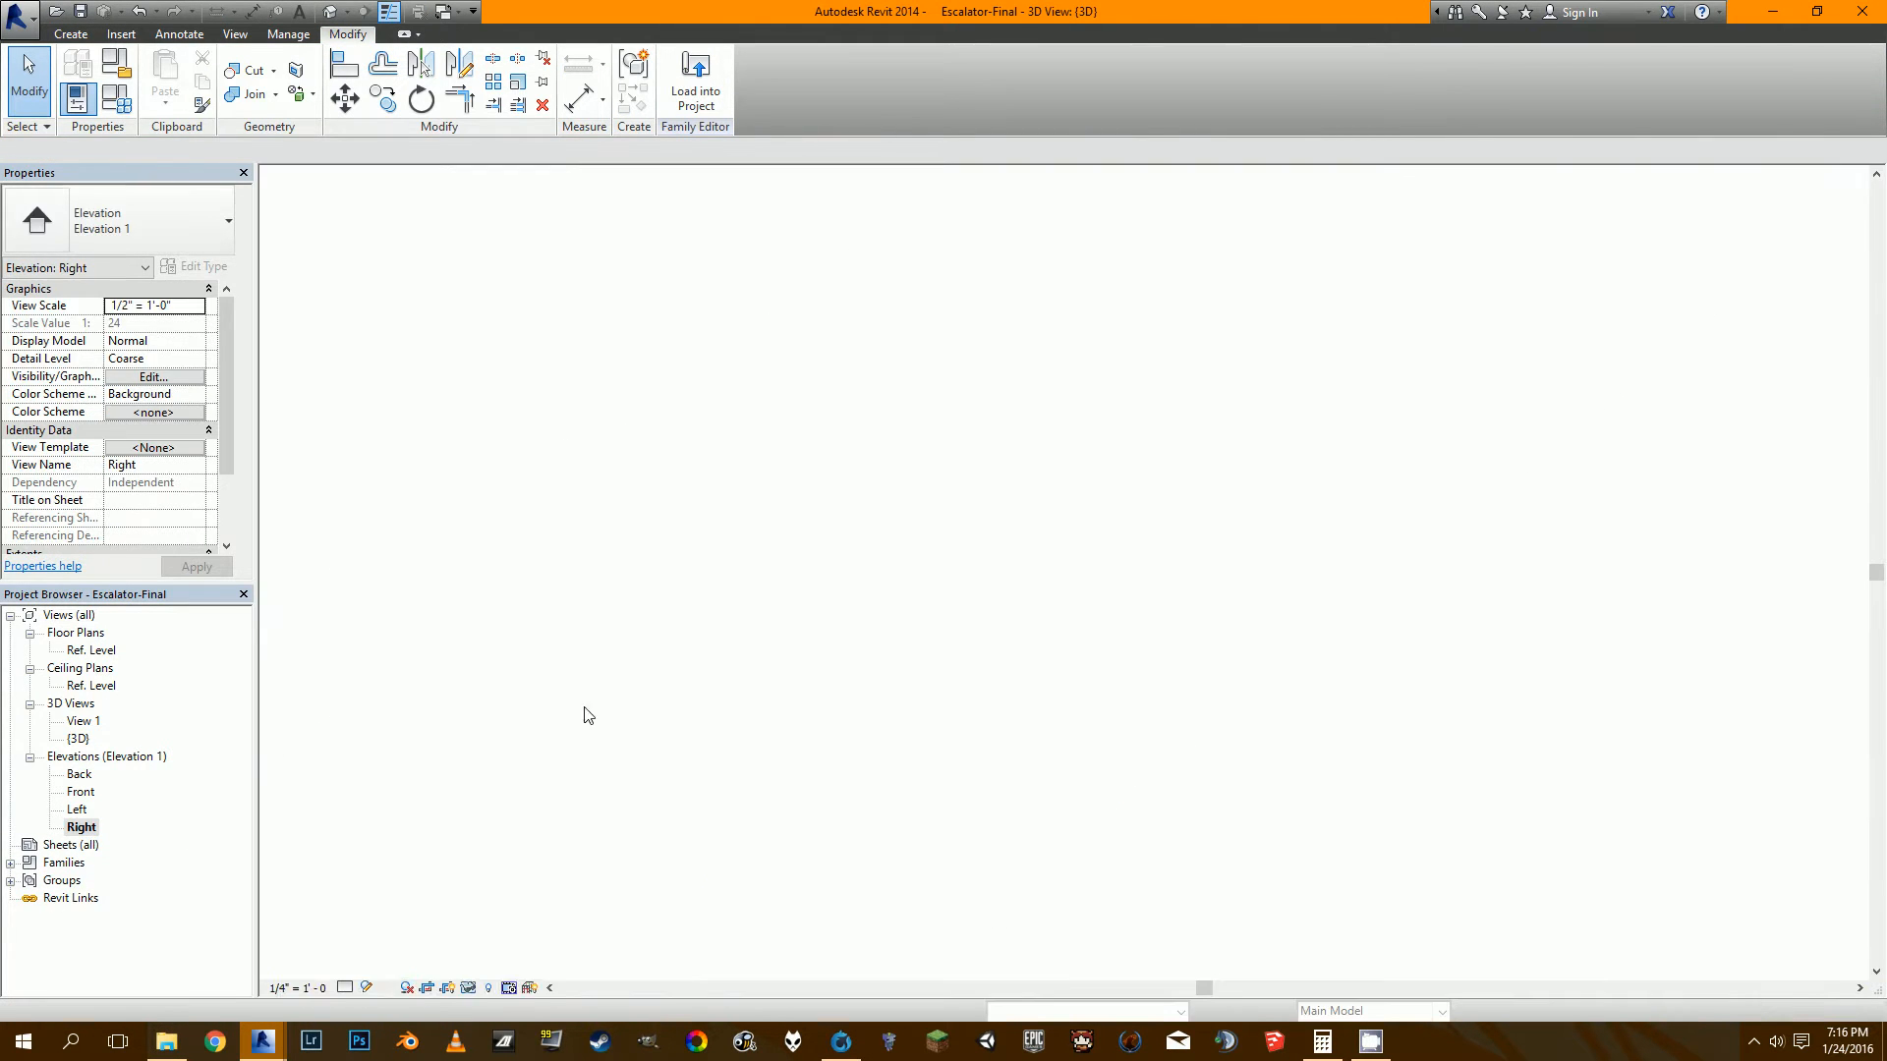
pyautogui.scroll(5, 629, 845)
pyautogui.press('d')
pyautogui.press('i')
pyautogui.click(572, 791)
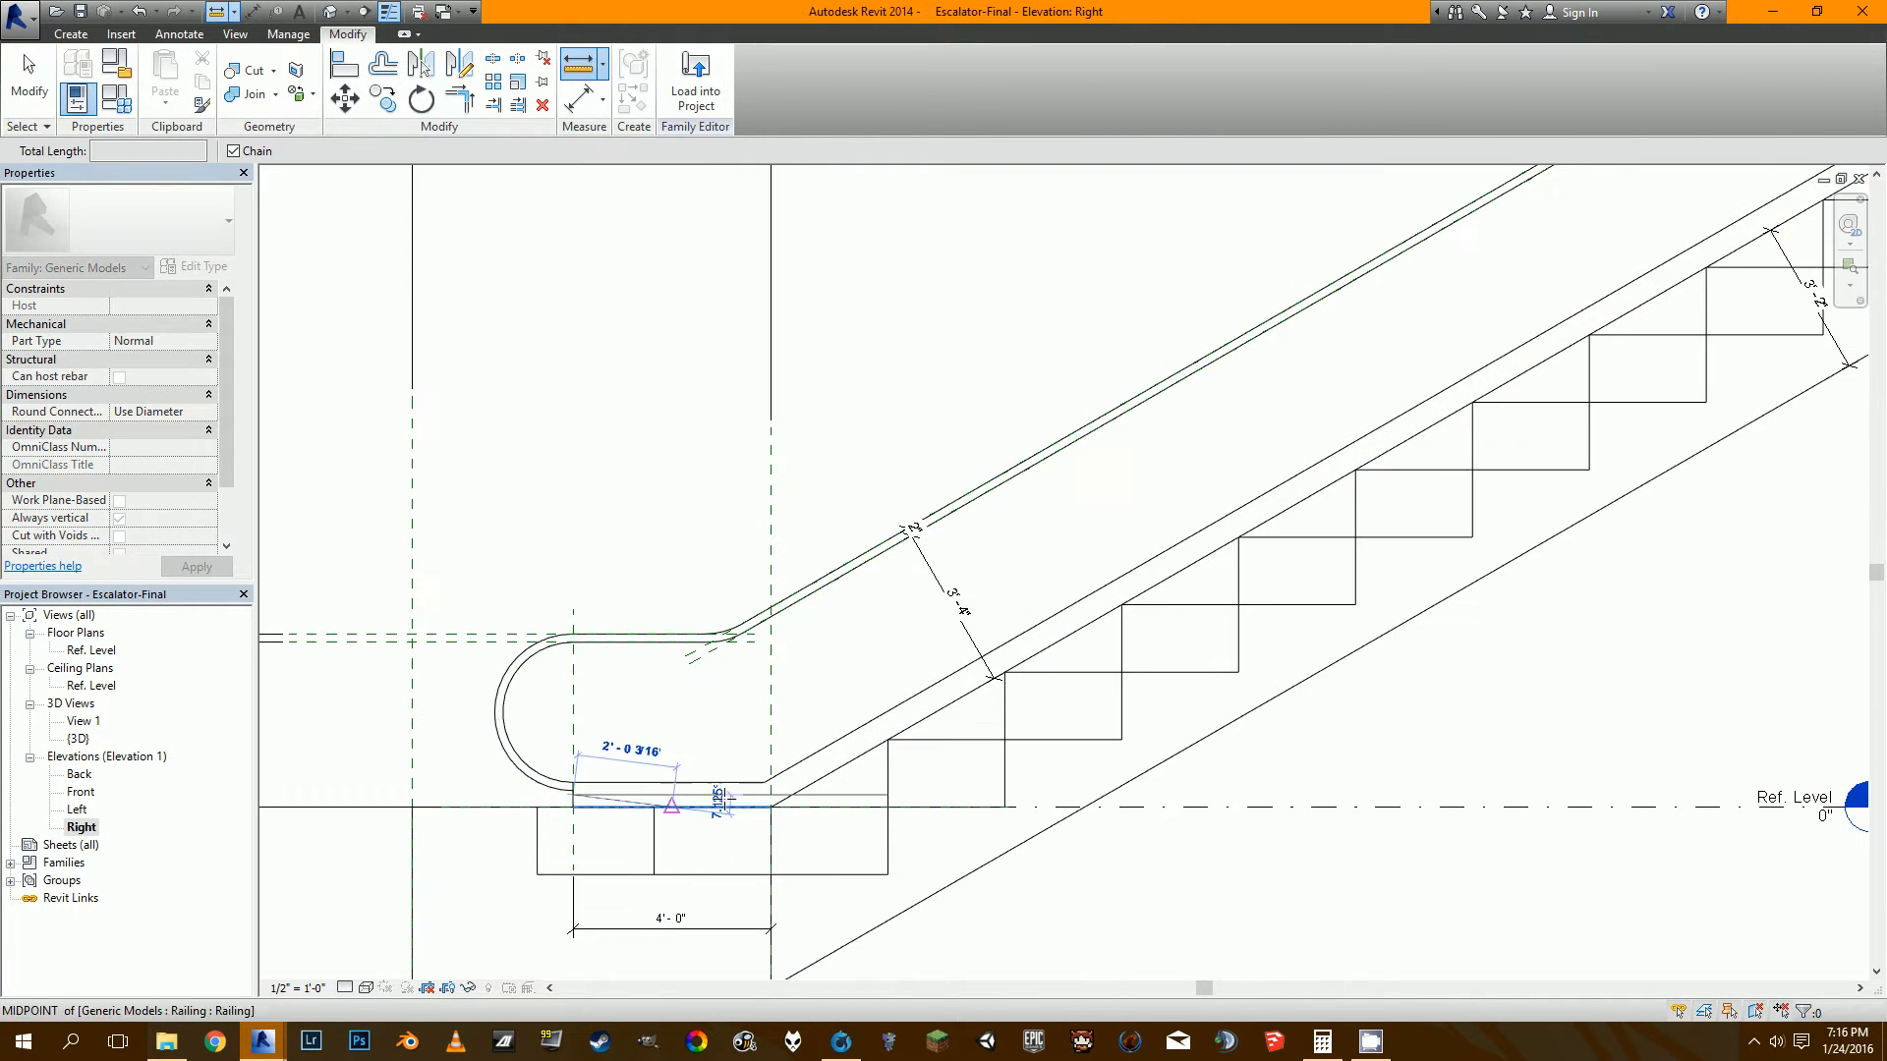
pyautogui.press('Escape')
pyautogui.scroll(-4, 492, 872)
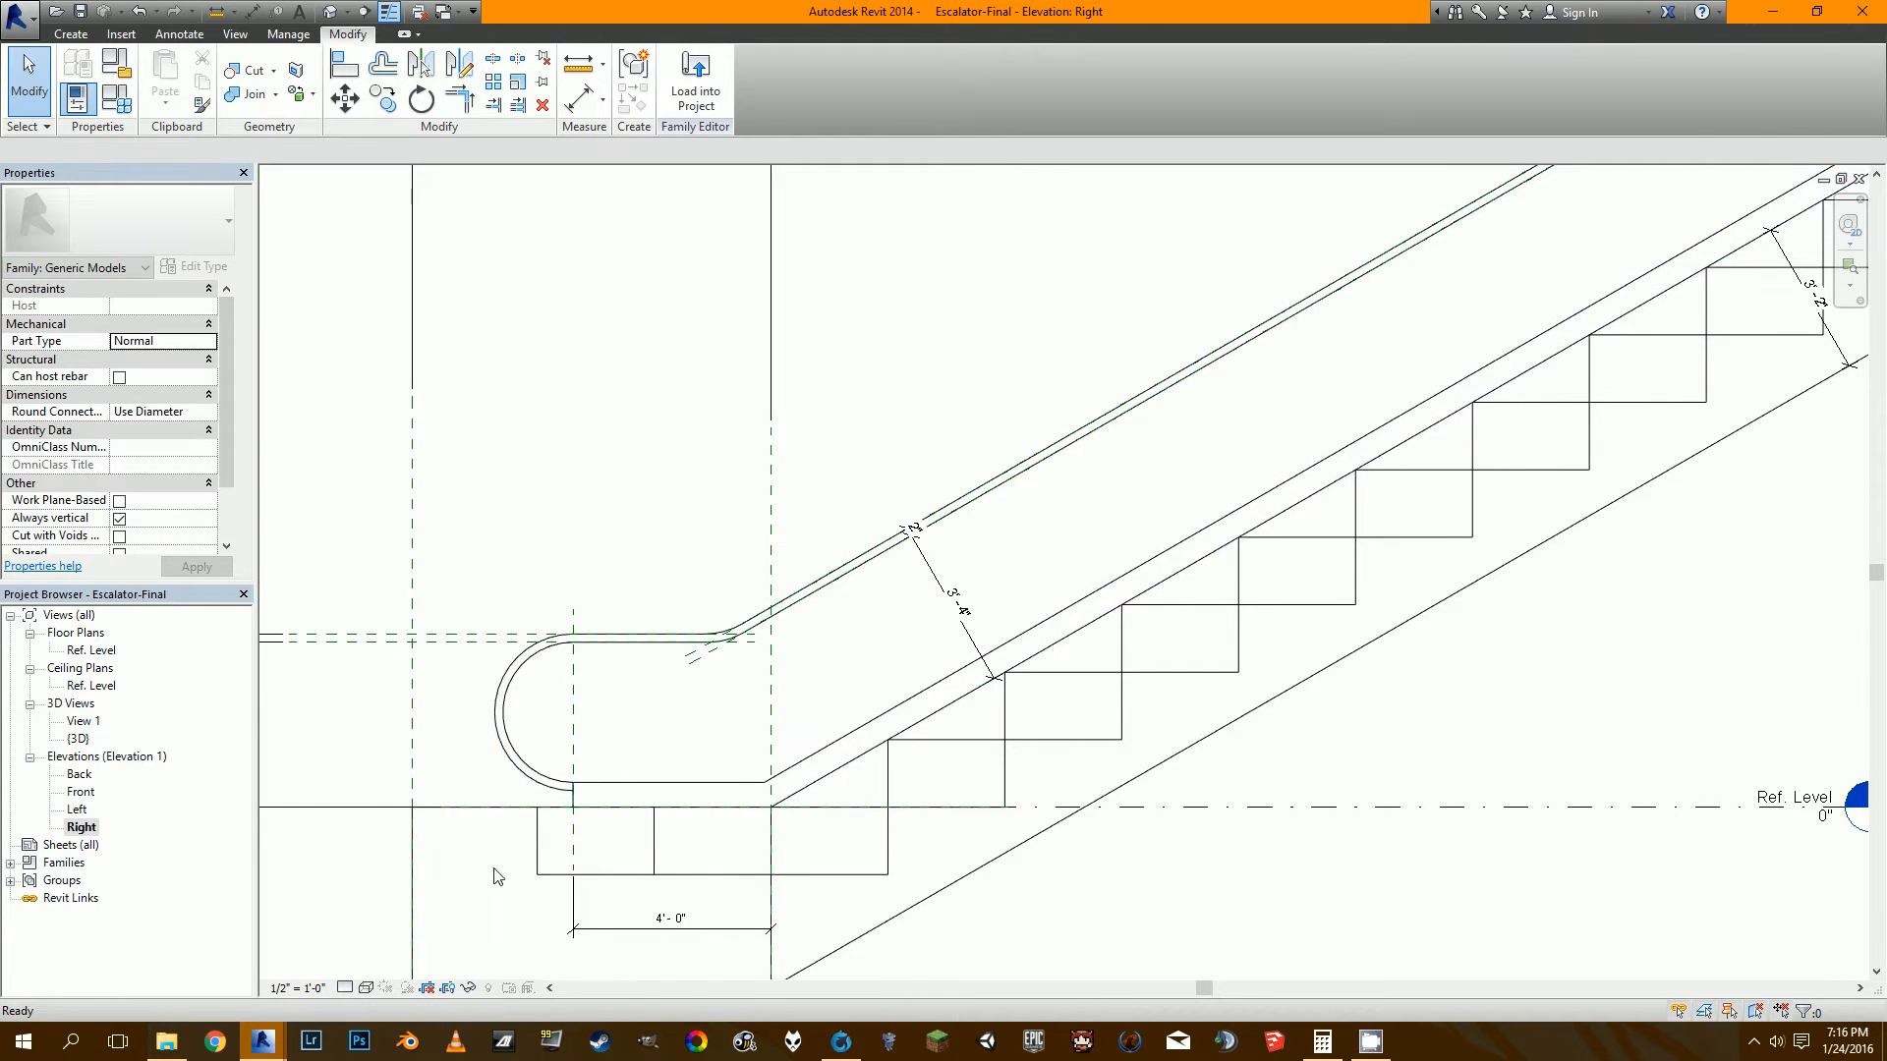
pyautogui.moveTo(262, 1041)
pyautogui.click(420, 956)
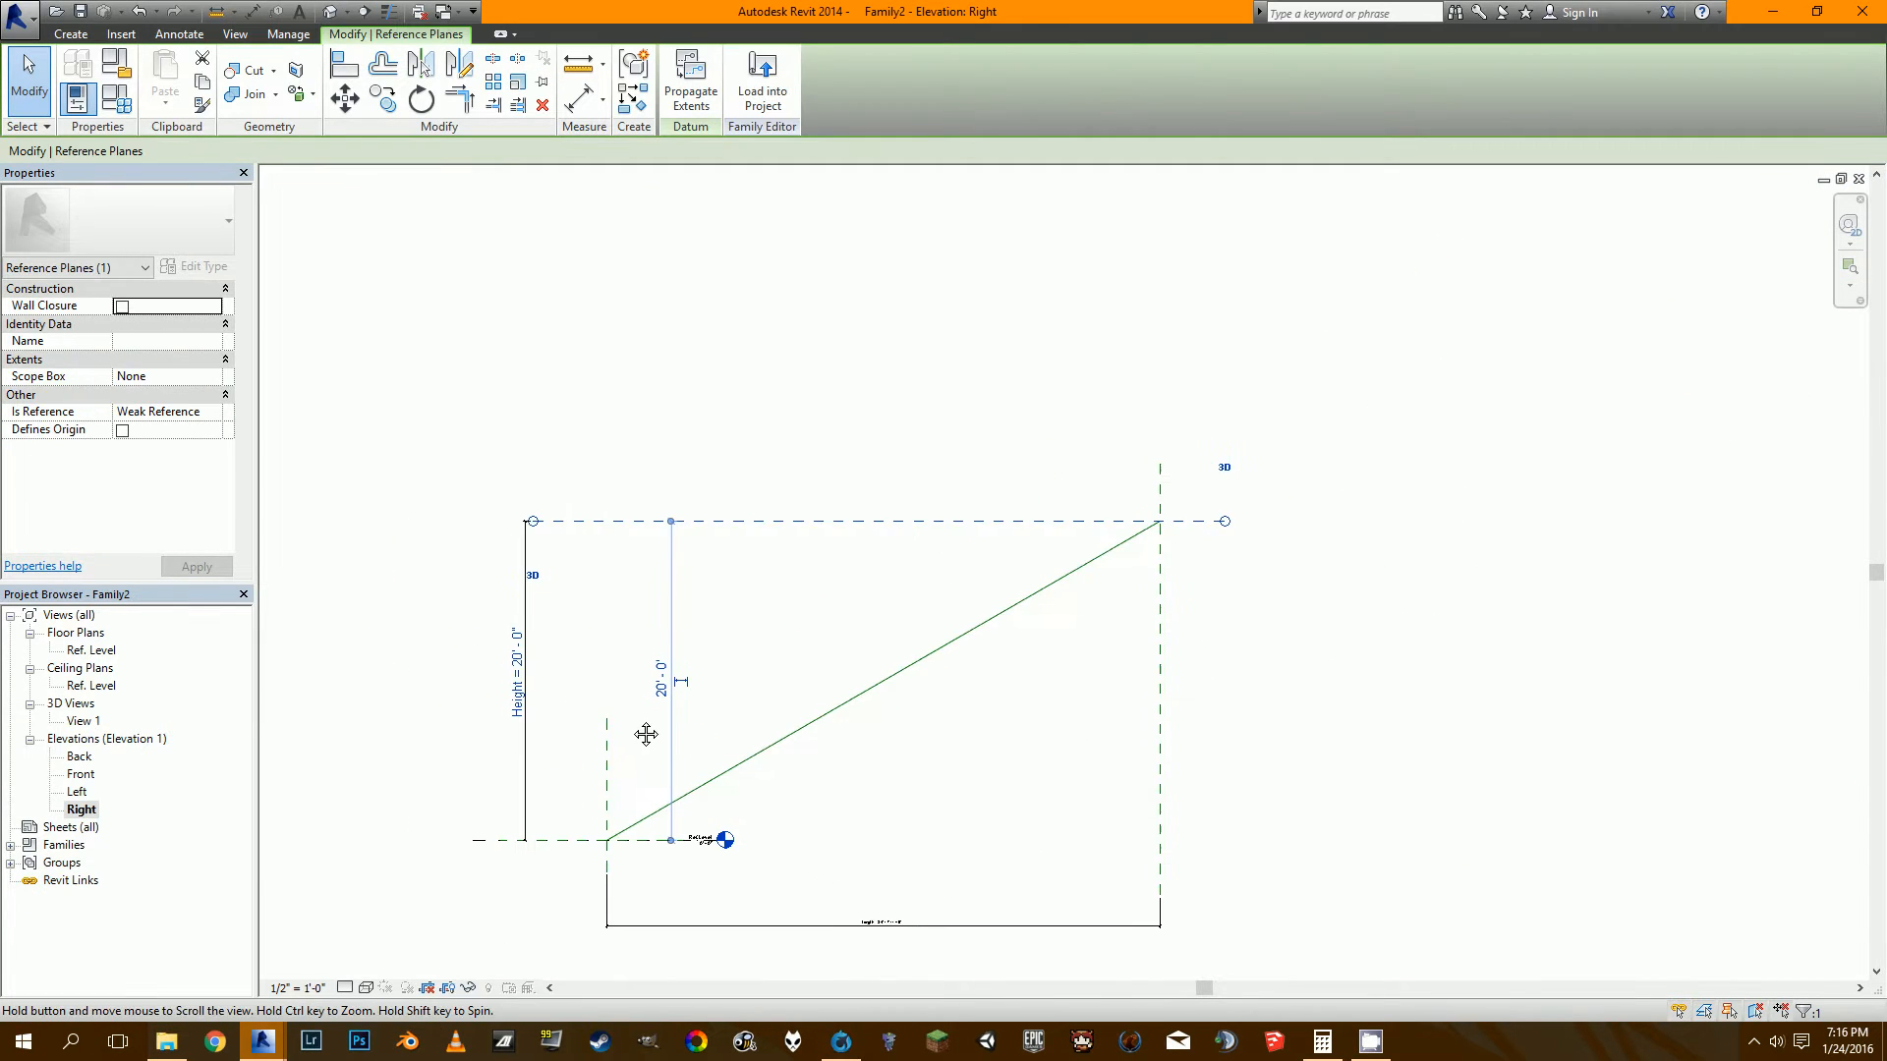
# Draw a vertical reference plane crossing the Ref. Level about 6'-4" outside the plane at the reference line's lower end.
pyautogui.scroll(3, 593, 889)
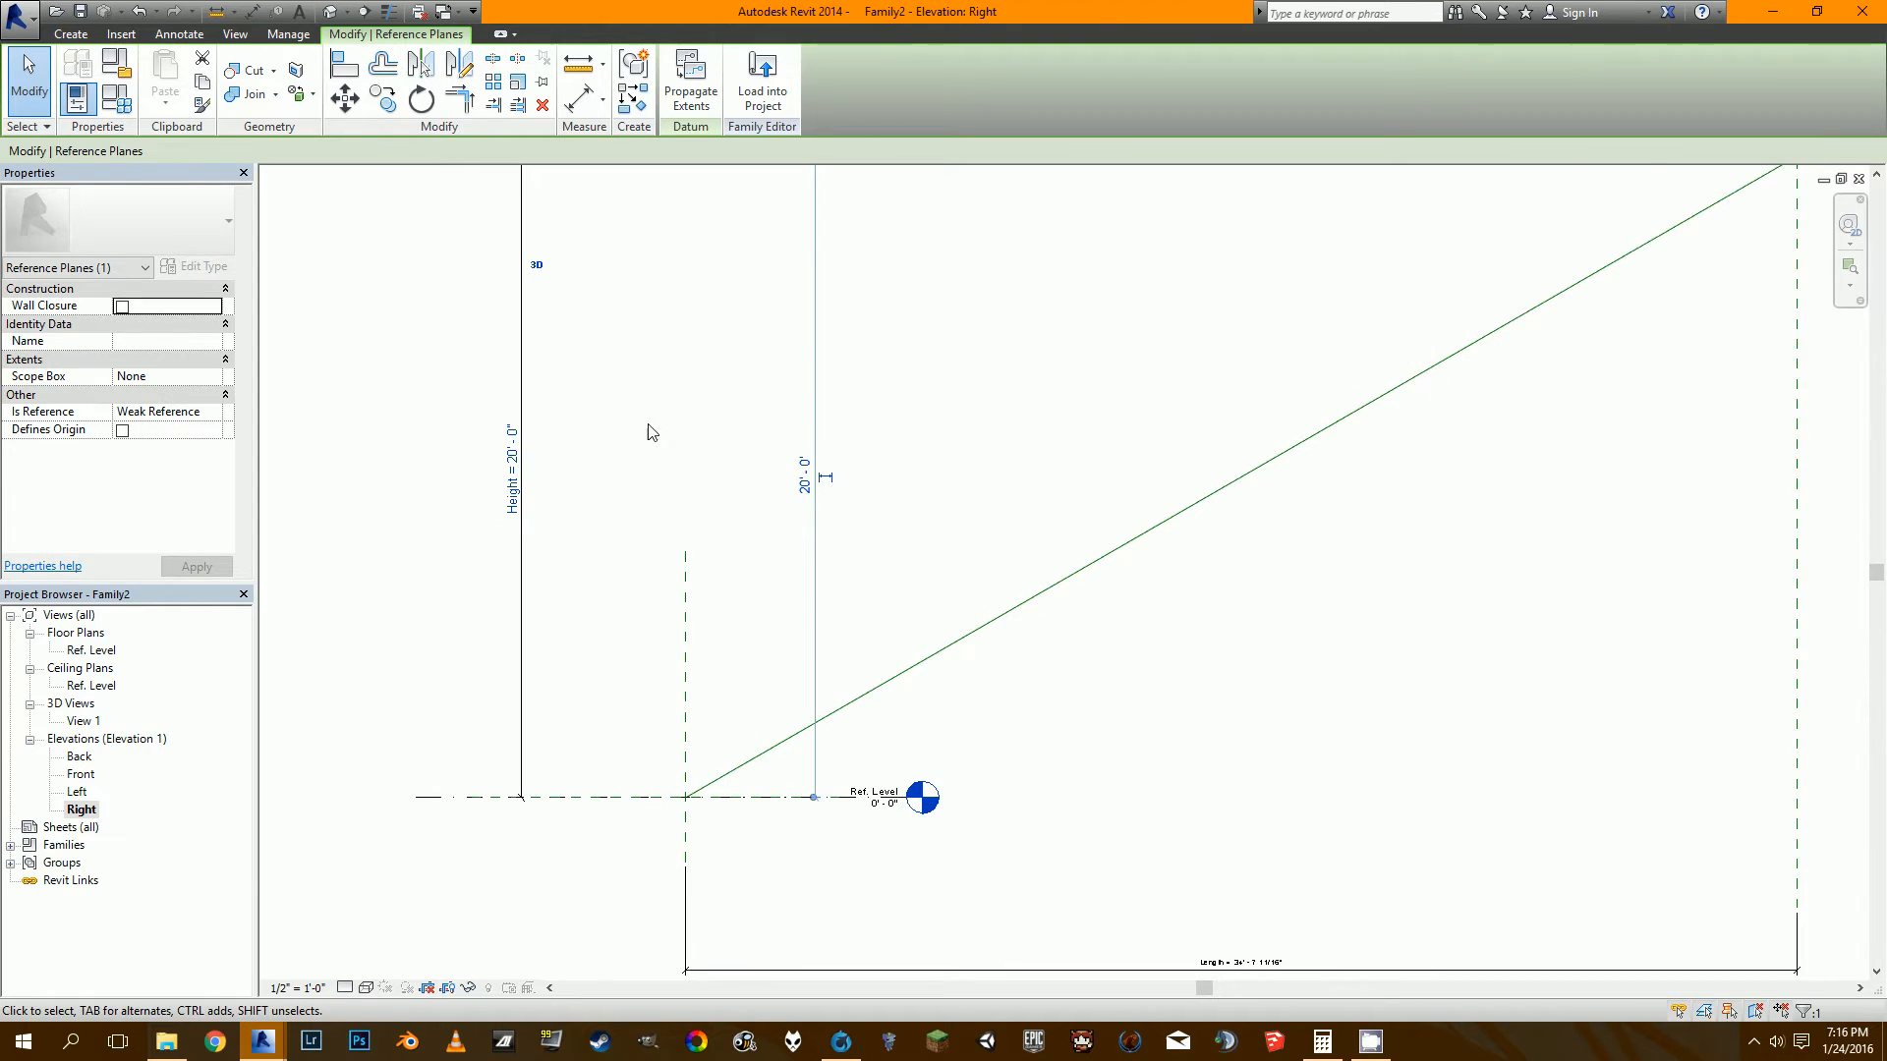
pyautogui.scroll(-3, 689, 516)
pyautogui.moveTo(894, 451); pyautogui.dragTo(819, 536, button='middle')
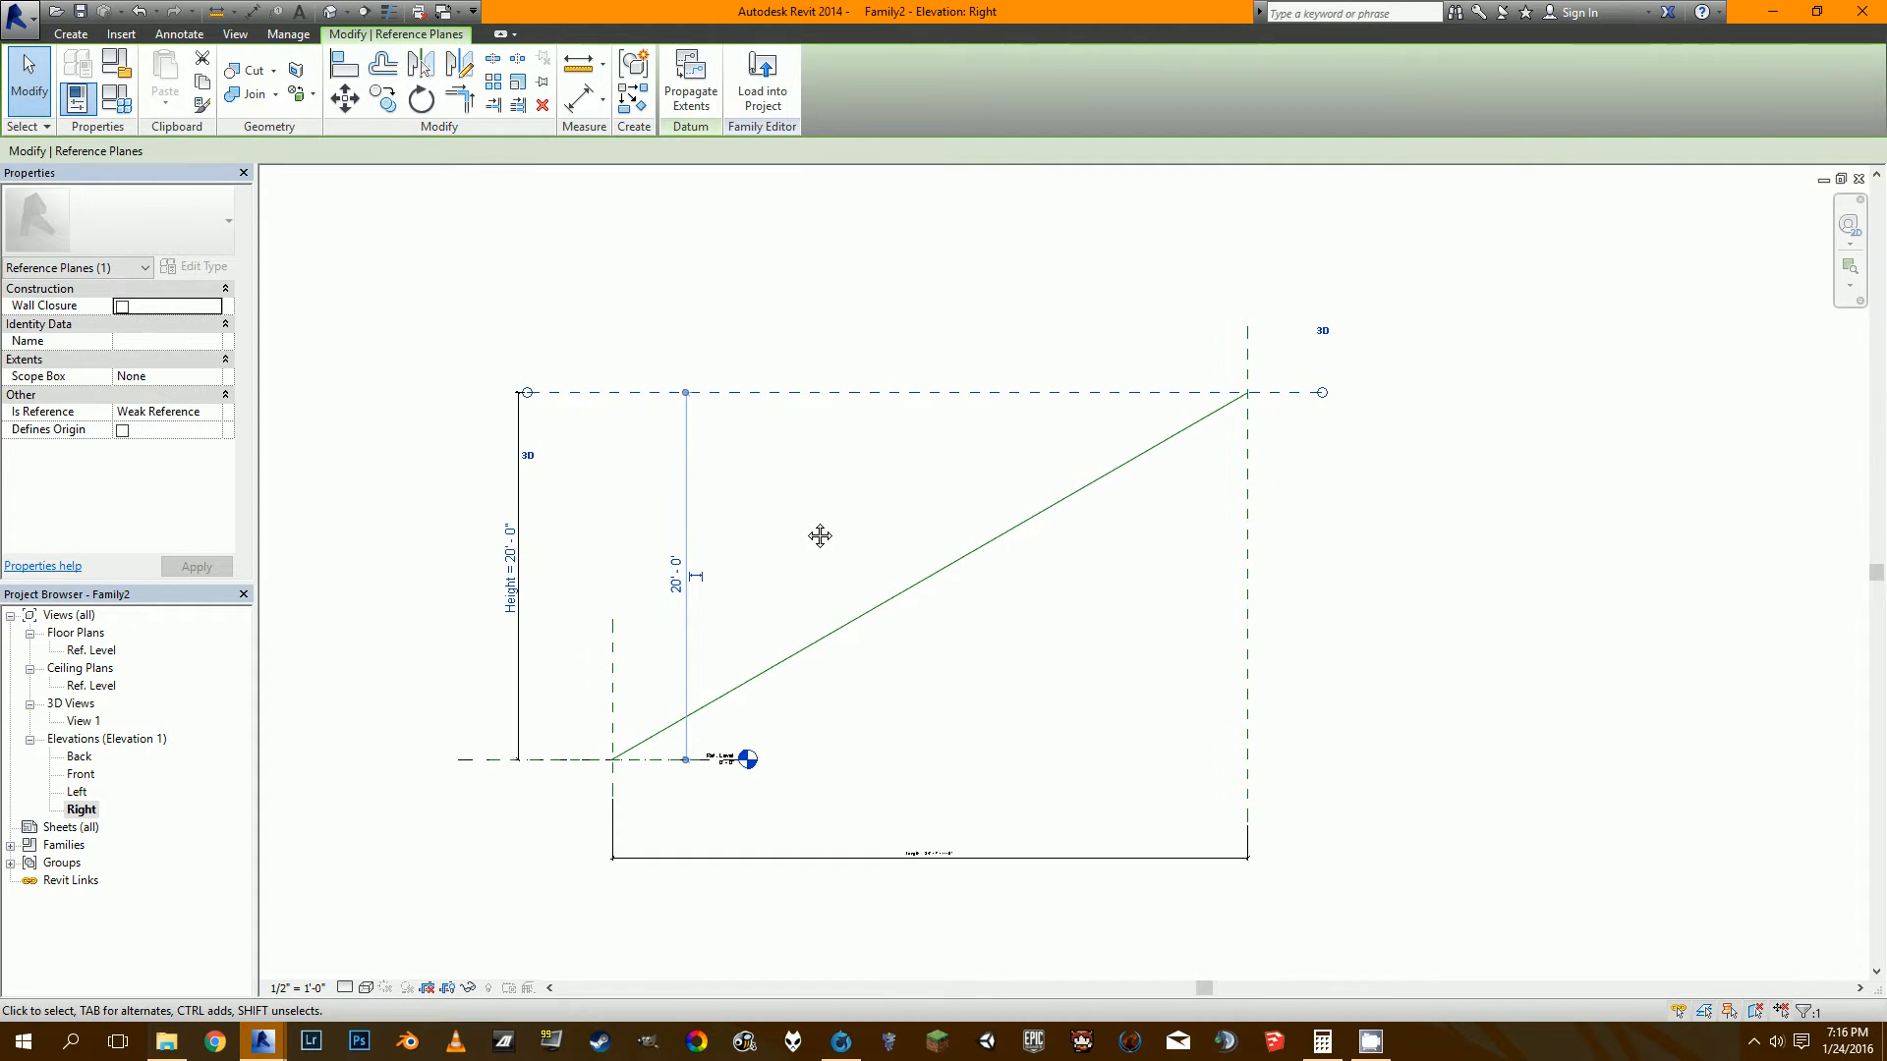
pyautogui.scroll(2, 626, 663)
pyautogui.click(617, 661)
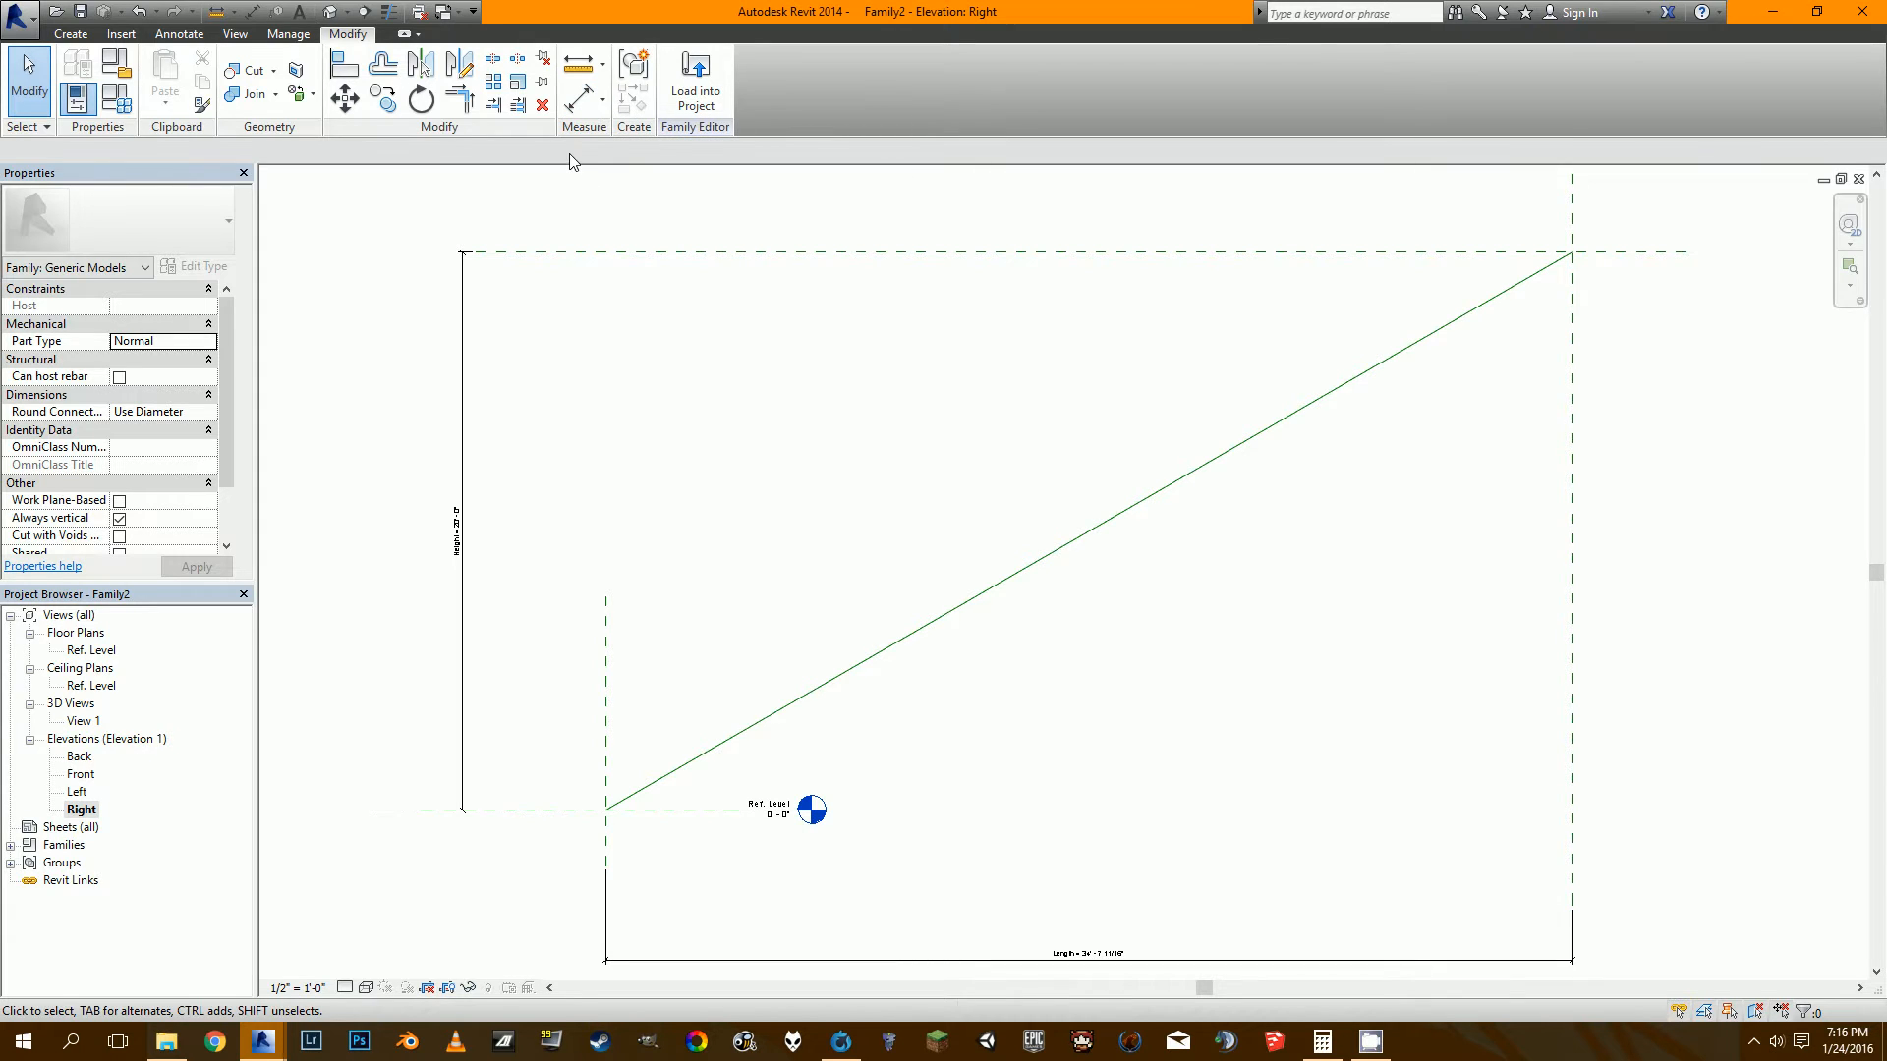
pyautogui.click(71, 34)
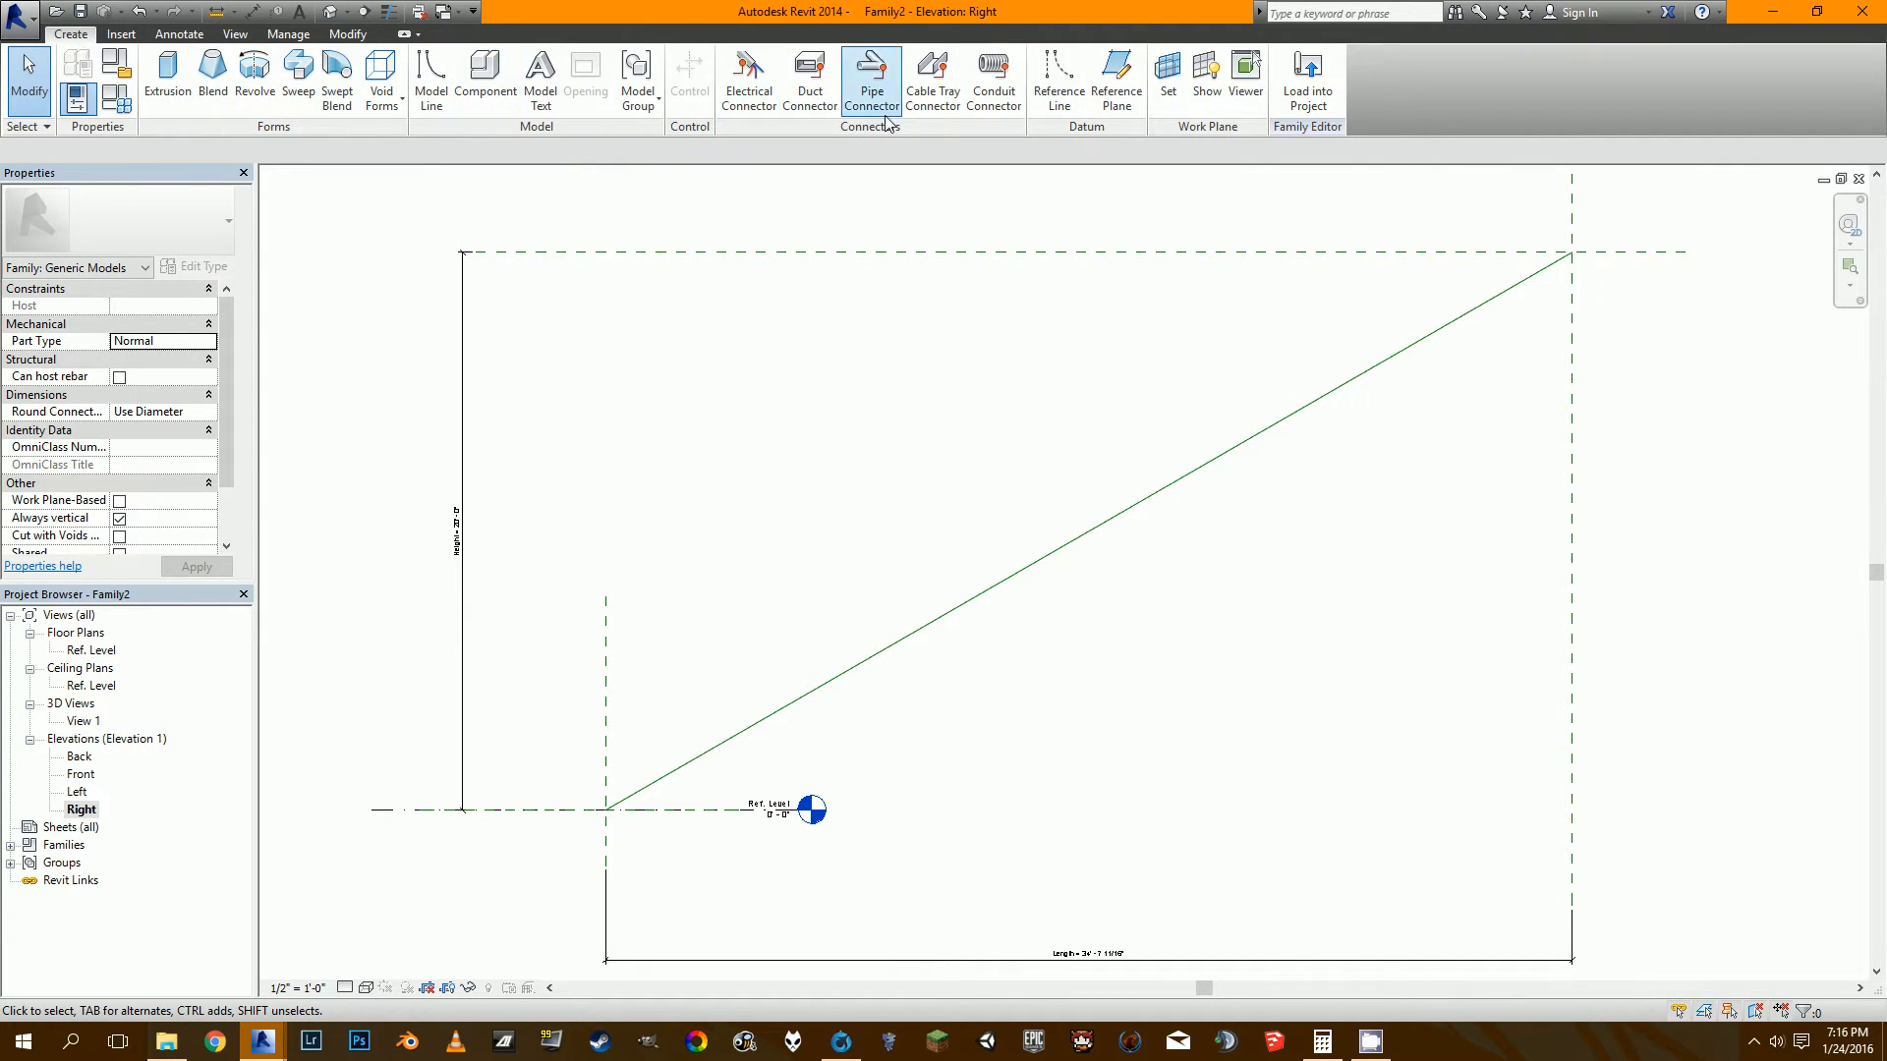
pyautogui.click(1111, 86)
pyautogui.moveTo(549, 716); pyautogui.dragTo(597, 691, button='middle')
pyautogui.click(478, 665)
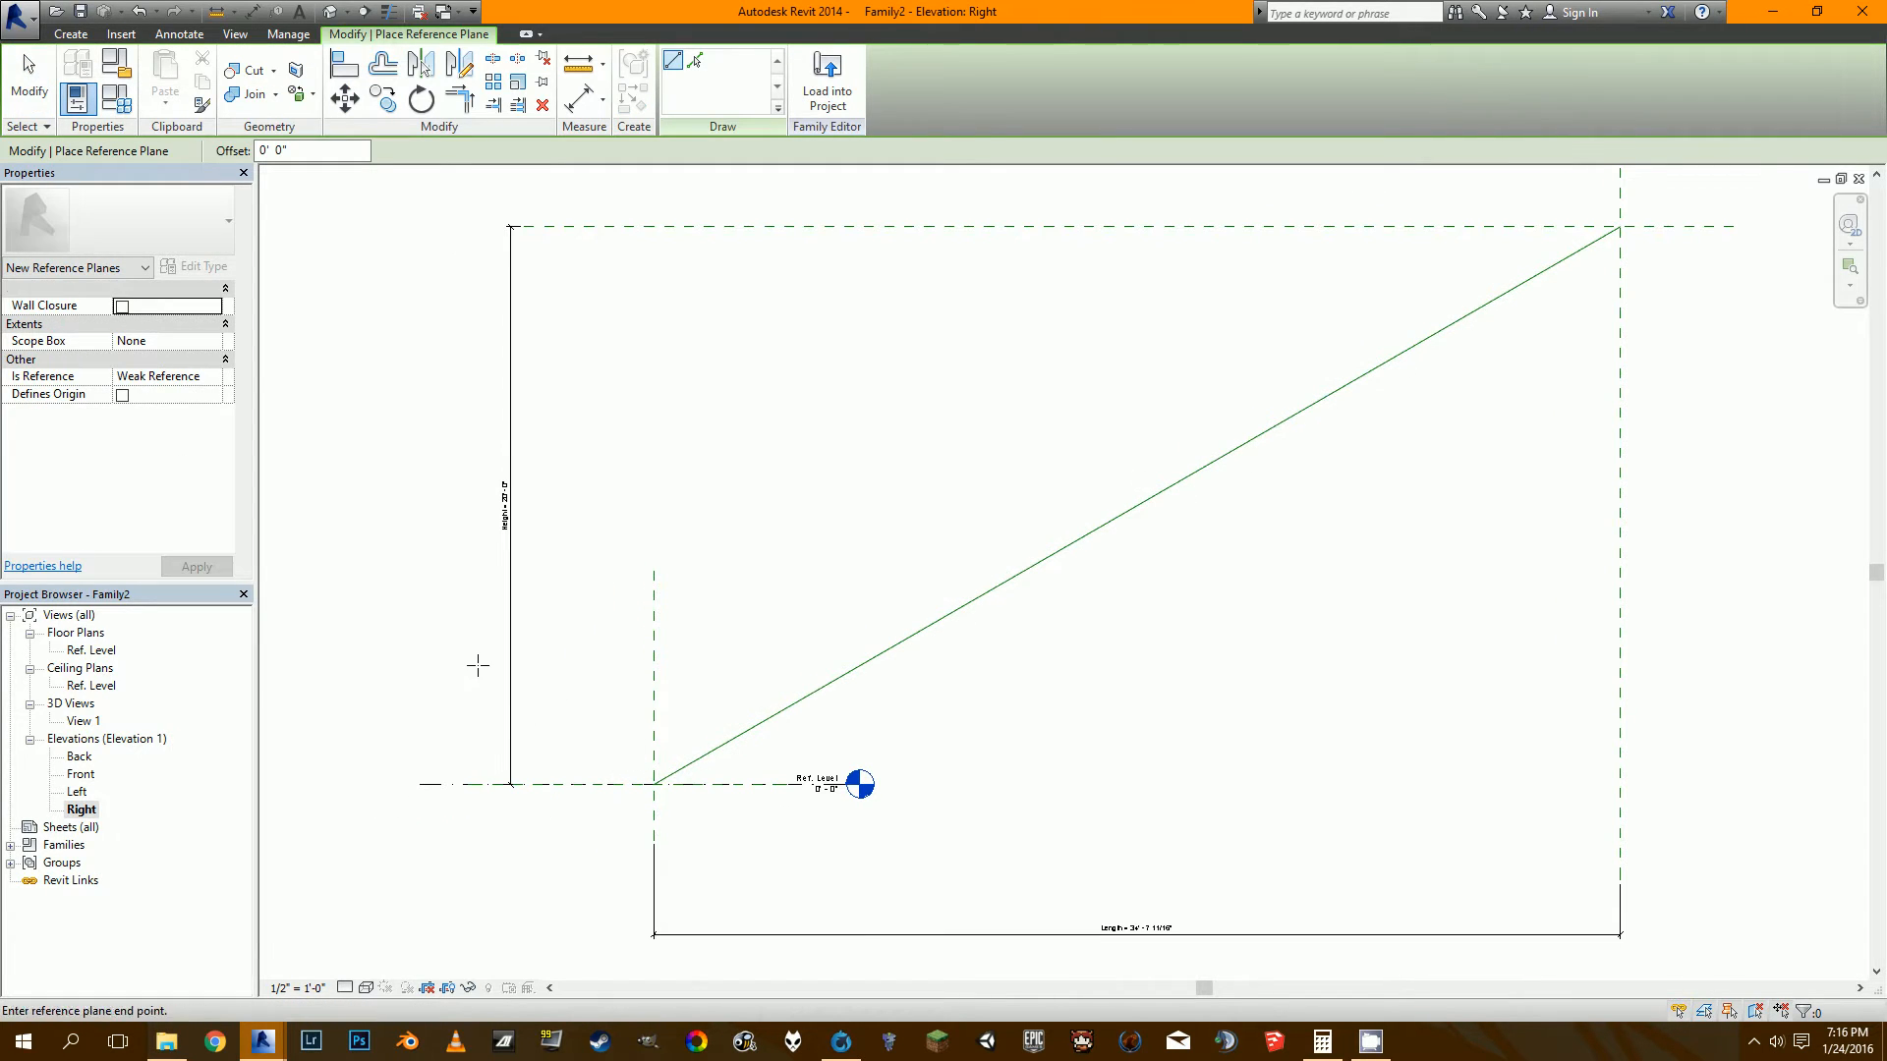
pyautogui.click(477, 853)
pyautogui.press('Escape')
pyautogui.press('Escape')
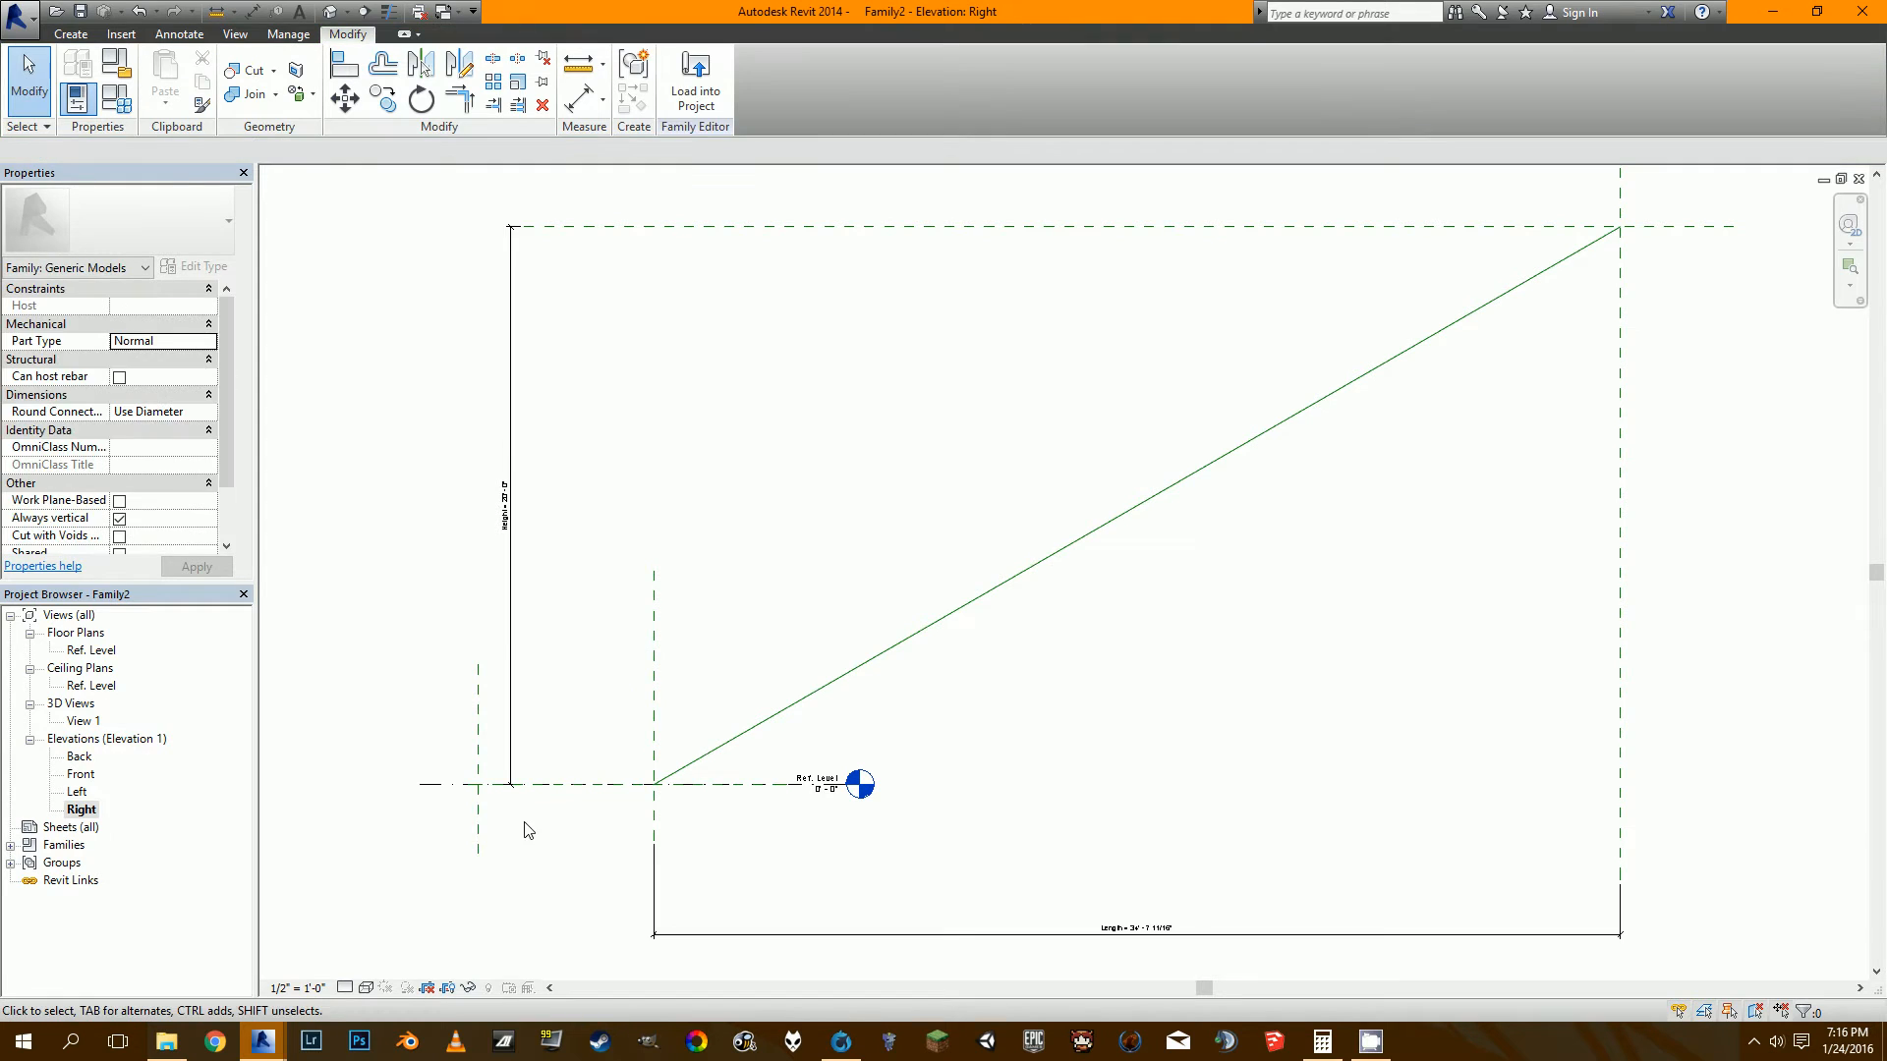
# Dimension between the outer vertical reference plane and the plane at the reference line's lower end.
pyautogui.press('d')
pyautogui.press('i')
pyautogui.click(478, 817)
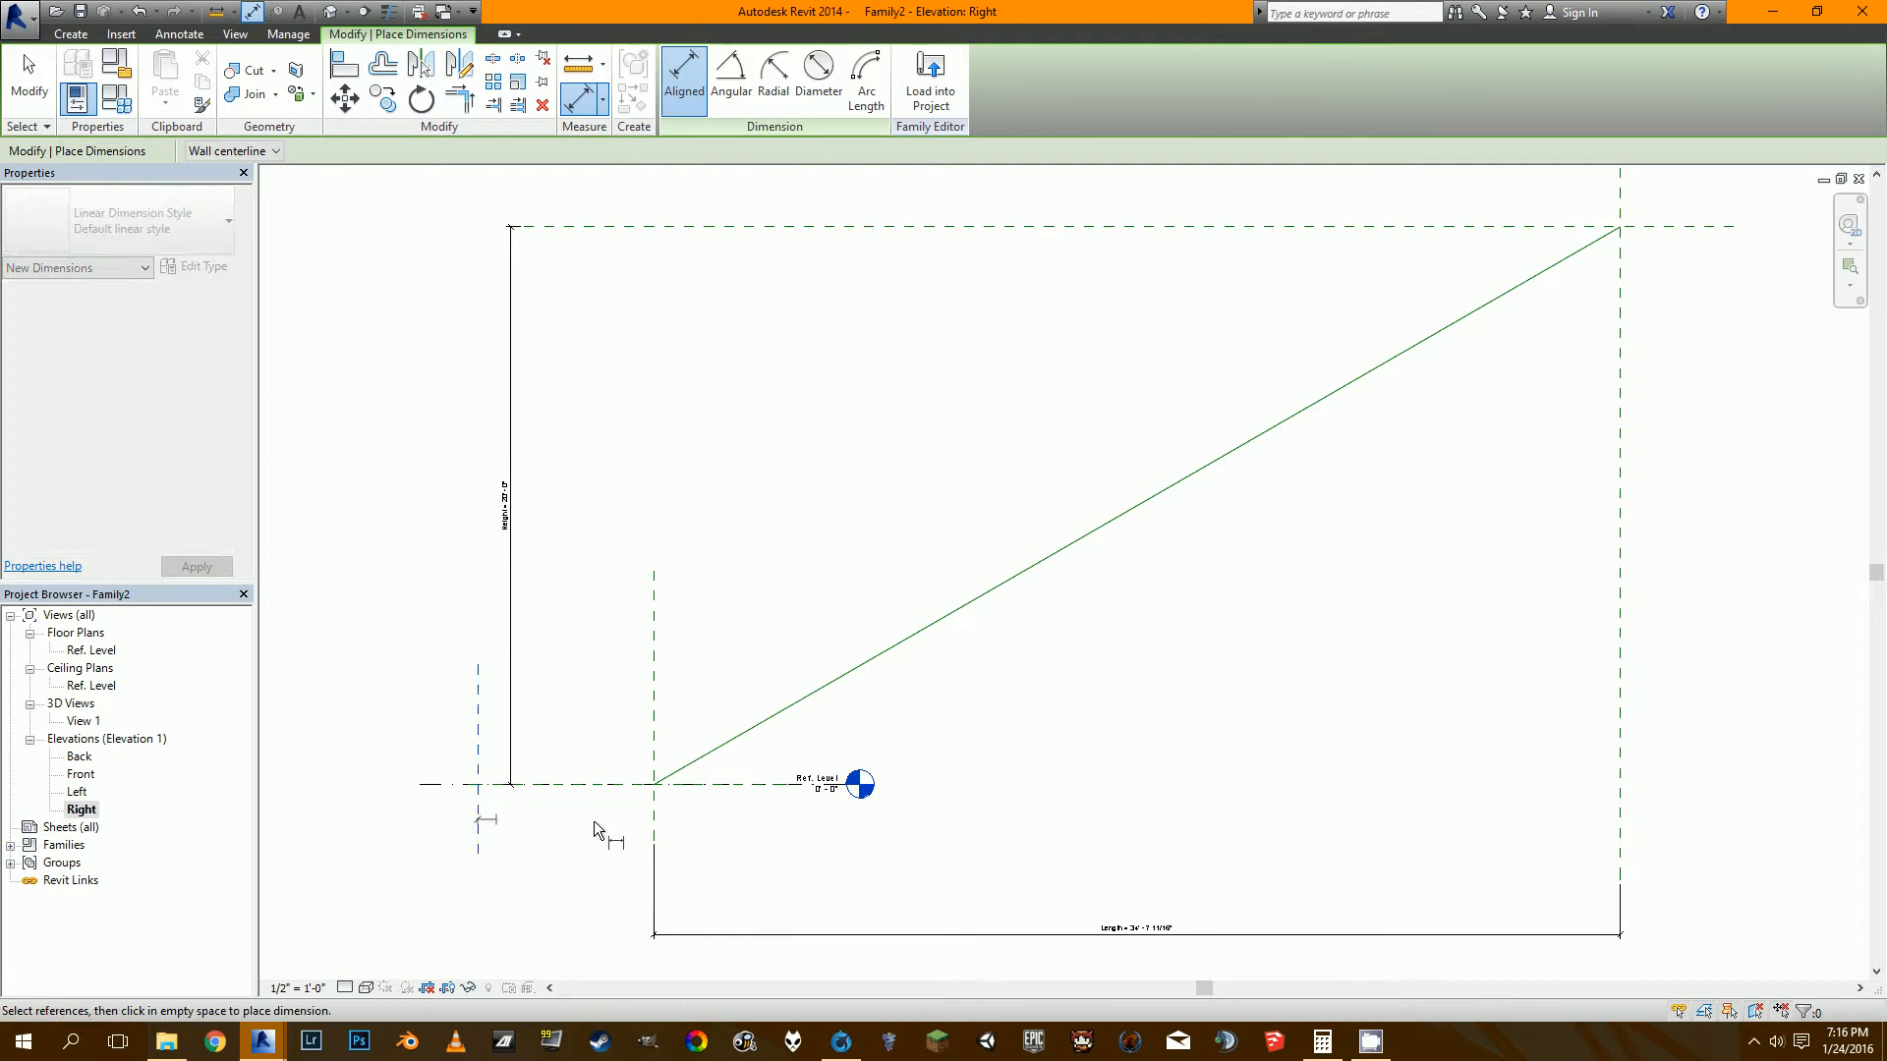
pyautogui.click(658, 817)
pyautogui.click(592, 920)
pyautogui.press('Escape')
pyautogui.press('Escape')
# Set the distance between the two lower vertical reference planes to 4' and lock that dimension.
pyautogui.click(479, 818)
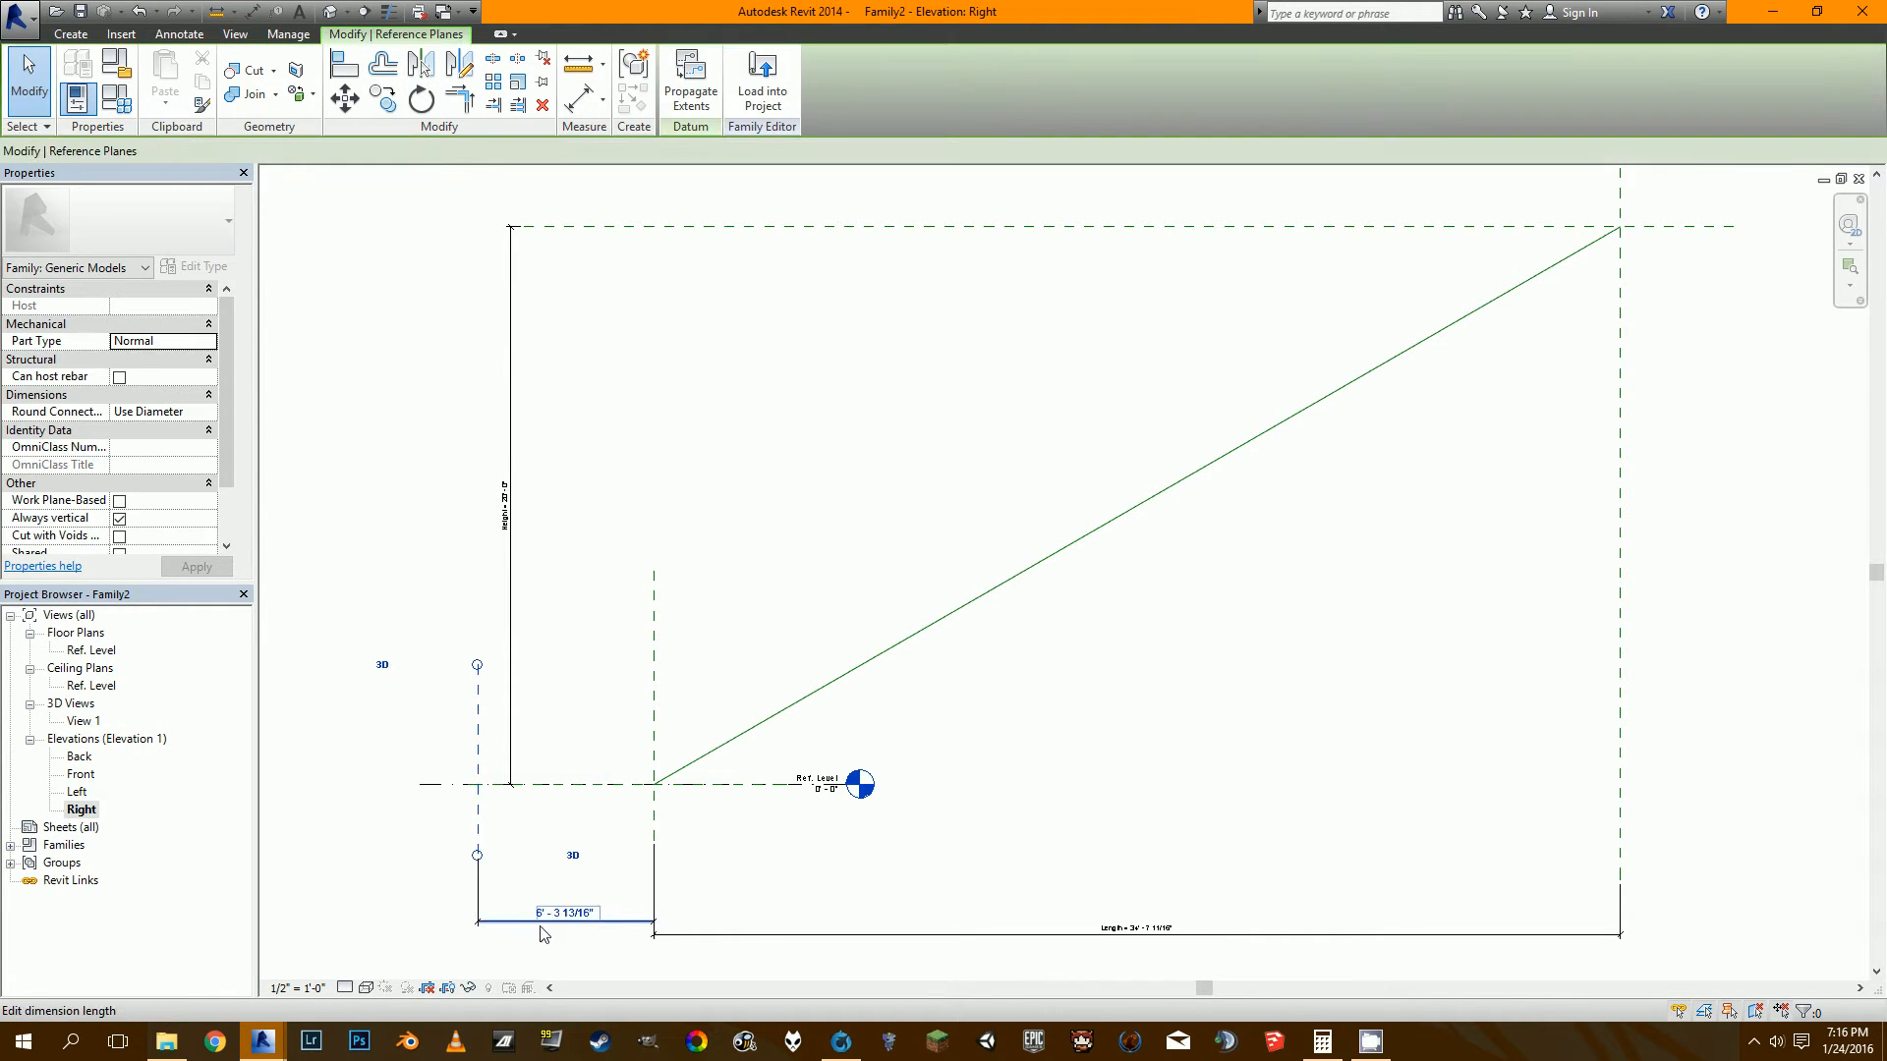
pyautogui.scroll(2, 544, 929)
pyautogui.click(548, 914)
pyautogui.write('4')
pyautogui.press('Return')
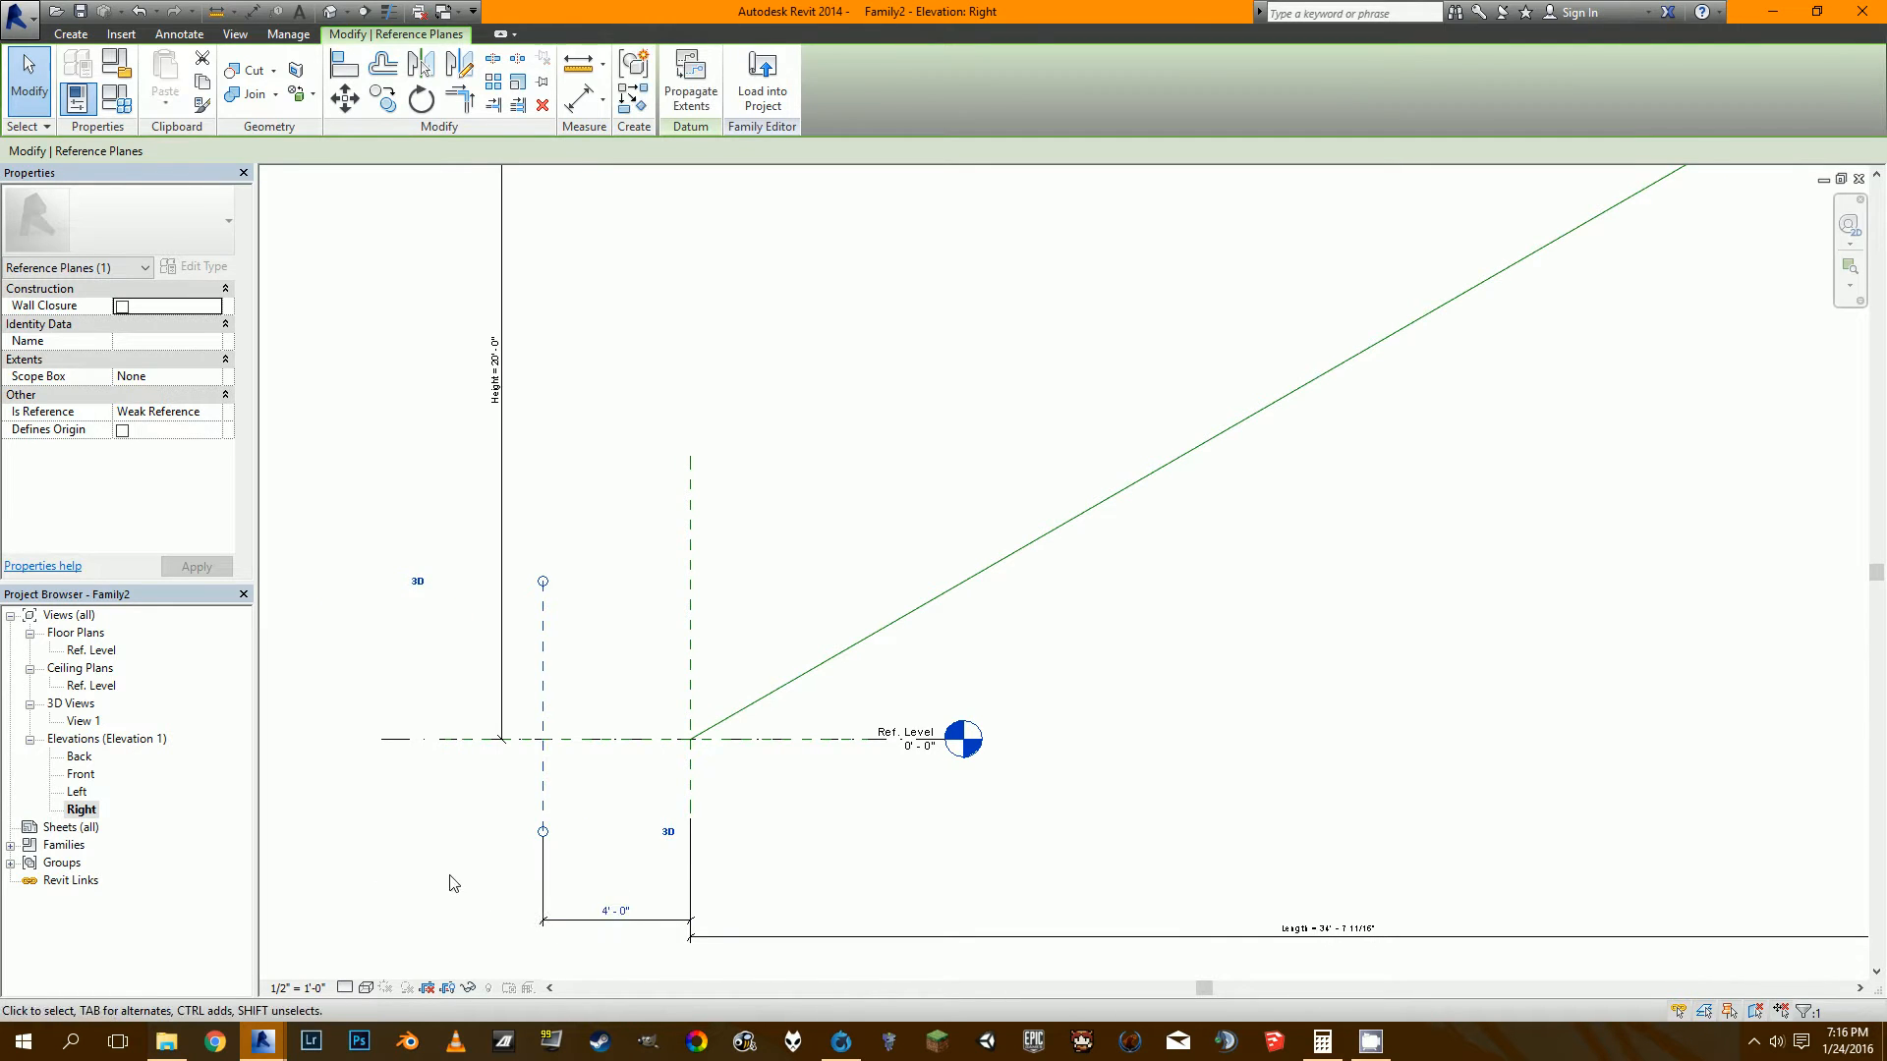
pyautogui.click(450, 875)
pyautogui.click(583, 919)
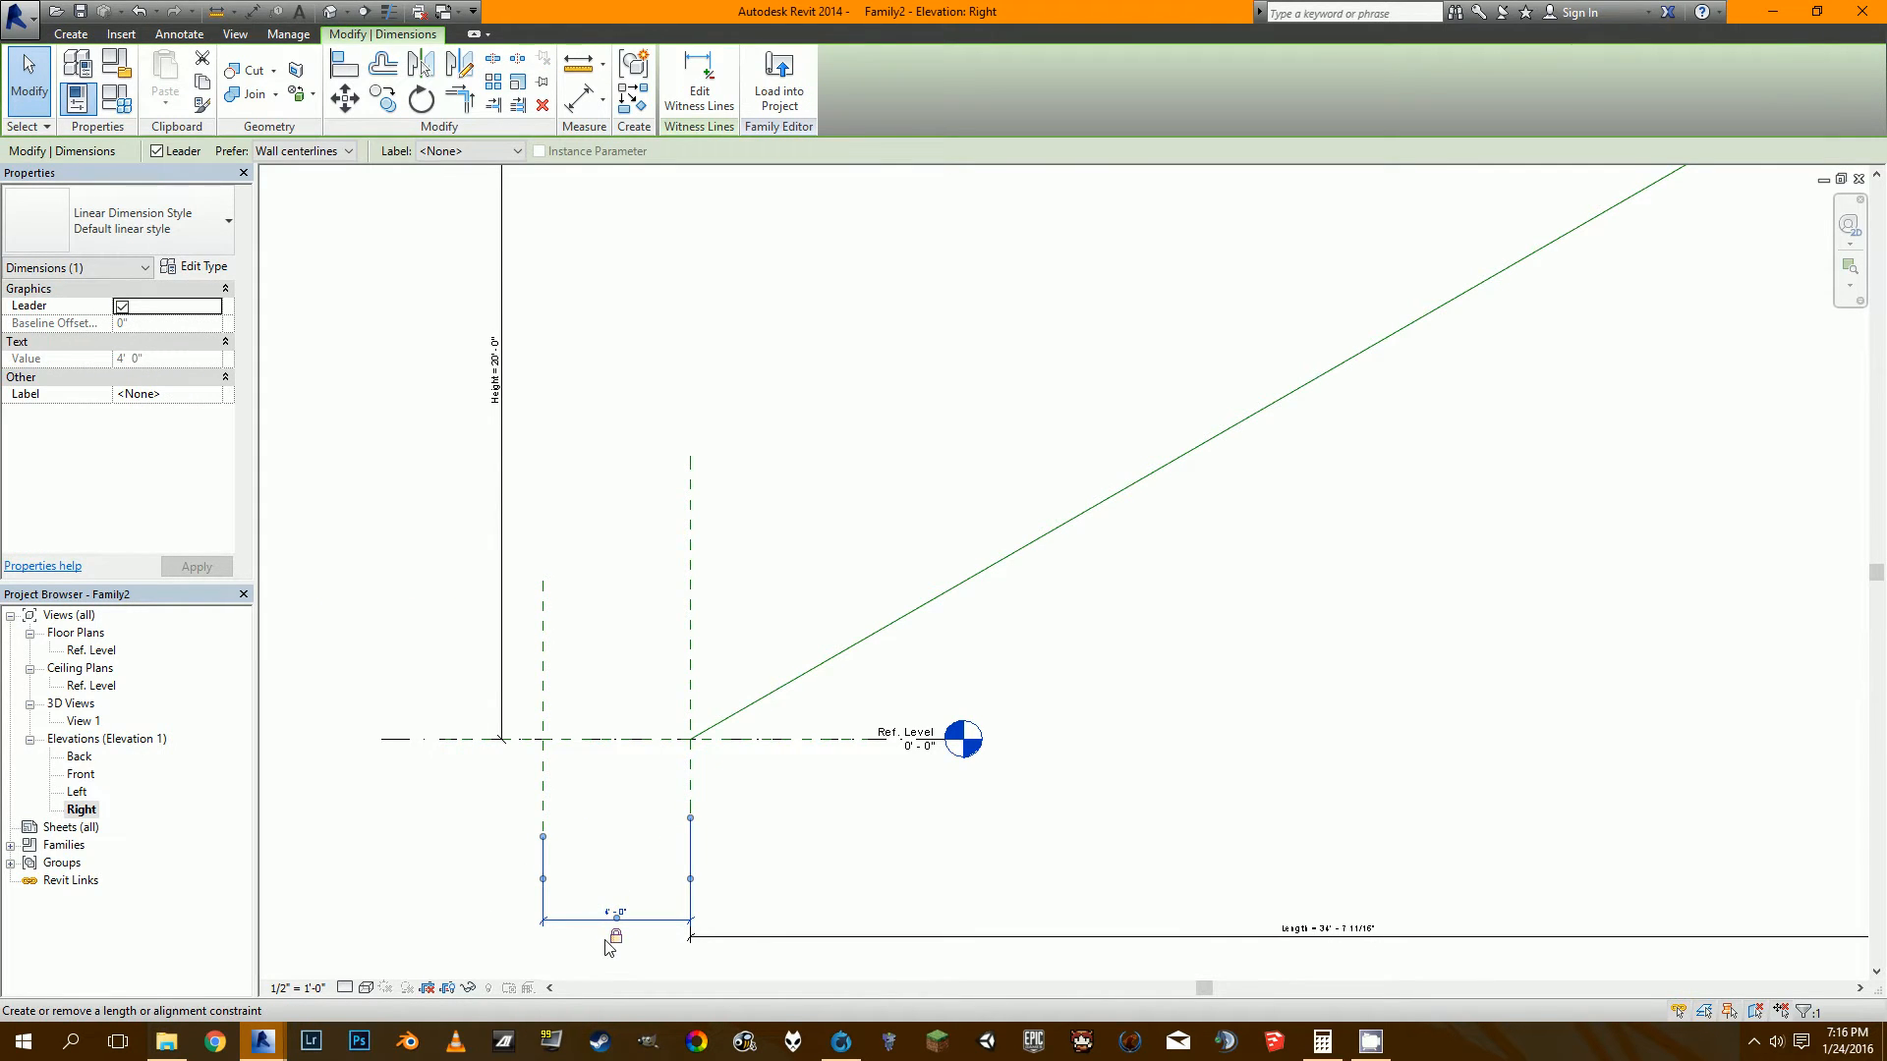
pyautogui.scroll(-2, 600, 670)
pyautogui.moveTo(921, 570); pyautogui.dragTo(781, 653, button='middle')
pyautogui.click(471, 720)
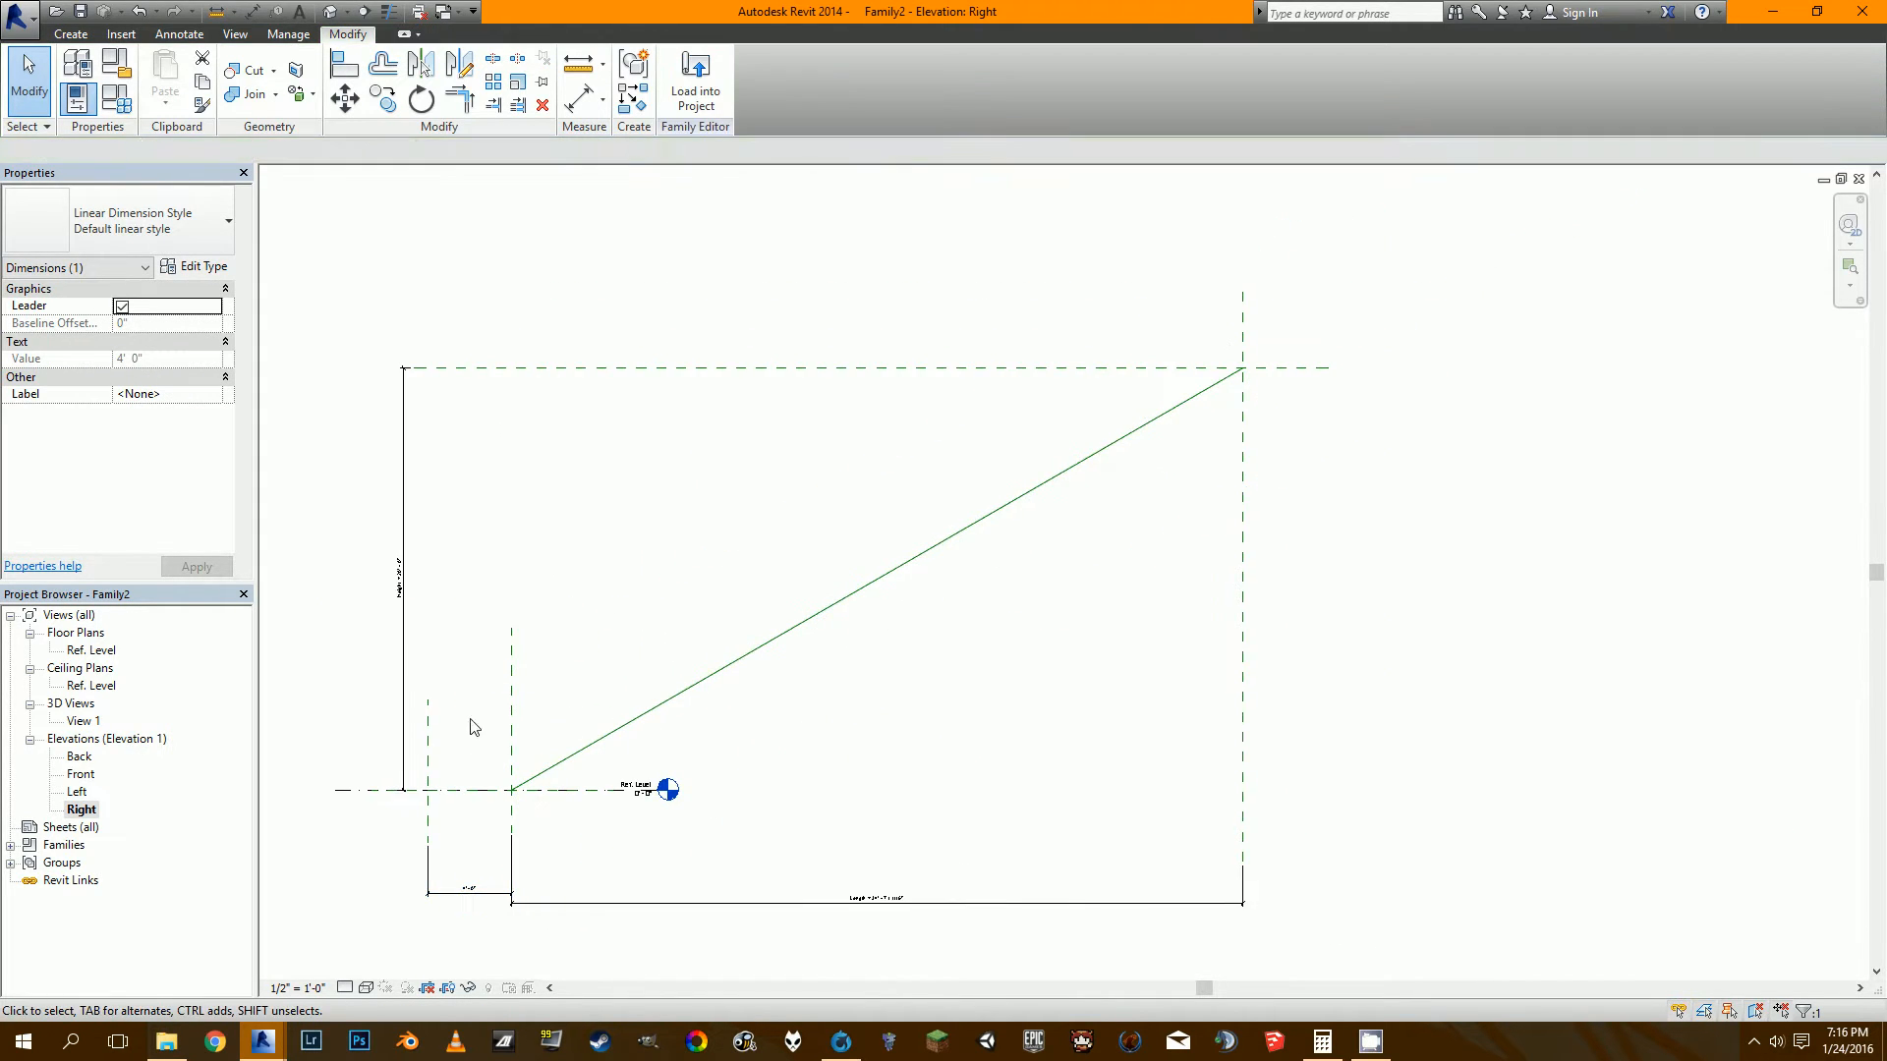
# Copy the lower outer reference plane to the upper landing, about 5'-6" beyond the plane at the reference line's upper end.
pyautogui.click(426, 758)
pyautogui.press('c')
pyautogui.press('o')
pyautogui.click(429, 771)
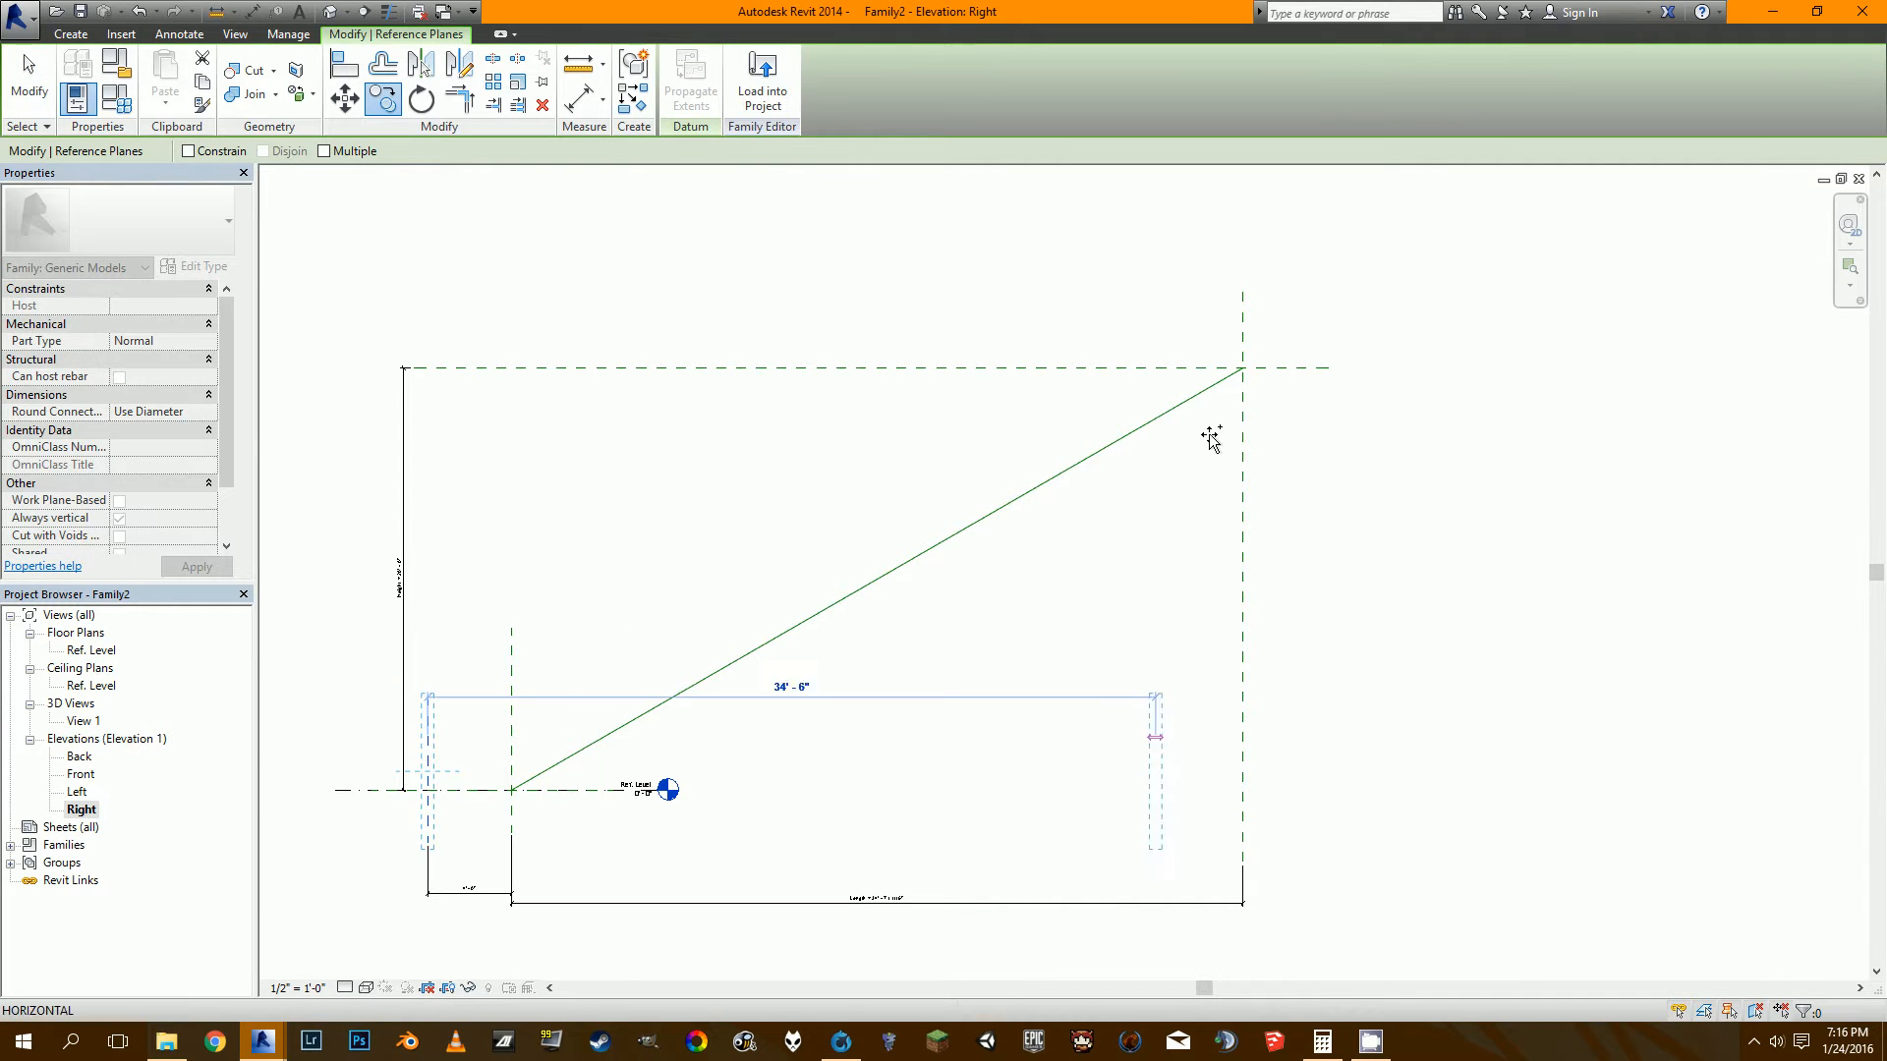
pyautogui.click(1358, 312)
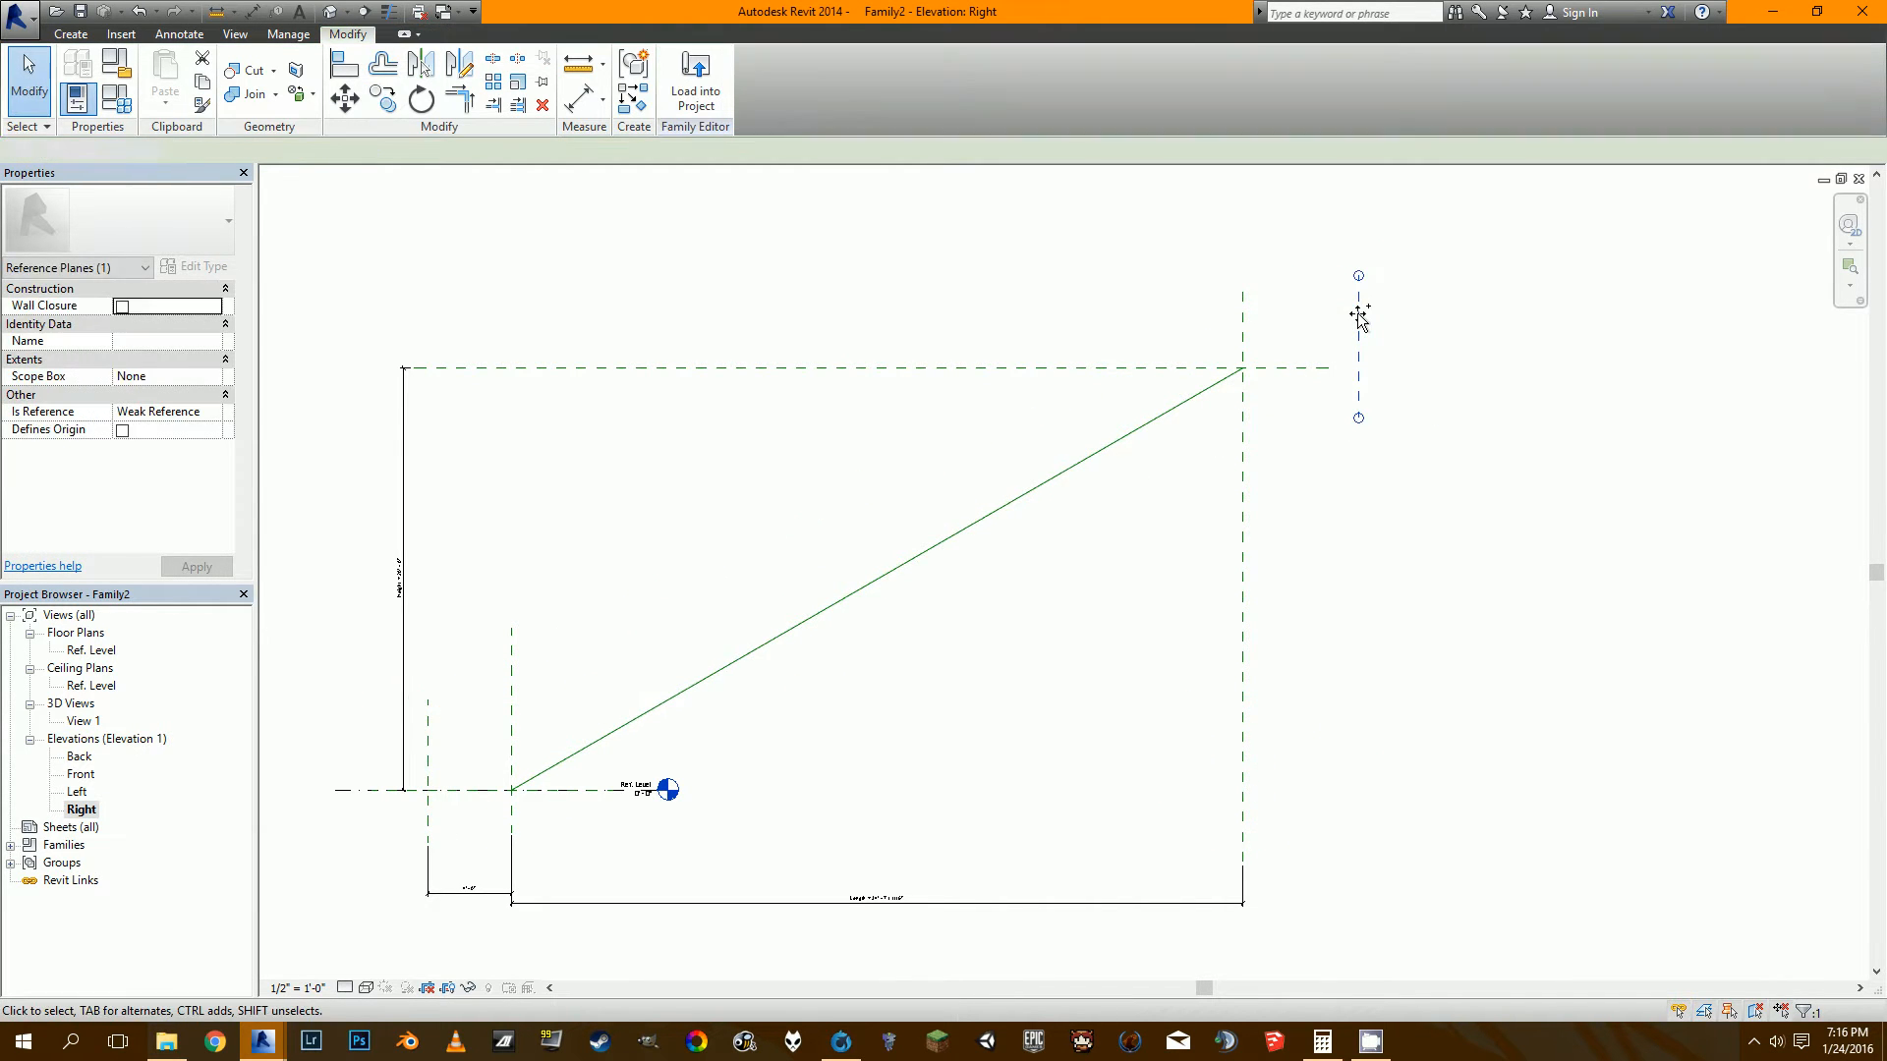
pyautogui.press('Escape')
# Dimension between the plane at the reference line's upper end and the copied outer reference plane.
pyautogui.scroll(1, 1332, 334)
pyautogui.press('d')
pyautogui.press('i')
pyautogui.click(1215, 352)
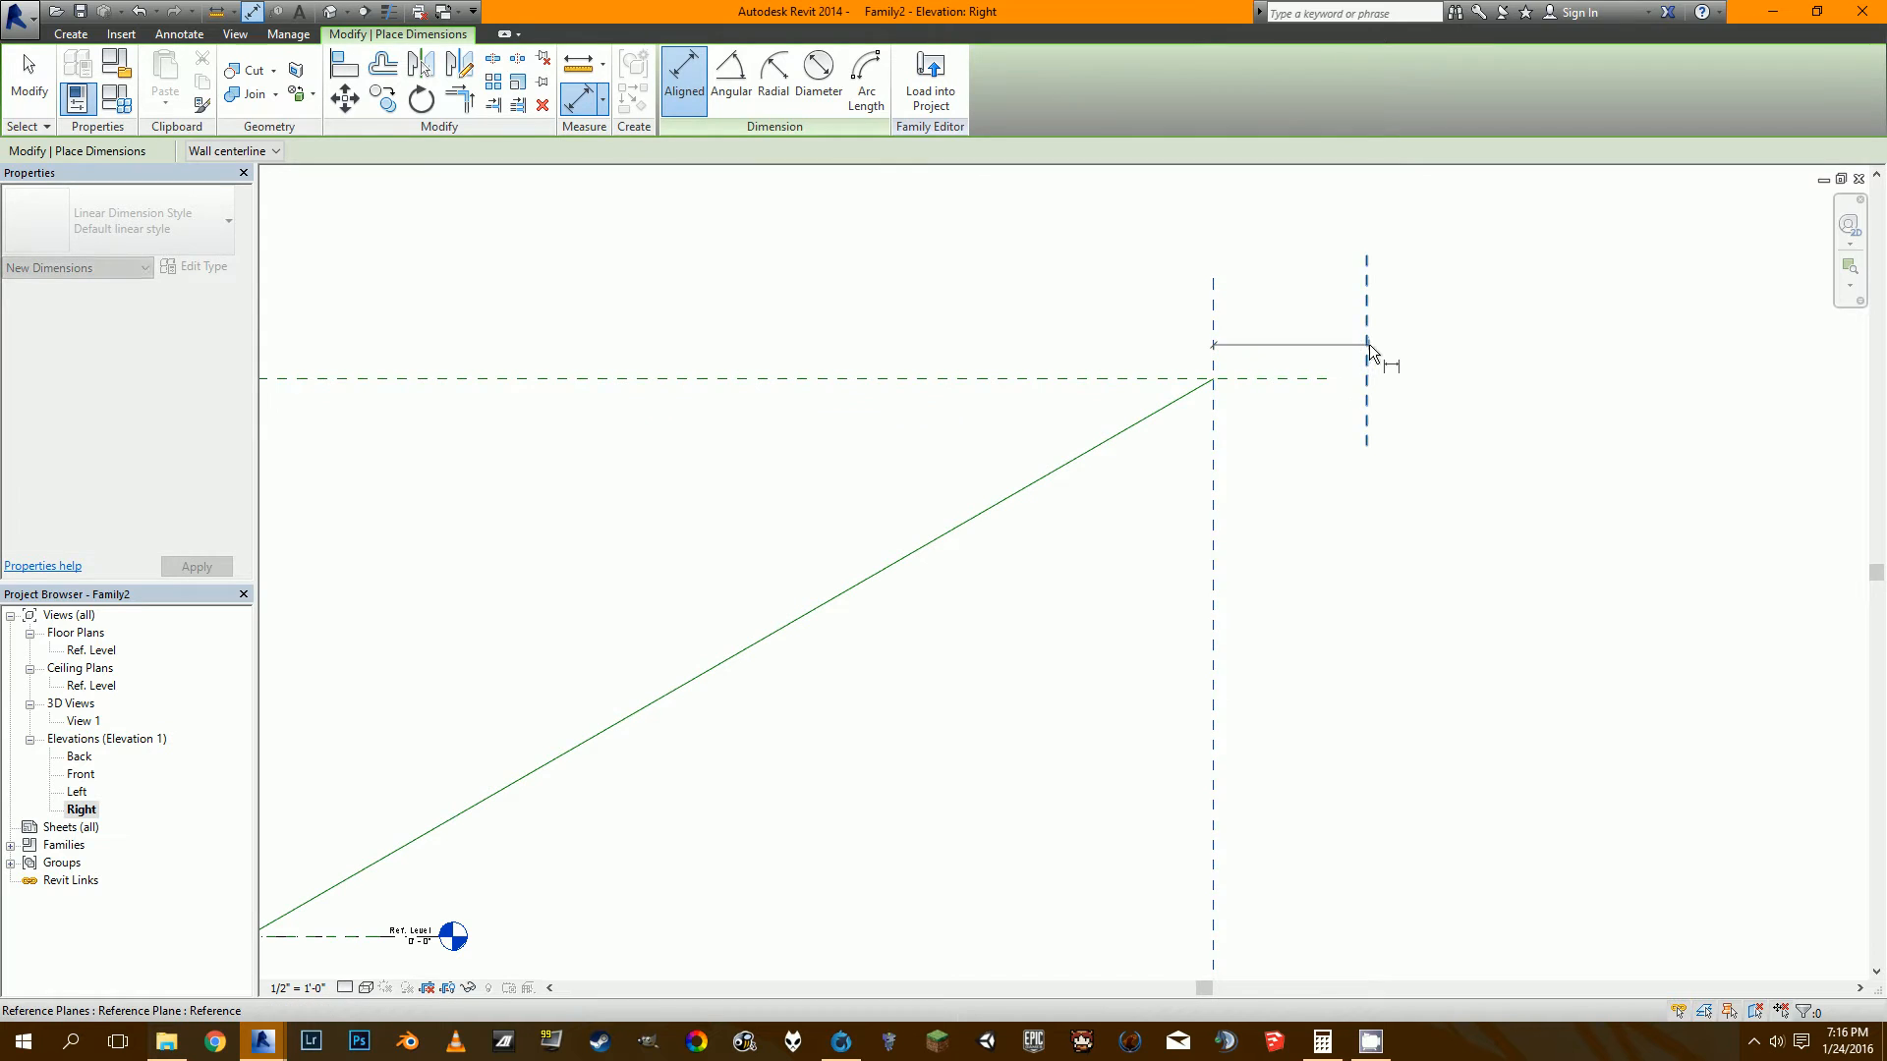
pyautogui.click(1370, 344)
pyautogui.click(1328, 482)
pyautogui.press('Escape')
pyautogui.press('Escape')
# Set the distance between the two upper vertical reference planes to 4' and lock that dimension.
pyautogui.click(1365, 403)
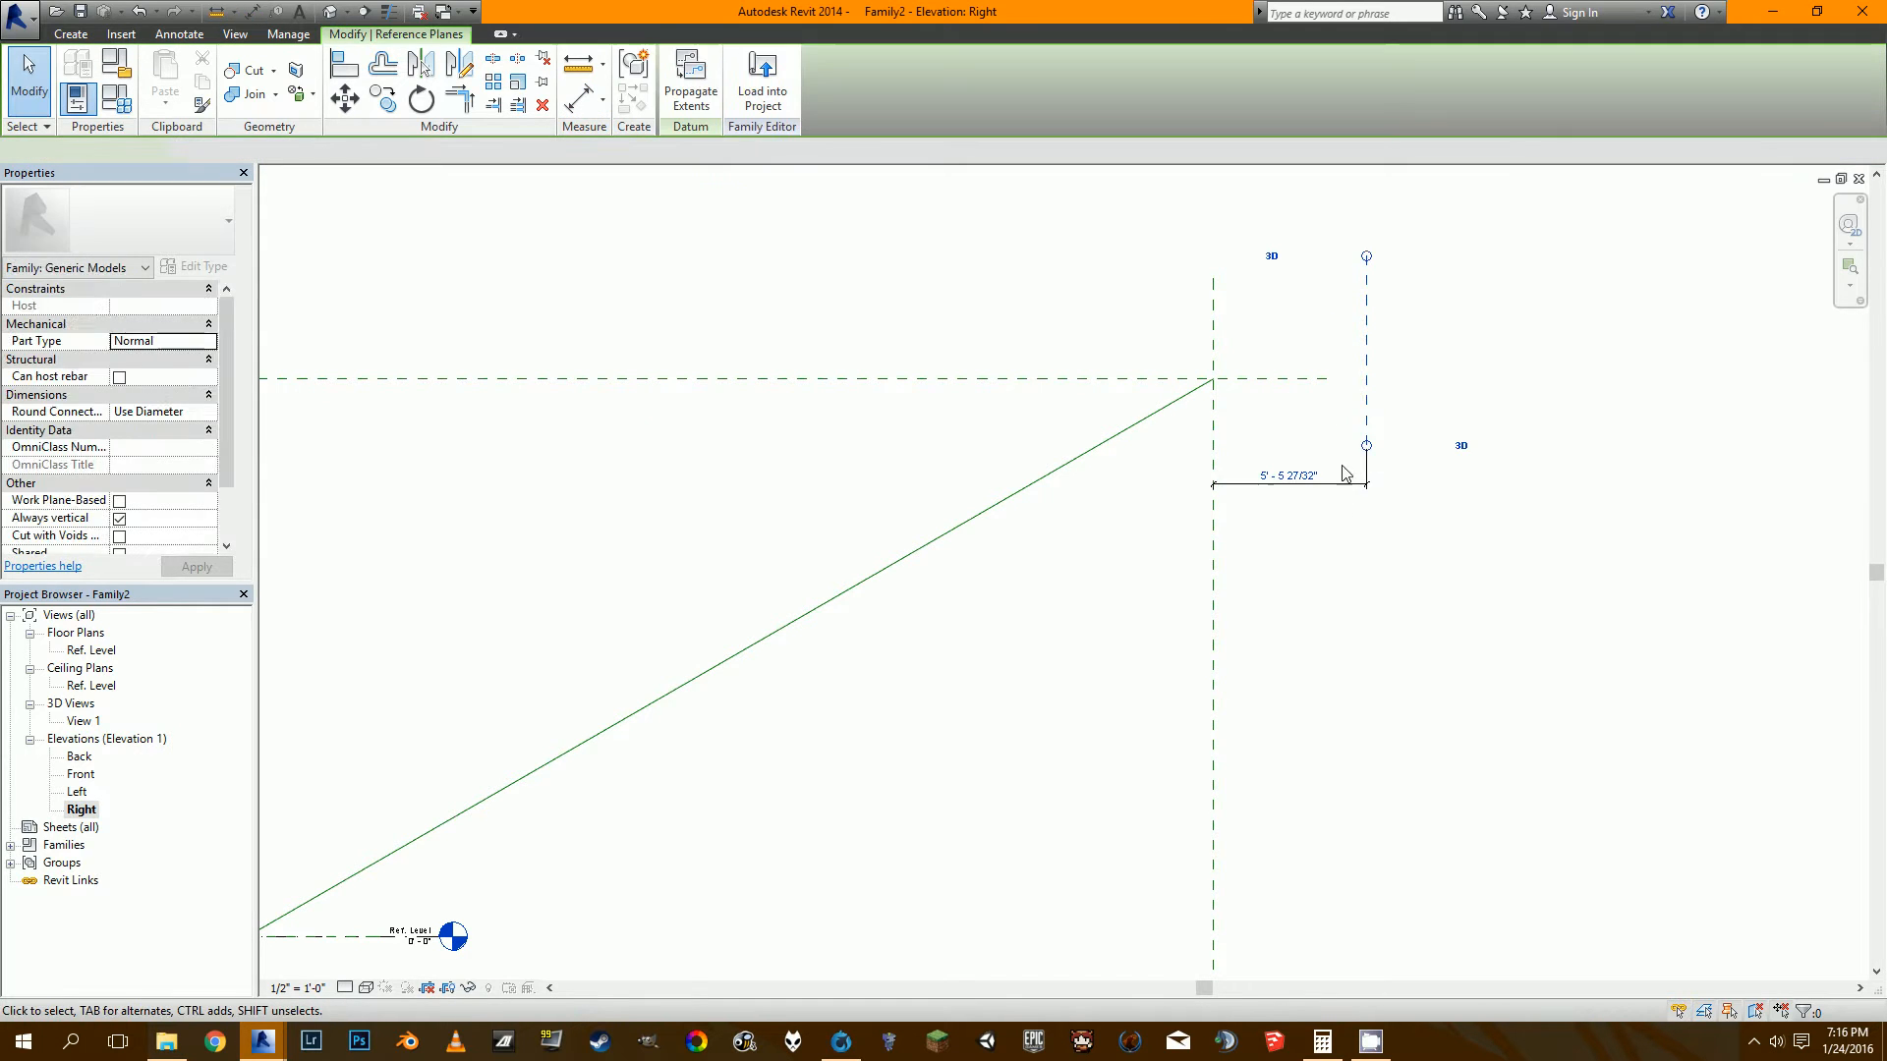
pyautogui.click(1324, 475)
pyautogui.write('4')
pyautogui.press('Return')
pyautogui.click(1265, 485)
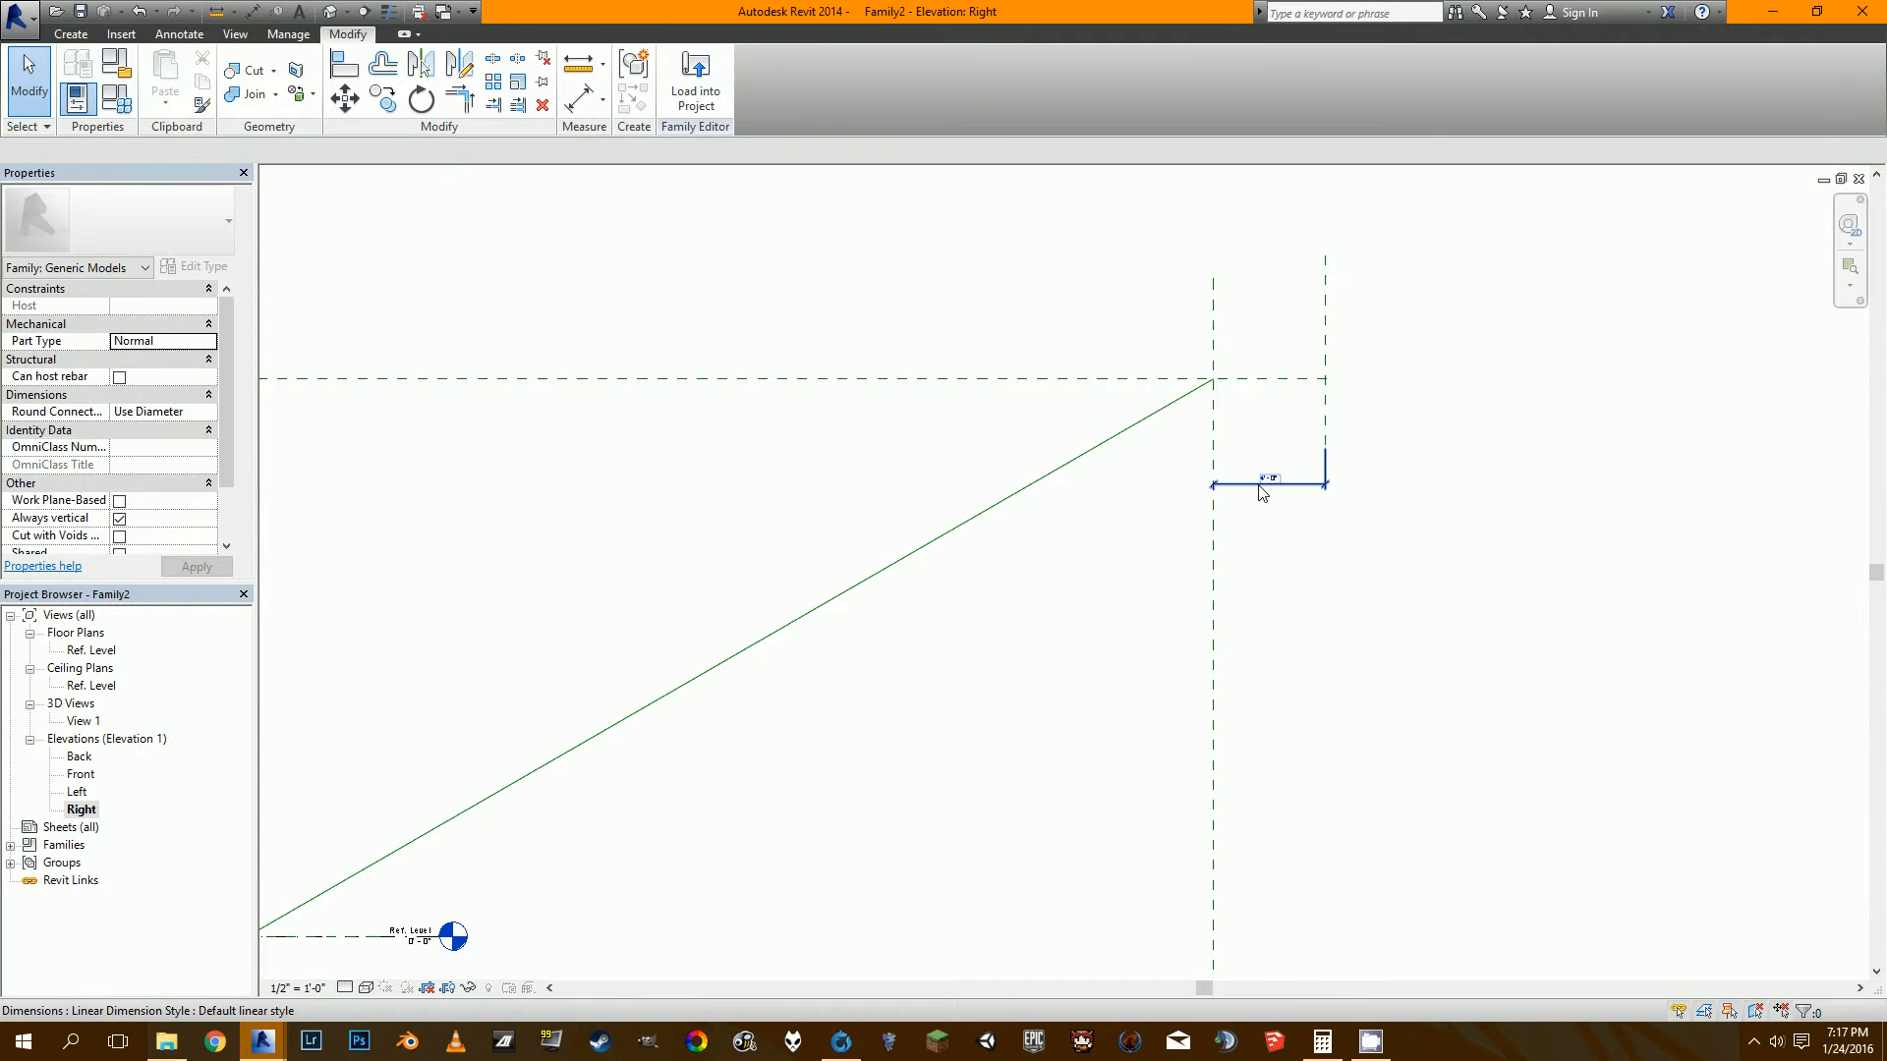
pyautogui.scroll(-1, 1268, 501)
pyautogui.press('Escape')
pyautogui.scroll(-1, 1262, 496)
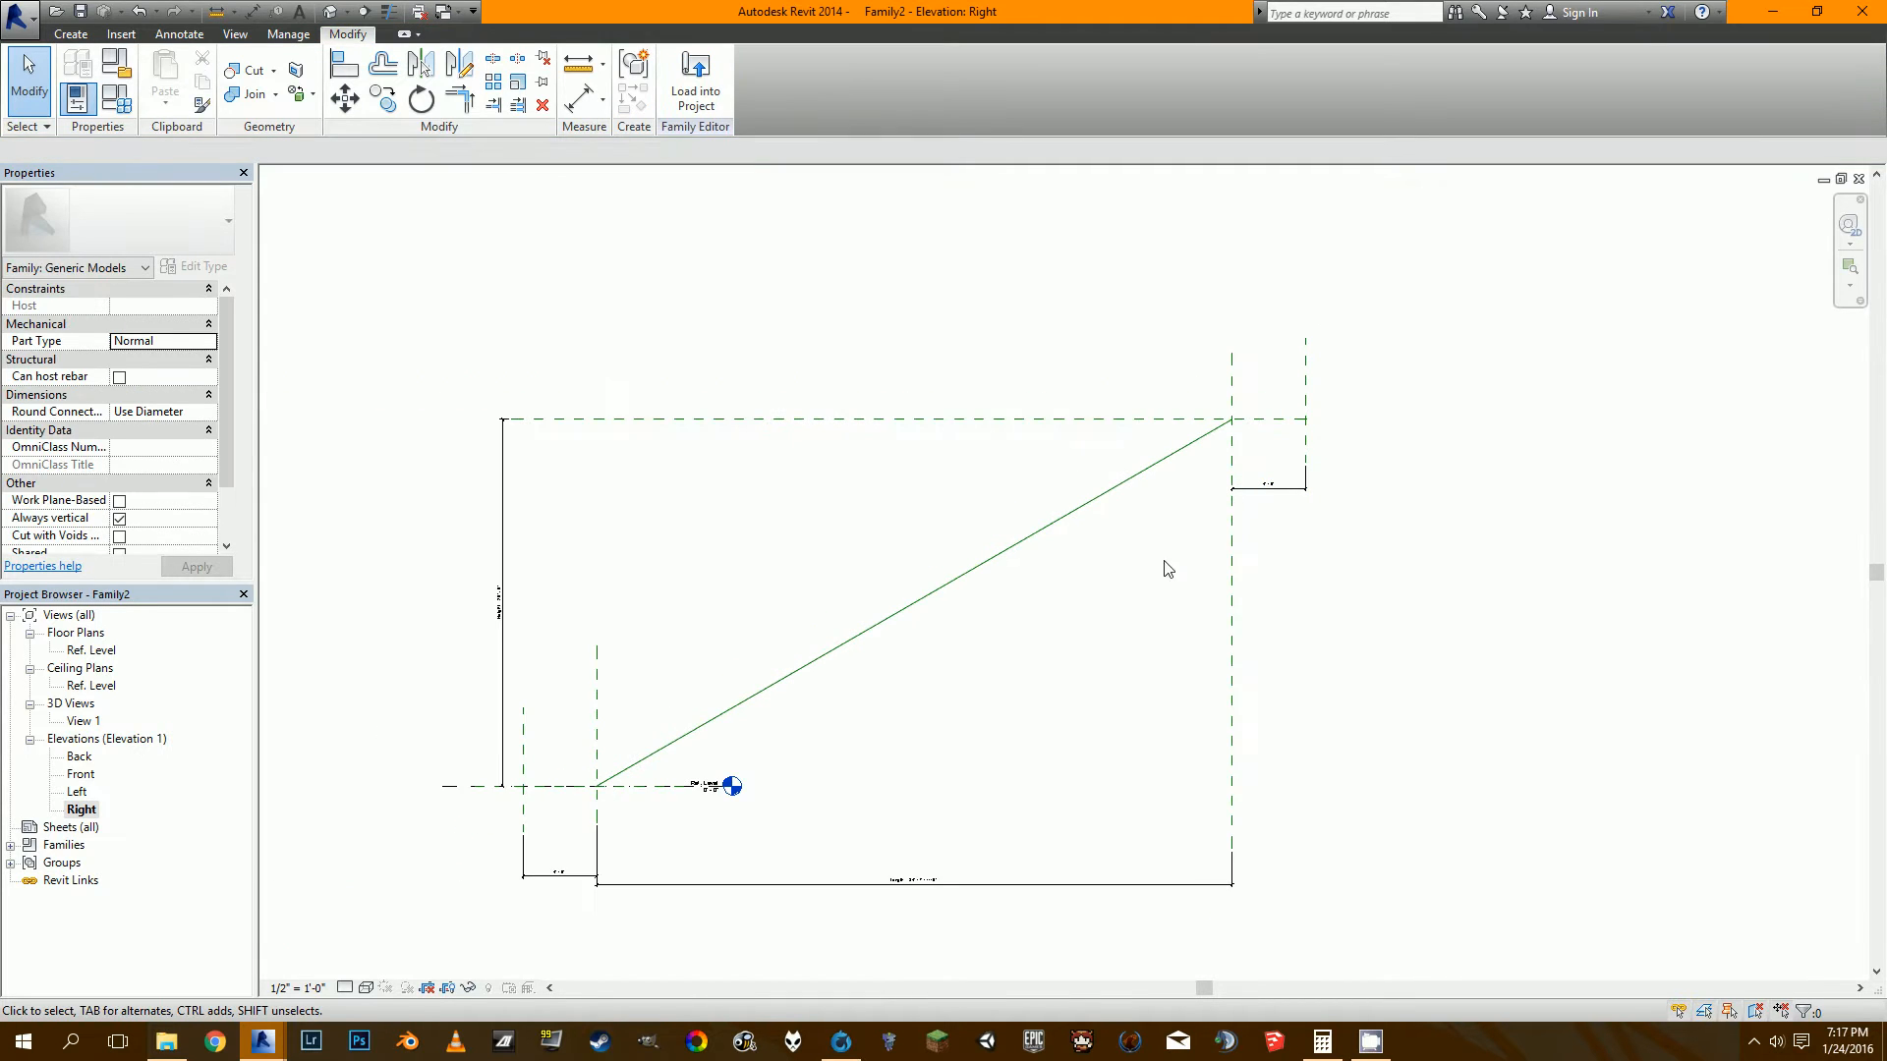
# Test the parametric layout by setting the Height dimension to 15 feet.
pyautogui.scroll(2, 1394, 473)
pyautogui.moveTo(1037, 578); pyautogui.dragTo(1247, 514, button='middle')
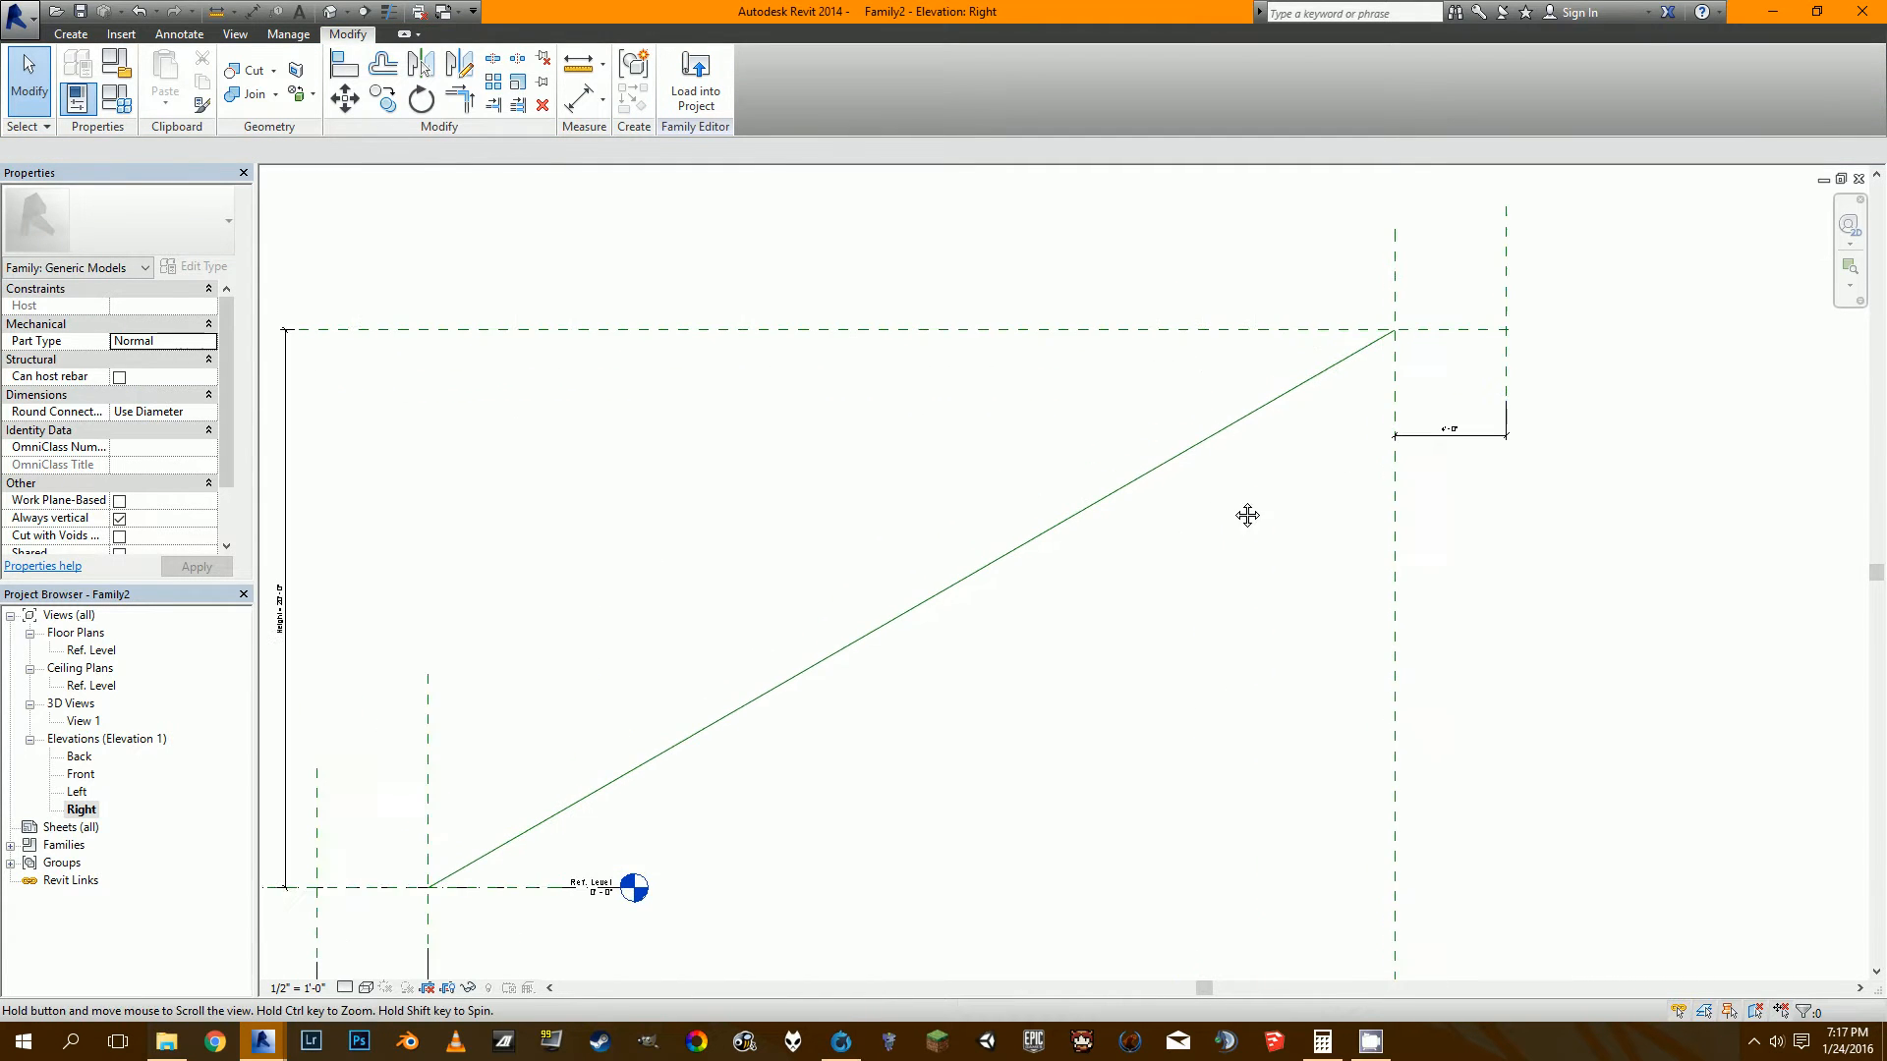
pyautogui.moveTo(328, 602); pyautogui.dragTo(396, 586, button='middle')
pyautogui.scroll(1, 346, 592)
pyautogui.scroll(-2, 335, 606)
pyautogui.click(335, 619)
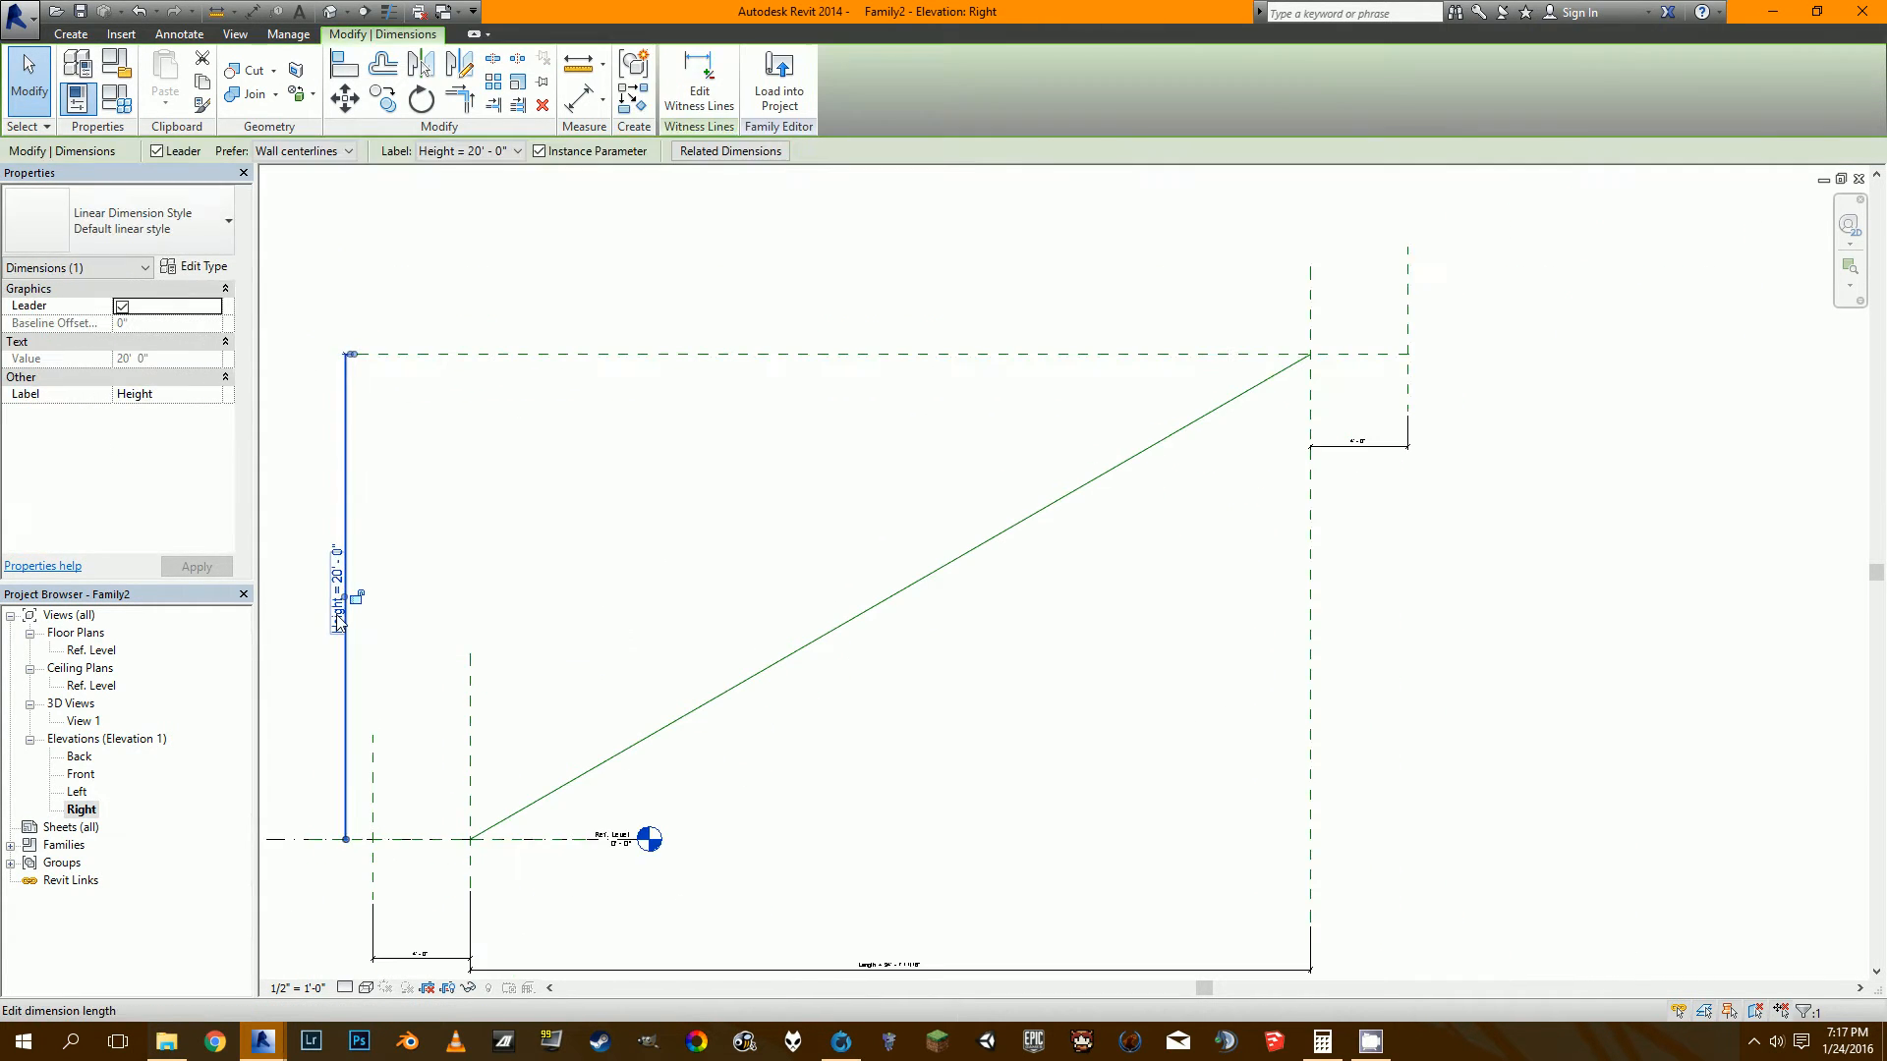
pyautogui.click(334, 624)
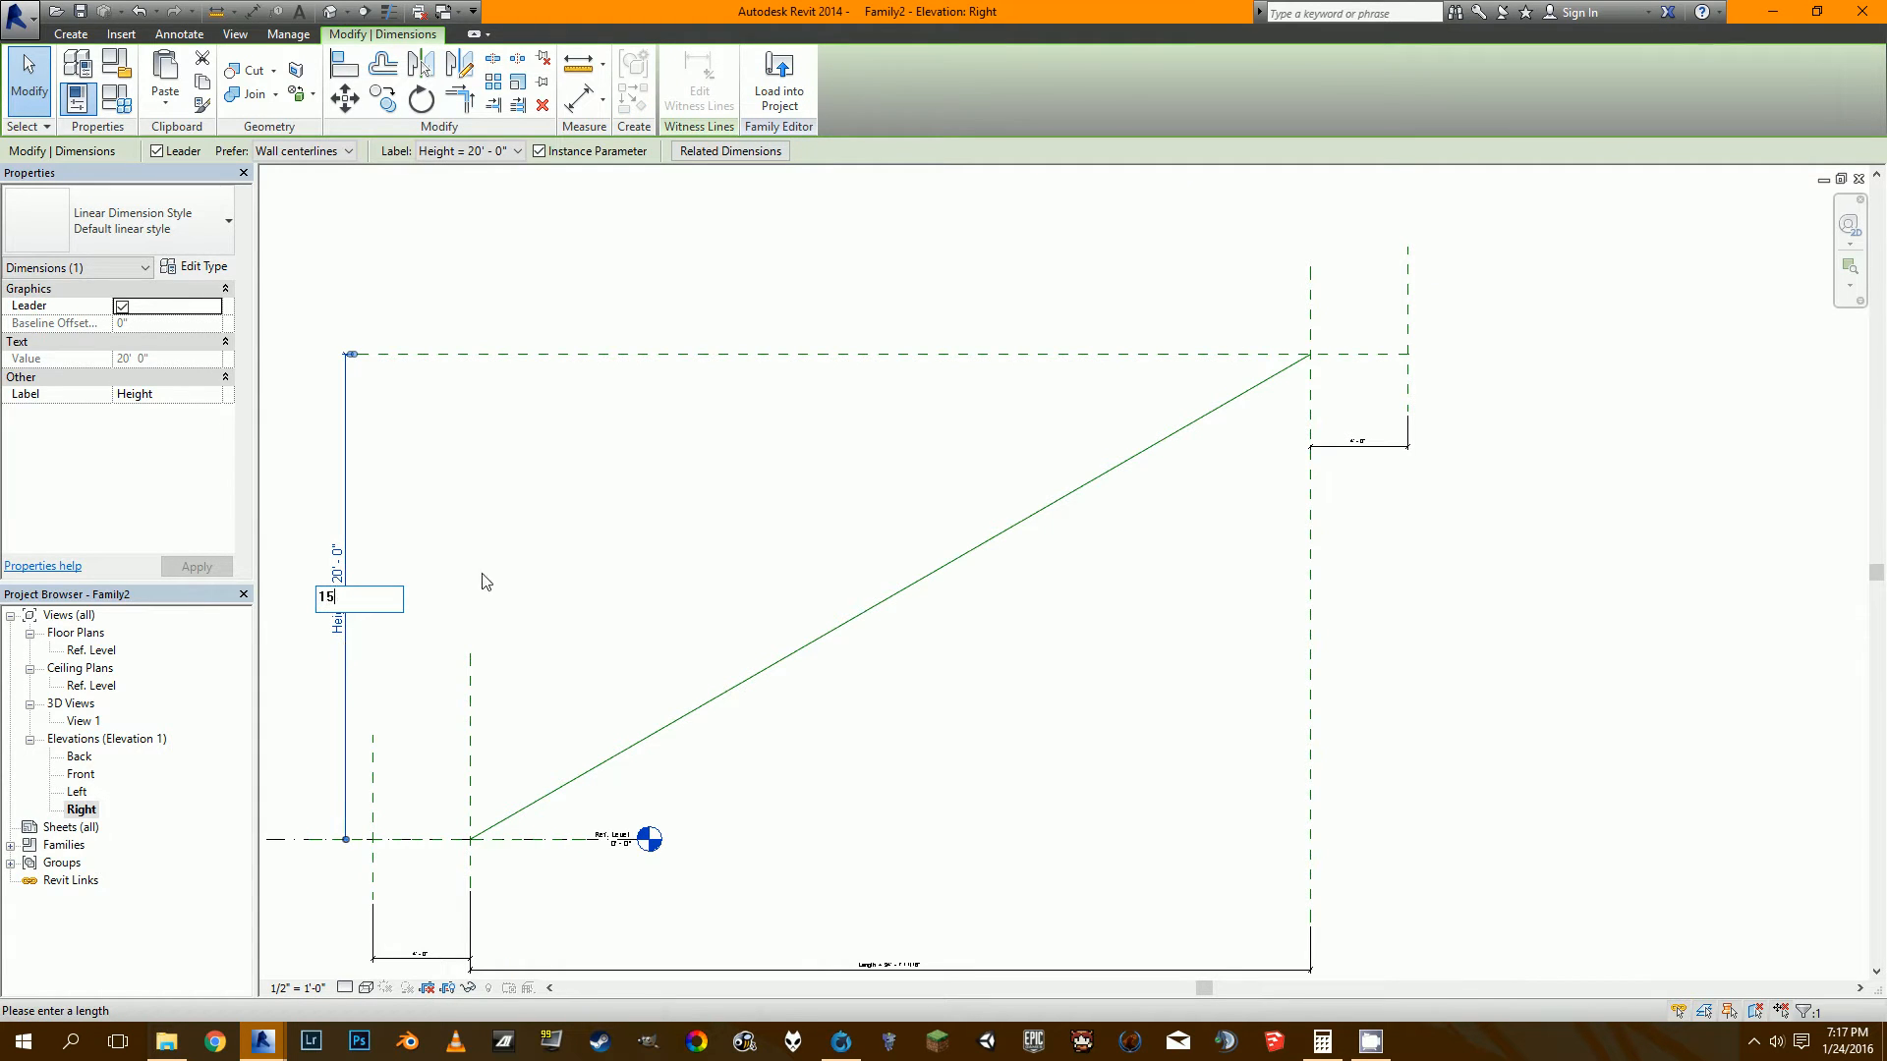
pyautogui.write('15')
pyautogui.press('Return')
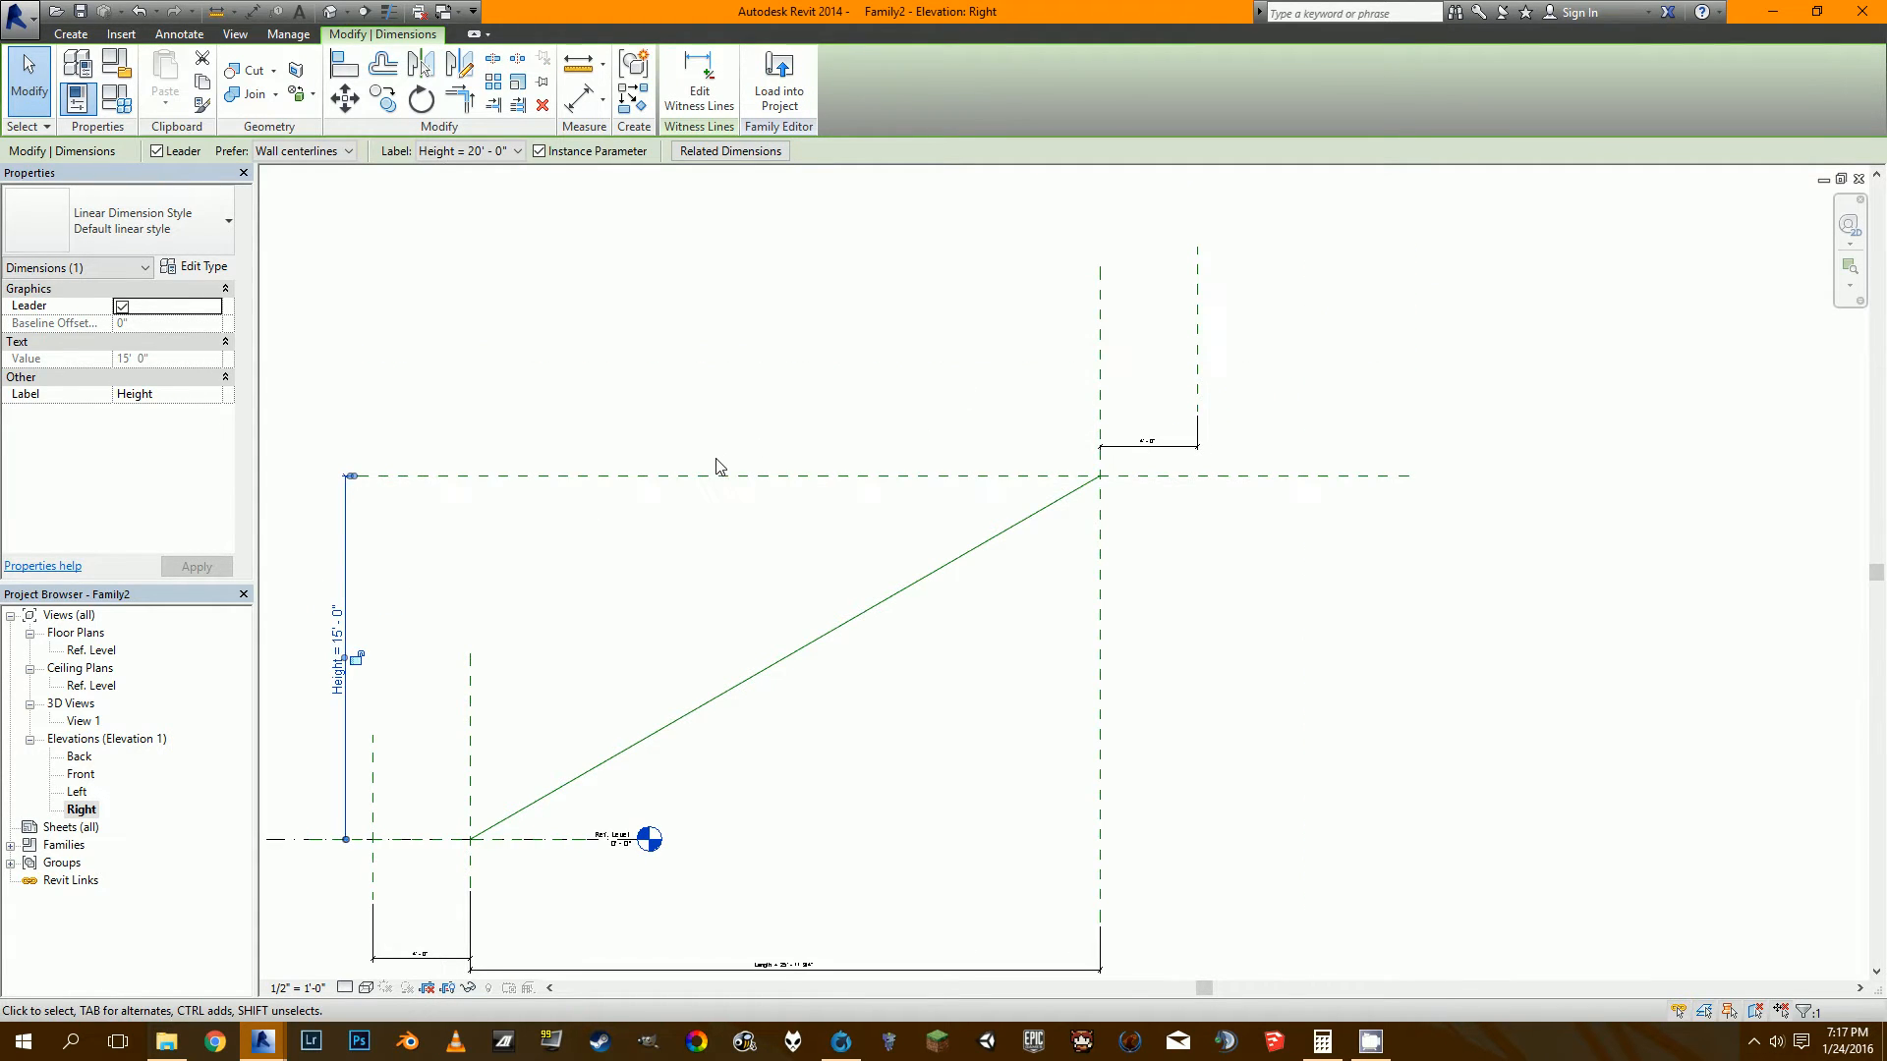
# Set the Height dimension to 16 feet.
pyautogui.click(339, 634)
pyautogui.write('16')
pyautogui.press('Return')
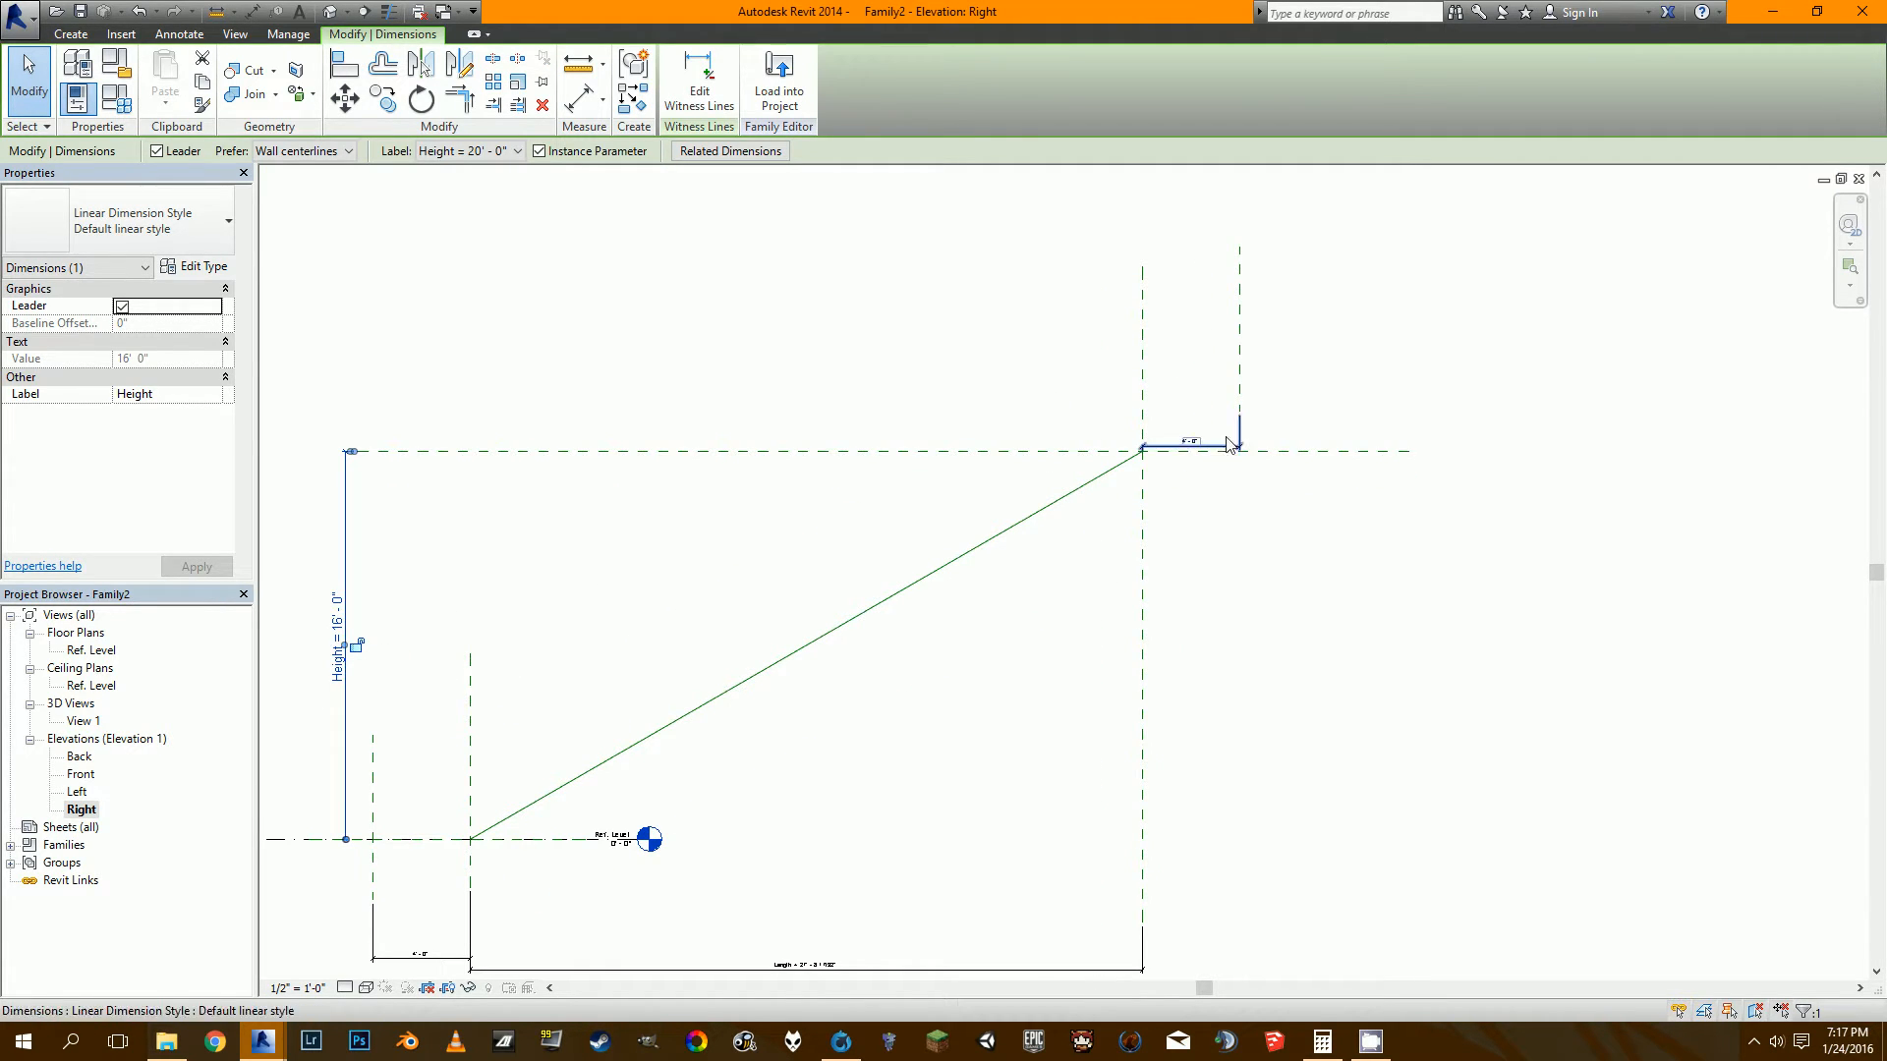
# Extend the lower end of the upper landing's outer reference plane down past the horizontal Height plane.
pyautogui.click(1240, 408)
pyautogui.scroll(4, 1245, 414)
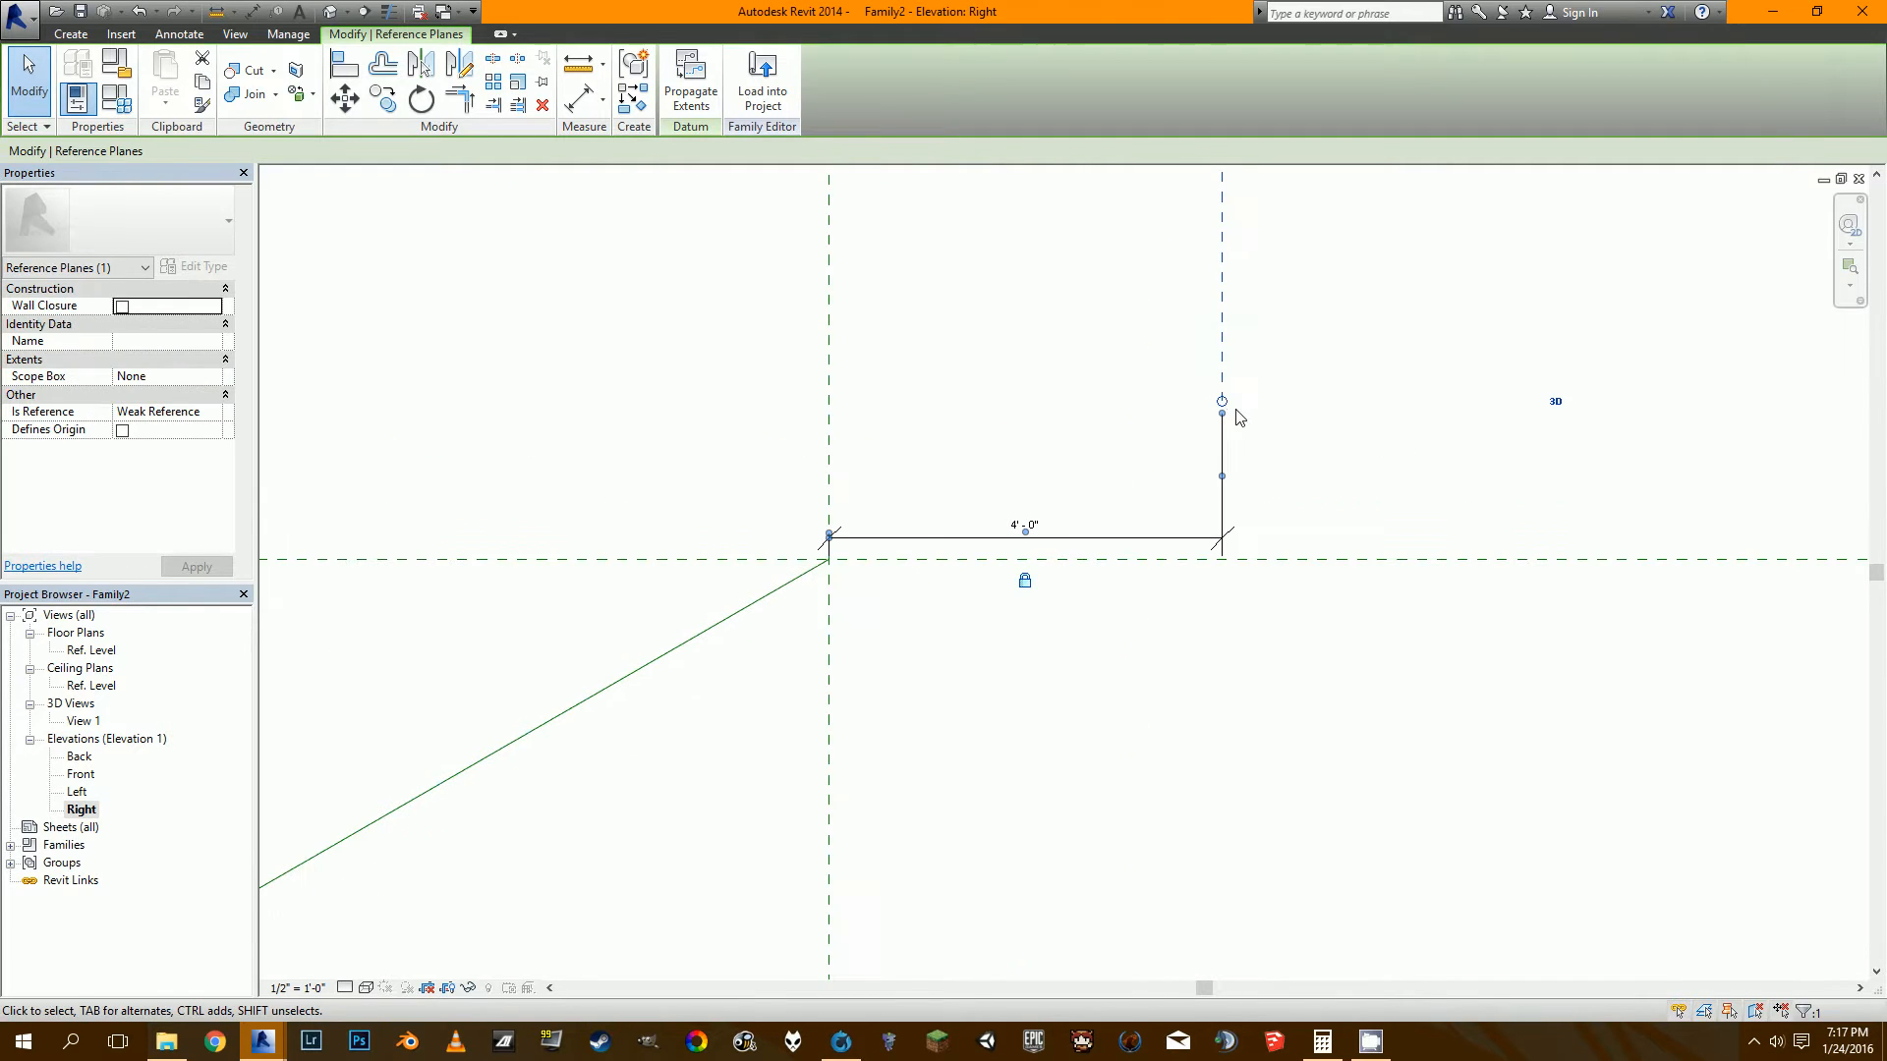
pyautogui.moveTo(1222, 405); pyautogui.dragTo(1183, 859)
pyautogui.click(1182, 800)
# Start a solid extrusion sketch in the Right elevation.
pyautogui.scroll(-3, 1182, 799)
pyautogui.scroll(-2, 1181, 760)
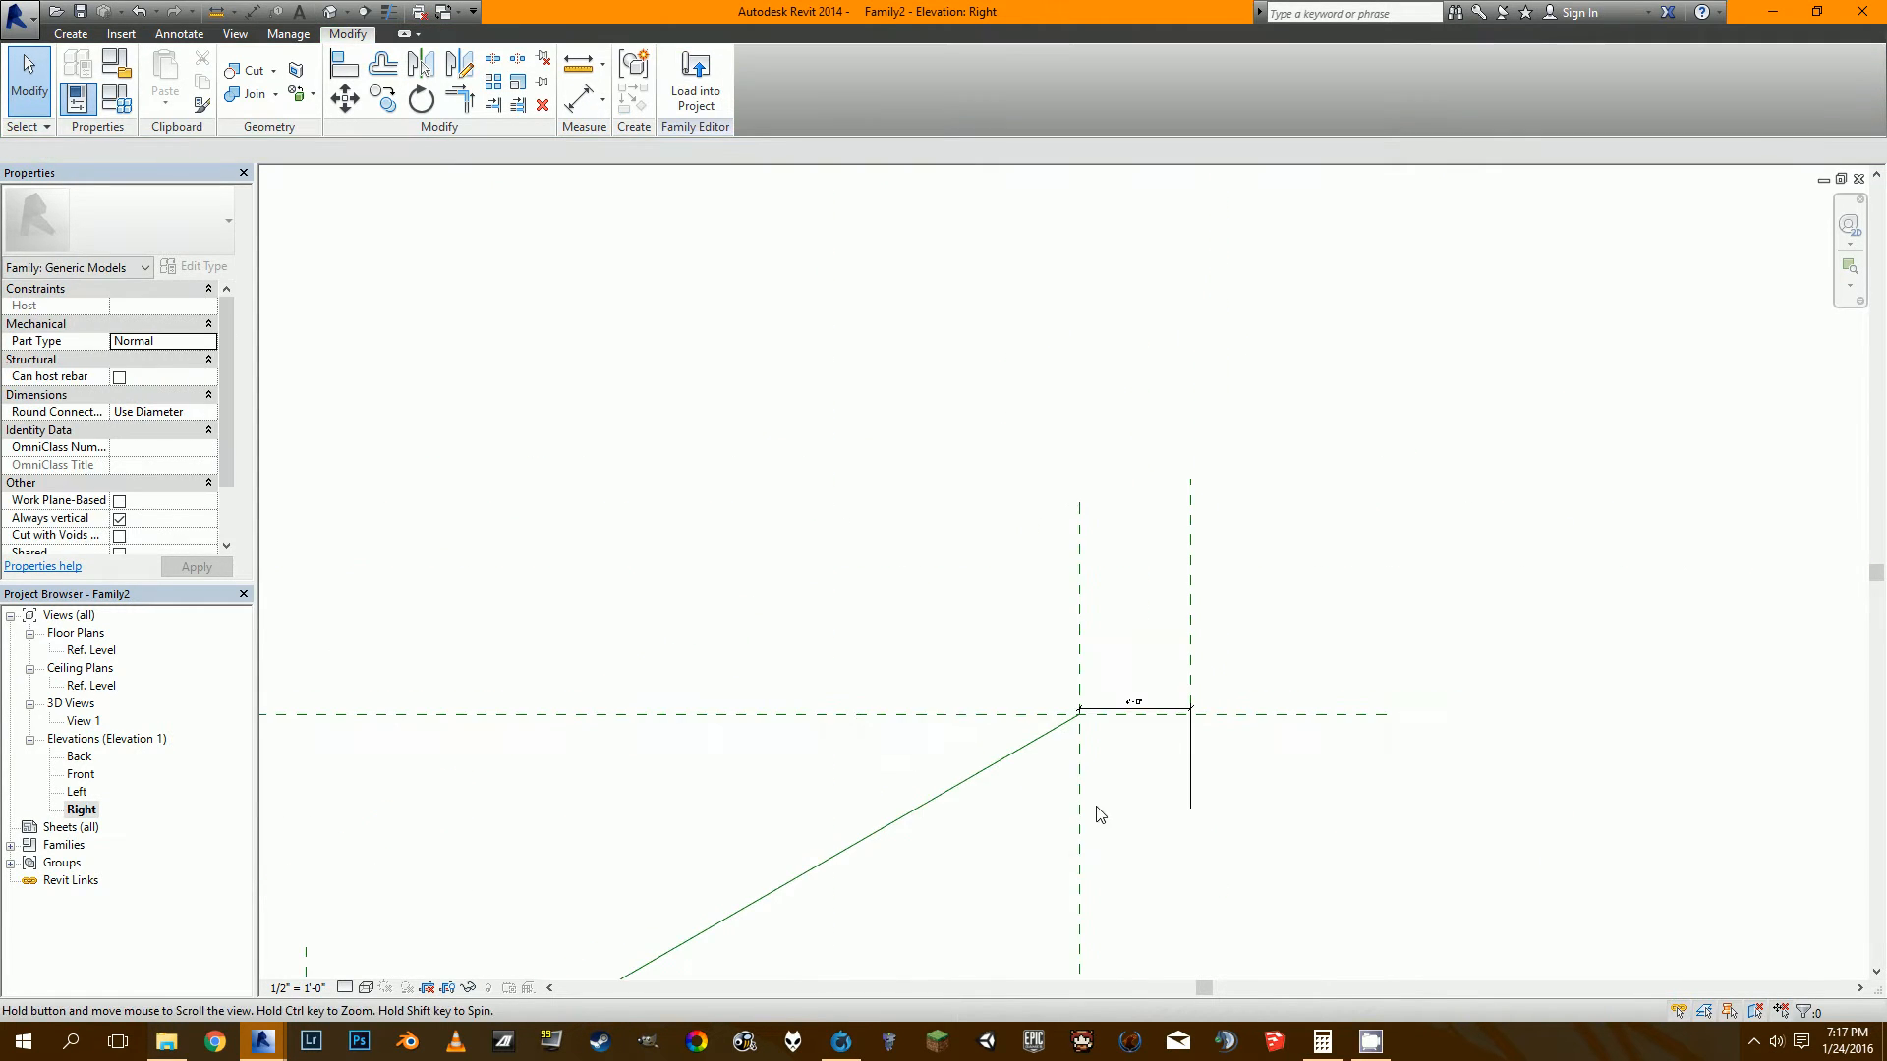
pyautogui.moveTo(1095, 809); pyautogui.dragTo(1255, 594, button='middle')
pyautogui.moveTo(528, 812); pyautogui.dragTo(621, 734, button='middle')
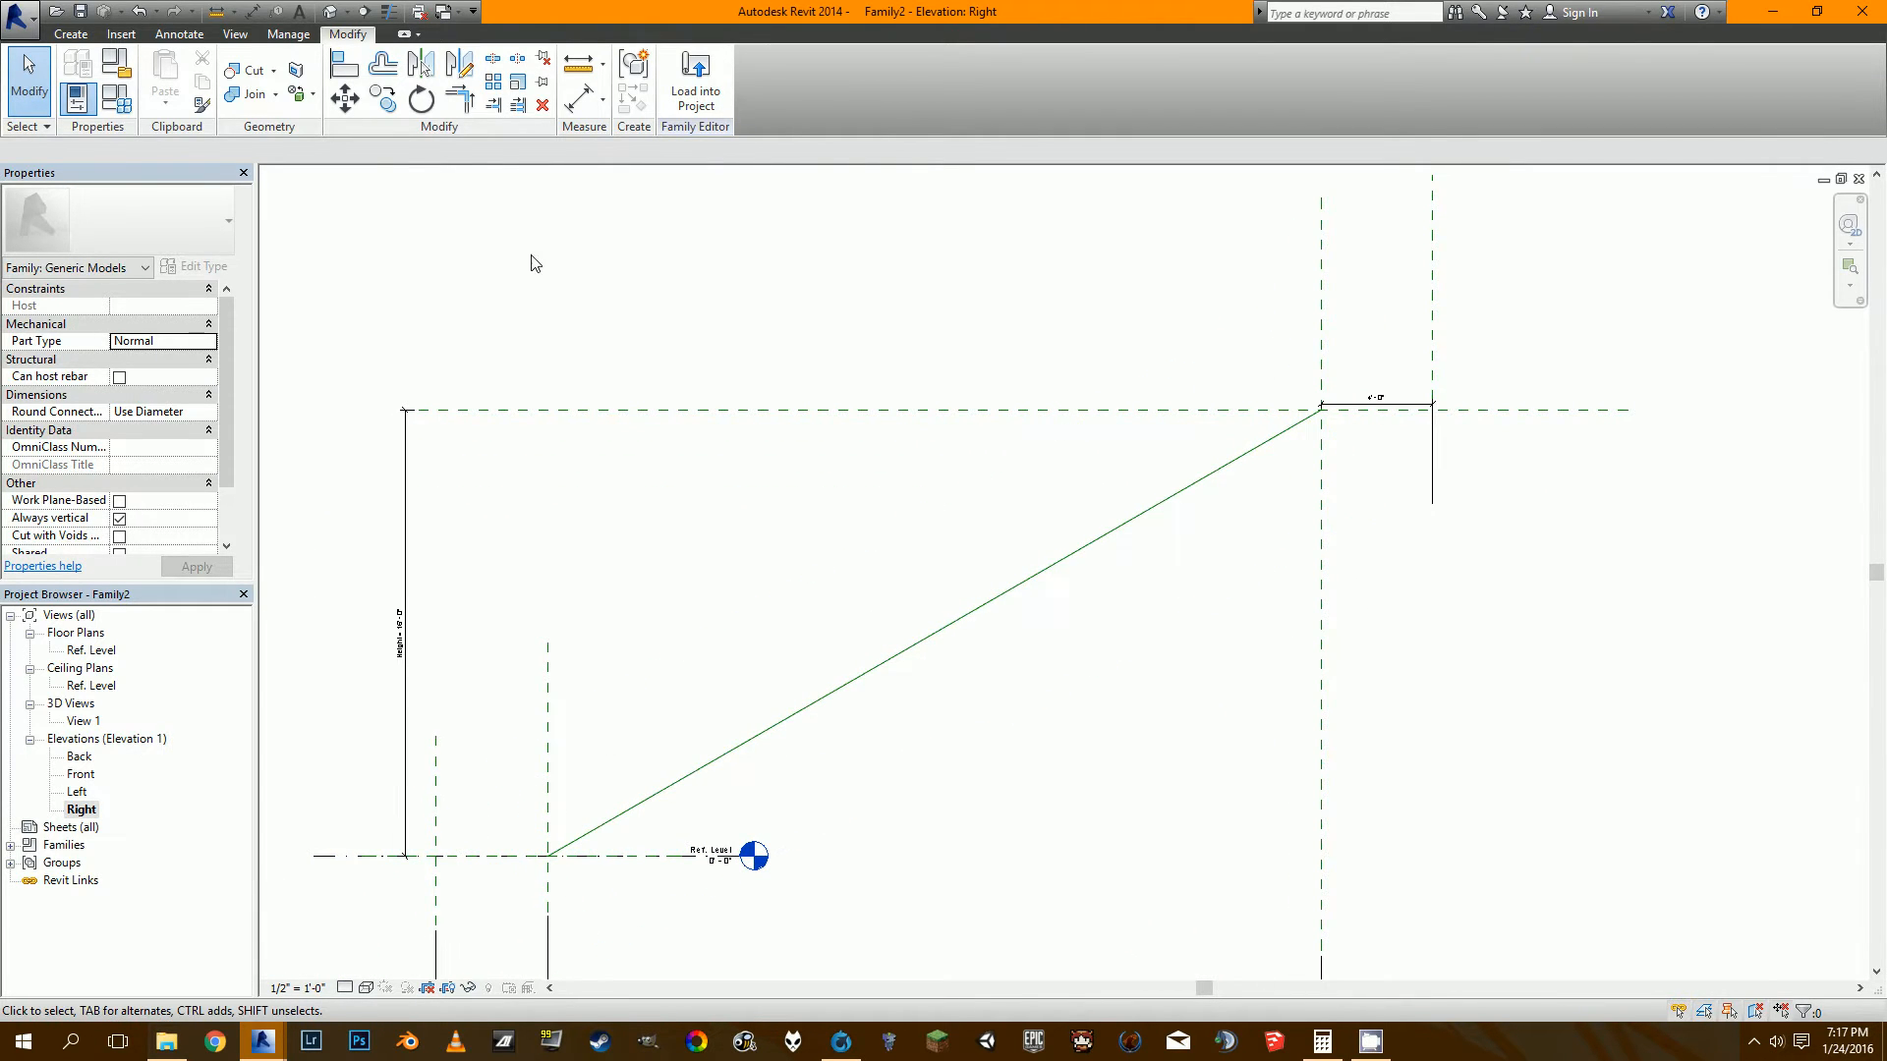
pyautogui.click(65, 35)
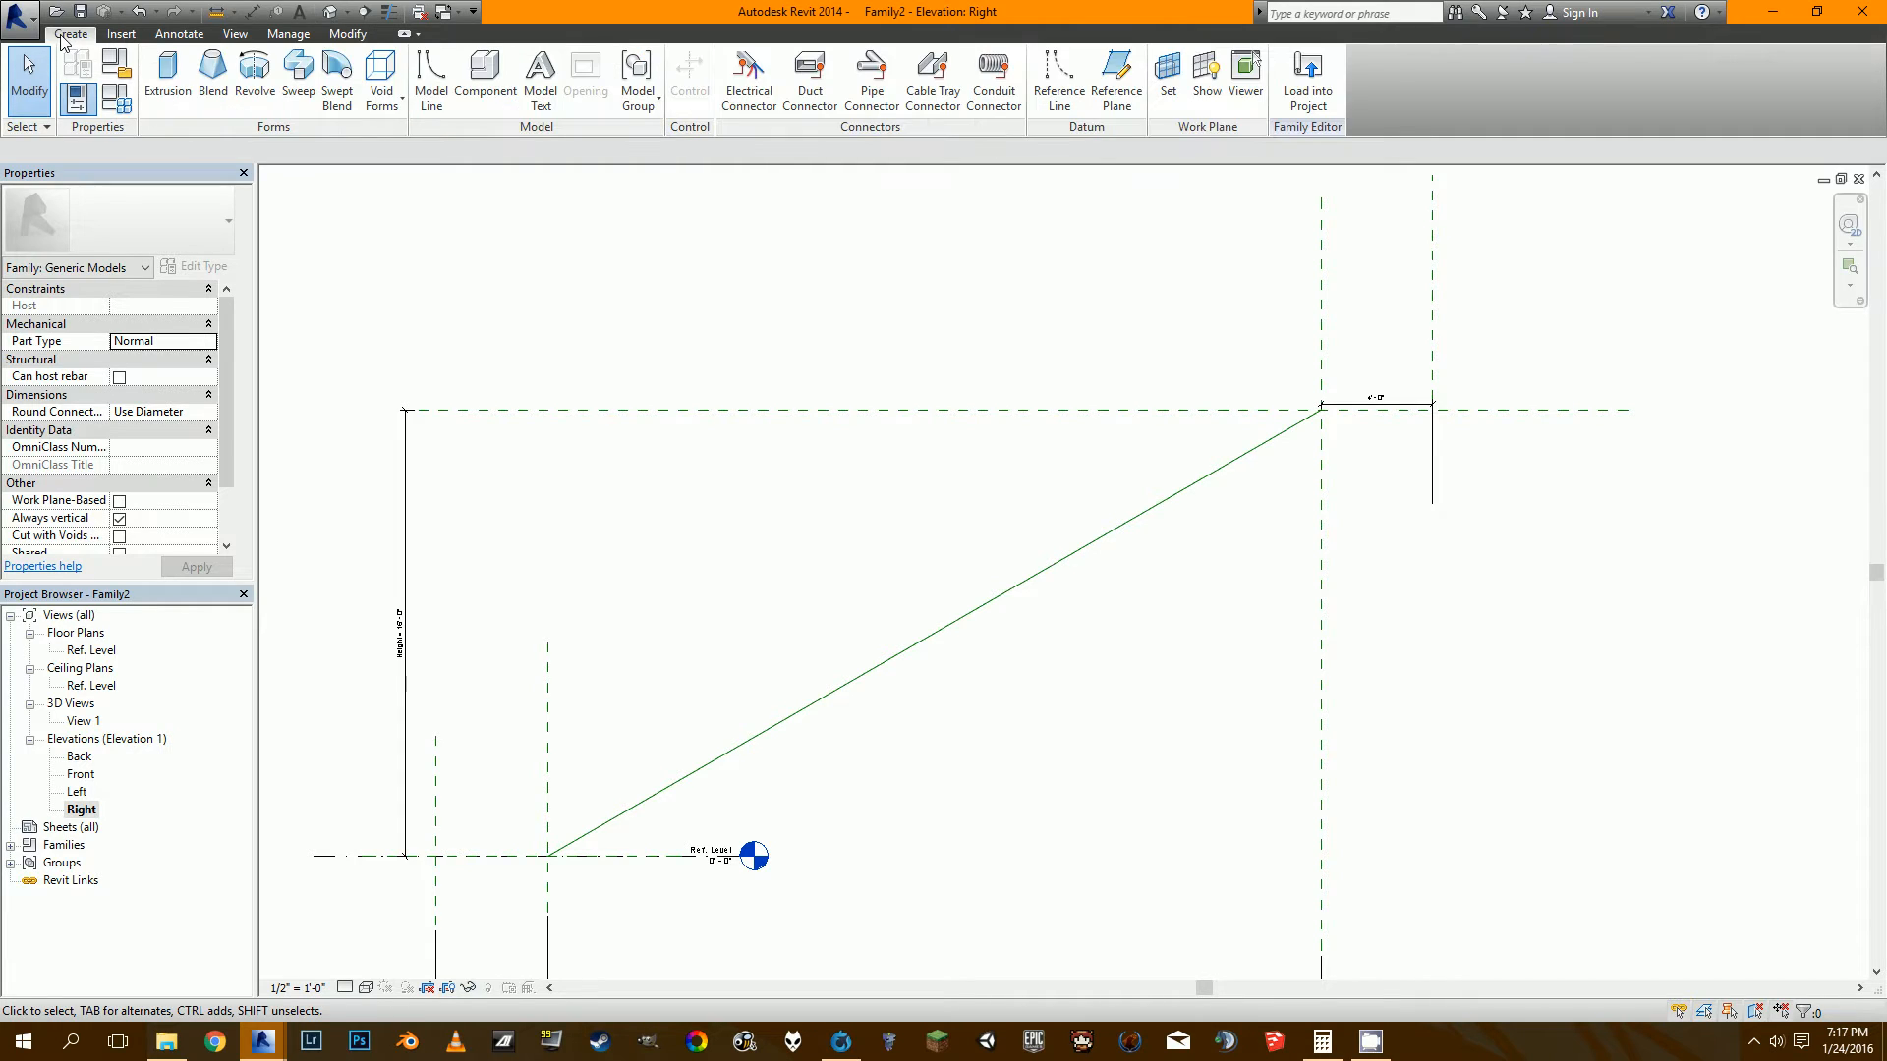
pyautogui.click(163, 76)
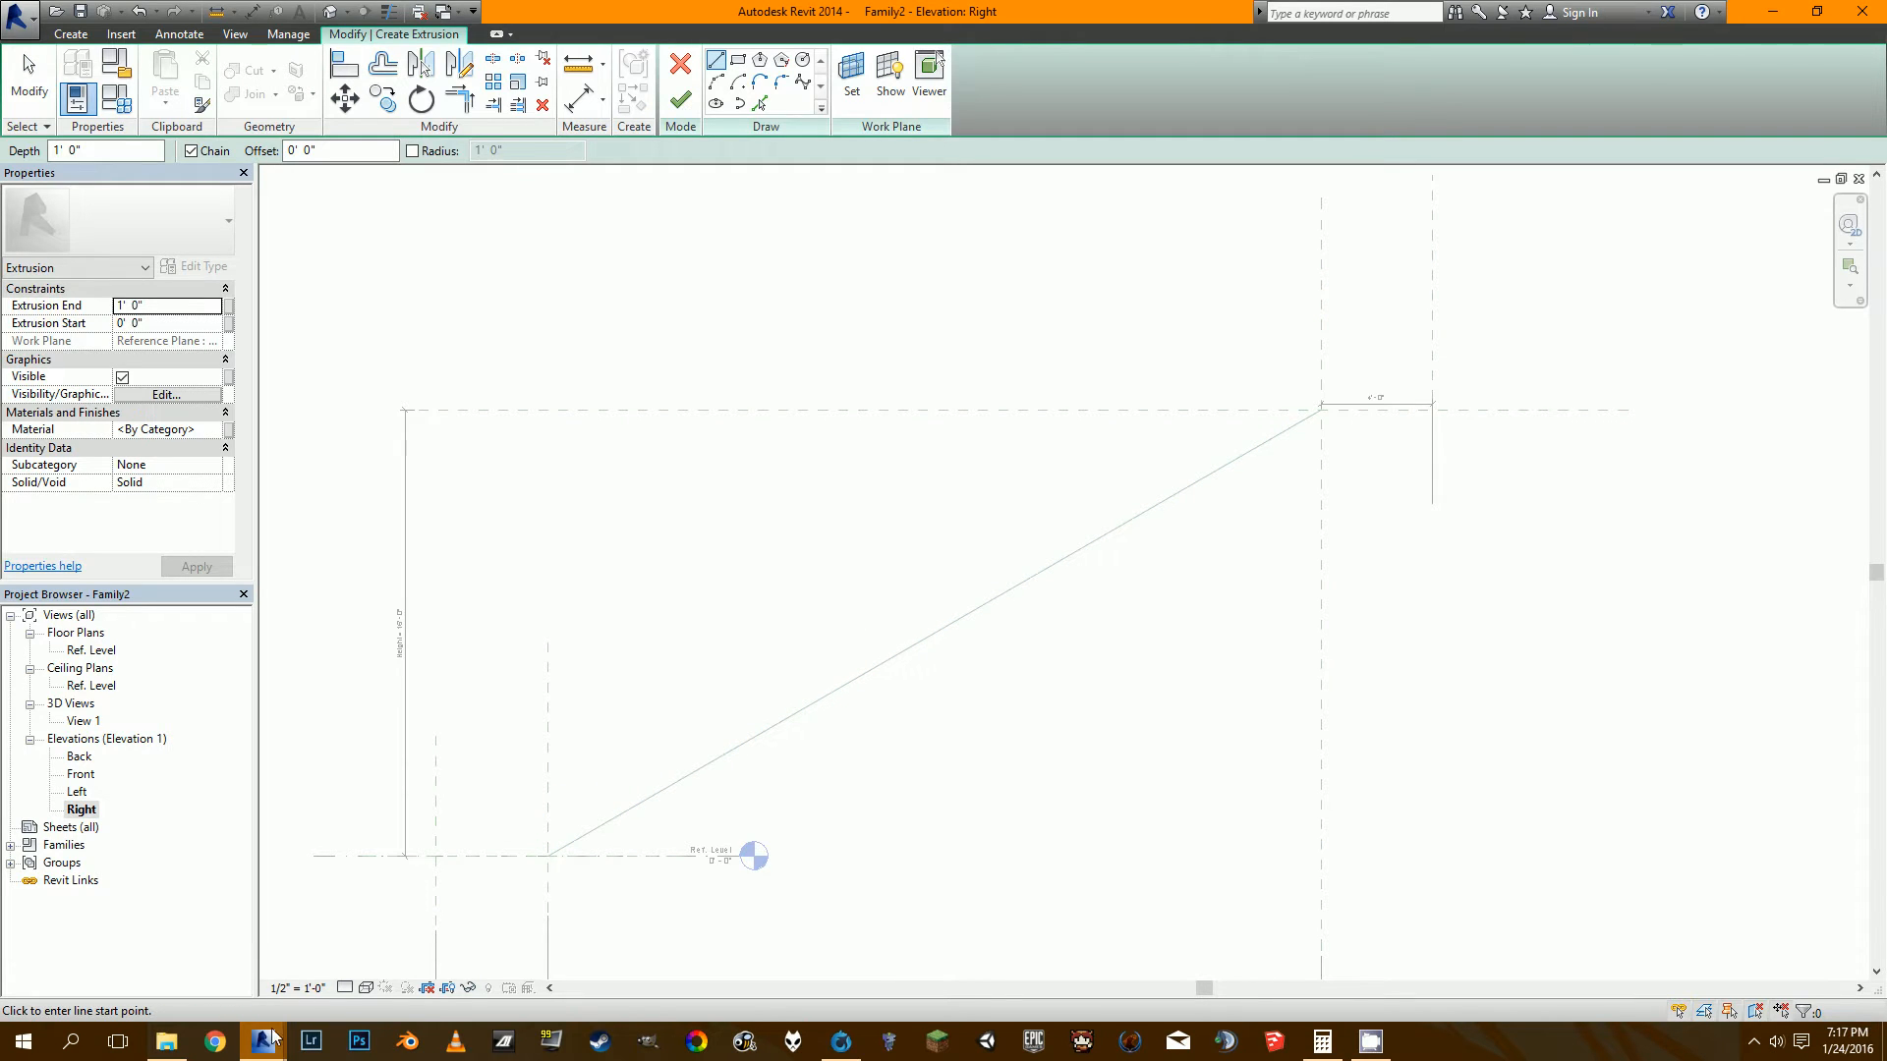
# Examine the railing and its base at the lower landing in the Escalator-Final 3D view, and return to Family2.
pyautogui.moveTo(261, 1041)
pyautogui.click(193, 973)
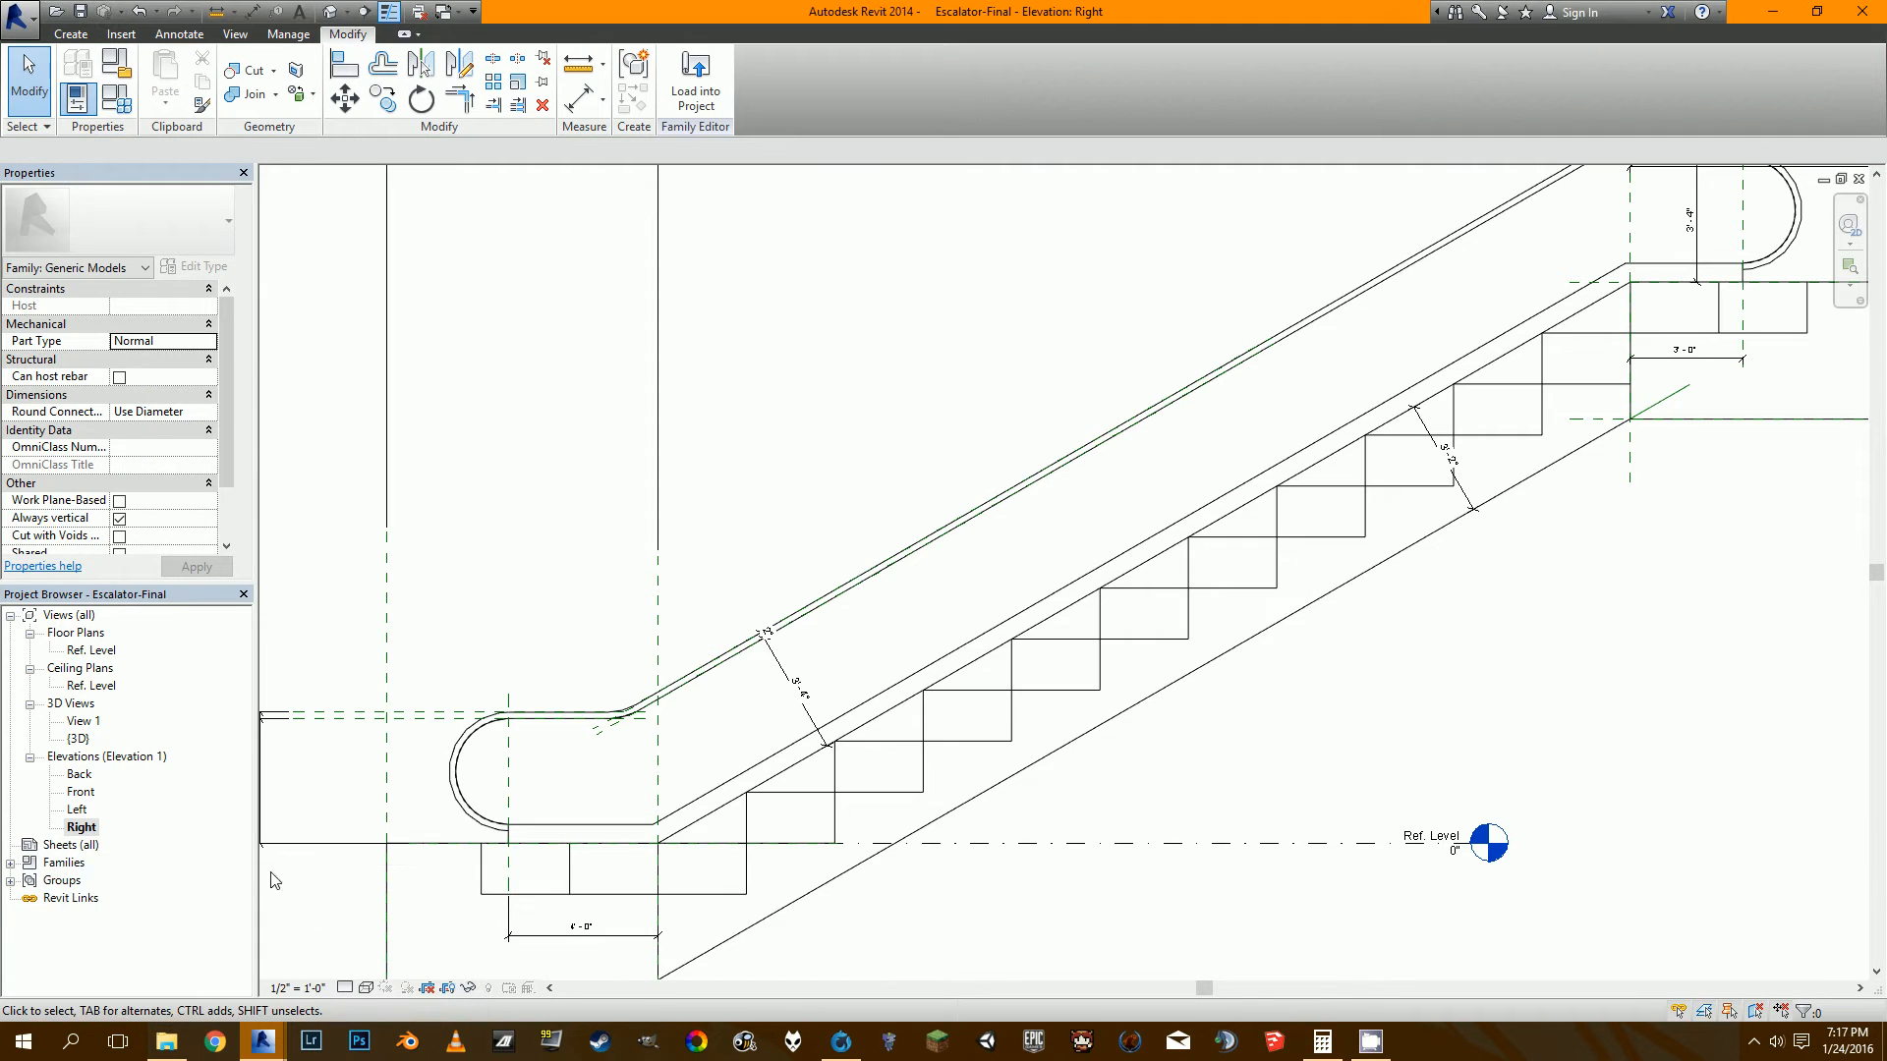
pyautogui.click(328, 12)
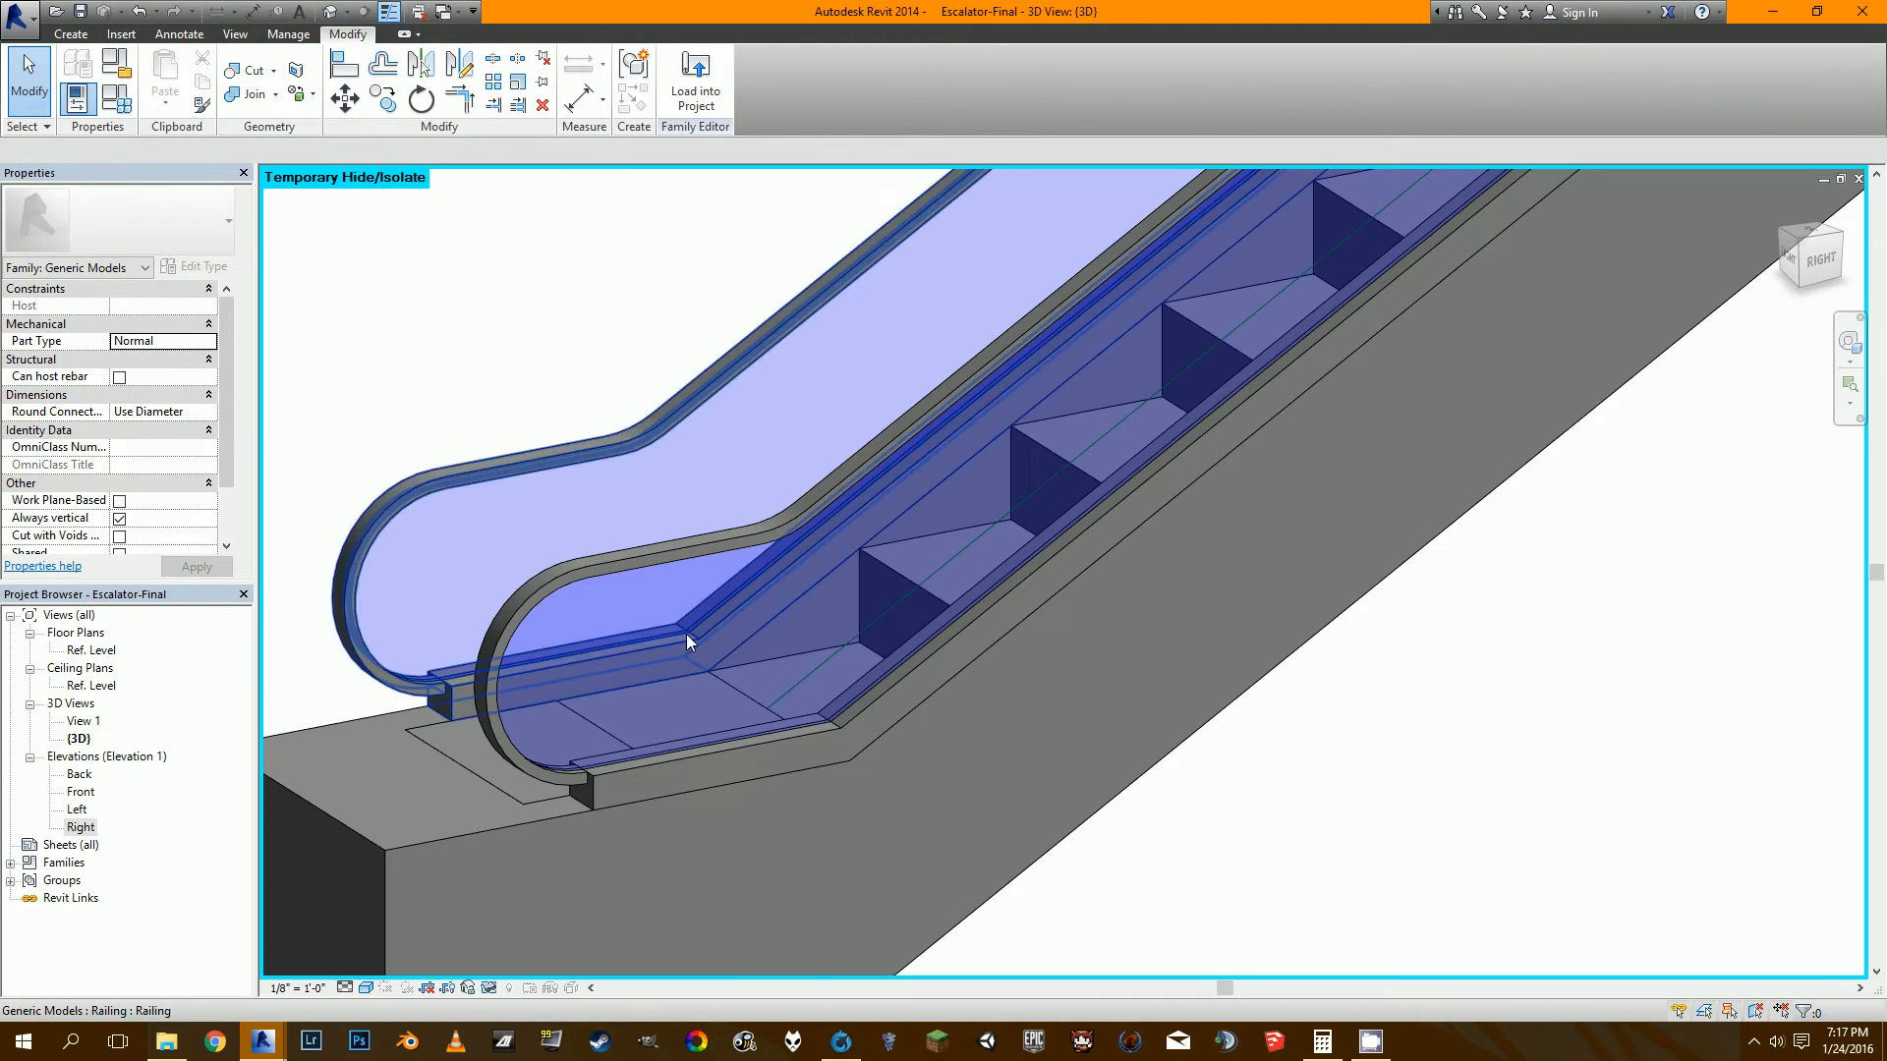
pyautogui.keyDown('shift'); pyautogui.moveTo(685, 634); pyautogui.dragTo(774, 638, button='middle'); pyautogui.keyUp('shift')
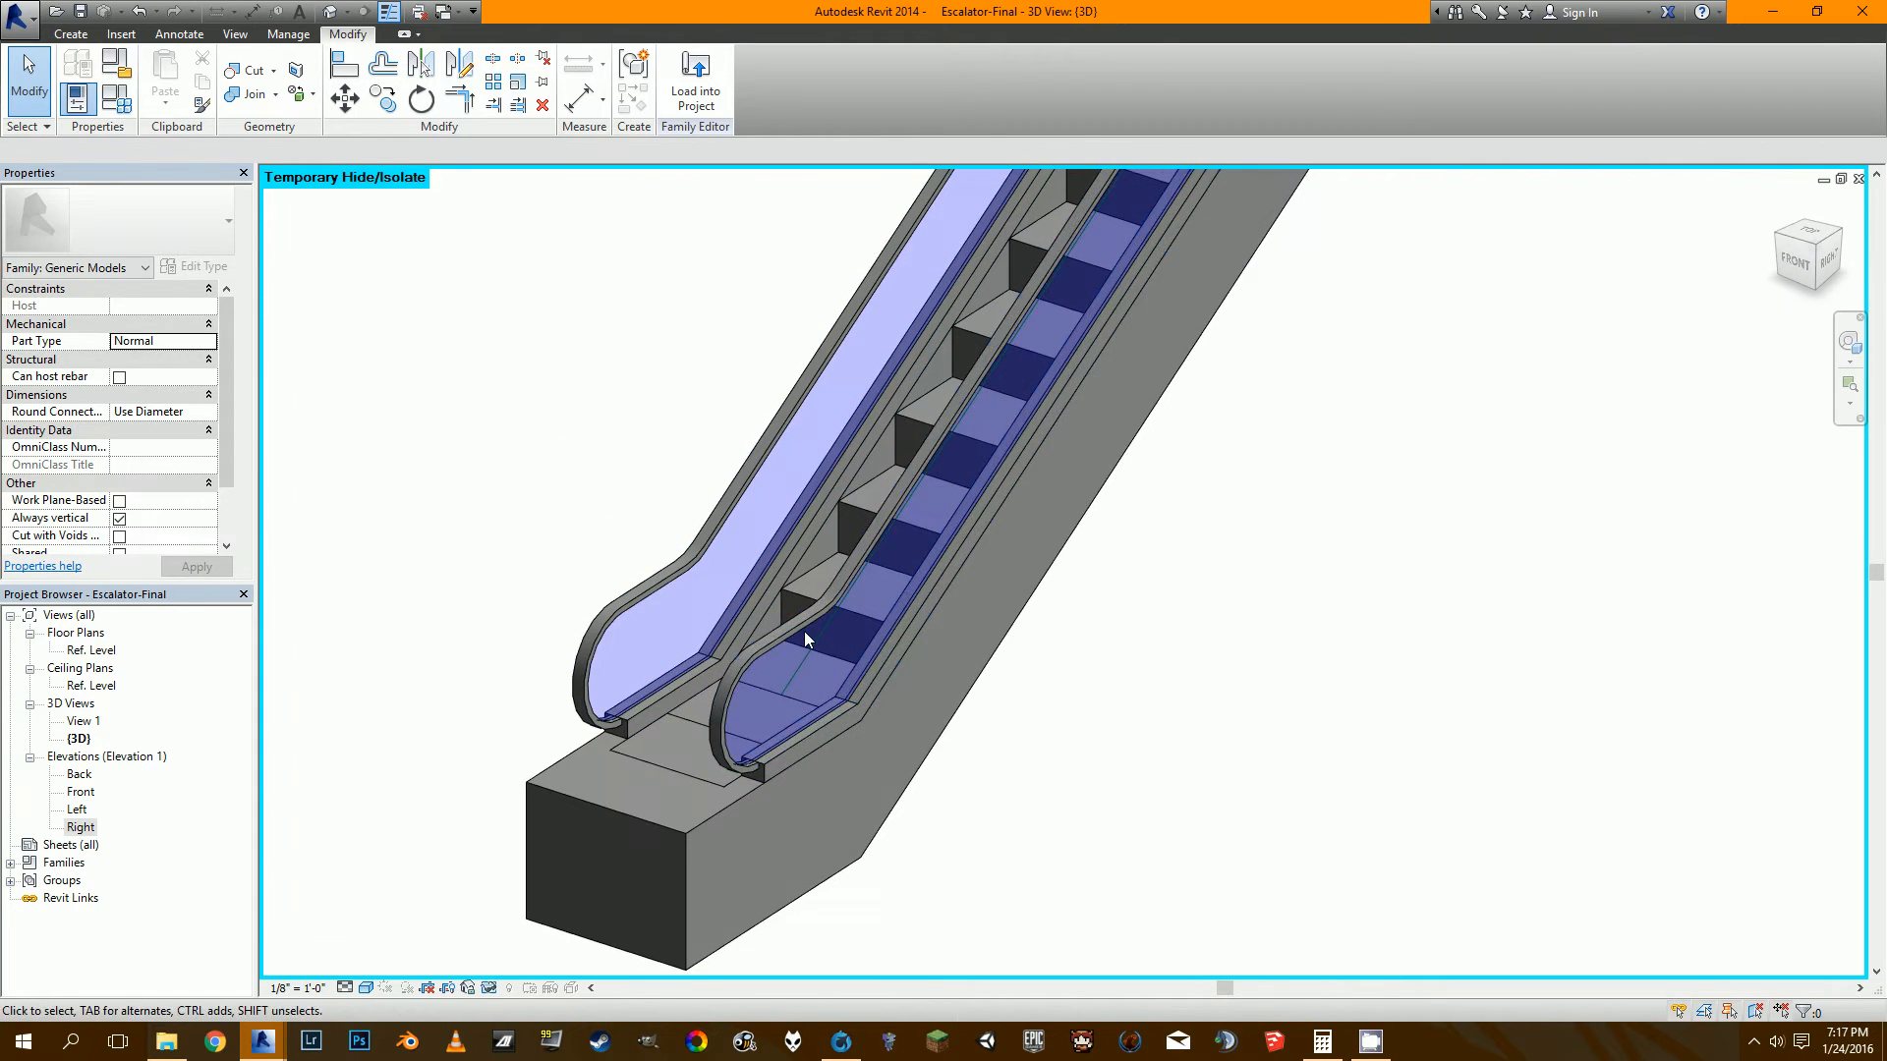
pyautogui.click(755, 653)
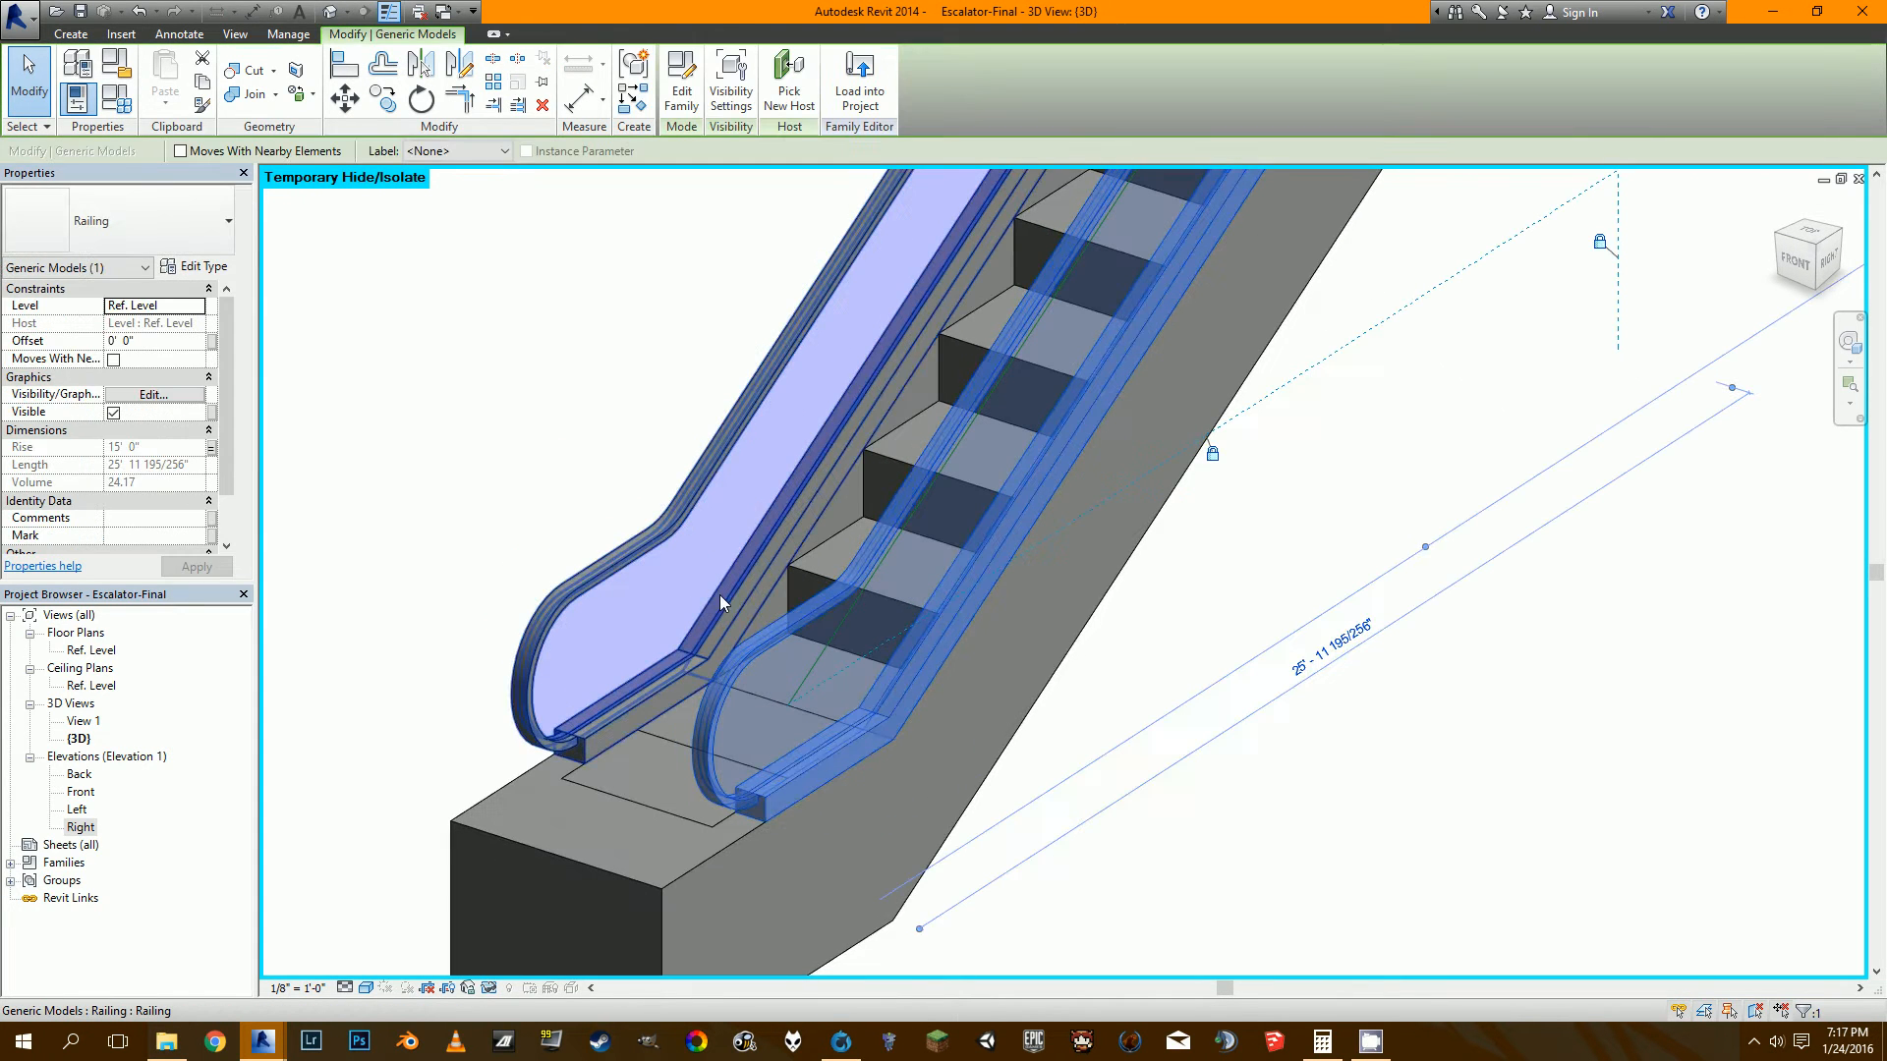
pyautogui.press('Escape')
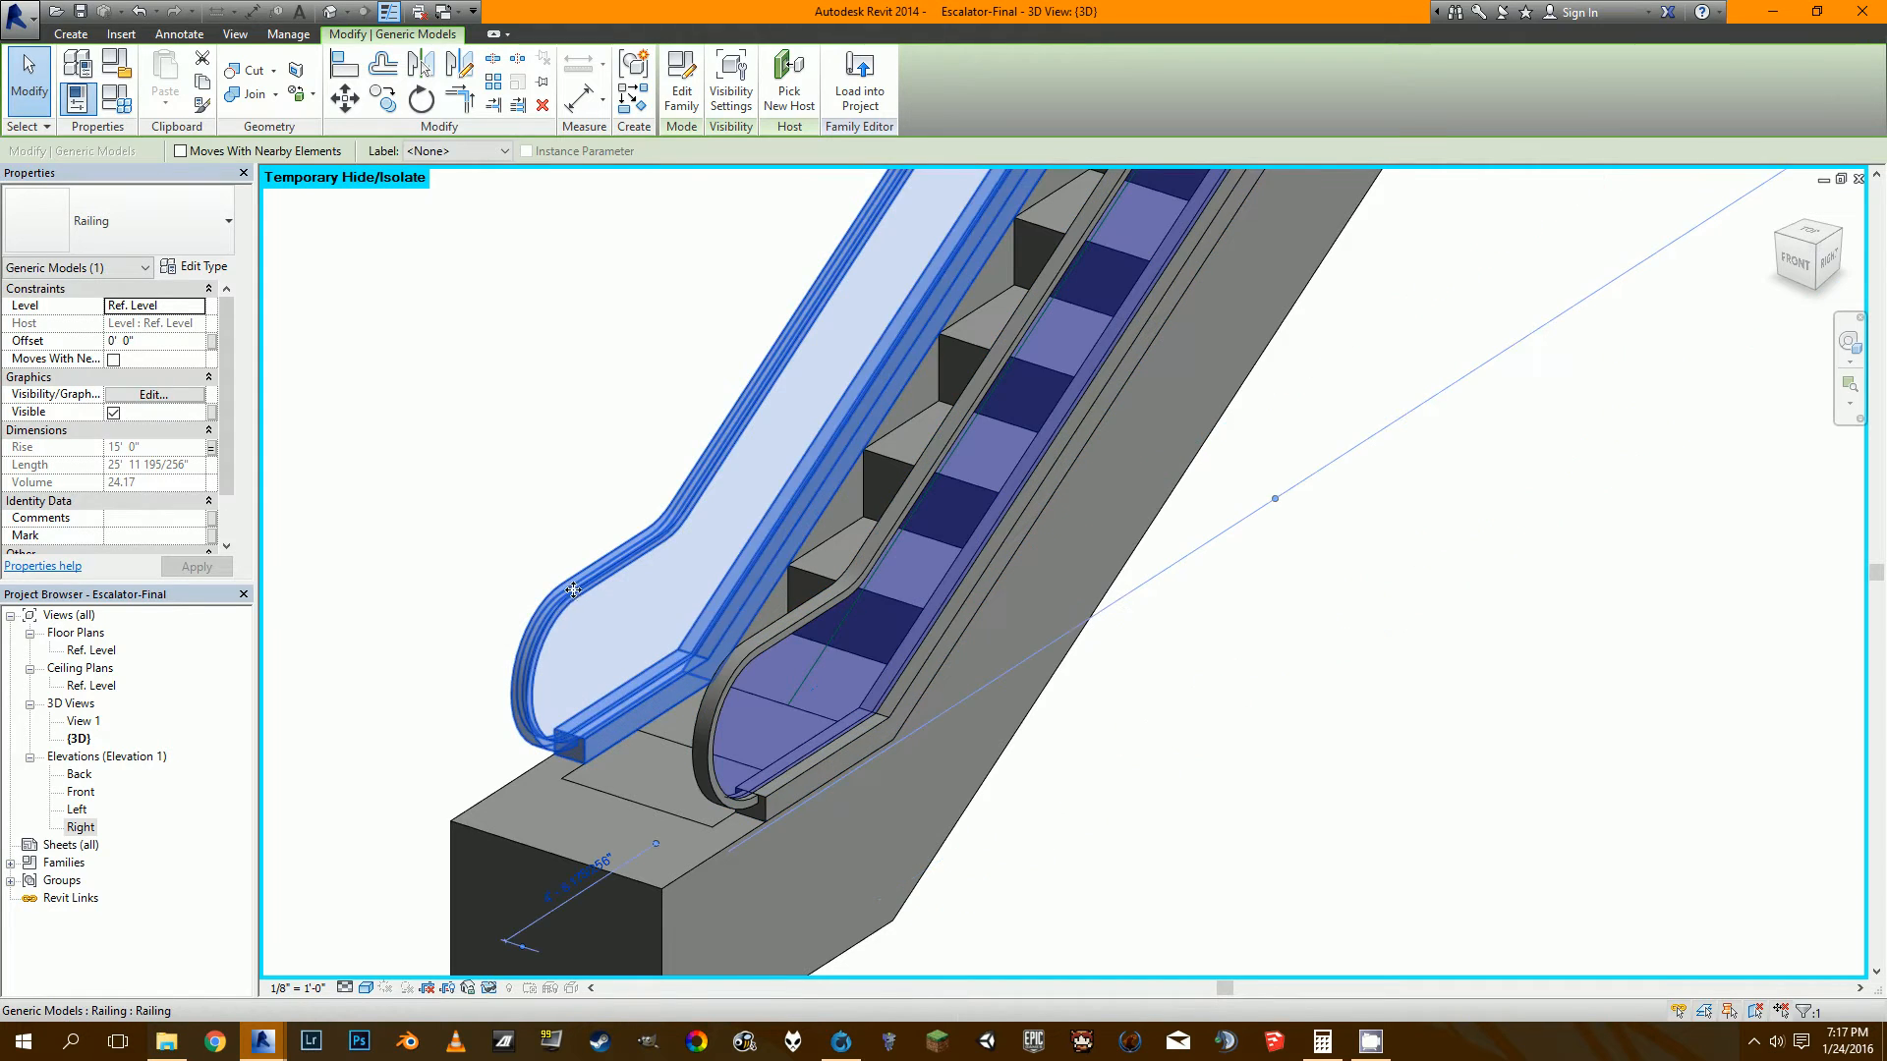
pyautogui.scroll(2, 804, 814)
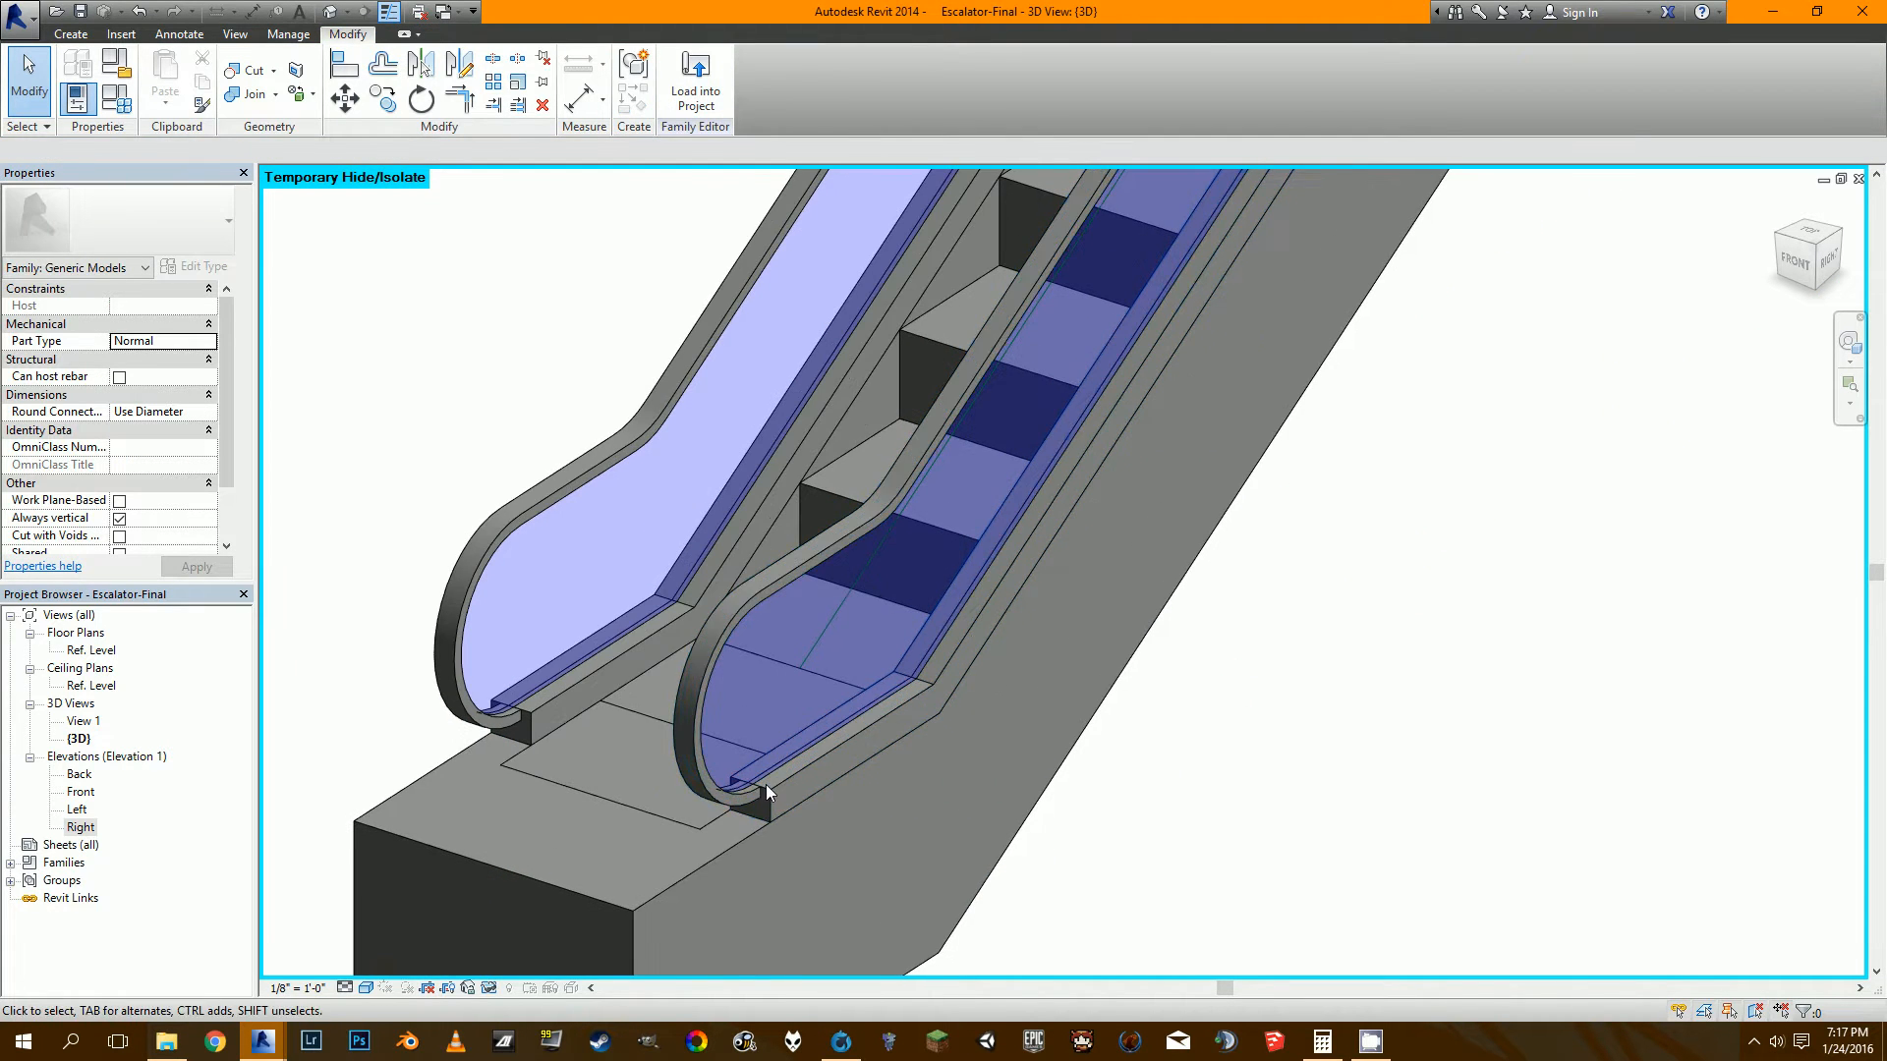
pyautogui.scroll(-3, 764, 794)
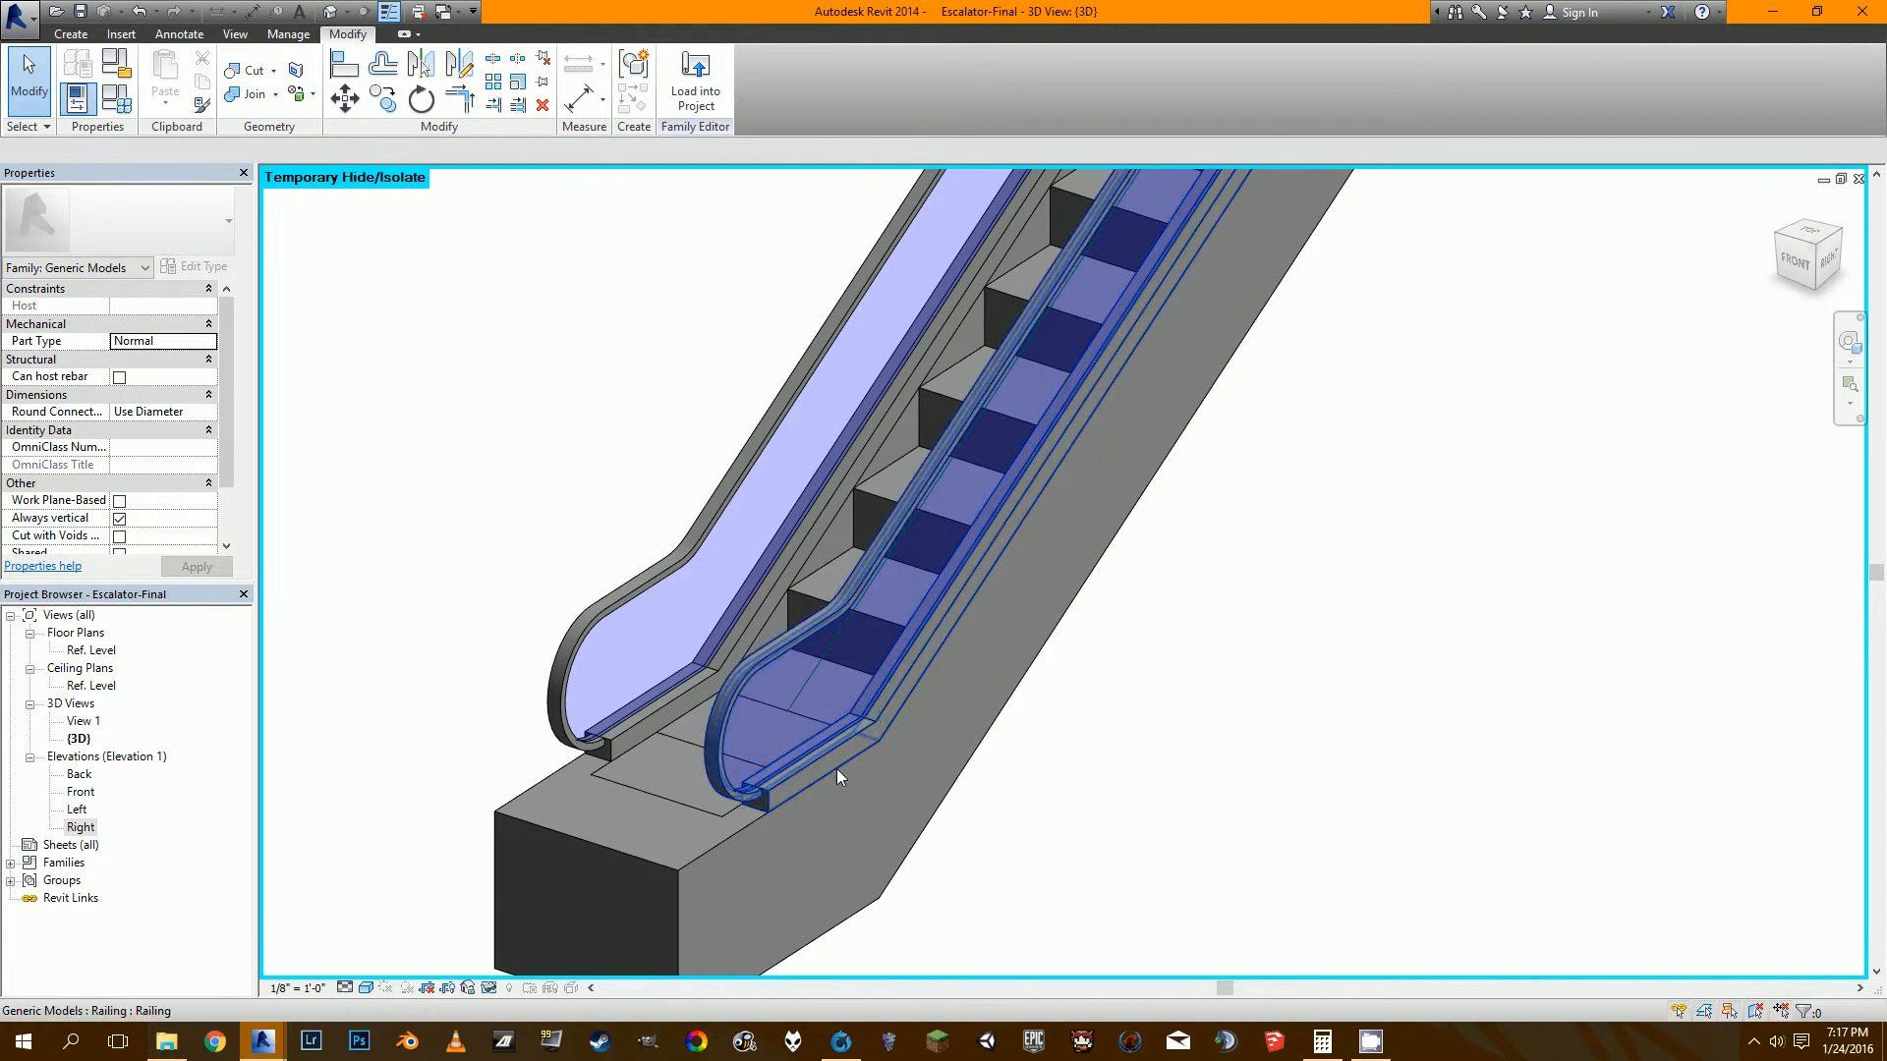
pyautogui.scroll(-1, 830, 774)
pyautogui.scroll(1, 808, 774)
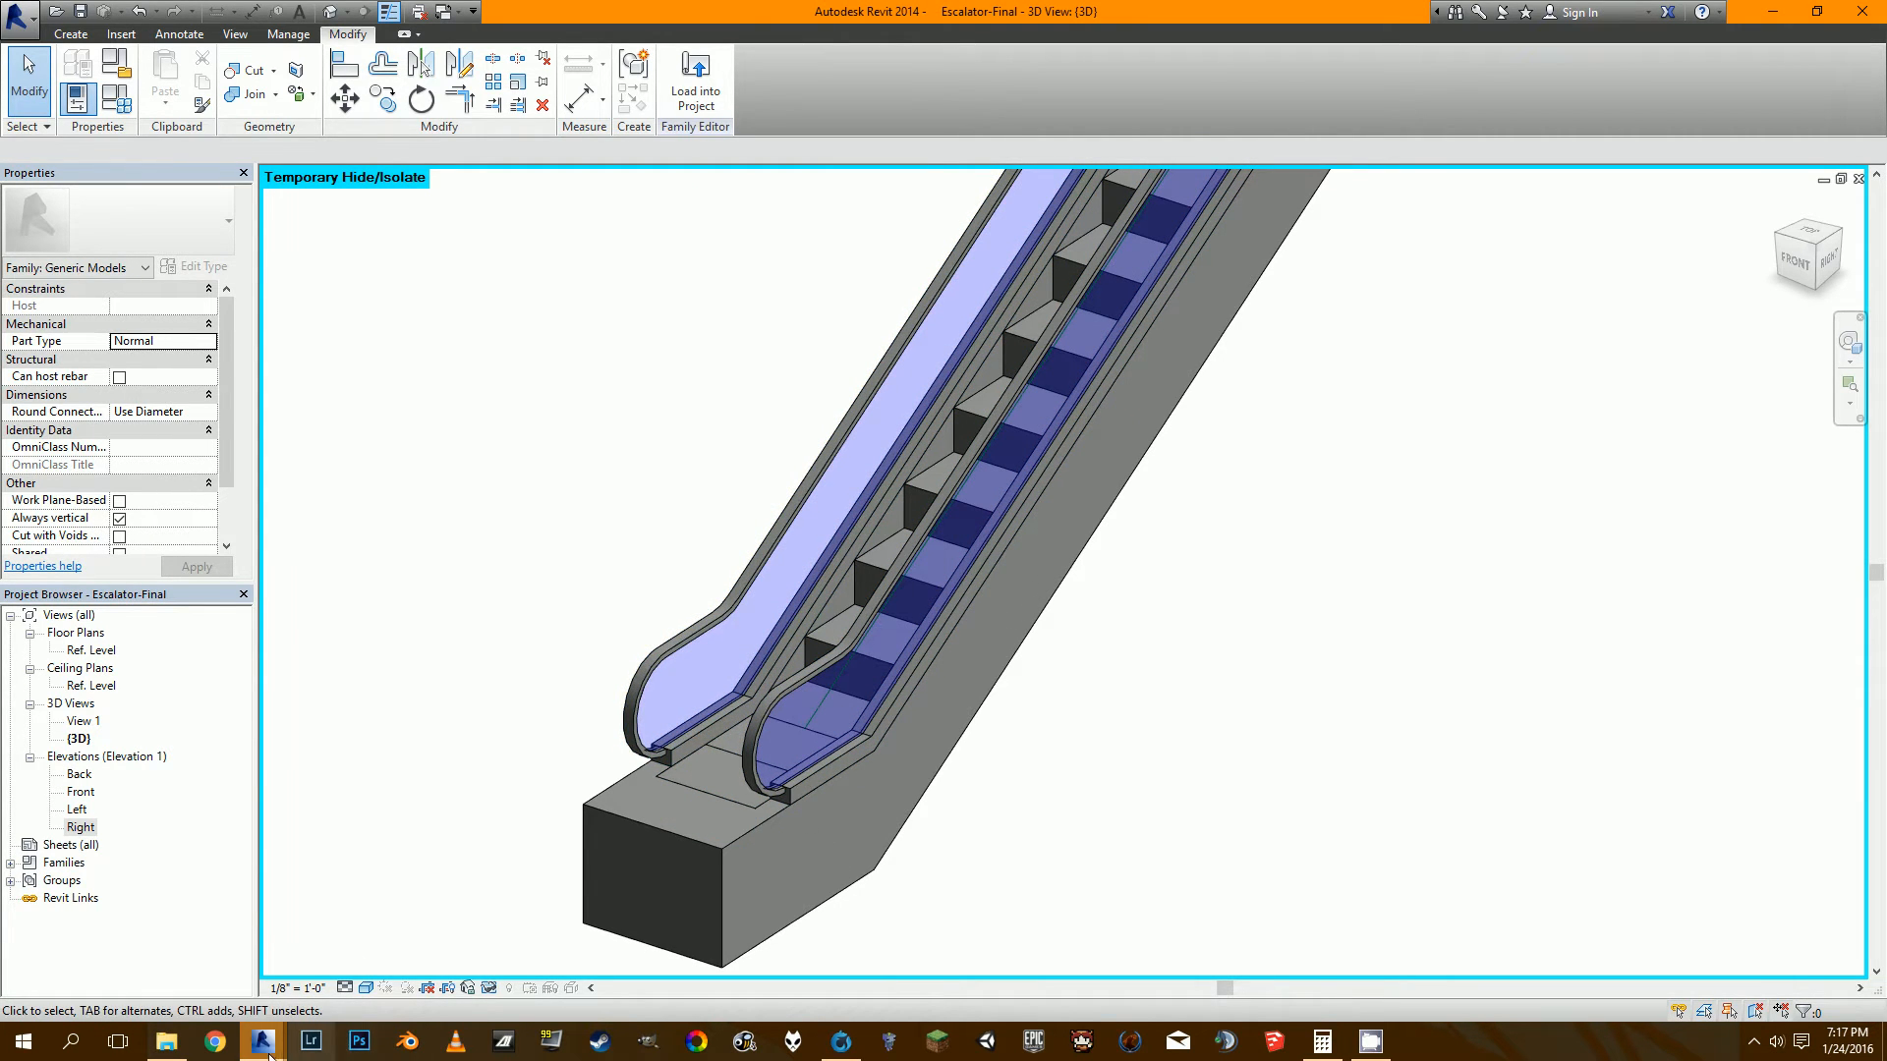
pyautogui.moveTo(262, 1042)
pyautogui.click(353, 958)
pyautogui.press('Escape')
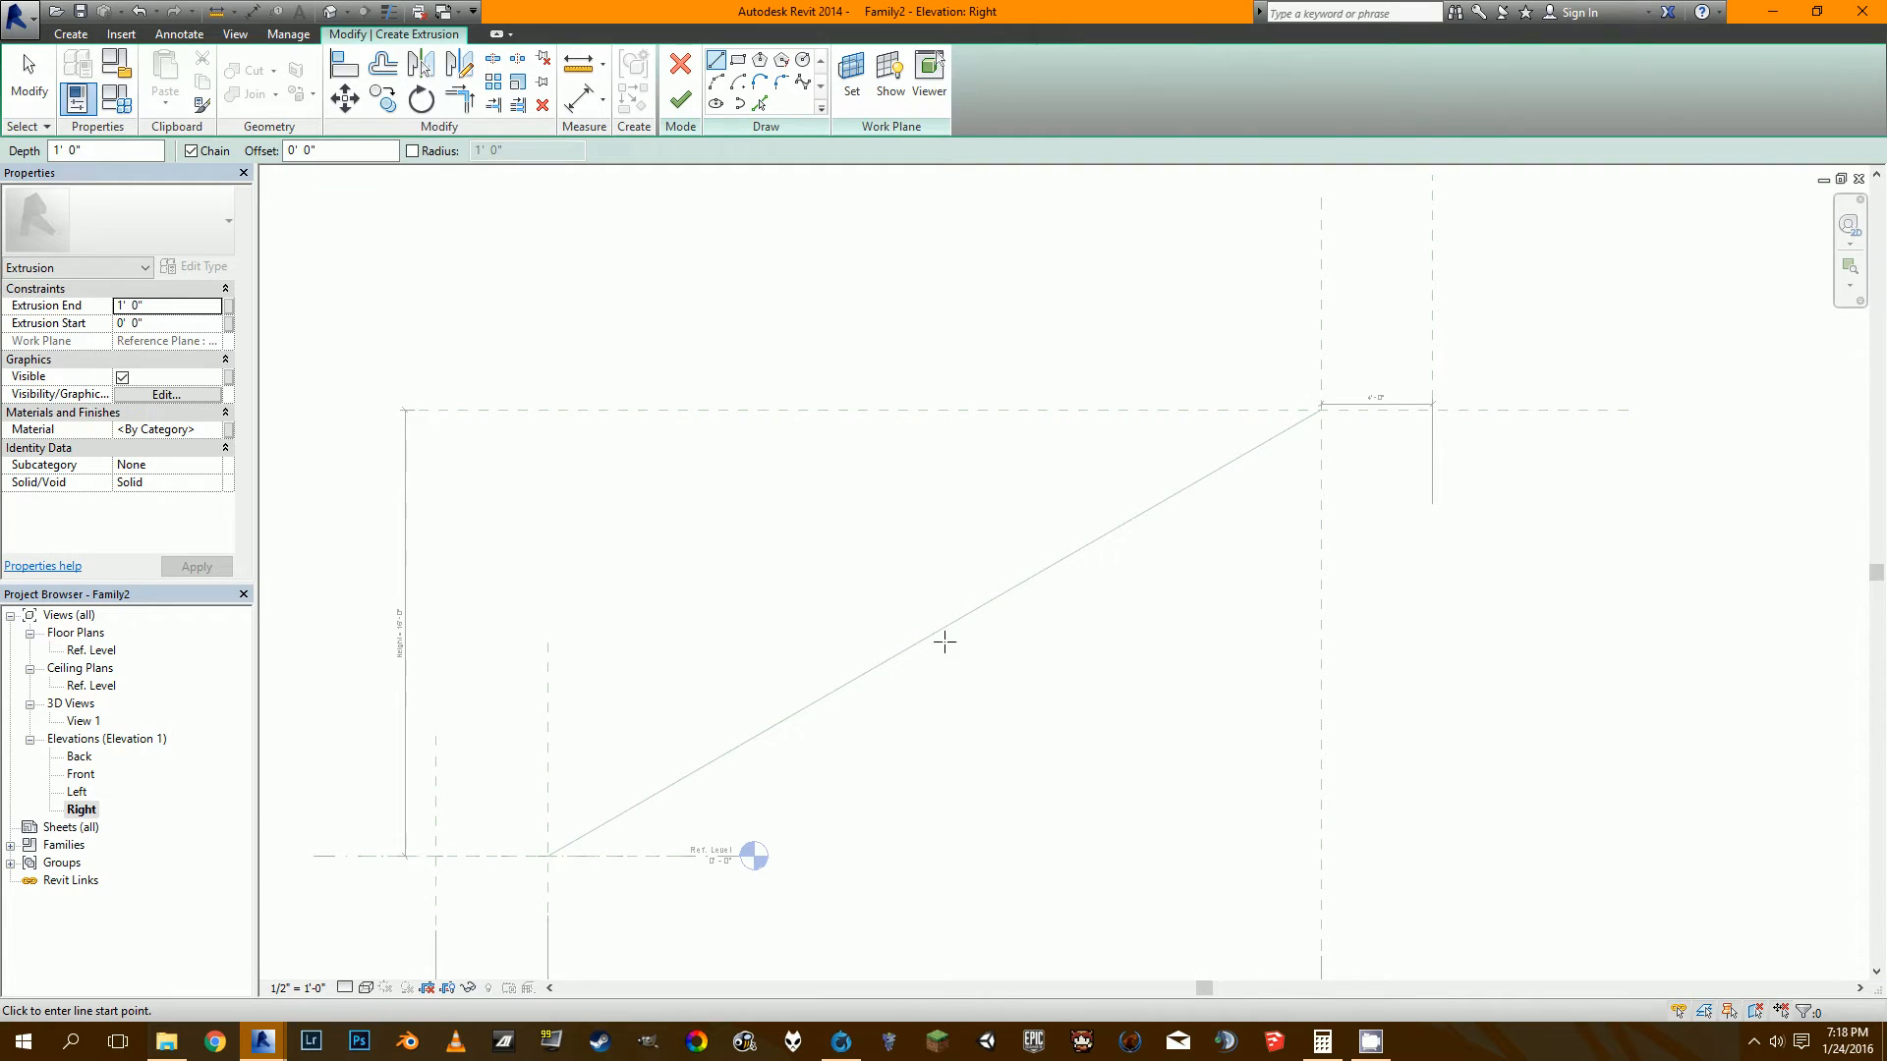
# Add profile lines picked at a 6-inch offset above the sloped reference line, the Ref. Level and the upper Height plane.
pyautogui.moveTo(623, 488); pyautogui.dragTo(663, 451, button='middle')
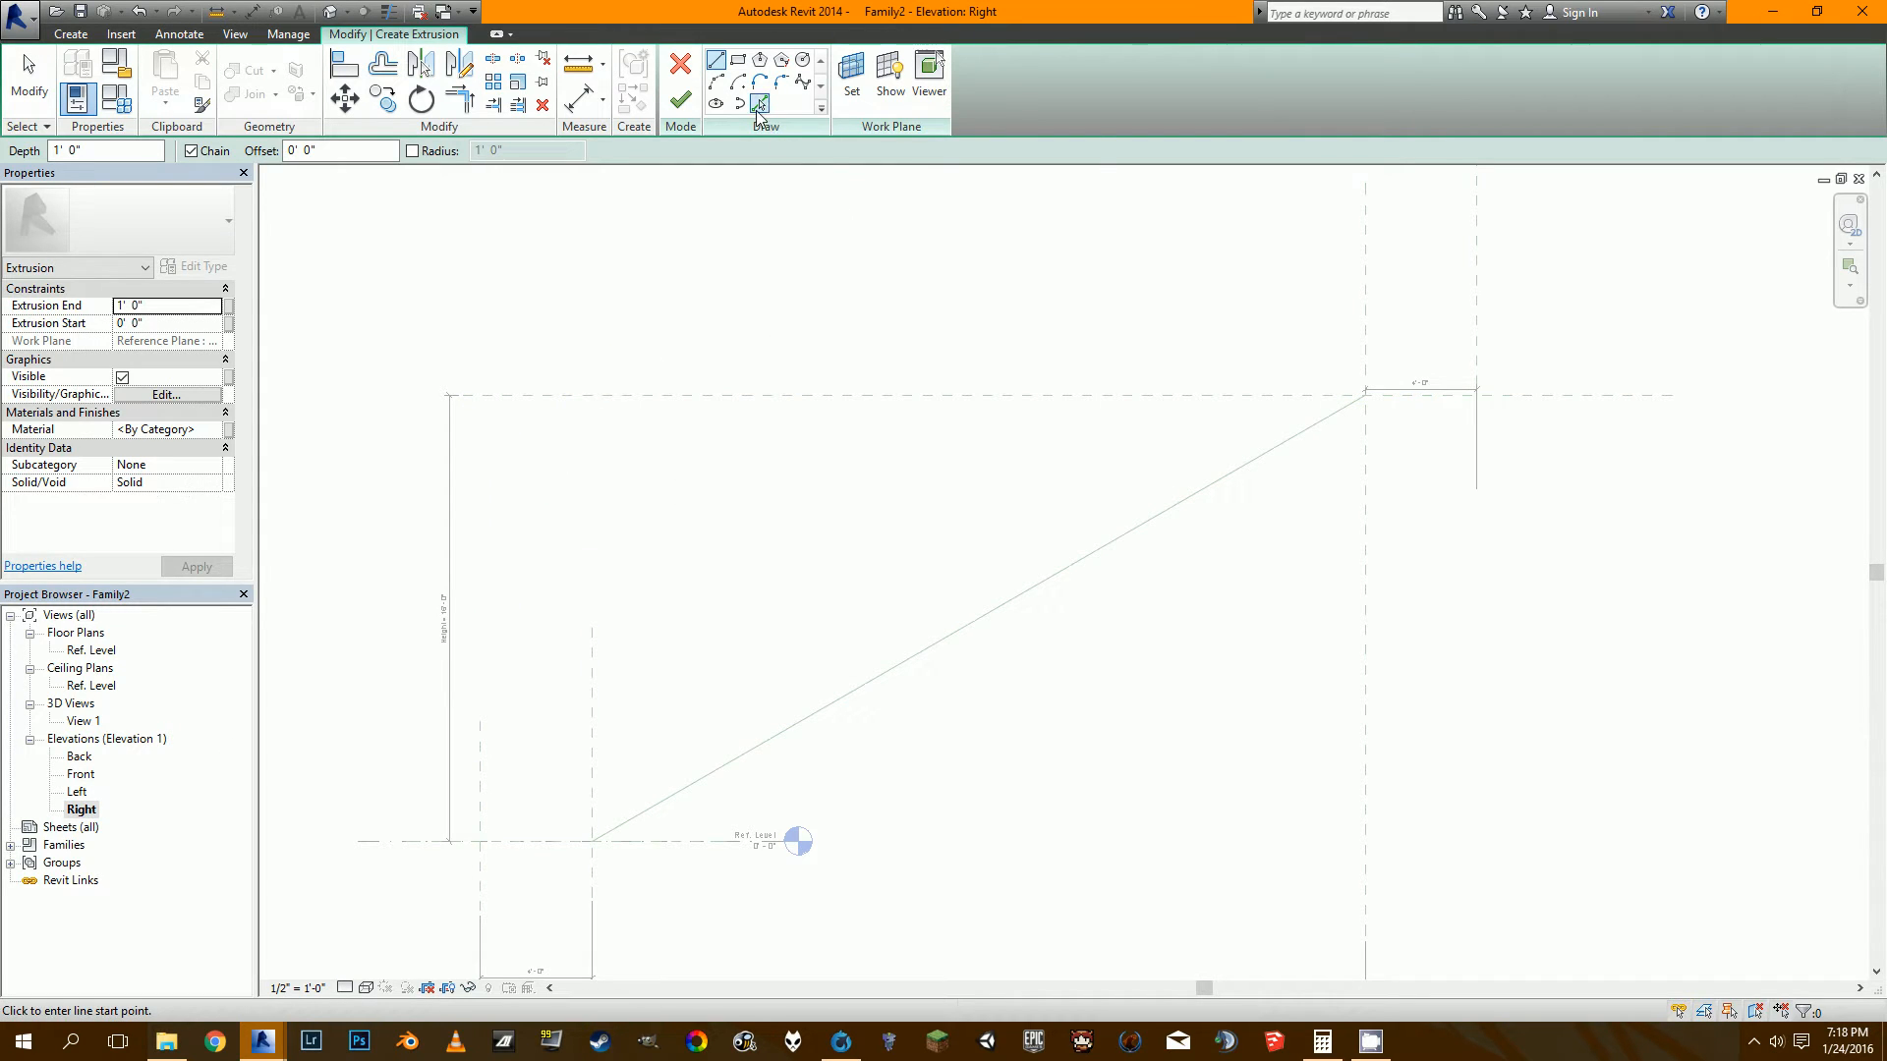
pyautogui.click(758, 105)
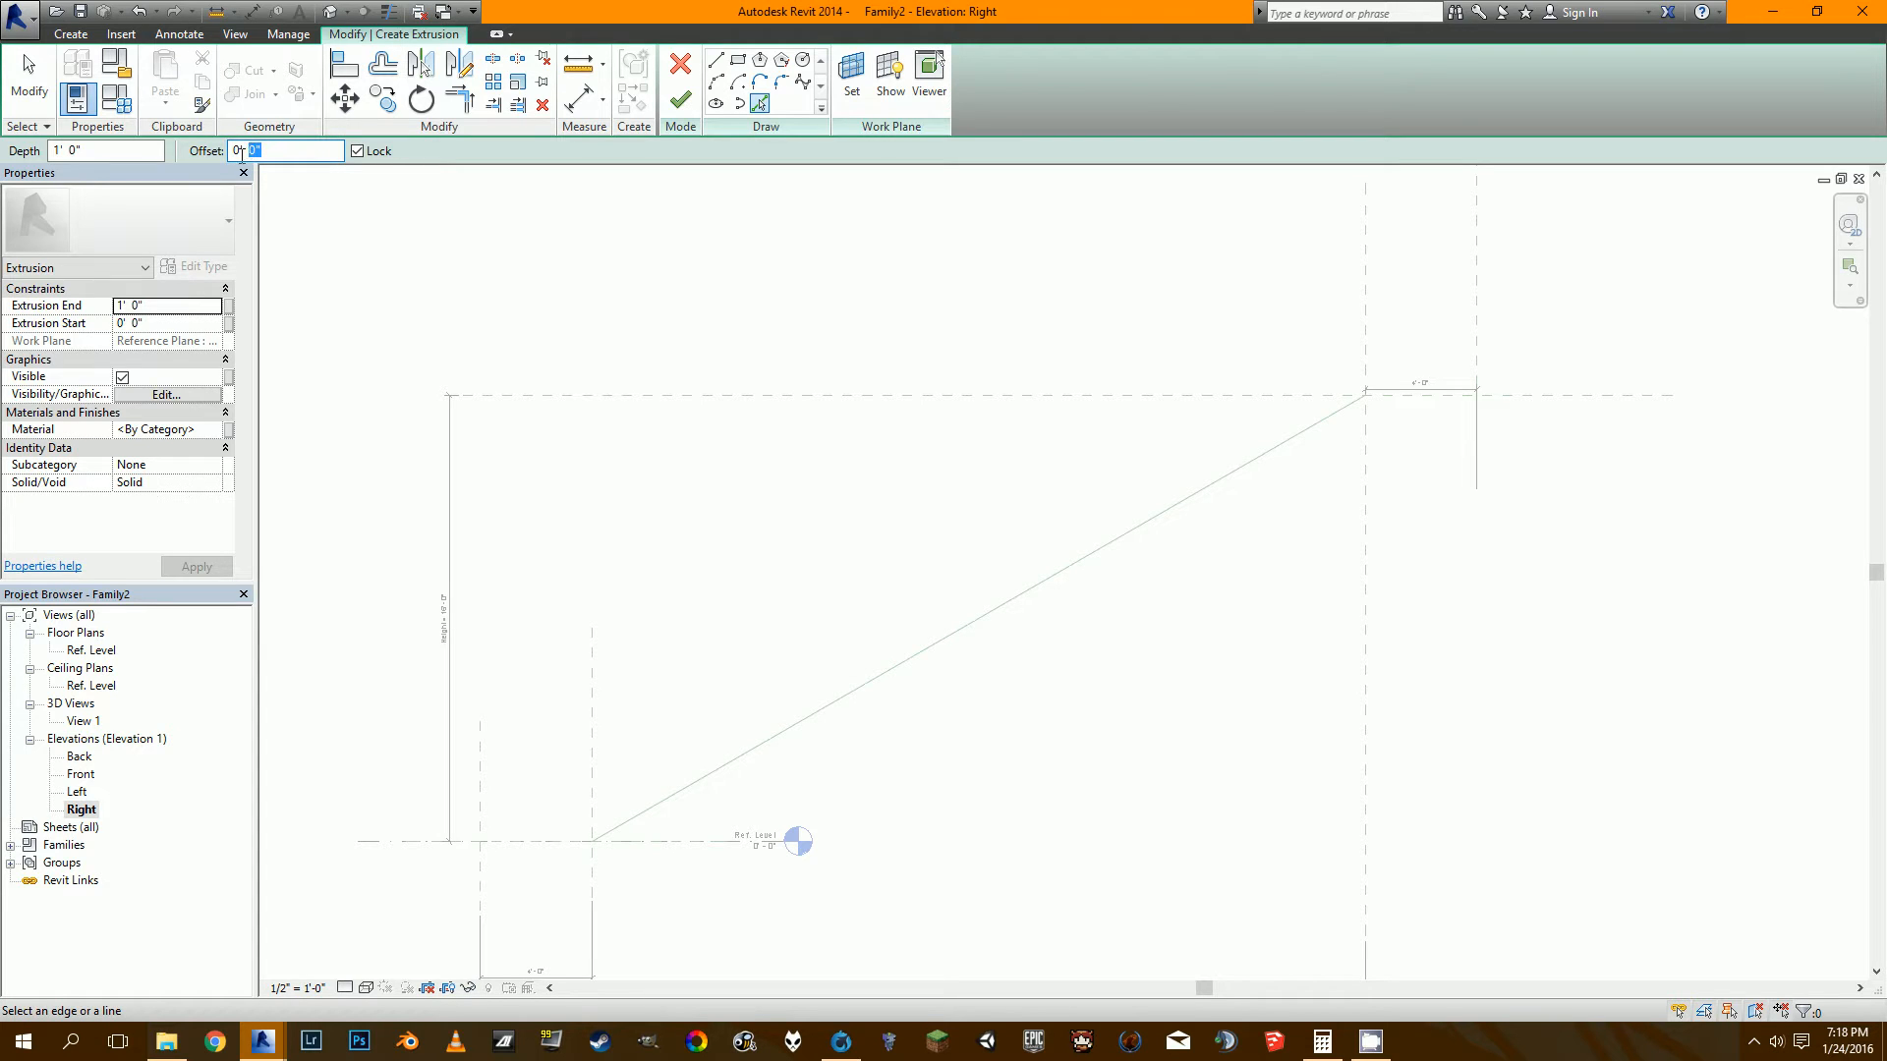
pyautogui.moveTo(699, 580); pyautogui.dragTo(702, 579, button='middle')
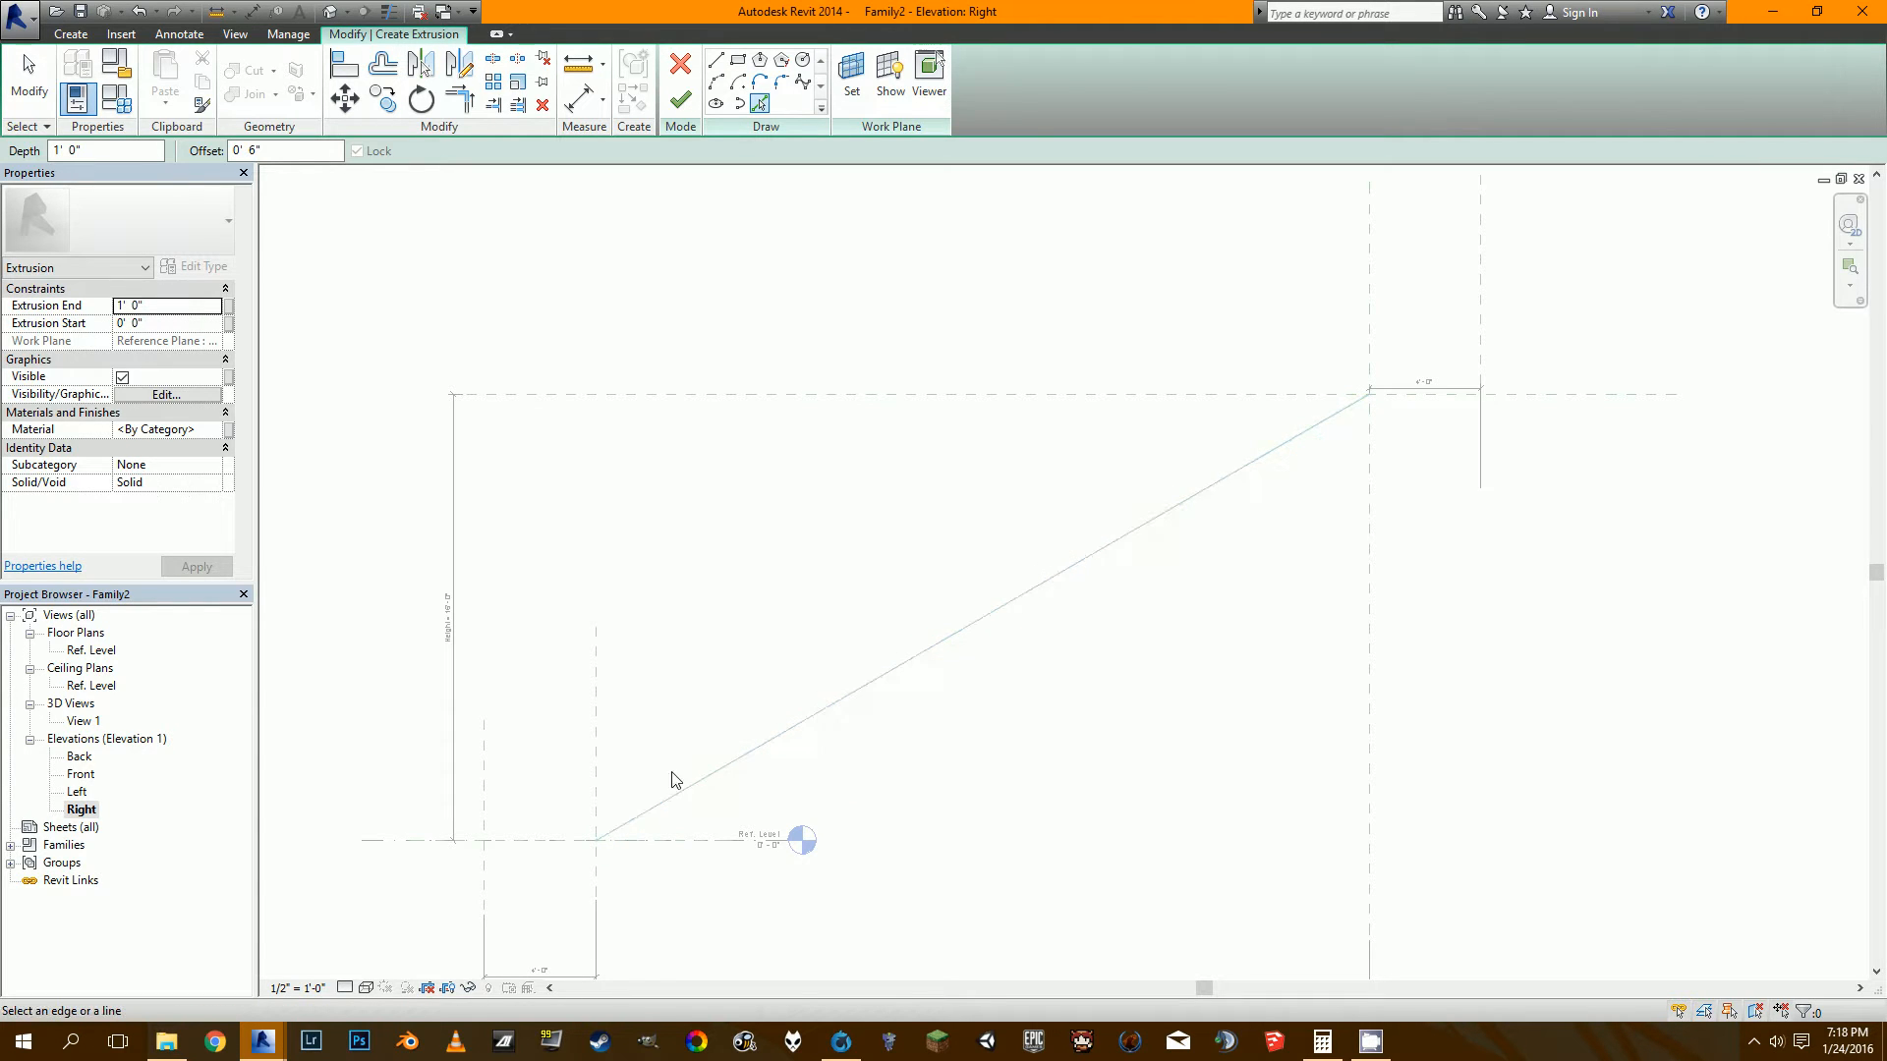
pyautogui.moveTo(674, 779); pyautogui.dragTo(759, 747, button='middle')
pyautogui.scroll(8, 766, 759)
pyautogui.scroll(-8, 766, 759)
pyautogui.scroll(2, 674, 783)
pyautogui.scroll(-3, 688, 776)
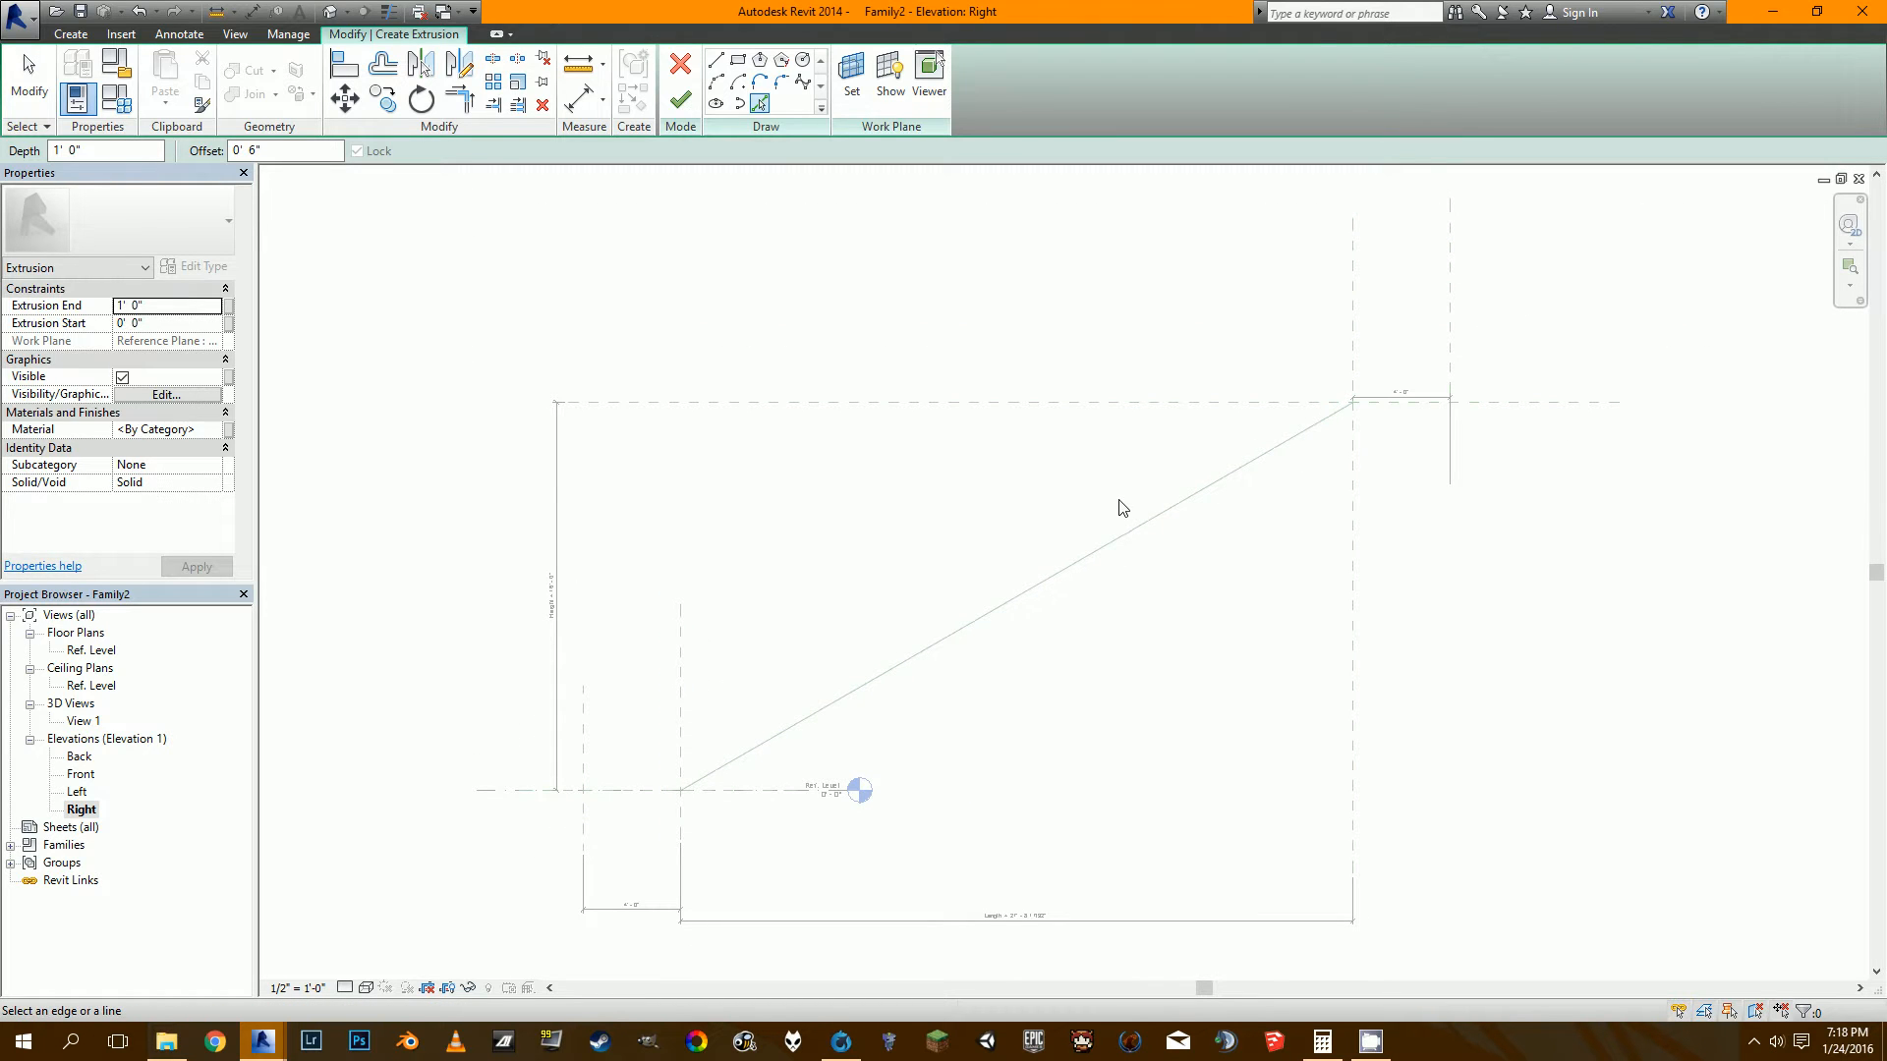
pyautogui.scroll(2, 696, 781)
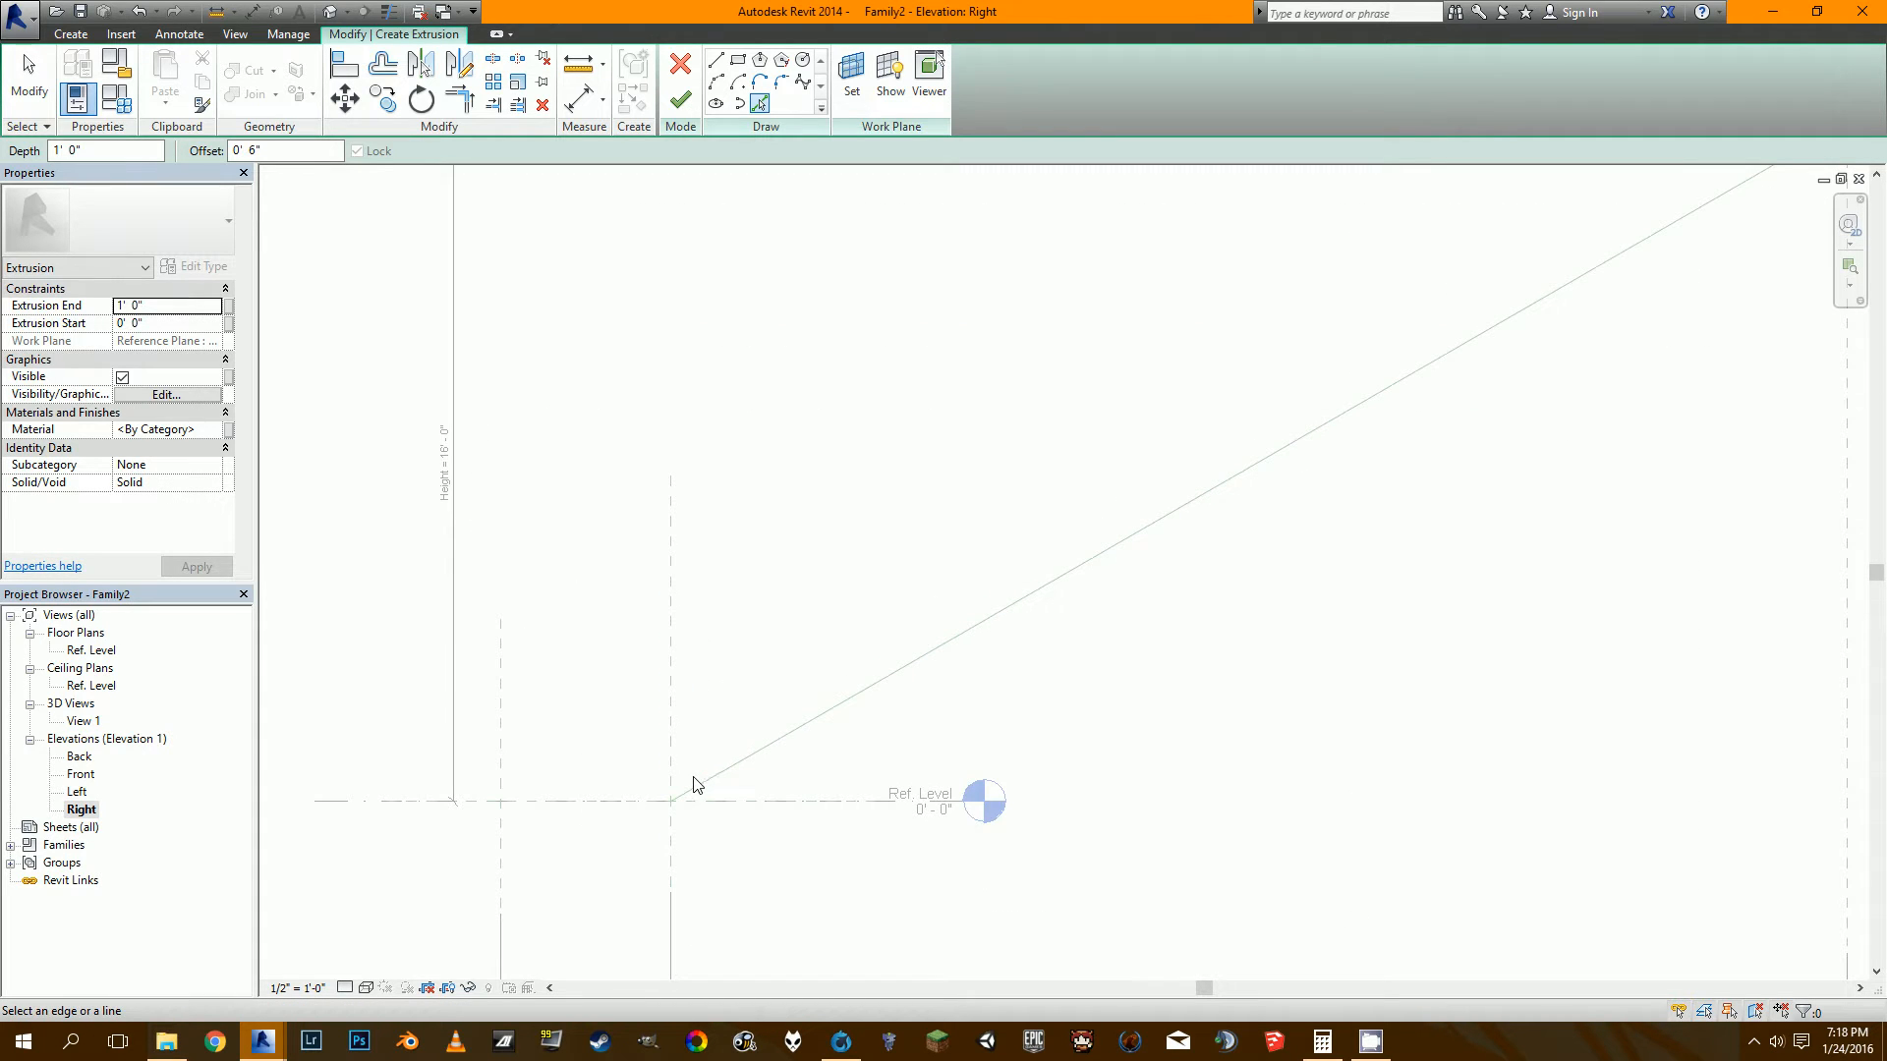
pyautogui.scroll(-2, 694, 783)
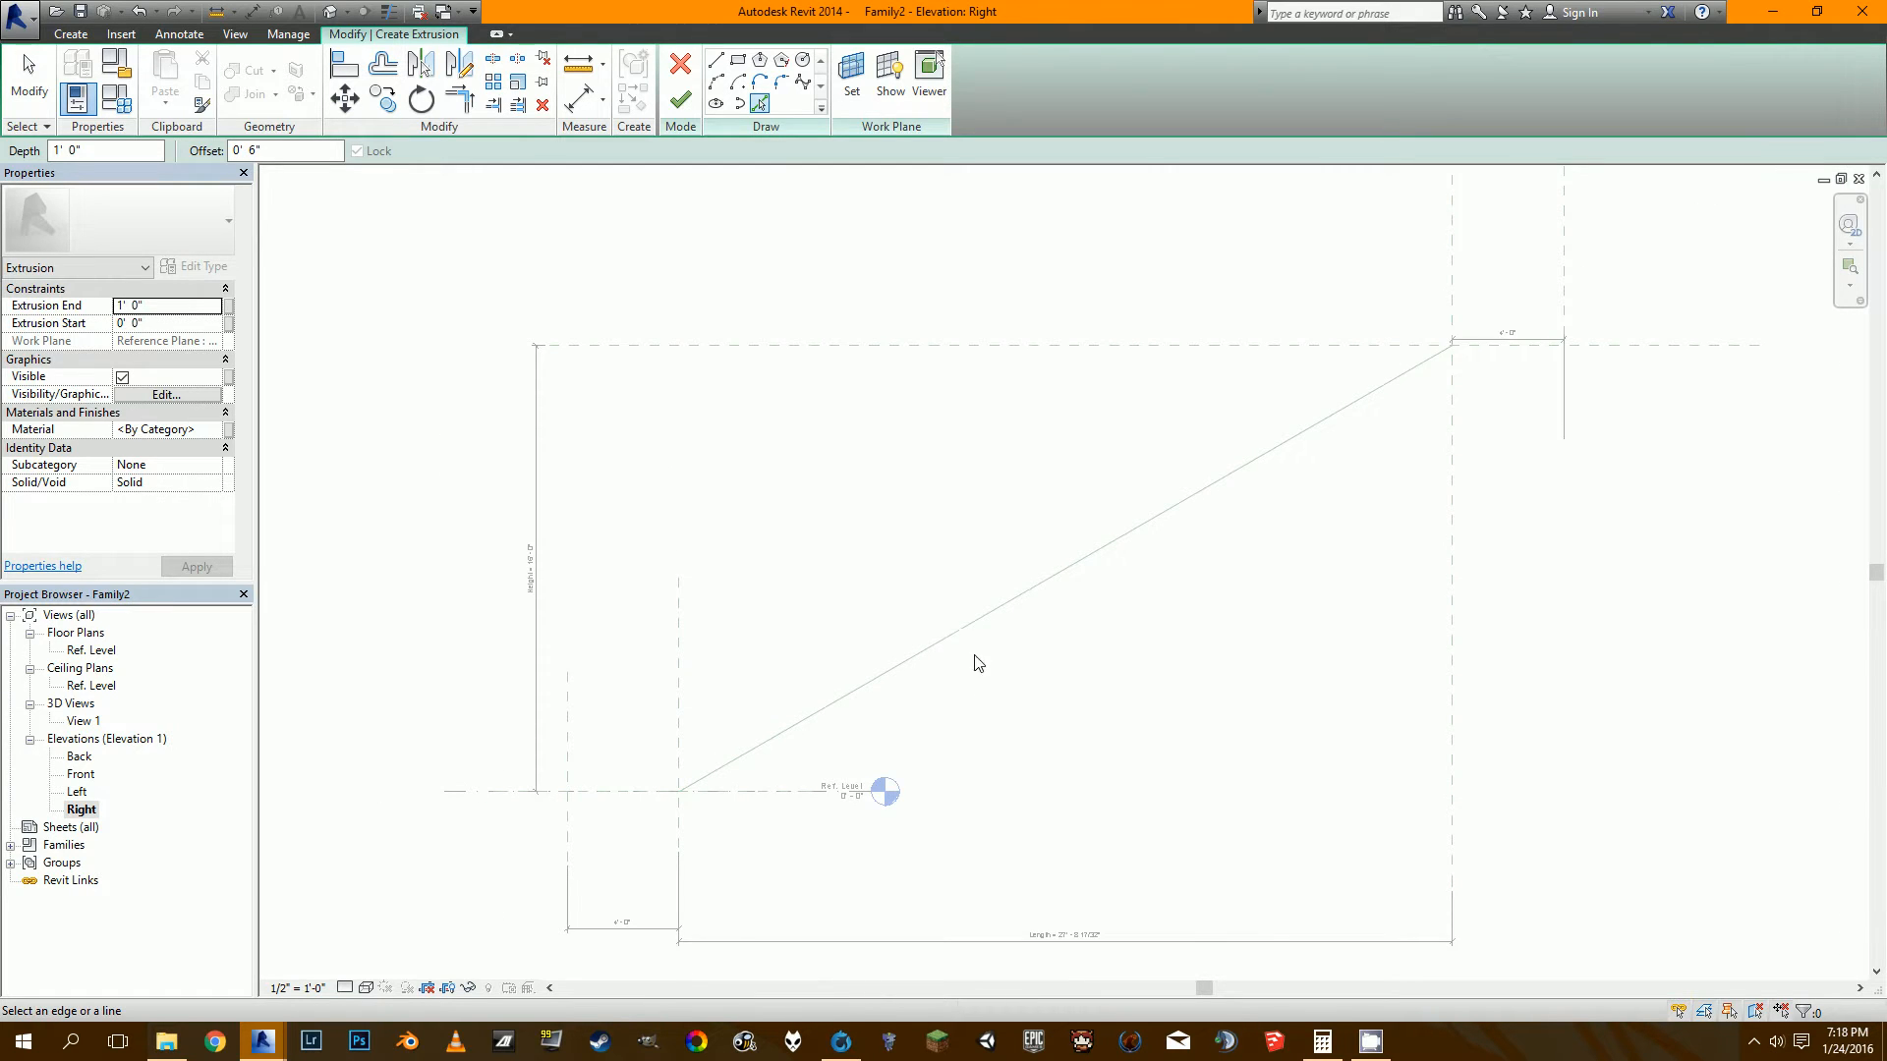
pyautogui.scroll(-1, 978, 663)
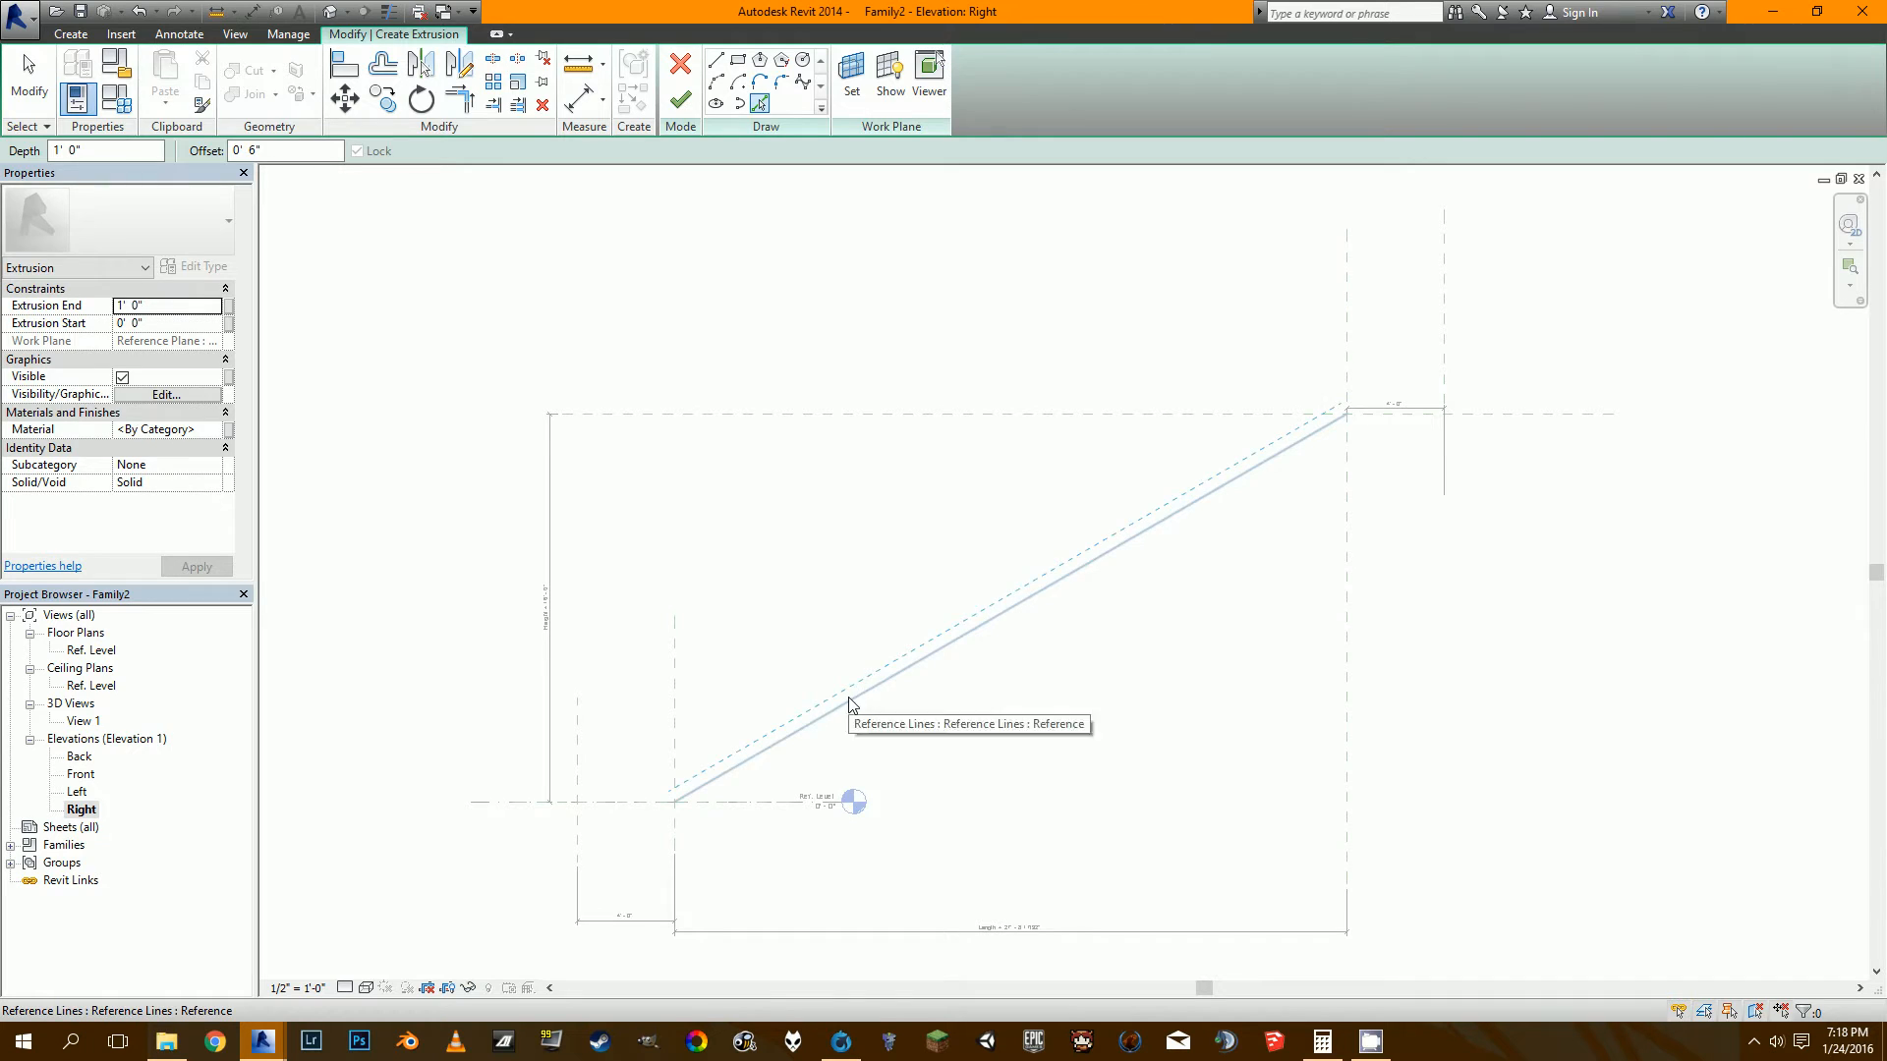
pyautogui.scroll(3, 723, 731)
pyautogui.moveTo(815, 773); pyautogui.dragTo(747, 811, button='middle')
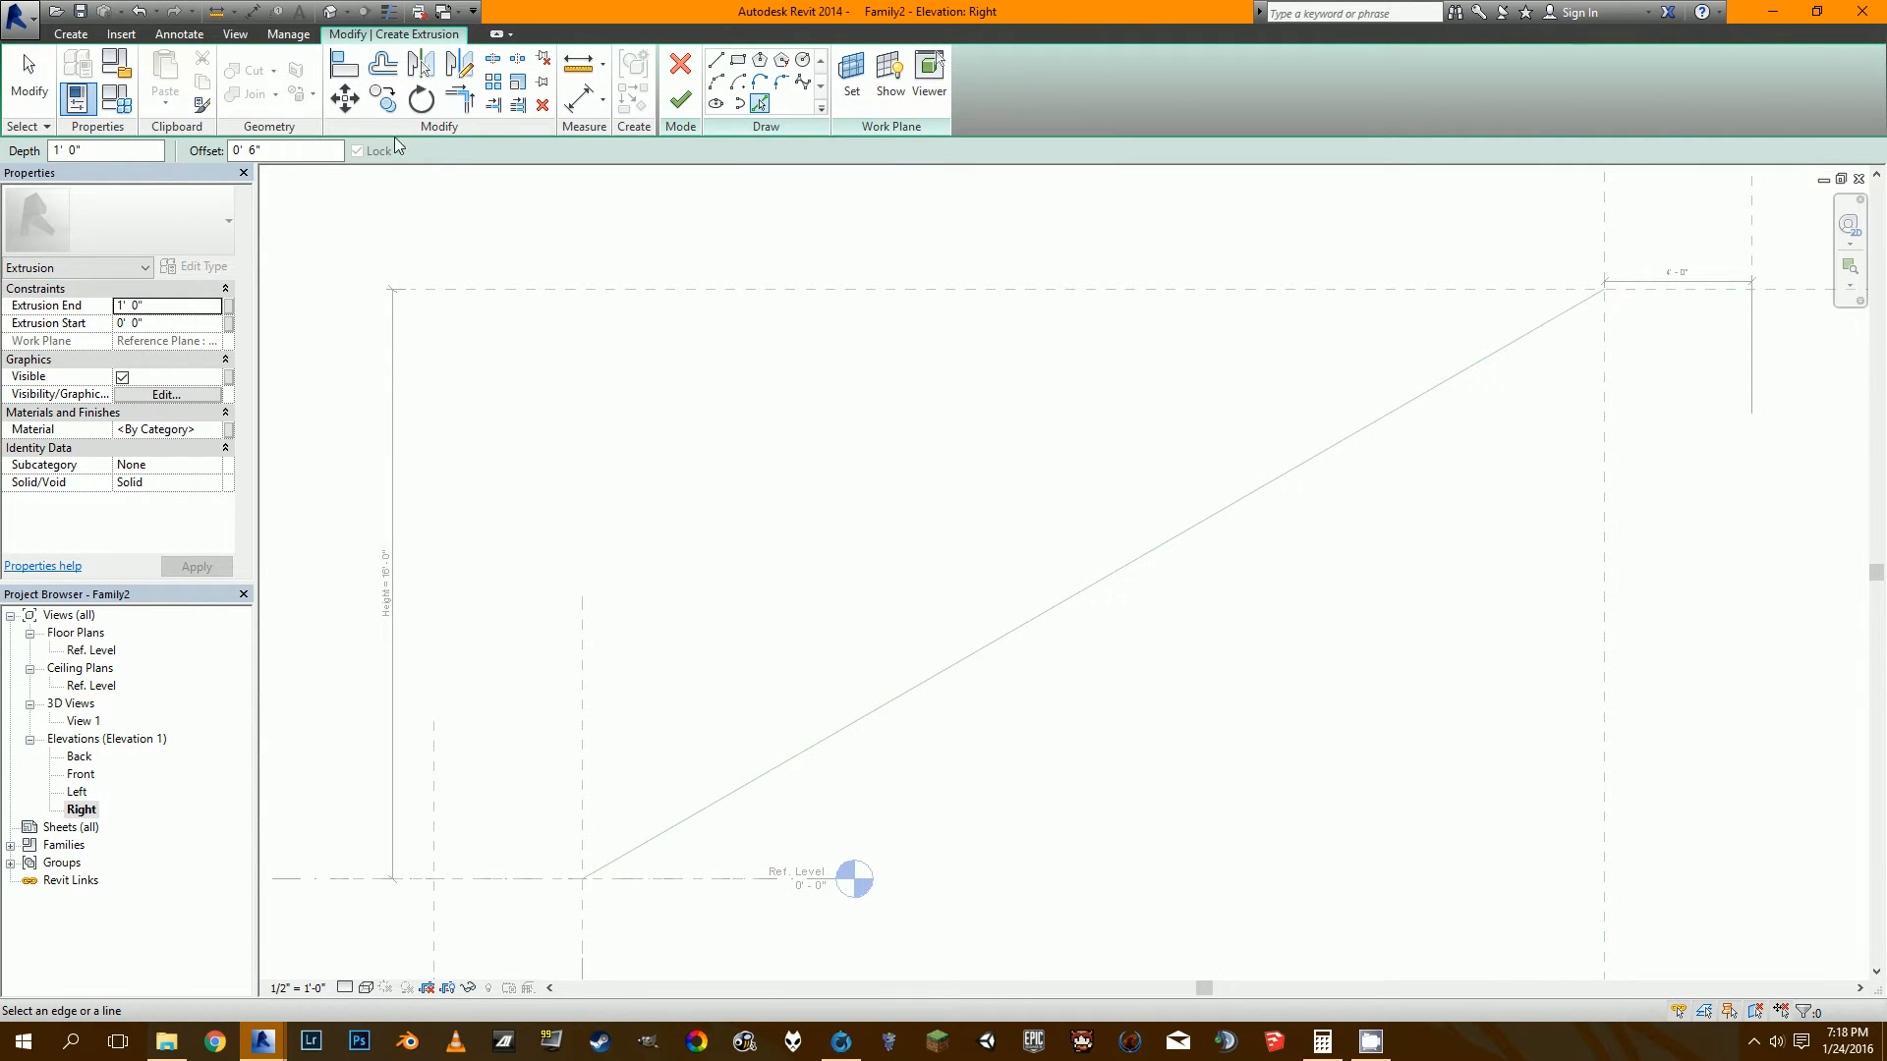
pyautogui.click(724, 803)
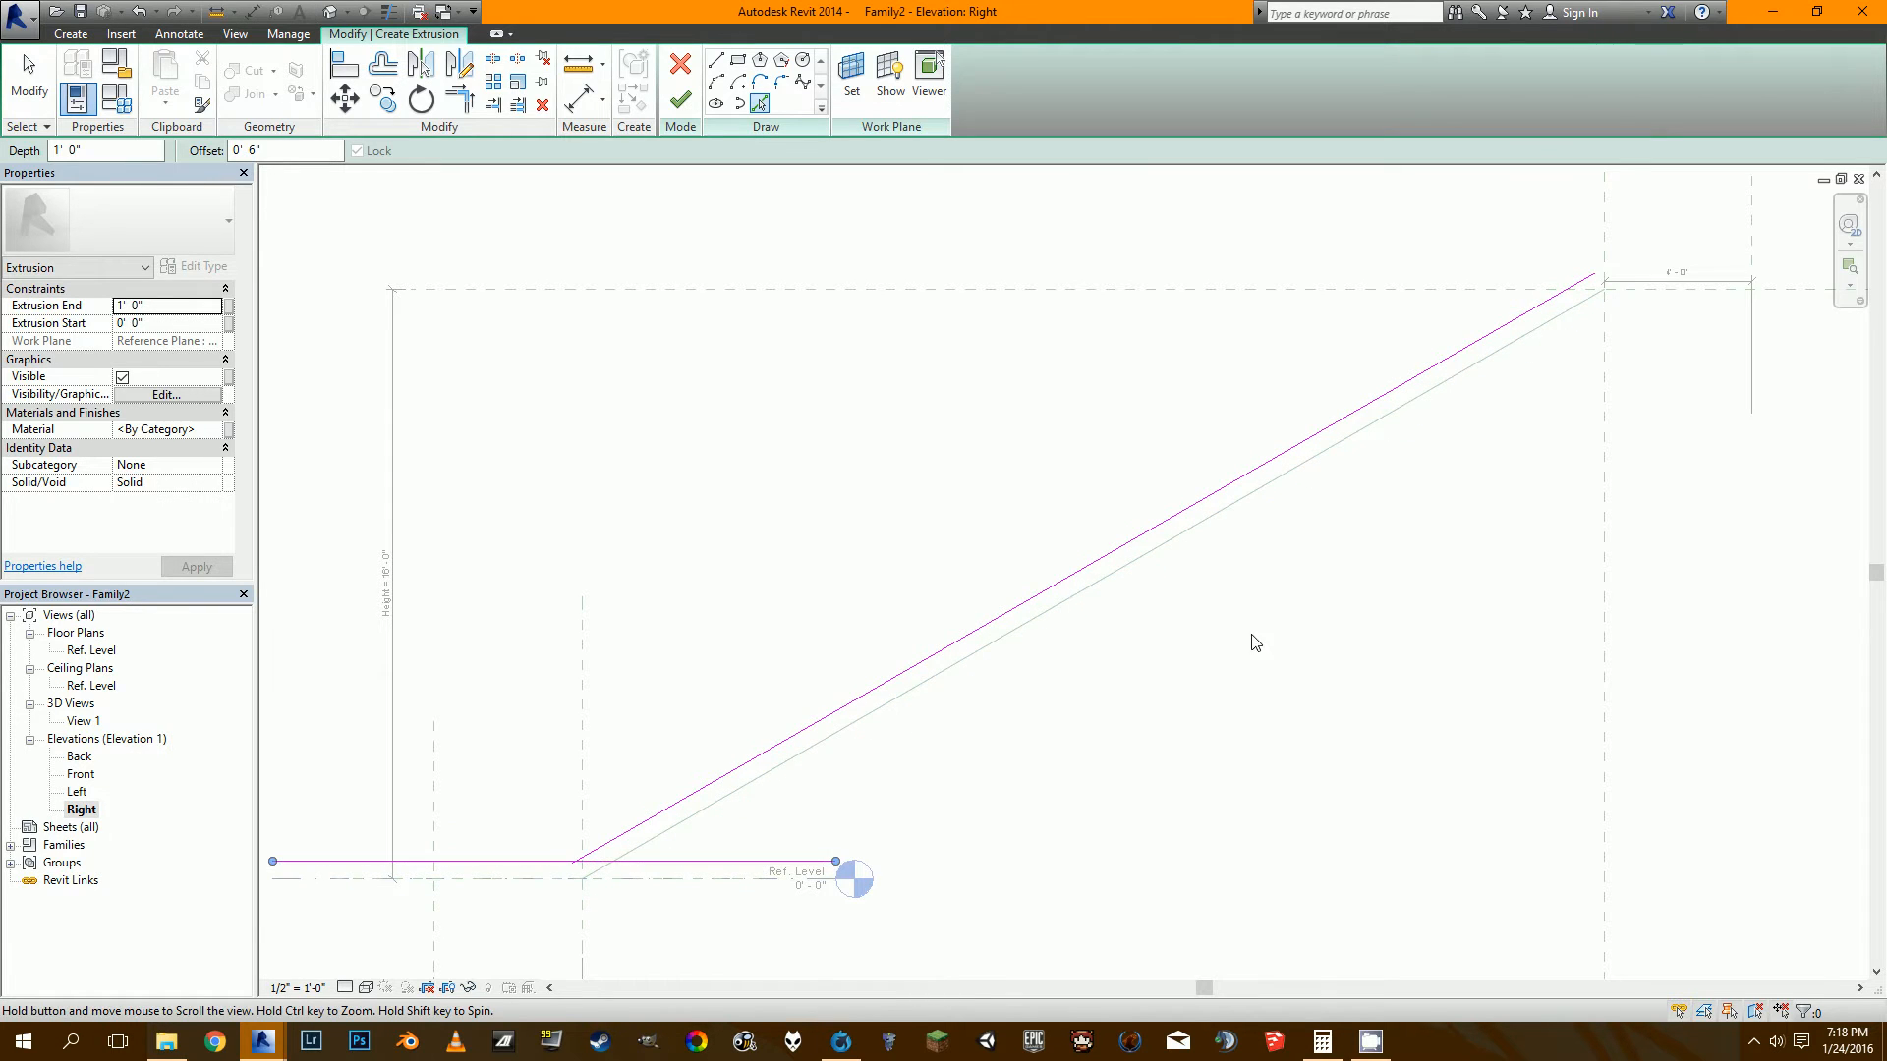
pyautogui.moveTo(1561, 514); pyautogui.dragTo(1081, 669, button='middle')
pyautogui.click(1212, 452)
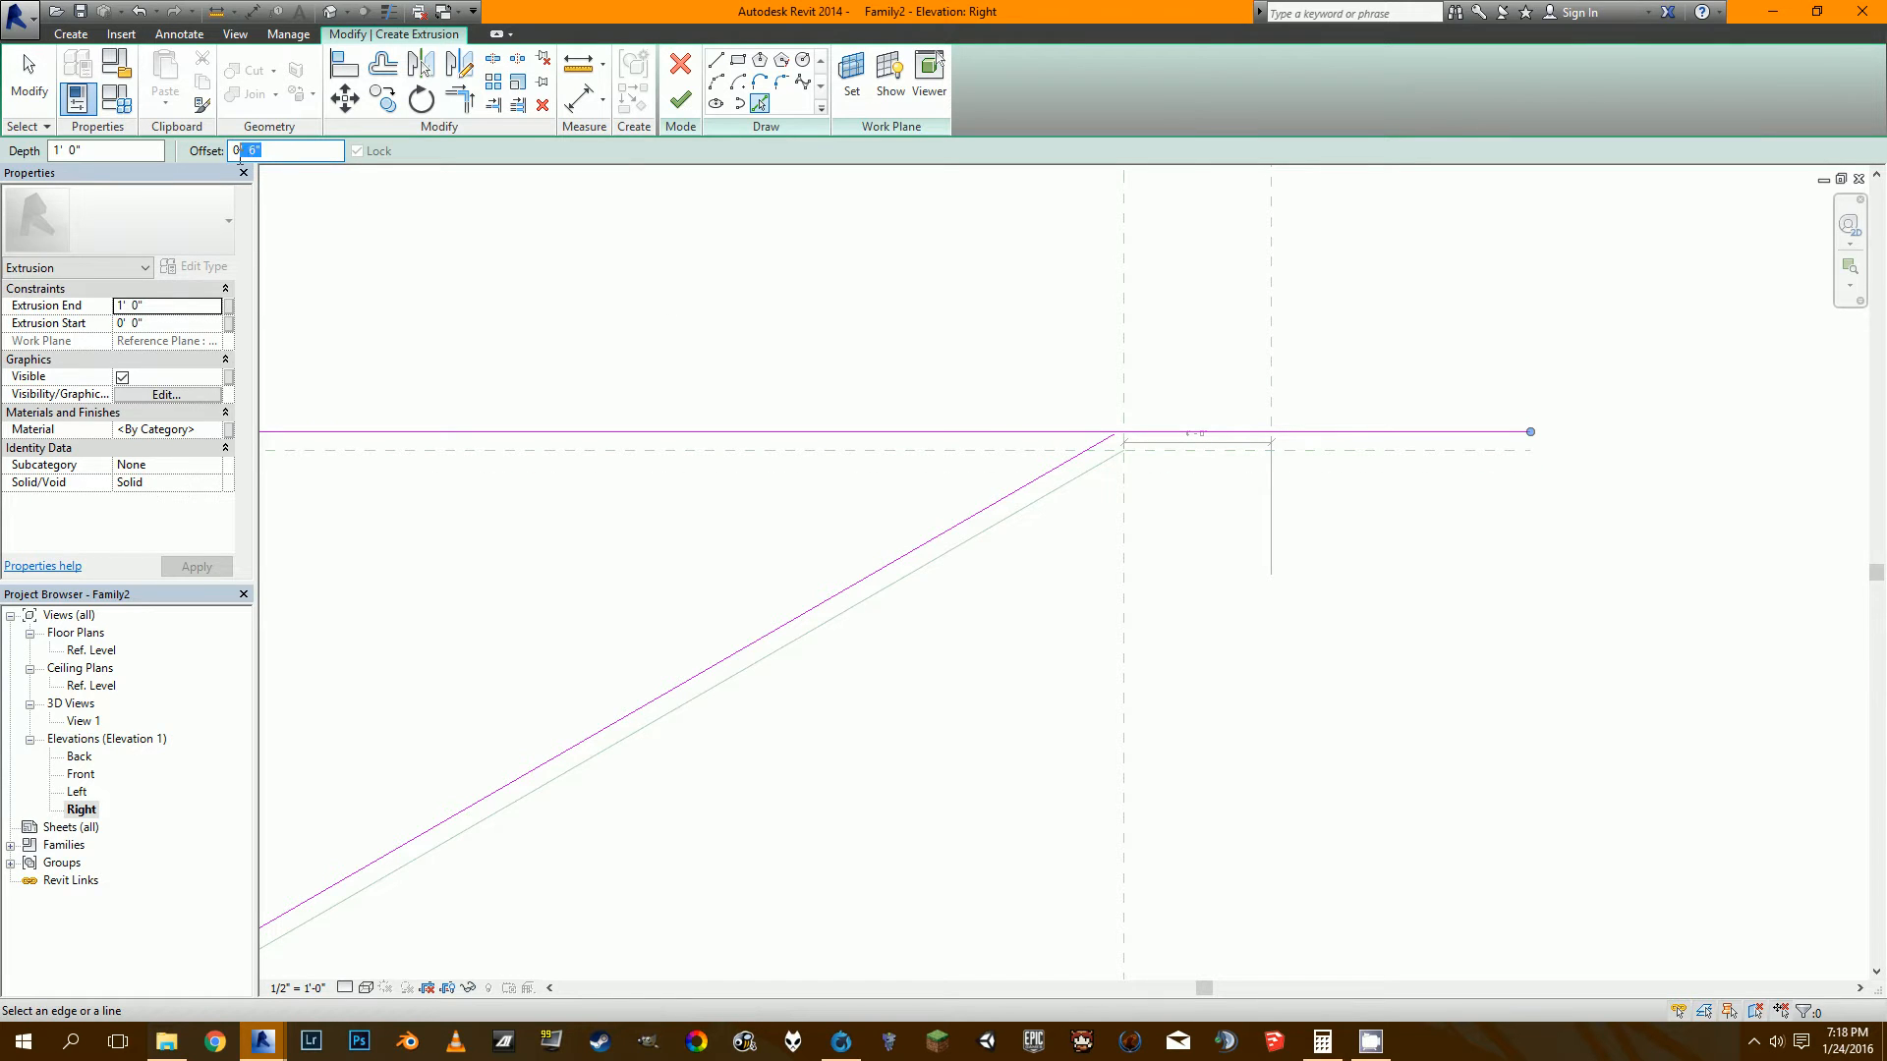
# Add locked profile lines at zero offset on both outer landing planes, the Height plane, the sloped reference line and the Ref. Level.
pyautogui.moveTo(699, 439); pyautogui.dragTo(722, 431, button='middle')
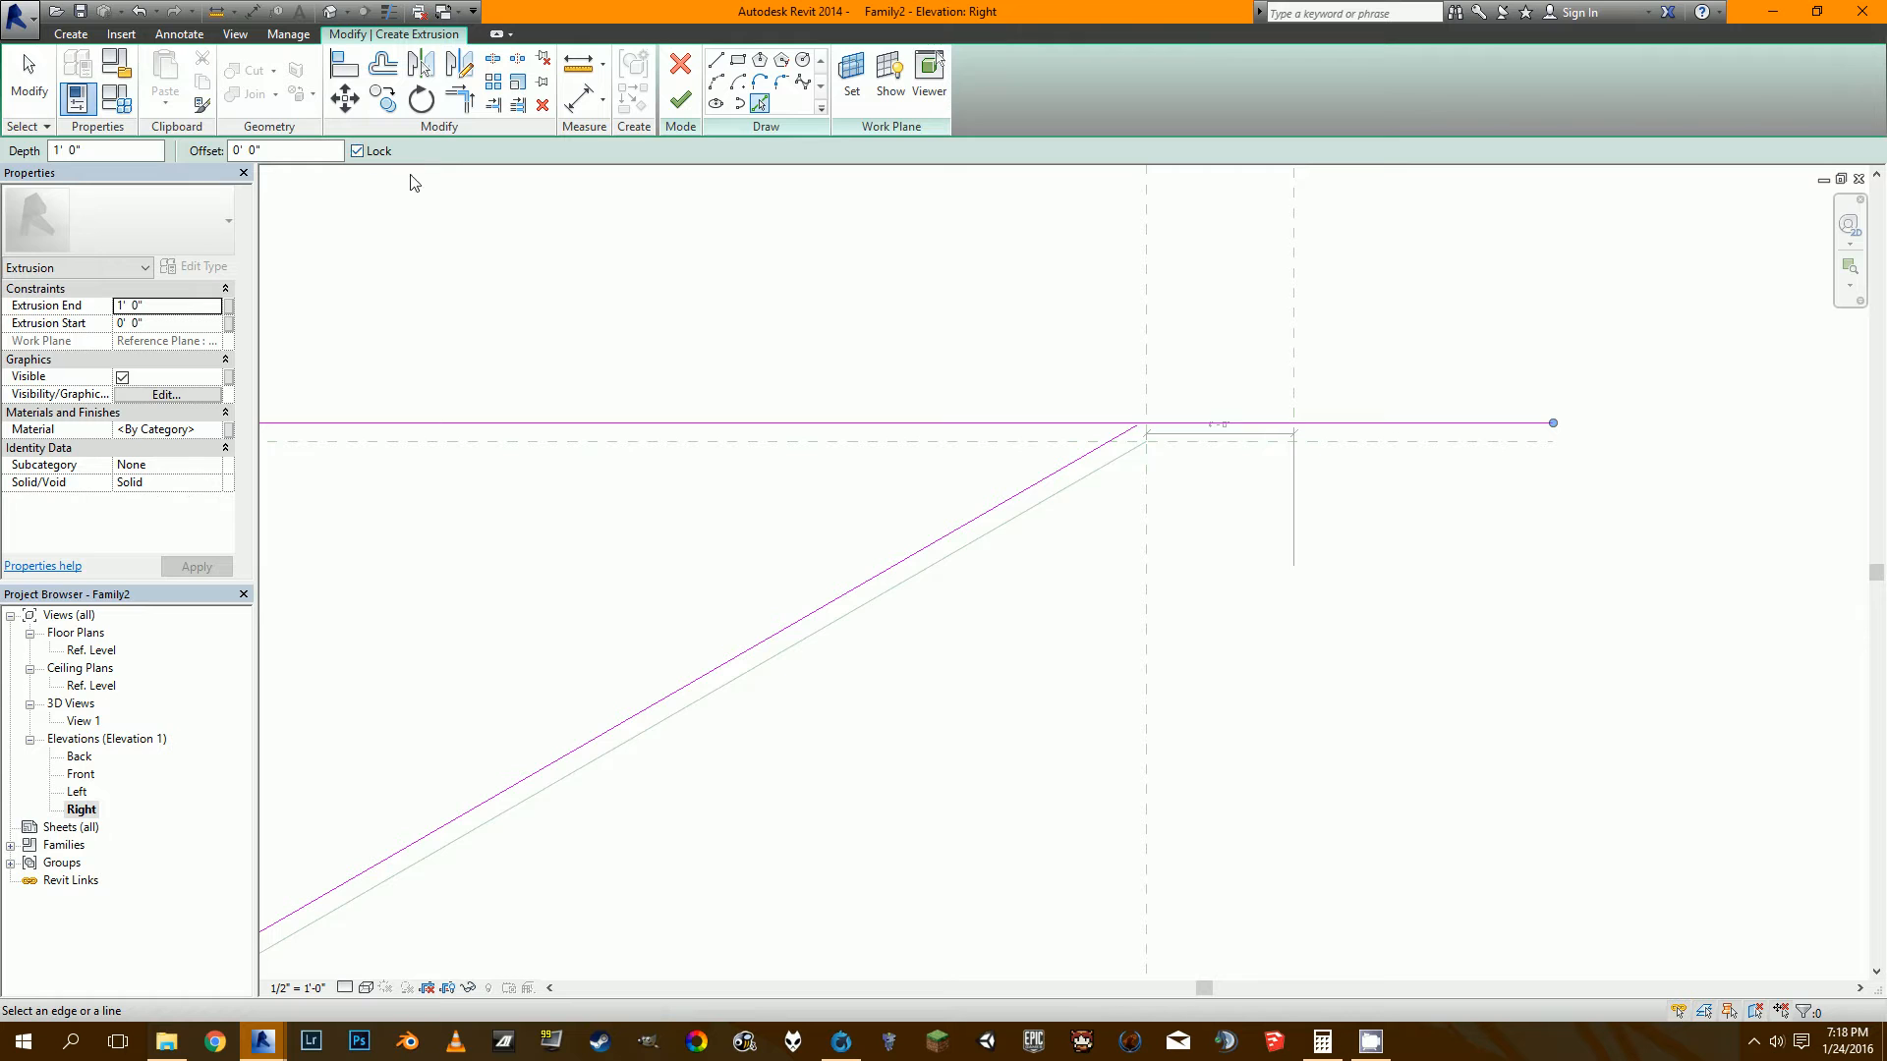
pyautogui.click(1294, 362)
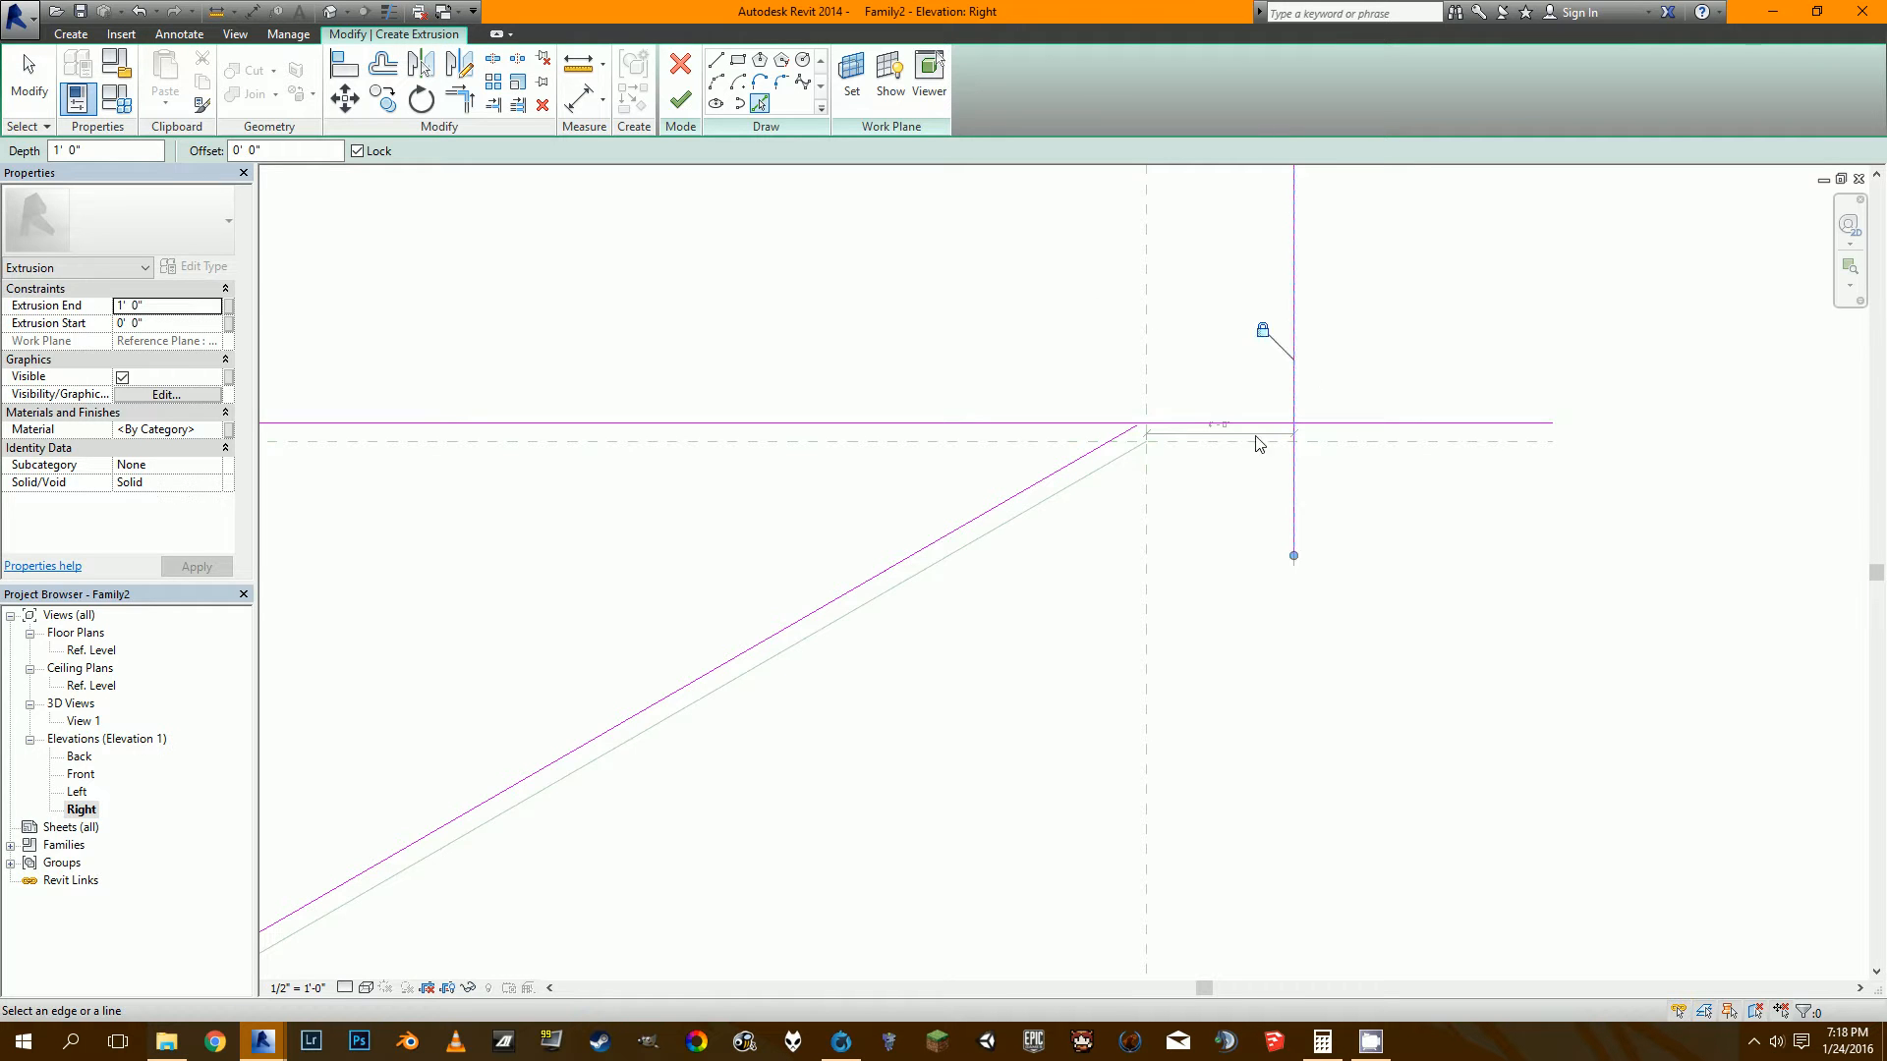
pyautogui.click(1236, 442)
pyautogui.click(1091, 473)
pyautogui.moveTo(866, 648); pyautogui.dragTo(1393, 278, button='middle')
pyautogui.scroll(1, 614, 657)
pyautogui.scroll(1, 584, 662)
pyautogui.click(575, 666)
pyautogui.scroll(1, 477, 662)
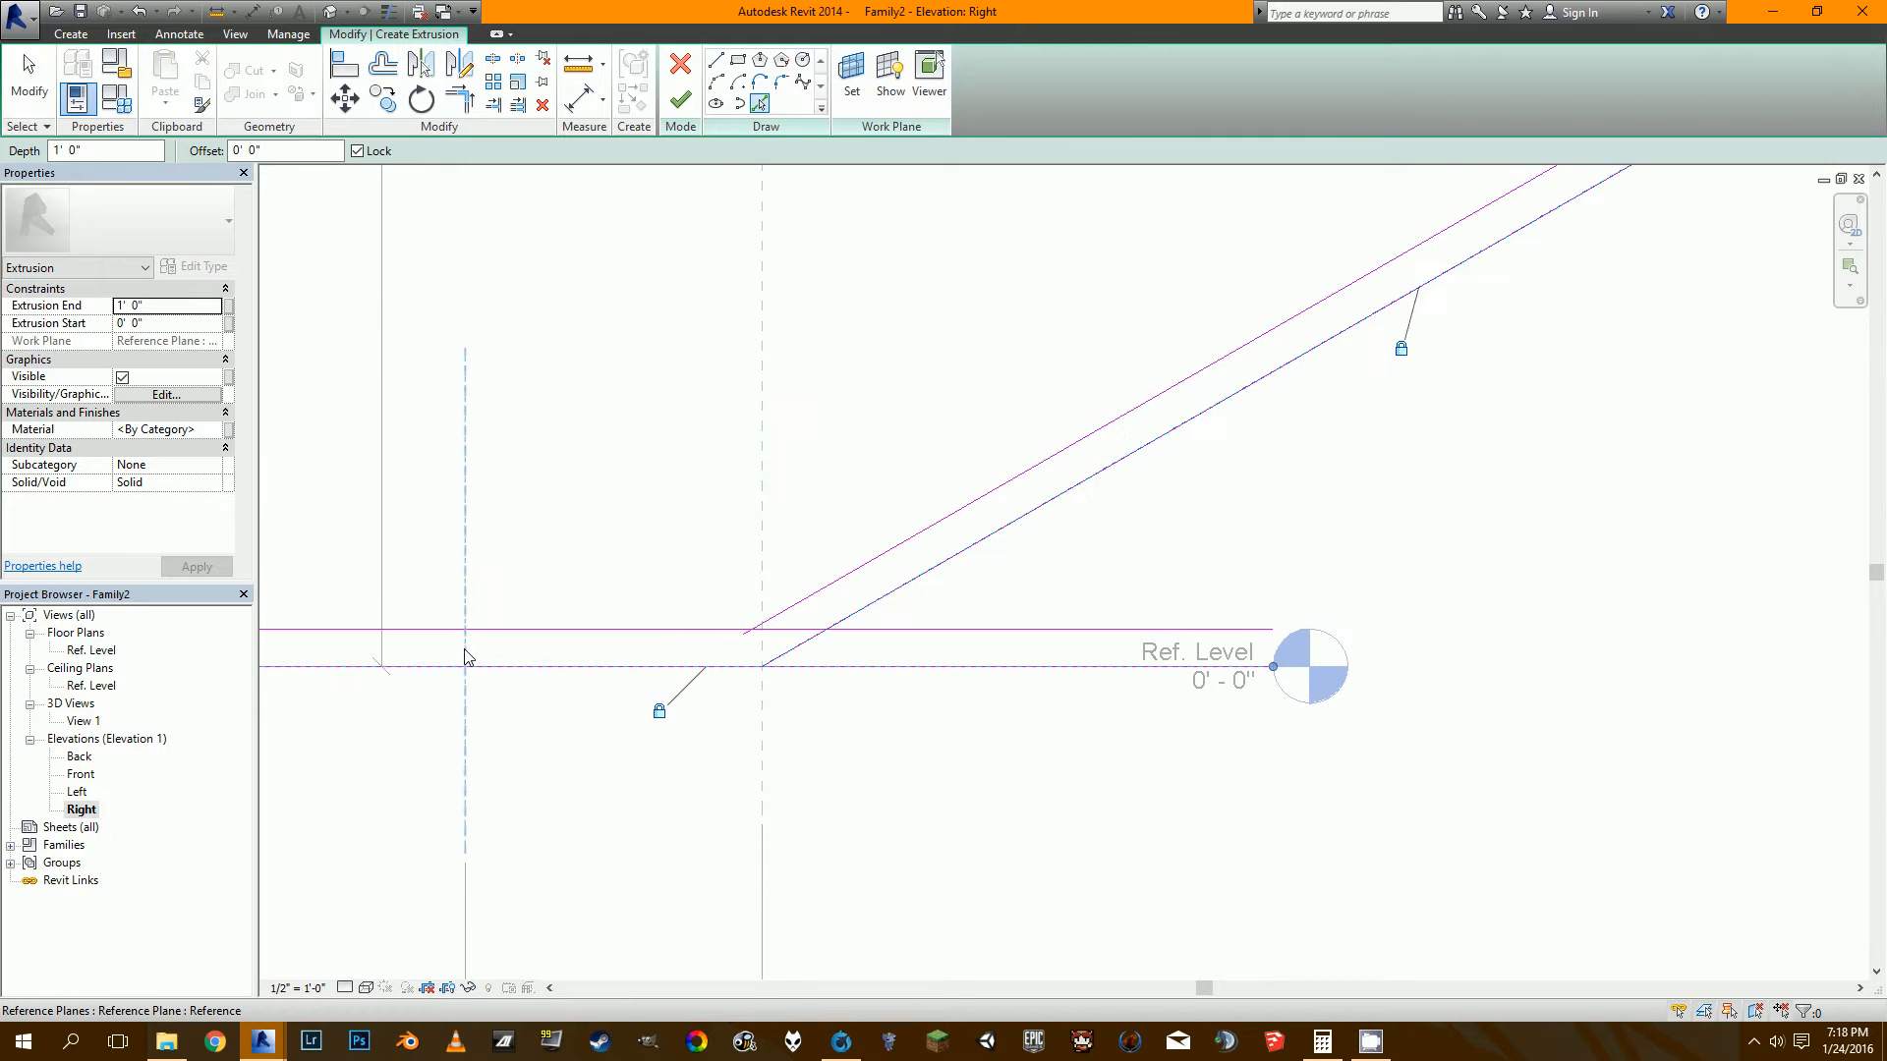
pyautogui.click(464, 653)
# Trim the profile lines to corners around the lower landing and where it meets the slope.
pyautogui.click(462, 105)
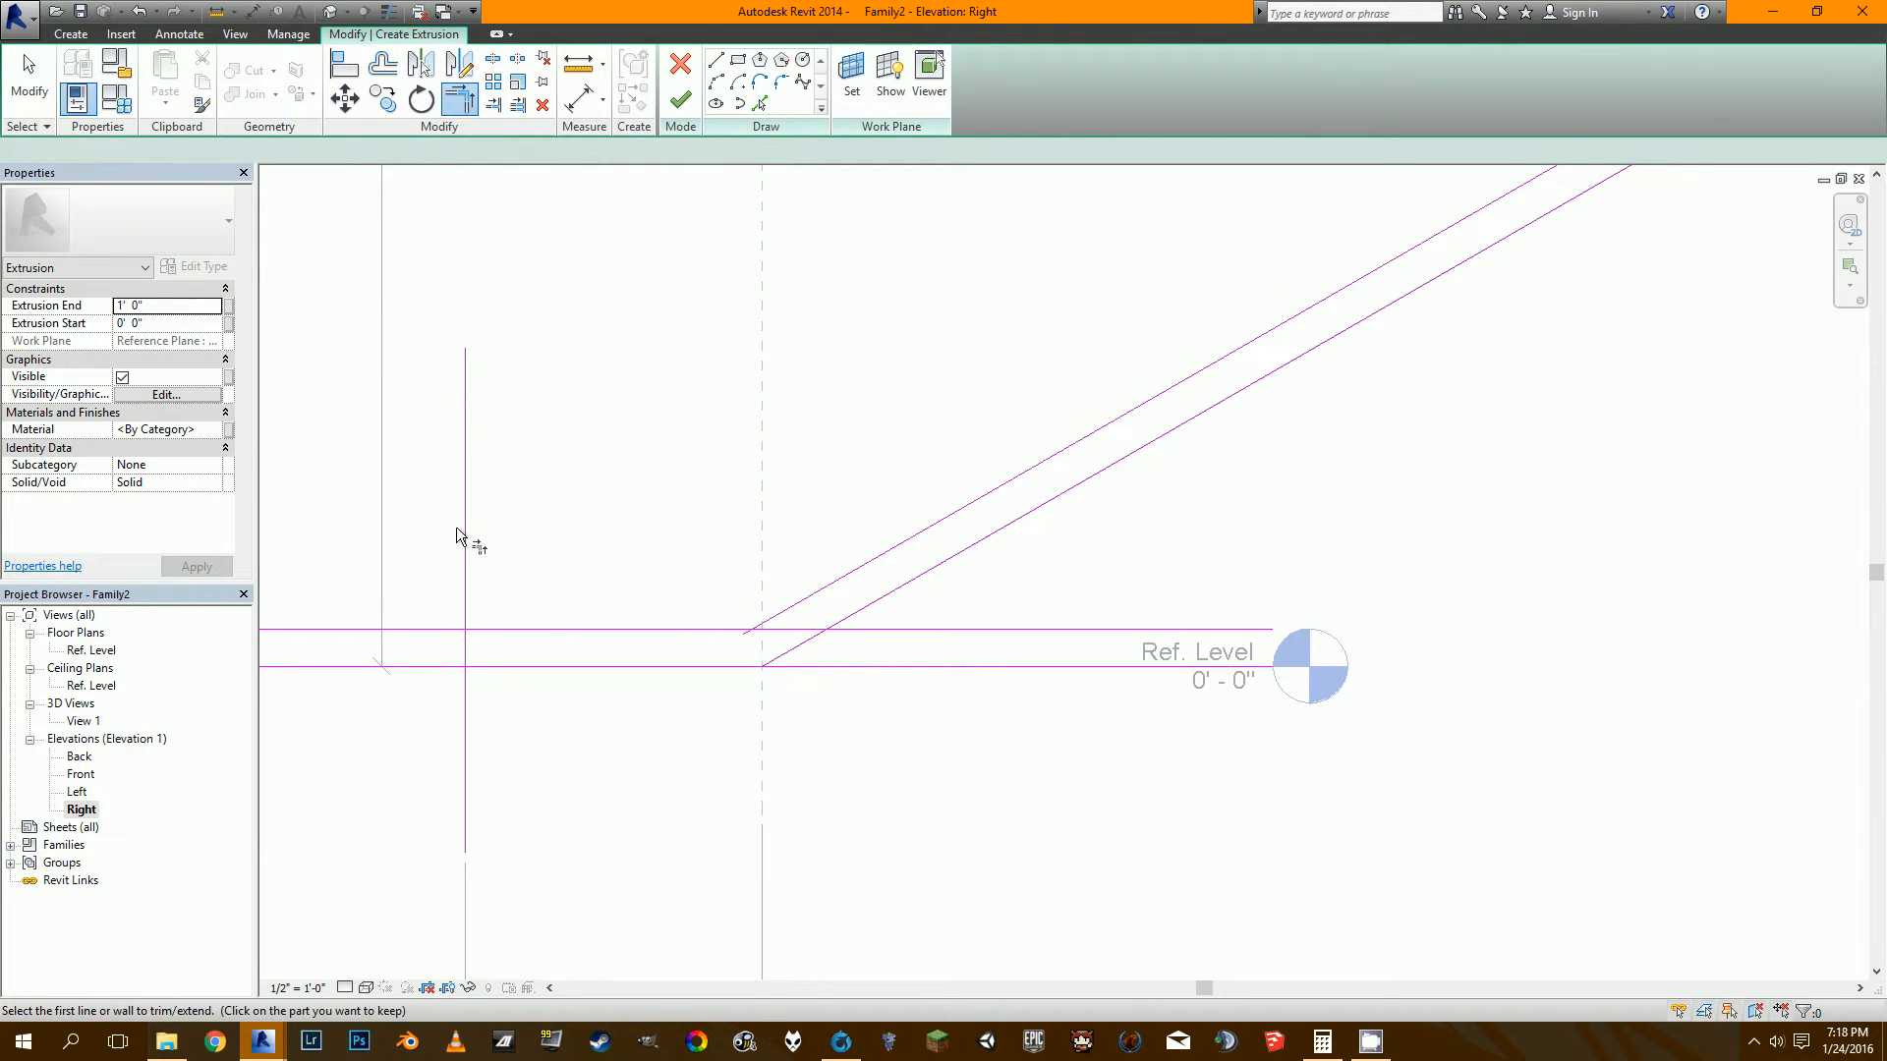
pyautogui.click(485, 630)
pyautogui.click(465, 651)
pyautogui.click(467, 653)
pyautogui.press('Escape')
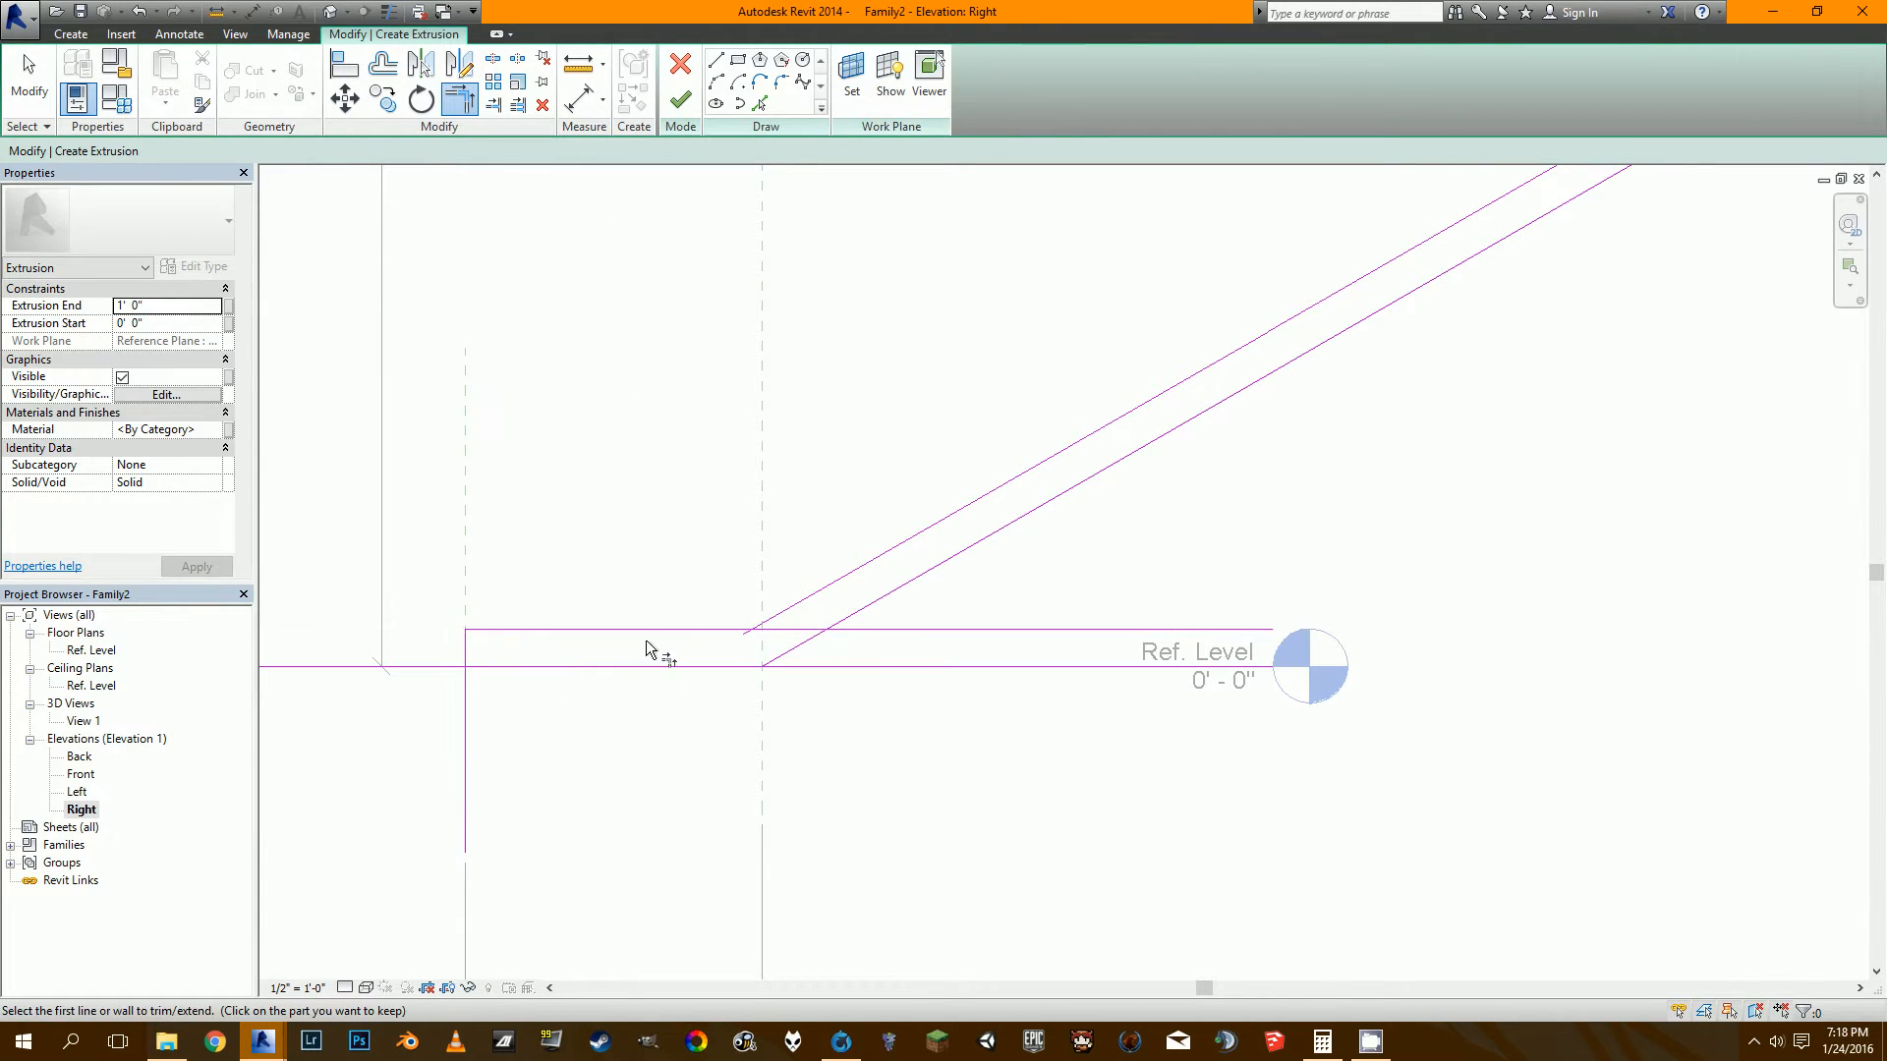
pyautogui.click(657, 630)
pyautogui.click(787, 610)
pyautogui.click(599, 668)
pyautogui.click(466, 654)
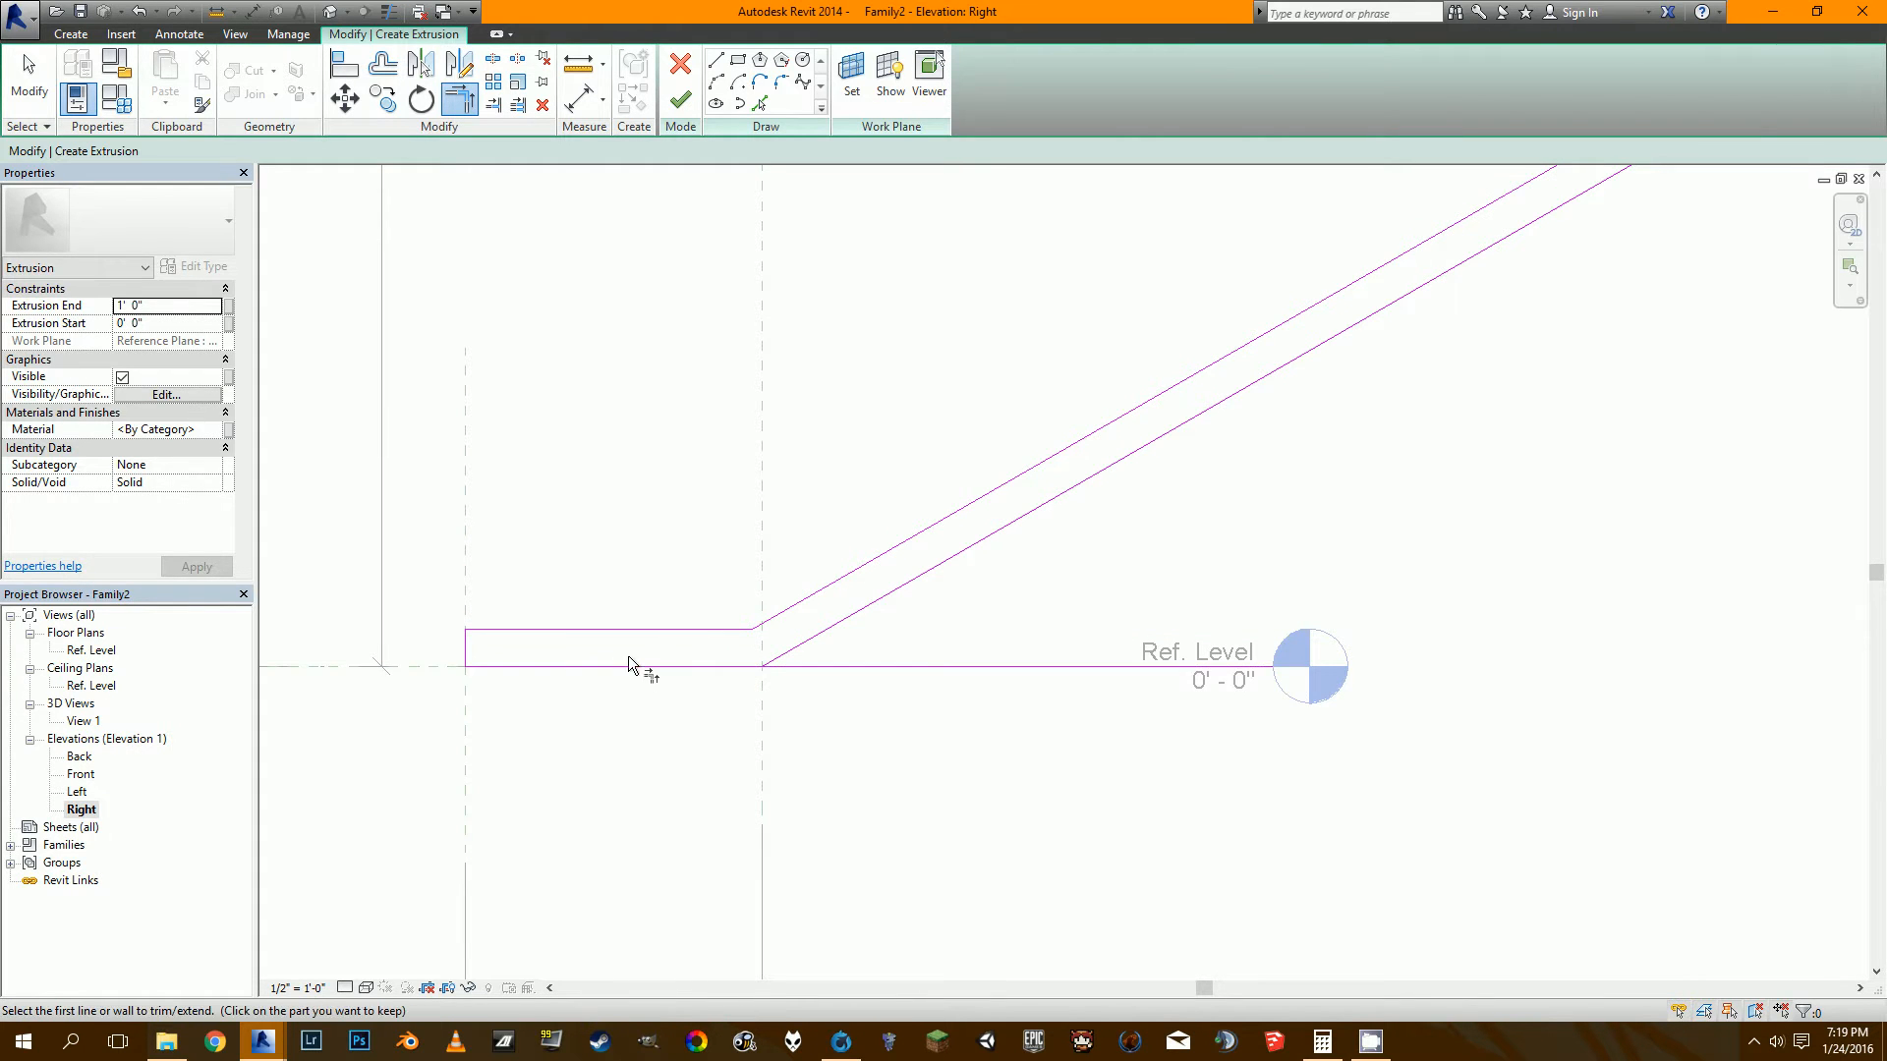
pyautogui.click(632, 666)
pyautogui.click(835, 625)
# Trim the profile lines to corners around the upper landing and its junction with the slope, closing the loop.
pyautogui.scroll(-2, 831, 621)
pyautogui.moveTo(1261, 428); pyautogui.dragTo(624, 772, button='middle')
pyautogui.moveTo(1483, 410); pyautogui.dragTo(820, 800, button='middle')
pyautogui.click(1016, 505)
pyautogui.click(1126, 498)
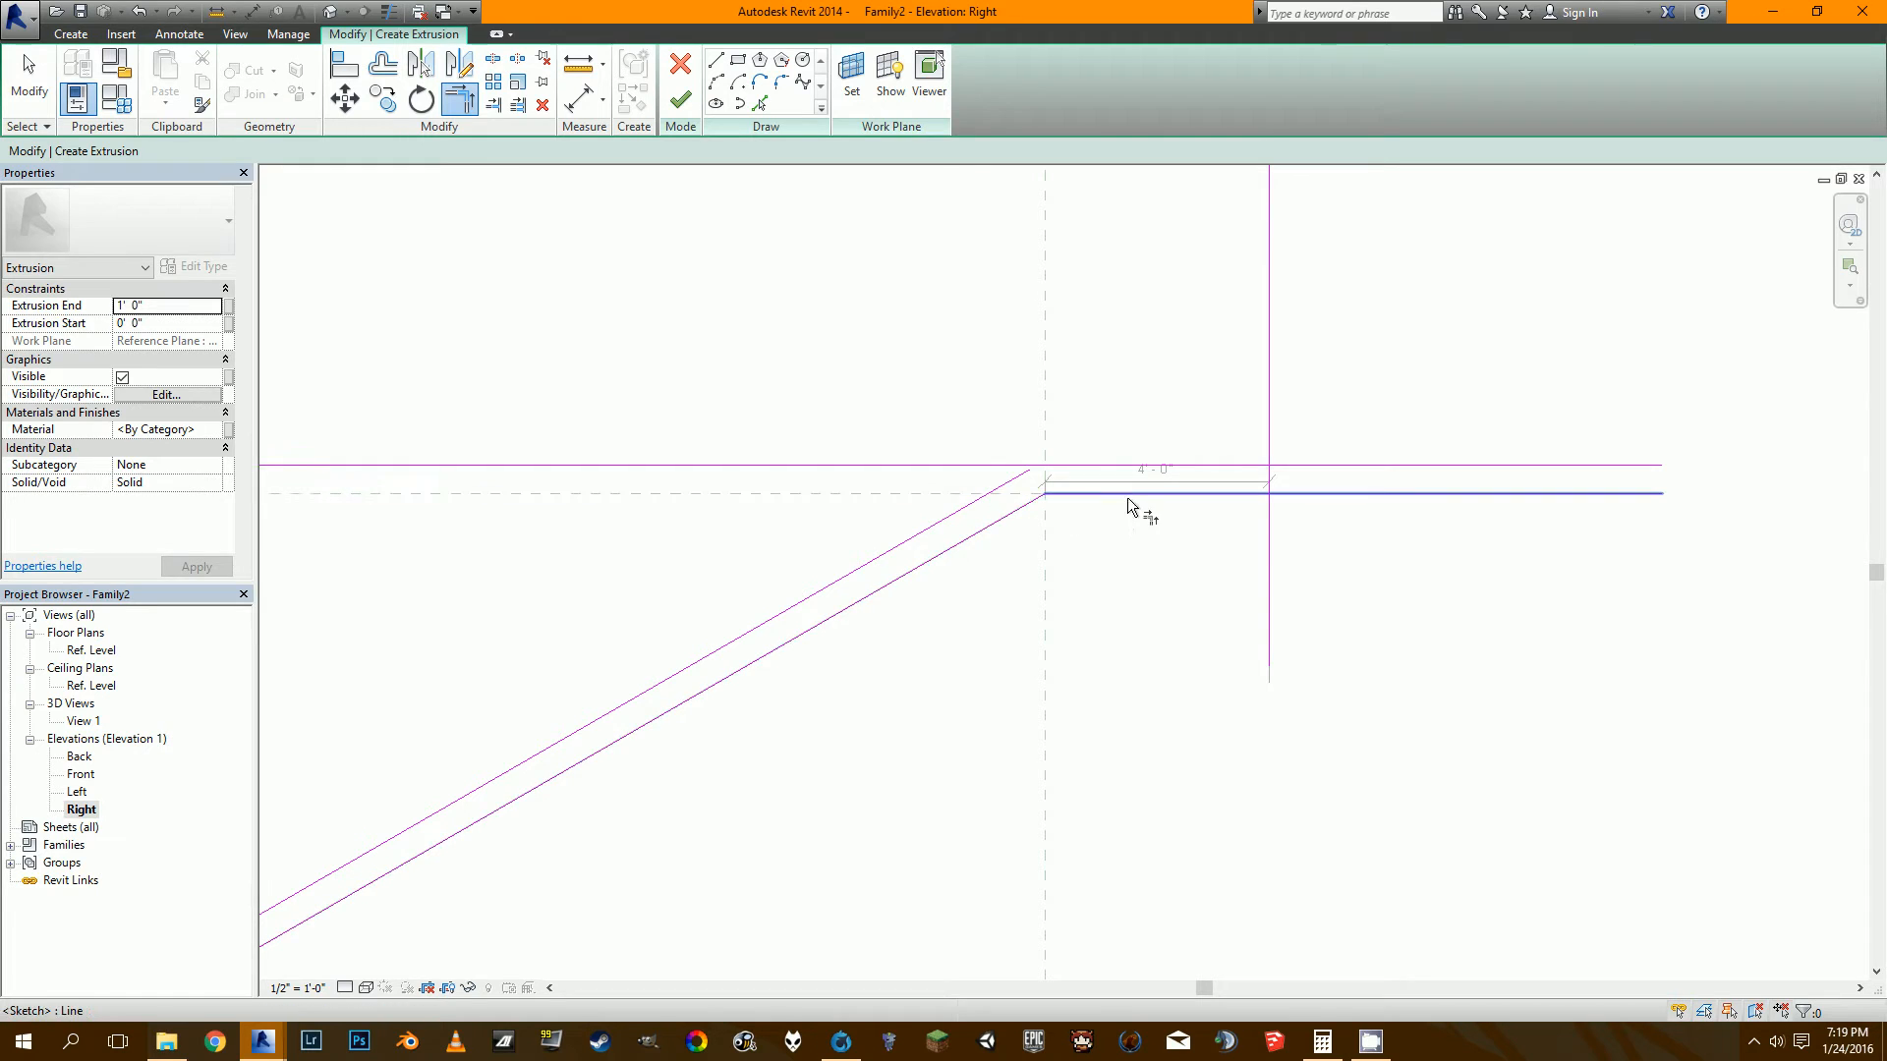
pyautogui.click(1127, 496)
pyautogui.click(1268, 481)
pyautogui.click(1269, 478)
pyautogui.click(1262, 467)
pyautogui.click(1252, 467)
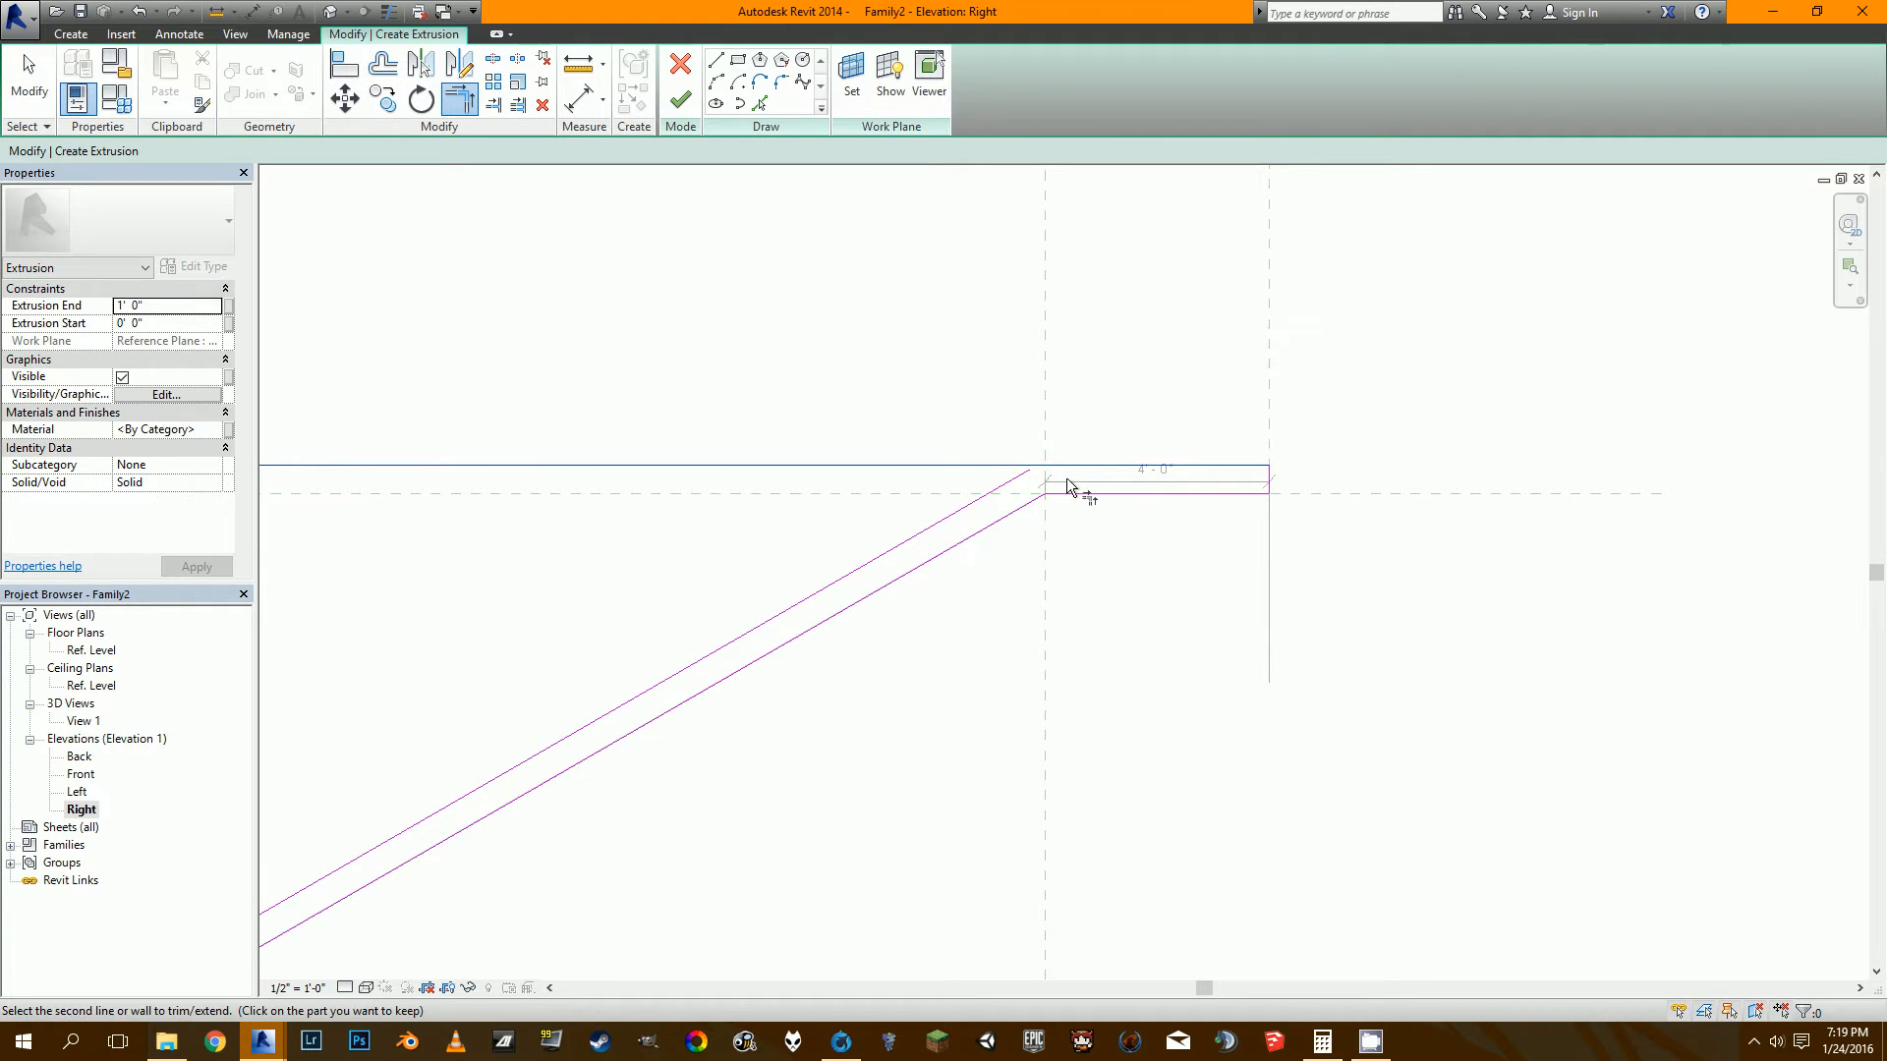
pyautogui.click(1027, 472)
pyautogui.scroll(-2, 1024, 505)
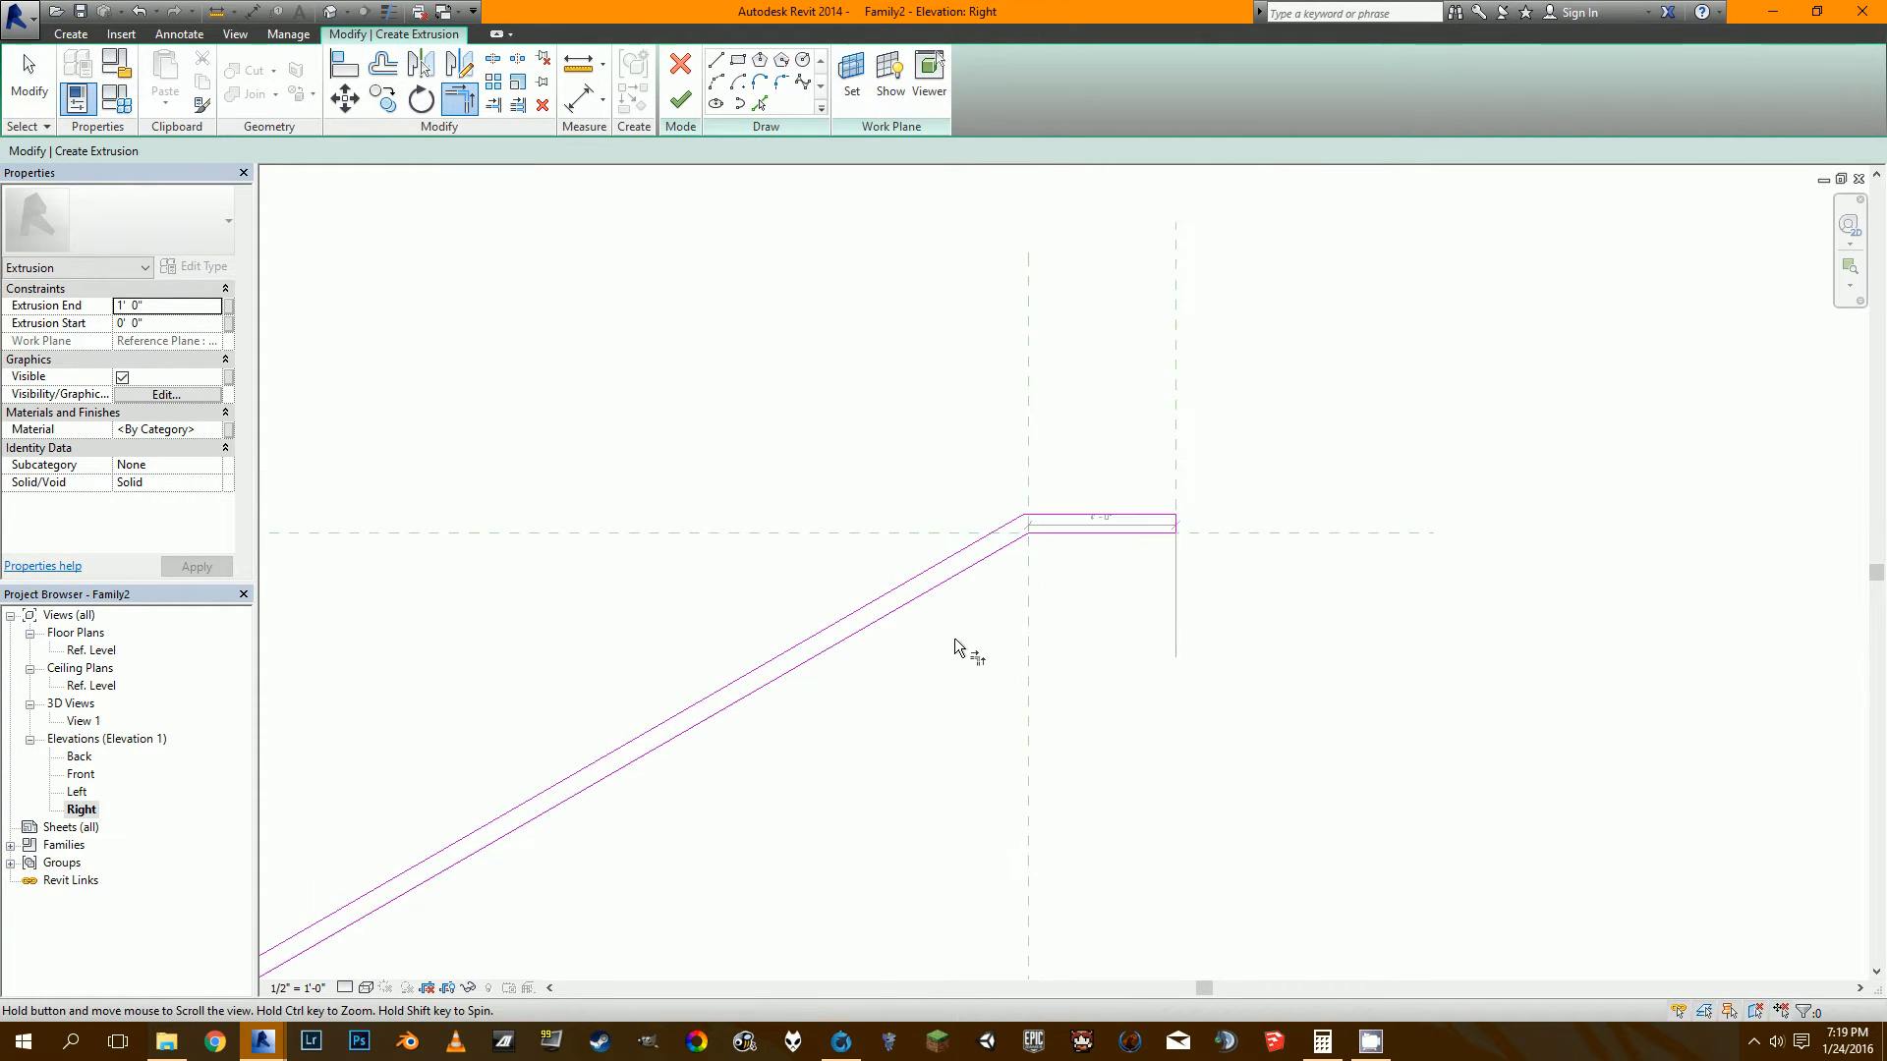
pyautogui.moveTo(961, 649); pyautogui.dragTo(1309, 388, button='middle')
pyautogui.scroll(-1, 749, 433)
pyautogui.press('Escape')
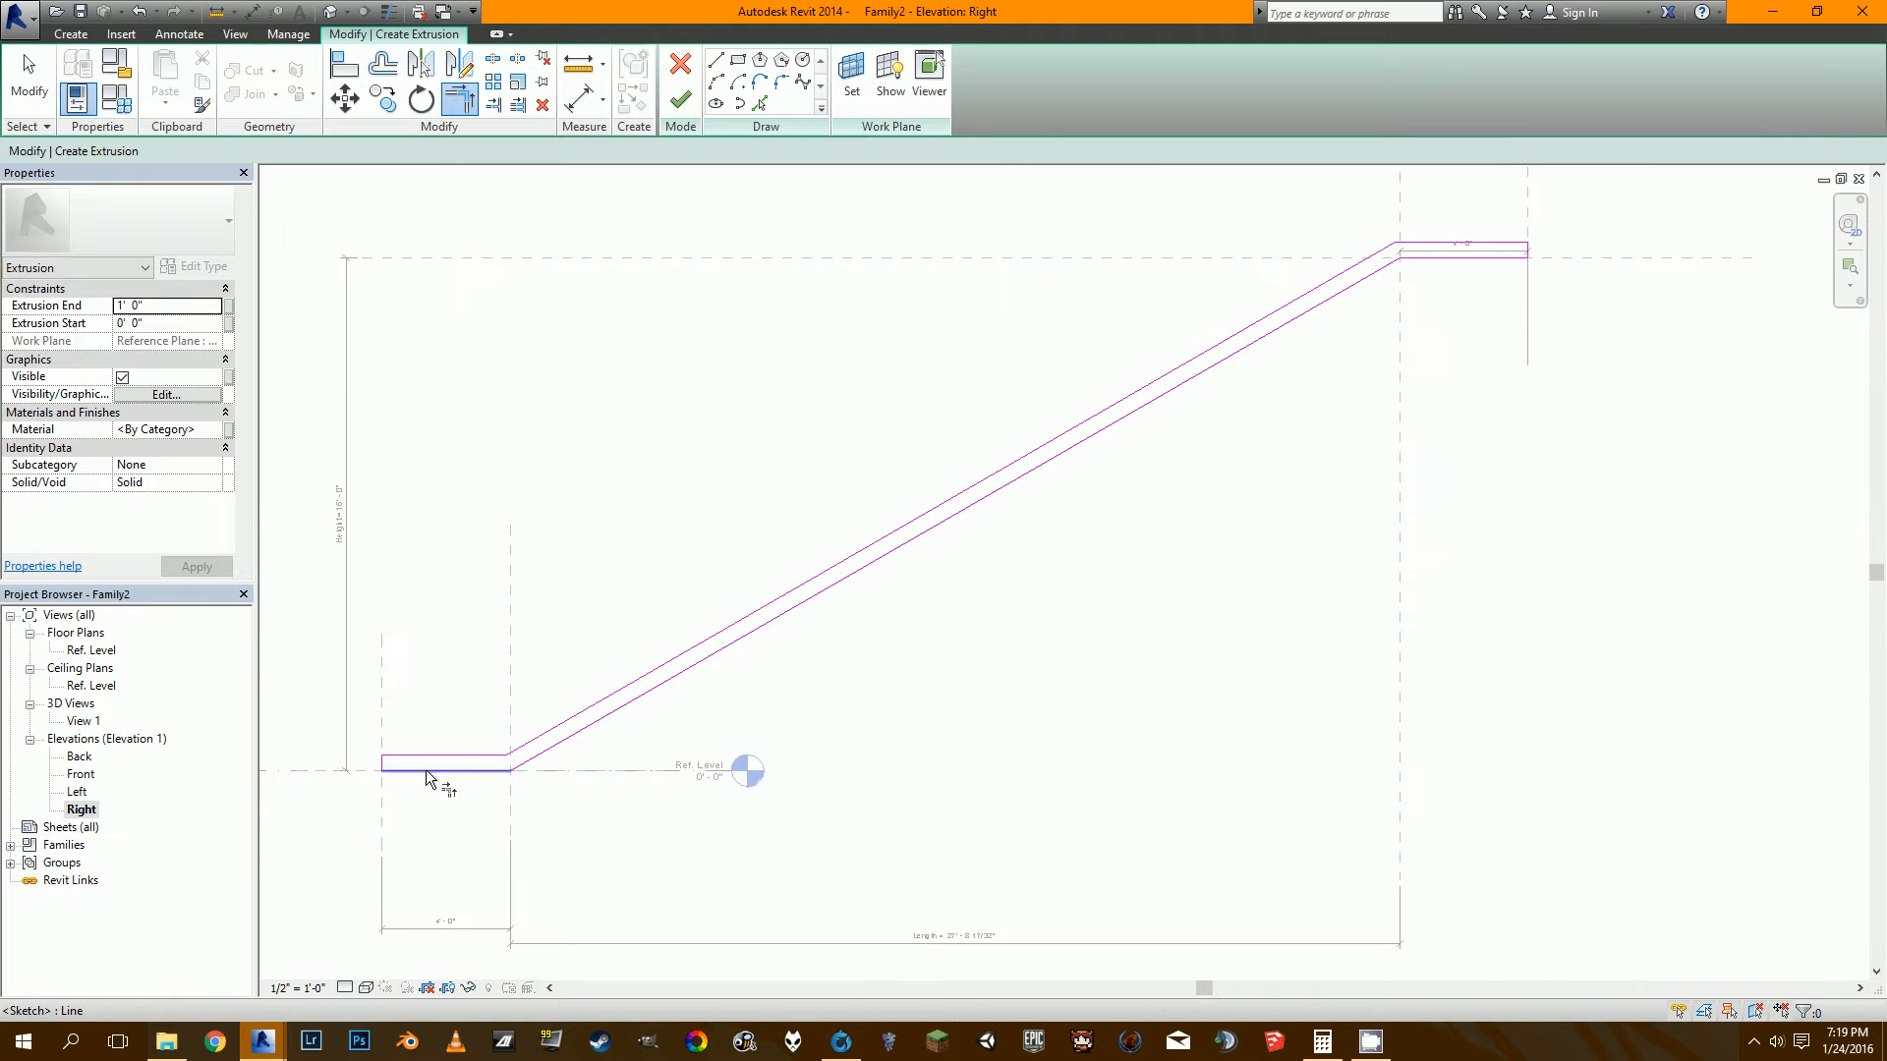
pyautogui.scroll(2, 366, 762)
pyautogui.scroll(-3, 455, 751)
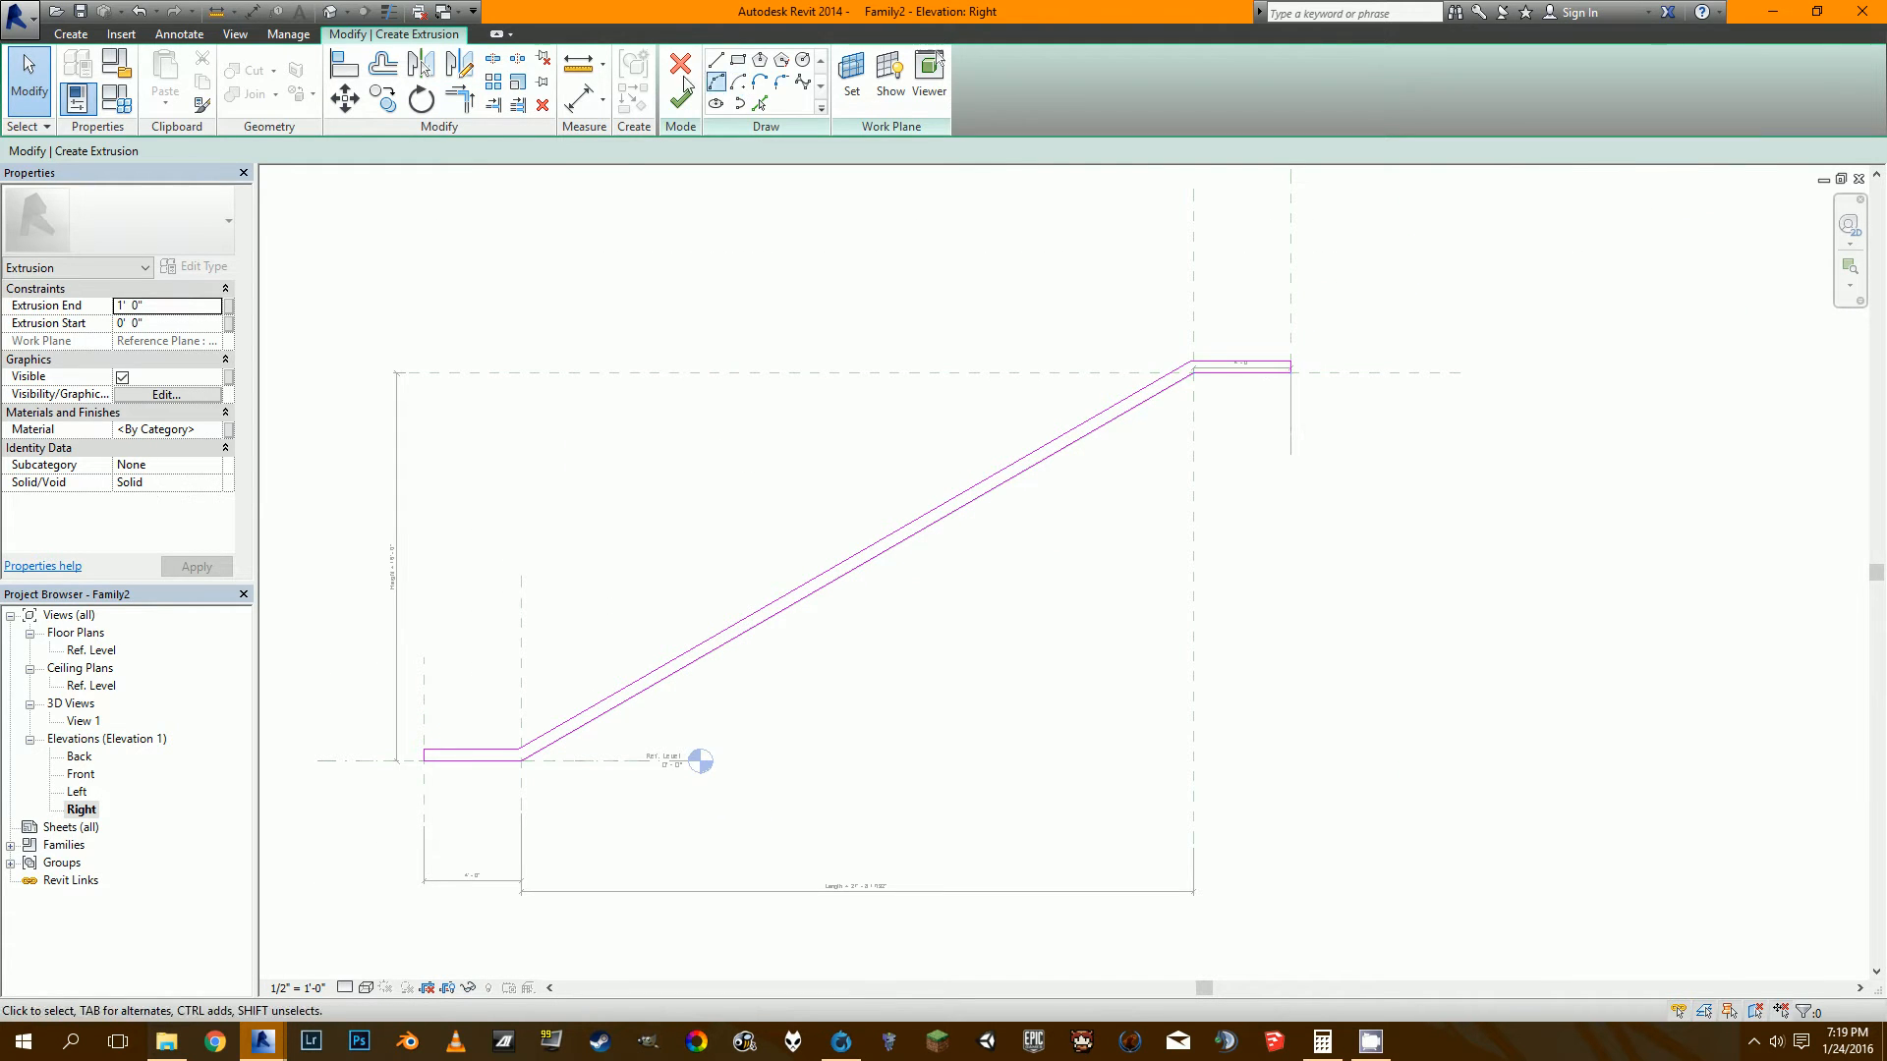
# Dimension the profile's thickness at the upper landing with an aligned dimension and lock it.
pyautogui.click(572, 102)
pyautogui.scroll(5, 1342, 278)
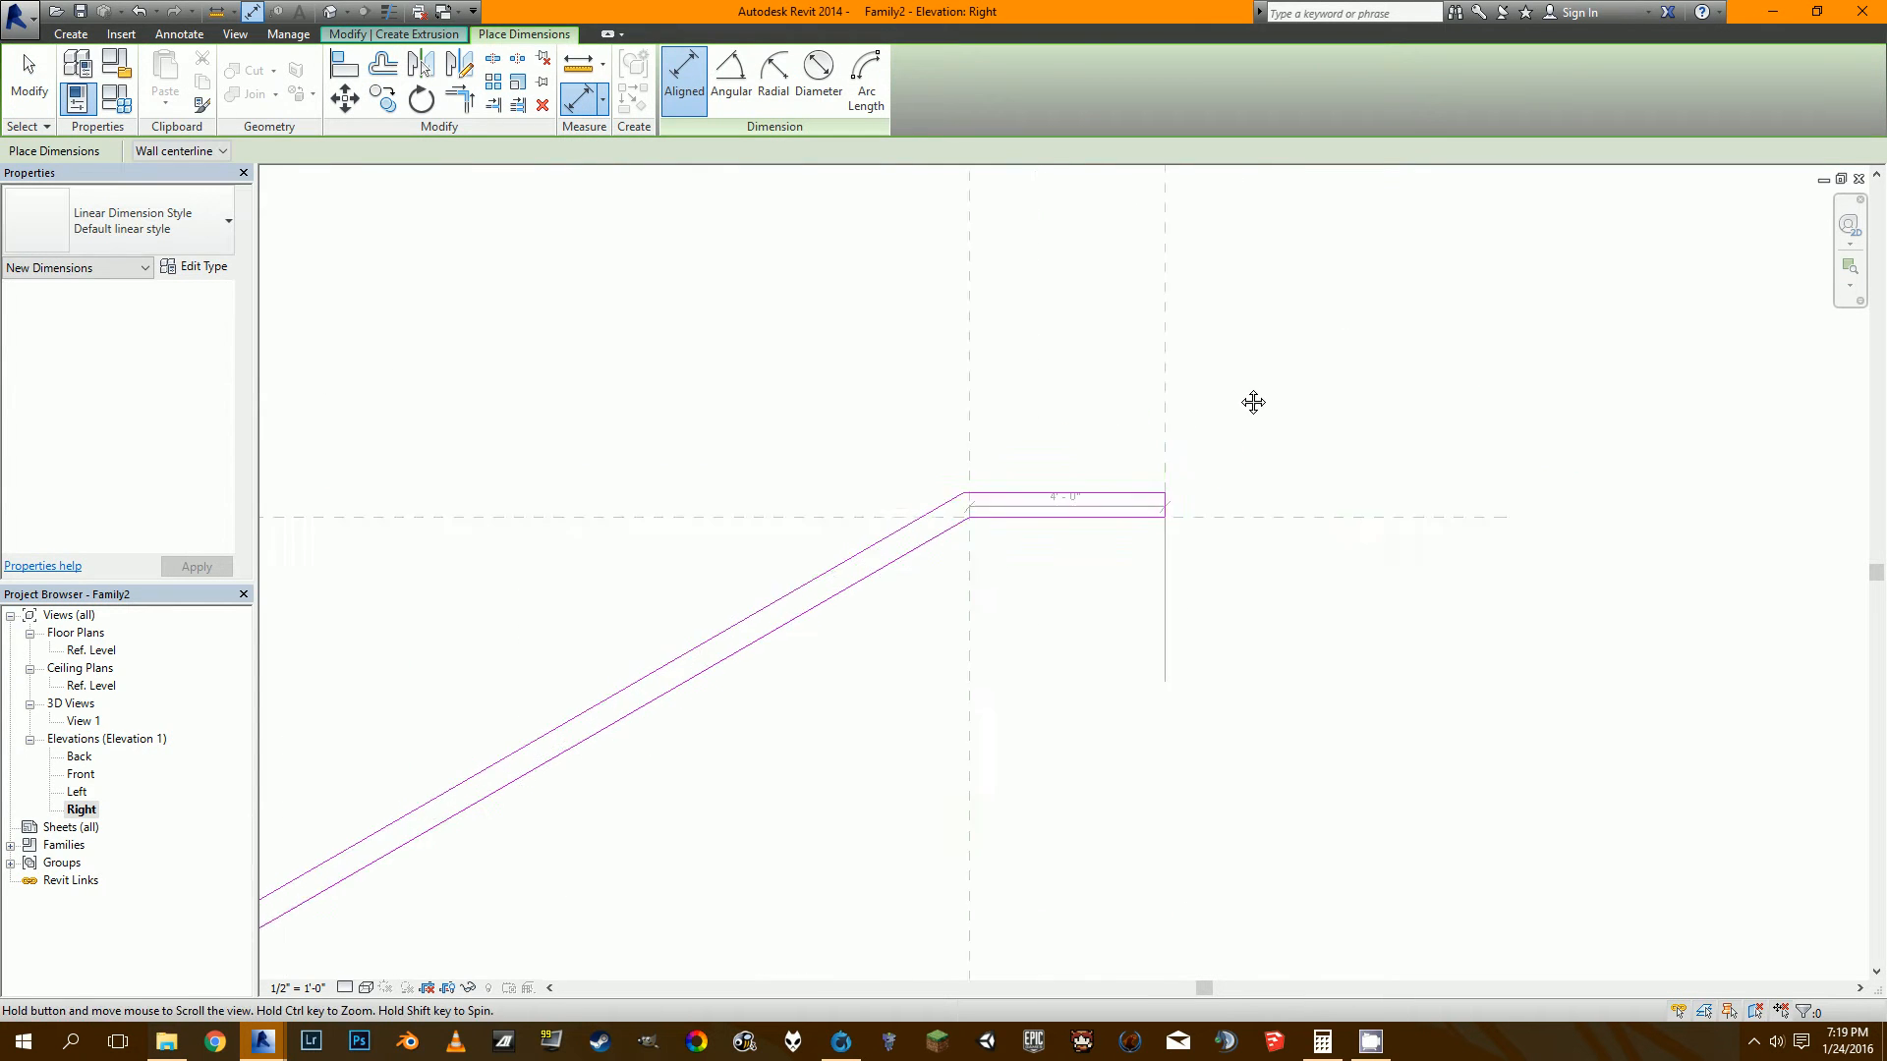
pyautogui.click(1134, 566)
pyautogui.click(995, 531)
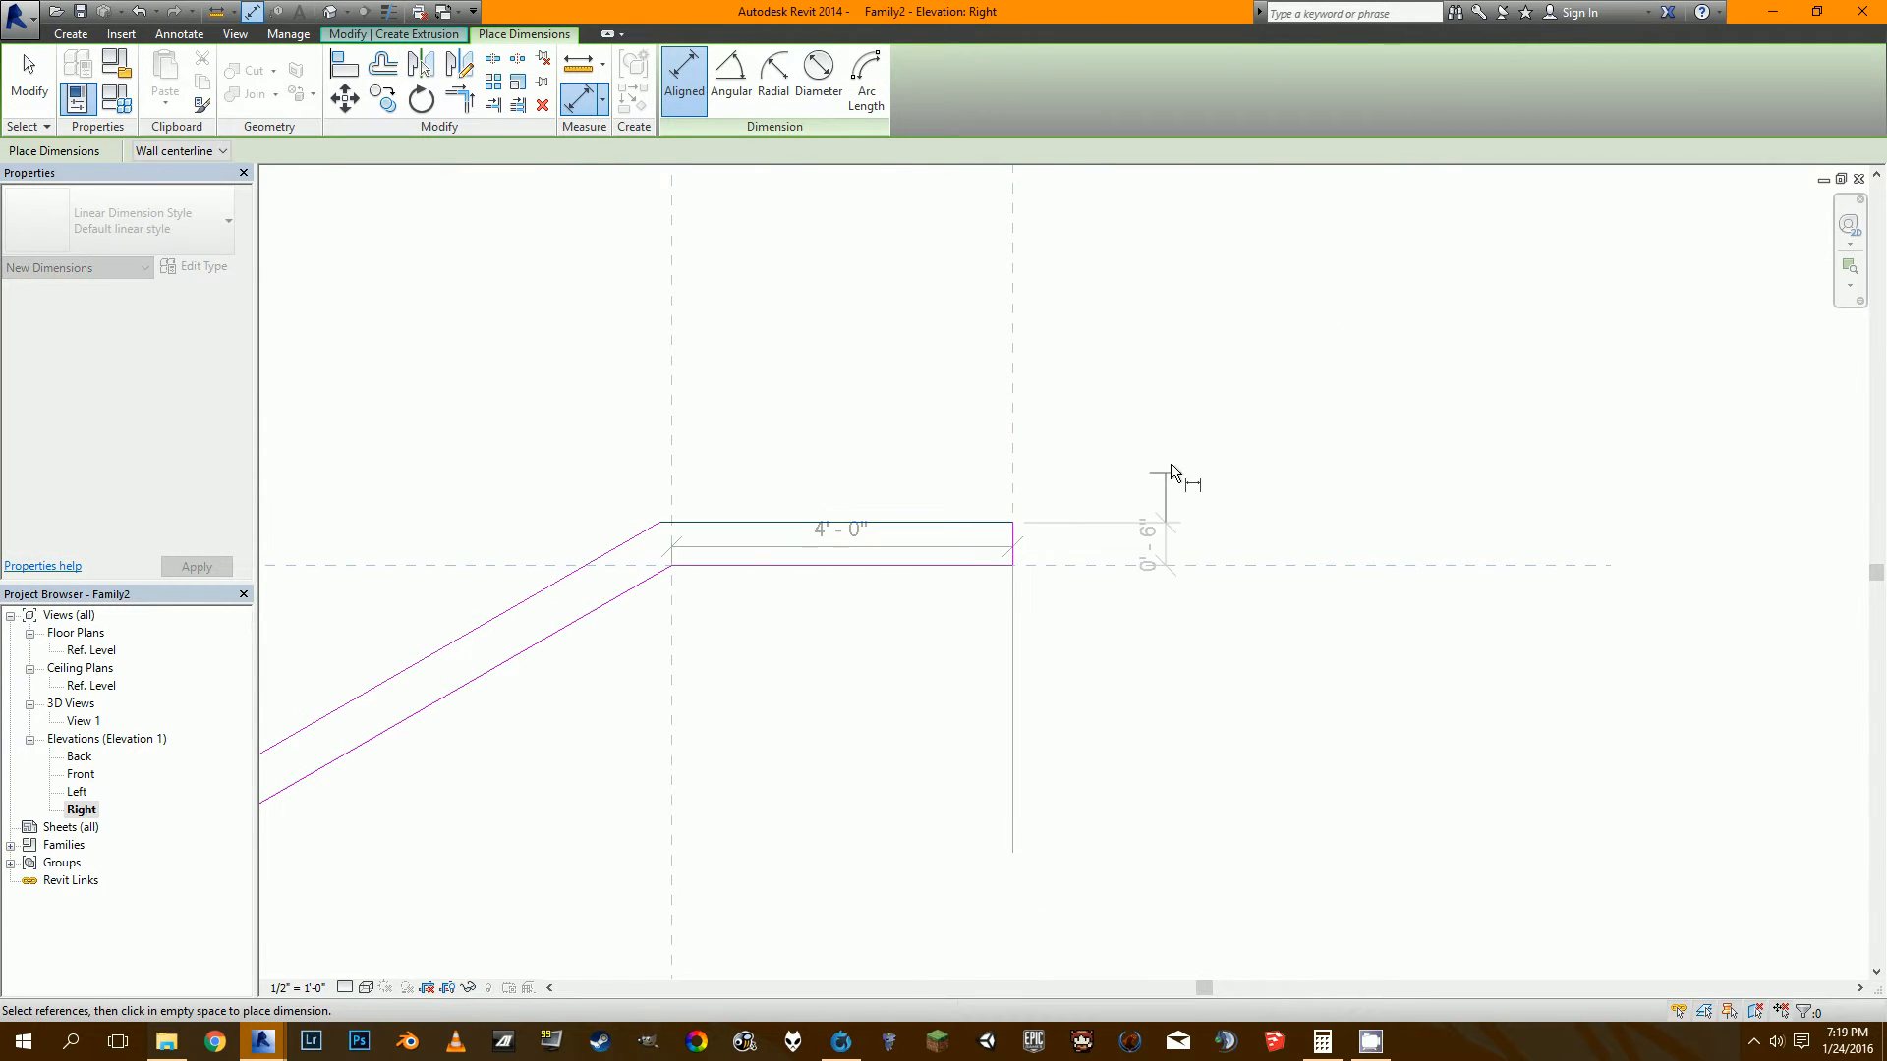
pyautogui.click(1179, 473)
pyautogui.click(1328, 546)
# Dimension the sloped section's thickness from the sloped reference line to the upper profile line and lock it.
pyautogui.moveTo(793, 685); pyautogui.dragTo(1360, 476, button='middle')
pyautogui.scroll(-2, 1215, 481)
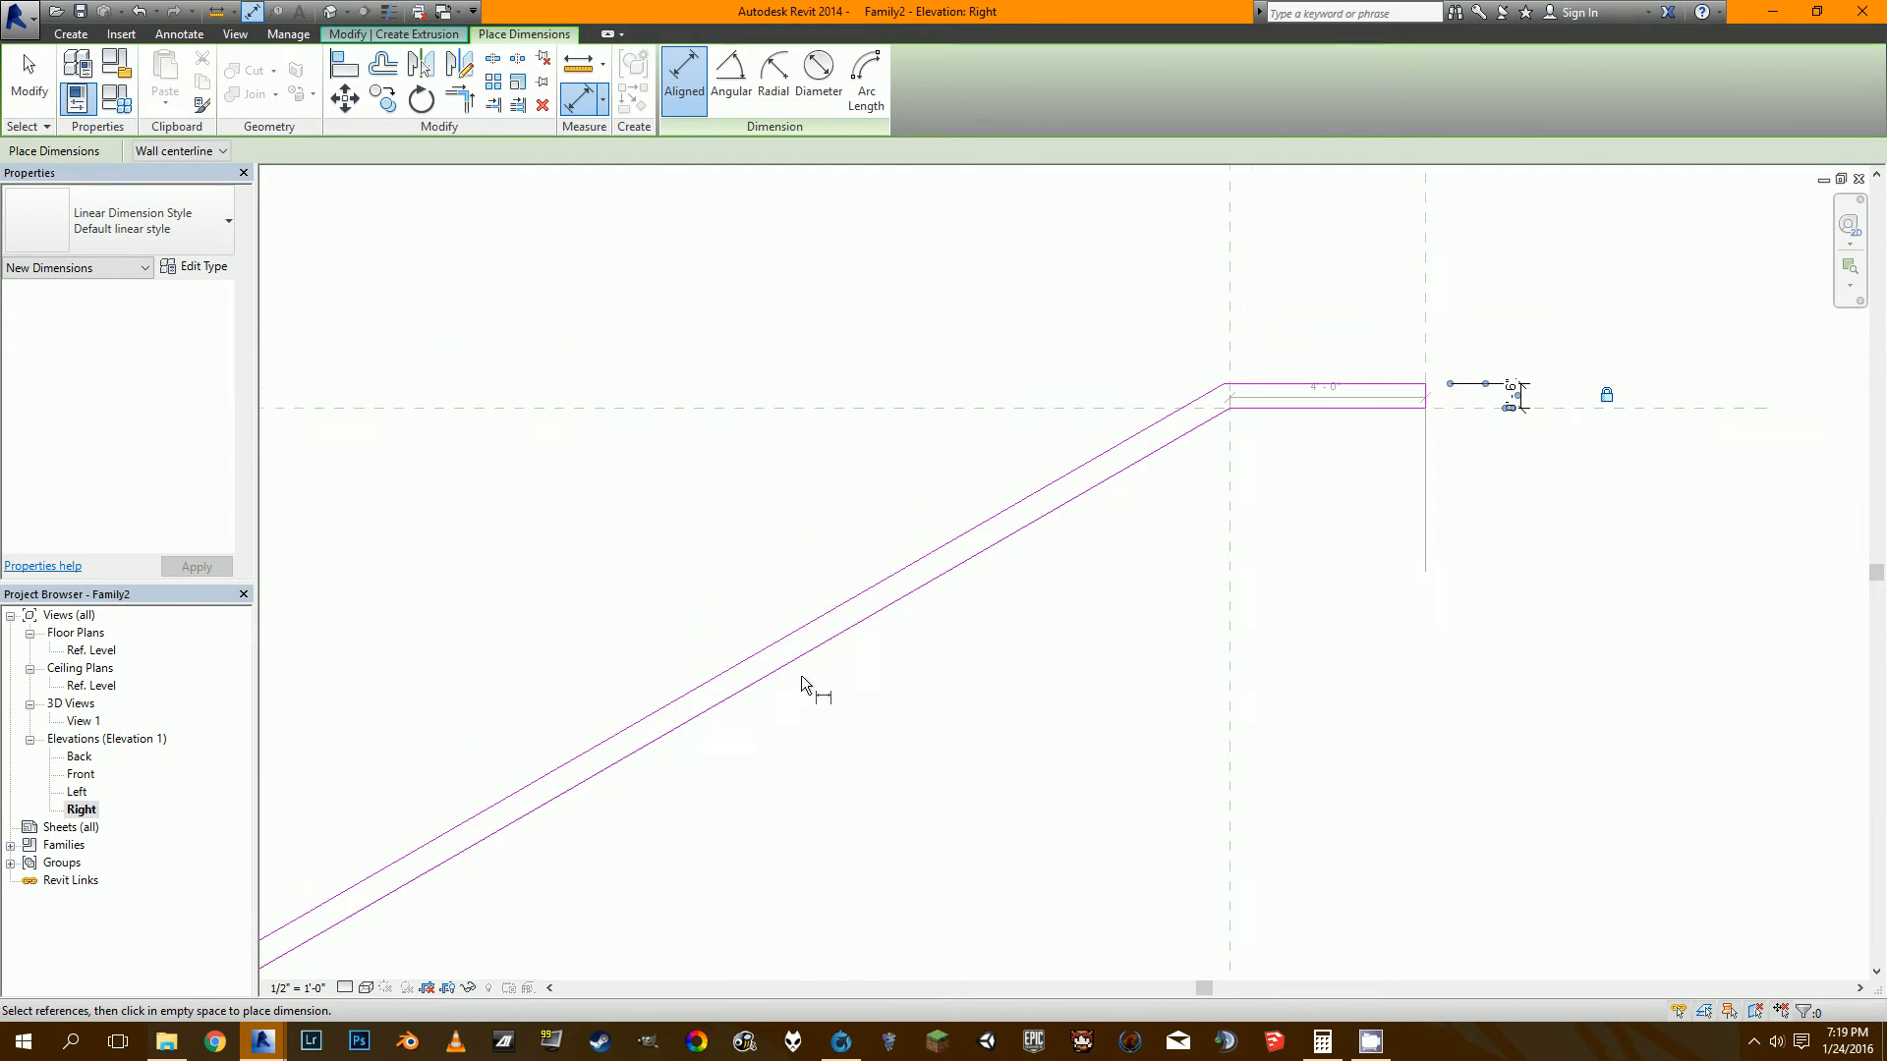
pyautogui.moveTo(798, 676); pyautogui.dragTo(1011, 502, button='middle')
pyautogui.press('Tab')
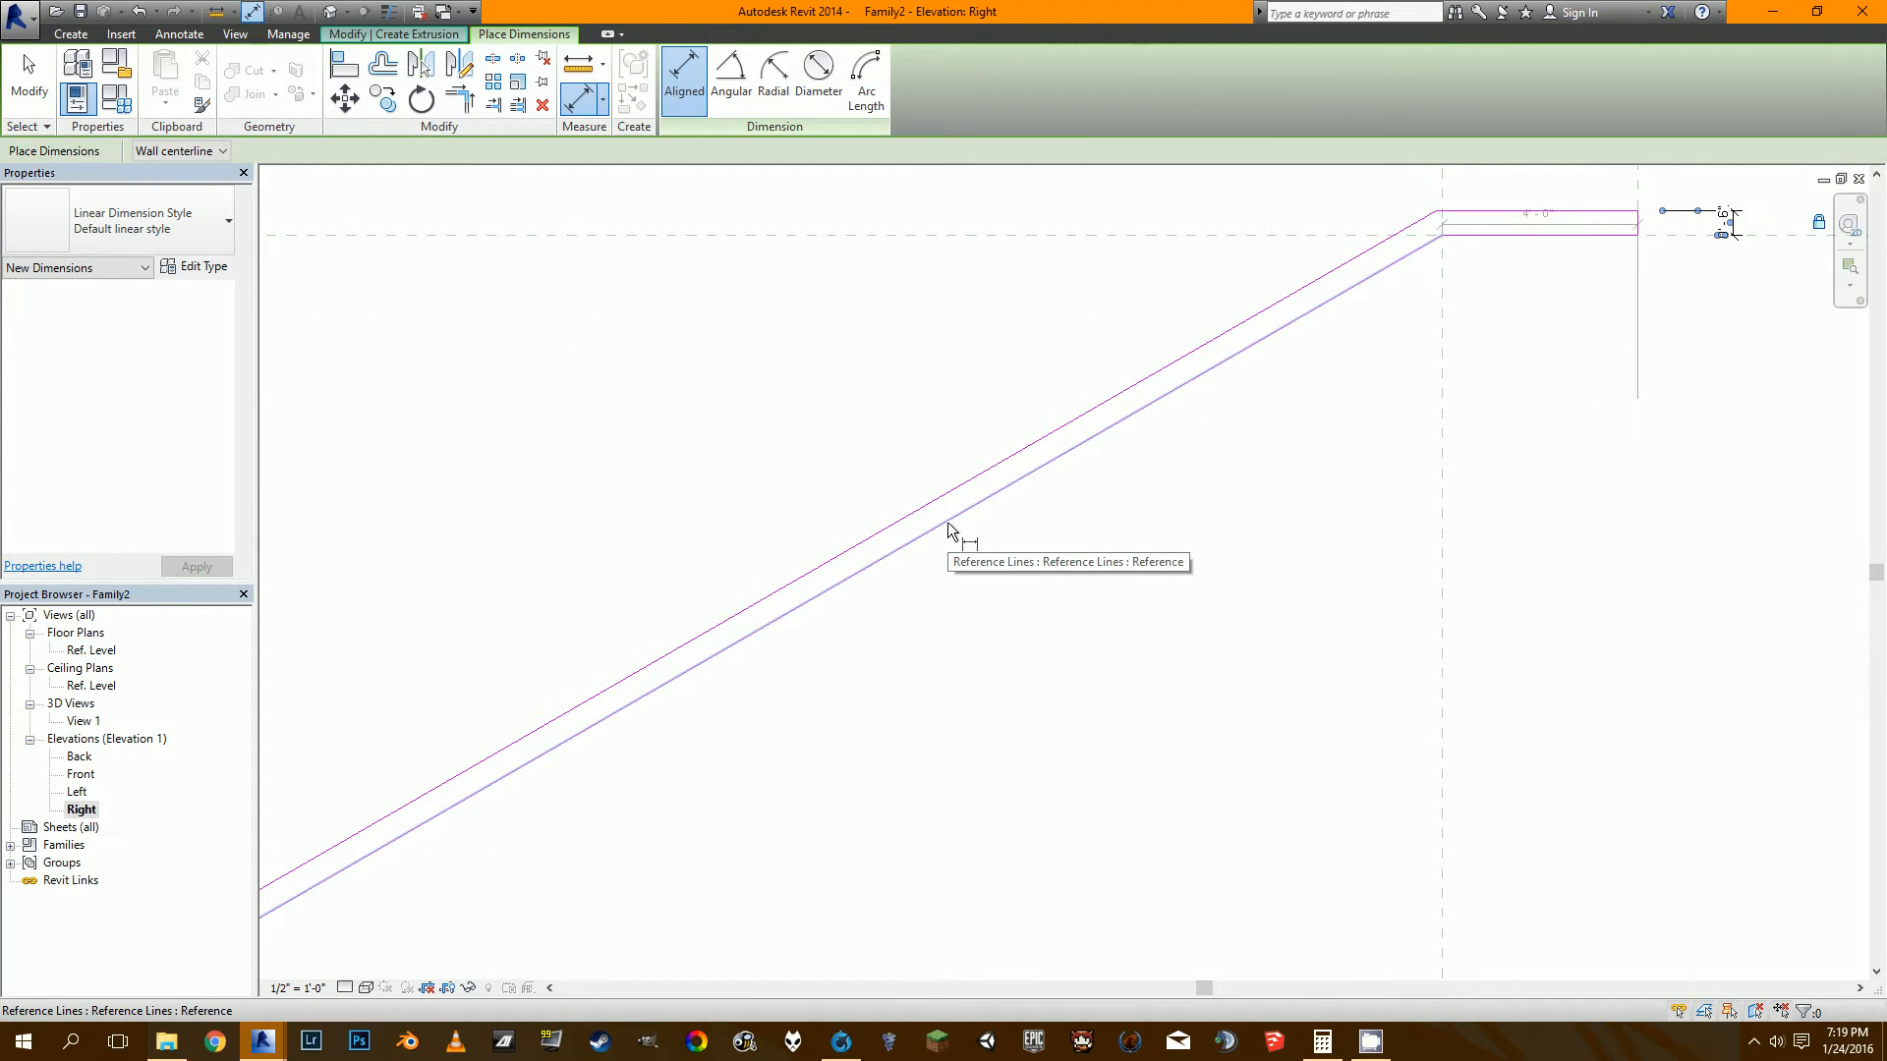
pyautogui.click(948, 525)
pyautogui.click(919, 500)
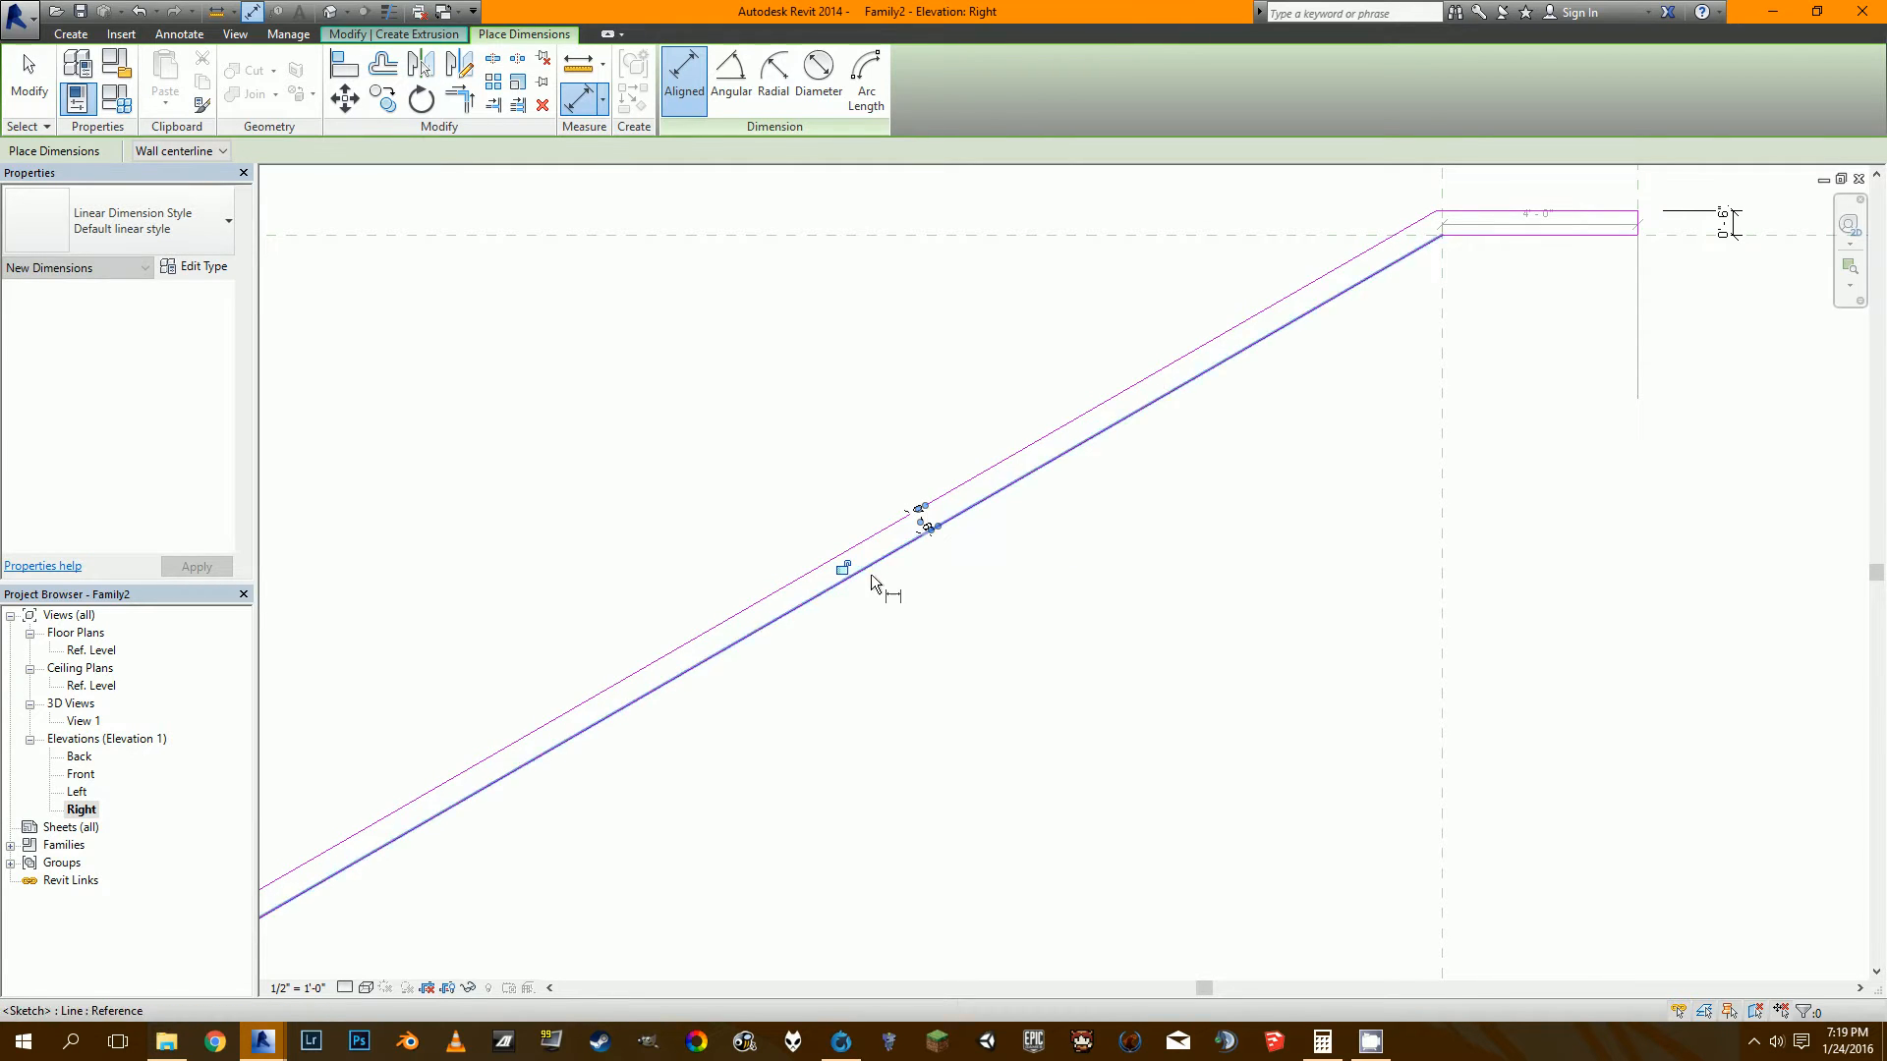
pyautogui.click(844, 569)
# Dimension the lower landing's thickness from the Ref. Level to the profile's upper line and lock it.
pyautogui.moveTo(599, 750); pyautogui.dragTo(1219, 341, button='middle')
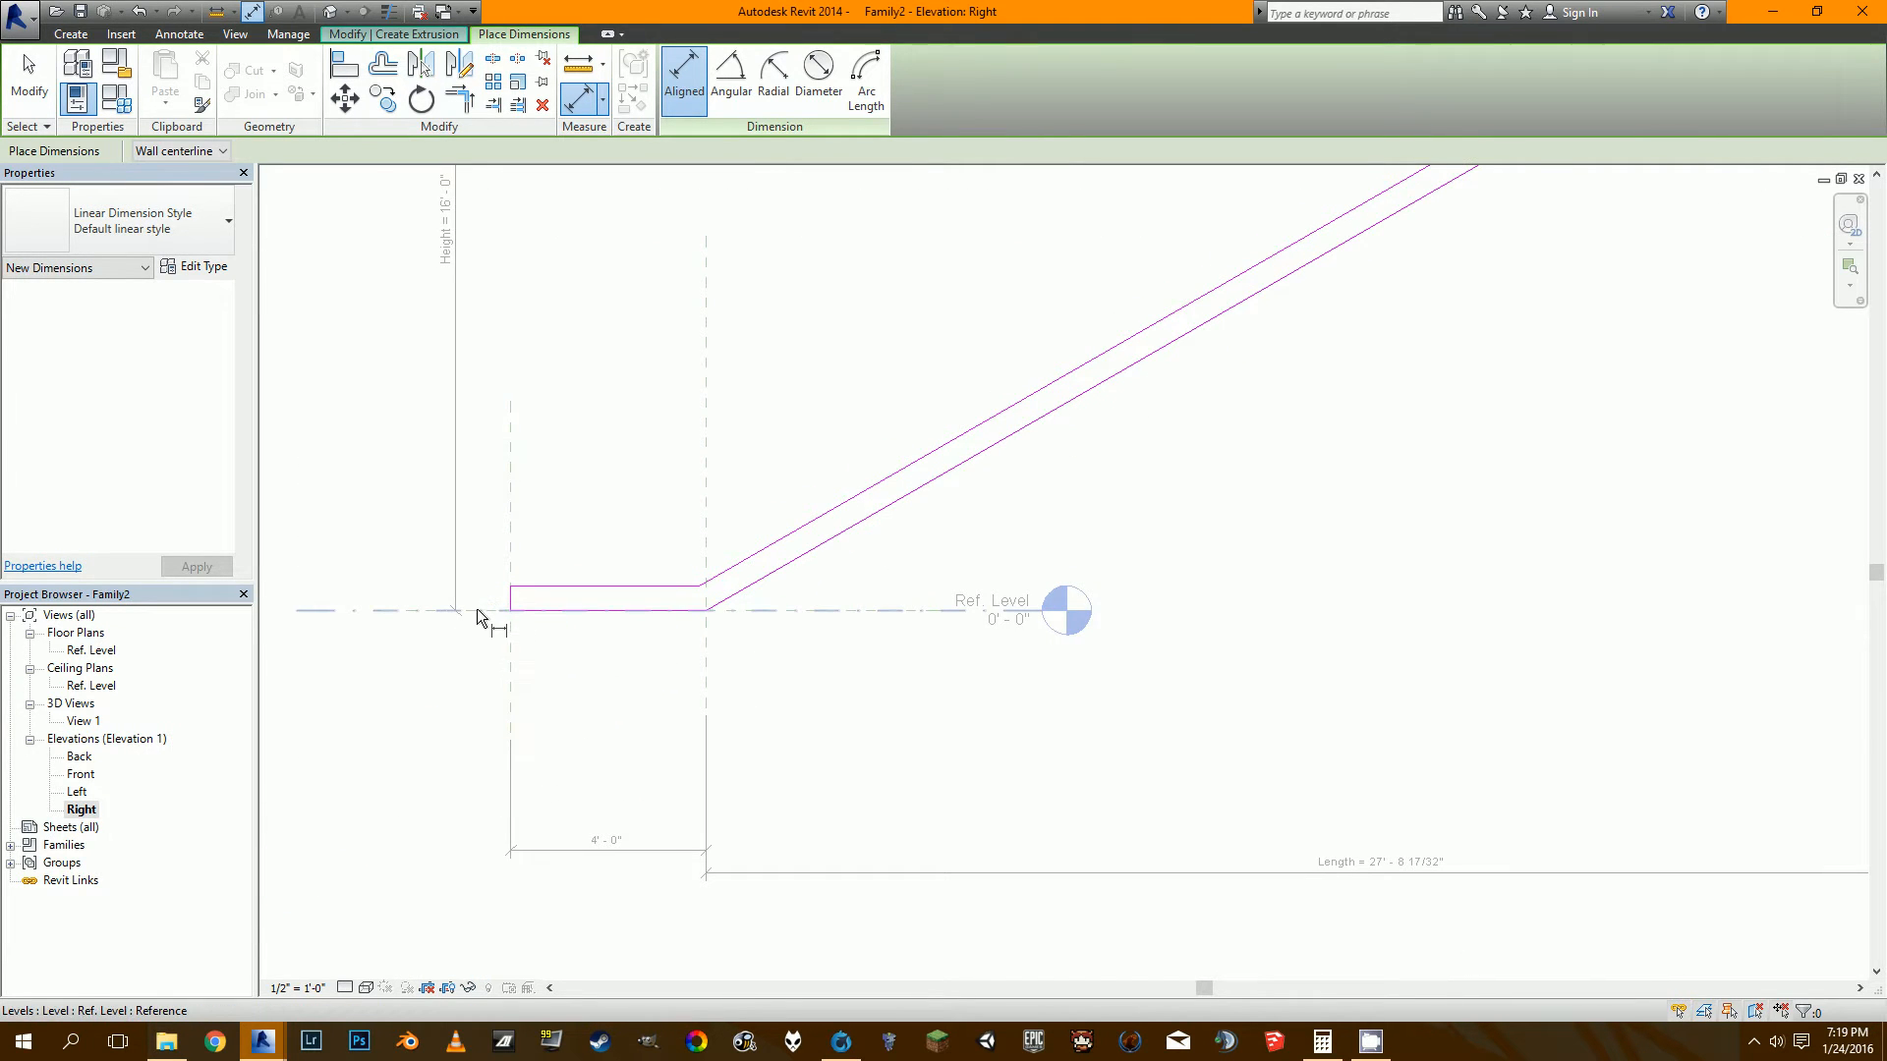
pyautogui.click(475, 609)
pyautogui.scroll(1, 564, 584)
pyautogui.click(566, 587)
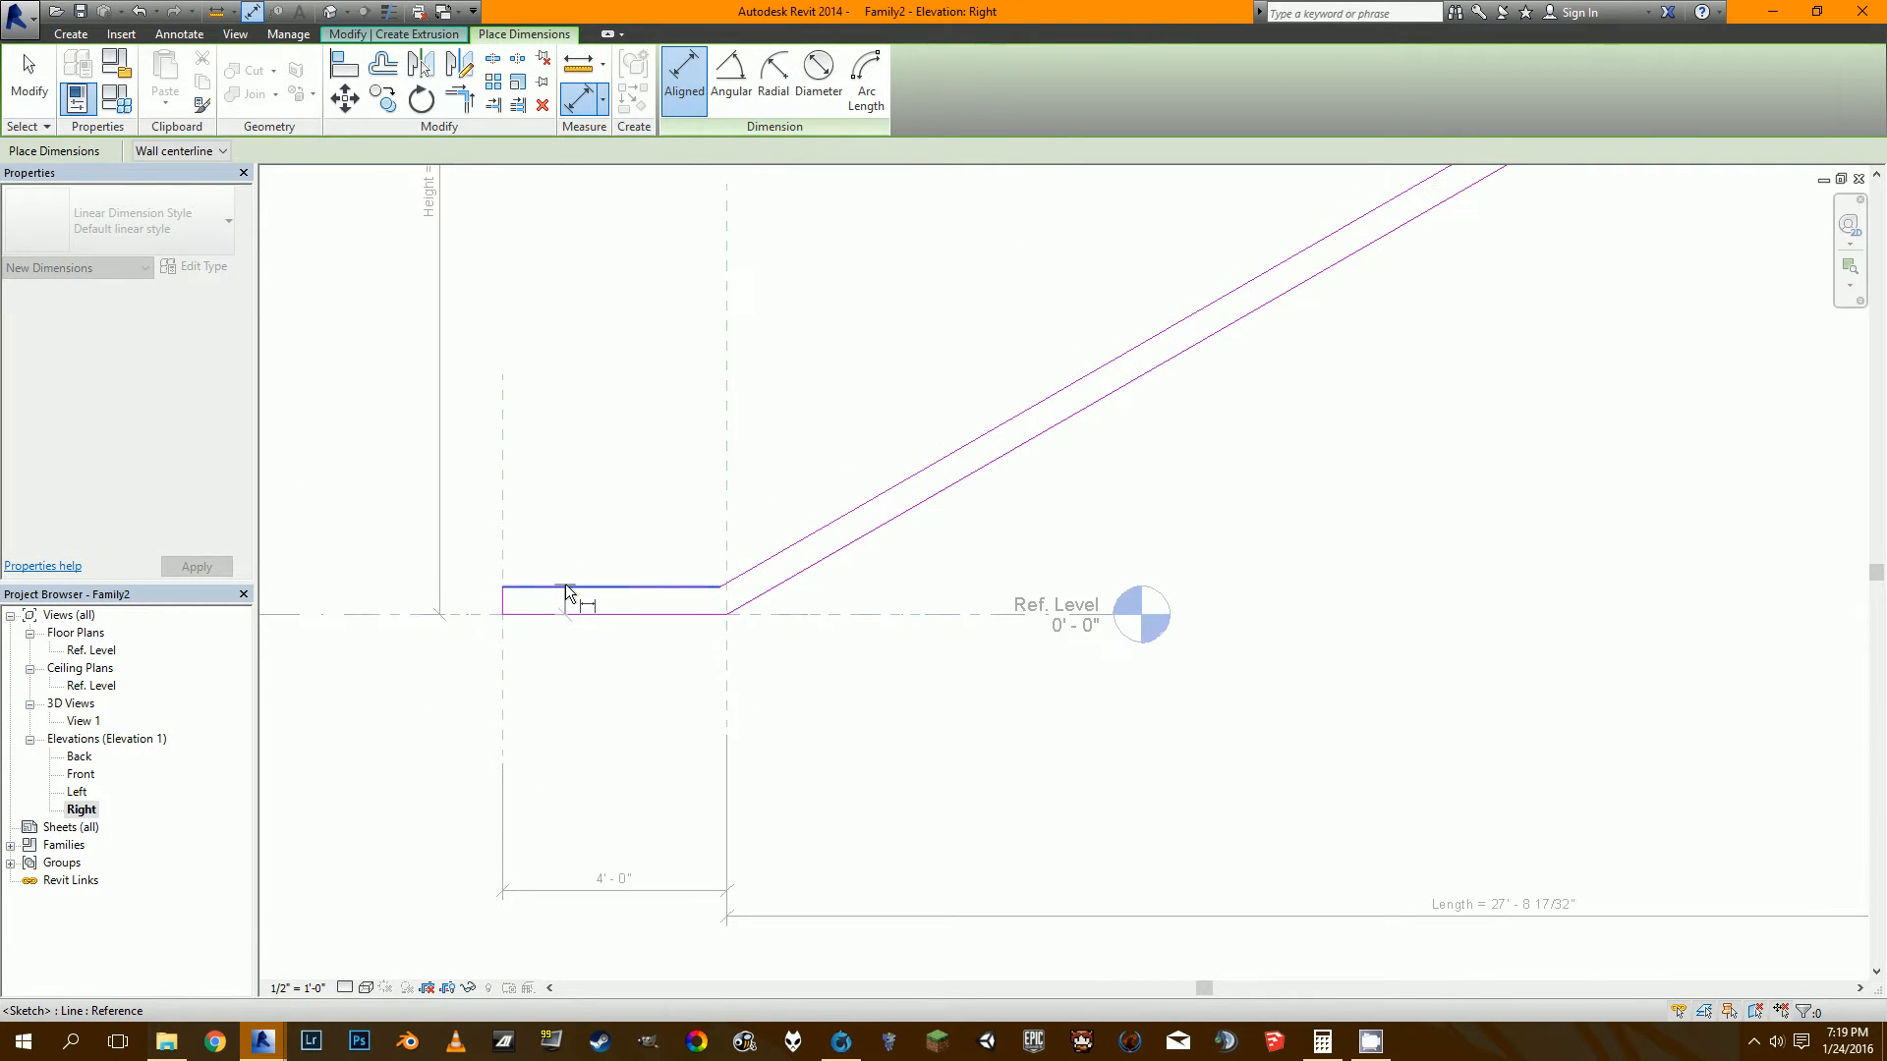
pyautogui.click(618, 503)
pyautogui.scroll(2, 739, 615)
pyautogui.click(699, 586)
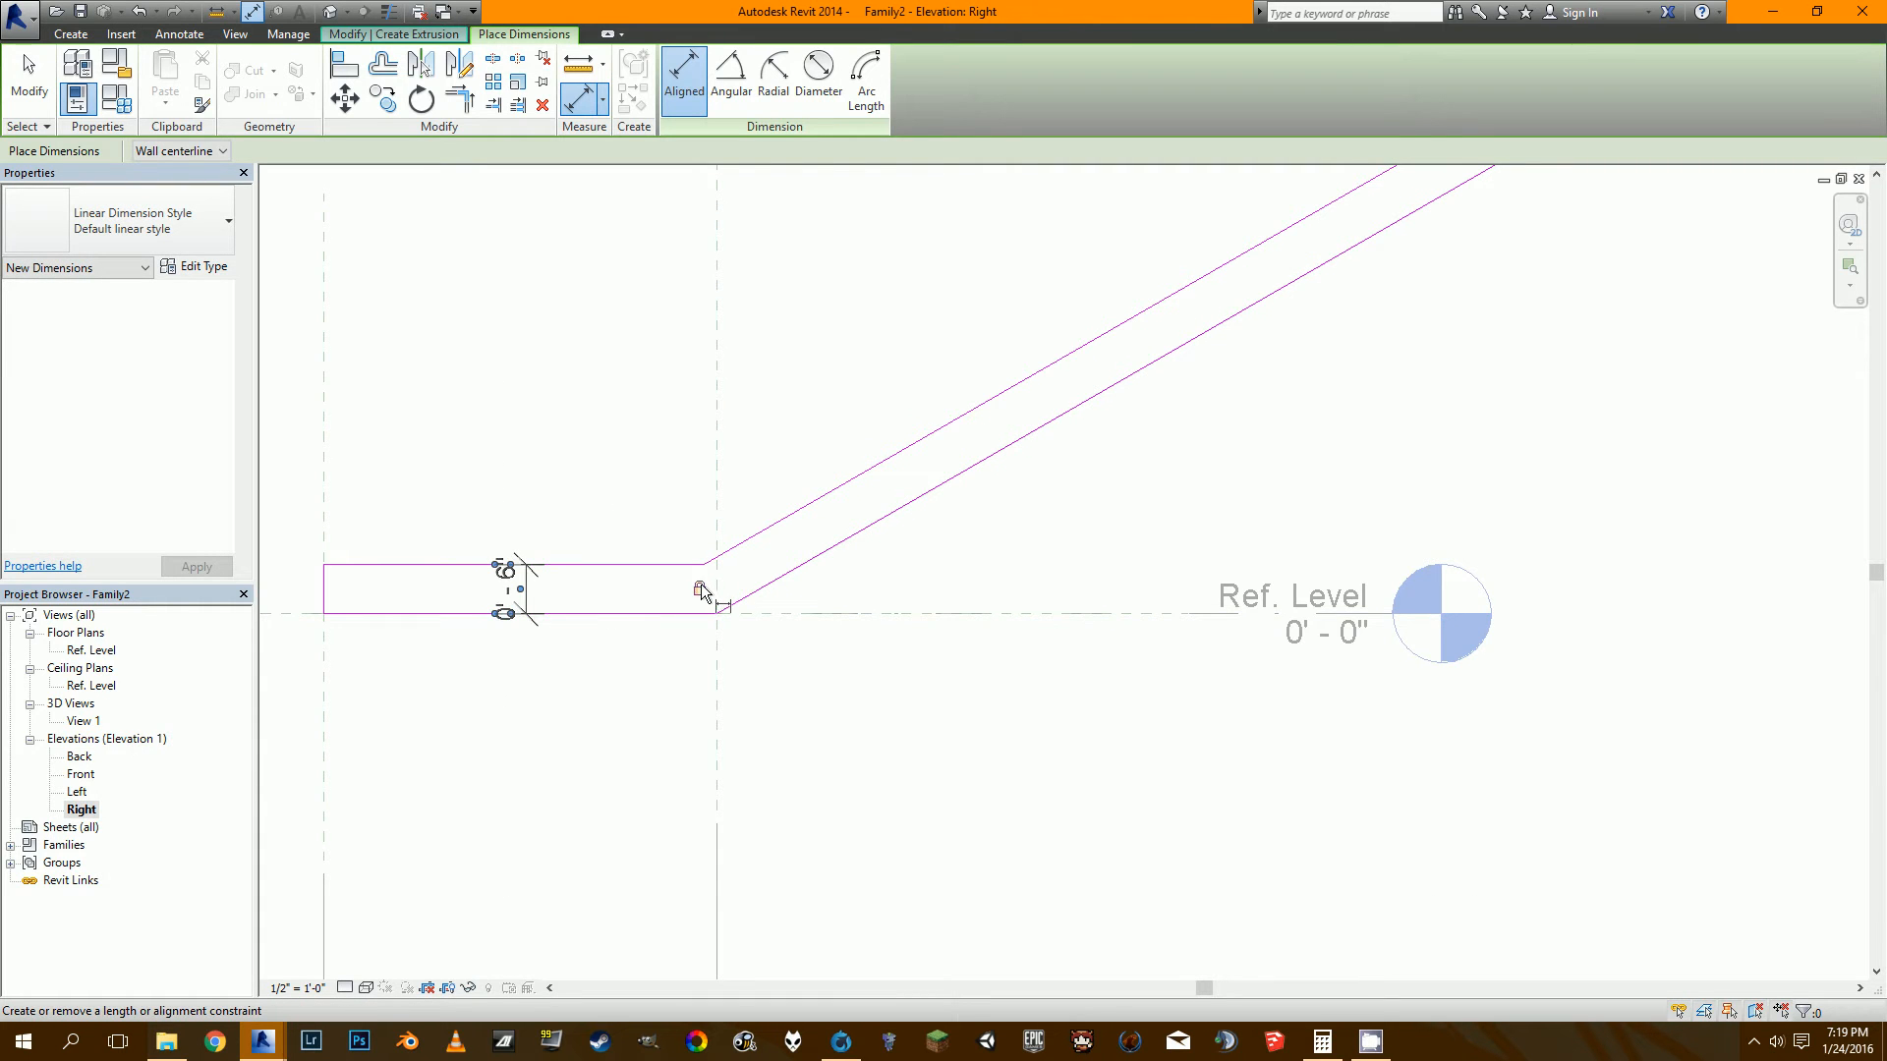
# Leave the dimension command, finish the sketch to create the solid extrusion, and deselect it.
pyautogui.scroll(-6, 698, 584)
pyautogui.moveTo(904, 331); pyautogui.dragTo(679, 463, button='middle')
pyautogui.press('Escape')
pyautogui.press('Escape')
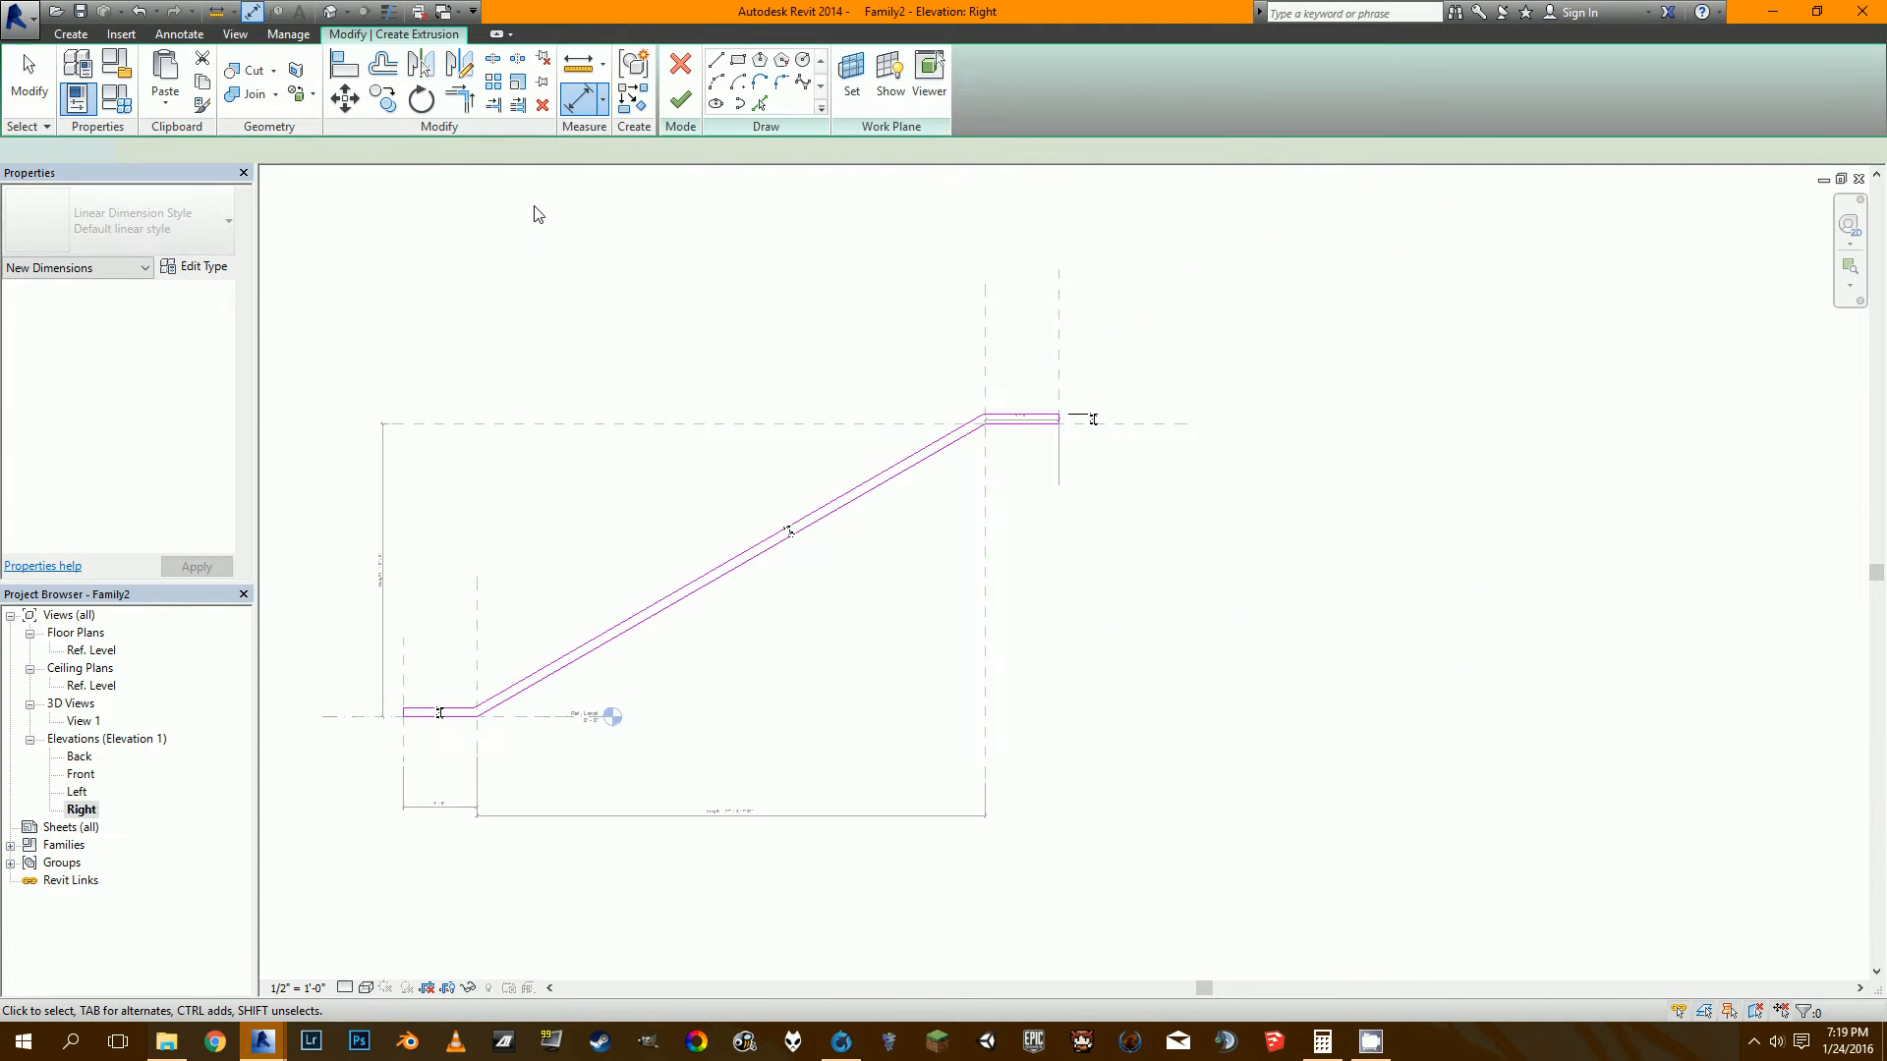
pyautogui.click(691, 99)
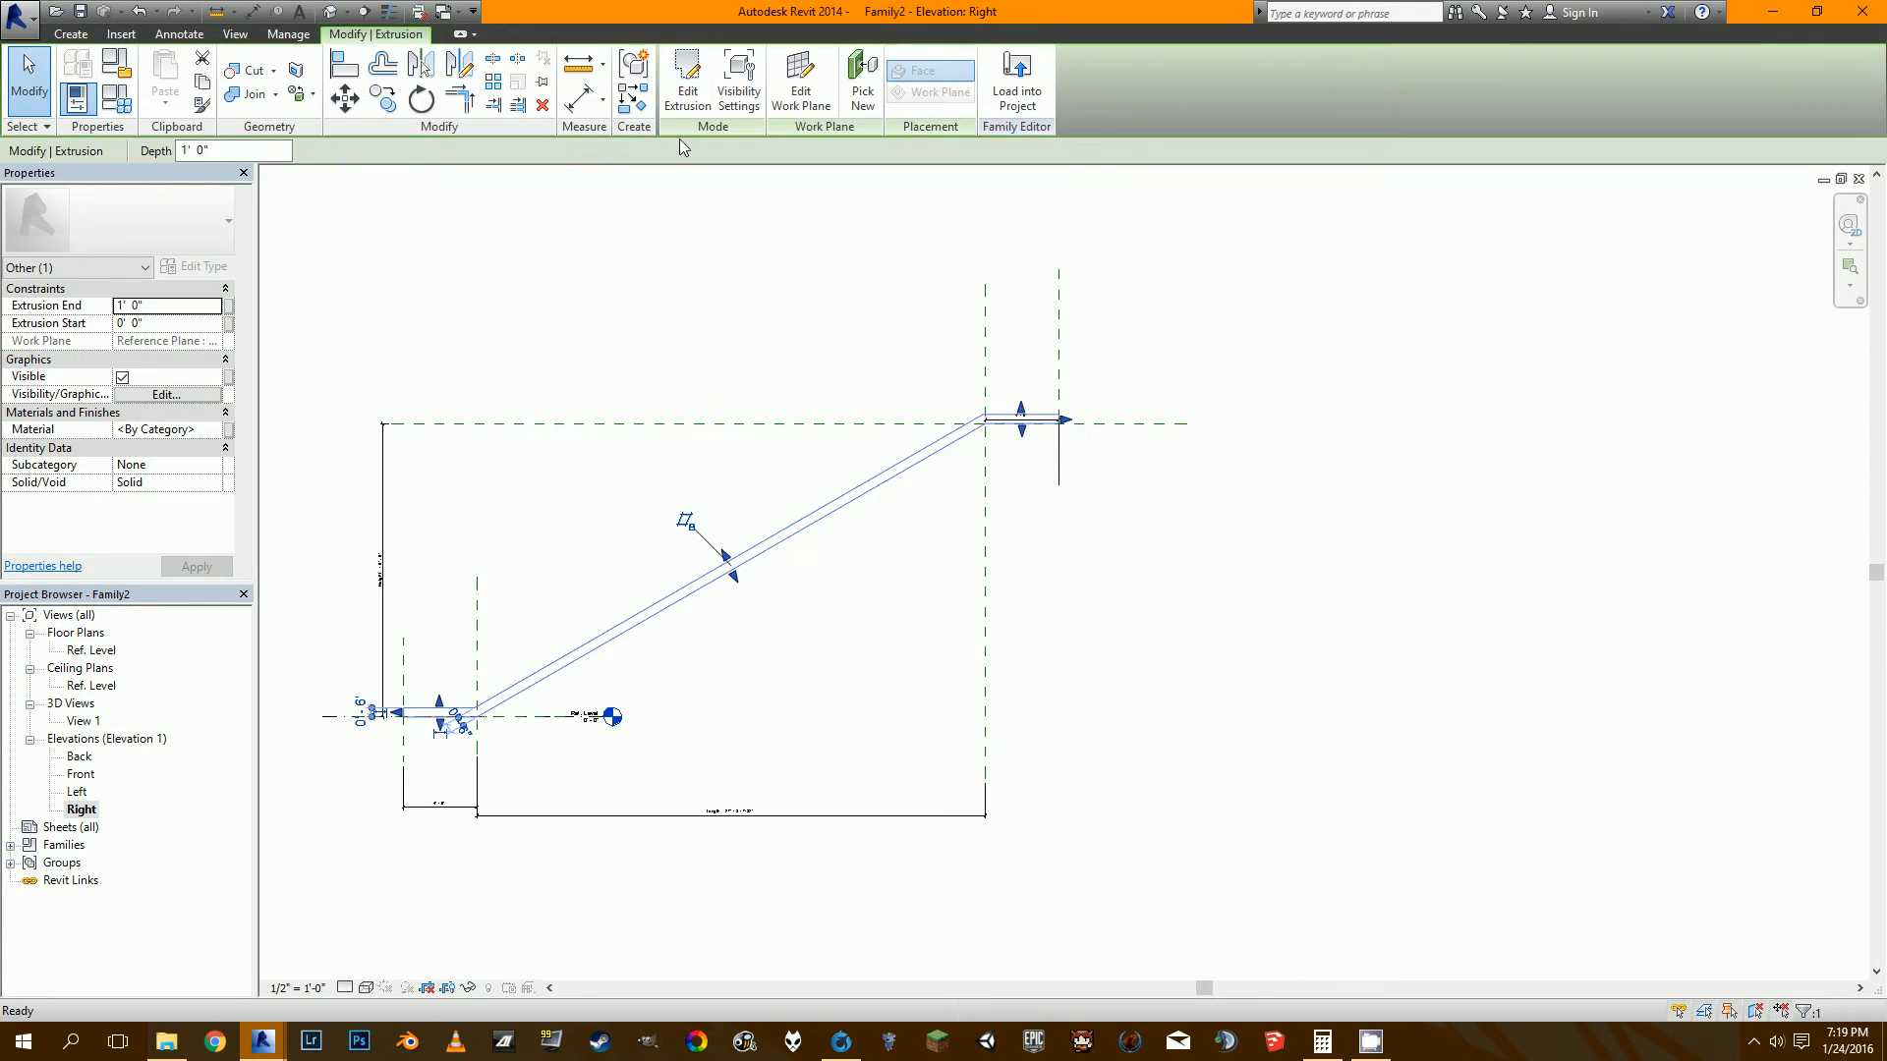
pyautogui.click(687, 505)
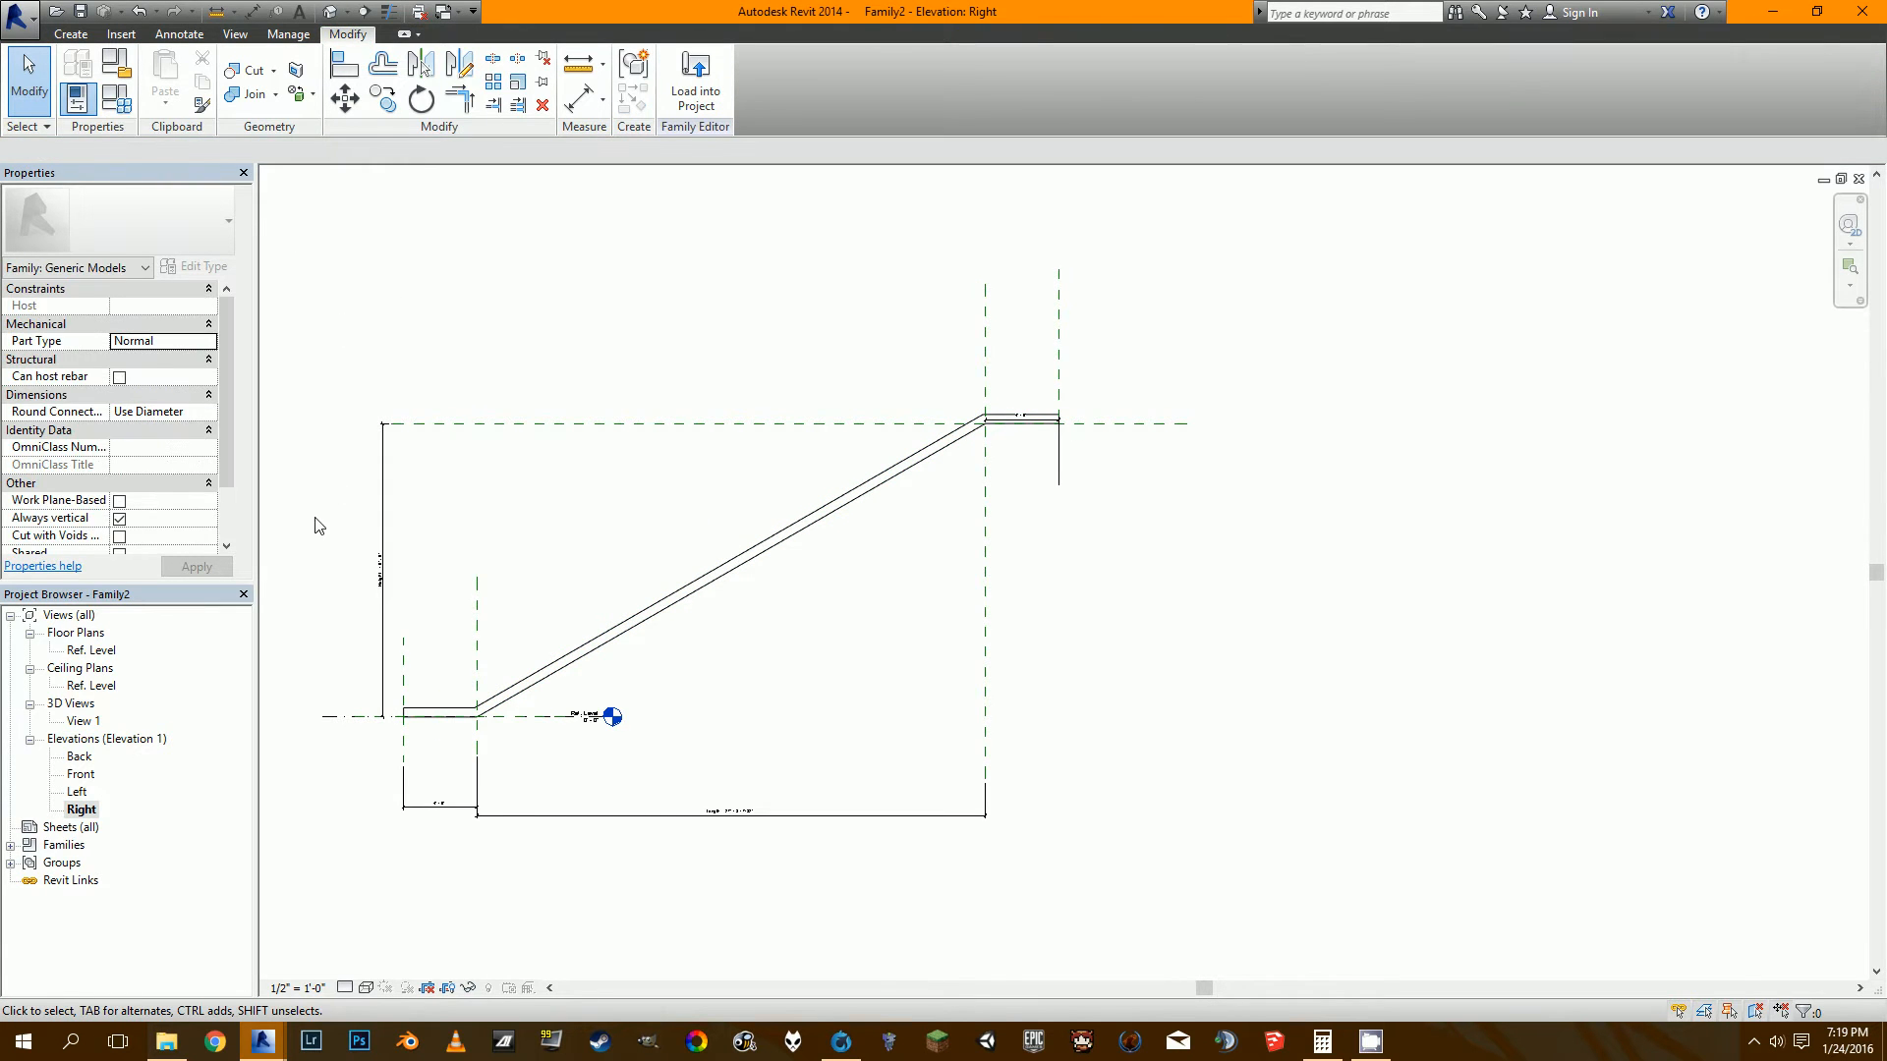
# Set the Height dimension to 20 feet to test how the extrusion follows.
pyautogui.scroll(3, 315, 519)
pyautogui.click(440, 669)
pyautogui.click(442, 660)
pyautogui.write('2')
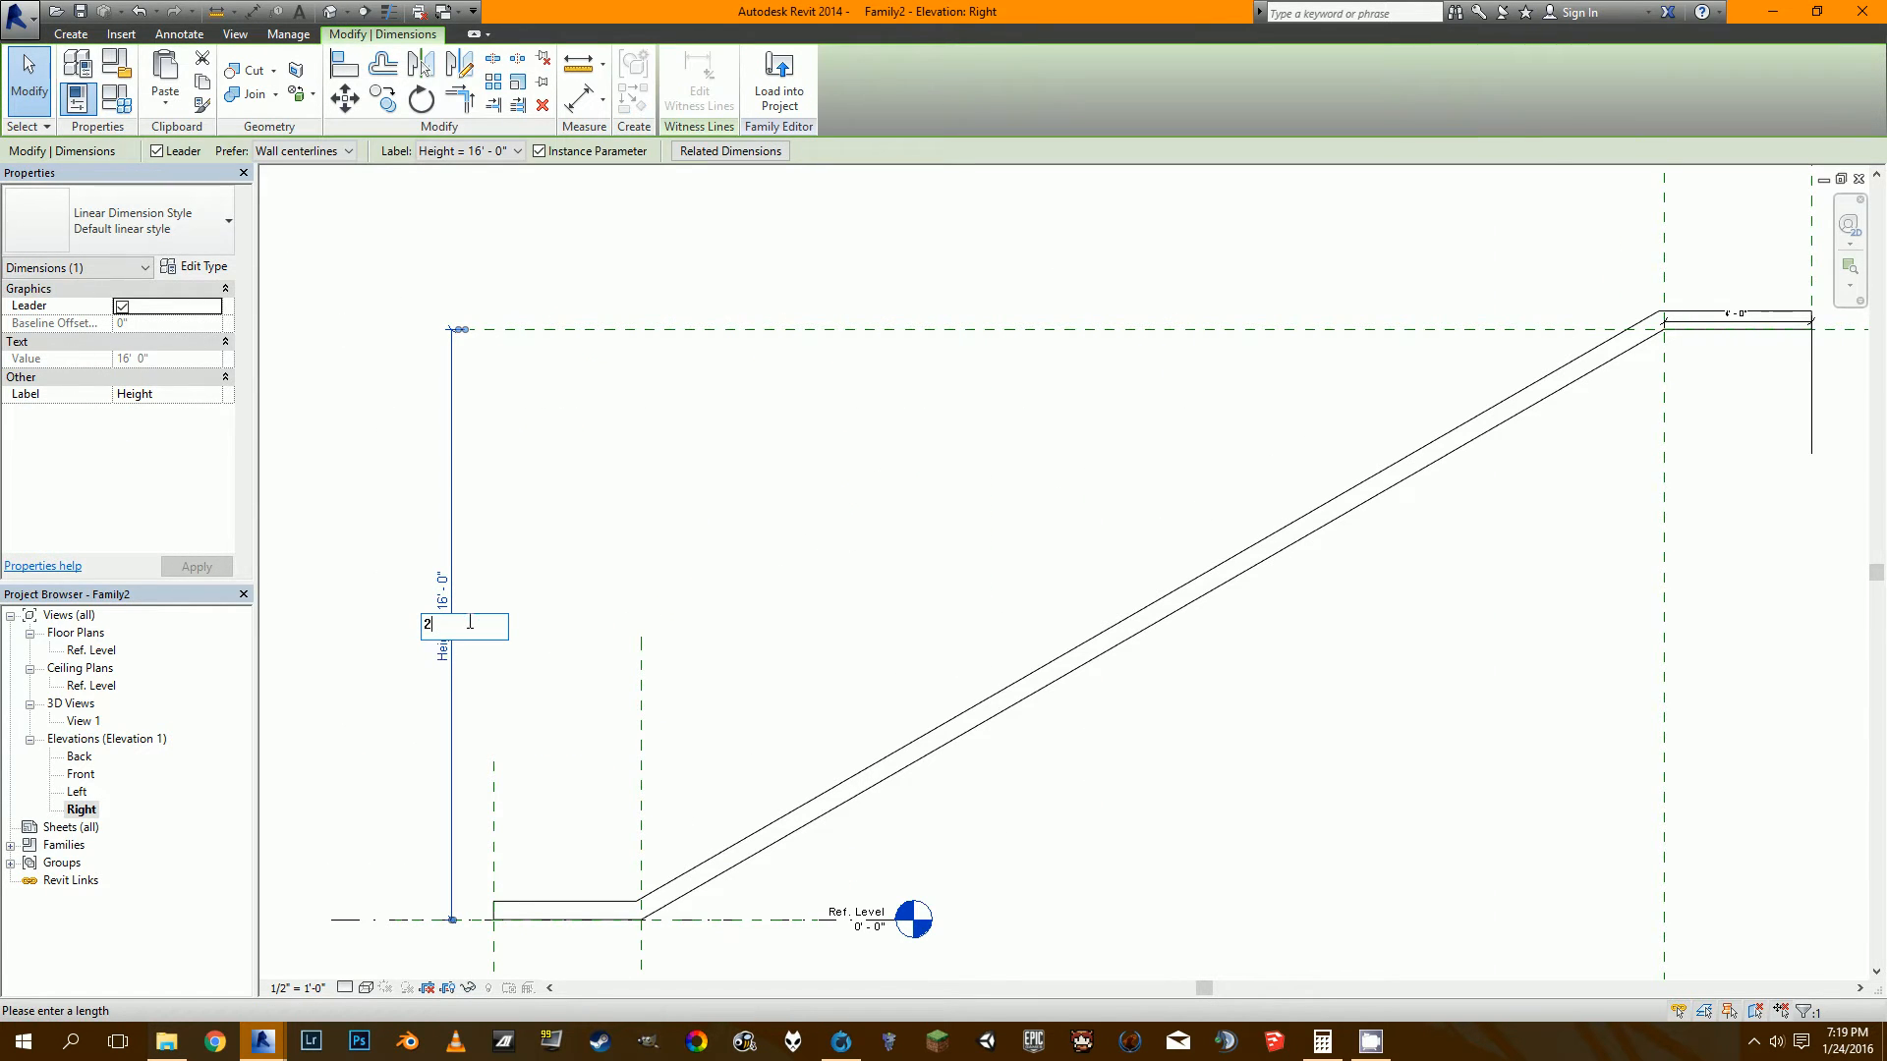
pyautogui.write('0')
pyautogui.press('Return')
pyautogui.scroll(-2, 732, 523)
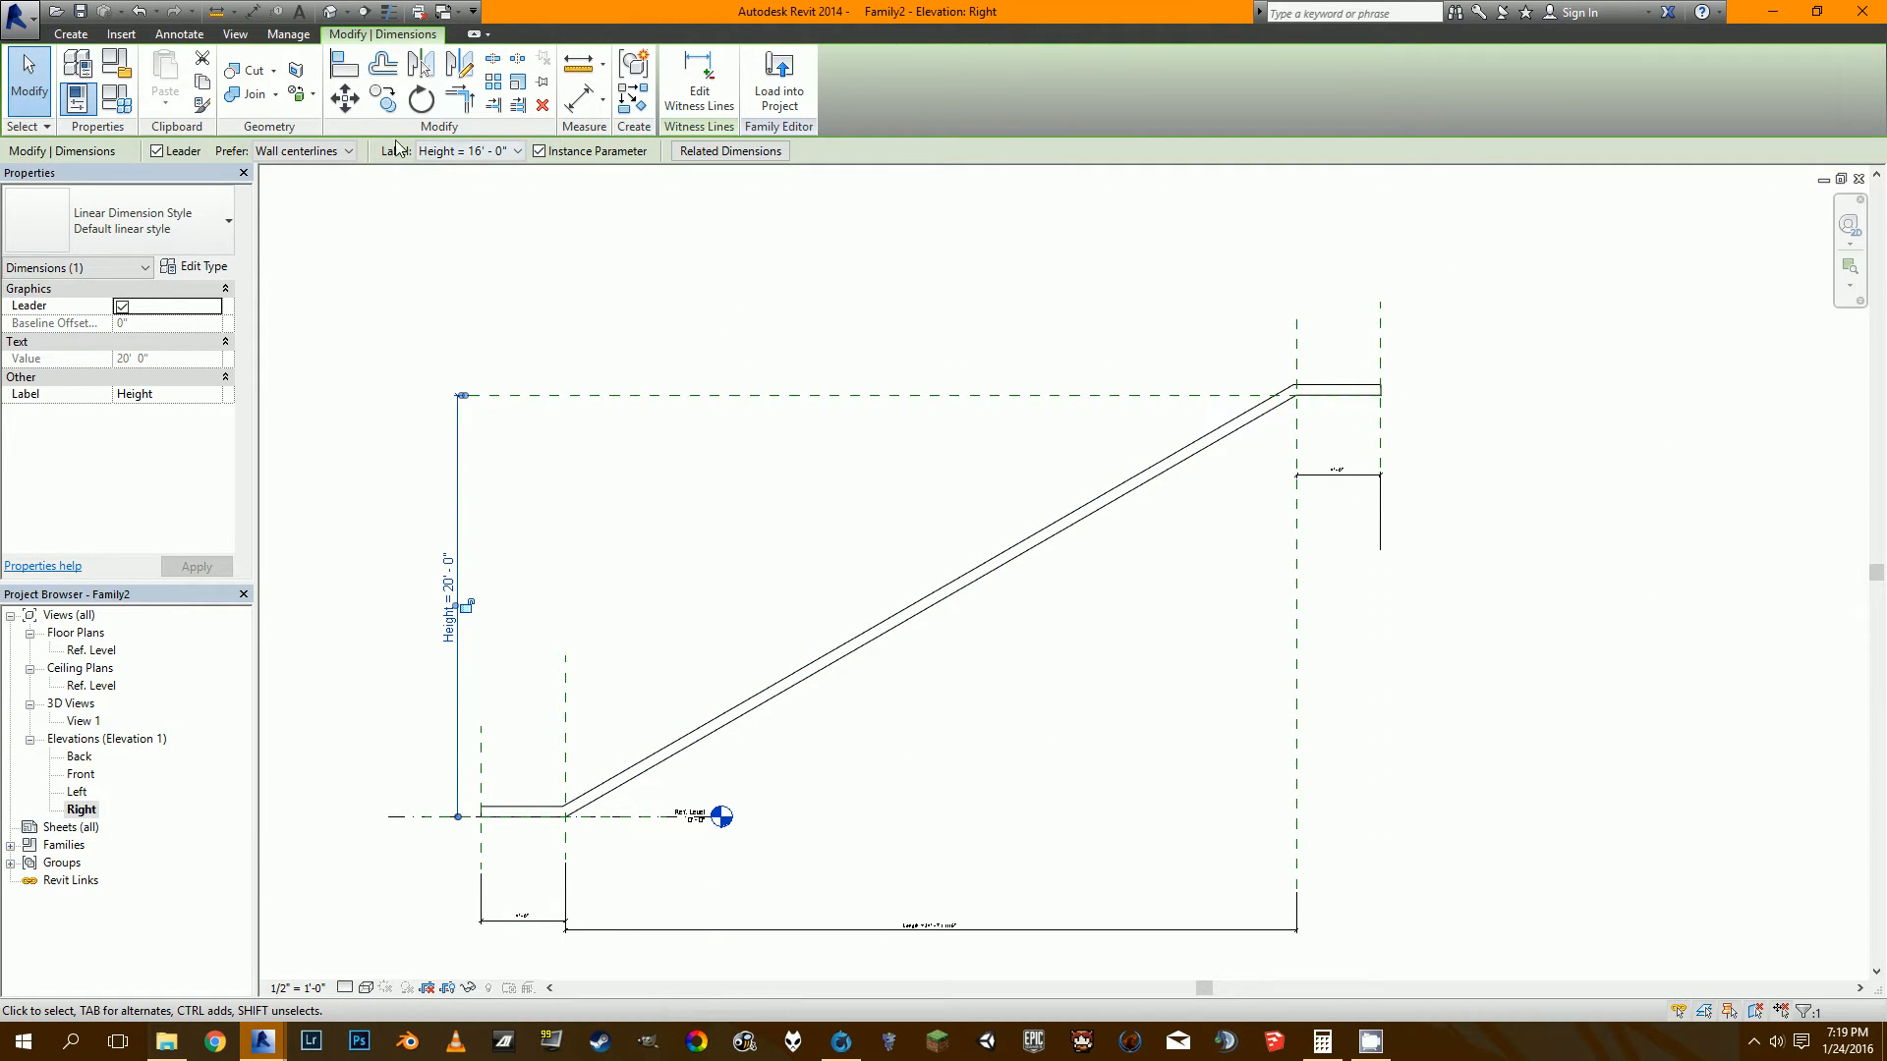
# Open the default 3D view and select the railing base extrusion at its lower end.
pyautogui.click(329, 12)
pyautogui.scroll(5, 914, 815)
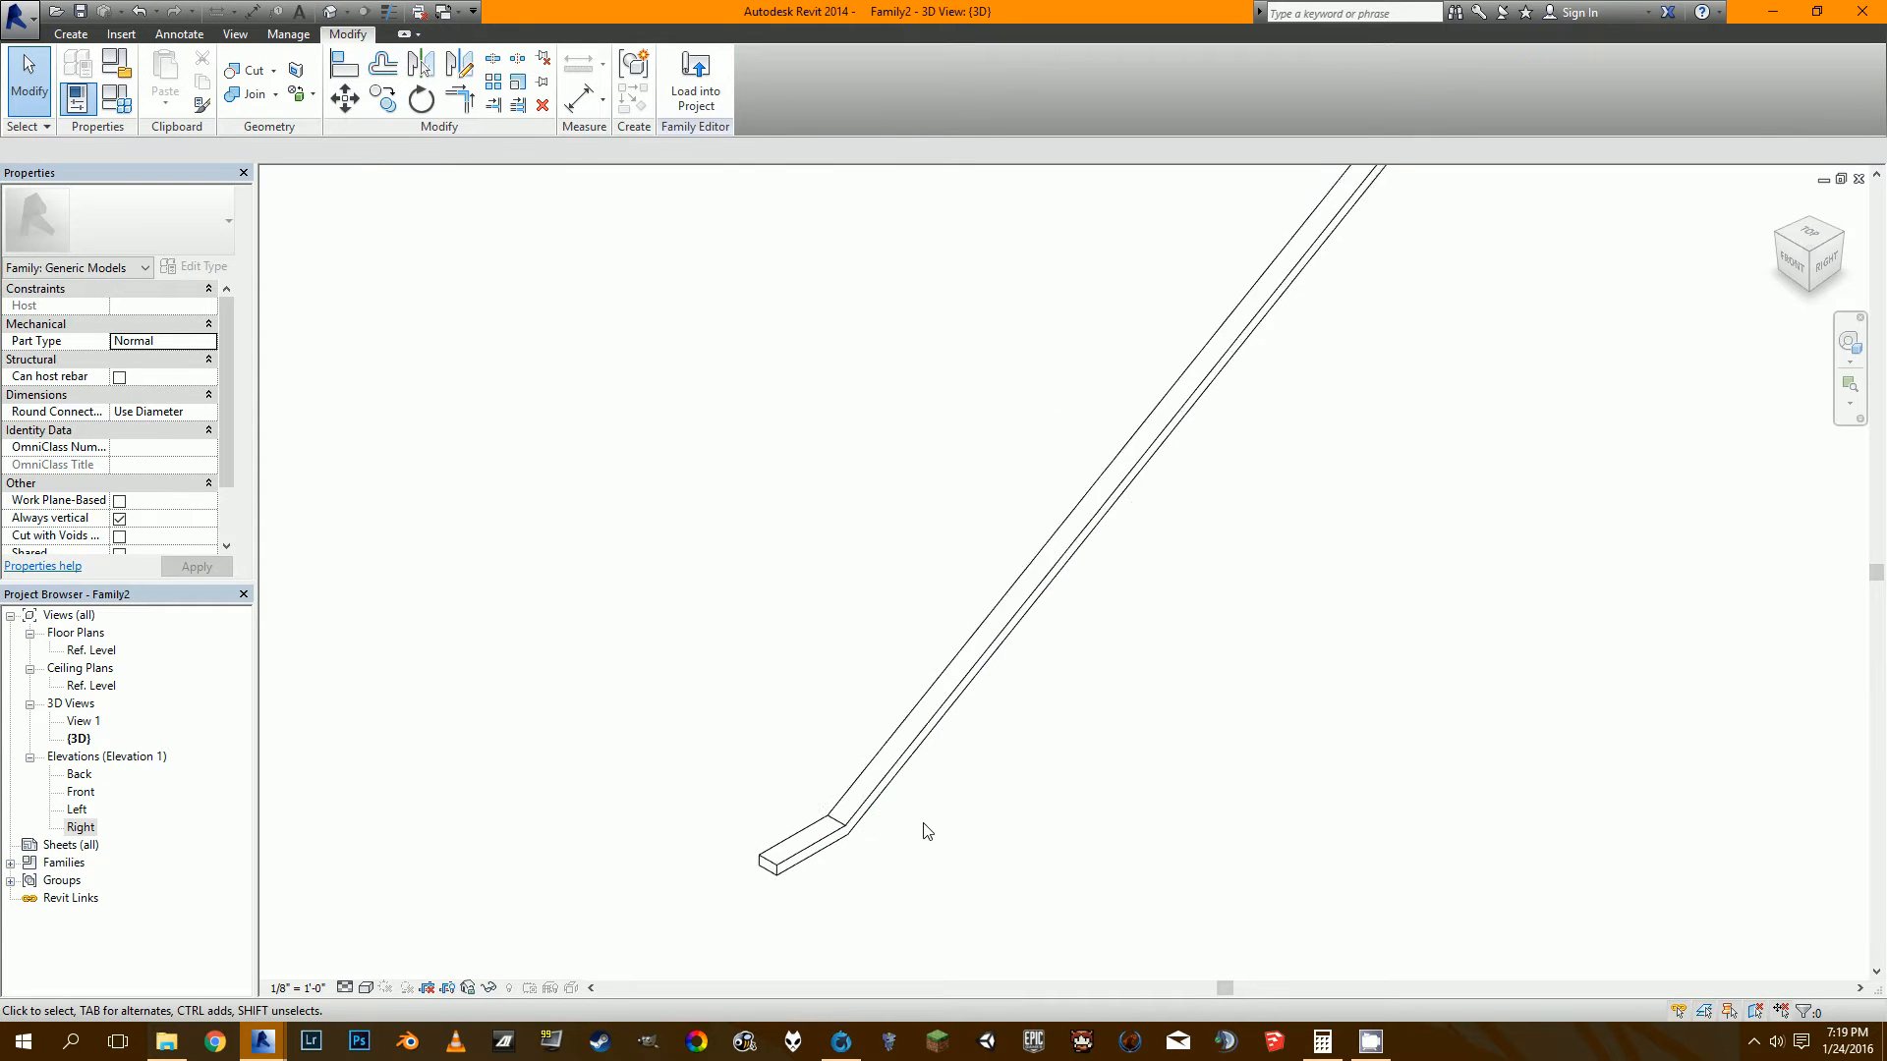
pyautogui.click(875, 775)
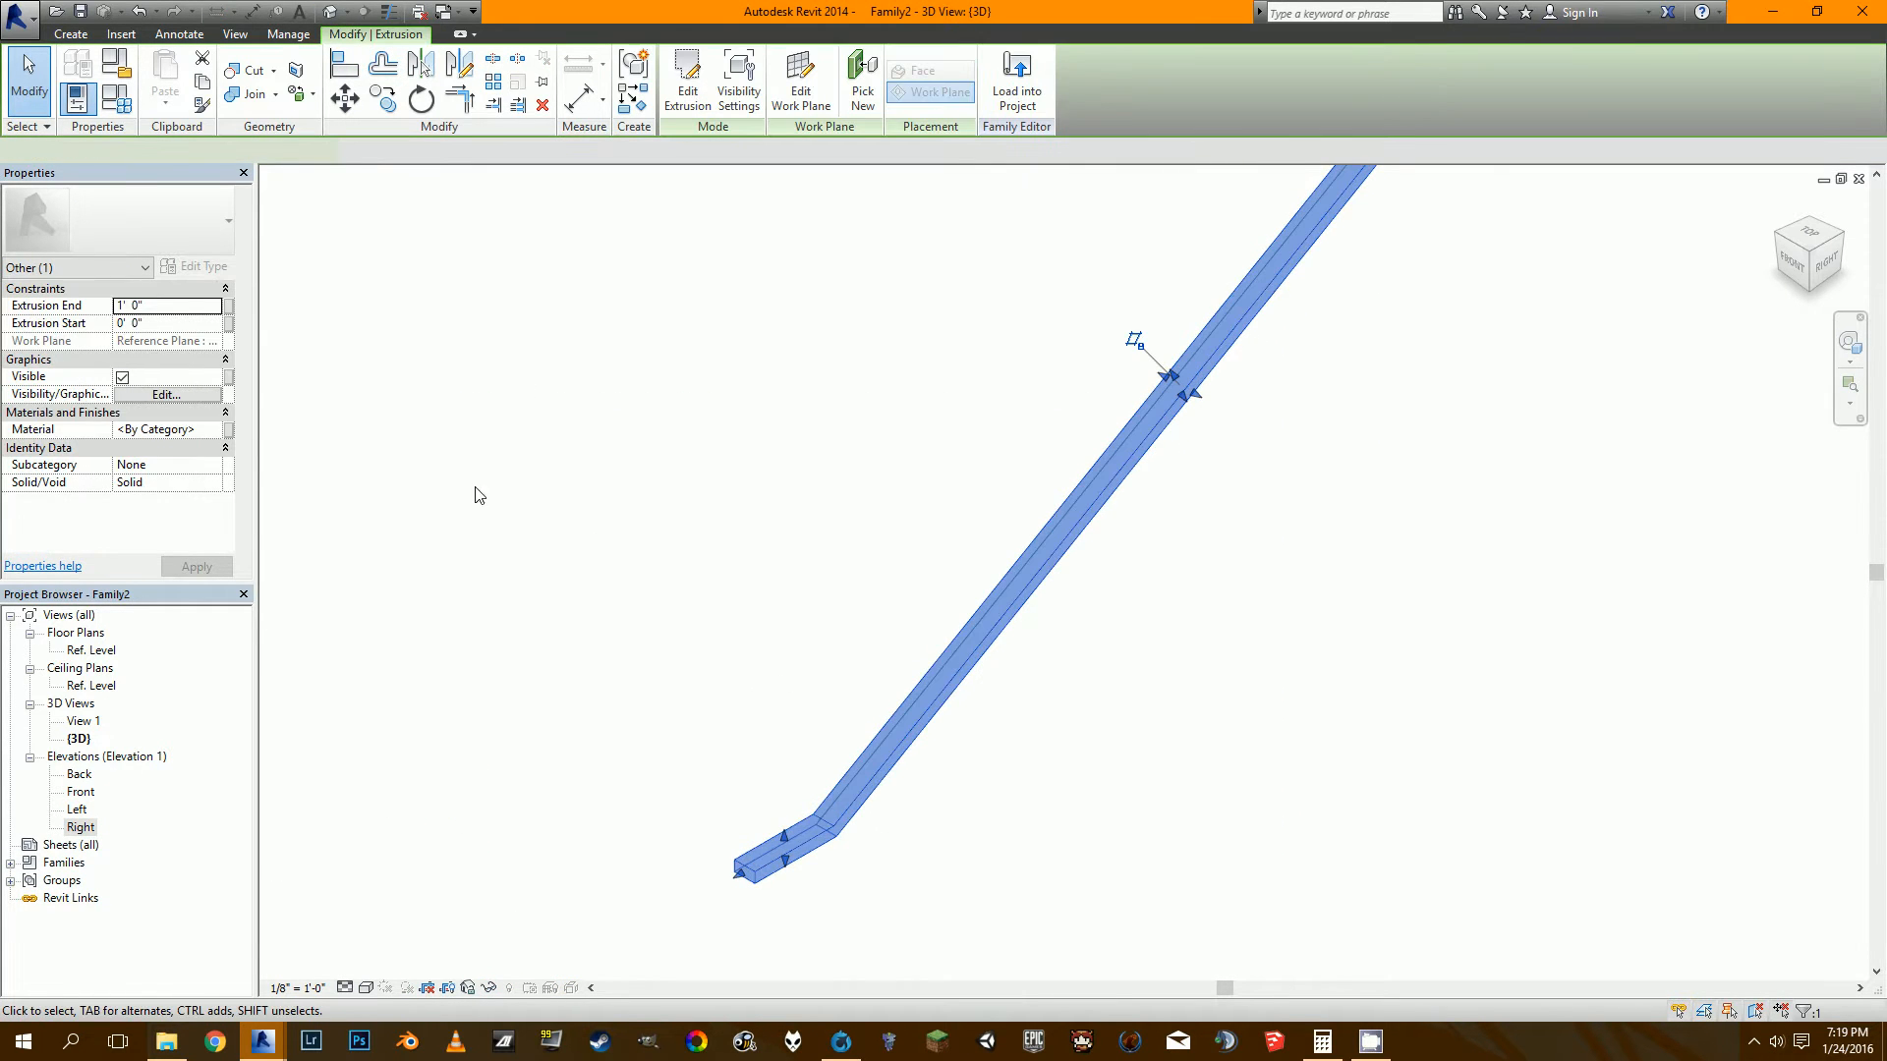
# Switch to the finished Escalator-Final model, open its Railing-Final family, and examine the base extrusion's start and end settings.
pyautogui.moveTo(262, 1047)
pyautogui.click(177, 973)
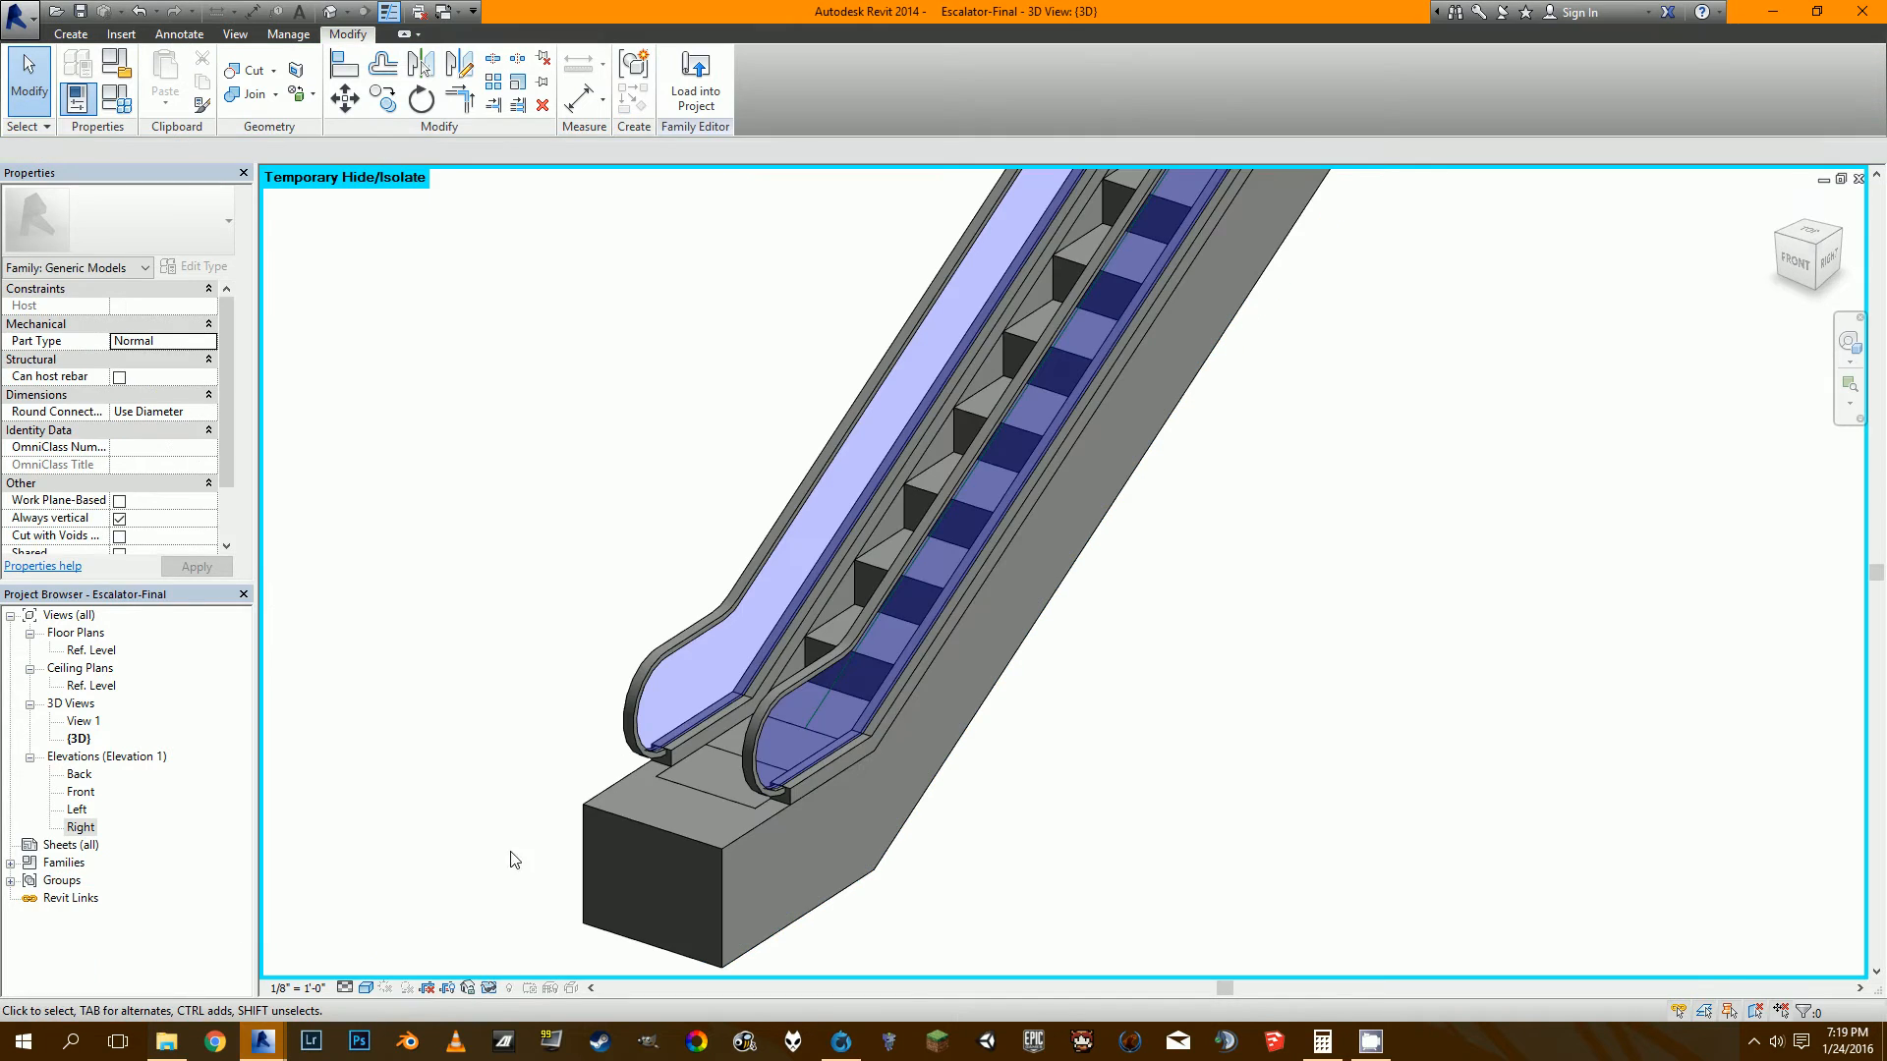
pyautogui.scroll(4, 822, 769)
pyautogui.click(819, 768)
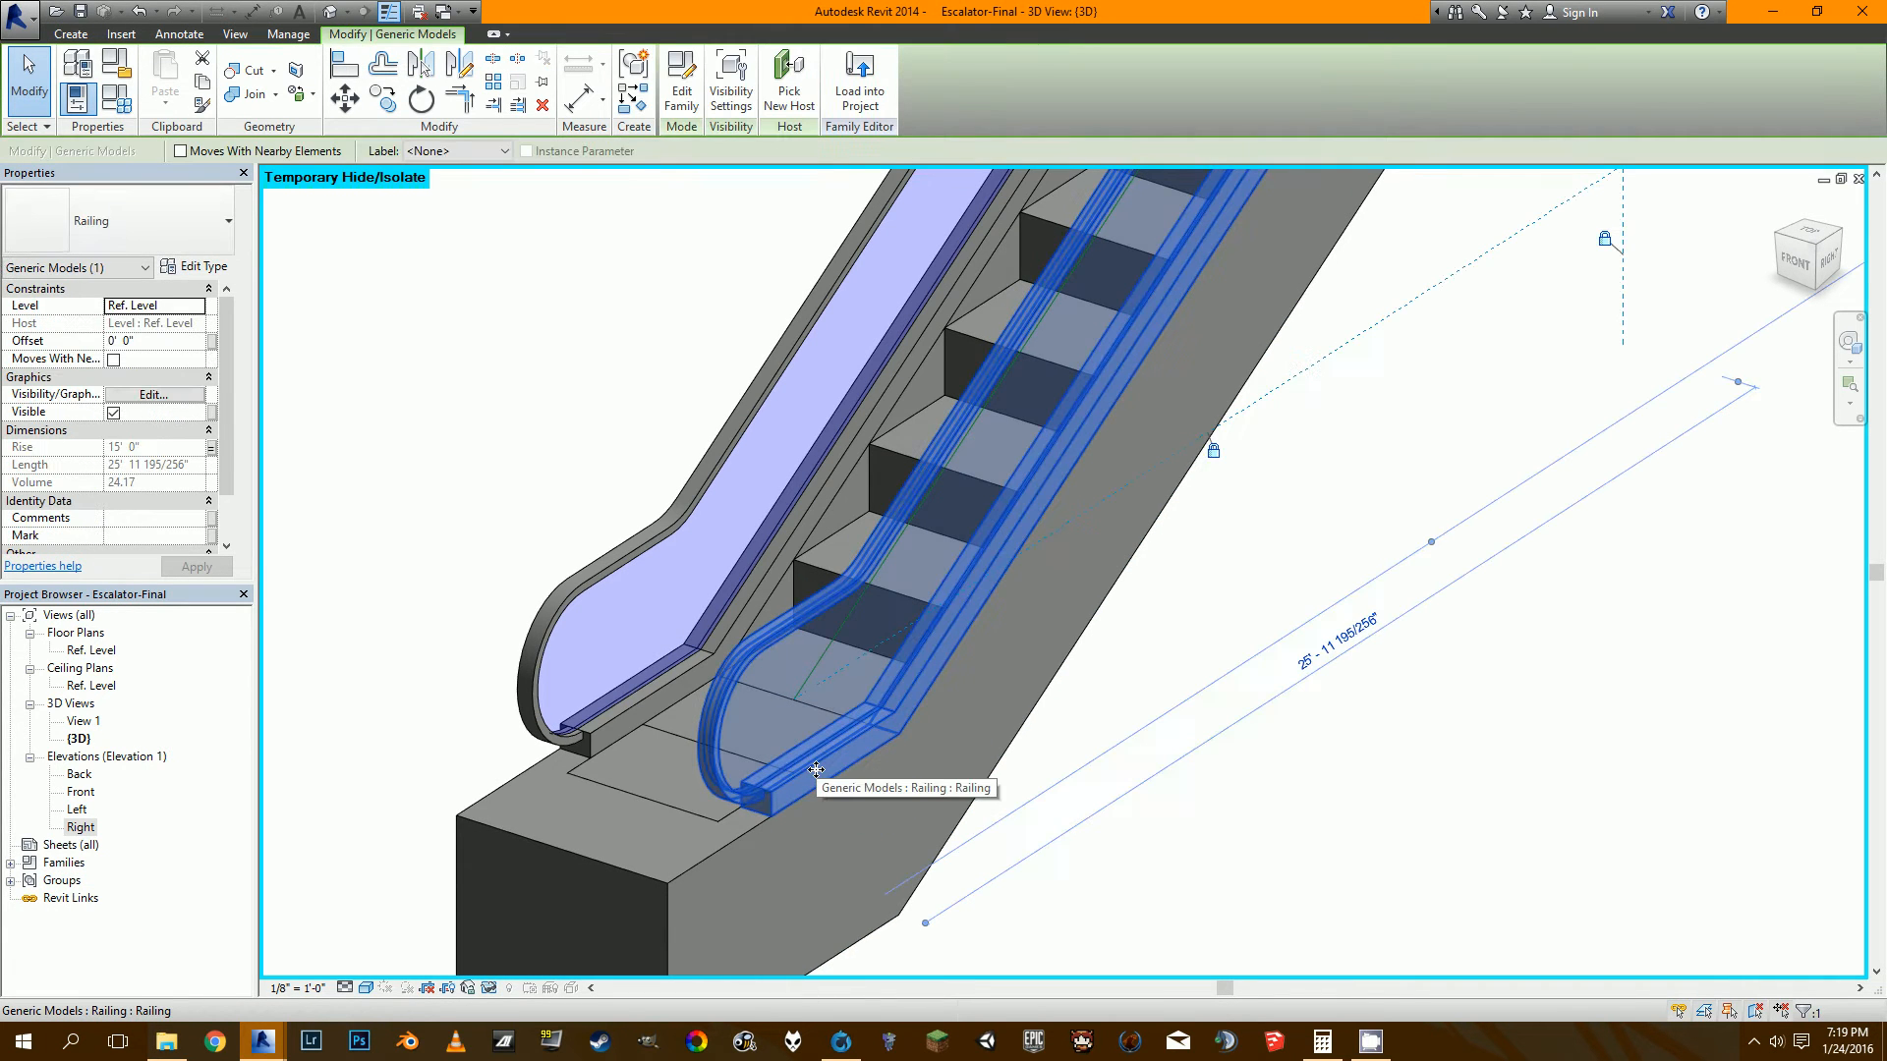
pyautogui.click(444, 12)
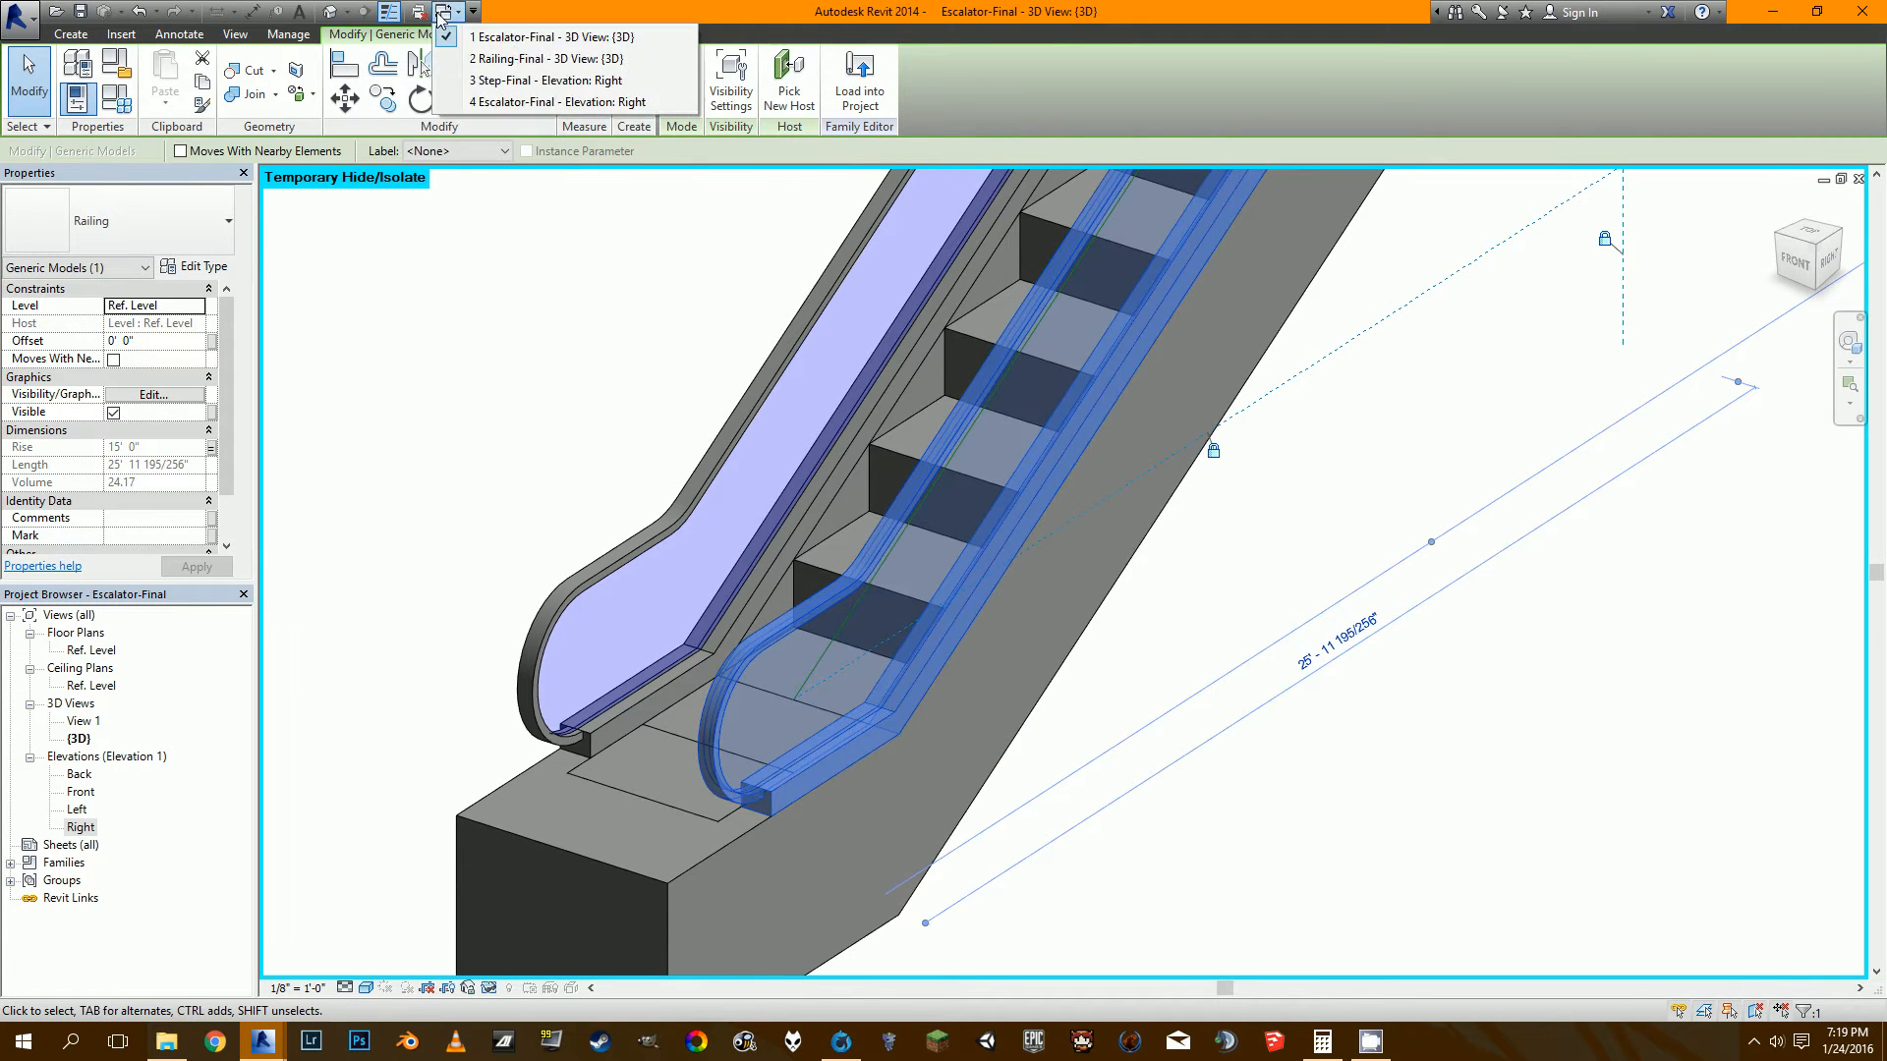
pyautogui.click(490, 59)
pyautogui.scroll(5, 840, 781)
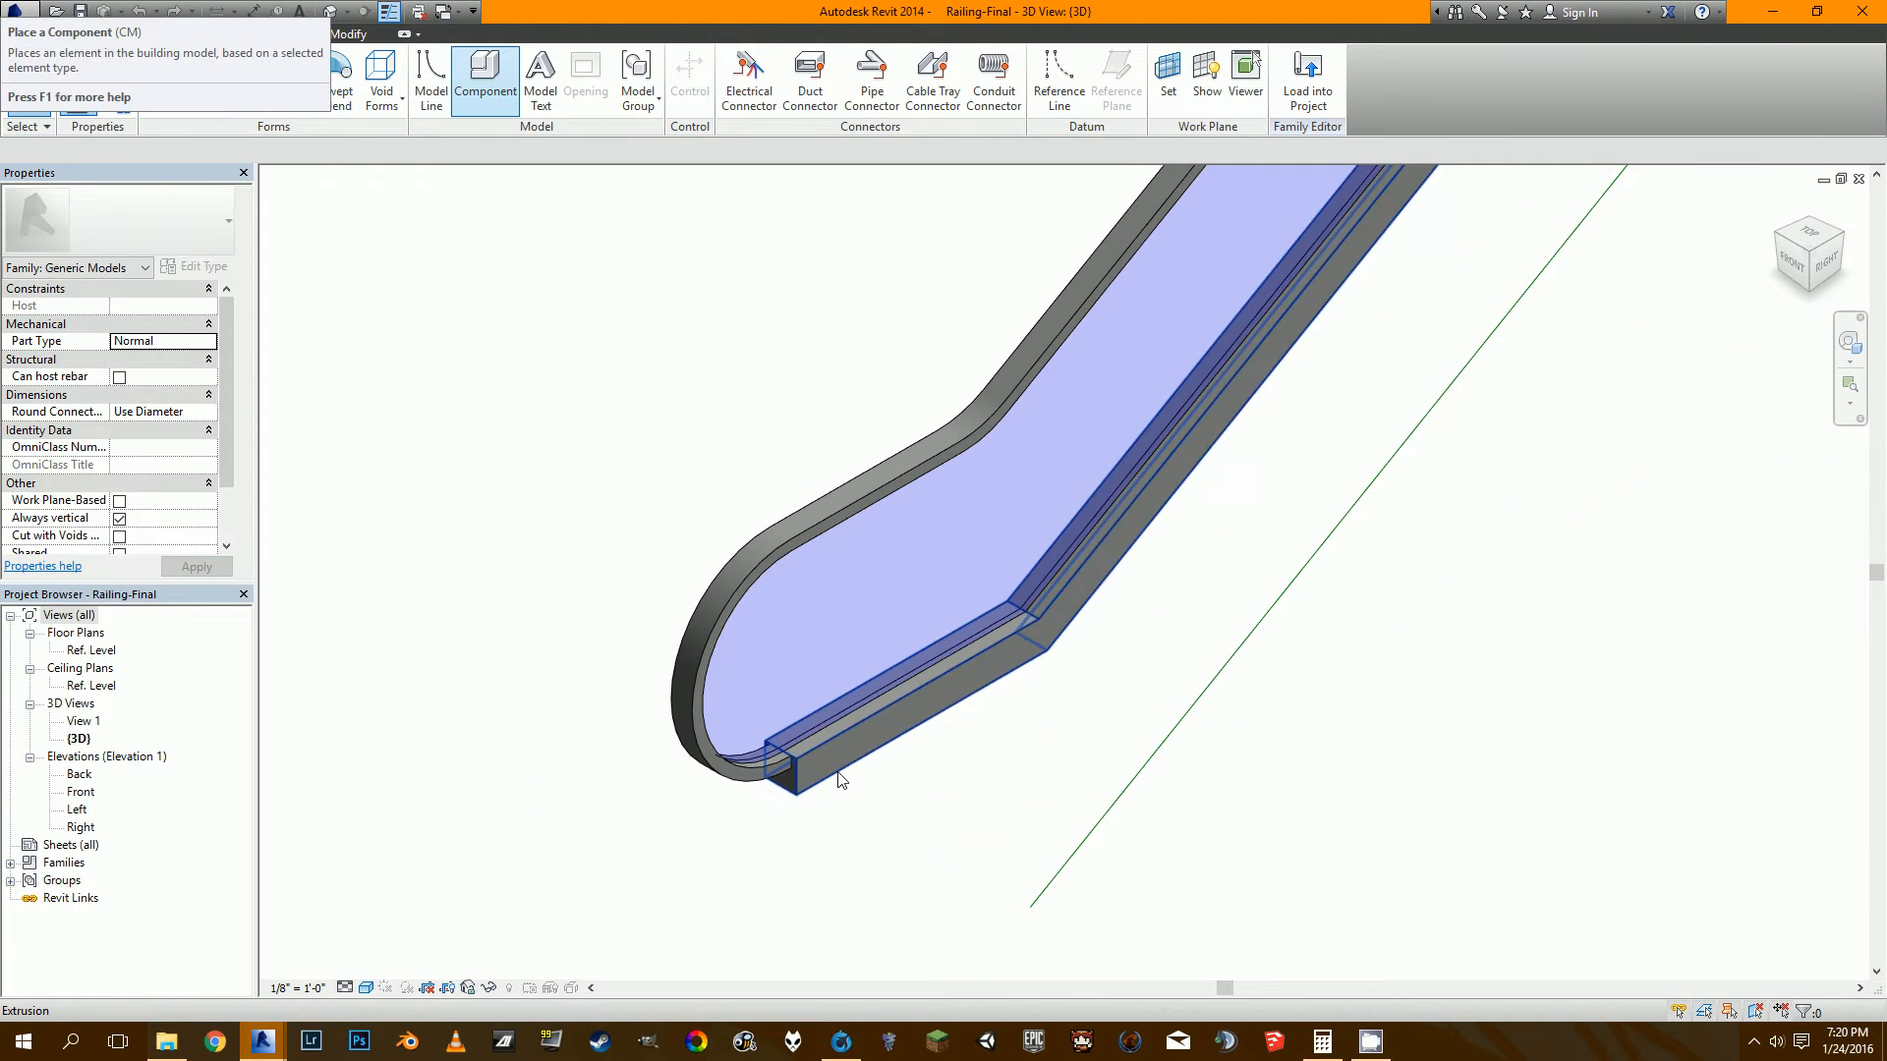
pyautogui.click(841, 782)
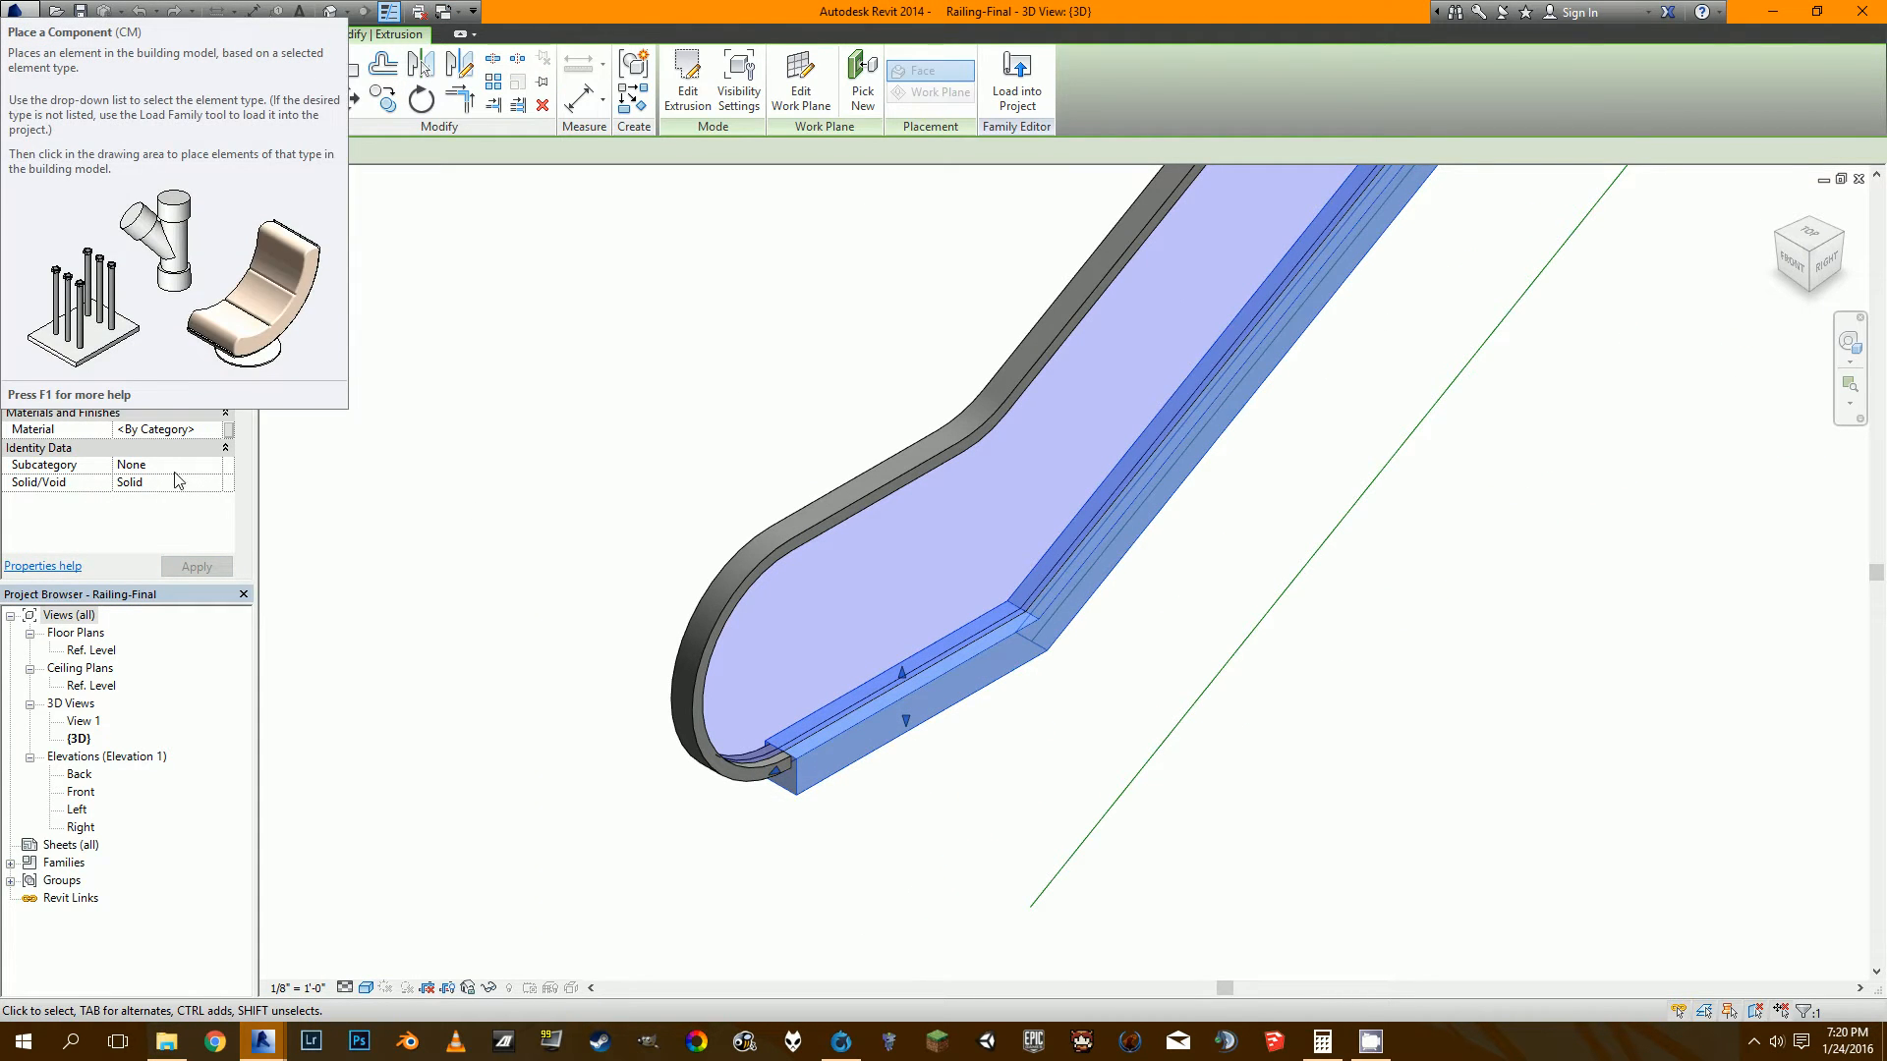
# Return to Family2 and set the base extrusion's end to 3 inches and its start to -3 inches, finishing with it deselected.
pyautogui.moveTo(262, 1040)
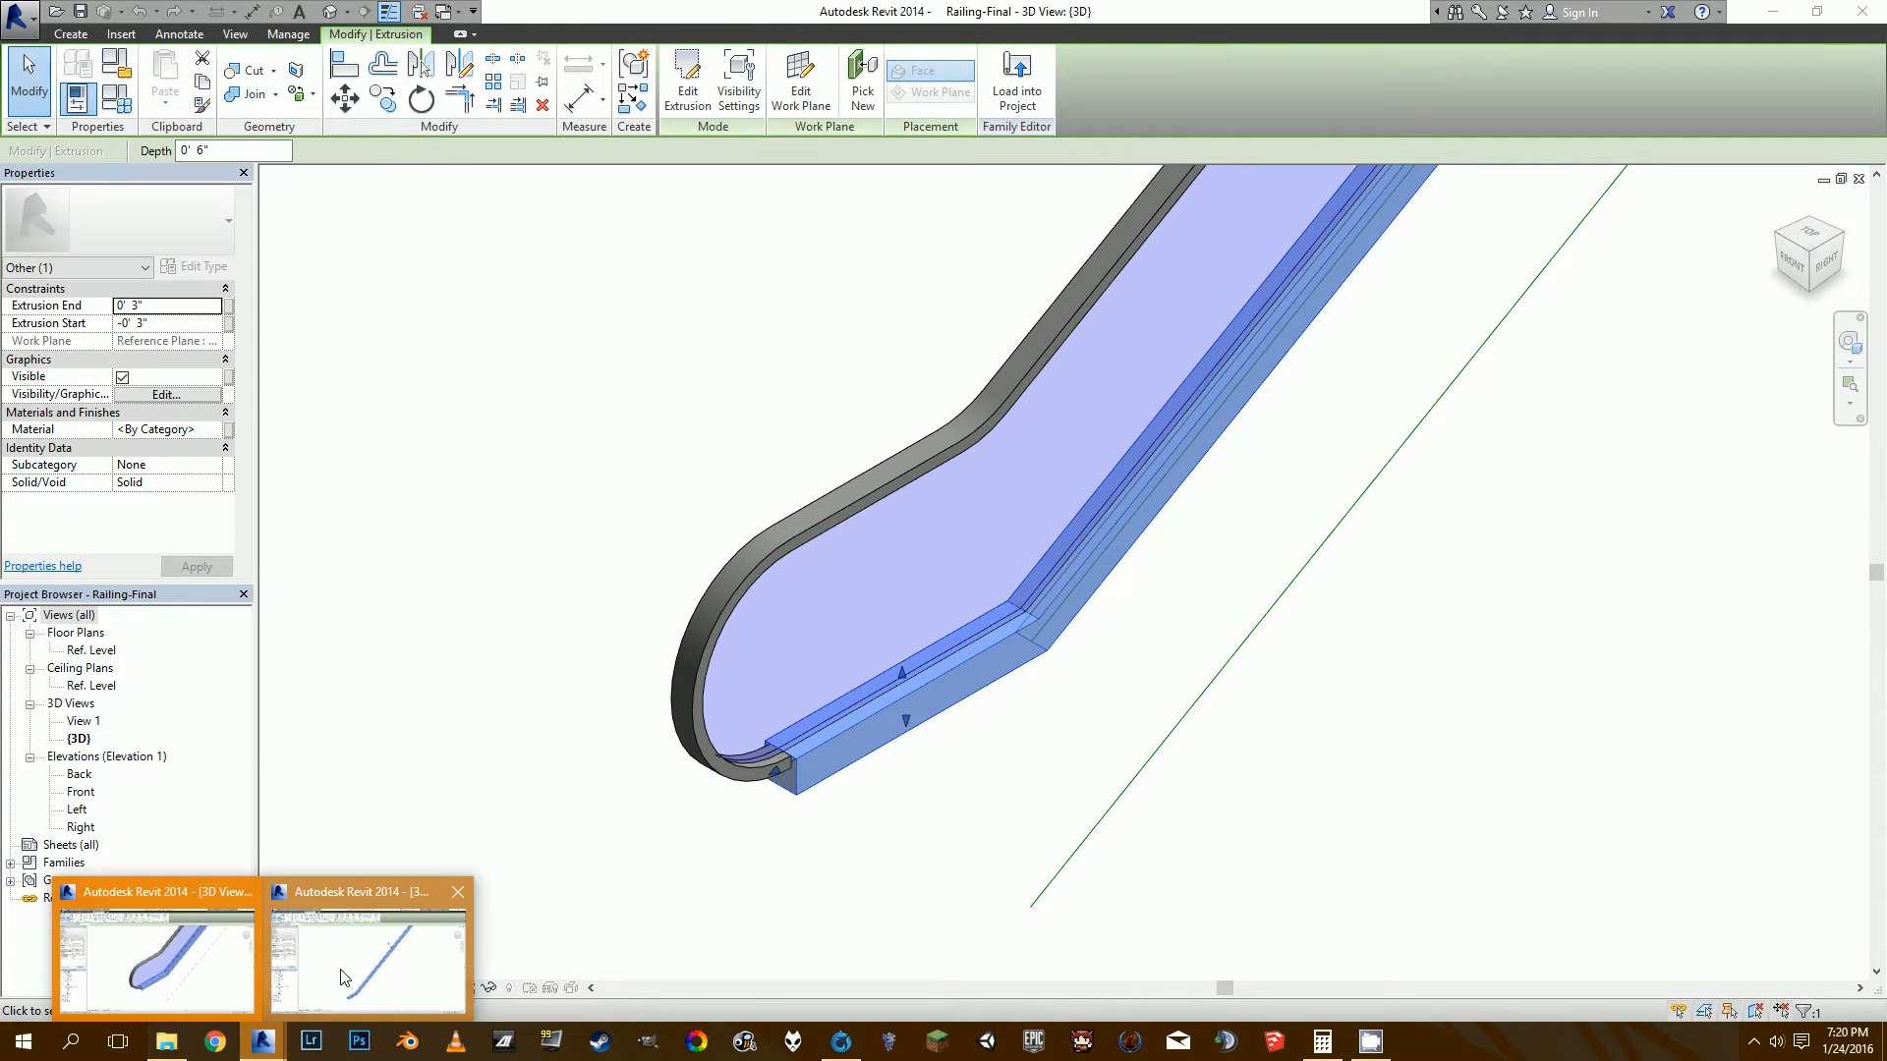
pyautogui.click(343, 976)
pyautogui.click(728, 943)
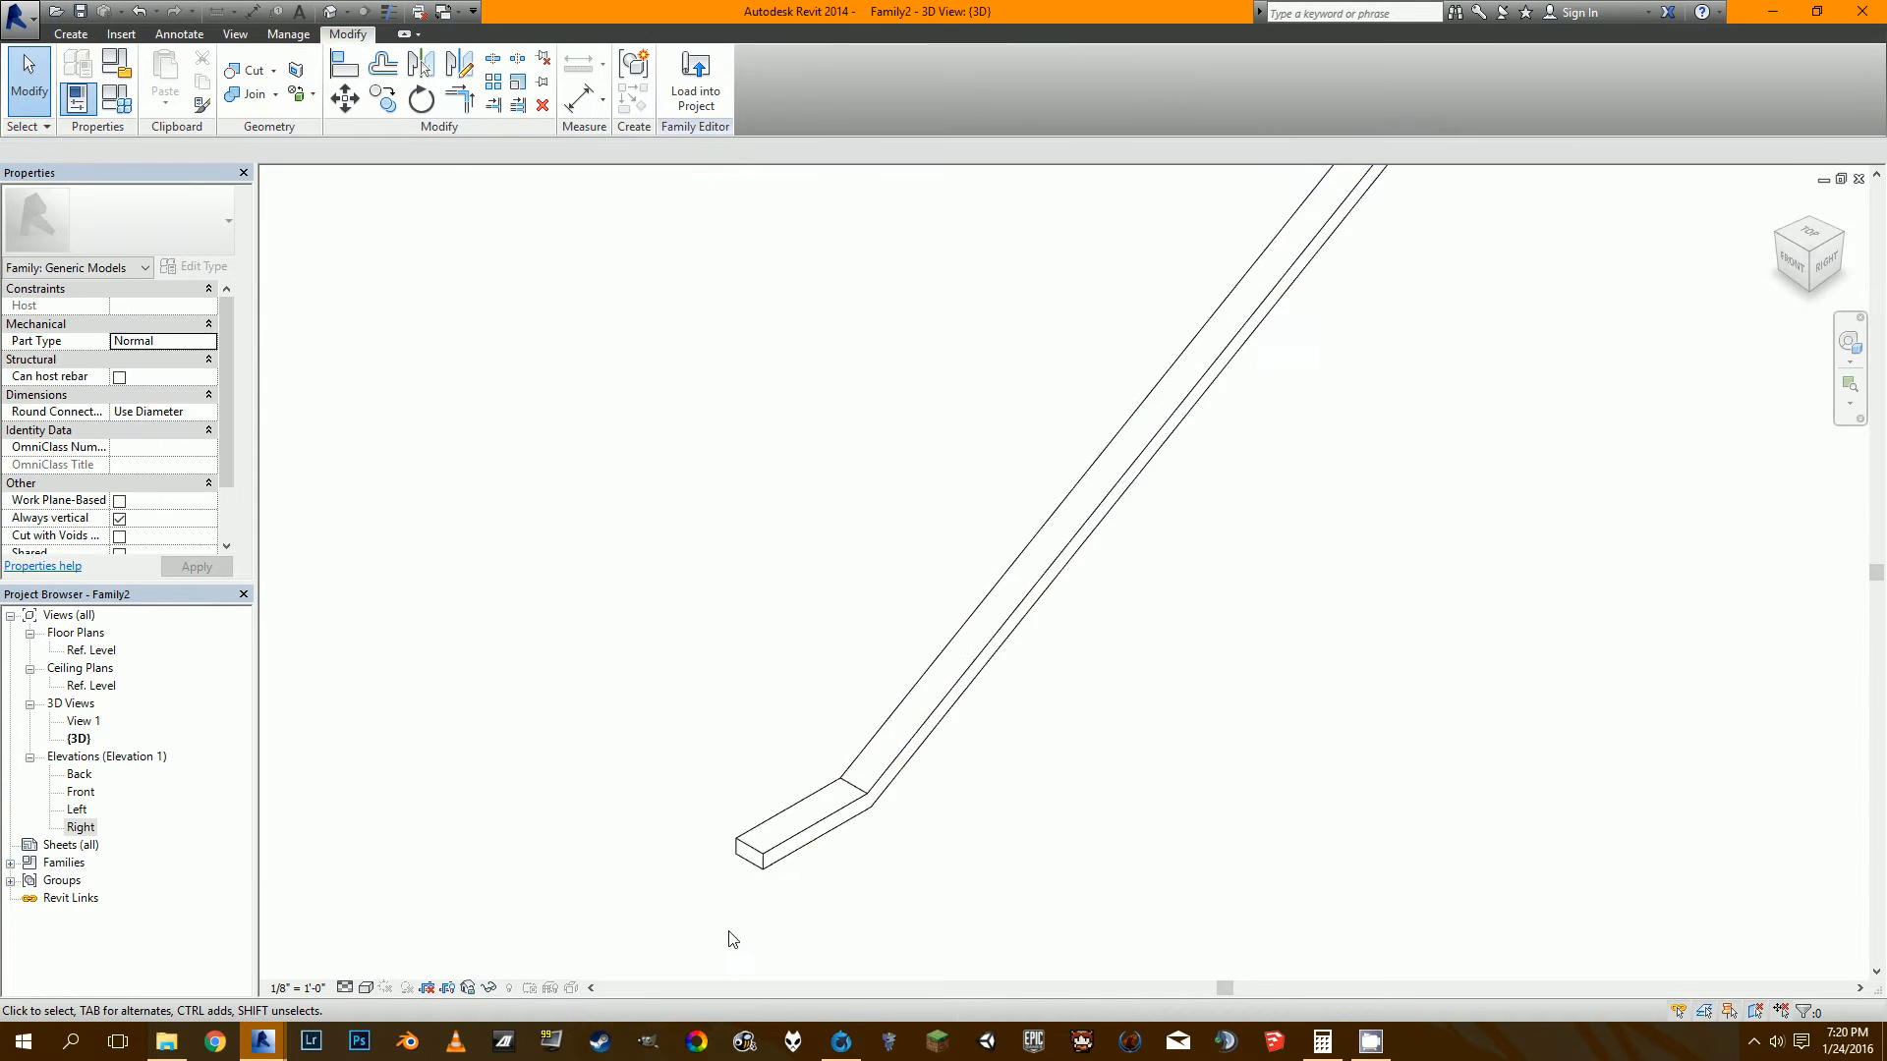
pyautogui.click(778, 845)
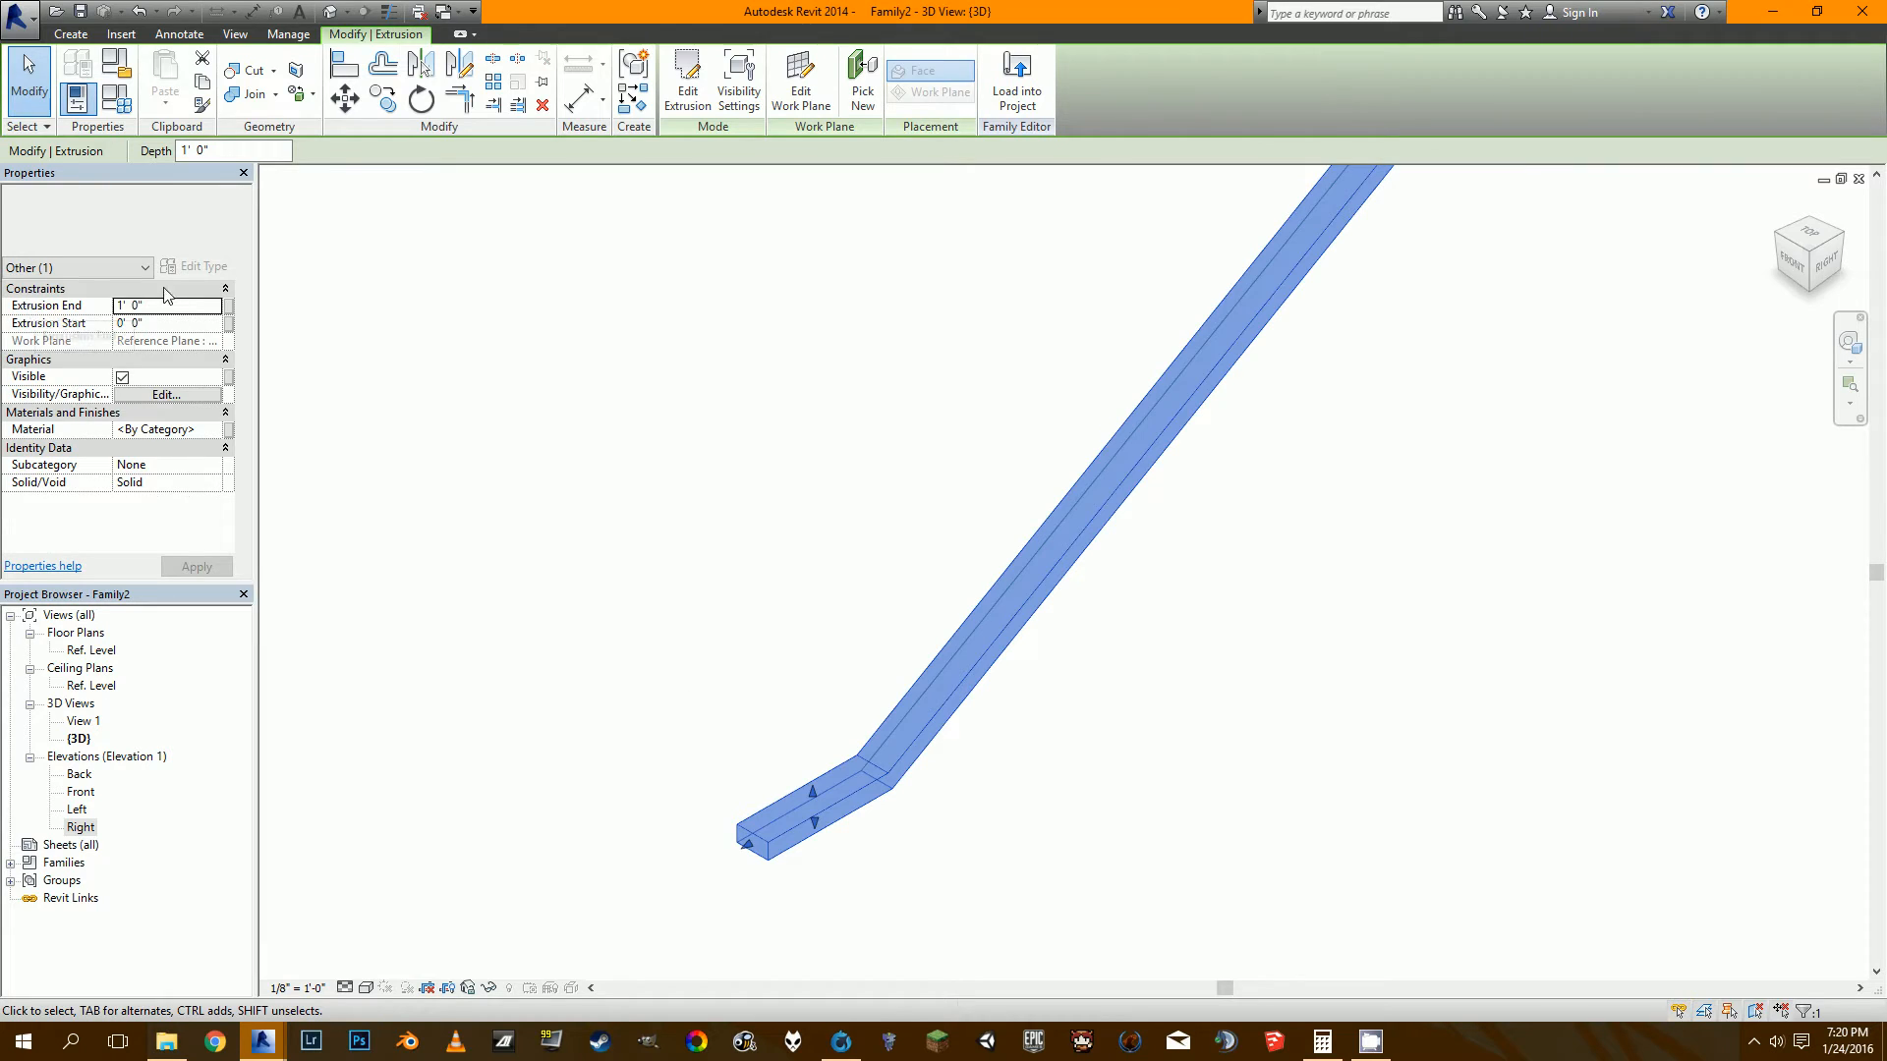
pyautogui.click(183, 307)
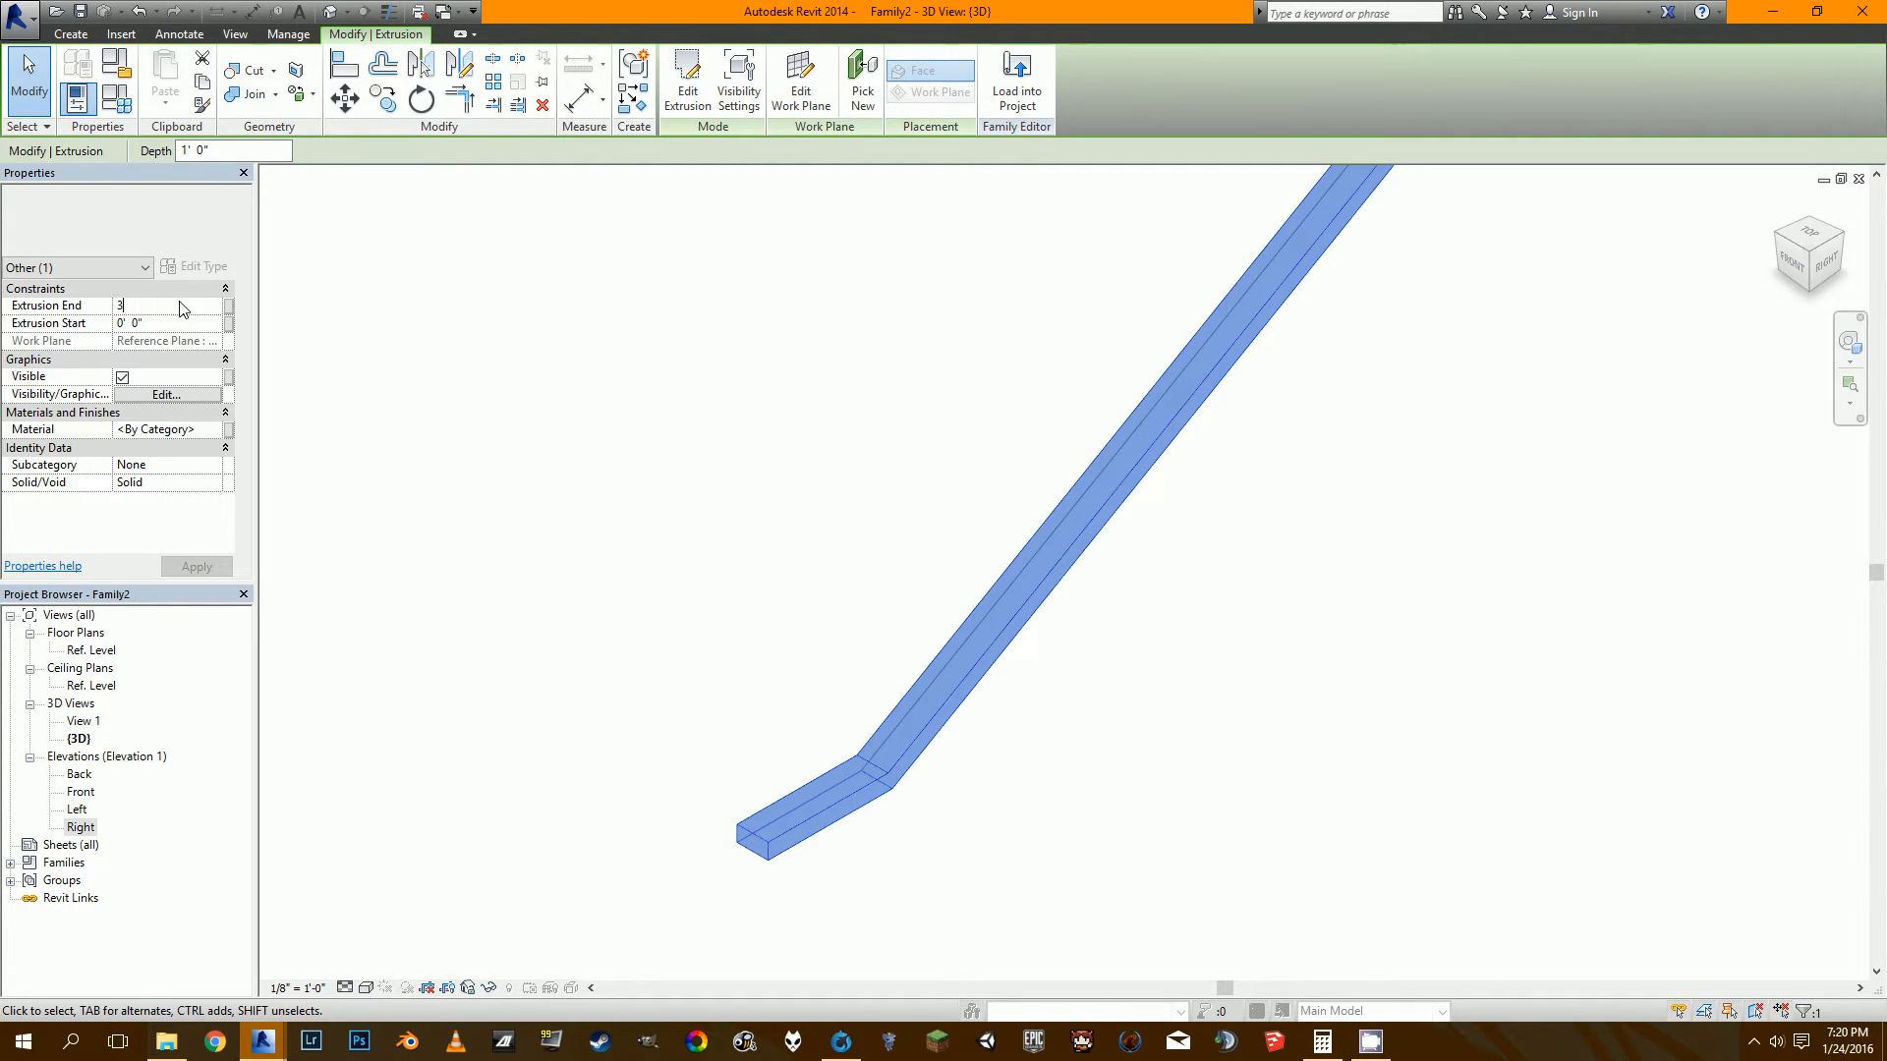
pyautogui.write('3')
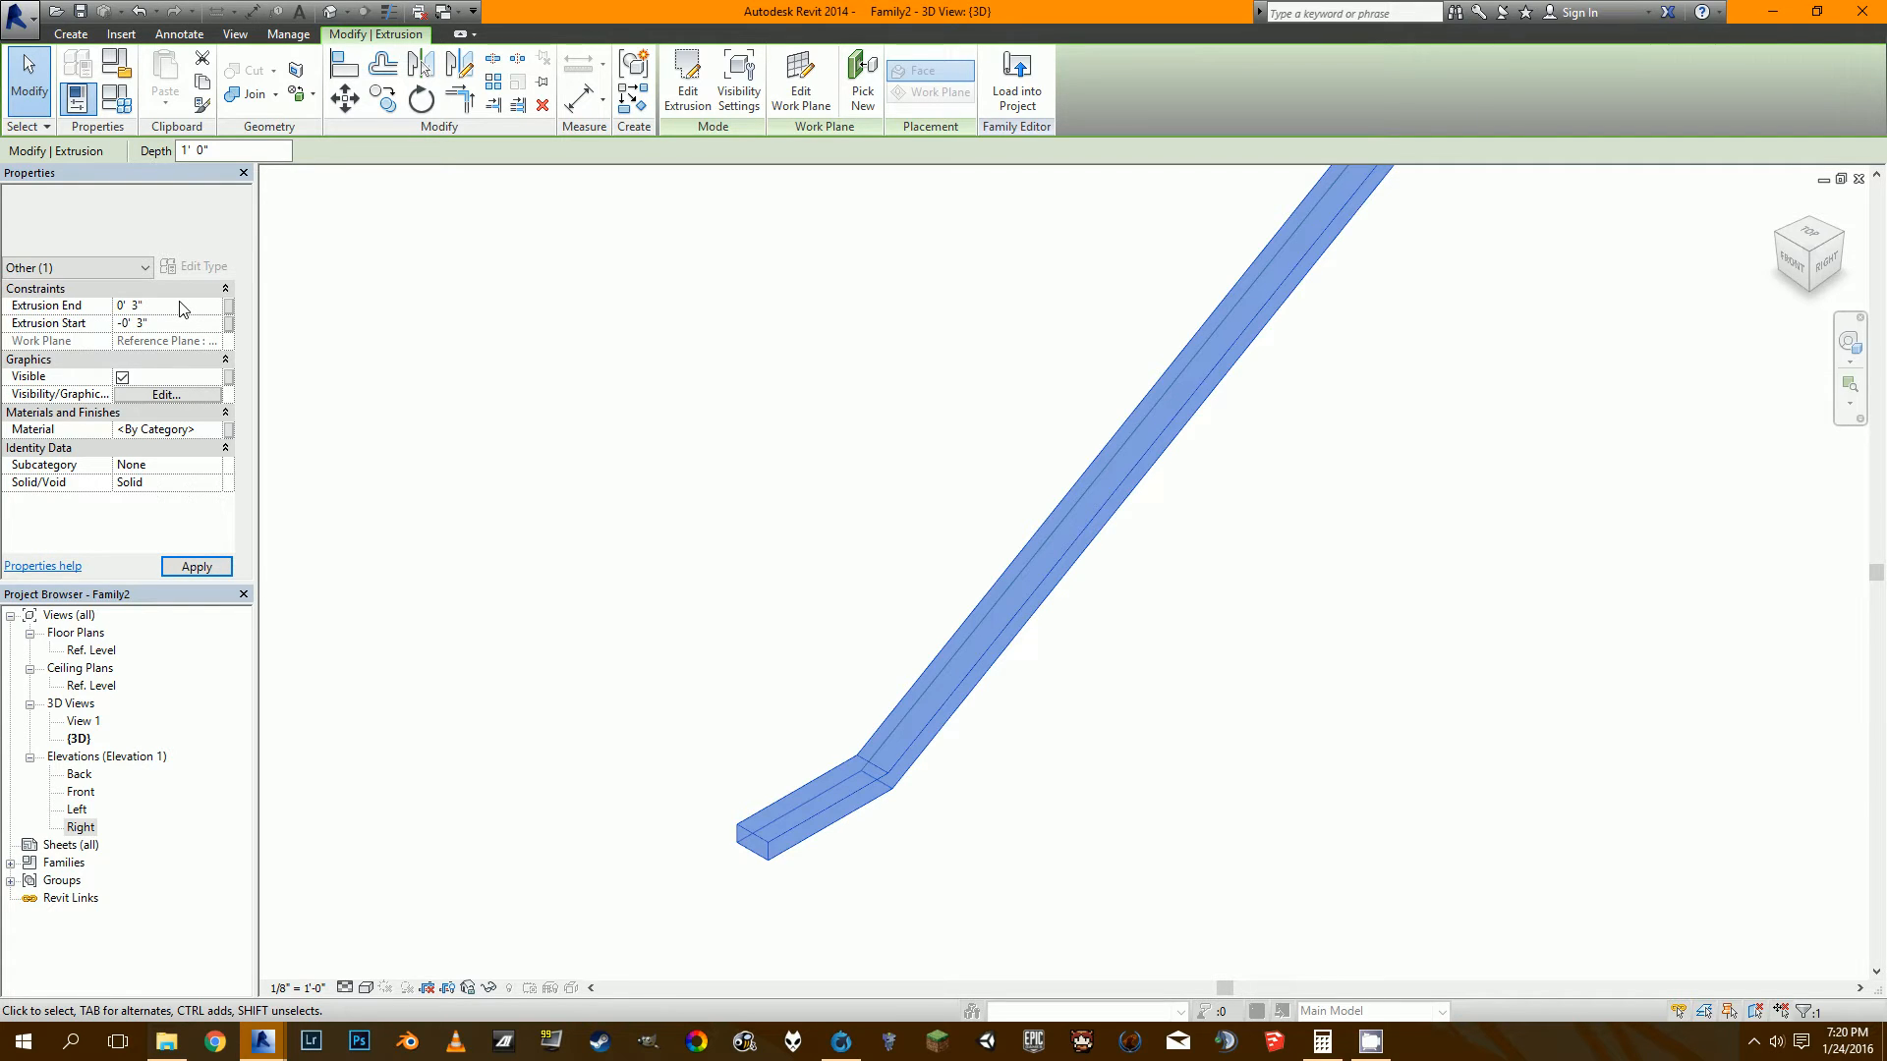
pyautogui.click(834, 623)
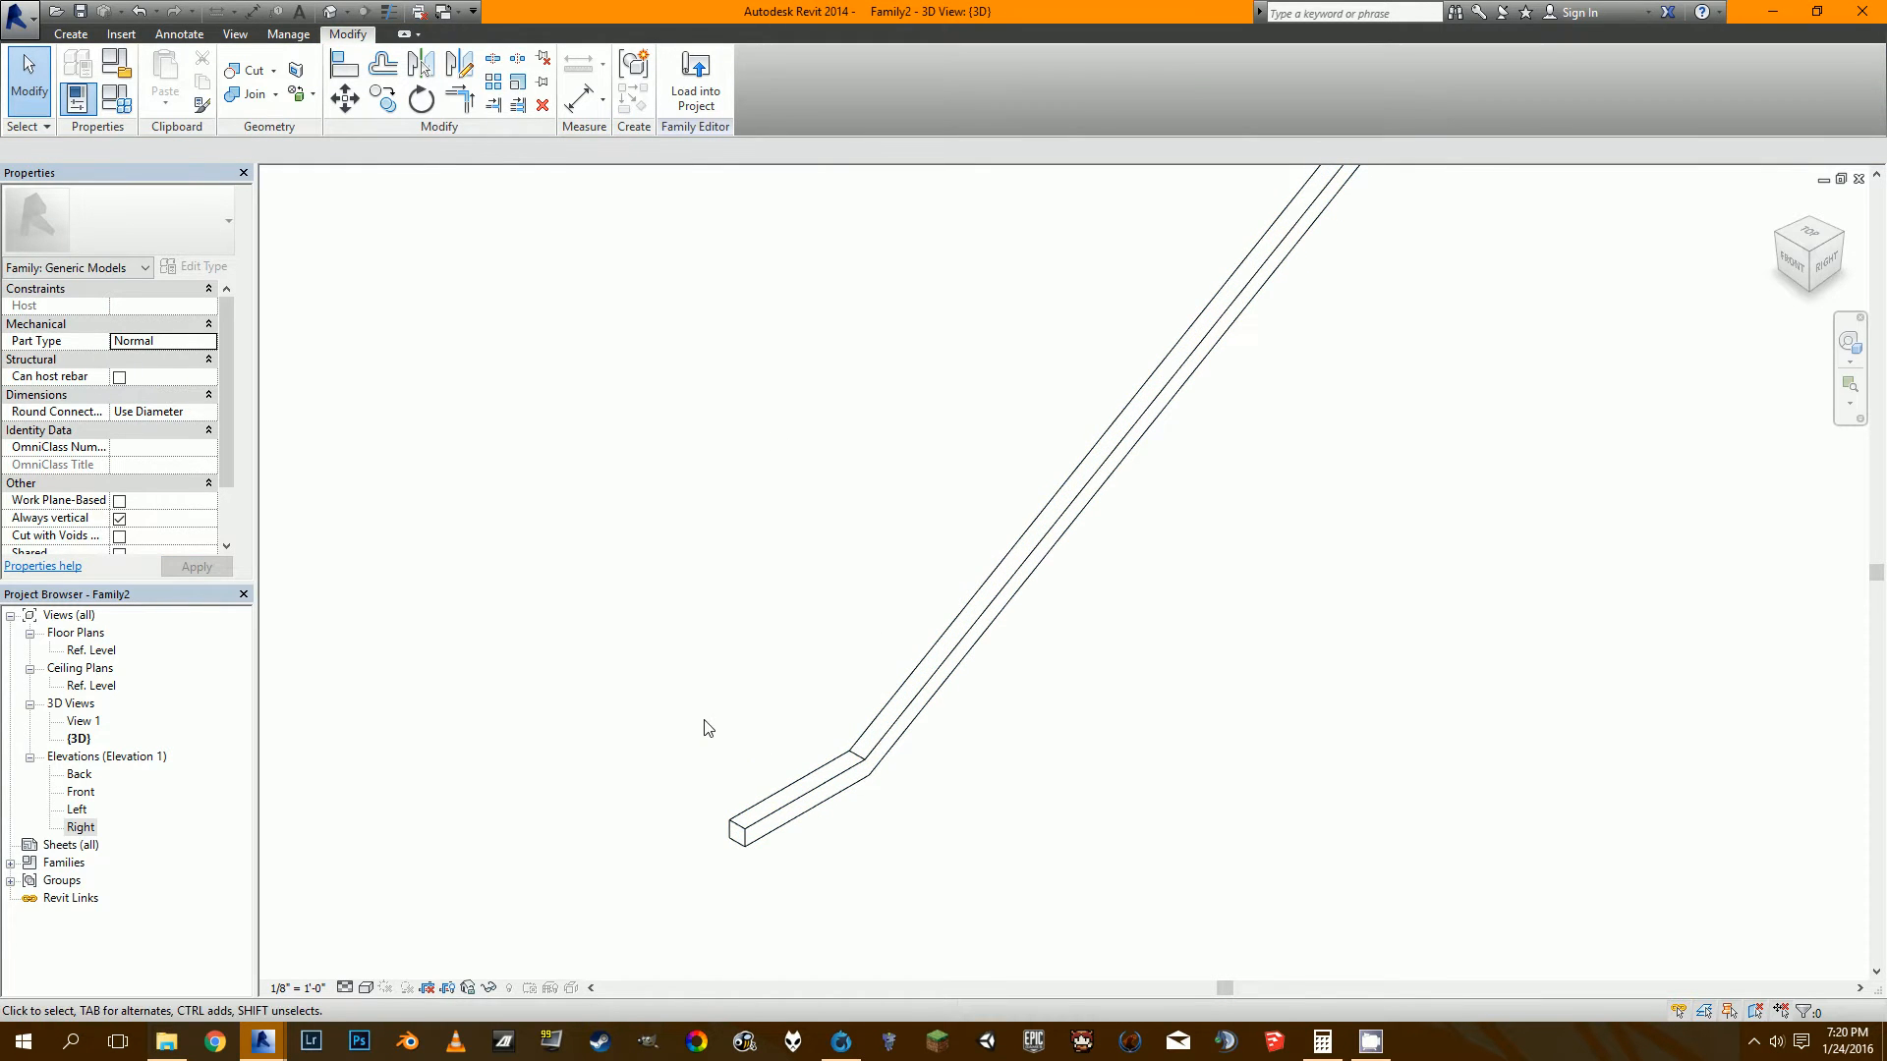
pyautogui.click(782, 800)
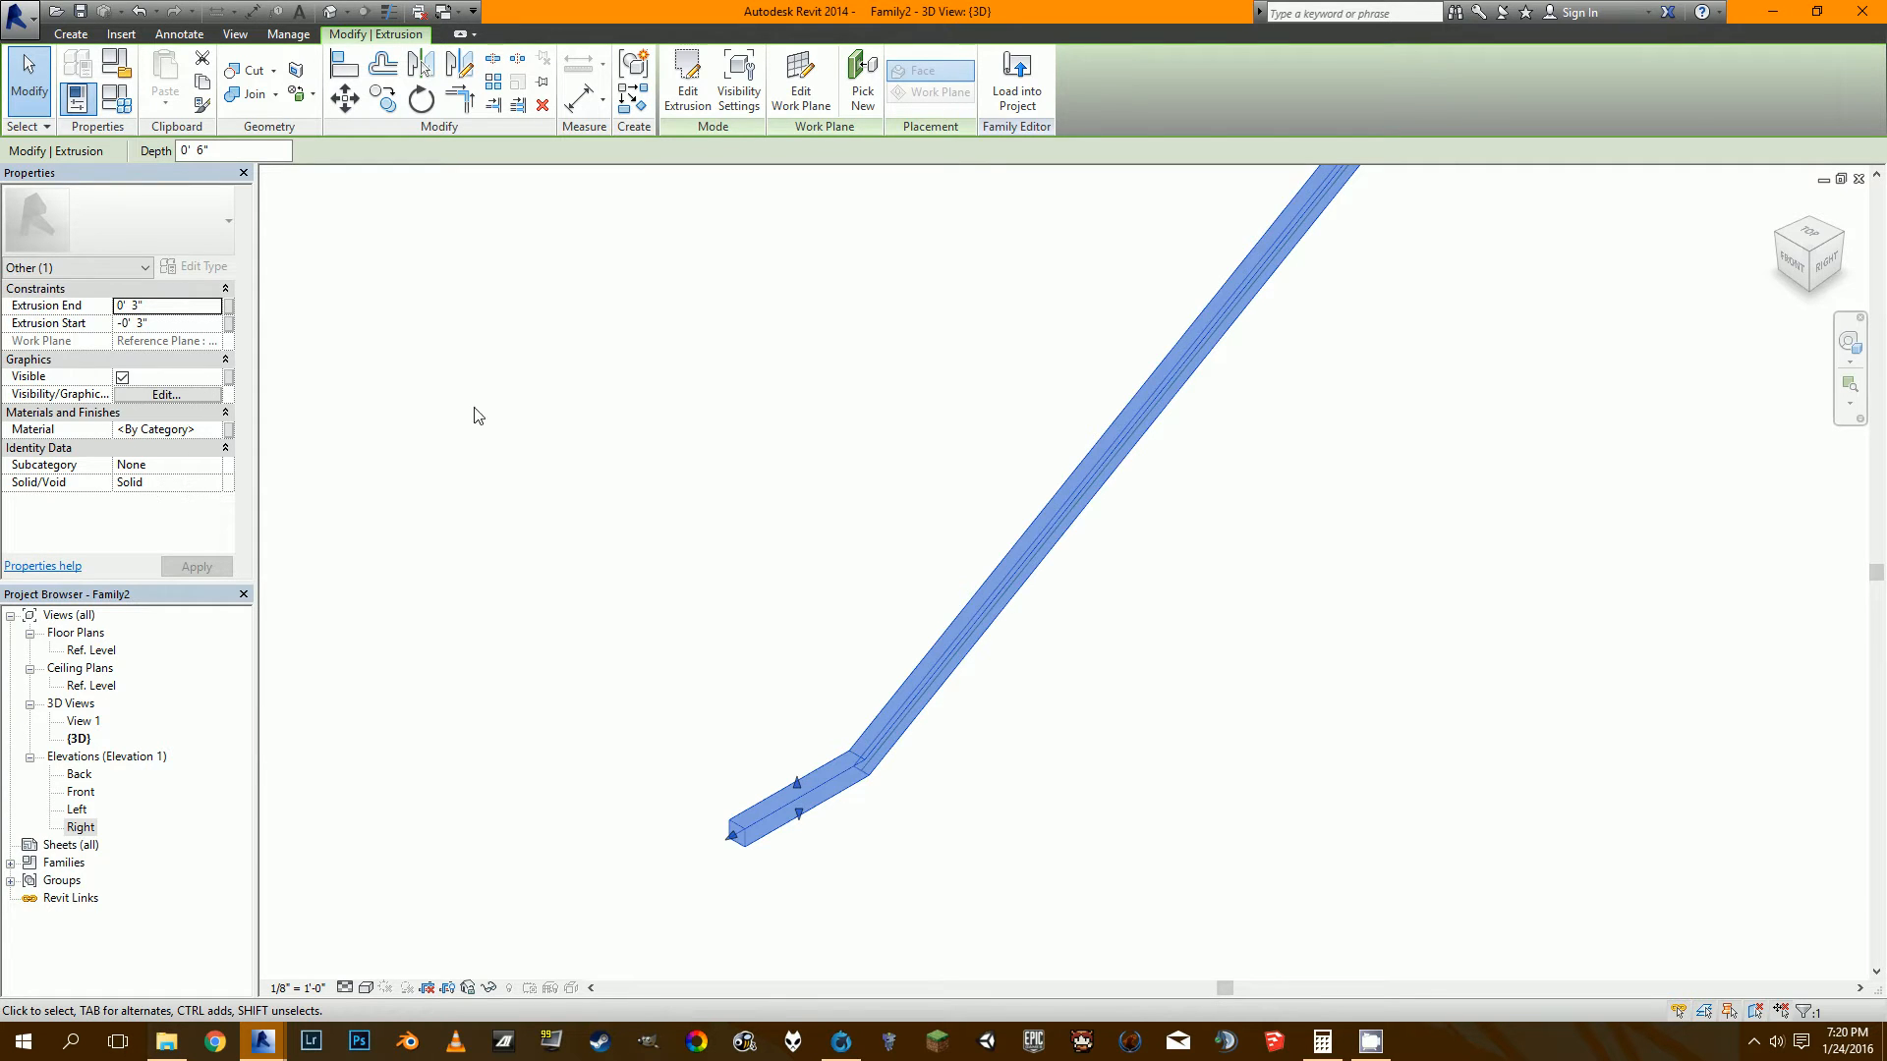
pyautogui.moveTo(576, 570); pyautogui.dragTo(575, 573, button='middle')
pyautogui.click(567, 584)
# Open the Right elevation and temporarily hide the base extrusion to expose the reference geometry.
pyautogui.scroll(-2, 567, 584)
pyautogui.moveTo(969, 362); pyautogui.dragTo(853, 610, button='middle')
pyautogui.scroll(-2, 860, 506)
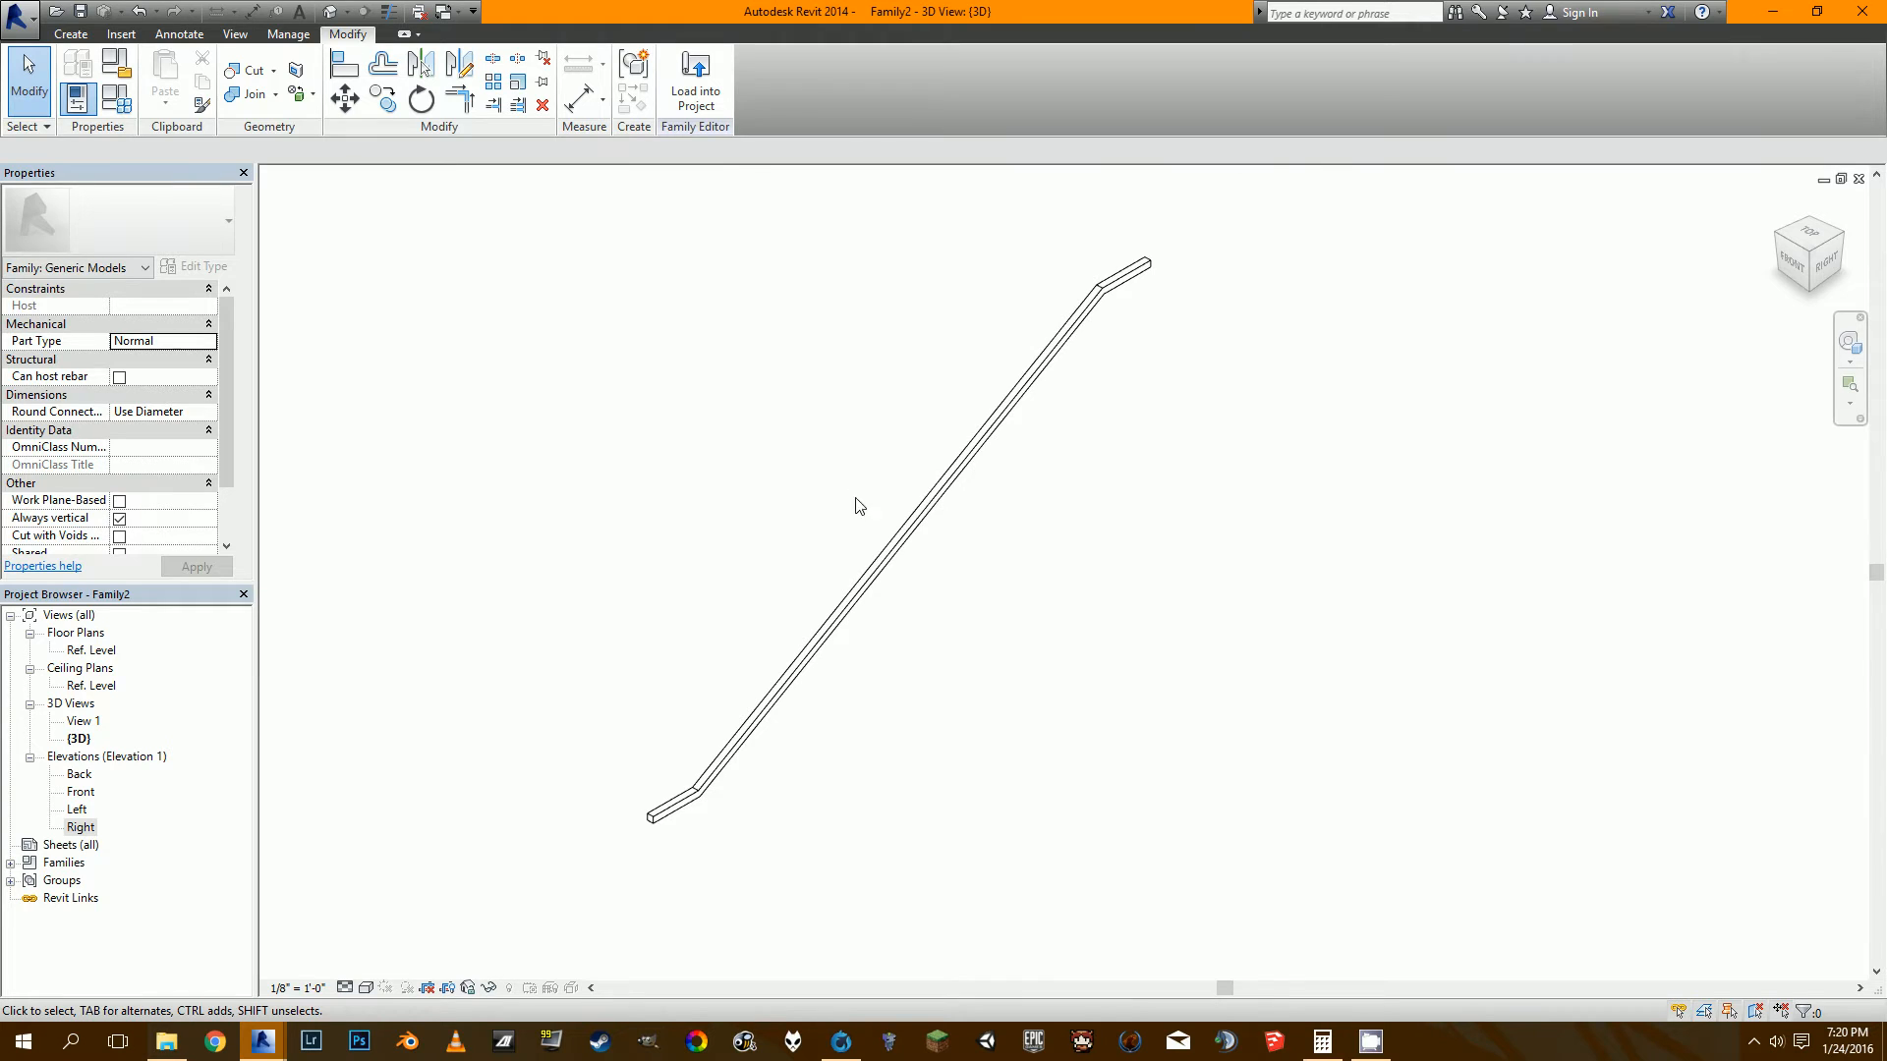
pyautogui.doubleClick(80, 828)
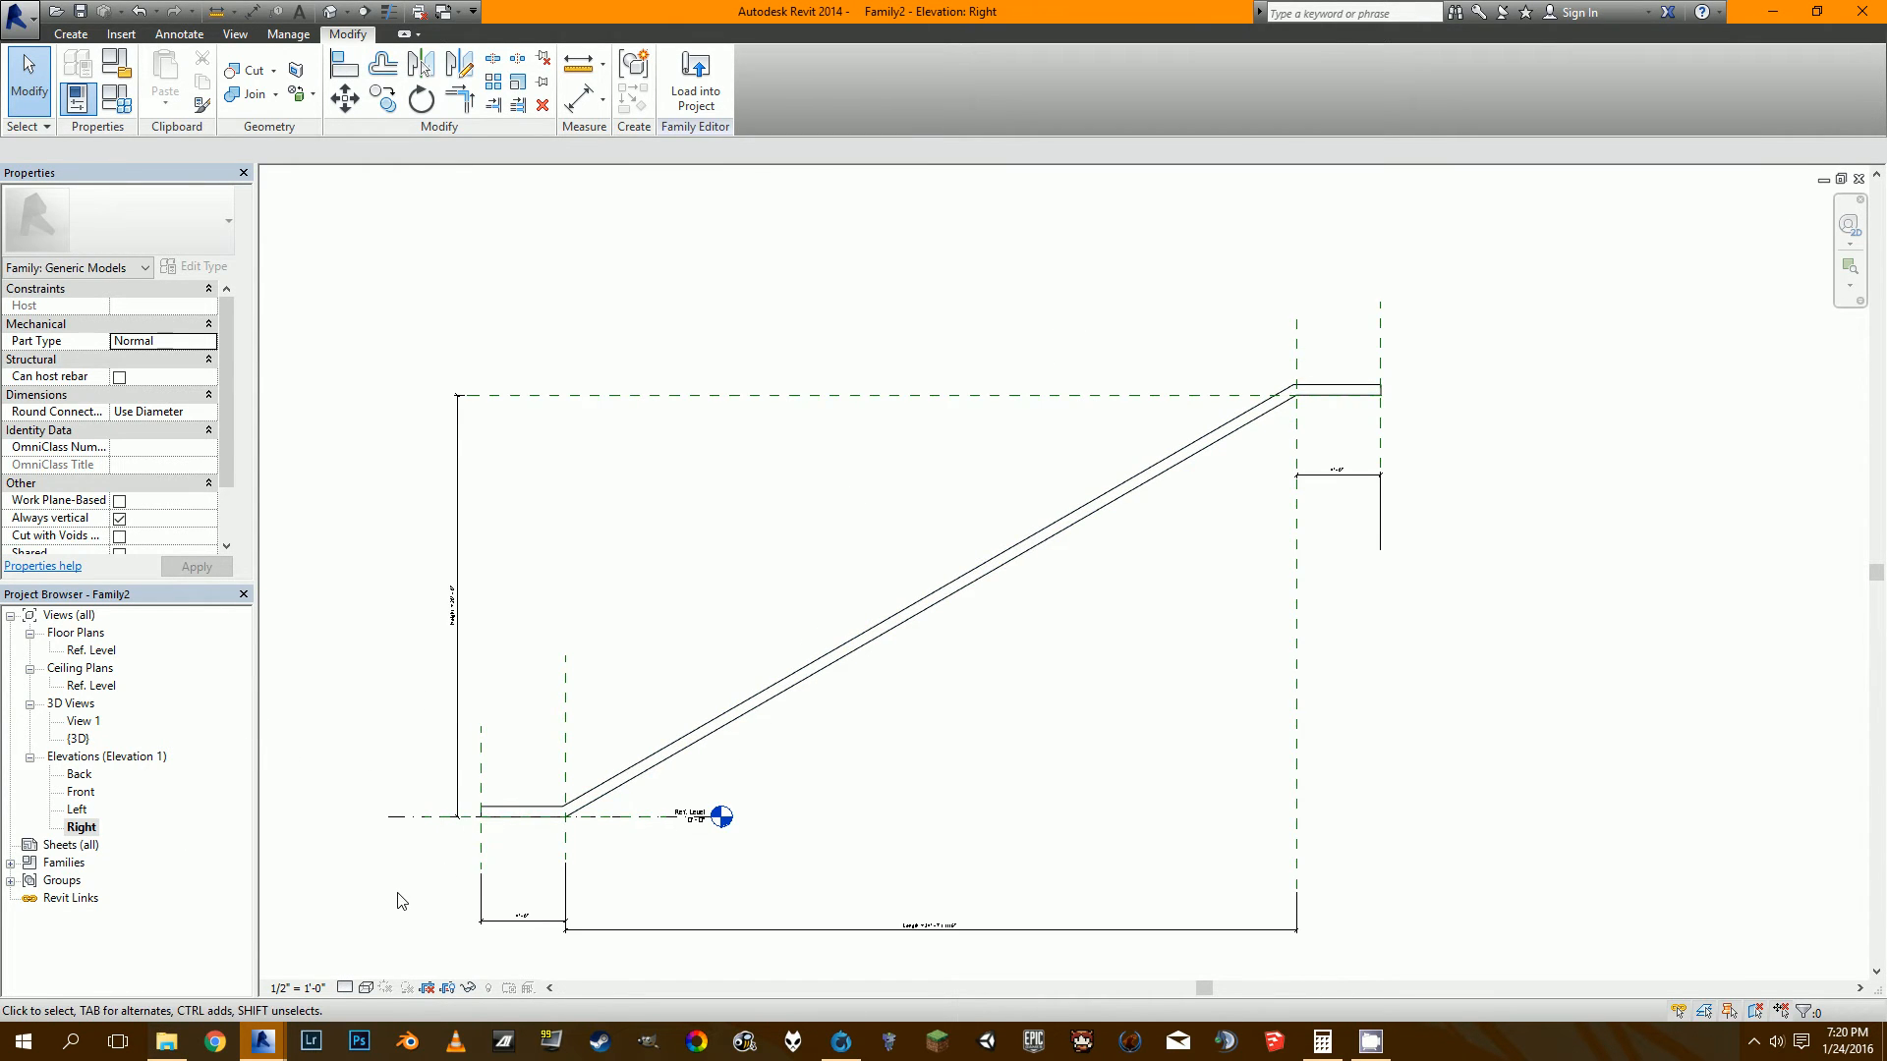
pyautogui.moveTo(401, 901); pyautogui.dragTo(476, 813, button='middle')
pyautogui.scroll(2, 685, 703)
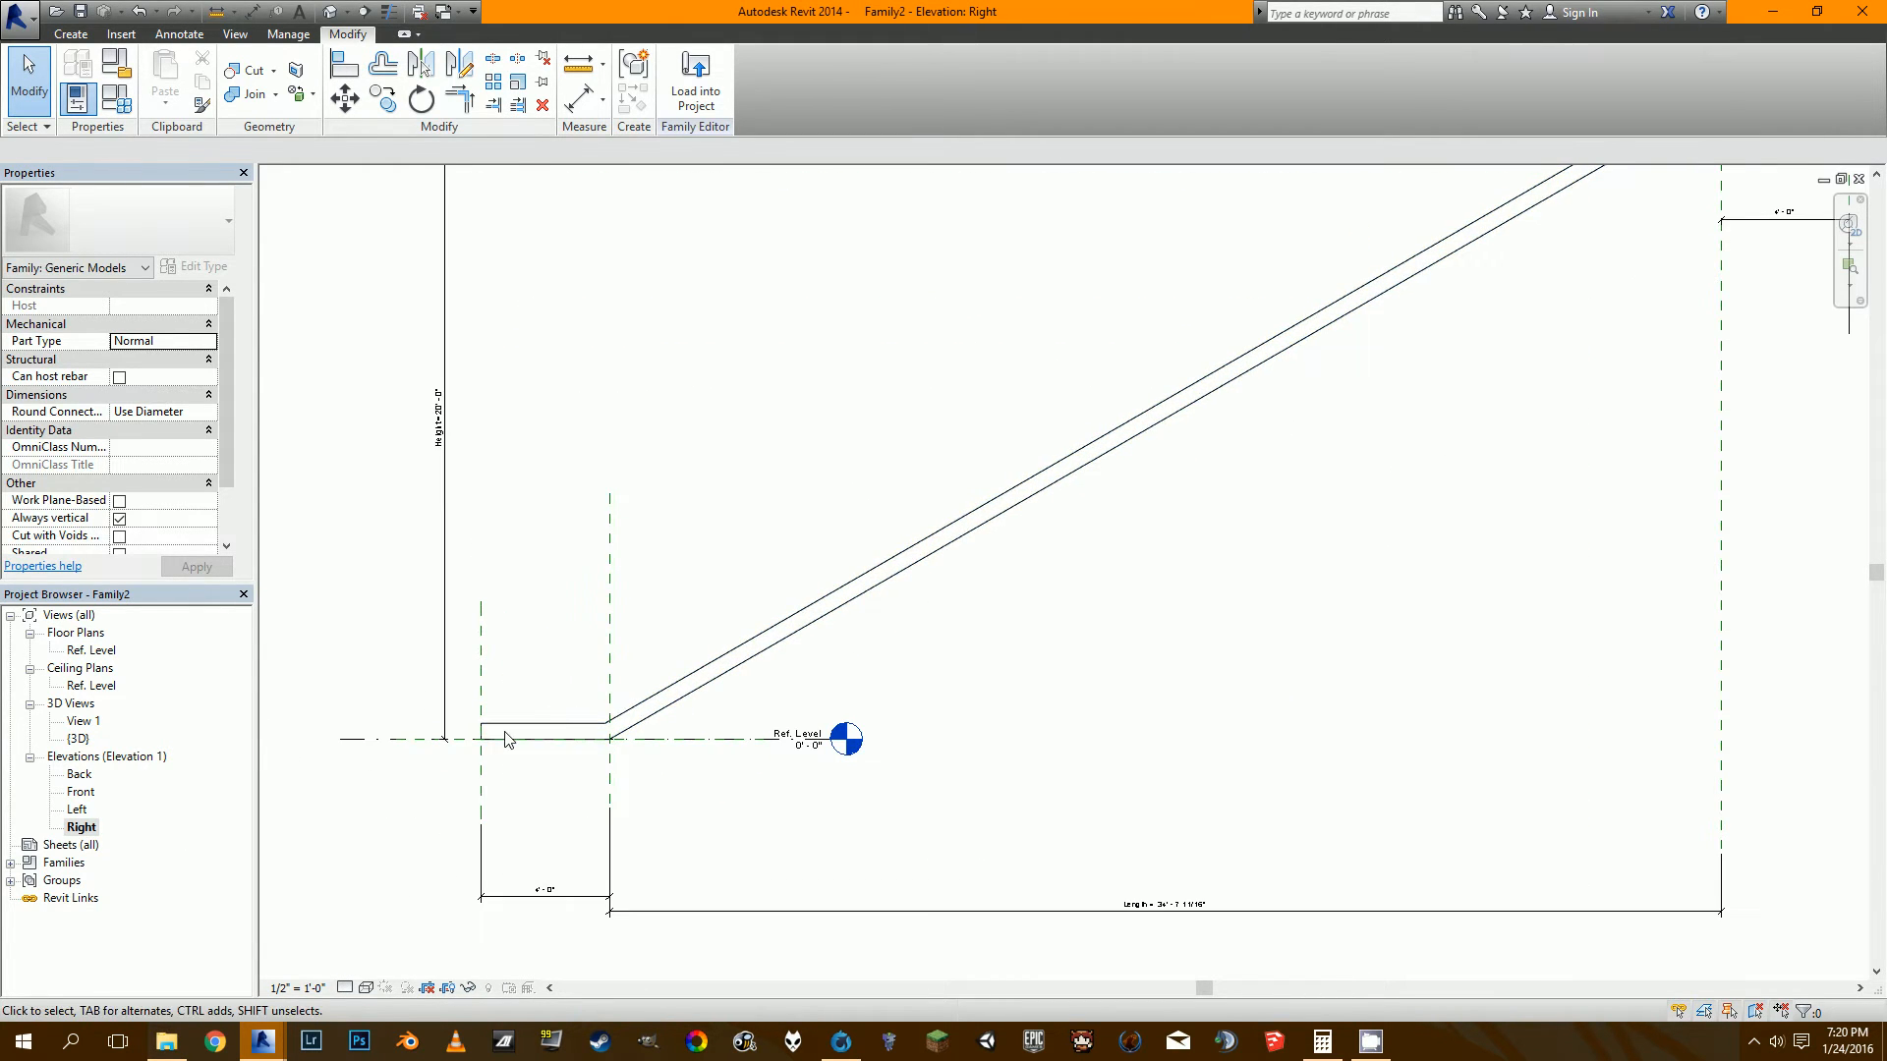
pyautogui.scroll(-2, 595, 713)
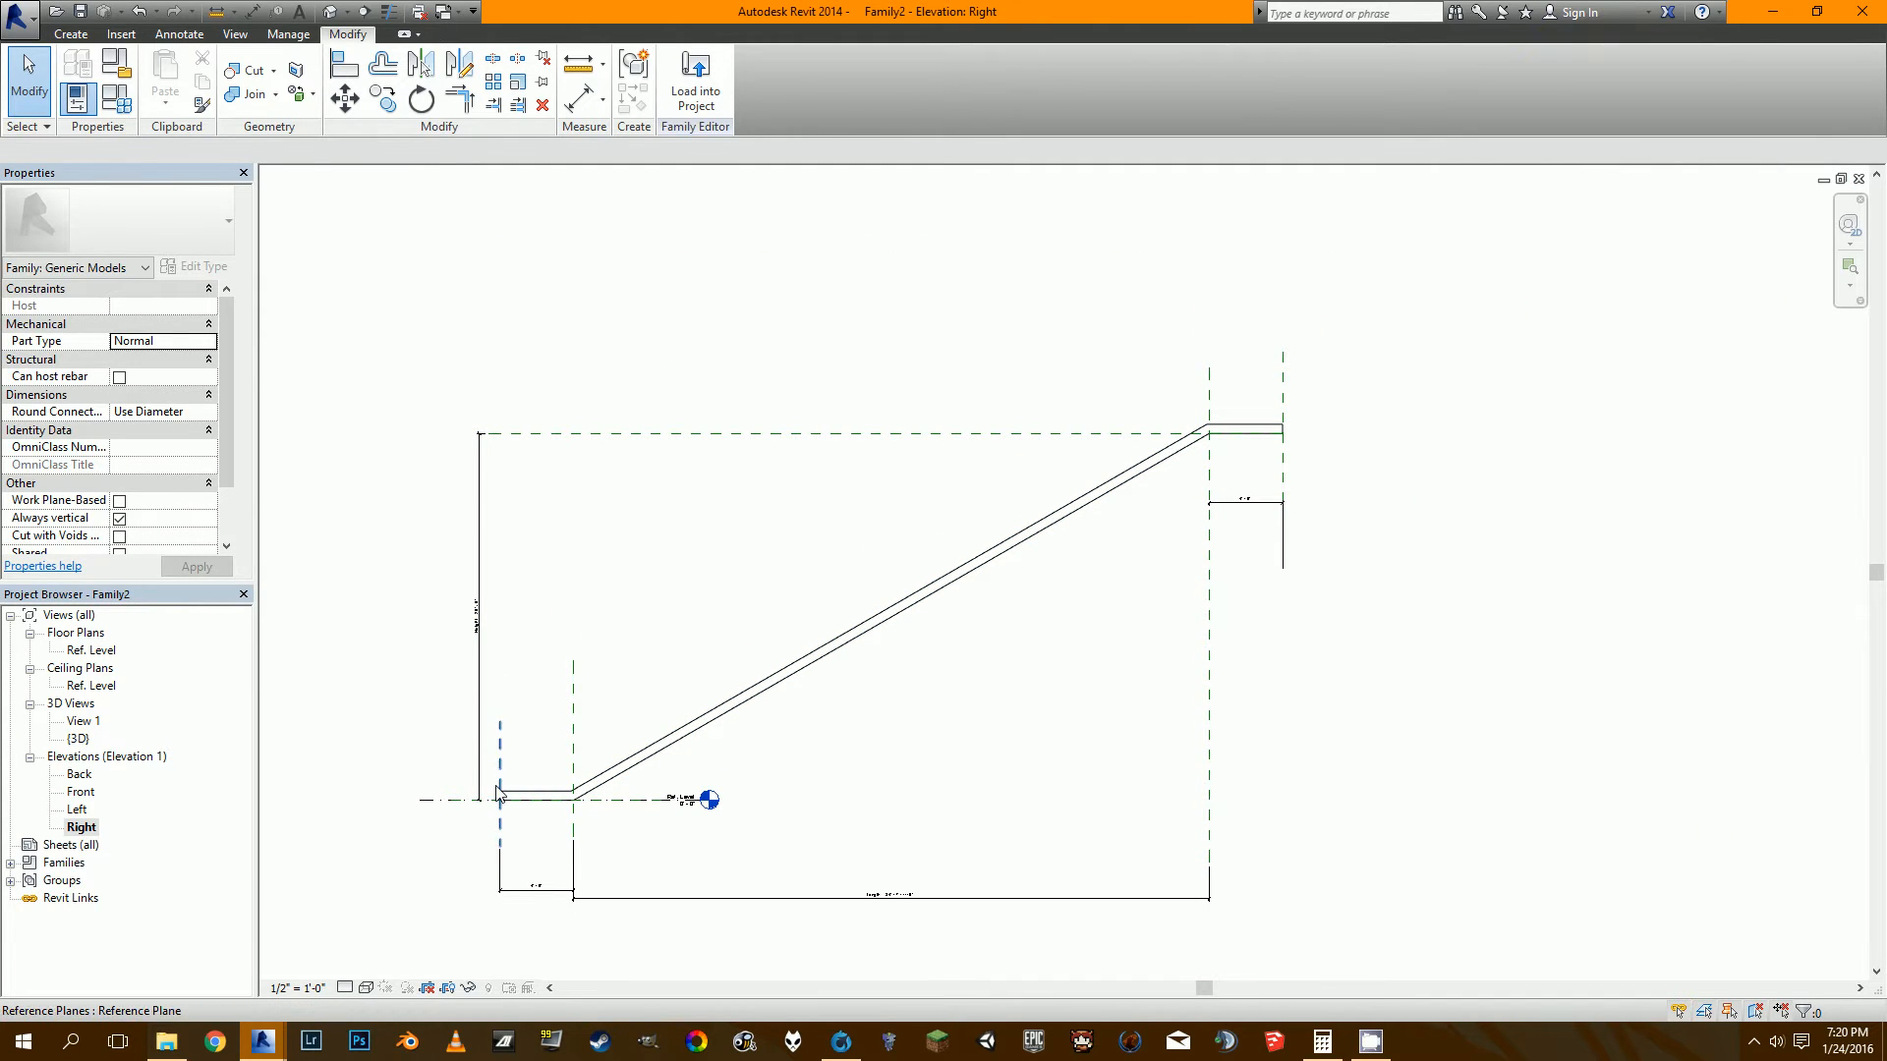
pyautogui.click(951, 576)
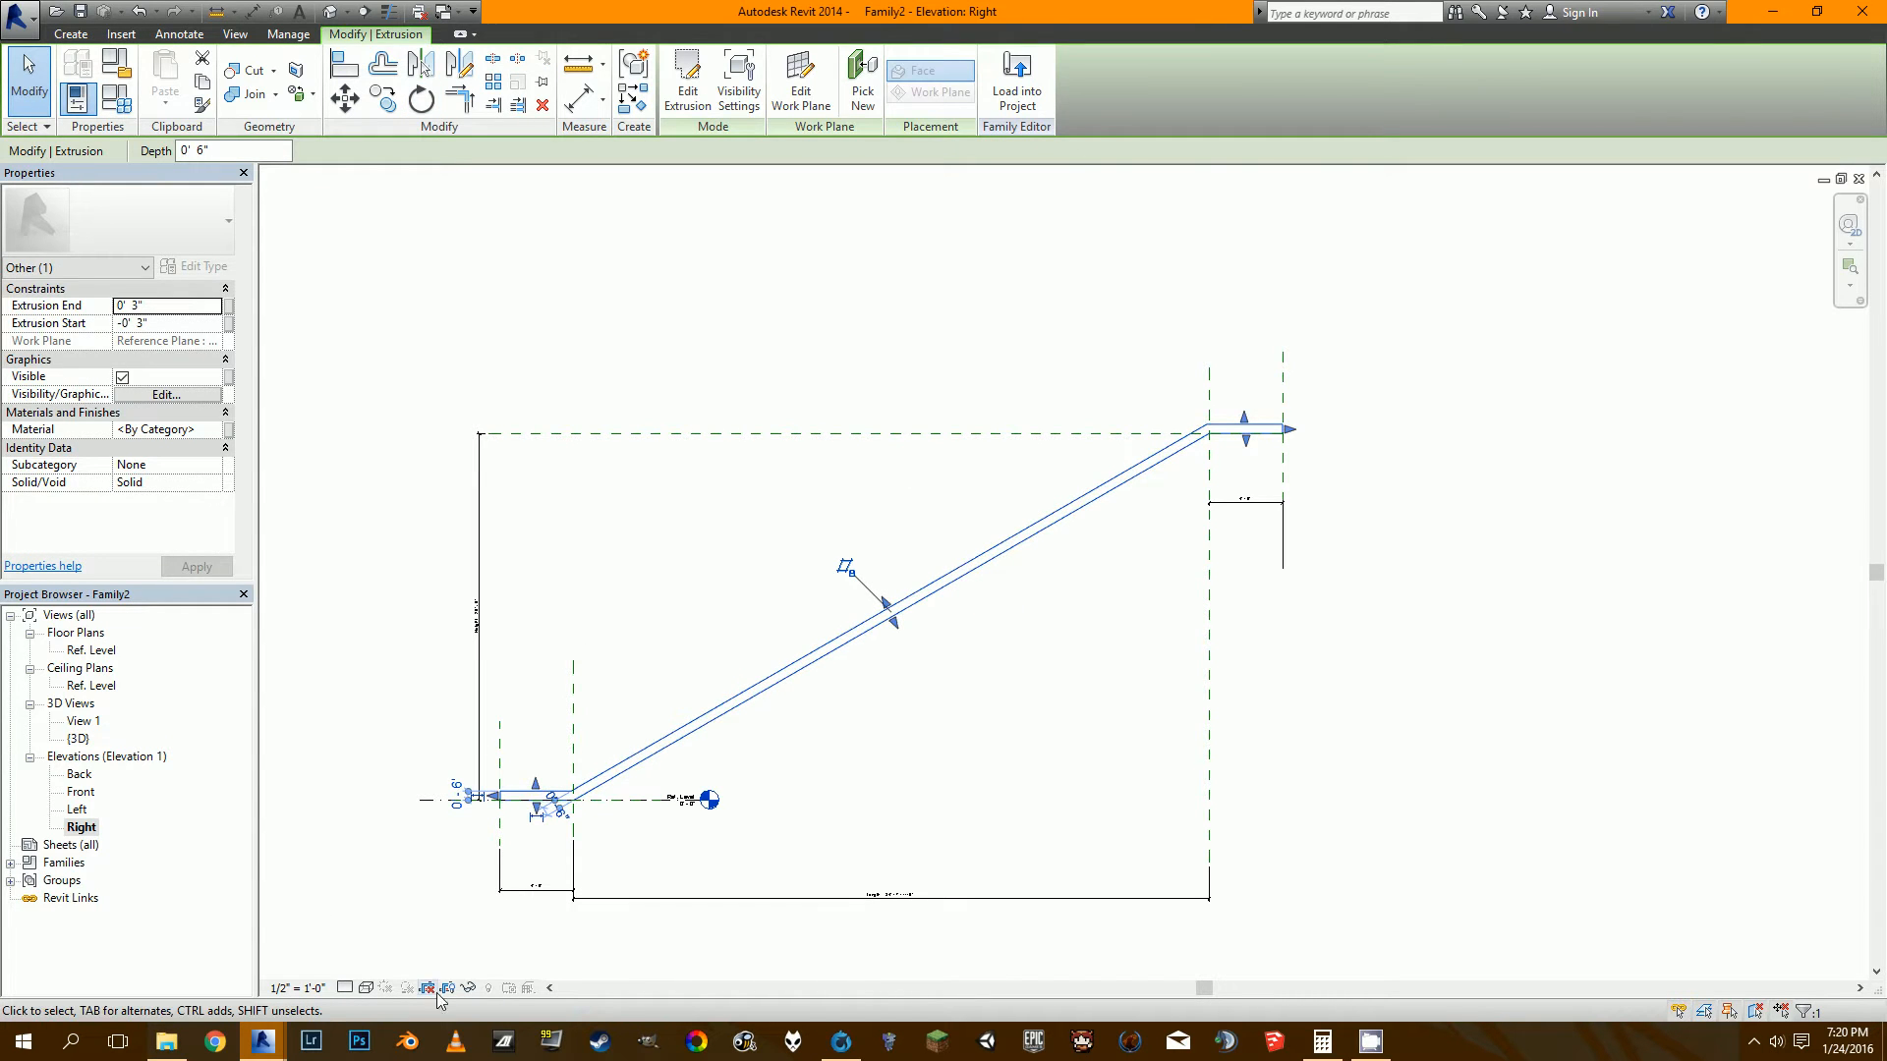
pyautogui.click(466, 988)
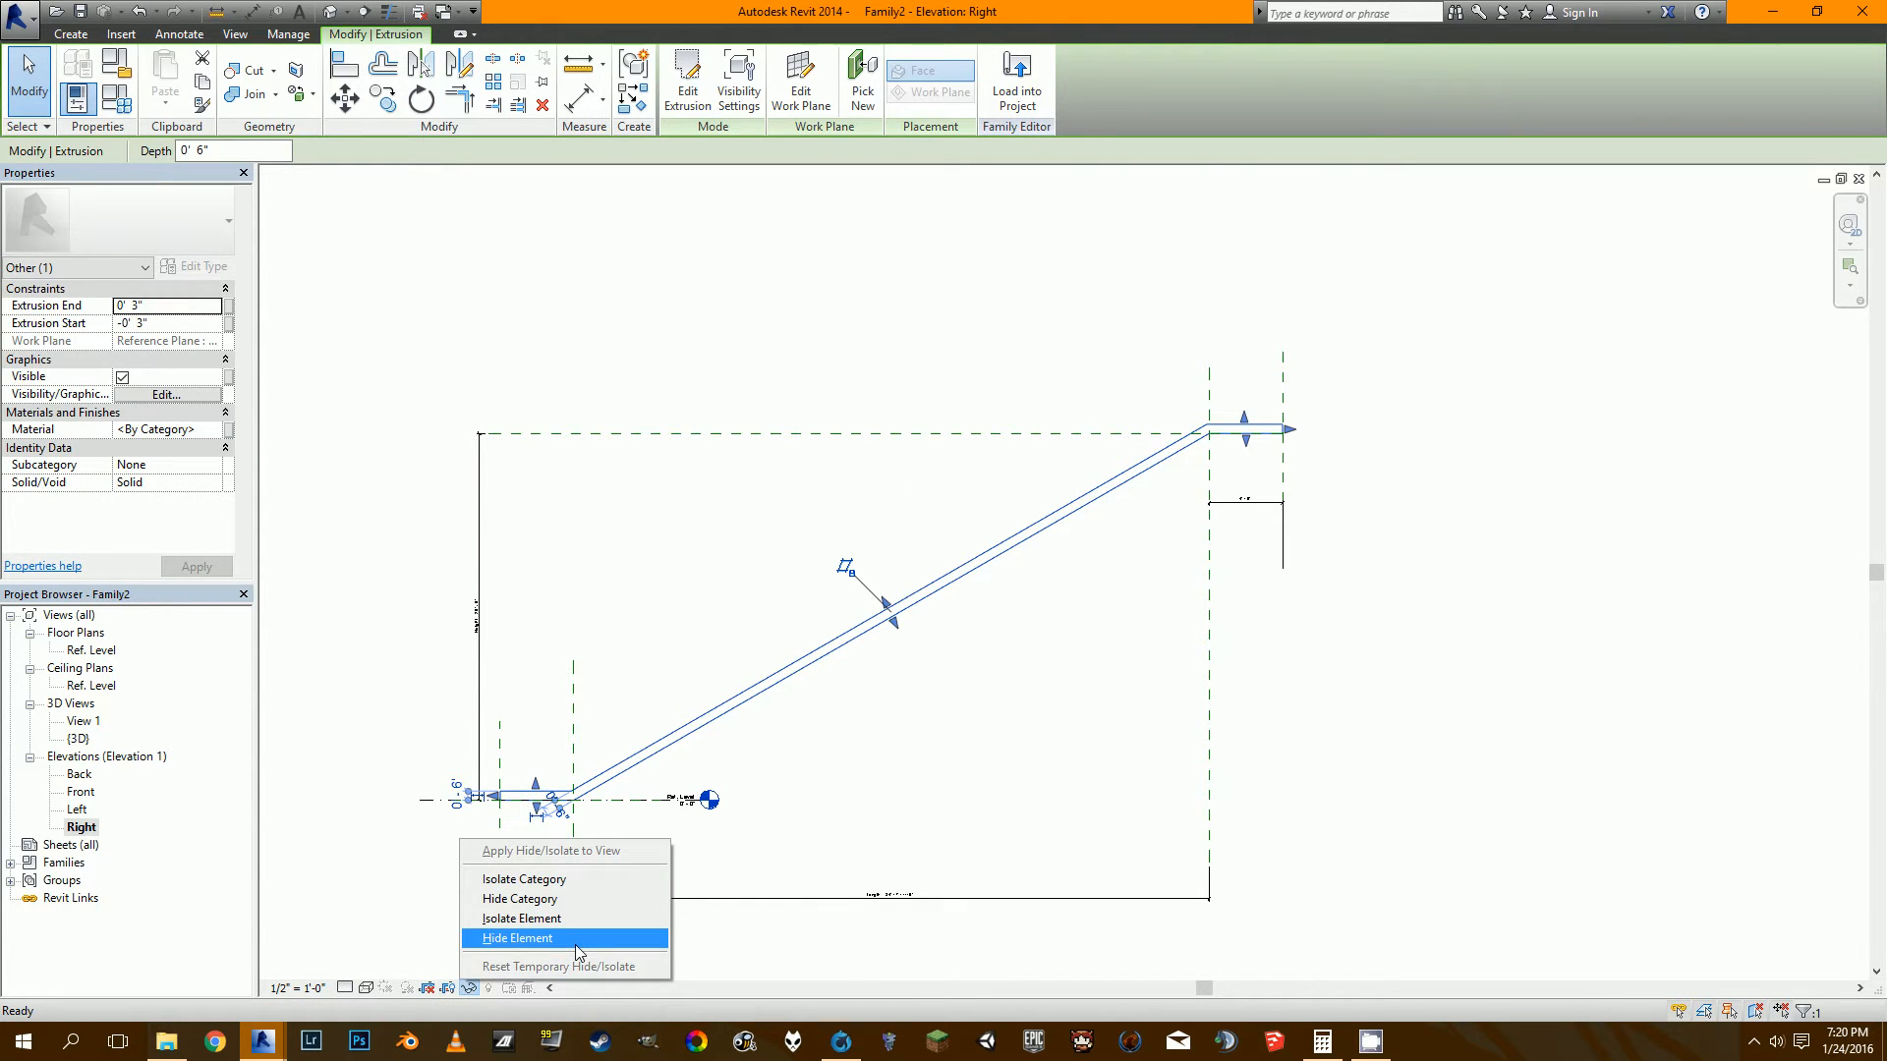
pyautogui.click(577, 939)
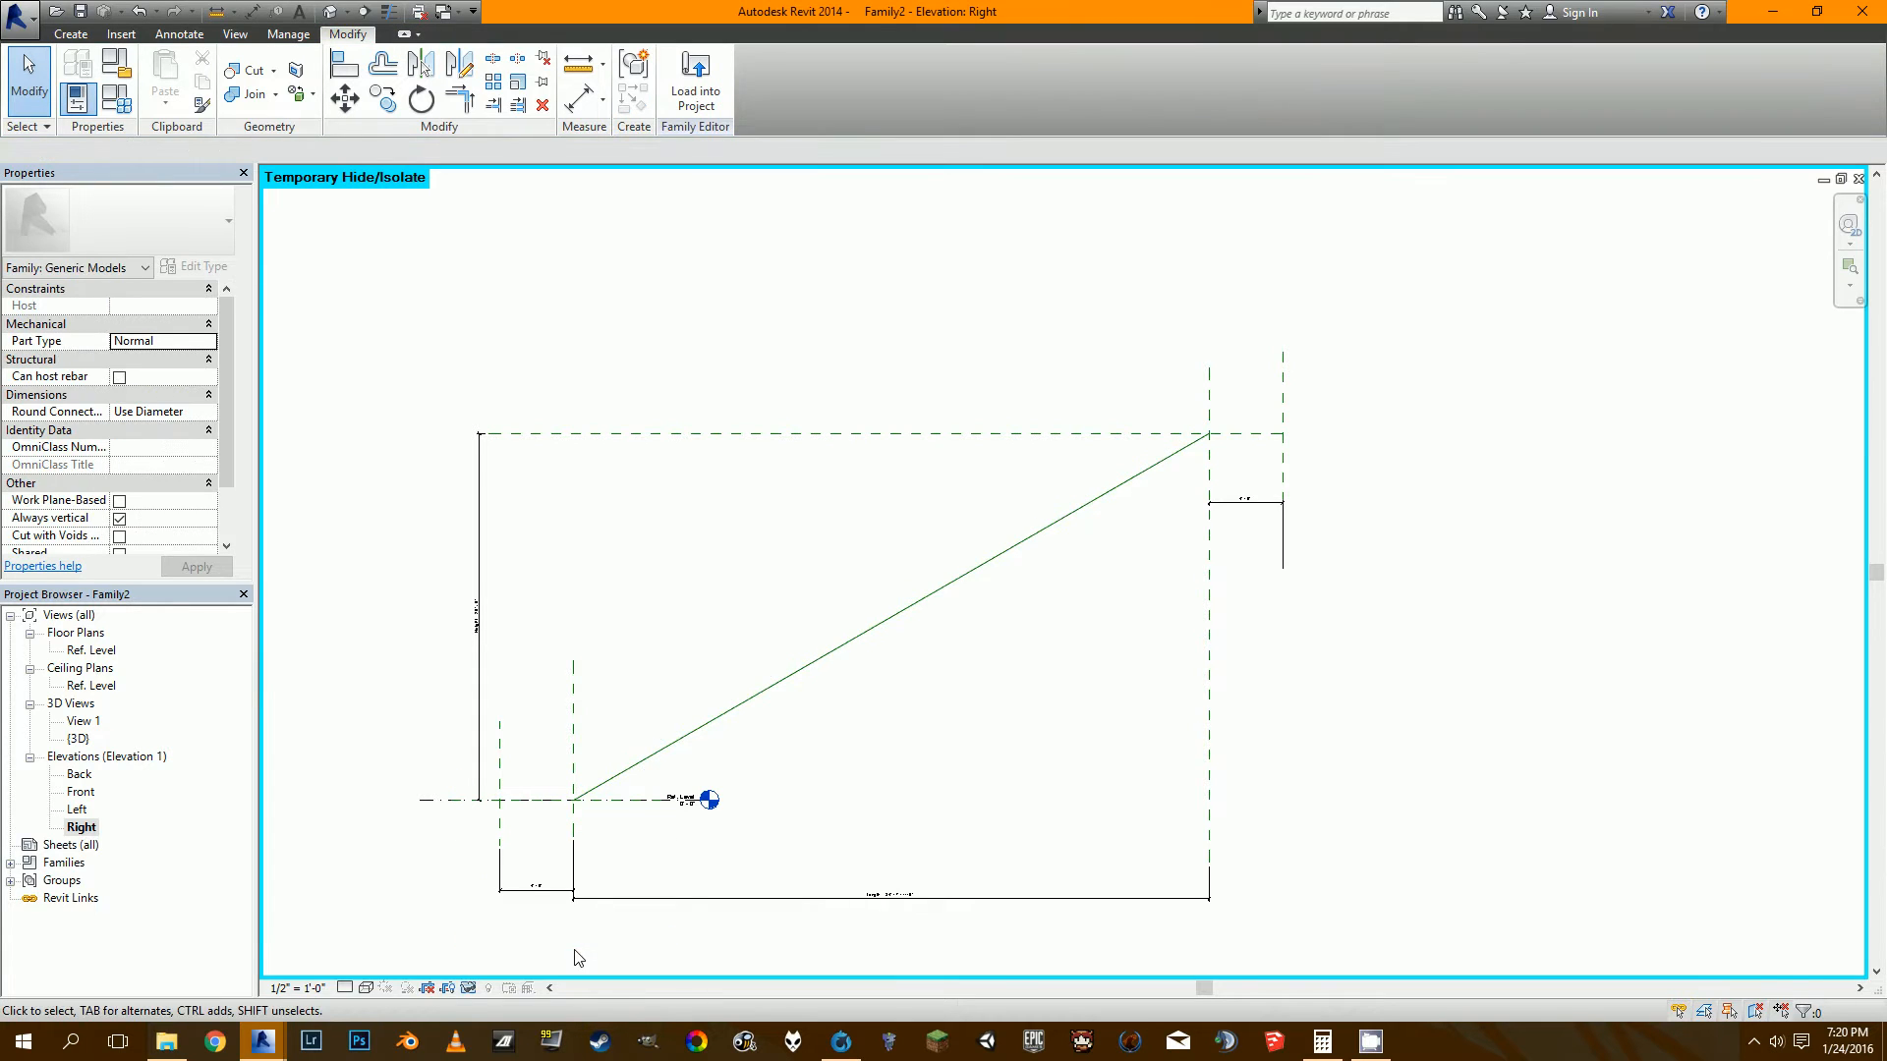
# Create a reference plane offset 3' 4" above the upper landing's horizontal reference plane by picking that plane.
pyautogui.click(71, 34)
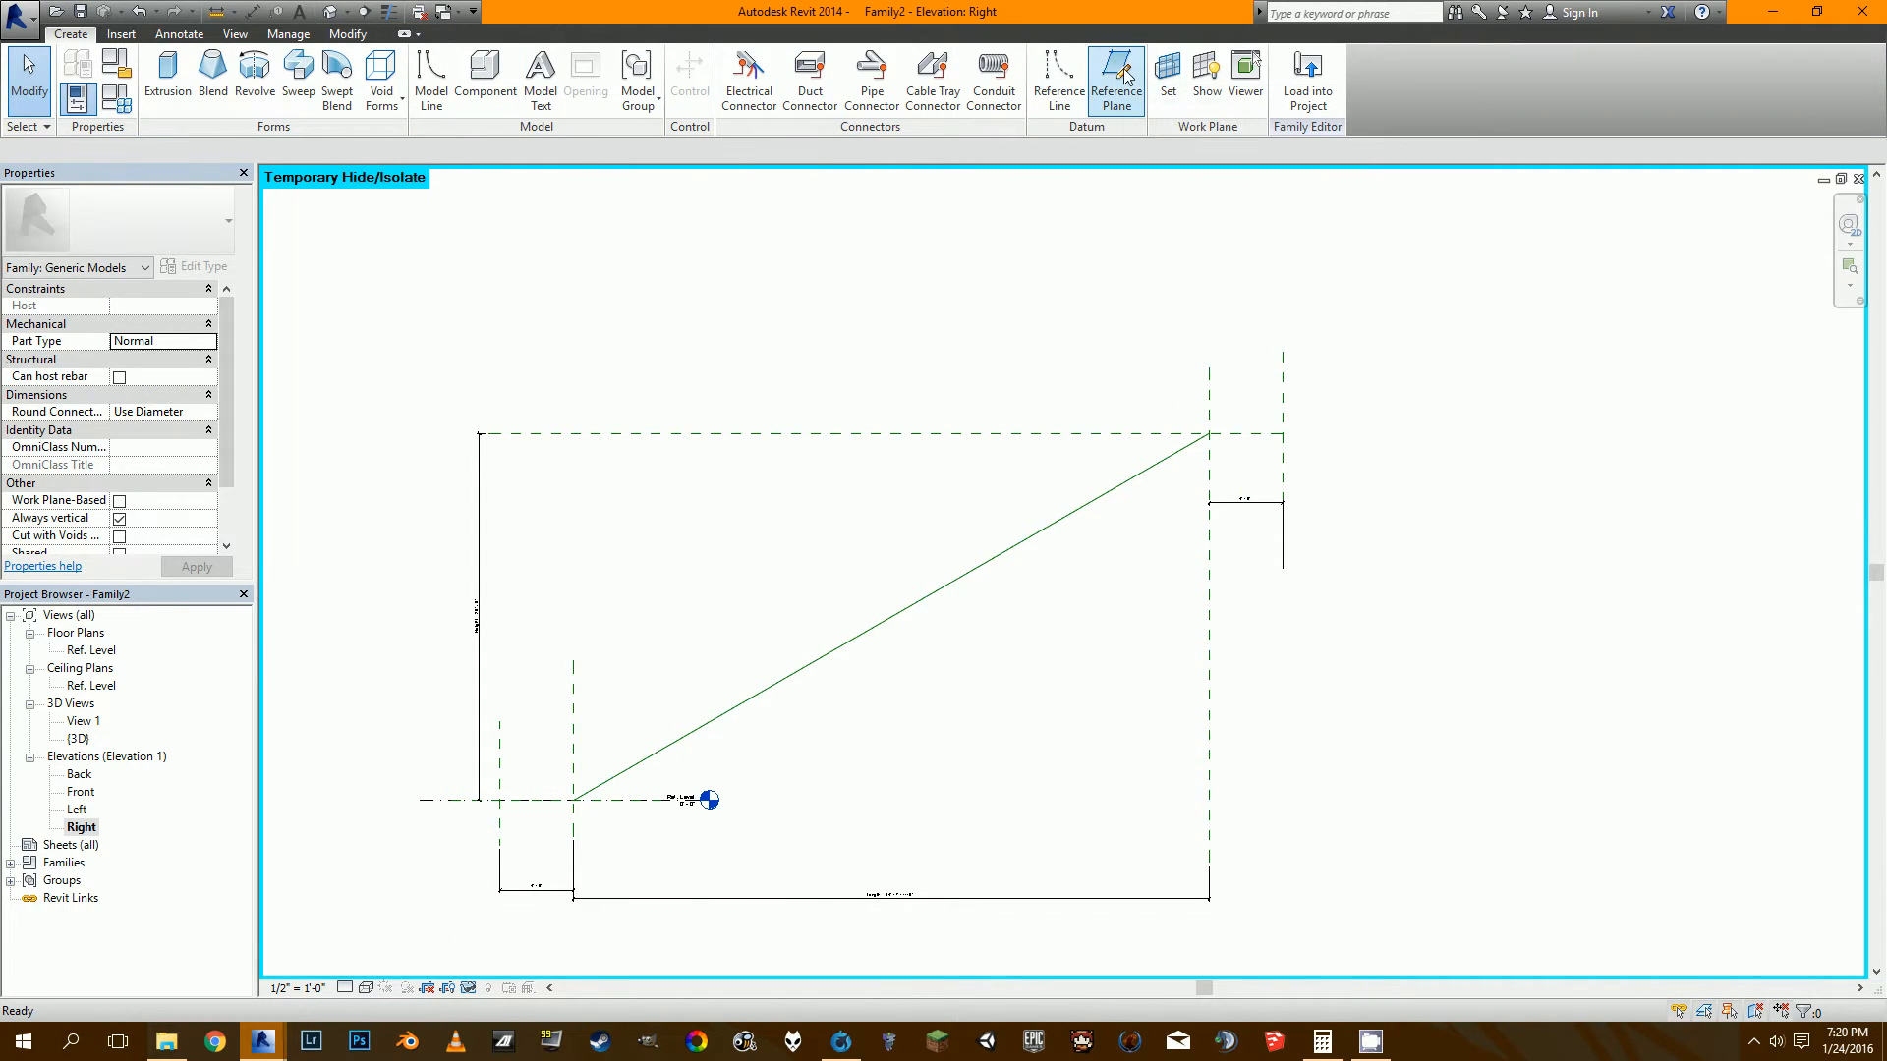
pyautogui.click(1114, 103)
pyautogui.scroll(2, 1303, 407)
pyautogui.moveTo(1314, 400); pyautogui.dragTo(1248, 464, button='middle')
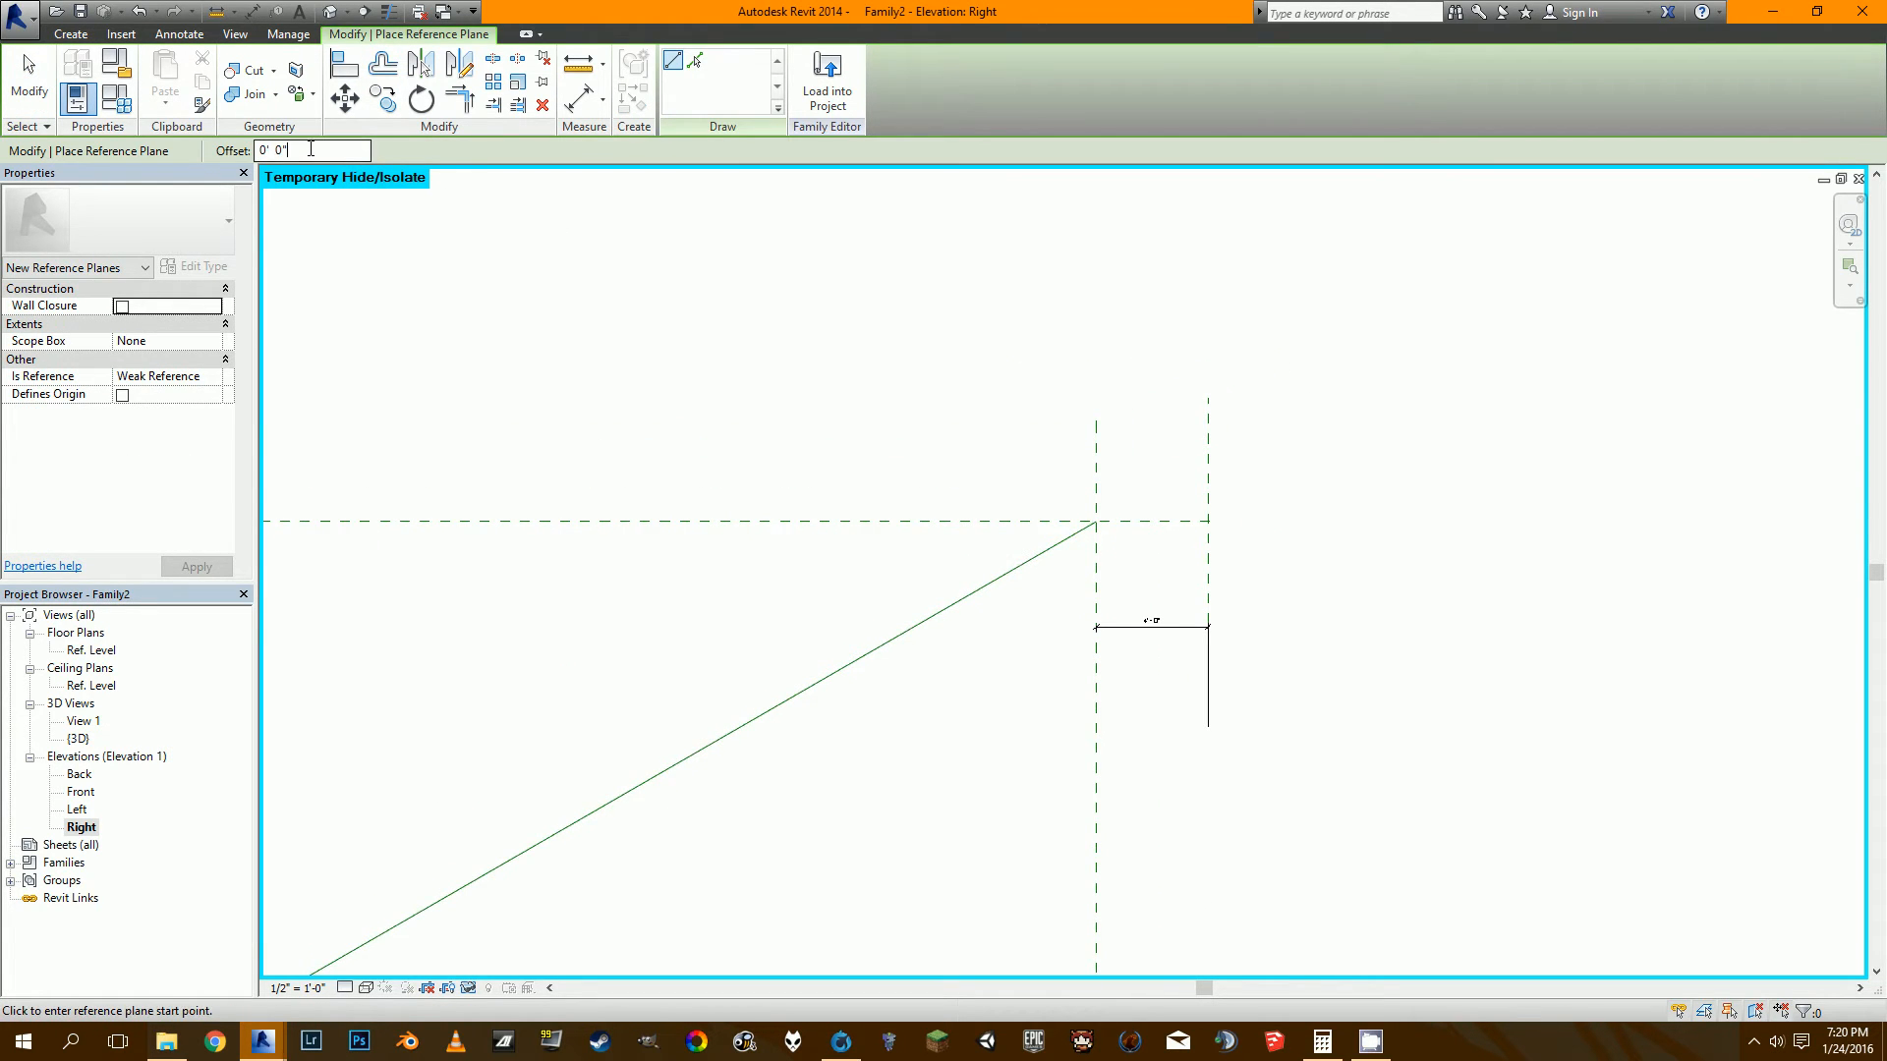
pyautogui.moveTo(311, 149); pyautogui.dragTo(240, 144)
pyautogui.write('3 4')
pyautogui.click(695, 61)
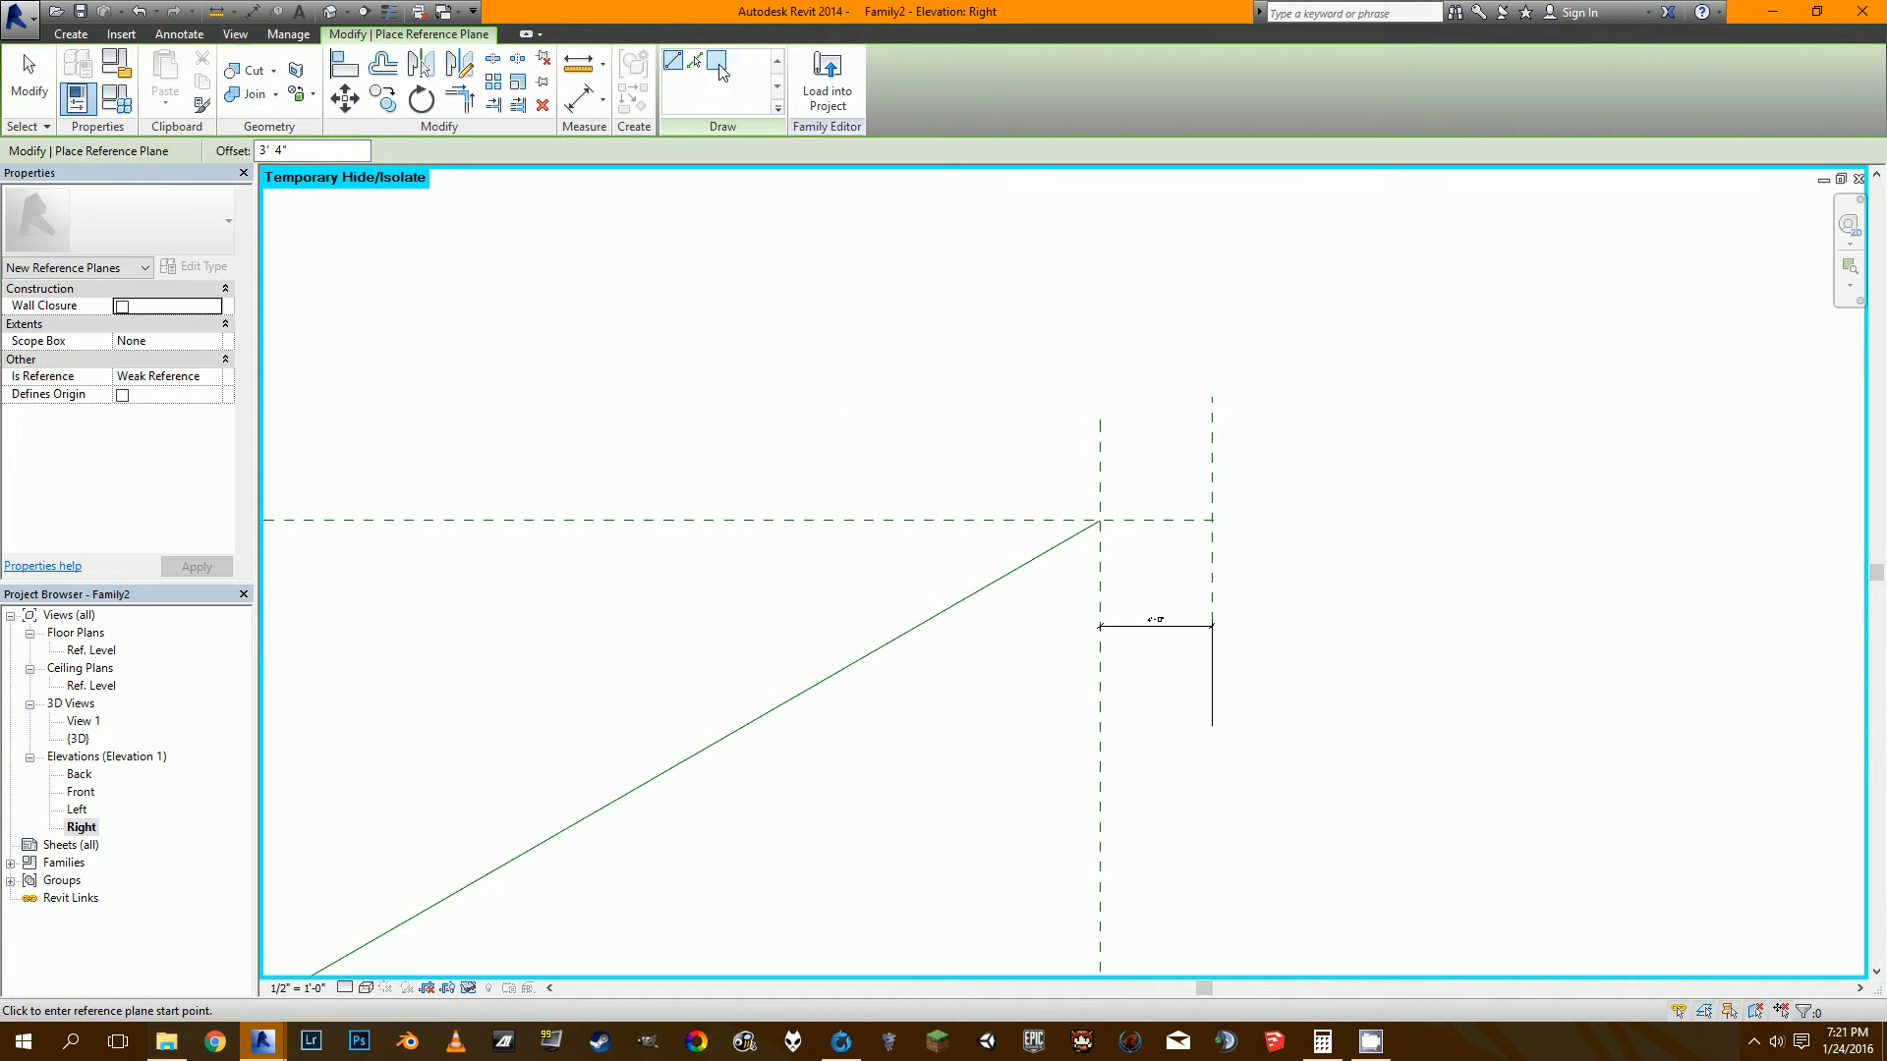
pyautogui.click(1167, 522)
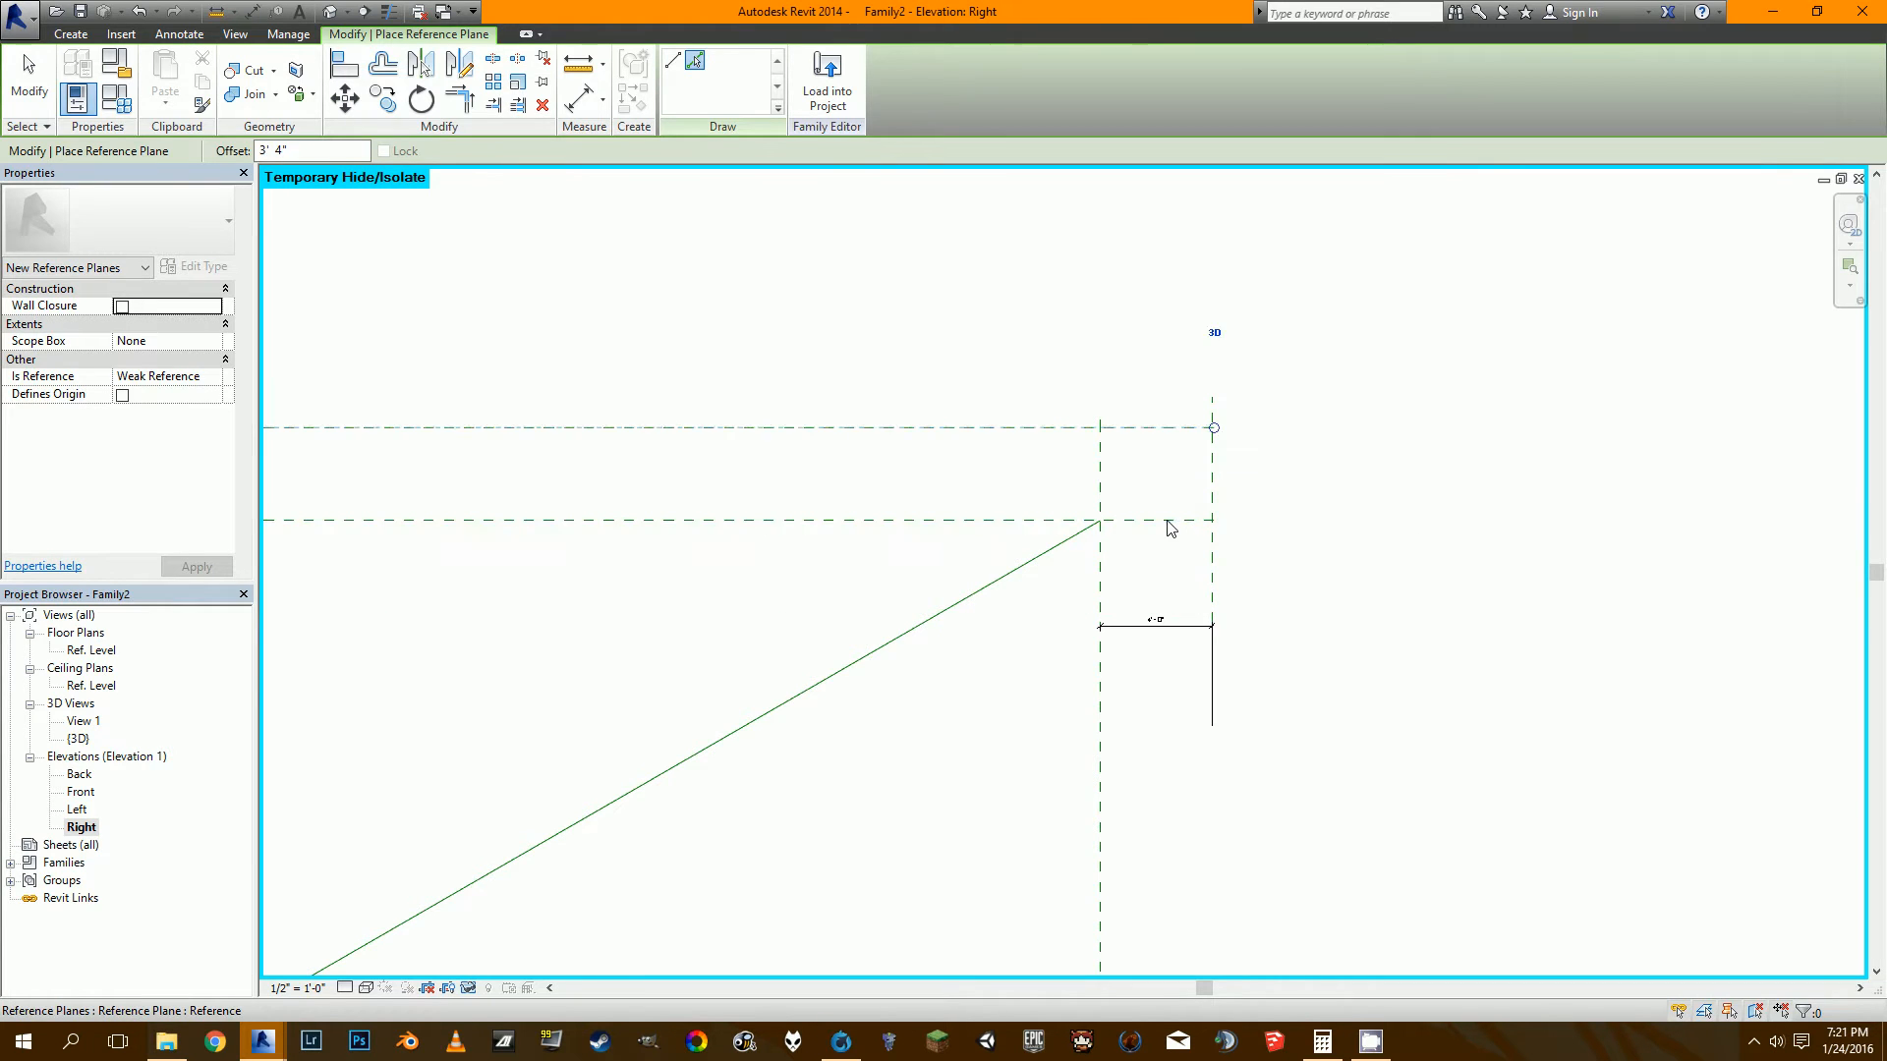
# Add reference planes offset 3' 4" above the sloped reference line and above the Ref. Level.
pyautogui.moveTo(1105, 596); pyautogui.dragTo(1411, 478, button='middle')
pyautogui.click(1243, 492)
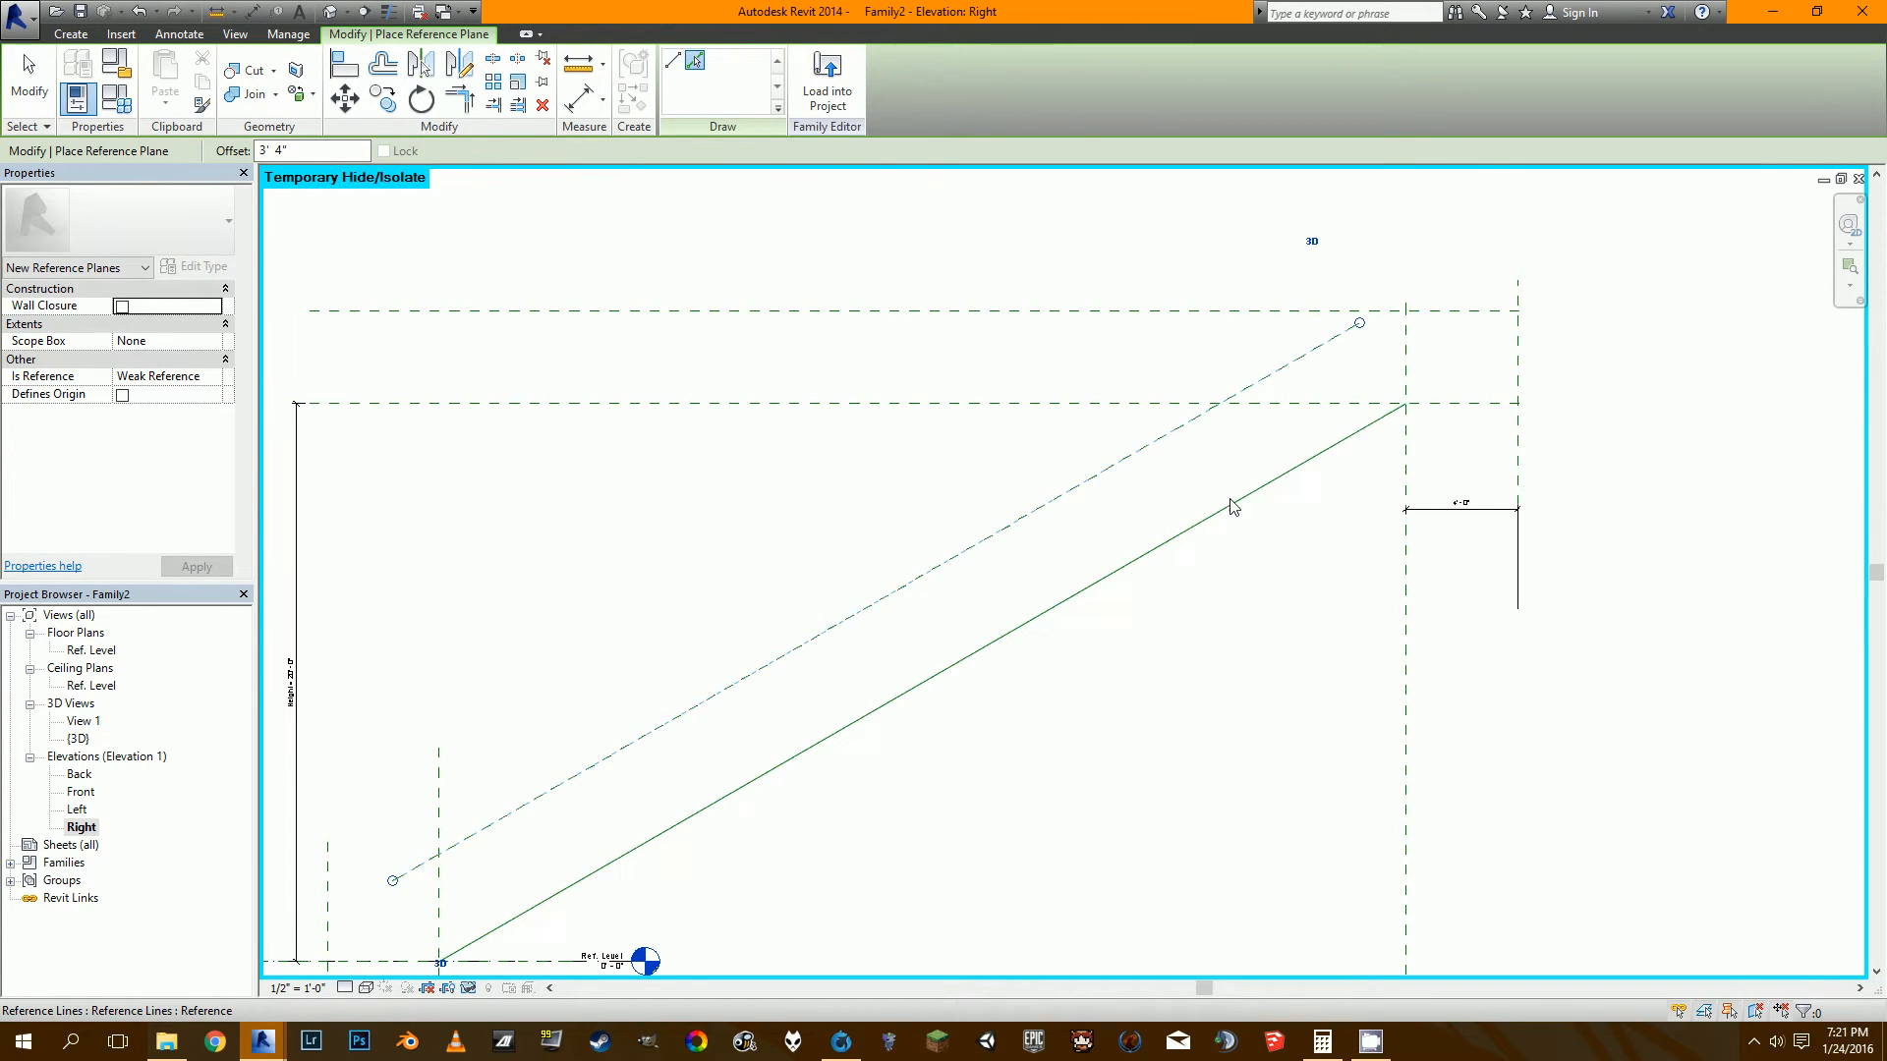
pyautogui.moveTo(1049, 644); pyautogui.dragTo(1443, 398, button='middle')
pyautogui.scroll(1, 789, 678)
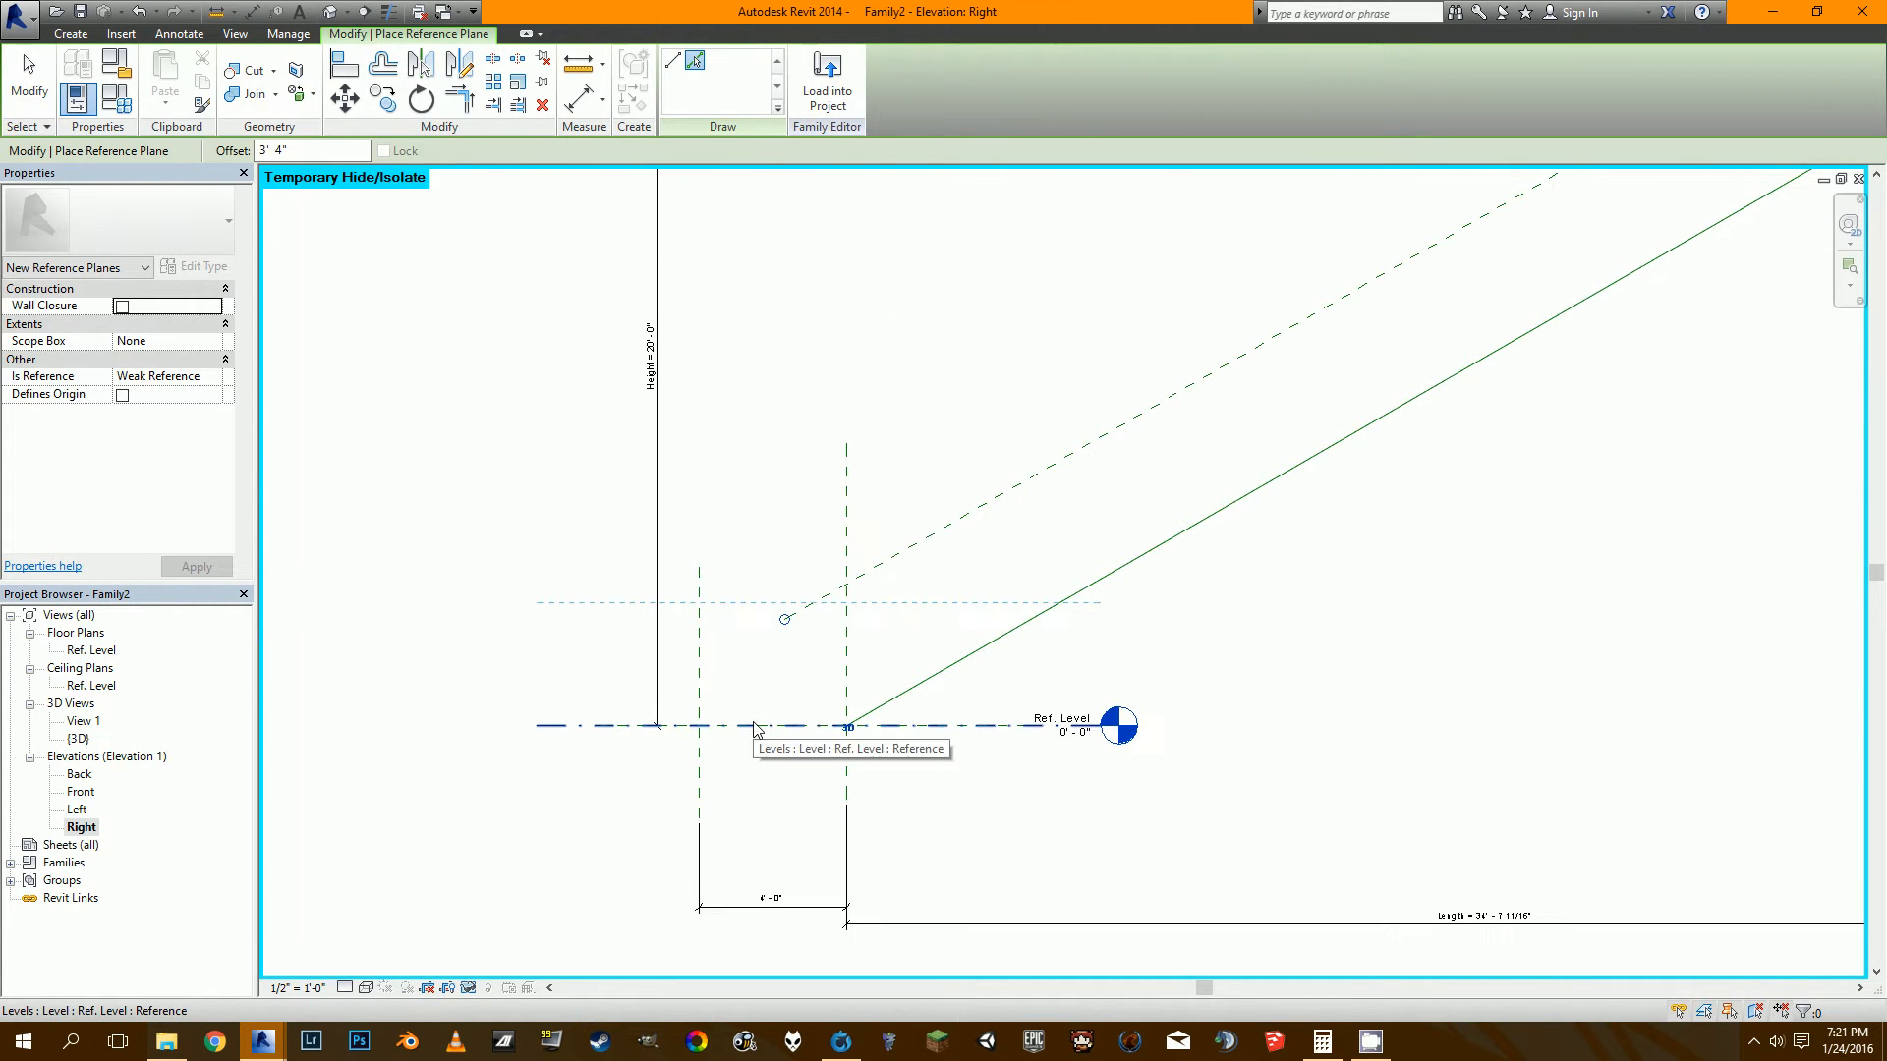
pyautogui.click(766, 709)
pyautogui.moveTo(1184, 302); pyautogui.dragTo(948, 403, button='middle')
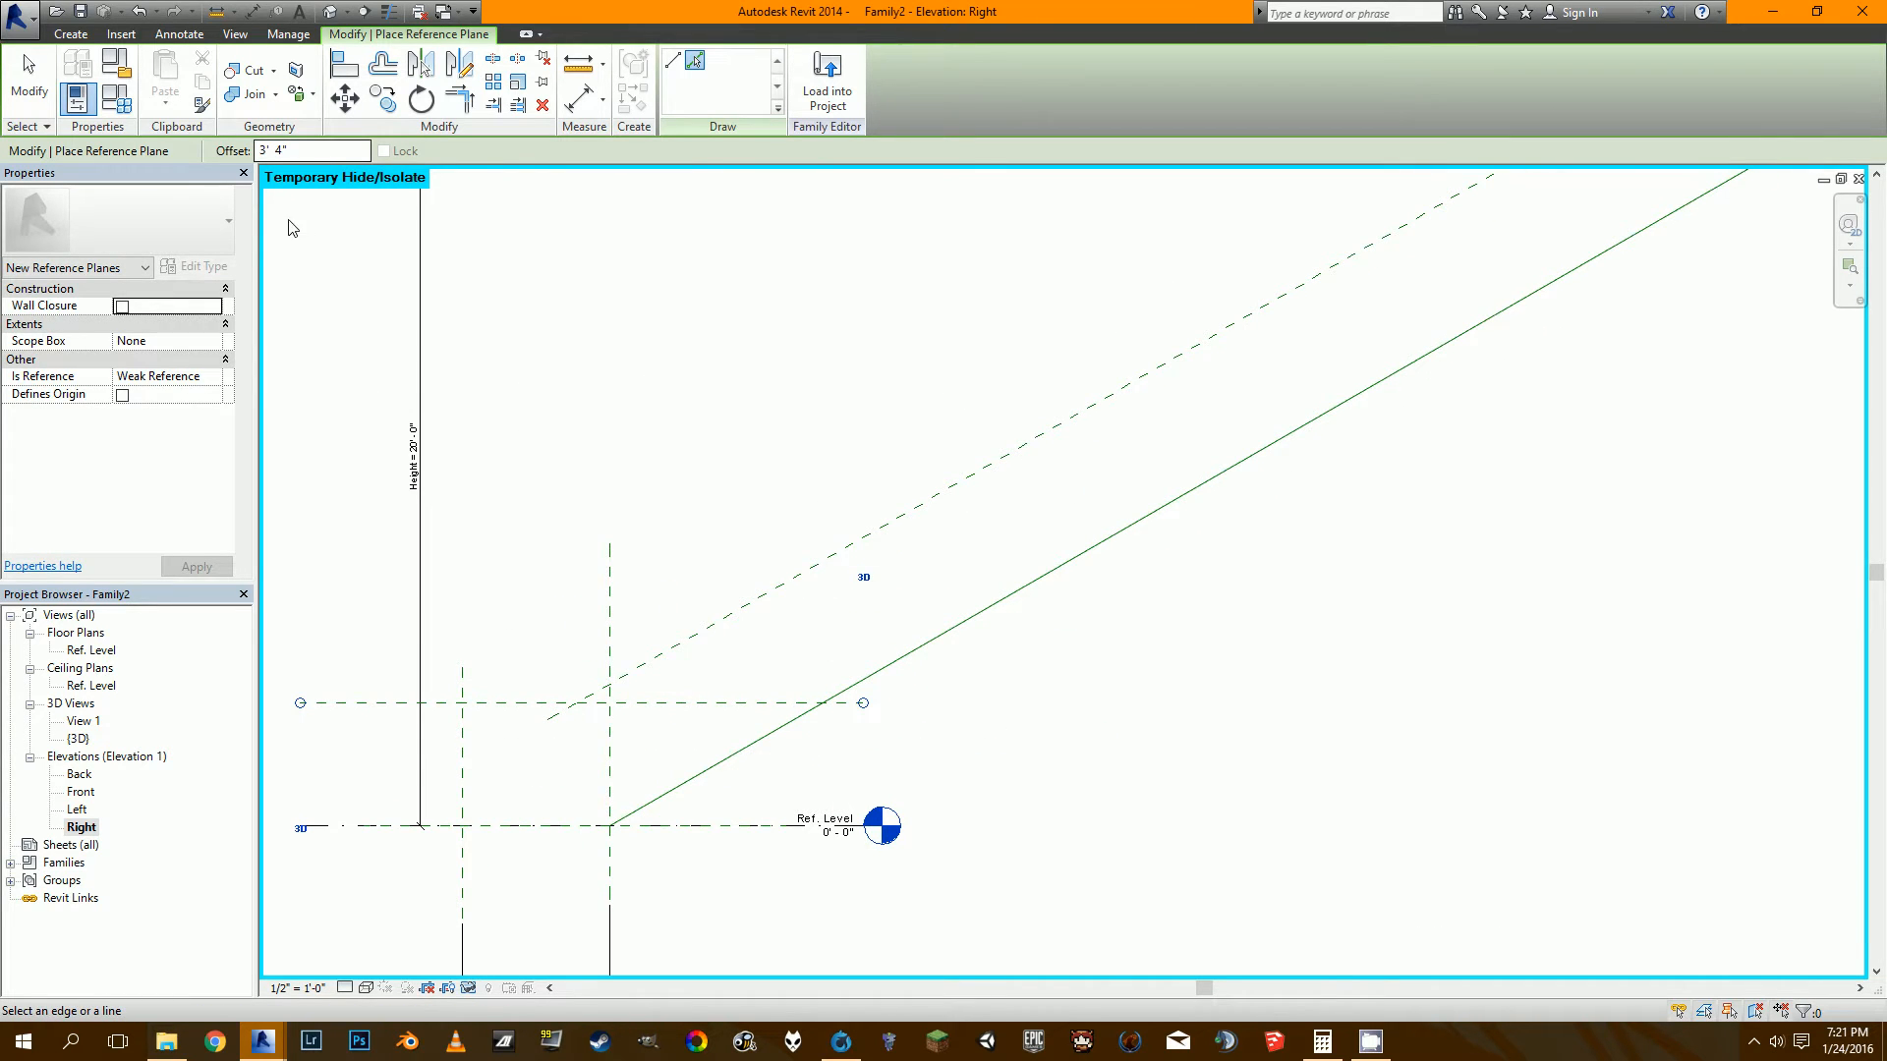
# Add second reference planes offset 2 inches from the lower, sloped and upper railing reference planes, and leave the command.
pyautogui.click(315, 154)
pyautogui.write('2')
pyautogui.click(546, 701)
pyautogui.click(729, 610)
pyautogui.moveTo(1288, 383)
pyautogui.mouseDown(button='middle')
pyautogui.moveTo(1036, 564)
pyautogui.moveTo(678, 774)
pyautogui.mouseUp(button='middle')
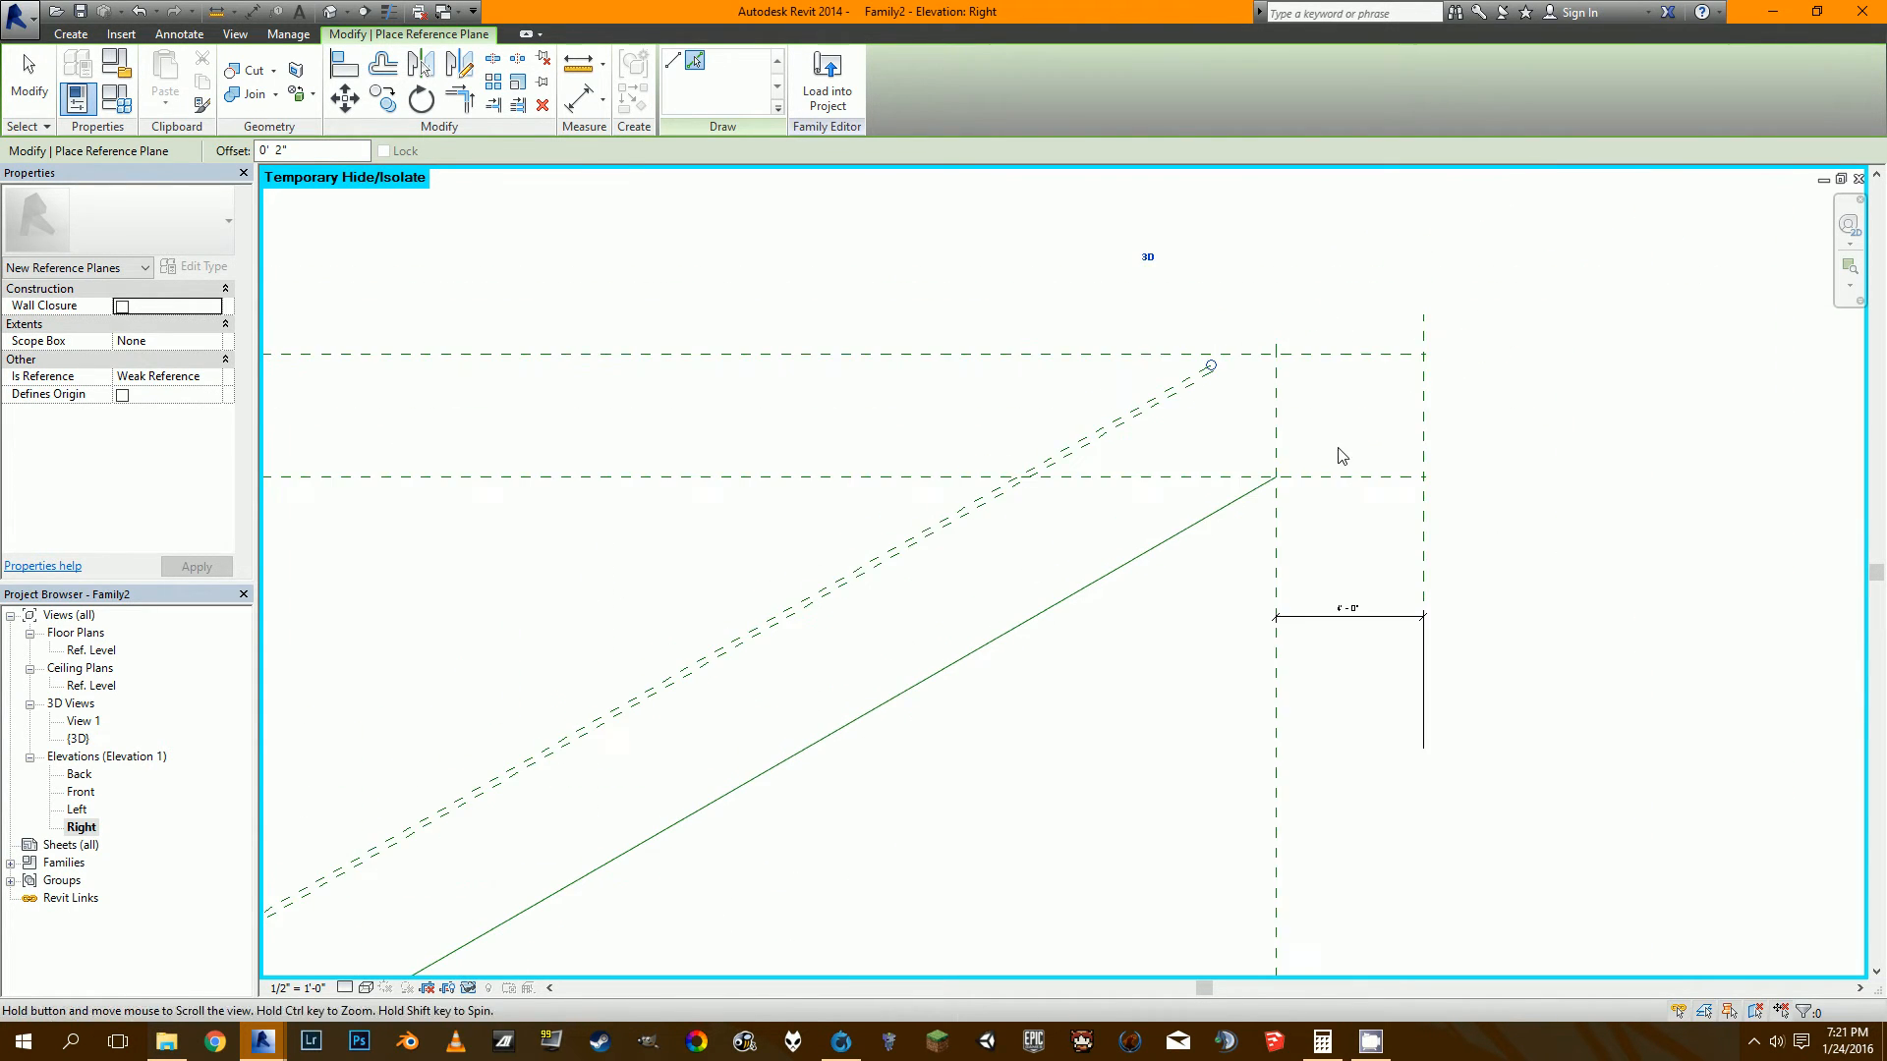
pyautogui.moveTo(1336, 440); pyautogui.dragTo(1204, 513, button='middle')
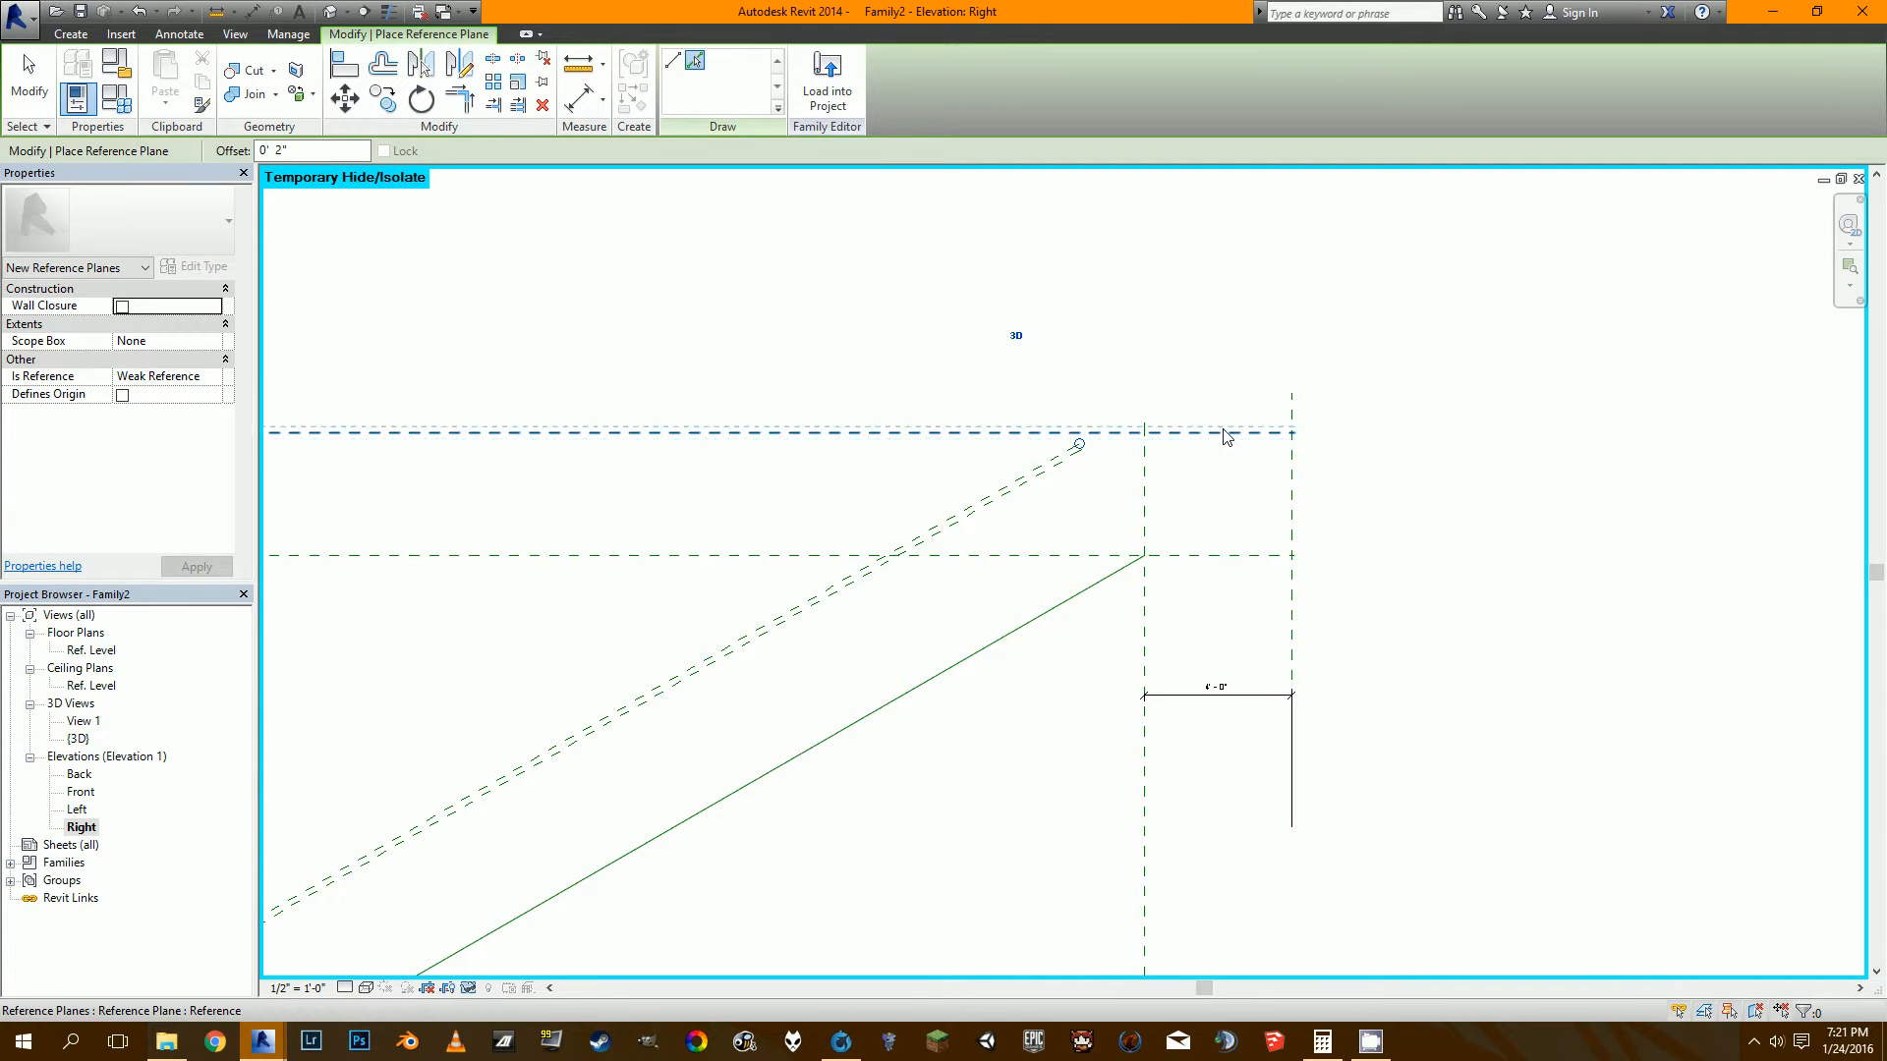
pyautogui.scroll(3, 1233, 439)
pyautogui.press('Escape')
pyautogui.press('Escape')
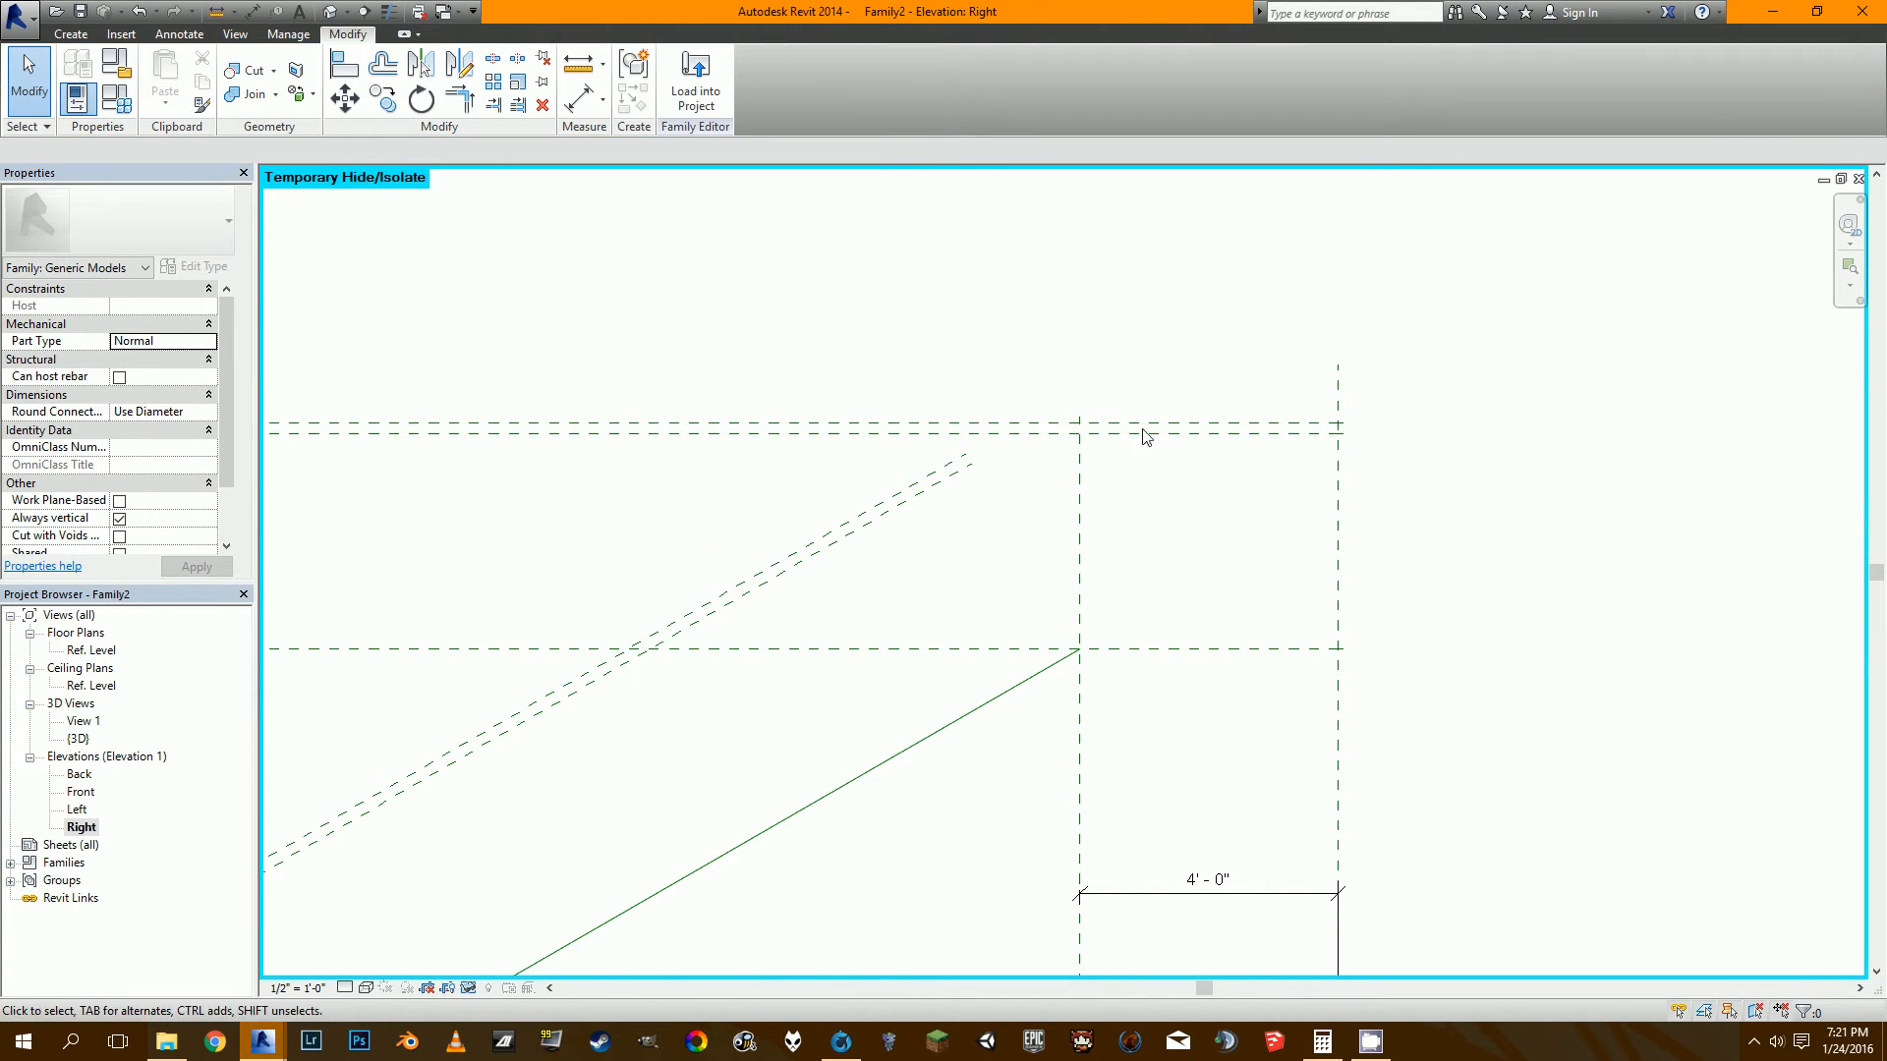
# Place a continuous aligned dimension from the upper landing's horizontal reference plane through both upper railing reference planes.
pyautogui.scroll(-2, 1081, 447)
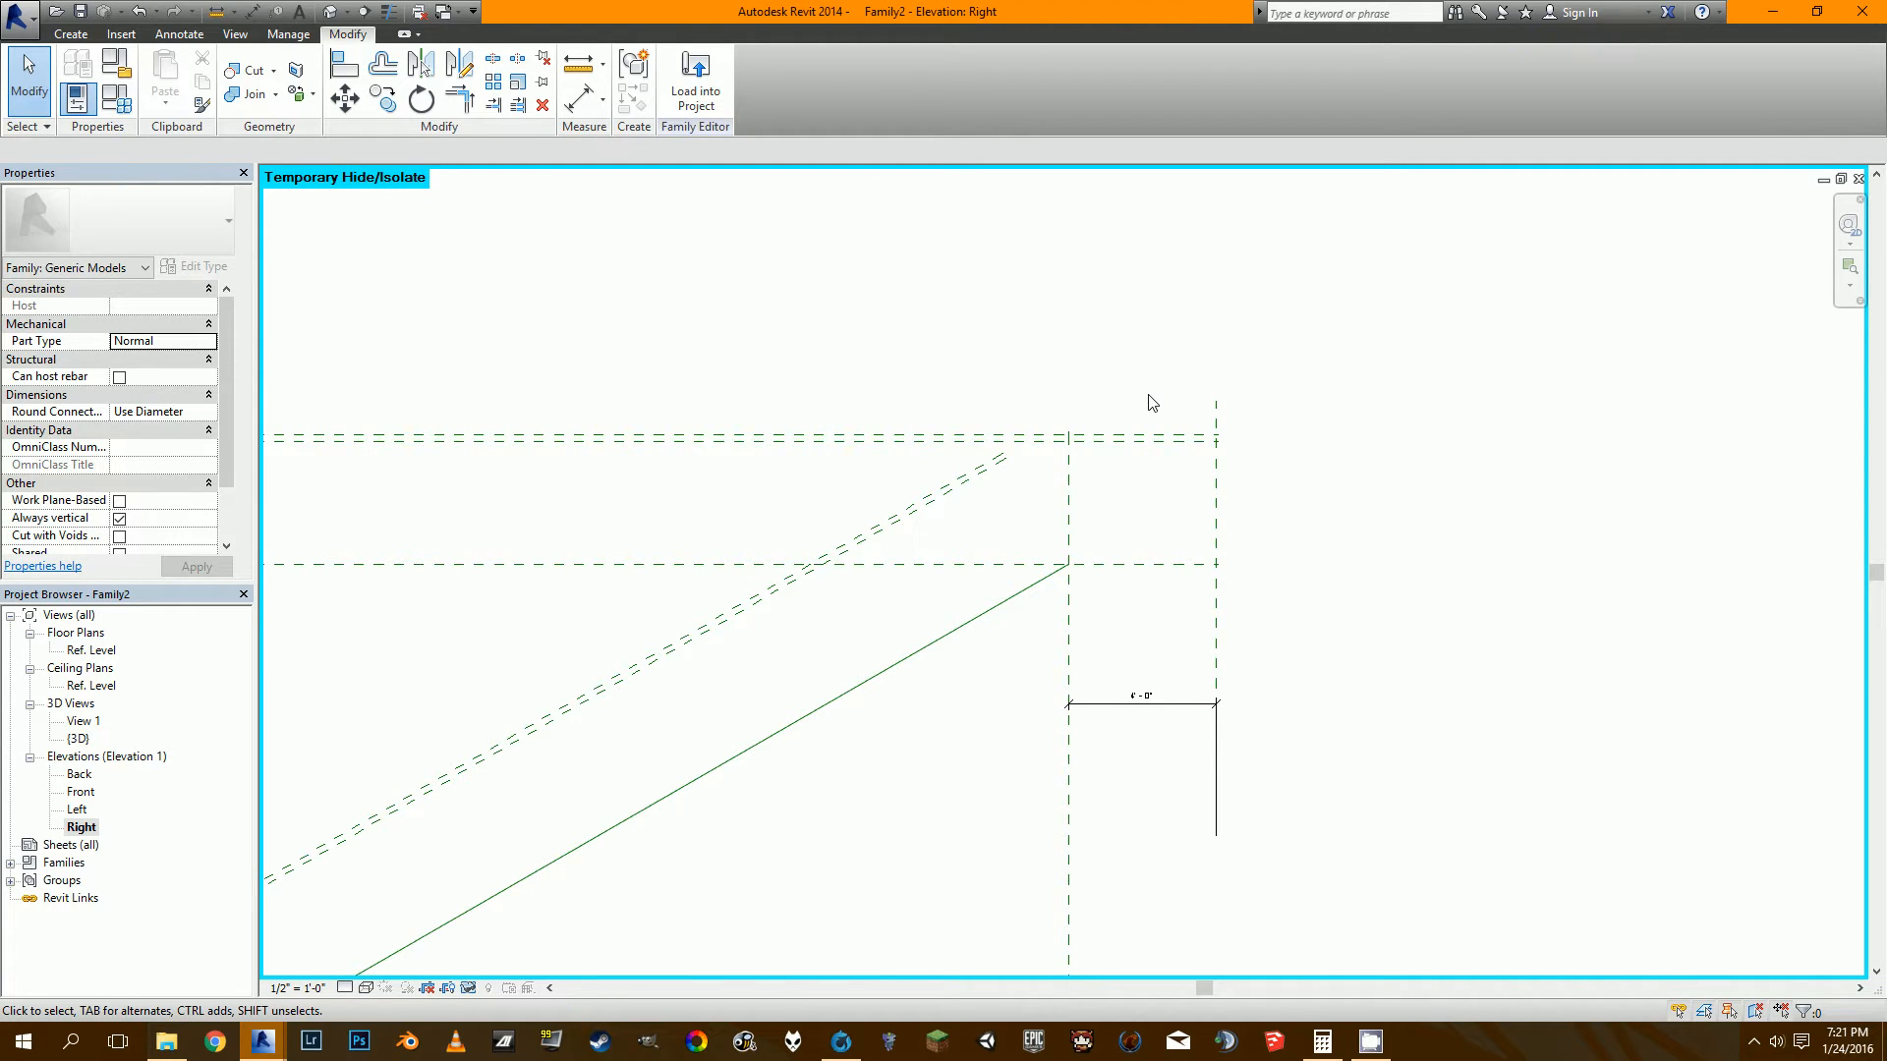
pyautogui.click(577, 98)
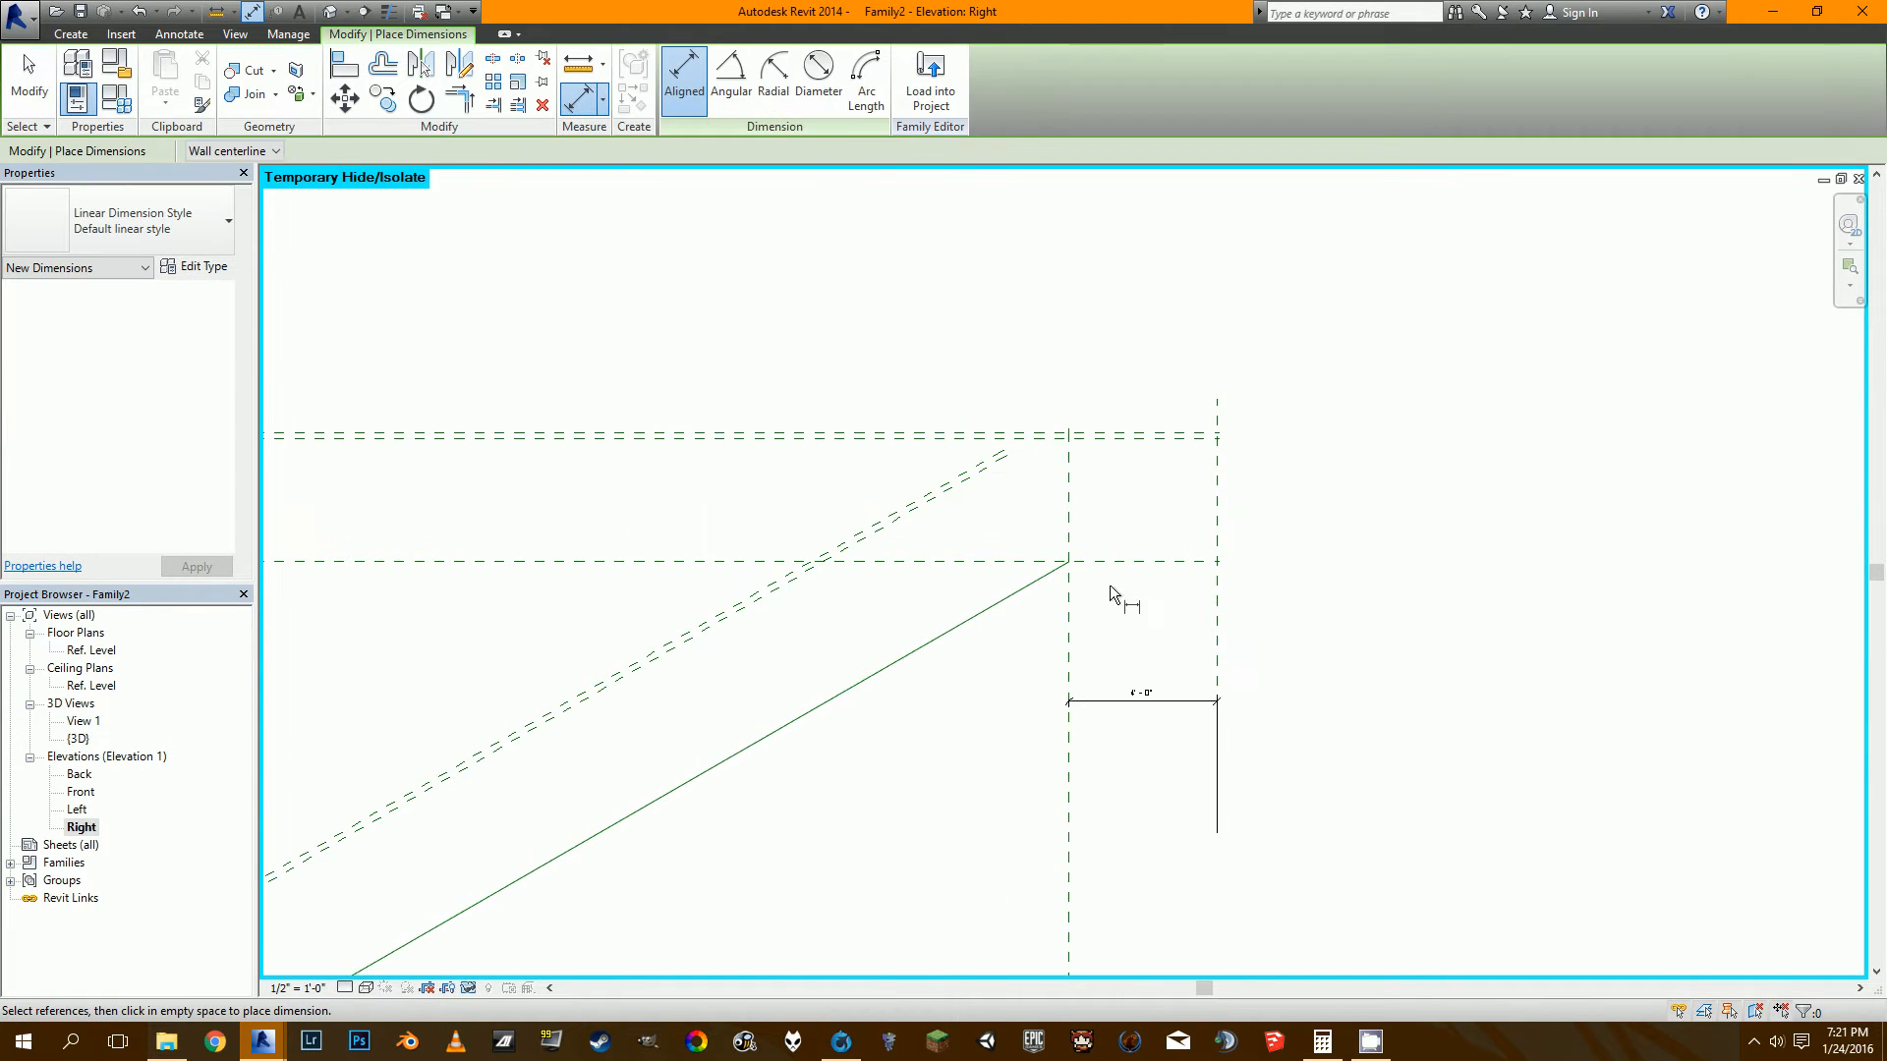
pyautogui.scroll(-3, 1116, 562)
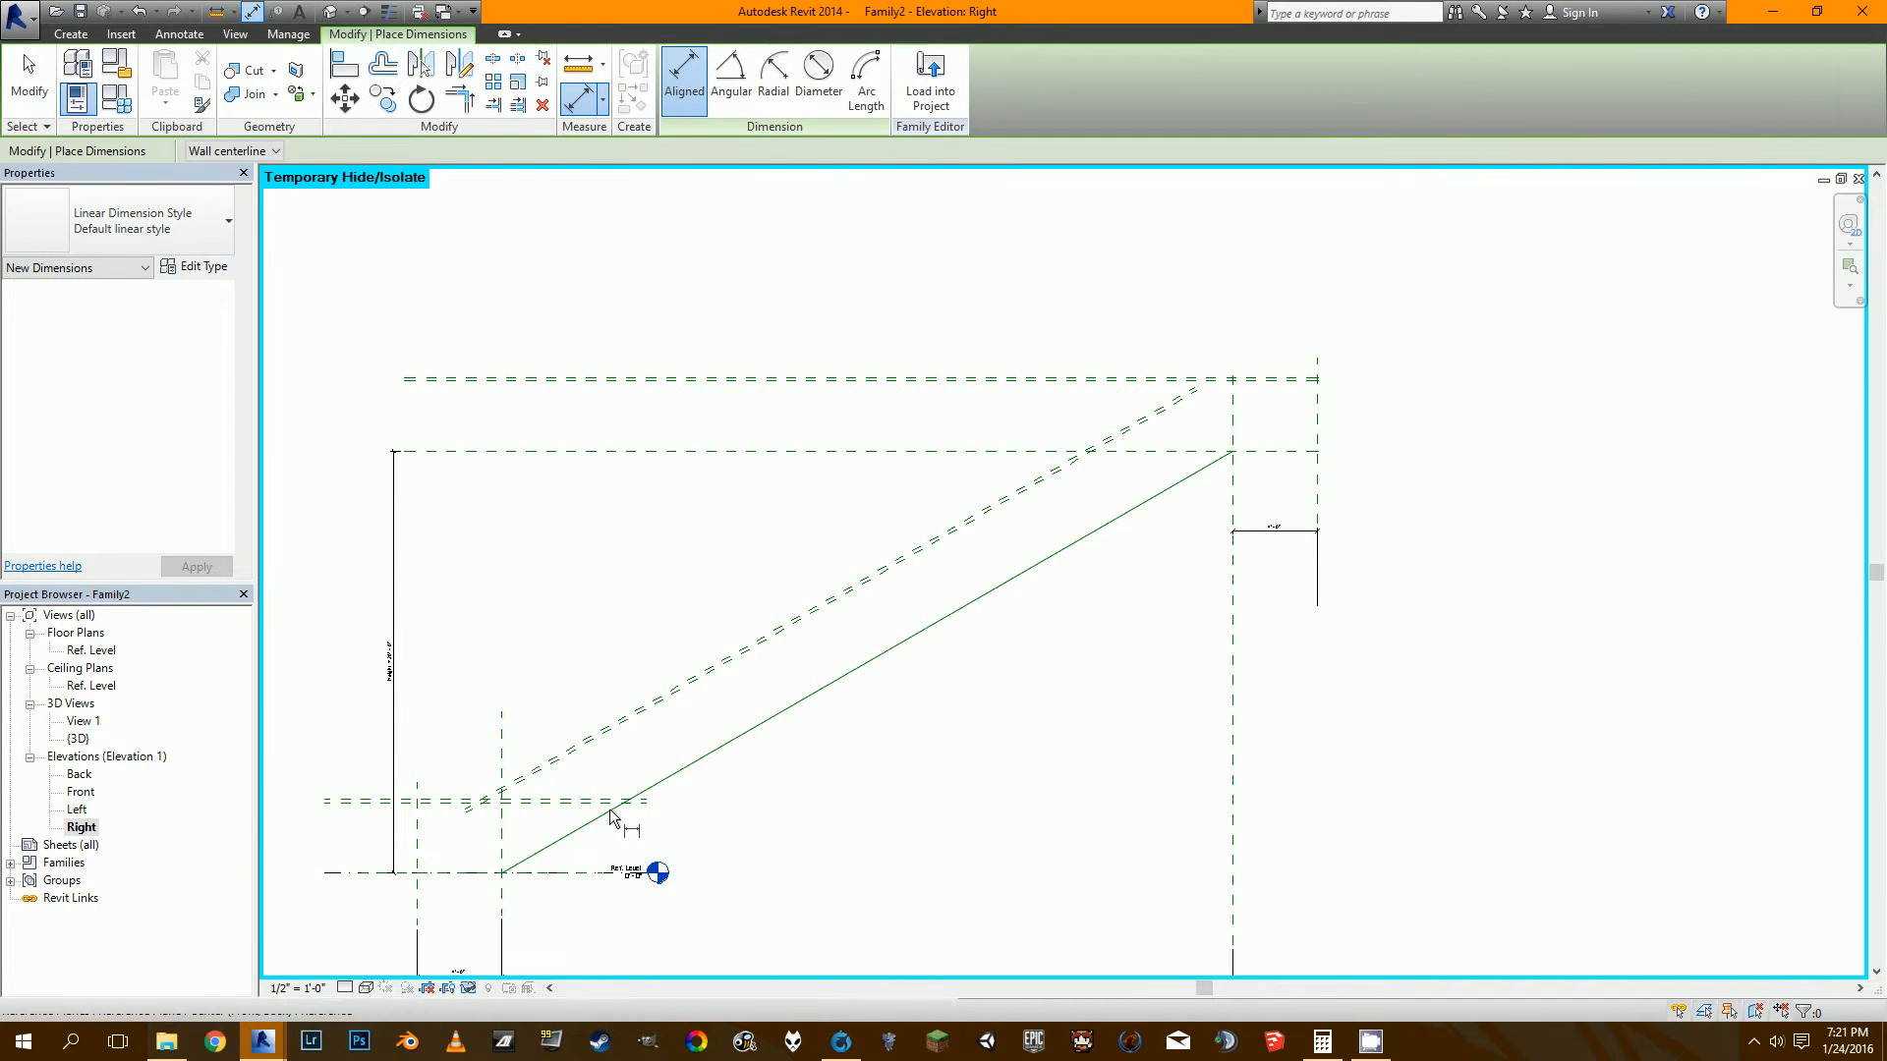
pyautogui.scroll(2, 1266, 425)
pyautogui.moveTo(1250, 458); pyautogui.dragTo(1125, 585, button='middle')
pyautogui.scroll(2, 1117, 582)
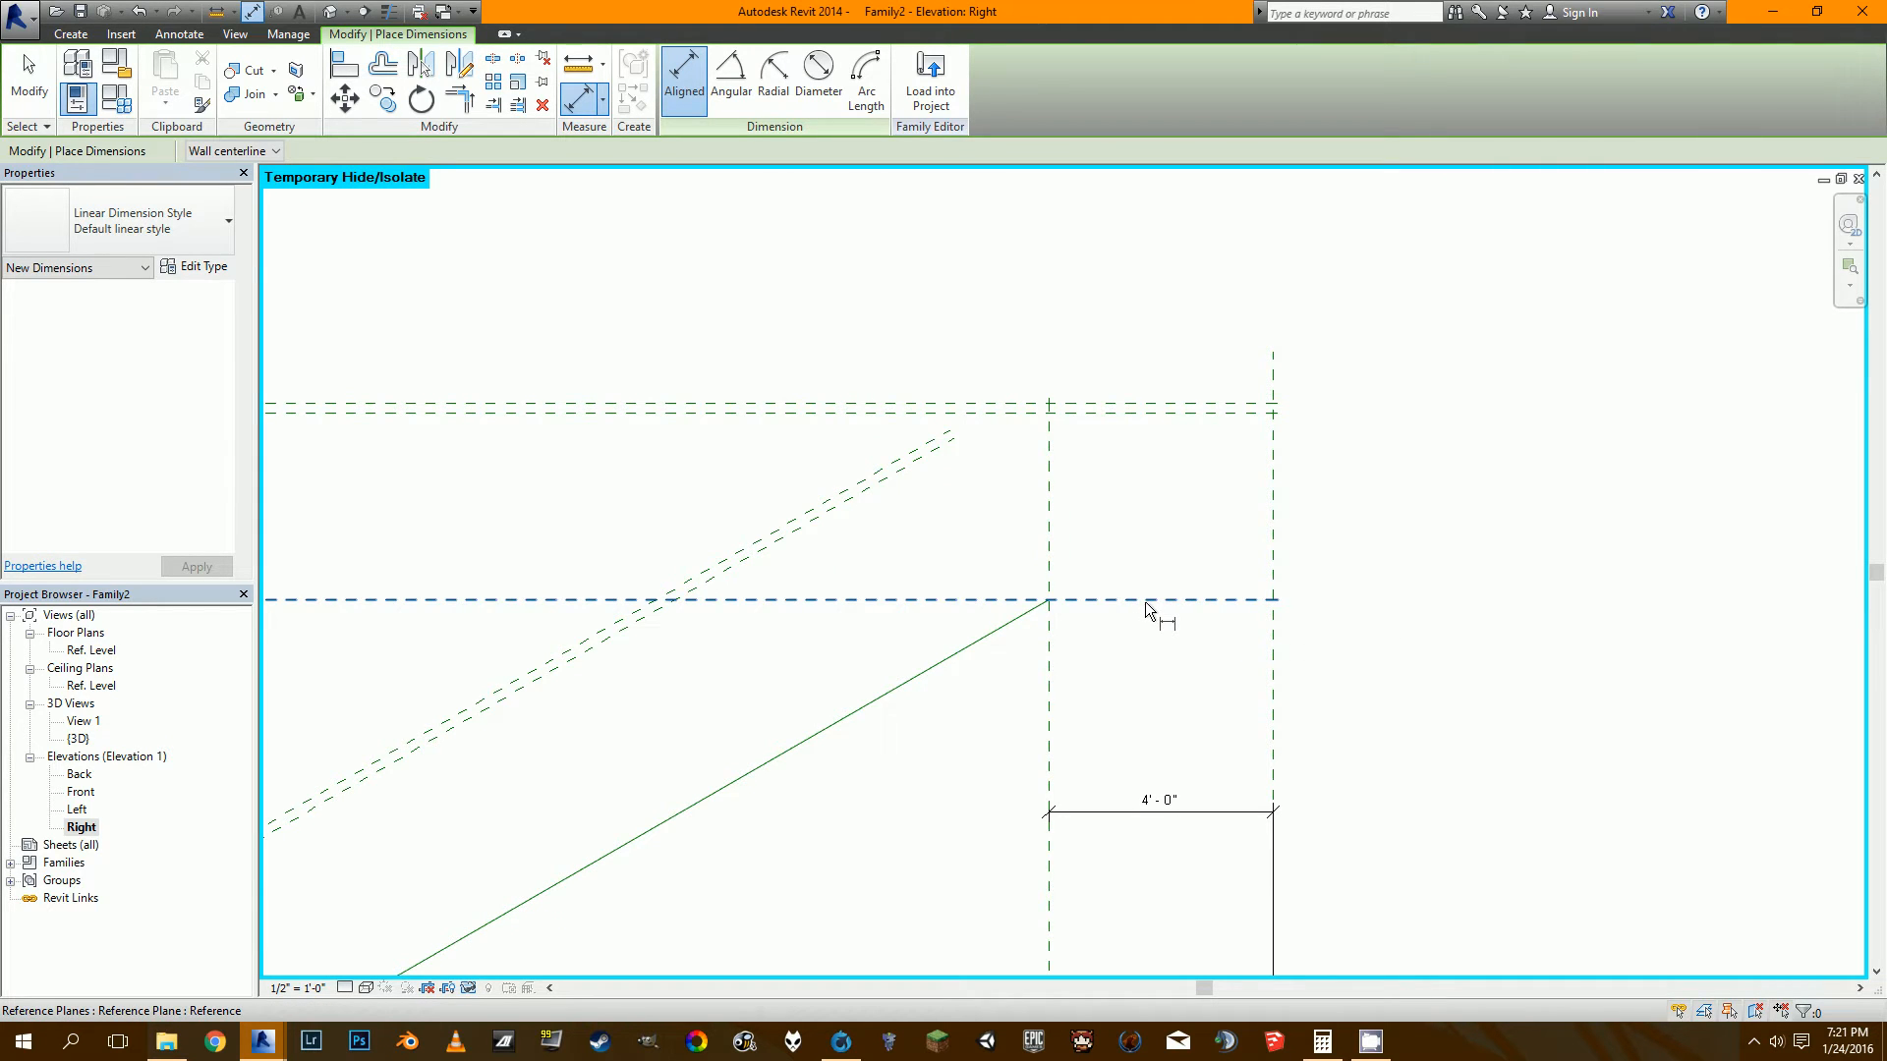
pyautogui.click(1148, 601)
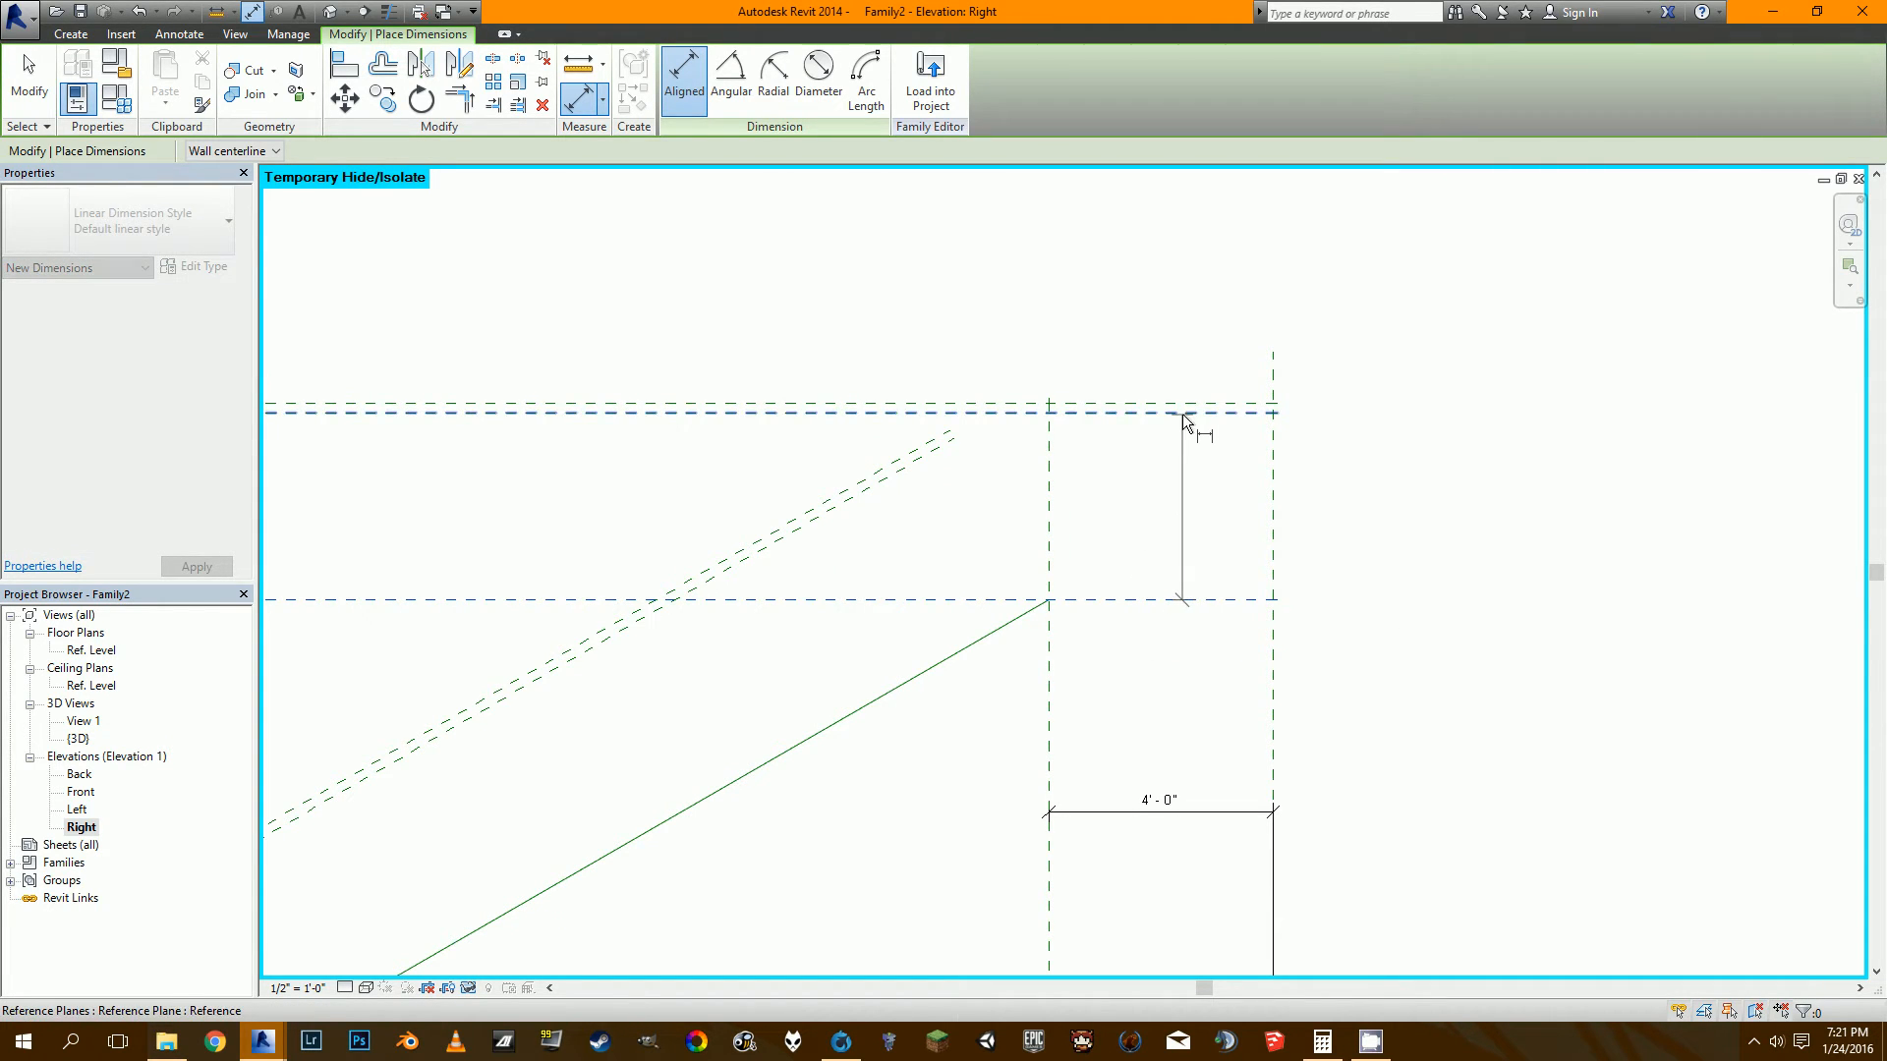
pyautogui.click(1182, 415)
pyautogui.click(1181, 405)
pyautogui.click(1179, 472)
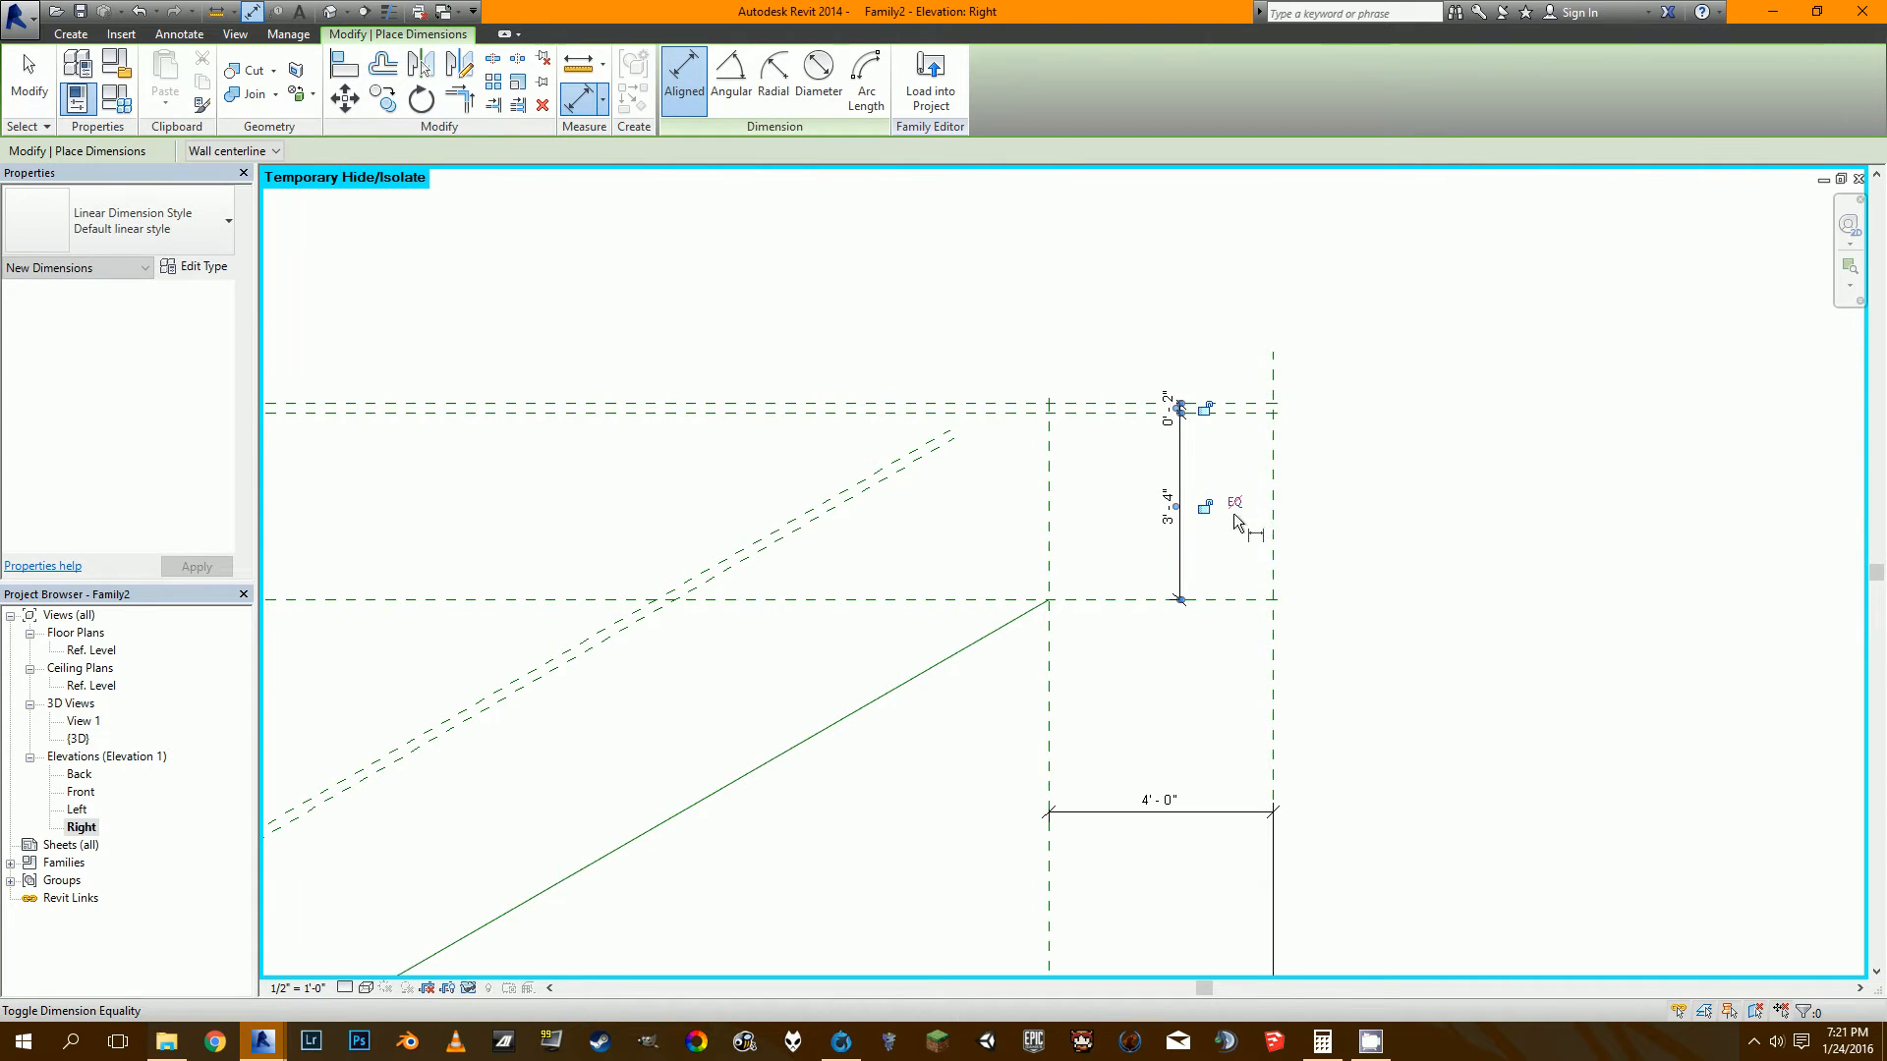
# Lock both segments of the upper railing dimension.
pyautogui.scroll(1, 1203, 516)
pyautogui.click(1202, 504)
pyautogui.click(1202, 392)
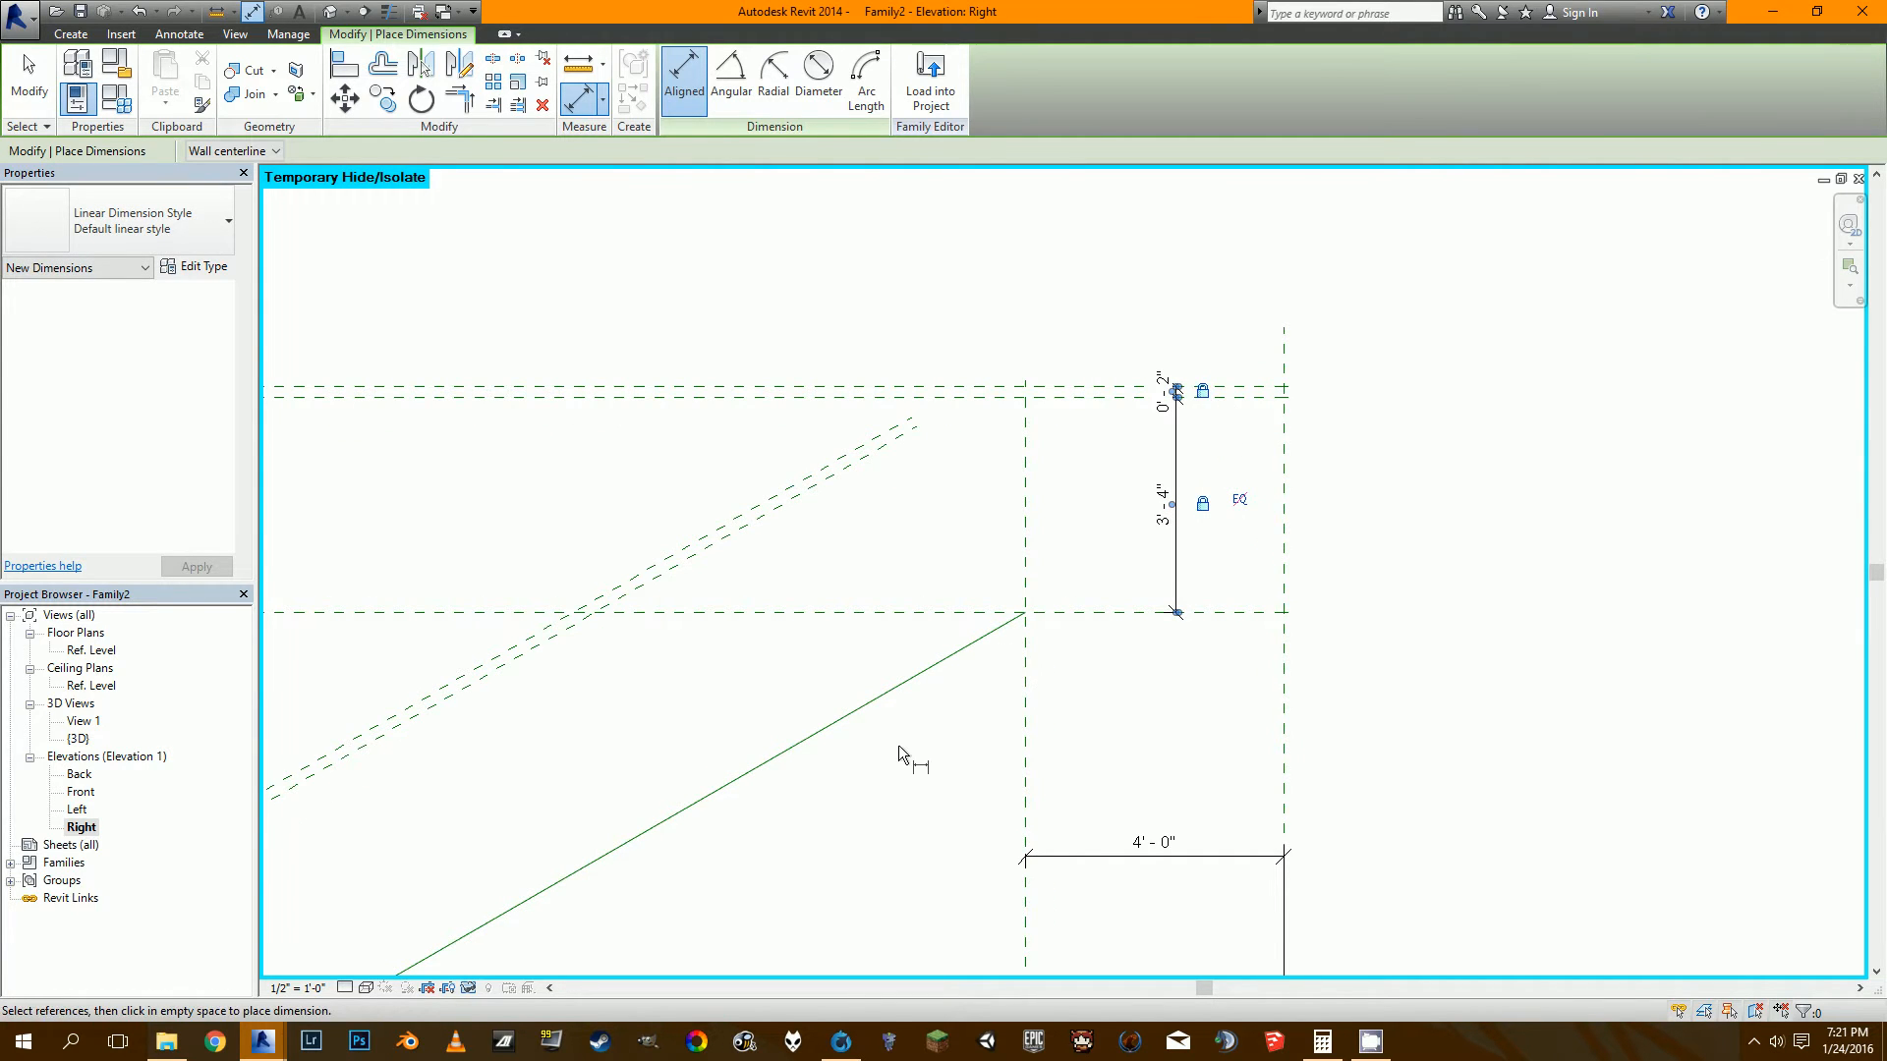
# Add a continuous aligned dimension from the sloped reference line through both sloped railing planes and lock both segments.
pyautogui.moveTo(898, 745); pyautogui.dragTo(1223, 652, button='middle')
pyautogui.click(1210, 633)
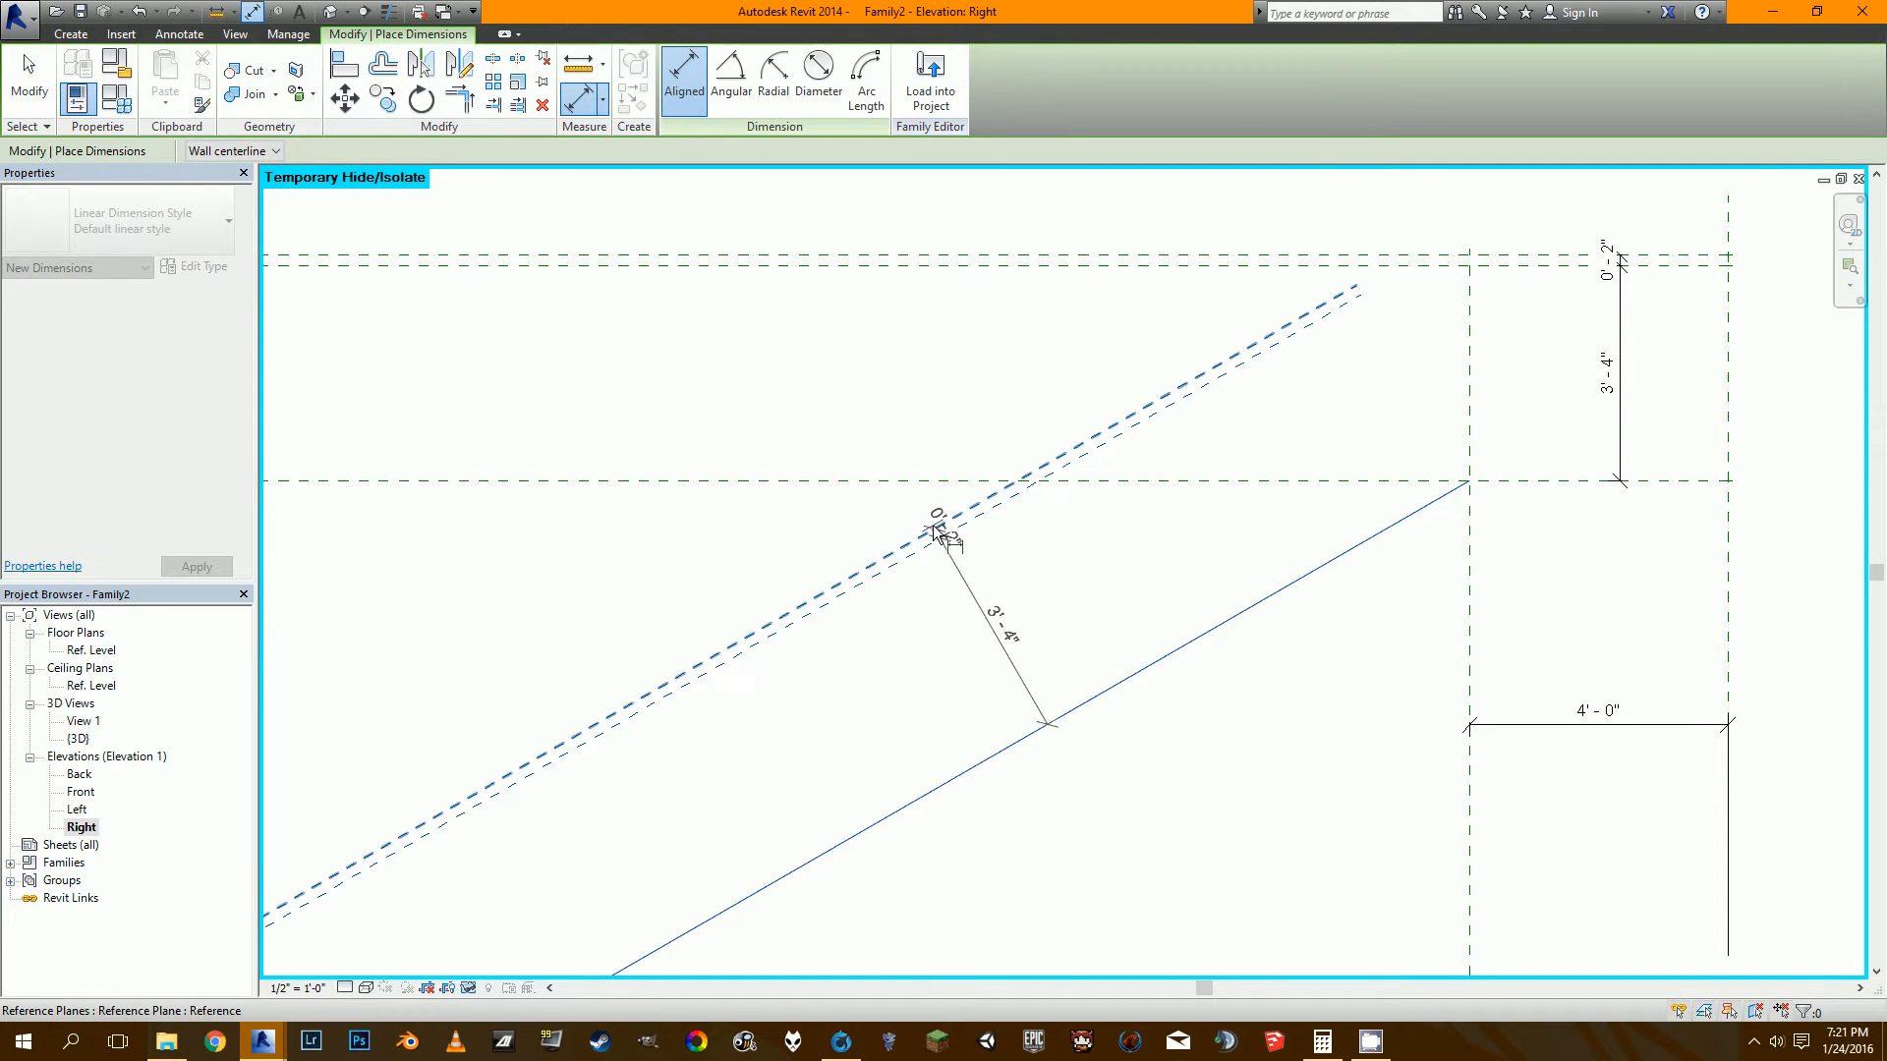
pyautogui.click(891, 566)
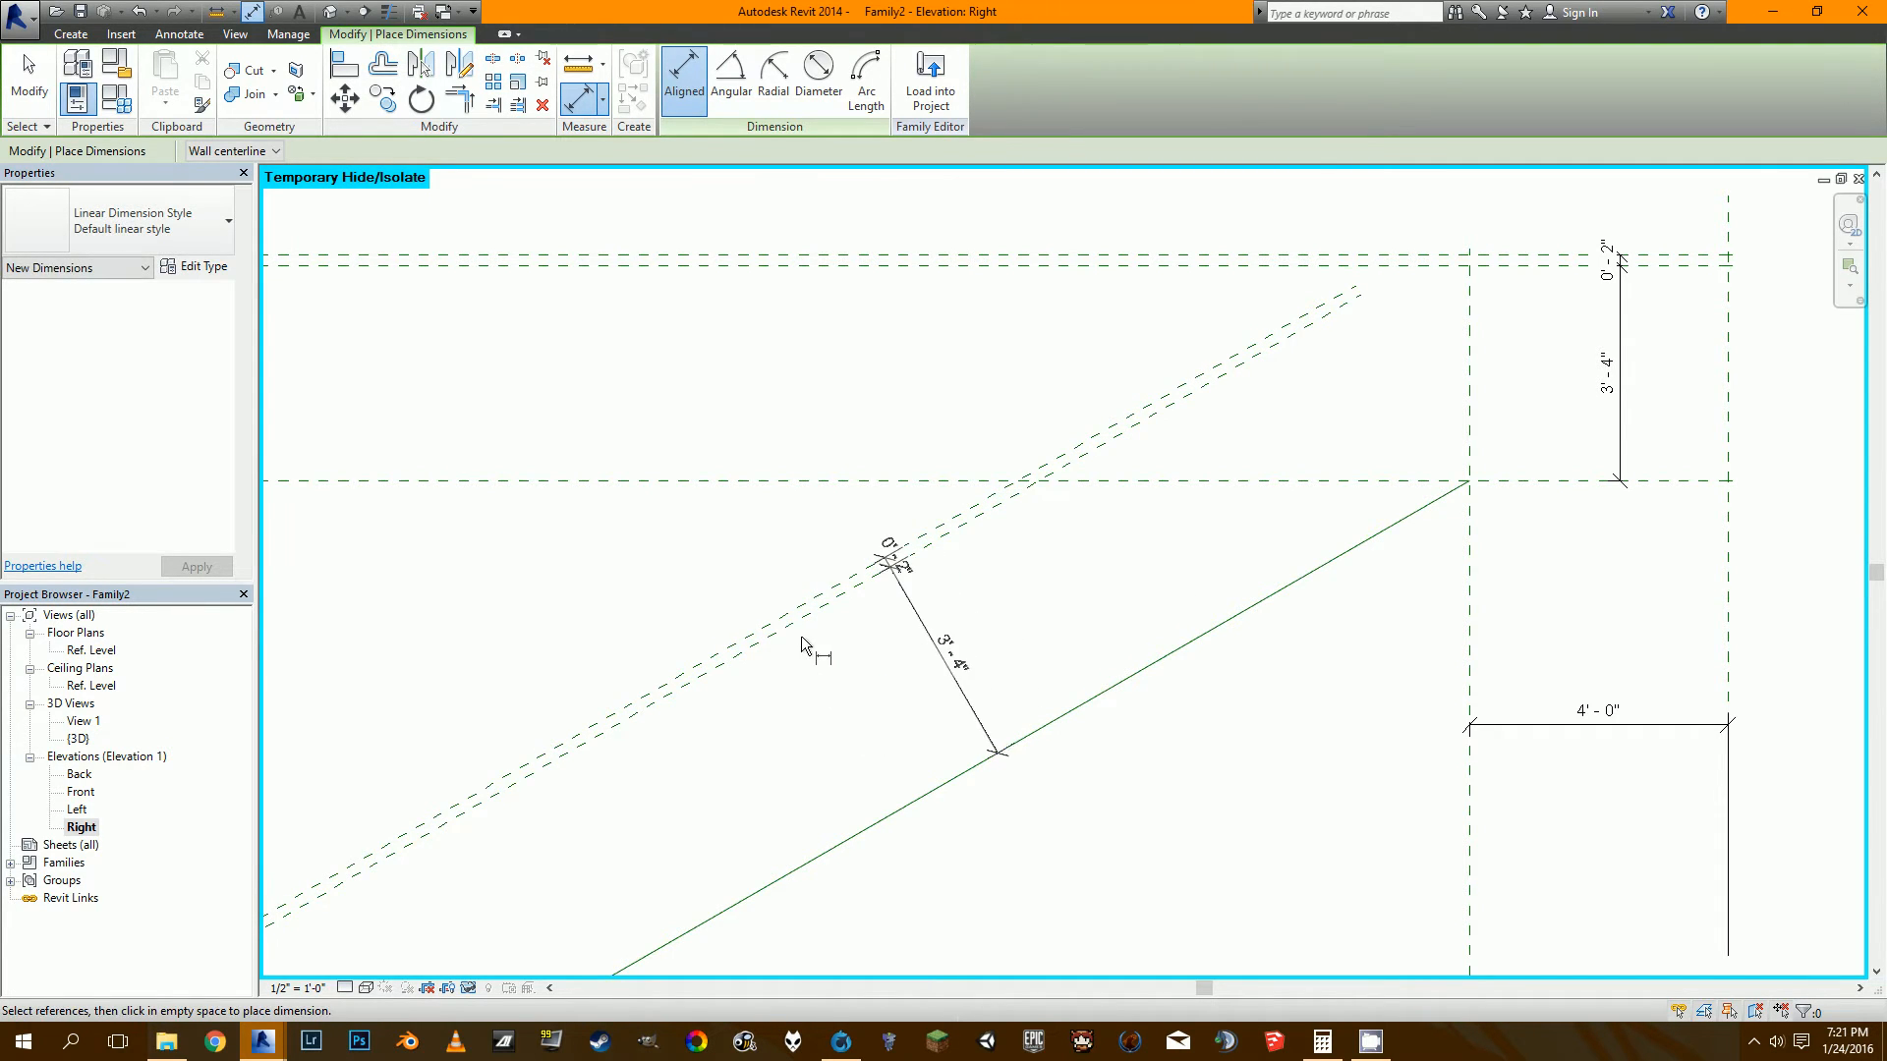
pyautogui.press('Escape')
pyautogui.click(906, 611)
pyautogui.click(844, 718)
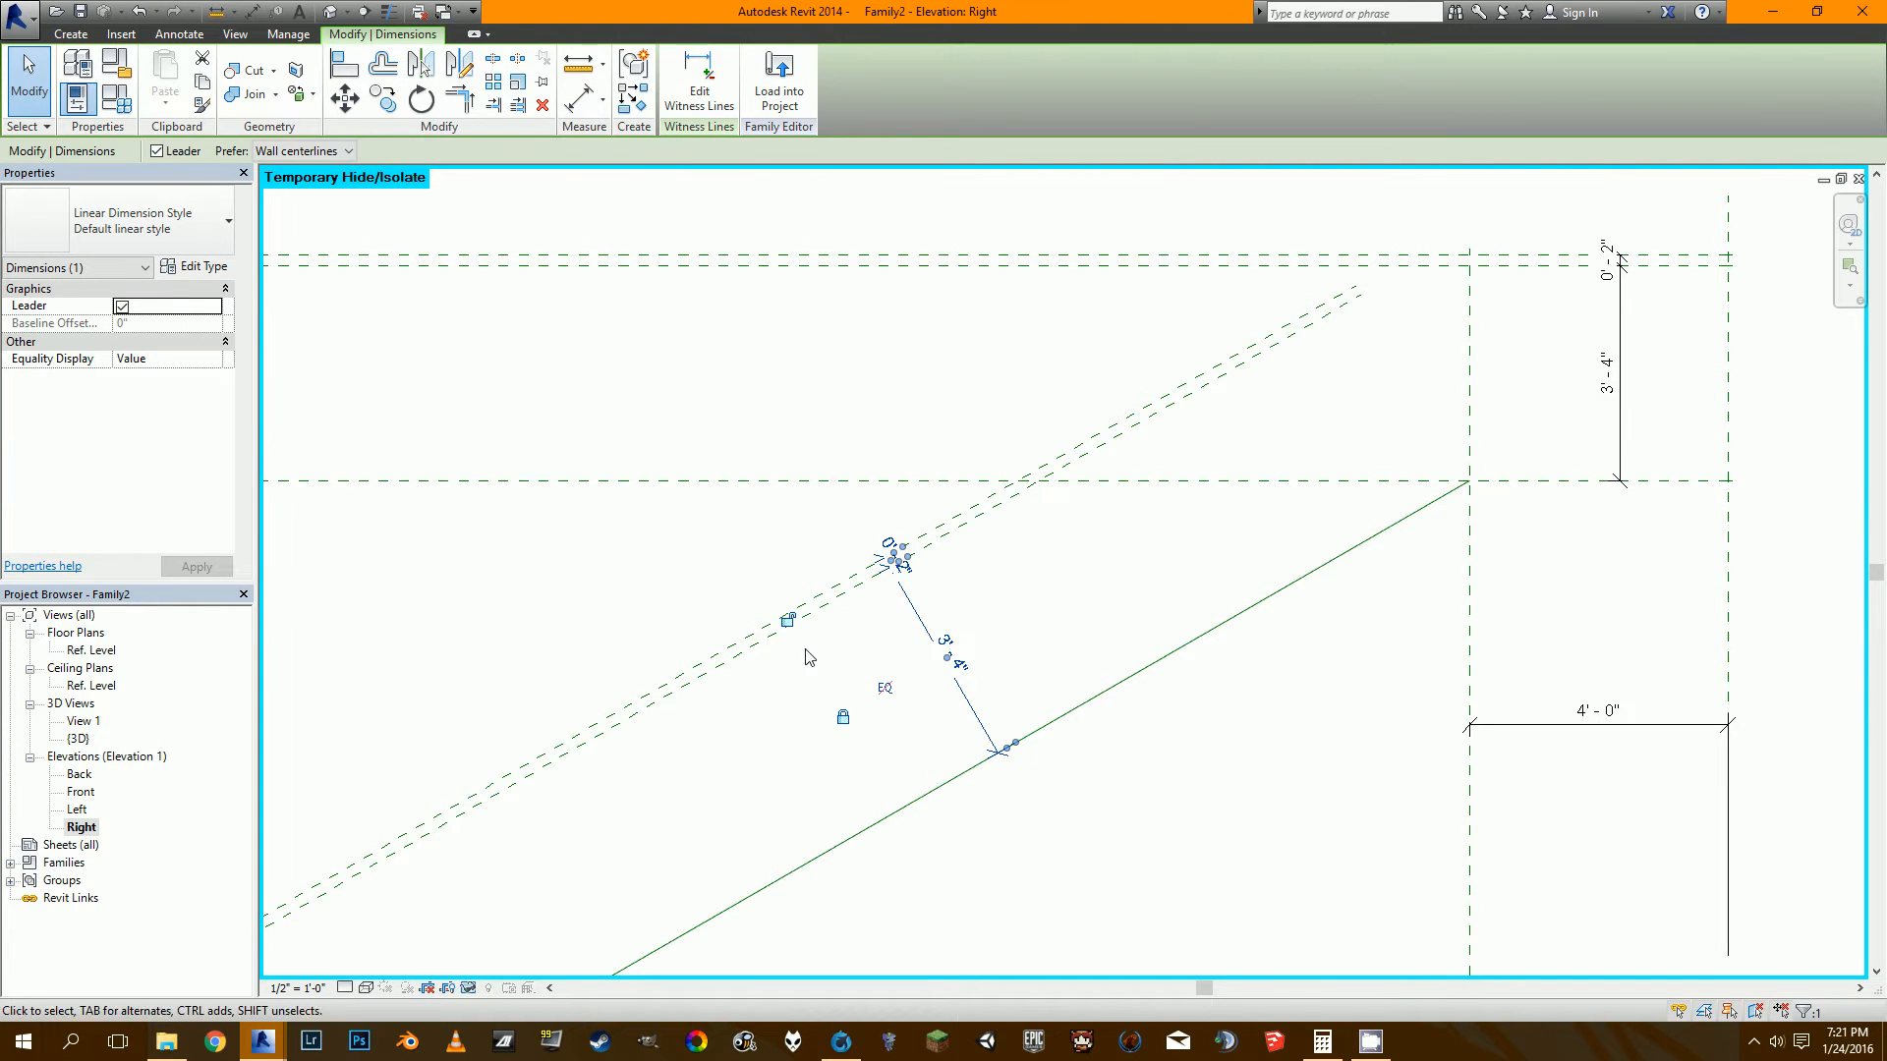
pyautogui.click(788, 621)
# Place a continuous aligned dimension from the Ref. Level through both lower railing reference planes, beside the Height dimension, and leave the command.
pyautogui.scroll(-2, 767, 678)
pyautogui.moveTo(623, 841); pyautogui.dragTo(1078, 569, button='middle')
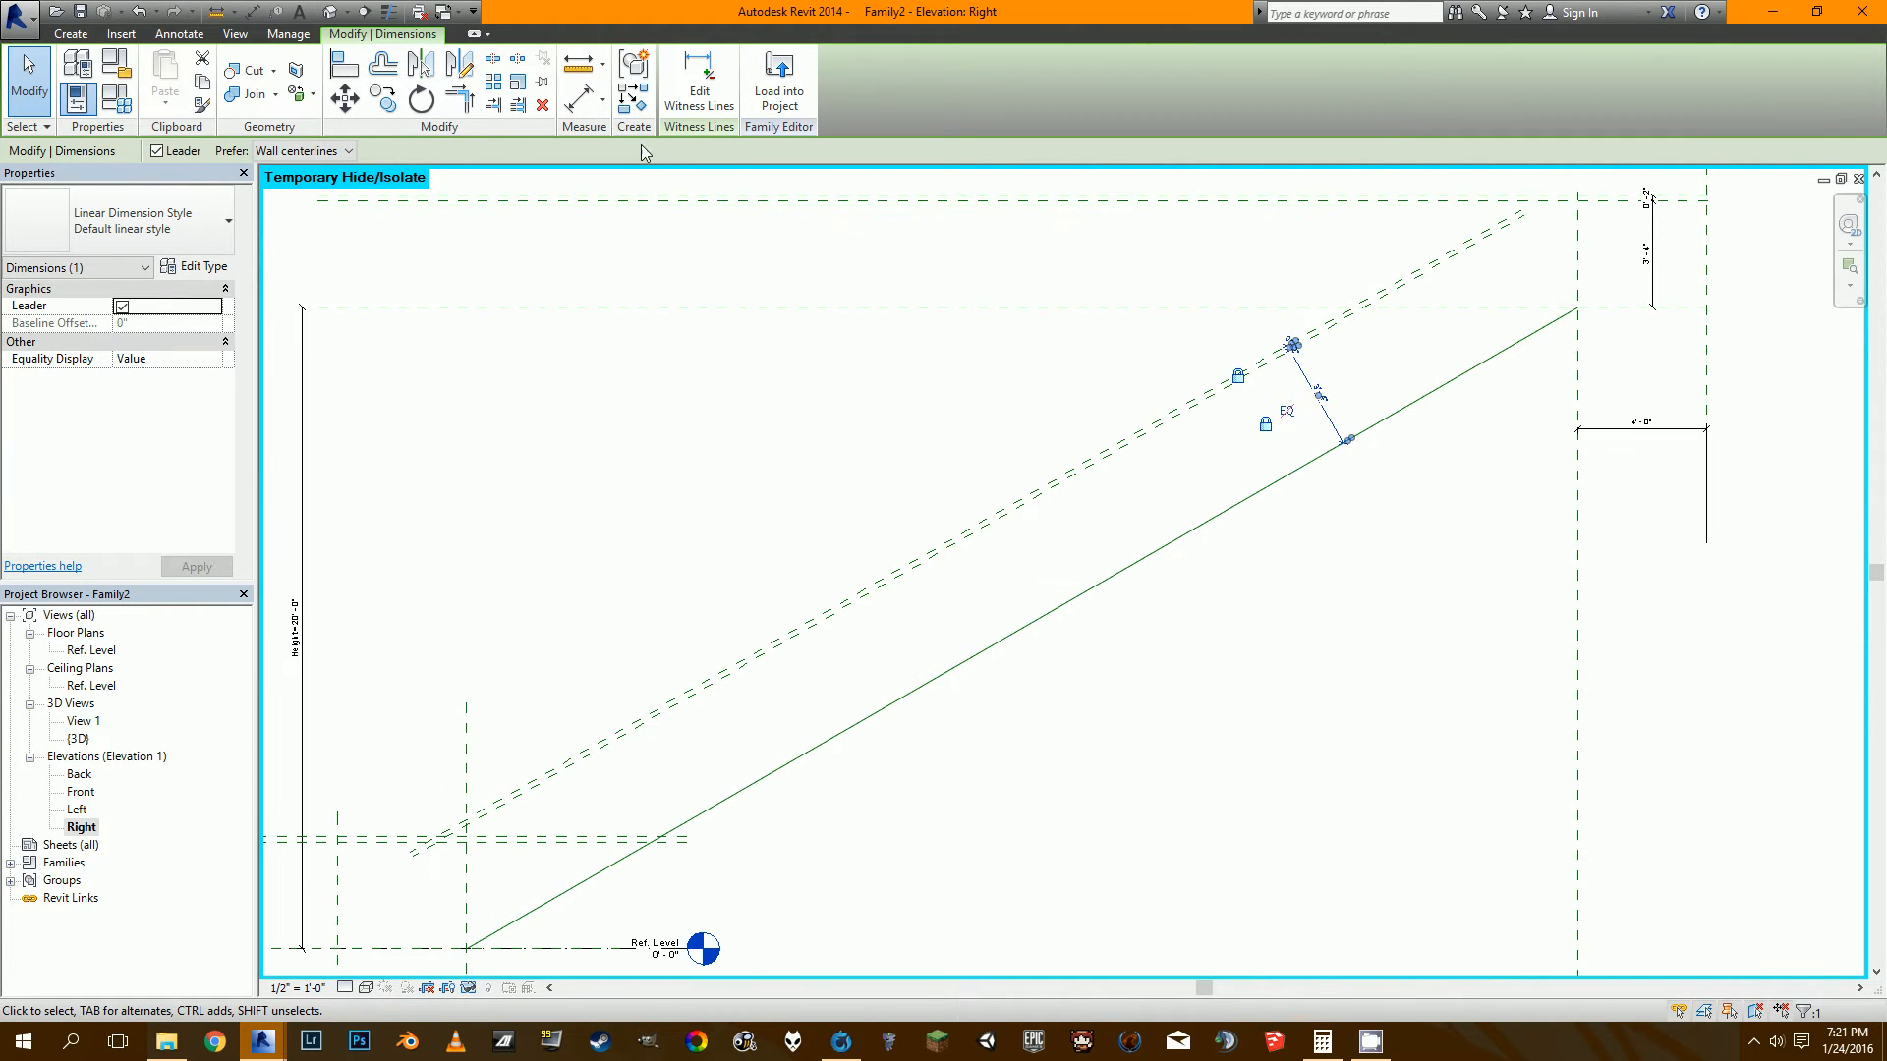
pyautogui.click(579, 101)
pyautogui.moveTo(623, 675); pyautogui.dragTo(1024, 452, button='middle')
pyautogui.scroll(1, 826, 752)
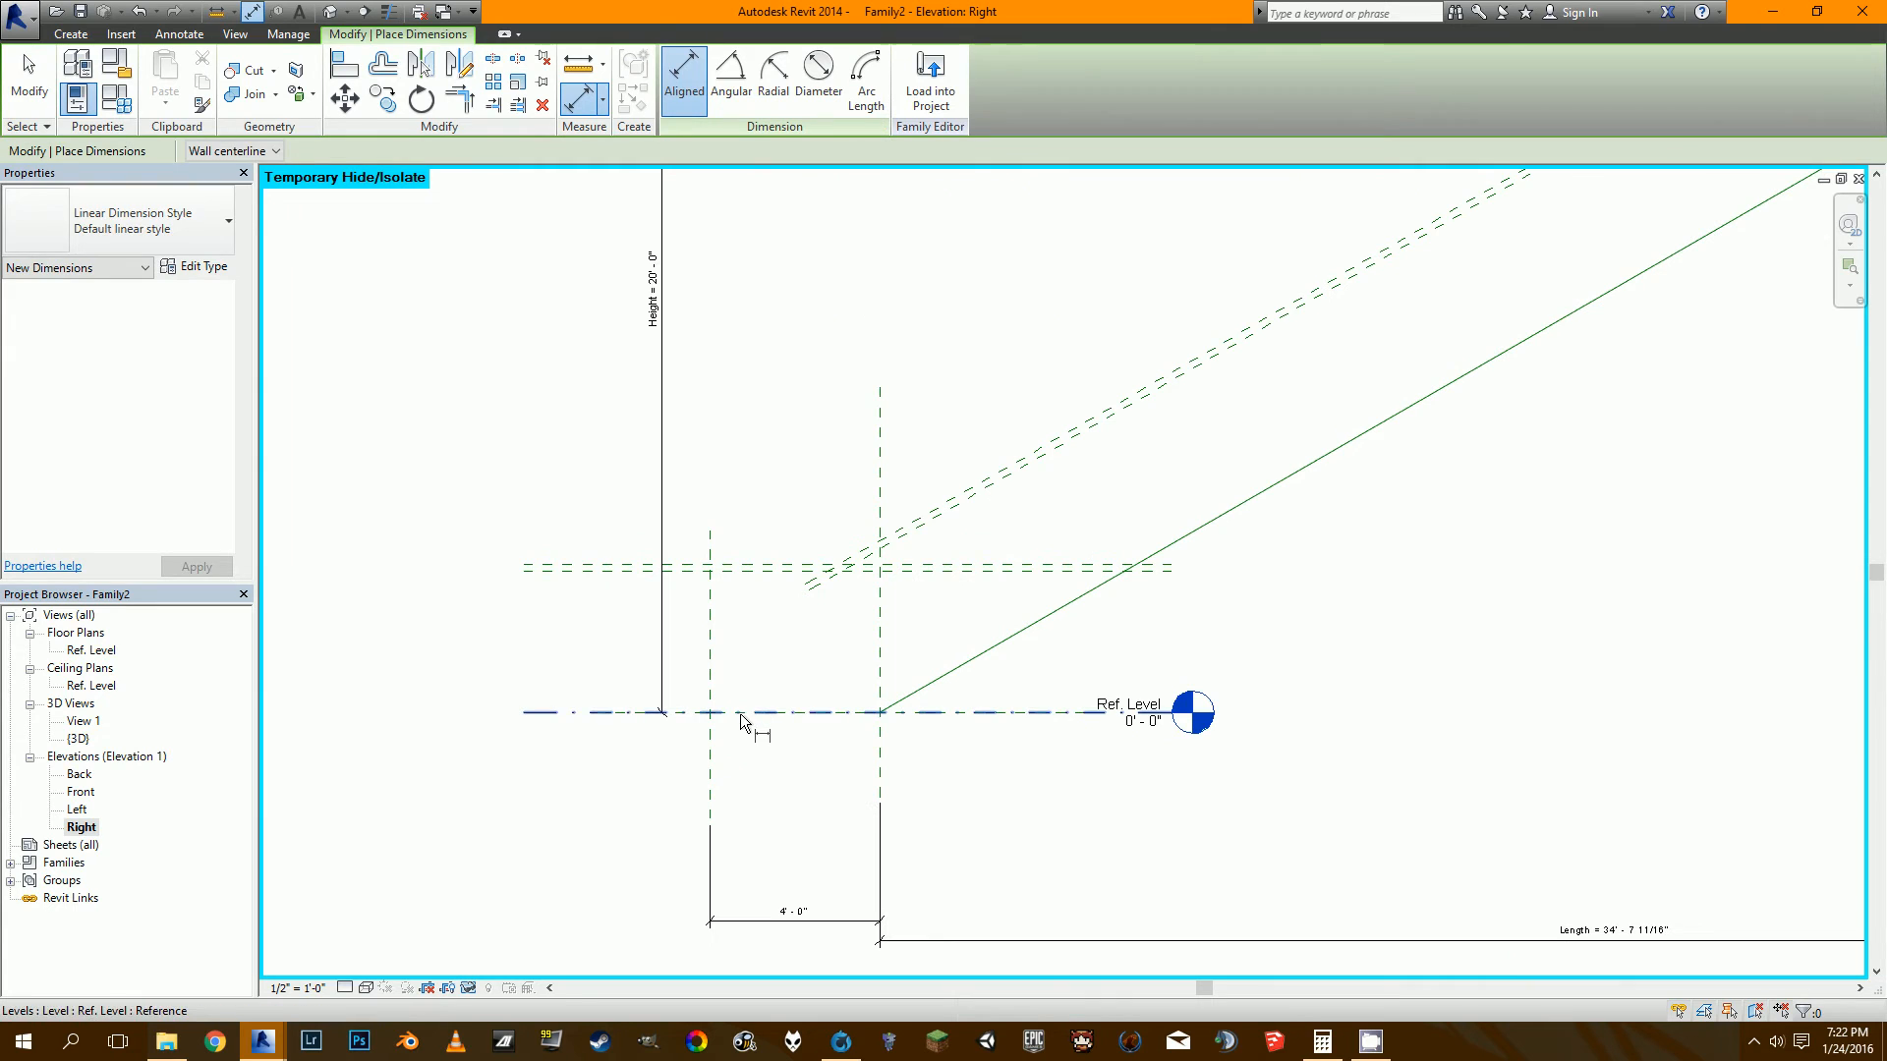
pyautogui.click(741, 714)
pyautogui.scroll(1, 747, 570)
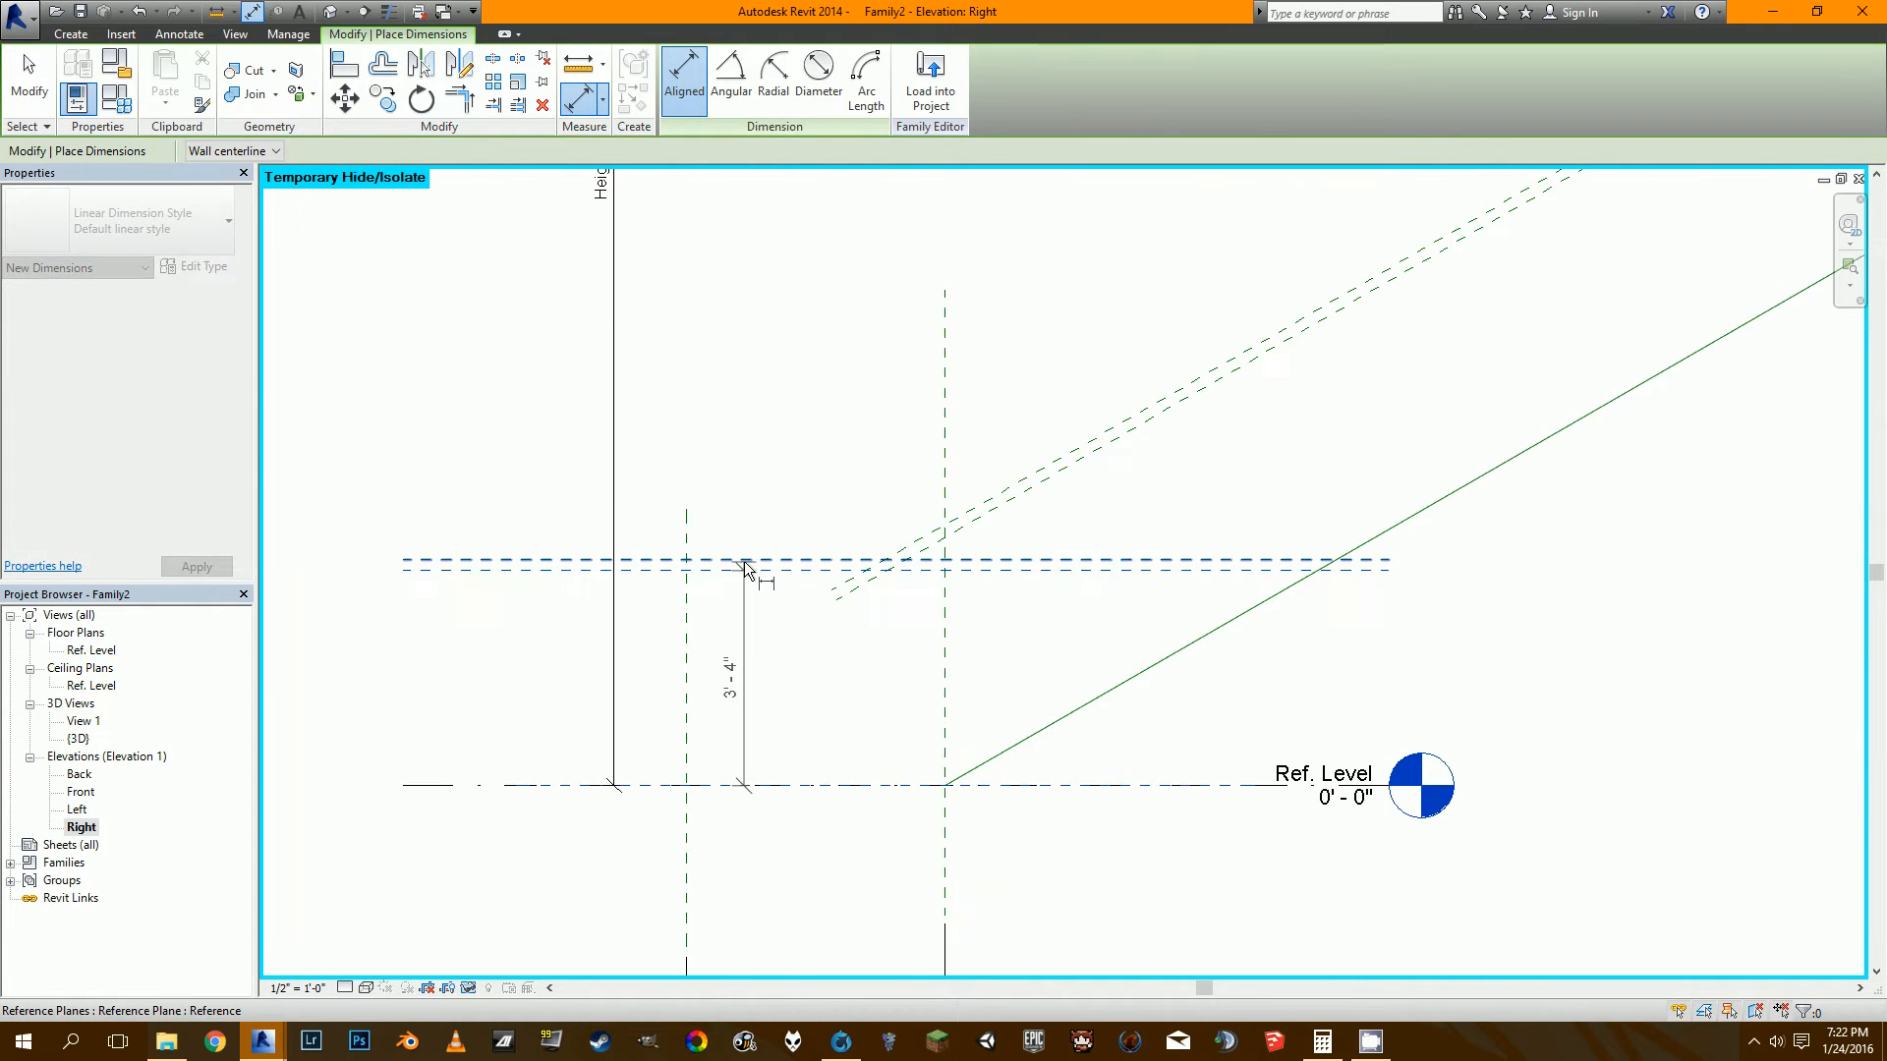
pyautogui.click(745, 568)
pyautogui.click(496, 662)
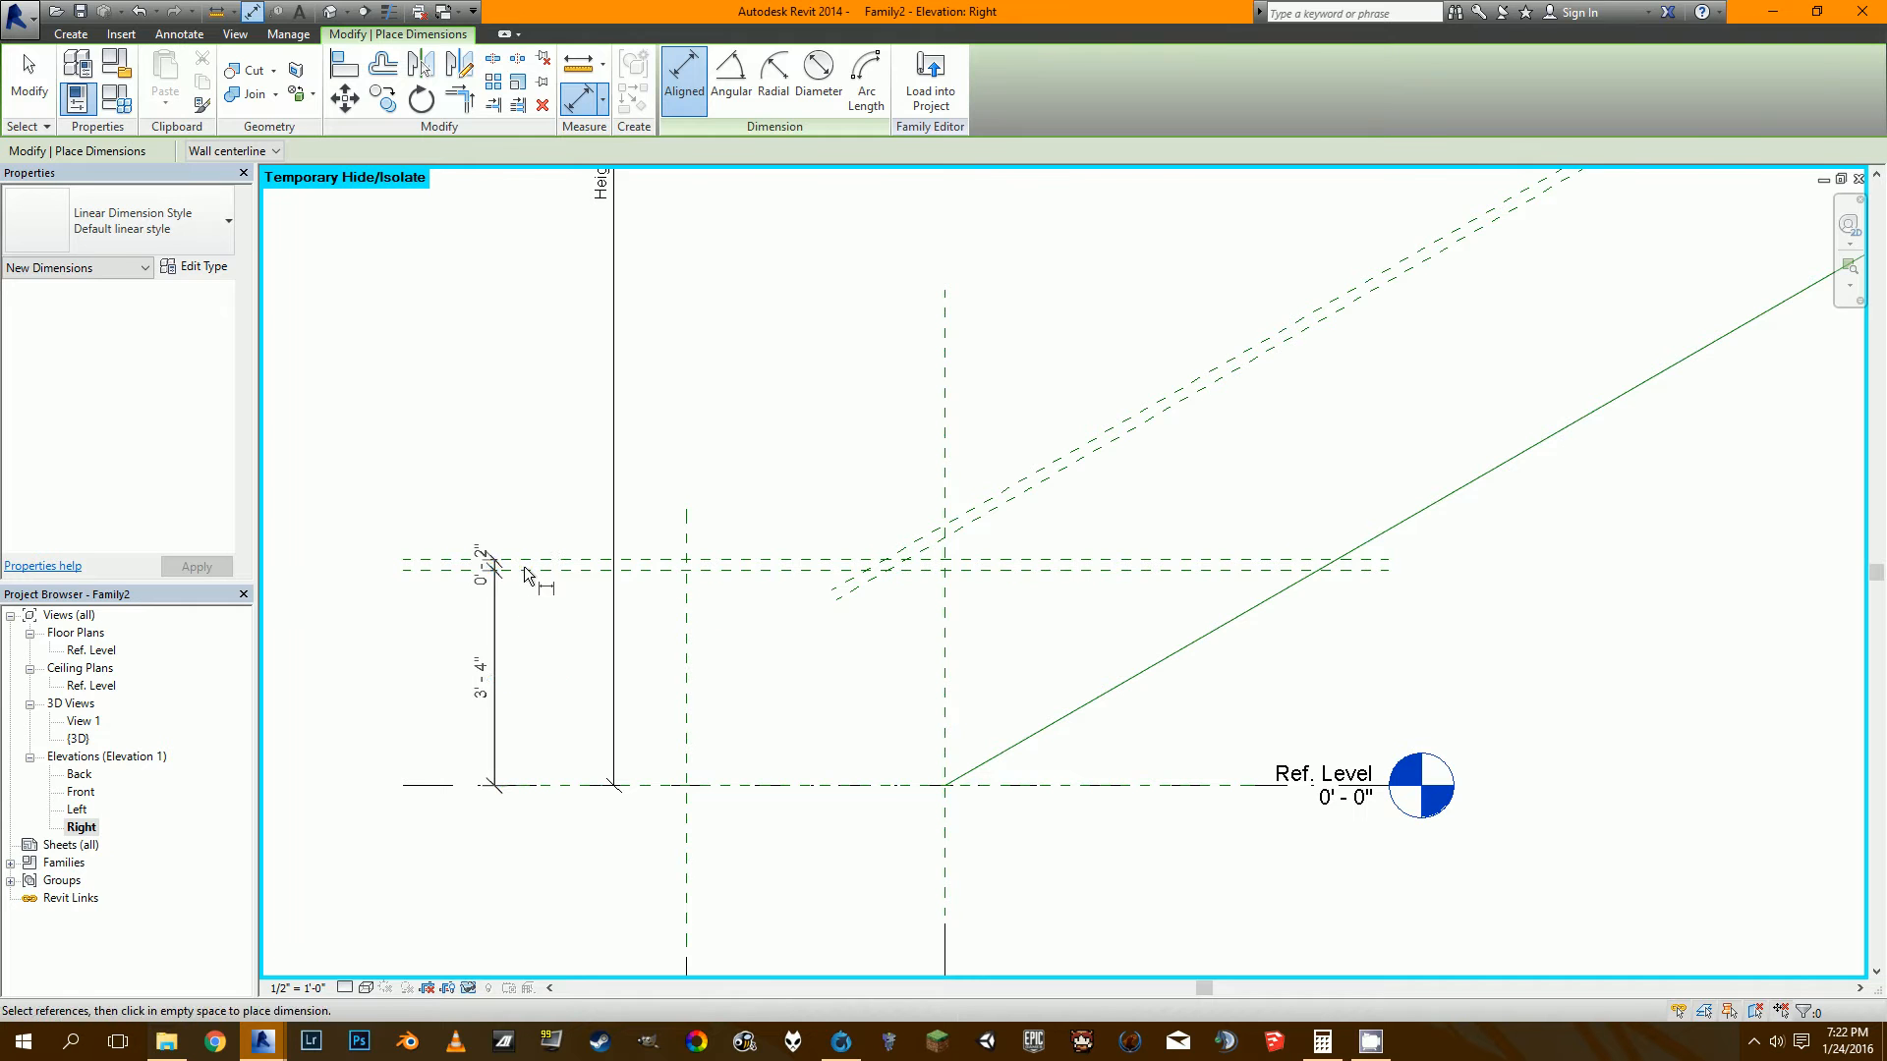
pyautogui.press('Escape')
pyautogui.press('Escape')
pyautogui.scroll(-2, 618, 585)
pyautogui.scroll(-3, 868, 625)
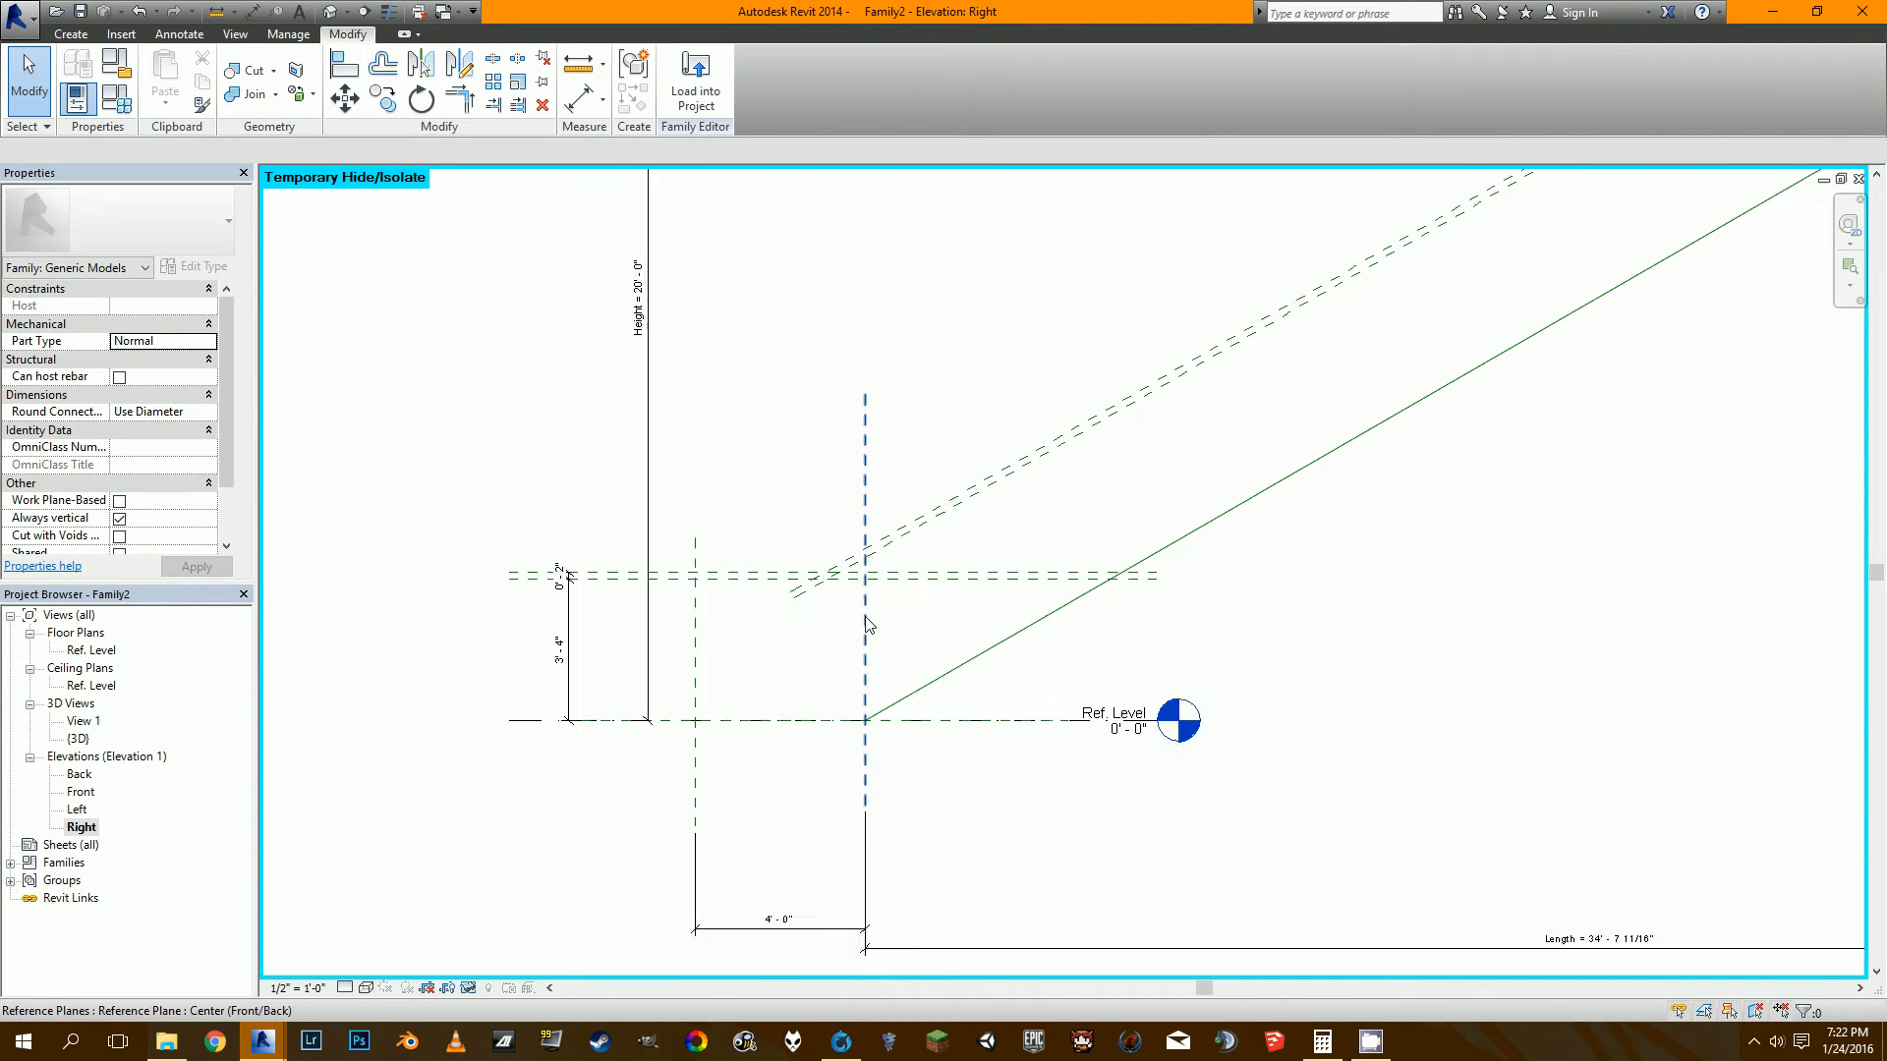
pyautogui.moveTo(1056, 533); pyautogui.dragTo(837, 592, button='middle')
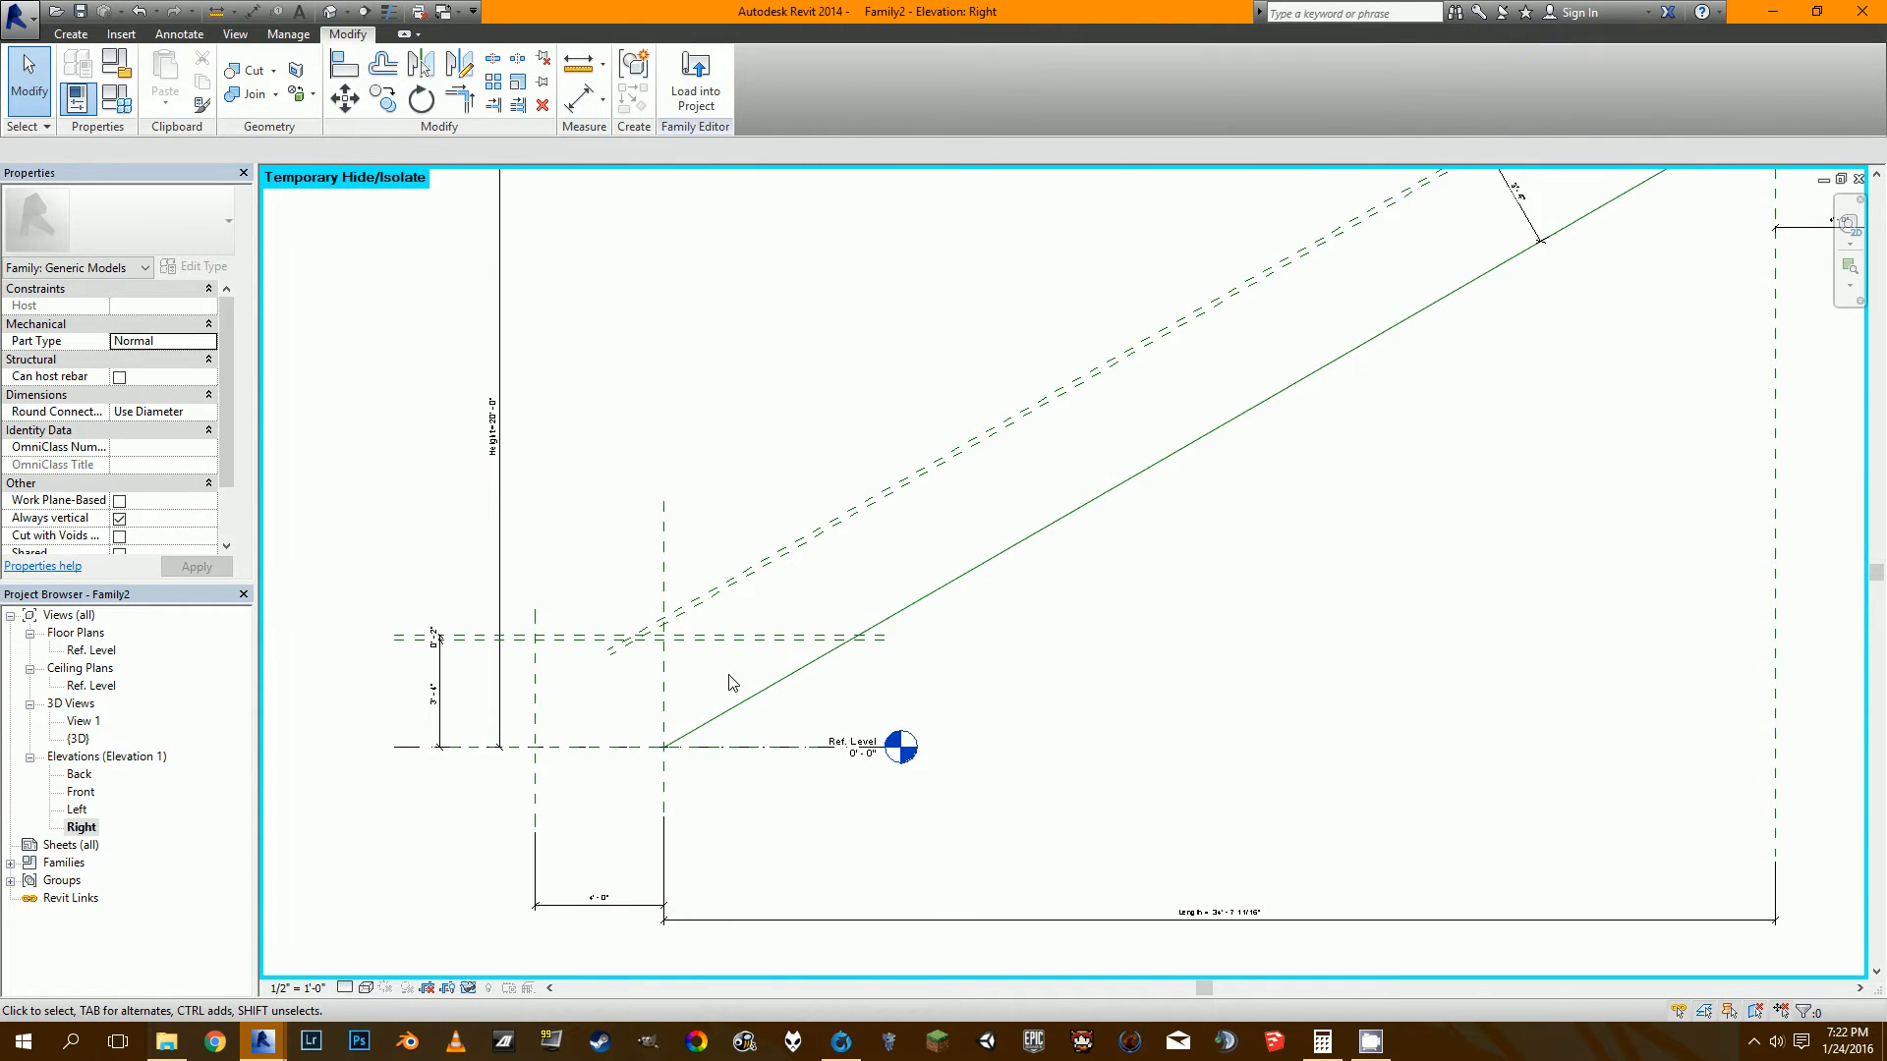
# Add a reference plane offset 6" above the upper landing's base plane by picking that existing plane.
pyautogui.scroll(-2, 732, 683)
pyautogui.scroll(2, 1400, 349)
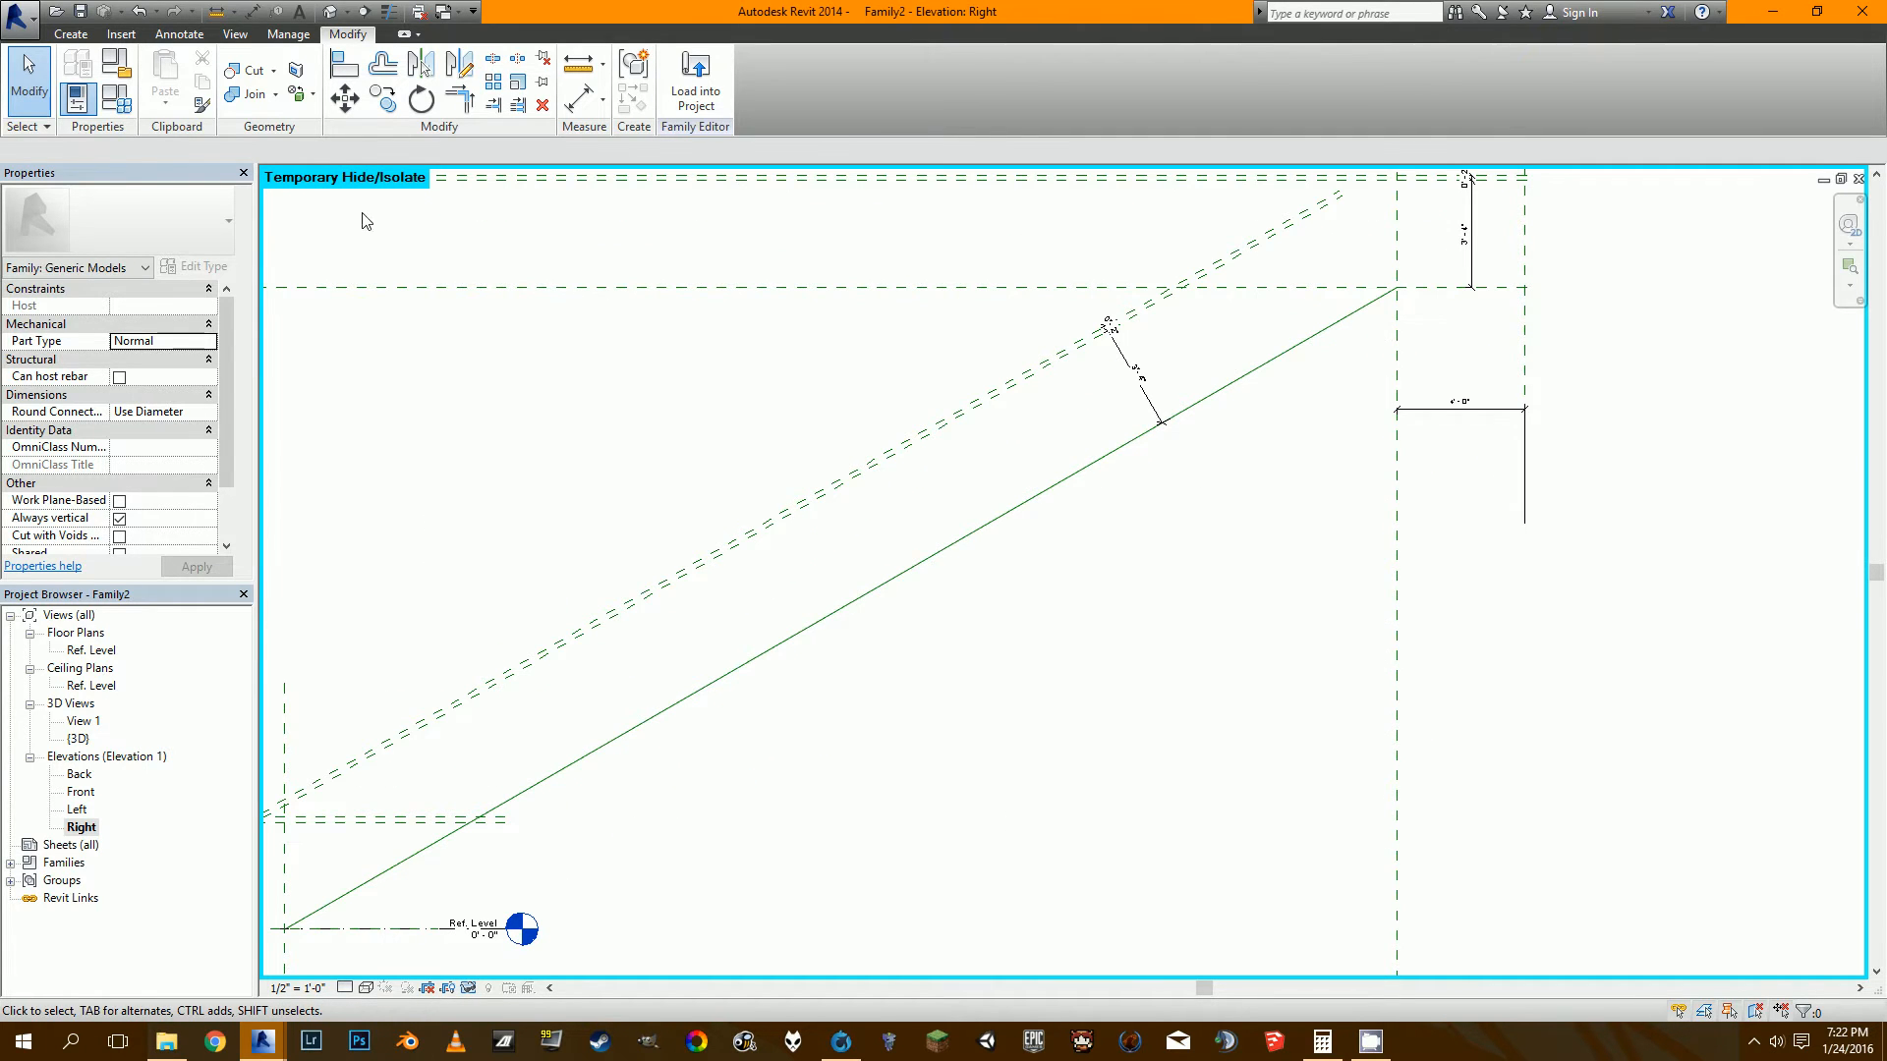
pyautogui.click(70, 34)
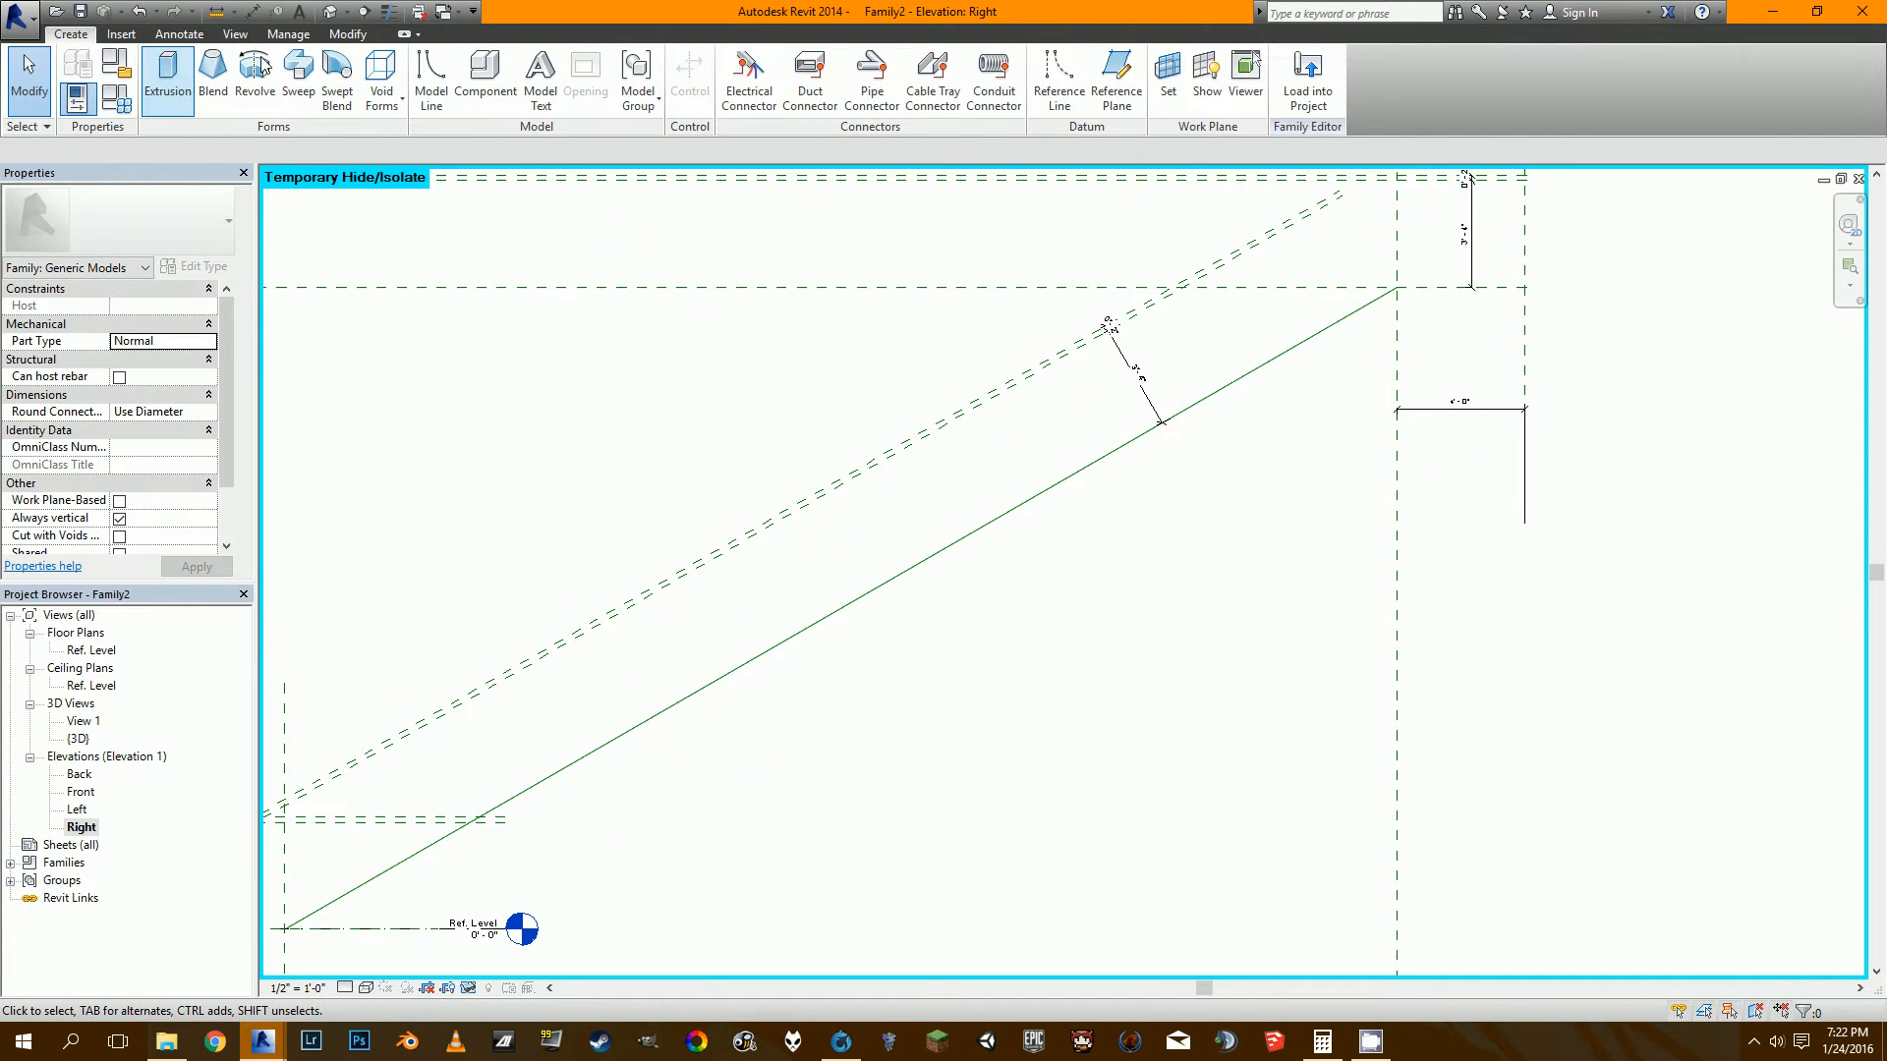
pyautogui.click(1118, 77)
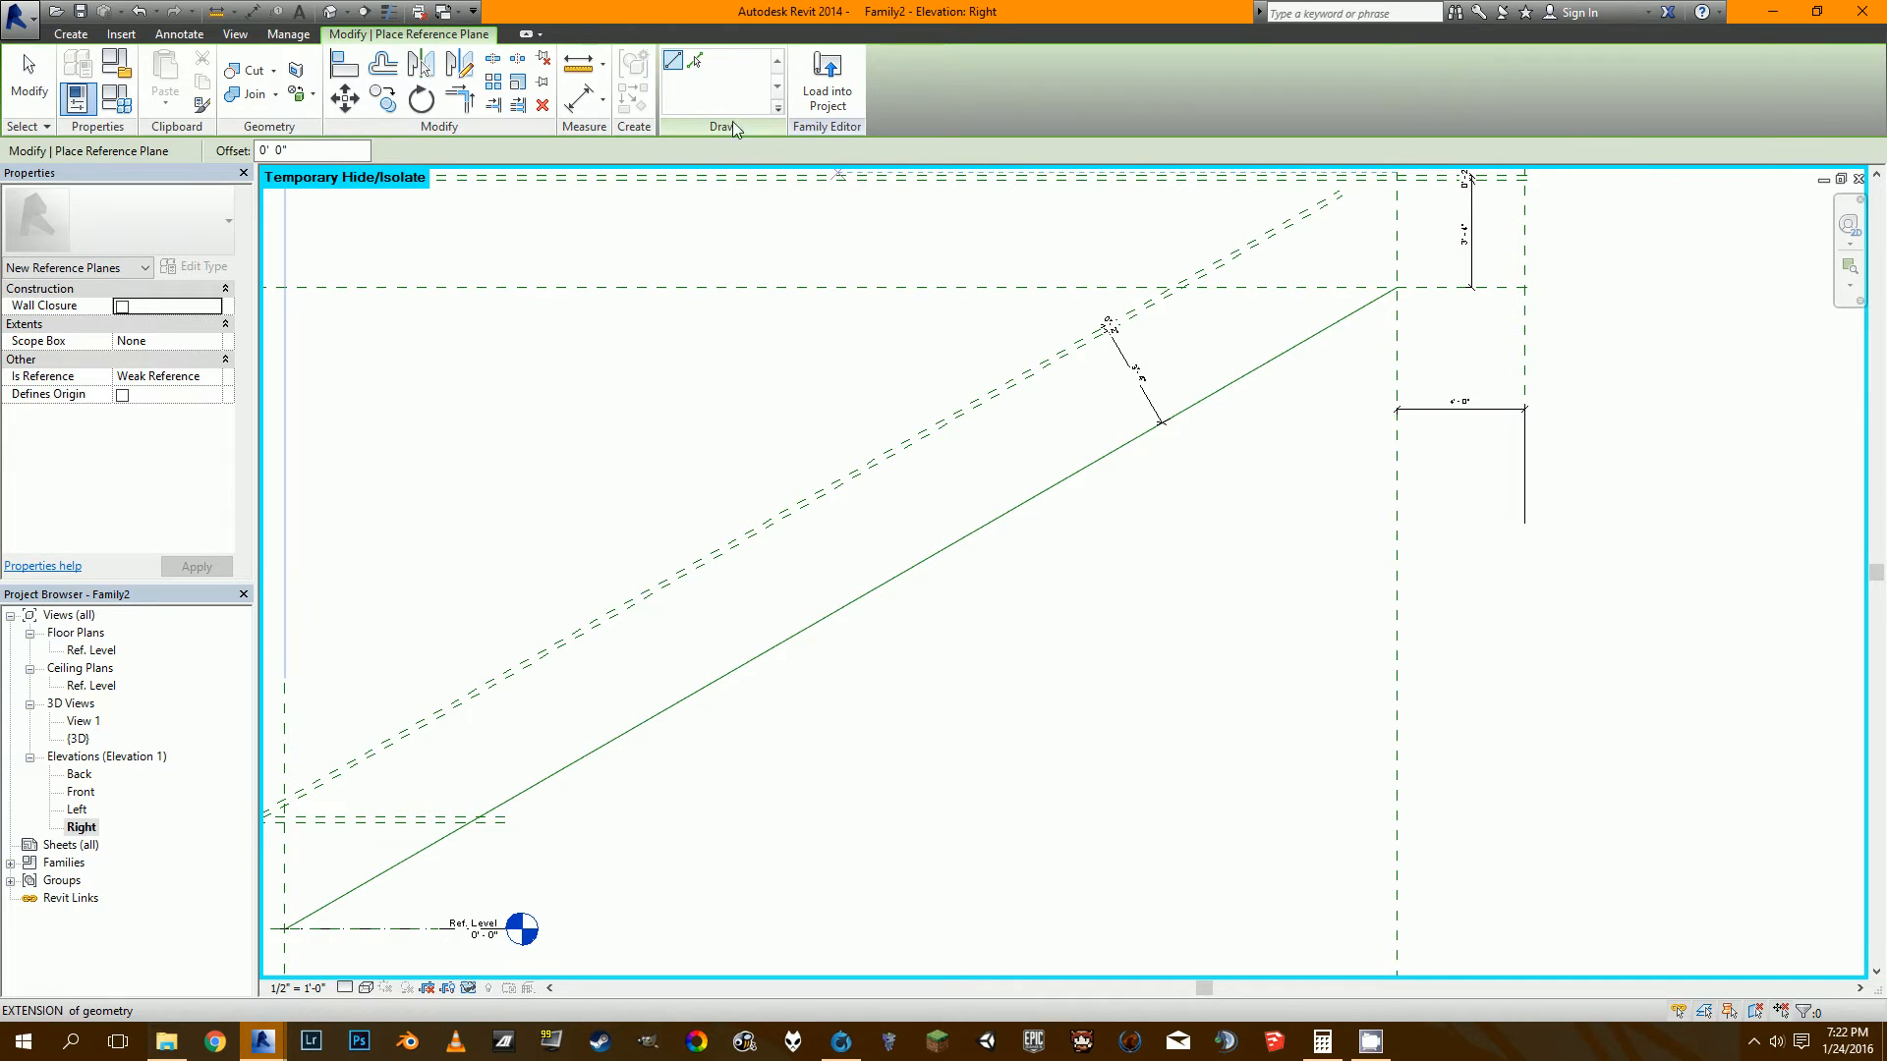
pyautogui.click(698, 62)
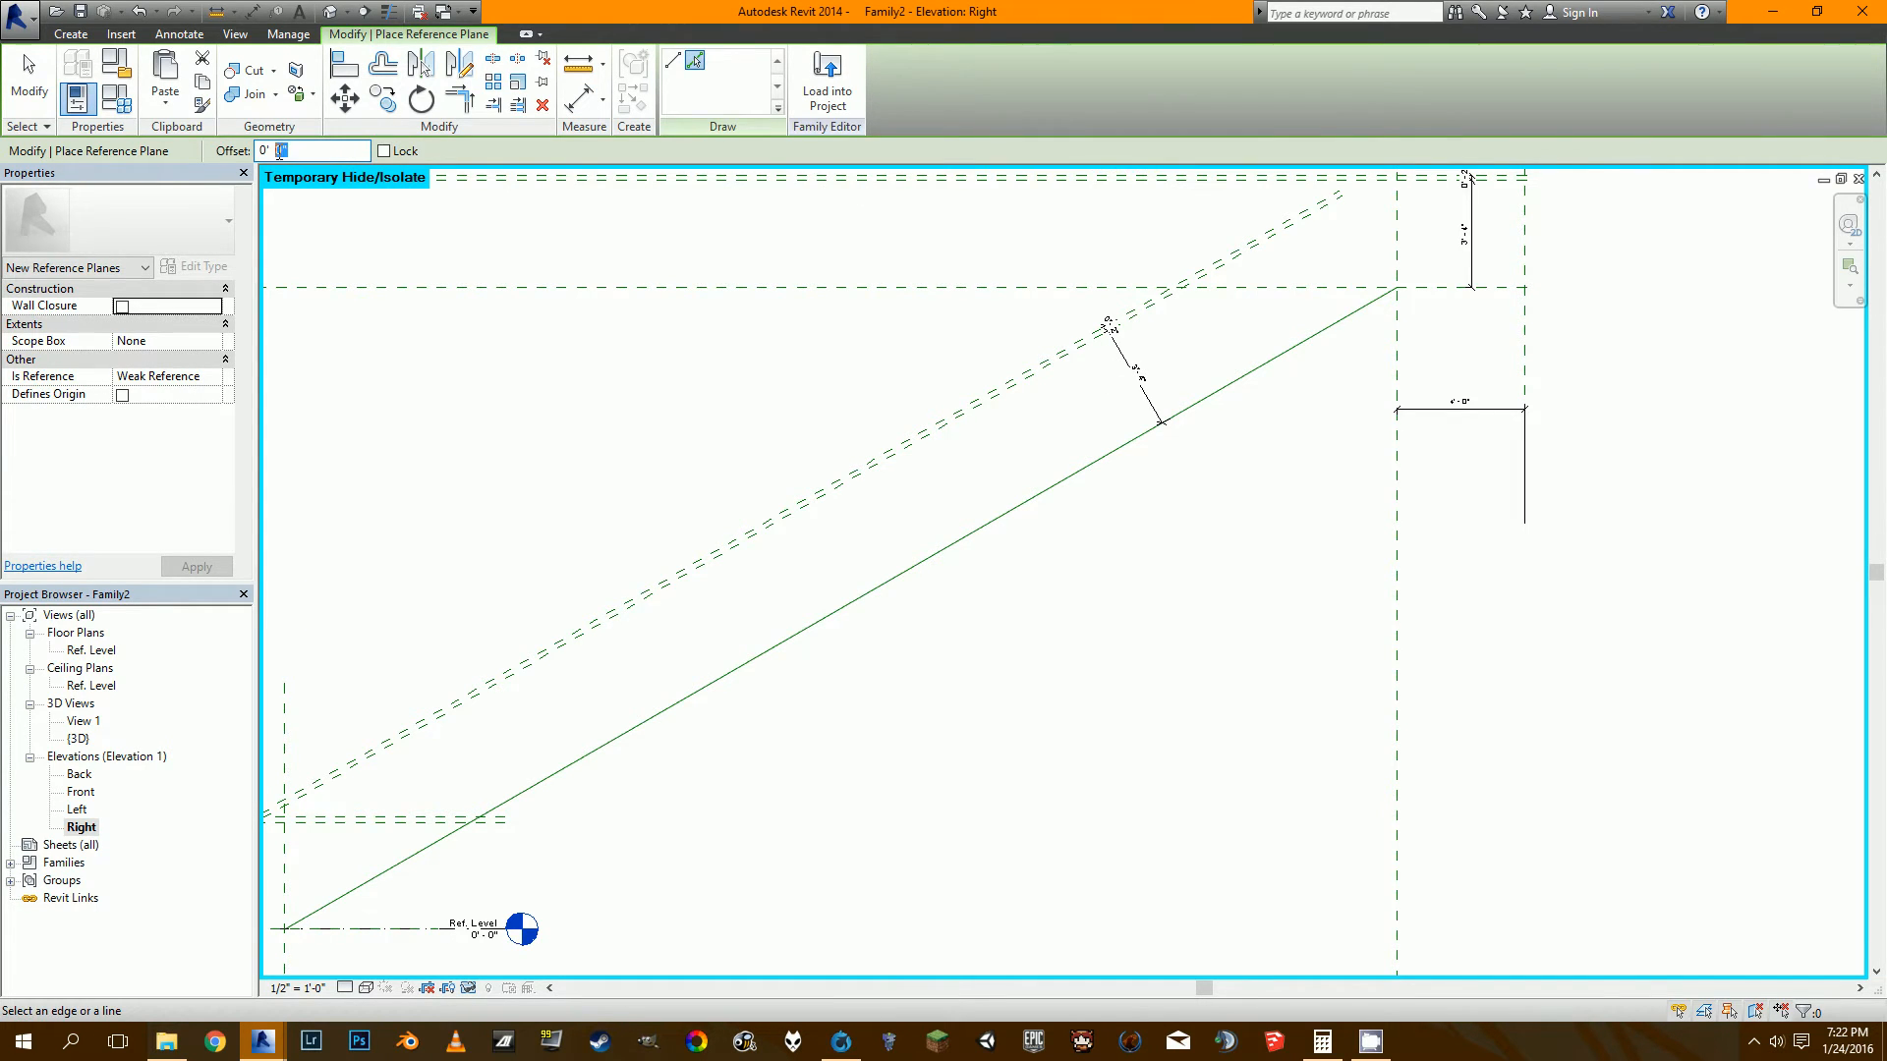
pyautogui.scroll(4, 1137, 400)
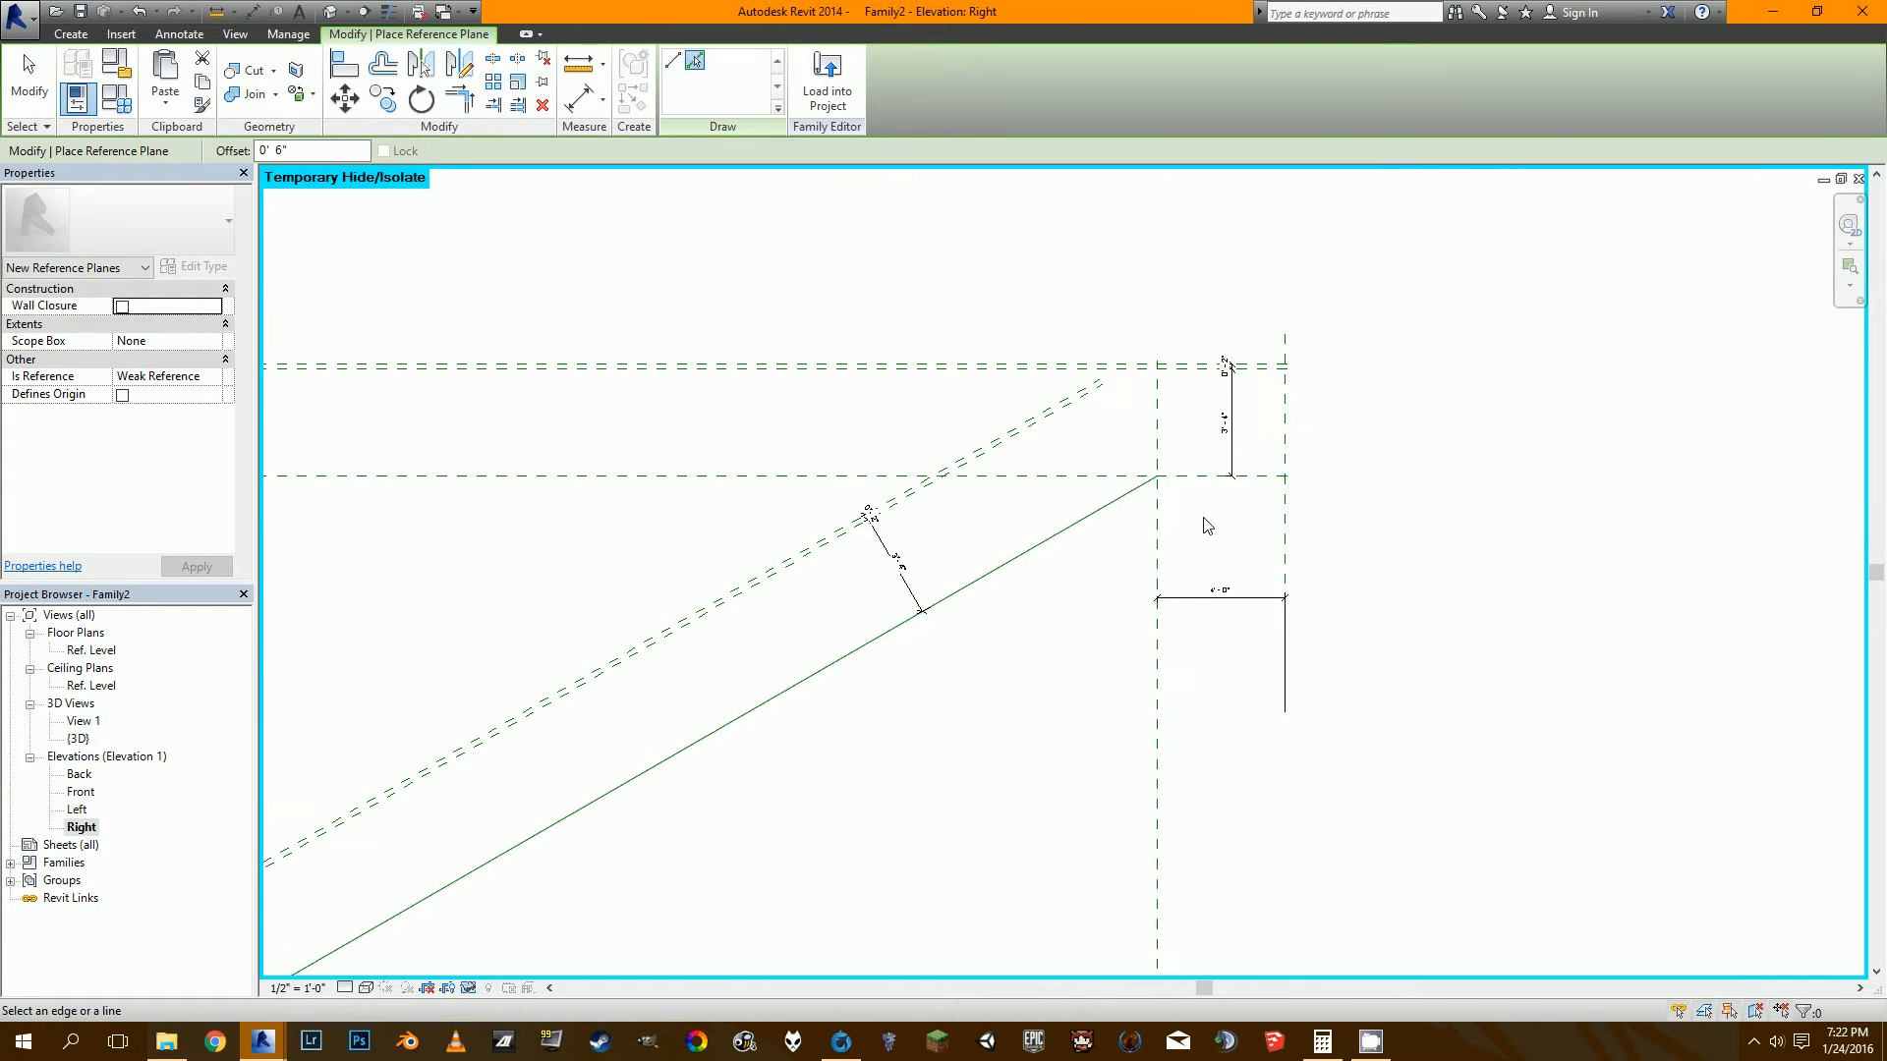
pyautogui.click(1165, 436)
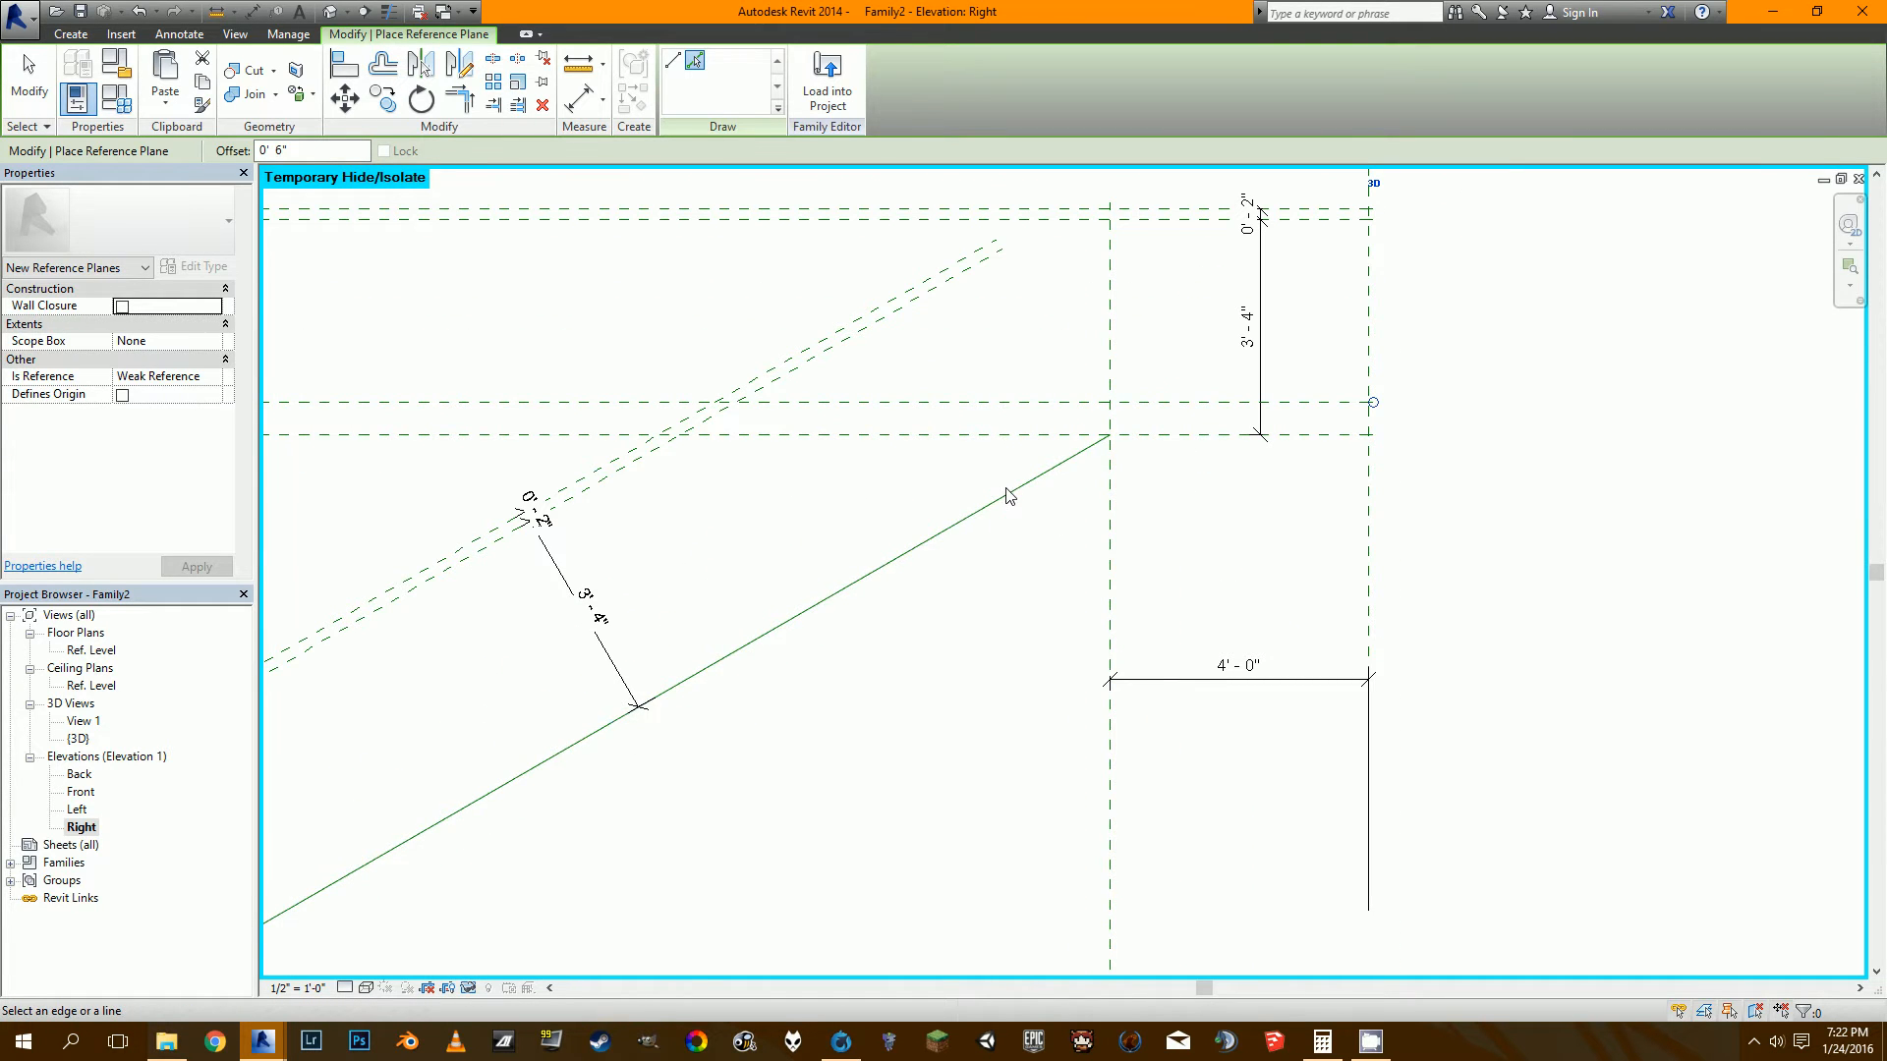
# Add two more reference planes offset 6" above the sloped reference line and above Ref. Level.
pyautogui.click(1008, 492)
pyautogui.moveTo(652, 837); pyautogui.dragTo(1373, 439, button='middle')
pyautogui.moveTo(681, 804); pyautogui.dragTo(1262, 483, button='middle')
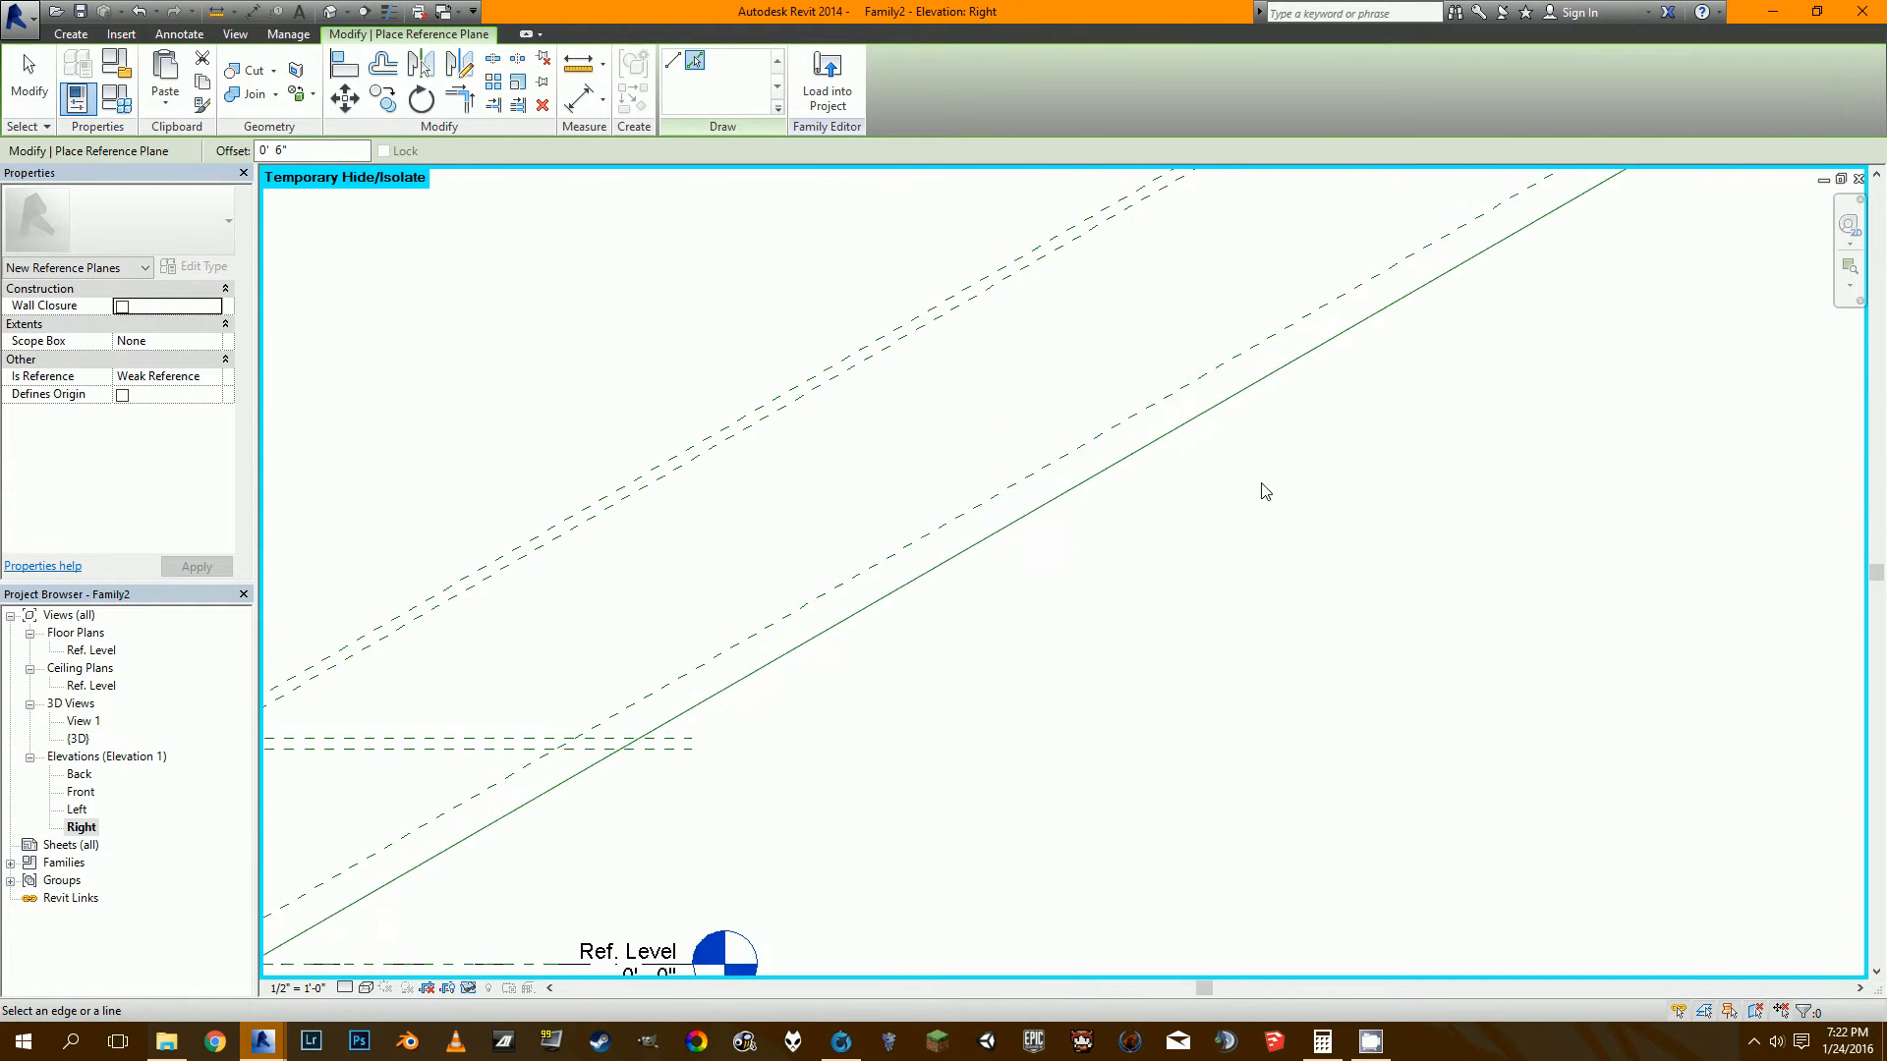
pyautogui.moveTo(471, 865); pyautogui.dragTo(1258, 513, button='middle')
pyautogui.scroll(1, 904, 619)
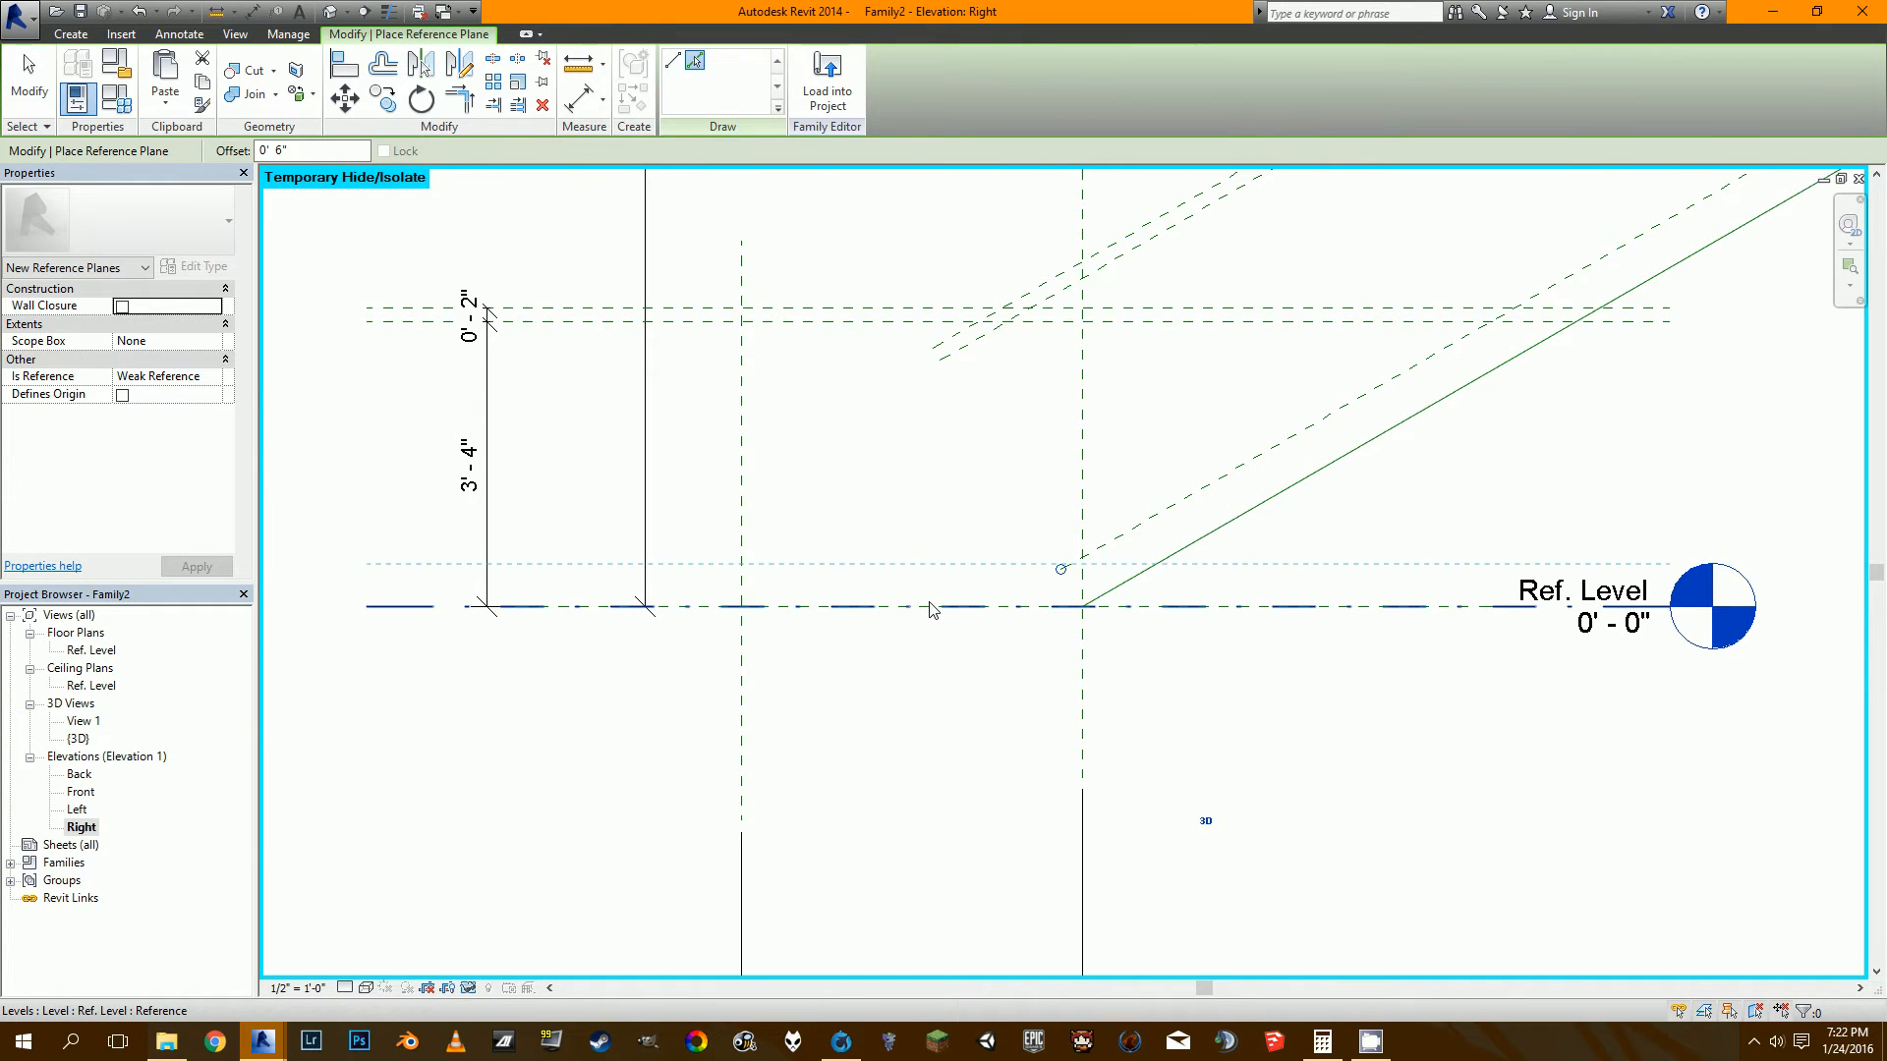
pyautogui.click(929, 605)
pyautogui.scroll(-1, 932, 606)
pyautogui.moveTo(959, 538); pyautogui.dragTo(847, 659, button='middle')
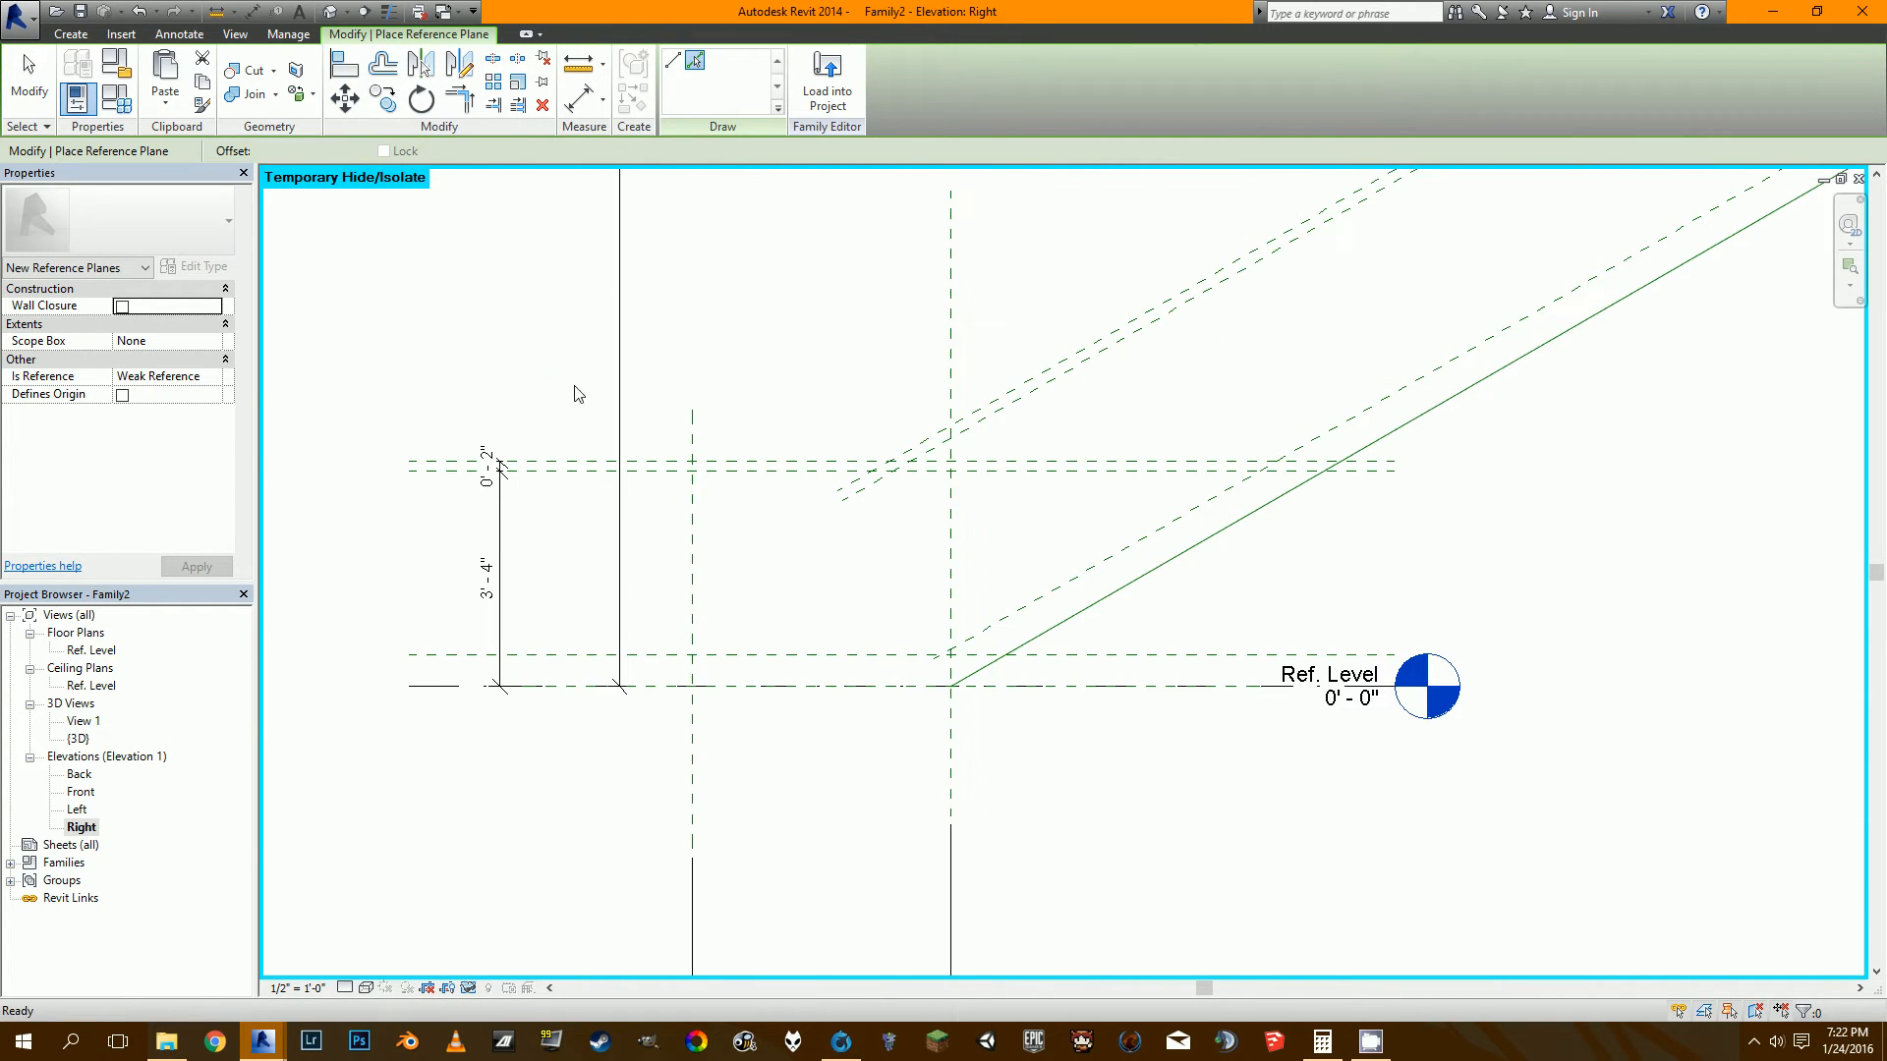
# Dimension the lower offset plane from Ref. Level and the sloped offset plane from the sloped reference line.
pyautogui.press('d')
pyautogui.press('i')
pyautogui.click(771, 684)
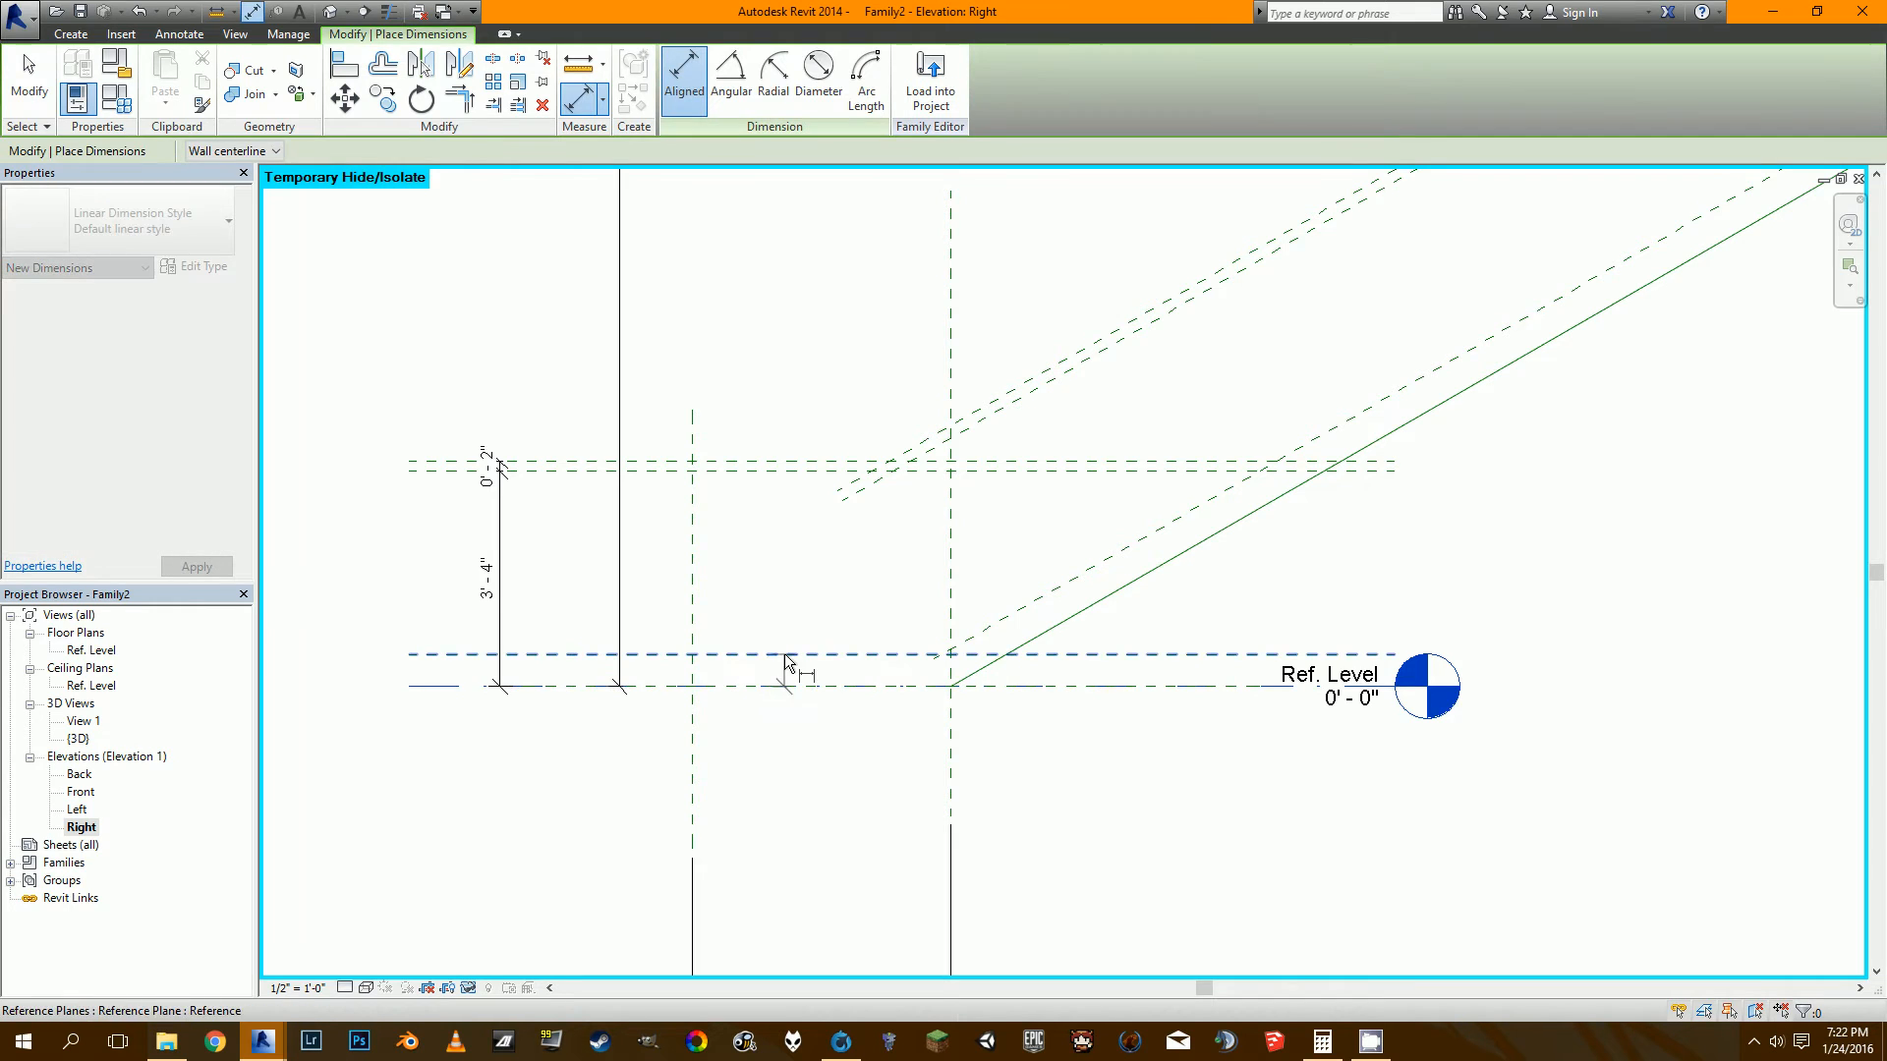
pyautogui.click(781, 654)
pyautogui.click(547, 630)
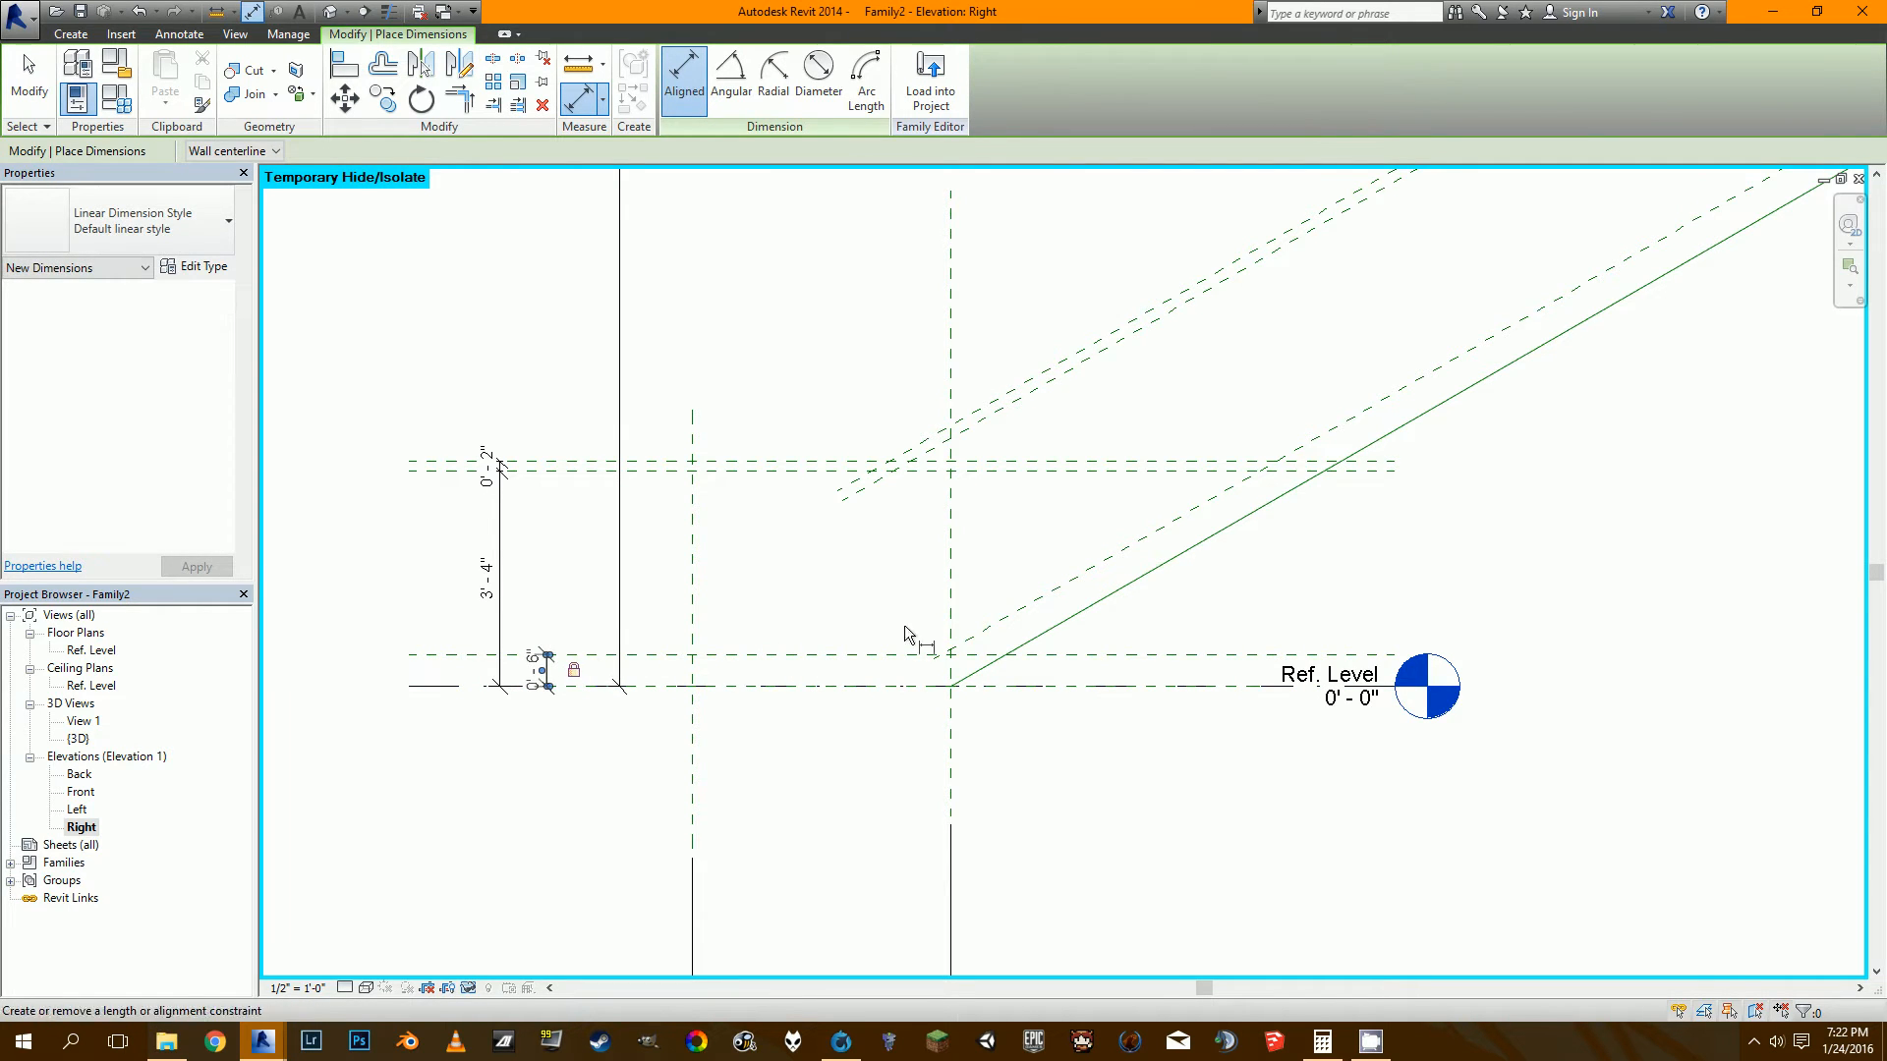
pyautogui.click(1112, 559)
pyautogui.click(1118, 586)
pyautogui.click(1202, 587)
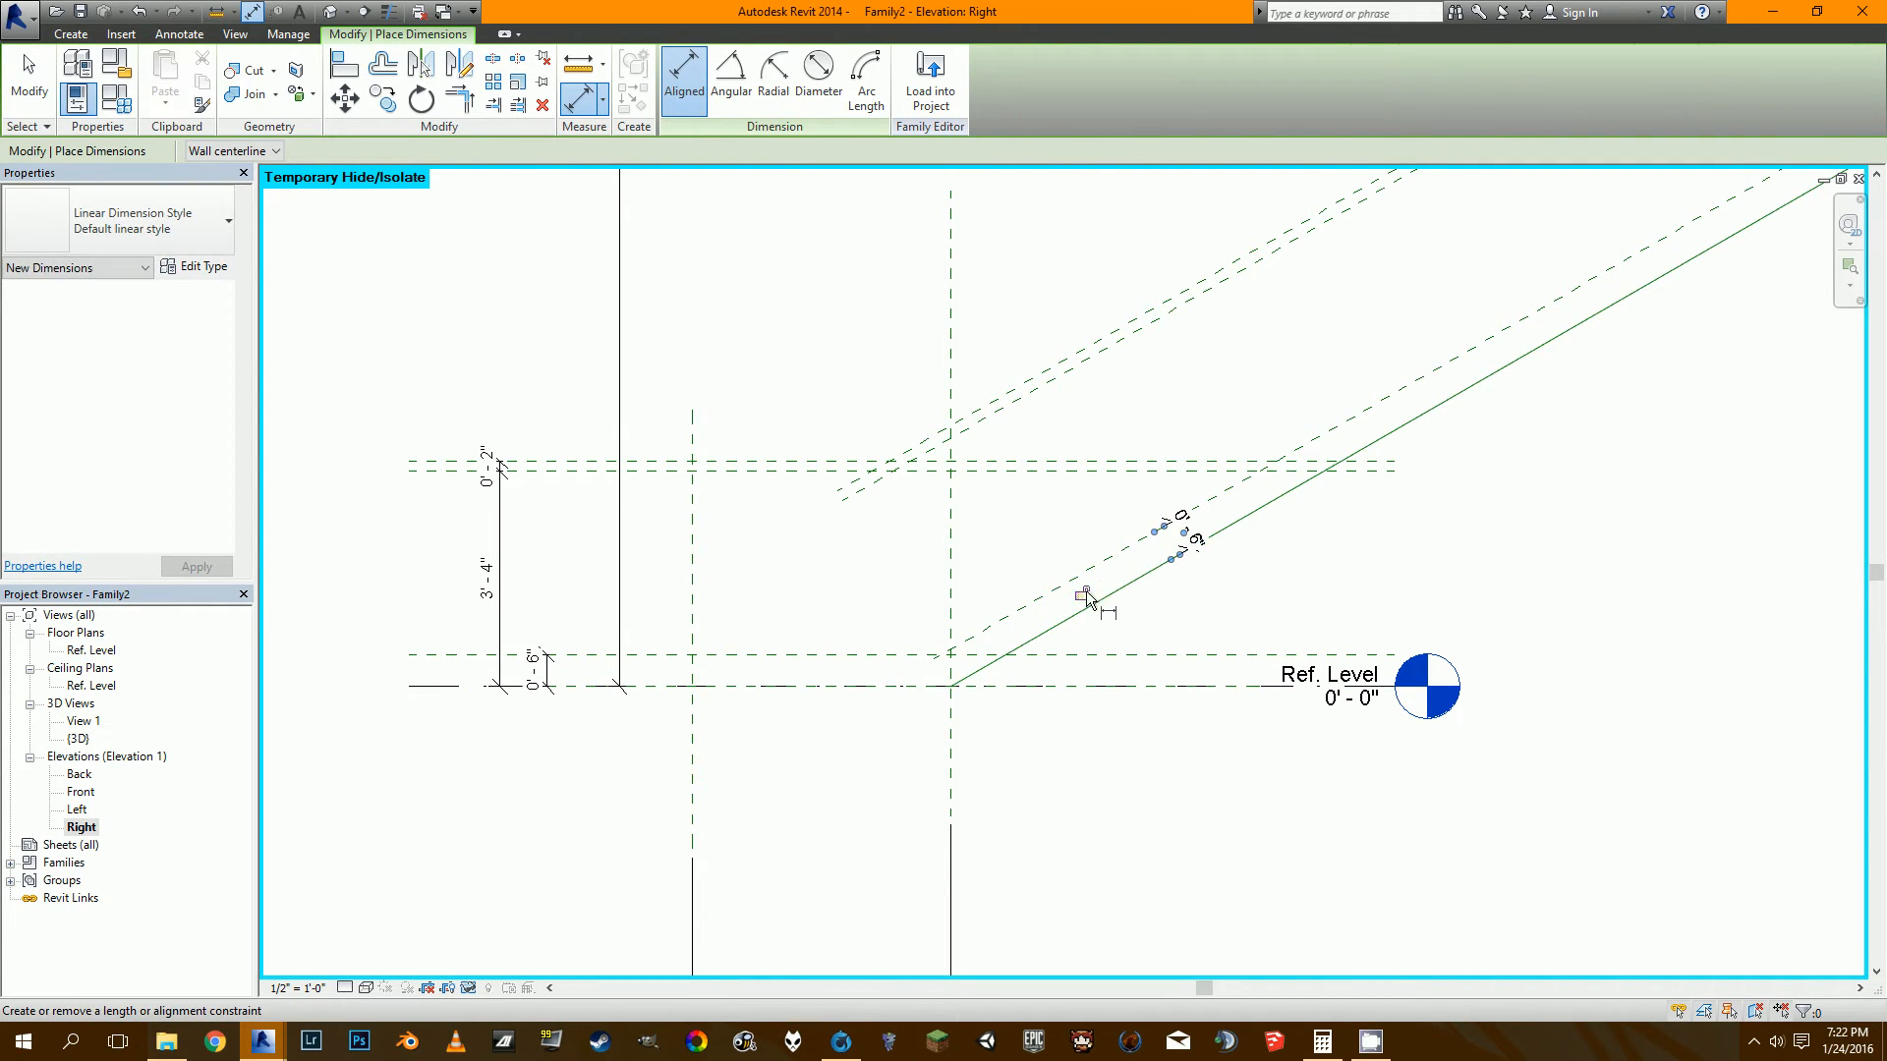
# Try to lock the 6" dimension between the sloped reference line and its offset plane.
pyautogui.click(1083, 592)
pyautogui.press('Escape')
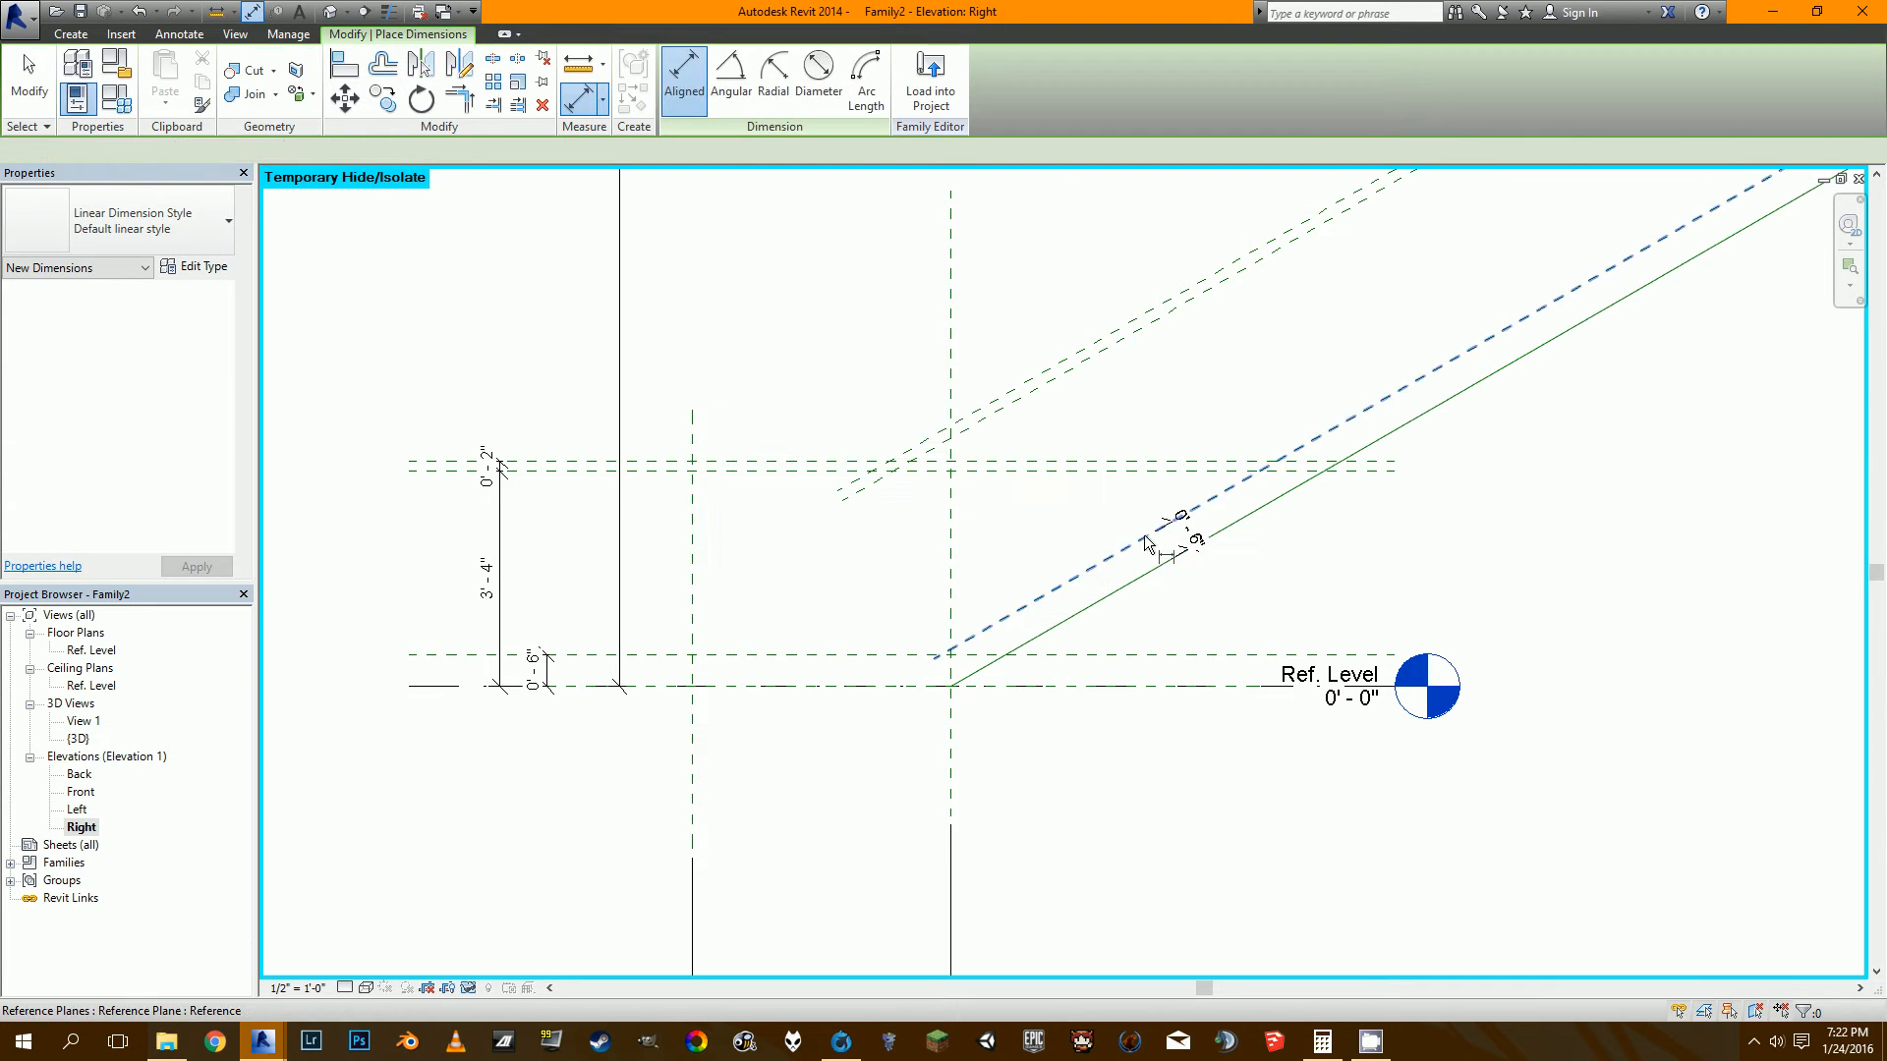
pyautogui.press('Escape')
pyautogui.click(1170, 542)
pyautogui.click(1081, 595)
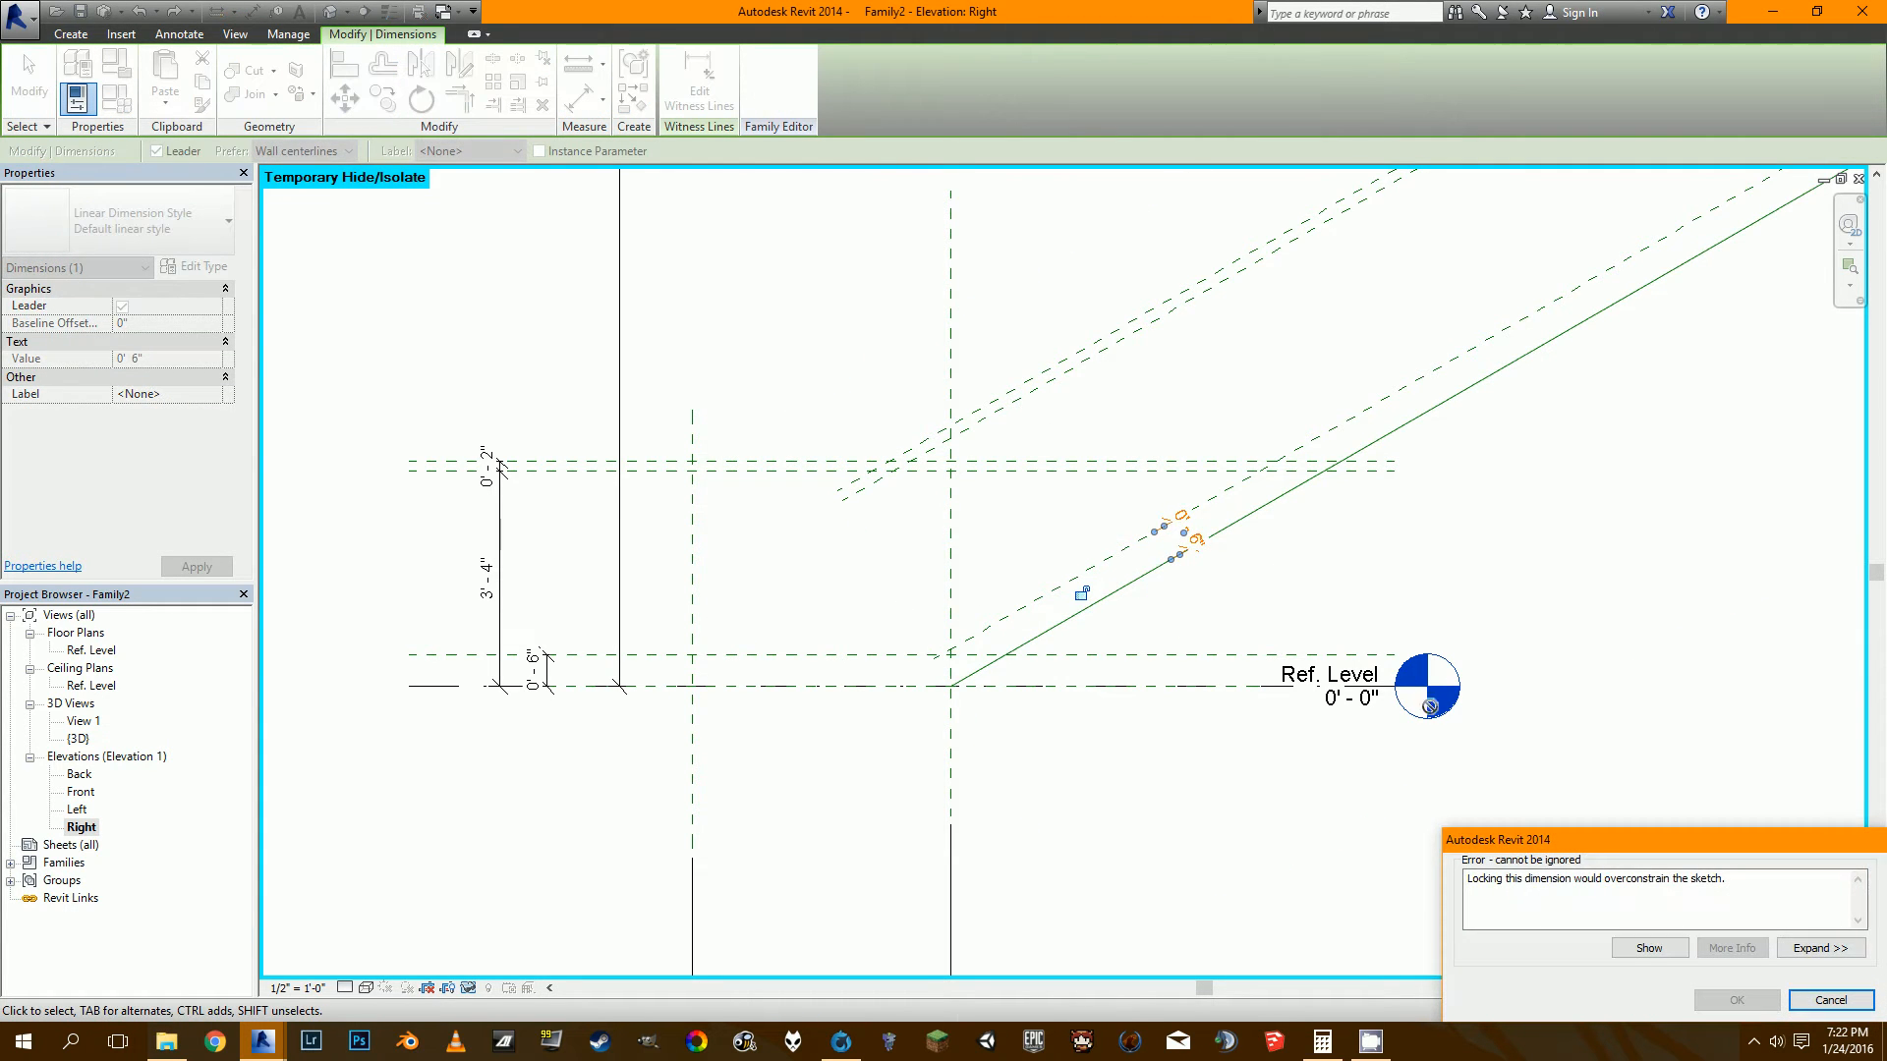
pyautogui.click(1830, 1000)
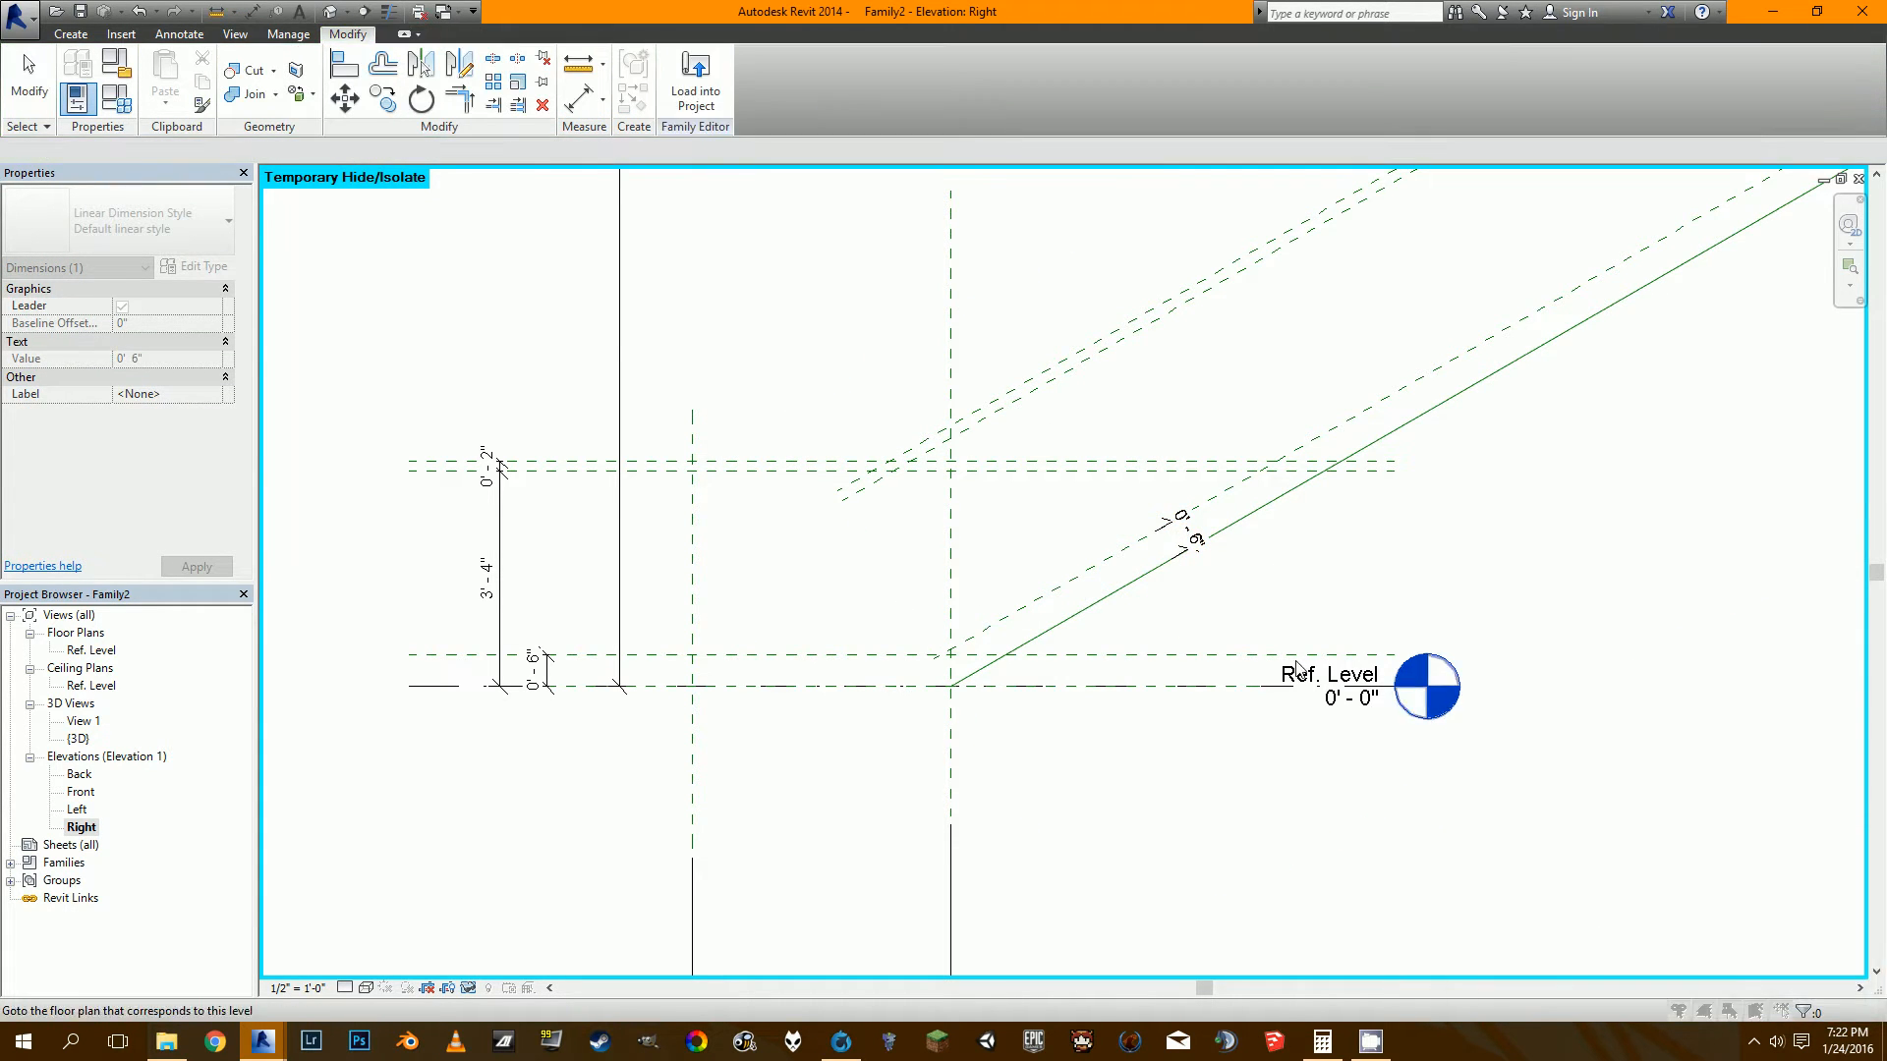
pyautogui.scroll(1, 1214, 595)
pyautogui.click(1168, 508)
pyautogui.scroll(-3, 997, 774)
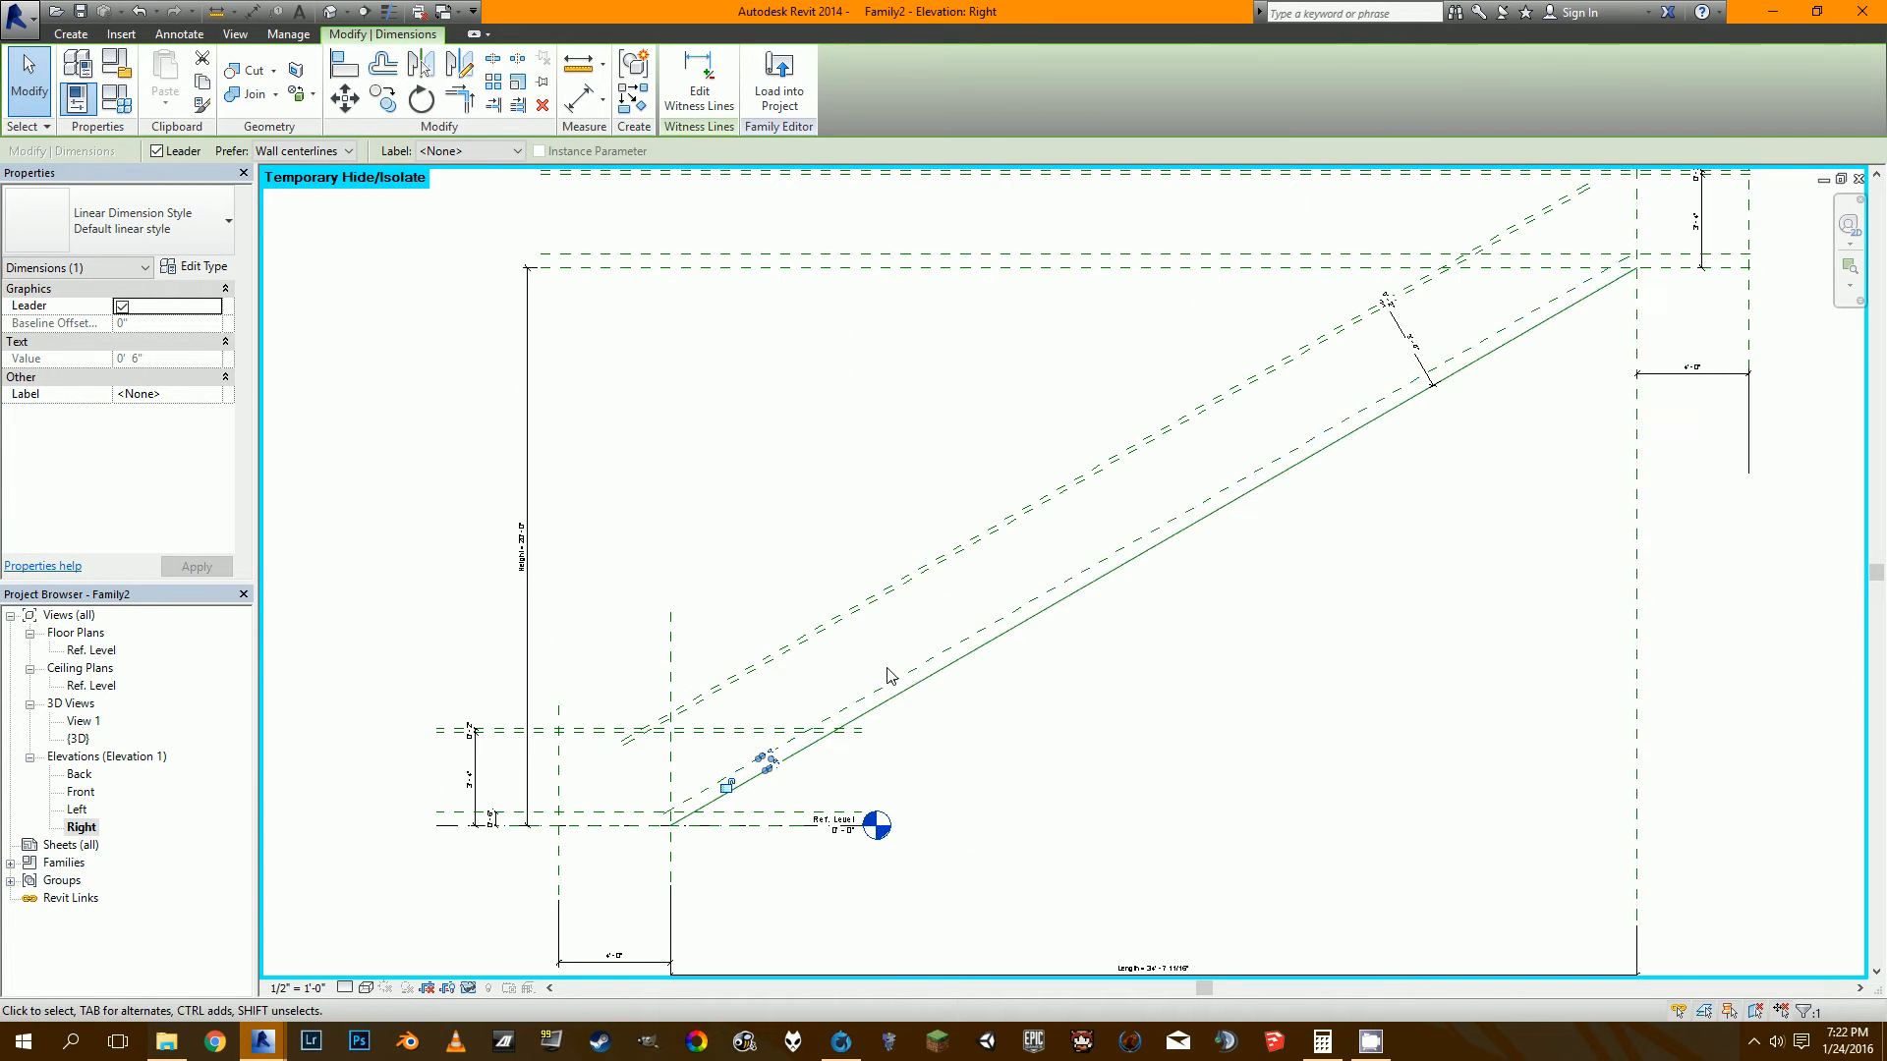
pyautogui.press('Escape')
# Dimension the offset plane at the upper landing from the landing's base plane, with the dimension outside the end plane.
pyautogui.moveTo(1346, 553); pyautogui.dragTo(884, 703, button='middle')
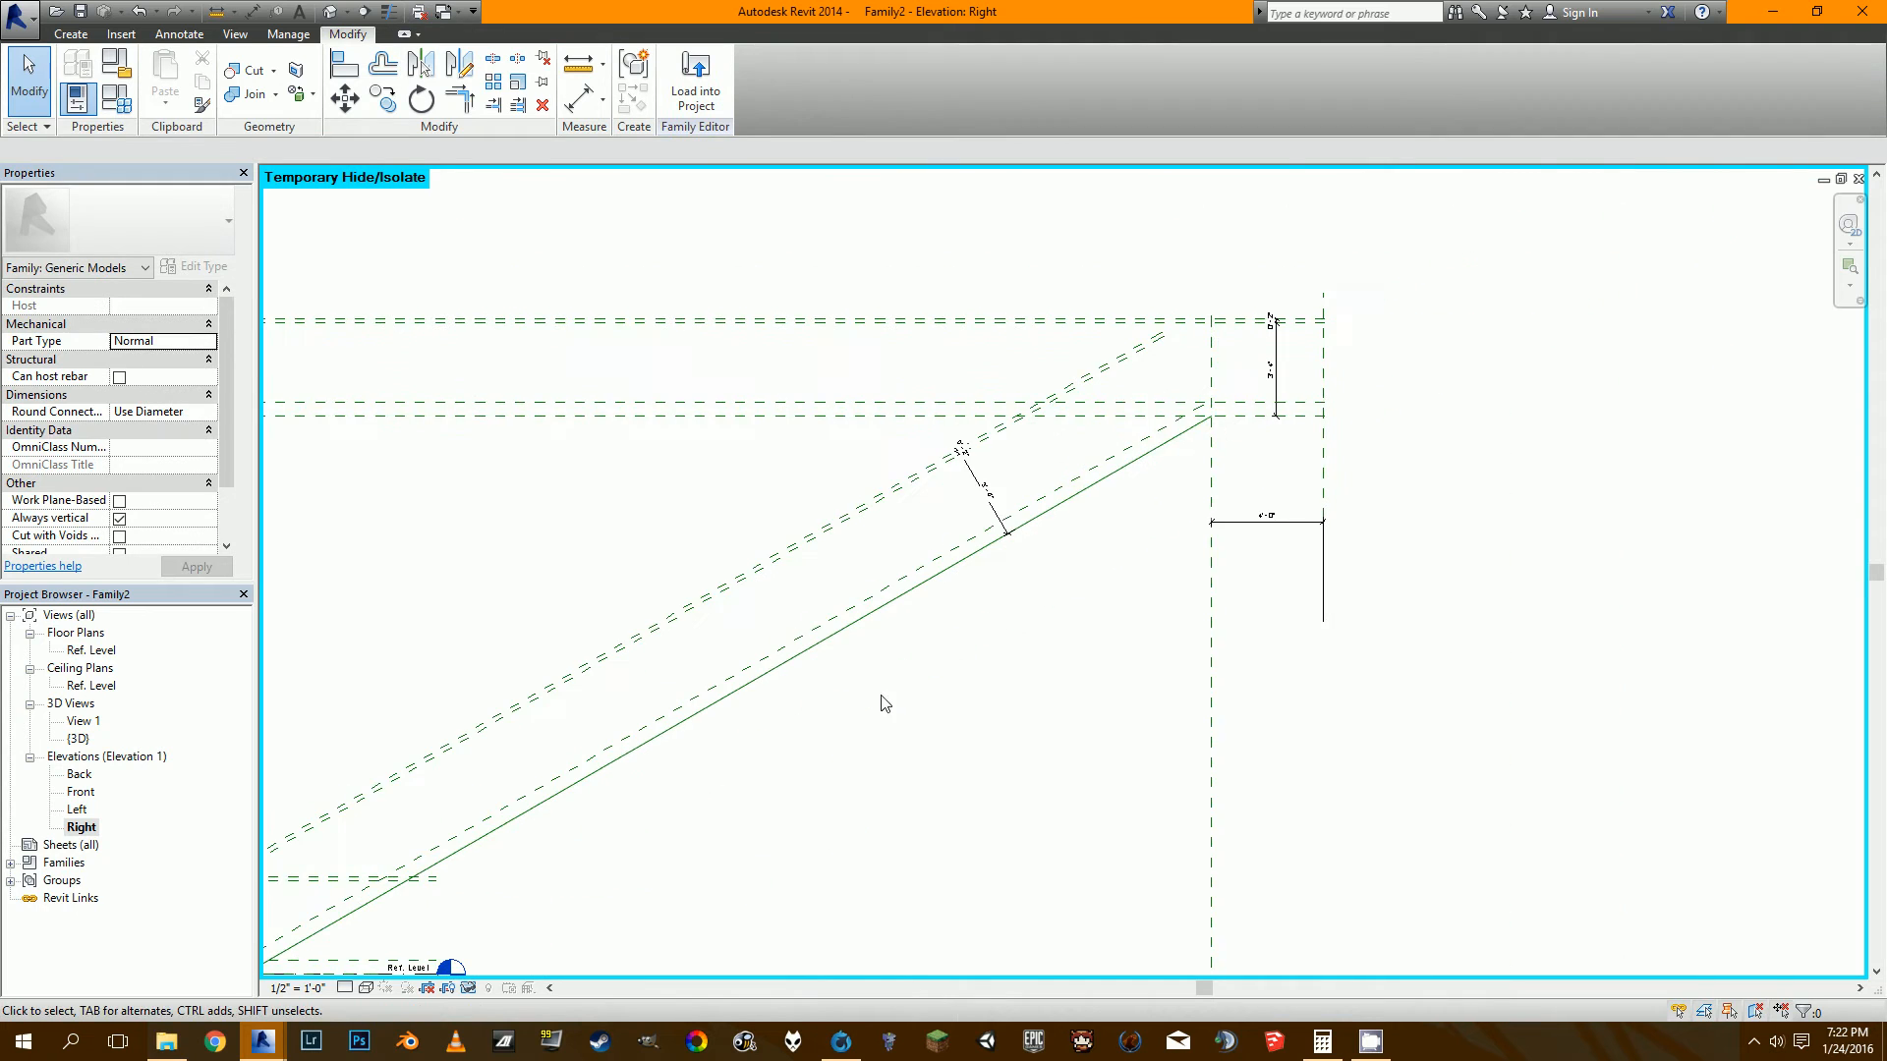
pyautogui.moveTo(507, 867); pyautogui.dragTo(610, 801, button='middle')
pyautogui.moveTo(1283, 567); pyautogui.dragTo(988, 679, button='middle')
pyautogui.scroll(3, 1065, 437)
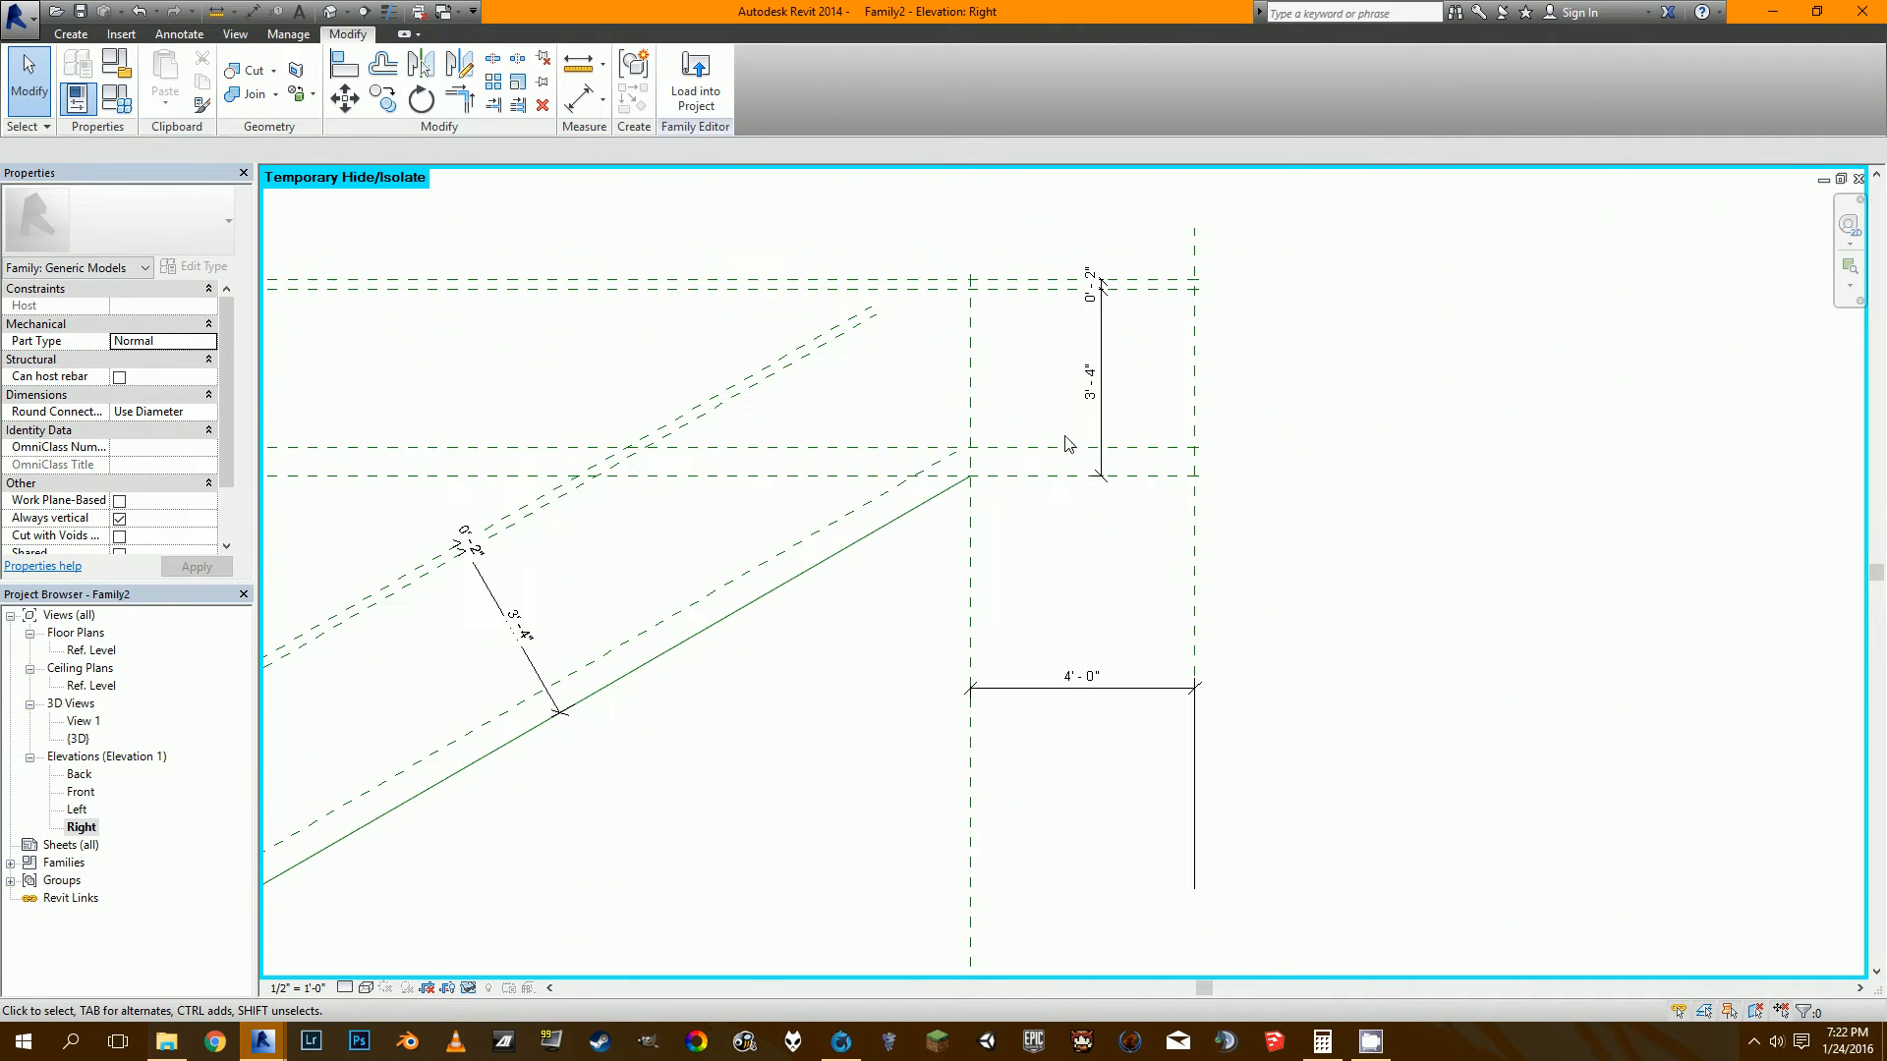
pyautogui.press('d')
pyautogui.press('i')
pyautogui.click(1040, 448)
pyautogui.click(1039, 475)
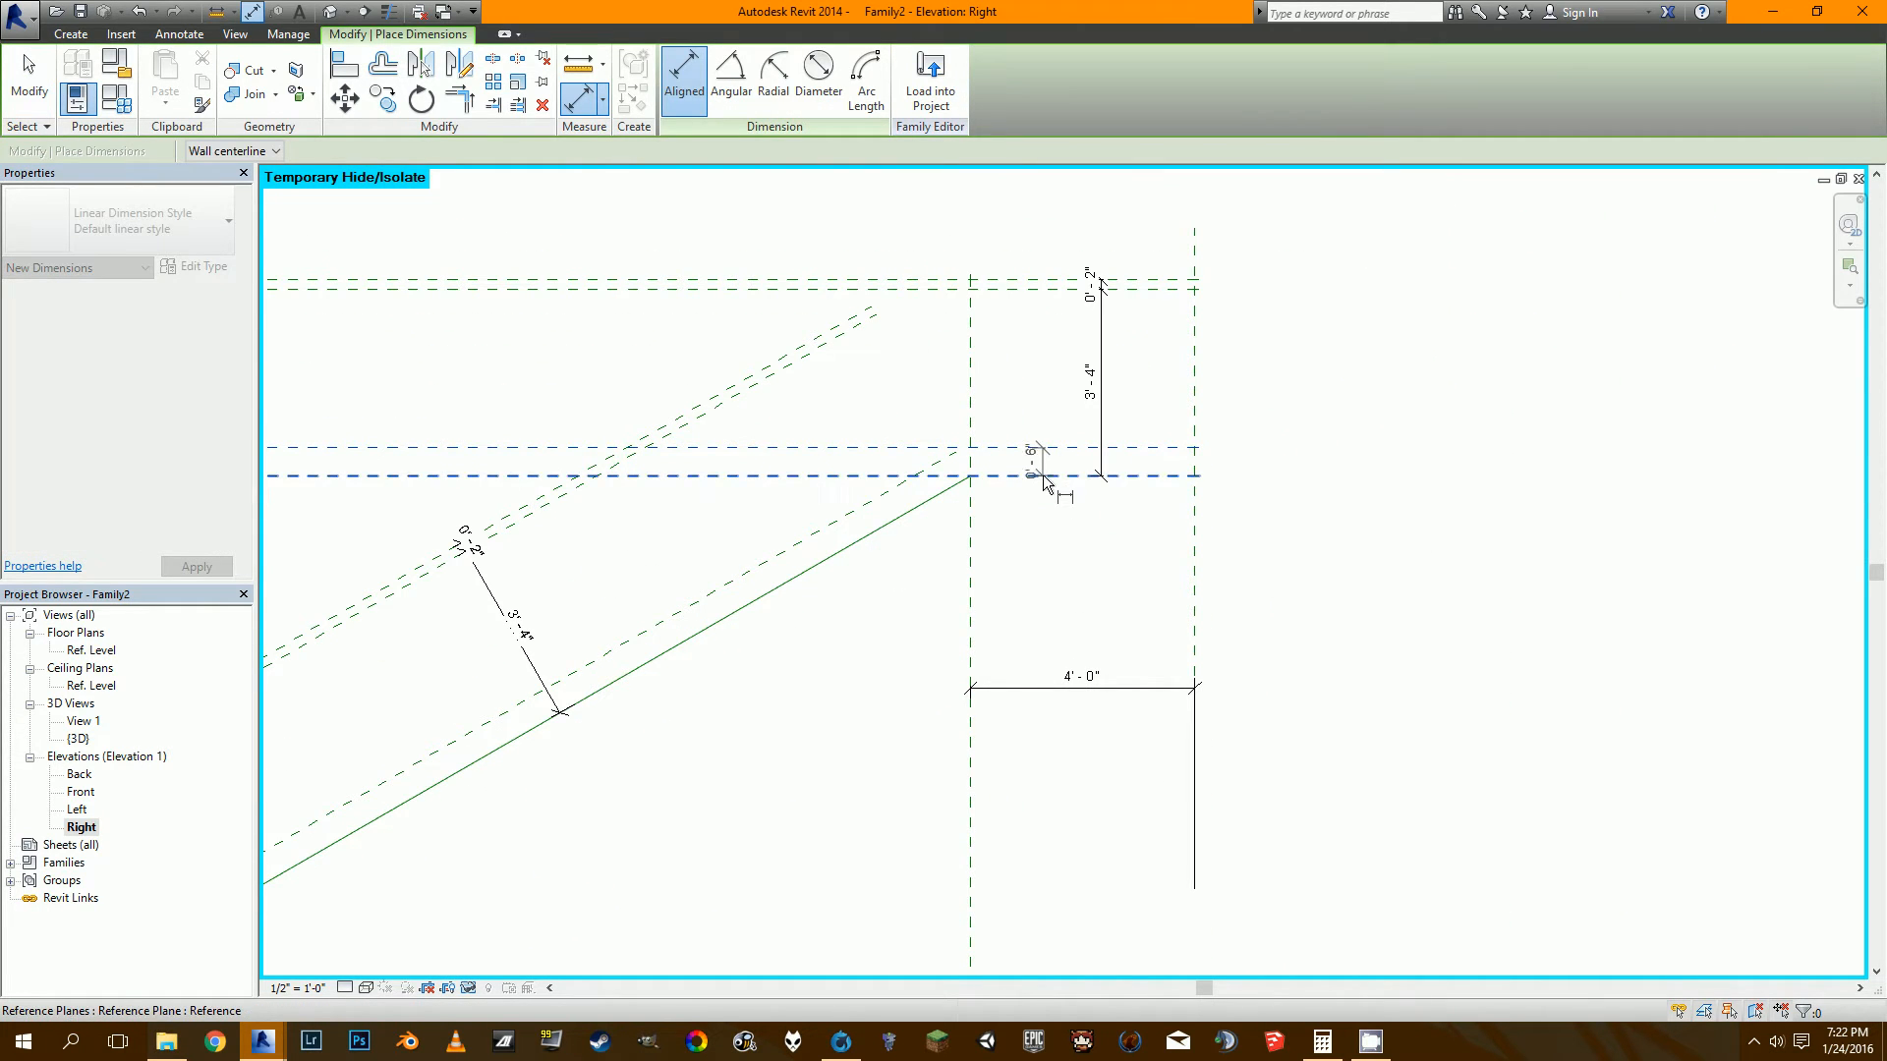
pyautogui.click(1343, 486)
pyautogui.scroll(-3, 1380, 462)
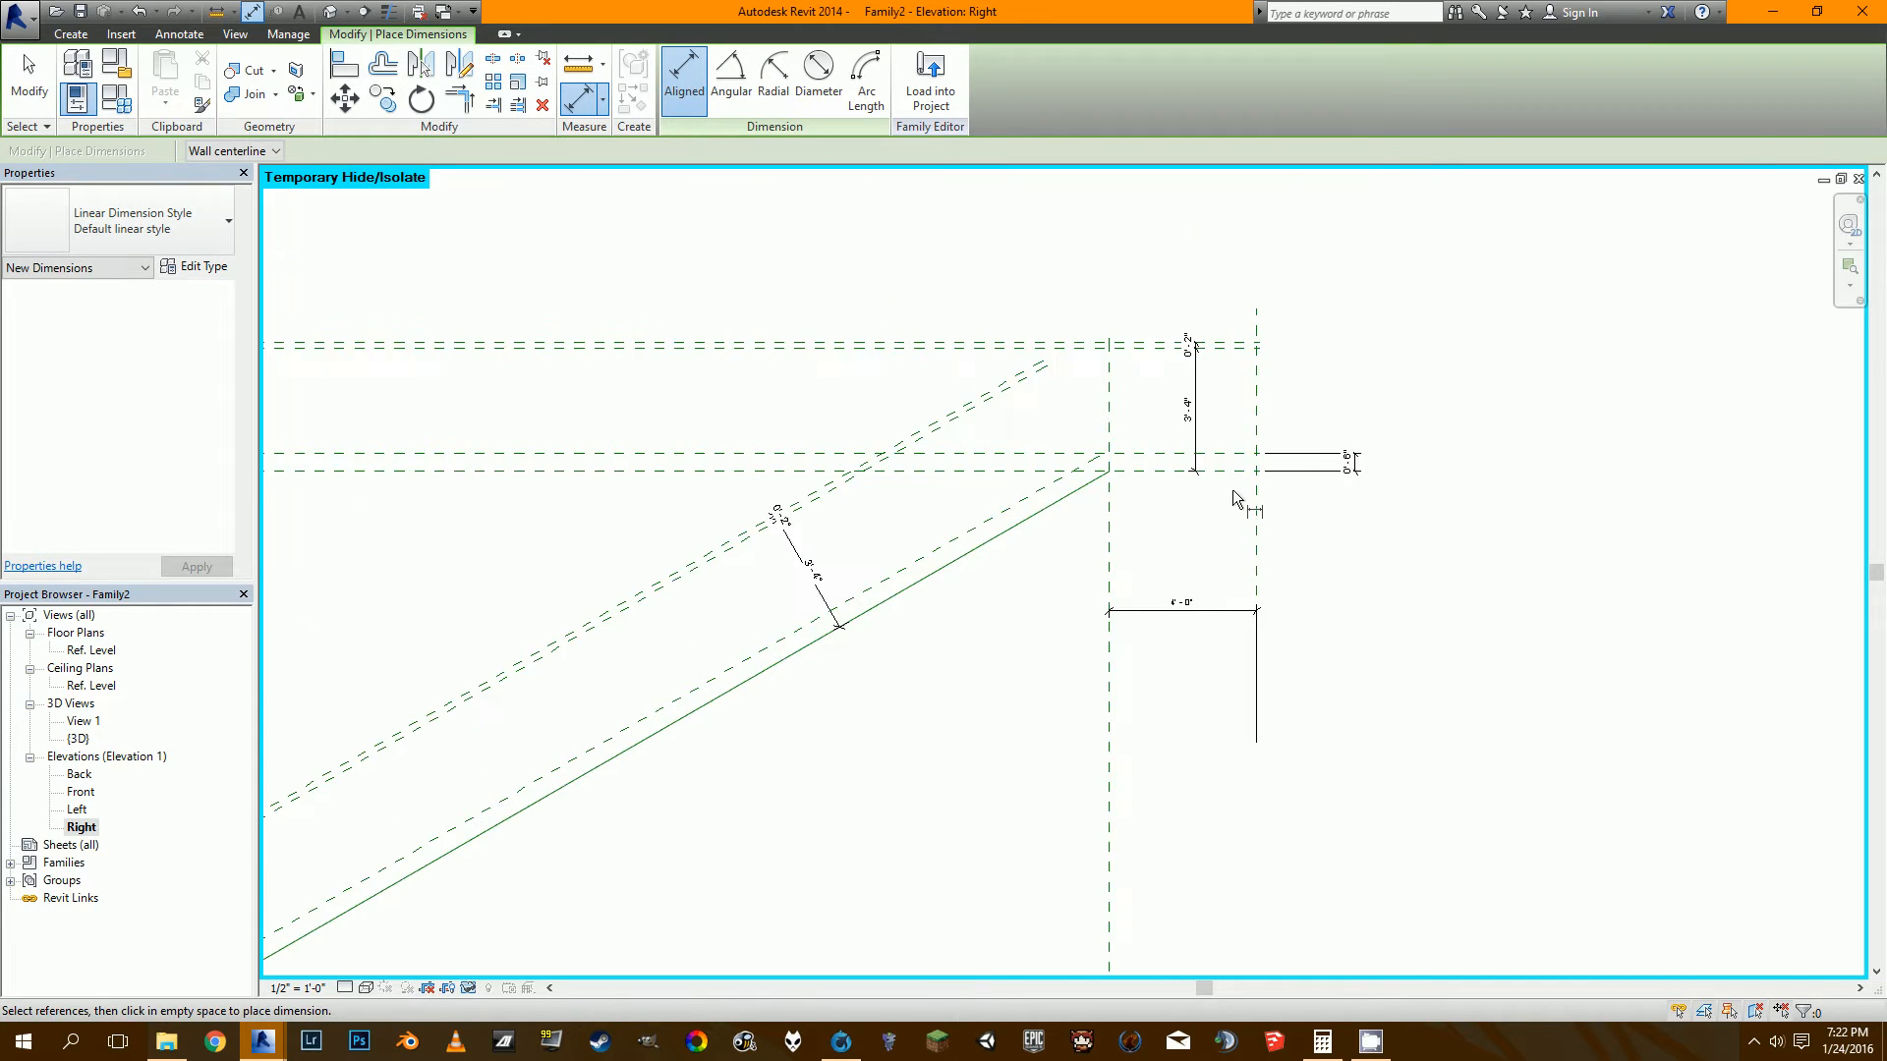
pyautogui.moveTo(1110, 543); pyautogui.dragTo(1238, 437, button='middle')
pyautogui.moveTo(491, 517); pyautogui.dragTo(862, 406, button='middle')
pyautogui.press('Escape')
pyautogui.press('Escape')
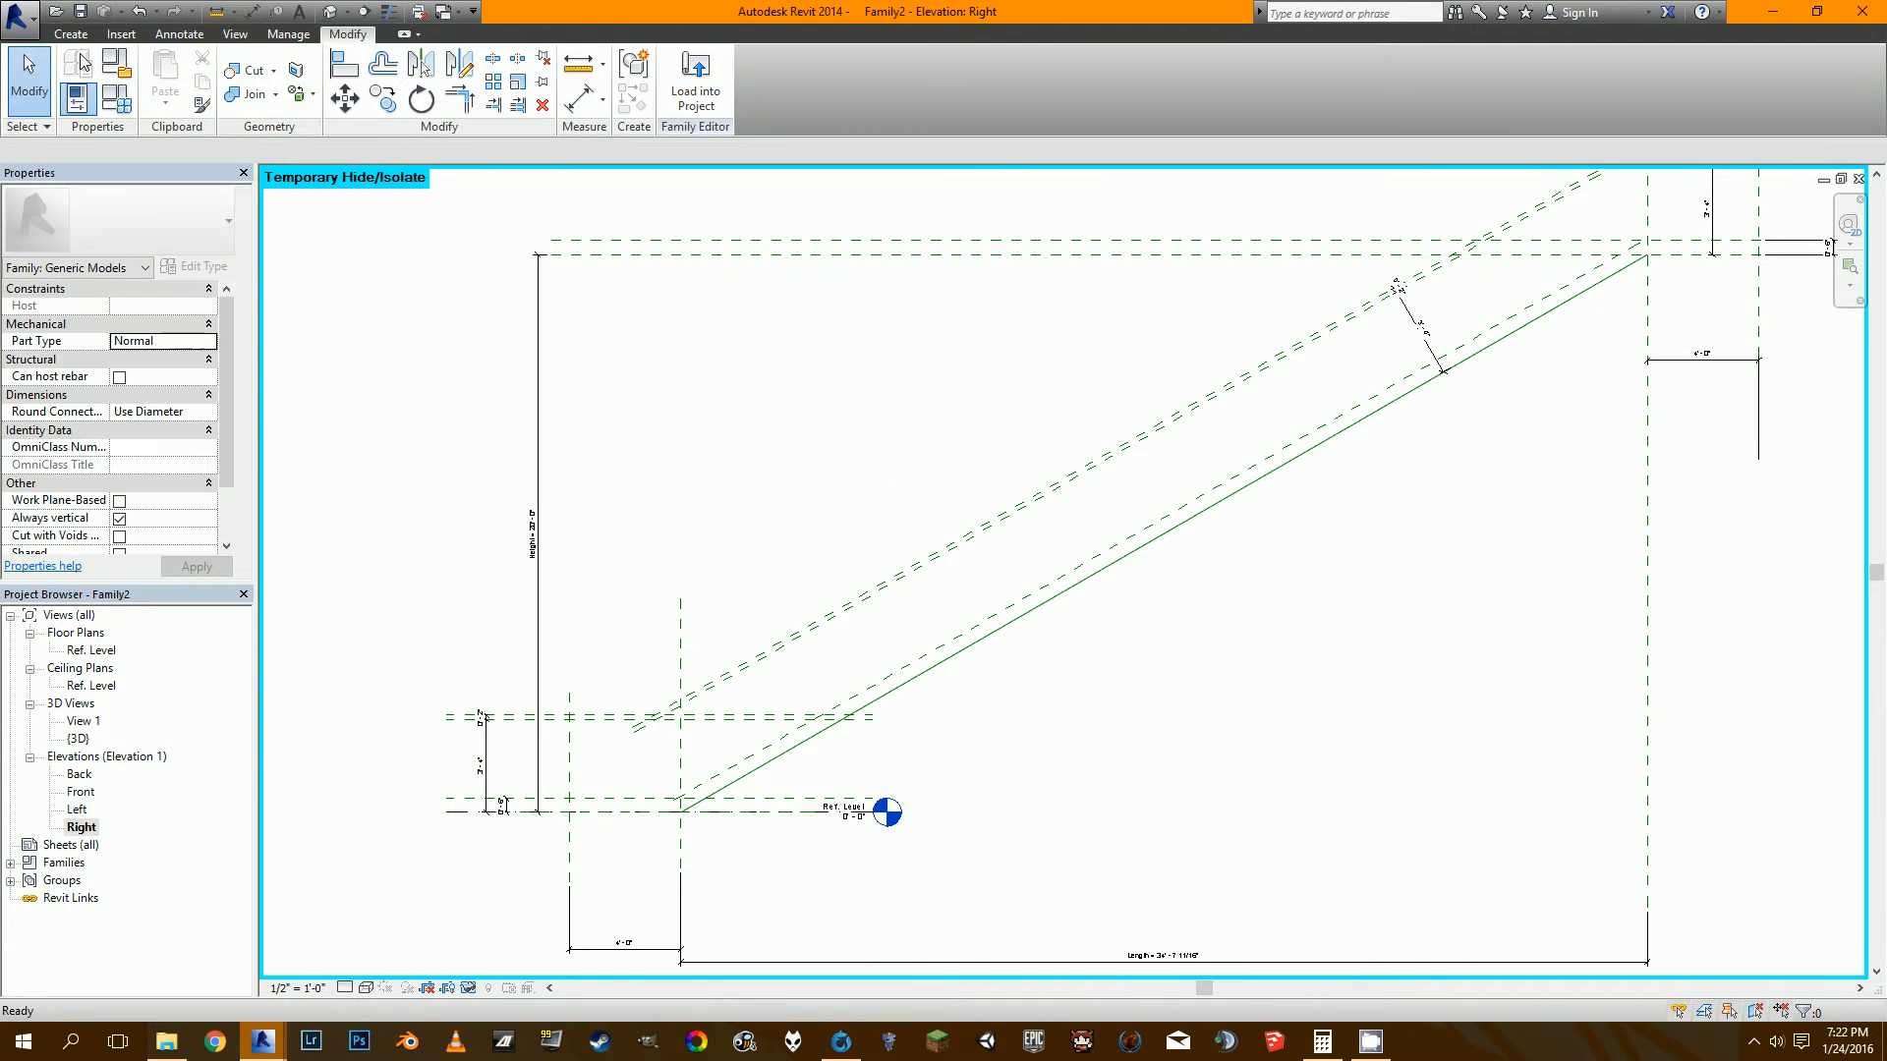
# Start an extrusion and pick locked profile lines along the lower landing planes and inner pair of sloped planes, removing the stray upper sloped line.
pyautogui.click(67, 37)
pyautogui.click(168, 79)
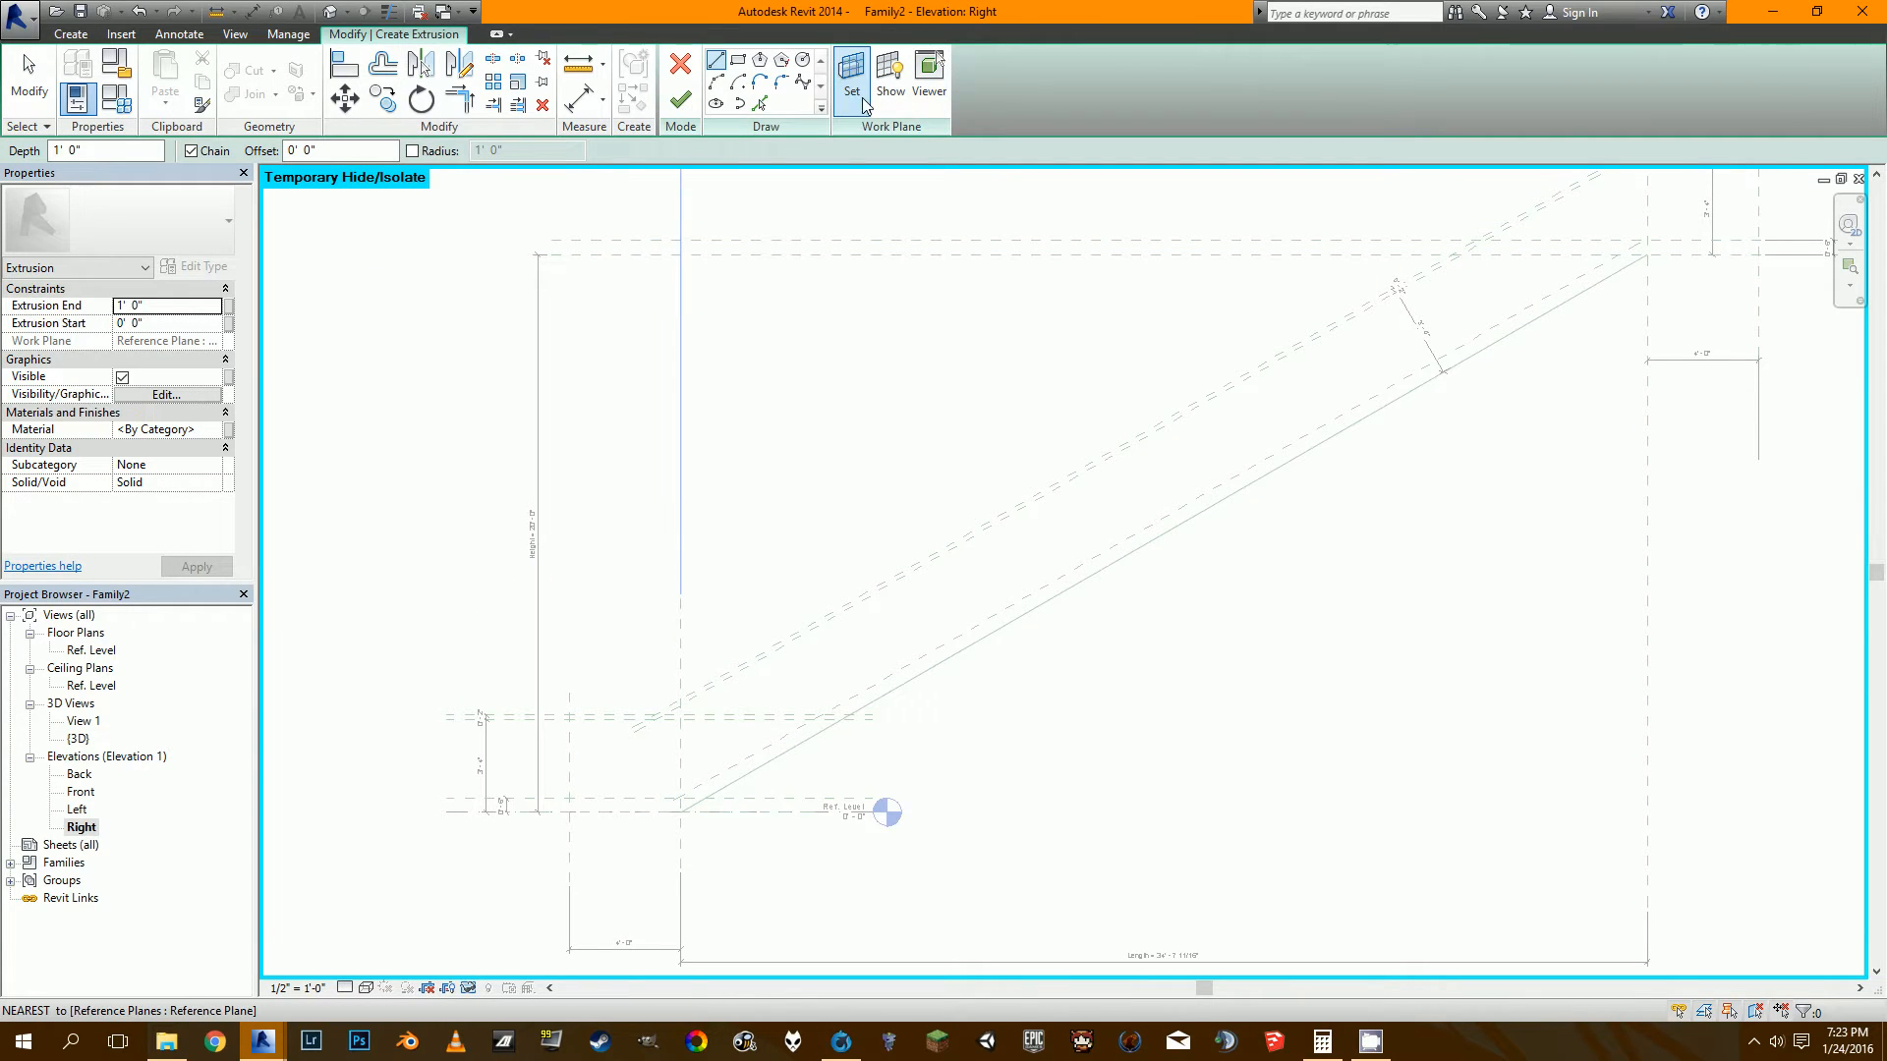
pyautogui.click(761, 103)
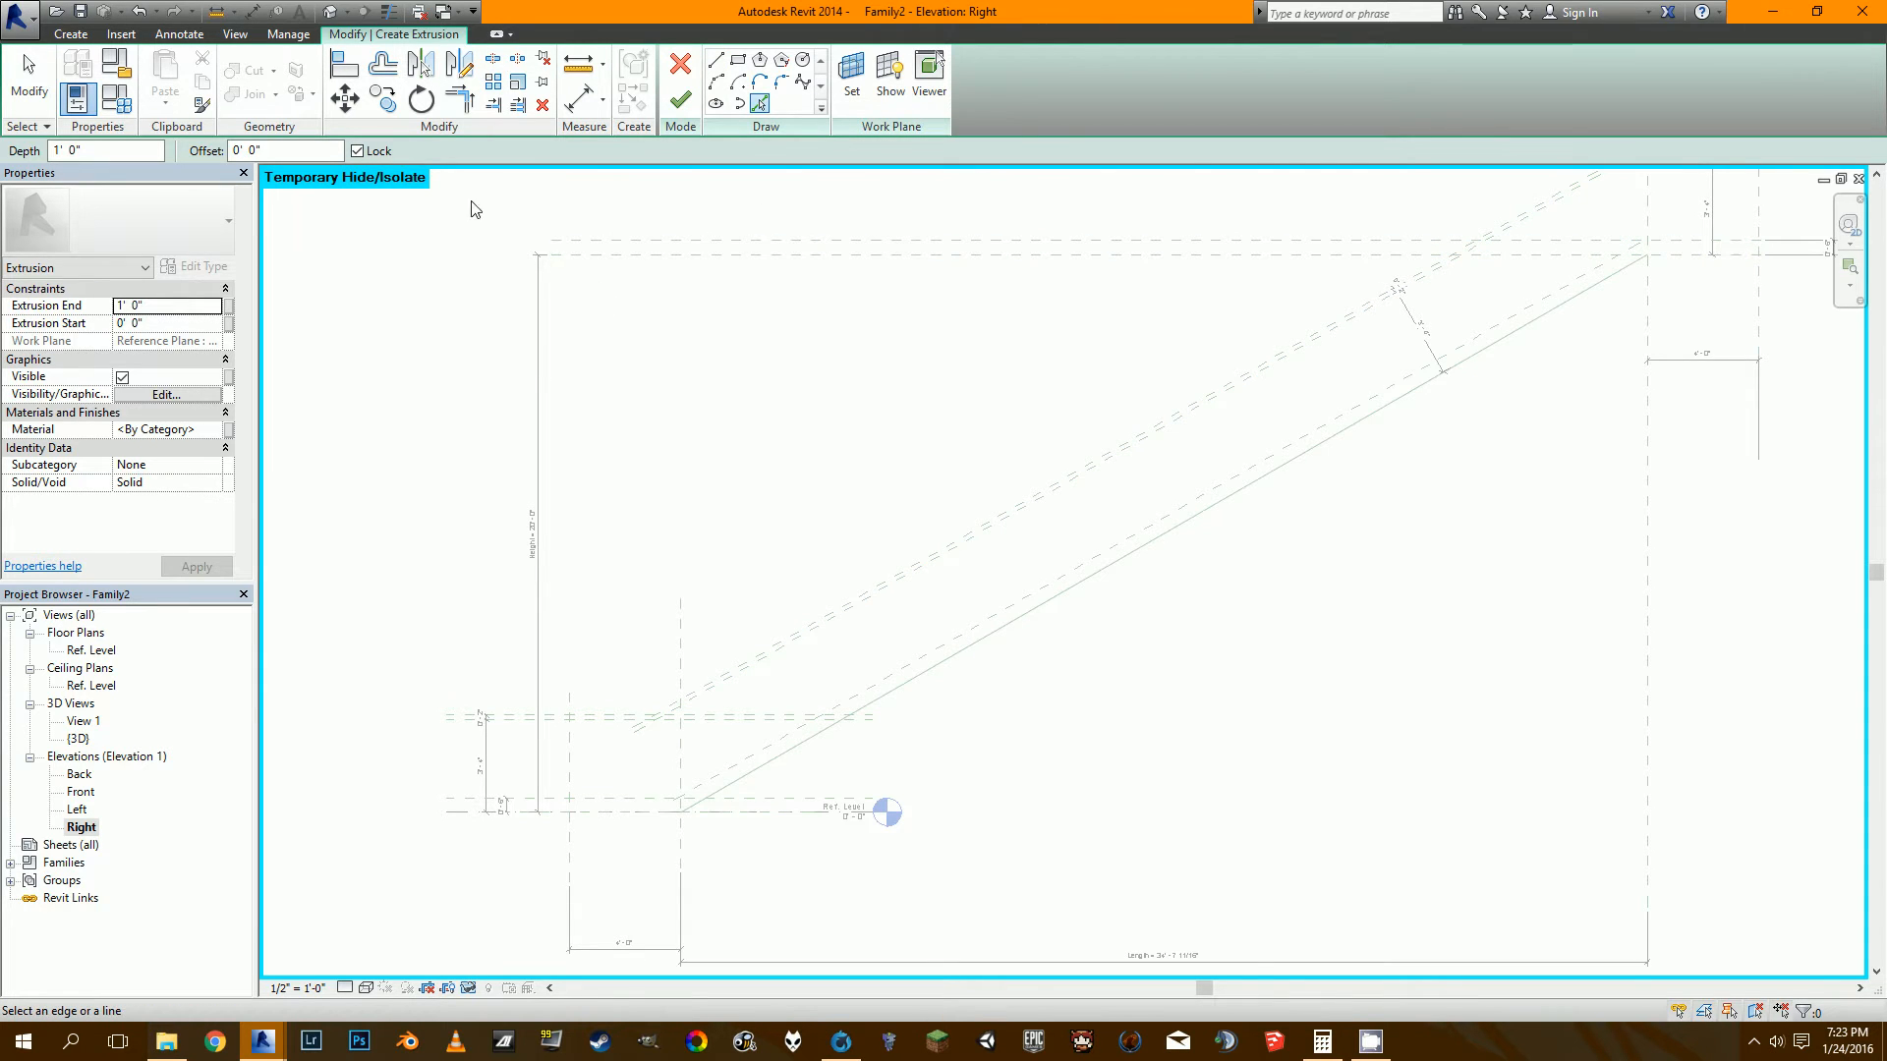
pyautogui.scroll(2, 627, 789)
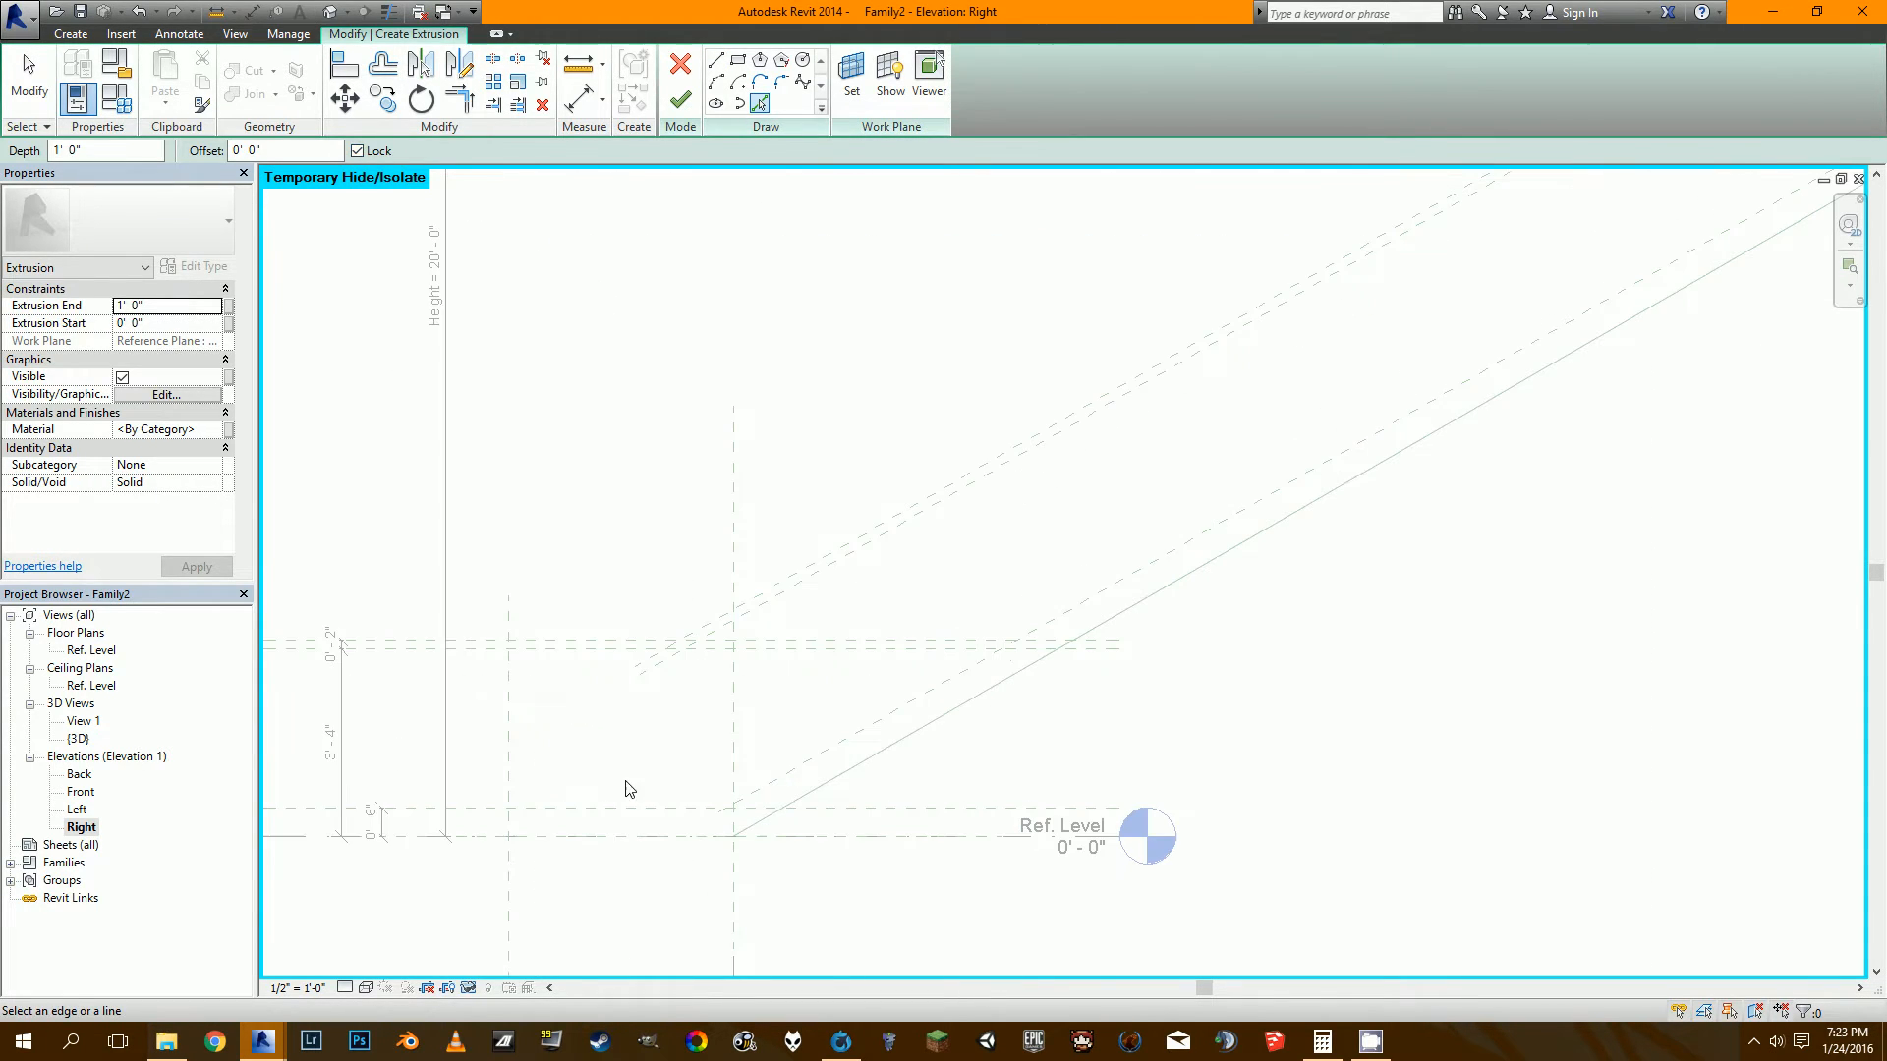
pyautogui.click(643, 808)
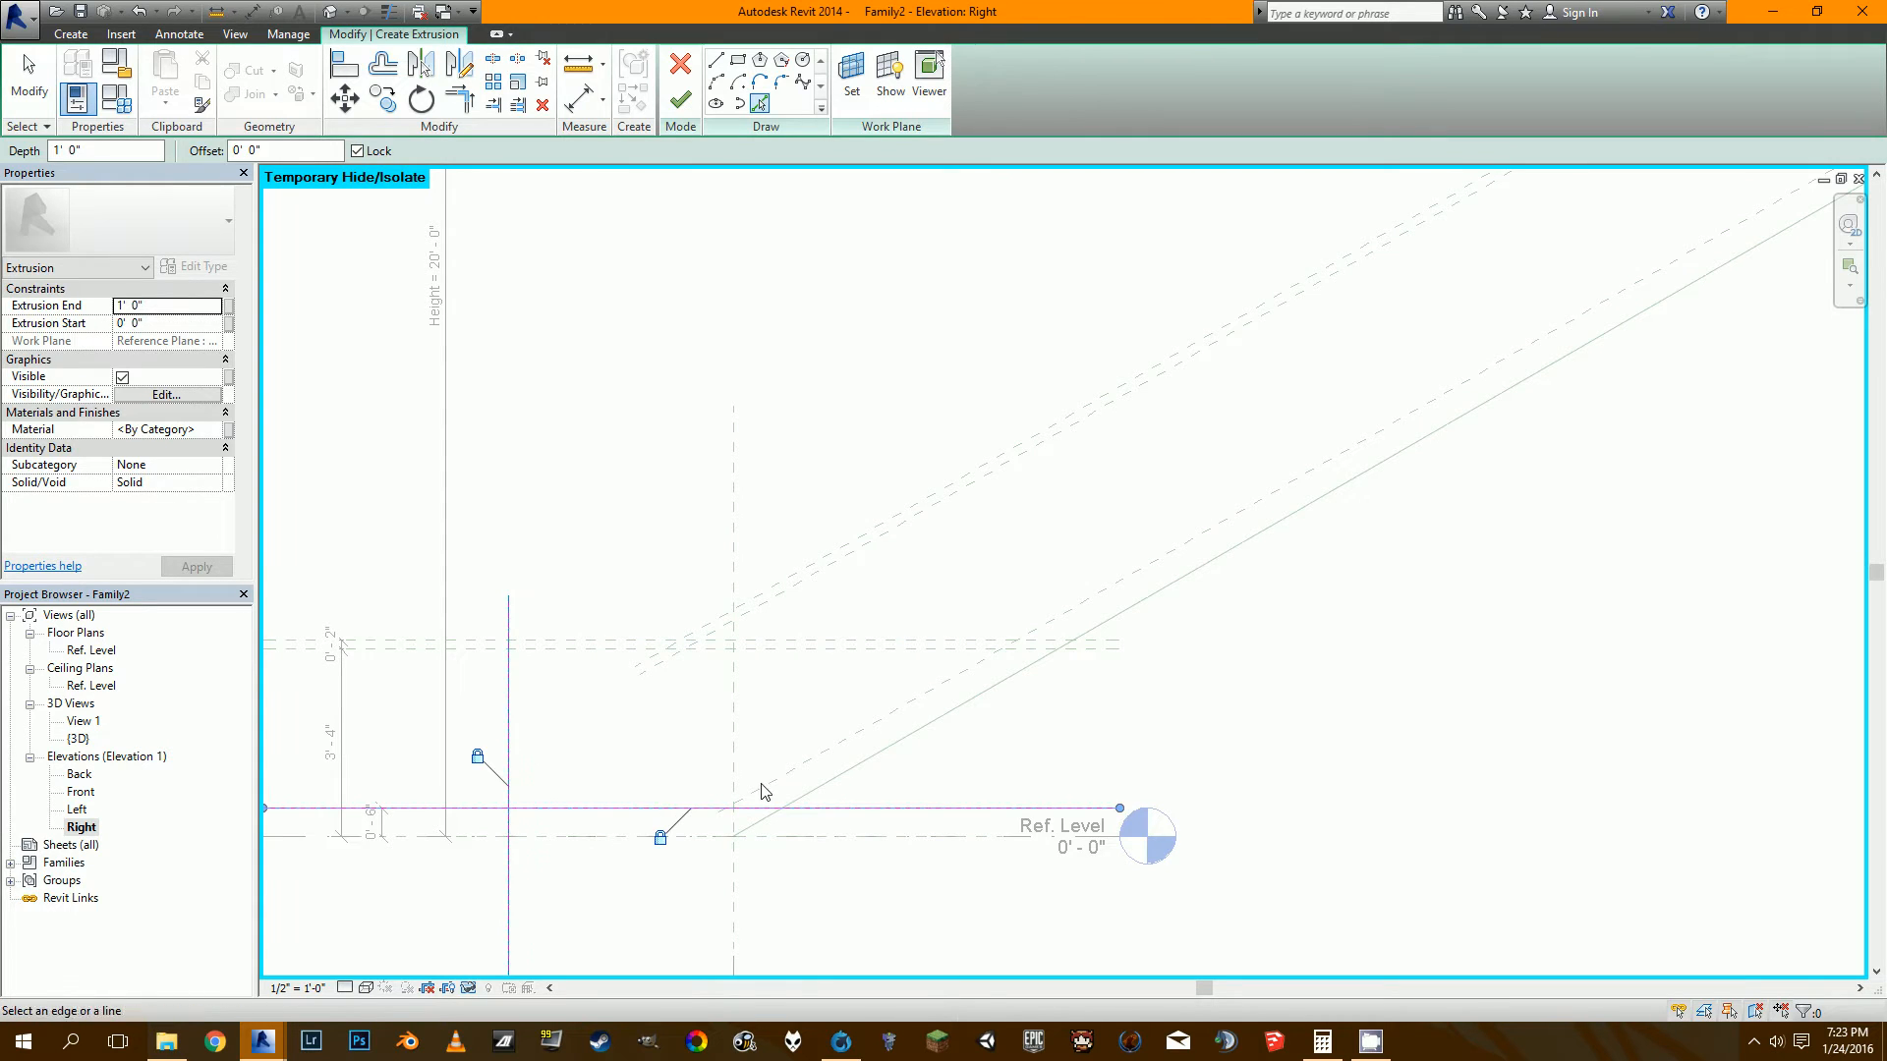
pyautogui.click(757, 794)
pyautogui.click(742, 645)
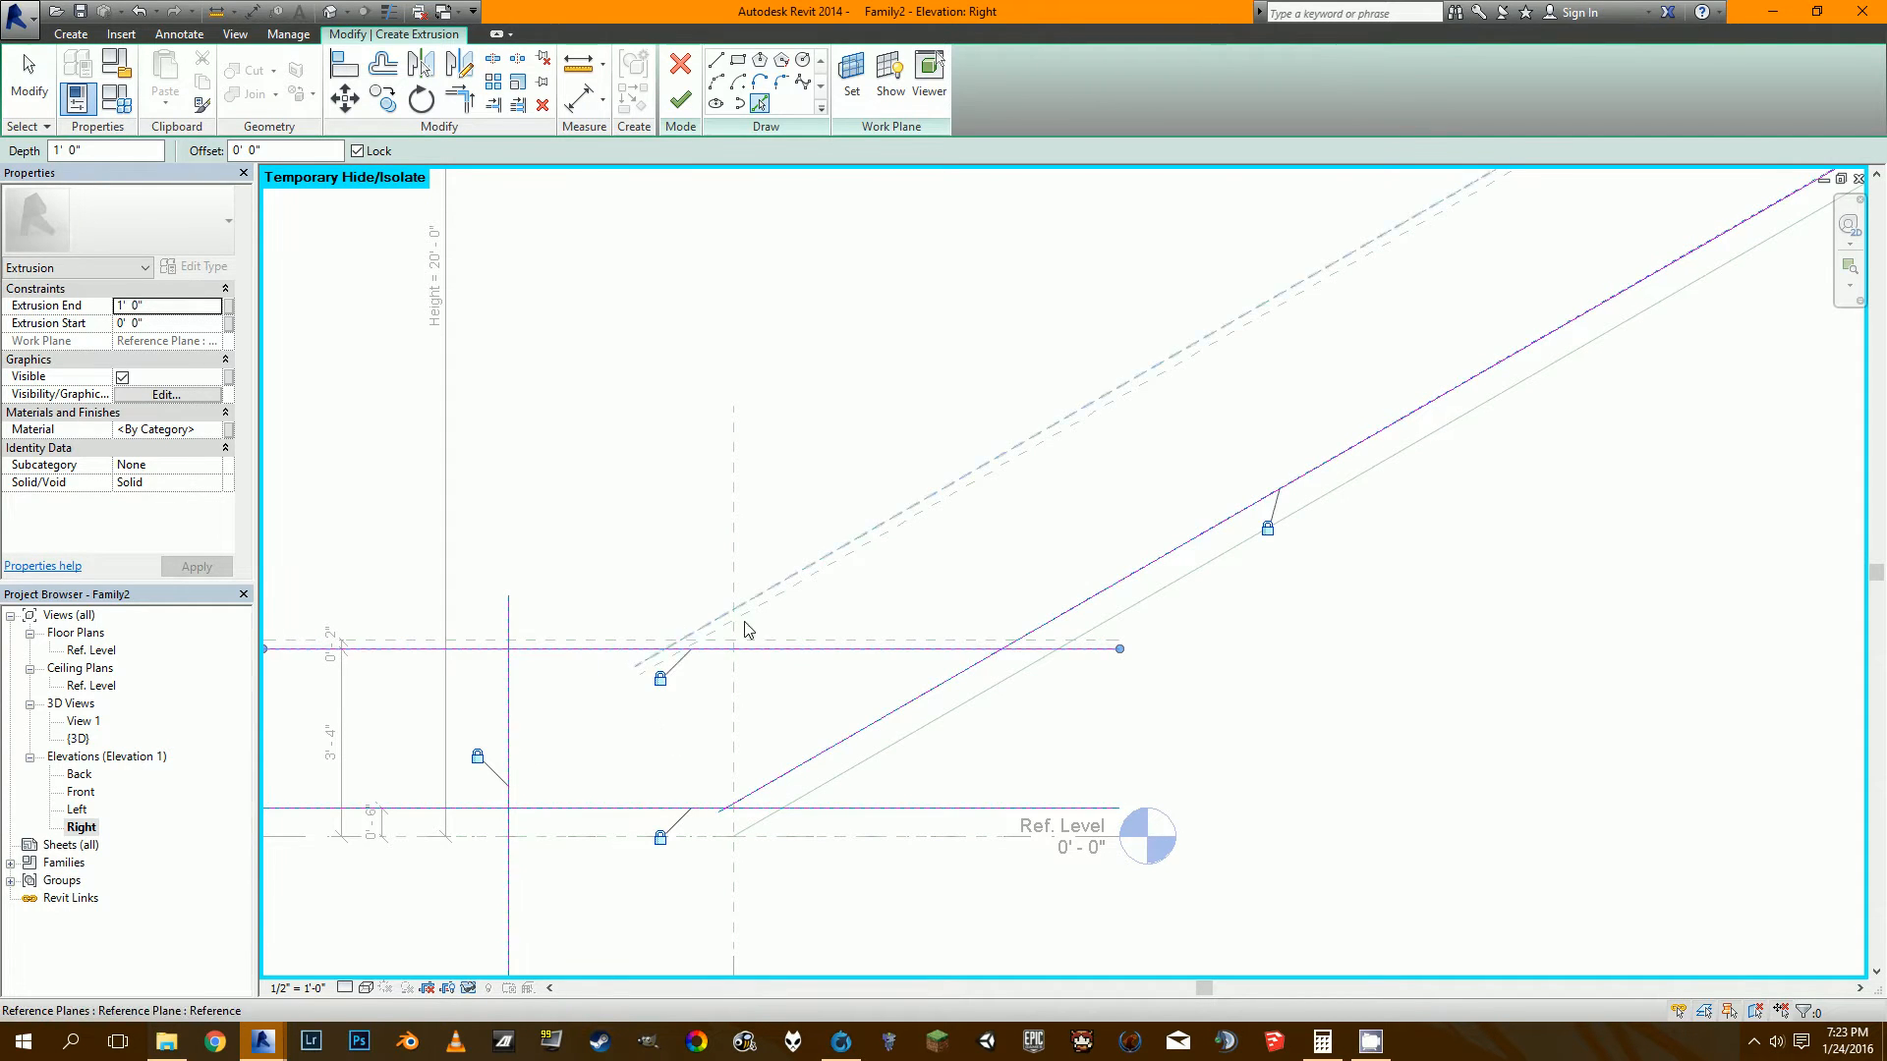
pyautogui.click(822, 577)
pyautogui.press('Escape')
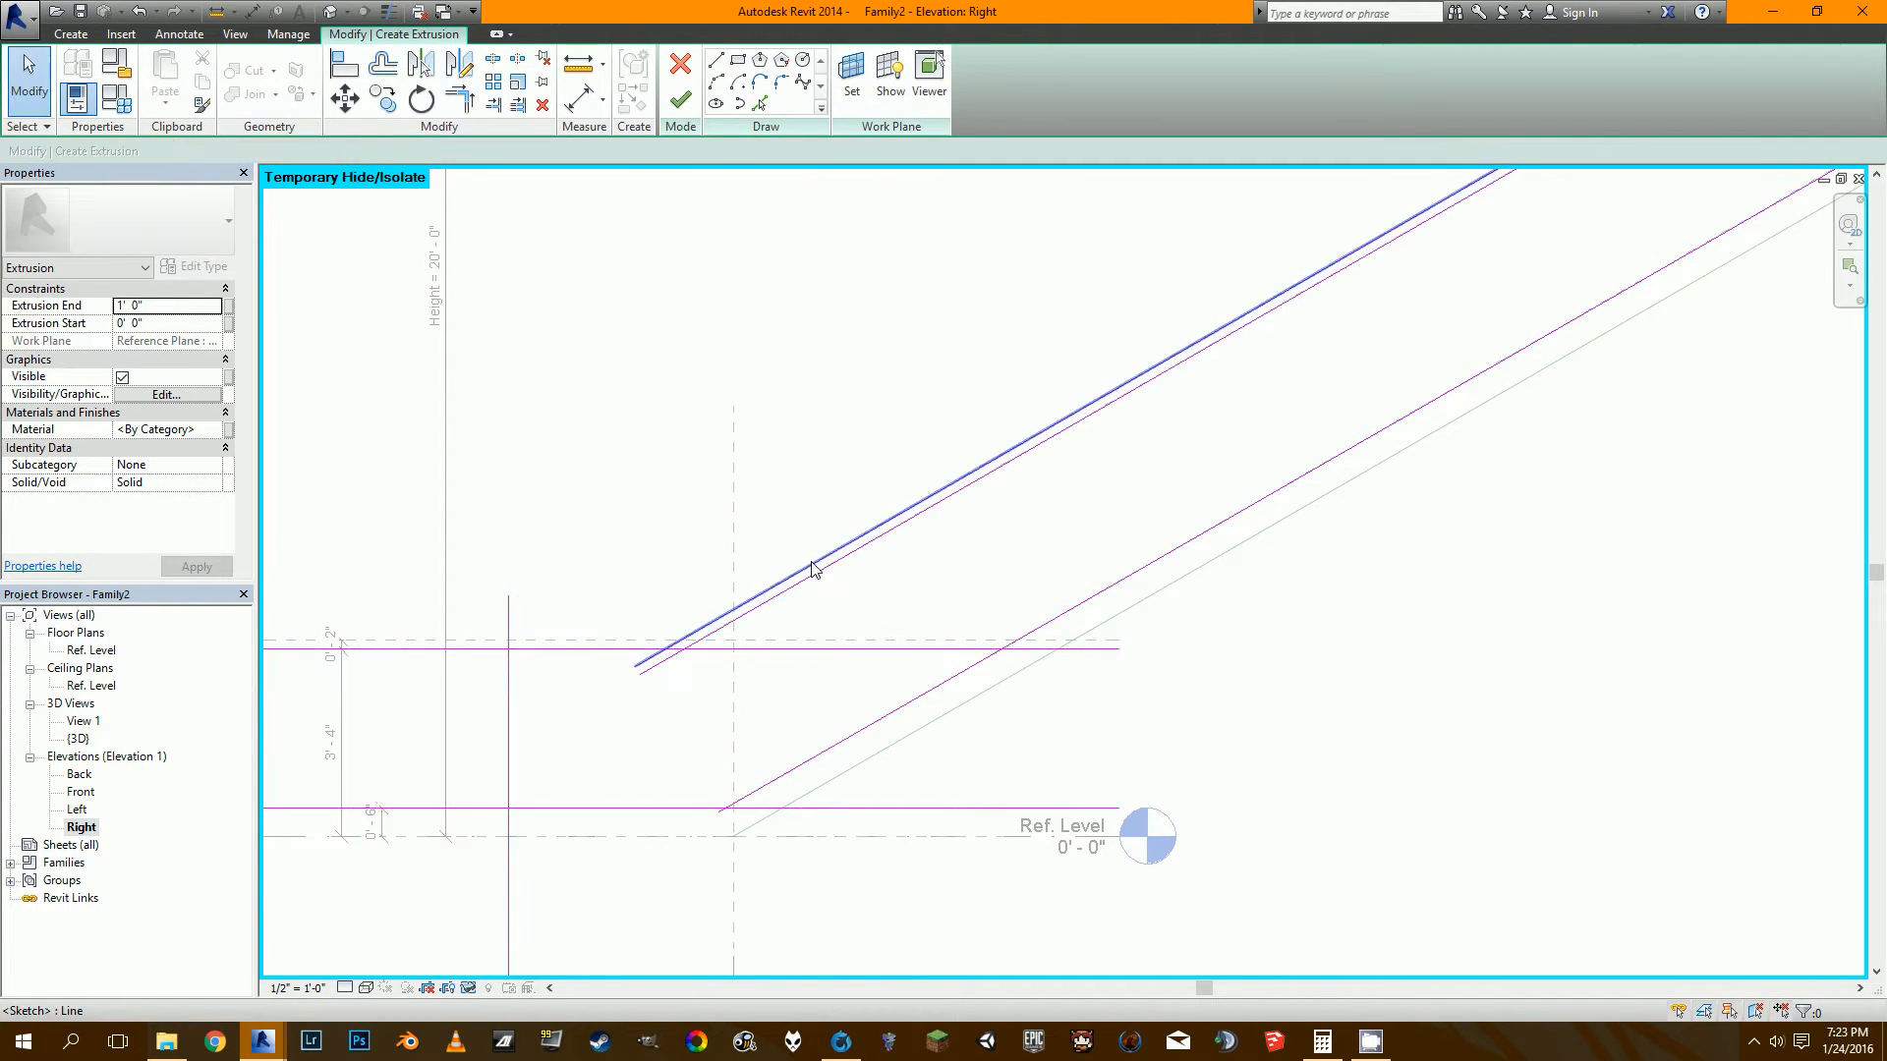
pyautogui.click(811, 567)
# Pick locked profile lines along the upper landing's 6" offset plane, vertical end plane and the lower of its two top planes.
pyautogui.click(761, 104)
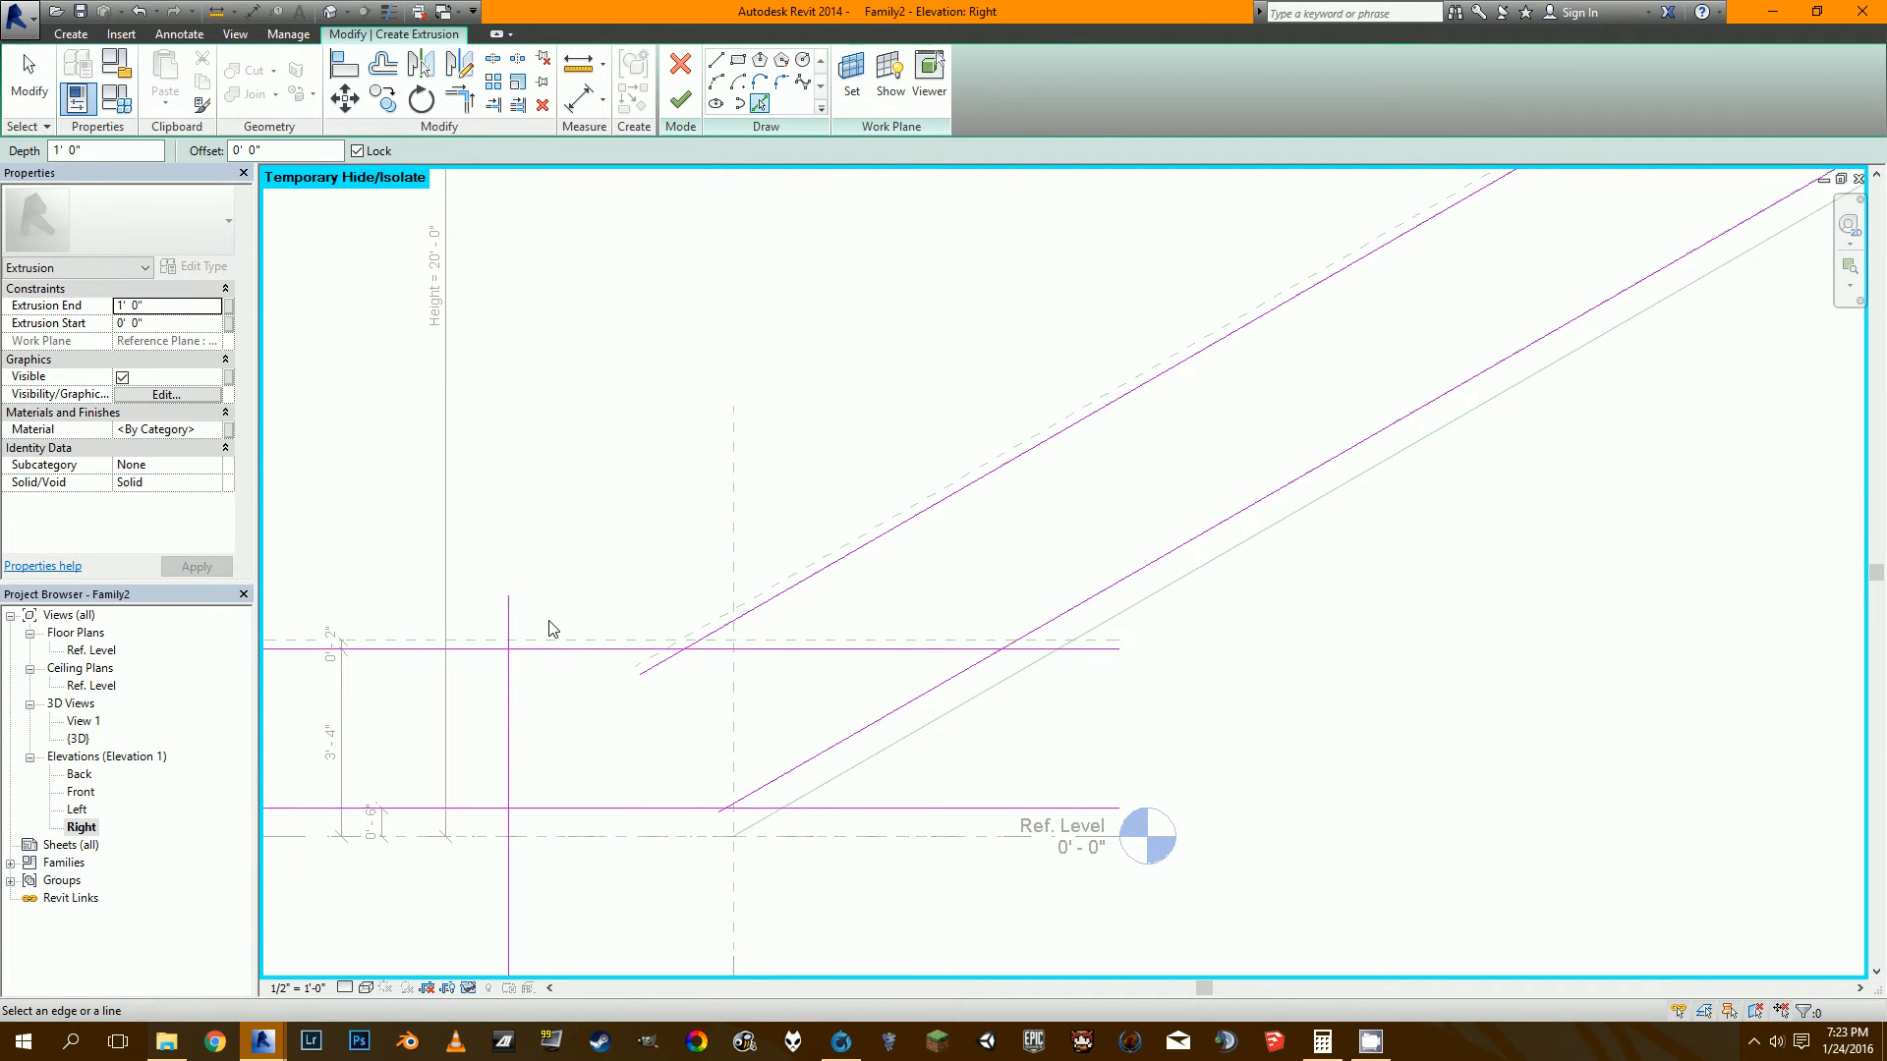
pyautogui.scroll(-2, 1122, 420)
pyautogui.moveTo(1122, 420); pyautogui.dragTo(589, 663, button='middle')
pyautogui.moveTo(1199, 384)
pyautogui.mouseDown(button='middle')
pyautogui.moveTo(555, 660)
pyautogui.moveTo(257, 743)
pyautogui.mouseUp(button='middle')
pyautogui.scroll(2, 599, 522)
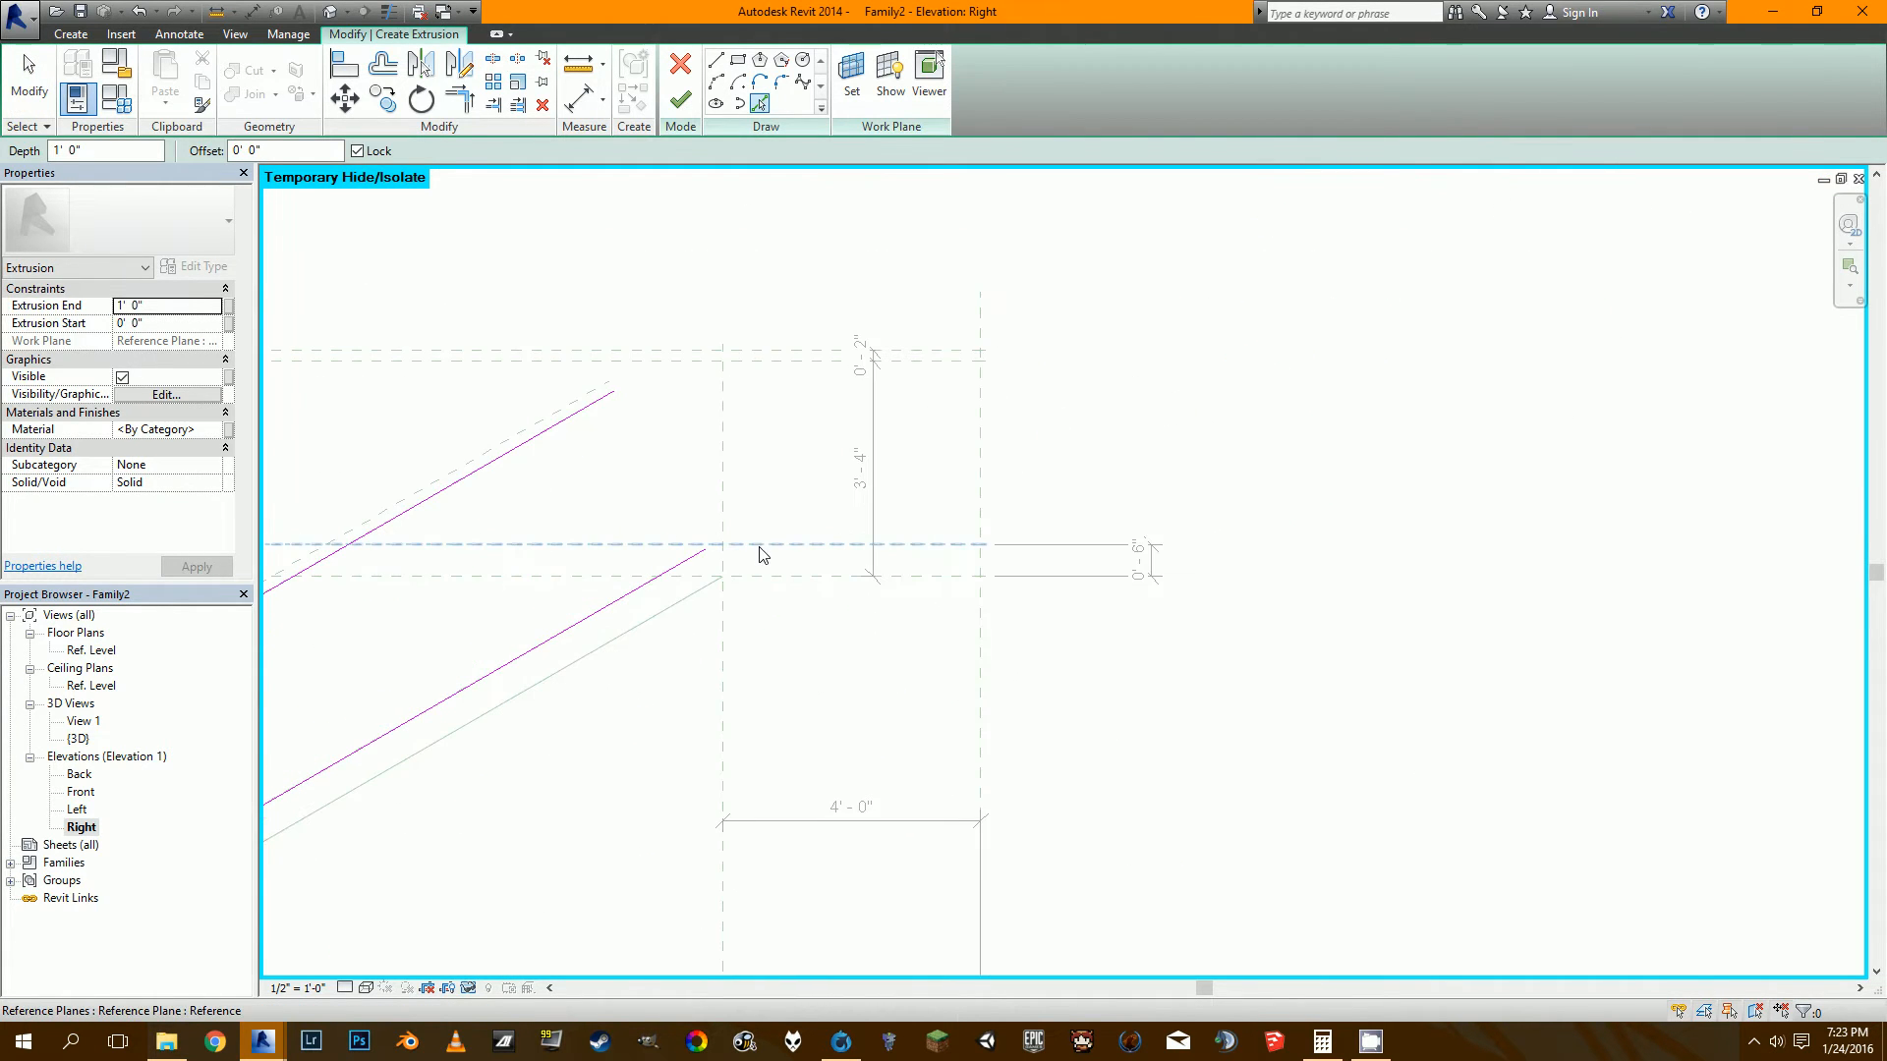
pyautogui.click(761, 544)
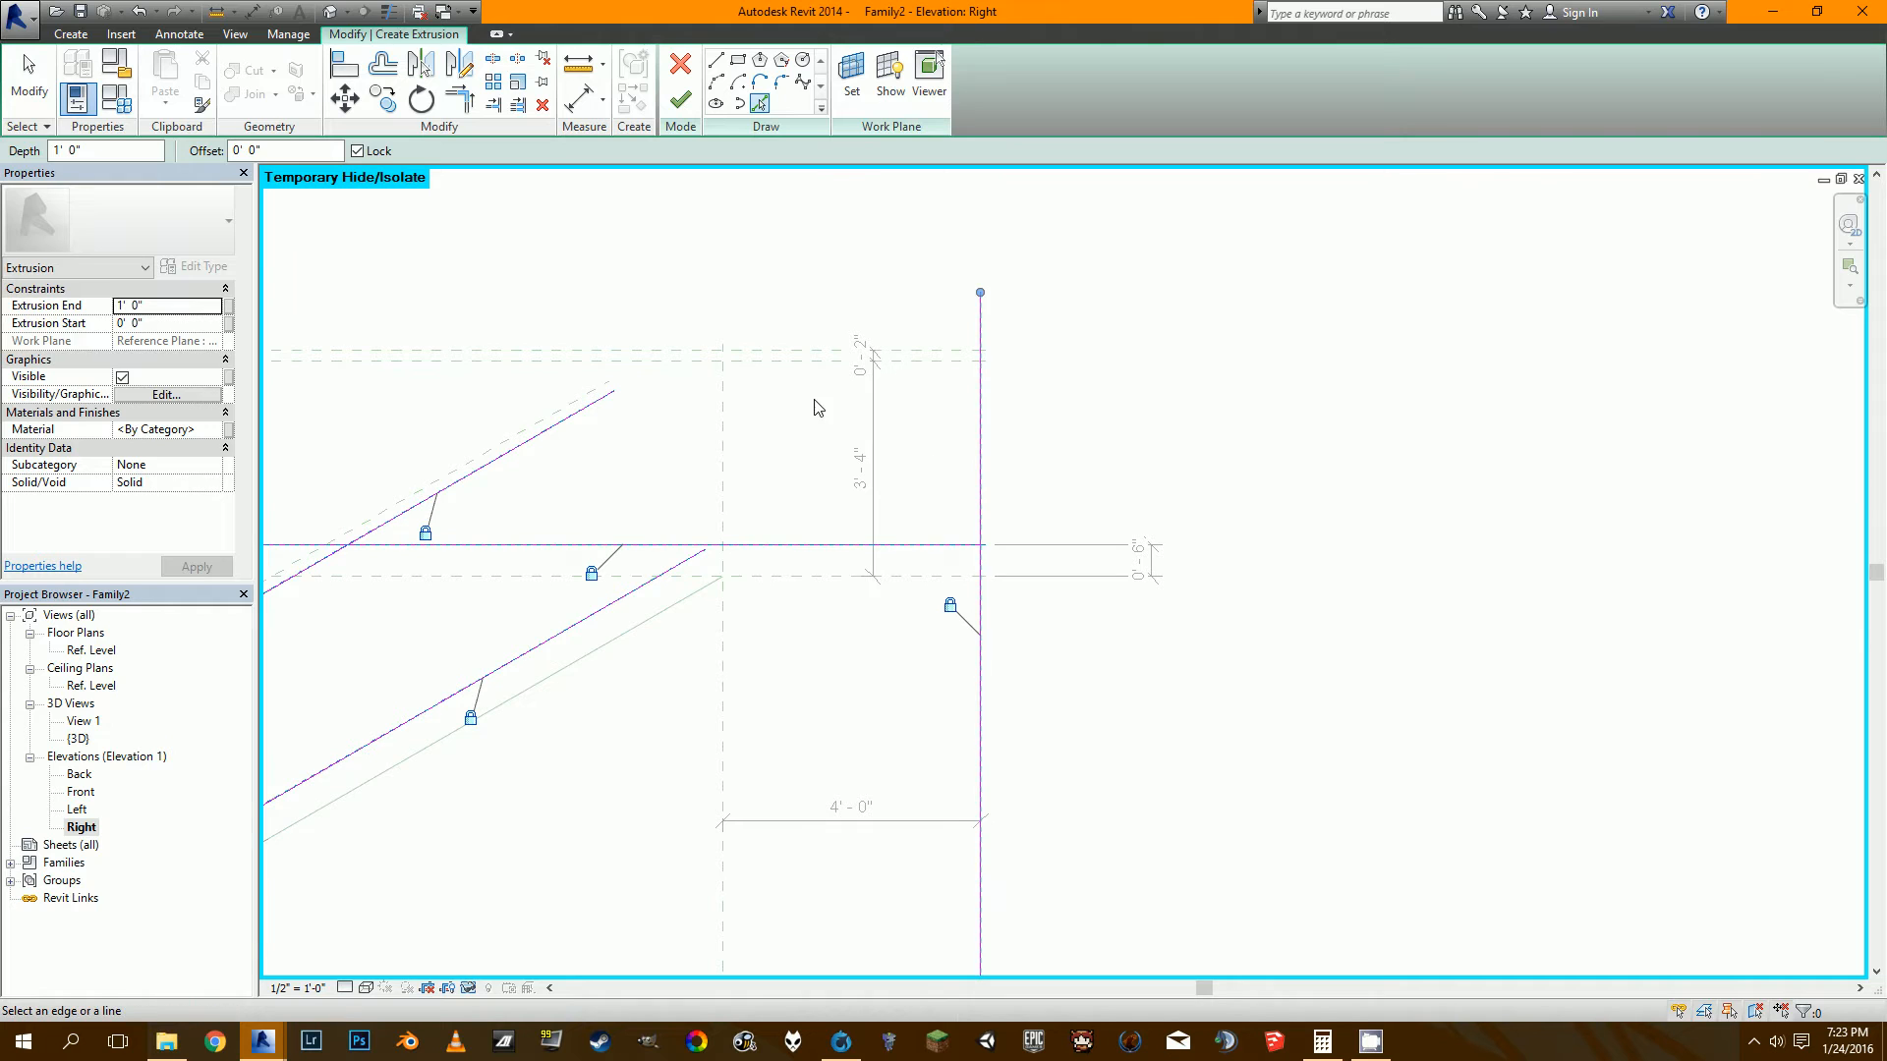
pyautogui.click(798, 372)
pyautogui.moveTo(672, 521); pyautogui.dragTo(910, 442, button='middle')
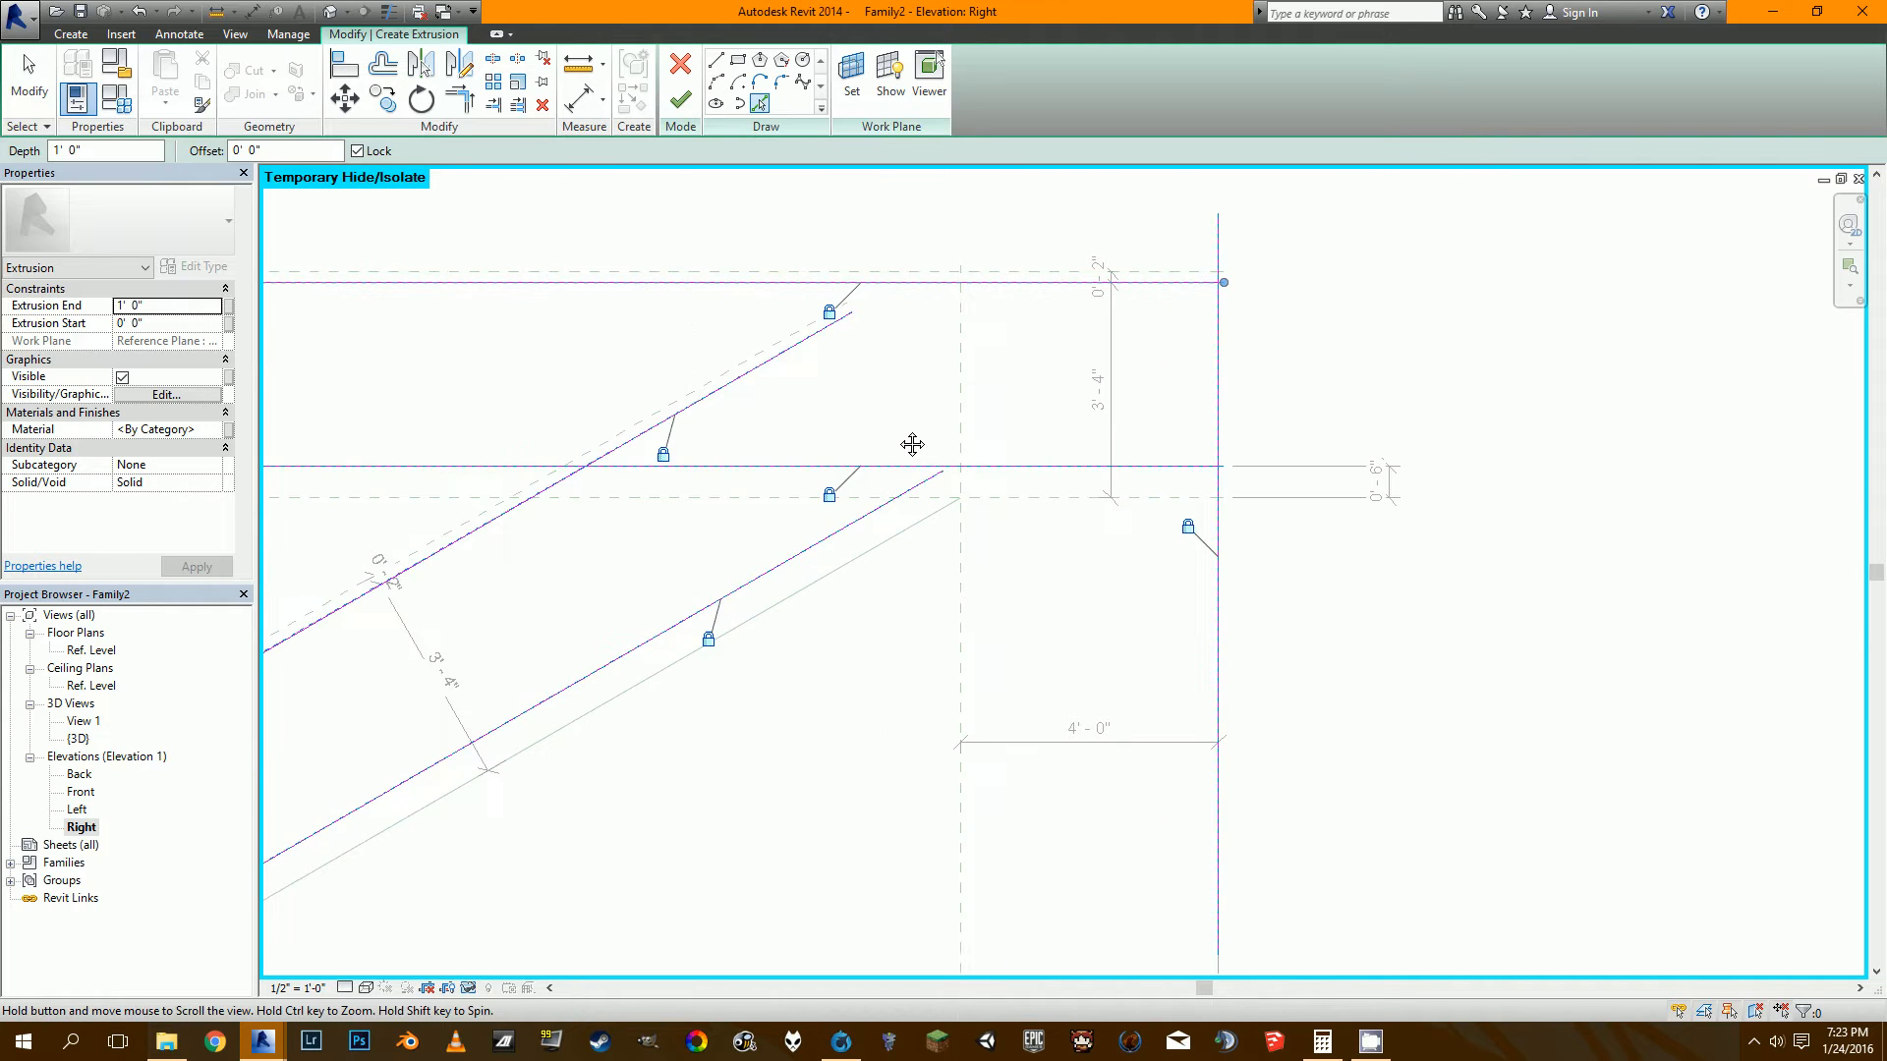
pyautogui.press('Escape')
pyautogui.press('Escape')
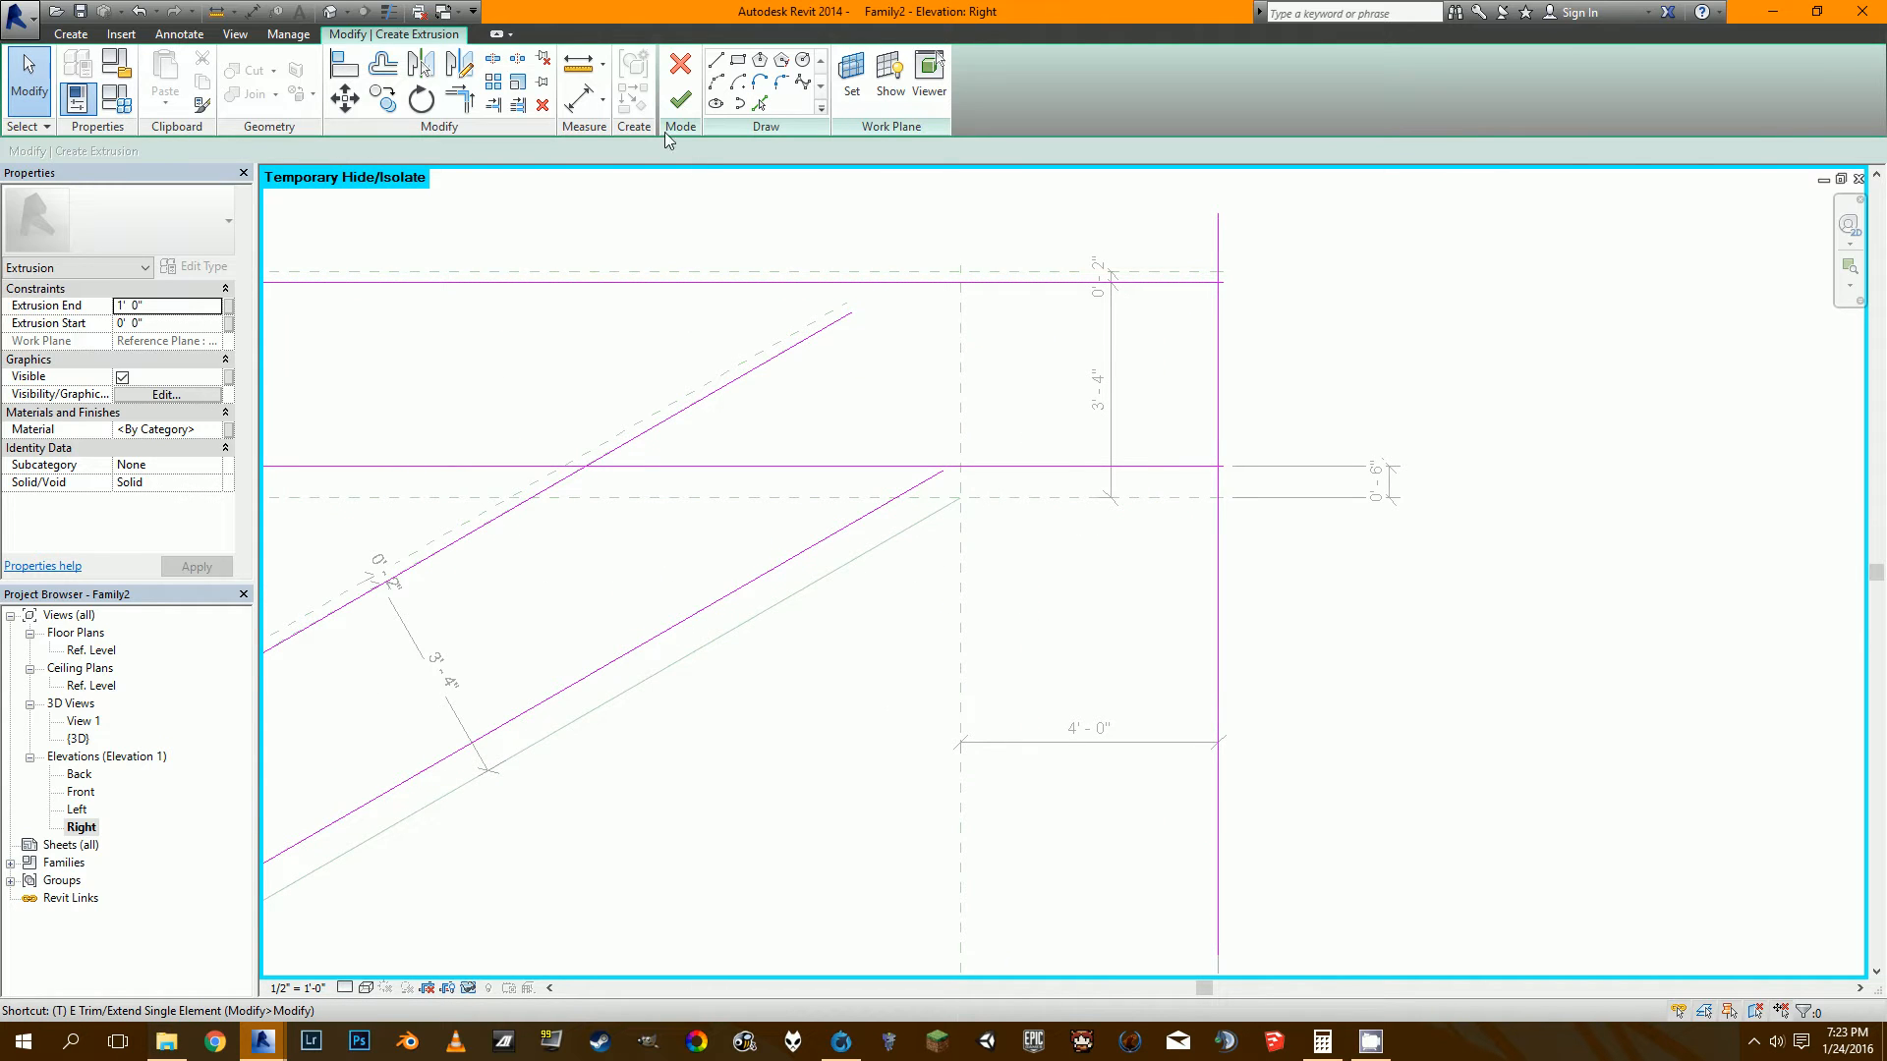
# Trim the profile lines to clean corners at the upper landing, joining both sloped lines, the two horizontal lines and the end line.
pyautogui.click(462, 99)
pyautogui.click(933, 483)
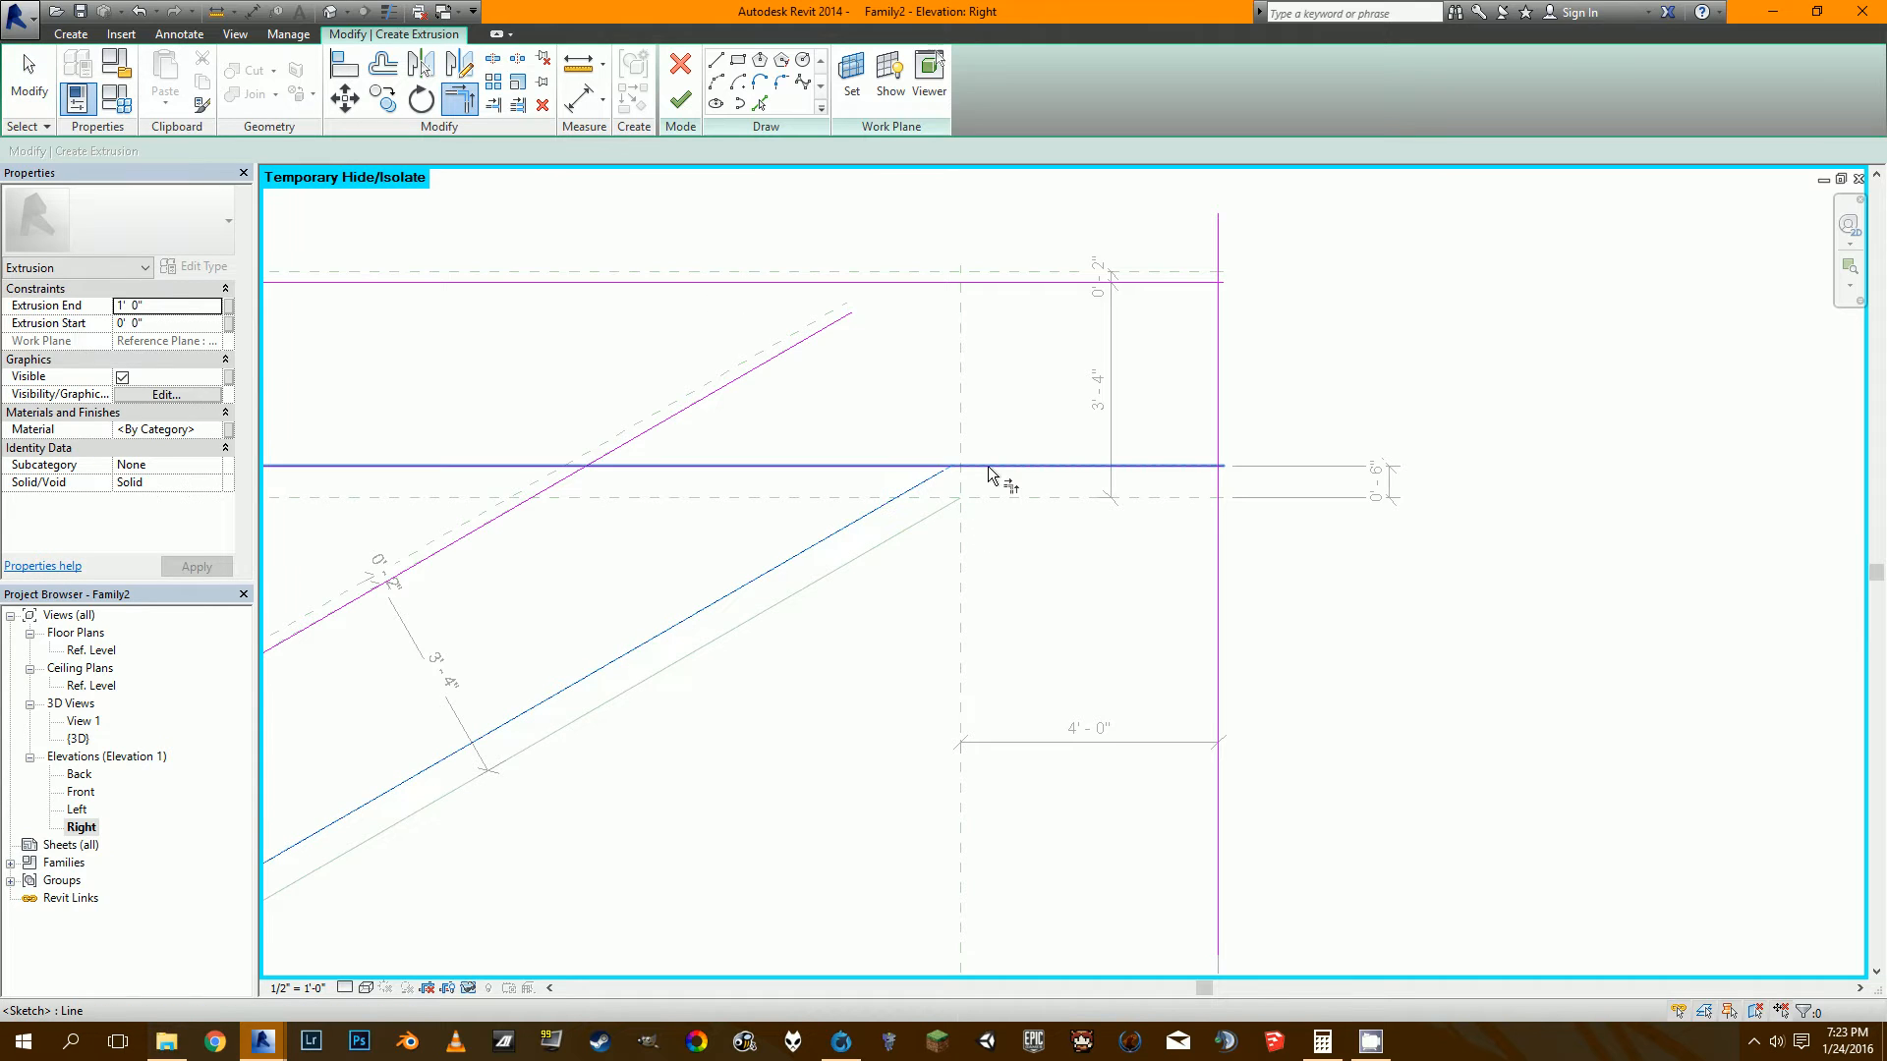
pyautogui.click(993, 468)
pyautogui.click(999, 468)
pyautogui.click(1215, 374)
pyautogui.click(1215, 369)
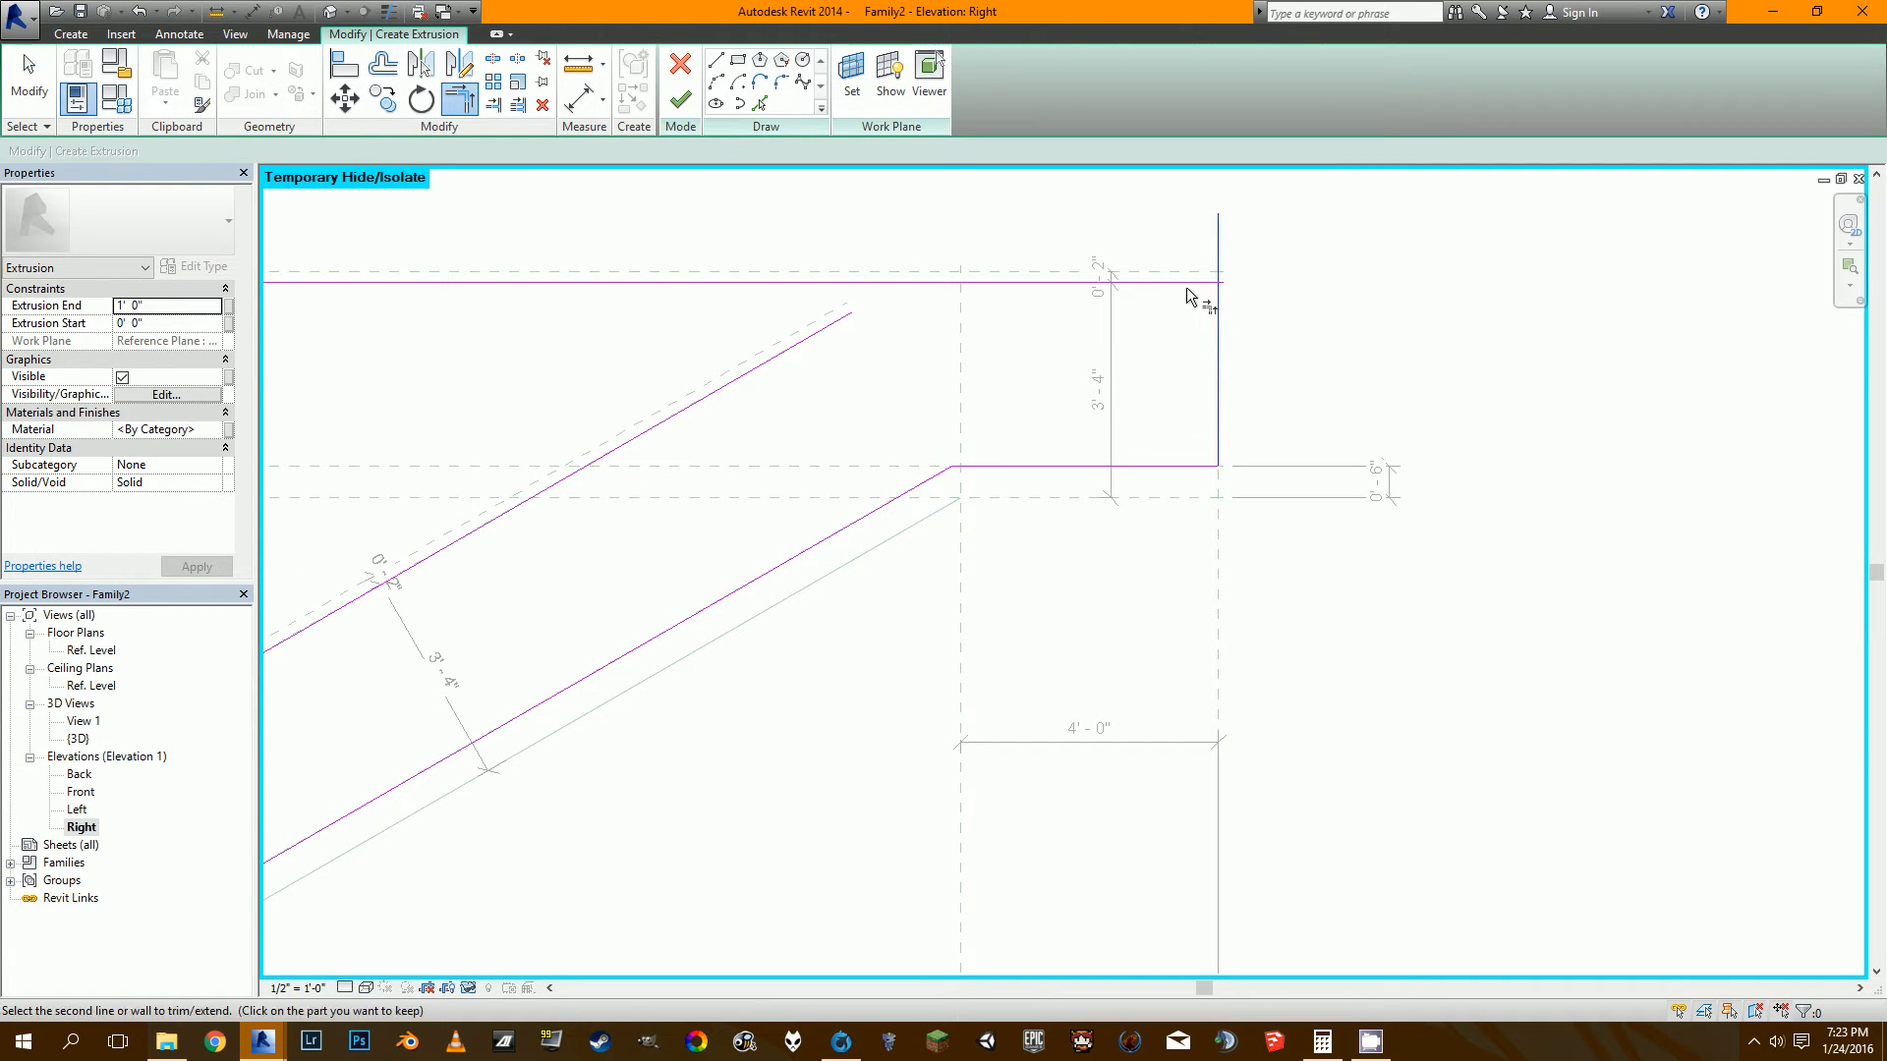
pyautogui.click(1187, 283)
pyautogui.click(802, 338)
pyautogui.click(909, 284)
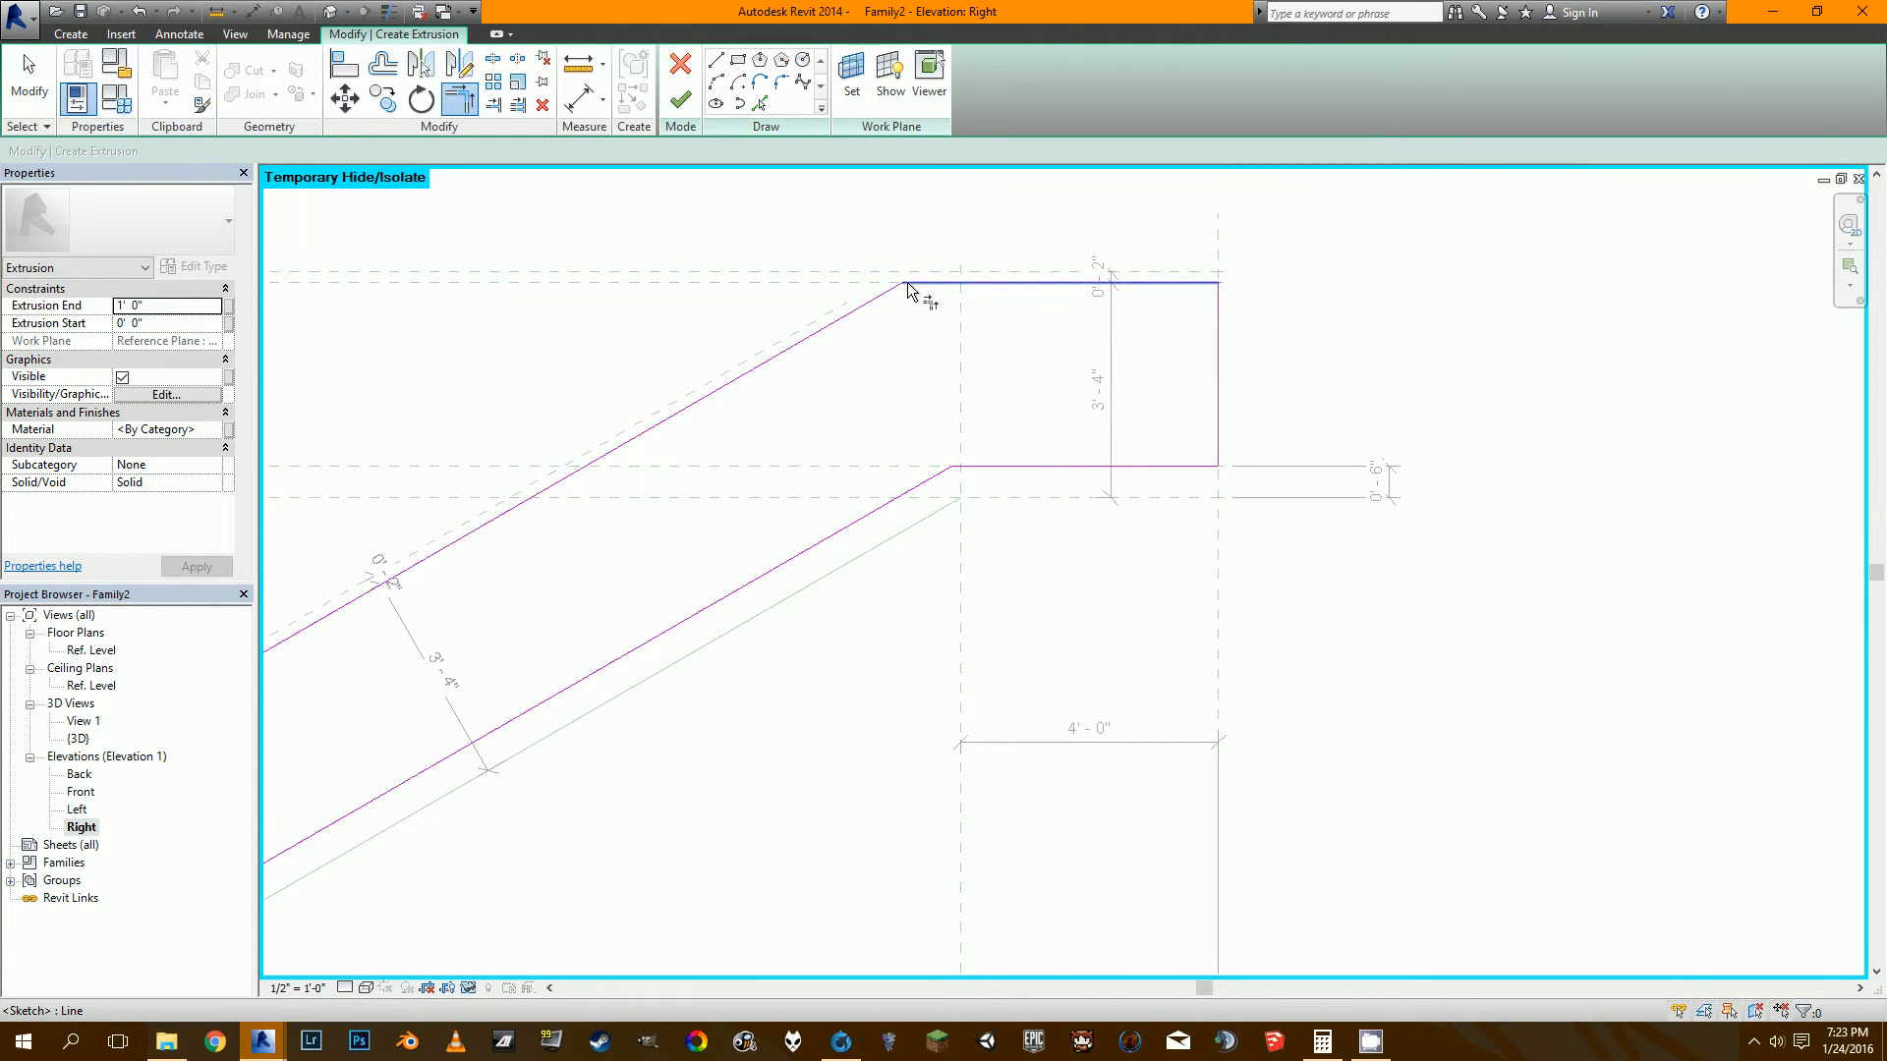
# Trim the profile lines to clean corners at the lower landing, joining both sloped lines, the two horizontal lines and the end line.
pyautogui.scroll(-4, 899, 286)
pyautogui.moveTo(516, 575); pyautogui.dragTo(1427, 346, button='middle')
pyautogui.moveTo(503, 813); pyautogui.dragTo(899, 589, button='middle')
pyautogui.scroll(1, 899, 589)
pyautogui.scroll(1, 901, 591)
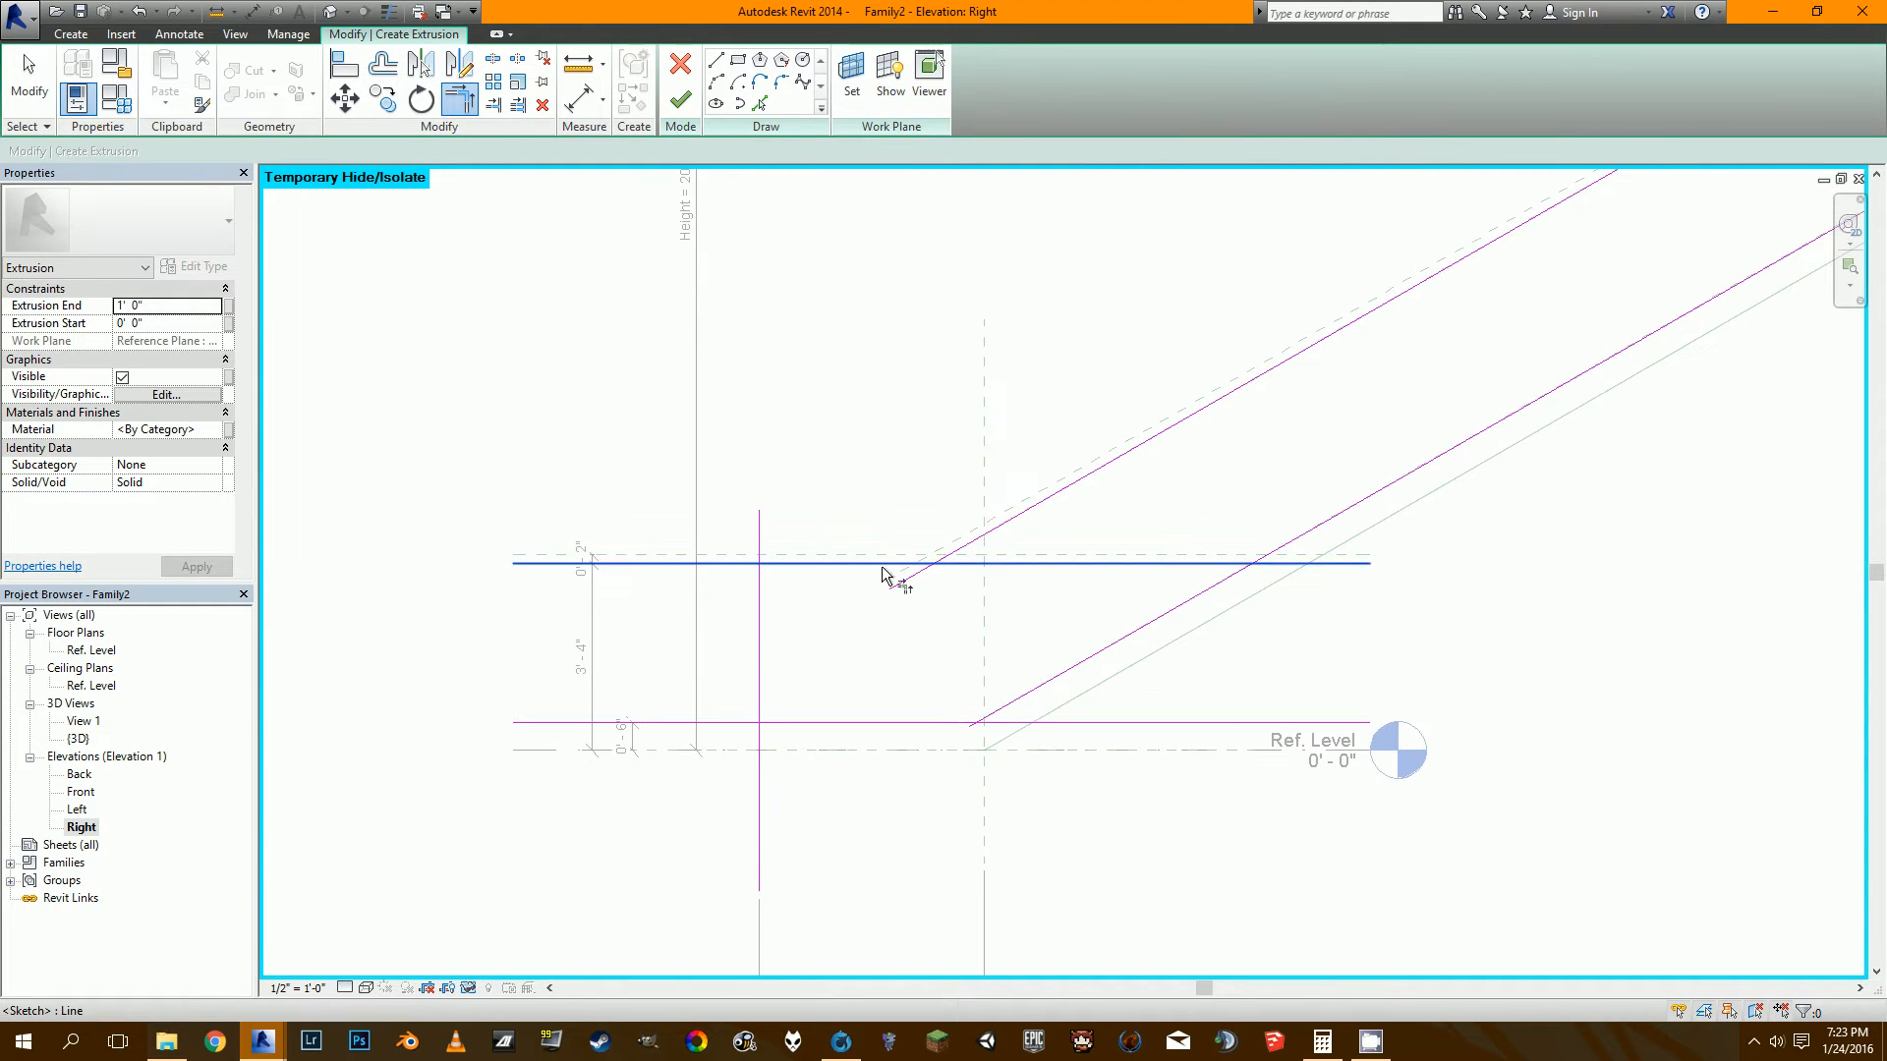
pyautogui.click(881, 566)
pyautogui.click(949, 555)
pyautogui.click(825, 566)
pyautogui.click(762, 605)
pyautogui.click(762, 609)
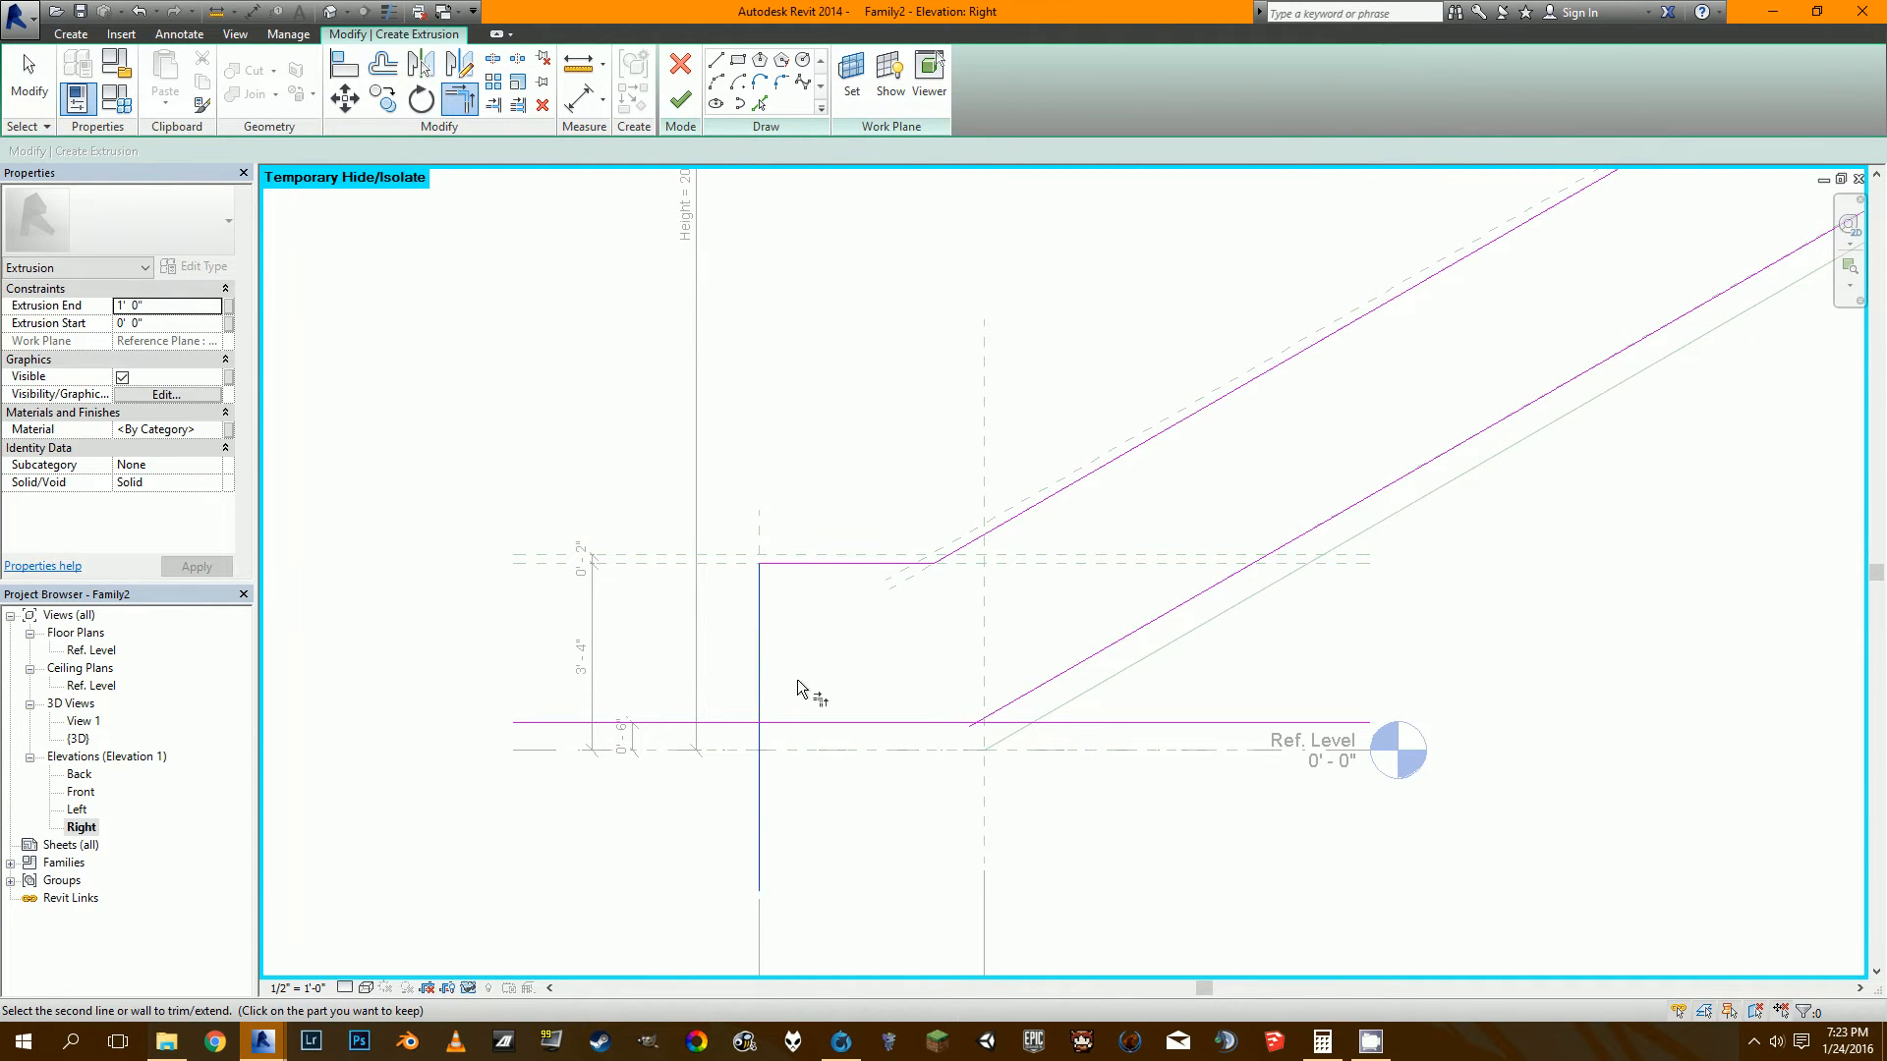
pyautogui.click(839, 720)
pyautogui.click(841, 721)
pyautogui.click(1033, 688)
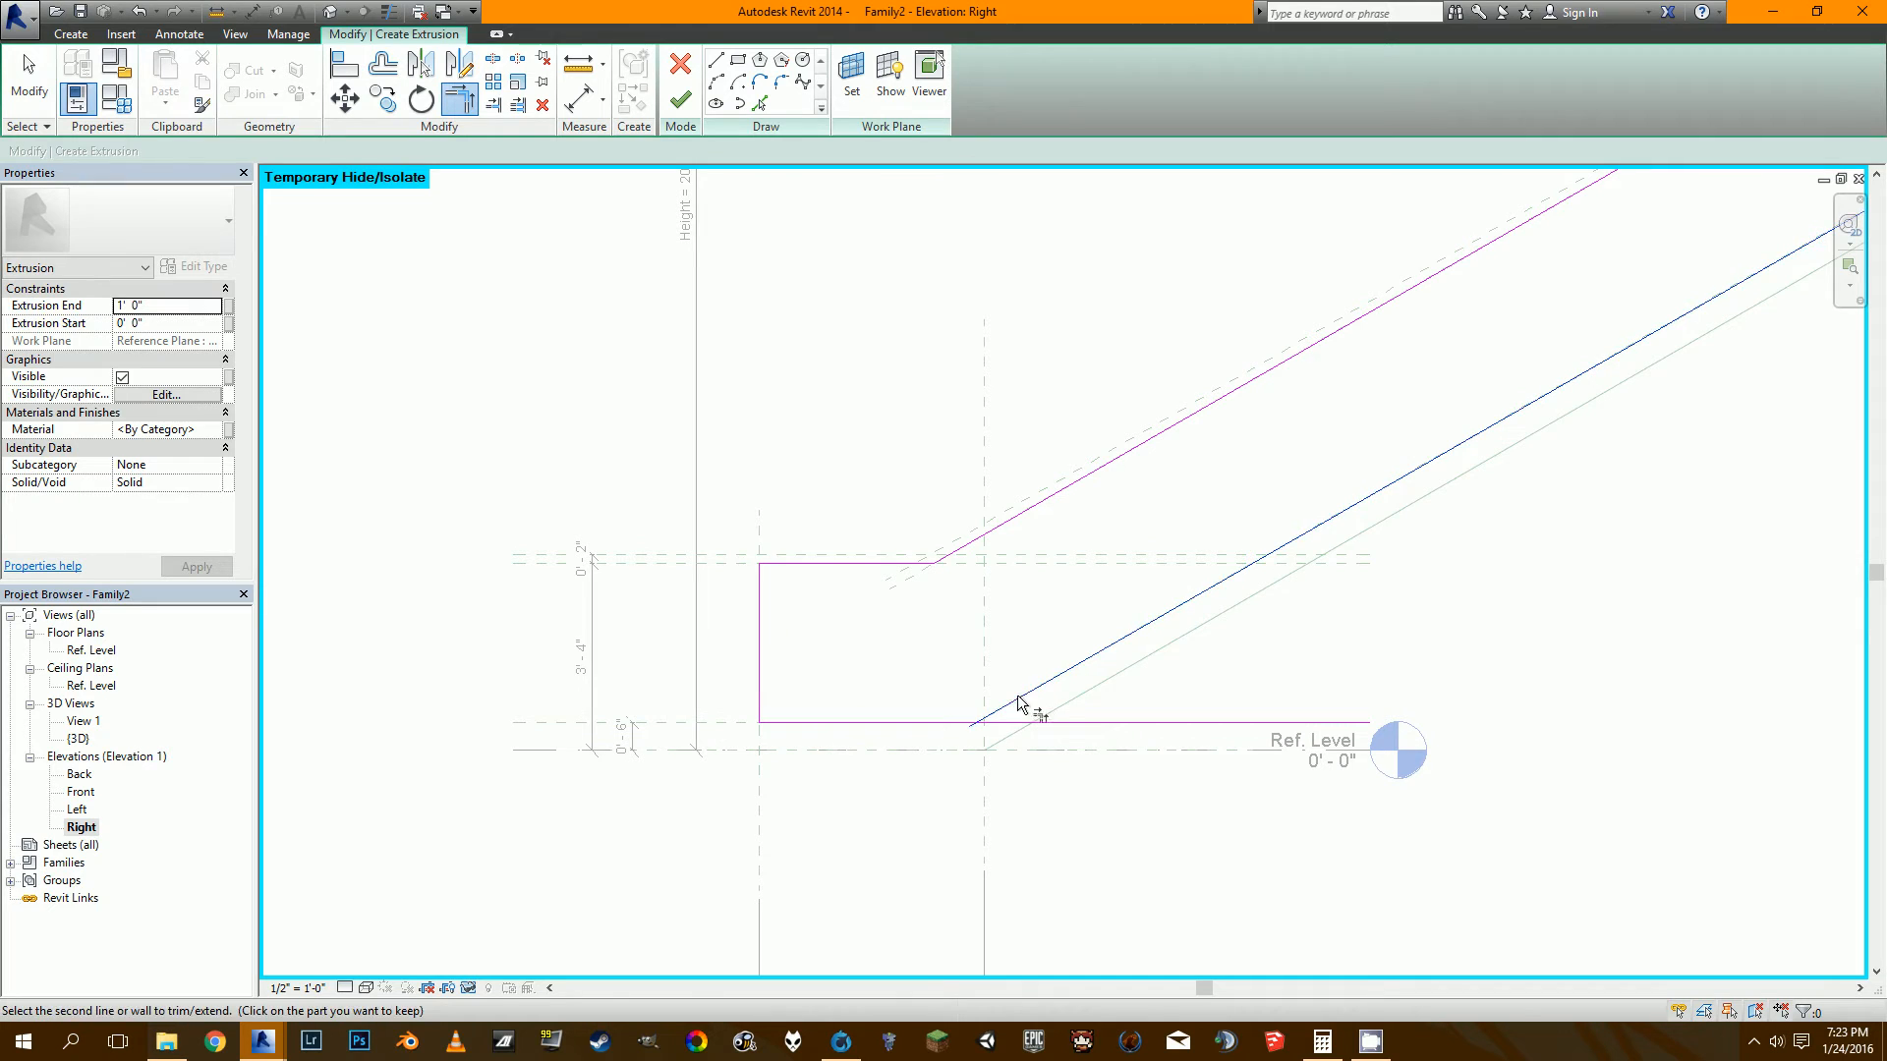
# Round the upper landing's end with a center-ends arc centred on the end line's midpoint, running outward between its lower and upper corners.
pyautogui.scroll(-4, 924, 728)
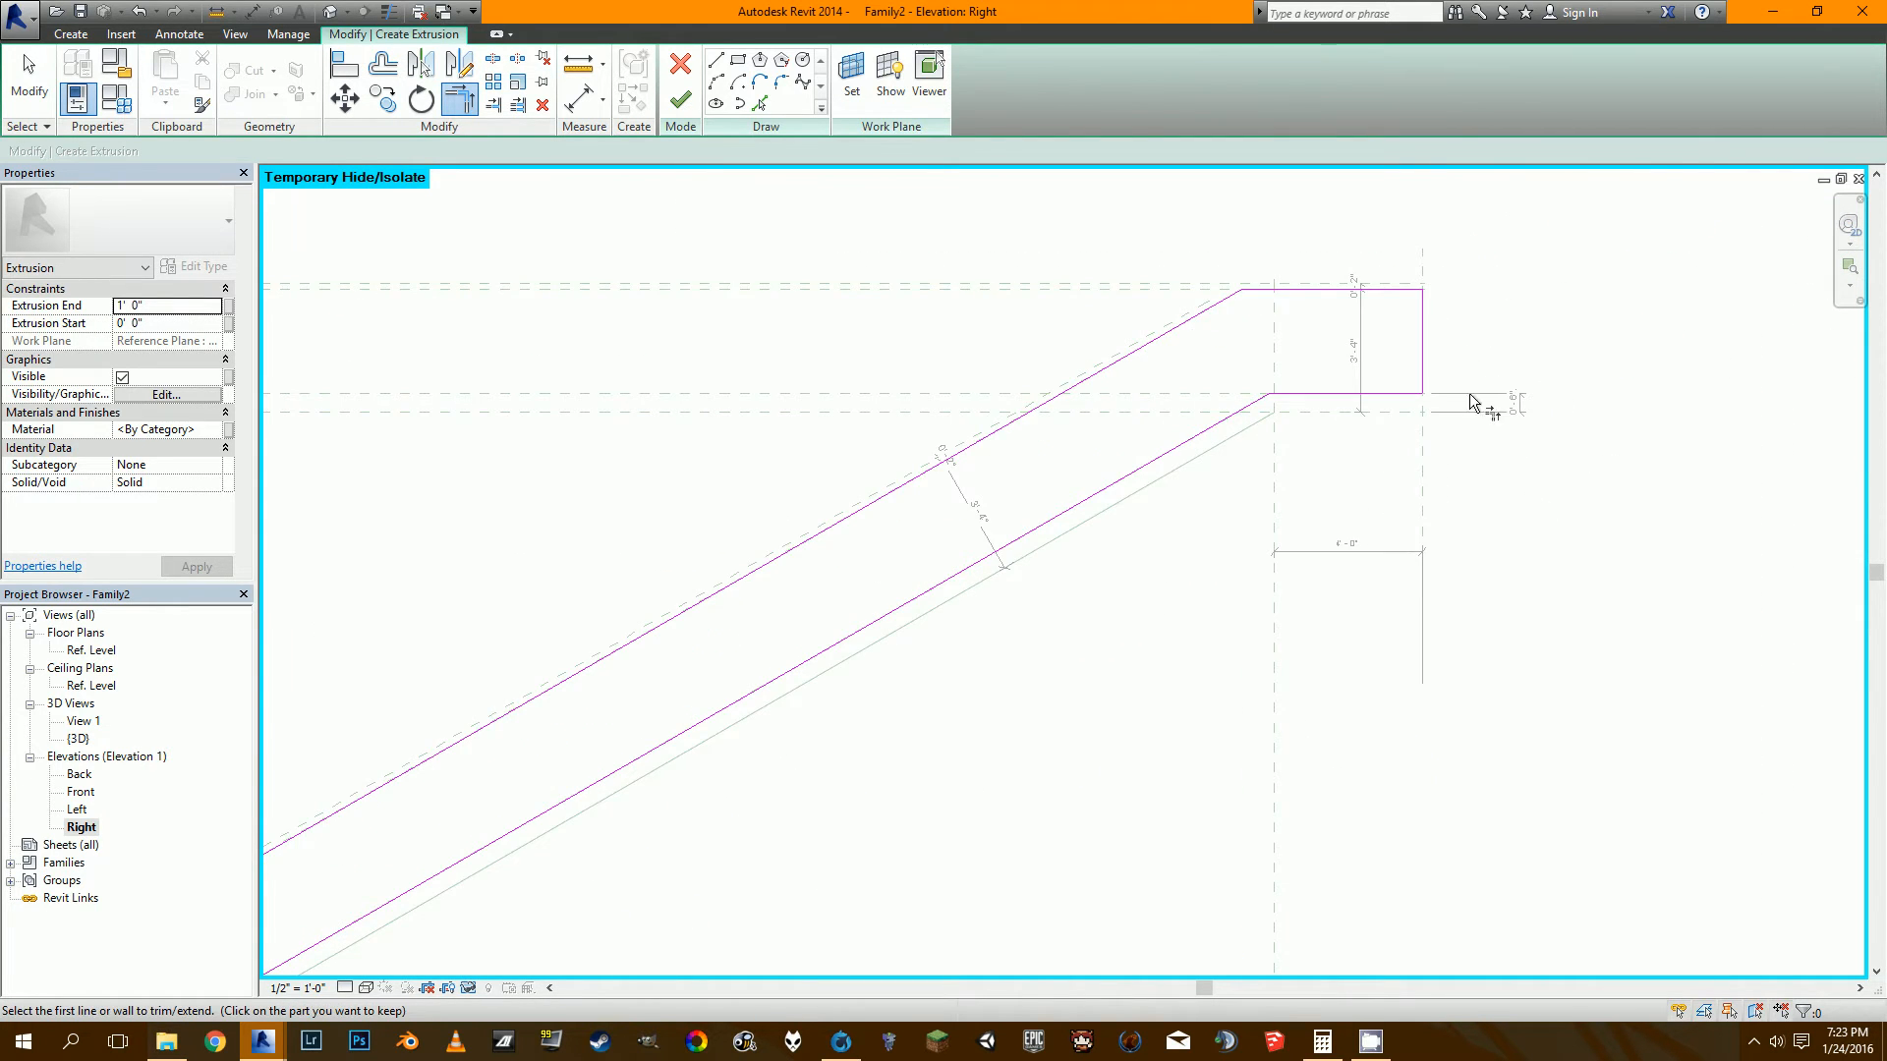
pyautogui.scroll(4, 1482, 409)
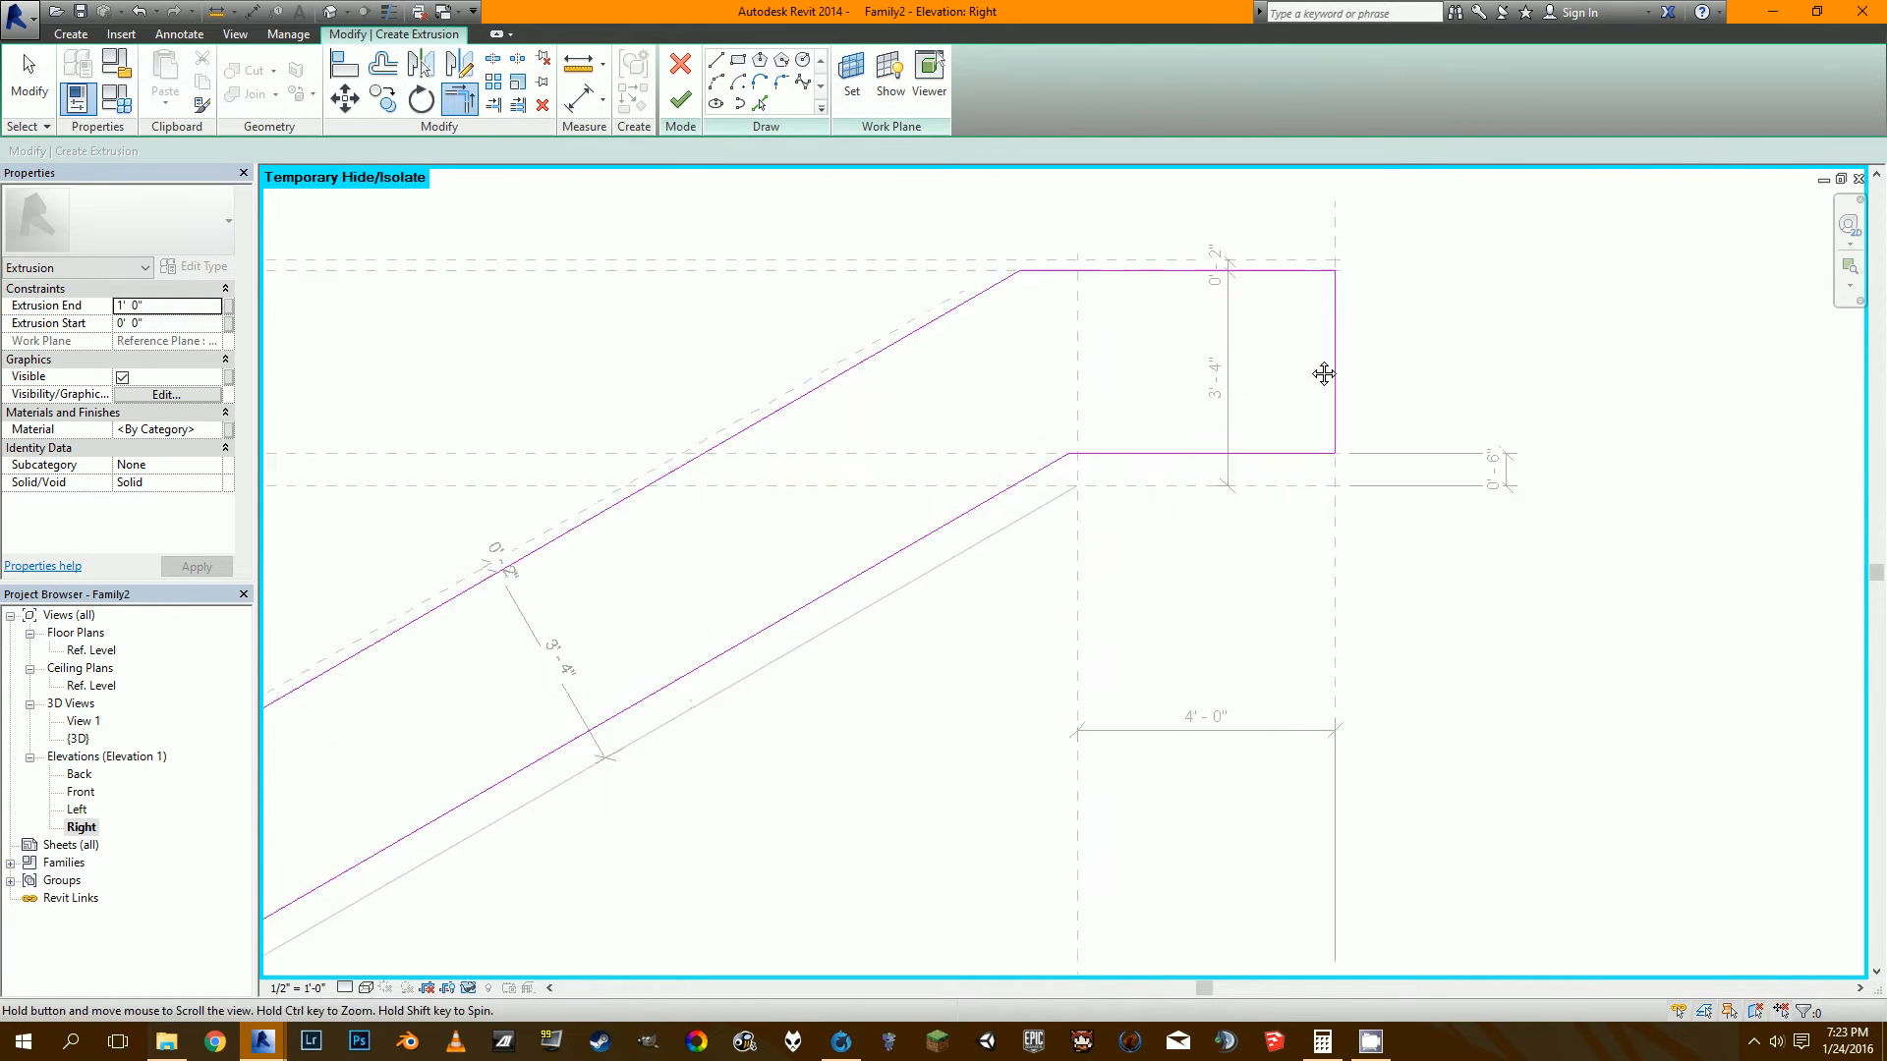
pyautogui.click(738, 85)
pyautogui.scroll(2, 1132, 418)
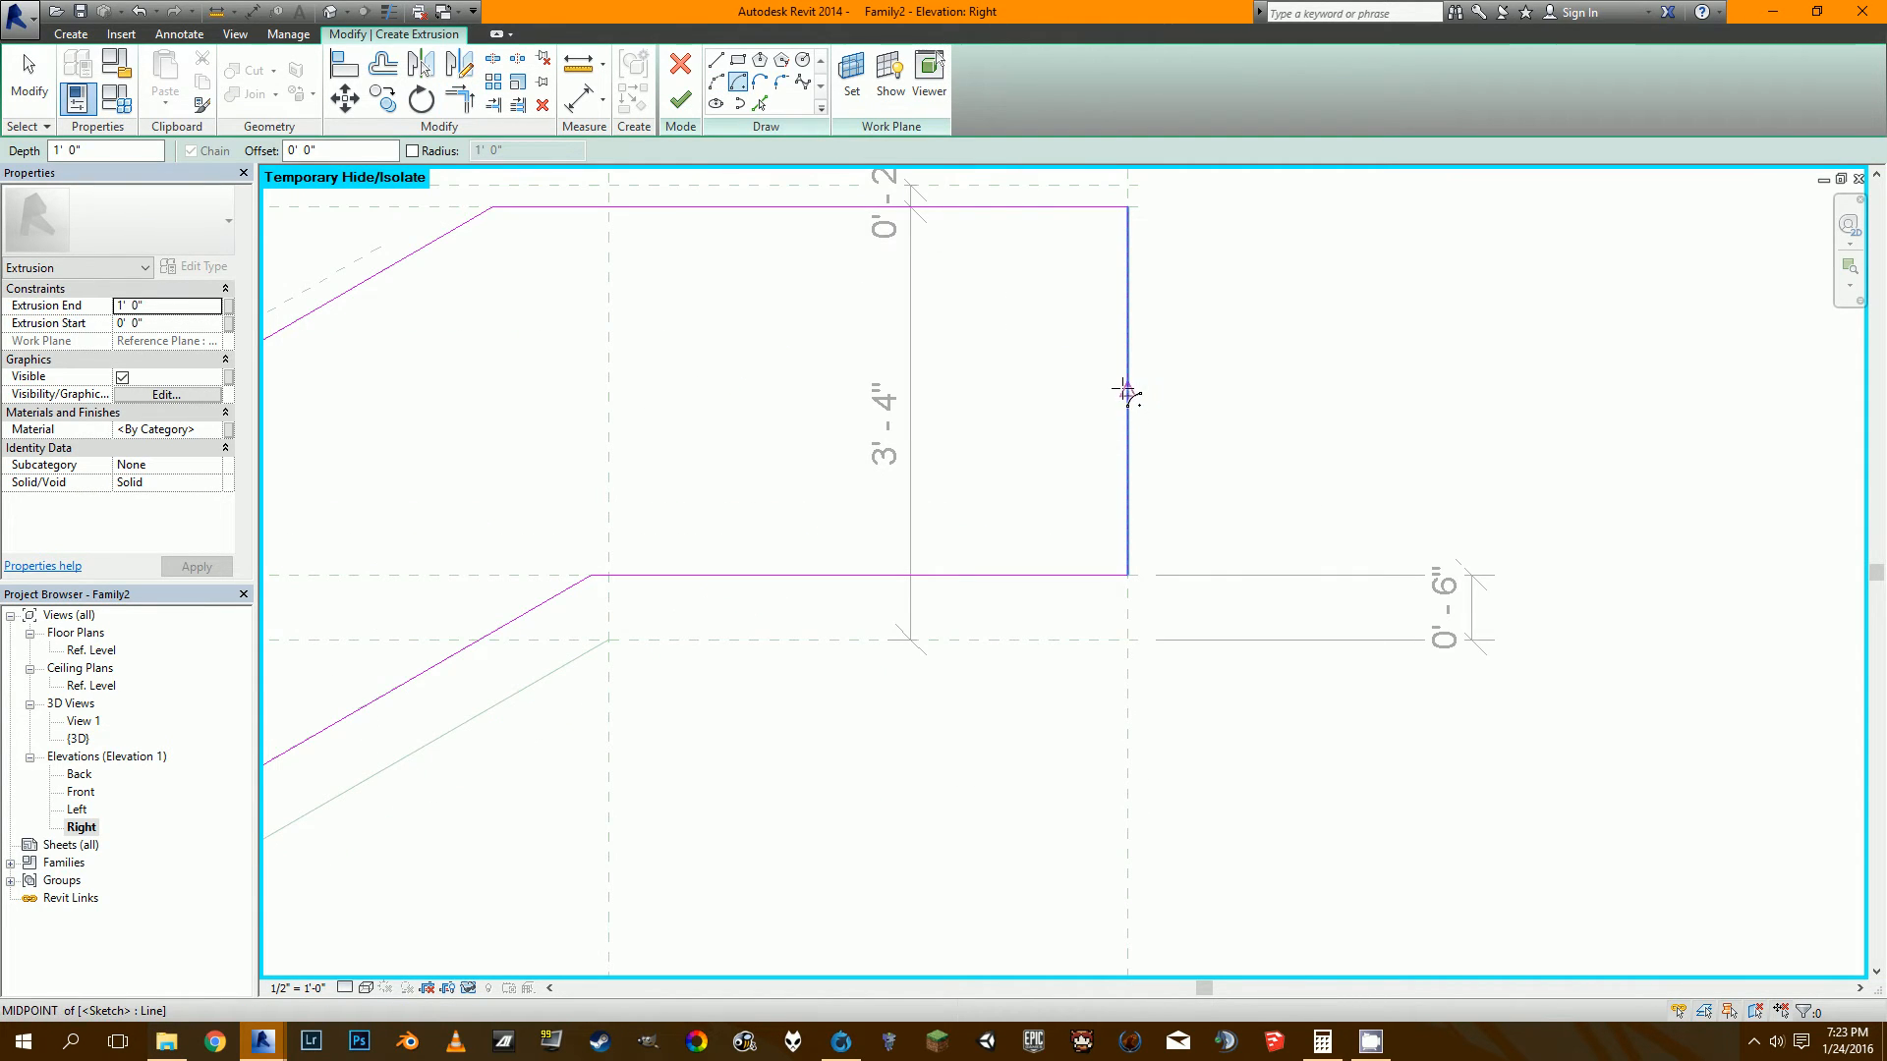
pyautogui.click(1126, 391)
pyautogui.scroll(-2, 1125, 391)
pyautogui.click(1126, 511)
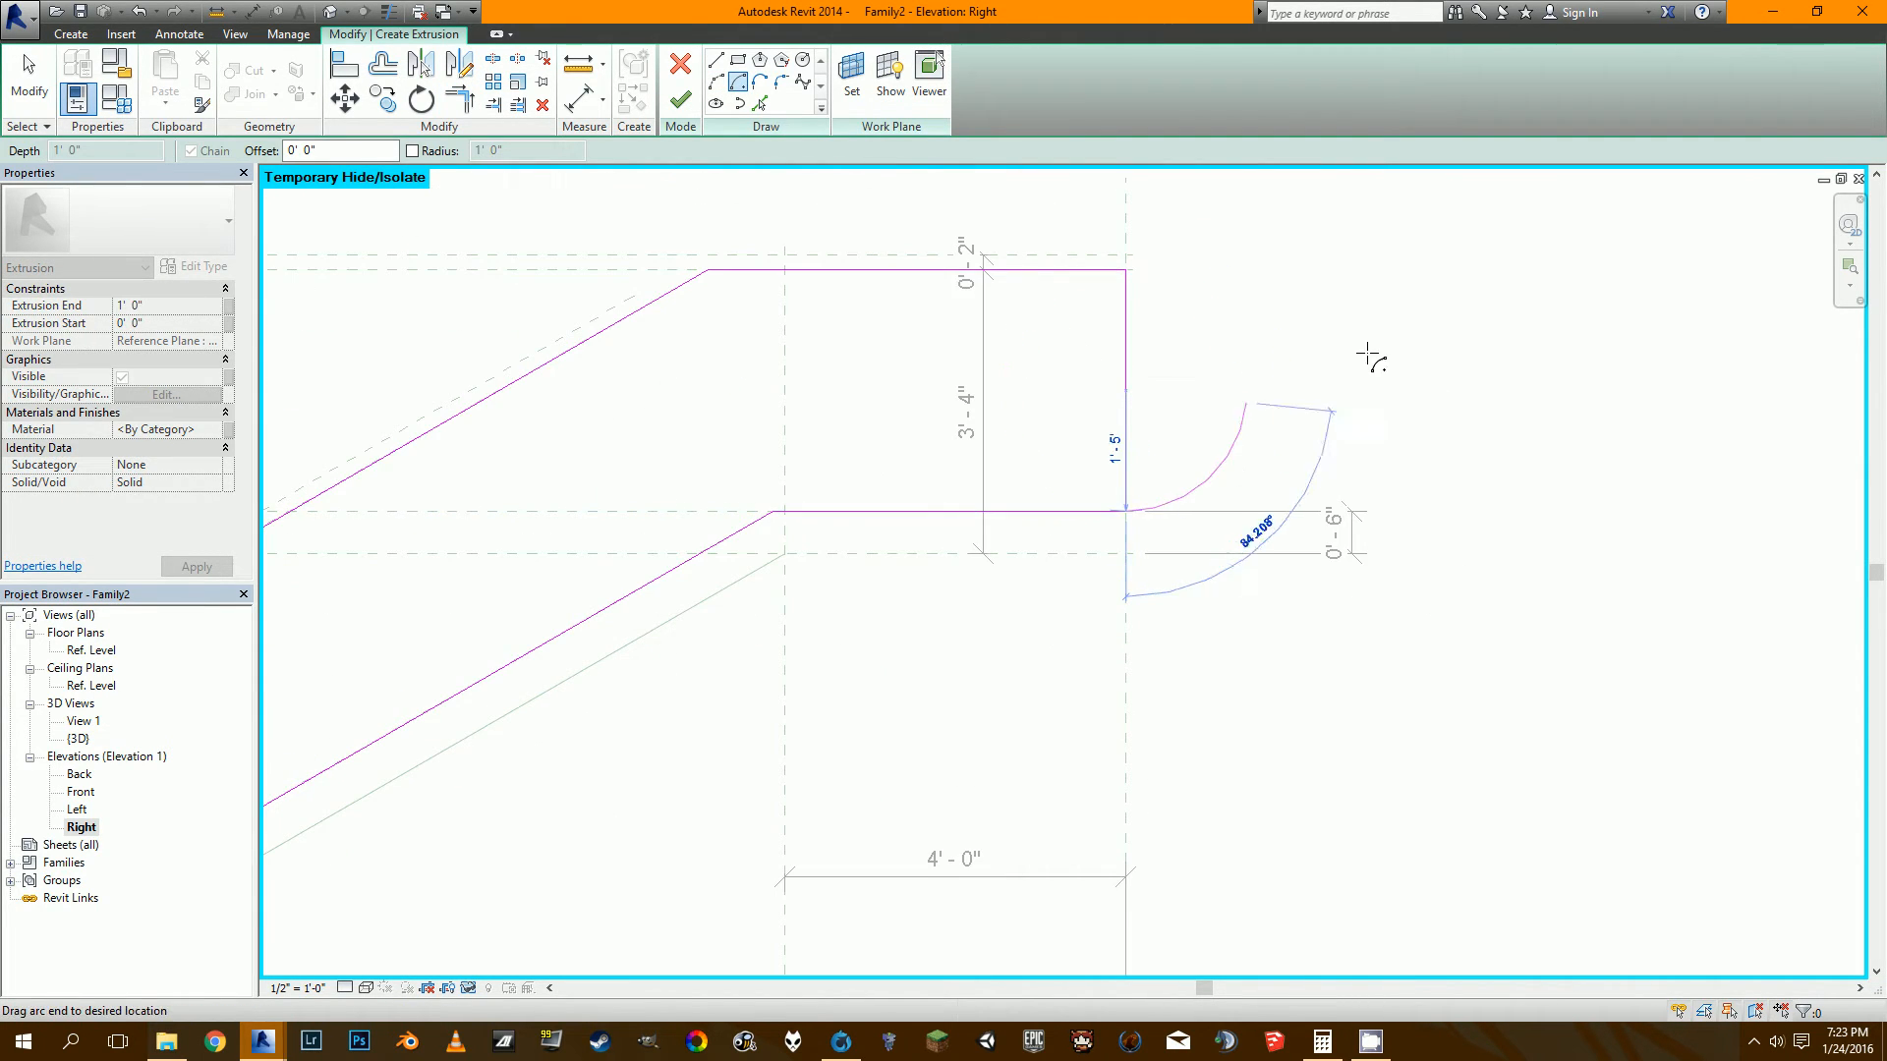
pyautogui.click(1127, 267)
pyautogui.press('Escape')
pyautogui.press('Escape')
# Delete the straight vertical profile line inside the arc at the upper landing.
pyautogui.scroll(5, 1134, 275)
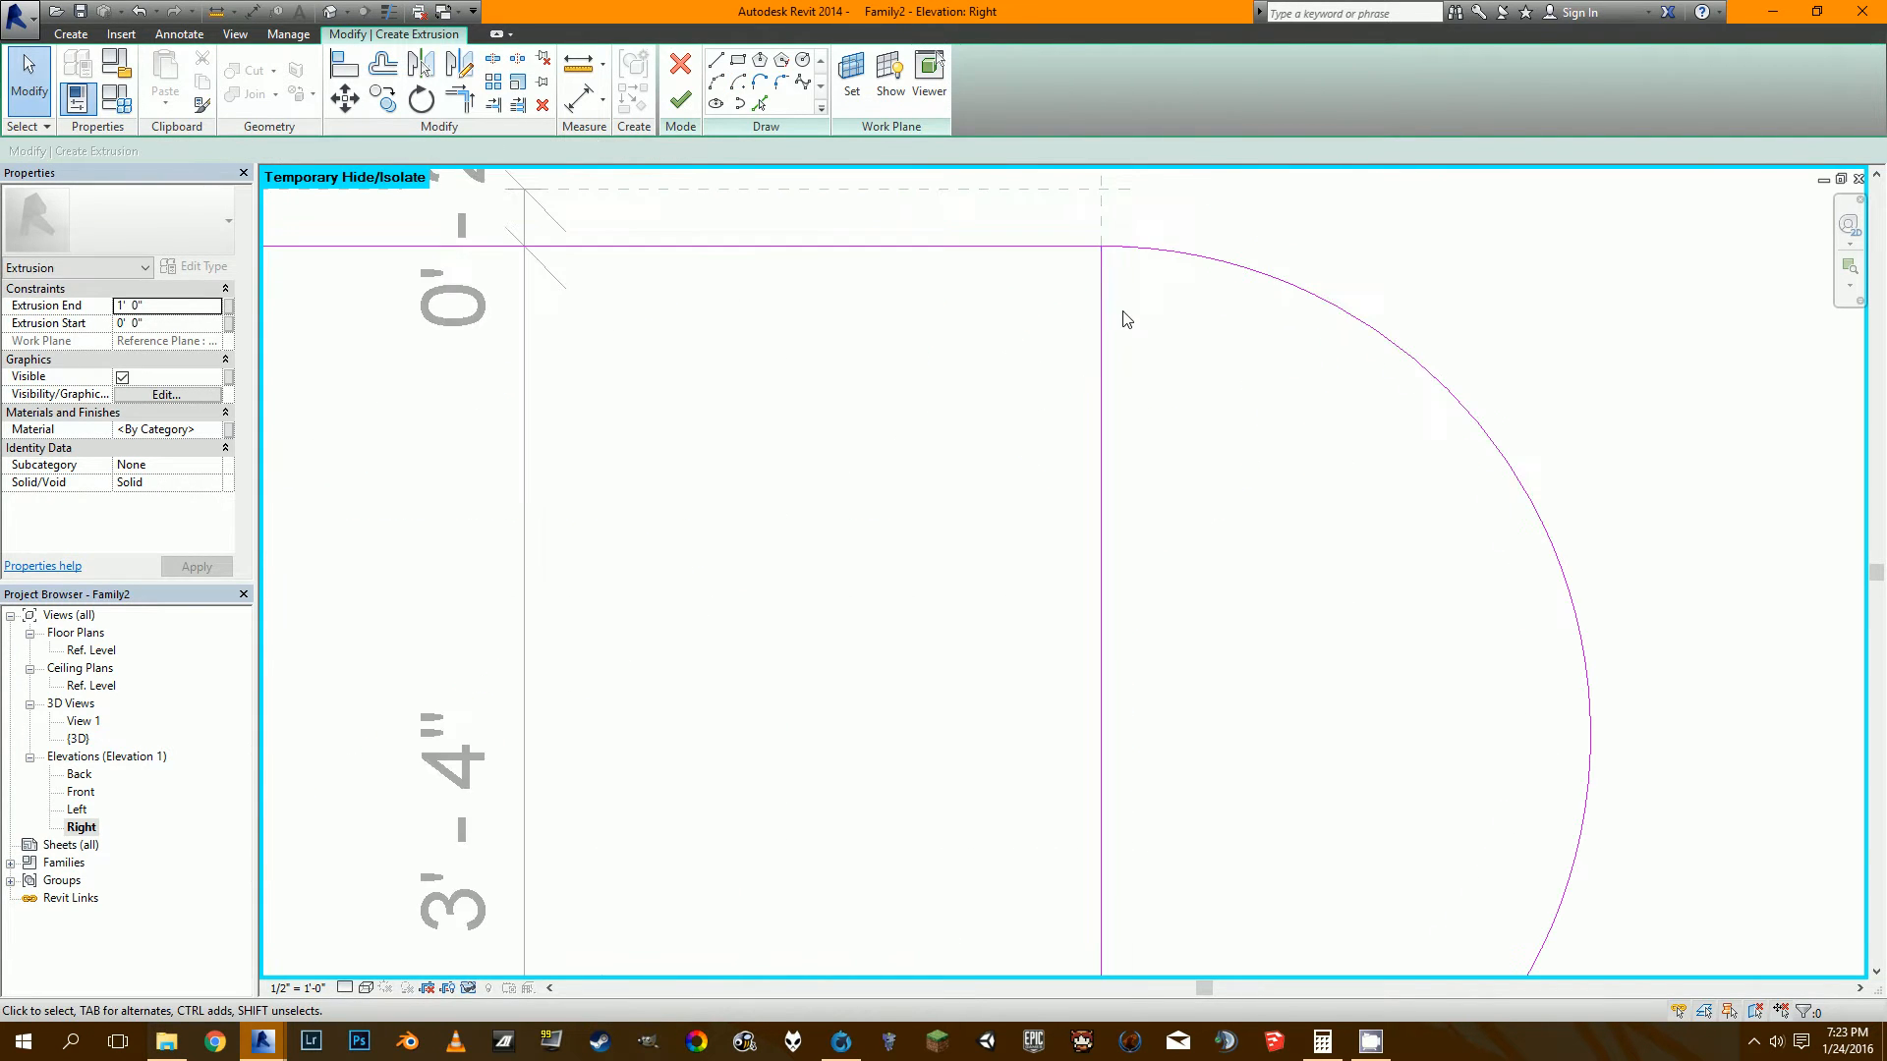
pyautogui.click(1101, 316)
pyautogui.scroll(-5, 1101, 309)
pyautogui.press('Delete')
# Round the lower landing's end with a matching center-ends arc about the end line's midpoint and remove the straight vertical end line.
pyautogui.scroll(-2, 1055, 382)
pyautogui.moveTo(639, 610); pyautogui.dragTo(1084, 546, button='middle')
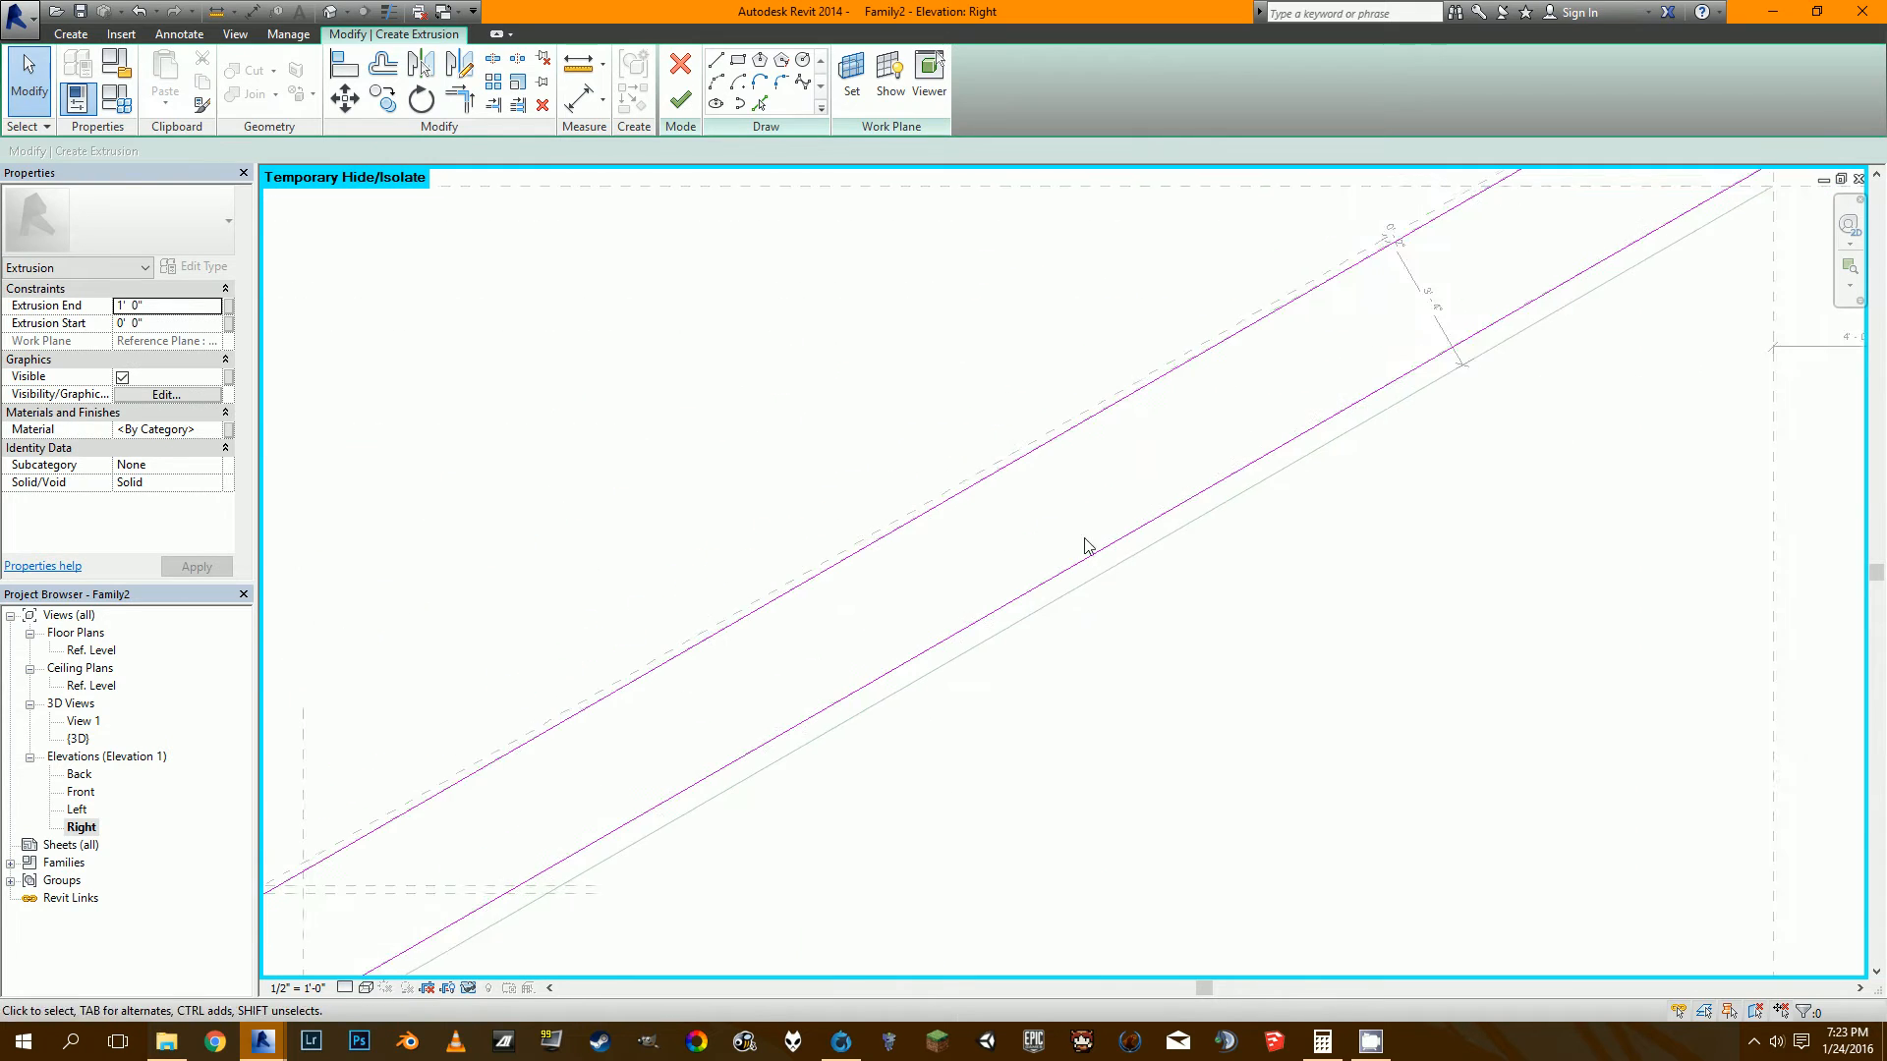
pyautogui.scroll(-3, 1086, 546)
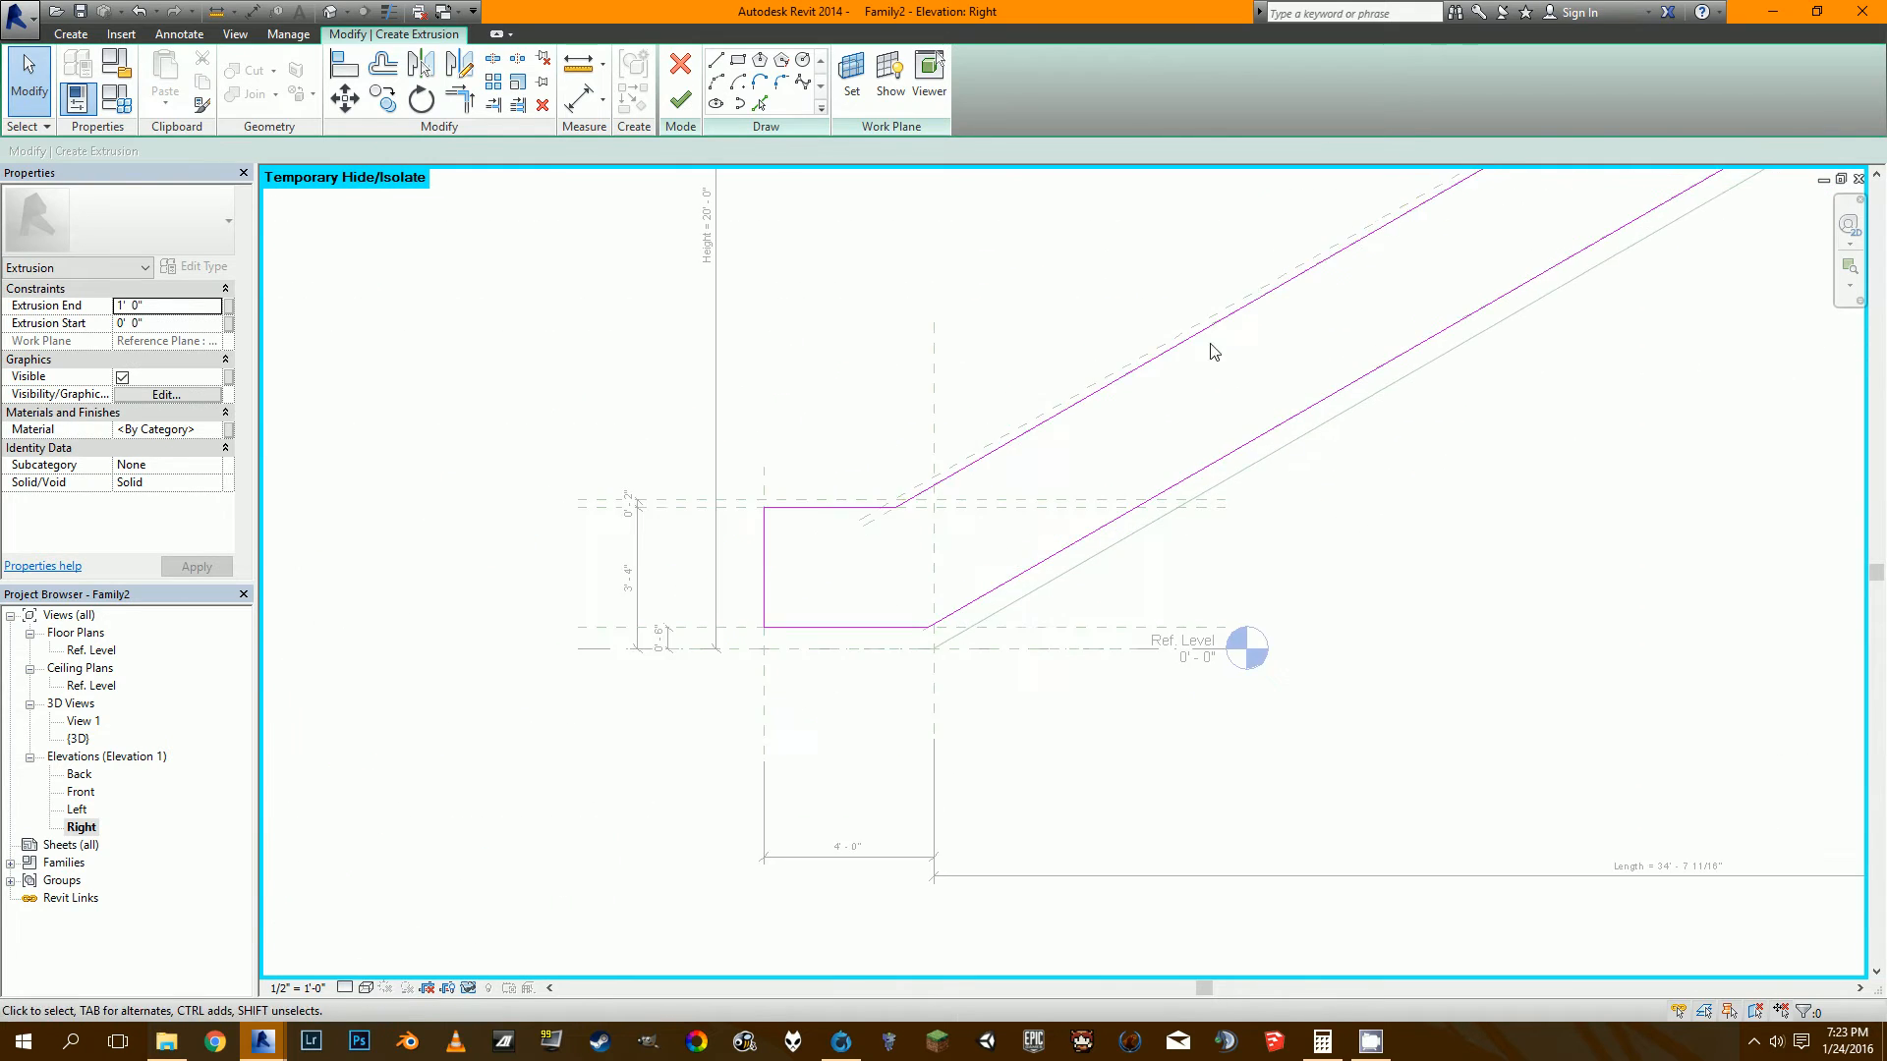
pyautogui.click(738, 81)
pyautogui.click(774, 573)
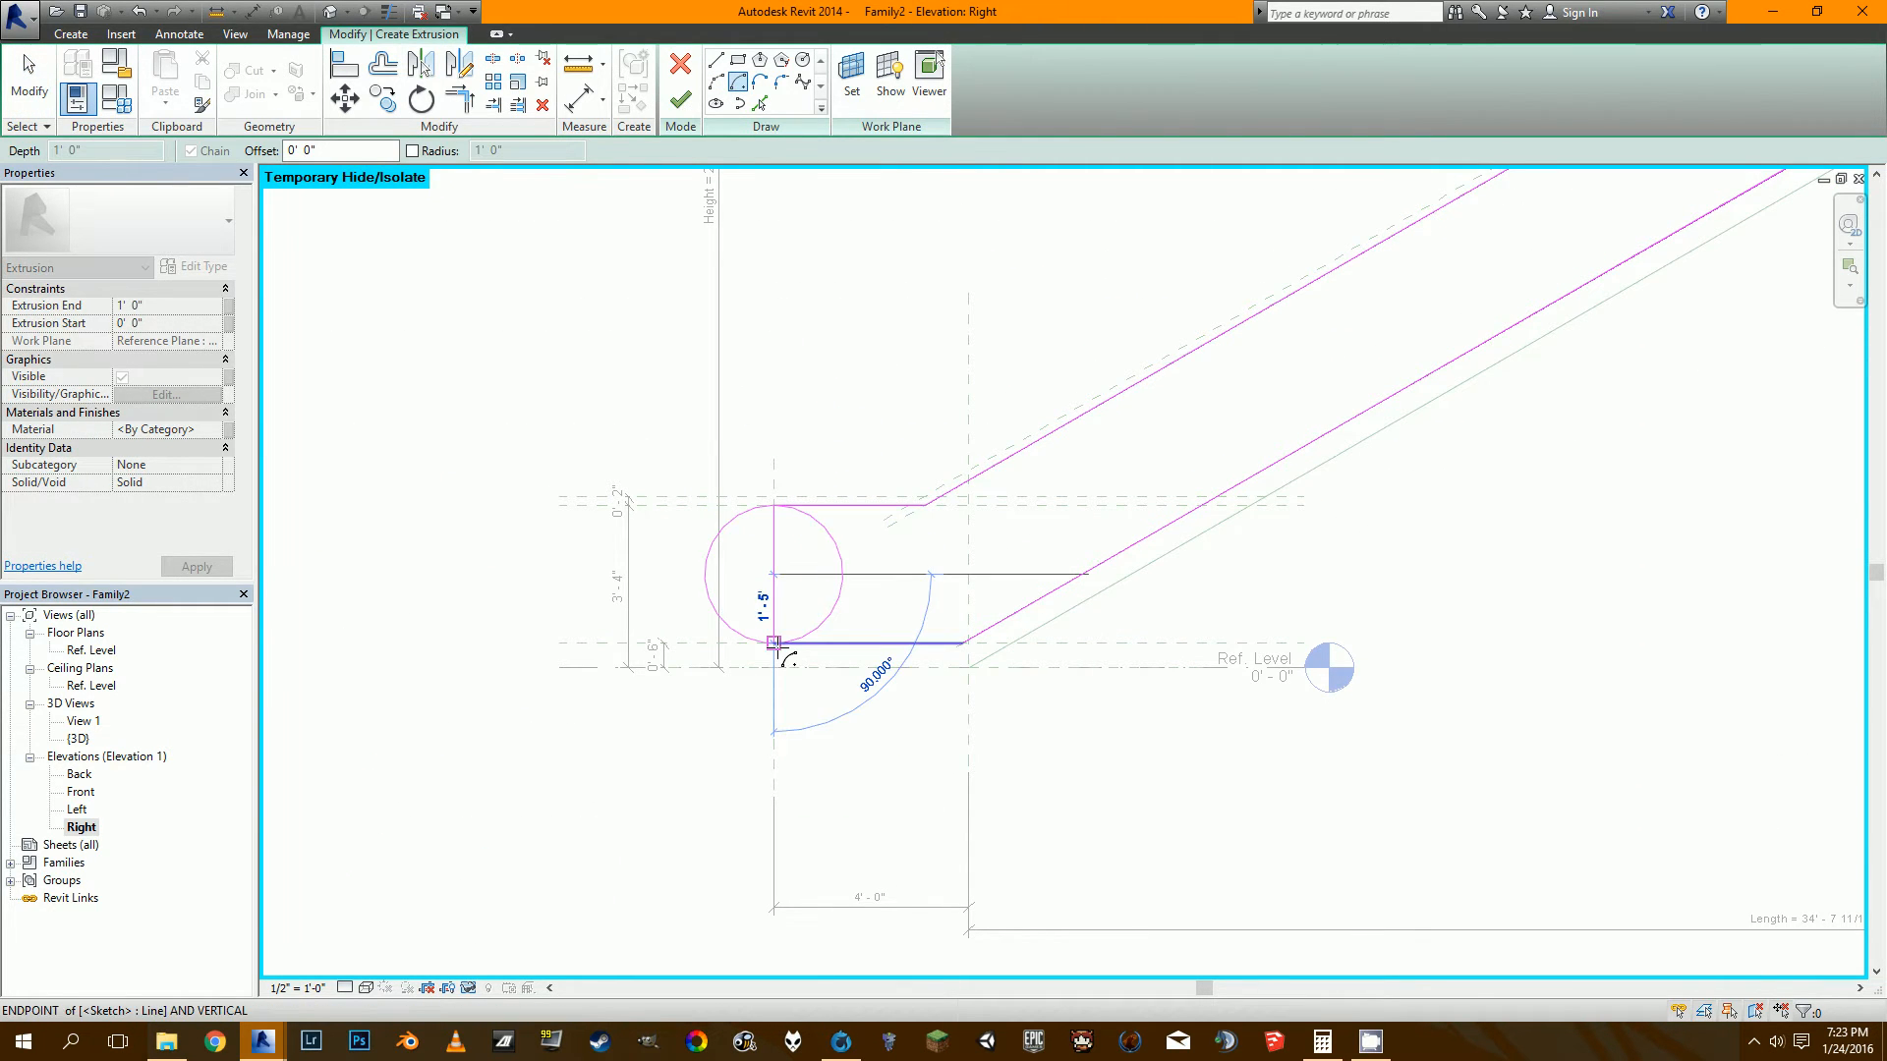
pyautogui.click(774, 642)
pyautogui.click(773, 505)
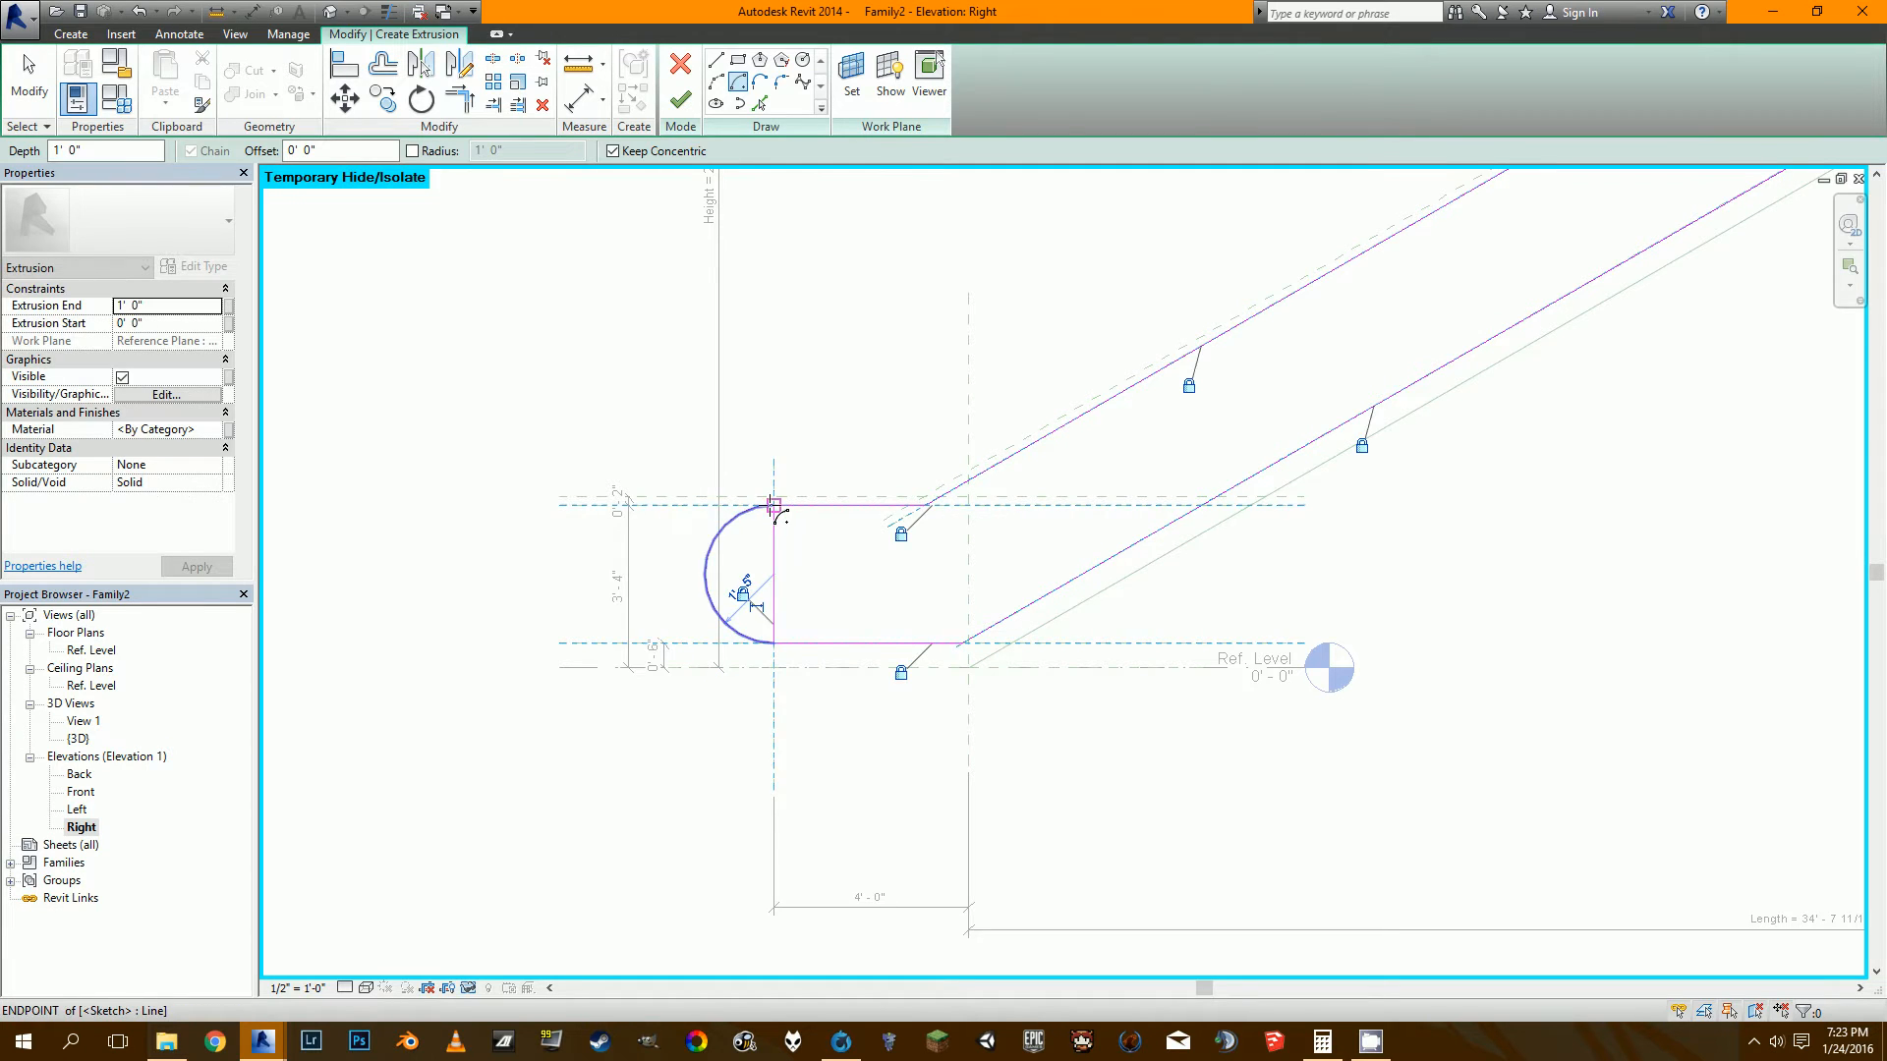
pyautogui.press('Escape')
pyautogui.press('Escape')
pyautogui.press('Escape')
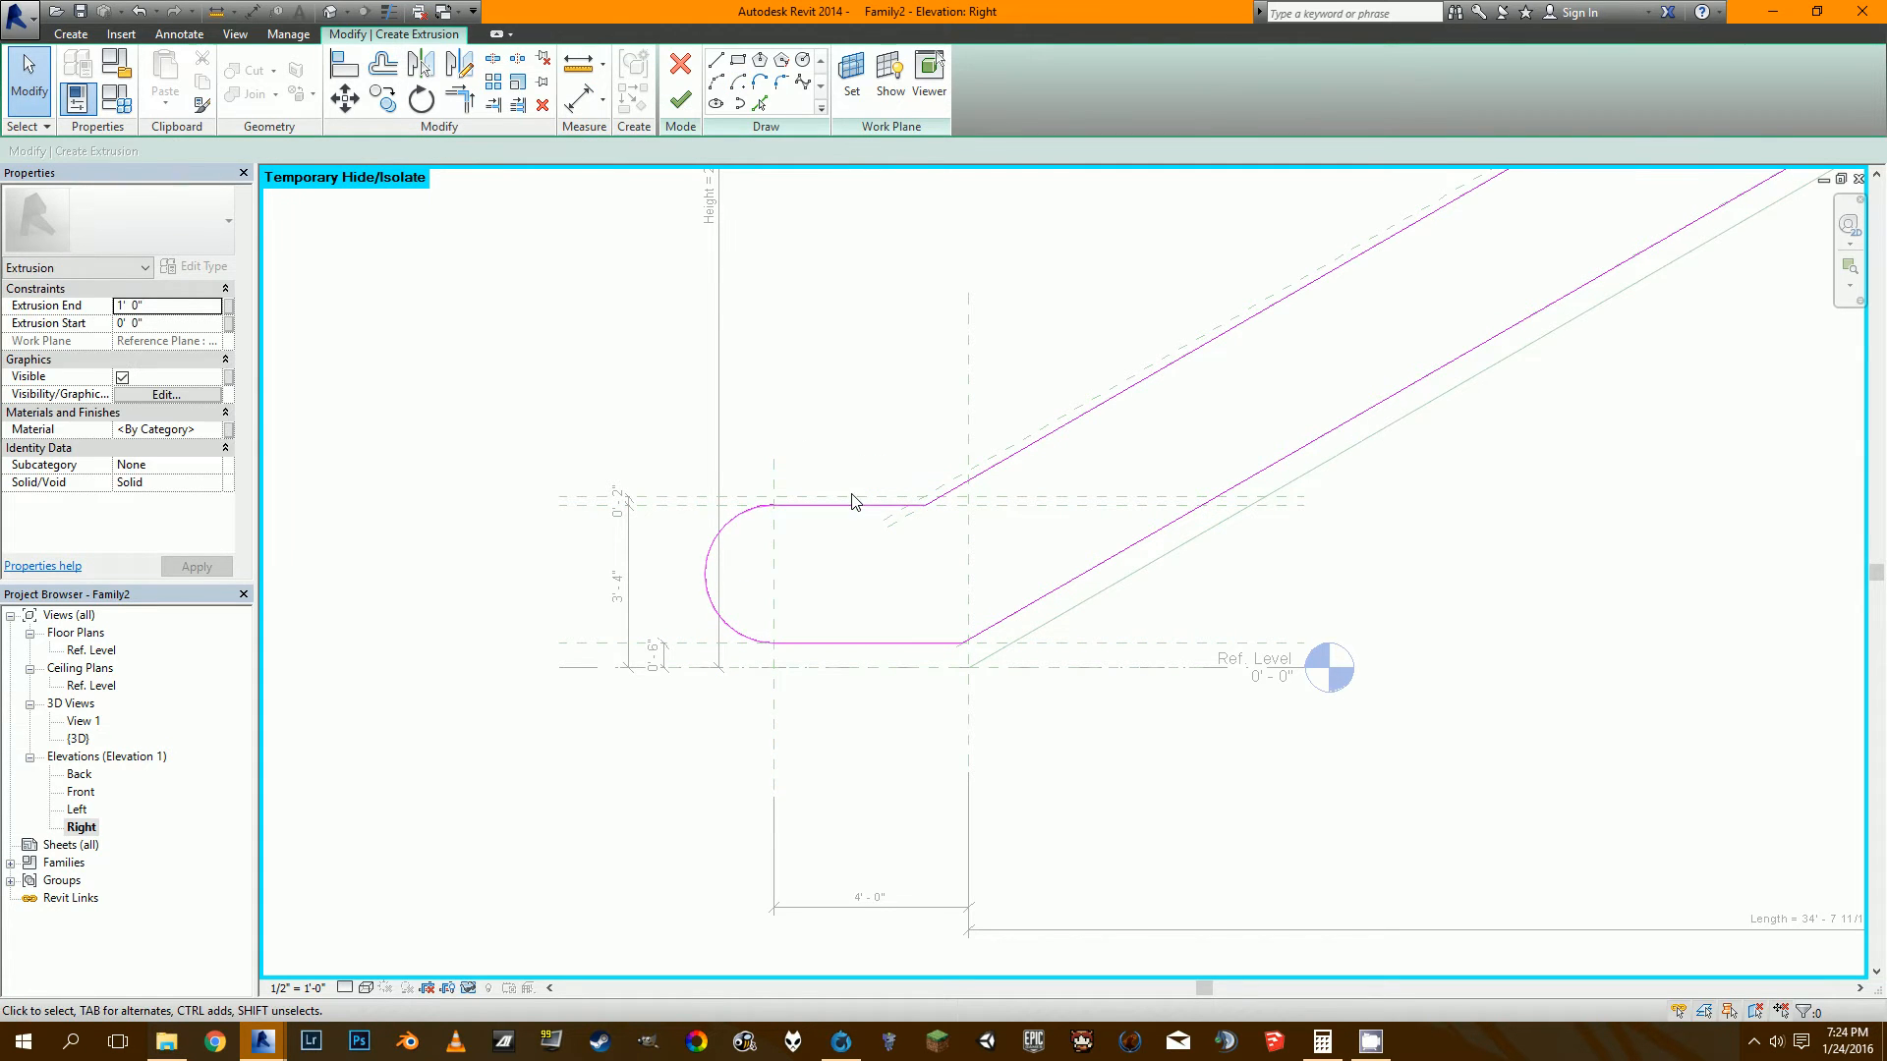
# Finish the extrusion sketch with the rounded ends at both landings.
pyautogui.scroll(-1, 862, 543)
pyautogui.moveTo(1214, 376); pyautogui.dragTo(676, 677, button='middle')
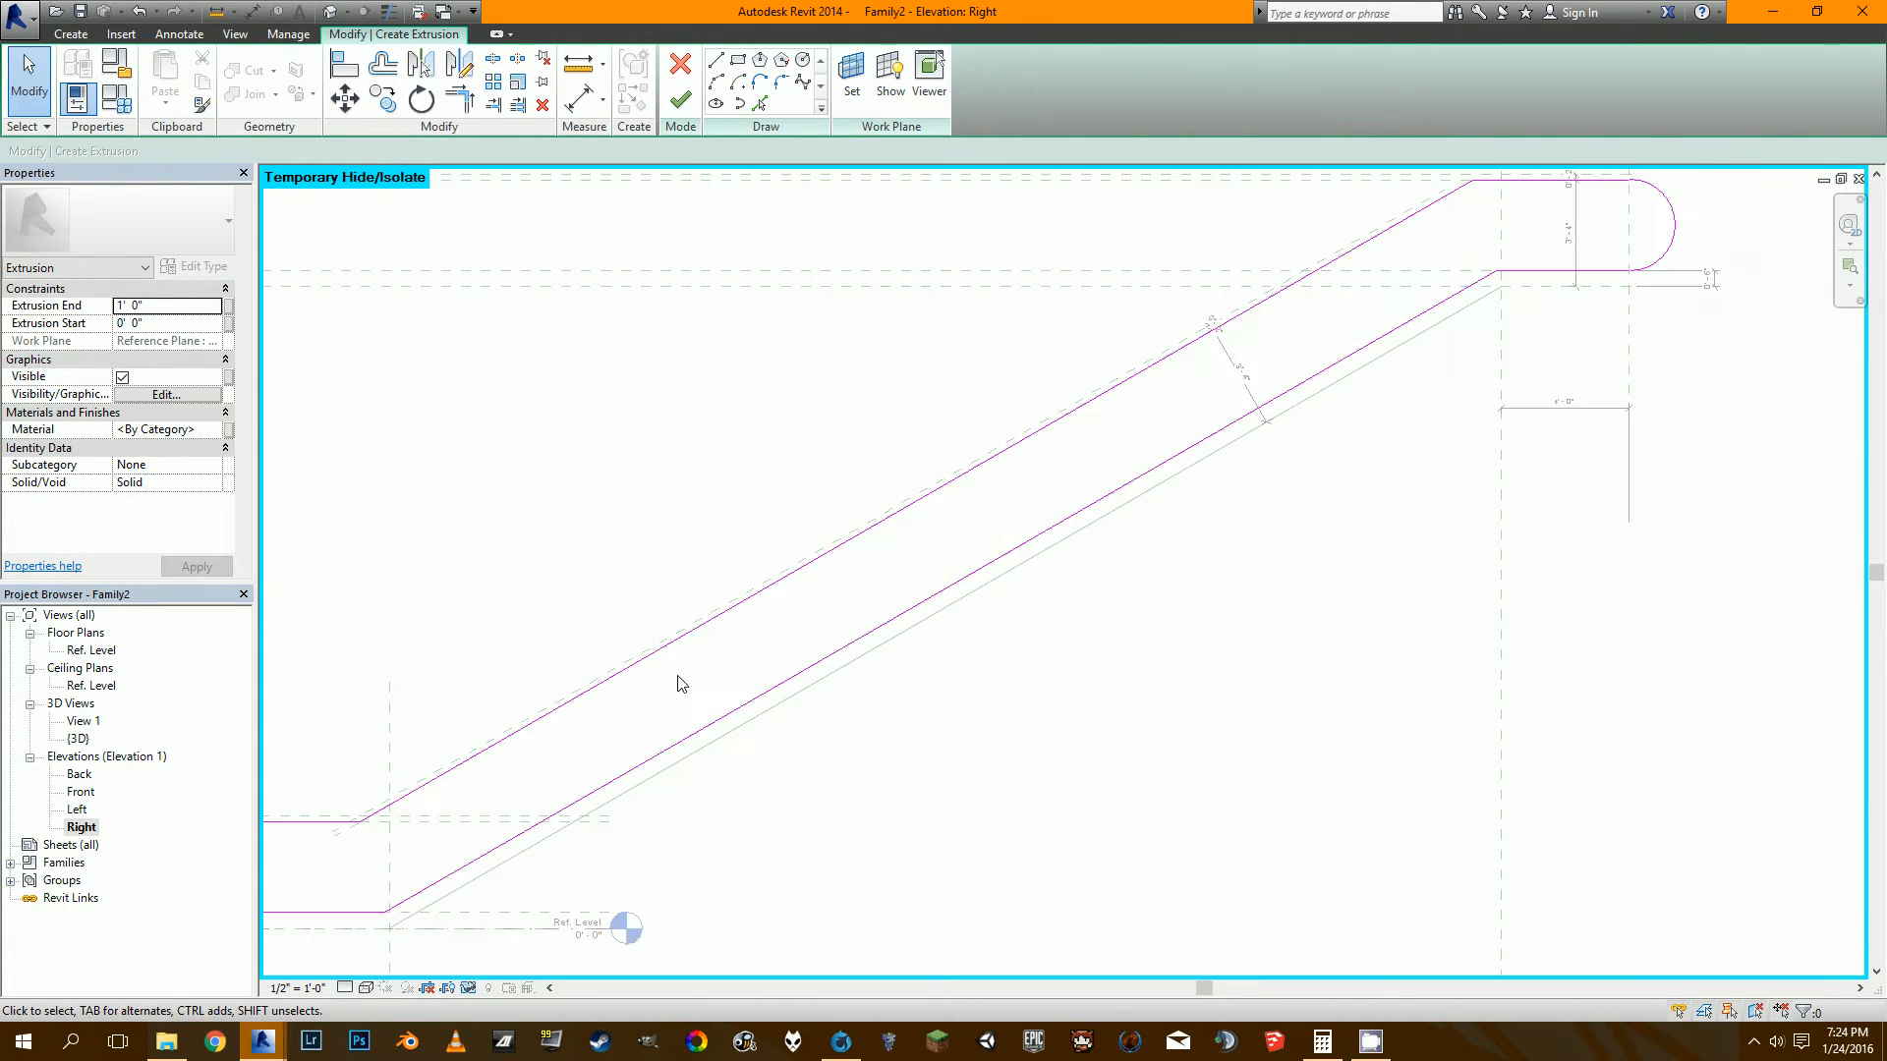
pyautogui.scroll(-1, 739, 626)
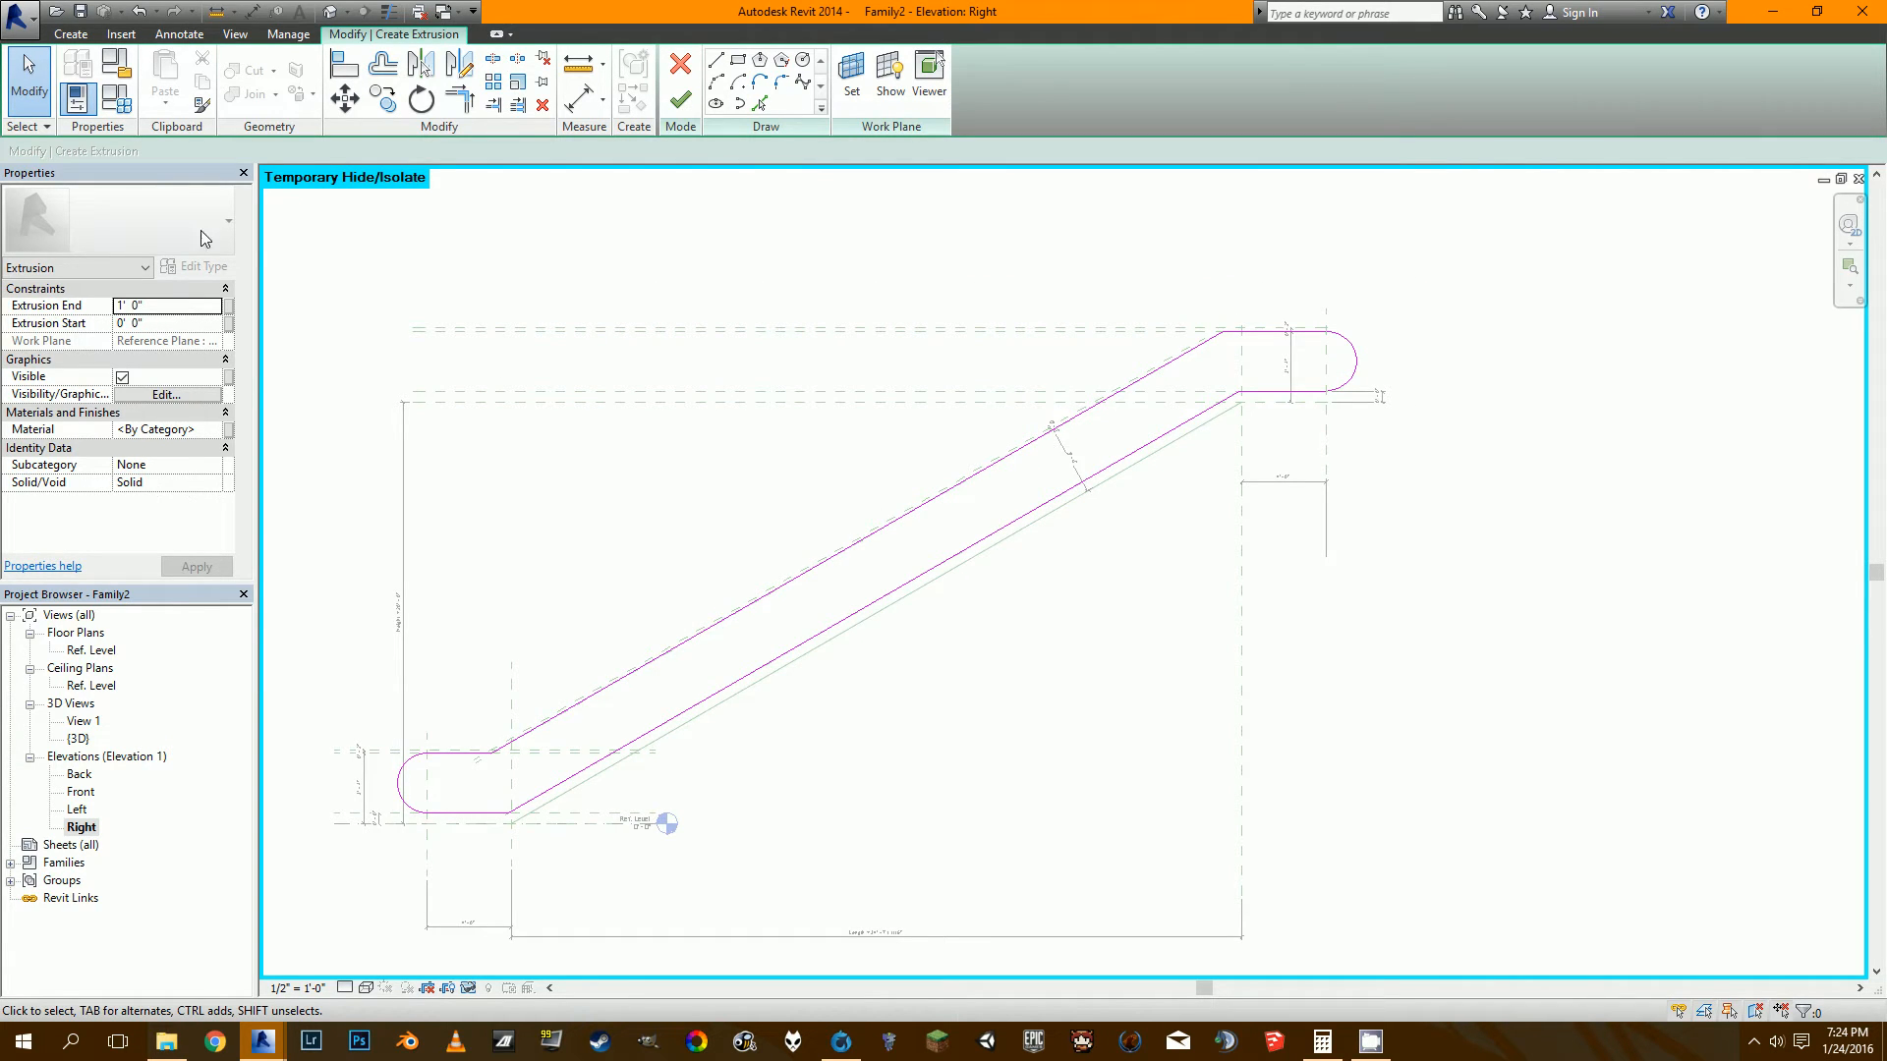
pyautogui.click(690, 102)
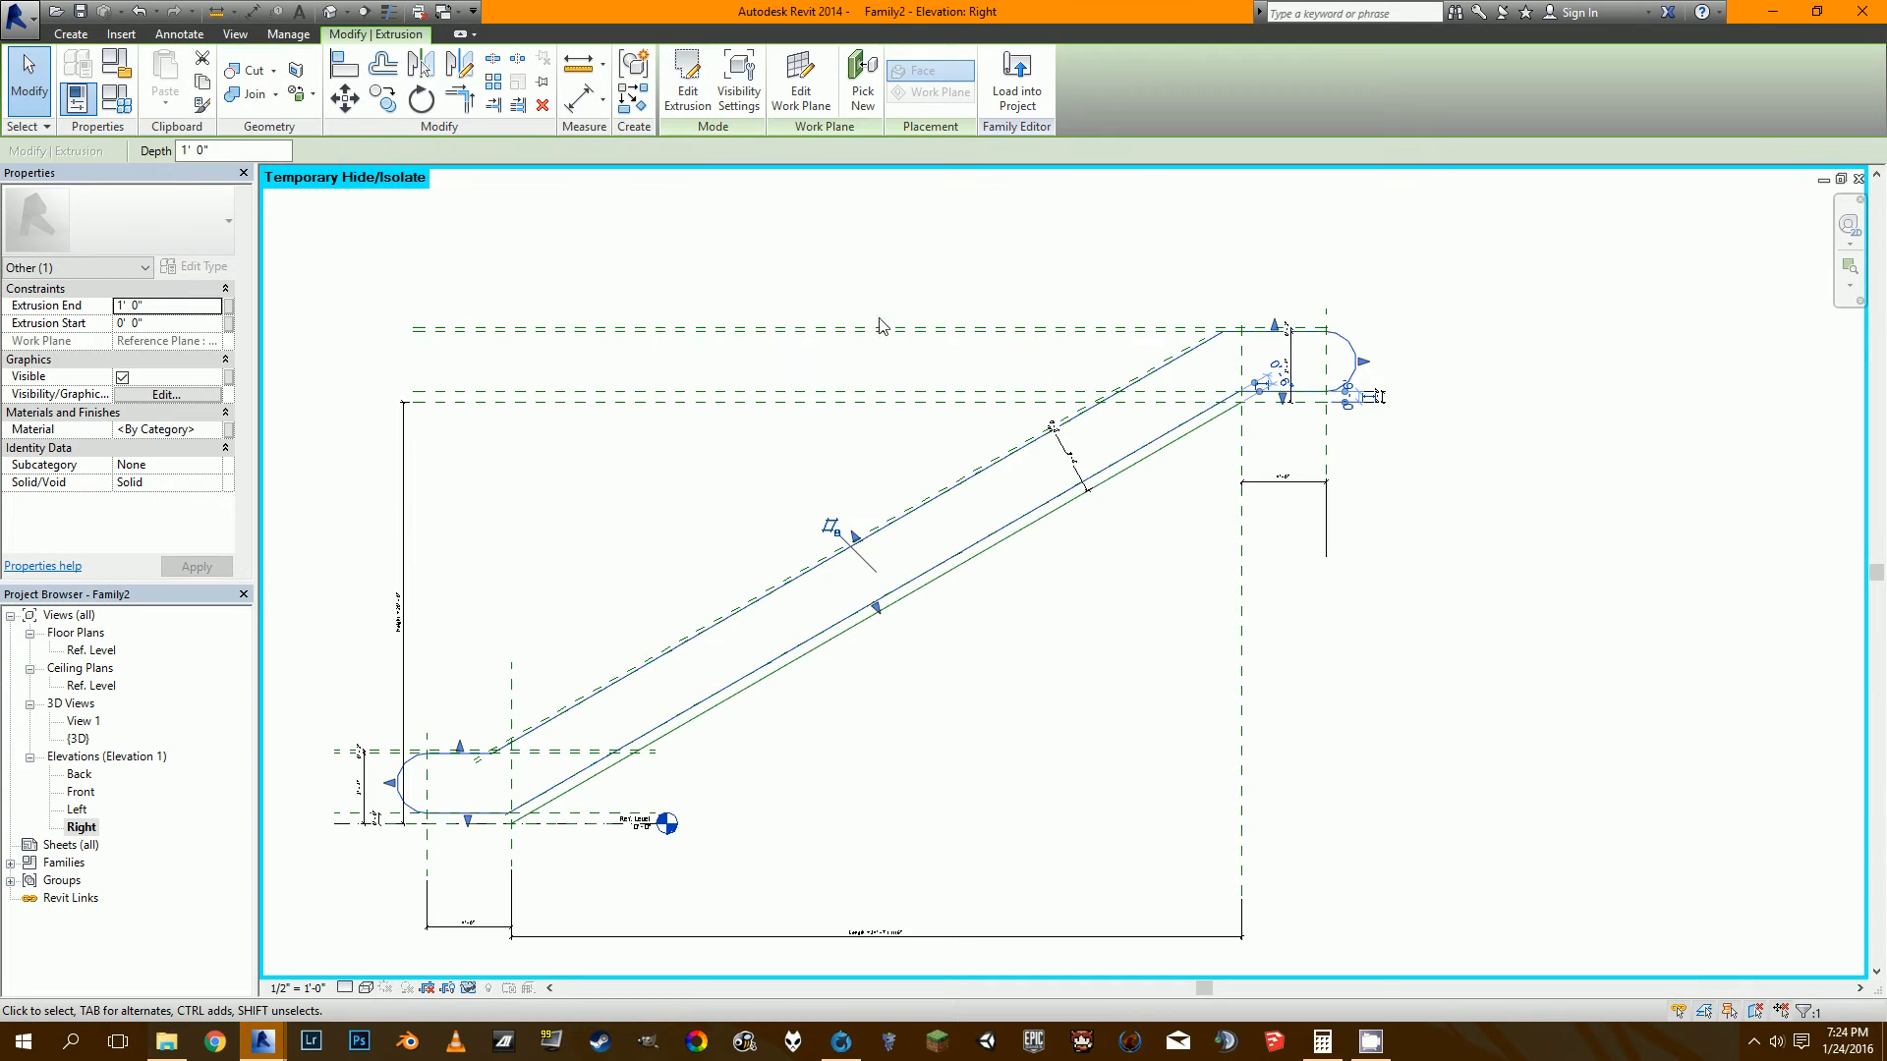
# Set the Height dimension to 15' to flex the family.
pyautogui.scroll(1, 388, 615)
pyautogui.click(401, 635)
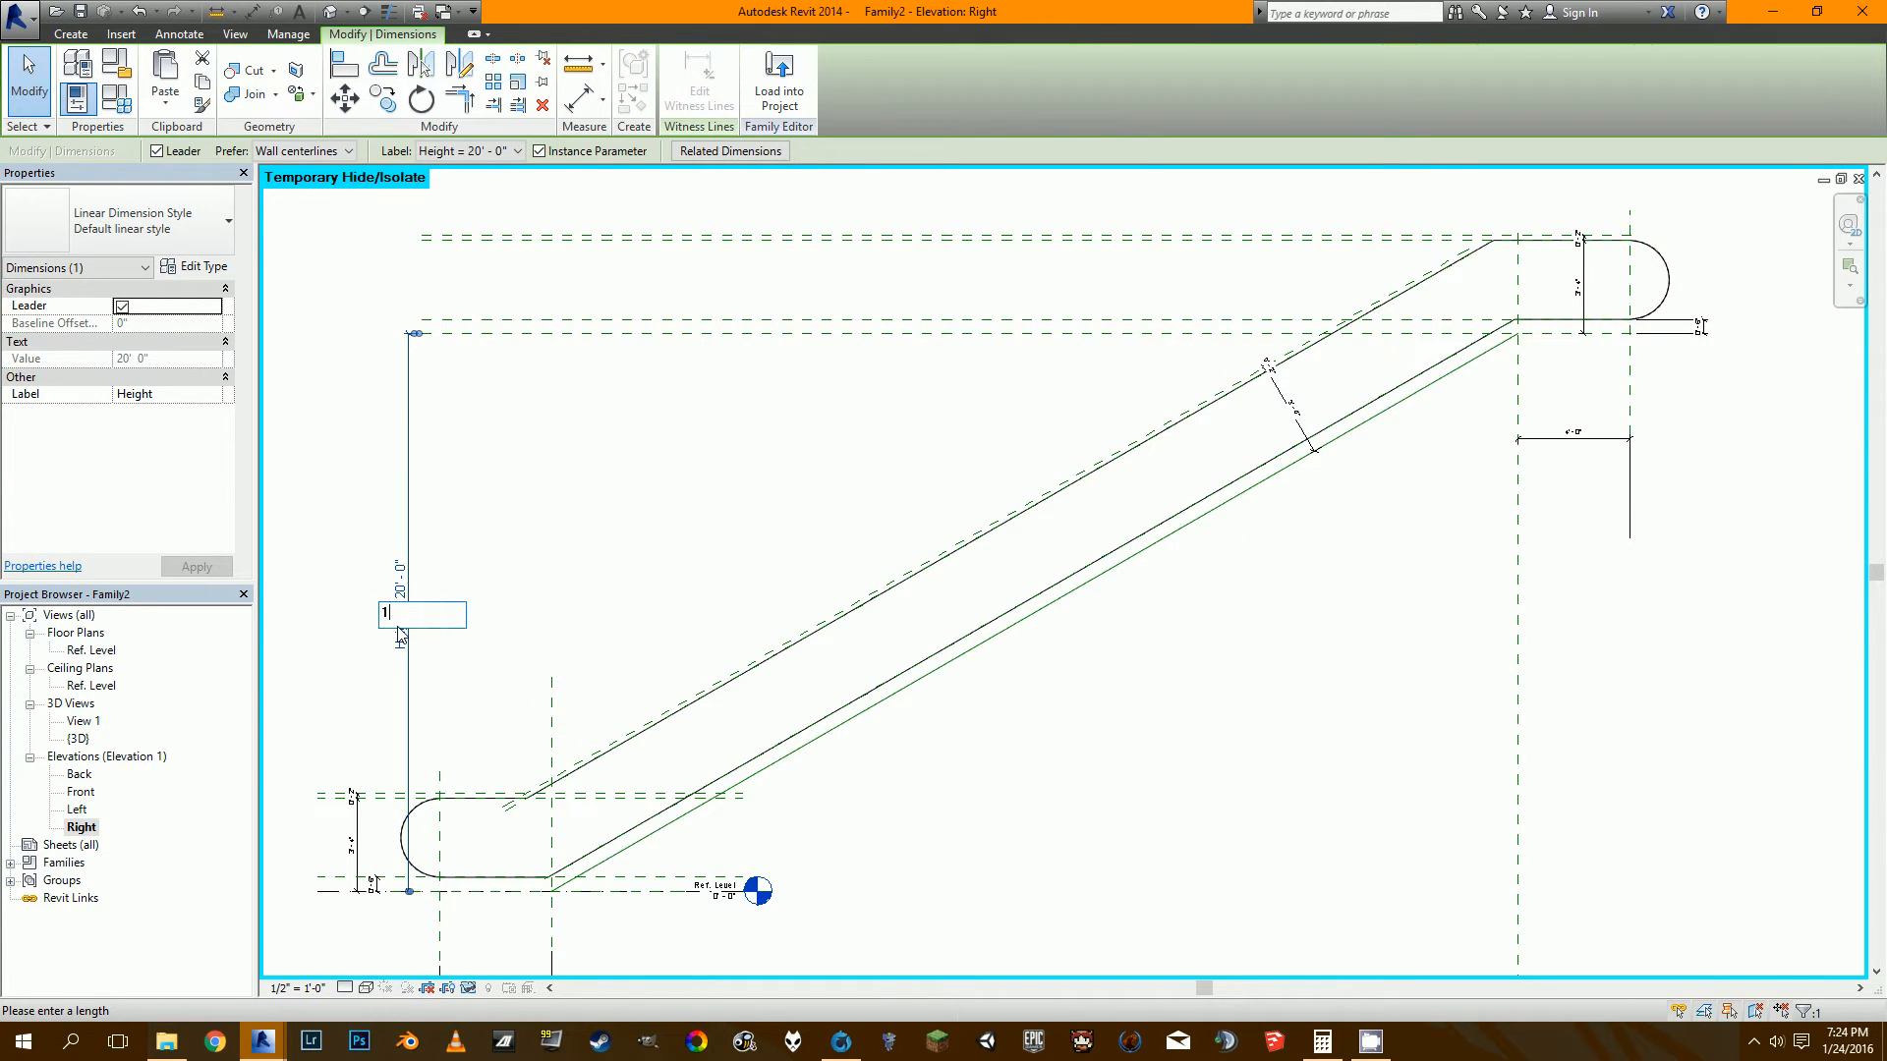
pyautogui.write('15')
pyautogui.press('Return')
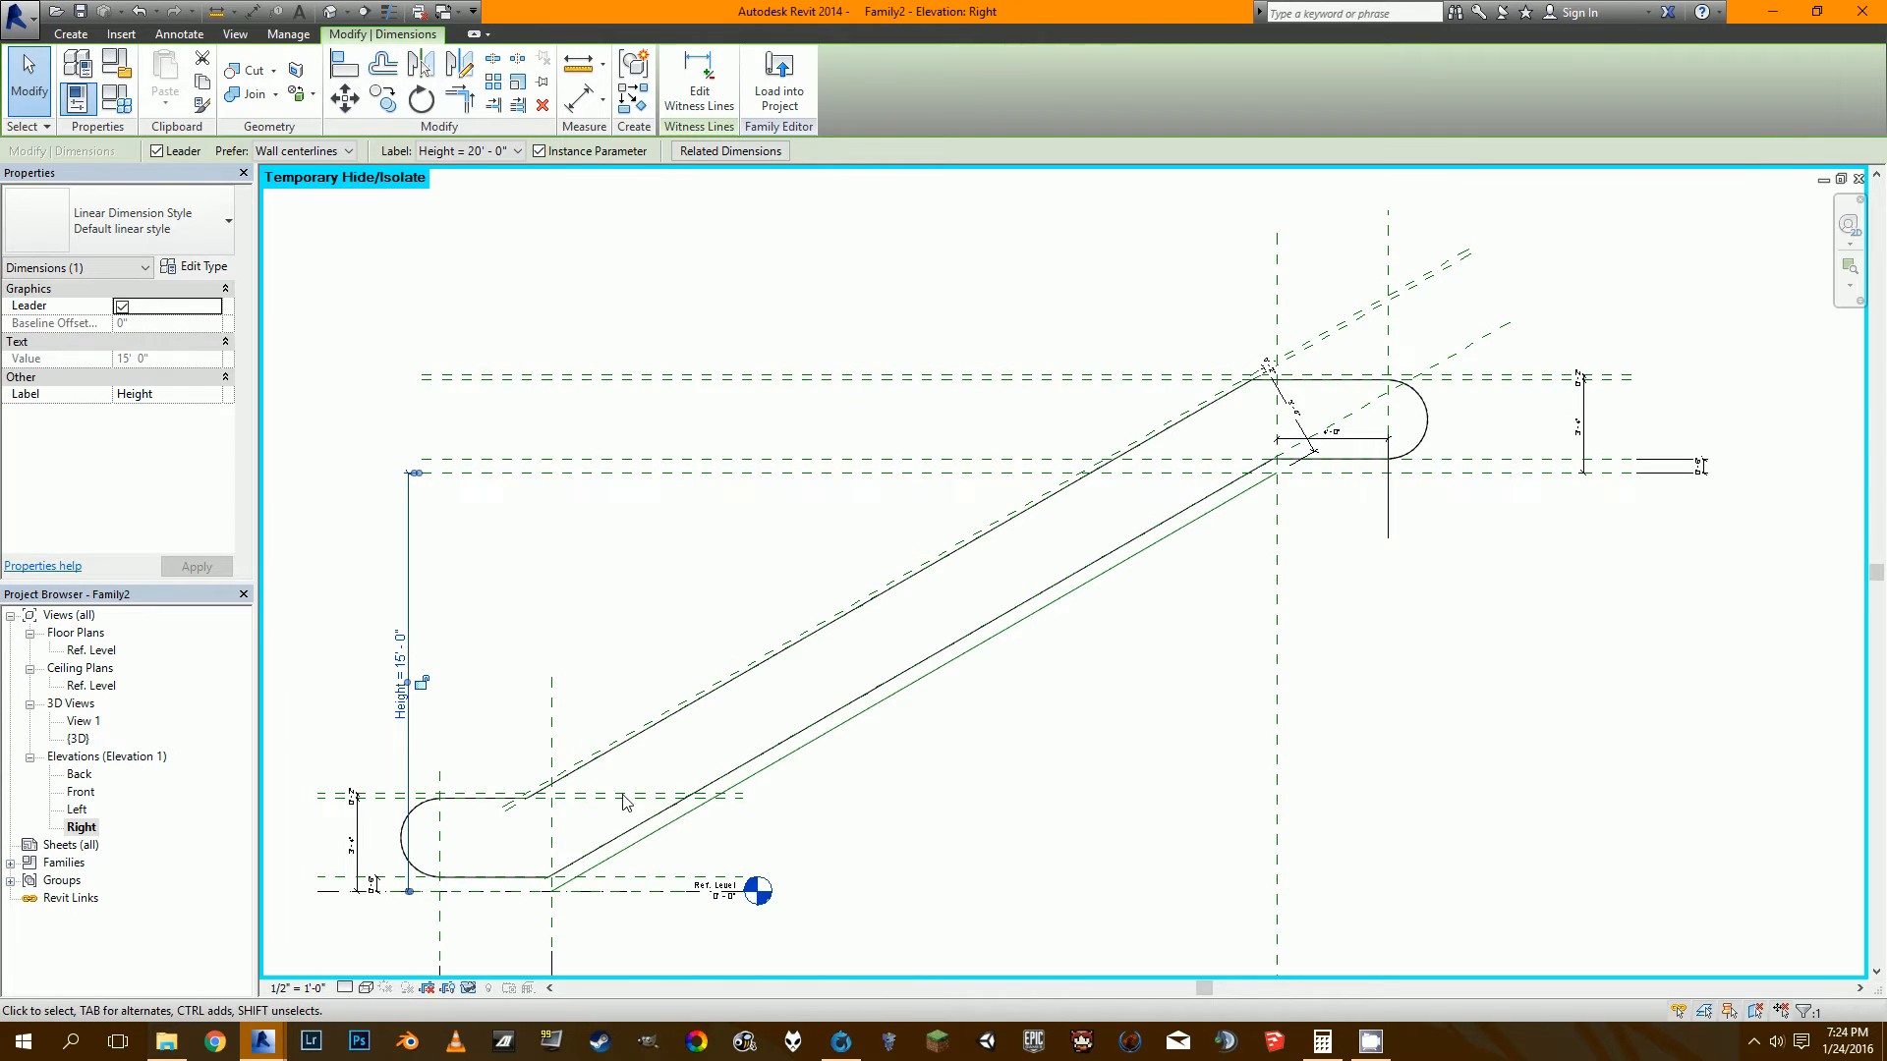
# Open the default 3D view and examine from the front how the new panel extrusion sits over the base extrusion at the lower landing.
pyautogui.click(331, 11)
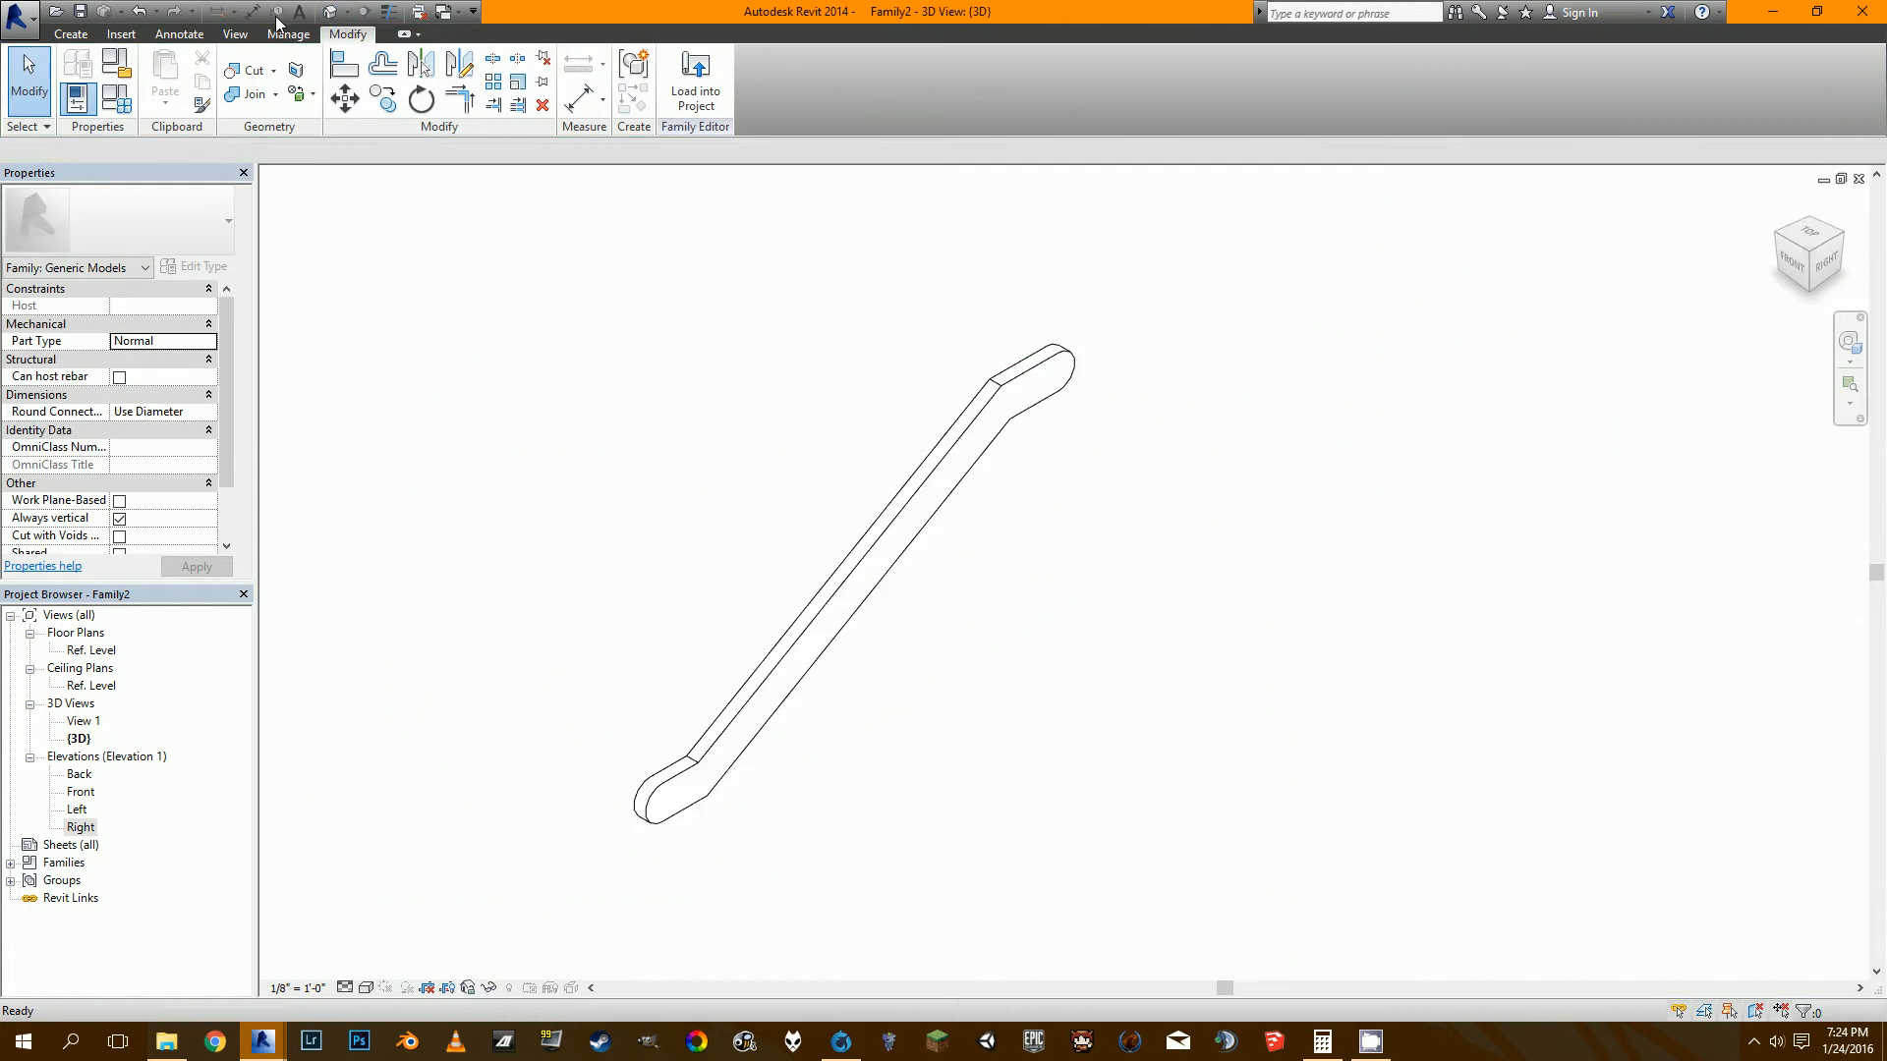
pyautogui.scroll(2, 690, 838)
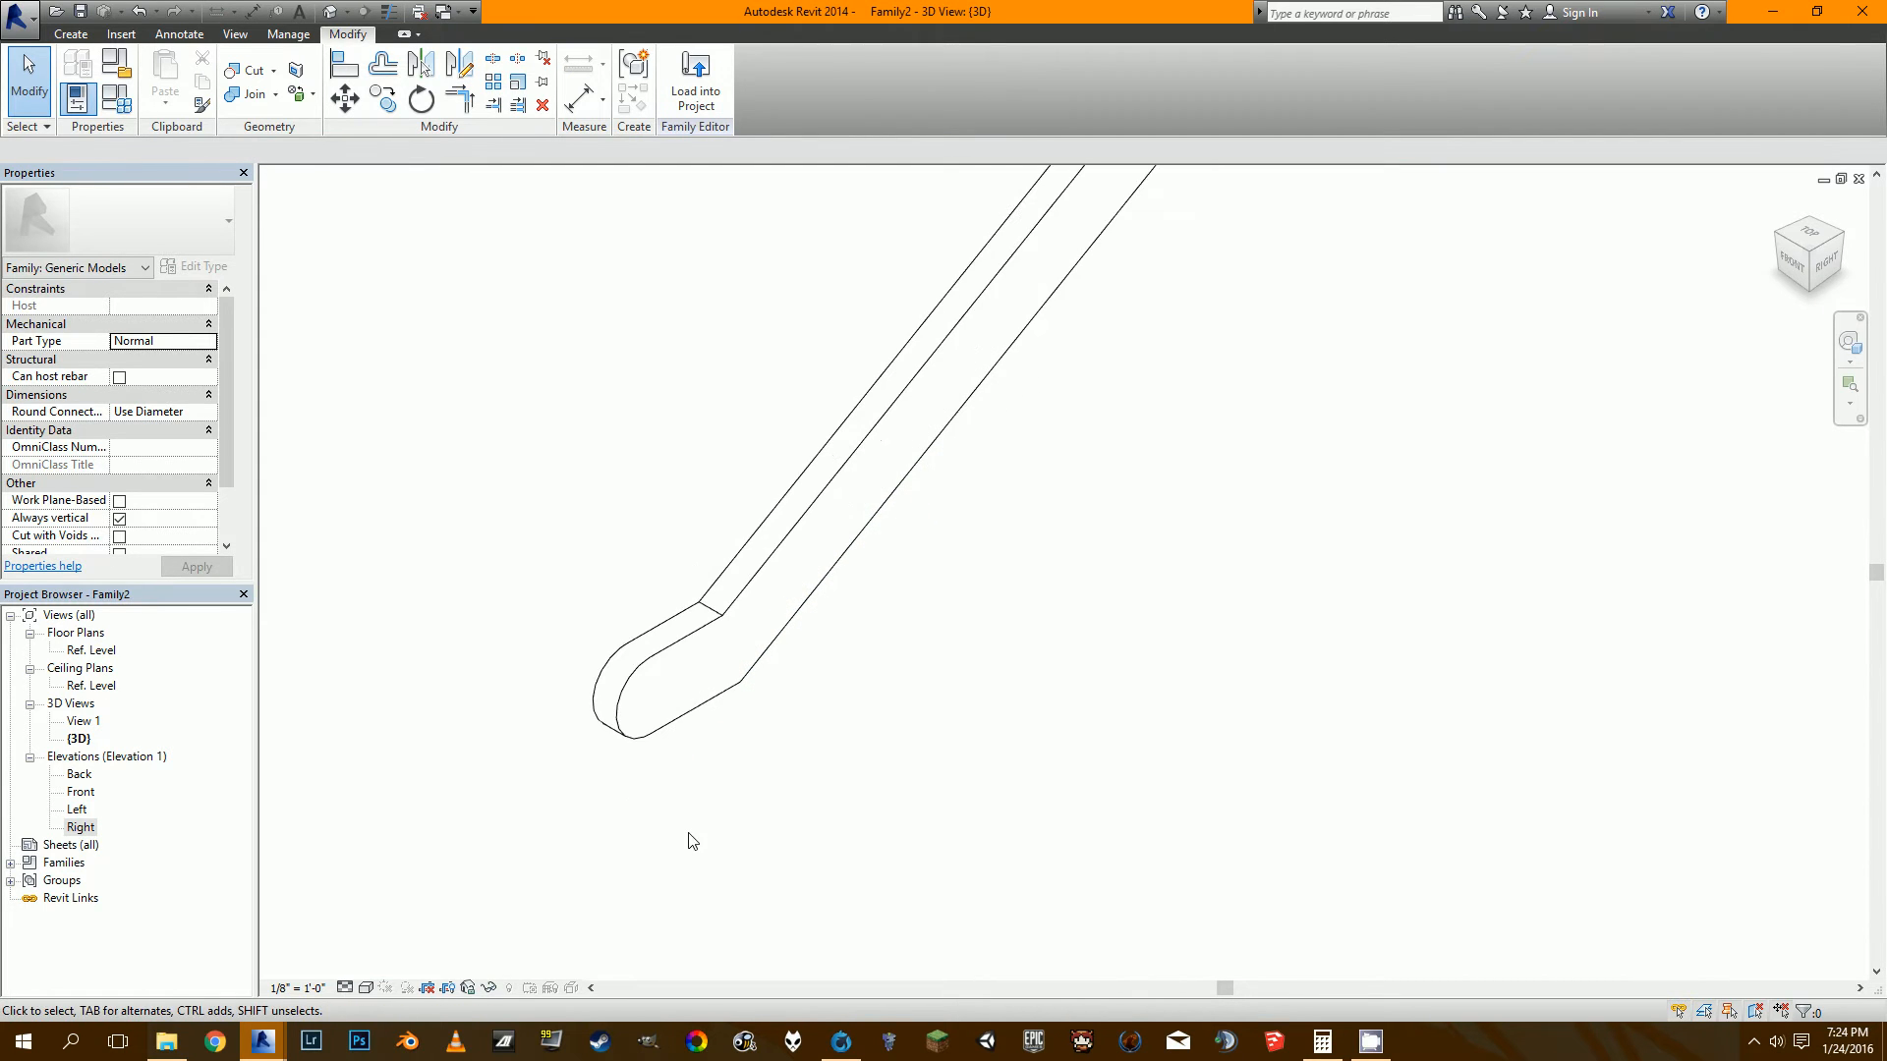
pyautogui.scroll(1, 643, 673)
pyautogui.click(643, 673)
pyautogui.keyDown('shift'); pyautogui.moveTo(787, 770); pyautogui.dragTo(1323, 703, button='middle'); pyautogui.keyUp('shift')
pyautogui.click(1323, 704)
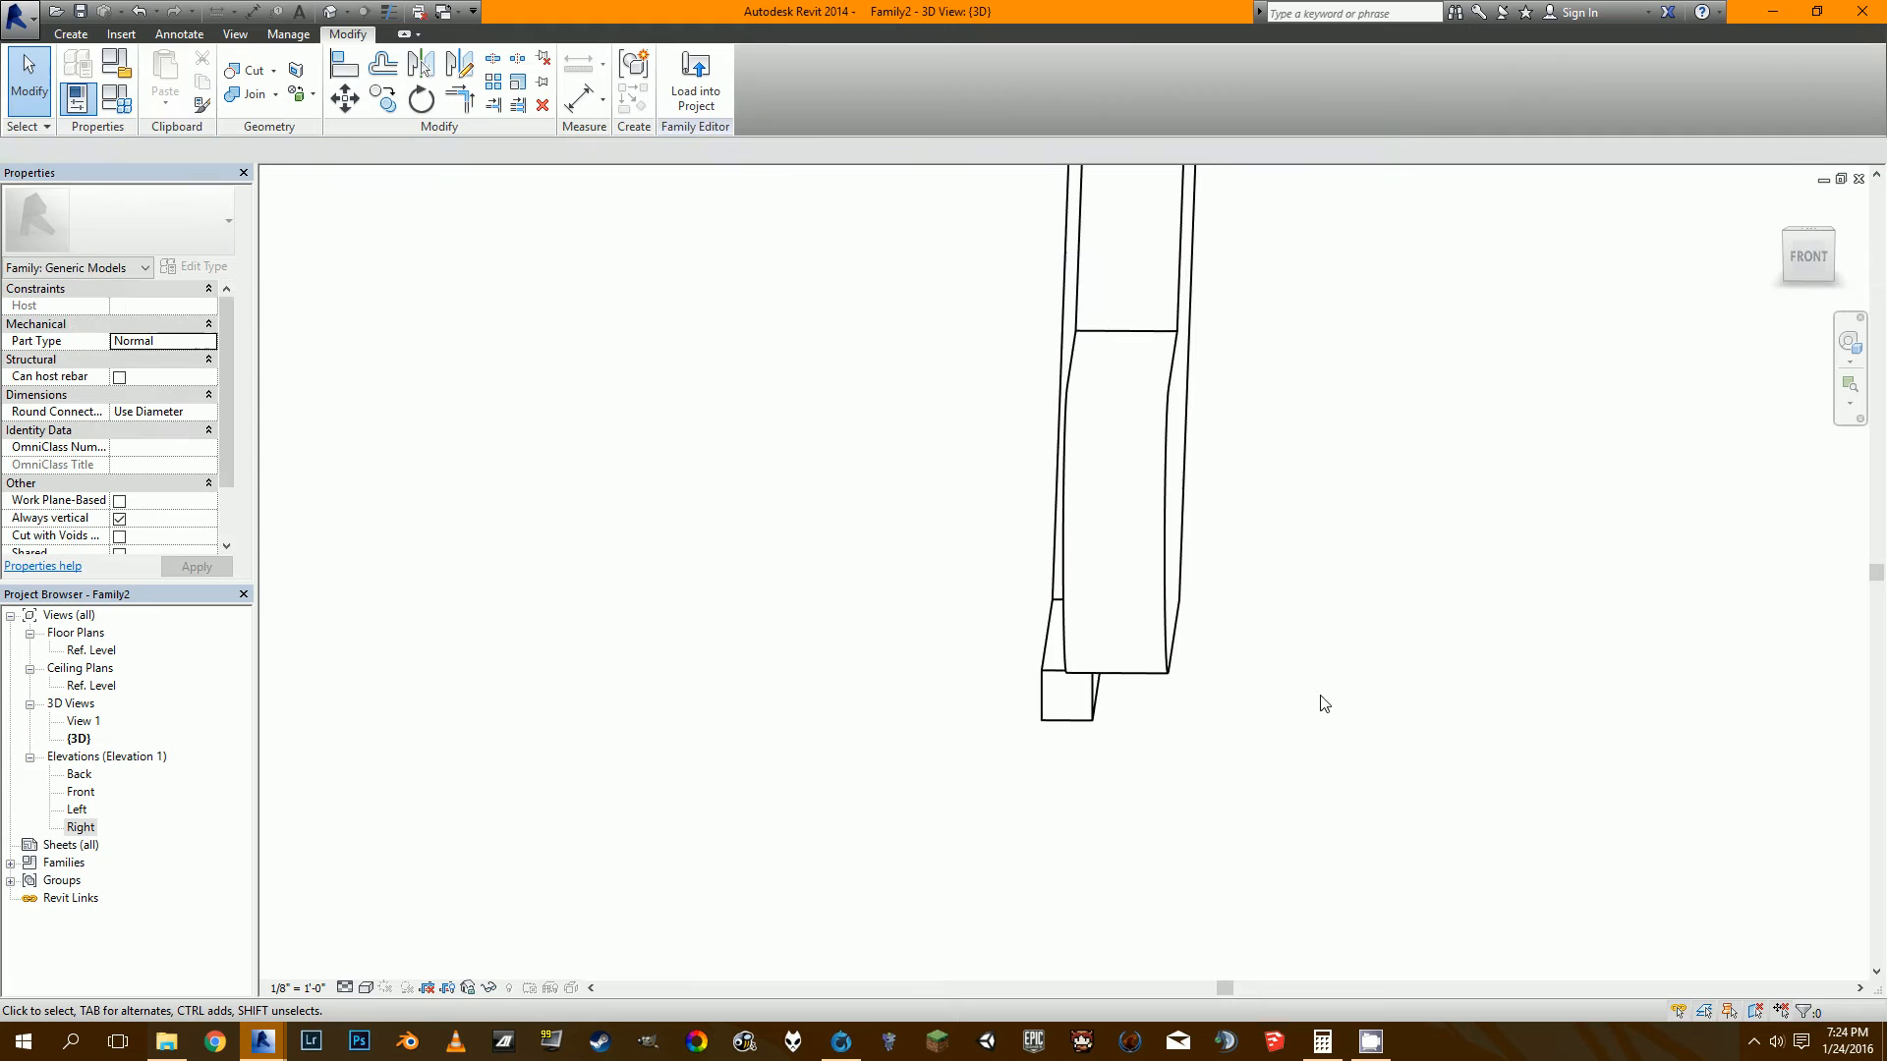
pyautogui.keyDown('shift'); pyautogui.moveTo(1174, 678); pyautogui.dragTo(1032, 678, button='middle'); pyautogui.keyUp('shift')
pyautogui.click(1168, 674)
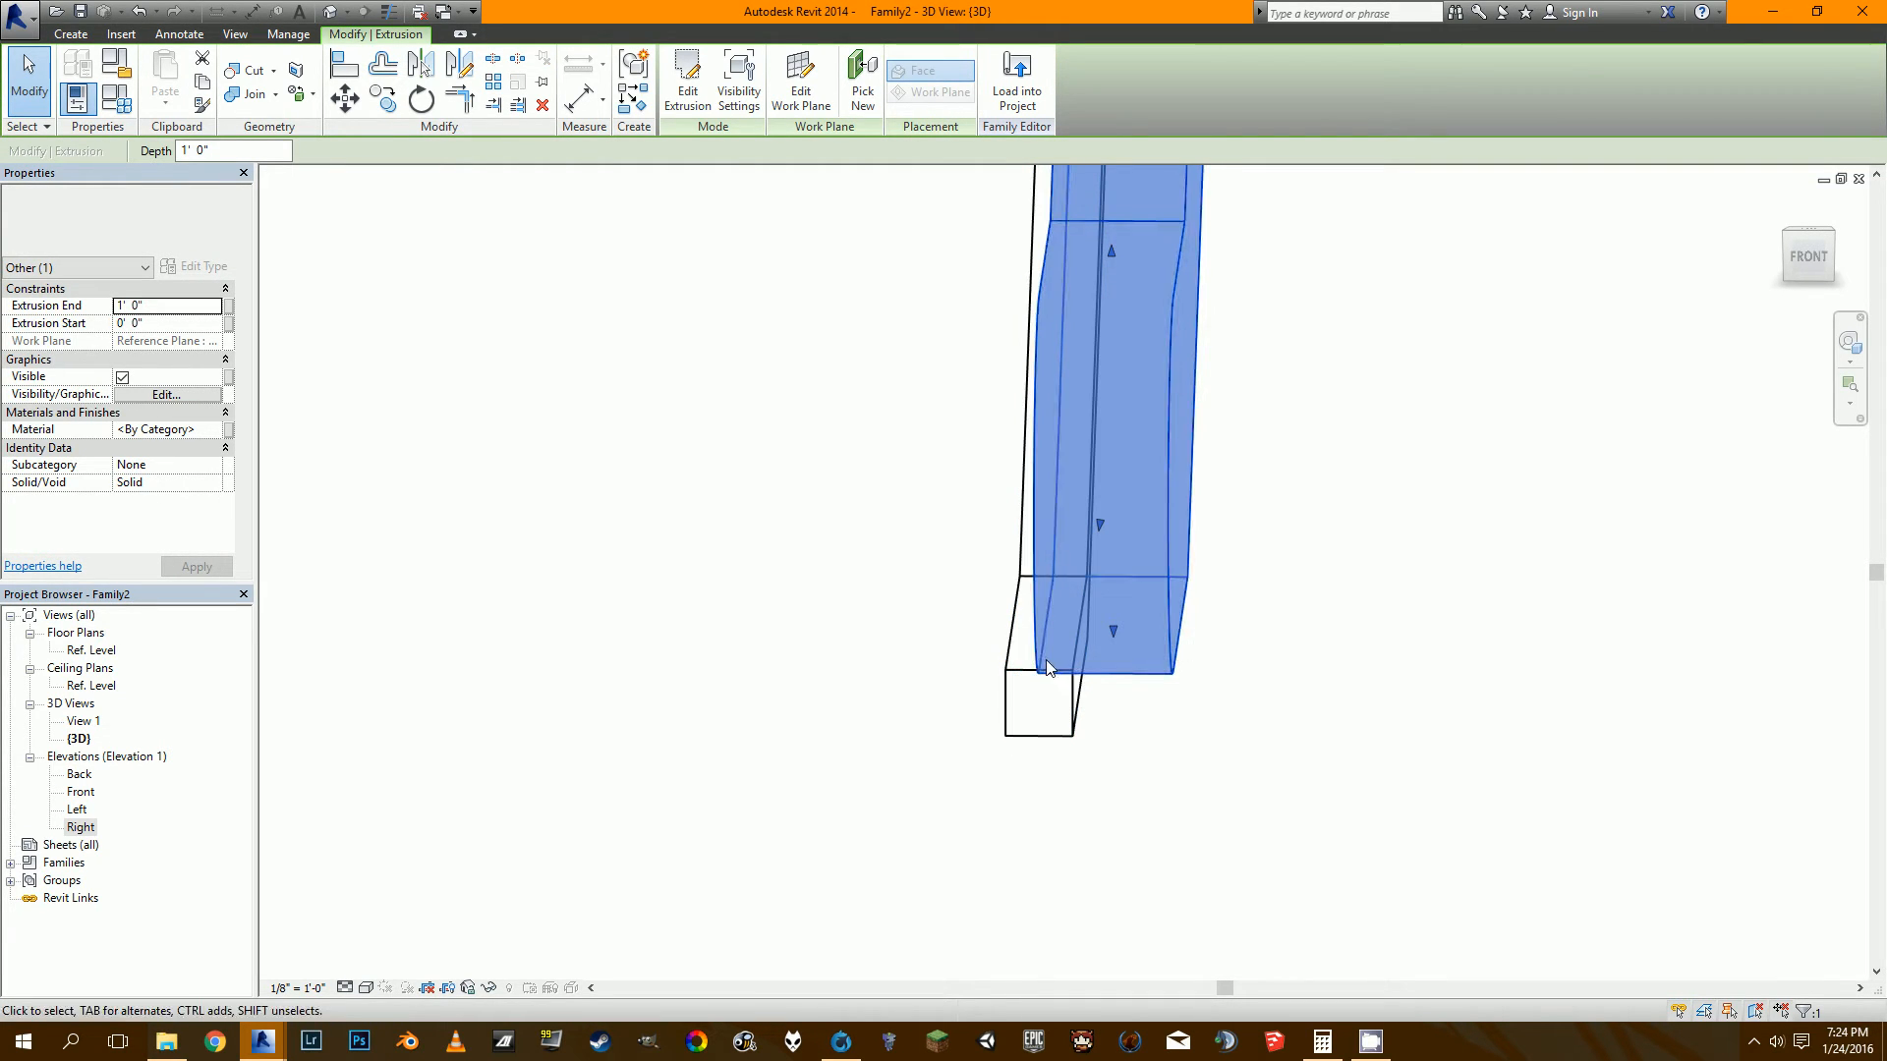
pyautogui.scroll(-1, 1044, 657)
pyautogui.moveTo(1019, 664); pyautogui.dragTo(956, 700, button='middle')
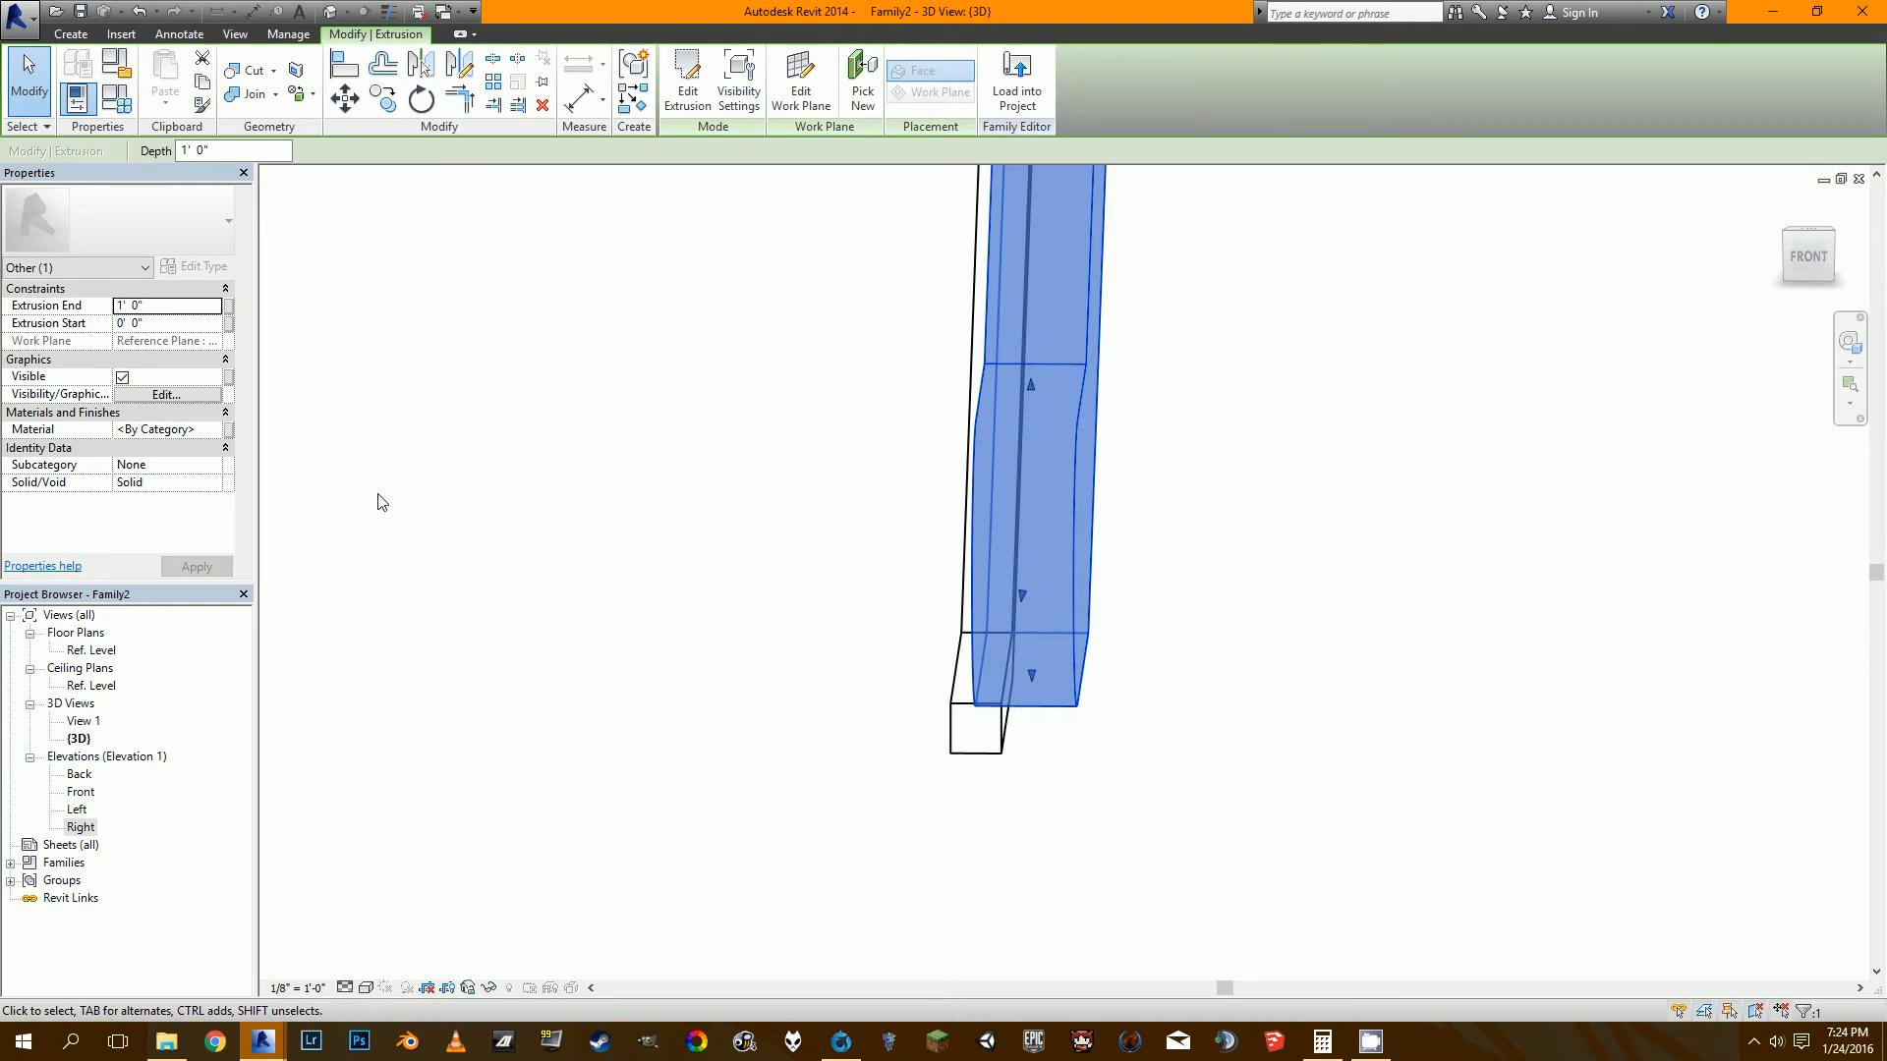
# Check the base's extrusion limits, and centre the panel on it with Extrusion End 0' 0 1/2" and Extrusion Start -0' 0 1/2".
pyautogui.click(969, 721)
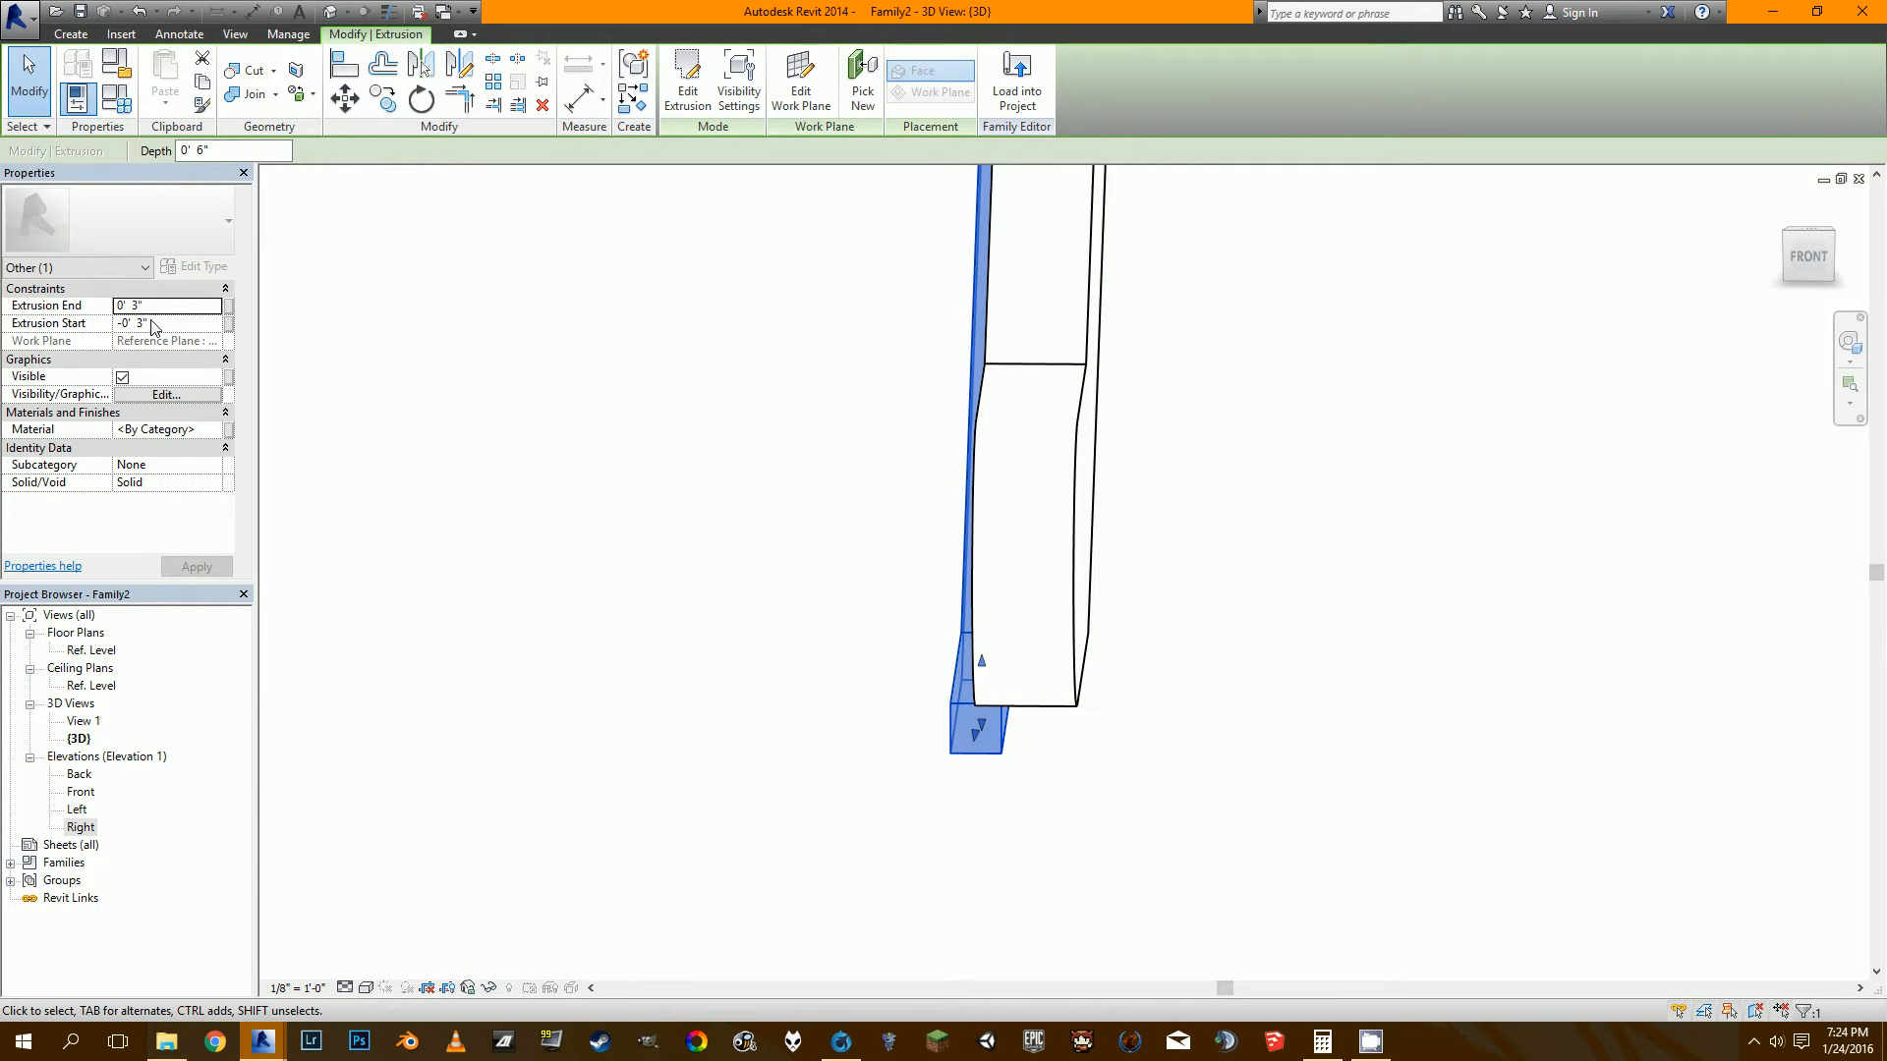
pyautogui.scroll(1, 969, 700)
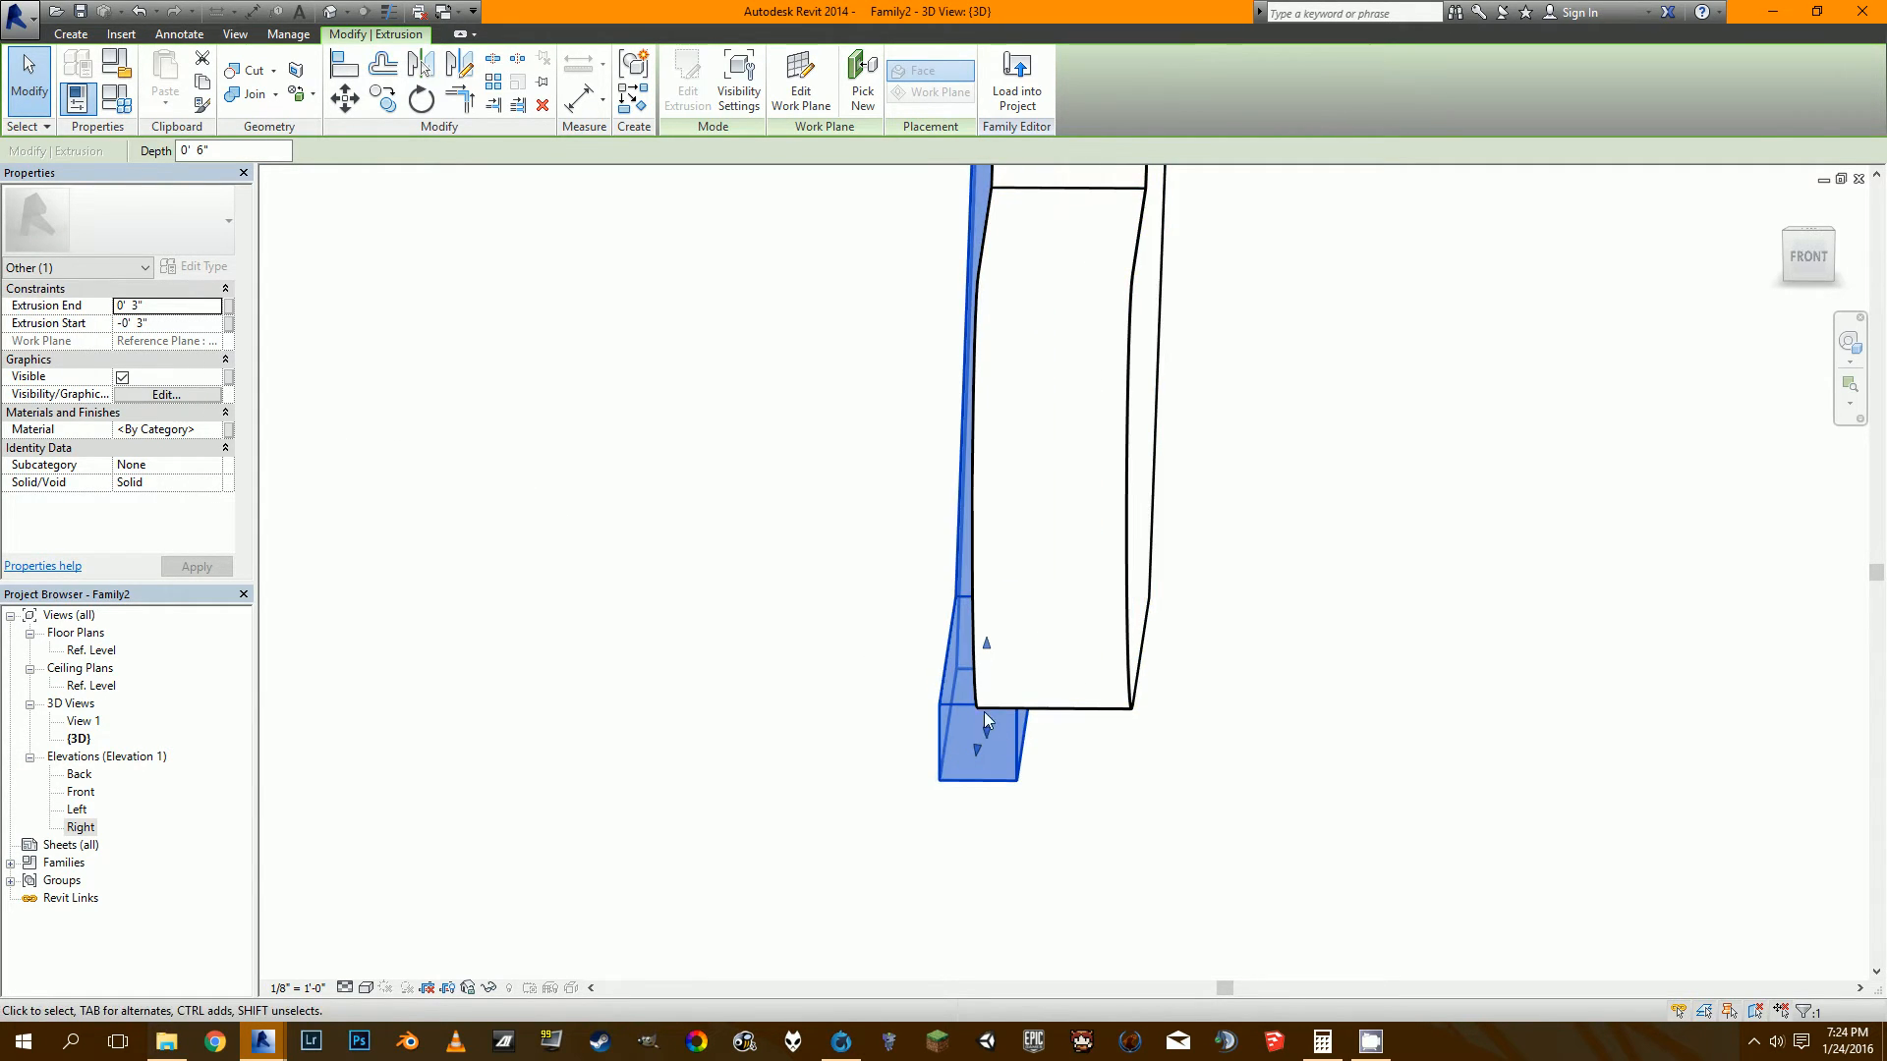
pyautogui.click(1081, 708)
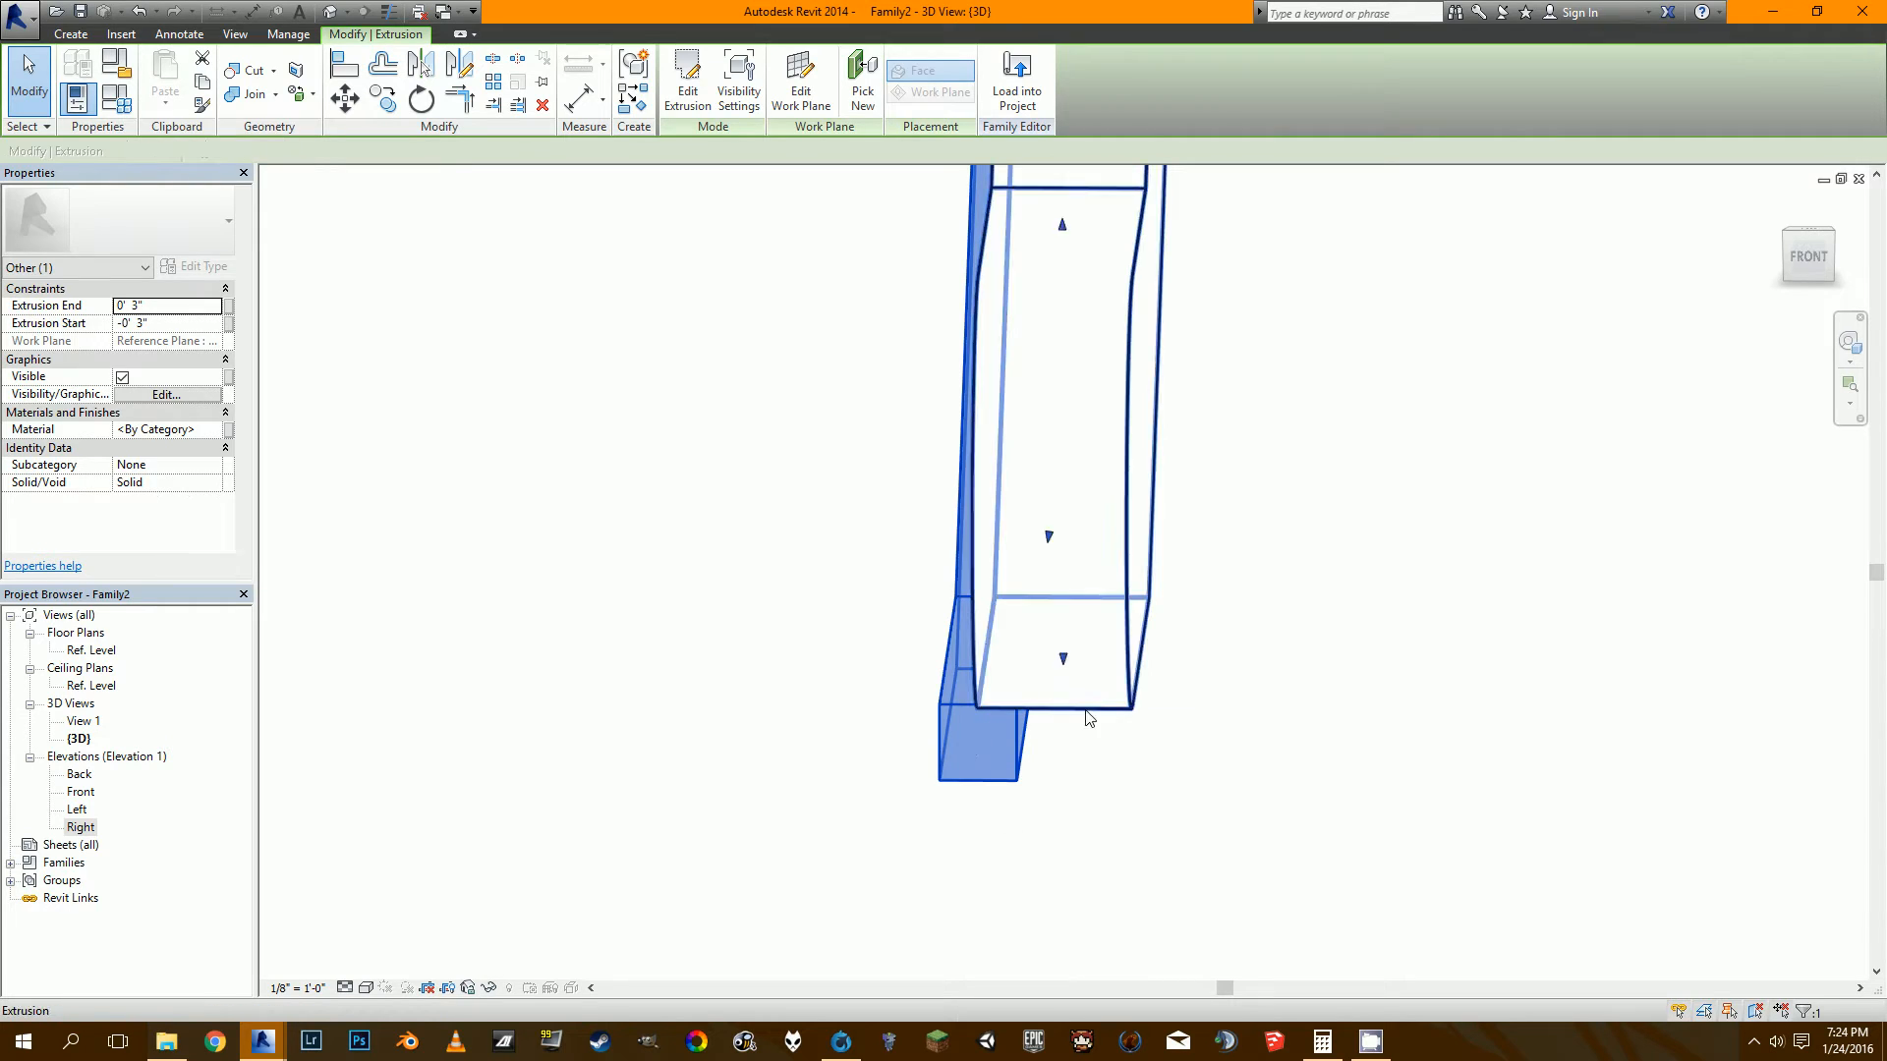
pyautogui.click(167, 306)
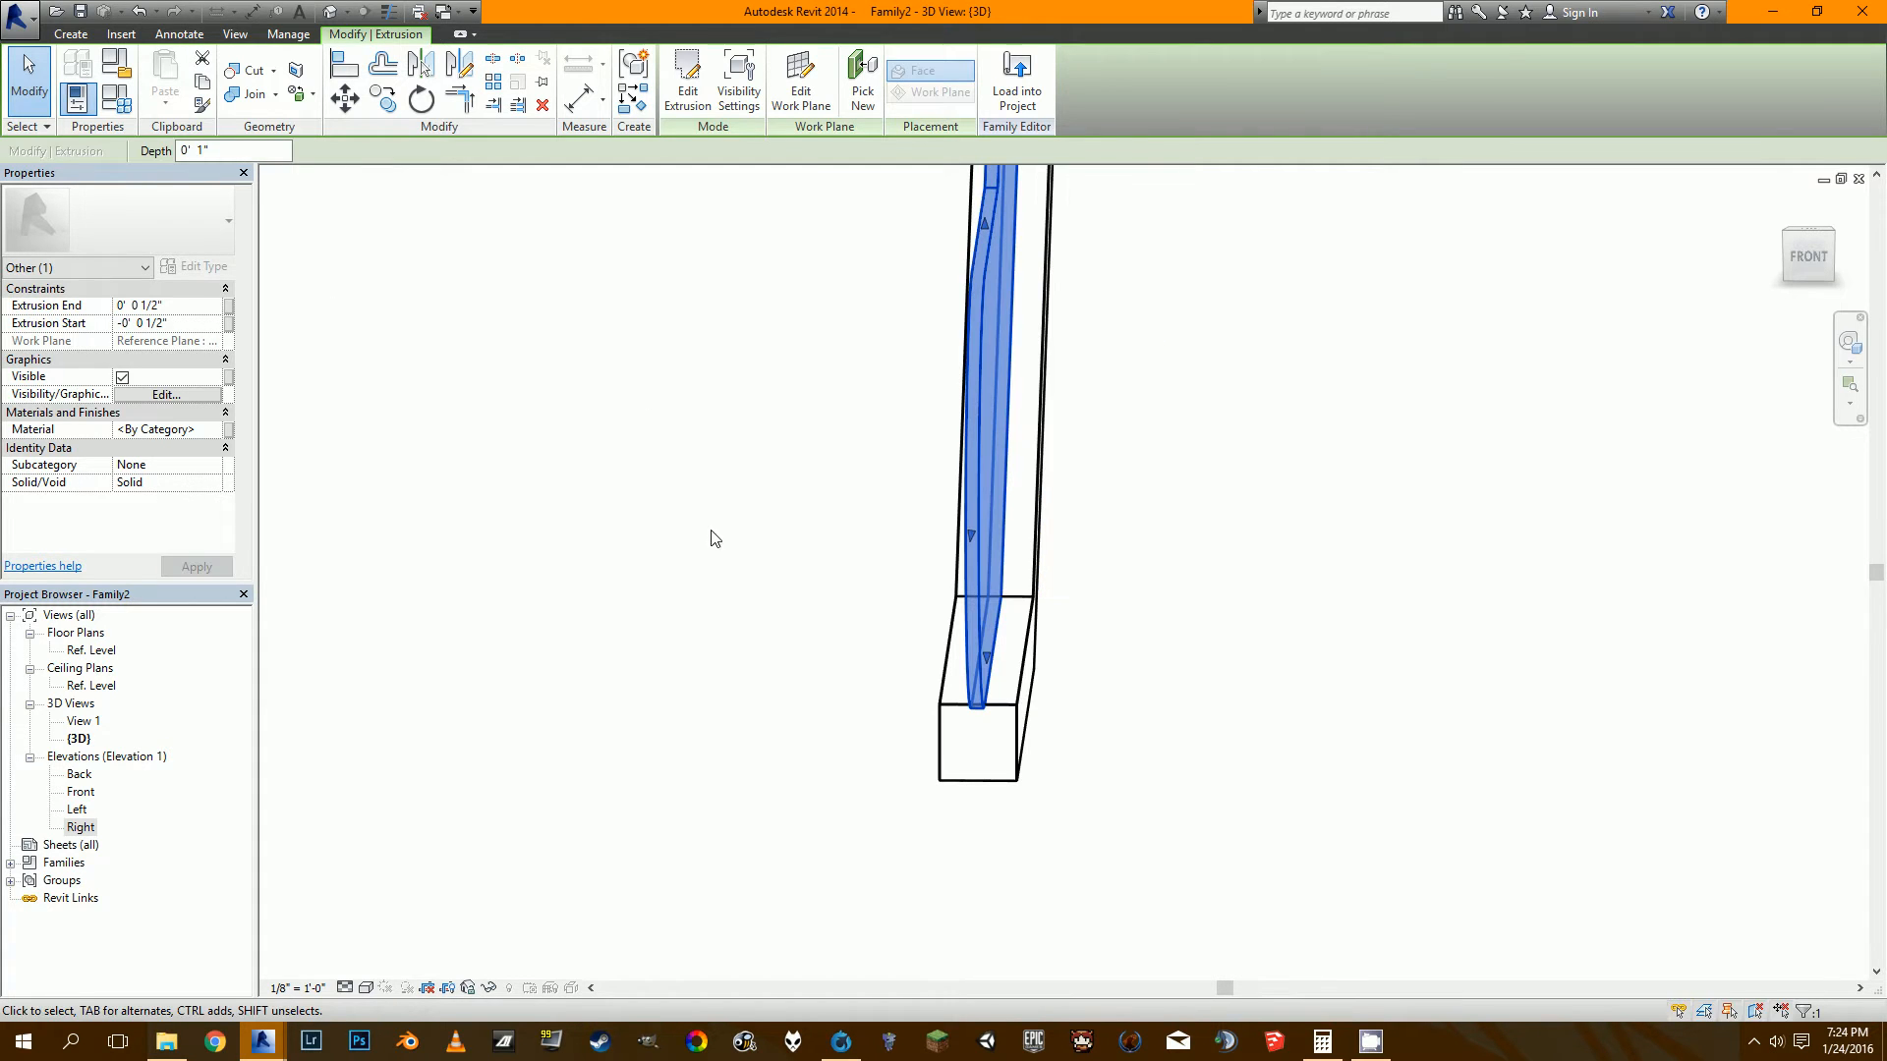
# Assign the Glass material to the panel extrusion.
pyautogui.keyDown('shift'); pyautogui.moveTo(1169, 698); pyautogui.dragTo(921, 678, button='middle'); pyautogui.keyUp('shift')
pyautogui.click(922, 678)
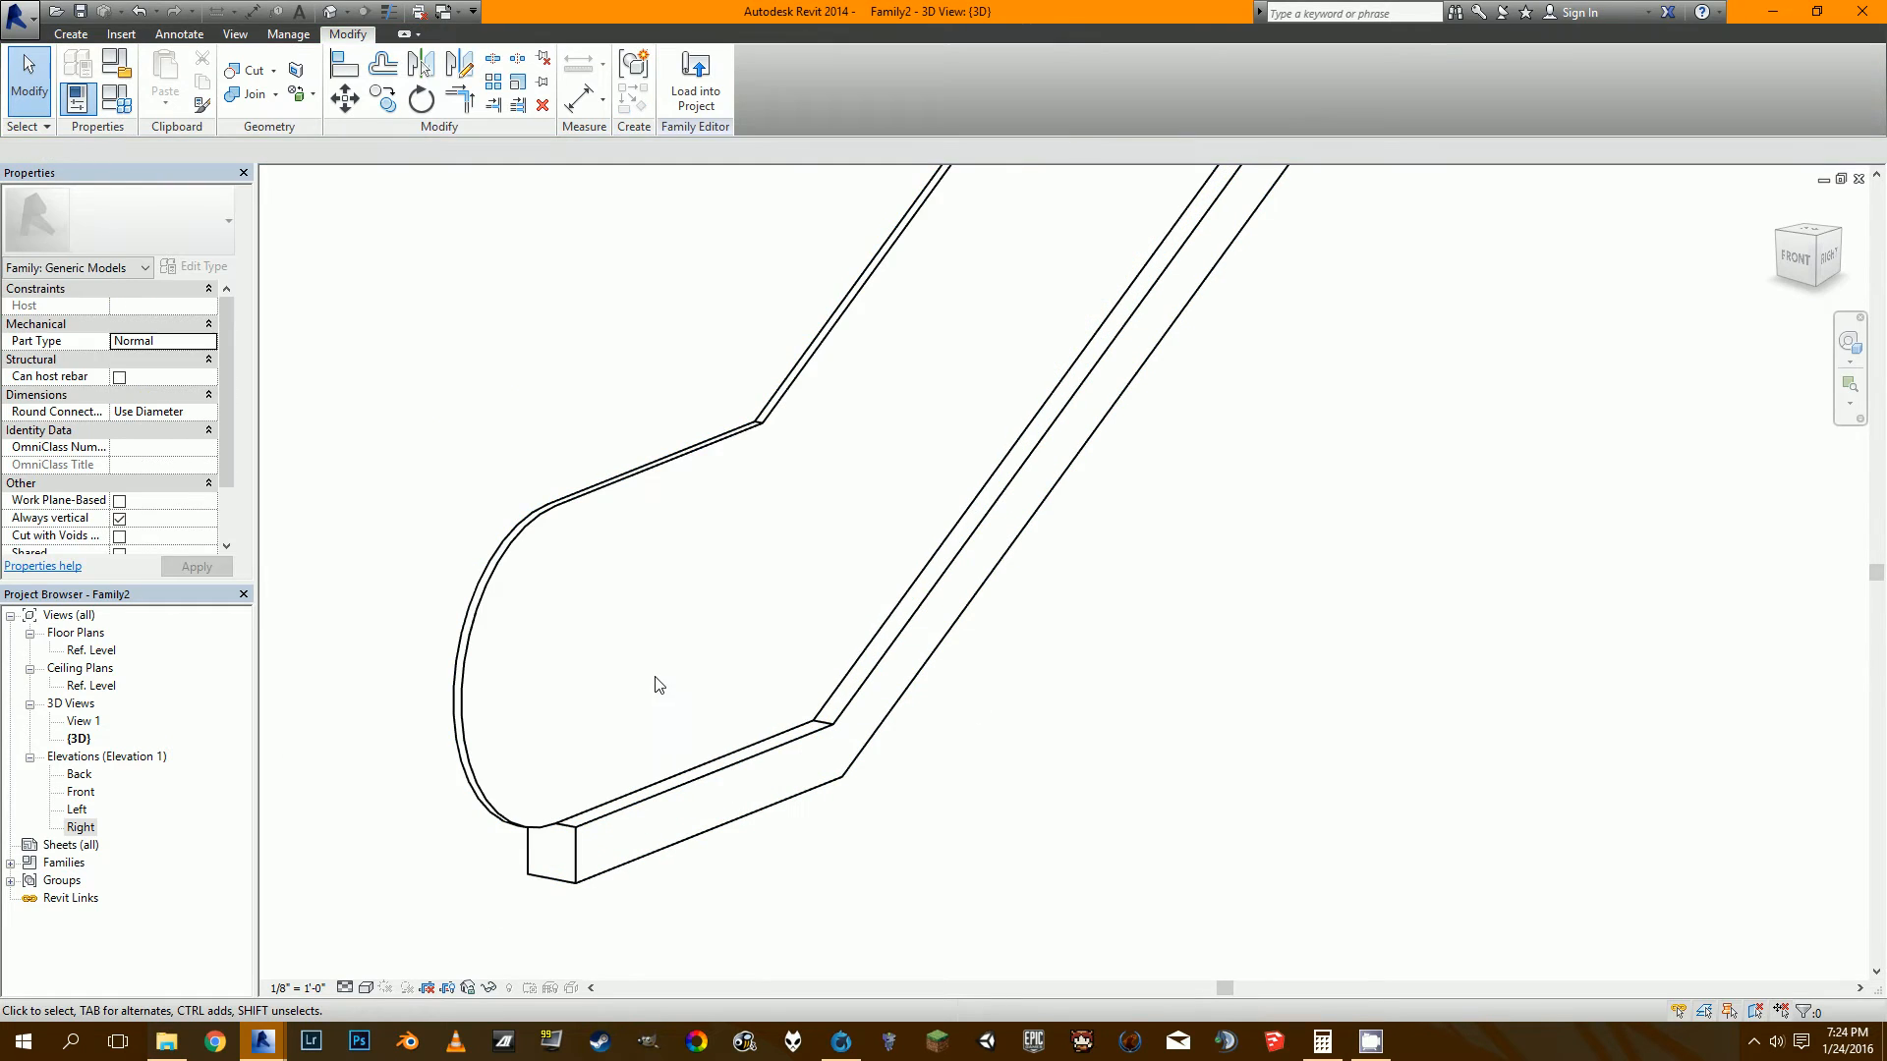
pyautogui.click(586, 510)
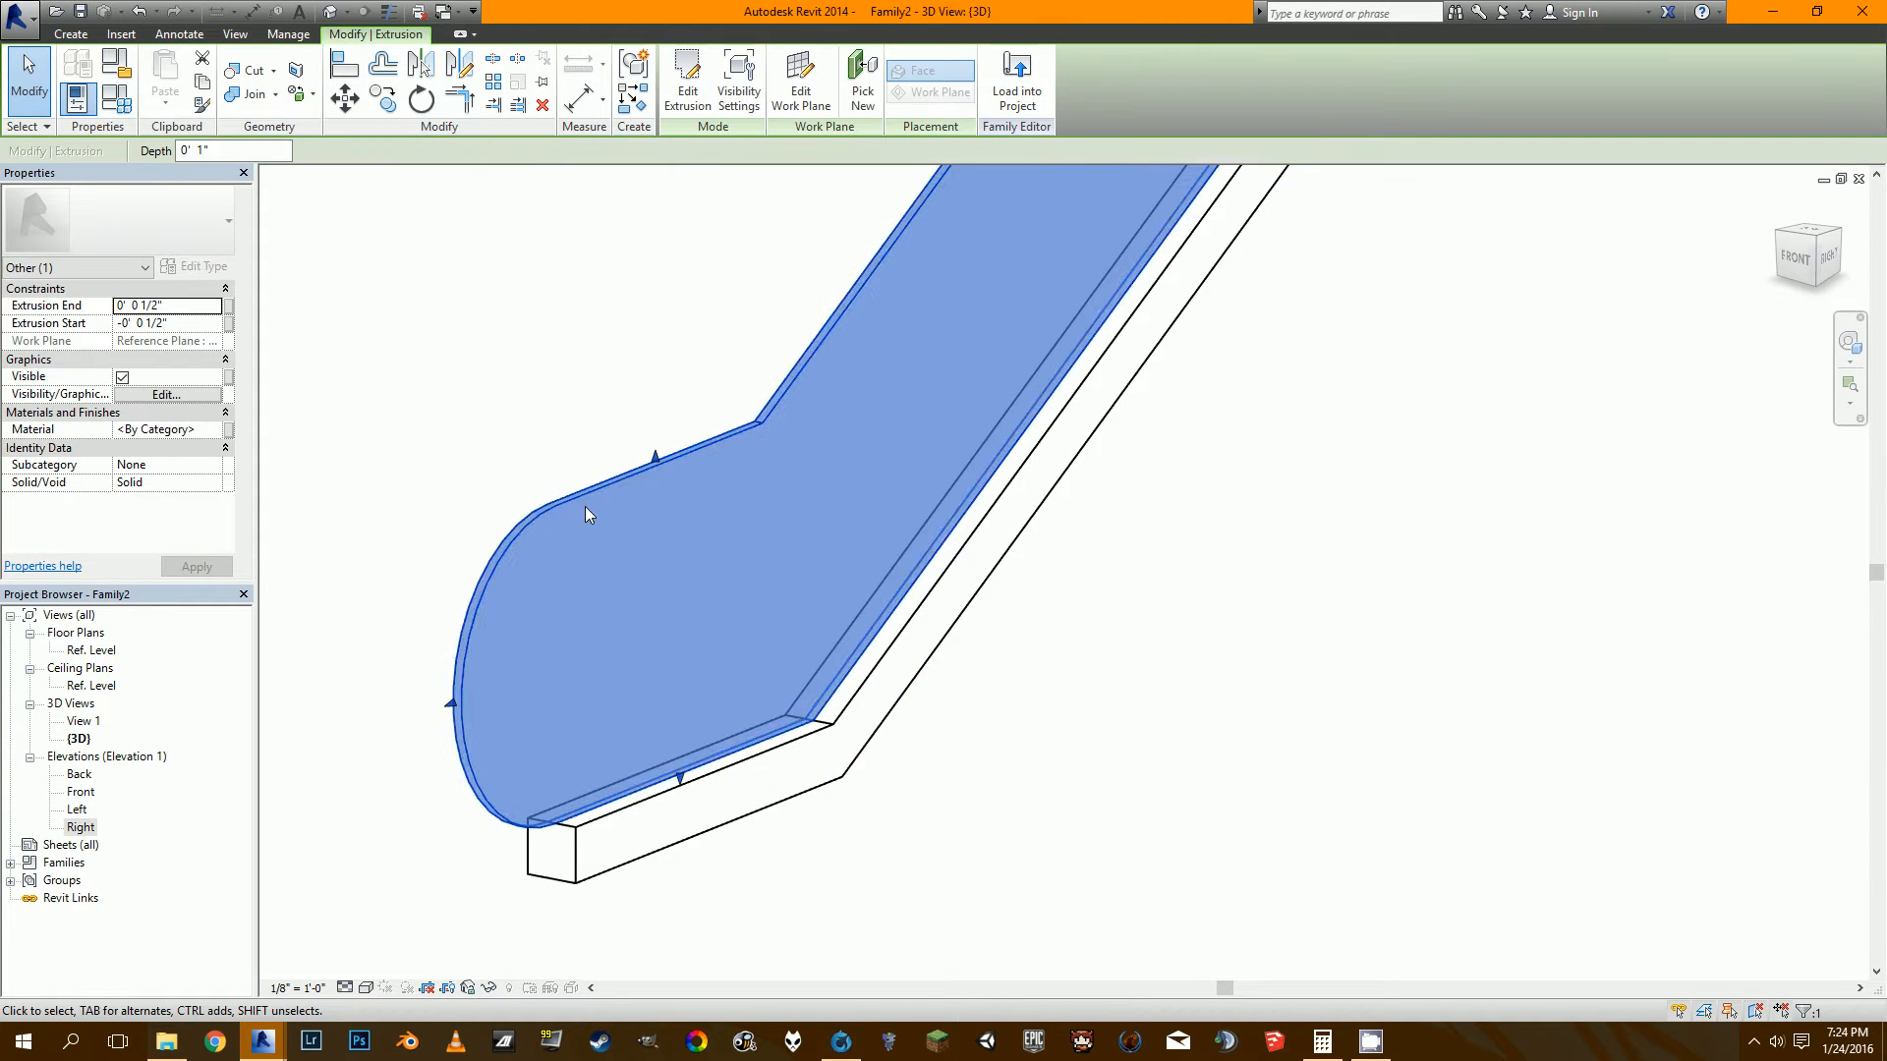
pyautogui.click(208, 433)
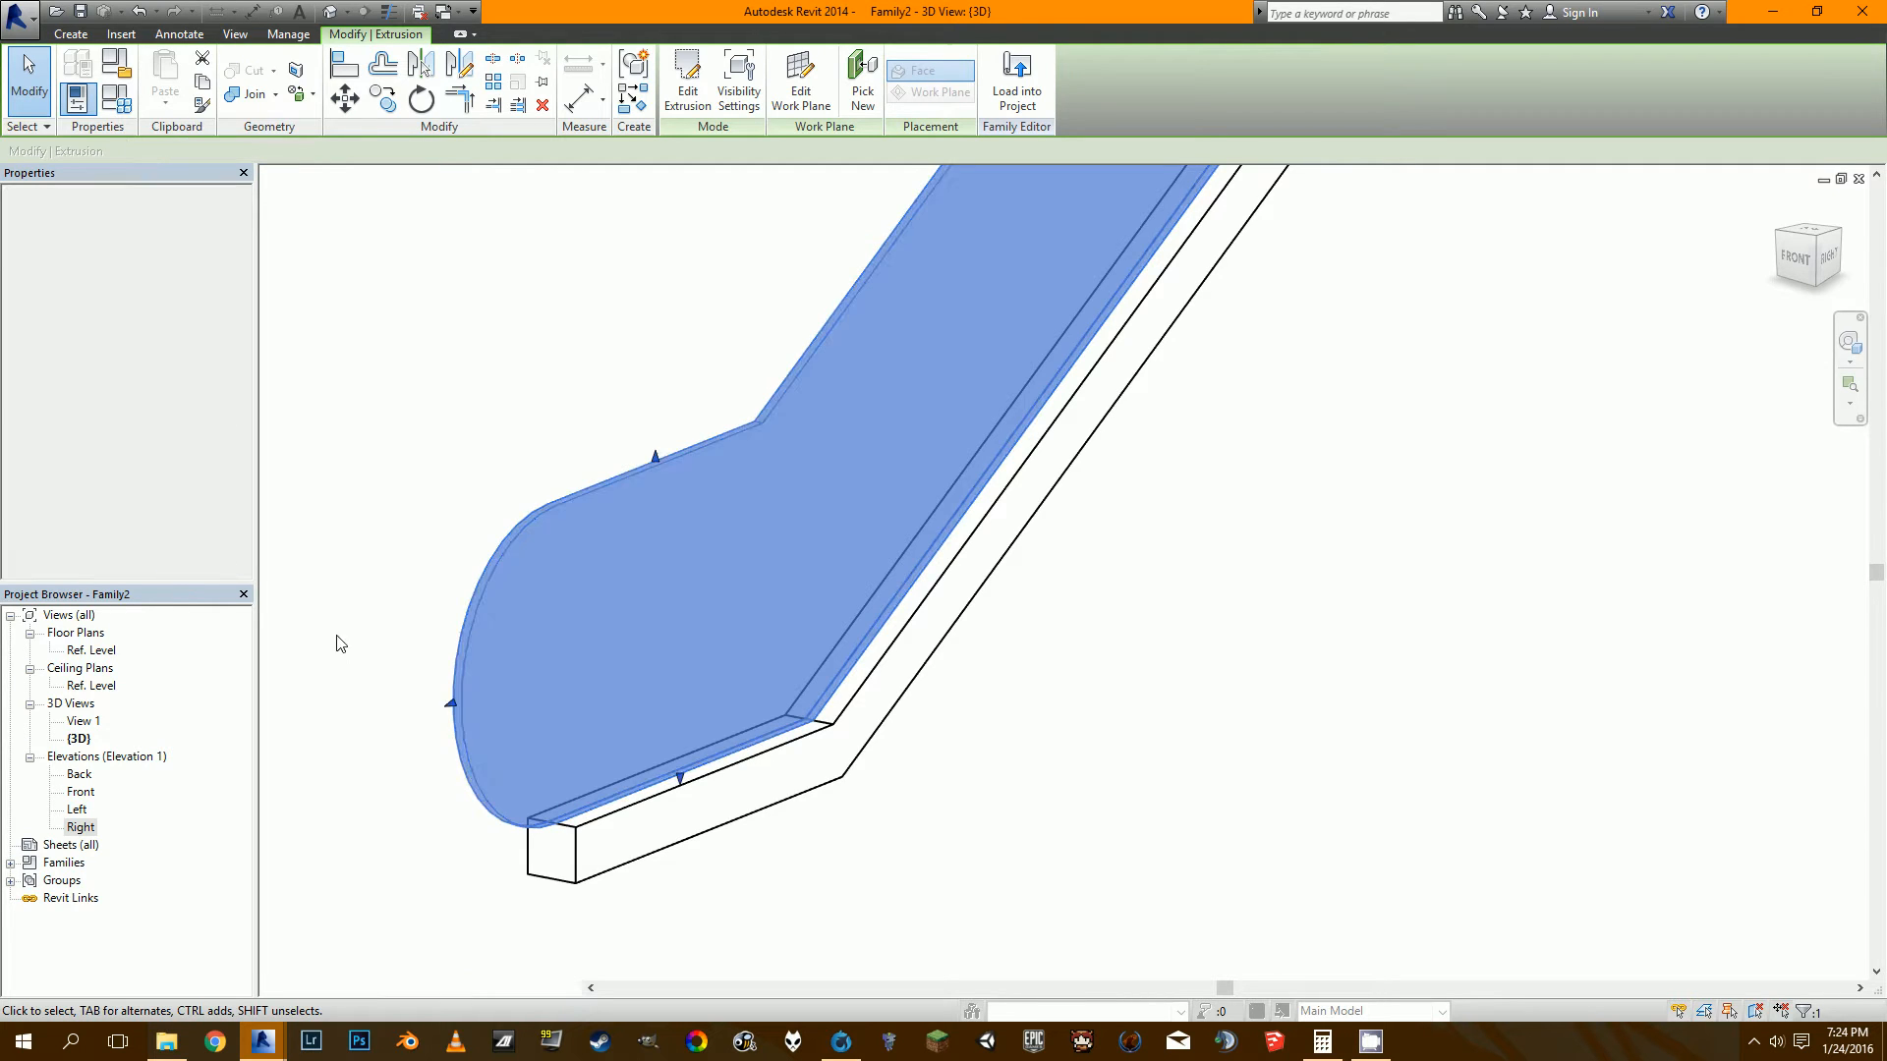
# Set the 3D view's visual style to Shaded and inspect the glass panel along the base.
pyautogui.click(366, 987)
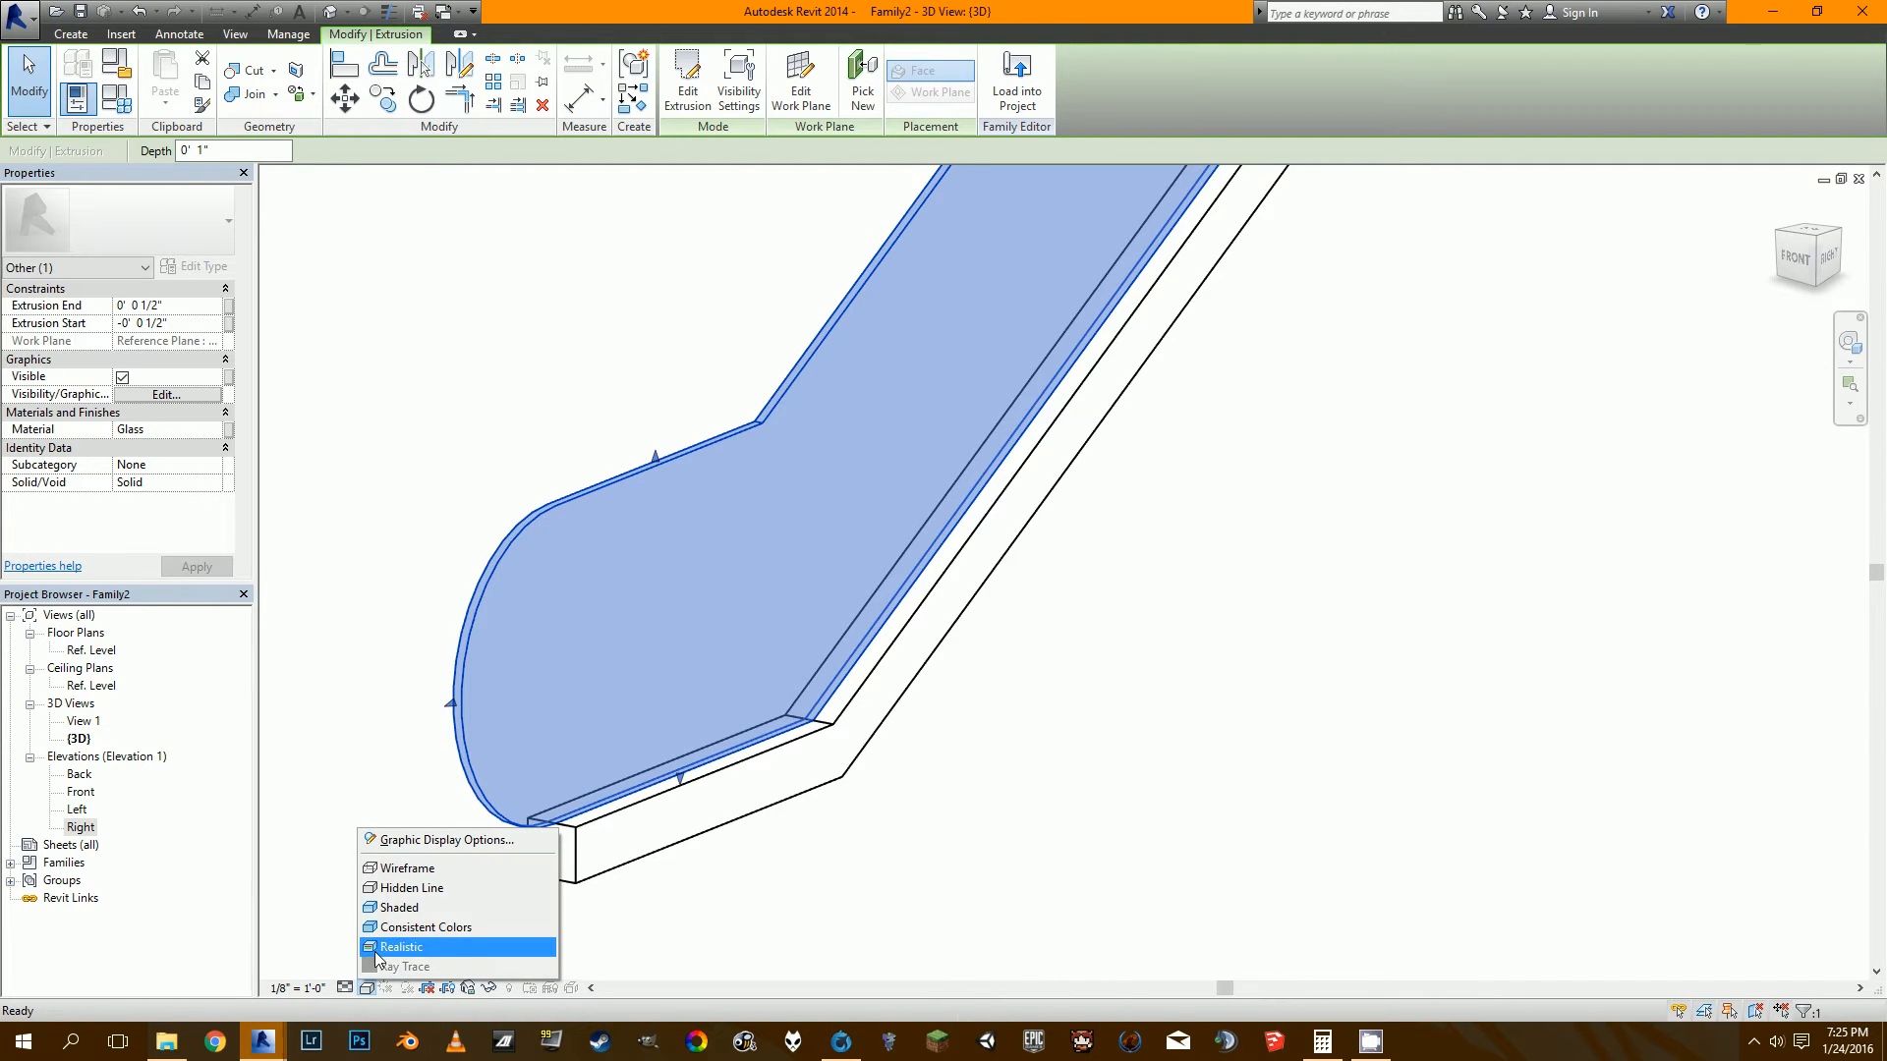
pyautogui.click(399, 907)
pyautogui.click(364, 777)
pyautogui.keyDown('shift'); pyautogui.moveTo(882, 550); pyautogui.dragTo(770, 657, button='middle'); pyautogui.keyUp('shift')
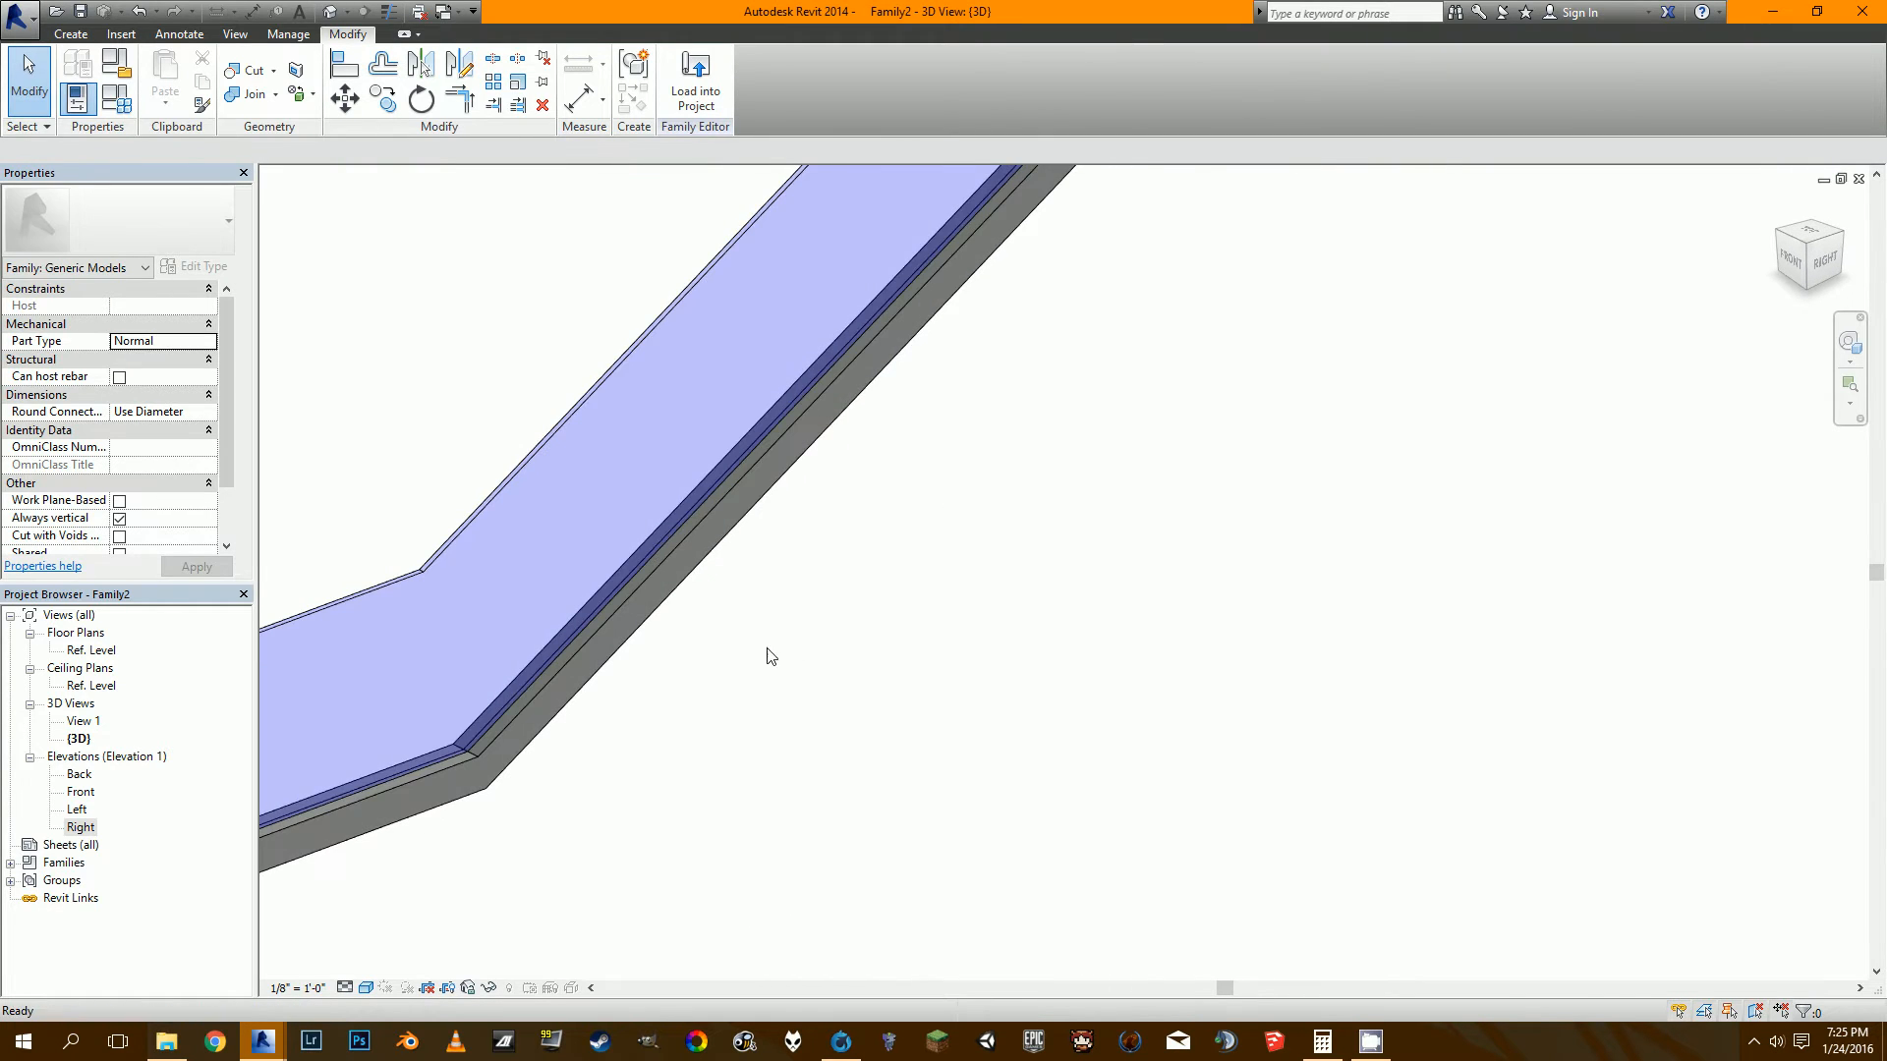
pyautogui.moveTo(484, 802); pyautogui.dragTo(855, 720, button='middle')
pyautogui.scroll(-2, 722, 605)
pyautogui.moveTo(1041, 453); pyautogui.dragTo(943, 569, button='middle')
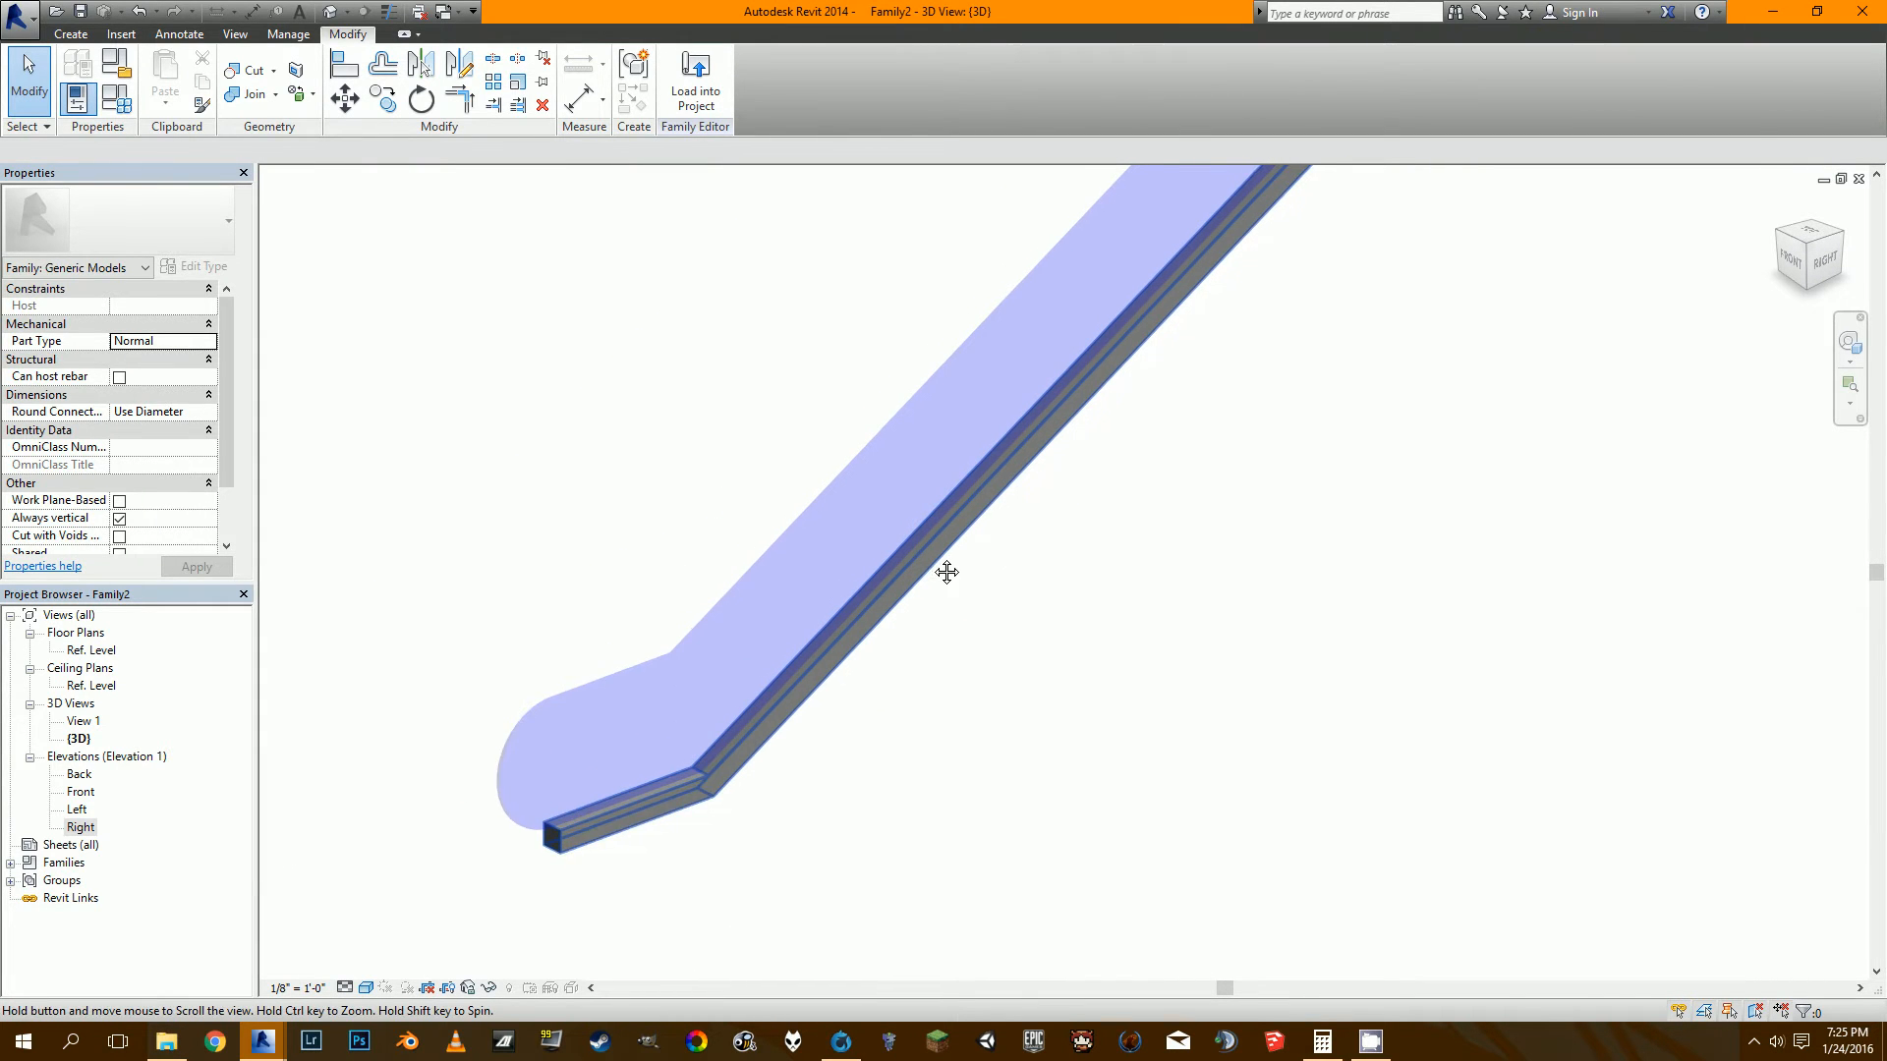
# In the Right elevation, start a new extrusion sketch with locked lines picked from the outer top reference planes of the lower landing and slope.
pyautogui.doubleClick(79, 827)
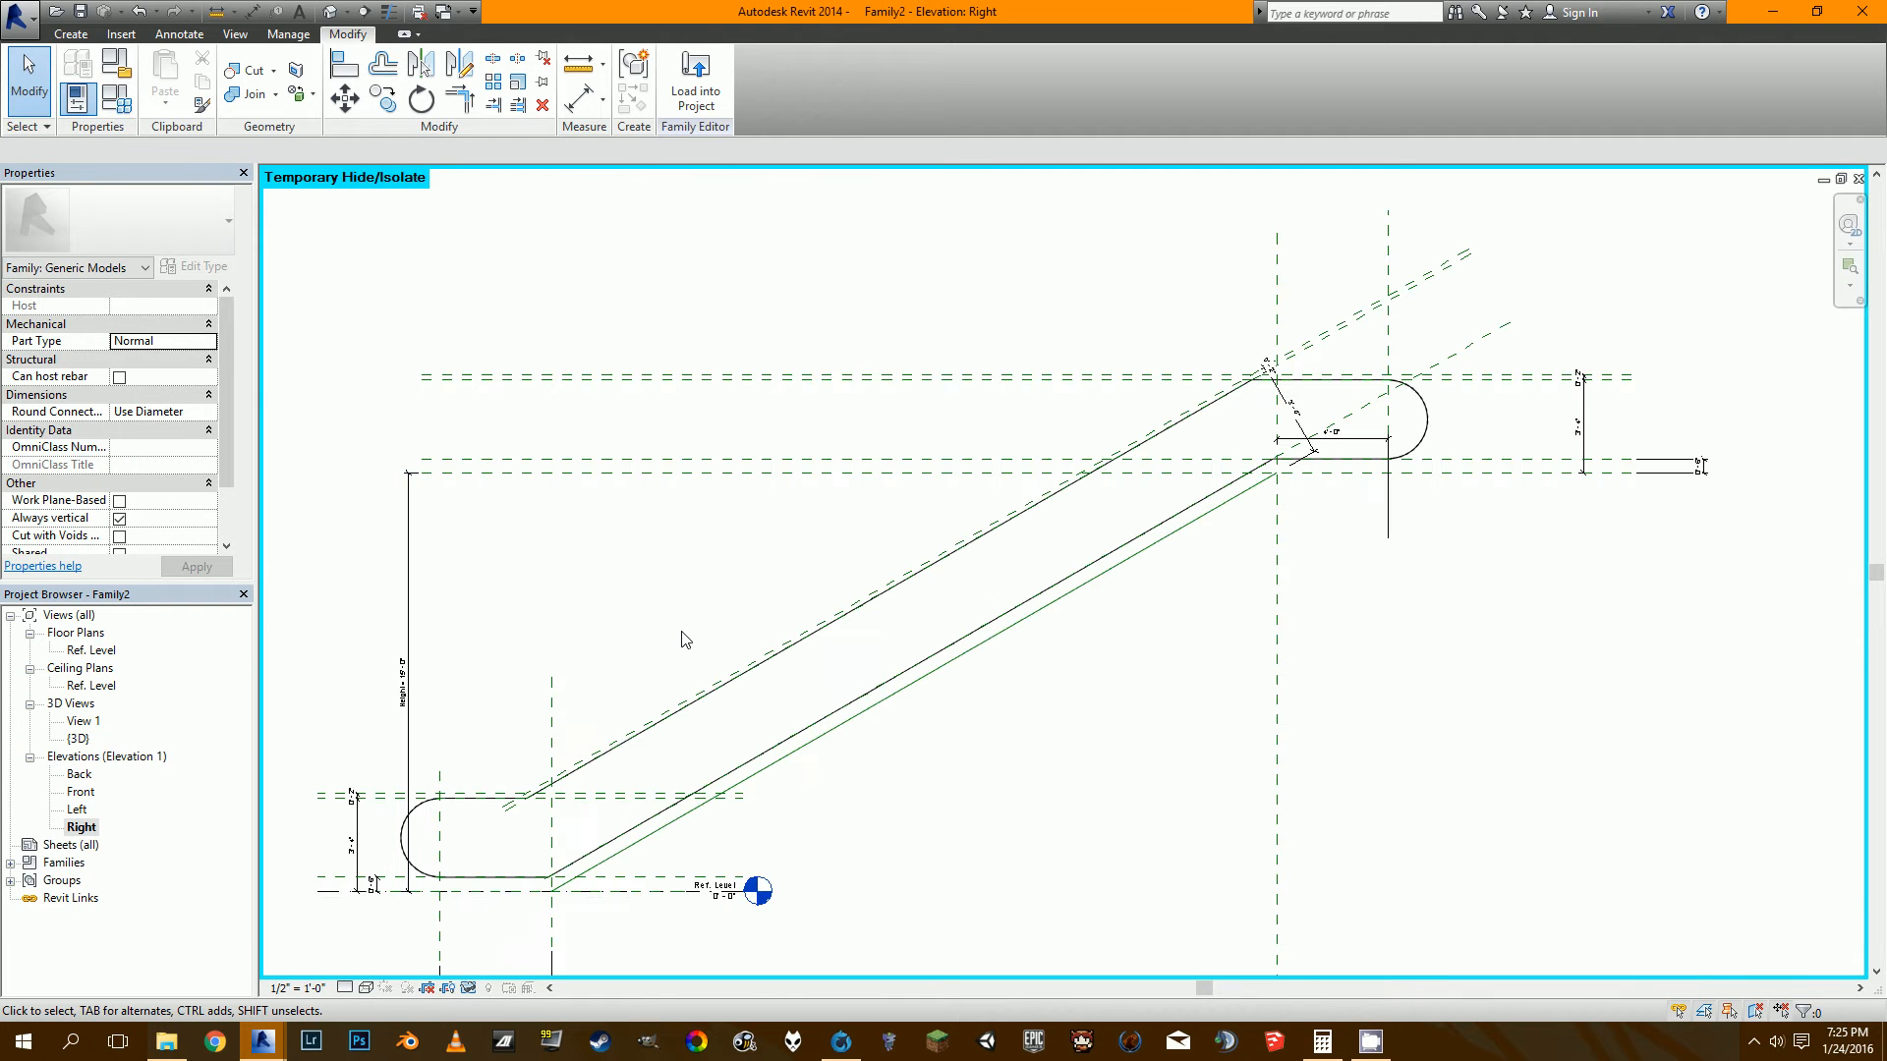
pyautogui.moveTo(614, 772); pyautogui.dragTo(758, 674, button='middle')
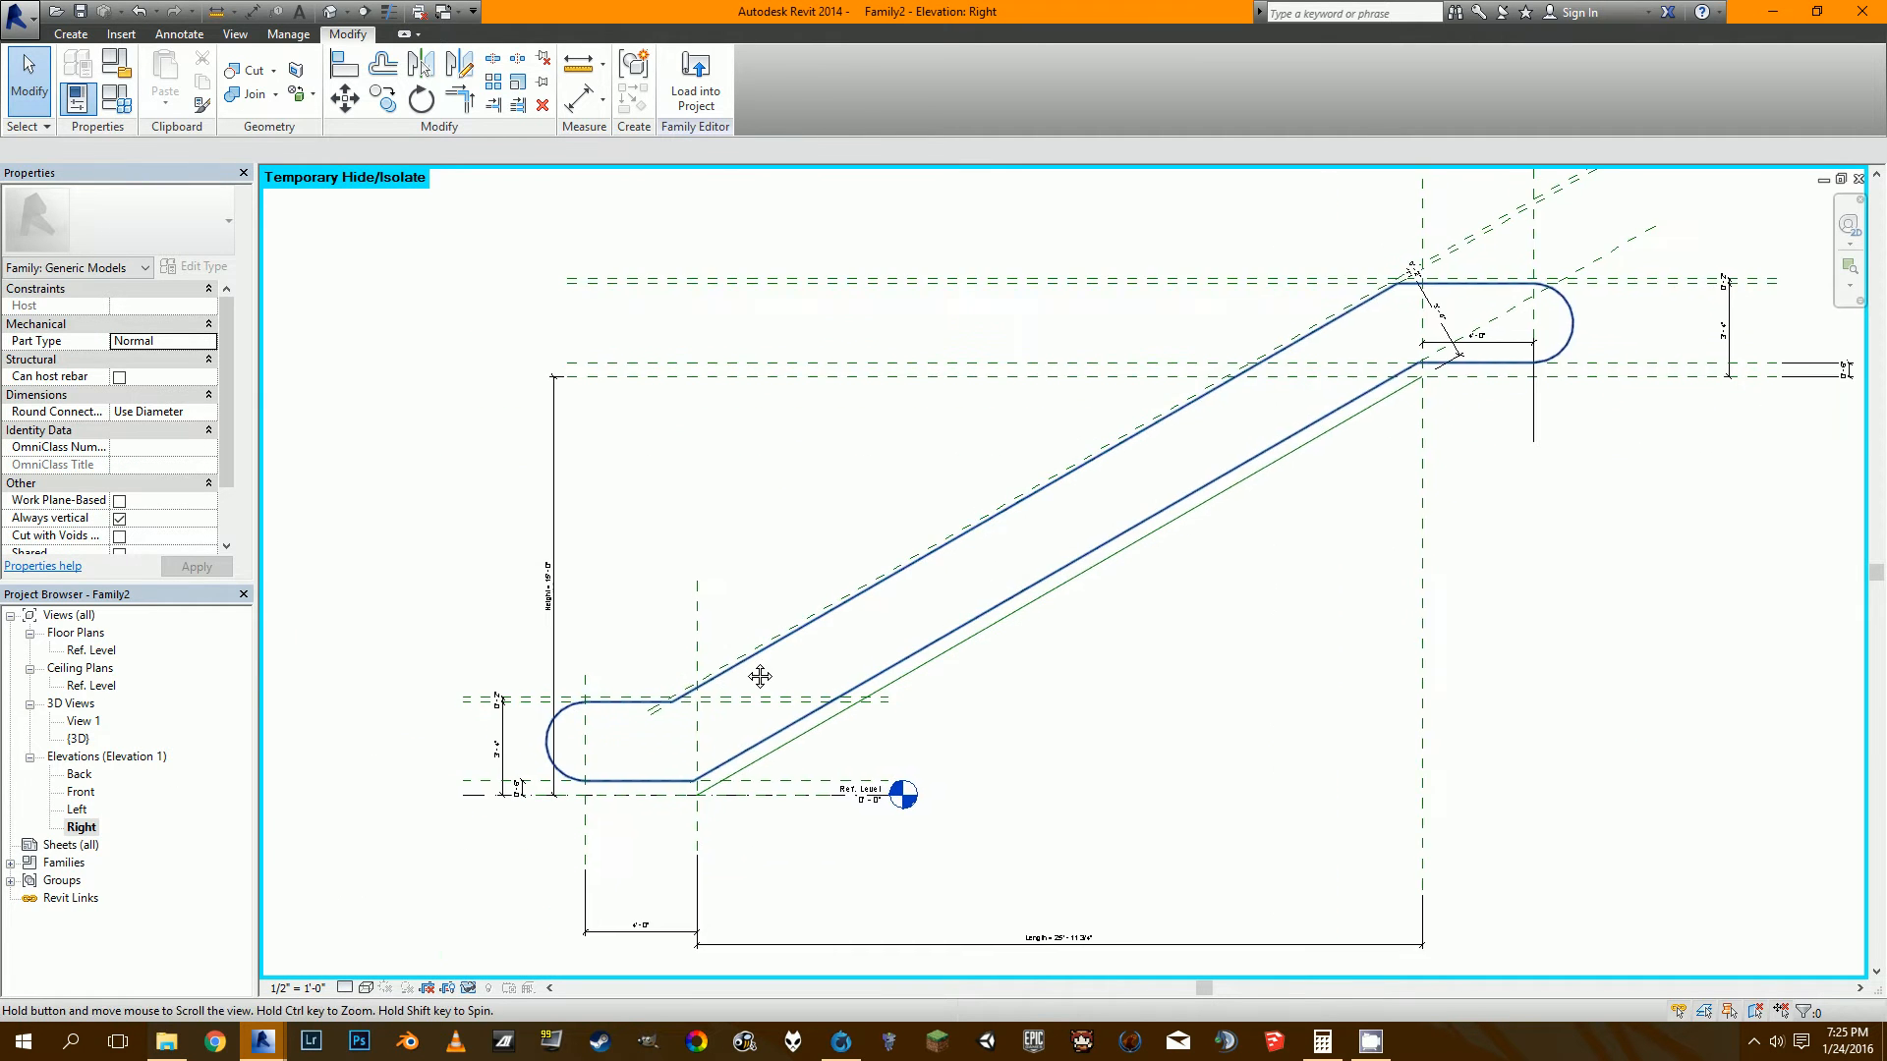
pyautogui.scroll(3, 584, 720)
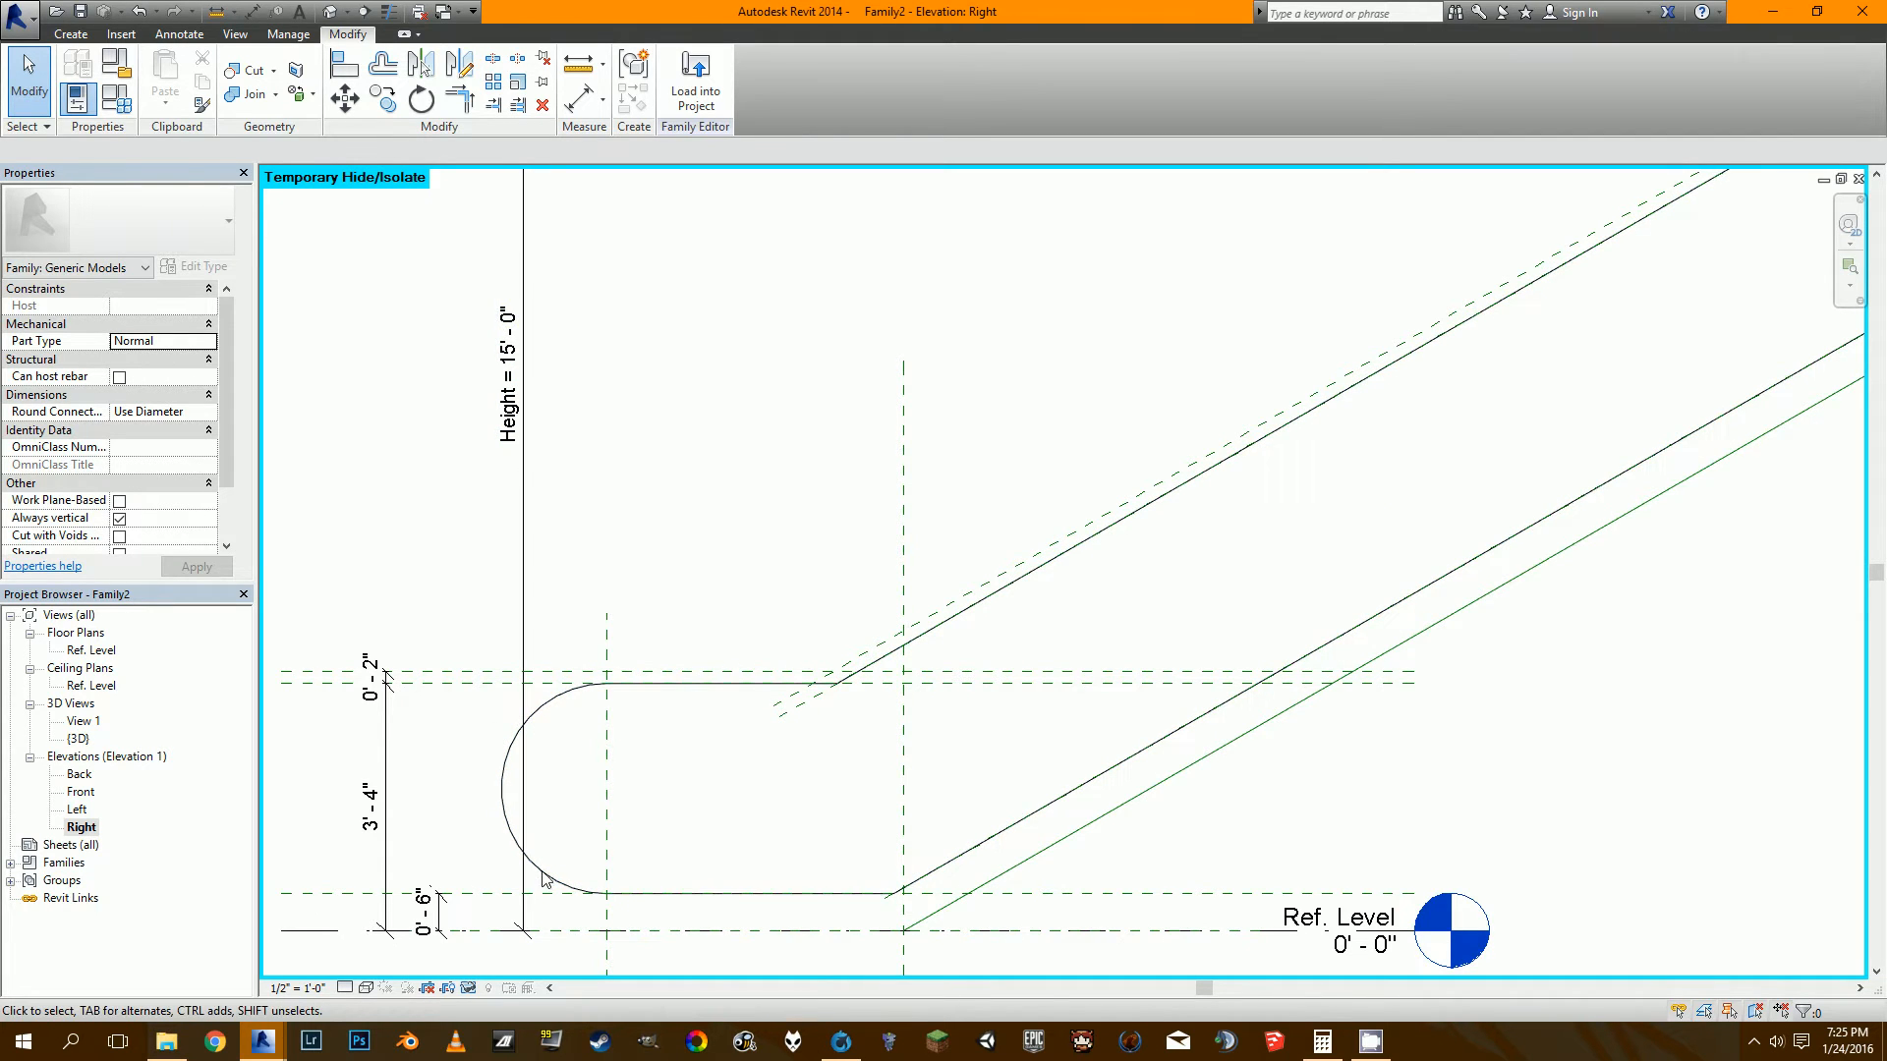
pyautogui.scroll(-2, 682, 687)
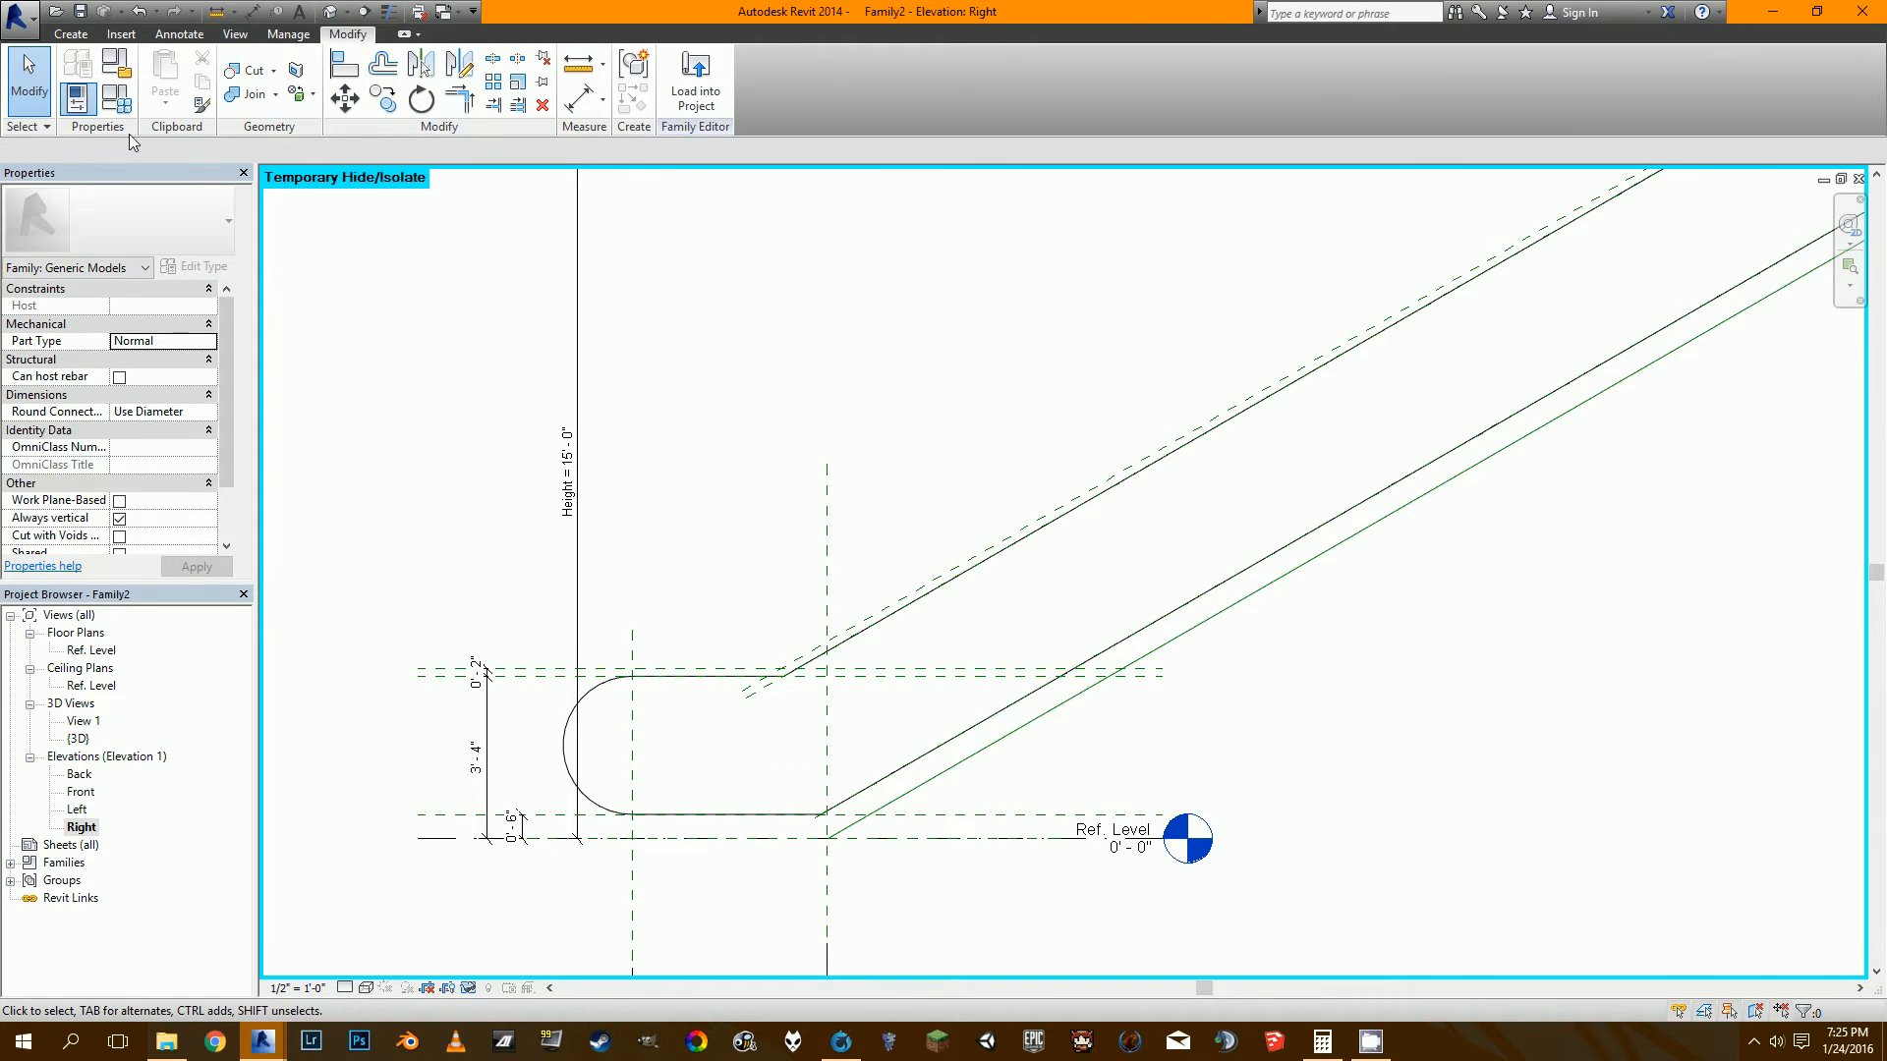
pyautogui.click(70, 34)
pyautogui.click(167, 78)
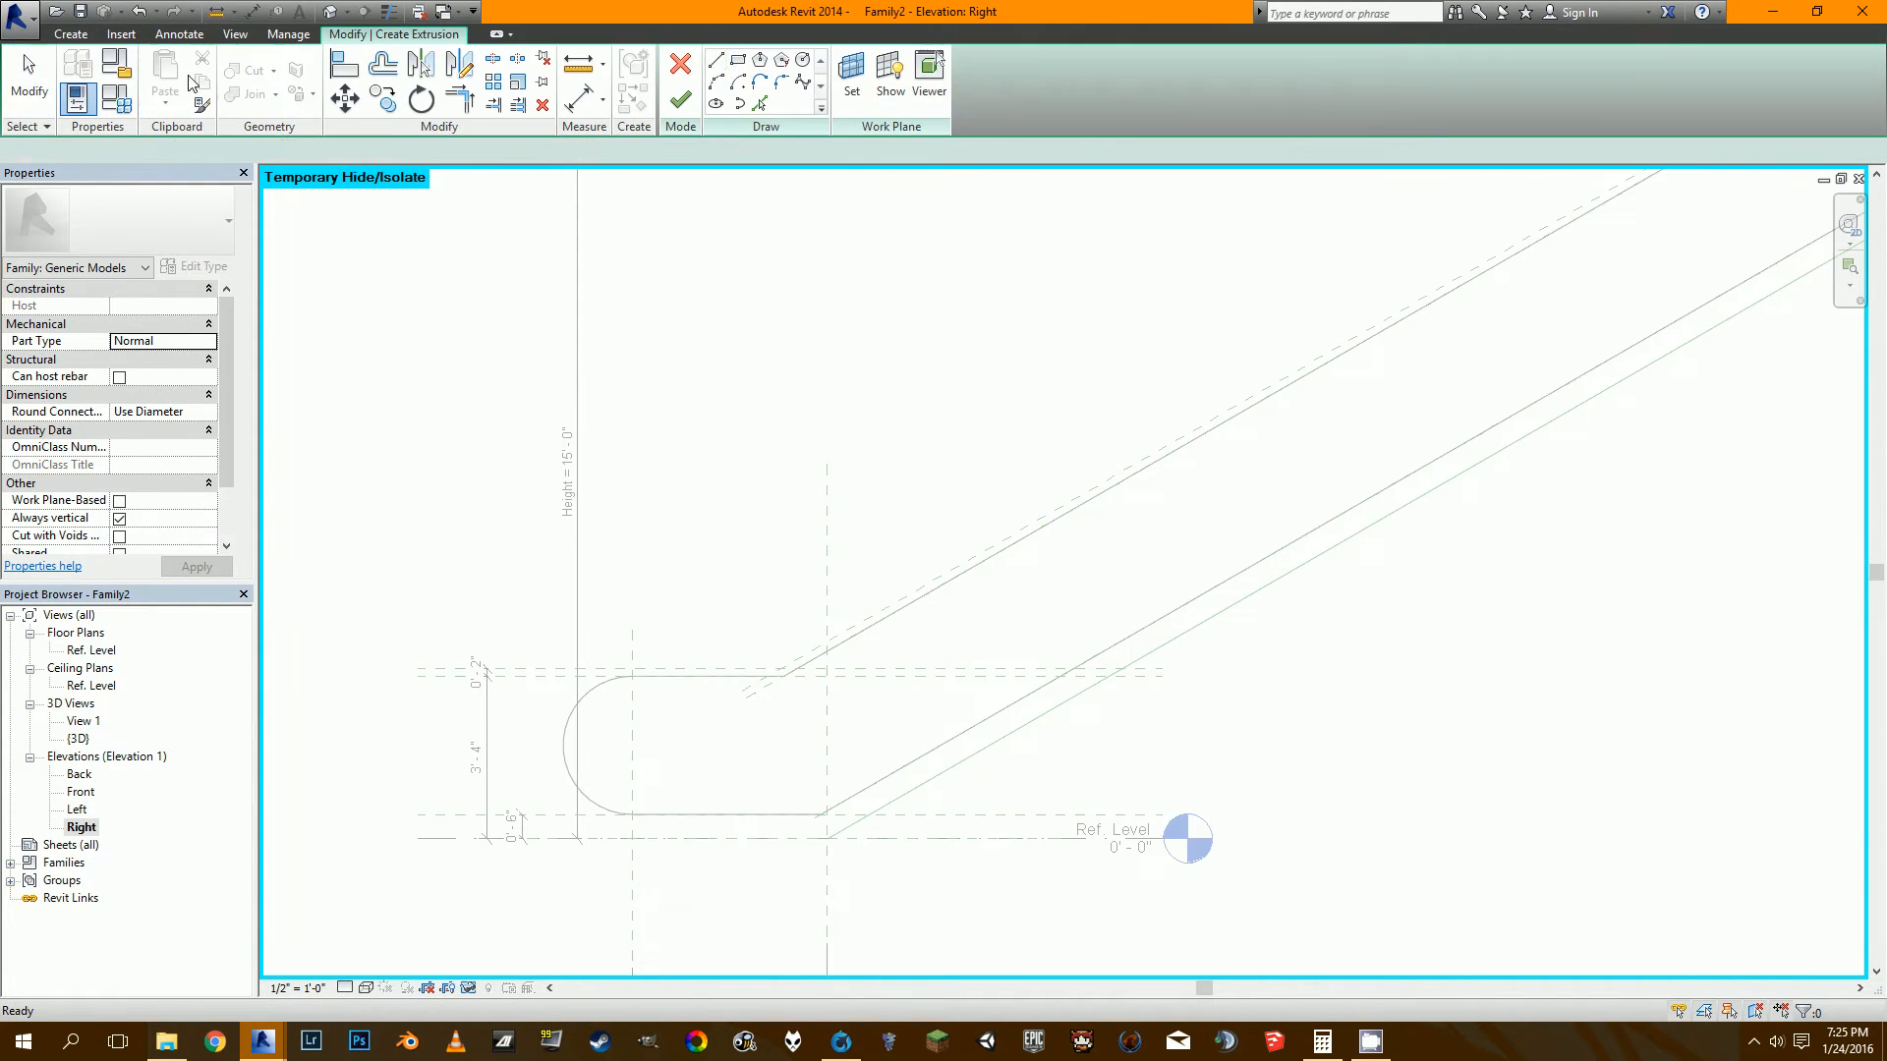
pyautogui.click(765, 104)
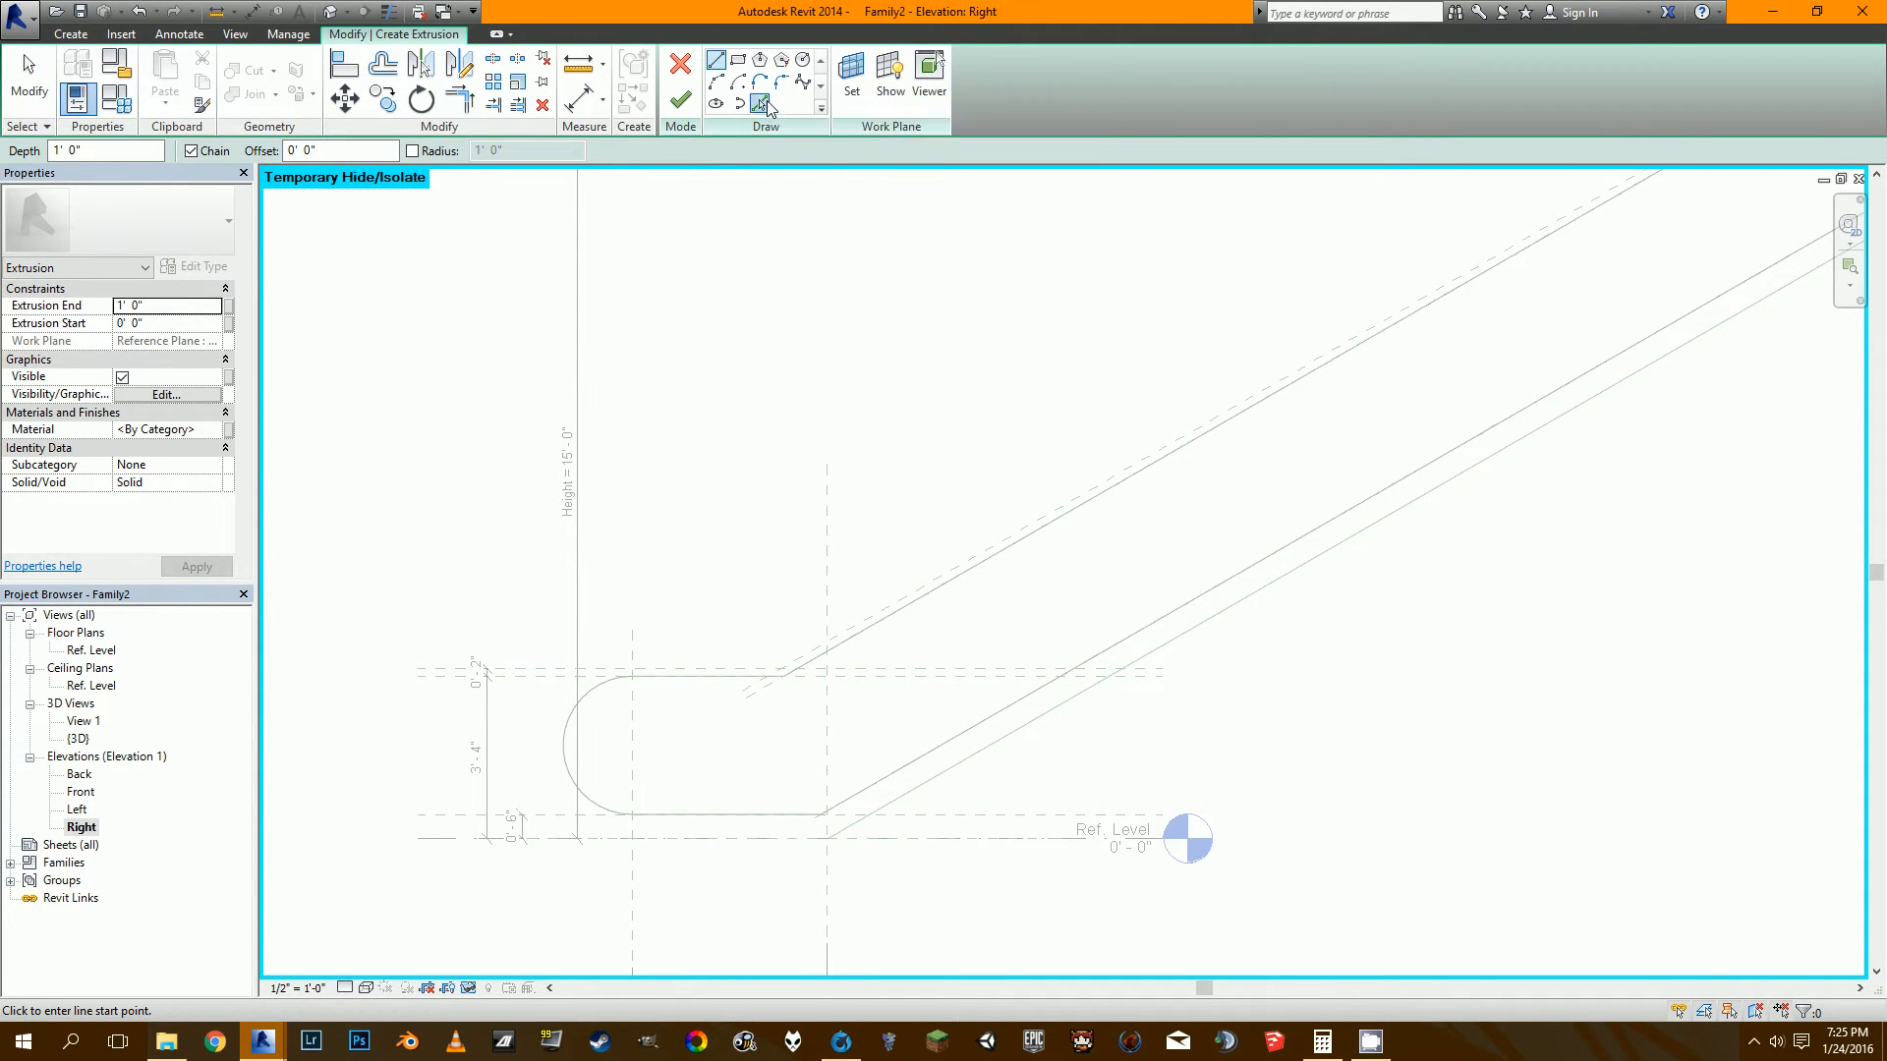
pyautogui.scroll(2, 701, 696)
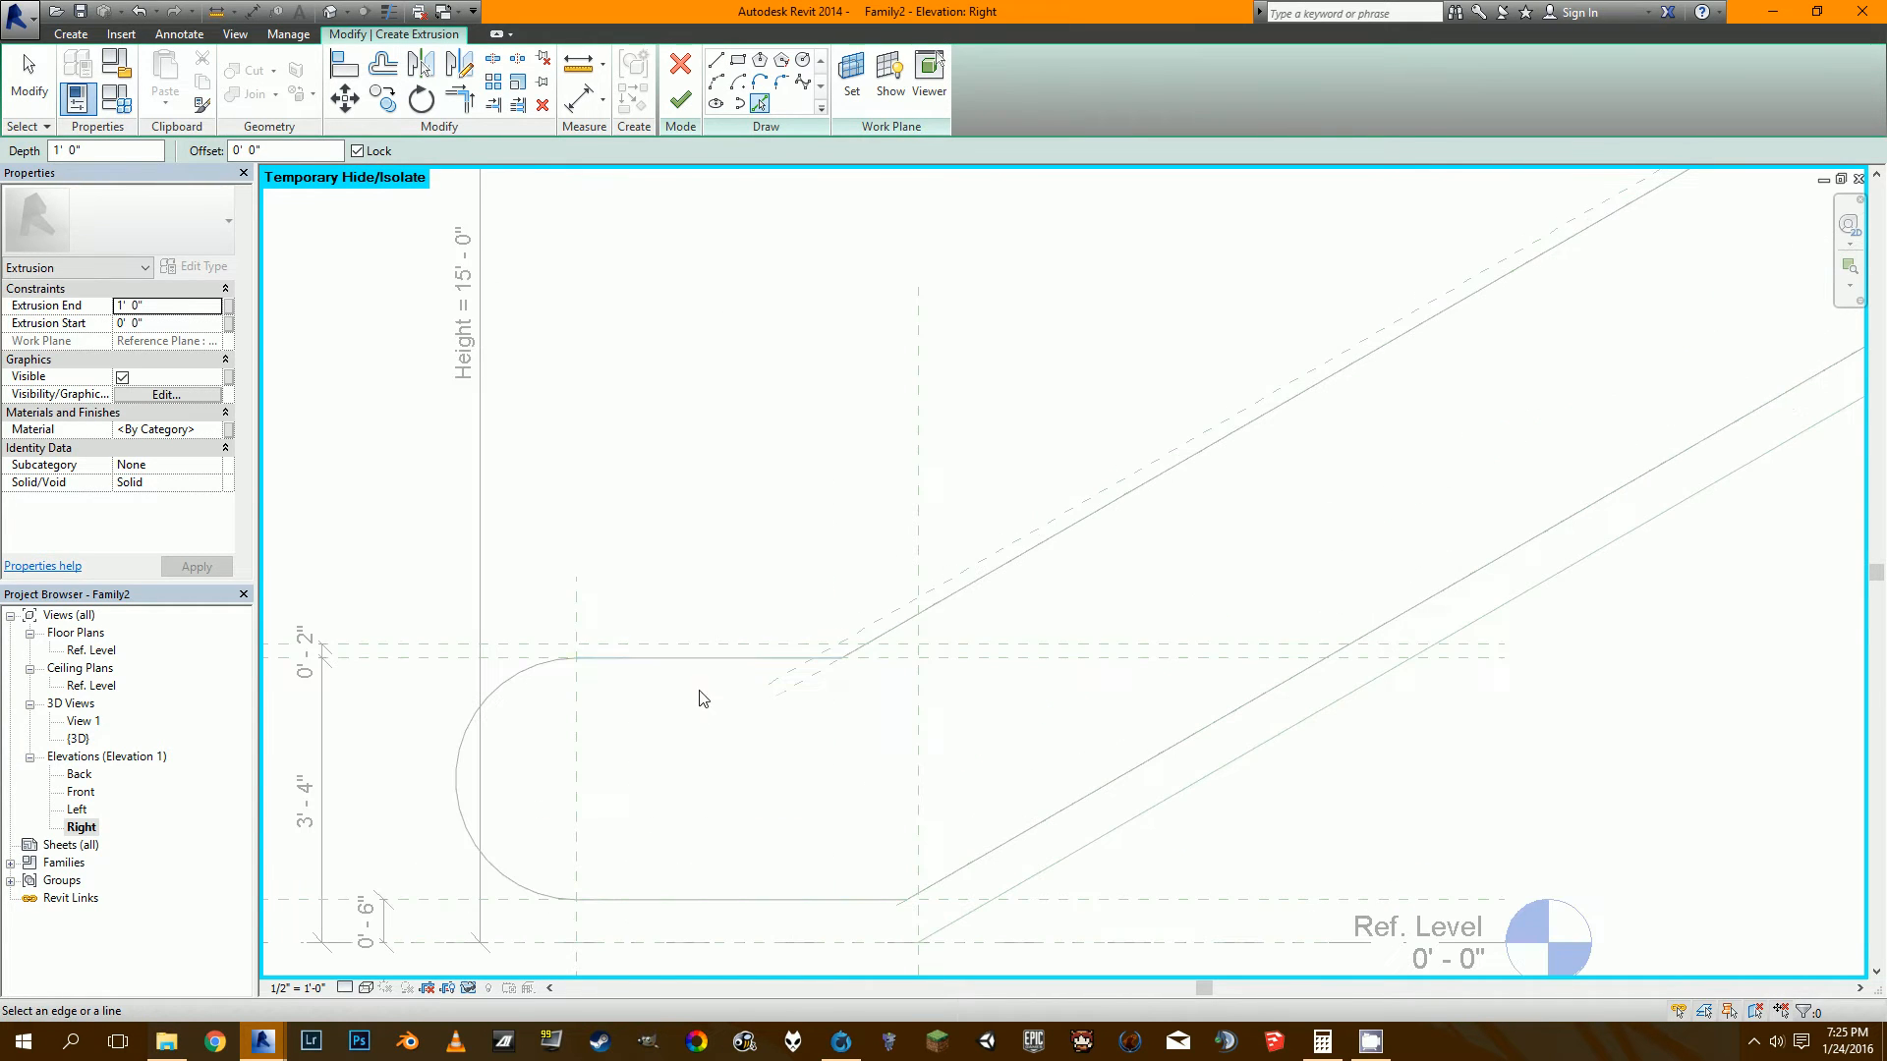
pyautogui.click(708, 644)
pyautogui.click(1049, 518)
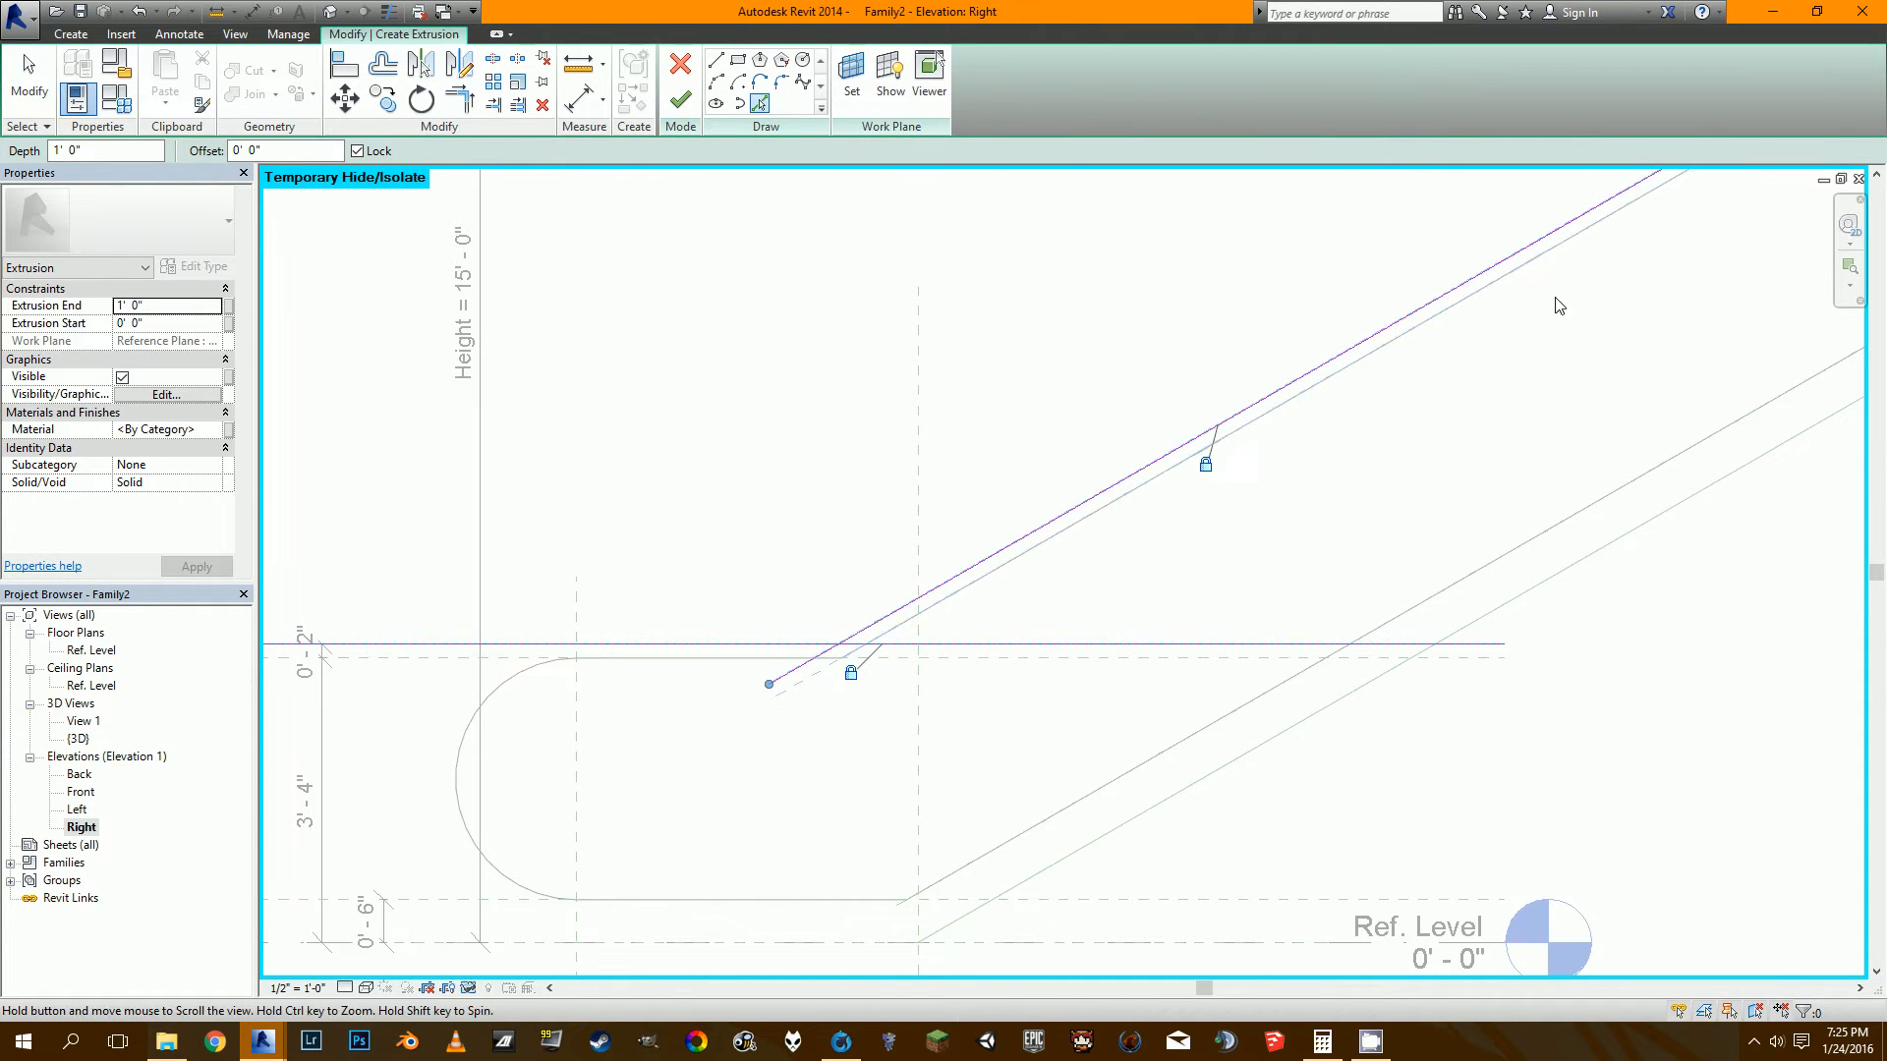
# Add locked sketch lines from the upper landing's two top planes and the inner top planes of the slope and lower landing.
pyautogui.moveTo(1572, 300)
pyautogui.mouseDown(button='middle')
pyautogui.moveTo(629, 727)
pyautogui.moveTo(694, 725)
pyautogui.mouseUp(button='middle')
pyautogui.moveTo(1346, 422); pyautogui.dragTo(871, 791, button='middle')
pyautogui.scroll(2, 983, 551)
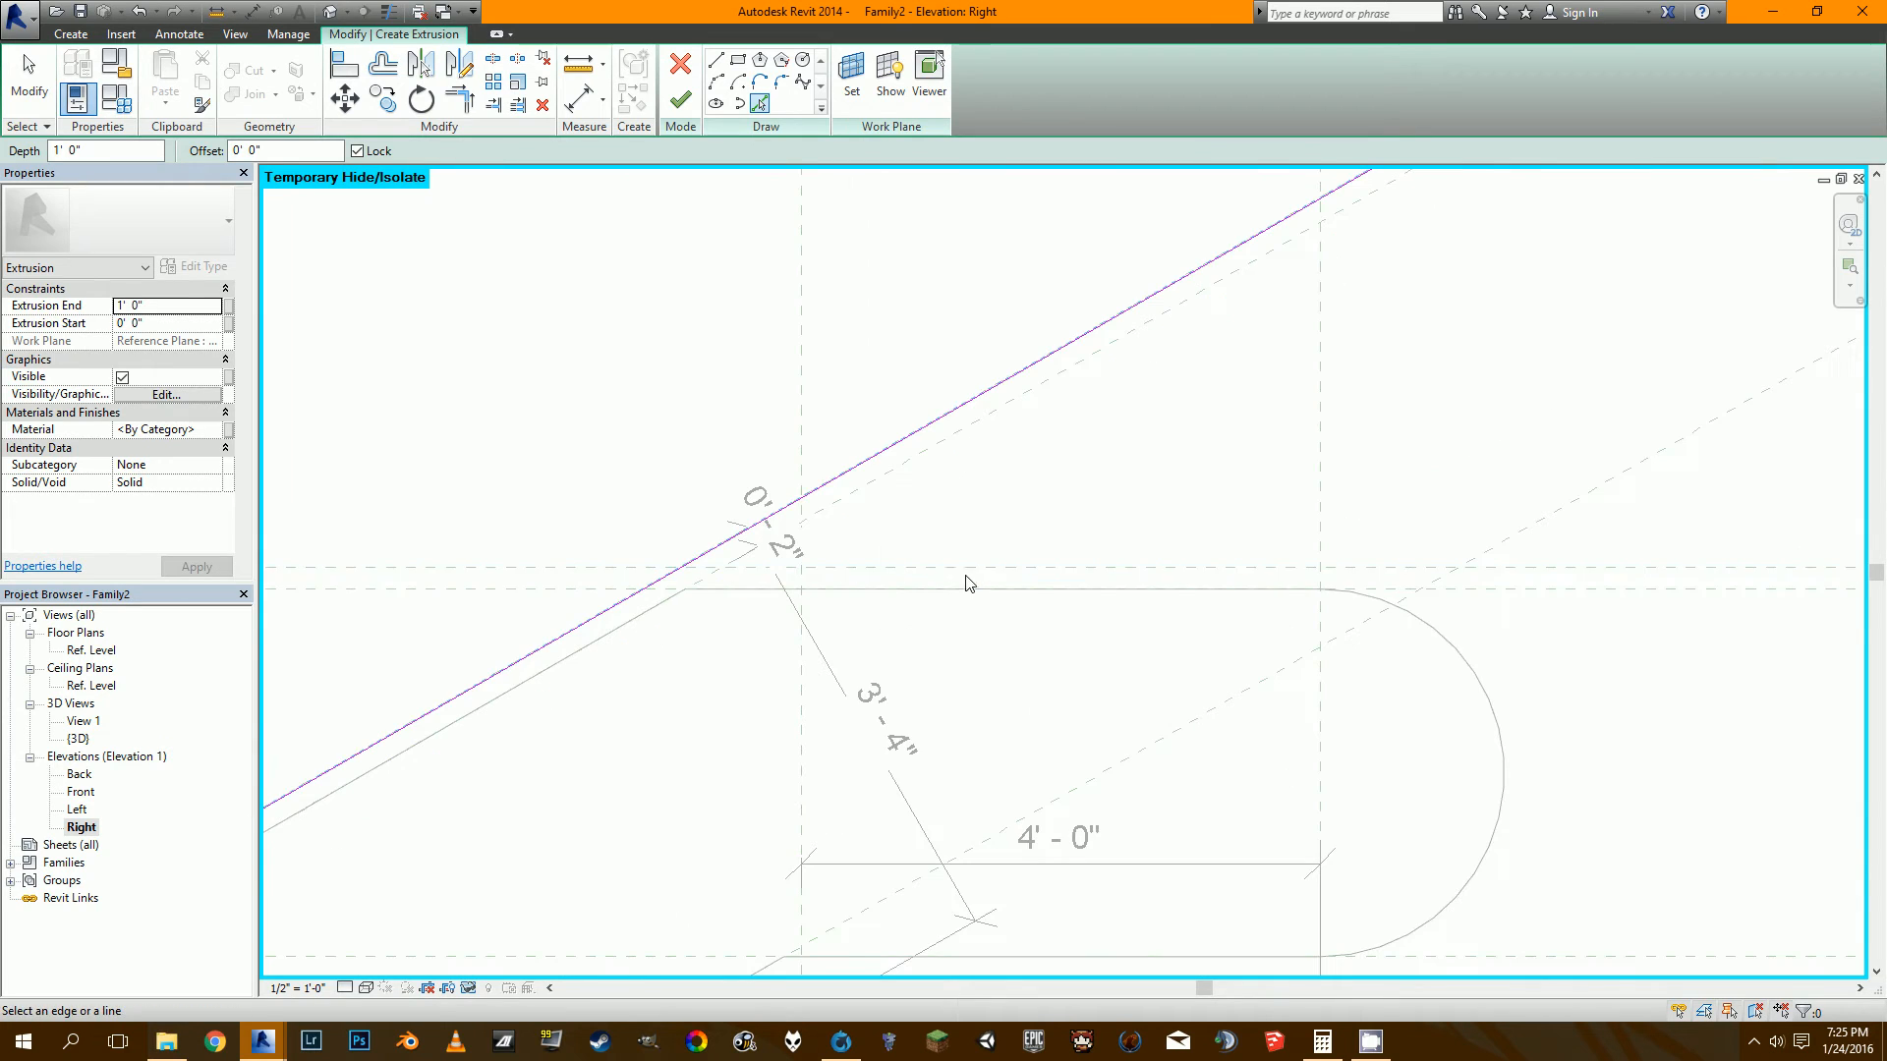
pyautogui.click(976, 568)
pyautogui.scroll(-2, 995, 550)
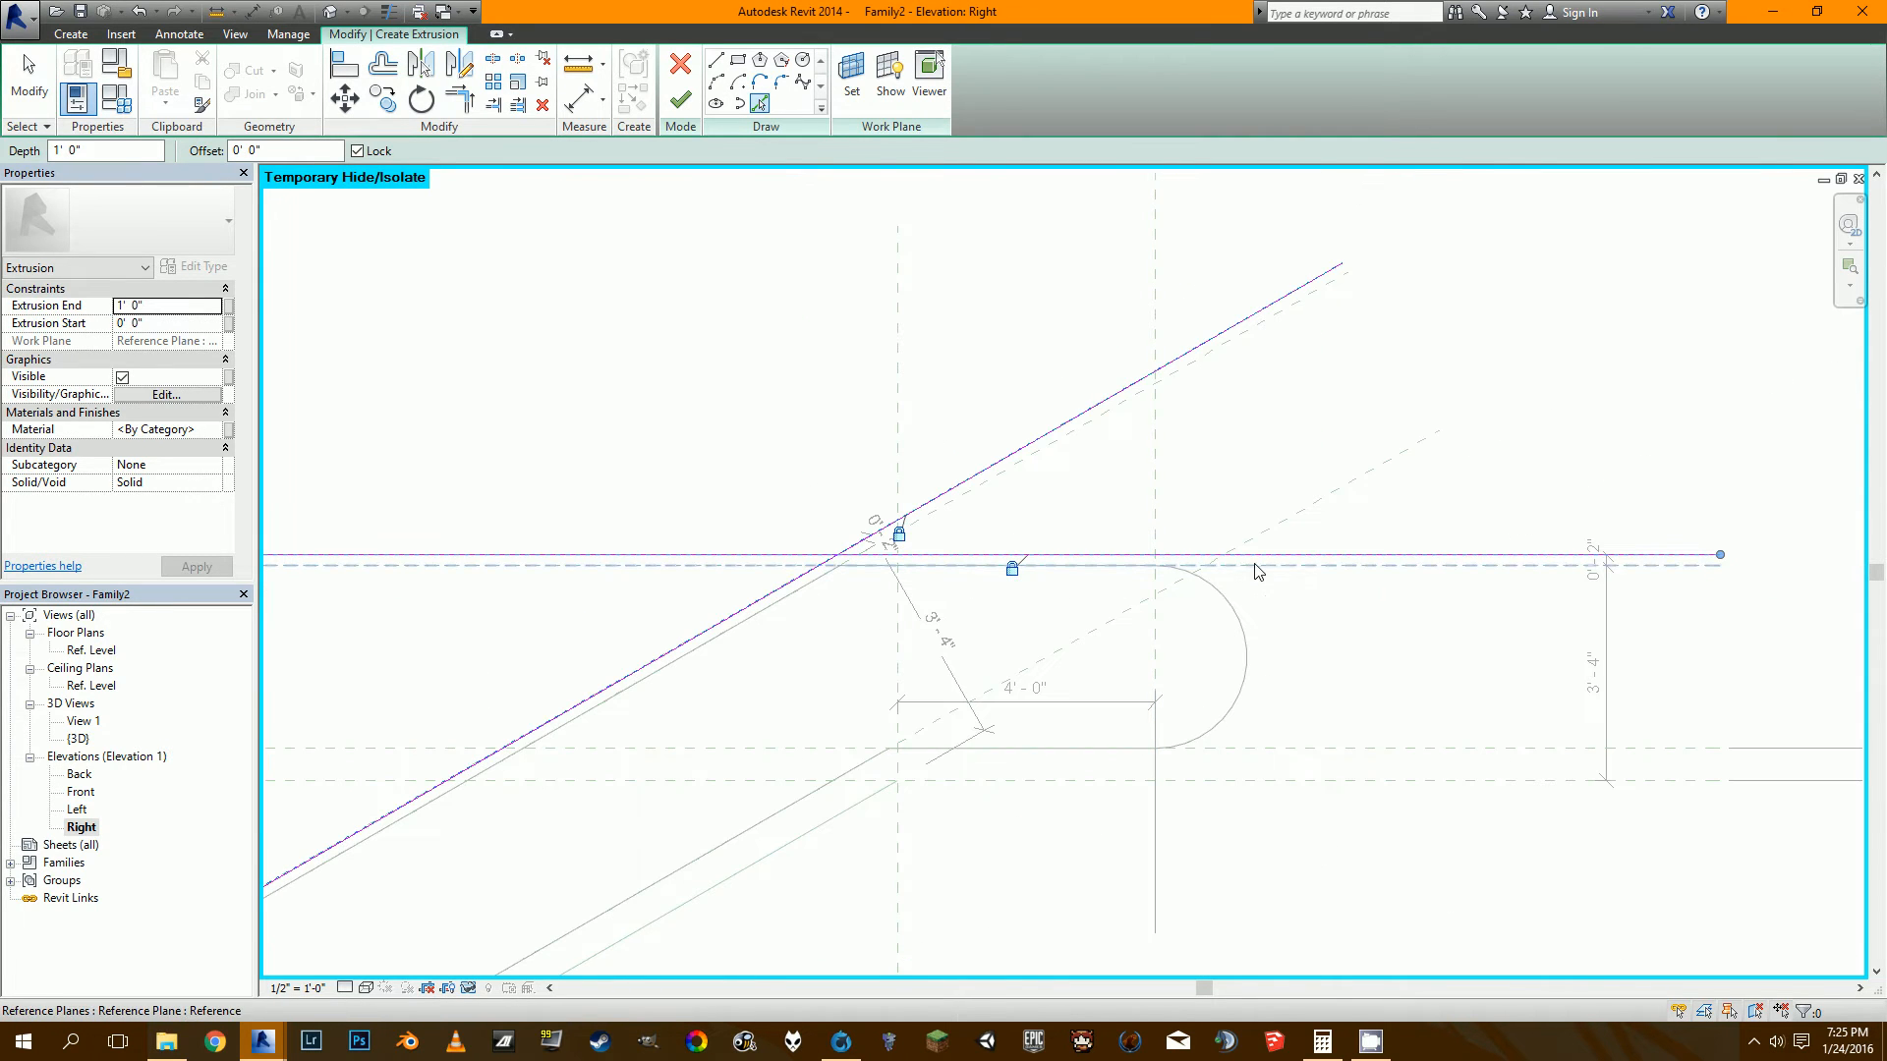
pyautogui.click(1007, 469)
pyautogui.moveTo(889, 704); pyautogui.dragTo(1533, 295, button='middle')
pyautogui.moveTo(590, 845)
pyautogui.mouseDown(button='middle')
pyautogui.moveTo(1170, 540)
pyautogui.moveTo(1376, 354)
pyautogui.mouseUp(button='middle')
pyautogui.scroll(2, 531, 526)
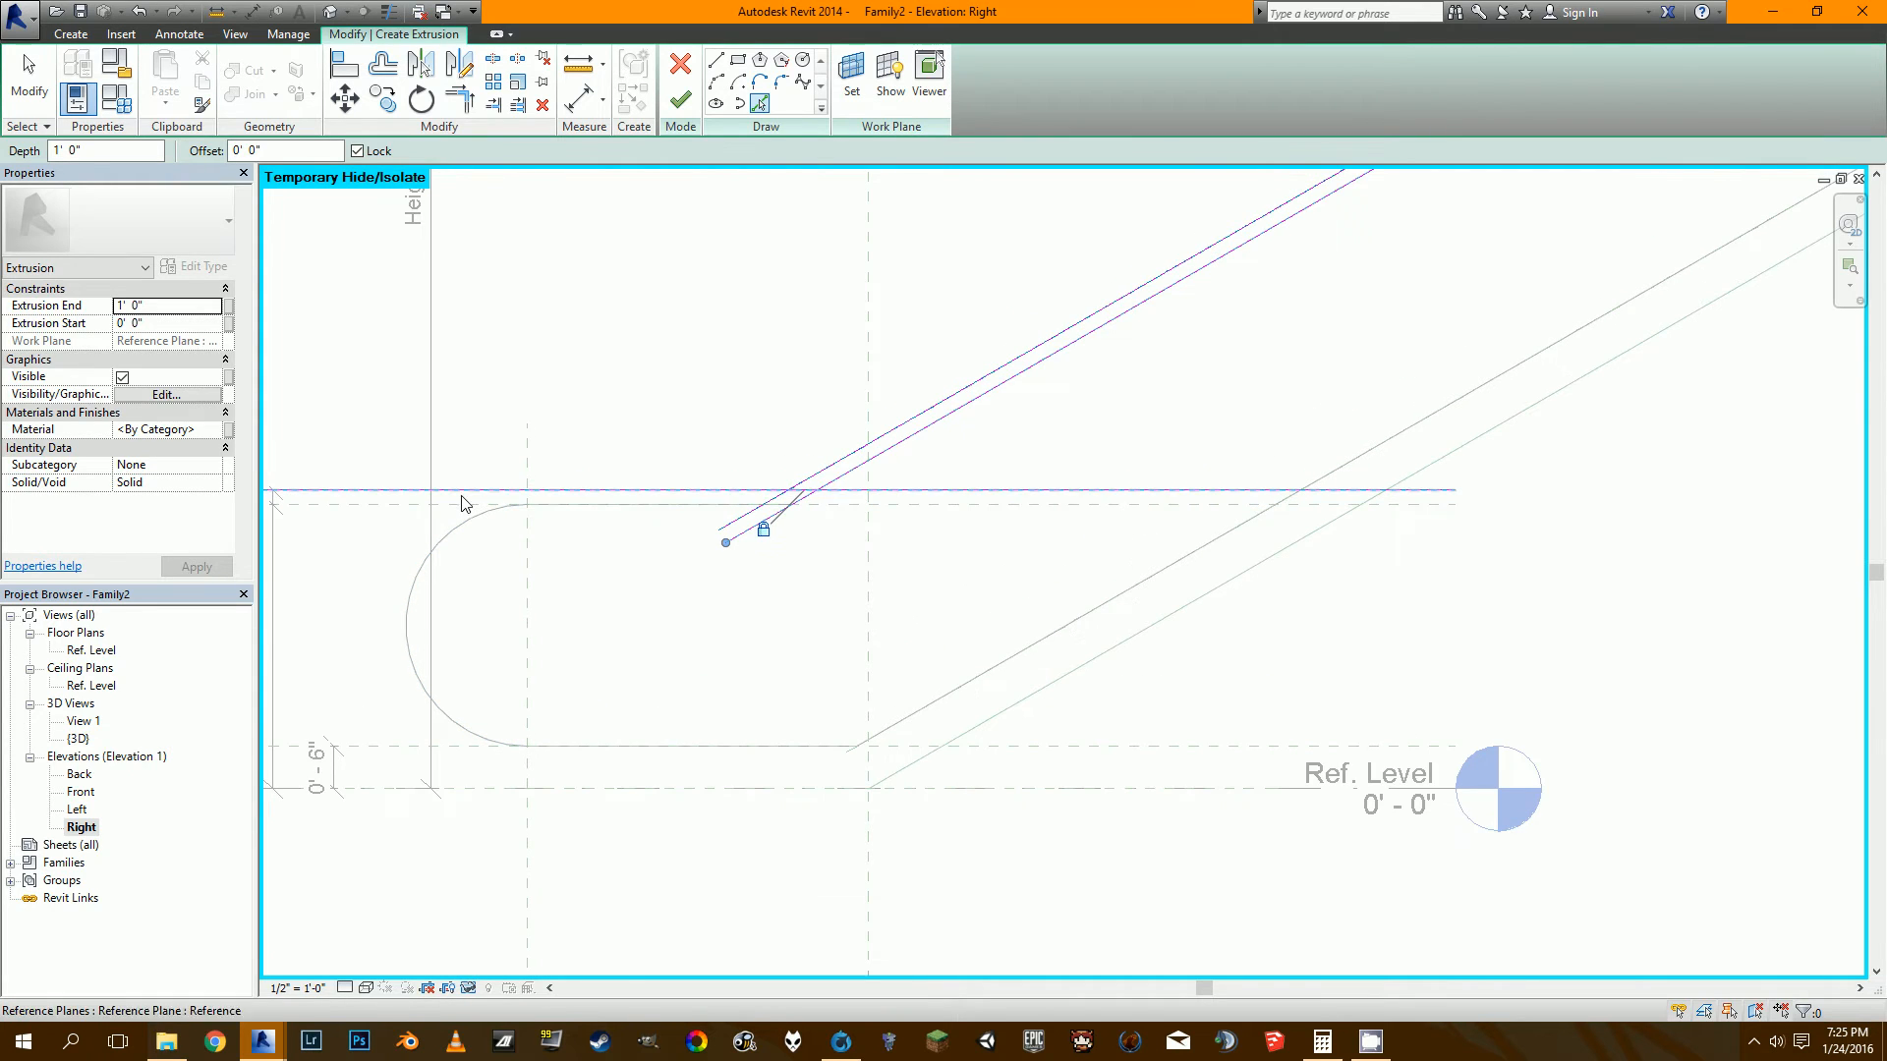
pyautogui.moveTo(371, 524); pyautogui.dragTo(626, 477, button='middle')
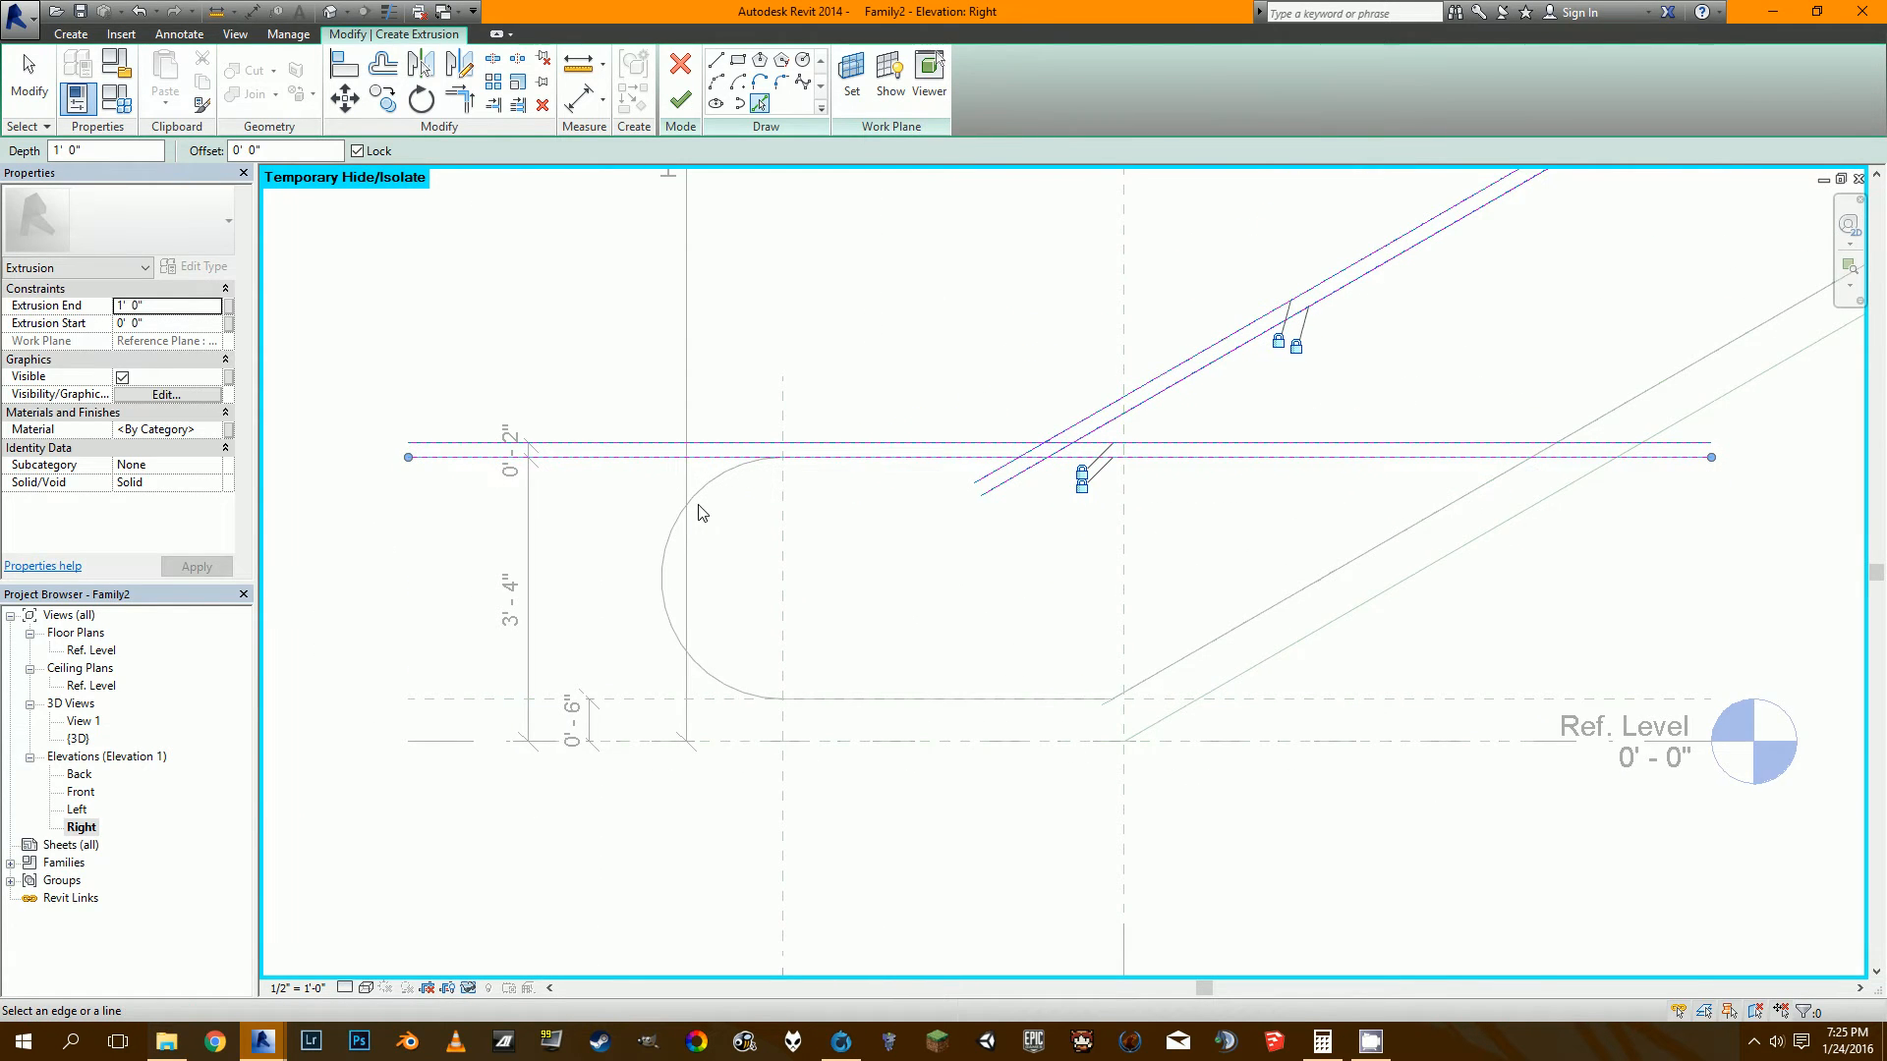
# Pick the lower landing's vertical end plane and the panel's end arc into the sketch, and add a second arc offset 0' 2" outward.
pyautogui.scroll(1, 756, 676)
pyautogui.click(799, 725)
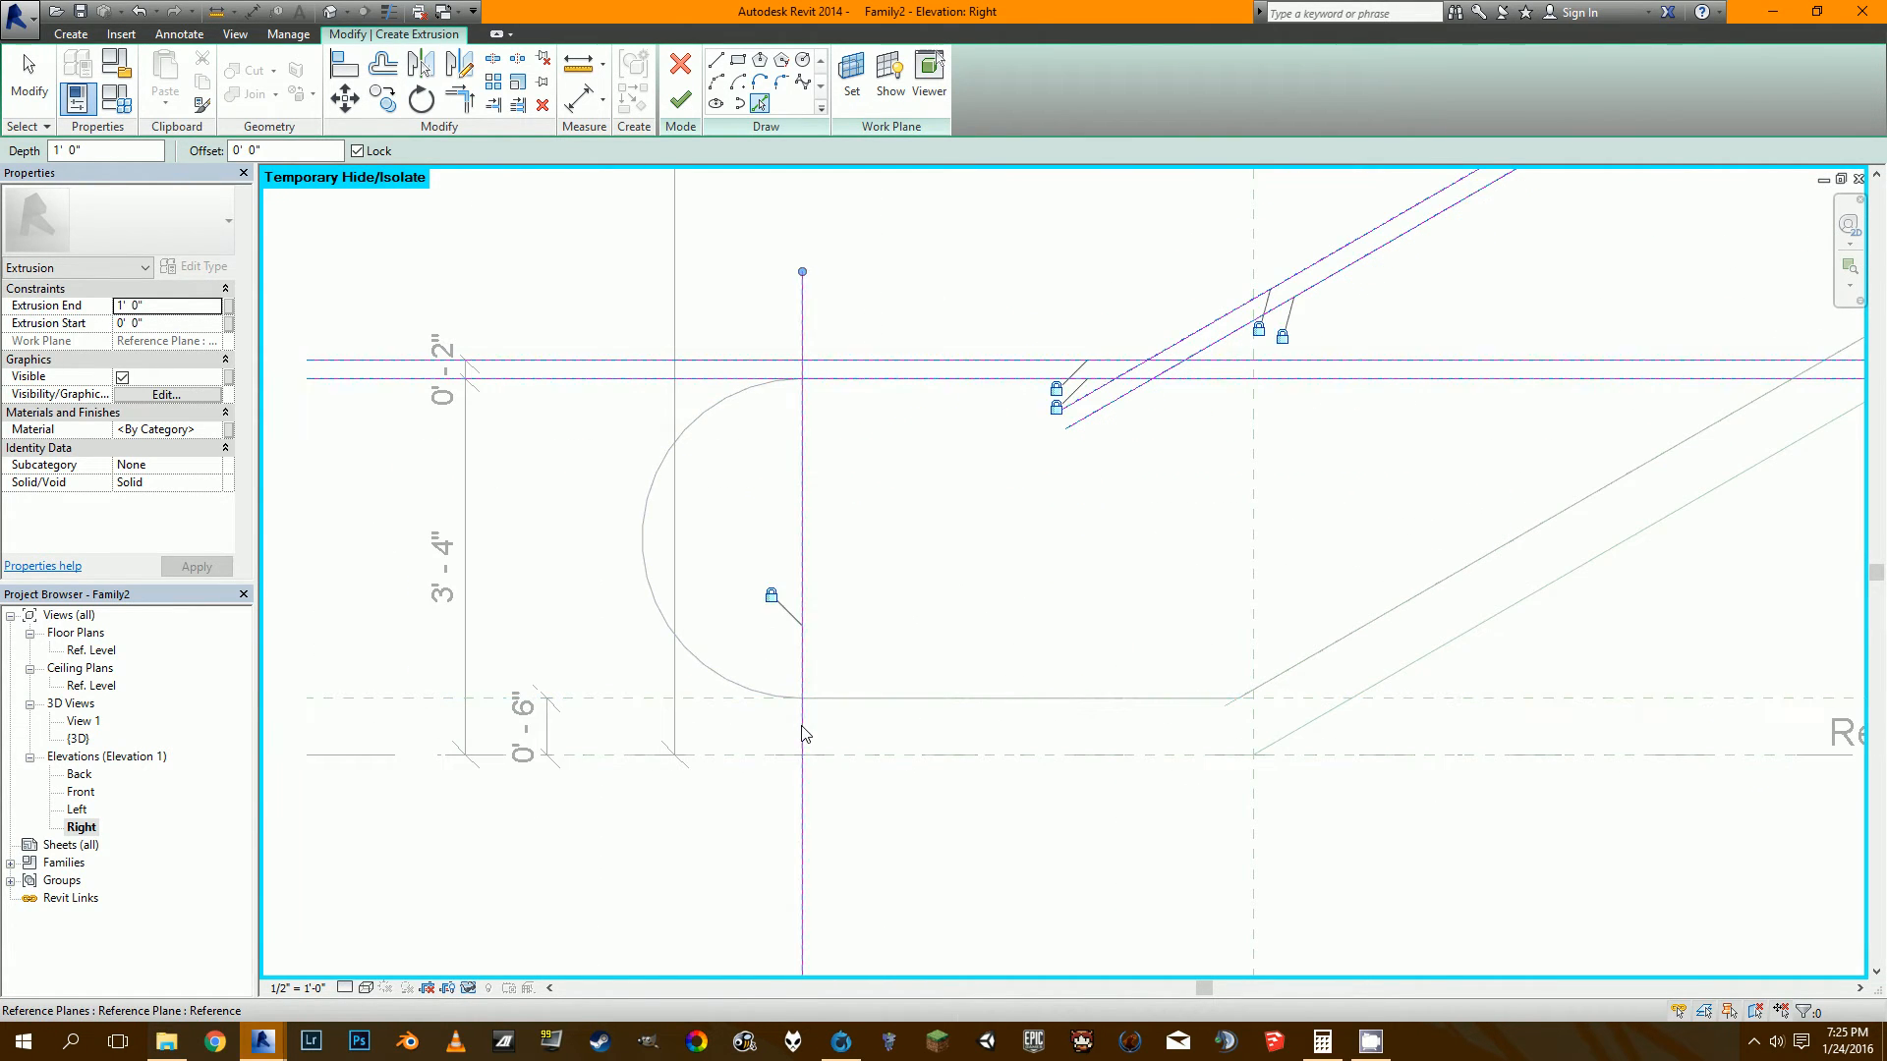
pyautogui.scroll(-2, 800, 725)
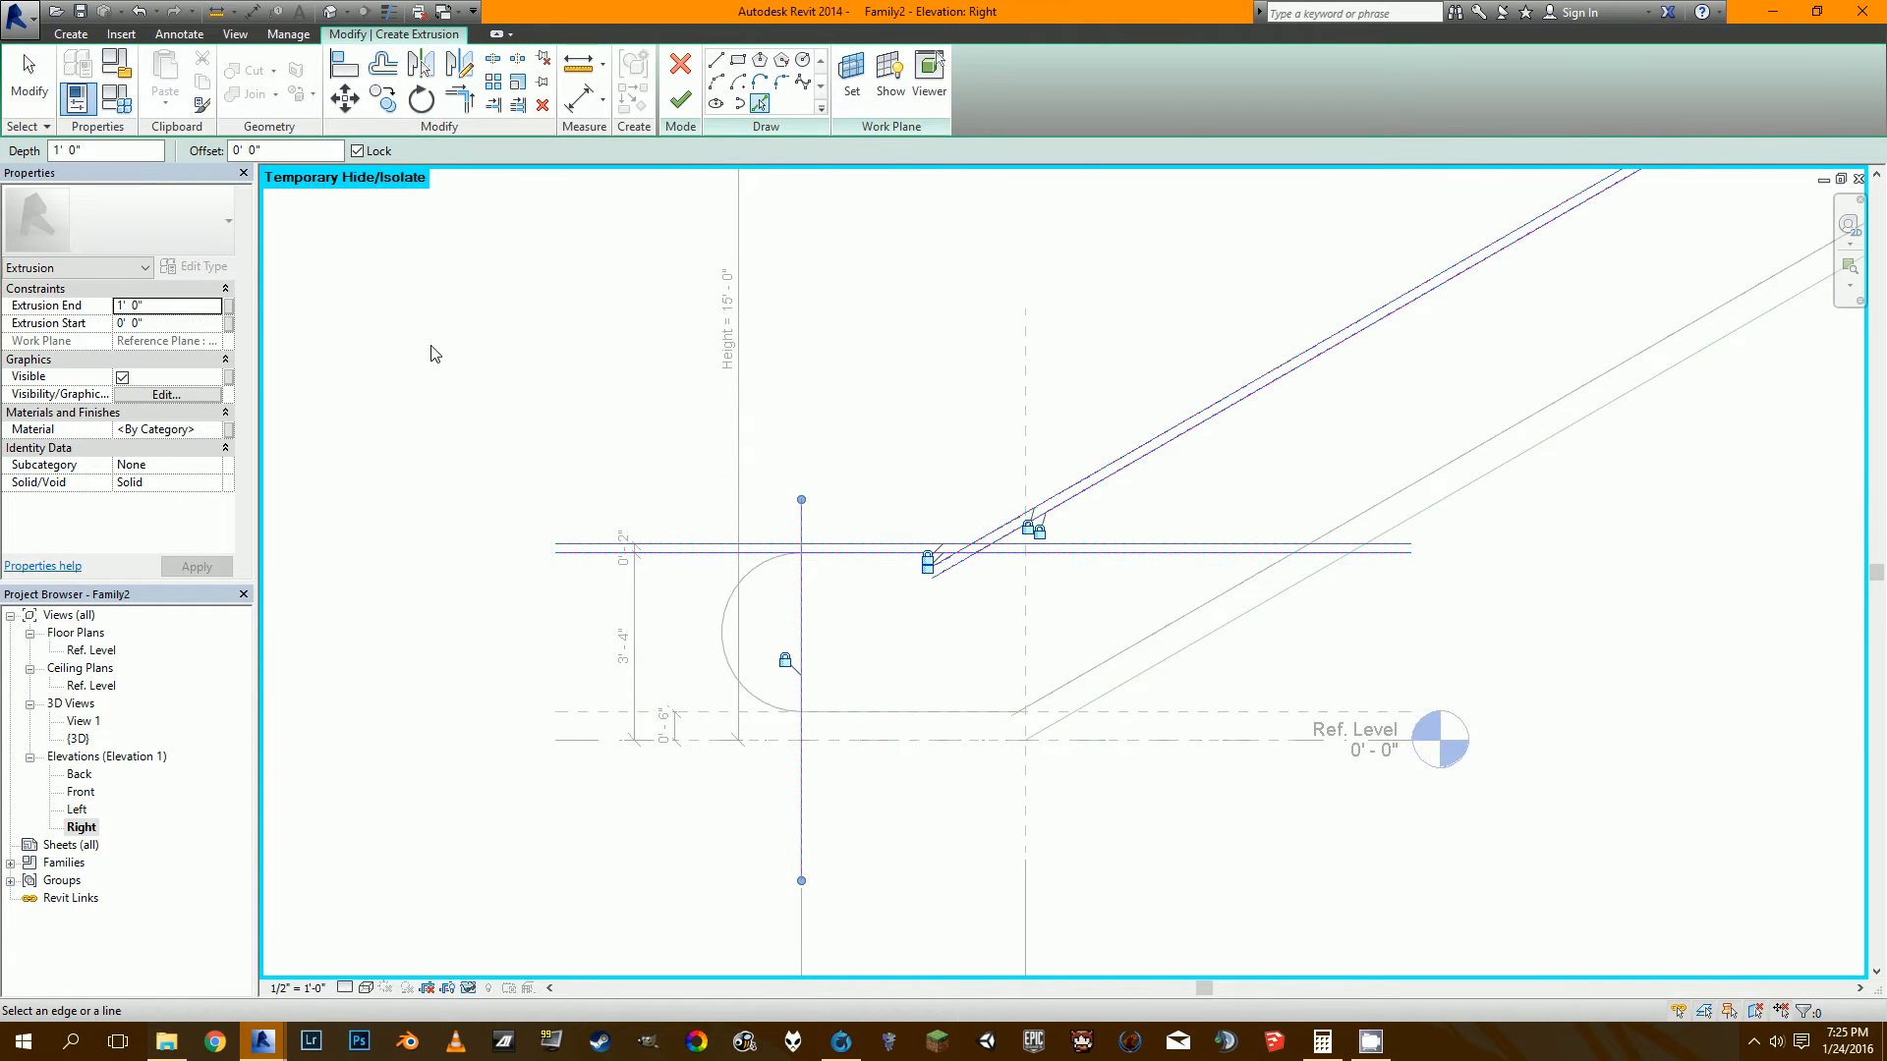
pyautogui.scroll(1, 767, 574)
pyautogui.click(708, 614)
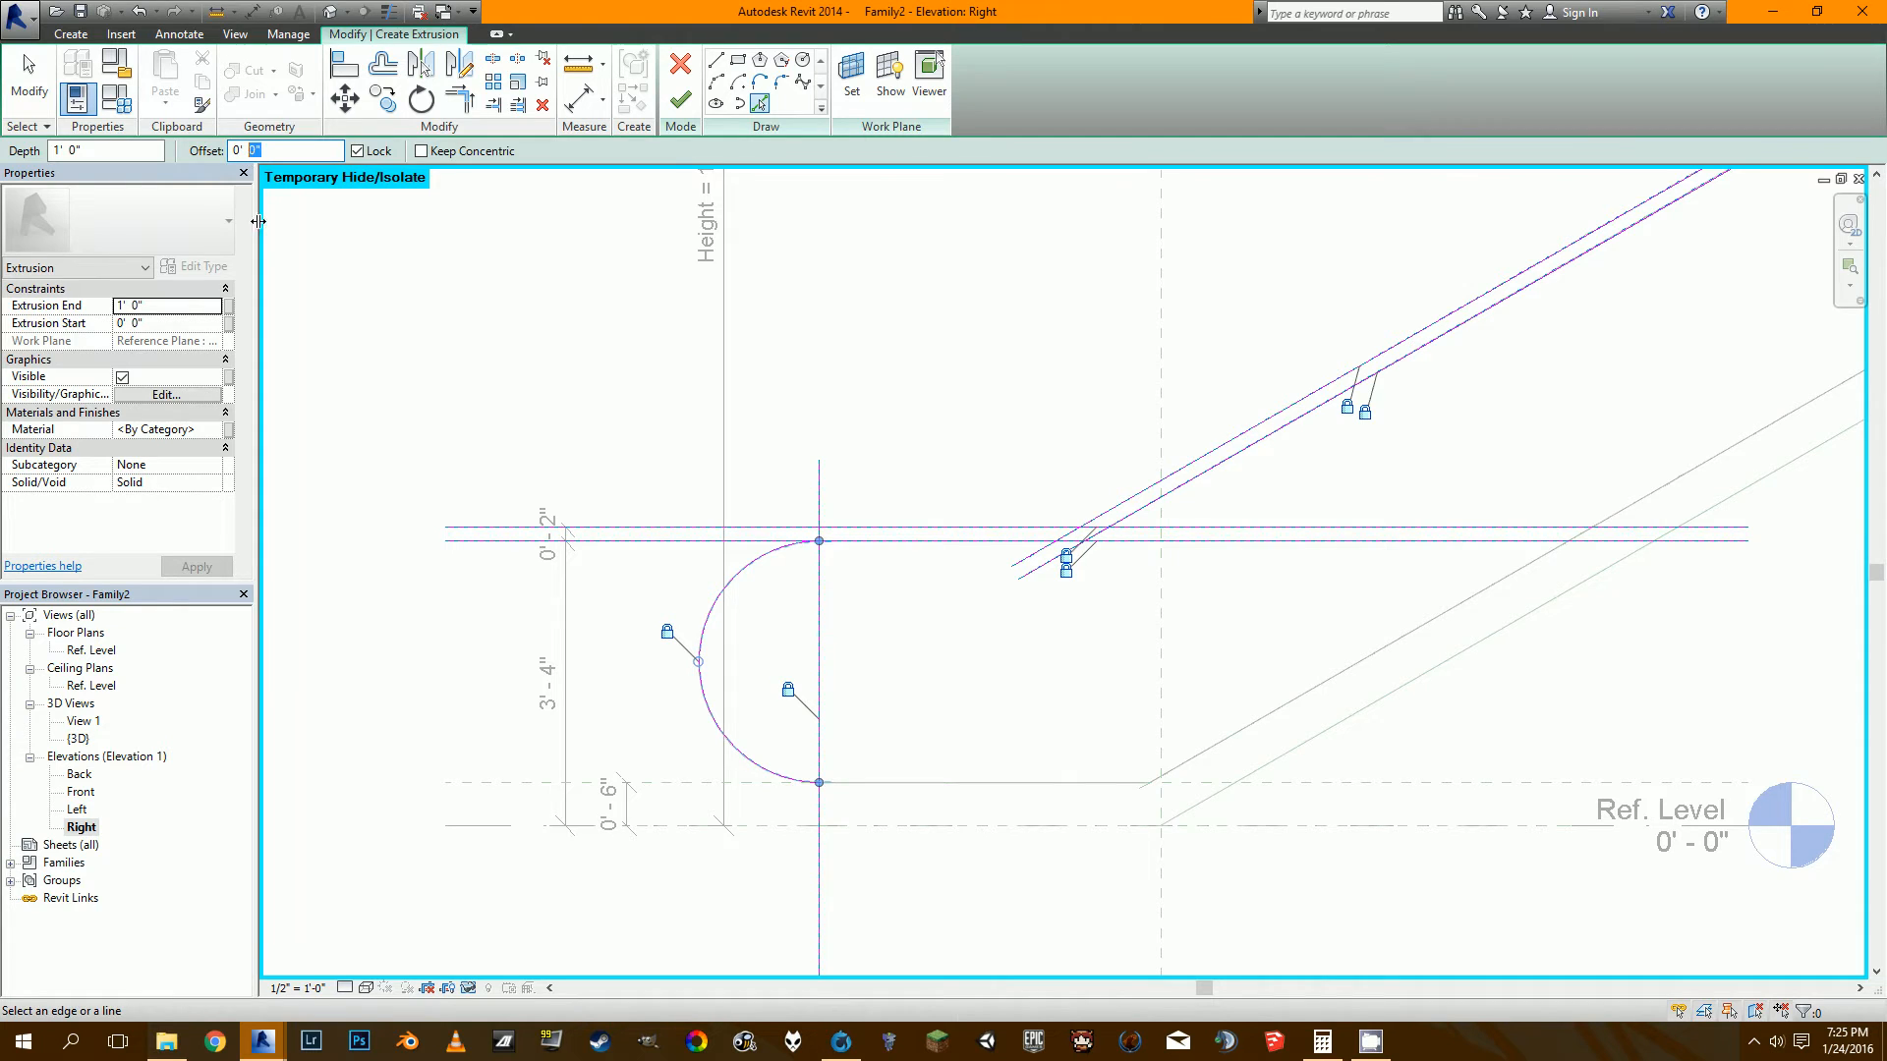
pyautogui.write('2')
pyautogui.moveTo(590, 538); pyautogui.dragTo(595, 555, button='middle')
pyautogui.click(759, 577)
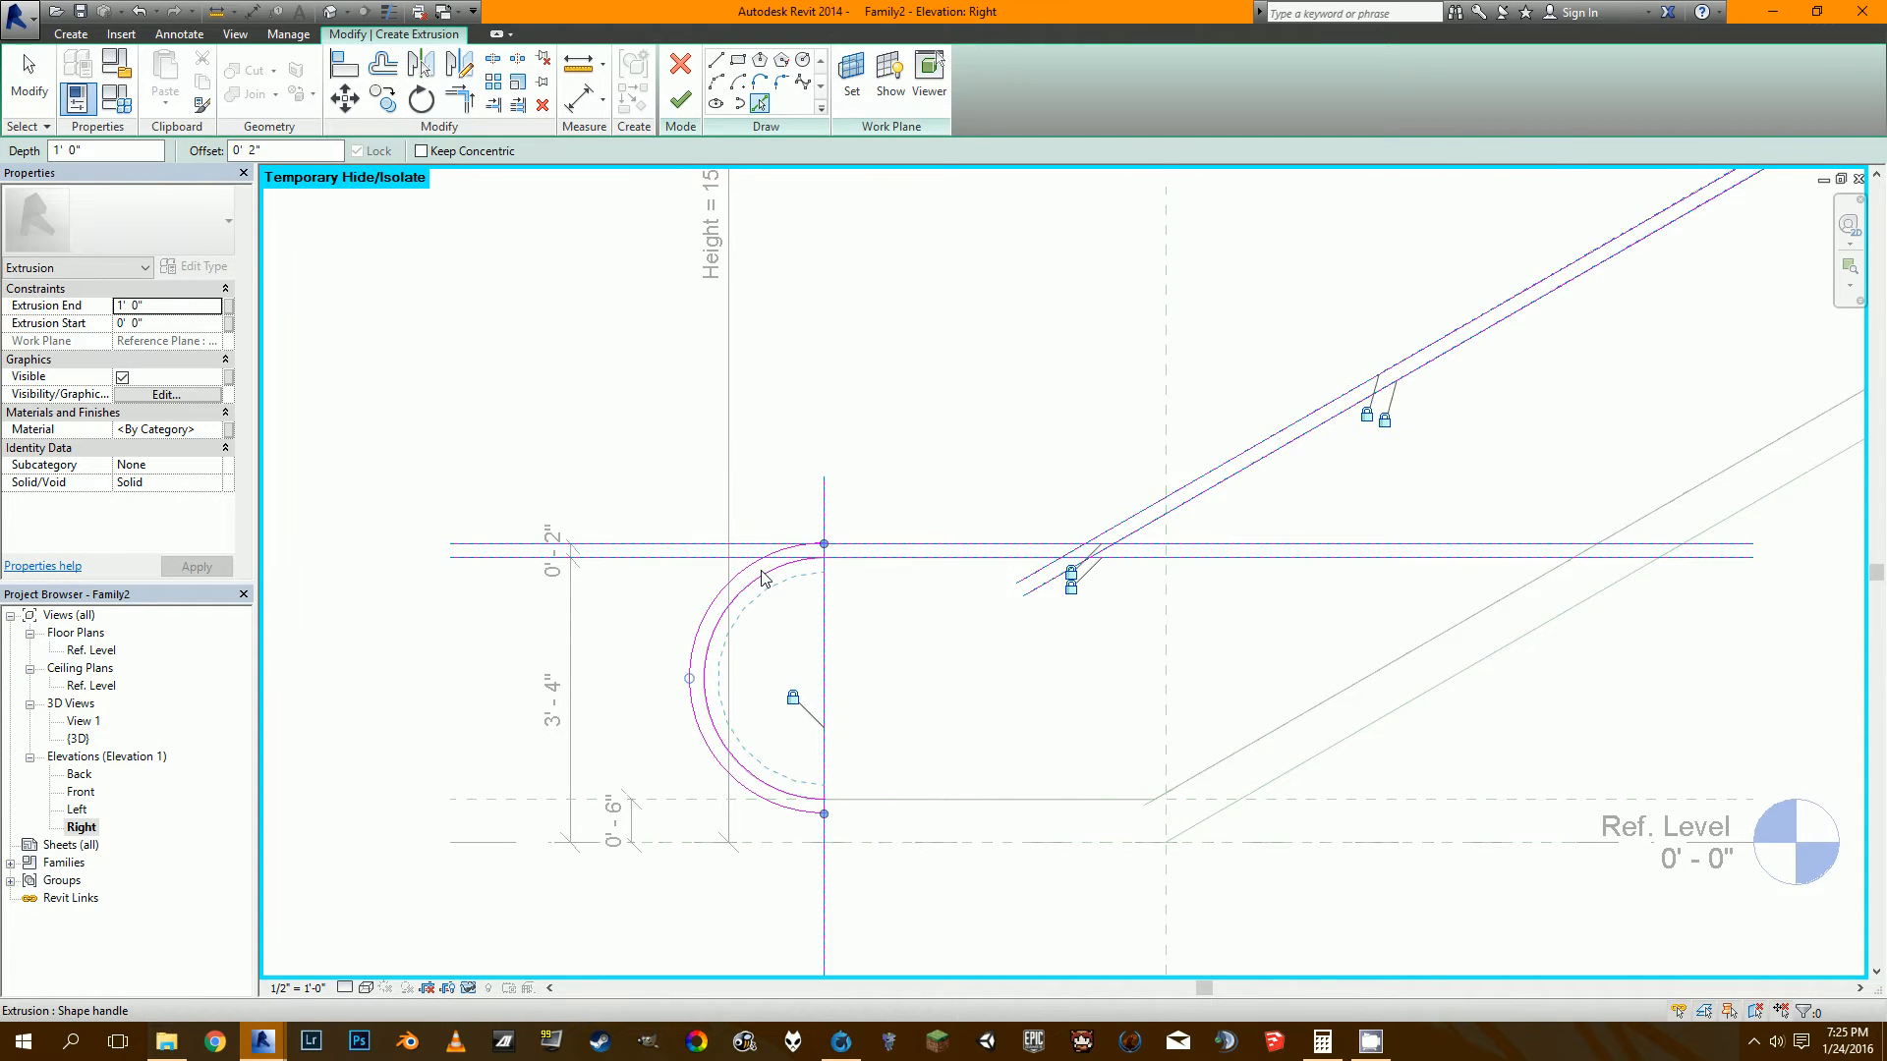
pyautogui.scroll(2, 787, 597)
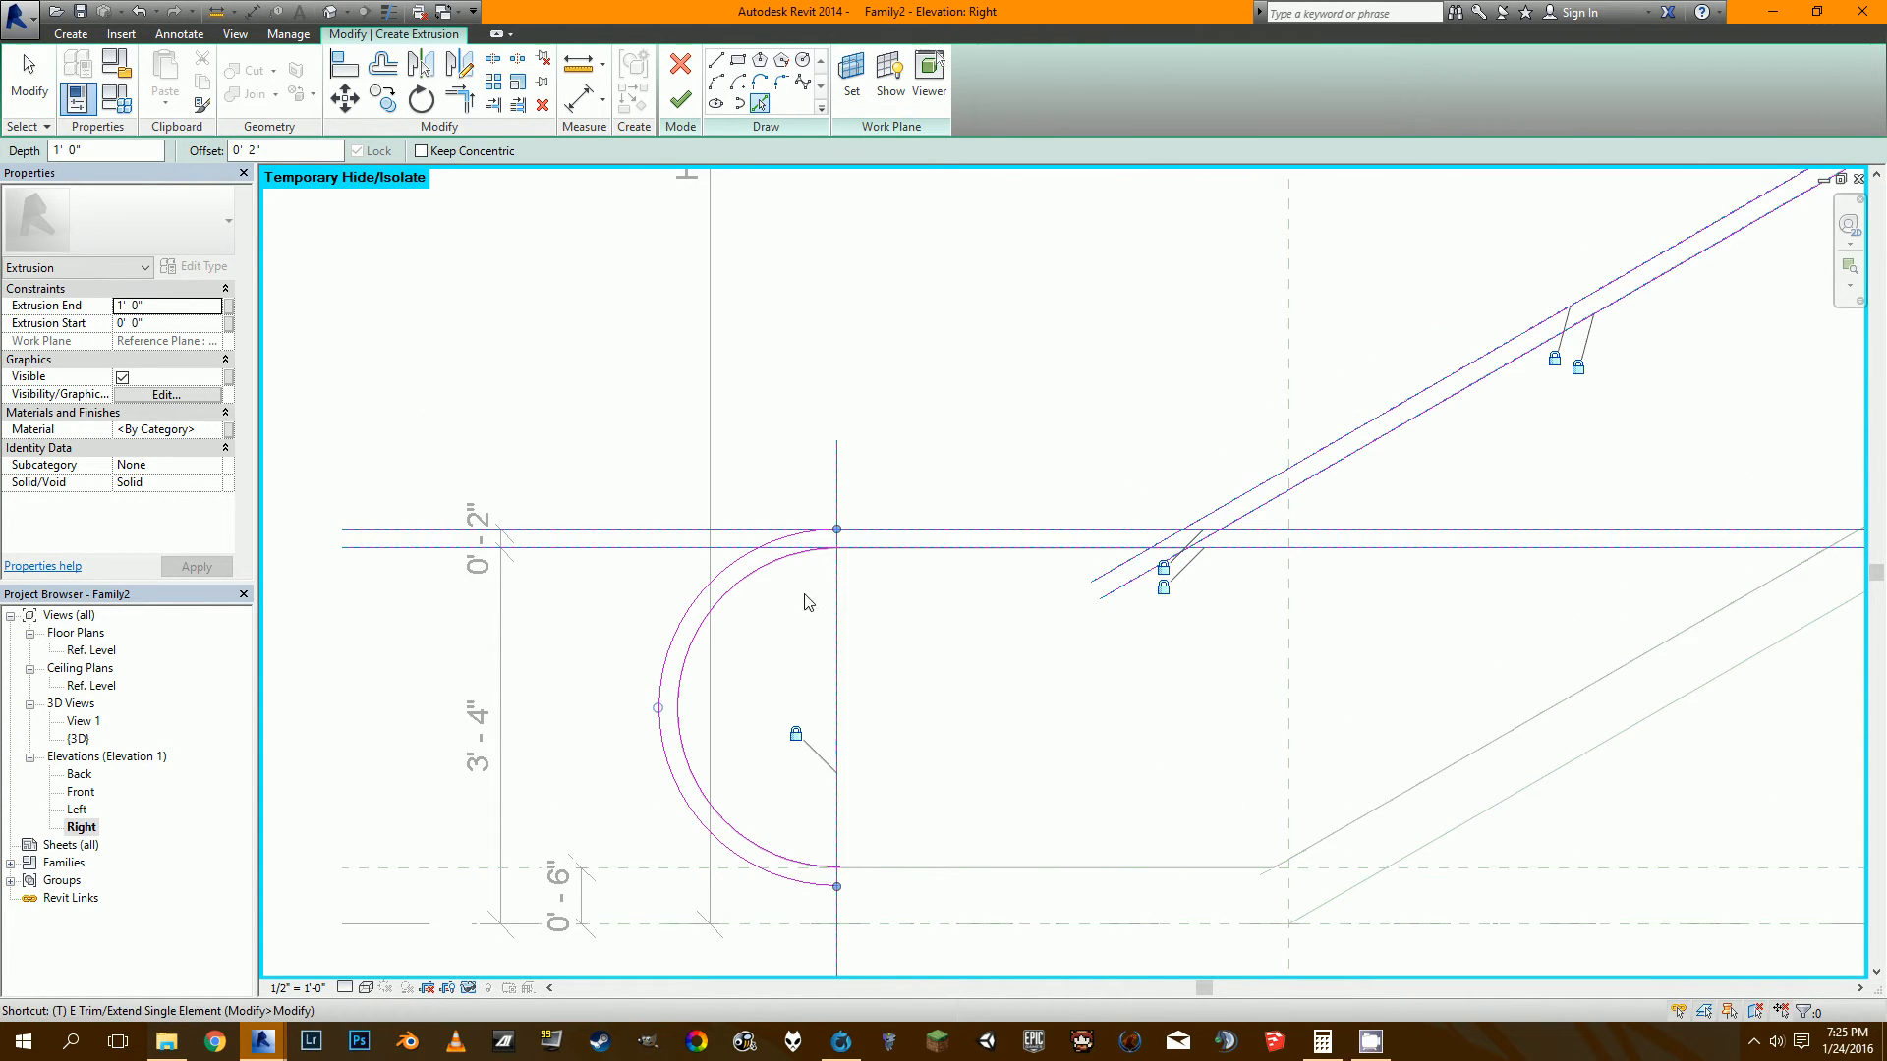
# Trim the lower landing lines to the two end arcs, and shorten the vertical line to close the profile between the arcs' lower ends.
pyautogui.press('t')
pyautogui.press('r')
pyautogui.click(803, 539)
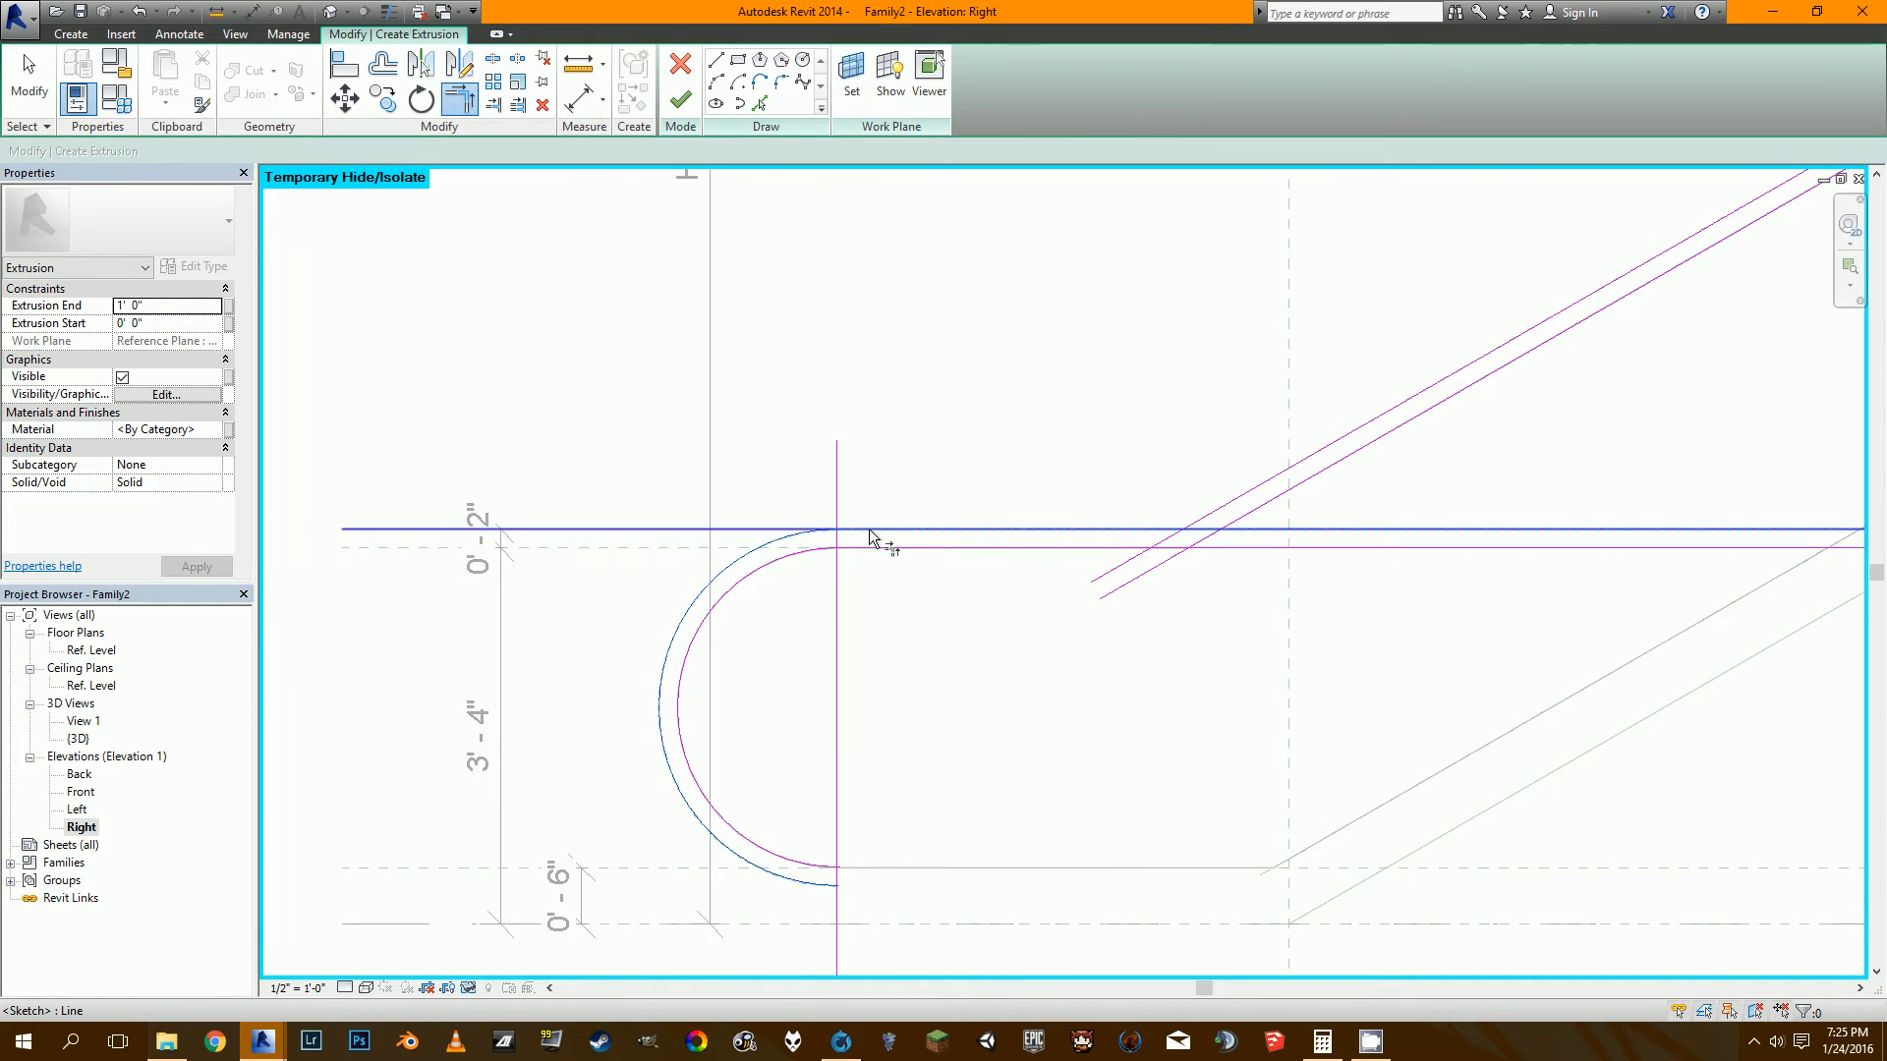
pyautogui.click(868, 530)
pyautogui.scroll(2, 836, 884)
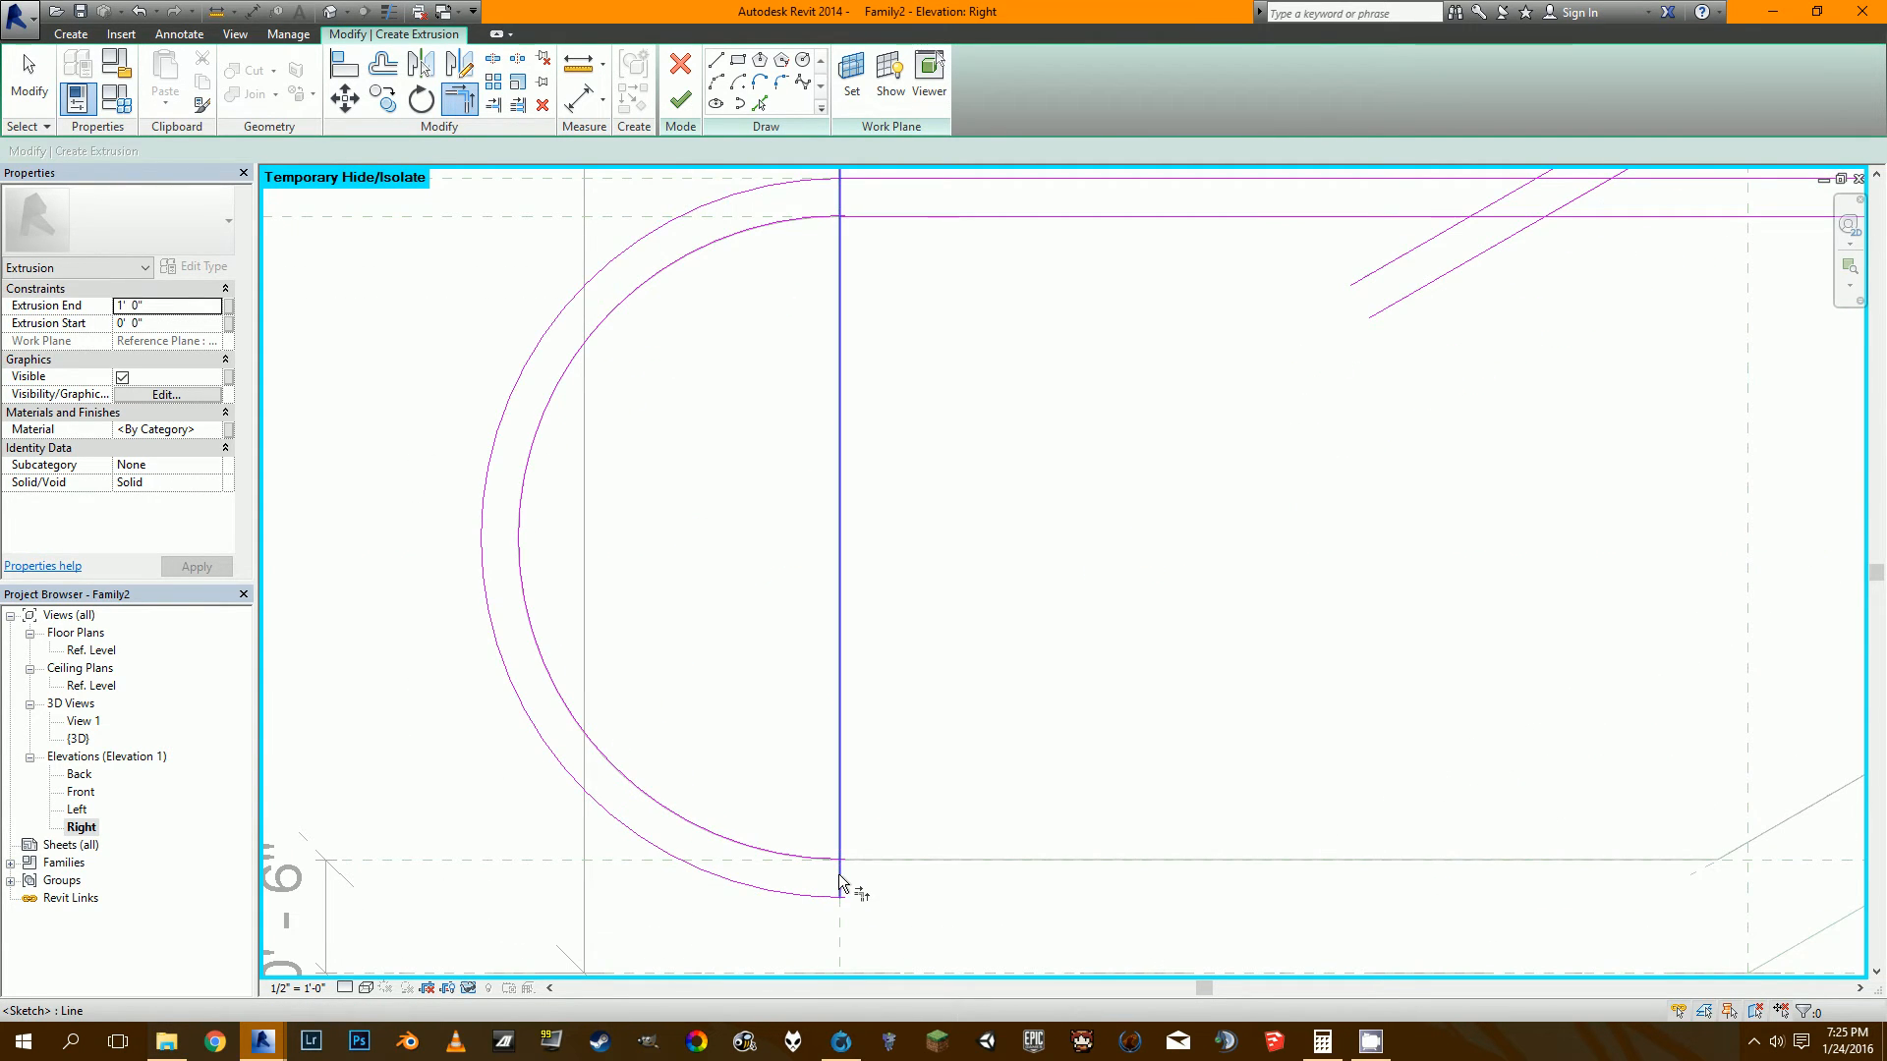
pyautogui.click(839, 882)
pyautogui.click(825, 858)
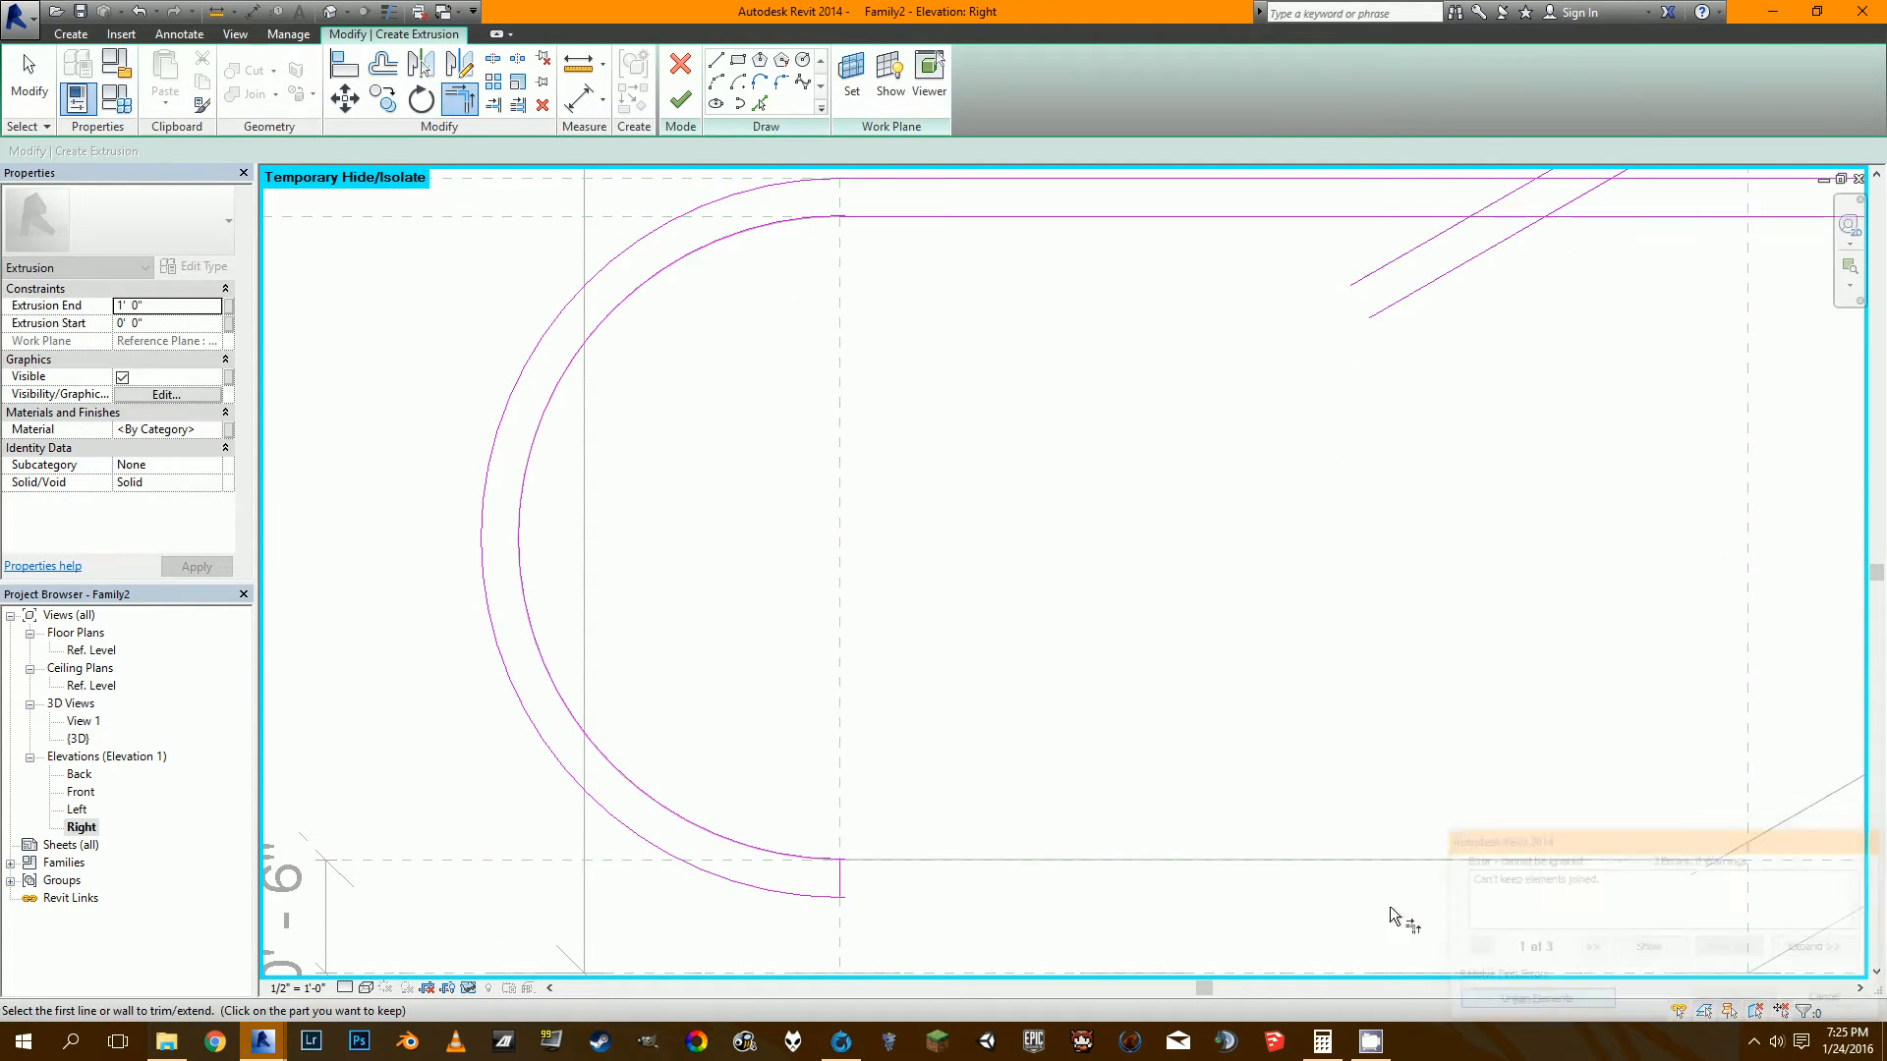
# Trim the inner and outer slope lines against the matching lower landing lines to form clean corners.
pyautogui.scroll(-2, 1337, 437)
pyautogui.moveTo(1338, 436); pyautogui.dragTo(851, 703, button='middle')
pyautogui.click(1061, 559)
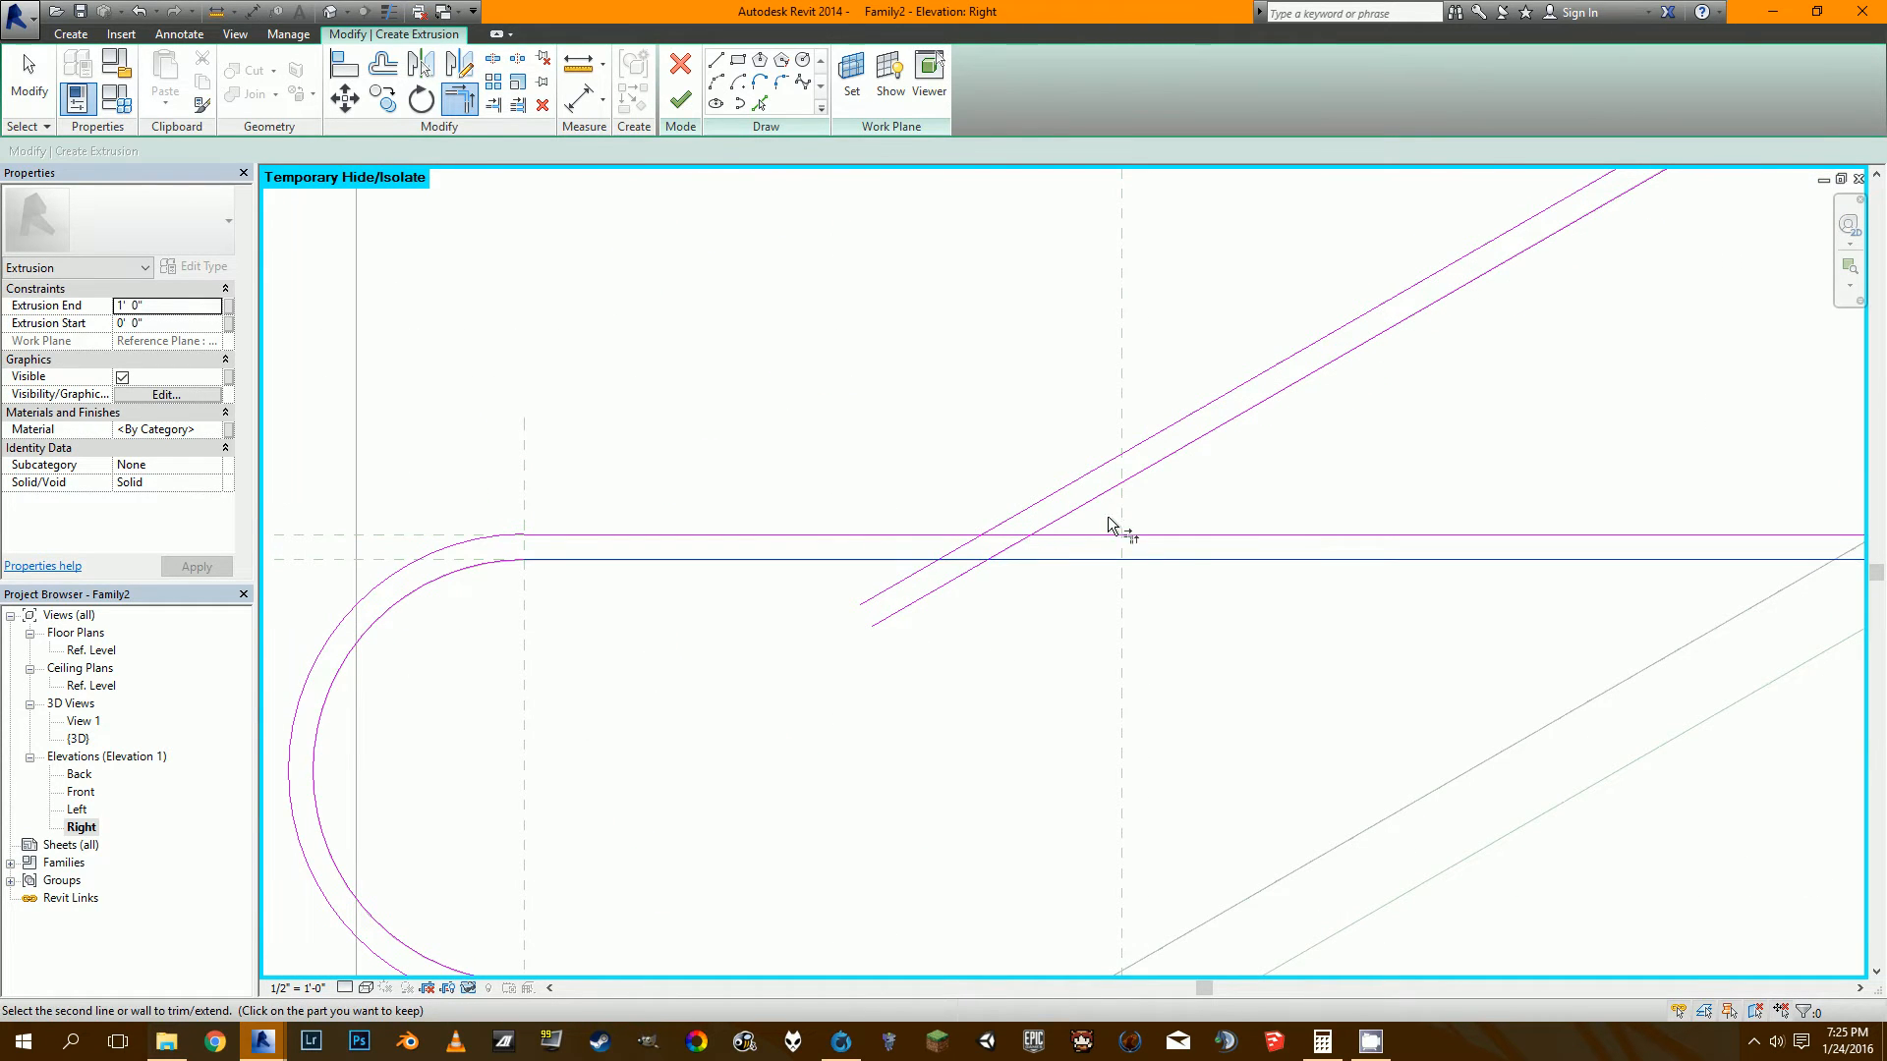
pyautogui.click(1116, 488)
pyautogui.click(1087, 474)
pyautogui.click(906, 536)
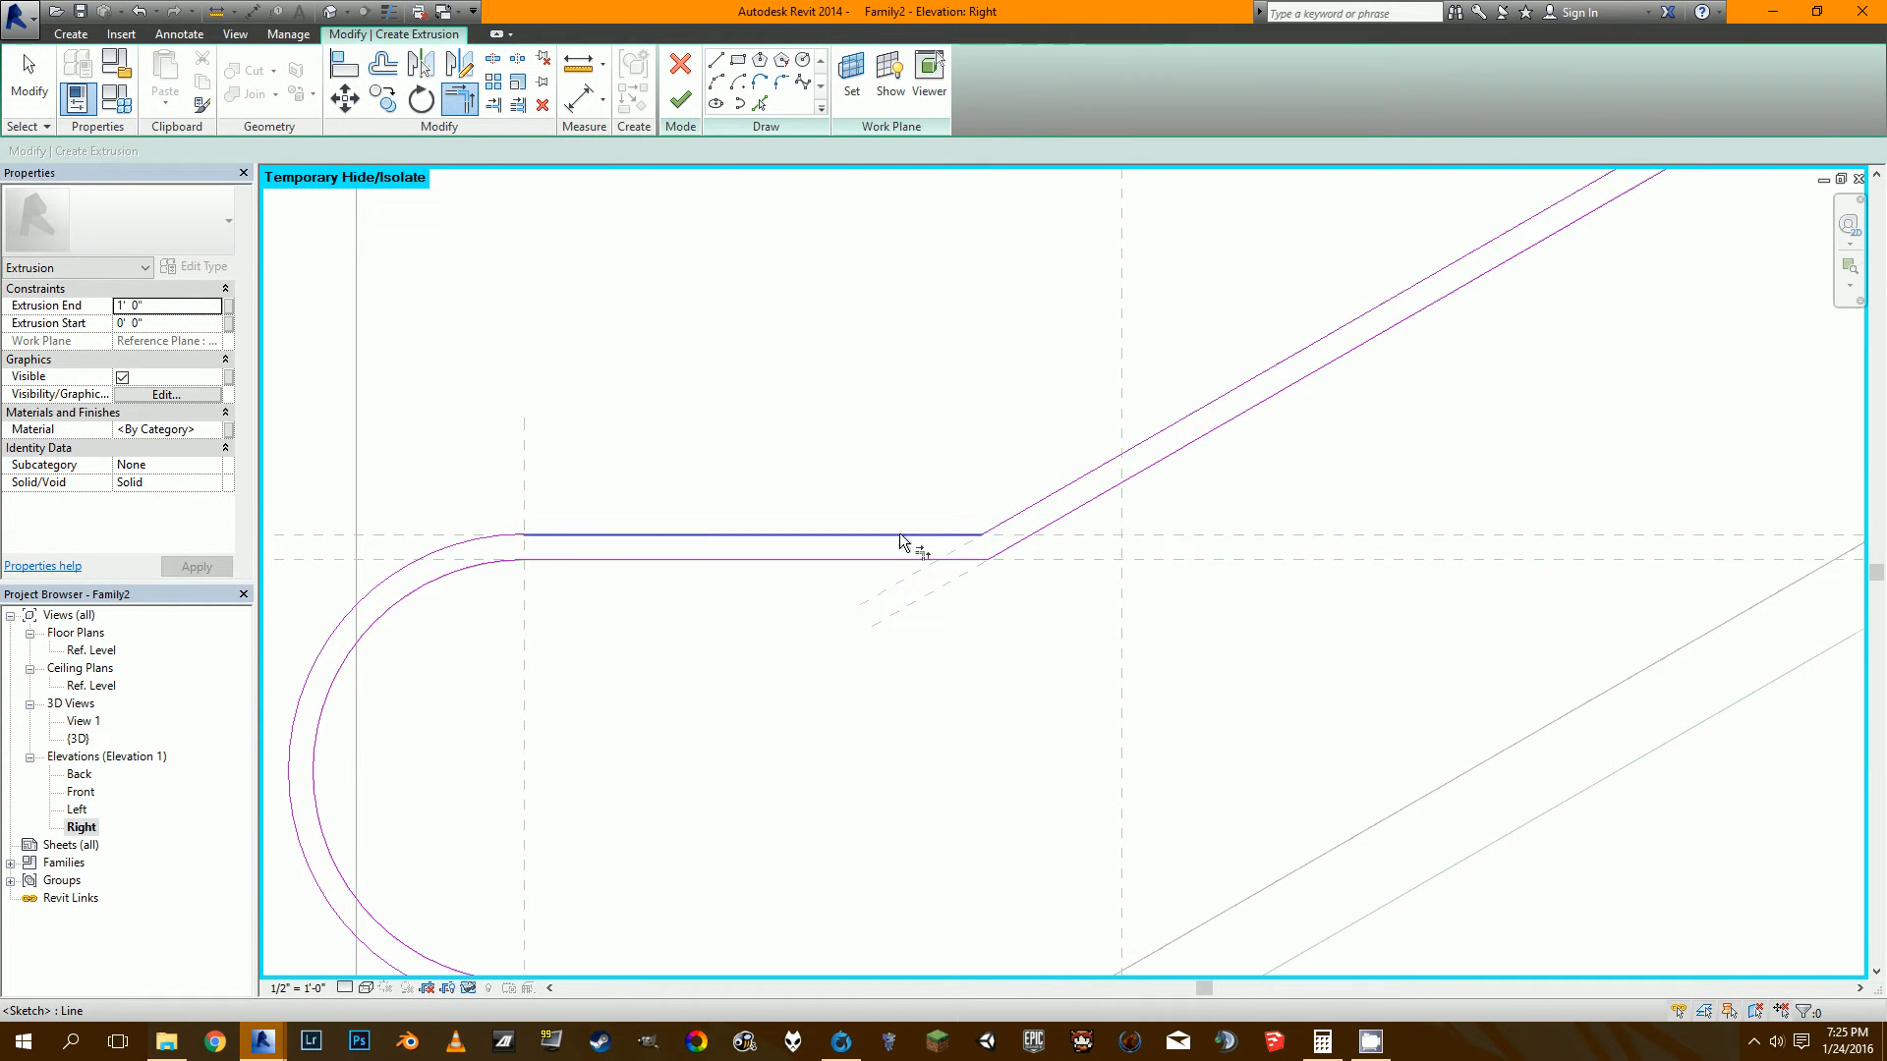
# Trim the inner and outer slope lines against the matching upper landing lines to form clean corners.
pyautogui.scroll(-3, 904, 538)
pyautogui.moveTo(1333, 449); pyautogui.dragTo(747, 678, button='middle')
pyautogui.moveTo(1354, 506); pyautogui.dragTo(687, 836, button='middle')
pyautogui.moveTo(1309, 460); pyautogui.dragTo(1078, 606, button='middle')
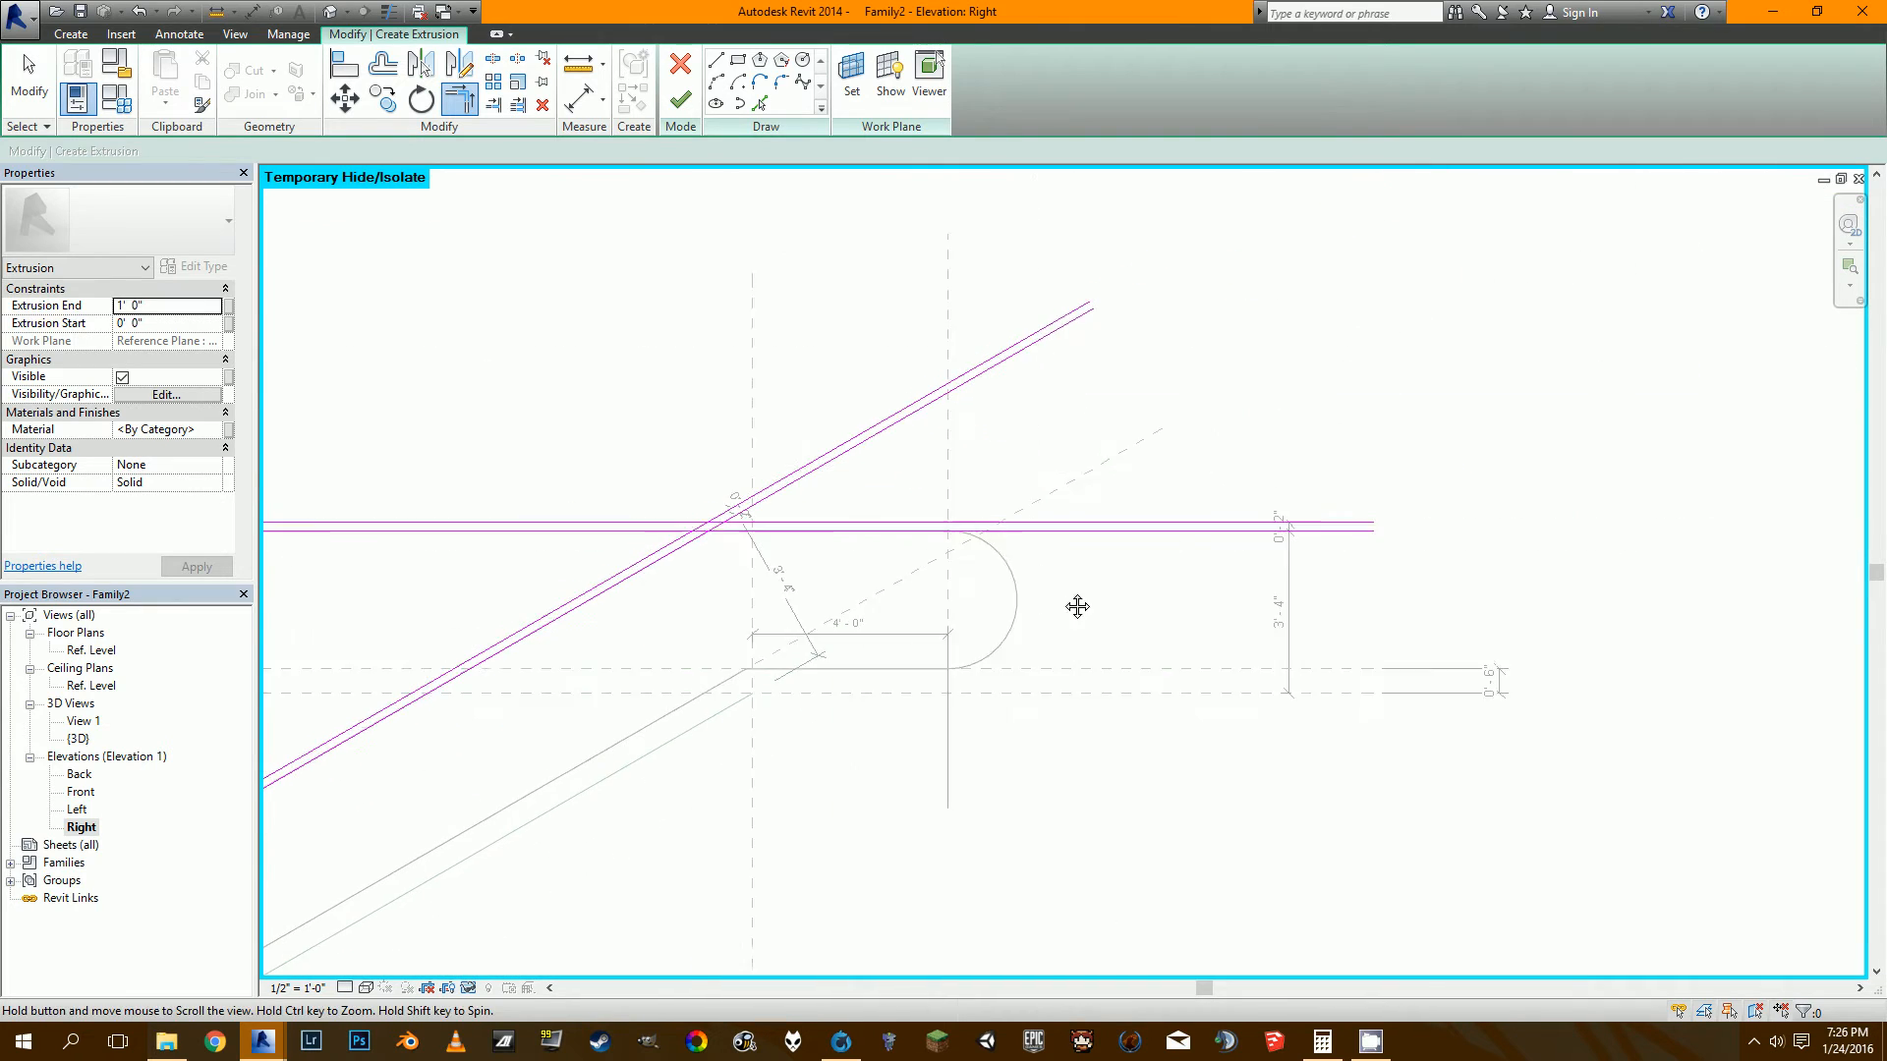
pyautogui.scroll(3, 678, 531)
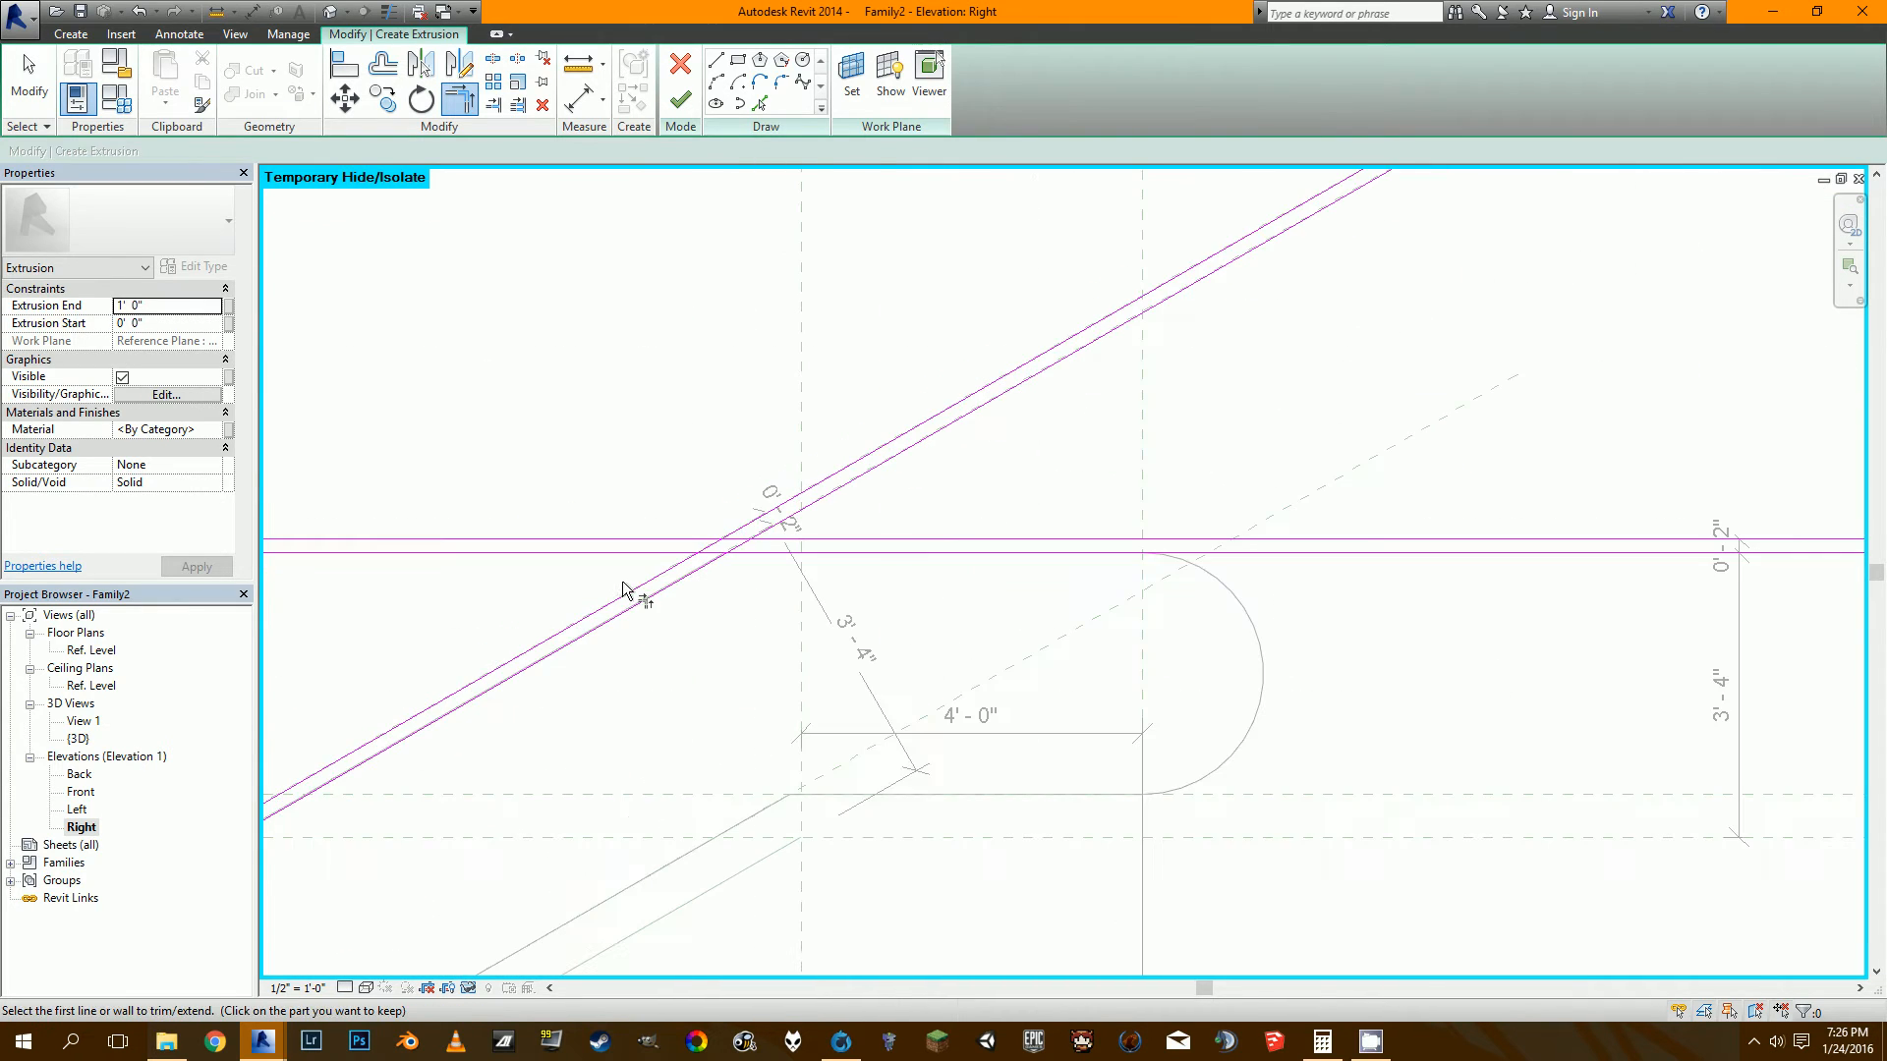
pyautogui.click(798, 539)
pyautogui.click(676, 567)
pyautogui.scroll(2, 1096, 550)
pyautogui.scroll(-3, 1063, 546)
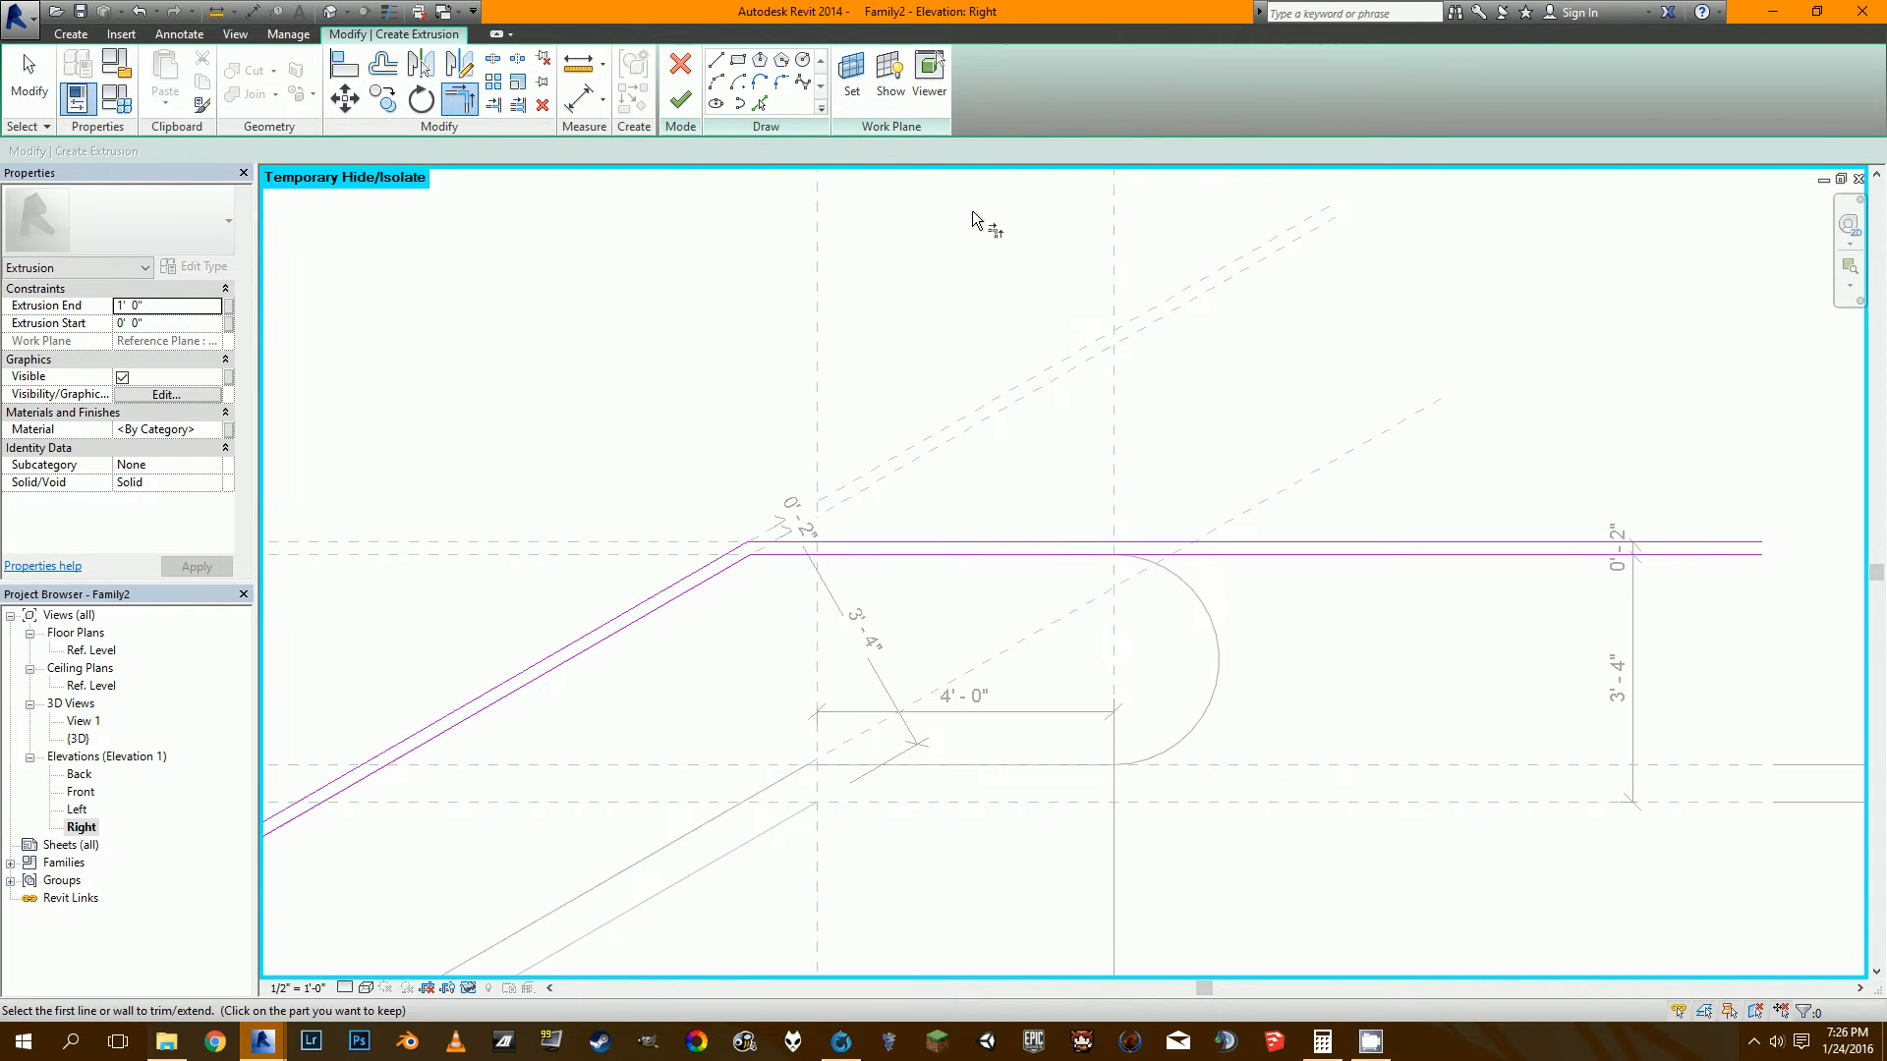
# Pick the upper landing's vertical end plane and the panel's end arc into the sketch, and add an arc offset 0' 2" outward.
pyautogui.click(762, 105)
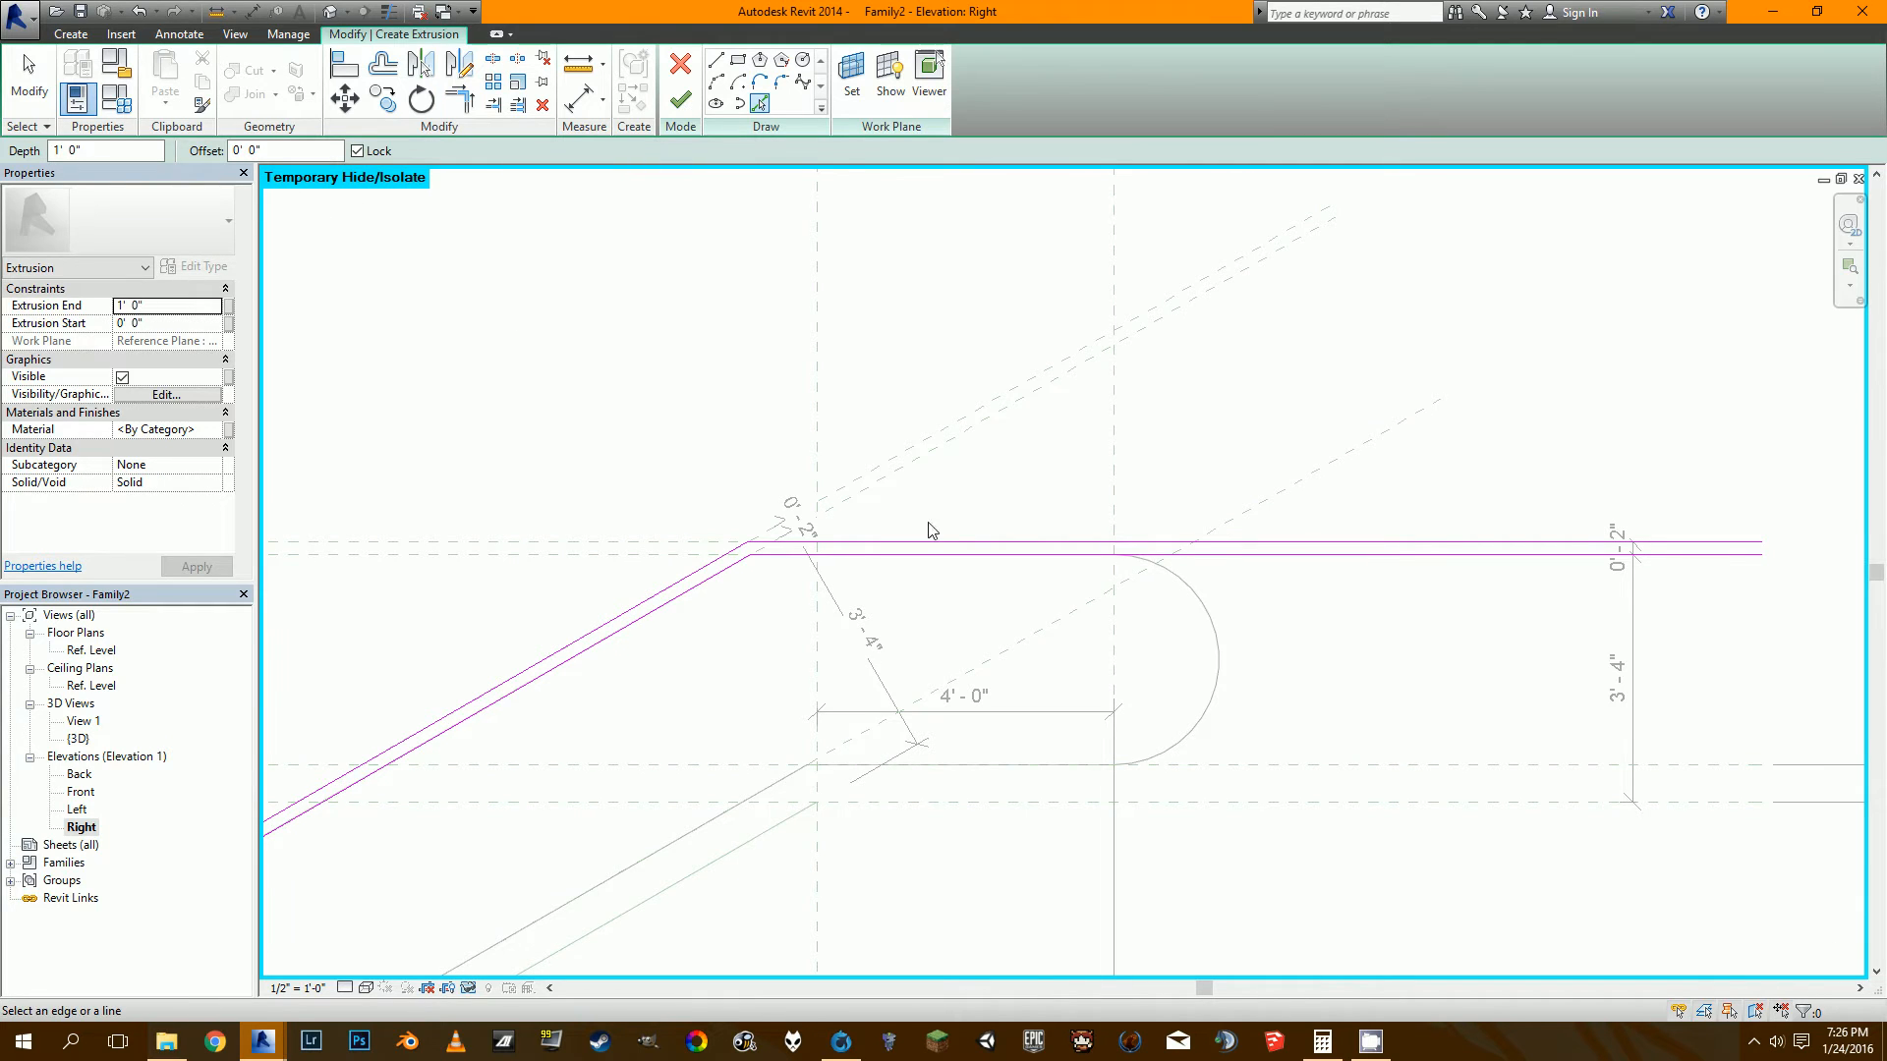
pyautogui.click(1207, 607)
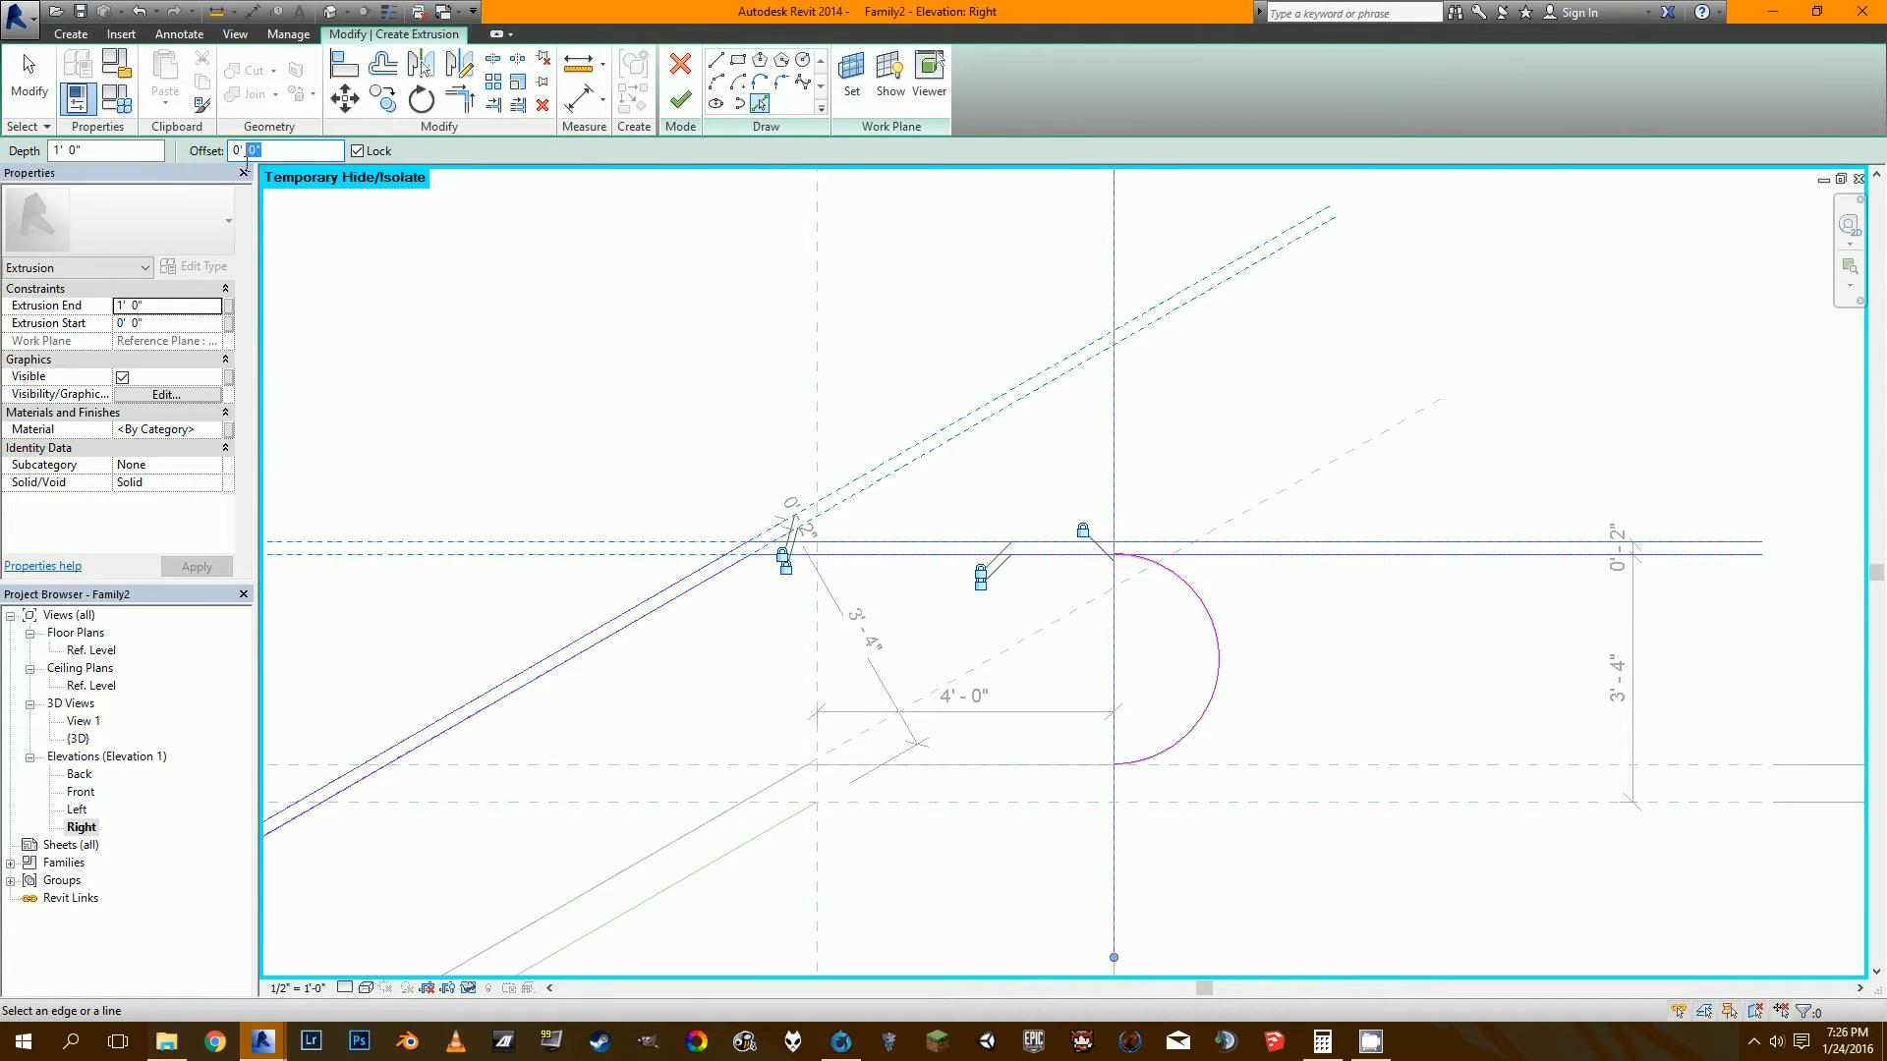
pyautogui.press('Return')
pyautogui.click(1218, 644)
pyautogui.scroll(3, 1120, 550)
# Trim the two upper landing lines to the inner and outer end arcs.
pyautogui.press('t')
pyautogui.press('r')
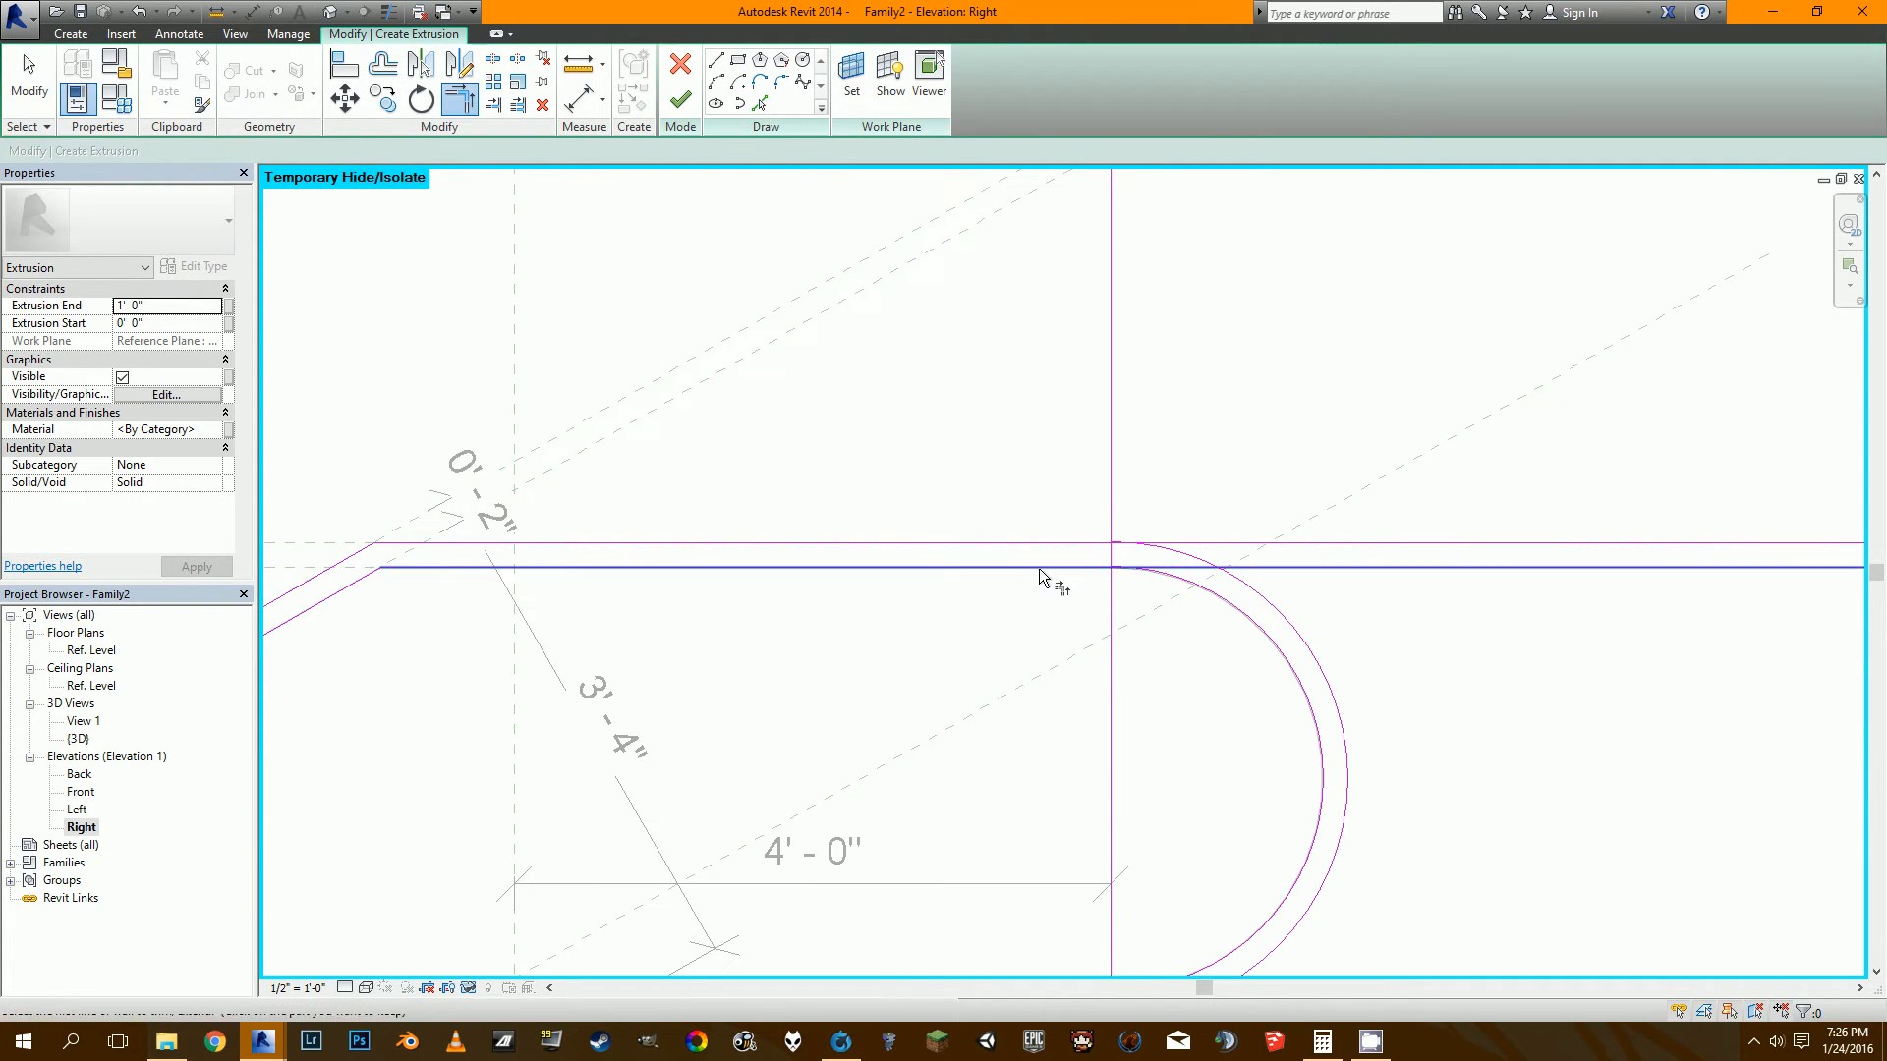
pyautogui.click(1183, 586)
pyautogui.click(1183, 553)
pyautogui.click(1069, 542)
# Trim the vertical line to close the profile between the upper arcs' lower ends, unjoining the conflicting elements.
pyautogui.scroll(-1, 1224, 799)
pyautogui.moveTo(1224, 800); pyautogui.dragTo(1226, 632, button='middle')
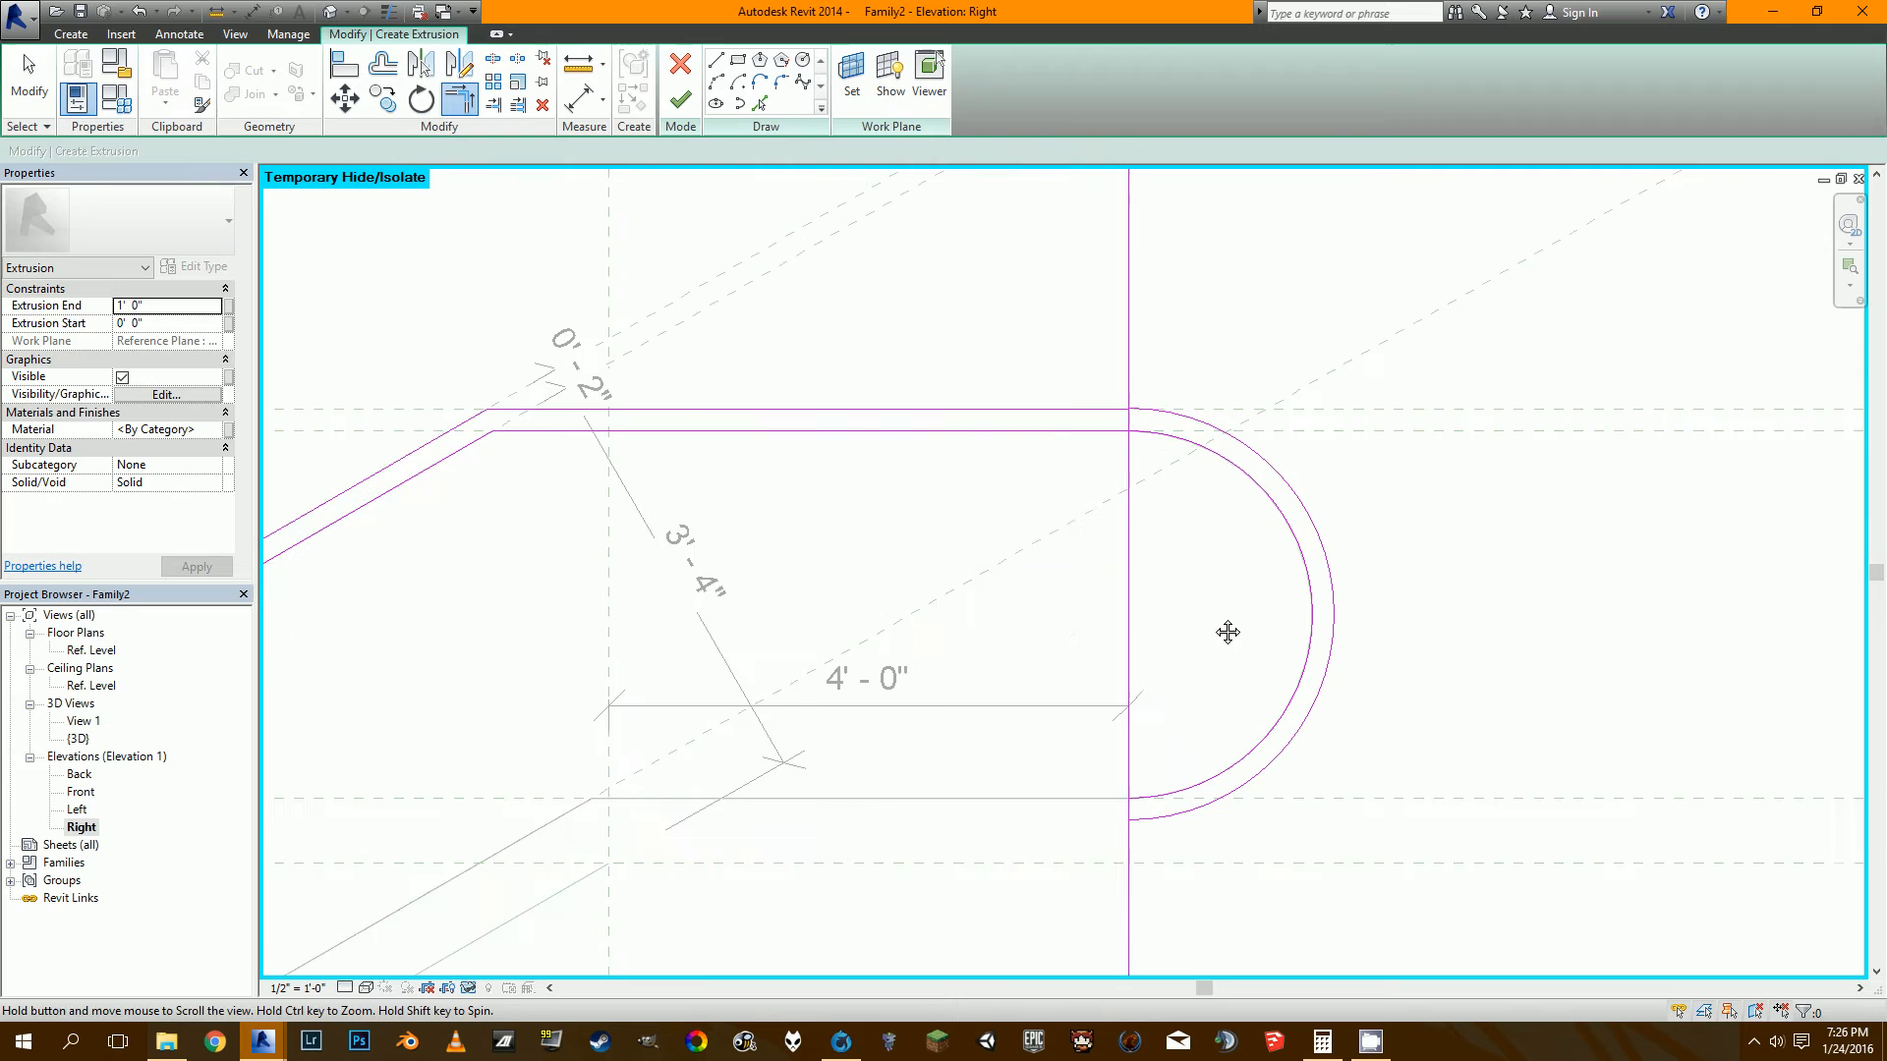
pyautogui.click(1129, 765)
pyautogui.click(1138, 816)
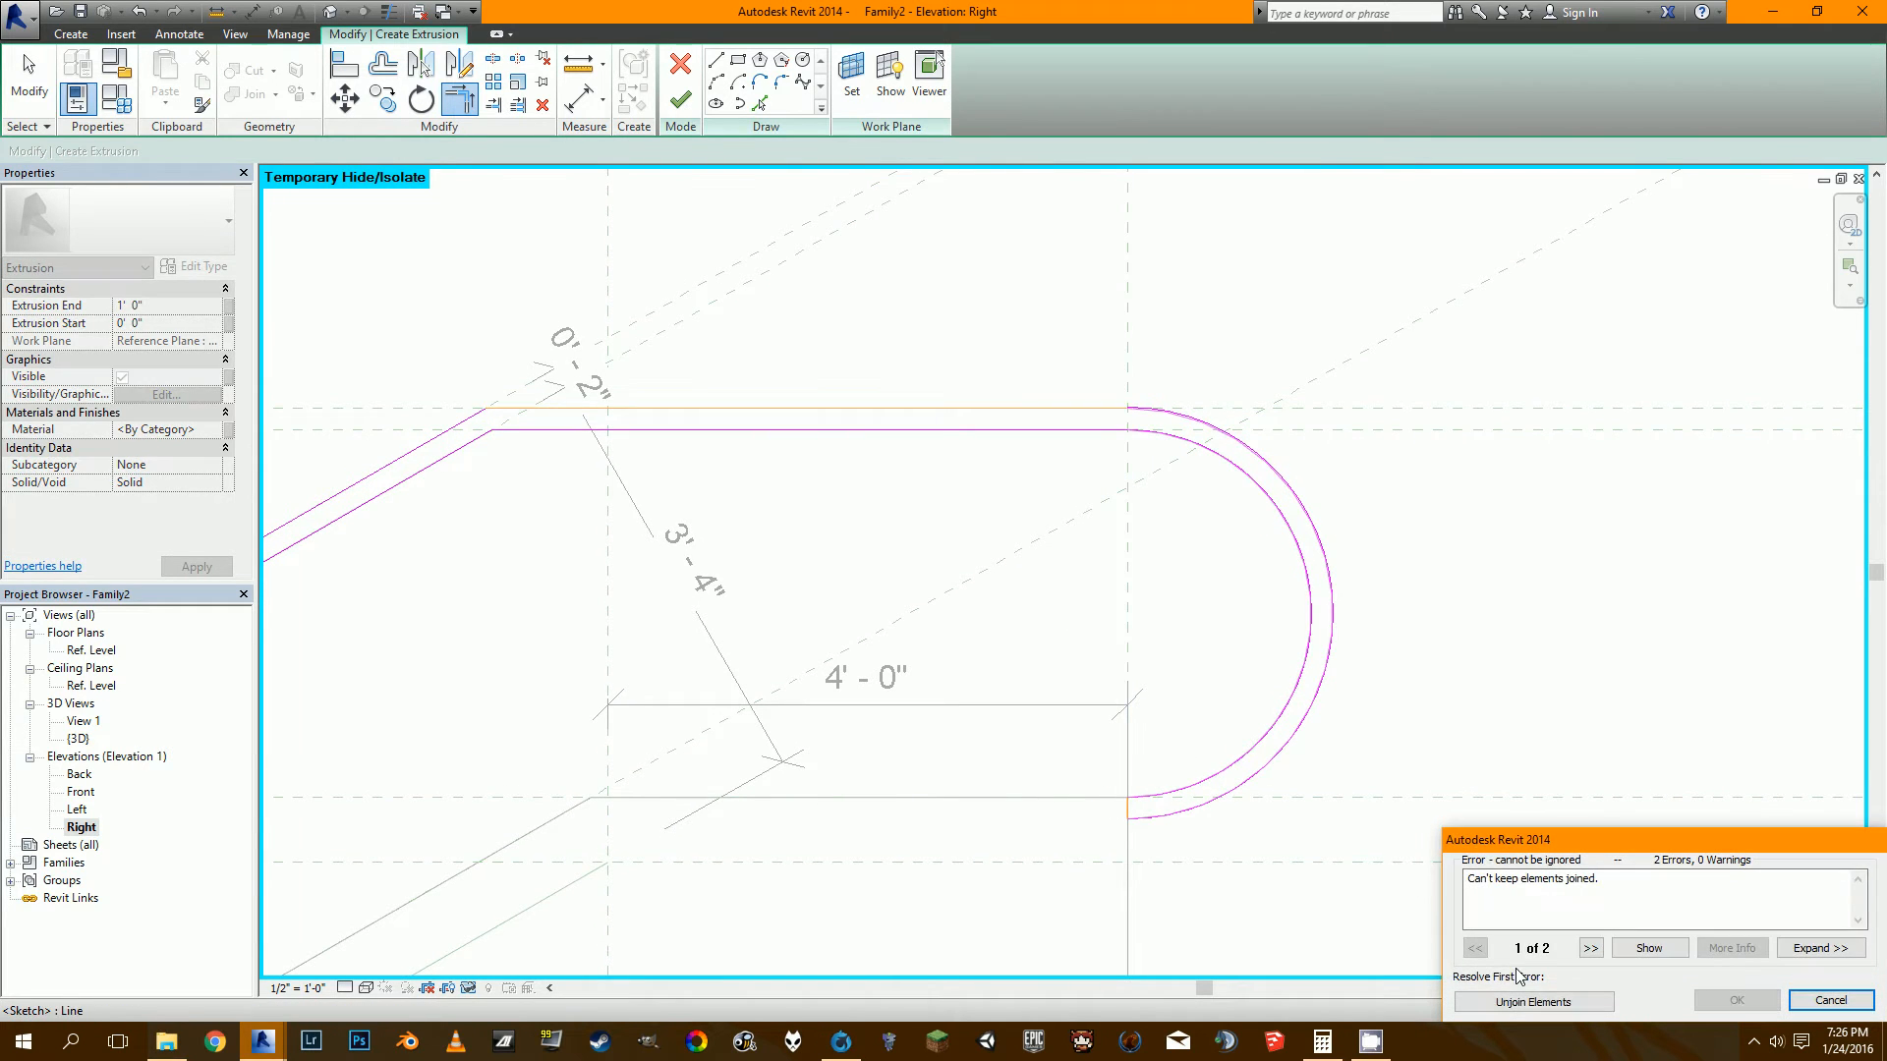
pyautogui.click(1529, 1002)
# Examine the trimmed profile around the upper landing's corner and rounded end, and leave the Trim command.
pyautogui.scroll(5, 1130, 403)
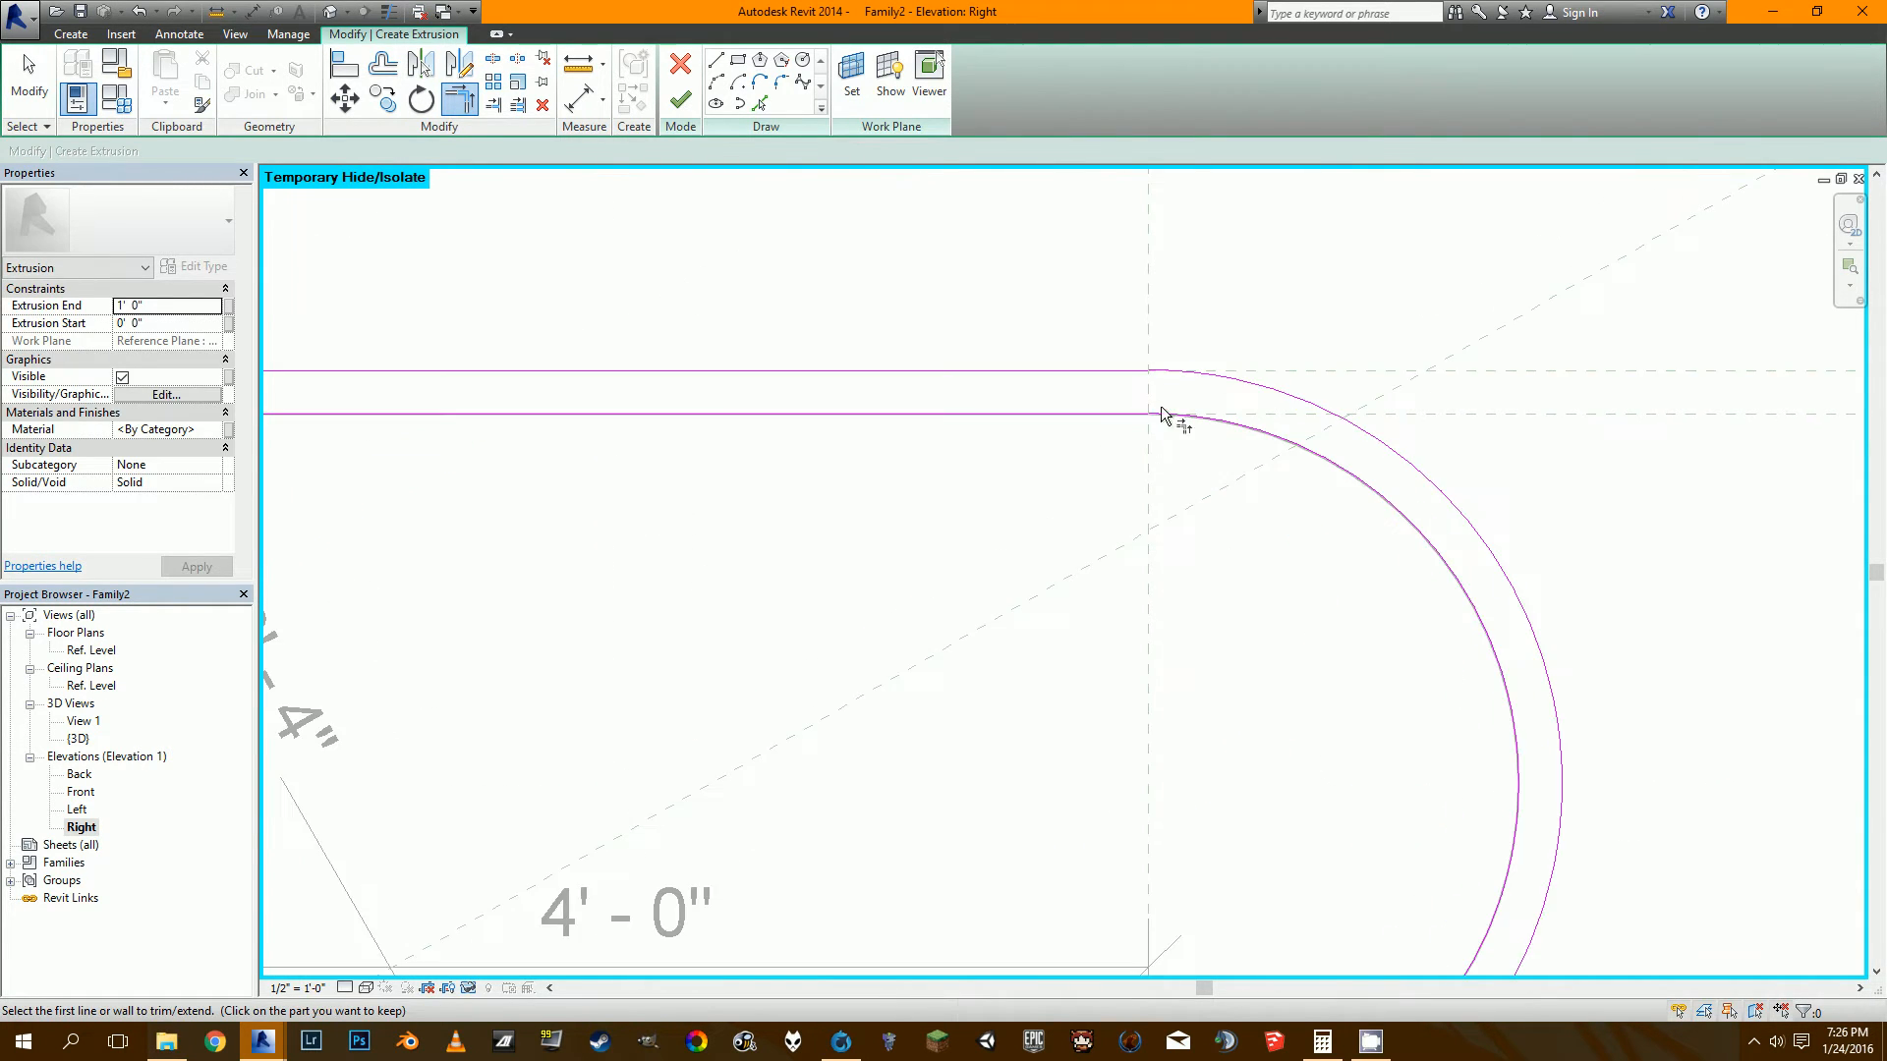
pyautogui.scroll(-5, 1128, 398)
pyautogui.scroll(4, 1064, 457)
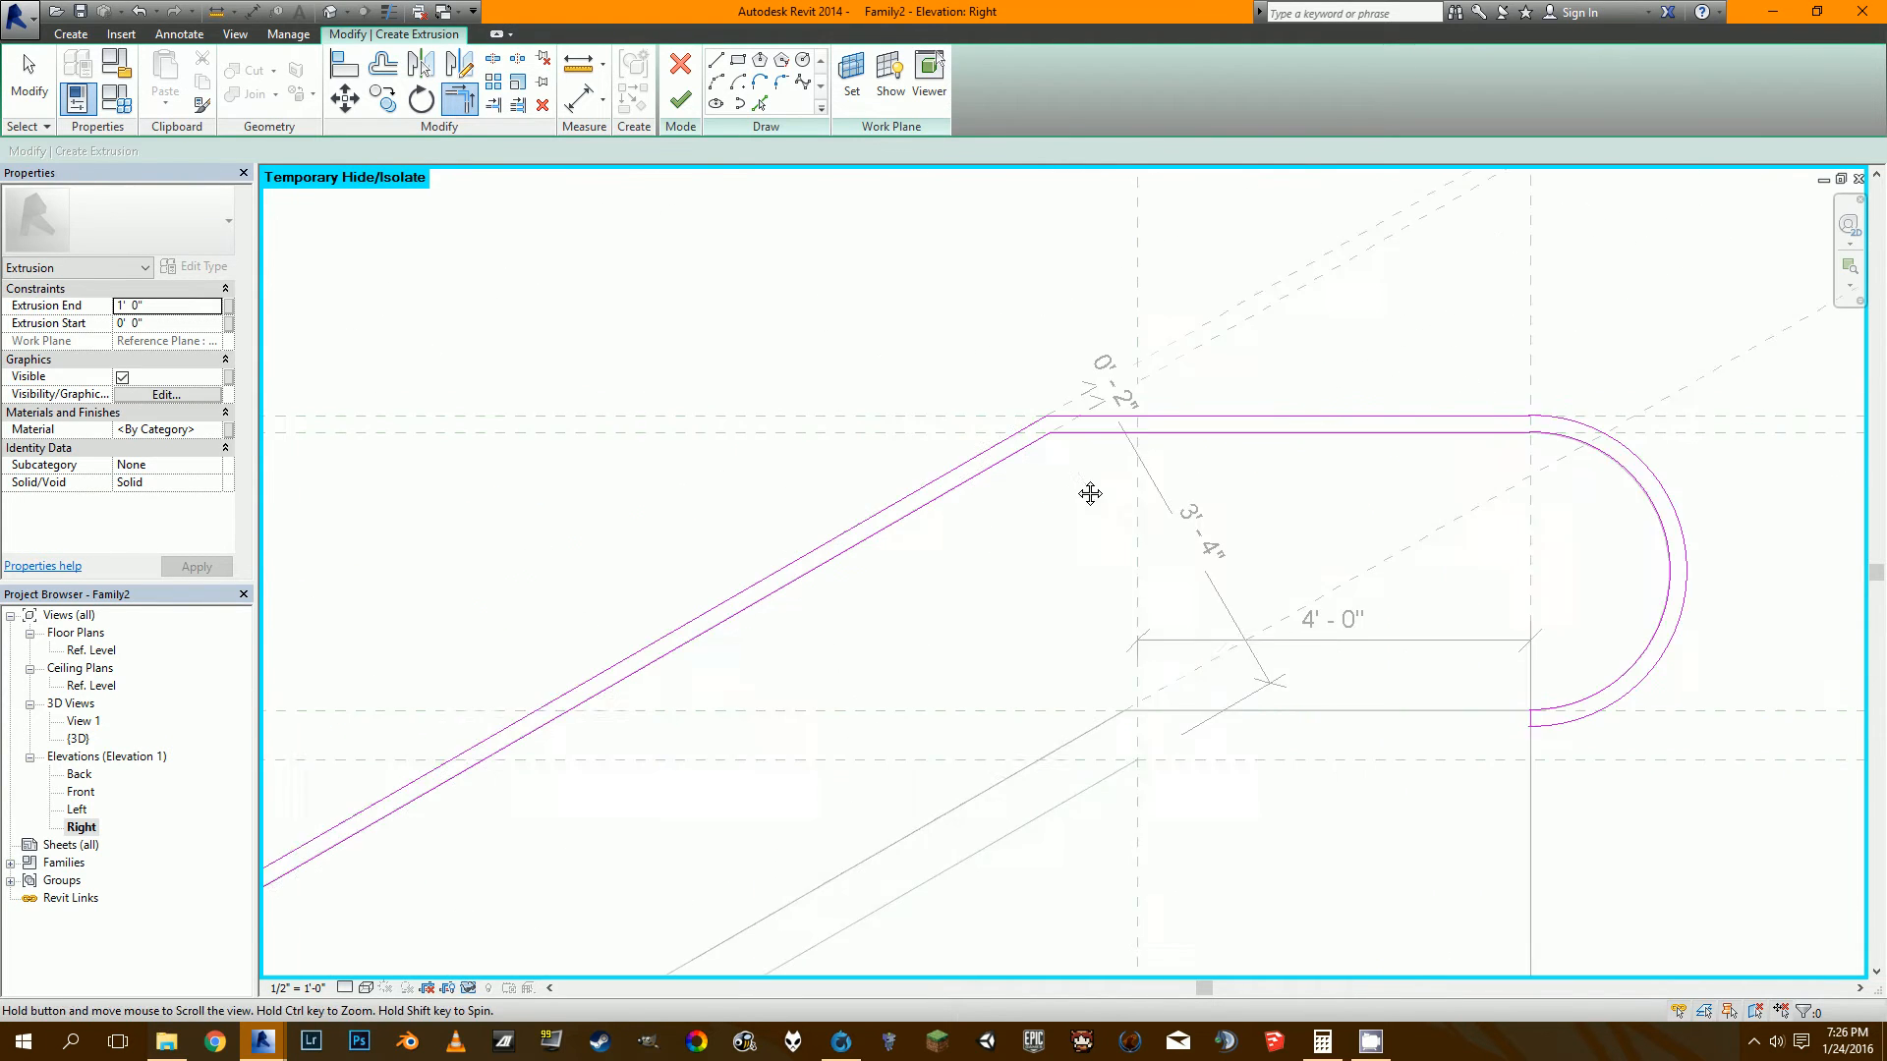
pyautogui.scroll(2, 1057, 424)
pyautogui.scroll(-4, 1203, 405)
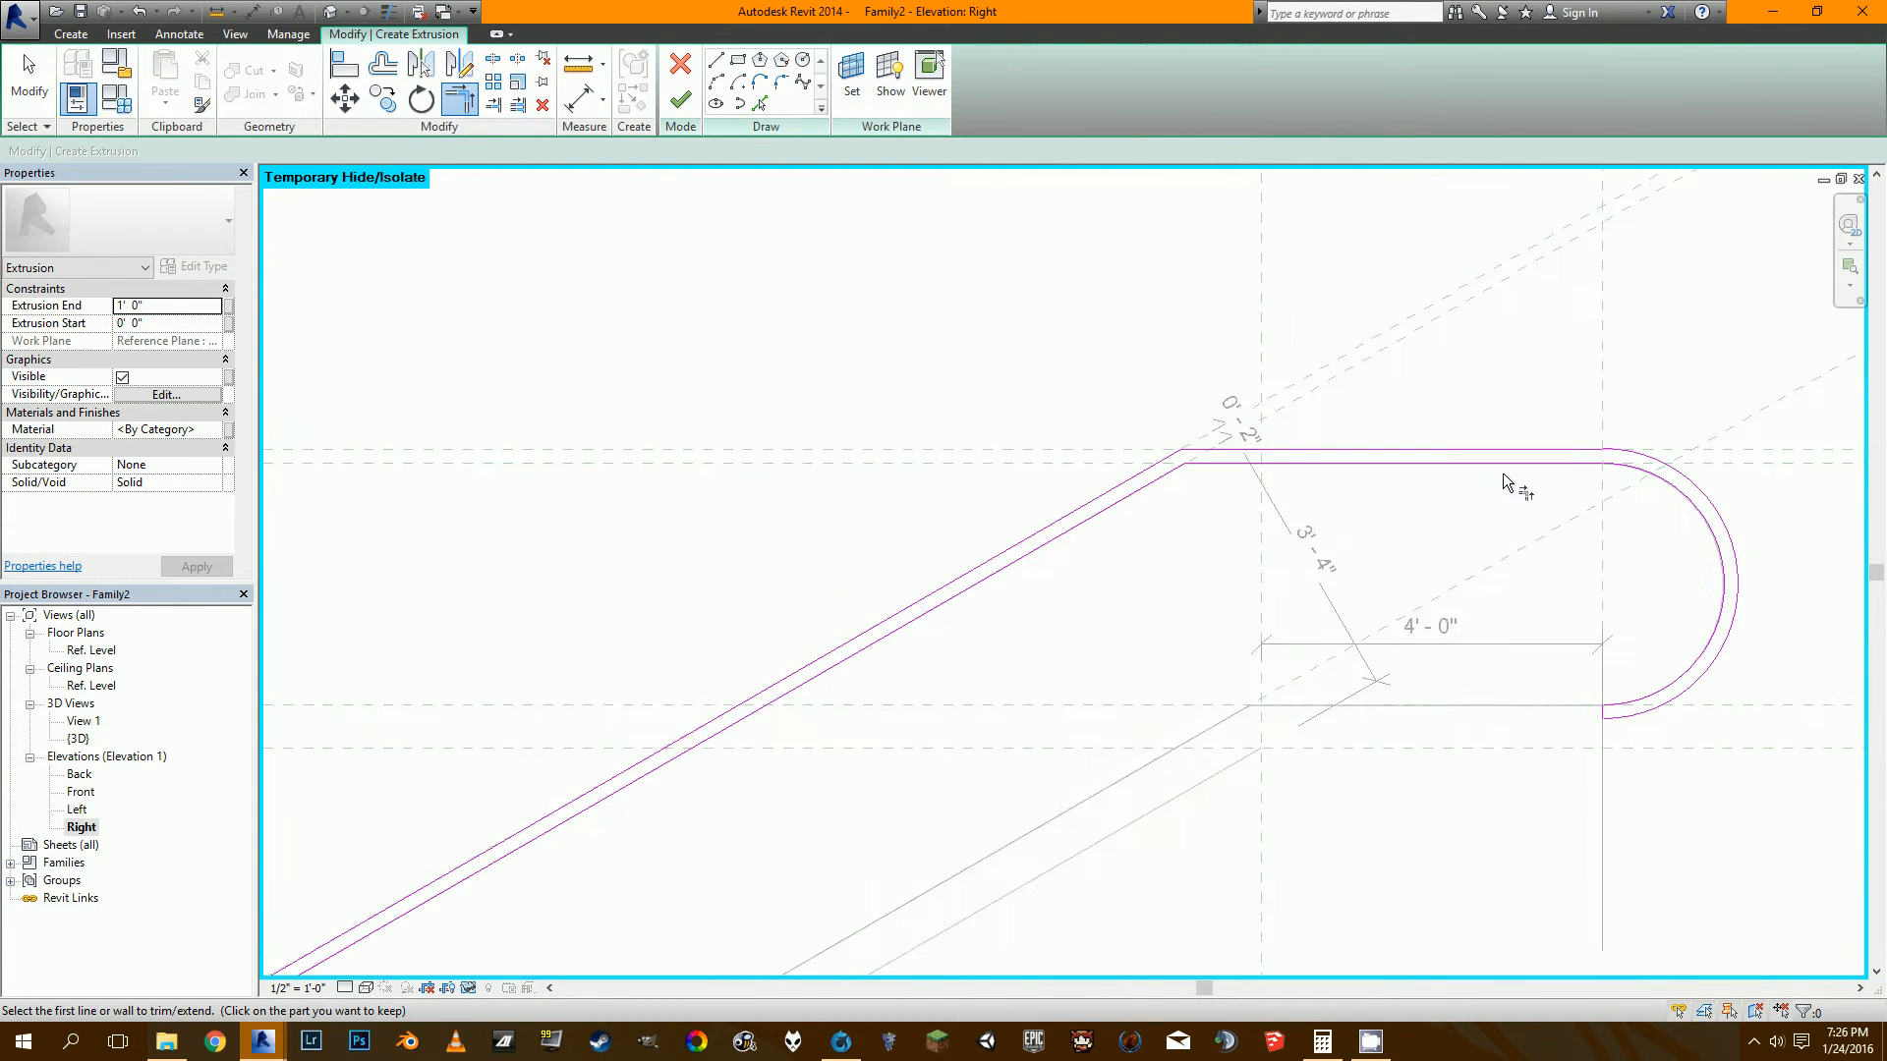
pyautogui.scroll(1, 990, 365)
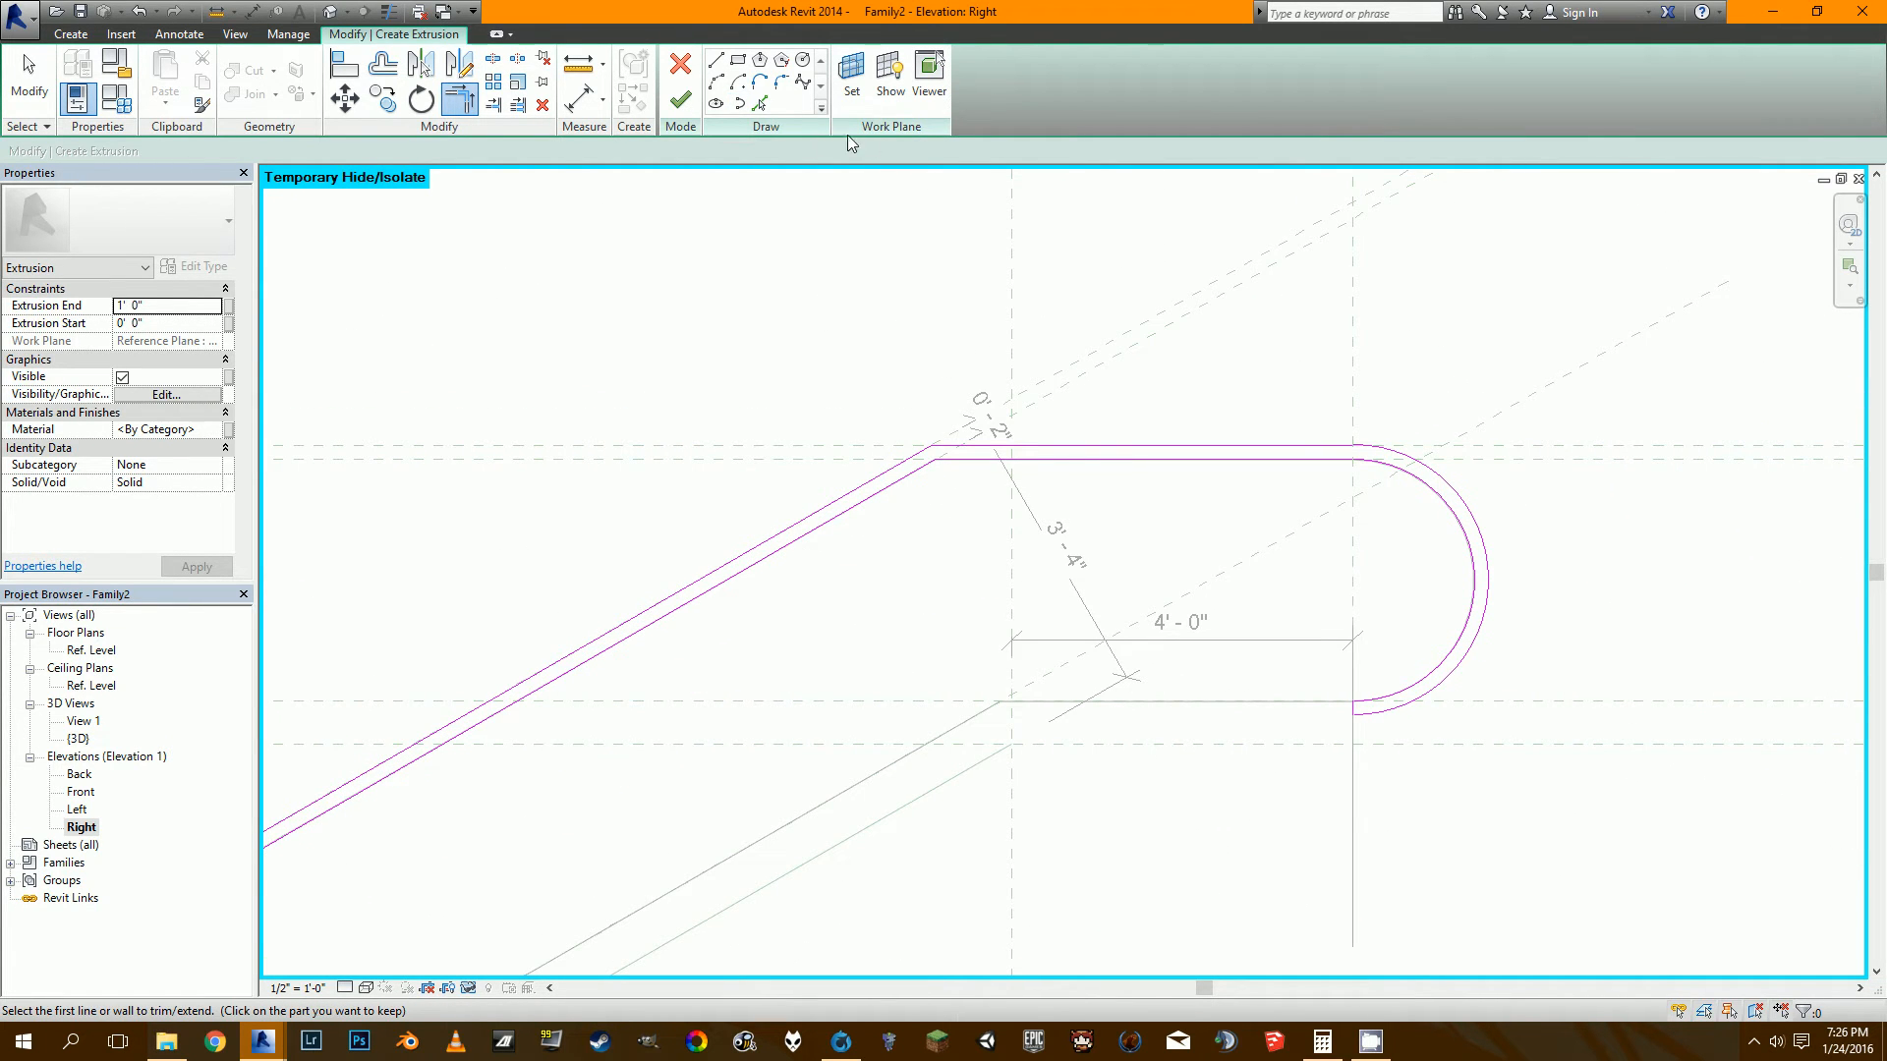
pyautogui.press('Escape')
pyautogui.press('Escape')
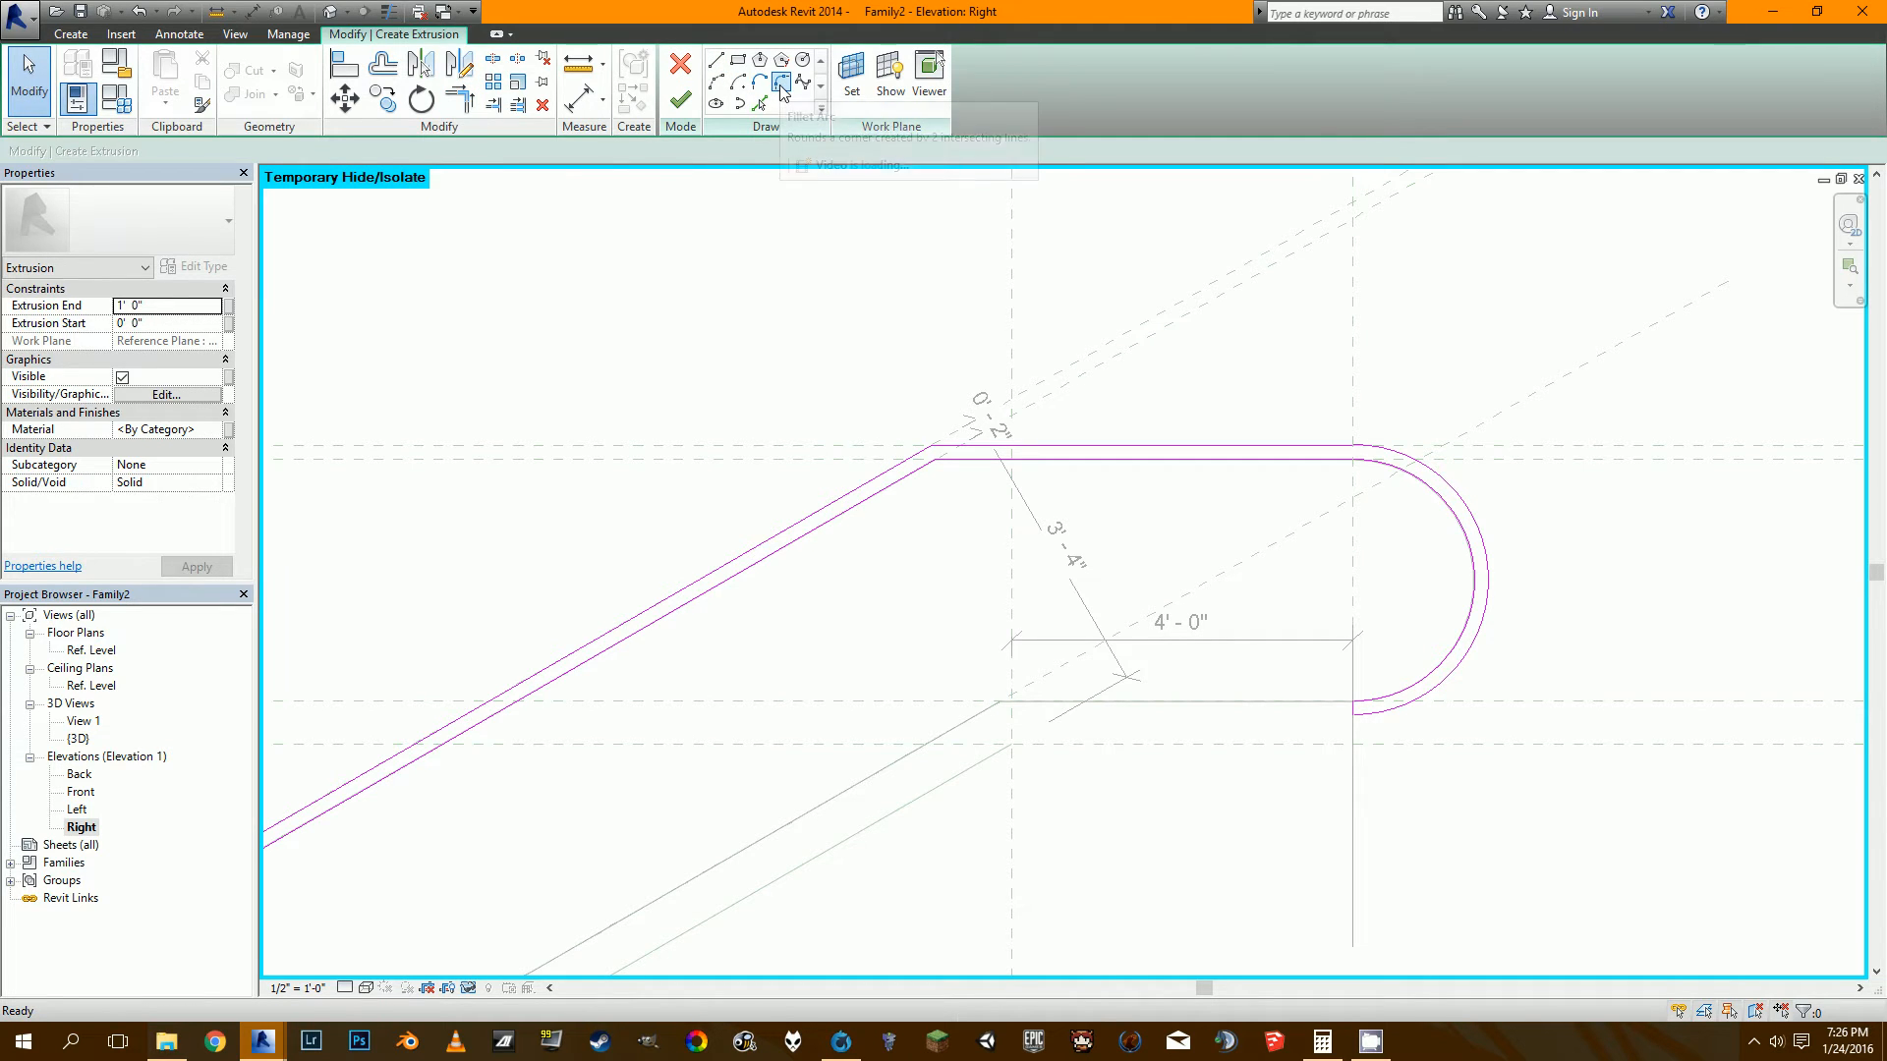
# Fillet the rail profile's upper landing corner with a 2' 0" radius on the outer lines and 1' 10" on the inner lines.
pyautogui.click(781, 84)
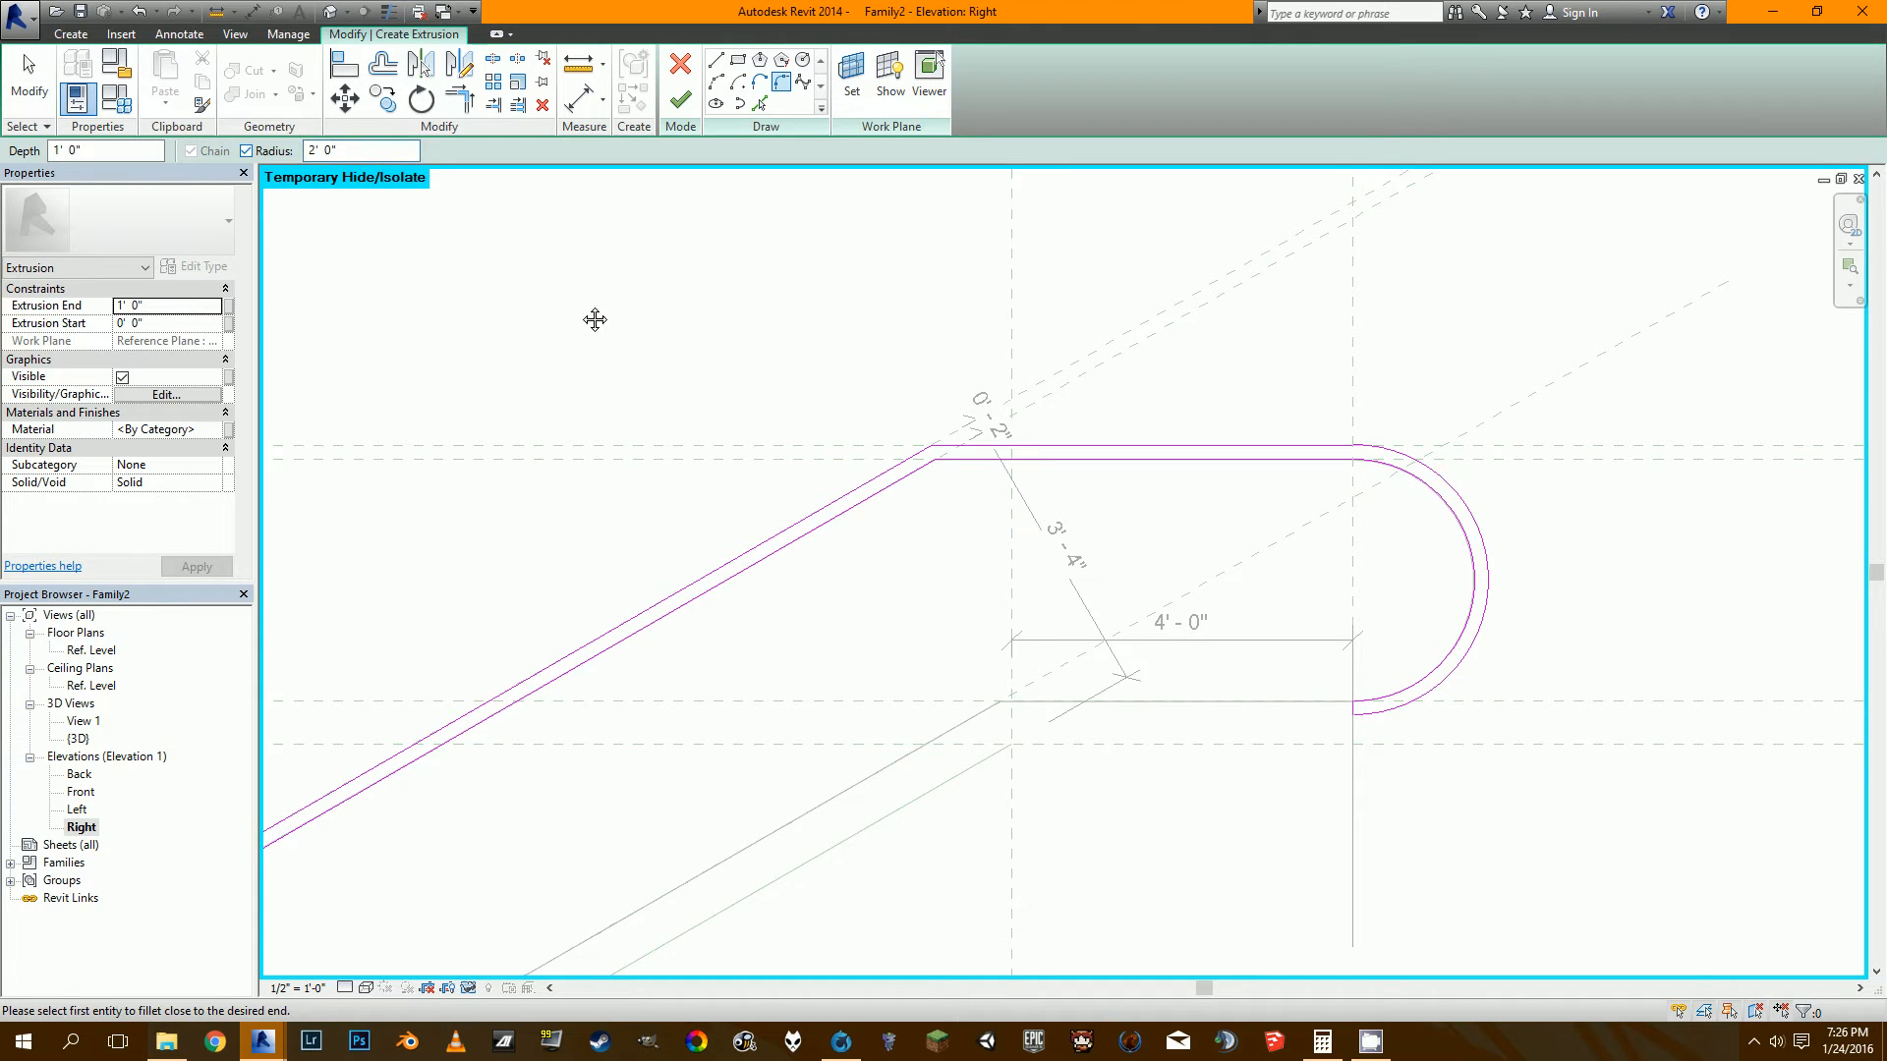
pyautogui.click(1050, 449)
pyautogui.scroll(5, 901, 503)
pyautogui.scroll(-4, 895, 500)
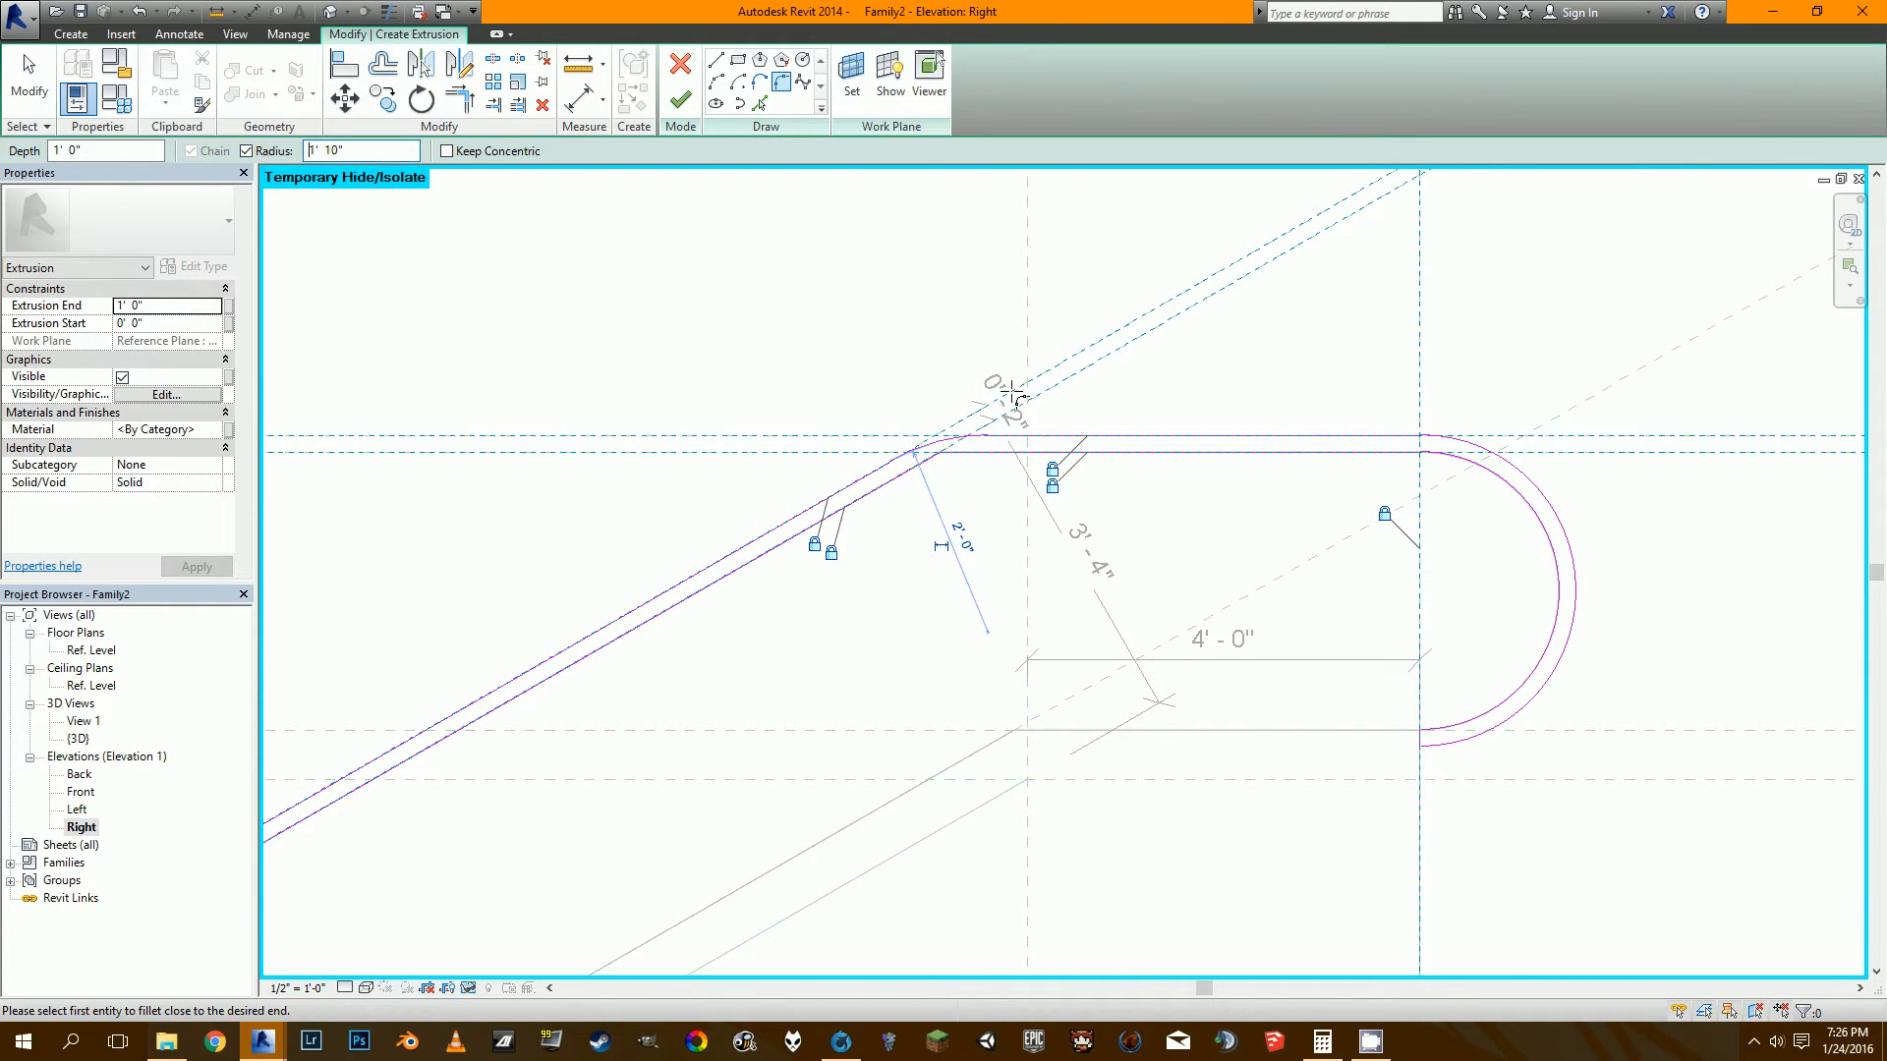
pyautogui.scroll(2, 967, 424)
pyautogui.click(873, 499)
pyautogui.click(1033, 462)
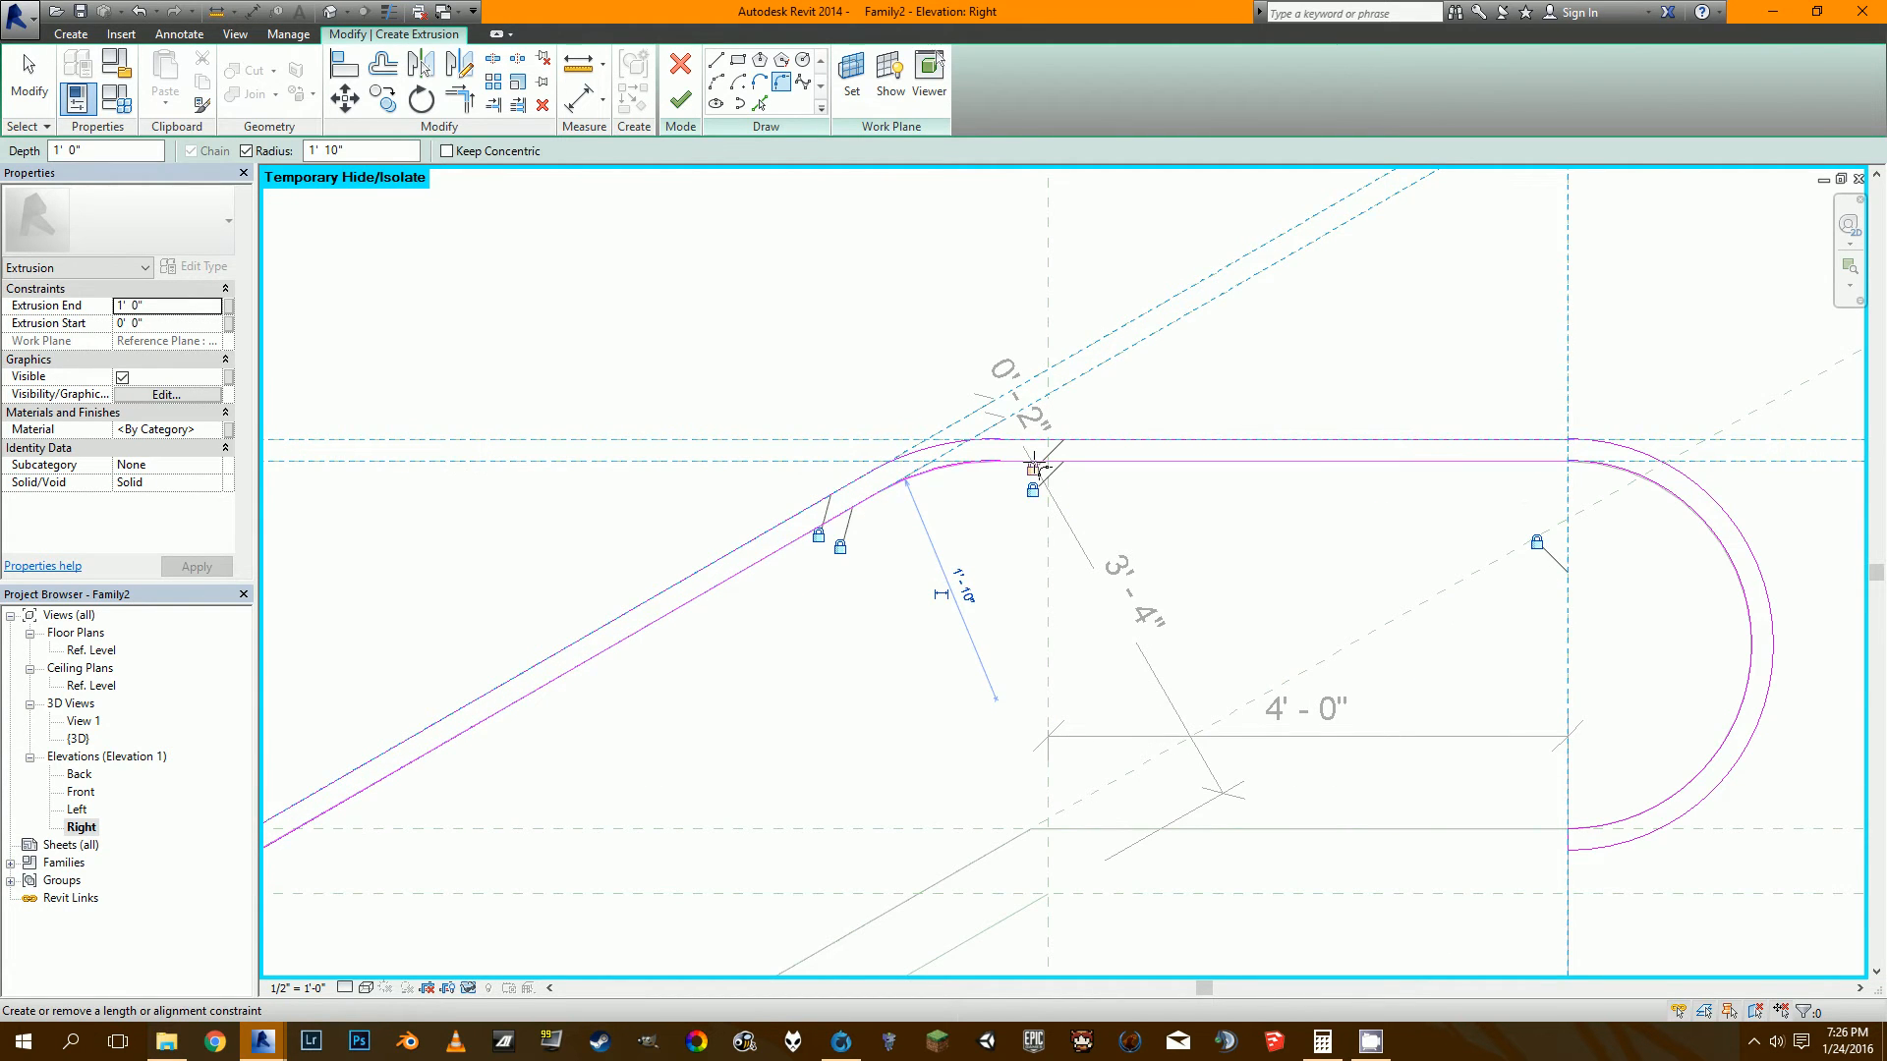
# Try to fillet the rail profile's lower landing corner with a 1' 10" radius.
pyautogui.scroll(-2, 1022, 462)
pyautogui.moveTo(729, 763)
pyautogui.mouseDown(button='middle')
pyautogui.moveTo(766, 733)
pyautogui.moveTo(1769, 383)
pyautogui.mouseUp(button='middle')
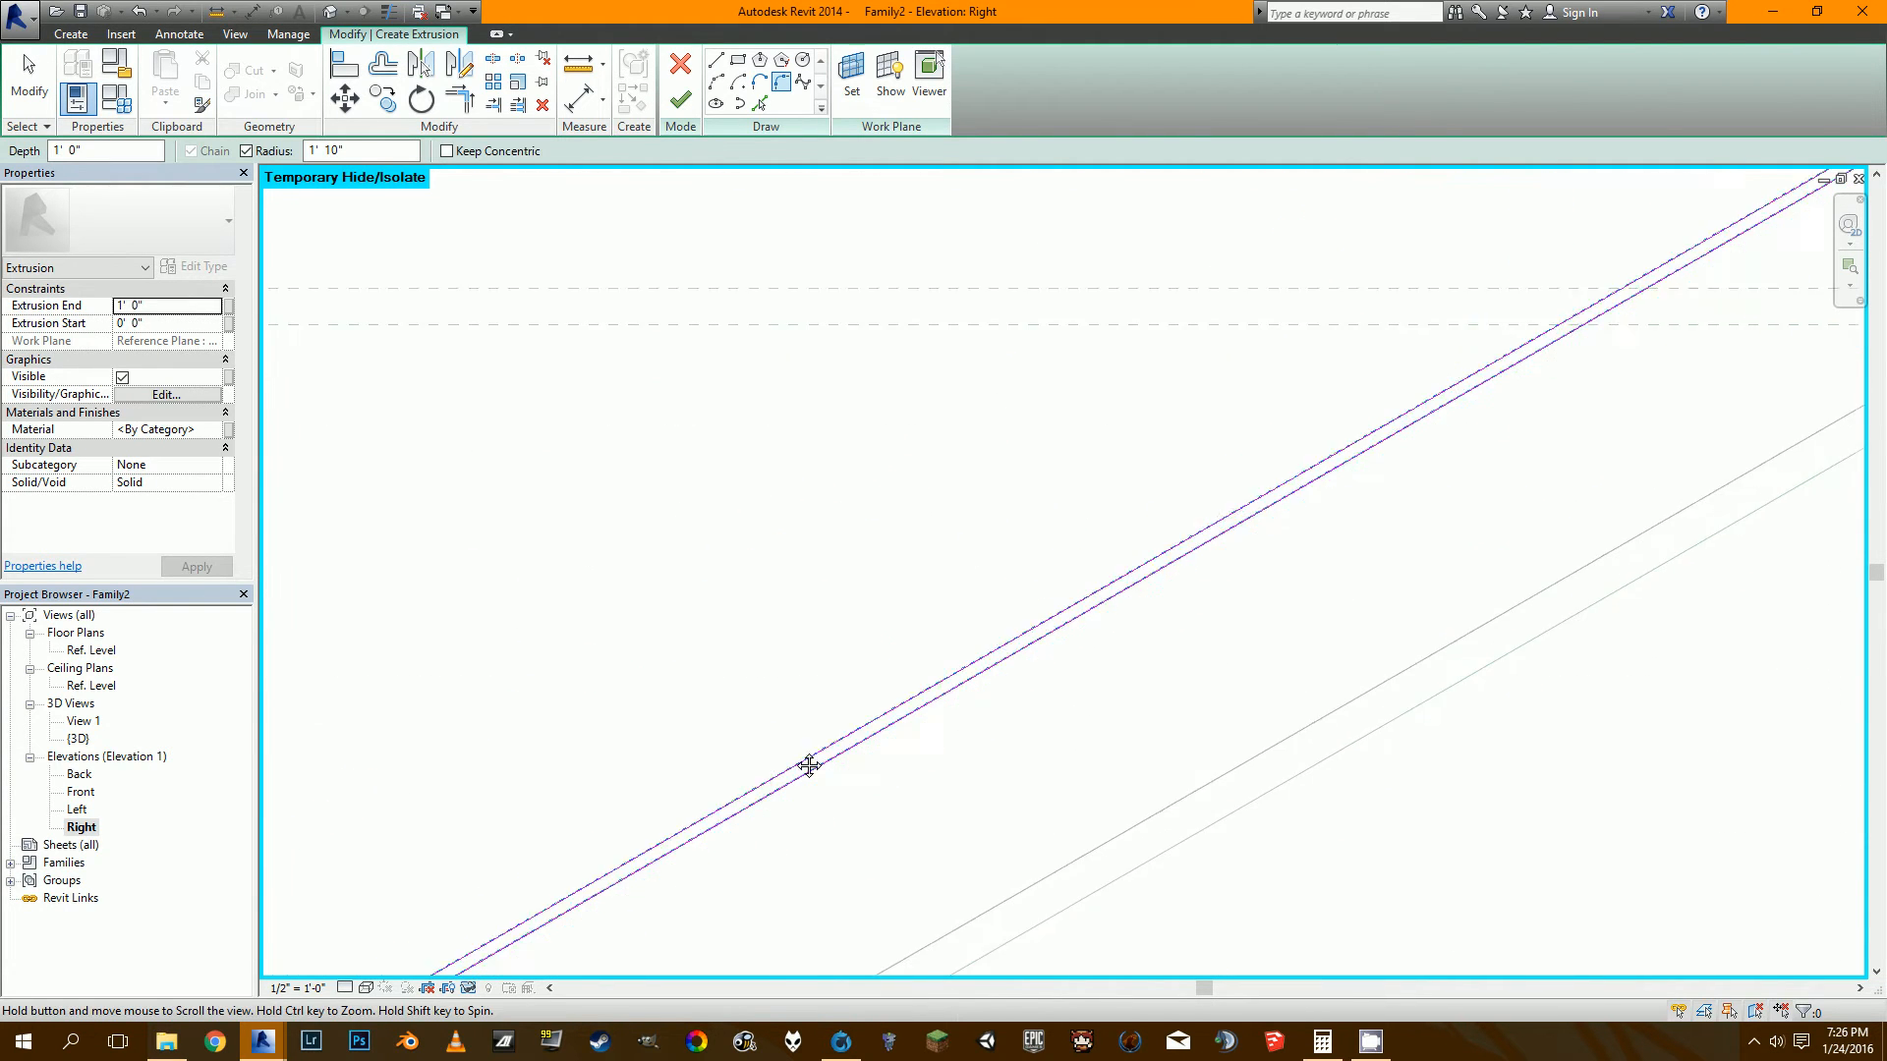
pyautogui.moveTo(808, 766); pyautogui.dragTo(1533, 324, button='middle')
pyautogui.moveTo(786, 695); pyautogui.dragTo(888, 633, button='middle')
pyautogui.scroll(1, 888, 632)
pyautogui.click(869, 677)
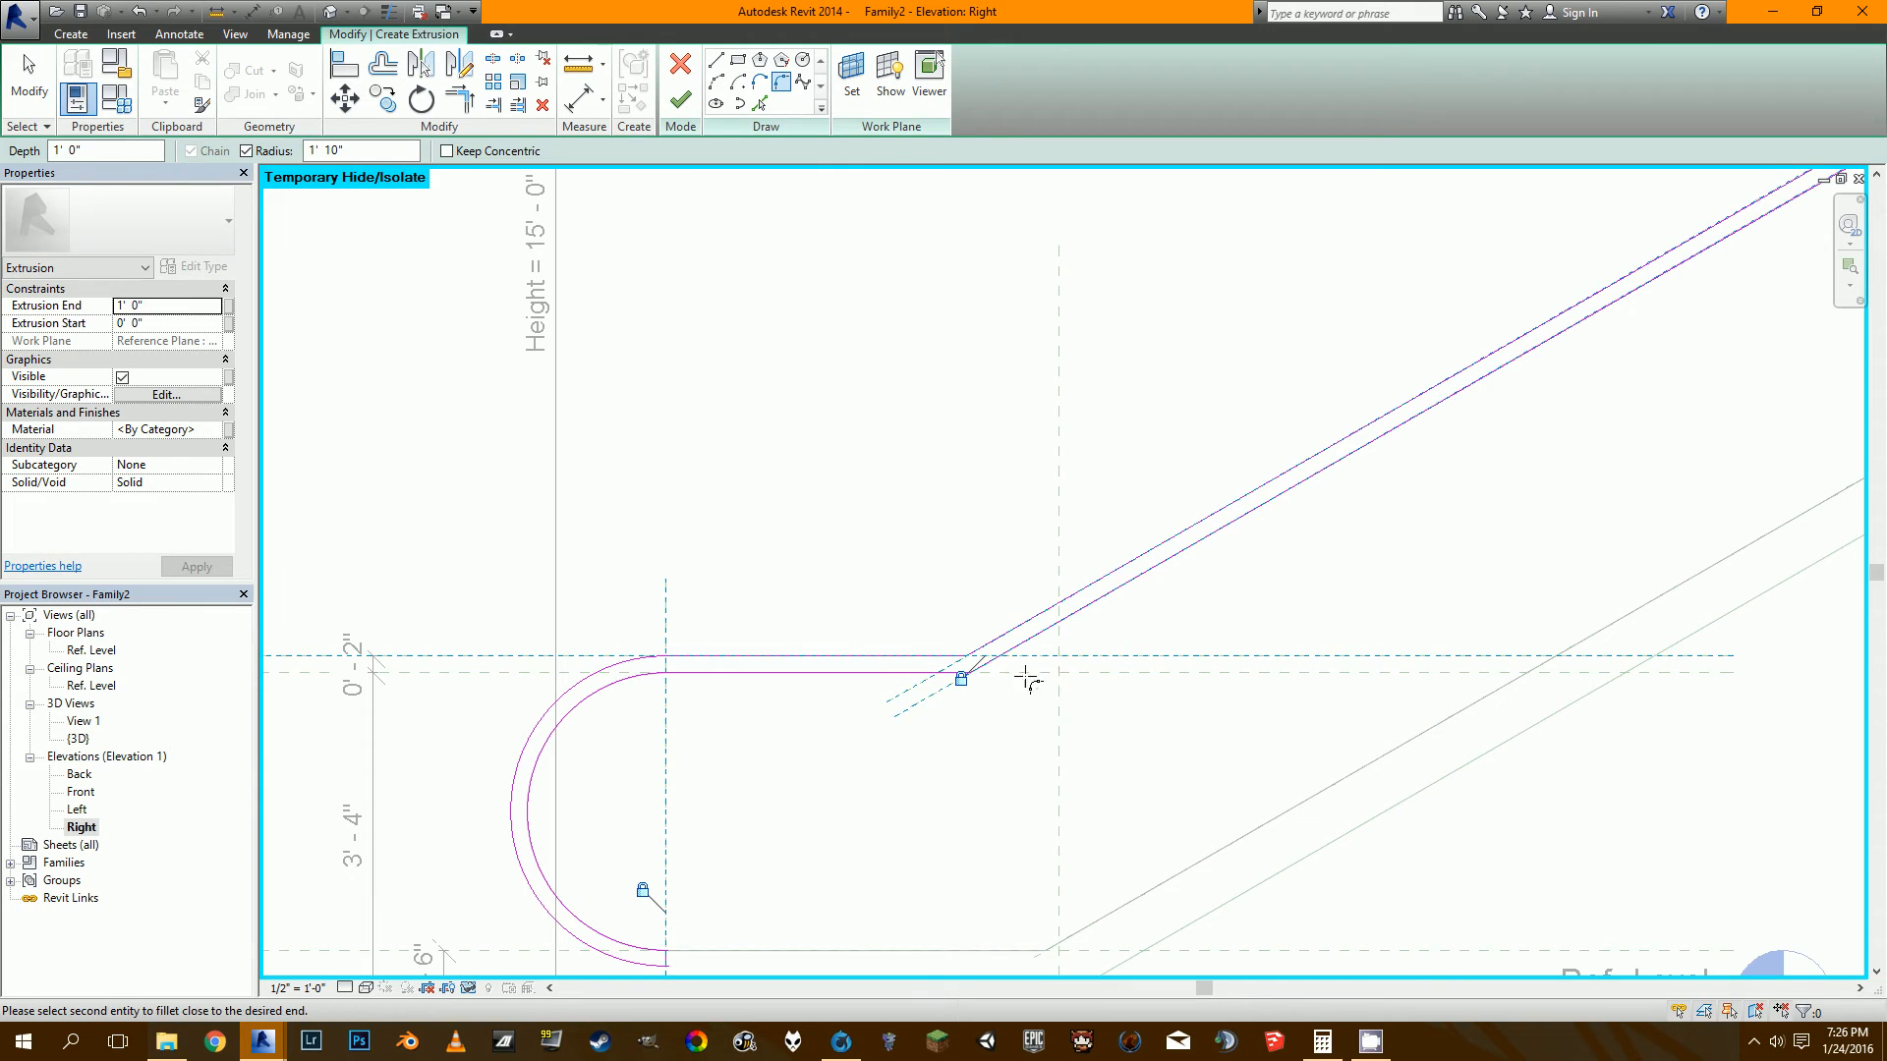
pyautogui.click(973, 653)
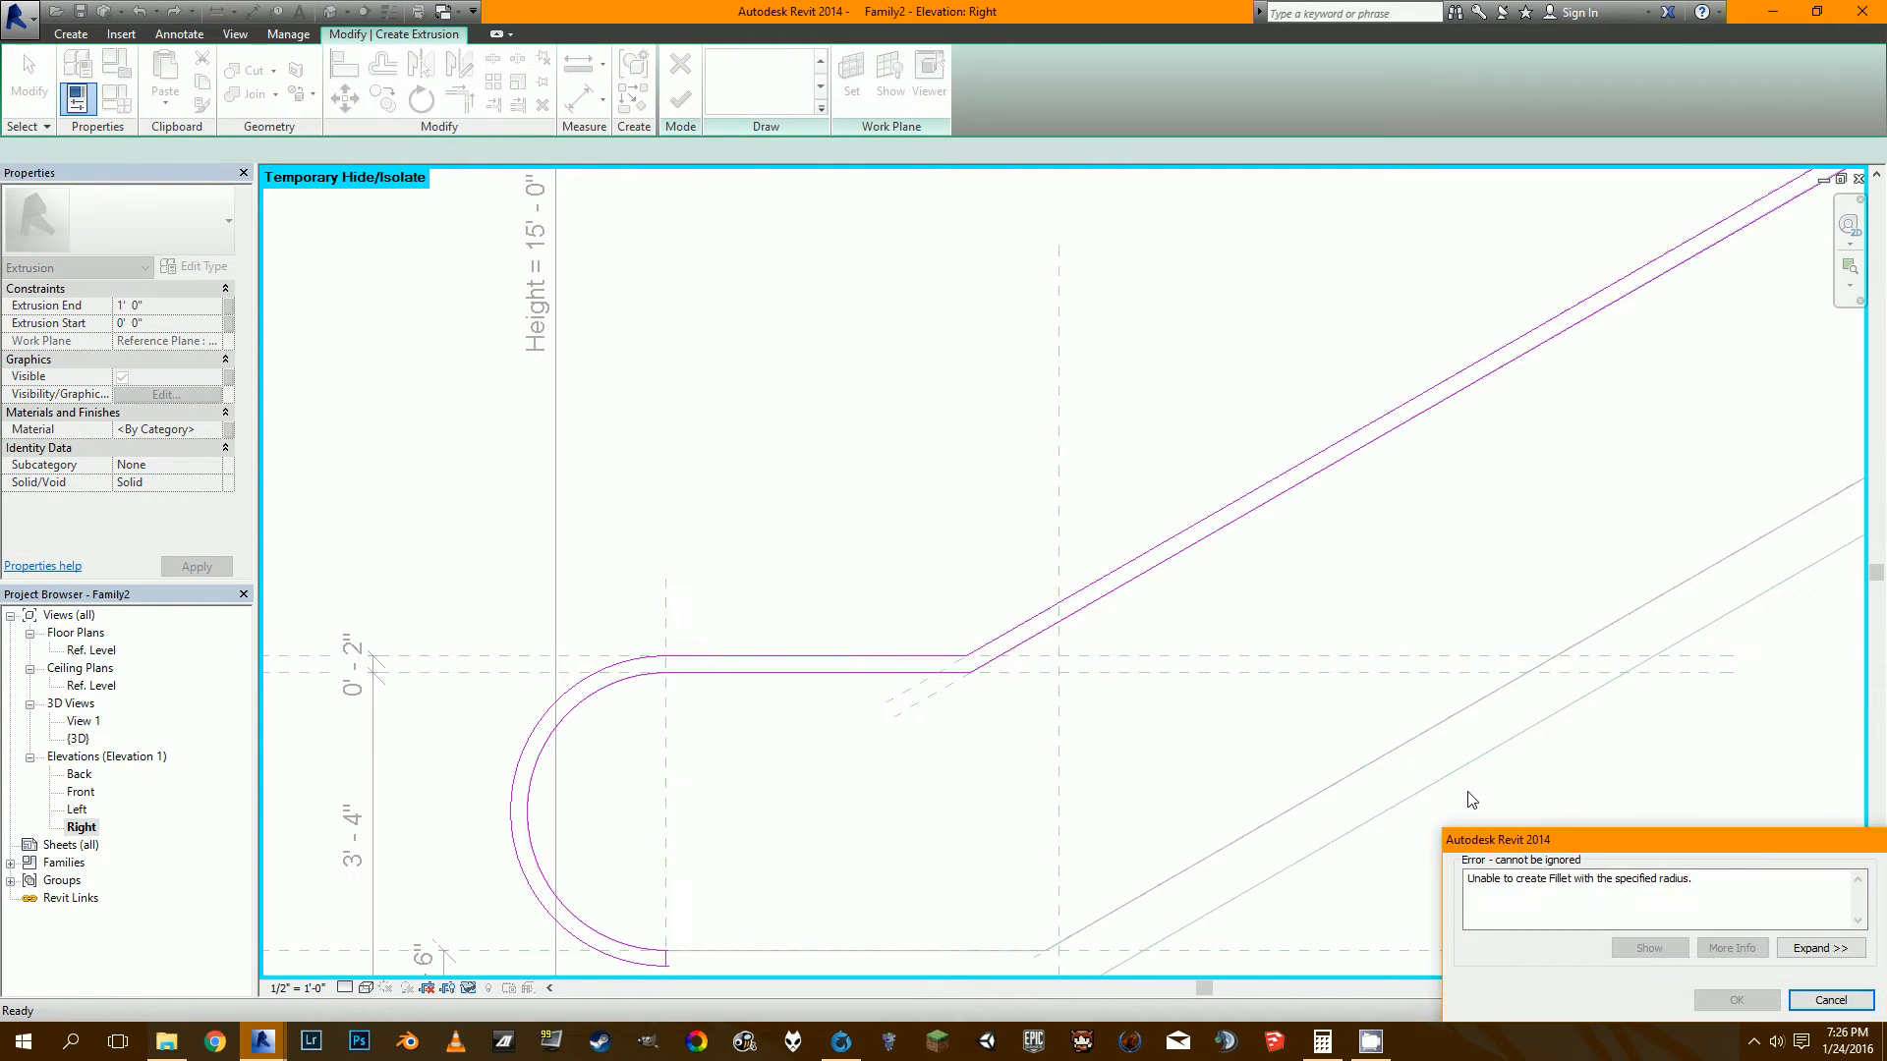
pyautogui.click(1826, 999)
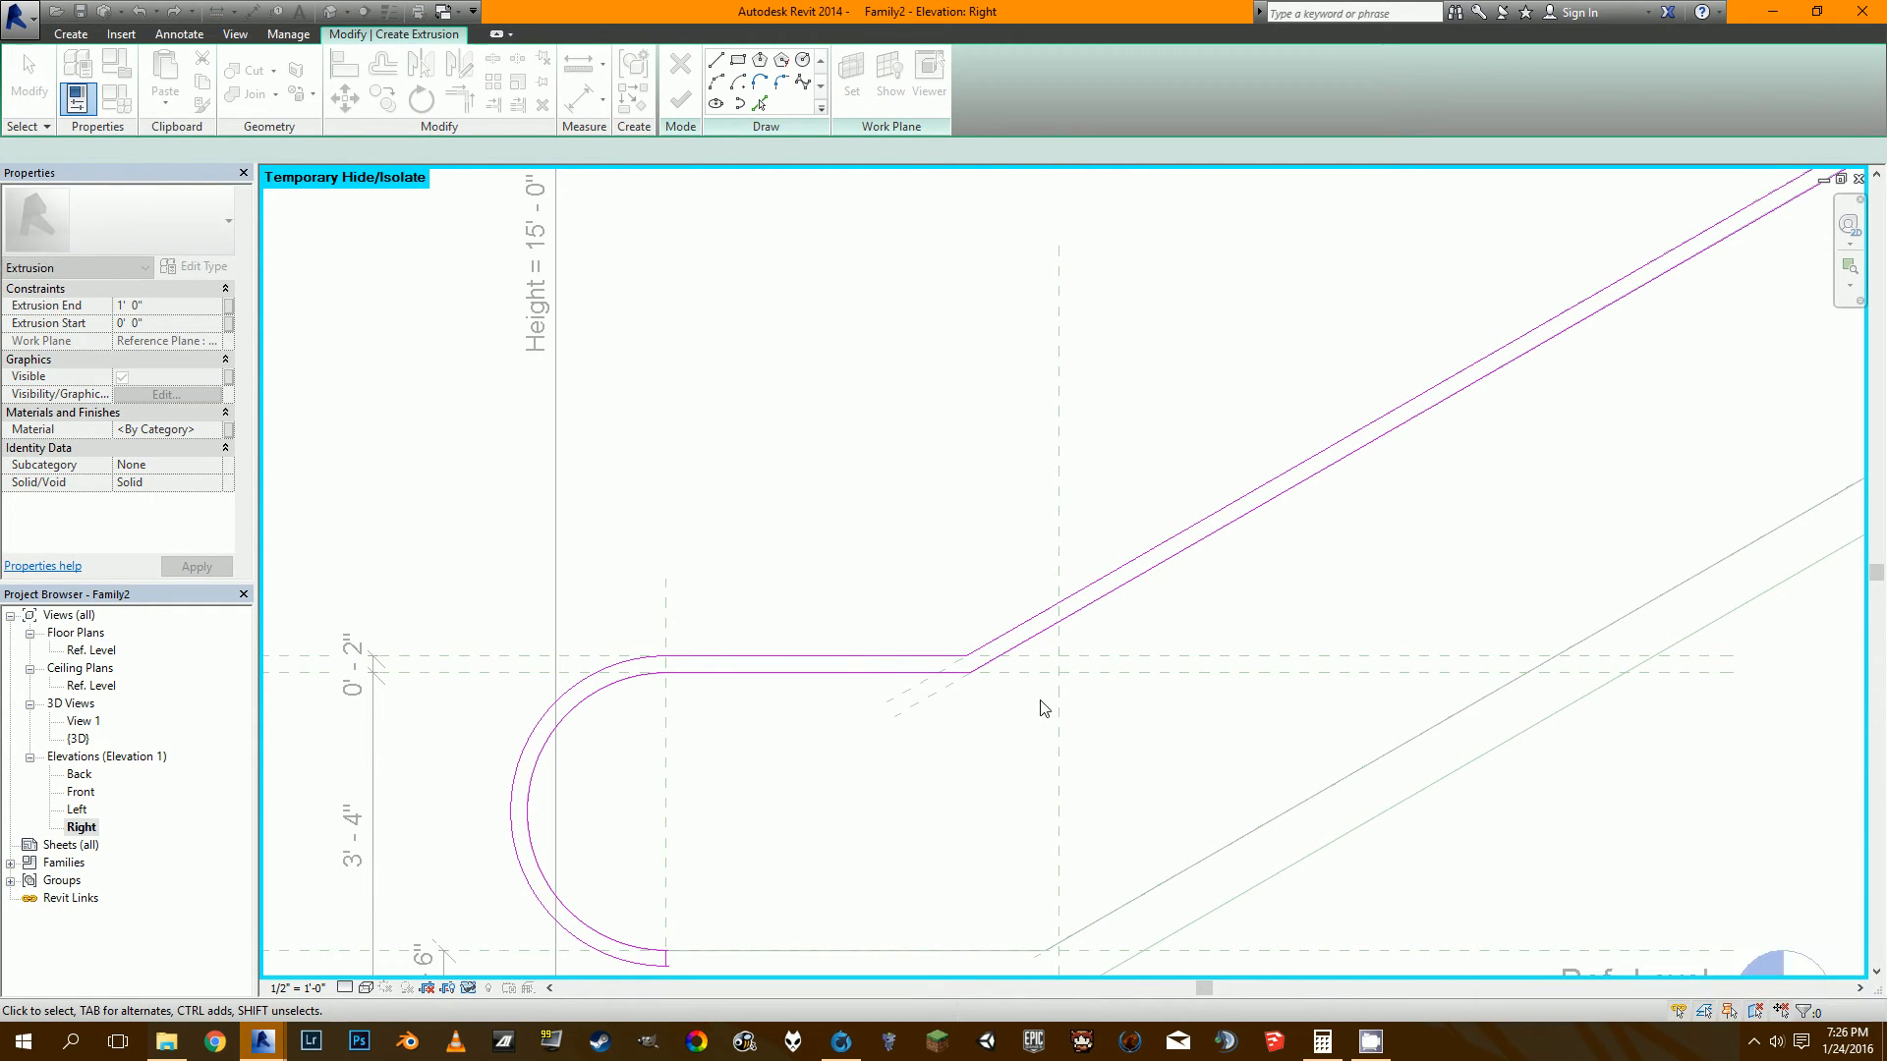
# Fillet the lower landing corner at 1' 10" on the upper lines and 2' 0" on the lower lines, and finish the rail sketch.
pyautogui.click(782, 86)
pyautogui.scroll(1, 955, 698)
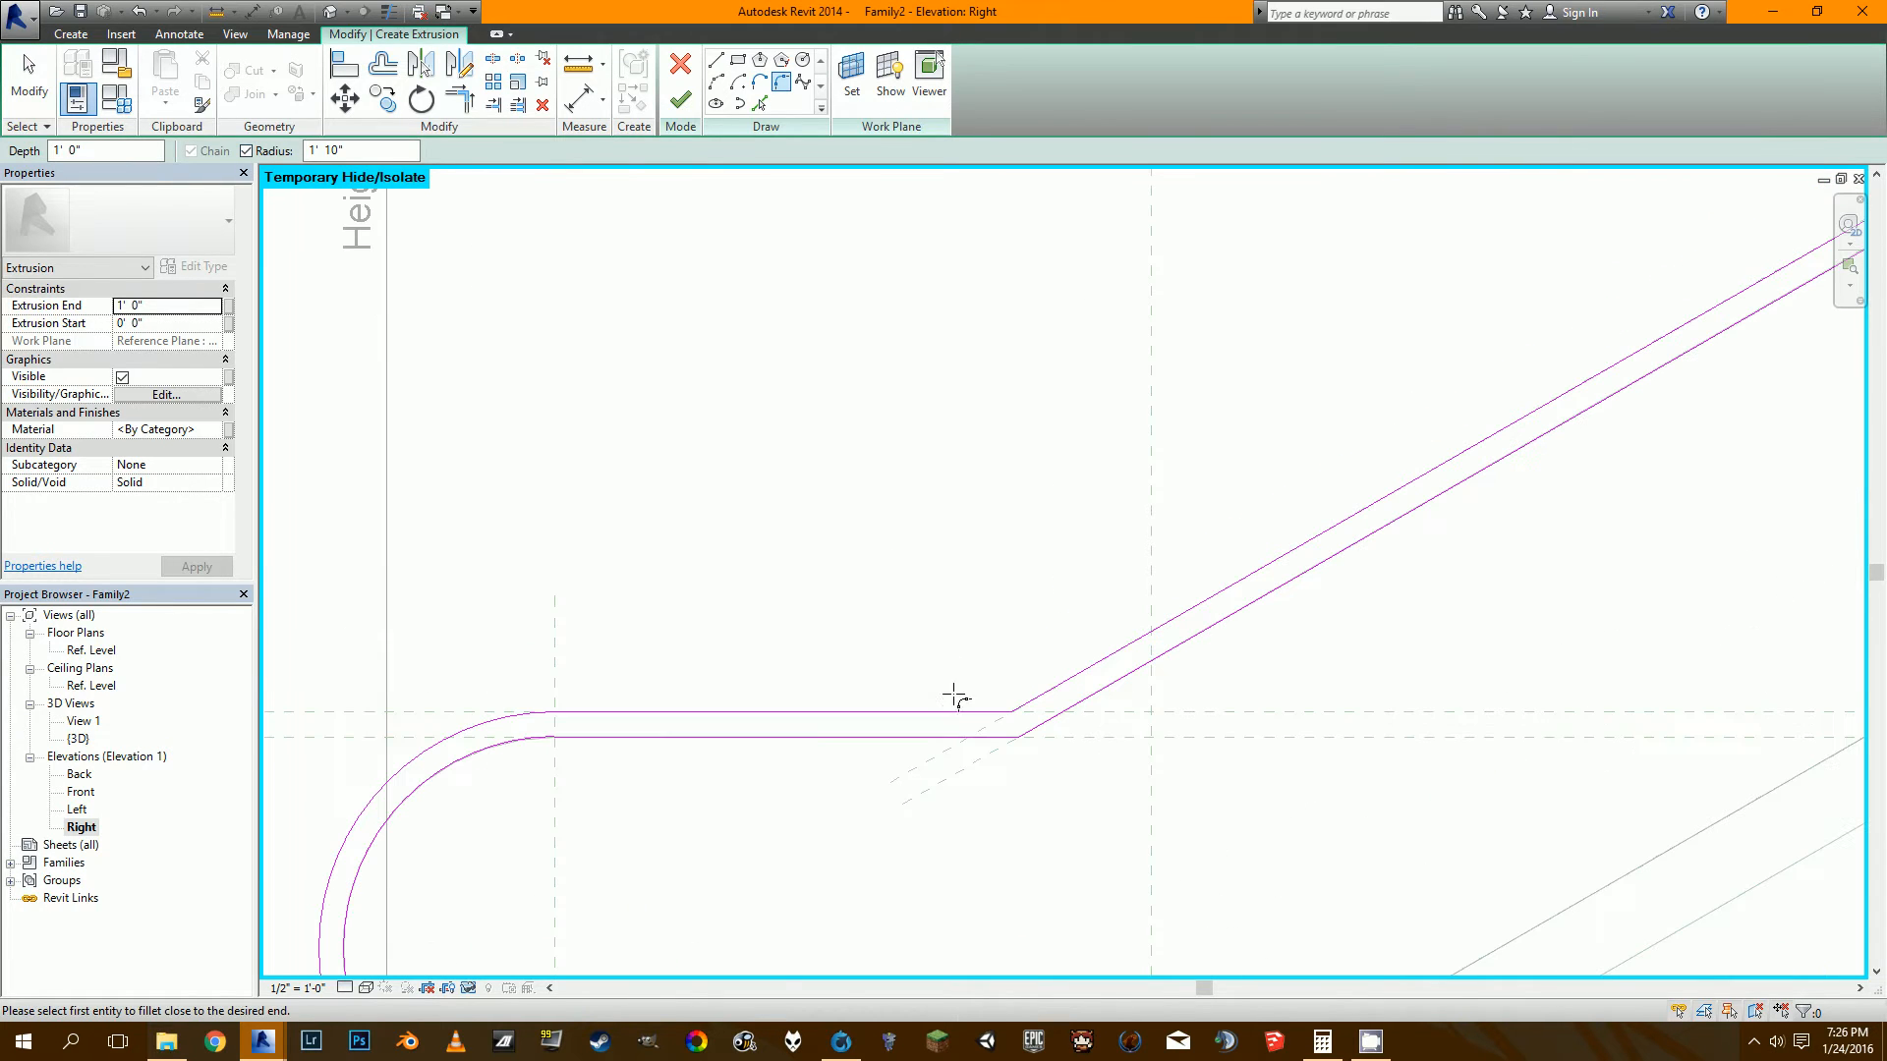
pyautogui.click(958, 715)
pyautogui.click(1074, 676)
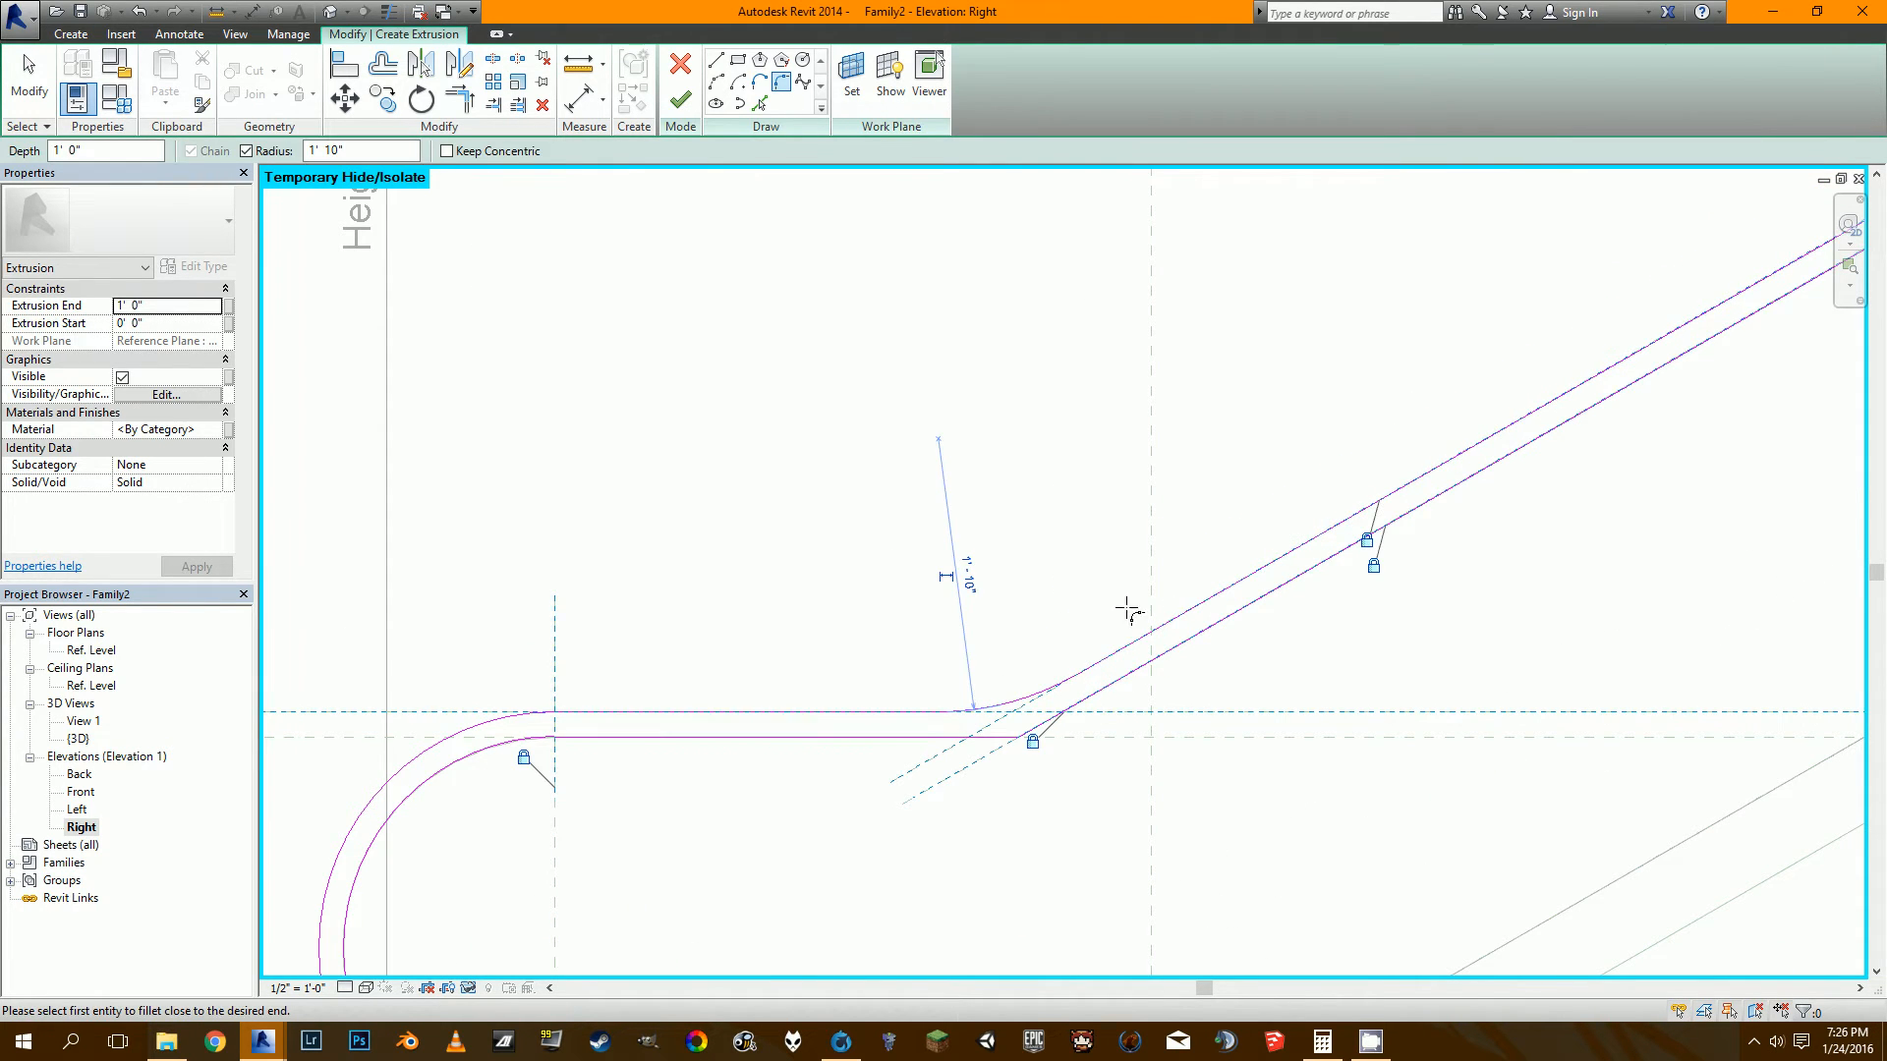
pyautogui.write('2')
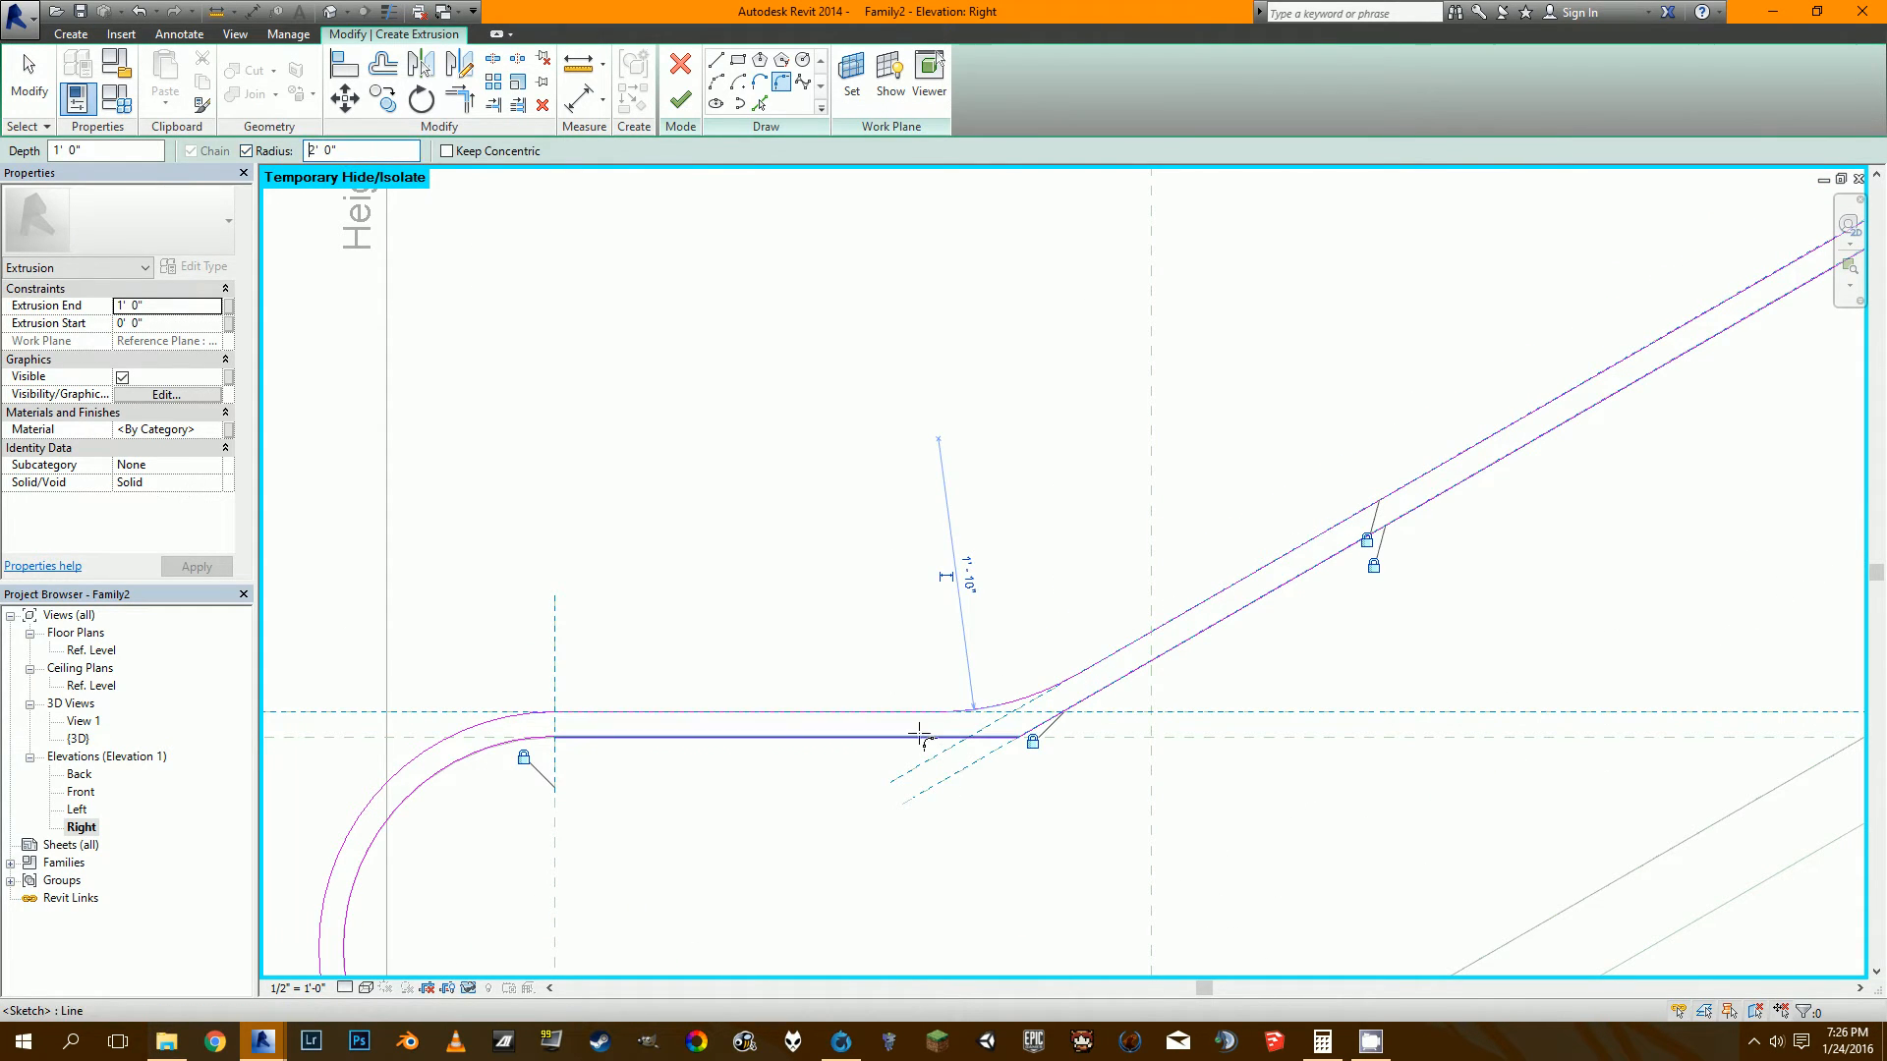
pyautogui.click(960, 737)
pyautogui.click(1137, 674)
pyautogui.scroll(-4, 1130, 680)
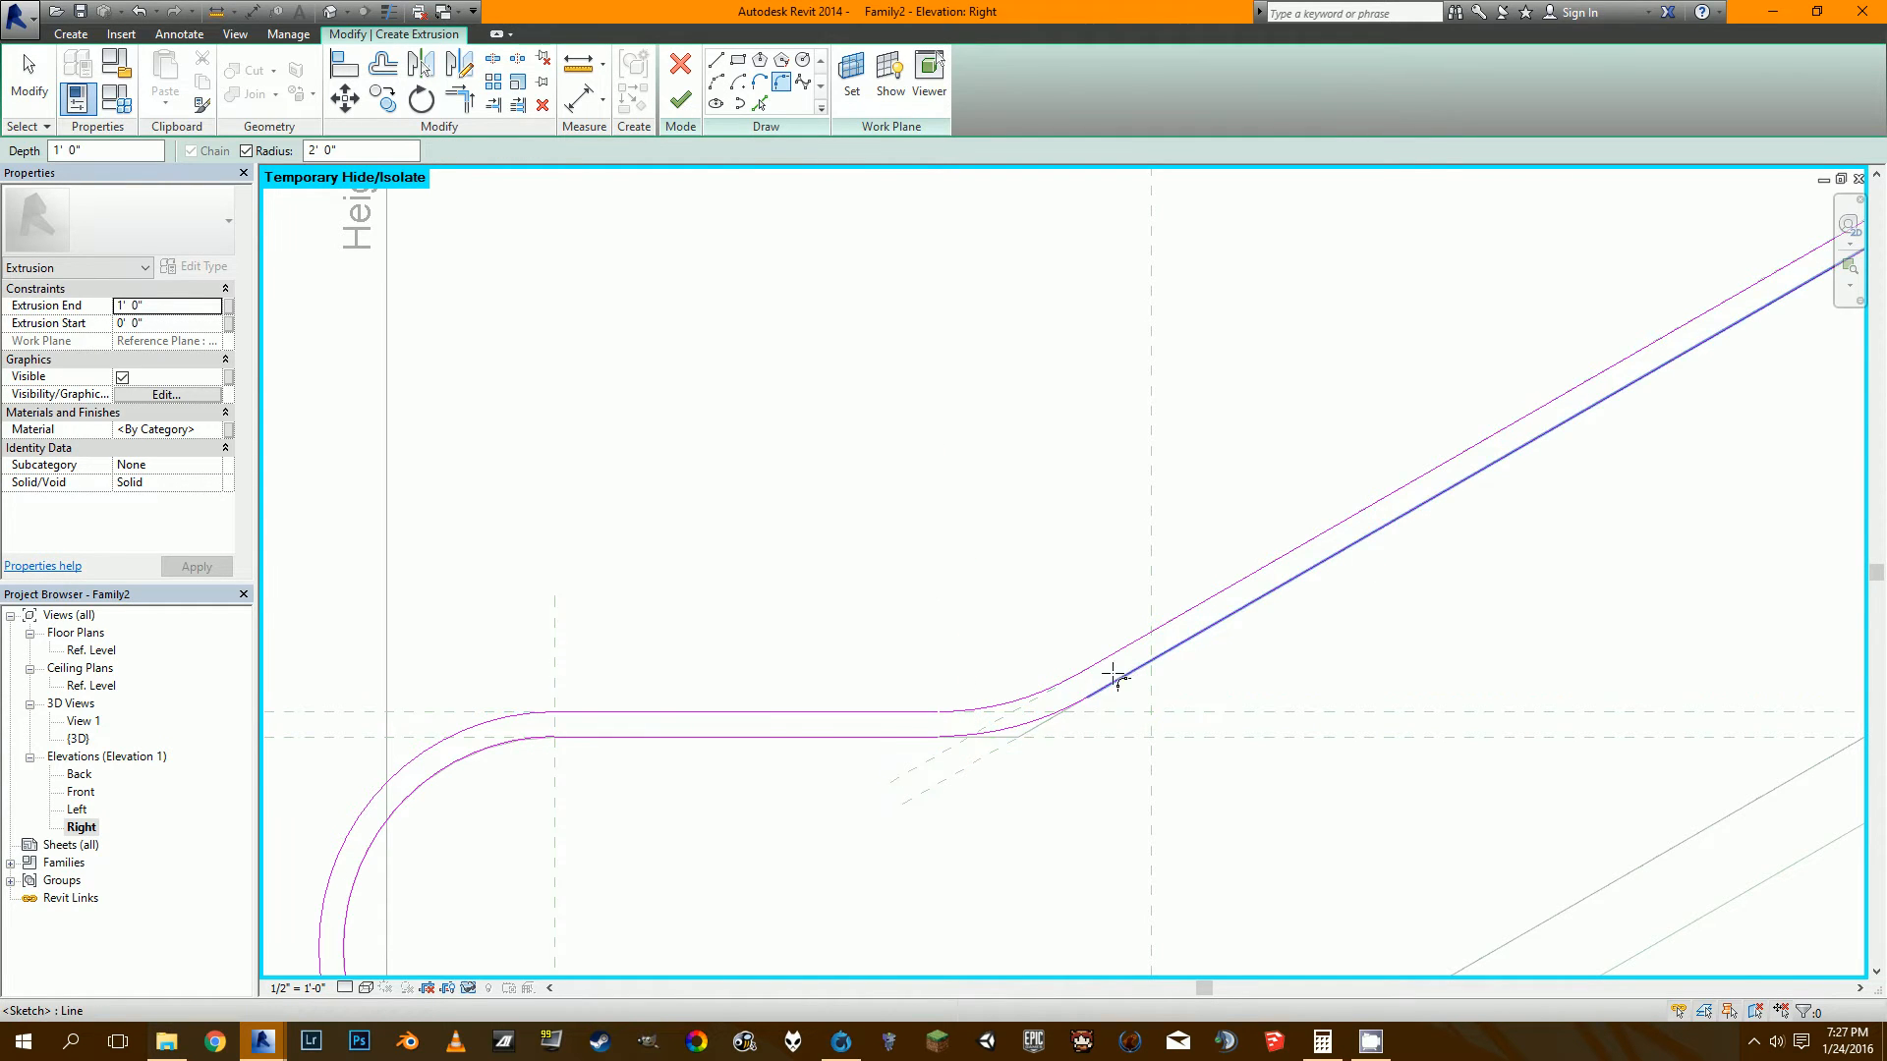
pyautogui.click(681, 96)
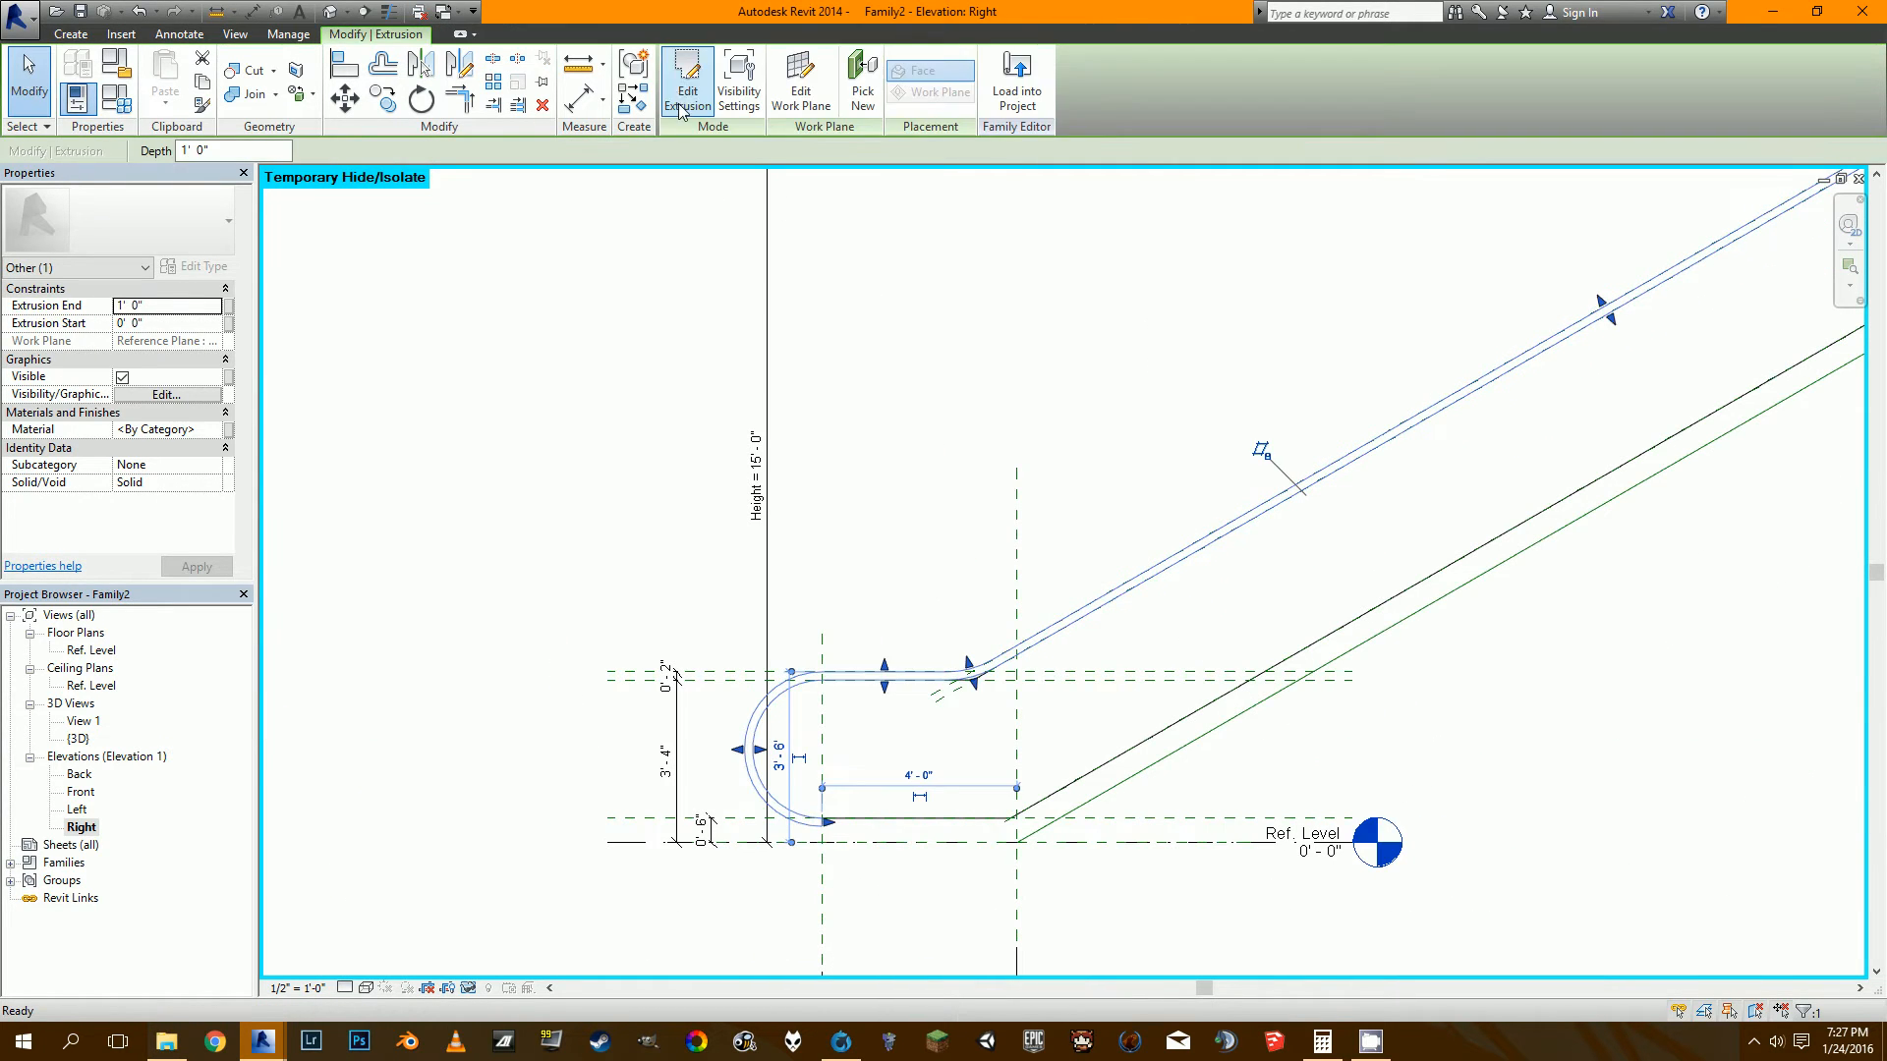
# Open the glass panel extrusion's sketch for editing.
pyautogui.click(1061, 699)
pyautogui.scroll(4, 1041, 694)
pyautogui.scroll(3, 956, 697)
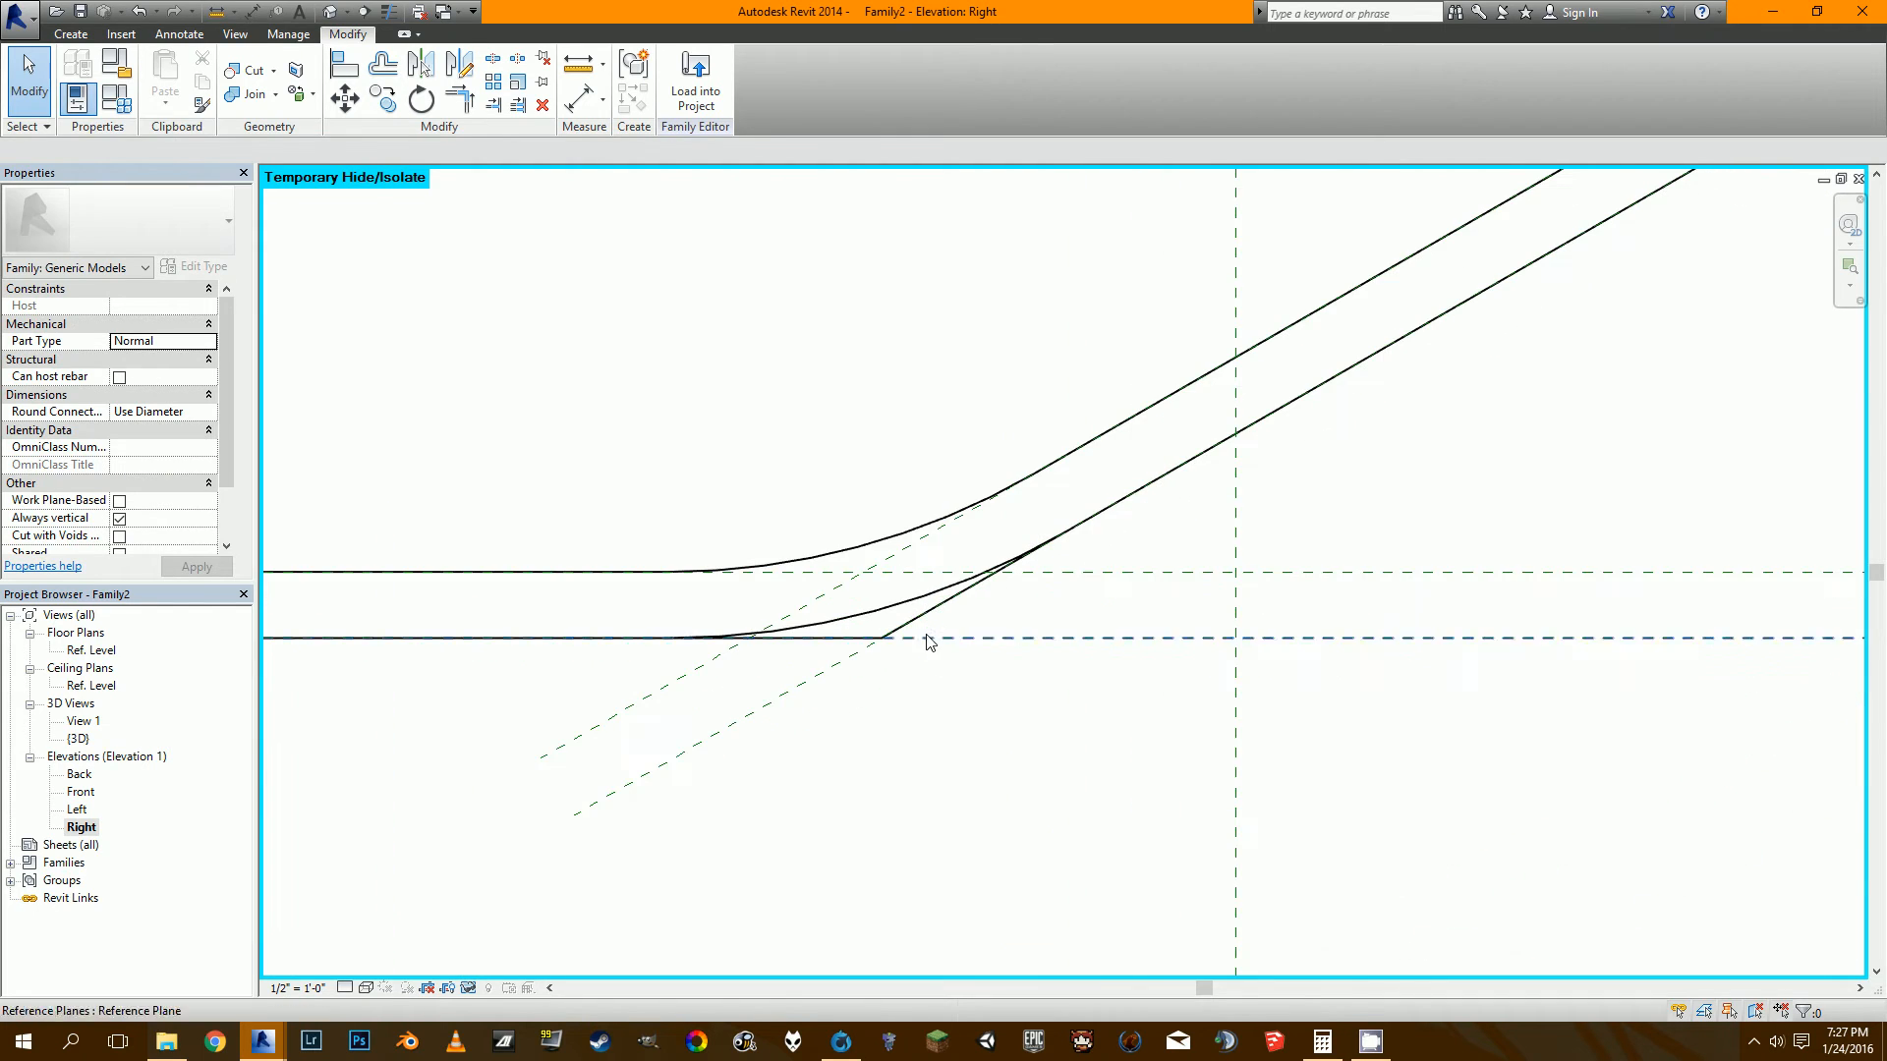
pyautogui.click(926, 624)
pyautogui.scroll(-3, 927, 623)
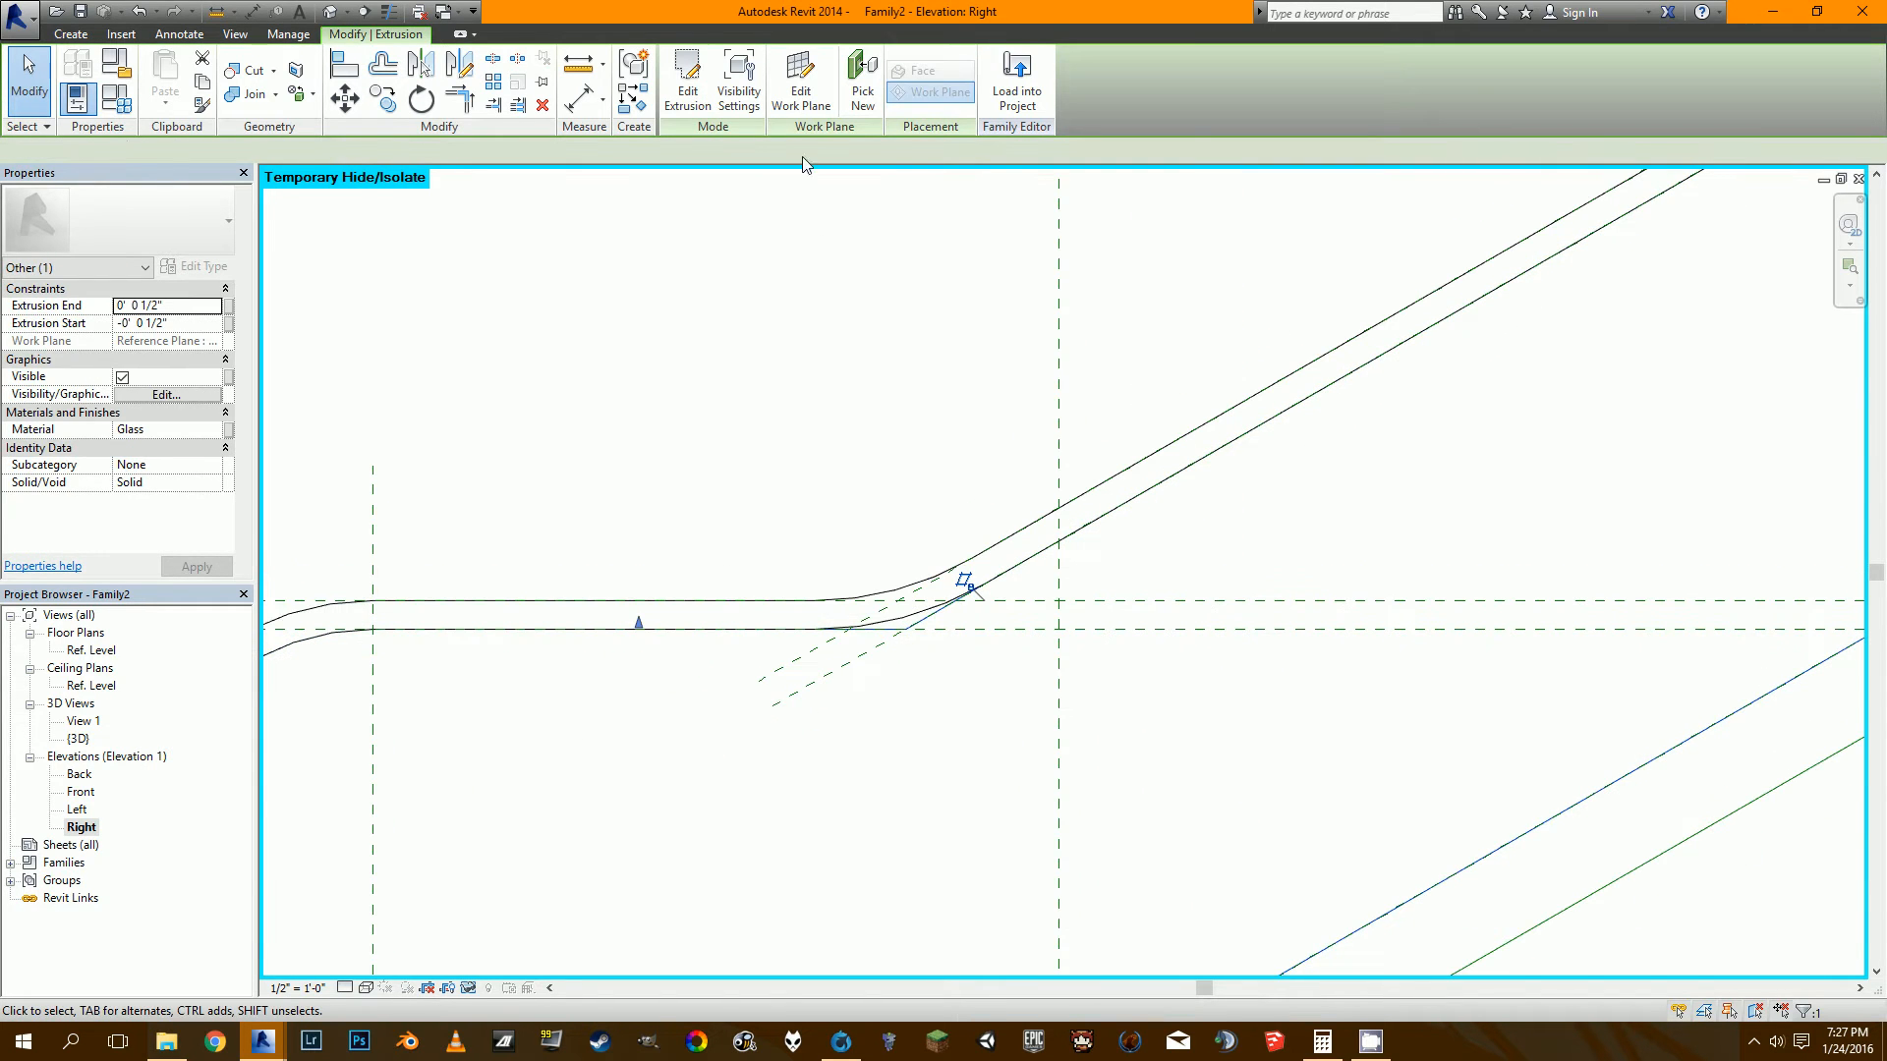
pyautogui.click(687, 79)
# Fillet the glass panel's upper edge at the lower landing corner with a 2' 0" radius.
pyautogui.scroll(-2, 787, 295)
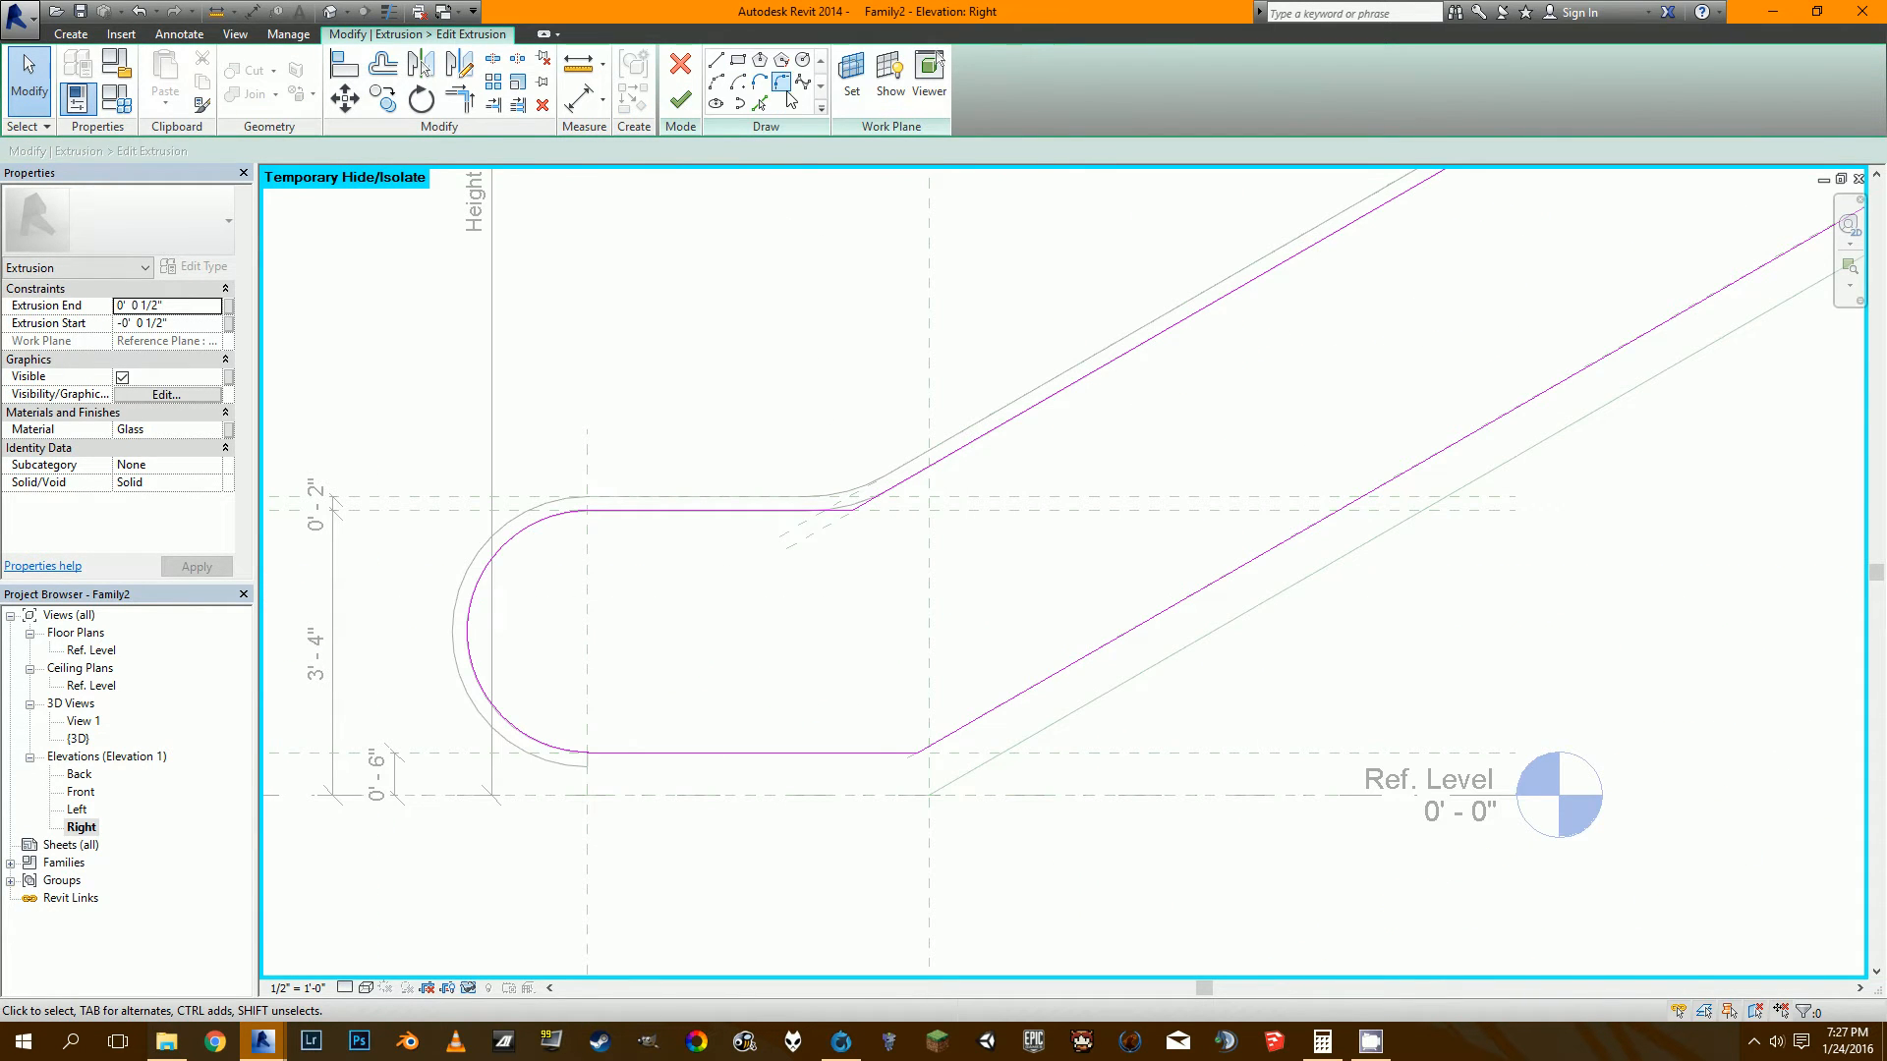
pyautogui.click(788, 92)
pyautogui.click(247, 151)
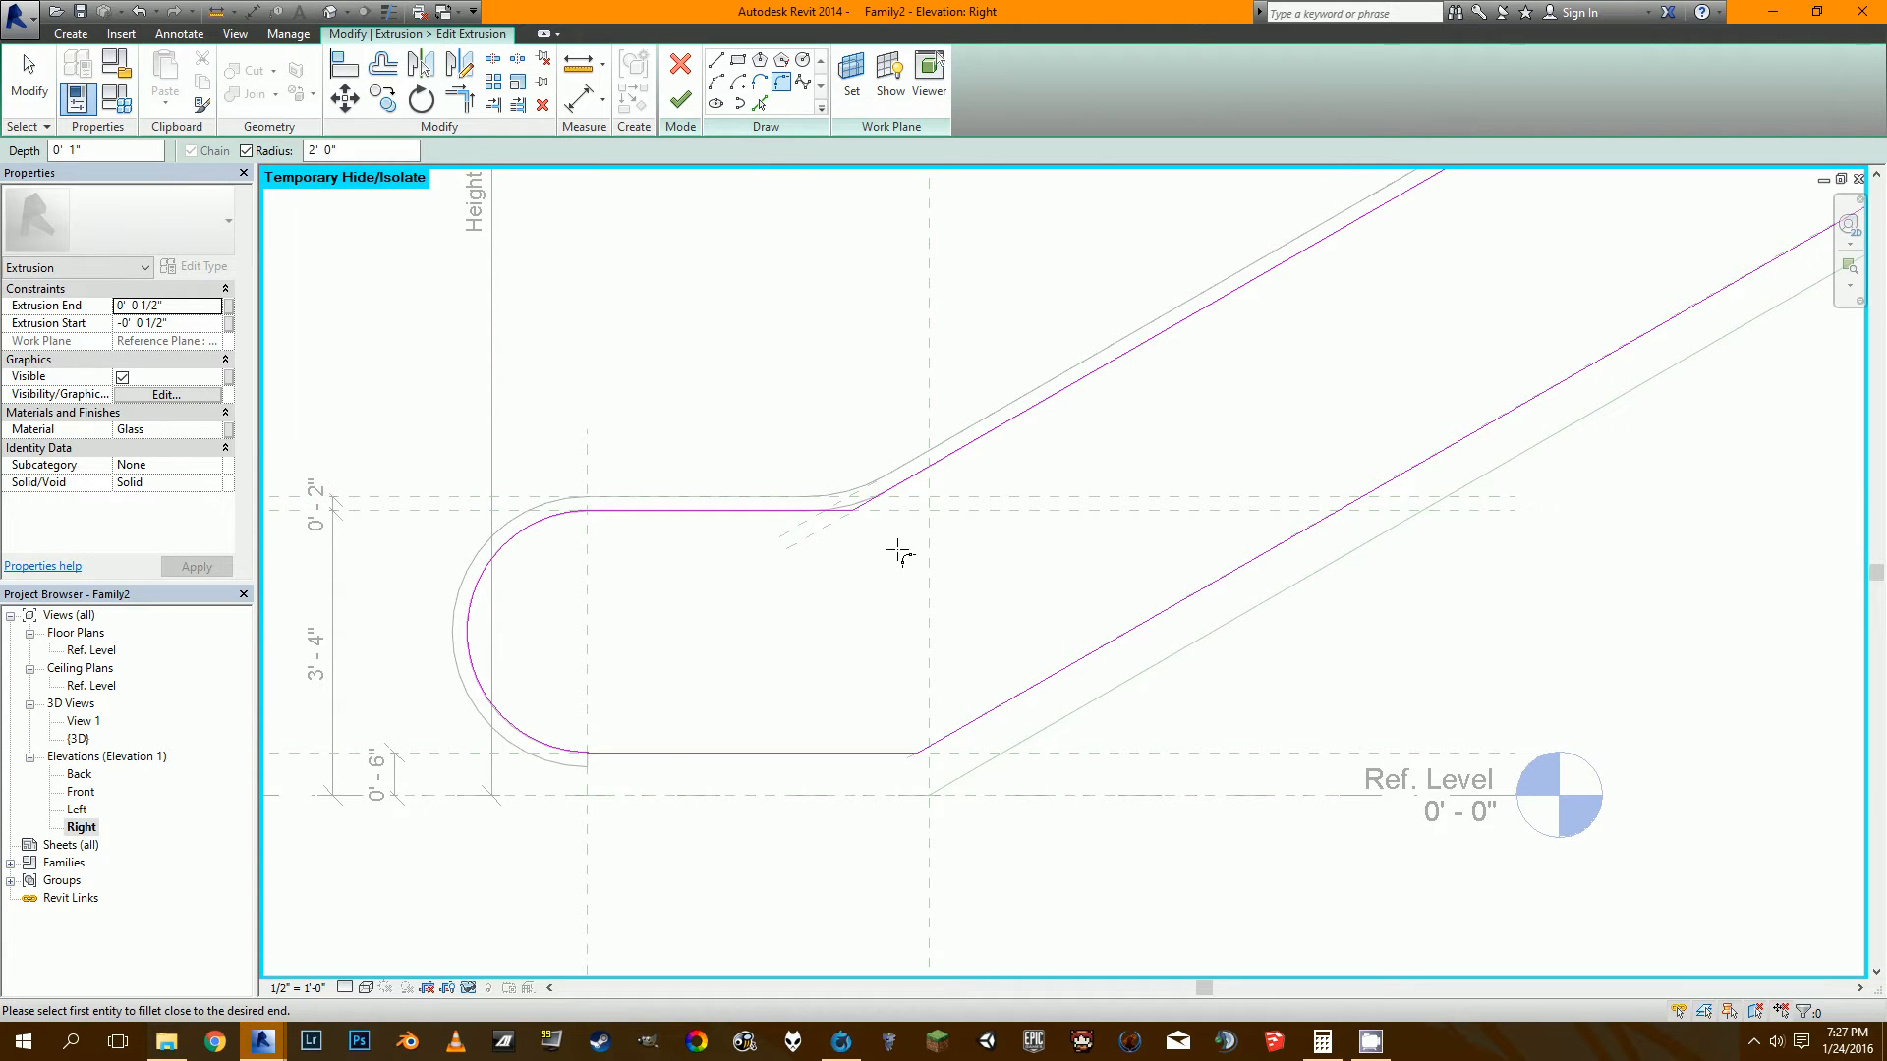
pyautogui.click(779, 511)
# Fillet the glass panel's upper edge at the upper landing corner with a 1' 10" radius and finish the panel sketch.
pyautogui.moveTo(897, 489)
pyautogui.mouseDown(button='middle')
pyautogui.moveTo(682, 619)
pyautogui.moveTo(581, 792)
pyautogui.moveTo(652, 589)
pyautogui.moveTo(779, 622)
pyautogui.mouseUp(button='middle')
pyautogui.scroll(2, 878, 540)
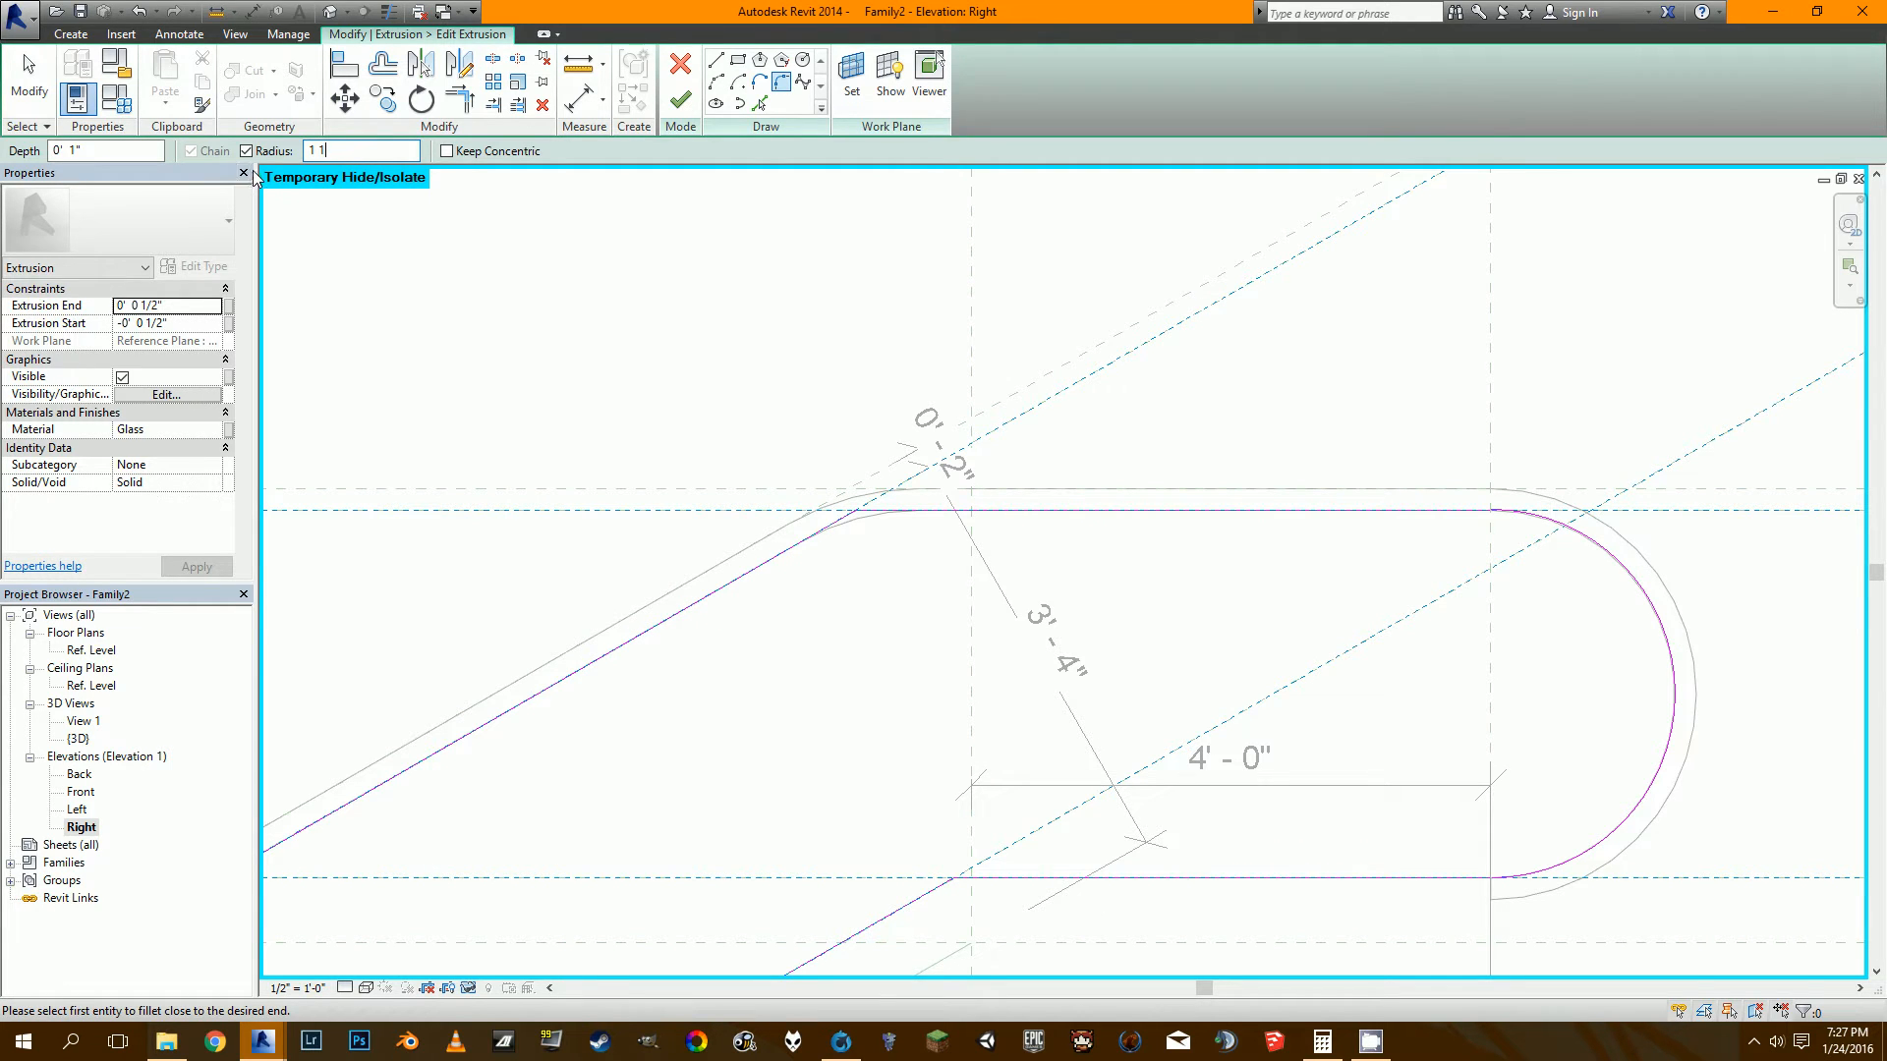
pyautogui.click(808, 540)
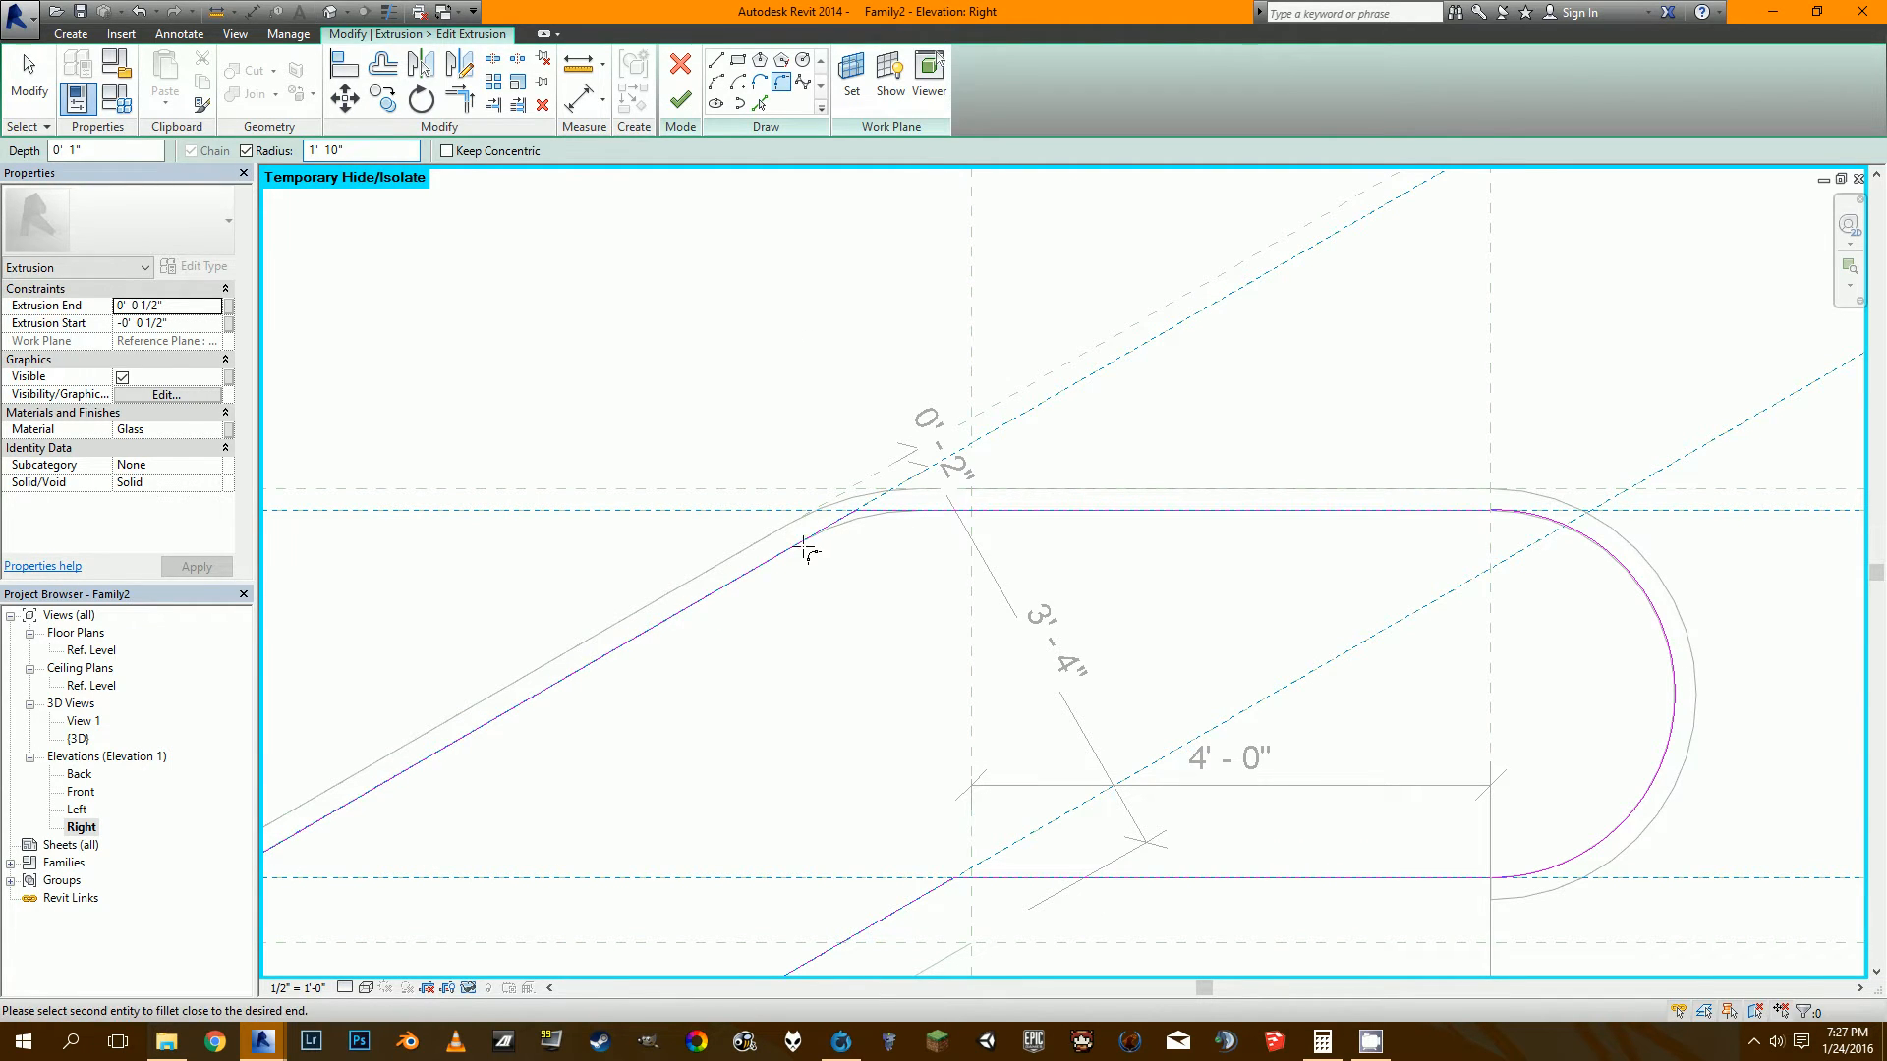
pyautogui.click(977, 512)
pyautogui.scroll(-3, 988, 502)
pyautogui.scroll(-1, 951, 530)
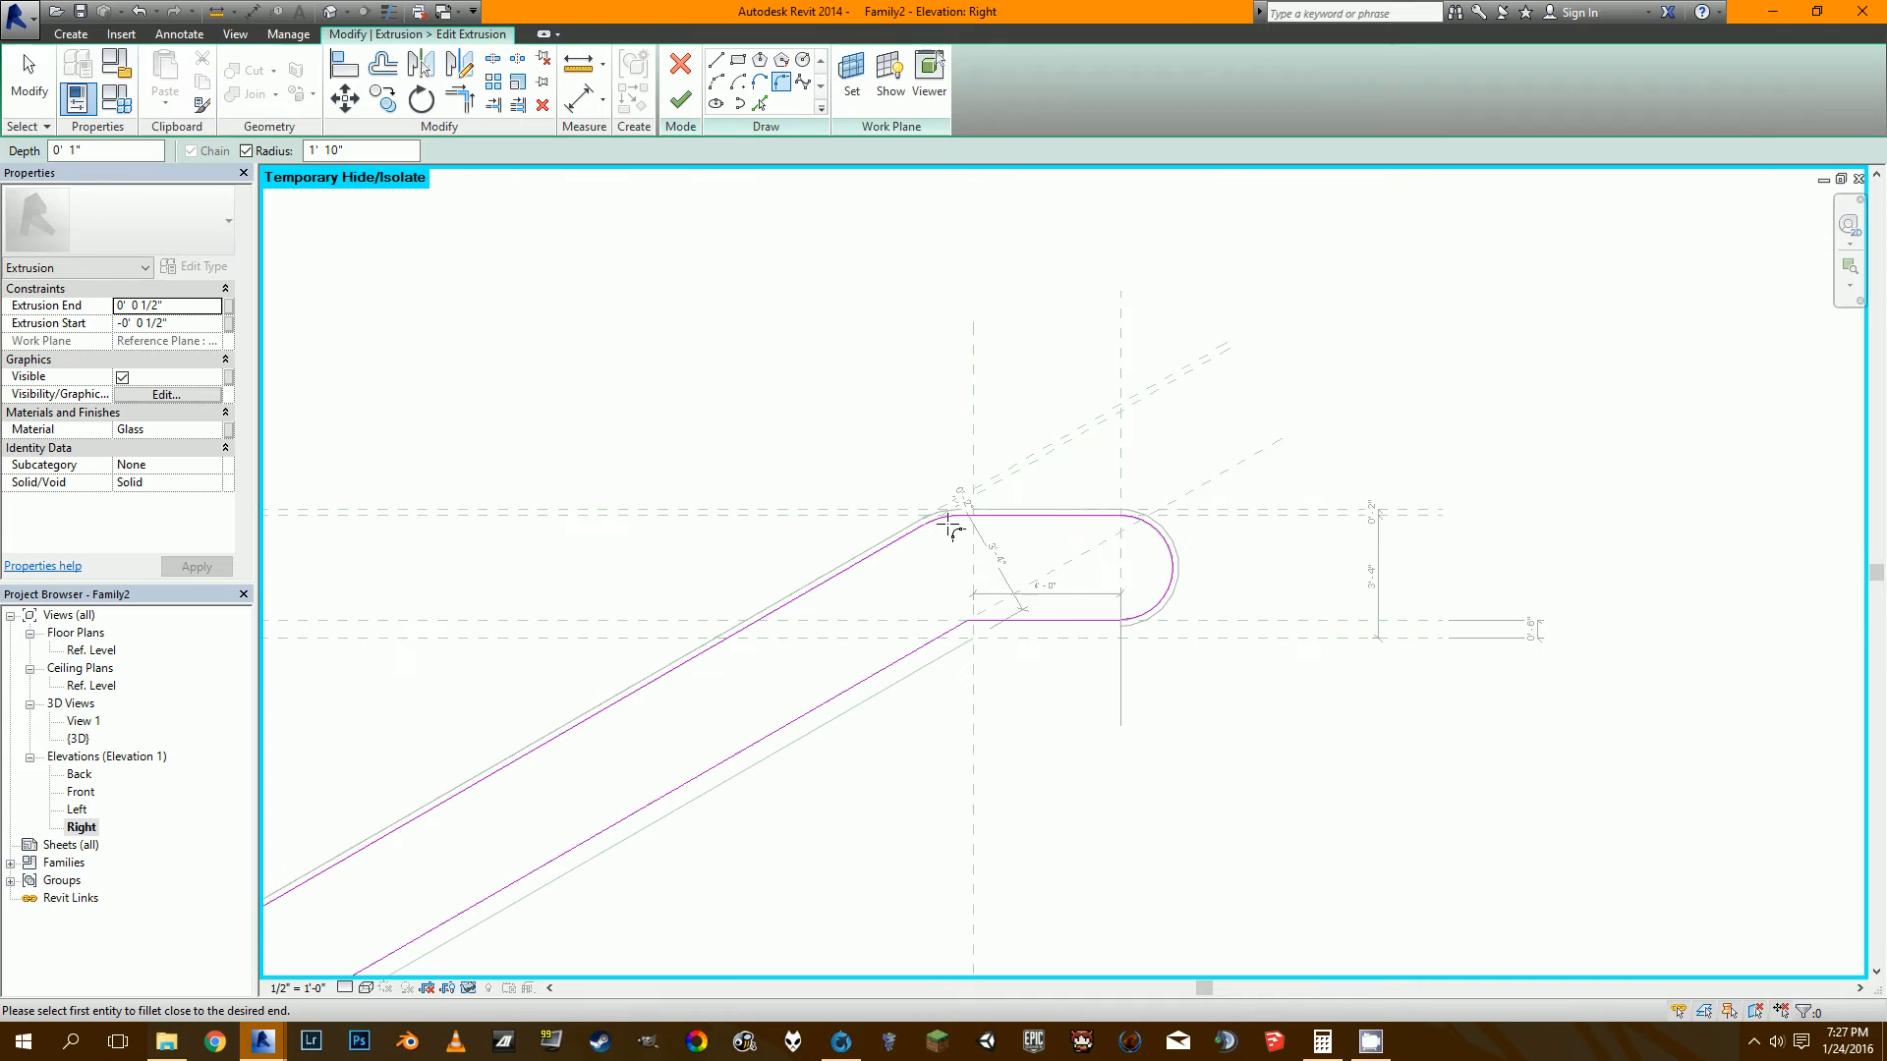
pyautogui.click(679, 106)
pyautogui.moveTo(737, 514); pyautogui.dragTo(1167, 322, button='middle')
pyautogui.press('Escape')
pyautogui.scroll(-2, 939, 568)
pyautogui.moveTo(776, 692); pyautogui.dragTo(986, 535, button='middle')
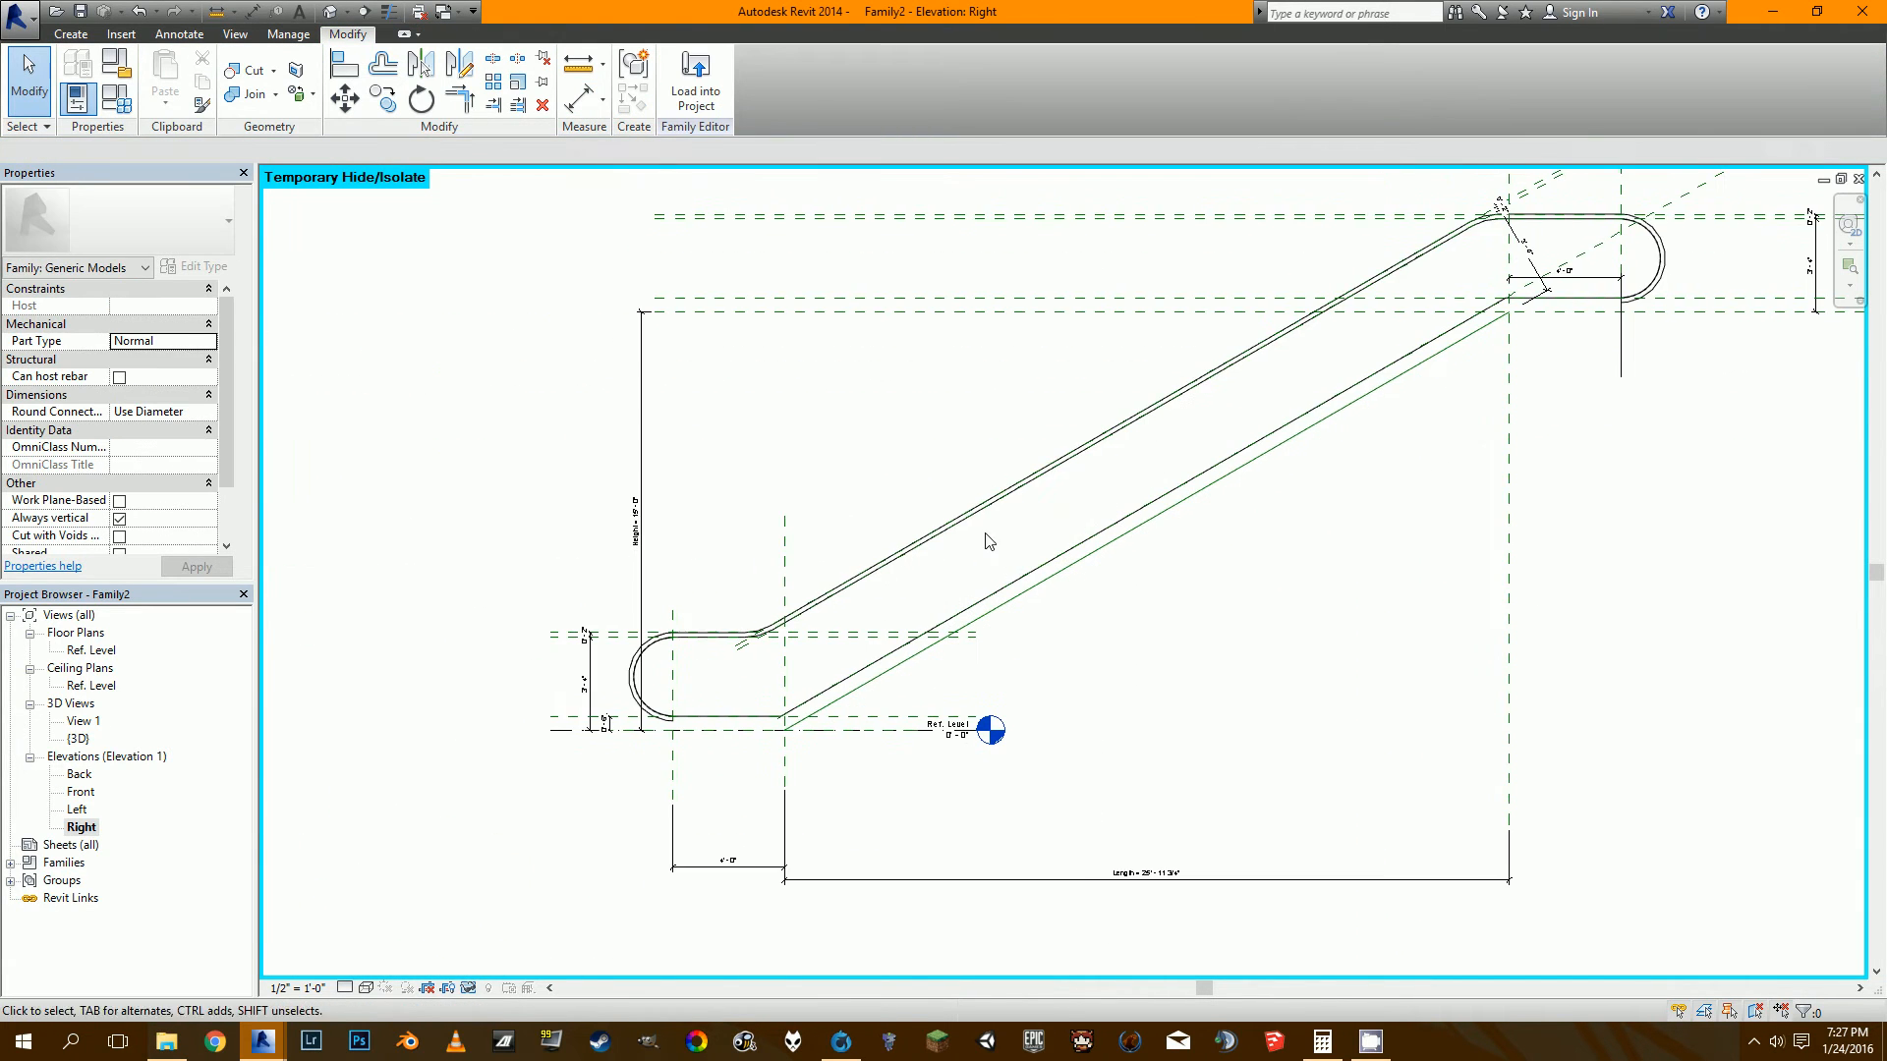
# In the 3D view, set the top rail's Extrusion End to 2" and Extrusion Start to -2".
pyautogui.click(327, 12)
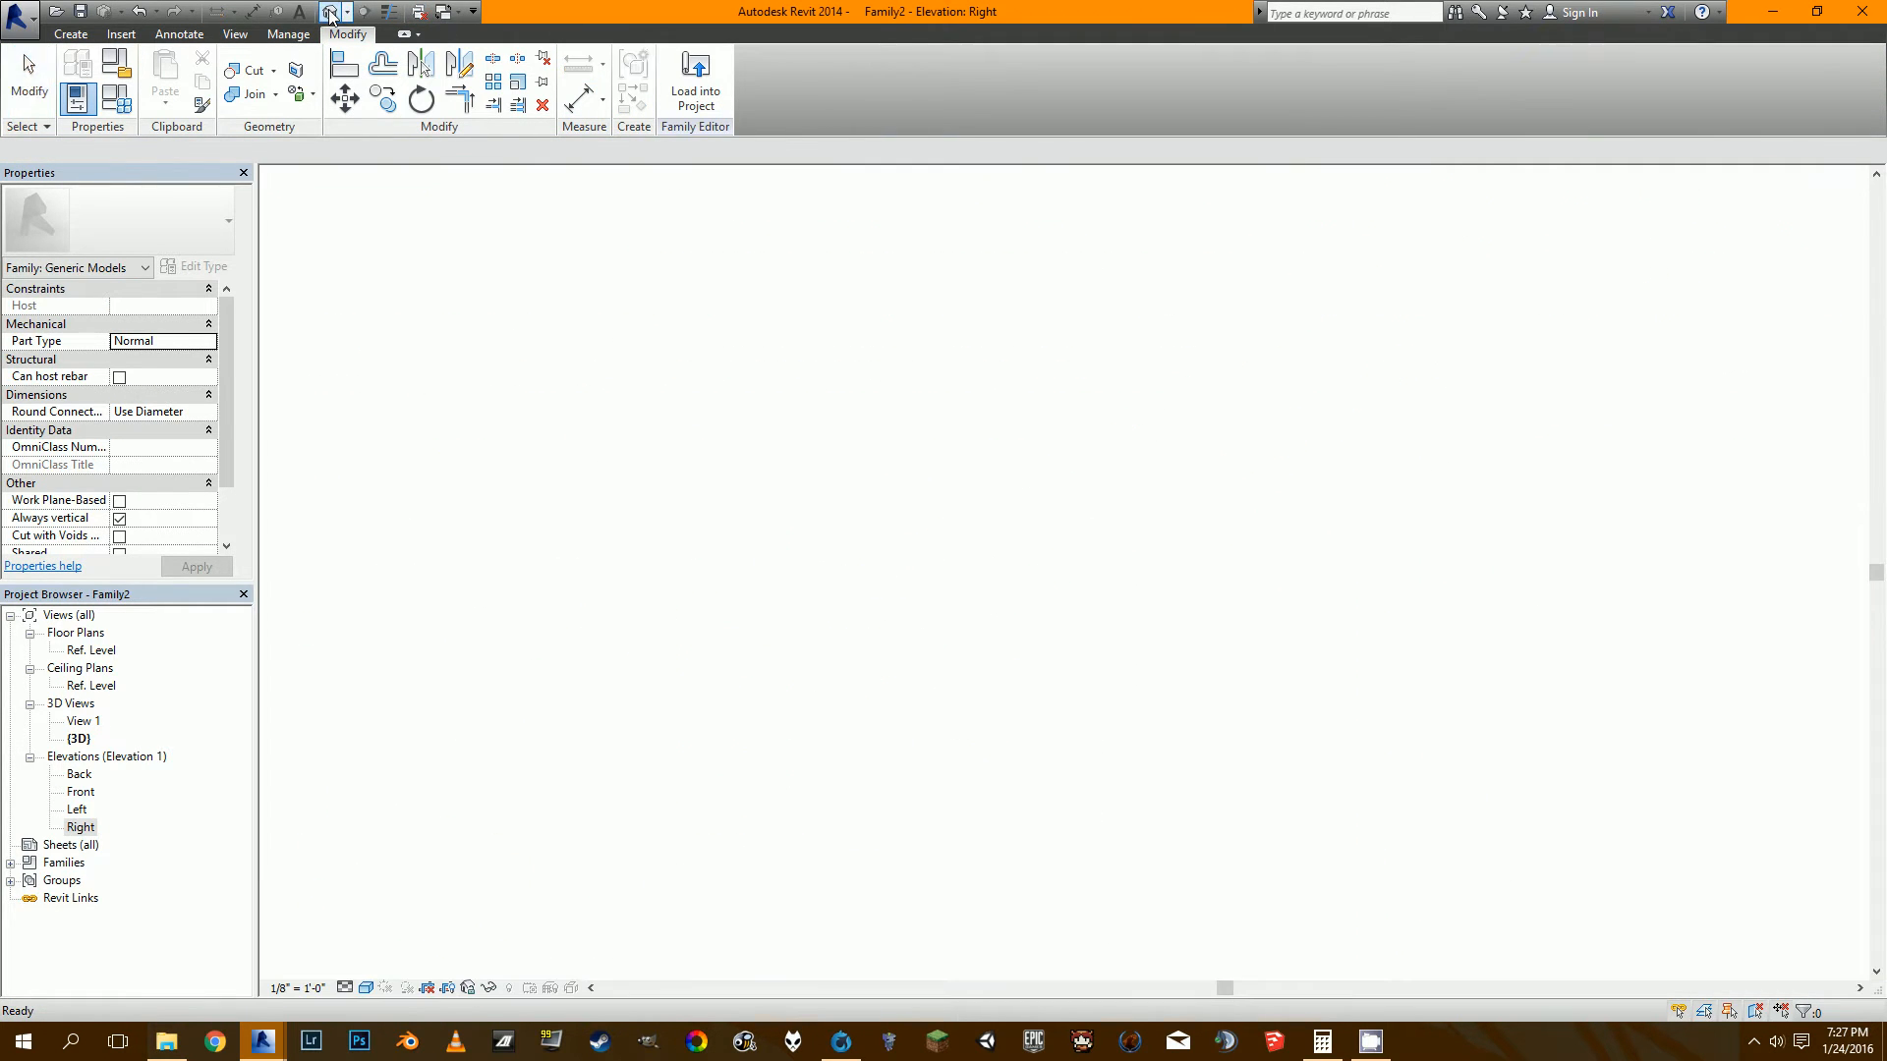
pyautogui.click(703, 735)
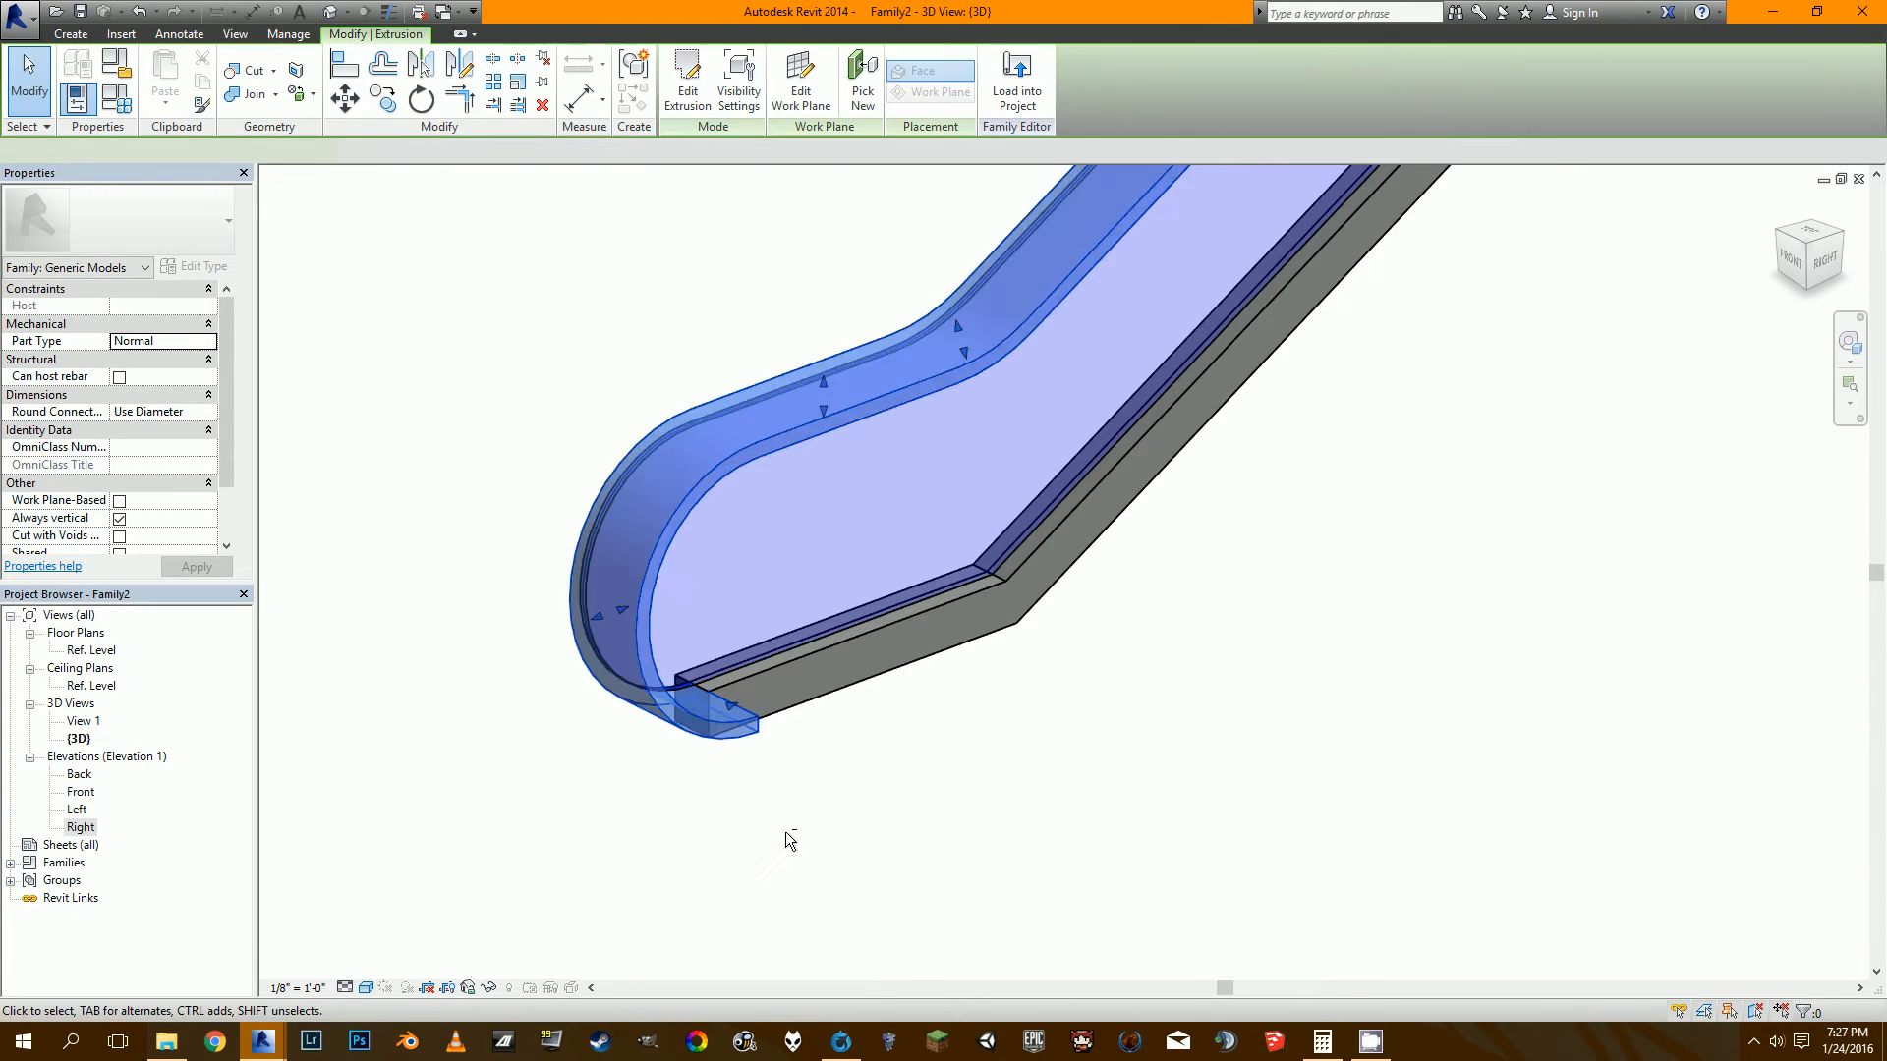
pyautogui.keyDown('shift'); pyautogui.moveTo(786, 831); pyautogui.dragTo(853, 733, button='middle'); pyautogui.keyUp('shift')
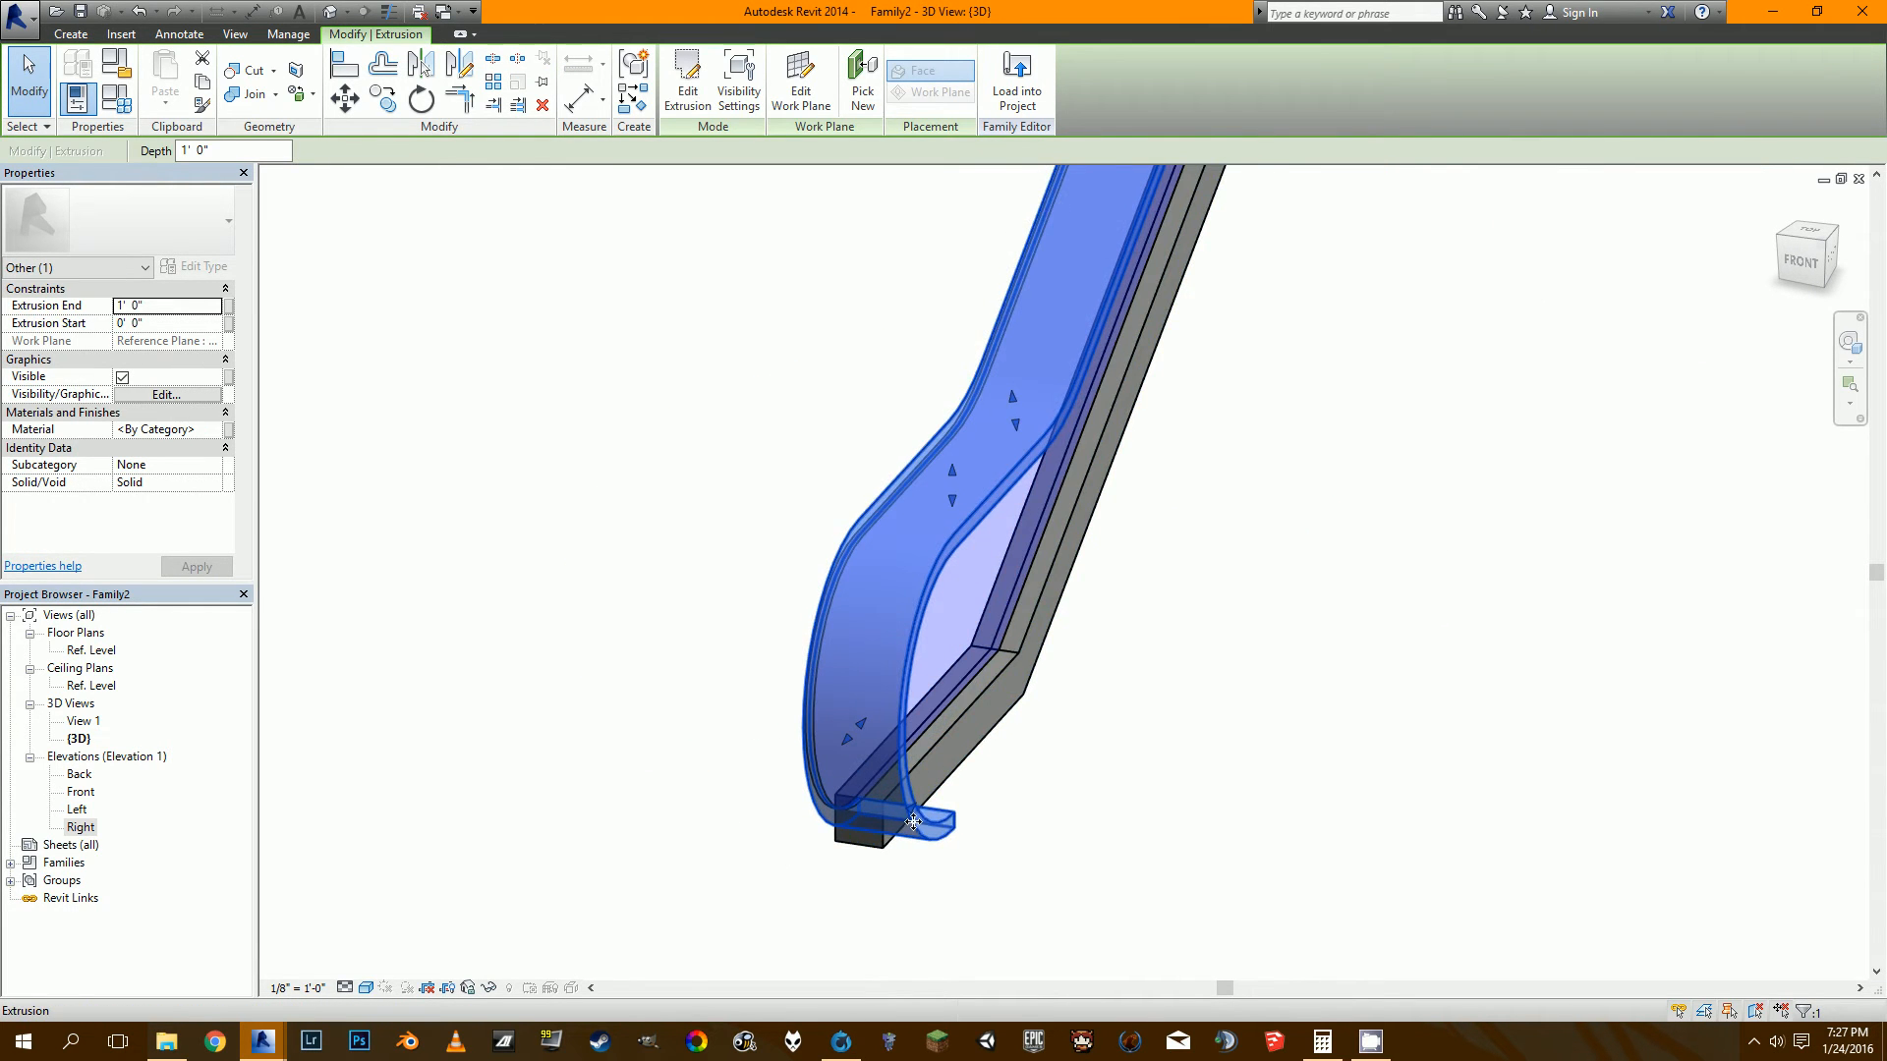
pyautogui.scroll(2, 914, 820)
pyautogui.click(179, 305)
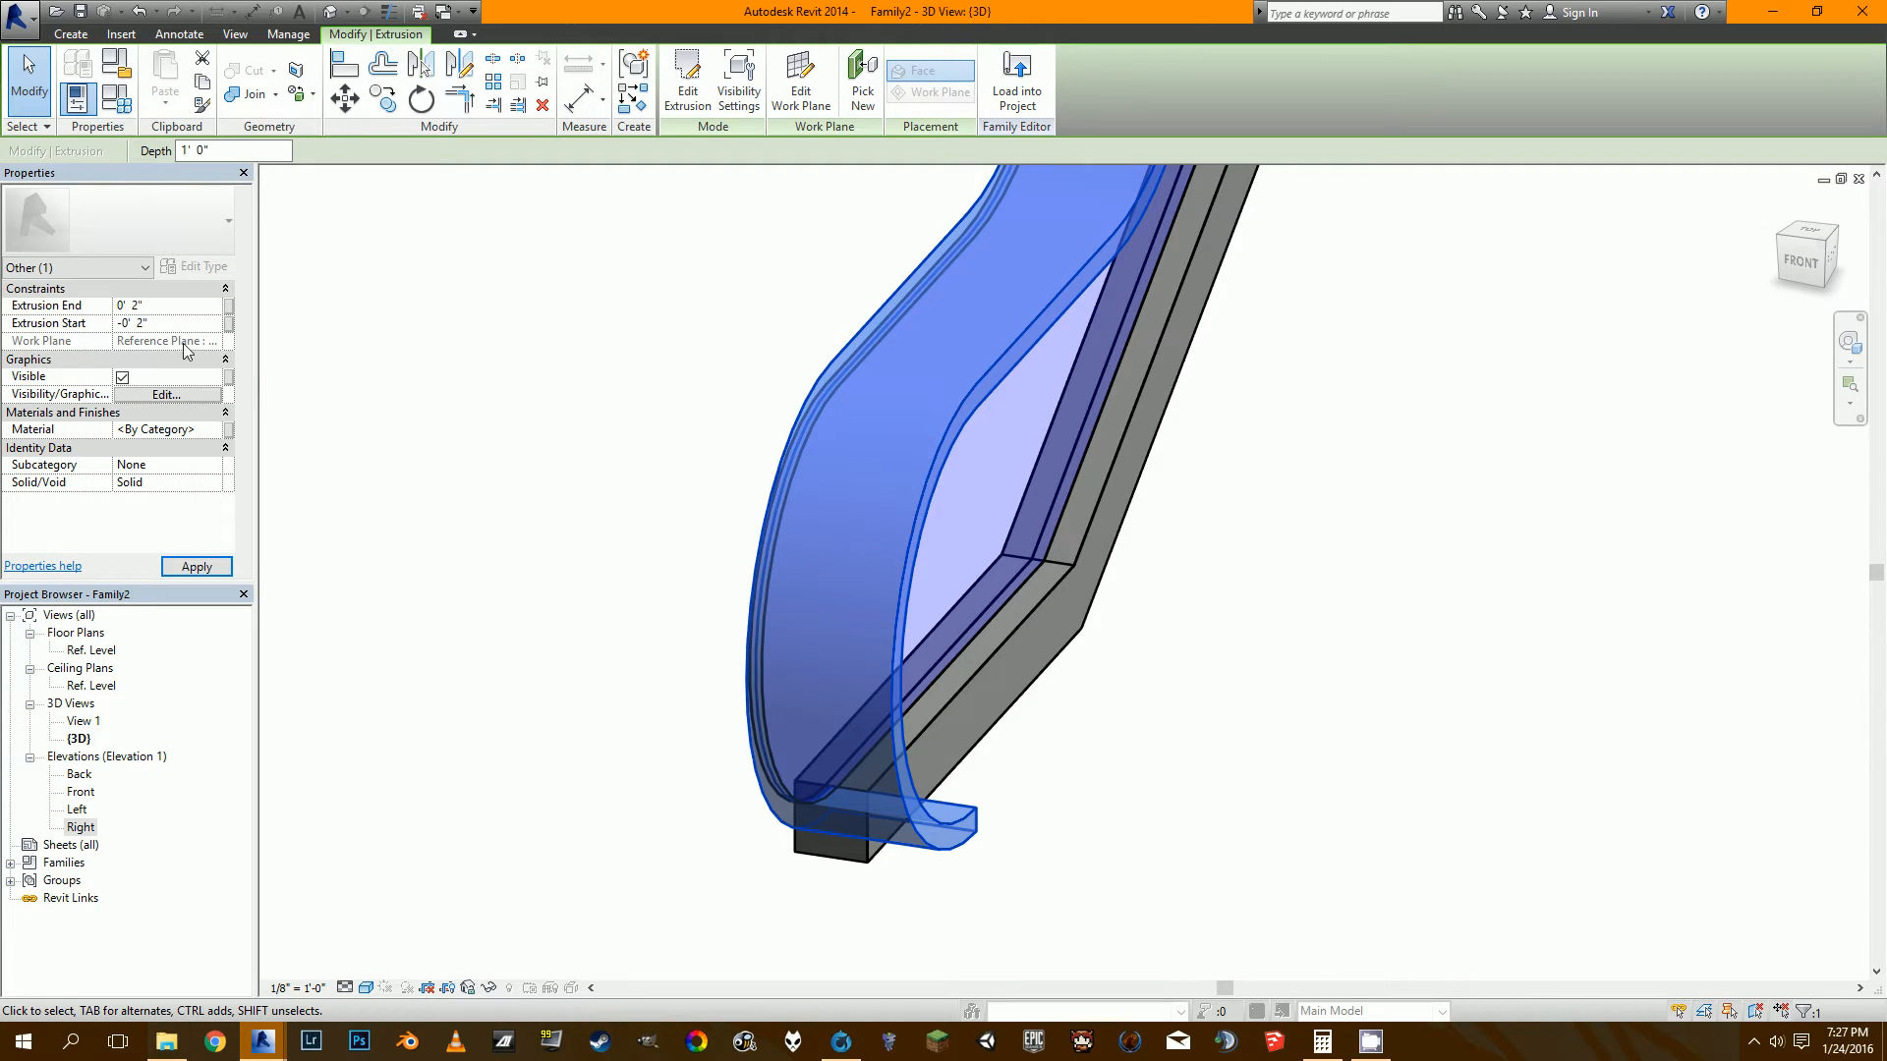
pyautogui.click(422, 400)
# Set the base's Extrusion End to 4" and Extrusion Start to -4".
pyautogui.keyDown('shift'); pyautogui.moveTo(878, 790); pyautogui.dragTo(945, 800, button='middle'); pyautogui.keyUp('shift')
pyautogui.click(1177, 834)
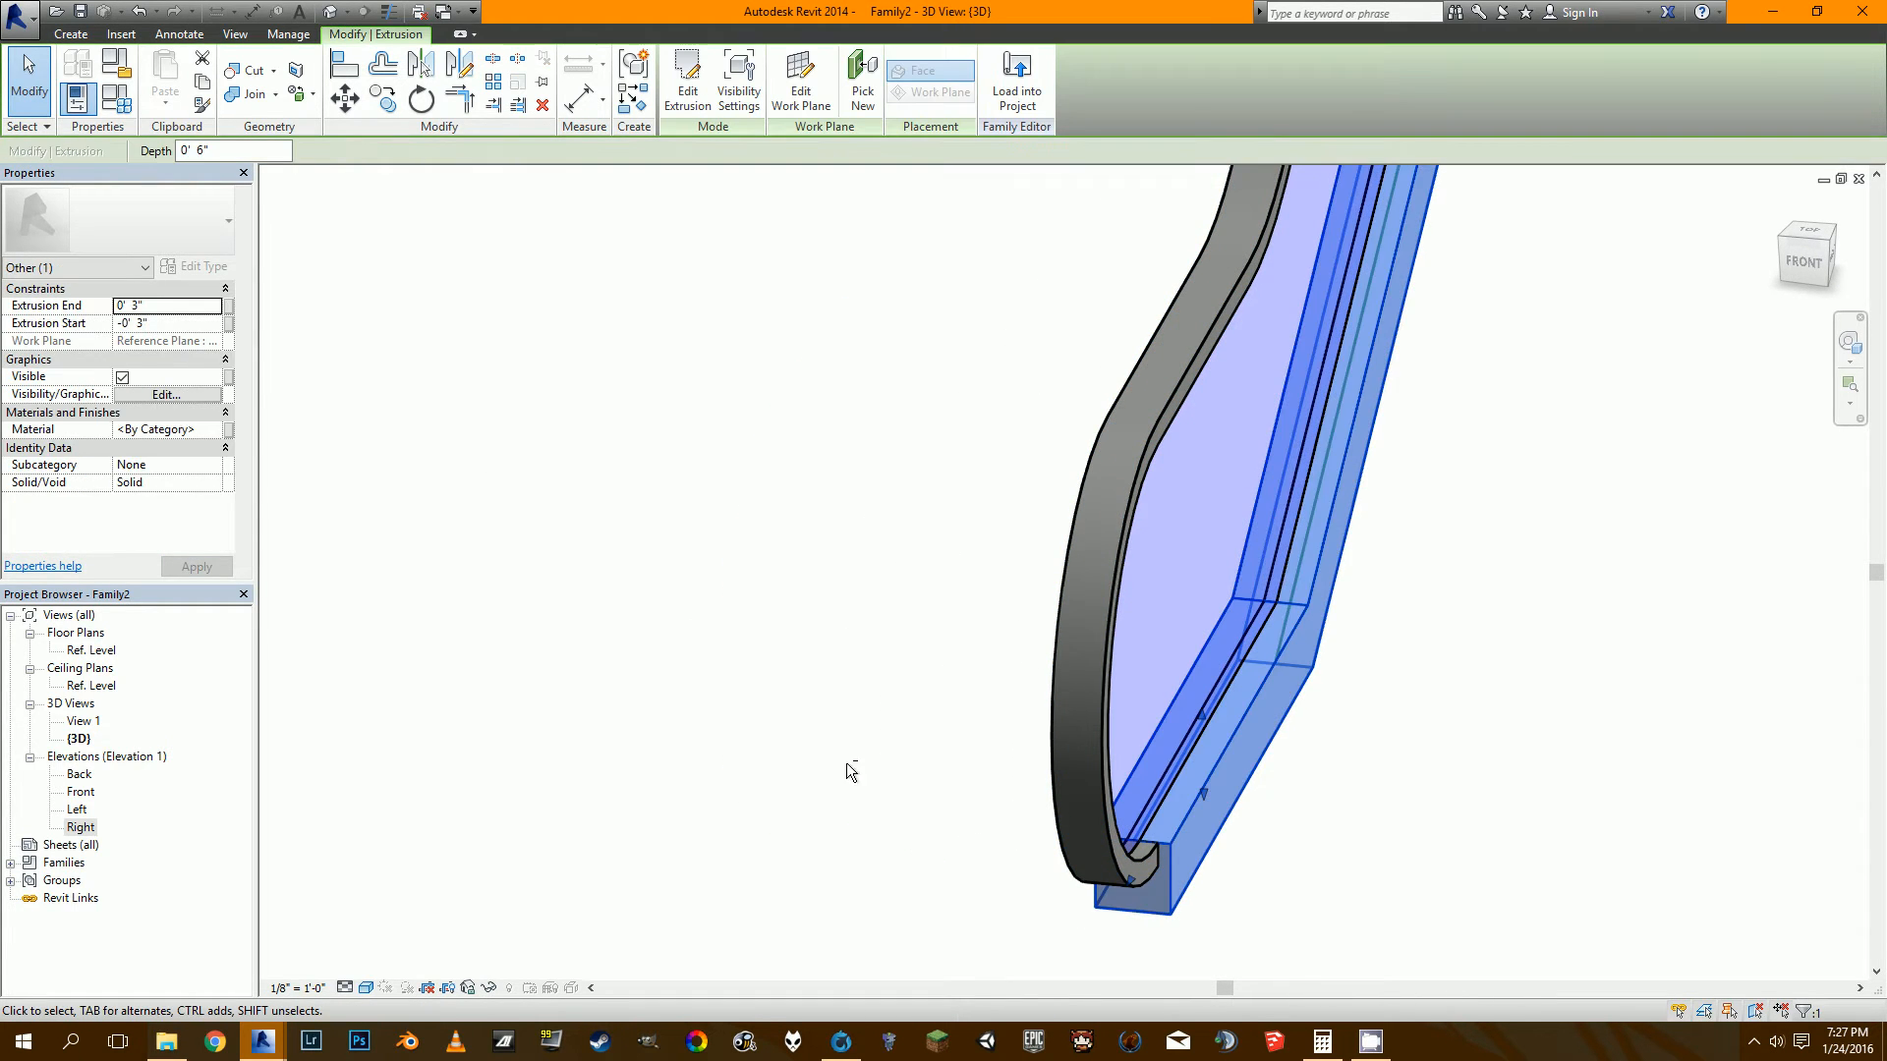
pyautogui.keyDown('shift'); pyautogui.moveTo(846, 766); pyautogui.dragTo(939, 761, button='middle'); pyautogui.keyUp('shift')
pyautogui.press('Escape')
pyautogui.click(777, 713)
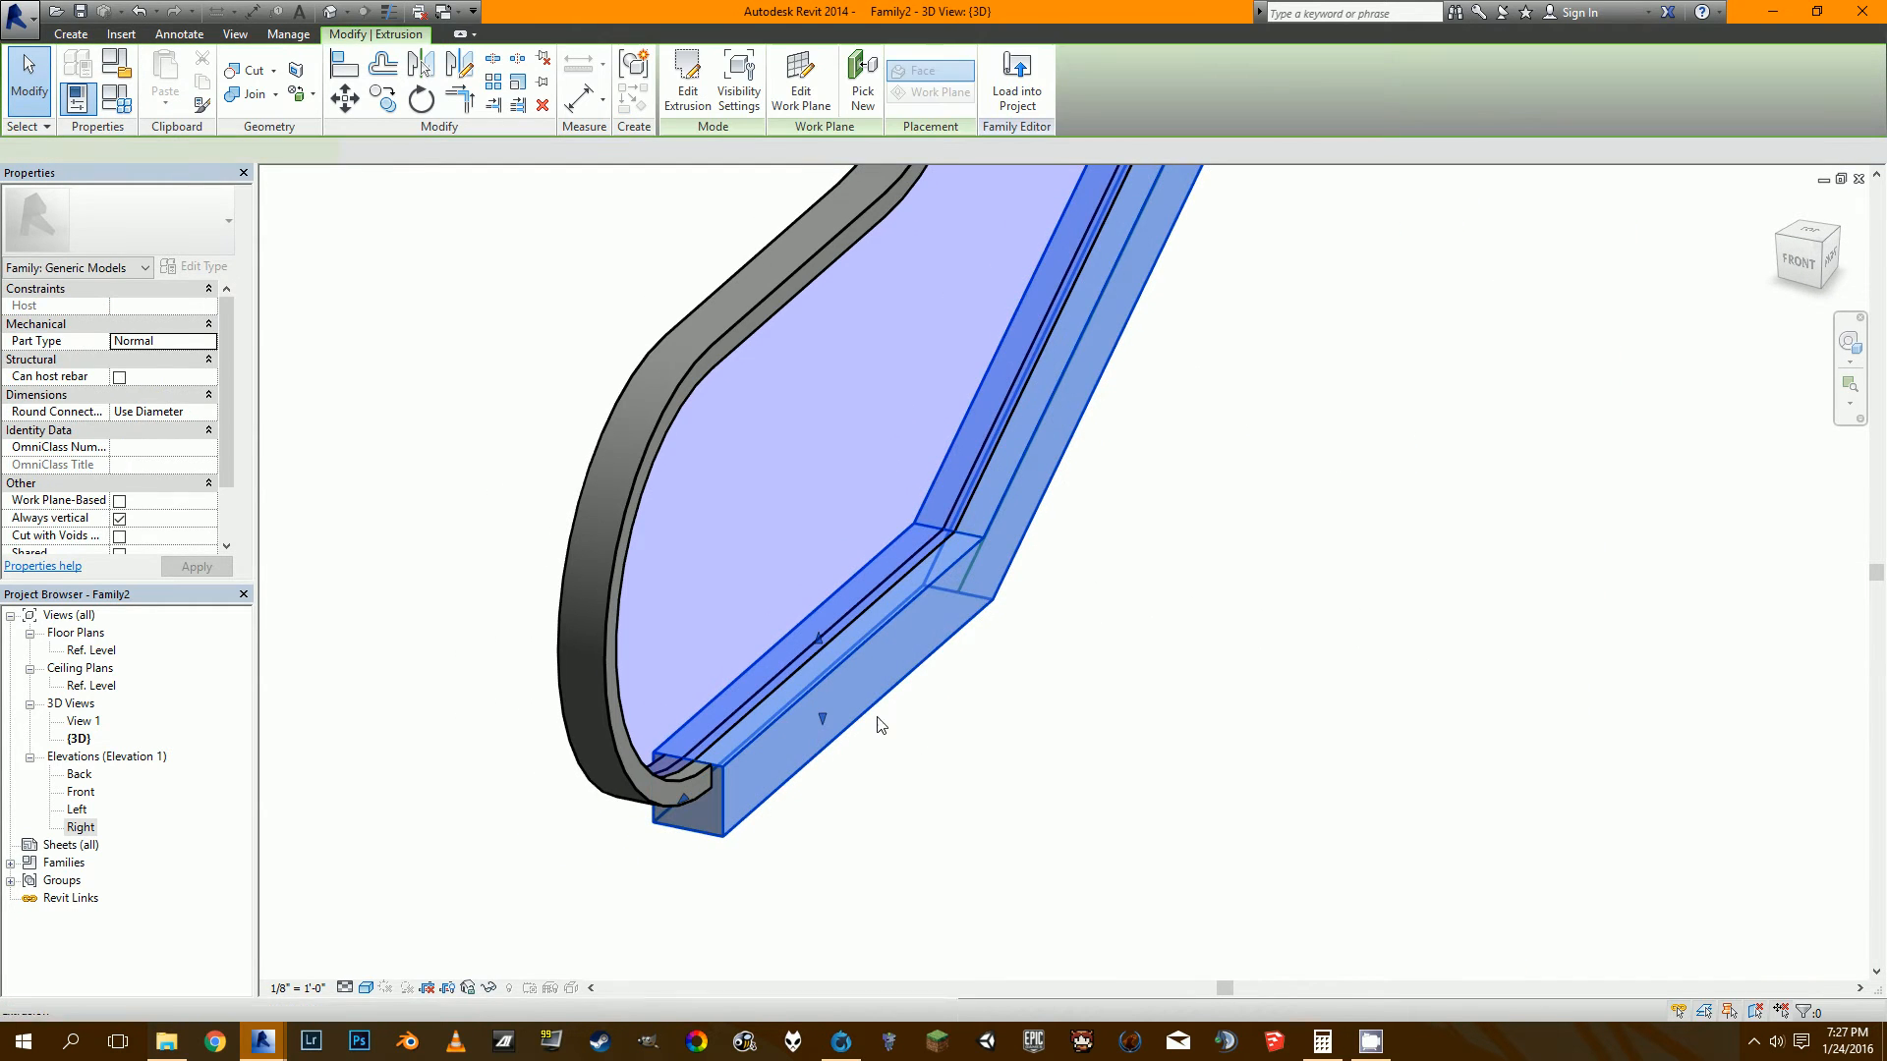
pyautogui.click(166, 308)
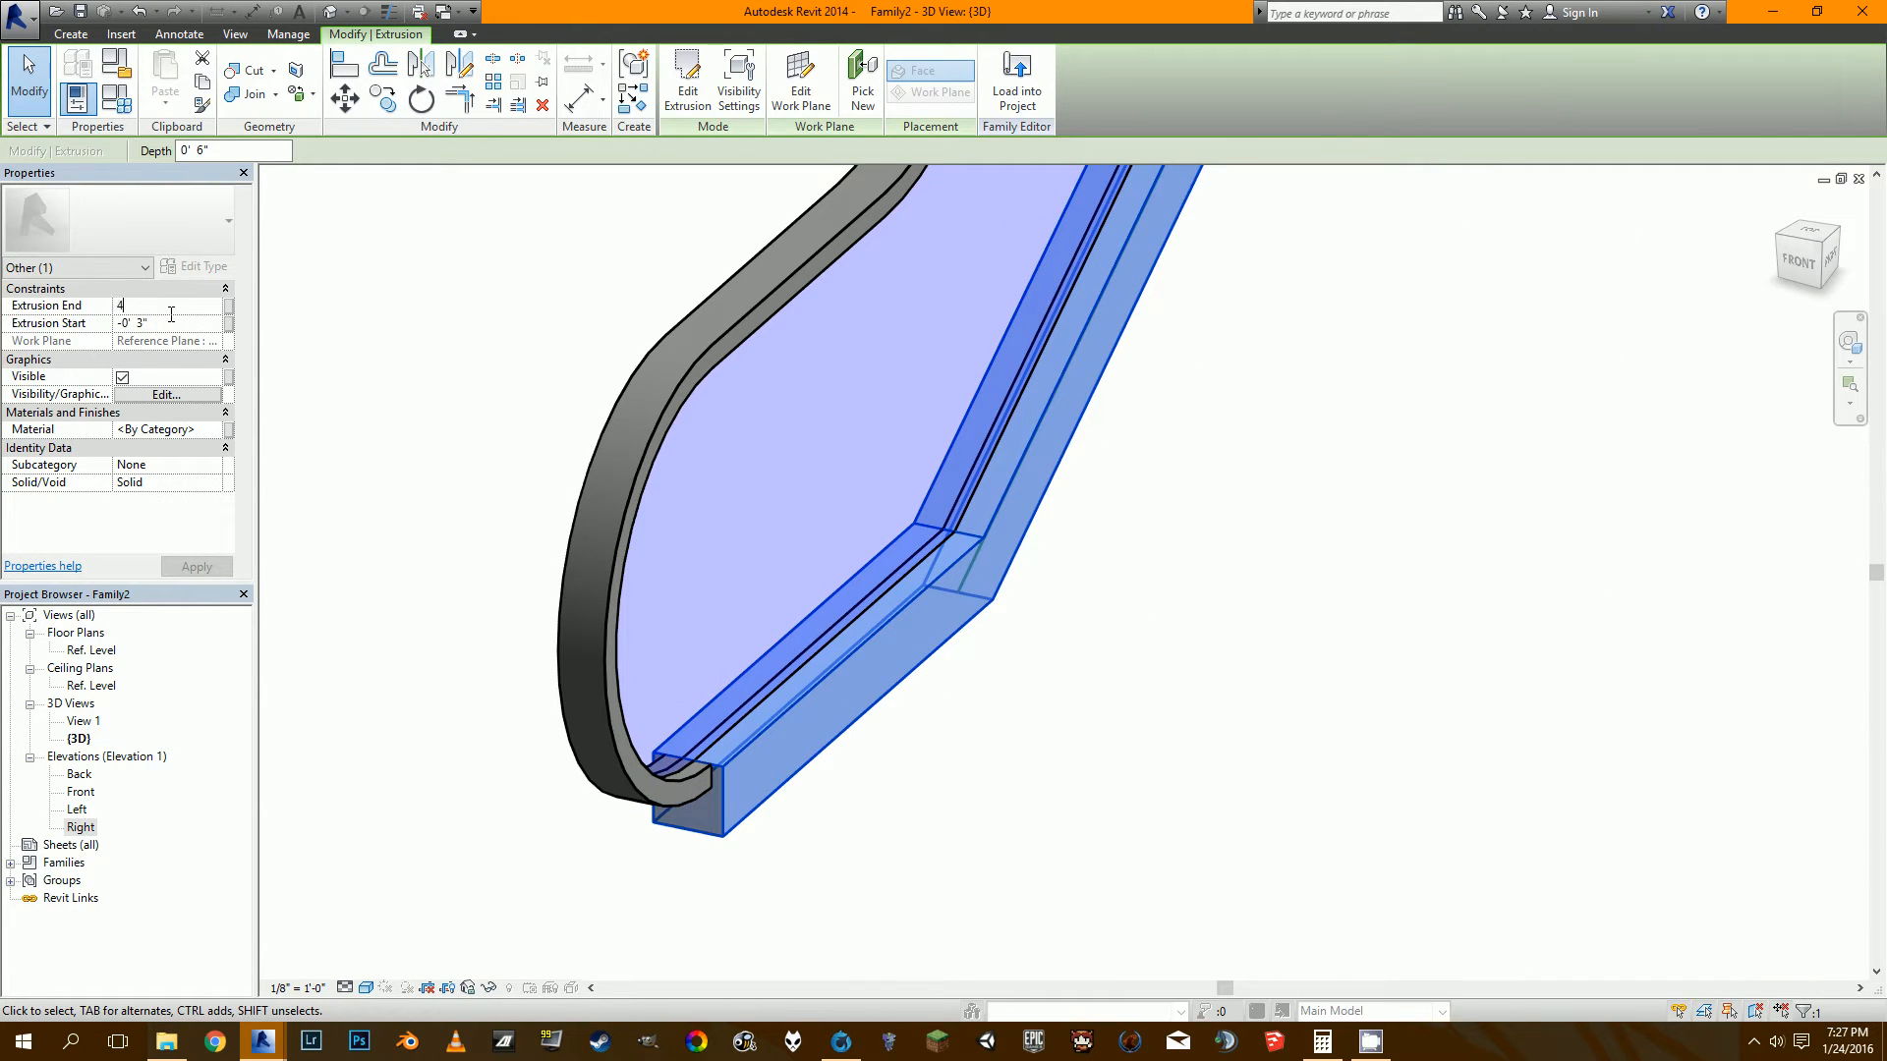
pyautogui.write('4')
pyautogui.click(164, 324)
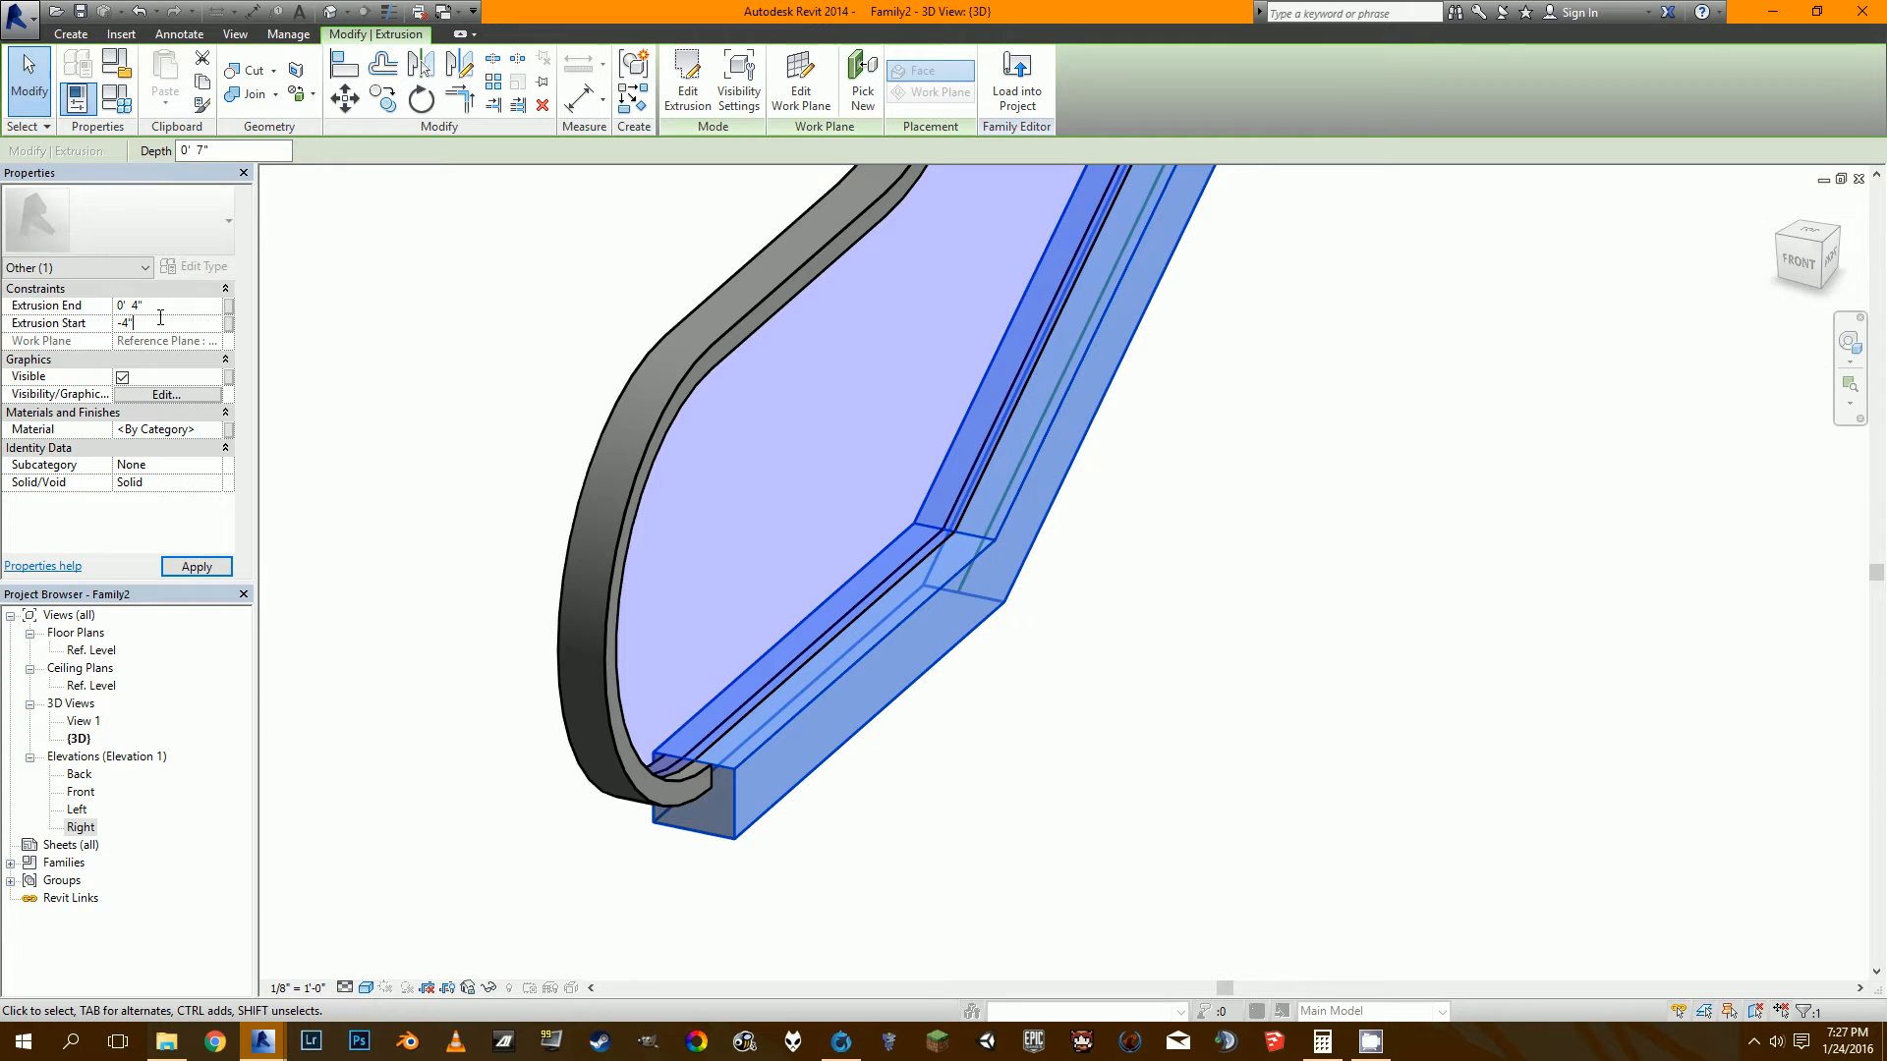
pyautogui.click(821, 767)
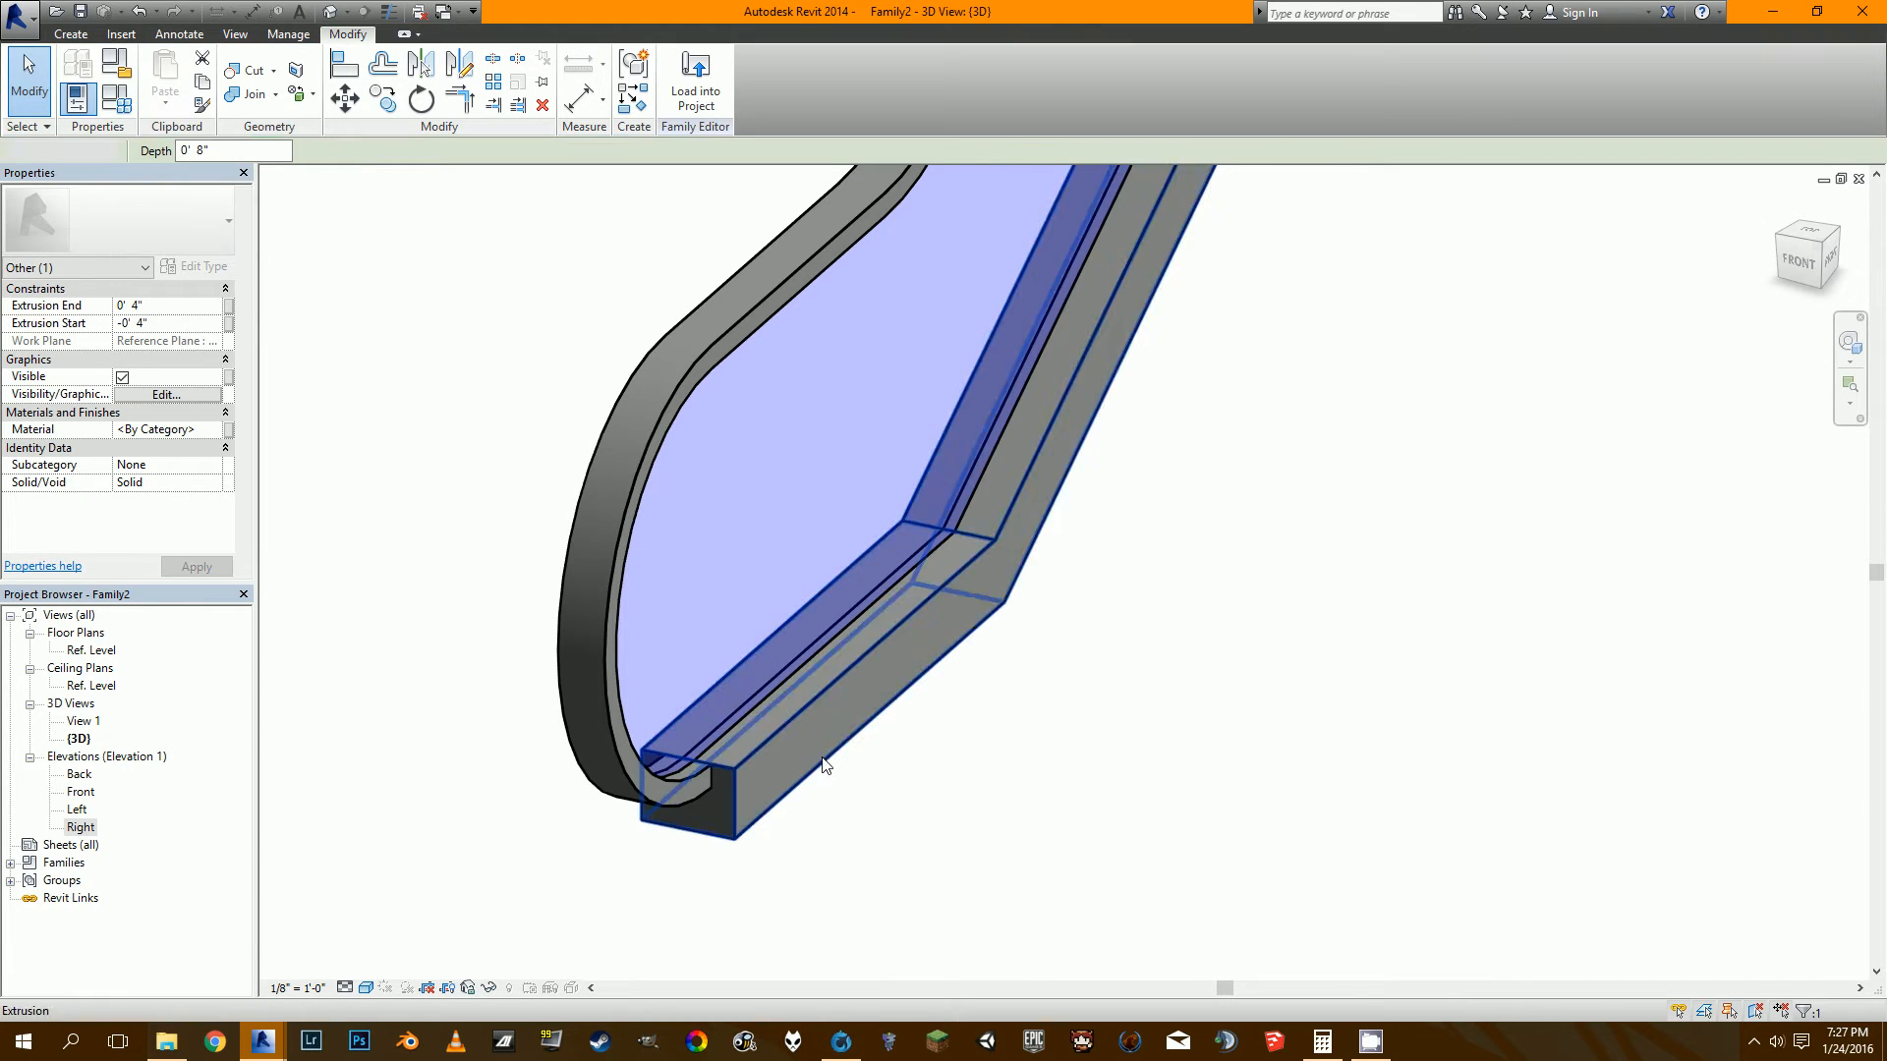
# Examine the widened base and the complete railing from the side in the 3D view.
pyautogui.click(754, 750)
pyautogui.keyDown('shift'); pyautogui.moveTo(980, 808); pyautogui.dragTo(930, 794, button='middle'); pyautogui.keyUp('shift')
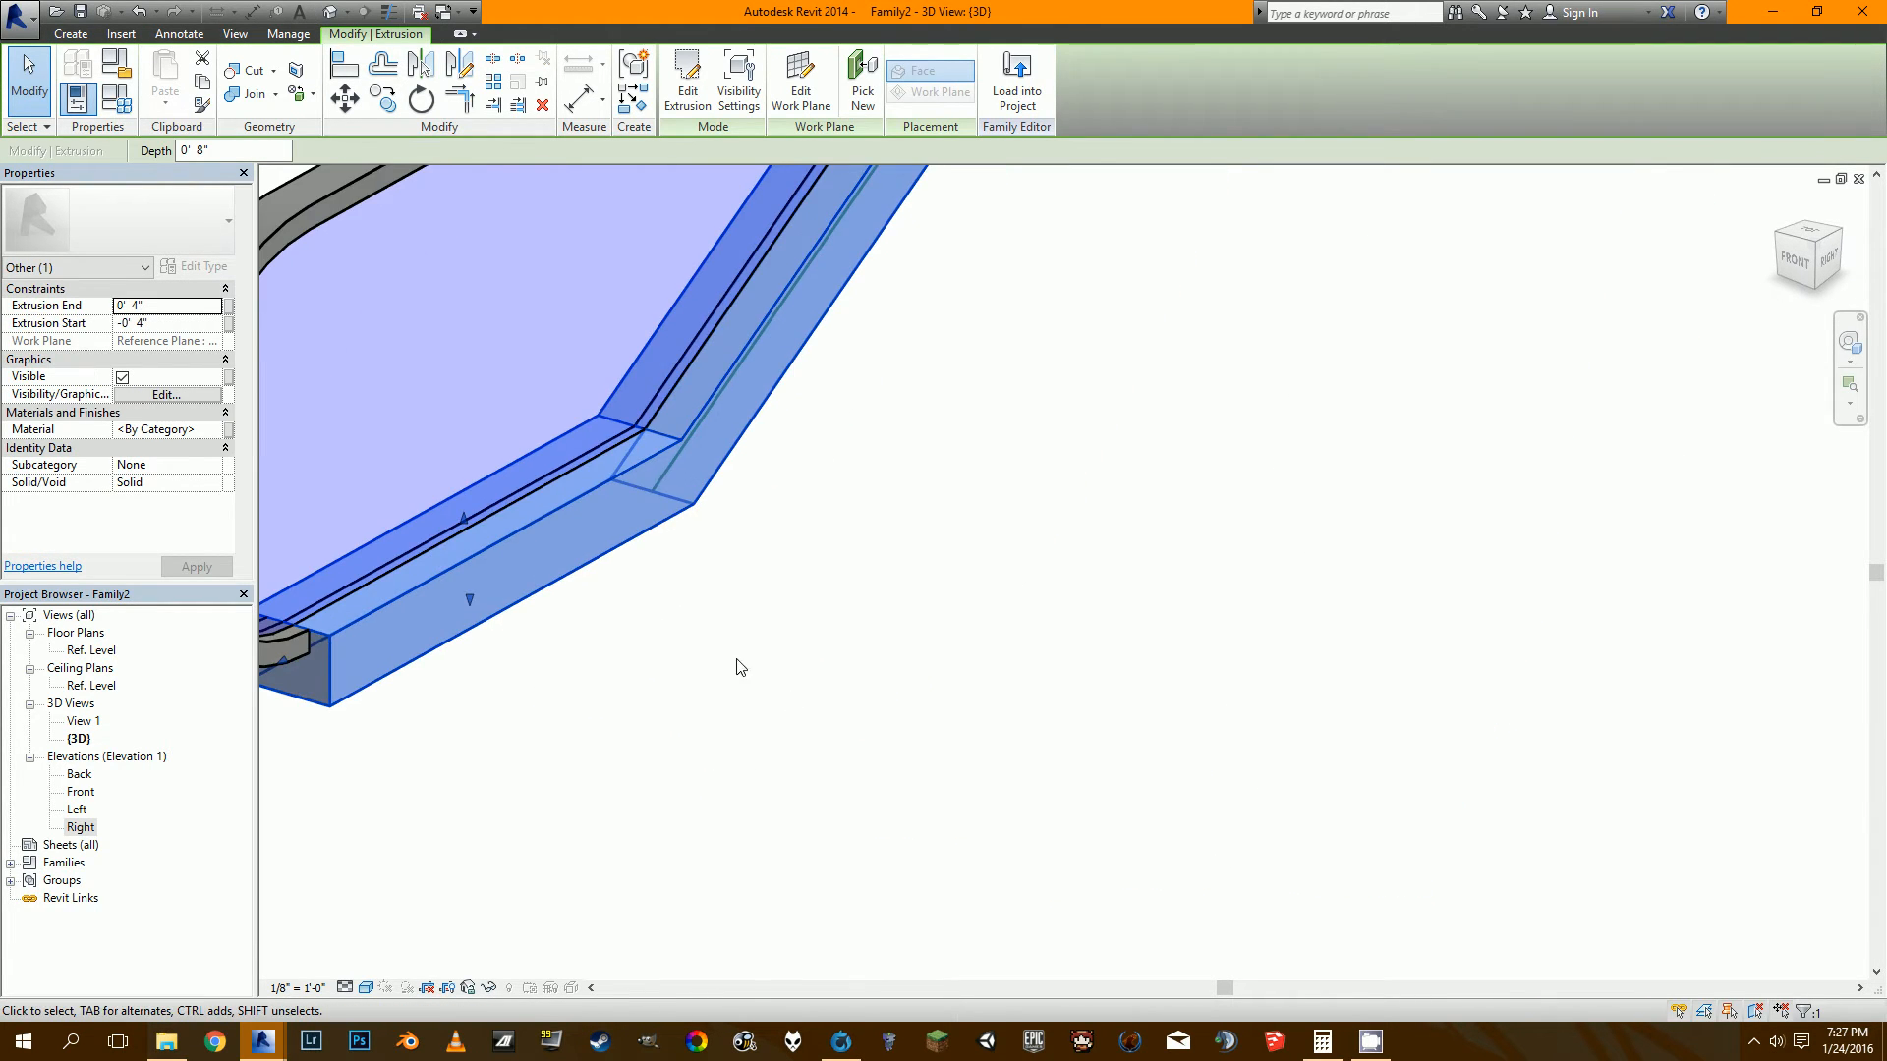
pyautogui.moveTo(473, 440); pyautogui.dragTo(721, 557, button='middle')
pyautogui.press('Escape')
pyautogui.scroll(-2, 491, 372)
pyautogui.keyDown('shift'); pyautogui.moveTo(589, 560); pyautogui.dragTo(928, 498, button='middle'); pyautogui.keyUp('shift')
pyautogui.scroll(-2, 784, 579)
pyautogui.scroll(2, 914, 728)
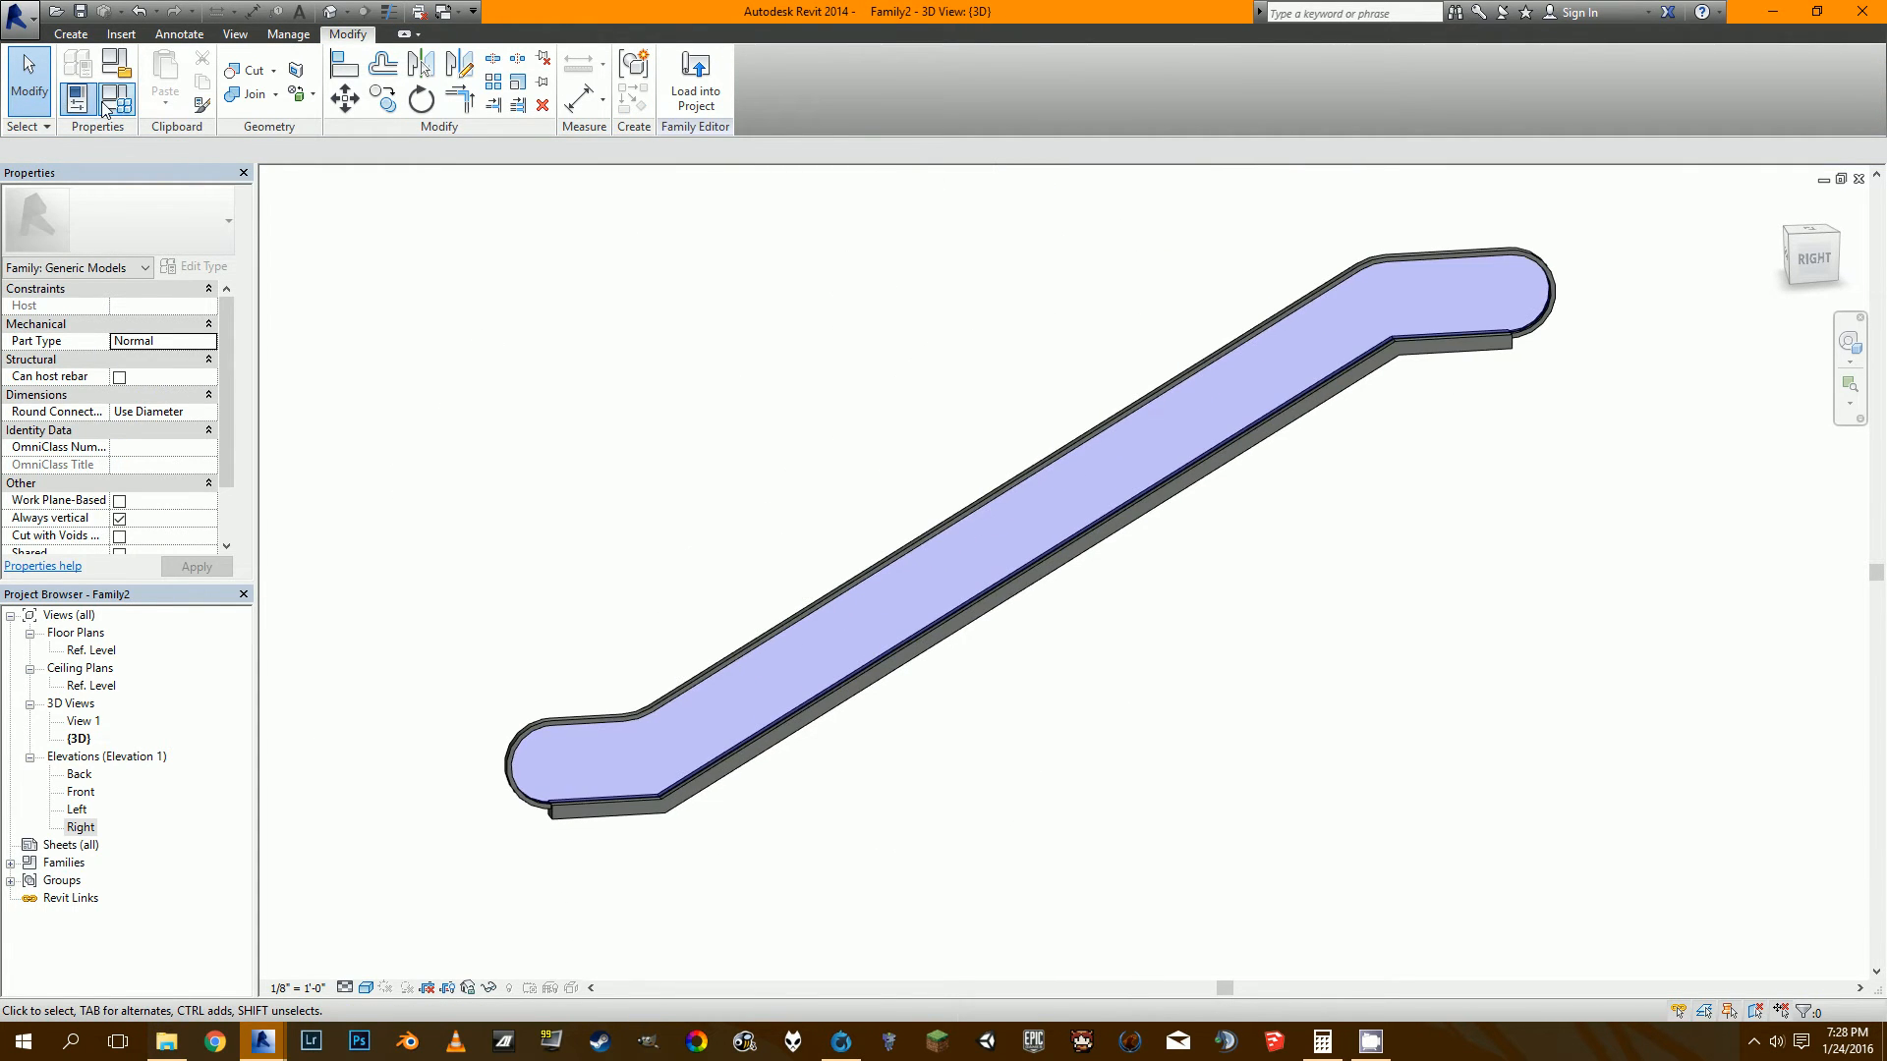
# Test the family by applying a Height of 20 feet, and set the Height parameter back to 15 feet.
pyautogui.click(105, 108)
pyautogui.moveTo(1307, 445); pyautogui.dragTo(1354, 549)
pyautogui.click(1332, 684)
pyautogui.click(1337, 665)
pyautogui.write('2')
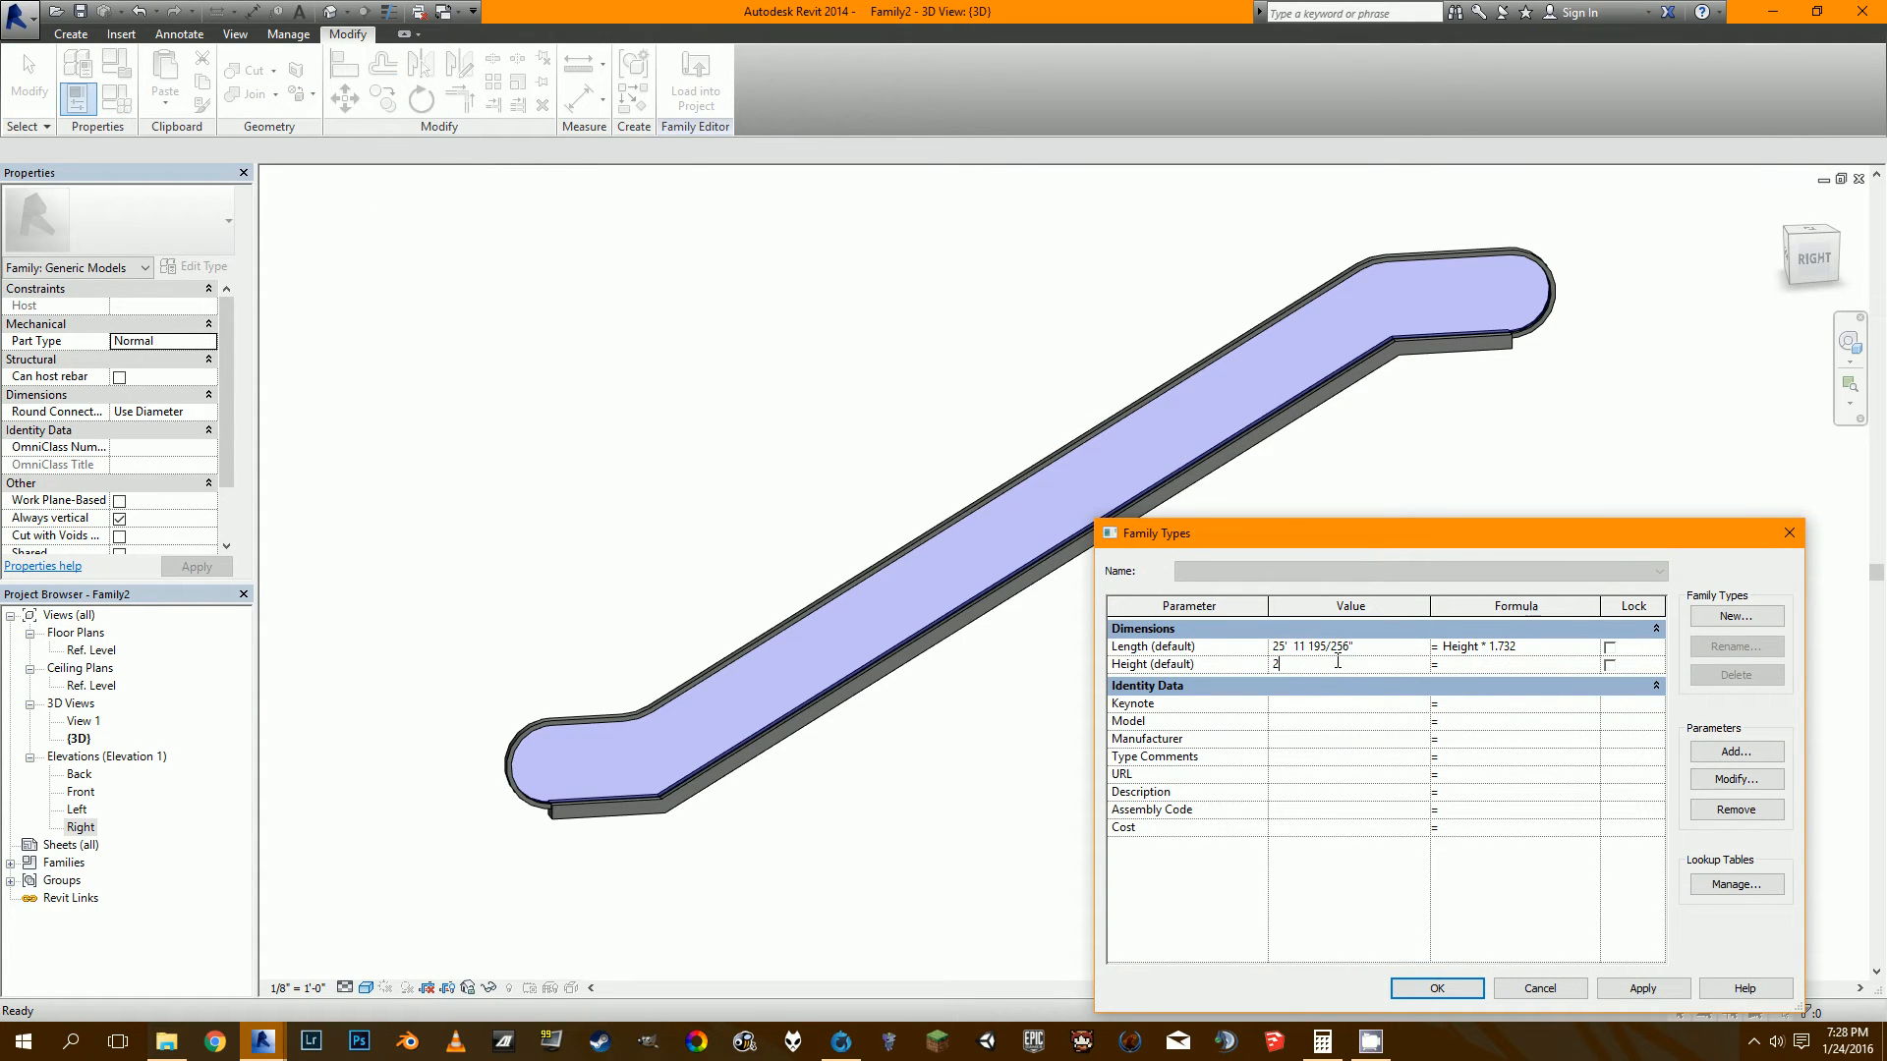
pyautogui.write('0')
pyautogui.click(1633, 985)
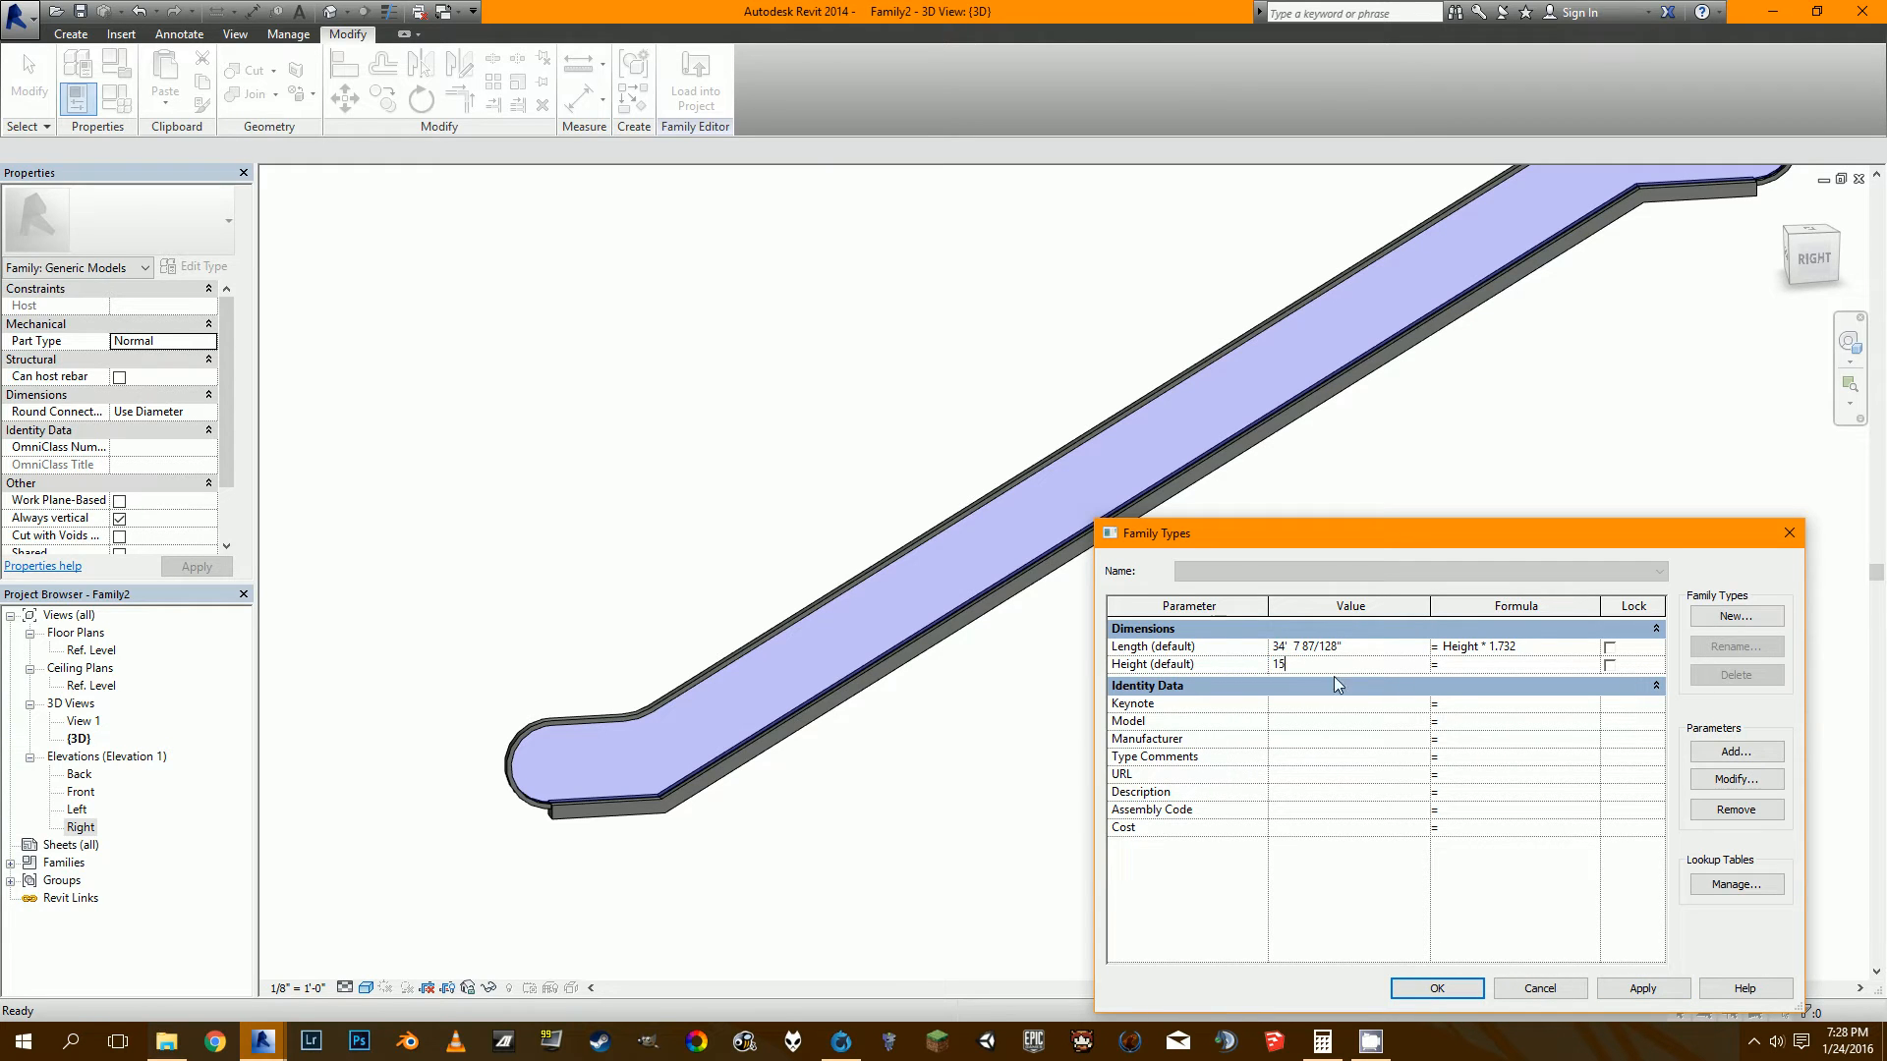
pyautogui.click(1437, 989)
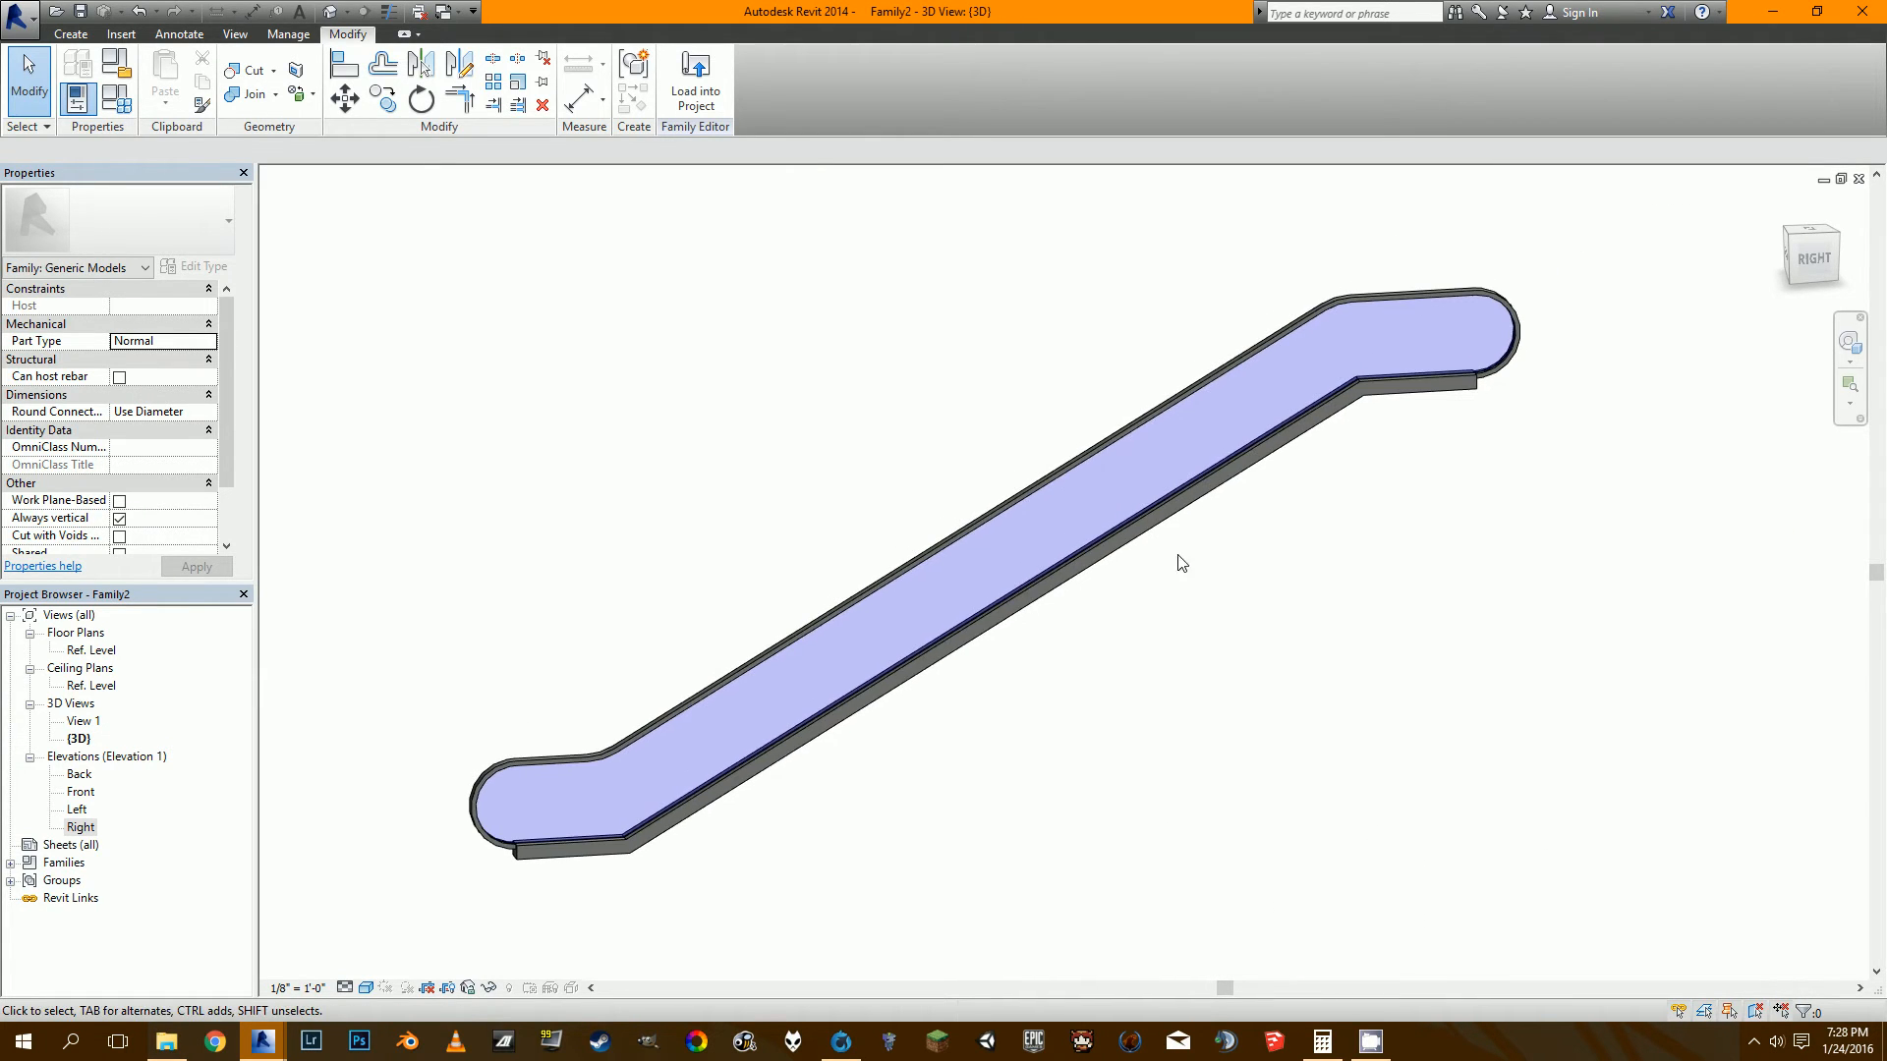
# Save the family as Railing in the Escalator Video folder.
pyautogui.hotkey('ctrl', 's')
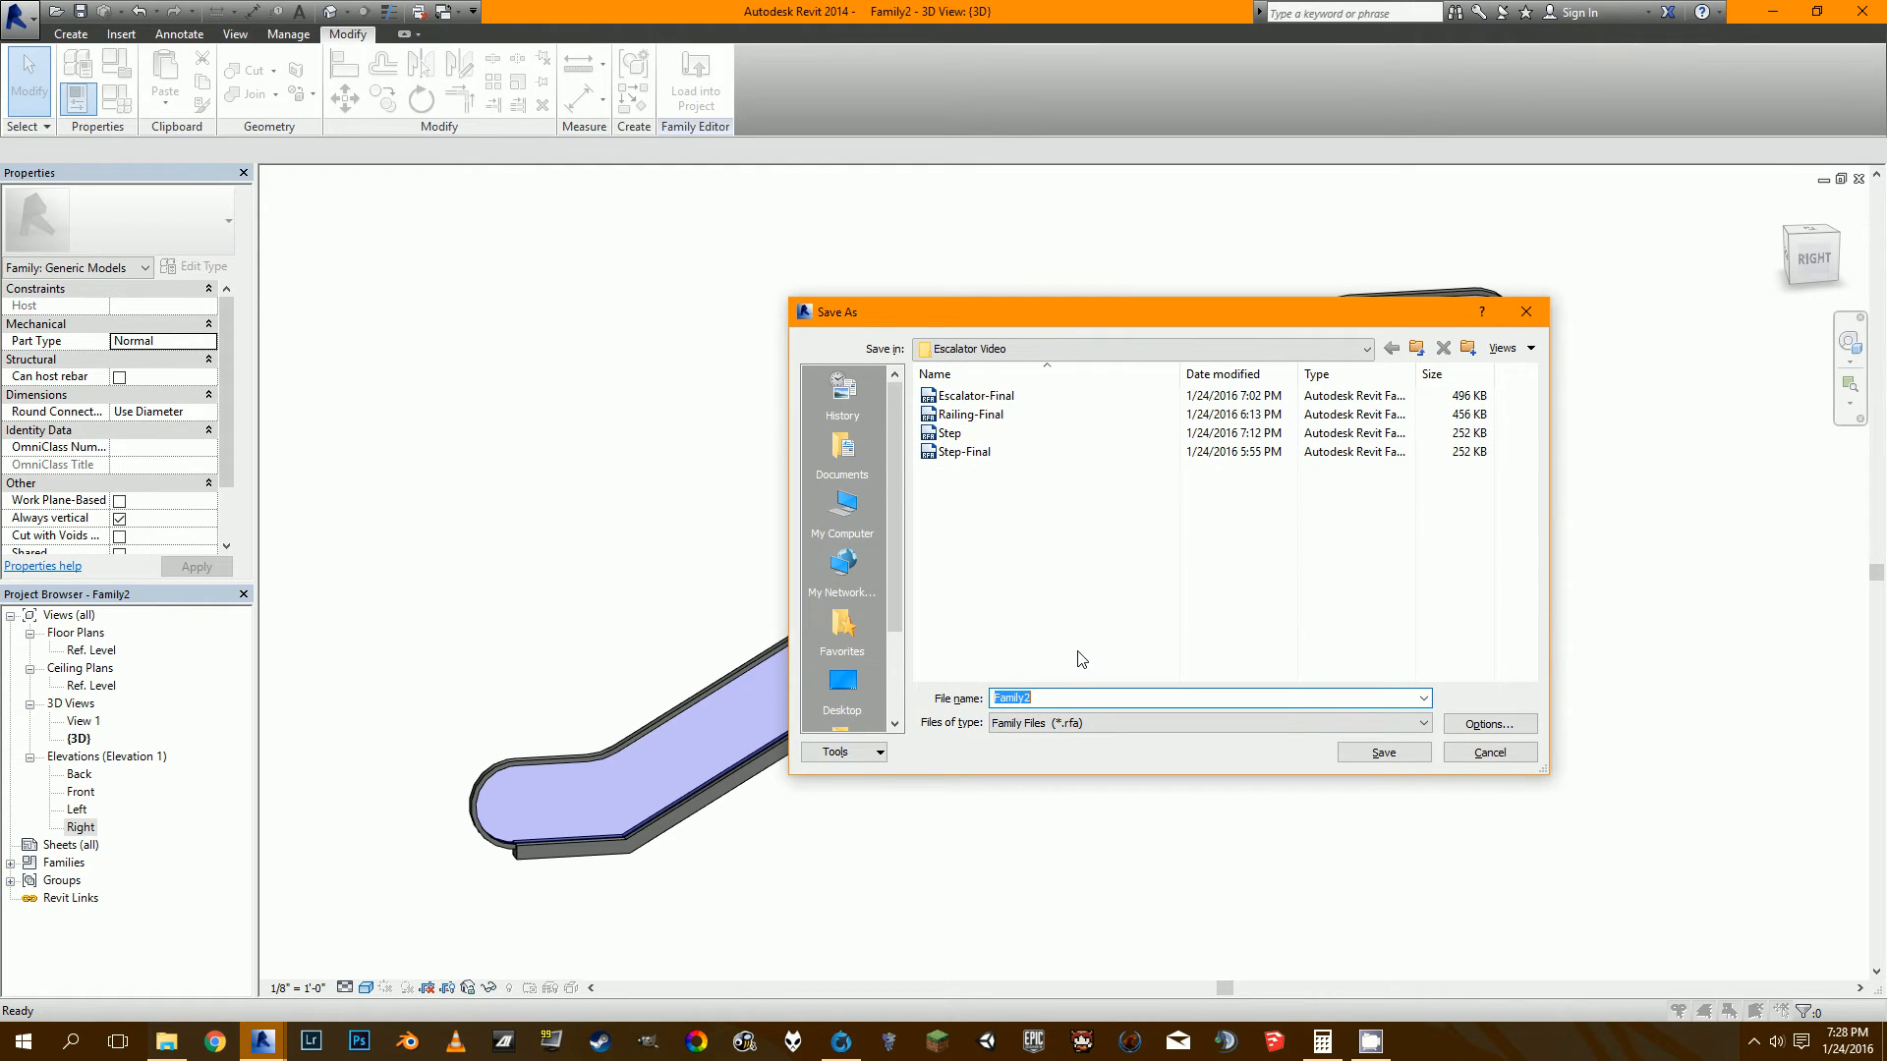
pyautogui.write('Railing')
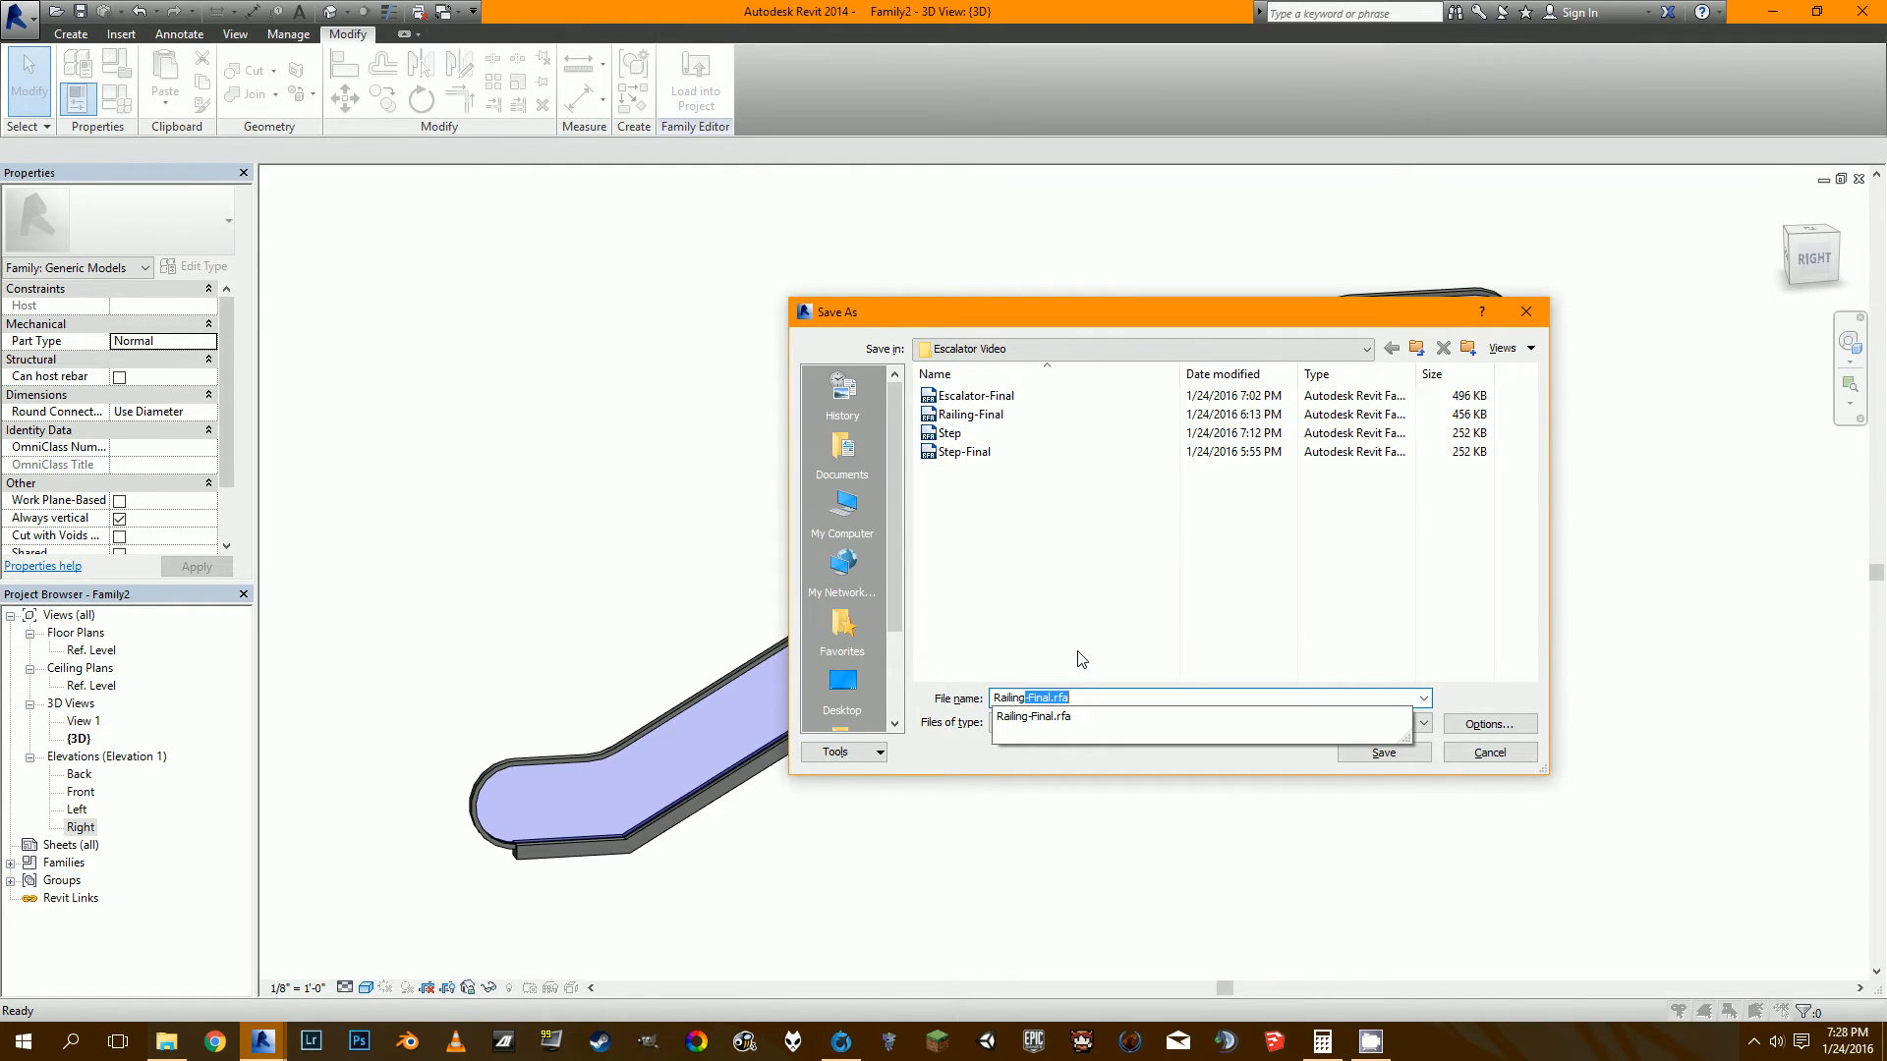
pyautogui.click(1488, 724)
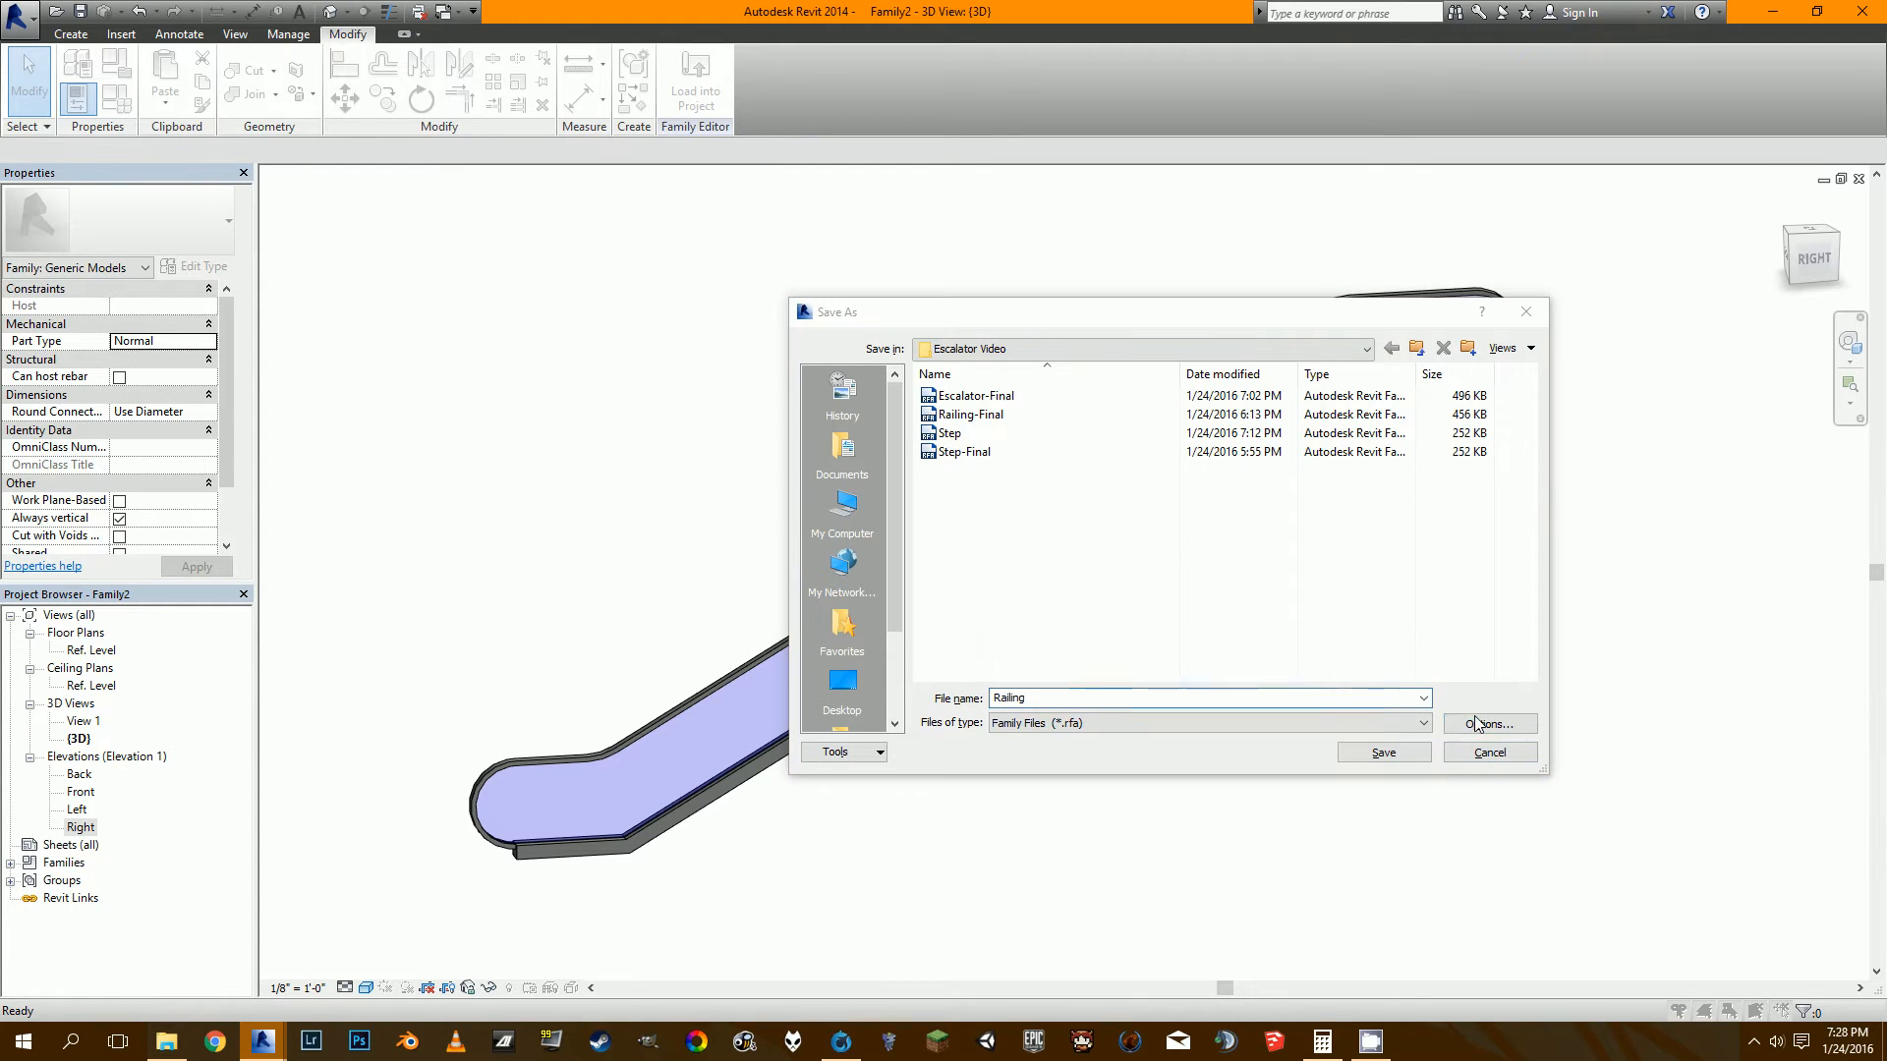
pyautogui.click(1192, 682)
pyautogui.click(1376, 752)
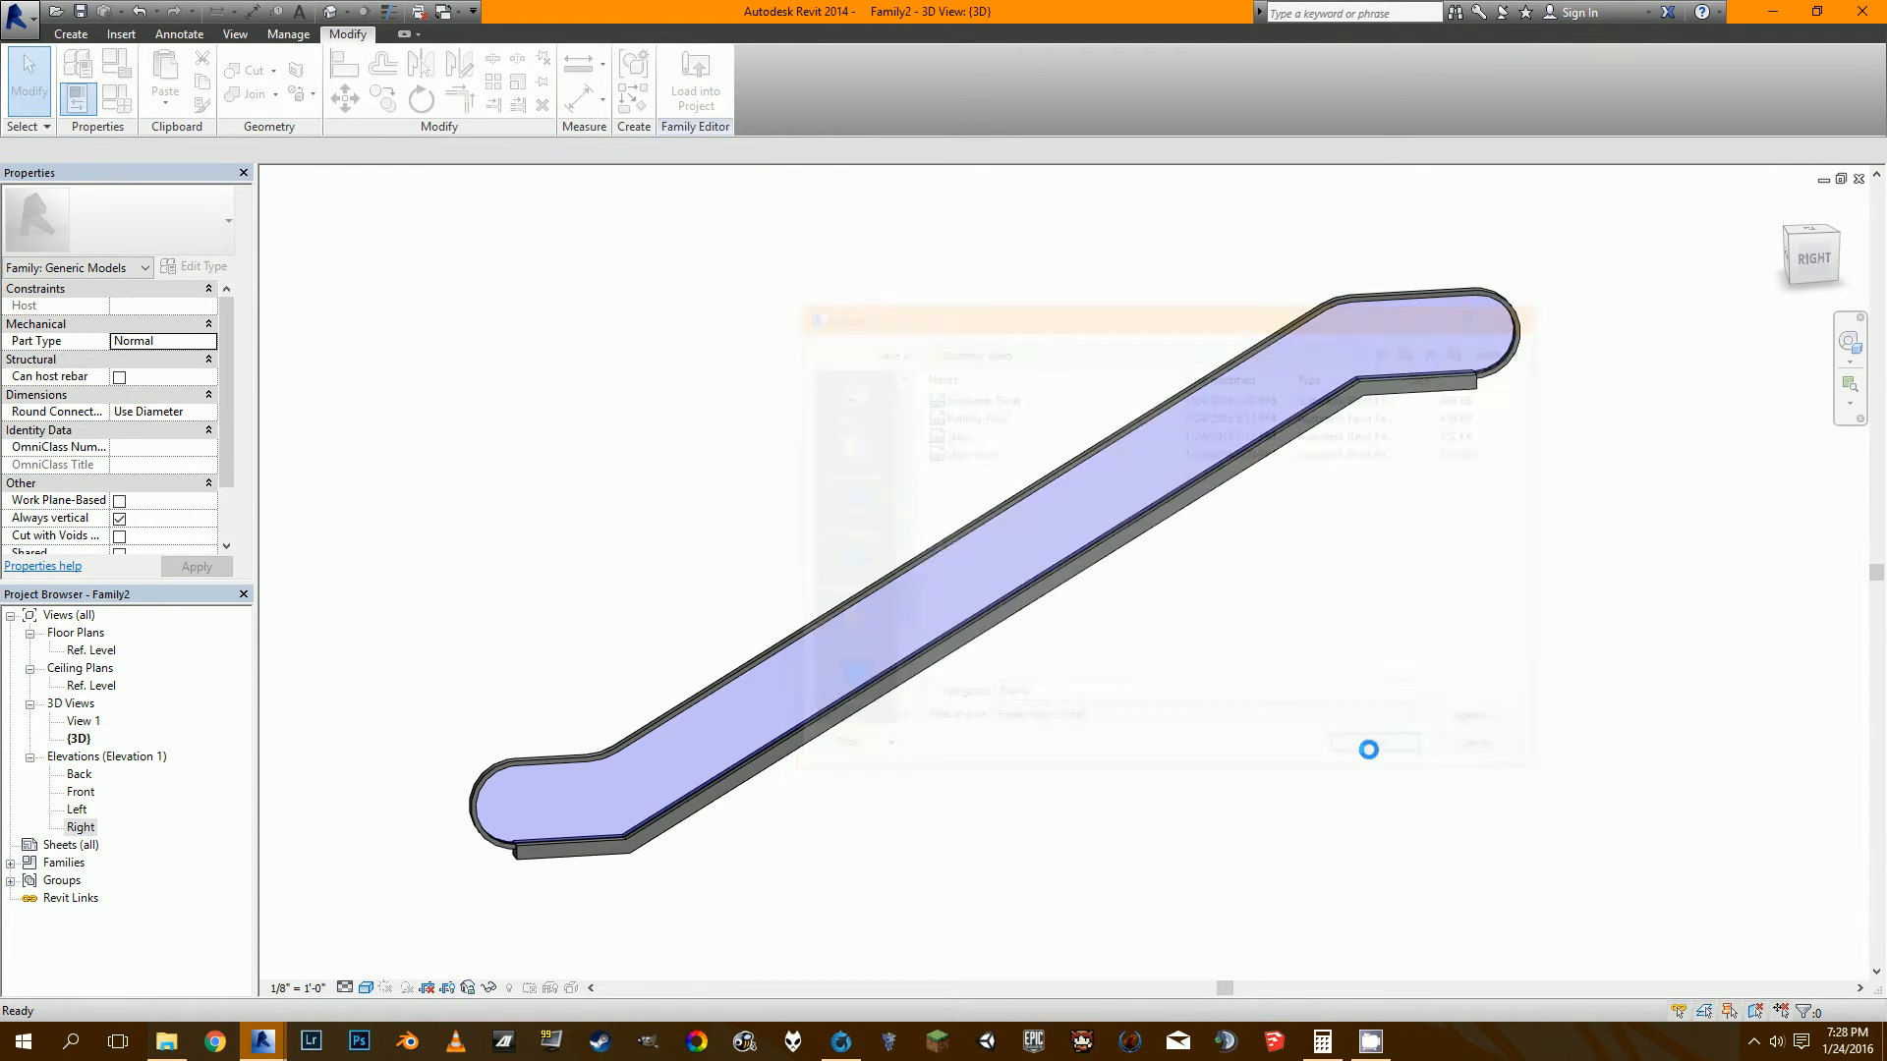
# Open the Right elevation of the railing family.
pyautogui.doubleClick(86, 829)
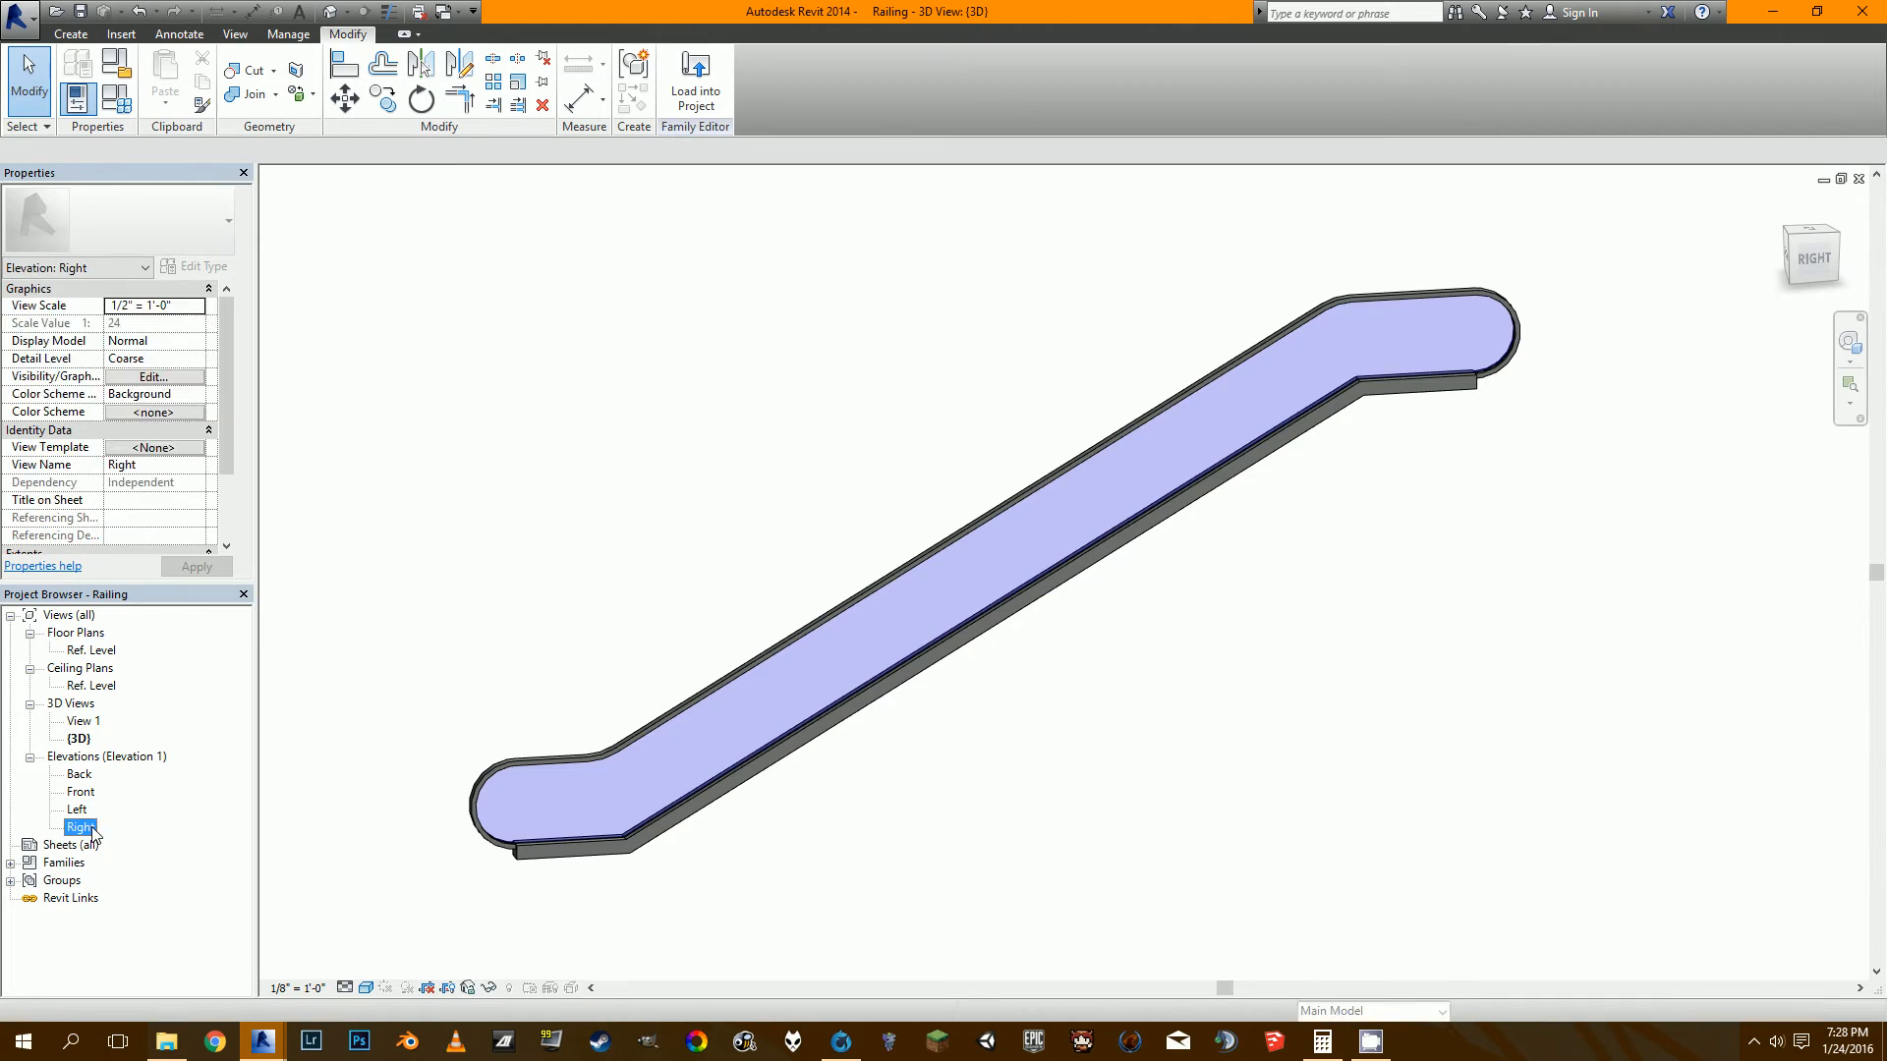
pyautogui.scroll(-1, 765, 672)
pyautogui.scroll(4, 1250, 610)
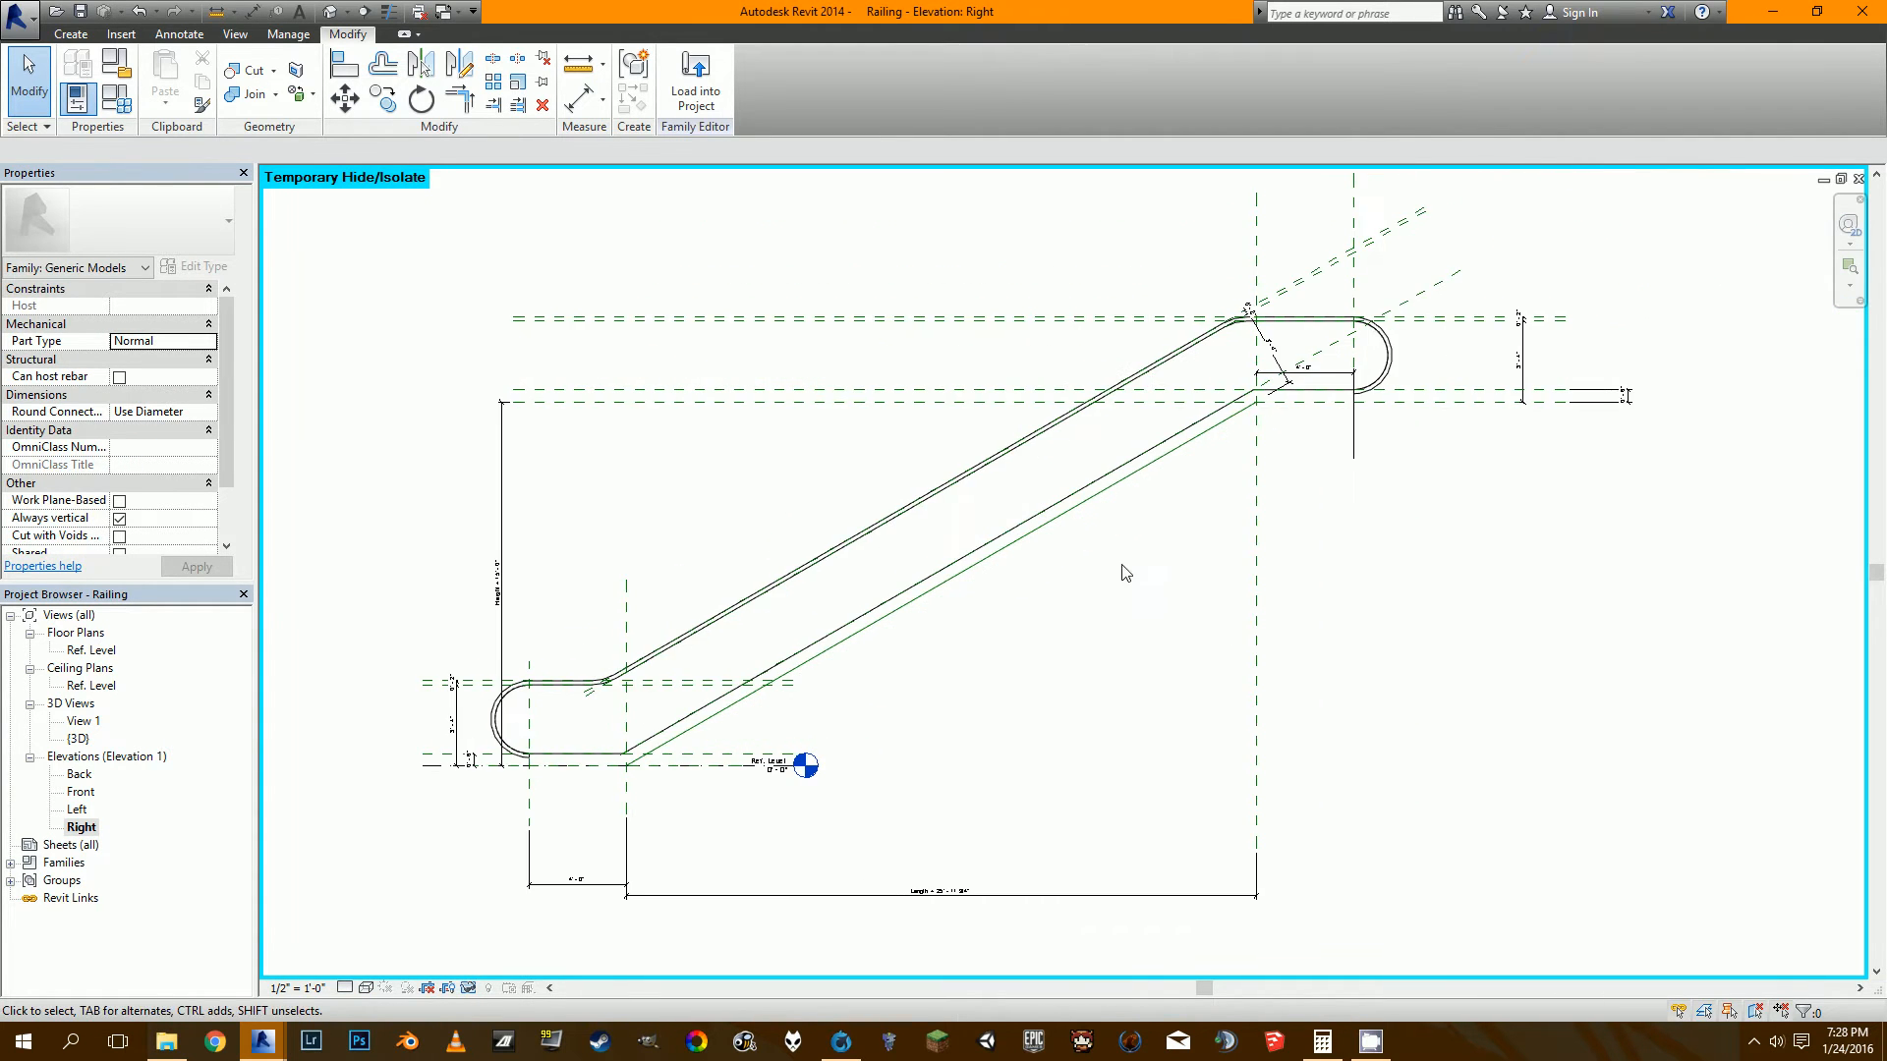
pyautogui.scroll(-2, 1246, 407)
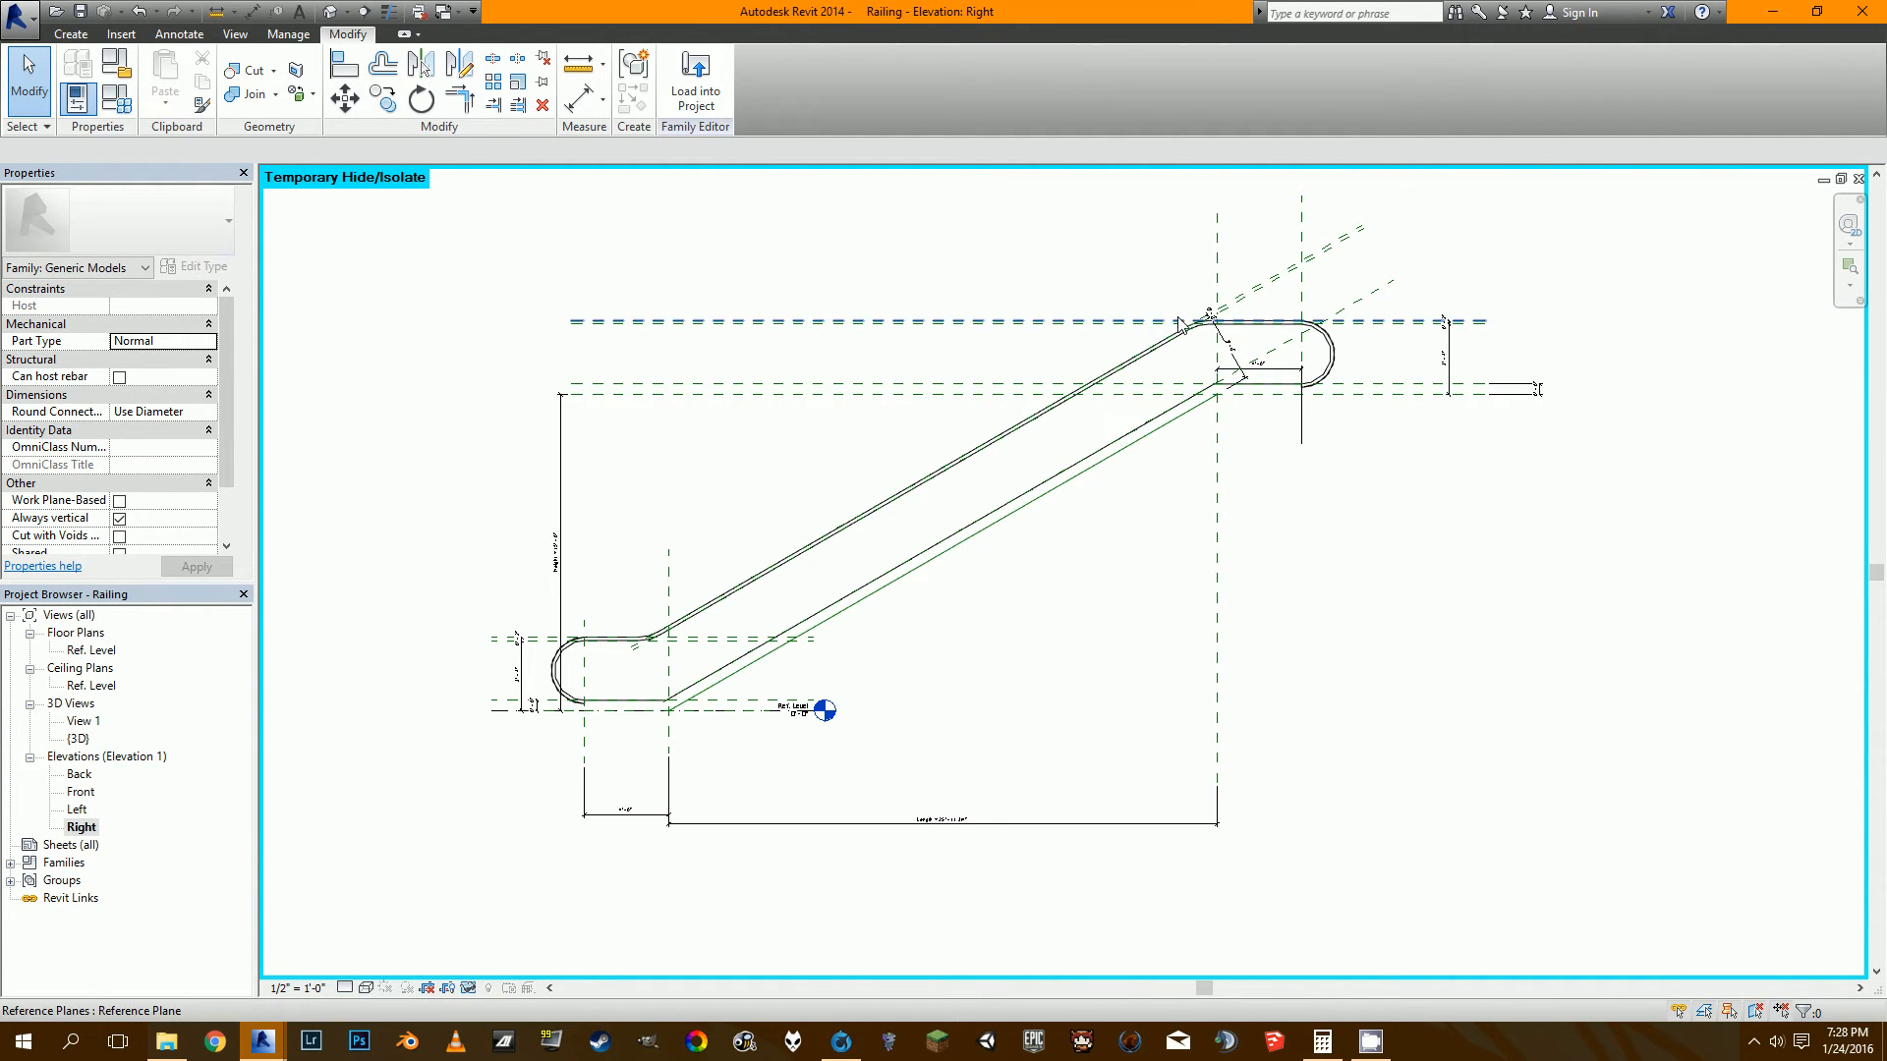
# Save a copy of the family as Escalator in the Escalator Video folder.
pyautogui.click(8, 21)
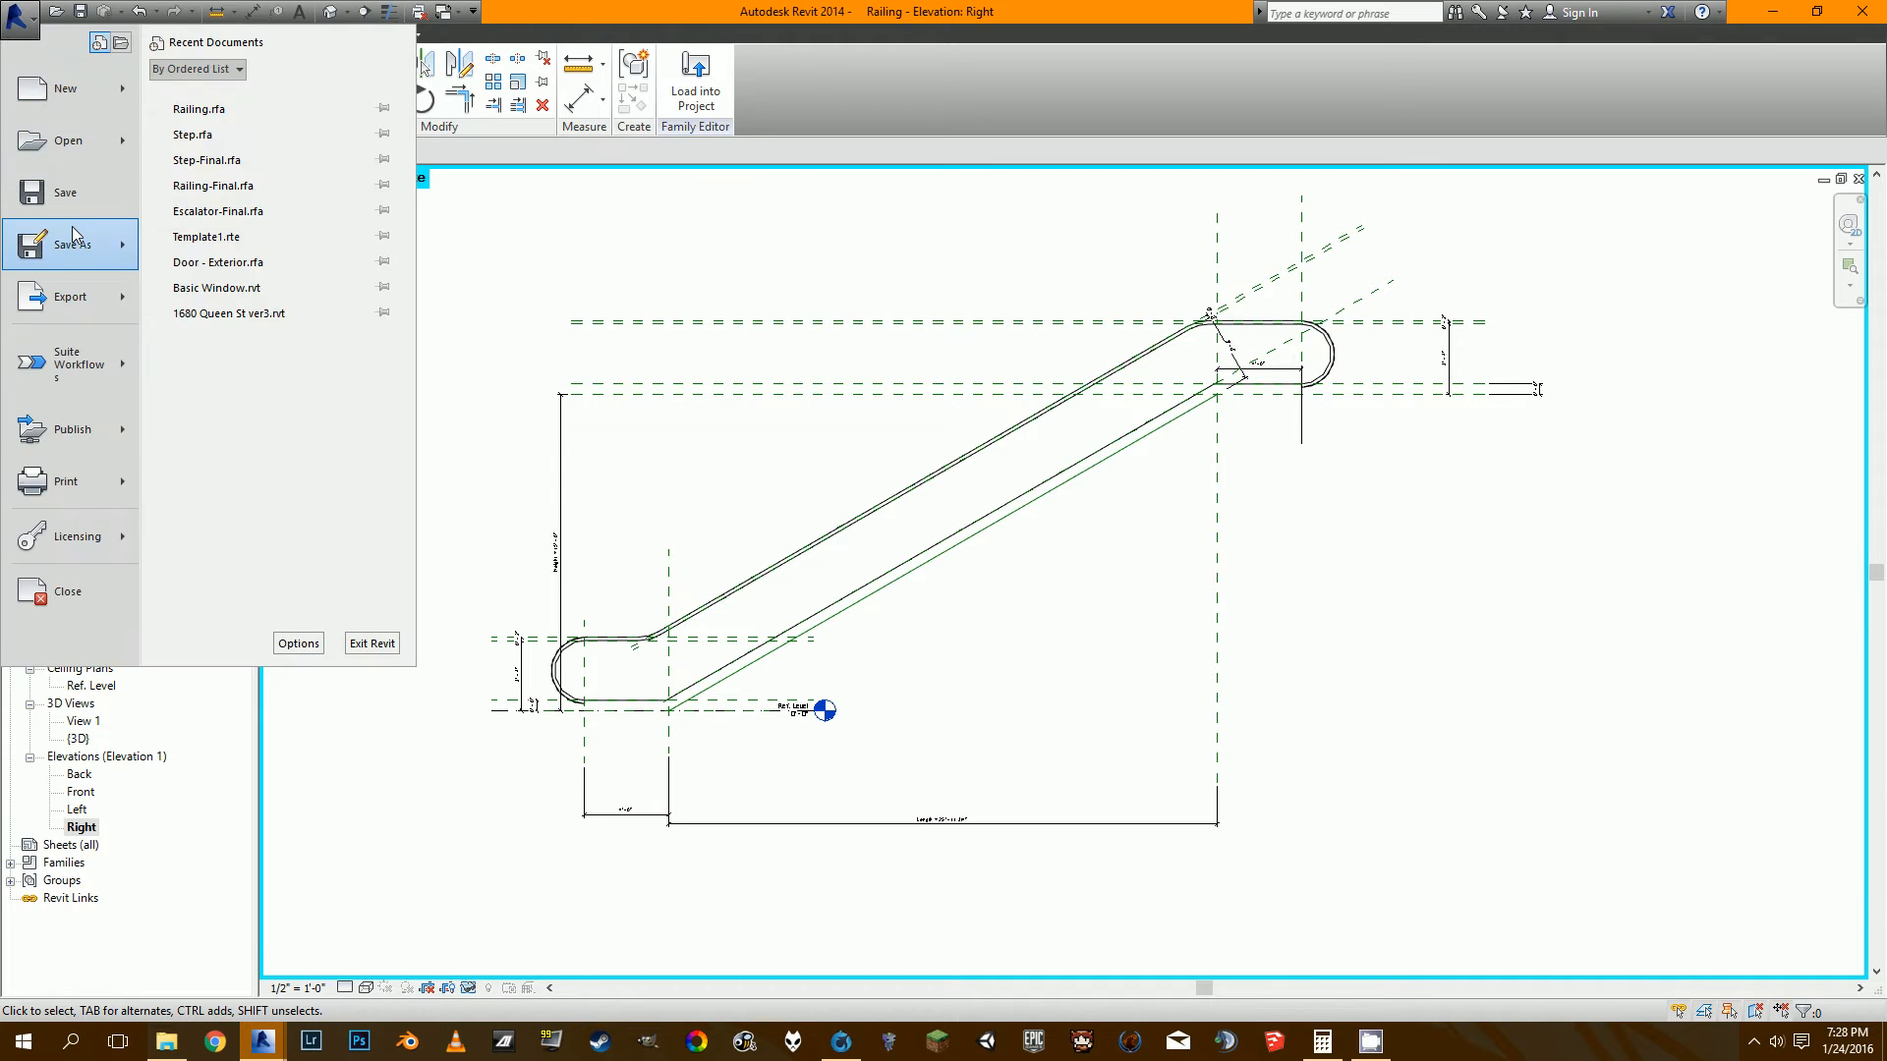
pyautogui.moveTo(76, 236)
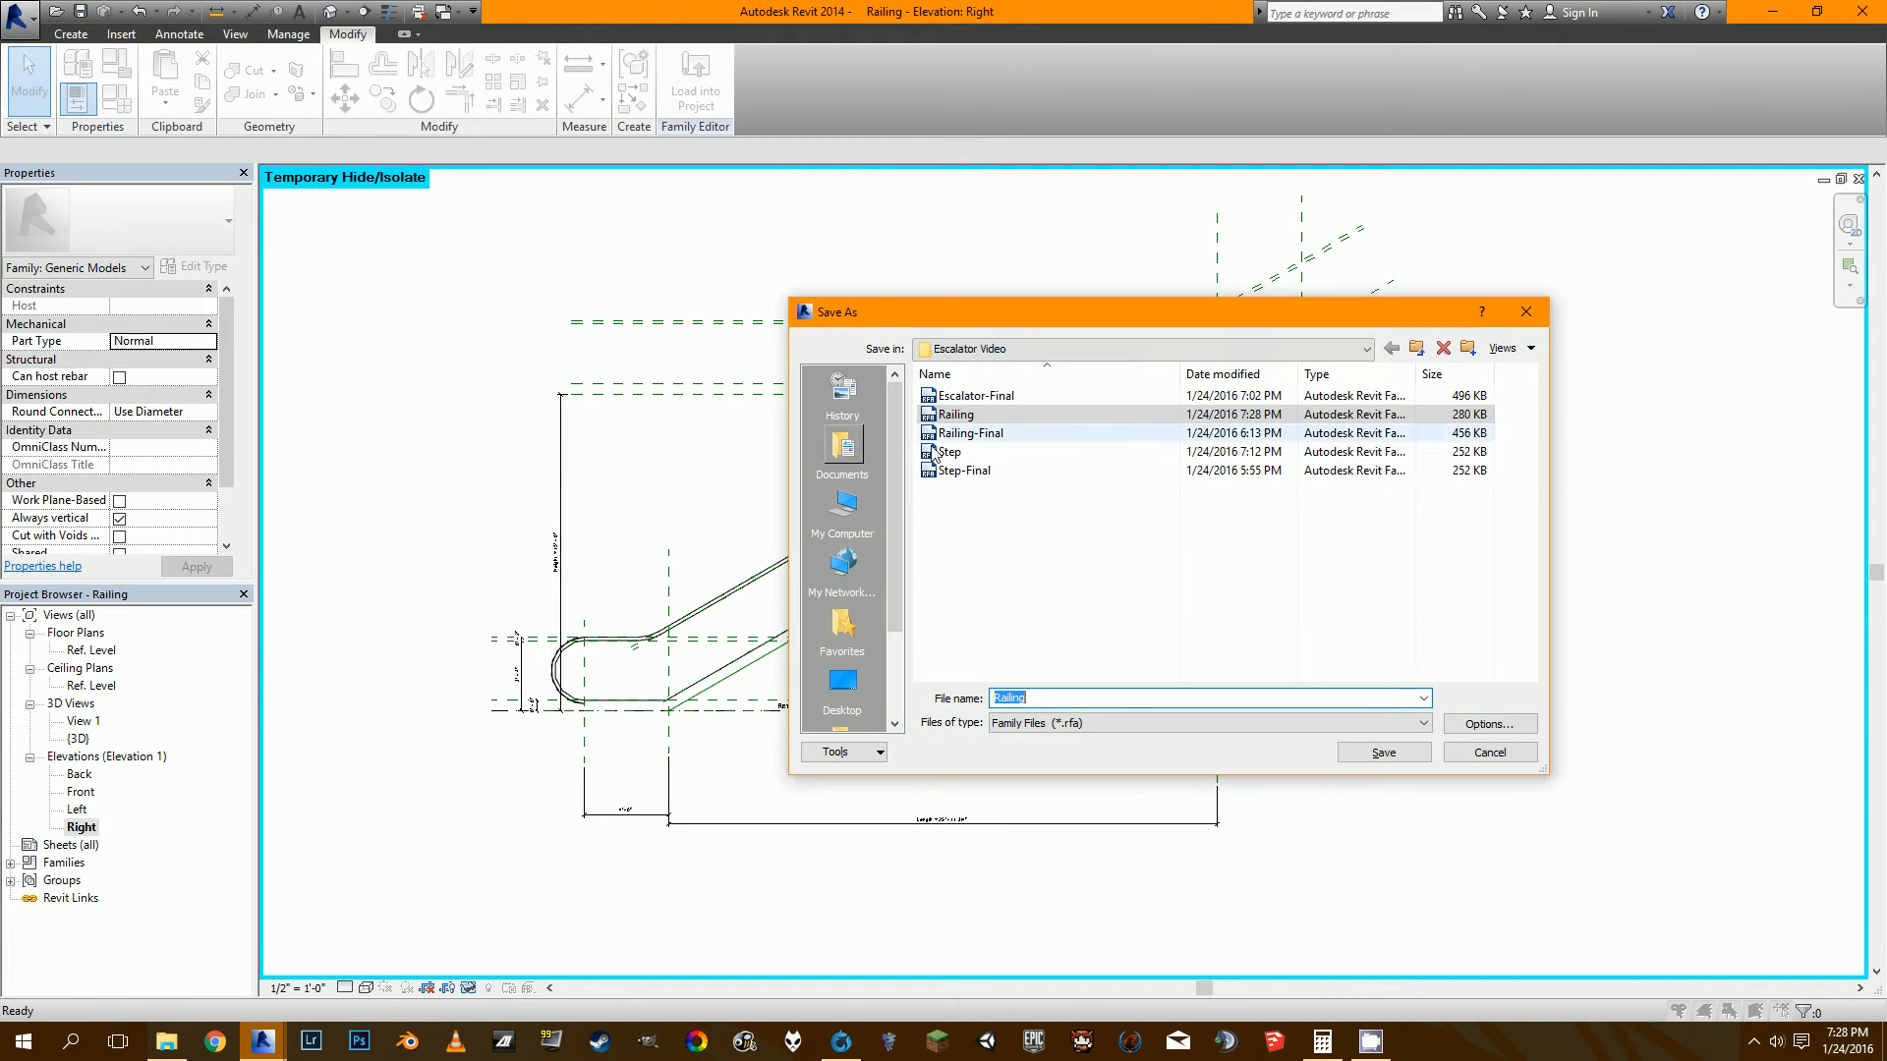
pyautogui.click(1019, 398)
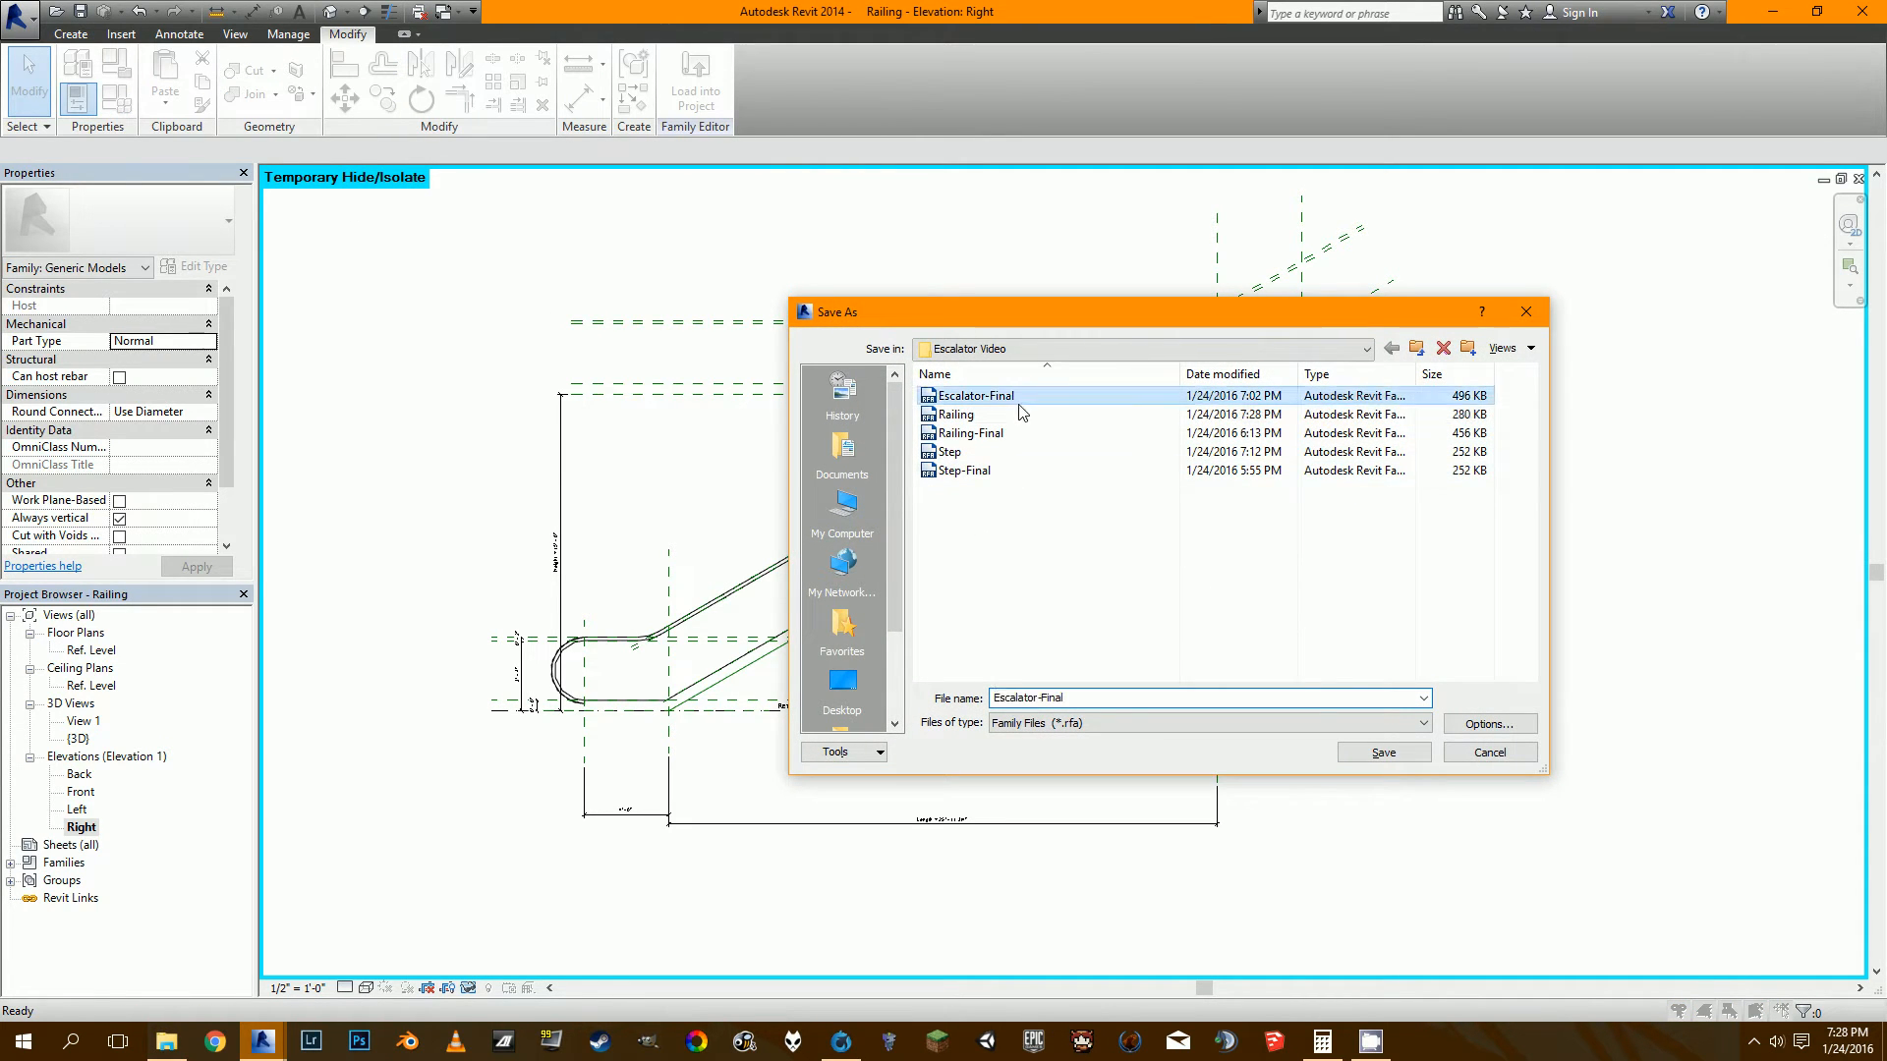
pyautogui.click(1105, 697)
pyautogui.press('BackSpace')
pyautogui.press('BackSpace')
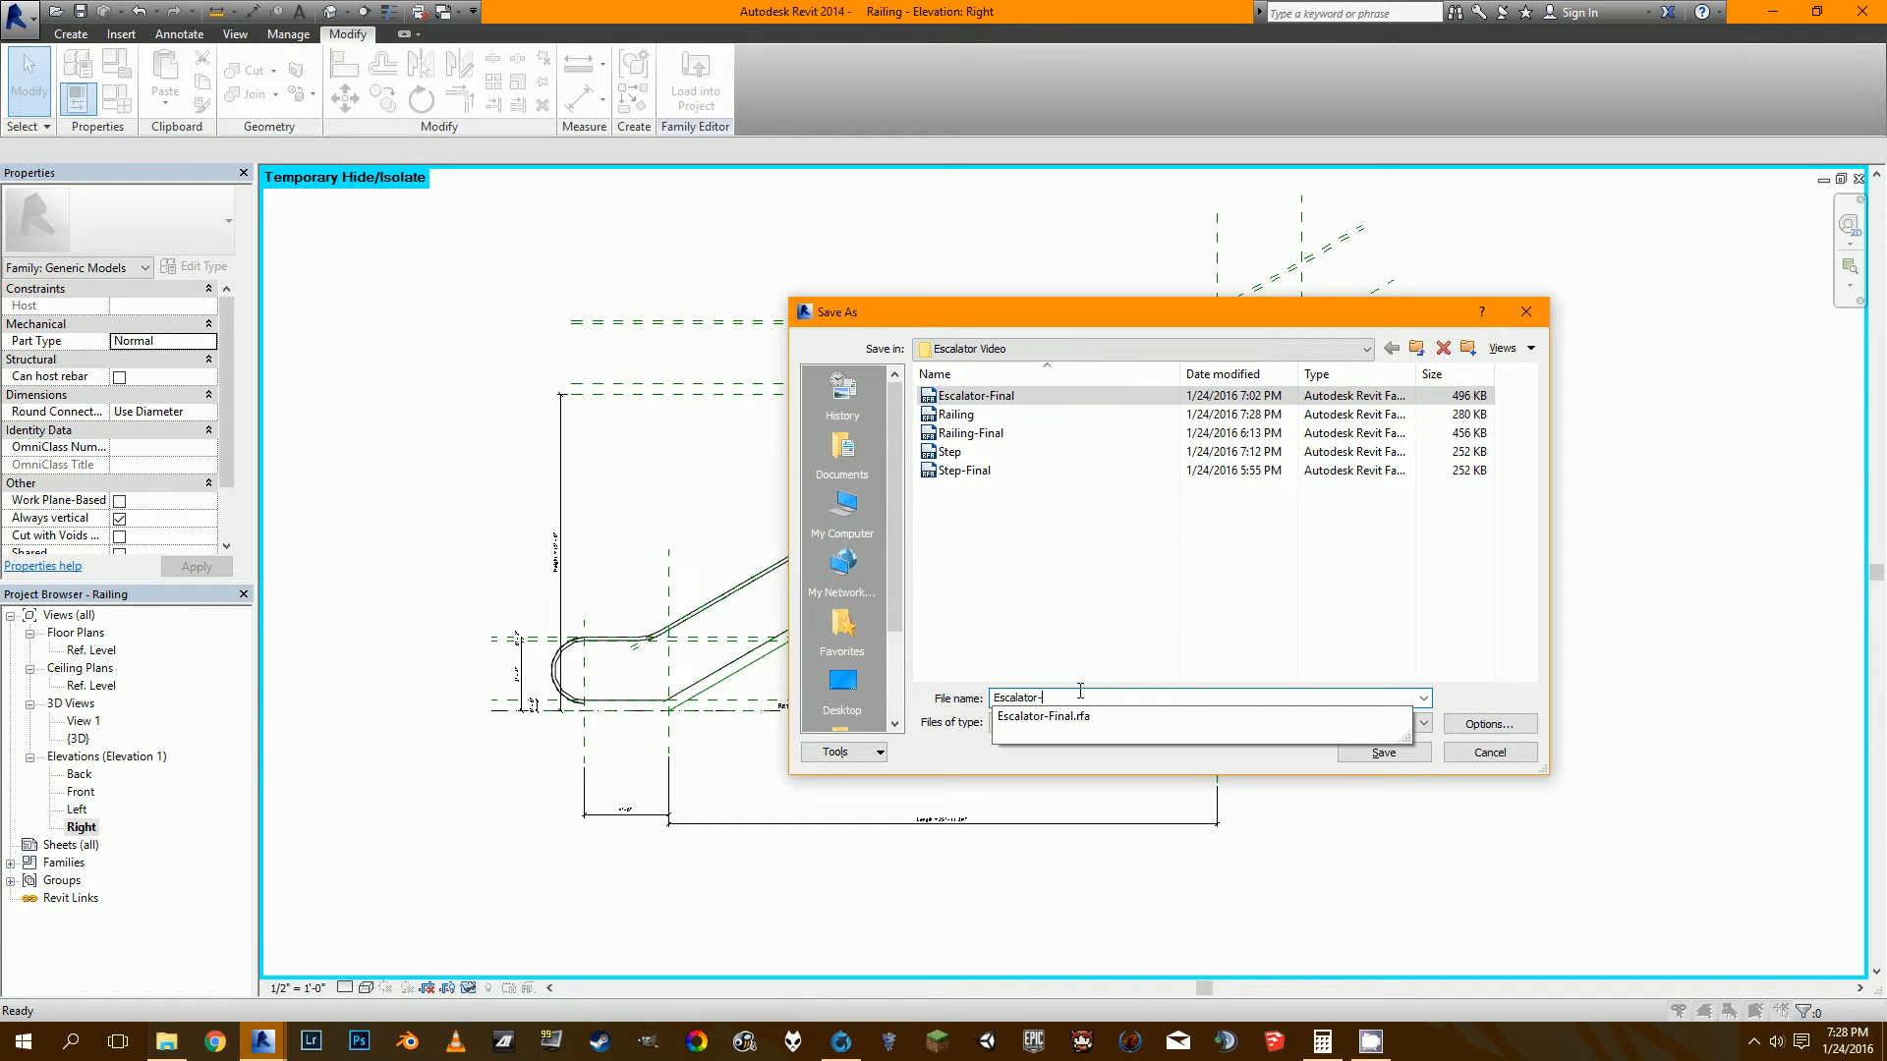
pyautogui.click(1101, 649)
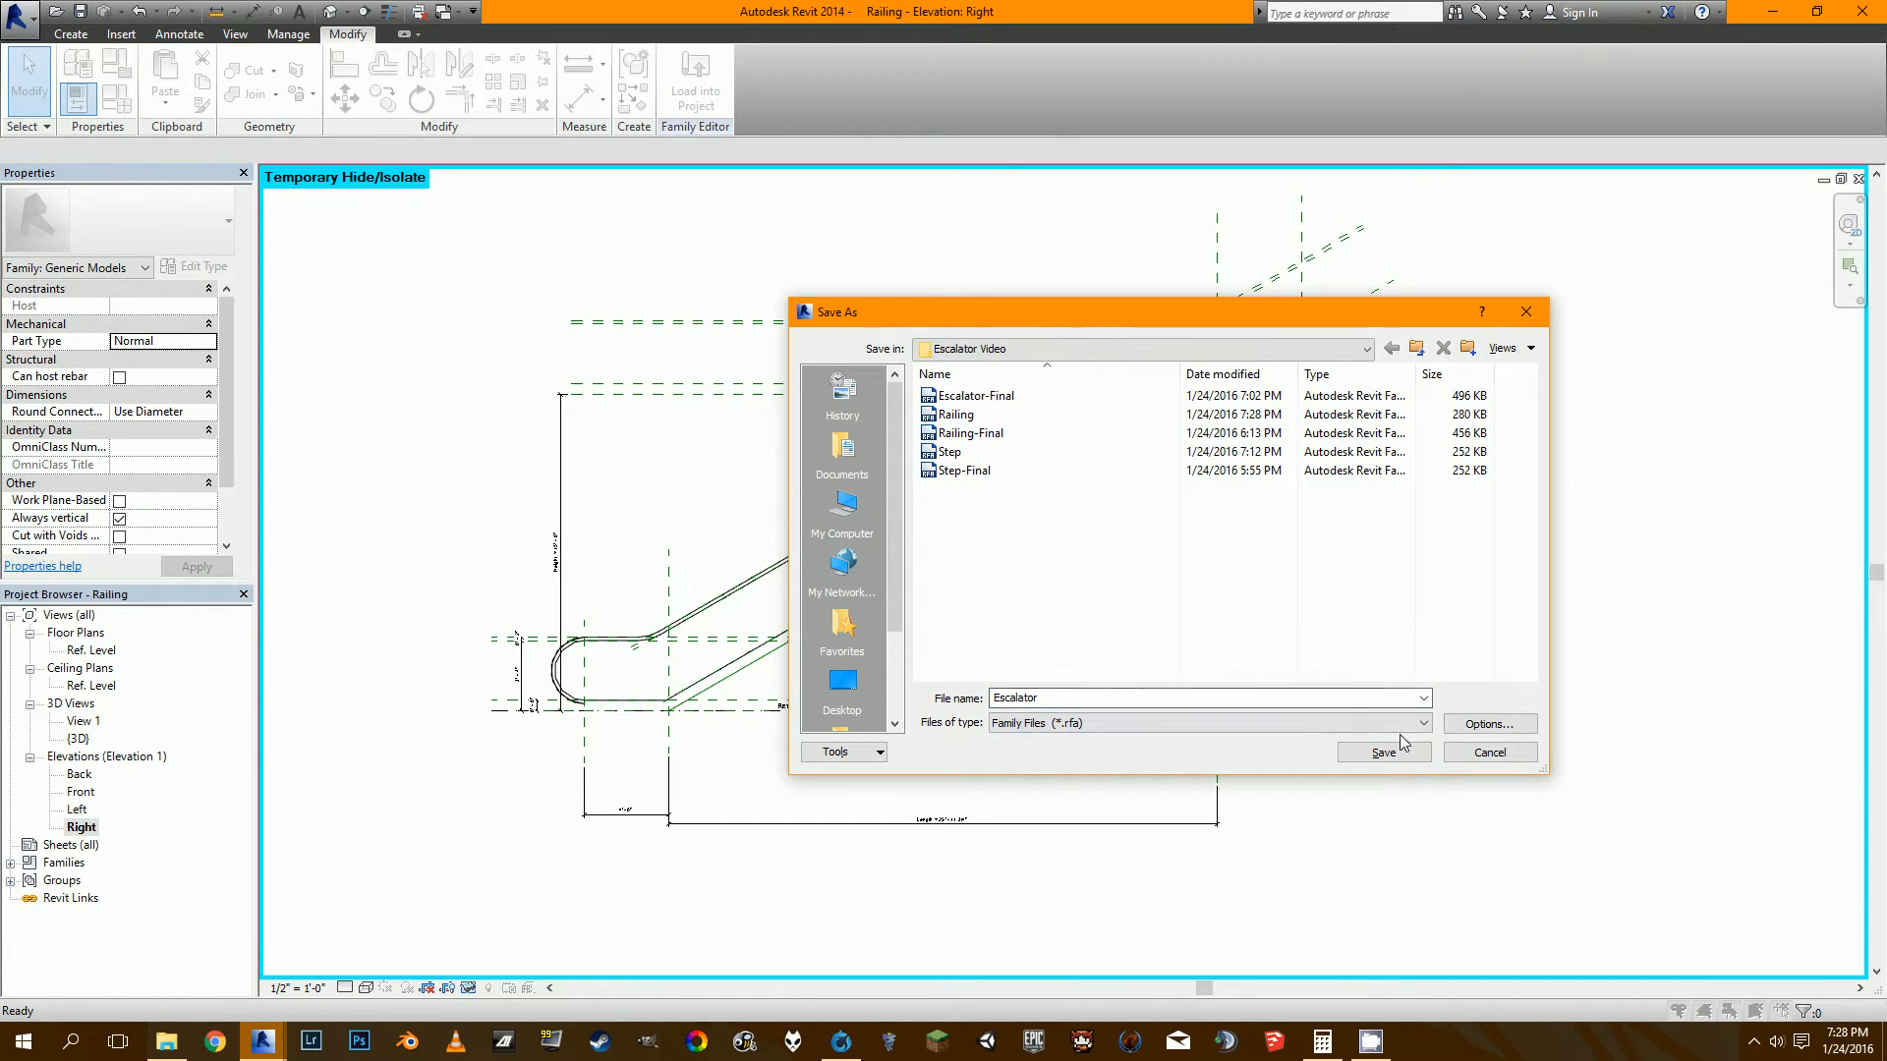
pyautogui.click(1459, 727)
pyautogui.click(1179, 688)
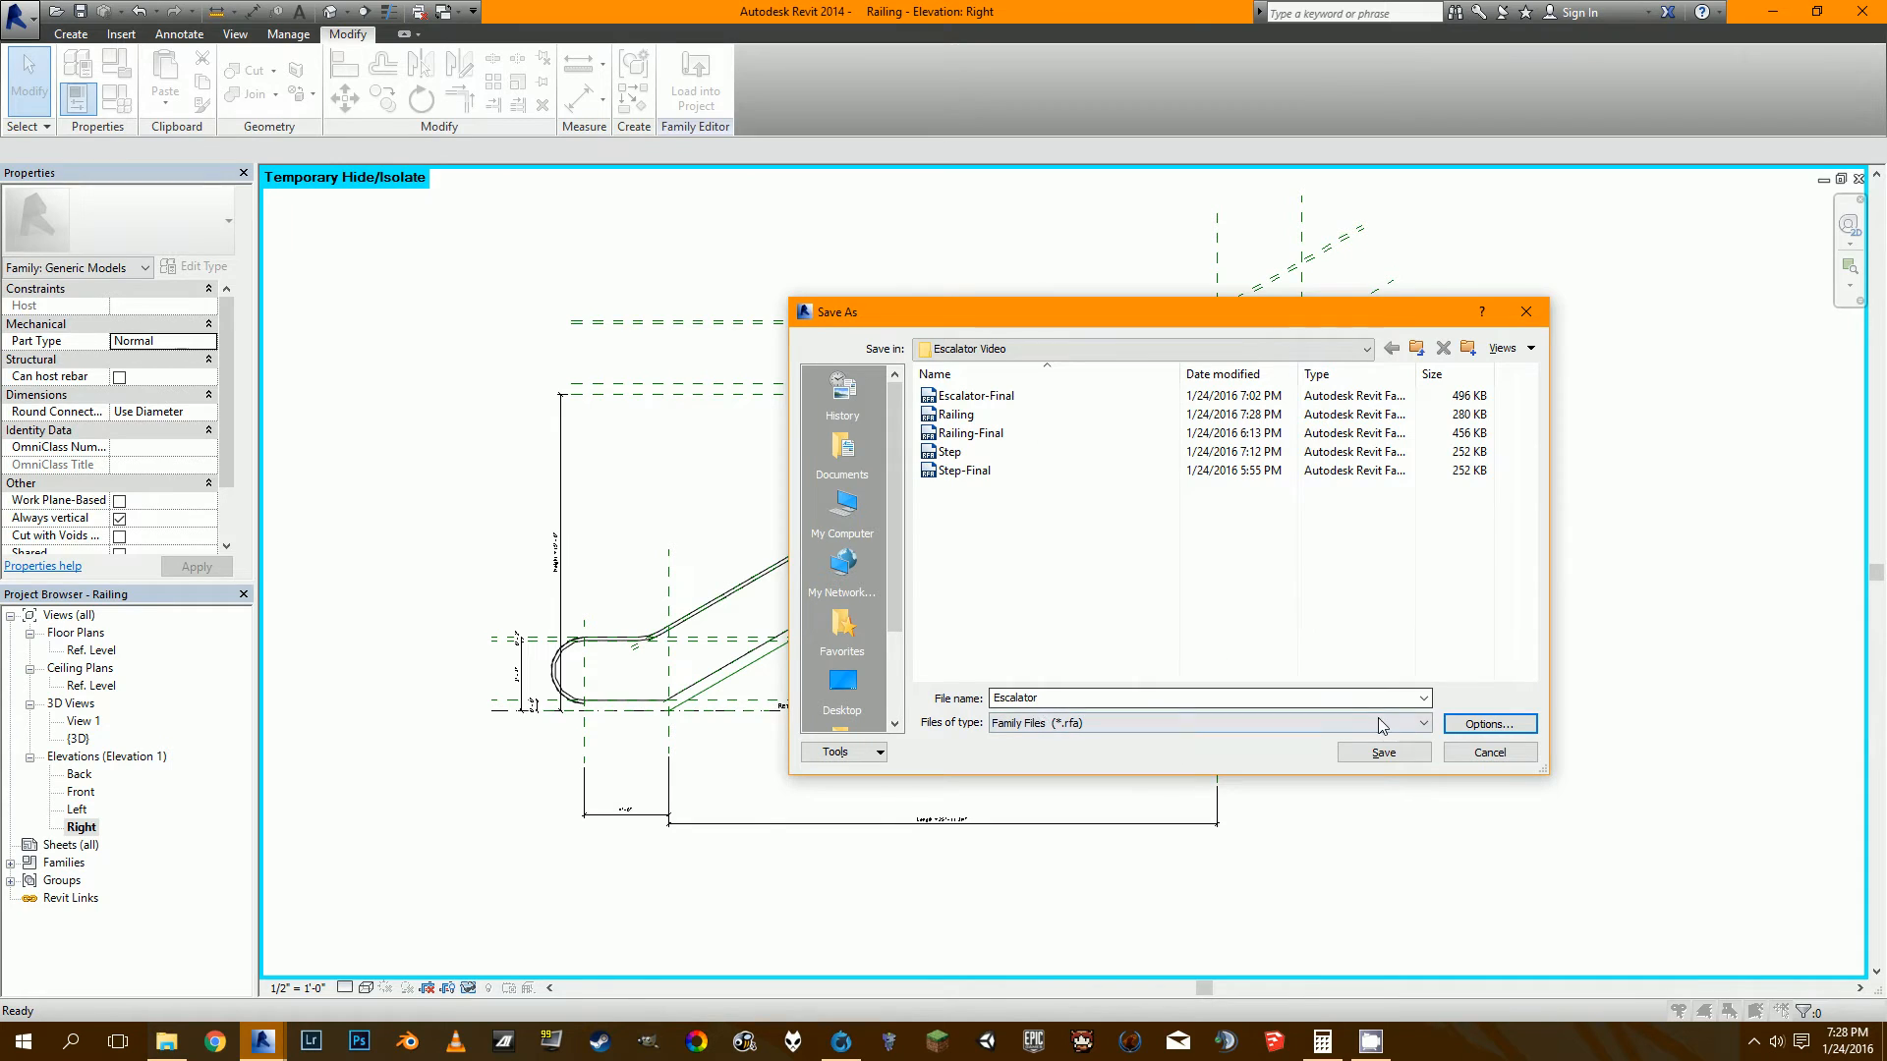
pyautogui.click(1384, 751)
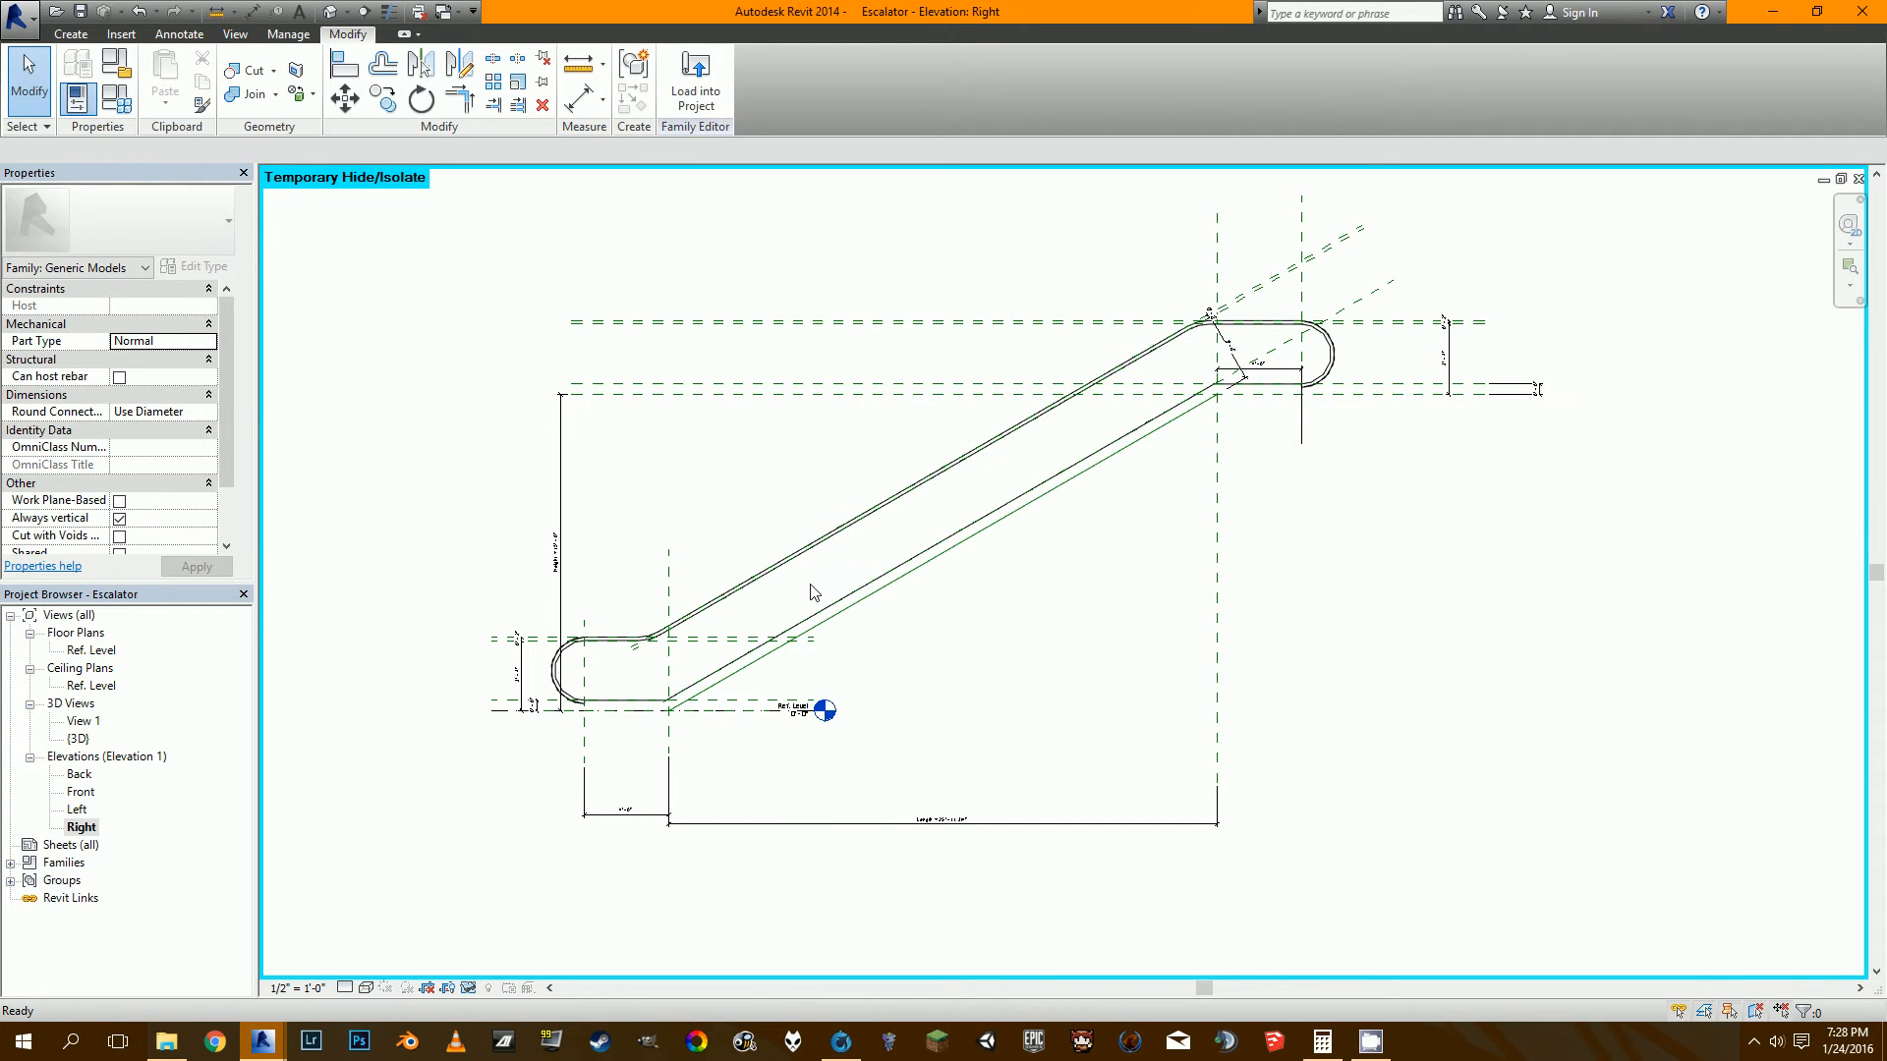
# Delete the top rail and glass panel extrusions from the Escalator family.
pyautogui.moveTo(1036, 612); pyautogui.dragTo(1036, 627, button='middle')
pyautogui.scroll(1, 1348, 380)
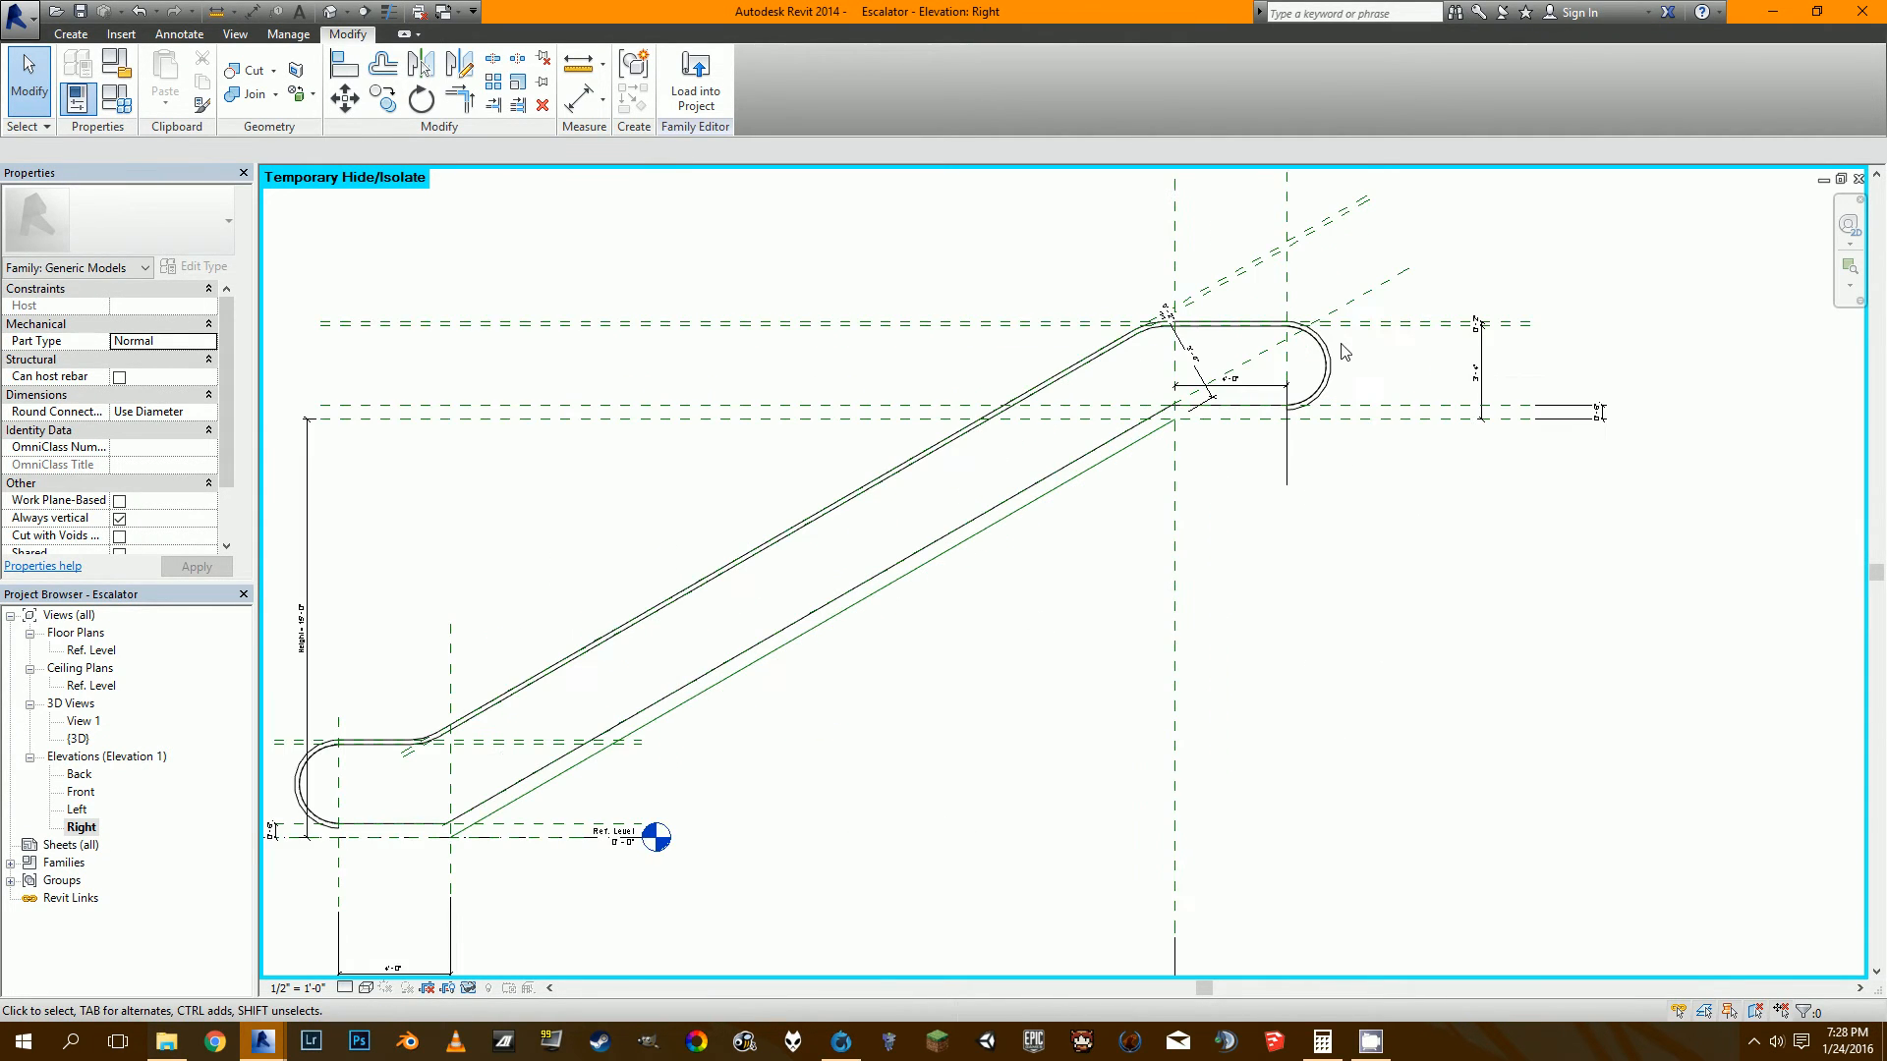
pyautogui.click(1327, 365)
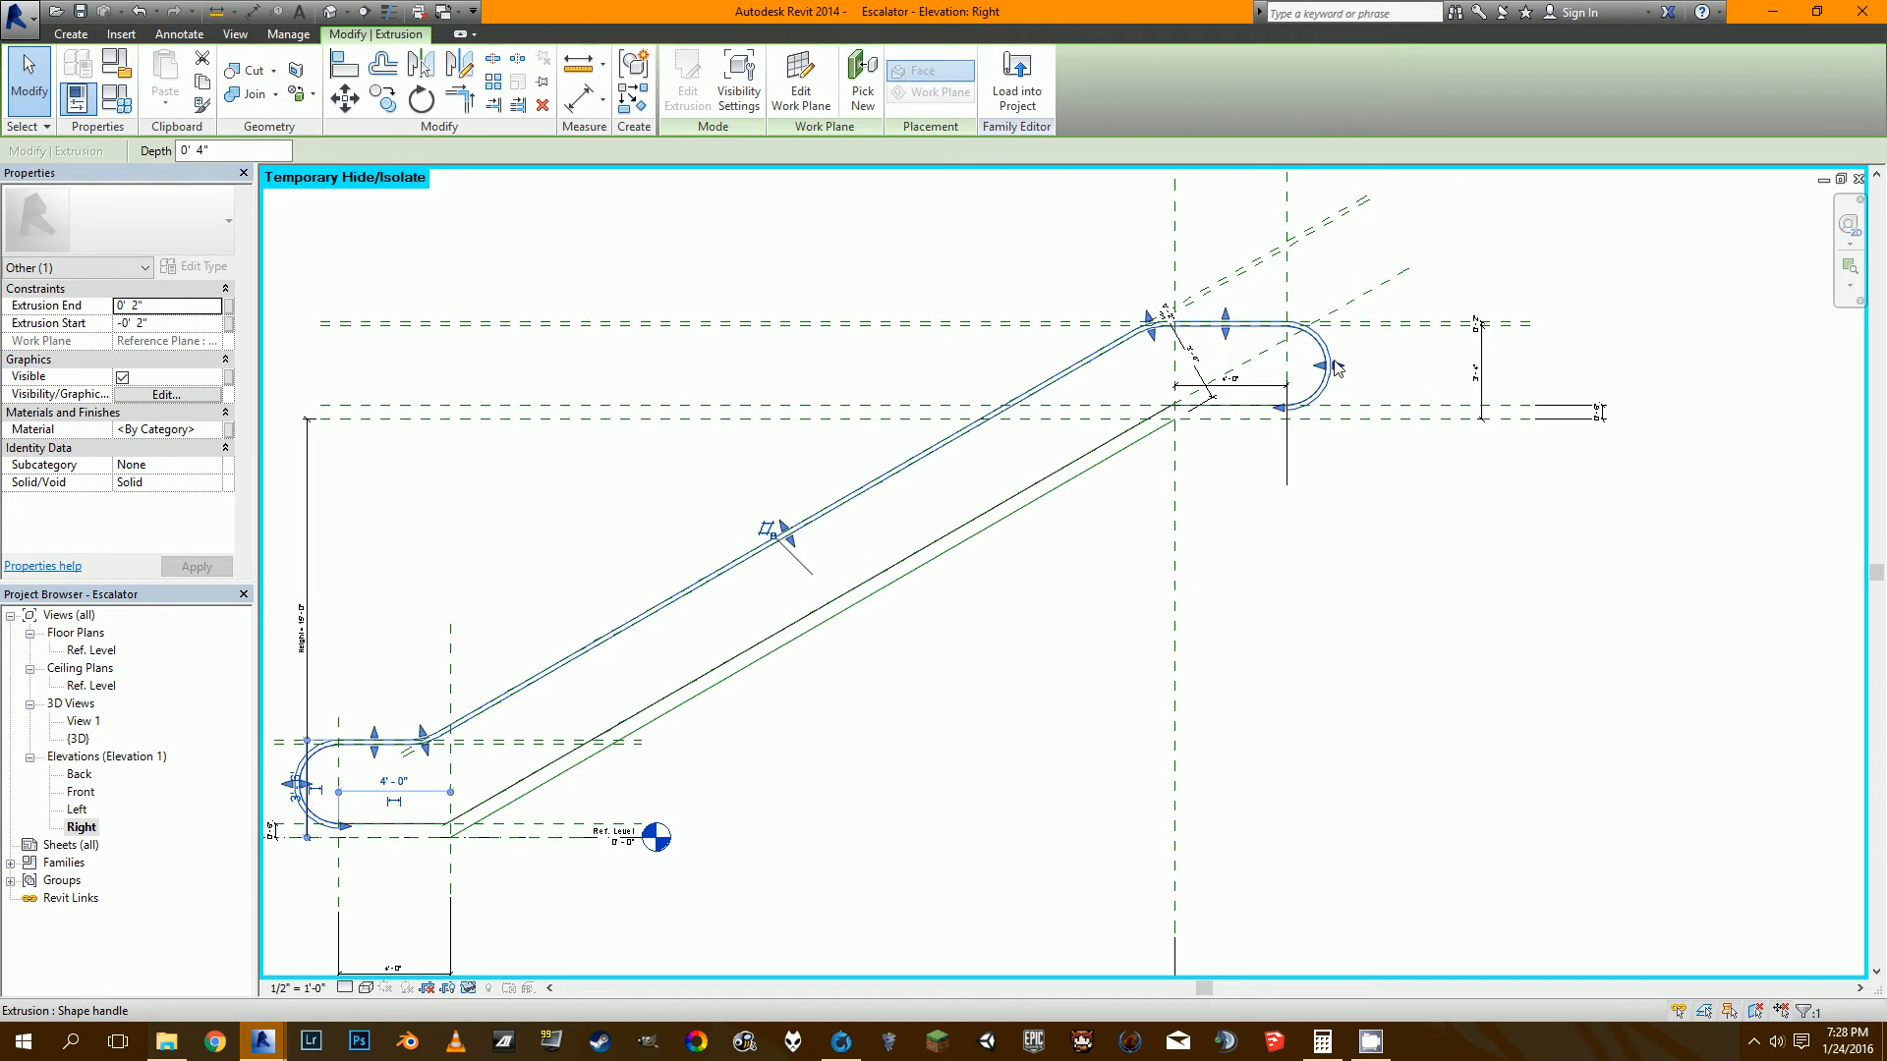
pyautogui.press('Escape')
pyautogui.click(1319, 350)
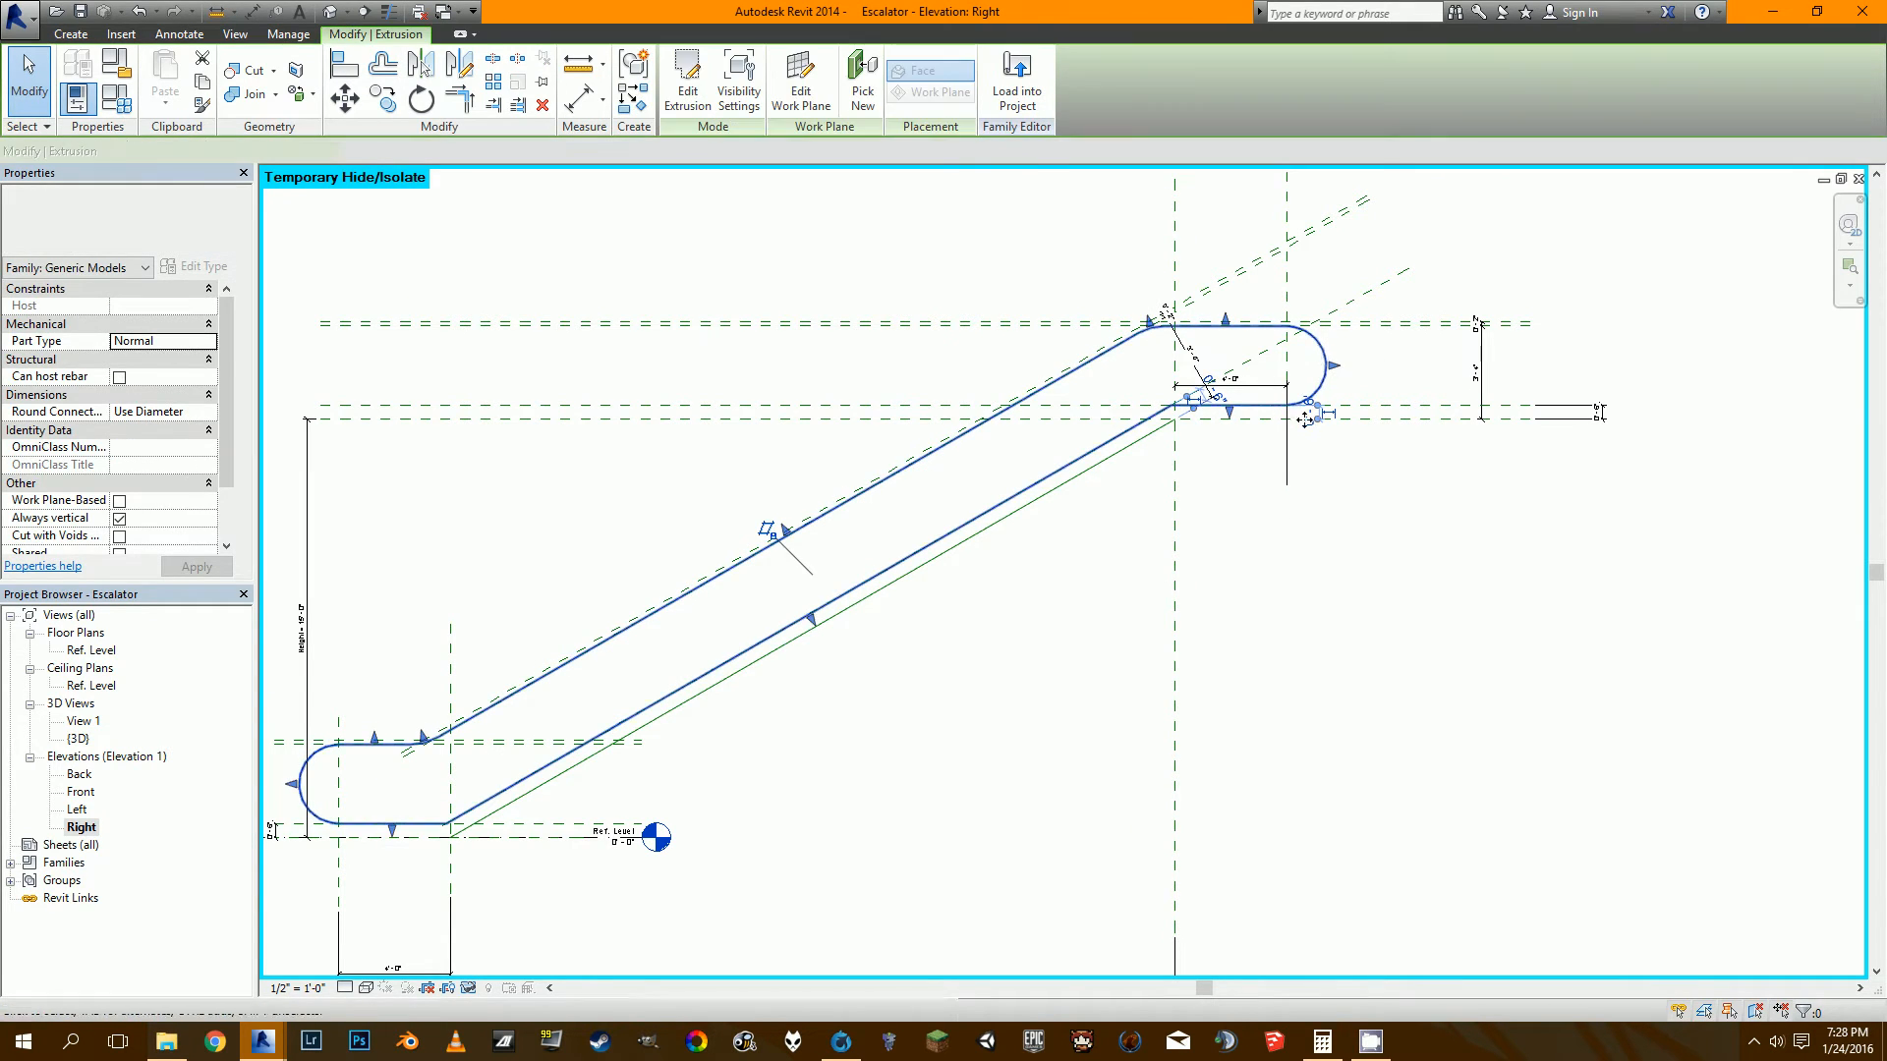
pyautogui.press('Delete')
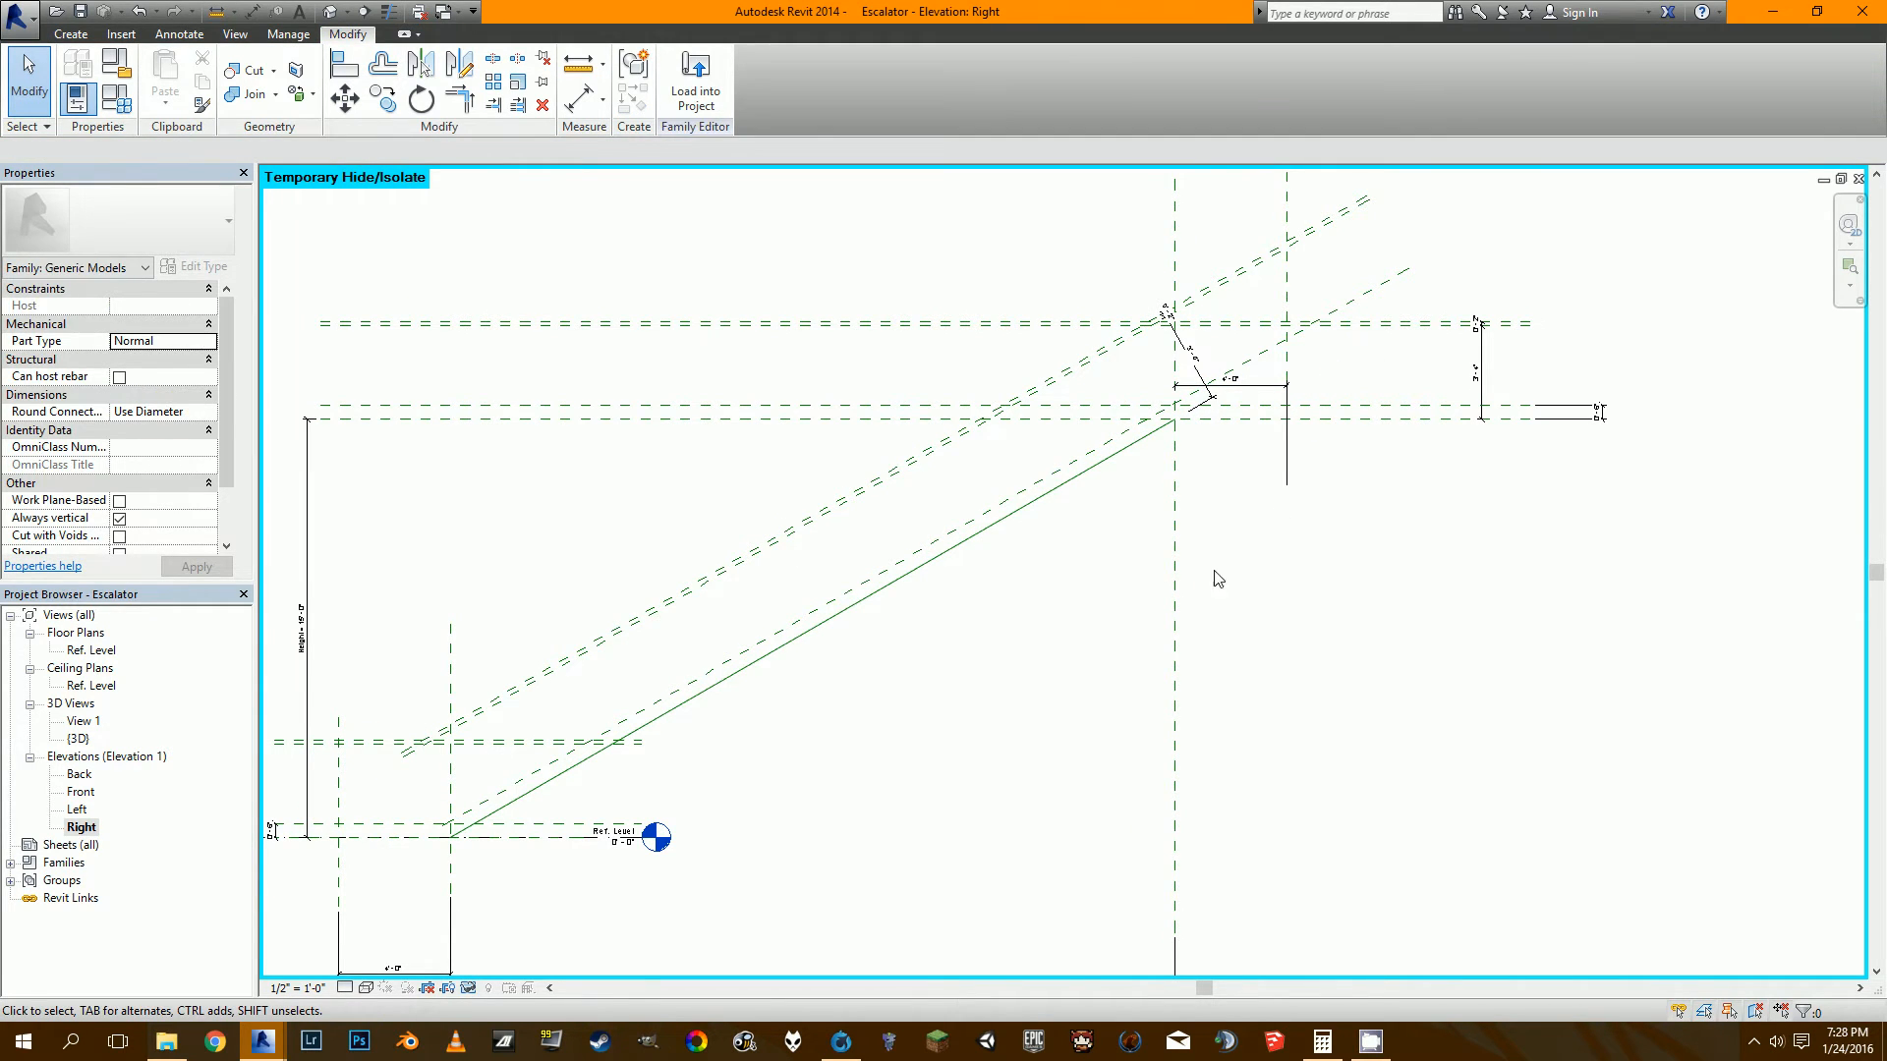
# Reset the temporary hide/isolate mode and delete the base extrusion.
pyautogui.click(466, 988)
pyautogui.click(489, 966)
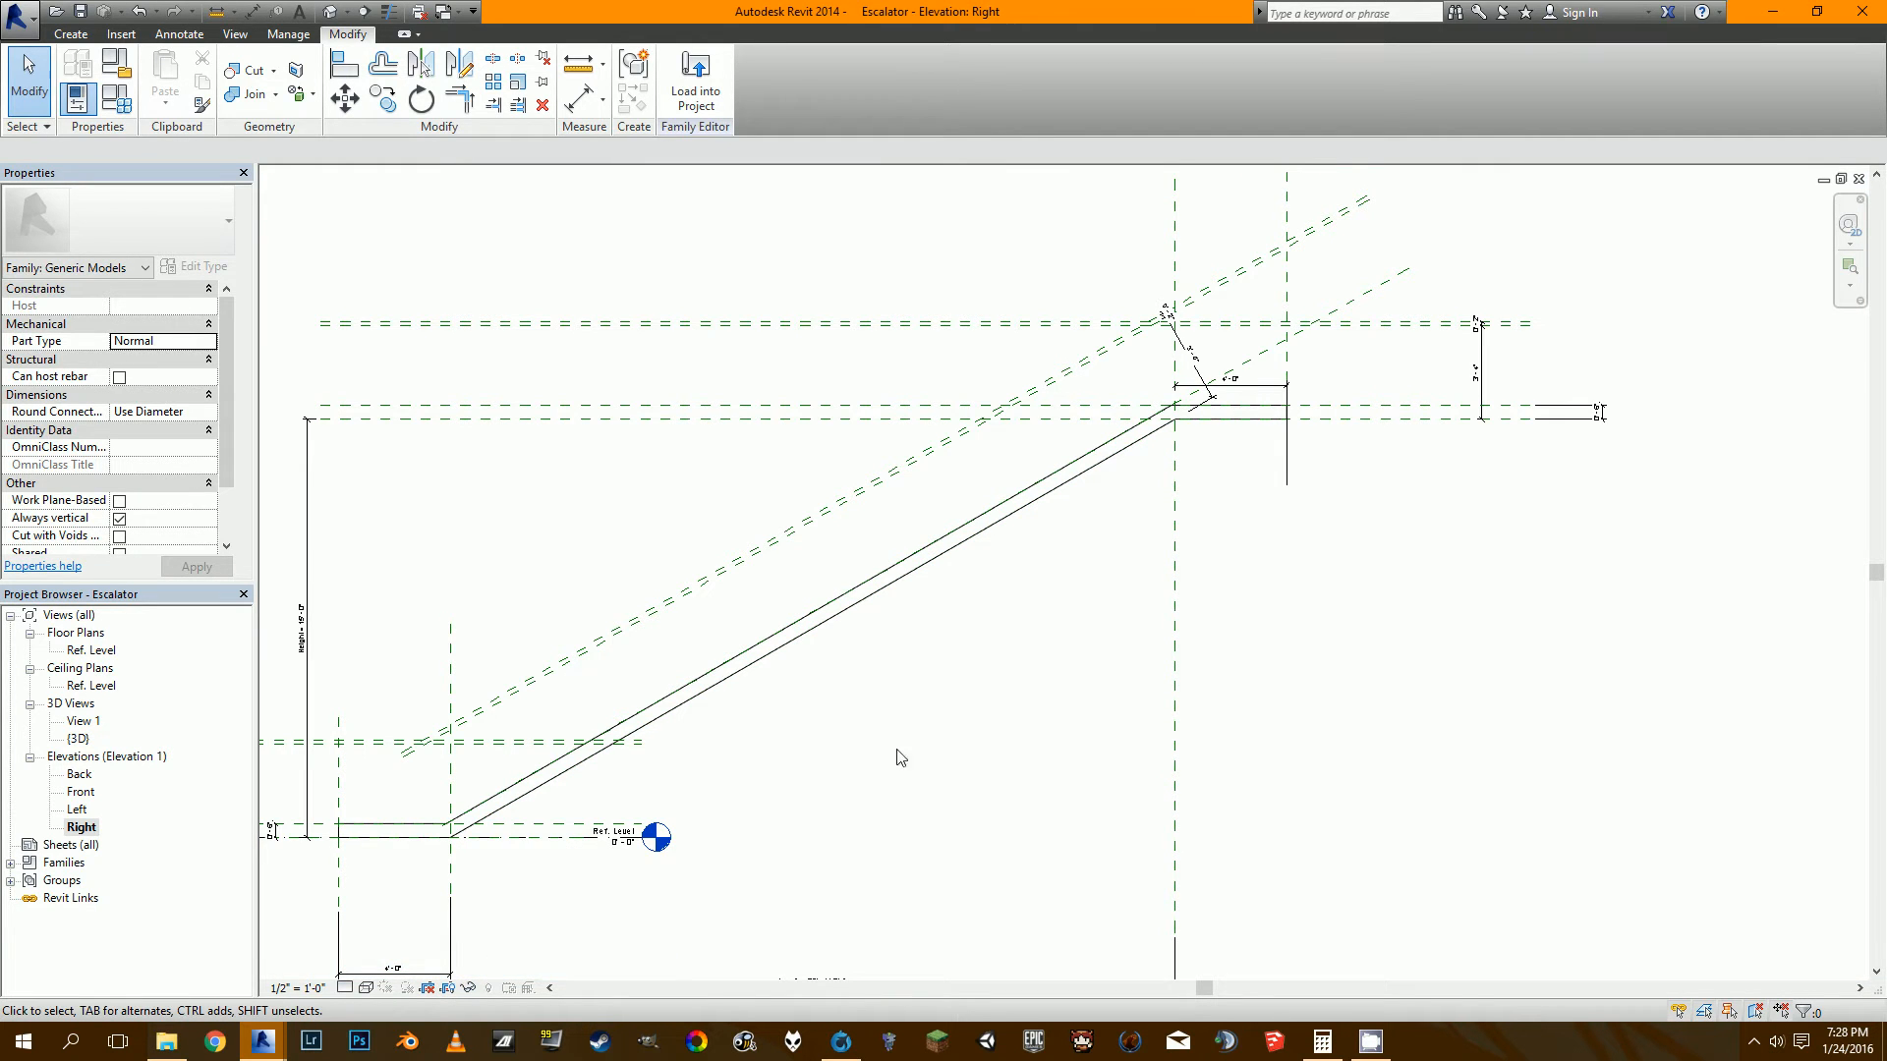
pyautogui.click(1282, 422)
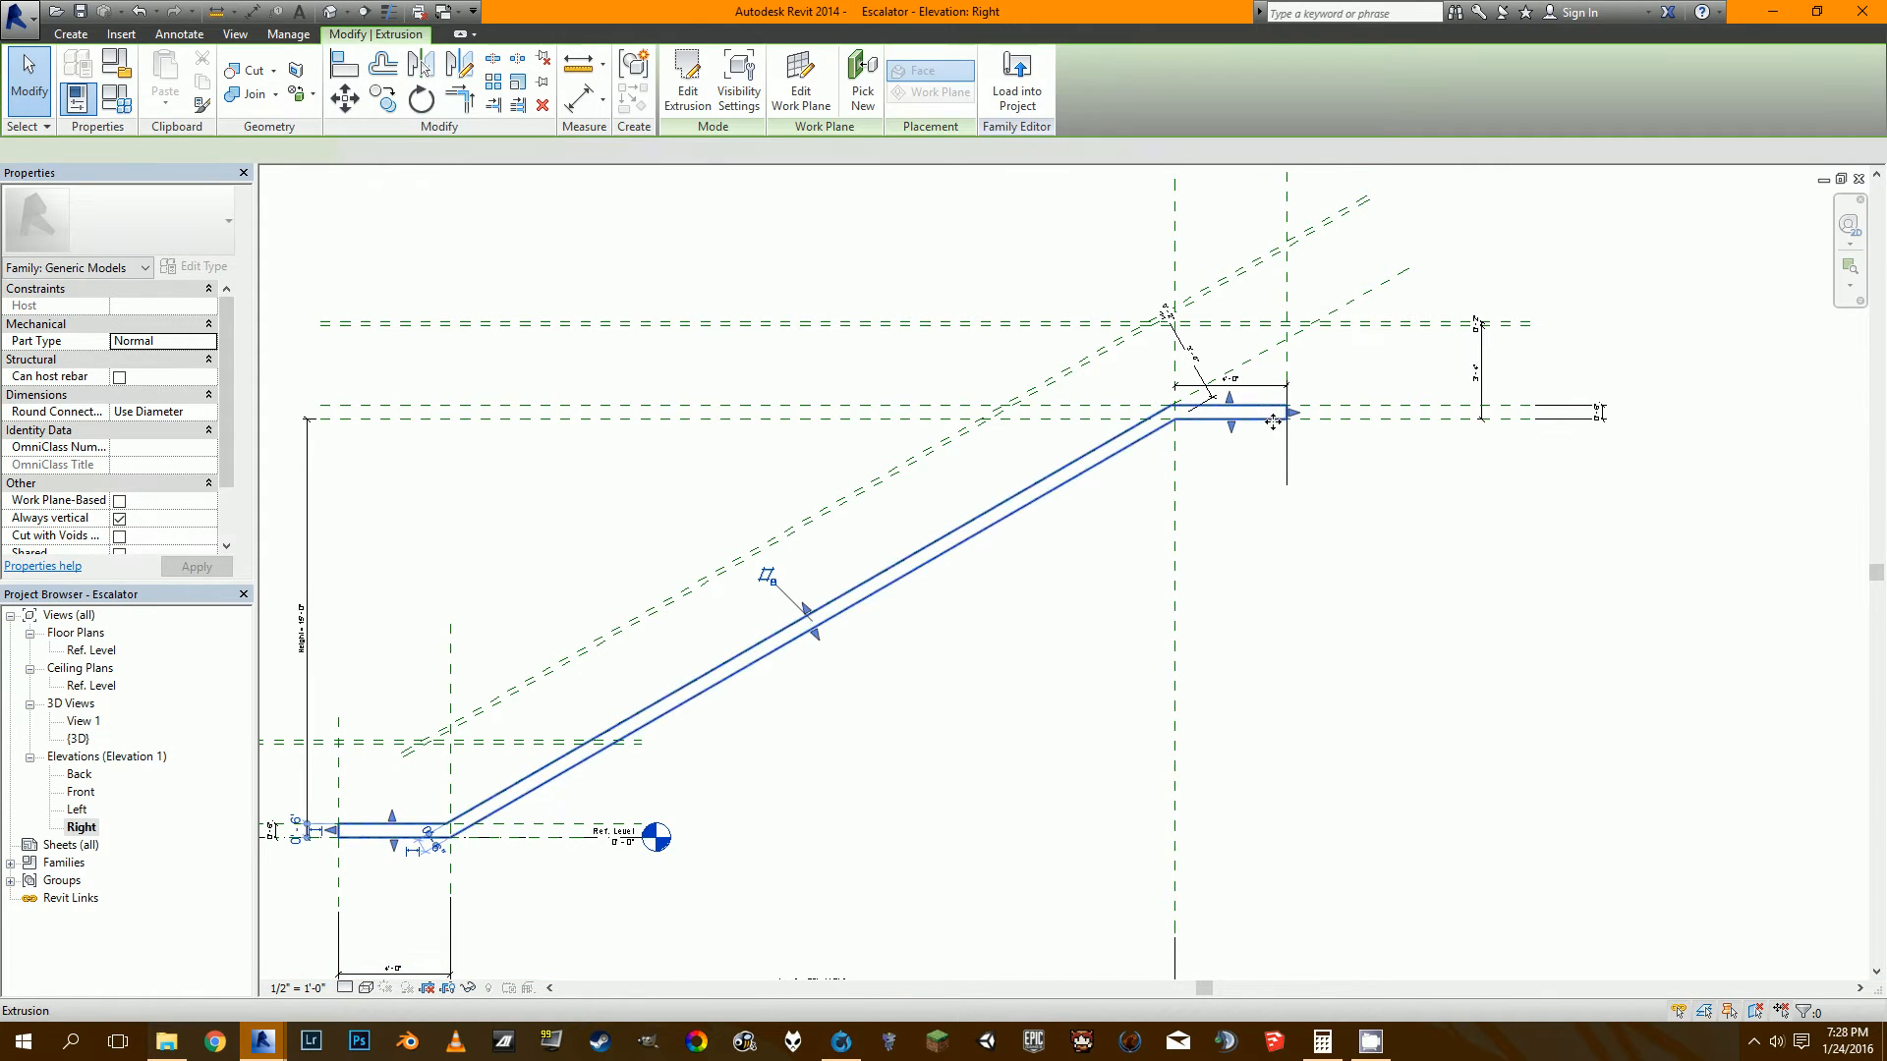
pyautogui.click(1218, 444)
pyautogui.moveTo(1211, 436); pyautogui.dragTo(1281, 498, button='middle')
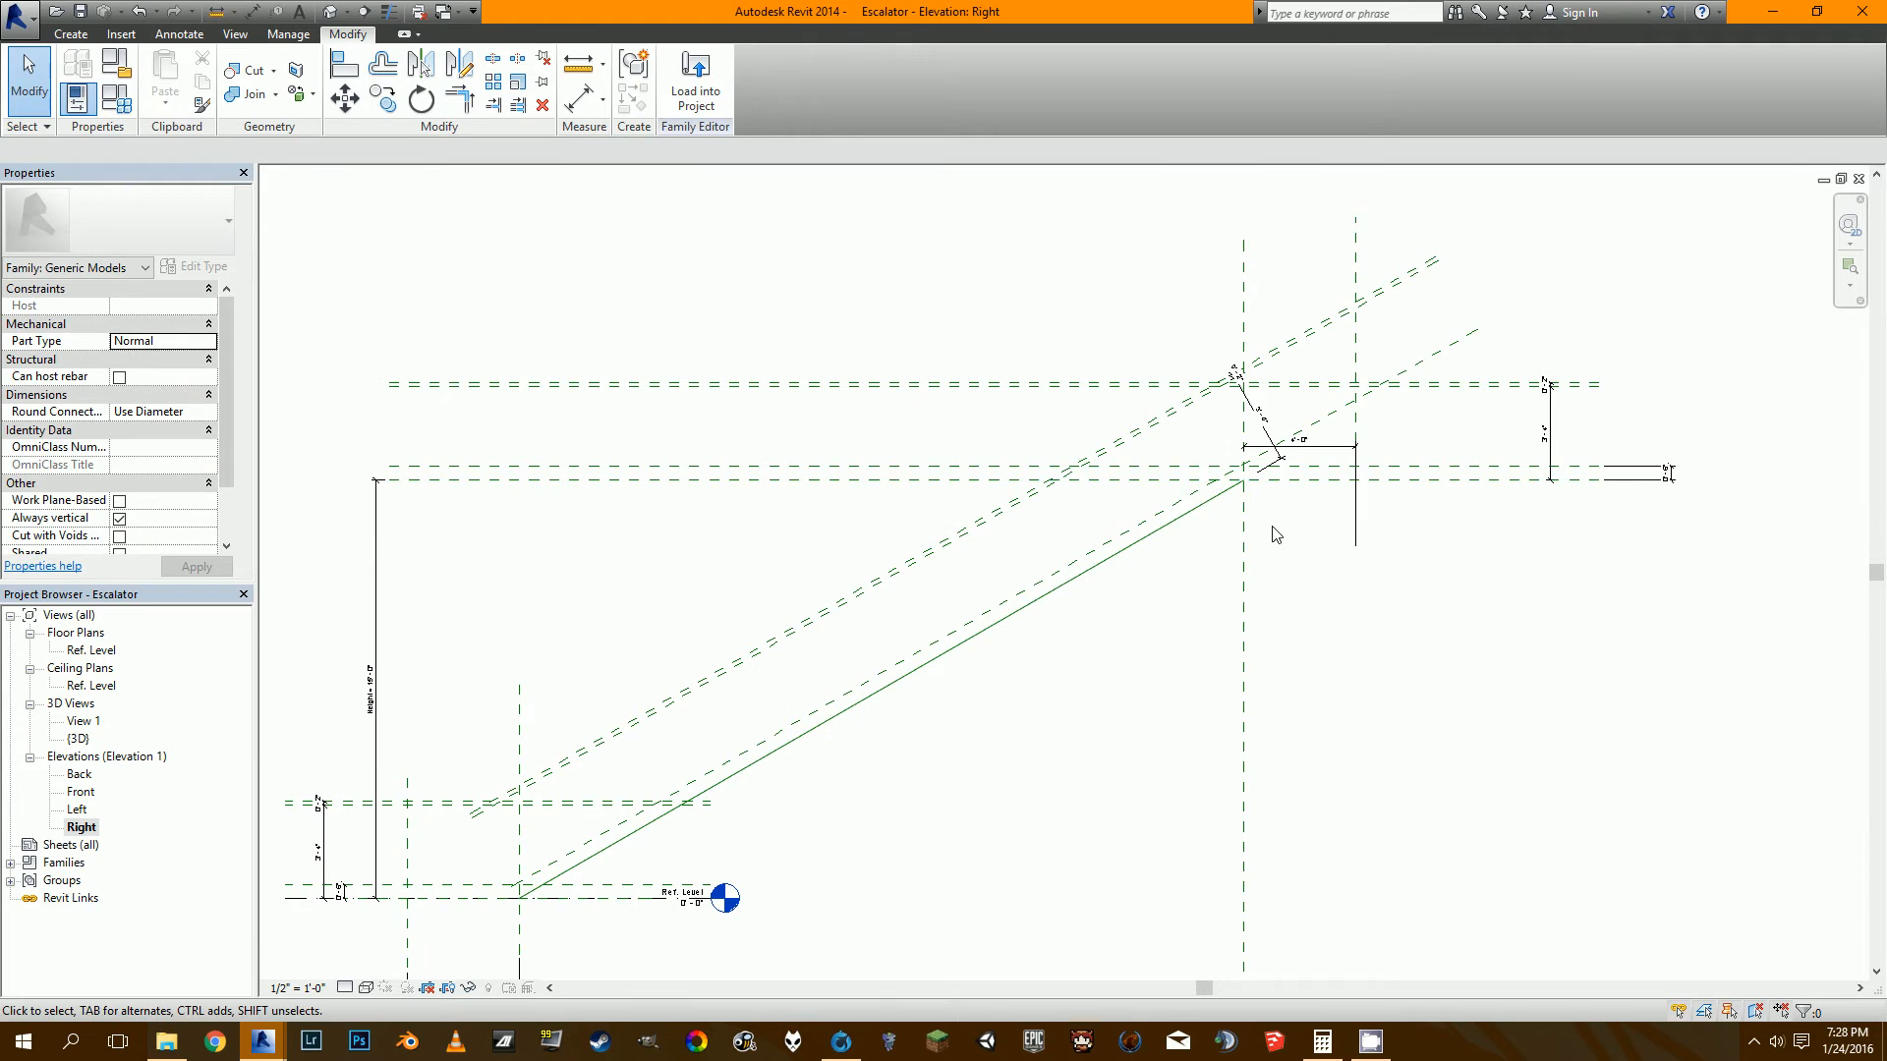
# Delete the upper pair of sloped reference planes and the pair of horizontal rail reference planes above the upper landing.
pyautogui.scroll(2, 1169, 442)
pyautogui.click(1146, 407)
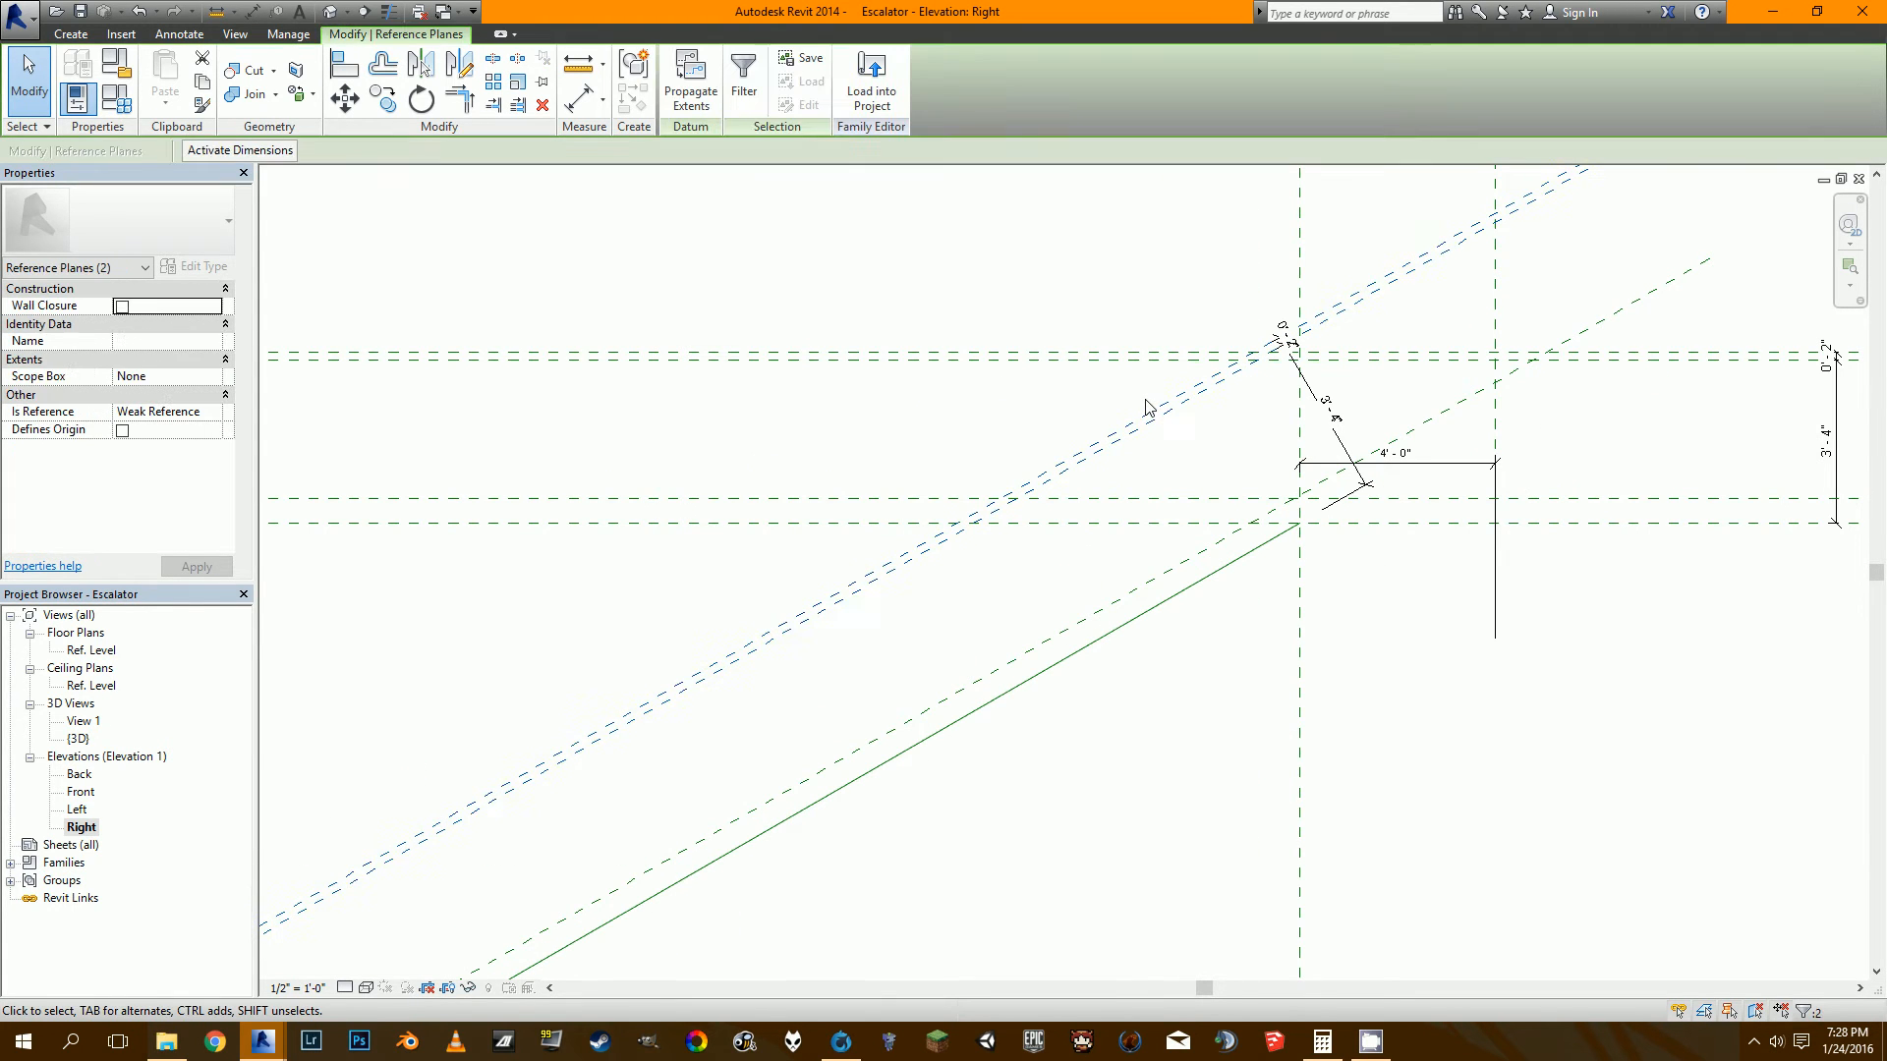
pyautogui.press('Delete')
pyautogui.moveTo(1119, 407); pyautogui.dragTo(1071, 354)
pyautogui.moveTo(1148, 414); pyautogui.dragTo(1036, 401, button='middle')
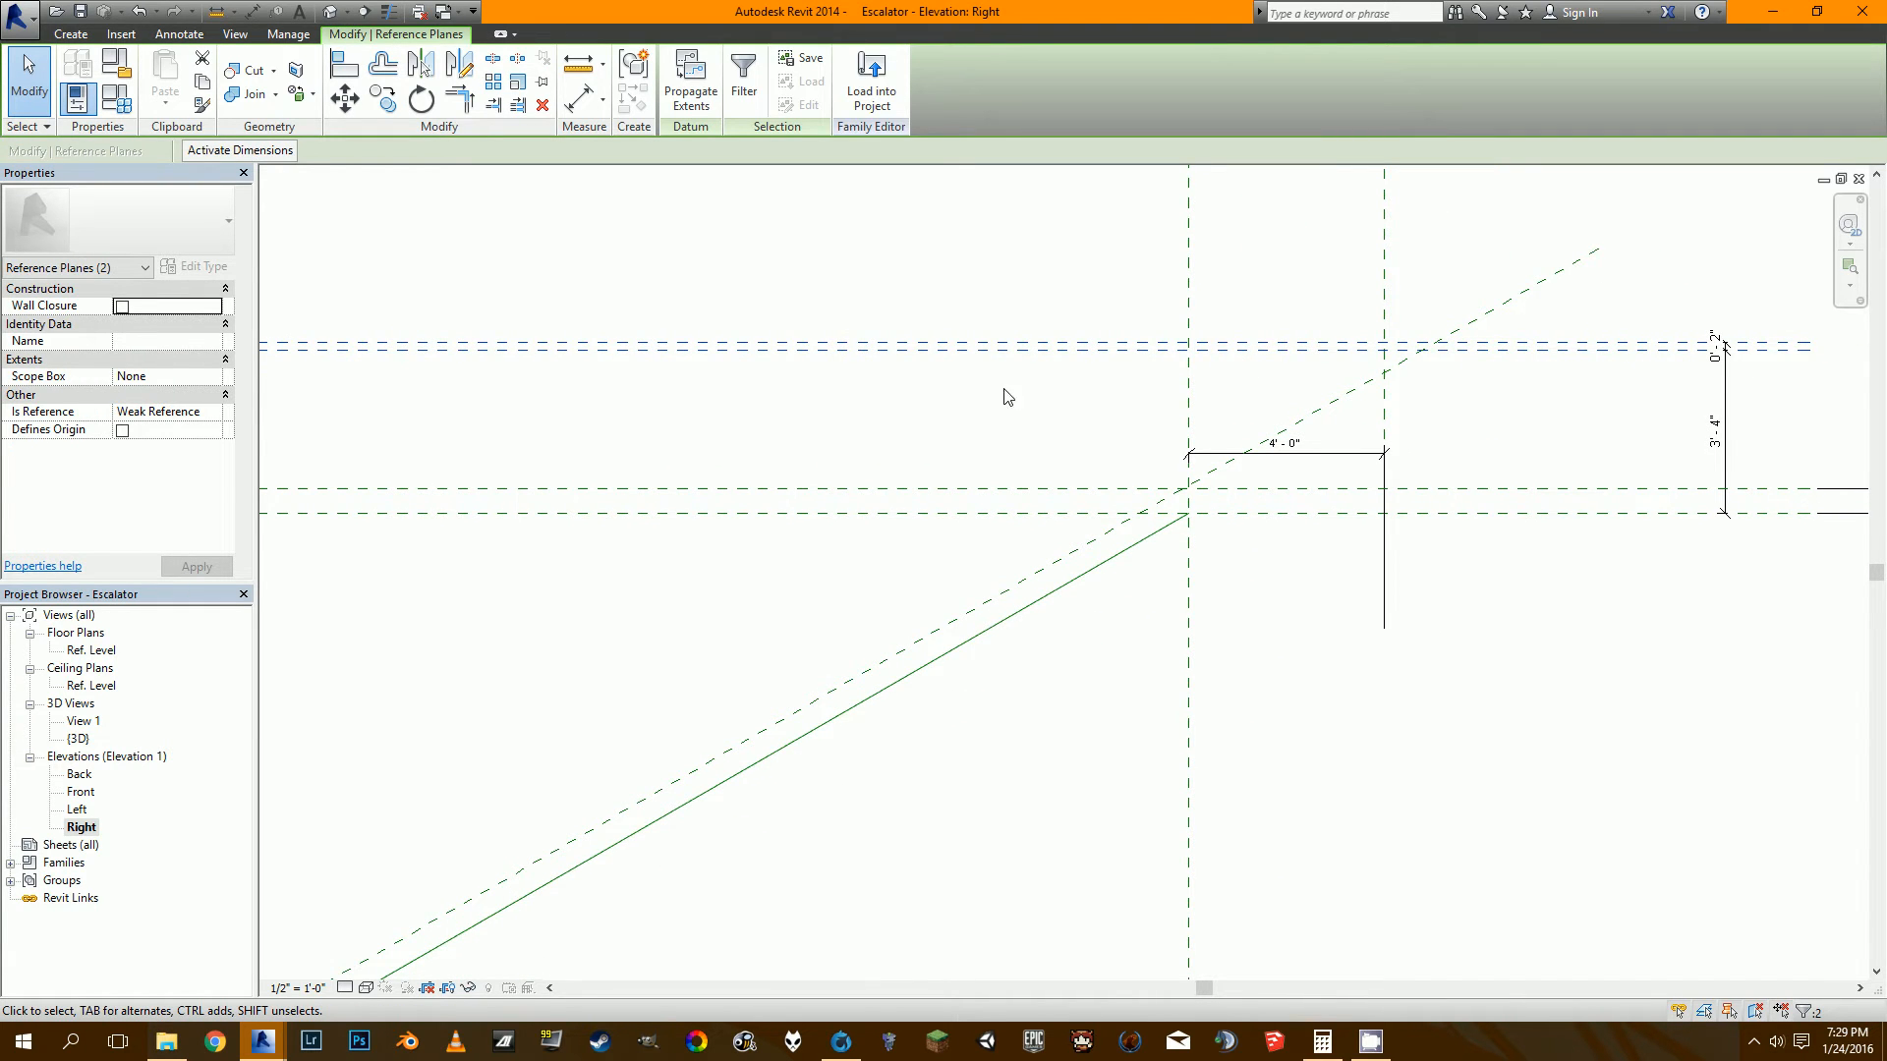
pyautogui.click(1004, 397)
# Delete the remaining sloped reference plane and the horizontal base-offset reference planes at the lower and upper landings.
pyautogui.moveTo(998, 629); pyautogui.dragTo(1204, 498, button='middle')
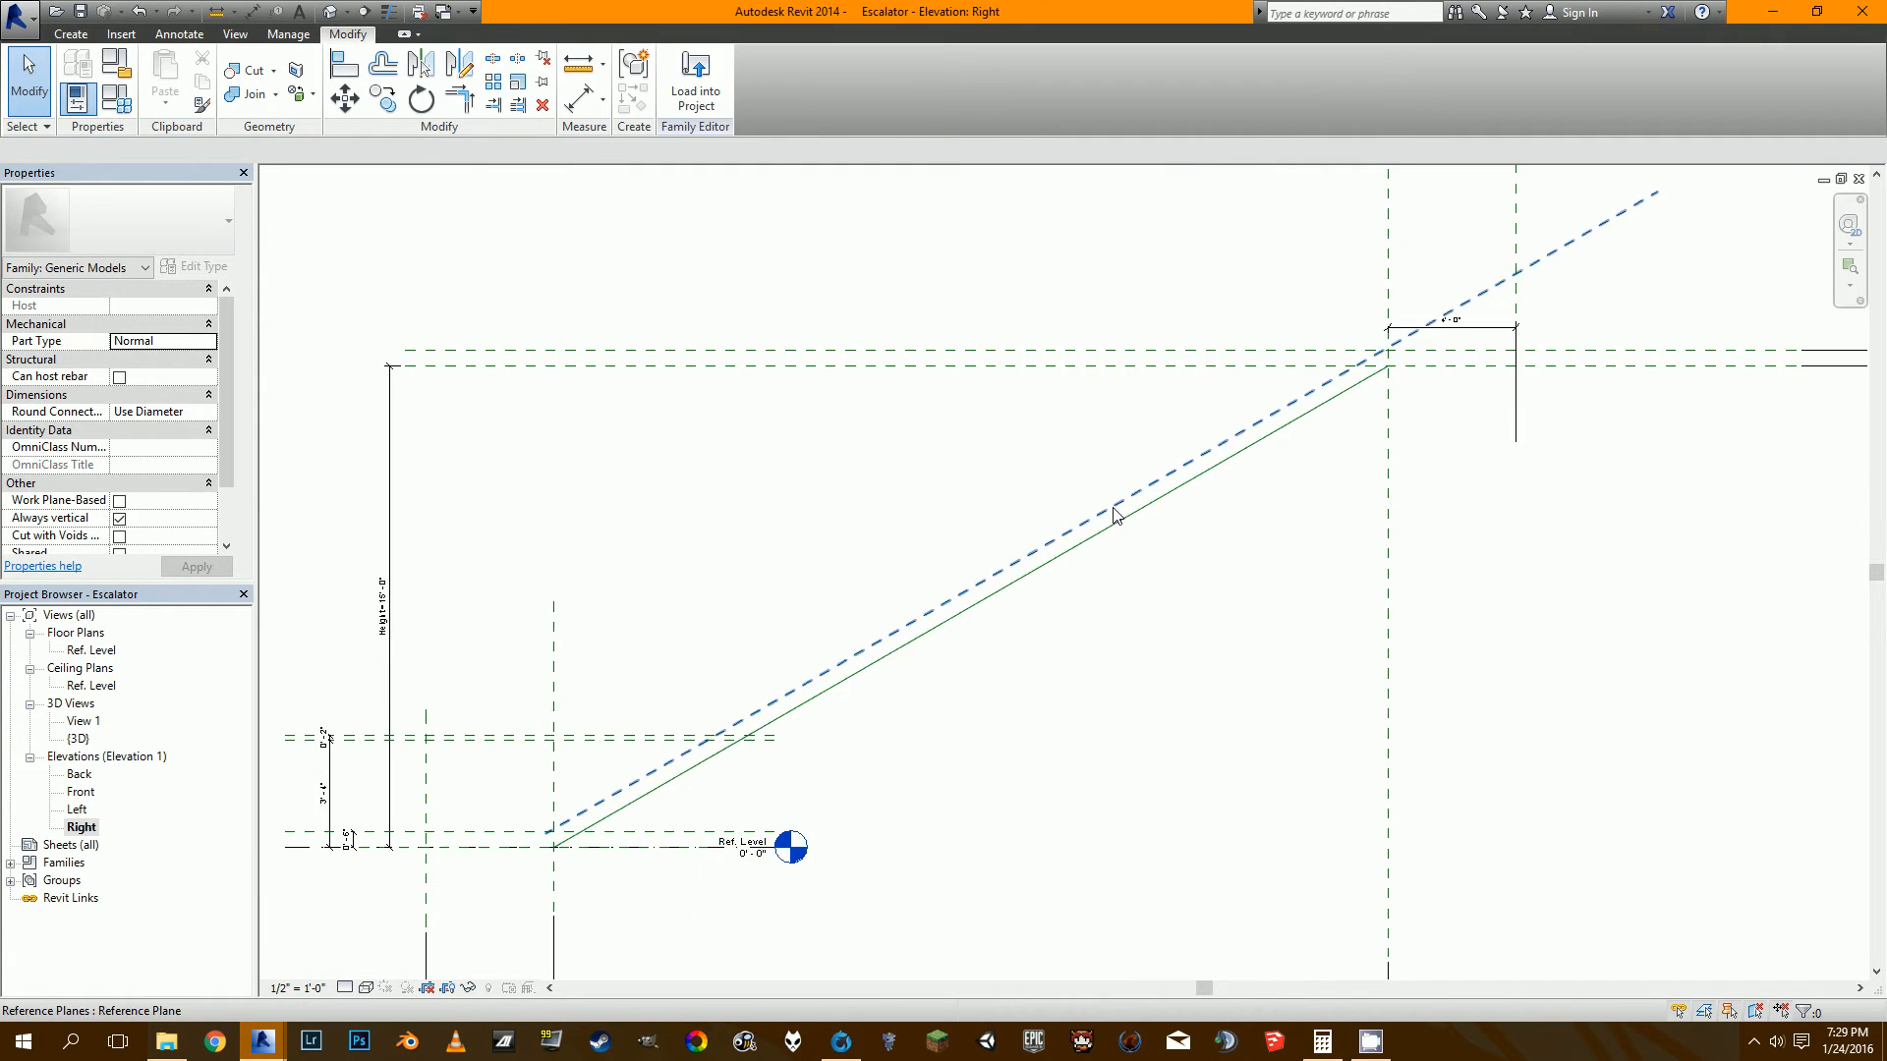
pyautogui.click(619, 830)
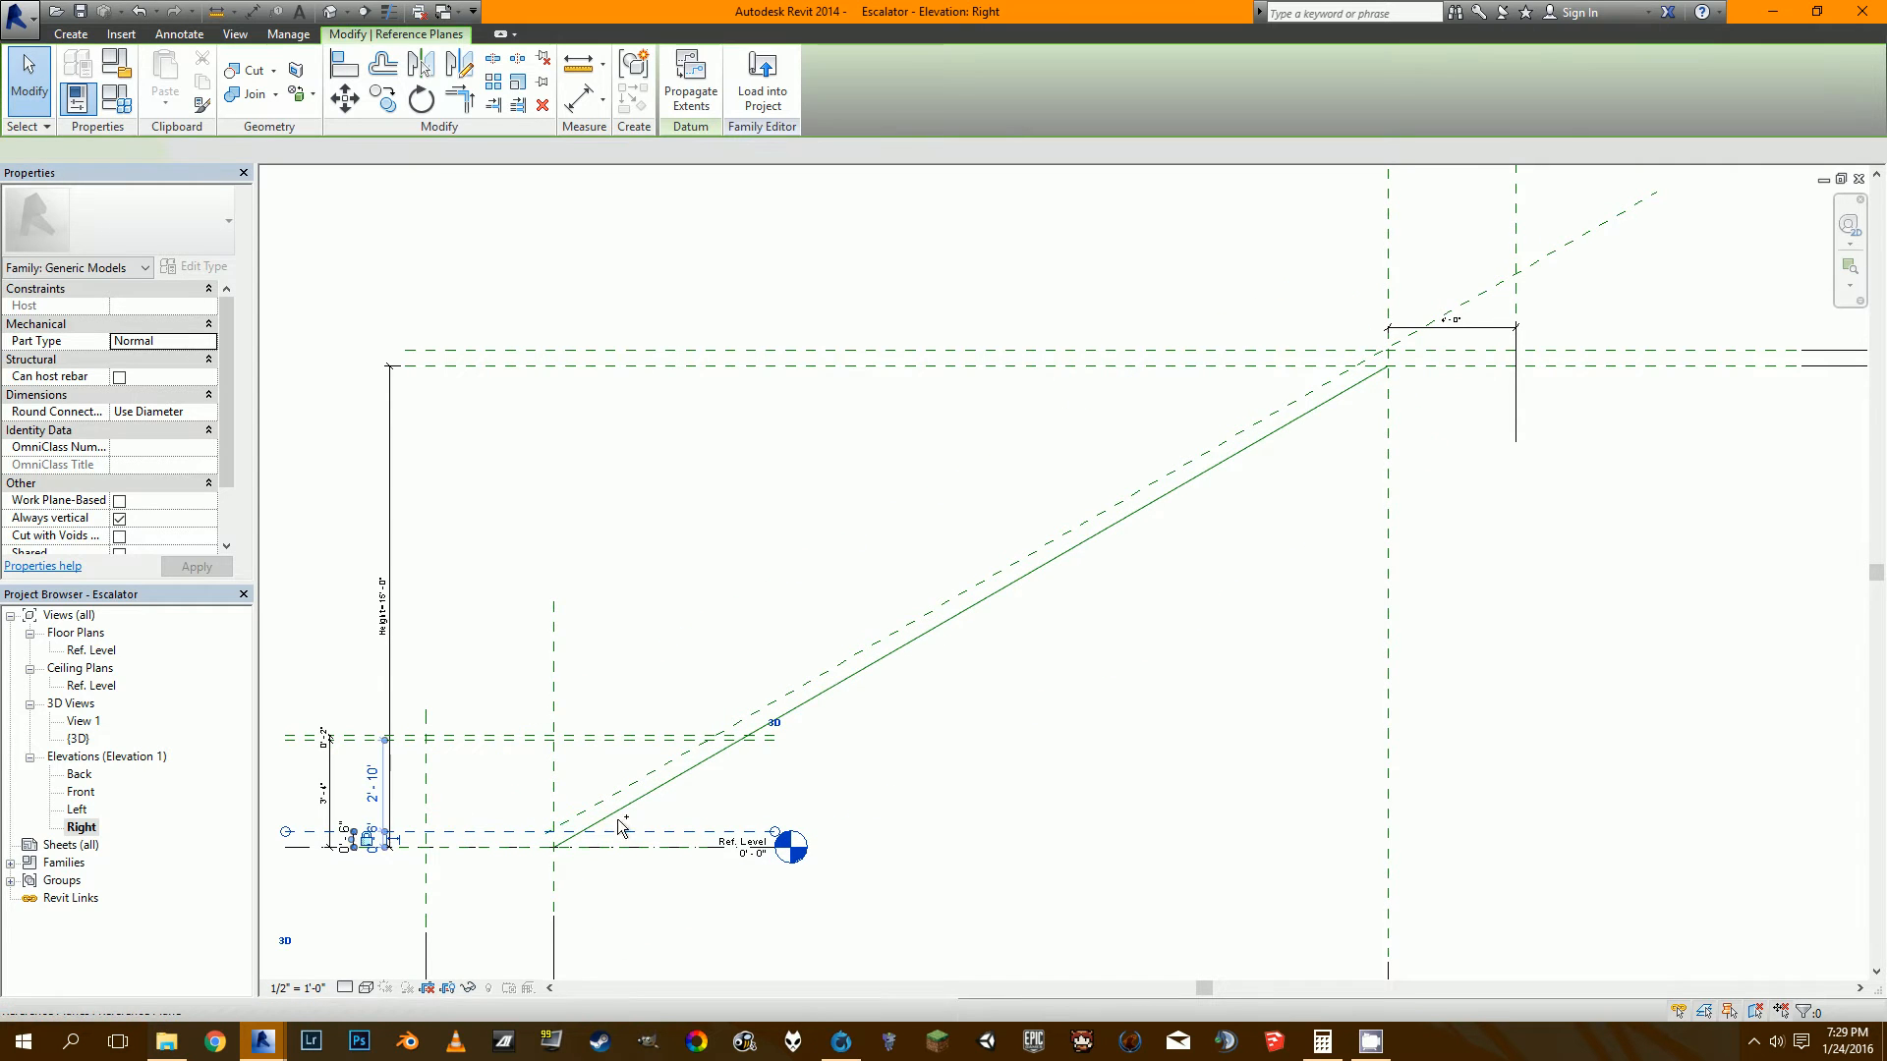
pyautogui.keyDown('ctrl'); pyautogui.click(1464, 350); pyautogui.keyUp('ctrl')
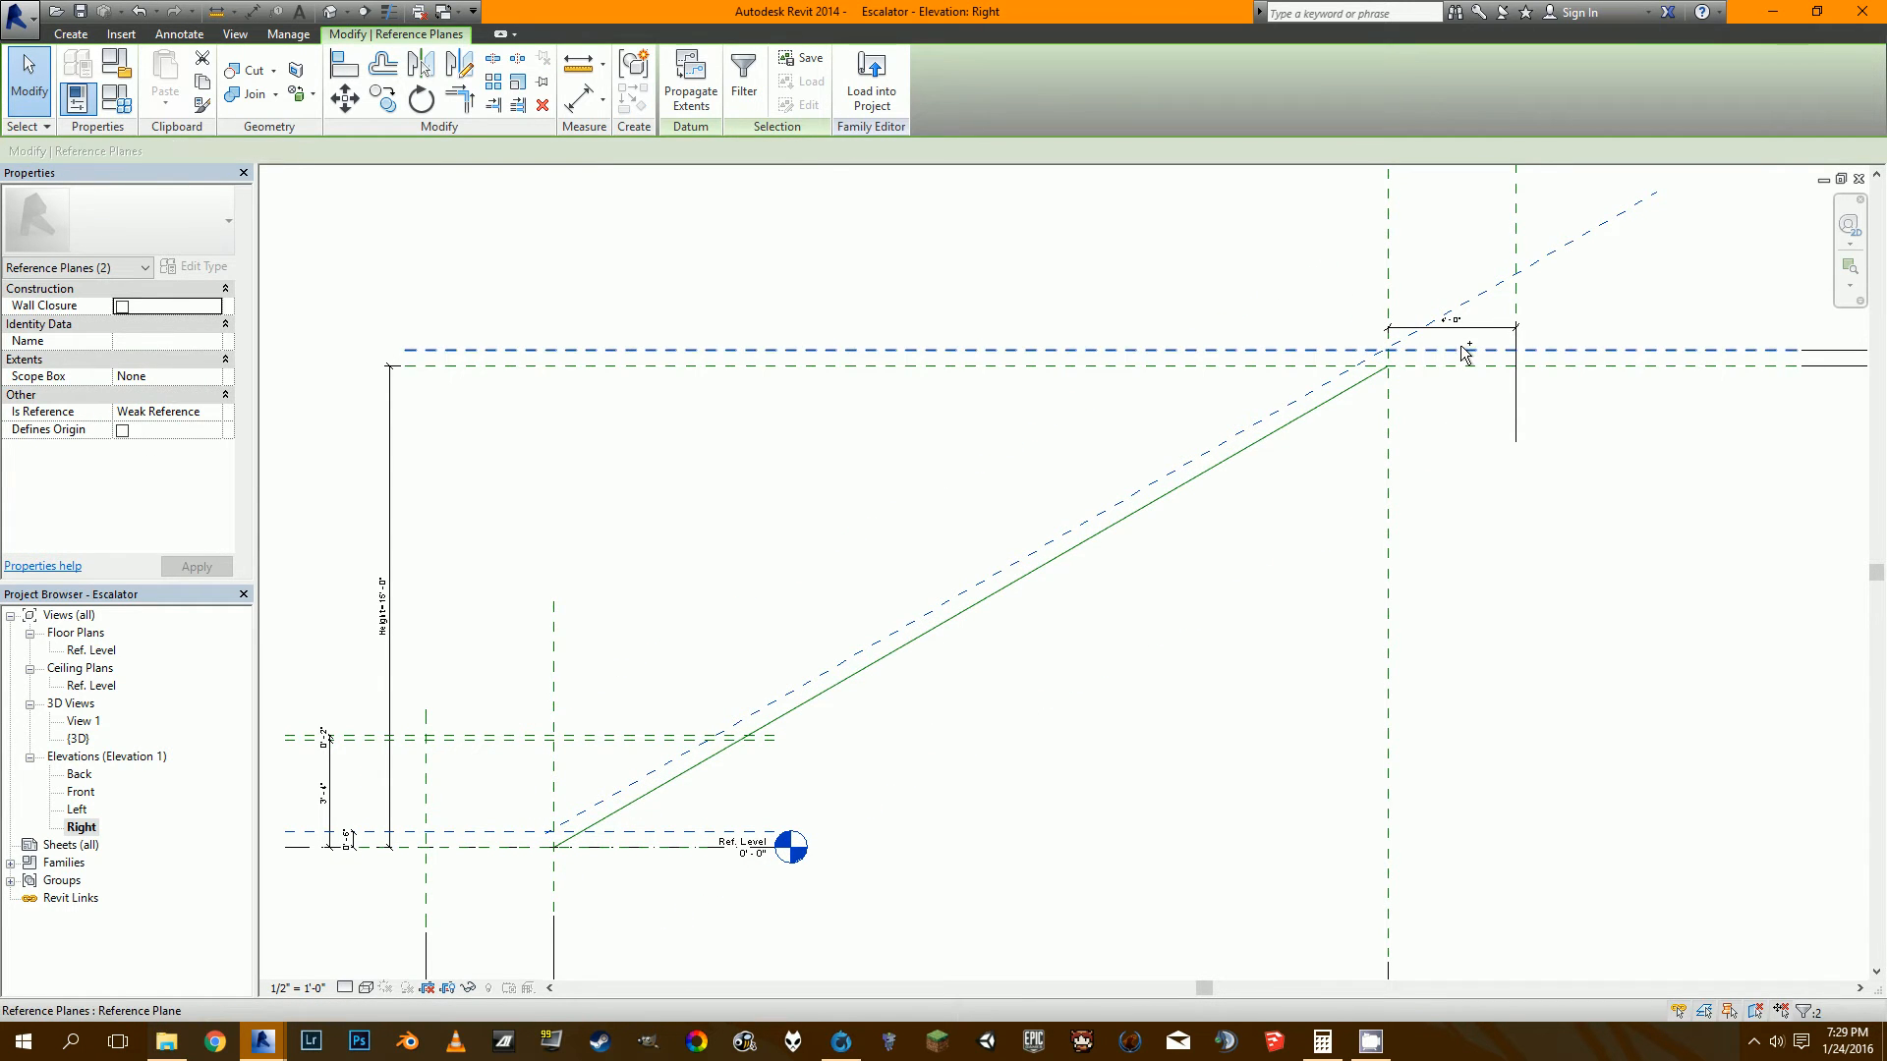
pyautogui.moveTo(1432, 538); pyautogui.dragTo(1166, 538, button='middle')
pyautogui.press('Delete')
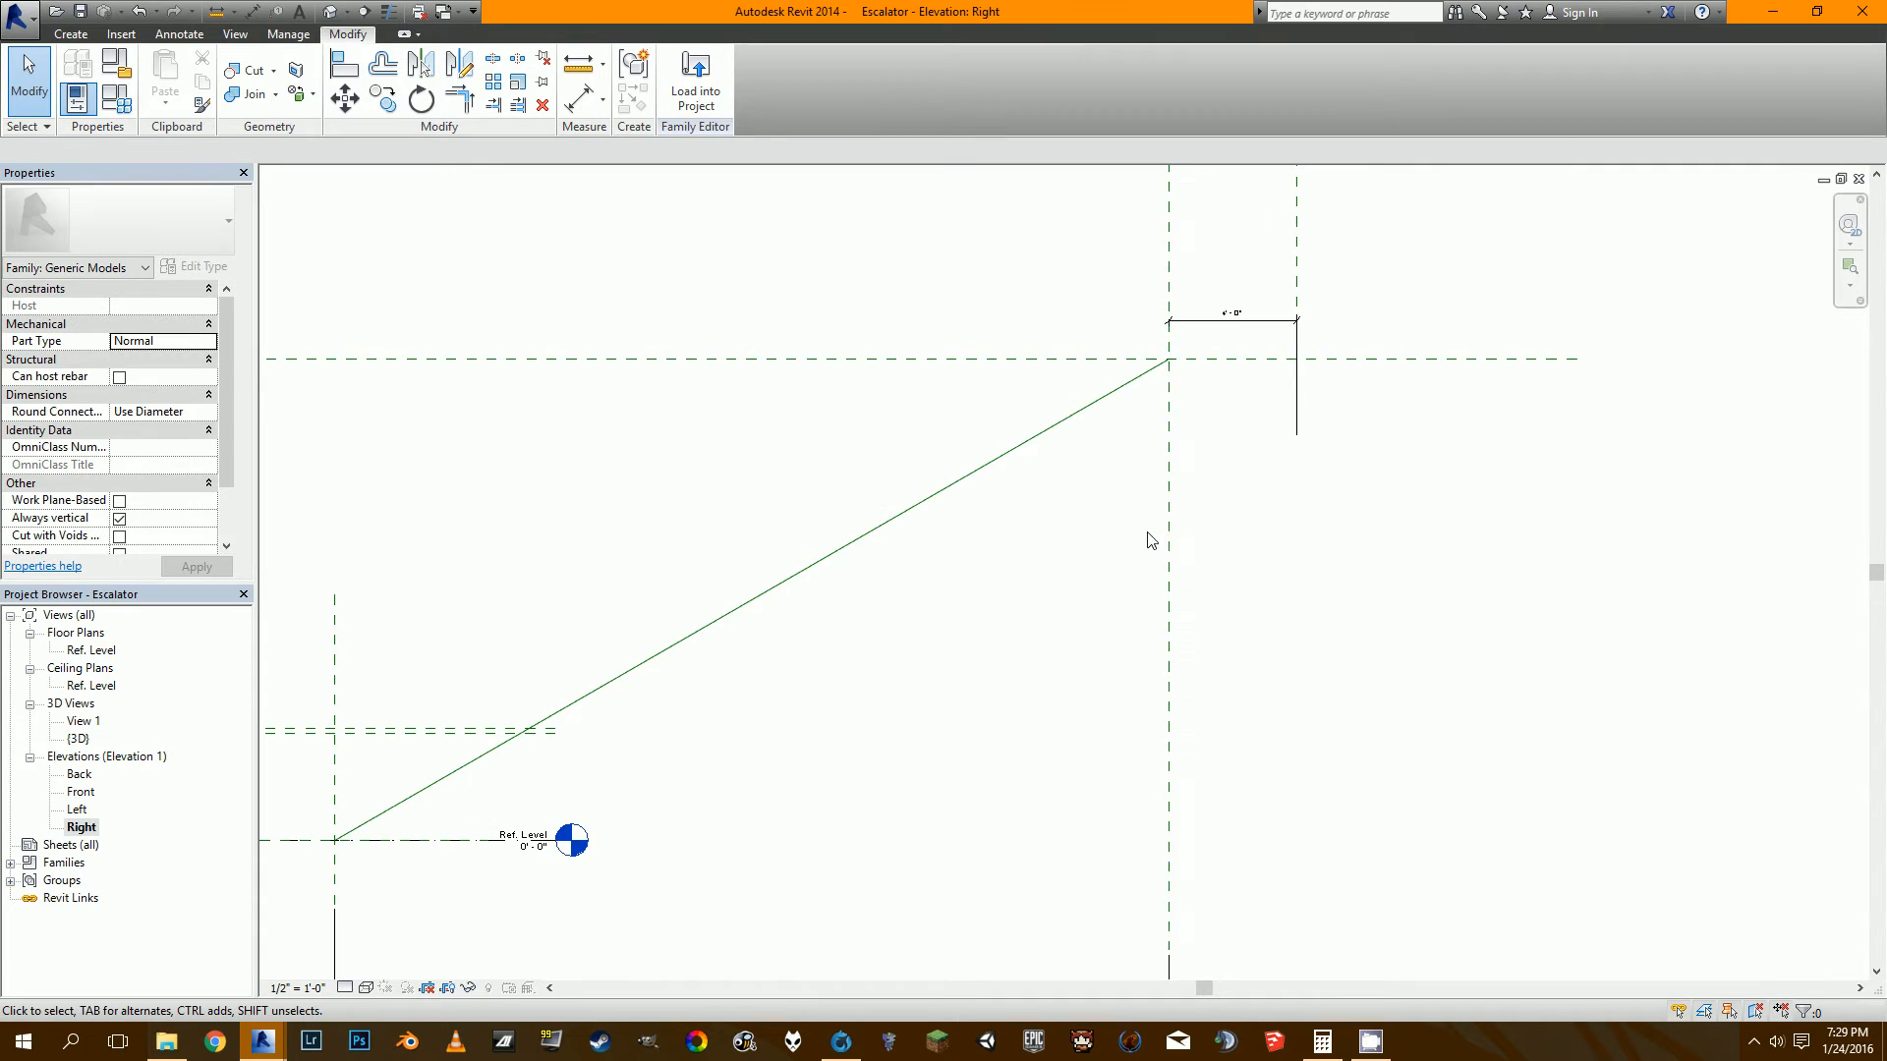
# Set the Height dimension to 20 feet.
pyautogui.scroll(-2, 1152, 540)
pyautogui.scroll(2, 805, 808)
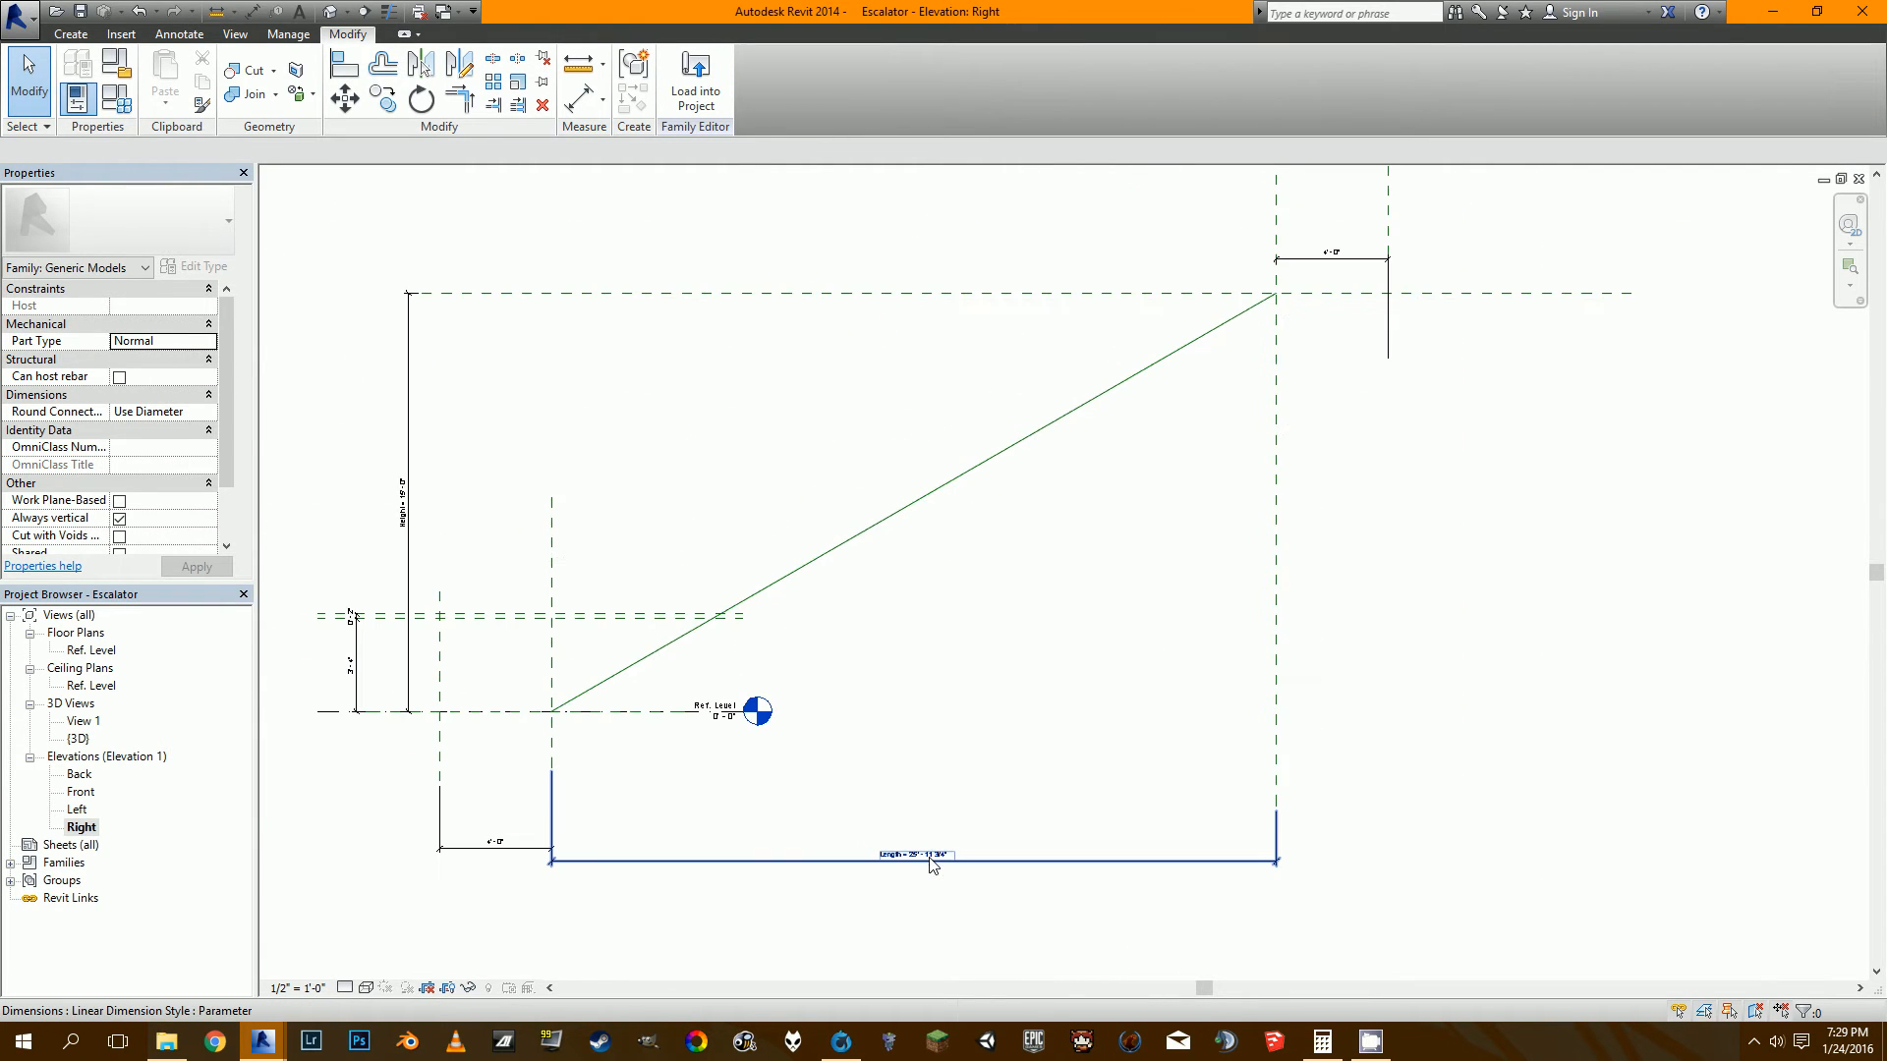
pyautogui.scroll(2, 399, 538)
pyautogui.click(403, 491)
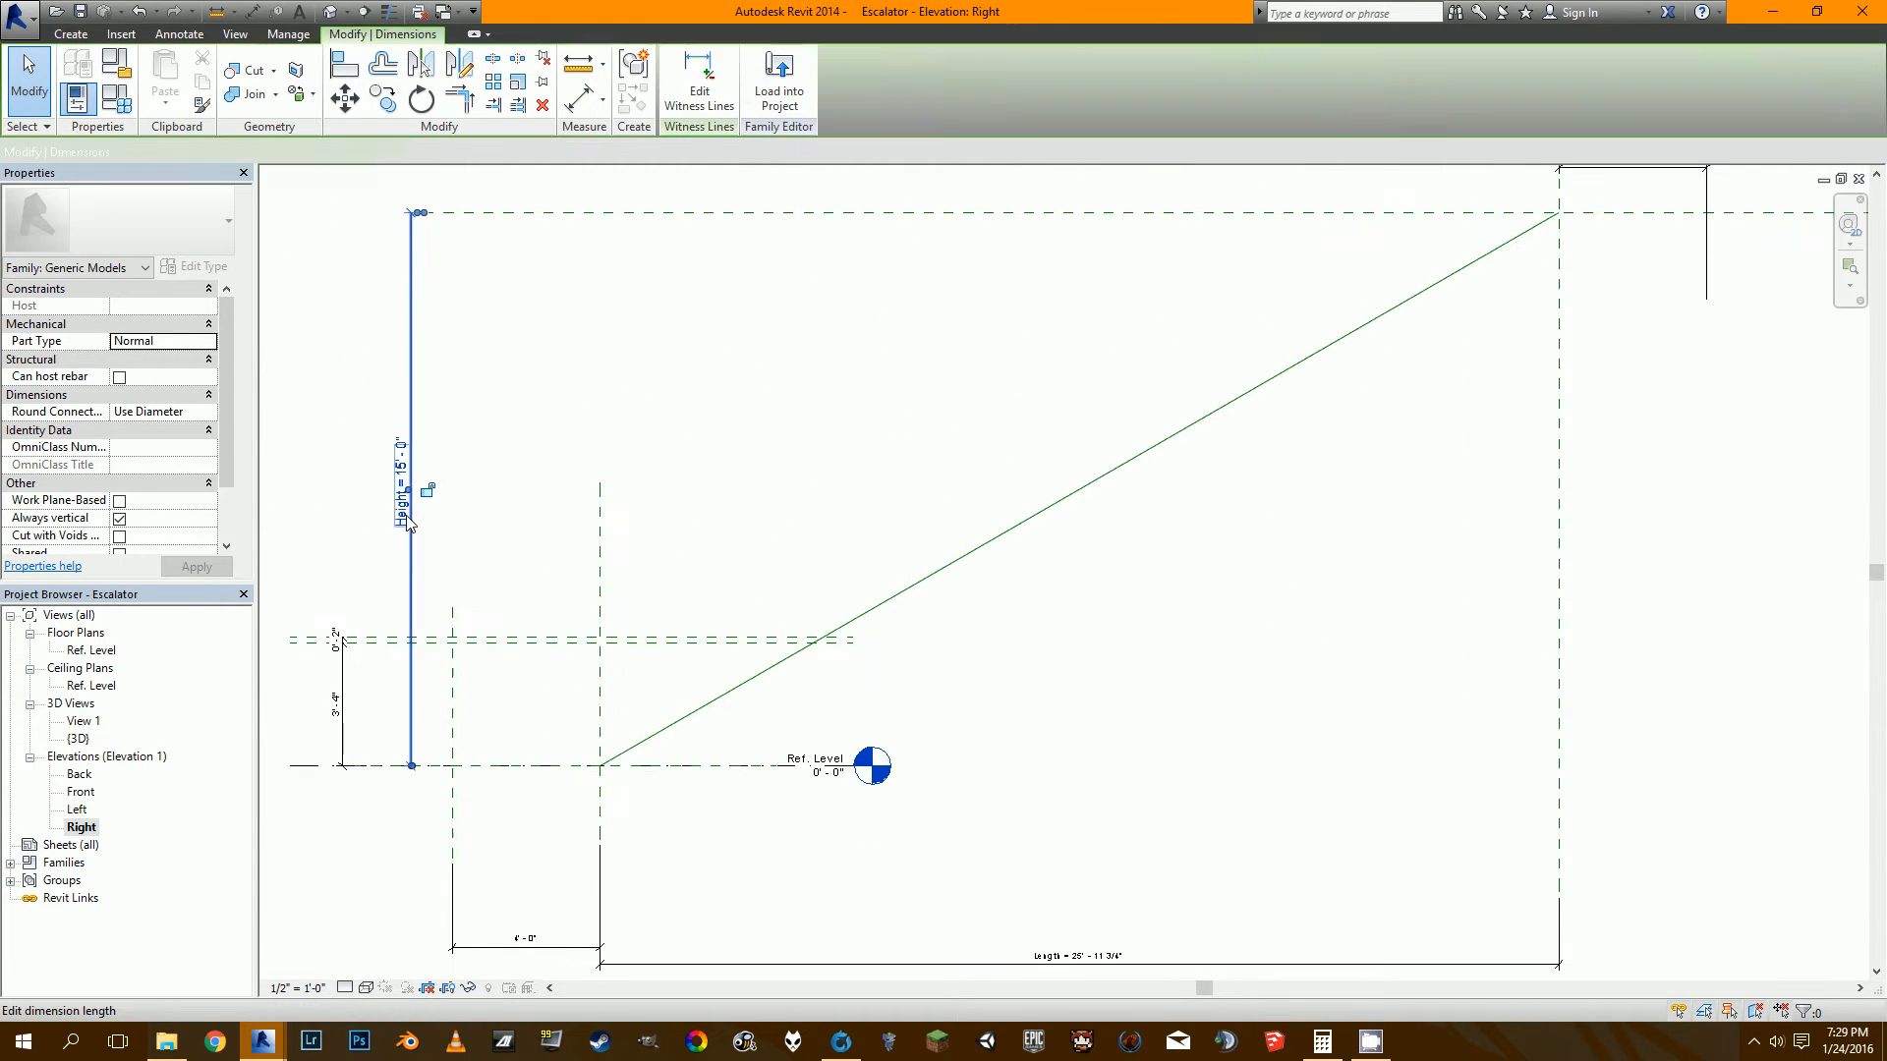
pyautogui.click(400, 462)
pyautogui.write('20')
pyautogui.press('Return')
pyautogui.scroll(-4, 640, 496)
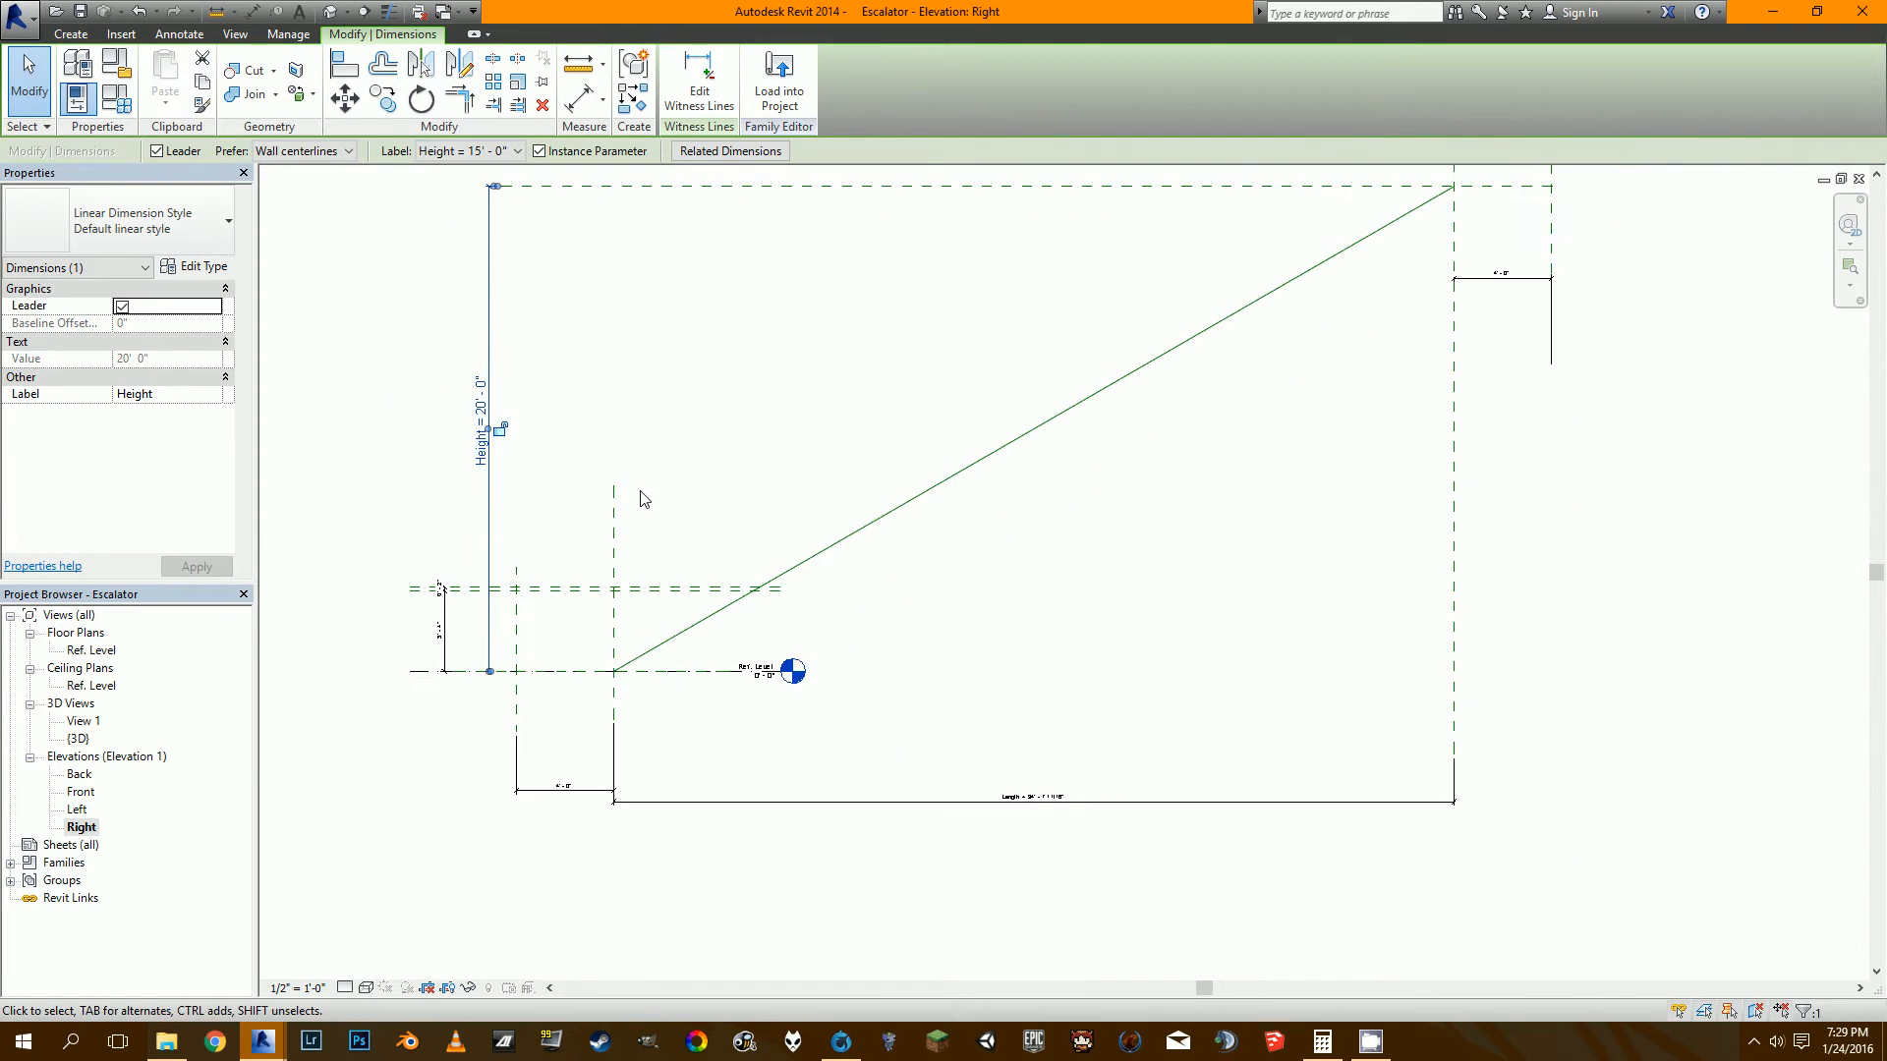
pyautogui.moveTo(1115, 478); pyautogui.dragTo(965, 567, button='middle')
pyautogui.click(1162, 394)
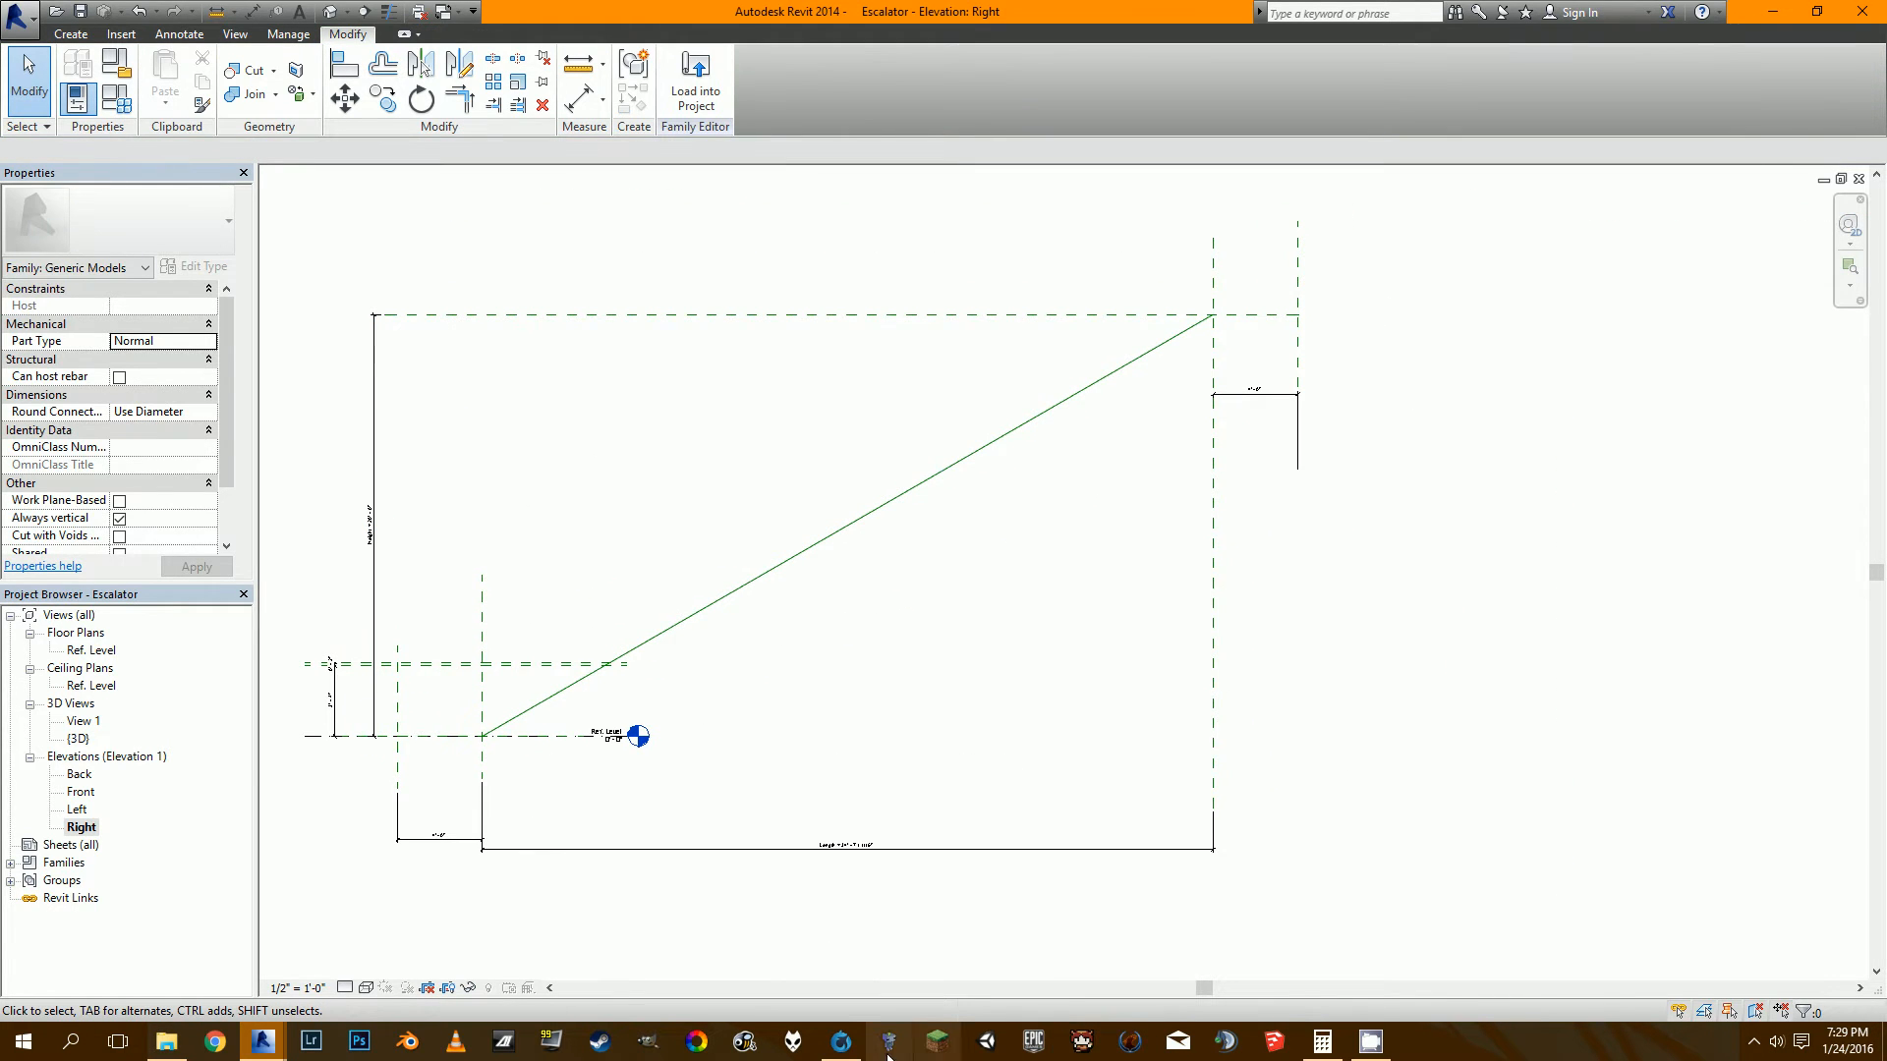
# Consult the landing lengths in the escalator reference drawing and copy the outermost upper-landing vertical reference plane about 5 feet outward.
pyautogui.click(840, 1041)
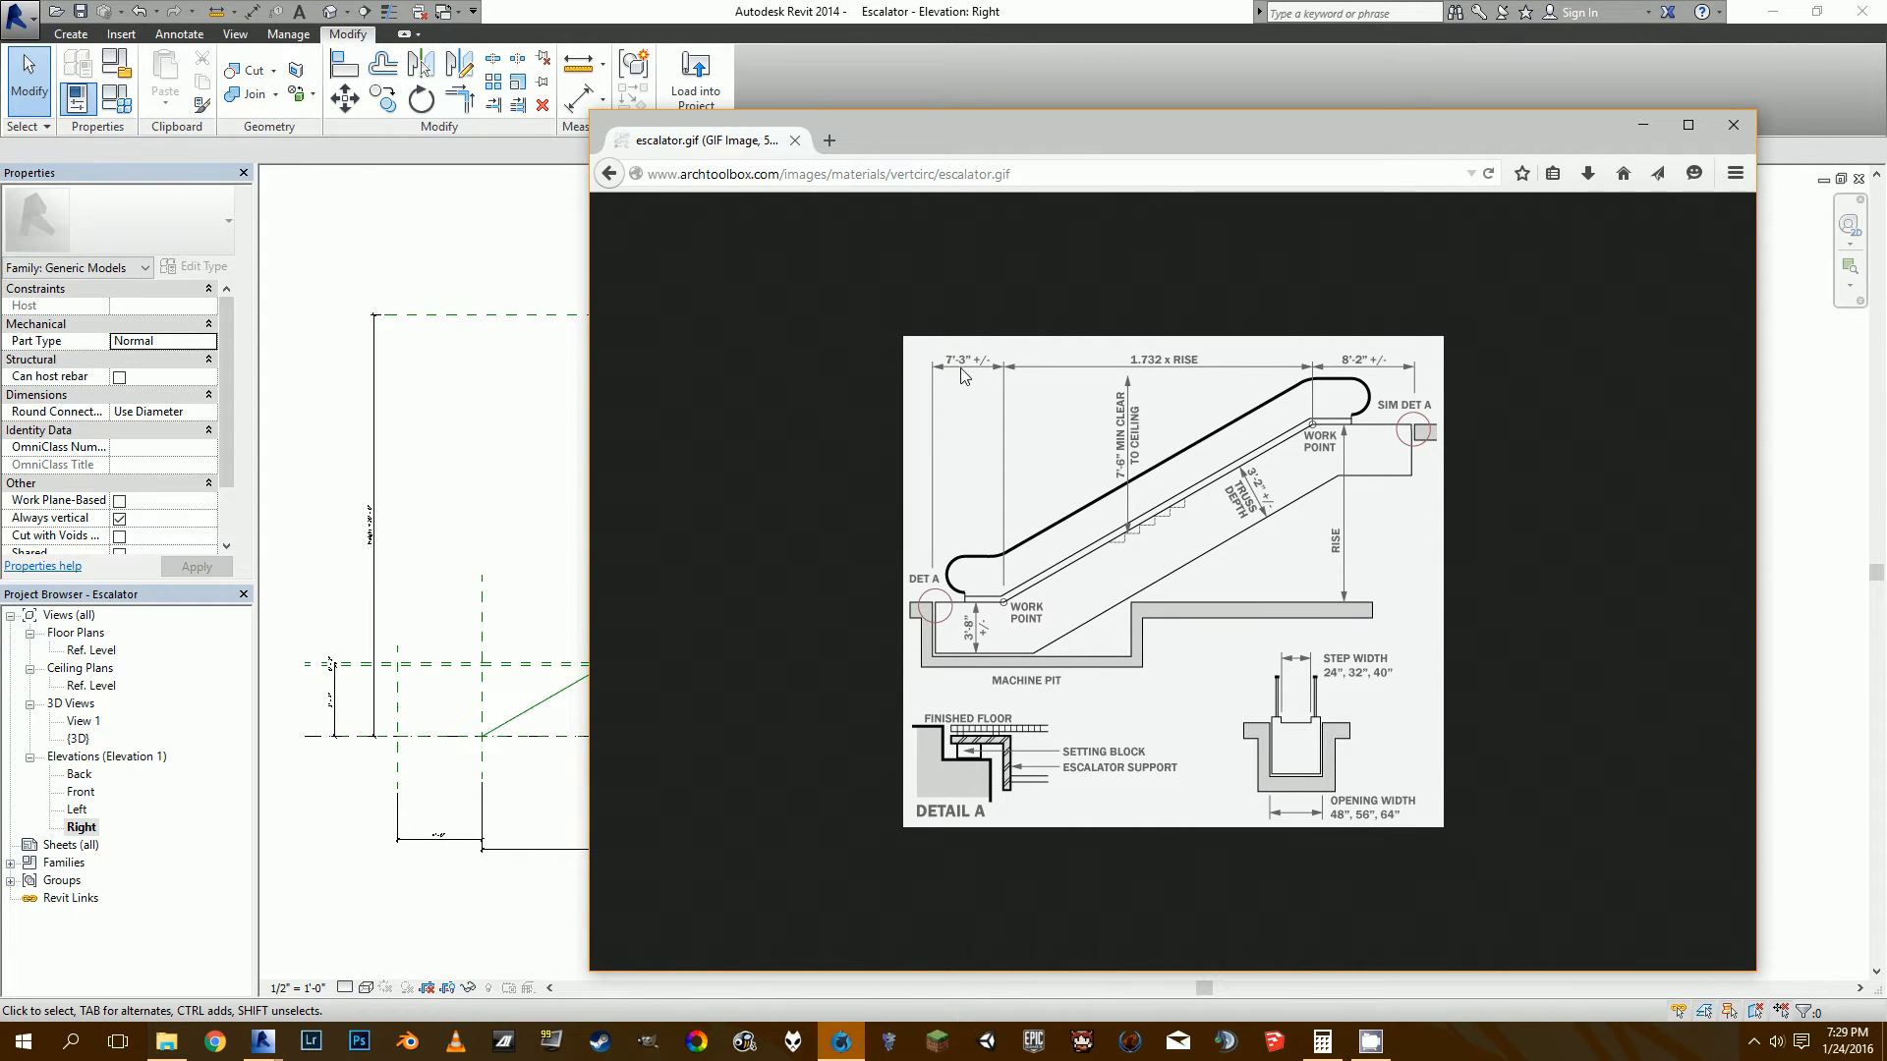
pyautogui.click(495, 428)
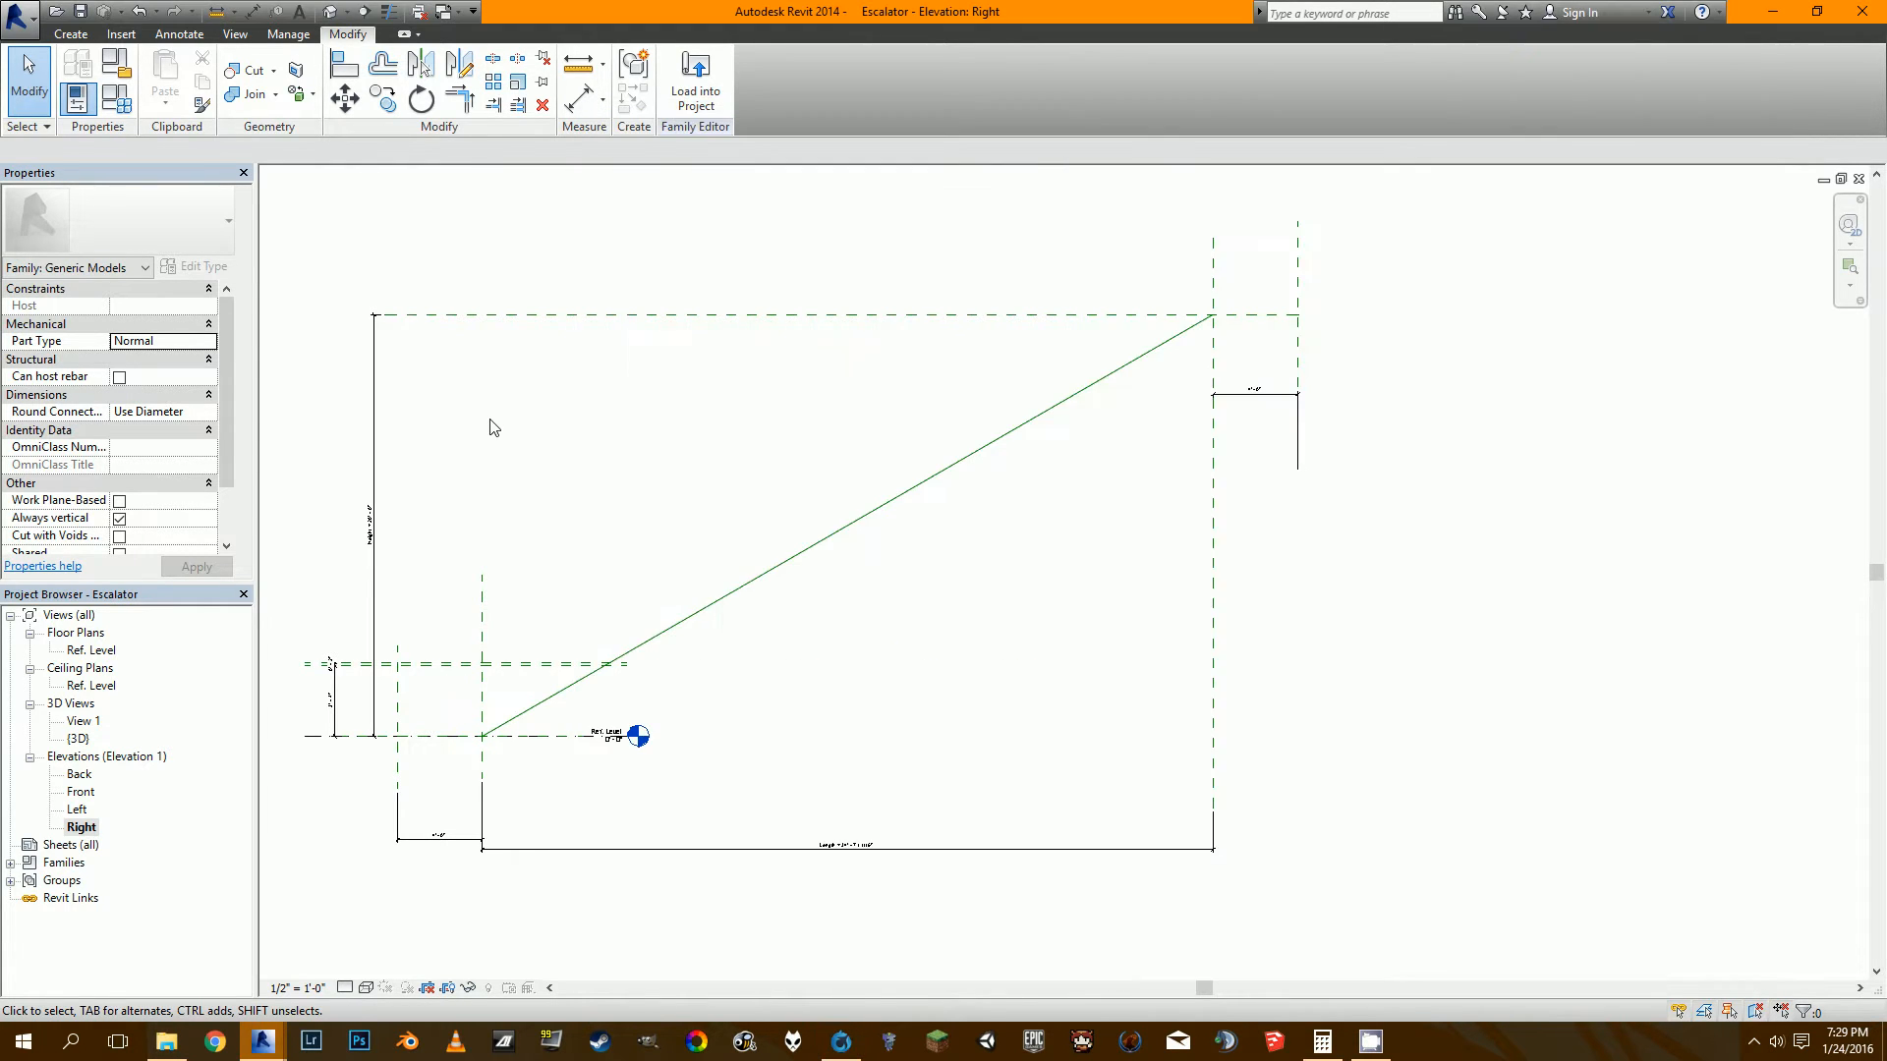
pyautogui.moveTo(1264, 423); pyautogui.dragTo(1184, 472, button='middle')
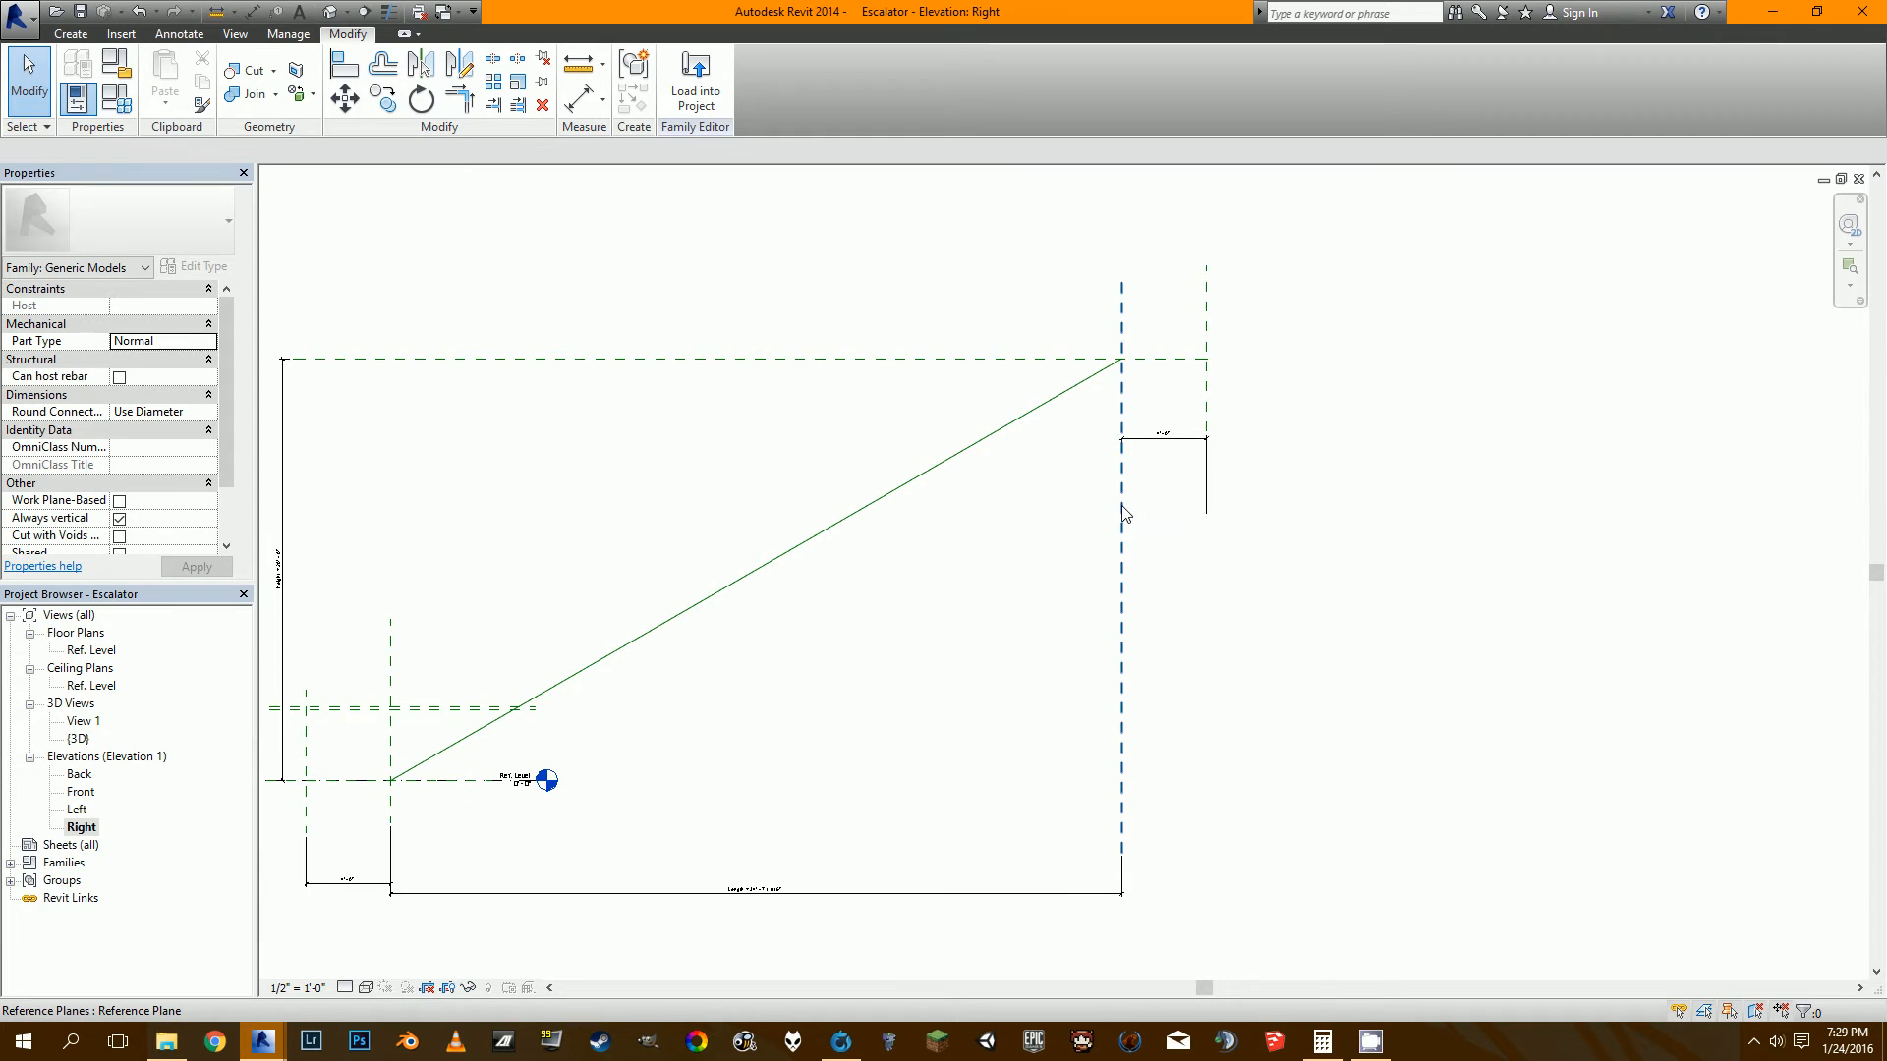
pyautogui.click(1211, 405)
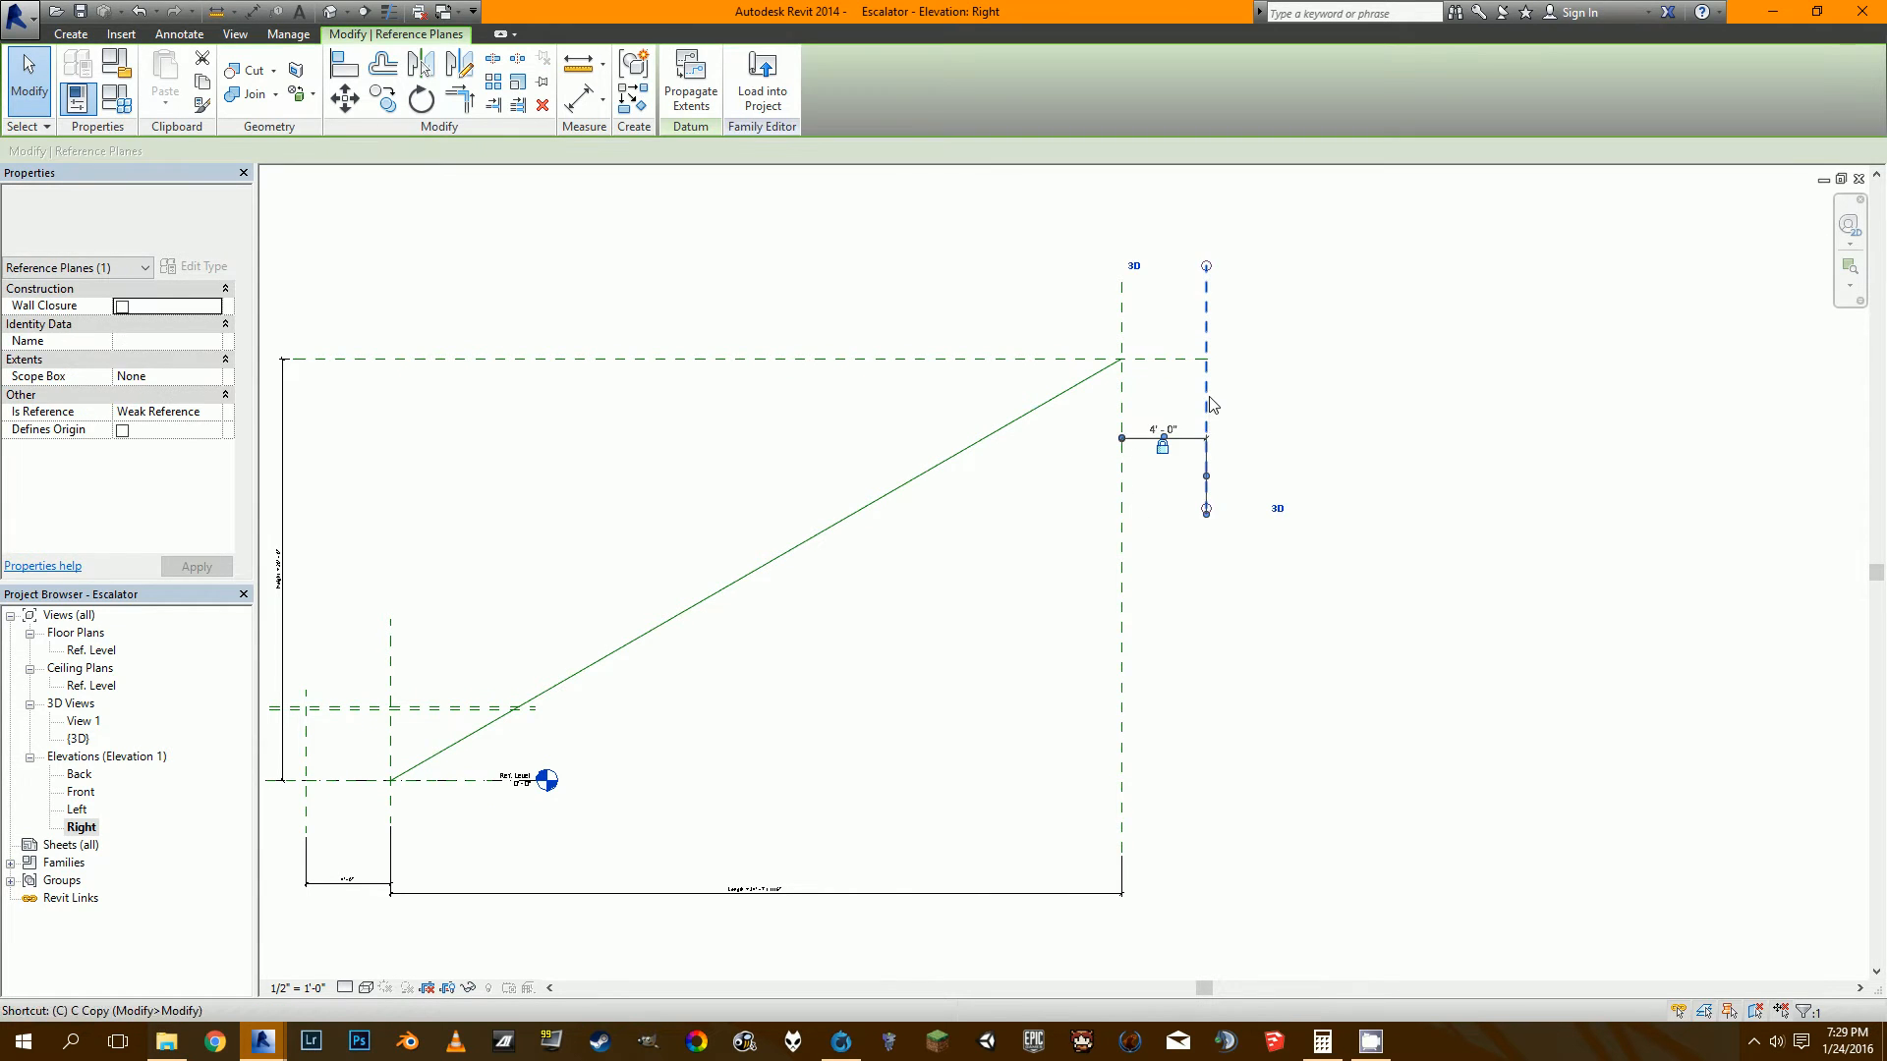
pyautogui.press('c')
pyautogui.click(1206, 401)
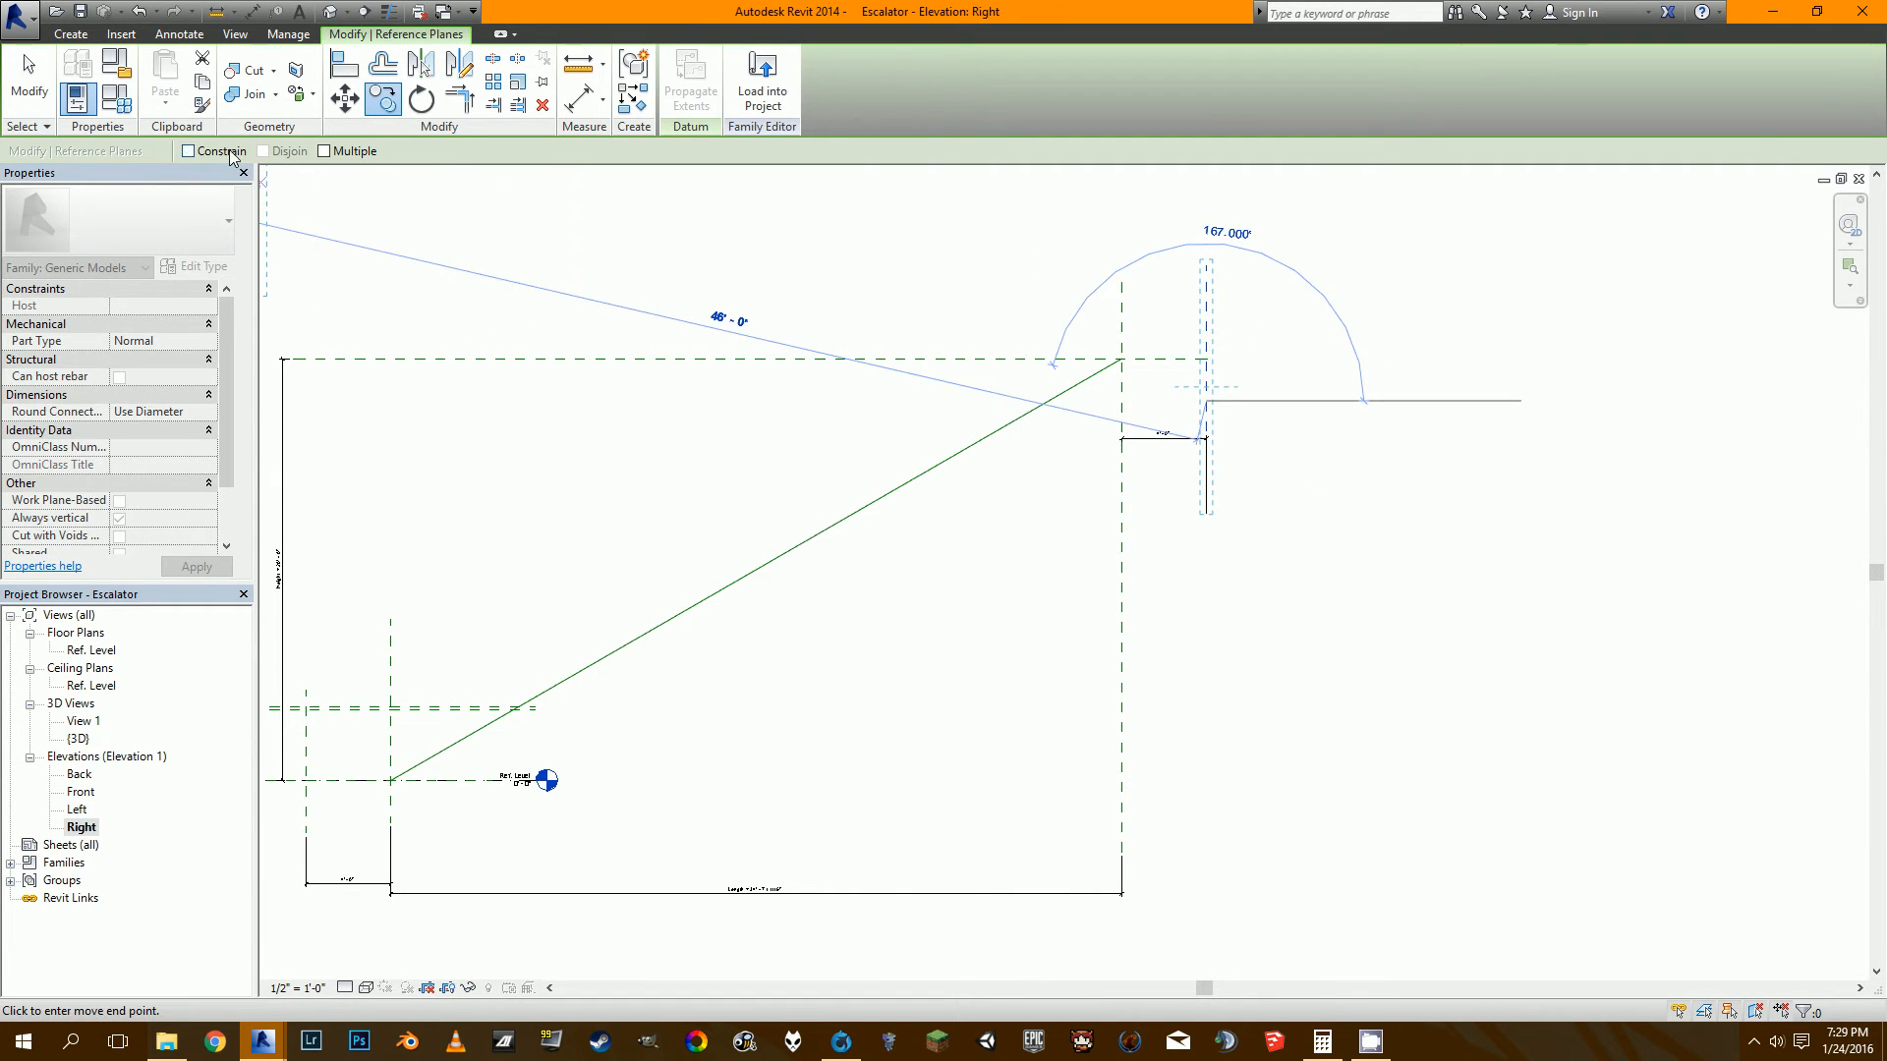
pyautogui.click(1311, 370)
pyautogui.press('Escape')
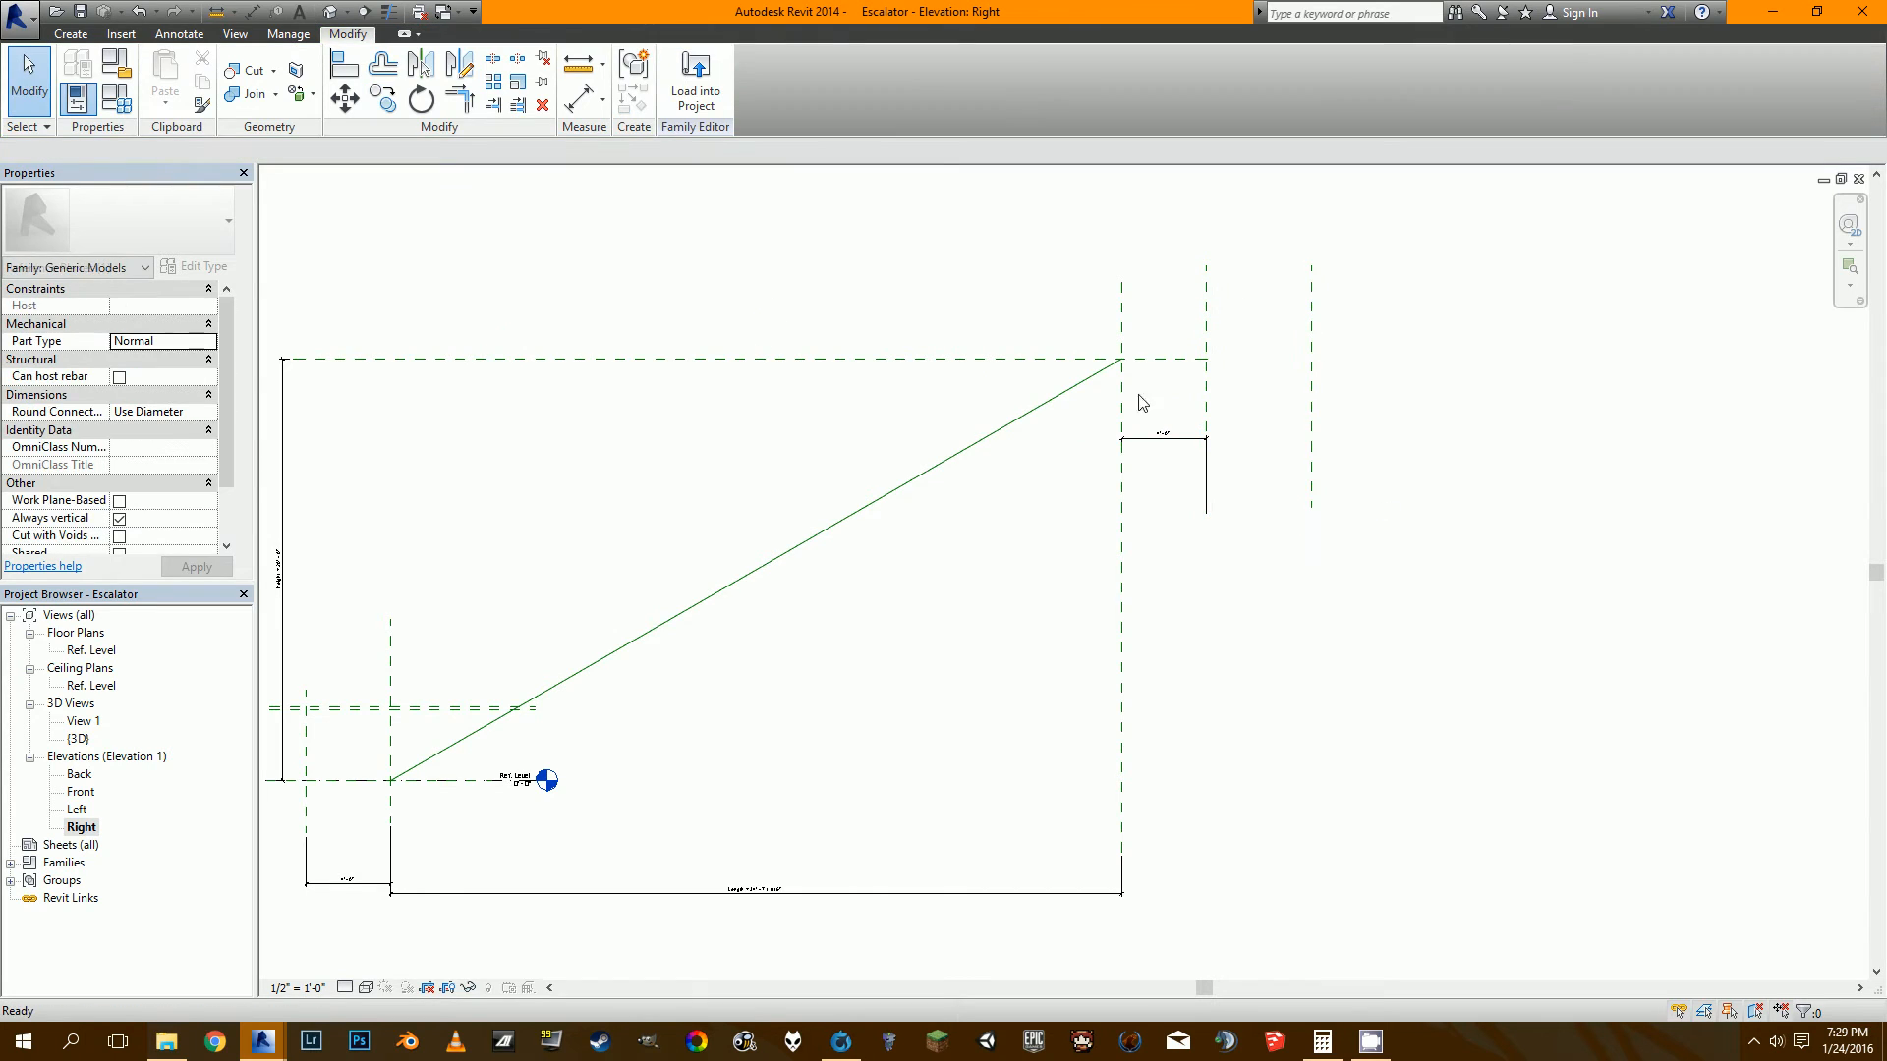
# Add an aligned dimension between the vertical reference plane at the top of the slope and the copied plane.
pyautogui.click(578, 100)
pyautogui.click(1123, 505)
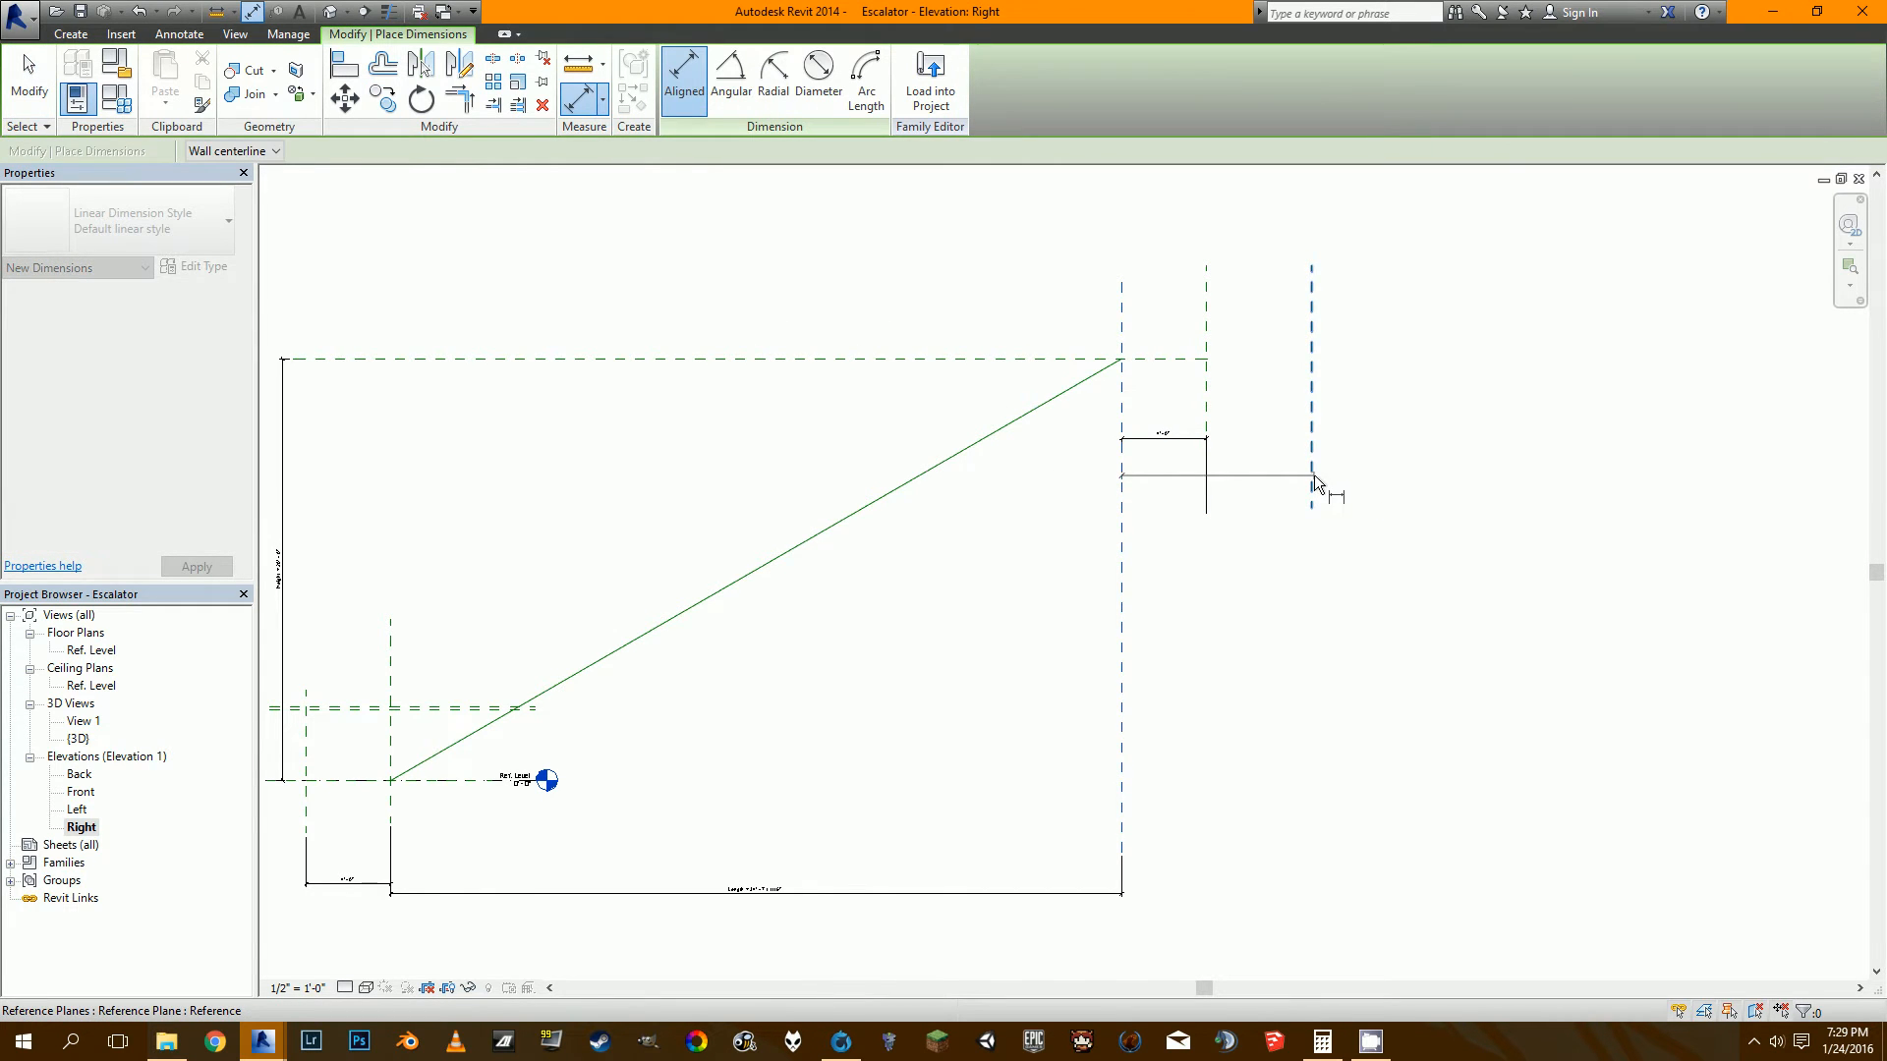
pyautogui.click(1314, 476)
pyautogui.click(1297, 548)
pyautogui.press('Escape')
pyautogui.press('Escape')
# Set the upper landing's overall dimension to 8' 2" and lock it.
pyautogui.click(1309, 474)
pyautogui.scroll(1, 1205, 534)
pyautogui.click(1210, 540)
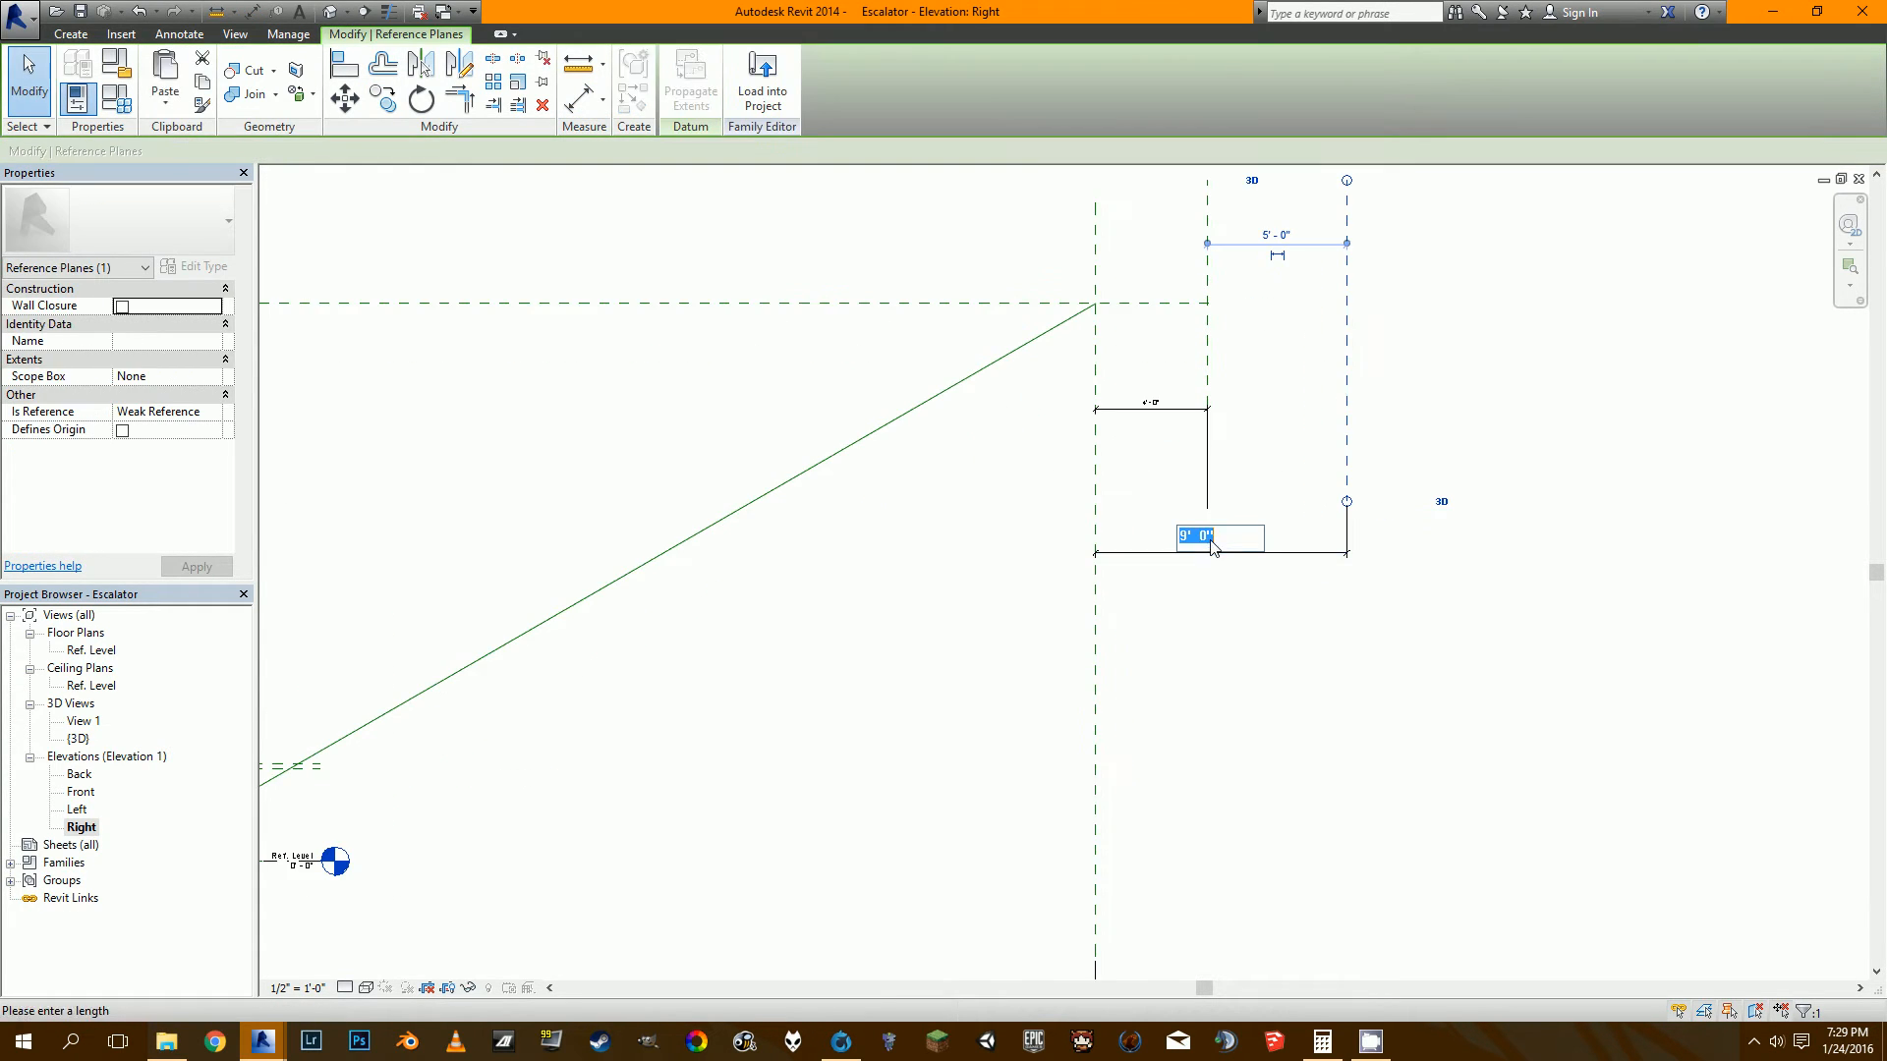
pyautogui.press('Return')
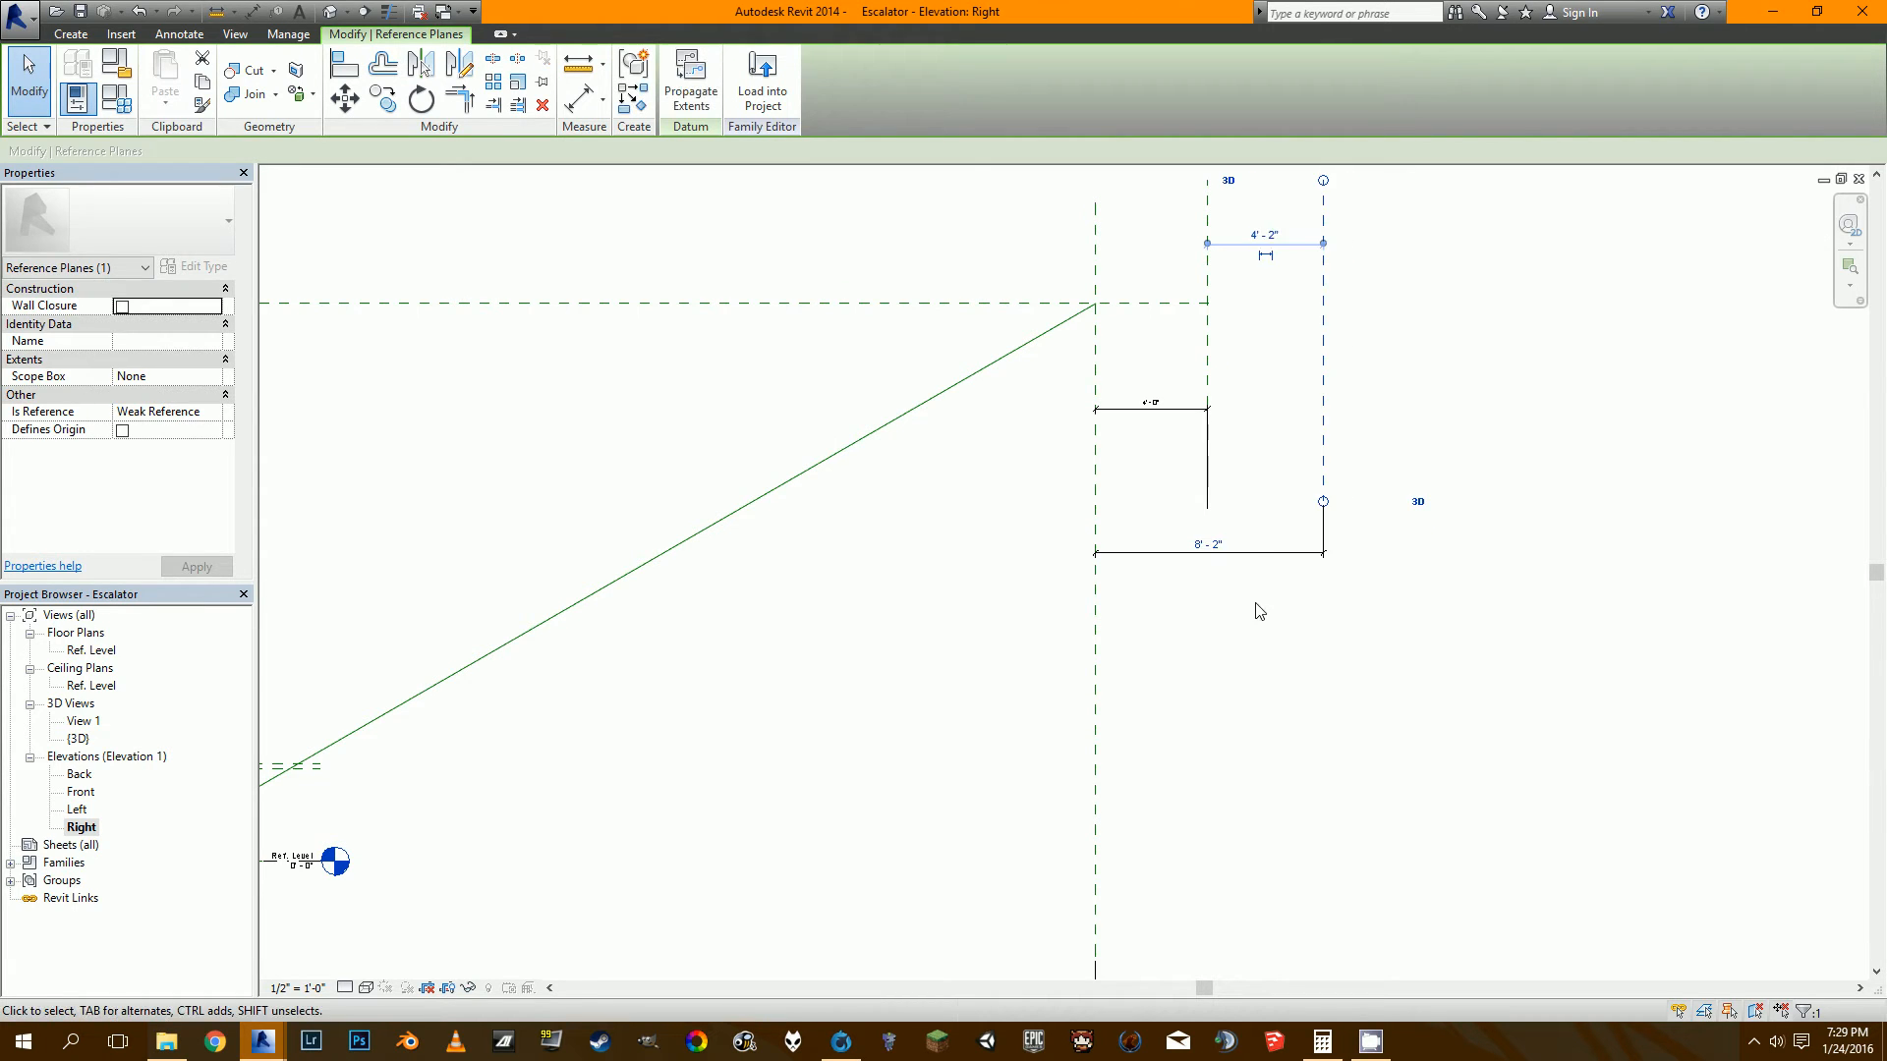
pyautogui.click(1250, 560)
pyautogui.click(1206, 549)
# Copy the outer vertical reference plane at the lower landing about 7 feet outward.
pyautogui.scroll(-2, 1218, 568)
pyautogui.moveTo(988, 666); pyautogui.dragTo(1165, 577, button='middle')
pyautogui.scroll(1, 760, 649)
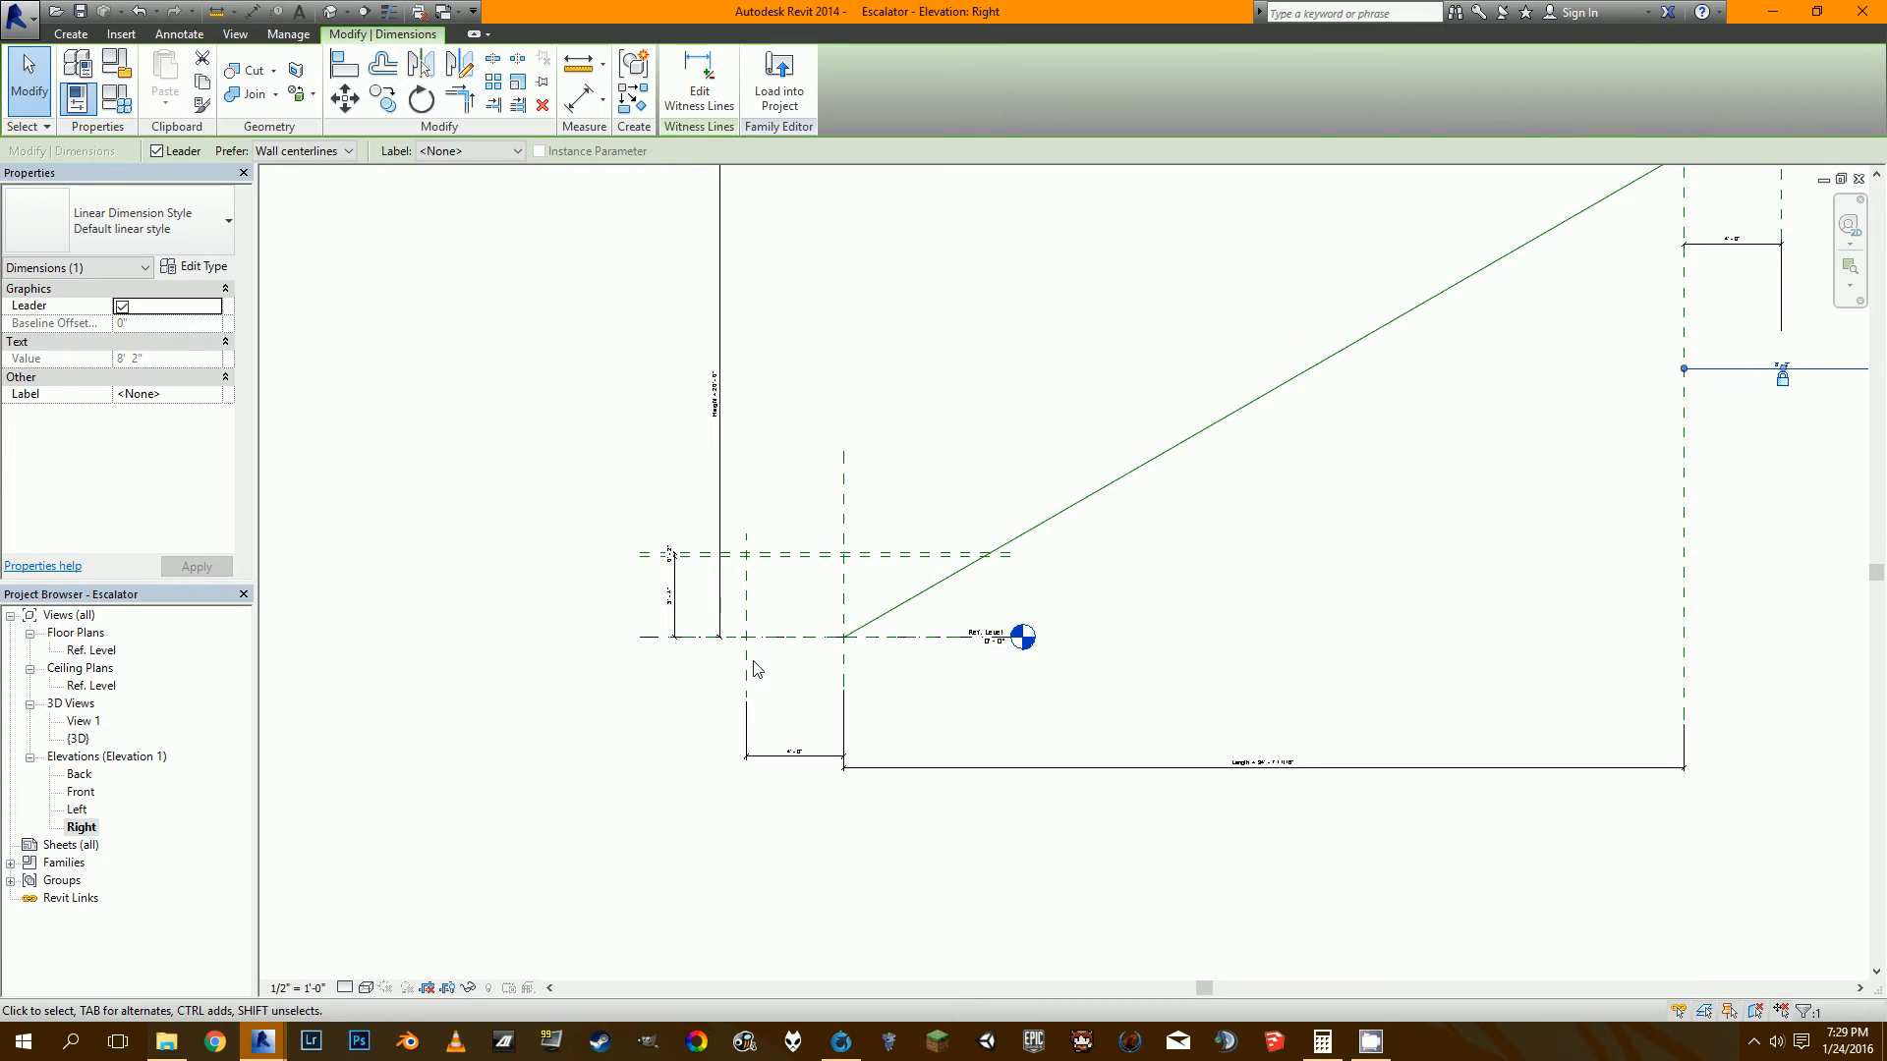
pyautogui.click(747, 662)
pyautogui.press('c')
pyautogui.press('o')
pyautogui.click(747, 663)
pyautogui.click(577, 668)
pyautogui.press('Escape')
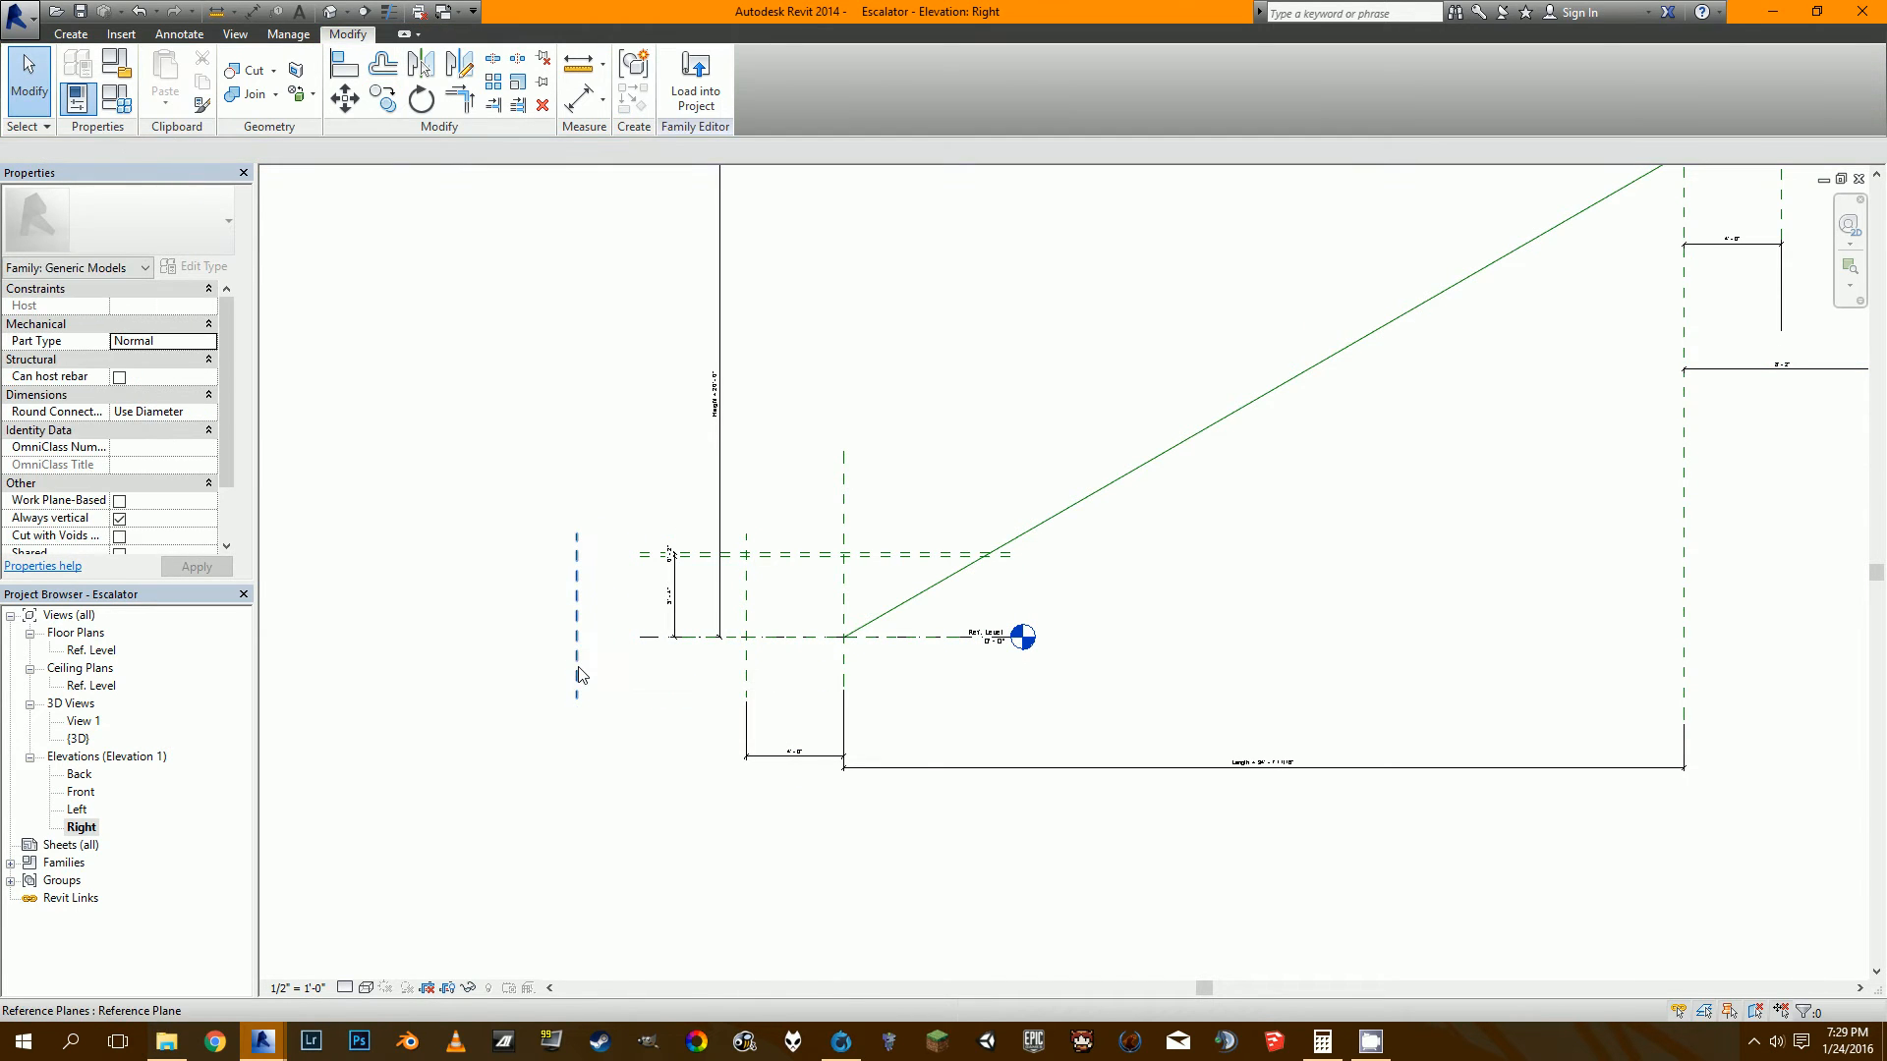
# Add an aligned dimension between the new lower-landing plane and the vertical reference plane at the foot of the slope.
pyautogui.press('i')
pyautogui.click(577, 668)
pyautogui.click(847, 664)
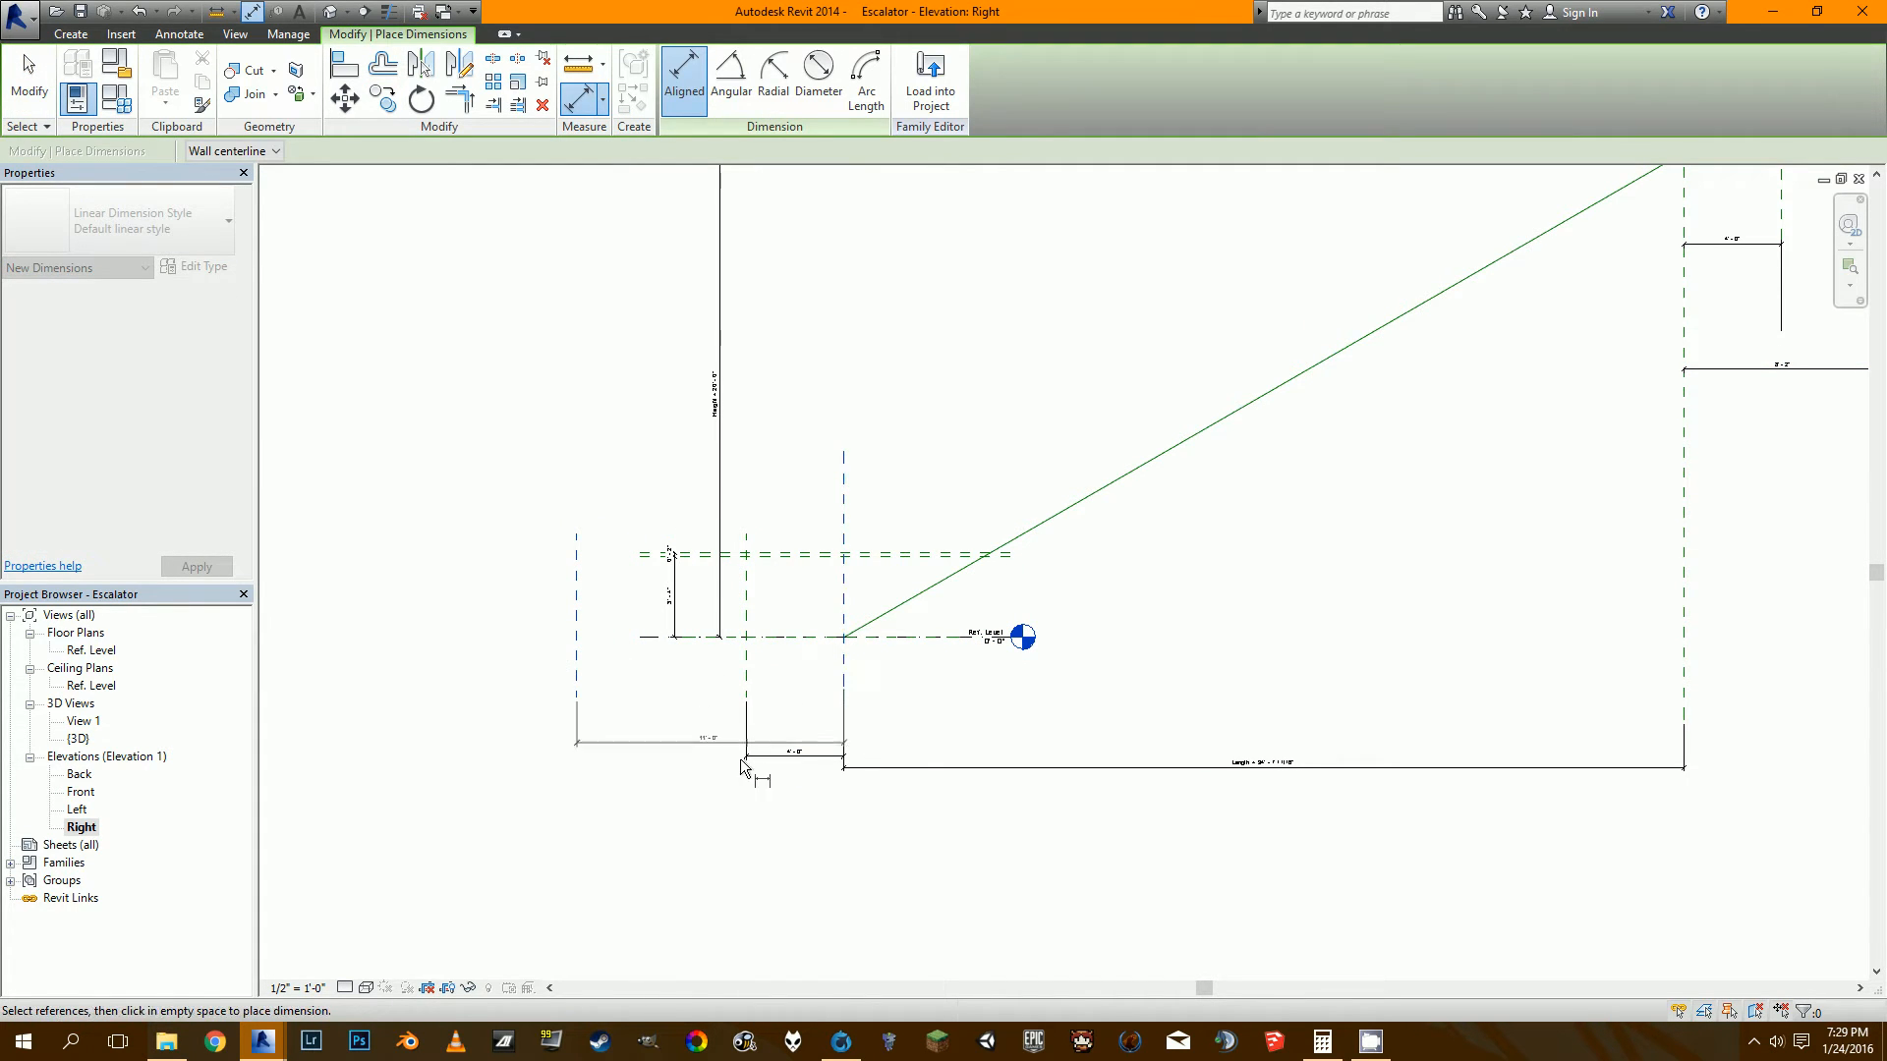
pyautogui.click(722, 783)
pyautogui.press('Escape')
pyautogui.press('Escape')
# Set the lower landing's overall dimension to 7' 3" and lock it.
pyautogui.click(577, 747)
pyautogui.click(707, 784)
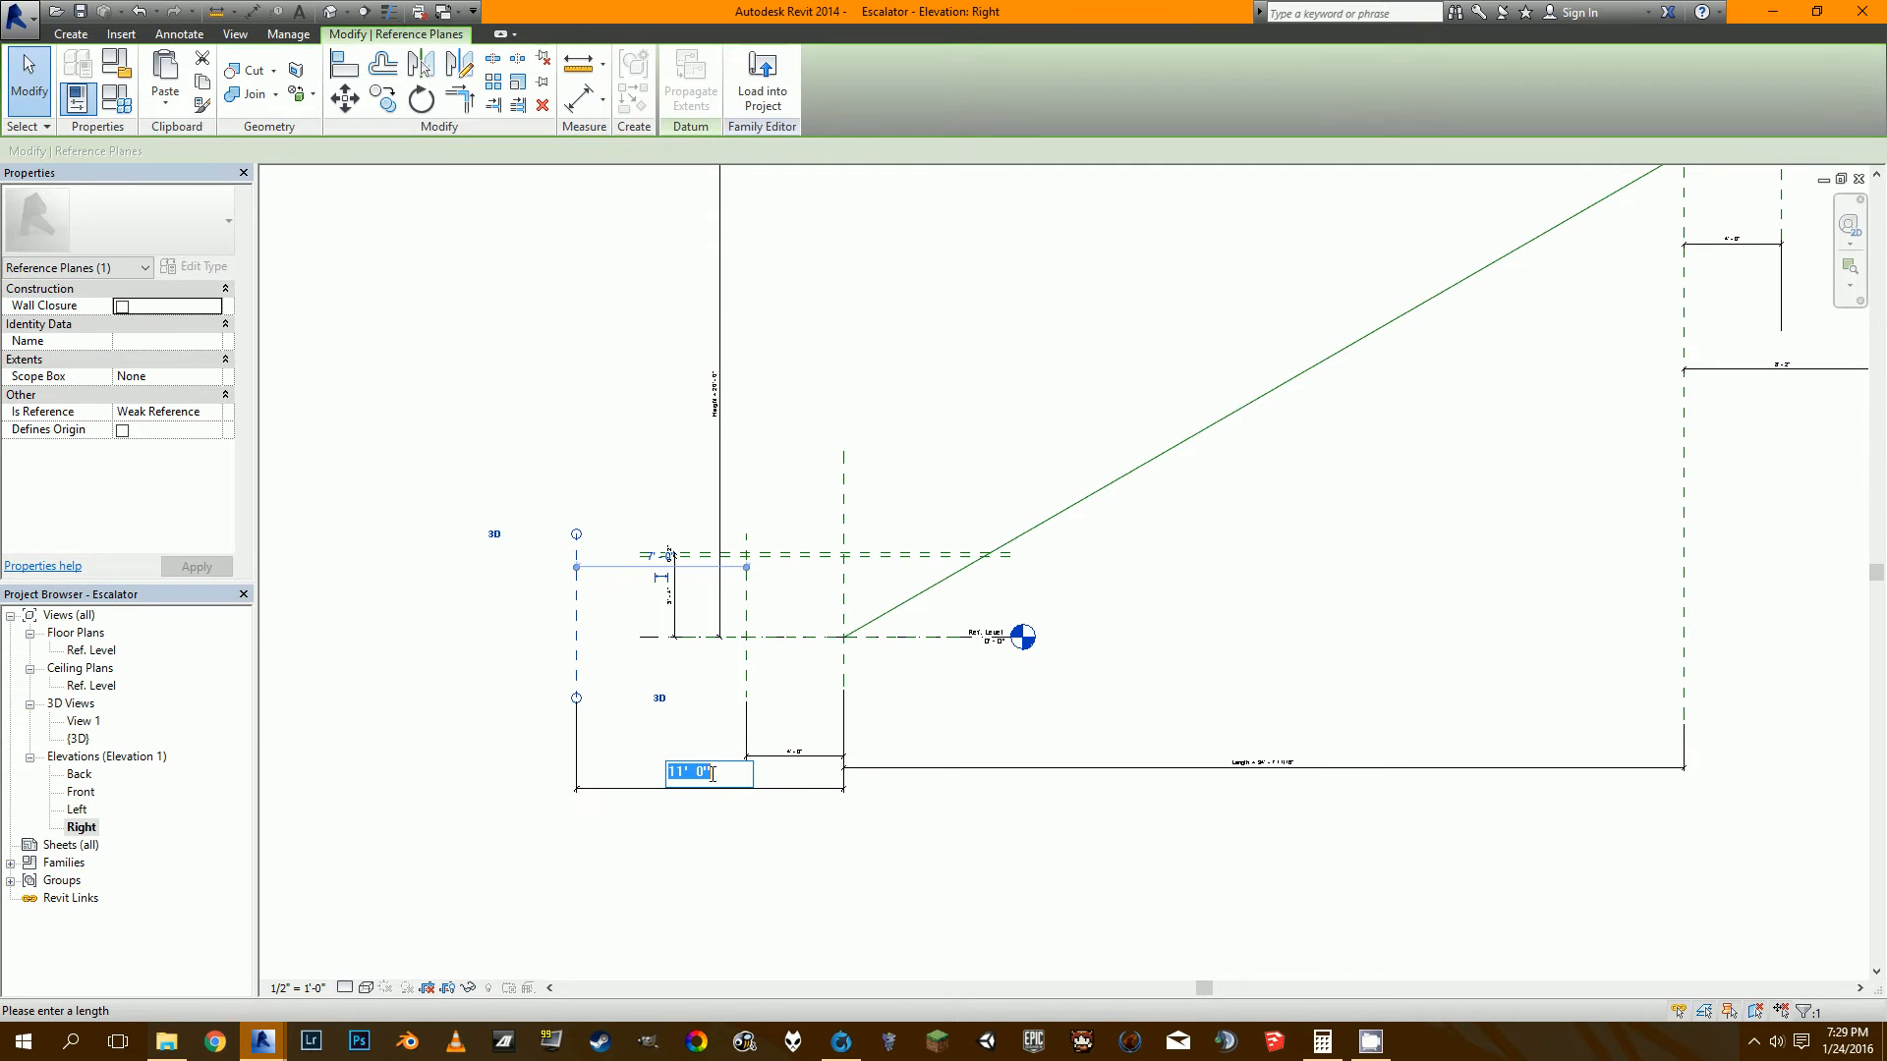
pyautogui.write('7 3')
pyautogui.press('Return')
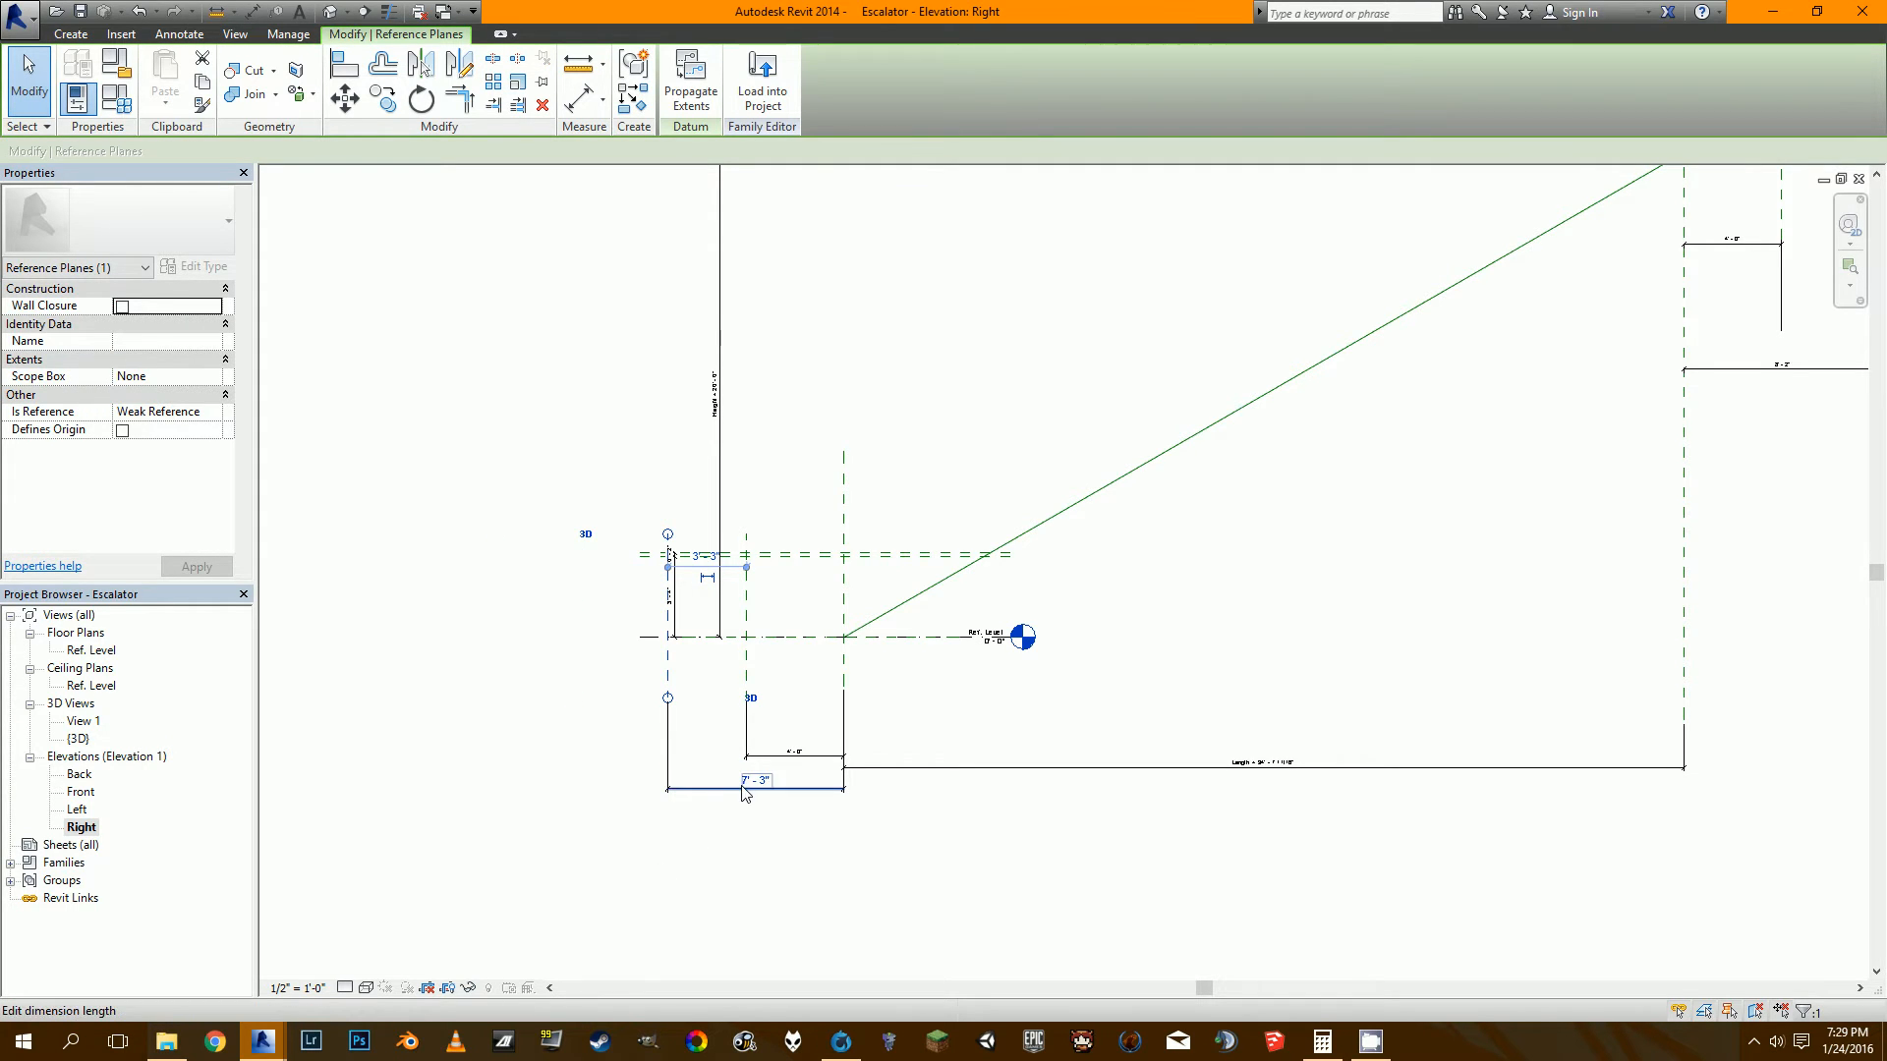
pyautogui.click(688, 728)
pyautogui.click(749, 790)
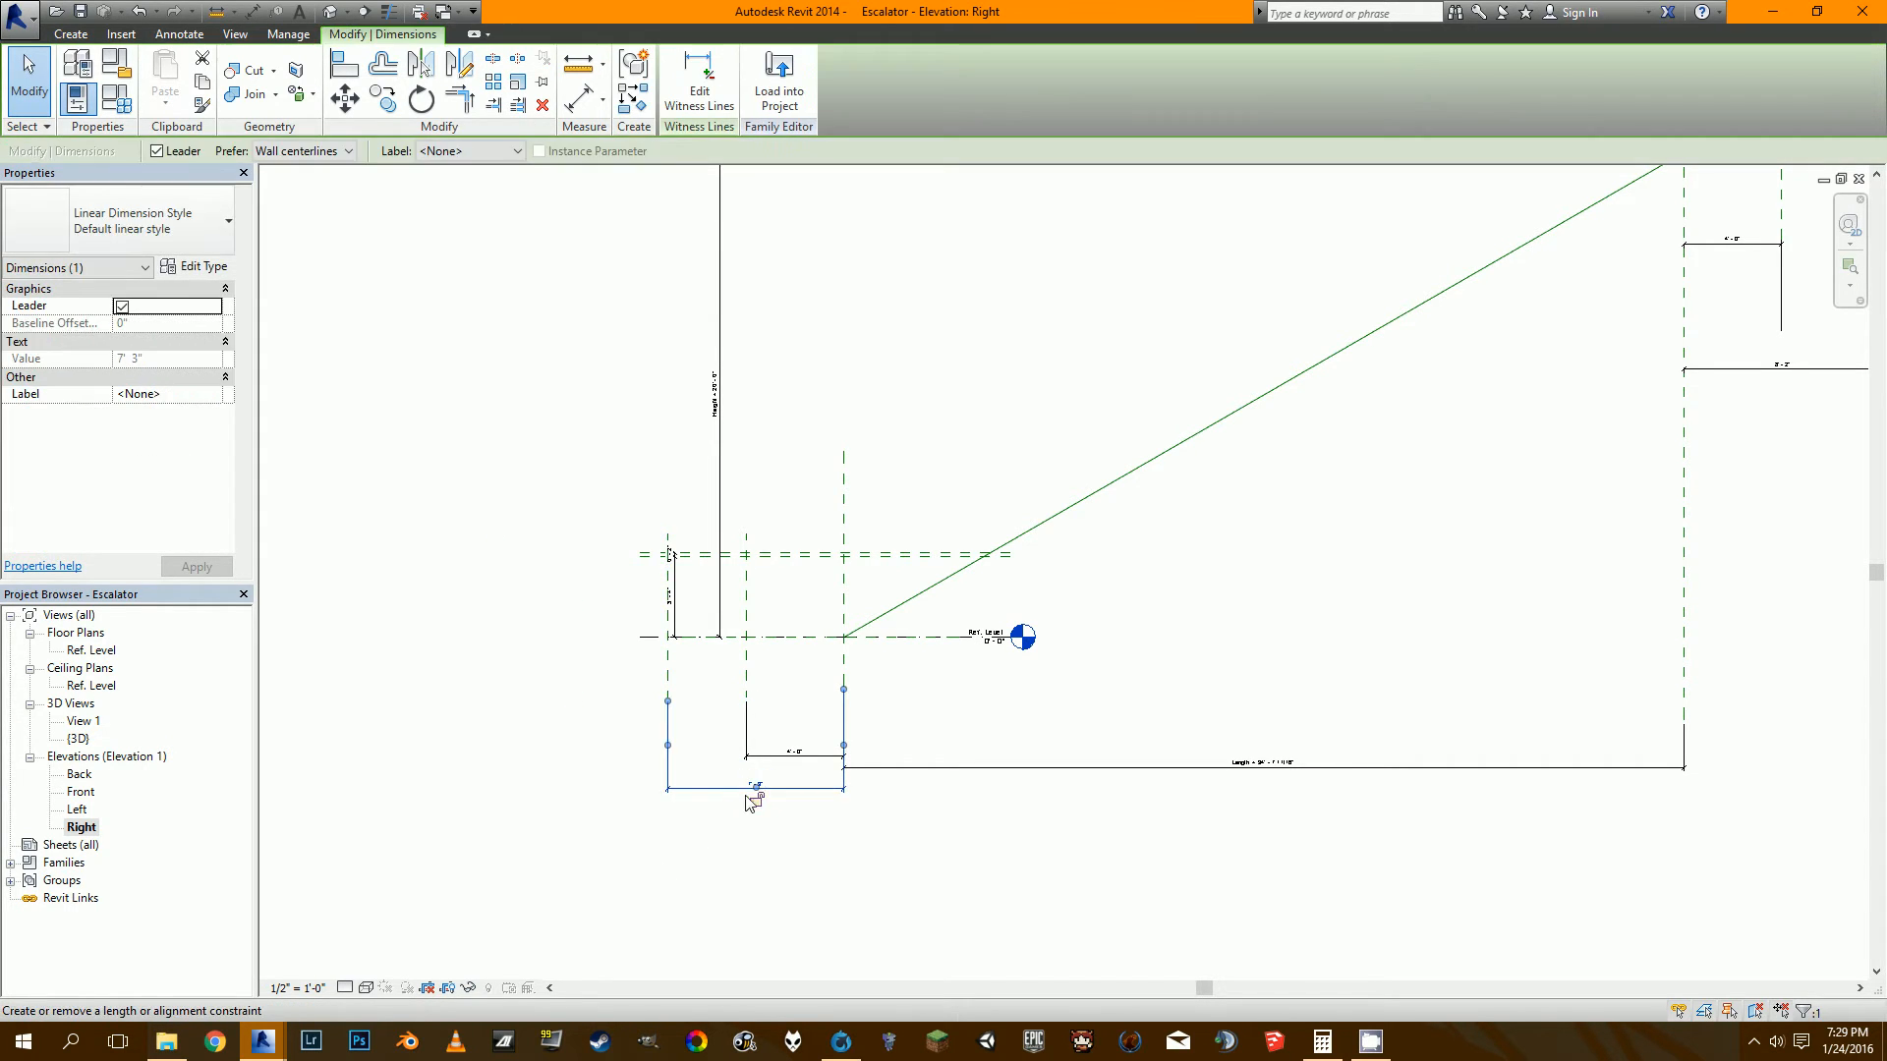
pyautogui.press('Escape')
pyautogui.scroll(-4, 944, 668)
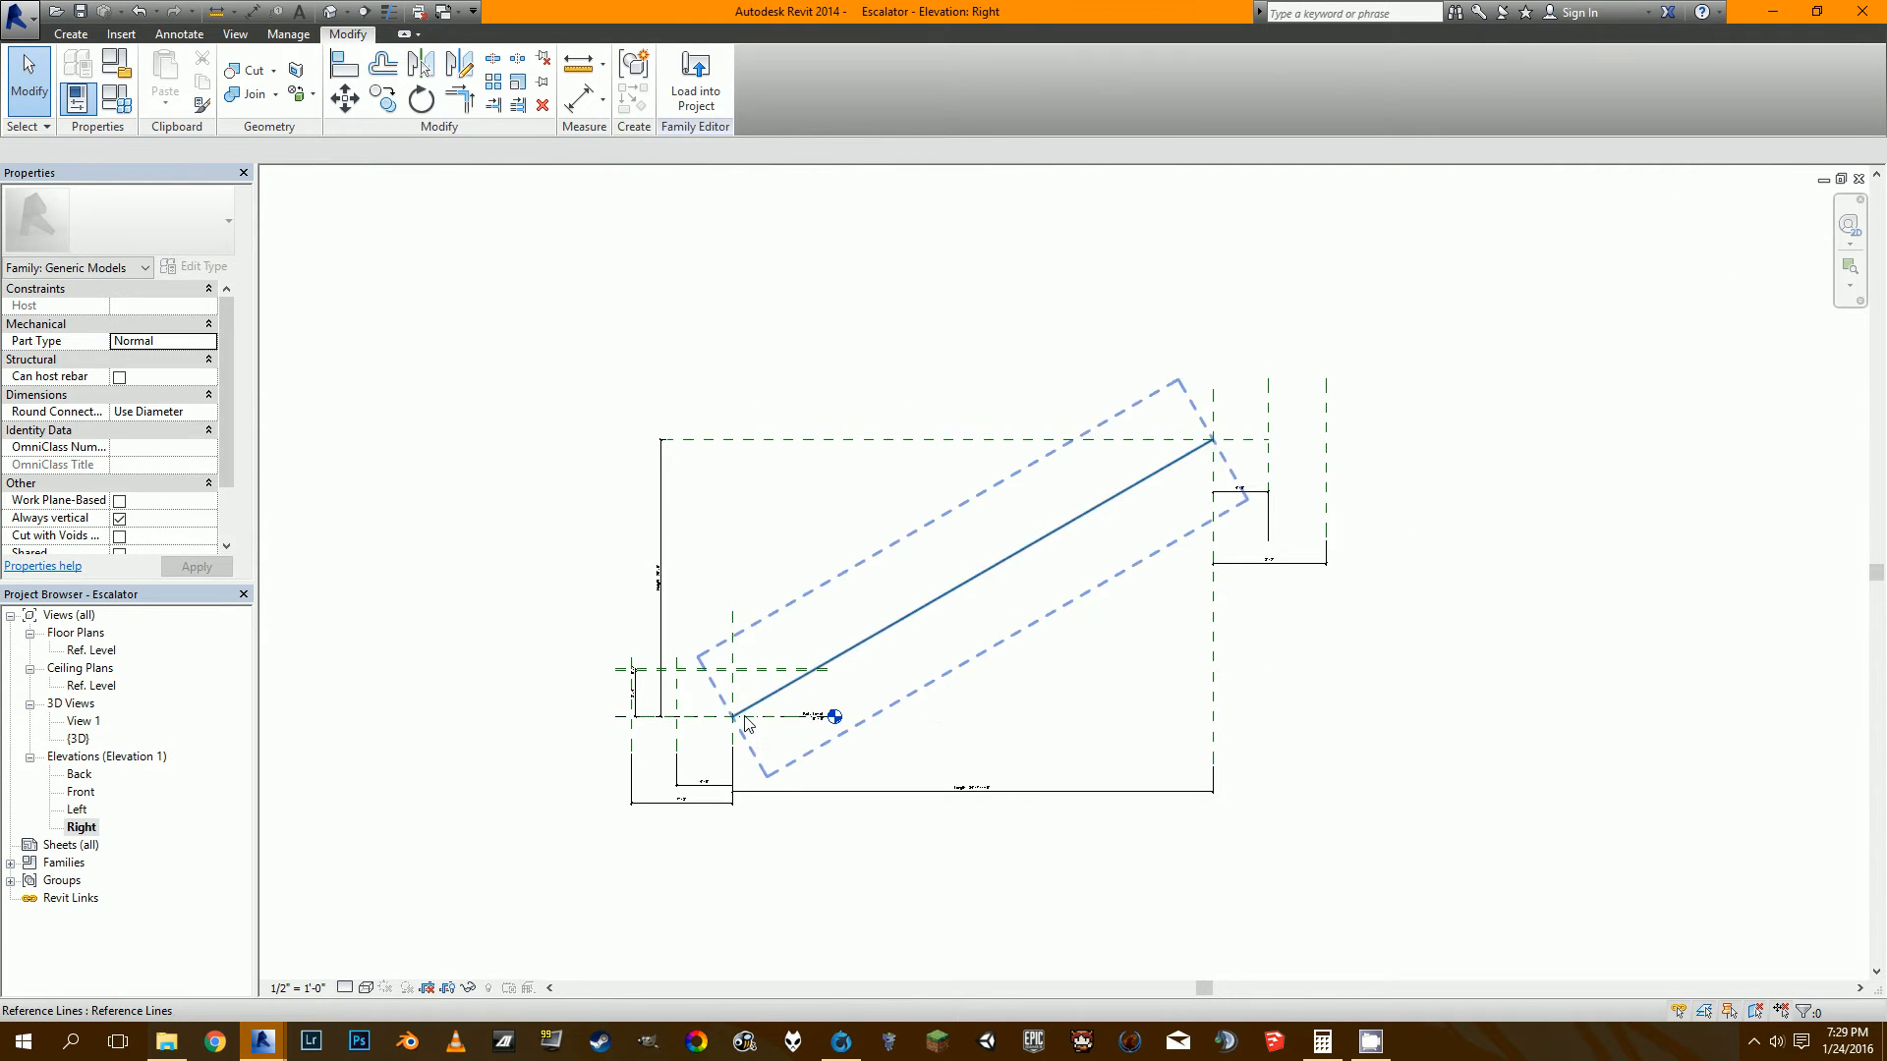
pyautogui.scroll(2, 744, 731)
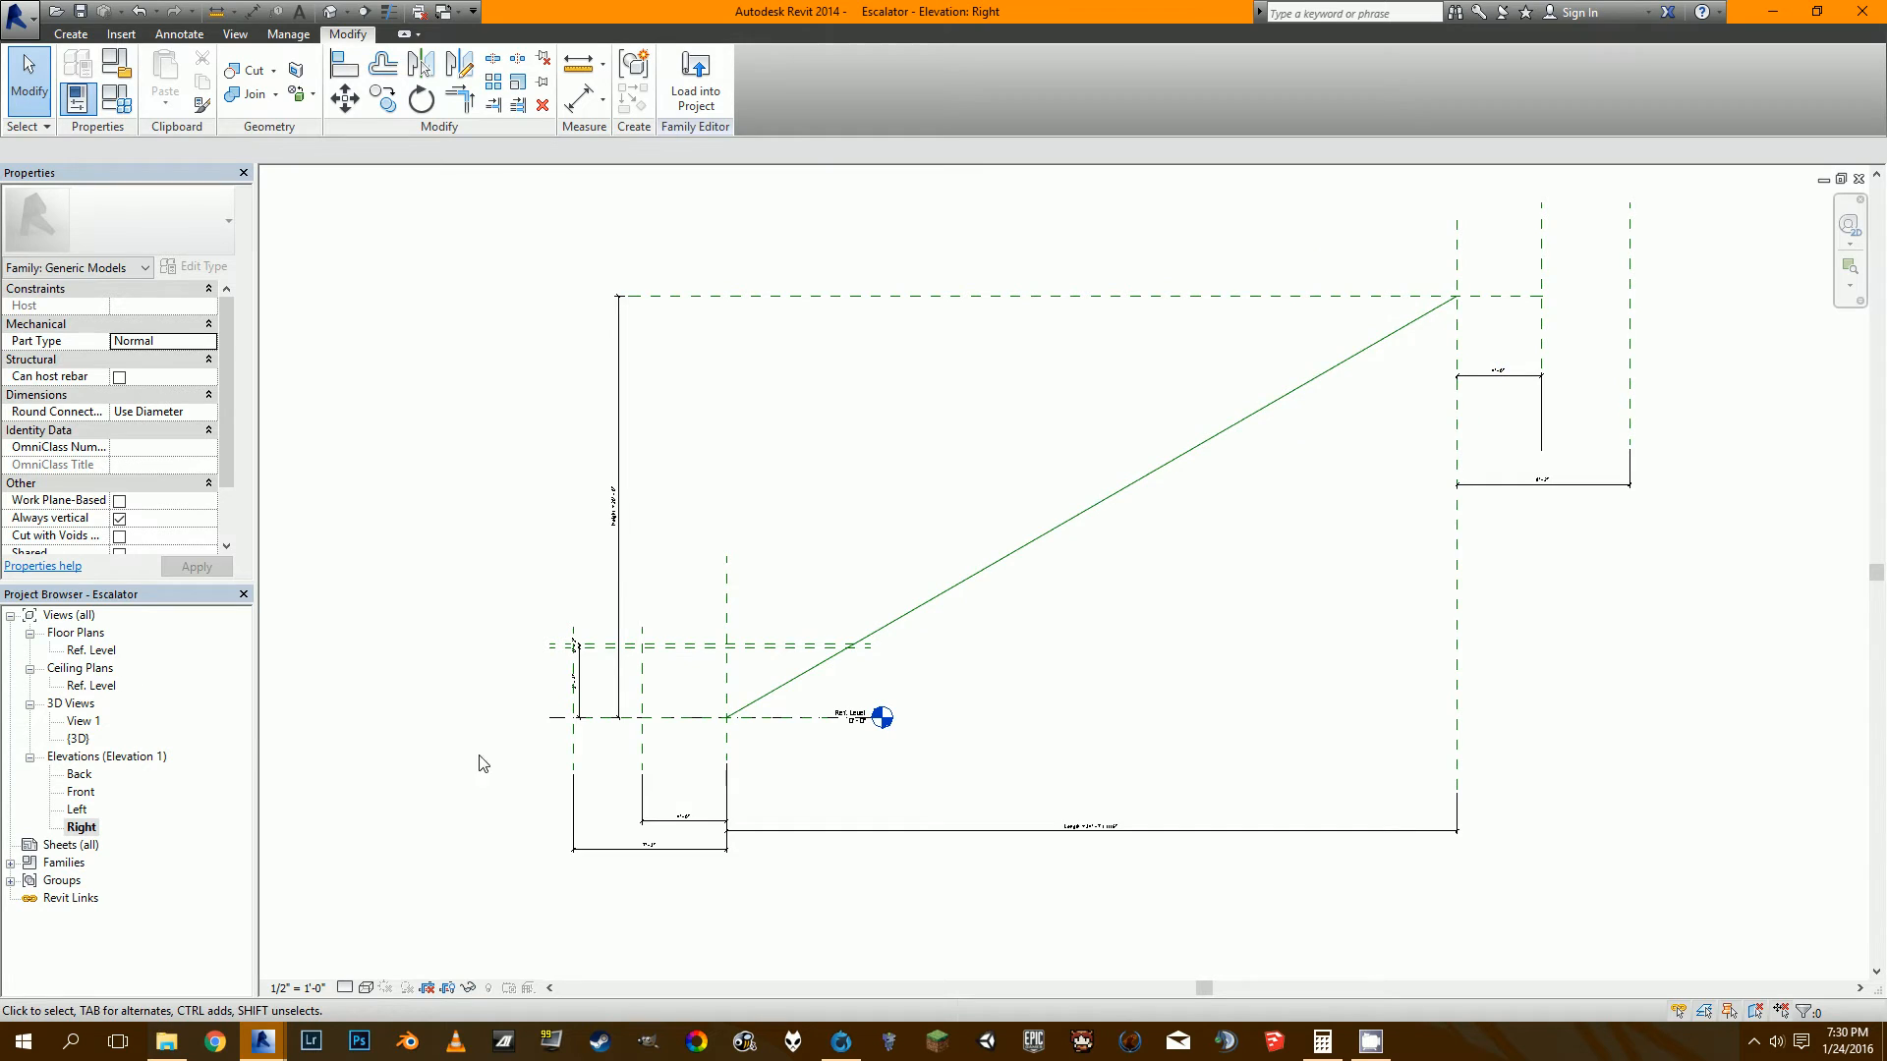
# Open the Ref. Level floor plan and unpin the Center (Front/Back) reference plane.
pyautogui.doubleClick(87, 650)
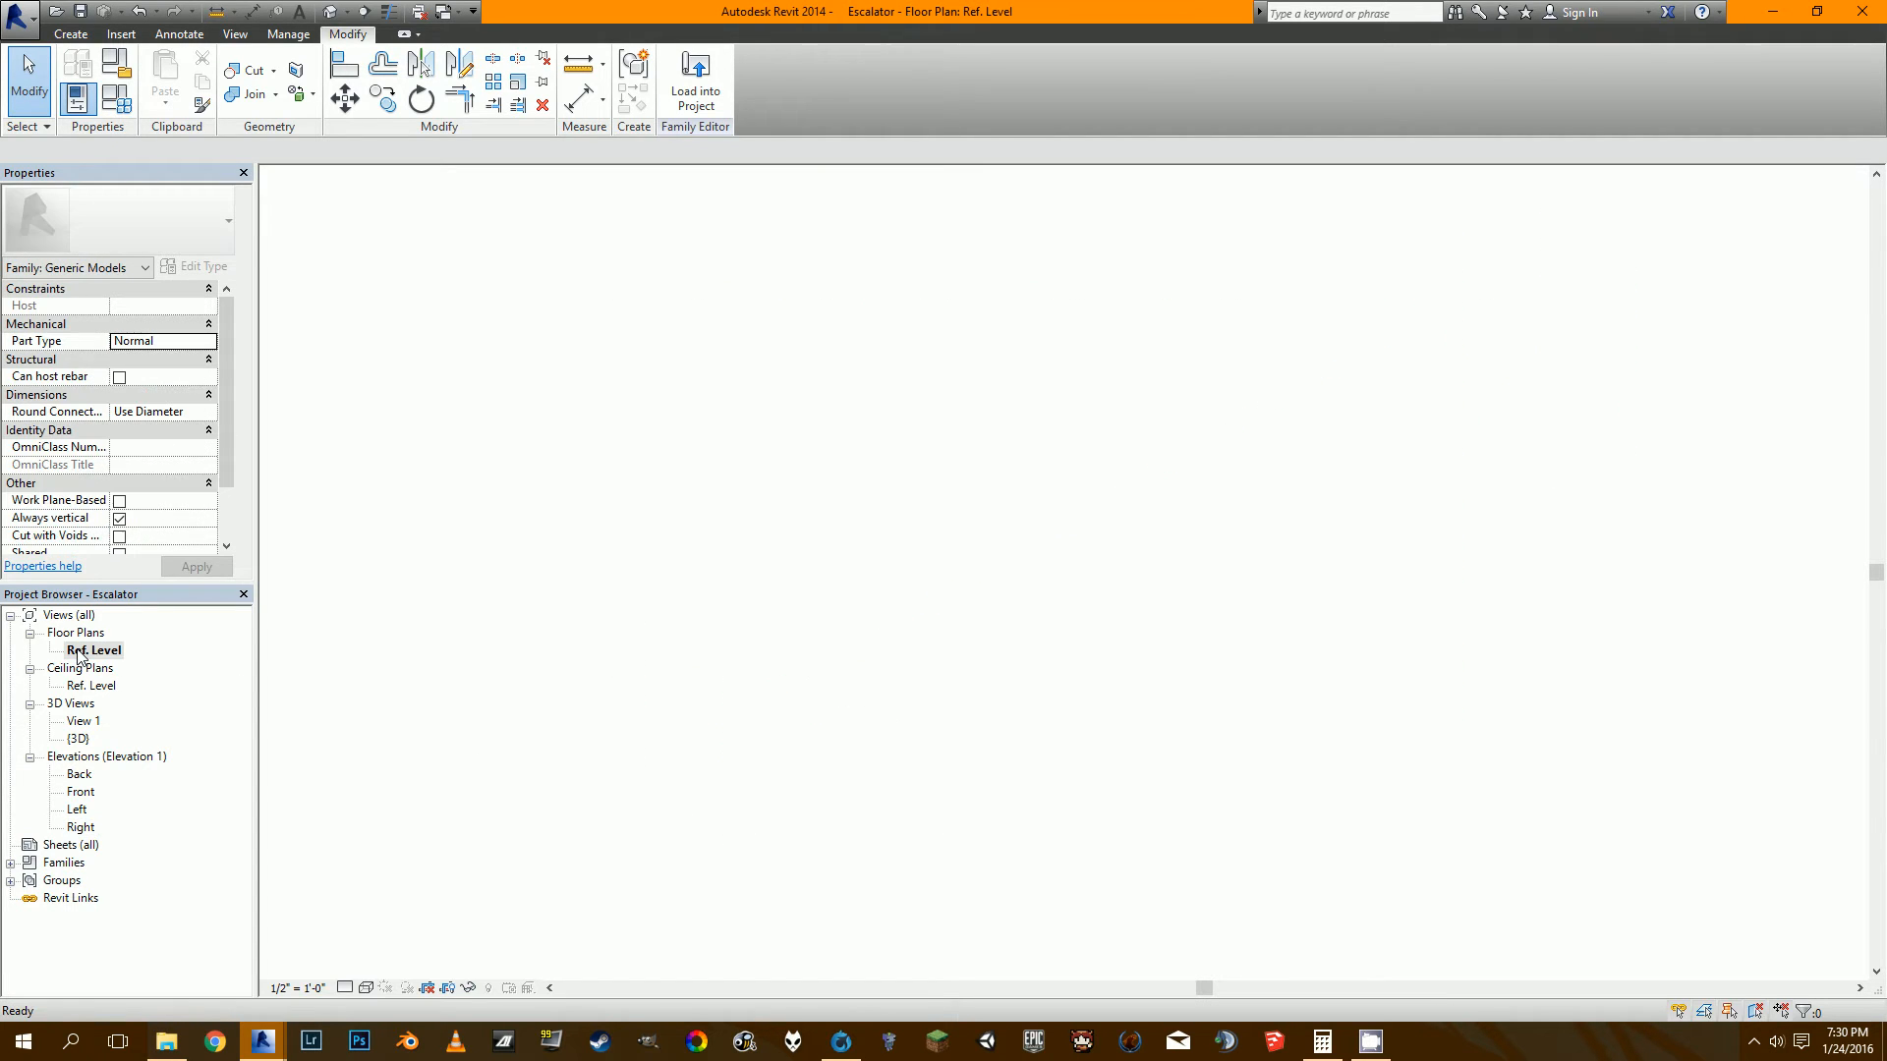
pyautogui.scroll(-2, 957, 734)
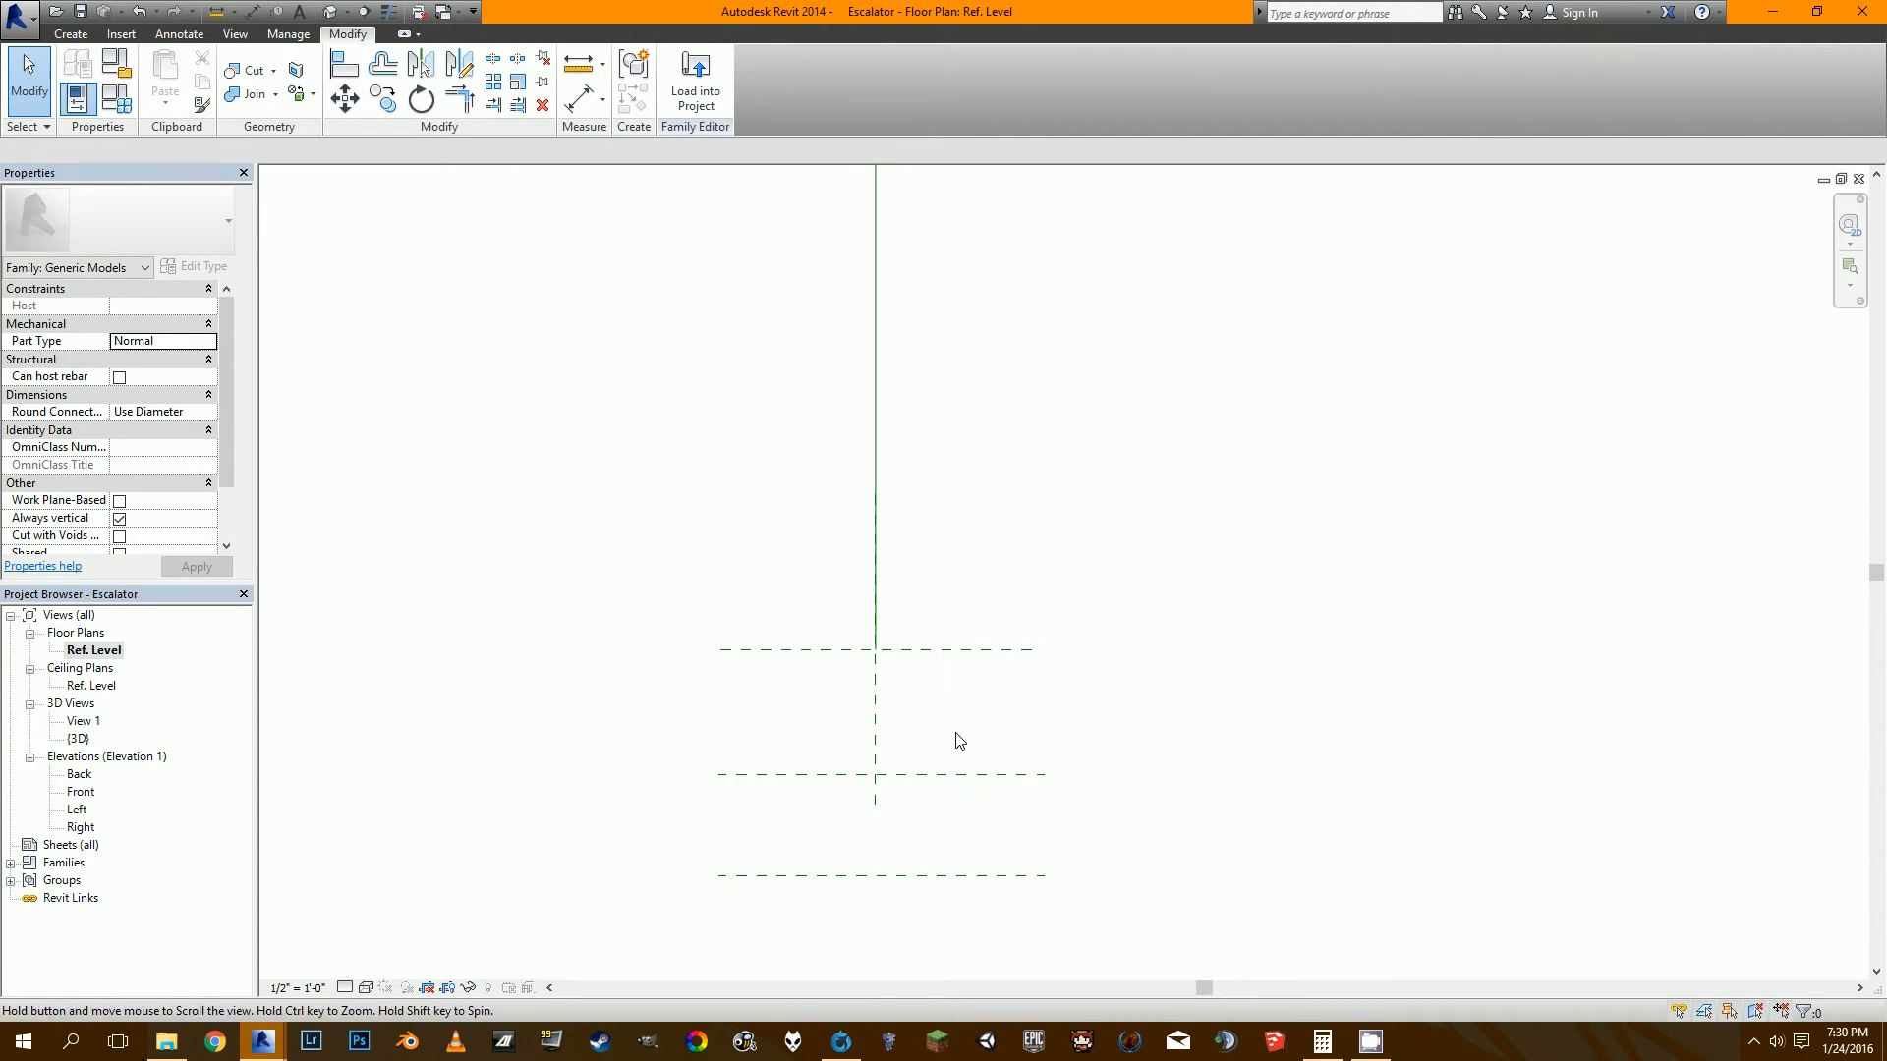
pyautogui.click(812, 642)
pyautogui.scroll(4, 1037, 639)
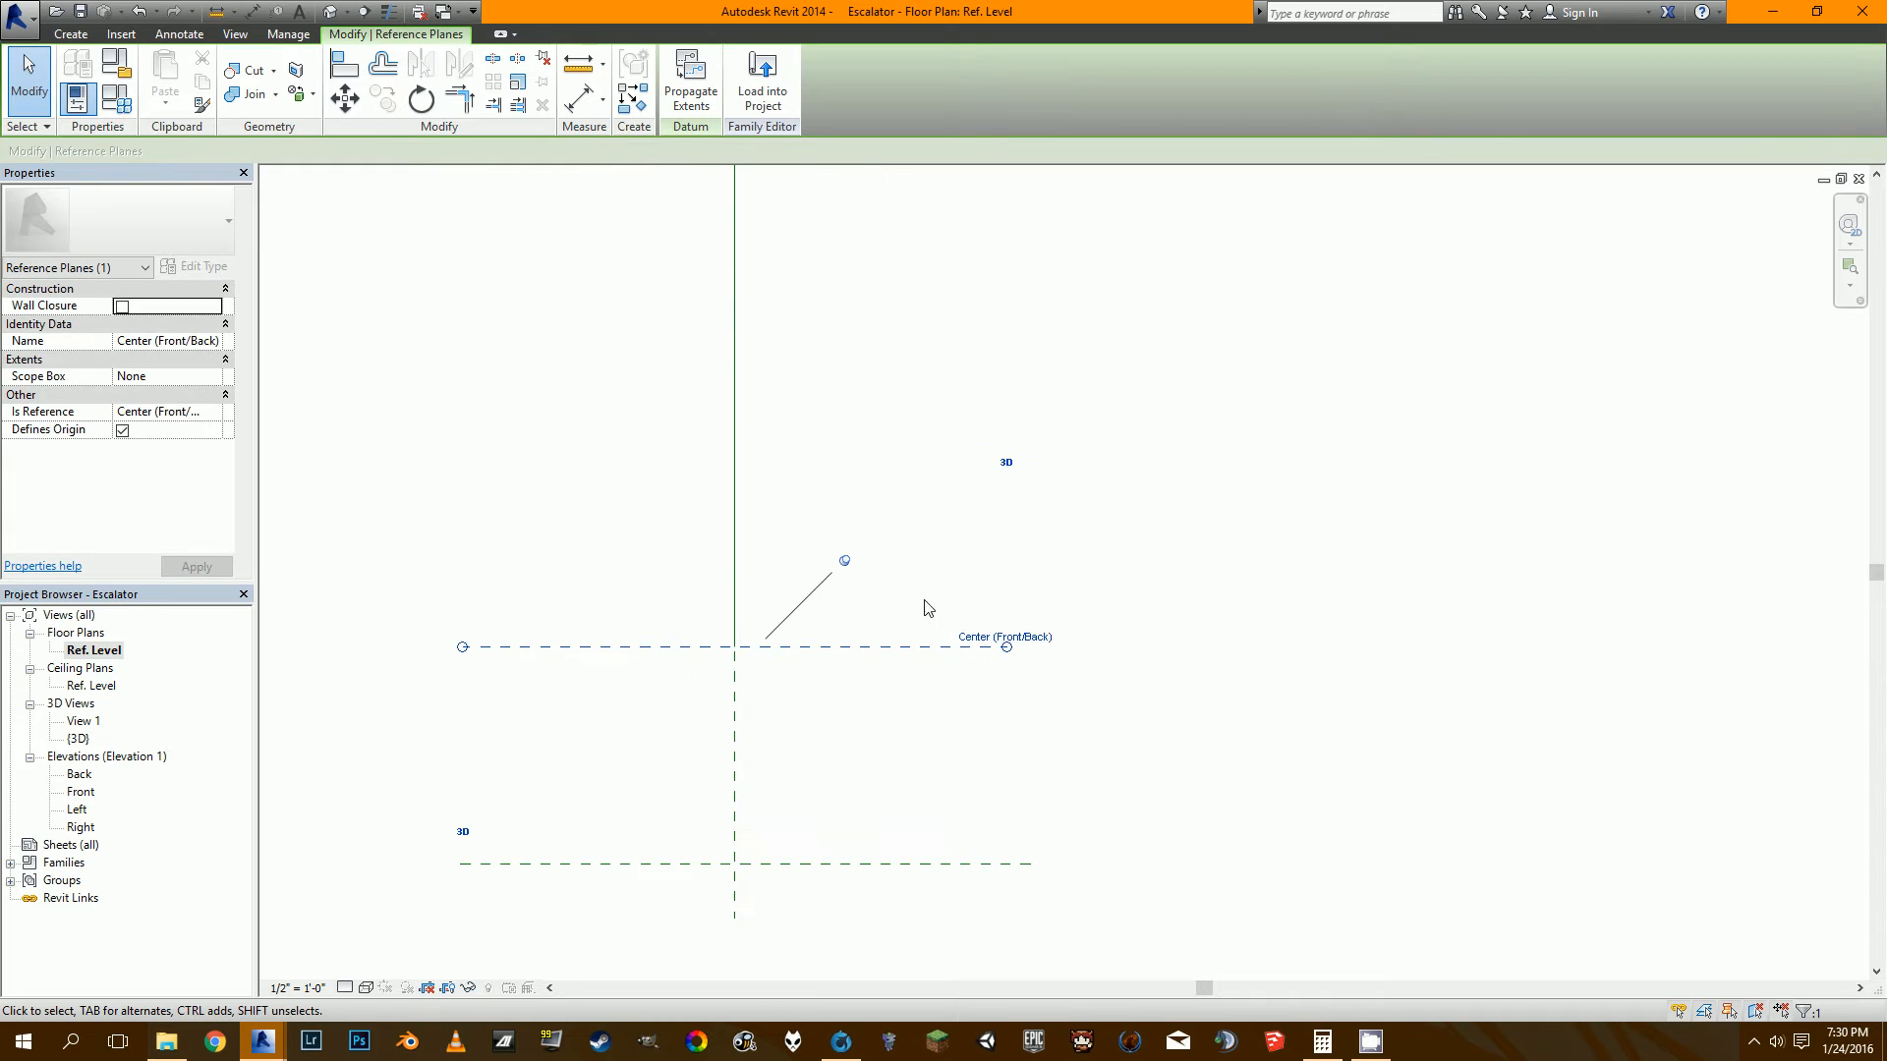
pyautogui.click(844, 559)
pyautogui.scroll(-3, 902, 597)
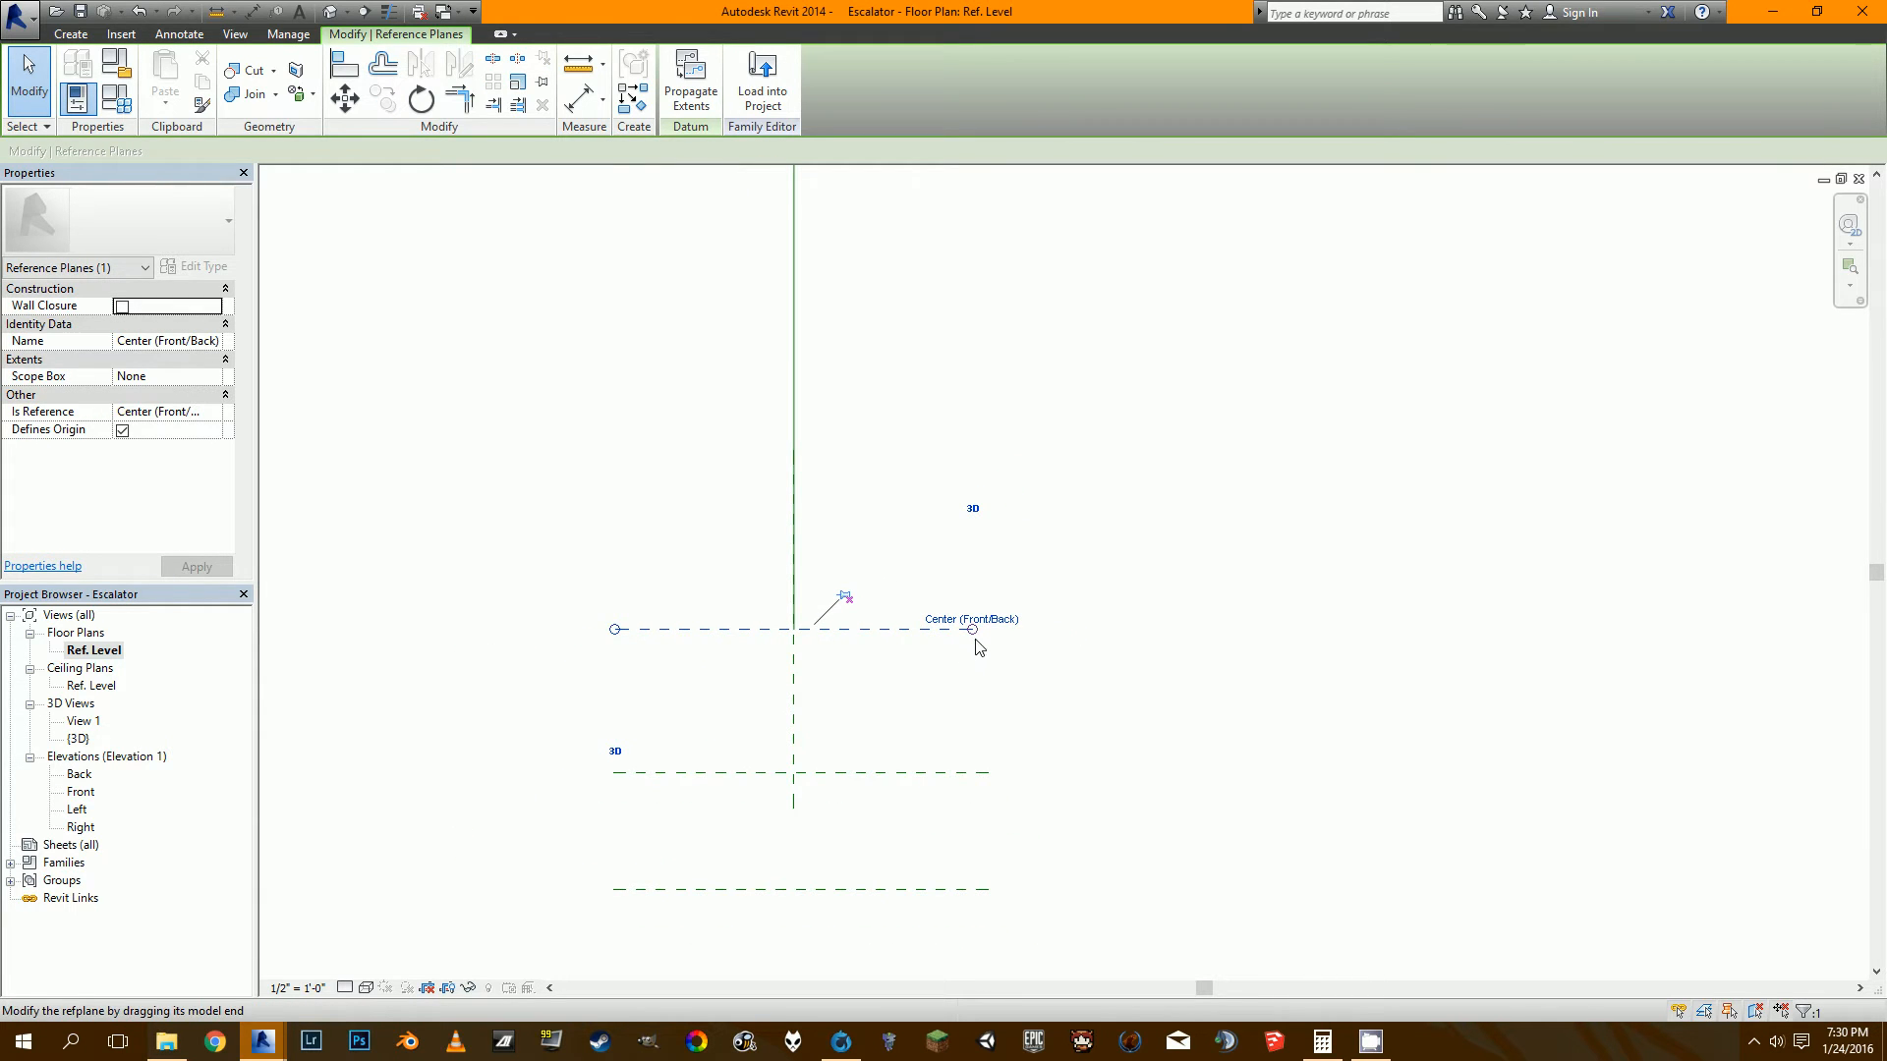
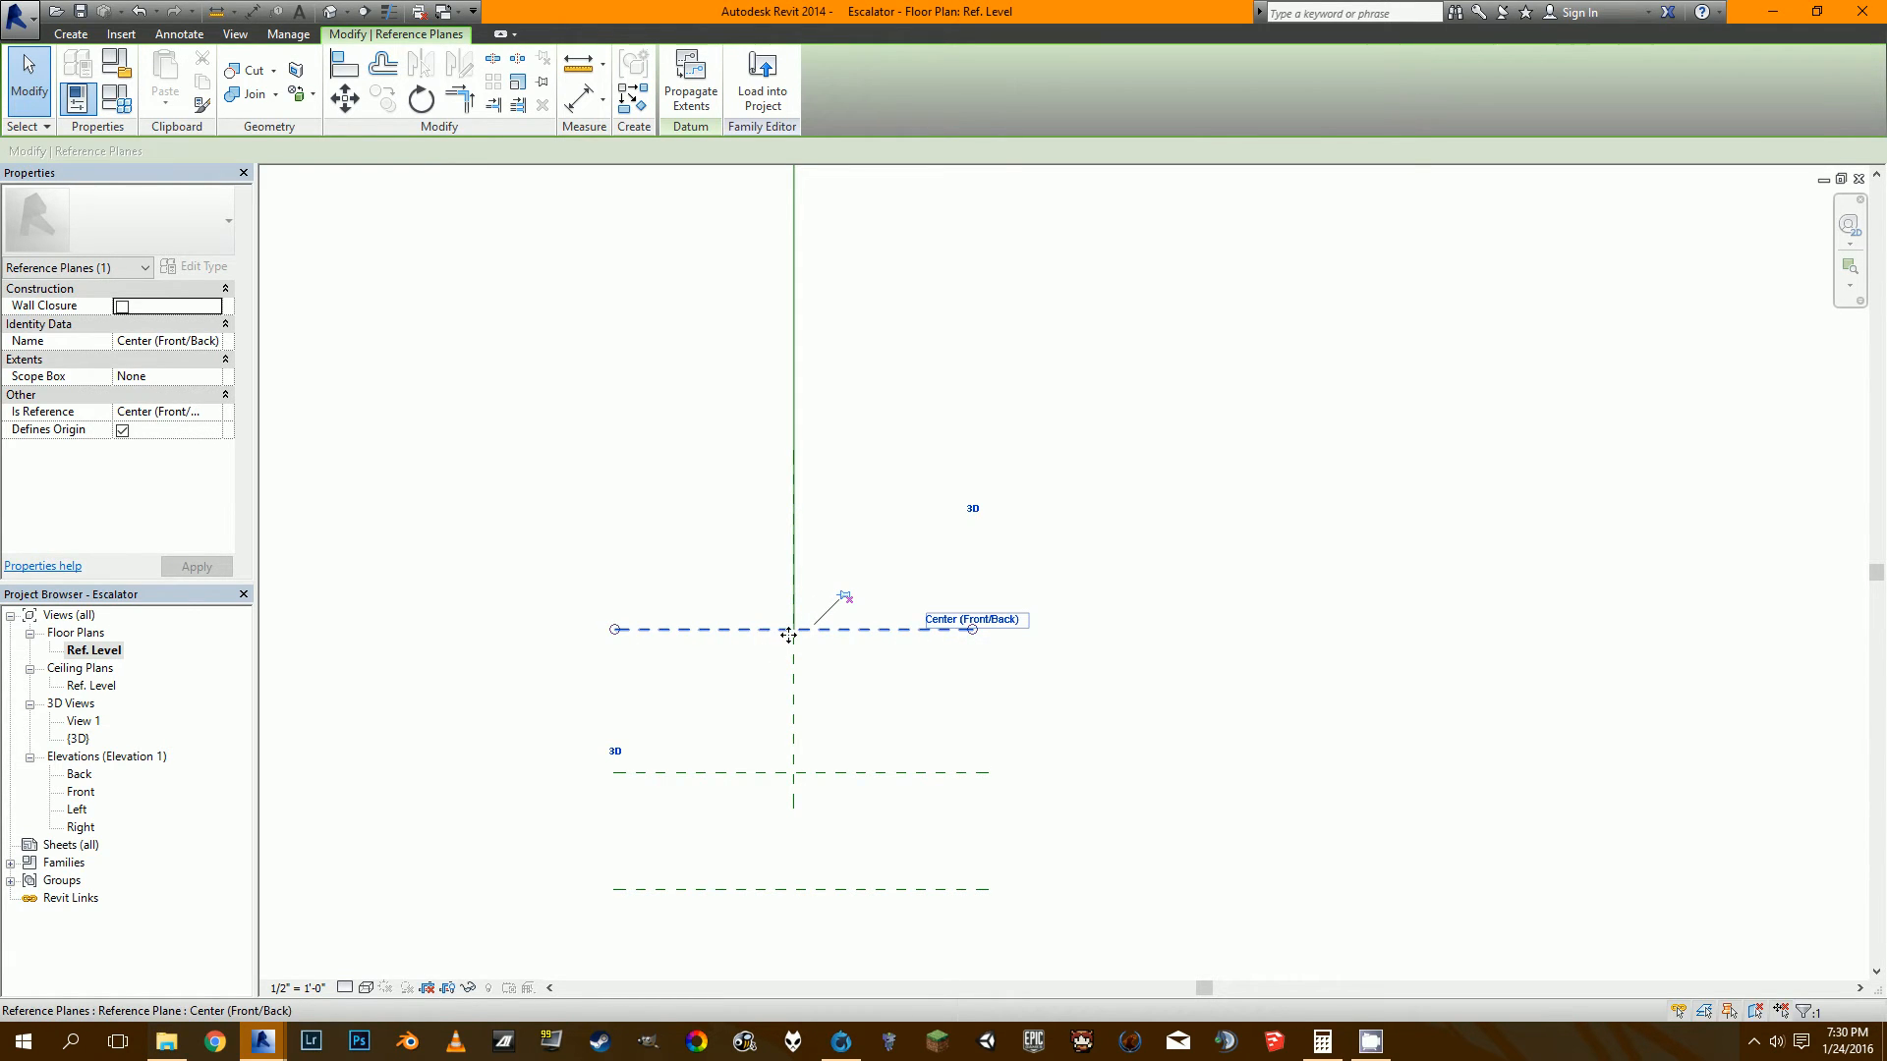
# Extend the Center (Front/Back) reference plane outward at both ends and pin it again.
pyautogui.scroll(3, 968, 639)
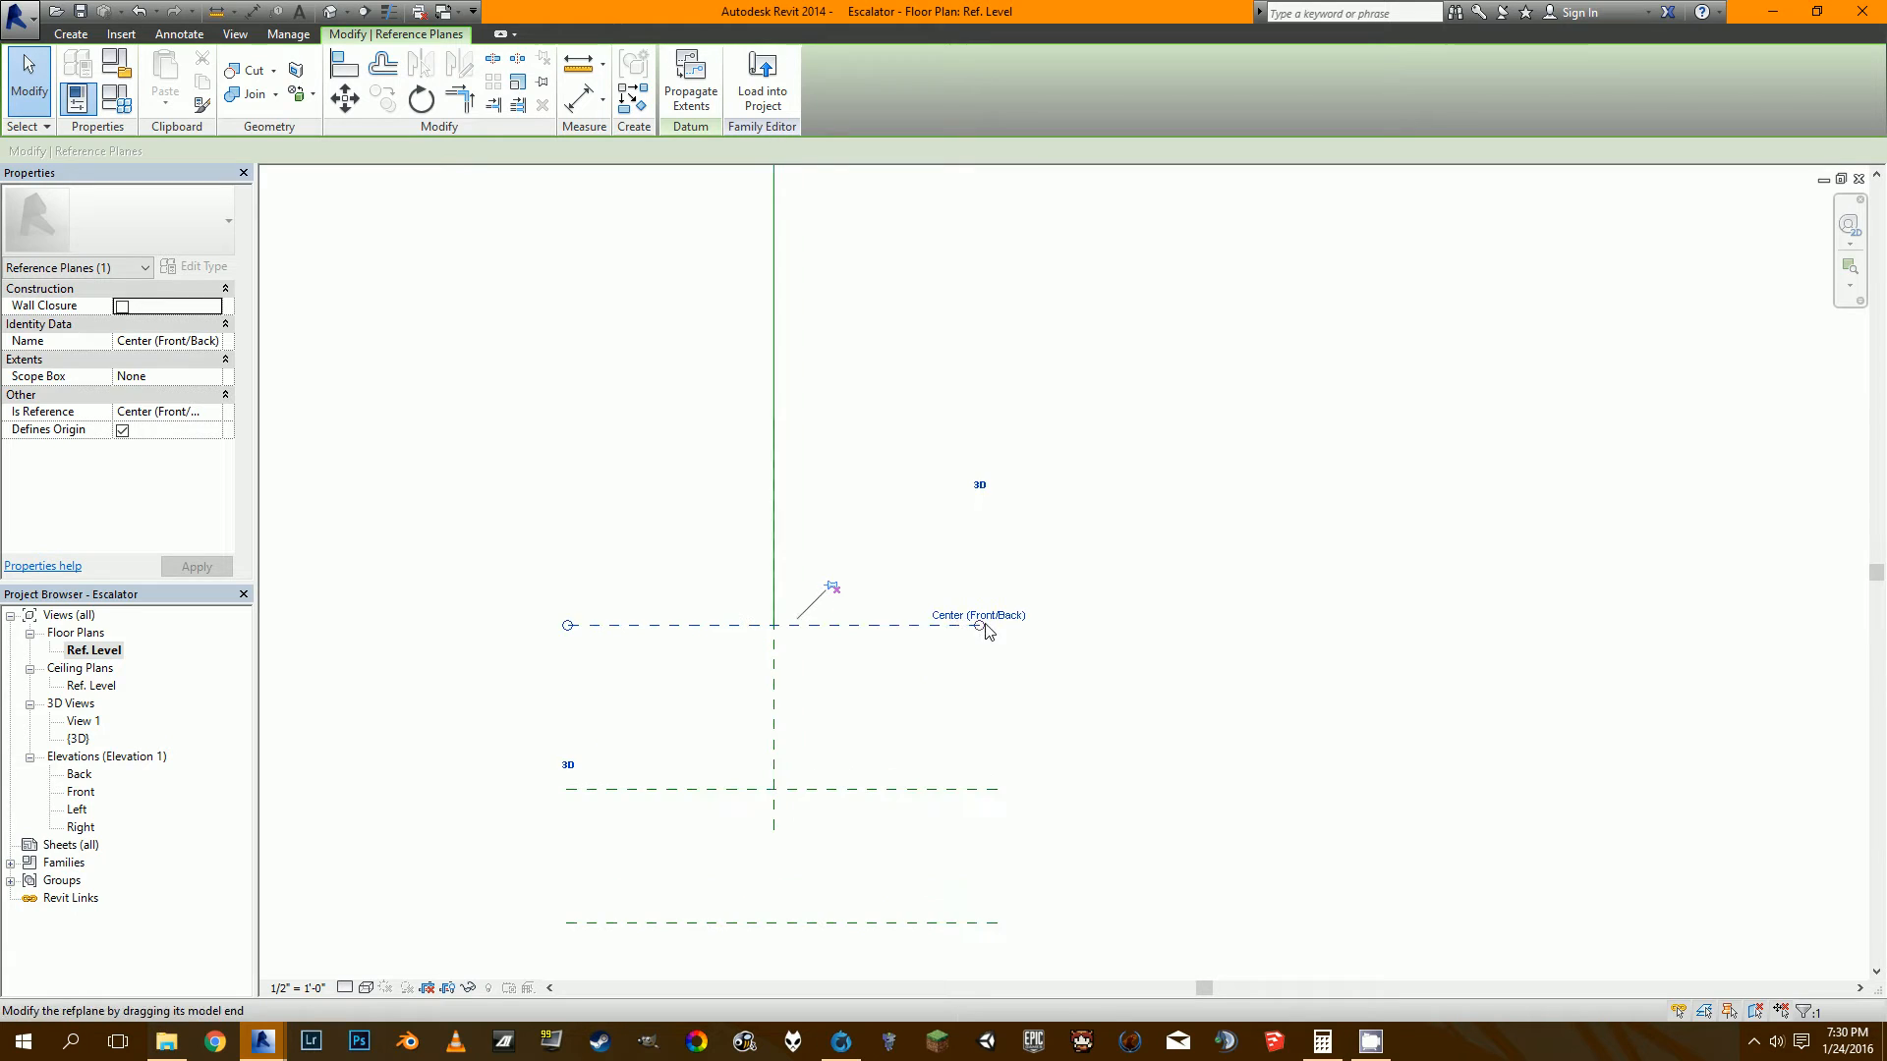
pyautogui.scroll(-2, 998, 637)
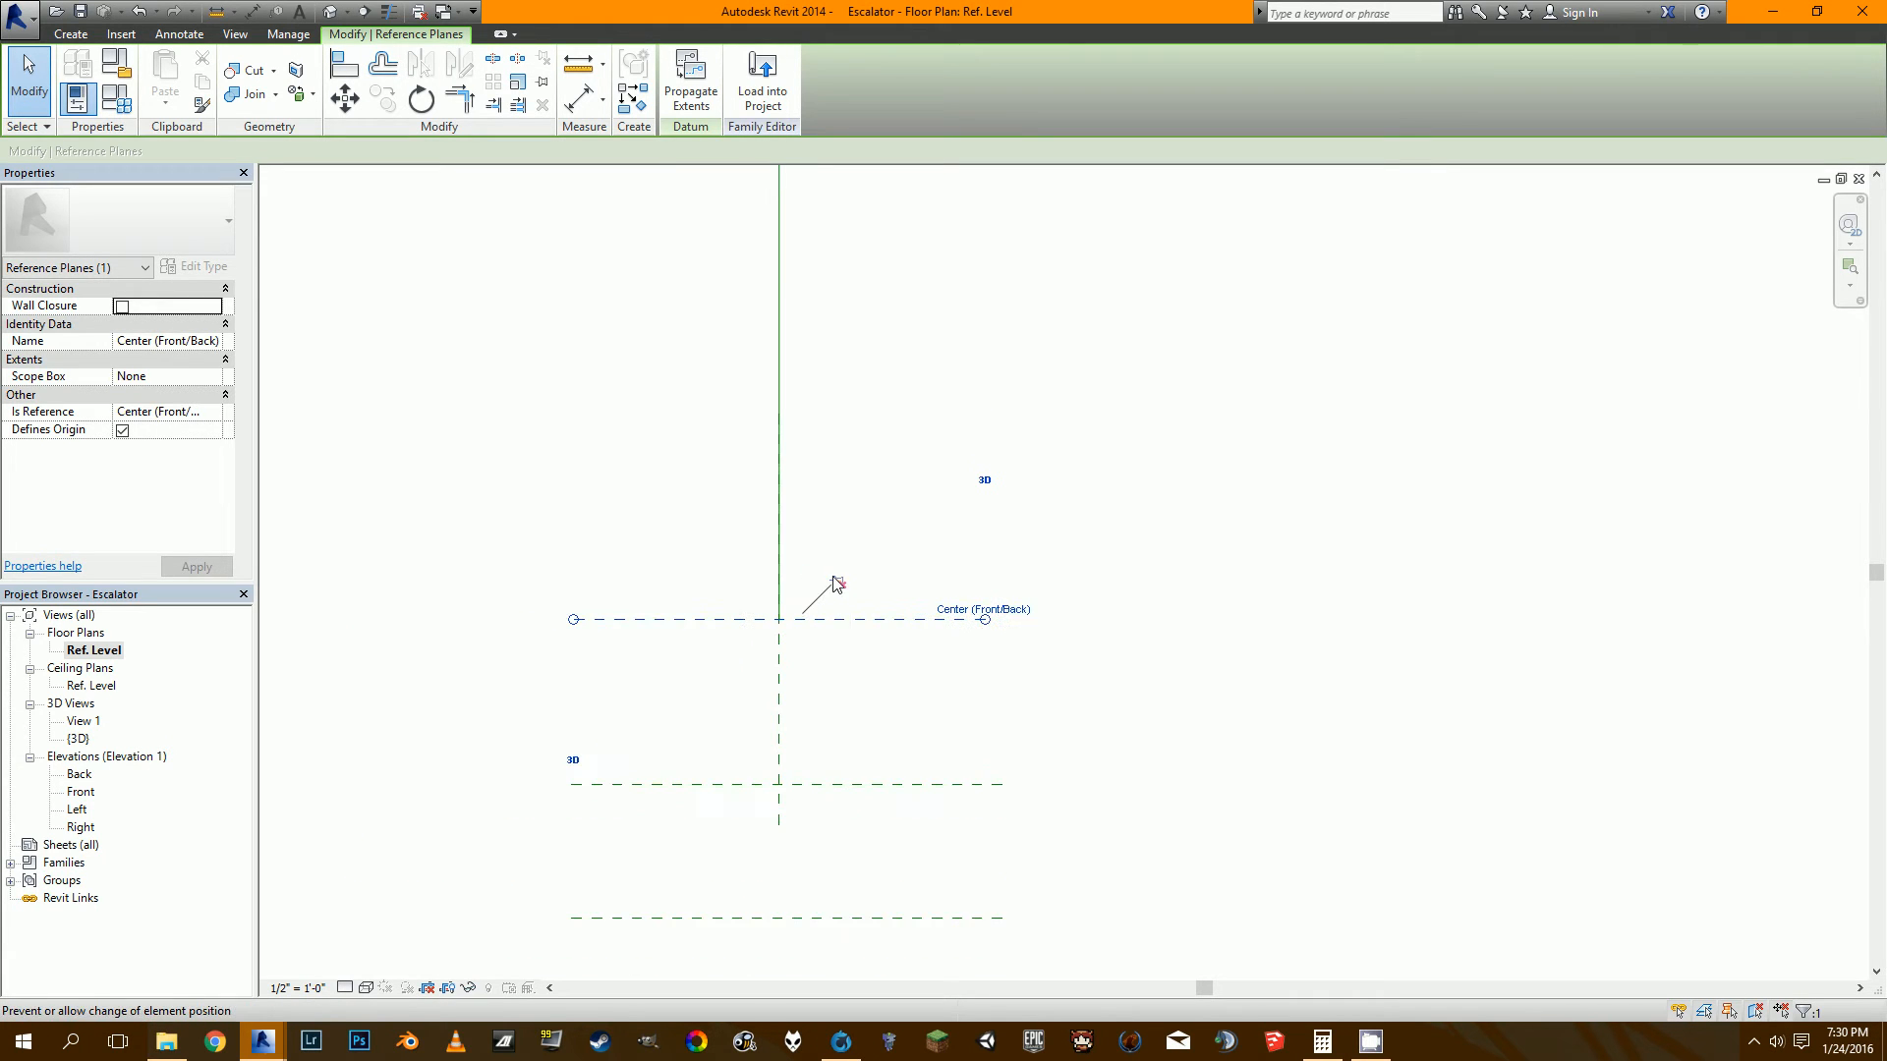
pyautogui.moveTo(985, 619); pyautogui.dragTo(1242, 621)
pyautogui.moveTo(573, 619); pyautogui.dragTo(341, 619)
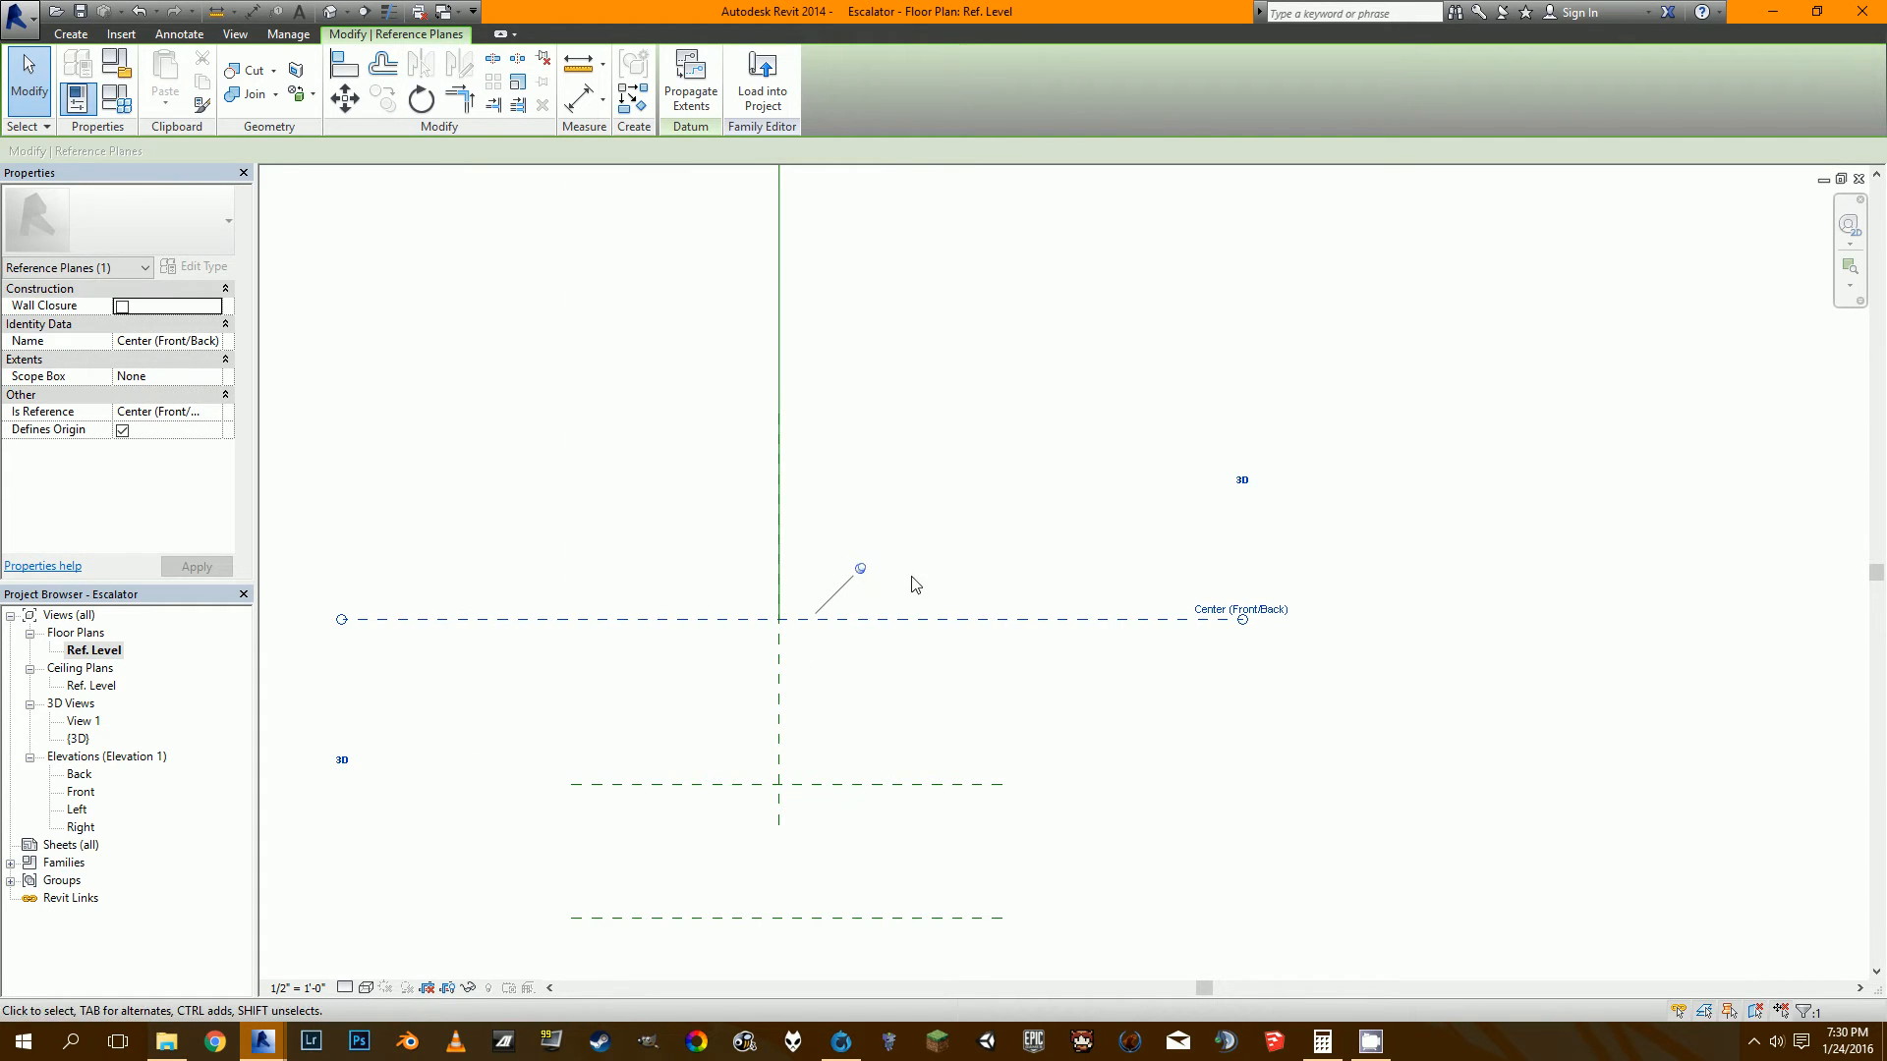
pyautogui.click(845, 543)
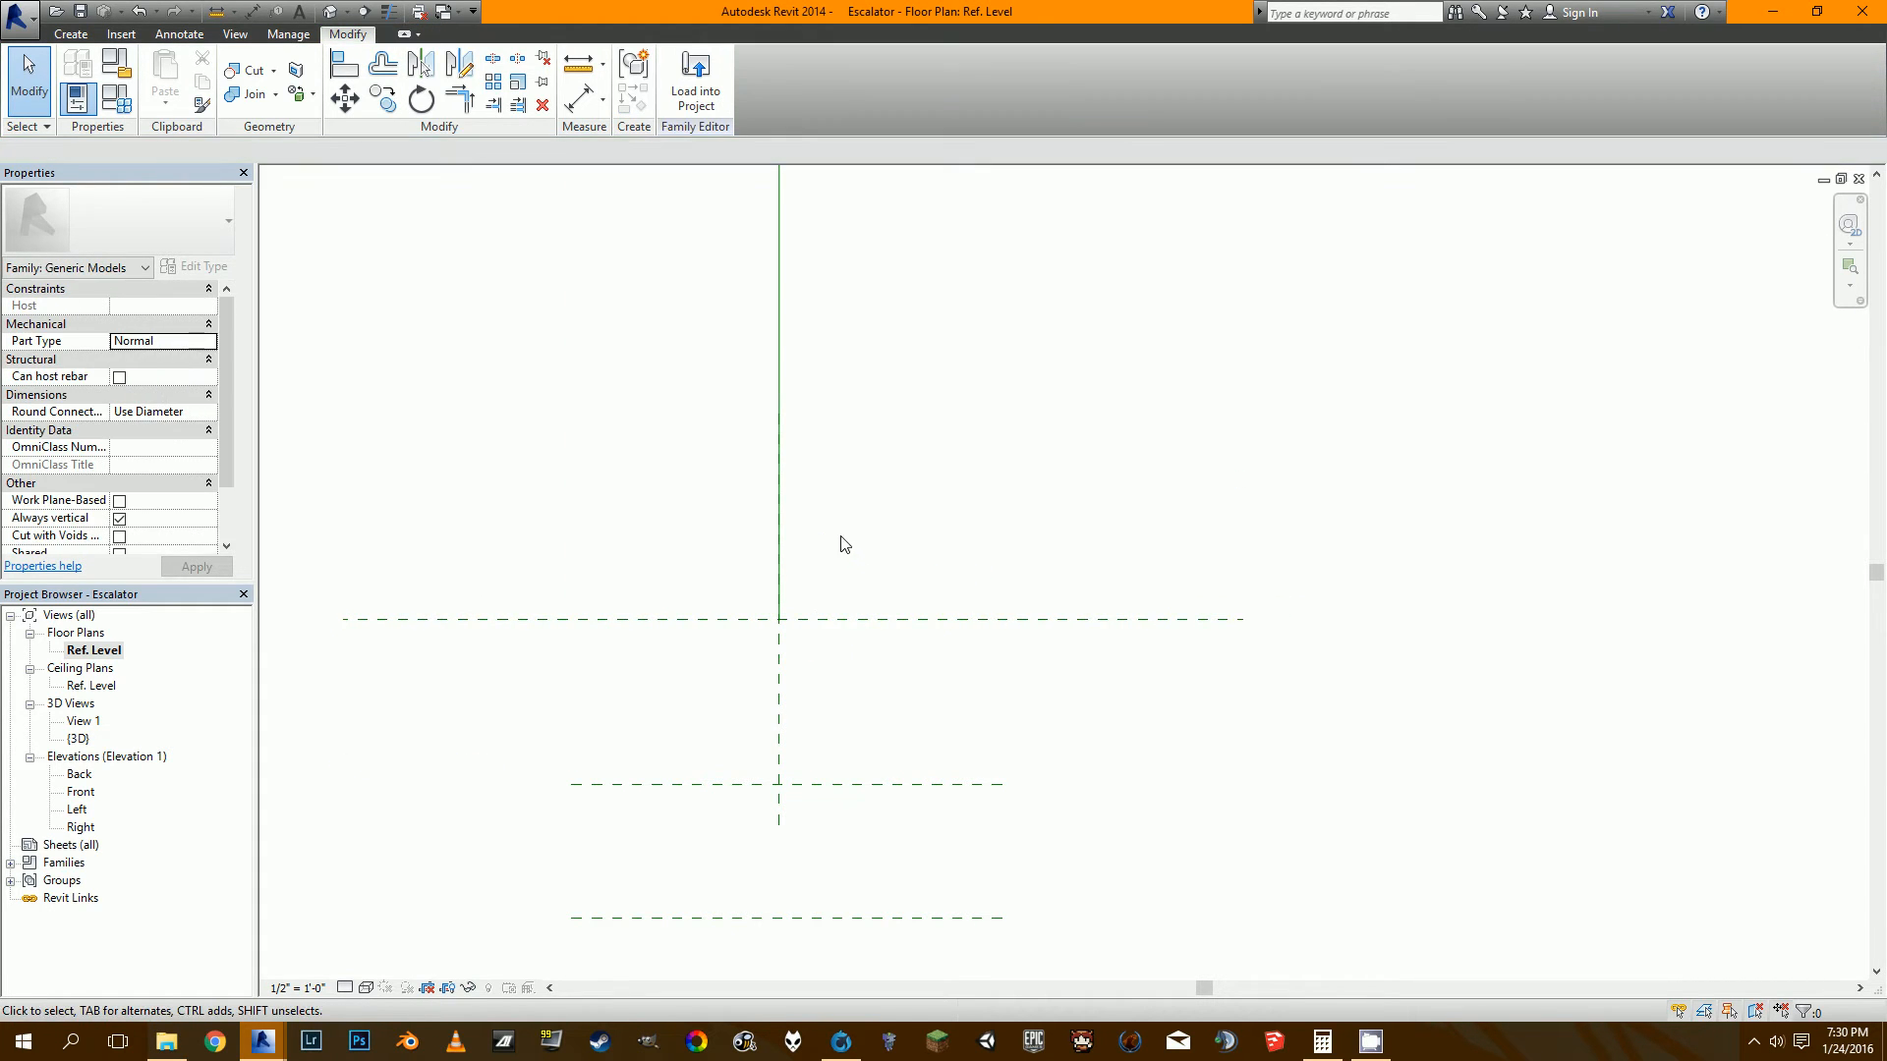
# Load the open Step family into the Escalator family and place one step on the far side of the Center (Front/Back) plane, over the sloped reference line.
pyautogui.click(442, 14)
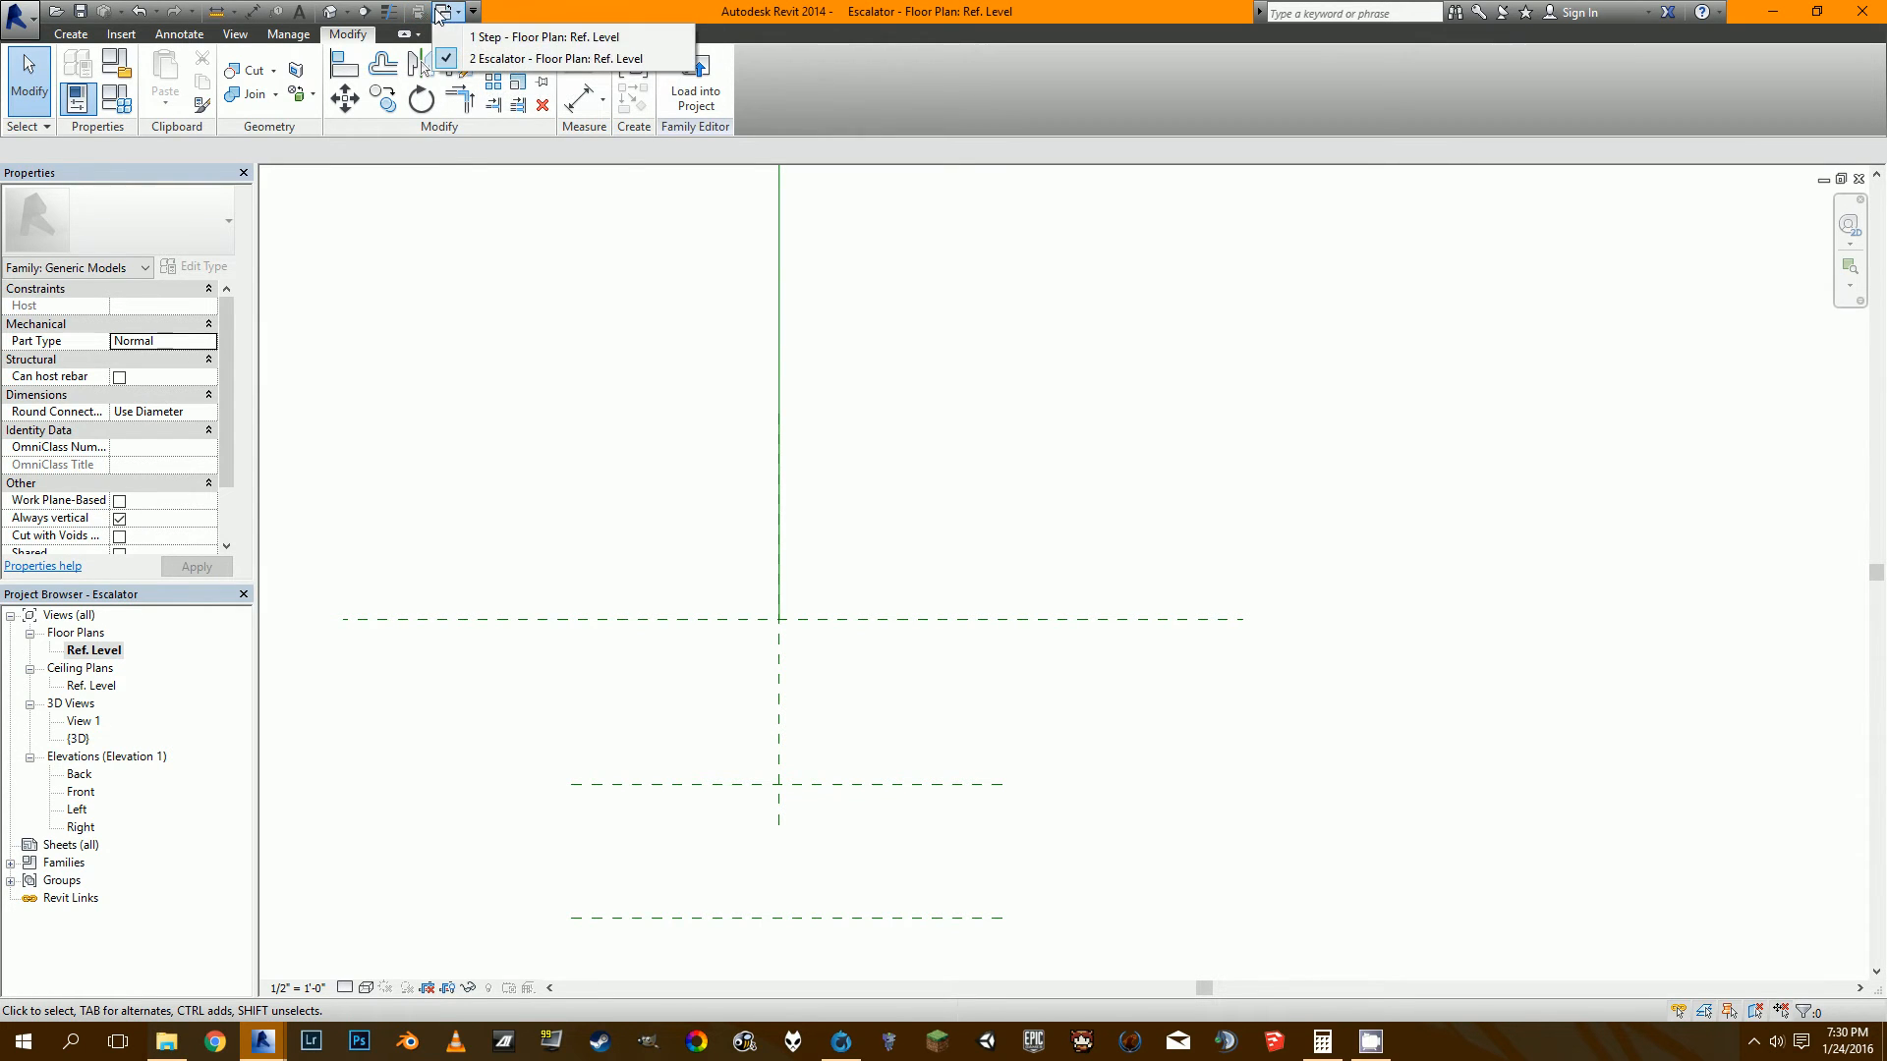
pyautogui.click(516, 38)
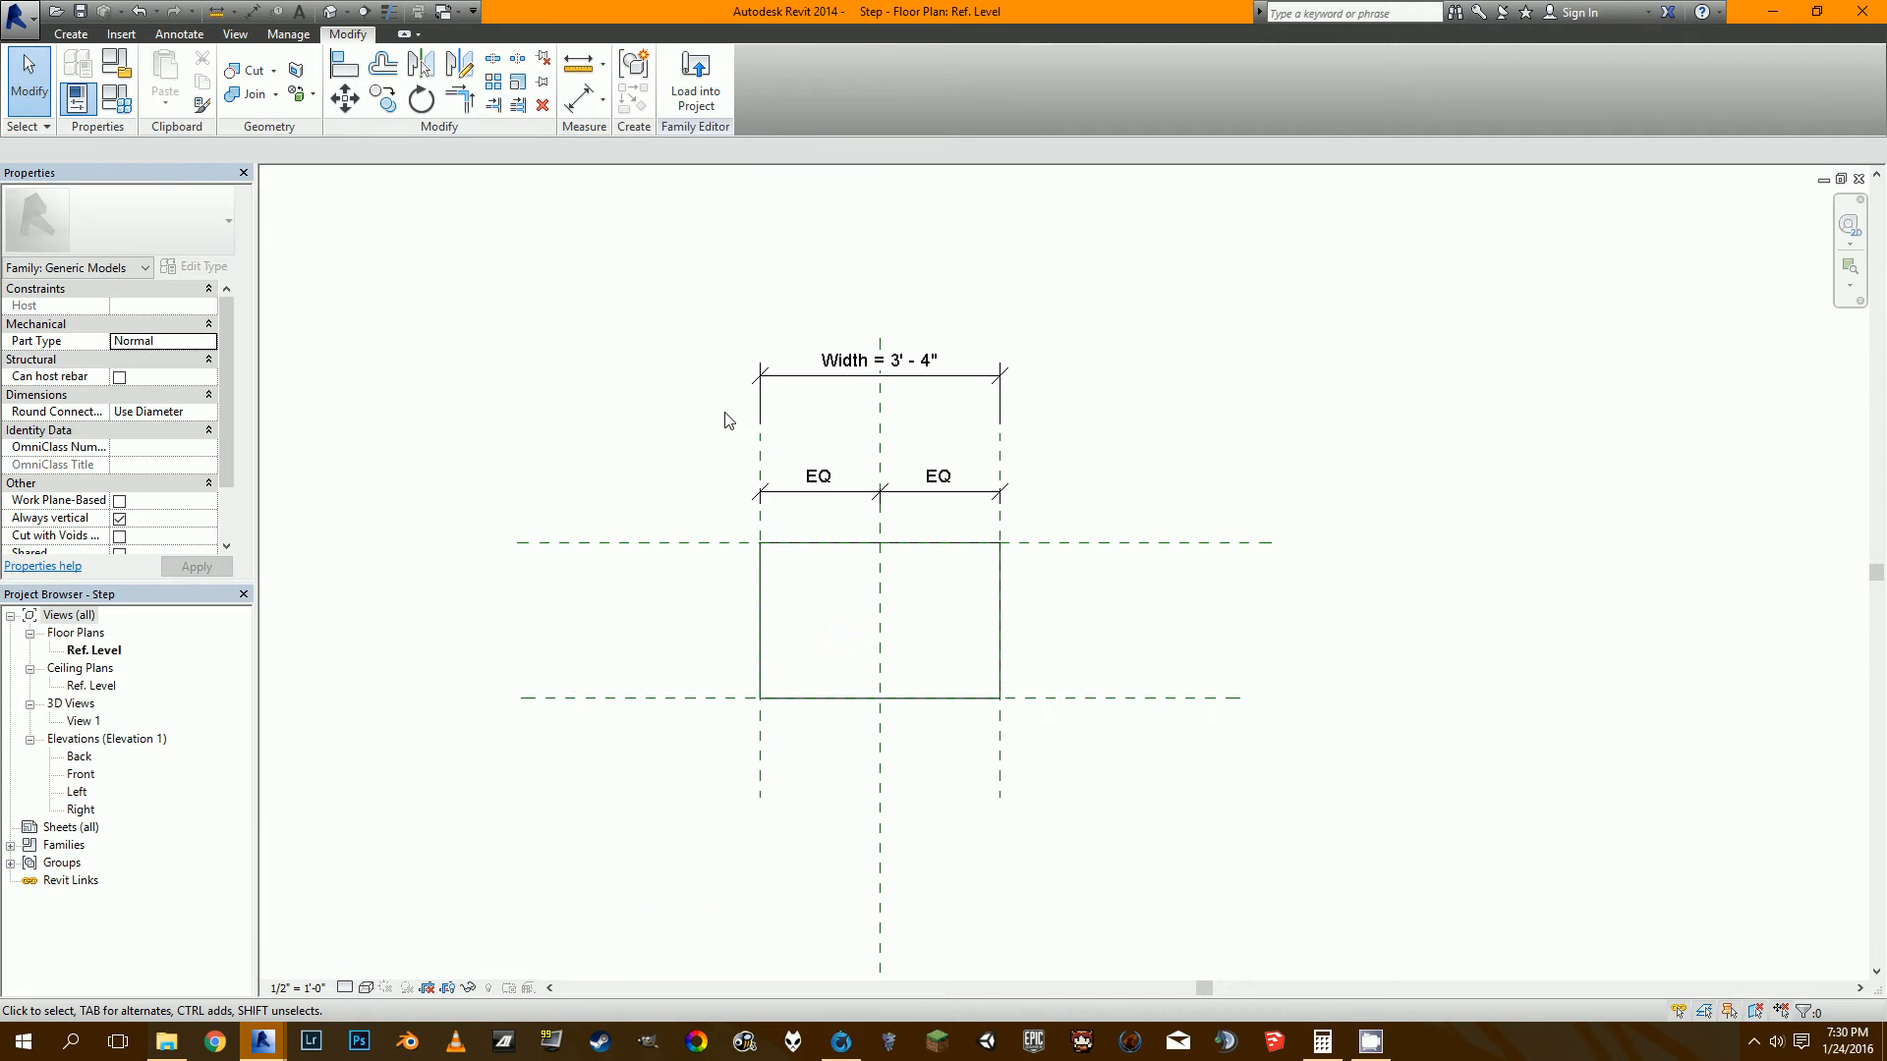
pyautogui.click(706, 84)
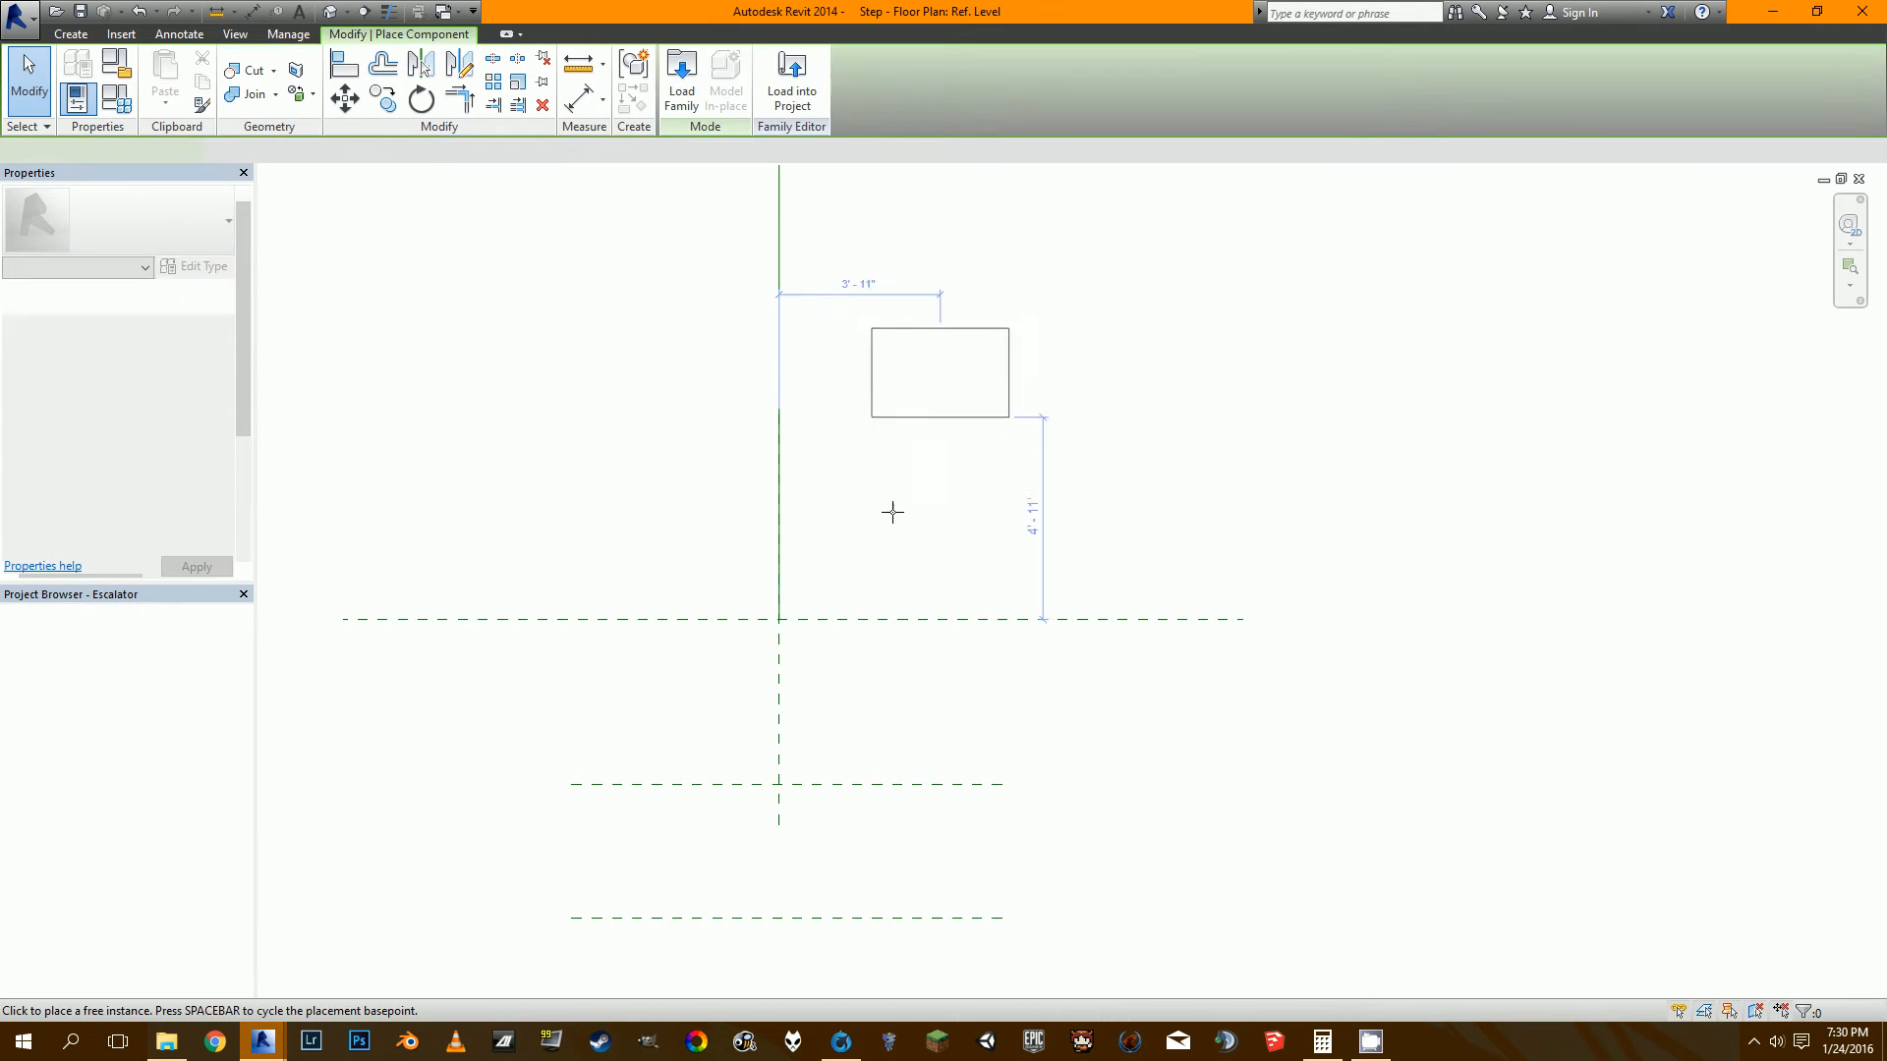
pyautogui.click(752, 487)
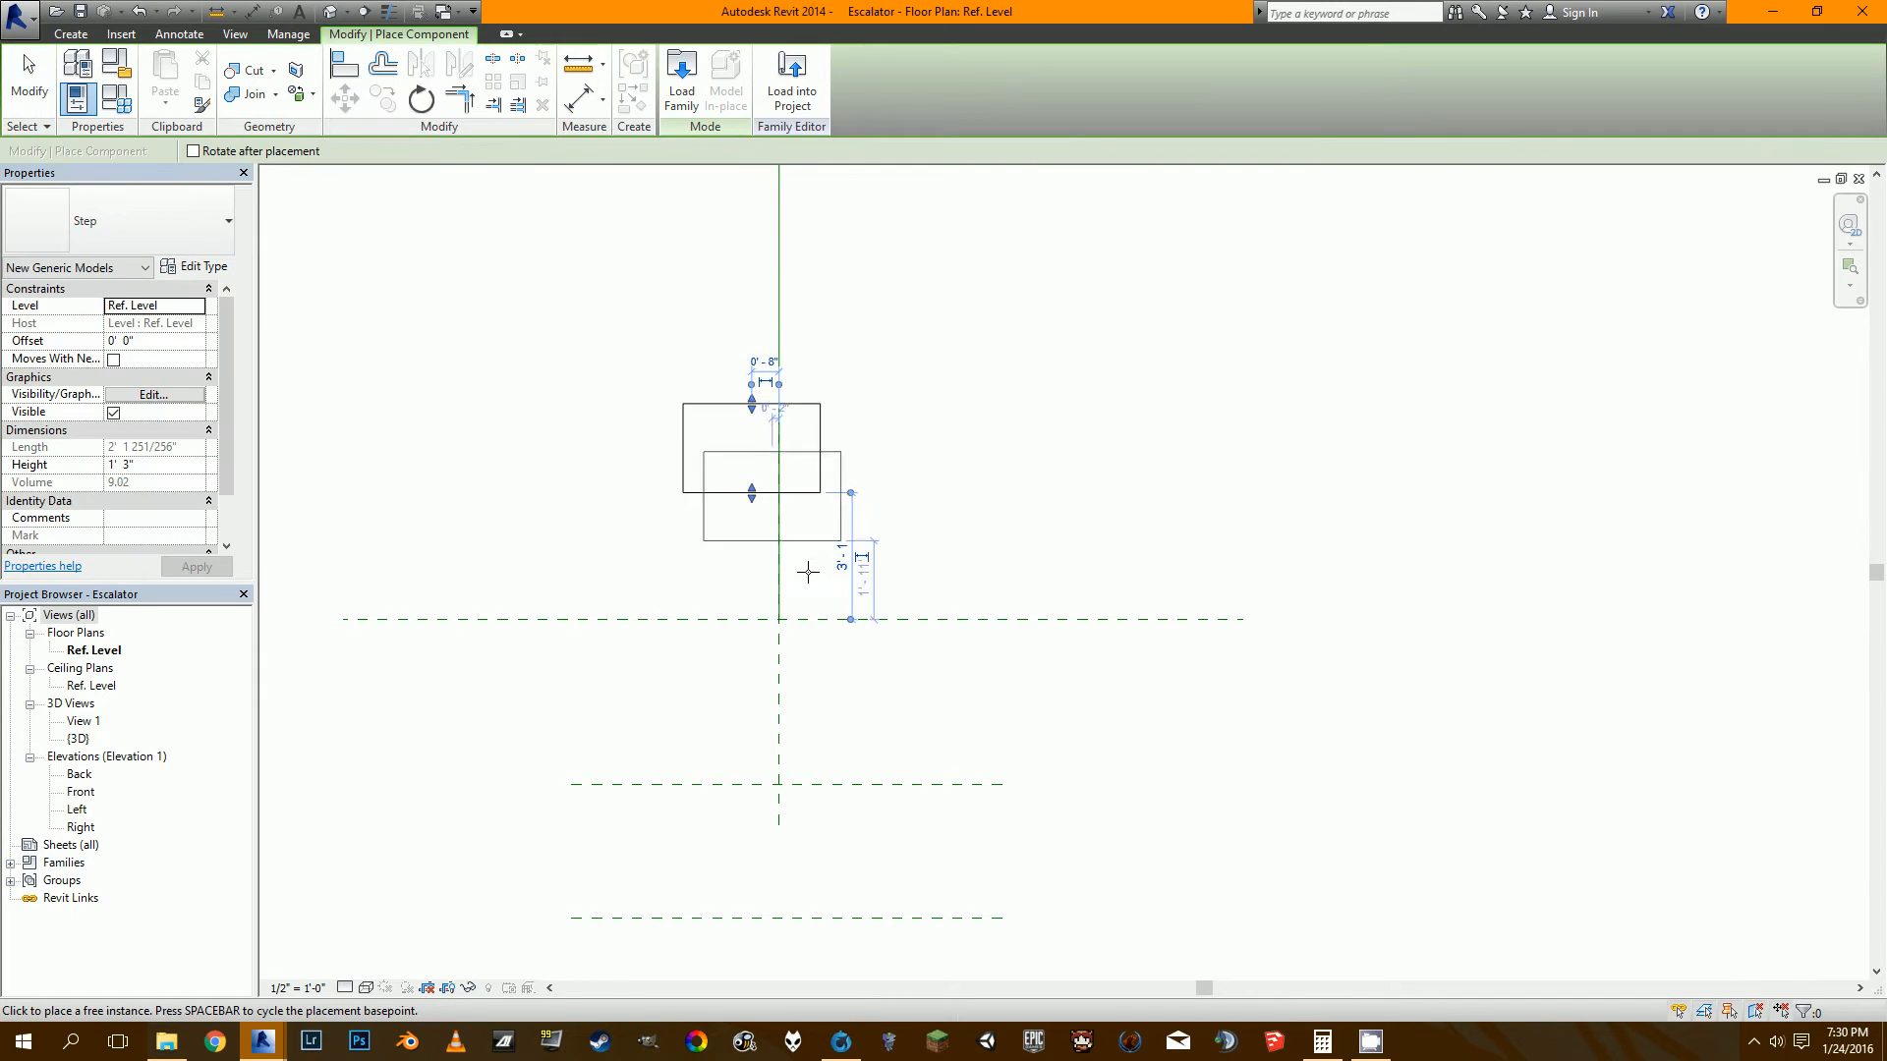
pyautogui.press('Escape')
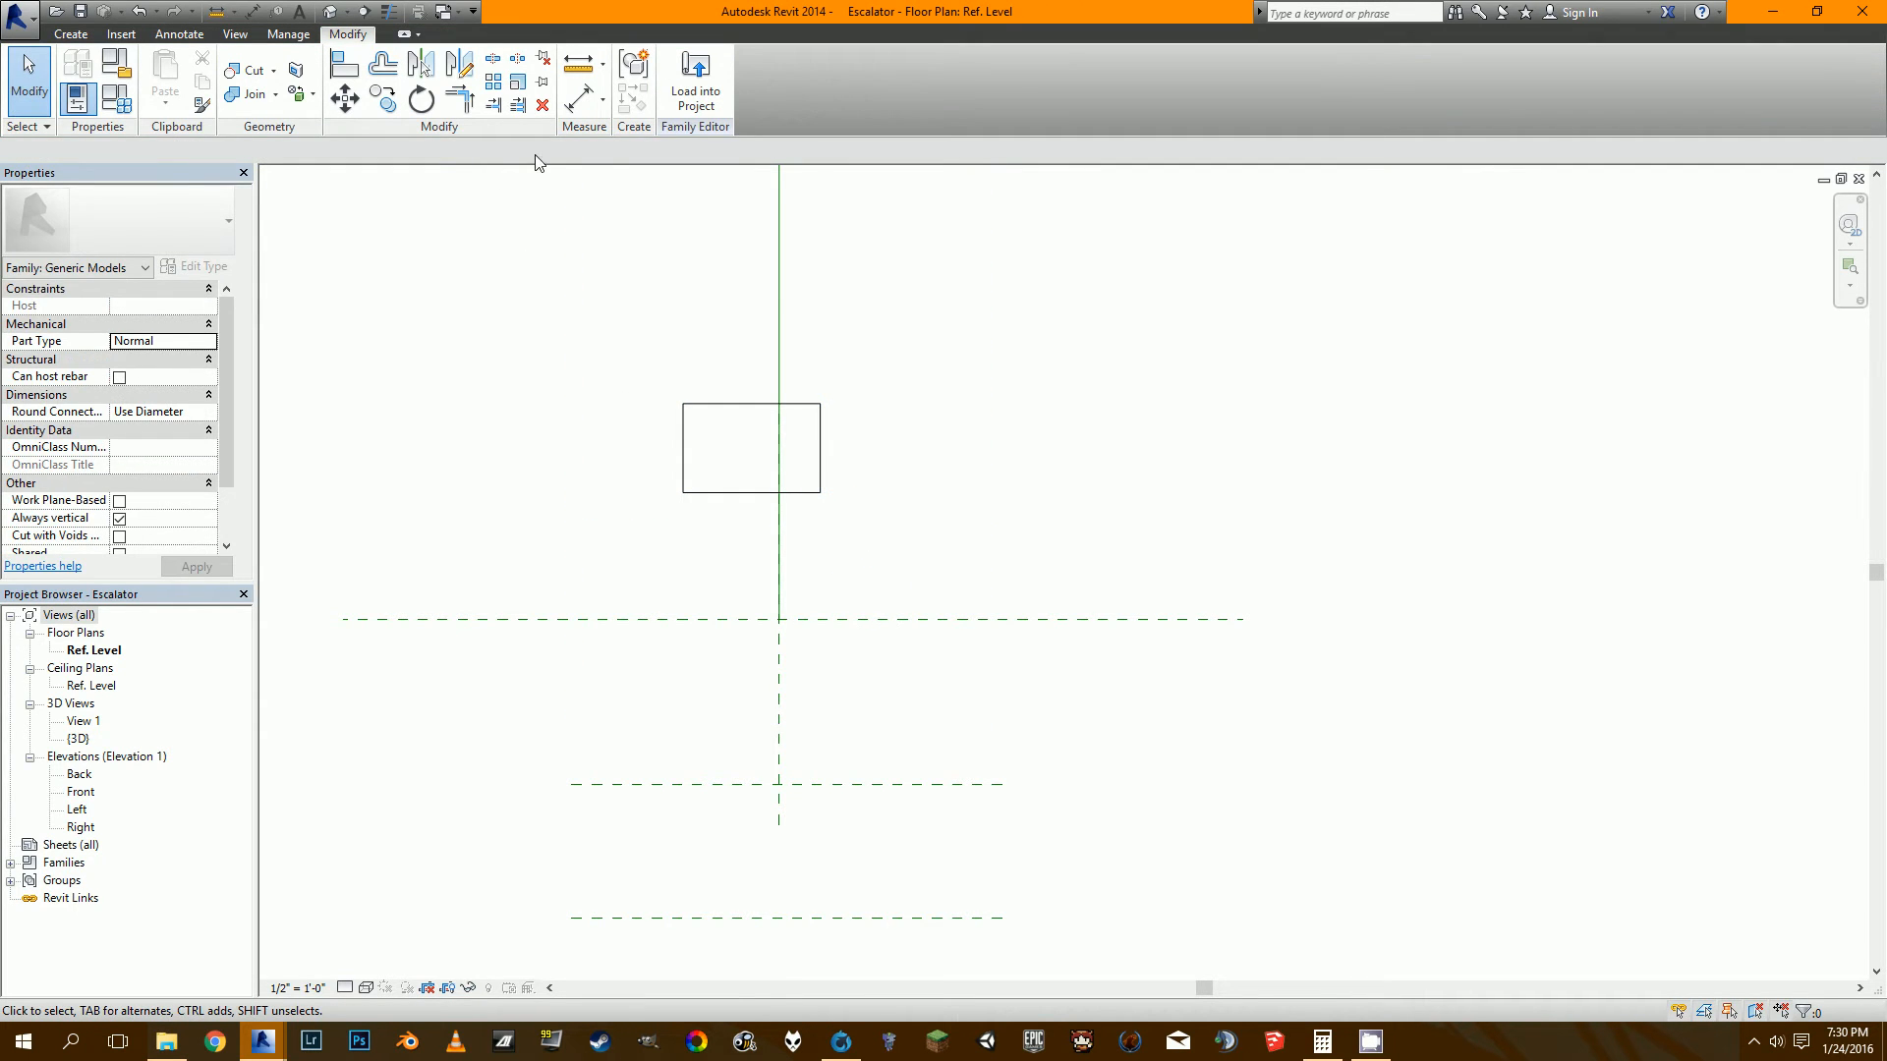
# Open the Railing family, load it into the Escalator family only, and place one railing to the right of the step.
pyautogui.click(56, 14)
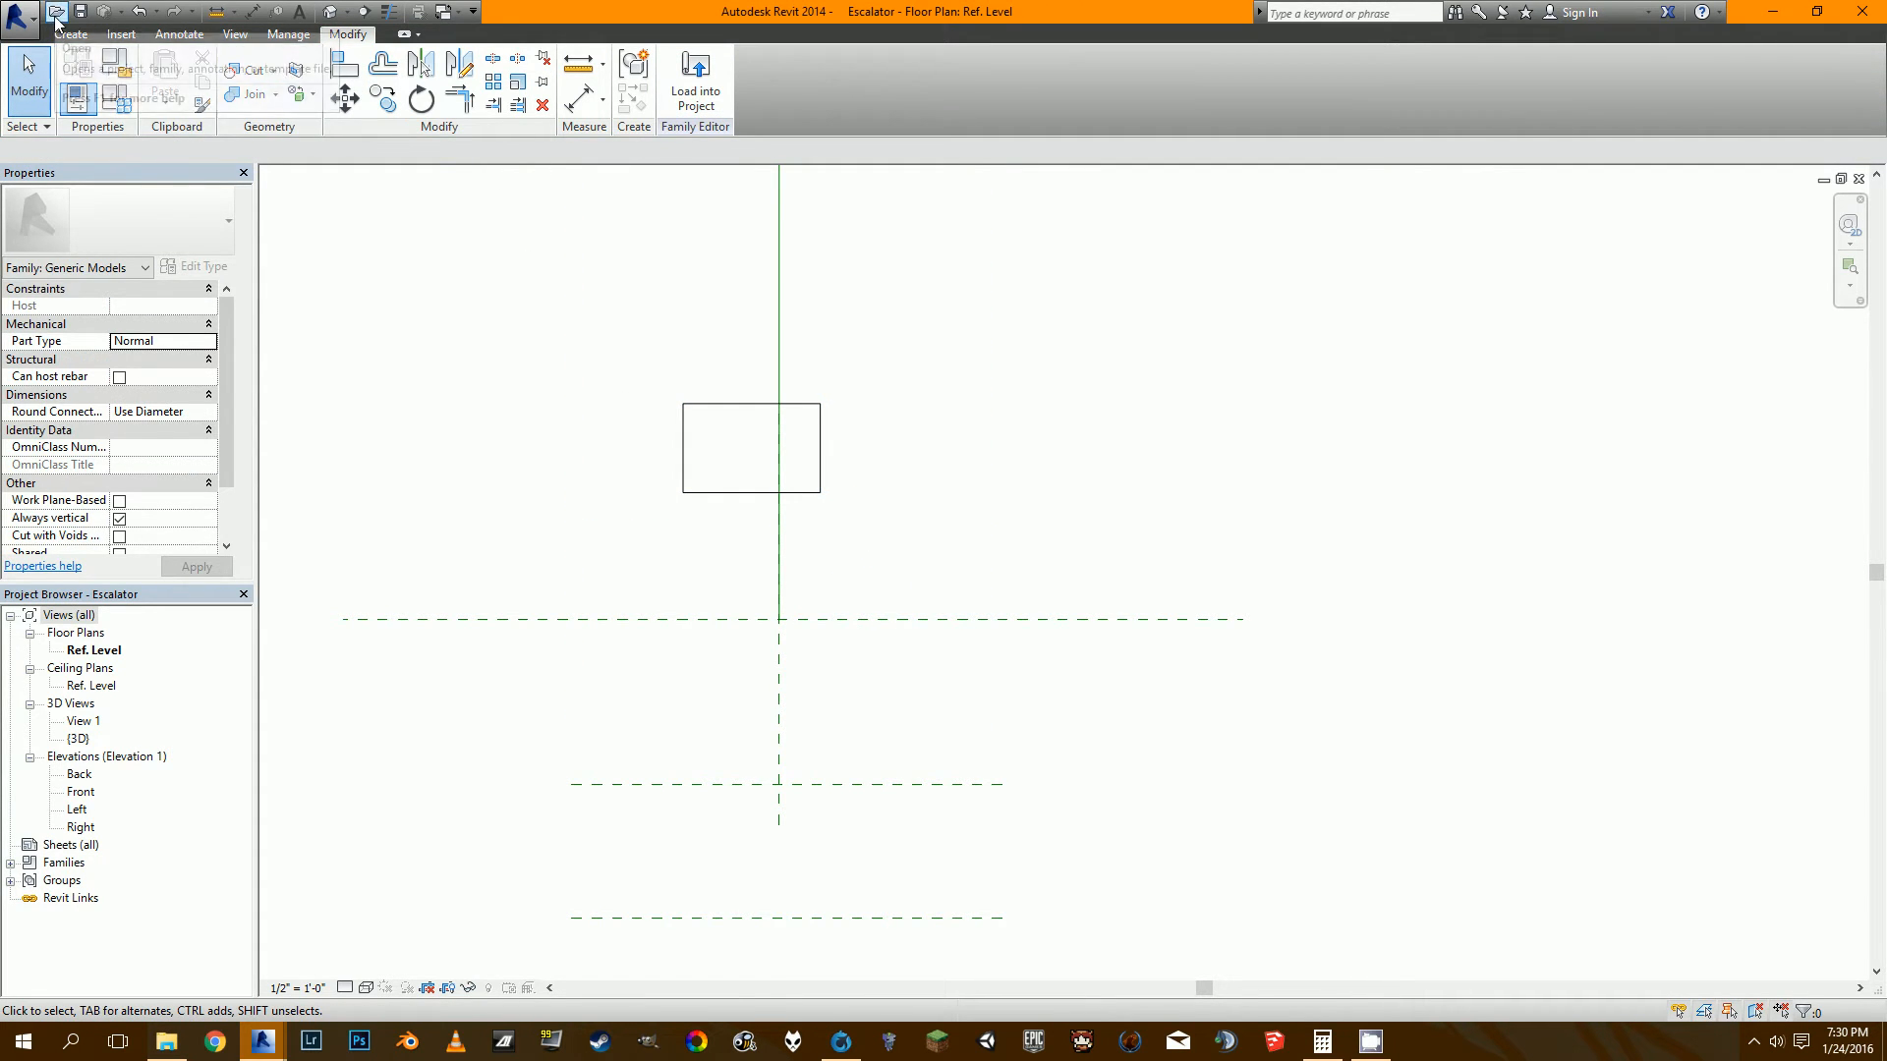
pyautogui.click(794, 440)
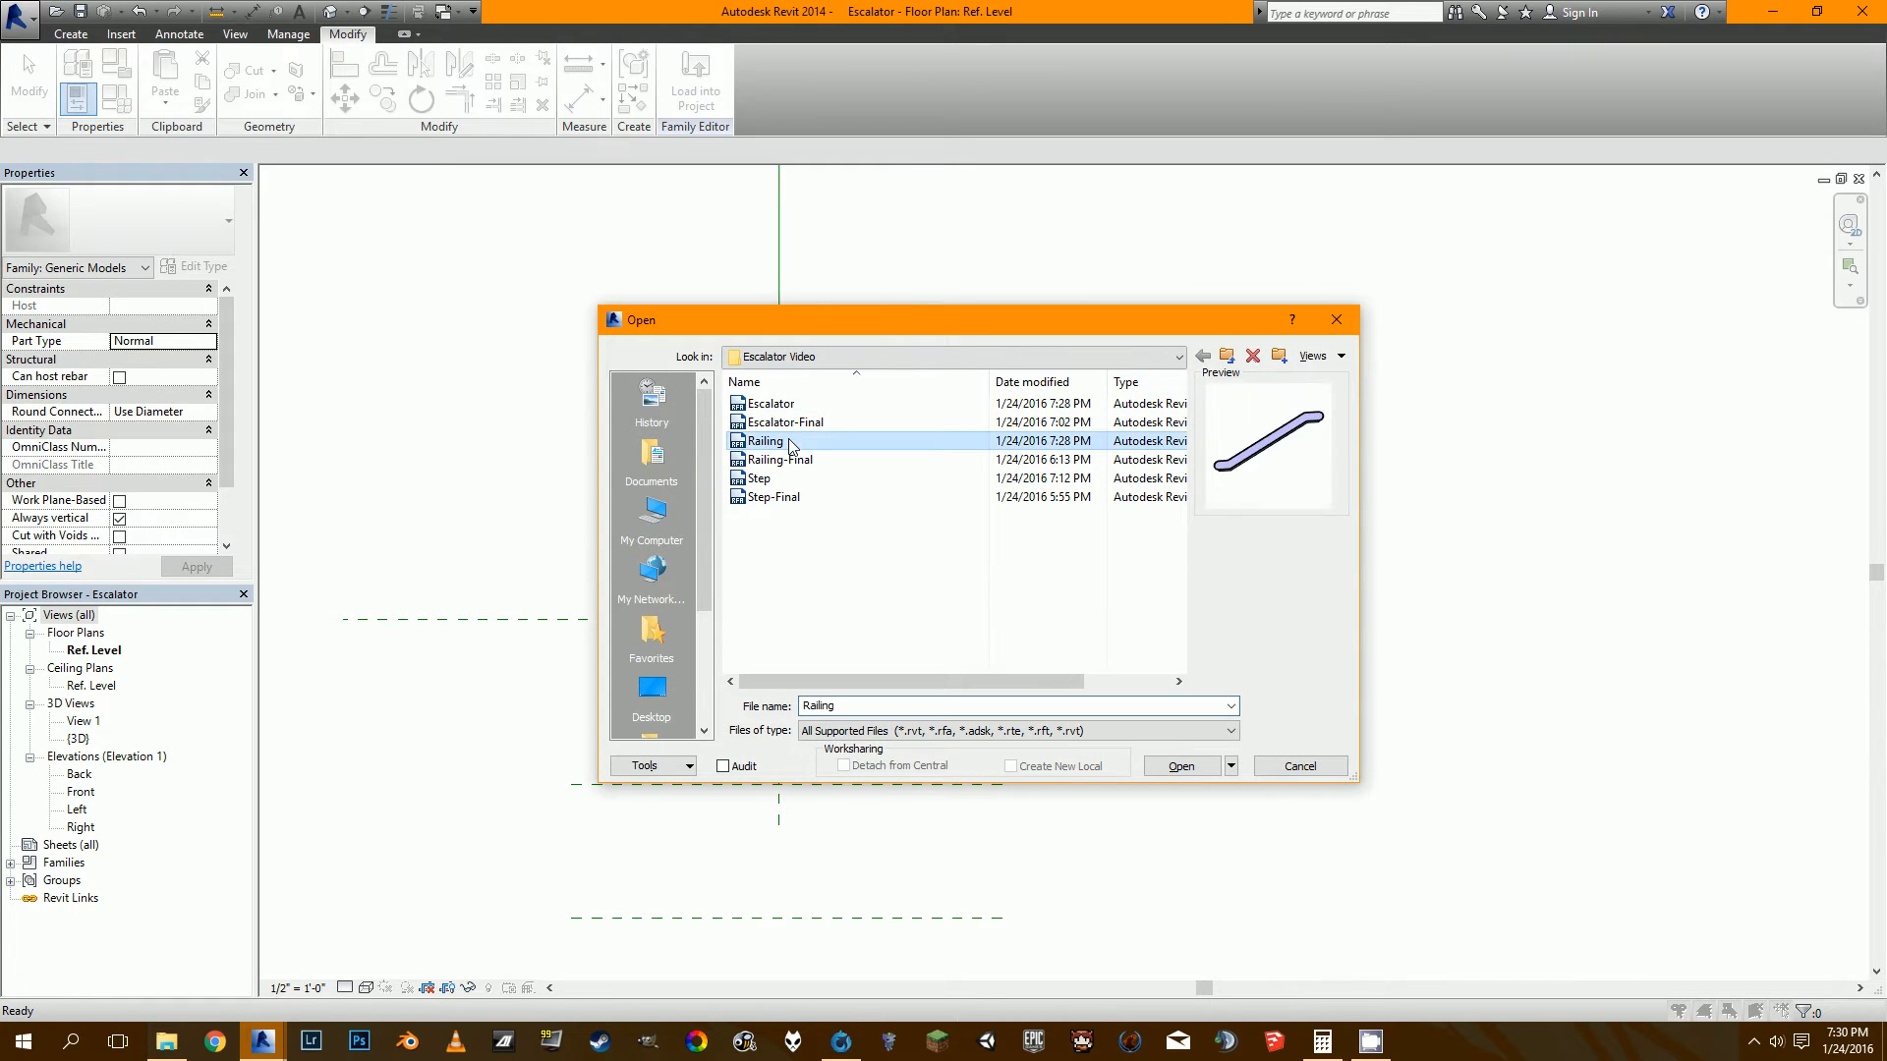
pyautogui.click(1182, 768)
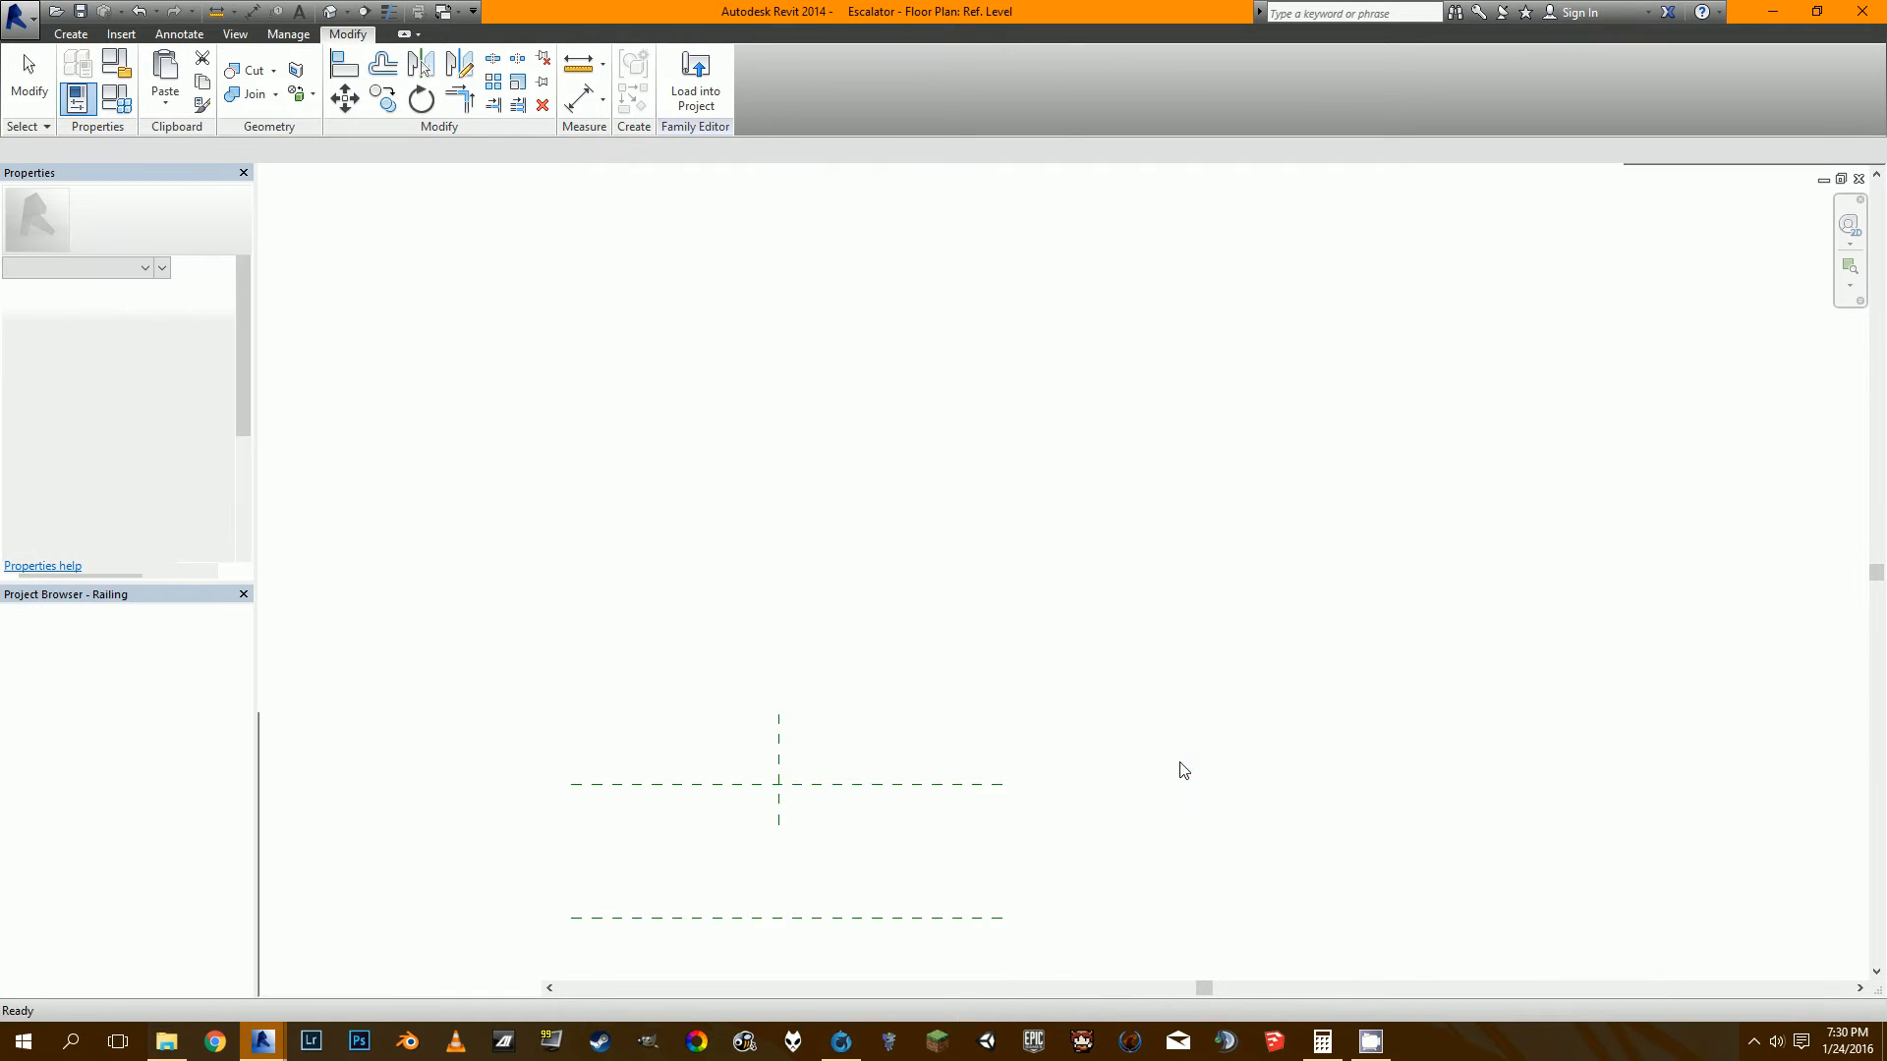
pyautogui.click(1307, 78)
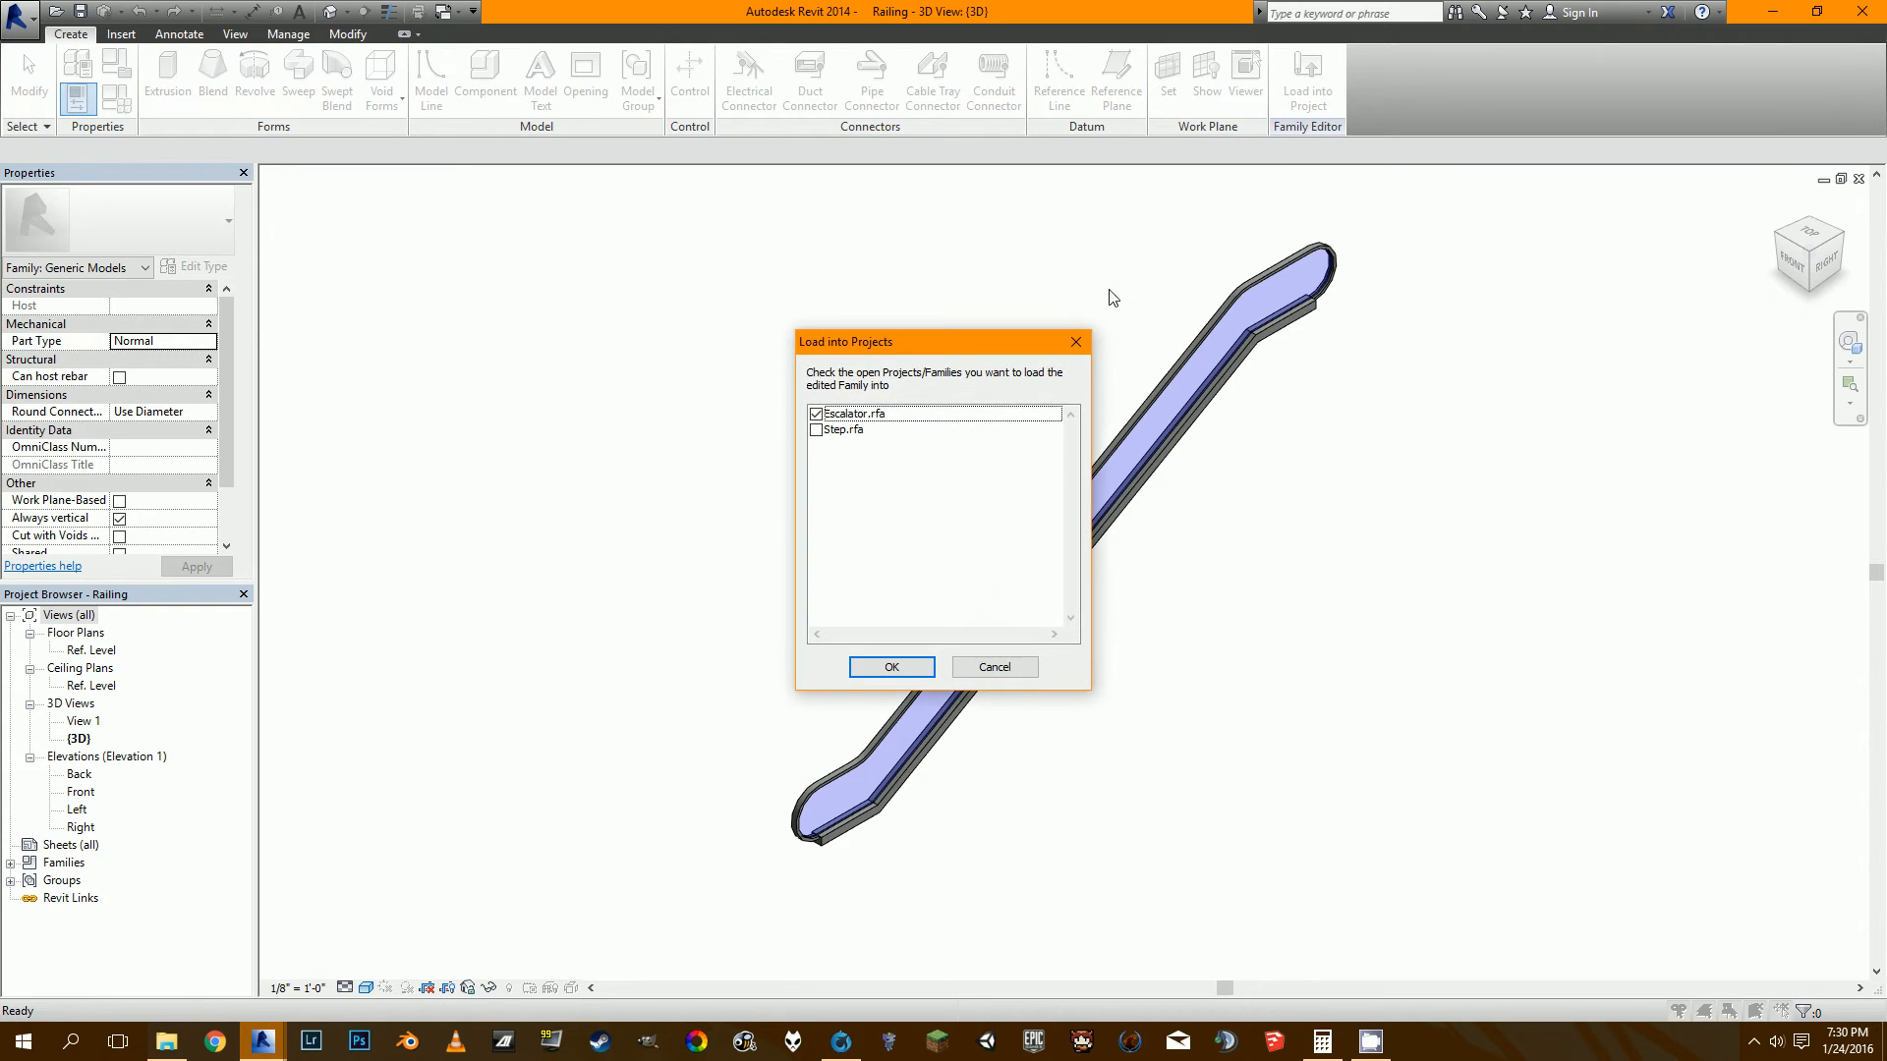
pyautogui.click(890, 666)
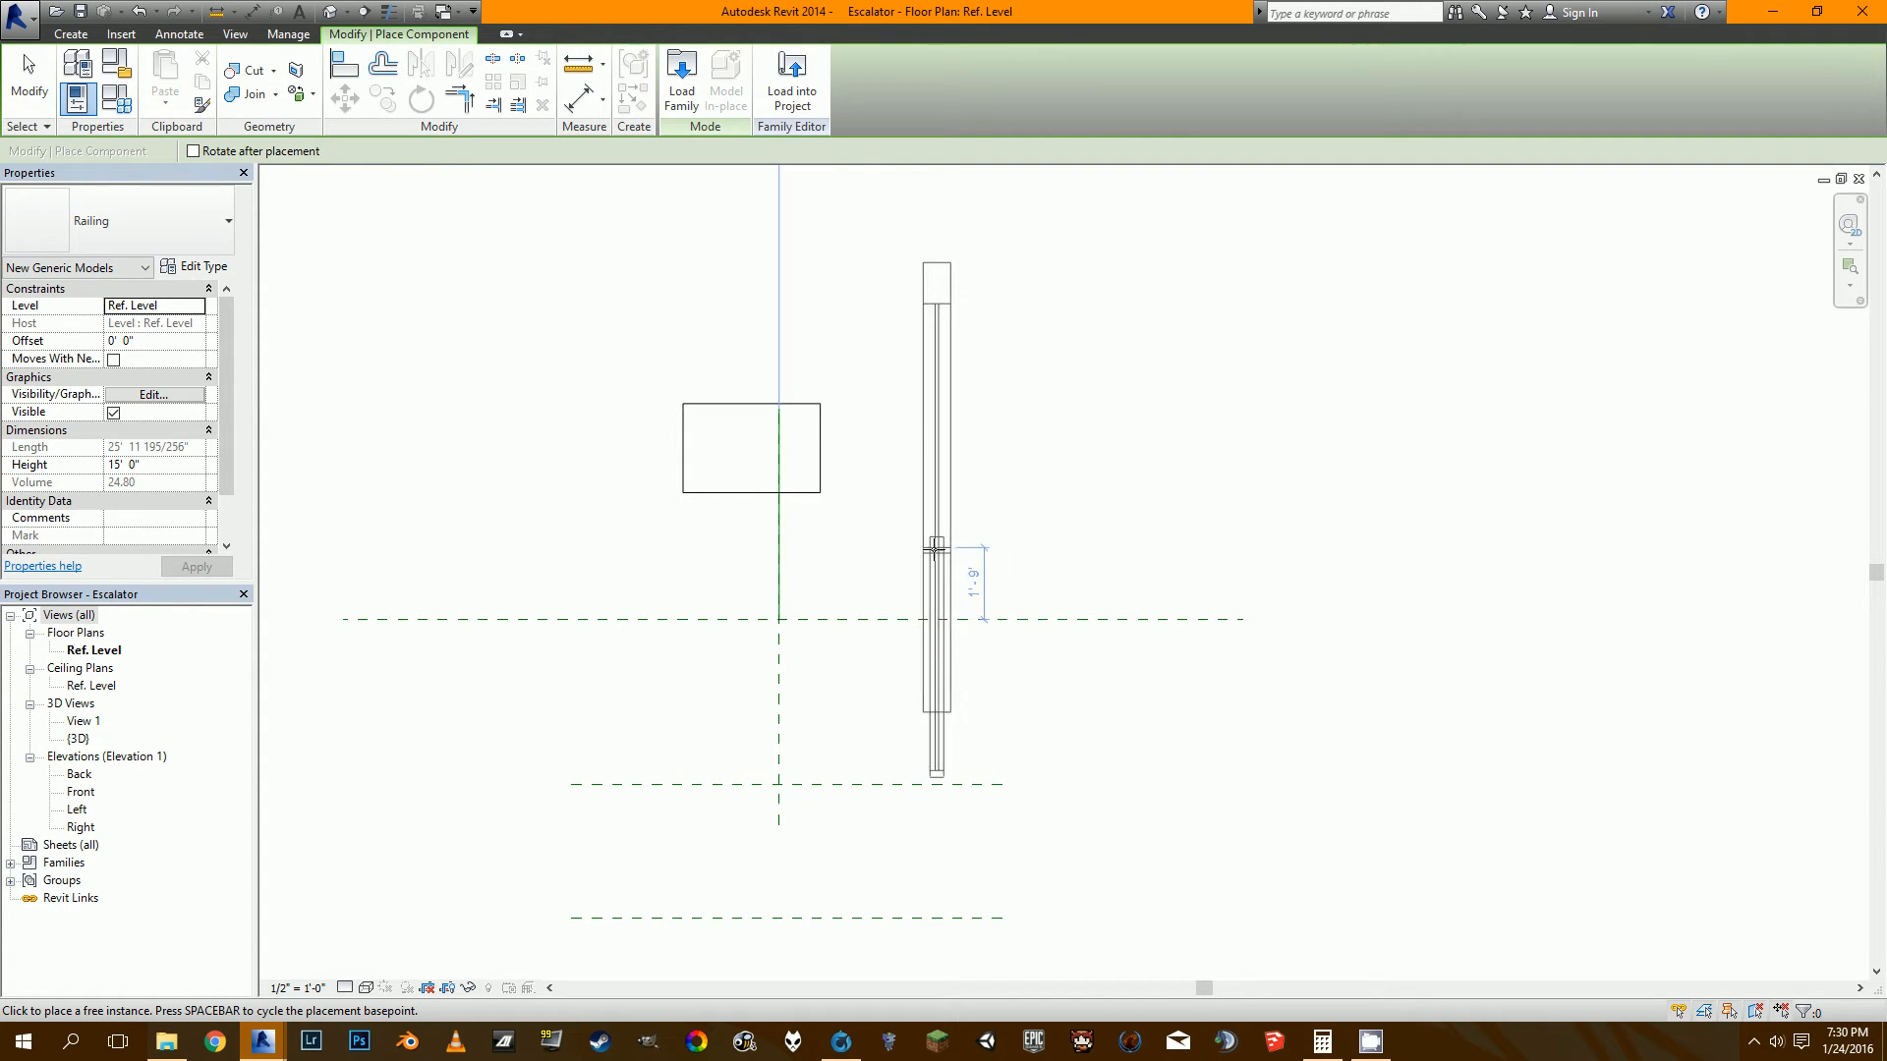
pyautogui.click(936, 548)
pyautogui.press('Escape')
# Align the railing's crosswise reference line with the Center (Front/Back) reference plane and lock the alignment.
pyautogui.scroll(2, 940, 578)
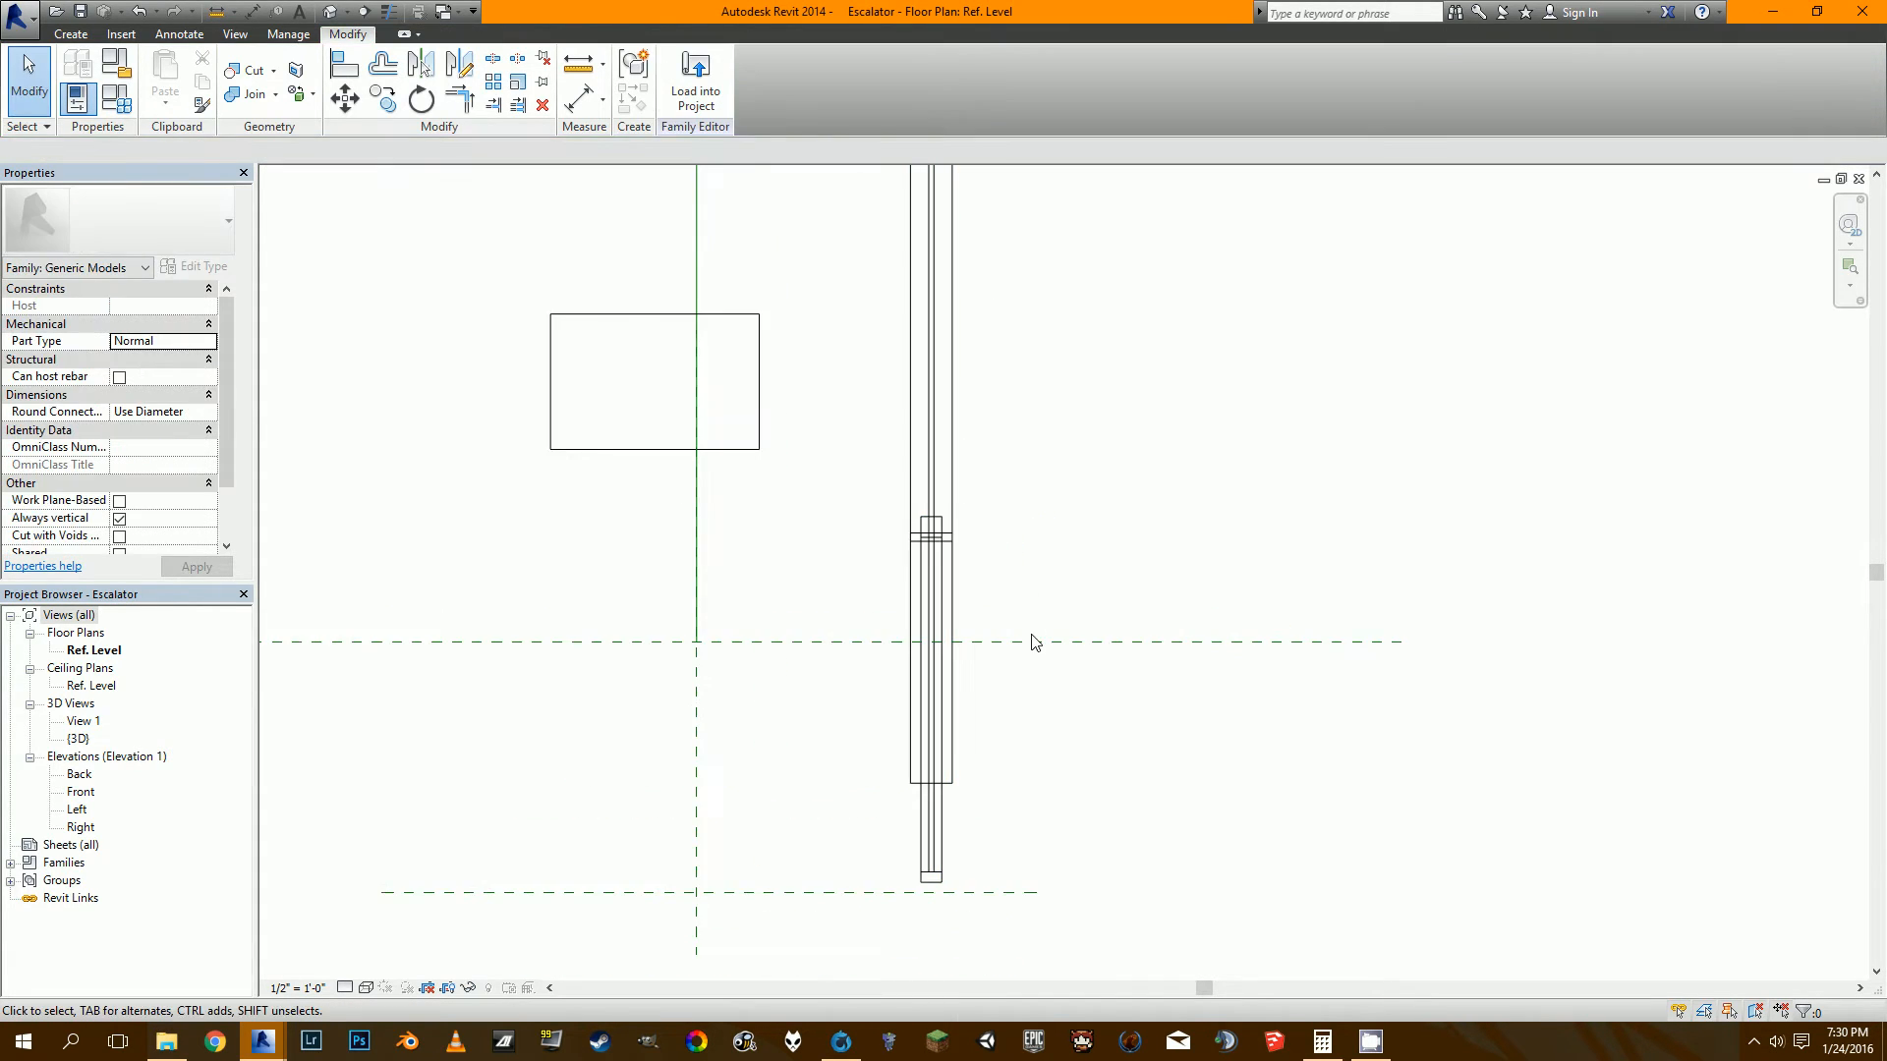
pyautogui.click(342, 66)
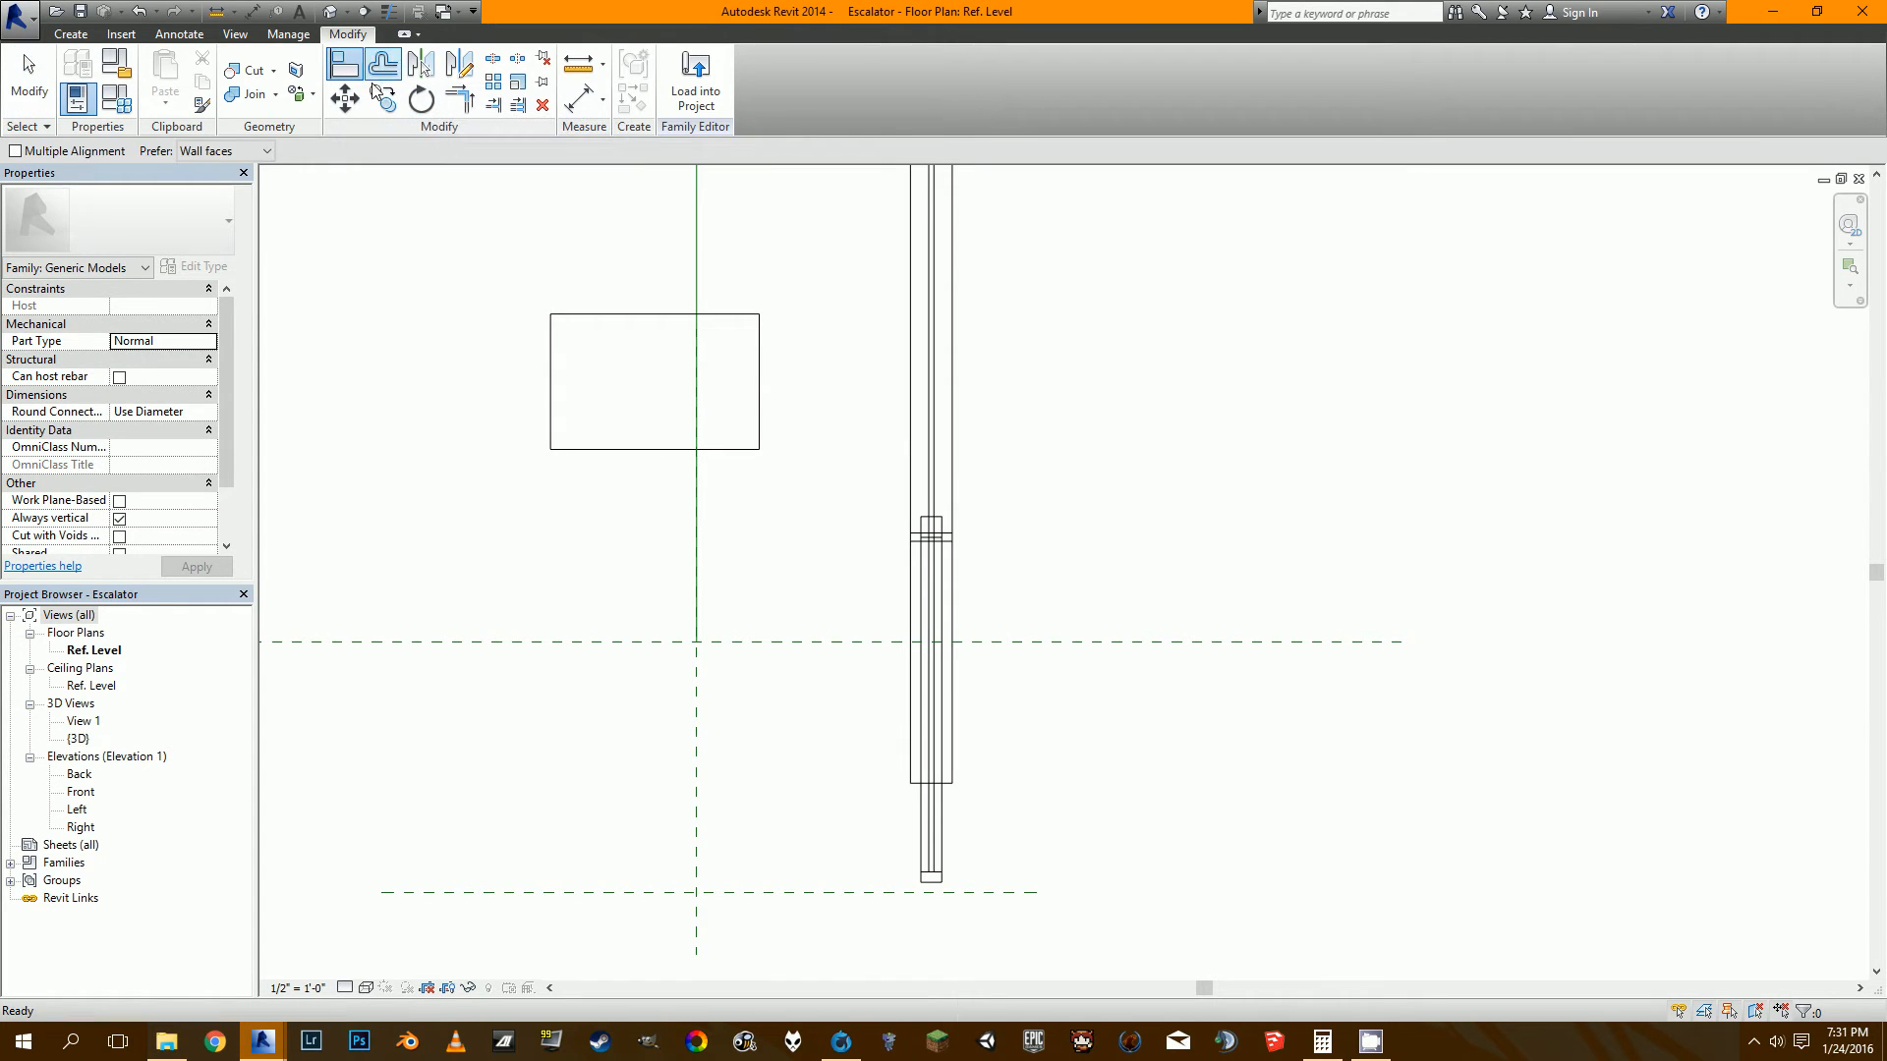
pyautogui.click(1087, 643)
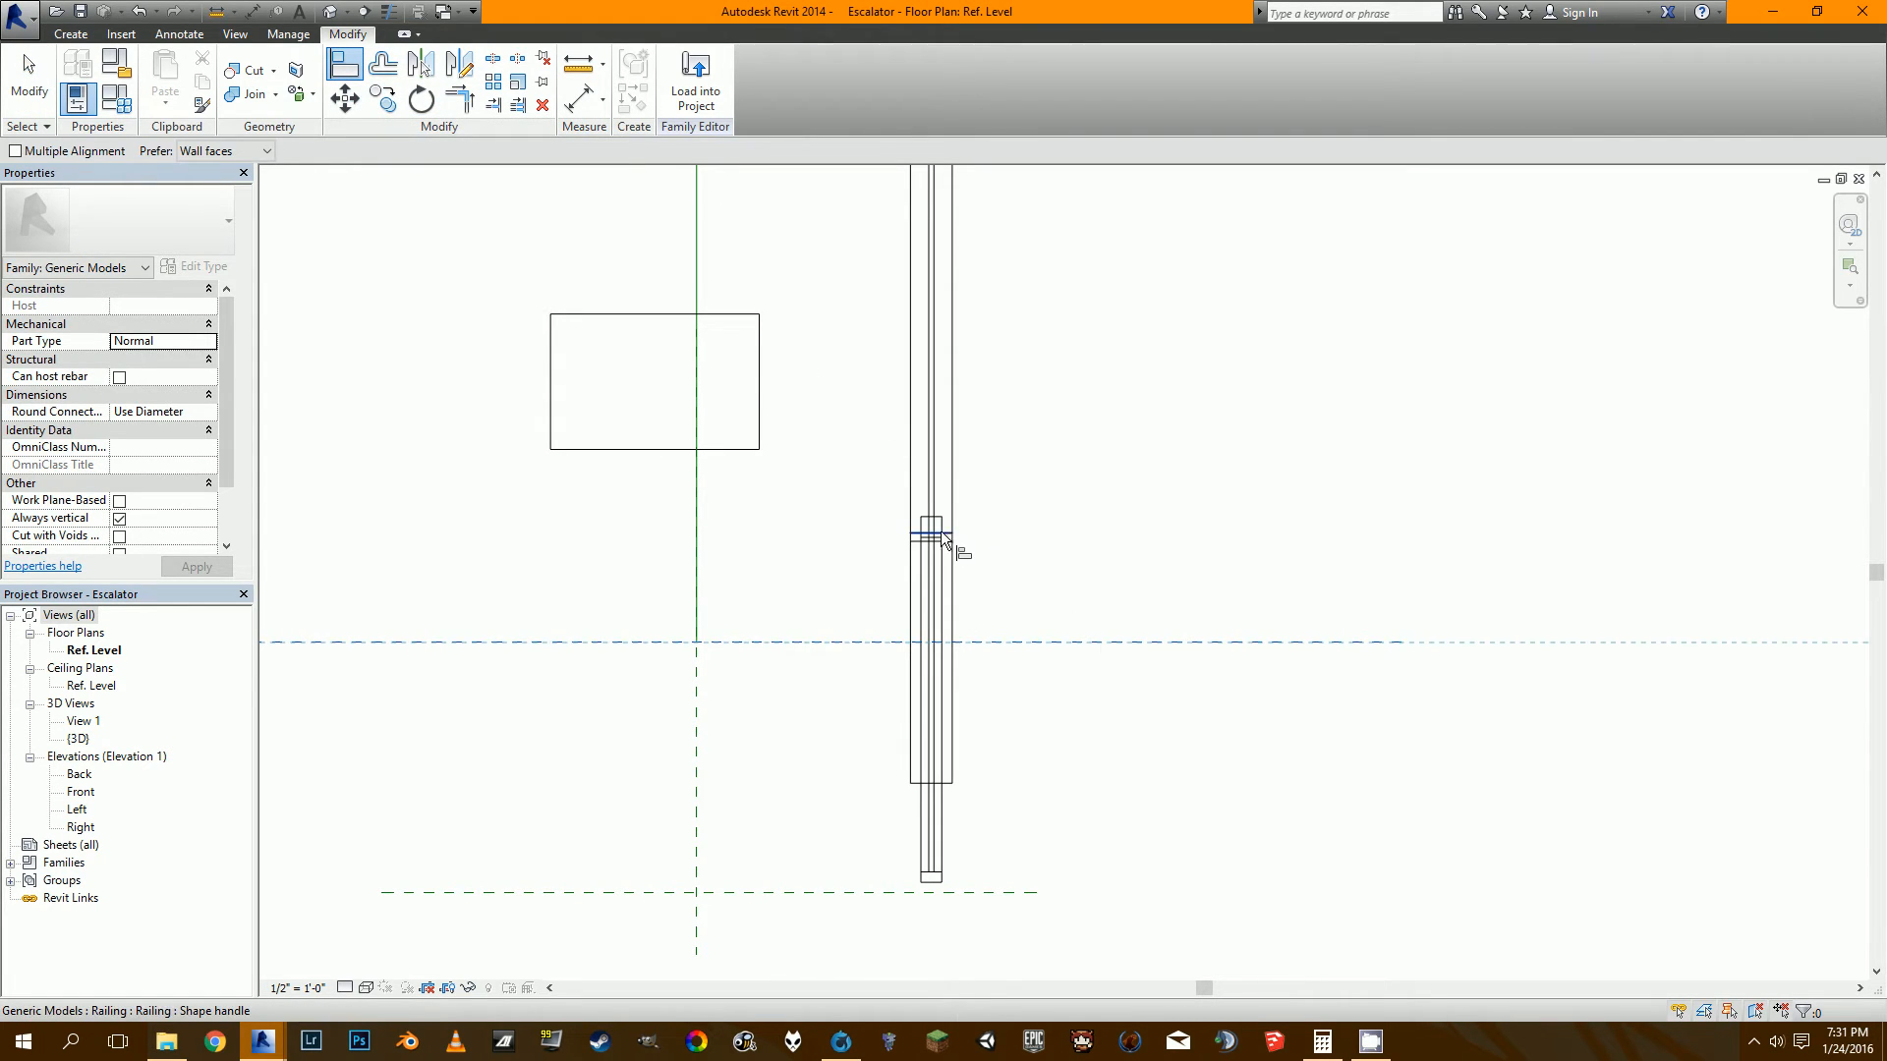
pyautogui.scroll(3, 953, 541)
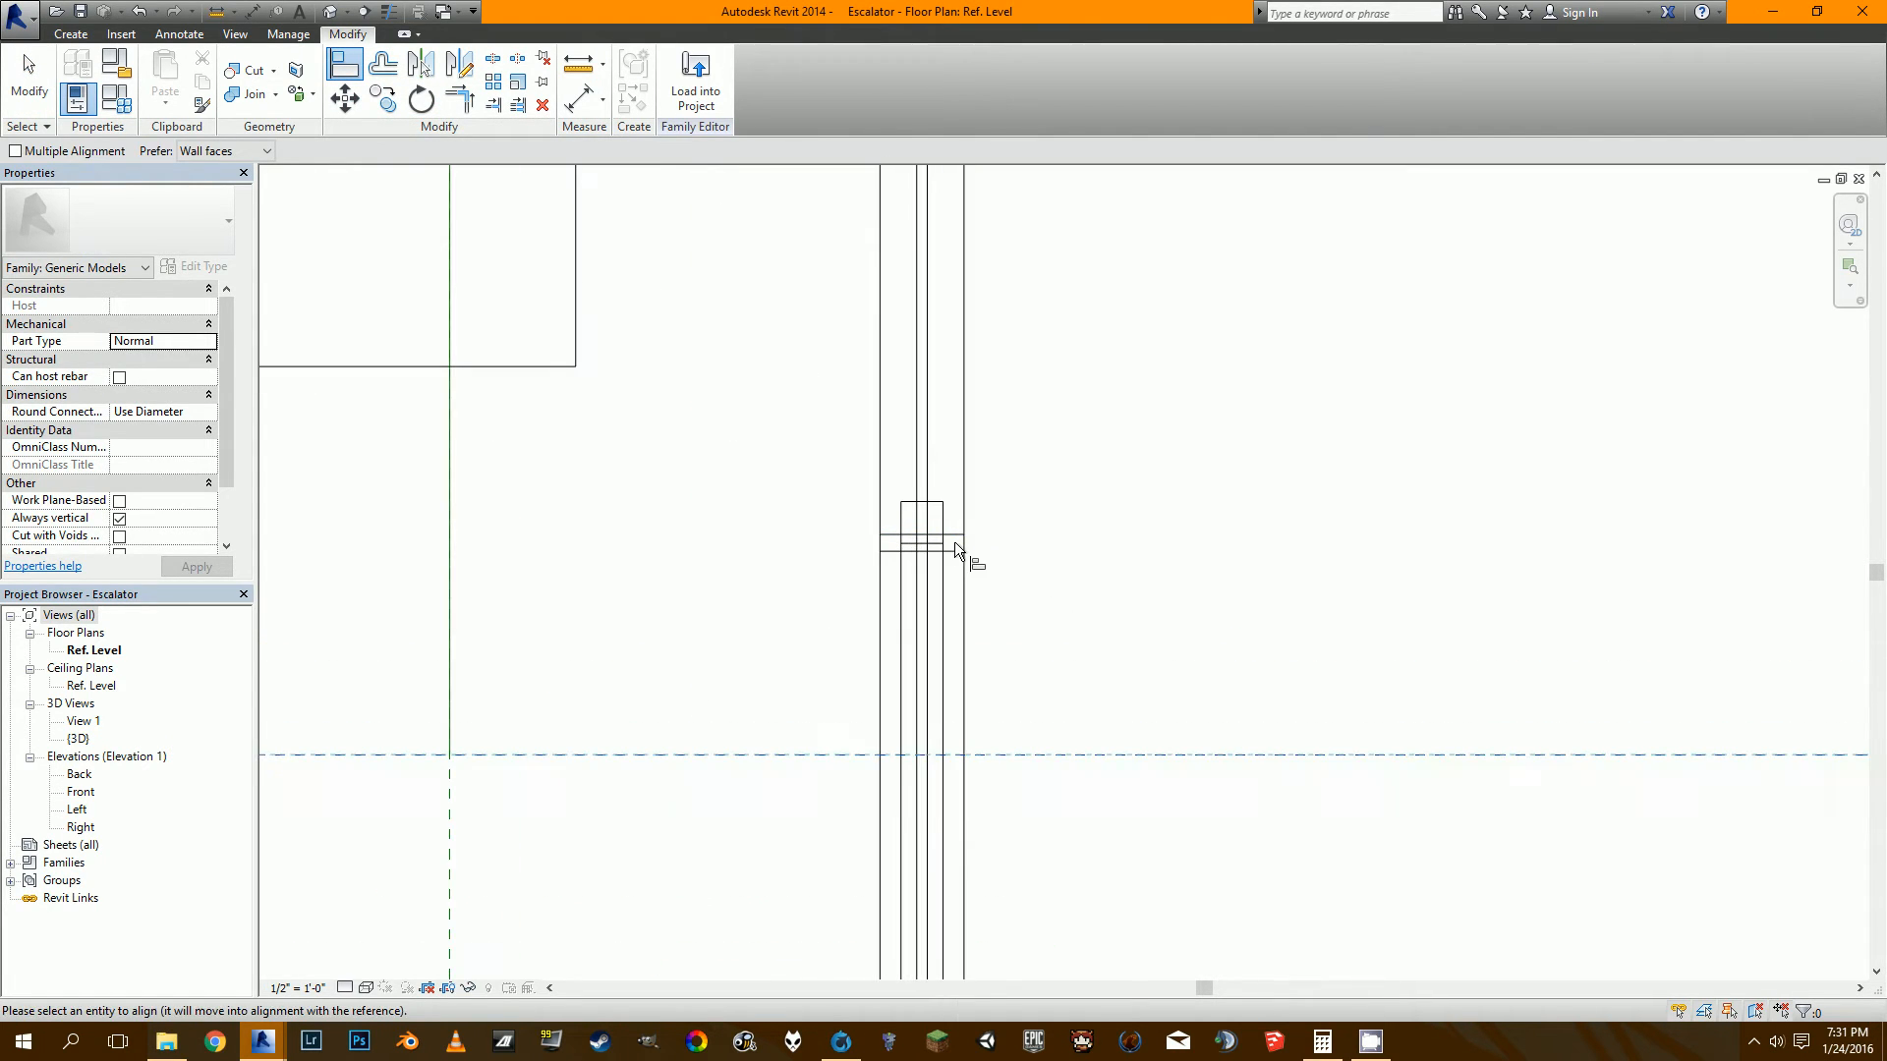
pyautogui.click(882, 534)
pyautogui.scroll(-2, 865, 545)
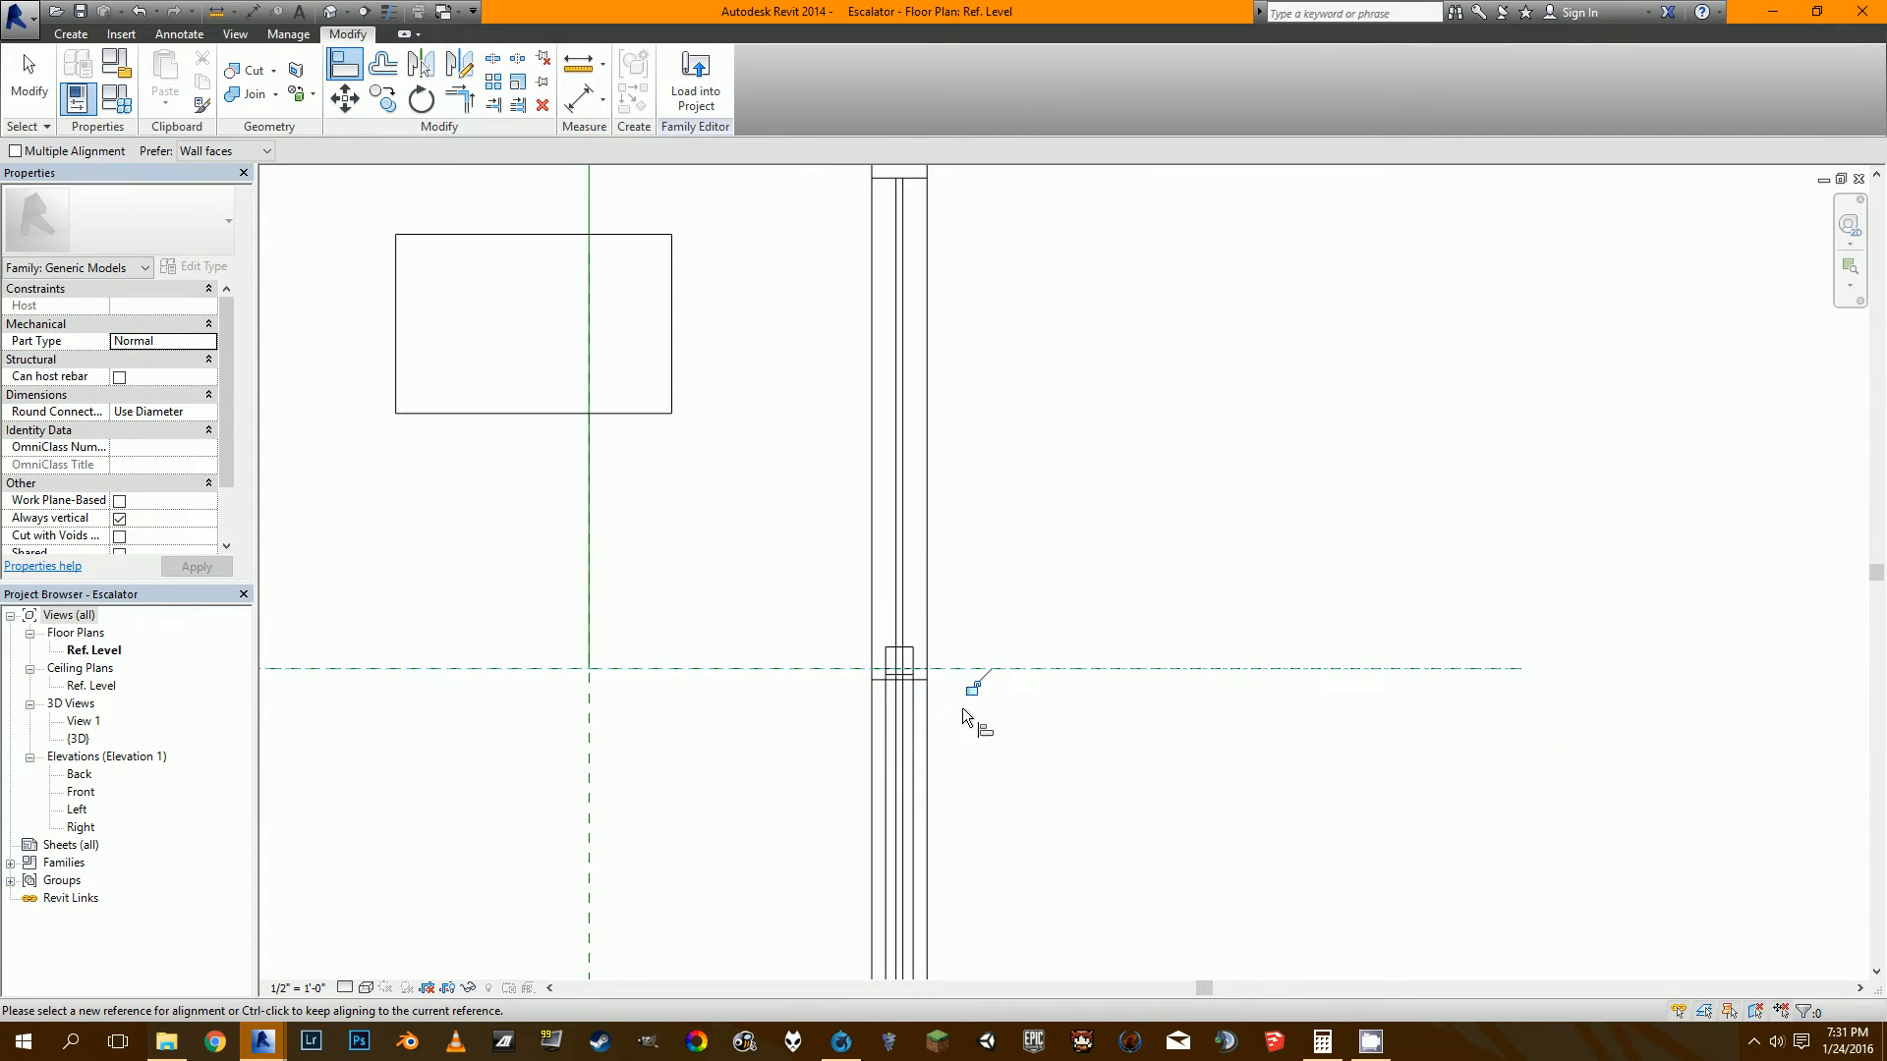
pyautogui.scroll(-5, 976, 686)
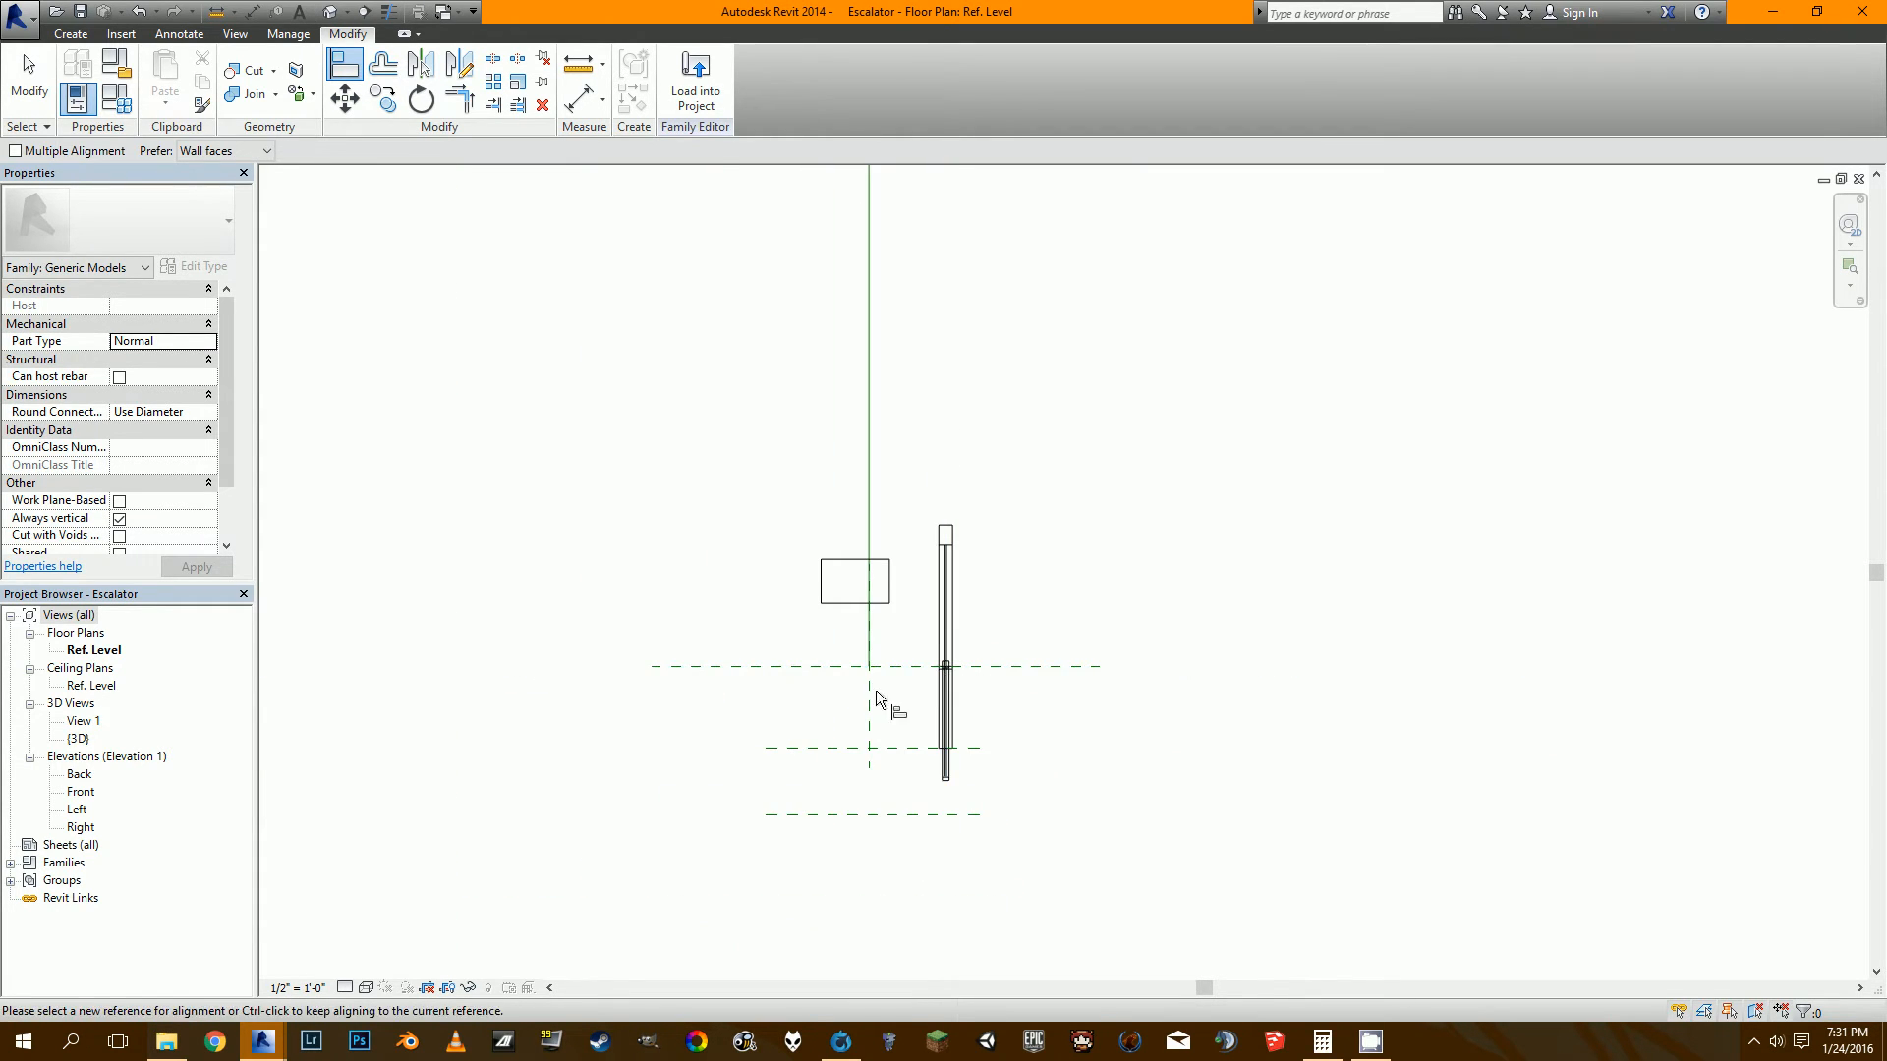
pyautogui.press('Escape')
pyautogui.press('Escape')
pyautogui.scroll(-1, 830, 686)
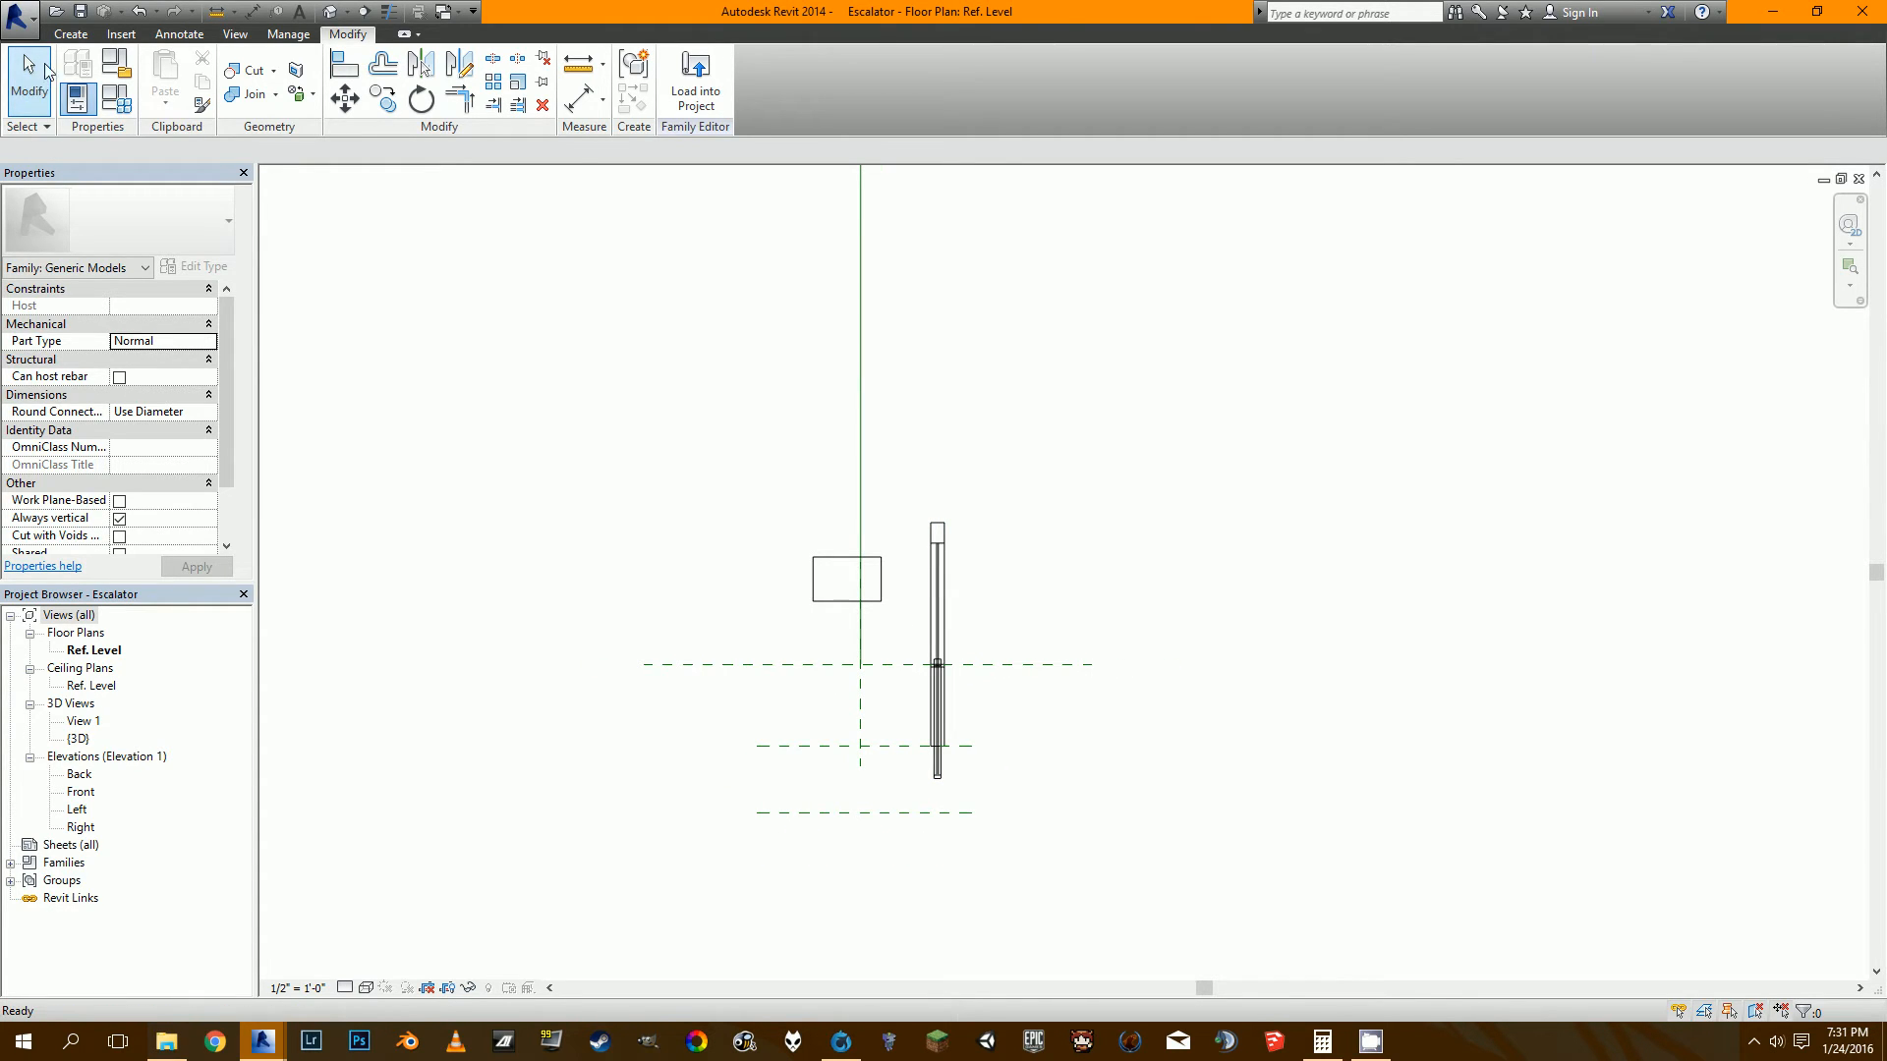
# Draw a vertical reference plane about 4' 8" to the left of the Center (Left/Right) plane, running past both landing planes.
pyautogui.click(71, 33)
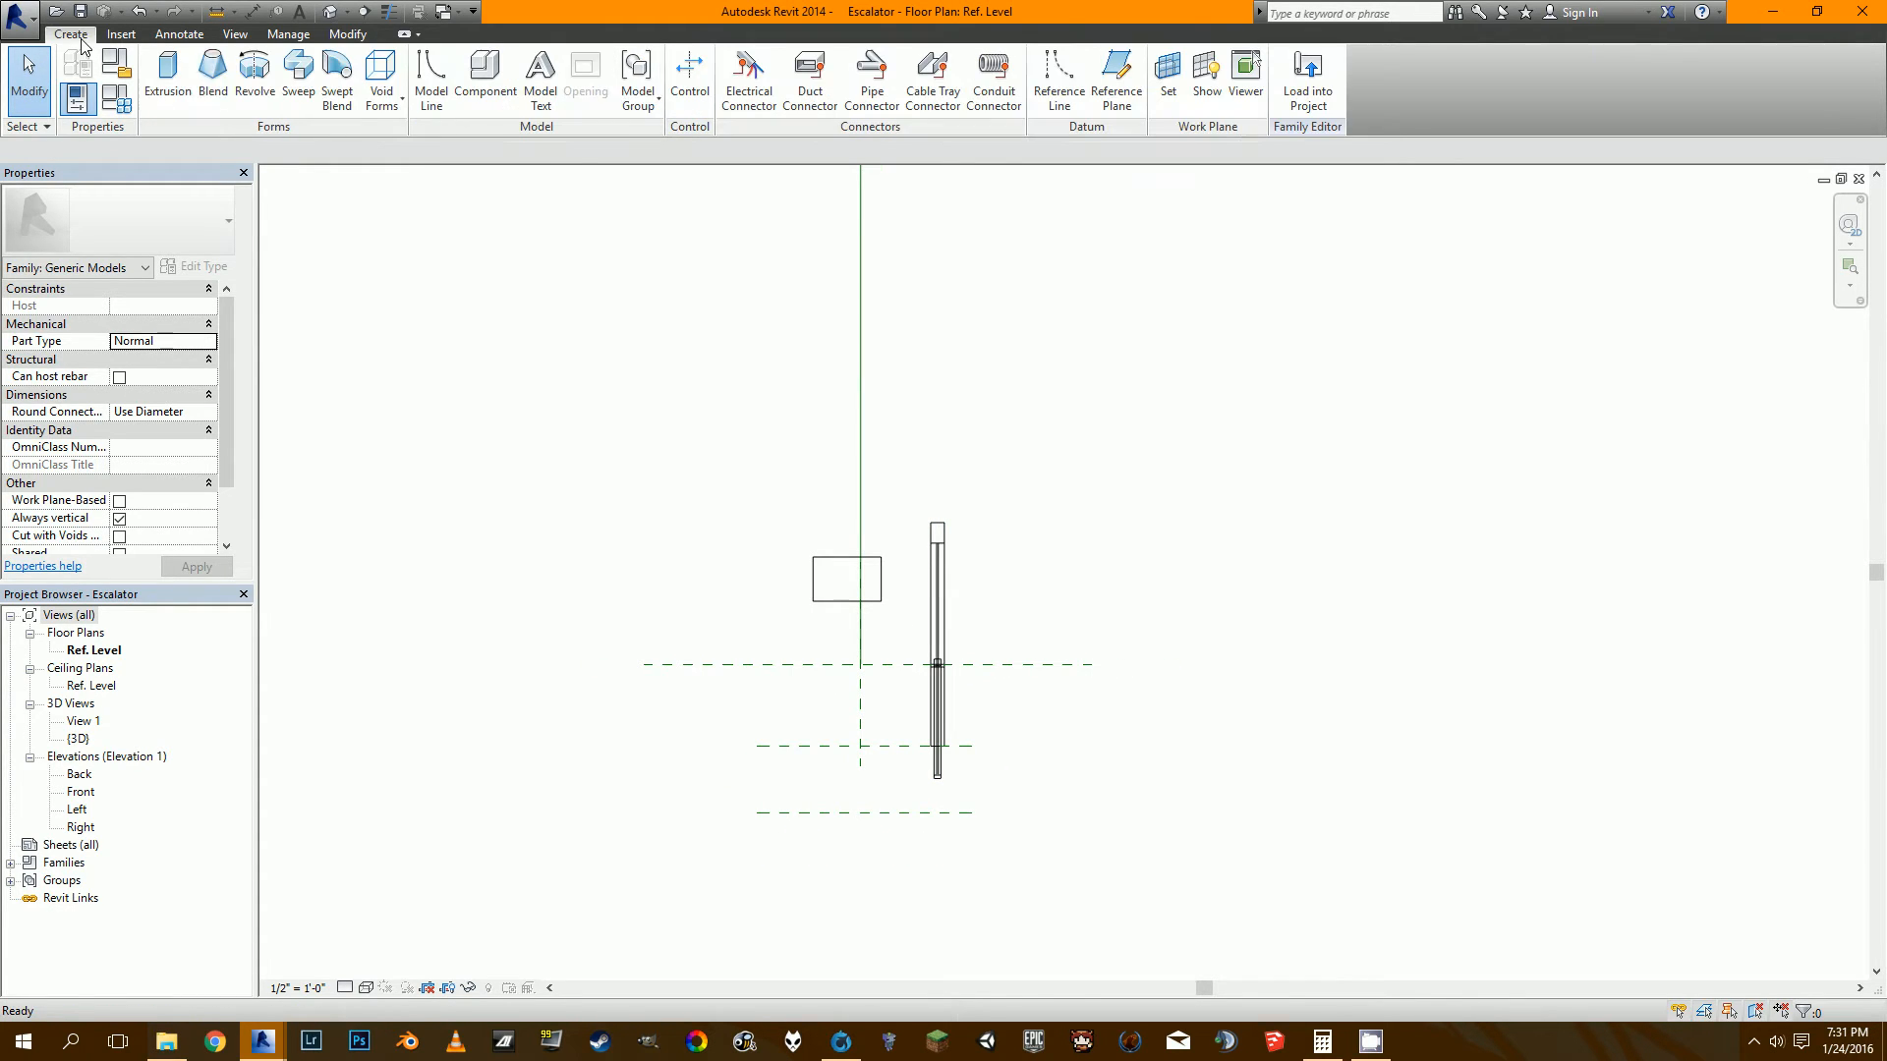
pyautogui.click(1116, 78)
pyautogui.scroll(2, 811, 568)
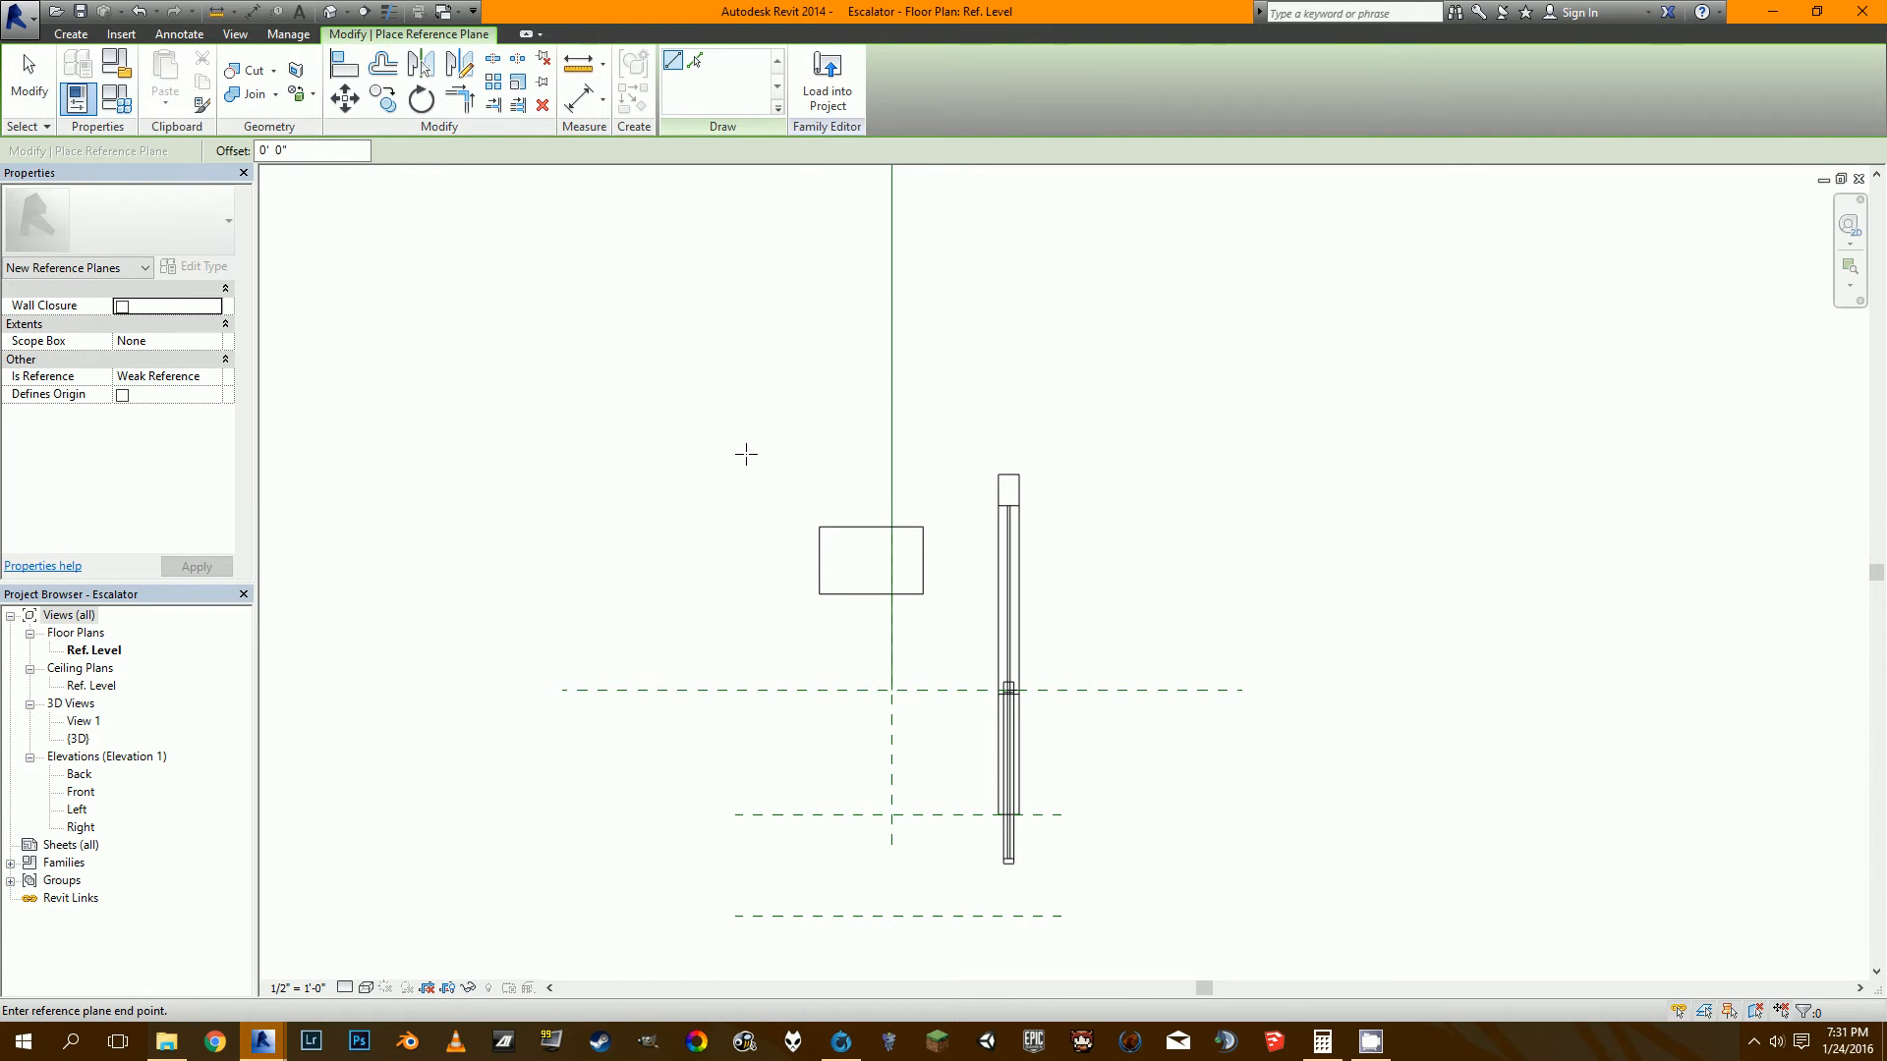
pyautogui.scroll(-2, 739, 447)
pyautogui.click(743, 824)
pyautogui.press('Escape')
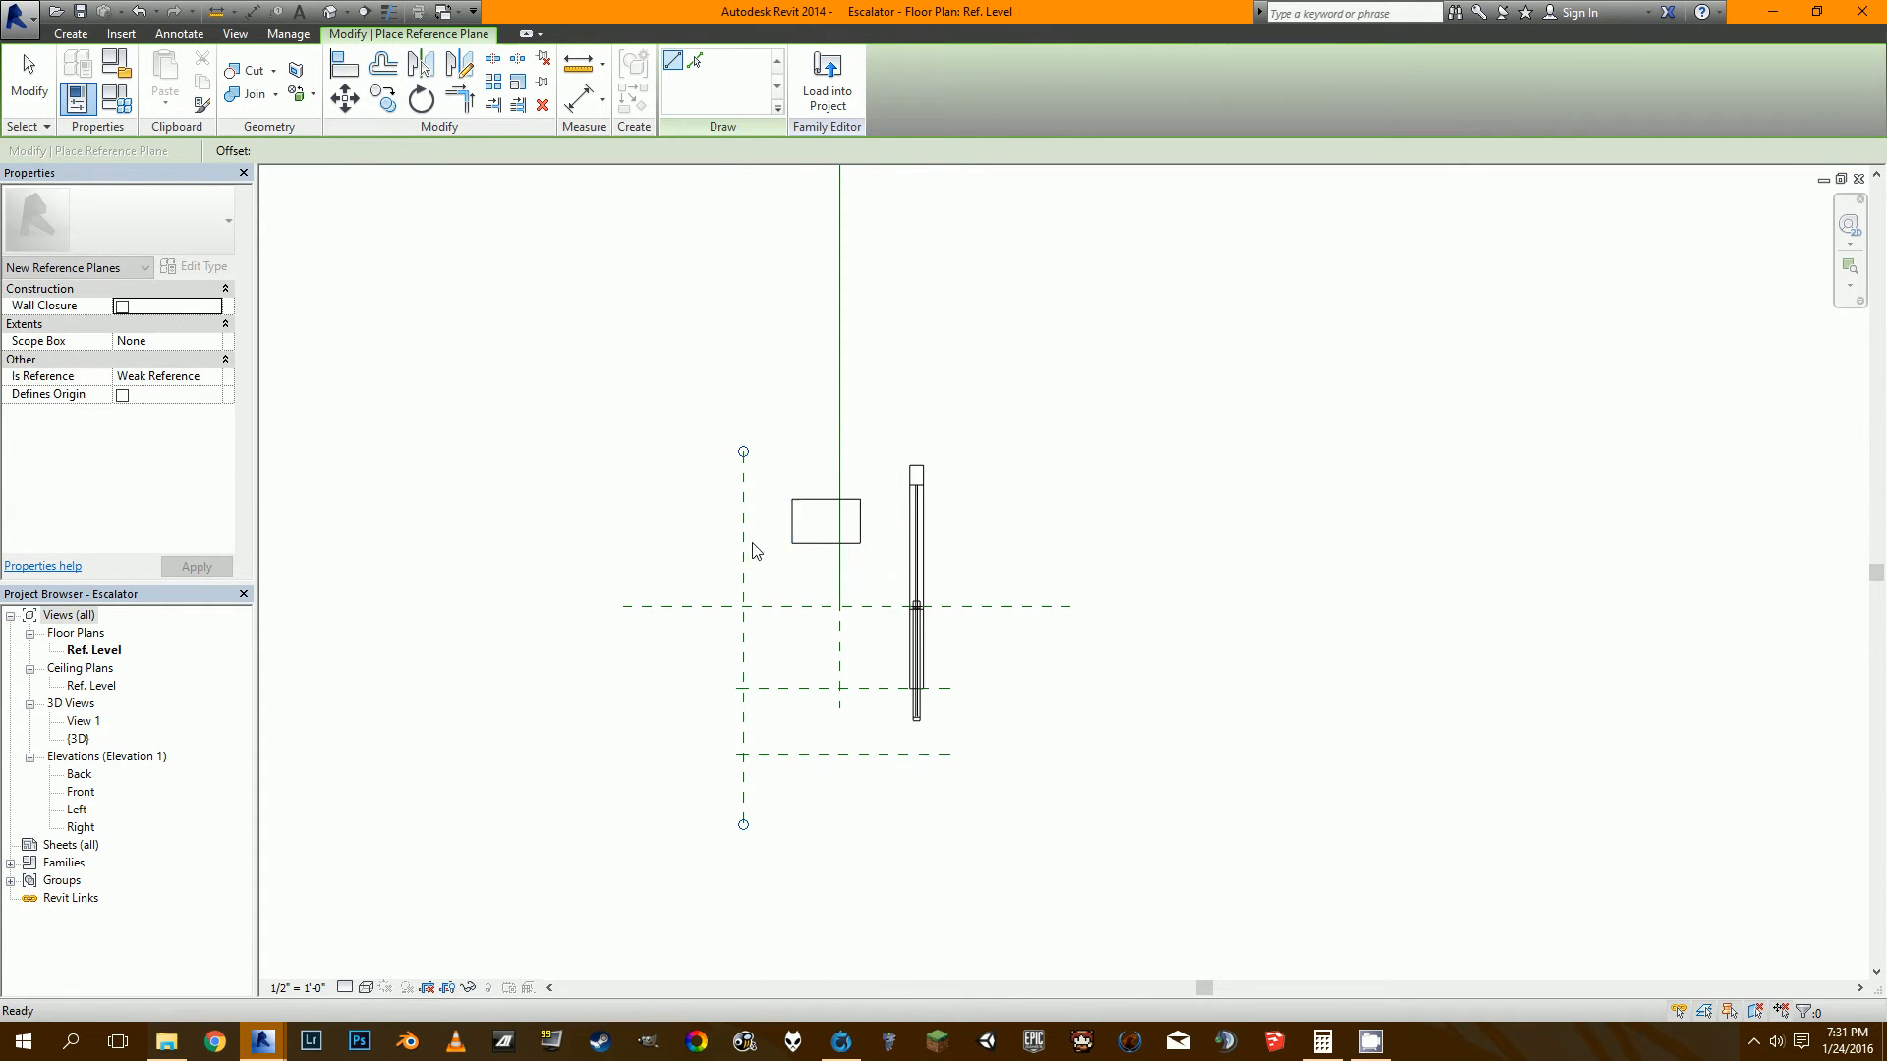
pyautogui.press('Escape')
# Mirror the new vertical reference plane about the Center (Left/Right) reference plane, keeping the original.
pyautogui.scroll(1, 746, 590)
pyautogui.click(736, 614)
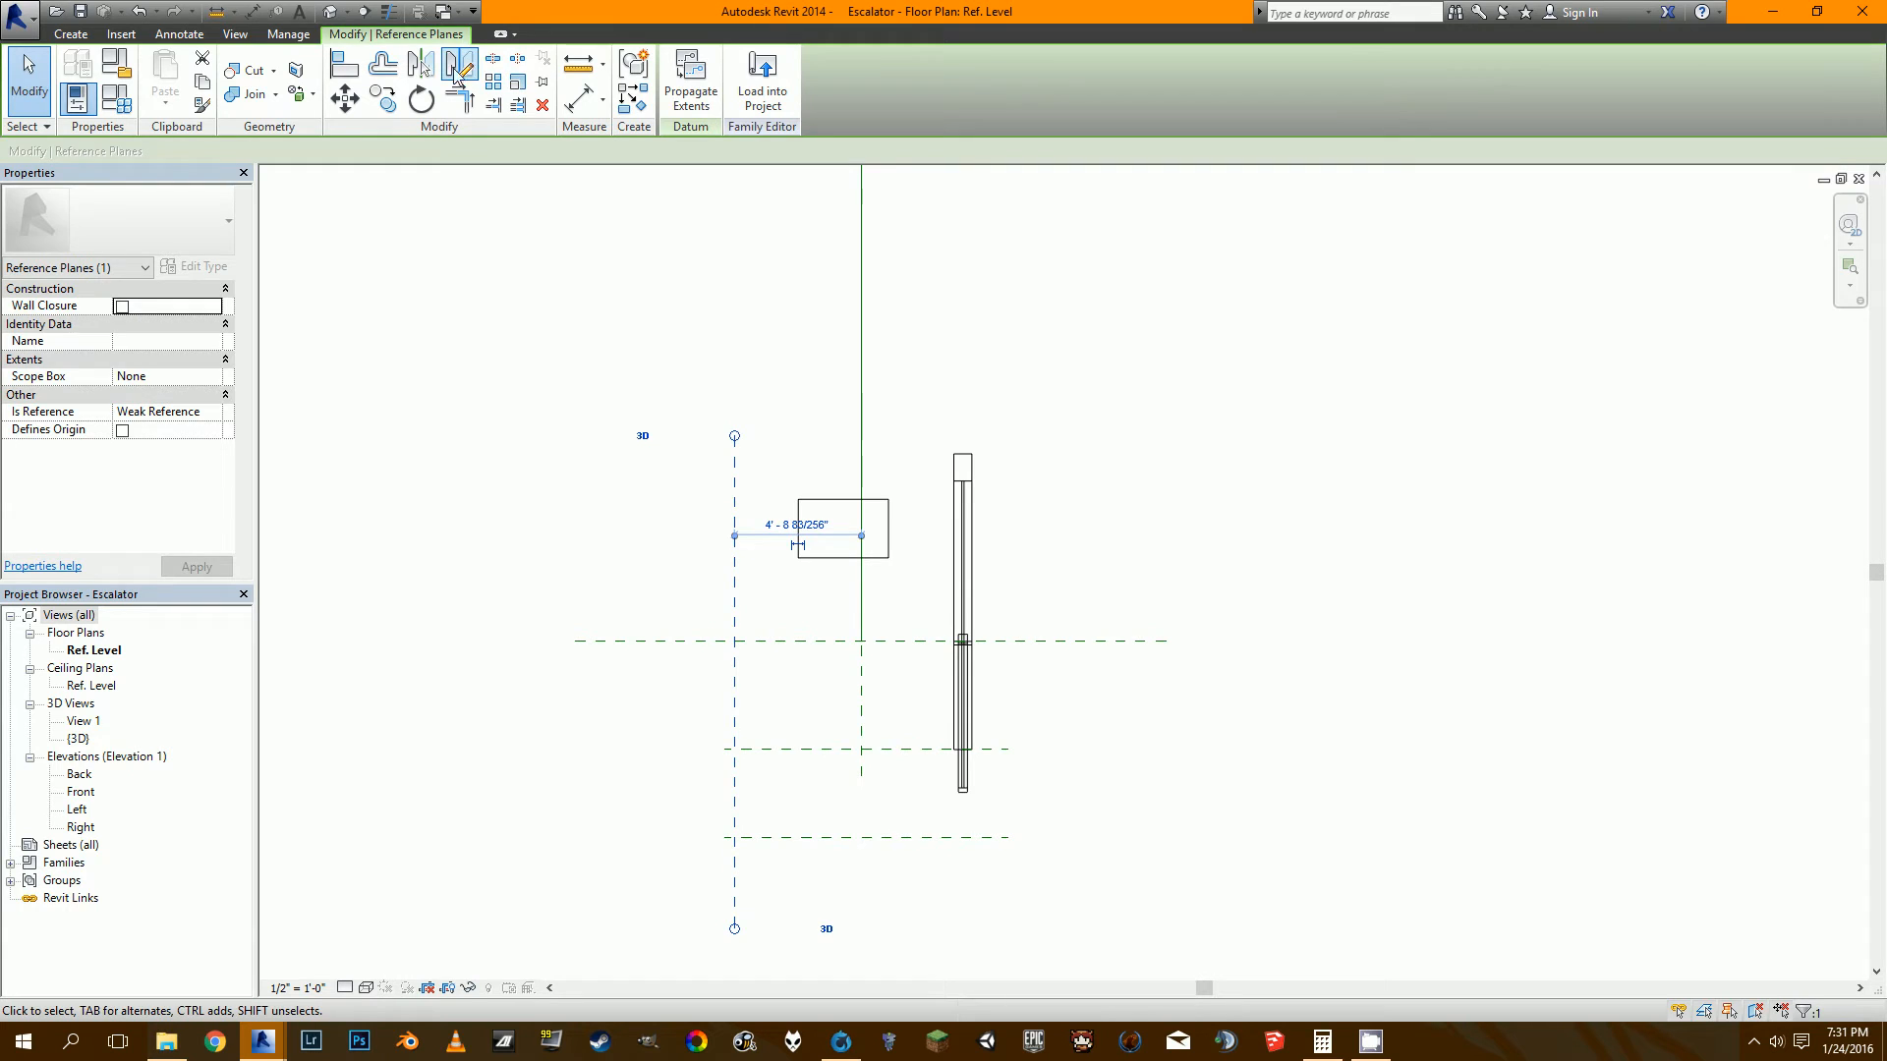
pyautogui.click(421, 66)
pyautogui.click(863, 698)
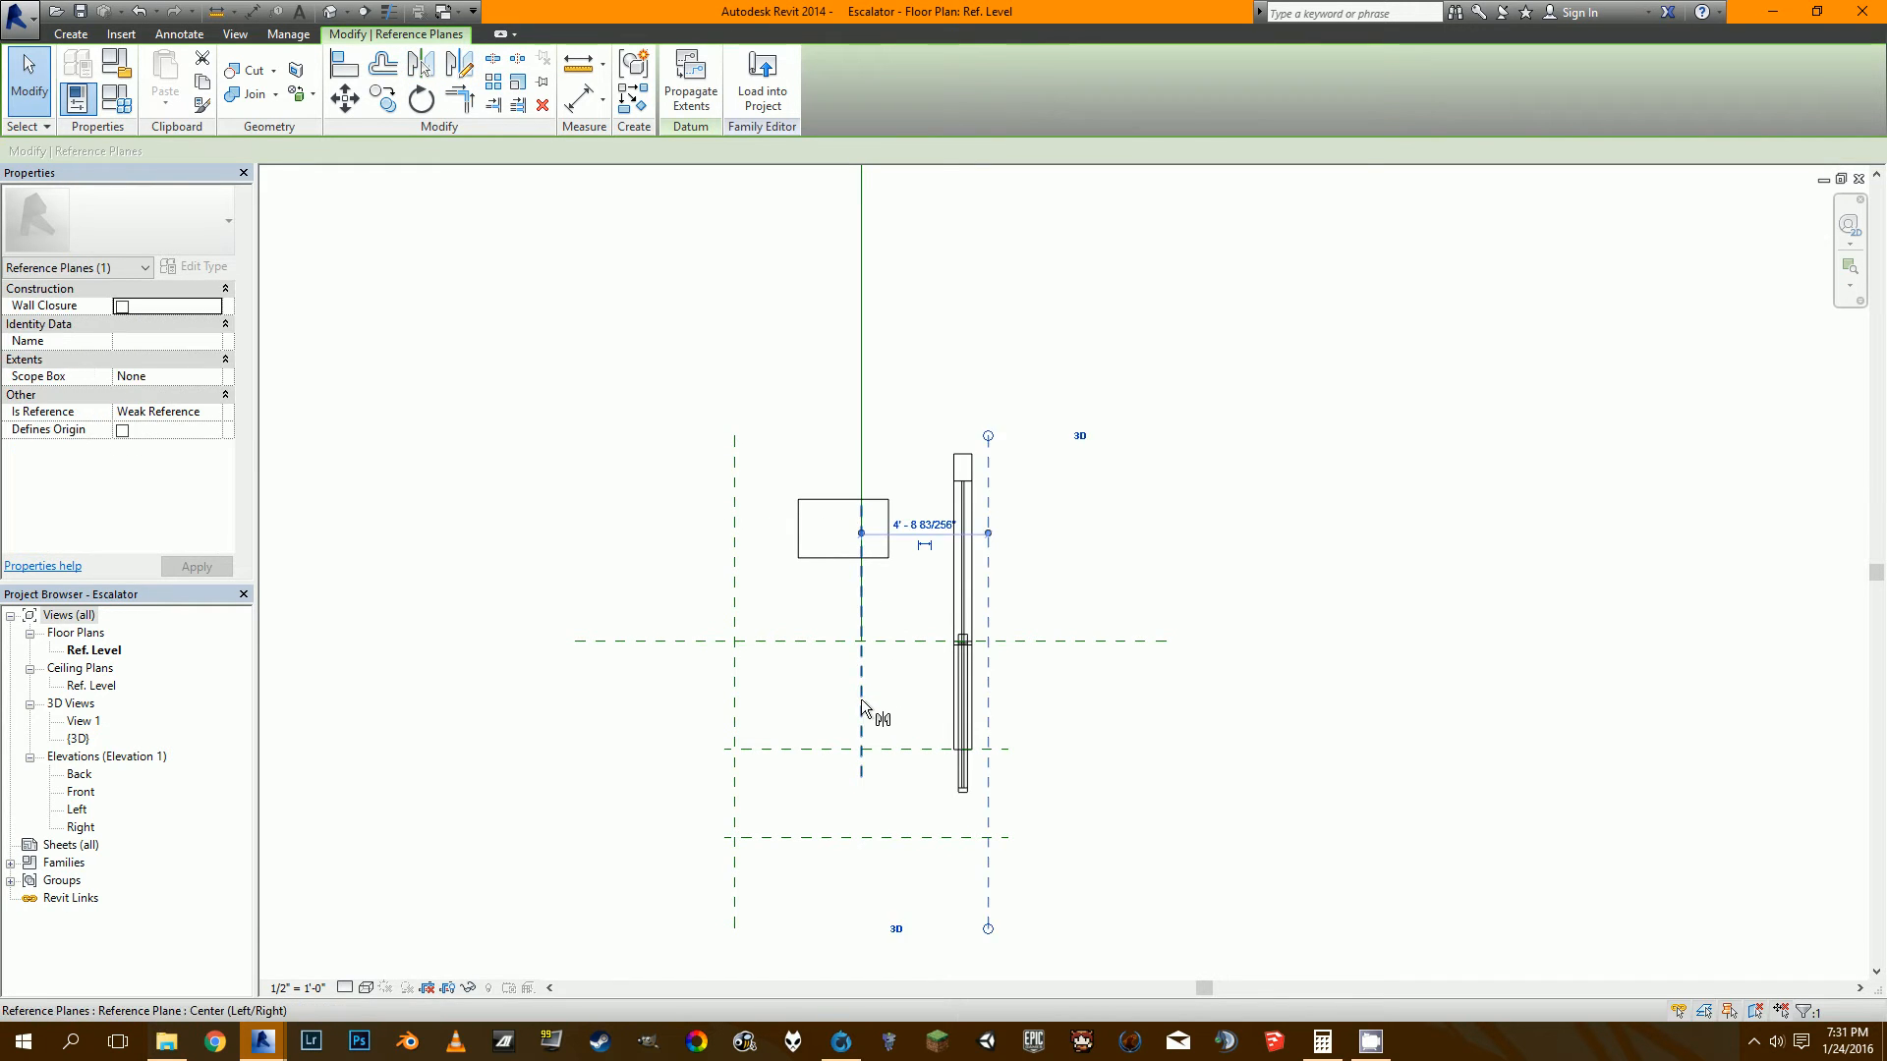
pyautogui.press('Escape')
# Dimension the two side reference planes through the Center (Left/Right) plane and make both segments equal.
pyautogui.click(580, 99)
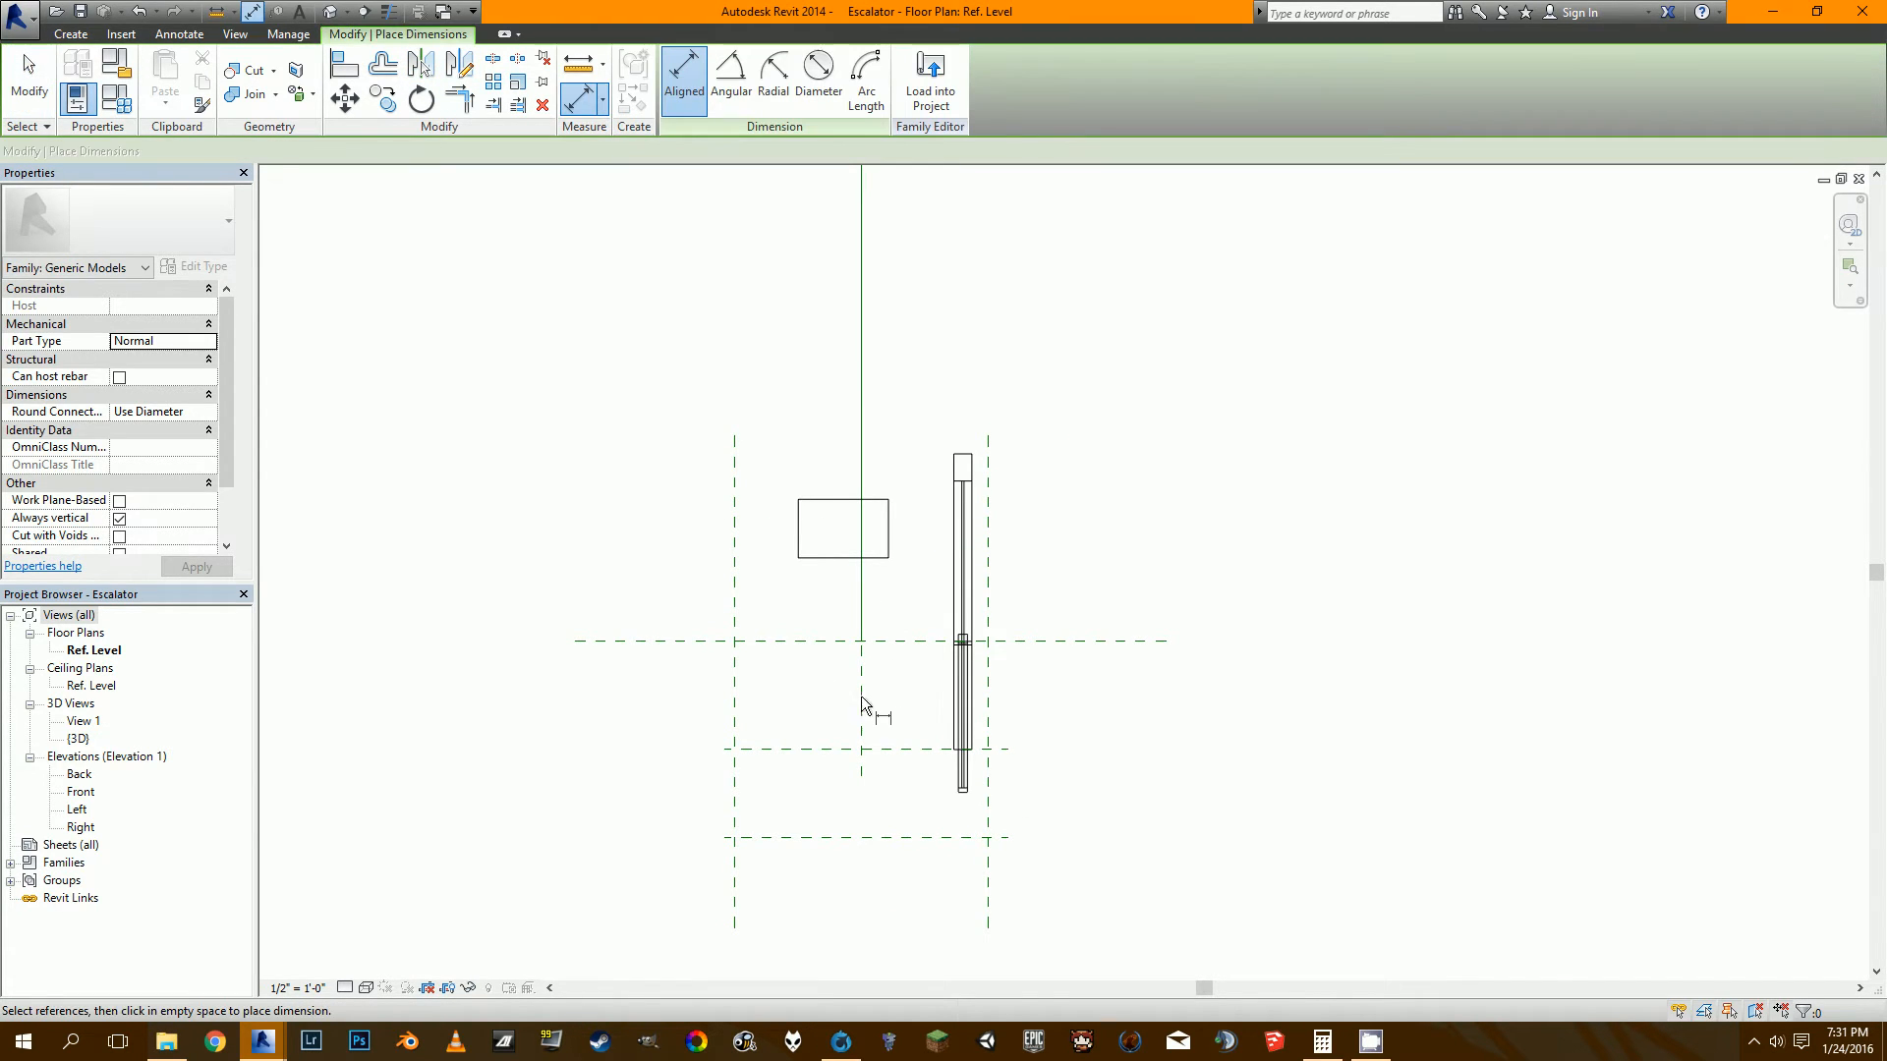
pyautogui.click(863, 698)
pyautogui.click(735, 717)
pyautogui.click(745, 723)
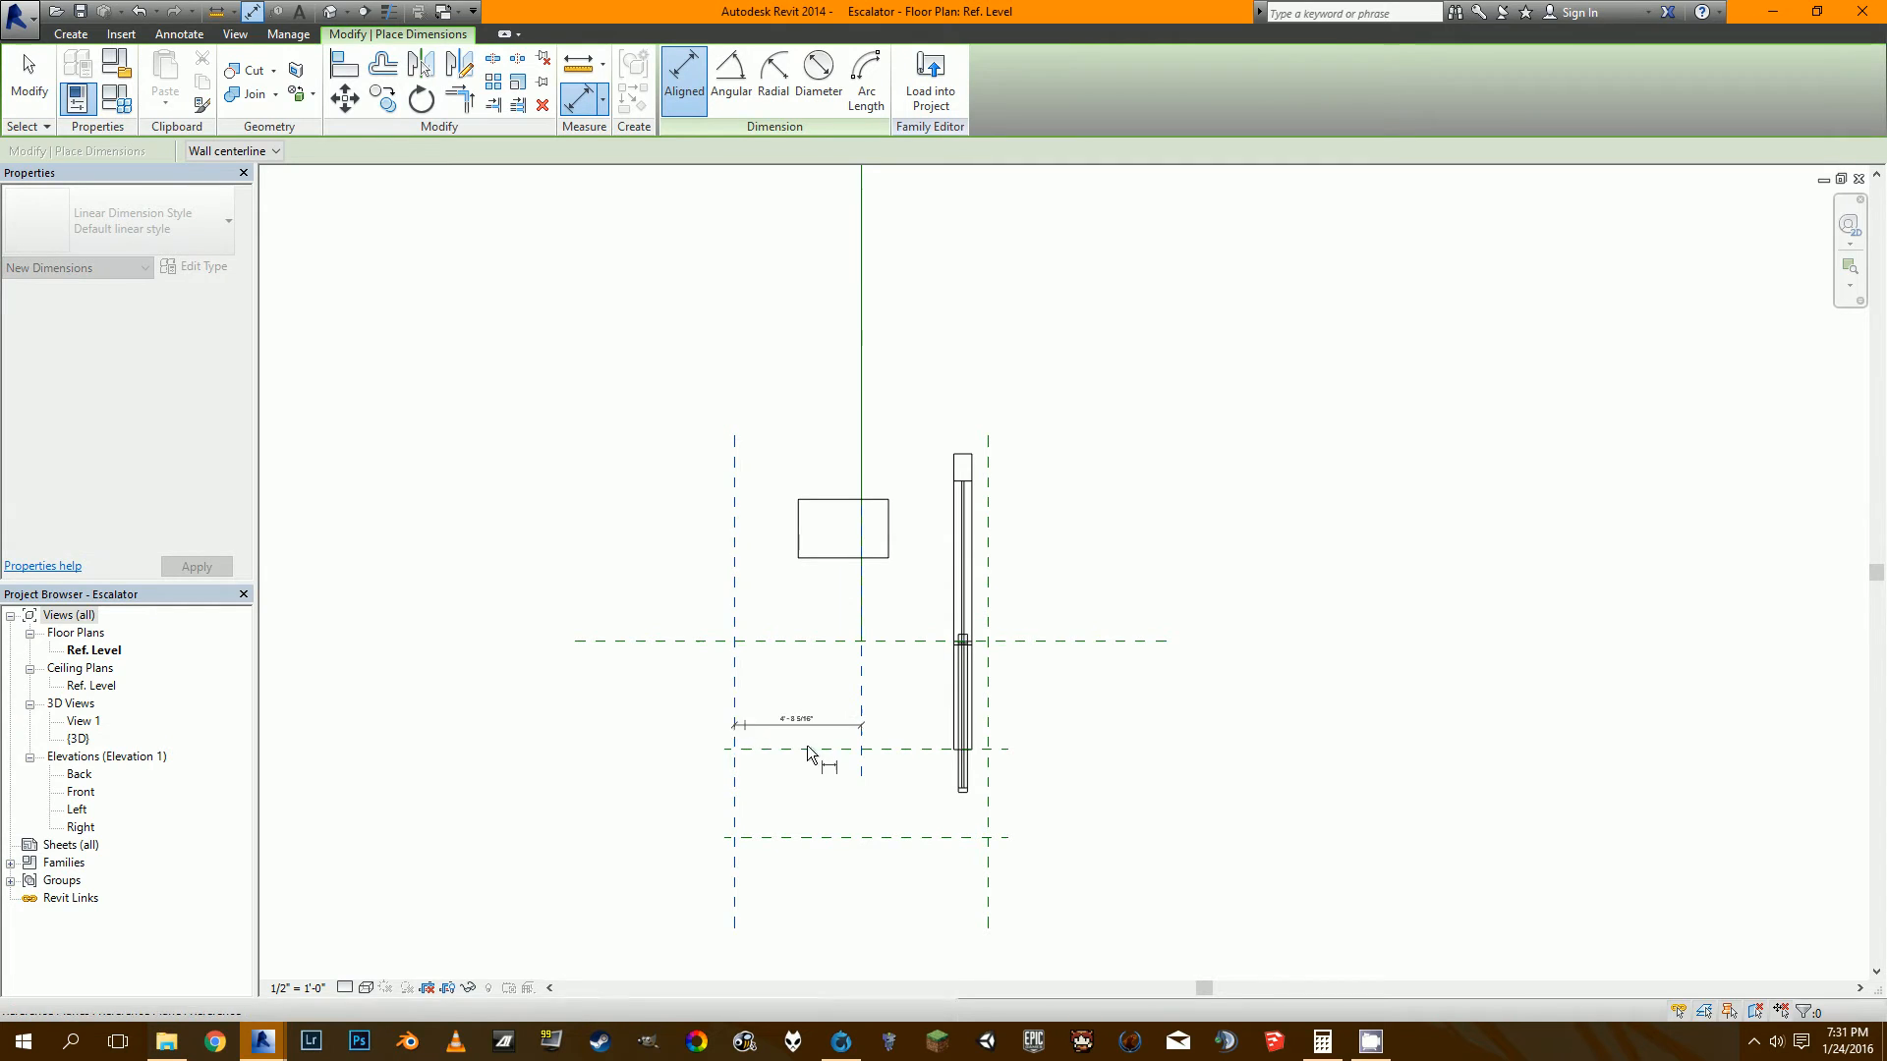
pyautogui.click(987, 802)
pyautogui.moveTo(989, 806); pyautogui.dragTo(1013, 655, button='middle')
pyautogui.click(939, 729)
pyautogui.scroll(3, 895, 722)
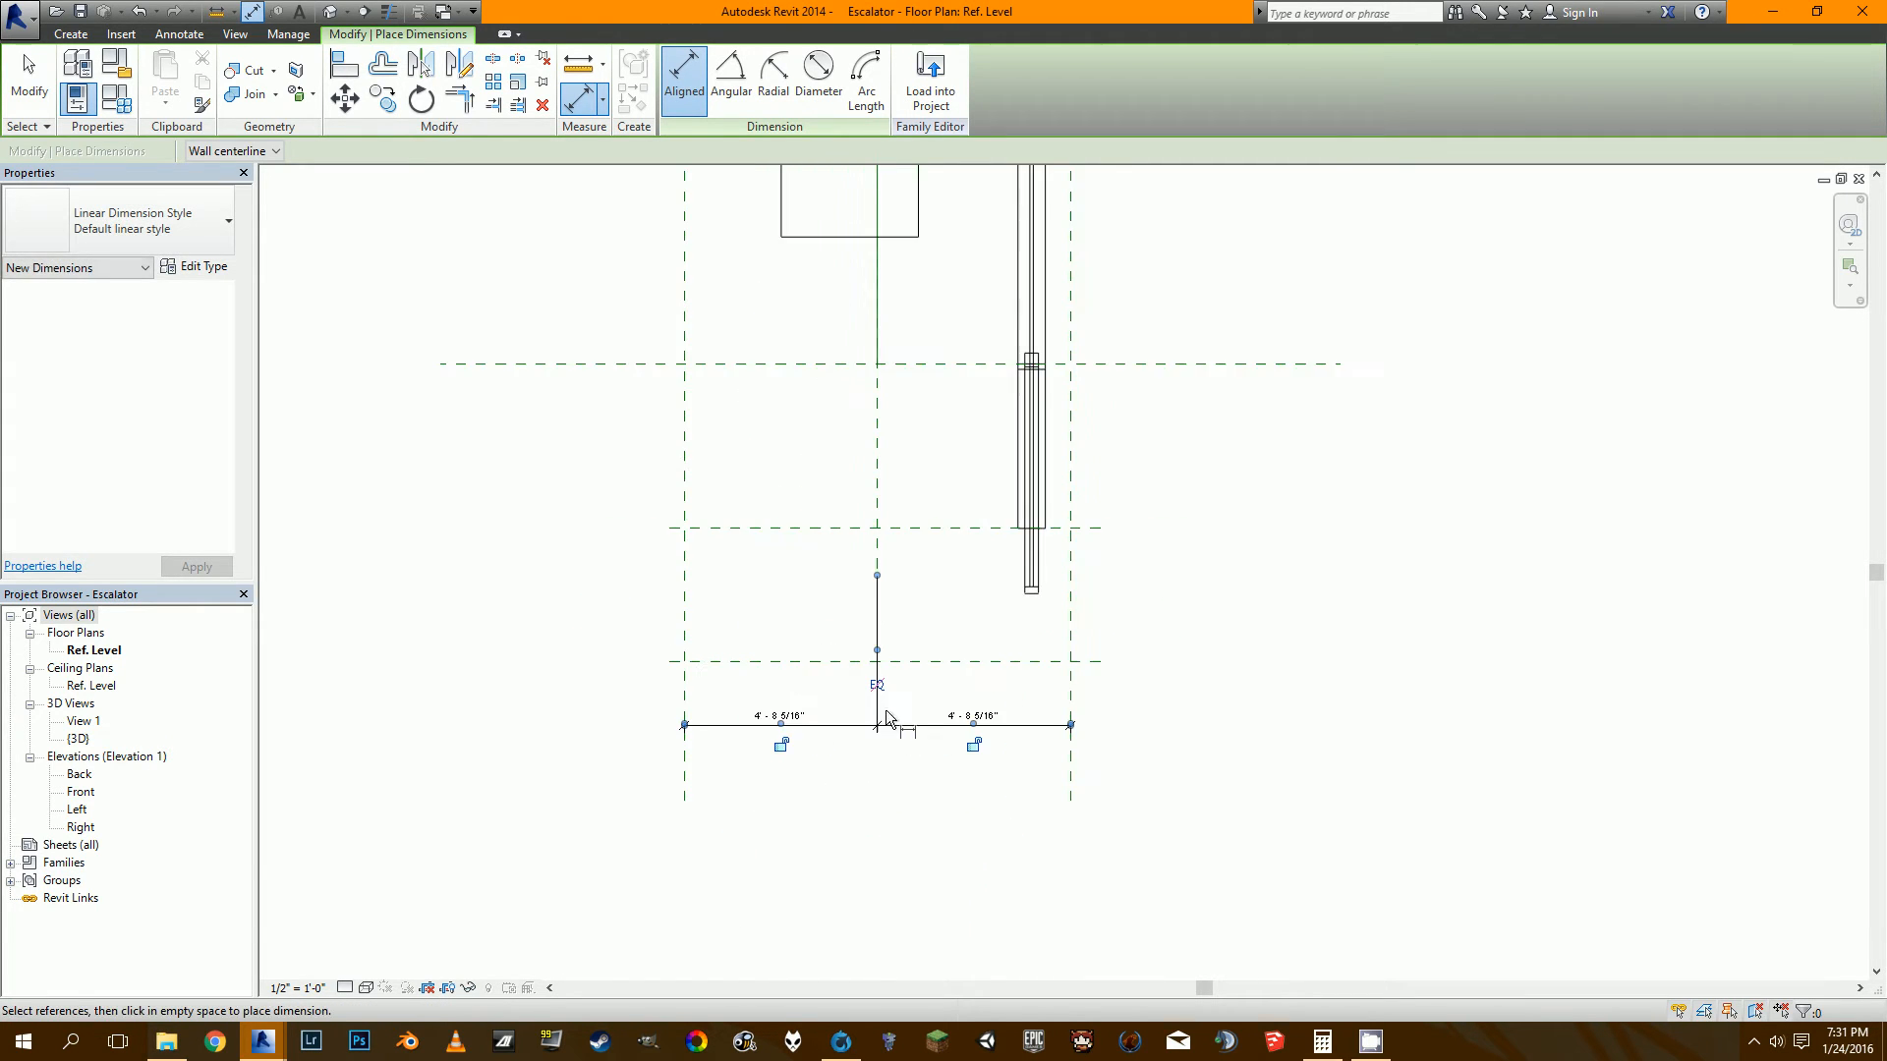
pyautogui.click(874, 682)
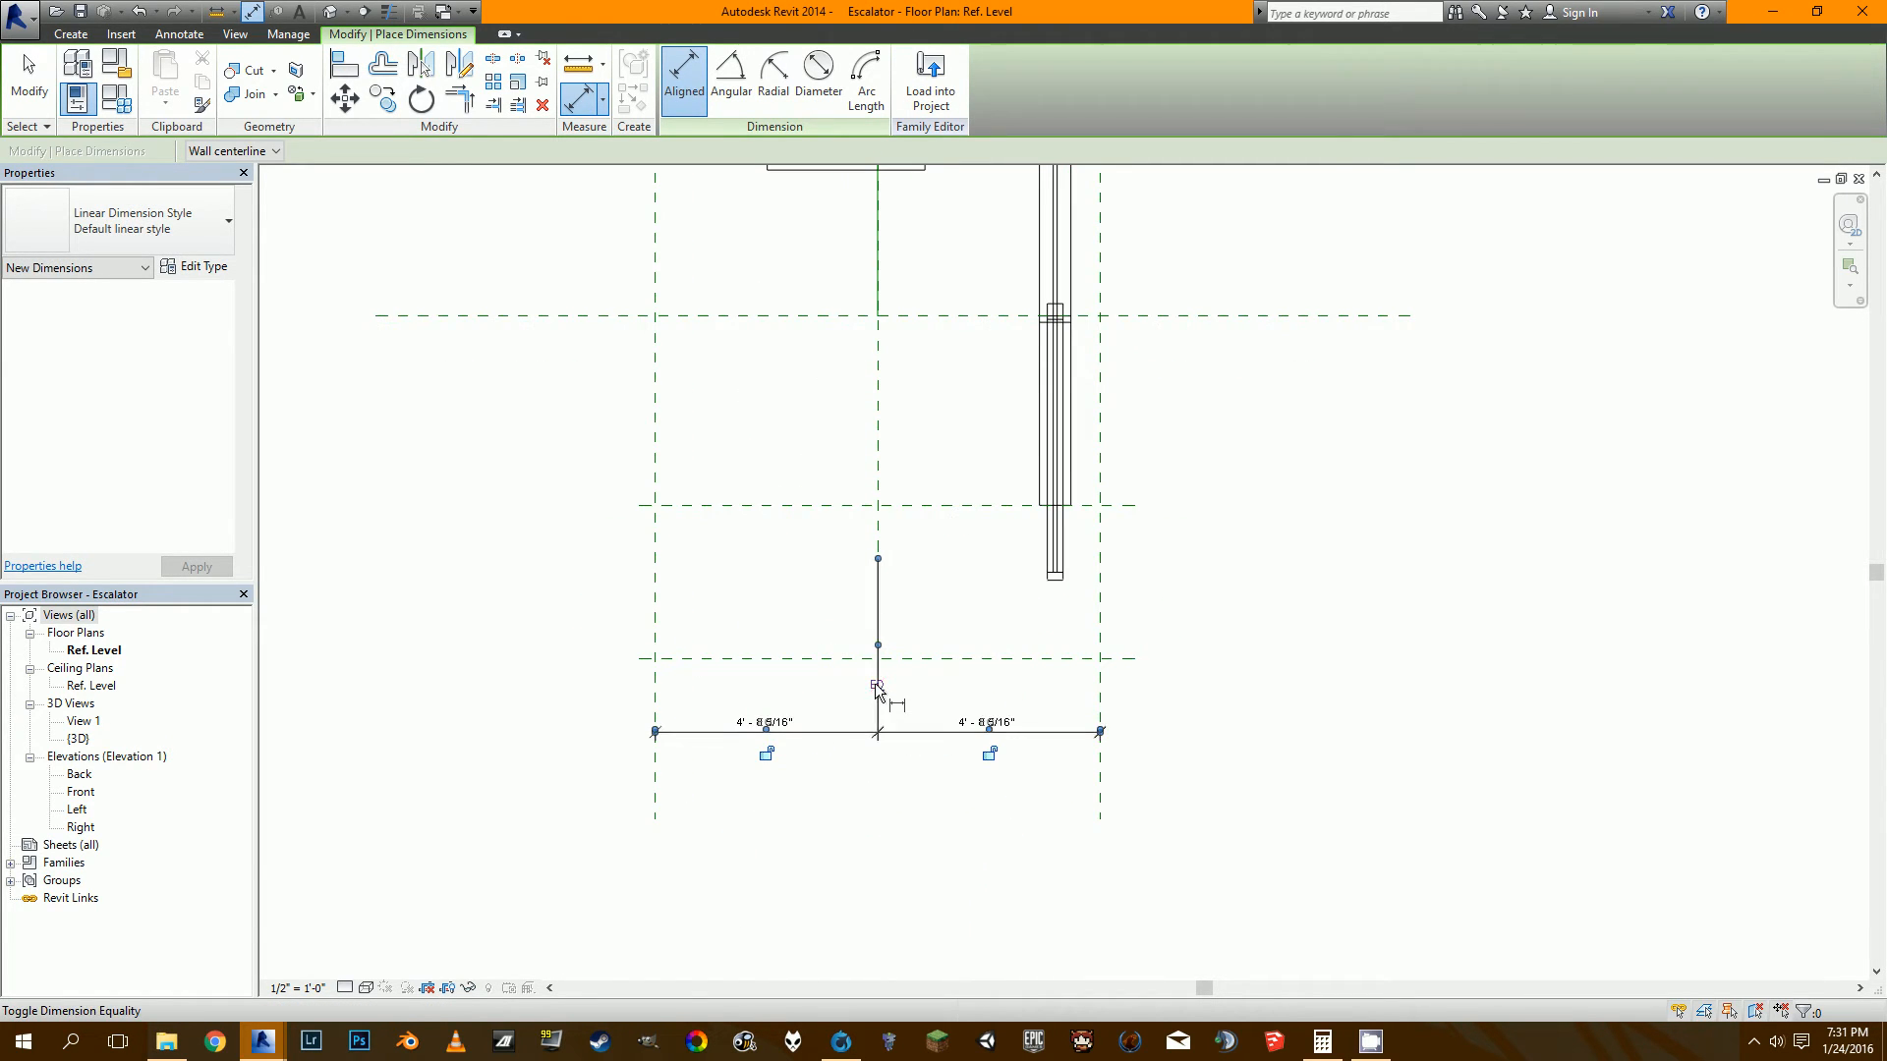
# Add an overall dimension between the two side reference planes below the equality dimension.
pyautogui.click(1100, 700)
pyautogui.click(655, 685)
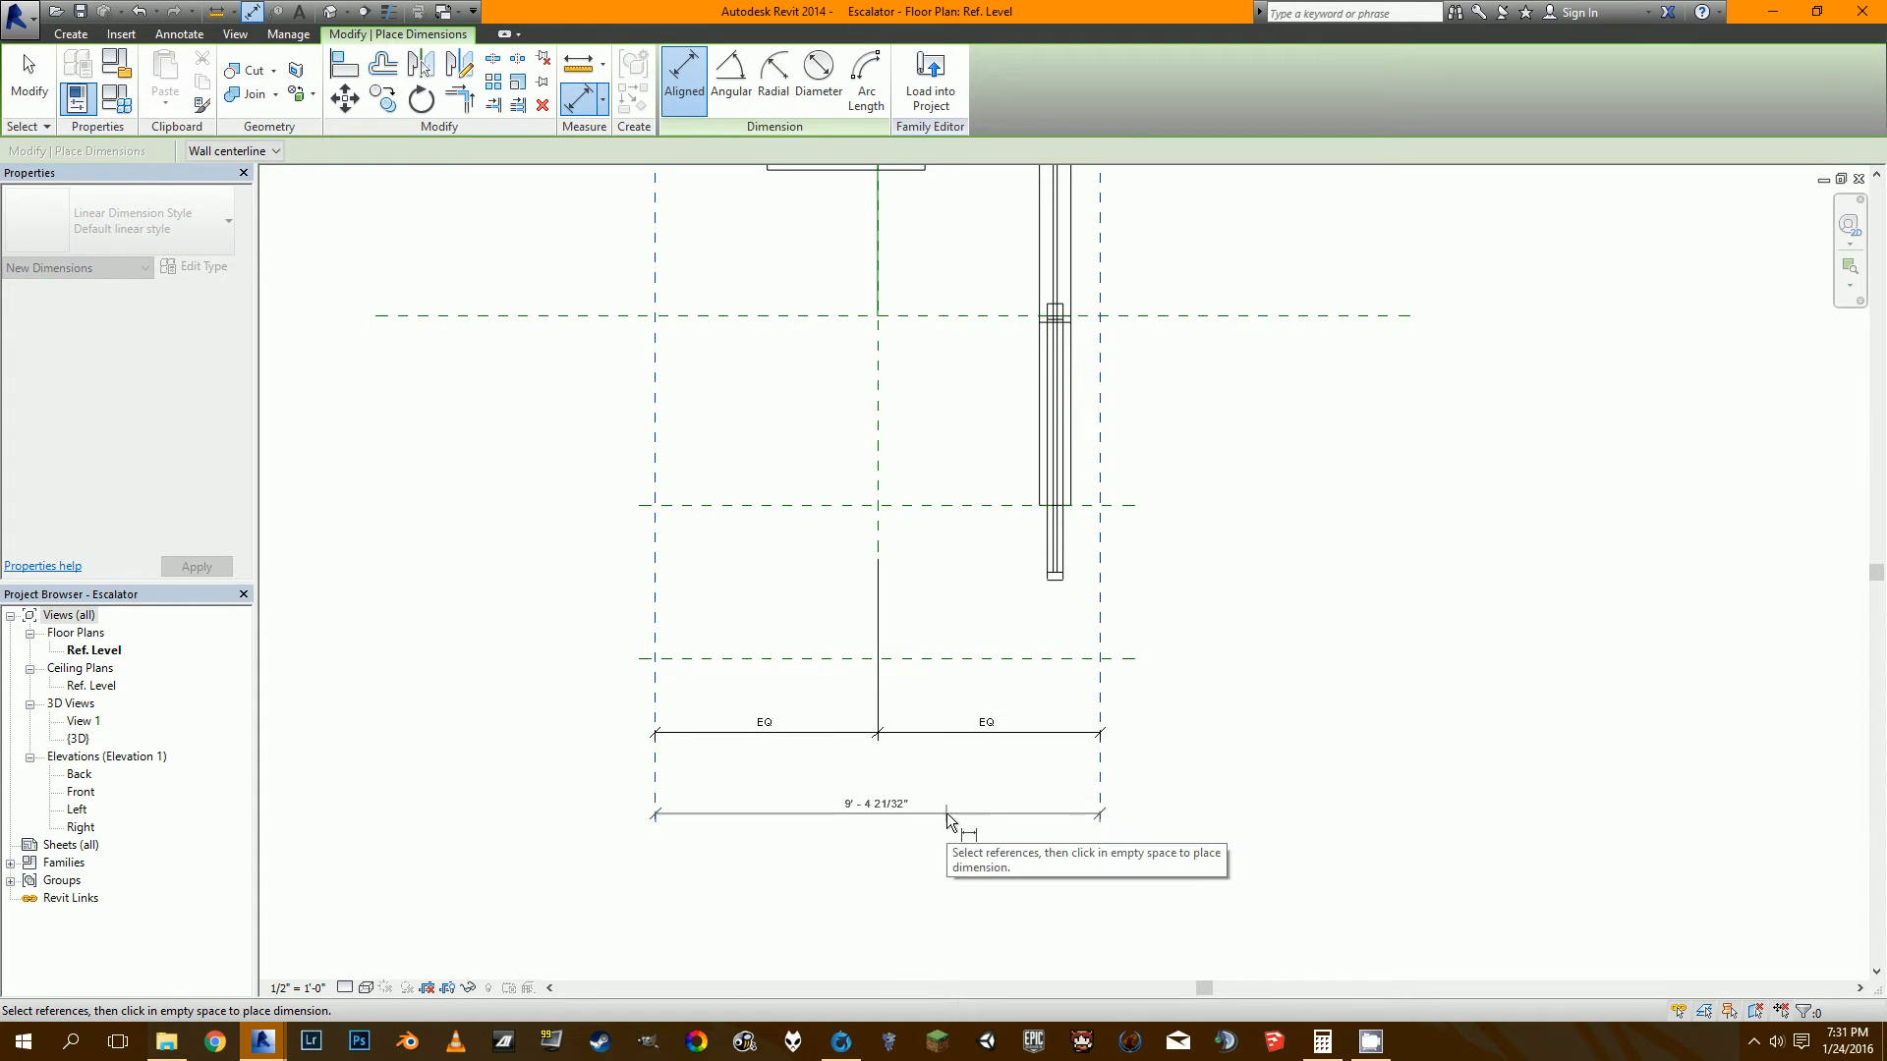
pyautogui.click(964, 786)
pyautogui.scroll(-2, 964, 788)
pyautogui.press('Escape')
# Label the overall dimension with a new type family parameter named Width, grouped under Dimensions.
pyautogui.click(987, 783)
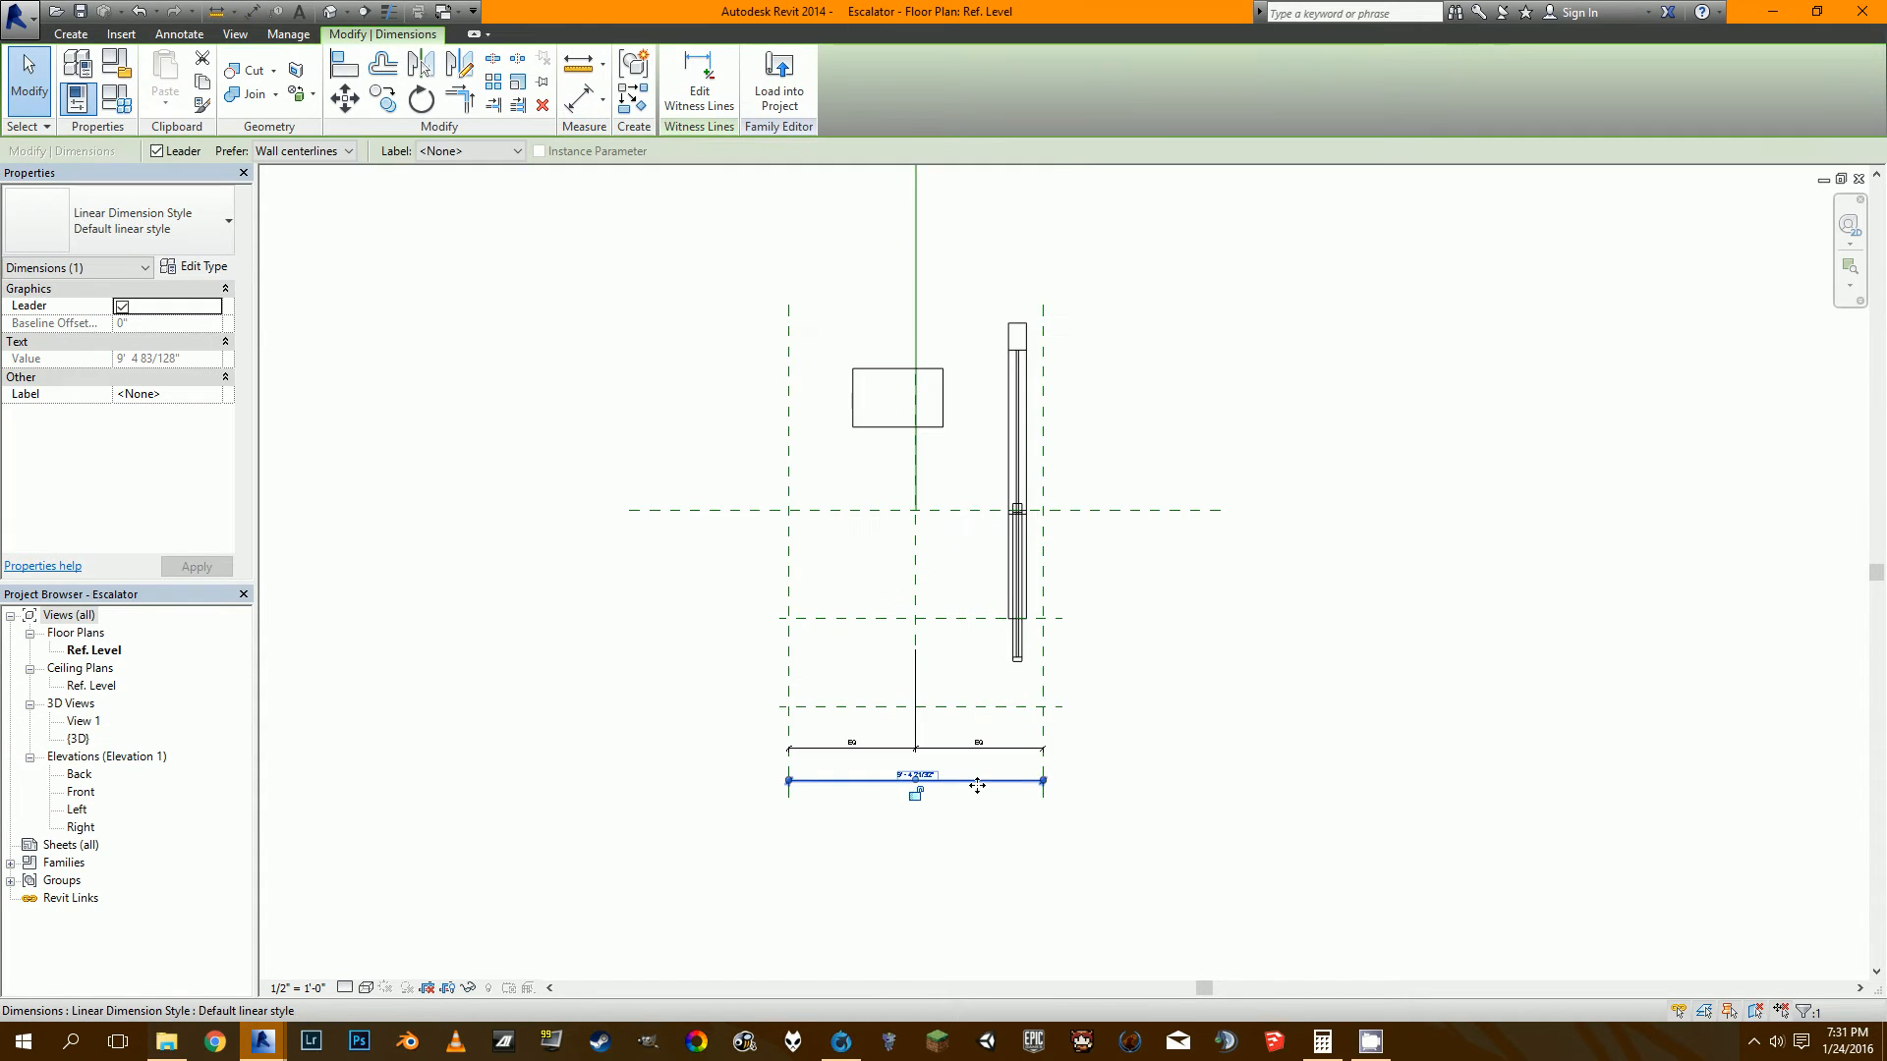
pyautogui.scroll(2, 978, 786)
pyautogui.click(470, 150)
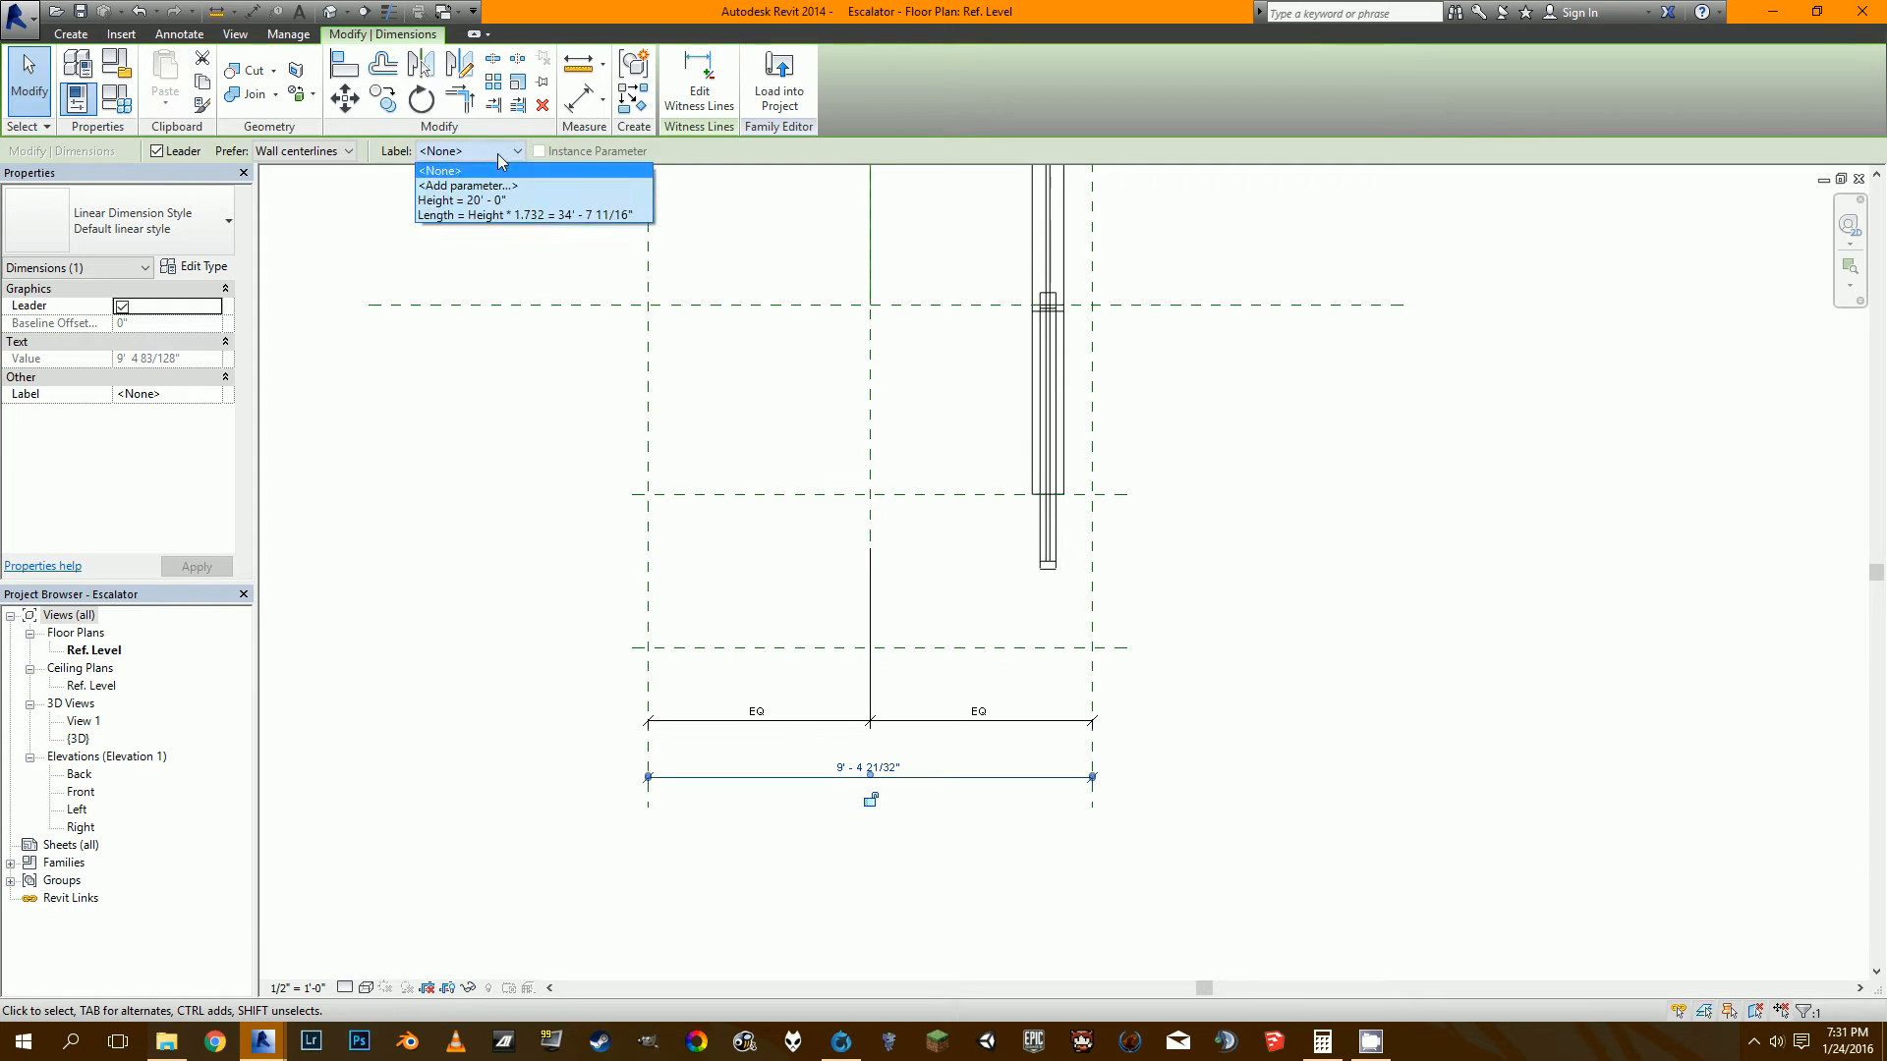
pyautogui.click(519, 186)
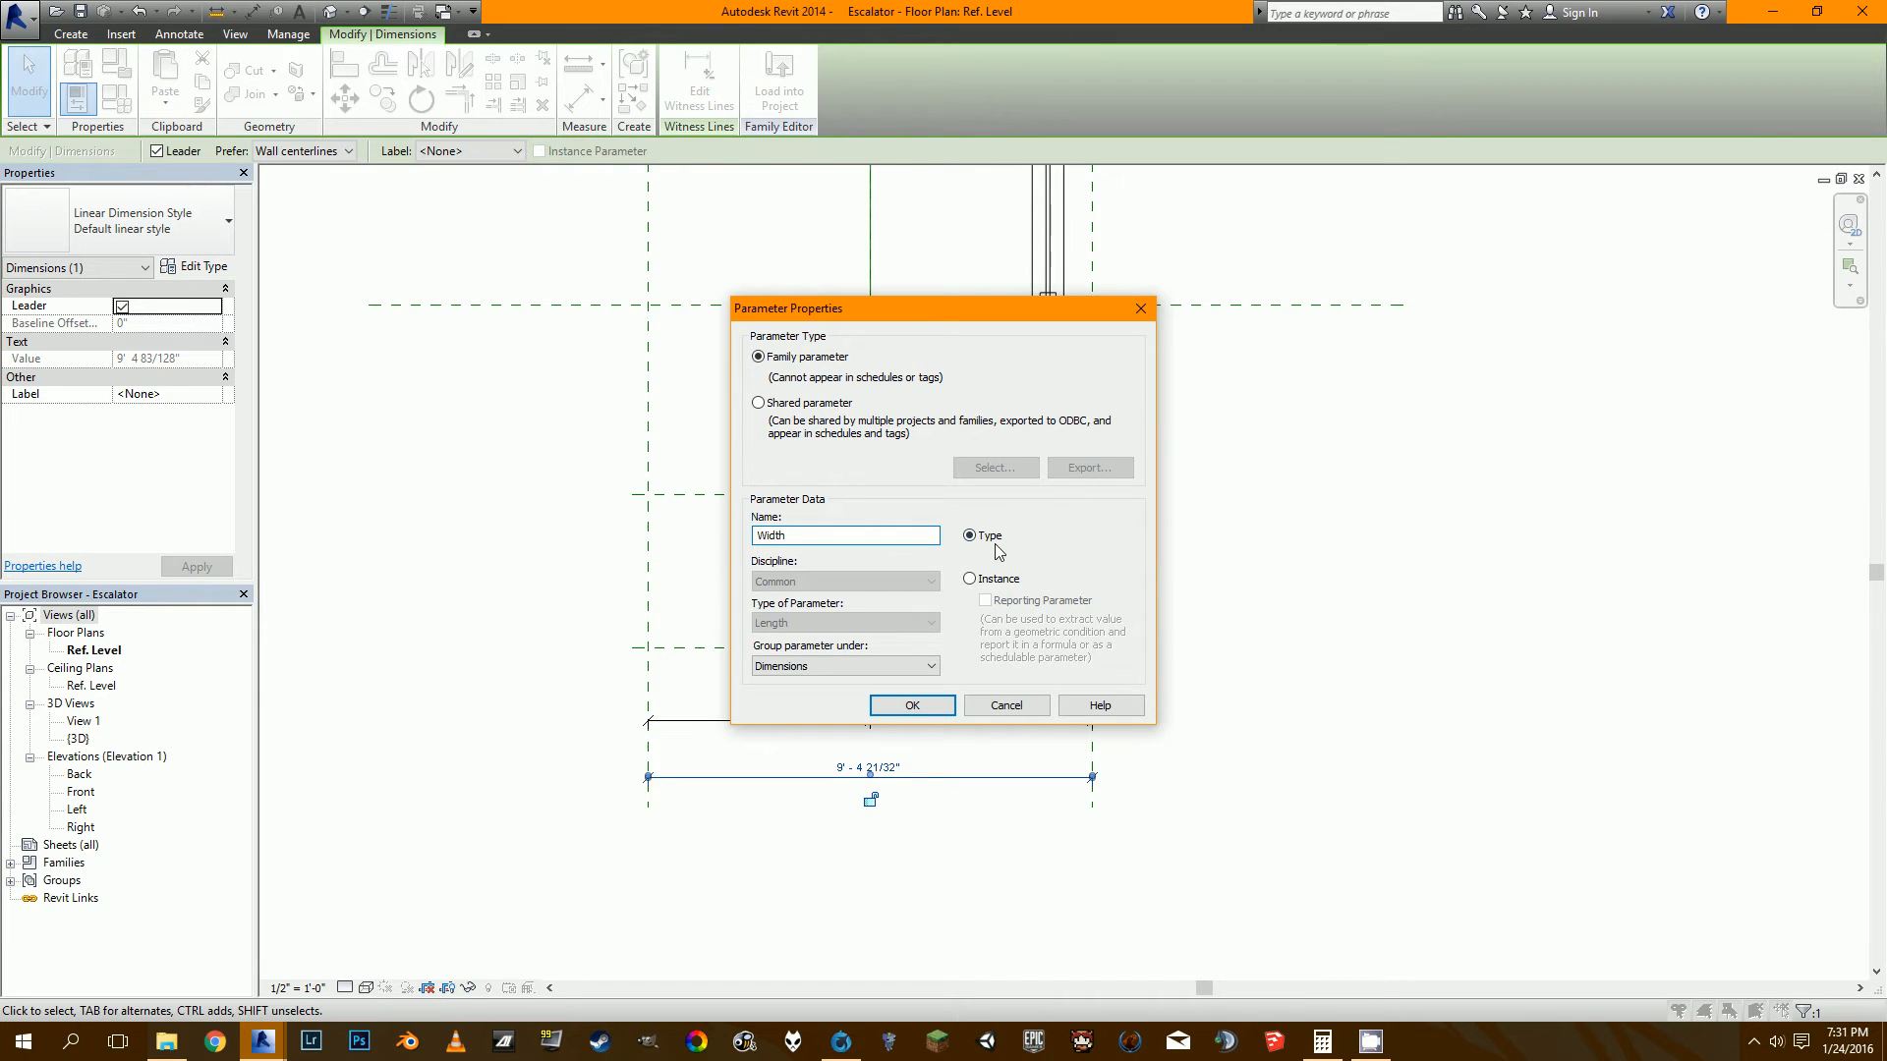
pyautogui.click(912, 705)
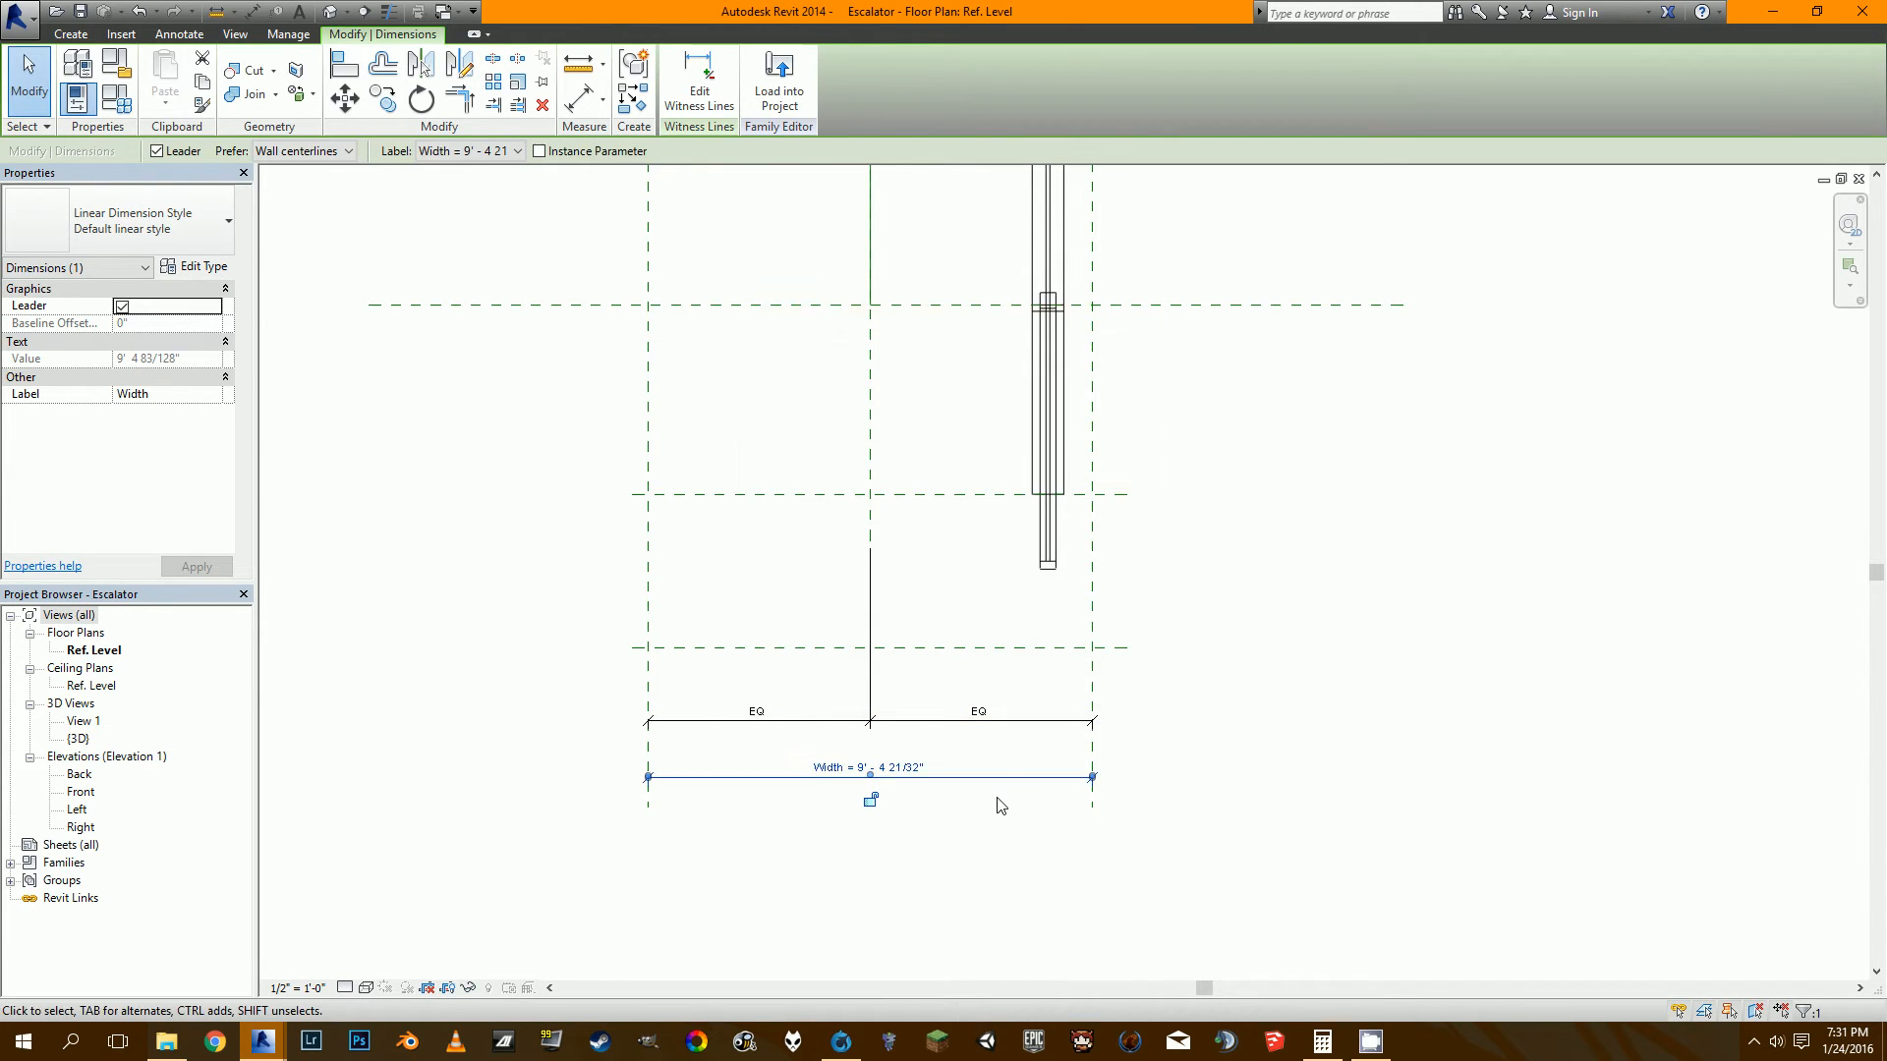
# Set the Width dimension between the side reference planes to 40".
pyautogui.click(919, 771)
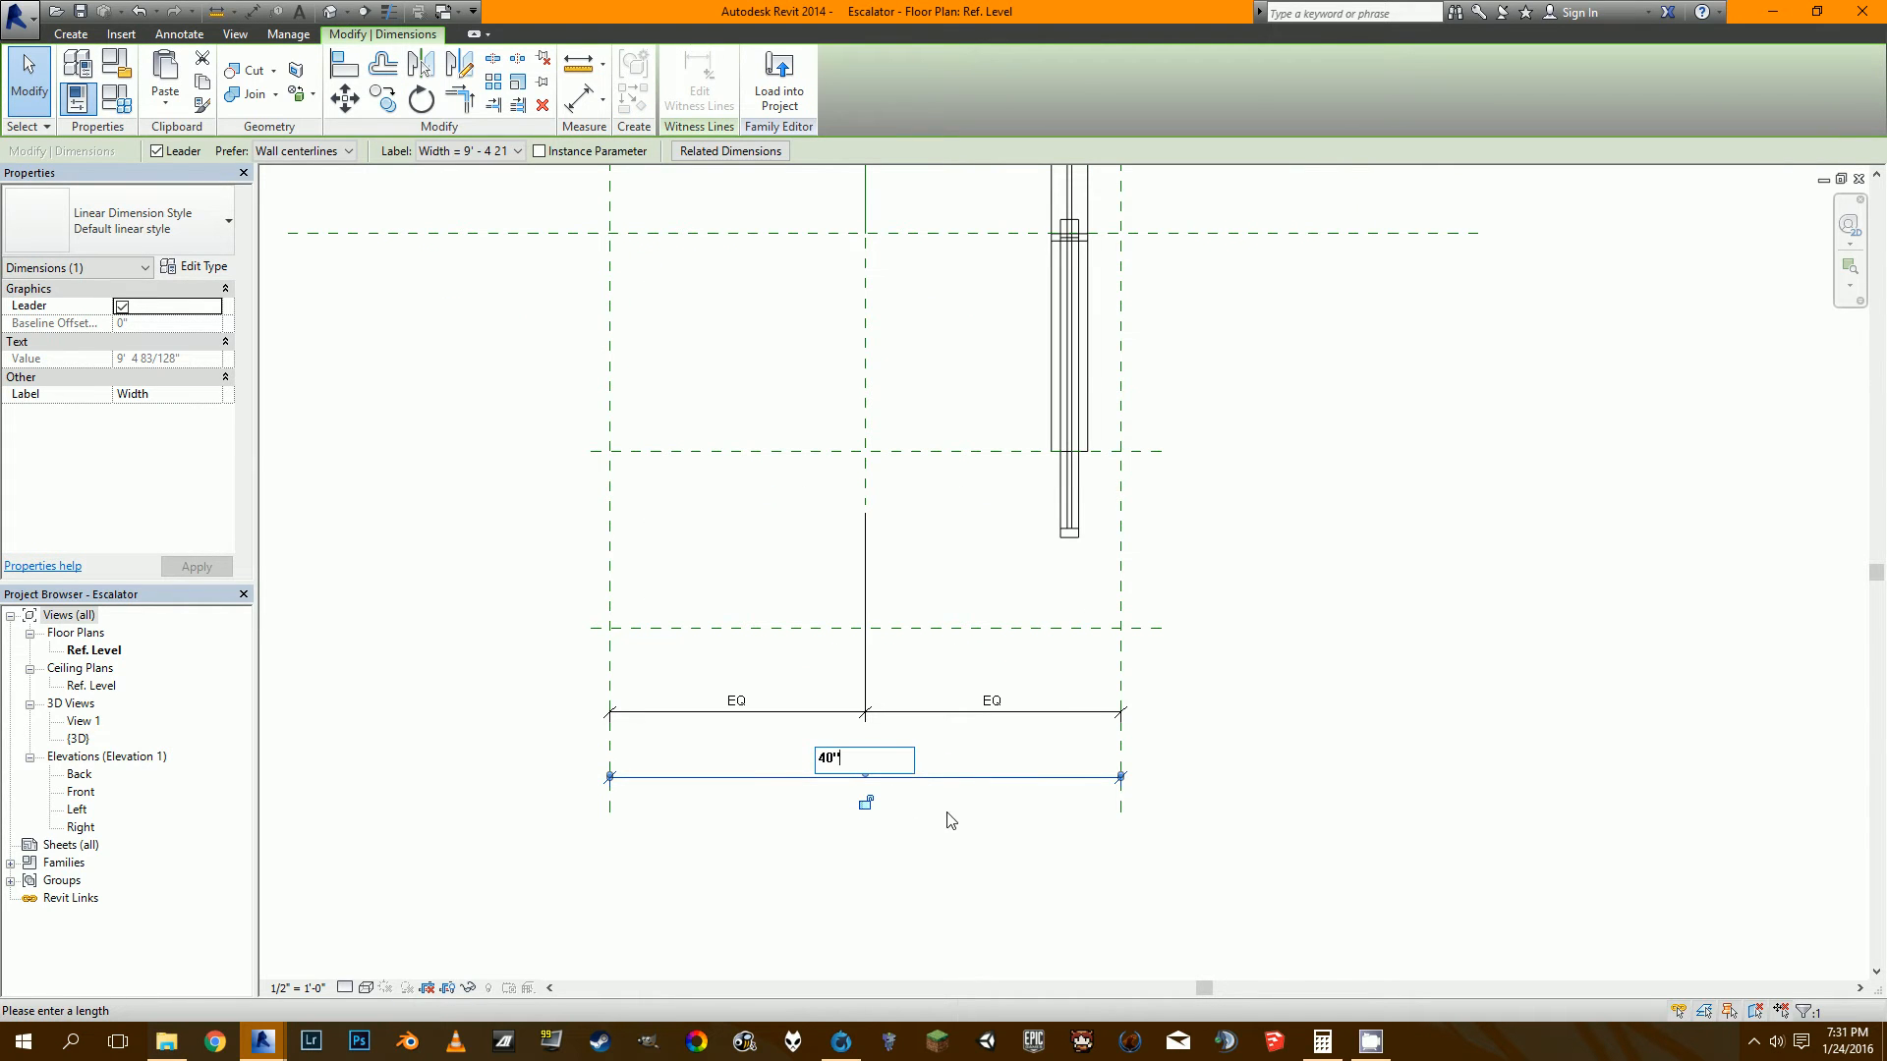
pyautogui.press('Return')
pyautogui.click(1127, 334)
# Align the railing's inner edge with the right side reference plane and lock the alignment.
pyautogui.moveTo(1127, 334); pyautogui.dragTo(1103, 501, button='middle')
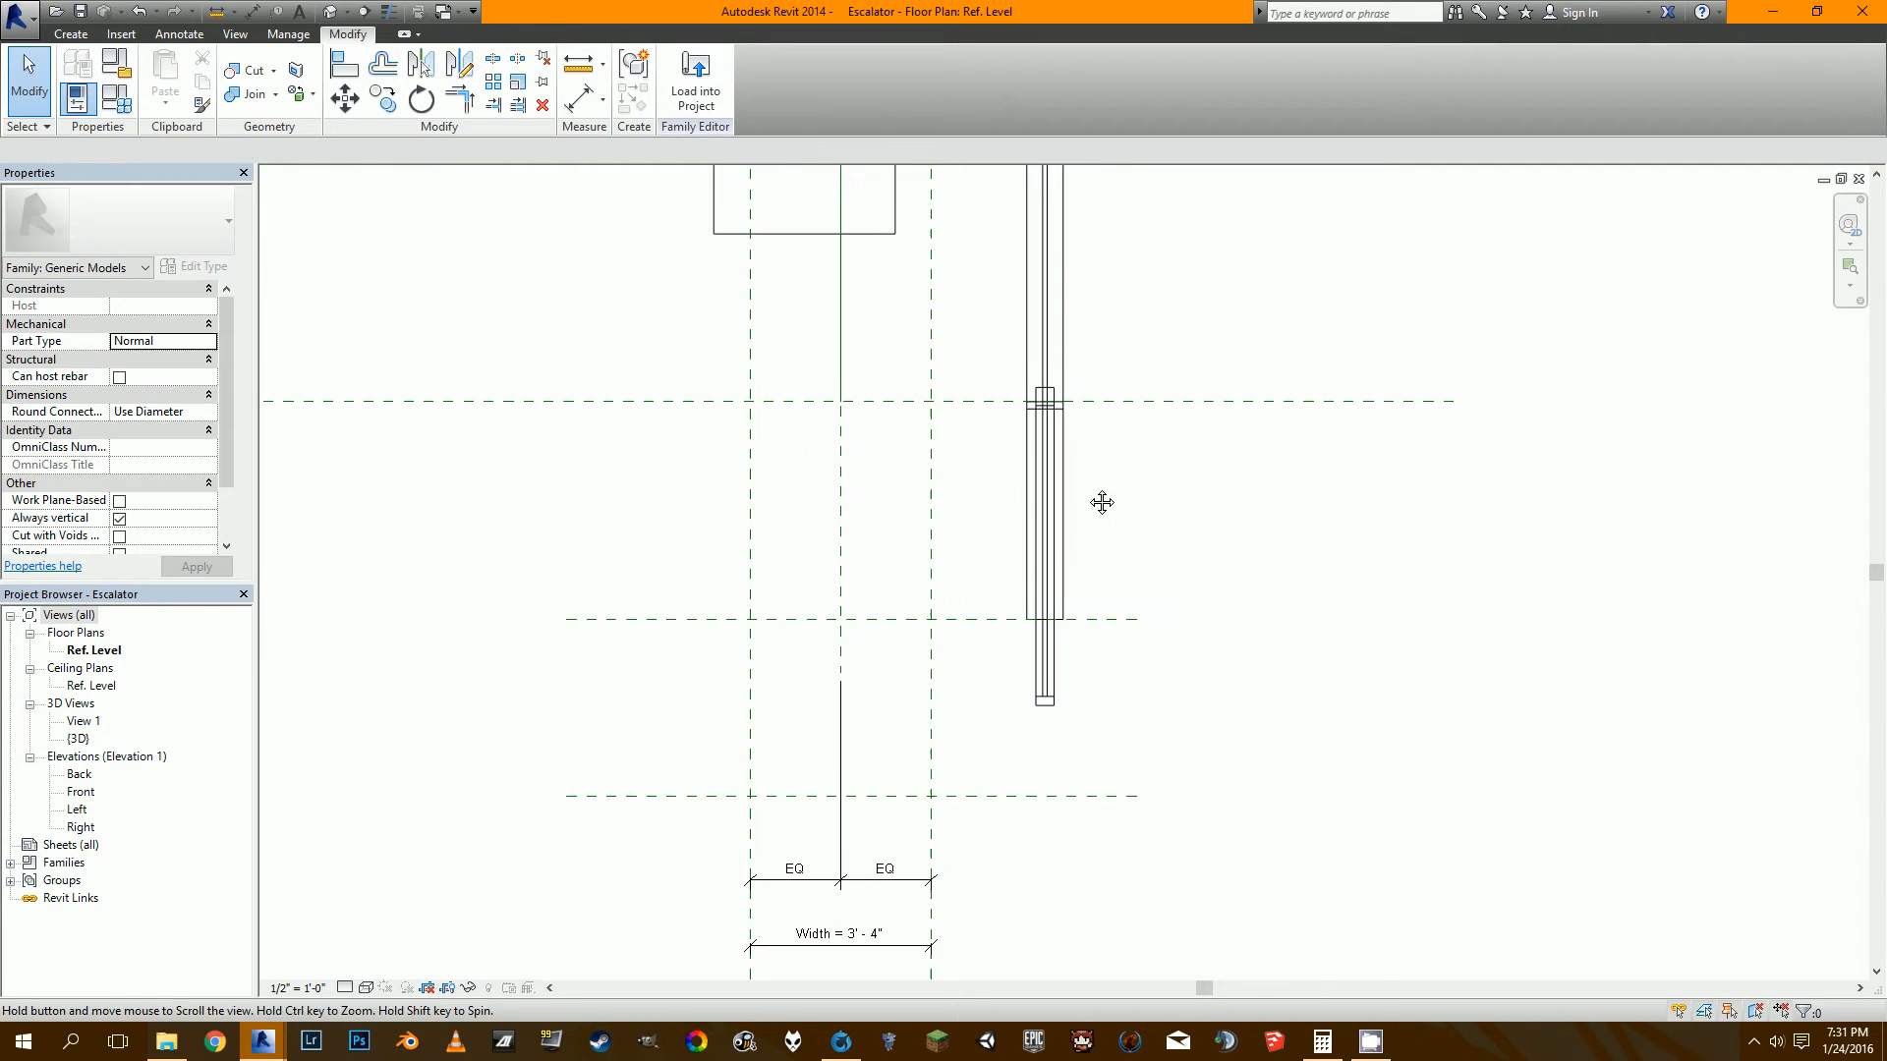
pyautogui.scroll(2, 1042, 403)
pyautogui.scroll(-3, 1019, 370)
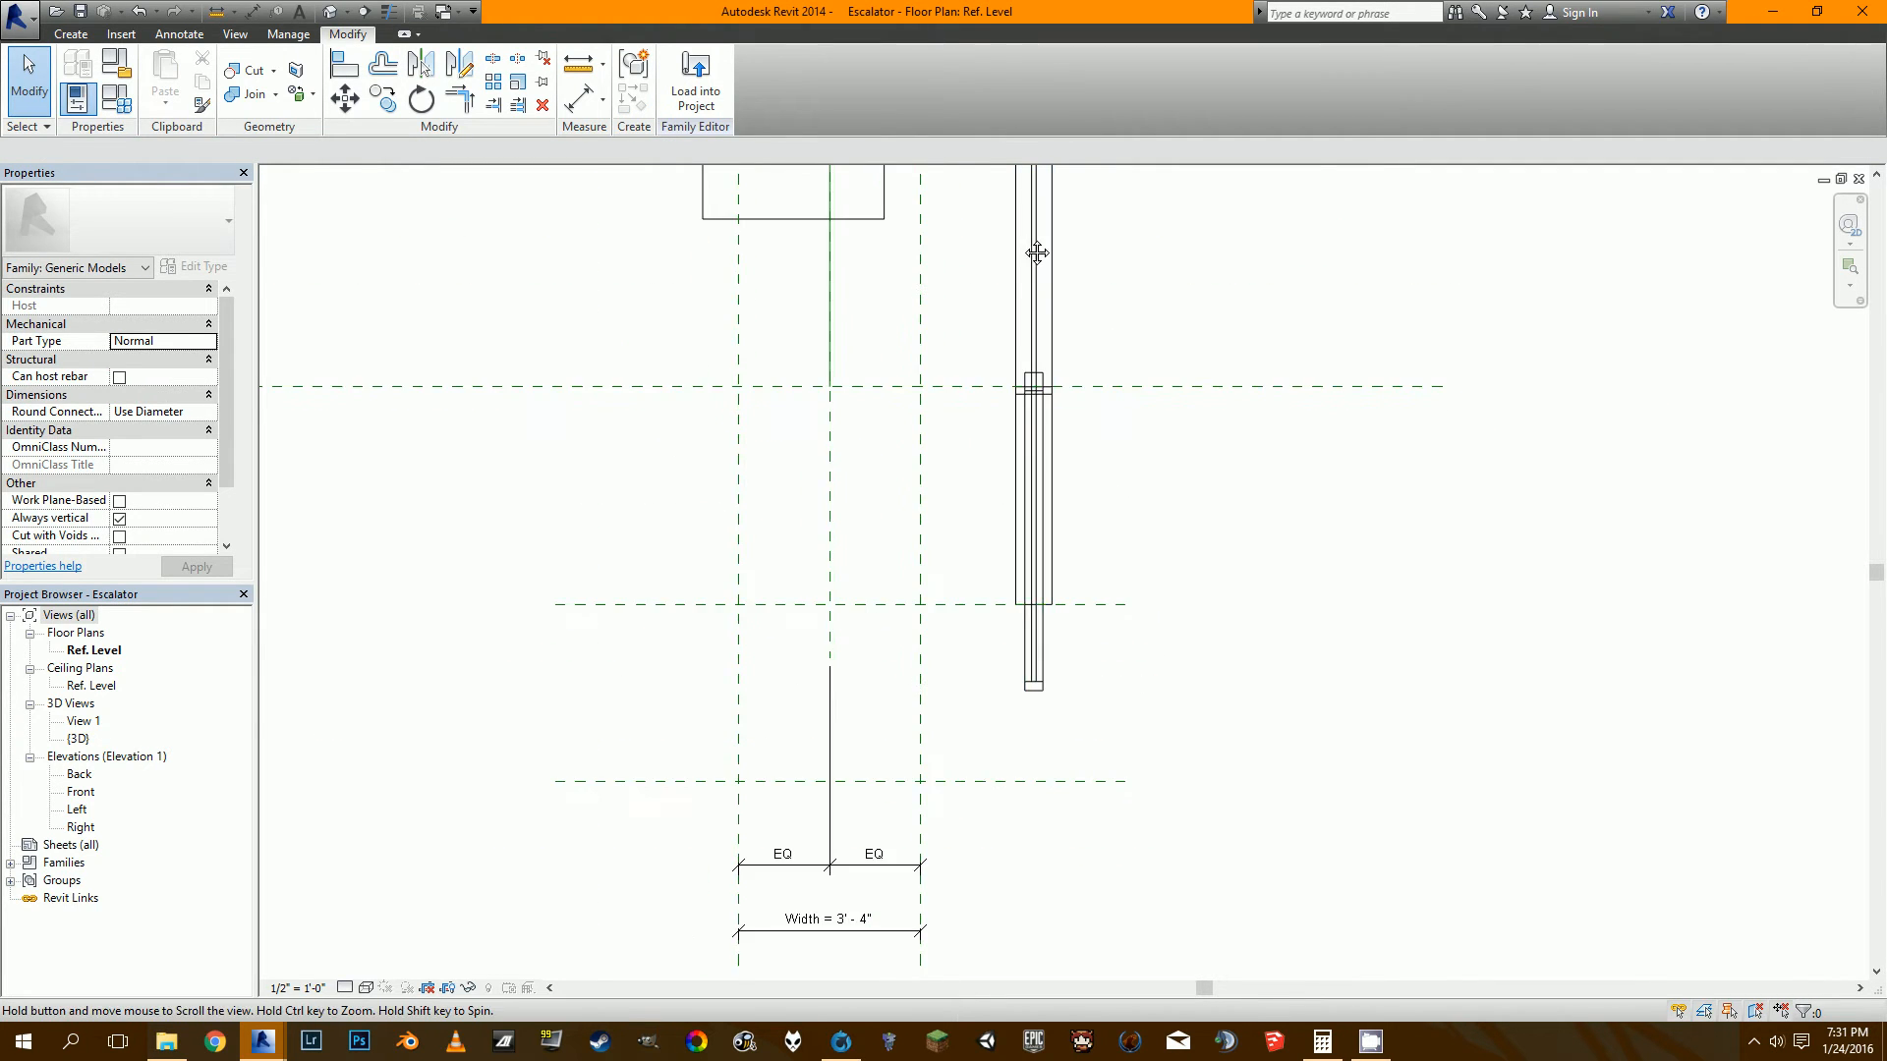
pyautogui.scroll(2, 1028, 379)
pyautogui.scroll(-2, 1024, 370)
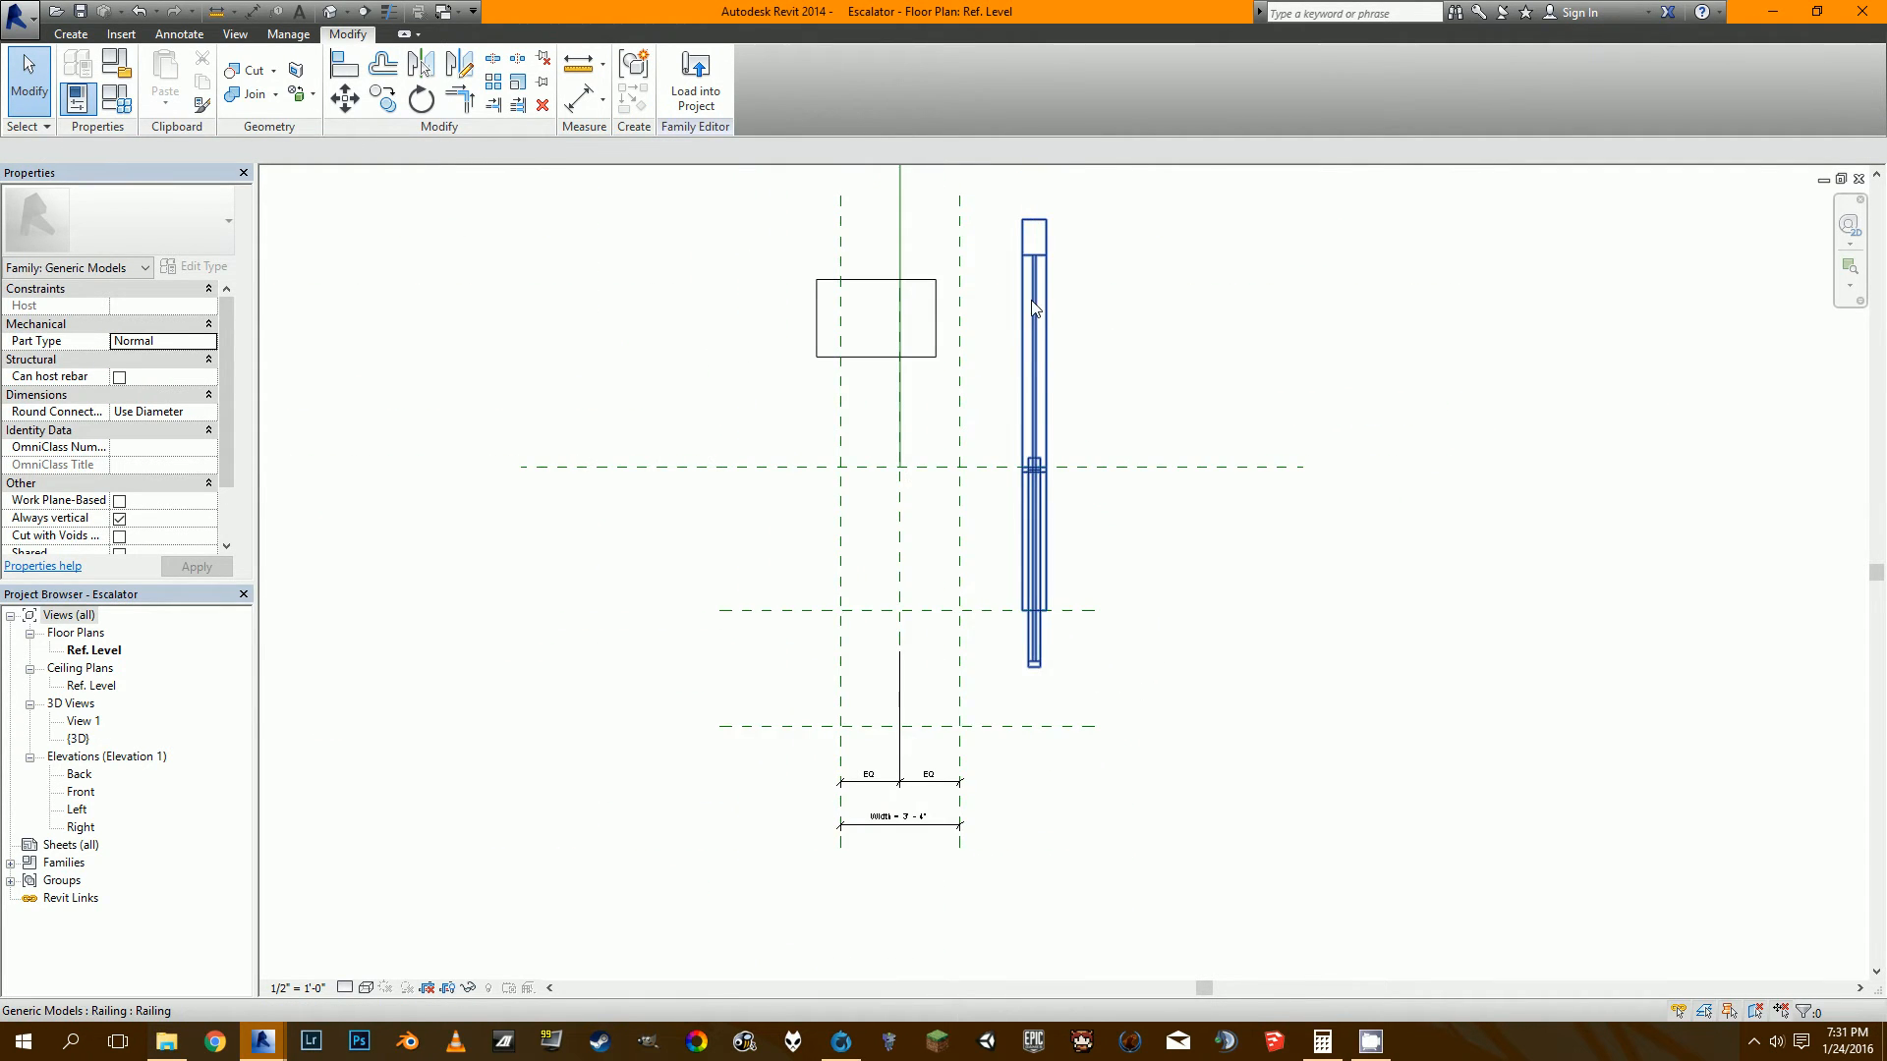
pyautogui.scroll(2, 1032, 308)
pyautogui.press('Escape')
pyautogui.moveTo(939, 664); pyautogui.dragTo(928, 589, button='middle')
pyautogui.scroll(-1, 924, 515)
pyautogui.scroll(1, 924, 515)
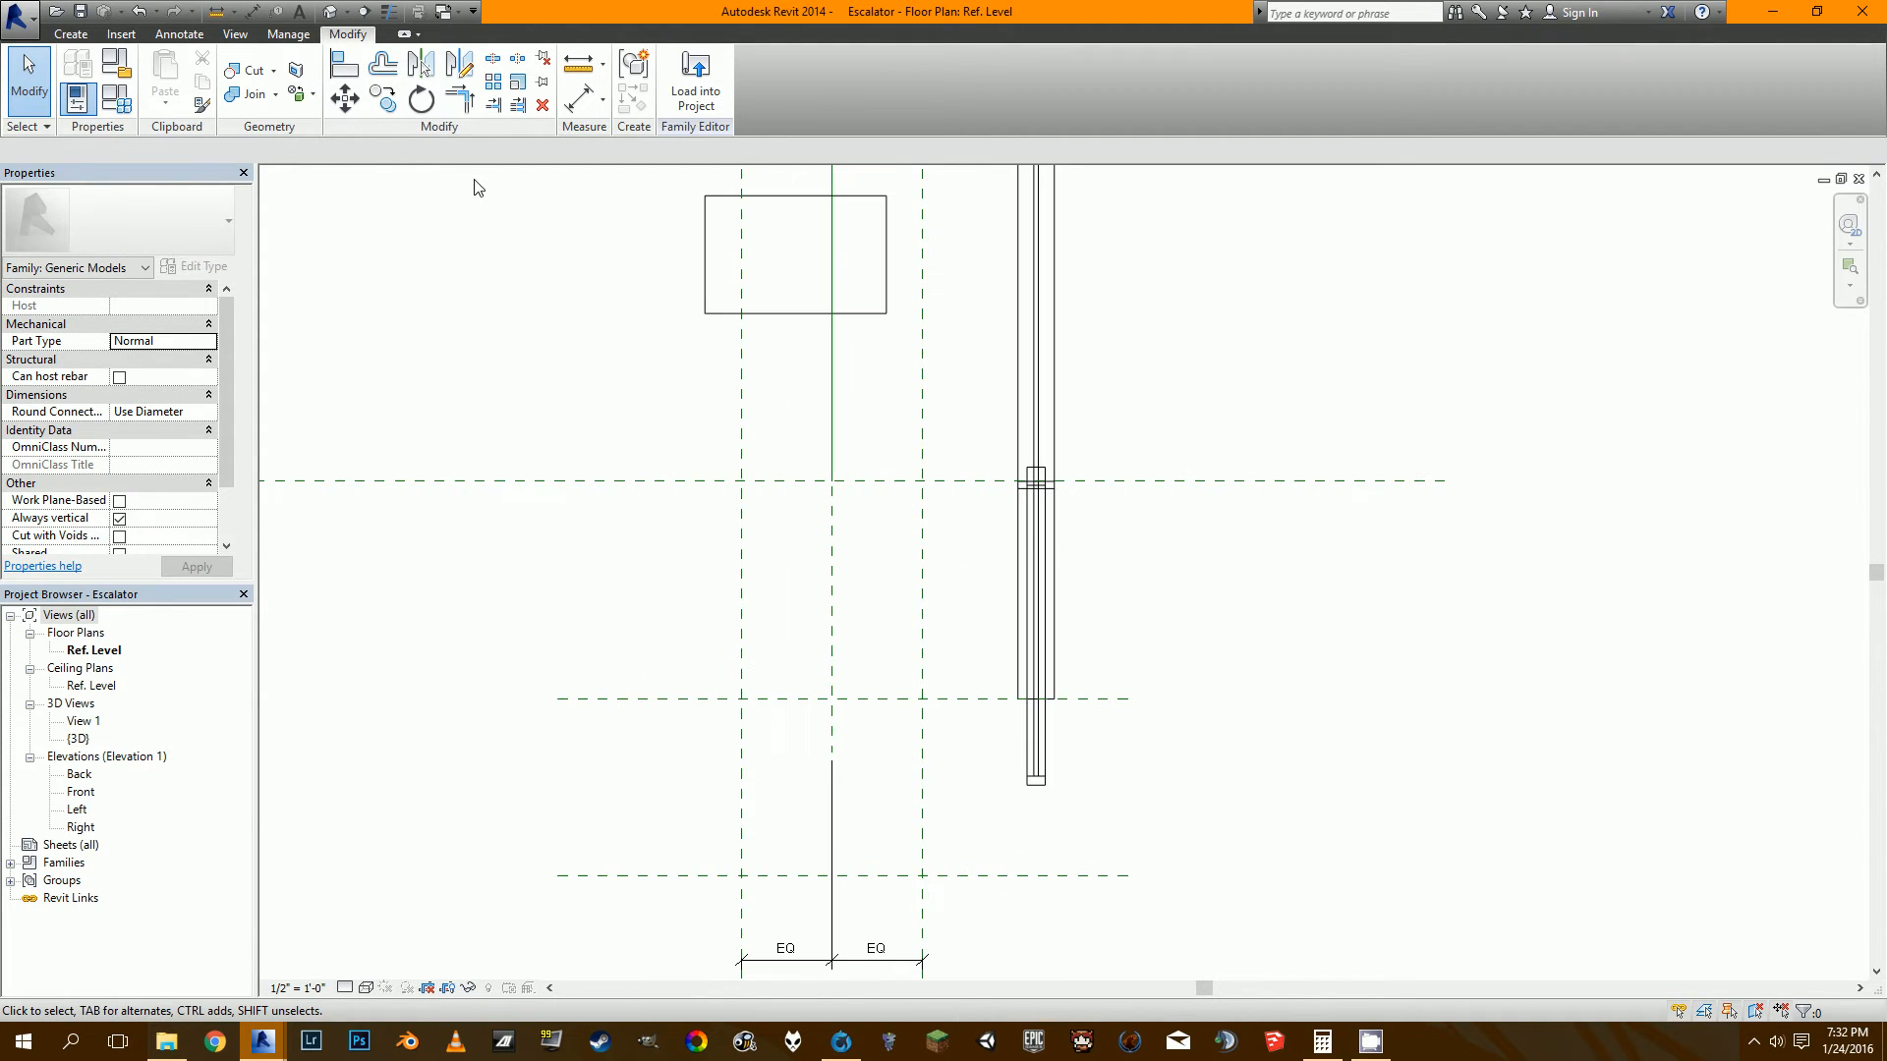
pyautogui.click(337, 66)
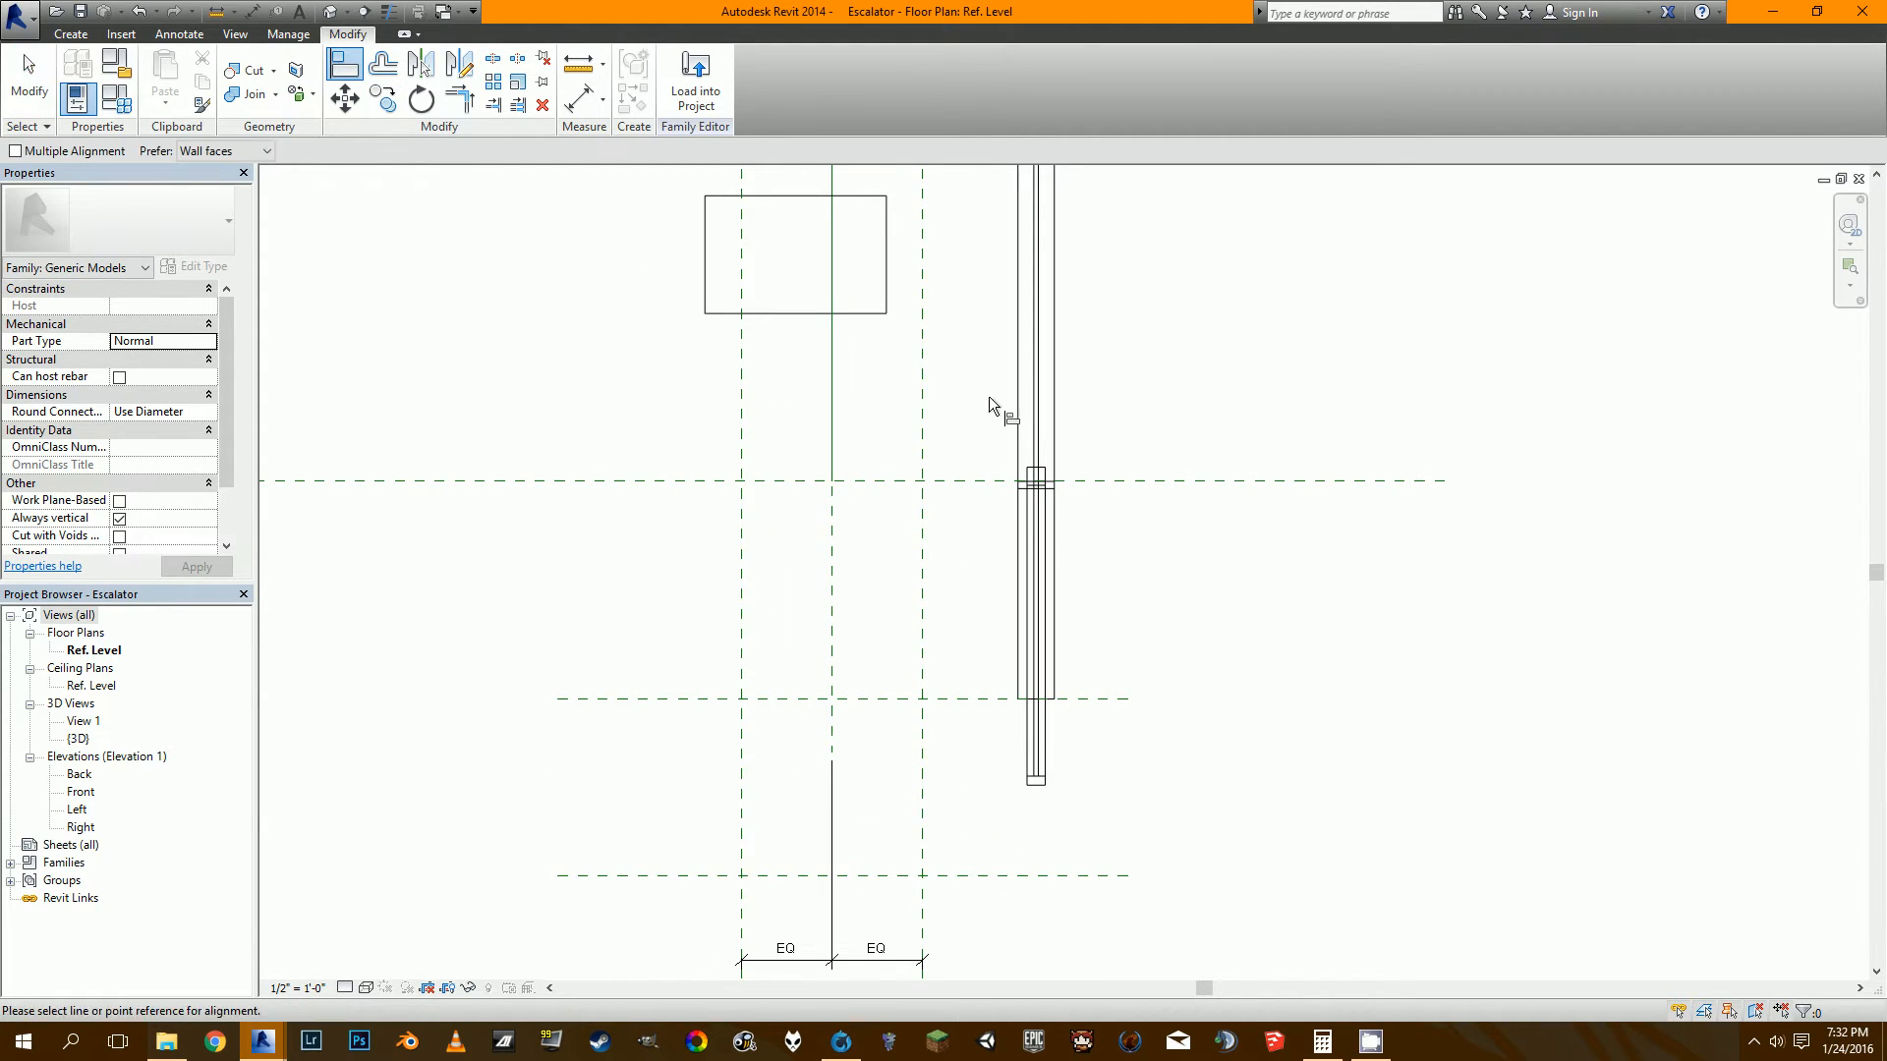
pyautogui.click(922, 599)
pyautogui.click(1016, 609)
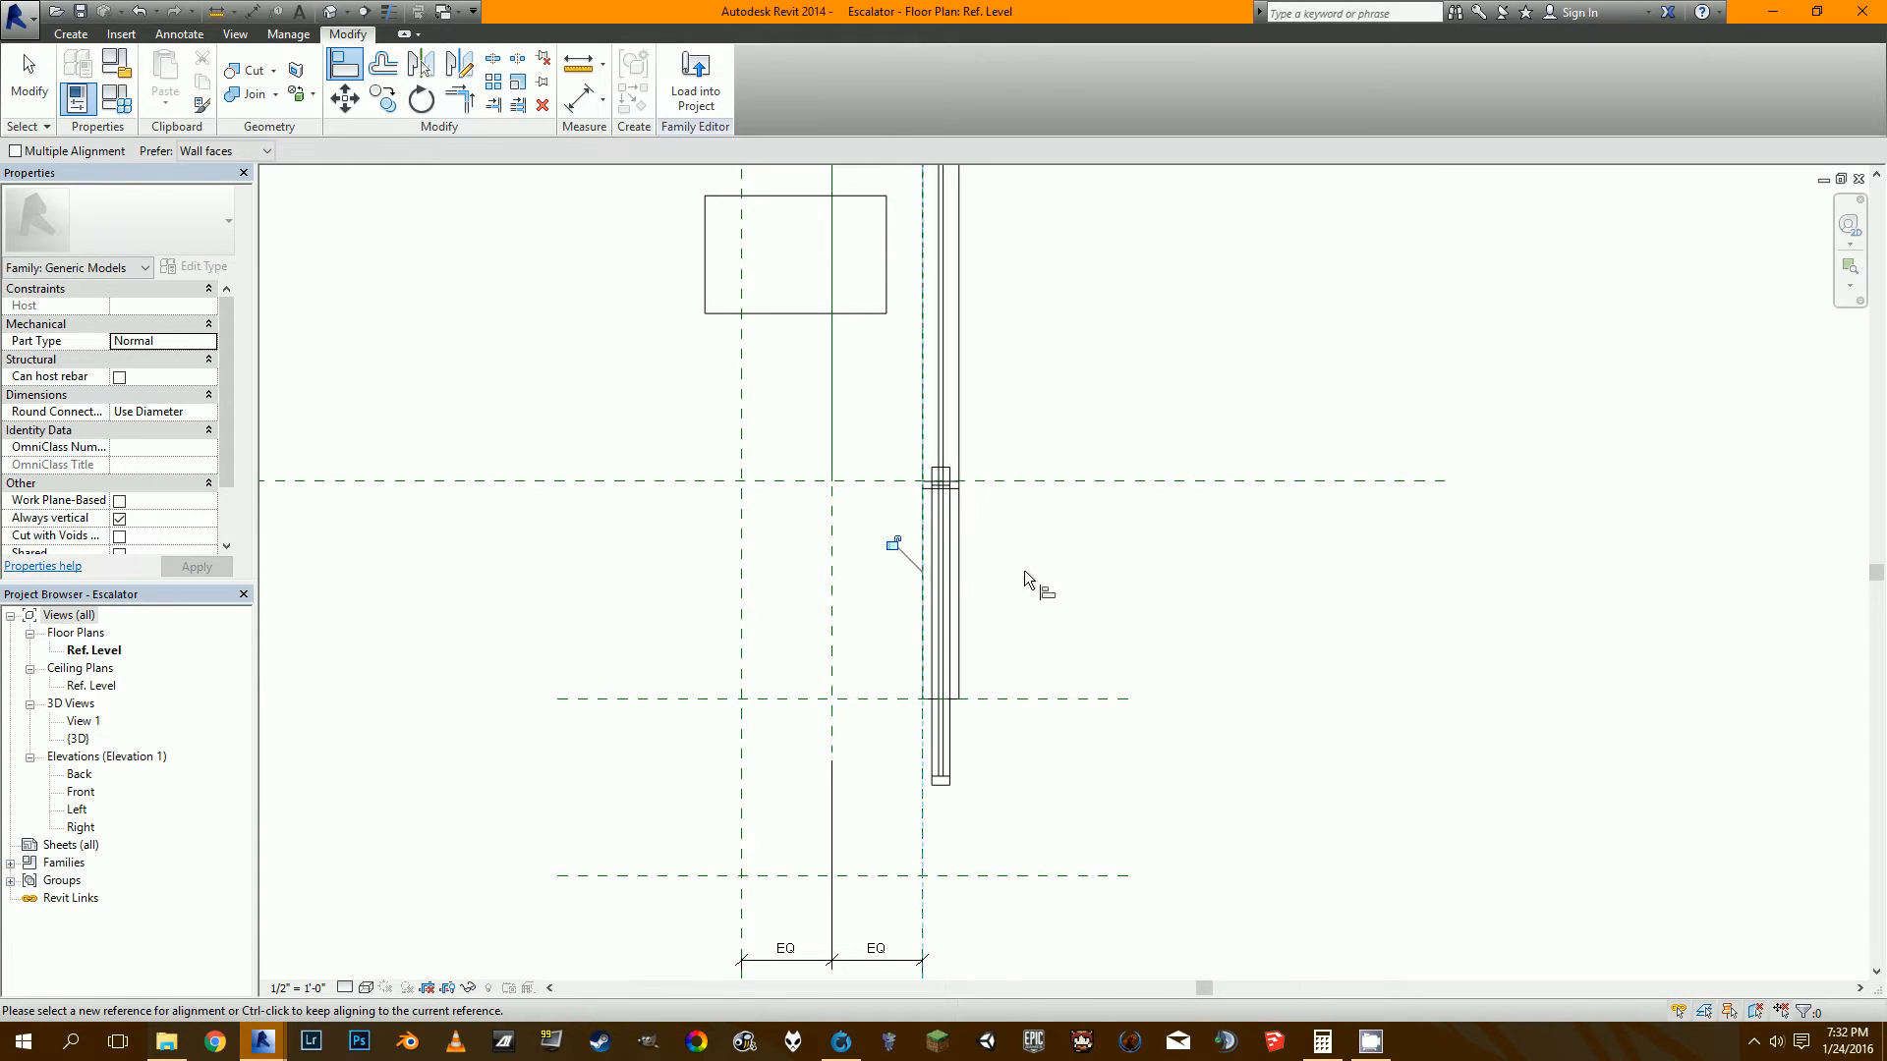
pyautogui.scroll(-1, 941, 653)
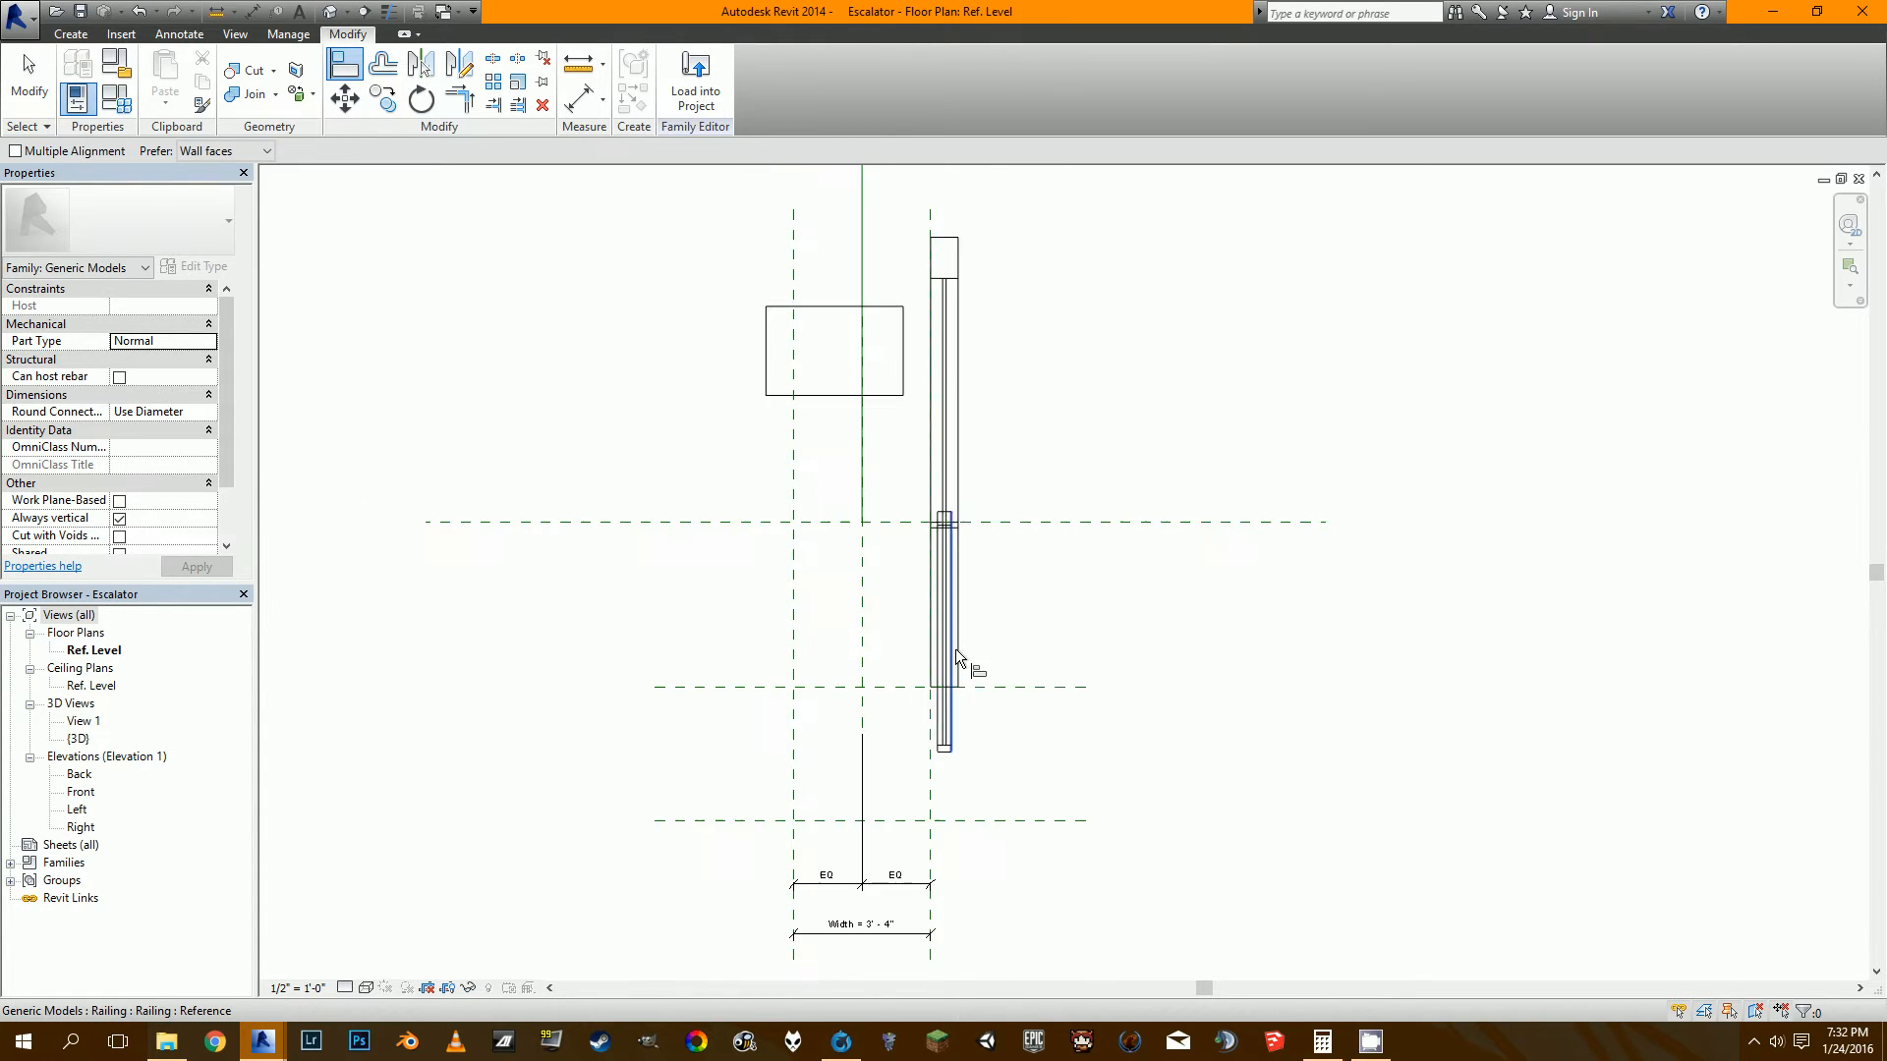
pyautogui.press('Escape')
pyautogui.press('Escape')
# Mirror the railing about the center reference plane to create the opposite railing.
pyautogui.click(952, 645)
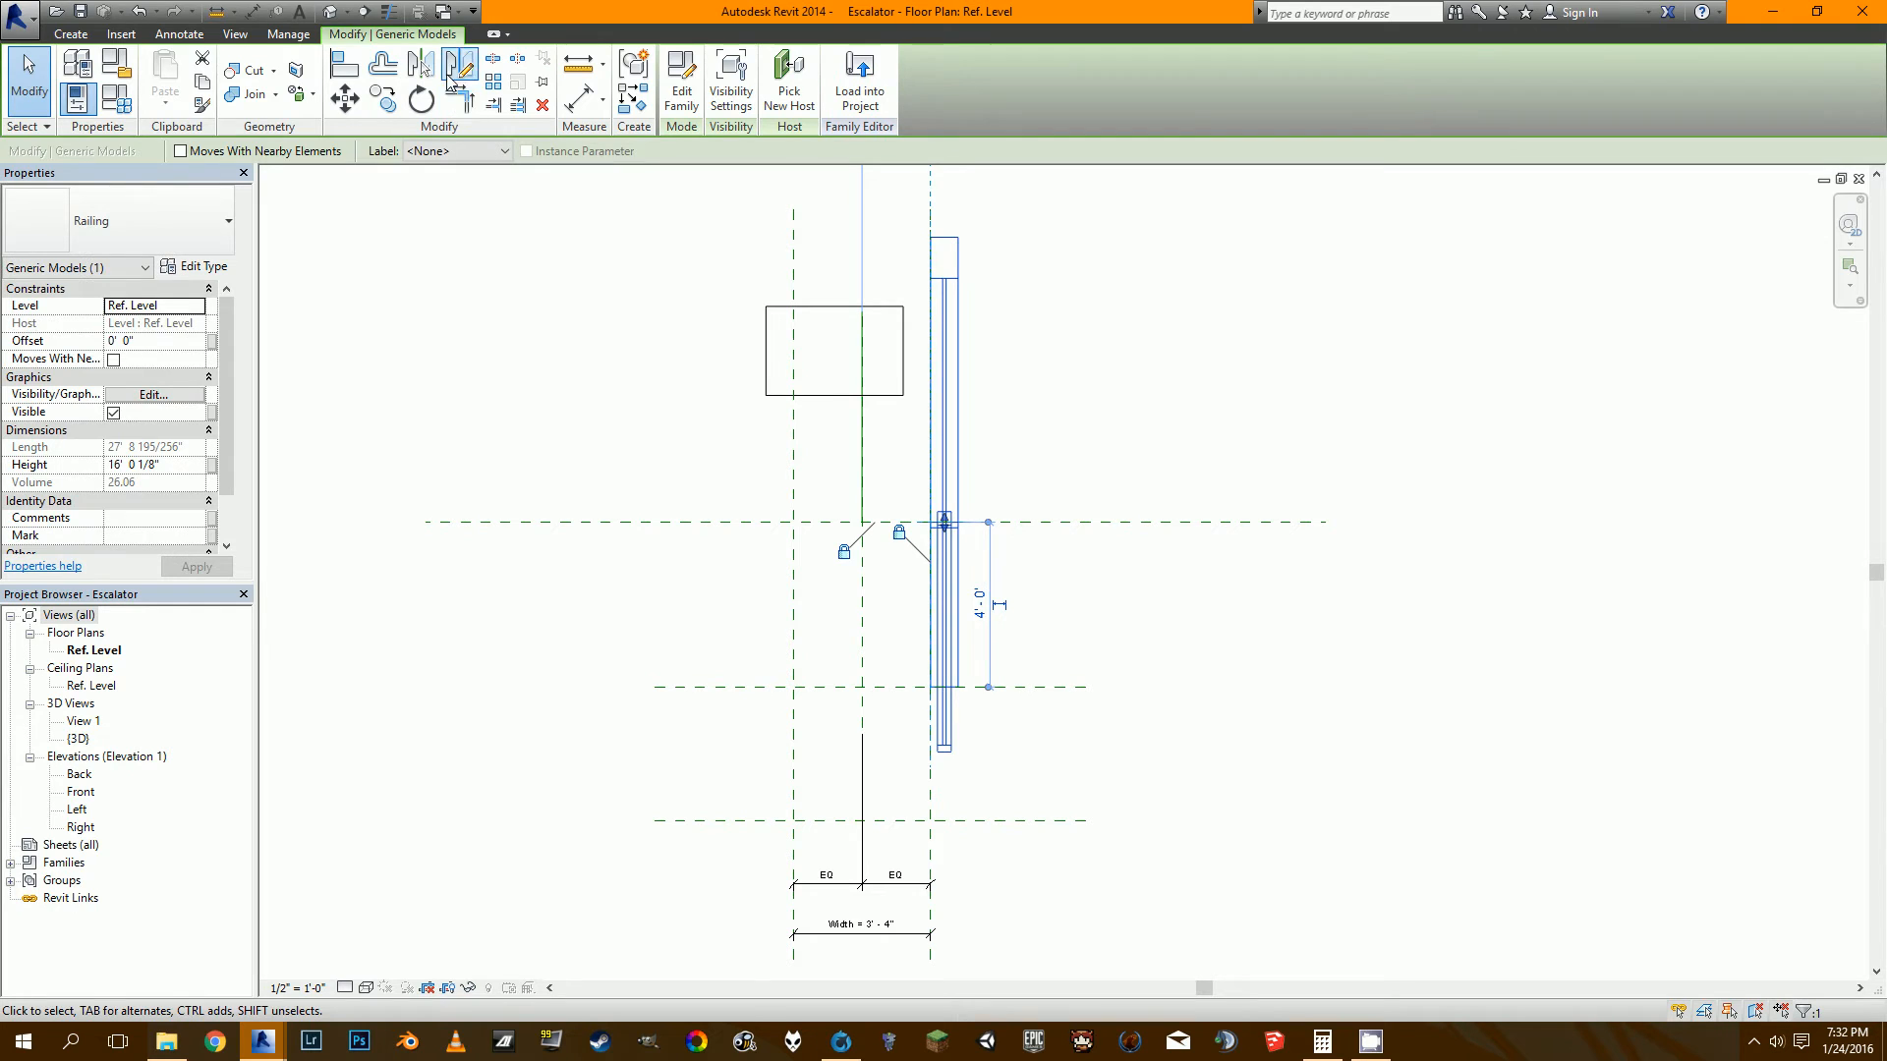
pyautogui.click(421, 64)
pyautogui.click(864, 617)
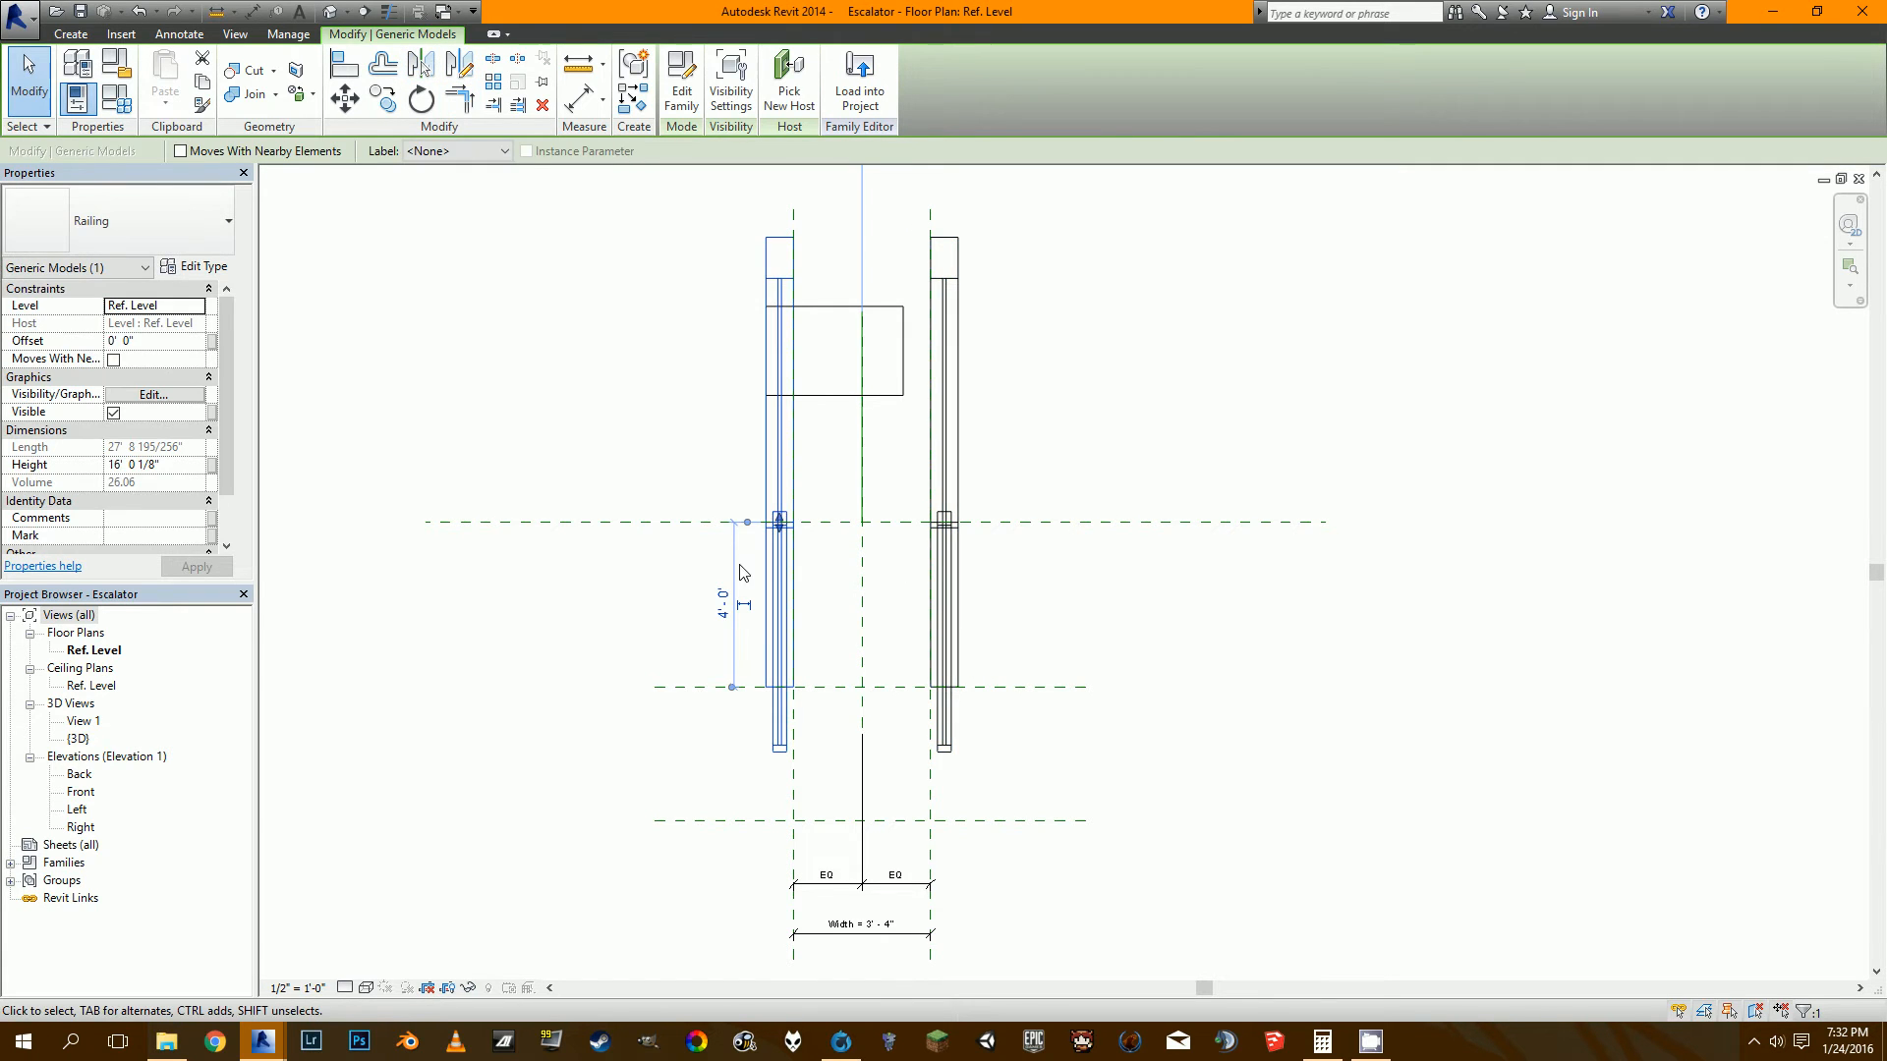
pyautogui.press('Escape')
pyautogui.scroll(2, 791, 721)
pyautogui.scroll(-2, 956, 664)
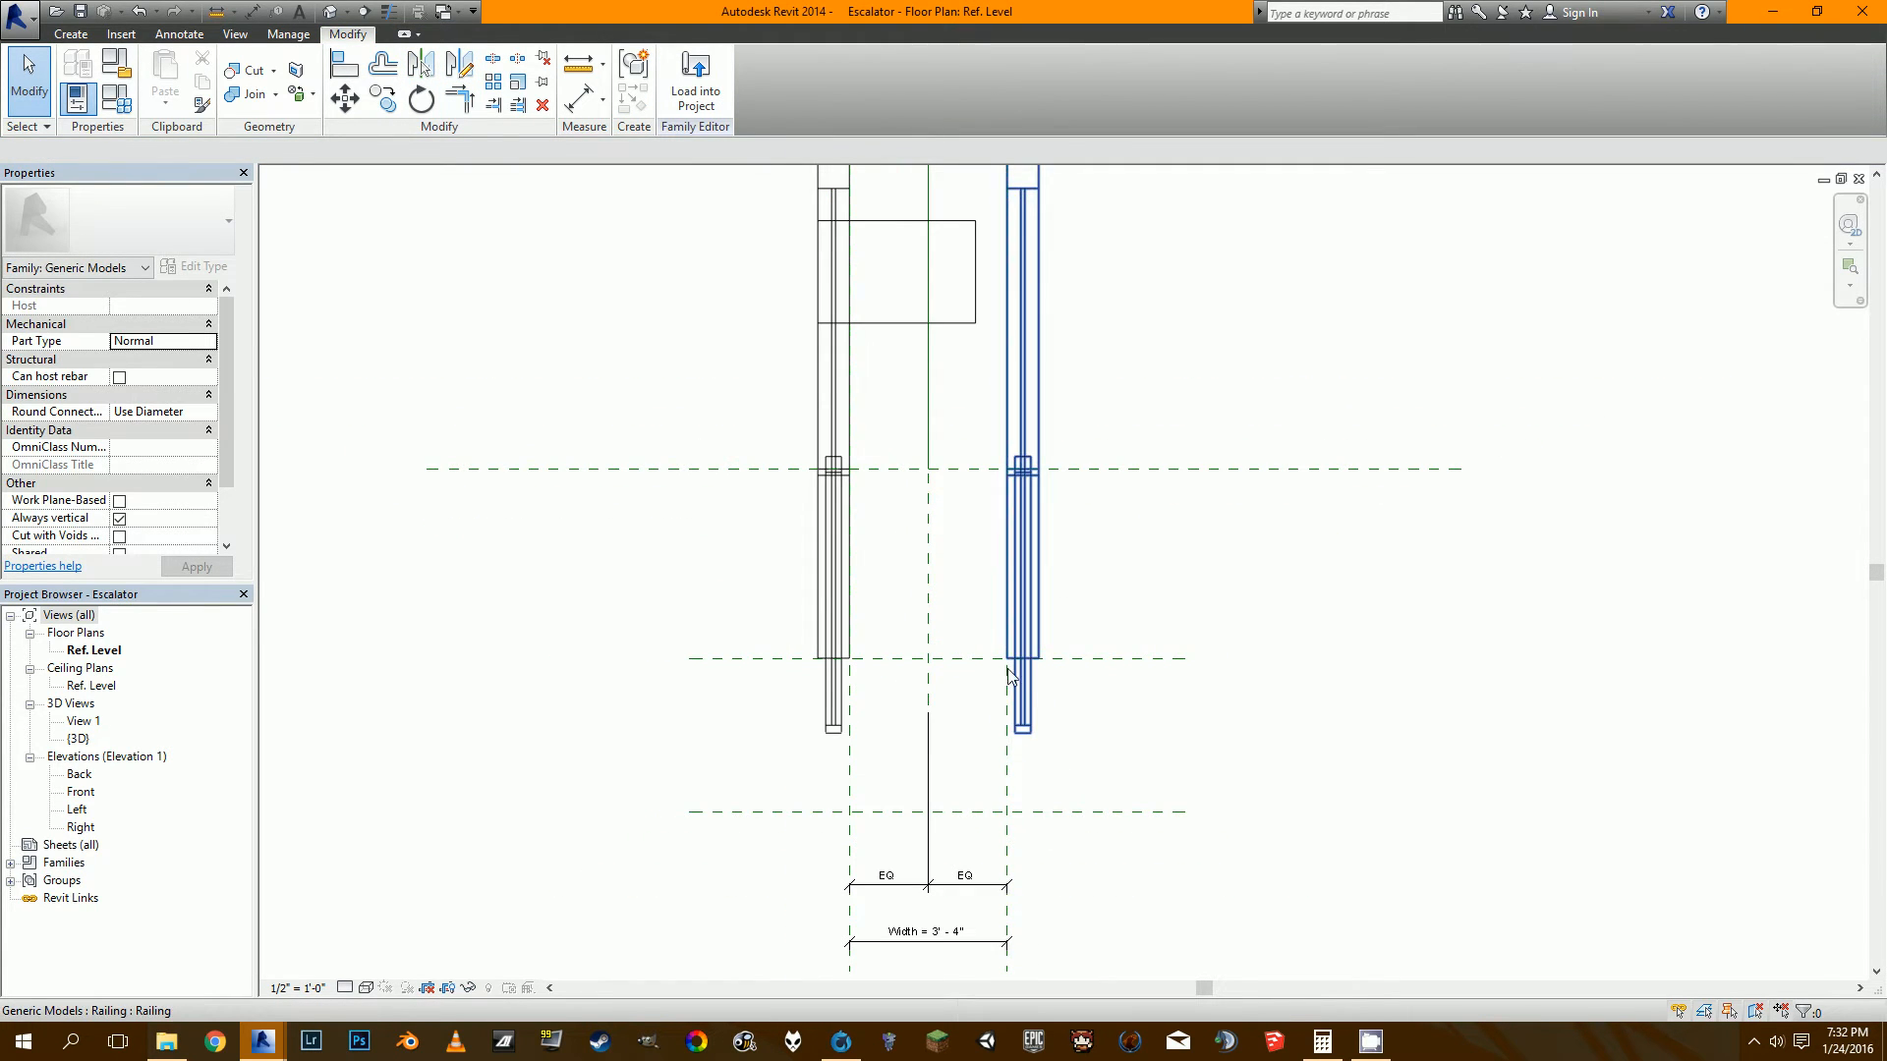
# Align the mirrored railing's inner edge with the left side reference plane and lock the alignment.
pyautogui.click(344, 64)
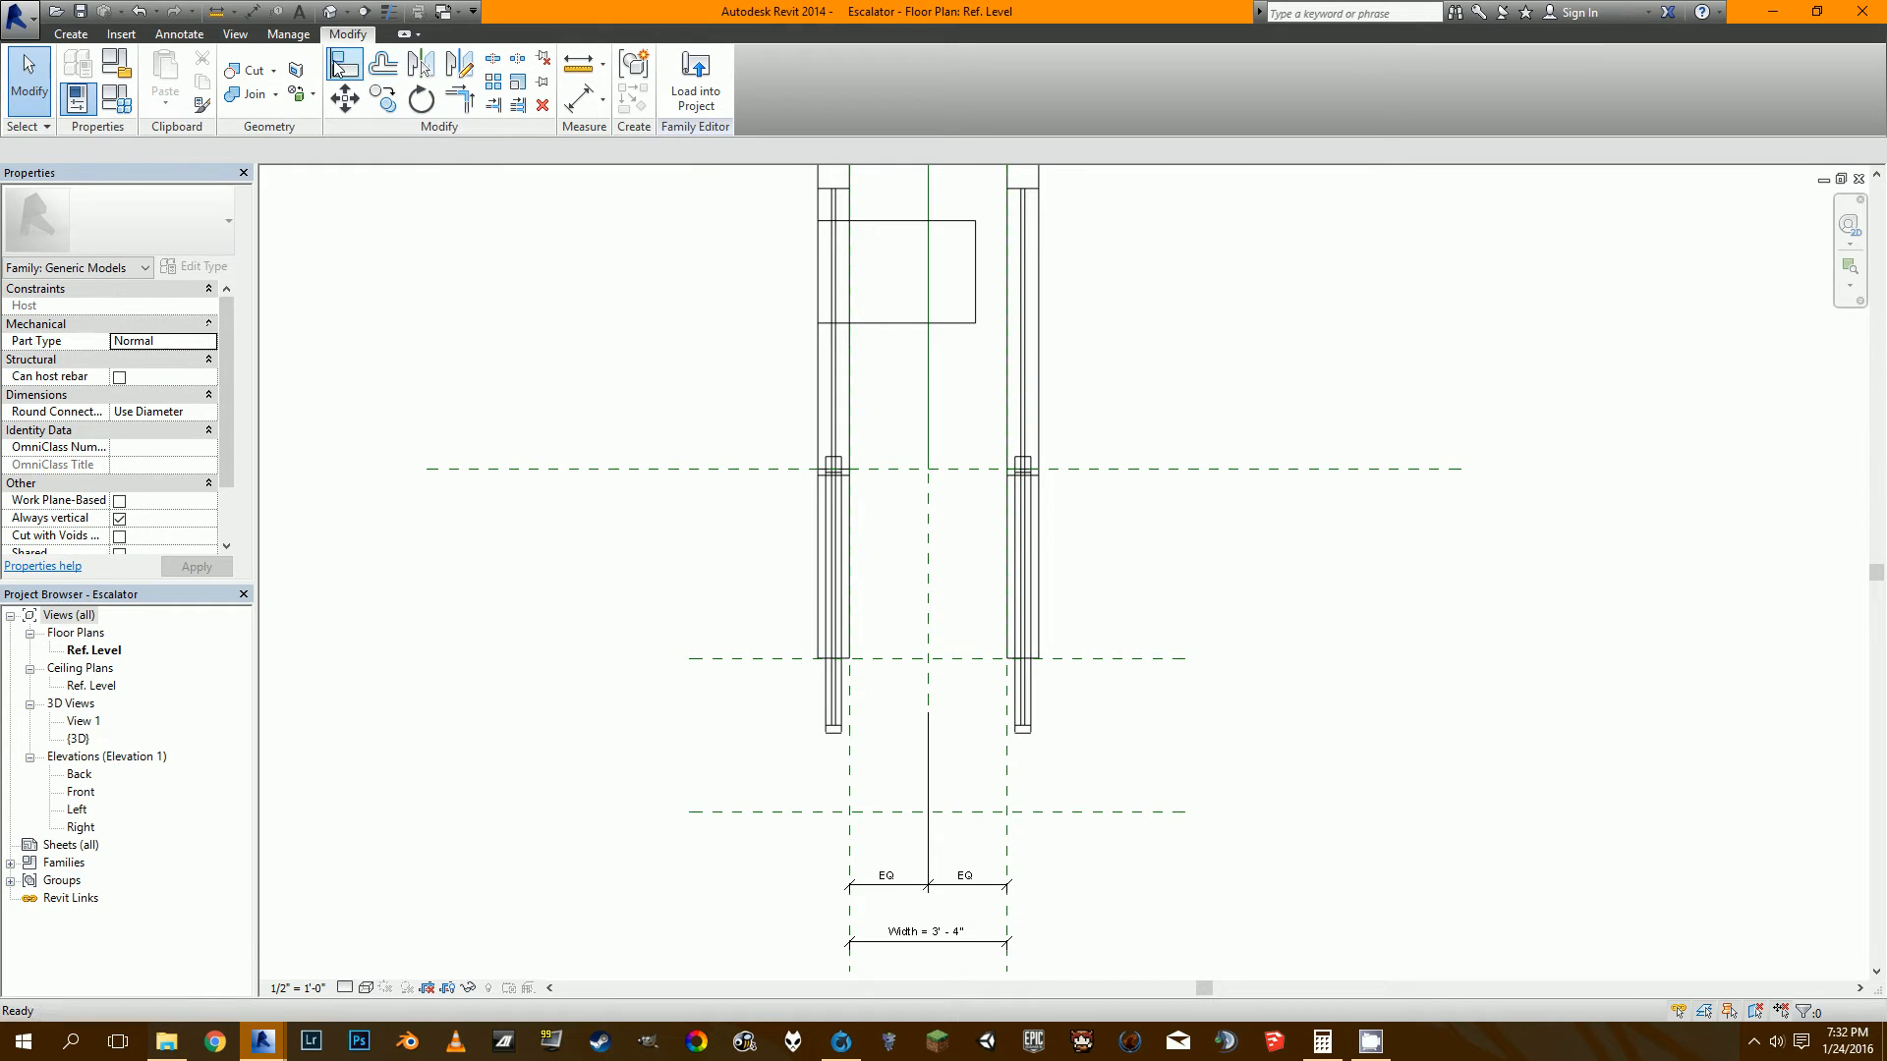
pyautogui.scroll(2, 933, 716)
pyautogui.click(799, 754)
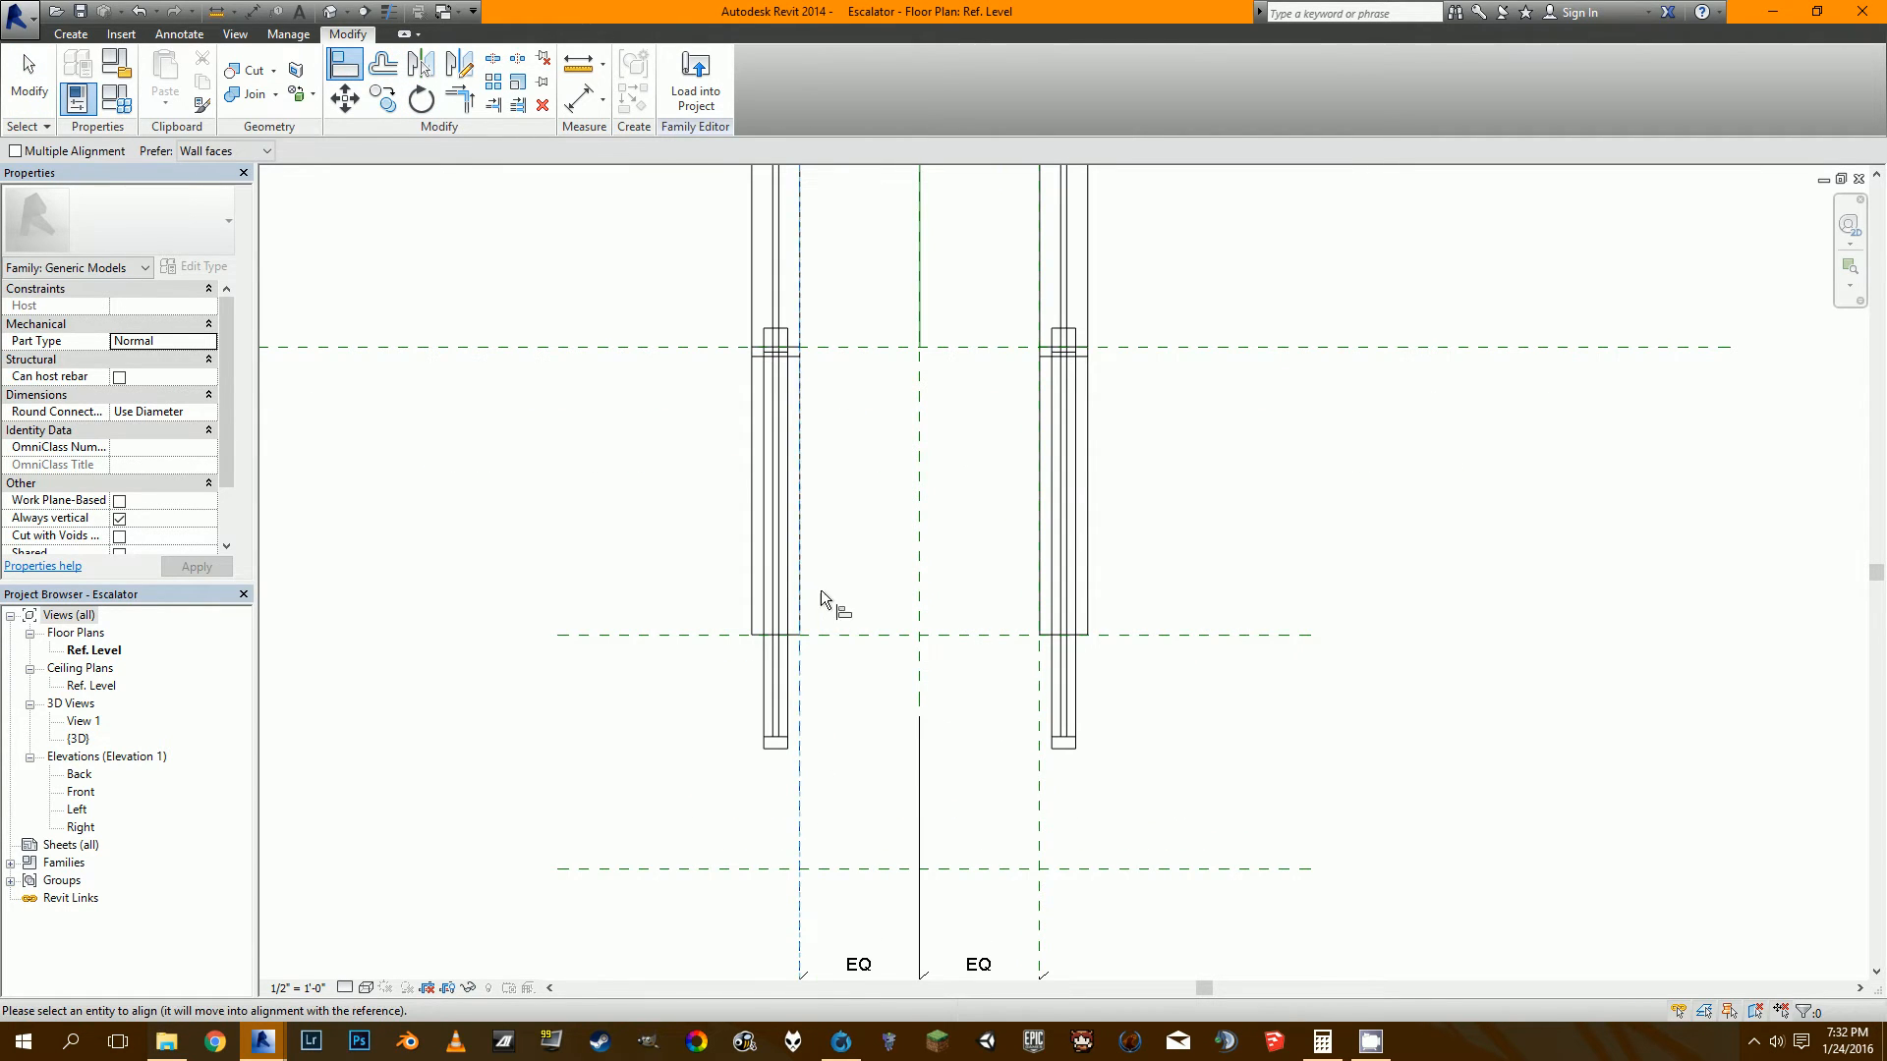
pyautogui.click(774, 551)
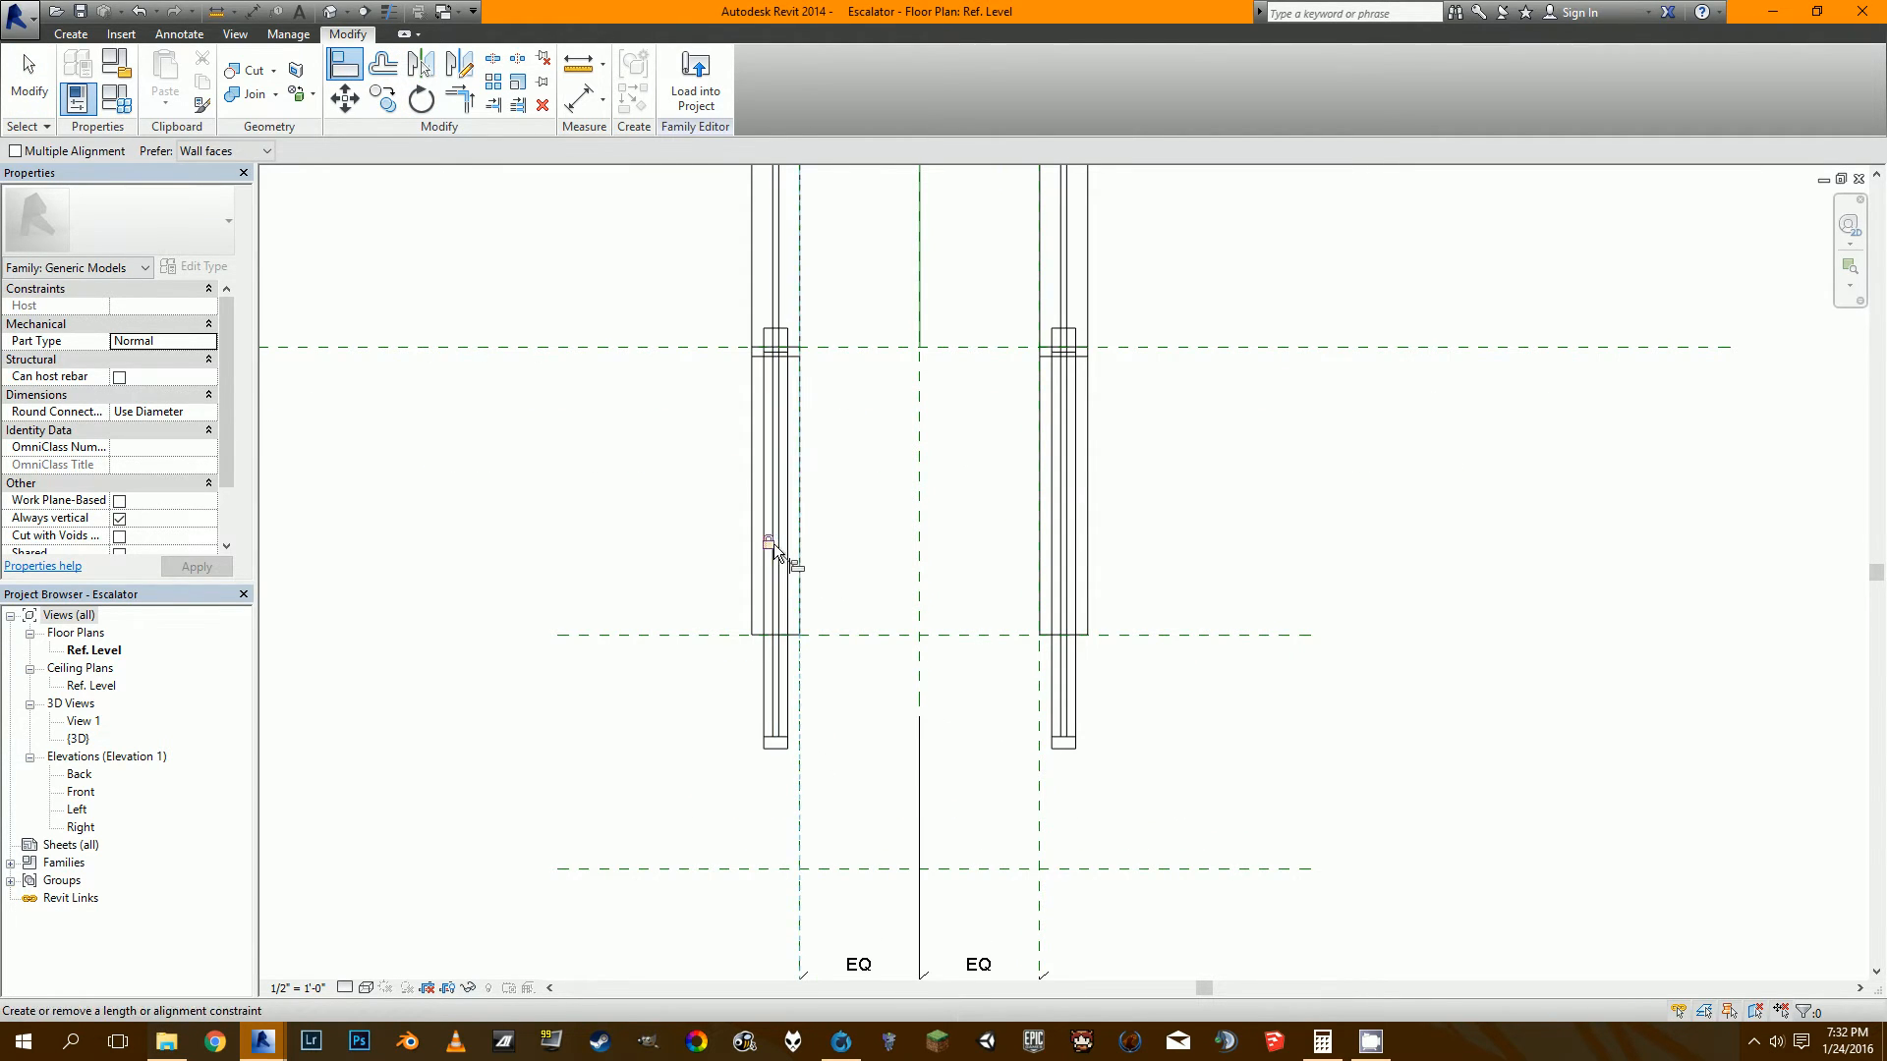
pyautogui.scroll(-2, 774, 550)
pyautogui.press('Escape')
pyautogui.press('Escape')
# Flex the railing spacing by setting the Width dimension to 2' and returning it to 40".
pyautogui.scroll(1, 823, 829)
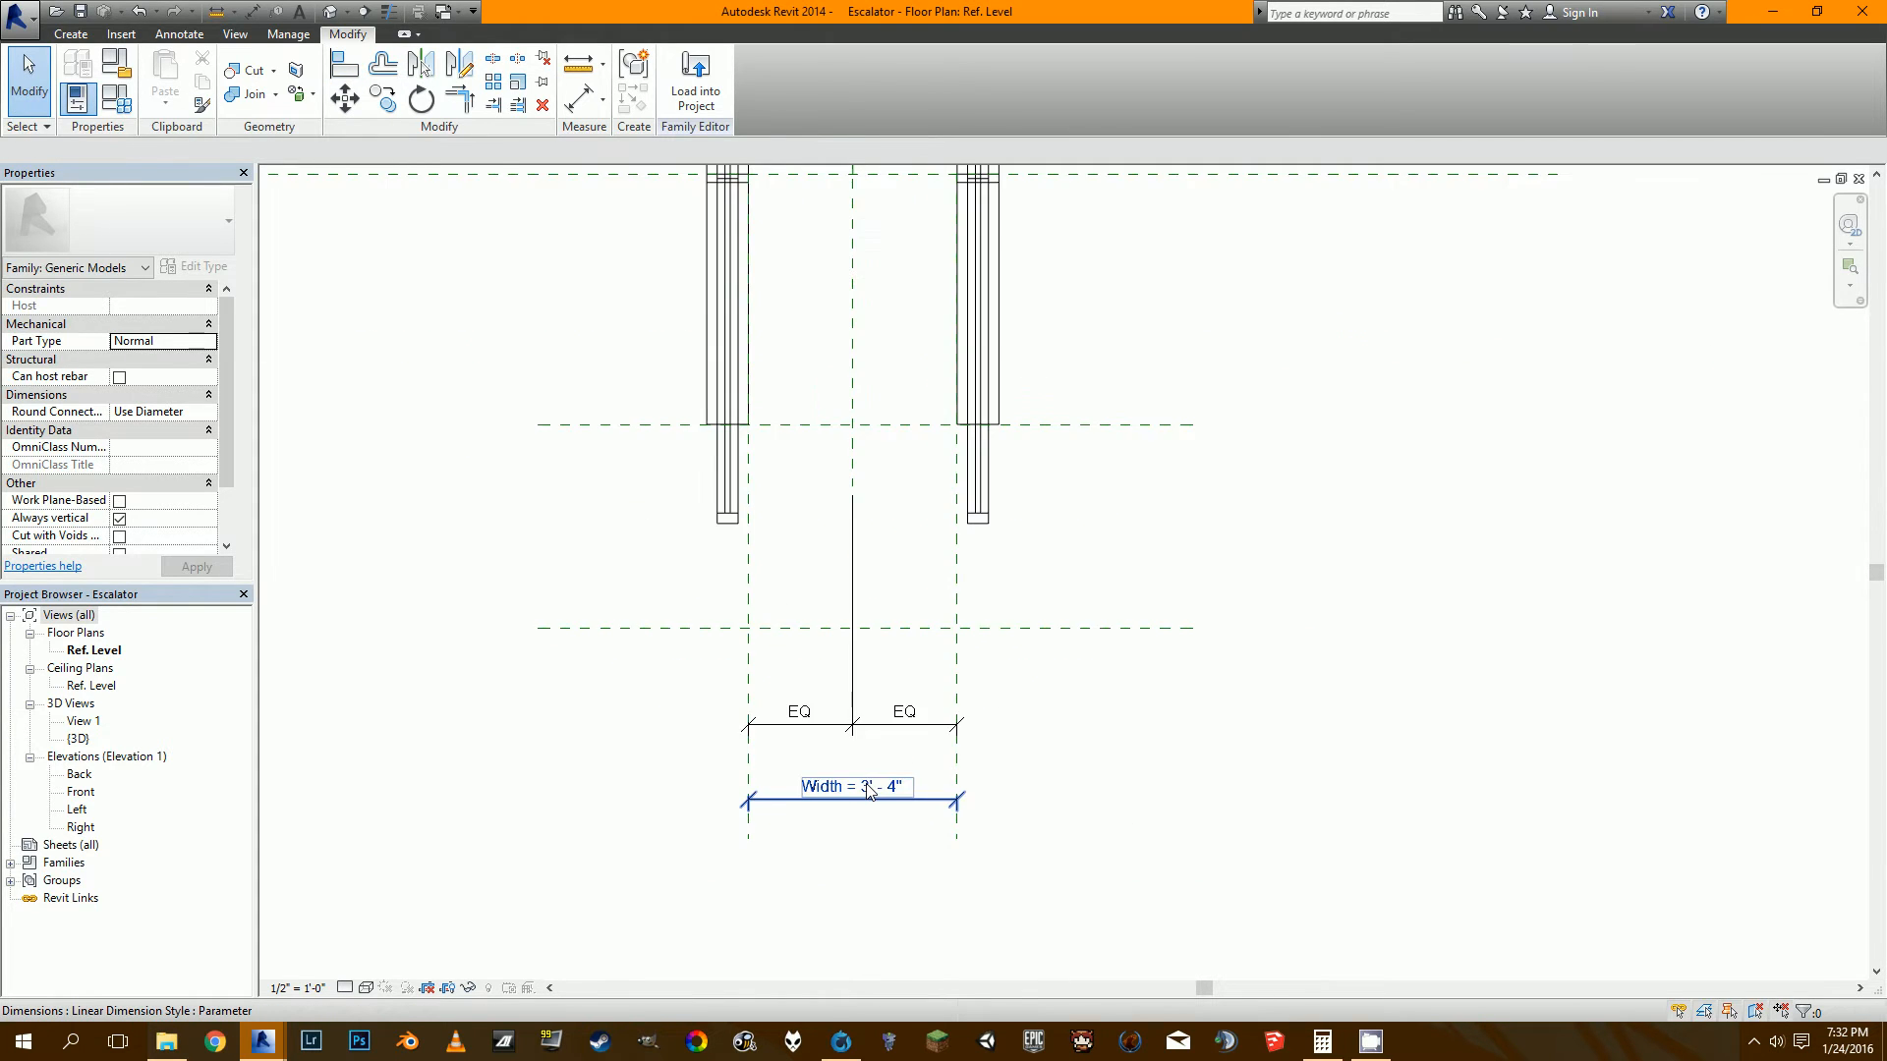
pyautogui.click(873, 792)
pyautogui.click(872, 792)
pyautogui.write('2')
pyautogui.press('Return')
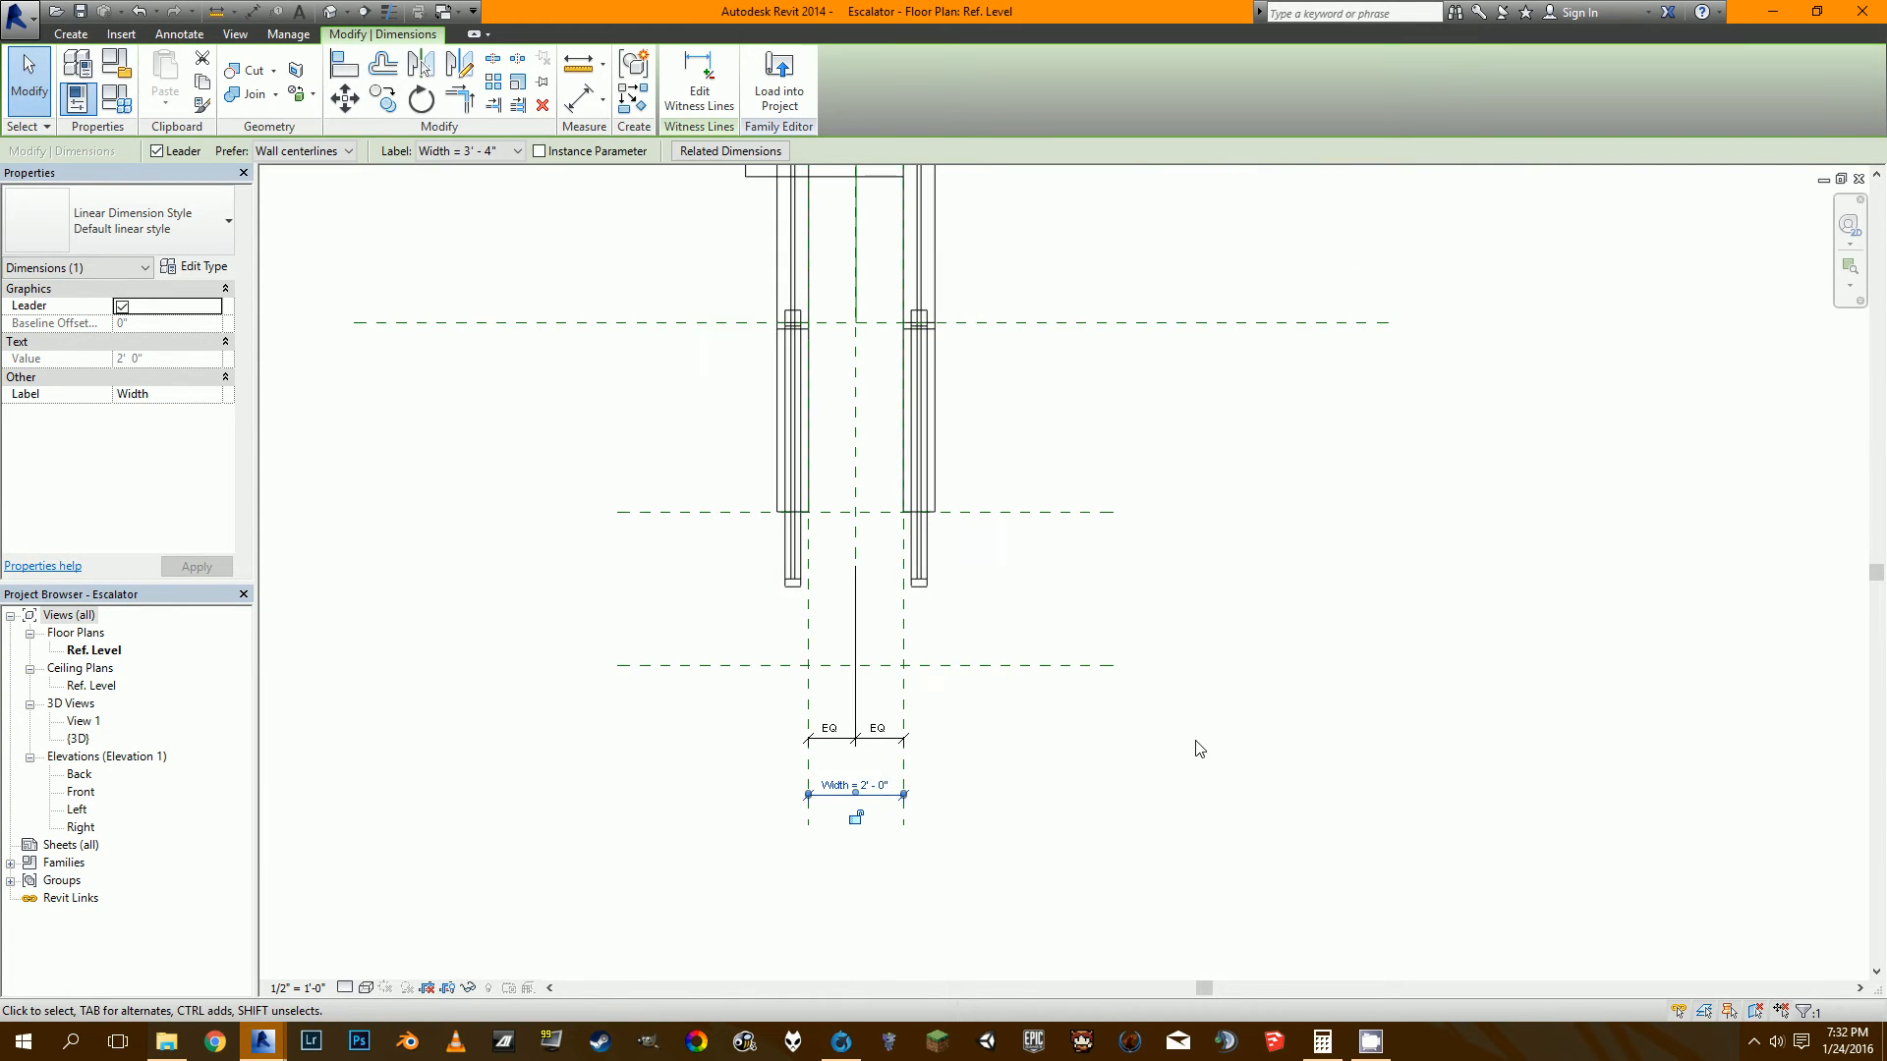
pyautogui.click(880, 785)
pyautogui.write('40"')
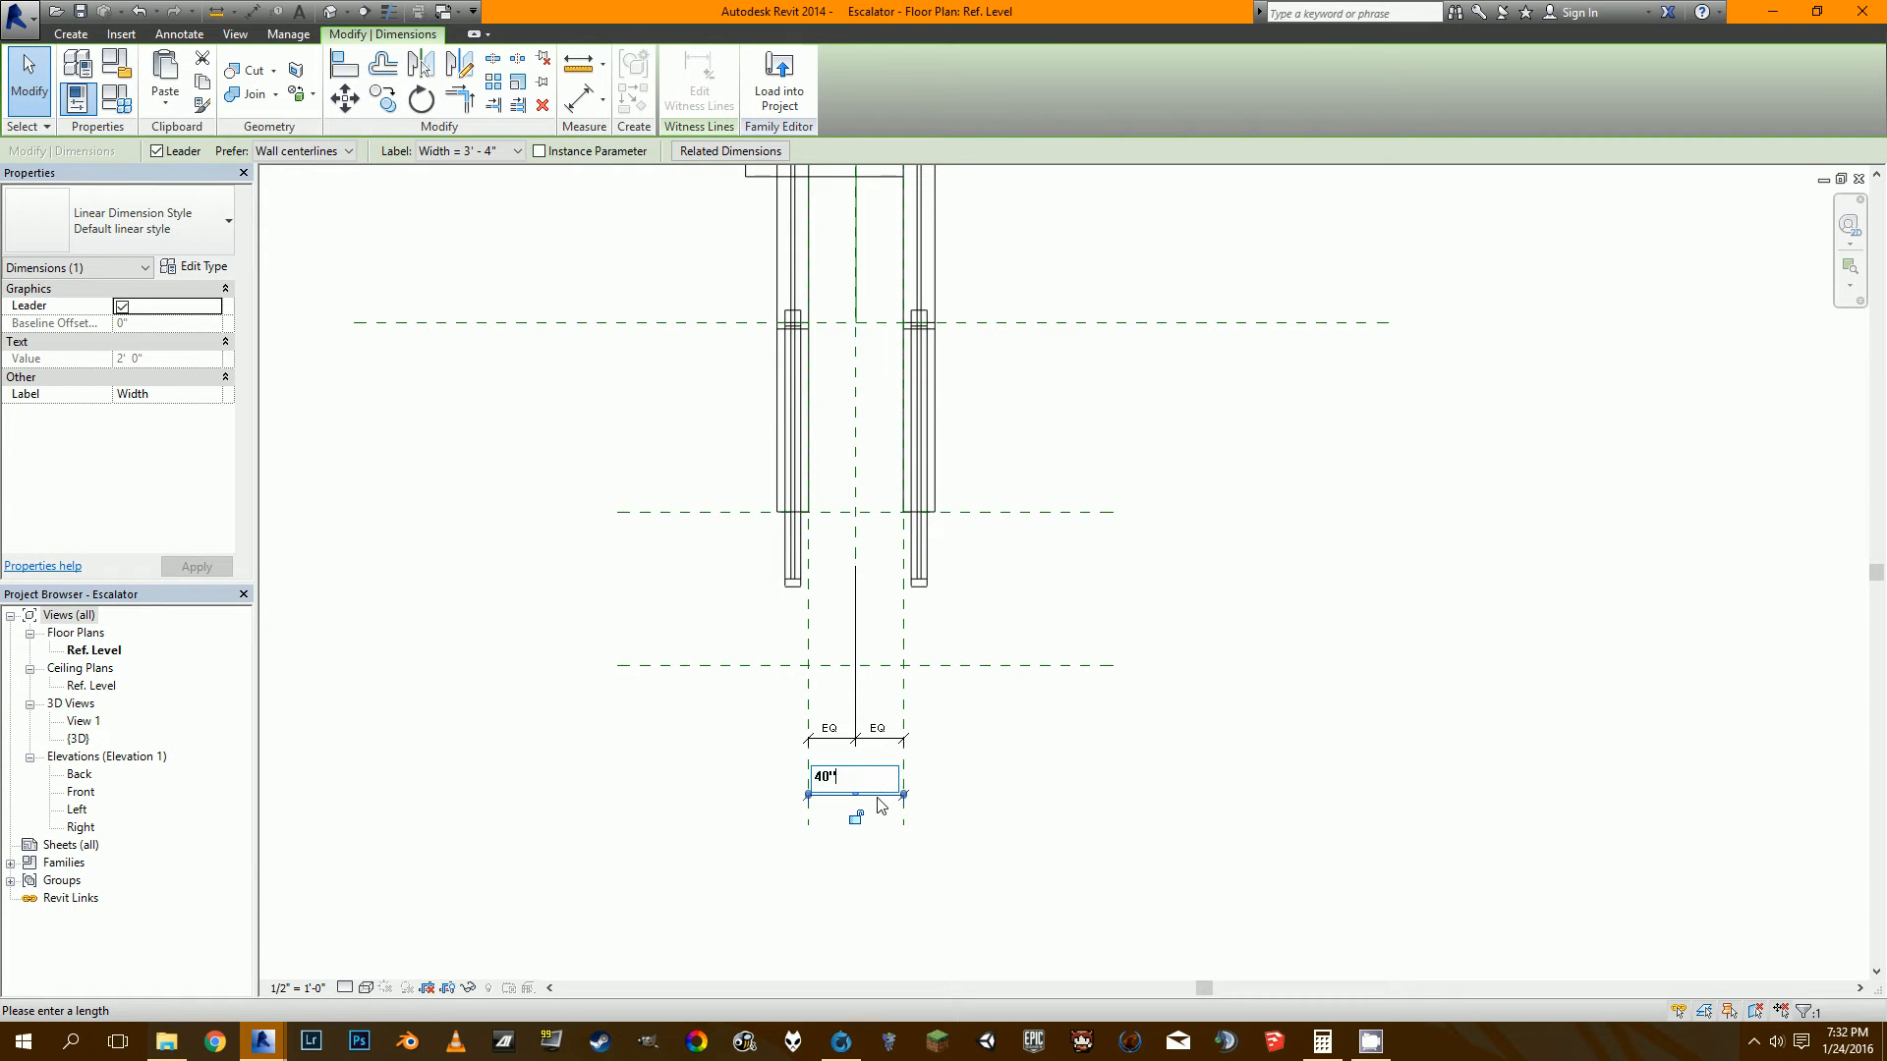
pyautogui.press('Return')
pyautogui.click(1141, 842)
pyautogui.scroll(-2, 1050, 755)
pyautogui.scroll(1, 988, 456)
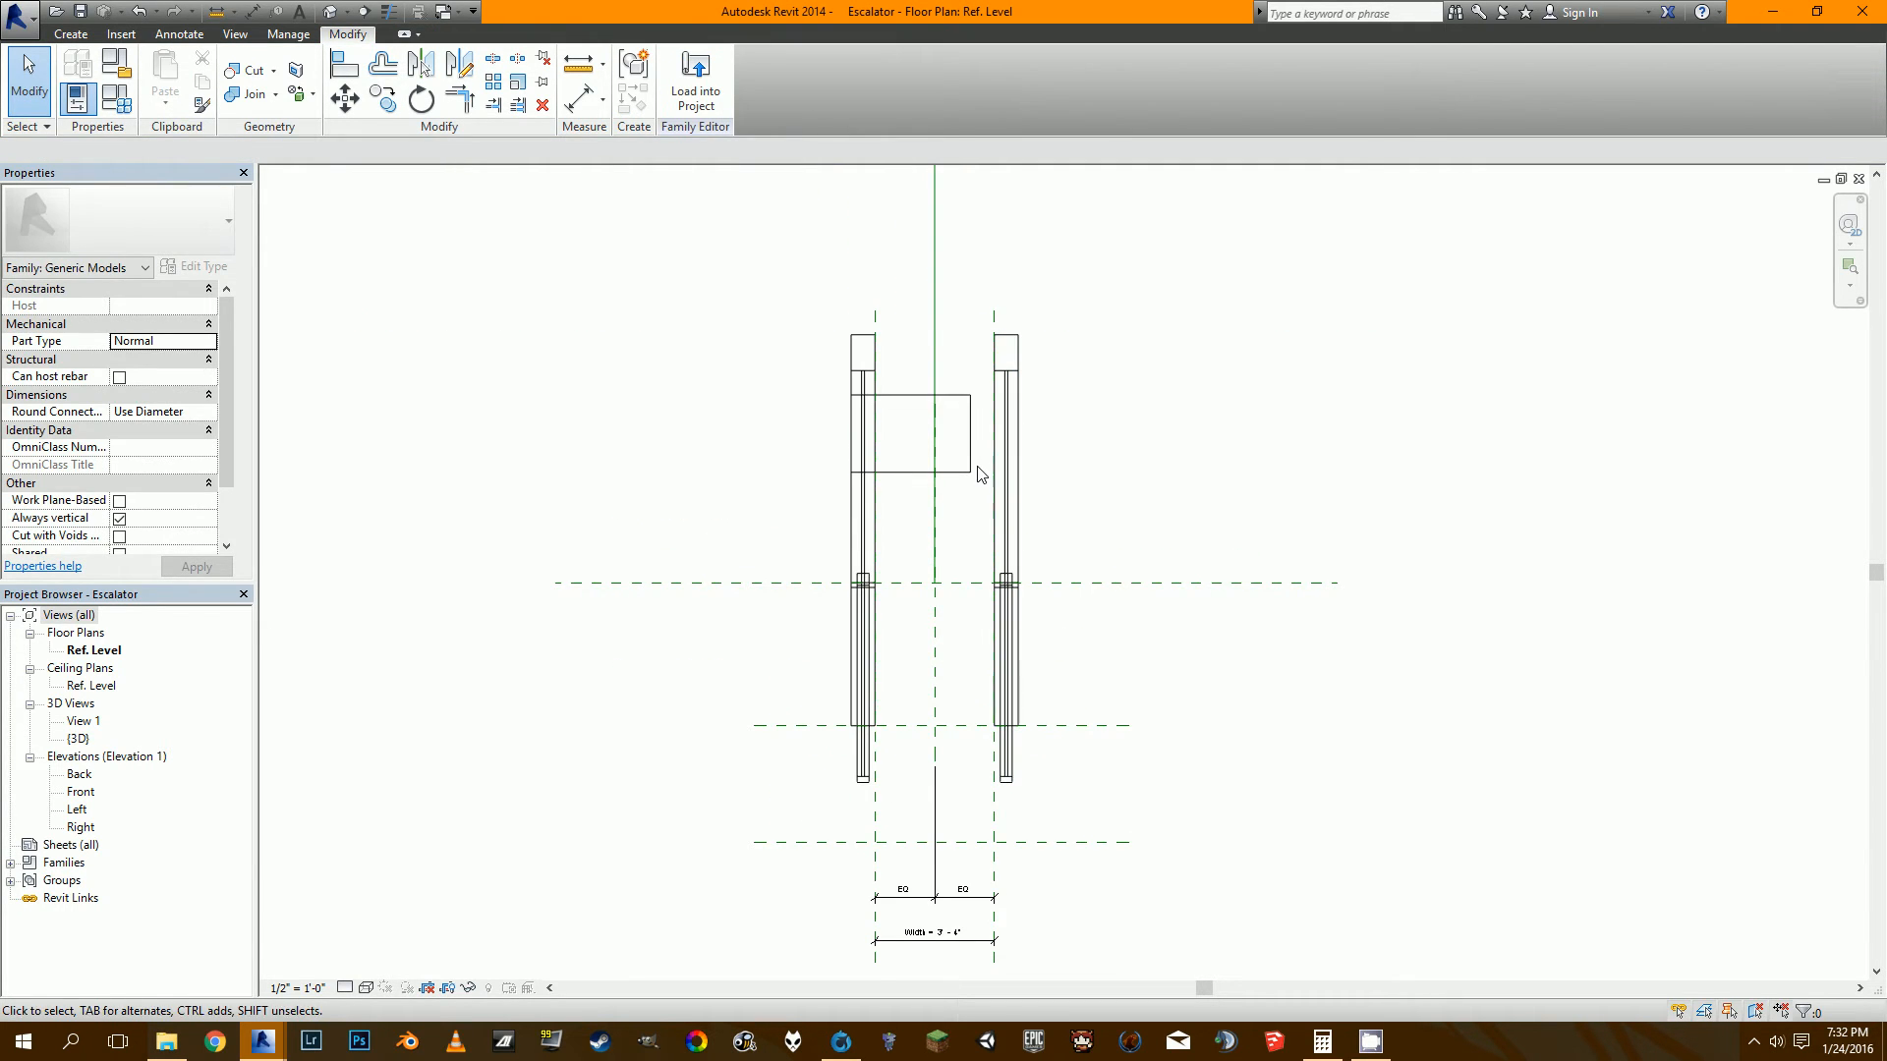
# Set the Width dimension between the side reference planes to 4'.
pyautogui.click(977, 474)
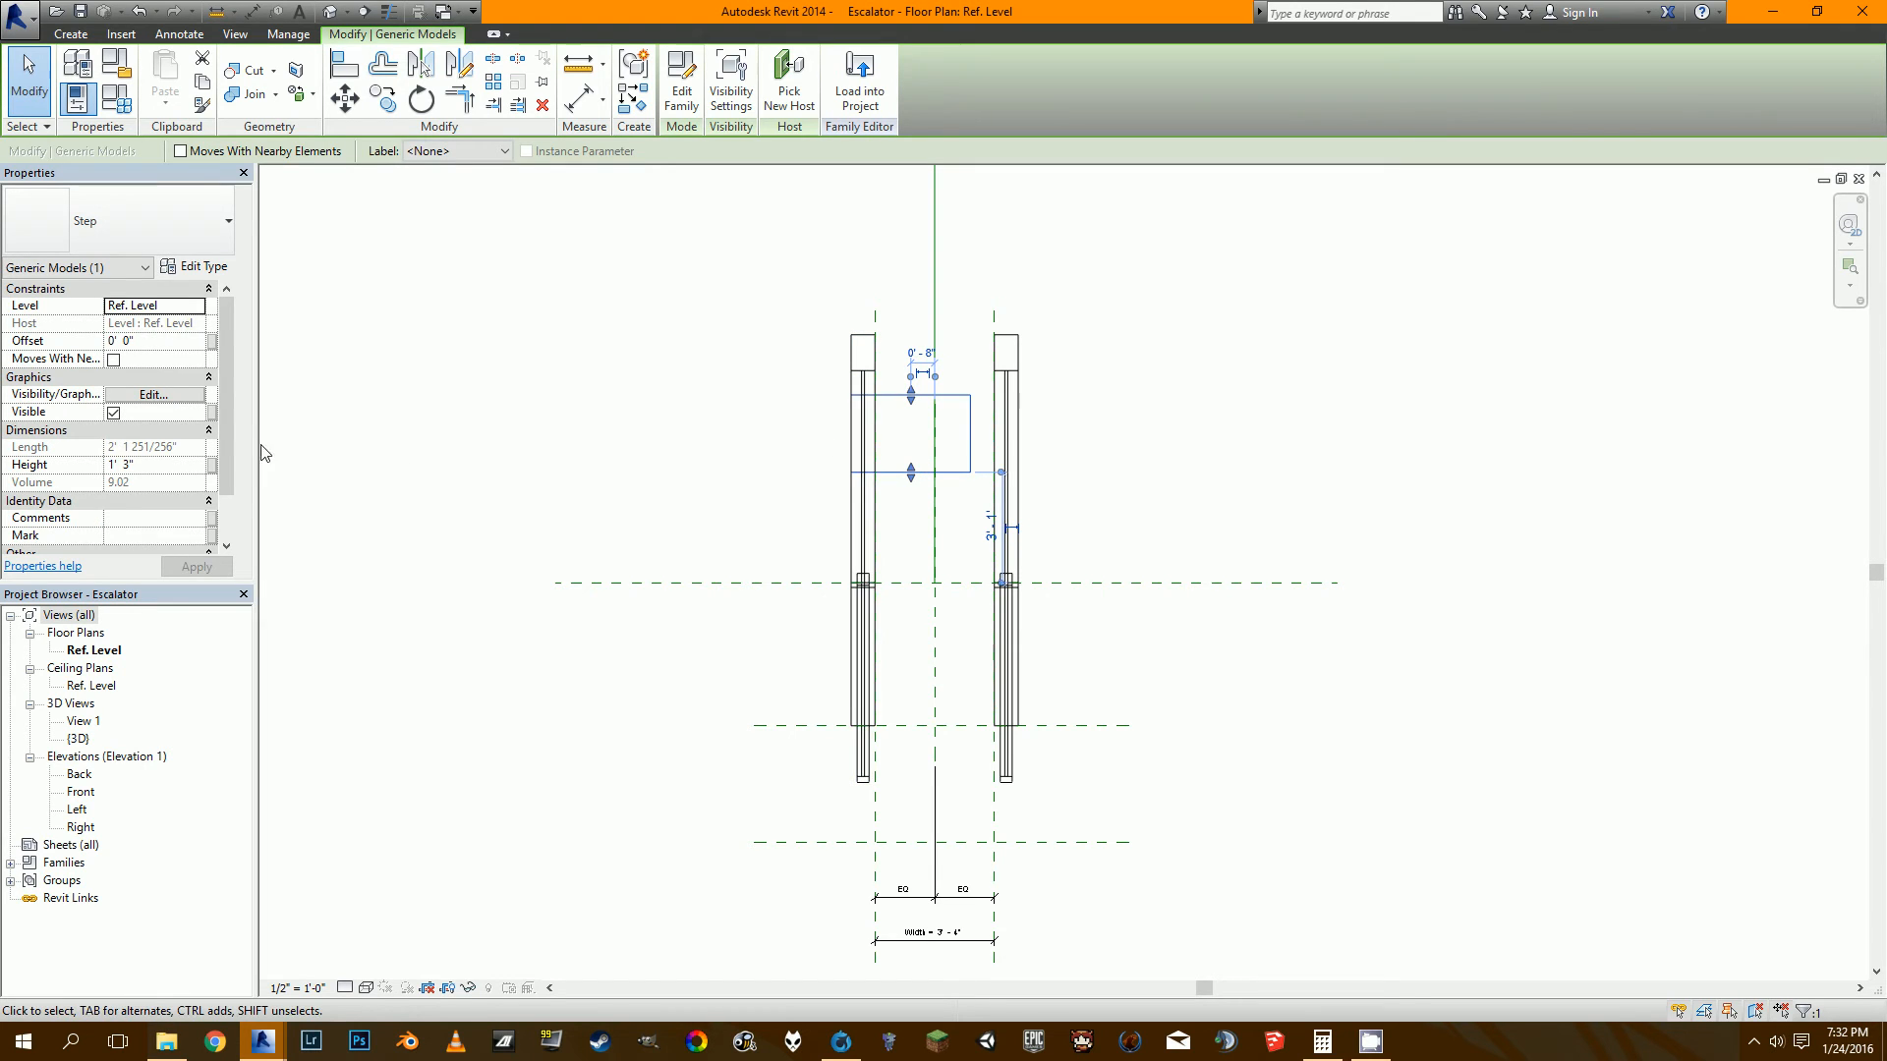
pyautogui.scroll(1, 949, 940)
pyautogui.click(950, 938)
pyautogui.click(950, 939)
pyautogui.scroll(-1, 950, 938)
pyautogui.write('48')
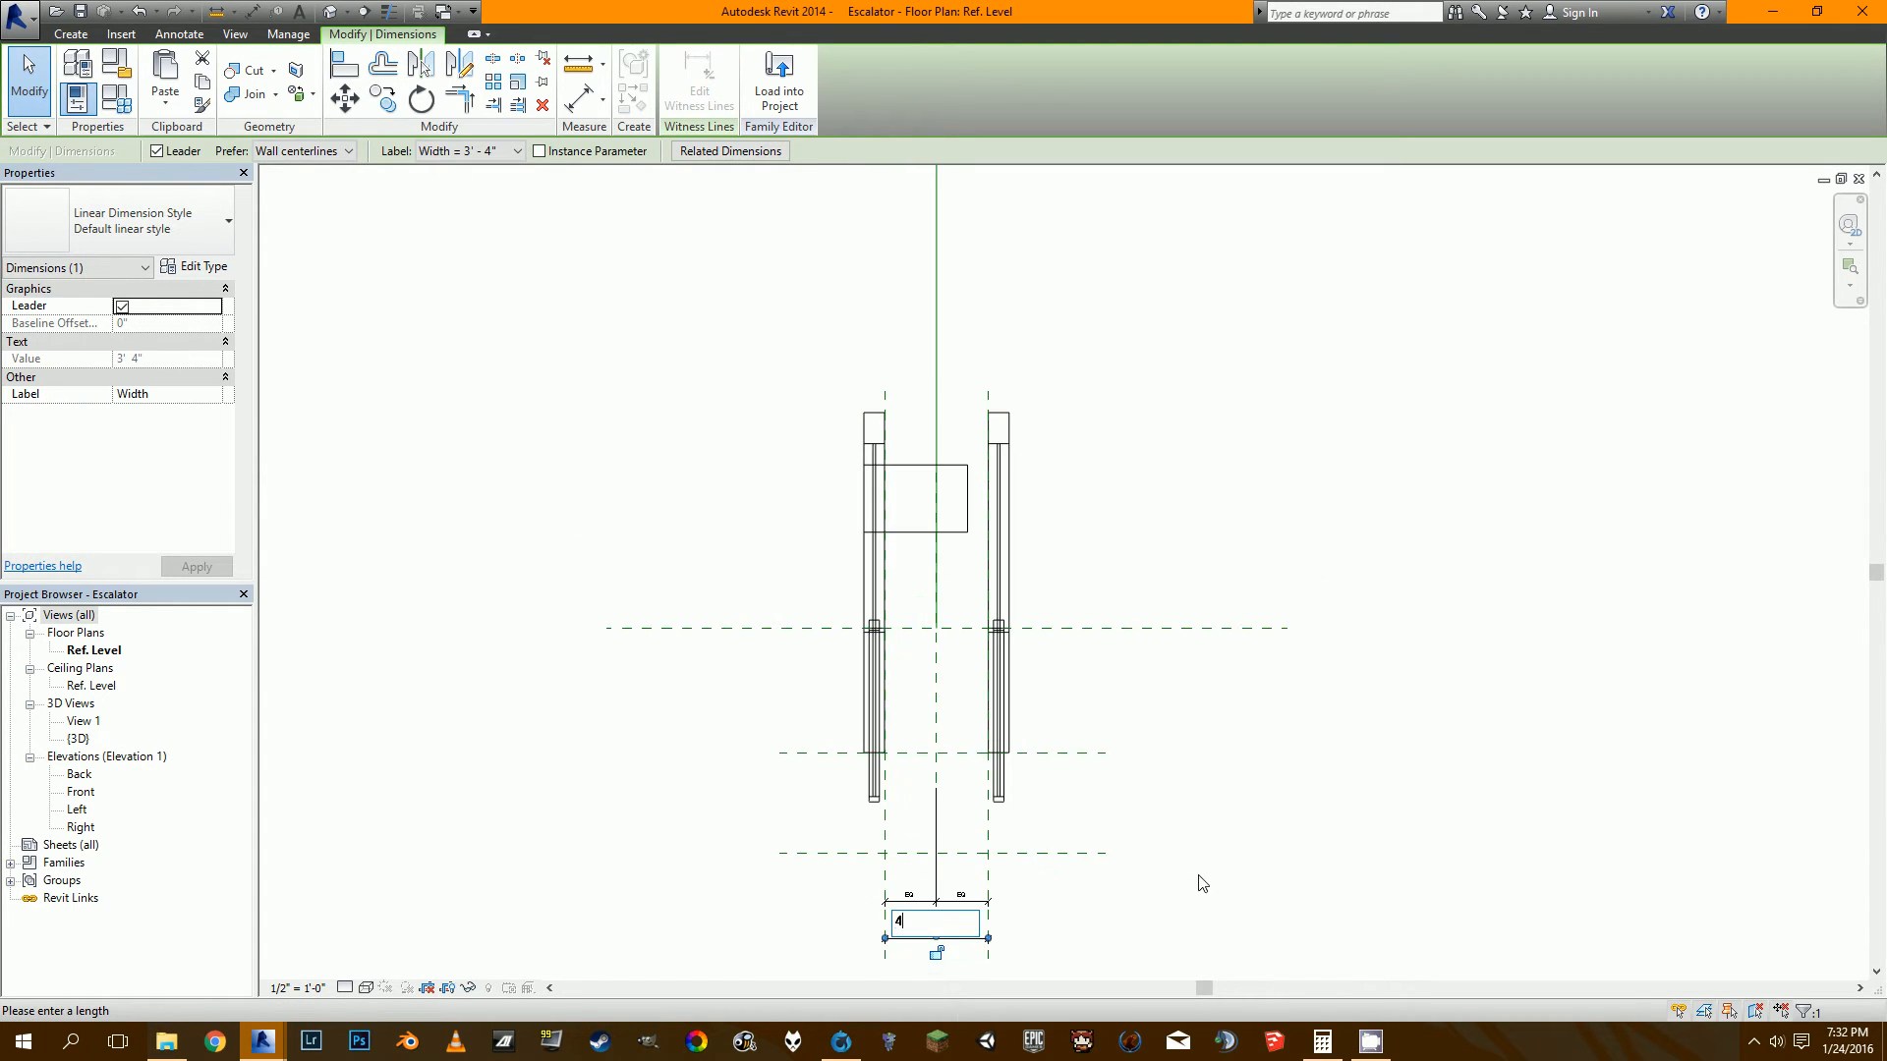
pyautogui.press('Return')
pyautogui.click(946, 535)
pyautogui.press('Escape')
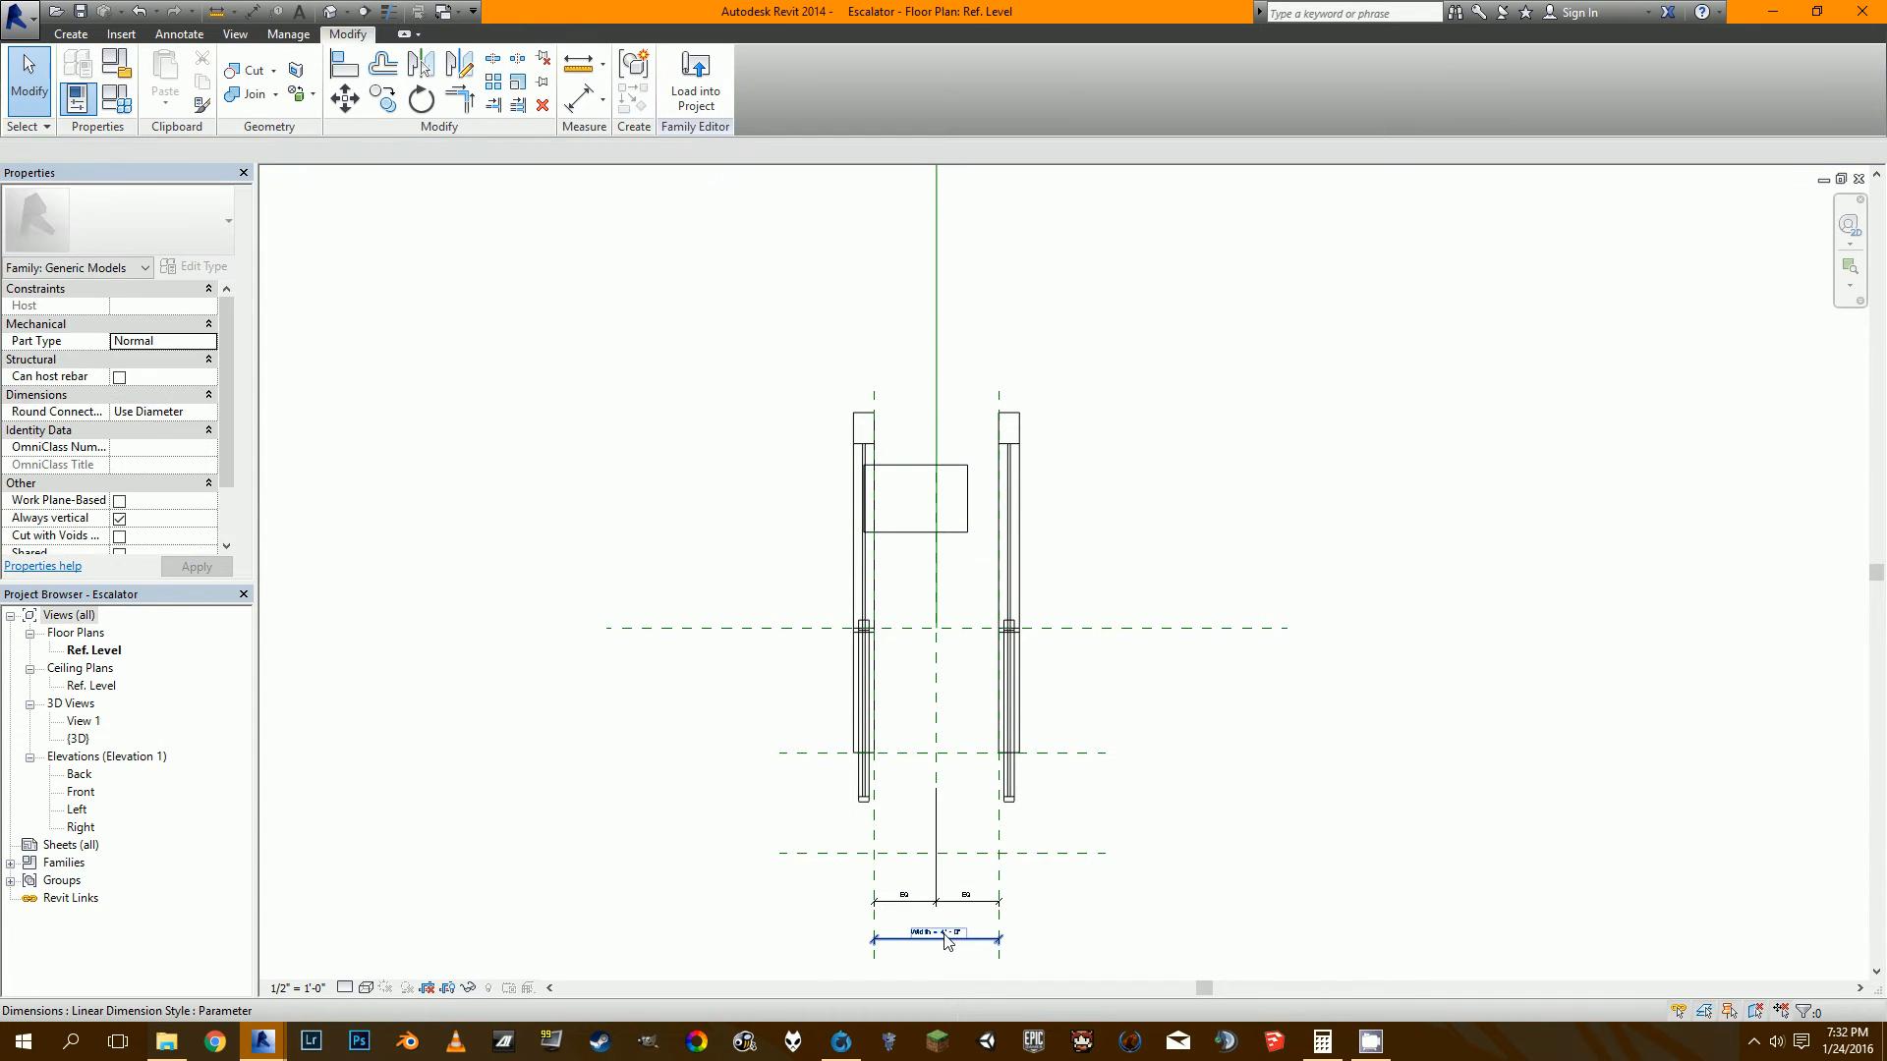
# Associate the step's Width type parameter with the escalator family's Width parameter.
pyautogui.click(917, 533)
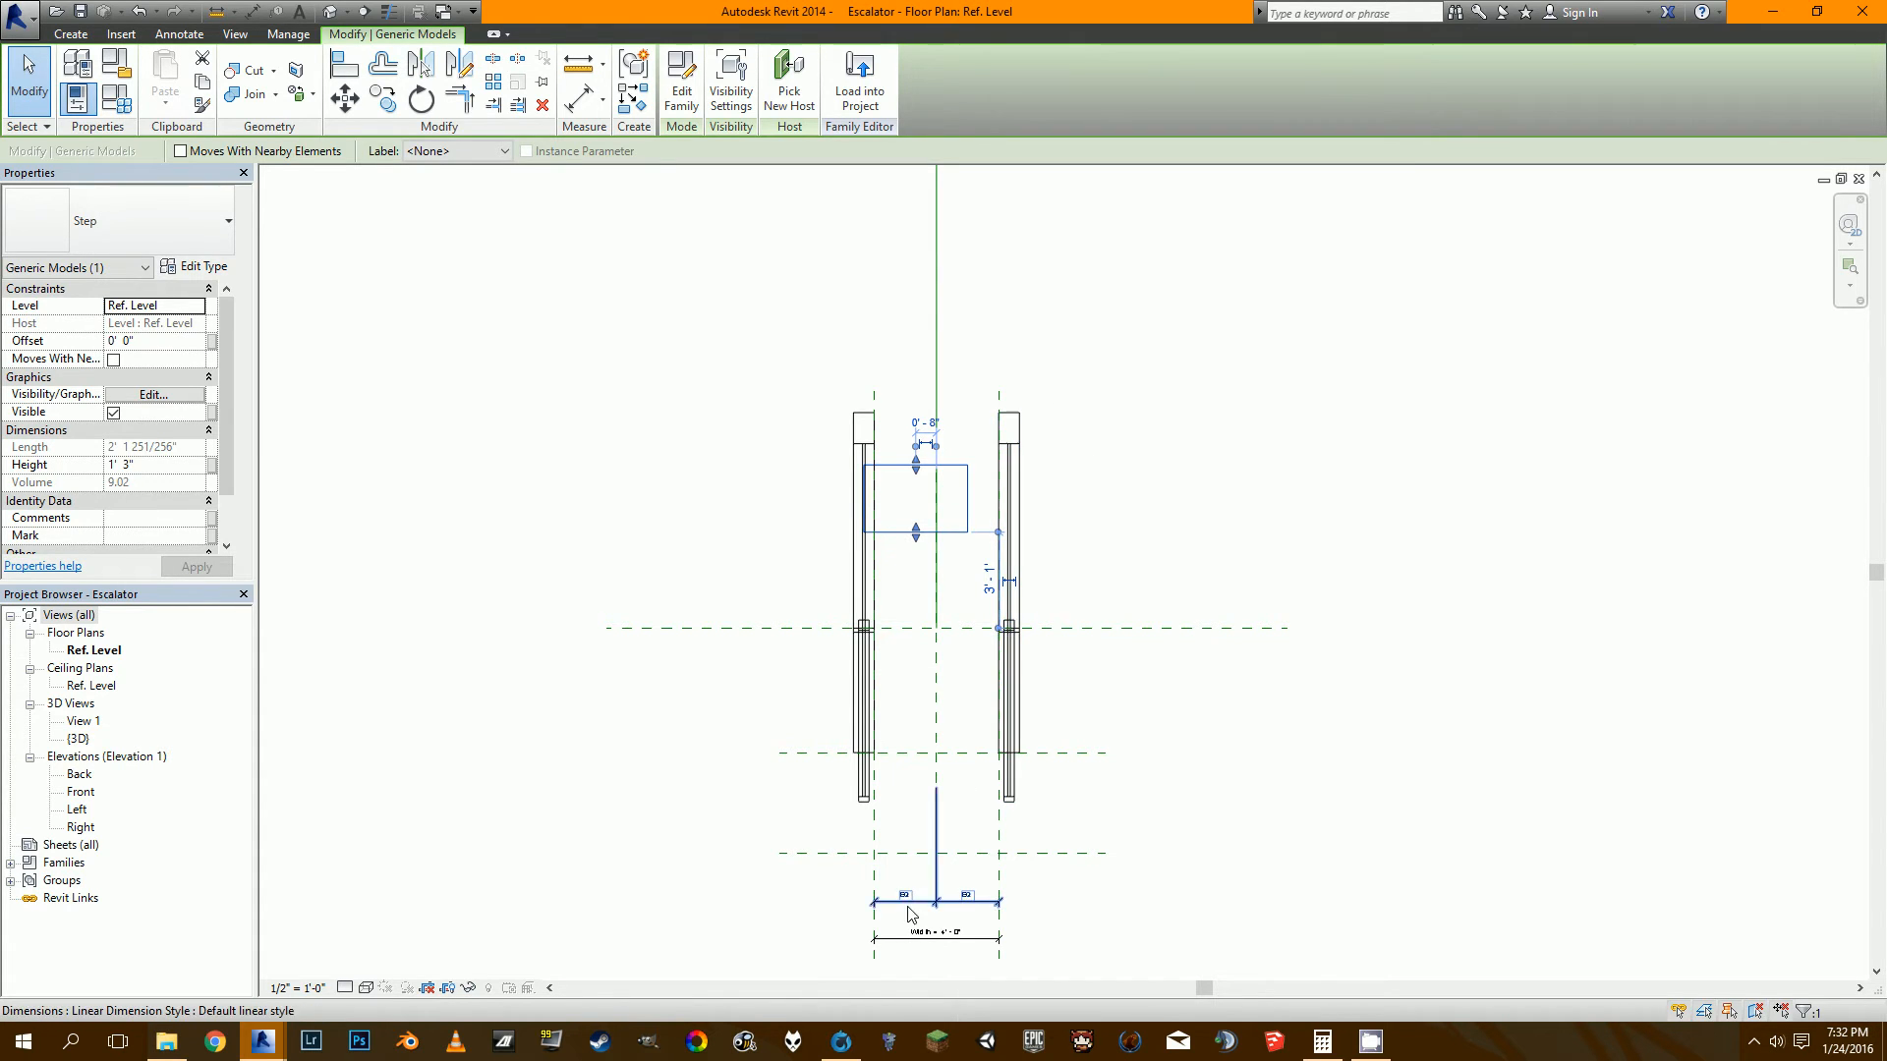
pyautogui.scroll(-1, 945, 943)
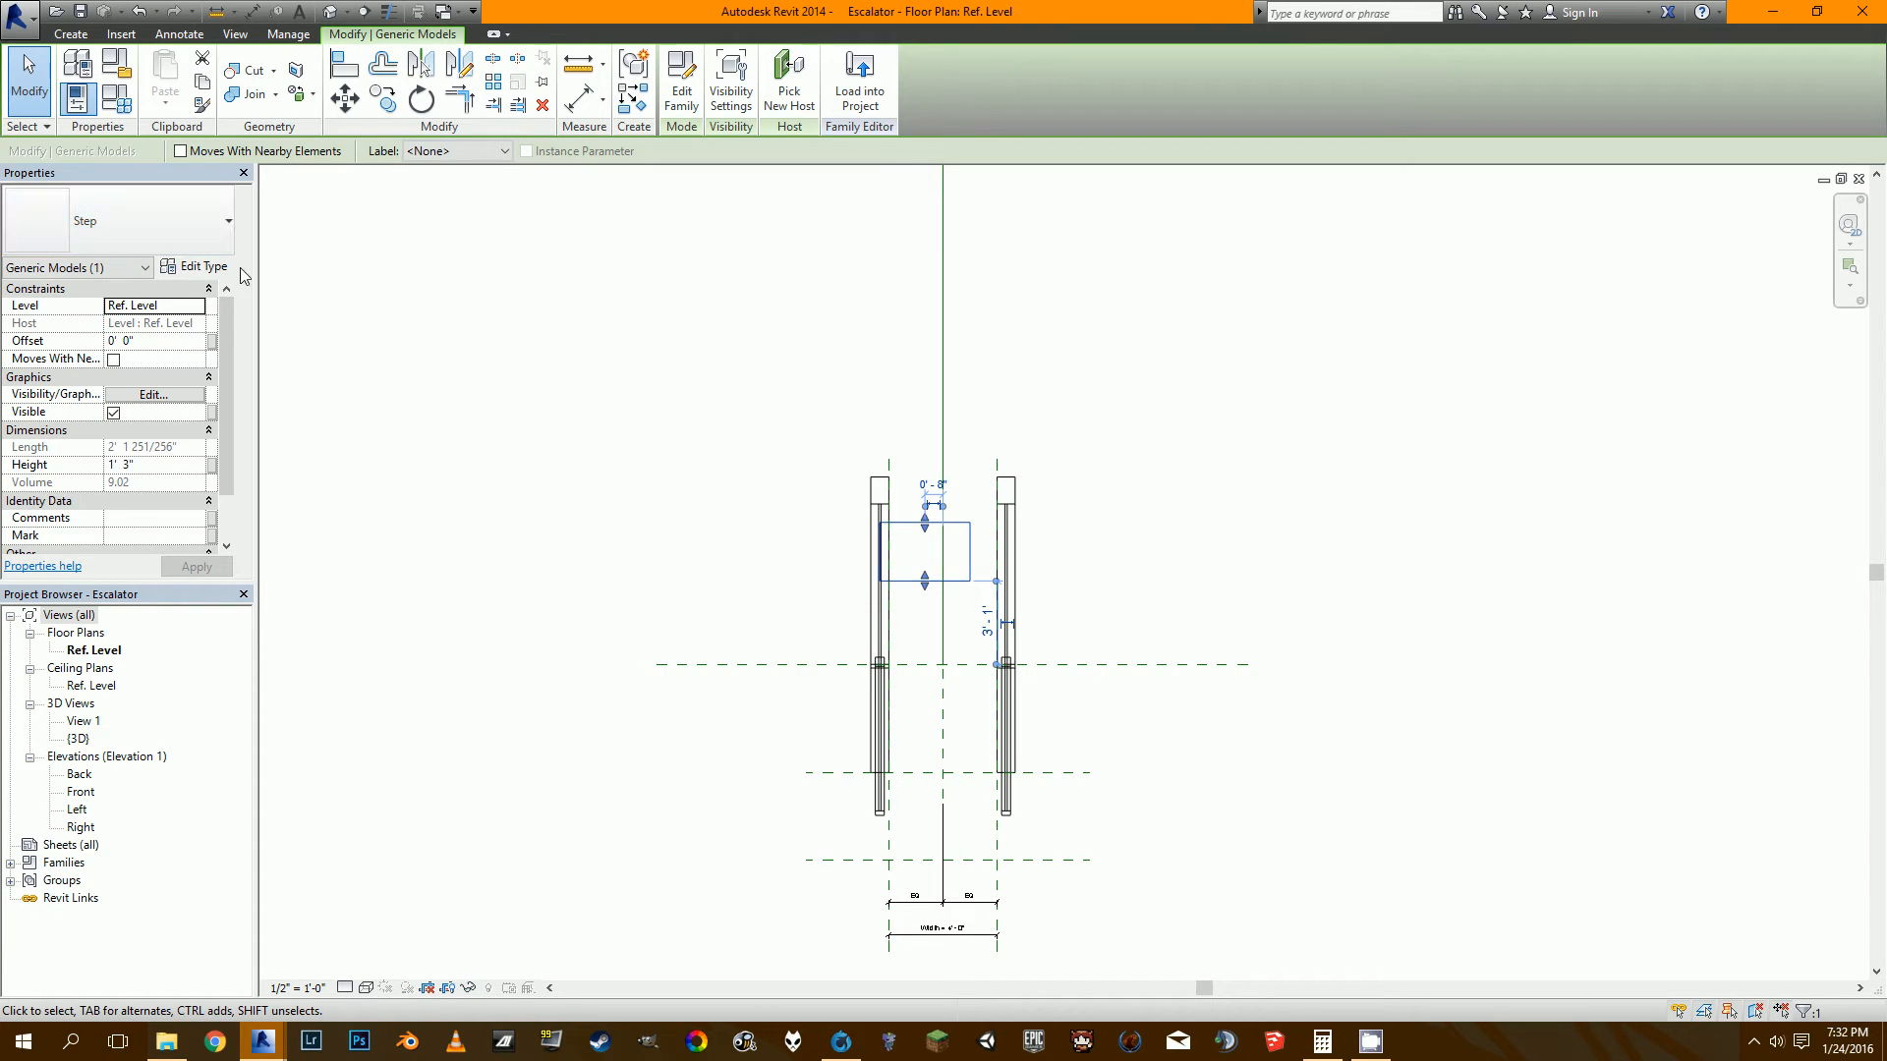
pyautogui.click(200, 268)
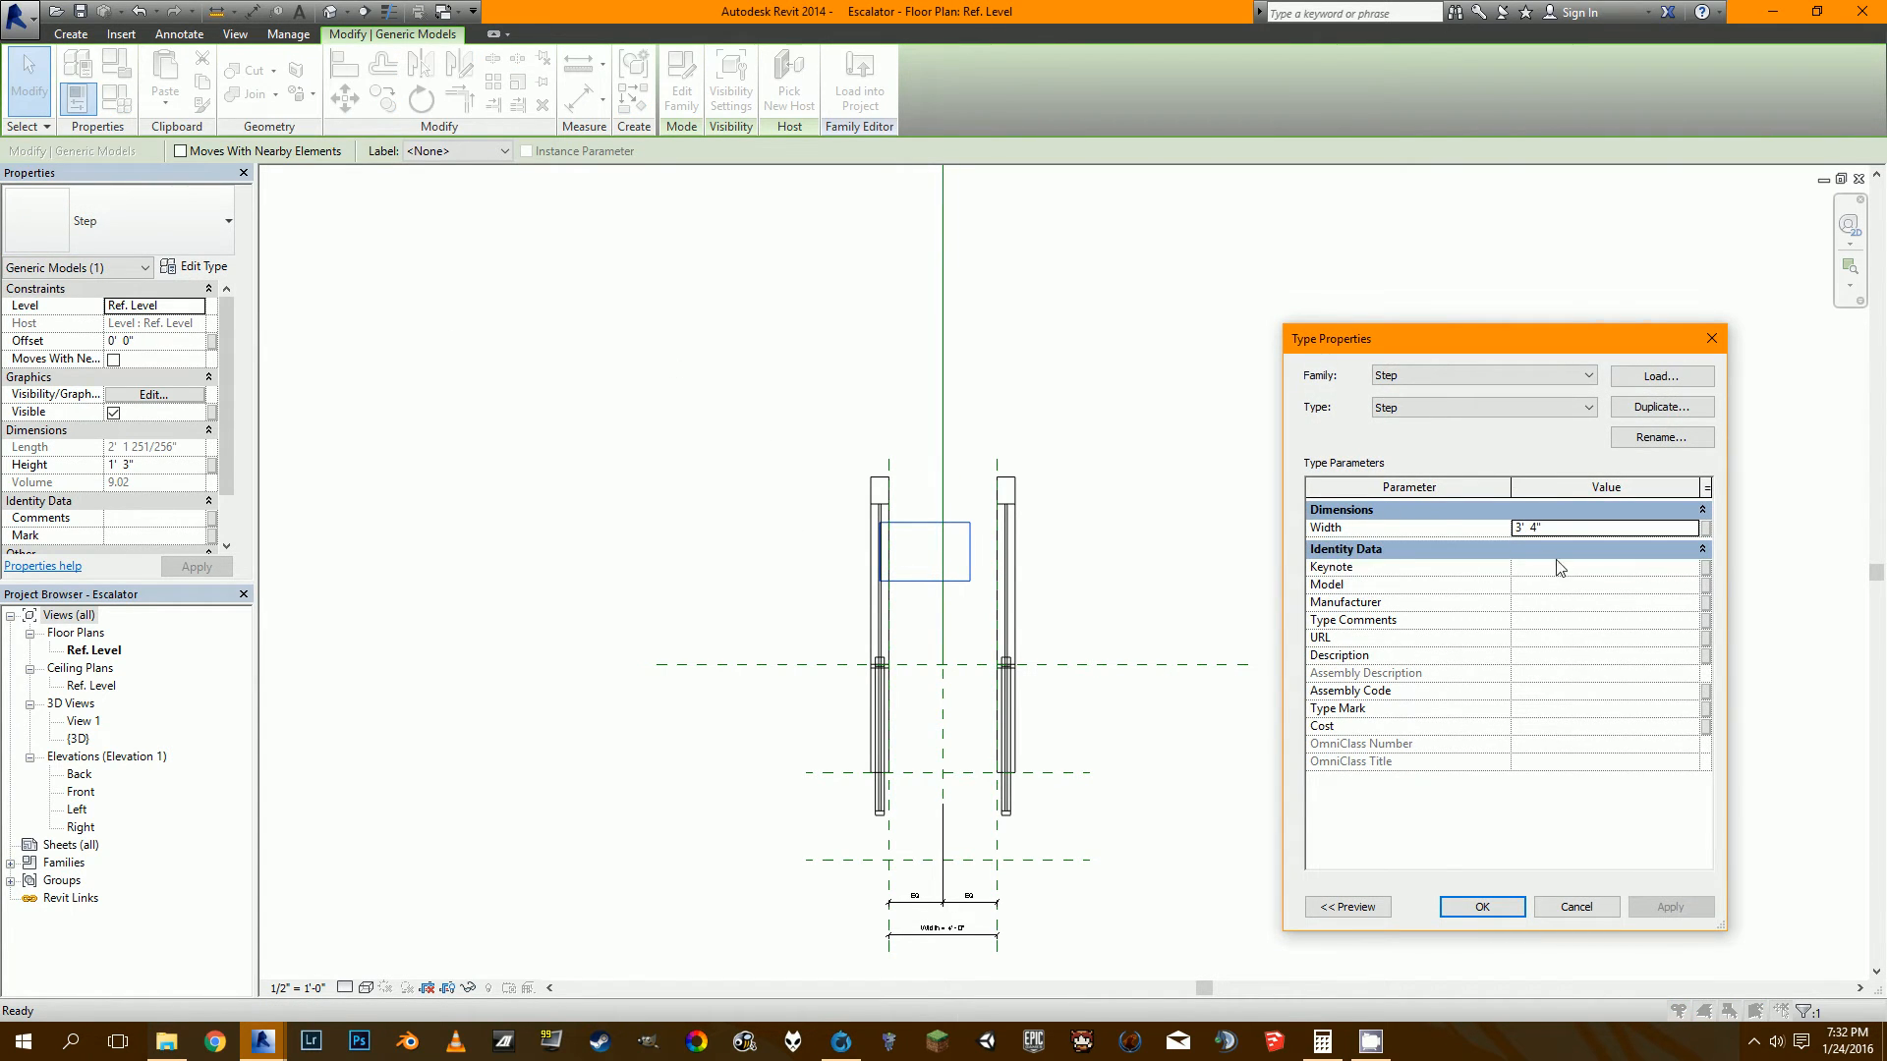
pyautogui.click(1705, 536)
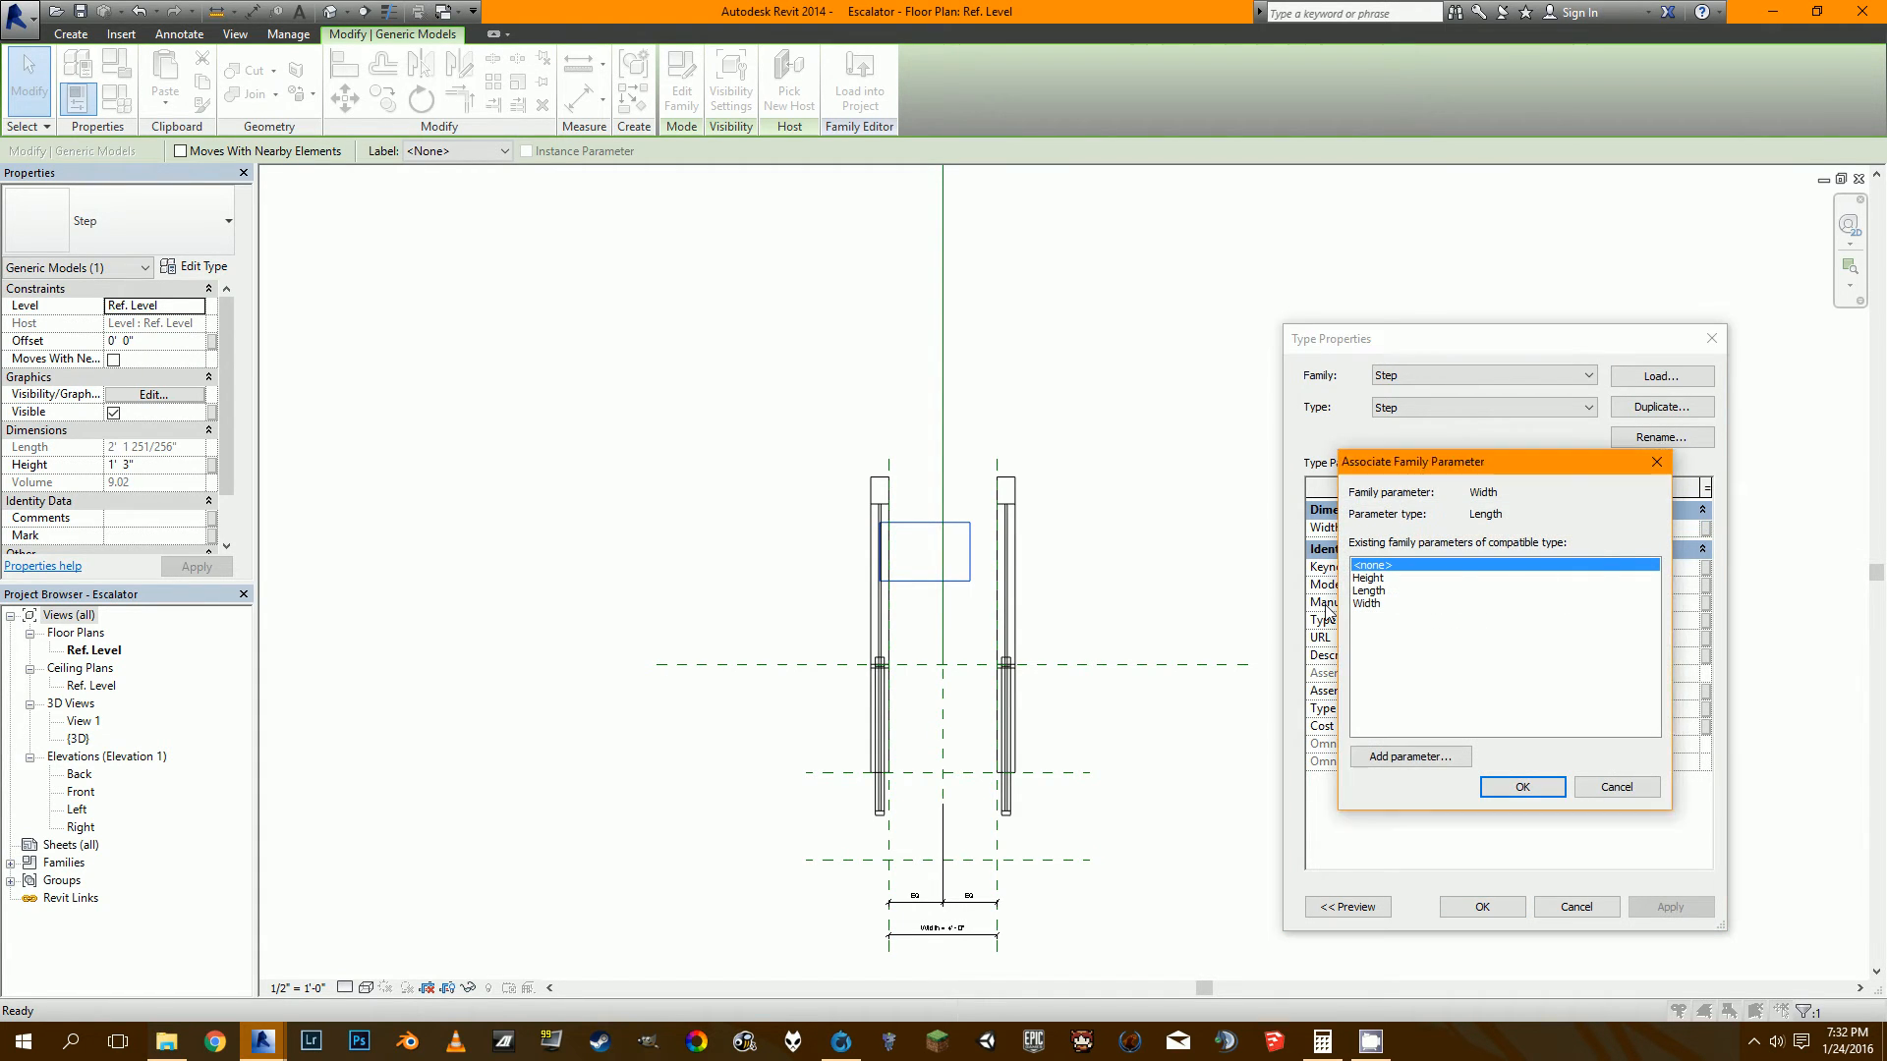
pyautogui.click(1367, 603)
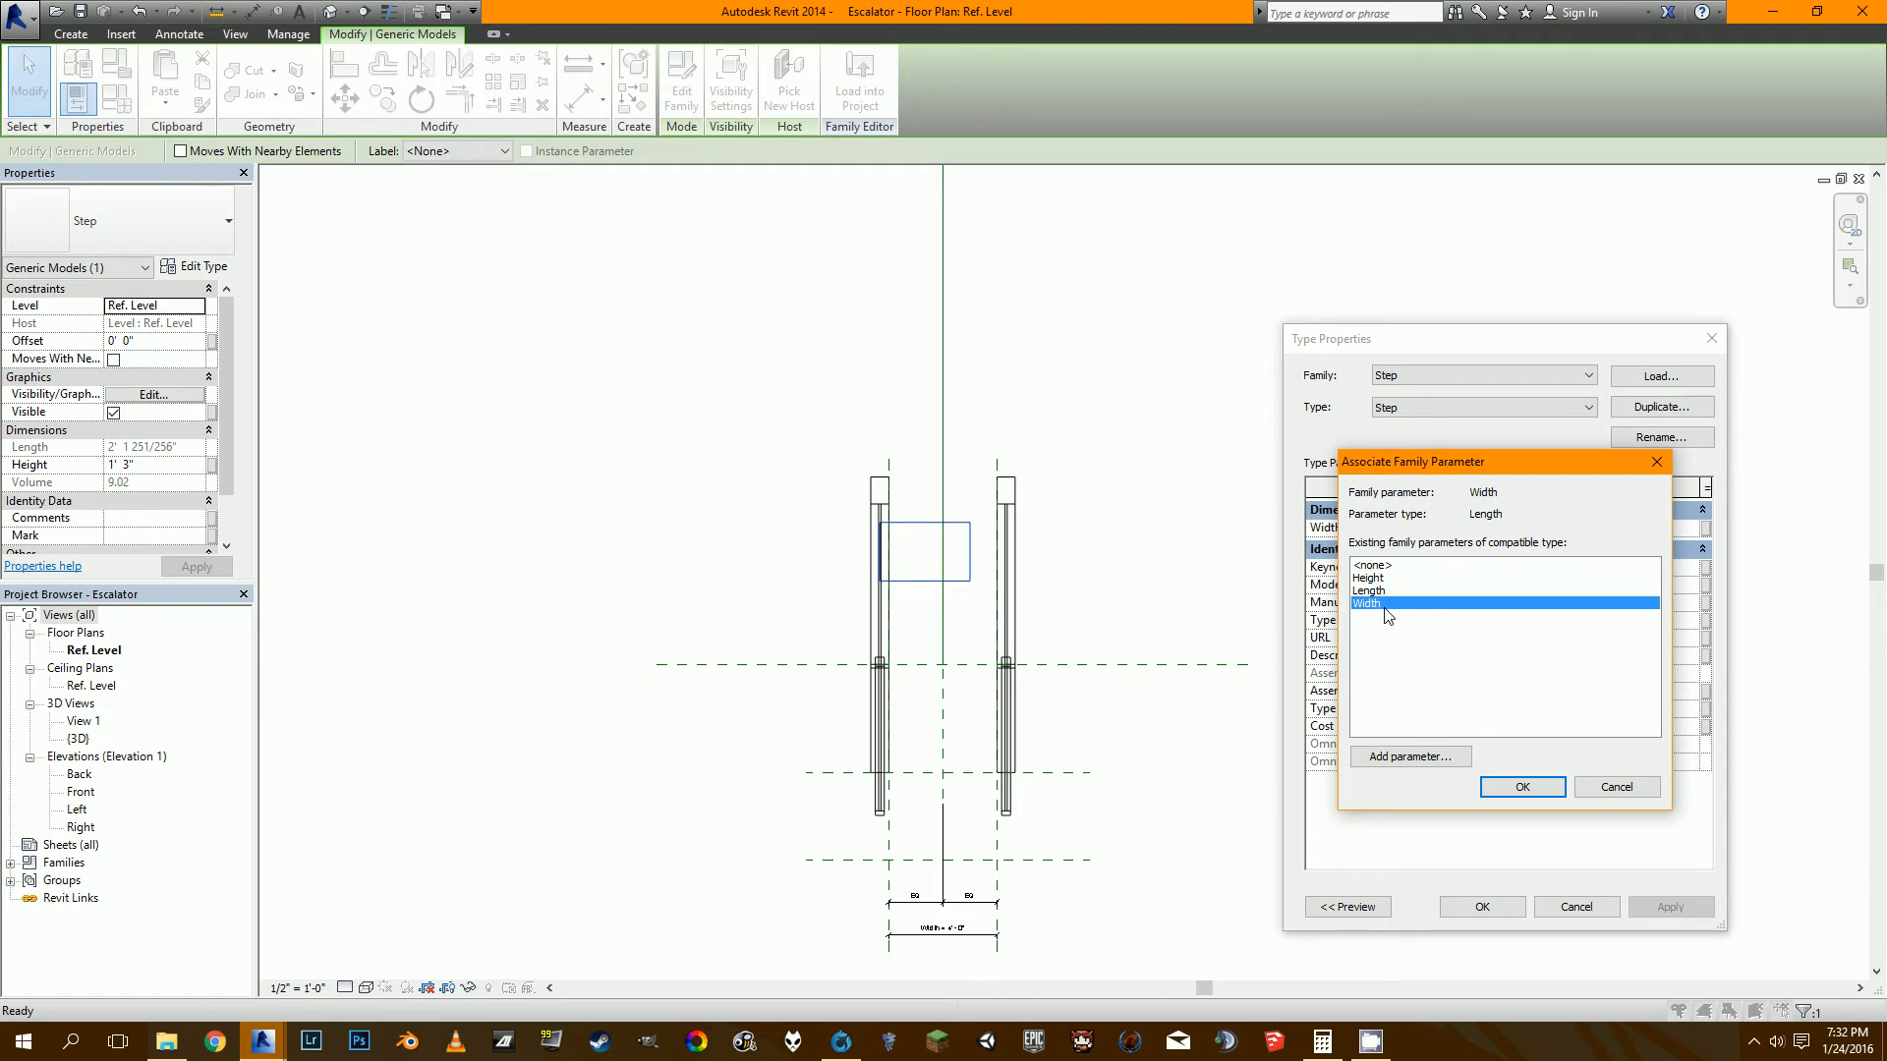
pyautogui.click(1521, 787)
pyautogui.click(1485, 907)
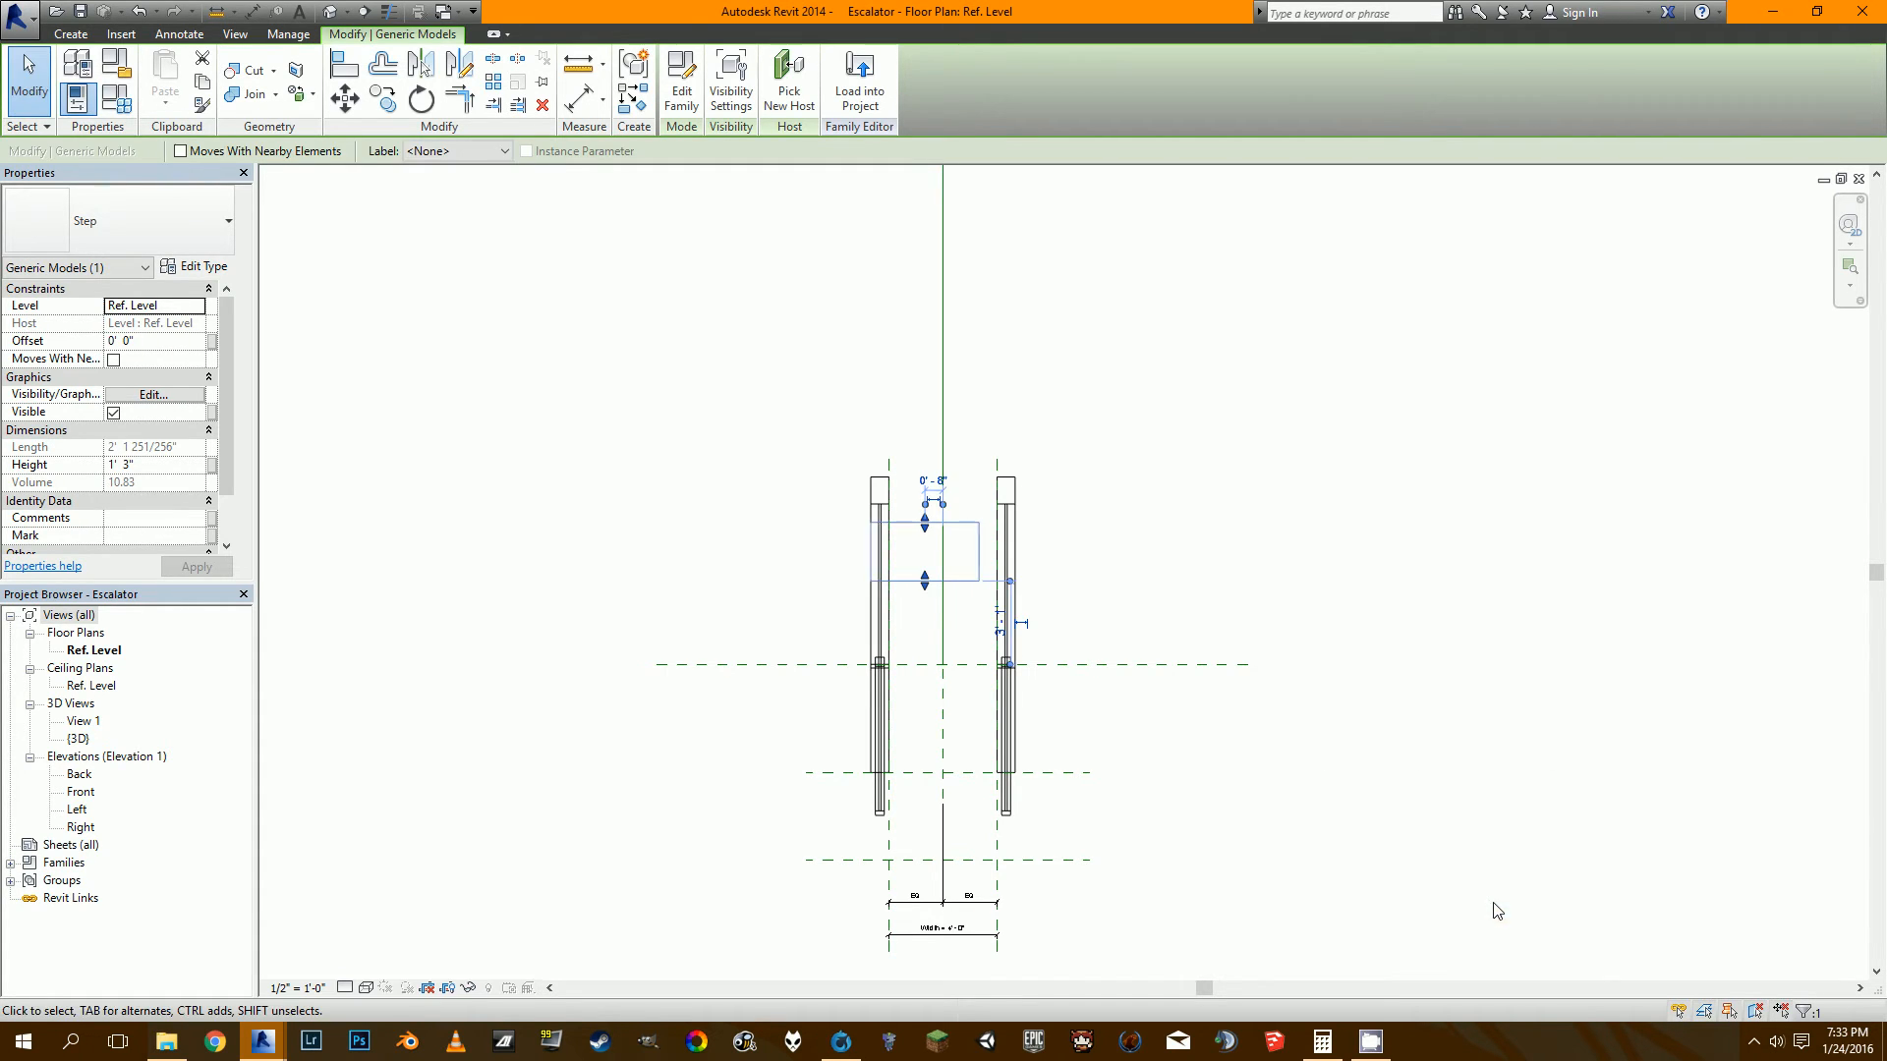
# Align the step's center reference with the center reference plane between the railings.
pyautogui.scroll(3, 976, 547)
pyautogui.scroll(-2, 963, 497)
pyautogui.scroll(1, 941, 503)
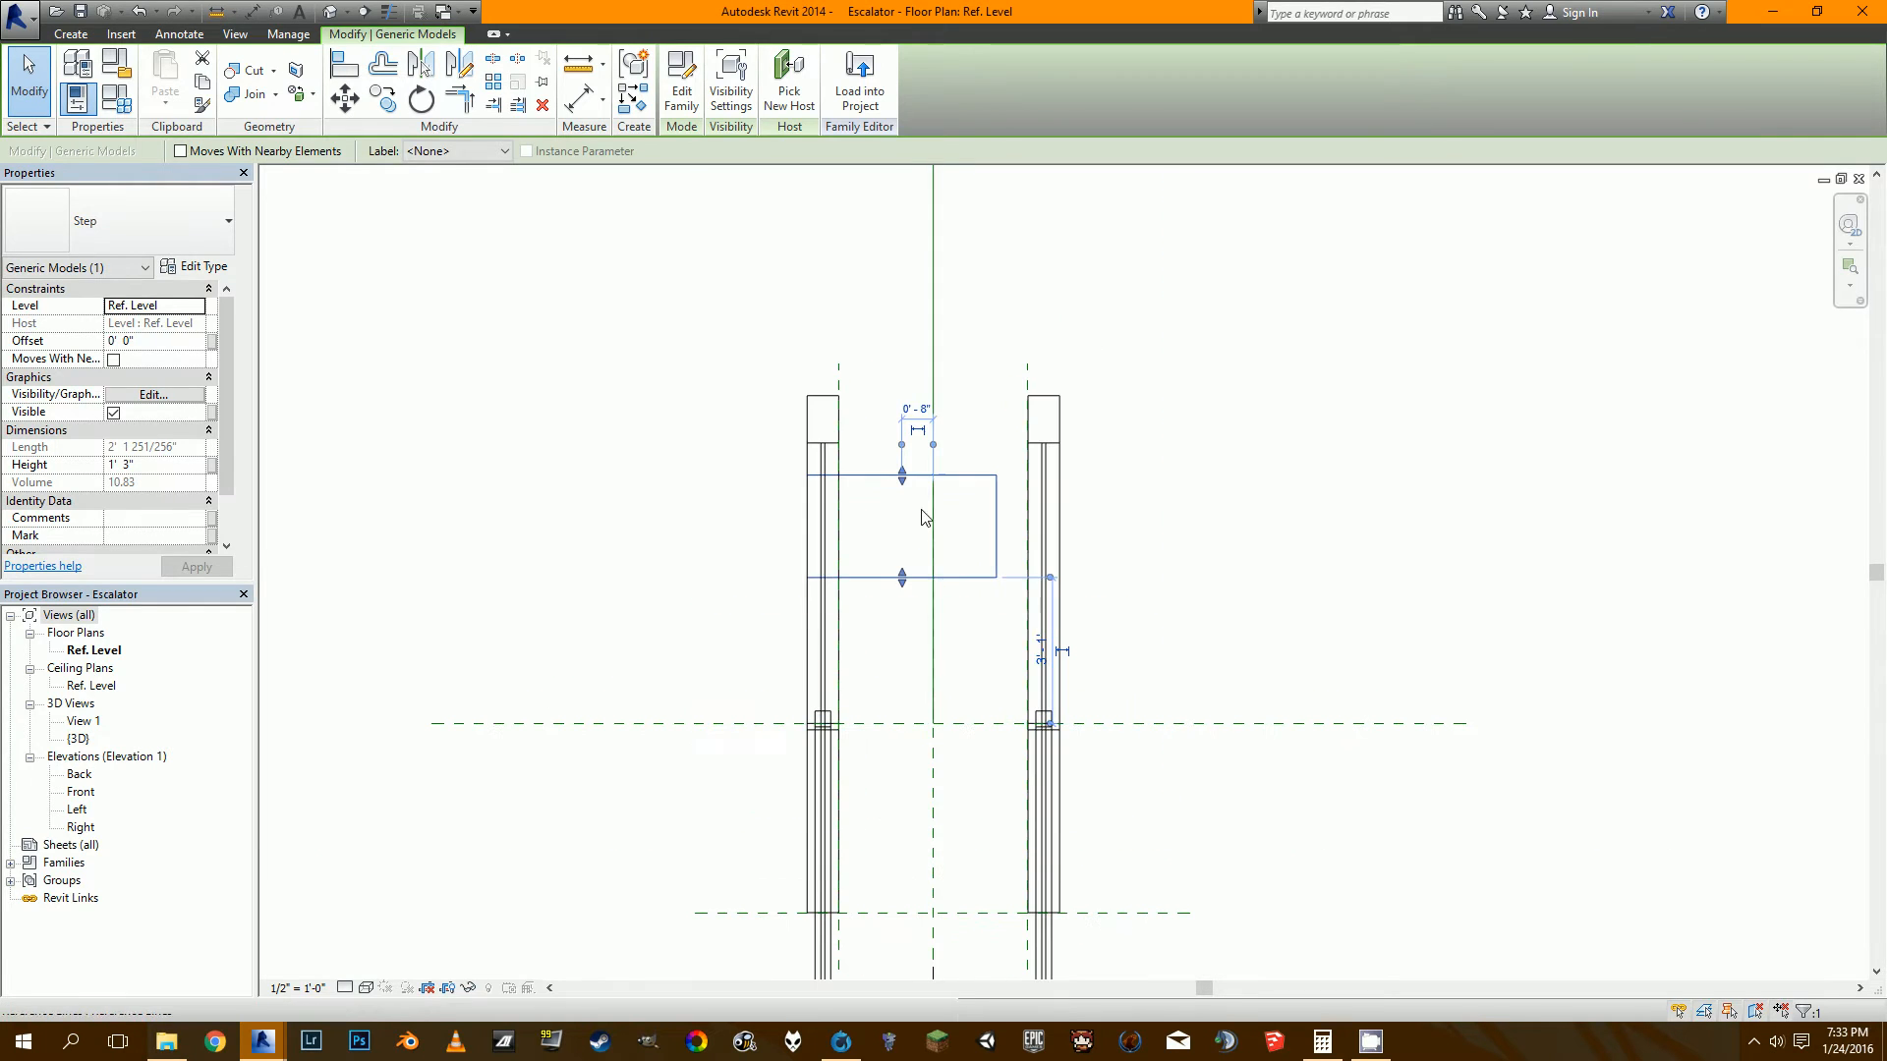
pyautogui.press('Escape')
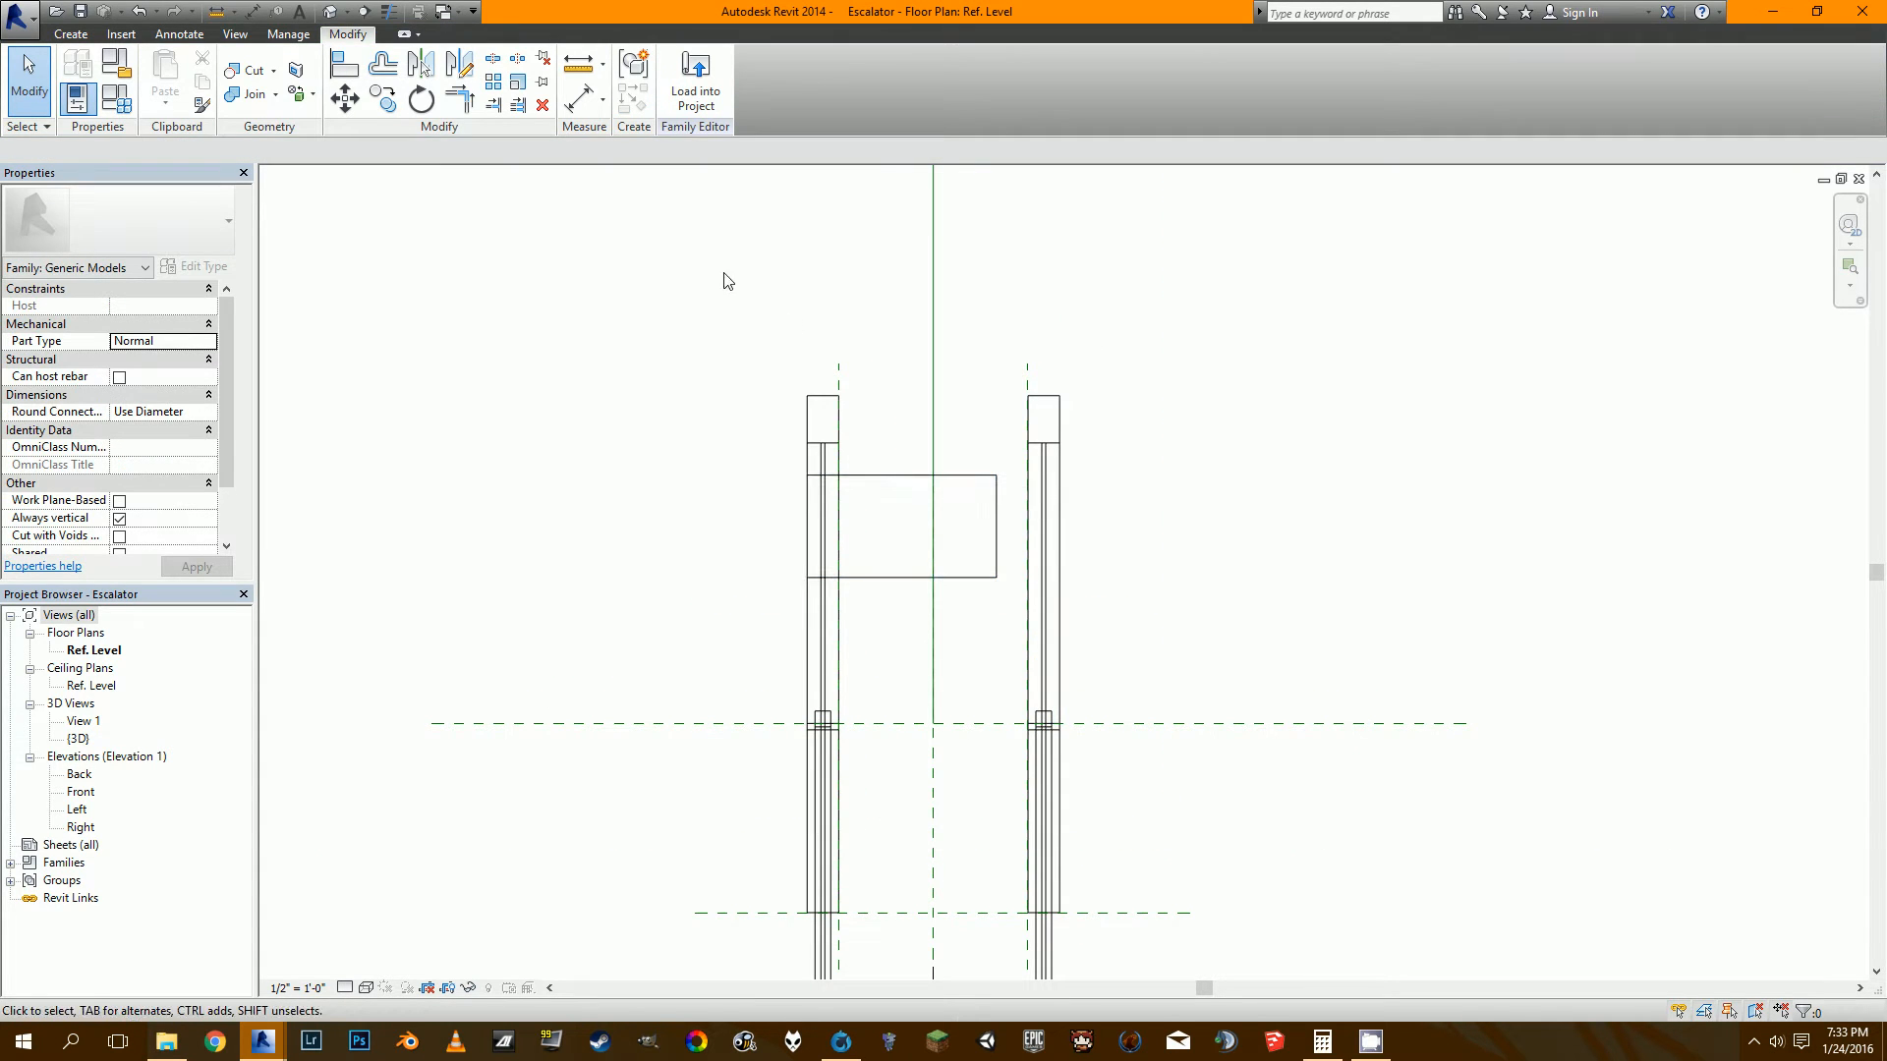
pyautogui.click(345, 64)
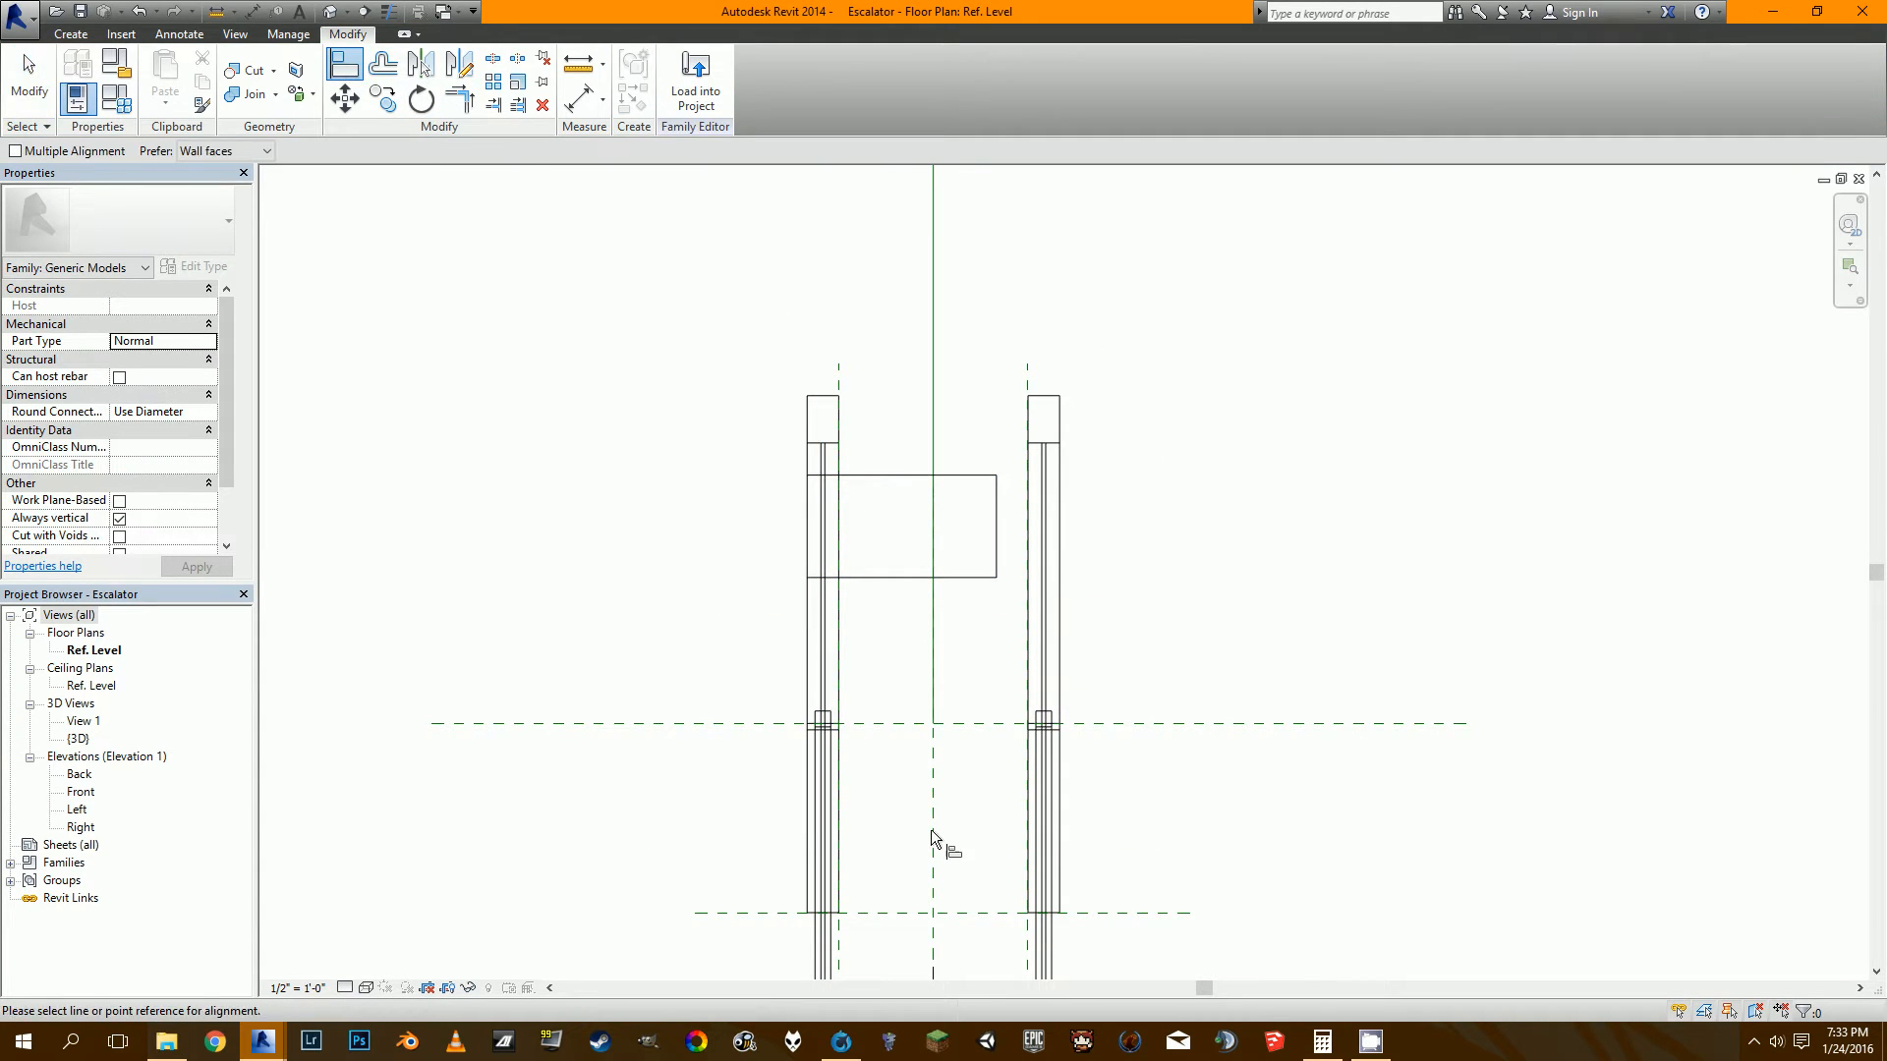
pyautogui.click(931, 529)
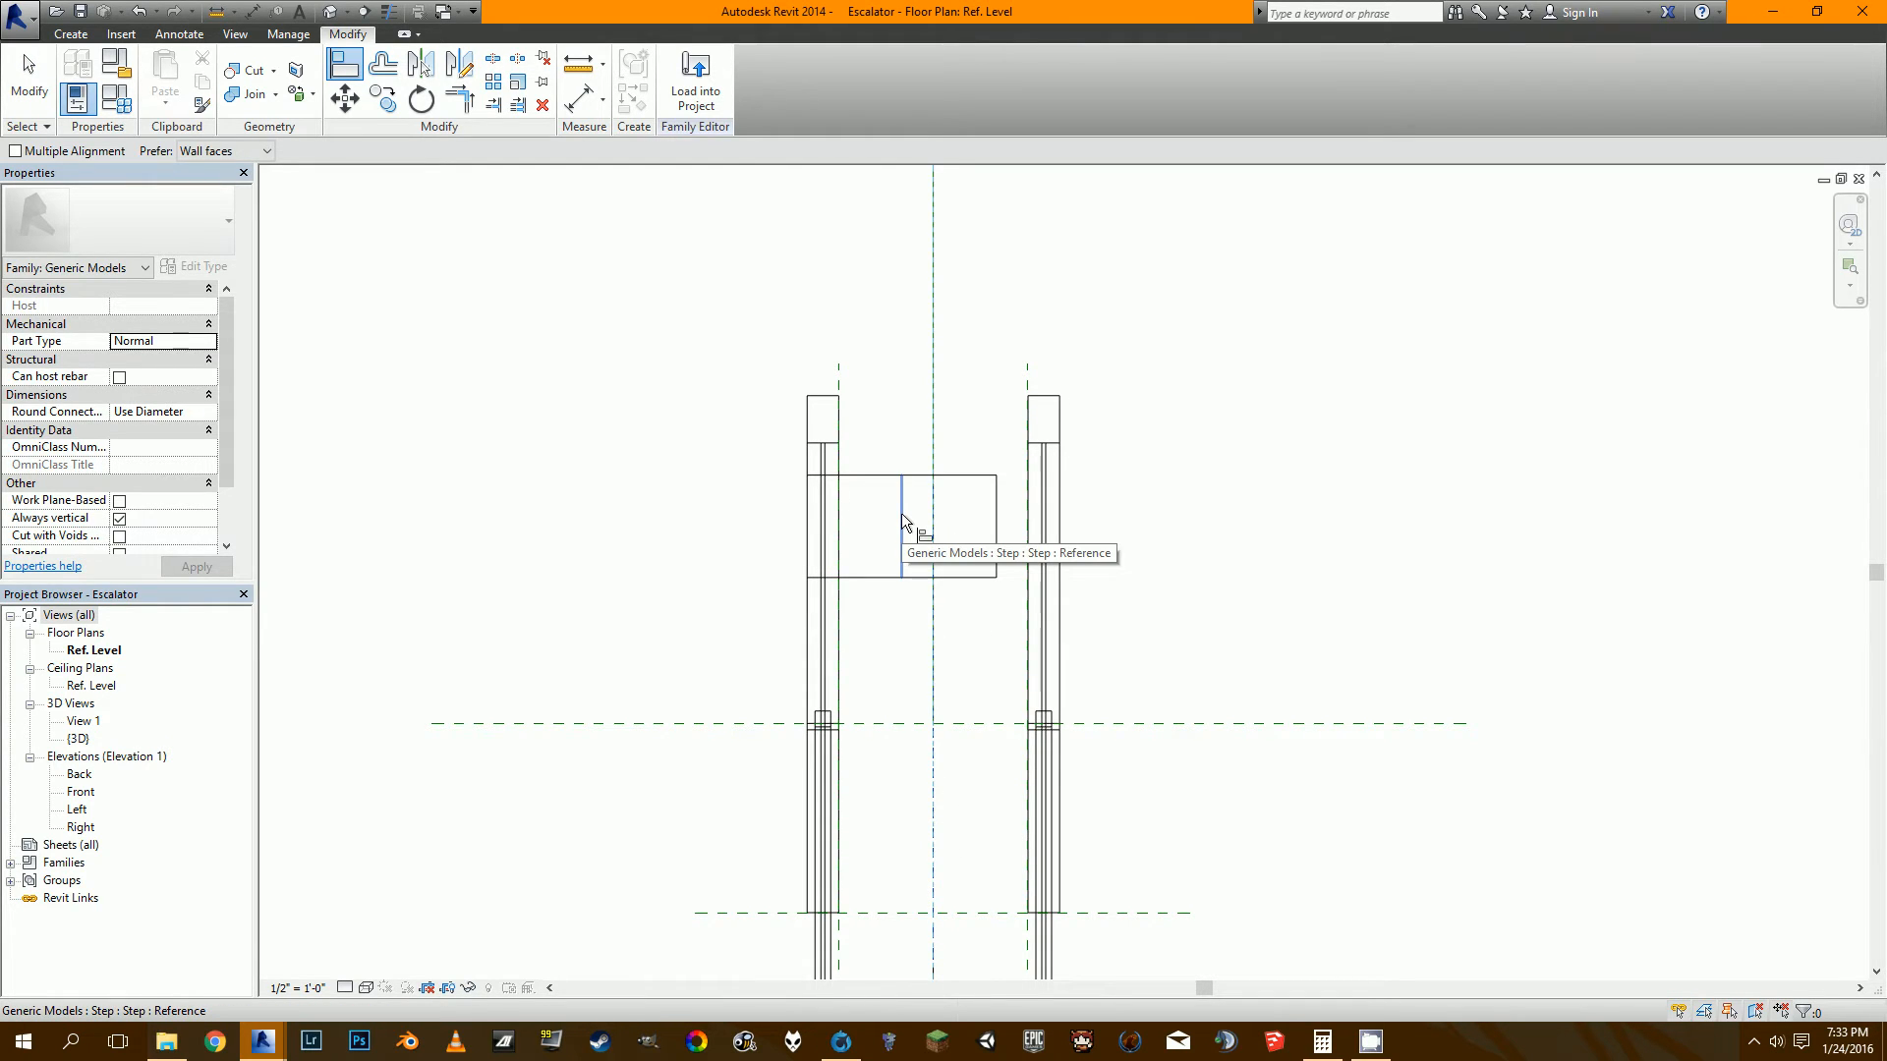
pyautogui.click(900, 513)
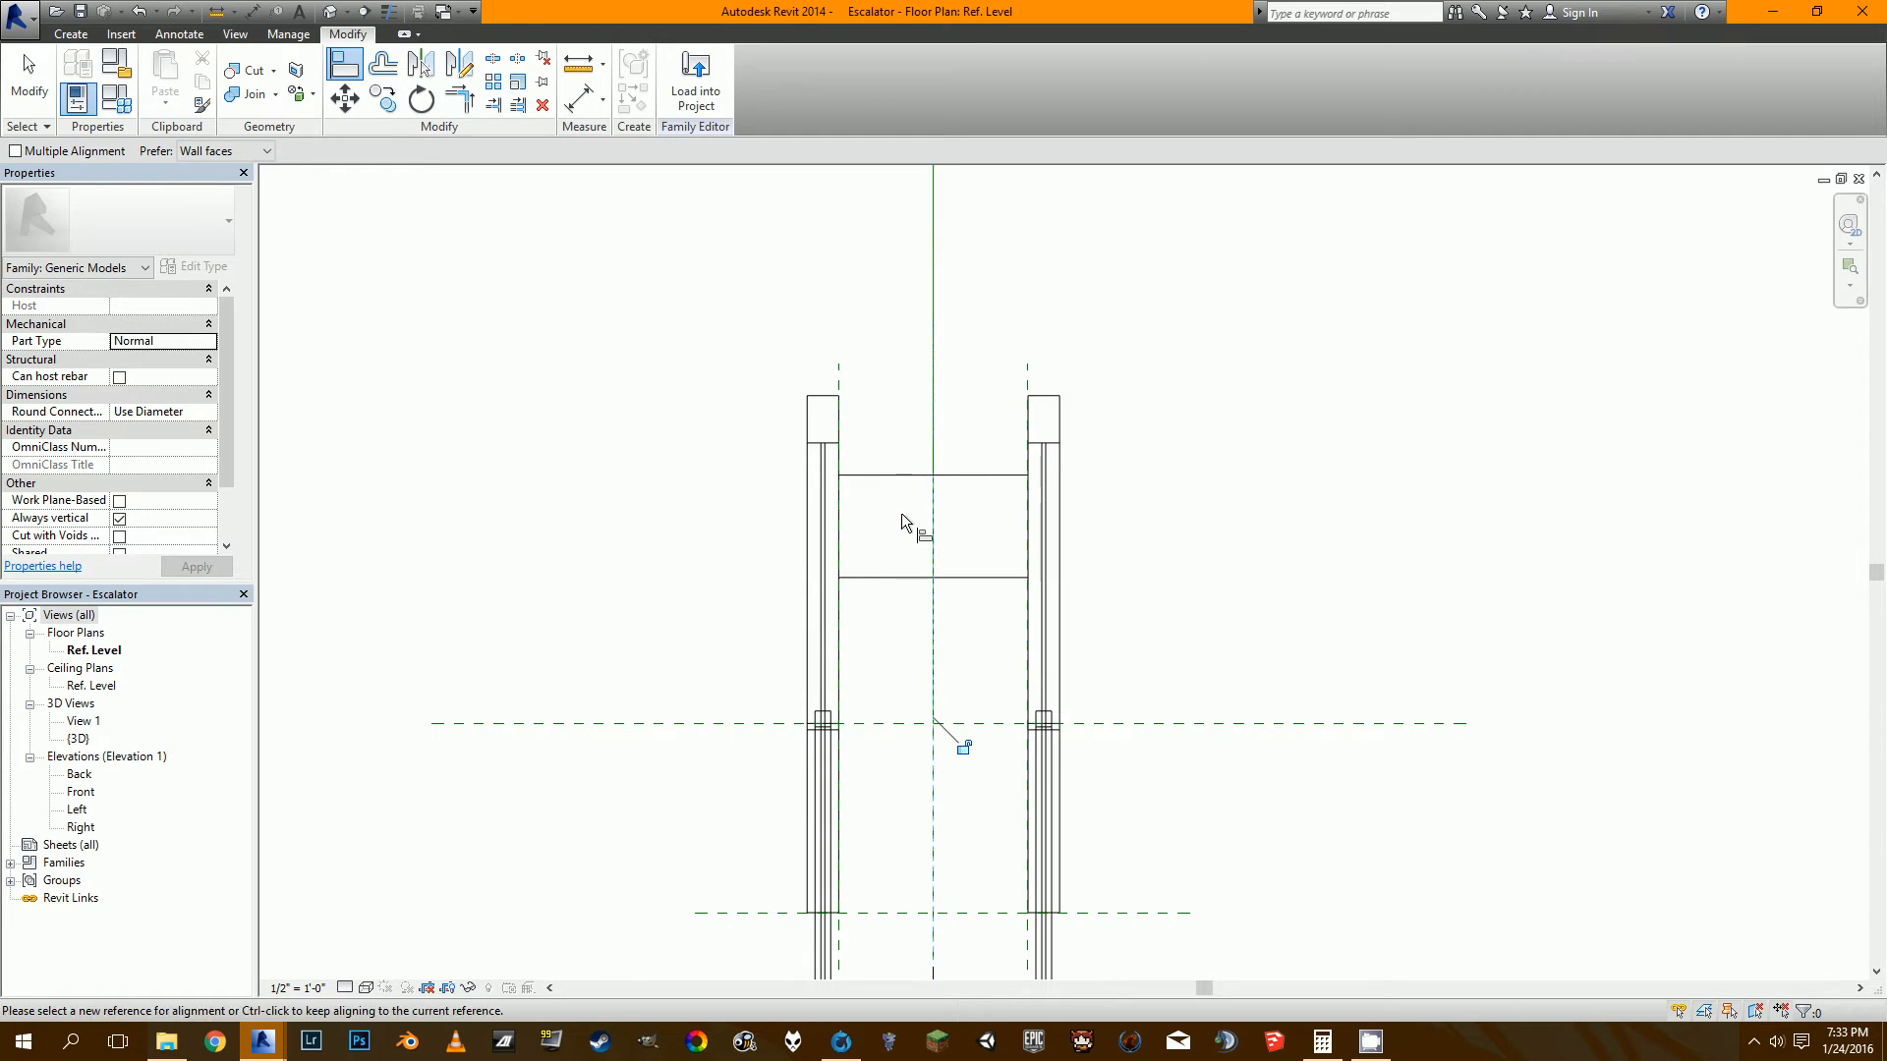
pyautogui.scroll(-2, 966, 751)
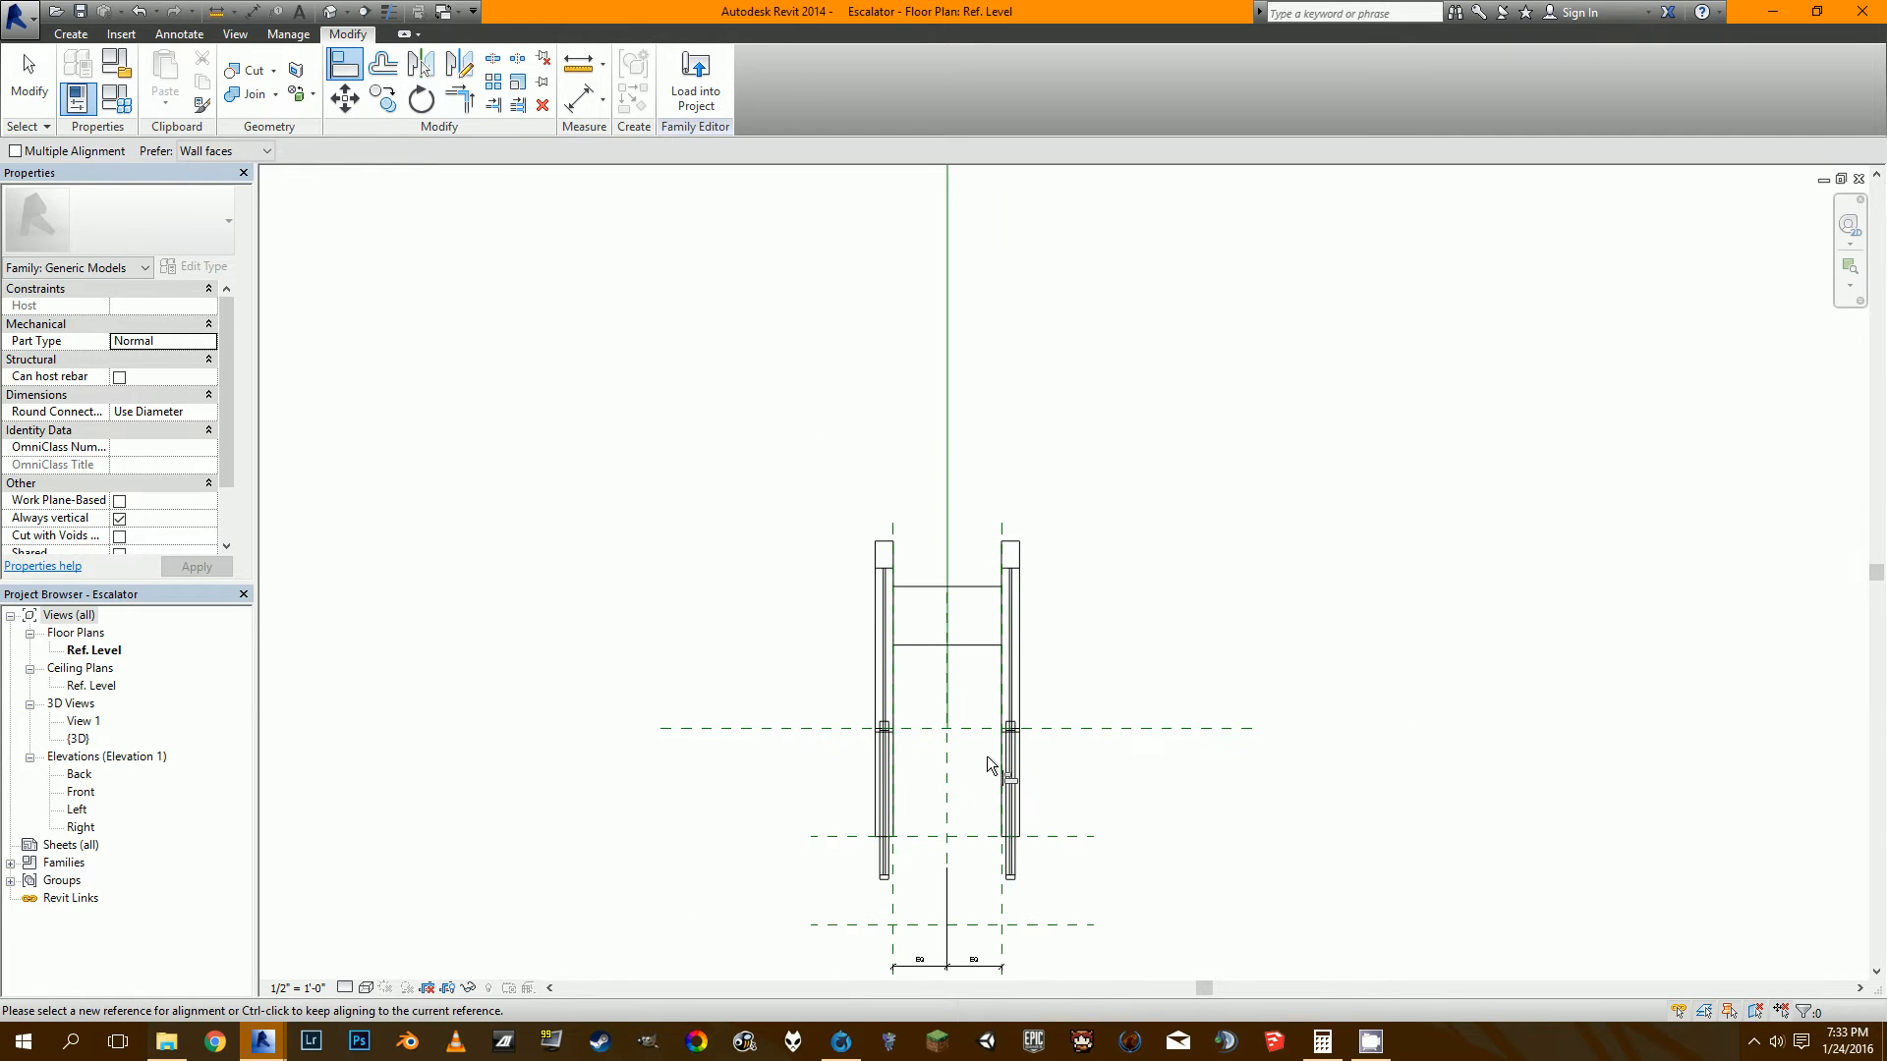
pyautogui.moveTo(1100, 903); pyautogui.dragTo(1045, 744, button='middle')
pyautogui.scroll(1, 911, 790)
pyautogui.press('Escape')
pyautogui.press('Escape')
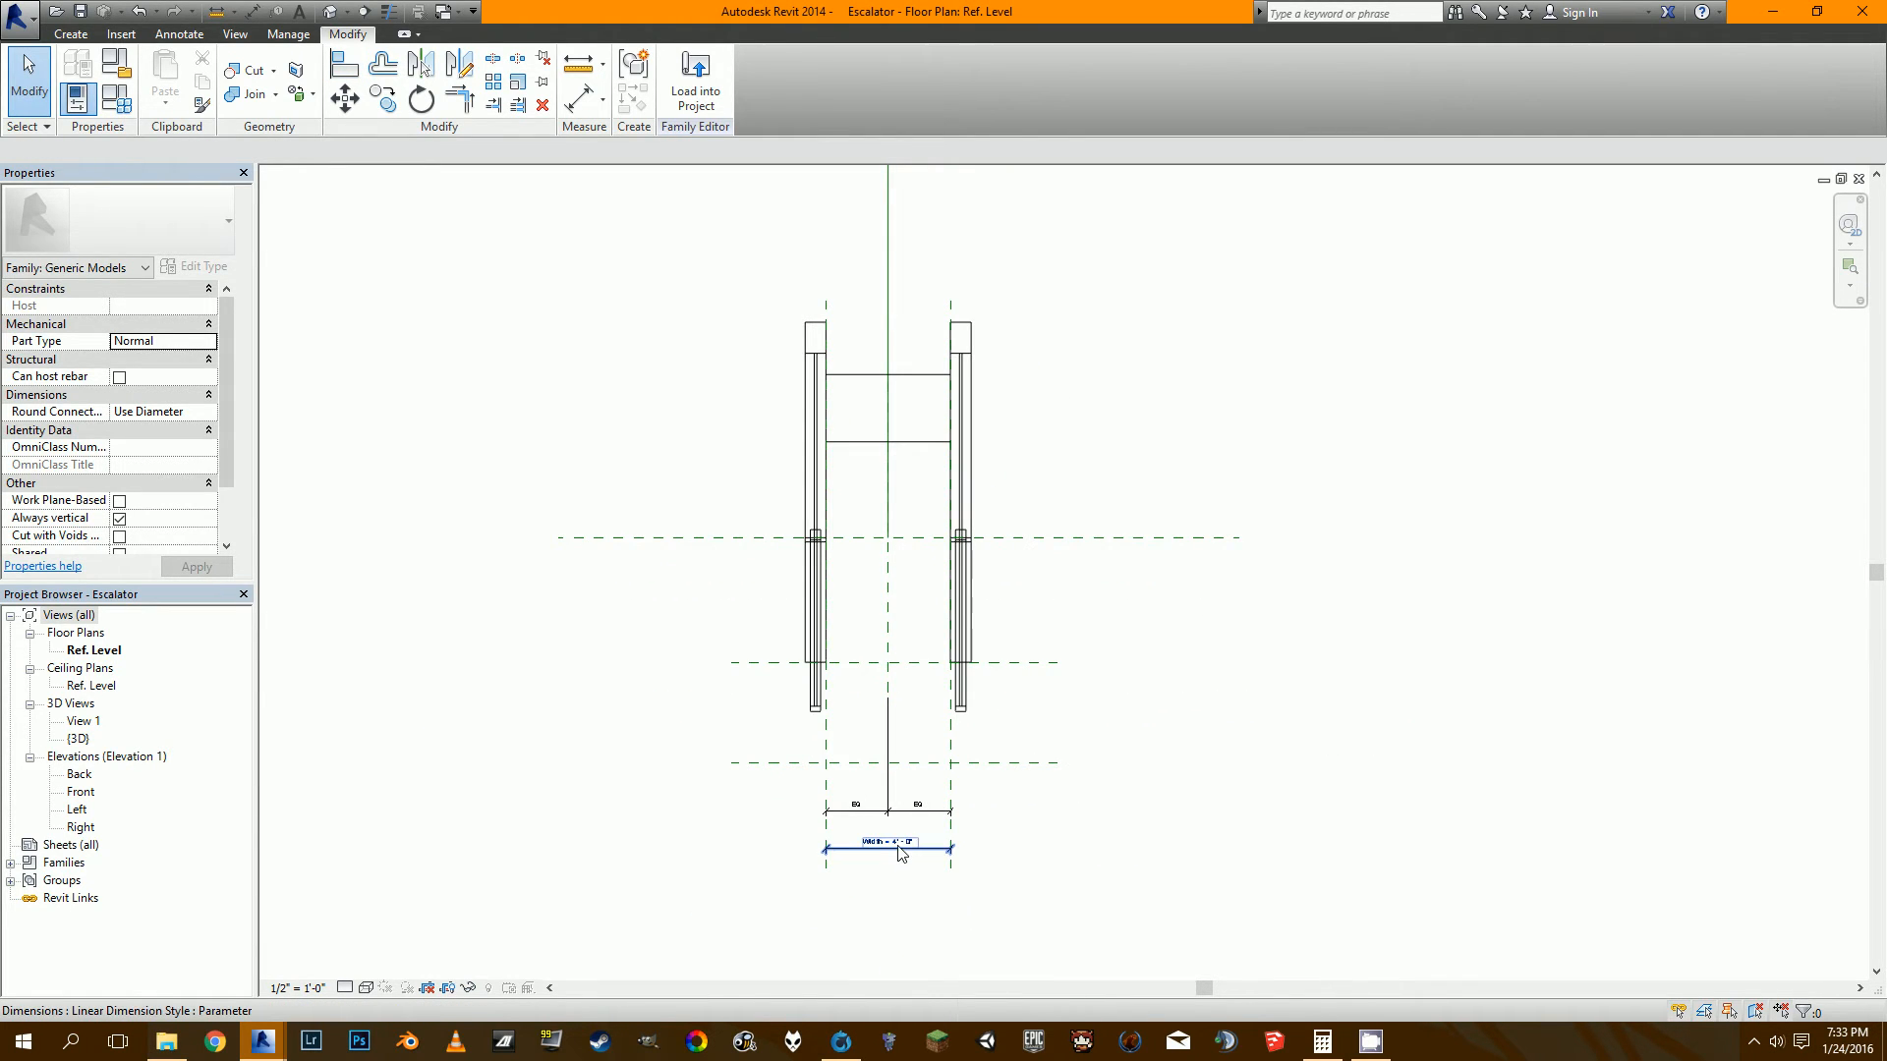
# Set the Width dimension to 3' to flex the step and both railings.
pyautogui.click(898, 848)
pyautogui.click(891, 837)
pyautogui.write('3')
pyautogui.press('Return')
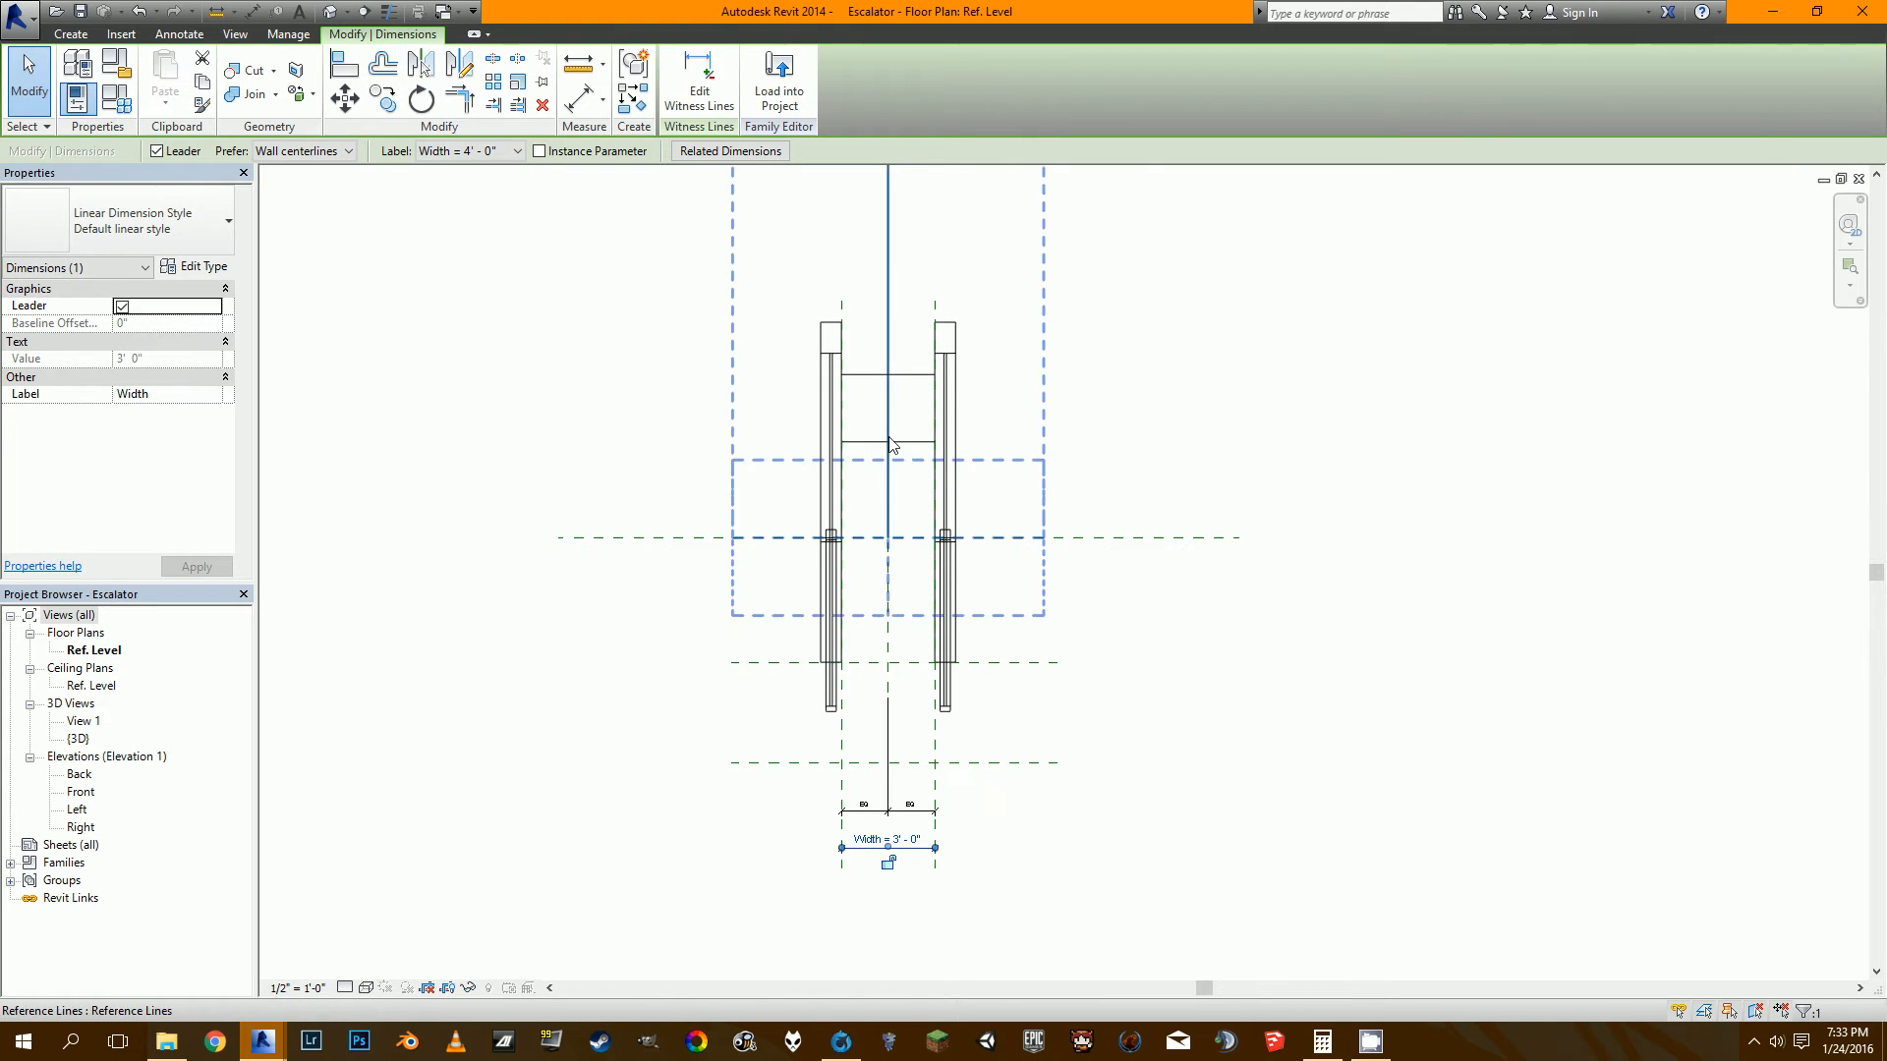
pyautogui.click(1318, 597)
pyautogui.moveTo(1274, 510); pyautogui.dragTo(1225, 587, button='middle')
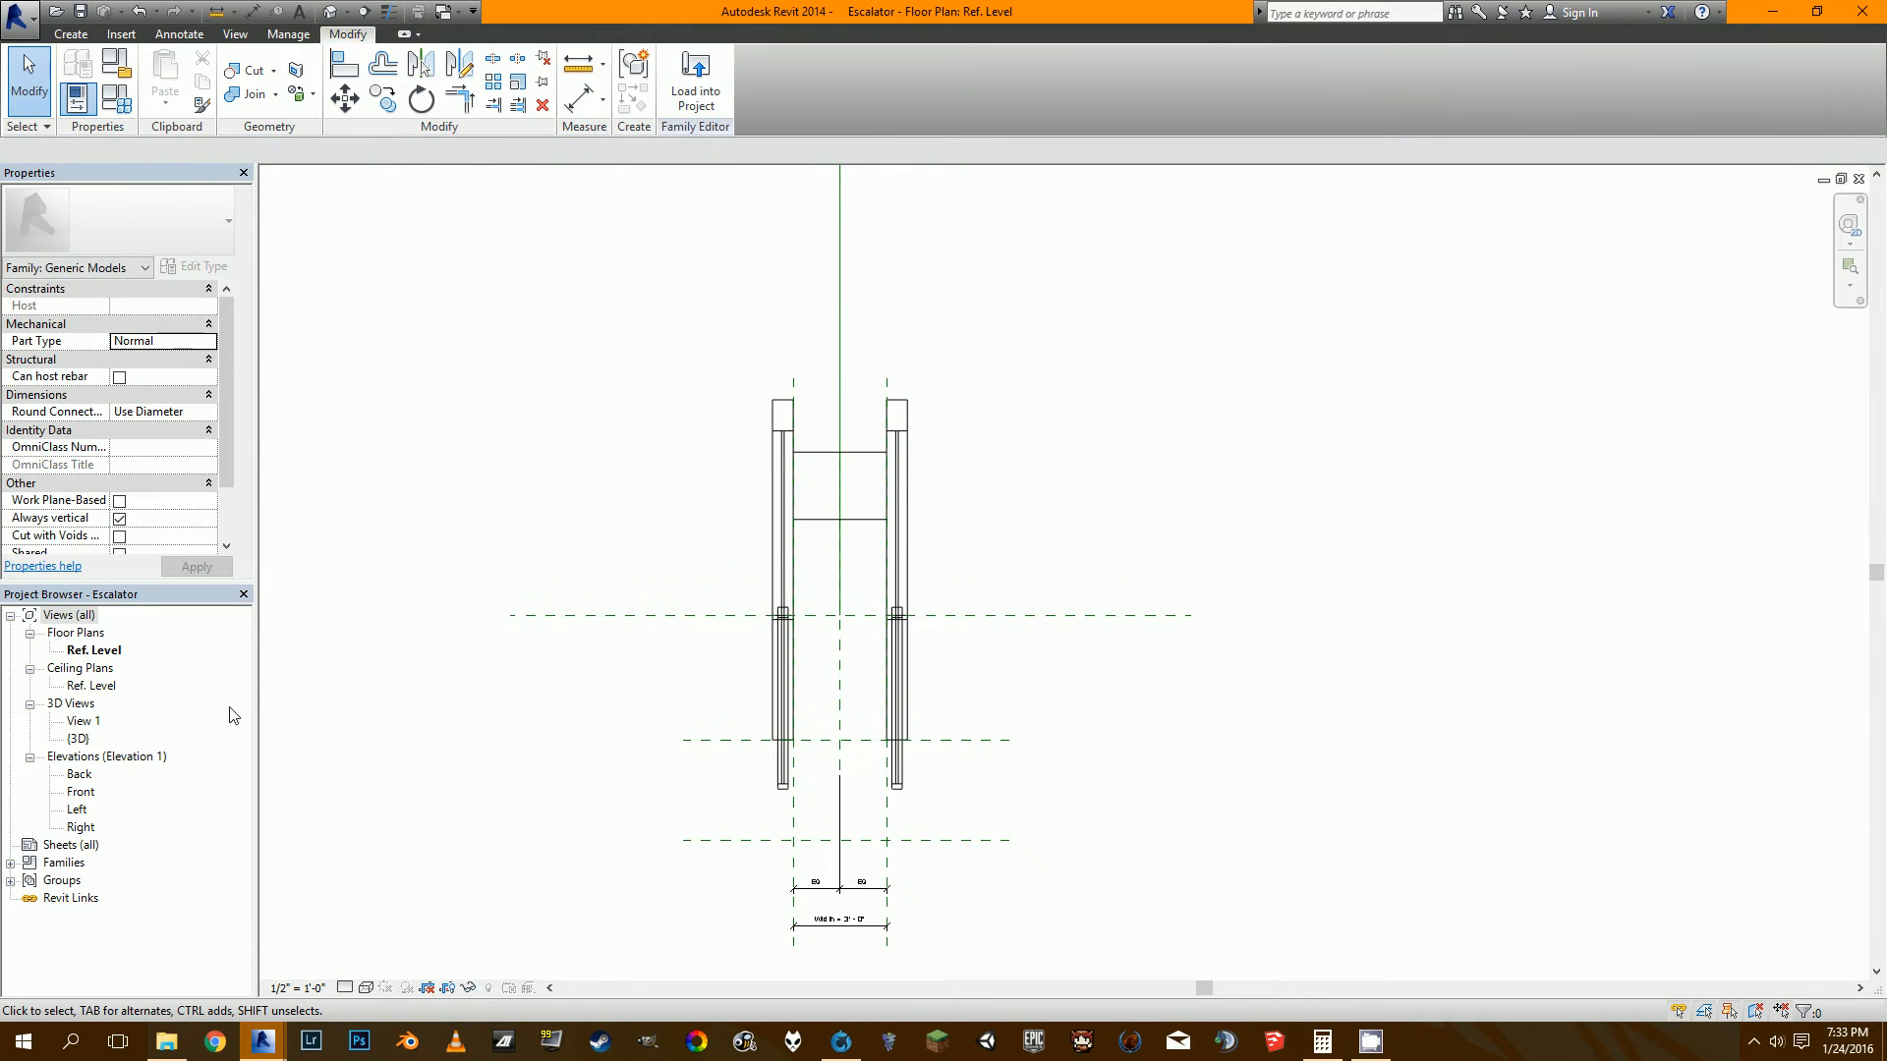
# Open the Escalator family's Right elevation and examine the step beside the railing's lower end.
pyautogui.doubleClick(81, 828)
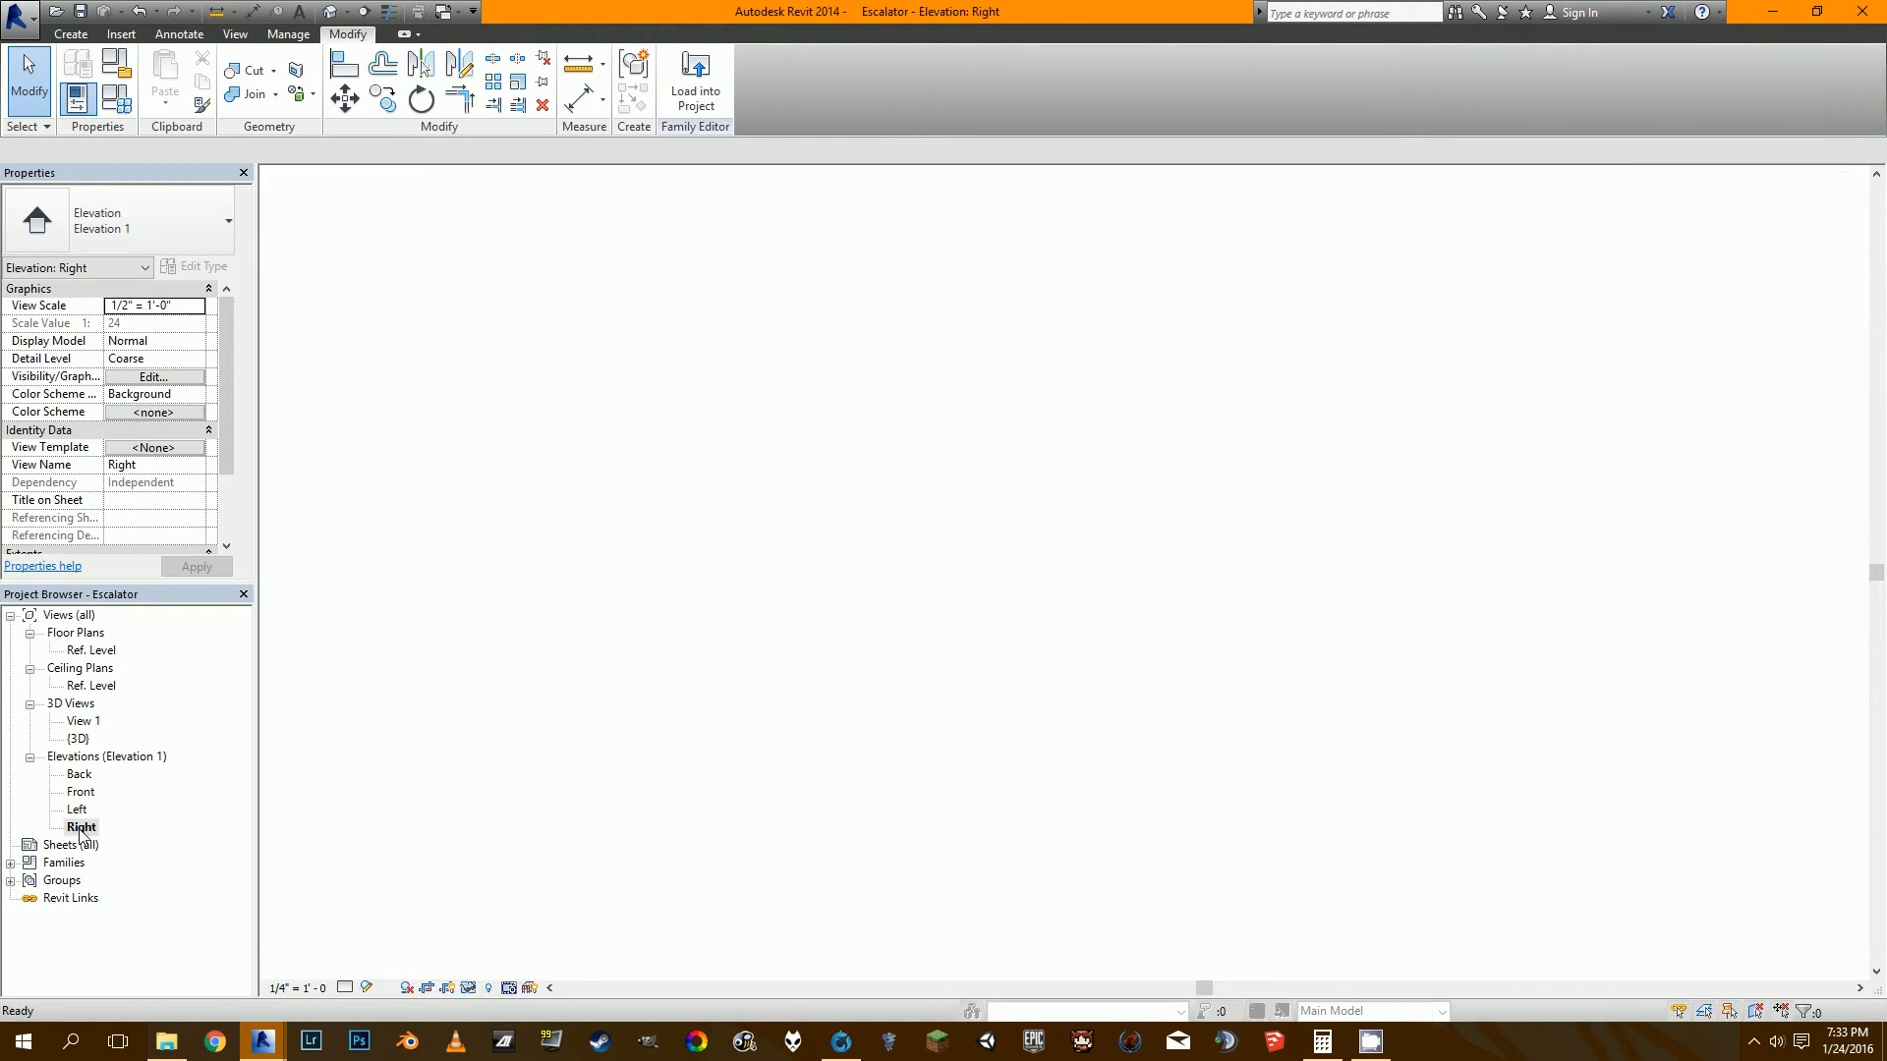
pyautogui.moveTo(842, 779); pyautogui.dragTo(1087, 691, button='middle')
pyautogui.scroll(4, 996, 649)
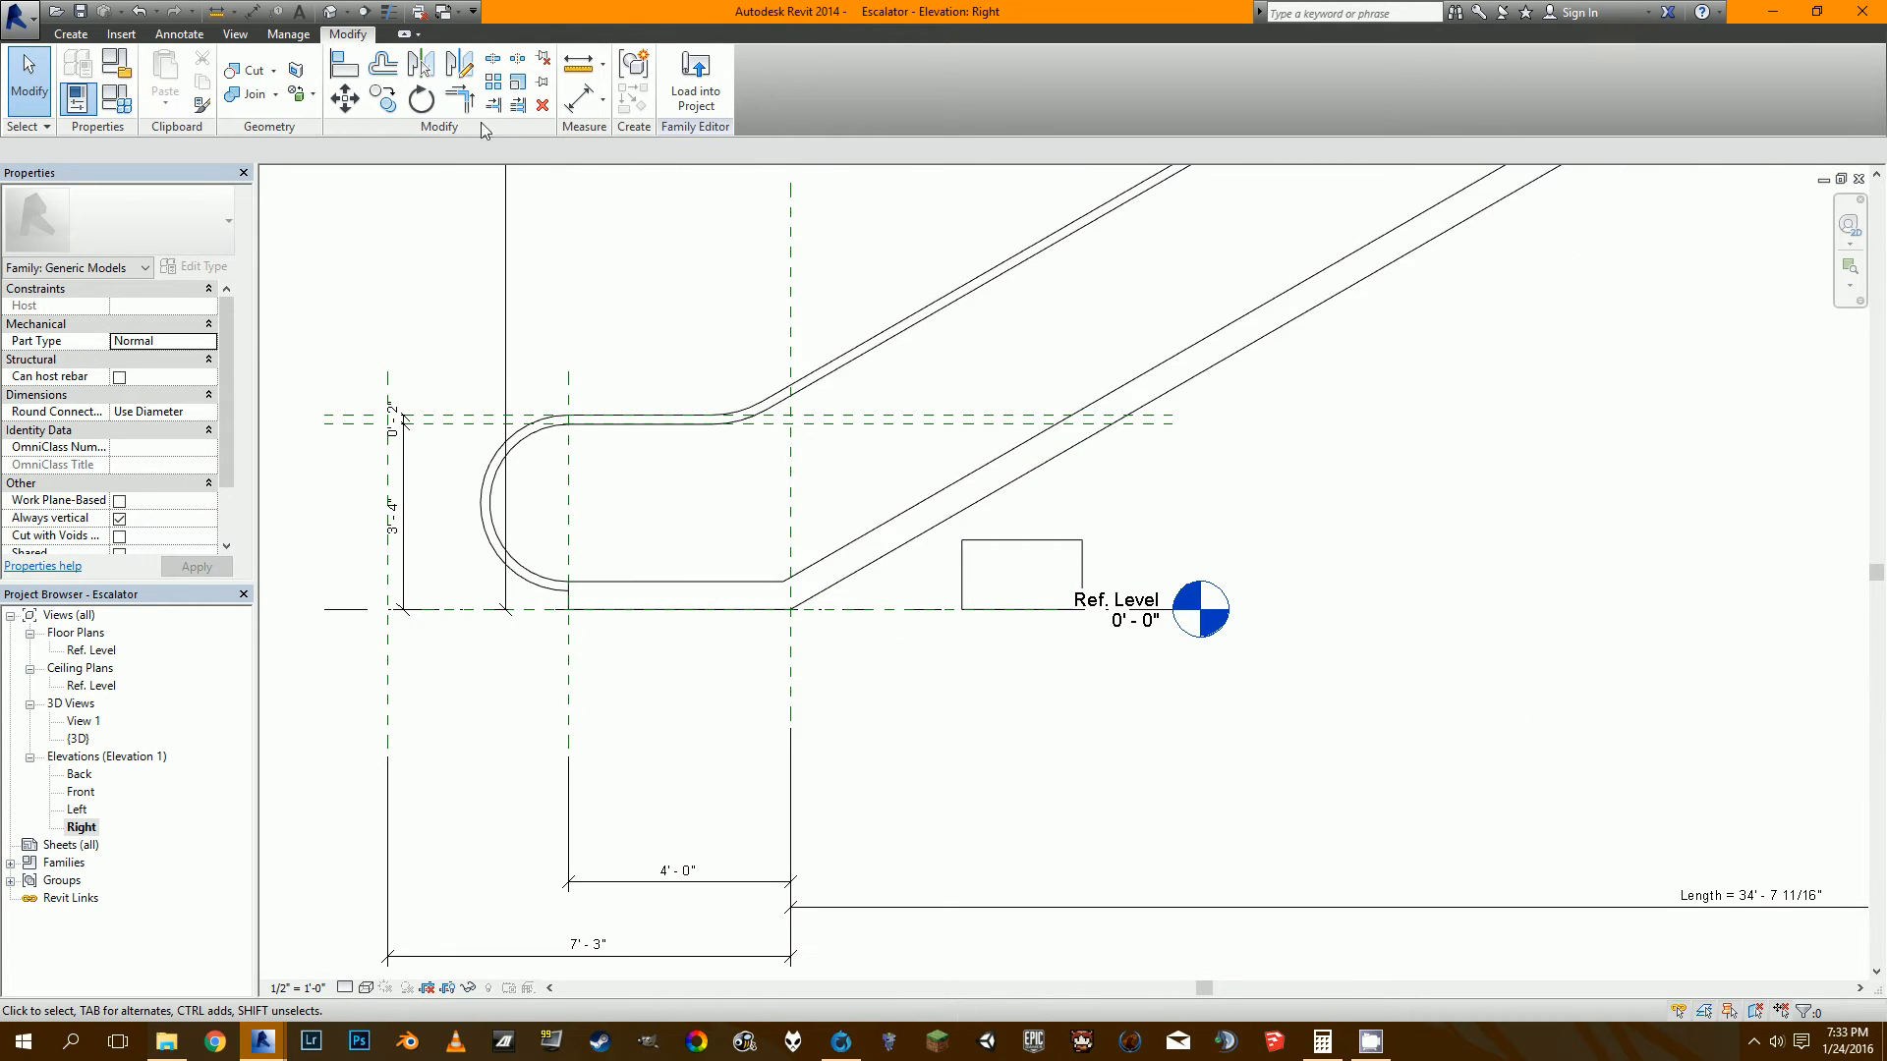
# View the Right elevation of the Railing-Final family and switch to the Escalator-Final 3D view for reference.
pyautogui.moveTo(263, 1040)
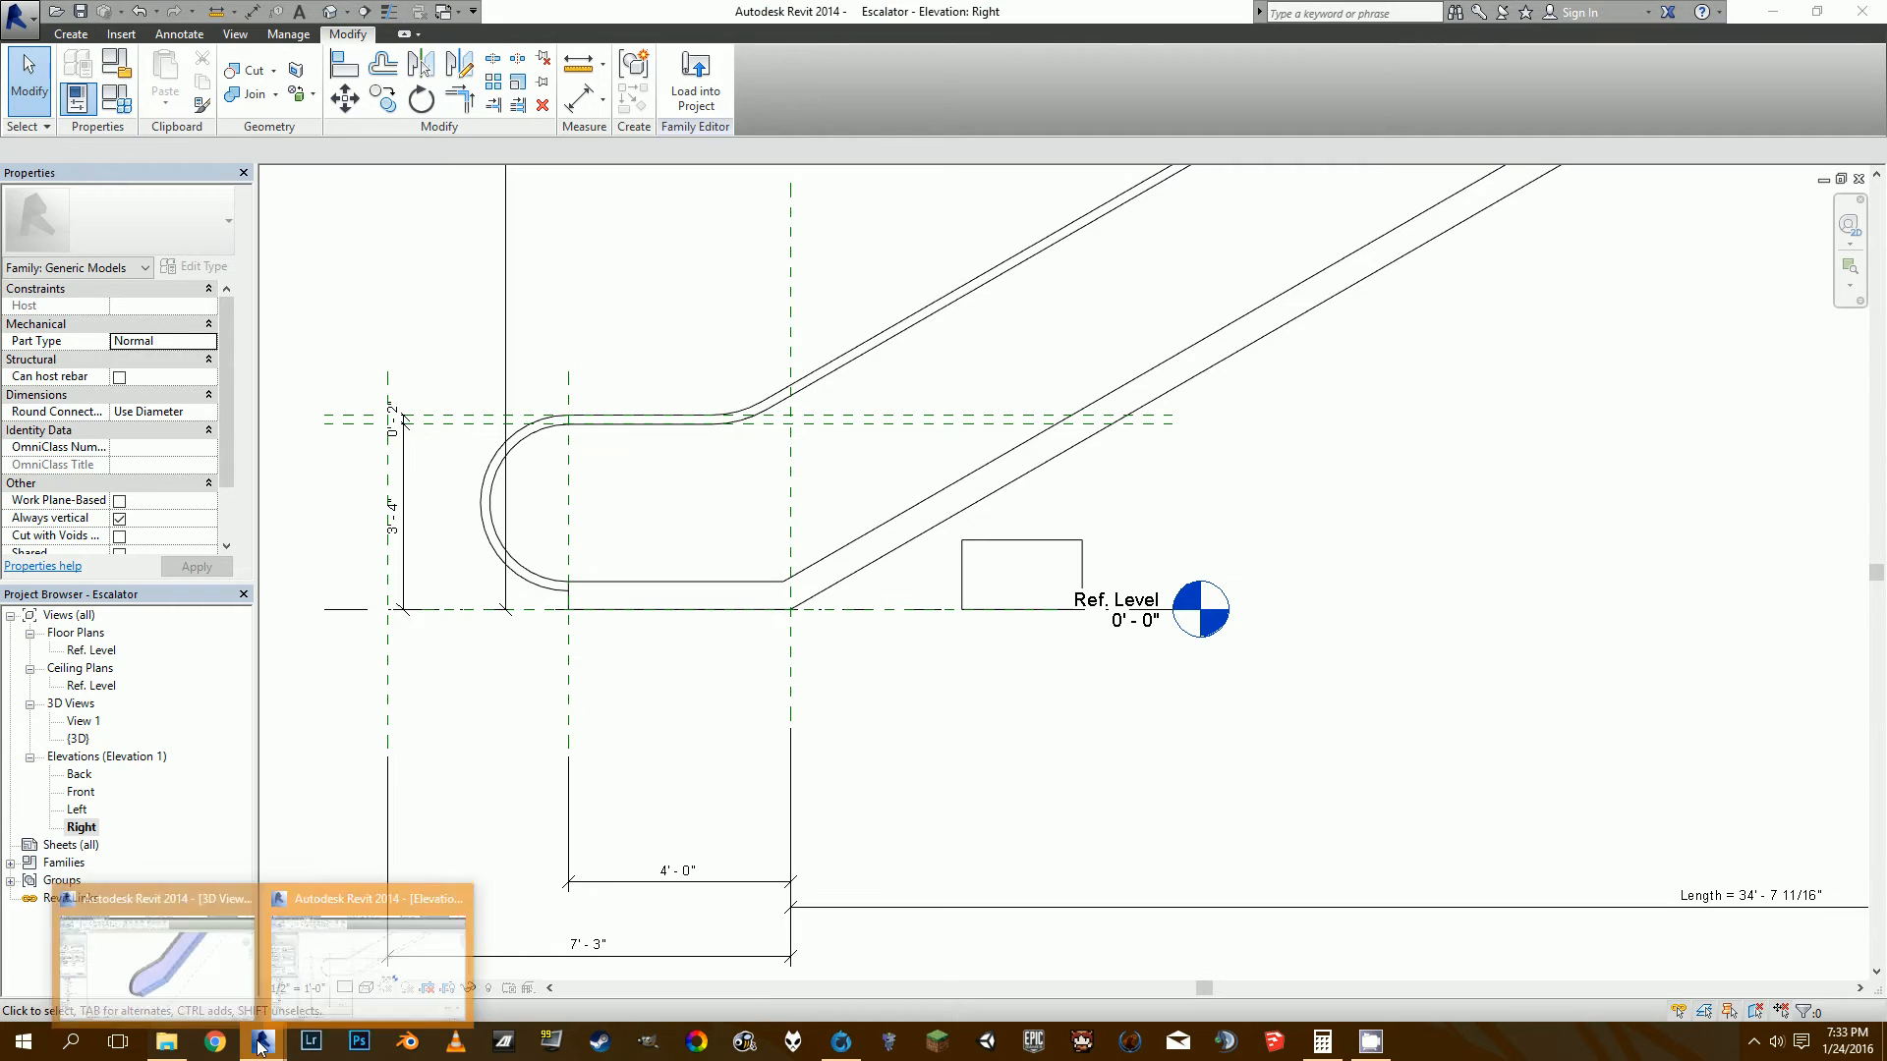
pyautogui.click(224, 968)
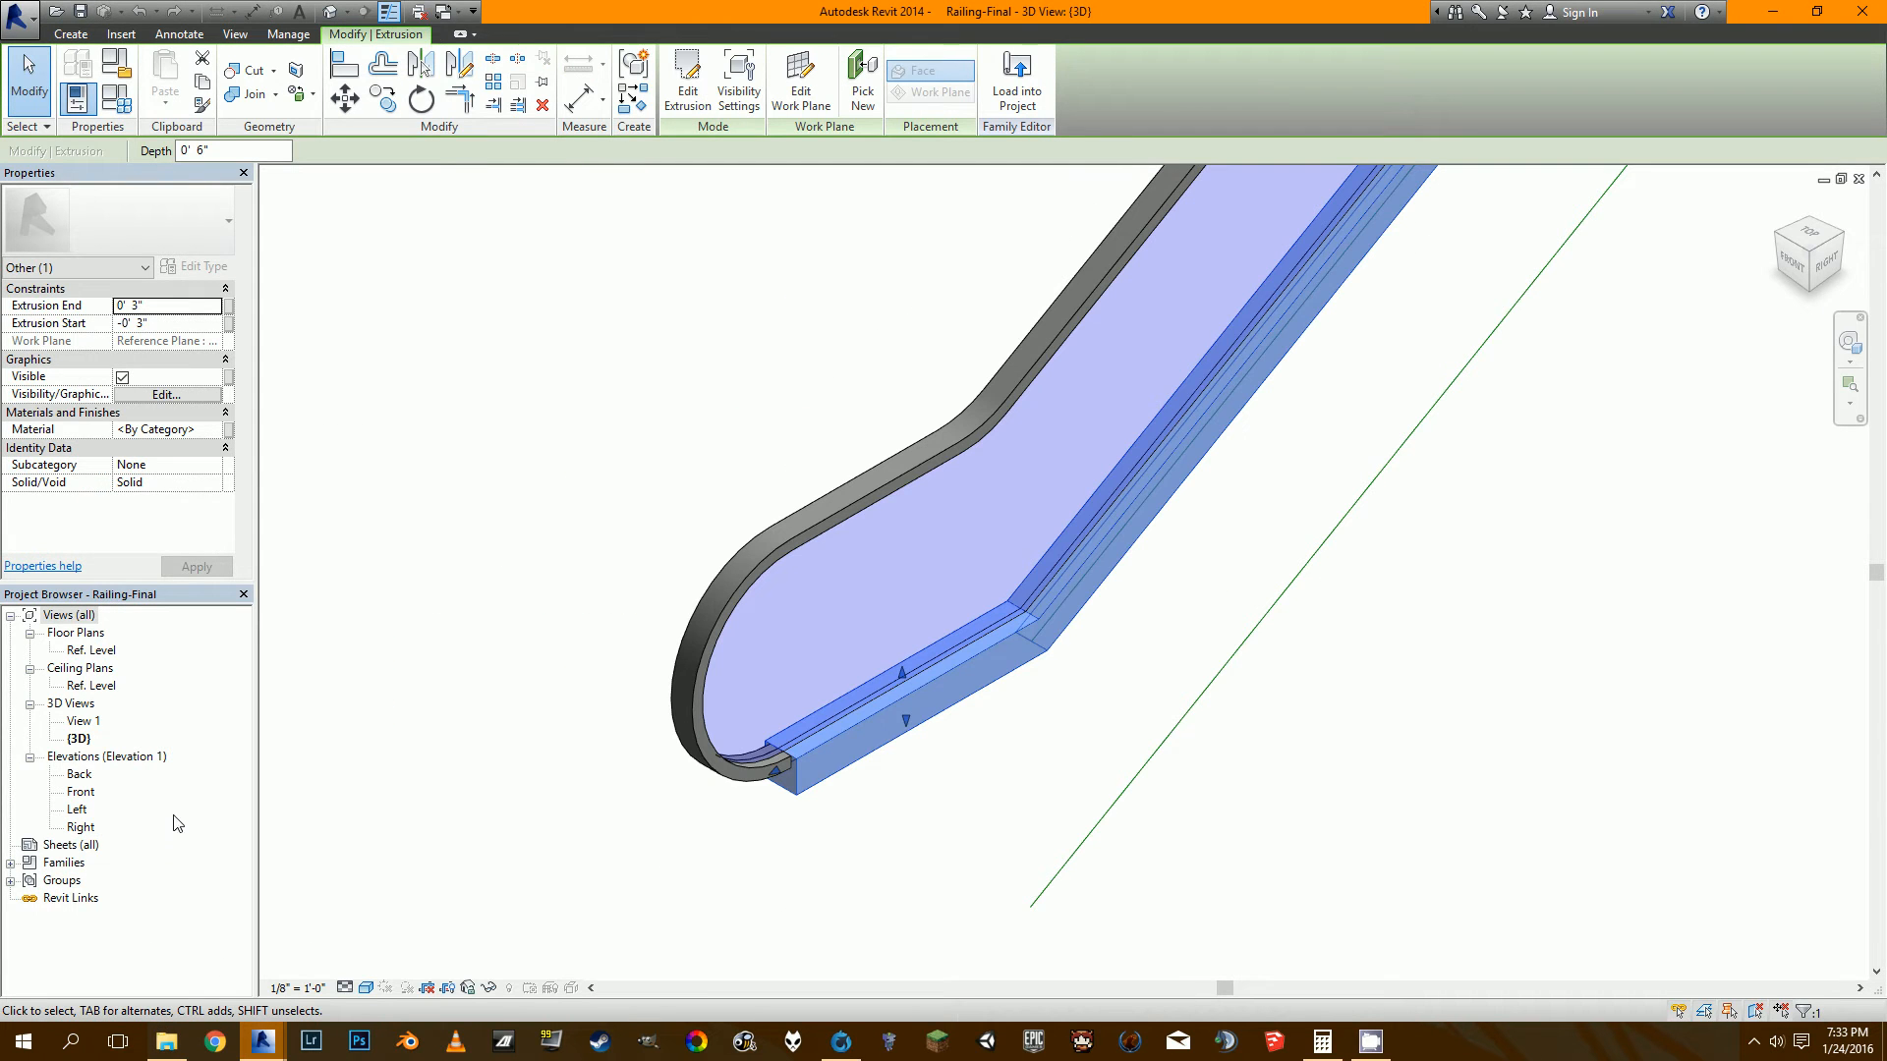
pyautogui.doubleClick(81, 828)
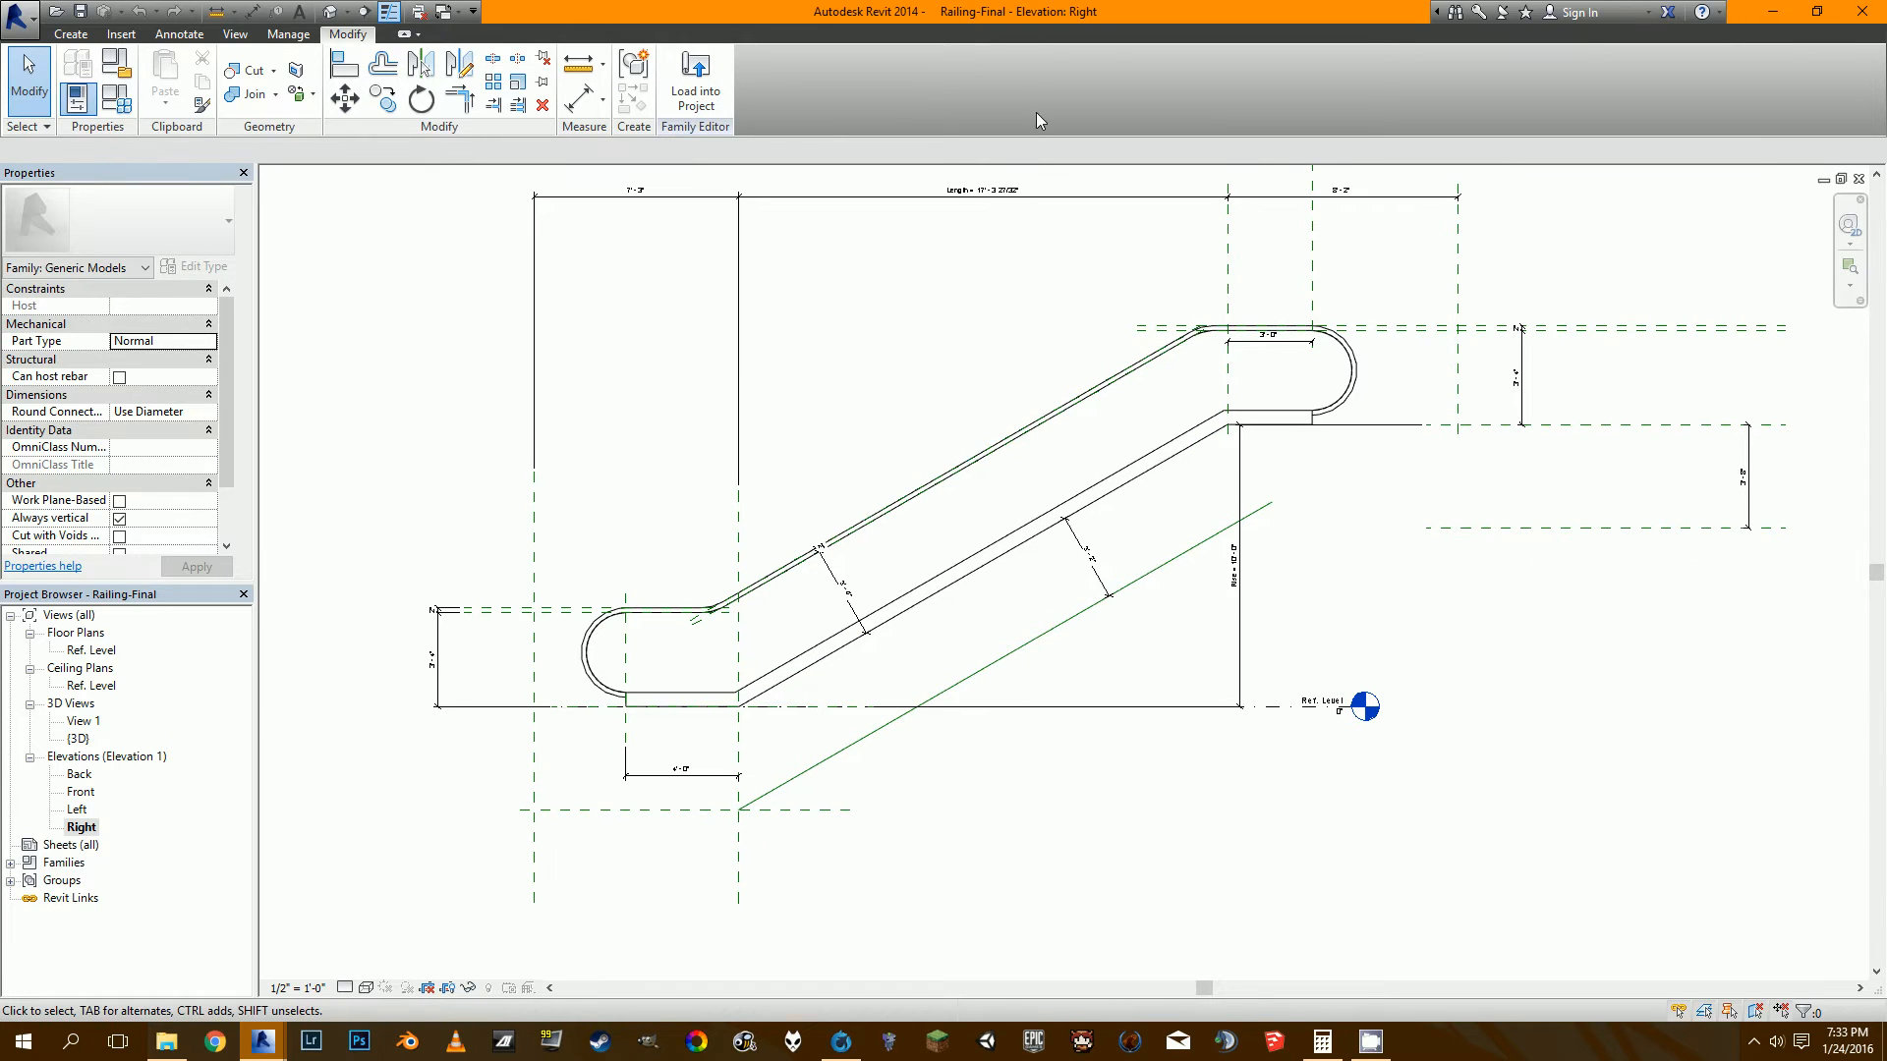
pyautogui.click(451, 13)
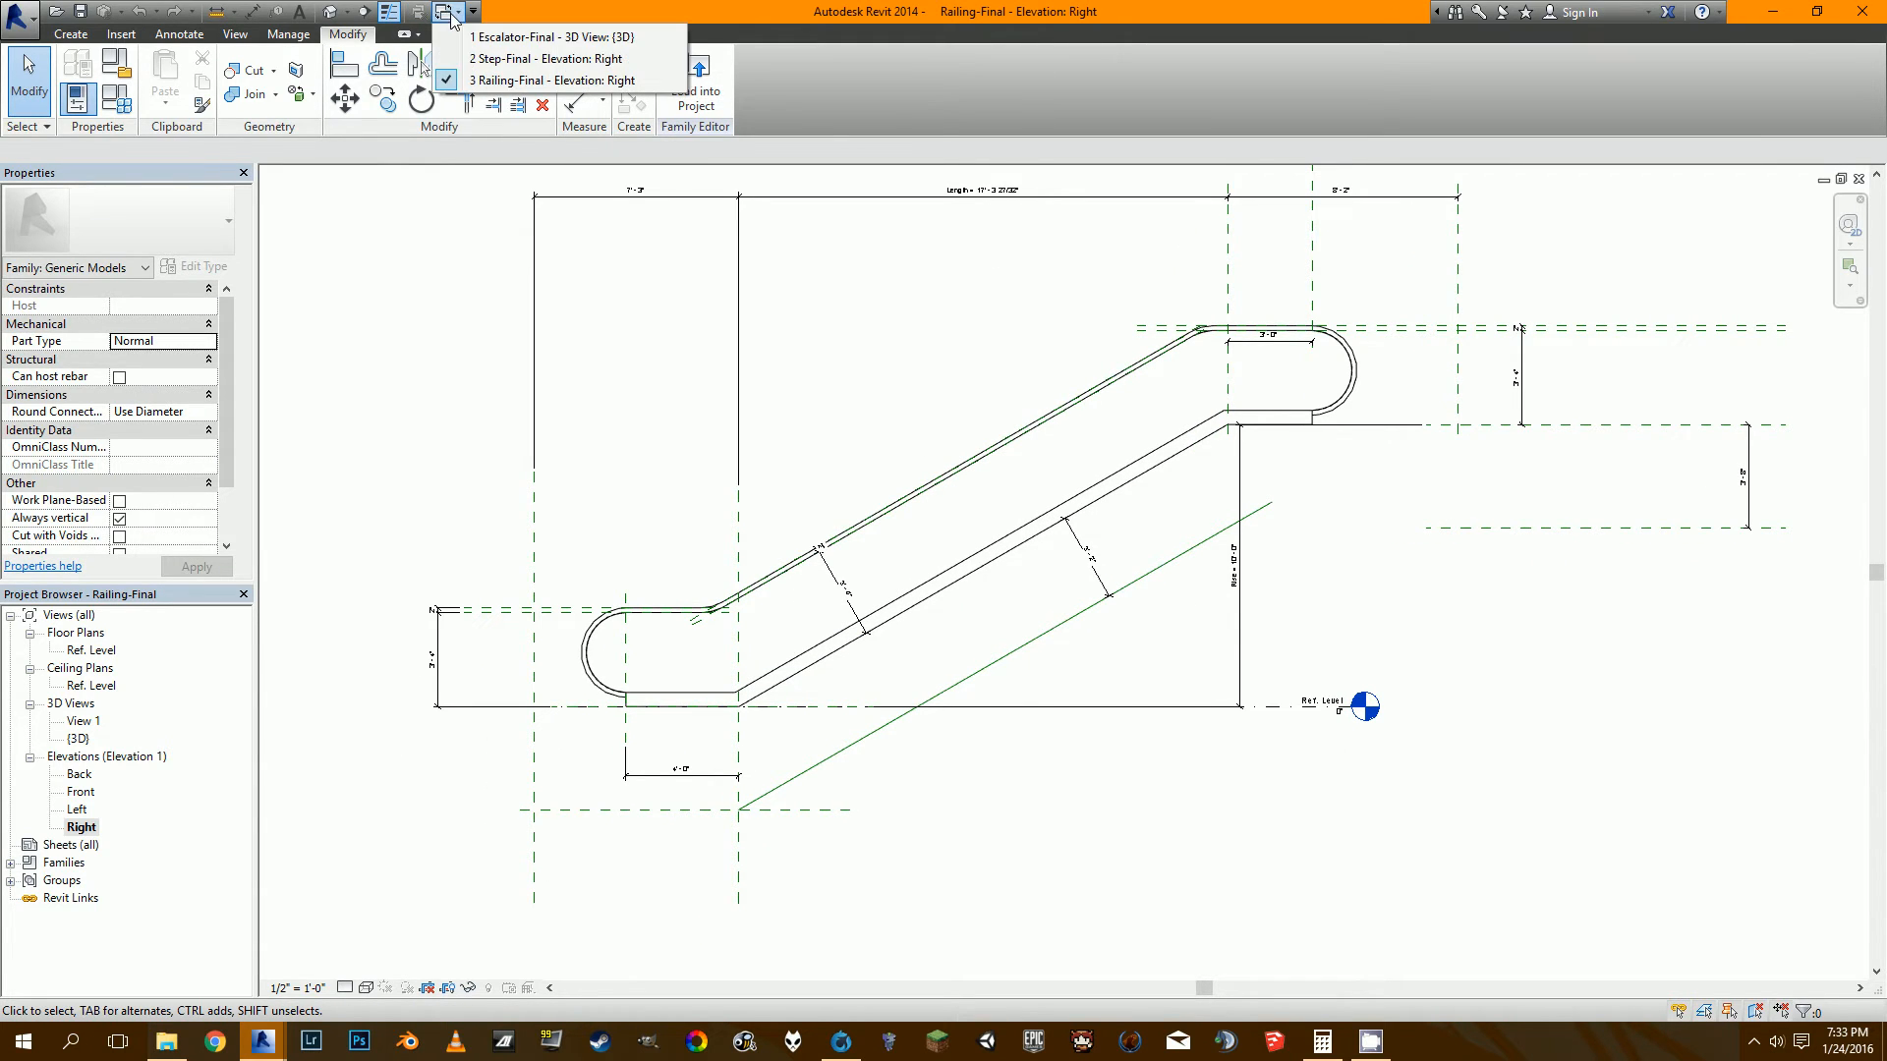
pyautogui.click(536, 37)
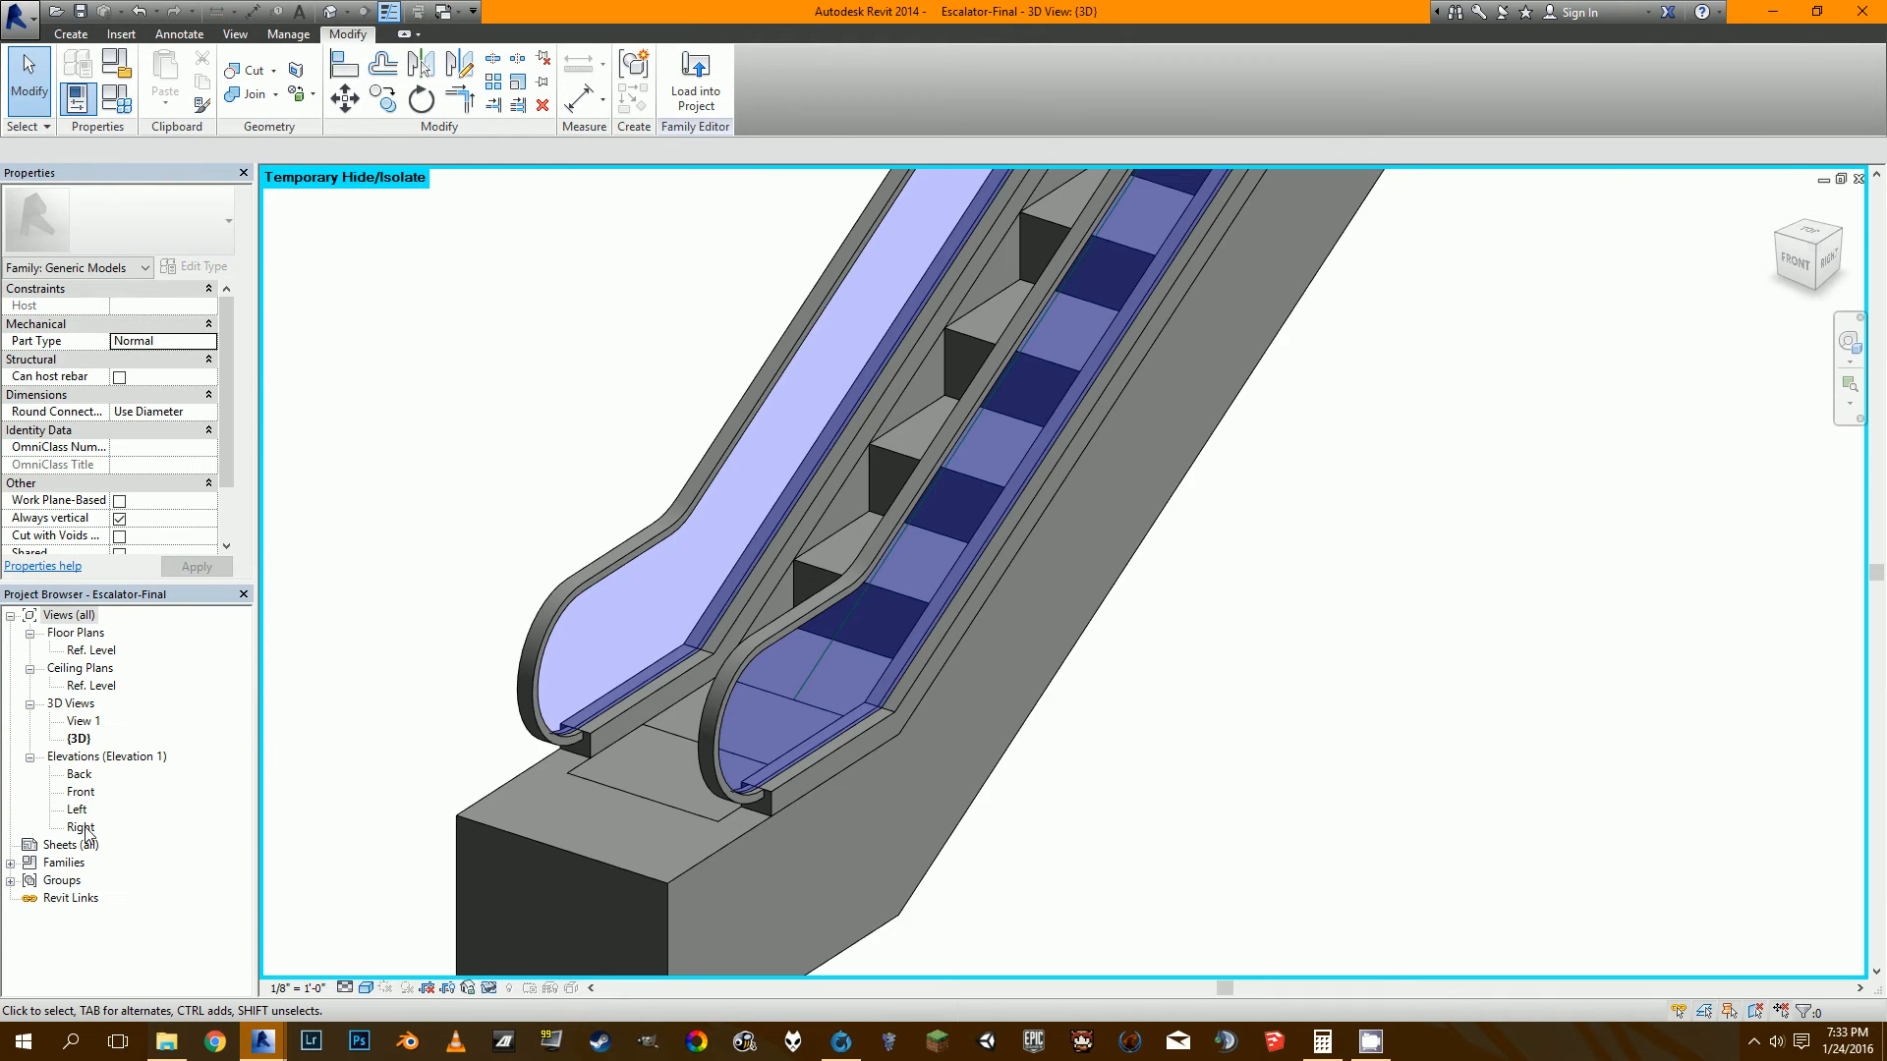
# Open the Right elevation of the Escalator-Final family and examine how the arrayed steps meet the railing and Ref. Level.
pyautogui.doubleClick(84, 830)
pyautogui.scroll(5, 722, 792)
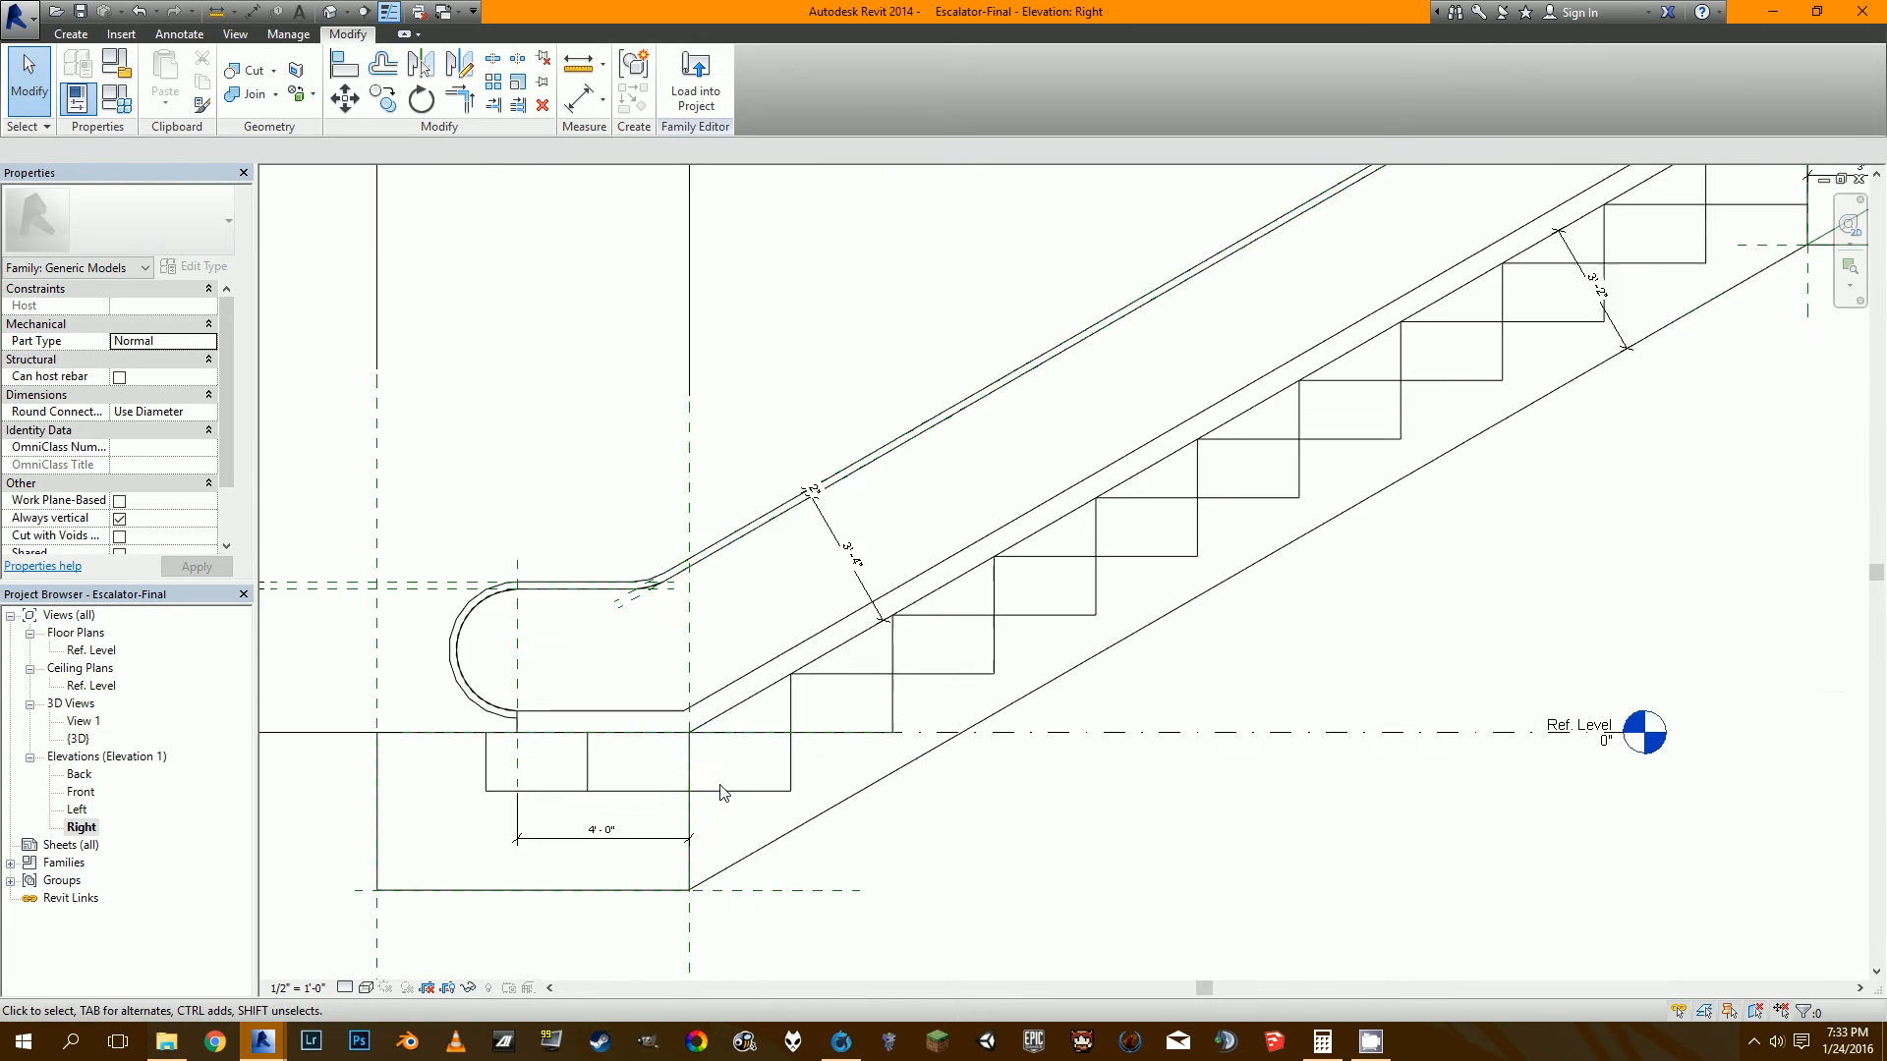
pyautogui.scroll(-3, 723, 792)
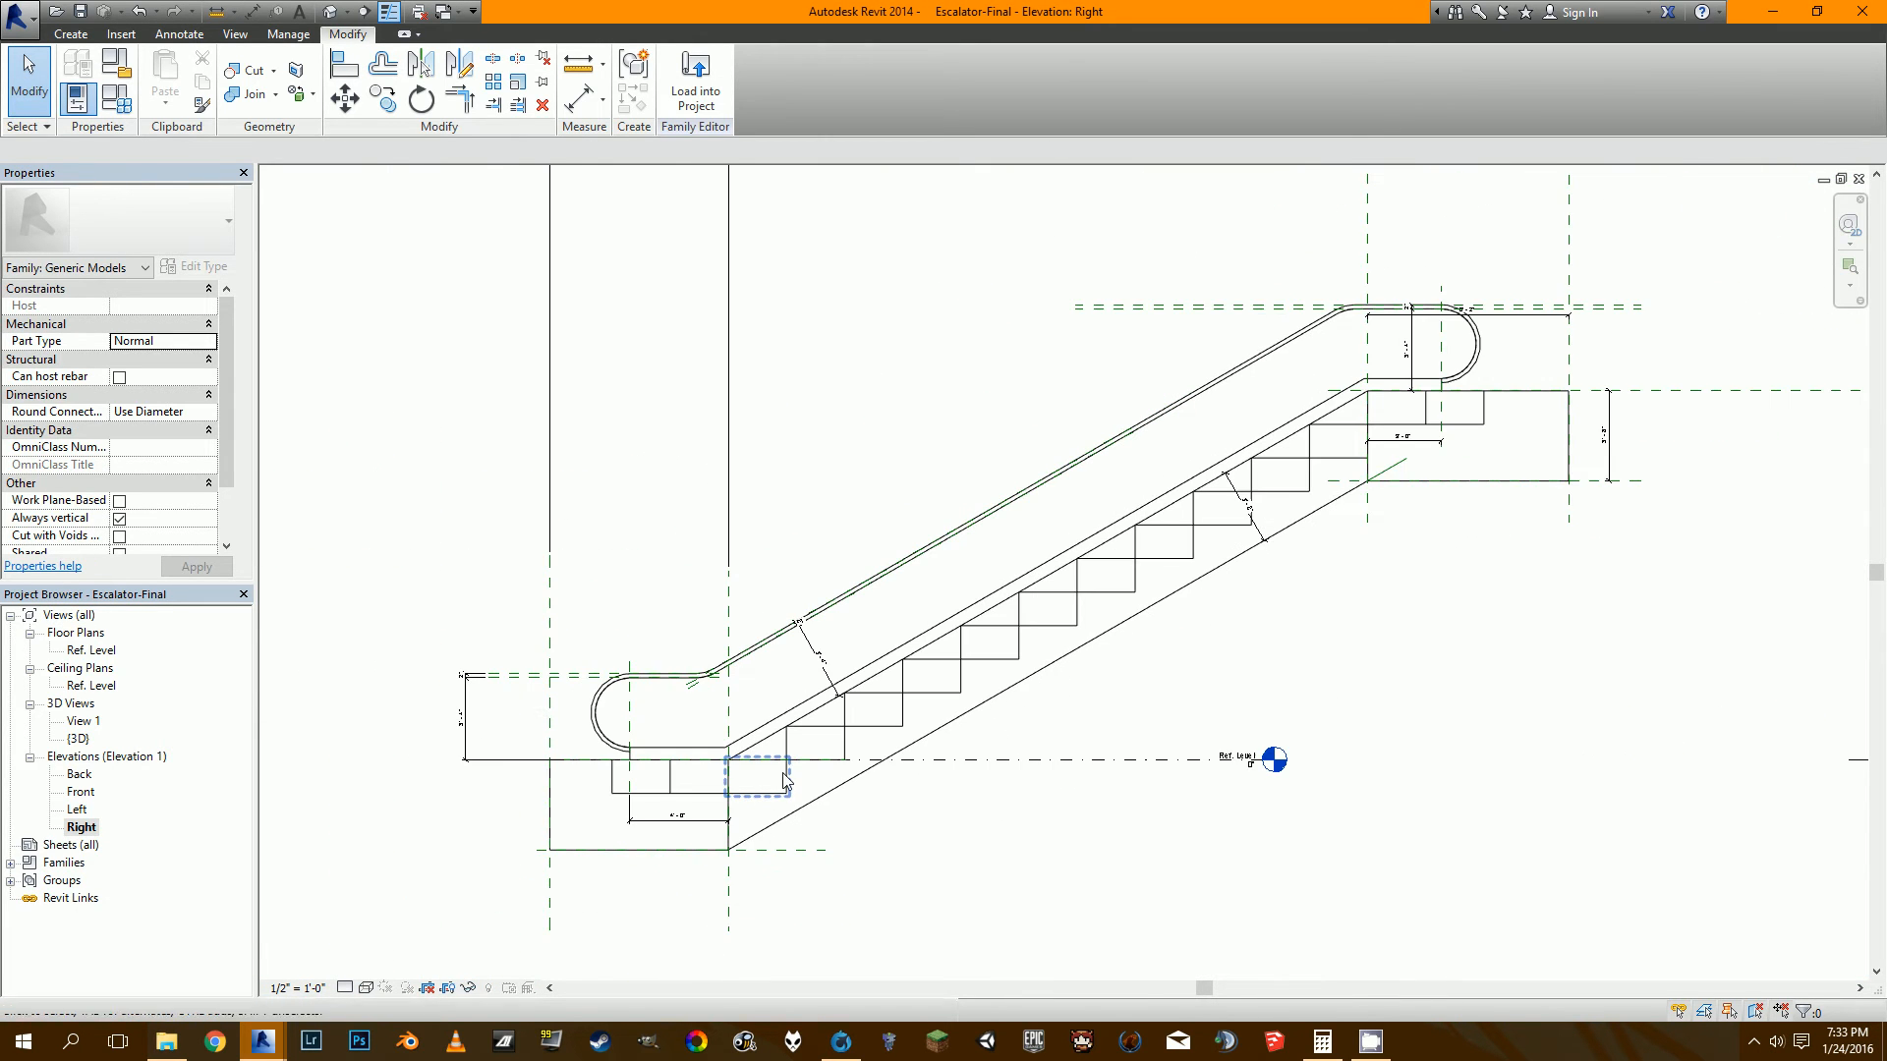
pyautogui.scroll(4, 828, 727)
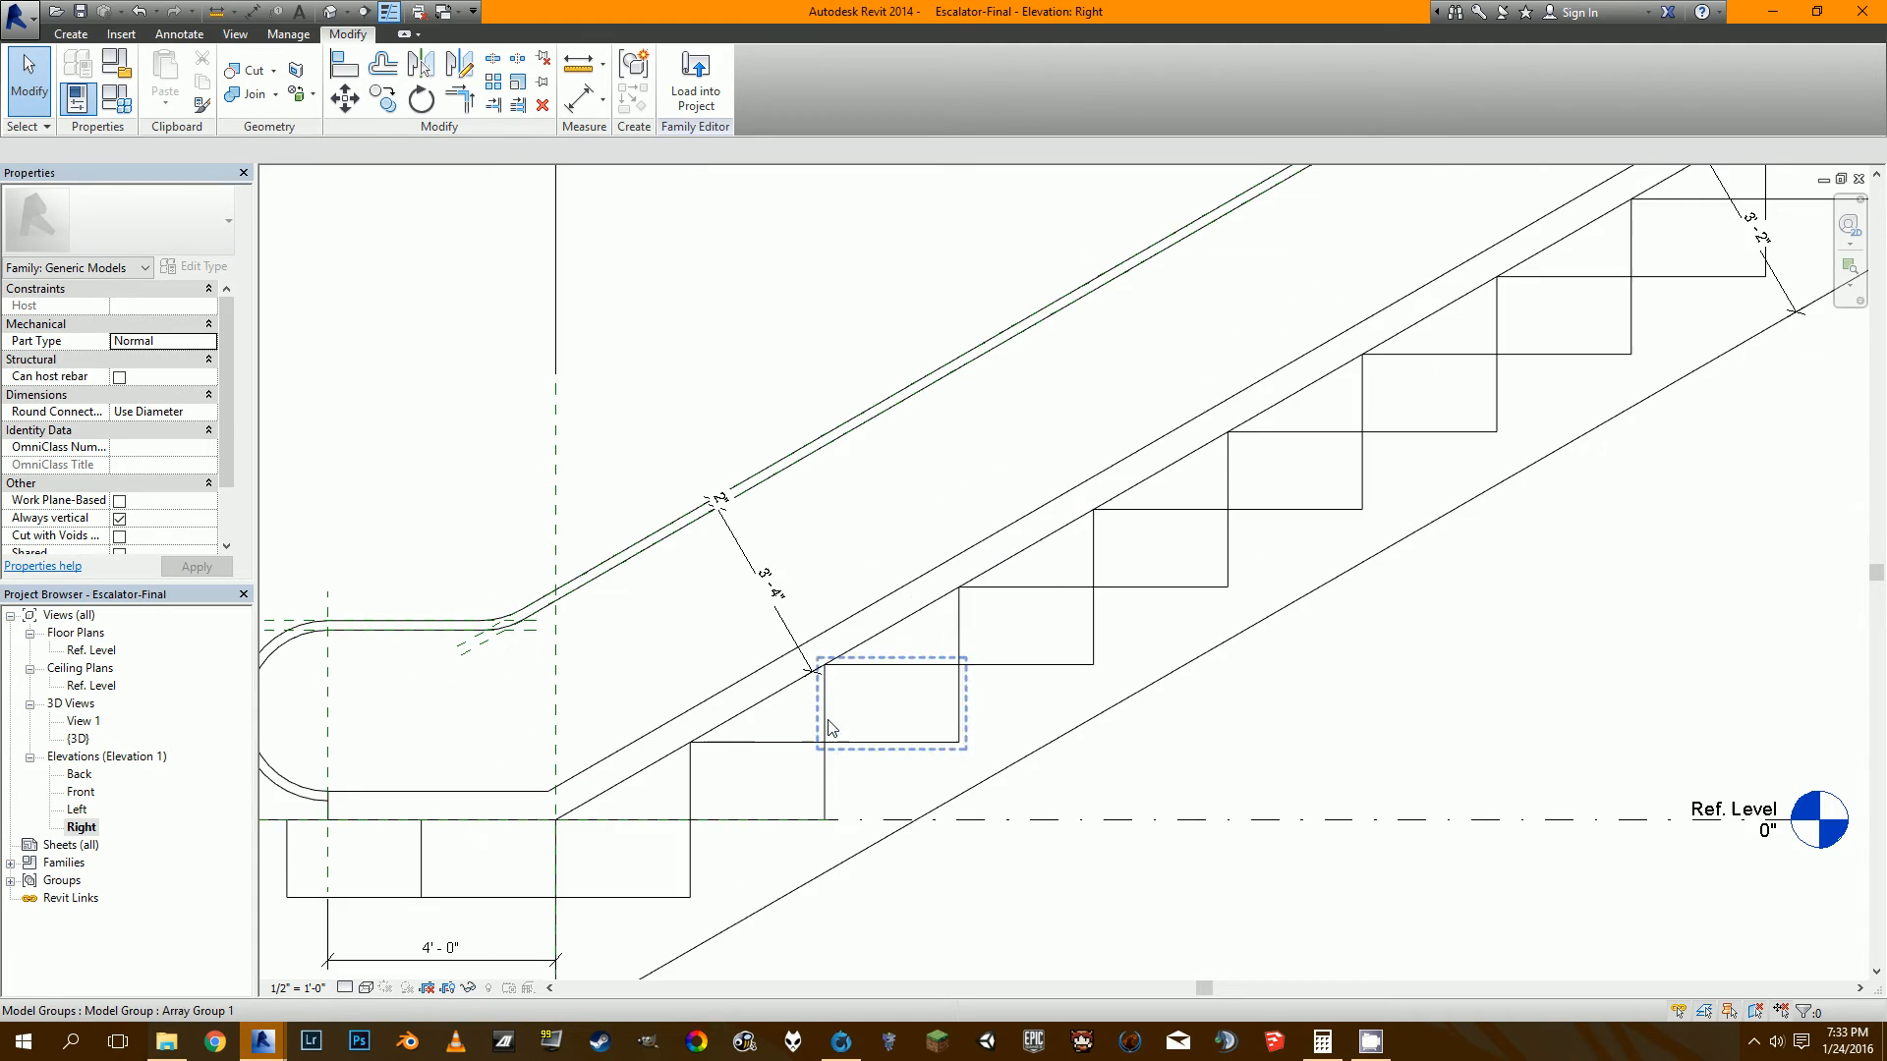
pyautogui.scroll(-3, 577, 842)
pyautogui.scroll(1, 563, 816)
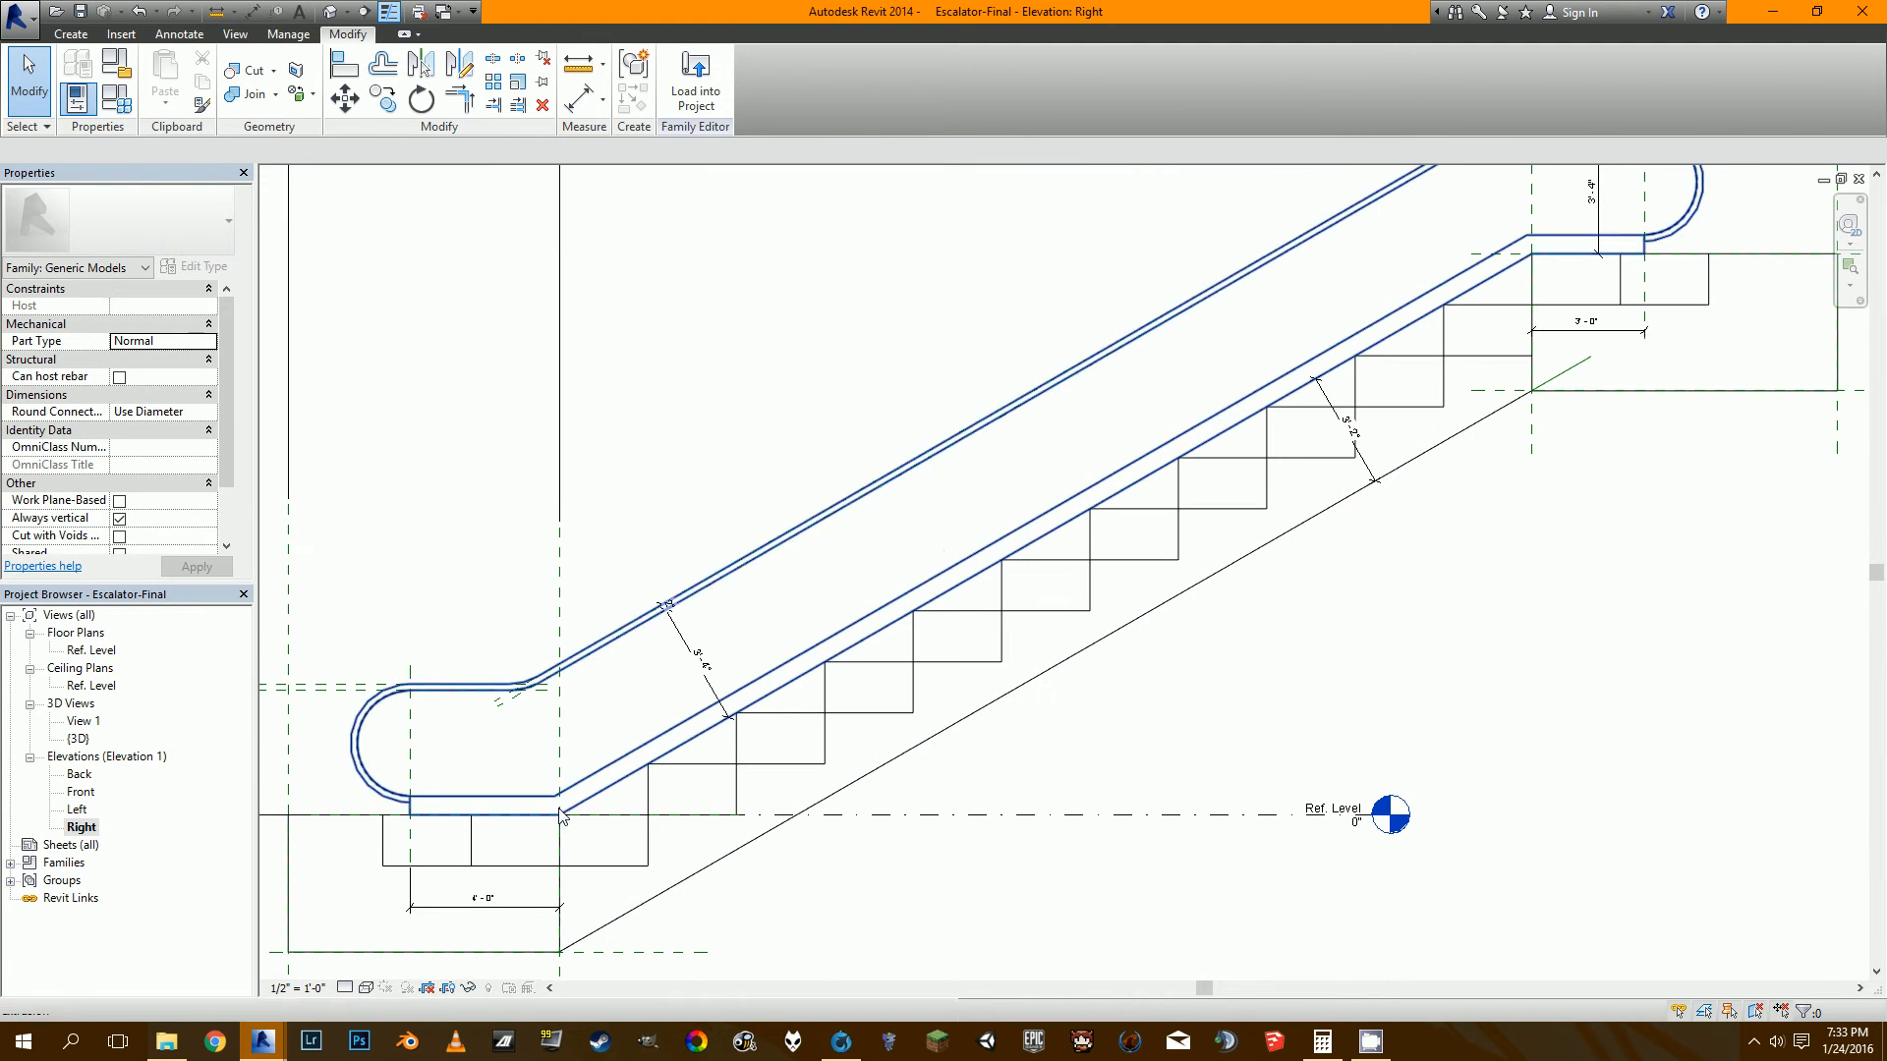
pyautogui.scroll(2, 562, 816)
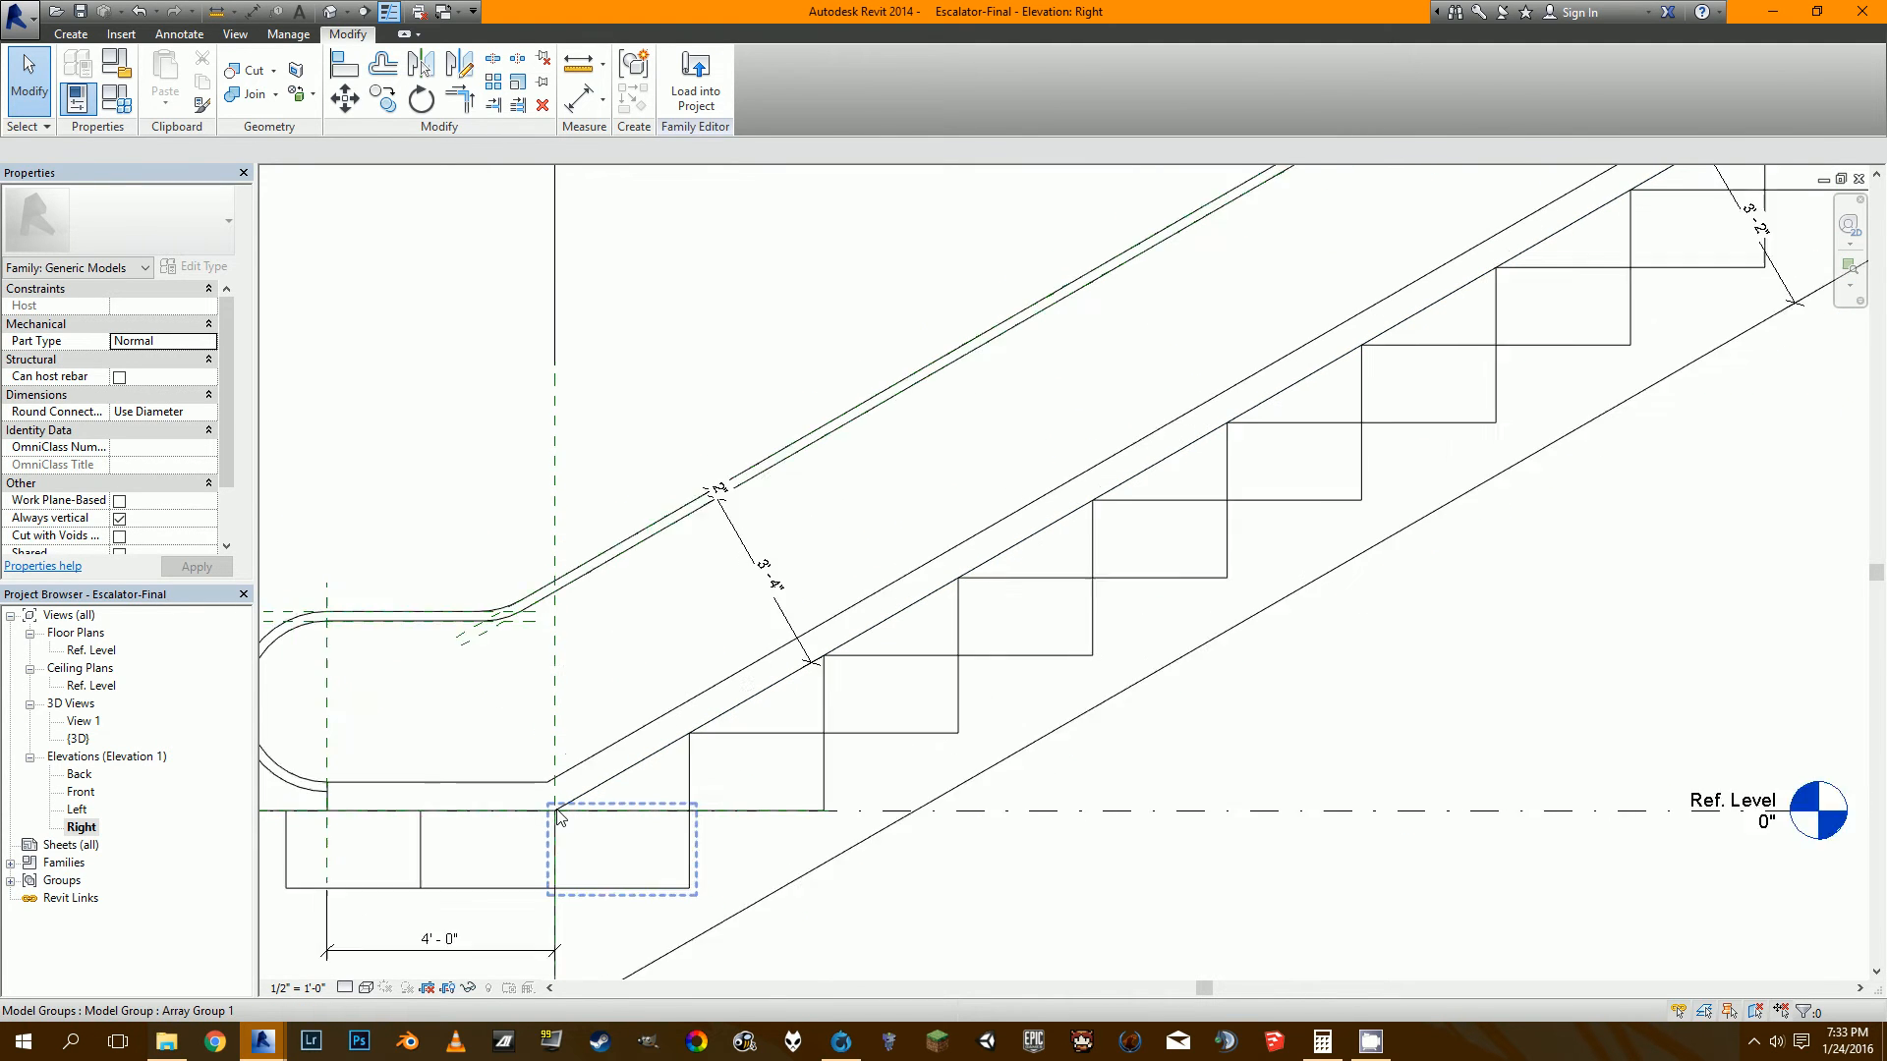
pyautogui.scroll(-1, 557, 816)
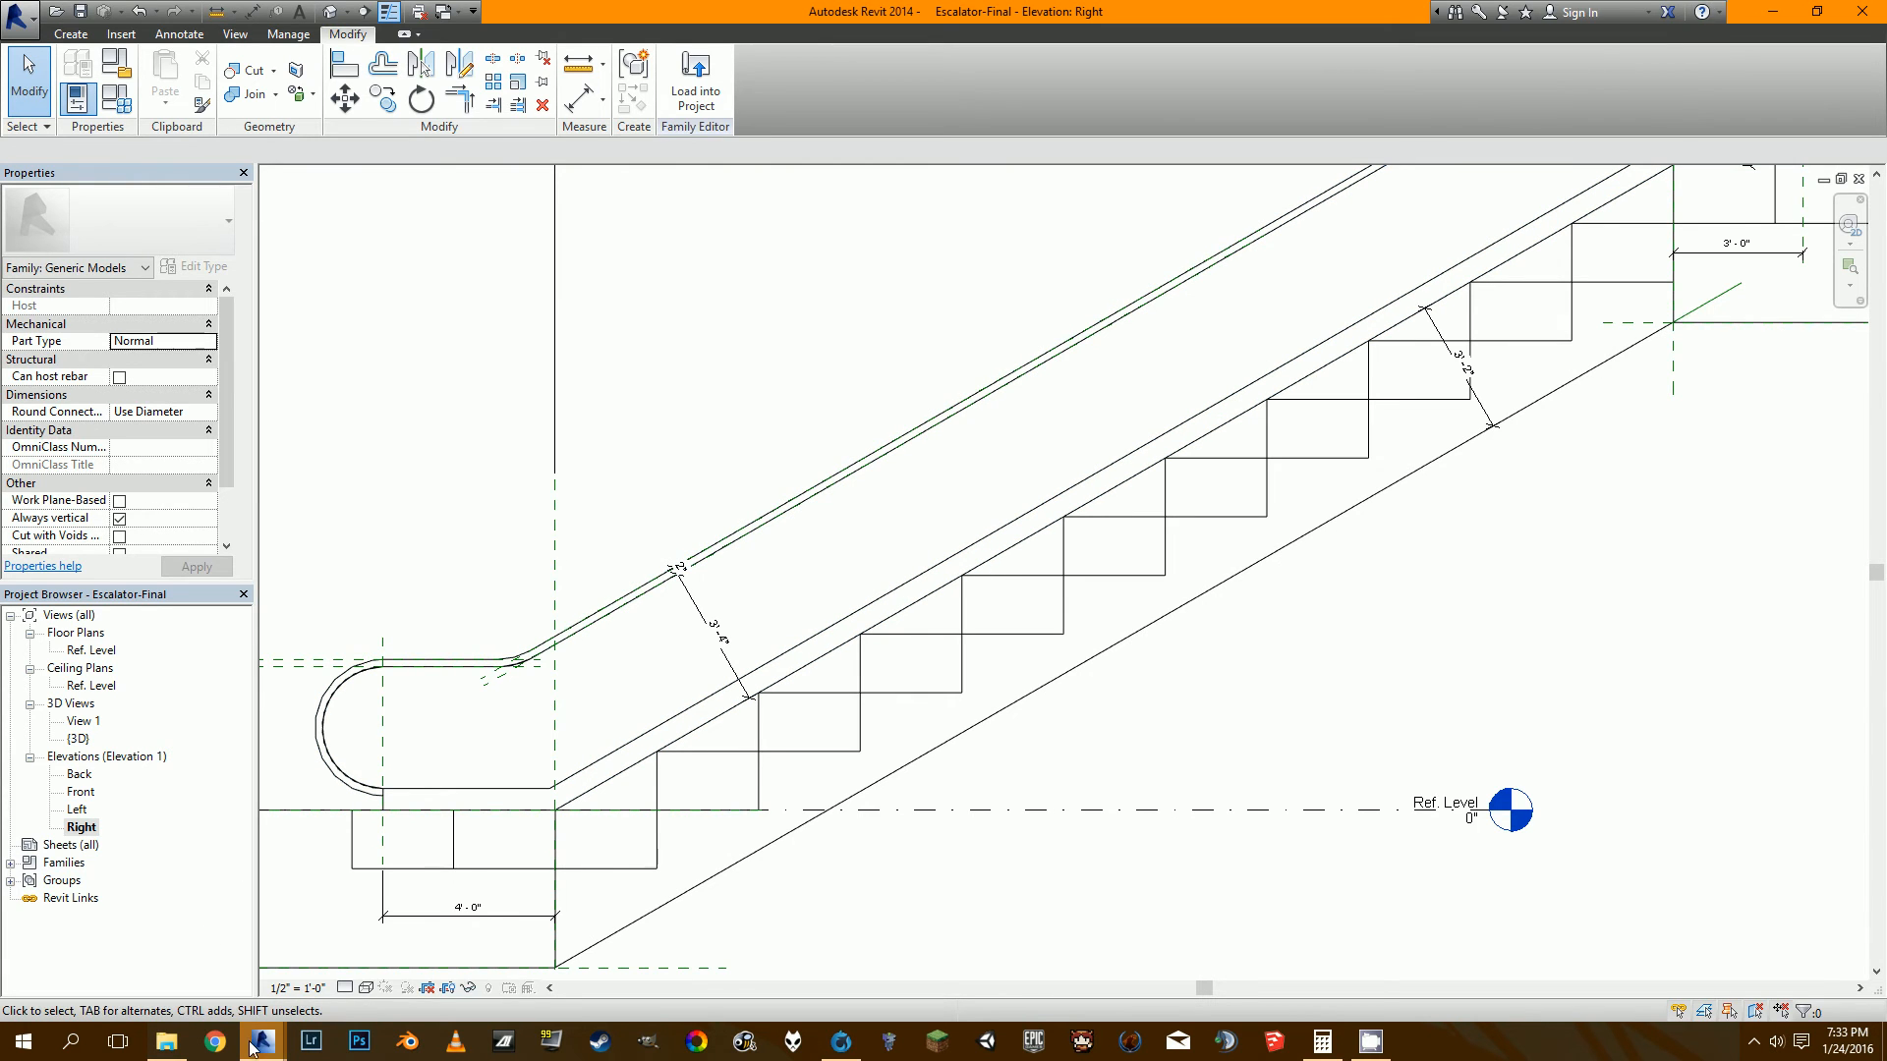
# Switch to the Escalator family and move the step below Ref. Level, about 33'-2" from the upper landing's reference plane.
pyautogui.moveTo(258, 1043)
pyautogui.click(347, 951)
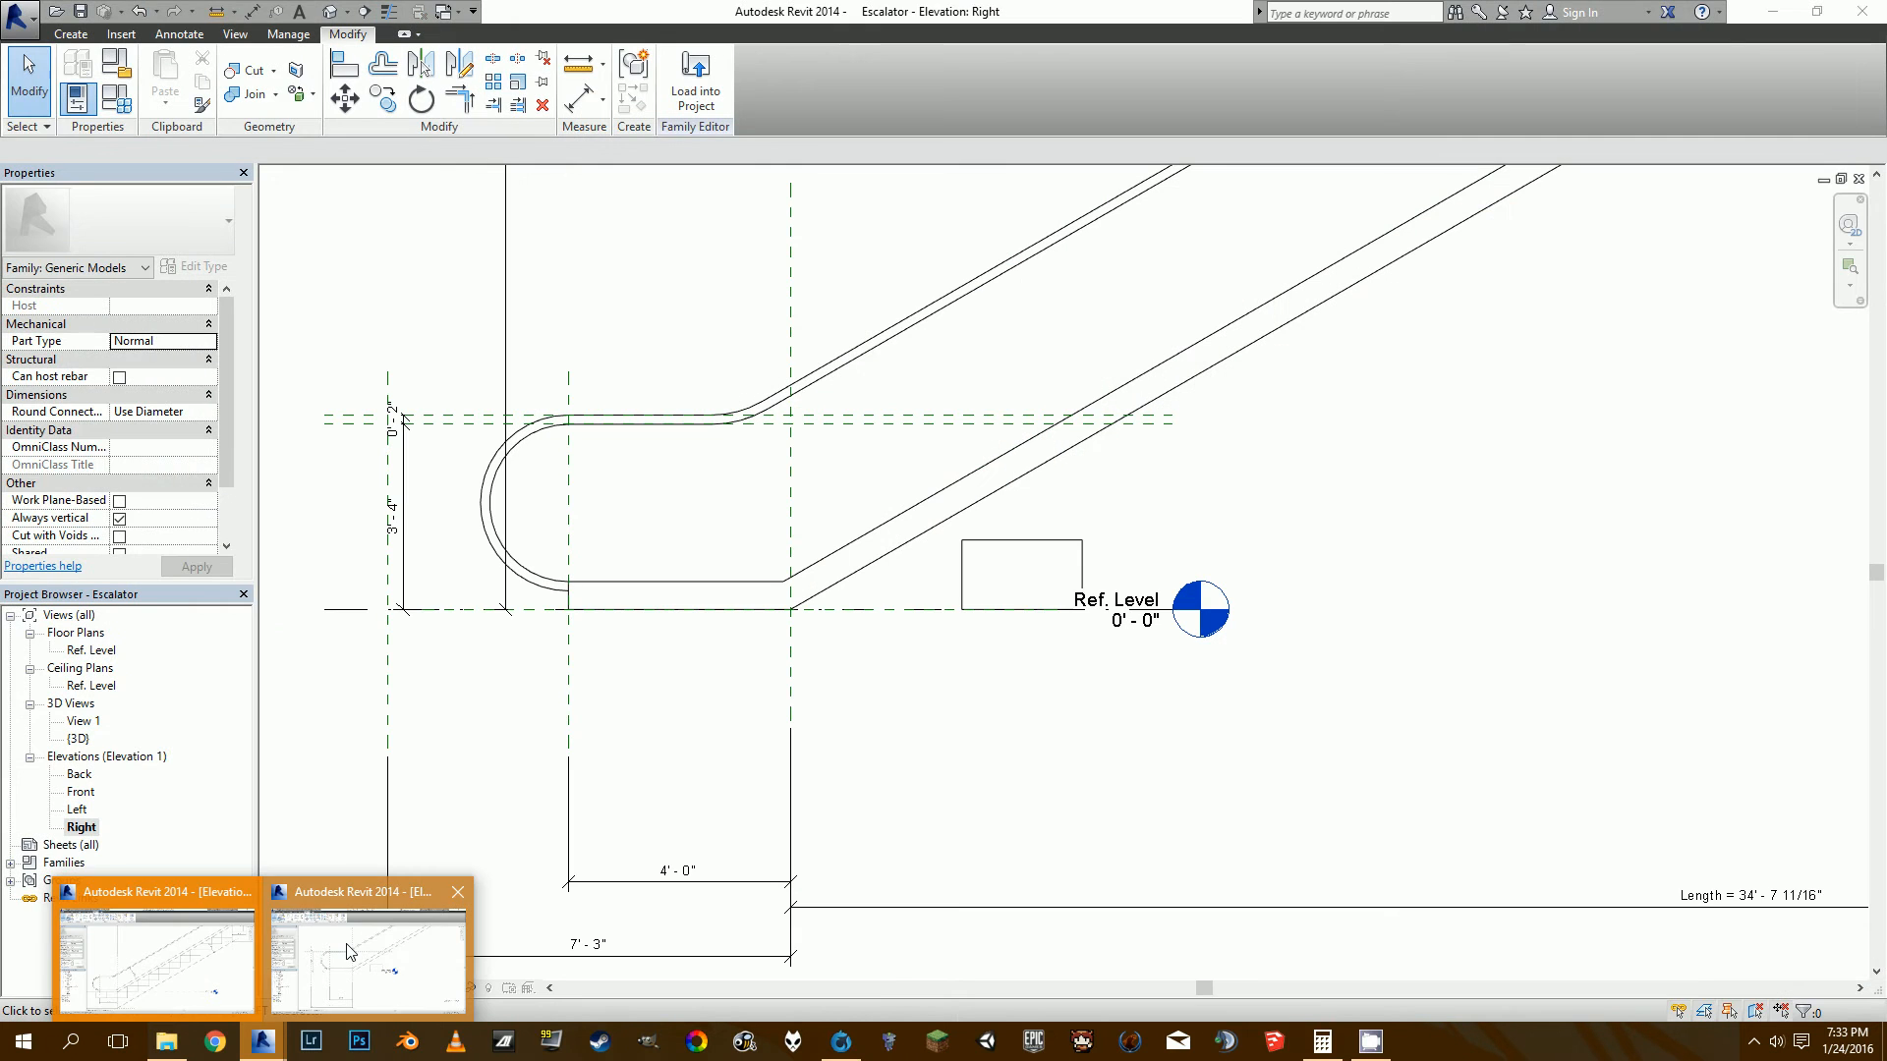
pyautogui.click(964, 587)
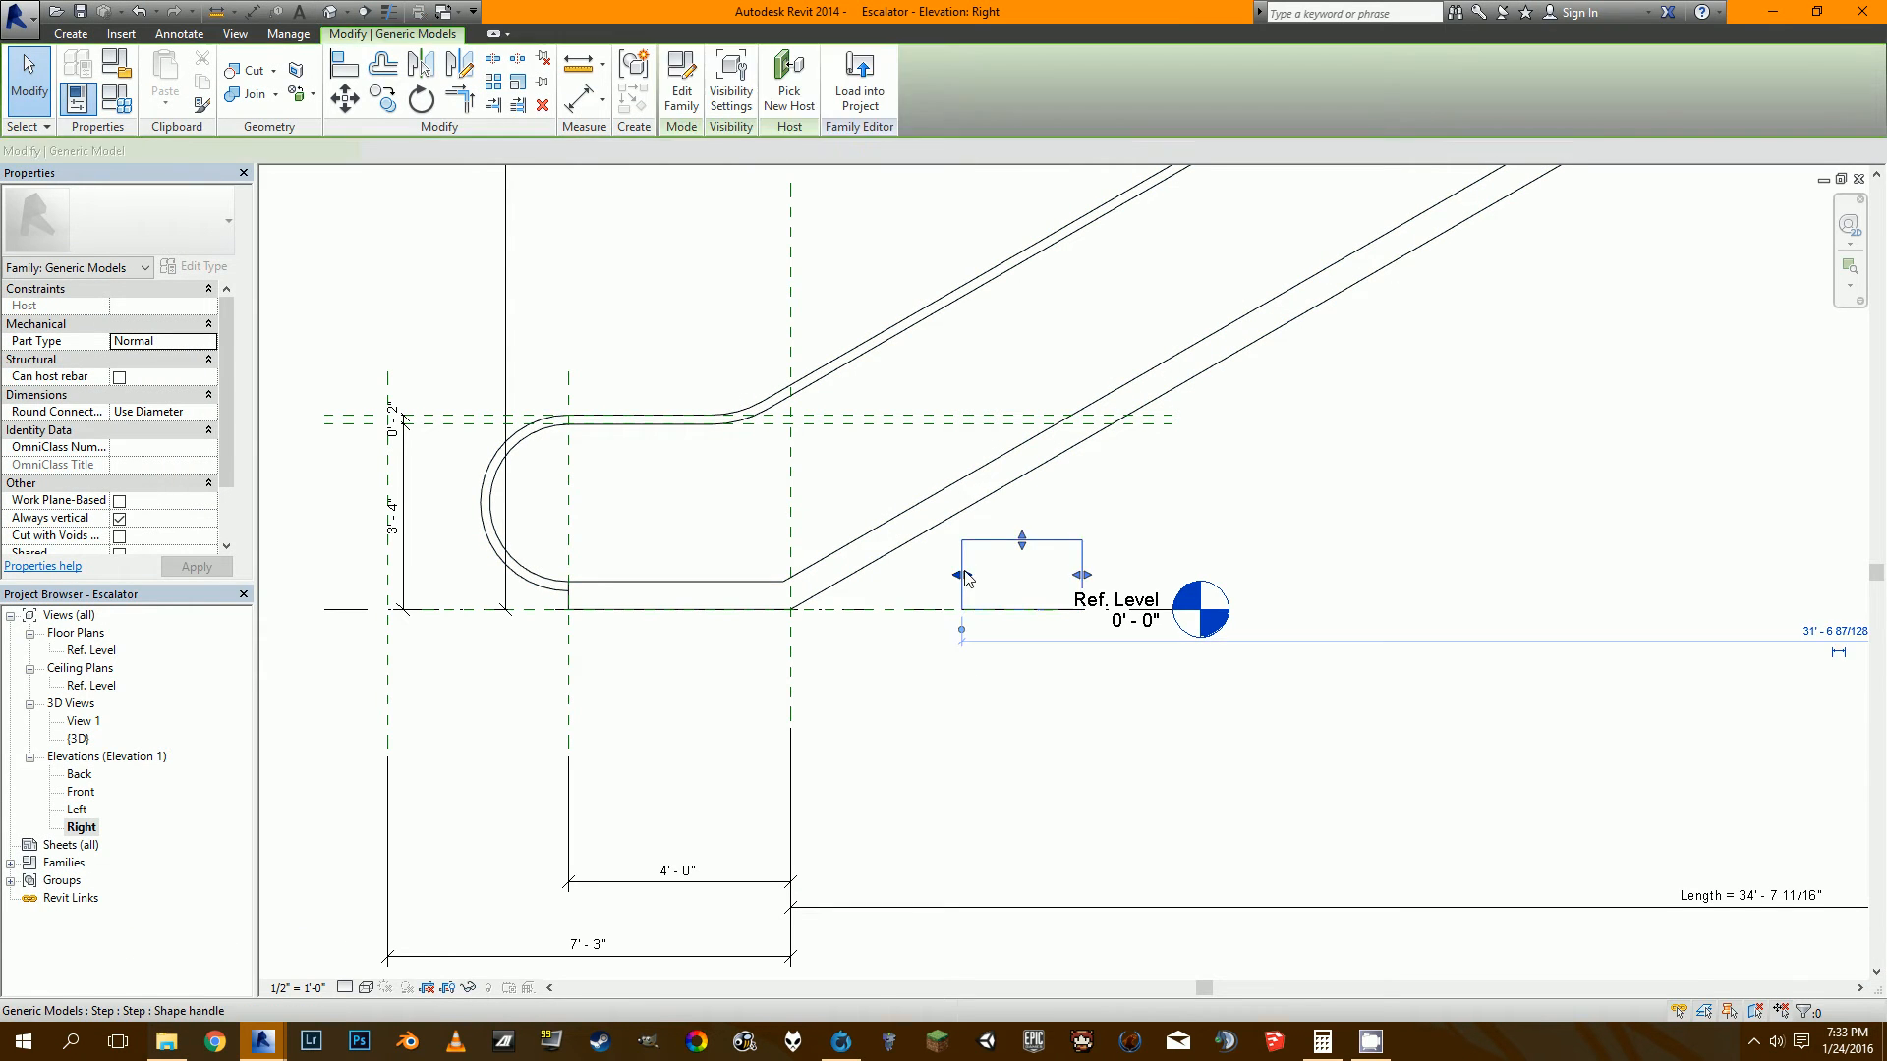
pyautogui.moveTo(961, 557); pyautogui.dragTo(862, 696)
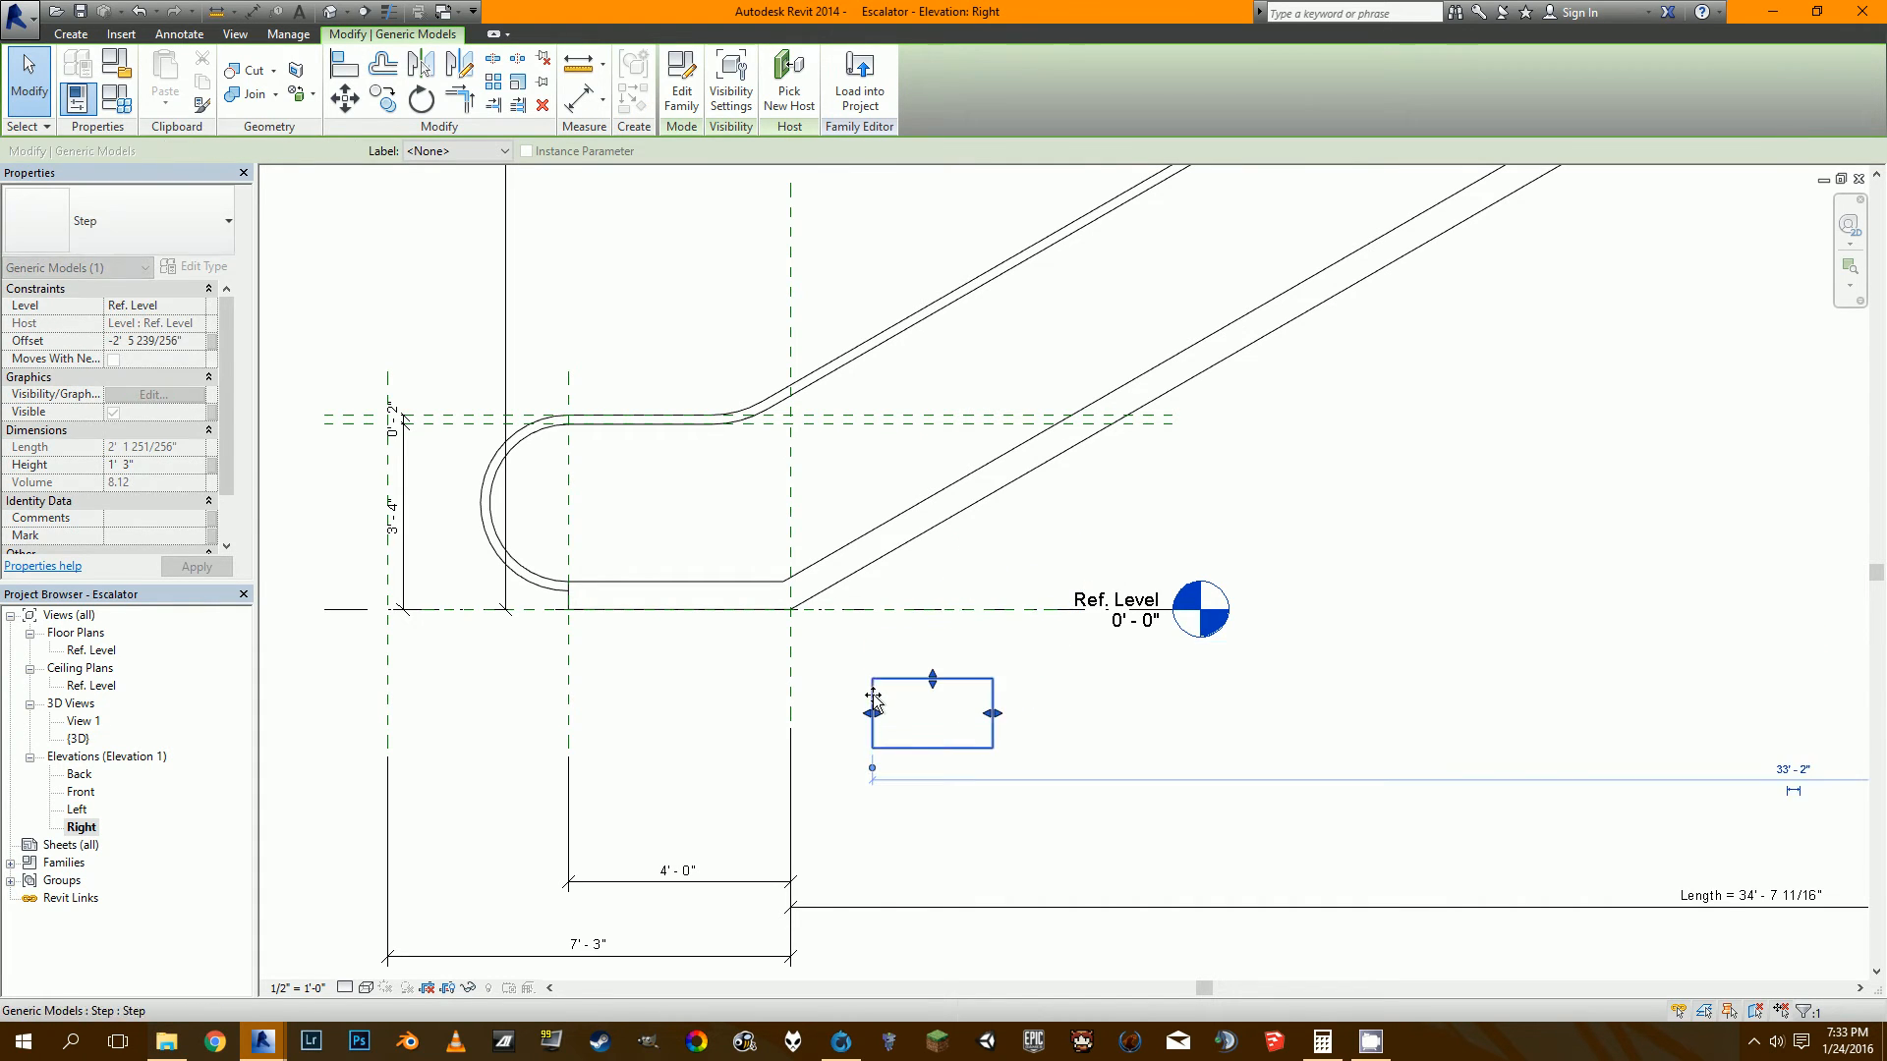
# Examine the selected step's instance properties and its position relative to the whole railing.
pyautogui.scroll(2, 960, 741)
pyautogui.press('Escape')
pyautogui.click(992, 639)
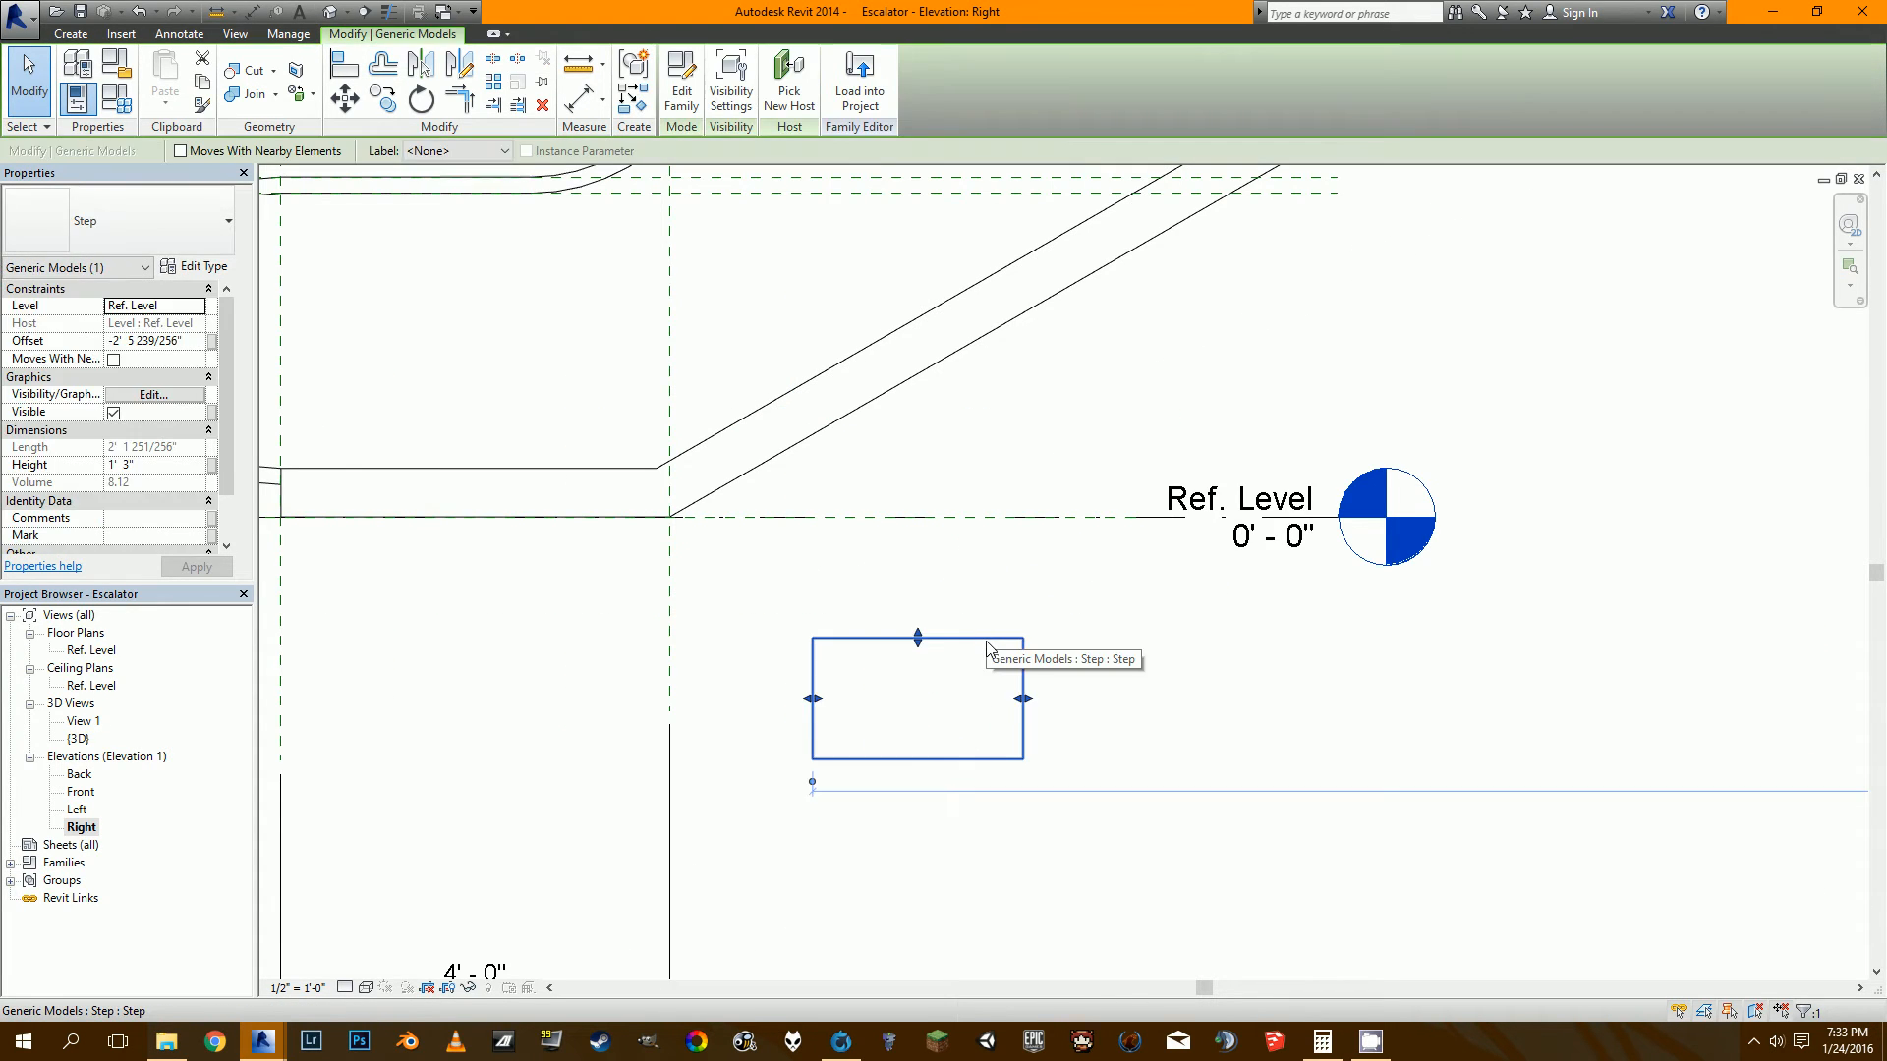
pyautogui.scroll(-2, 986, 657)
pyautogui.press('Escape')
pyautogui.click(992, 652)
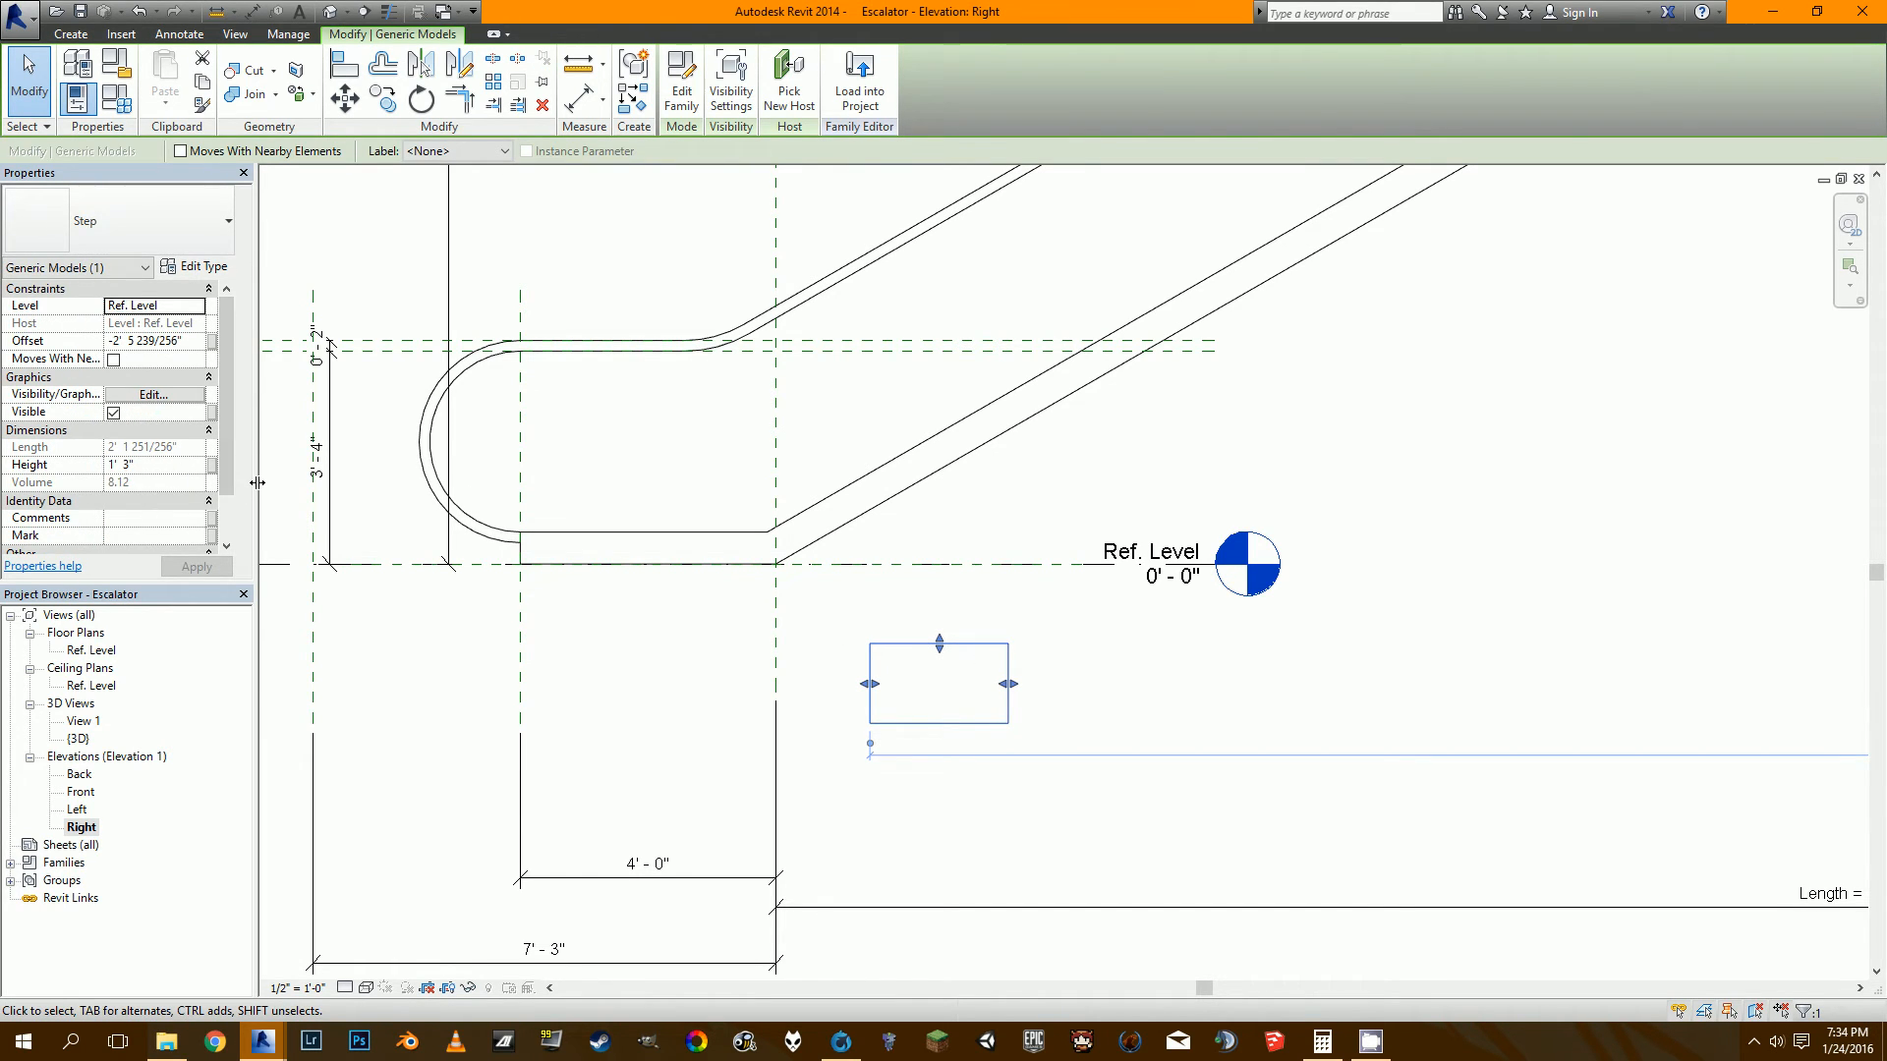
pyautogui.moveTo(258, 487); pyautogui.dragTo(268, 487)
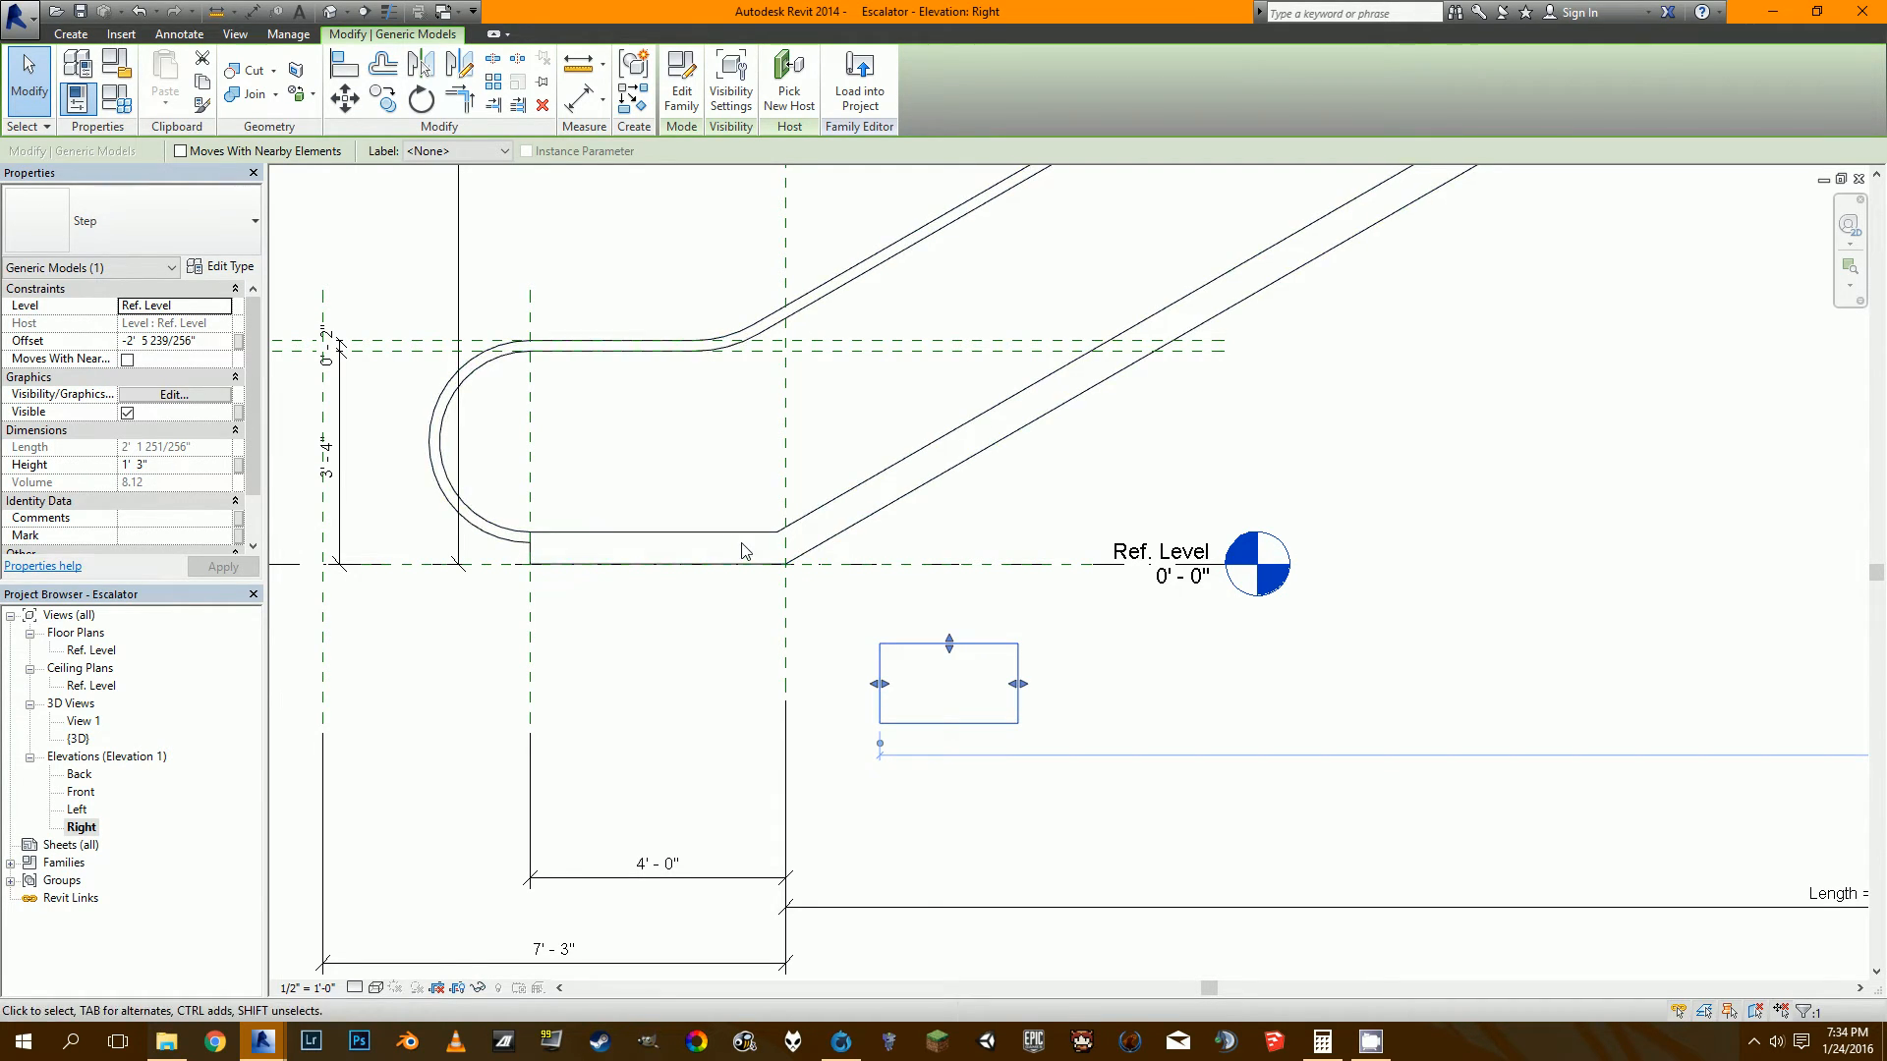
pyautogui.scroll(-2, 812, 594)
pyautogui.moveTo(1105, 463); pyautogui.dragTo(770, 628, button='middle')
pyautogui.scroll(-6, 770, 628)
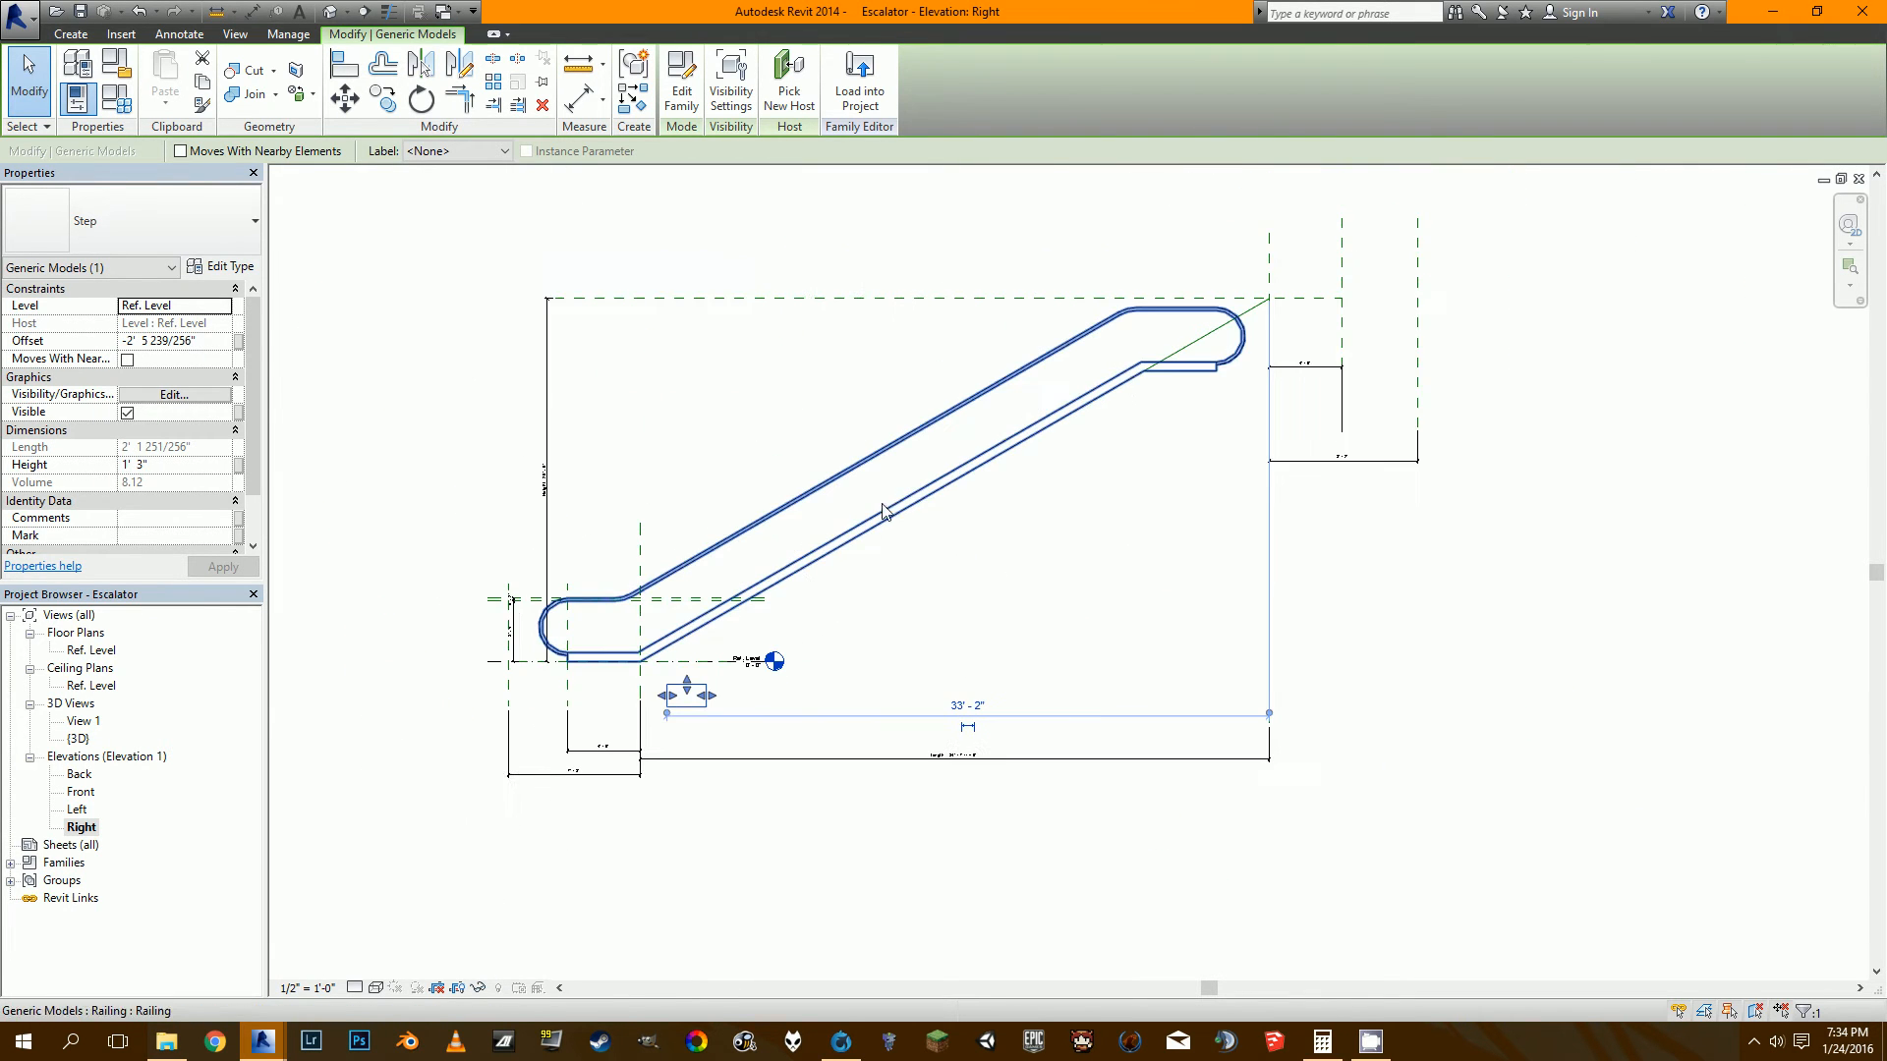
pyautogui.scroll(2, 1083, 374)
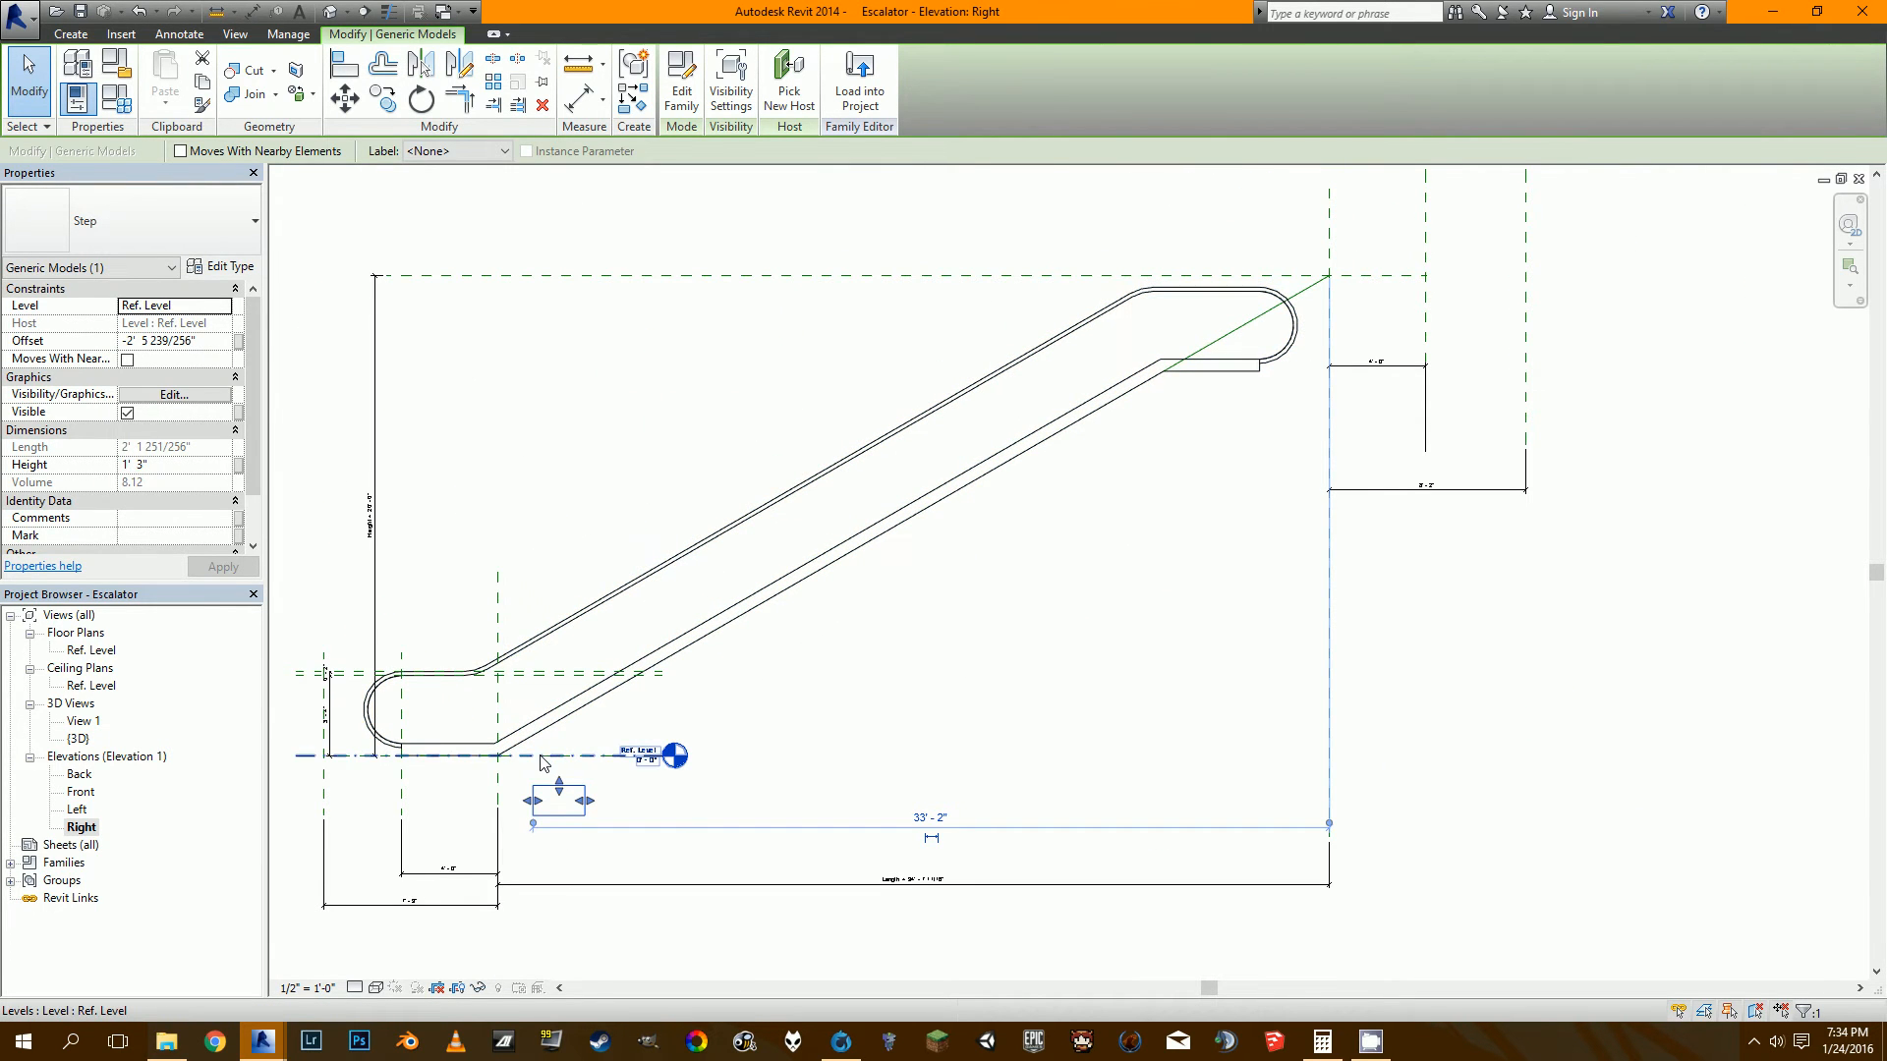
pyautogui.scroll(3, 543, 780)
pyautogui.scroll(2, 678, 753)
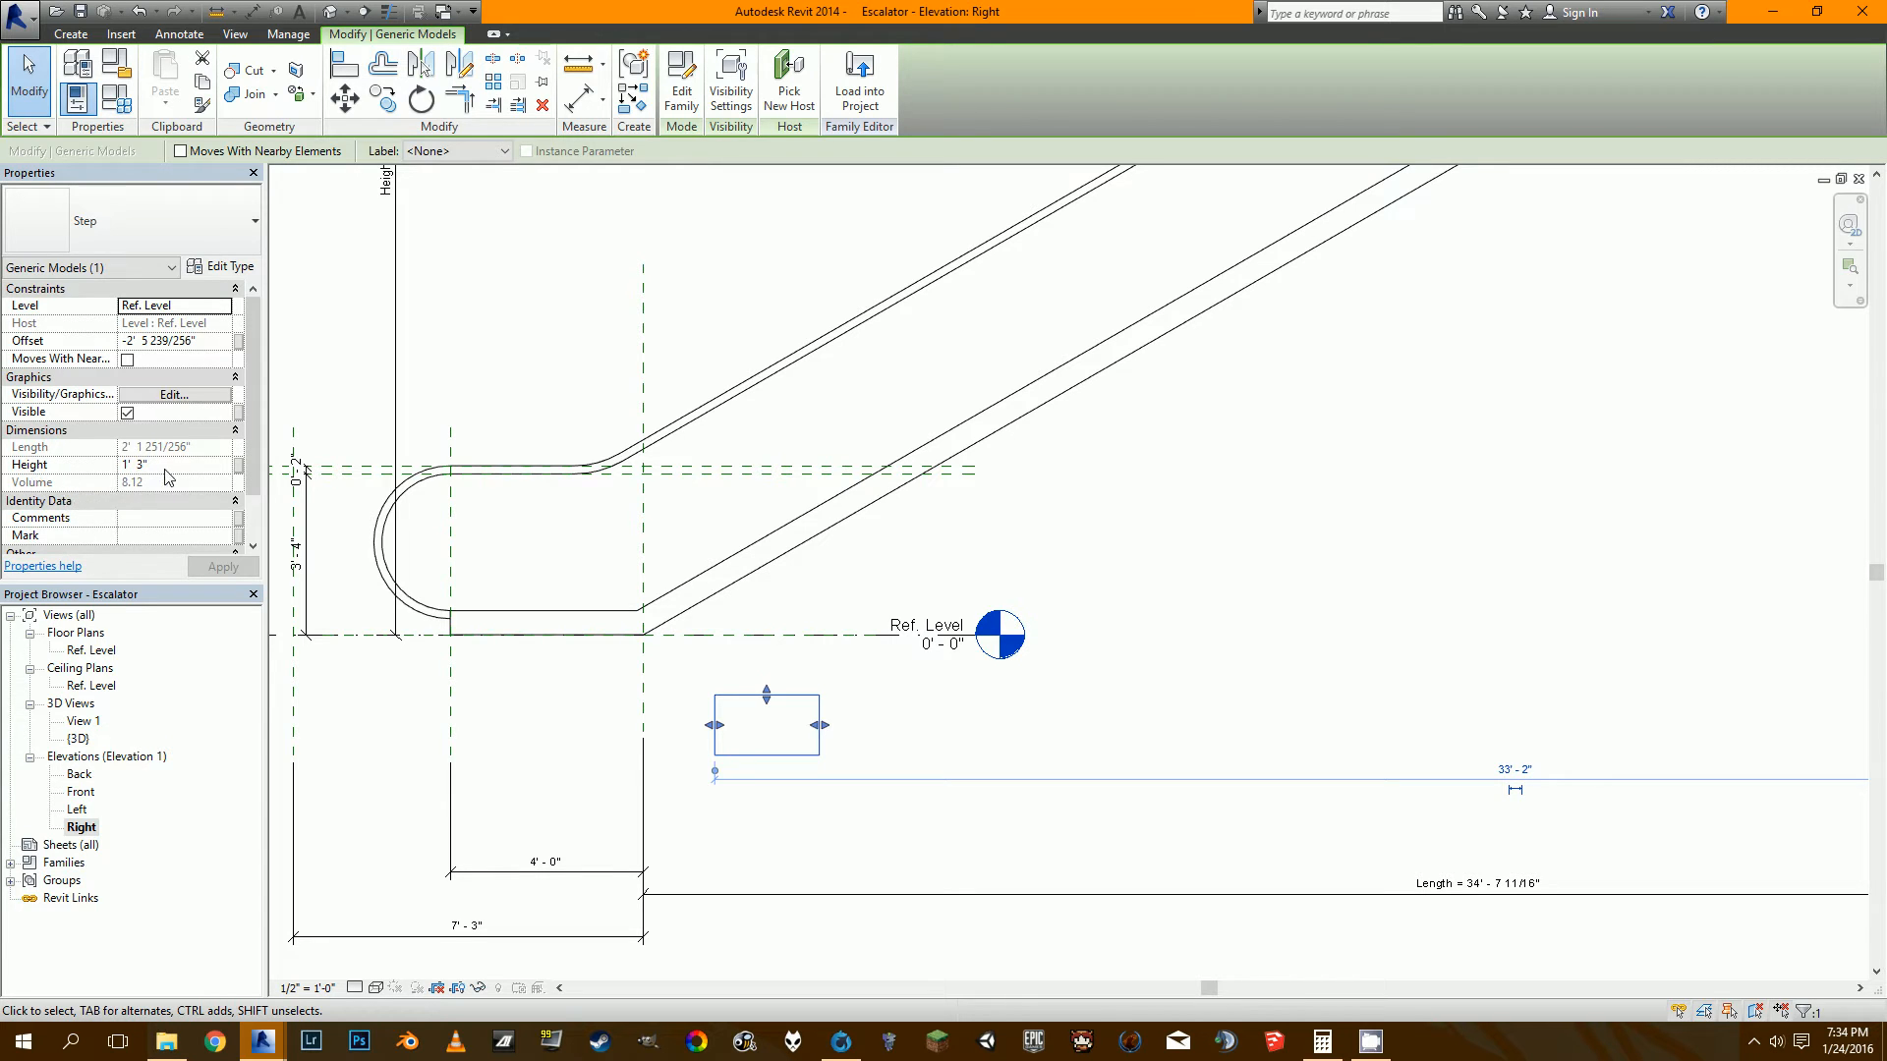
# Try to add an instance length parameter named Vertical Spacing, grouped under Dimensions, in the Family Types.
pyautogui.click(116, 99)
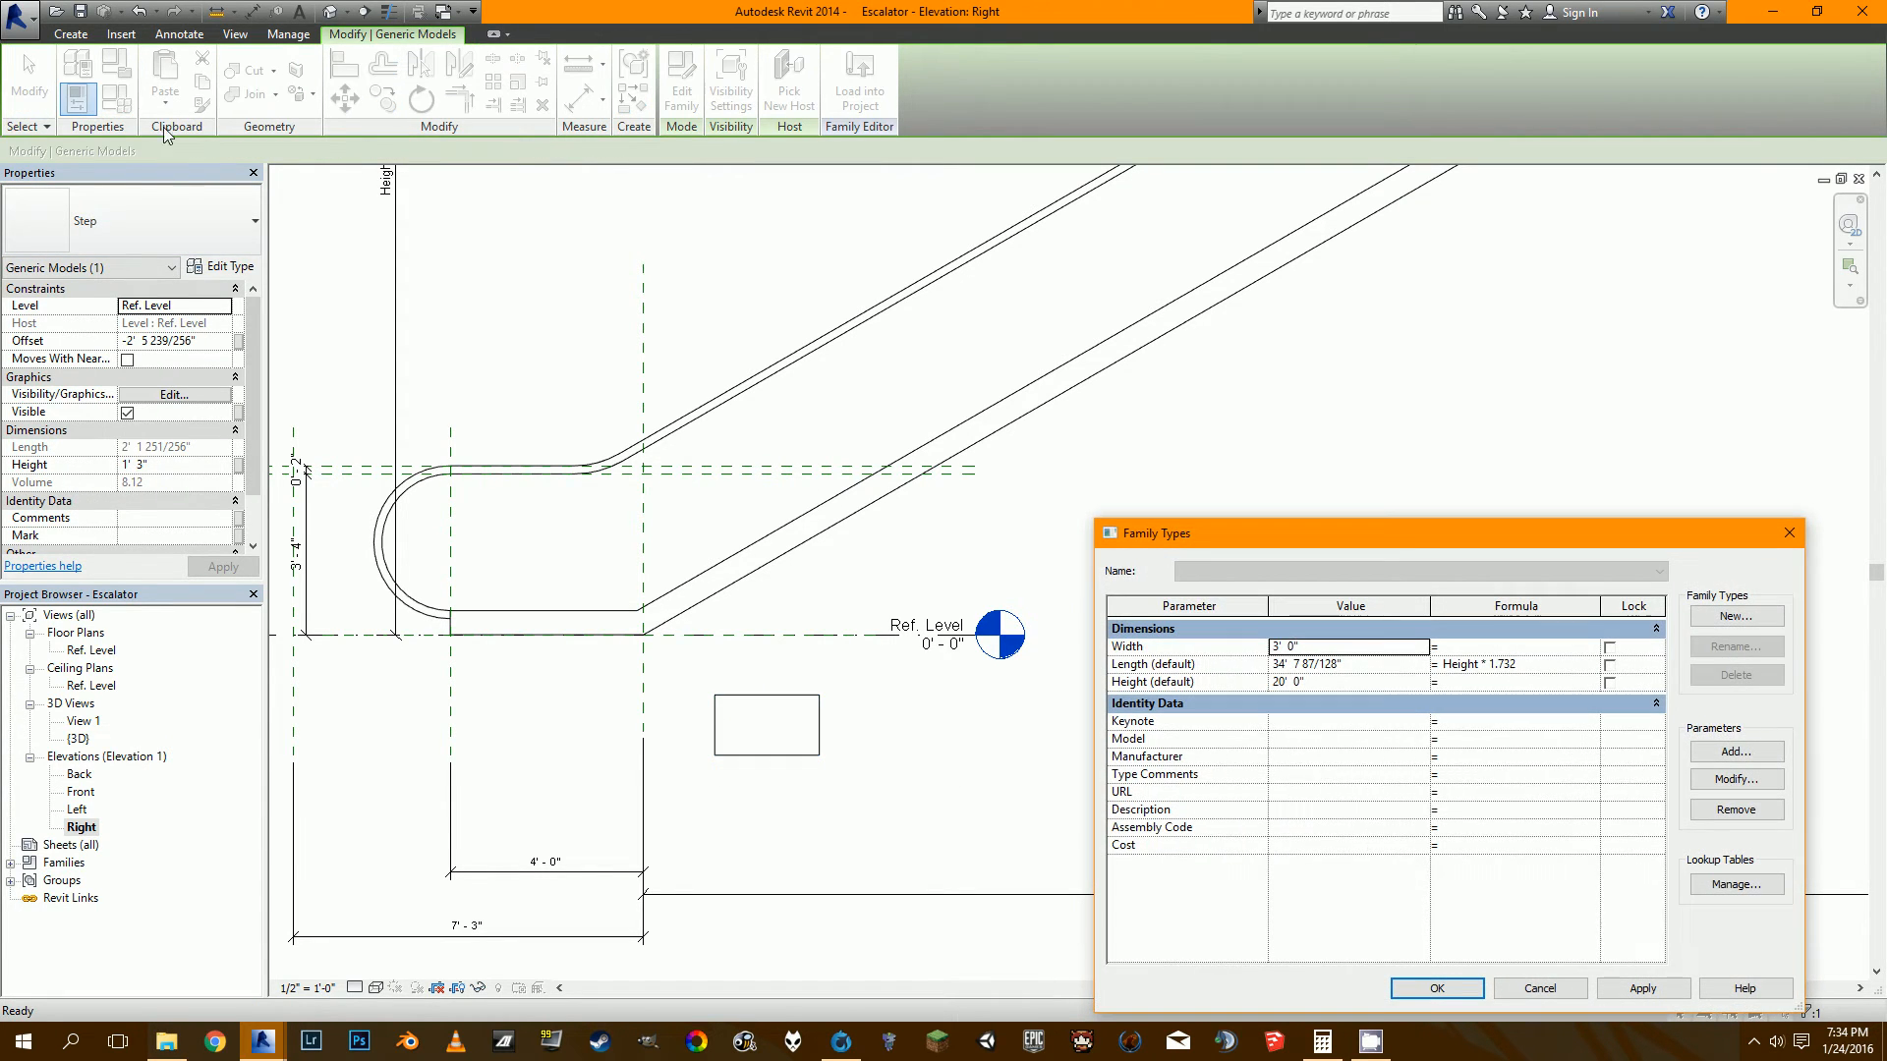
pyautogui.moveTo(1412, 530); pyautogui.dragTo(1331, 376)
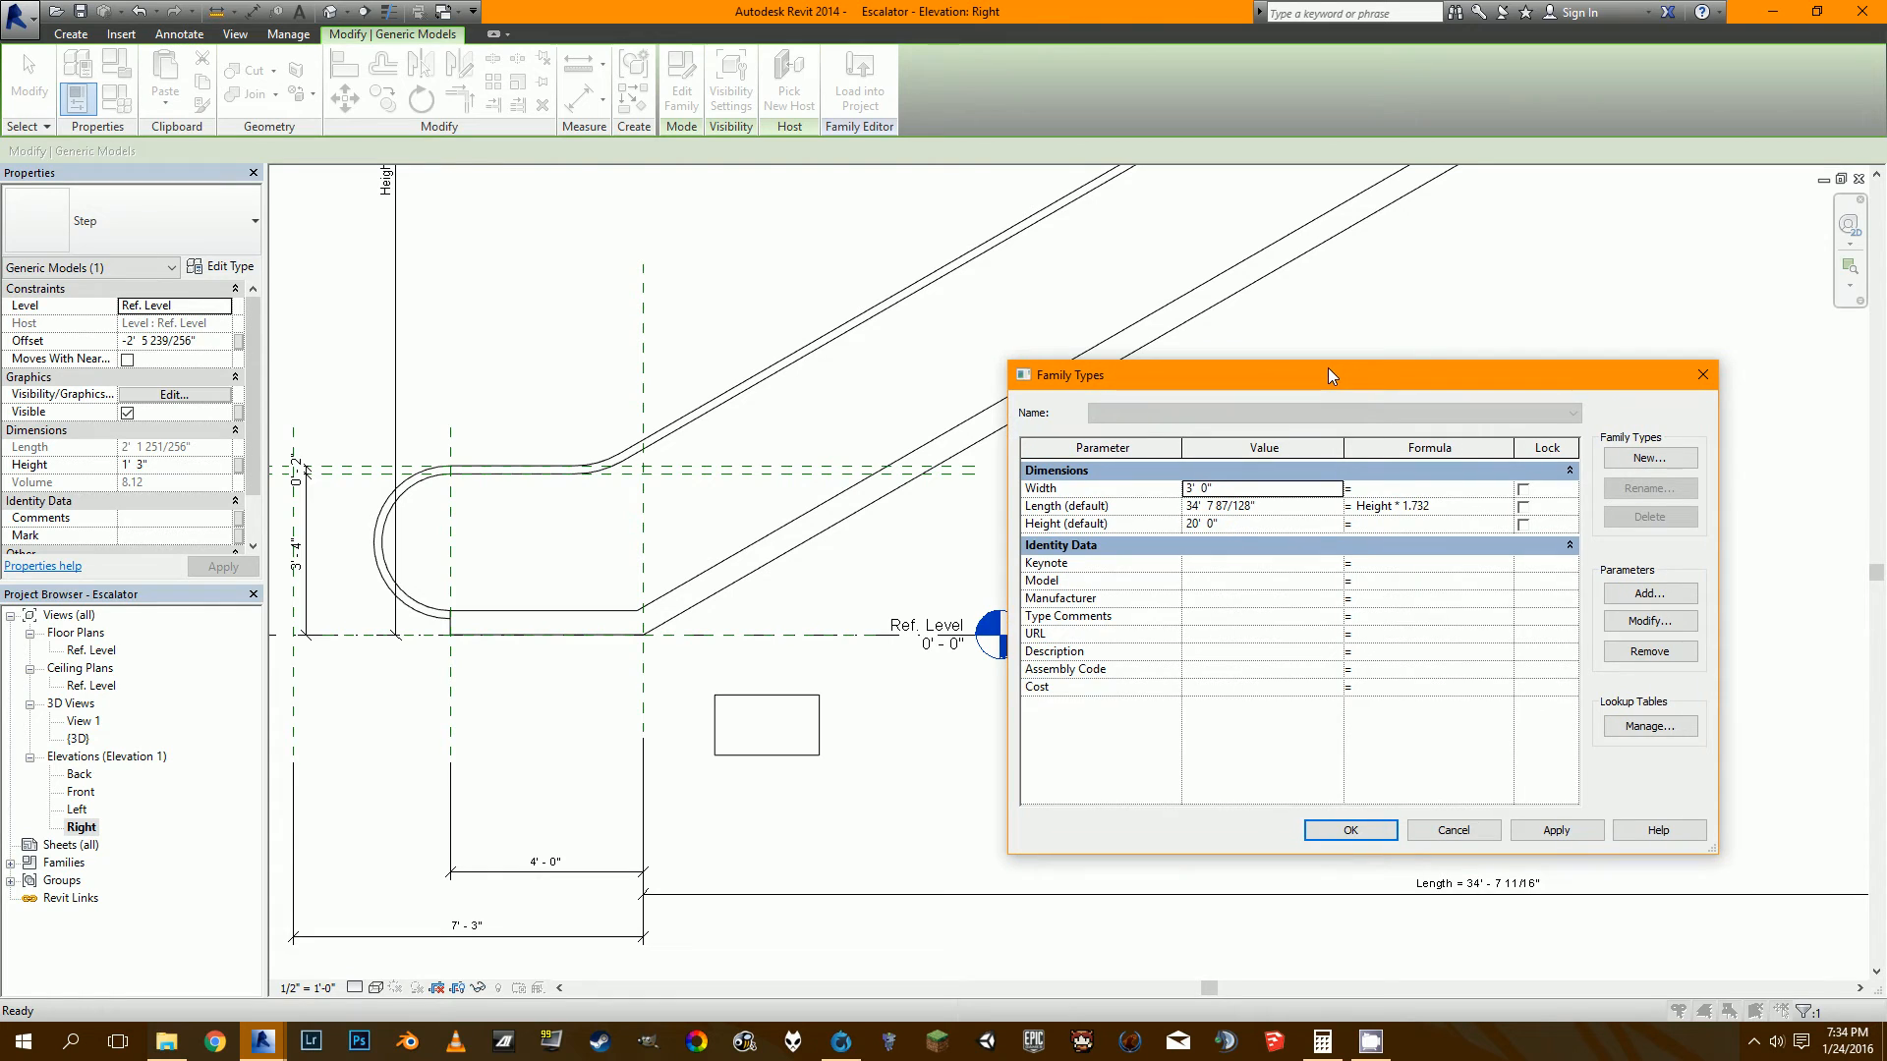
pyautogui.click(1672, 601)
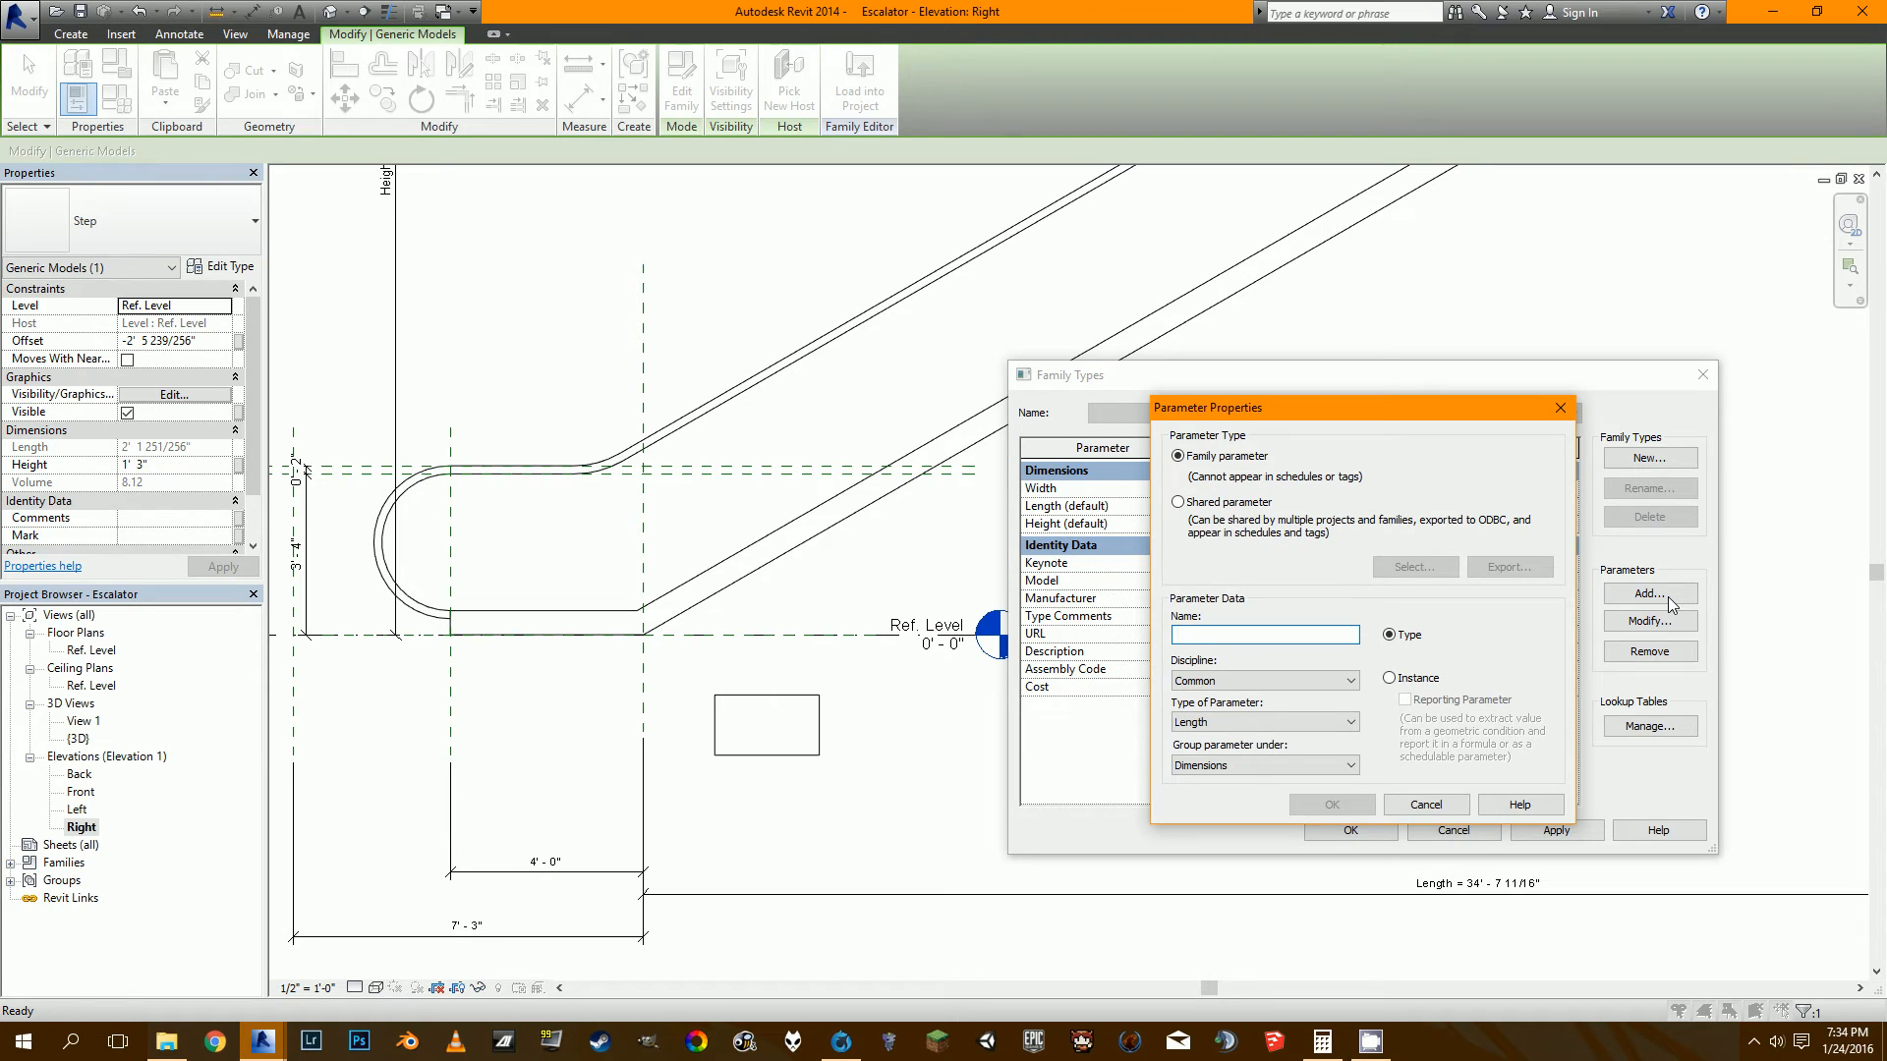
pyautogui.write('Vertical Spacing')
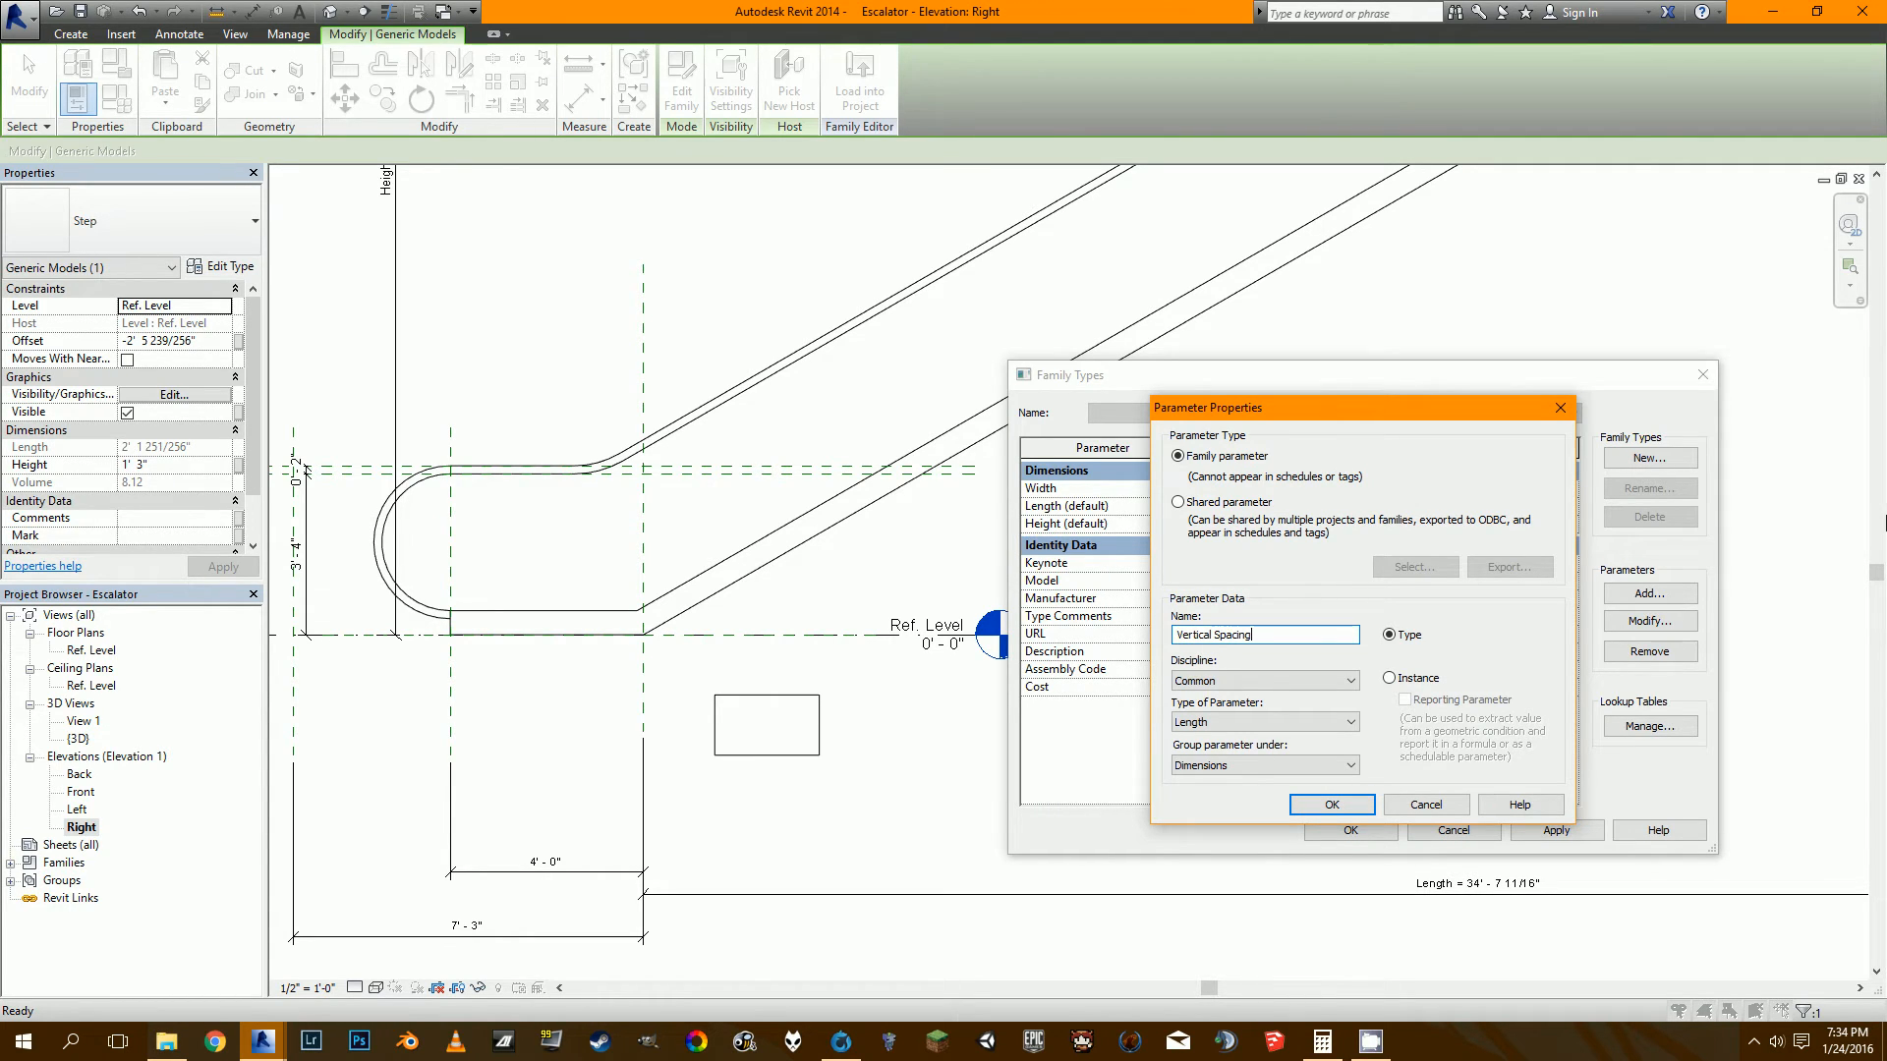
pyautogui.click(1425, 678)
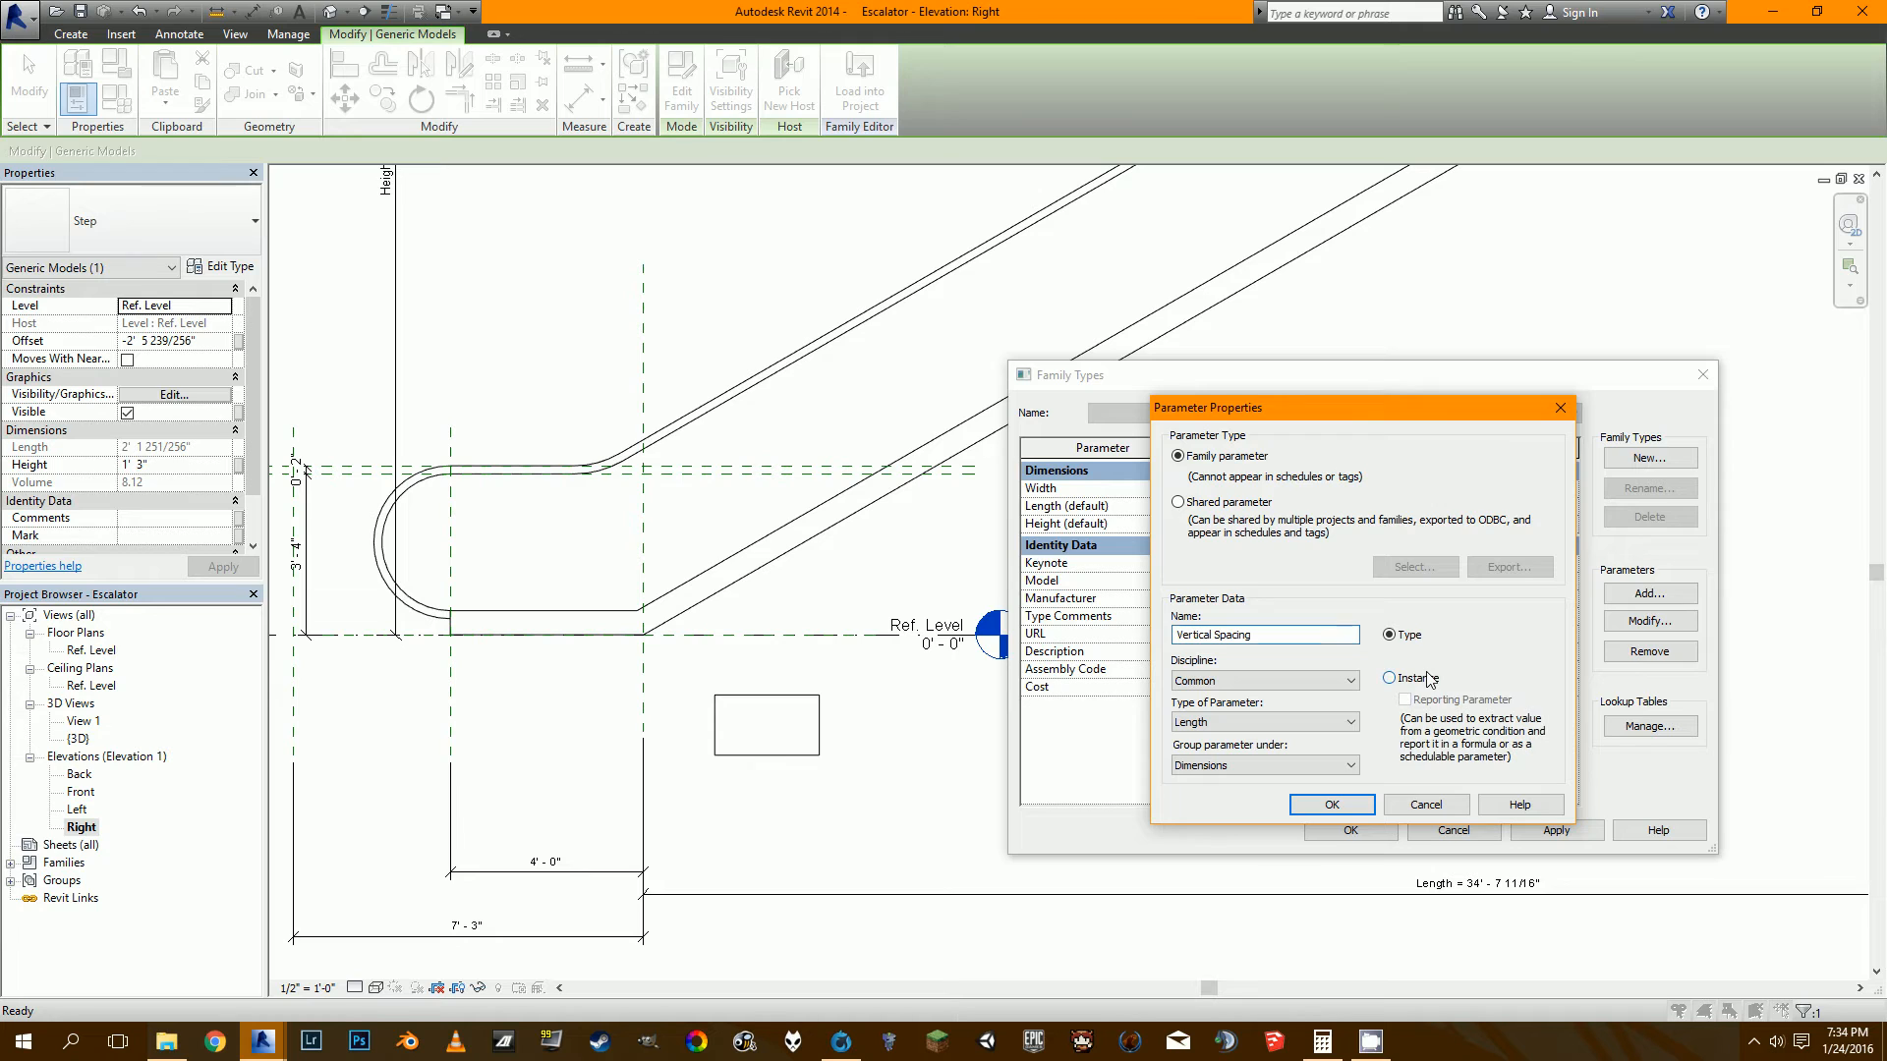
pyautogui.click(1314, 803)
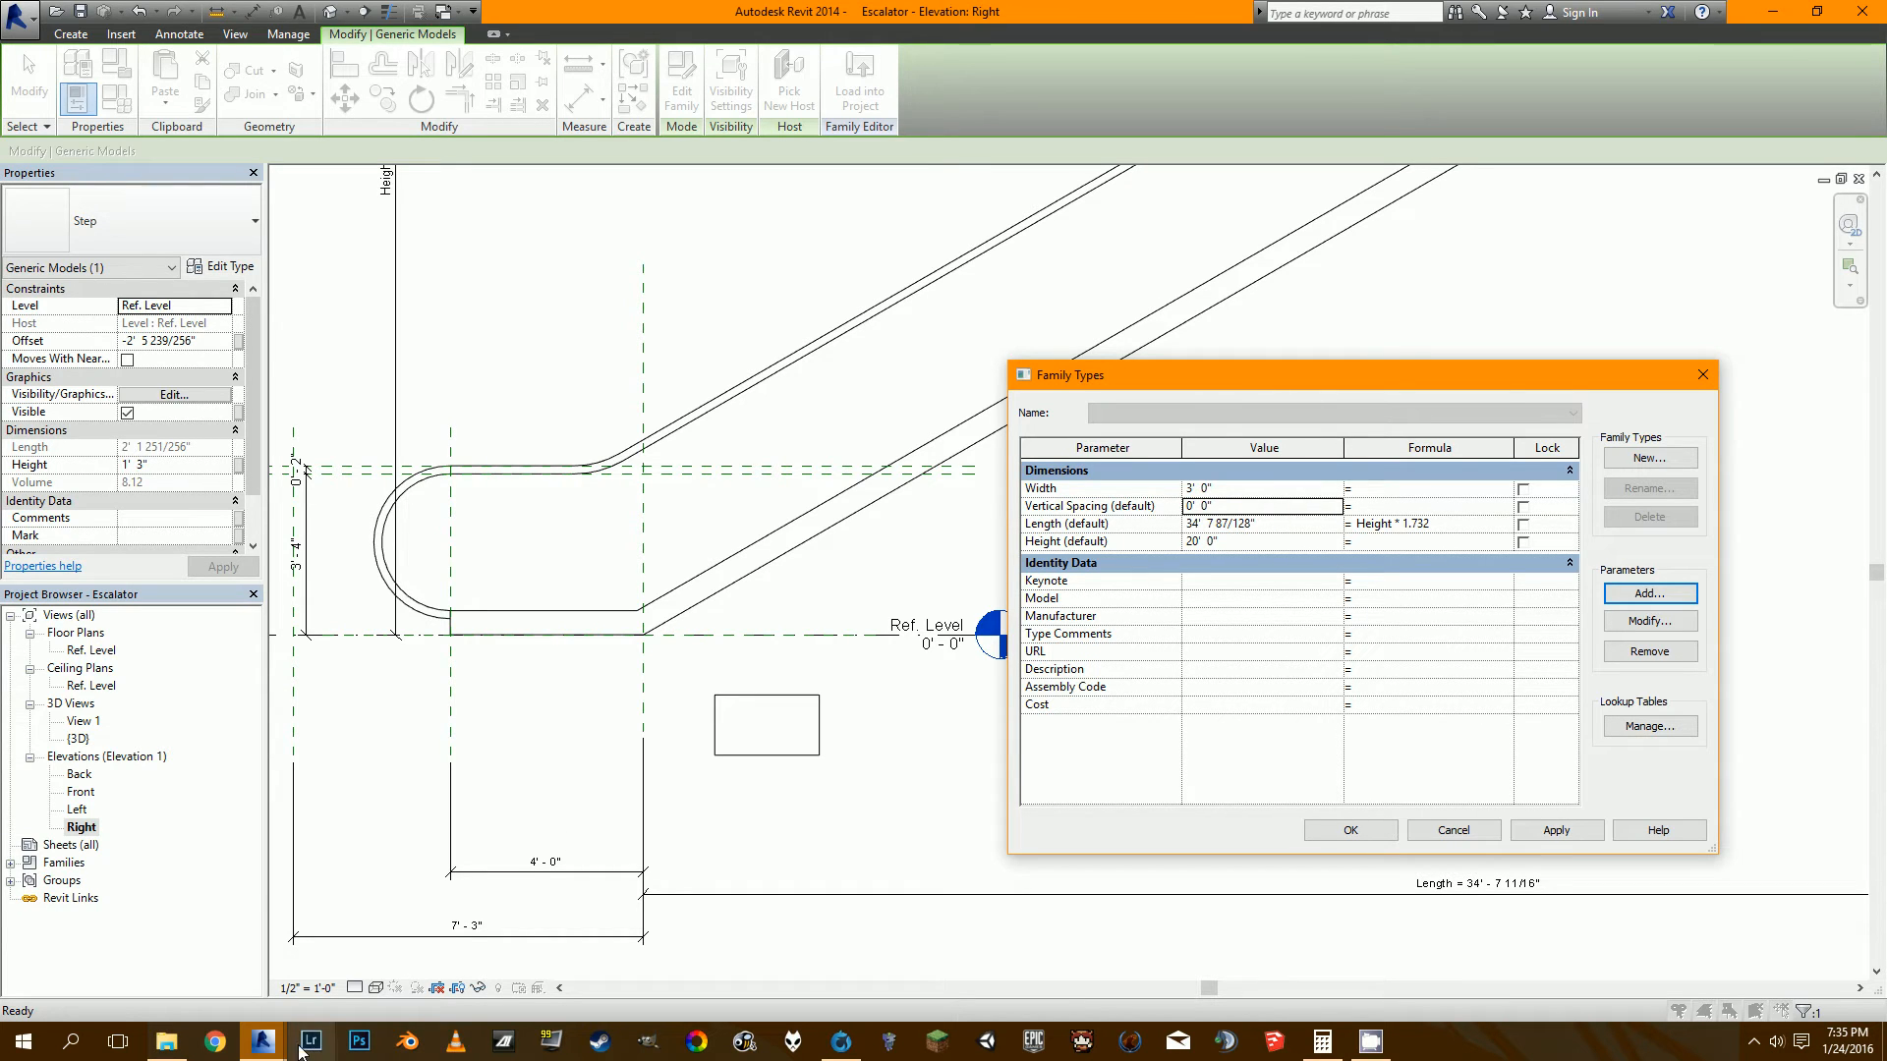
# Review the dimension parameters and formulas in the Escalator-Final family's Family Types.
pyautogui.click(262, 1040)
pyautogui.click(182, 971)
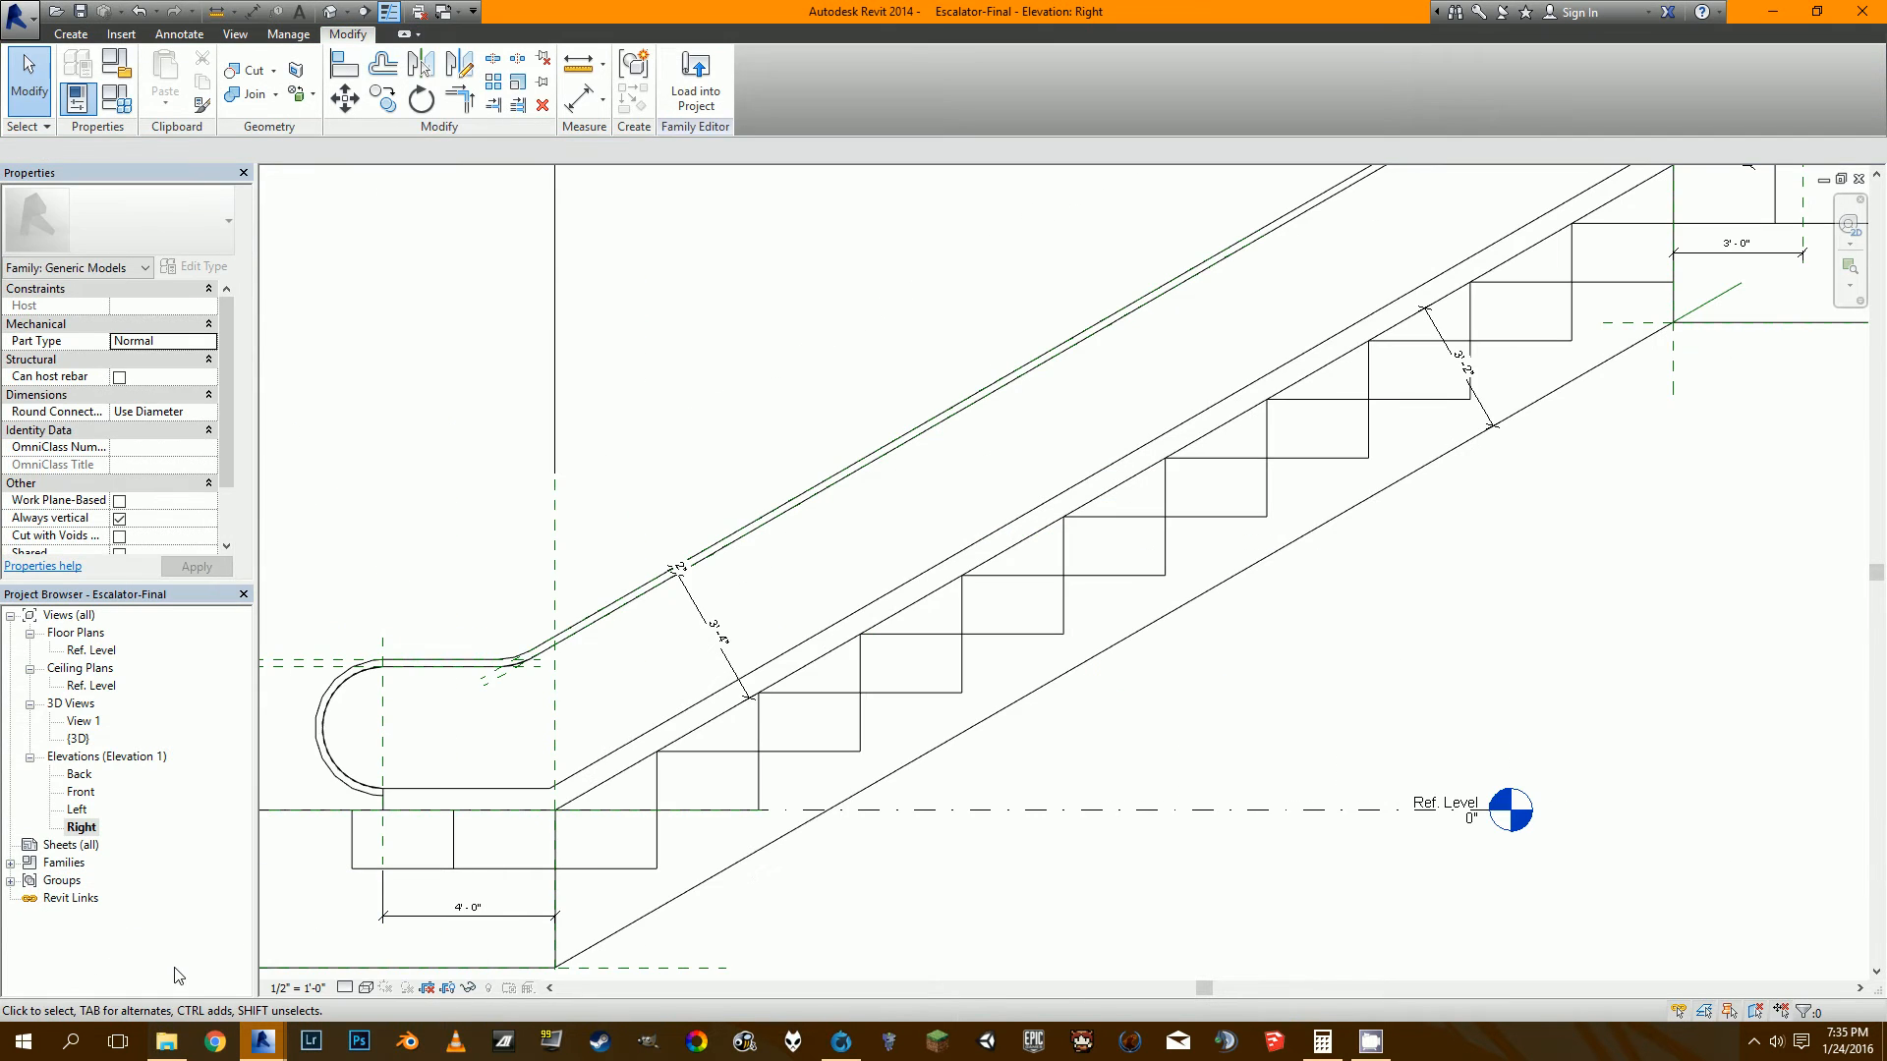
pyautogui.click(123, 108)
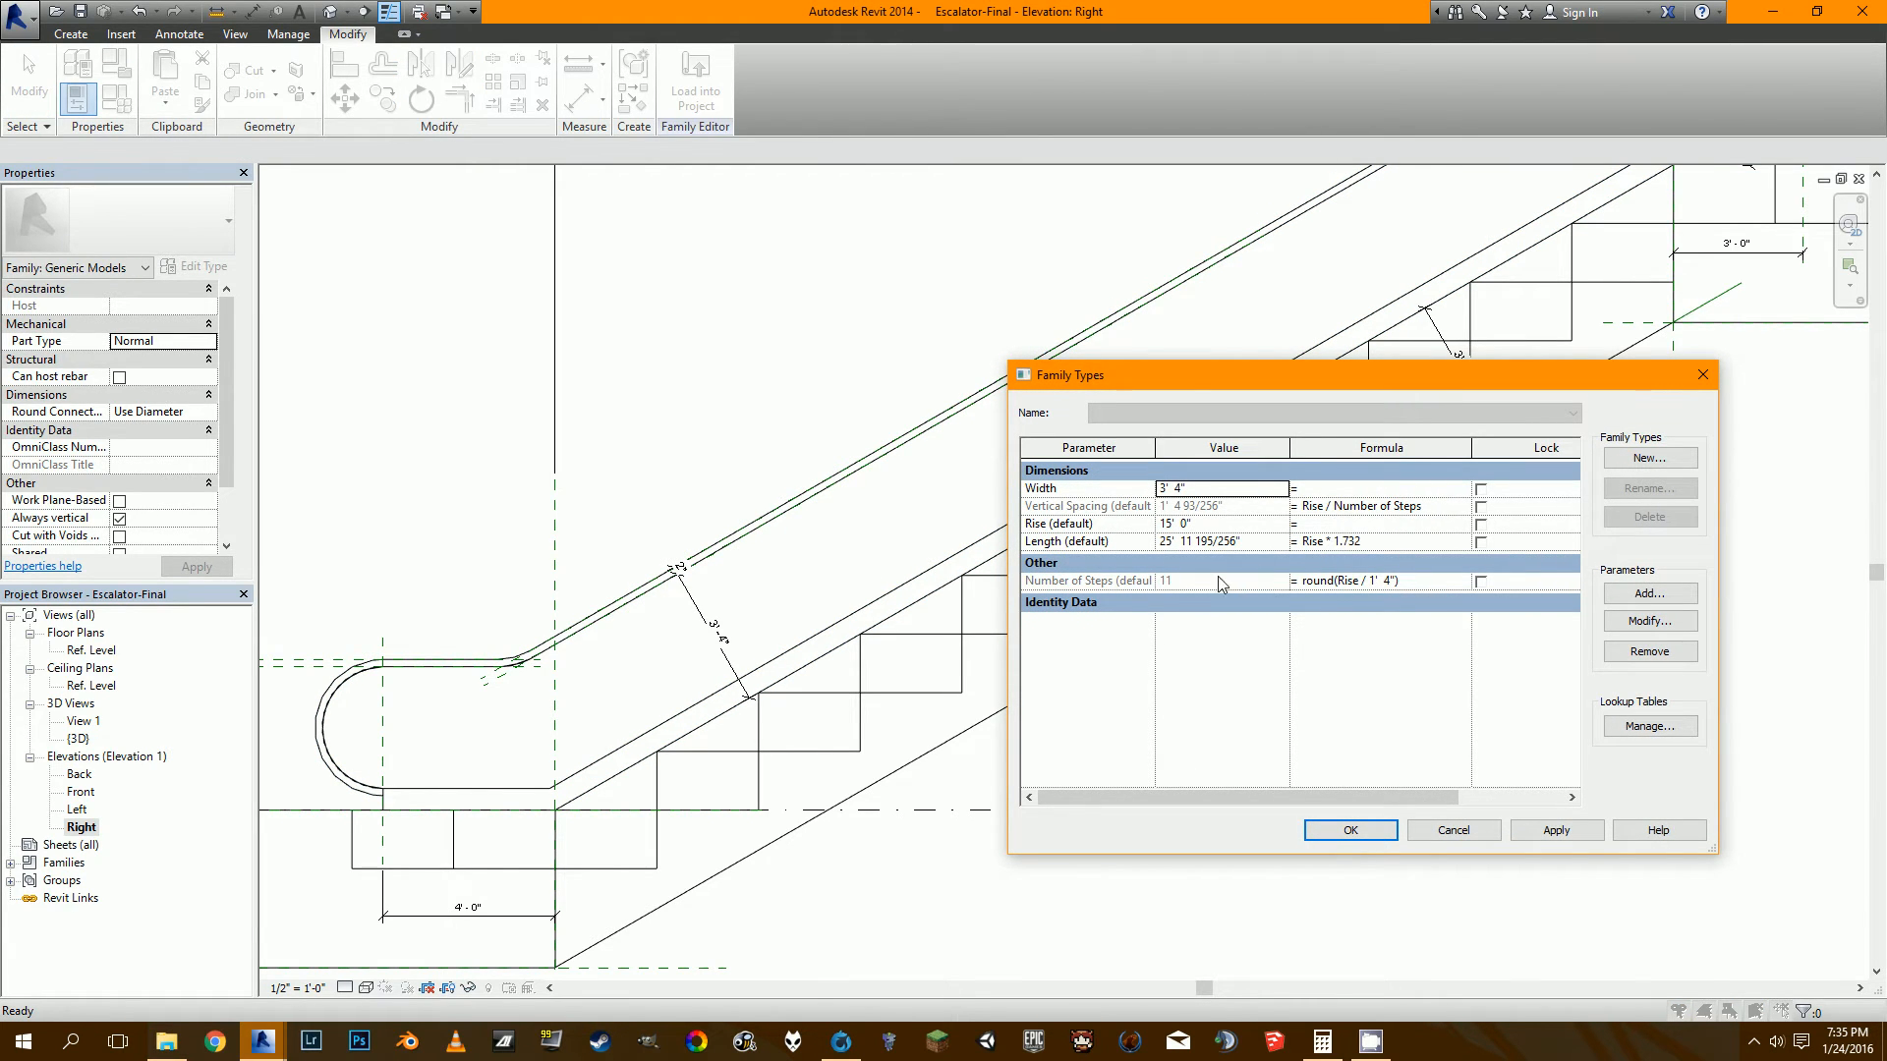
pyautogui.click(1703, 375)
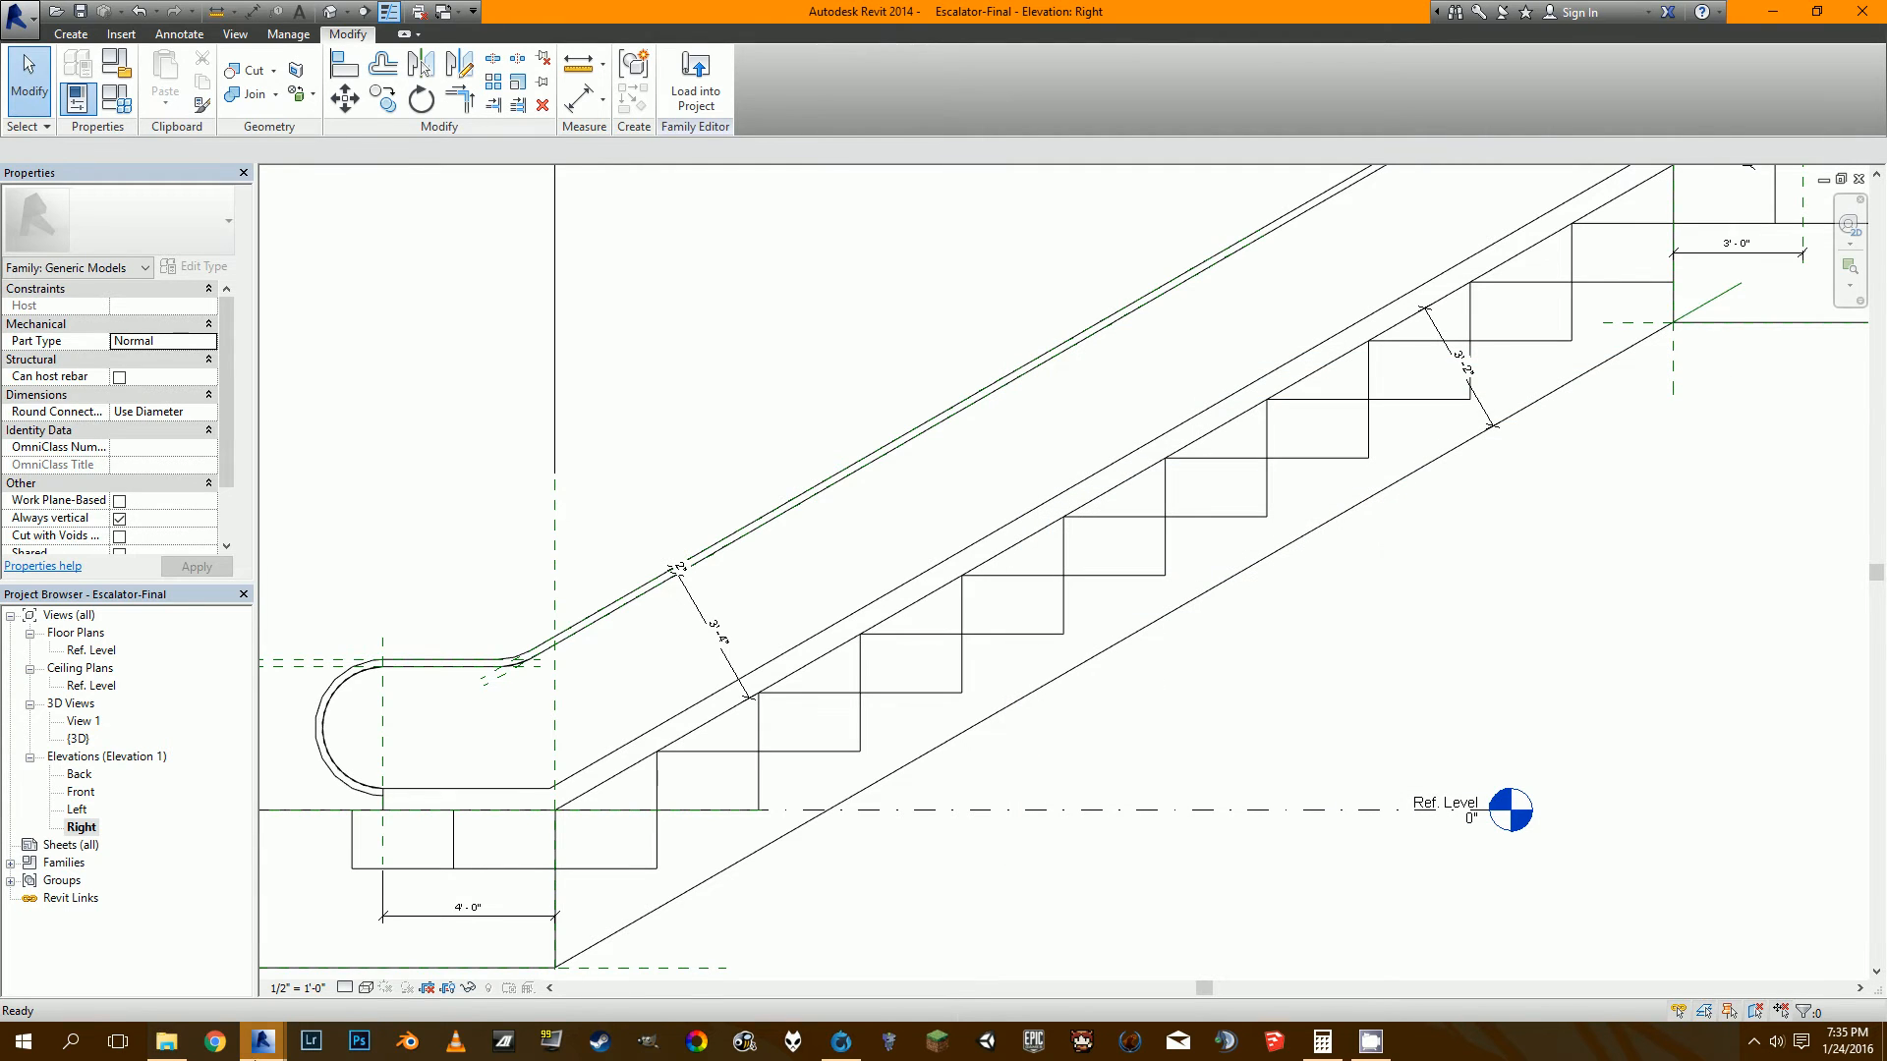
# Return to the Escalator family and discard the pending Family Types changes.
pyautogui.click(272, 1039)
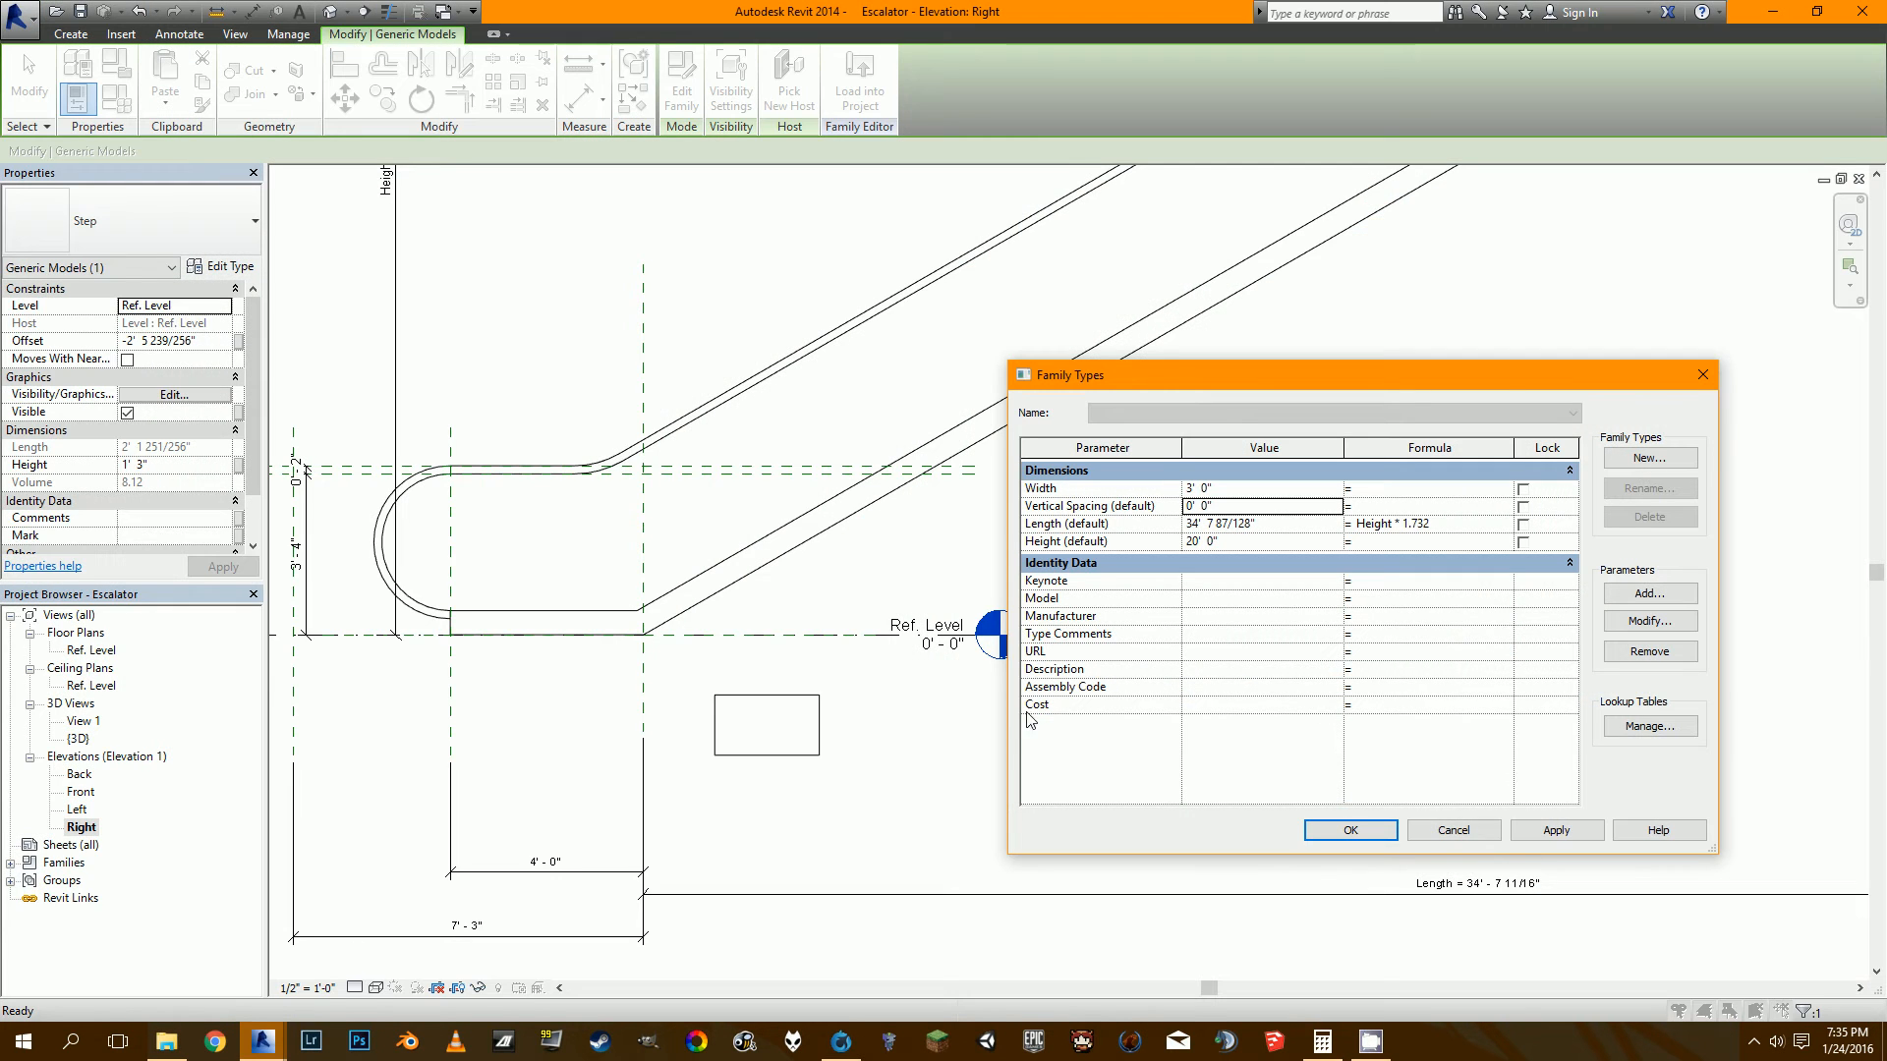
pyautogui.click(1444, 833)
pyautogui.click(1427, 843)
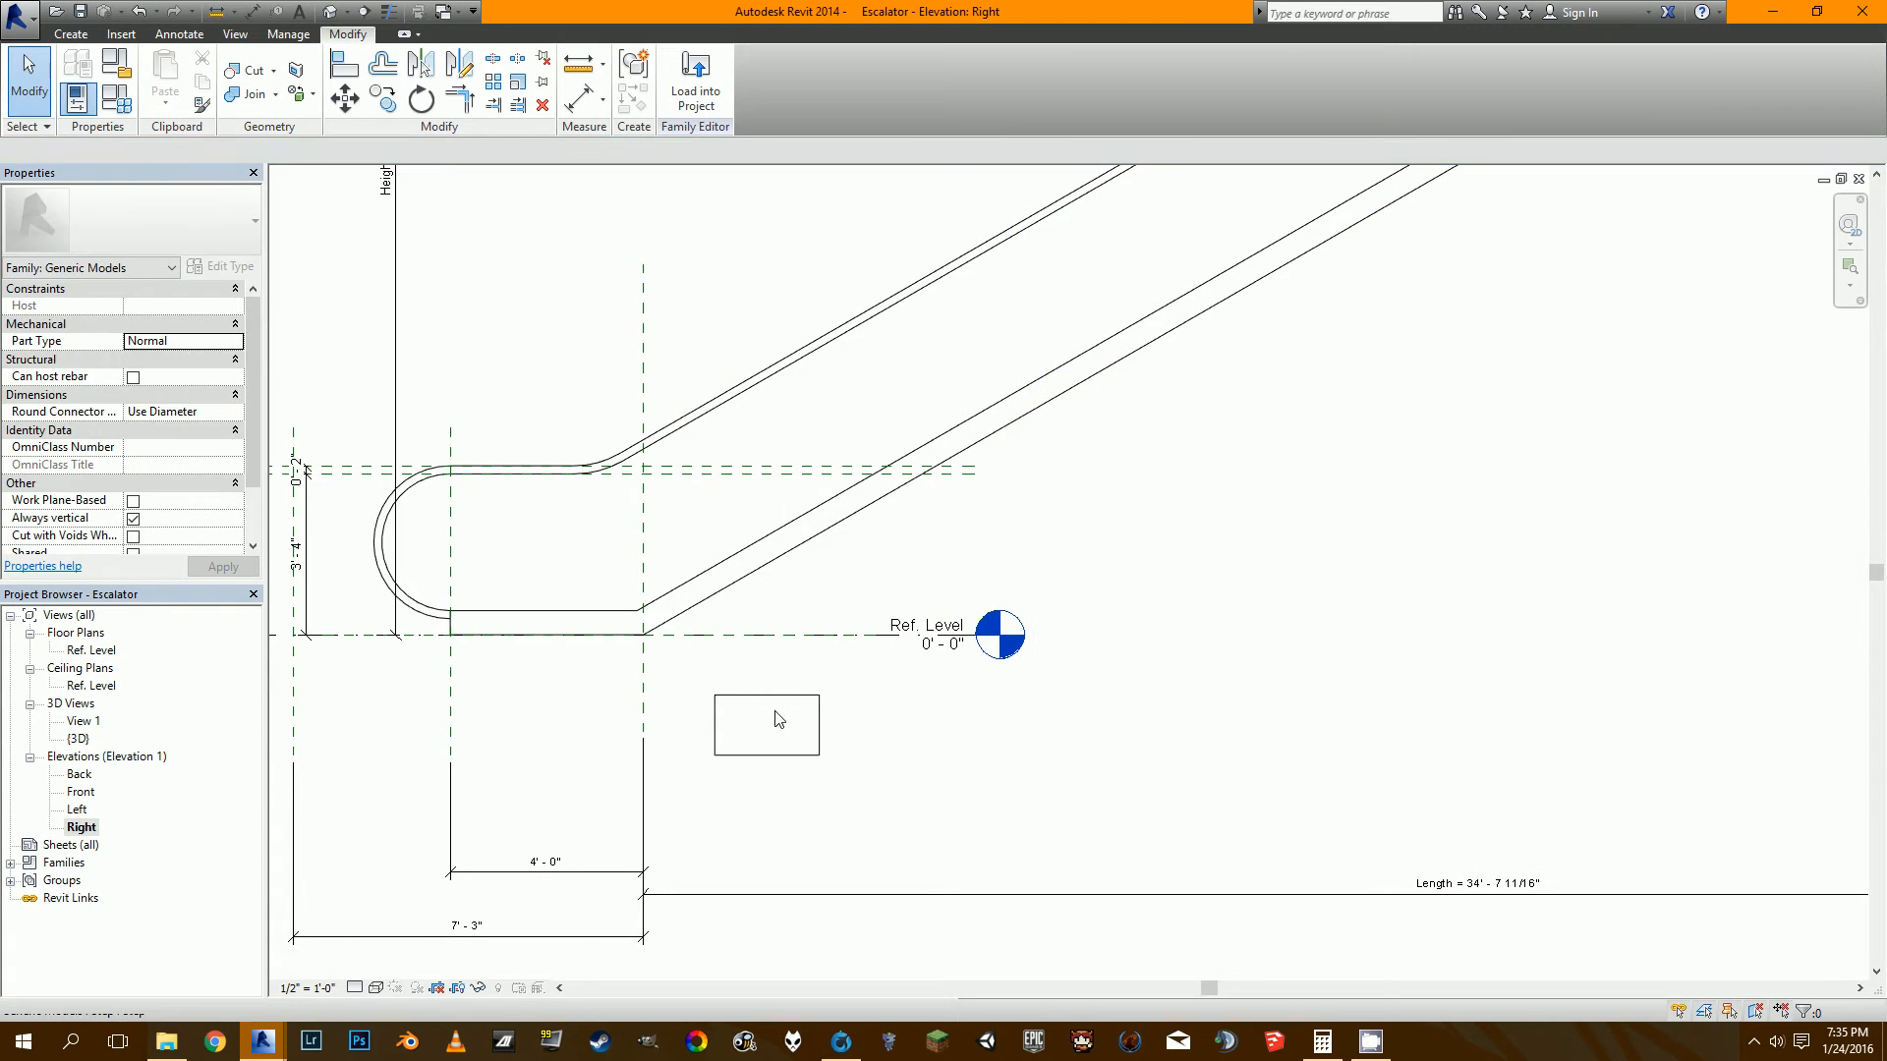
# Move the step by its upper corner to the intersection of Ref. Level and the lower landing's reference plane.
pyautogui.scroll(1, 838, 718)
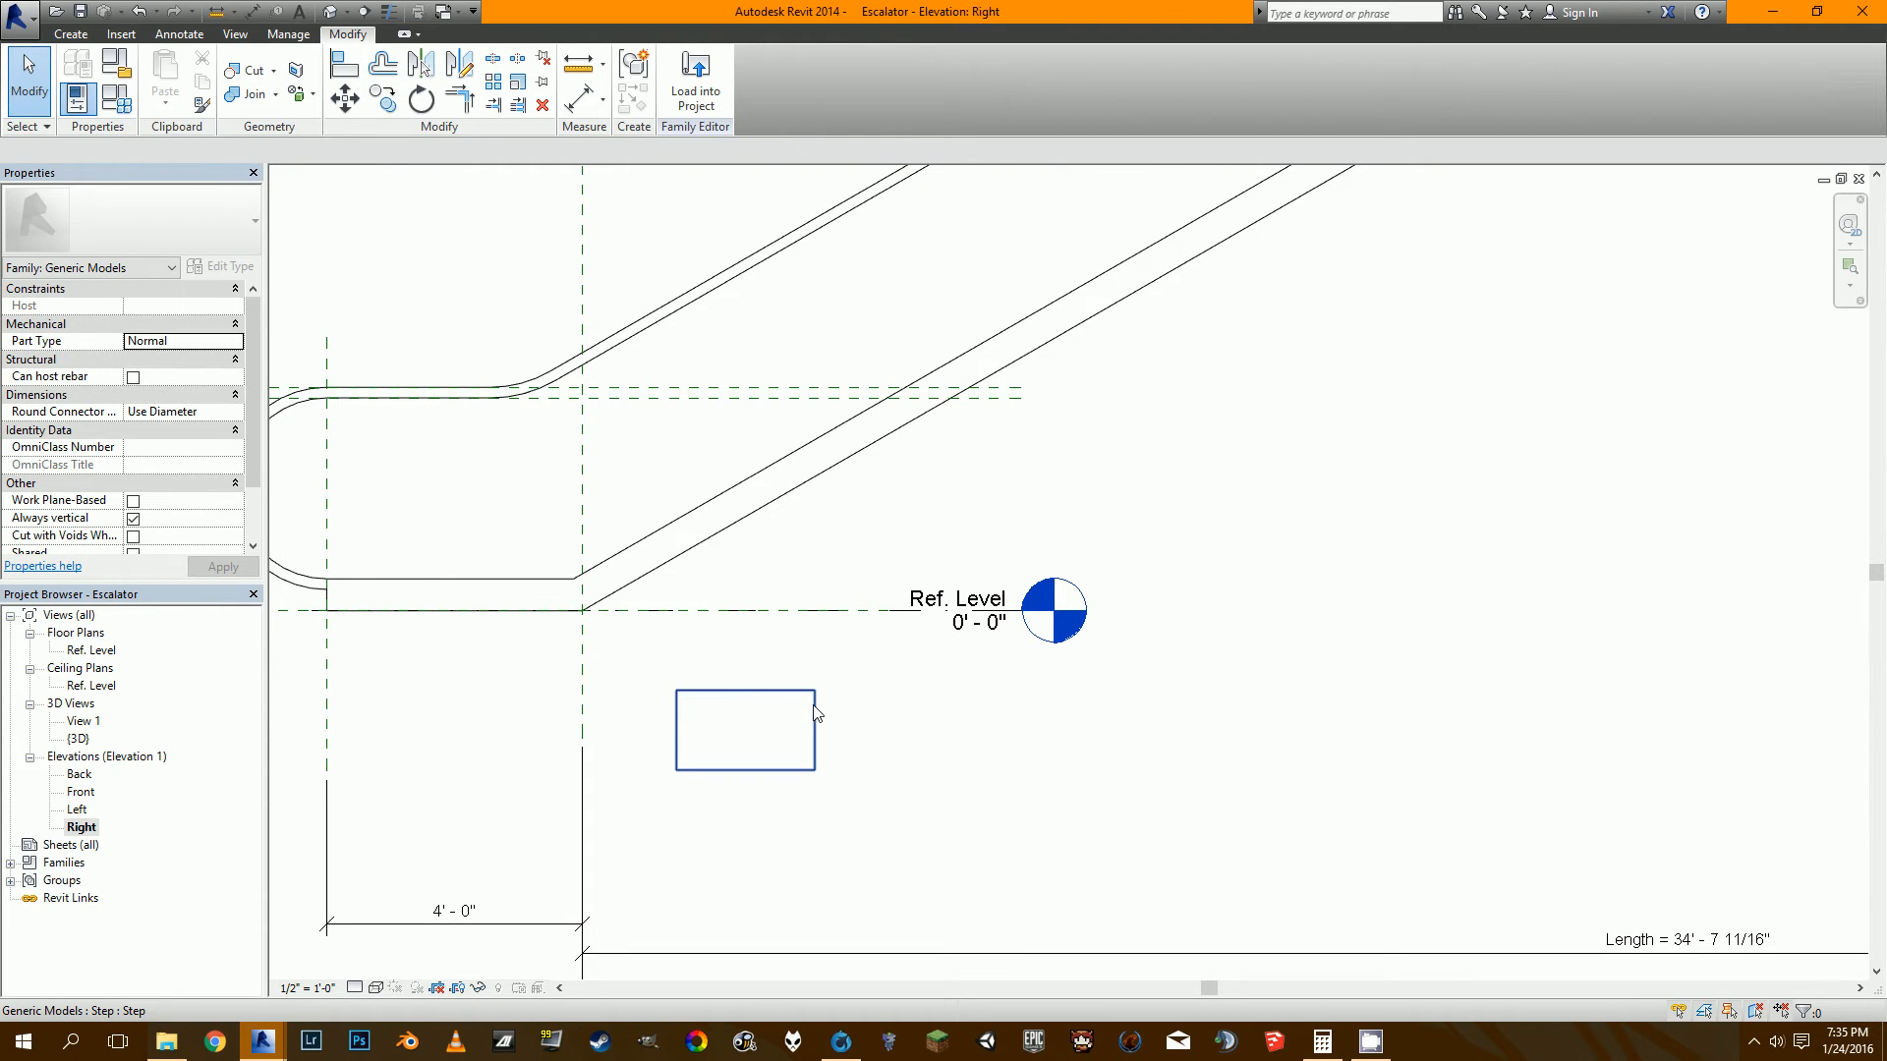
pyautogui.click(812, 707)
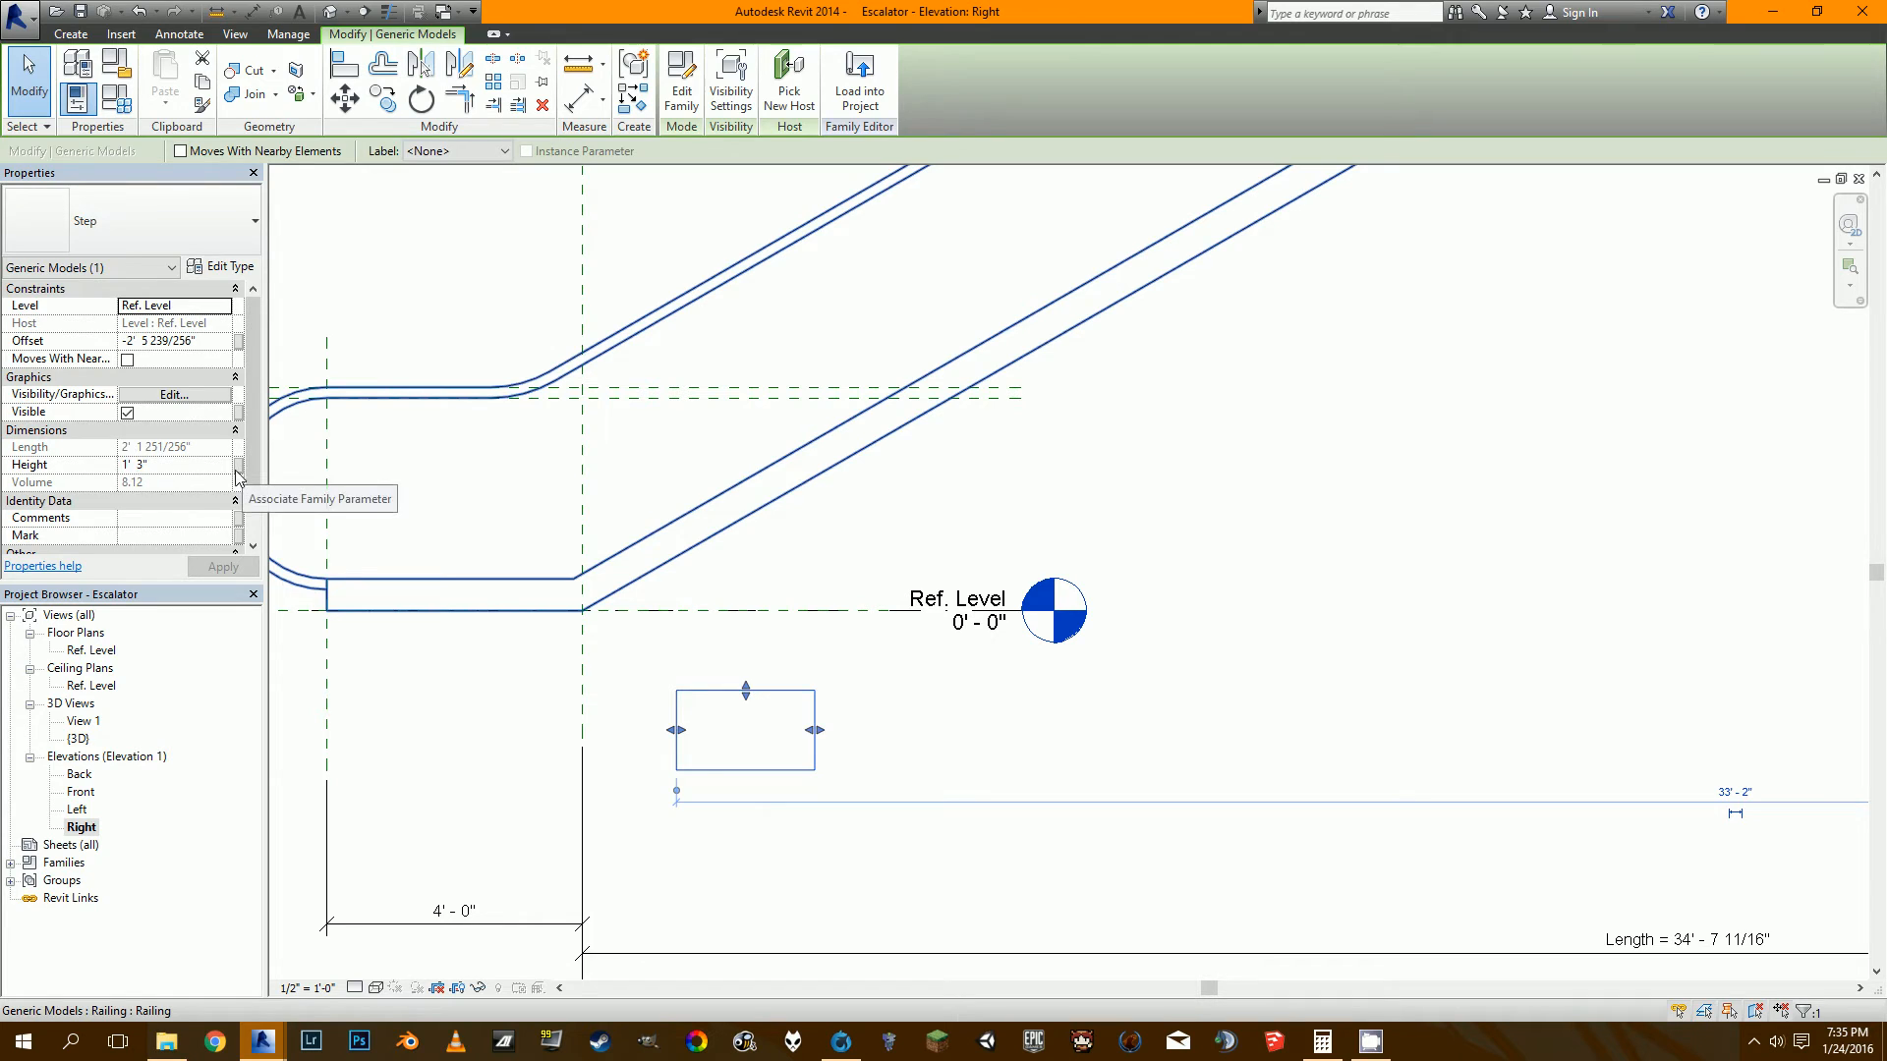
pyautogui.click(693, 781)
pyautogui.press('a')
pyautogui.press('l')
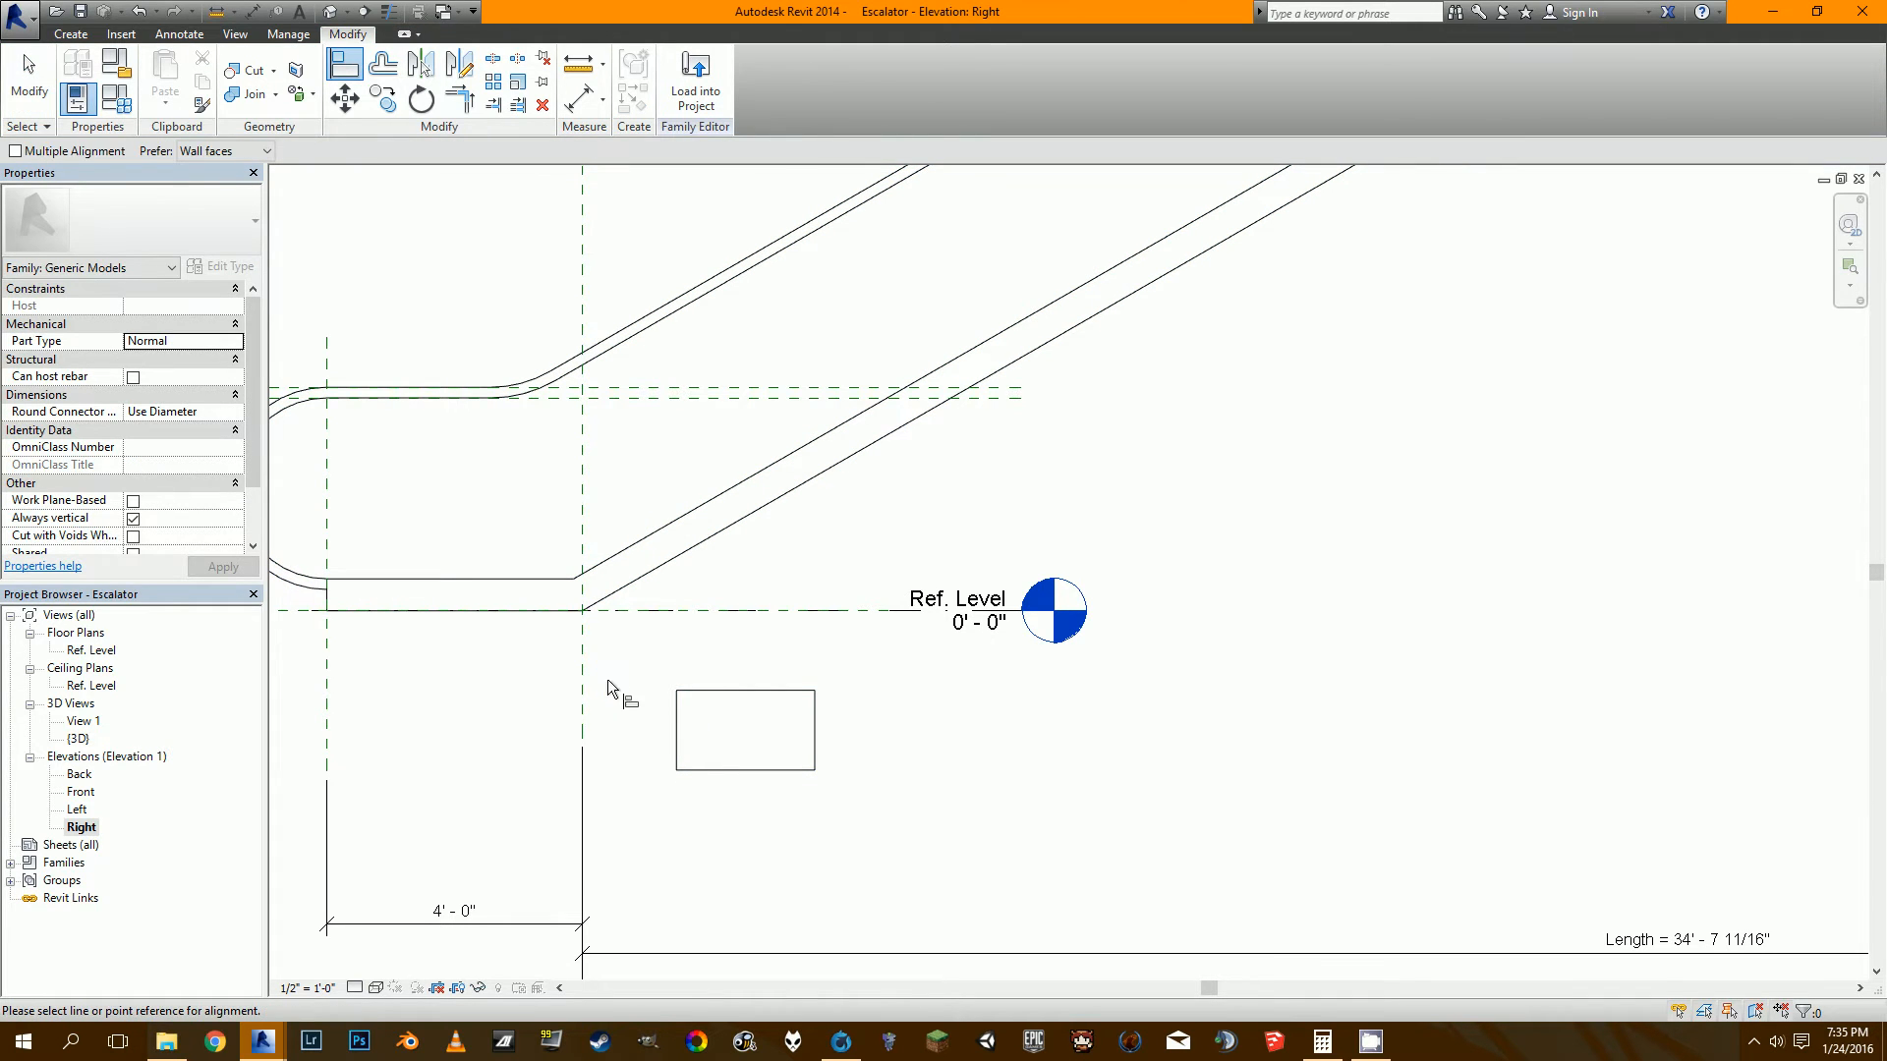
pyautogui.press('Escape')
pyautogui.click(677, 711)
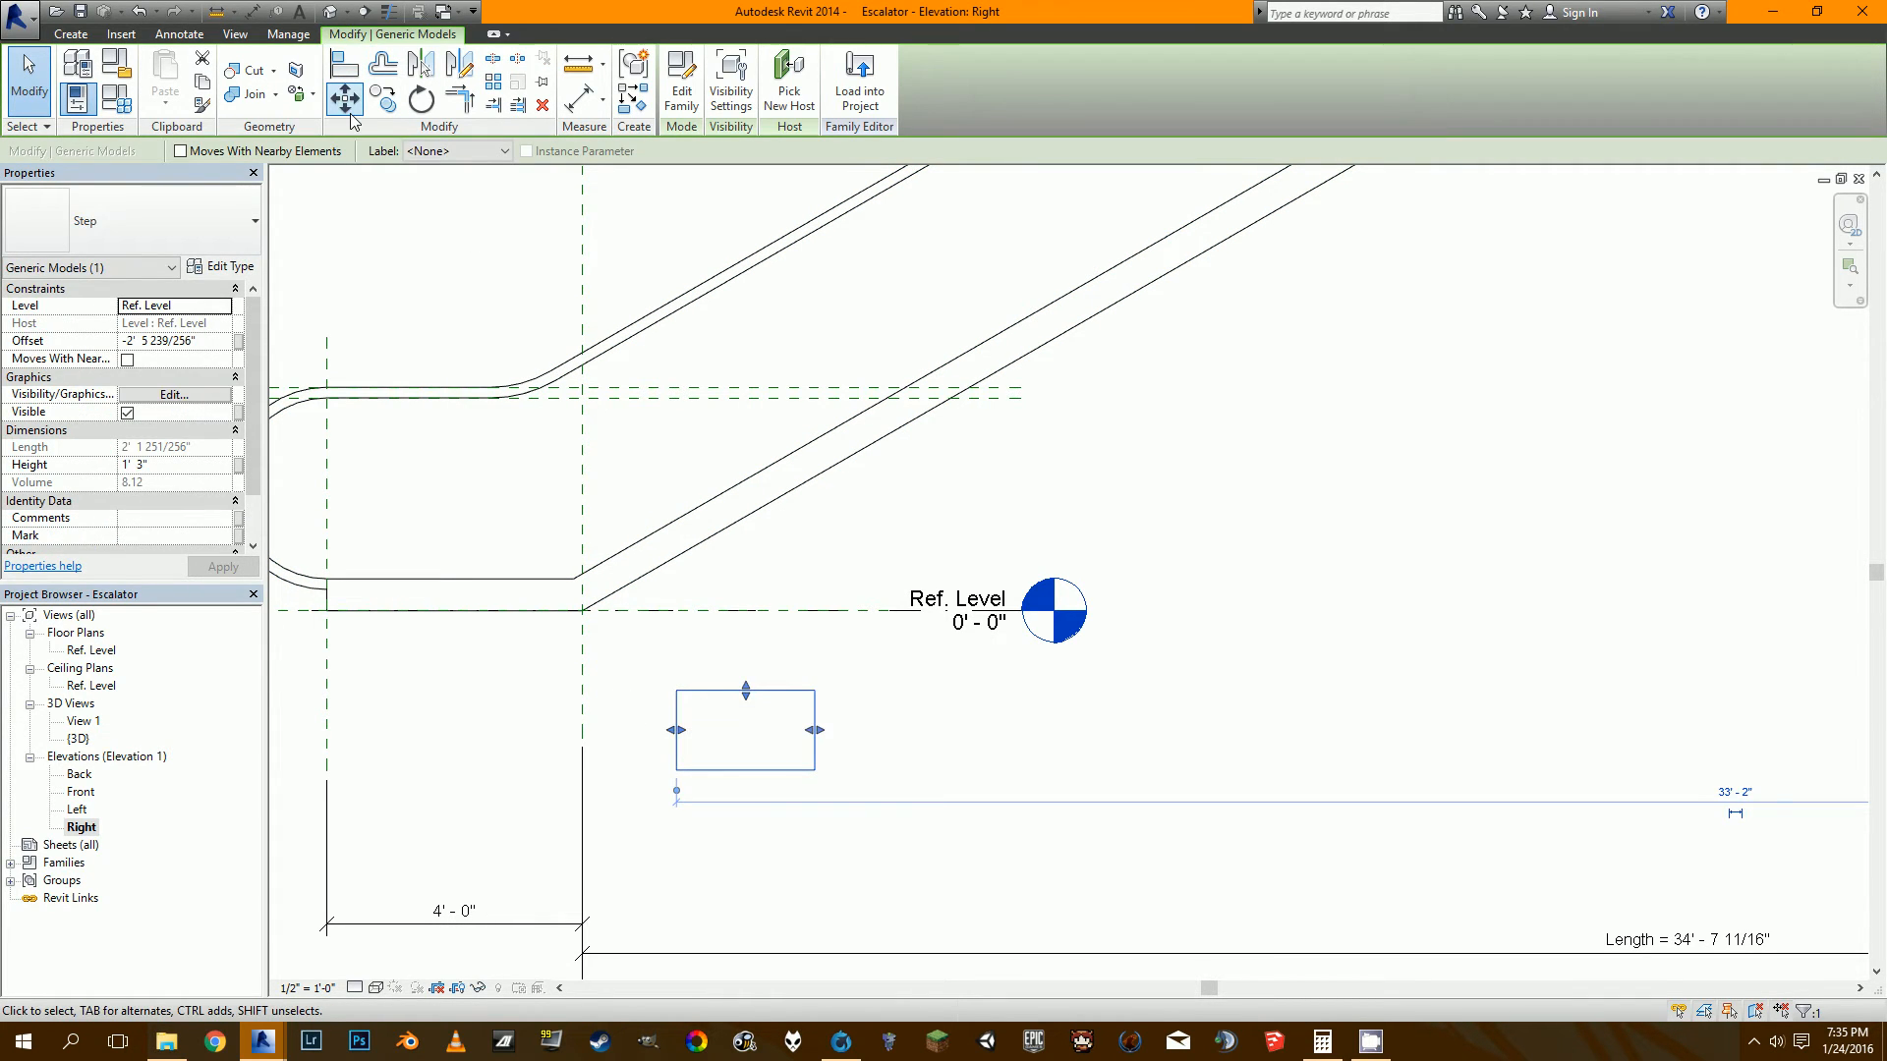
pyautogui.press('m')
pyautogui.press('v')
pyautogui.click(676, 690)
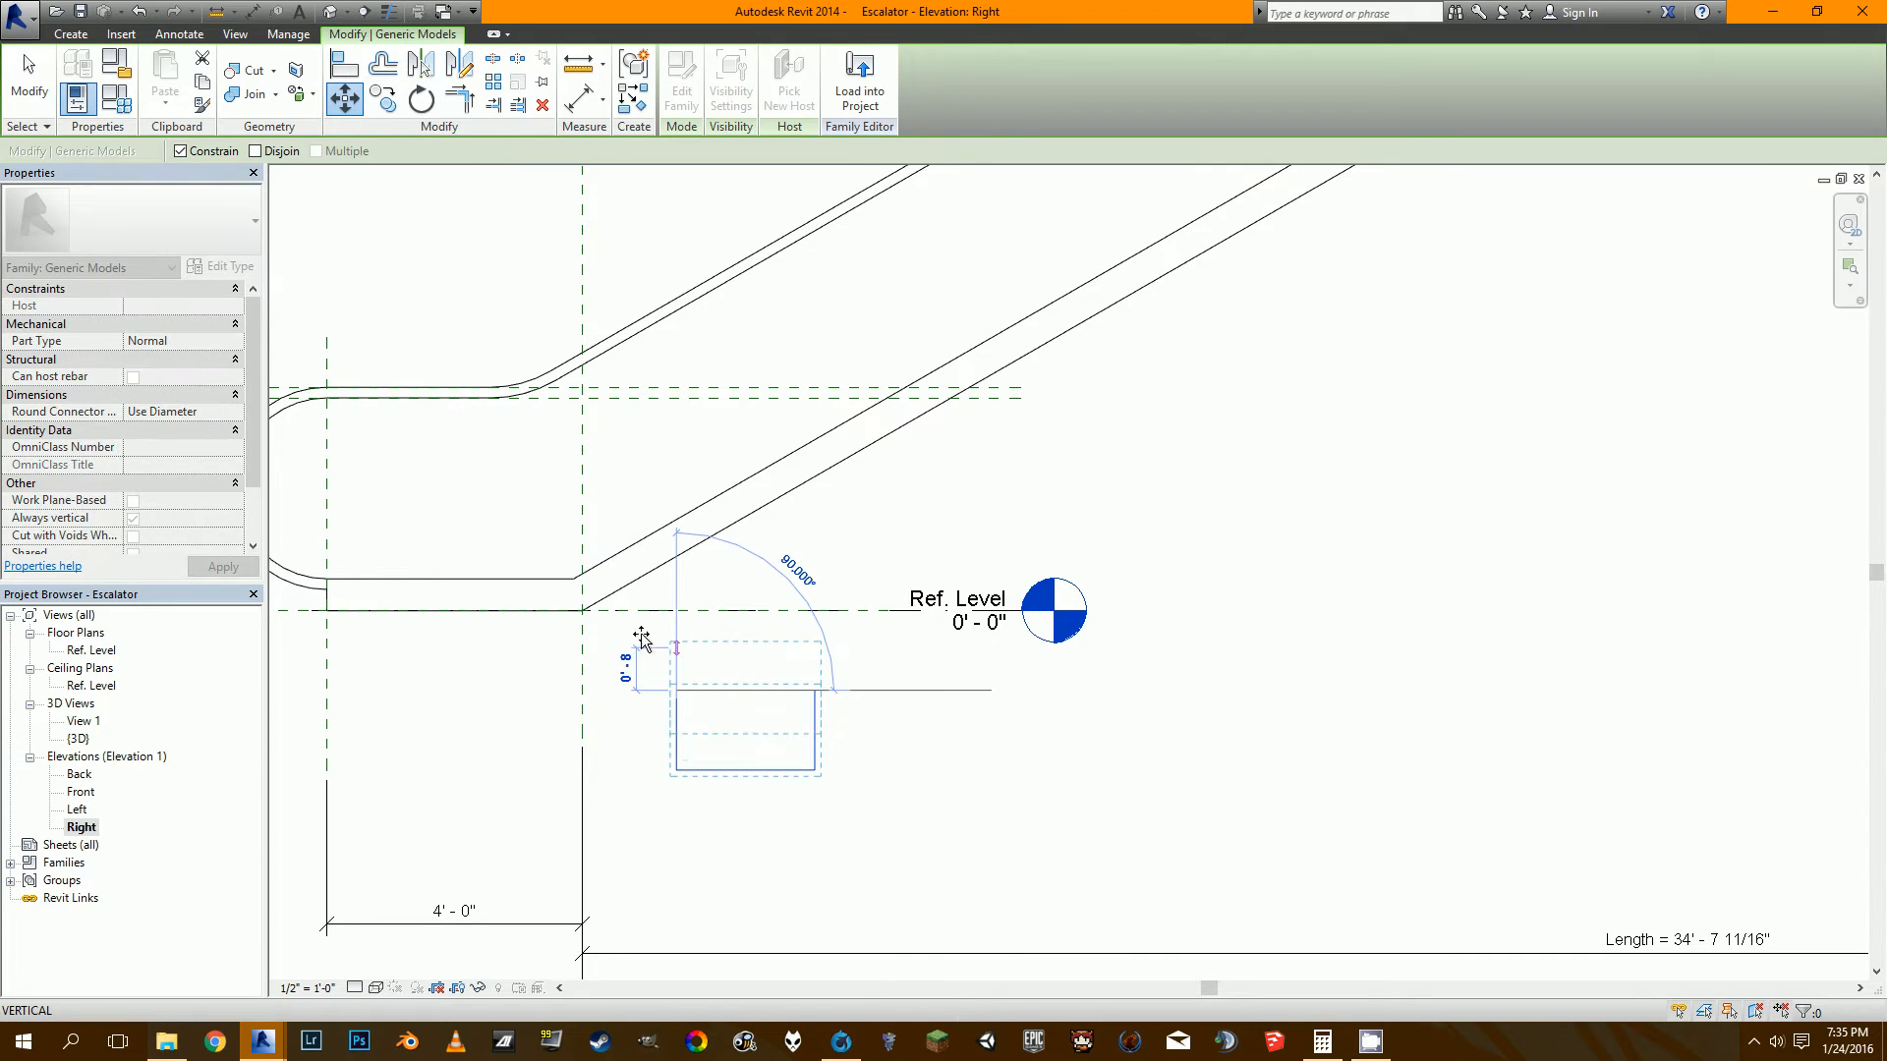
pyautogui.click(583, 611)
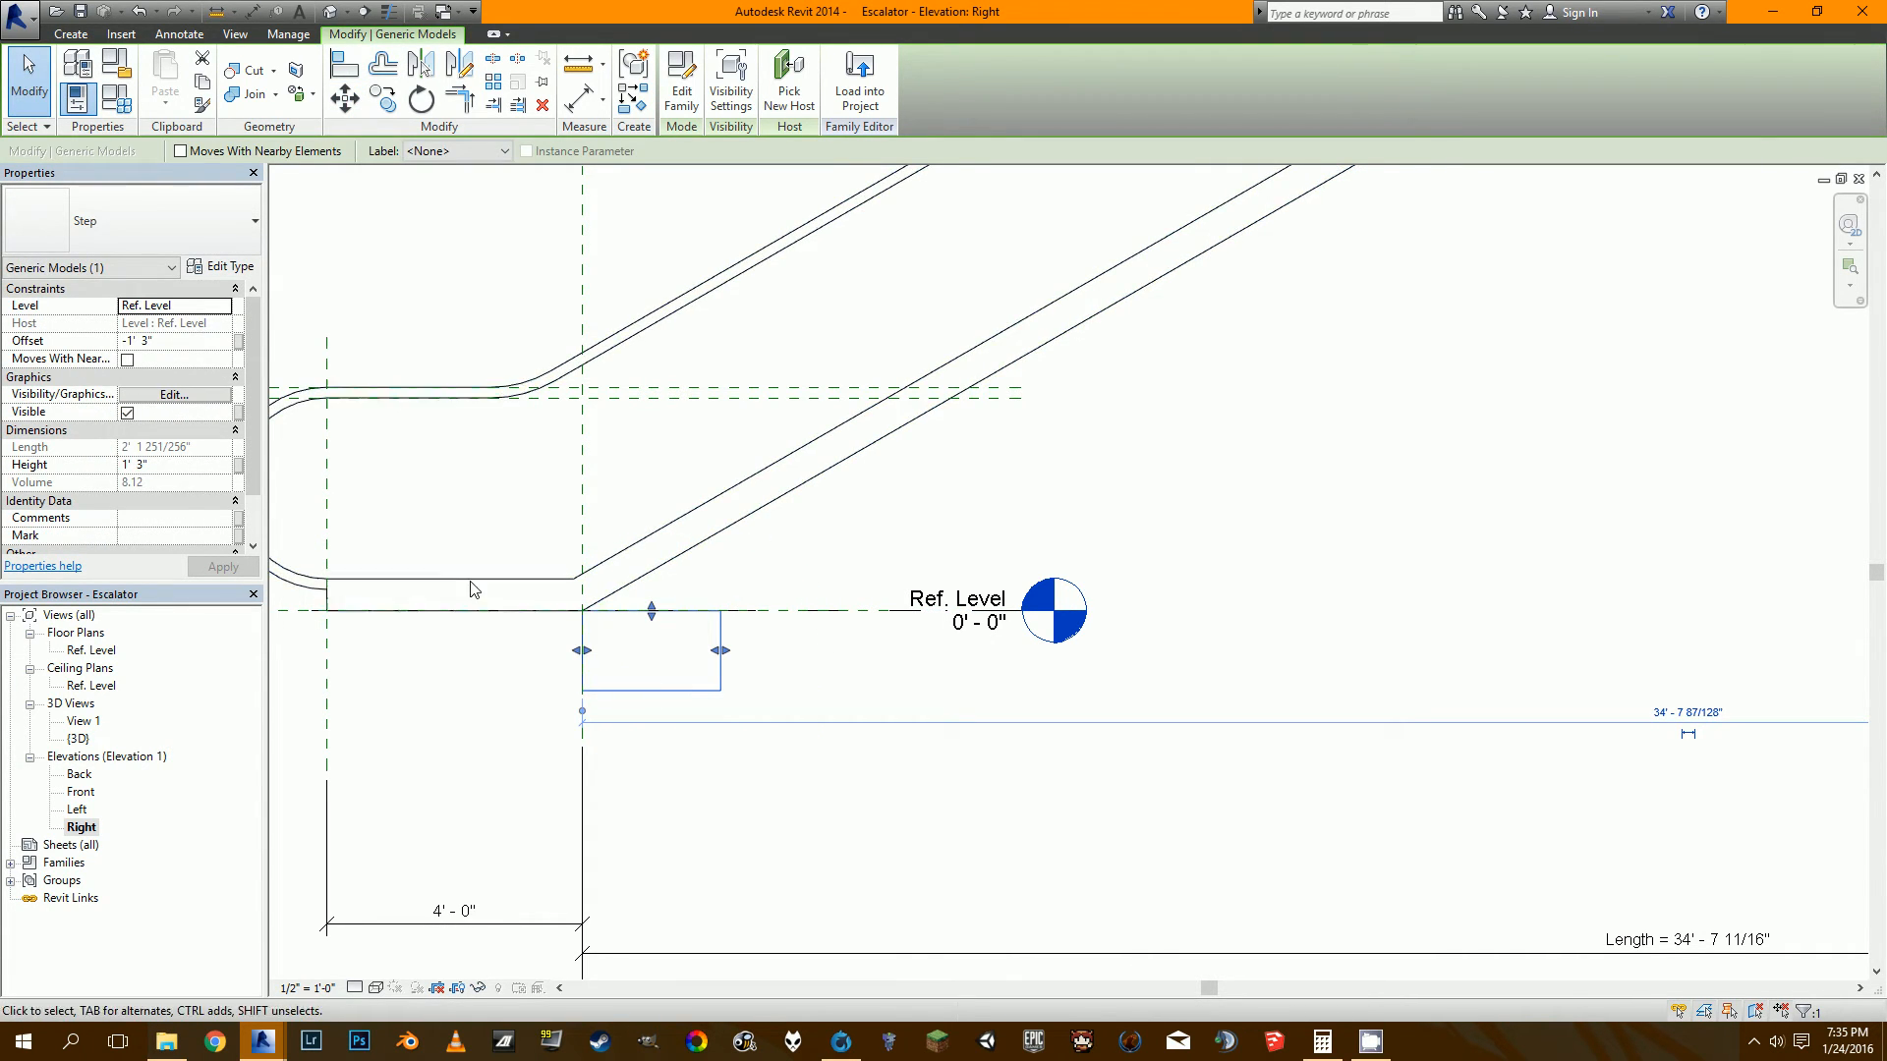
pyautogui.click(239, 466)
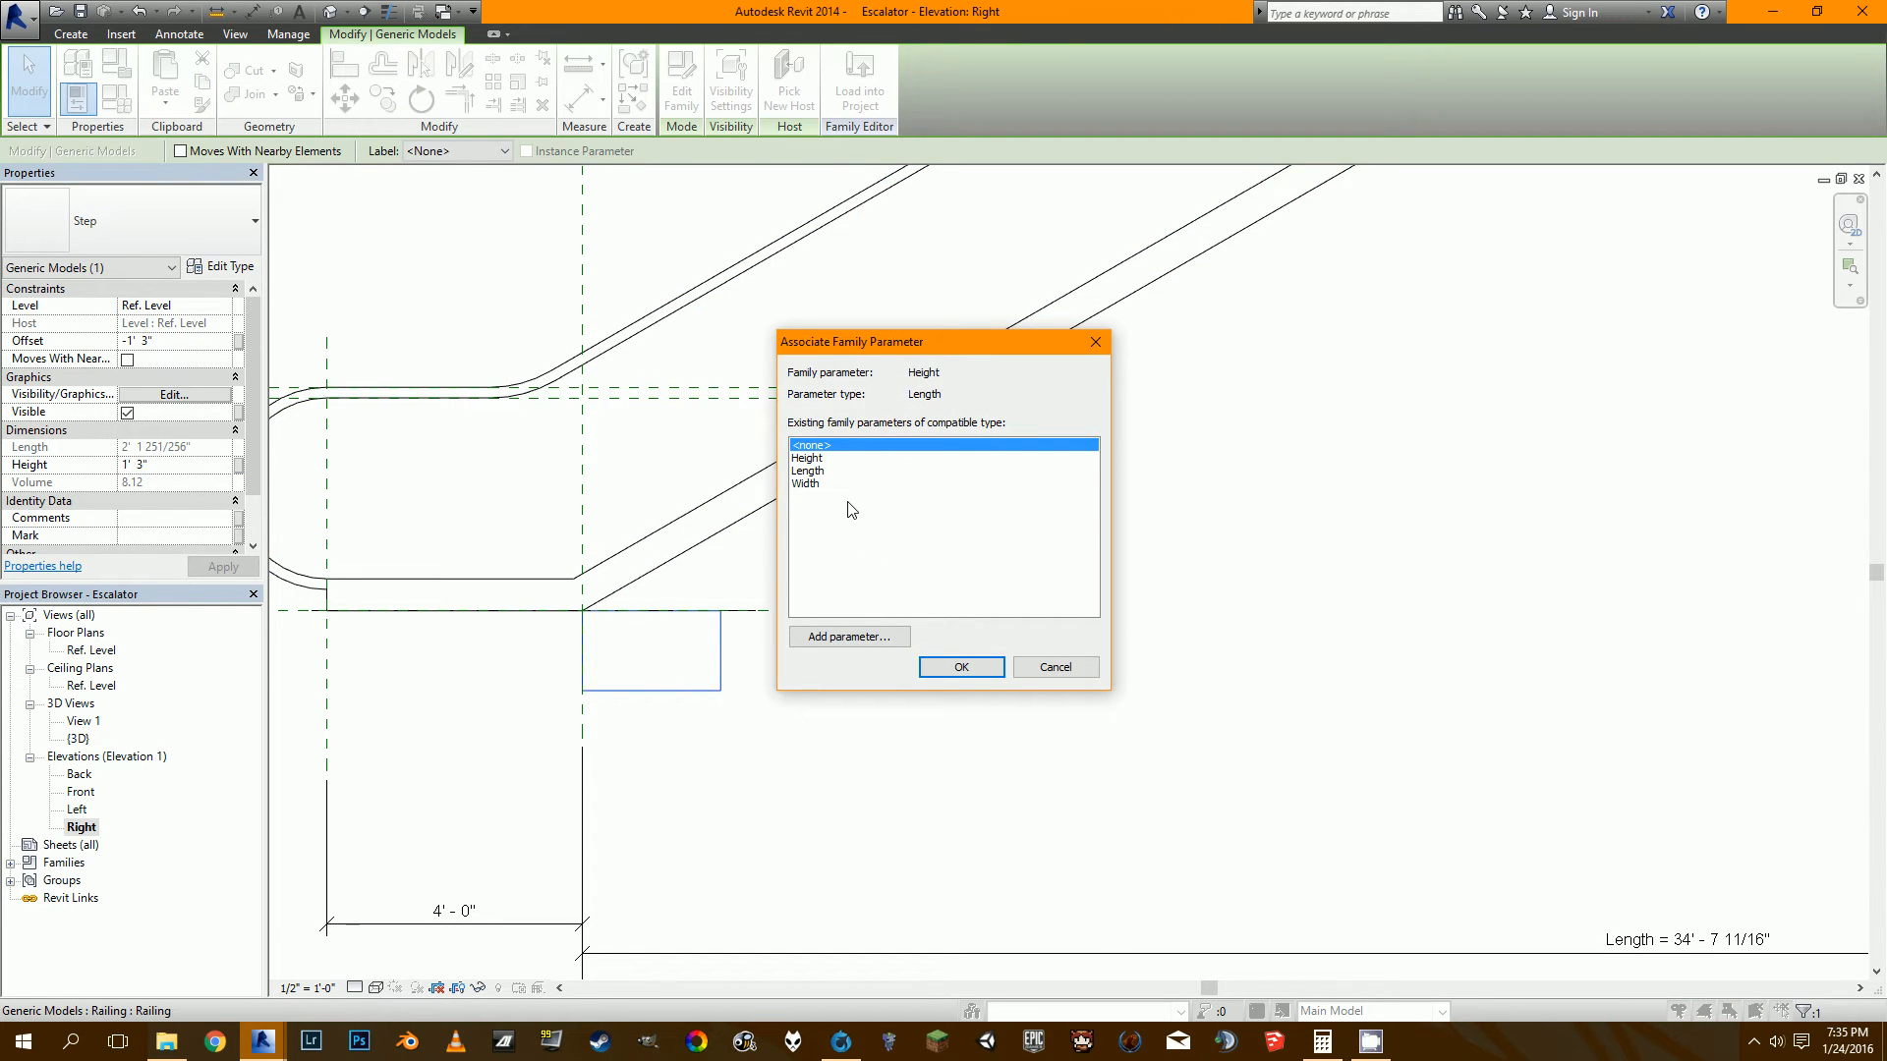
pyautogui.press('Escape')
pyautogui.press('Escape')
# Move the step off the railing's corner to below Ref. Level, about 33'-8" from the upper landing's reference plane.
pyautogui.click(720, 640)
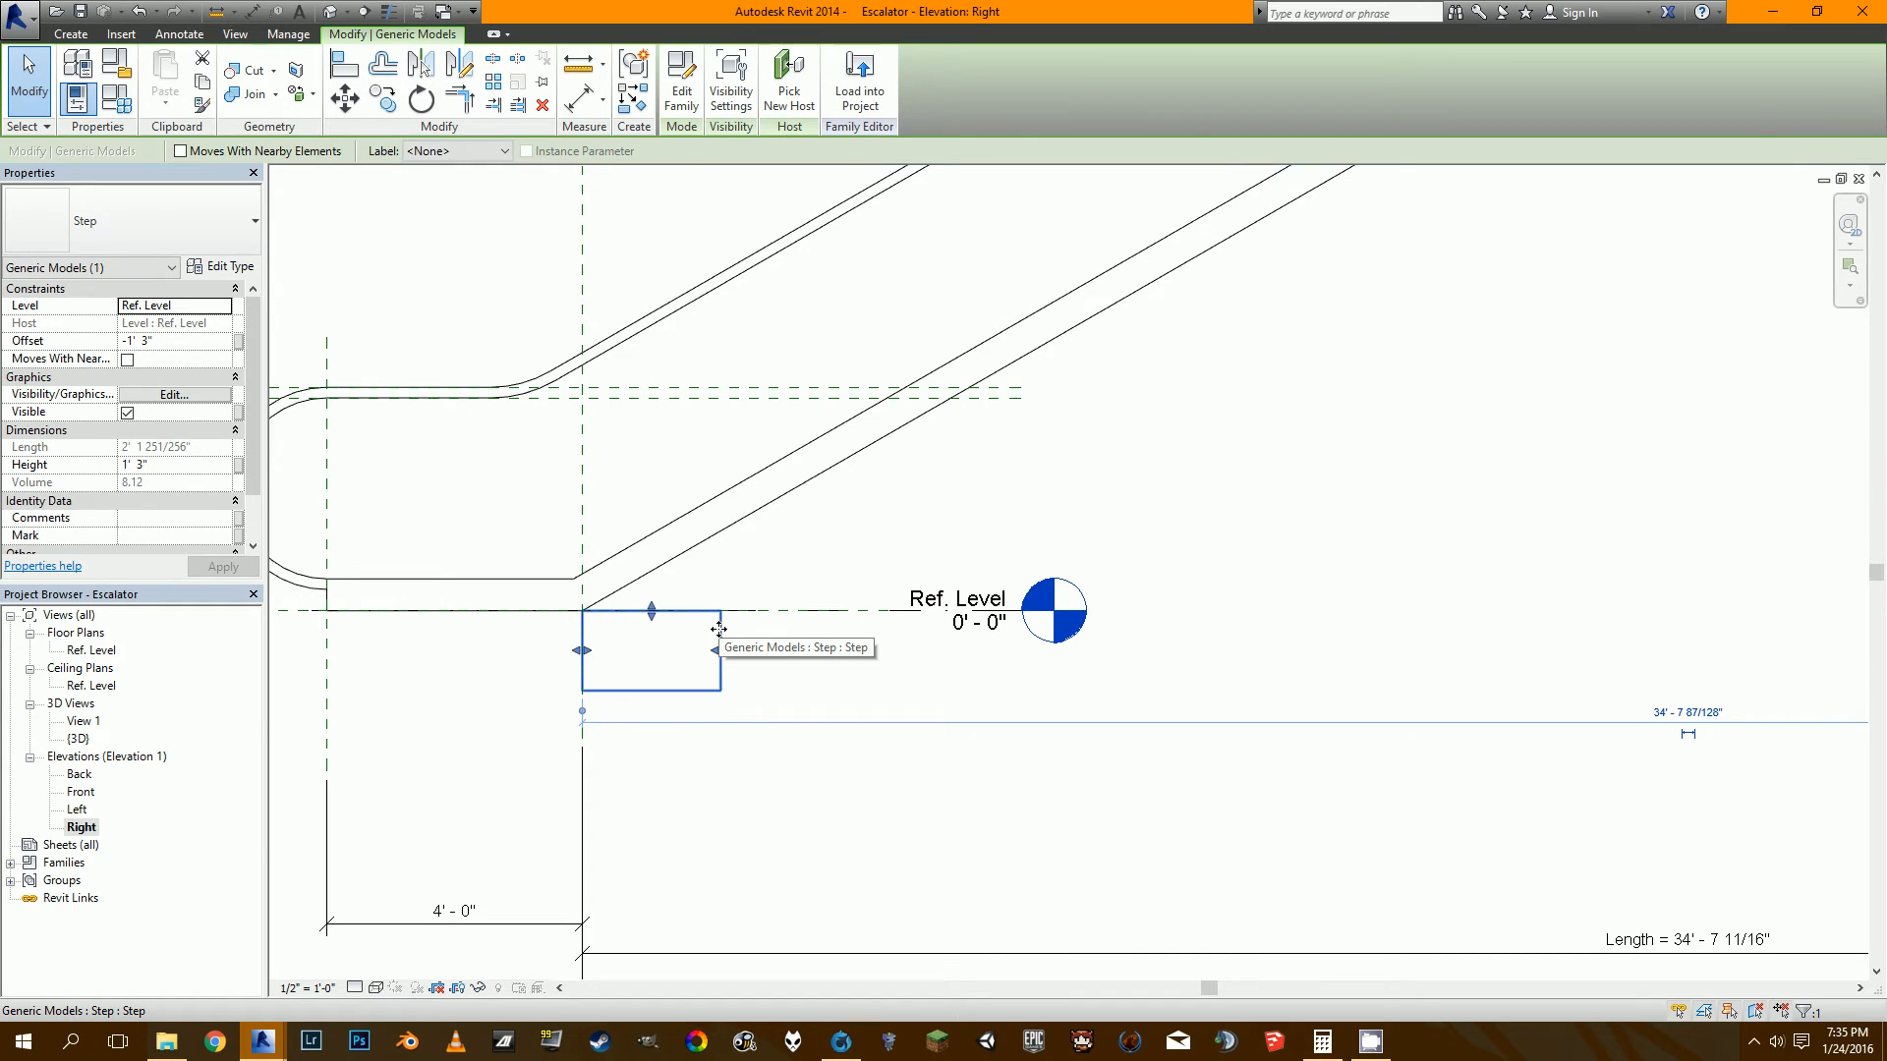
pyautogui.moveTo(718, 629); pyautogui.dragTo(781, 669)
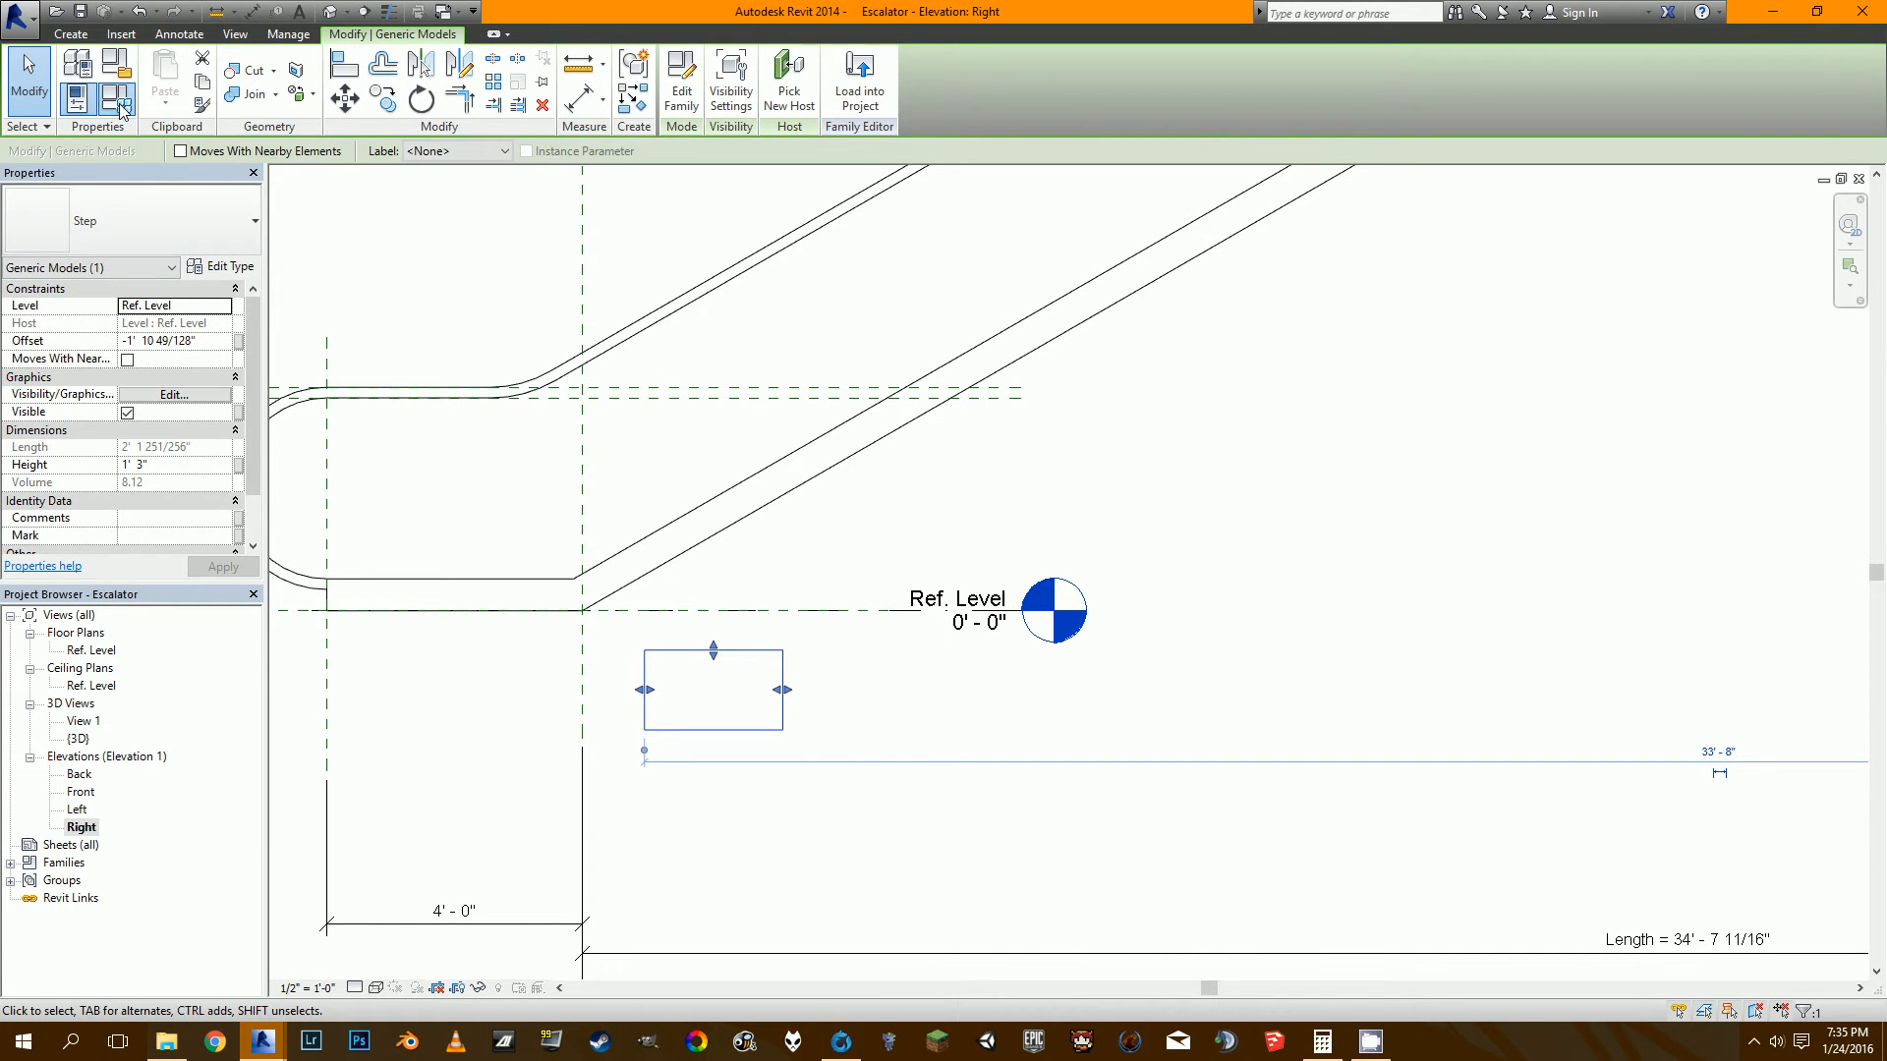
# Add an instance length parameter named Vertical Spacing under Dimensions and set its value to 1' 4".
pyautogui.click(118, 102)
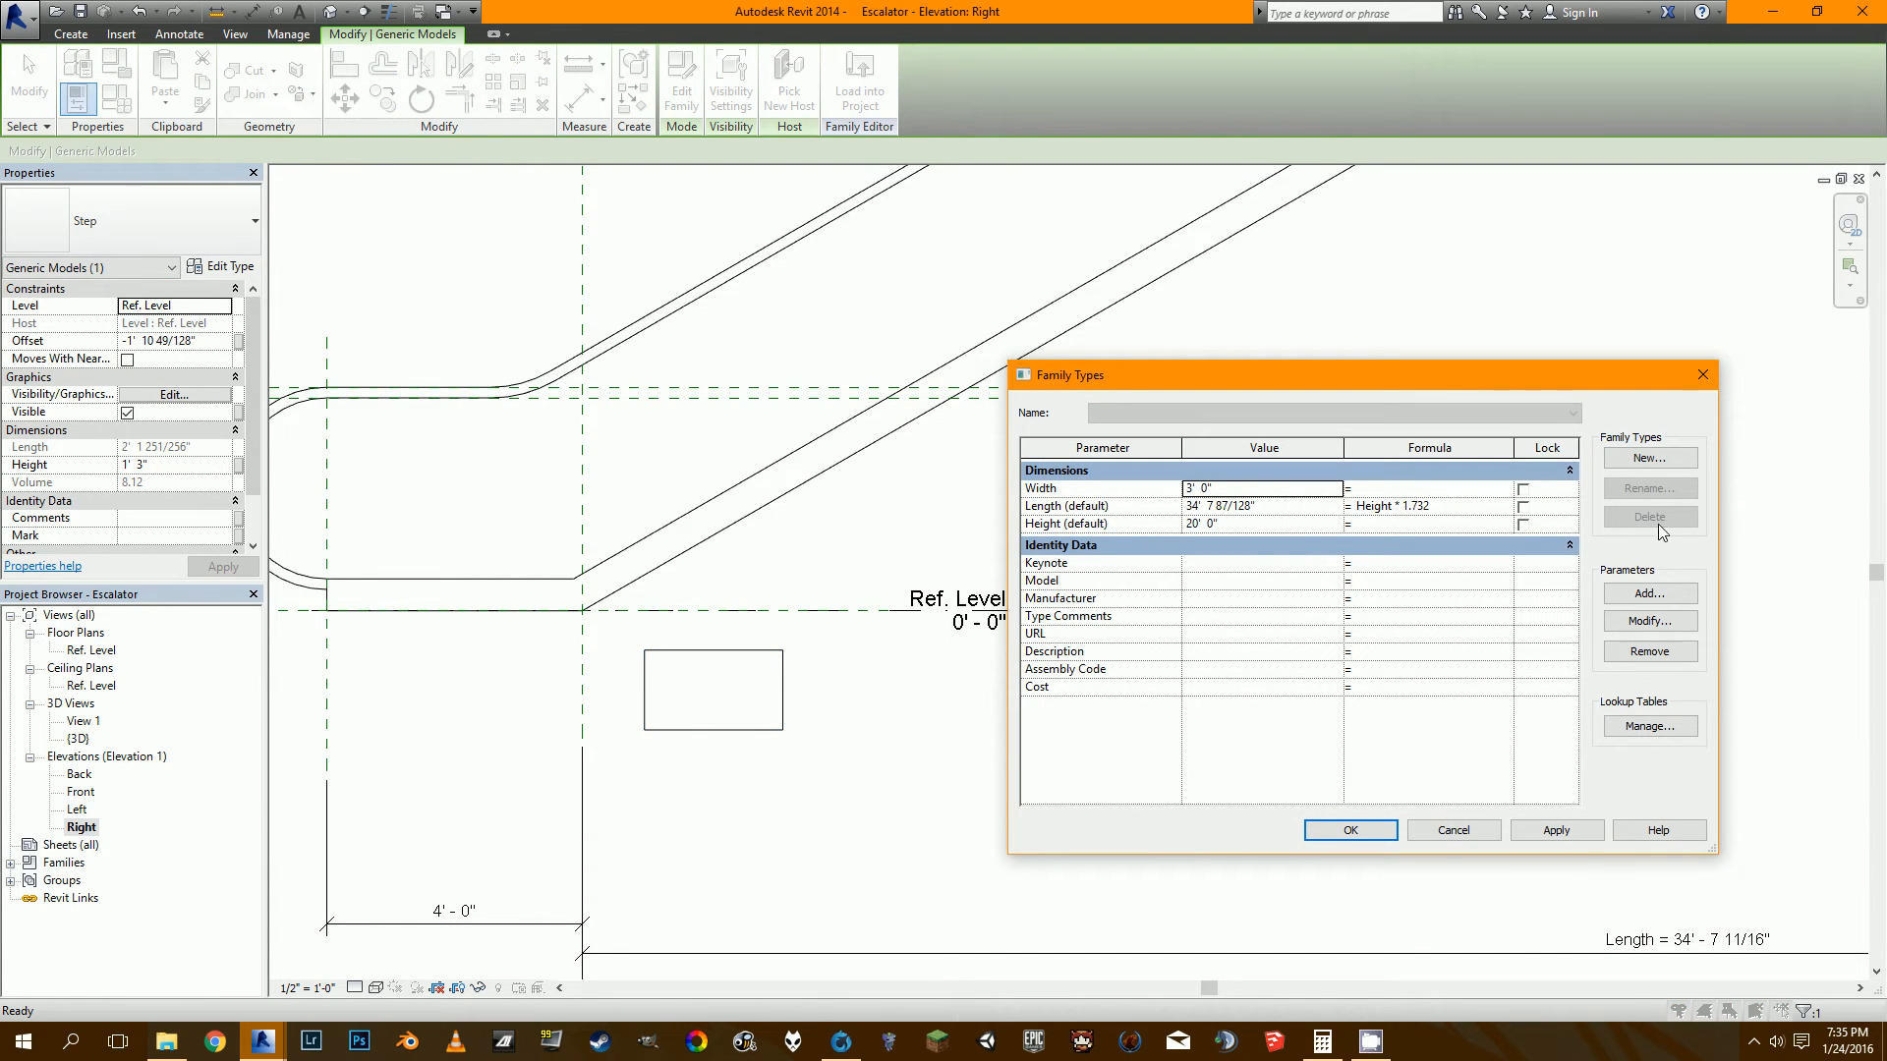
pyautogui.click(1652, 594)
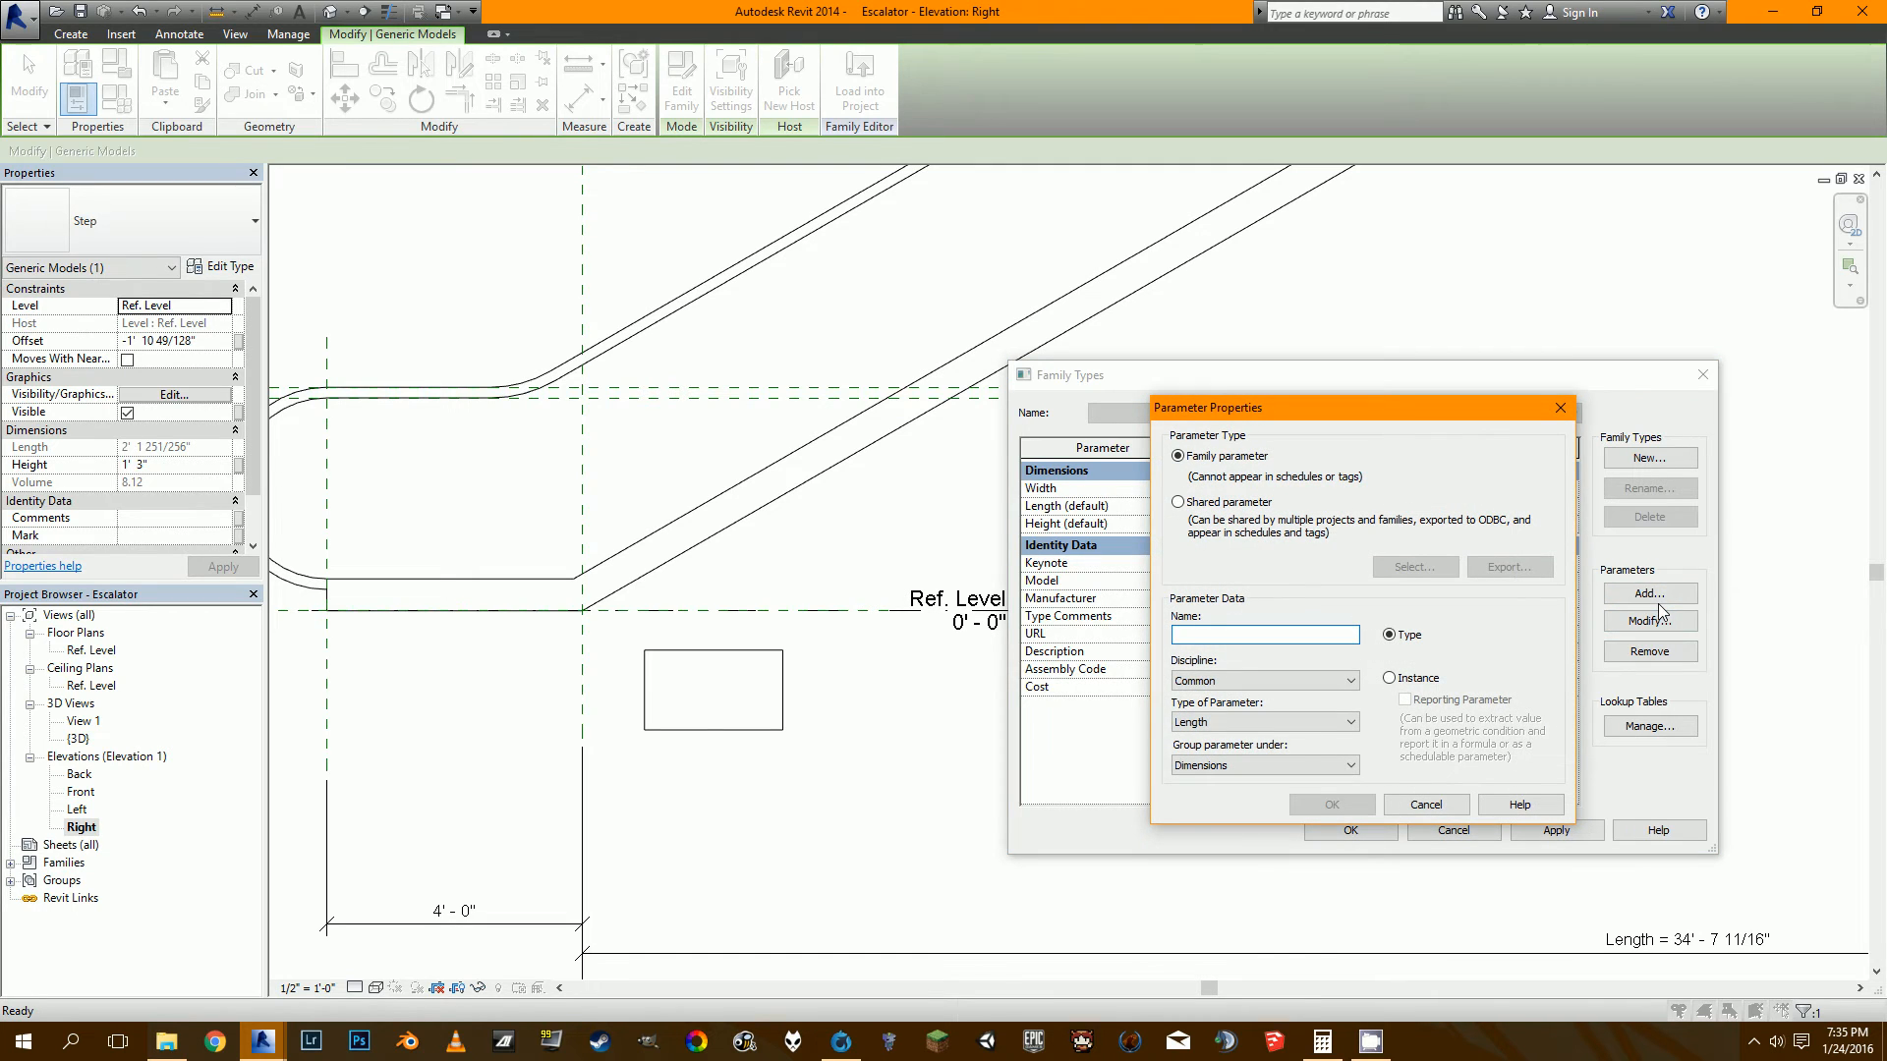
pyautogui.write('VErt')
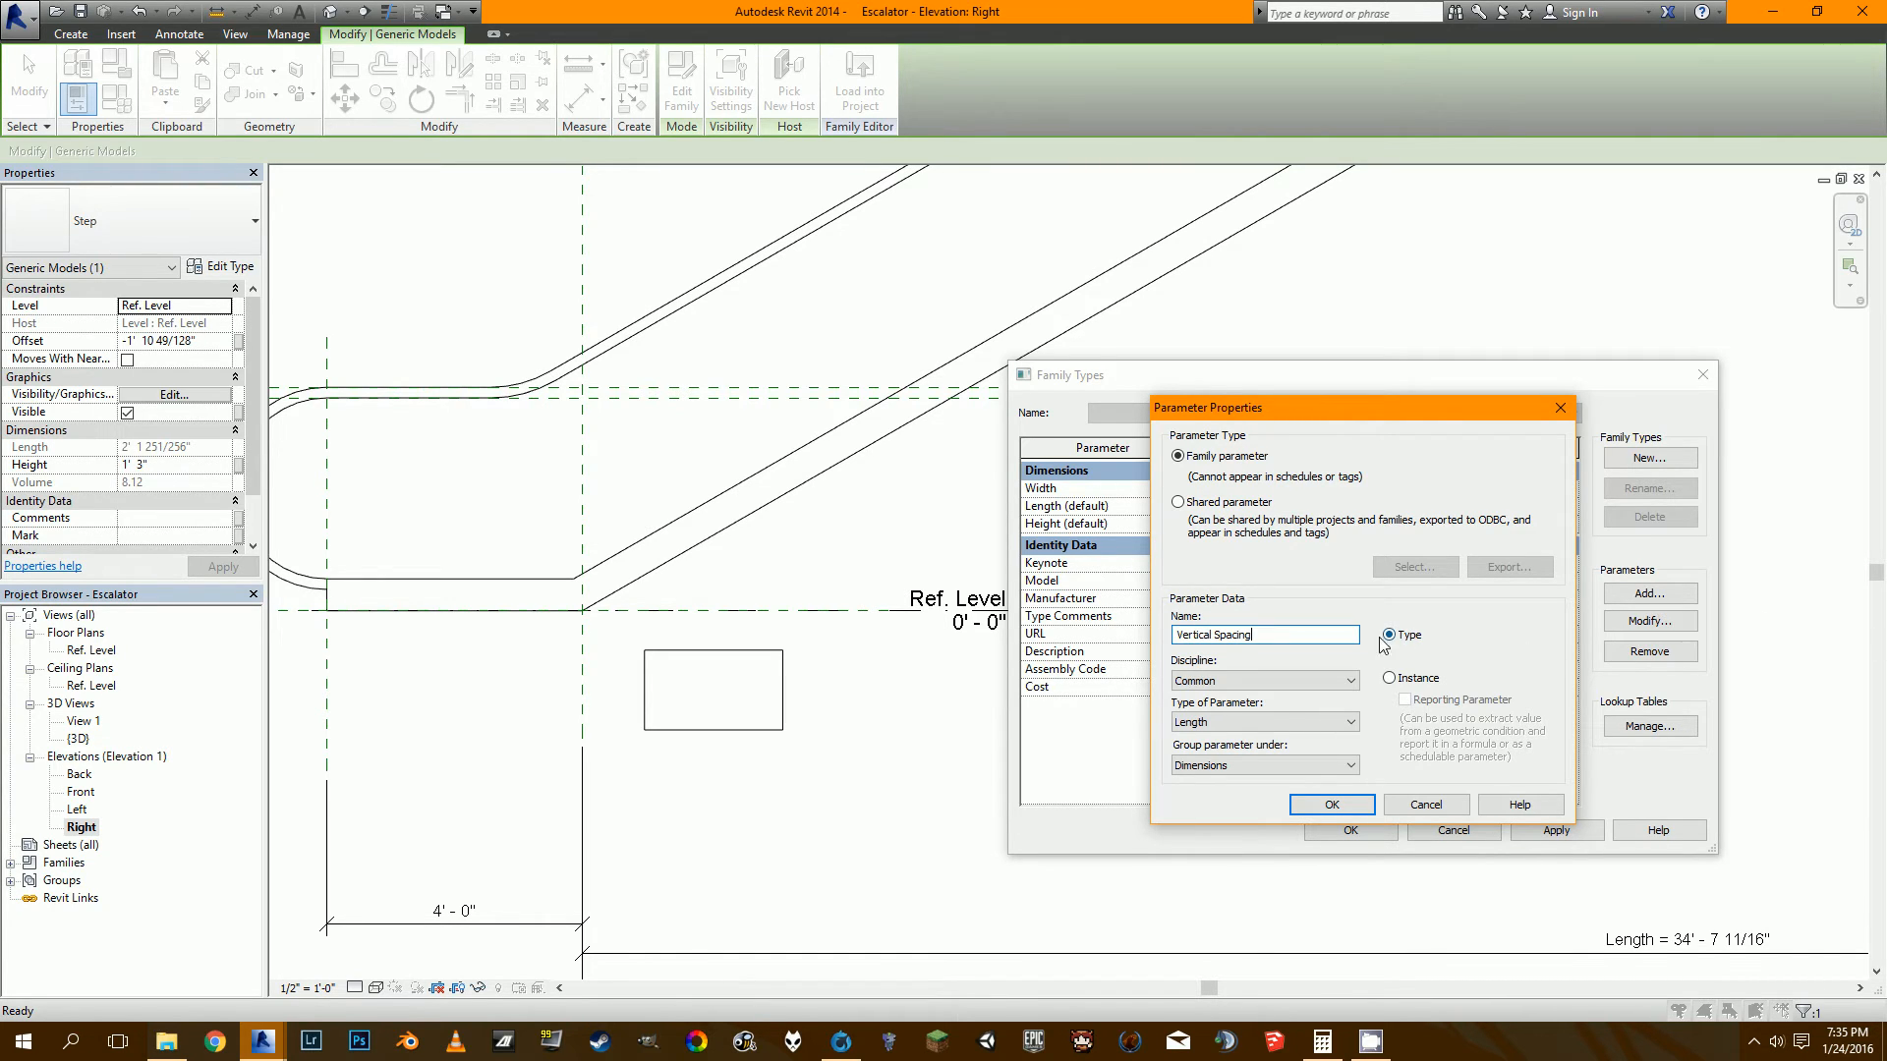
pyautogui.click(1389, 678)
pyautogui.click(1364, 808)
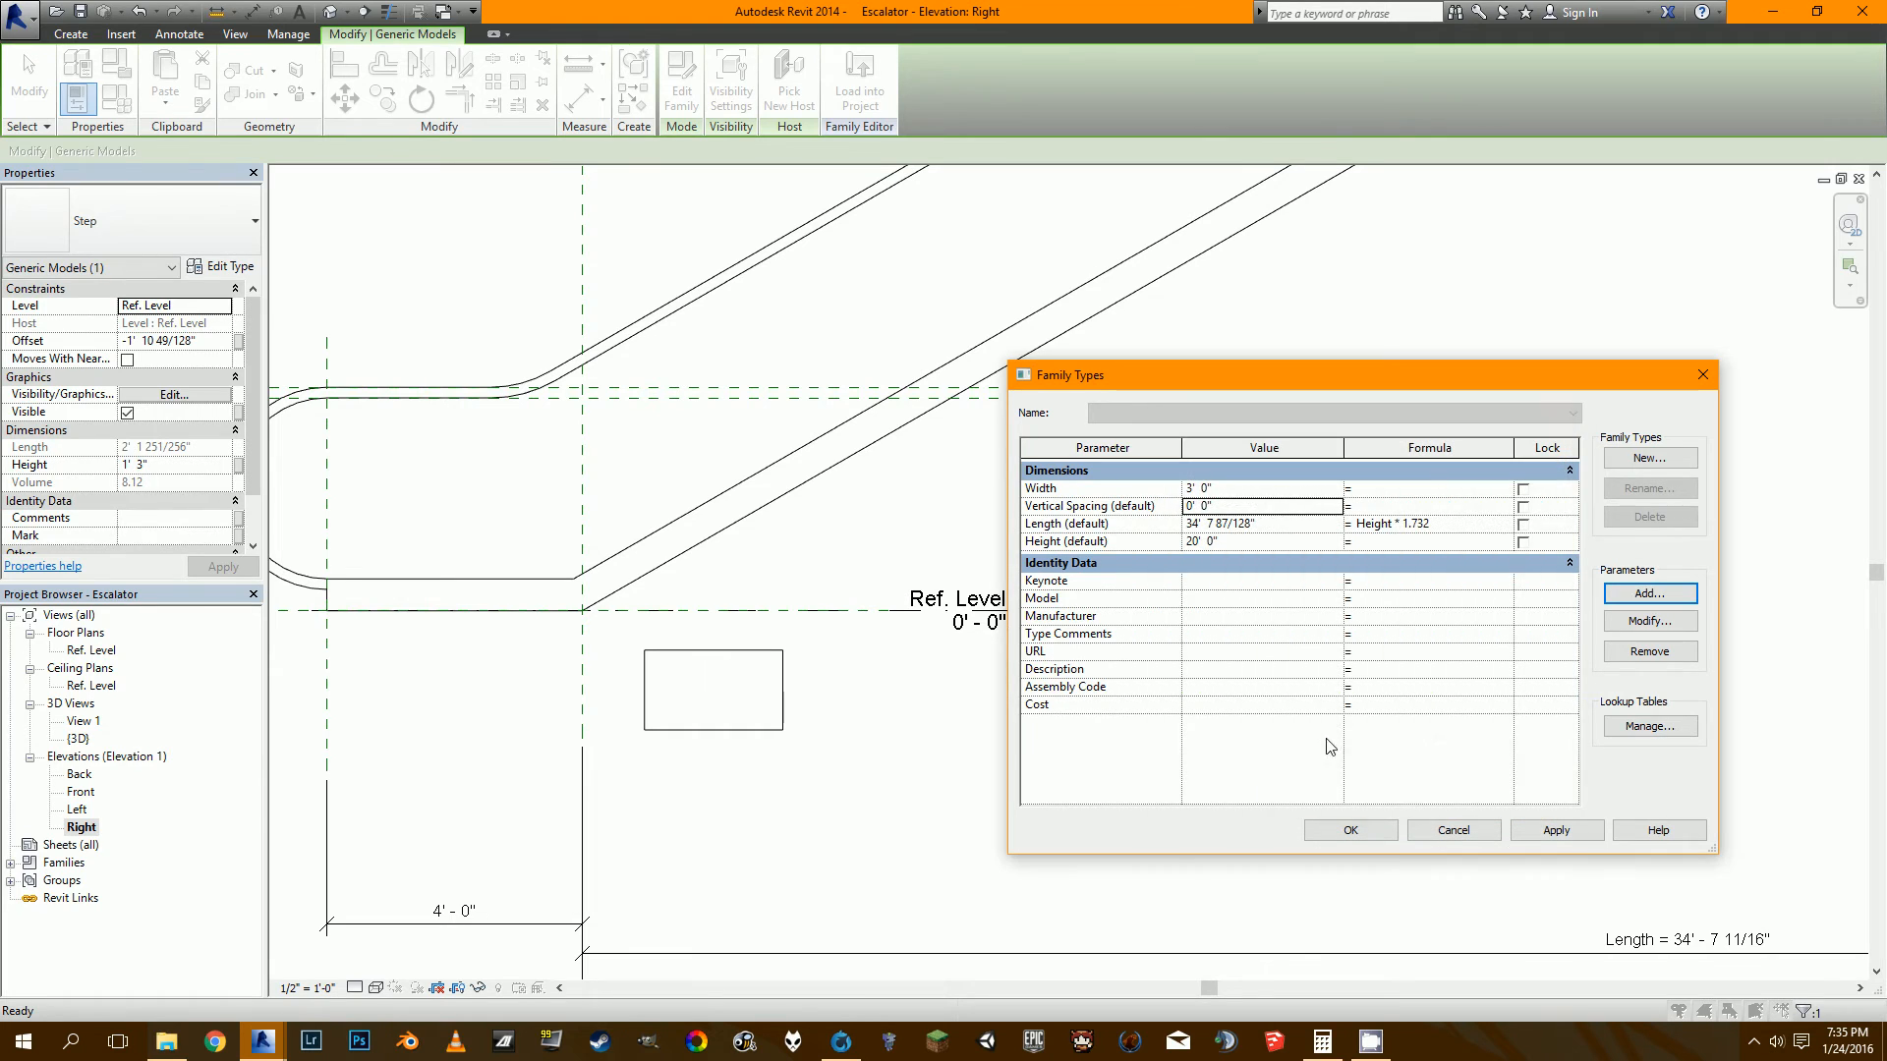
pyautogui.click(1240, 509)
pyautogui.click(1348, 835)
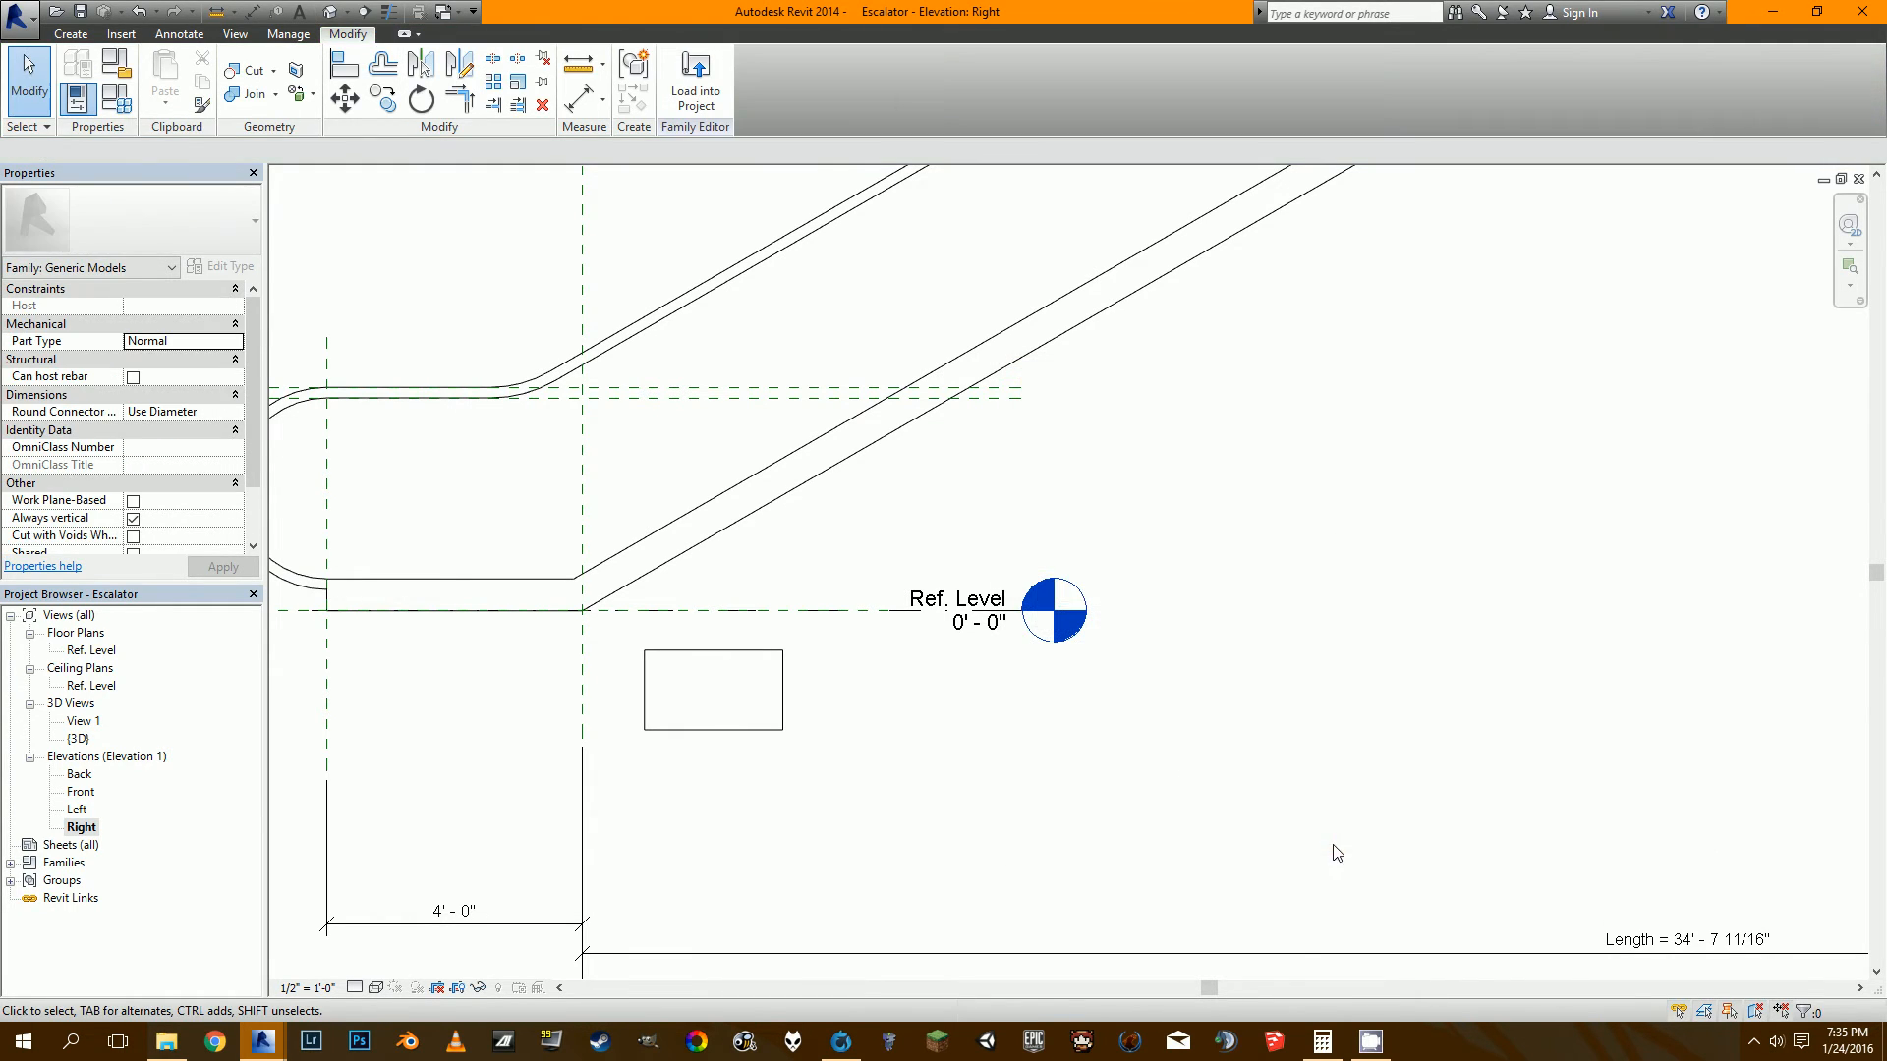
# Try associating the step's Height with the Vertical Spacing family parameter, and undo the association.
pyautogui.click(776, 731)
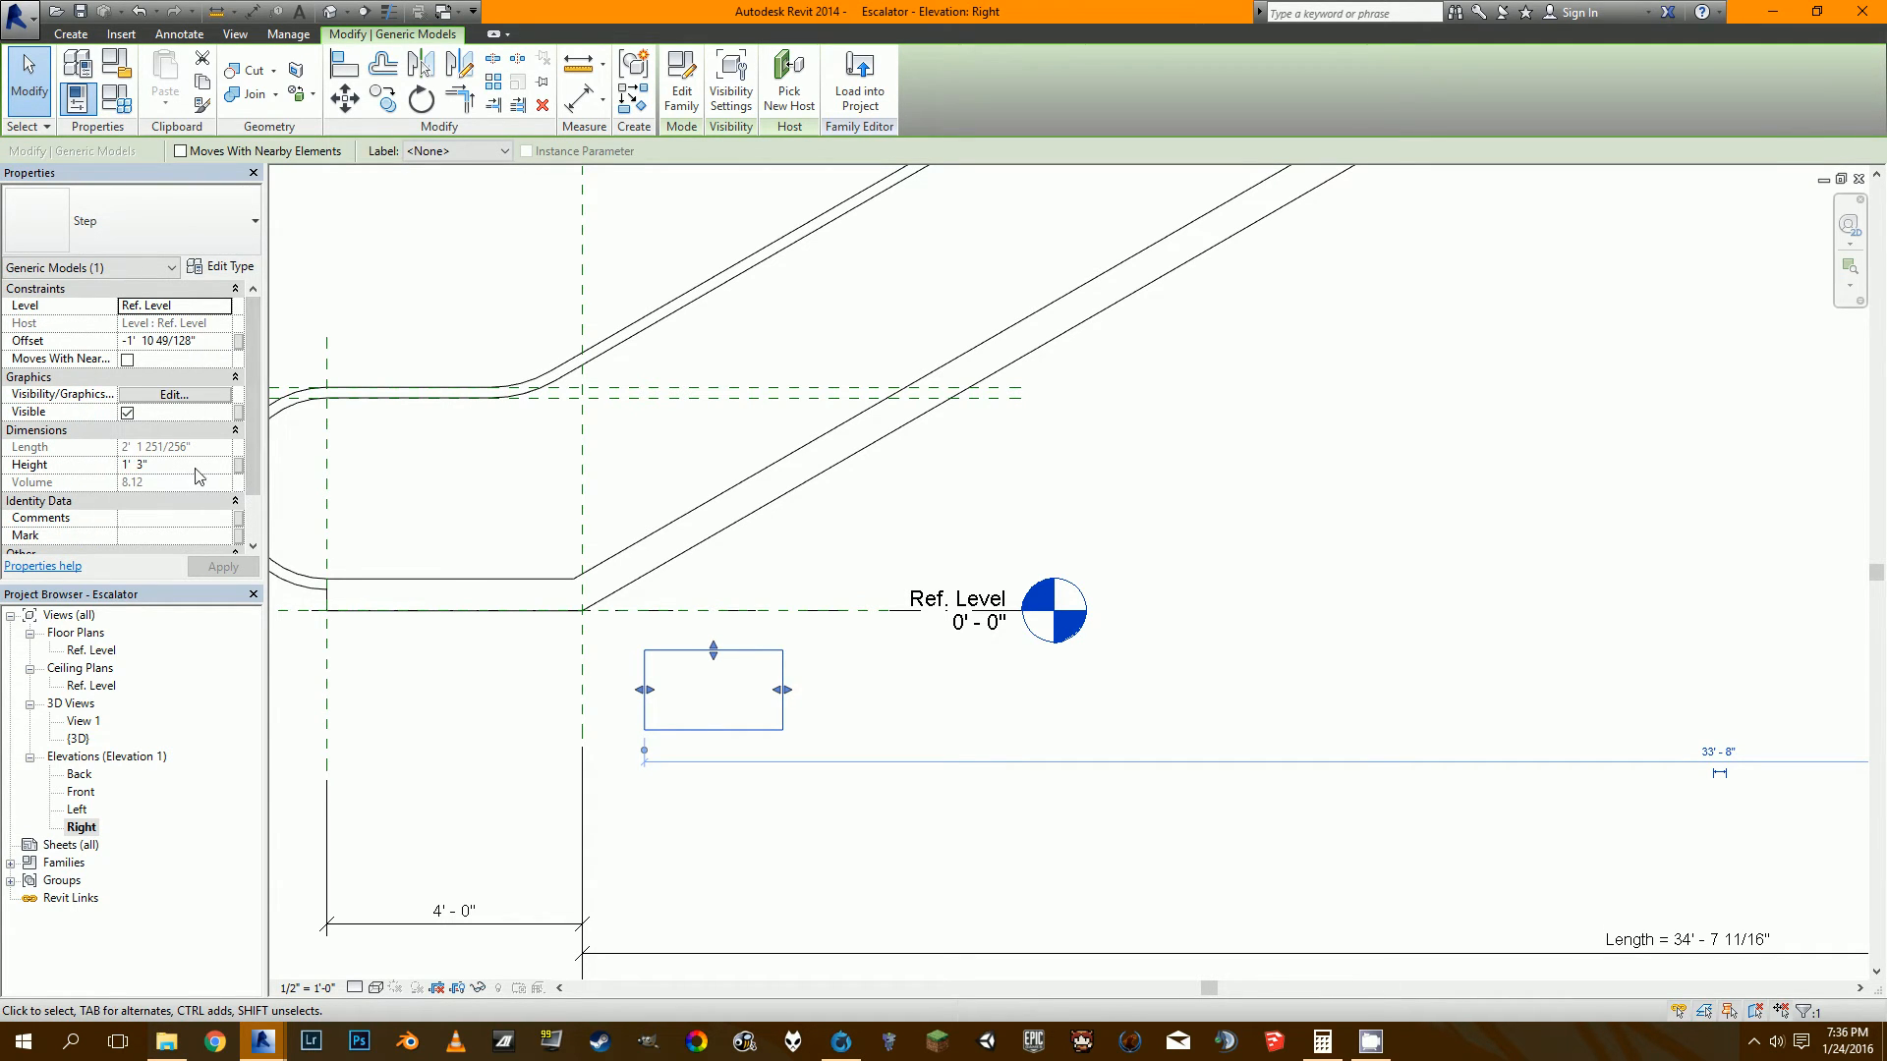
pyautogui.click(240, 468)
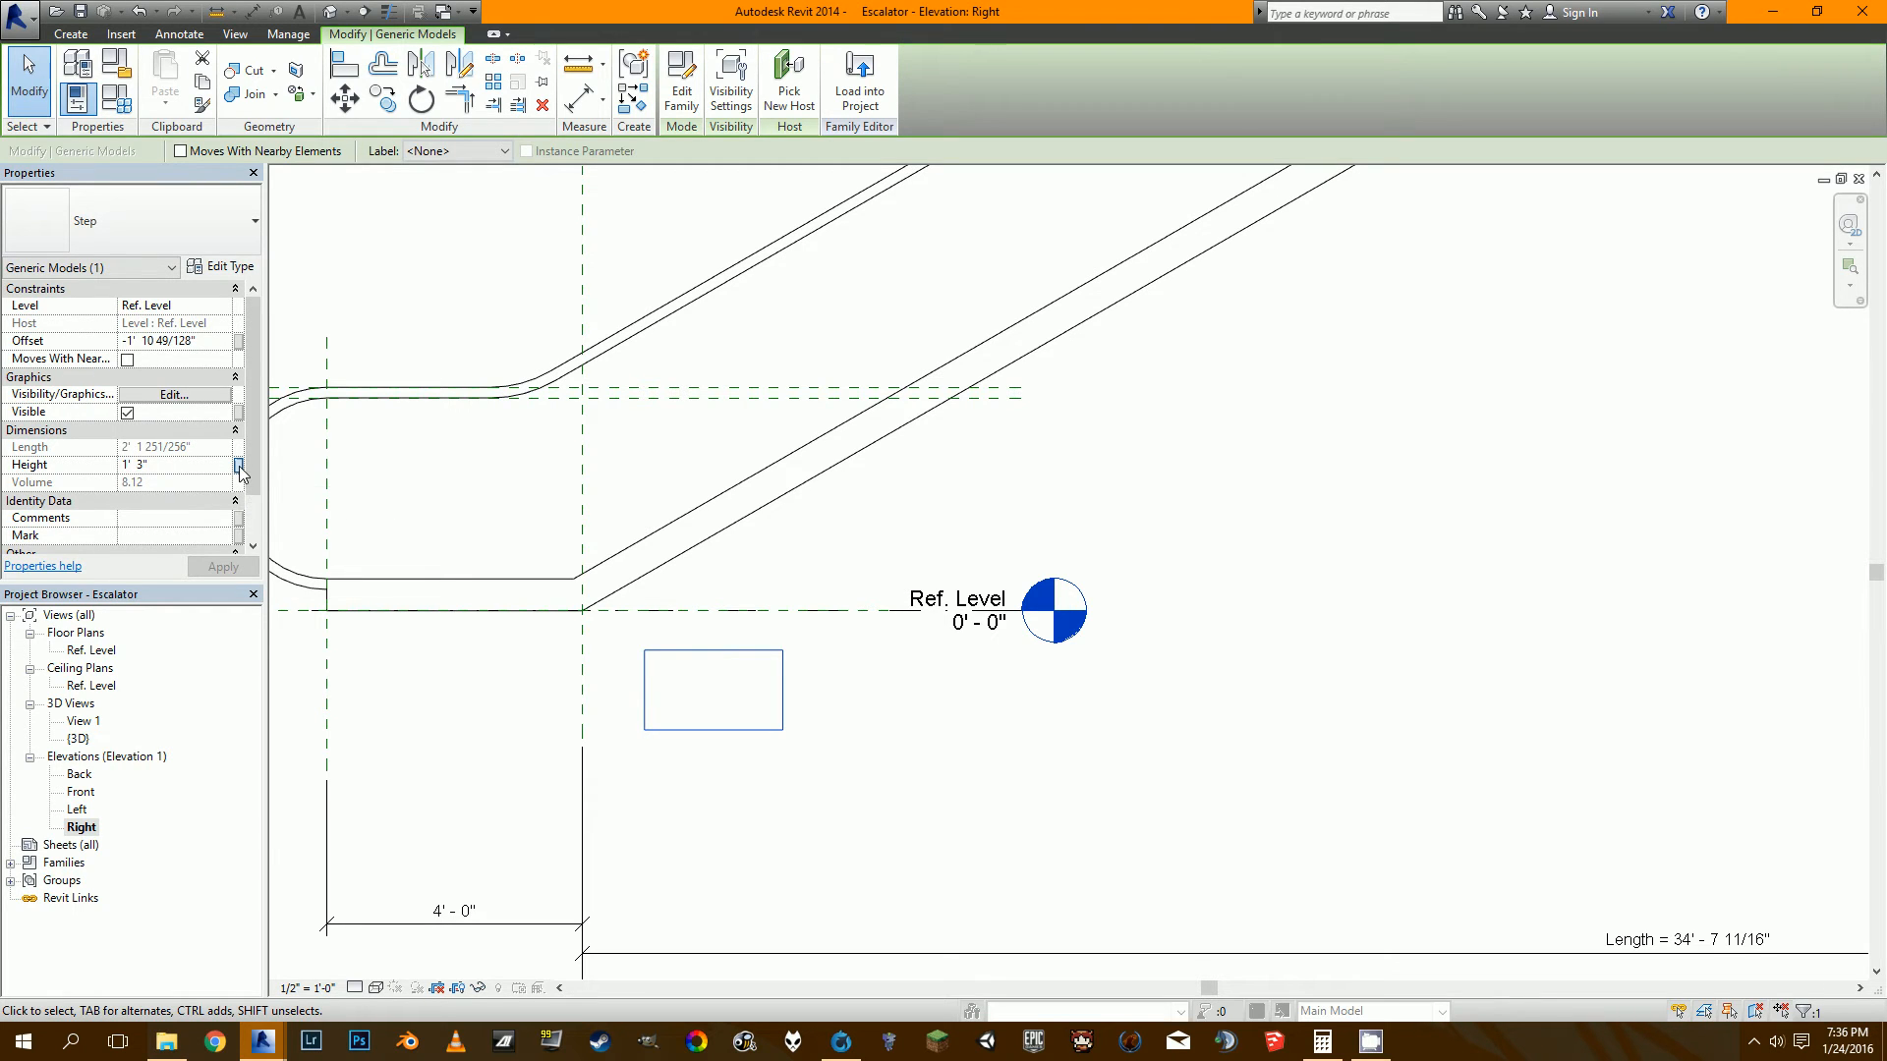
pyautogui.click(861, 485)
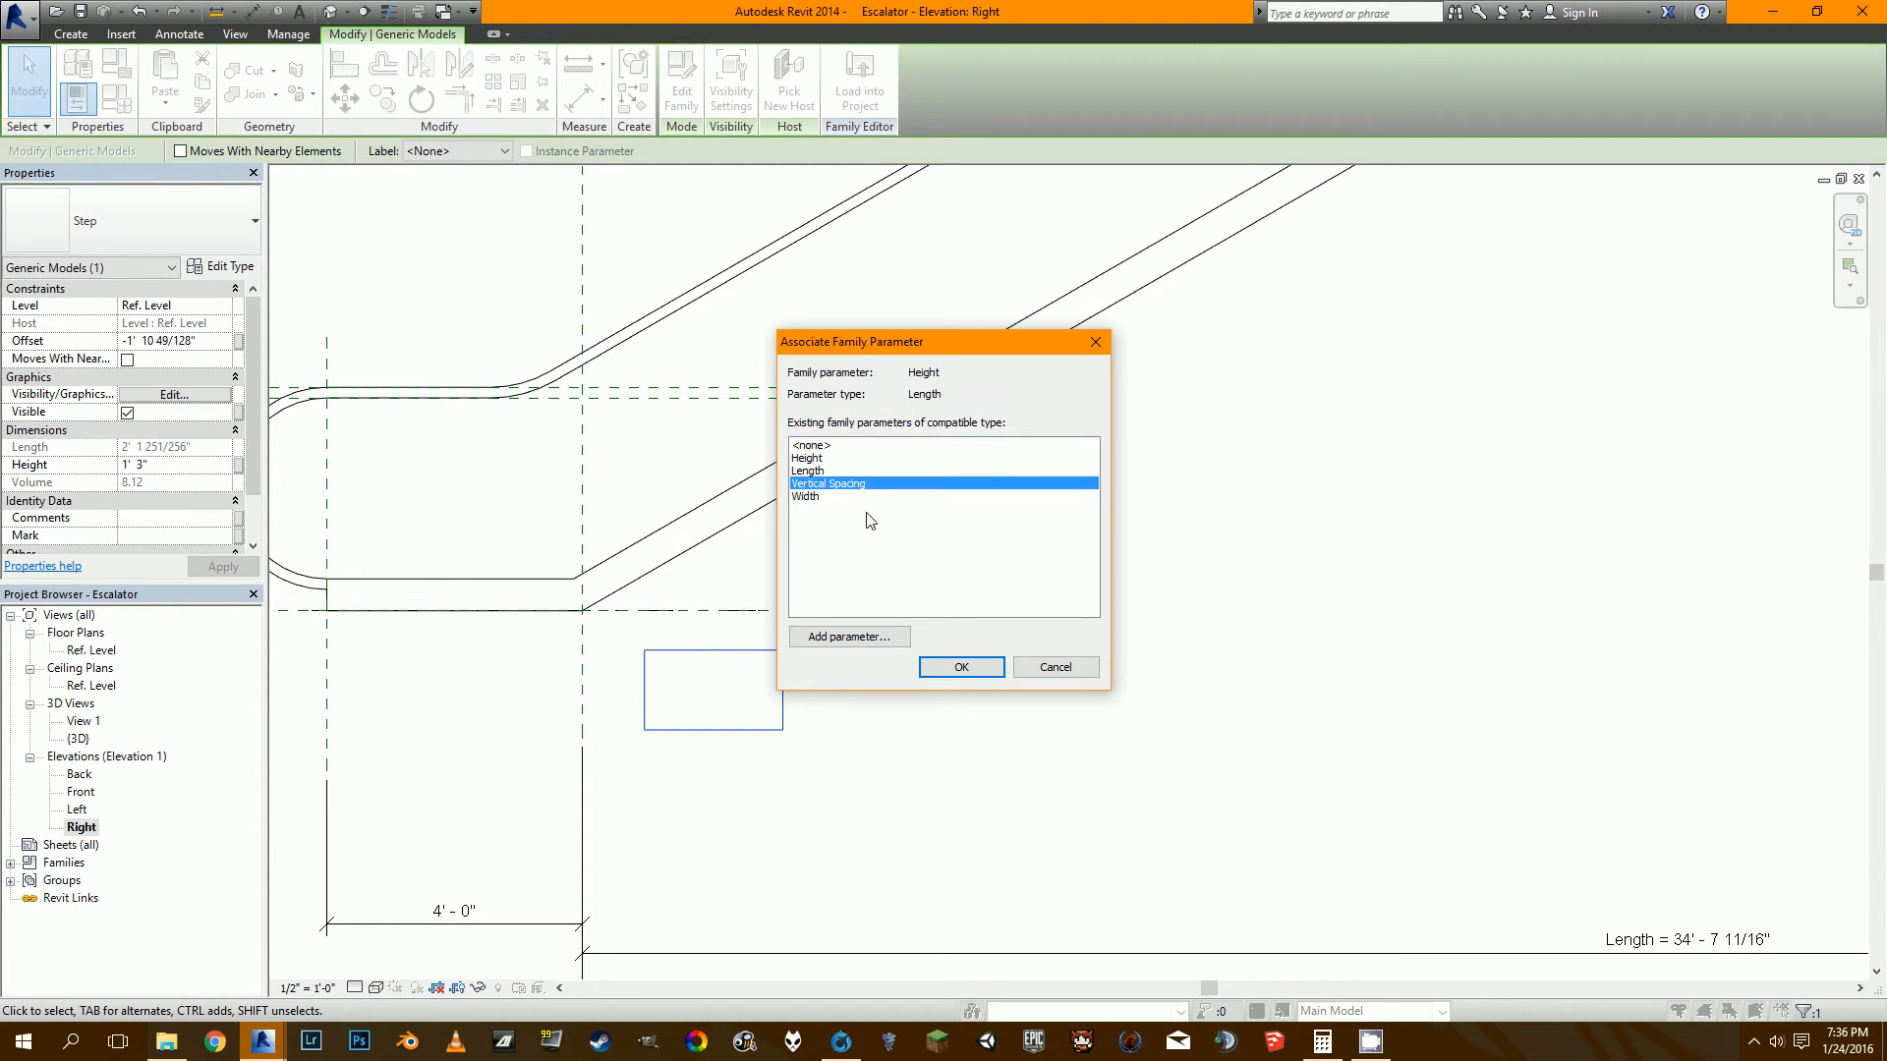
pyautogui.click(940, 667)
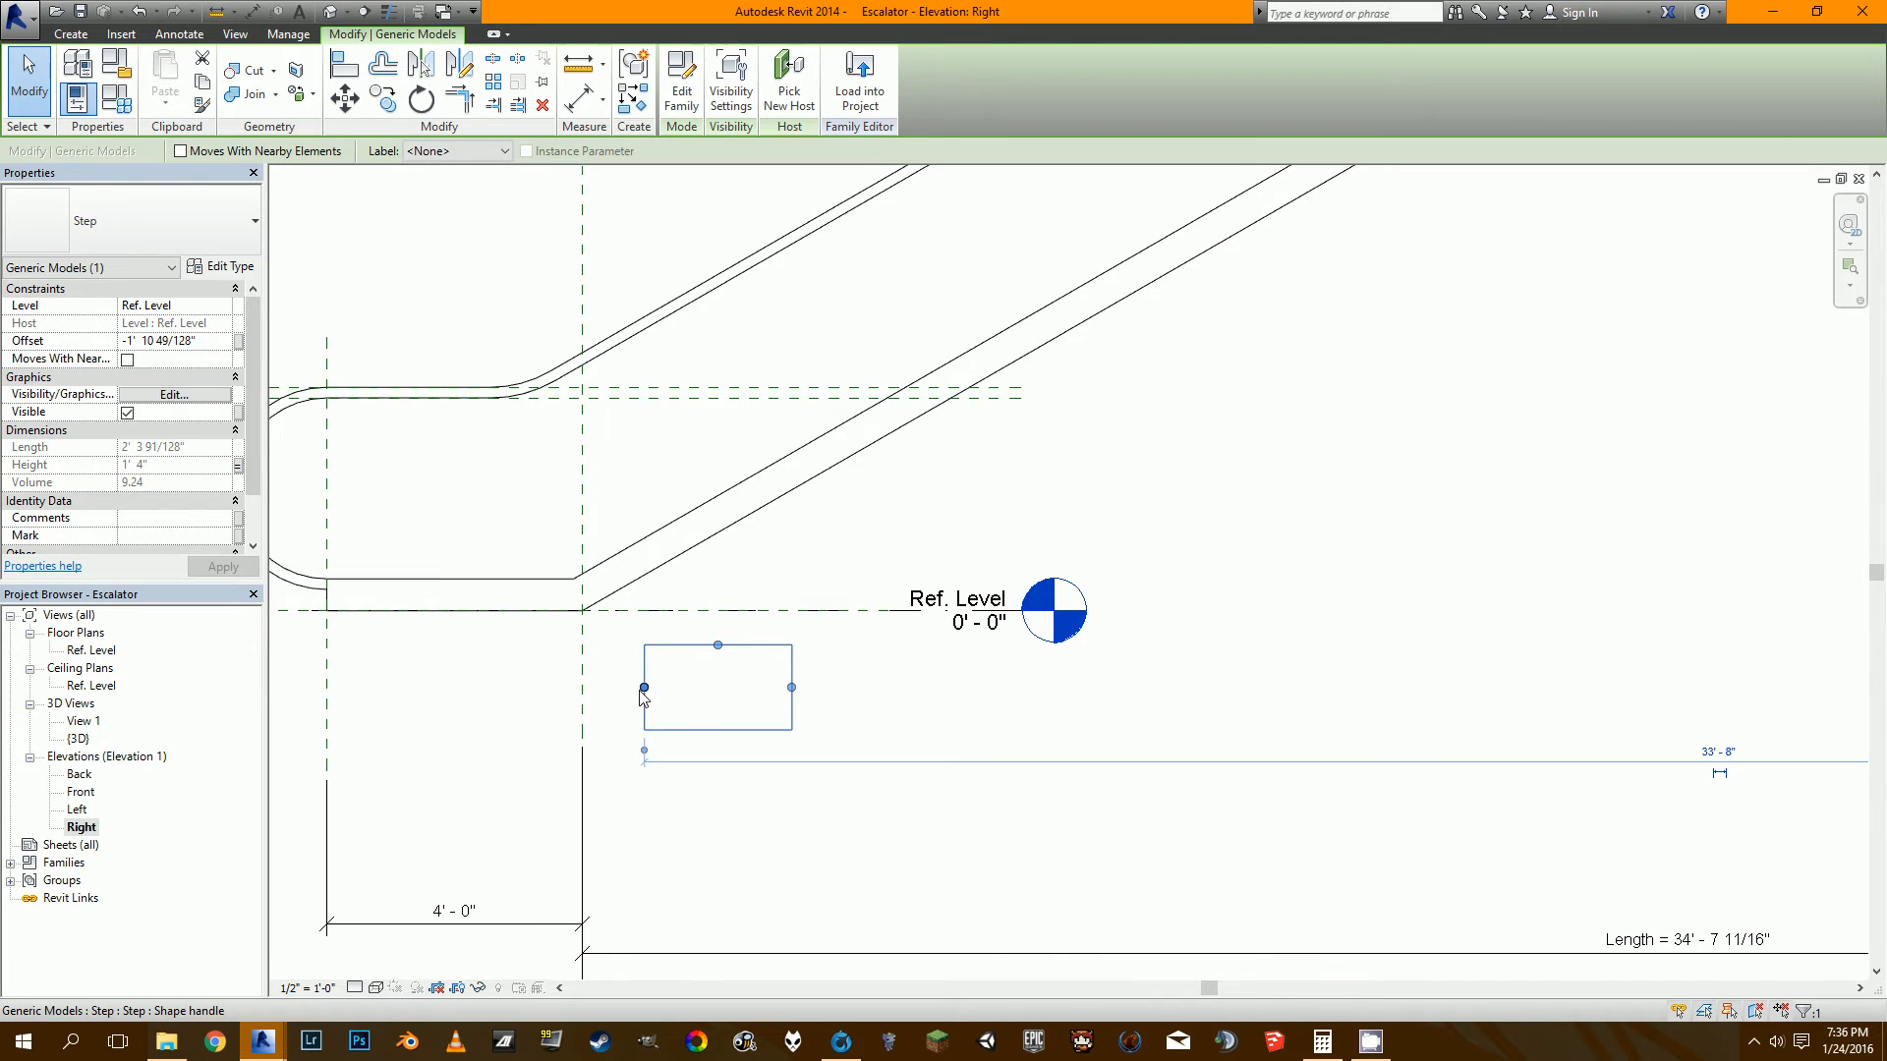
pyautogui.scroll(2, 649, 687)
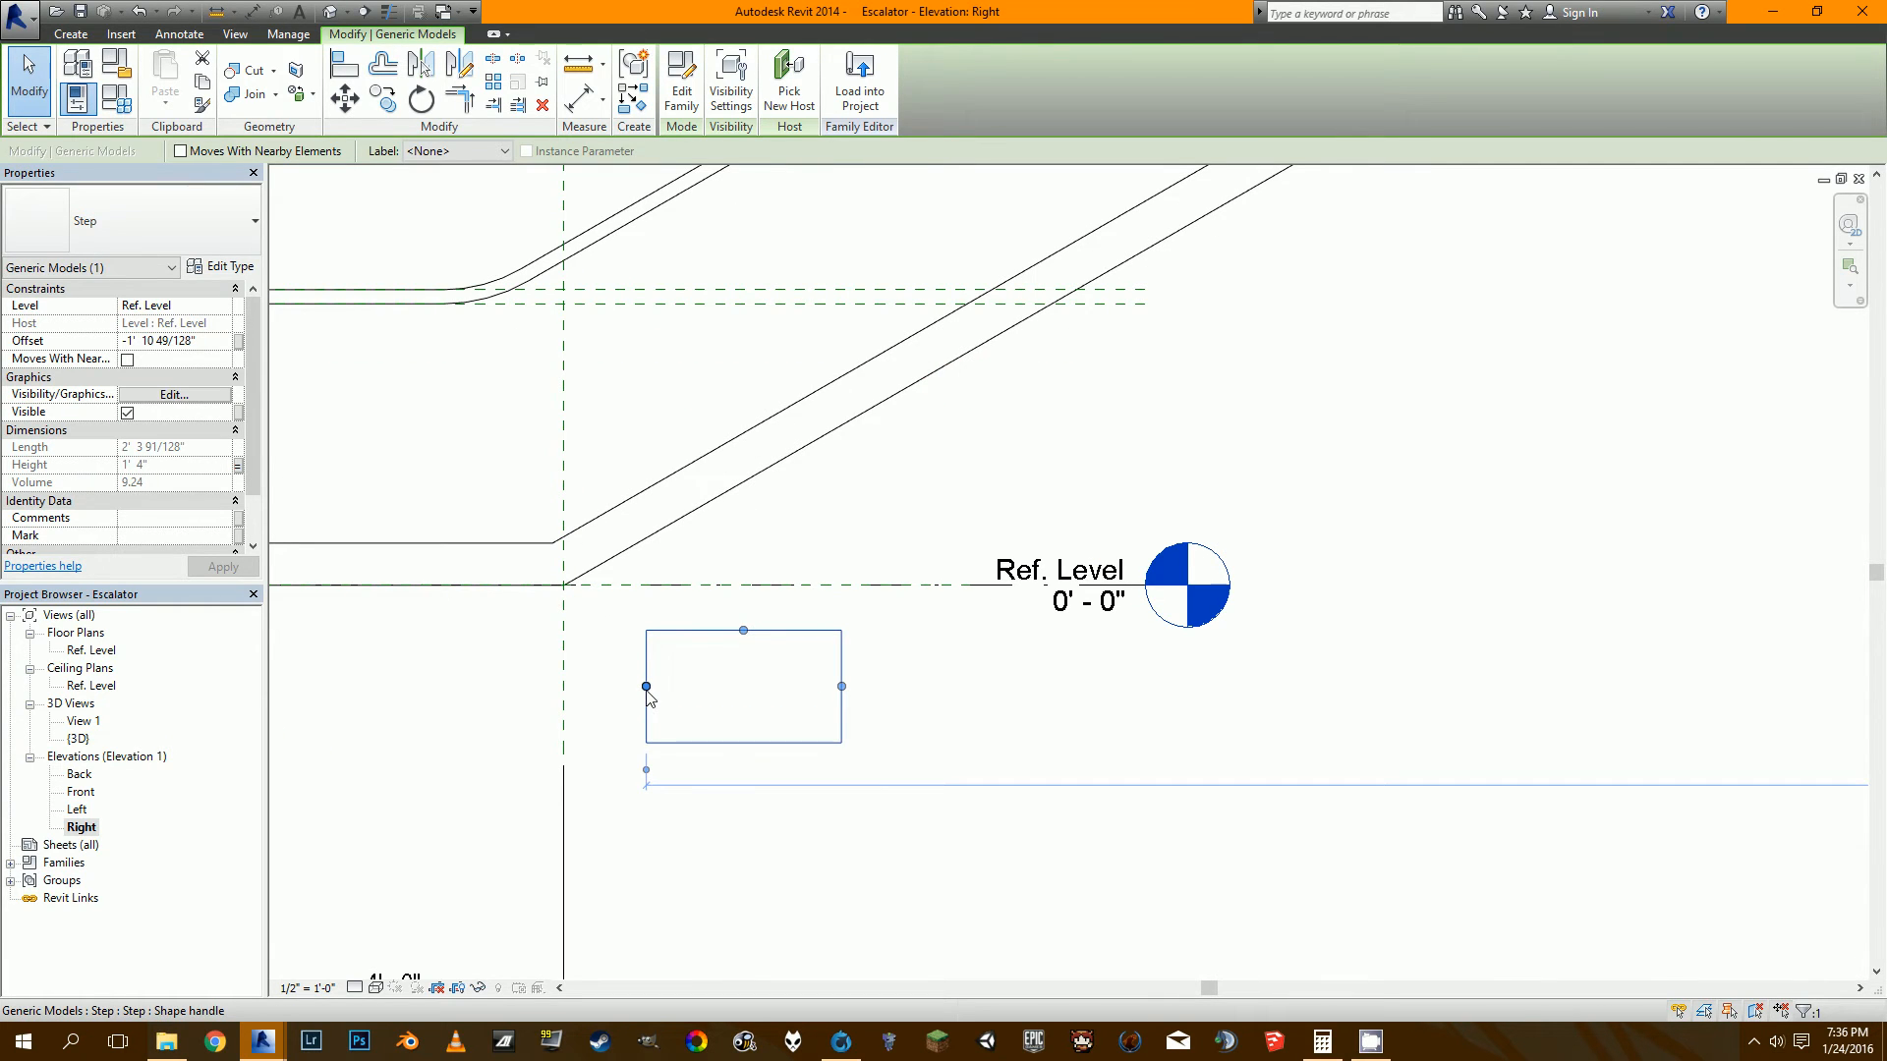
pyautogui.hotkey('ctrl', 'z')
# Stretch the unassociated step outward from its edge nearest the lower landing to about 2' 3" long.
pyautogui.click(646, 709)
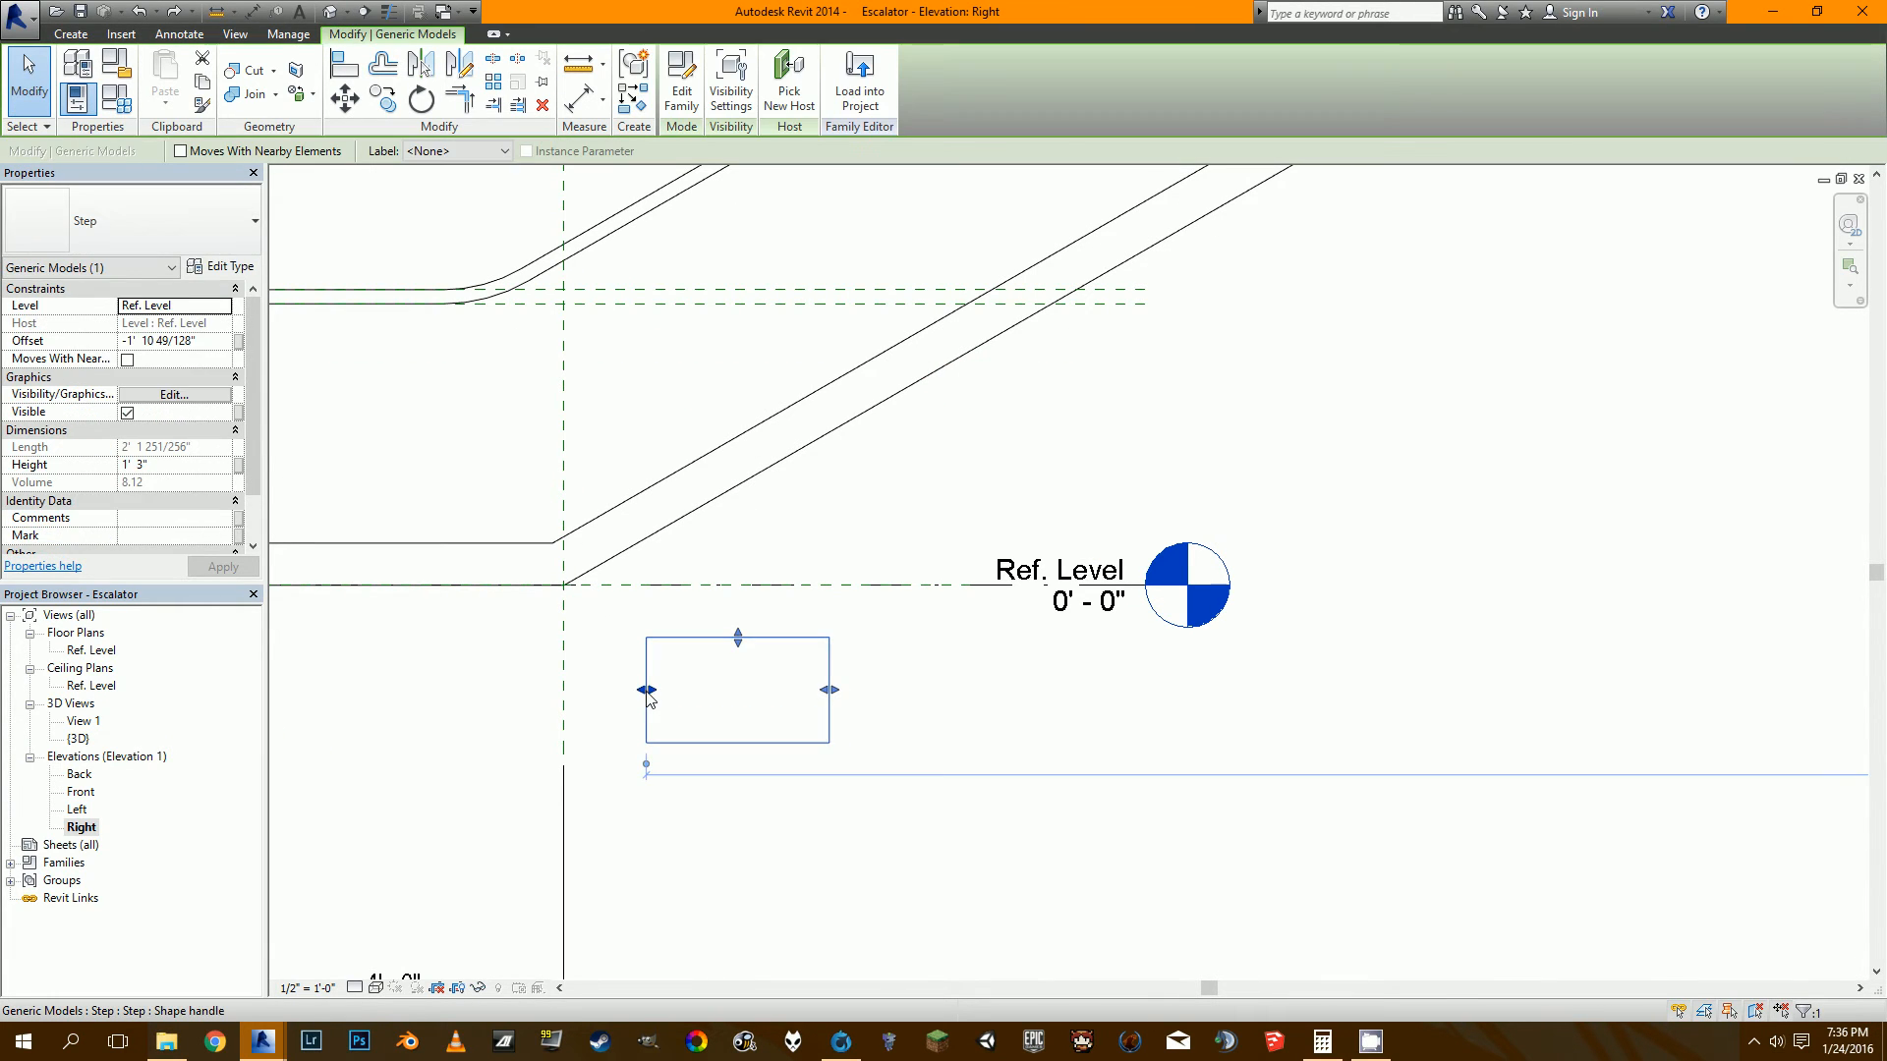
pyautogui.moveTo(648, 698); pyautogui.dragTo(639, 688)
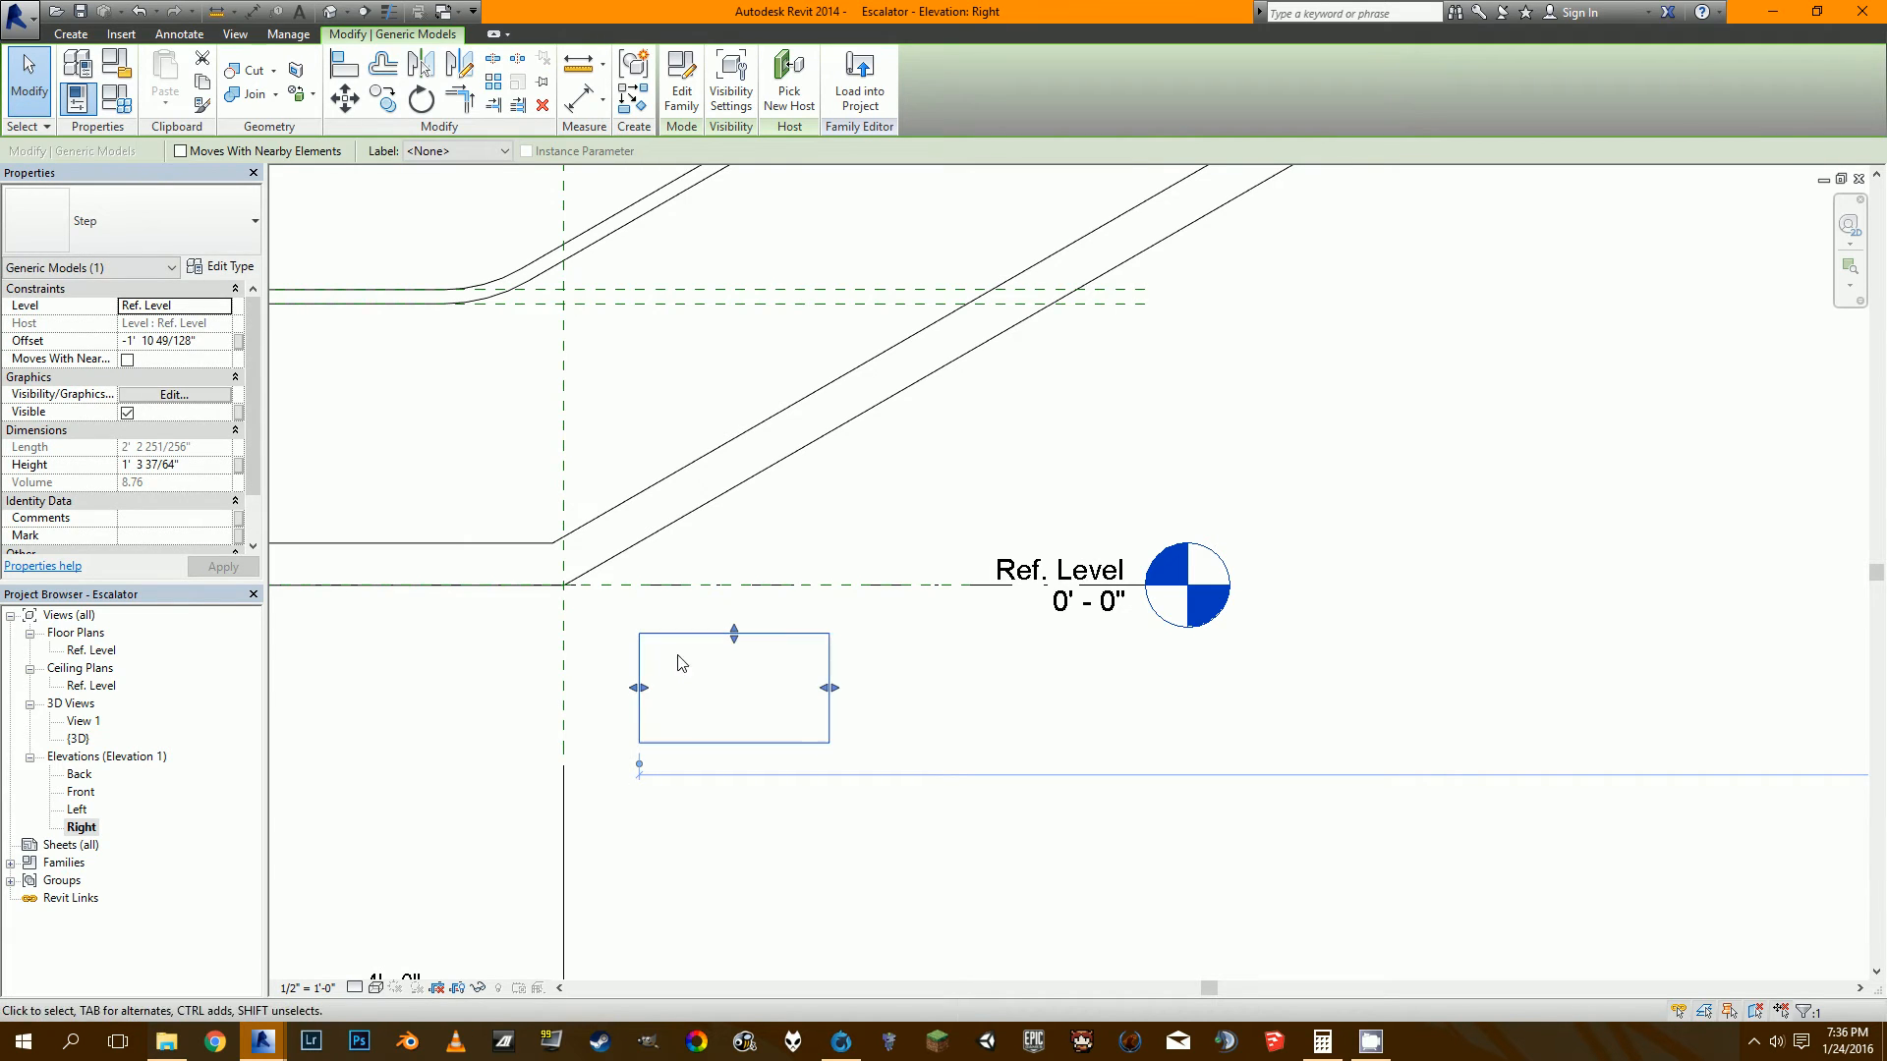
# Associate the step's Height with the Vertical Spacing family parameter.
pyautogui.scroll(3, 596, 685)
pyautogui.scroll(-3, 651, 682)
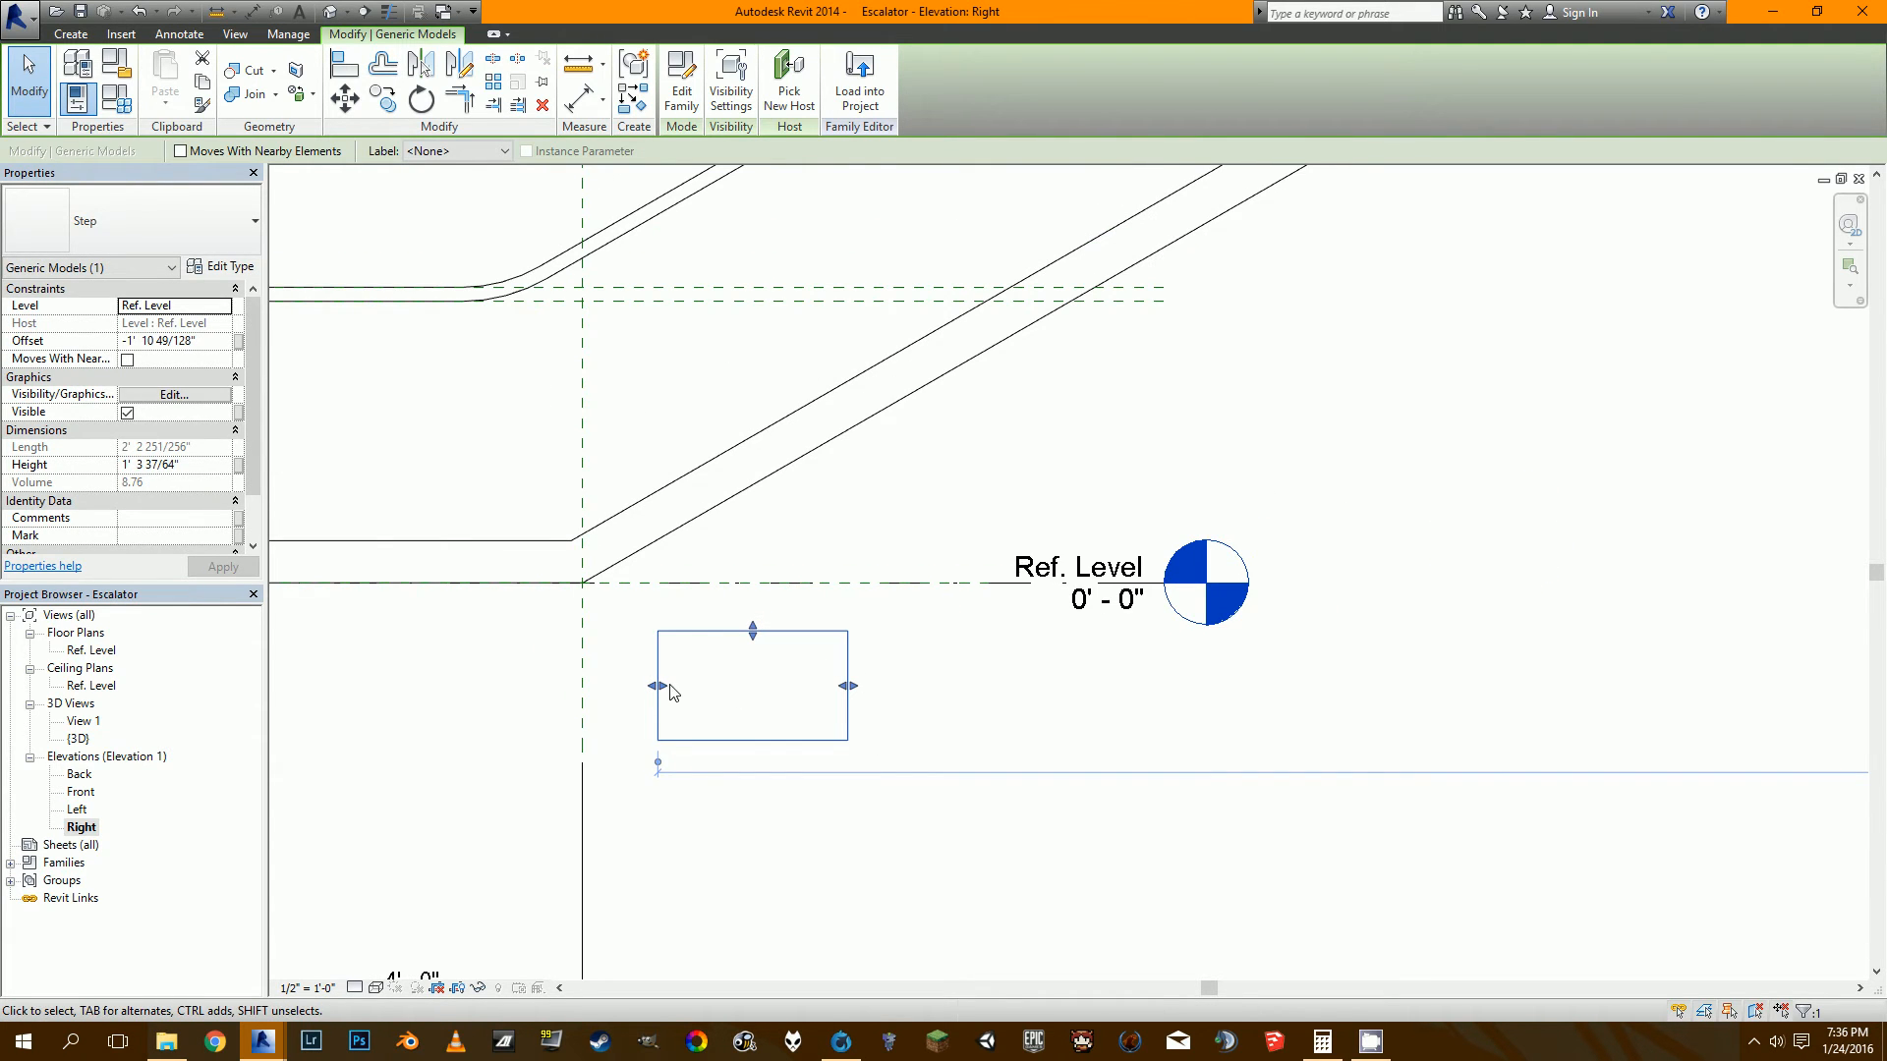
pyautogui.scroll(2, 671, 693)
pyautogui.scroll(-3, 663, 695)
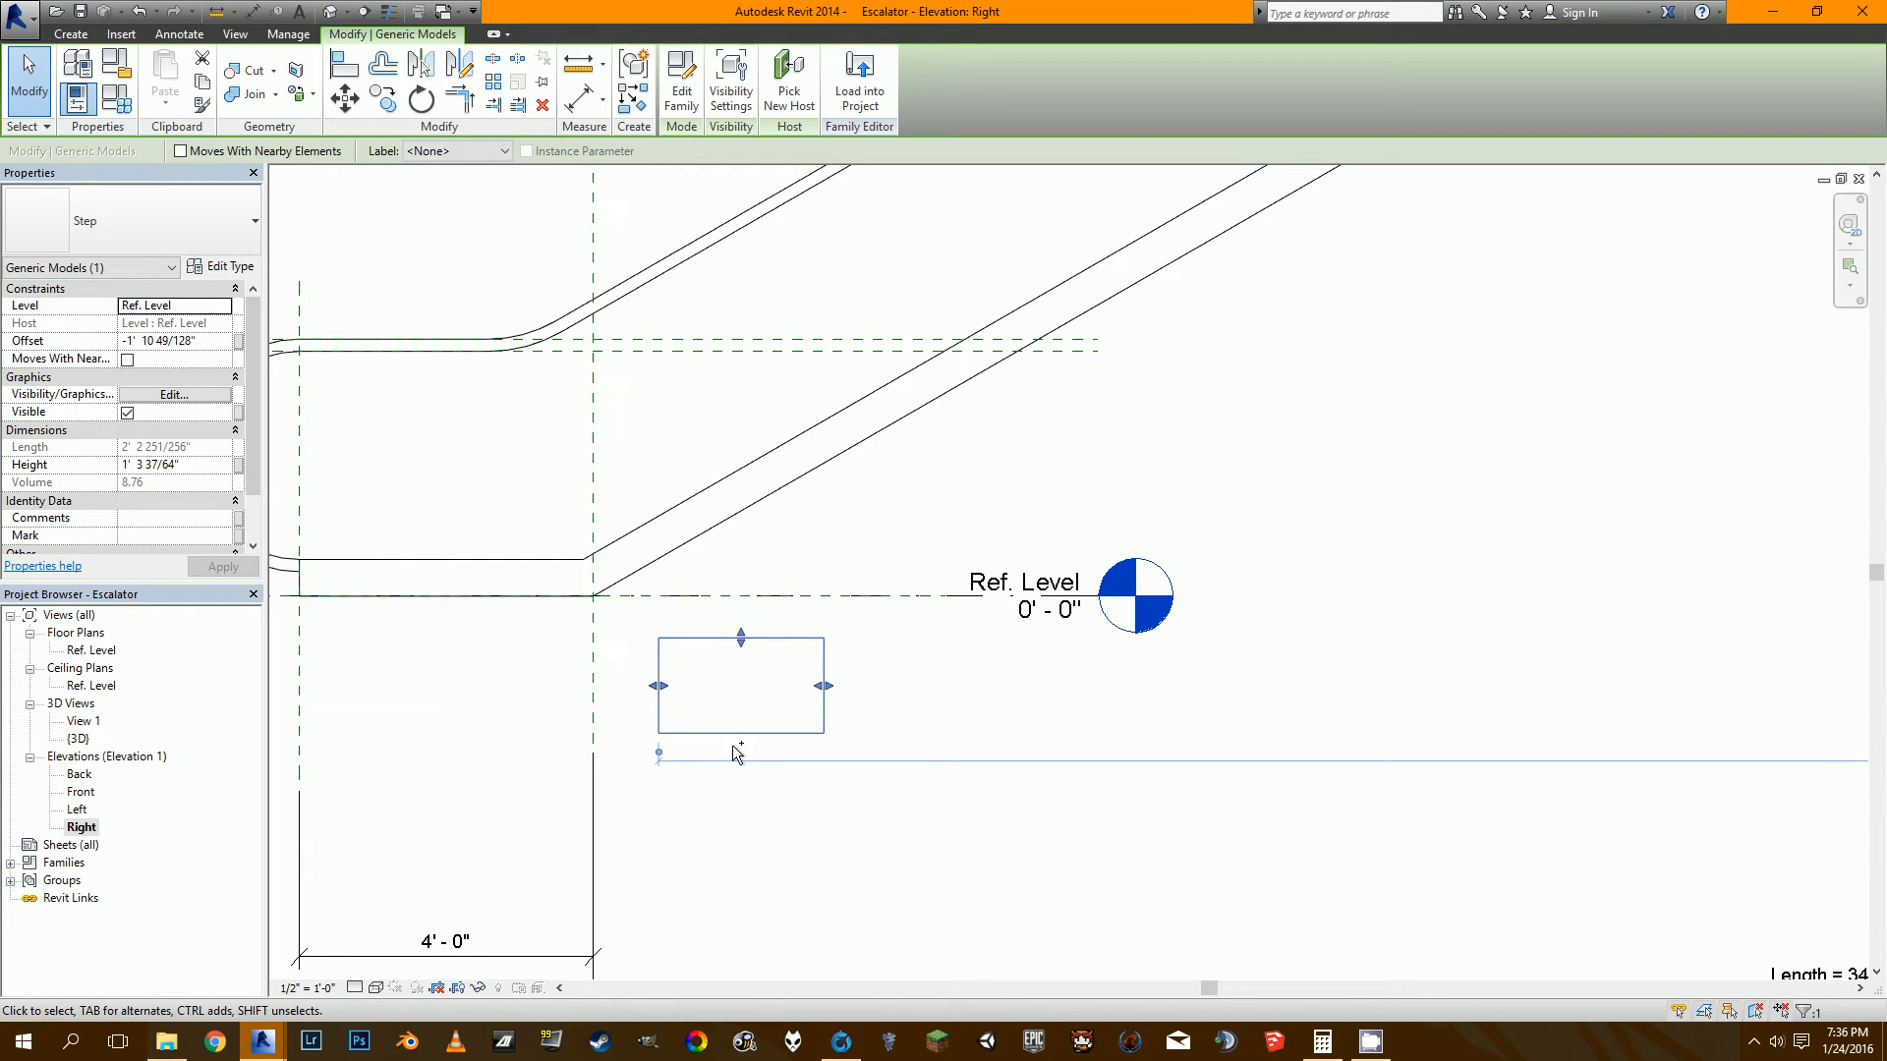
pyautogui.click(239, 465)
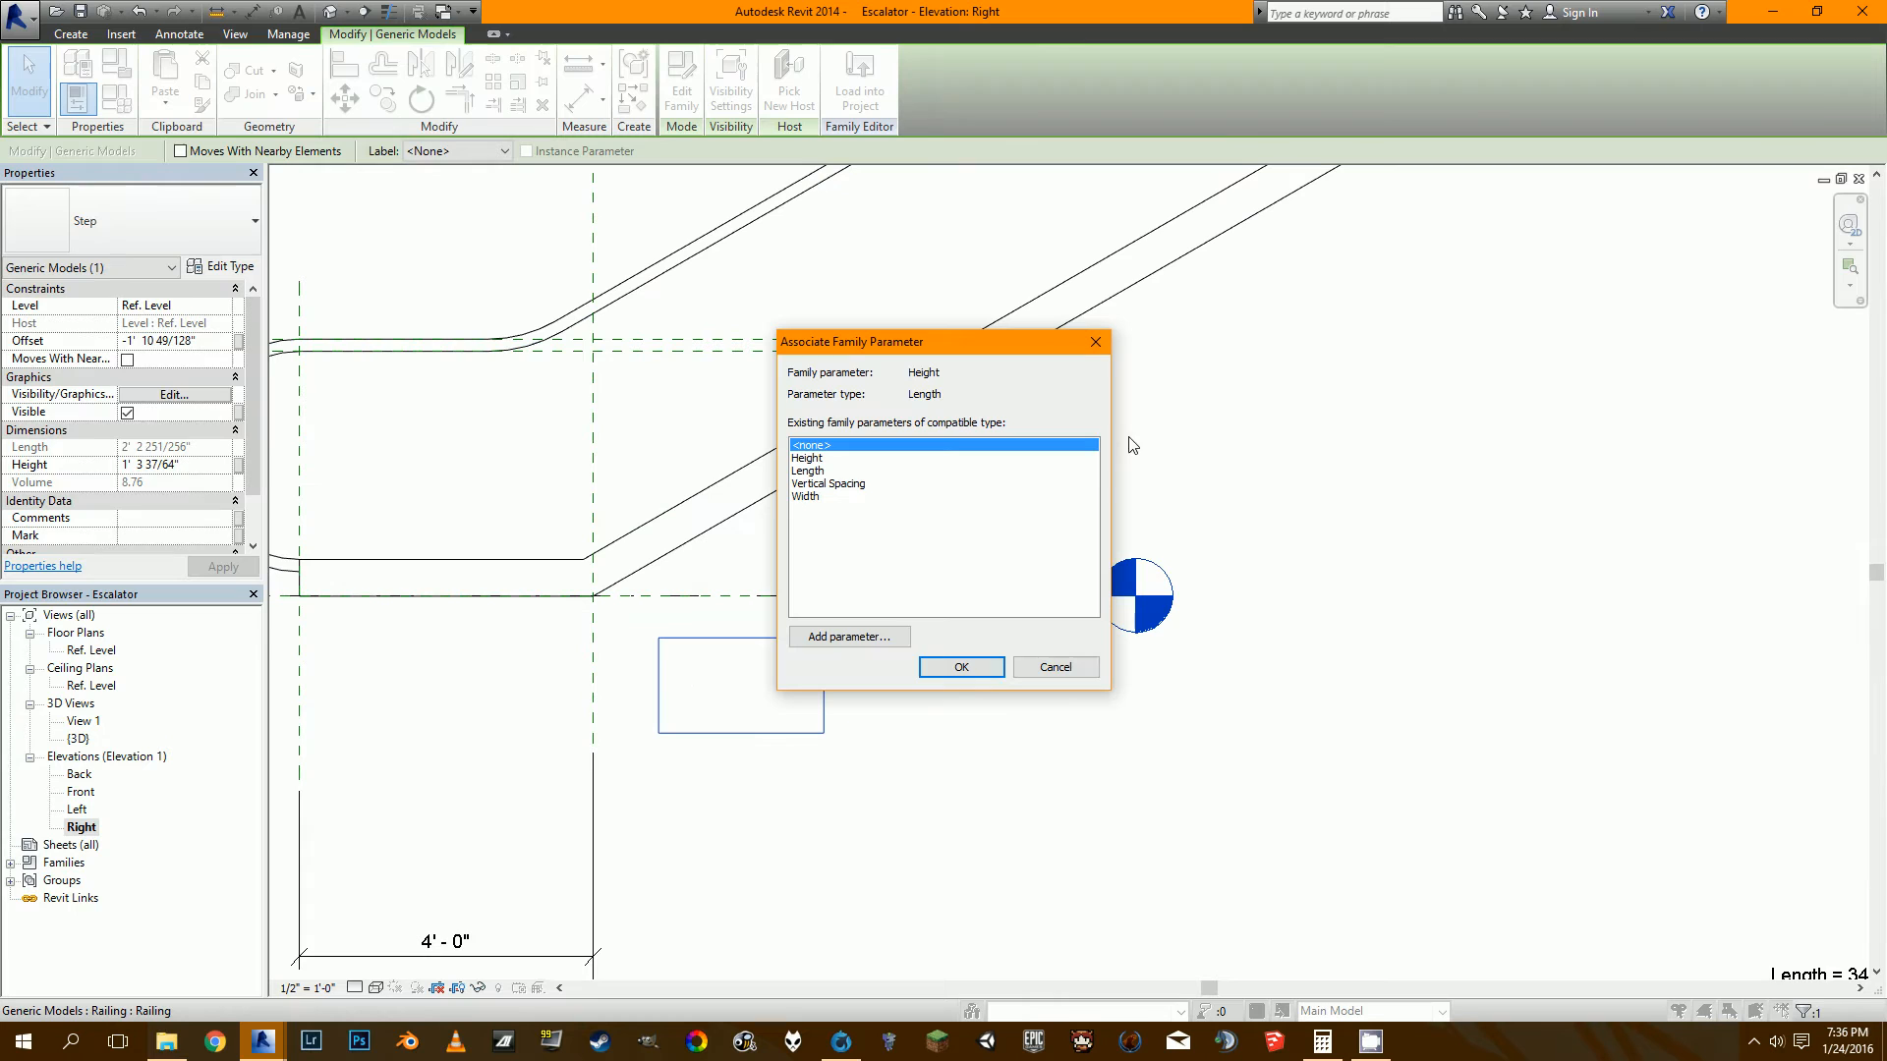
pyautogui.click(855, 483)
pyautogui.click(976, 664)
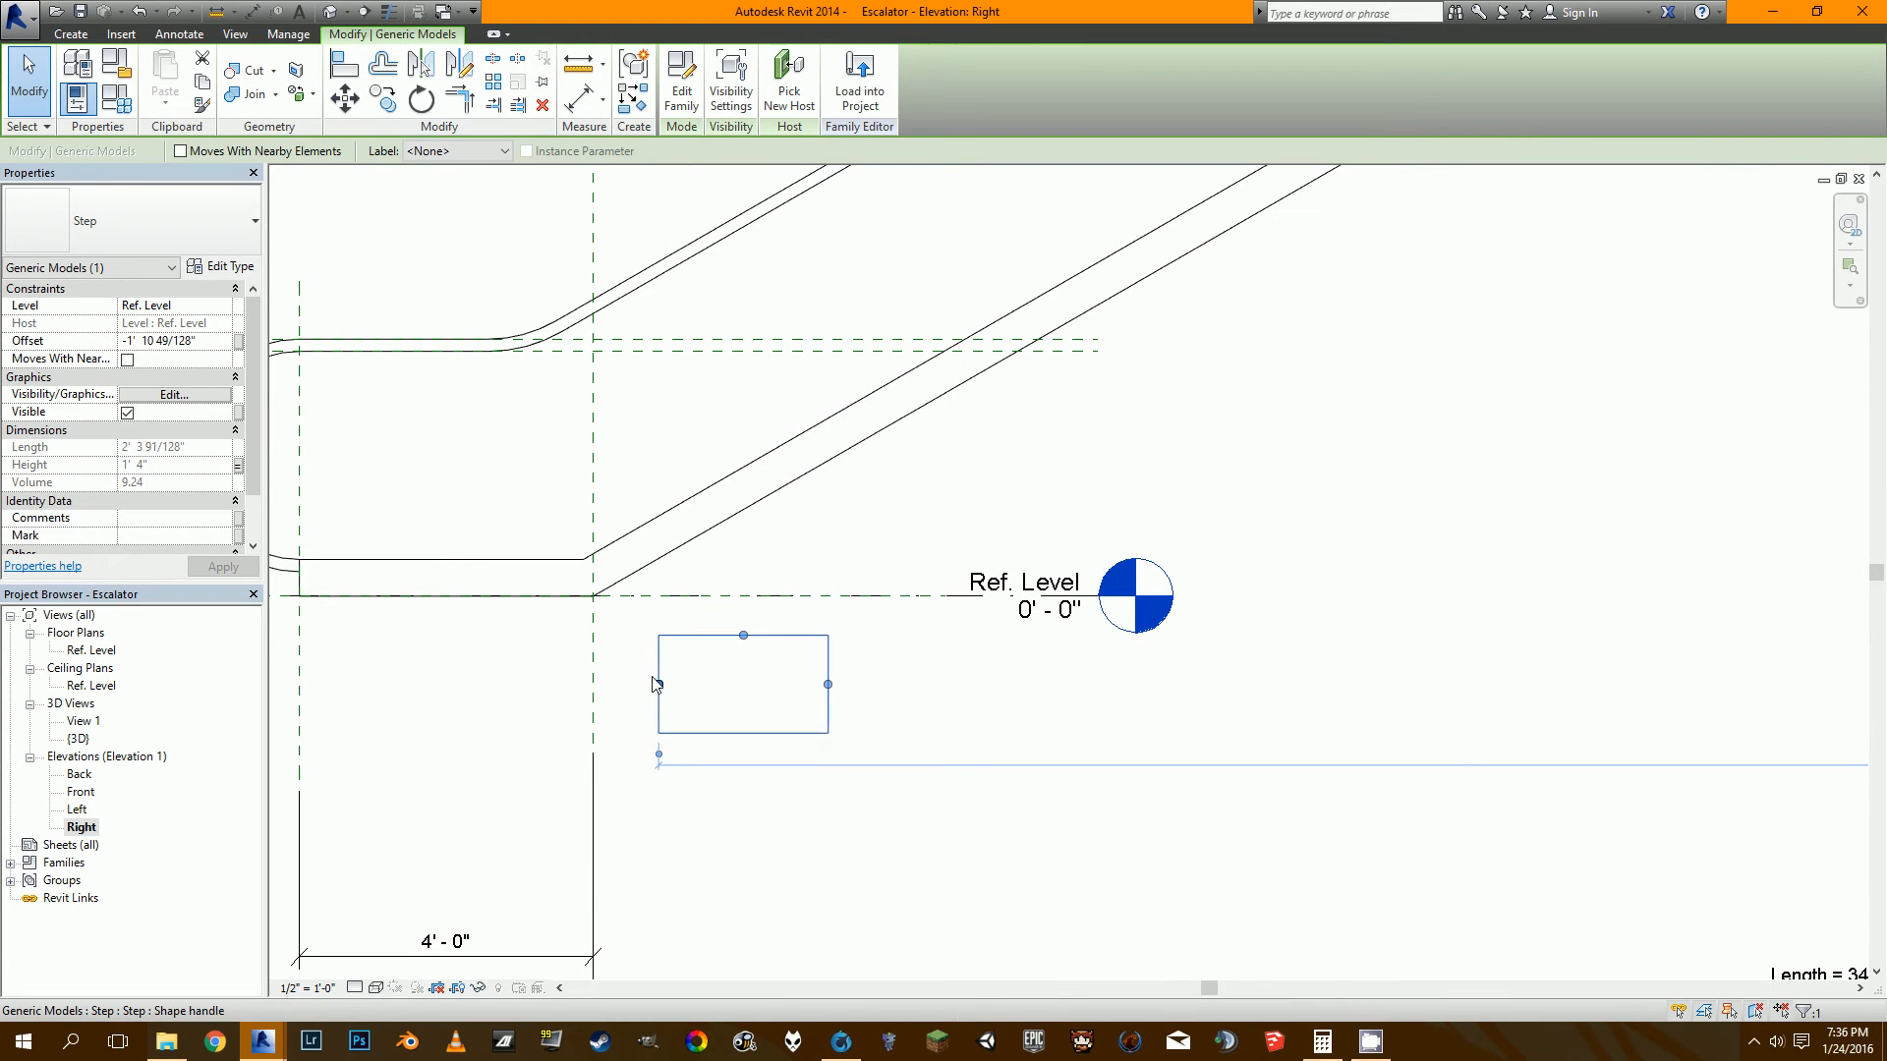
# Align the step's left edge to the Center (Front/Back) reference plane and its top edge to Ref. Level, locking both alignments.
pyautogui.click(344, 65)
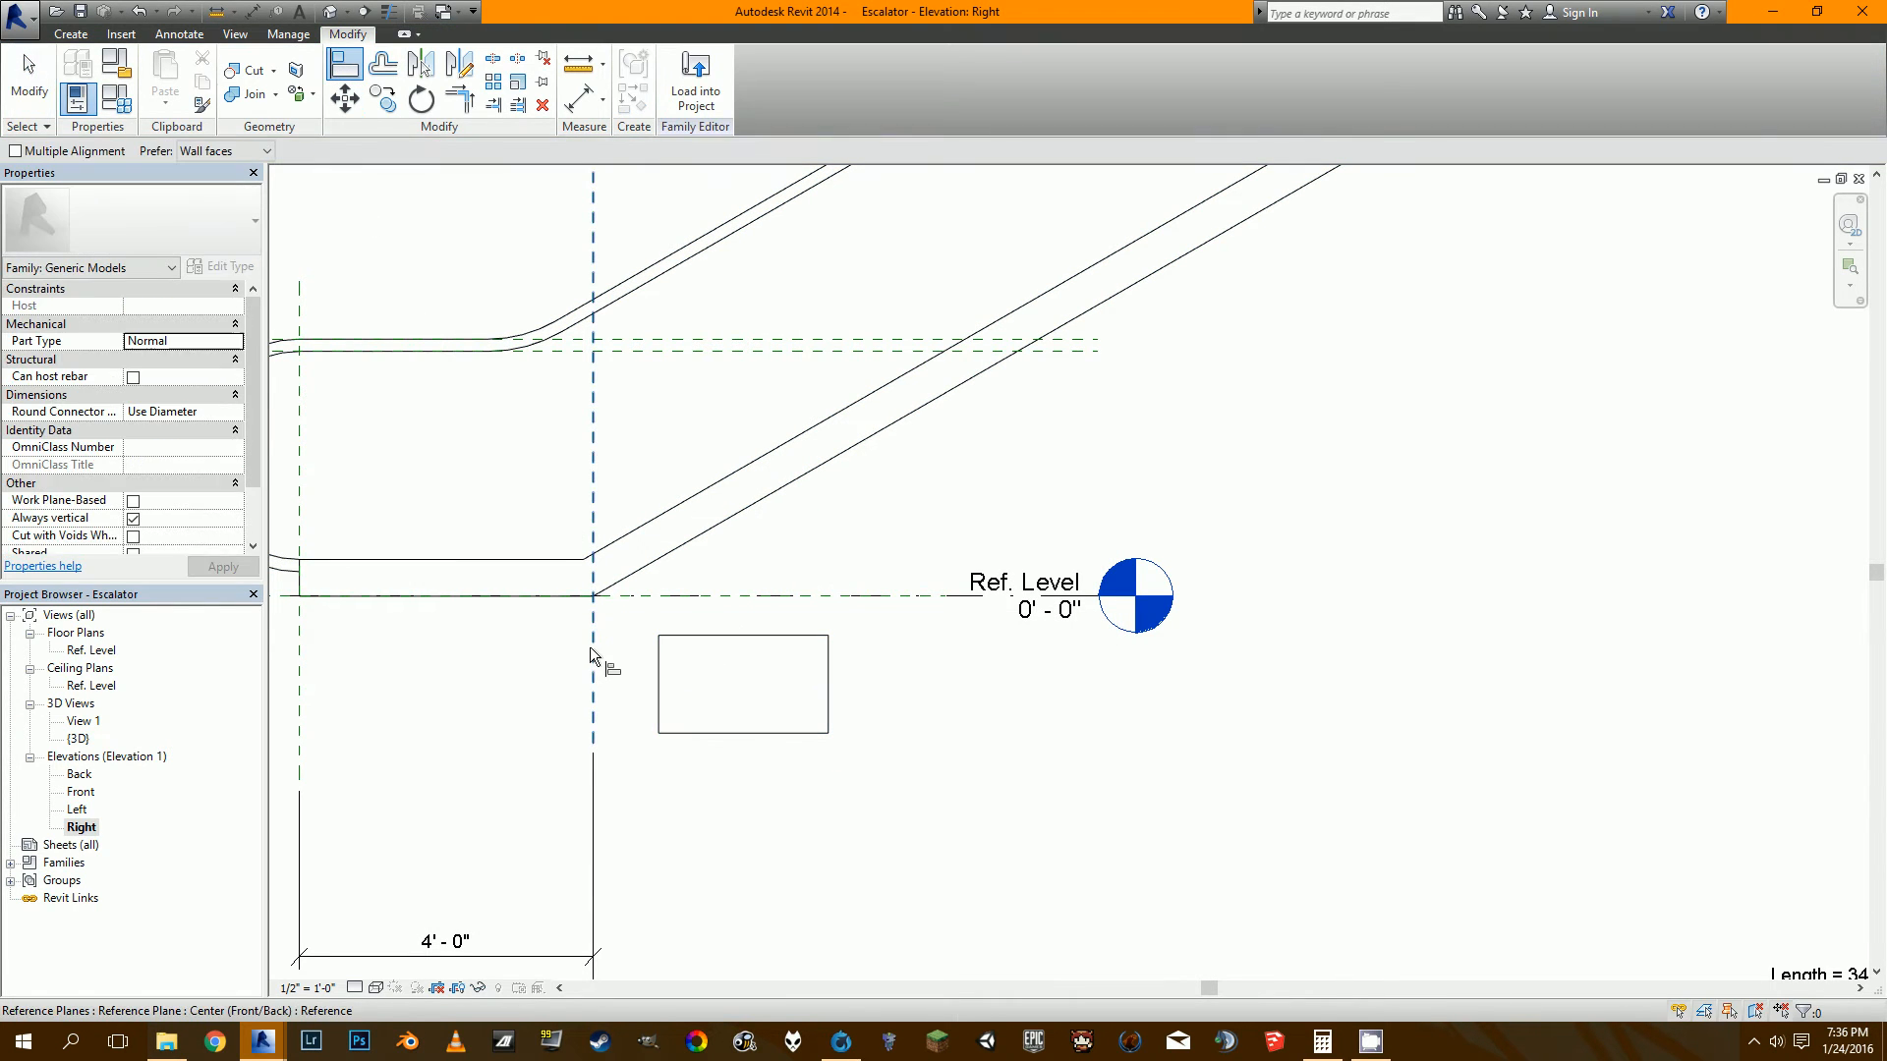
pyautogui.click(664, 670)
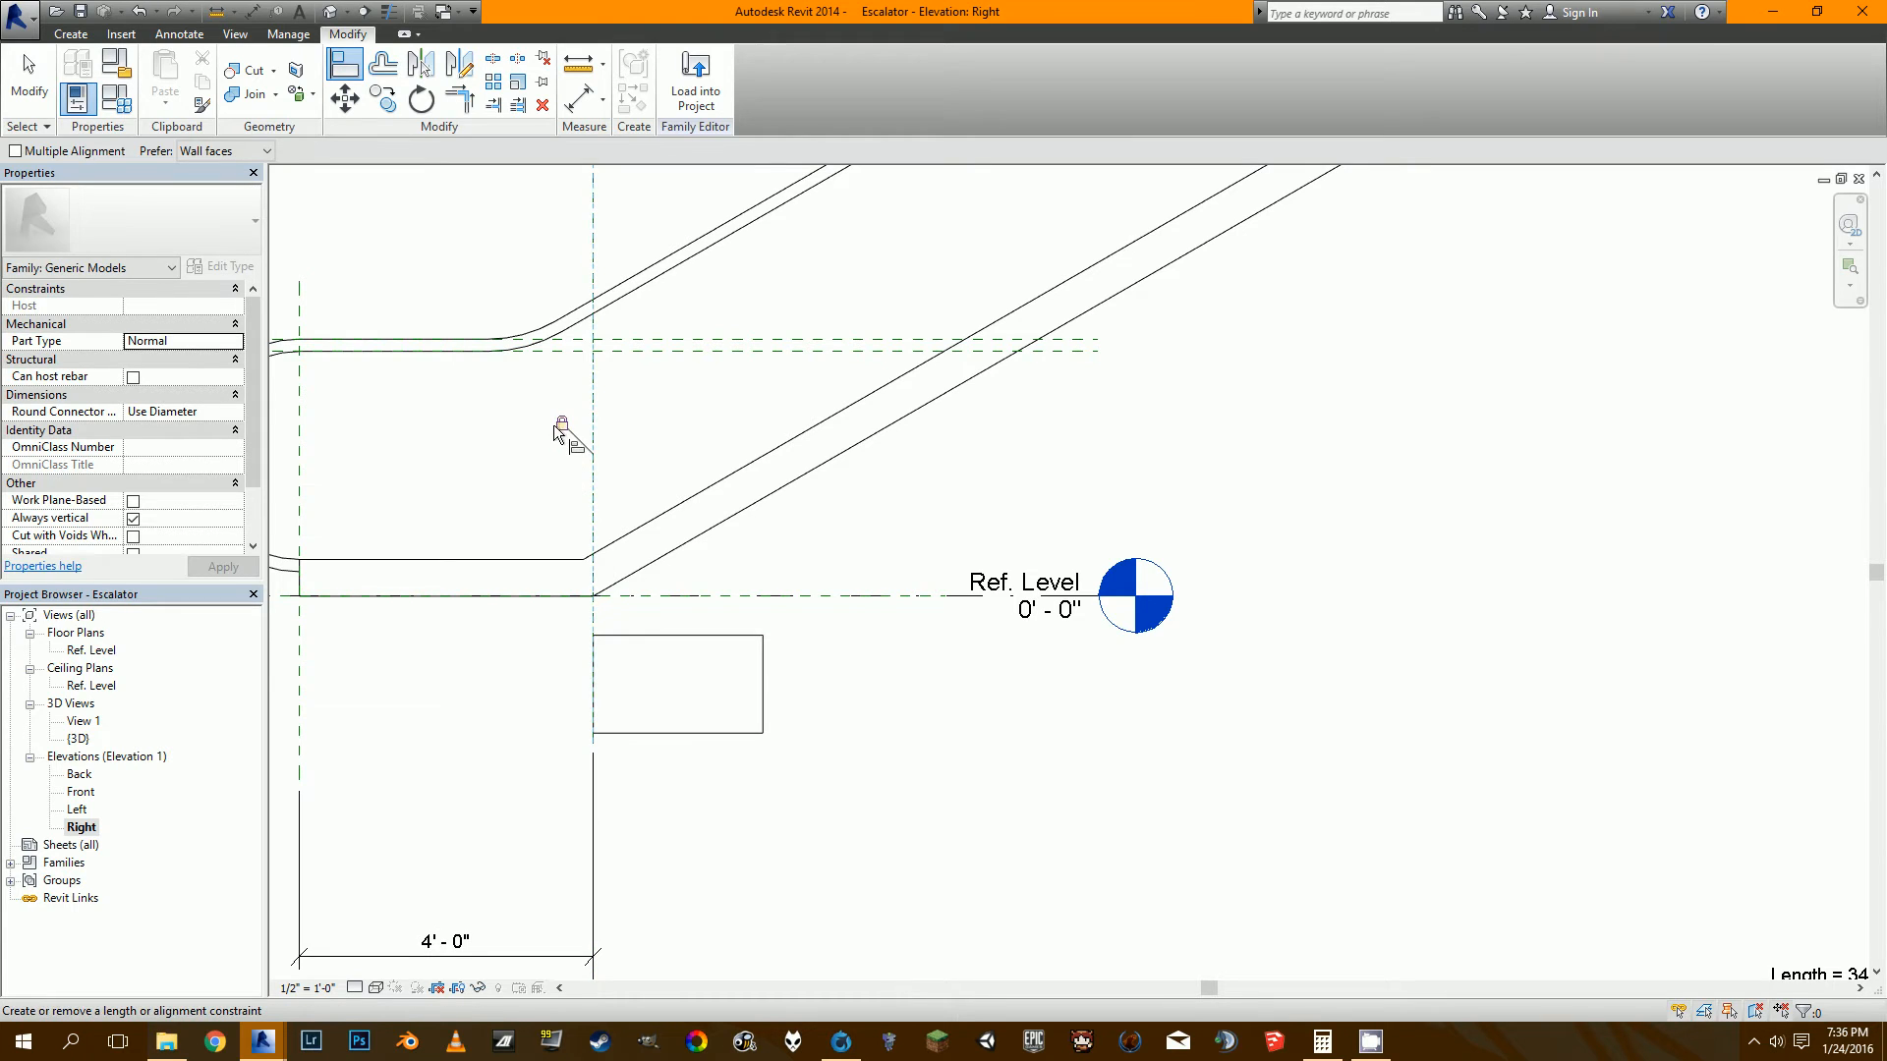
pyautogui.moveTo(610, 645); pyautogui.dragTo(716, 594, button='middle')
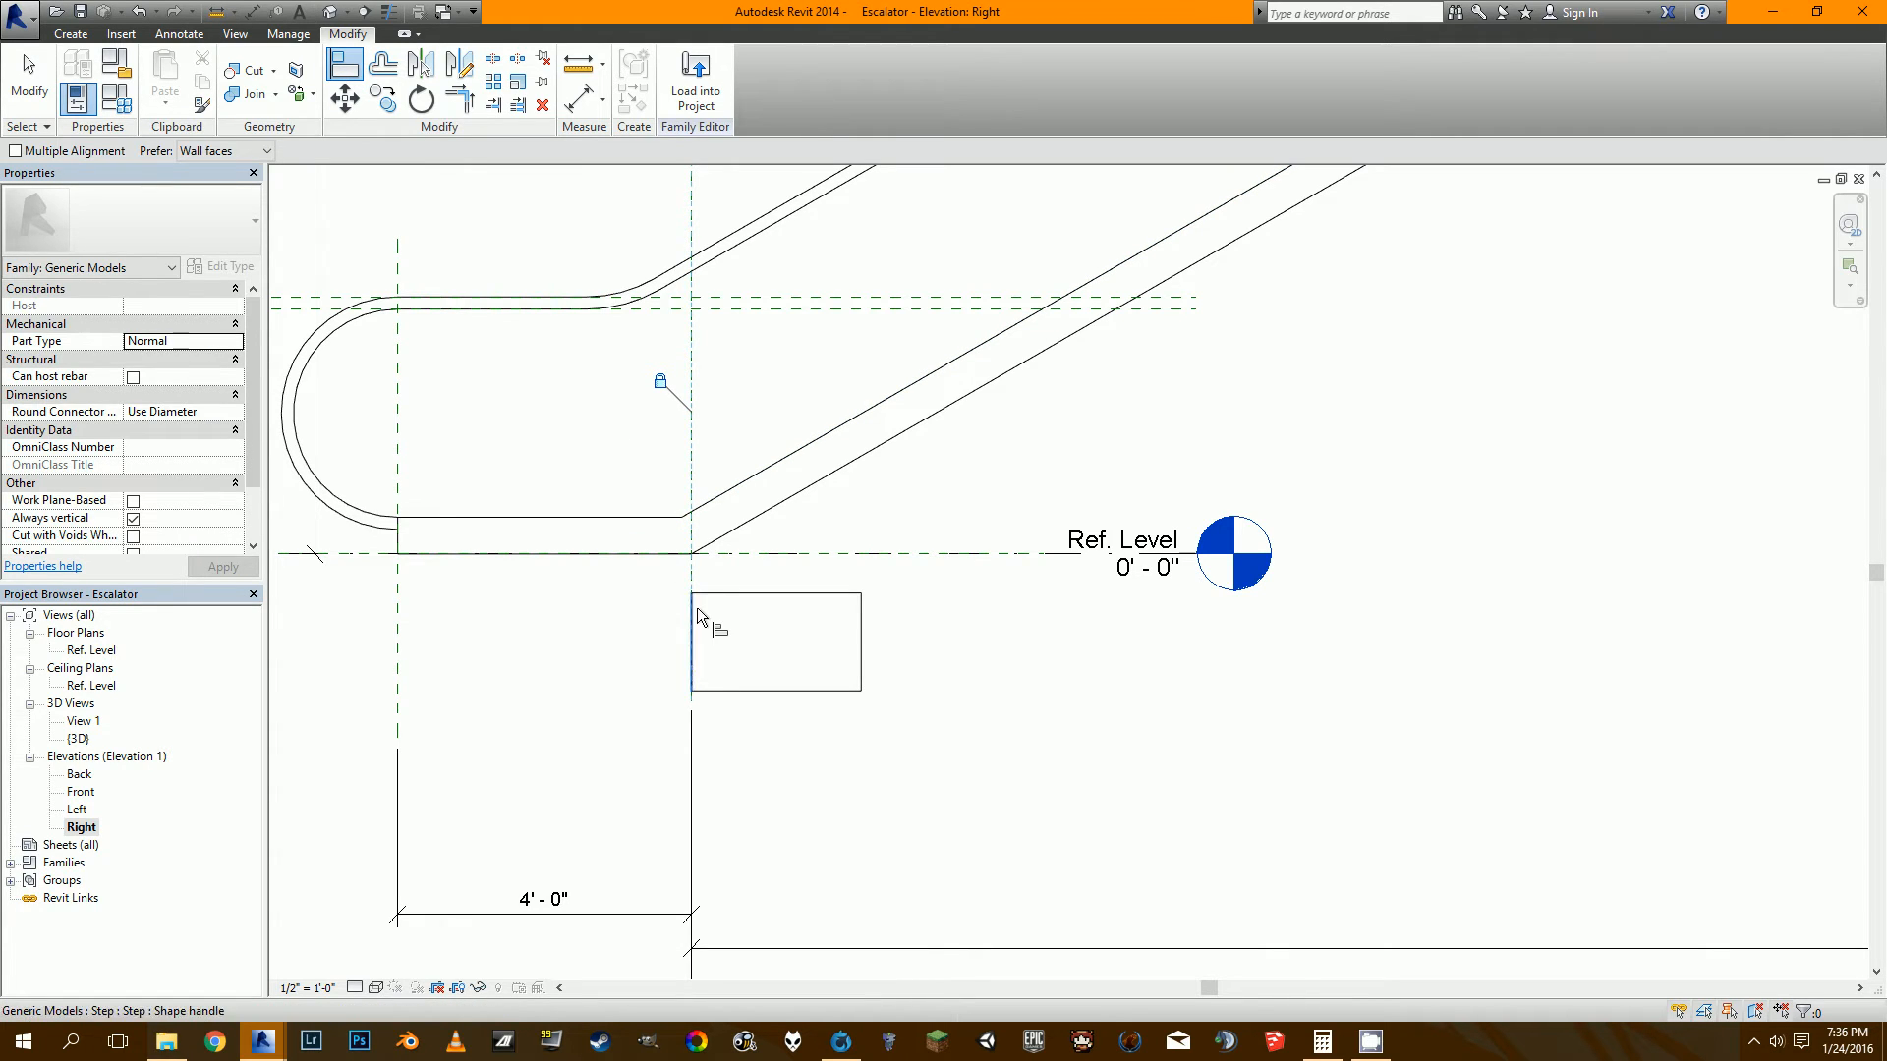
pyautogui.click(730, 552)
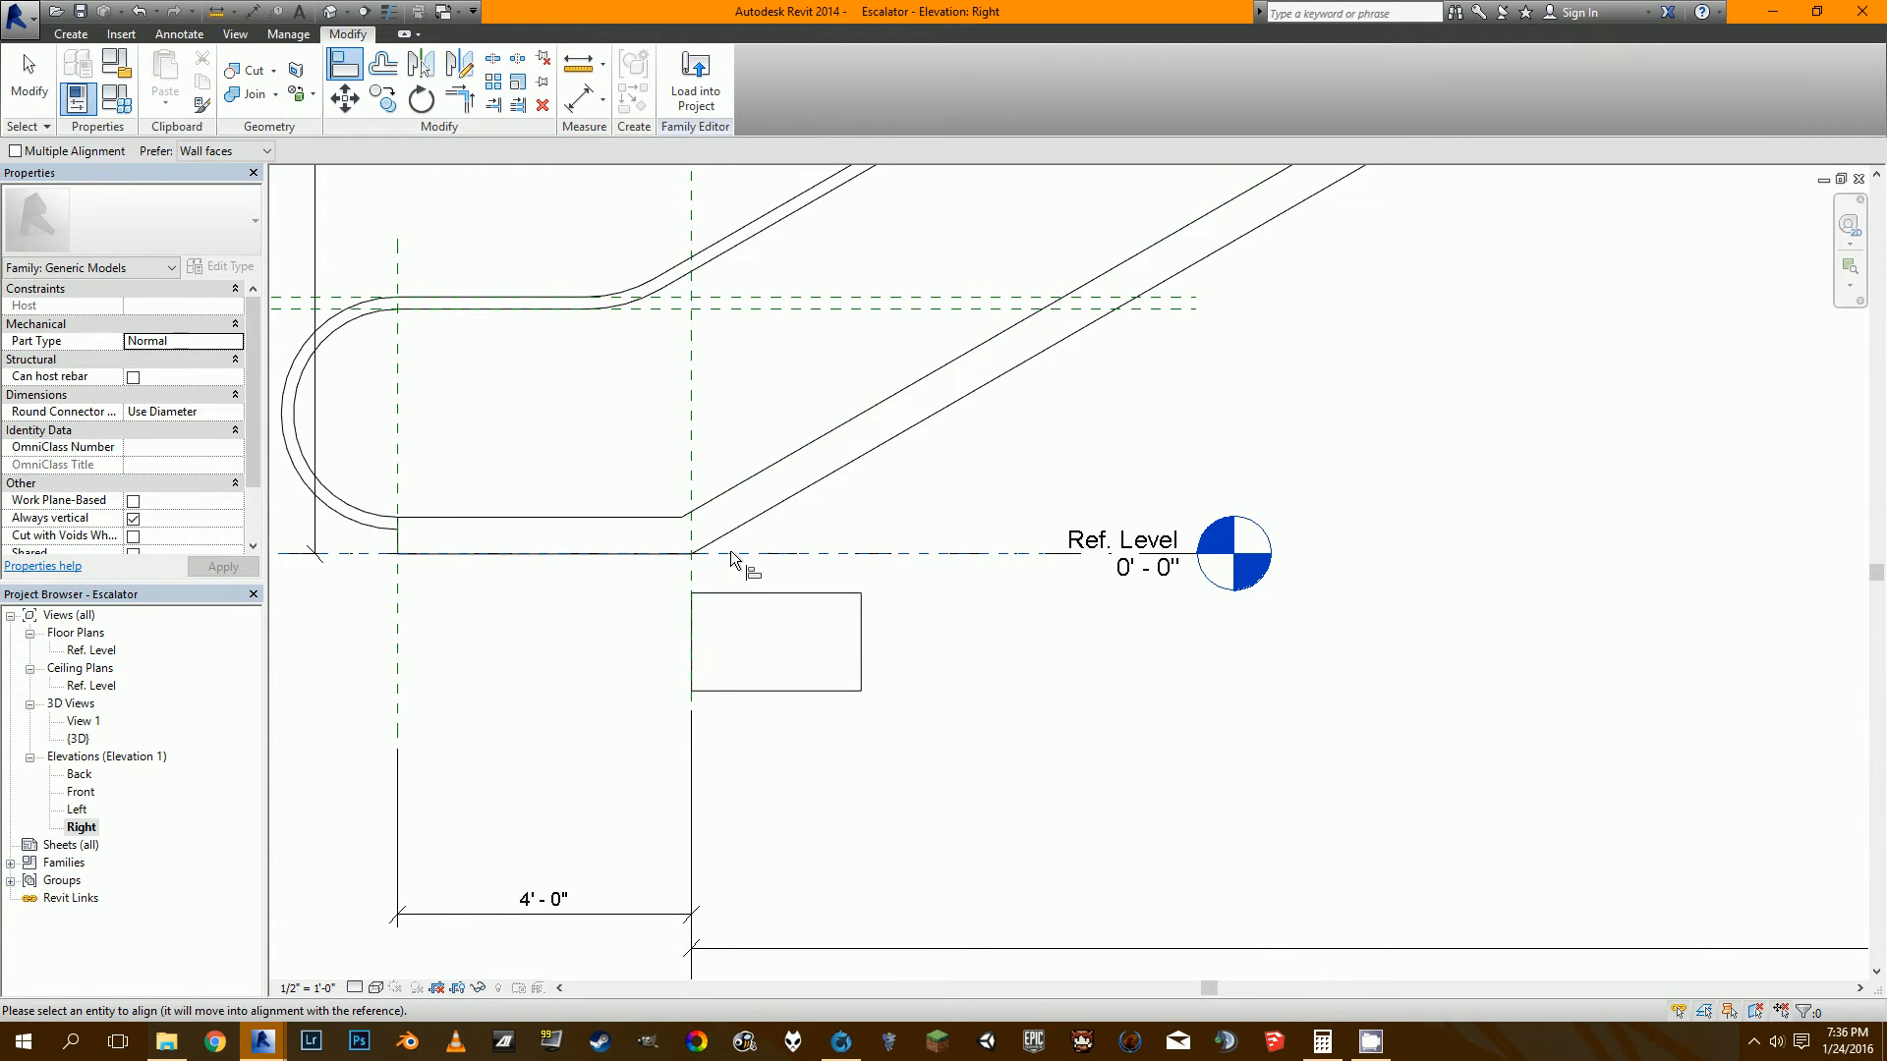
pyautogui.click(759, 592)
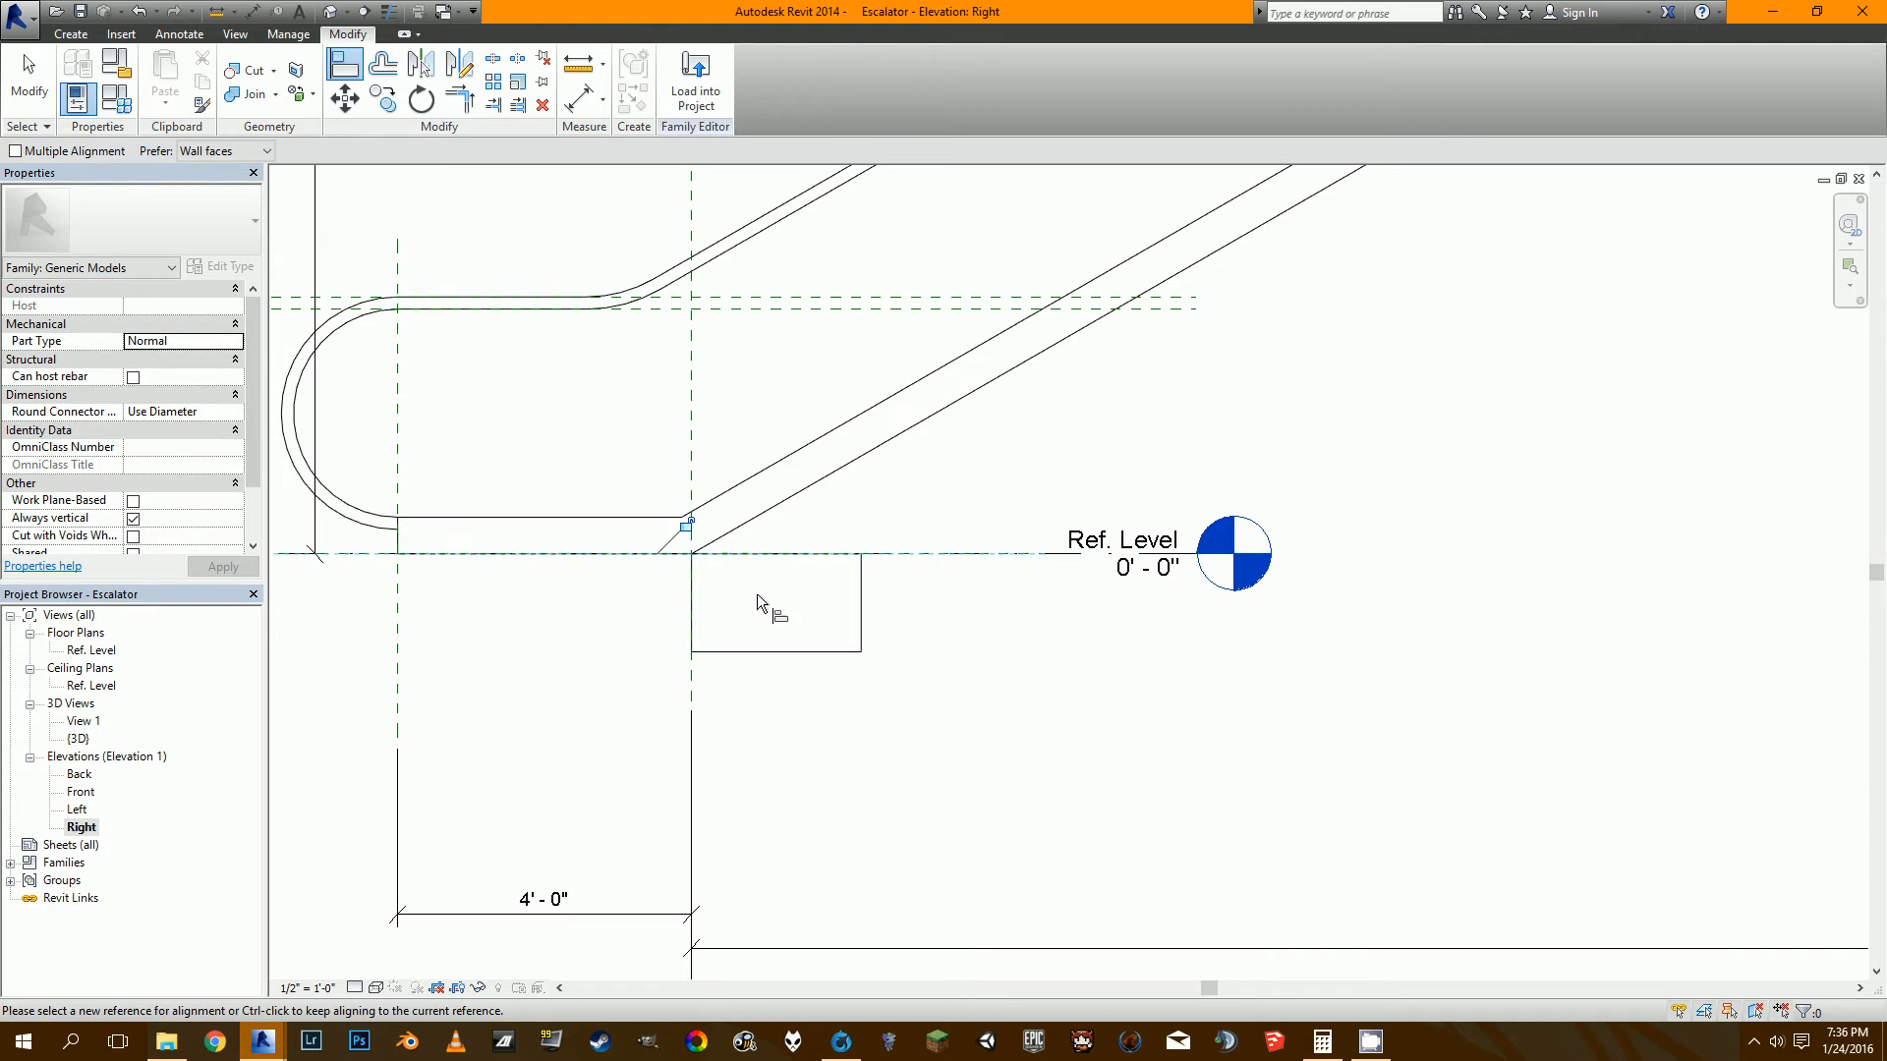
pyautogui.press('Escape')
pyautogui.press('Escape')
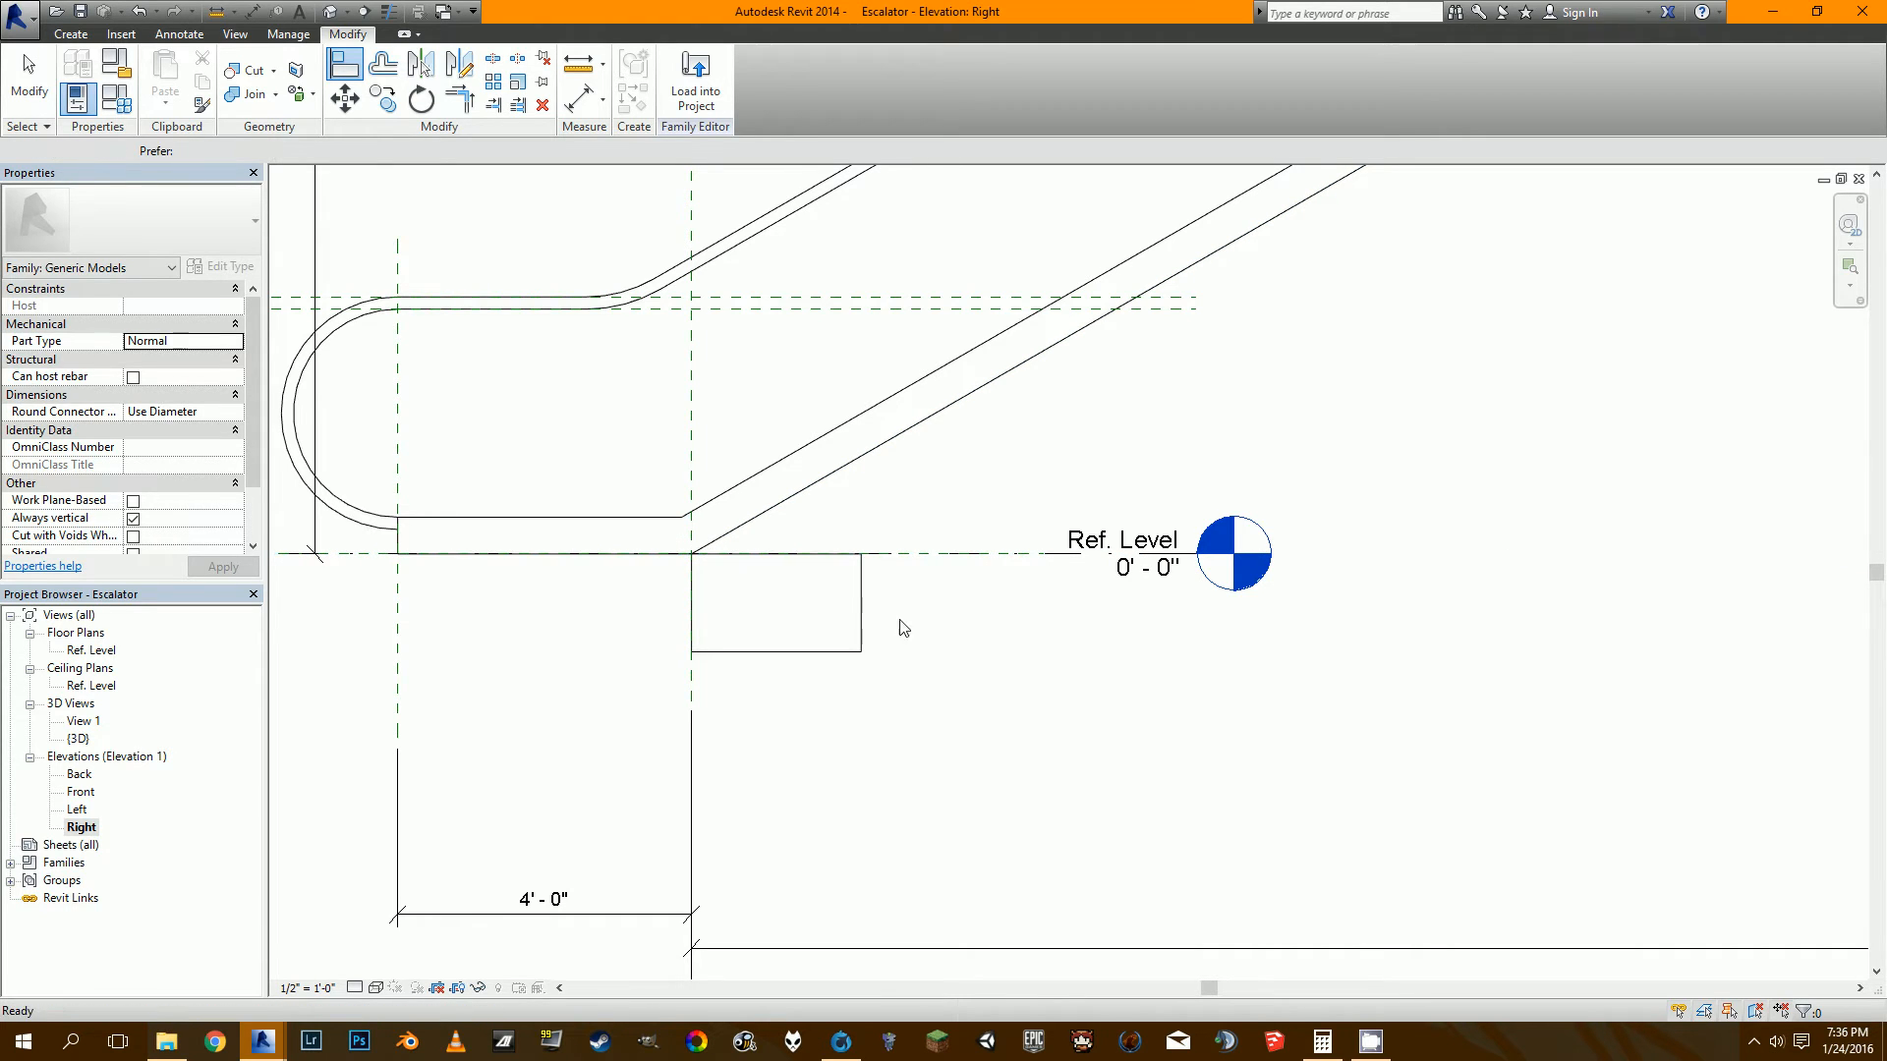
# Switch to the Step family and open its Right elevation view.
pyautogui.click(861, 599)
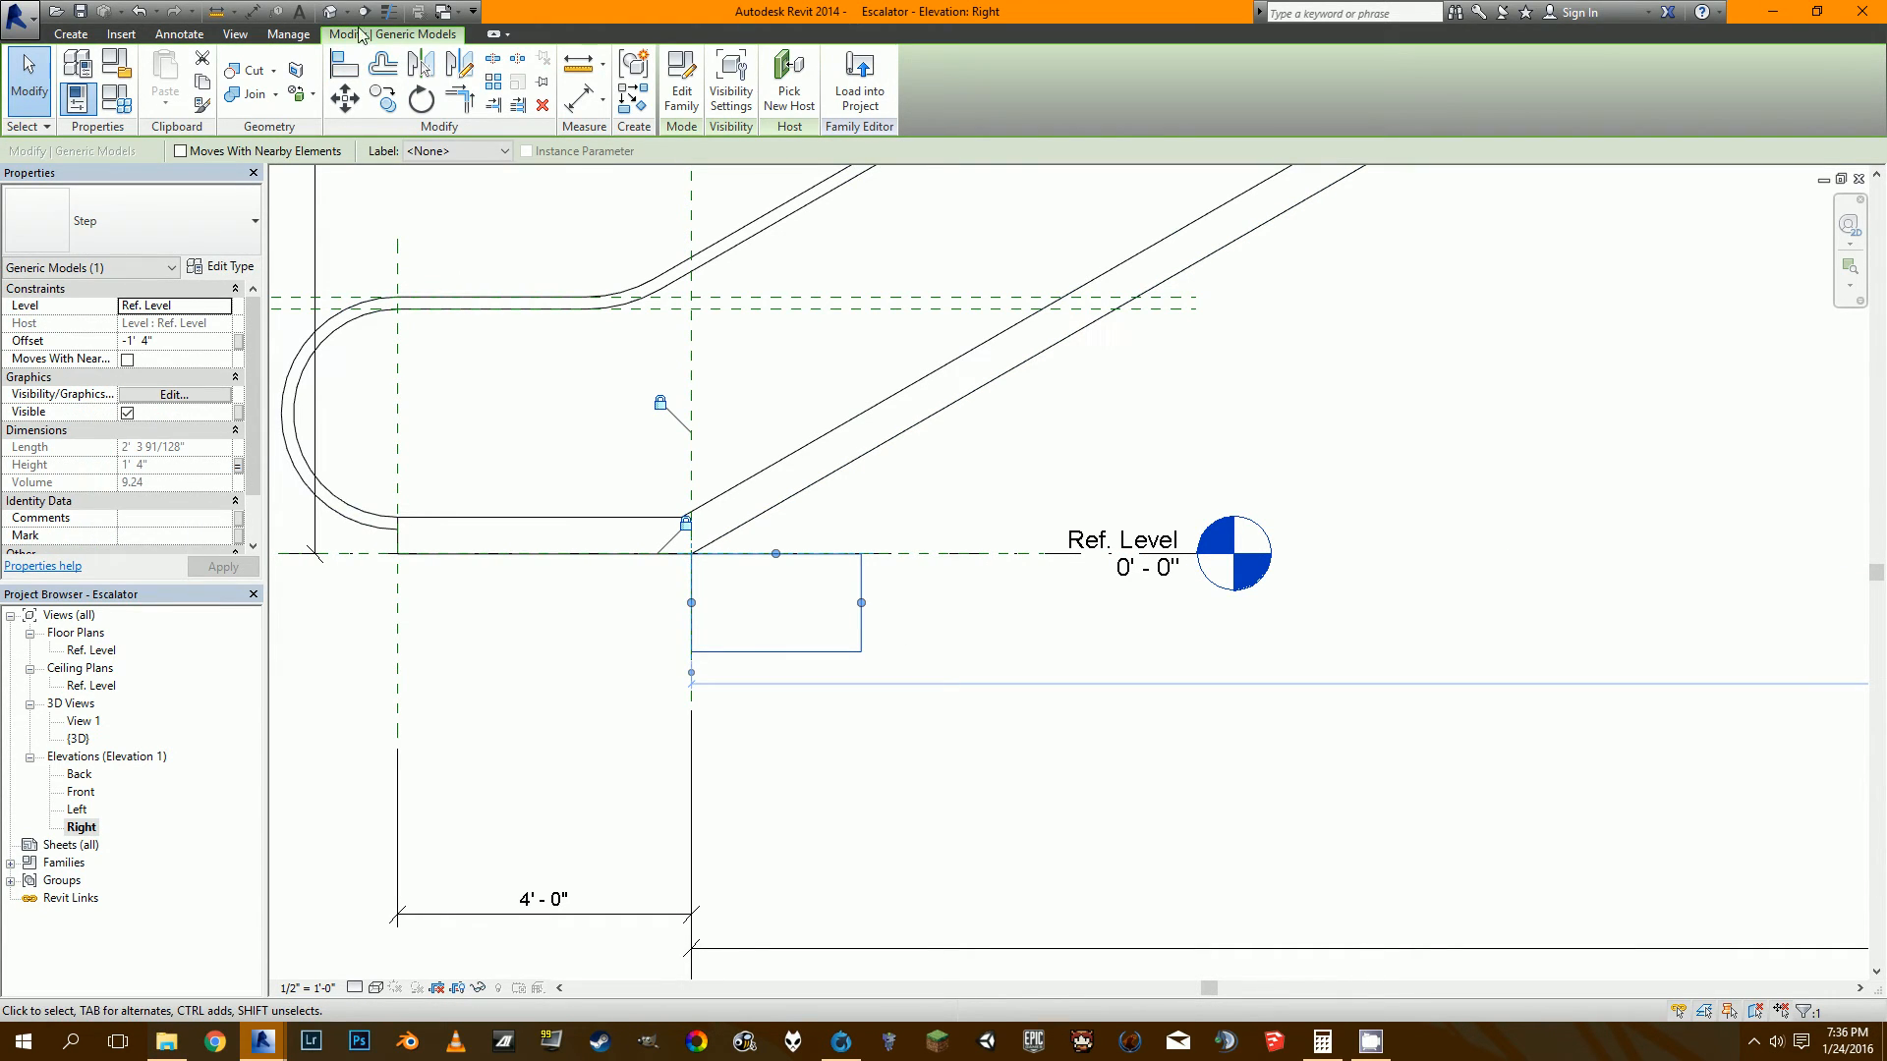
pyautogui.click(444, 12)
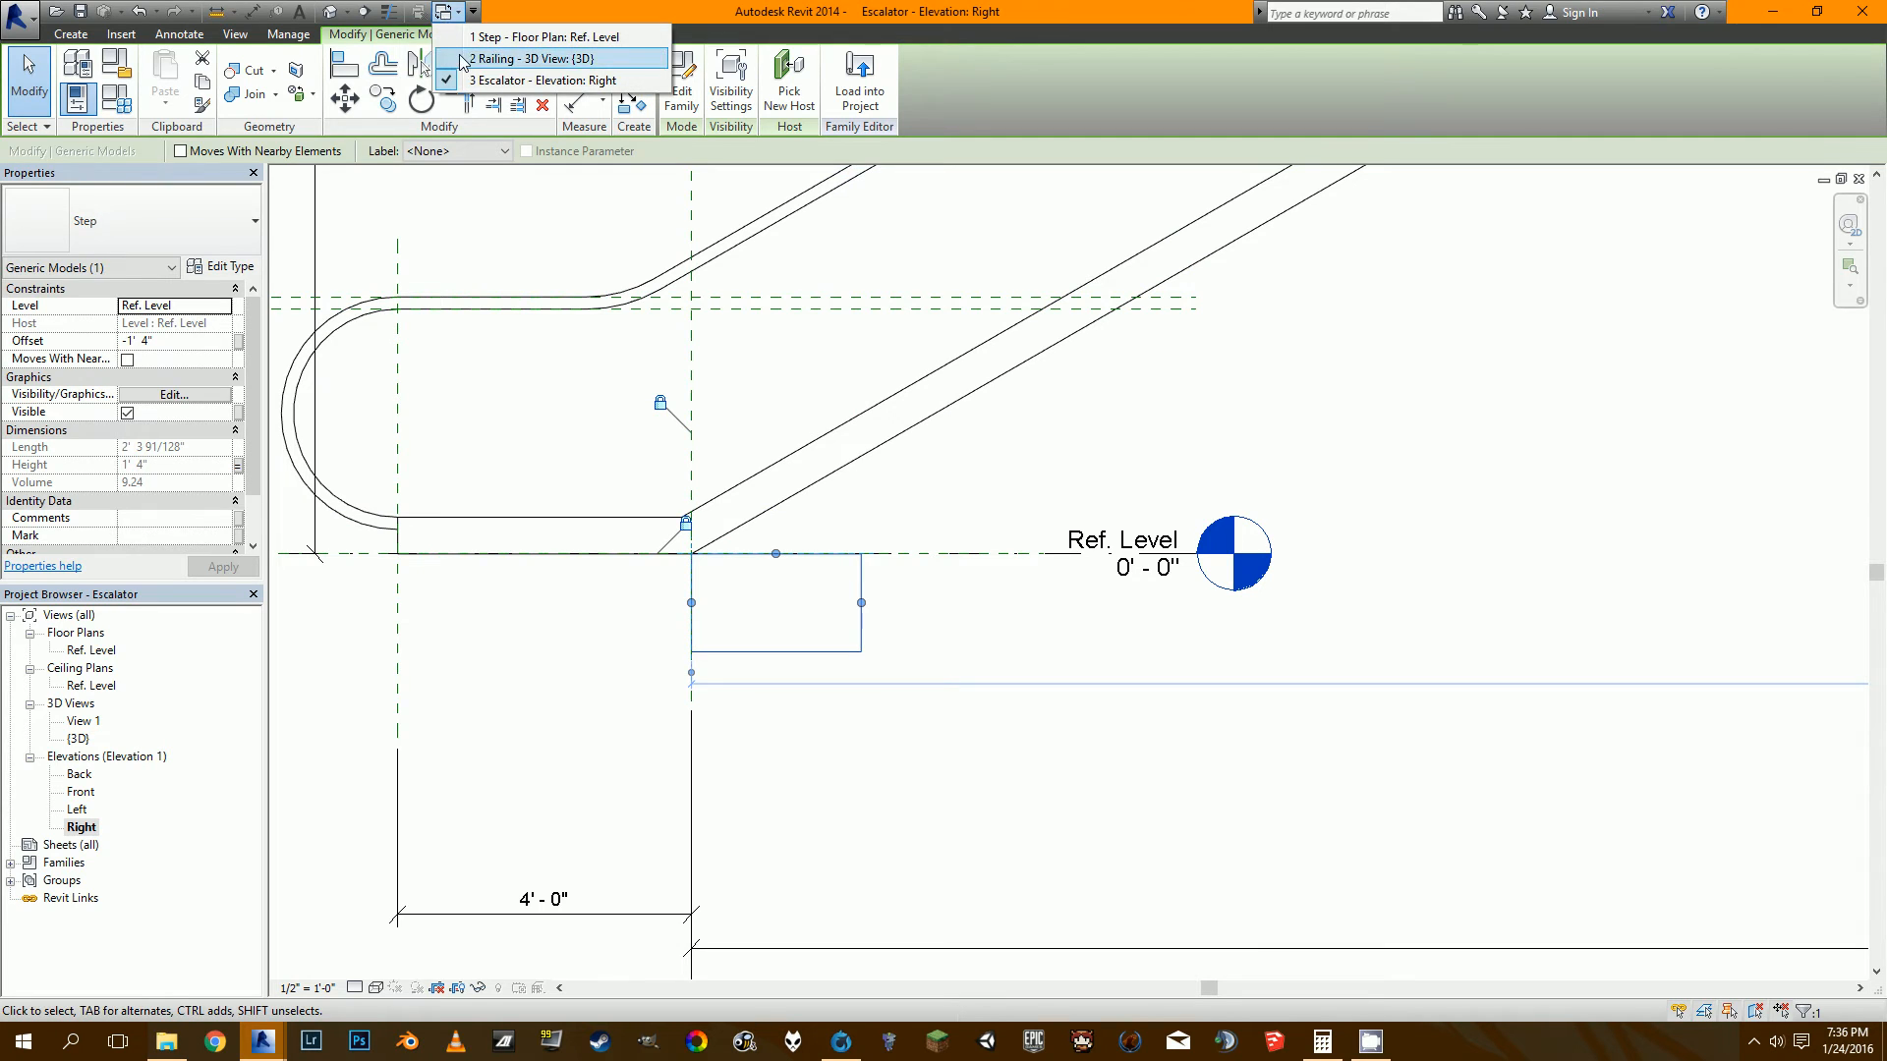
pyautogui.click(471, 38)
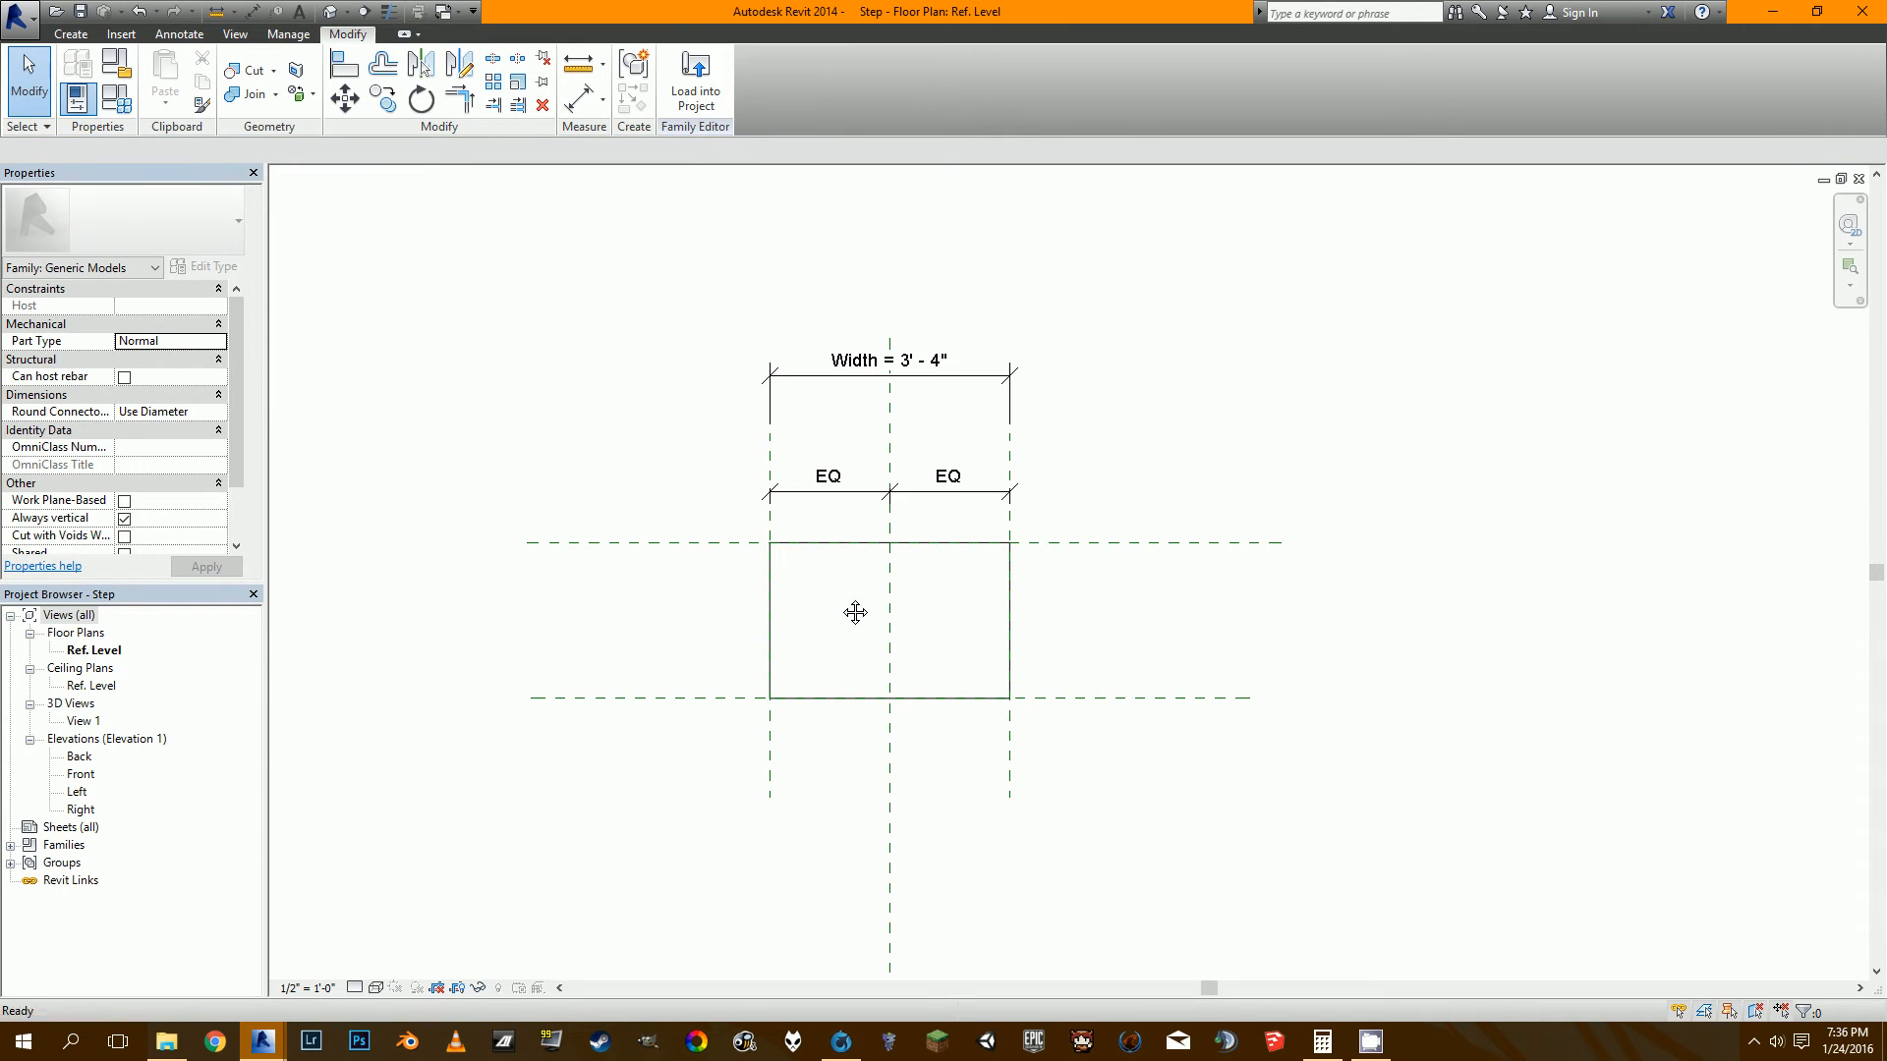
pyautogui.scroll(-1, 825, 599)
pyautogui.click(715, 550)
pyautogui.click(652, 685)
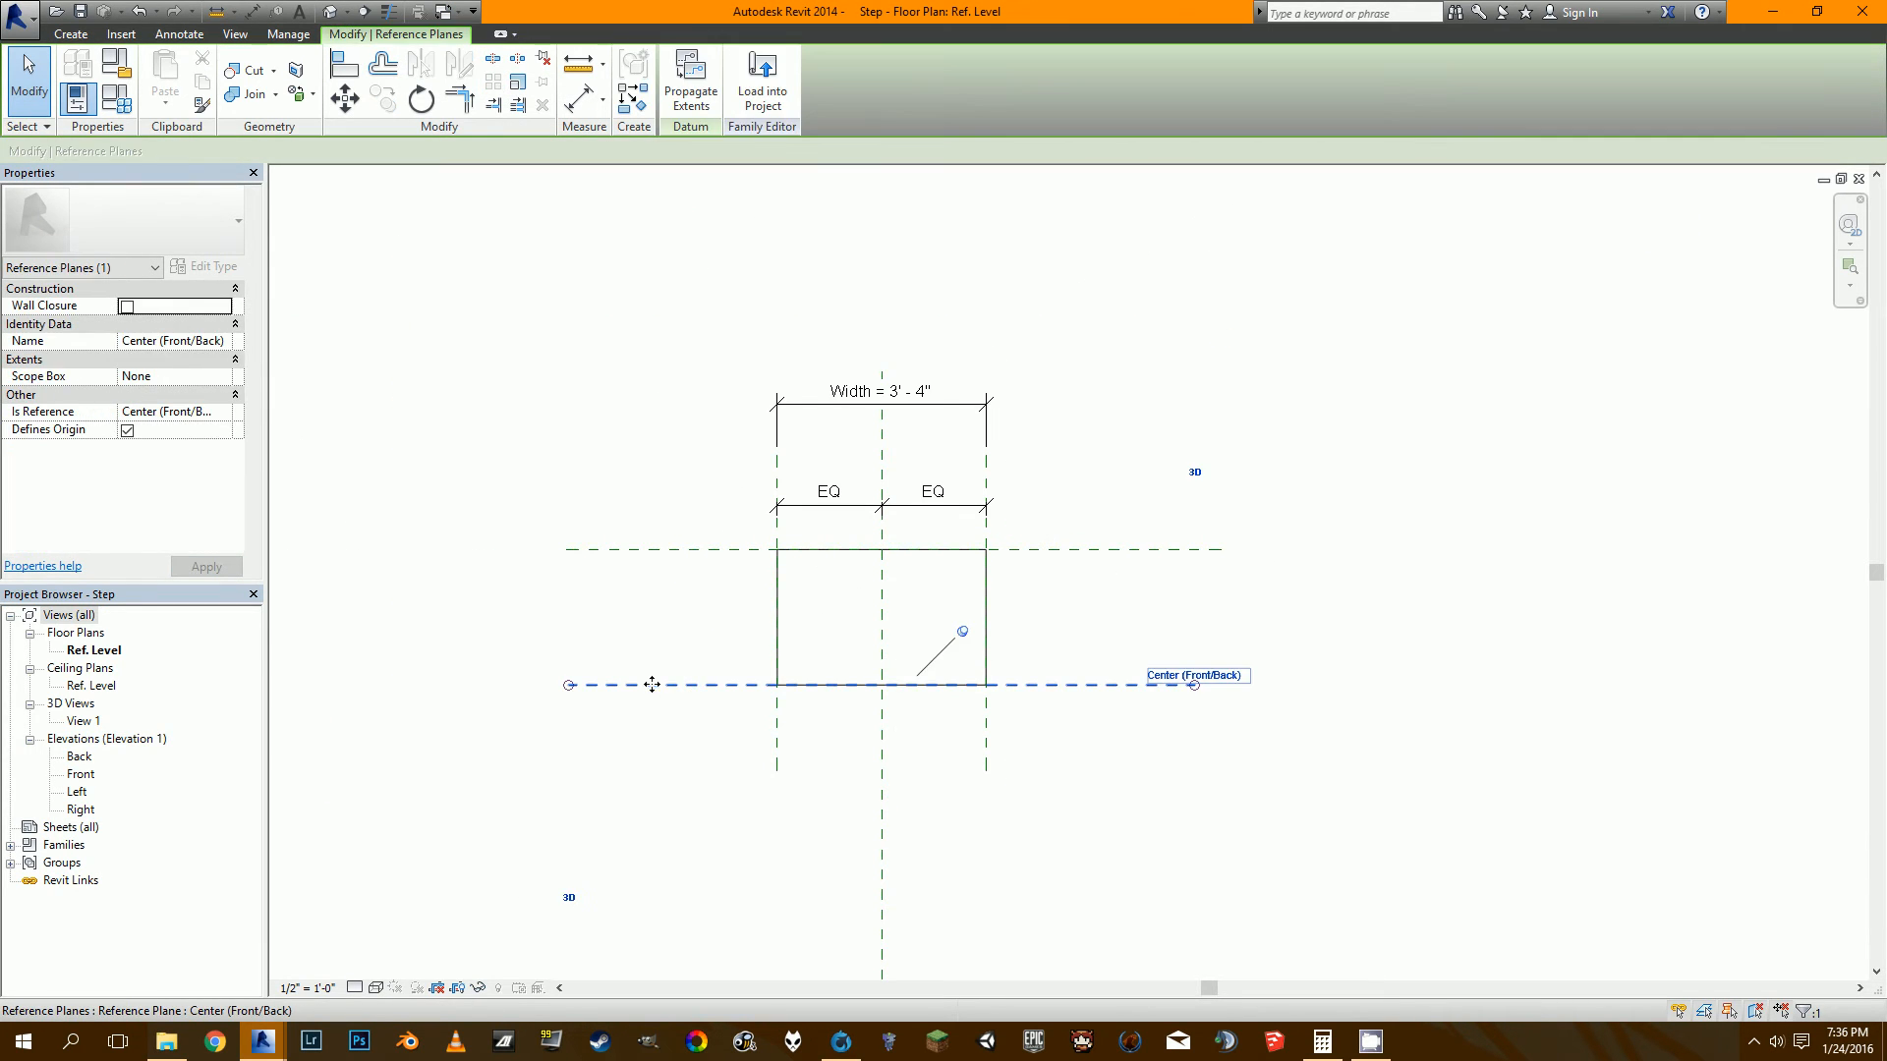
pyautogui.click(890, 615)
pyautogui.moveTo(768, 722); pyautogui.dragTo(761, 618, button='middle')
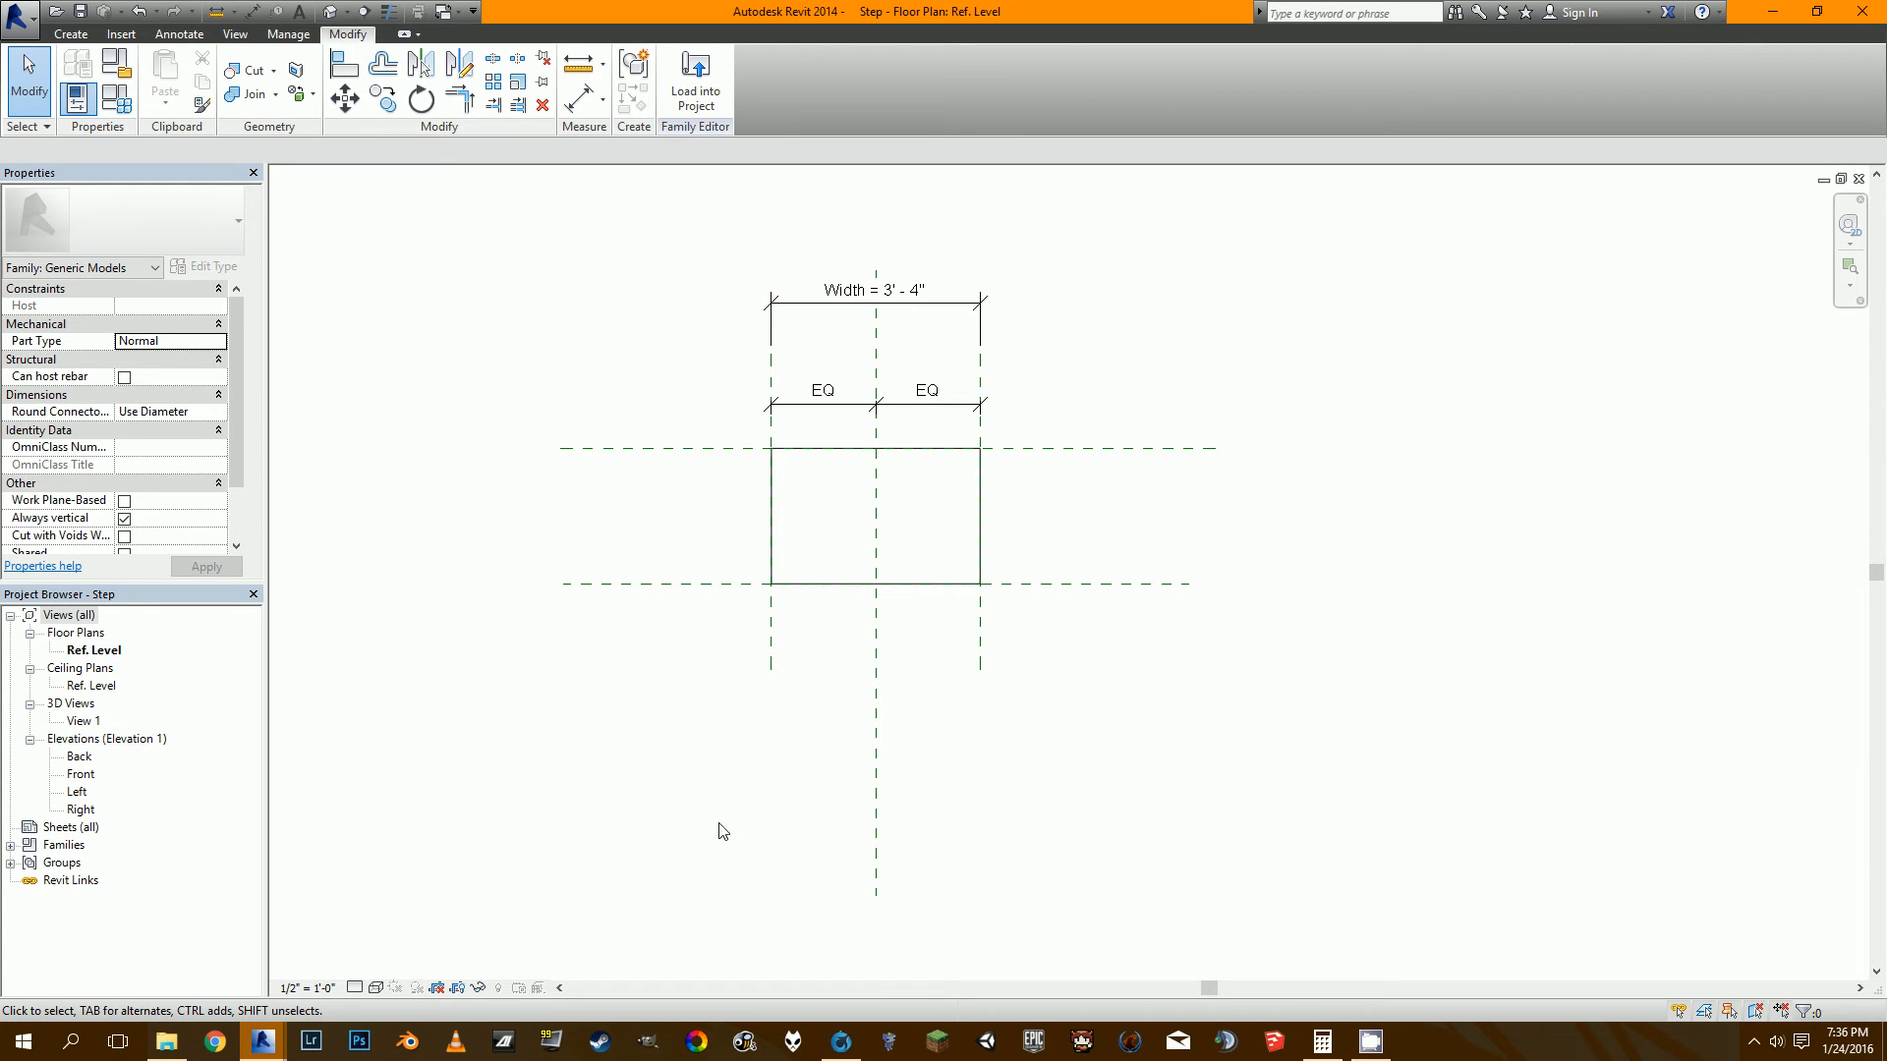
pyautogui.click(735, 449)
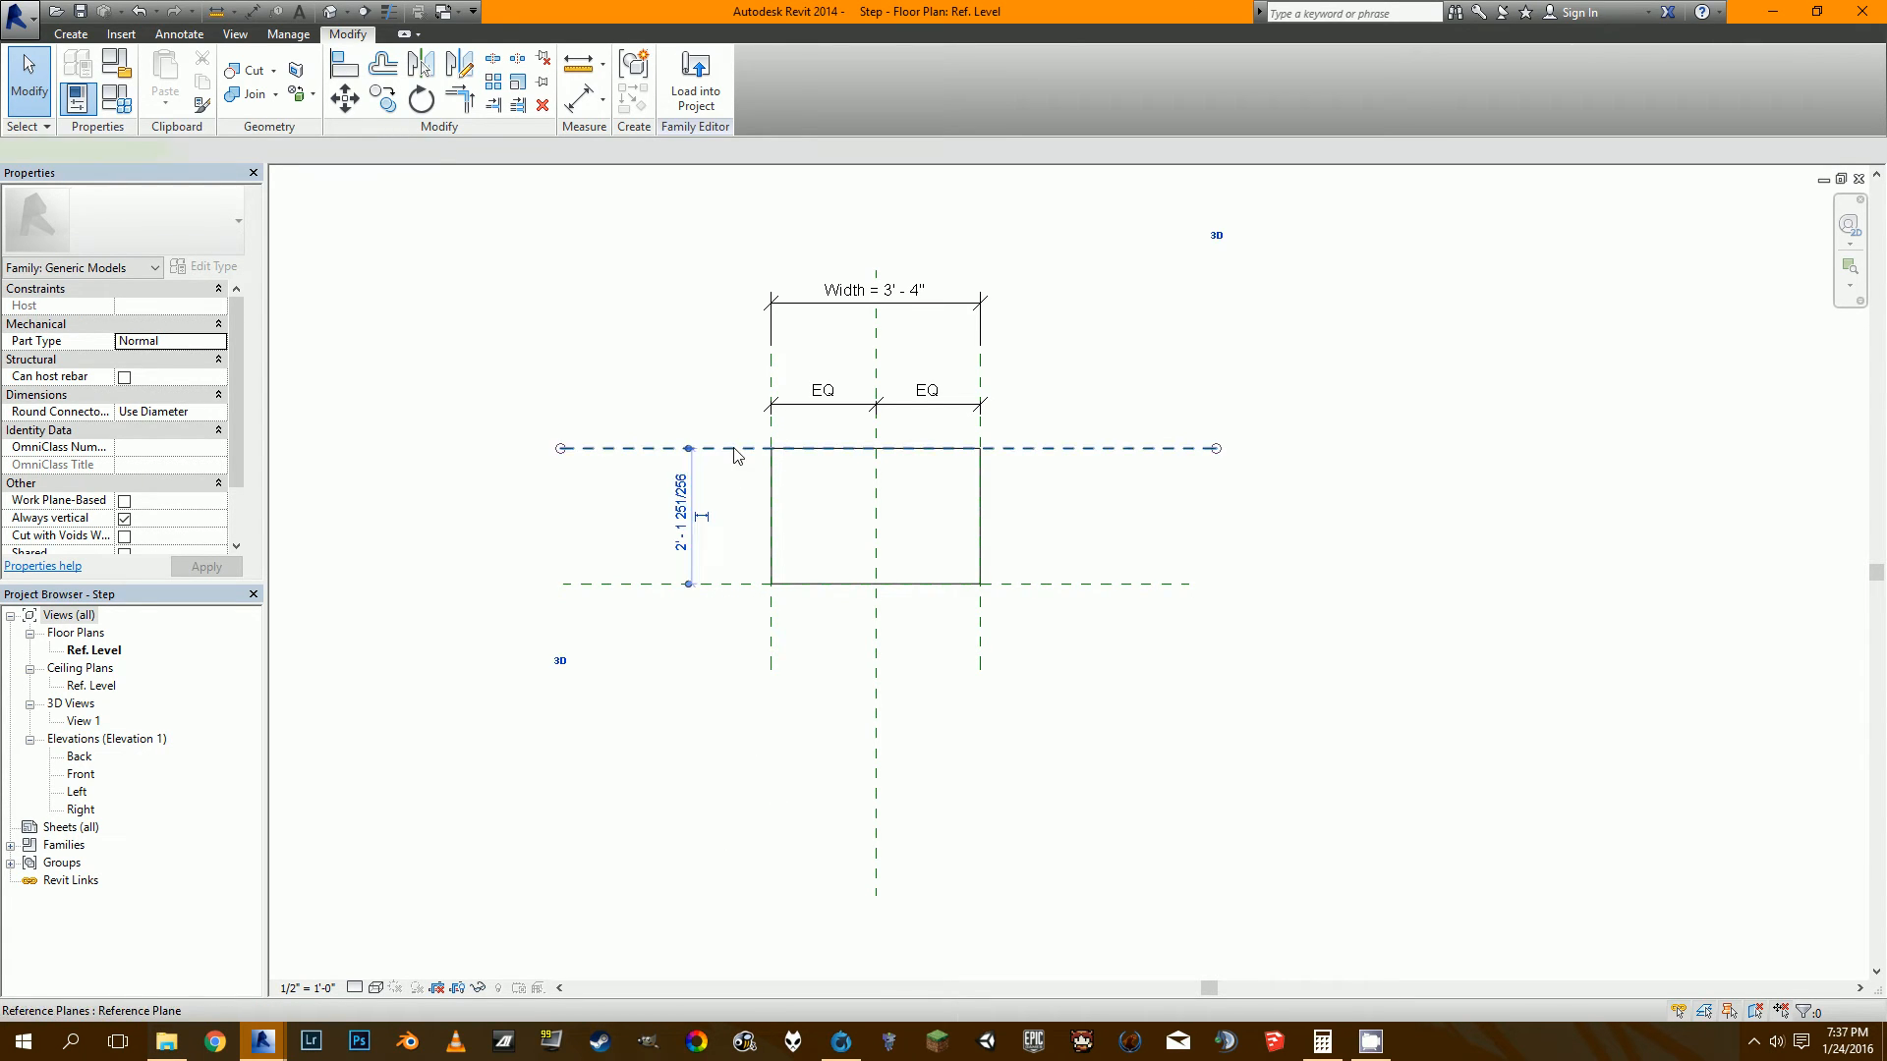
pyautogui.doubleClick(79, 809)
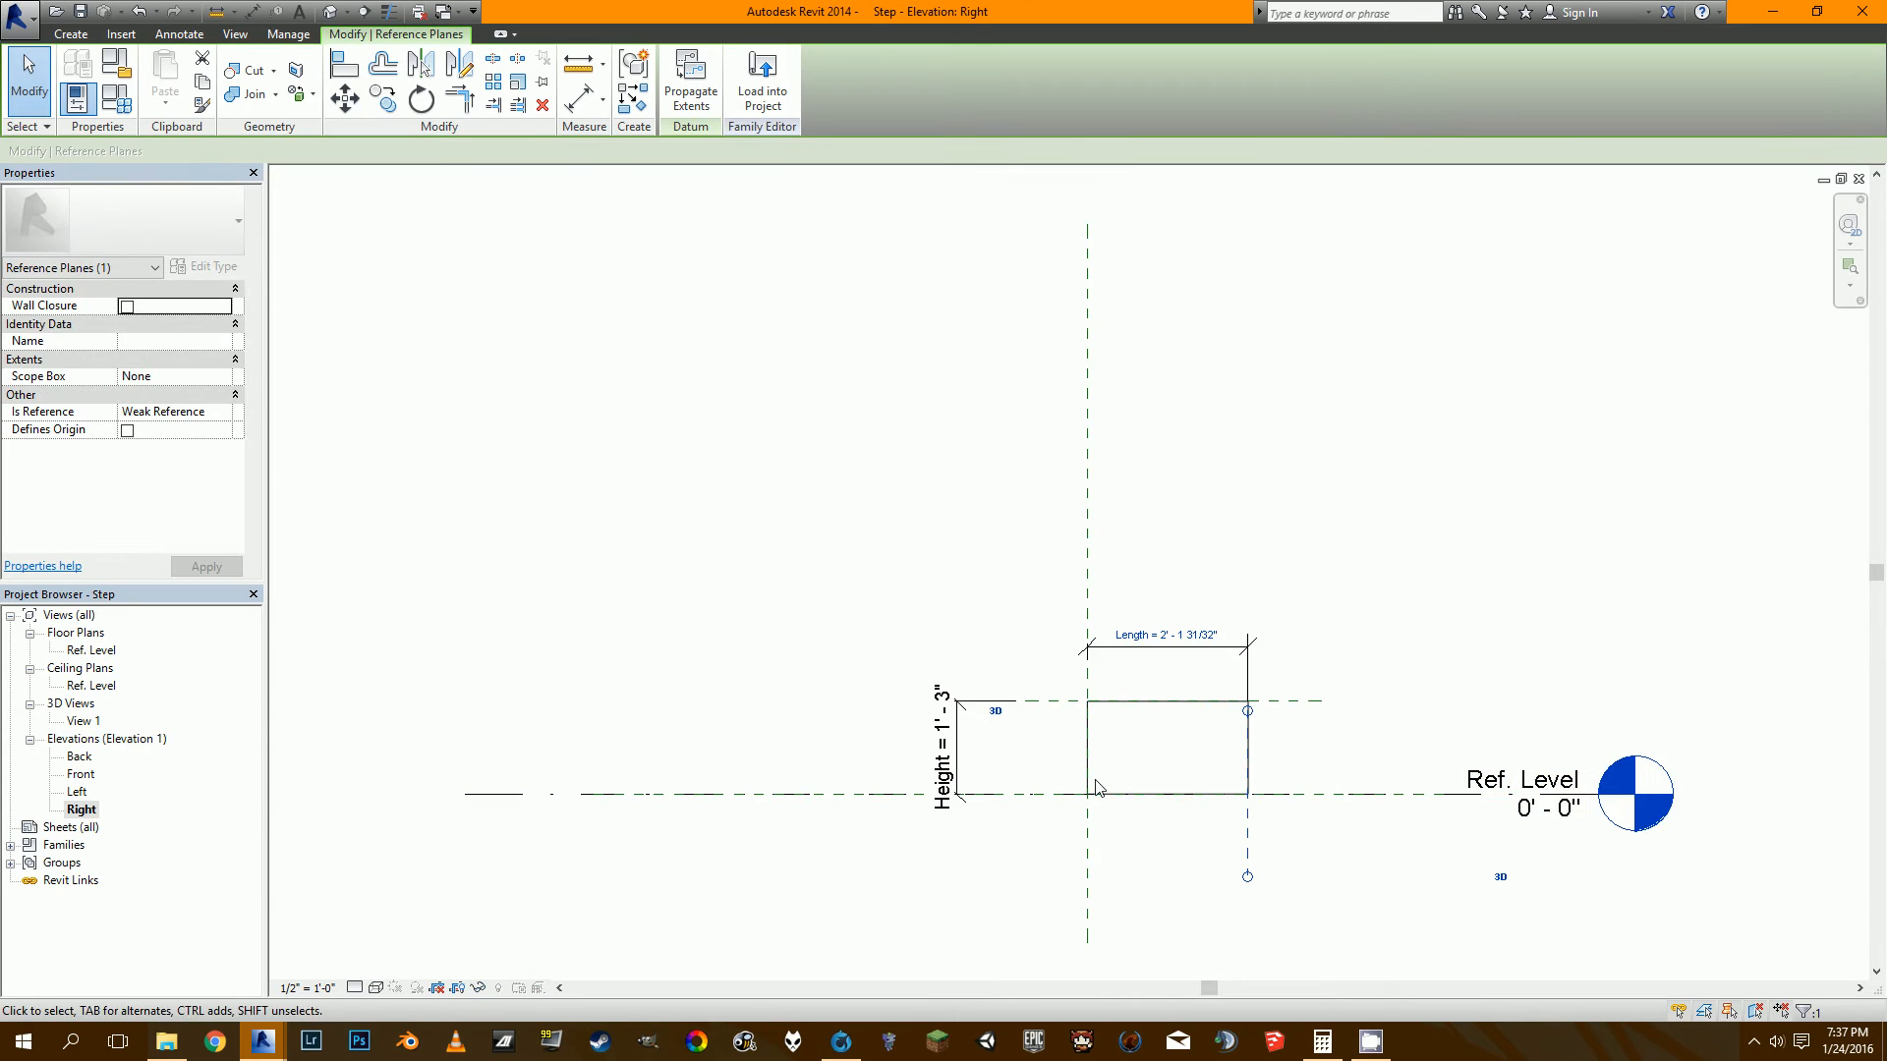
# Mirror the reference plane at the top of the step across Ref. Level and delete the original plane.
pyautogui.moveTo(1061, 767); pyautogui.dragTo(862, 617, button='middle')
pyautogui.scroll(1, 862, 617)
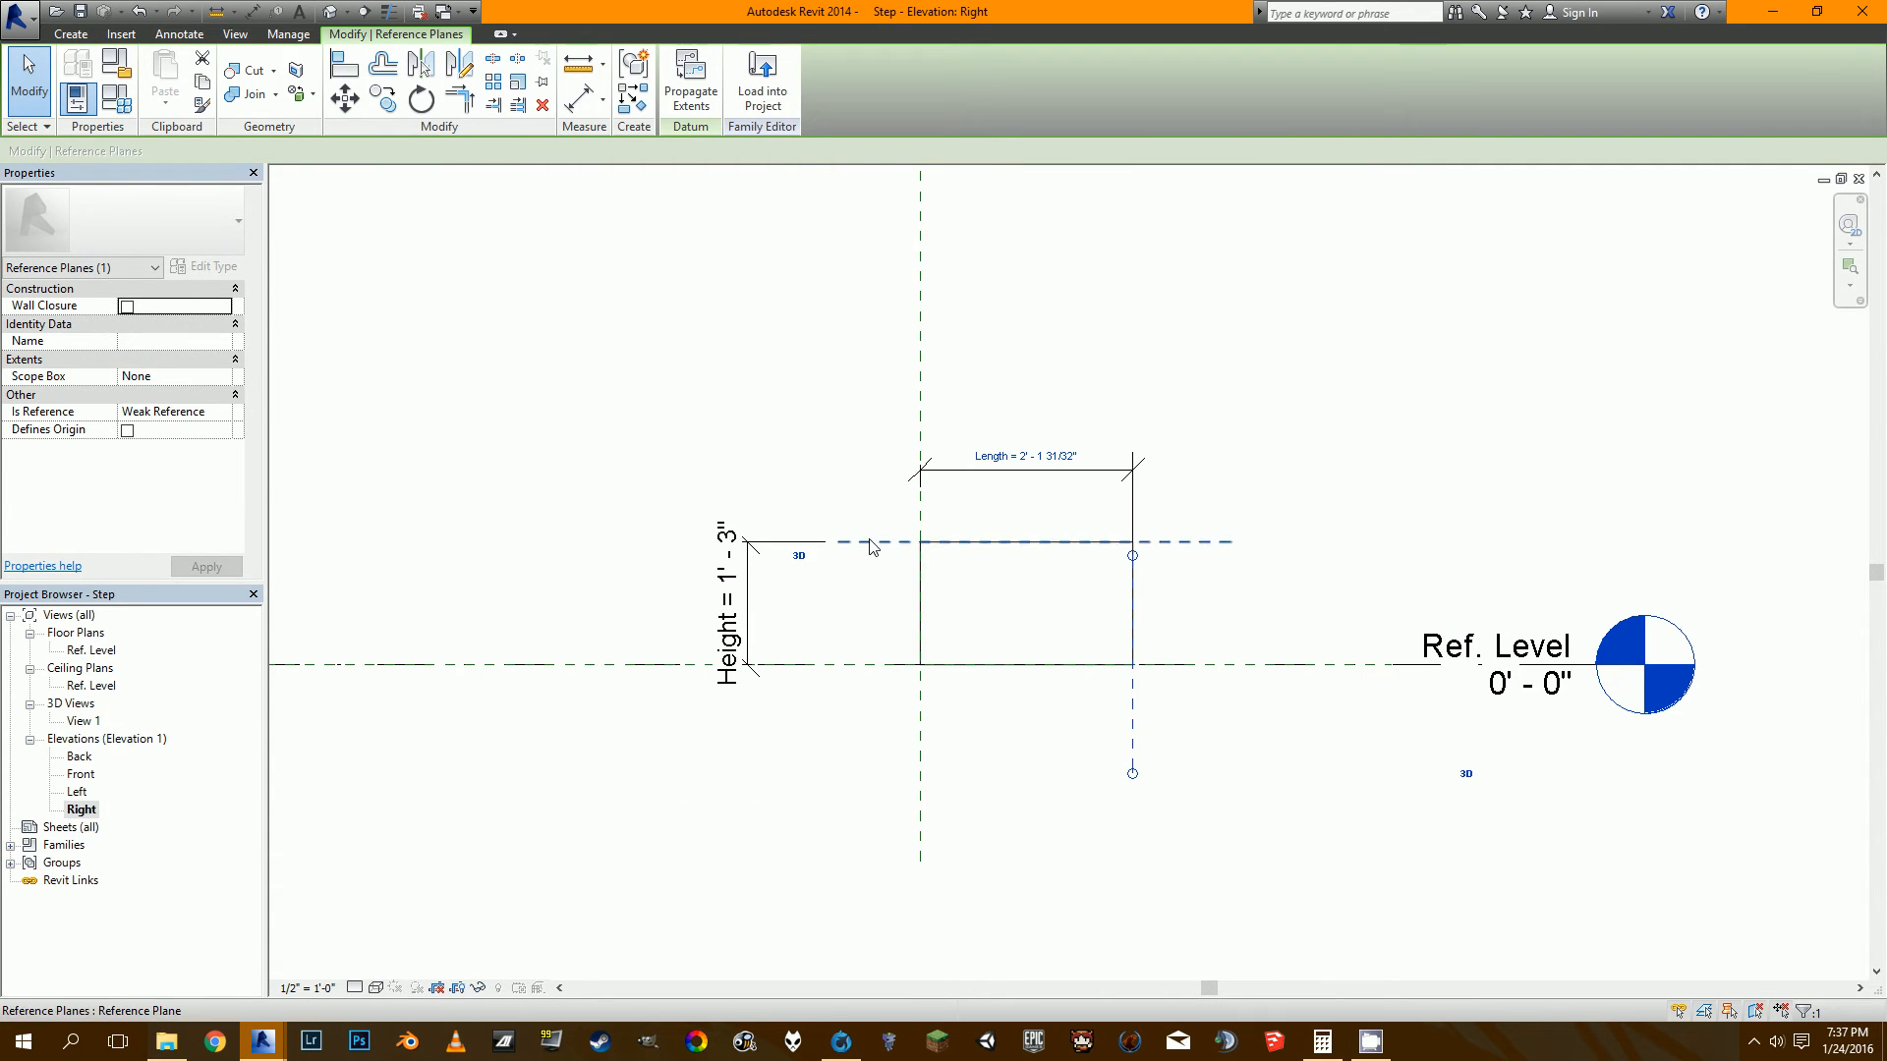
pyautogui.press('m')
pyautogui.press('m')
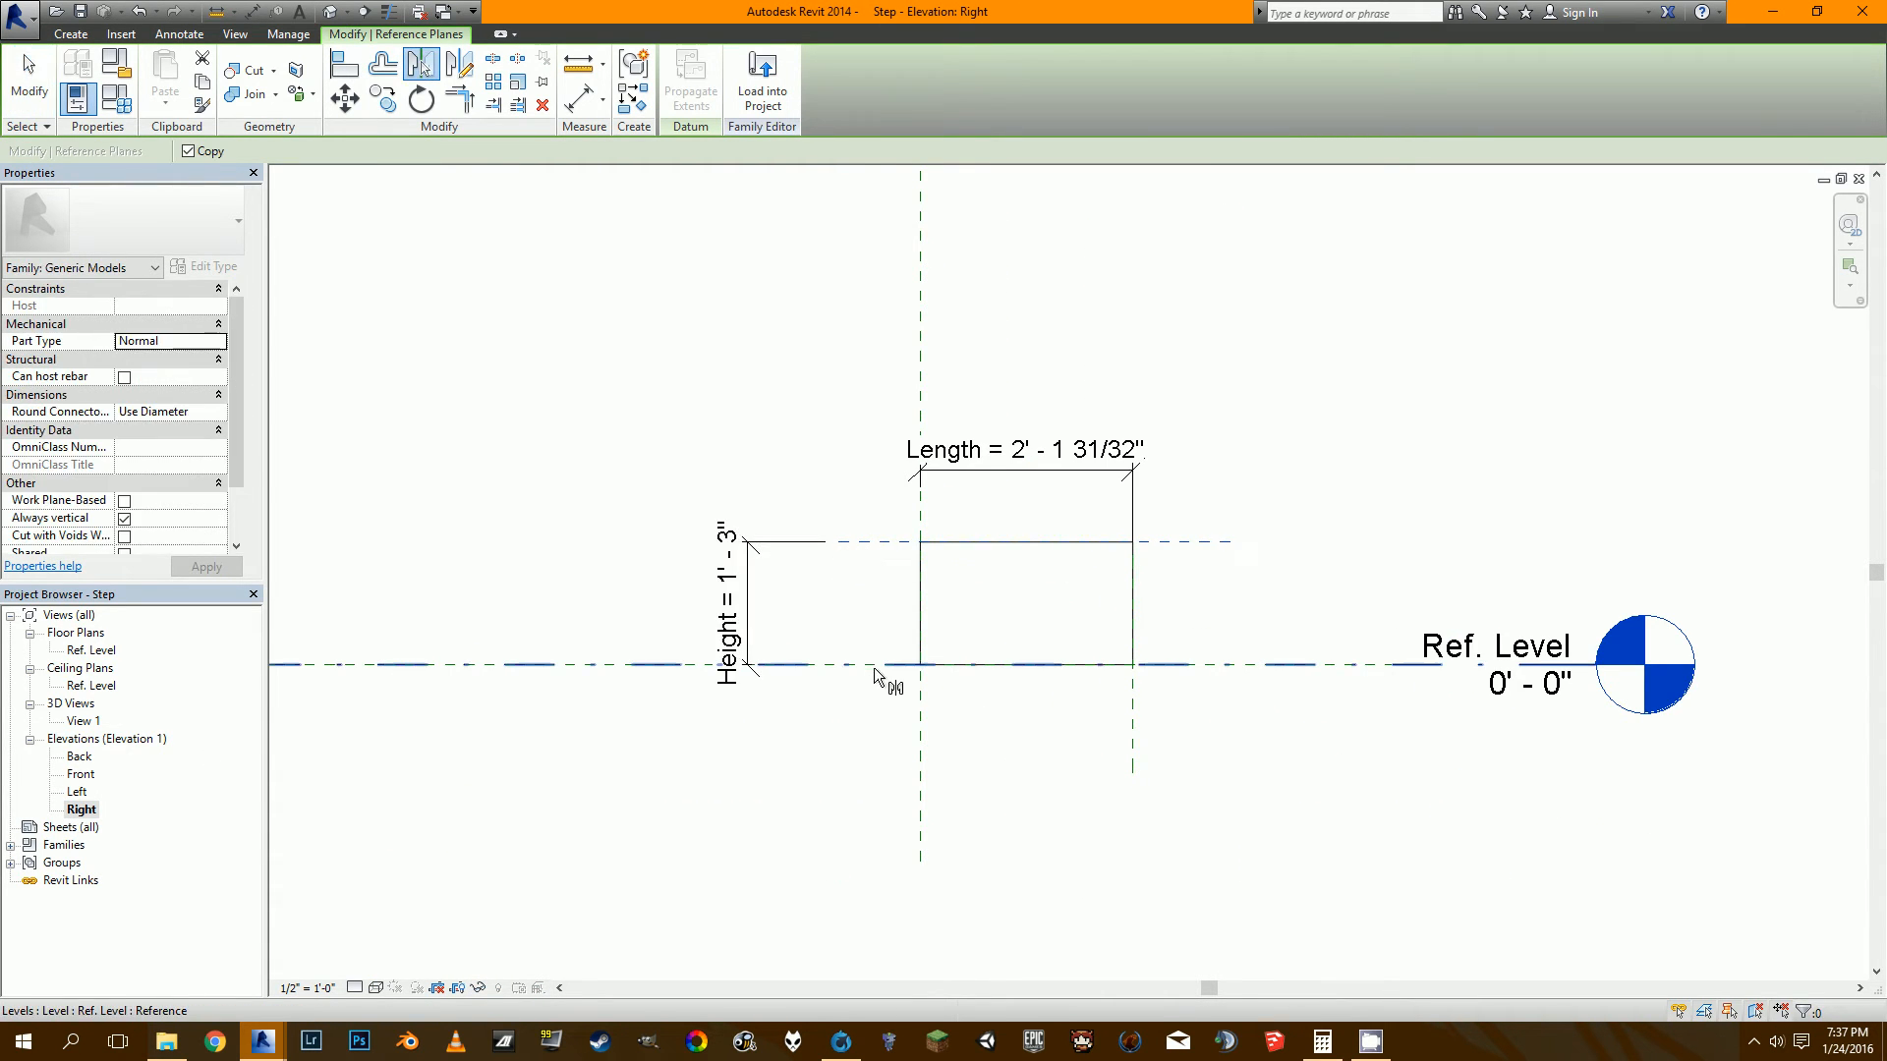
pyautogui.click(875, 668)
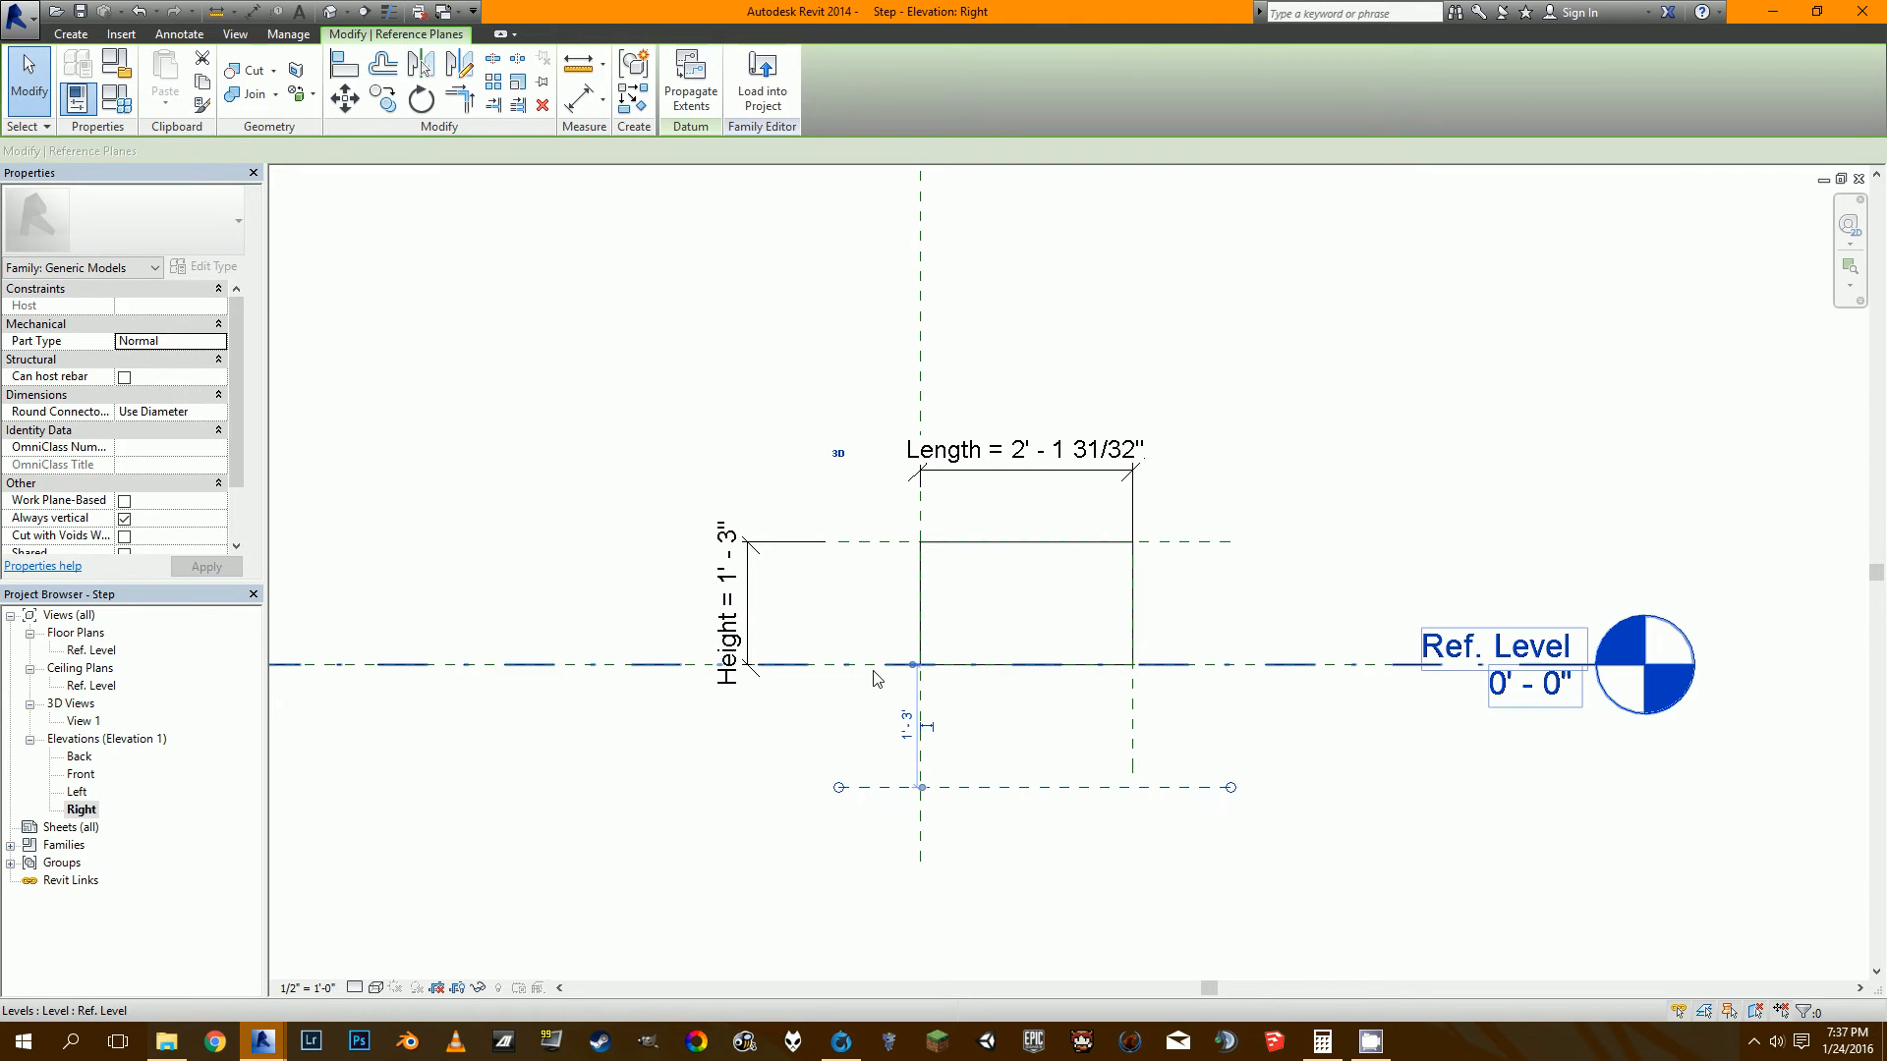
pyautogui.click(875, 577)
pyautogui.click(882, 547)
pyautogui.press('Delete')
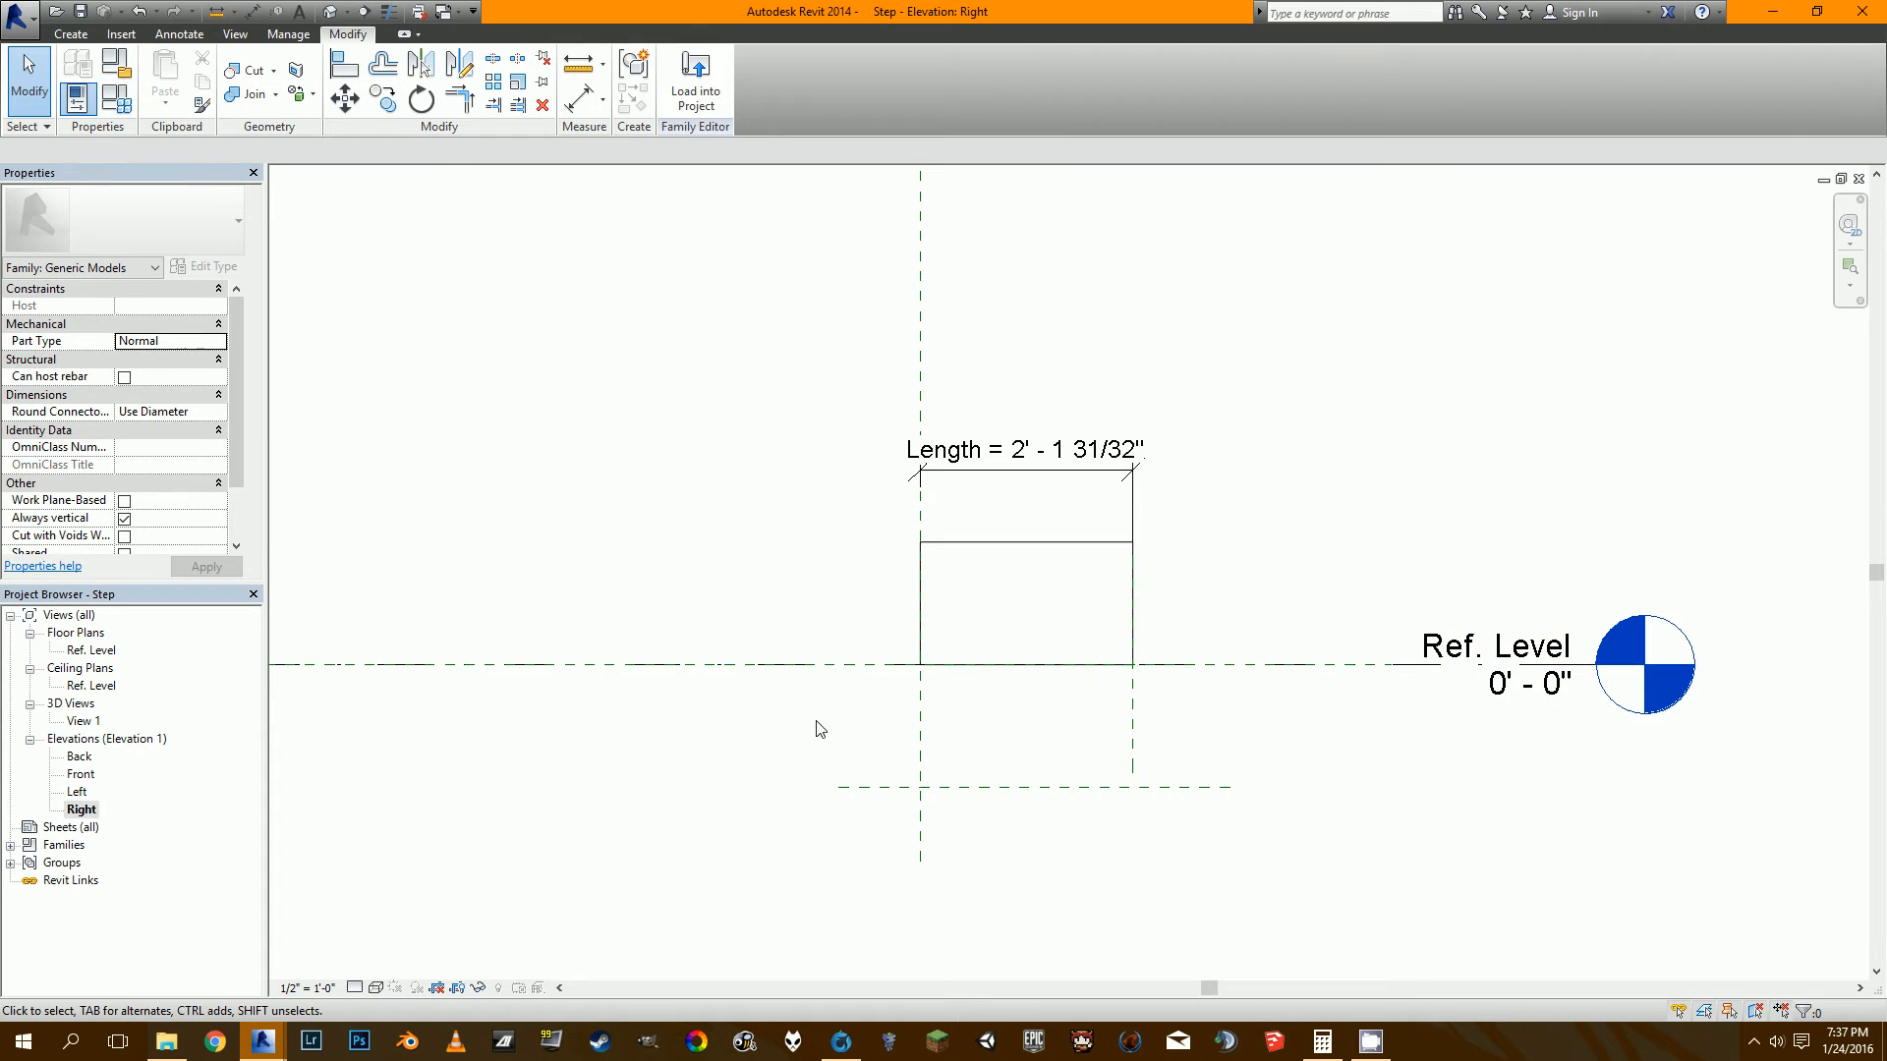
# Dimension the distance from the lower reference plane to Ref. Level and label it with the Height parameter.
pyautogui.click(573, 106)
pyautogui.click(865, 786)
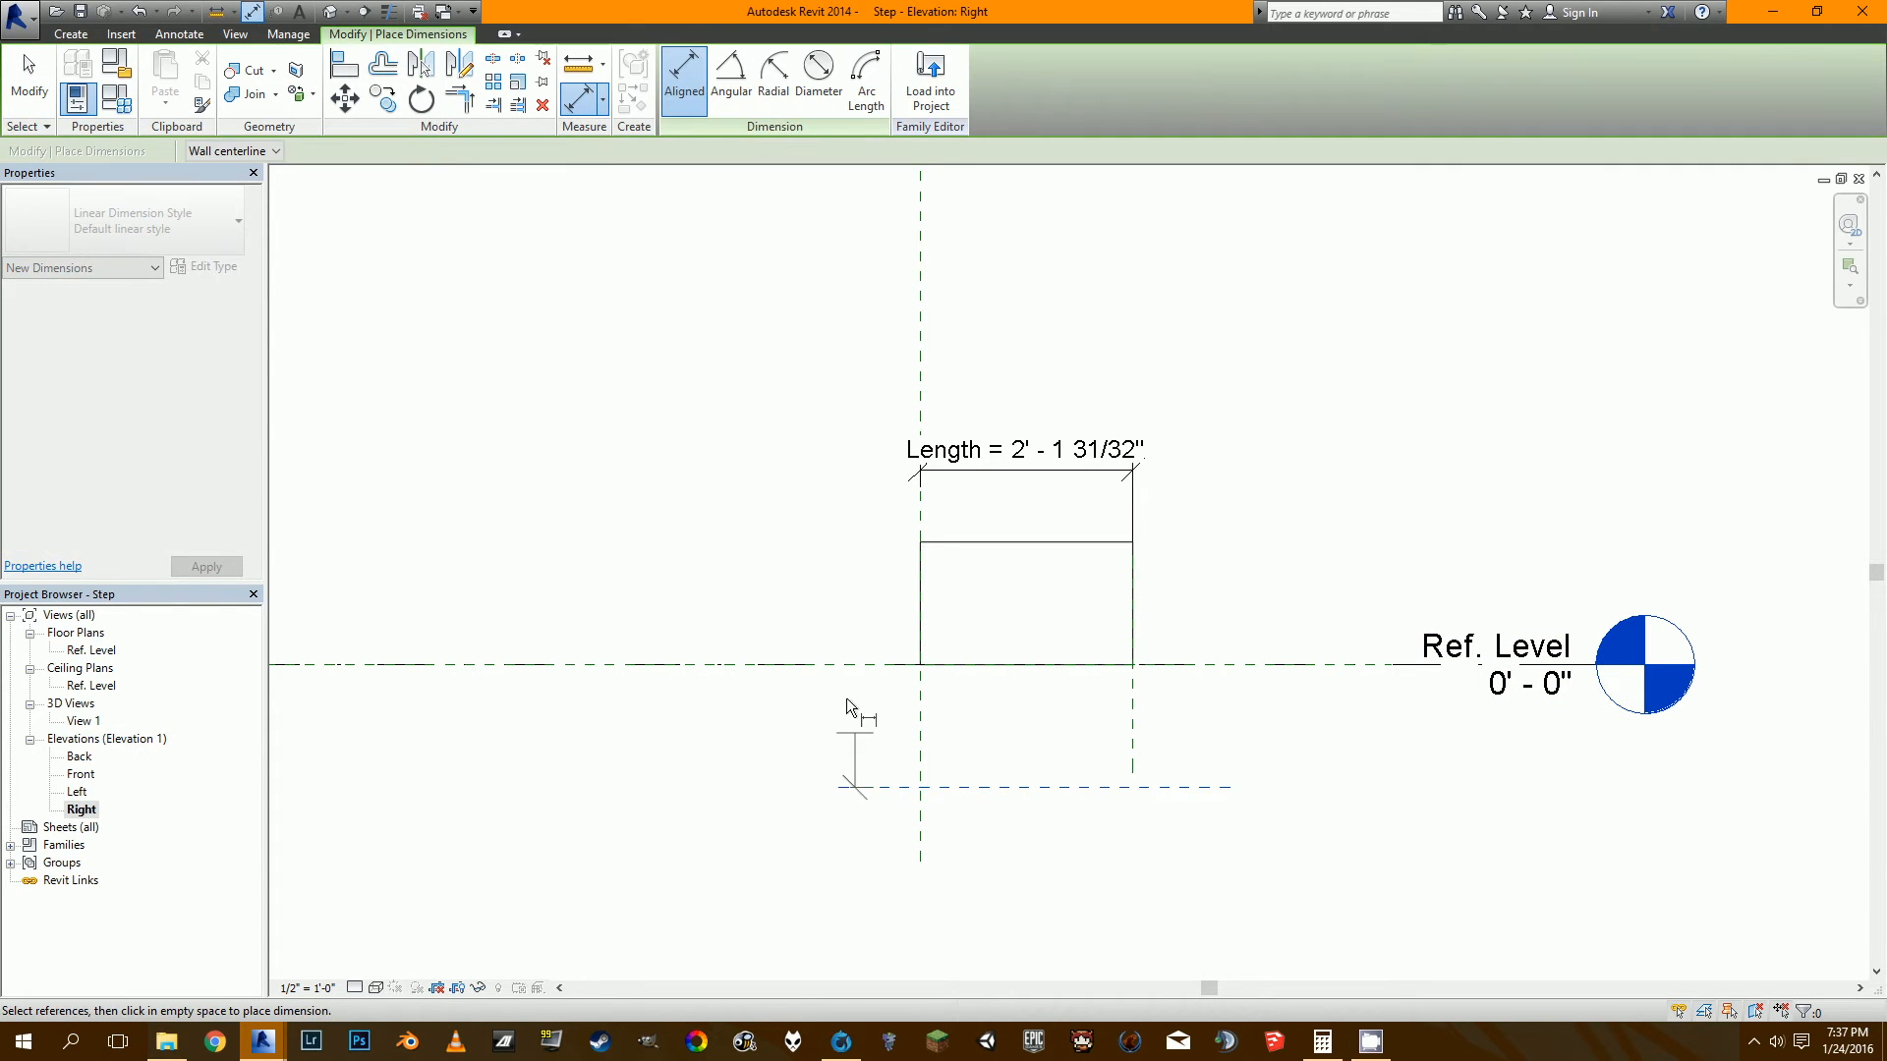
pyautogui.press('Tab')
pyautogui.click(853, 660)
pyautogui.click(779, 715)
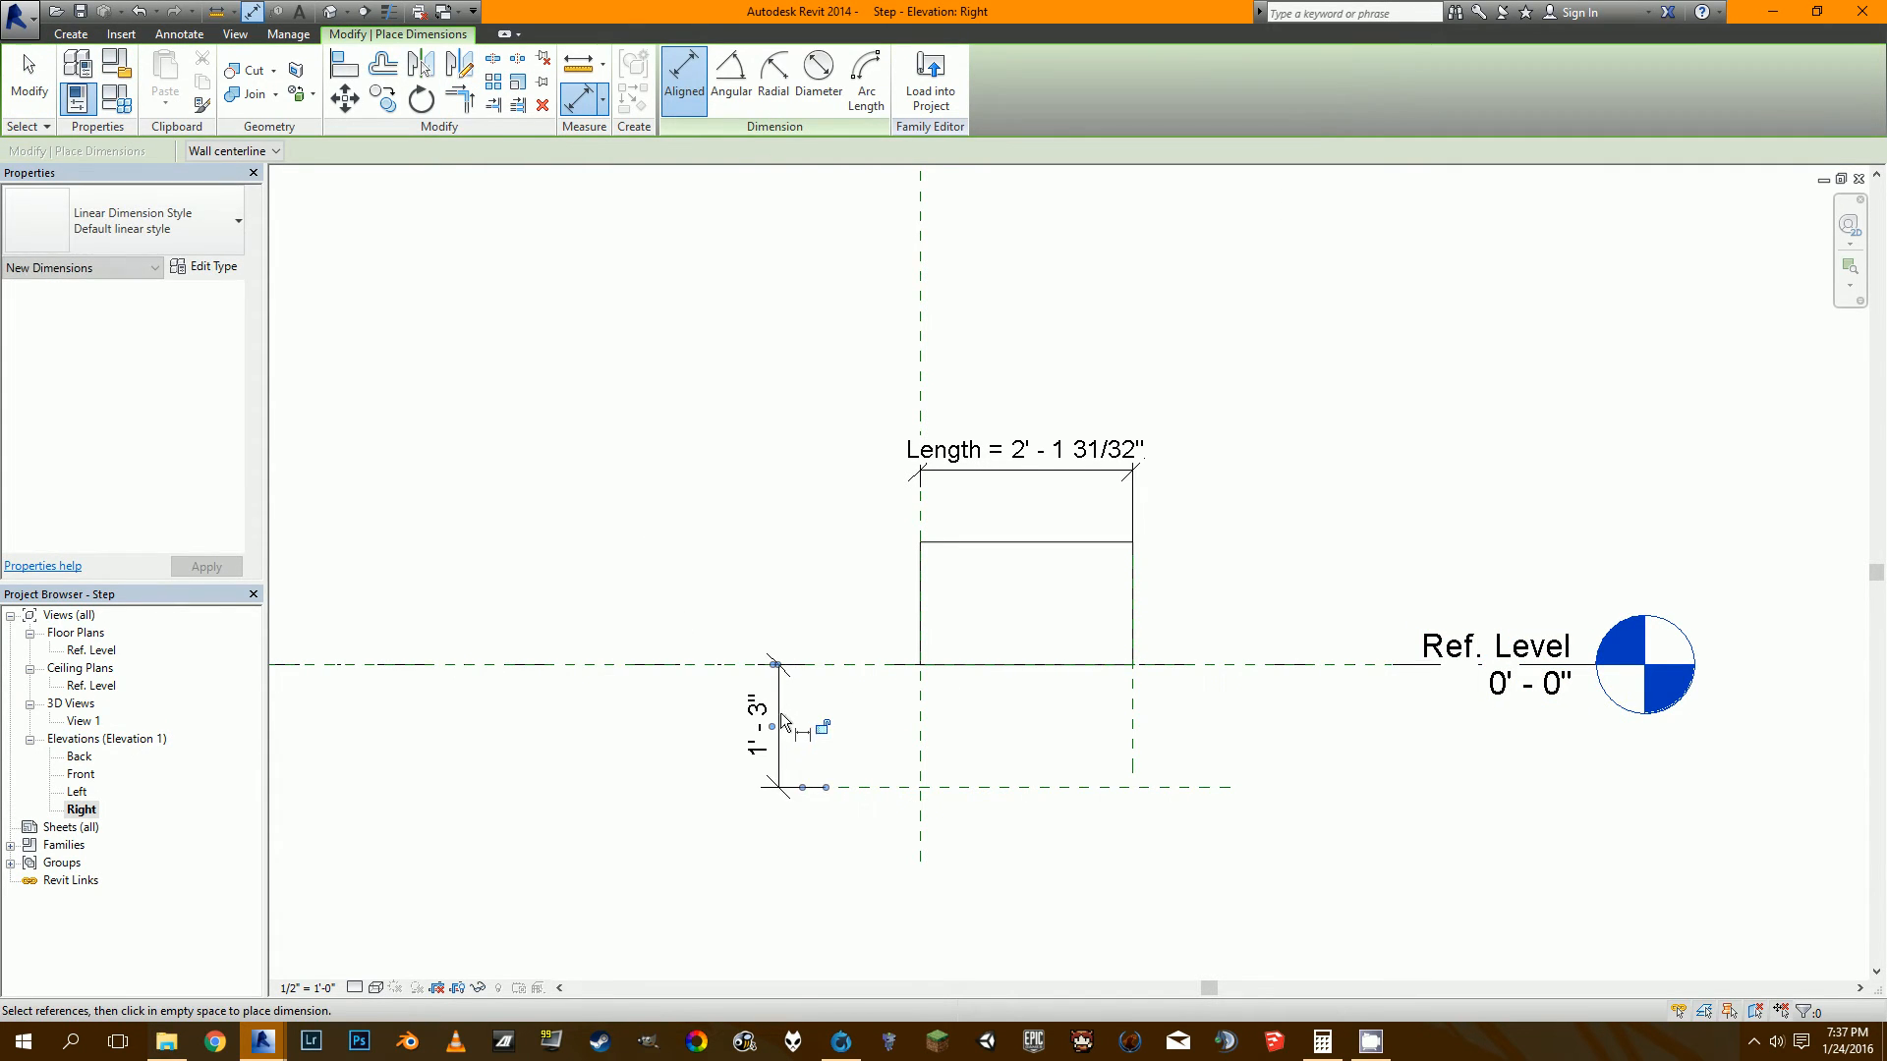
pyautogui.press('Escape')
pyautogui.press('Escape')
pyautogui.click(776, 687)
pyautogui.click(481, 150)
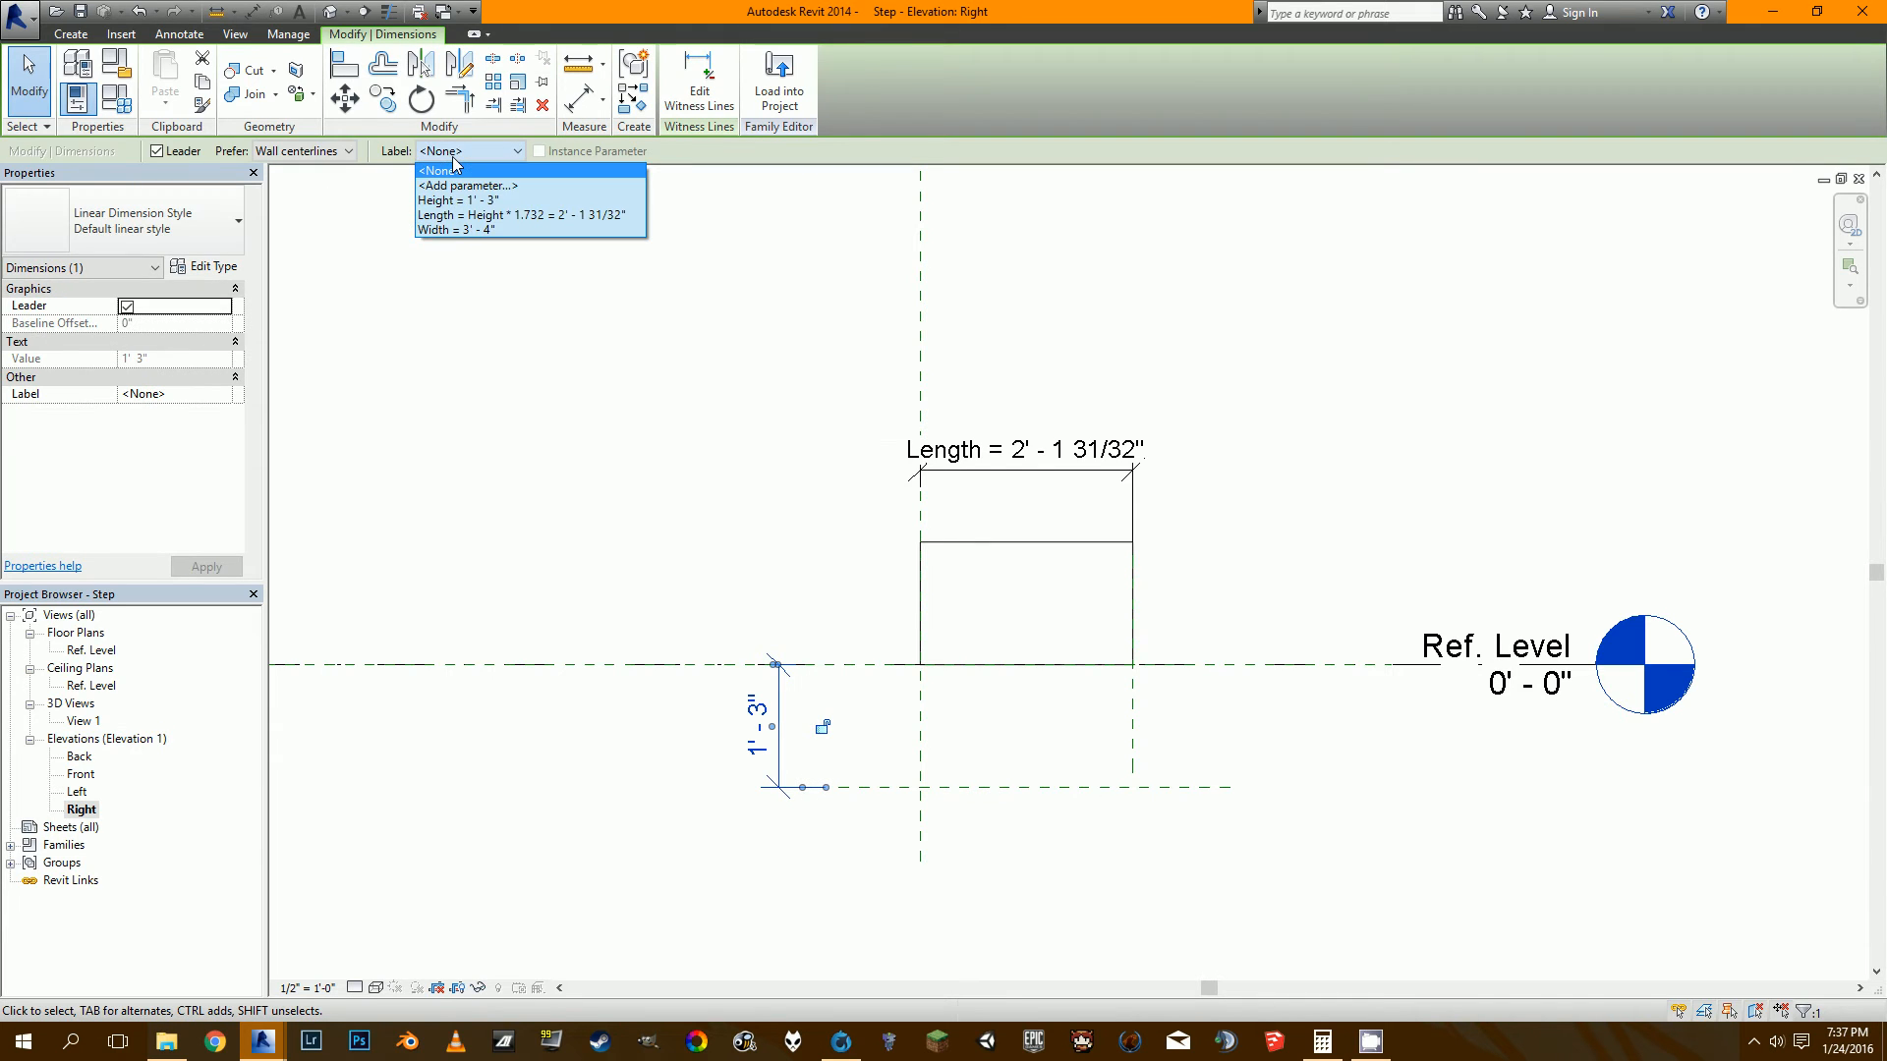
pyautogui.click(543, 200)
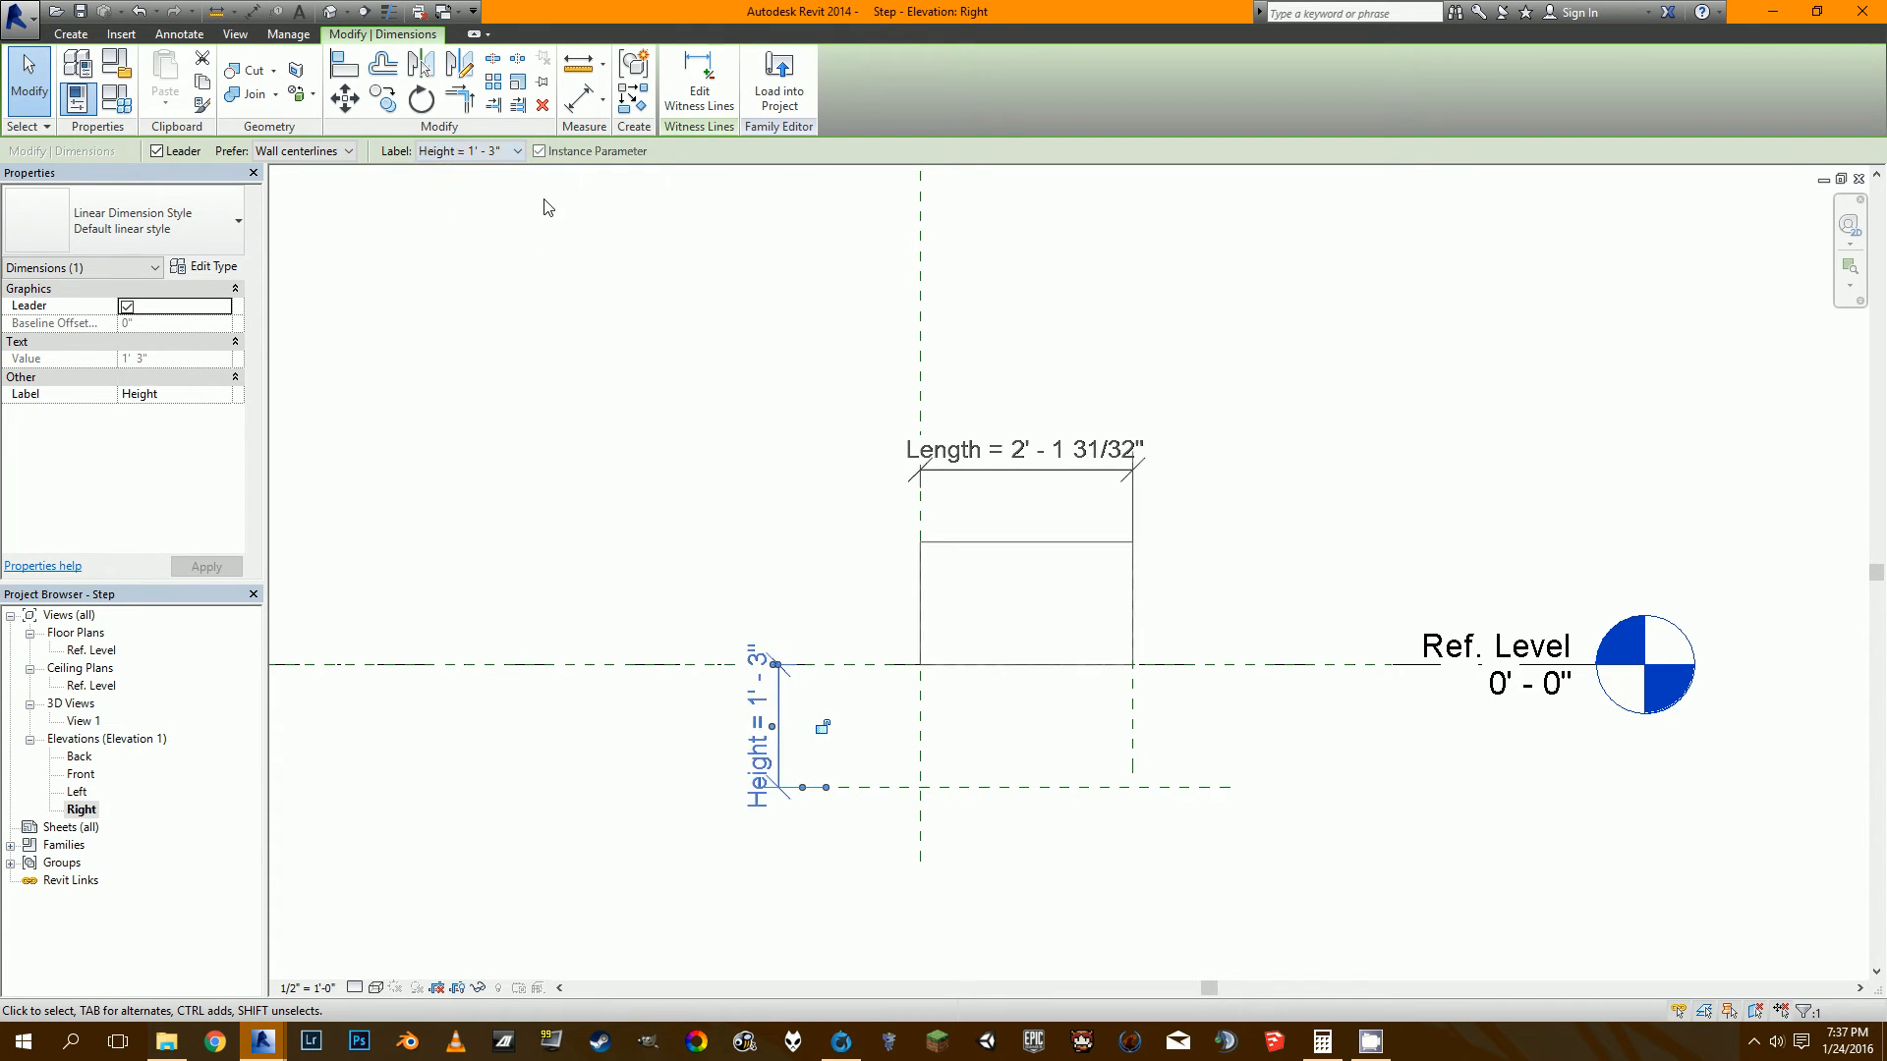
# Reshape the step extrusion so it sits below Ref. Level and align its bottom edge to the lower reference plane.
pyautogui.click(995, 543)
pyautogui.click(994, 544)
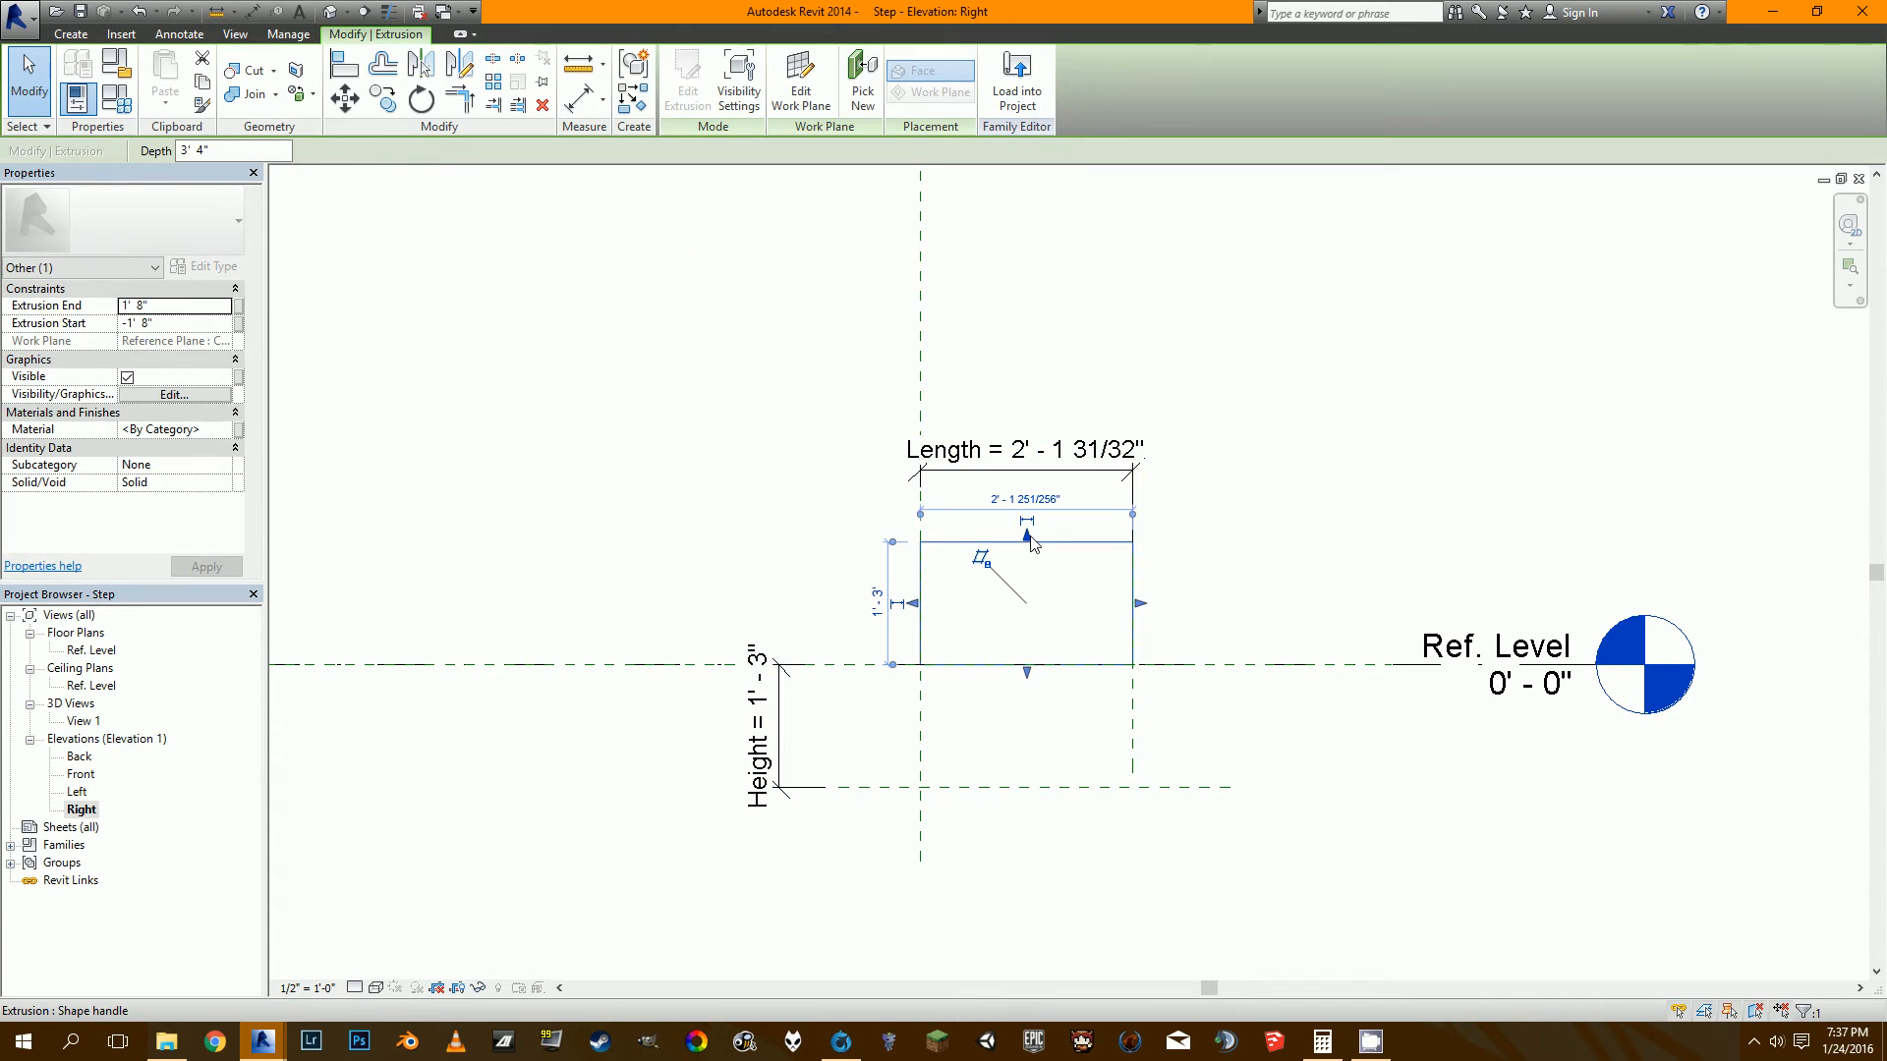
pyautogui.moveTo(1032, 535); pyautogui.dragTo(1042, 737)
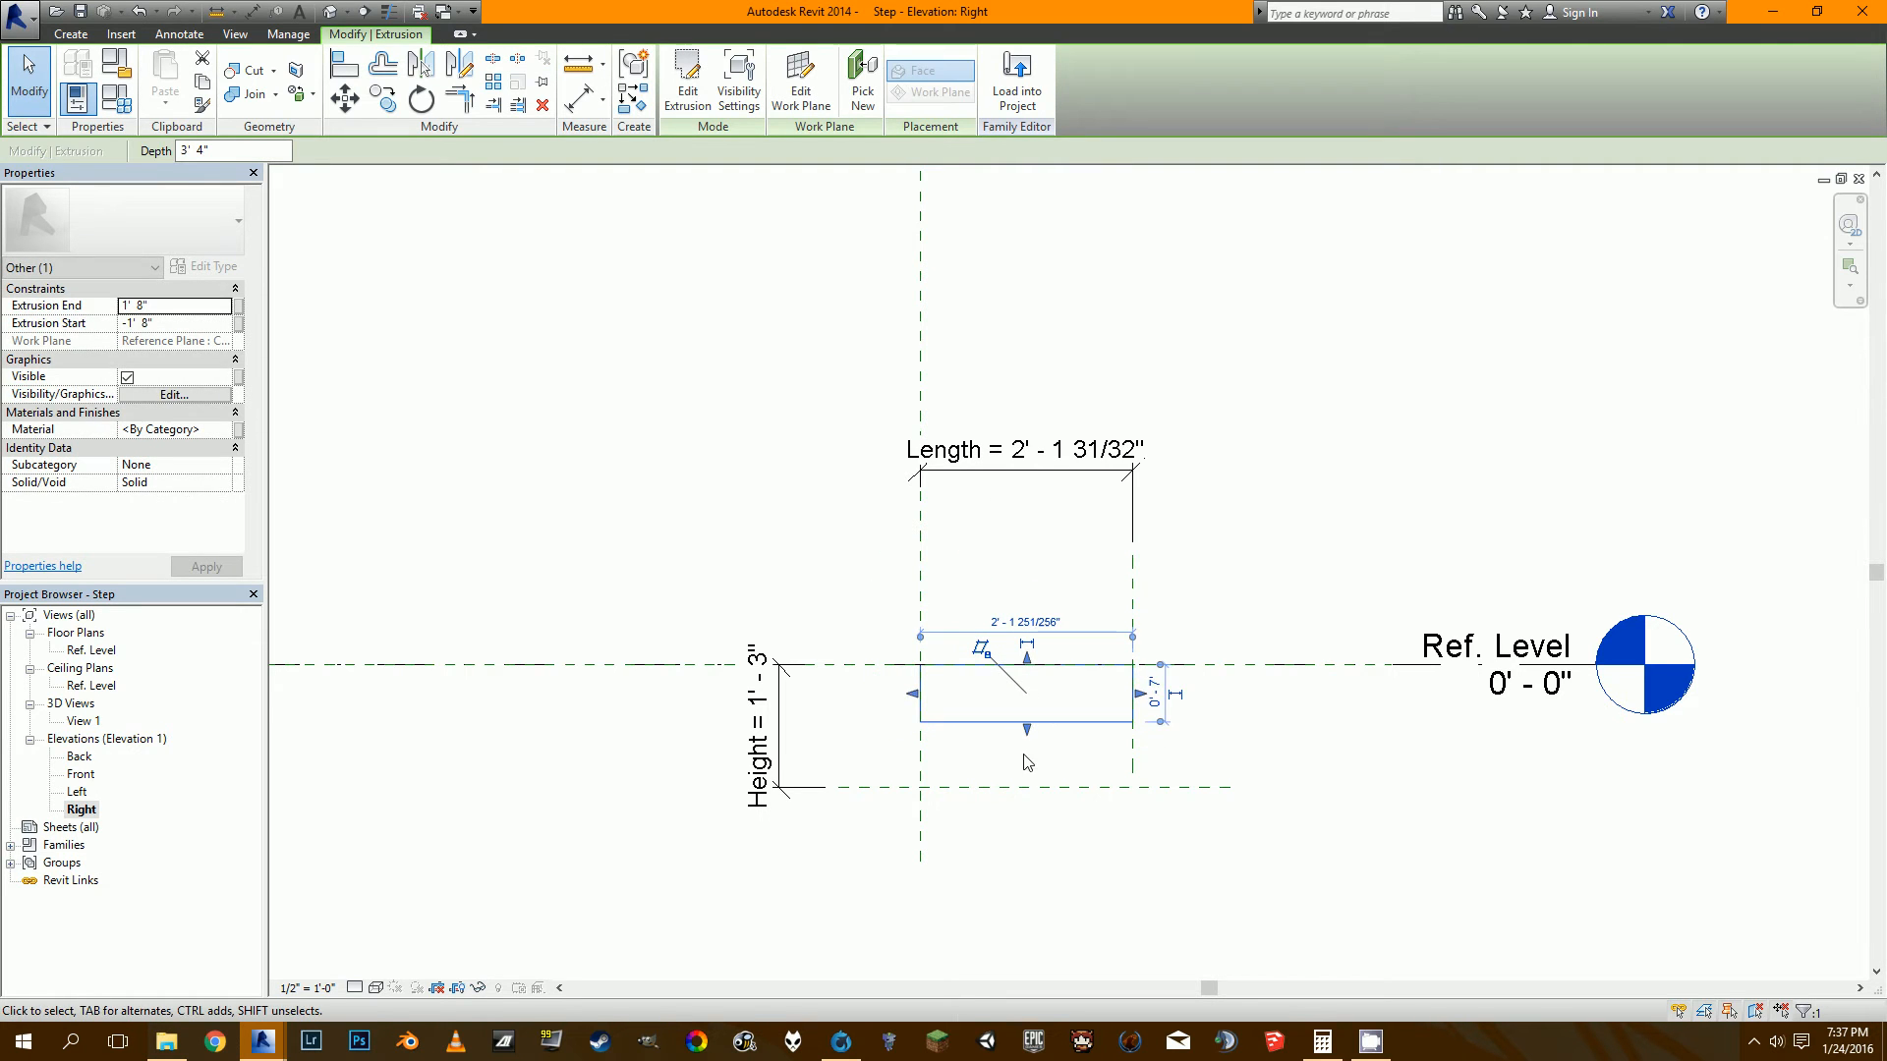
pyautogui.click(394, 78)
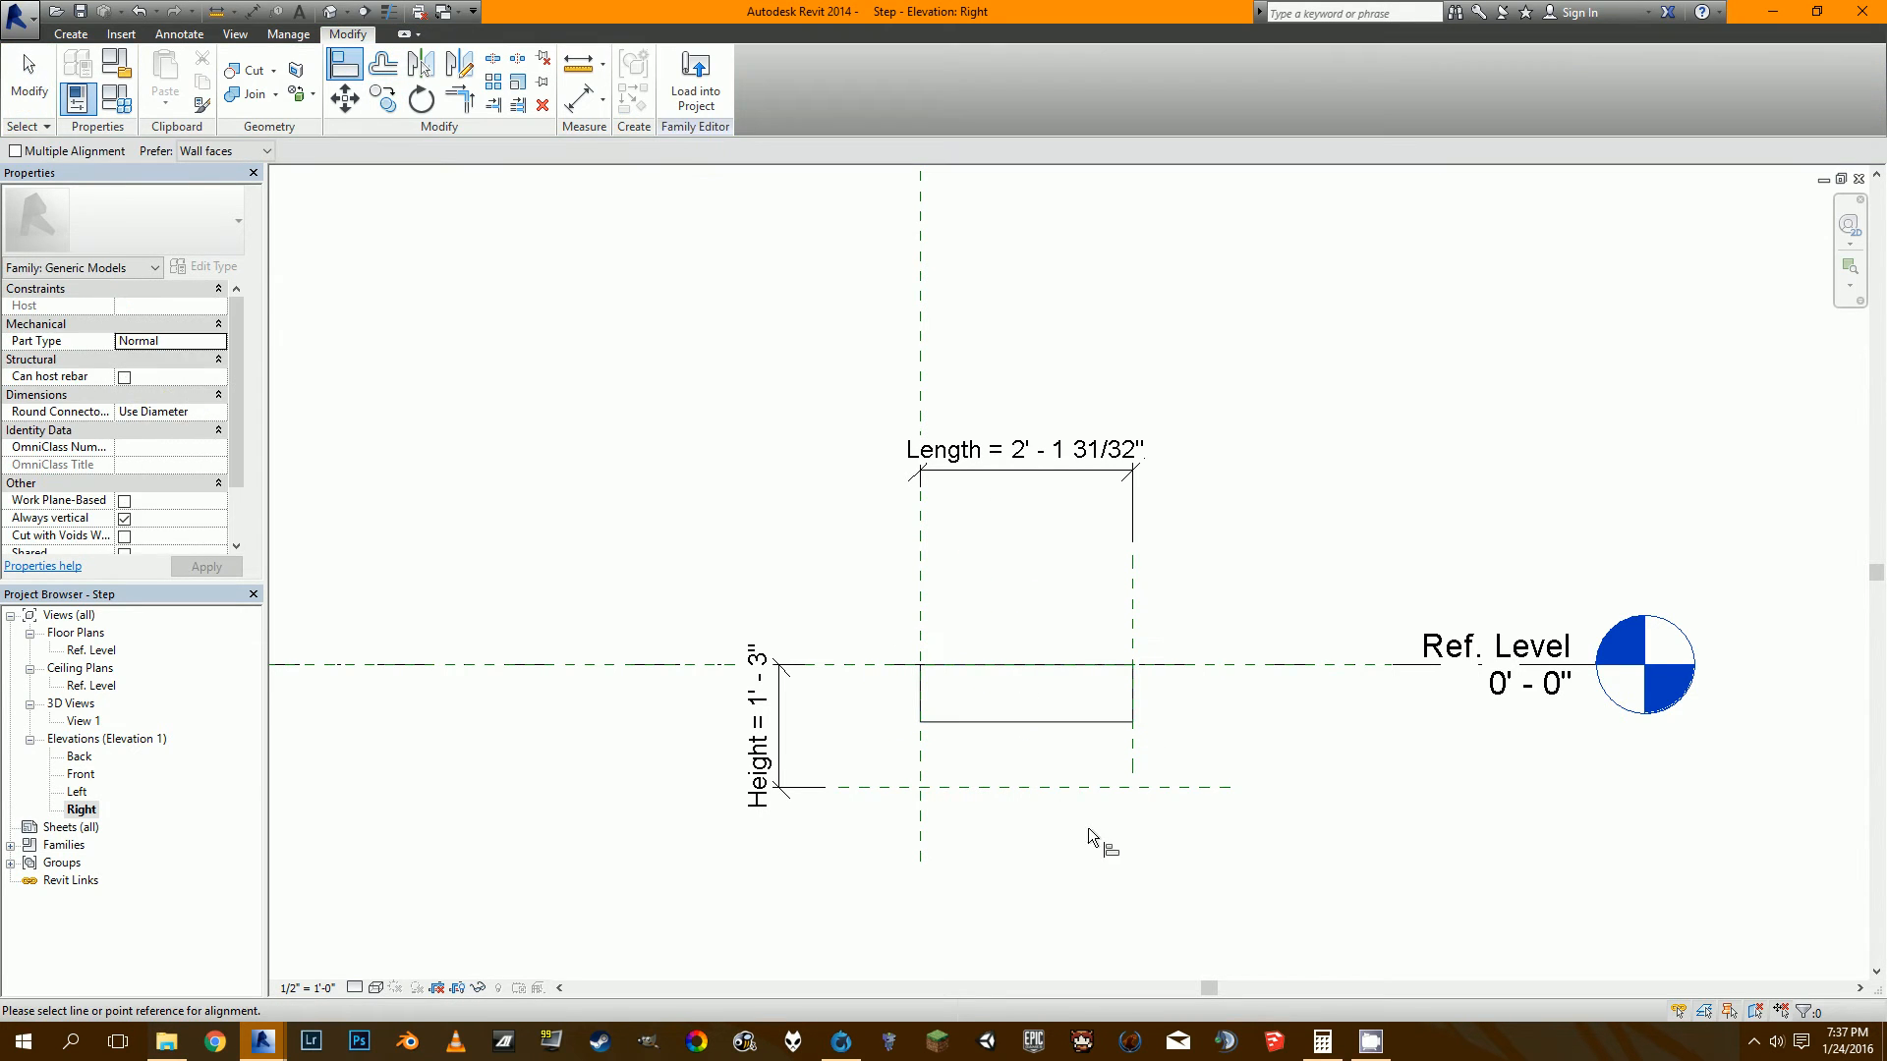
pyautogui.click(1054, 721)
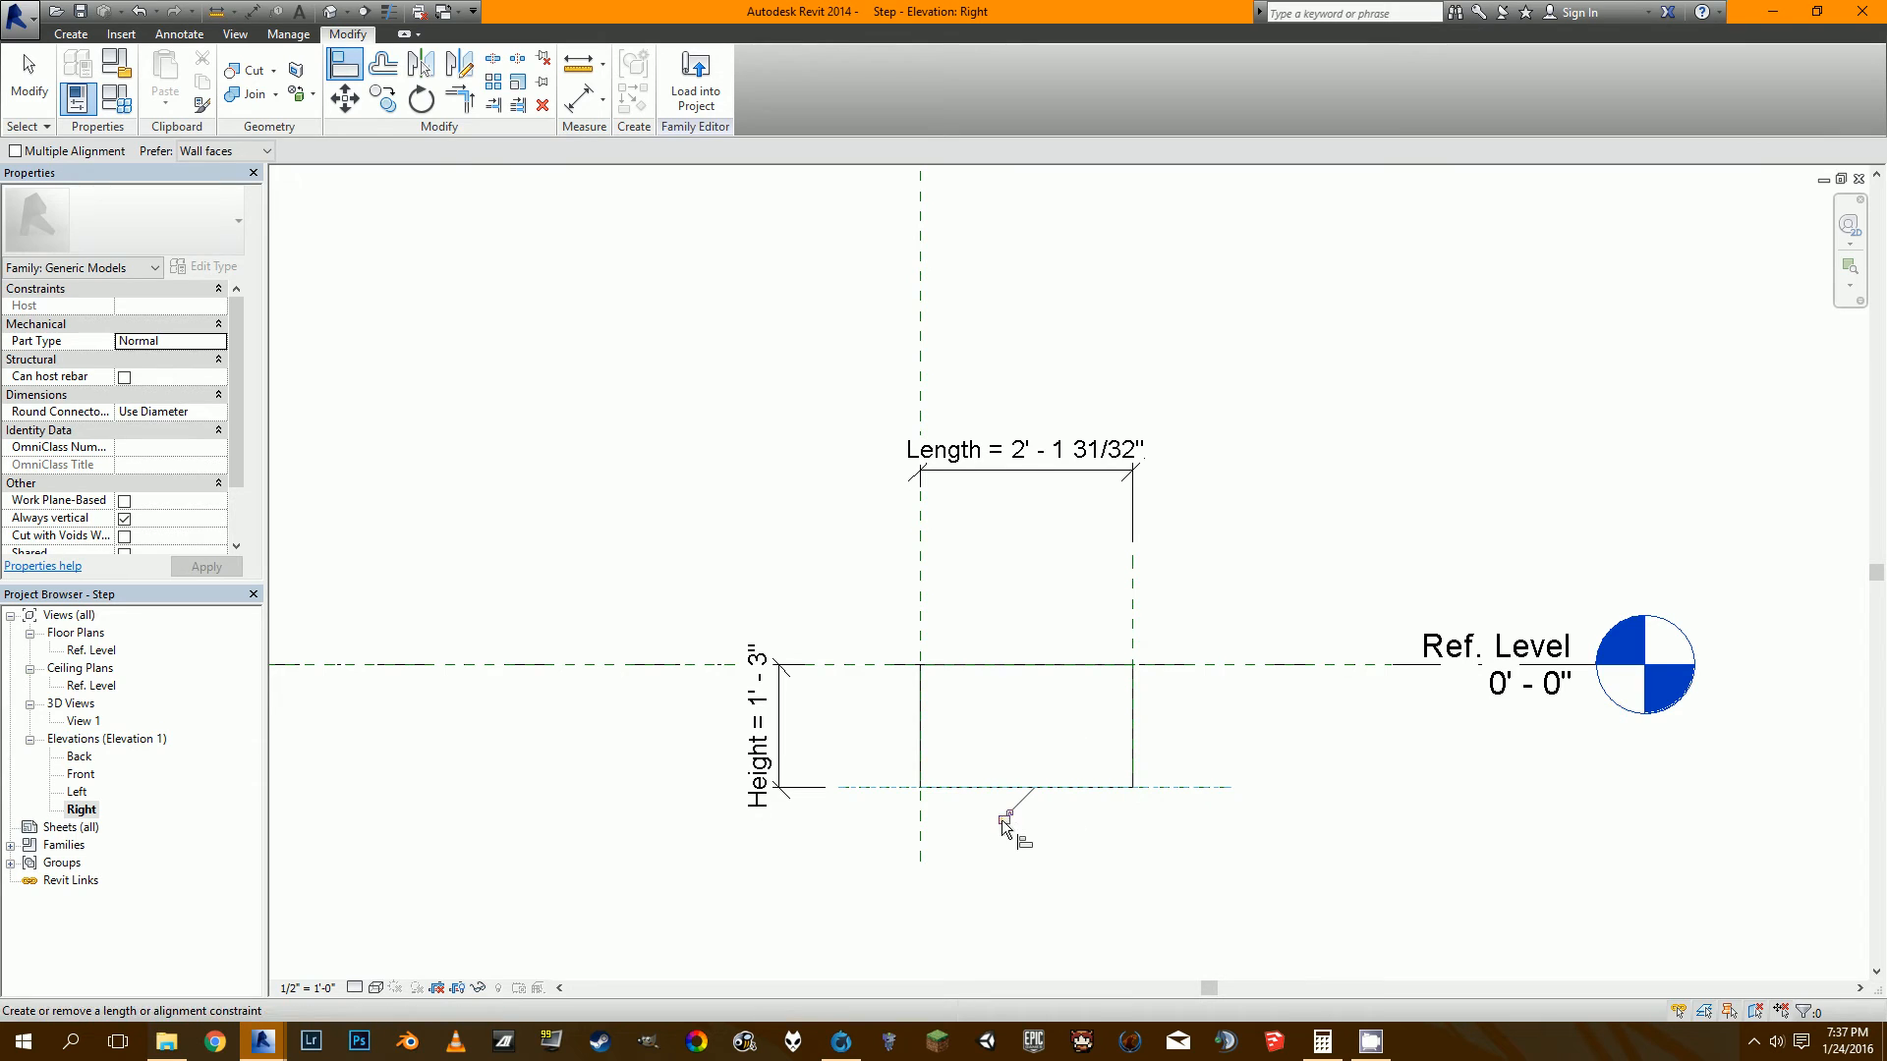
# Load the modified Step family into Escalator.rfa.
pyautogui.click(695, 80)
pyautogui.click(915, 664)
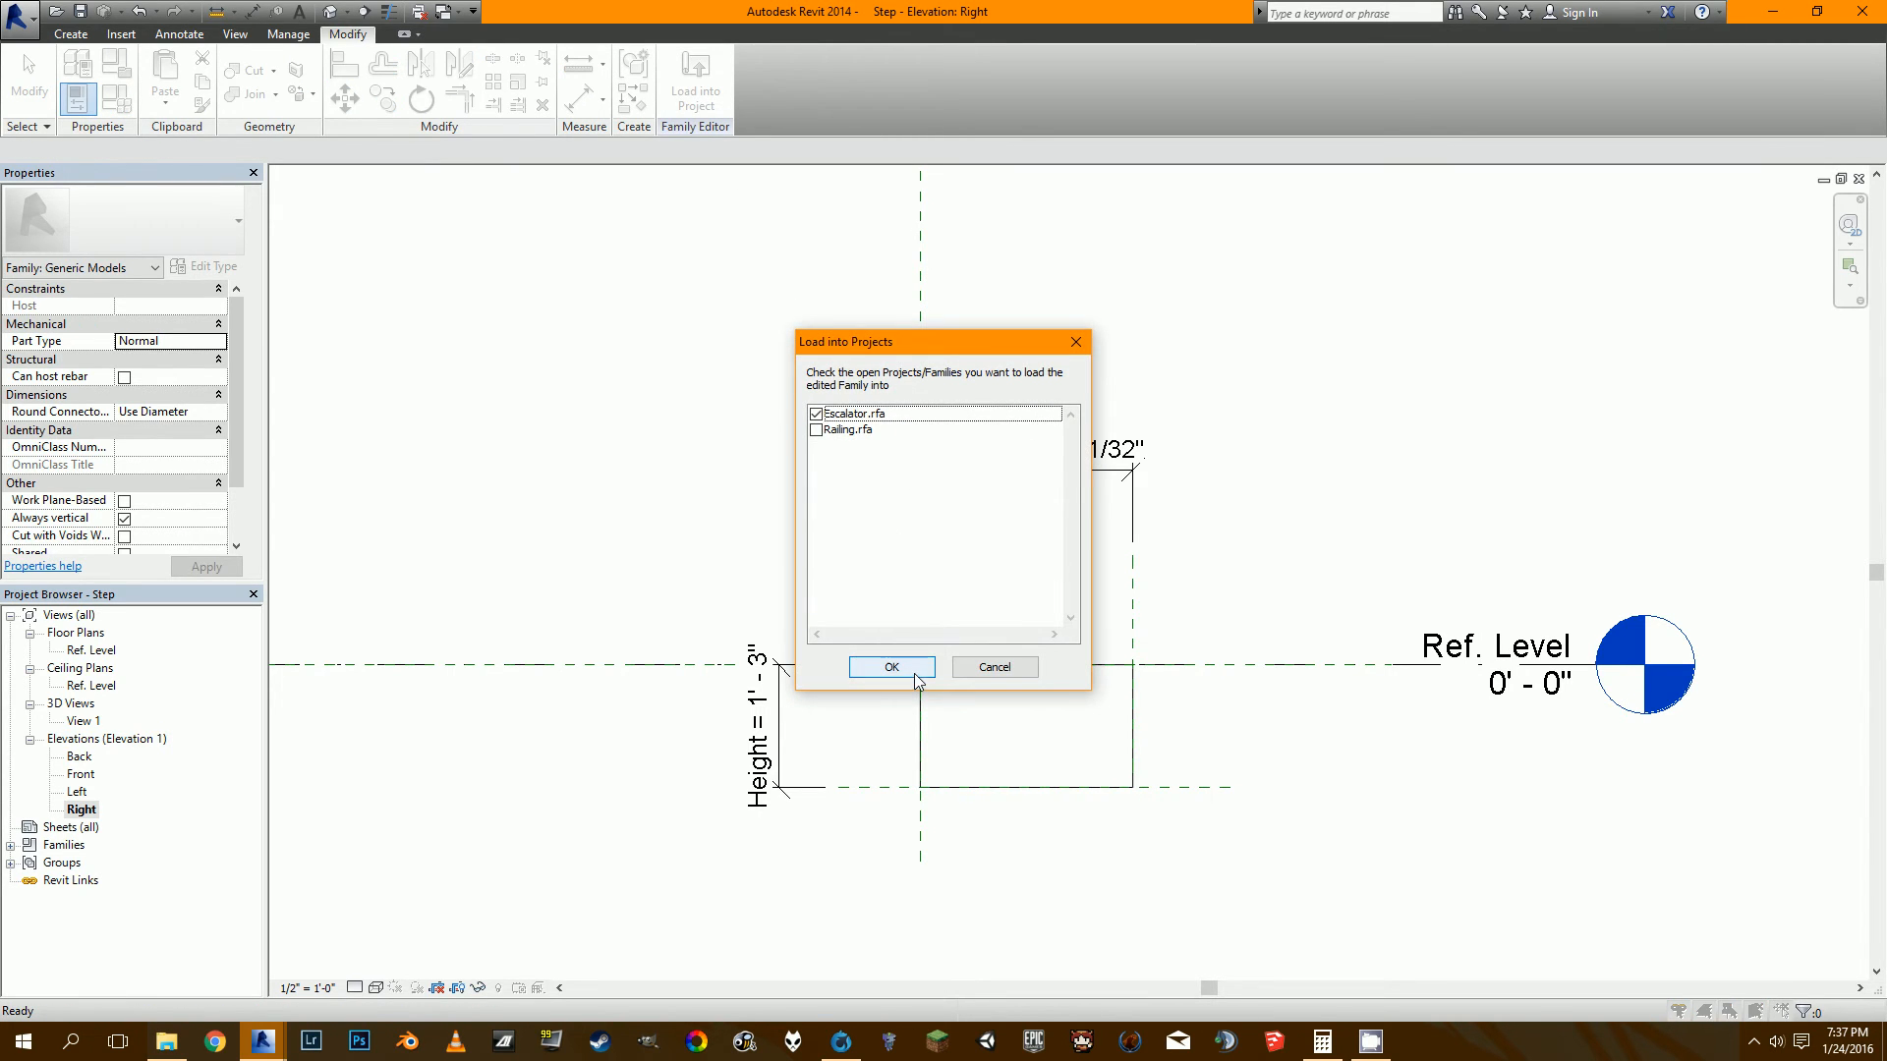
pyautogui.click(905, 466)
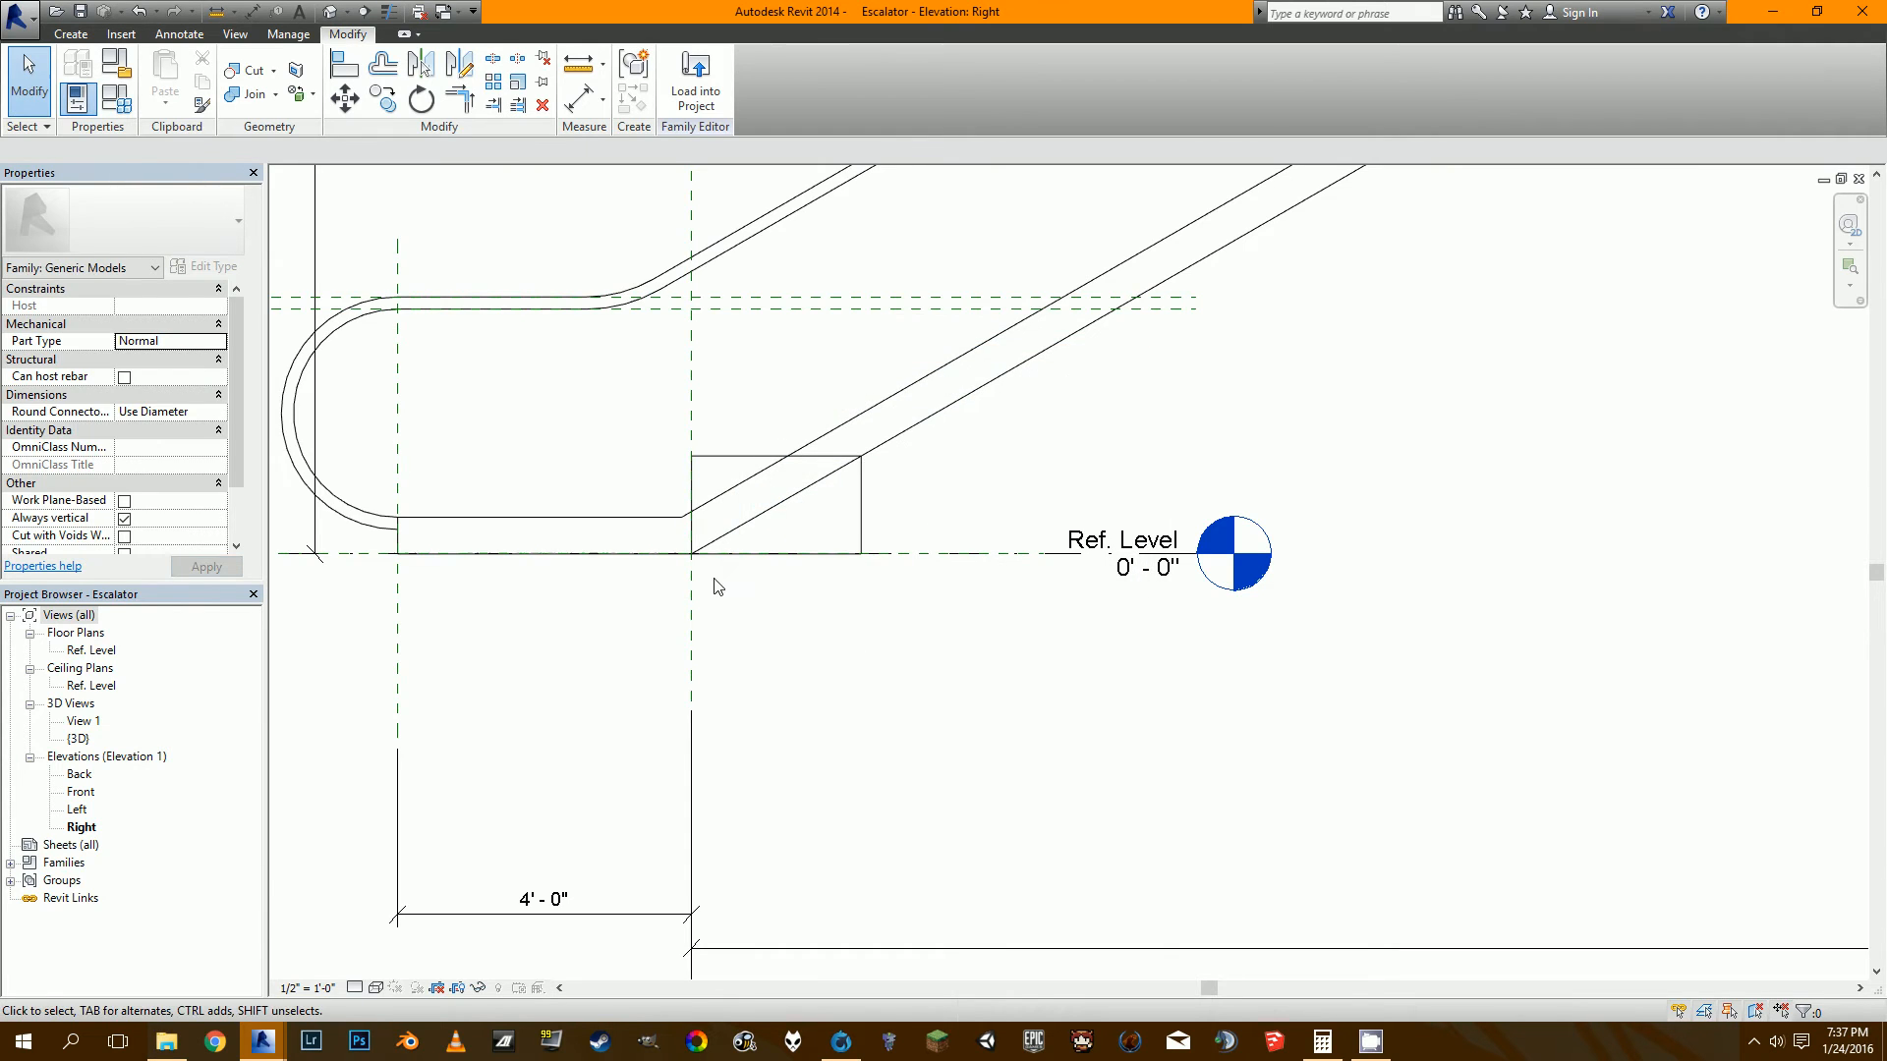
# Move the step below Ref. Level, clear of the escalator, and remove the constraints that hold it.
pyautogui.scroll(2, 721, 462)
pyautogui.click(720, 459)
pyautogui.scroll(-1, 720, 460)
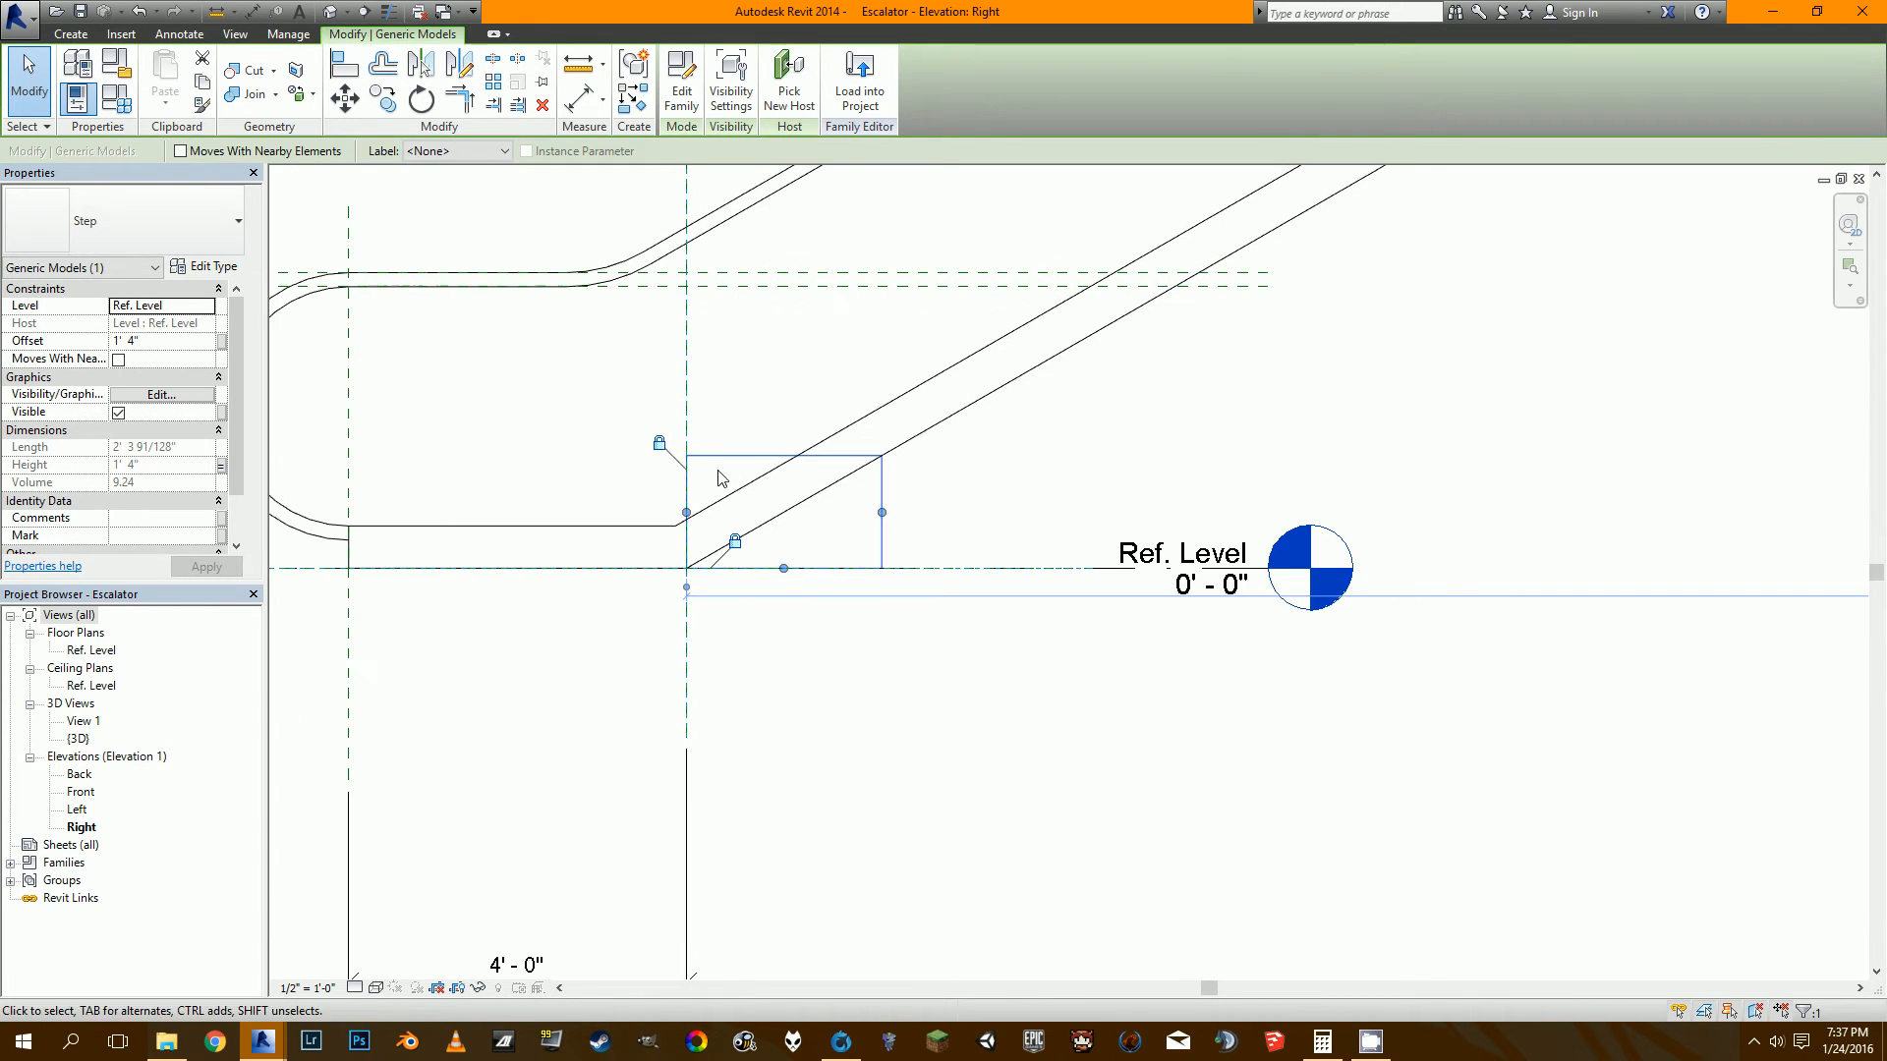
pyautogui.moveTo(732, 466); pyautogui.dragTo(850, 676)
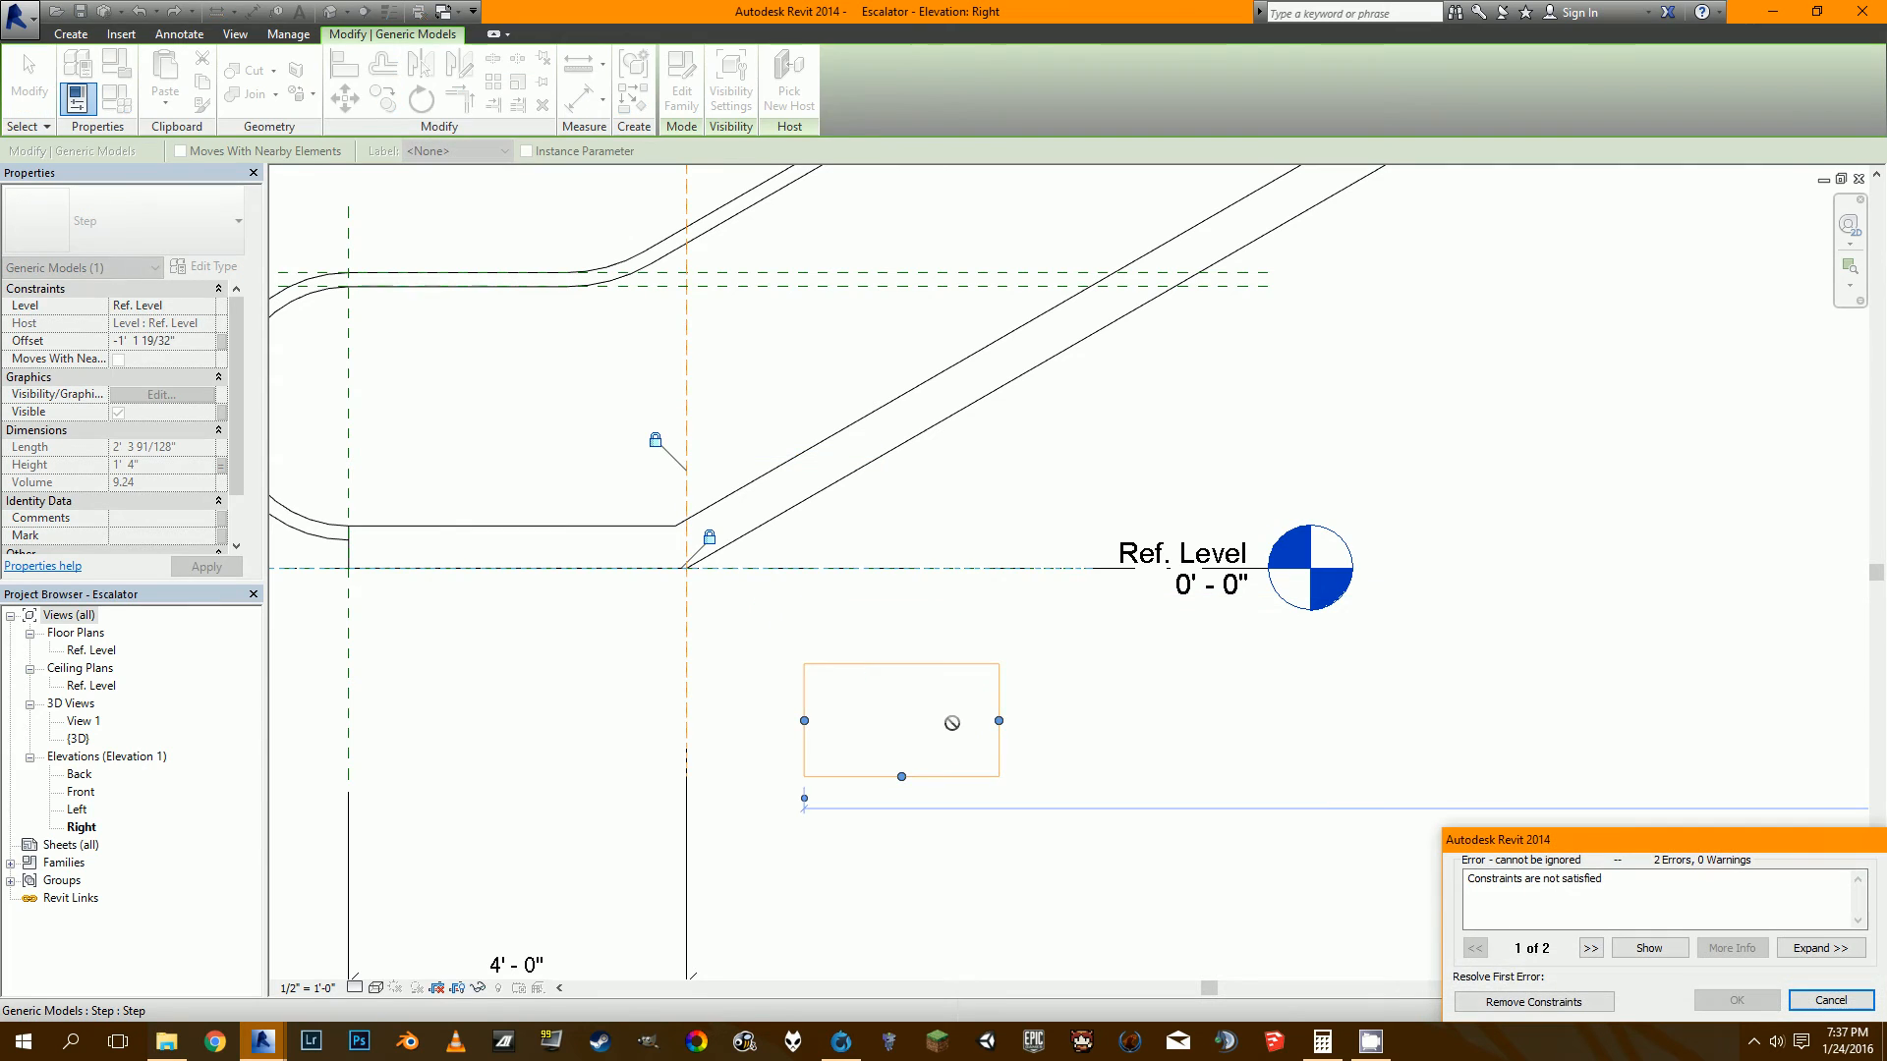
pyautogui.click(1546, 1012)
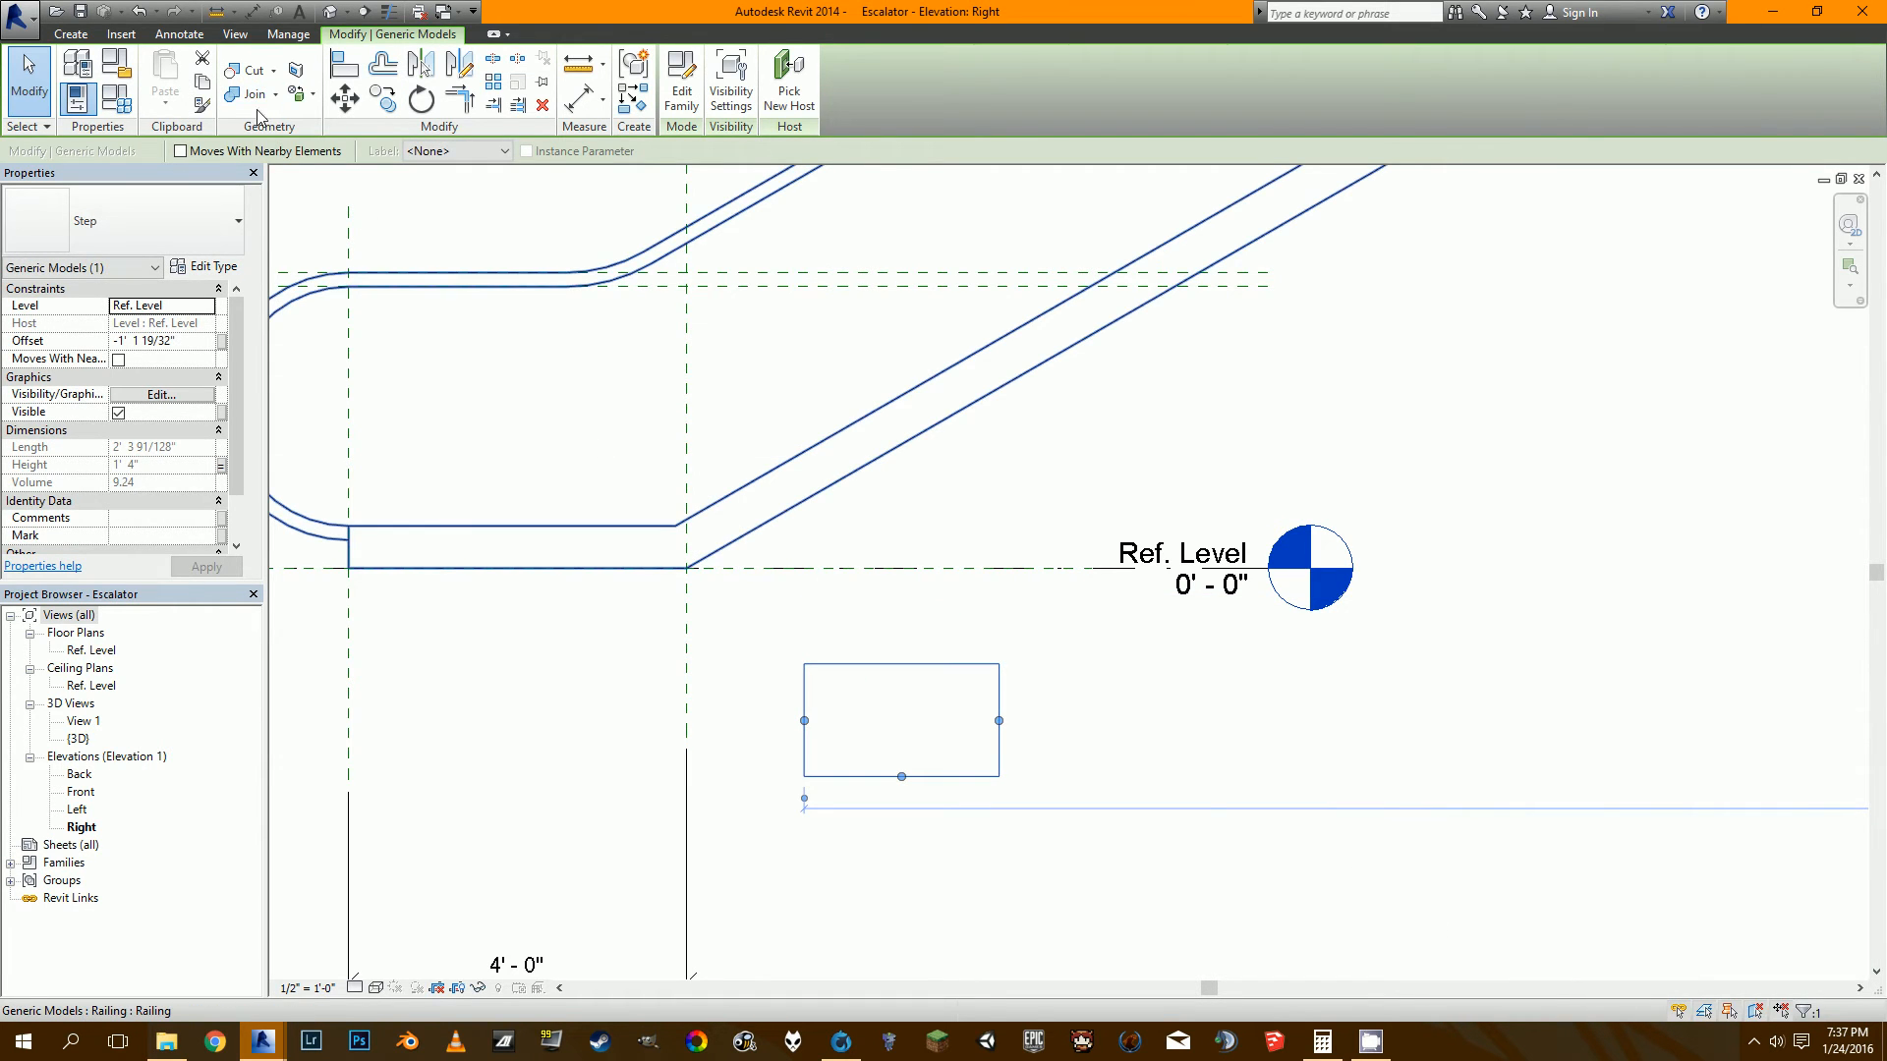
# Align and lock the step's left edge to the vertical reference plane at the incline's start and its top edge to Ref. Level.
pyautogui.click(669, 111)
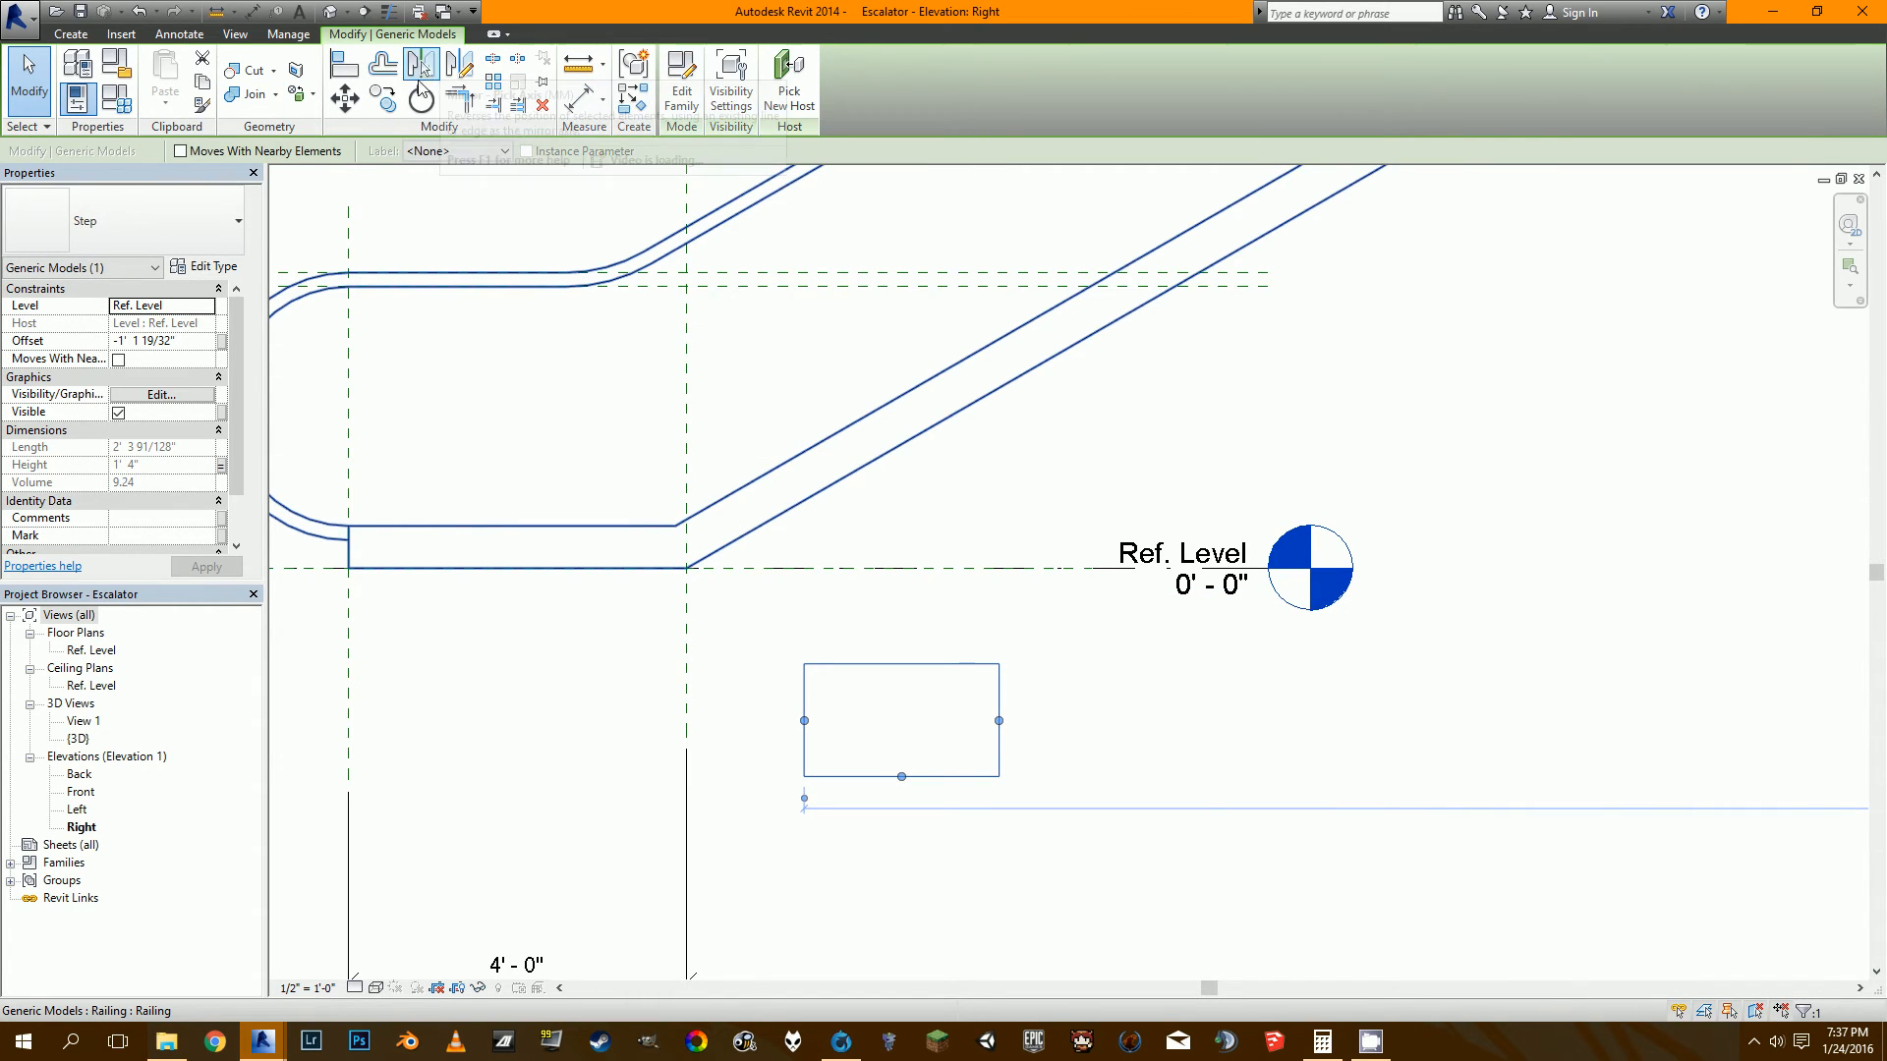
pyautogui.press('a')
pyautogui.press('l')
pyautogui.click(694, 654)
pyautogui.click(804, 704)
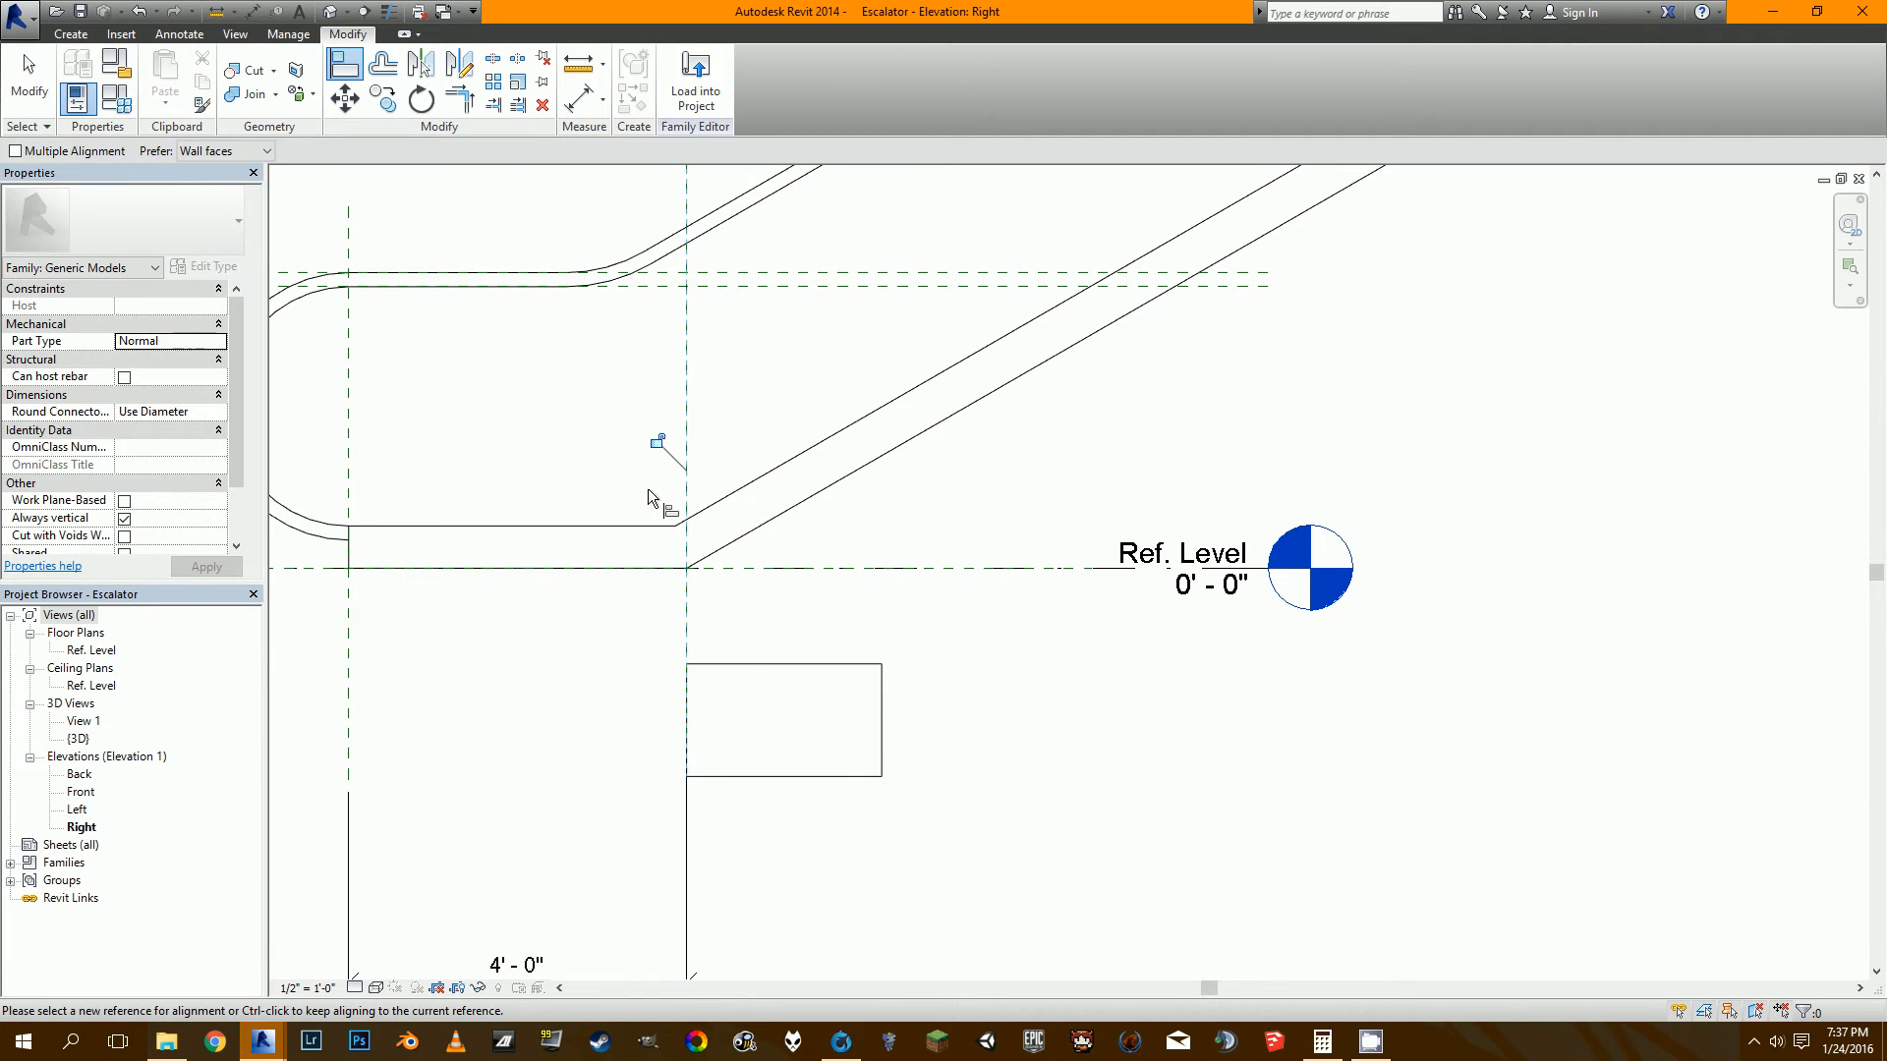
pyautogui.click(792, 568)
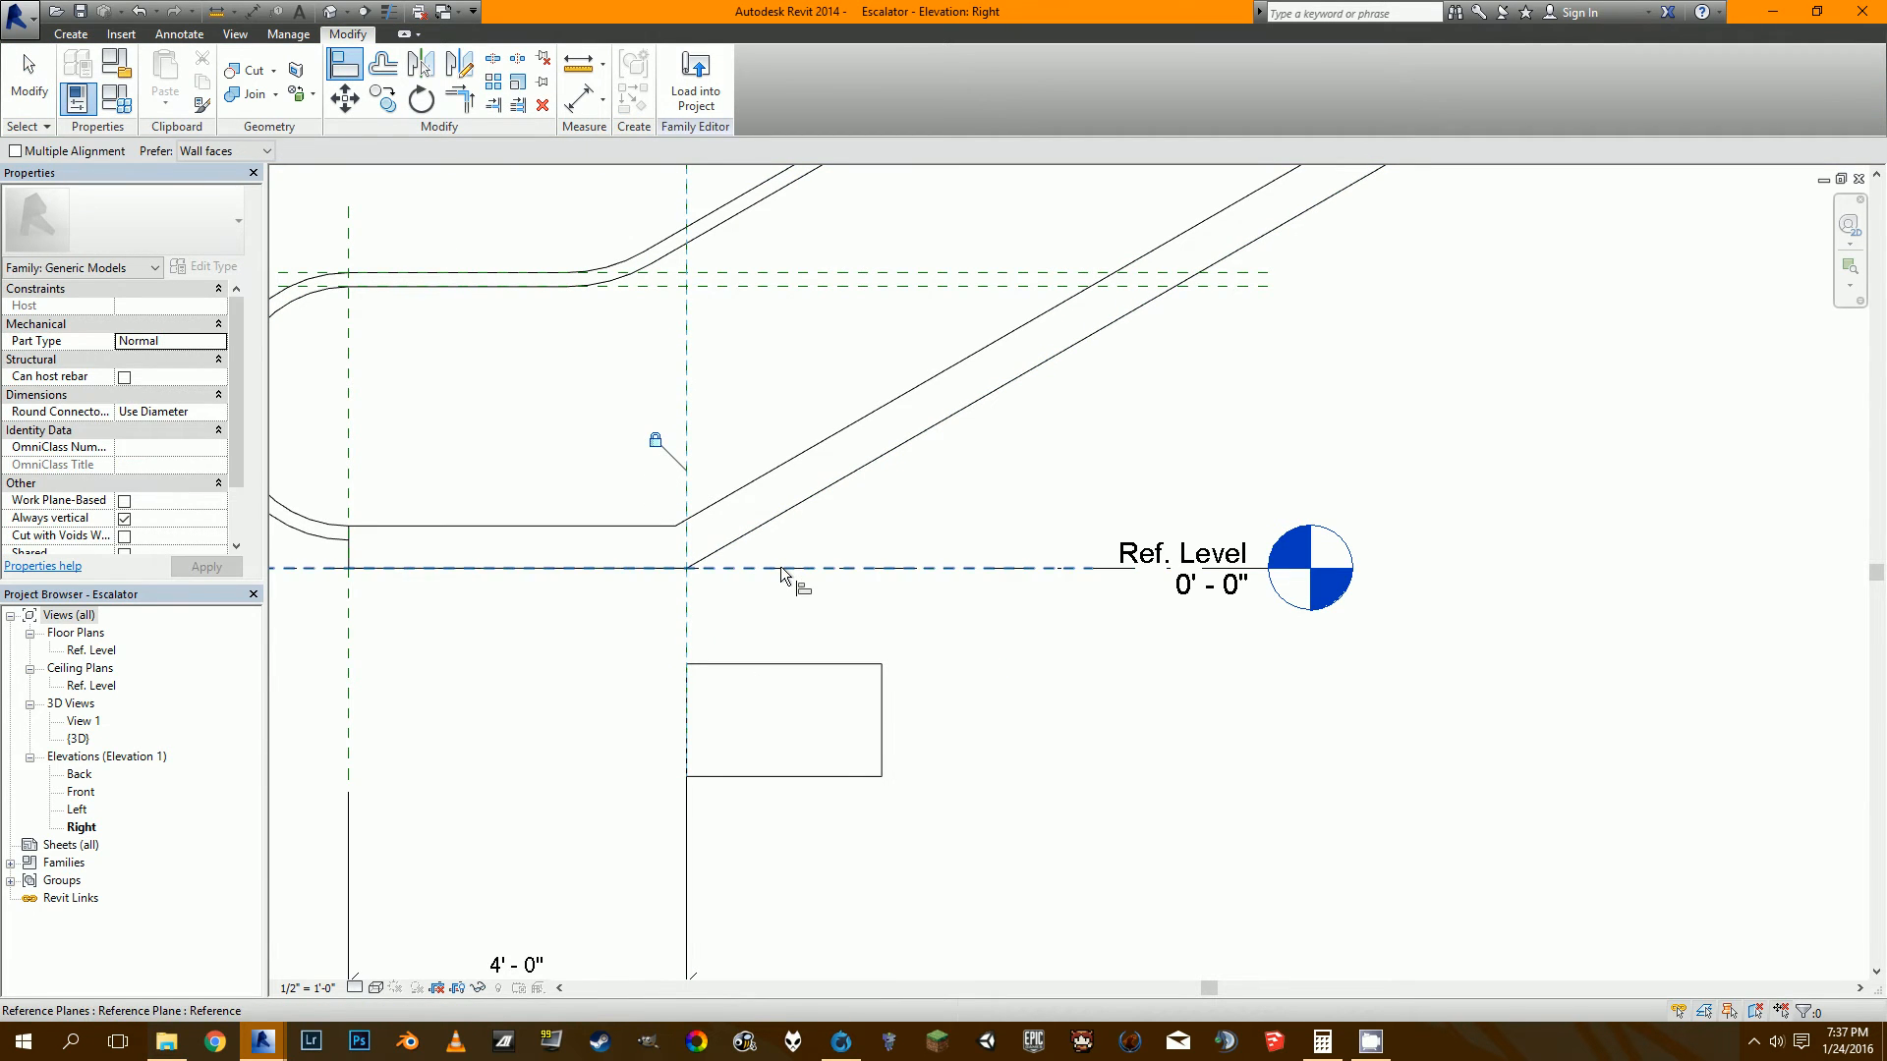
pyautogui.click(787, 662)
pyautogui.click(712, 539)
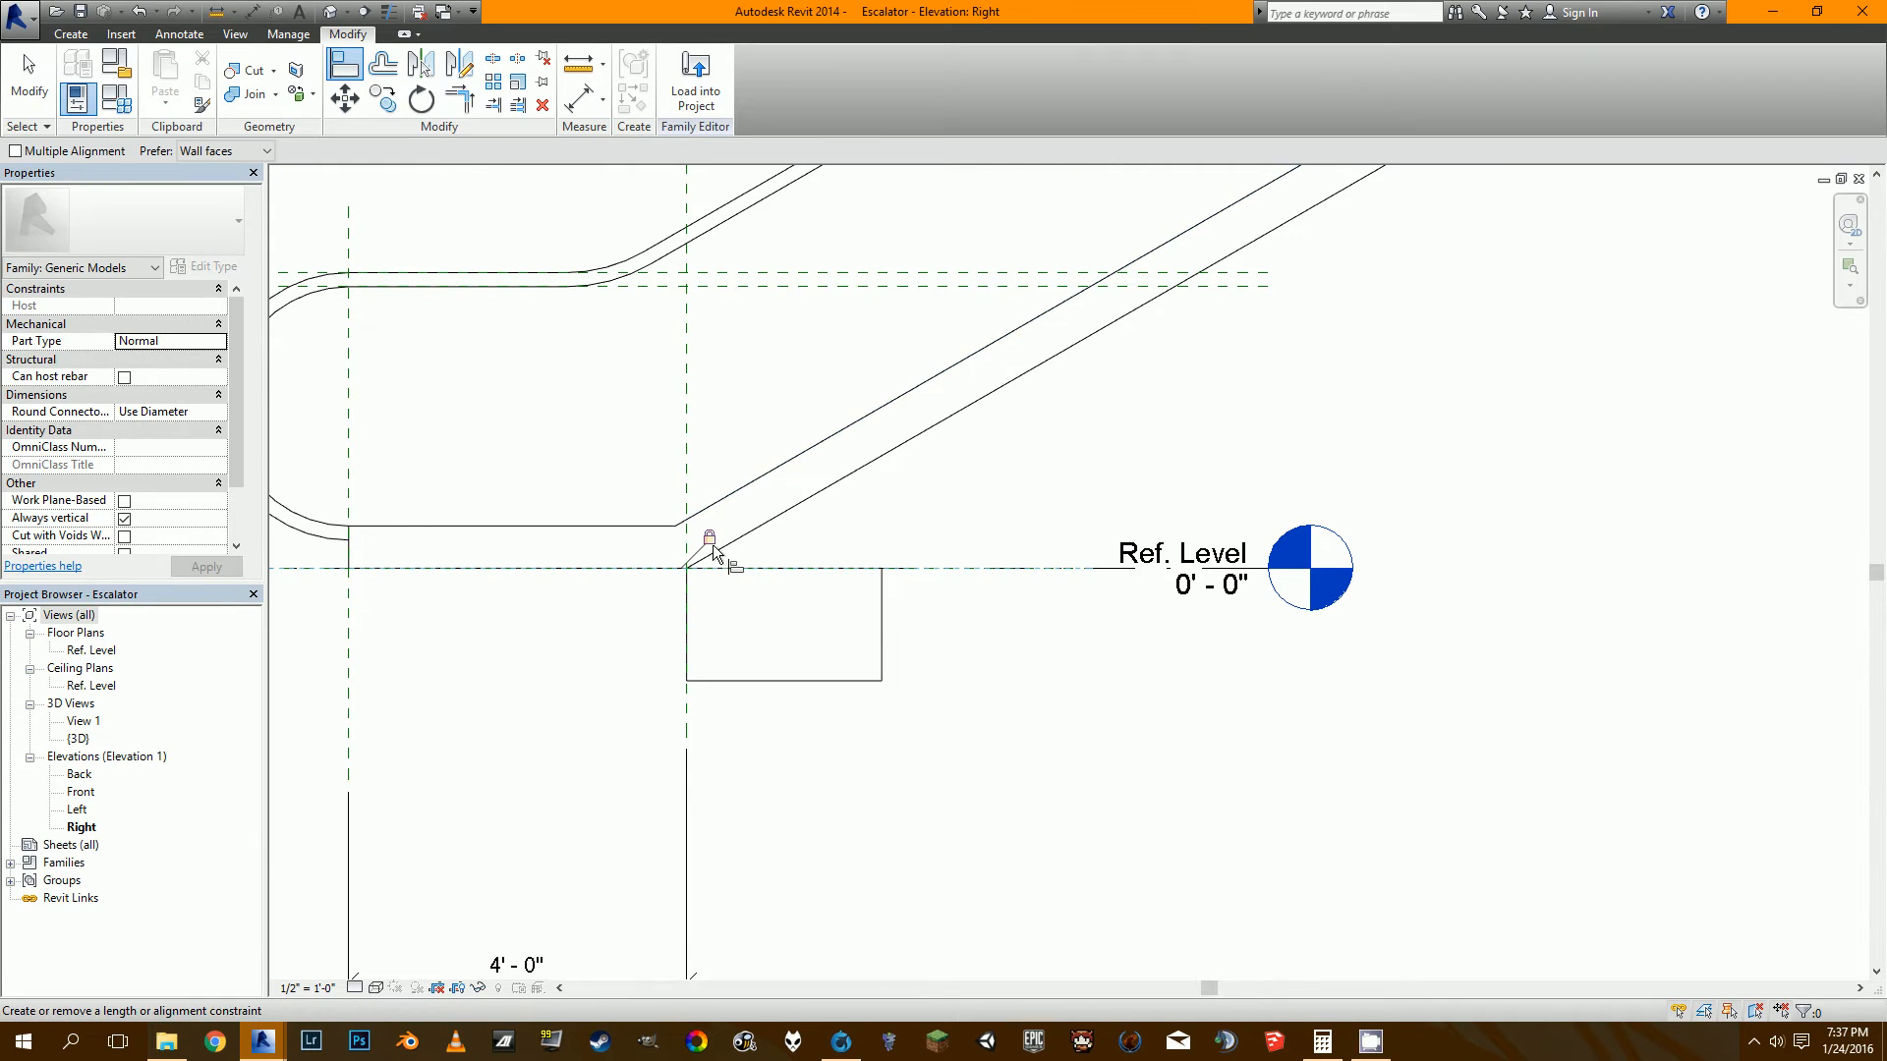
# Flex the step by applying Vertical Spacing values of 16' 0", 1' 0" and 1' 2", keeping the last one.
pyautogui.scroll(-2, 722, 565)
pyautogui.click(116, 99)
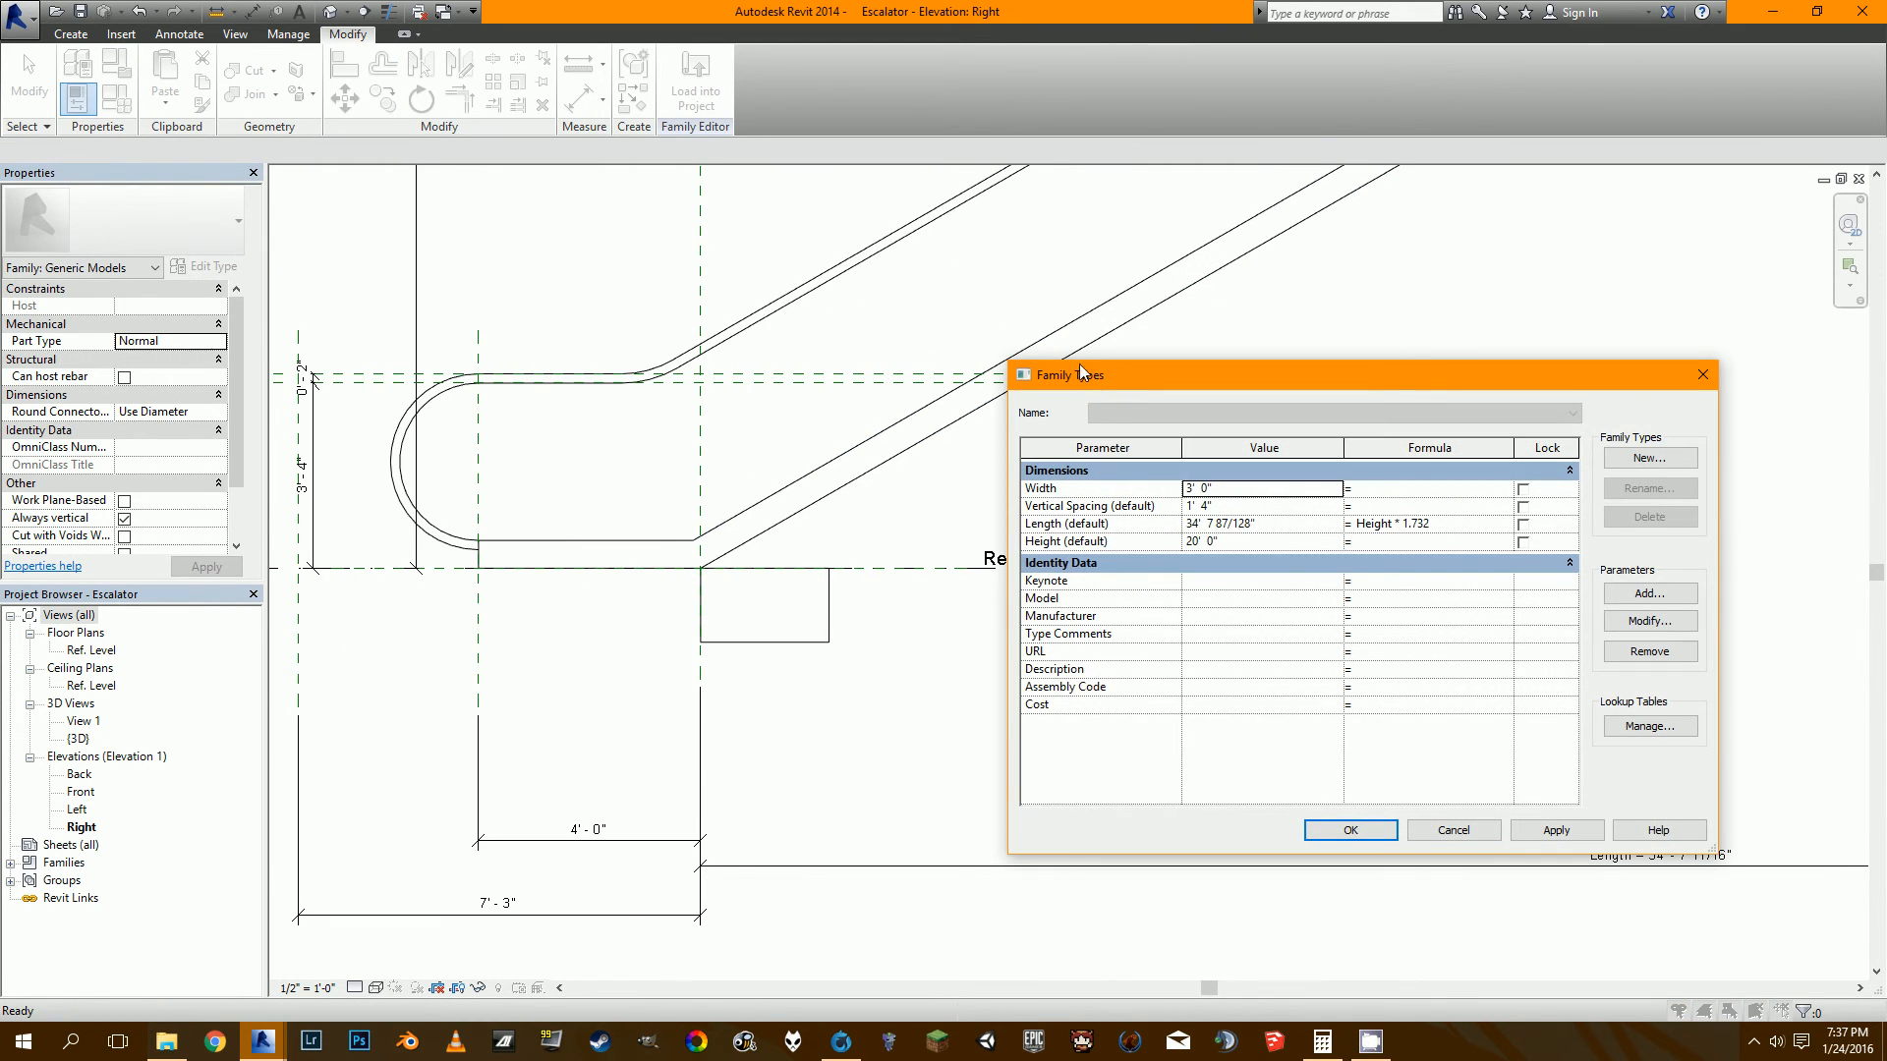
pyautogui.click(1252, 507)
pyautogui.click(1556, 830)
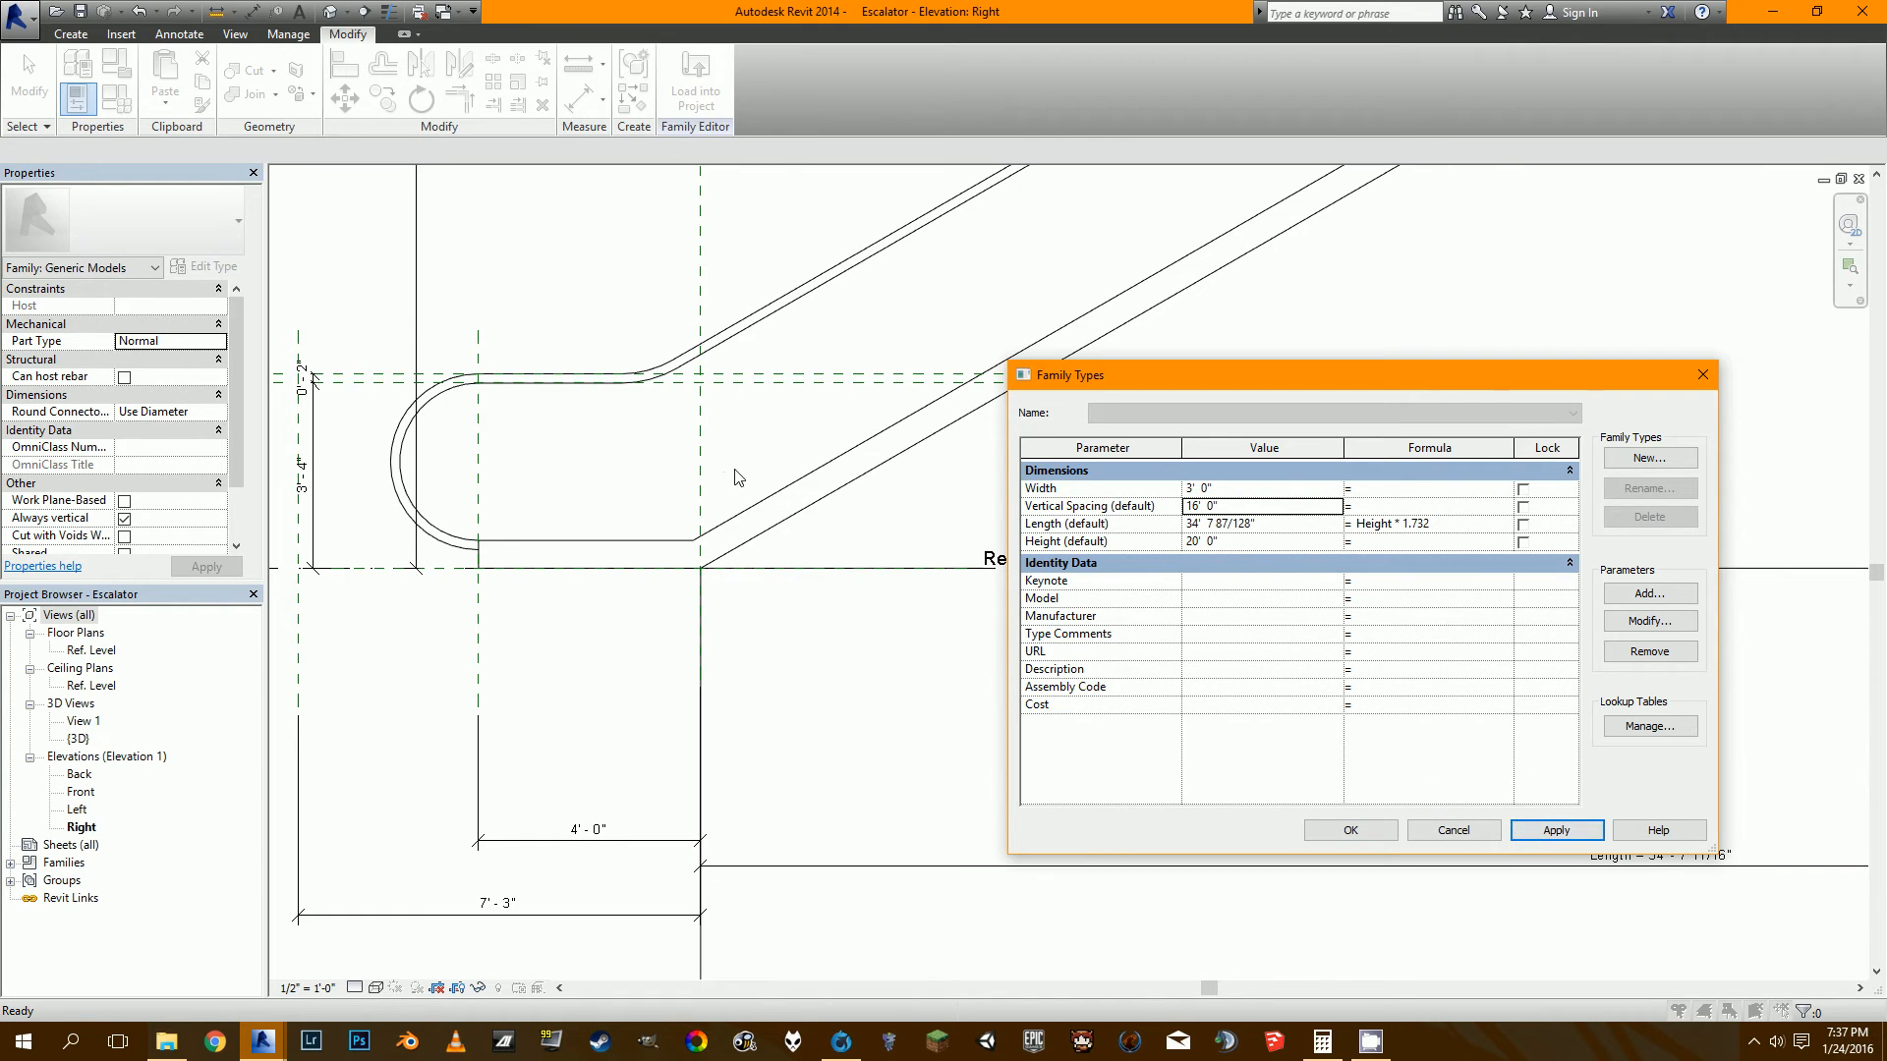
pyautogui.click(1257, 508)
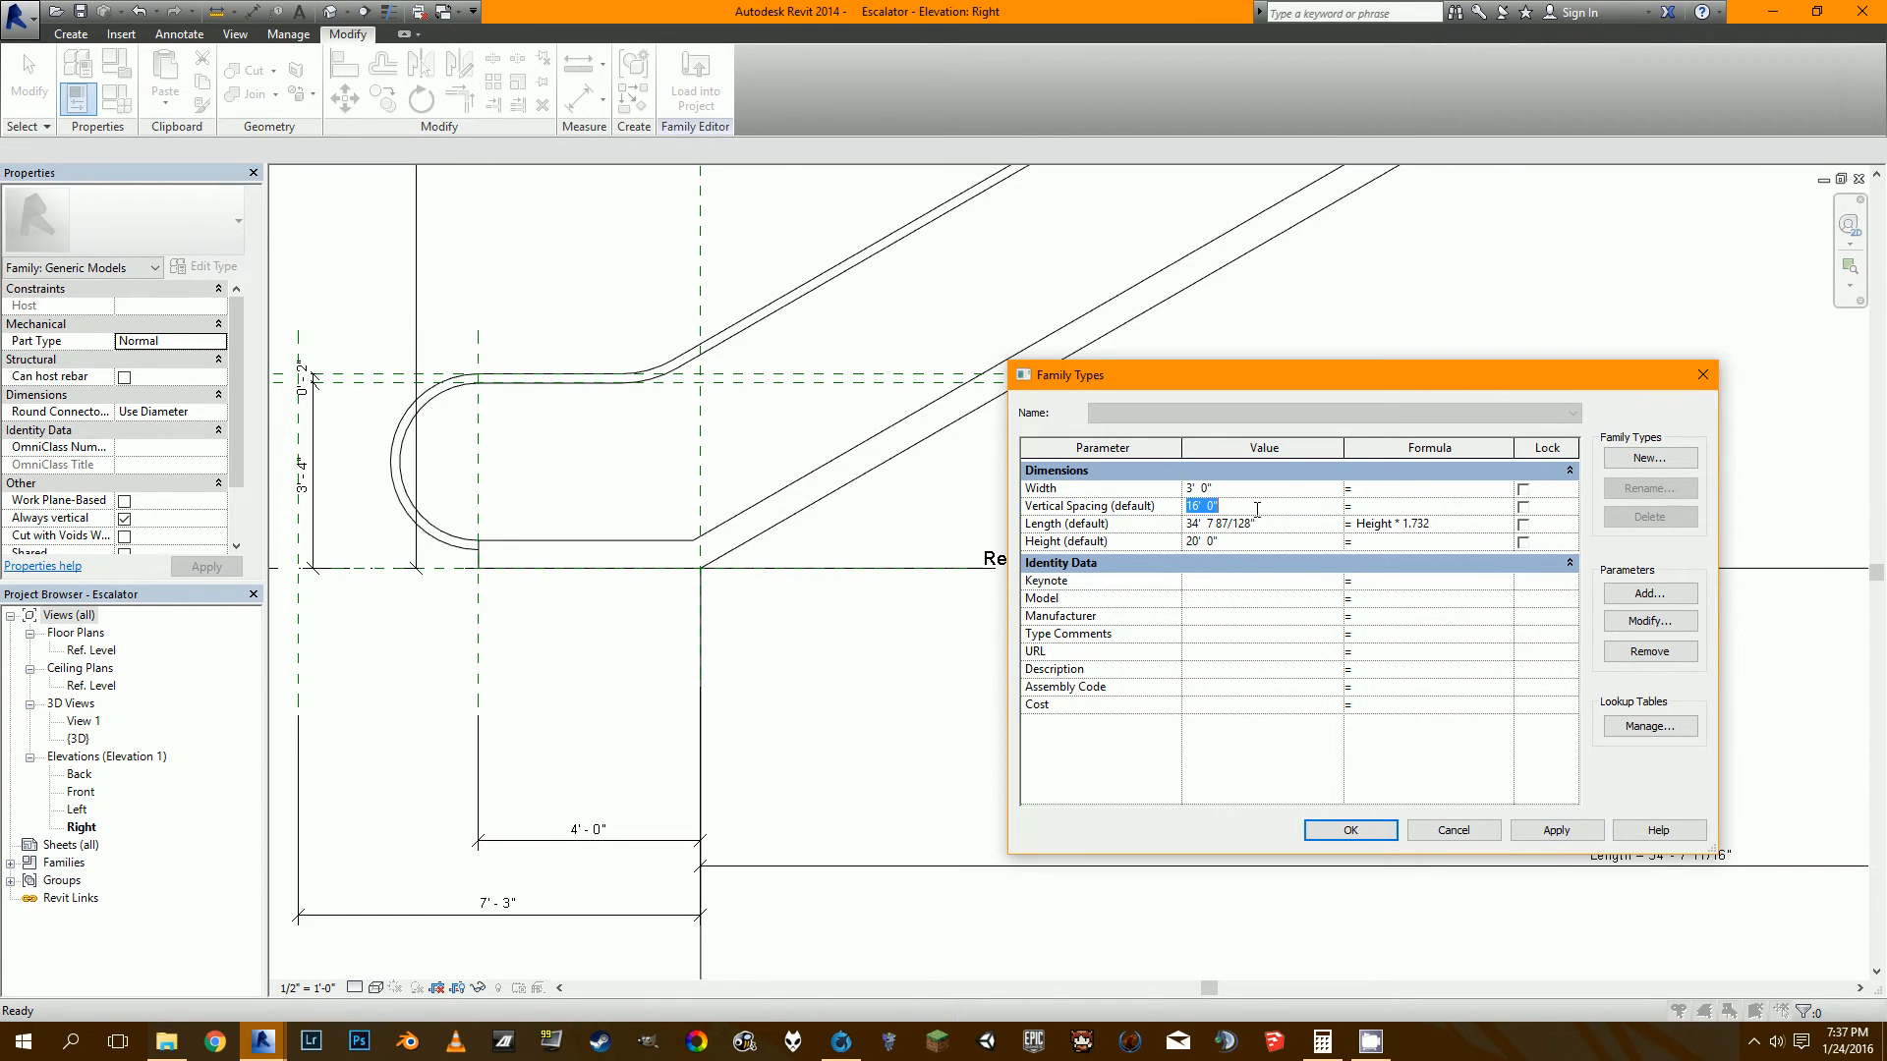
pyautogui.write('1')
pyautogui.click(1556, 830)
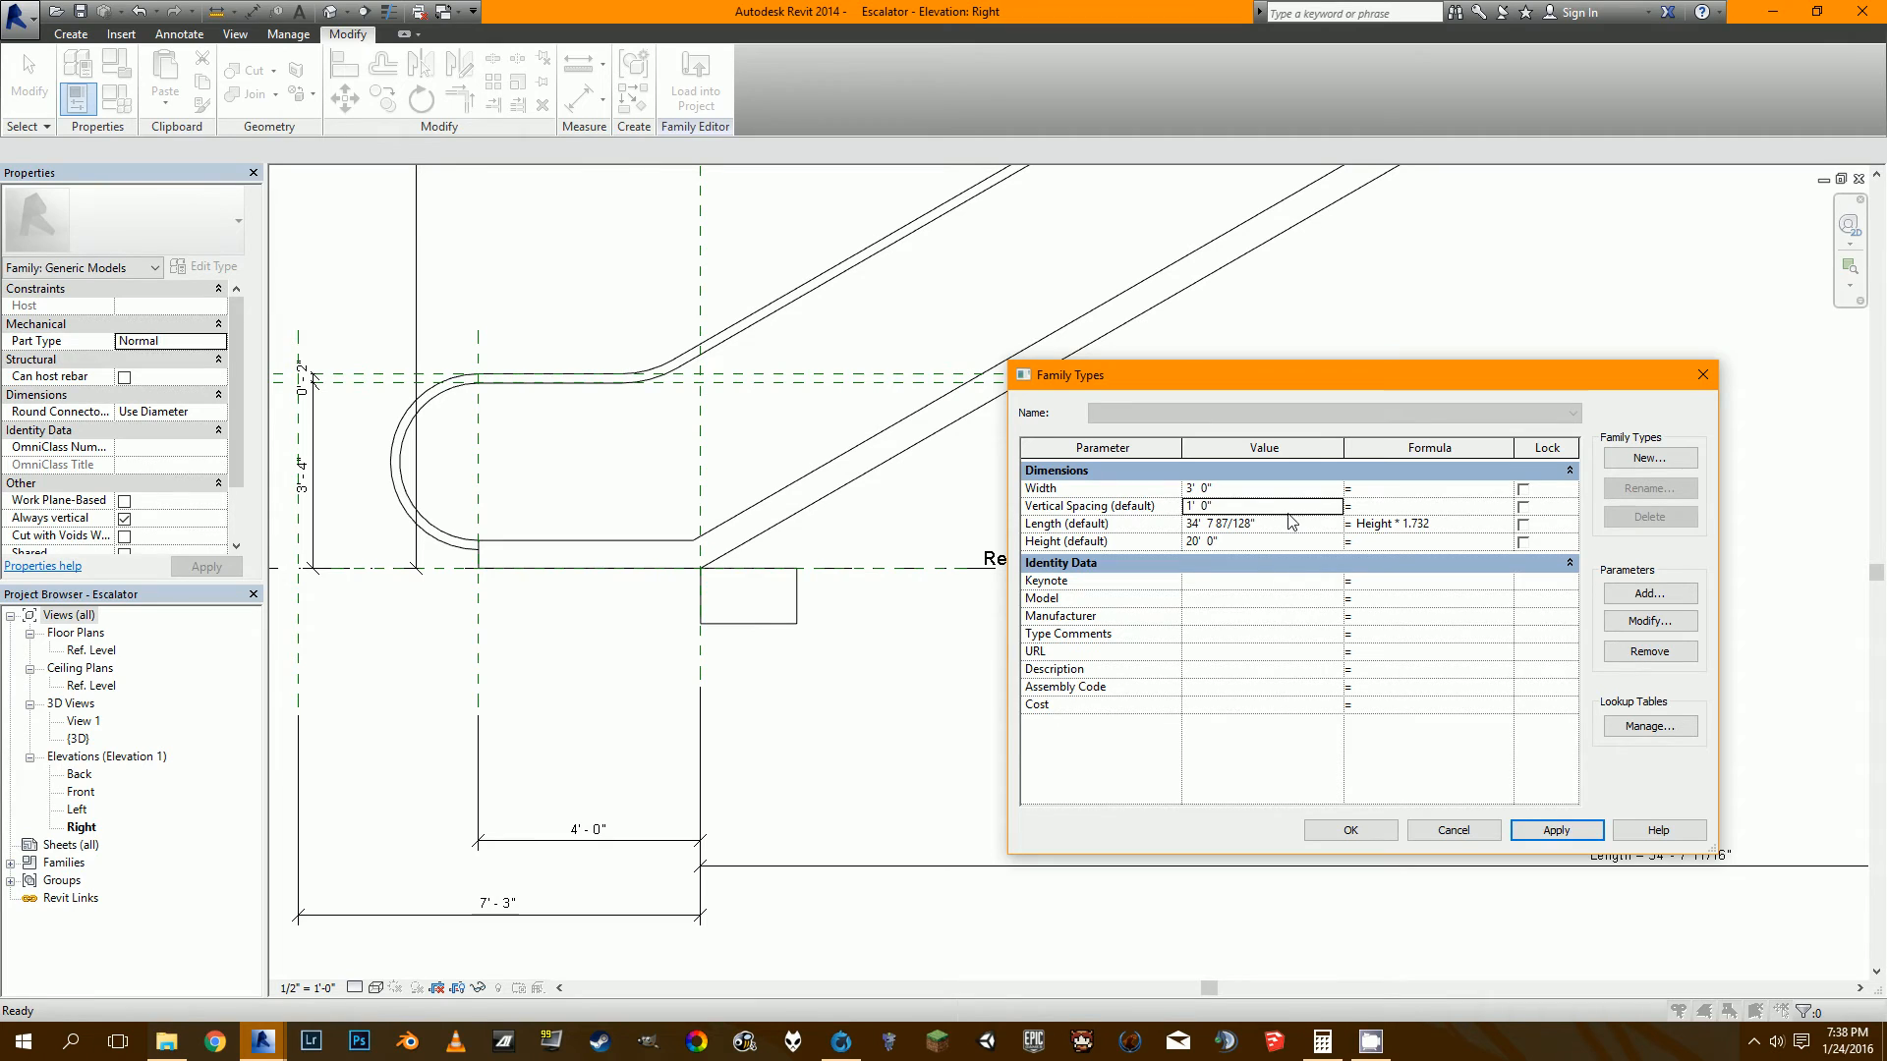
pyautogui.click(1287, 509)
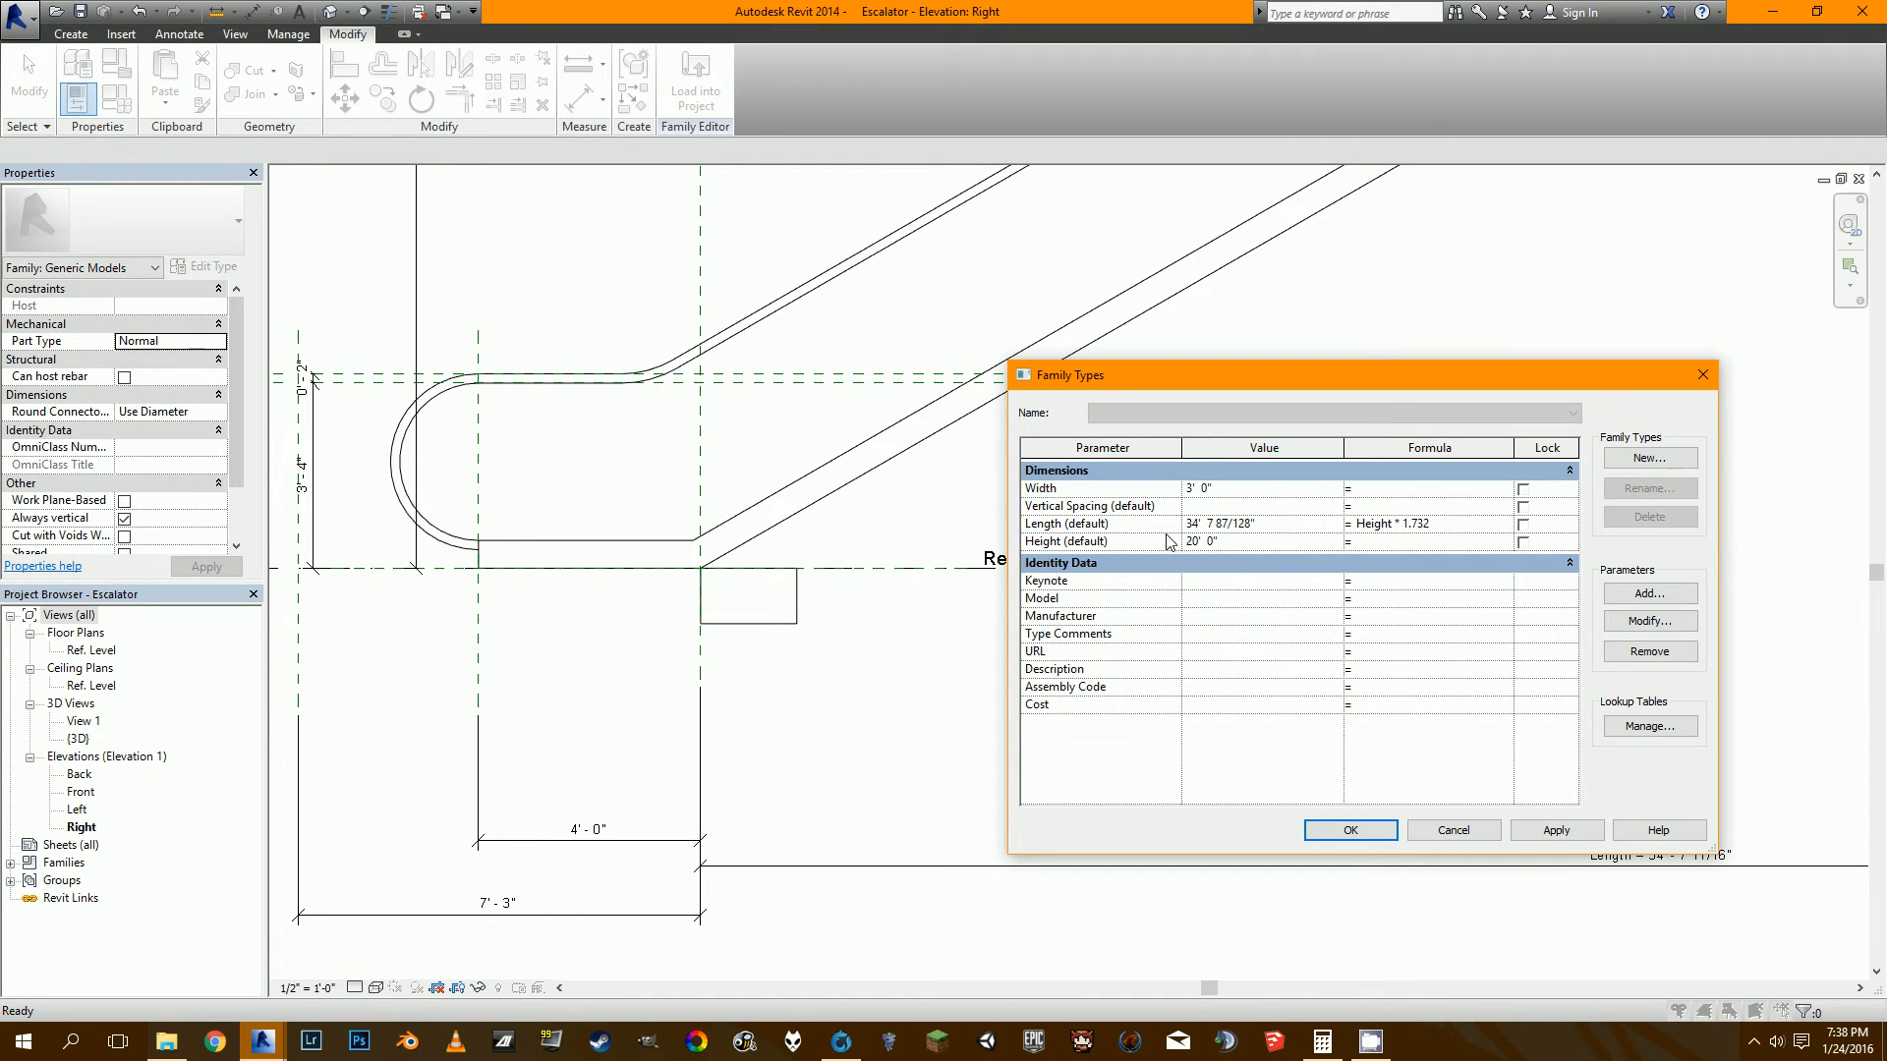
pyautogui.write('1 2')
pyautogui.click(1555, 831)
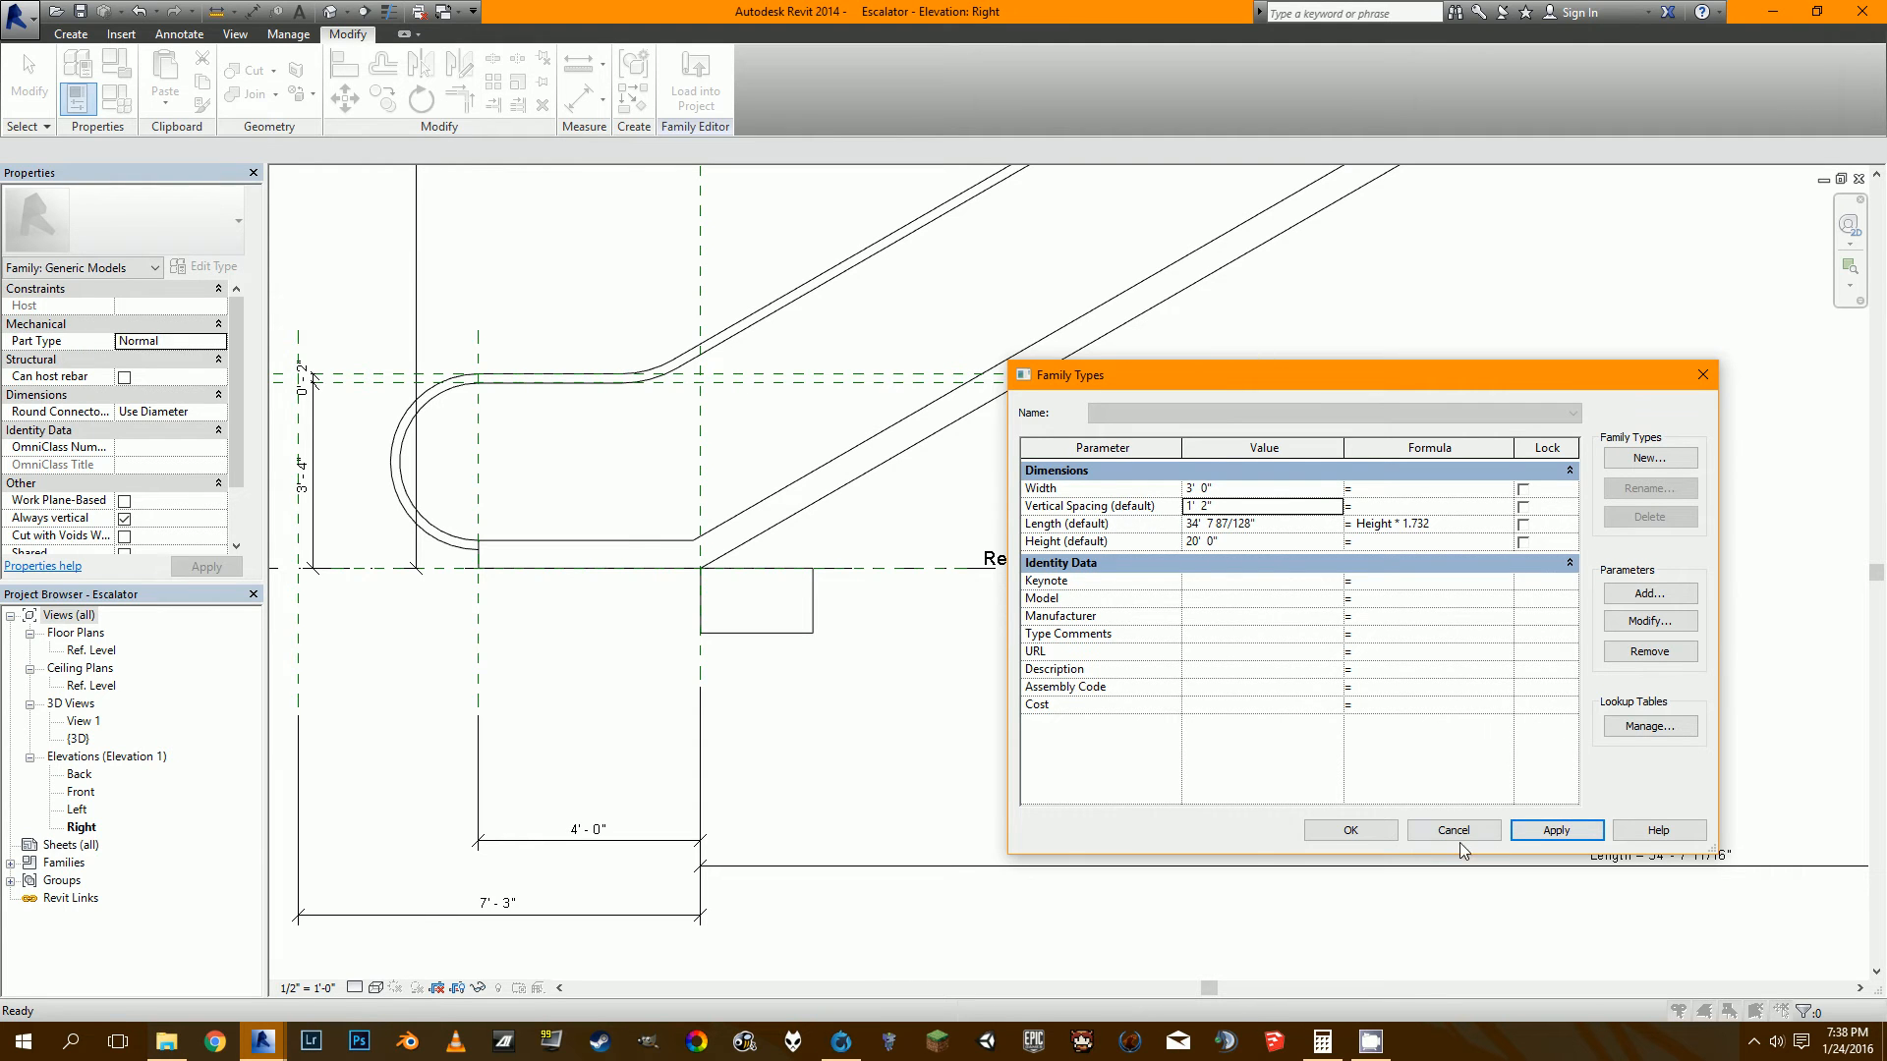
pyautogui.click(1350, 830)
pyautogui.press('a')
pyautogui.press('l')
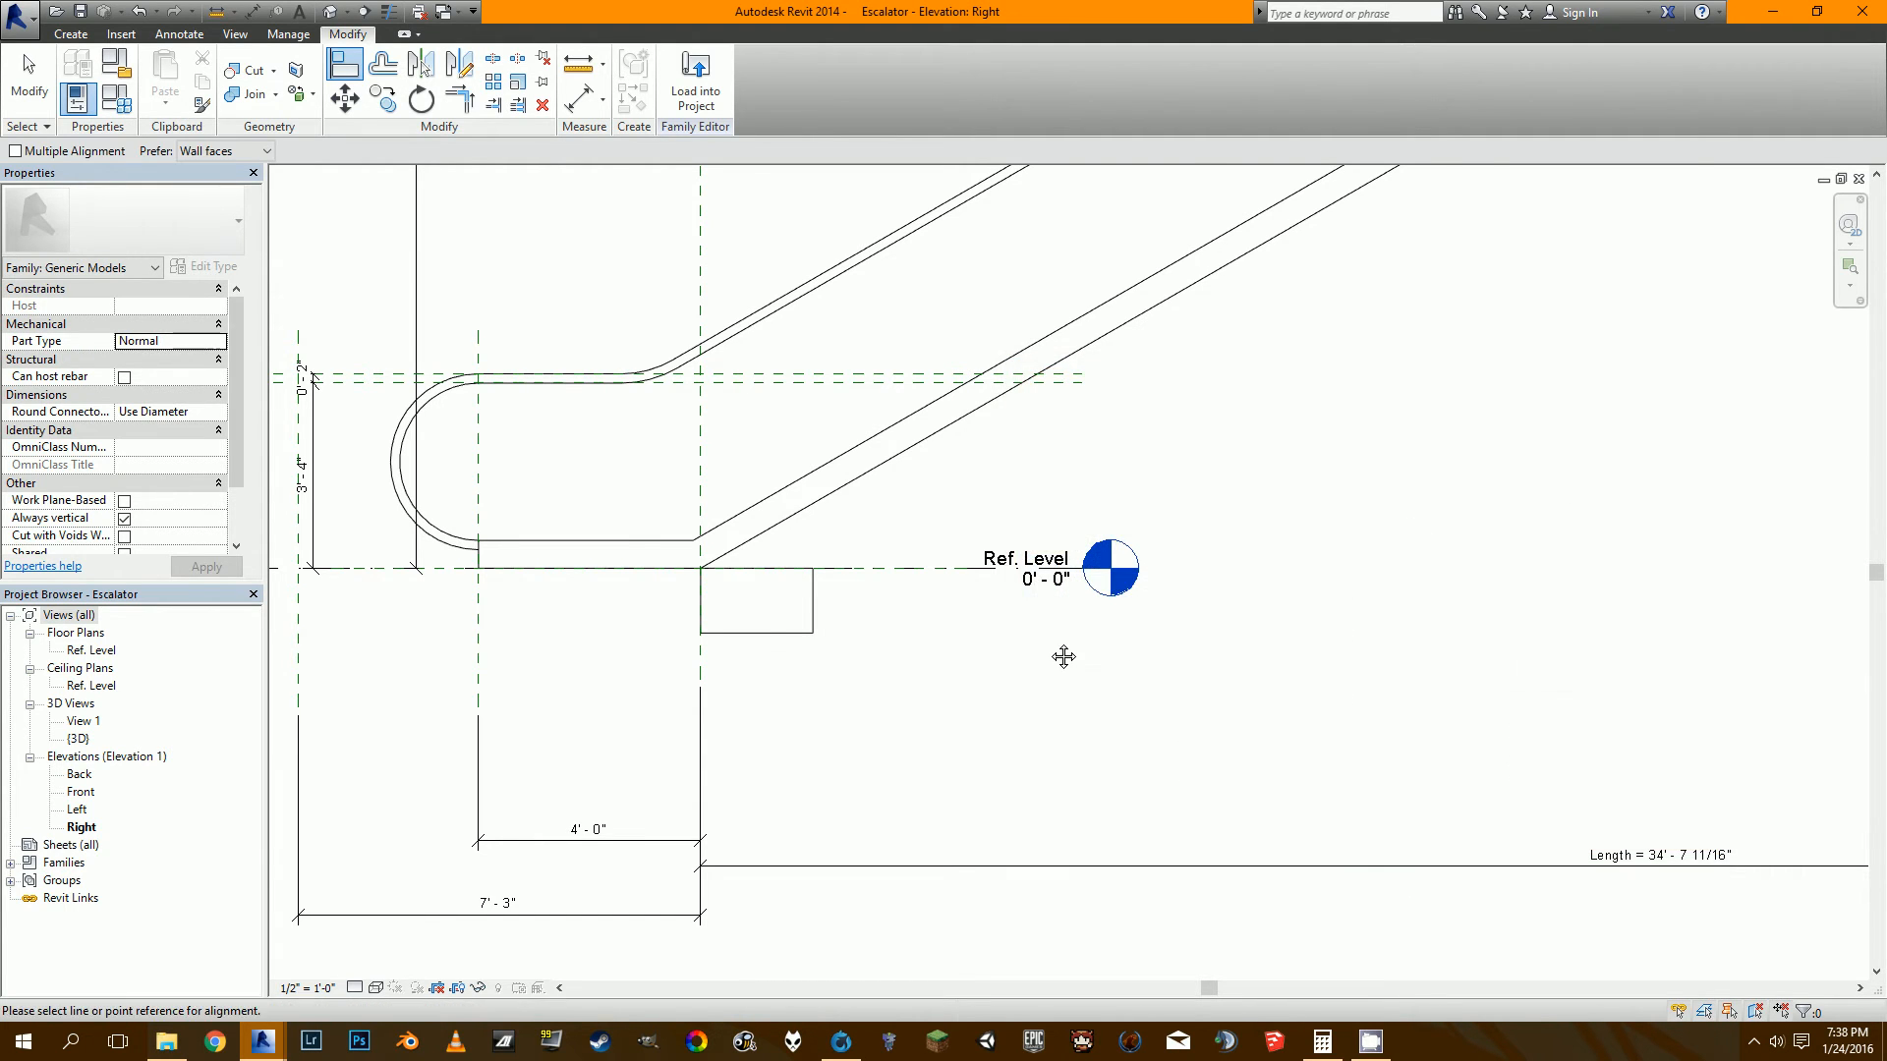
pyautogui.scroll(-3, 1062, 654)
pyautogui.scroll(-1, 985, 652)
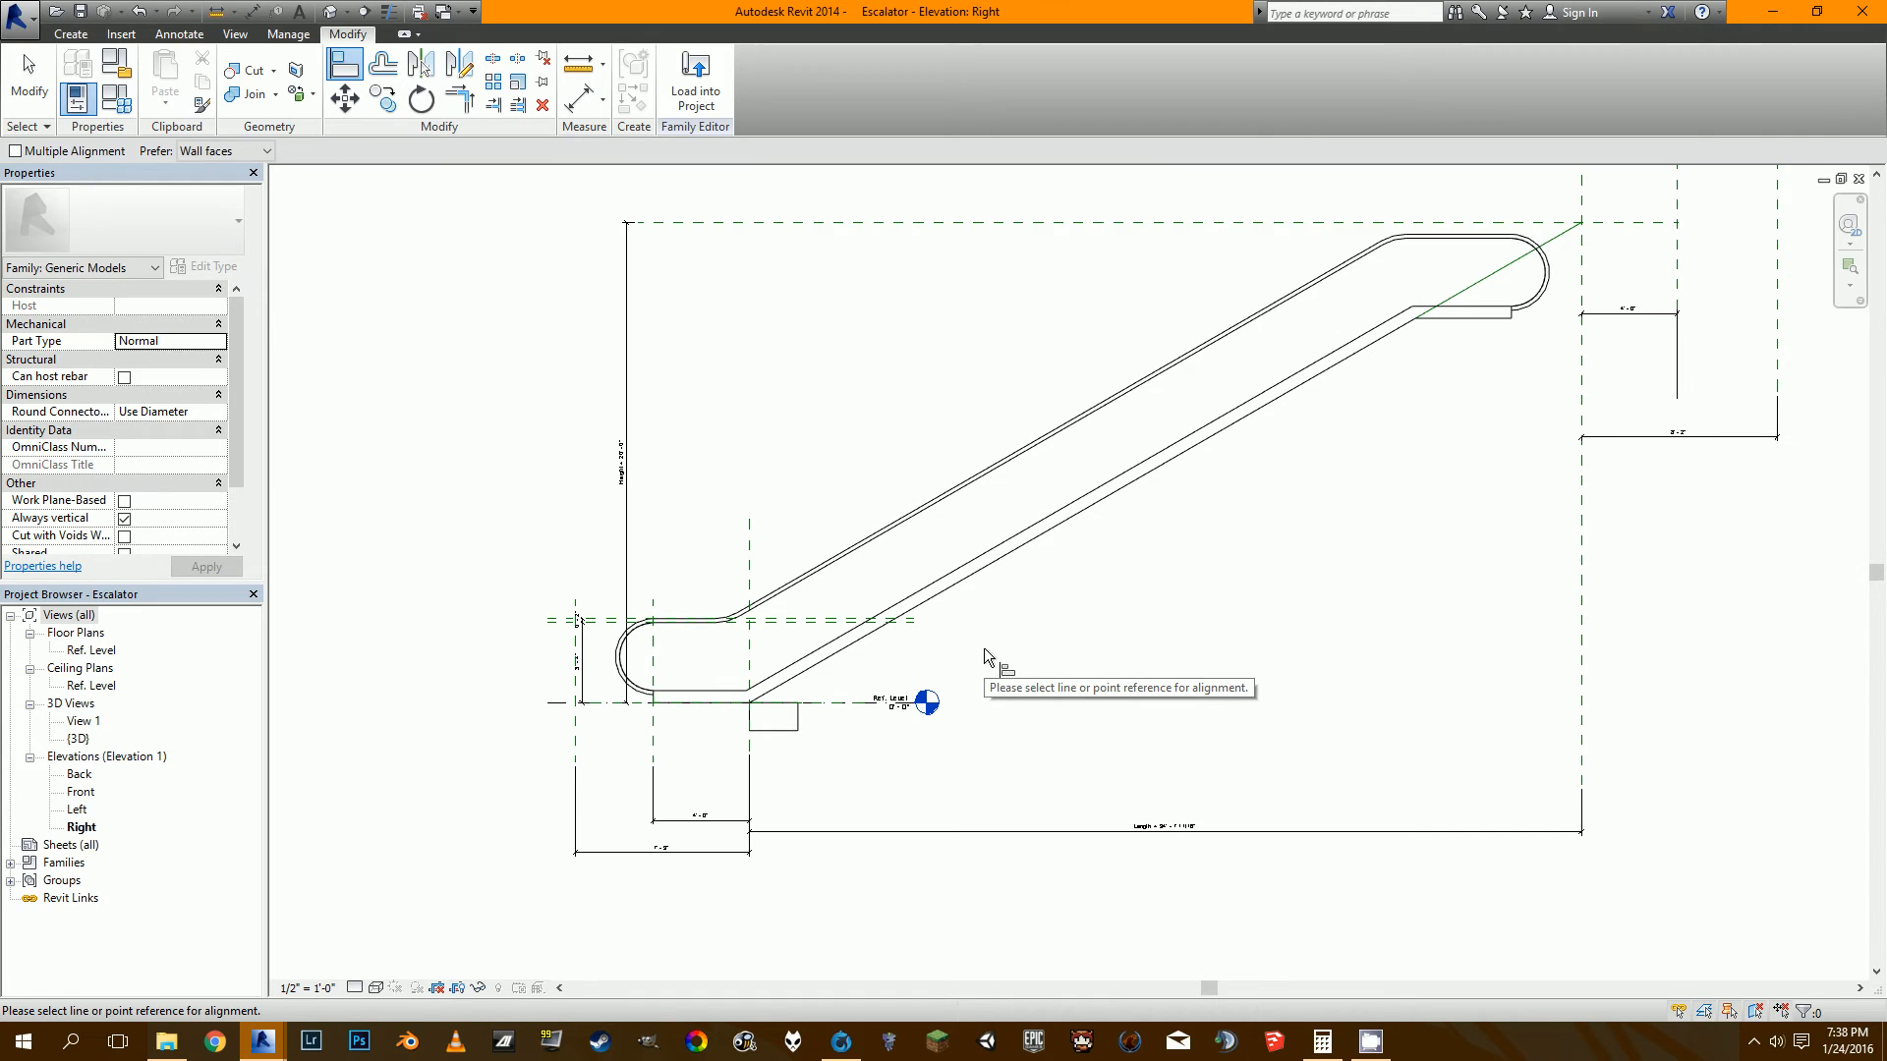
pyautogui.scroll(5, 826, 716)
pyautogui.press('Escape')
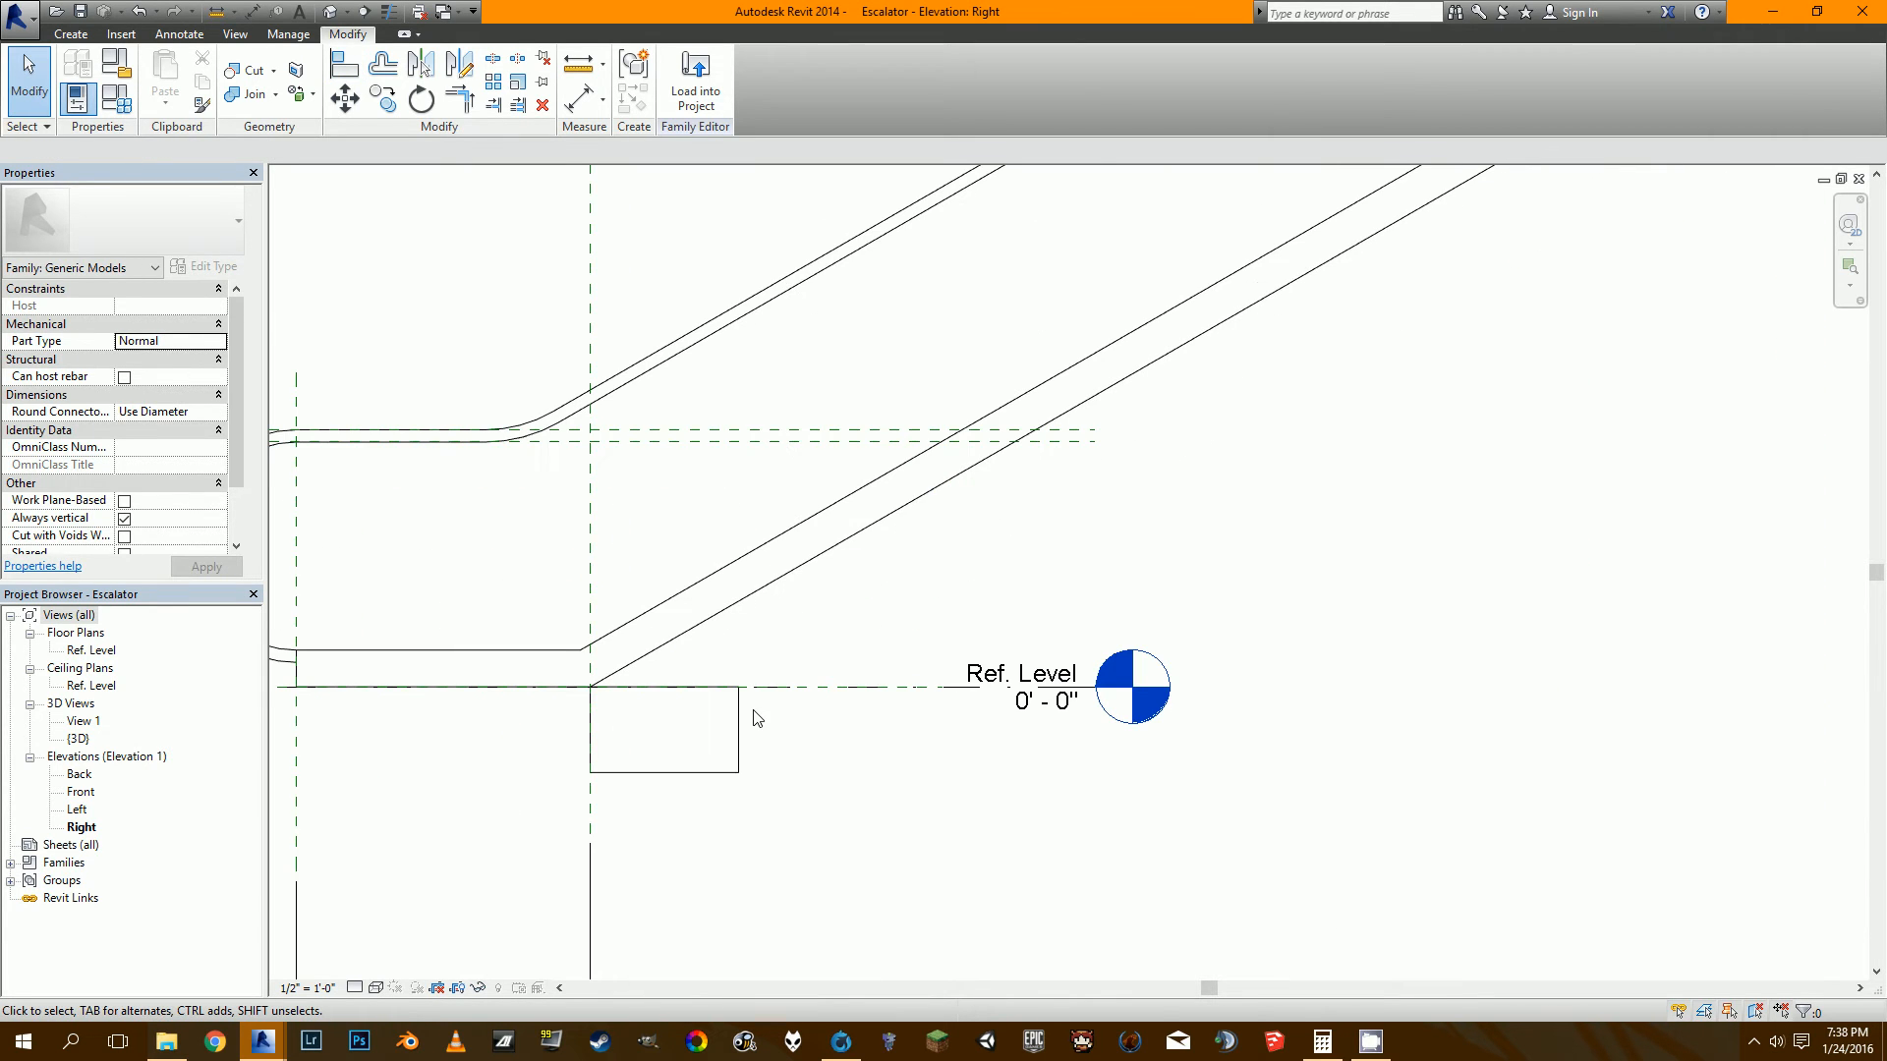
# Array the step 6 times up the incline with Constrain off, moving from its lower-left corner to its upper-right corner.
pyautogui.scroll(-5, 741, 720)
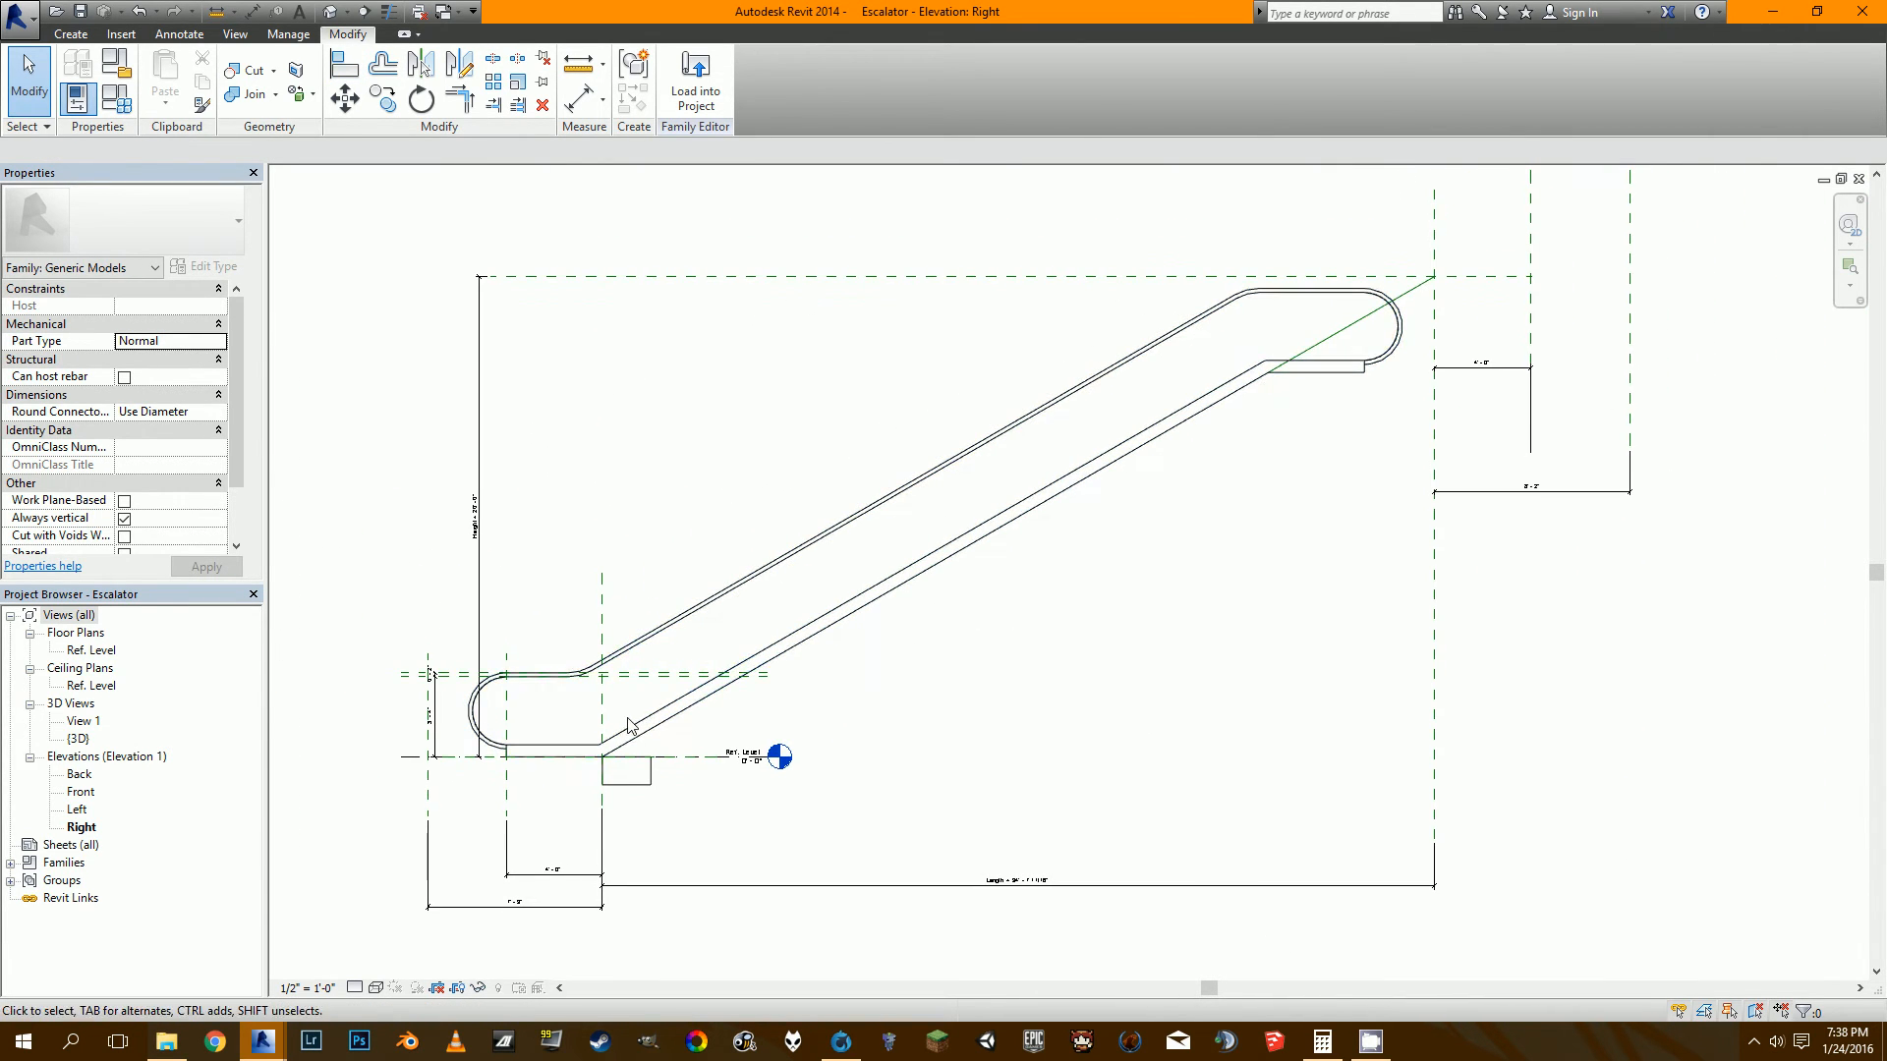
pyautogui.scroll(4, 629, 726)
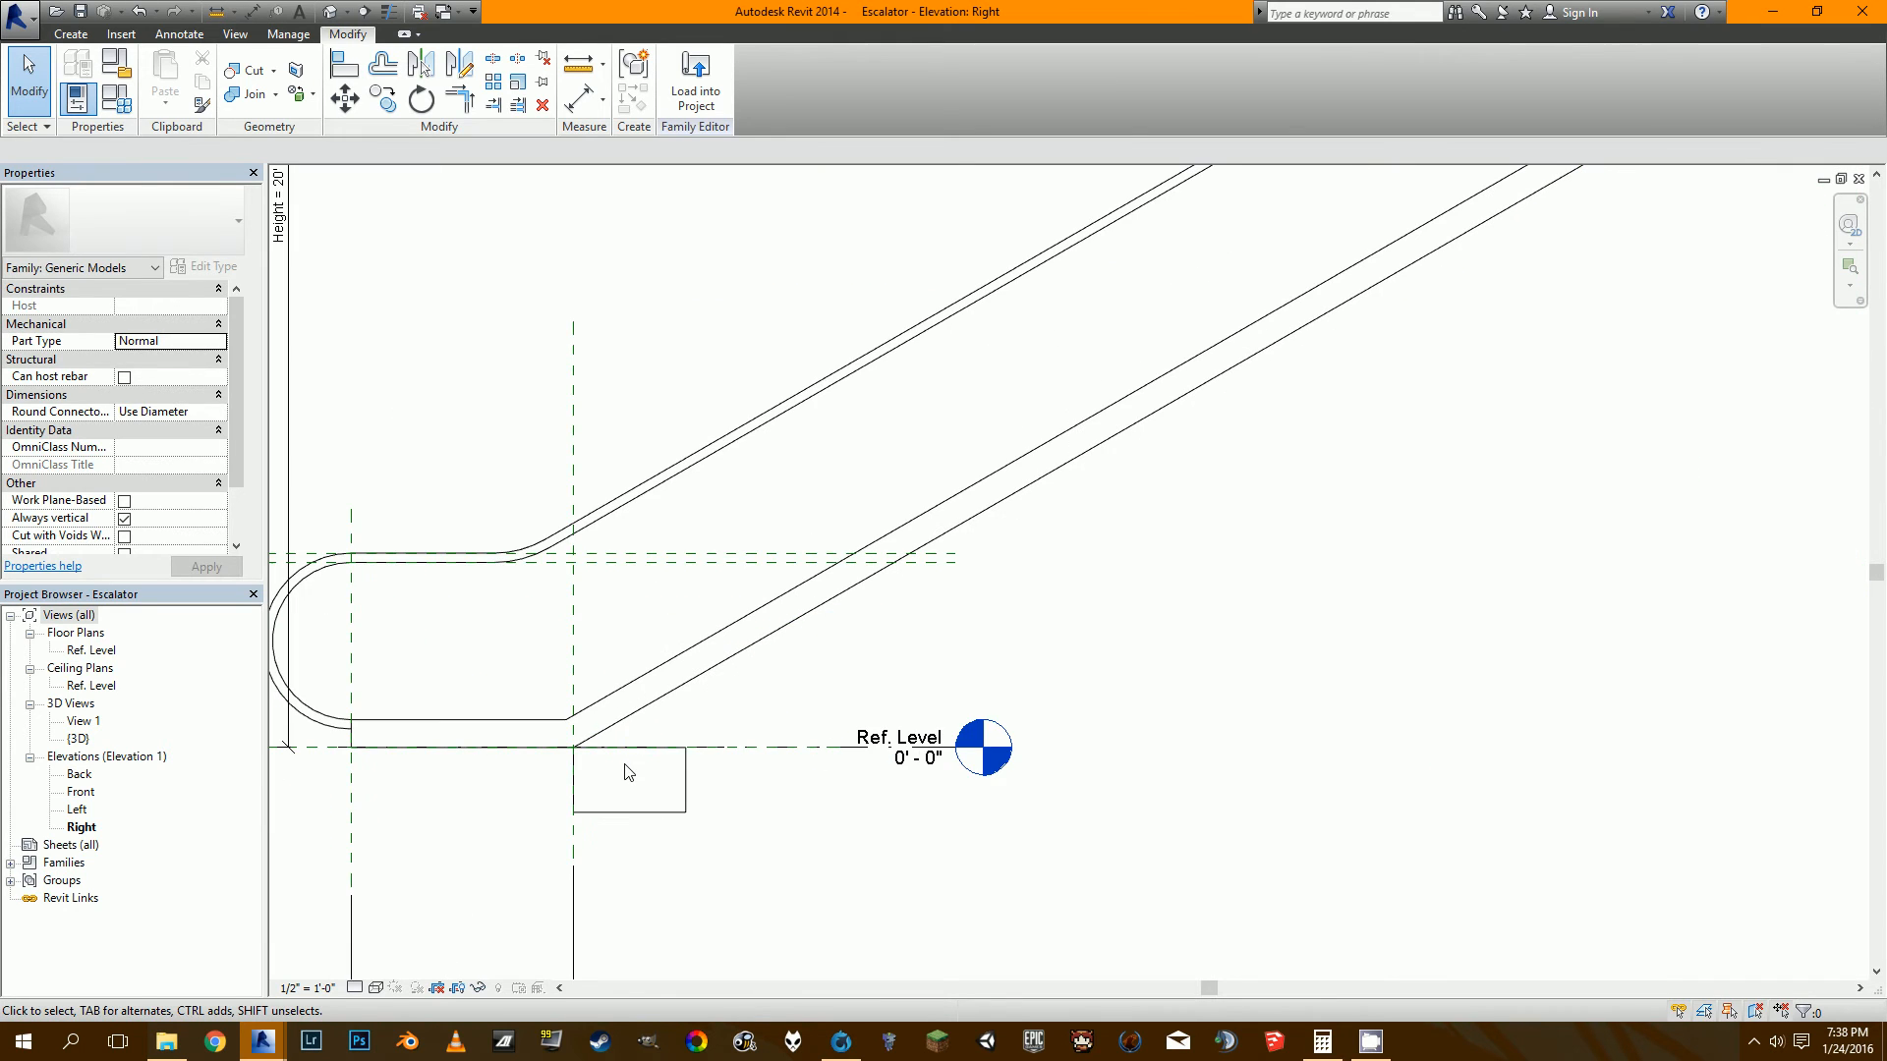
pyautogui.scroll(-4, 629, 767)
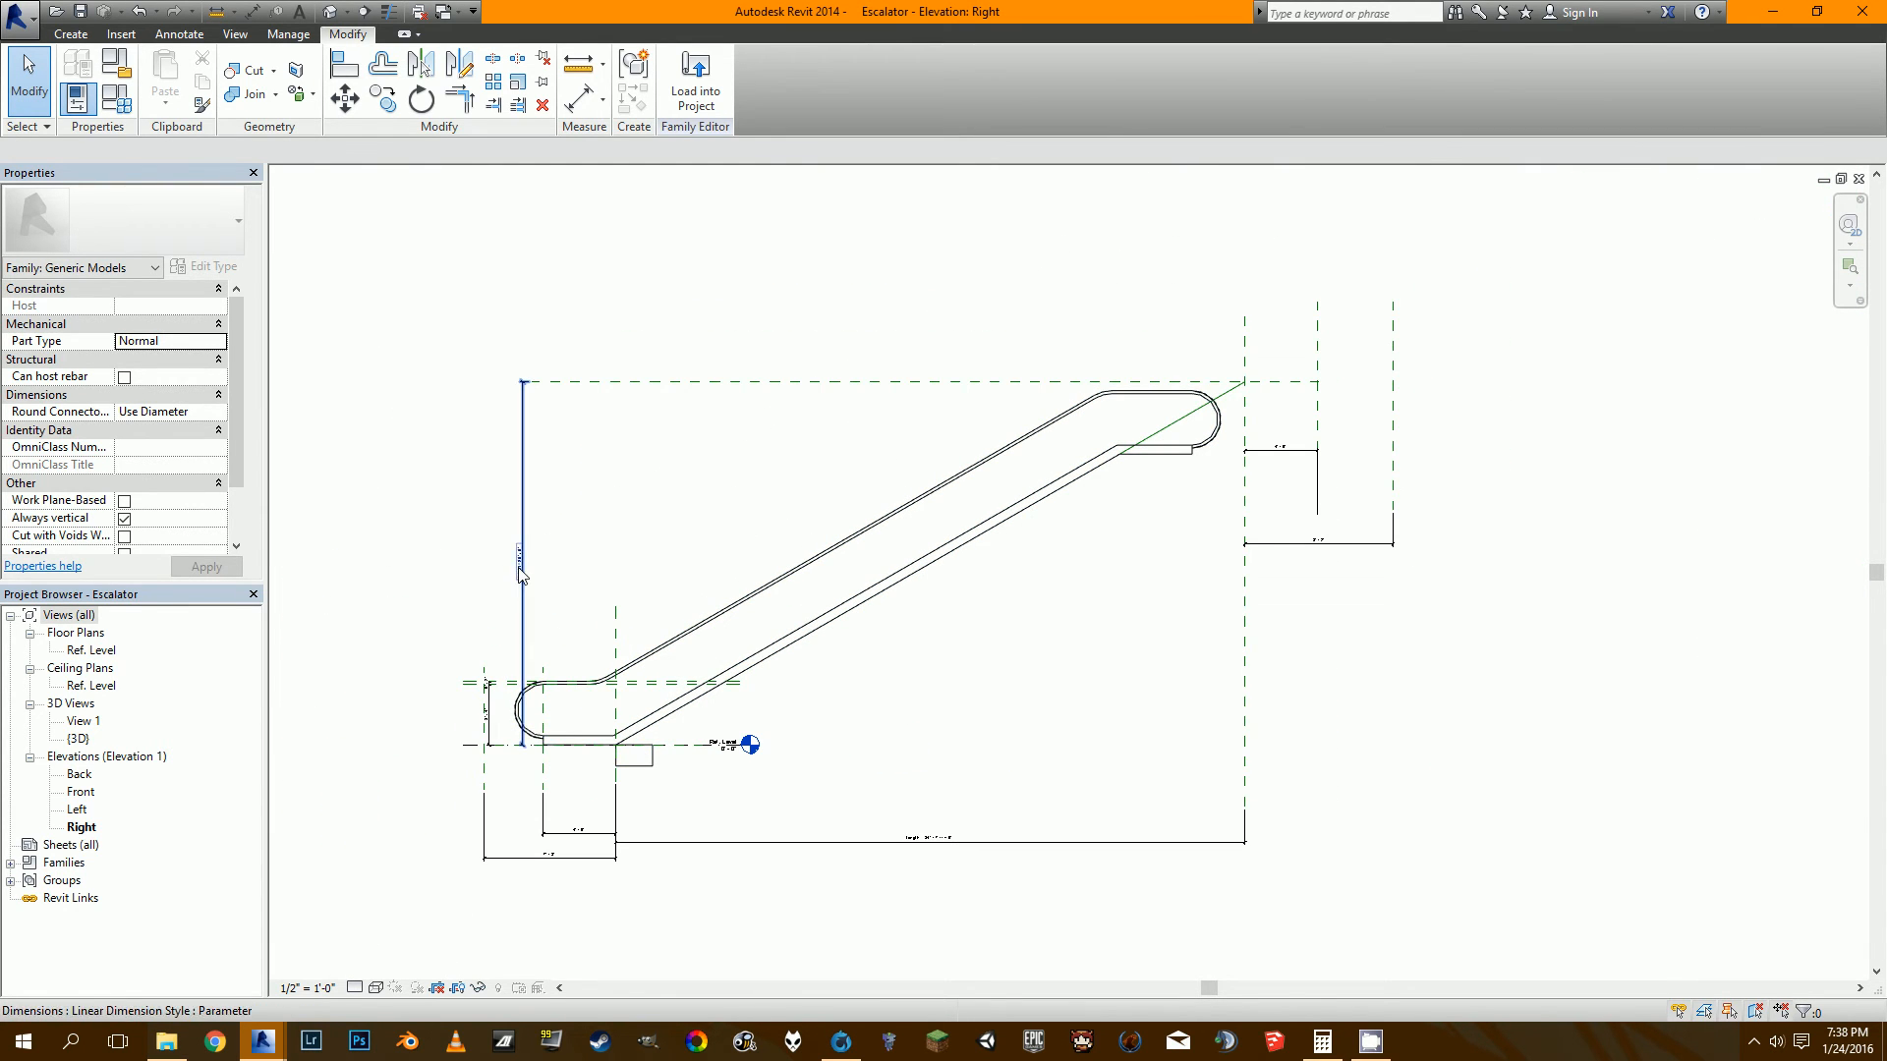
pyautogui.scroll(1, 614, 757)
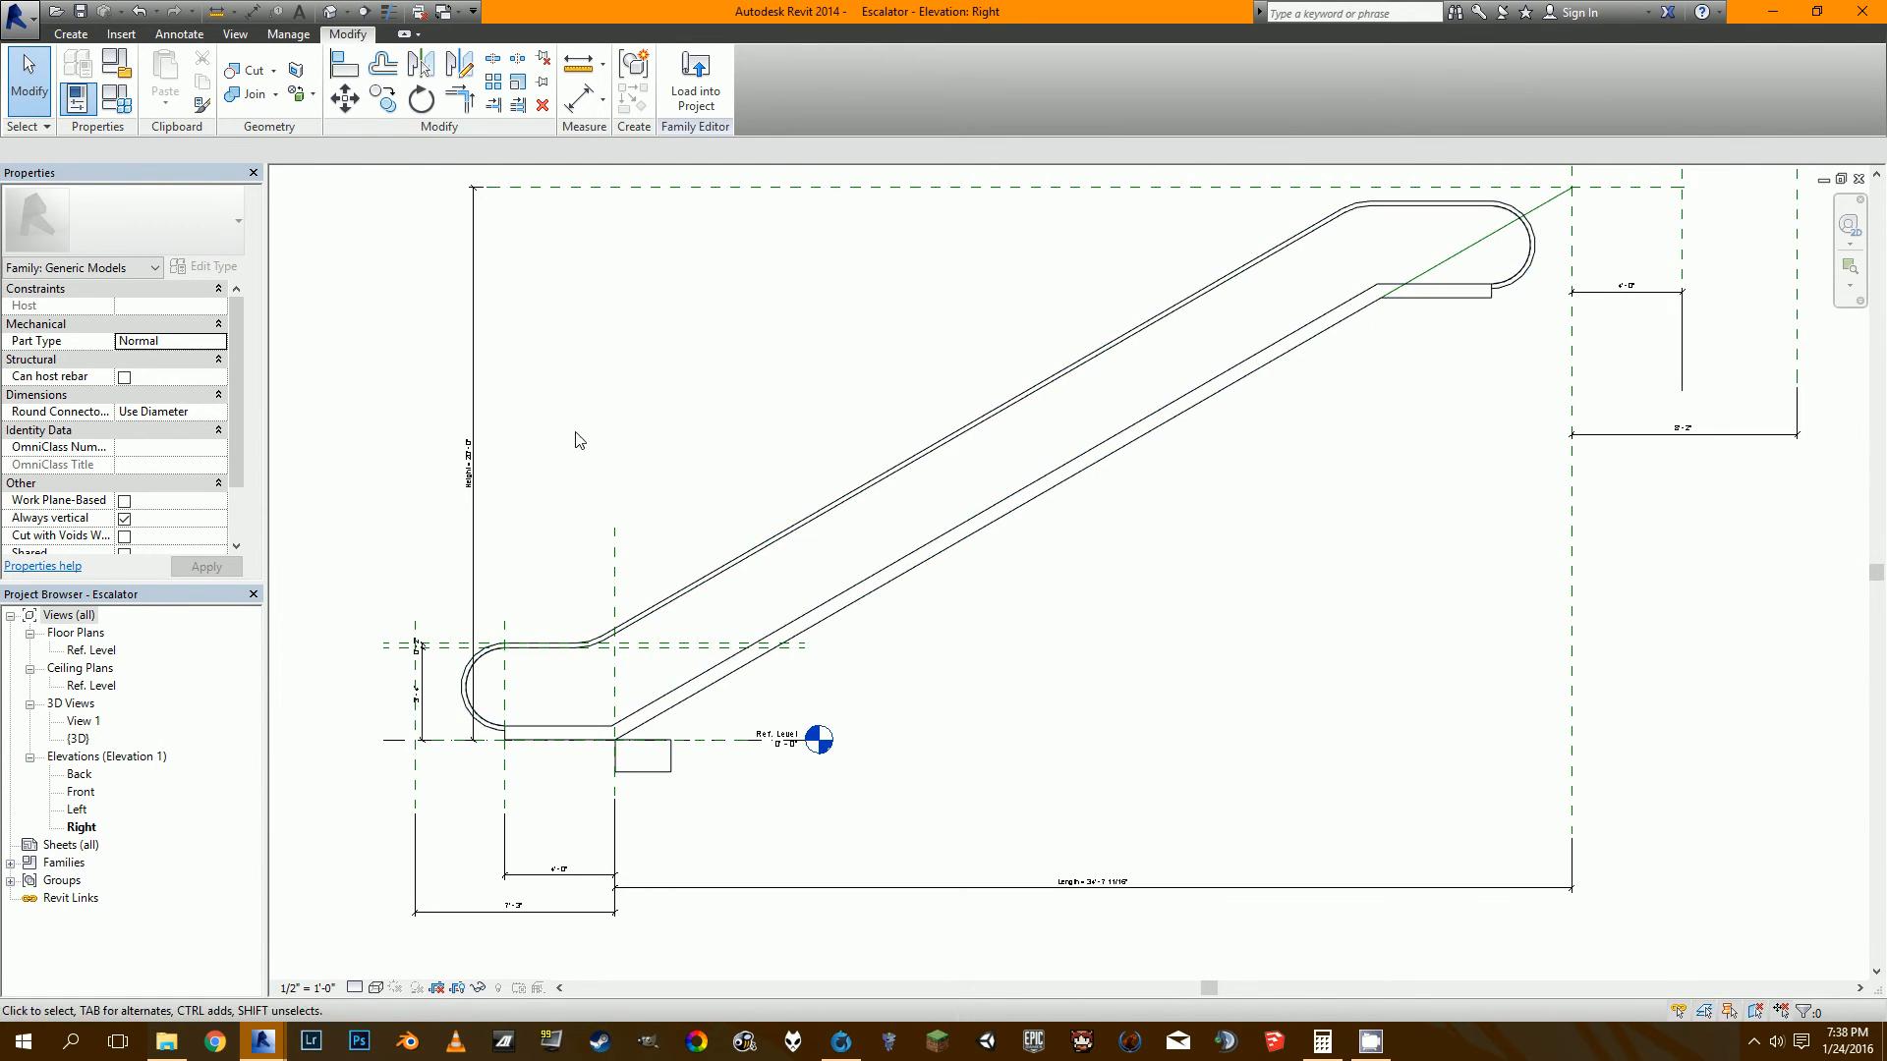
pyautogui.click(671, 757)
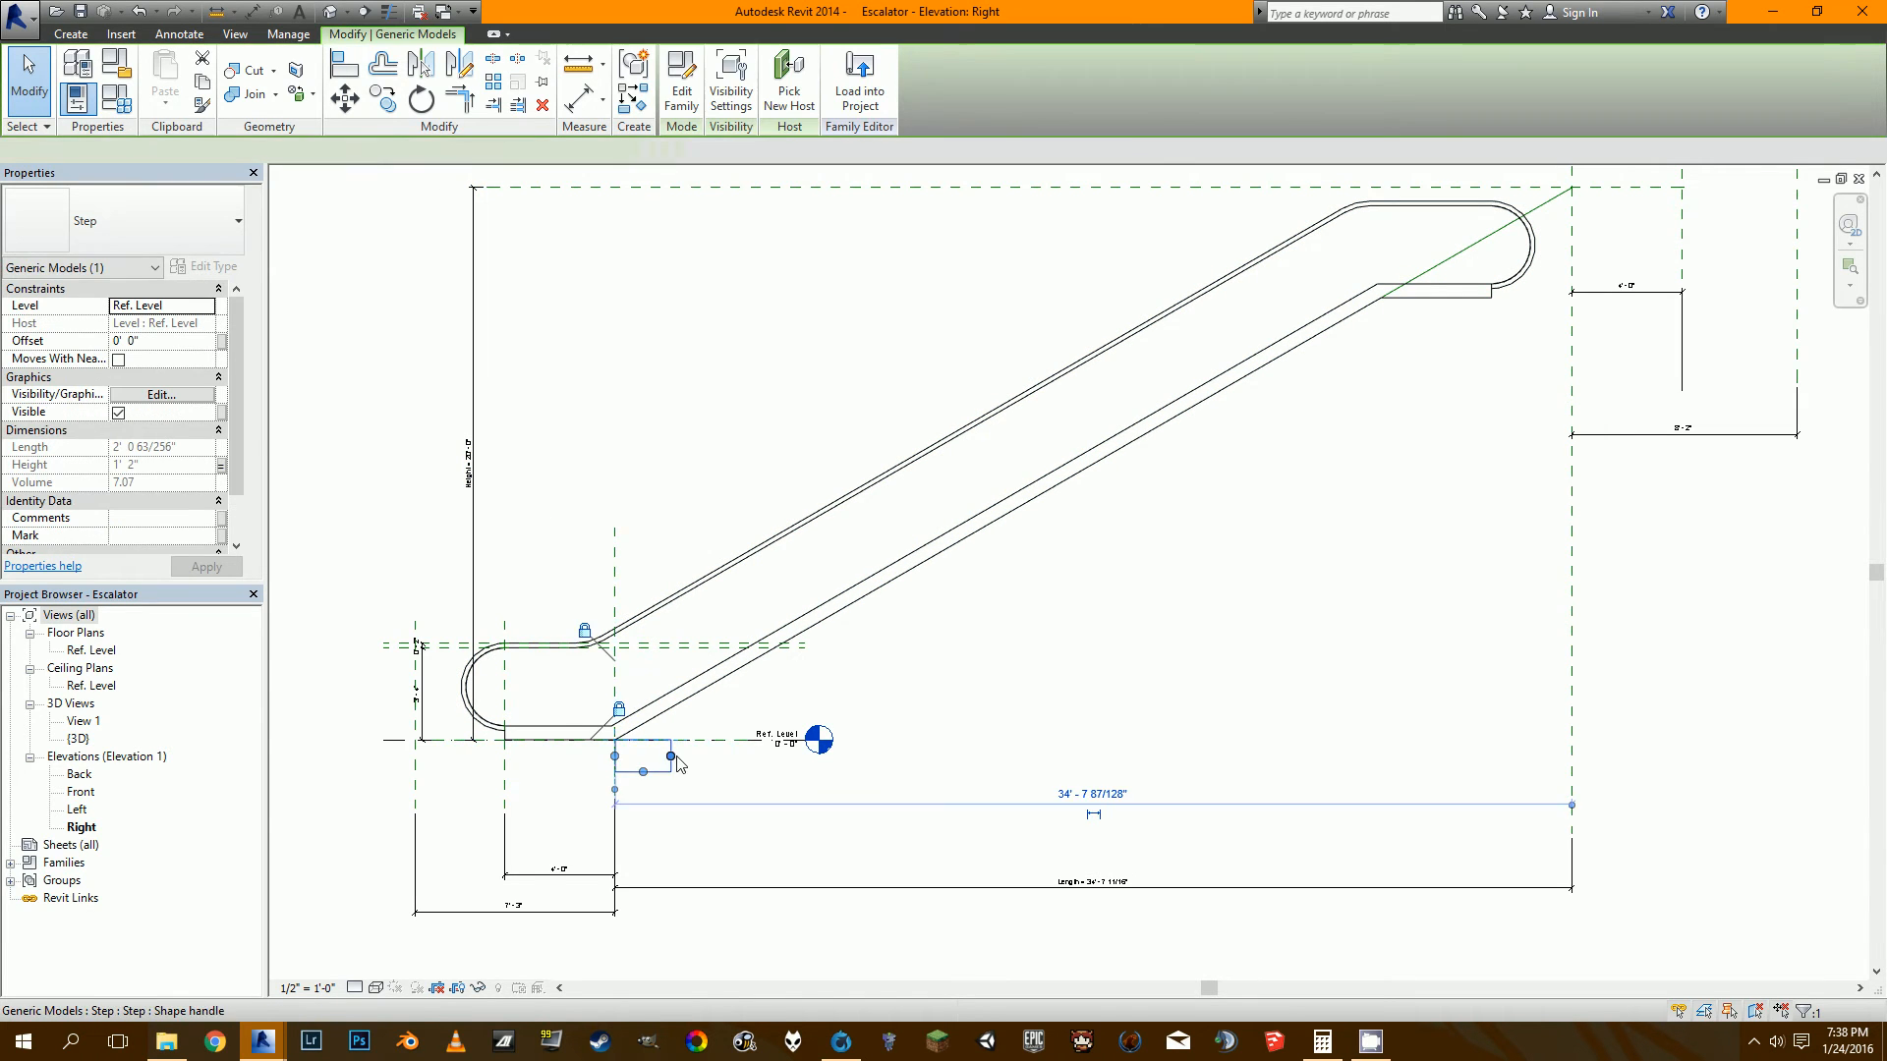
pyautogui.scroll(1, 688, 752)
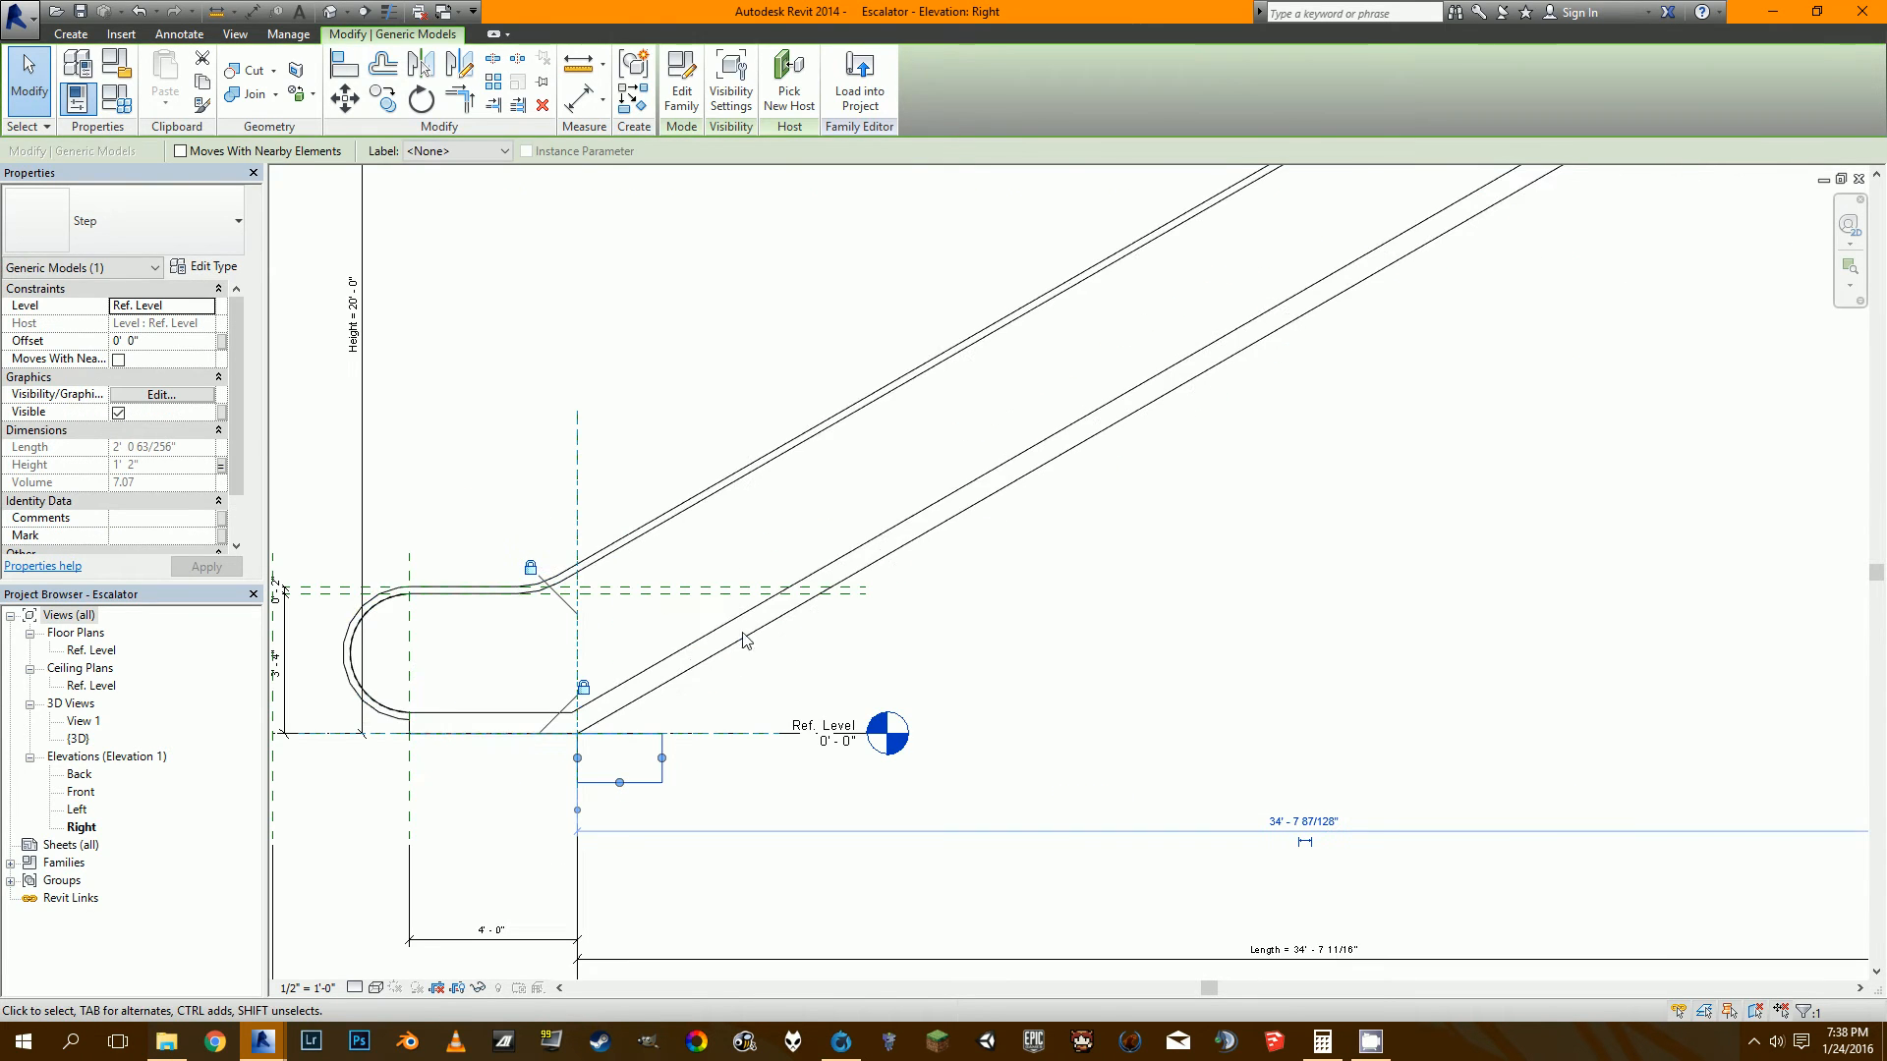
pyautogui.click(493, 83)
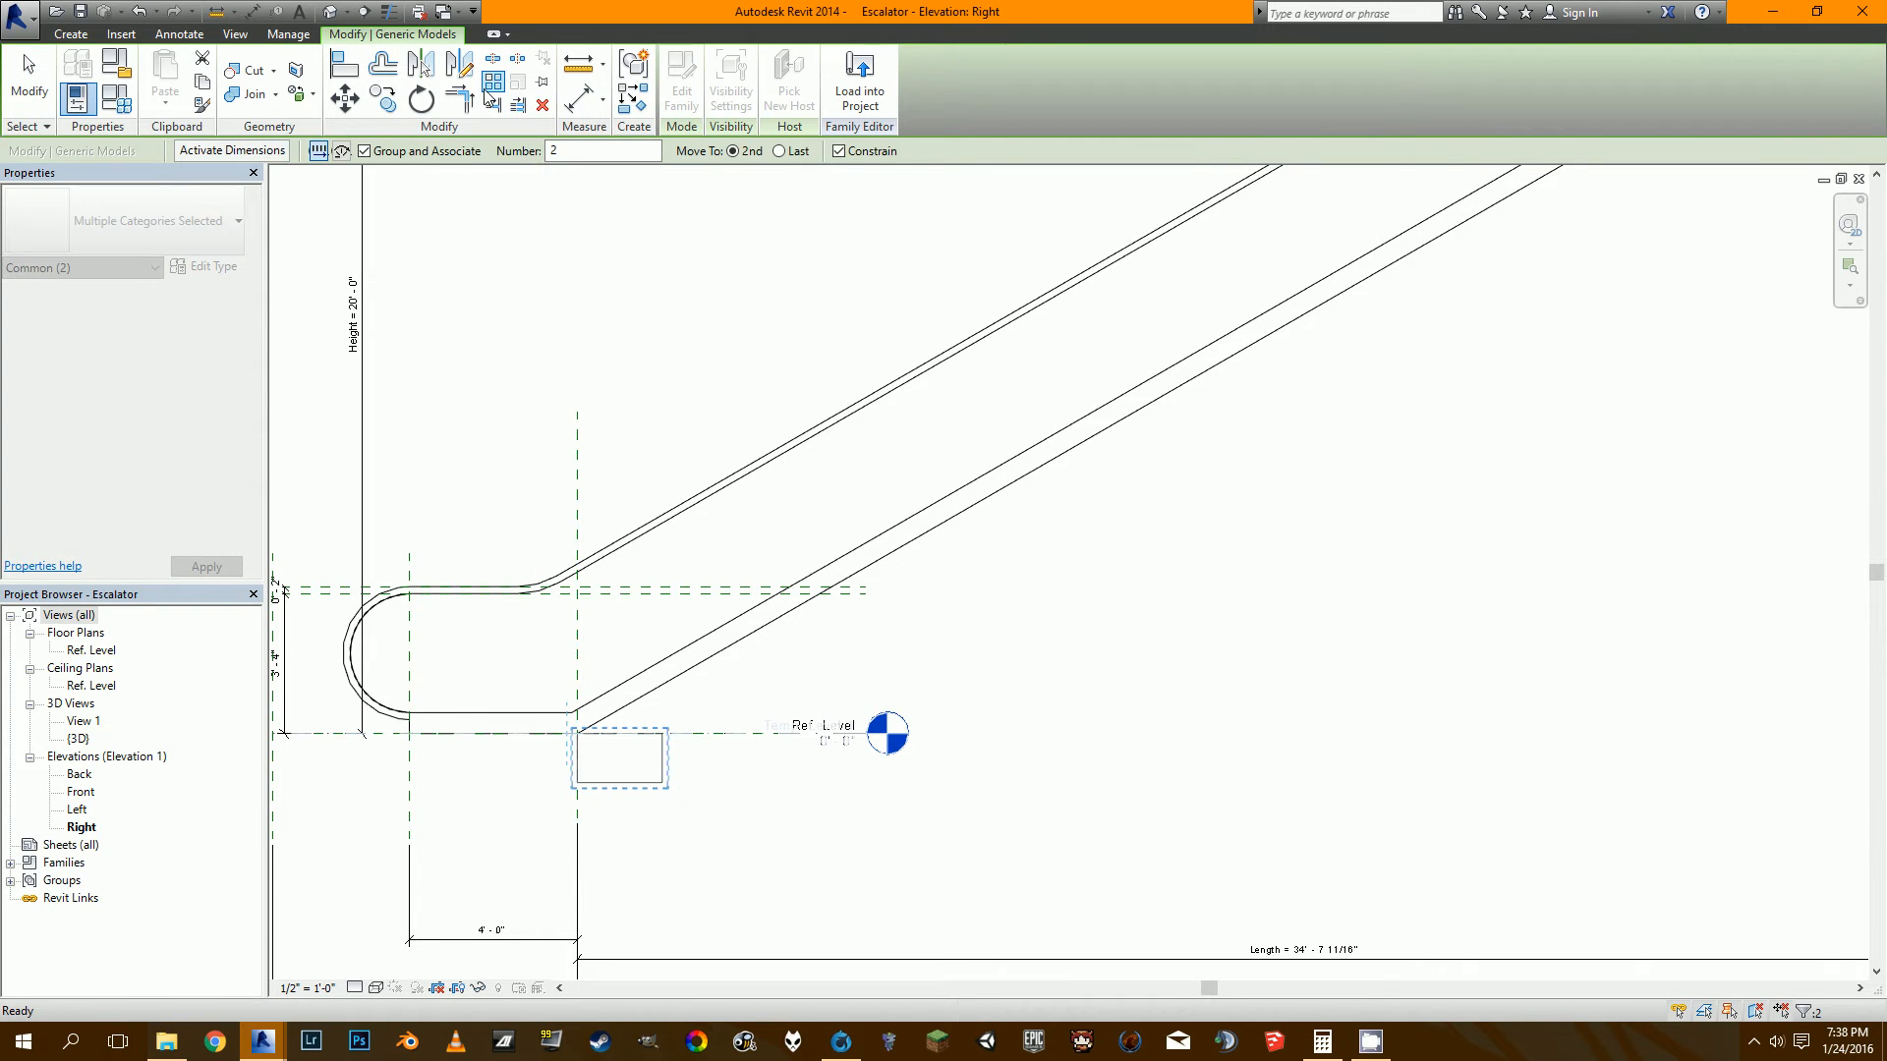
pyautogui.scroll(2, 594, 767)
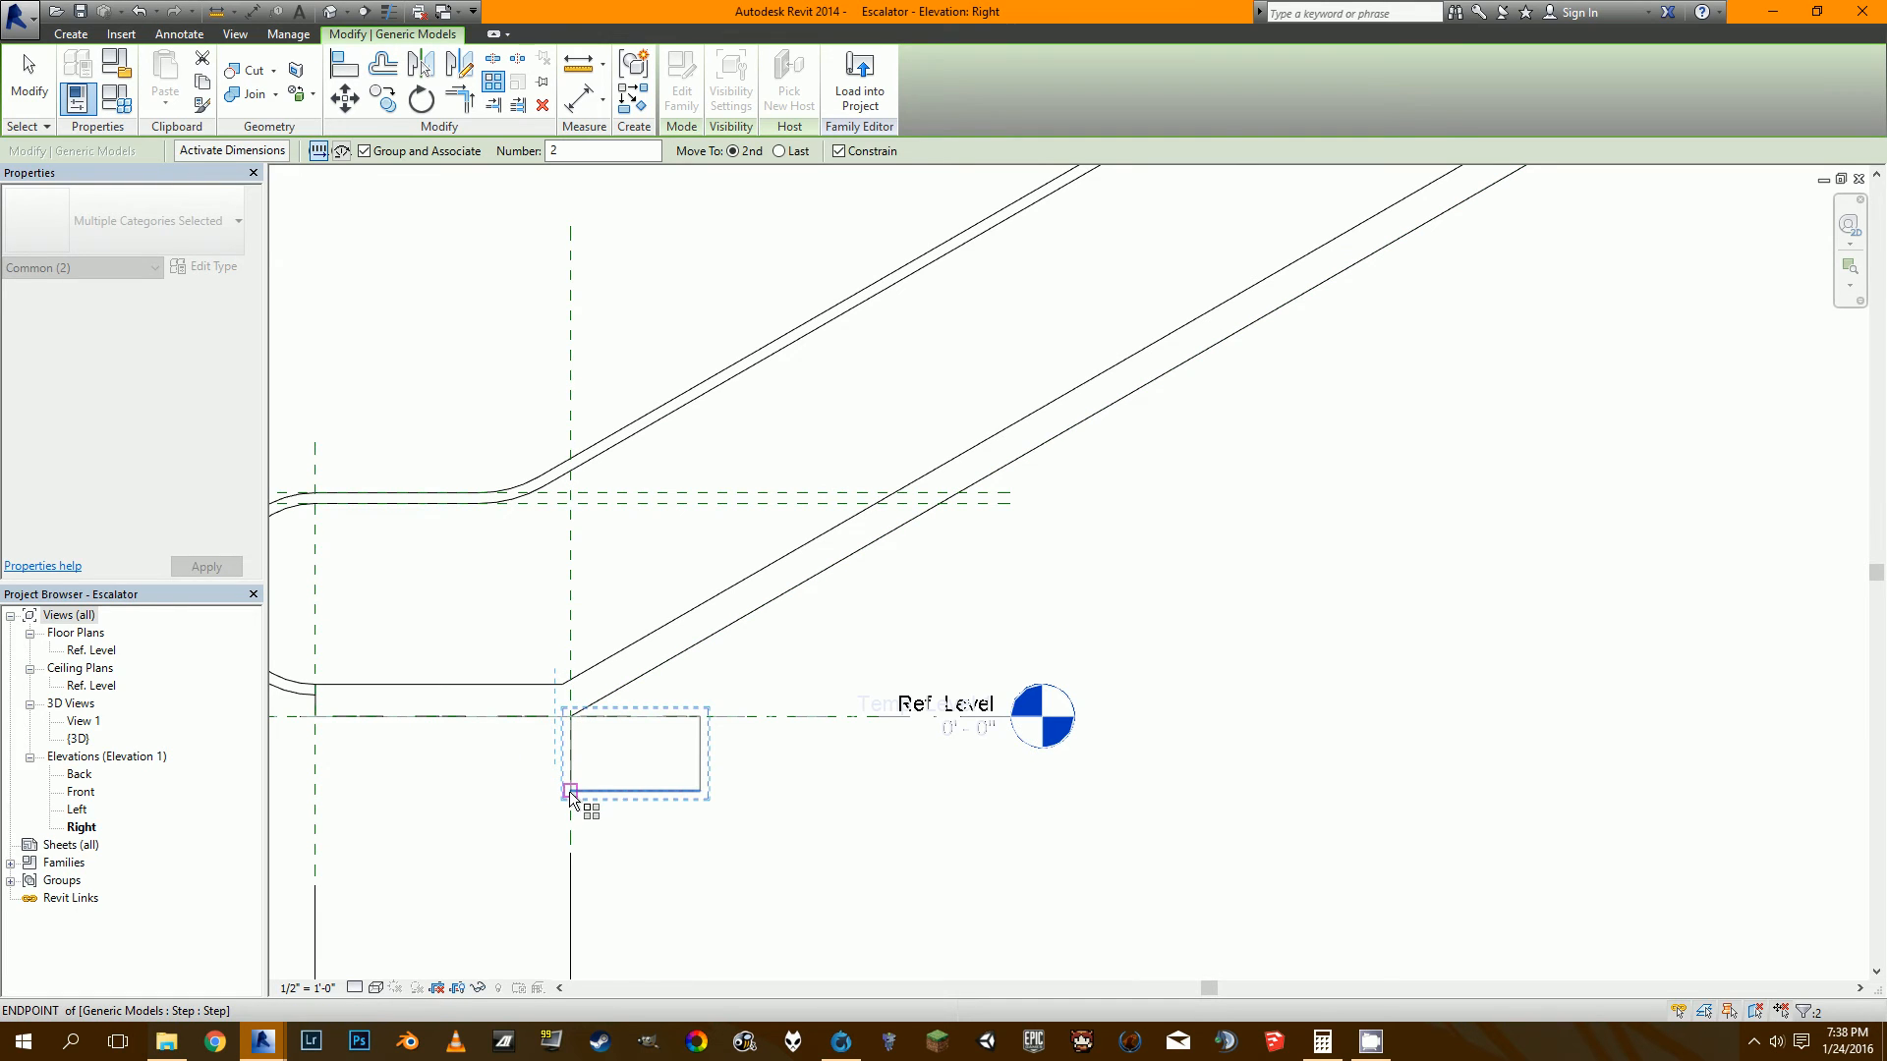
pyautogui.click(571, 794)
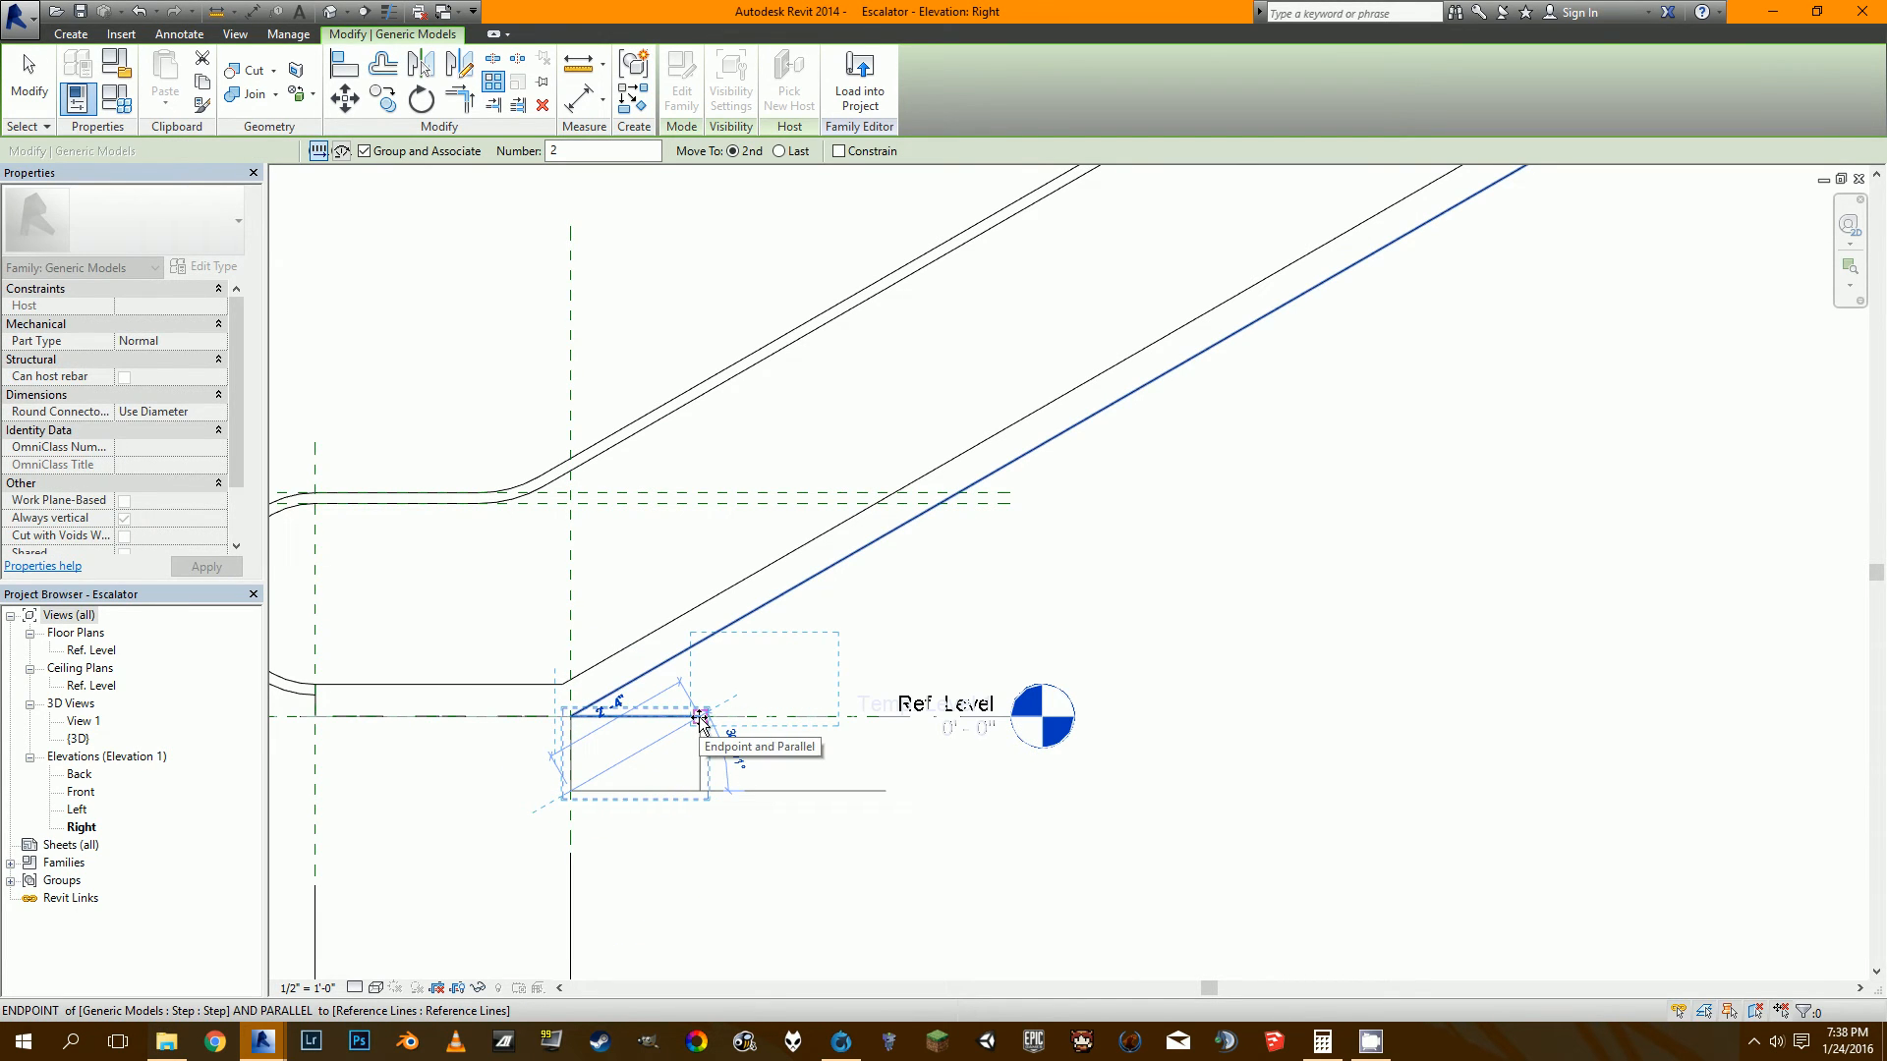
pyautogui.click(700, 716)
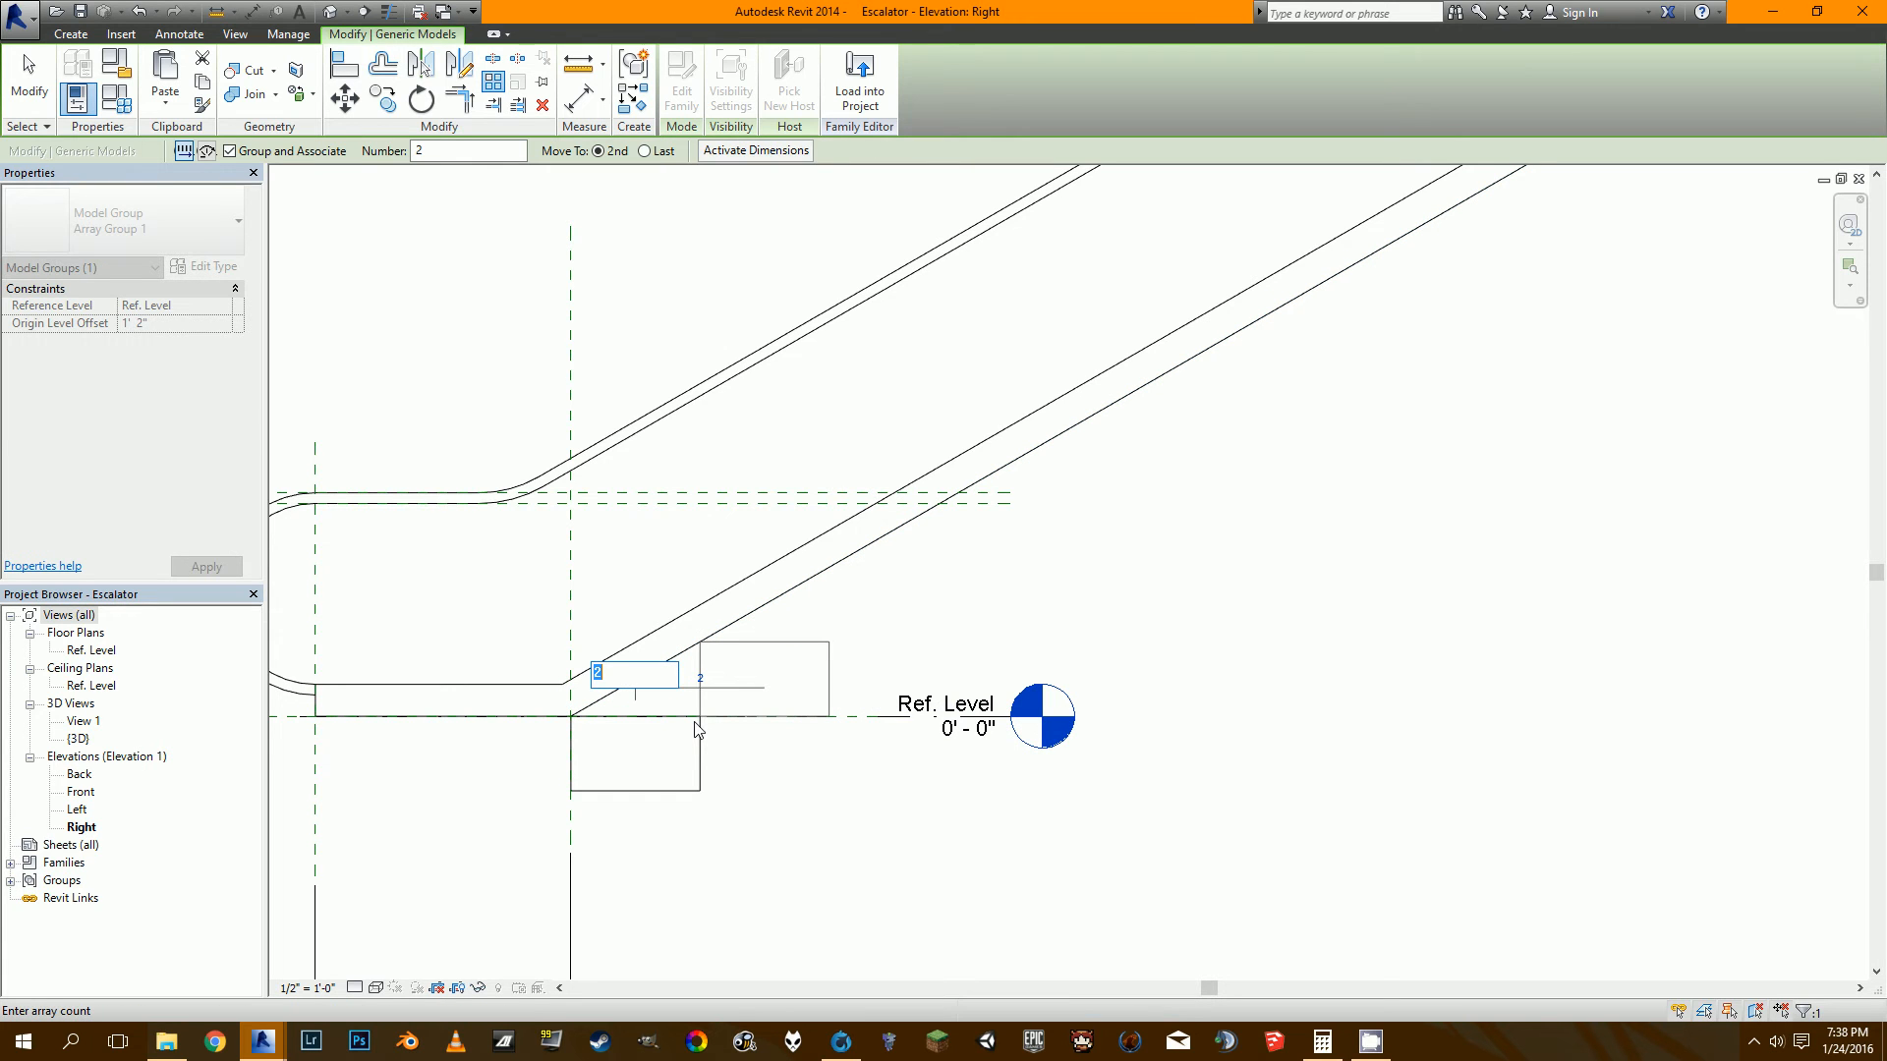
pyautogui.write('6')
pyautogui.press('Return')
# Examine how the corners and edges of the arrayed steps meet each other, the sloped reference line and Ref. Level.
pyautogui.scroll(-2, 1319, 543)
pyautogui.moveTo(1319, 544); pyautogui.dragTo(1175, 609, button='middle')
pyautogui.click(1159, 596)
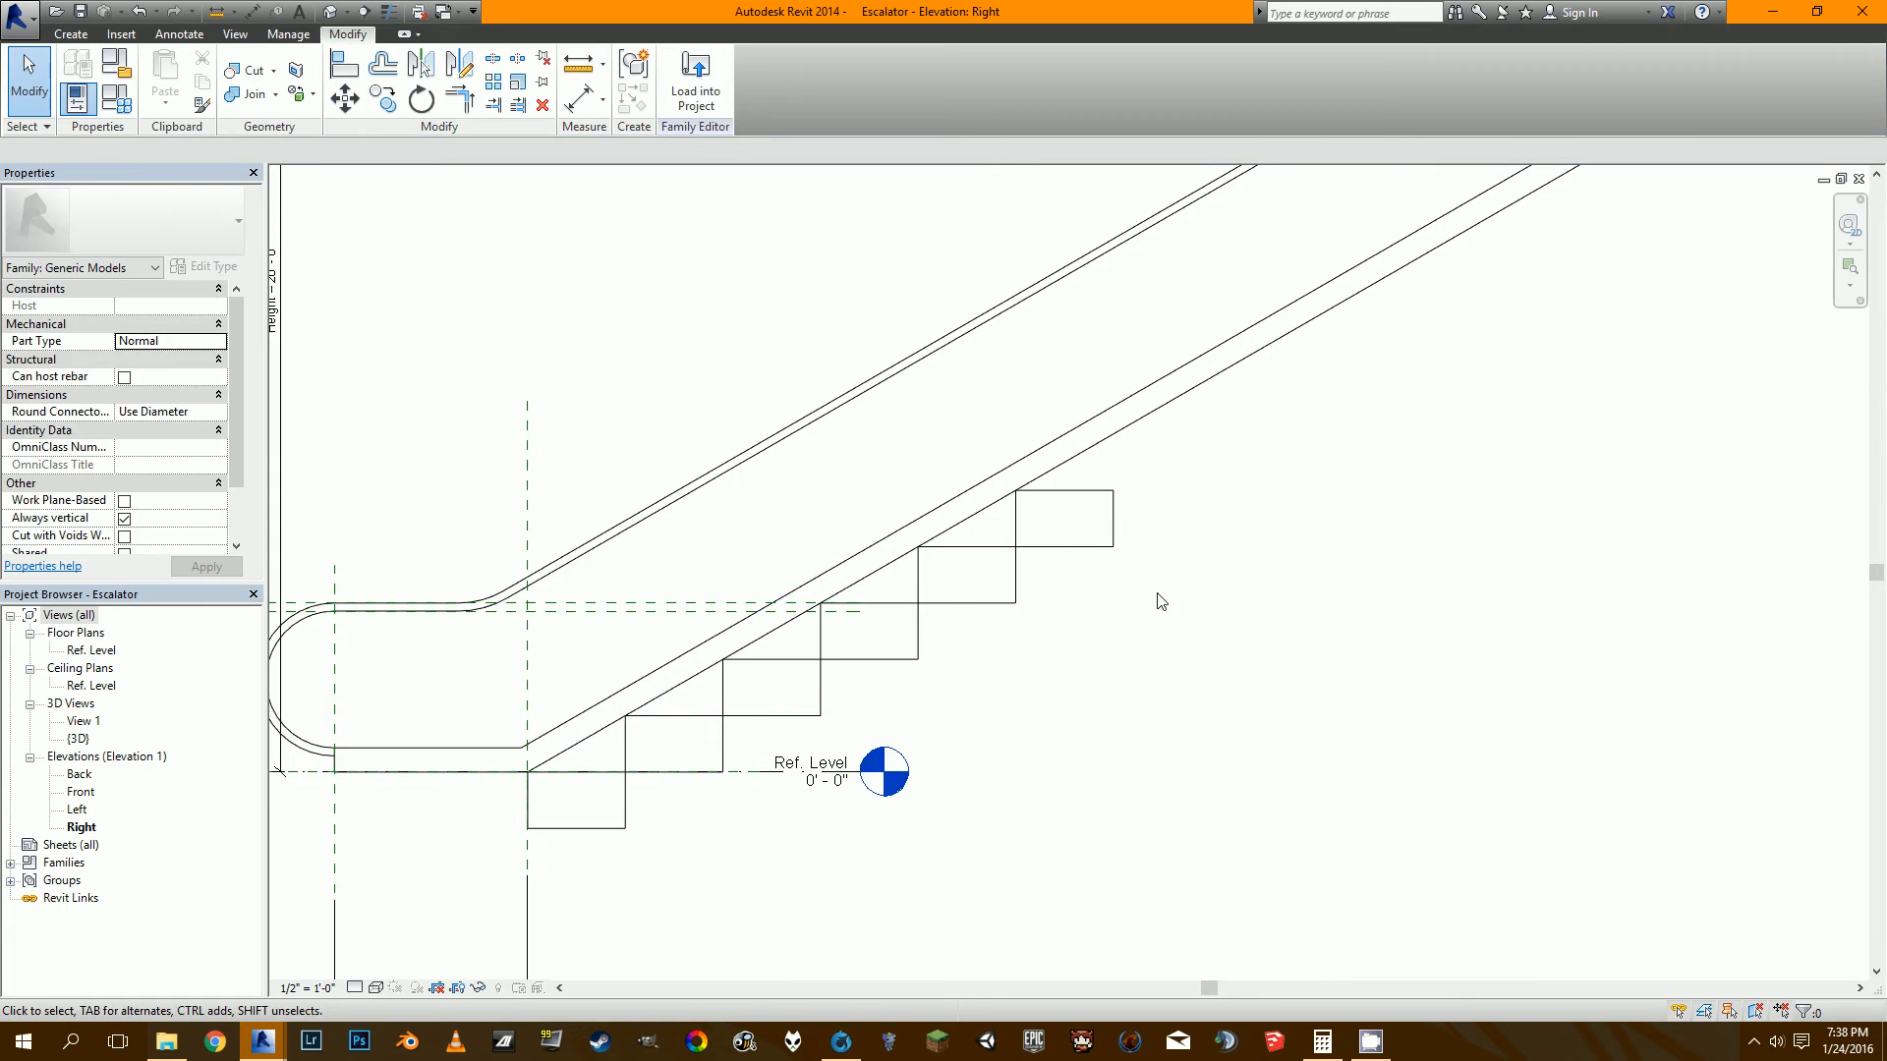
pyautogui.scroll(2, 682, 762)
pyautogui.scroll(2, 601, 805)
pyautogui.scroll(-1, 609, 767)
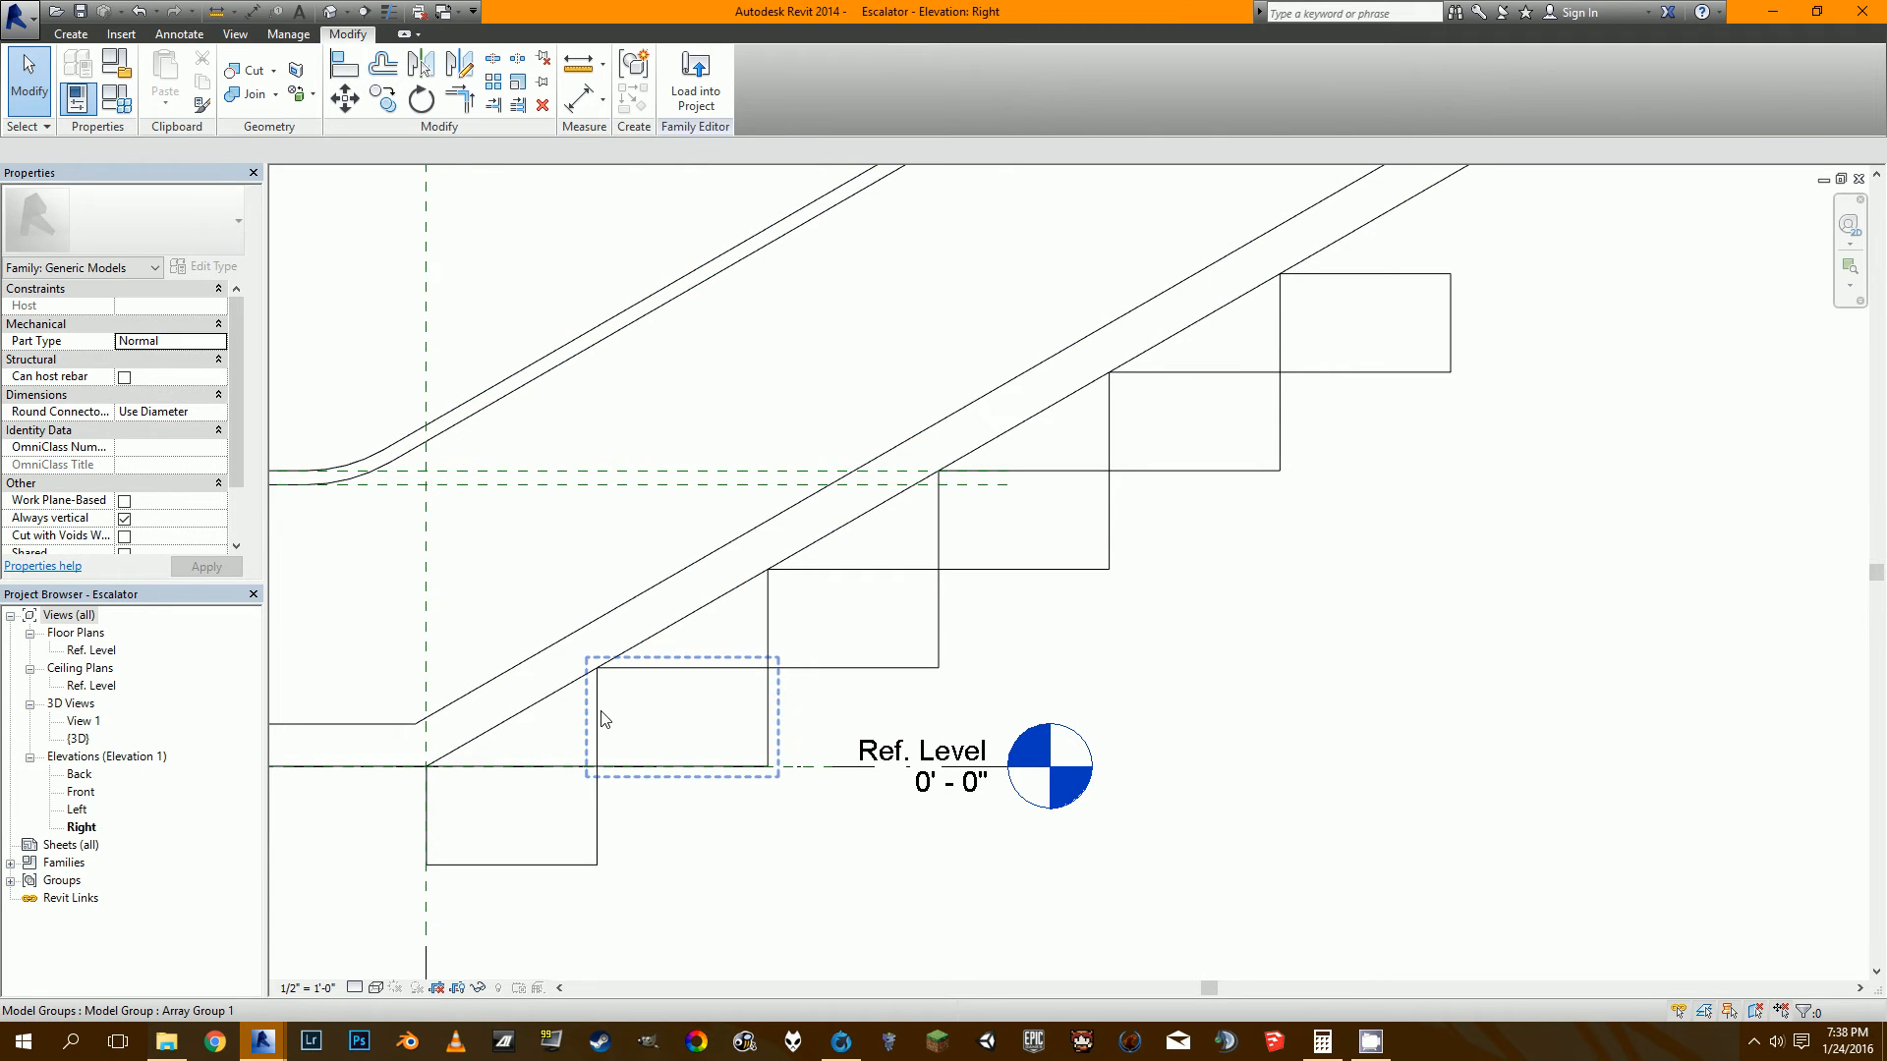
pyautogui.scroll(2, 610, 708)
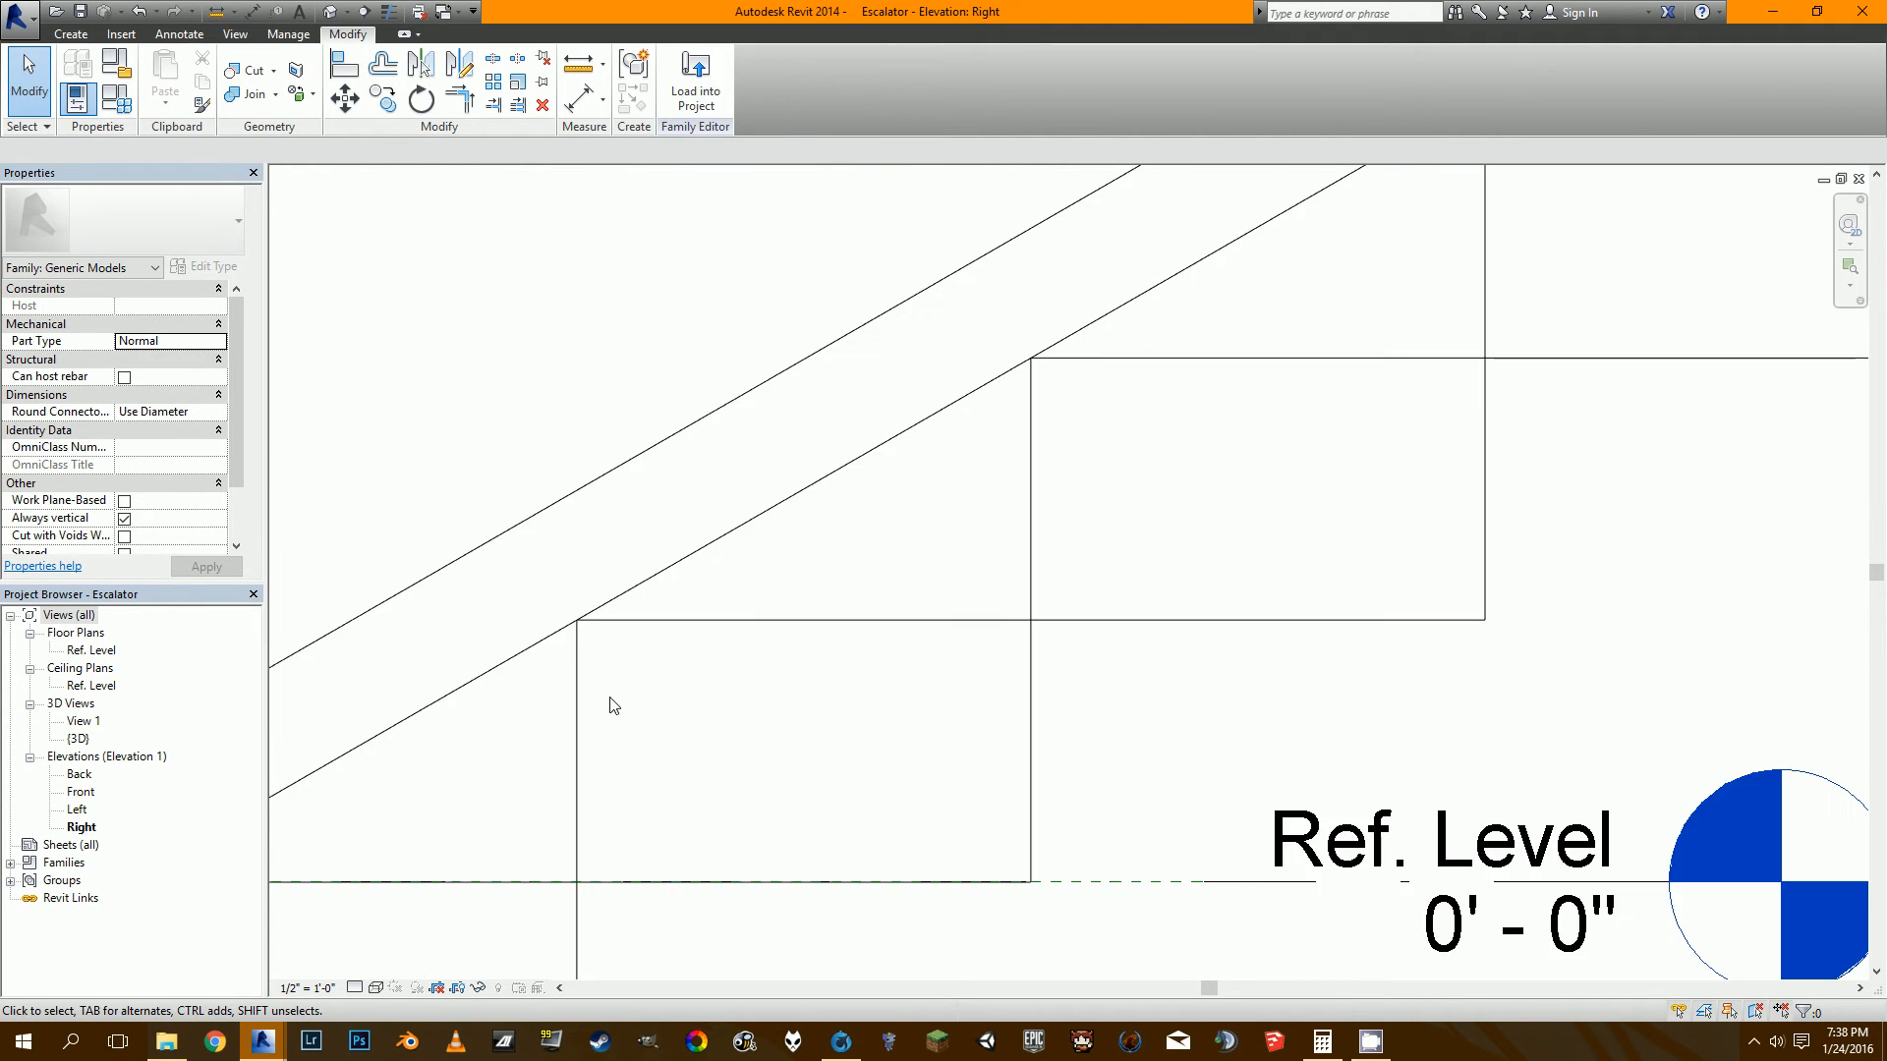
pyautogui.scroll(-2, 602, 653)
pyautogui.scroll(3, 605, 645)
pyautogui.scroll(-4, 610, 634)
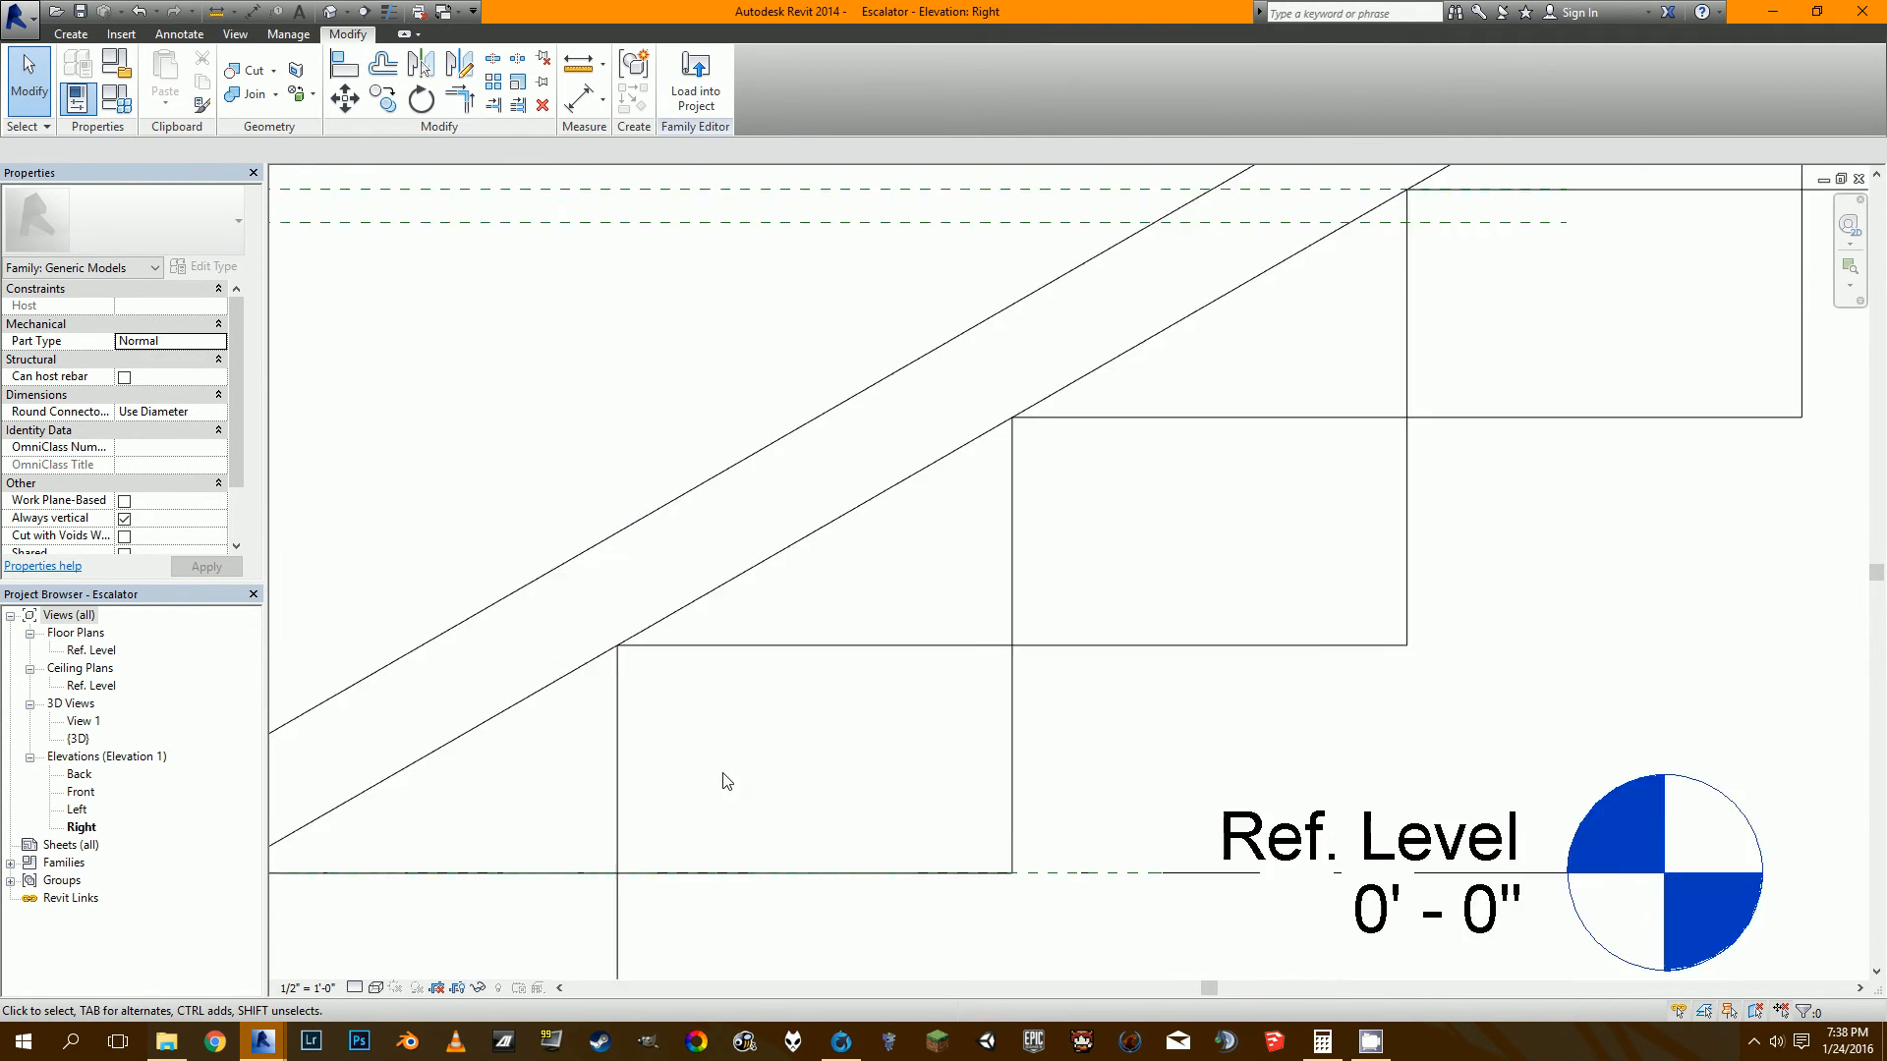
# Align and lock the second step's left edge to the first step's right edge and its bottom edge to Ref. Level.
pyautogui.click(345, 66)
pyautogui.scroll(-1, 770, 699)
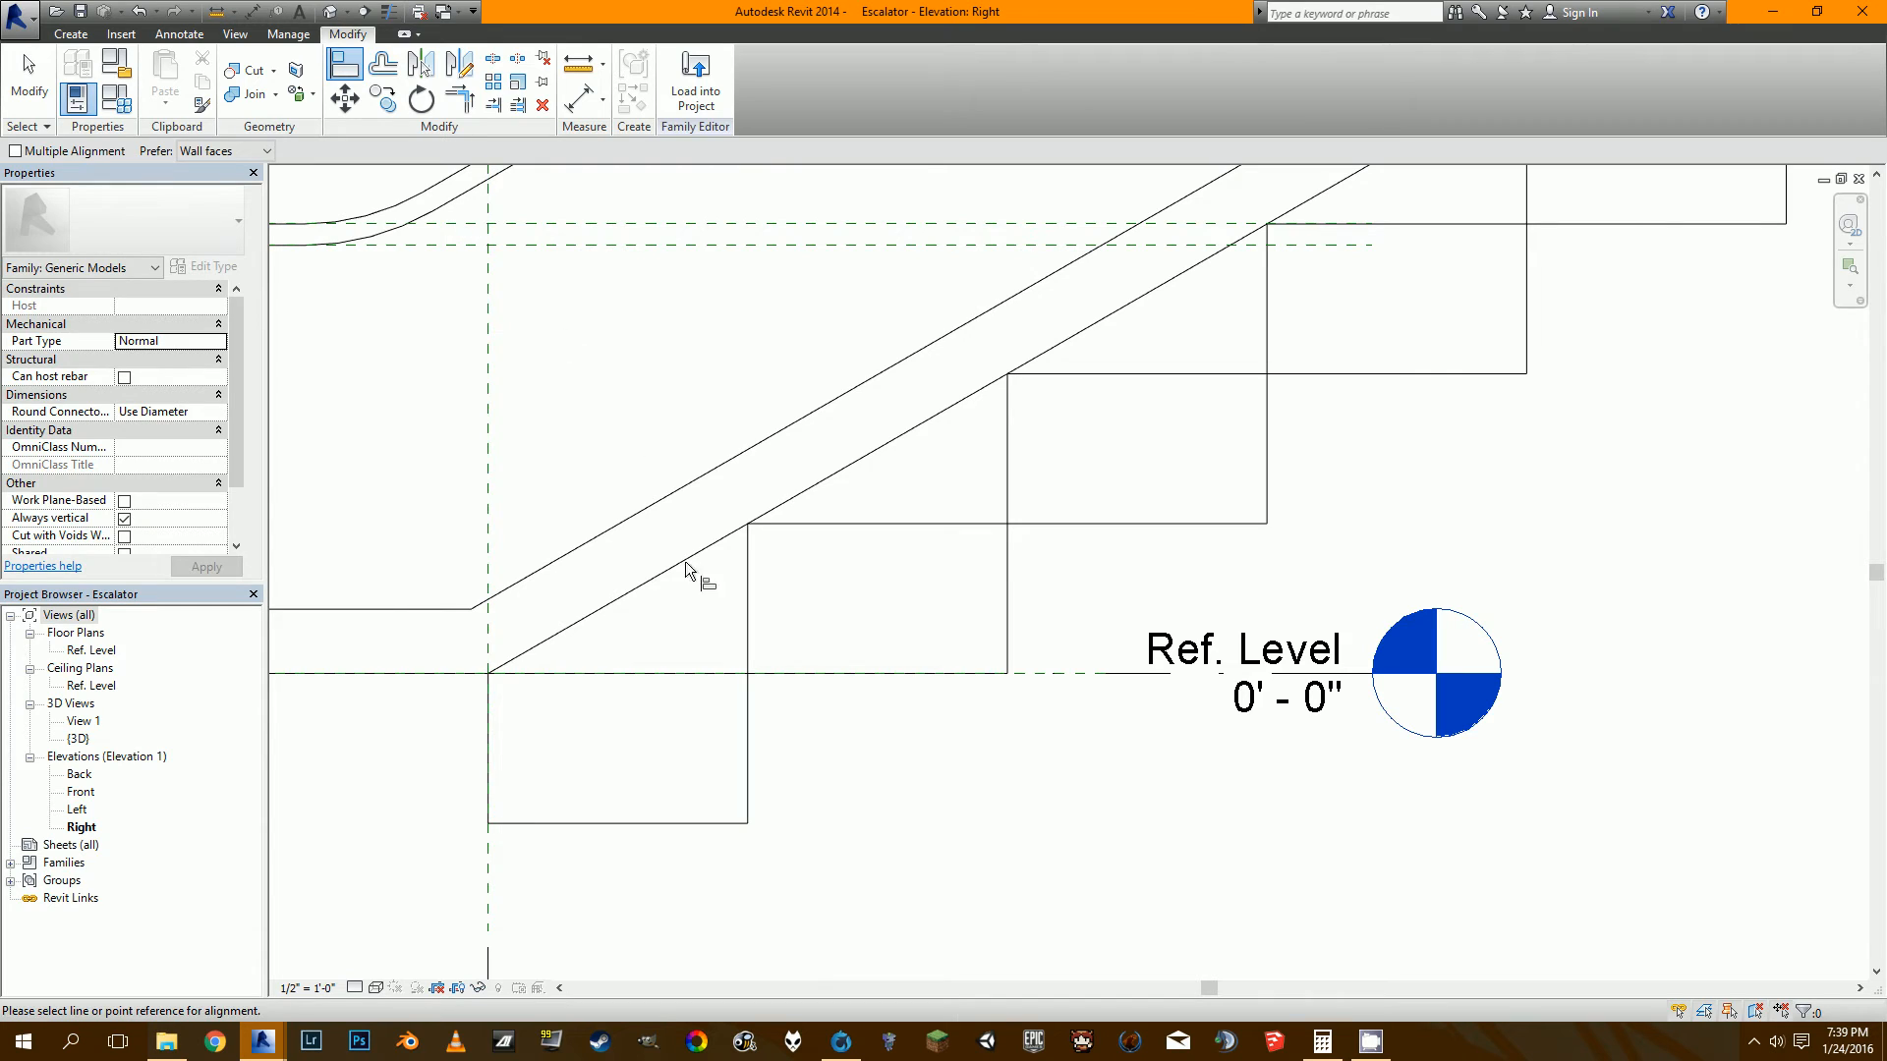
pyautogui.click(747, 735)
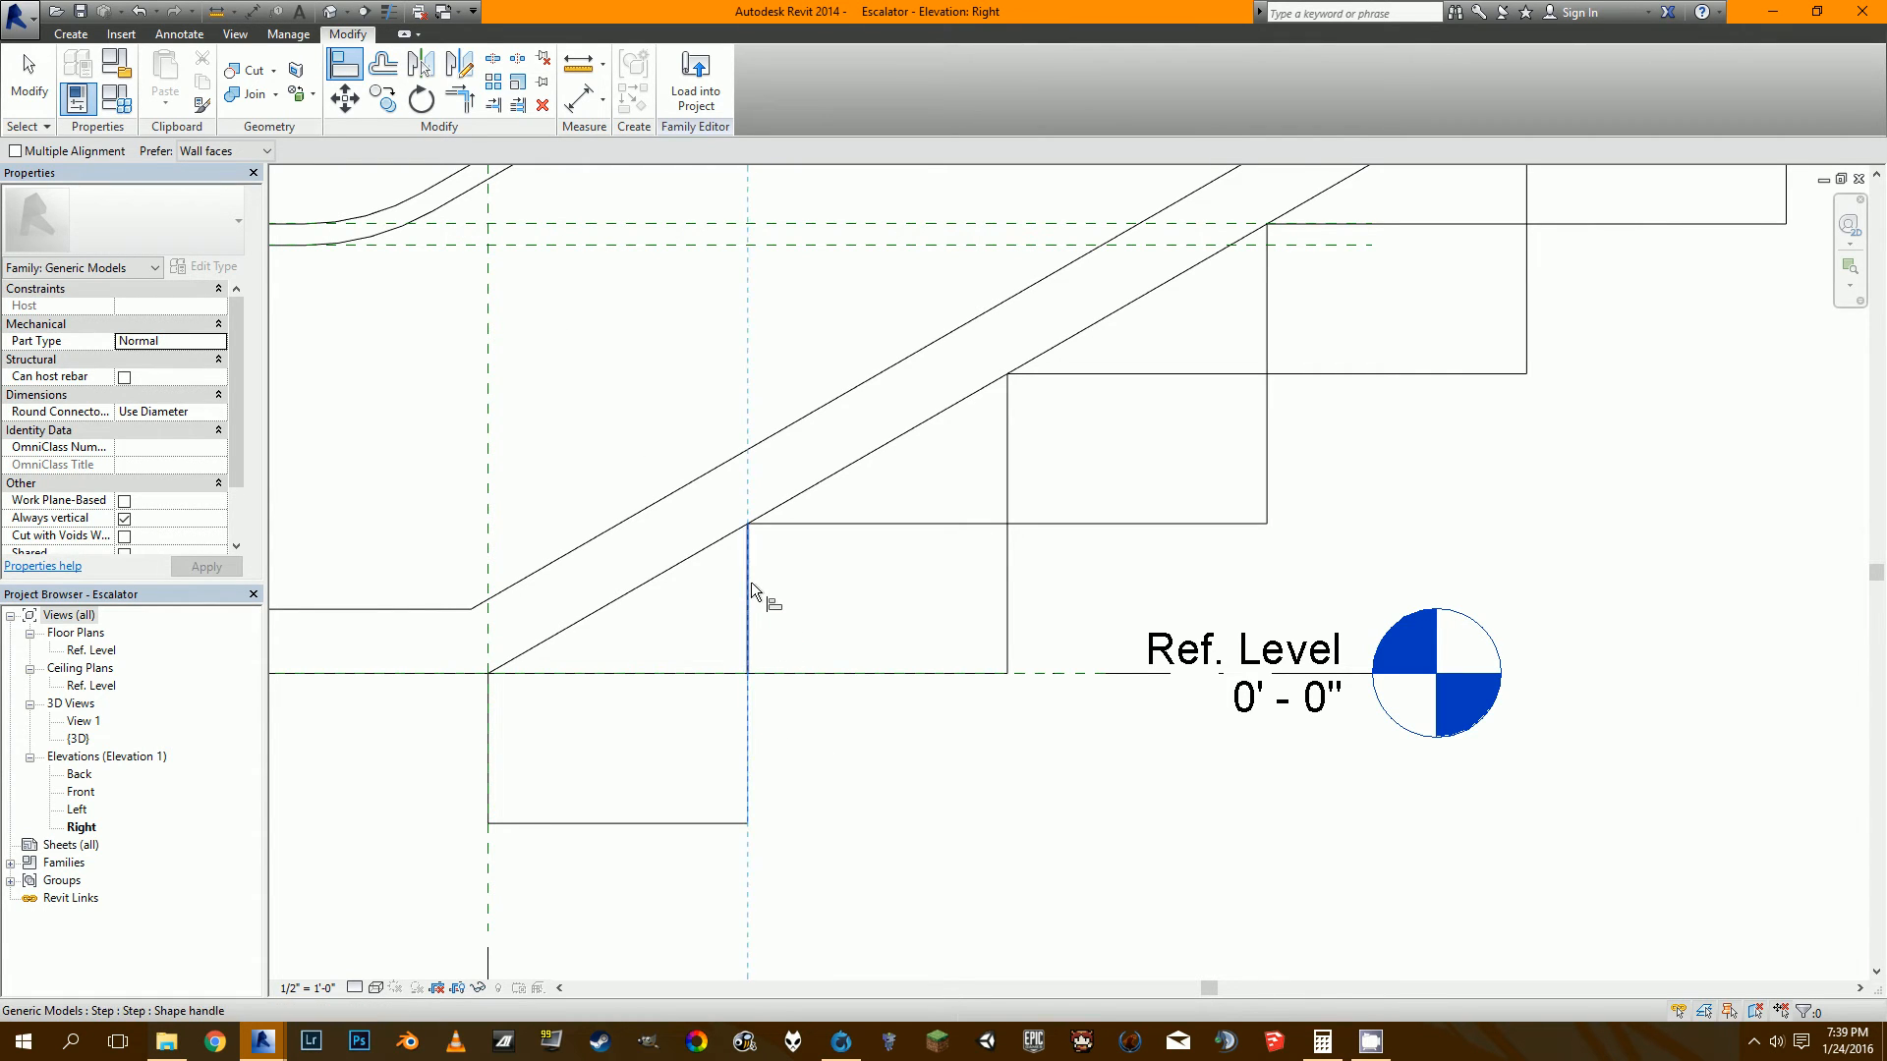
pyautogui.click(732, 646)
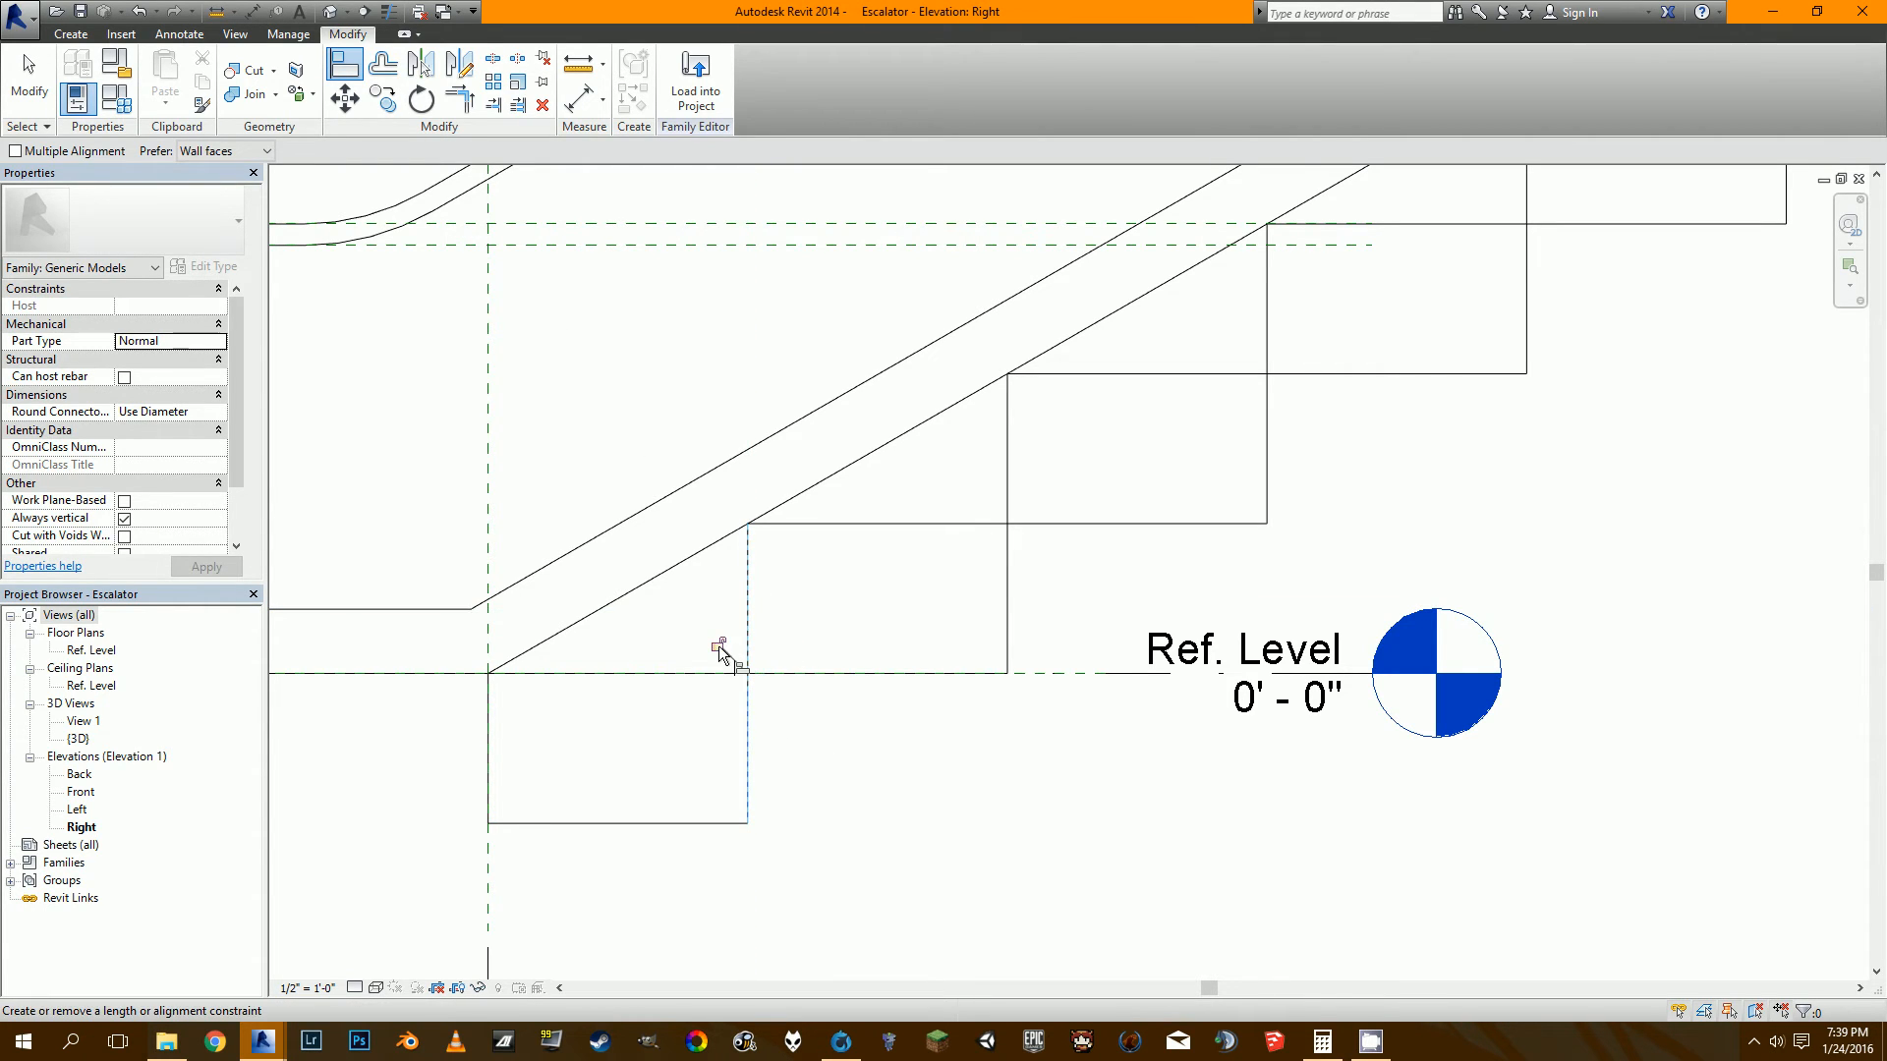
pyautogui.click(653, 674)
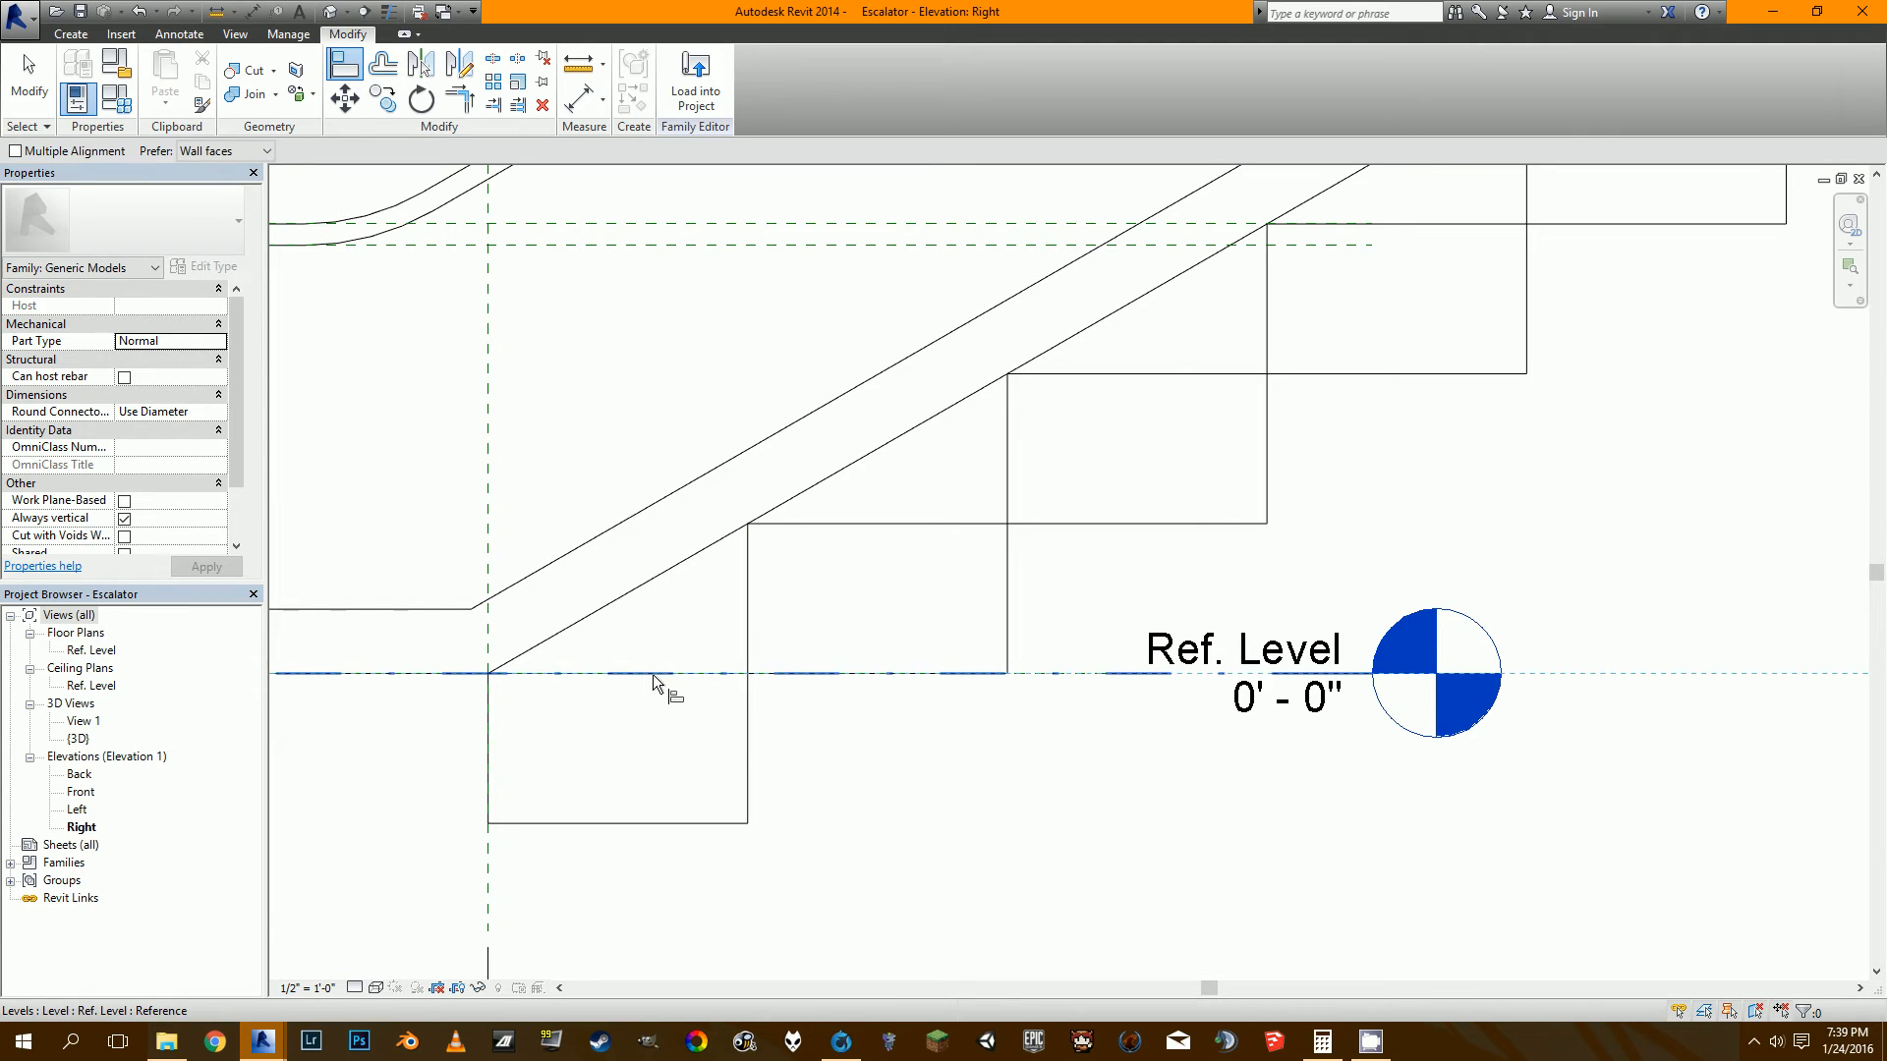
pyautogui.click(871, 673)
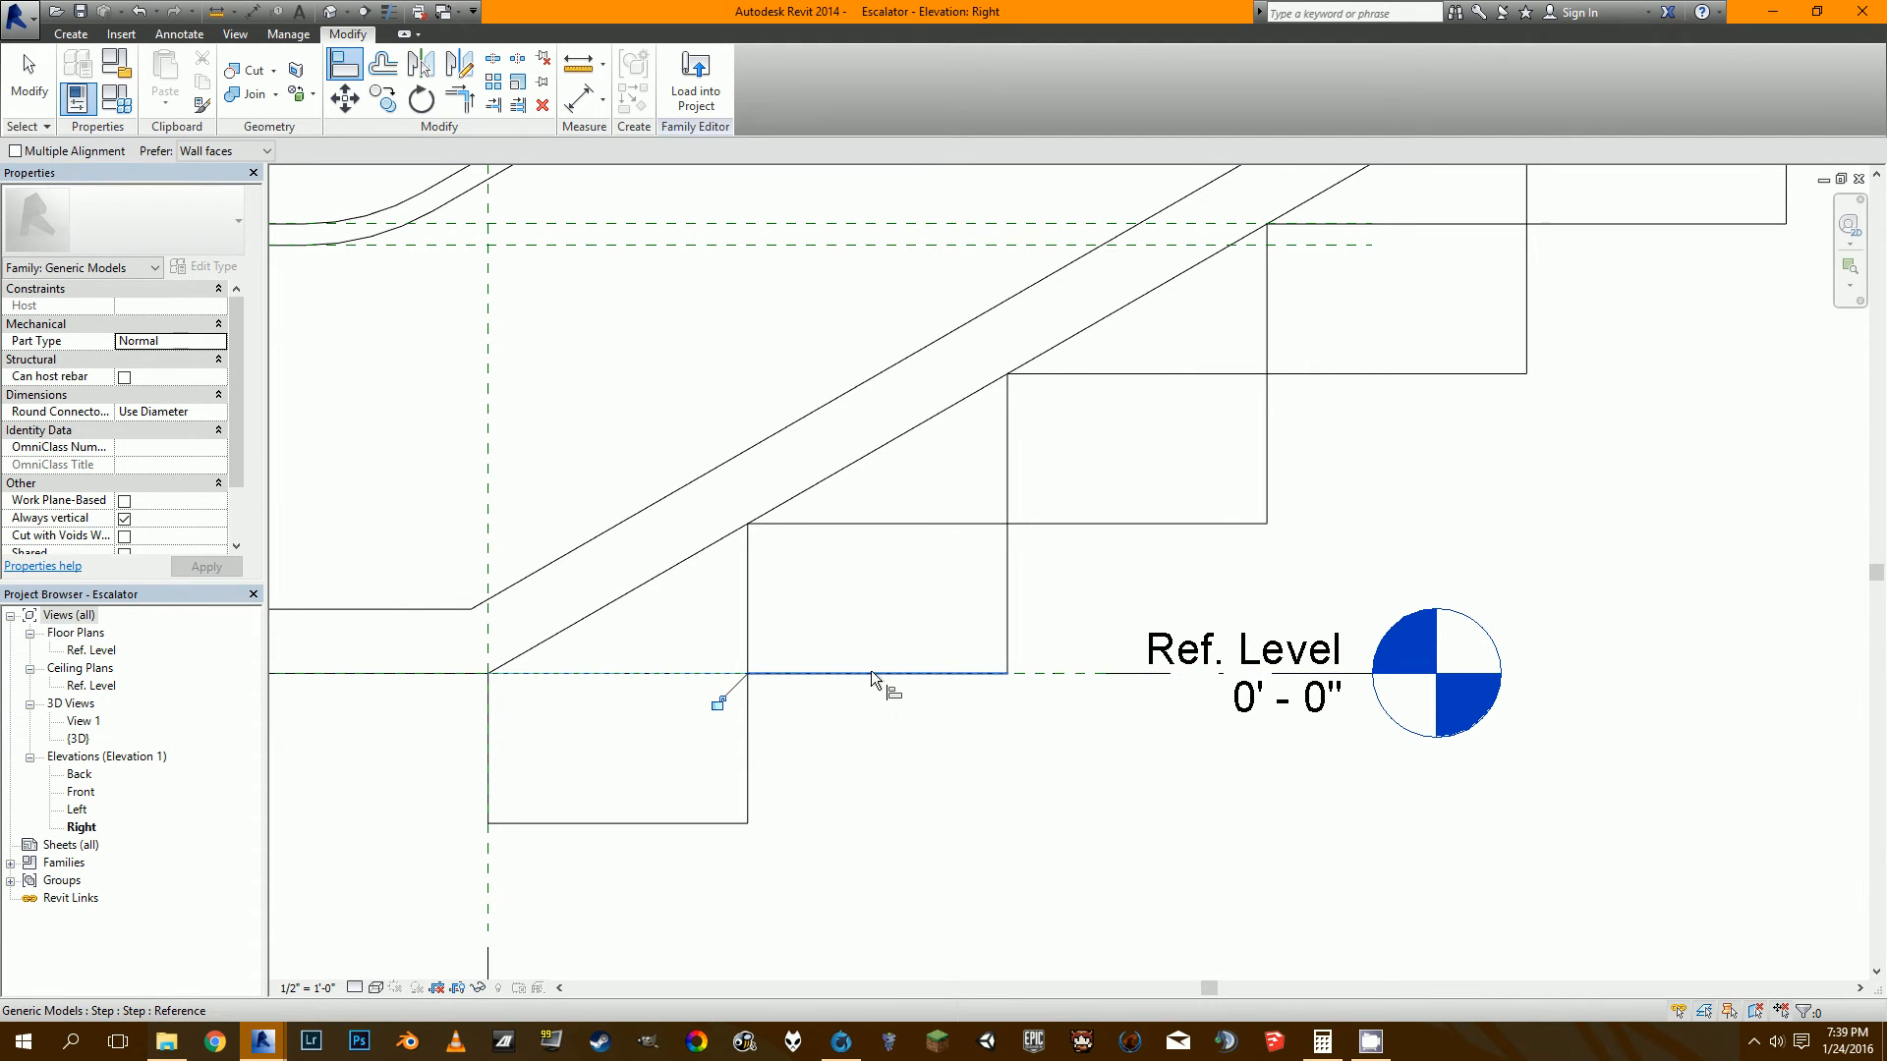
pyautogui.click(721, 707)
# Flex the arrayed steps by applying a Vertical Spacing of 1' 4" in the family types.
pyautogui.scroll(-3, 717, 700)
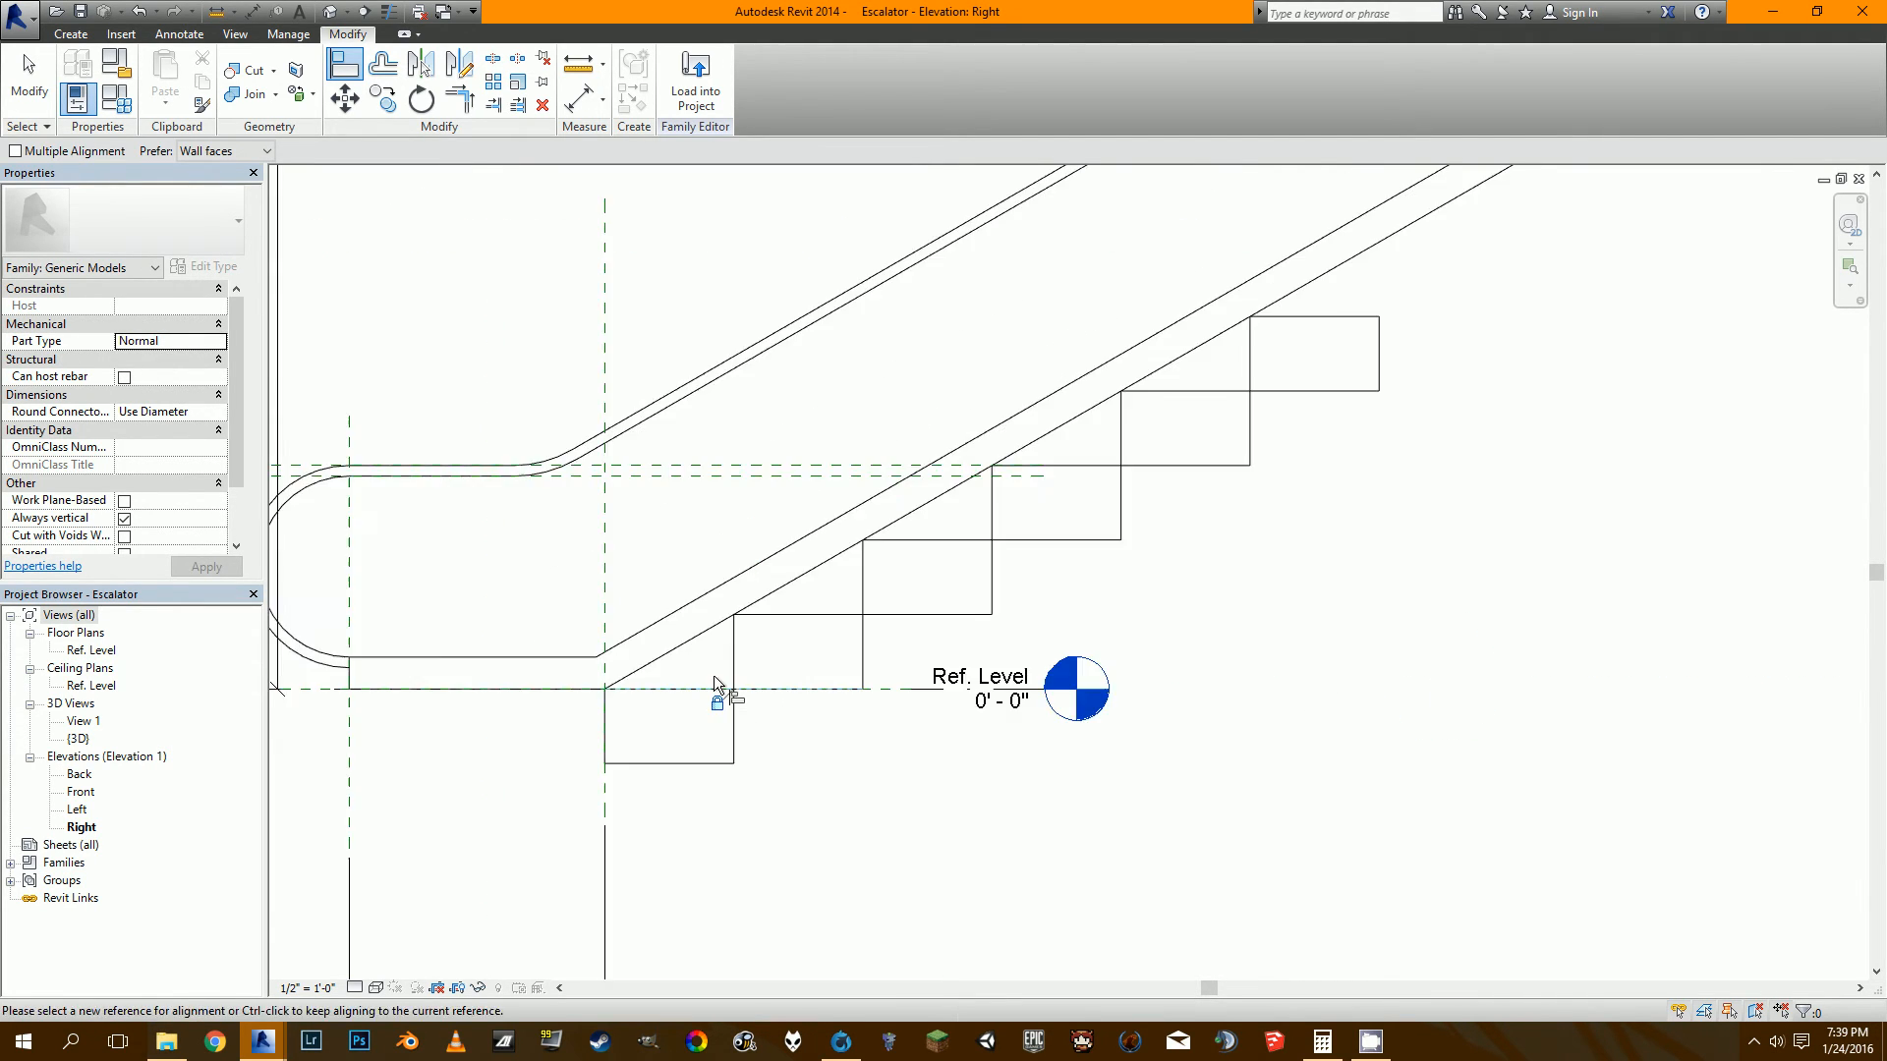
pyautogui.moveTo(912, 600); pyautogui.dragTo(878, 600, button='middle')
pyautogui.click(116, 98)
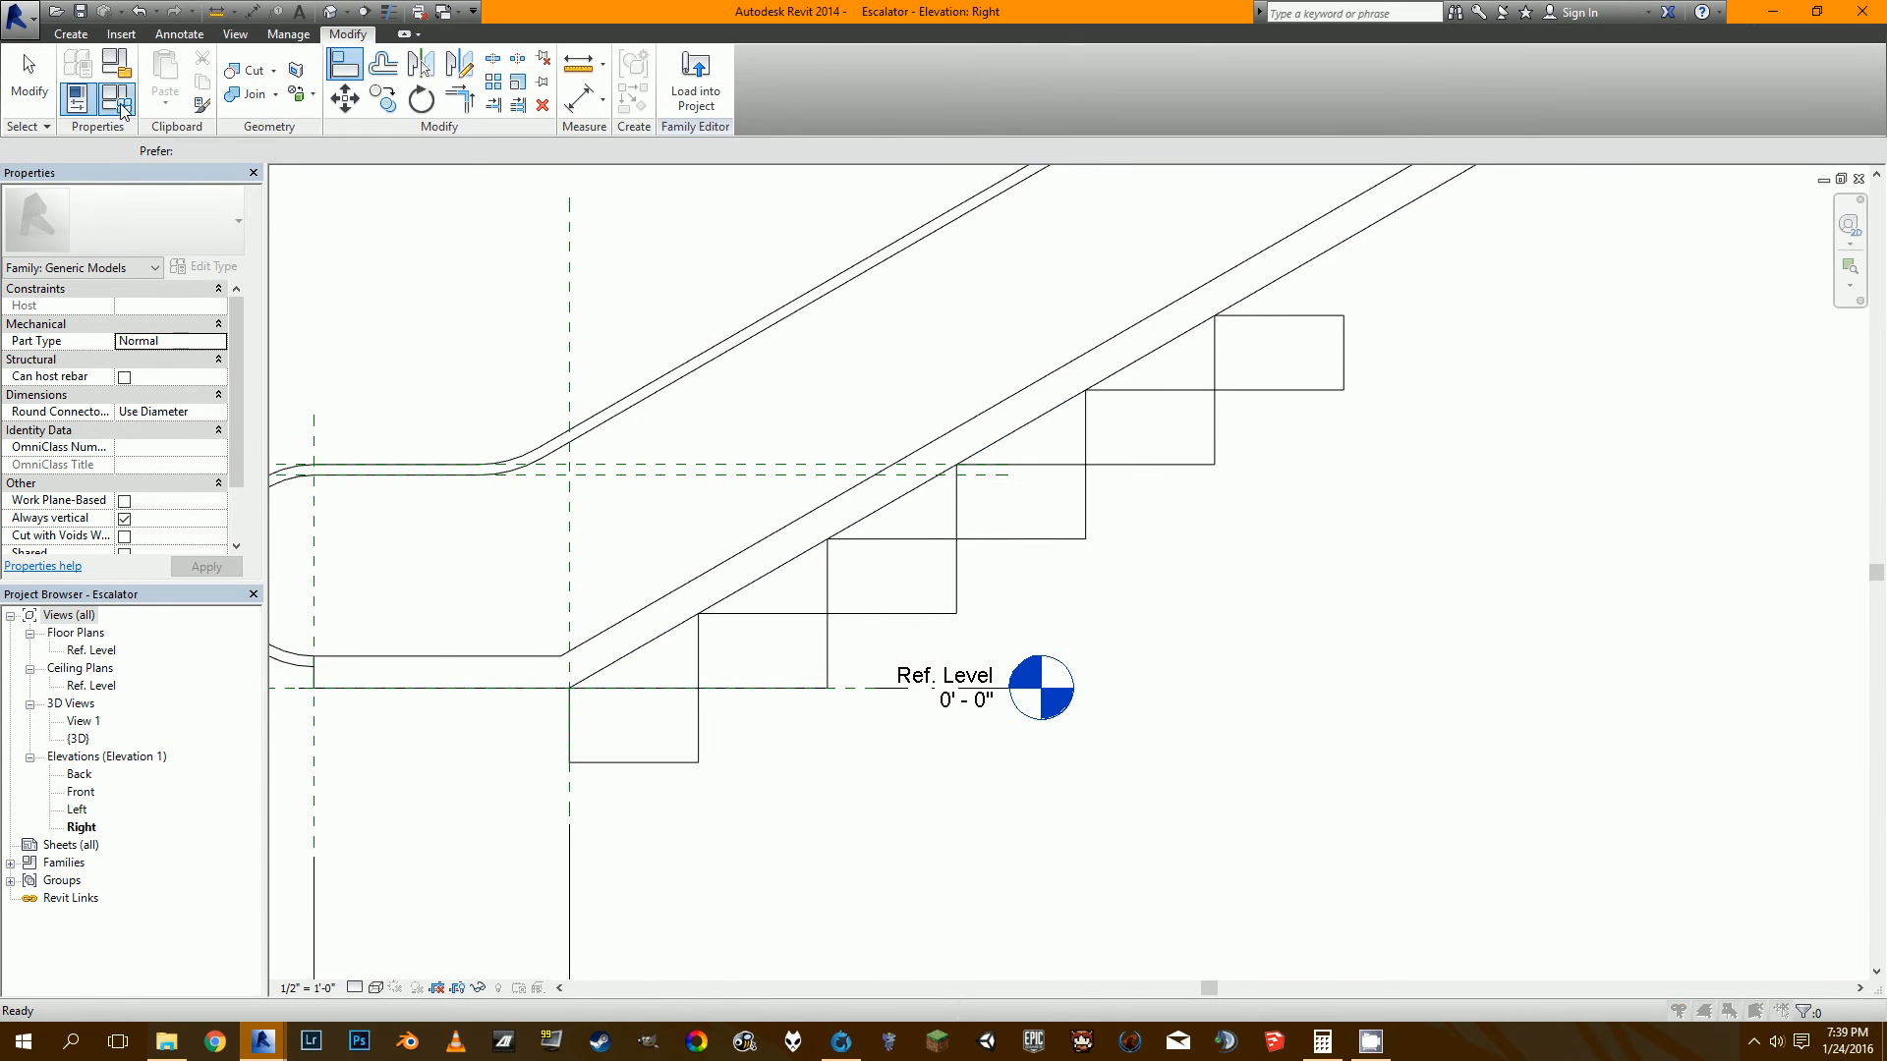
pyautogui.moveTo(1240, 374); pyautogui.dragTo(1409, 460)
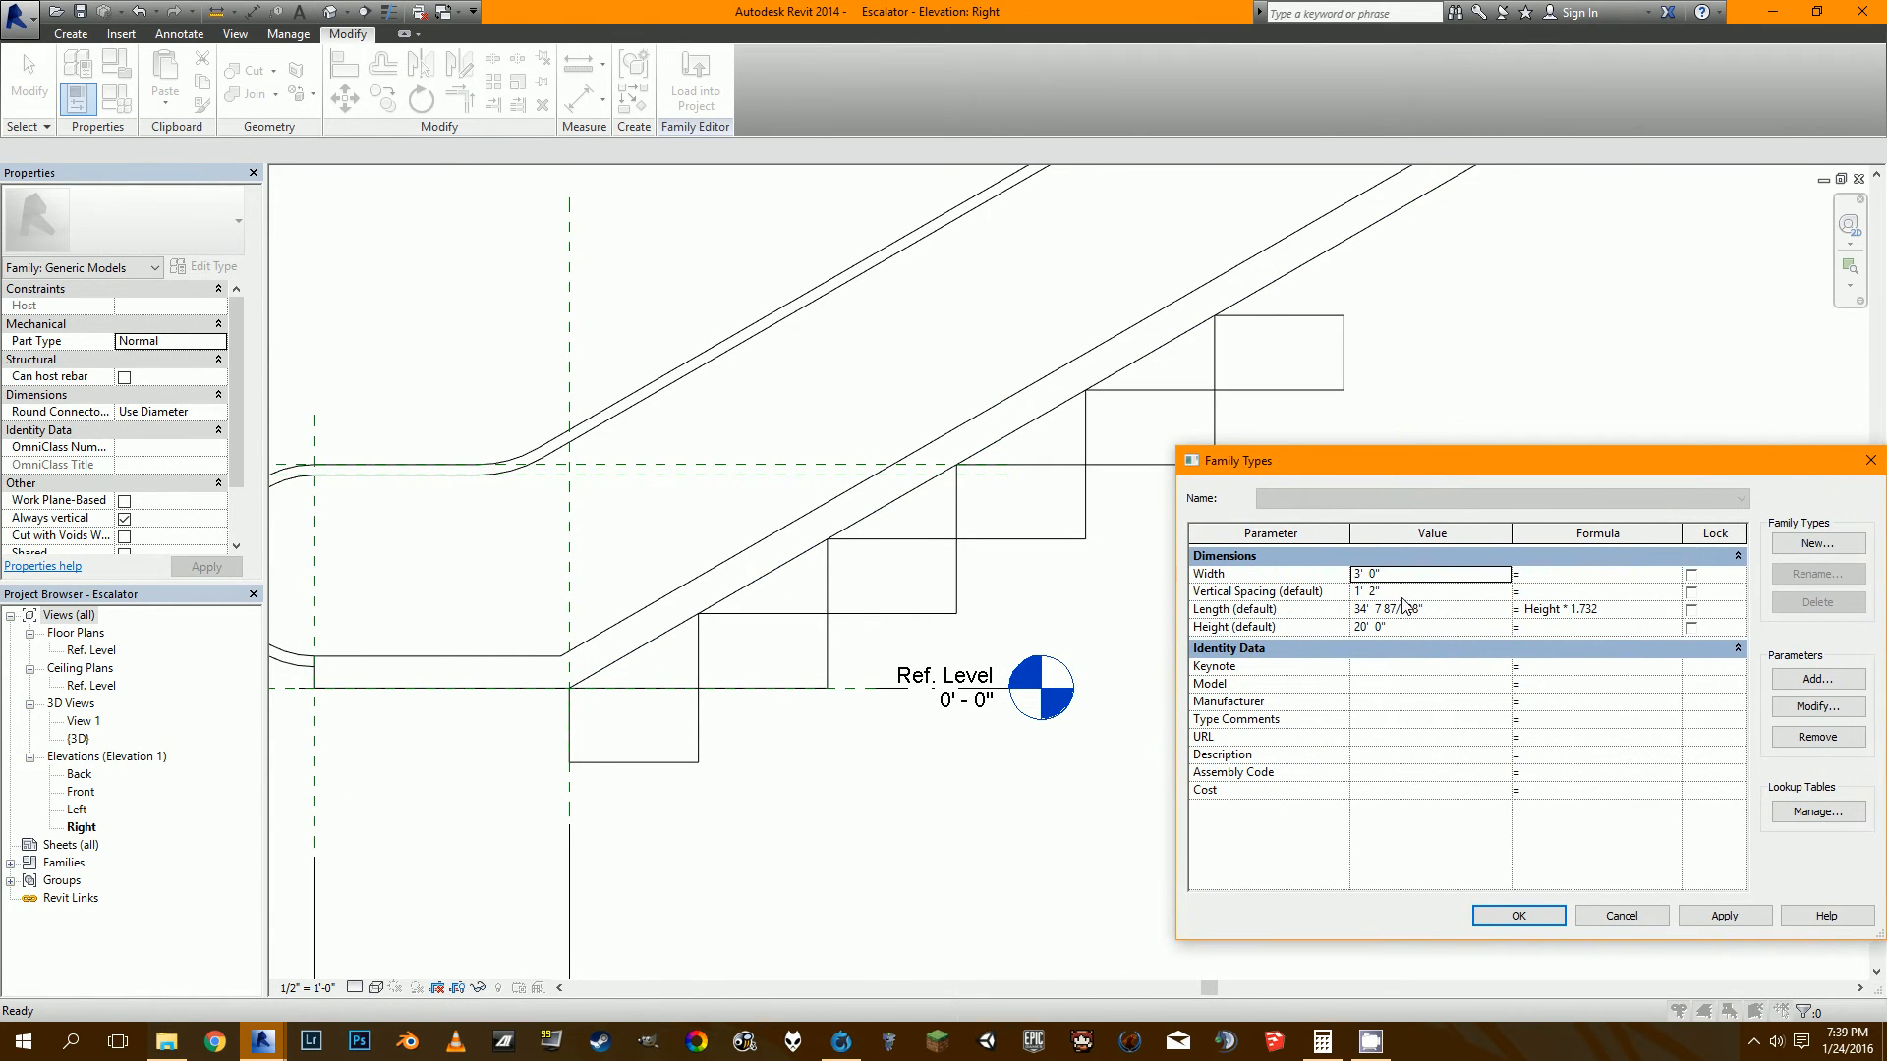
pyautogui.click(1401, 597)
pyautogui.press('BackSpace')
pyautogui.write("1'  4")
pyautogui.click(1690, 918)
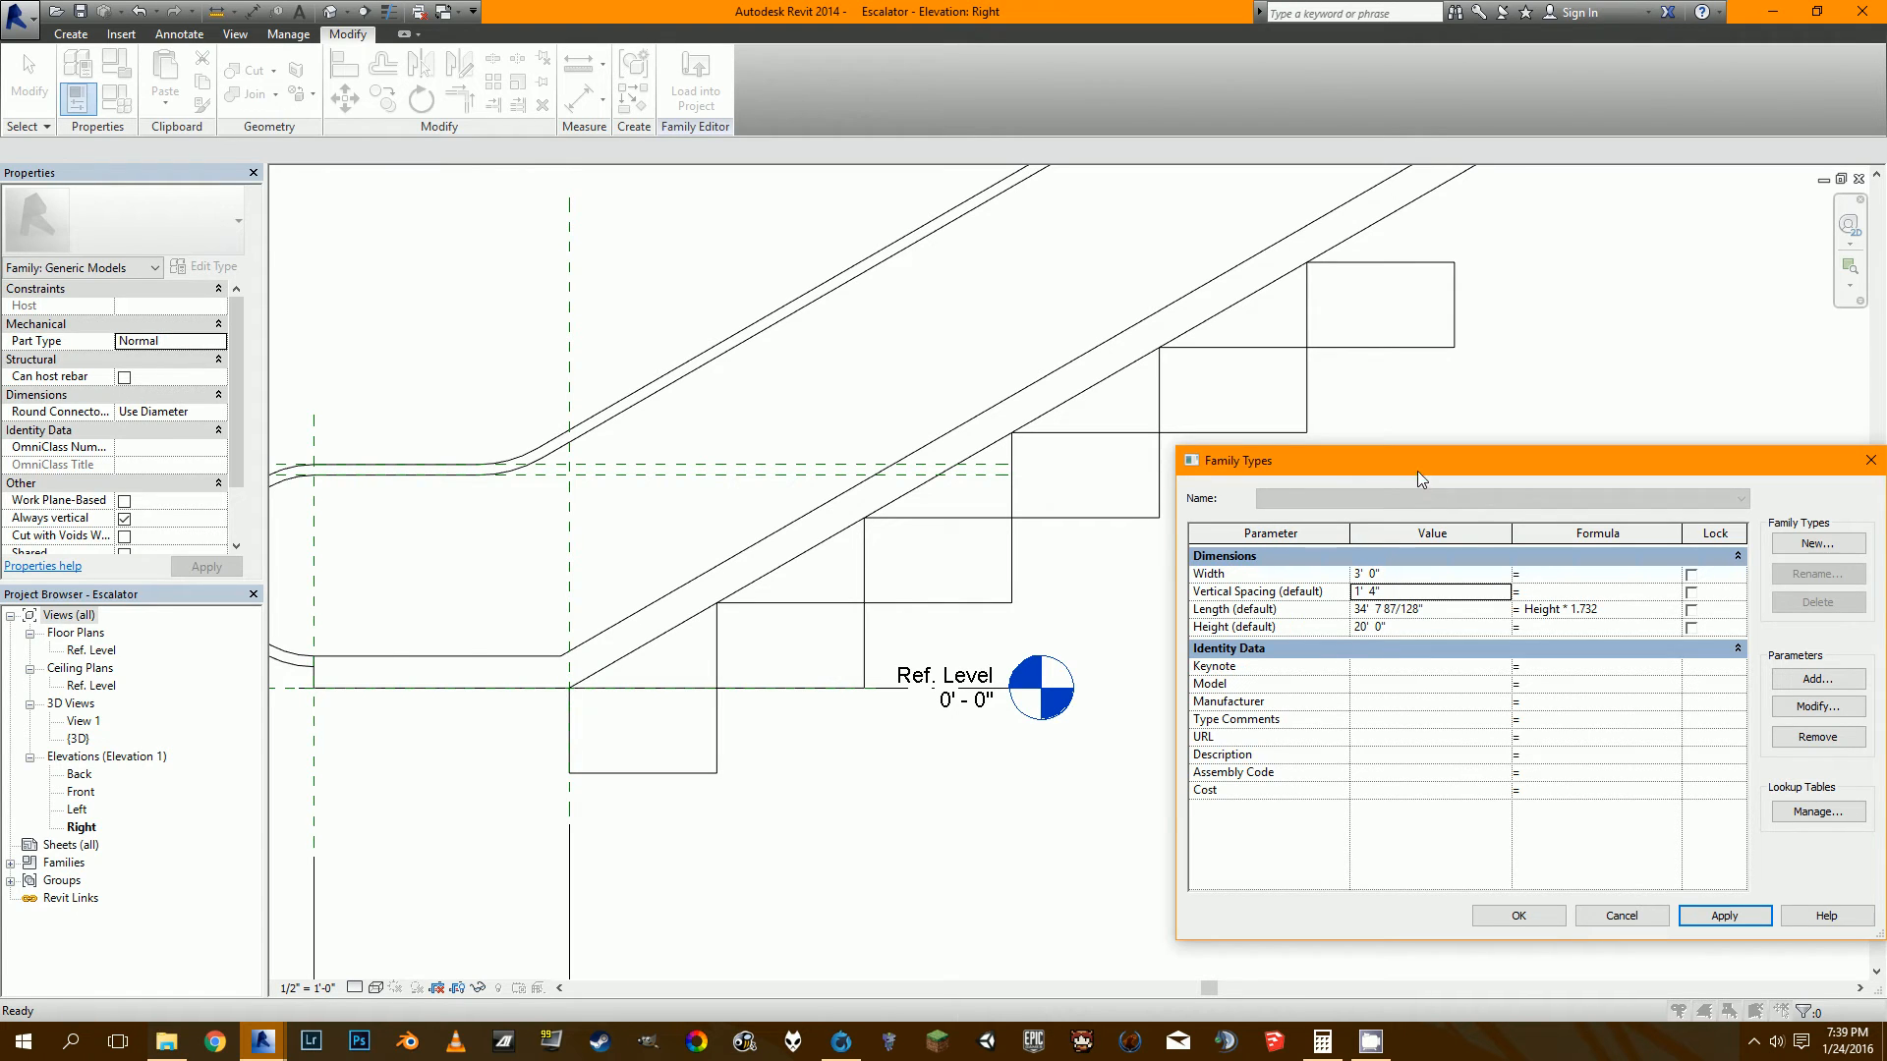
pyautogui.click(1536, 924)
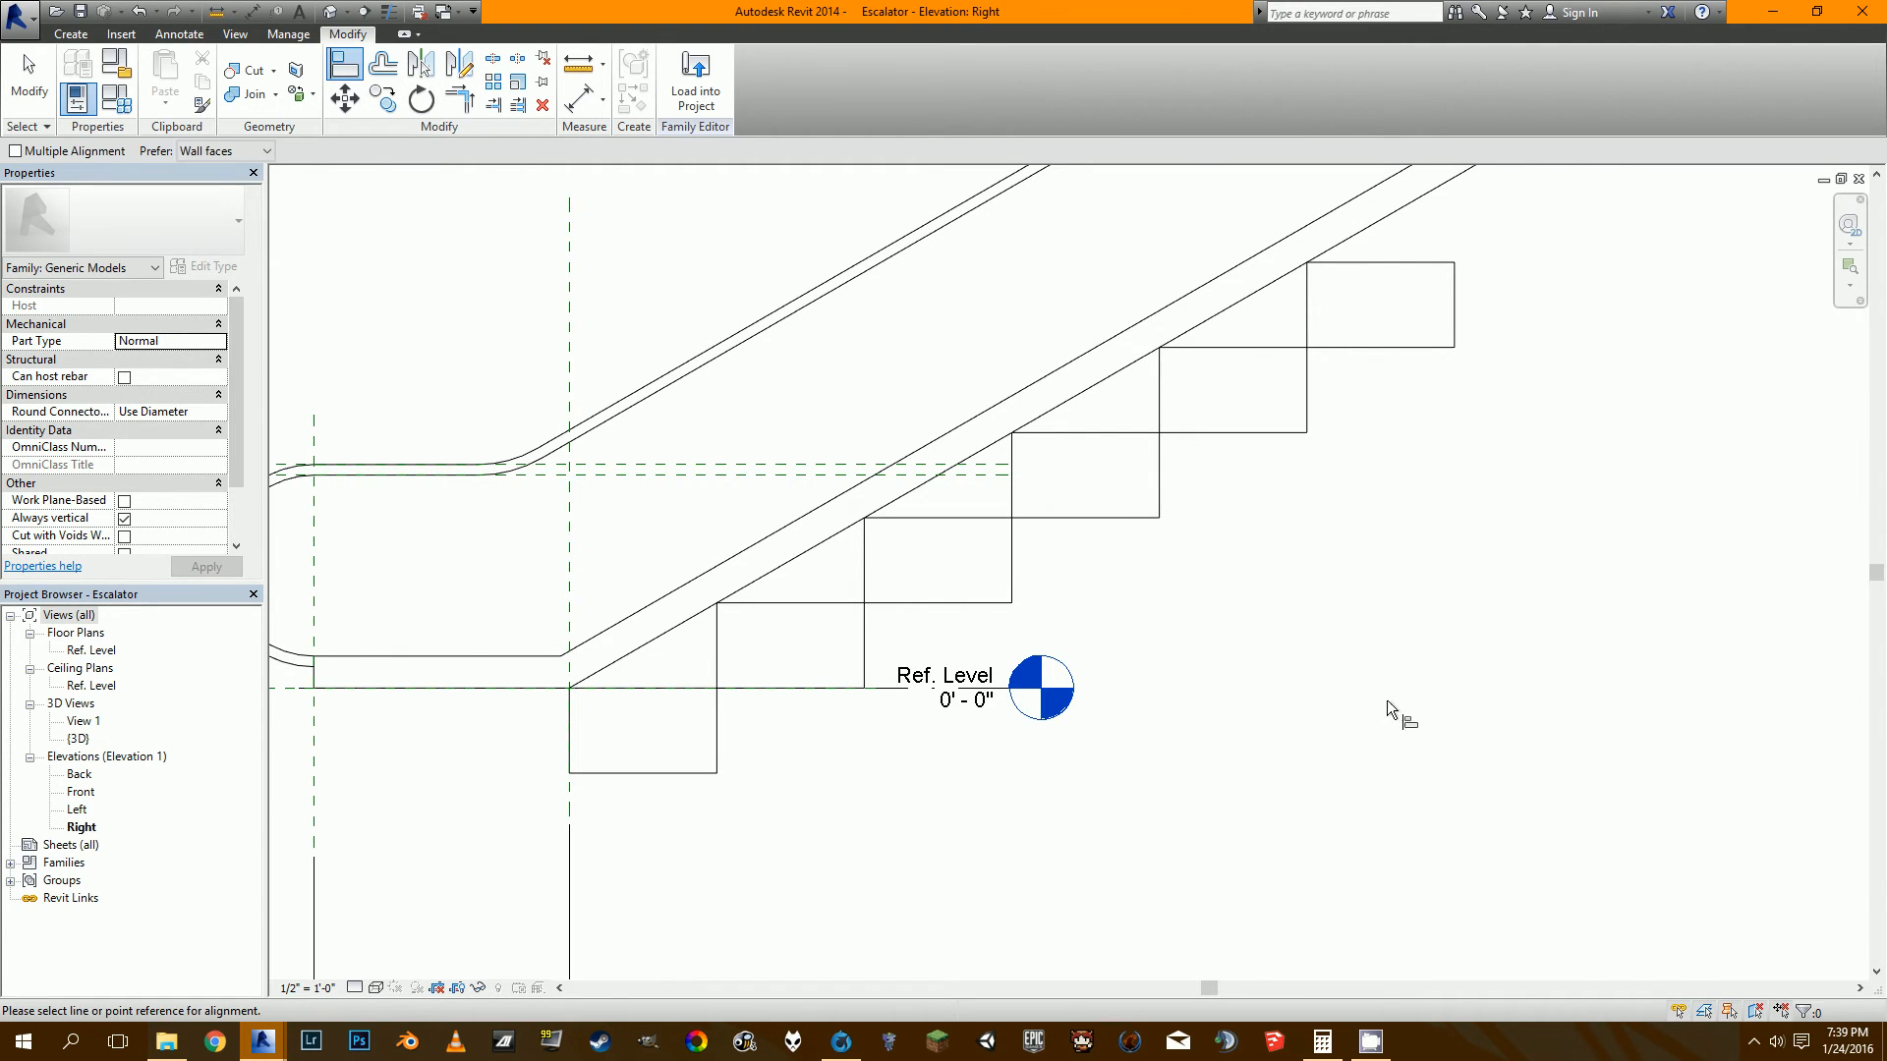
# Increase the step array's count to 8.
pyautogui.scroll(-1, 1327, 665)
pyautogui.moveTo(1322, 661); pyautogui.dragTo(1022, 646, button='middle')
pyautogui.press('Escape')
pyautogui.scroll(-1, 953, 538)
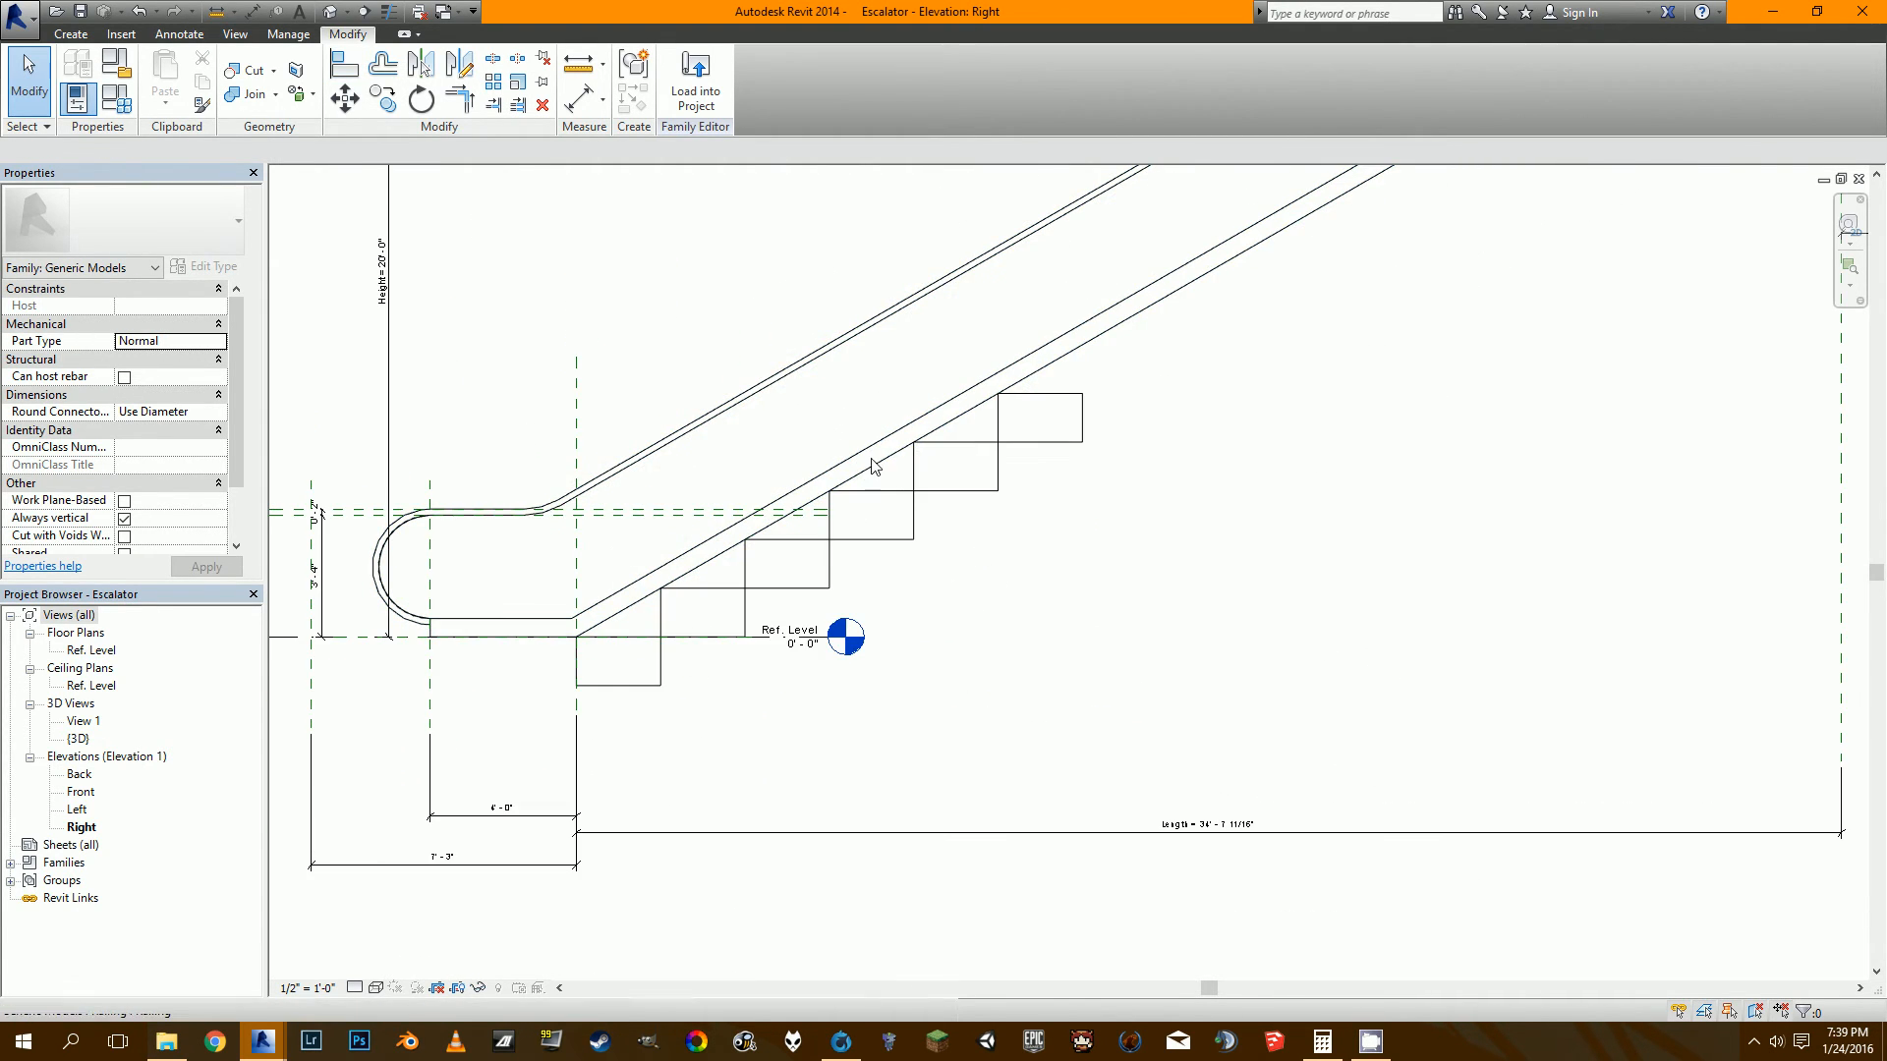
pyautogui.click(897, 504)
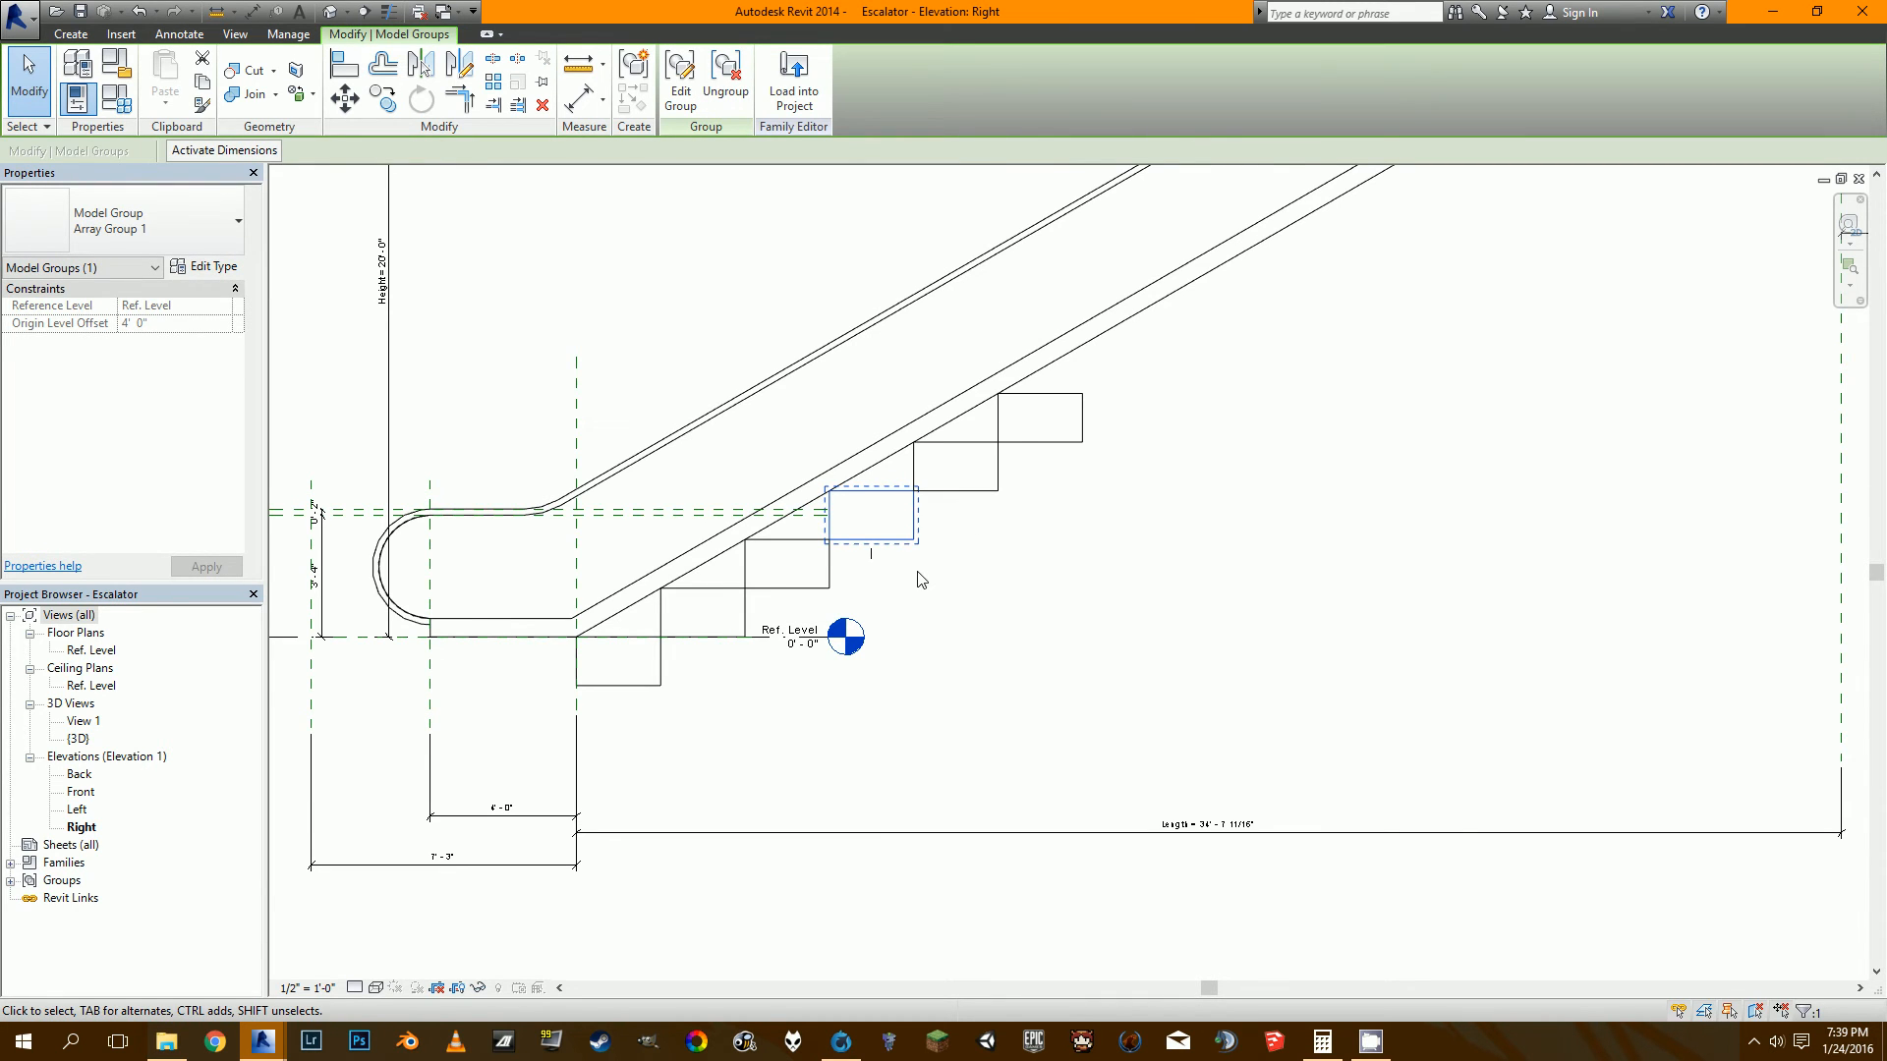
pyautogui.scroll(1, 921, 580)
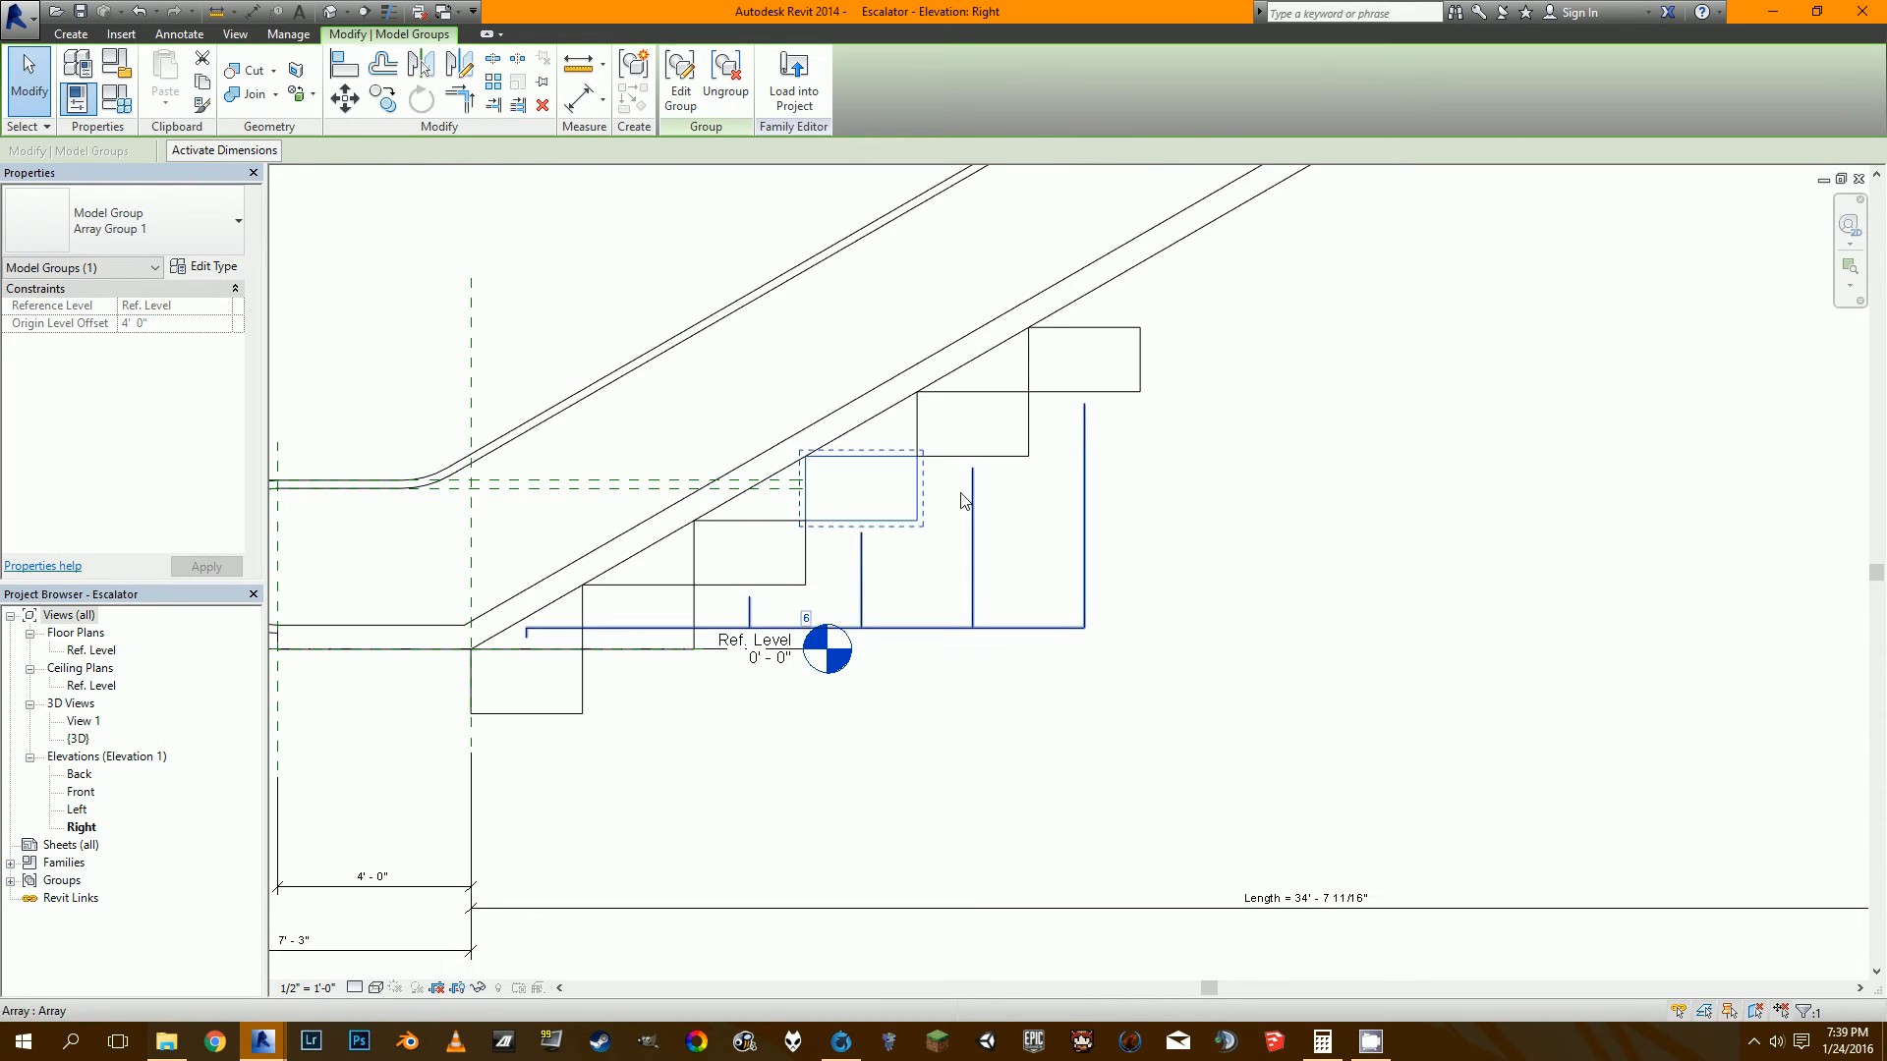
pyautogui.click(804, 619)
pyautogui.write('8')
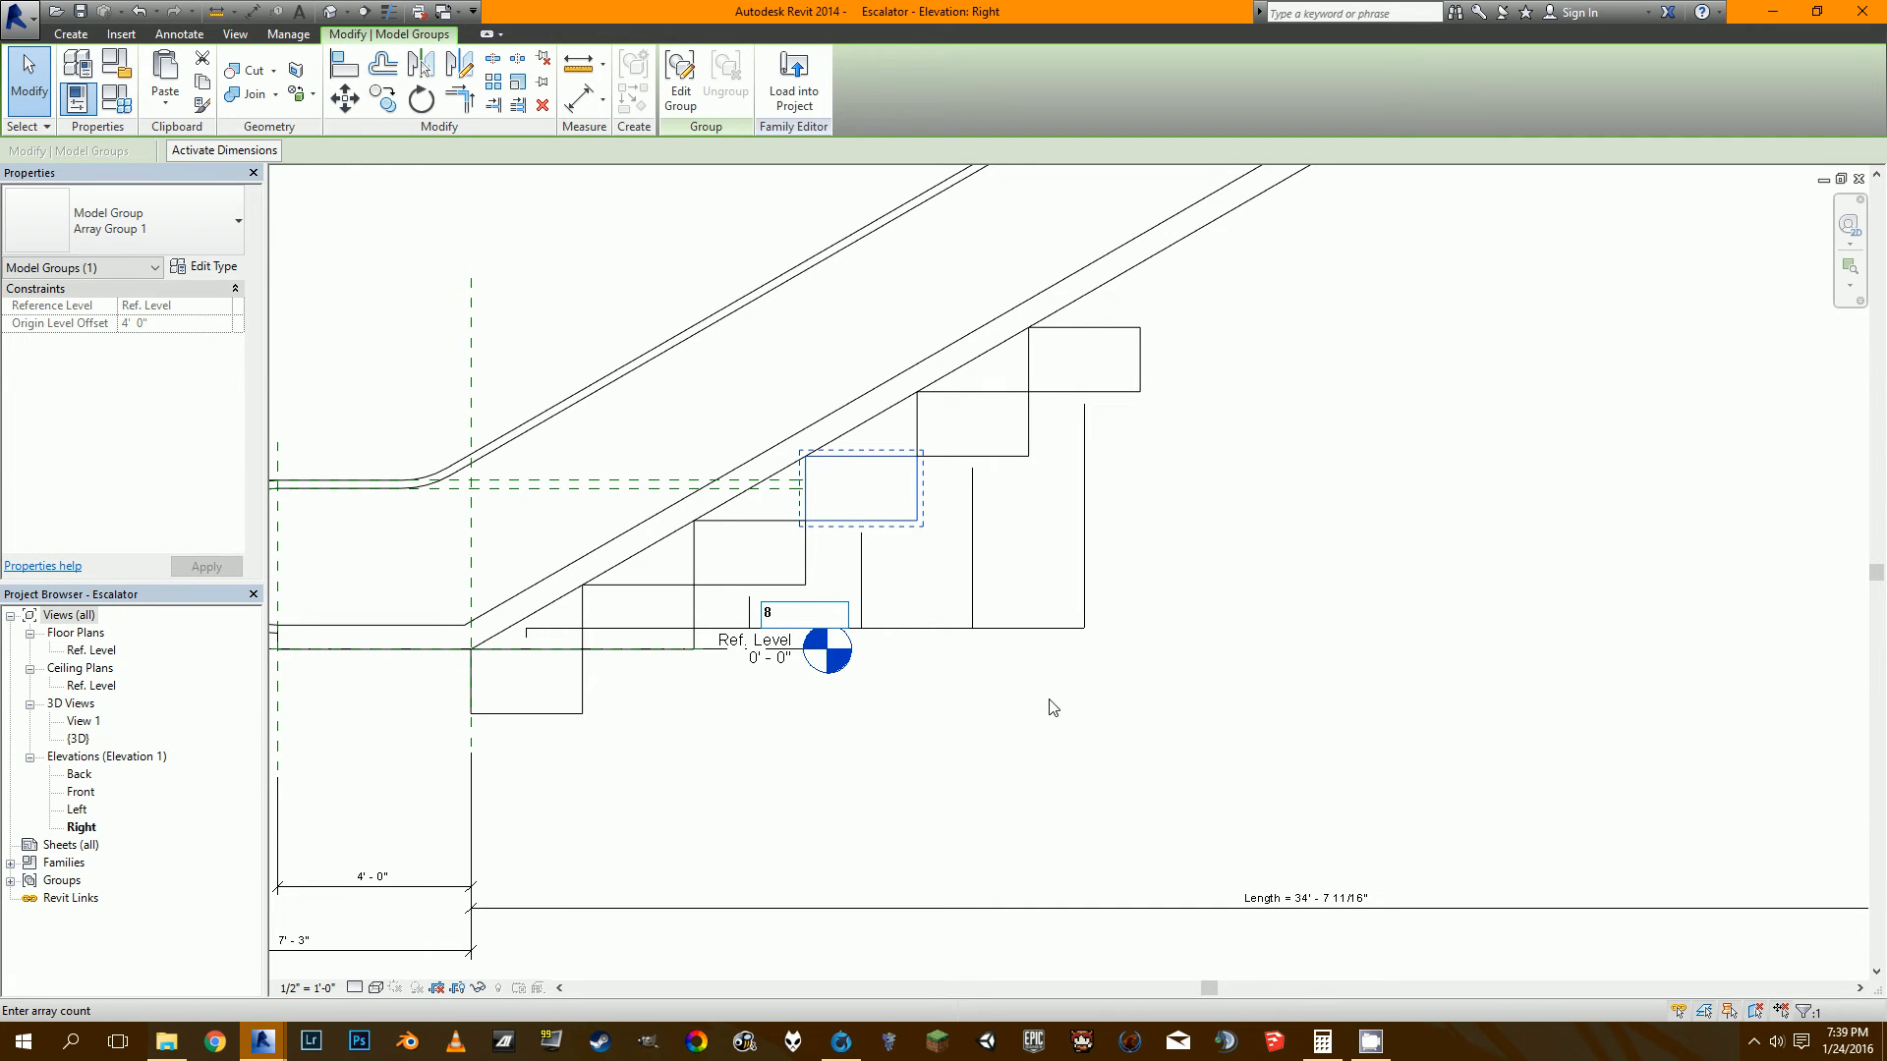
pyautogui.press('Return')
pyautogui.click(937, 622)
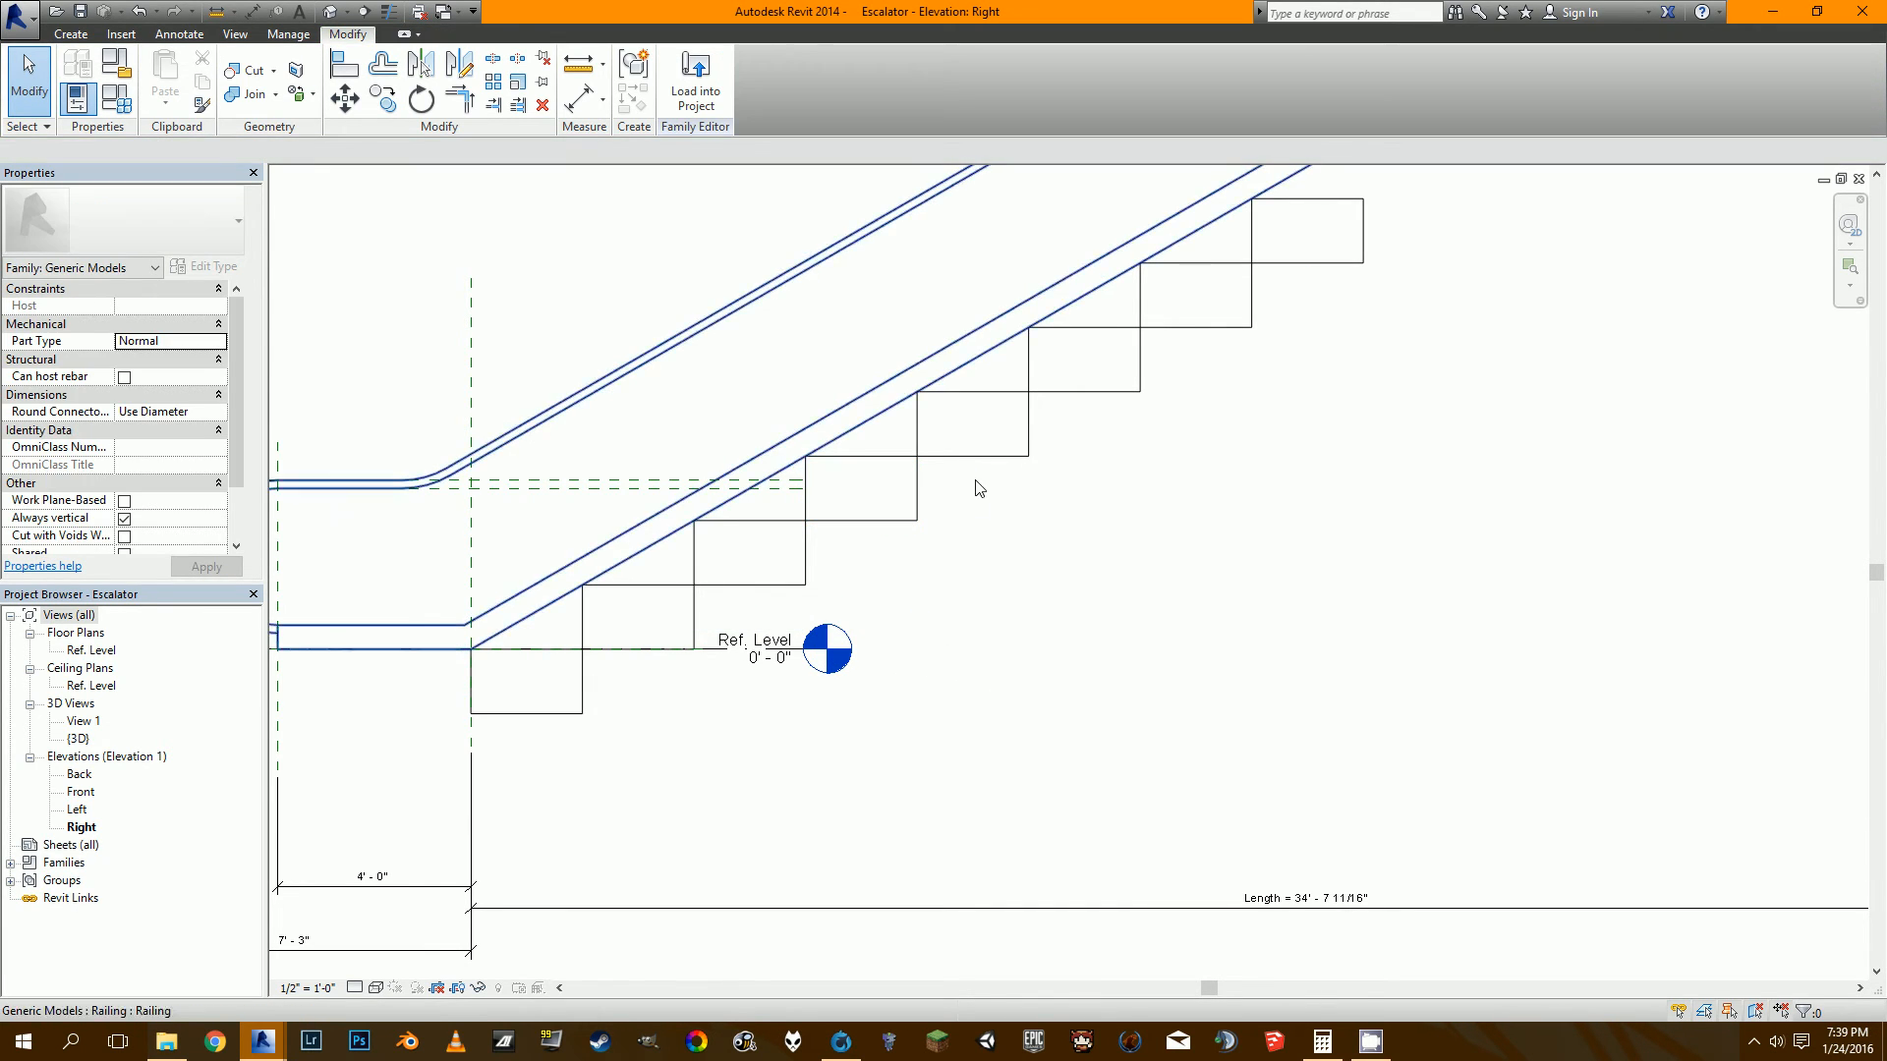
# Label the step array with a new instance parameter named Number of Steps.
pyautogui.click(978, 459)
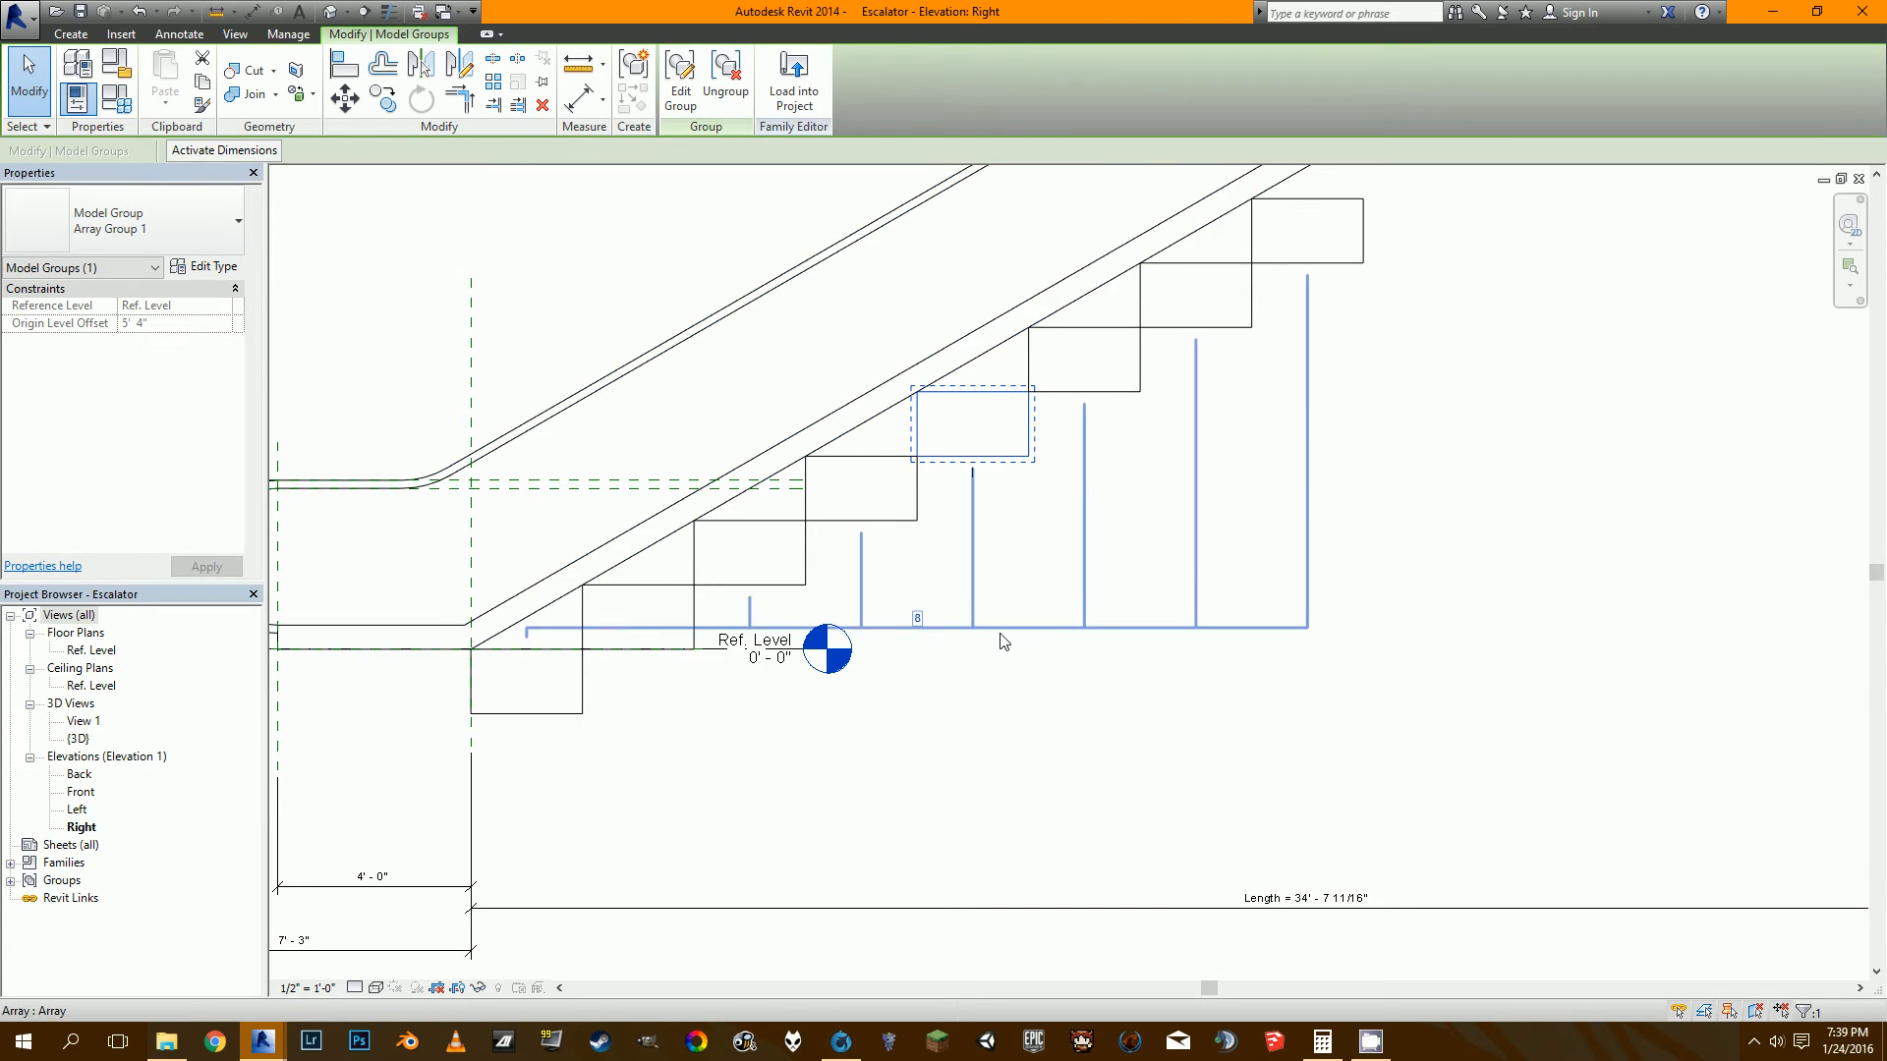
pyautogui.click(1002, 632)
pyautogui.click(1017, 457)
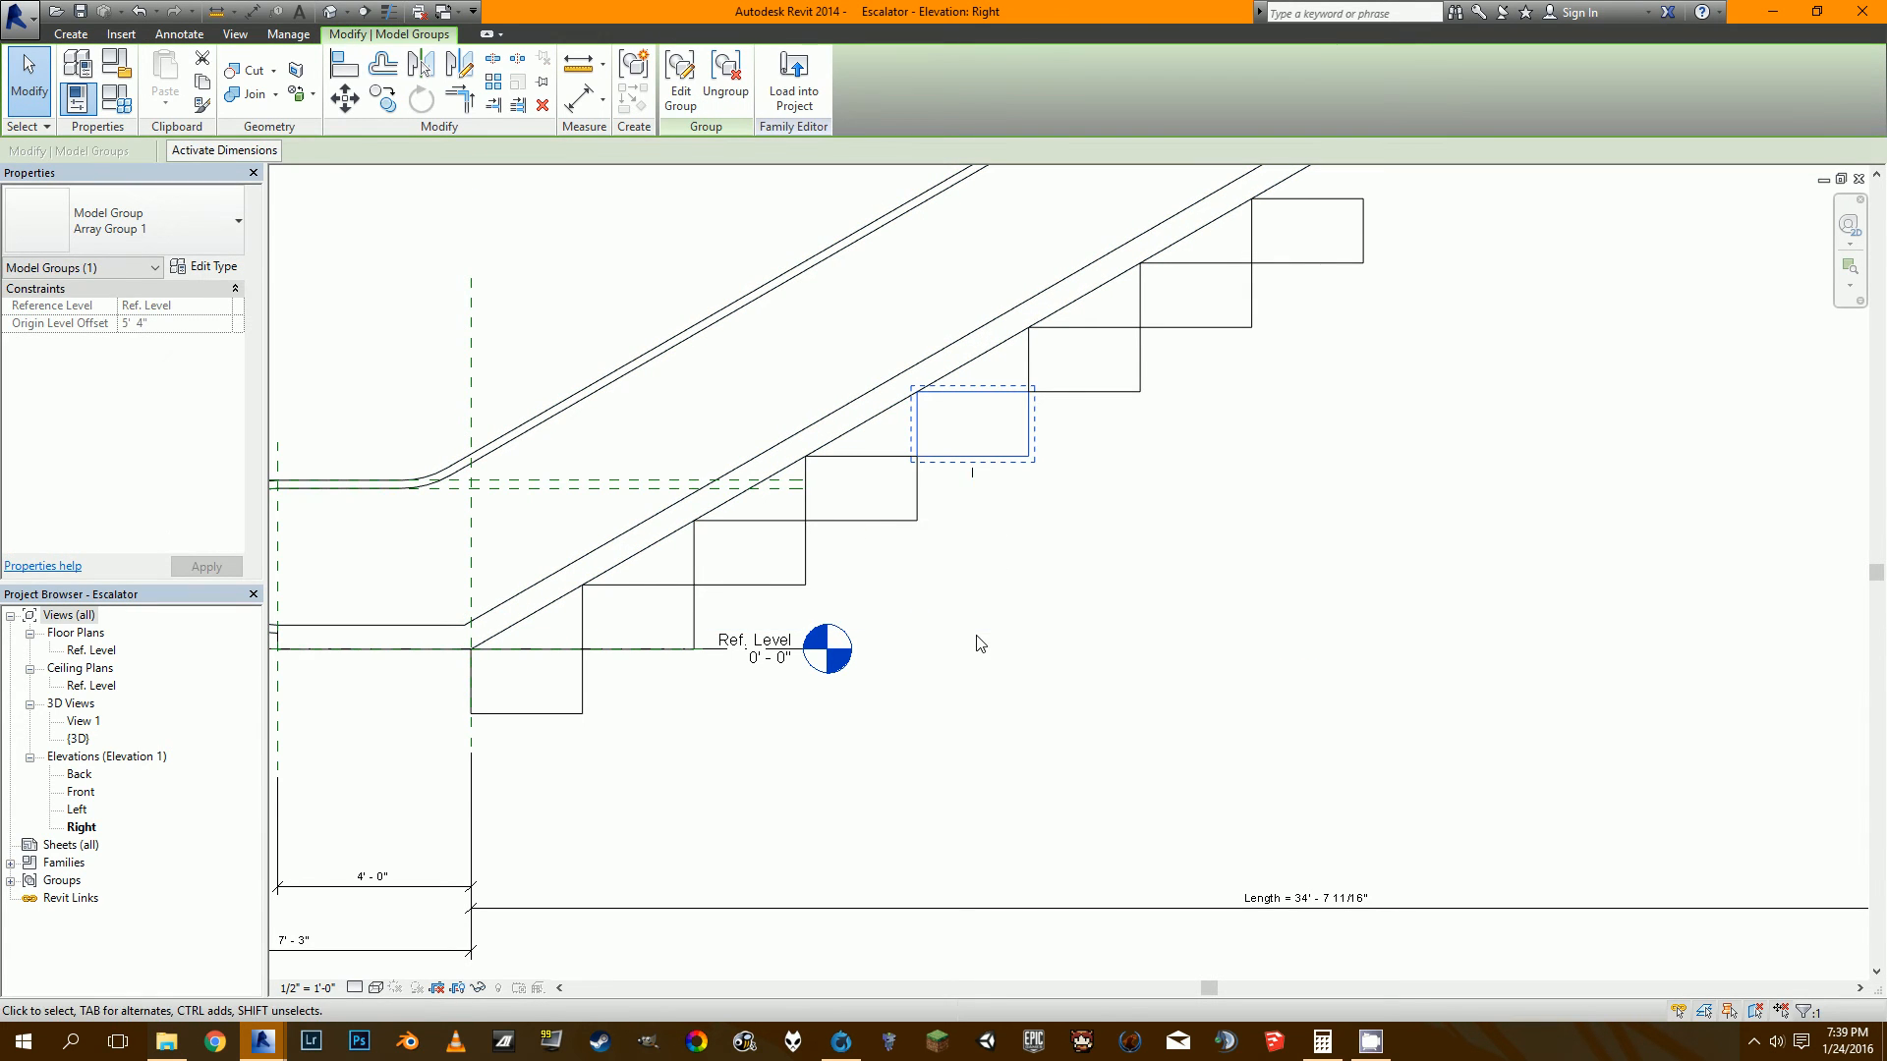
pyautogui.click(979, 594)
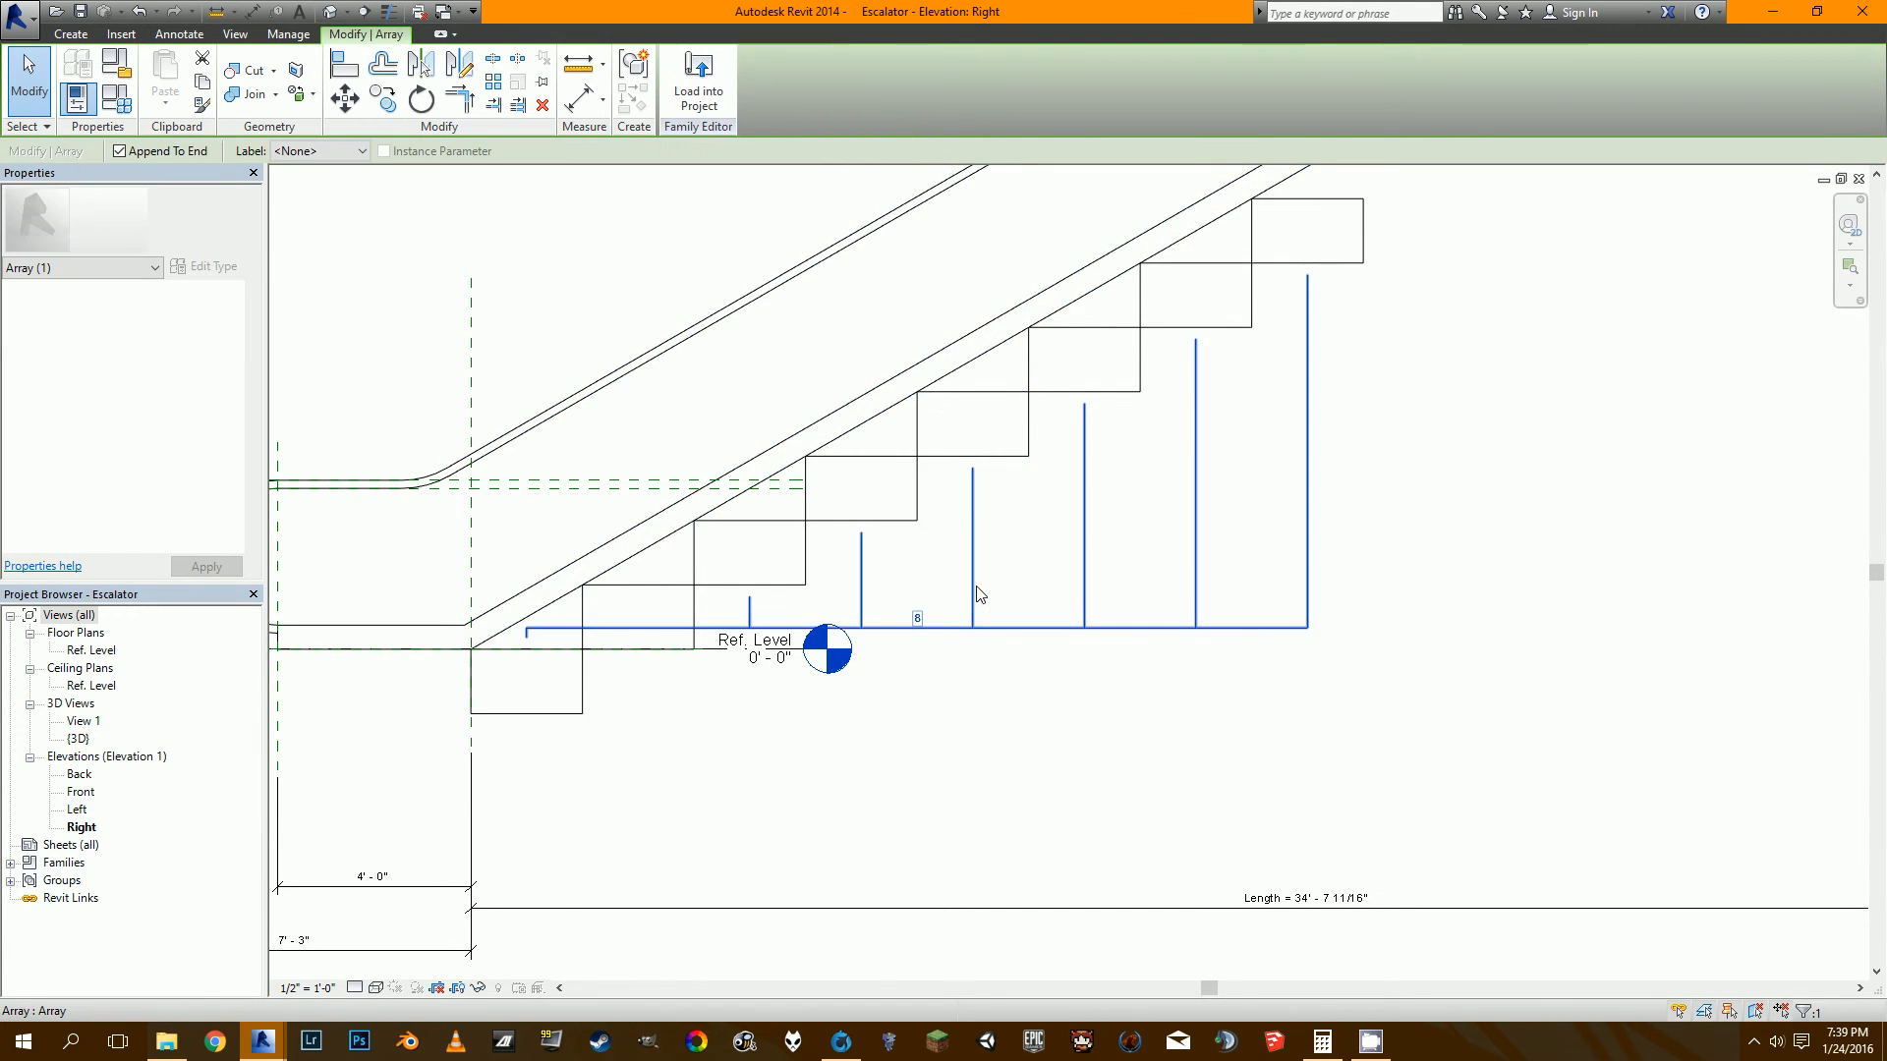
pyautogui.click(302, 153)
pyautogui.click(320, 186)
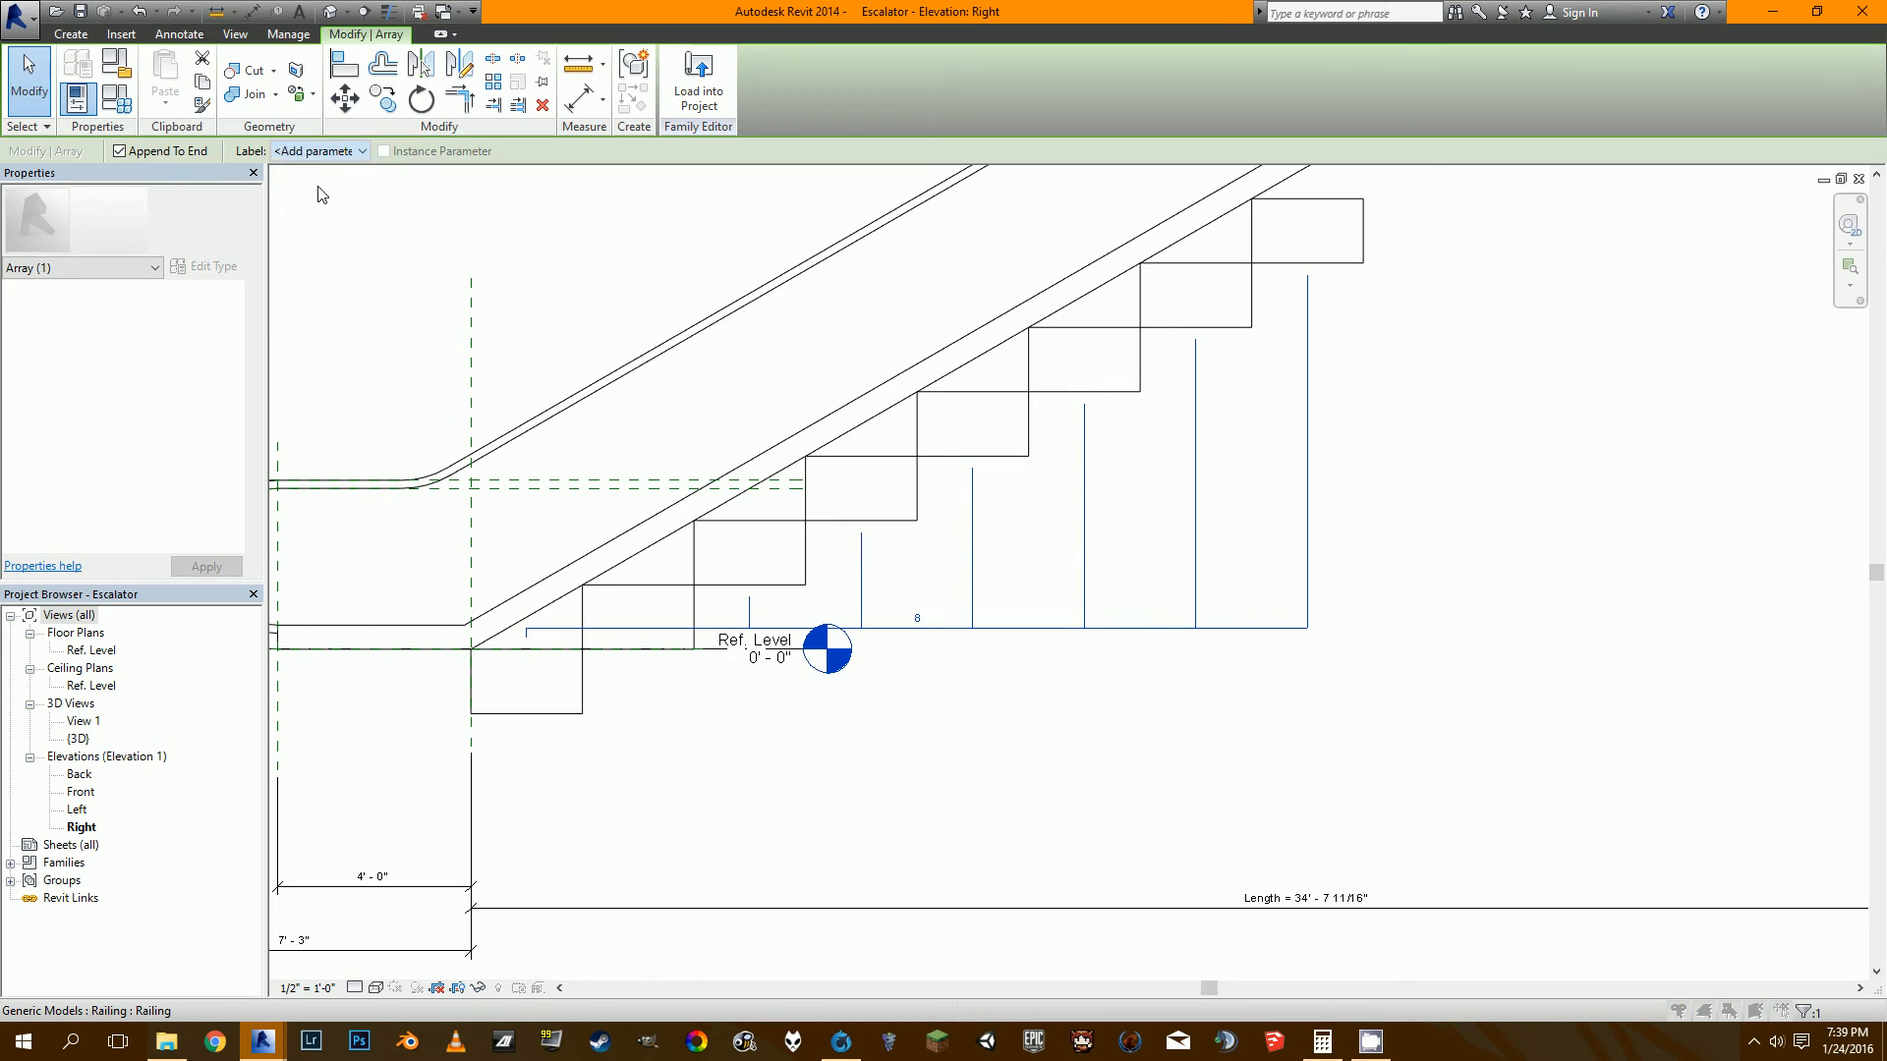
pyautogui.write('Number of Steps')
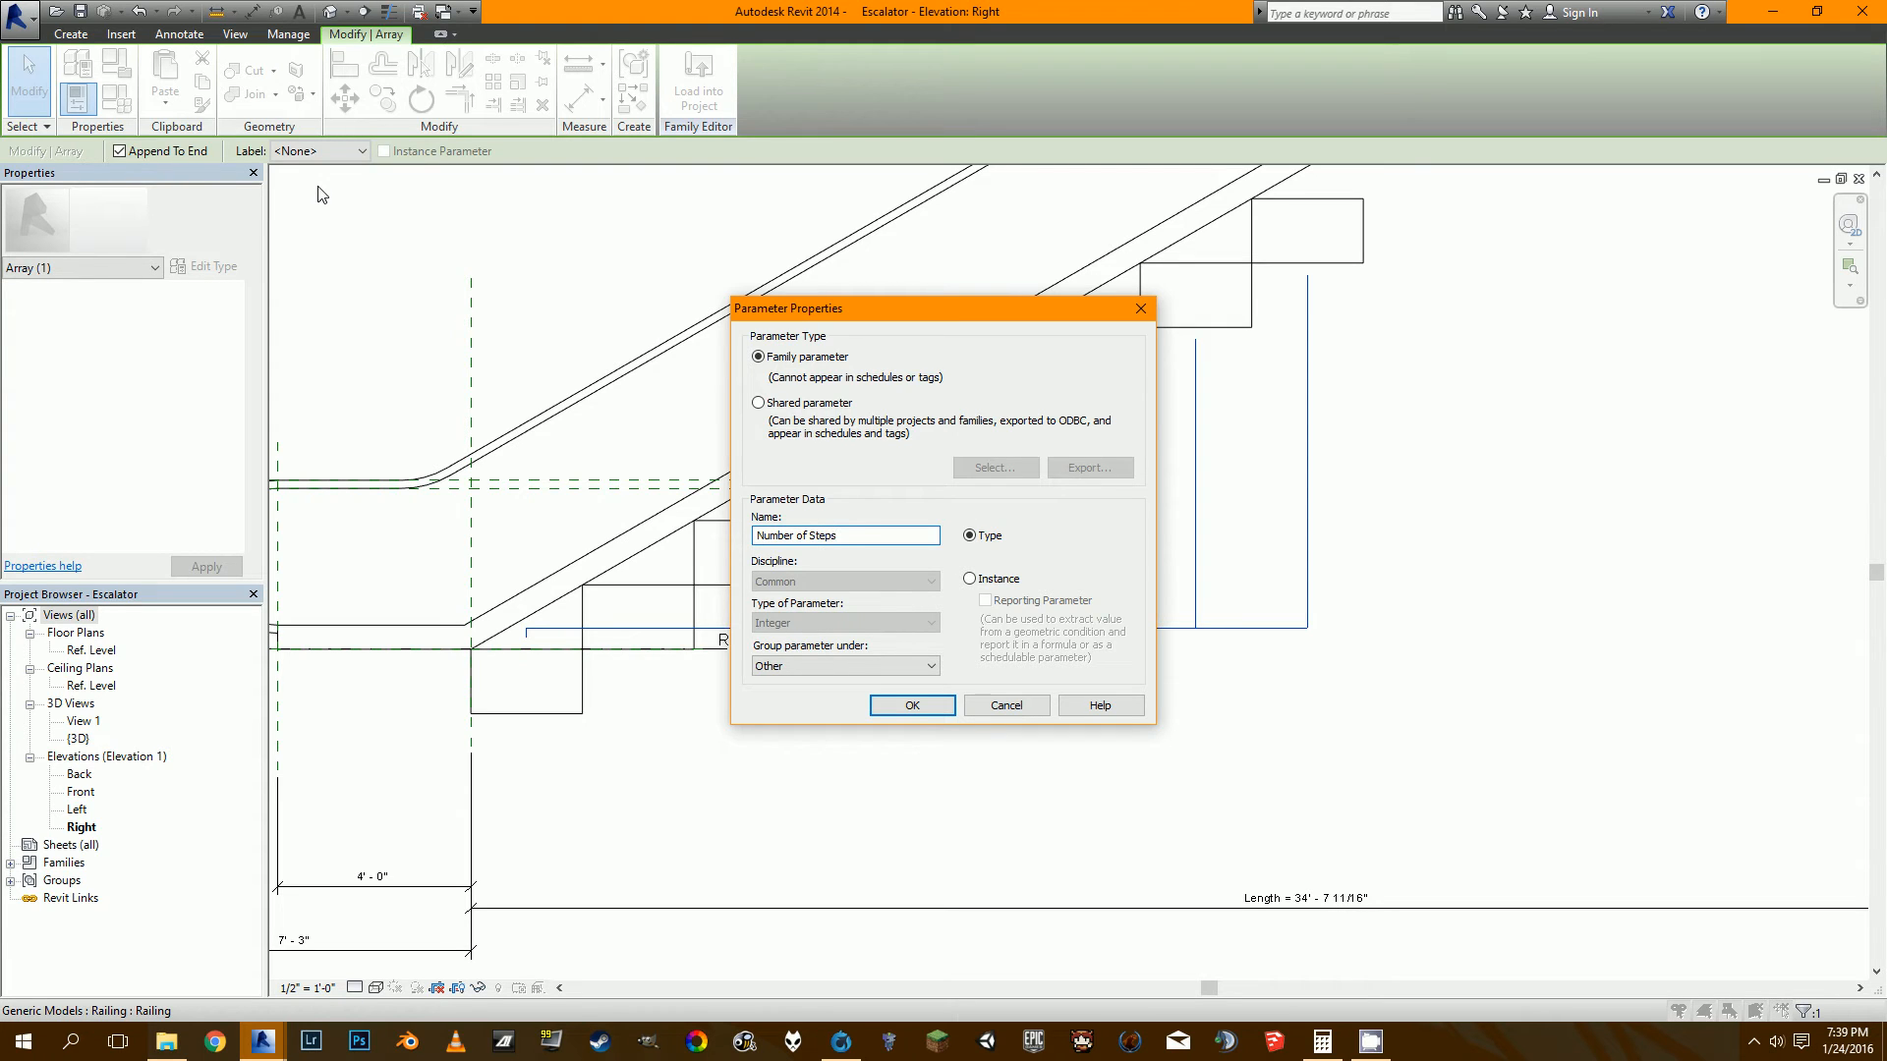
pyautogui.click(994, 580)
pyautogui.click(912, 705)
pyautogui.scroll(-2, 928, 673)
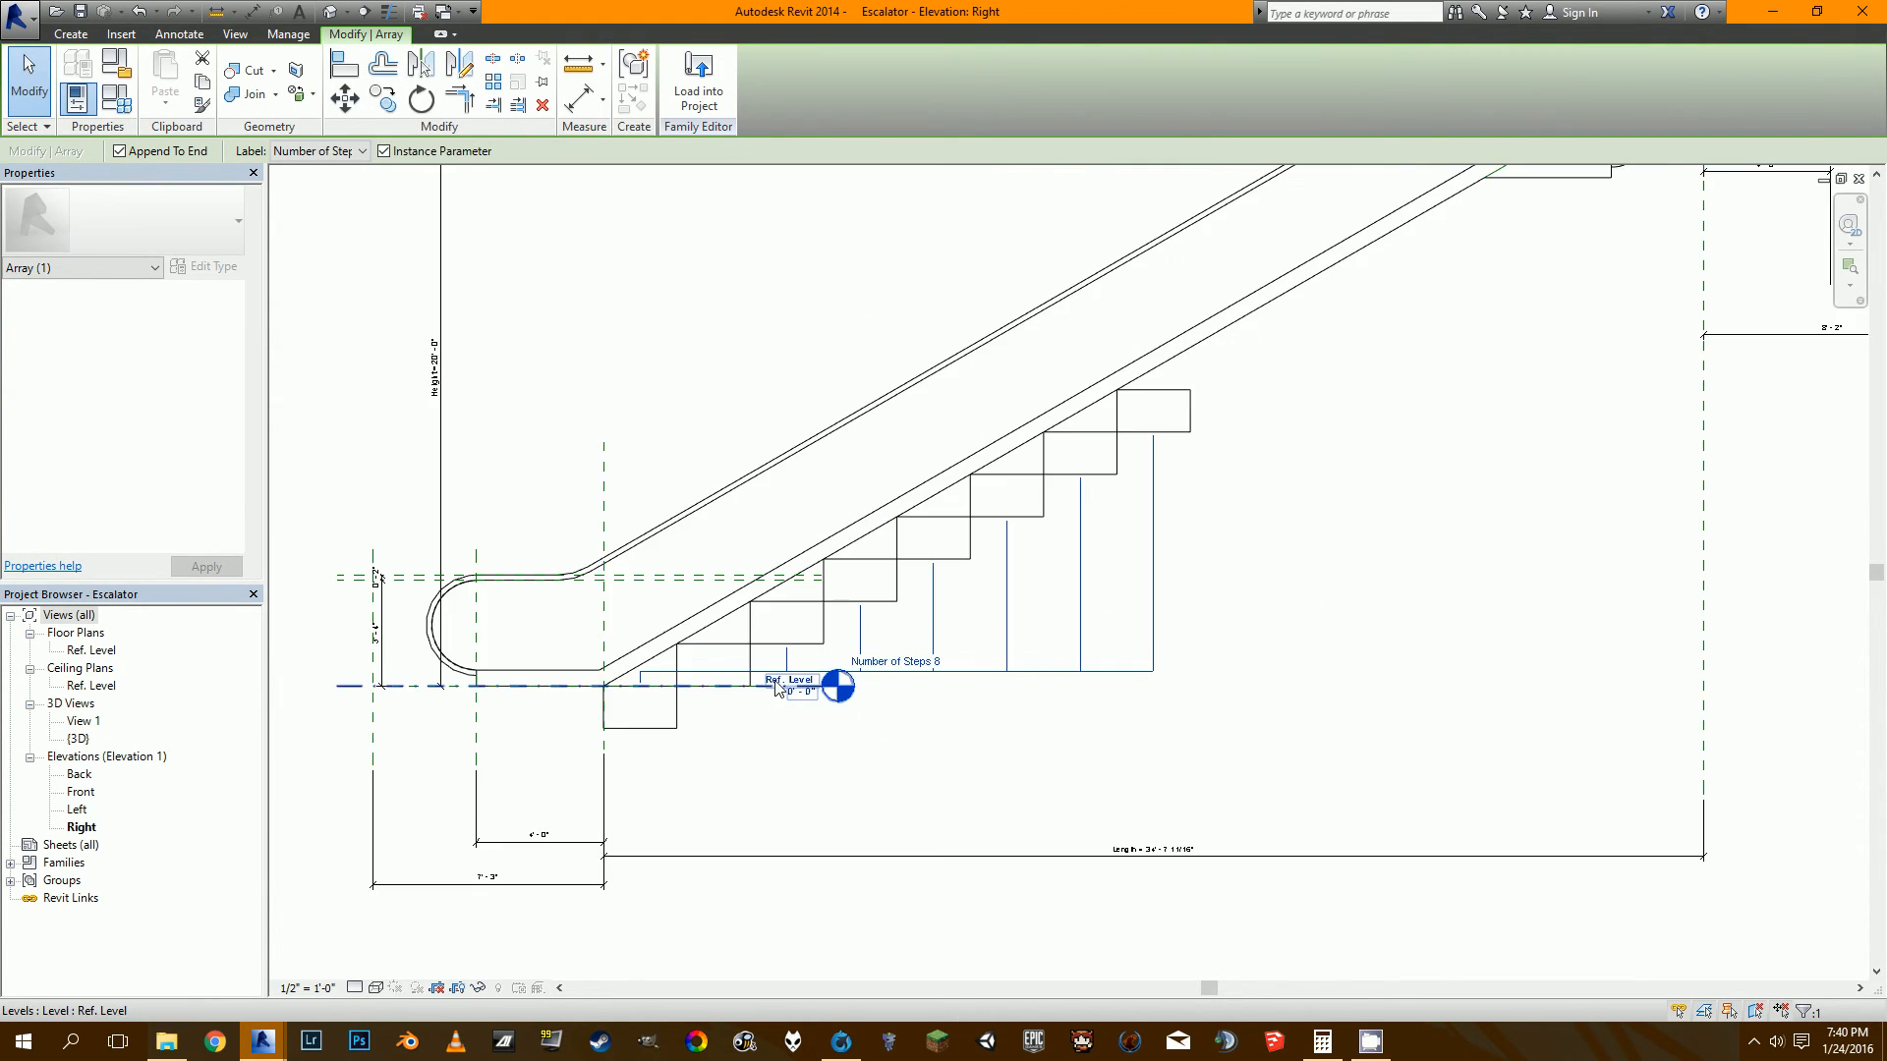
# Examine how far the arrayed steps reach along the incline between Ref. Level and the upper landing.
pyautogui.scroll(2, 928, 673)
pyautogui.scroll(-1, 929, 673)
pyautogui.click(1323, 516)
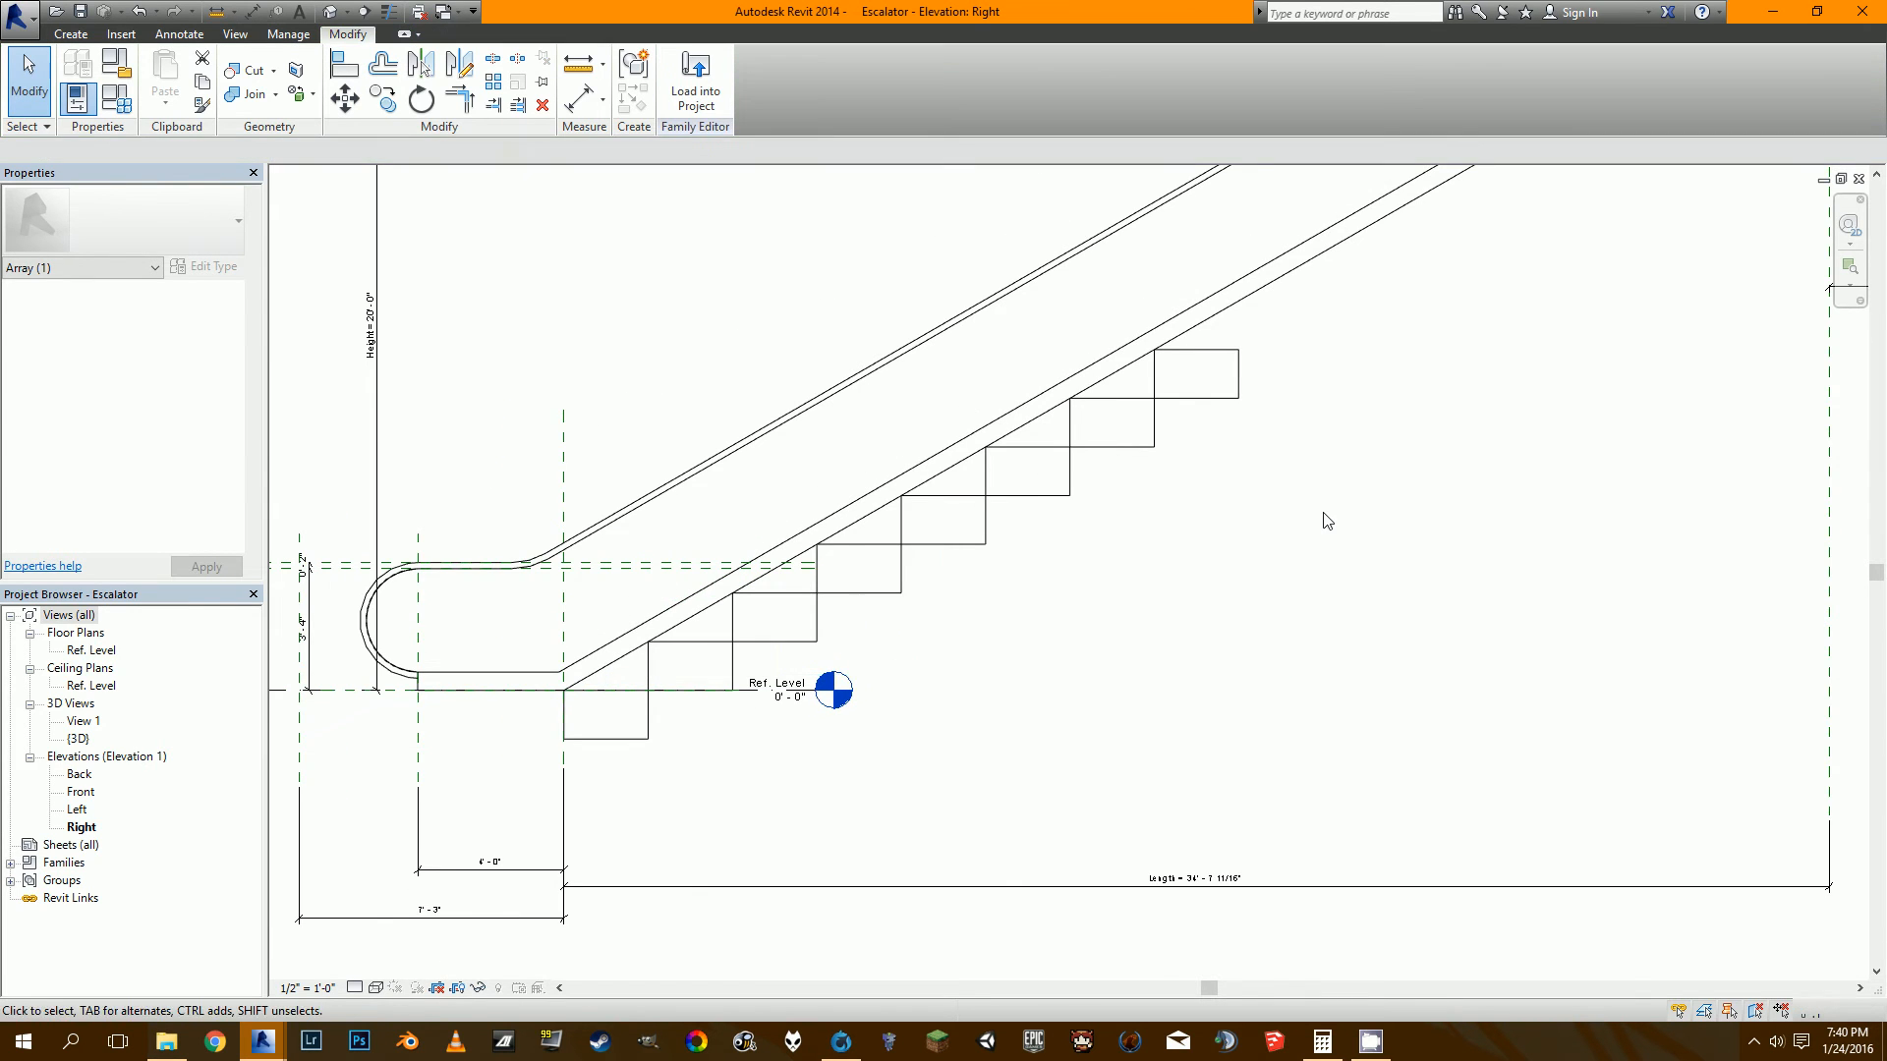
pyautogui.moveTo(1314, 523); pyautogui.dragTo(1076, 631, button='middle')
pyautogui.scroll(-2, 1169, 511)
pyautogui.scroll(1, 1145, 510)
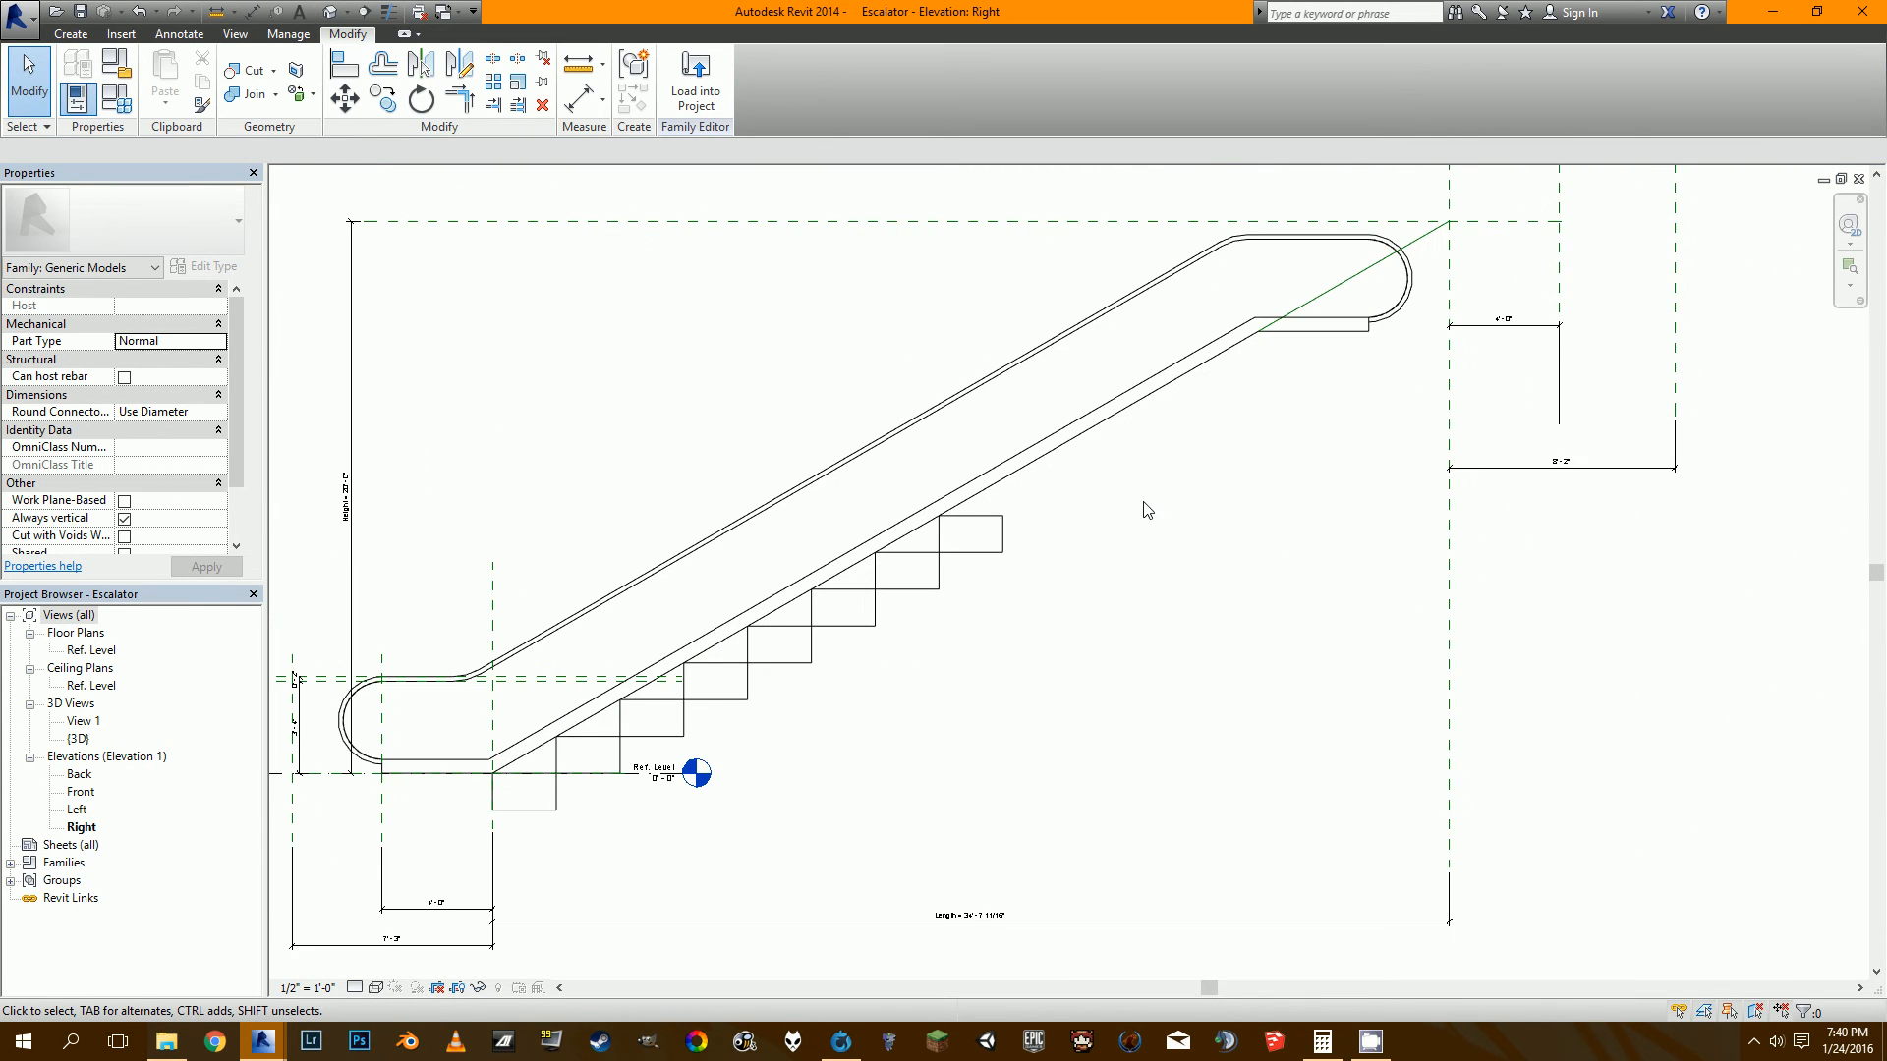
pyautogui.moveTo(1465, 356); pyautogui.dragTo(1271, 472, button='middle')
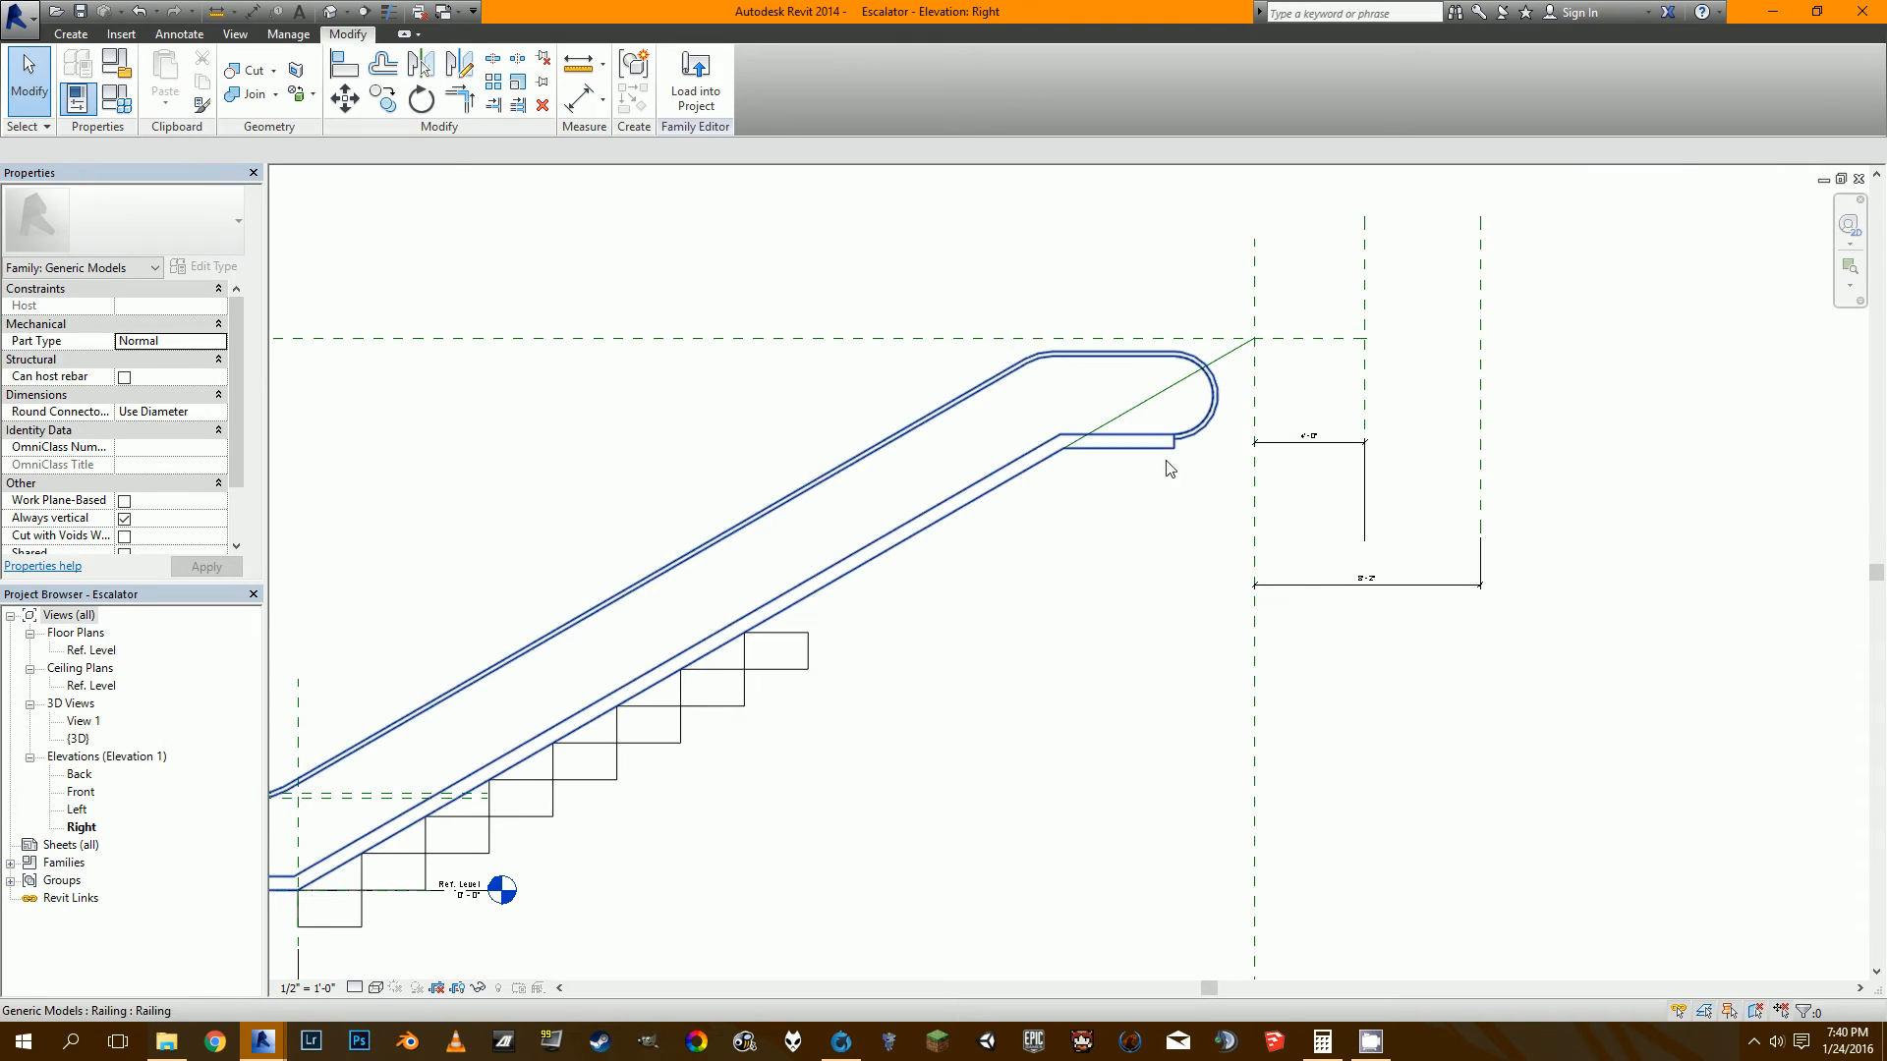
pyautogui.scroll(-1, 1154, 484)
pyautogui.scroll(1, 1153, 484)
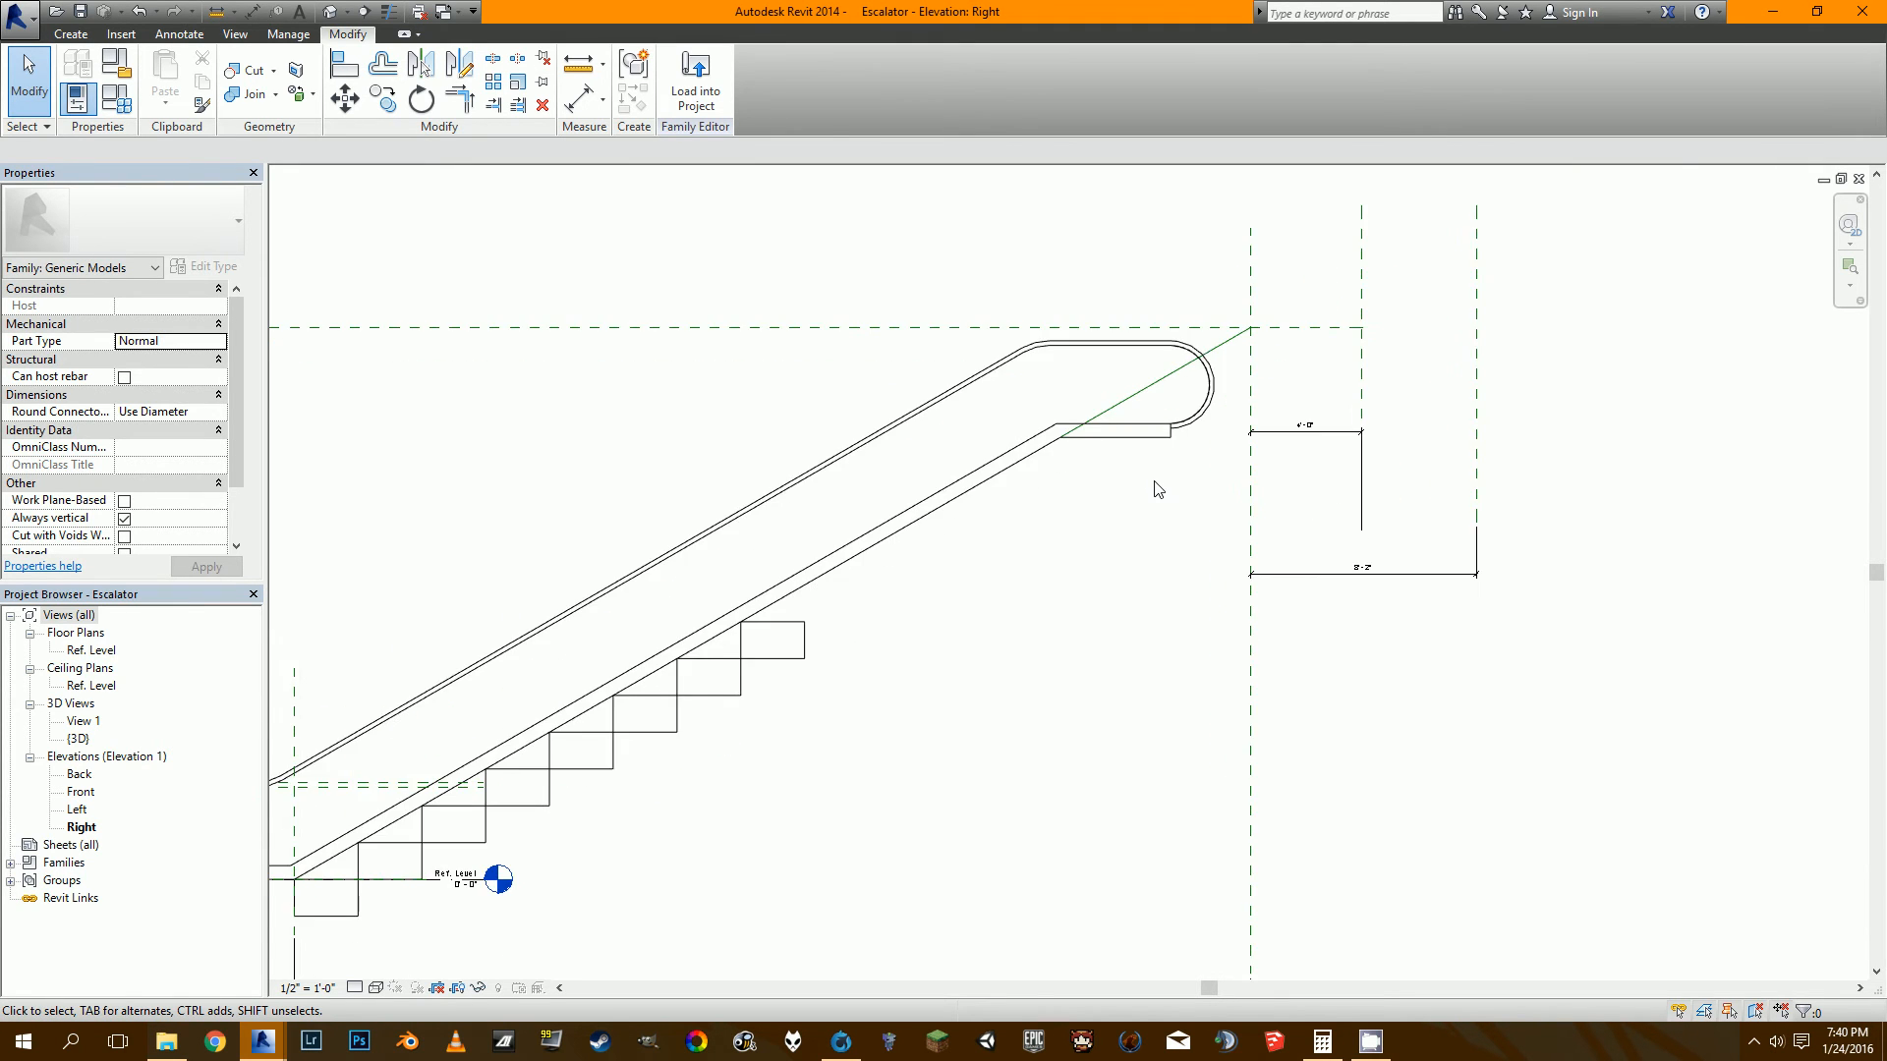
pyautogui.scroll(-1, 1101, 496)
pyautogui.scroll(1, 1061, 508)
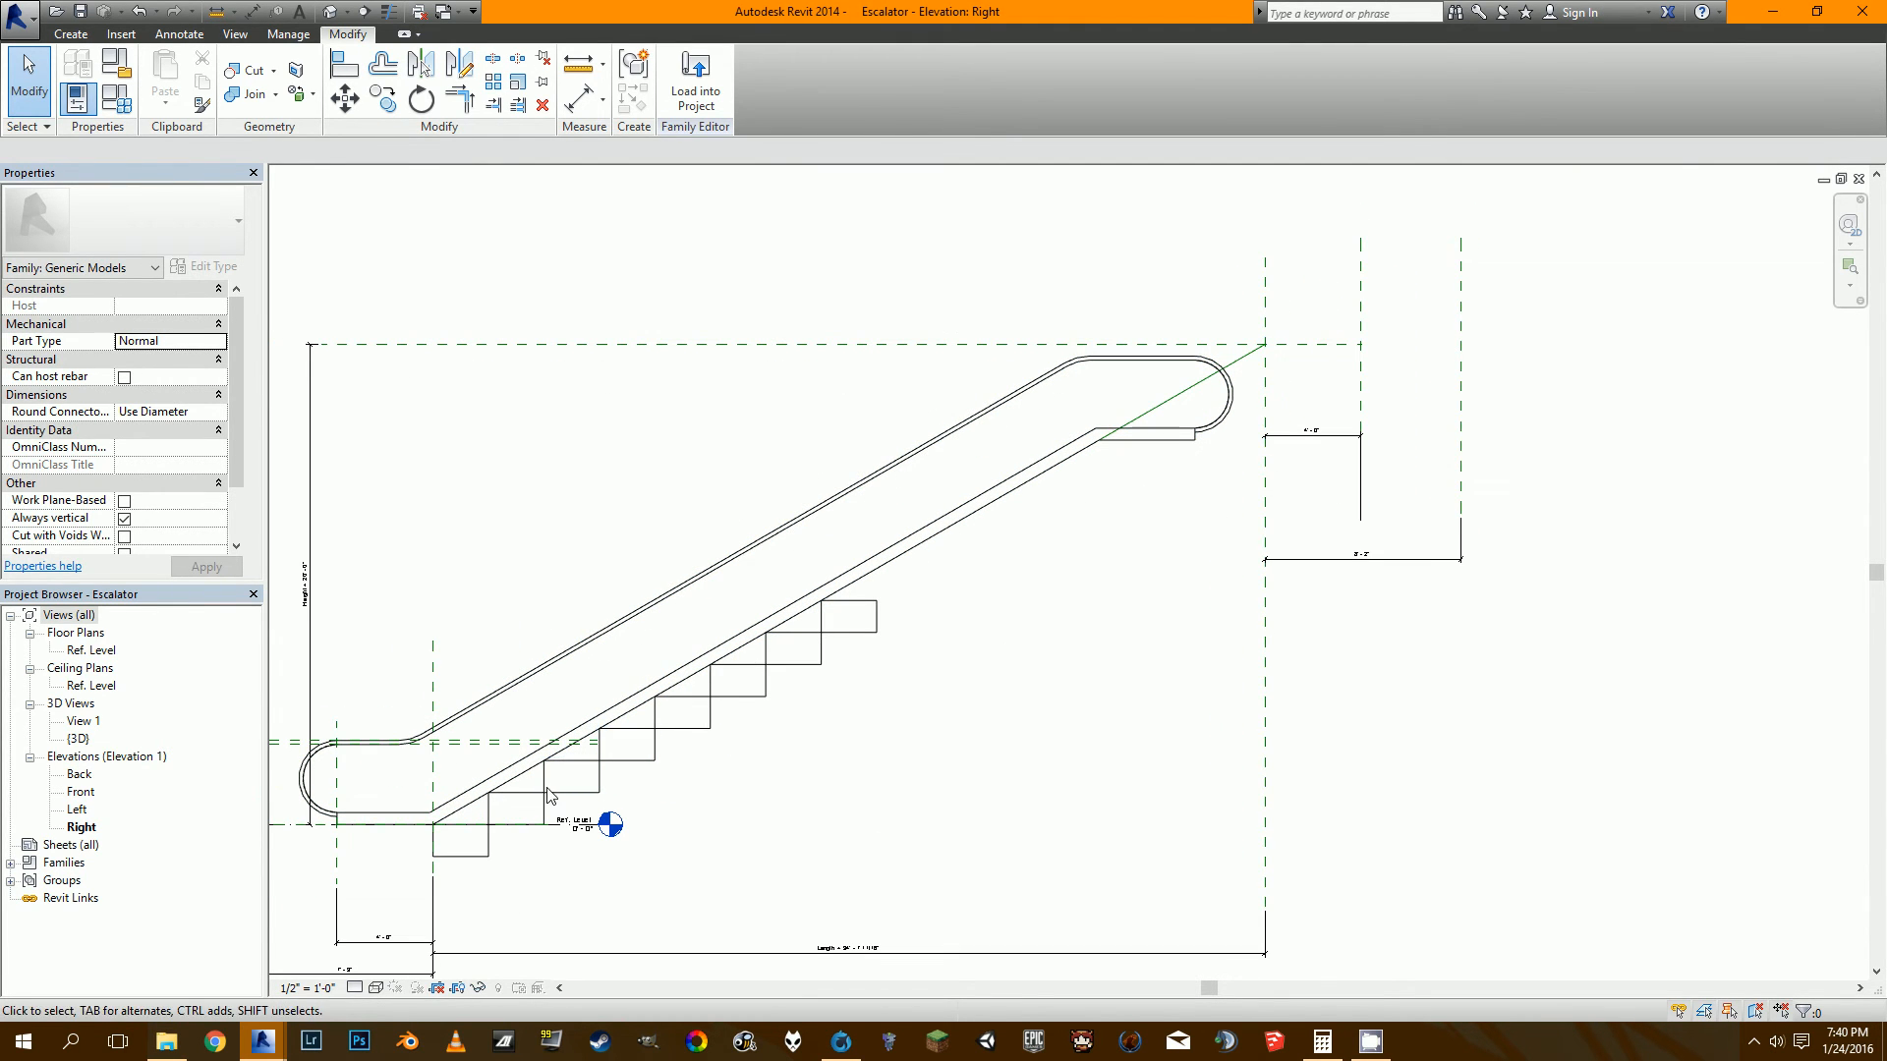
# Set the escalator's labelled Height dimension to 15' and check the railings and steps against the reference planes.
pyautogui.scroll(1, 320, 575)
pyautogui.click(307, 585)
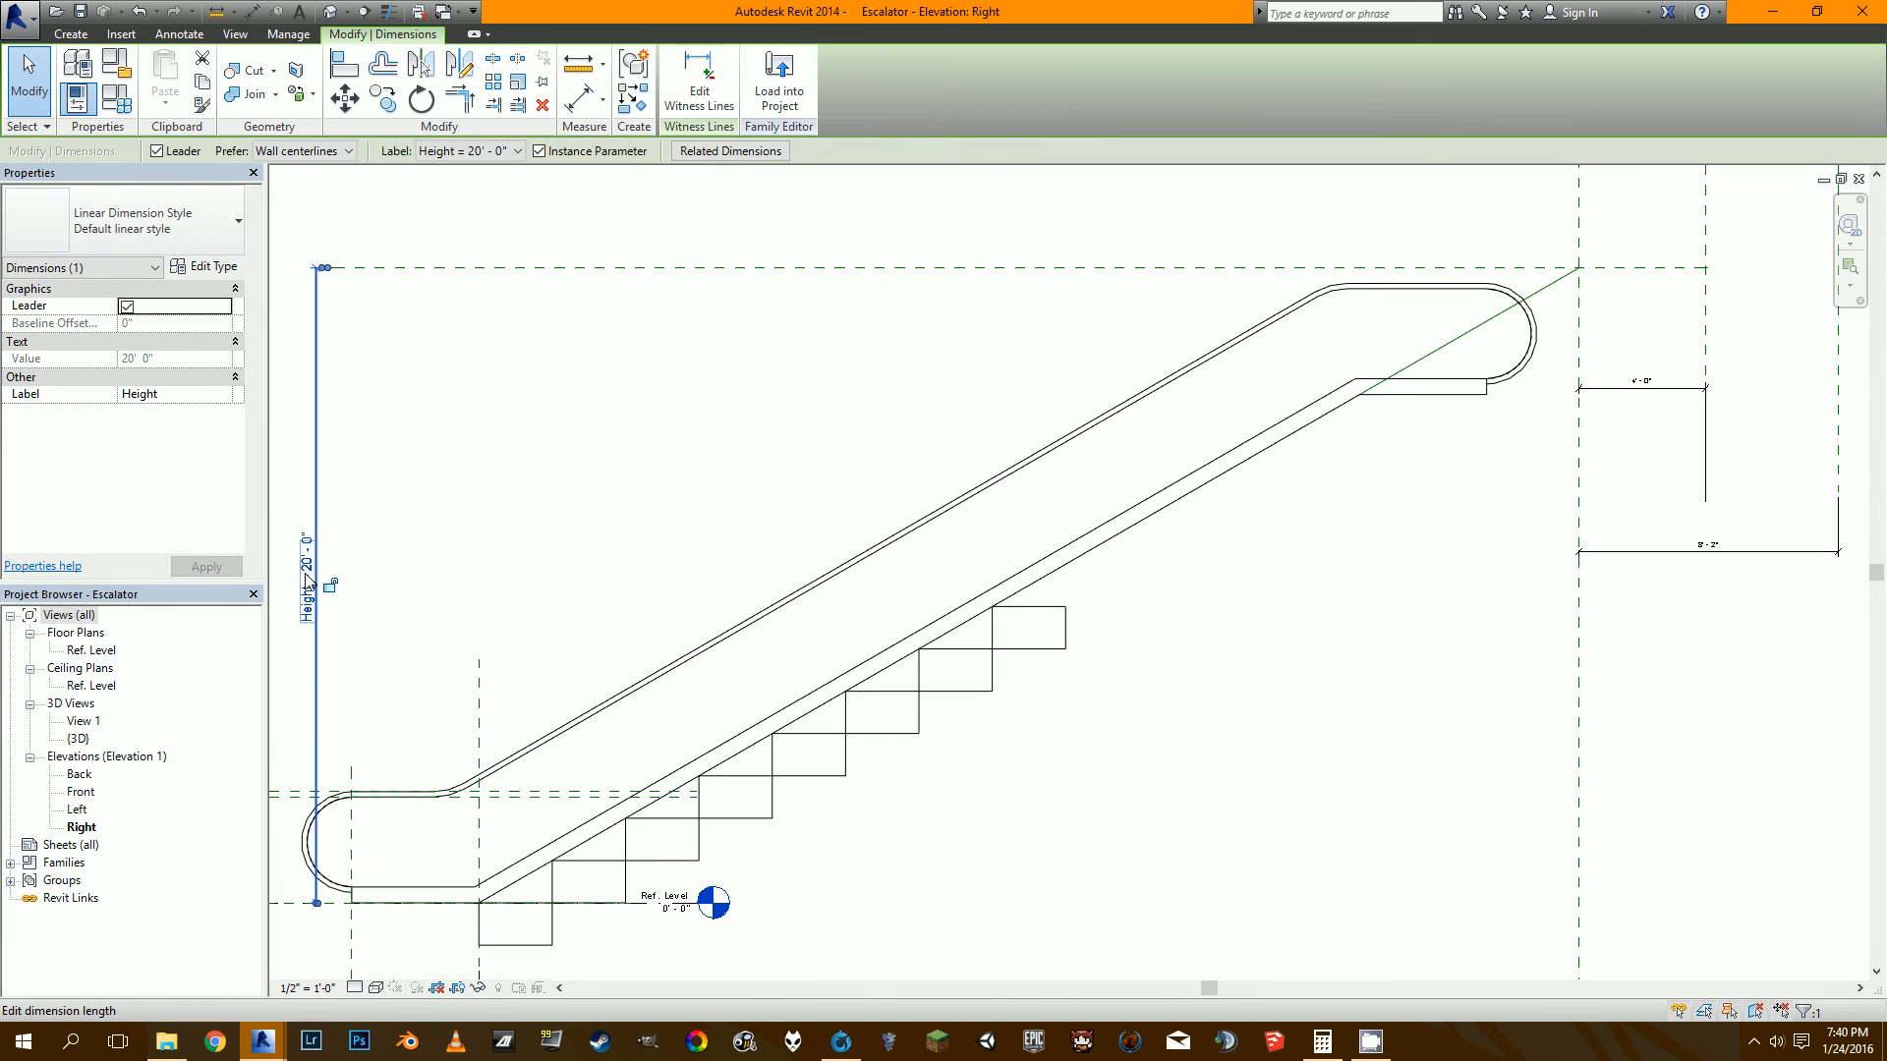
pyautogui.click(308, 583)
pyautogui.write('15')
pyautogui.press('Return')
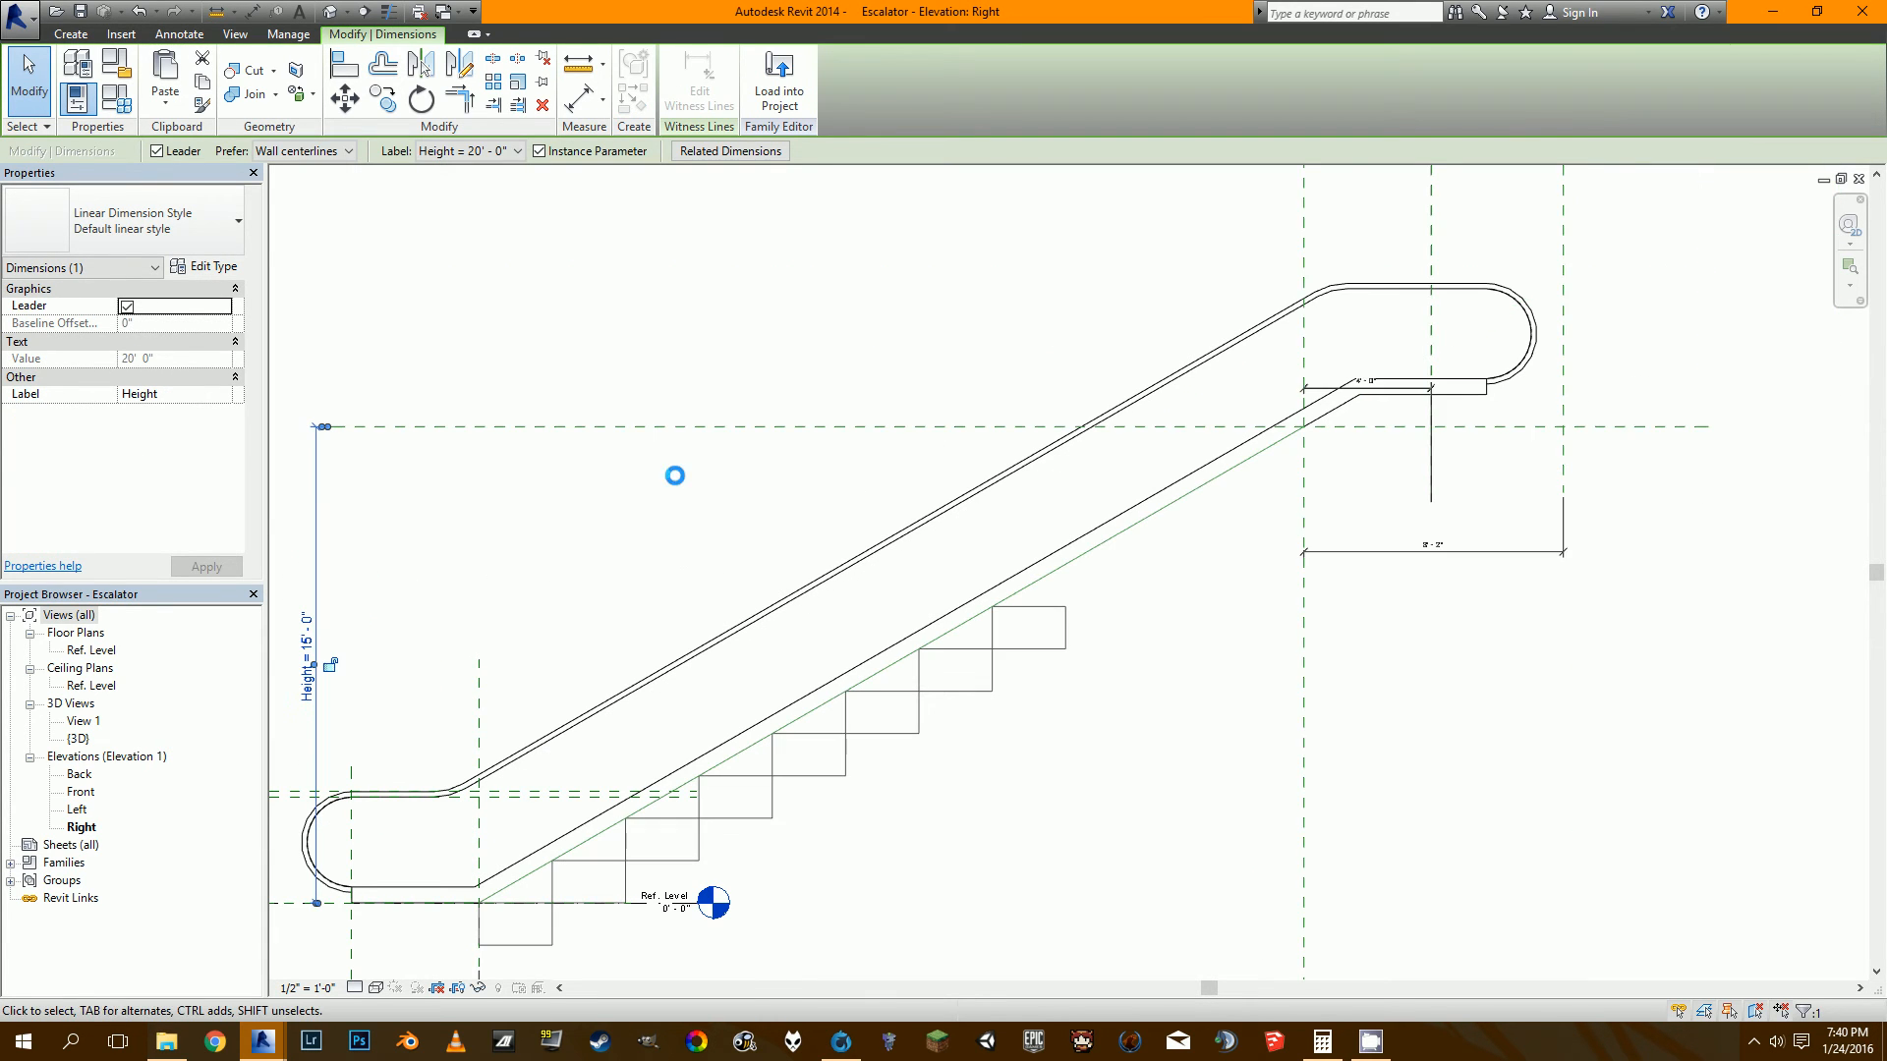
pyautogui.scroll(4, 1321, 437)
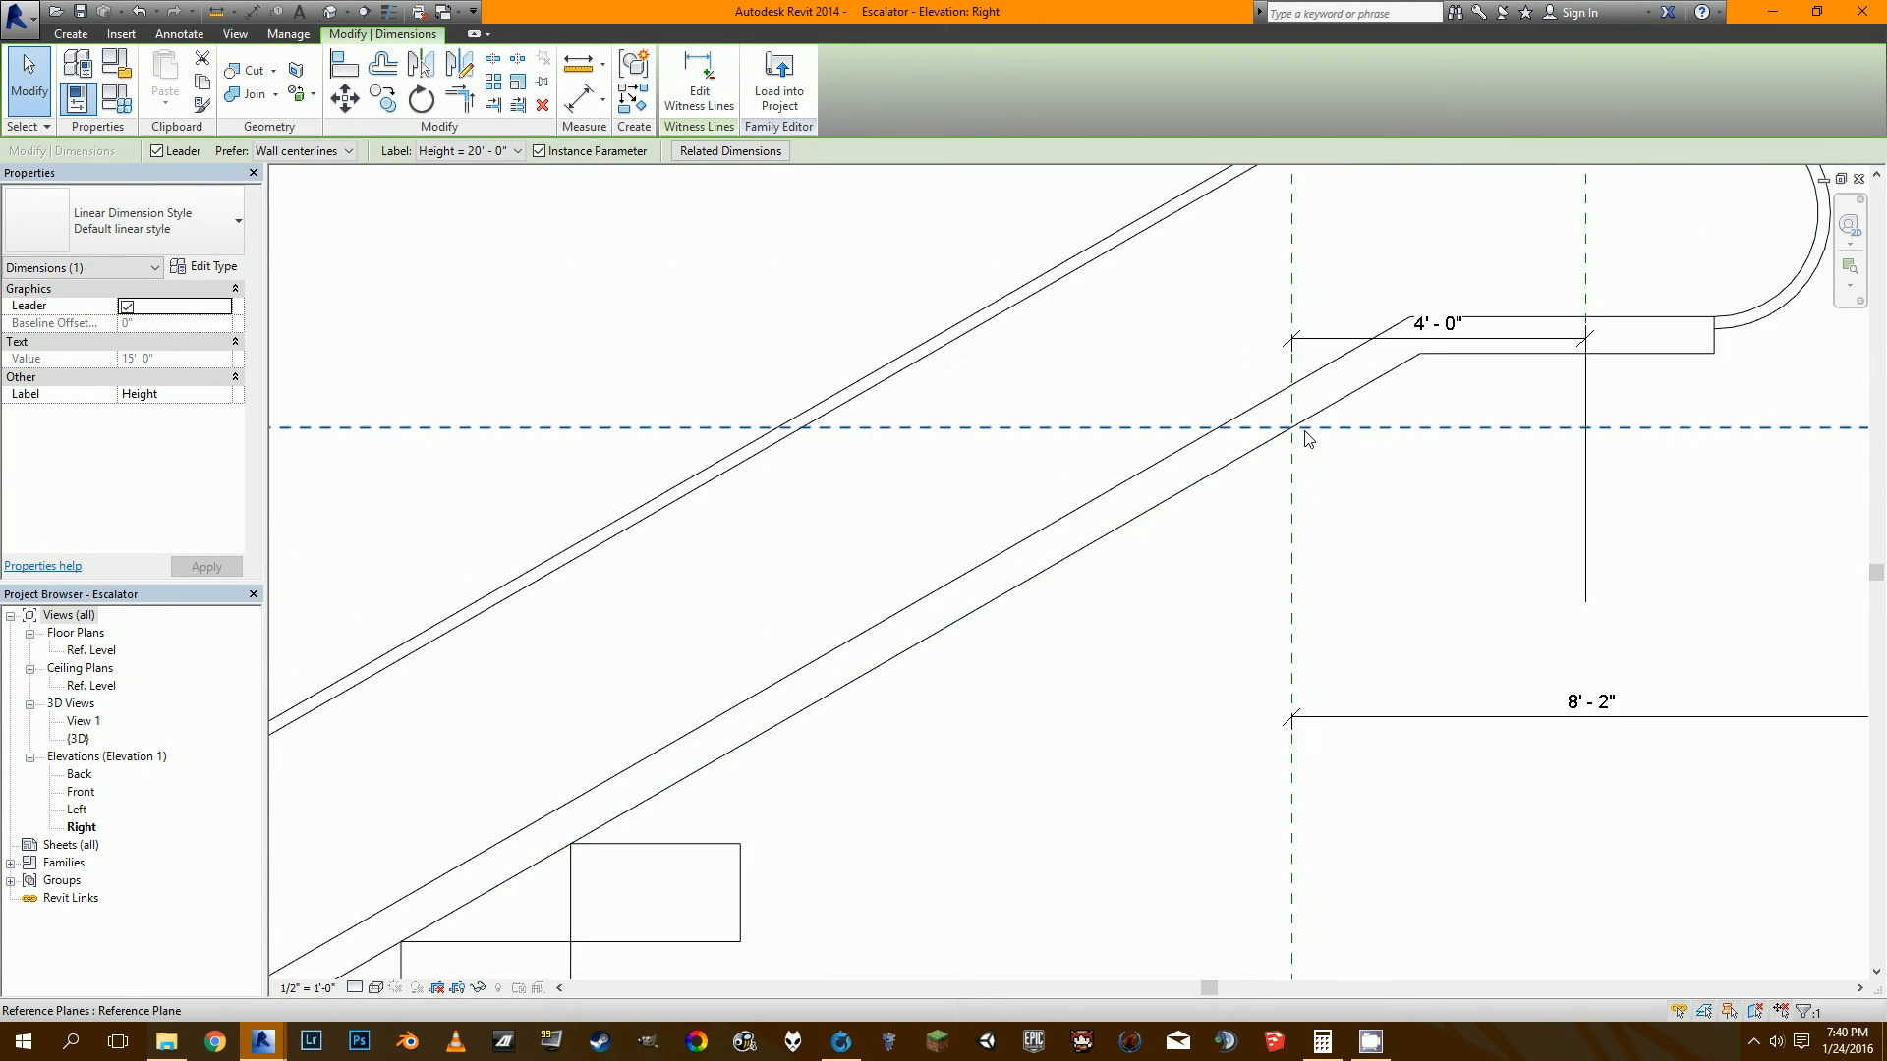
pyautogui.scroll(-5, 1317, 432)
pyautogui.scroll(2, 897, 465)
pyautogui.click(668, 919)
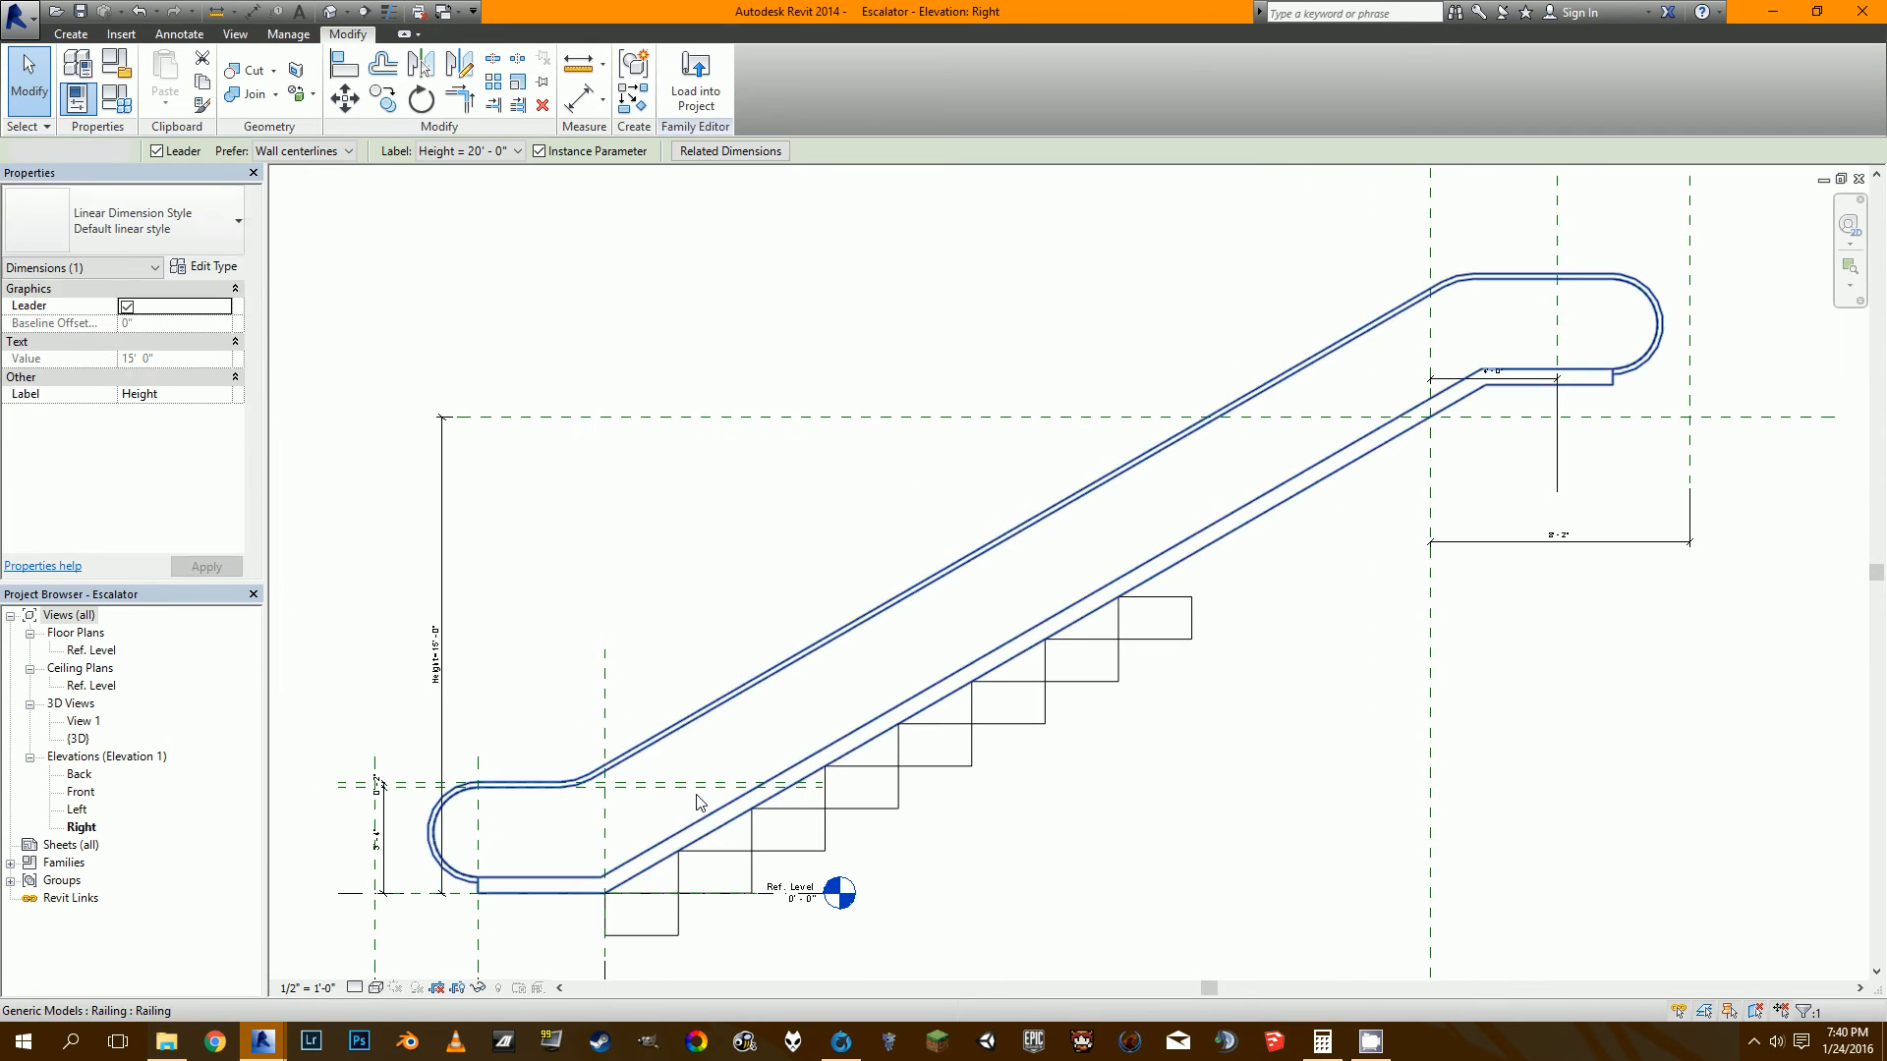
pyautogui.scroll(2, 661, 909)
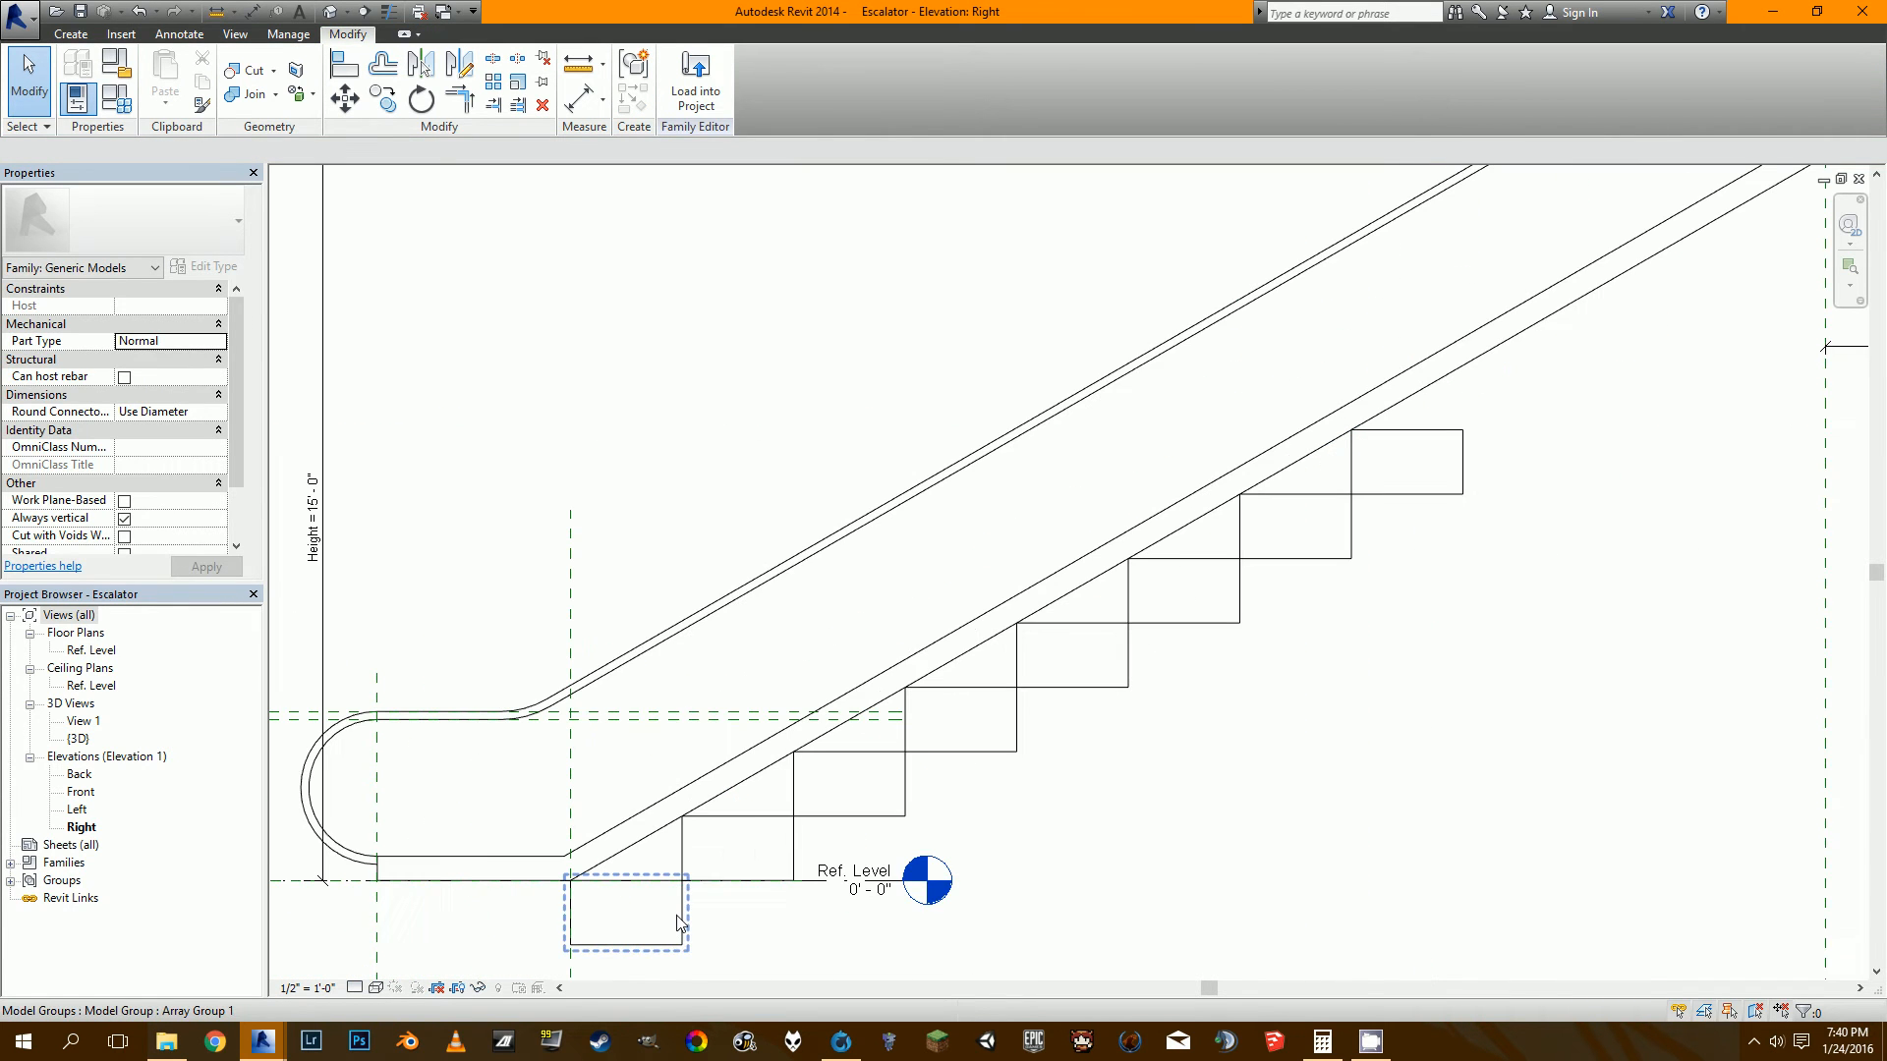
pyautogui.click(664, 910)
pyautogui.scroll(-3, 673, 909)
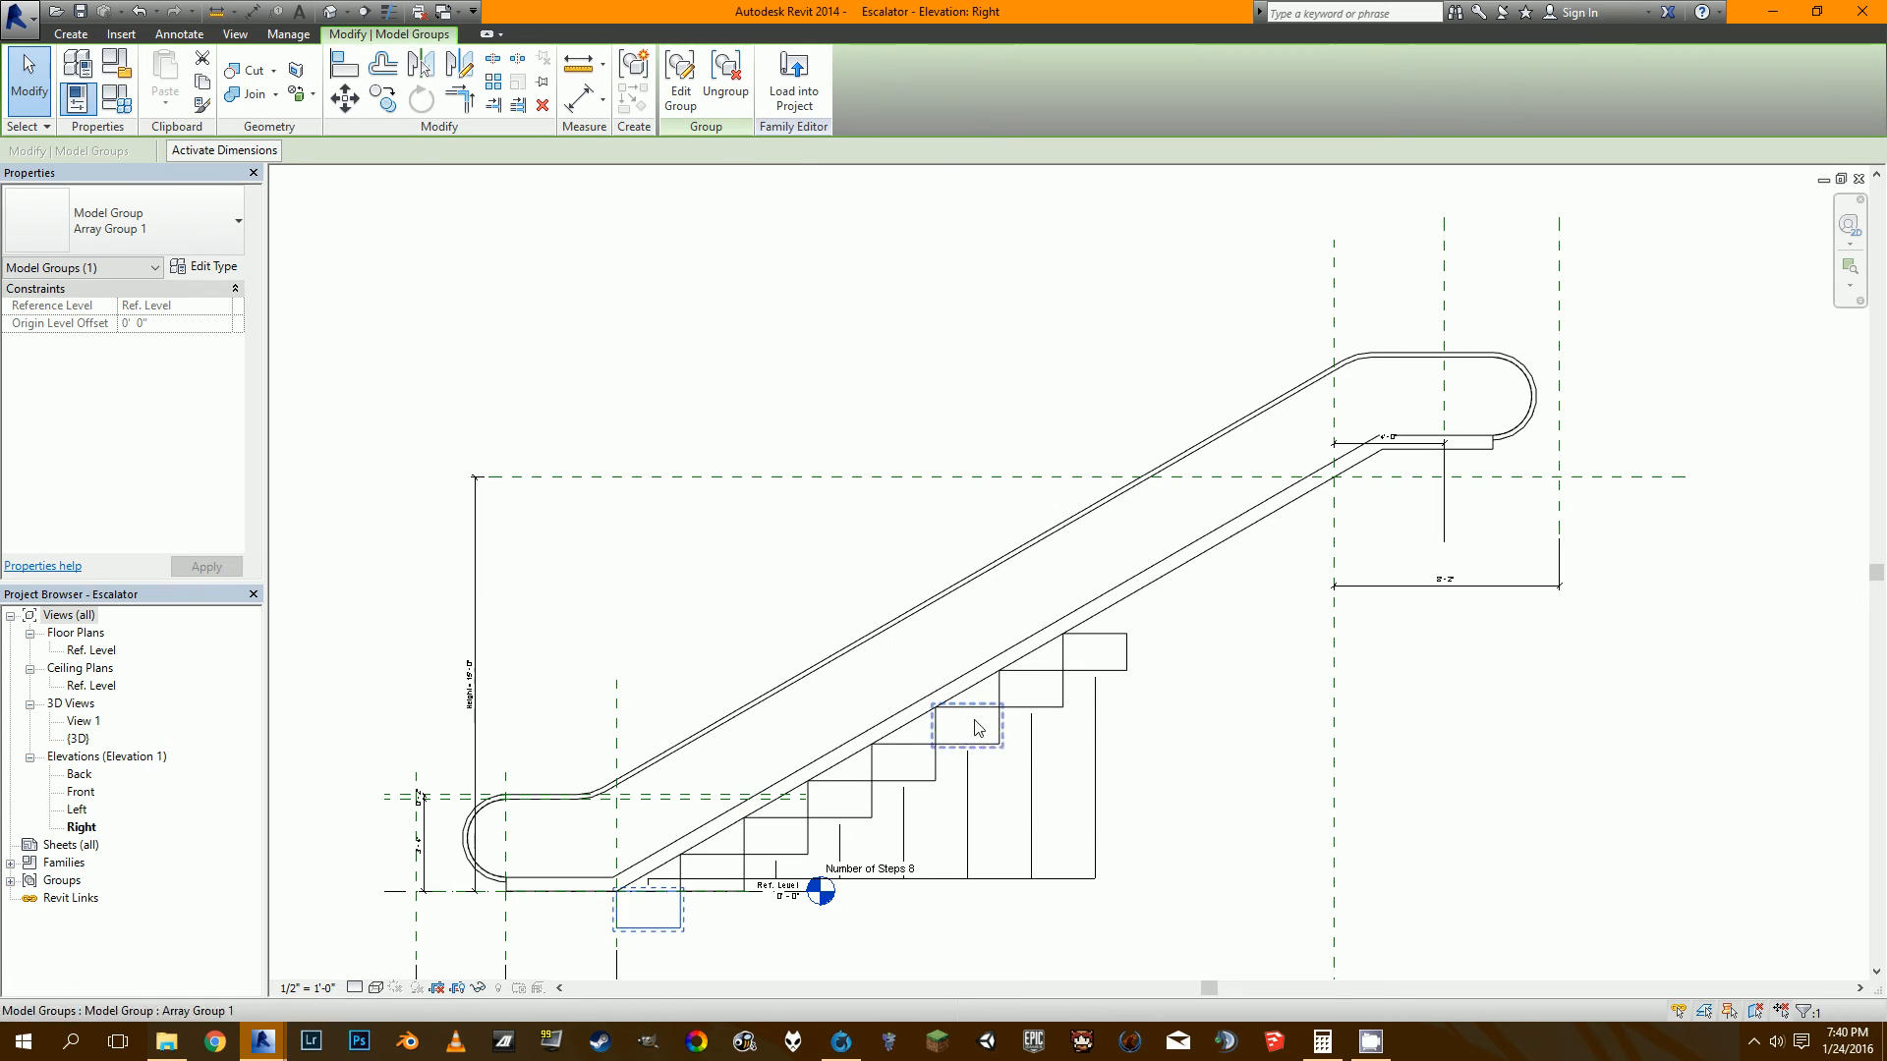
# Set the Height of one of the overlapping railings to 14'.
pyautogui.click(1283, 517)
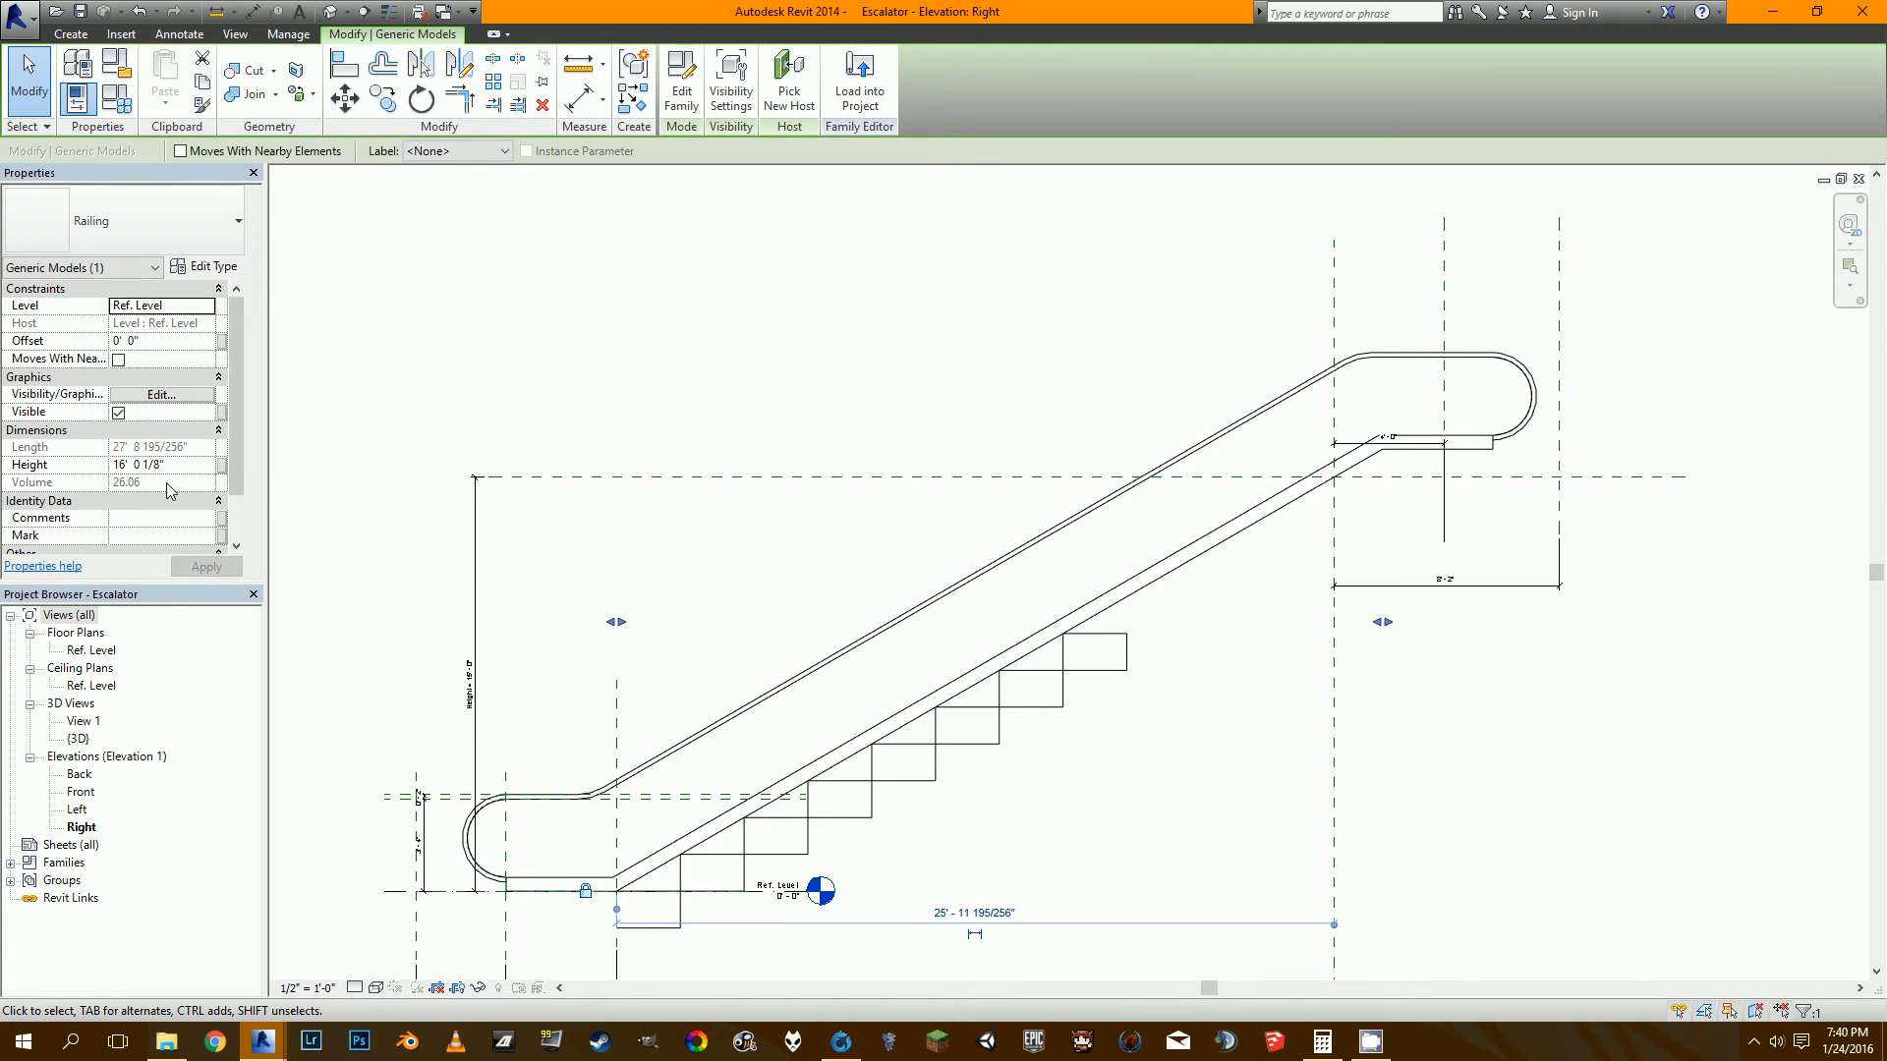
pyautogui.click(191, 465)
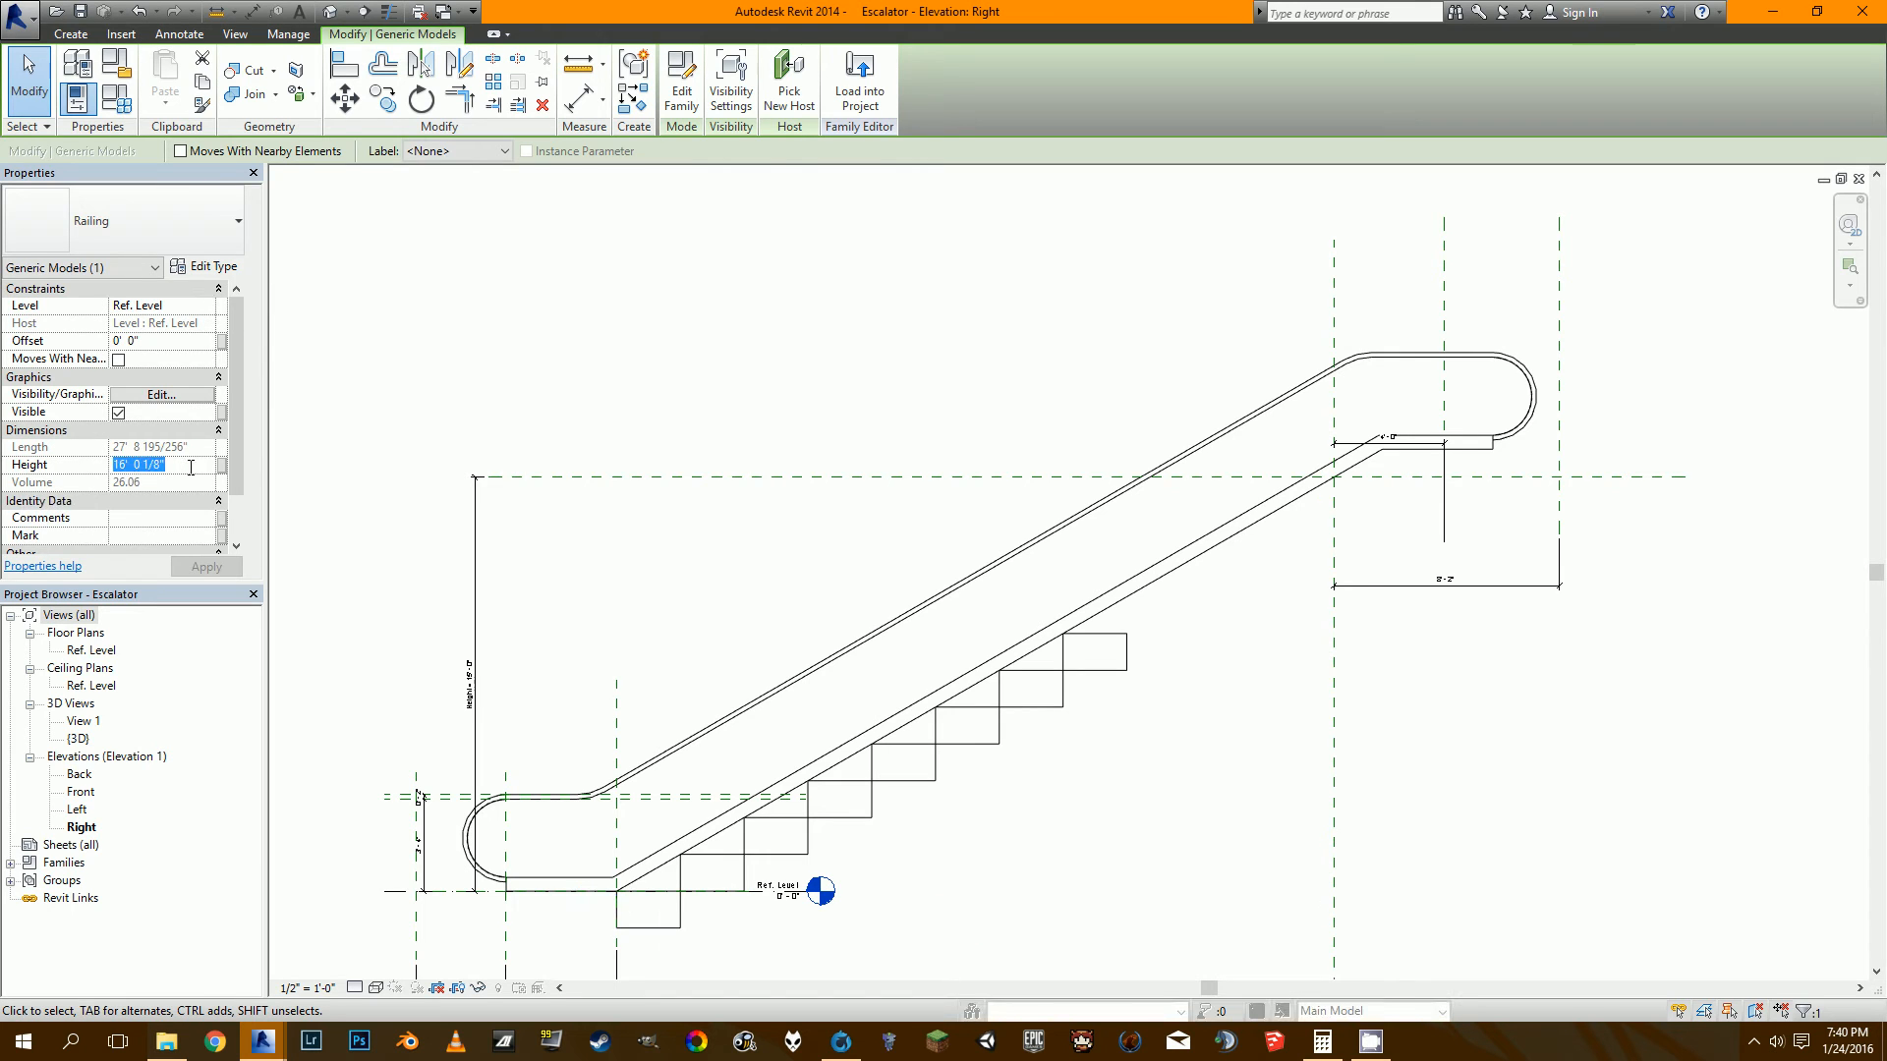
pyautogui.write('14')
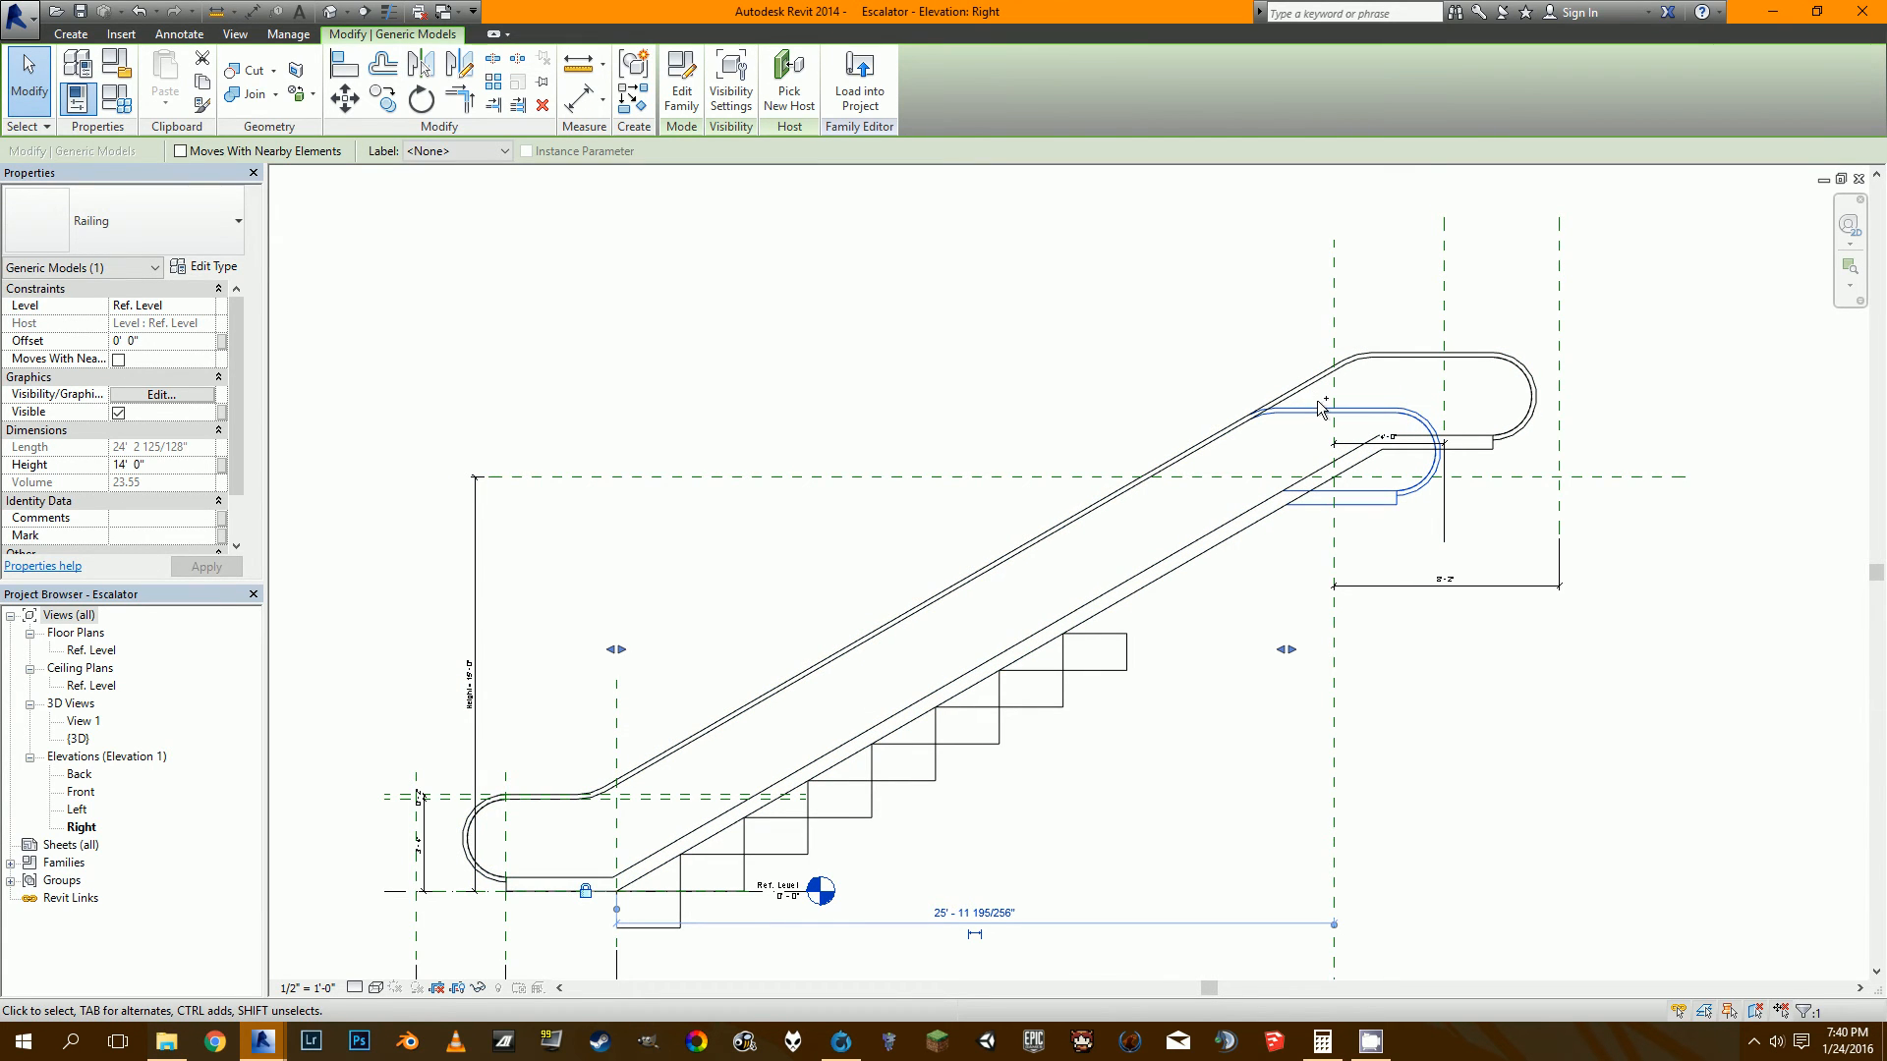
pyautogui.press('Escape')
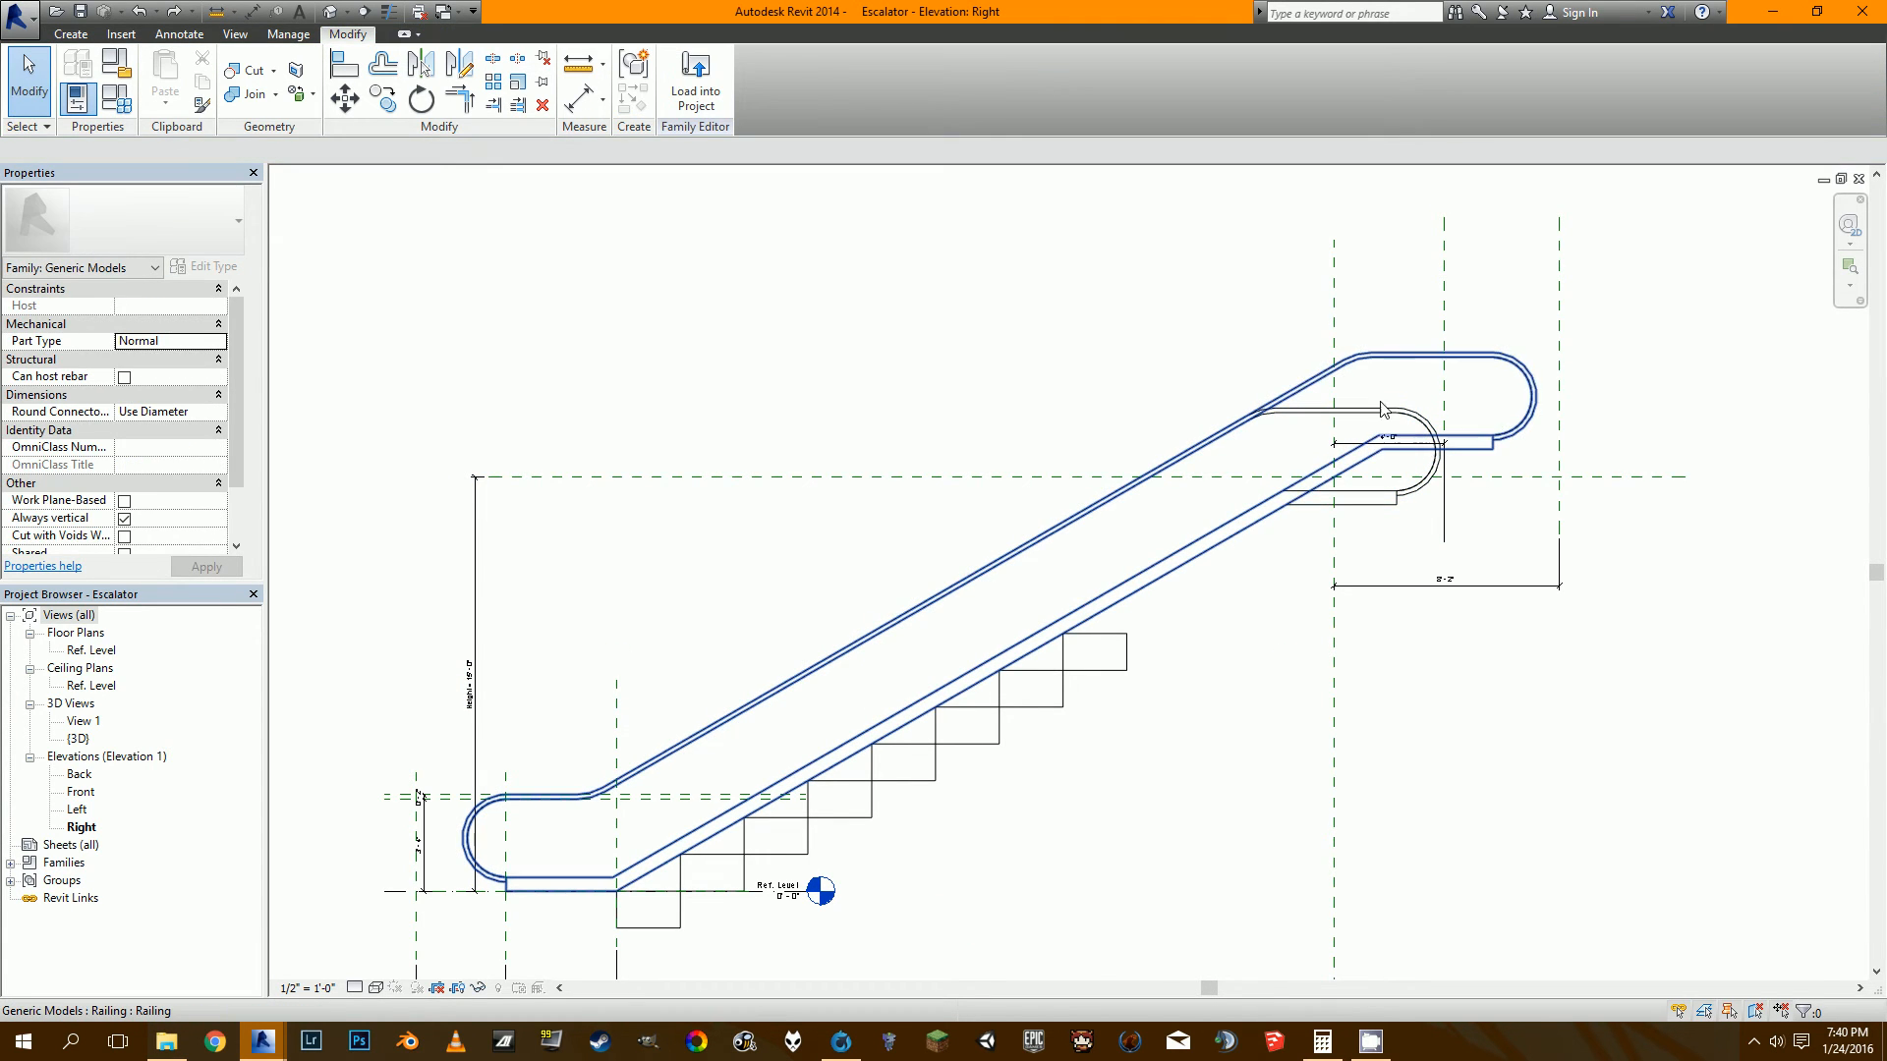
# Associate the Height of both railings with the family's Height parameter.
pyautogui.click(1378, 411)
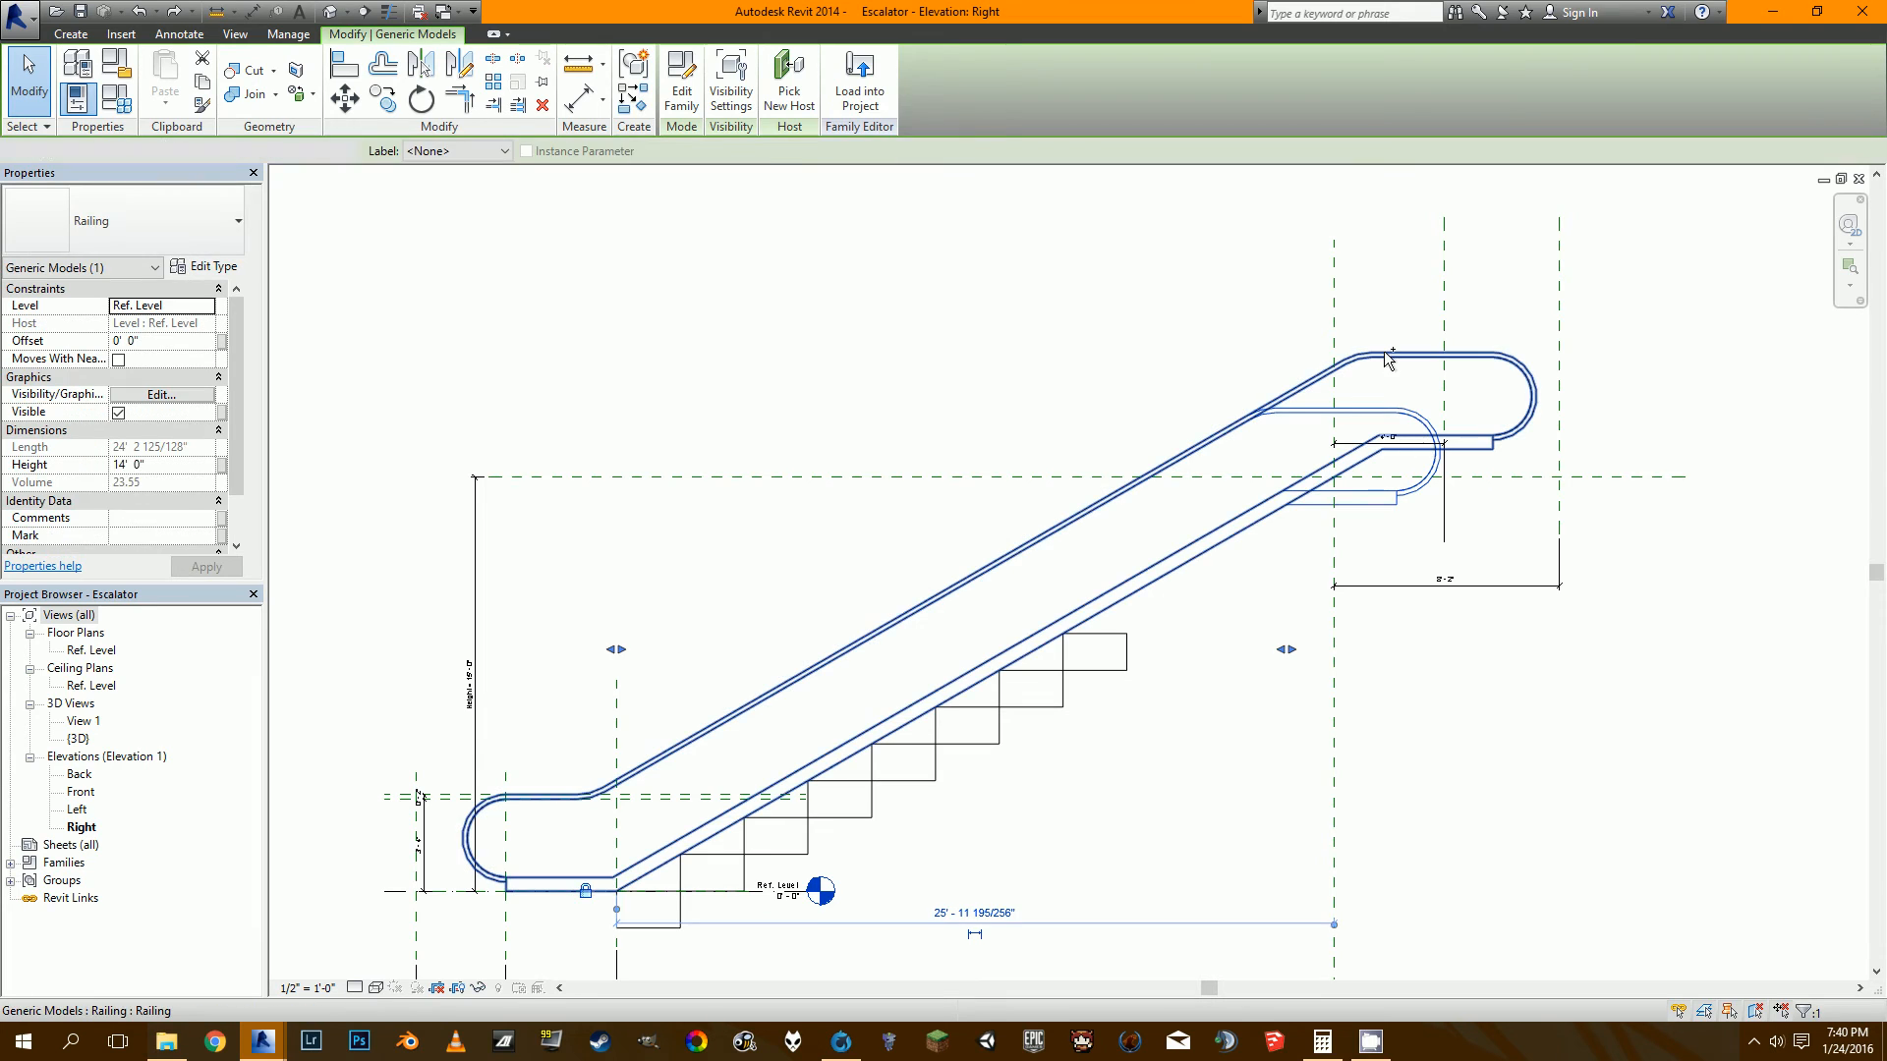
pyautogui.keyDown('ctrl'); pyautogui.click(1386, 355); pyautogui.keyUp('ctrl')
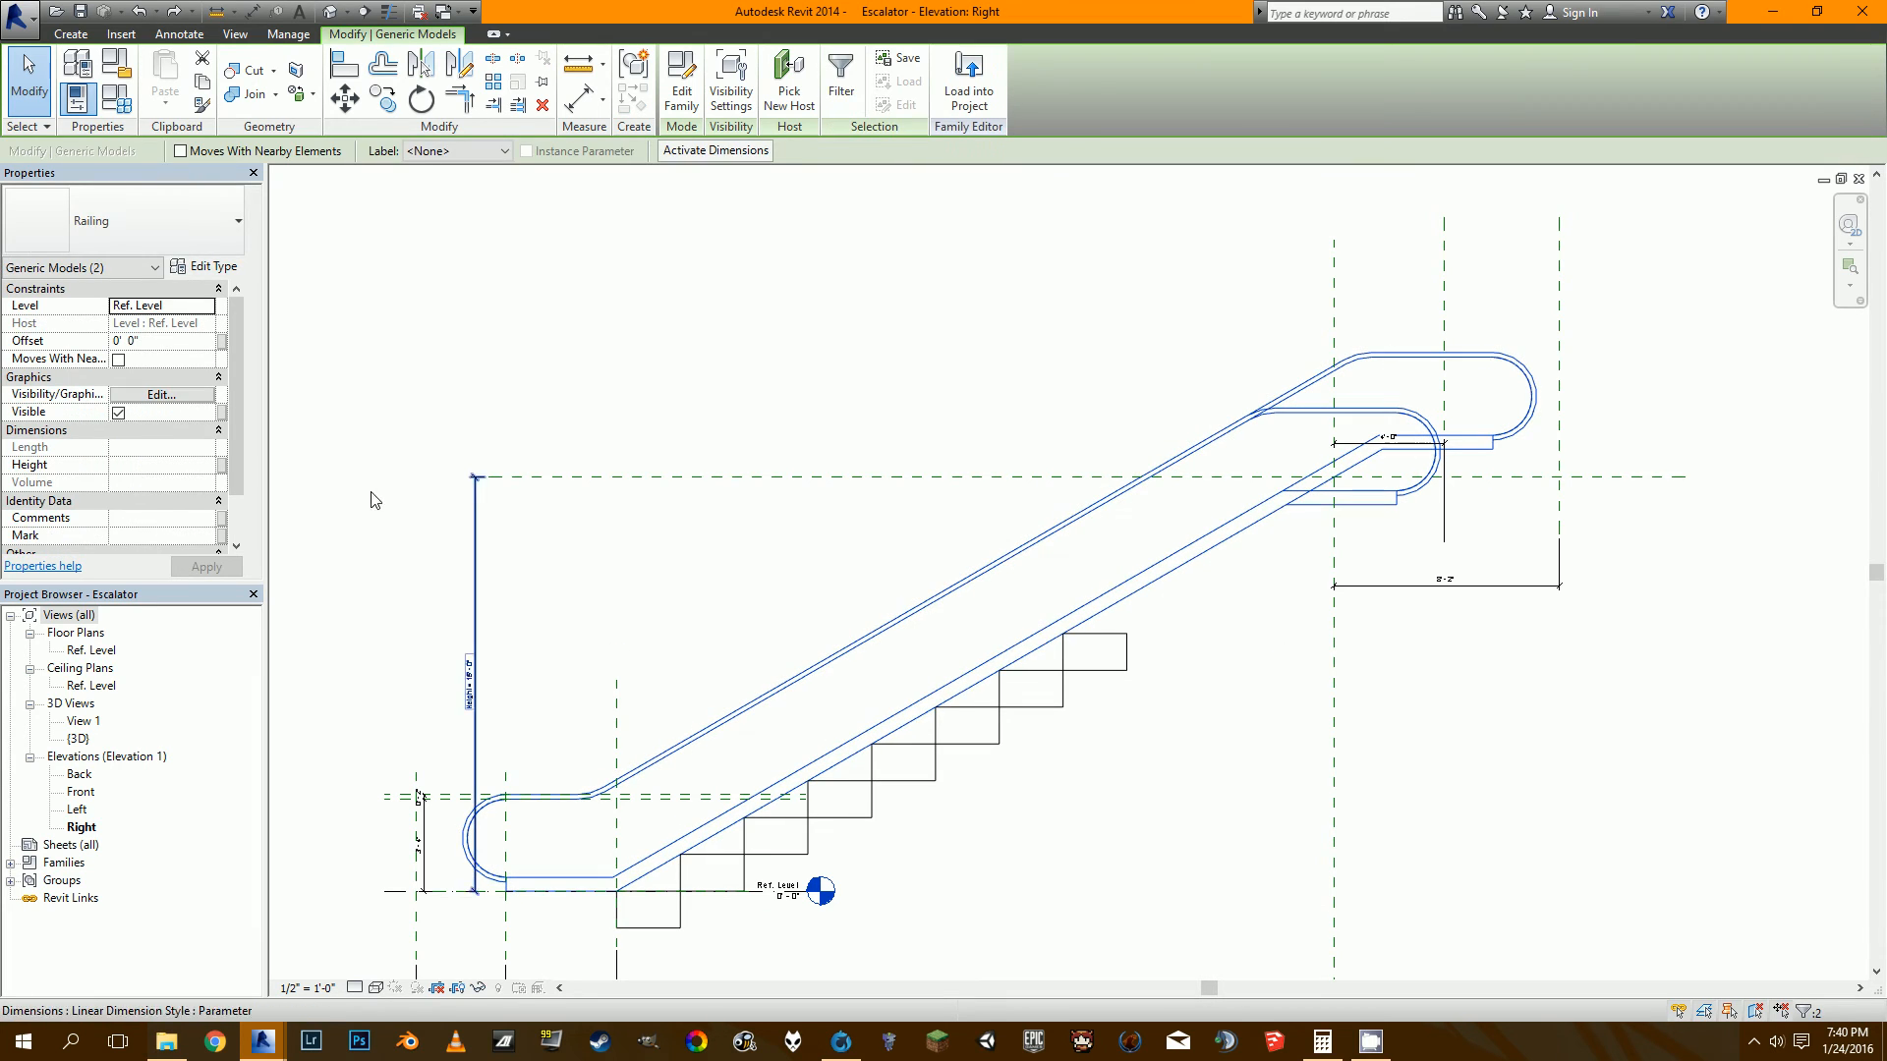
pyautogui.click(224, 466)
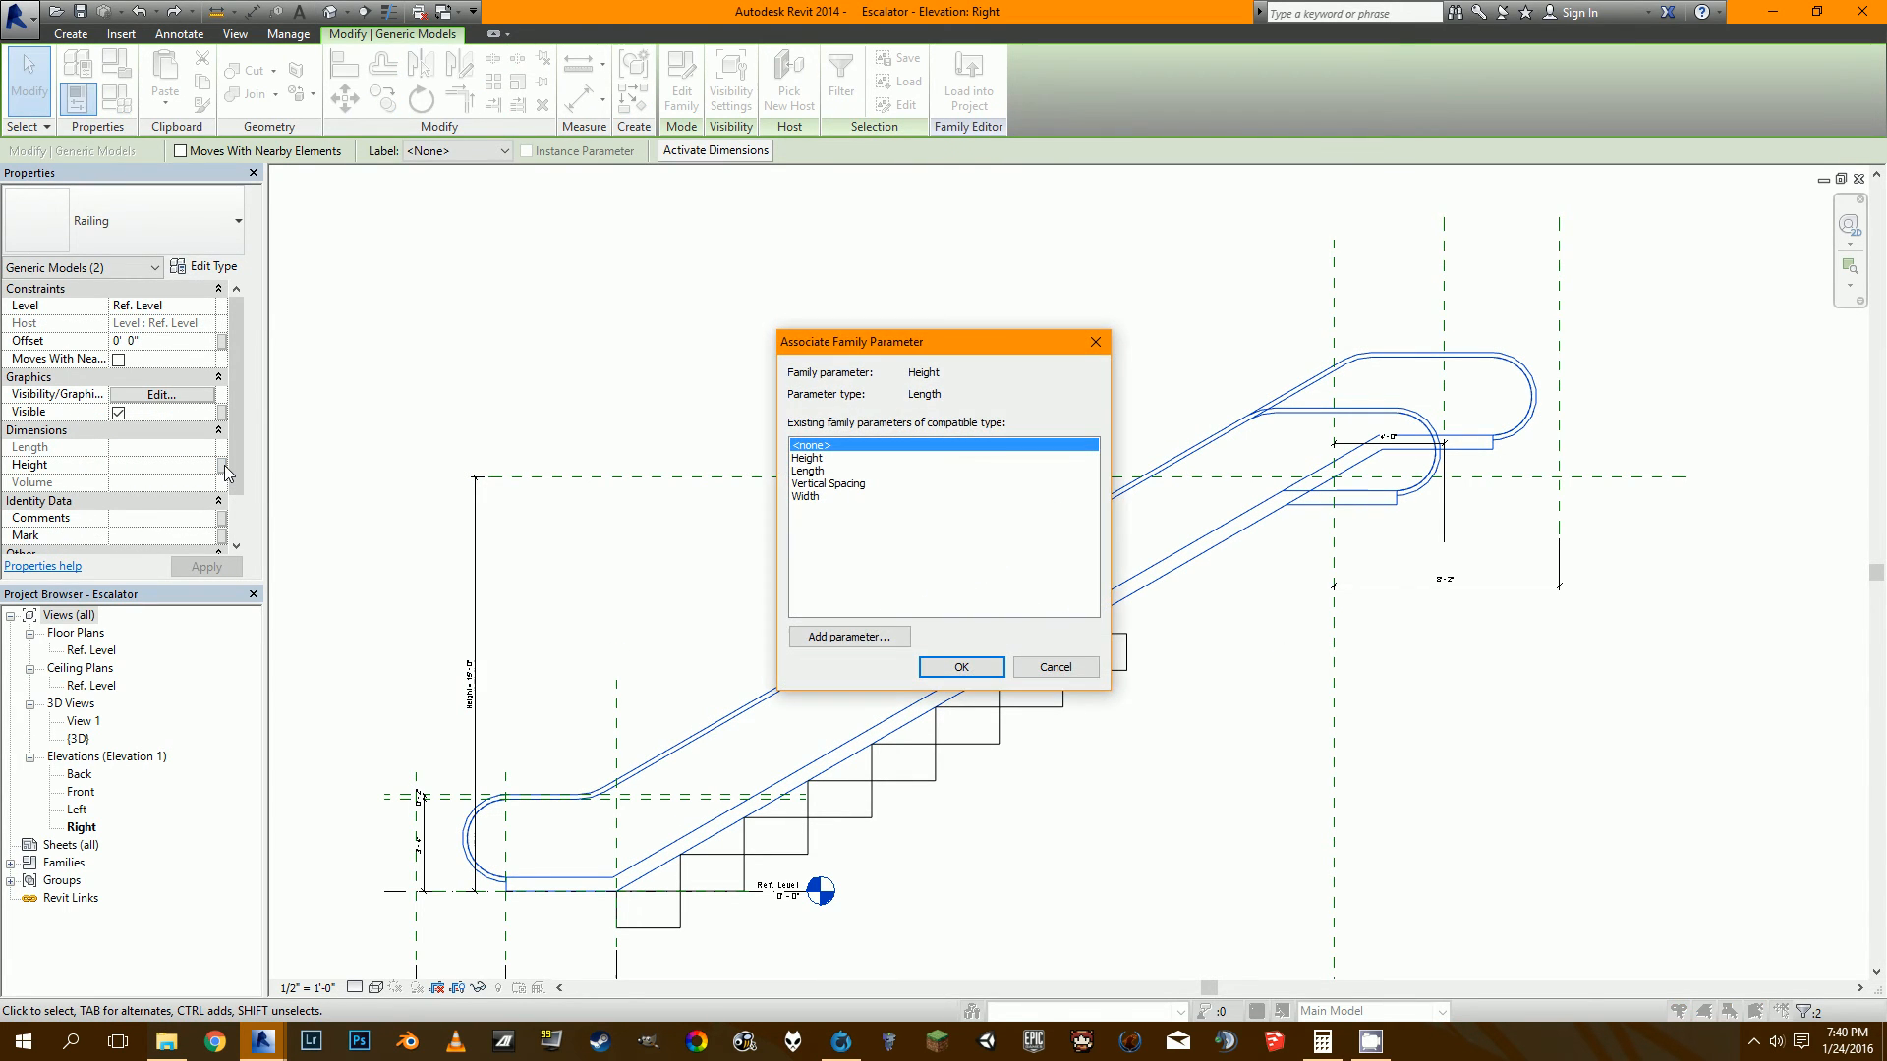
pyautogui.click(863, 458)
pyautogui.click(960, 666)
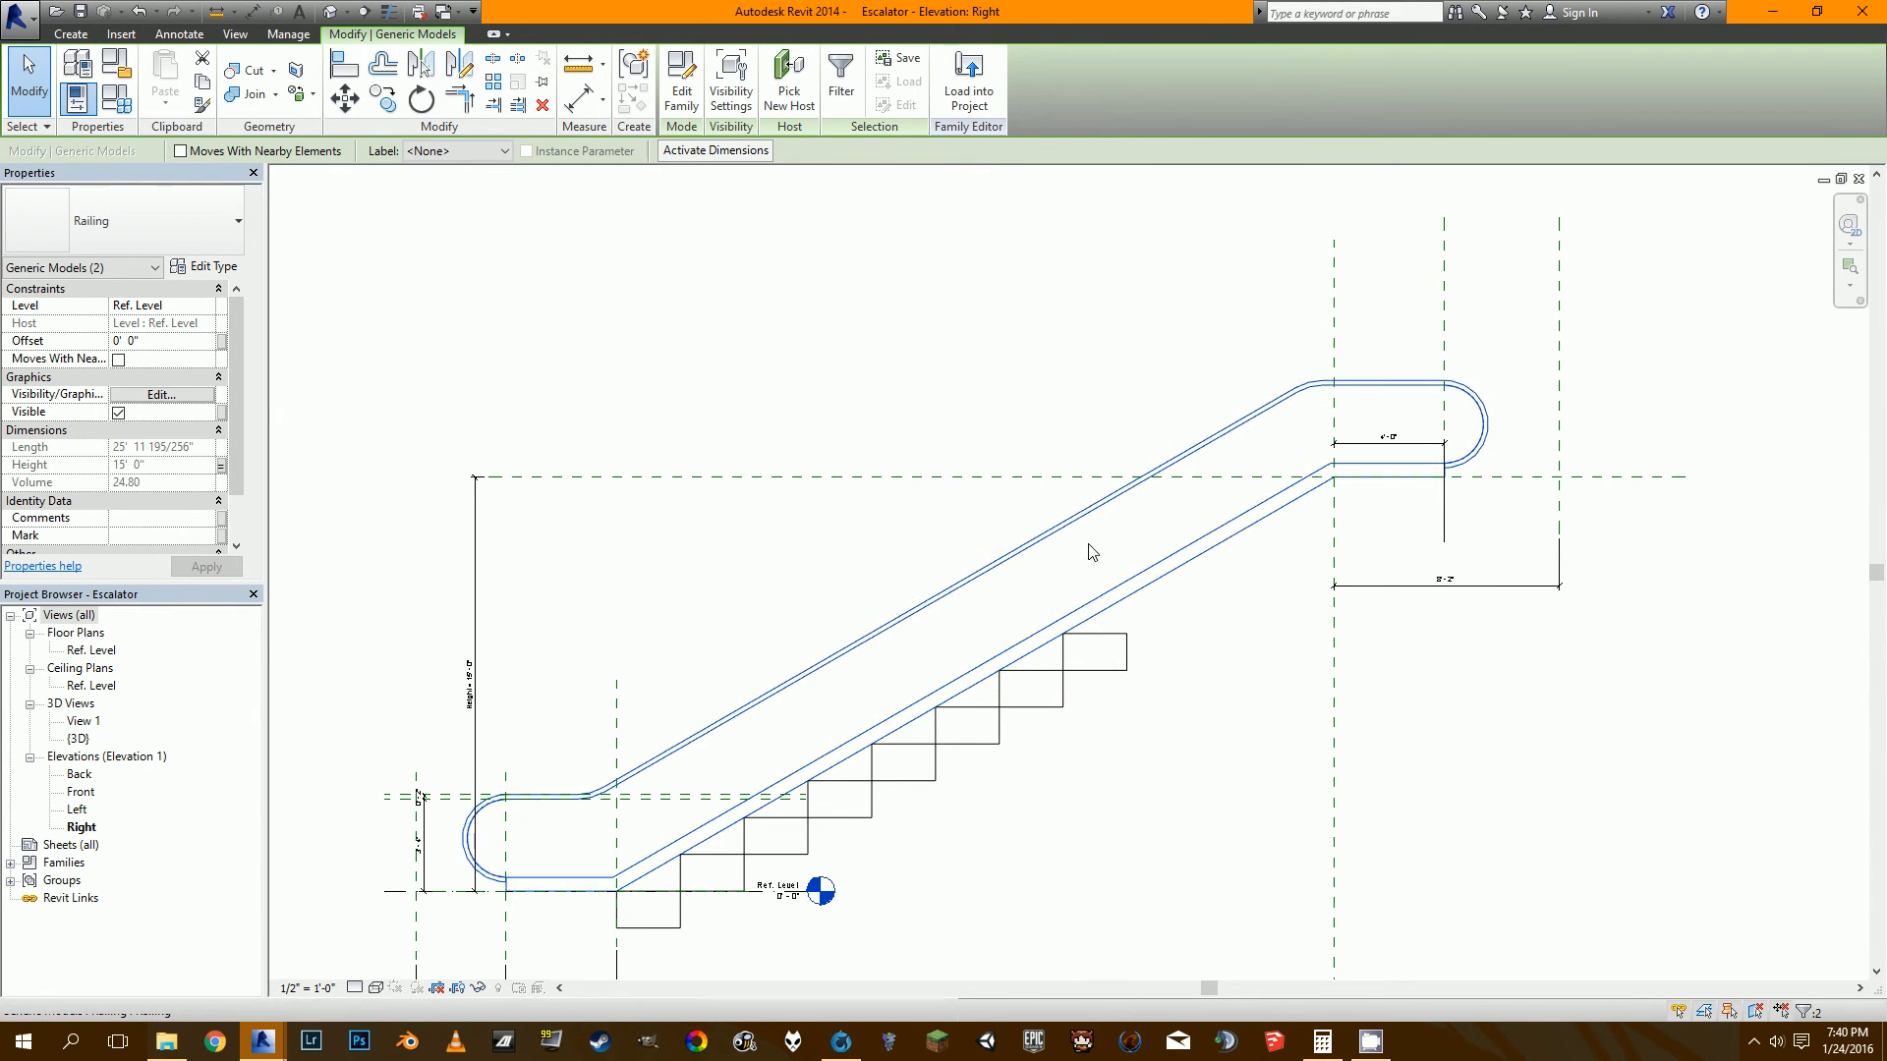
# Set the escalator's labelled Height dimension to 20' and check the railings and steps against the upper reference plane.
pyautogui.click(455, 707)
pyautogui.click(464, 713)
pyautogui.click(464, 714)
pyautogui.write('20')
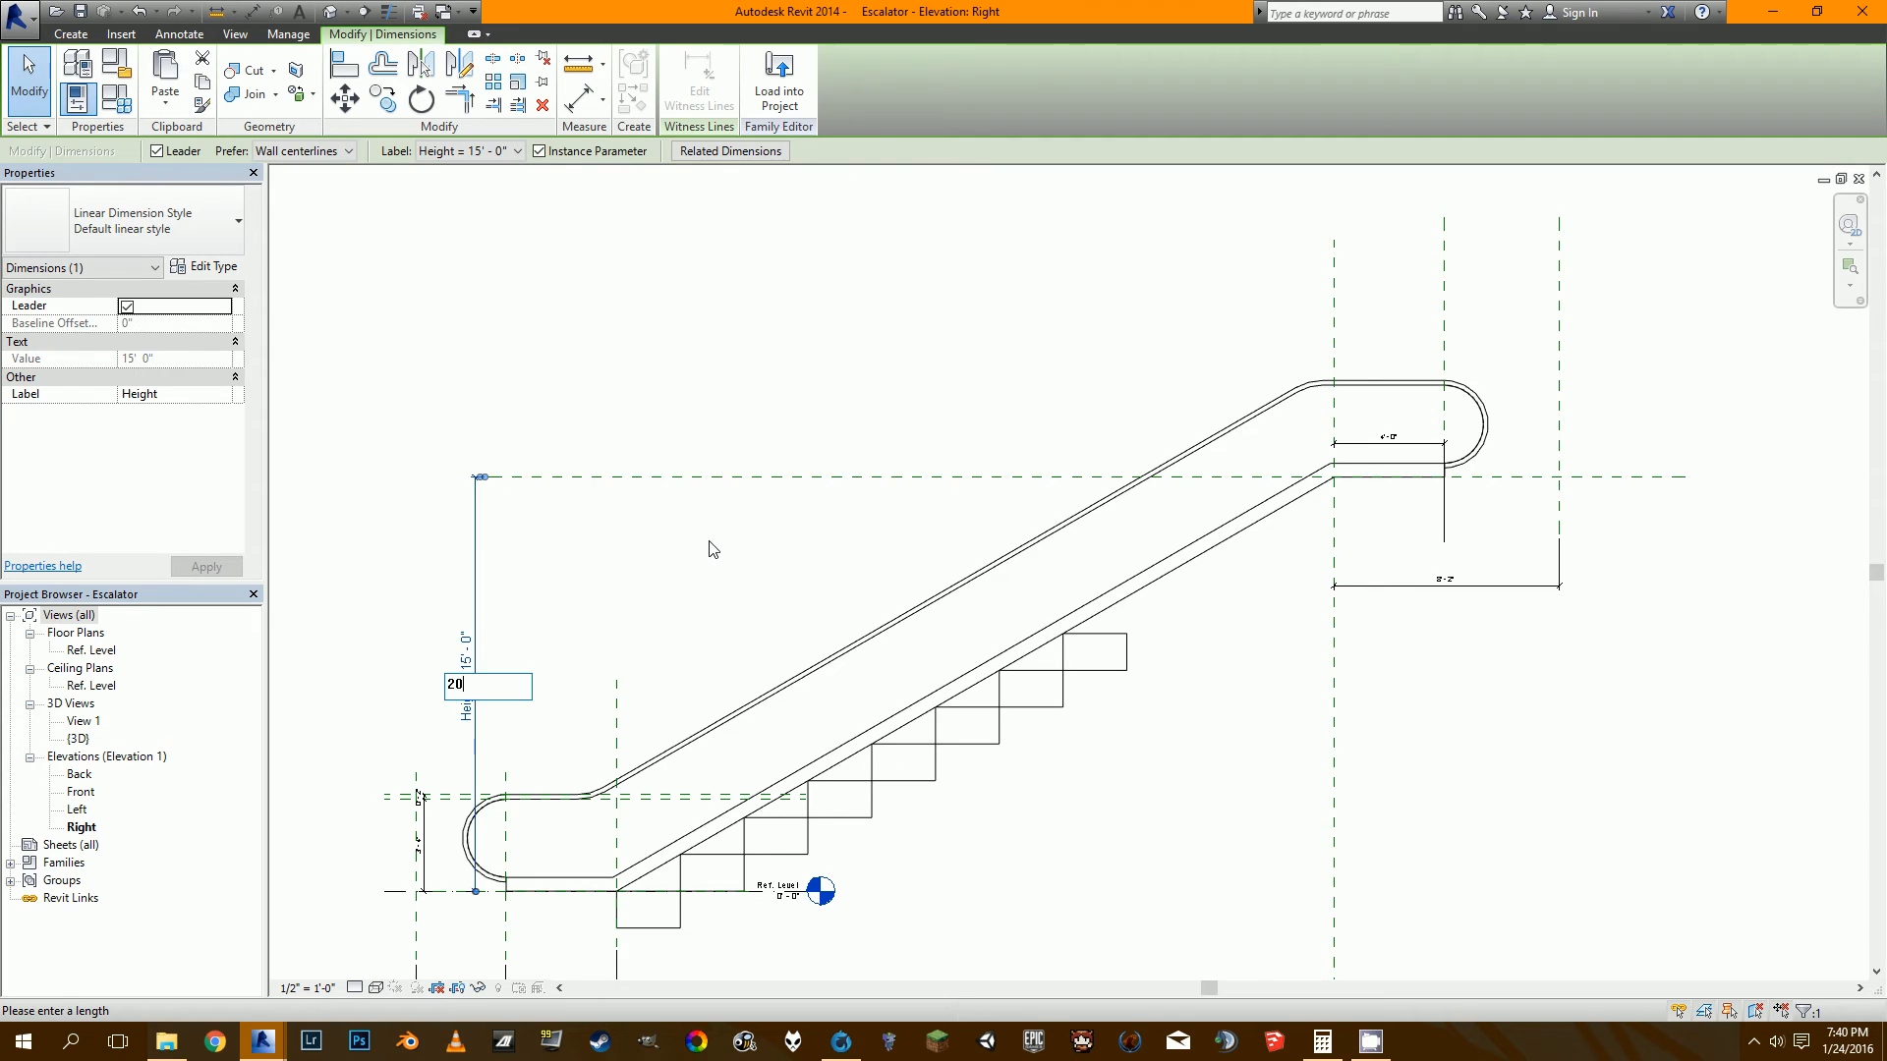
pyautogui.press('Return')
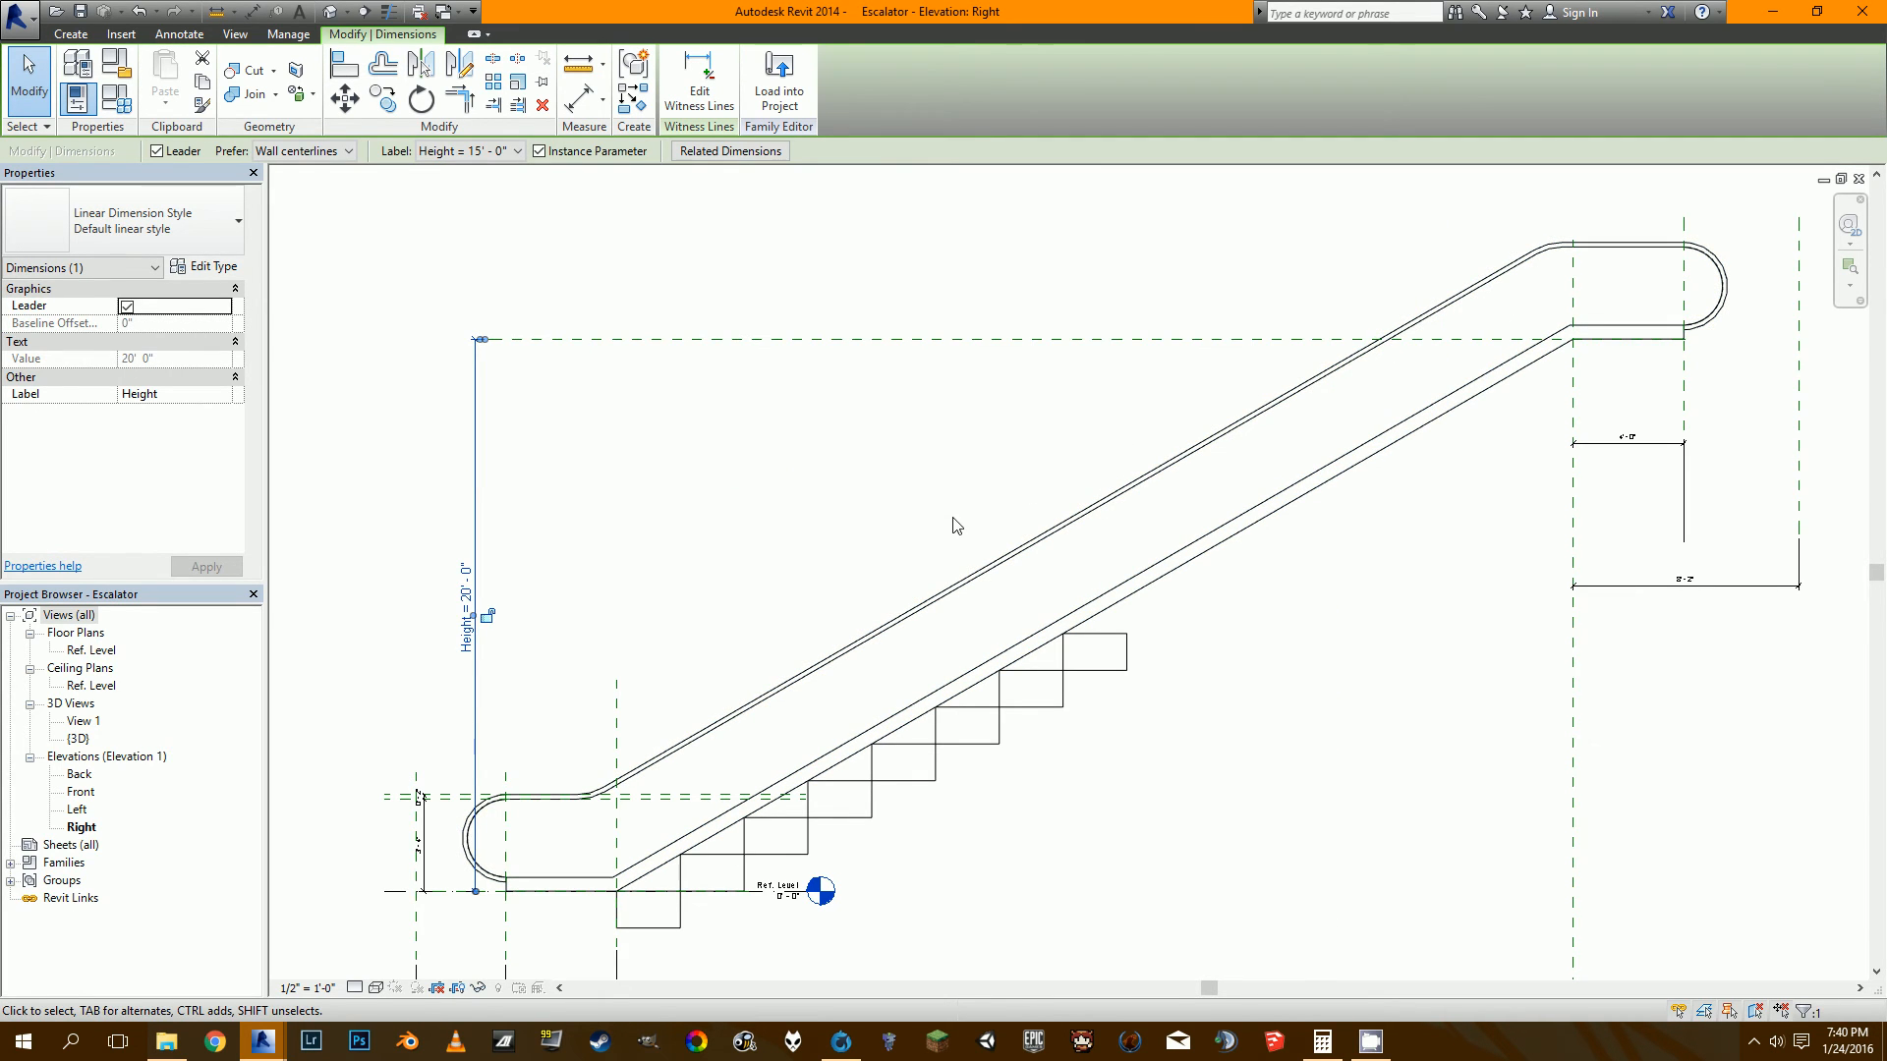
pyautogui.moveTo(1307, 554); pyautogui.dragTo(1086, 560, button='middle')
pyautogui.scroll(-1, 955, 576)
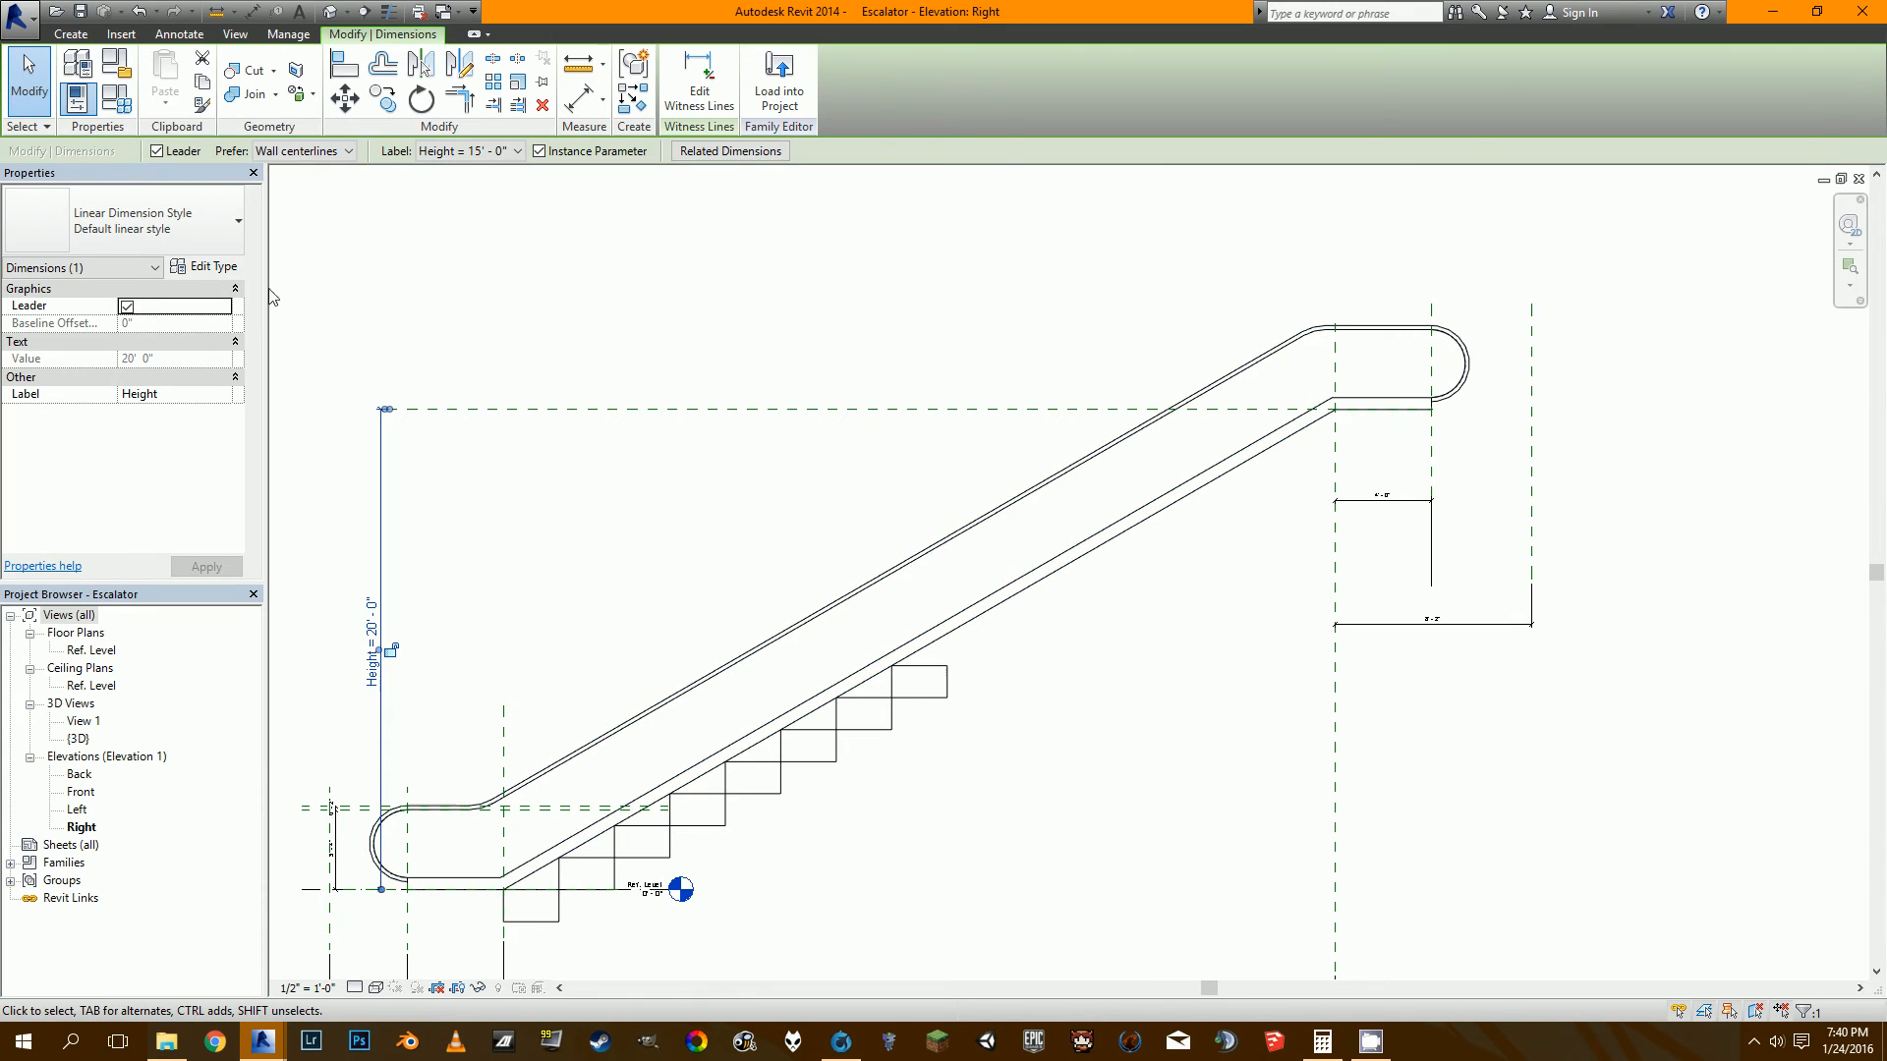
# Start a round() formula for the Number of Steps parameter in the family types.
pyautogui.click(116, 101)
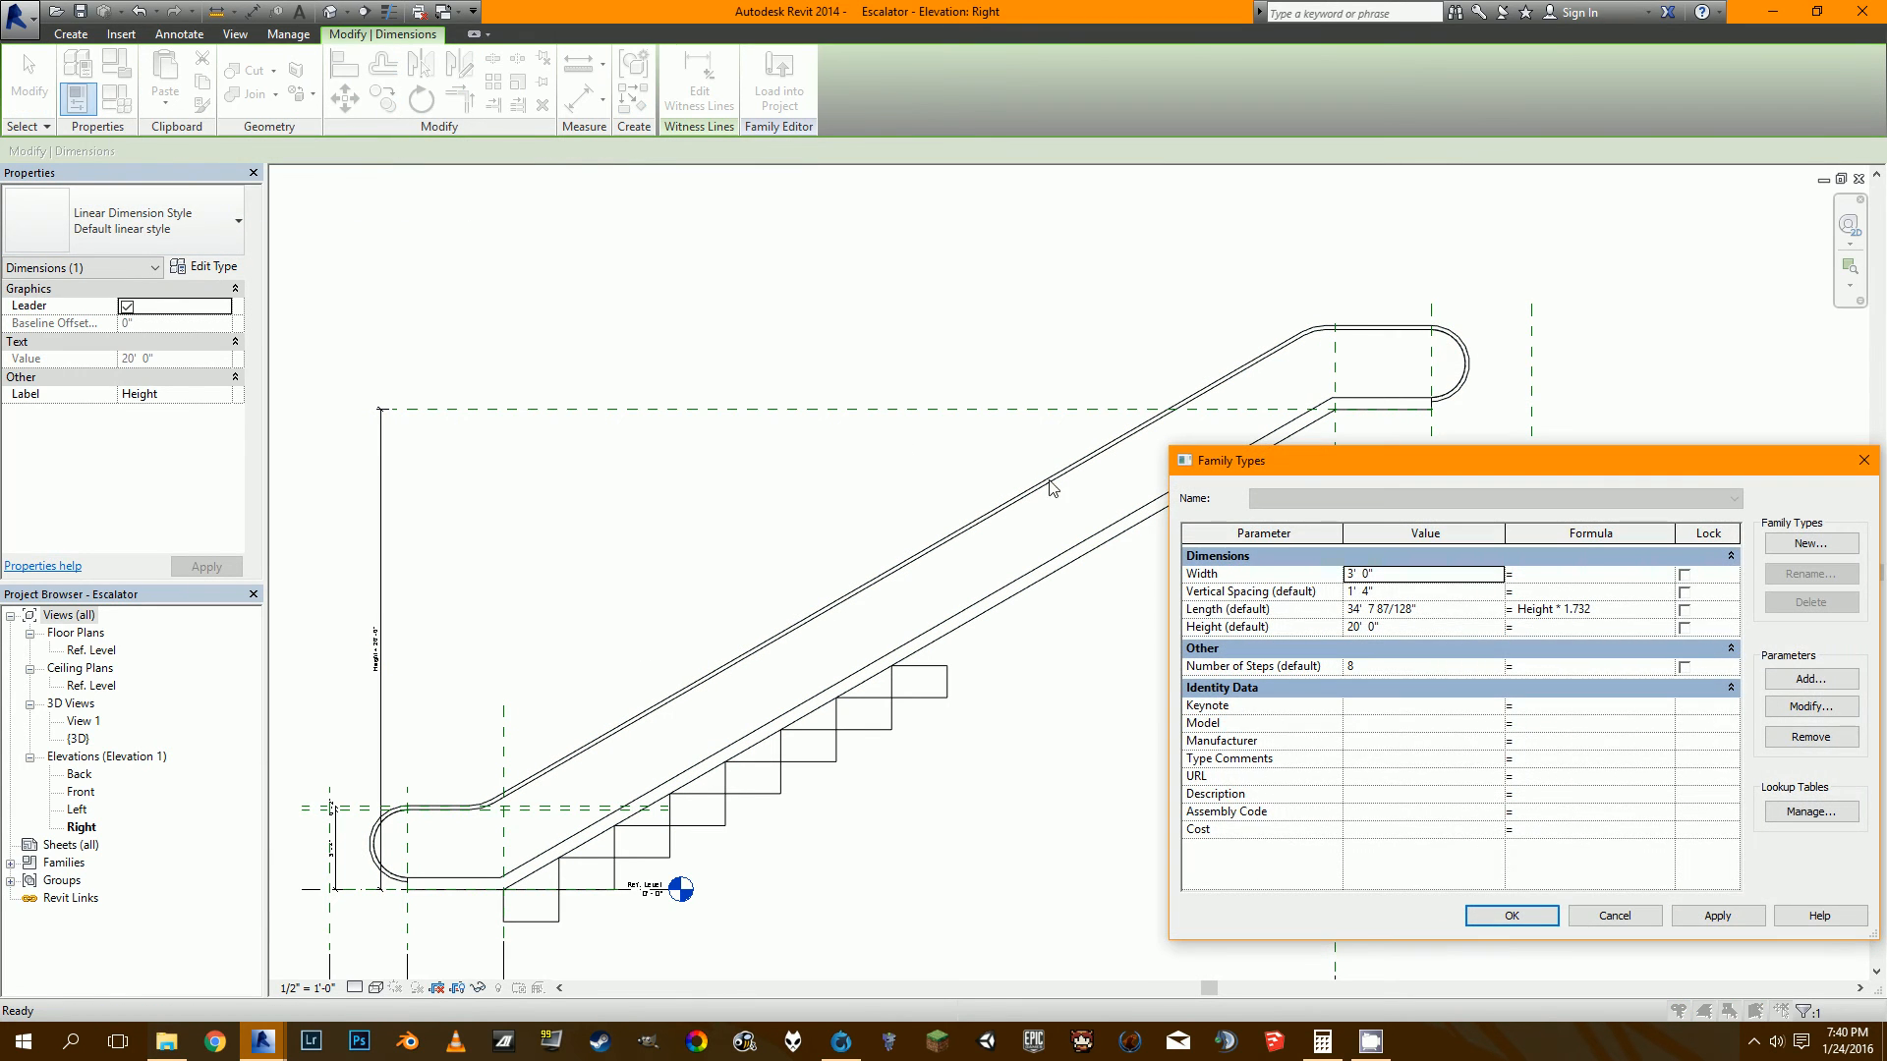
pyautogui.moveTo(1507, 477); pyautogui.dragTo(1163, 456)
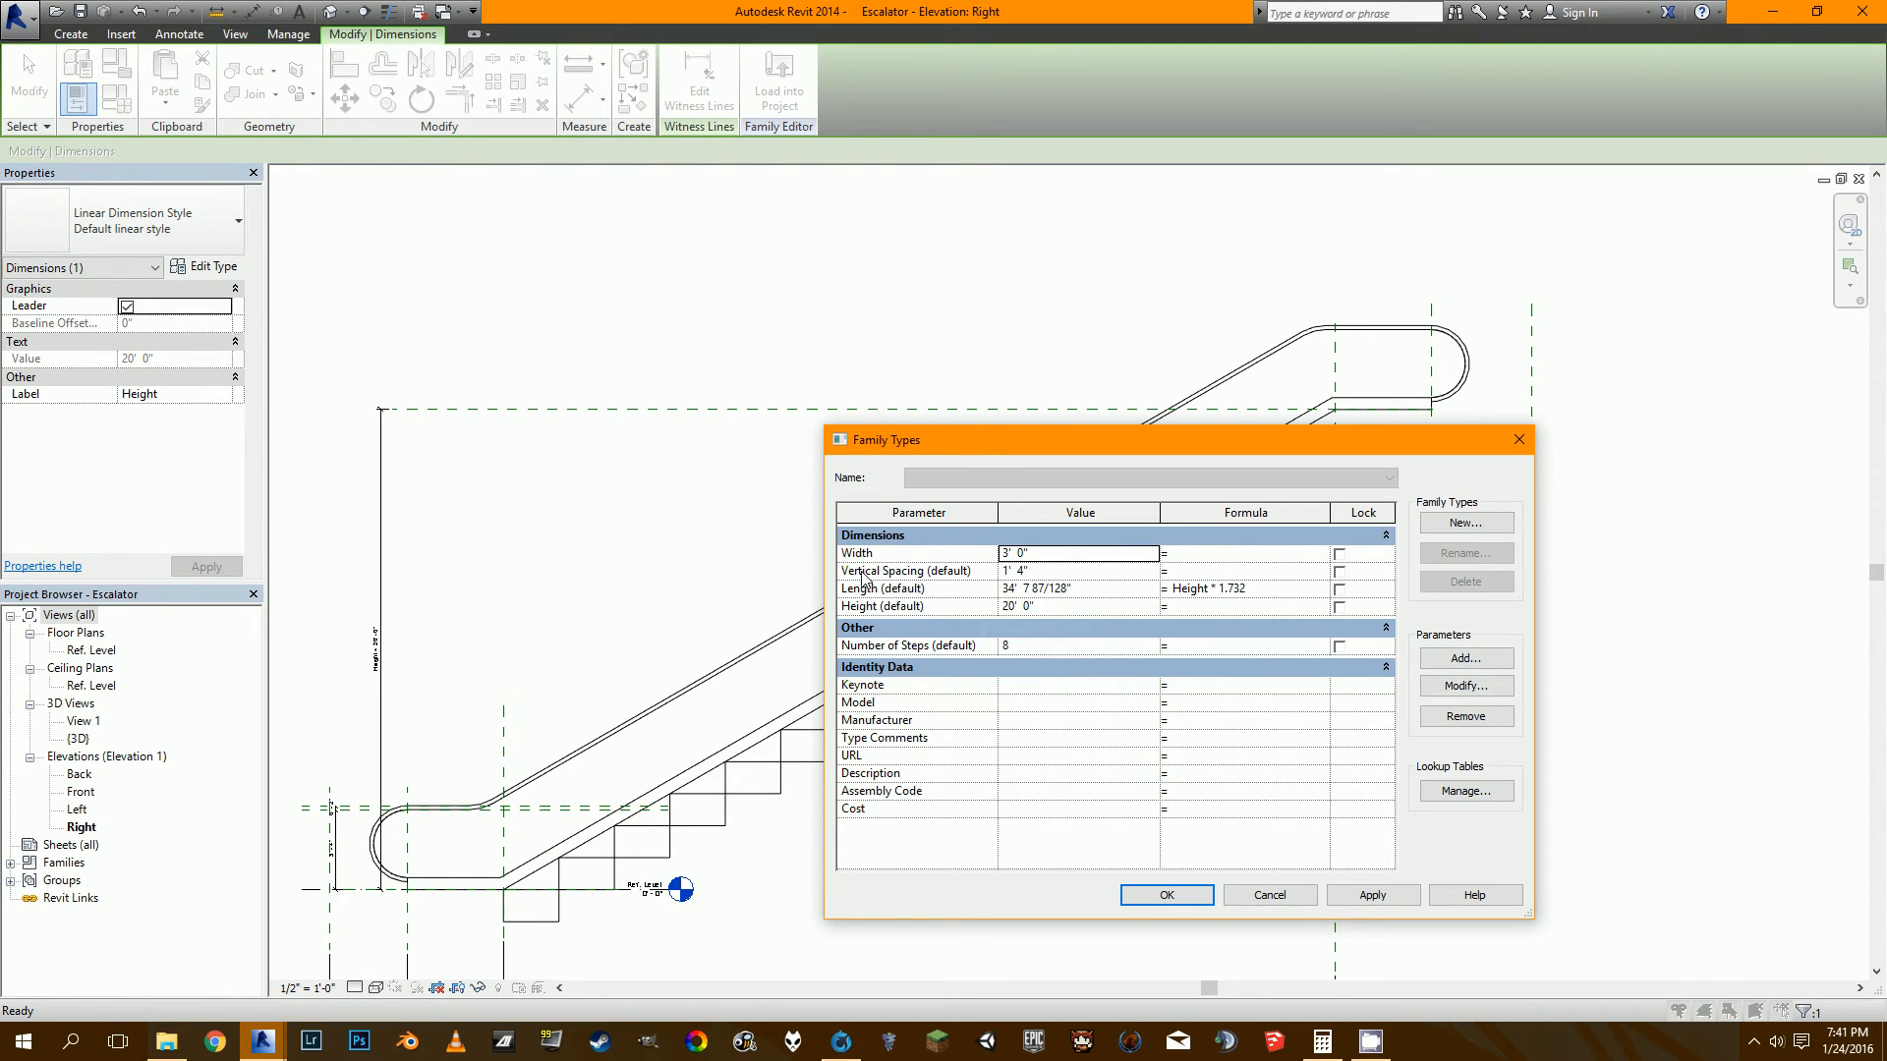
pyautogui.click(1243, 644)
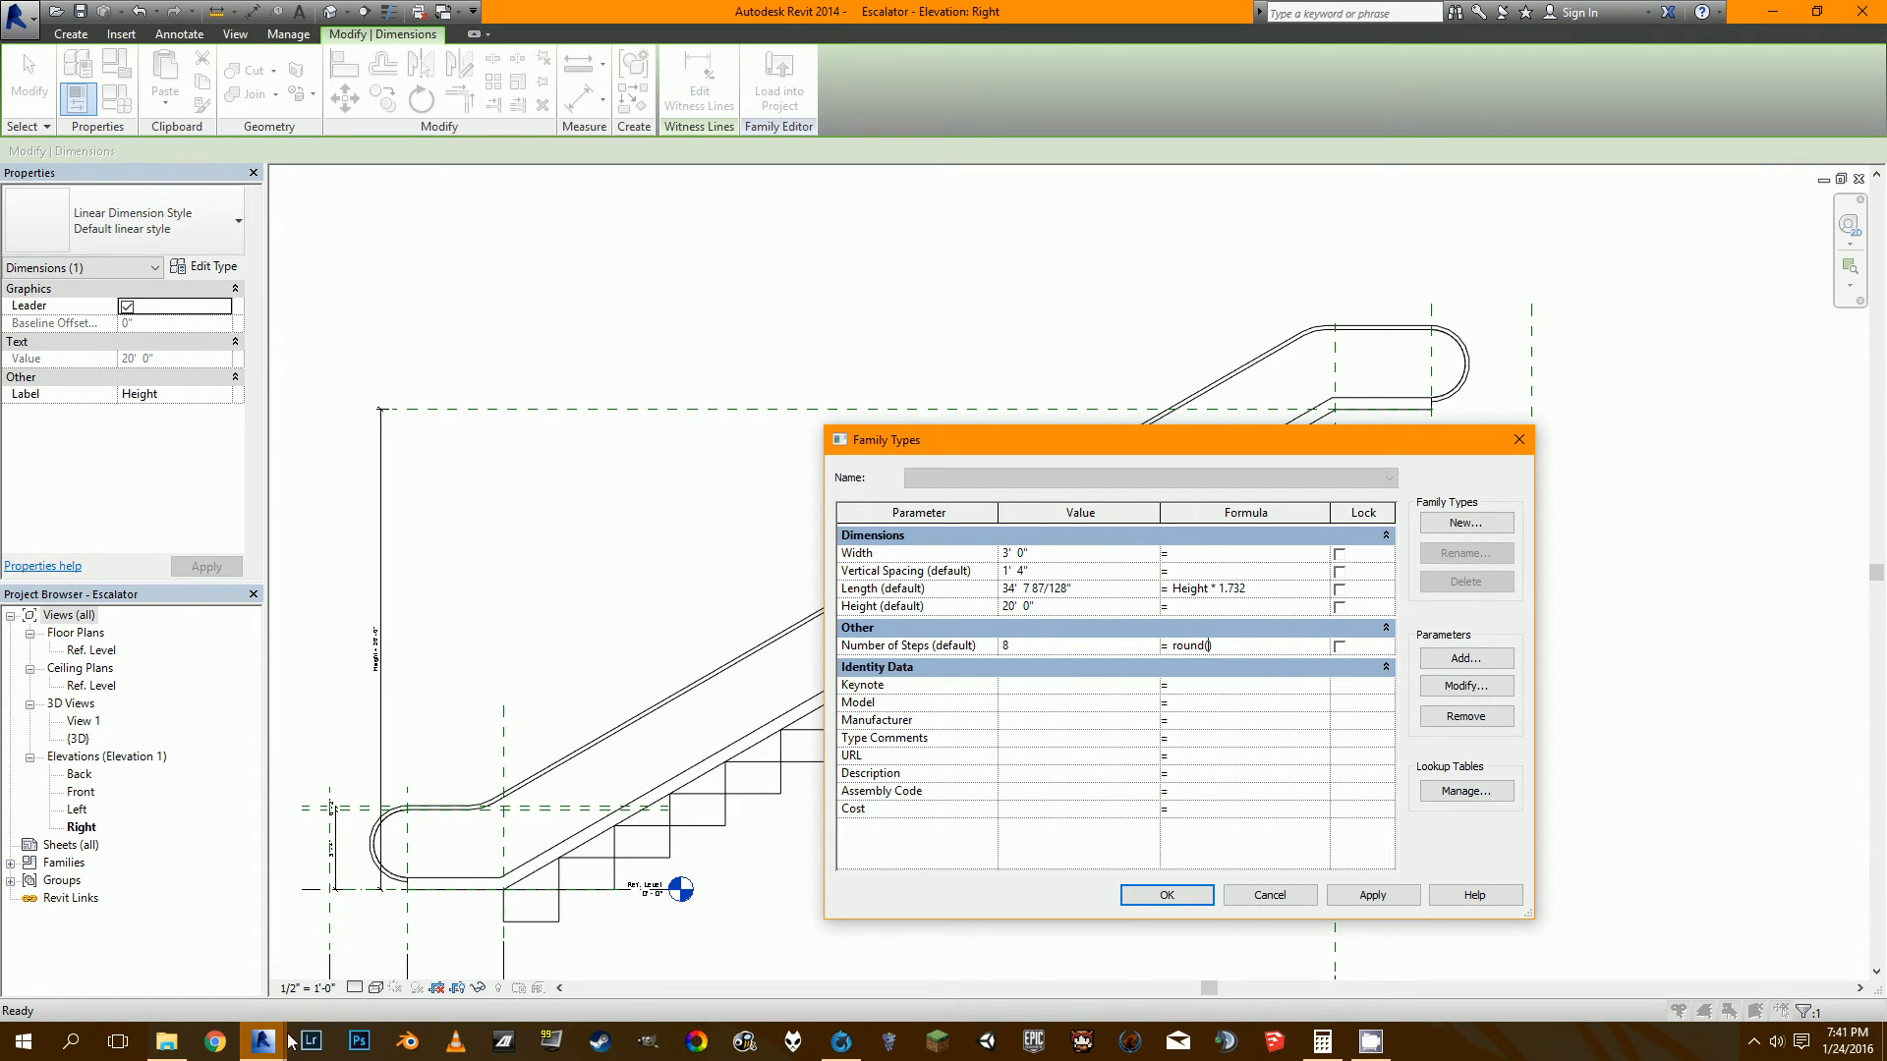
# Switch to the Escalator-Final family and review the formulas of its Vertical Spacing, Length and Number of Steps parameters.
pyautogui.moveTo(287, 1040)
pyautogui.click(236, 958)
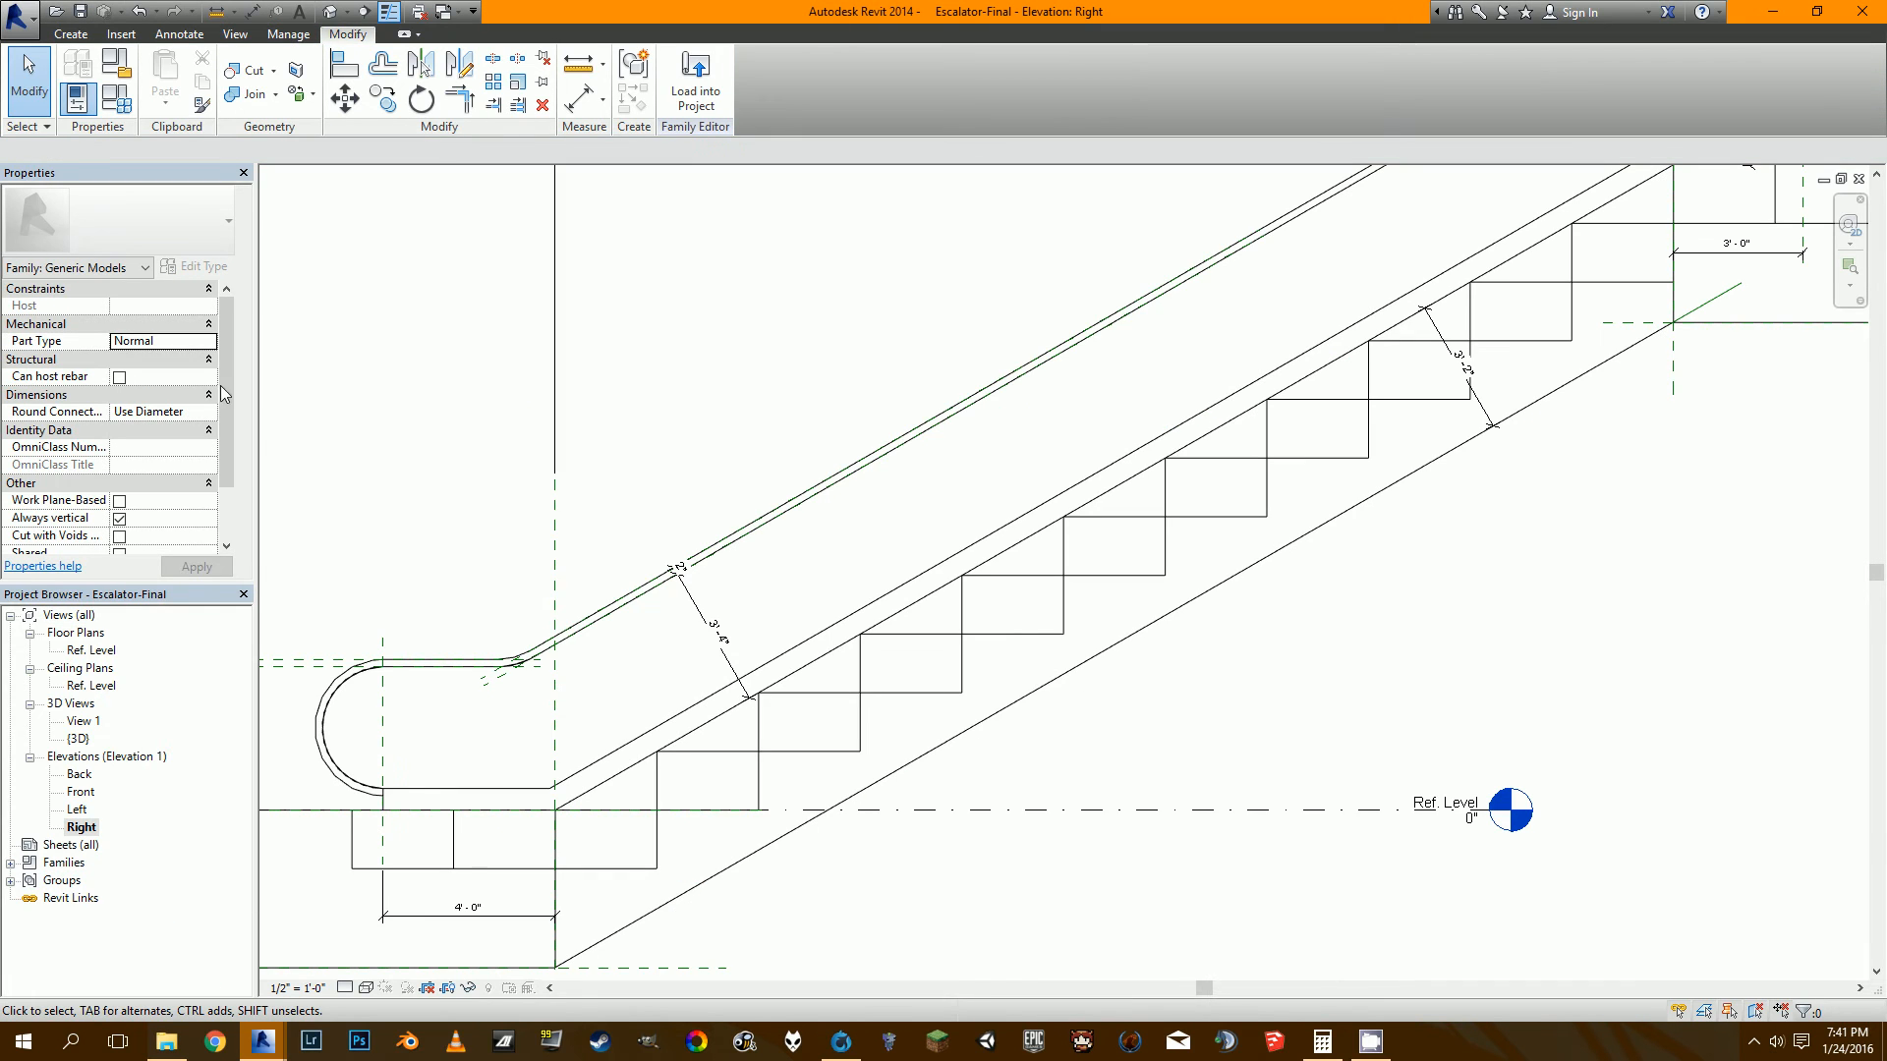
pyautogui.click(125, 94)
pyautogui.click(896, 458)
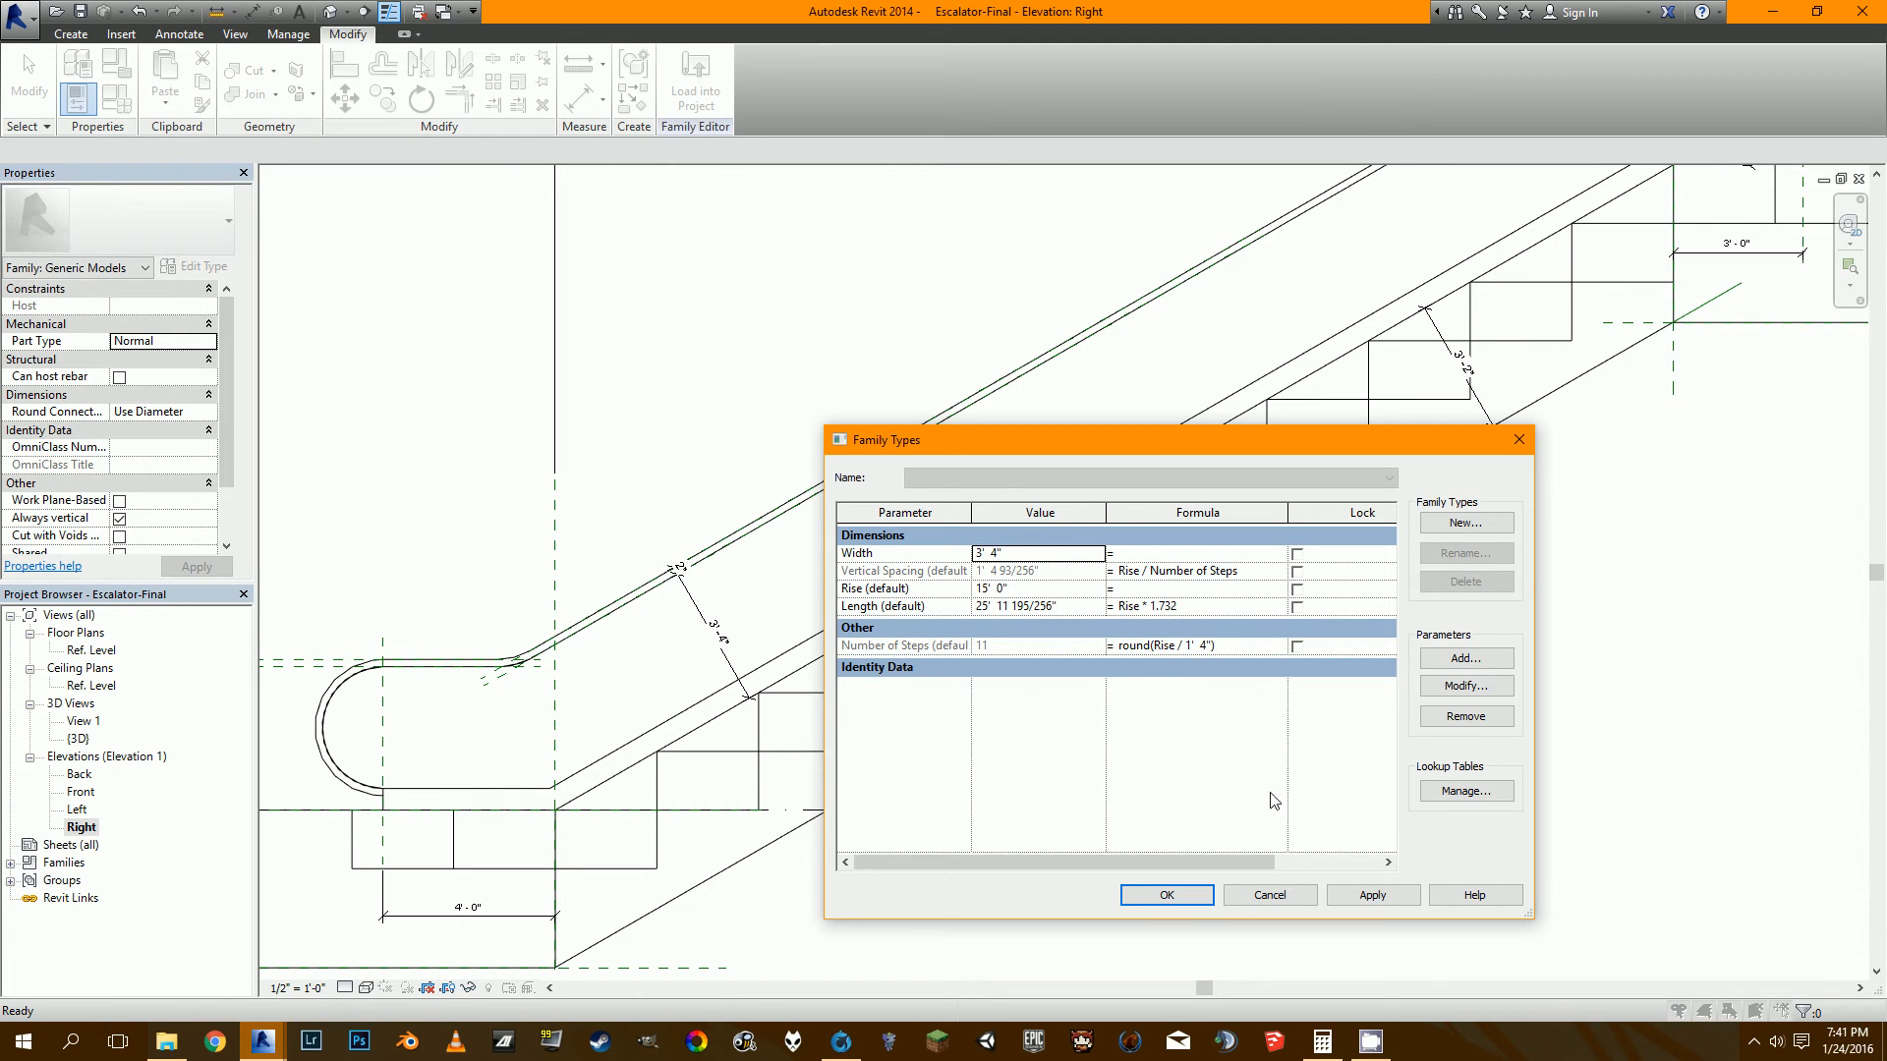
pyautogui.click(1270, 895)
pyautogui.moveTo(1041, 775); pyautogui.dragTo(970, 769, button='middle')
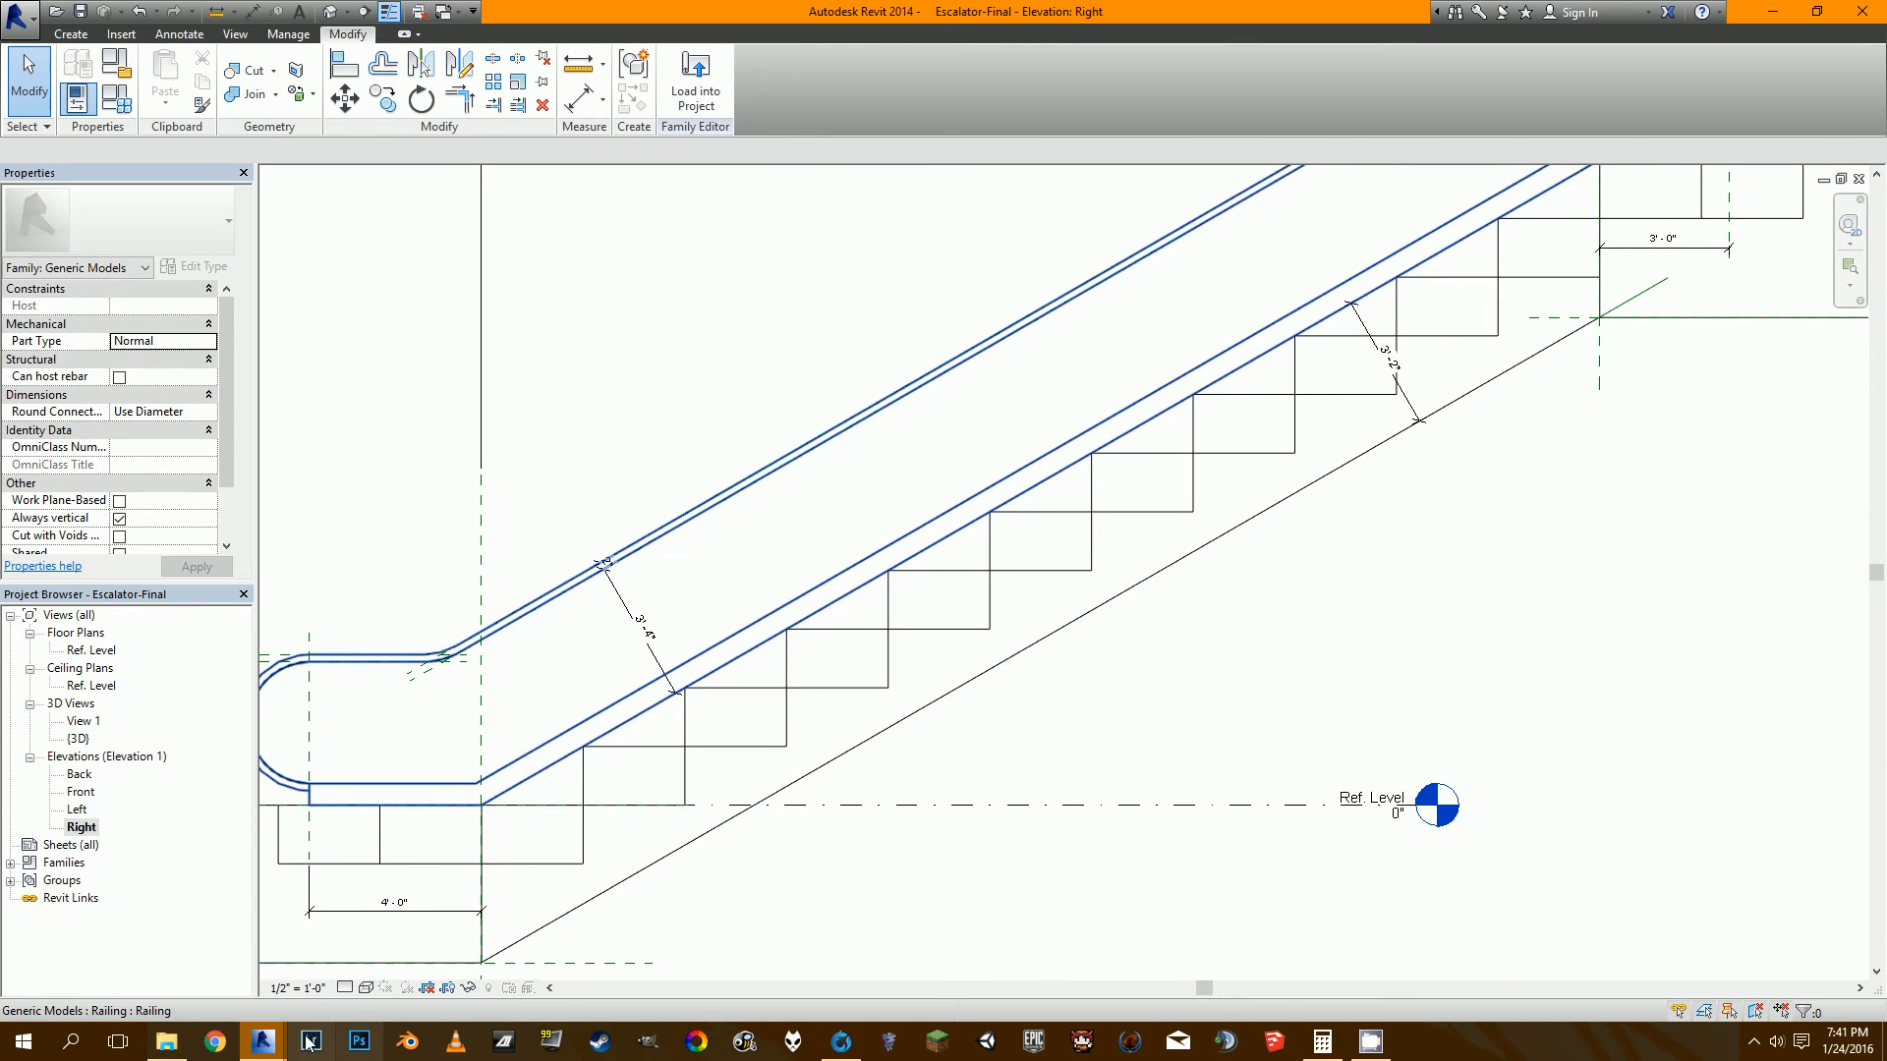
# Return to the Escalator family and complete the Number of Steps formula as round(Height / 1' 4"), applying it to the array.
pyautogui.click(262, 1041)
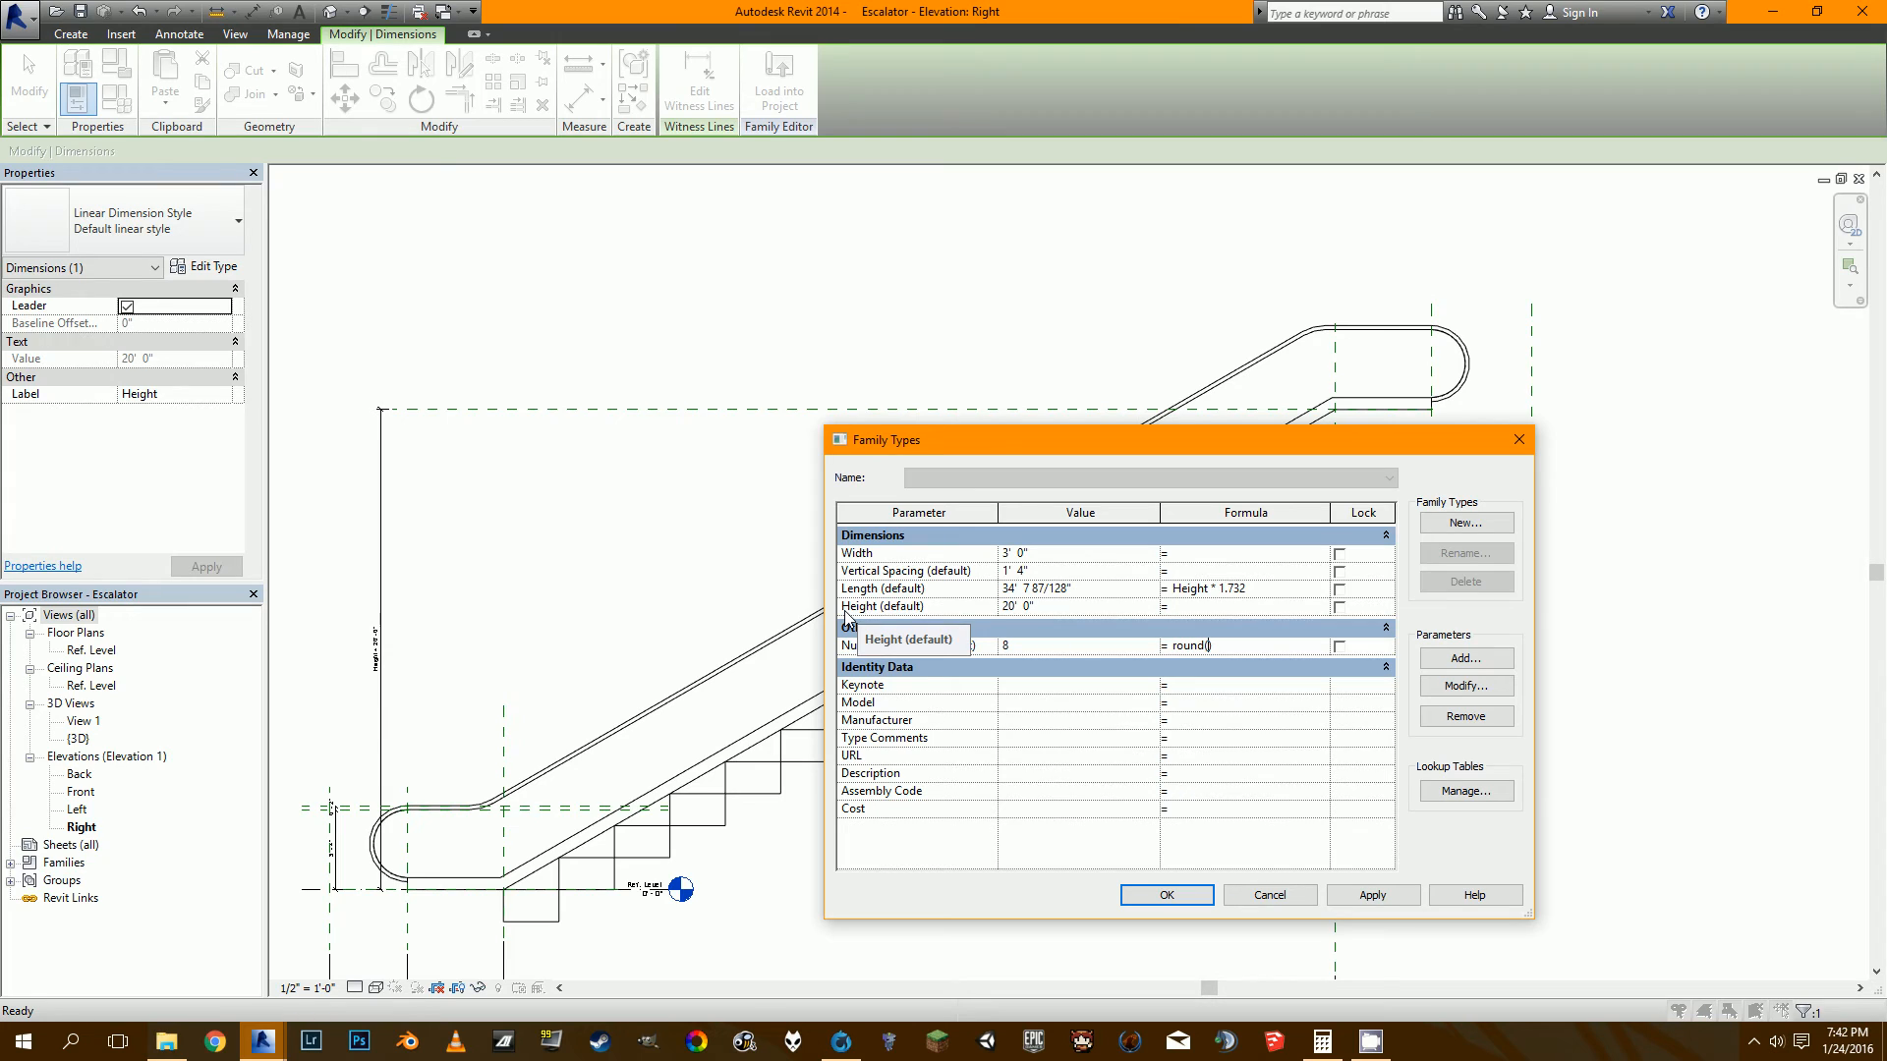
pyautogui.write("Height / 1'4")
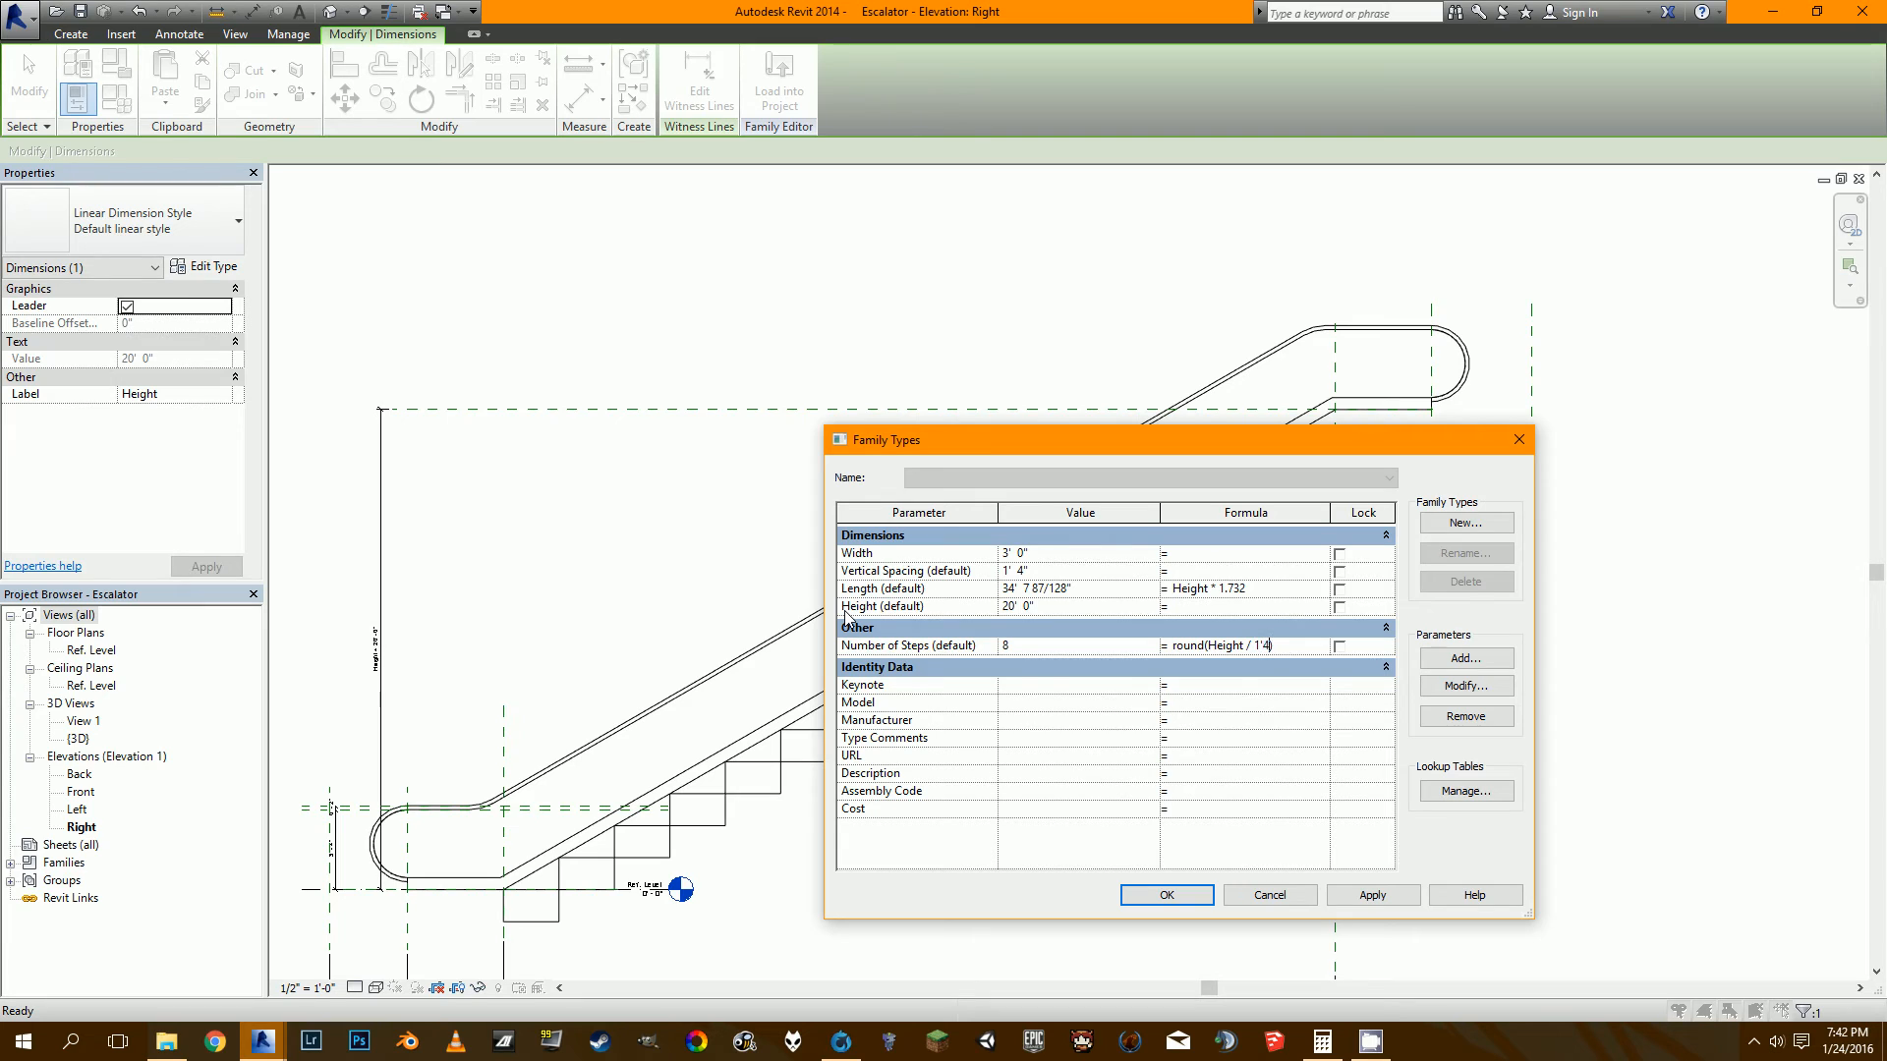
pyautogui.press('Tab')
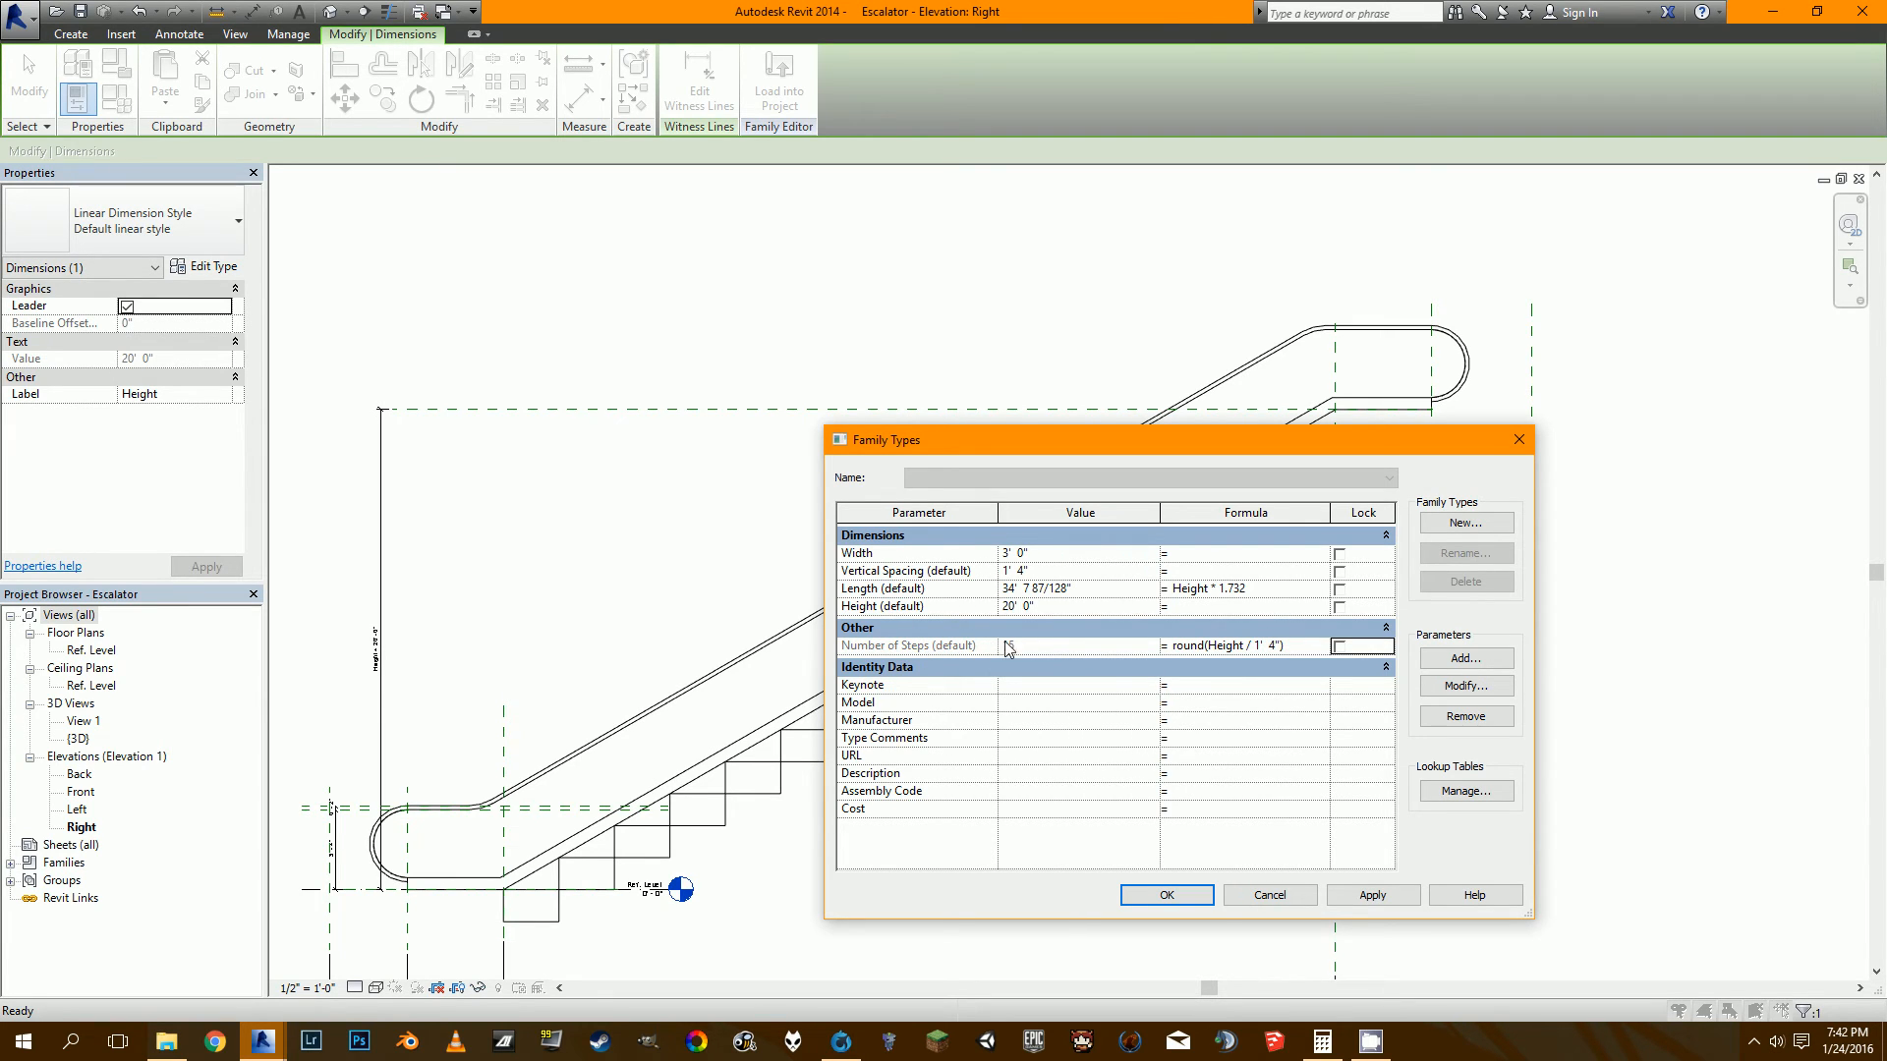
pyautogui.click(1354, 898)
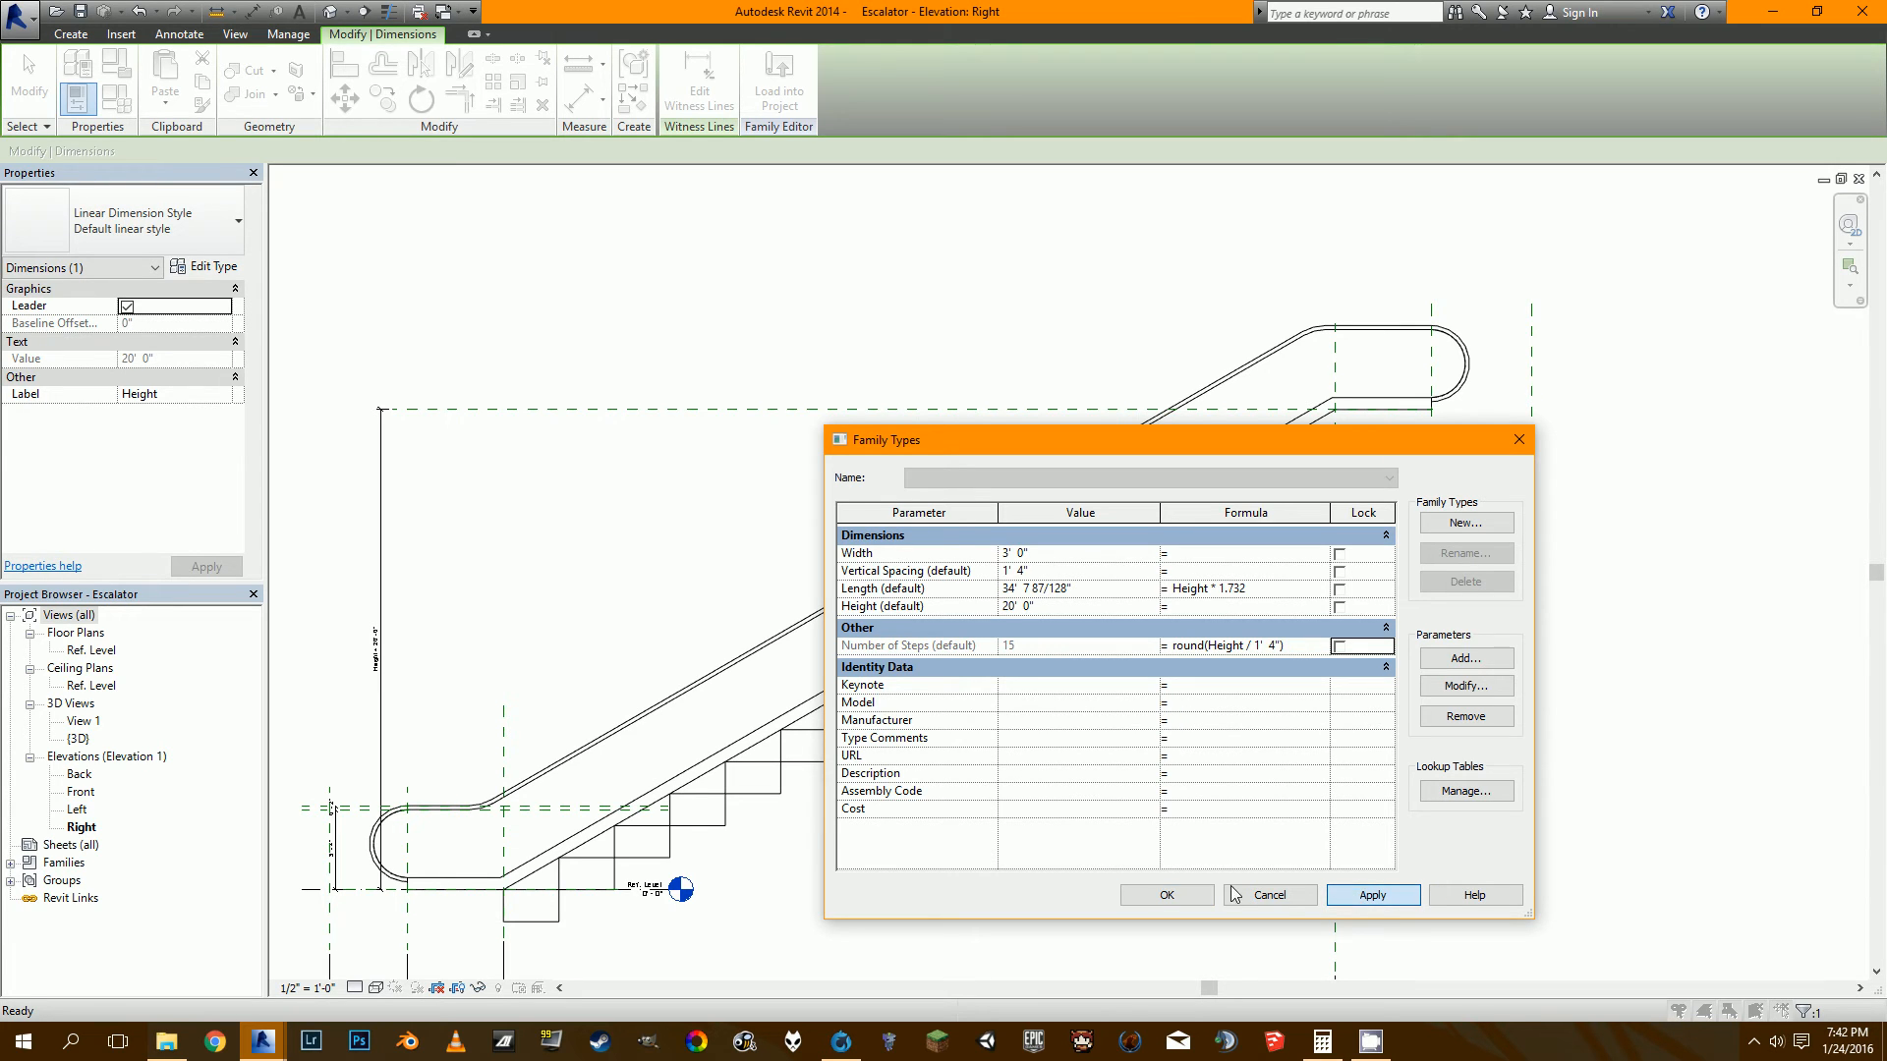
pyautogui.click(1171, 897)
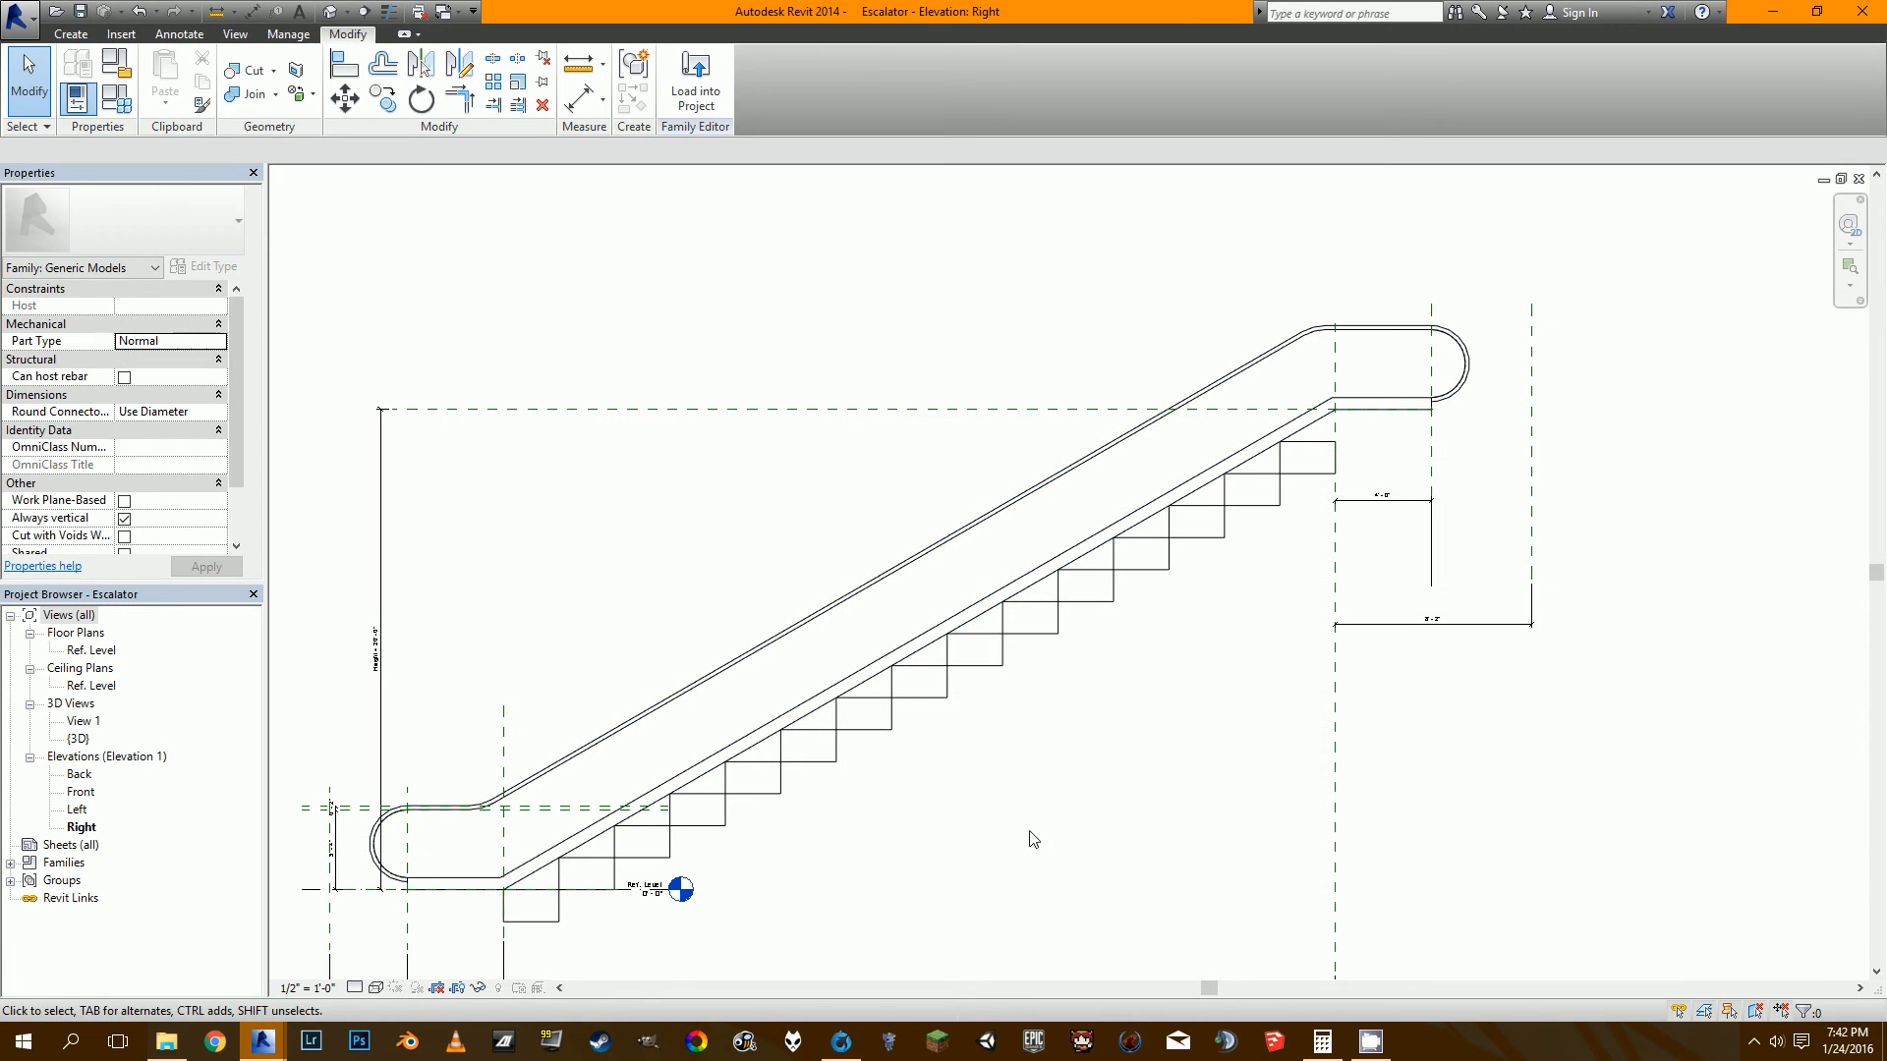
# Measure the vertical height of the topmost step below the upper landing.
pyautogui.scroll(5, 1329, 447)
pyautogui.scroll(-1, 1159, 611)
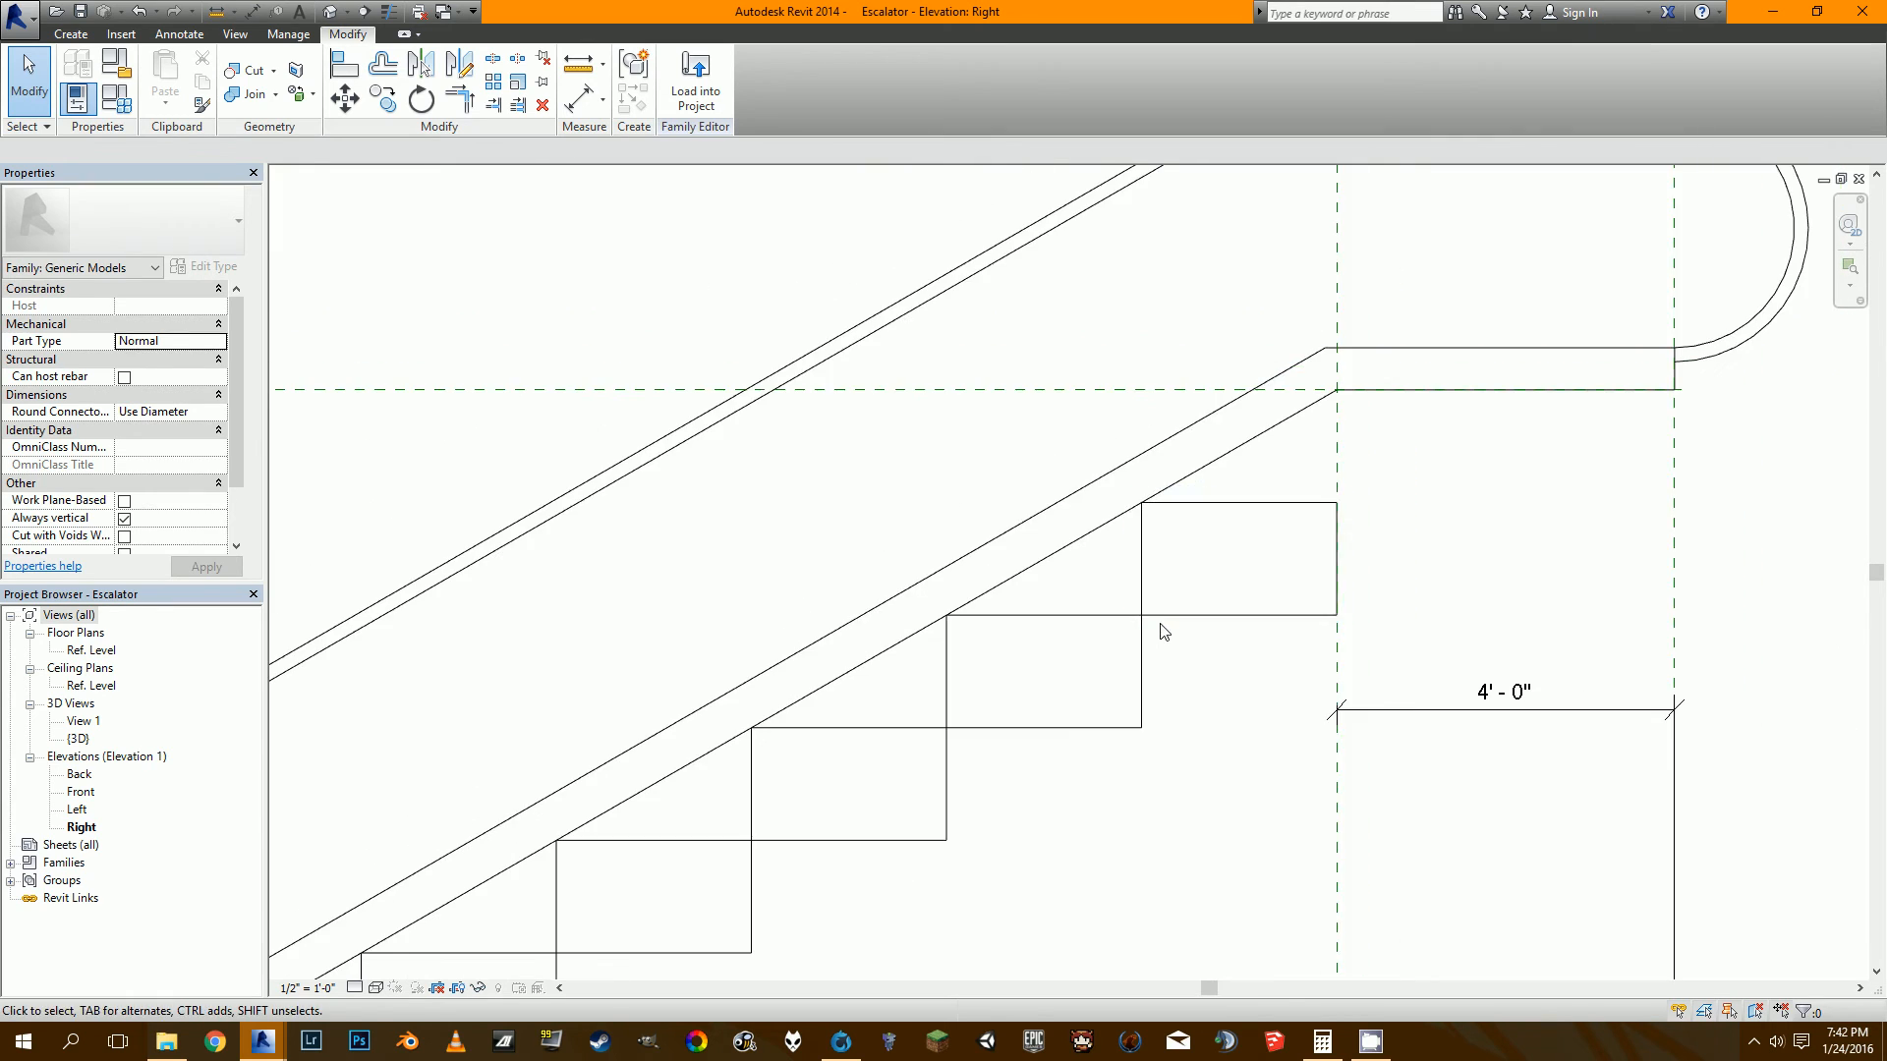
pyautogui.scroll(3, 1150, 505)
pyautogui.press('m')
pyautogui.press('e')
pyautogui.click(1127, 757)
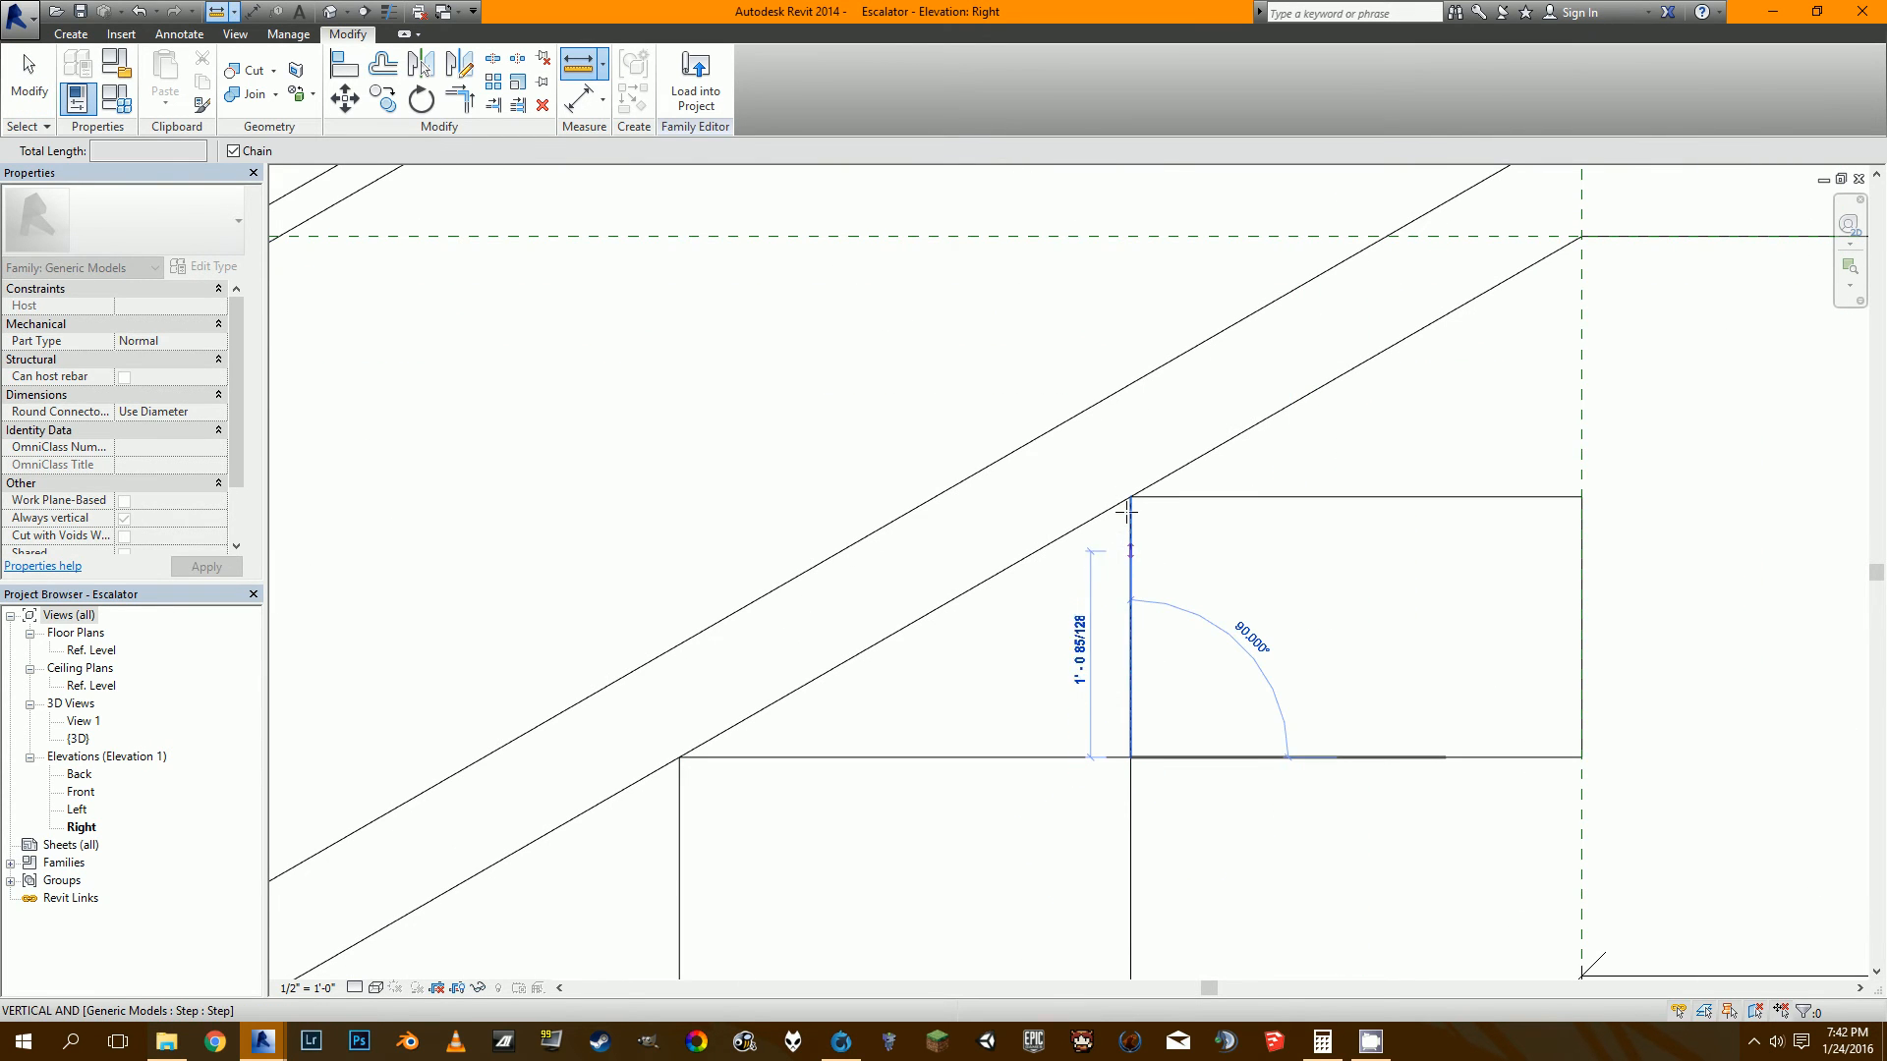
pyautogui.click(1130, 497)
pyautogui.scroll(-1, 1131, 494)
pyautogui.press('Escape')
pyautogui.press('Escape')
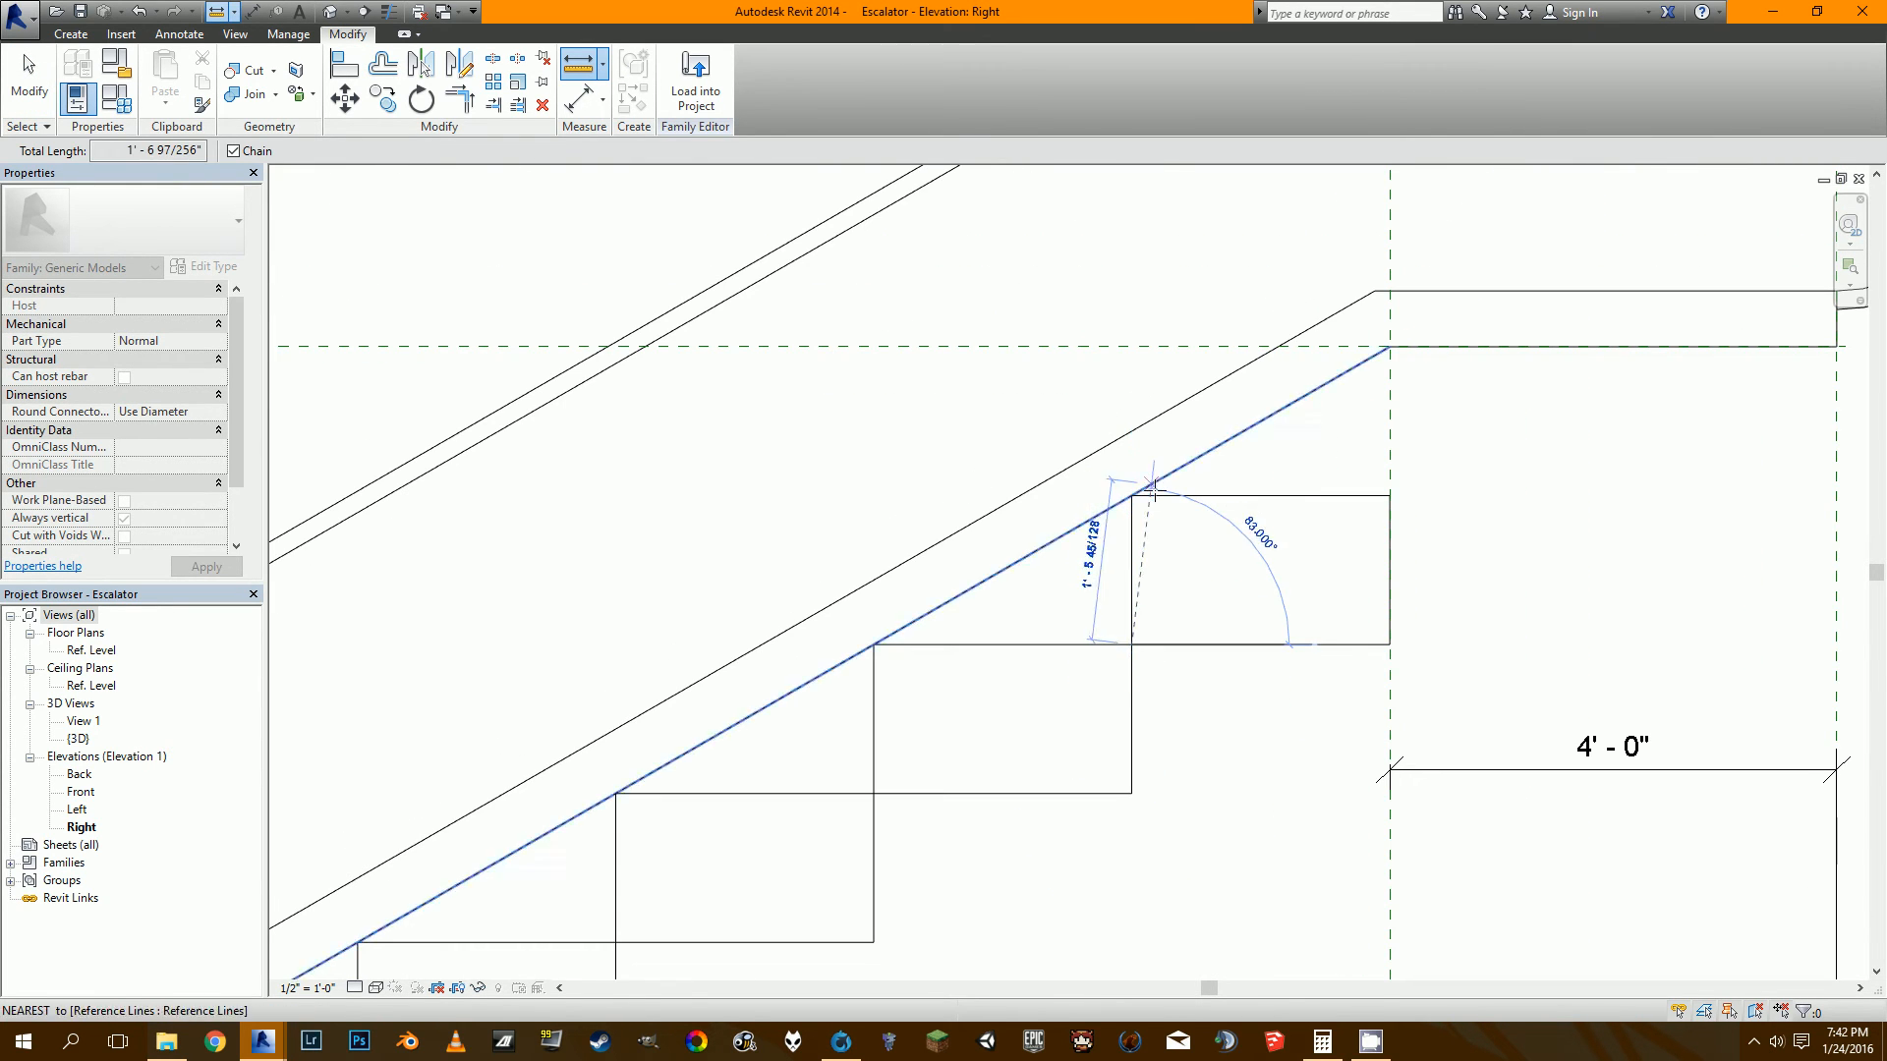
# Examine how the arrayed steps line up with the incline from Ref. Level to the upper landing.
pyautogui.scroll(-1, 871, 682)
pyautogui.scroll(4, 906, 644)
pyautogui.scroll(-3, 909, 645)
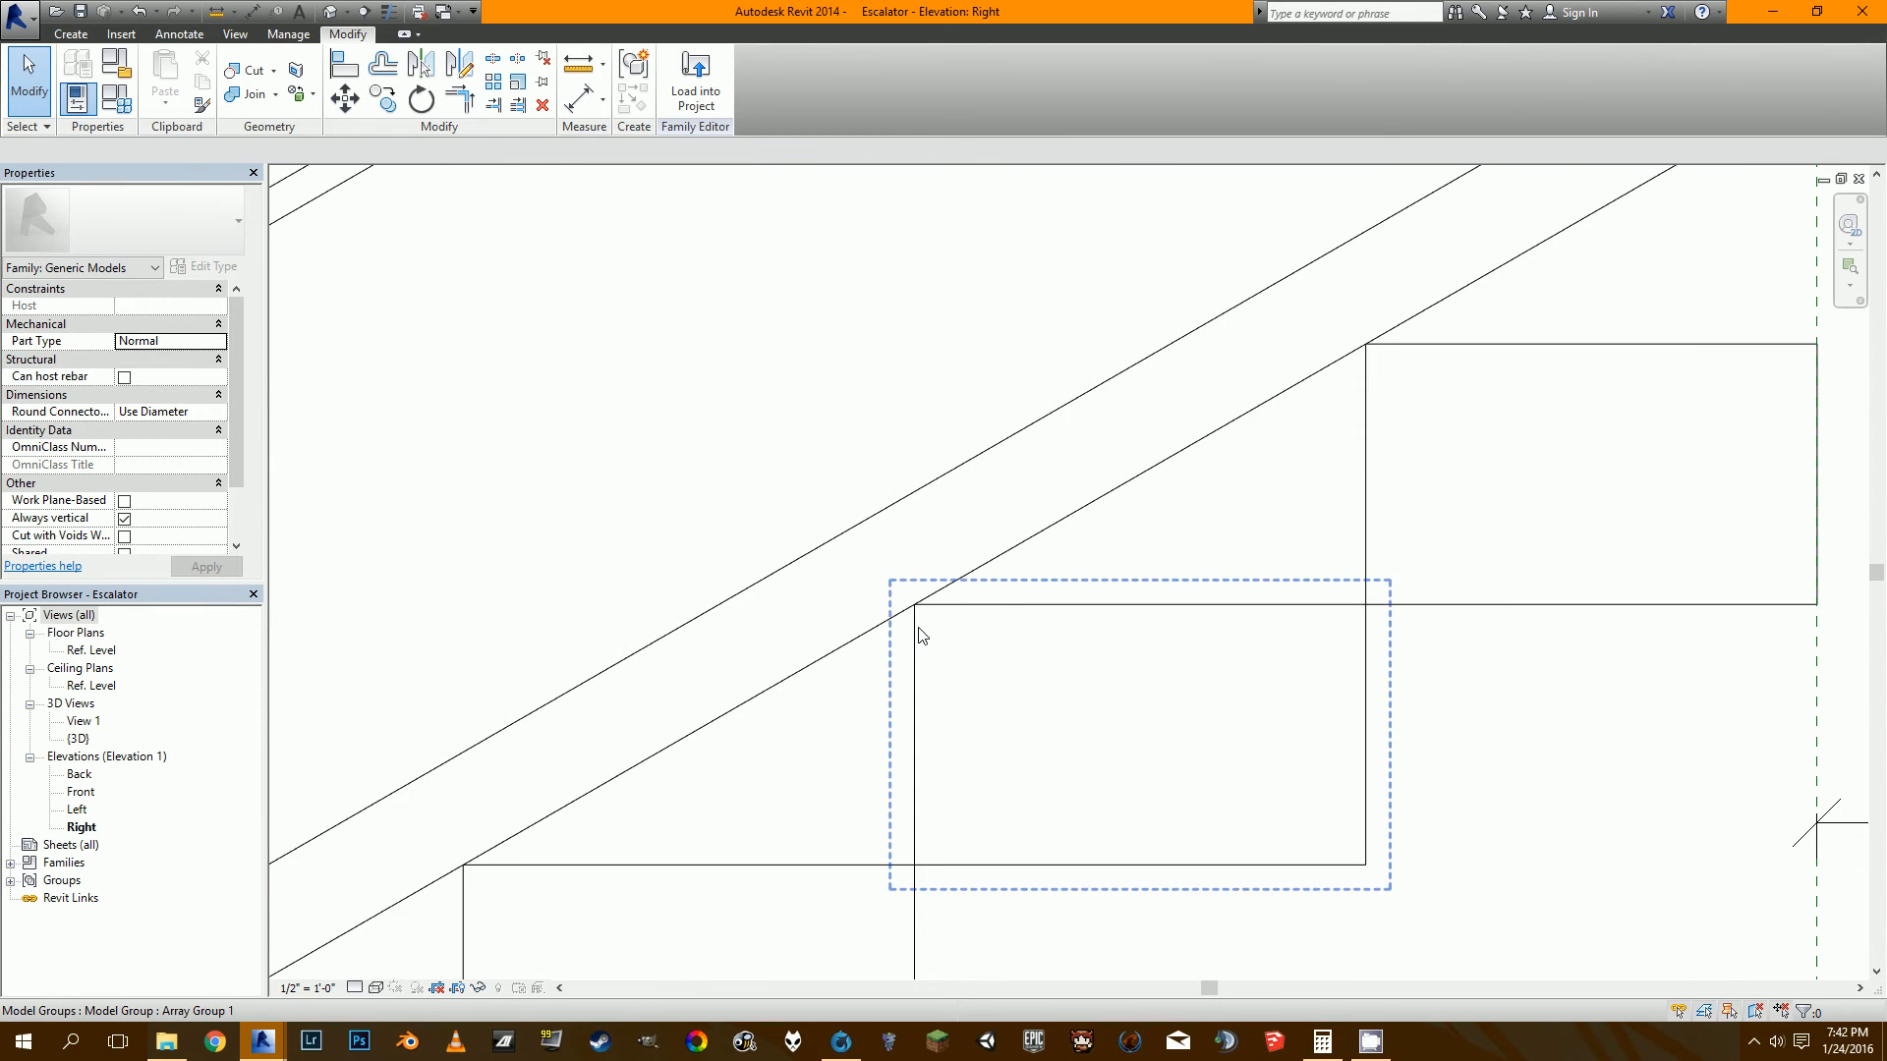
pyautogui.scroll(-2, 1422, 487)
pyautogui.scroll(1, 976, 800)
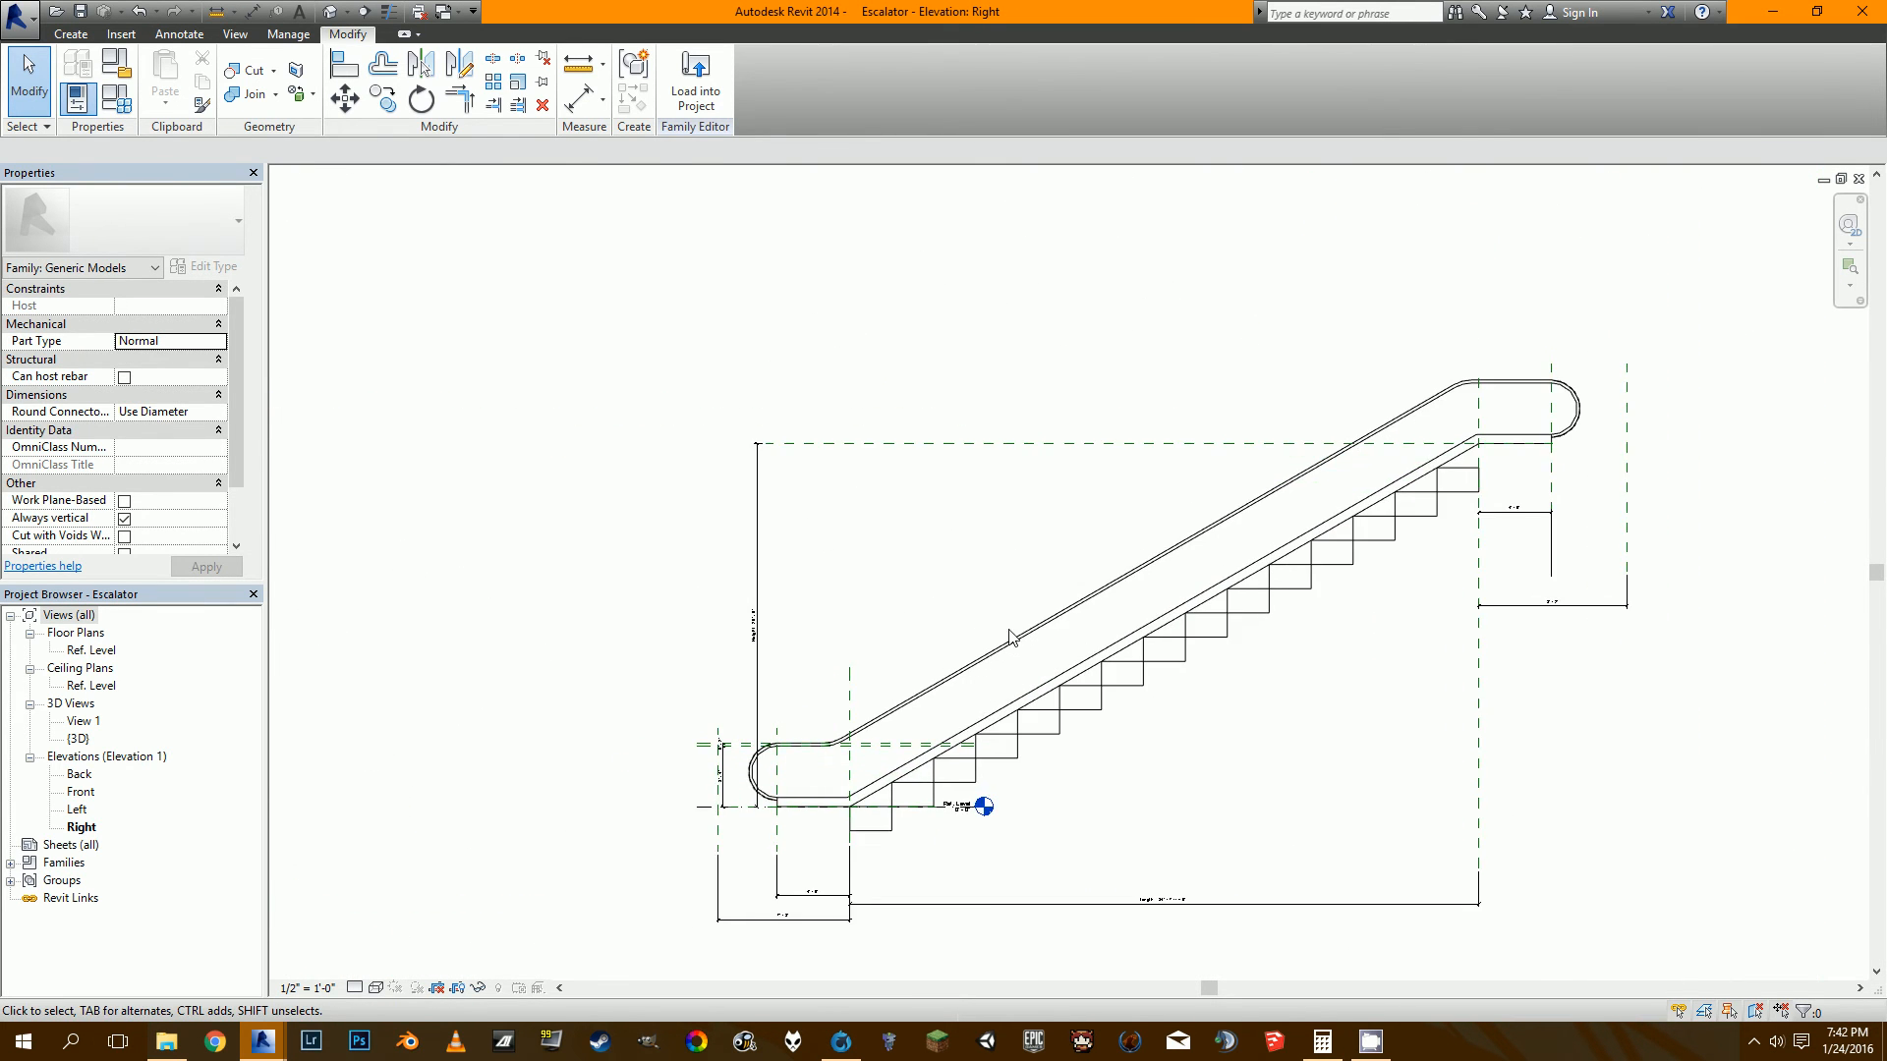
pyautogui.scroll(2, 830, 629)
pyautogui.scroll(2, 1087, 826)
pyautogui.scroll(-2, 1071, 766)
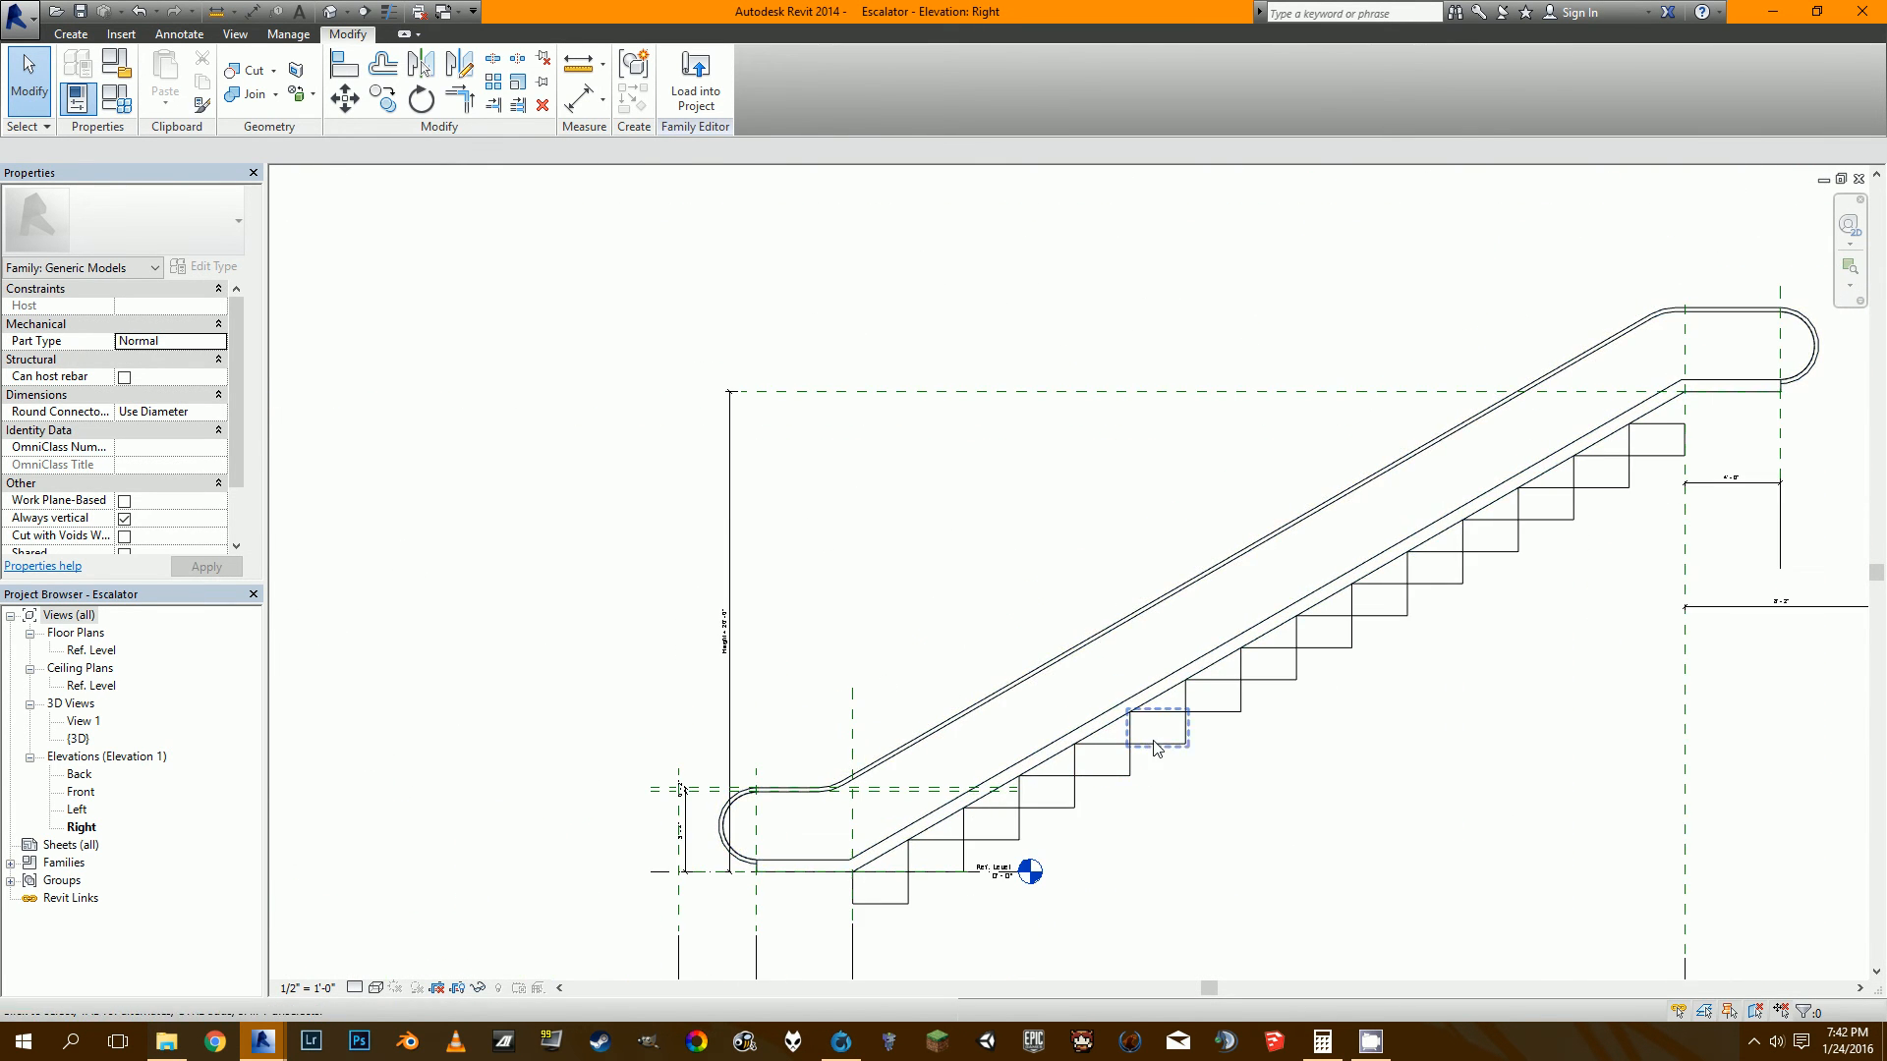
pyautogui.scroll(1, 933, 688)
pyautogui.scroll(1, 887, 648)
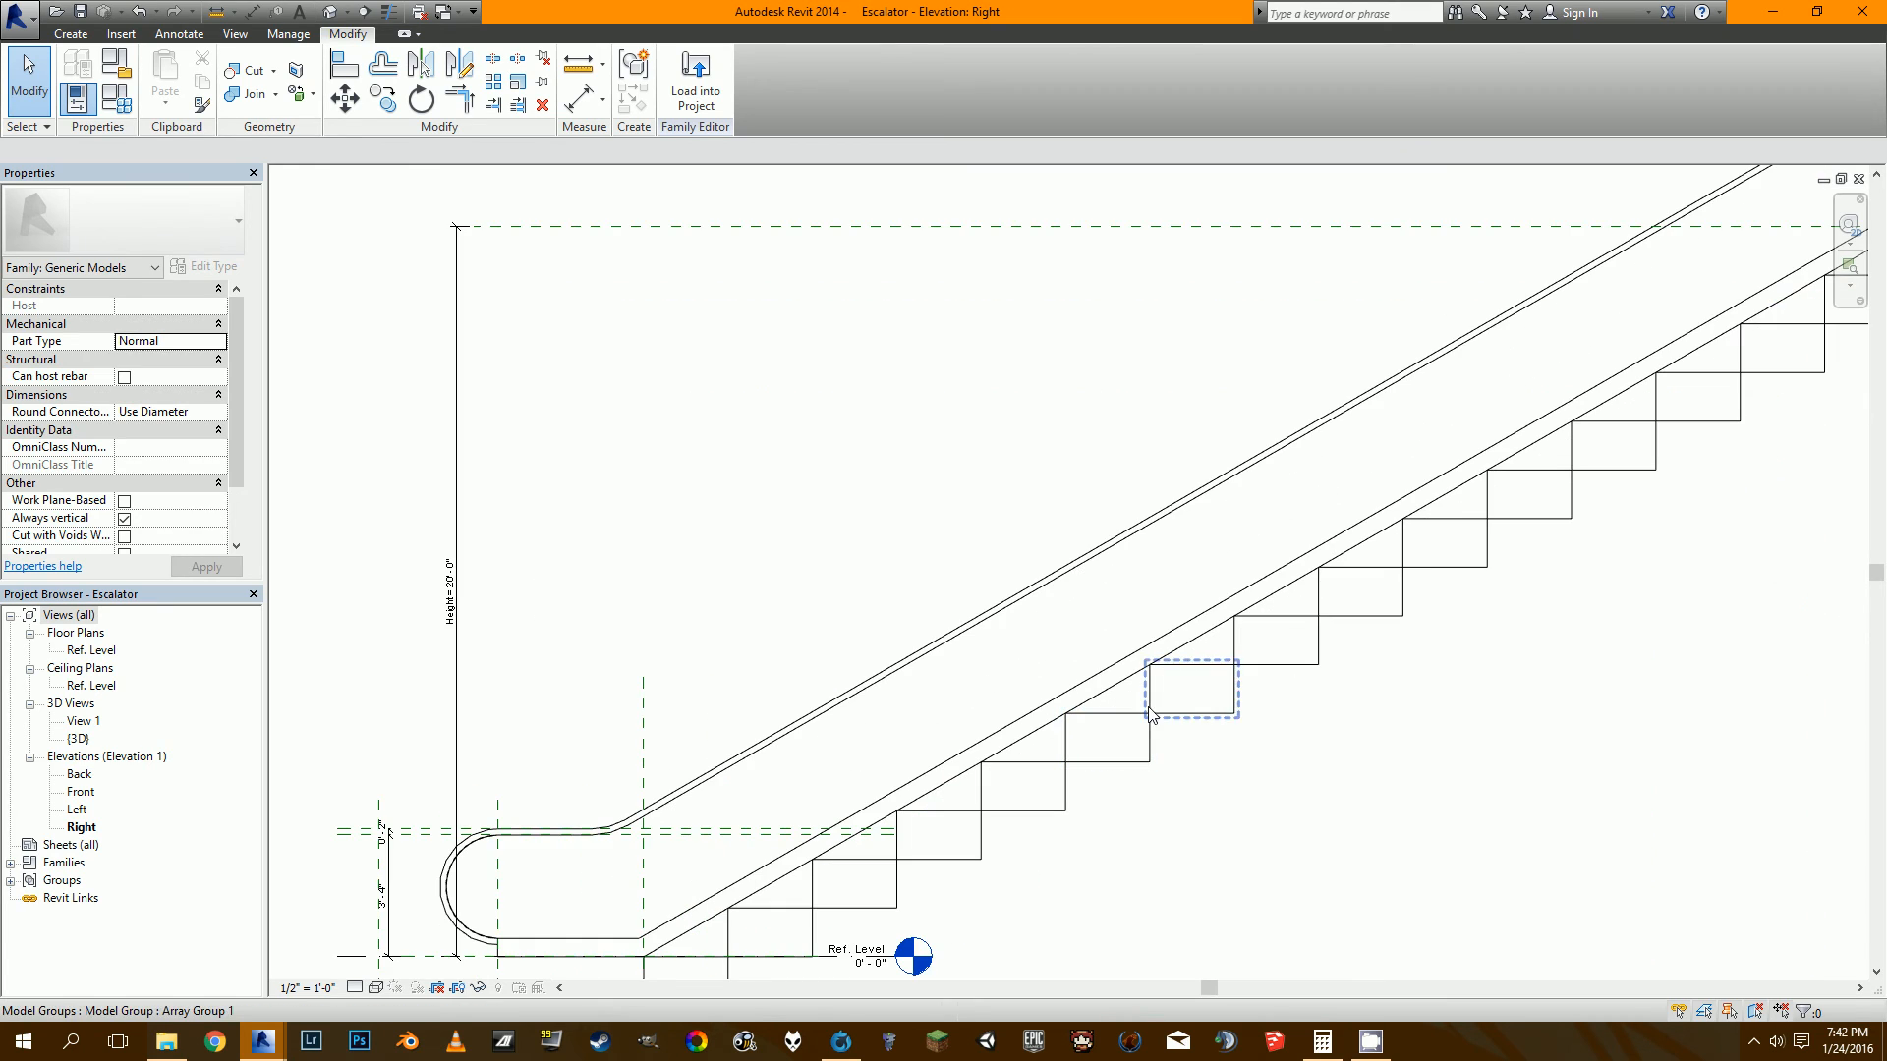
# Set the labelled Height dimension to 21.4' and check the topmost step against the upper landing's vertical reference plane.
pyautogui.click(450, 615)
pyautogui.click(450, 621)
pyautogui.write('1')
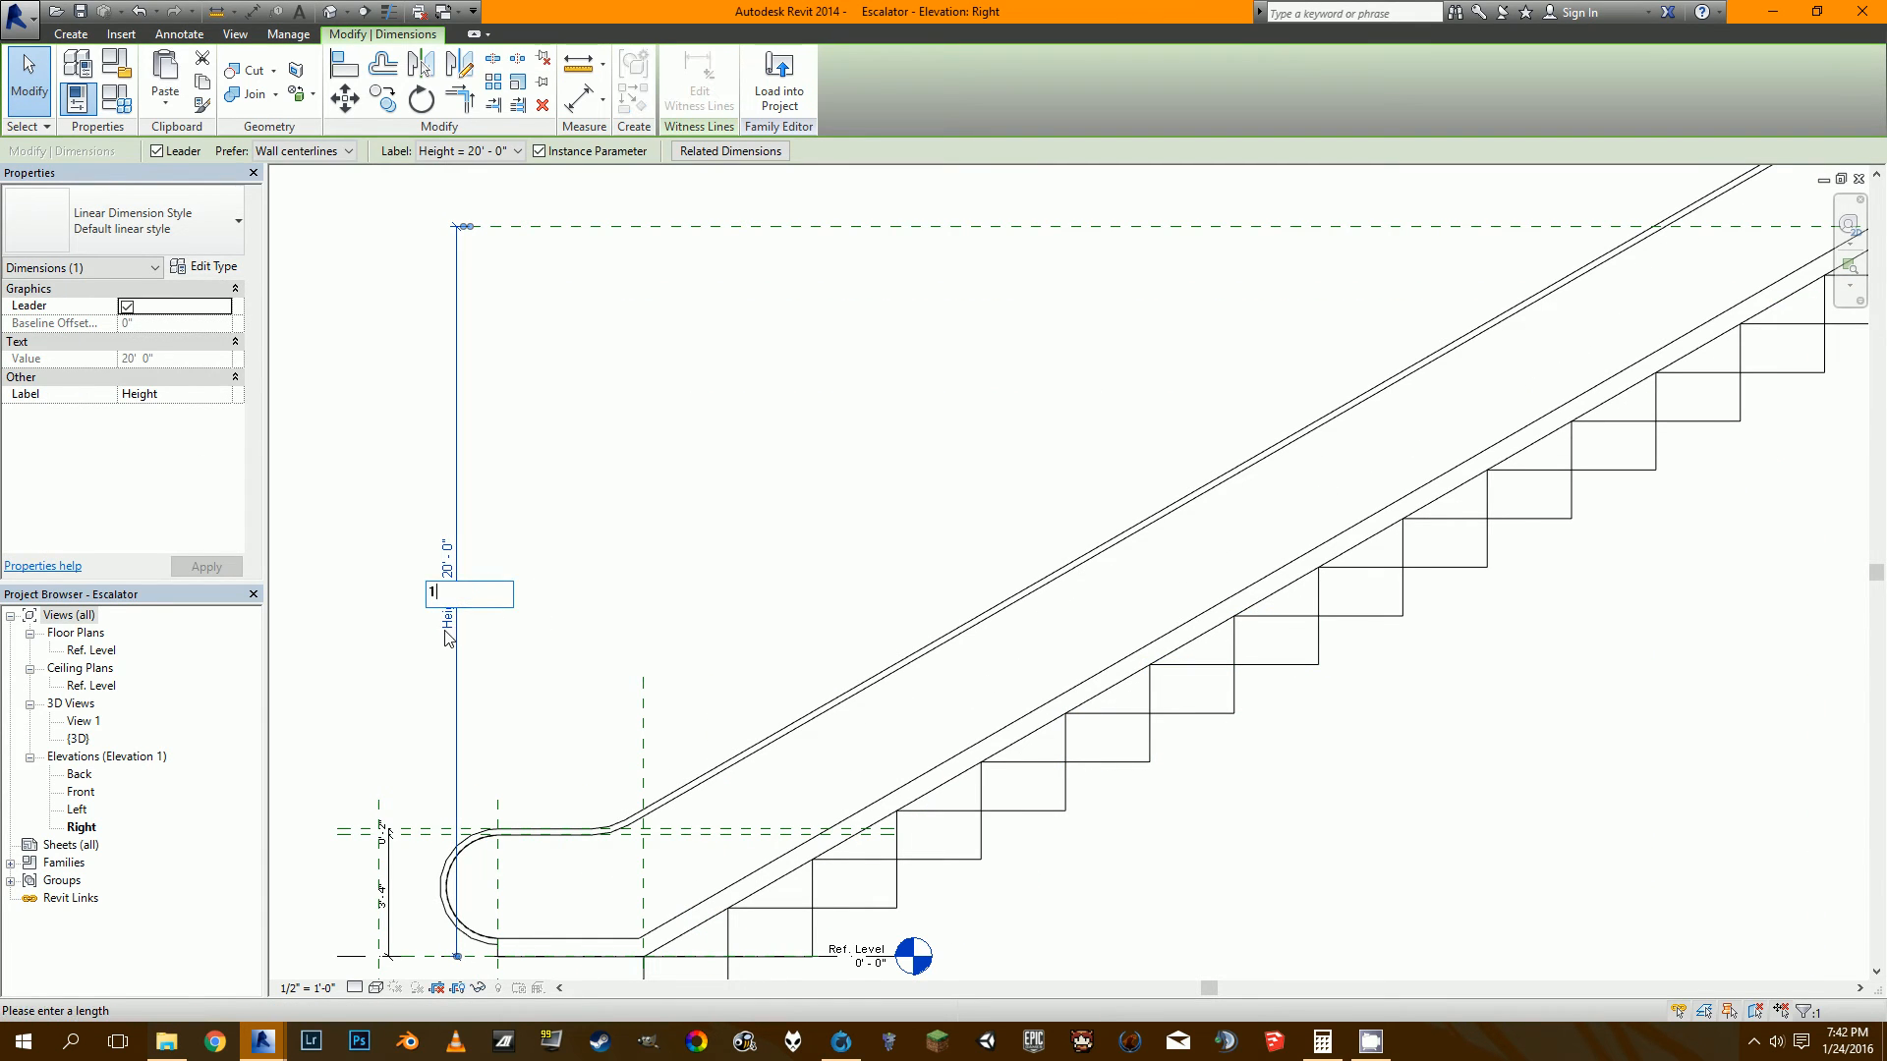
pyautogui.write('21.4')
pyautogui.press('Return')
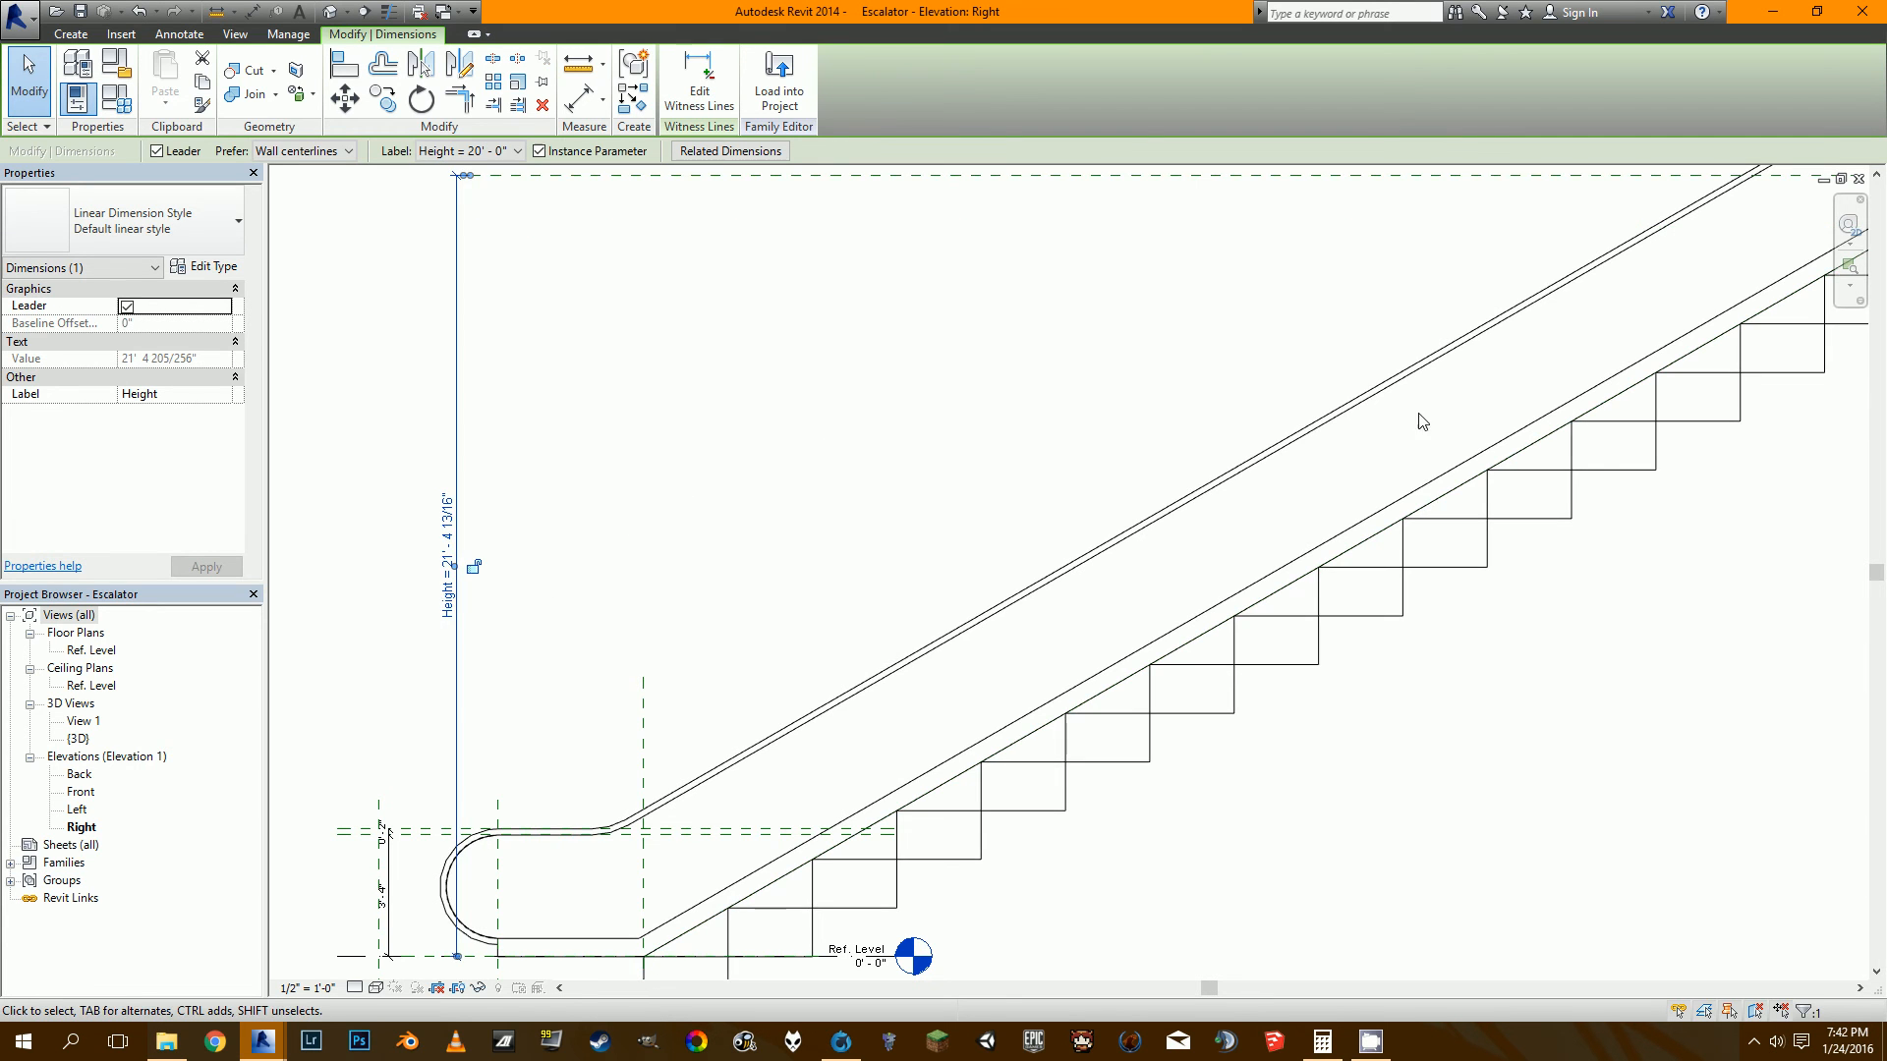
pyautogui.moveTo(1418, 417); pyautogui.dragTo(730, 629, button='middle')
pyautogui.scroll(6, 1317, 433)
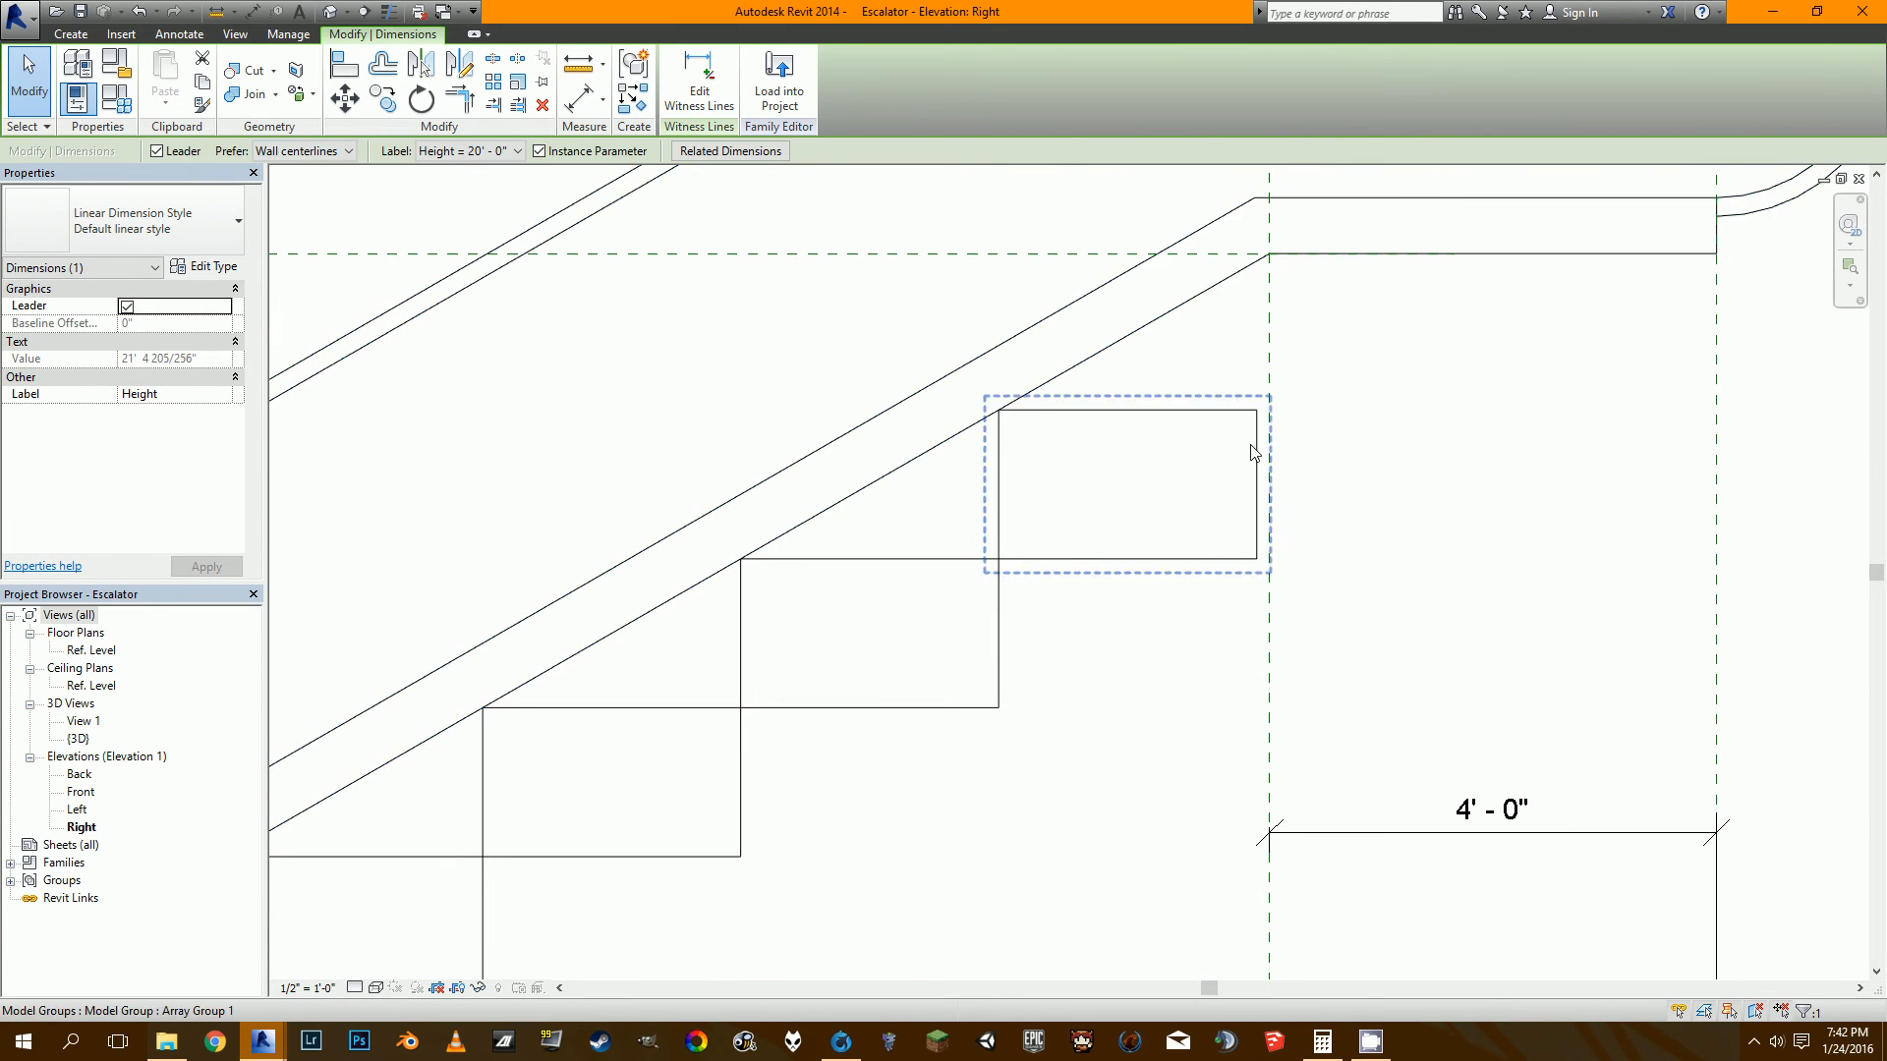
pyautogui.scroll(-2, 1258, 433)
pyautogui.scroll(3, 1179, 457)
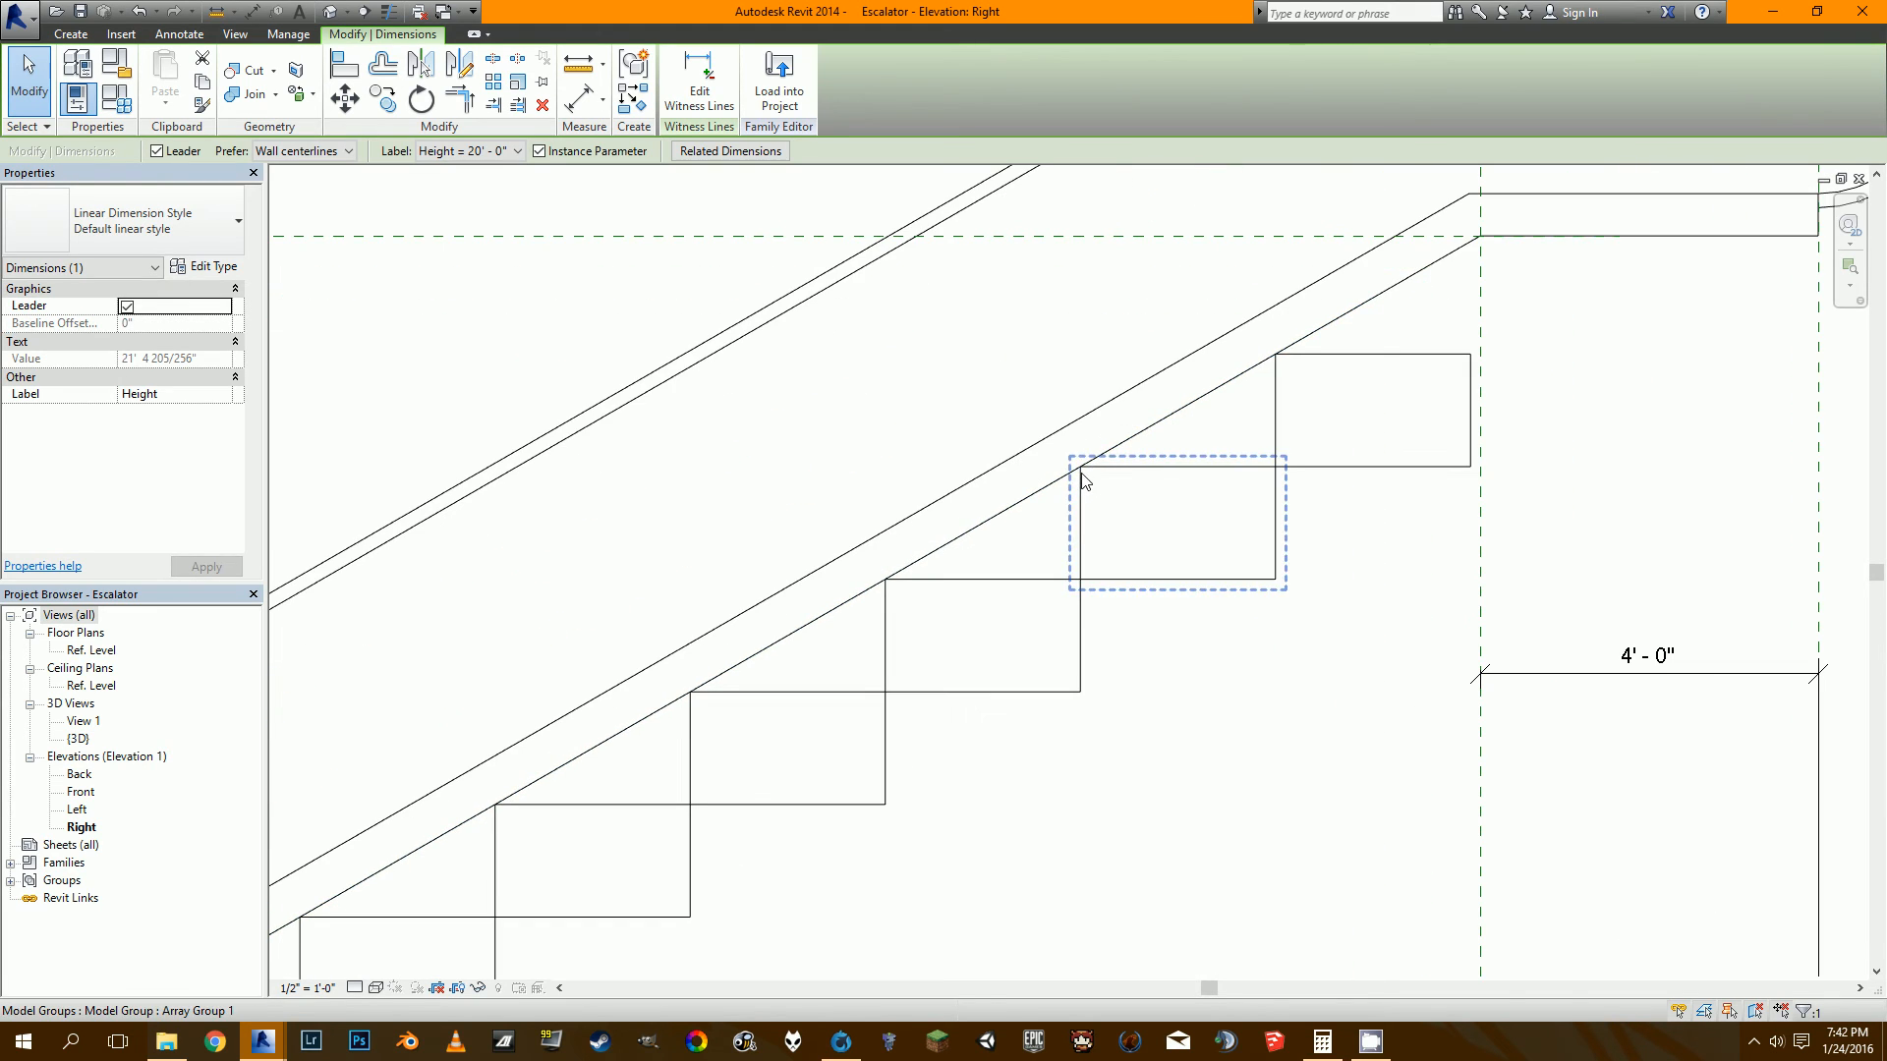
# Compare the Escalator family's parameters with those in Escalator-Final, reviewing the reference family's Vertical Spacing formula.
pyautogui.click(117, 99)
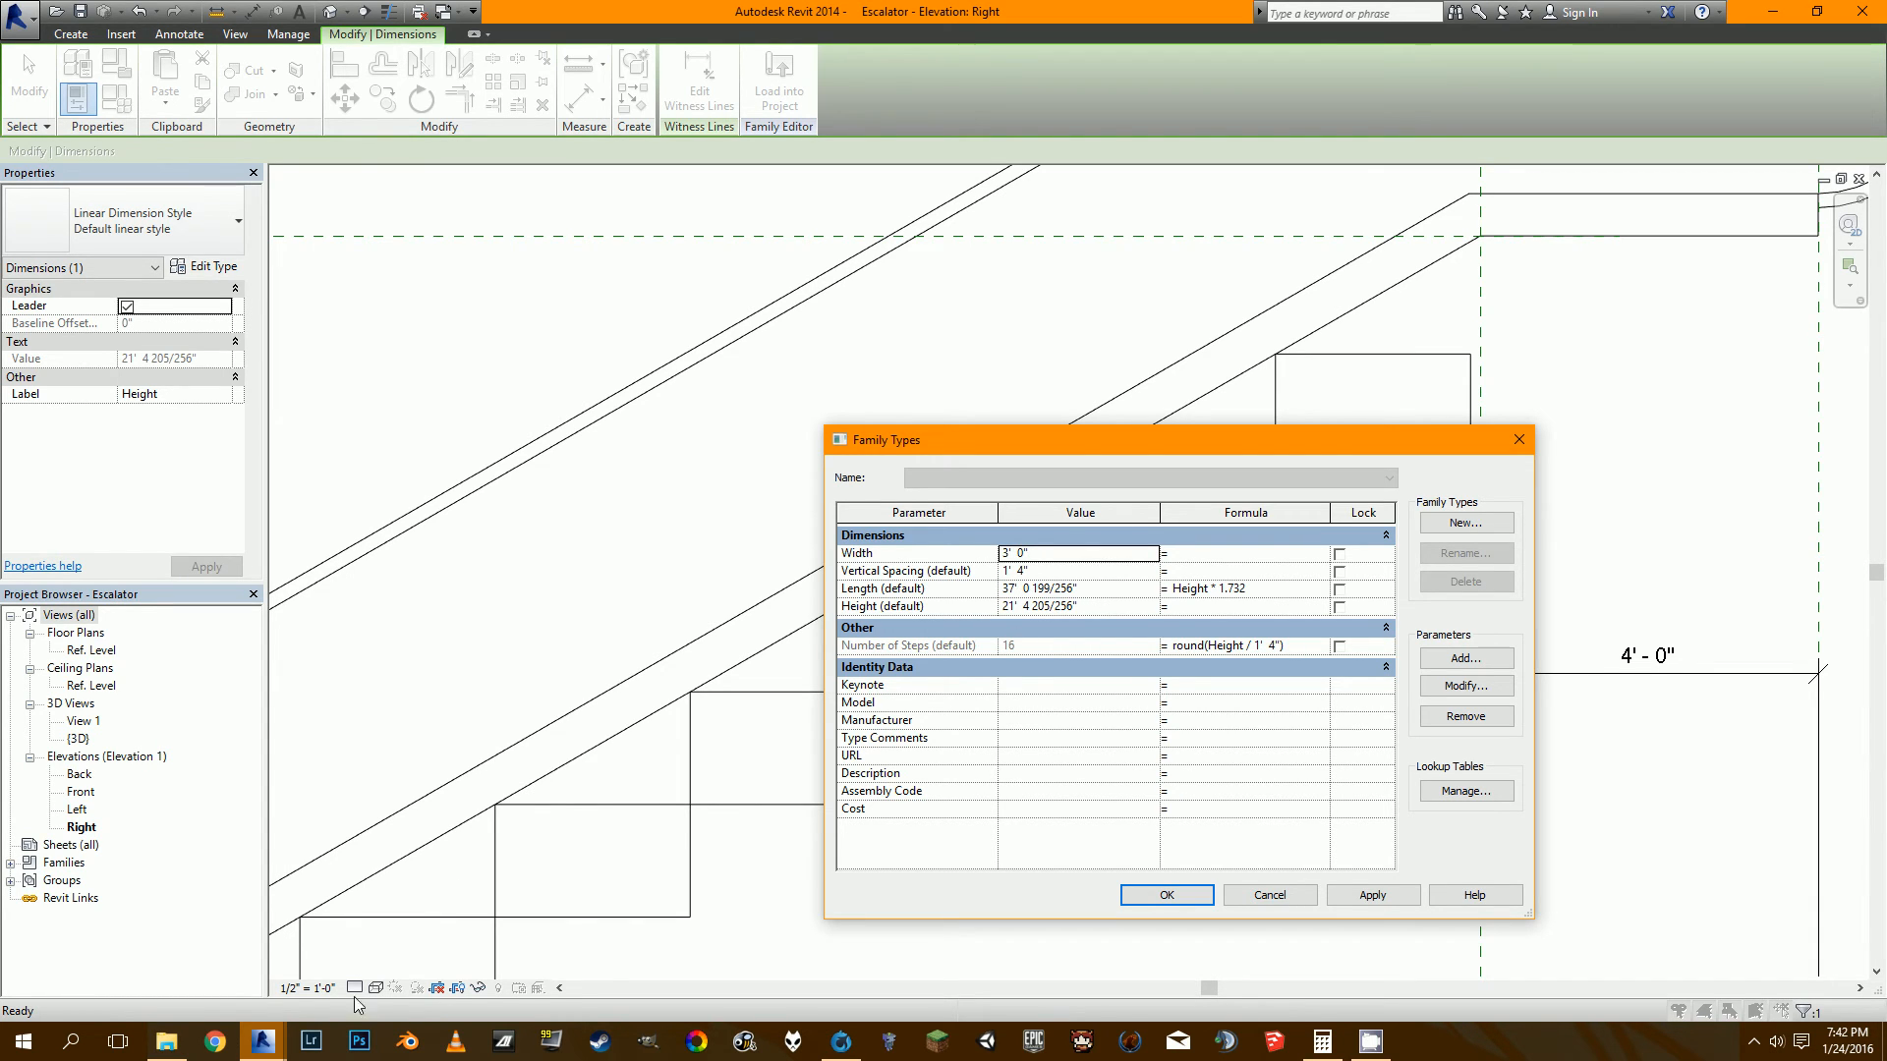
pyautogui.moveTo(262, 1040)
pyautogui.click(206, 984)
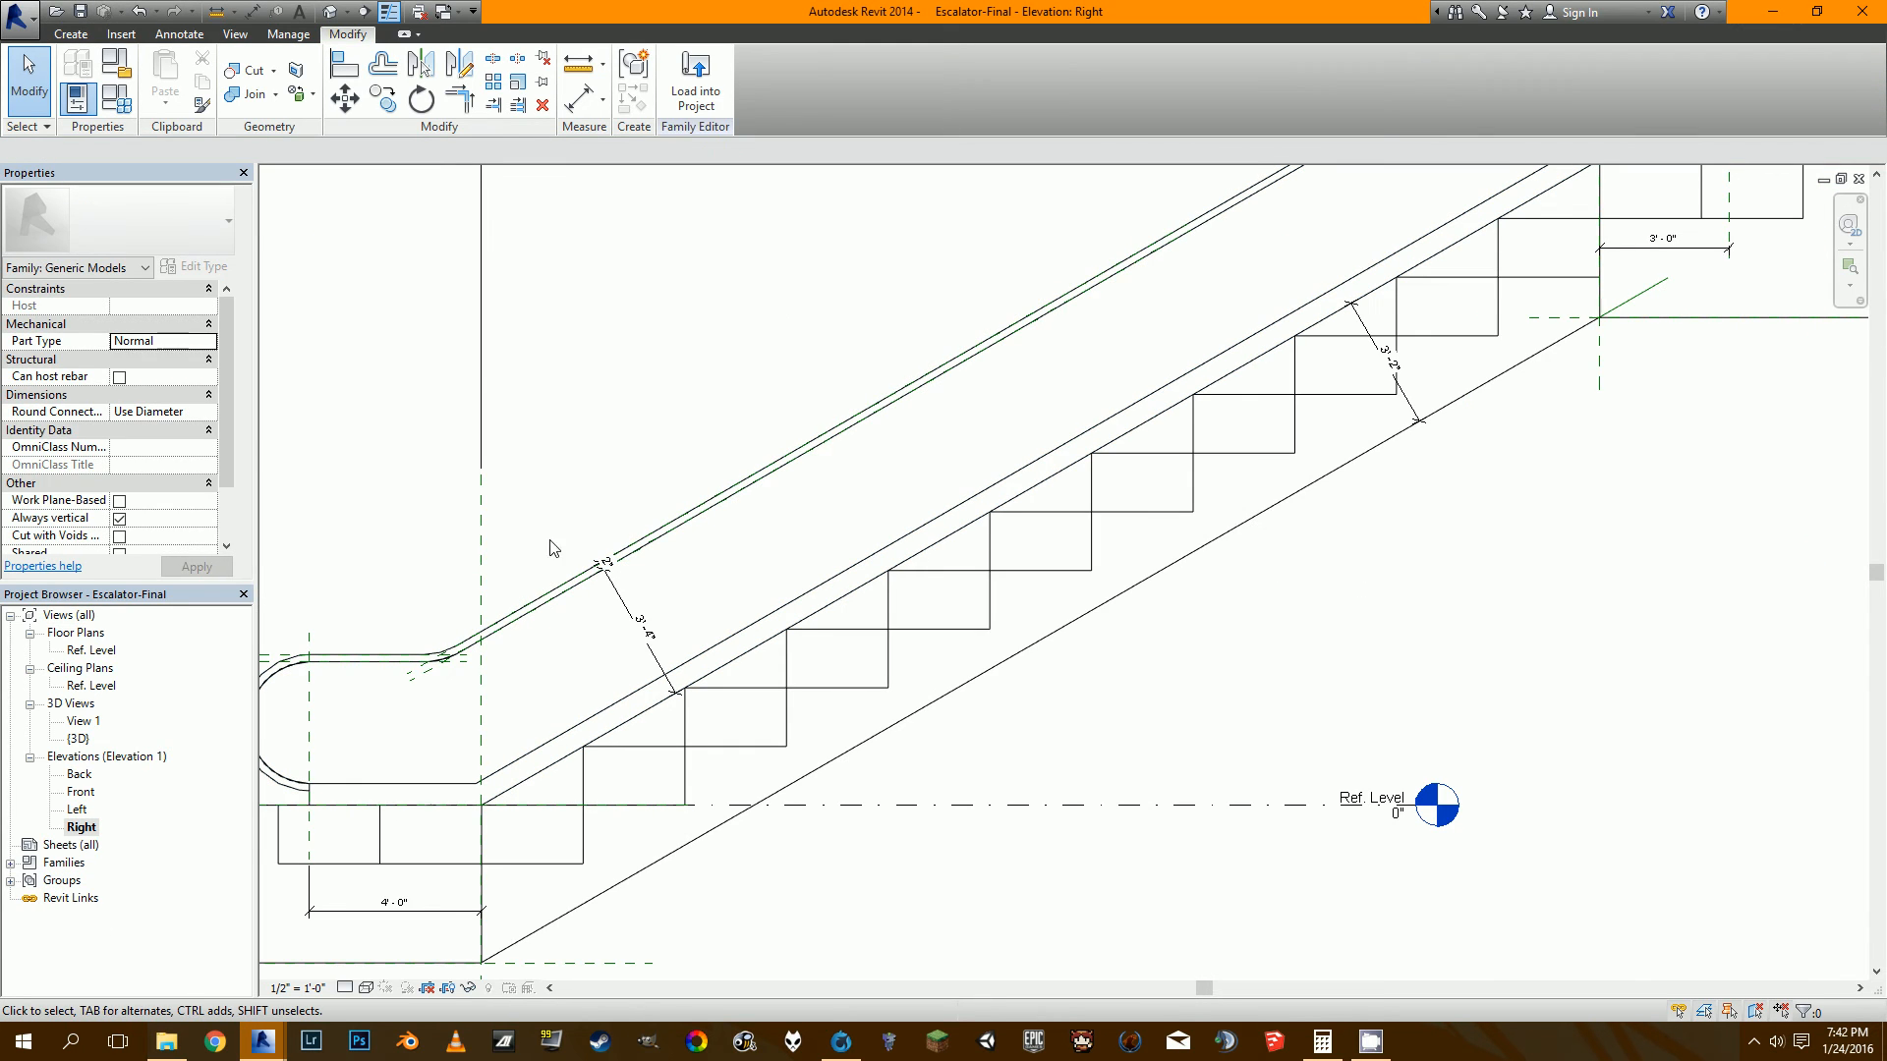
pyautogui.click(117, 67)
pyautogui.press('Escape')
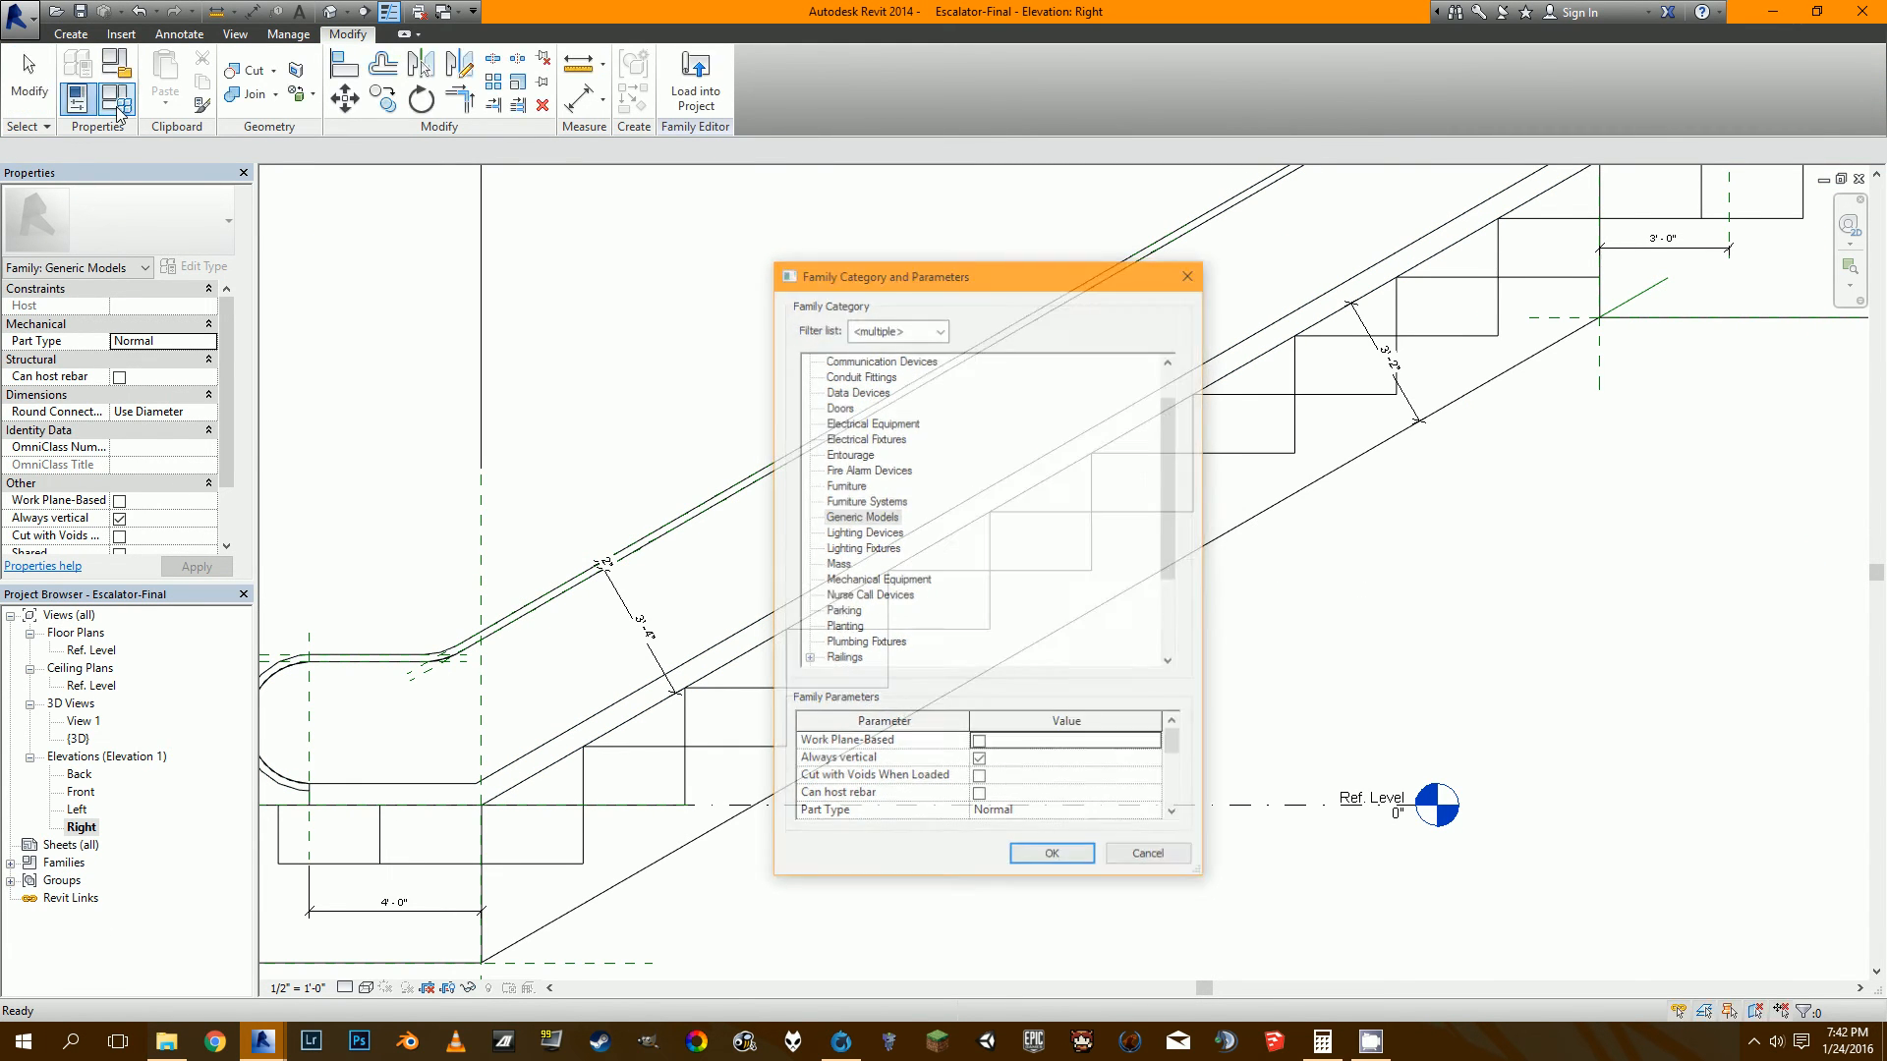
pyautogui.click(119, 101)
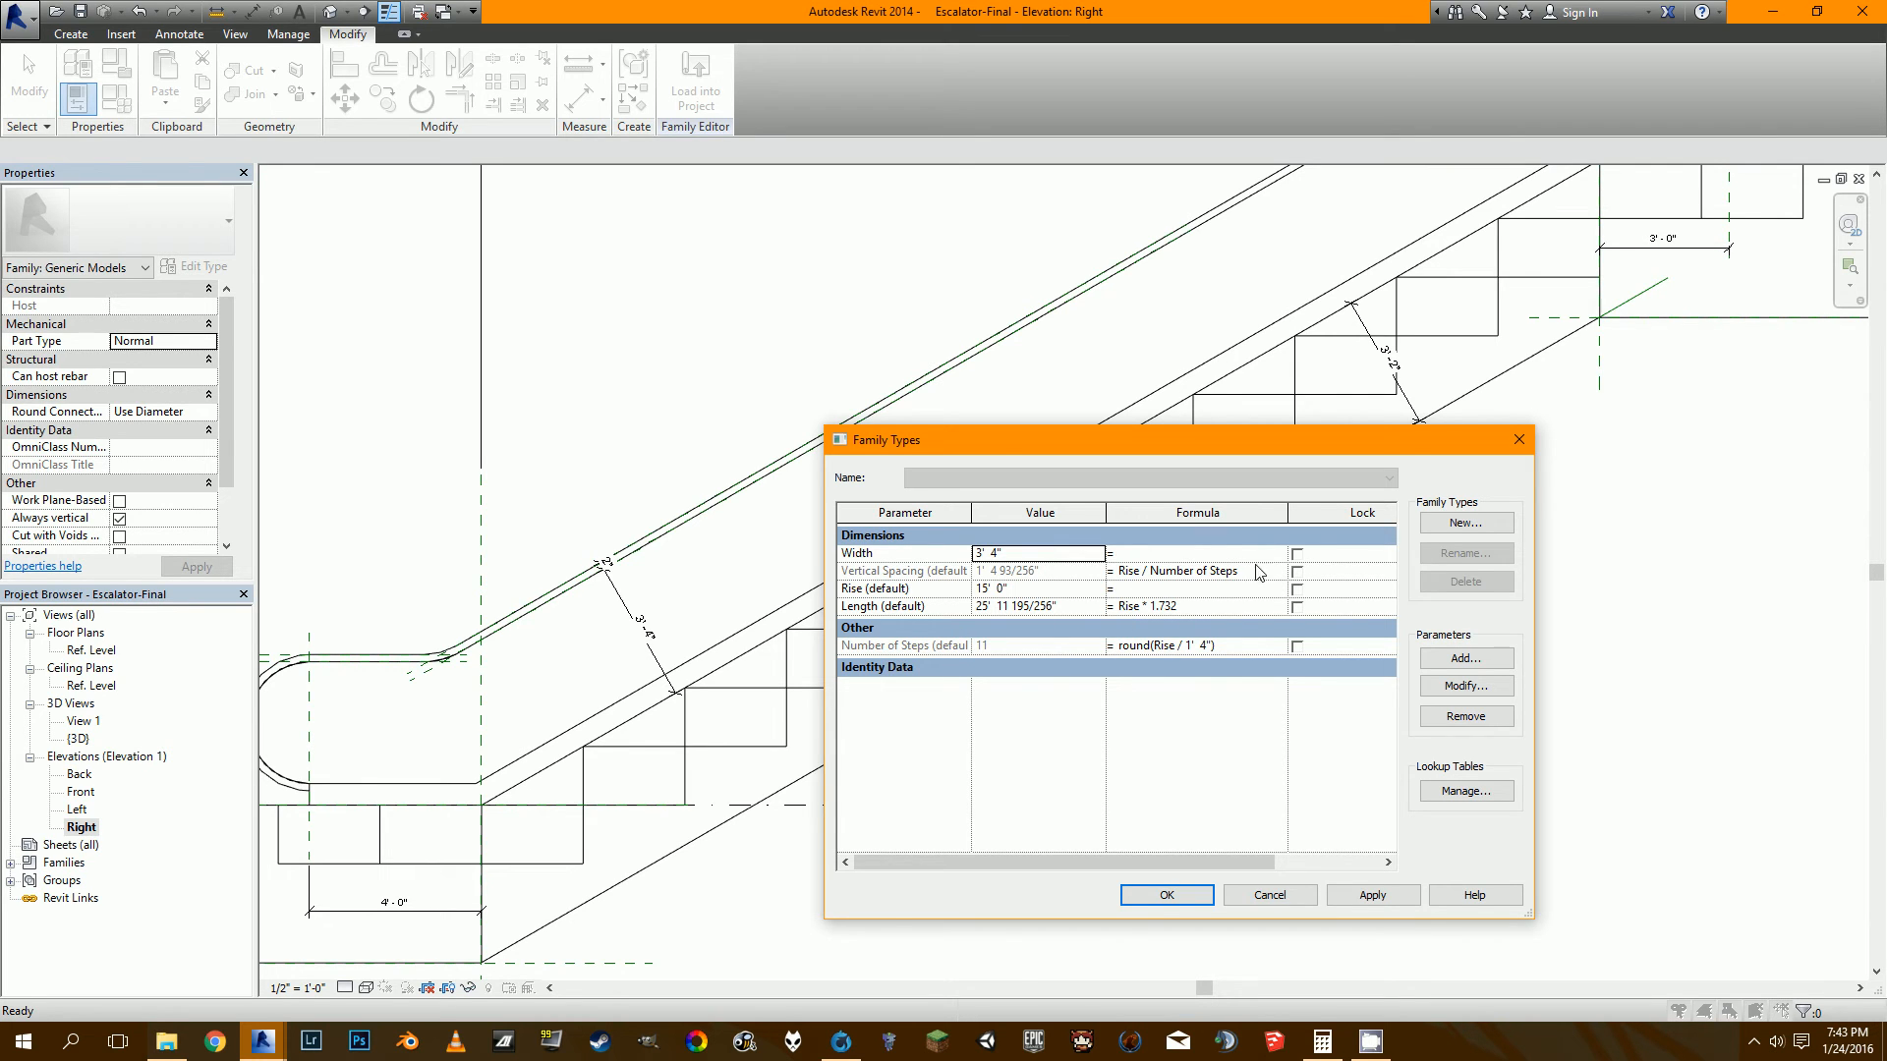
pyautogui.click(1518, 441)
pyautogui.click(264, 1041)
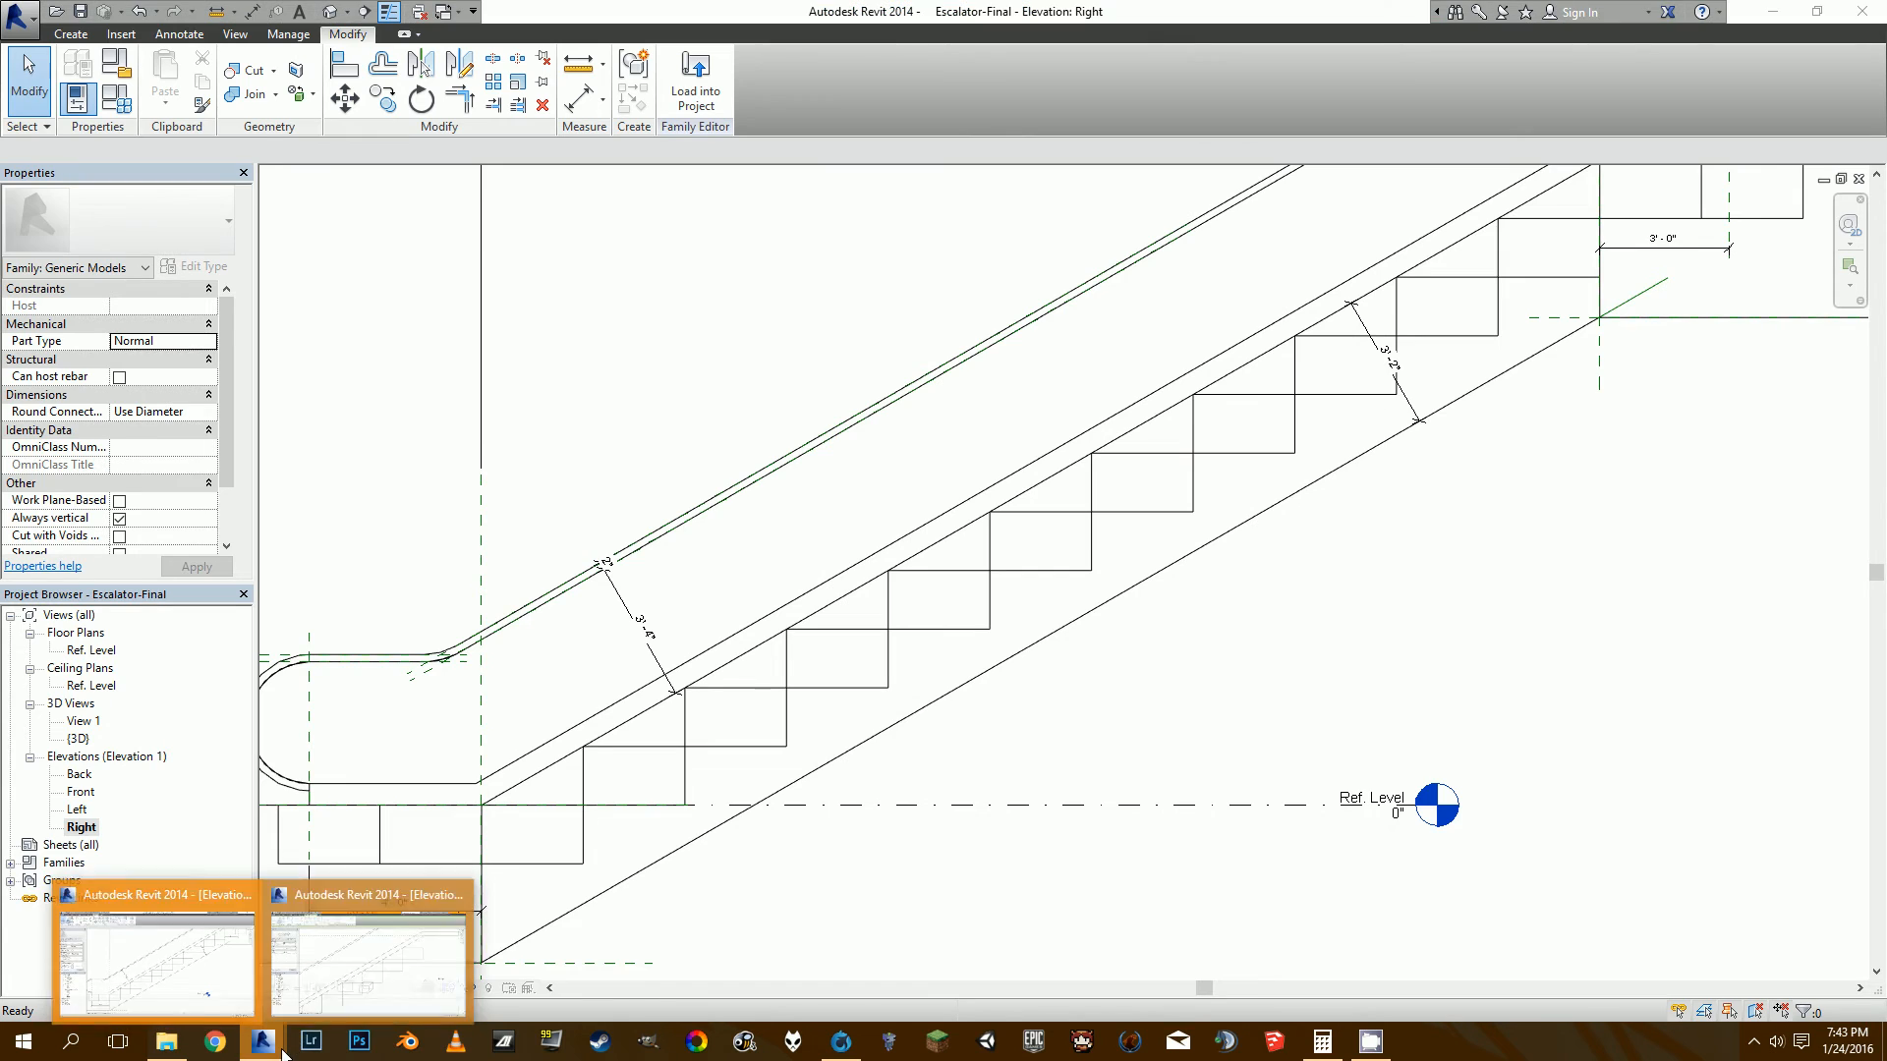
# Return to the Escalator family and set the Vertical Spacing formula to Height / Number of Steps.
pyautogui.click(368, 971)
pyautogui.click(1204, 572)
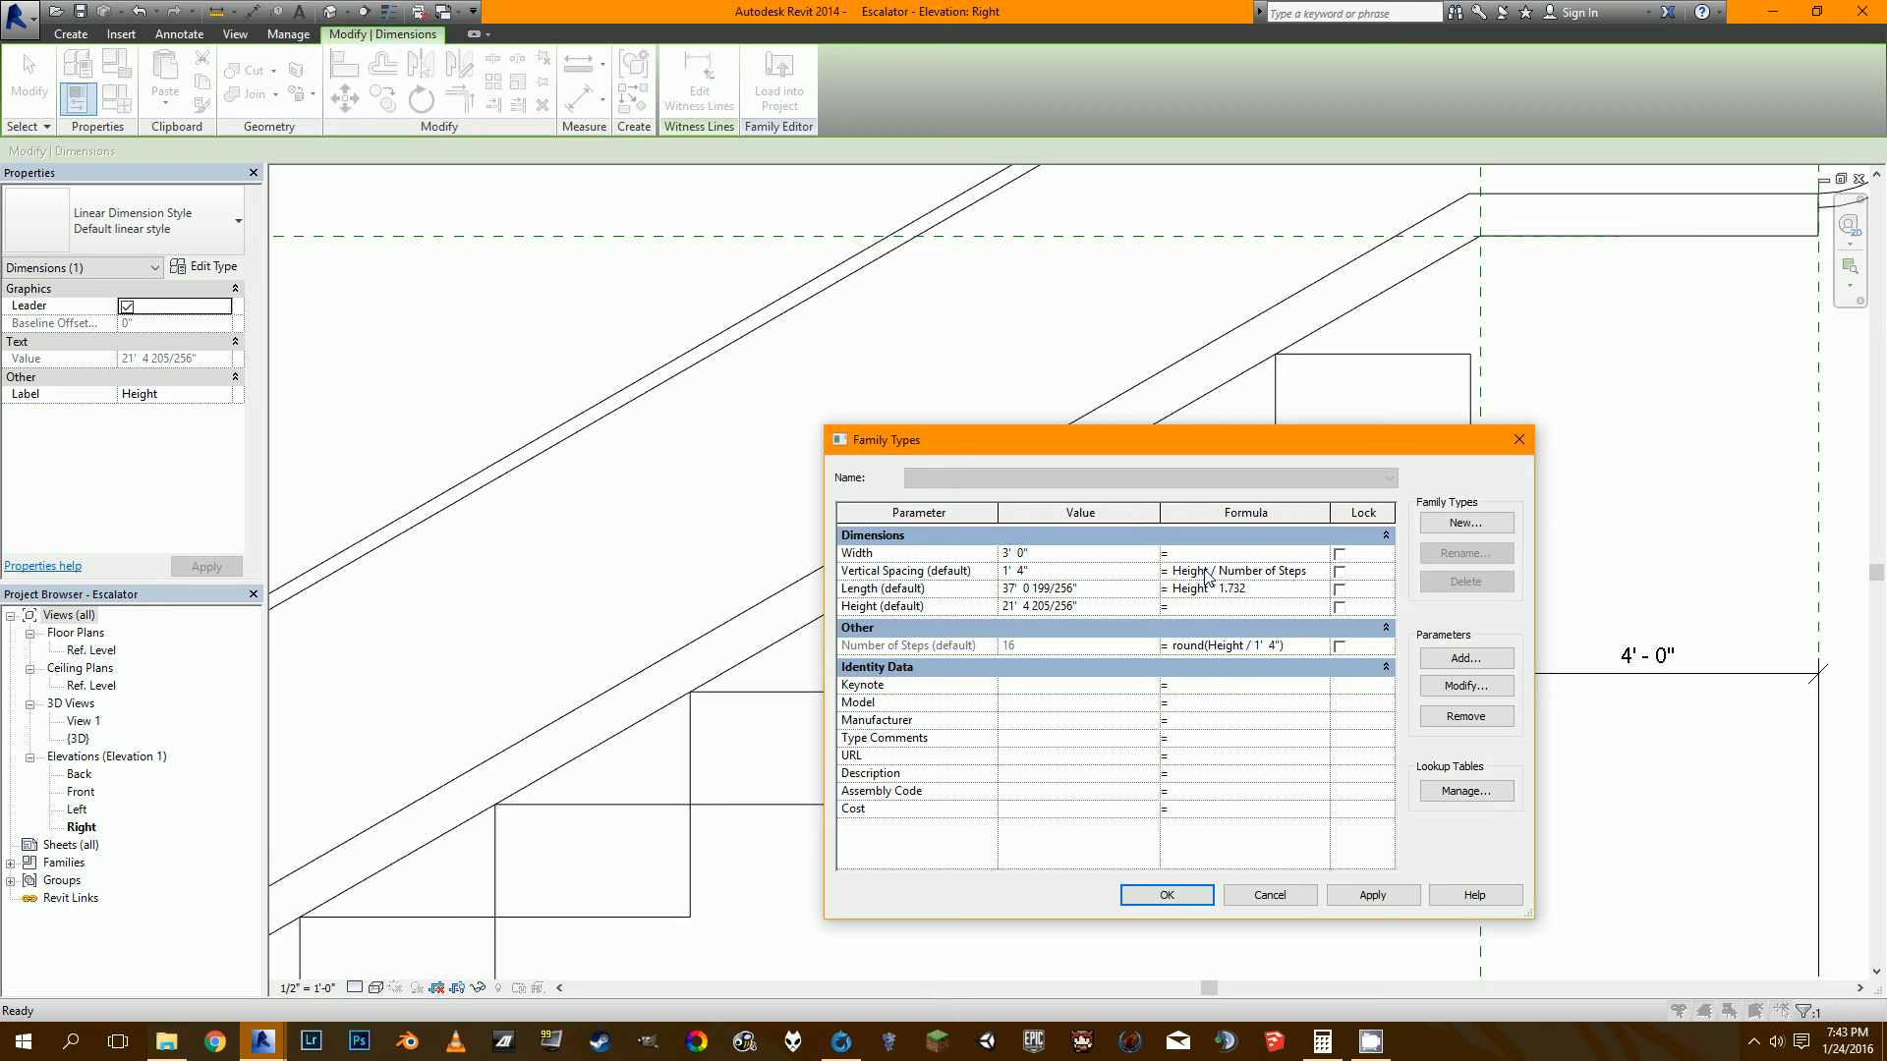
pyautogui.press('Return')
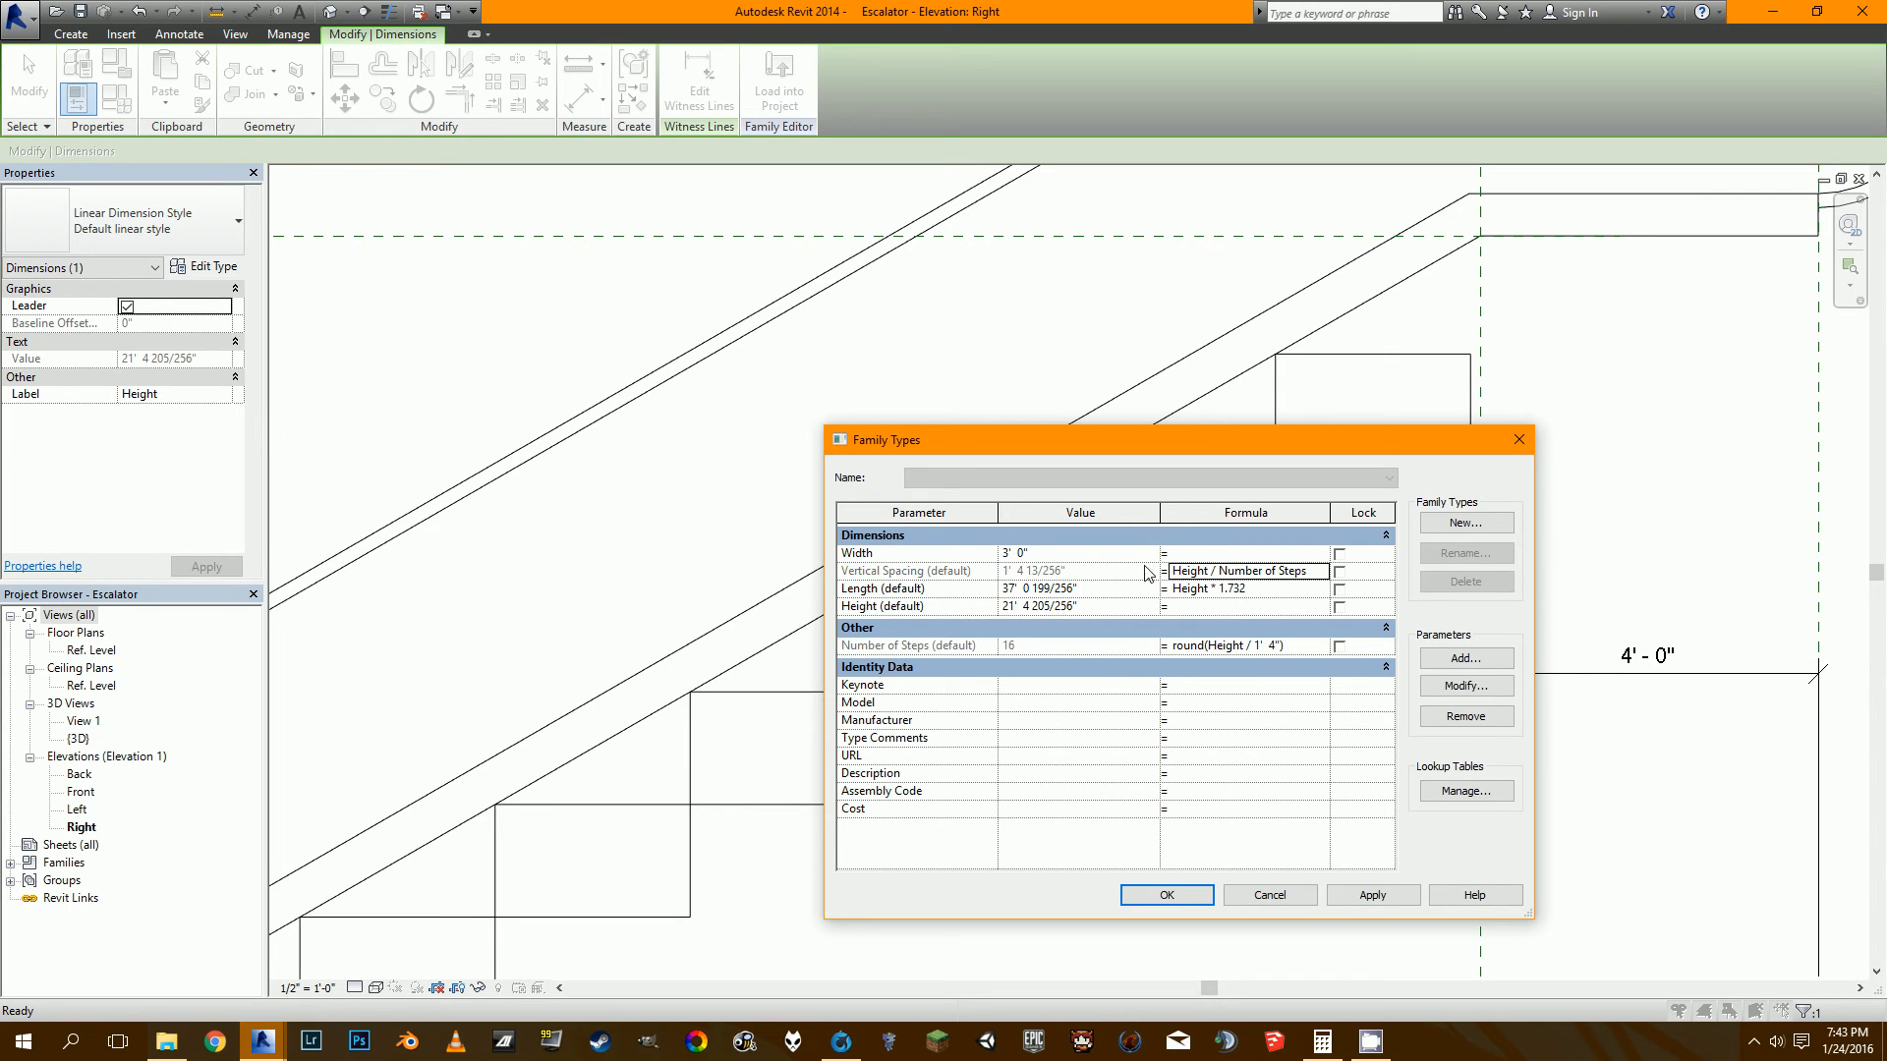
# Set the Height parameter to 12.4' in the family types and apply it to the escalator.
pyautogui.click(1091, 605)
pyautogui.write('12.4')
pyautogui.press('Return')
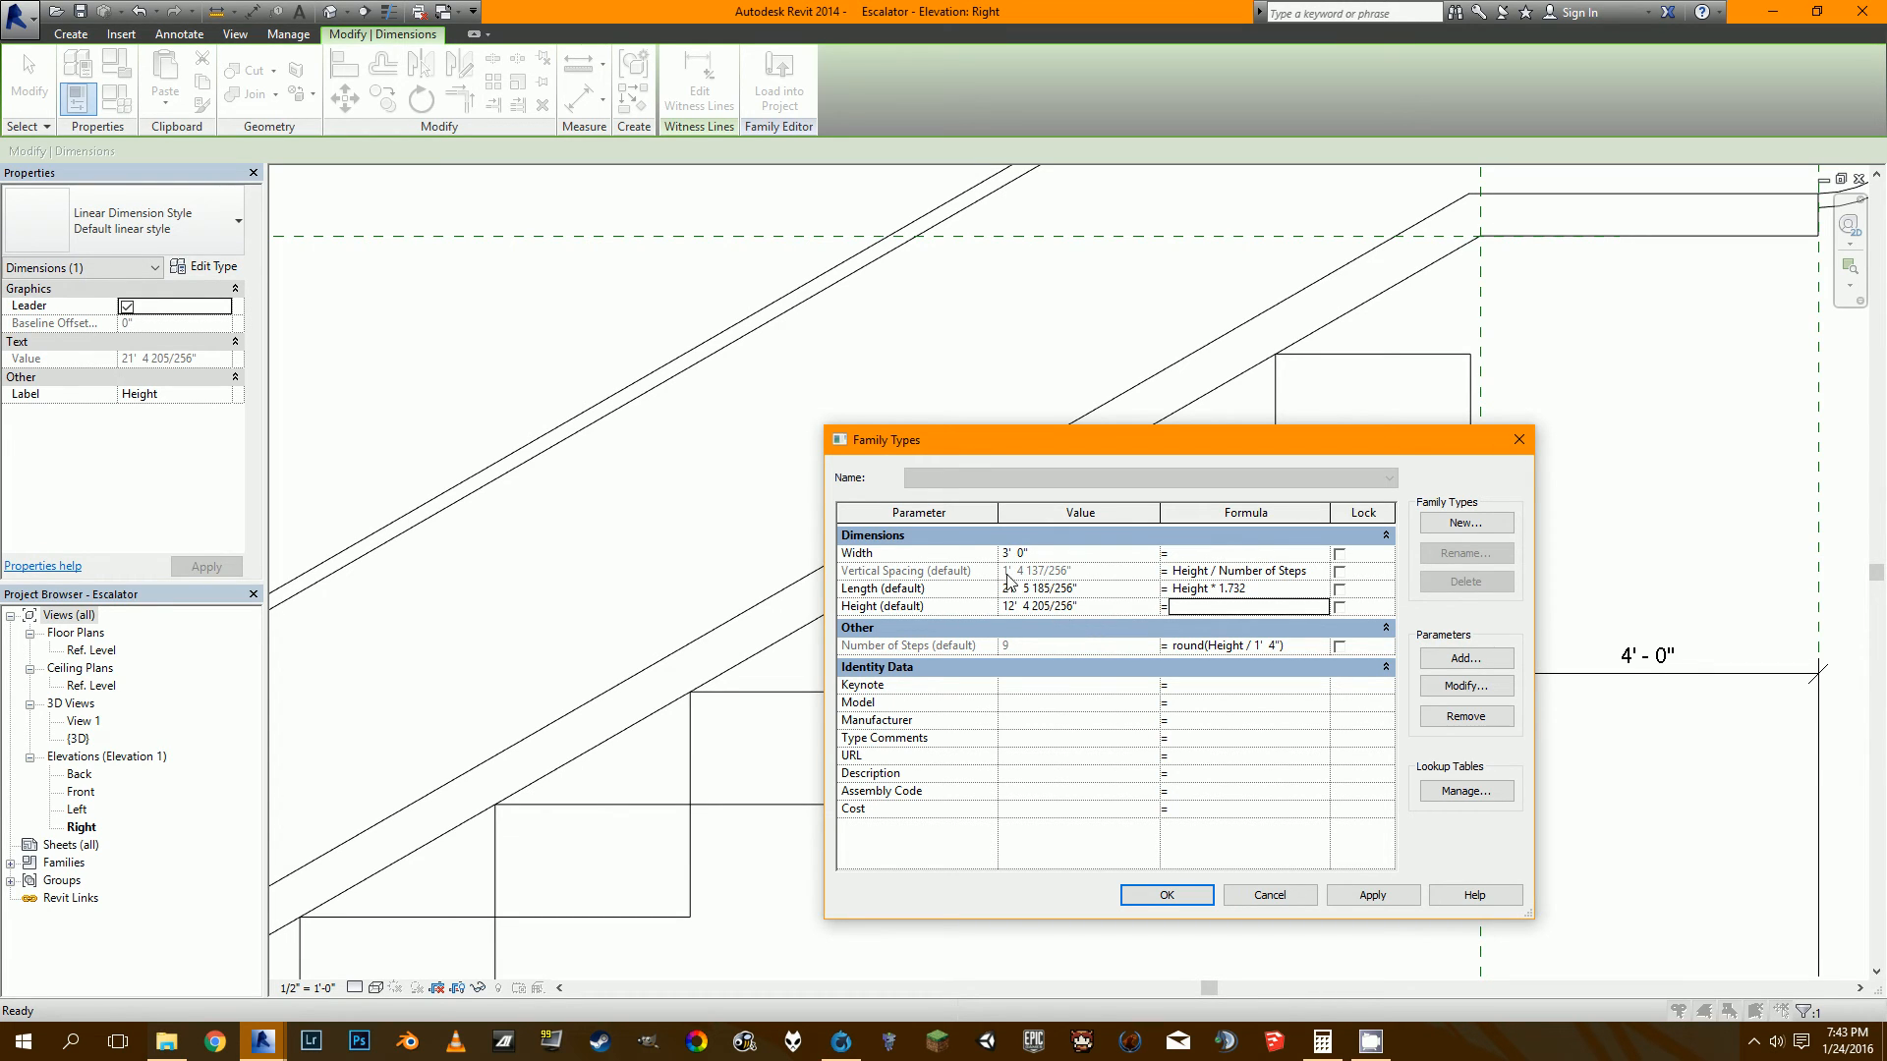
pyautogui.click(1102, 606)
pyautogui.moveTo(1101, 608); pyautogui.dragTo(1030, 617)
pyautogui.click(1197, 897)
# Inspect the topmost step's corner against the vertical reference plane at the start of the upper landing.
pyautogui.scroll(-1, 932, 692)
pyautogui.moveTo(767, 733); pyautogui.dragTo(1204, 332, button='middle')
pyautogui.scroll(8, 821, 623)
pyautogui.scroll(1, 754, 634)
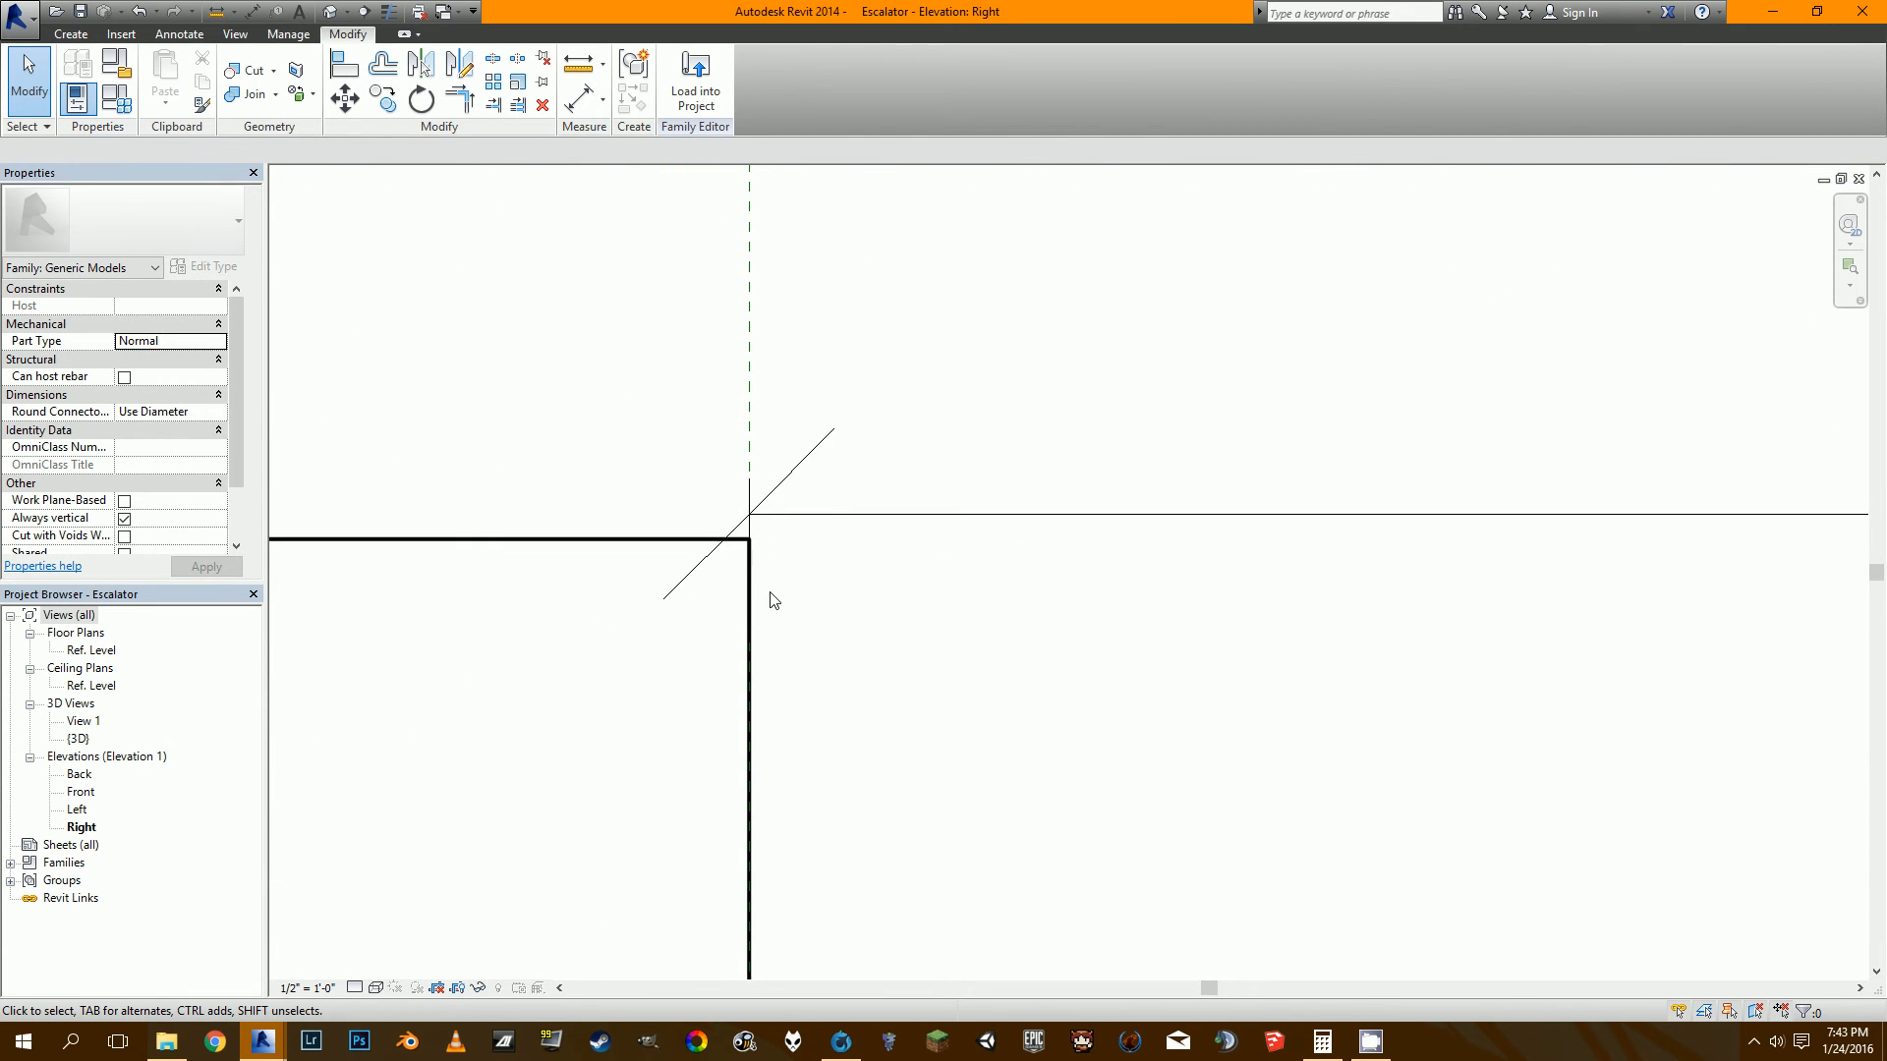
pyautogui.scroll(-19, 773, 597)
pyautogui.moveTo(836, 588); pyautogui.dragTo(1036, 493, button='middle')
pyautogui.scroll(-4, 993, 510)
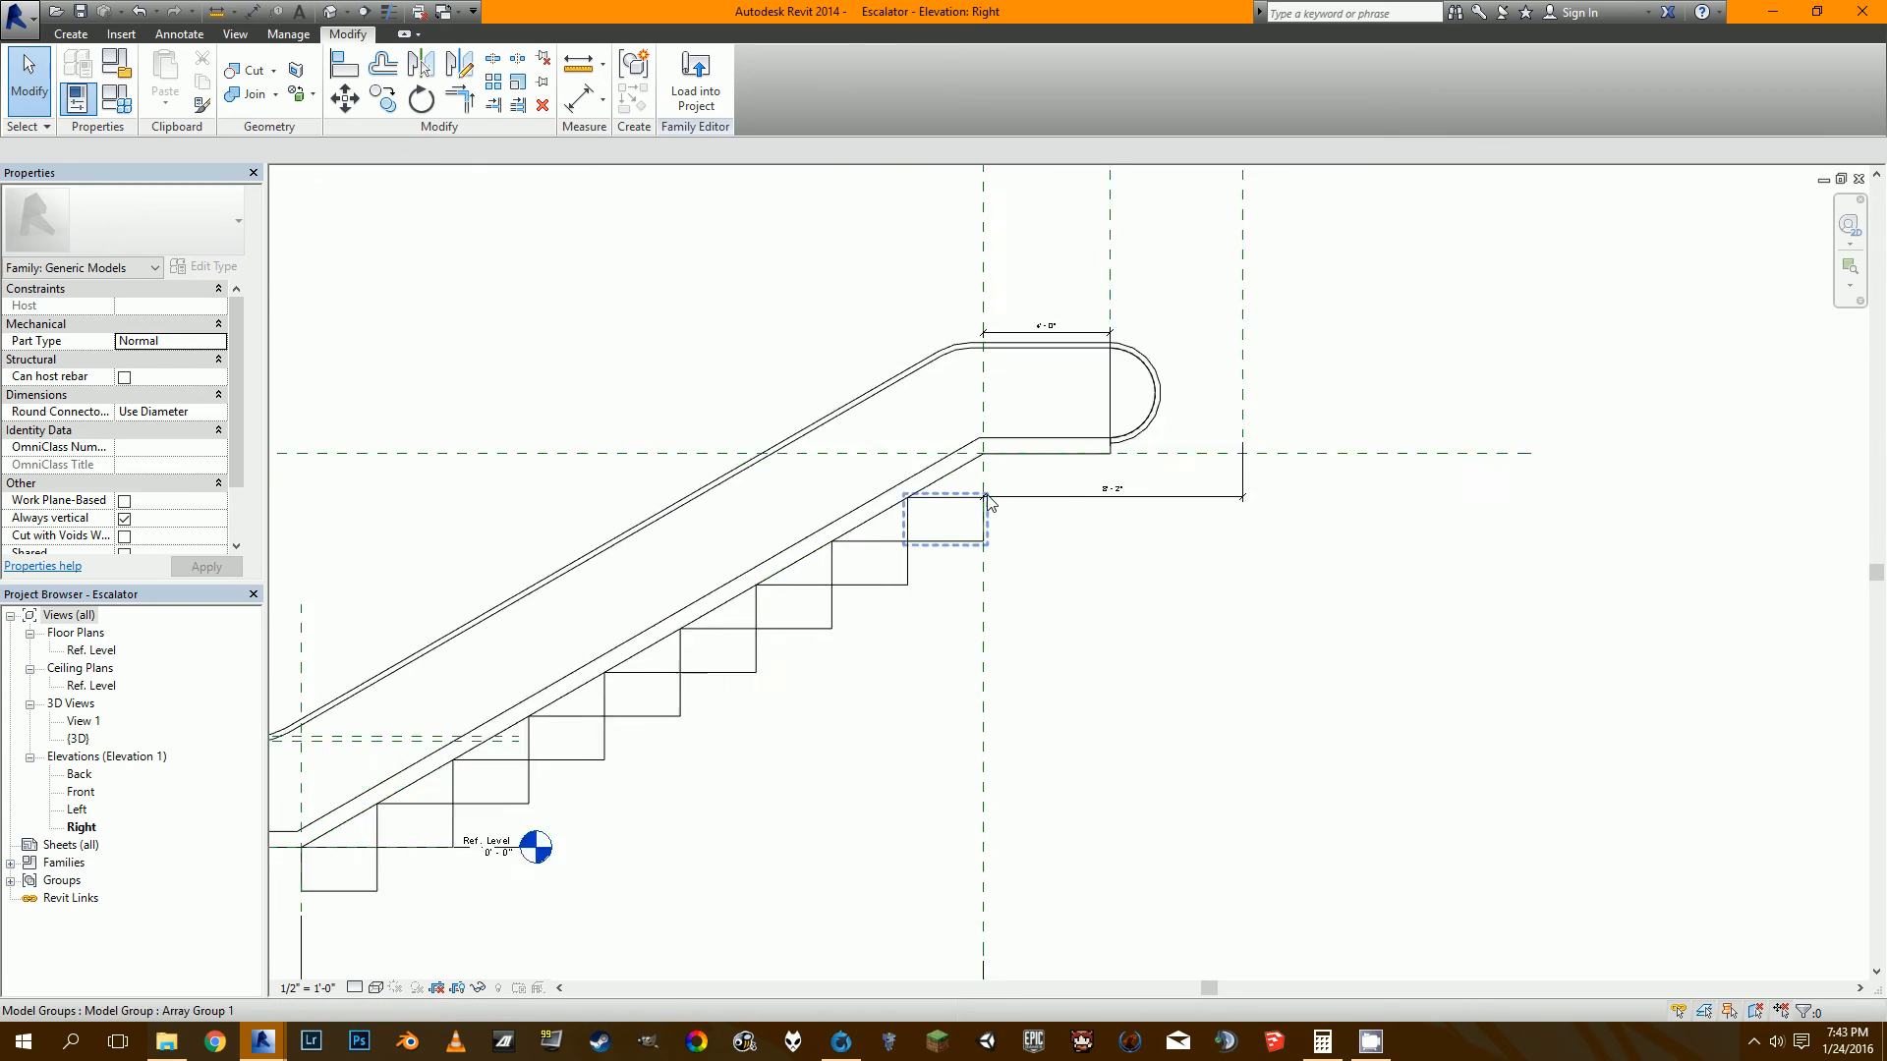
# Compare the lowest step at the lower landing with the topmost step below the upper landing.
pyautogui.moveTo(945, 696); pyautogui.dragTo(1170, 580, button='middle')
pyautogui.scroll(4, 898, 629)
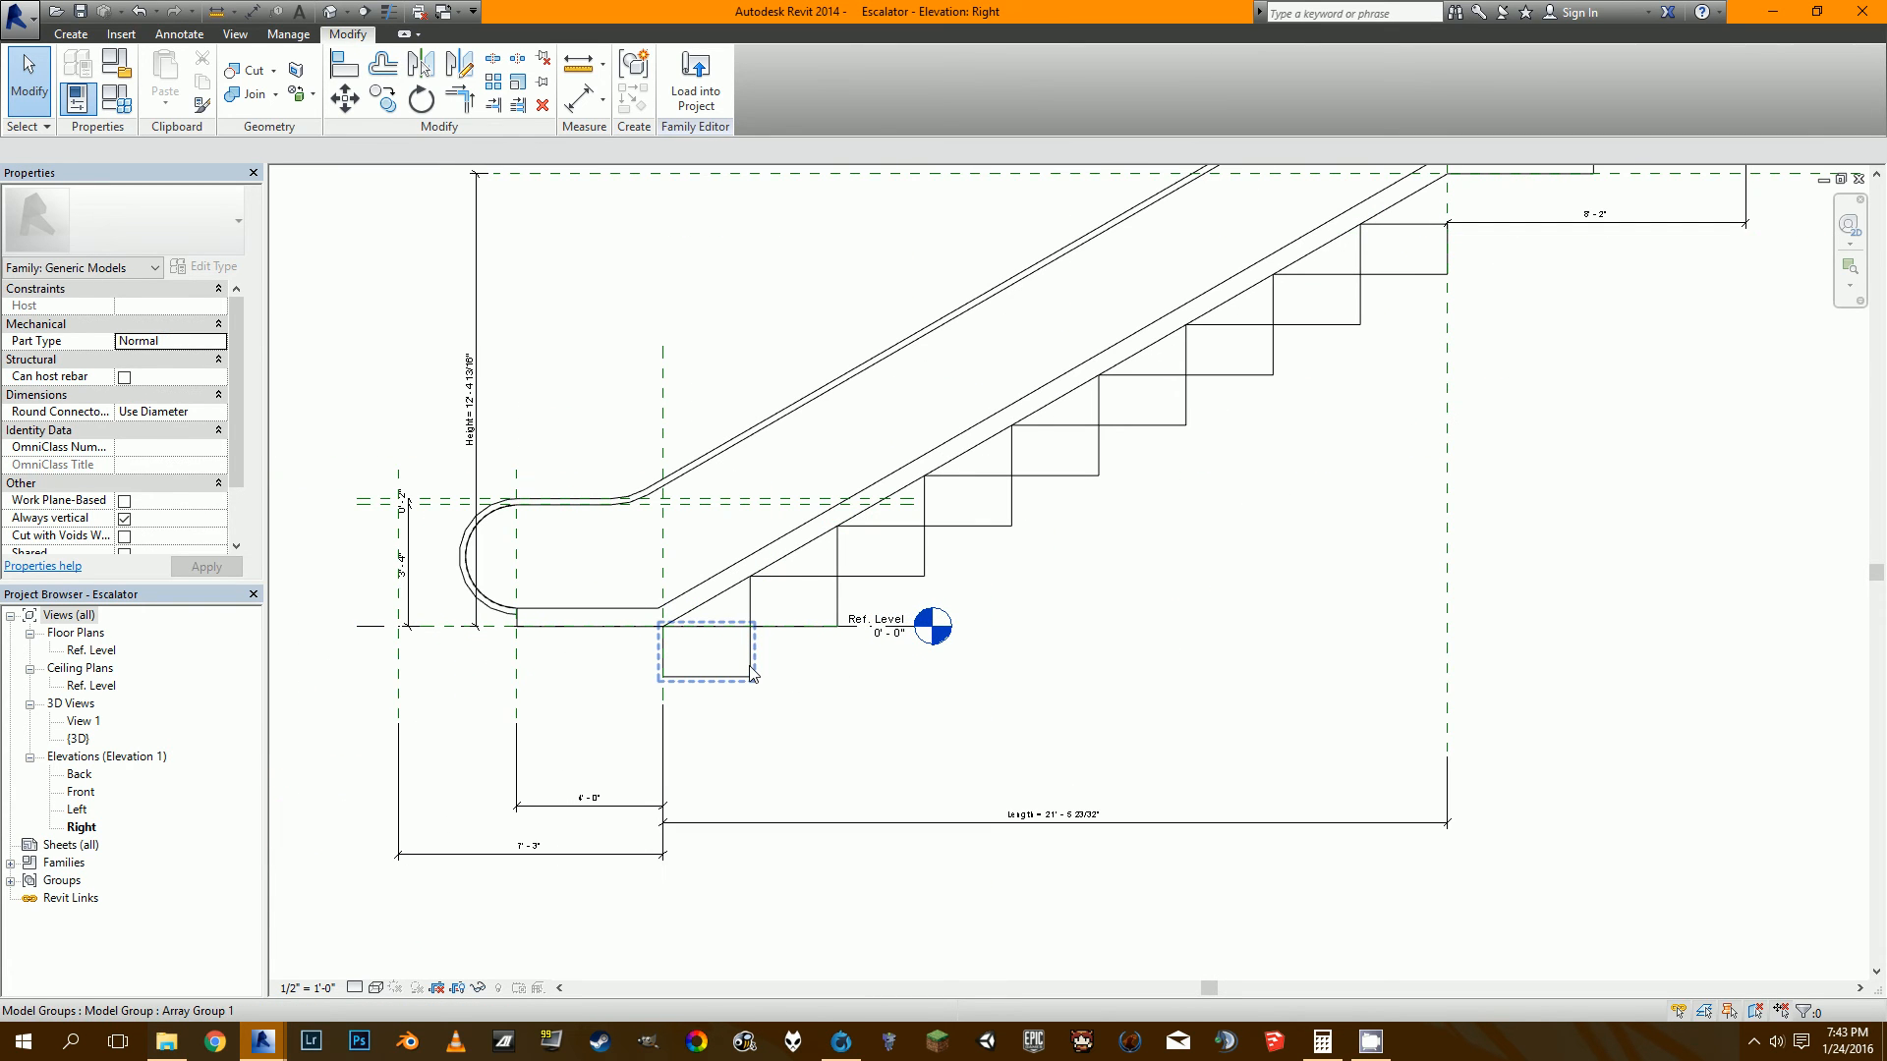
pyautogui.scroll(-1, 903, 591)
pyautogui.moveTo(1280, 481); pyautogui.dragTo(1077, 591, button='middle')
pyautogui.scroll(1, 1128, 379)
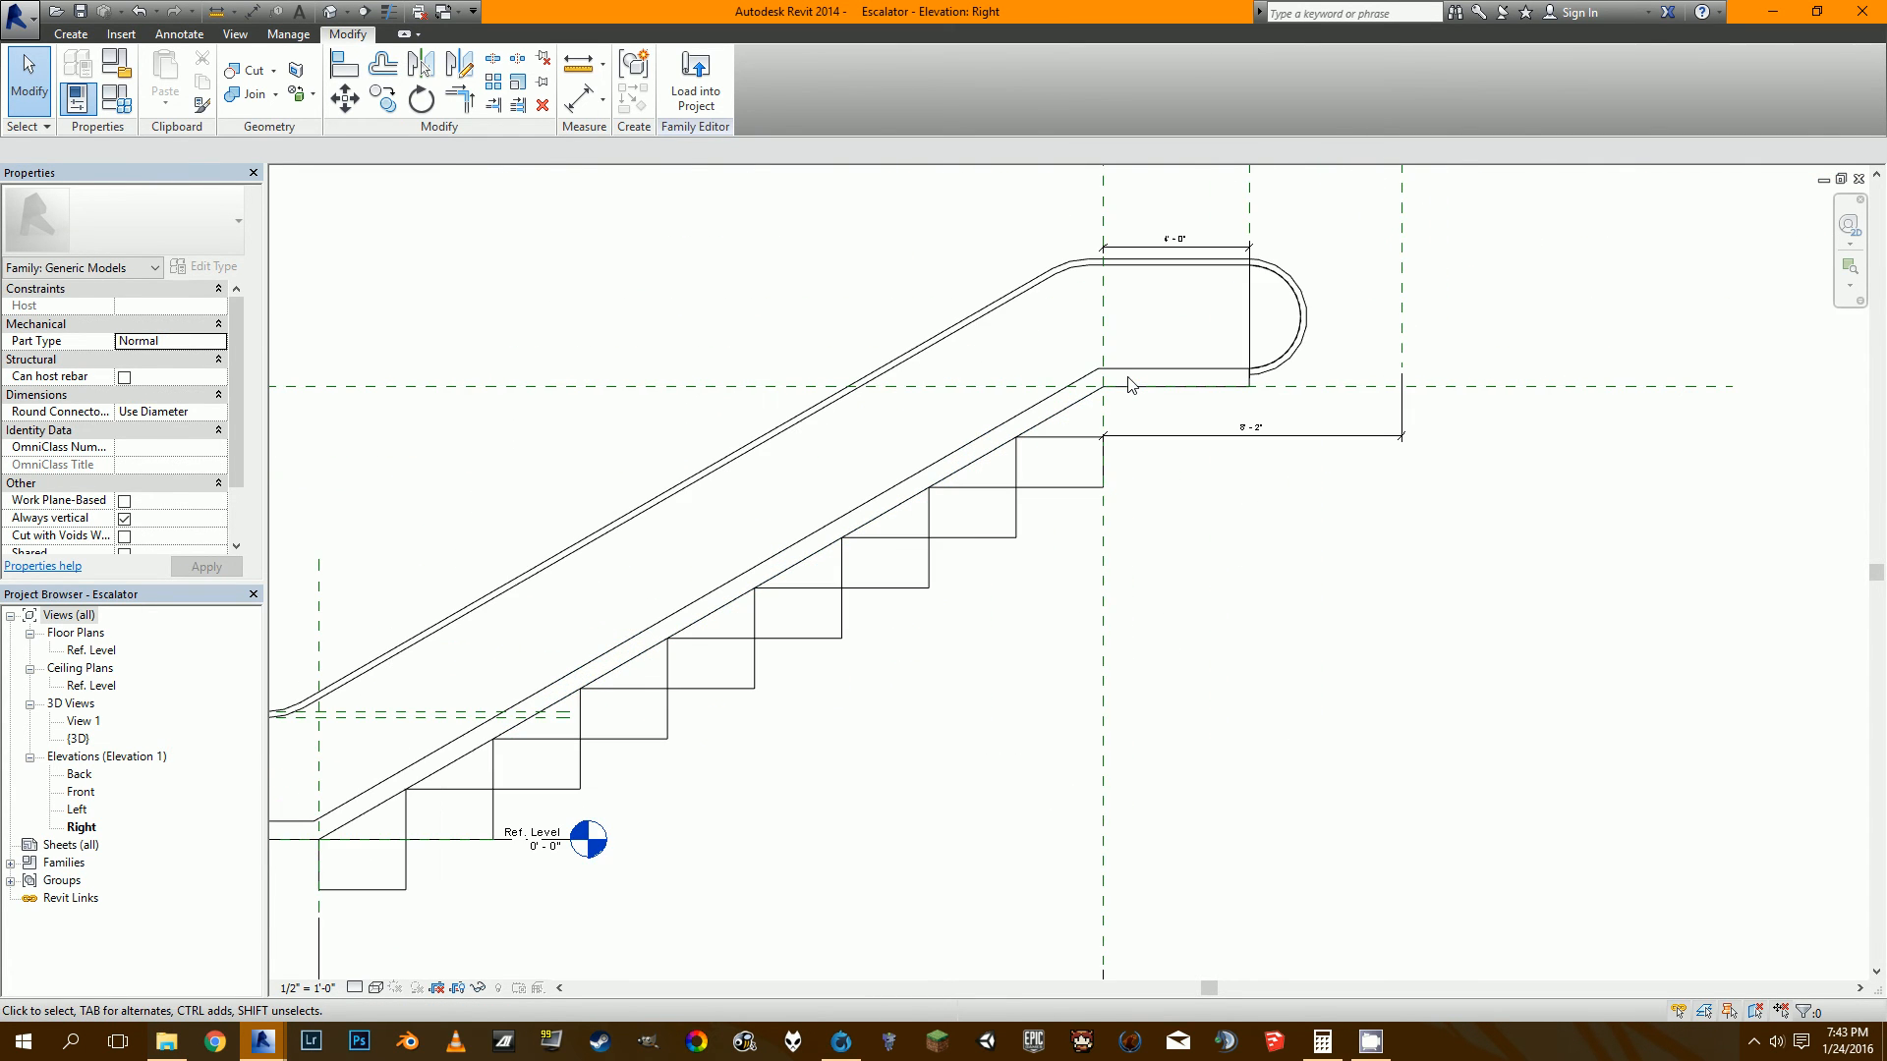
pyautogui.scroll(-1, 1128, 383)
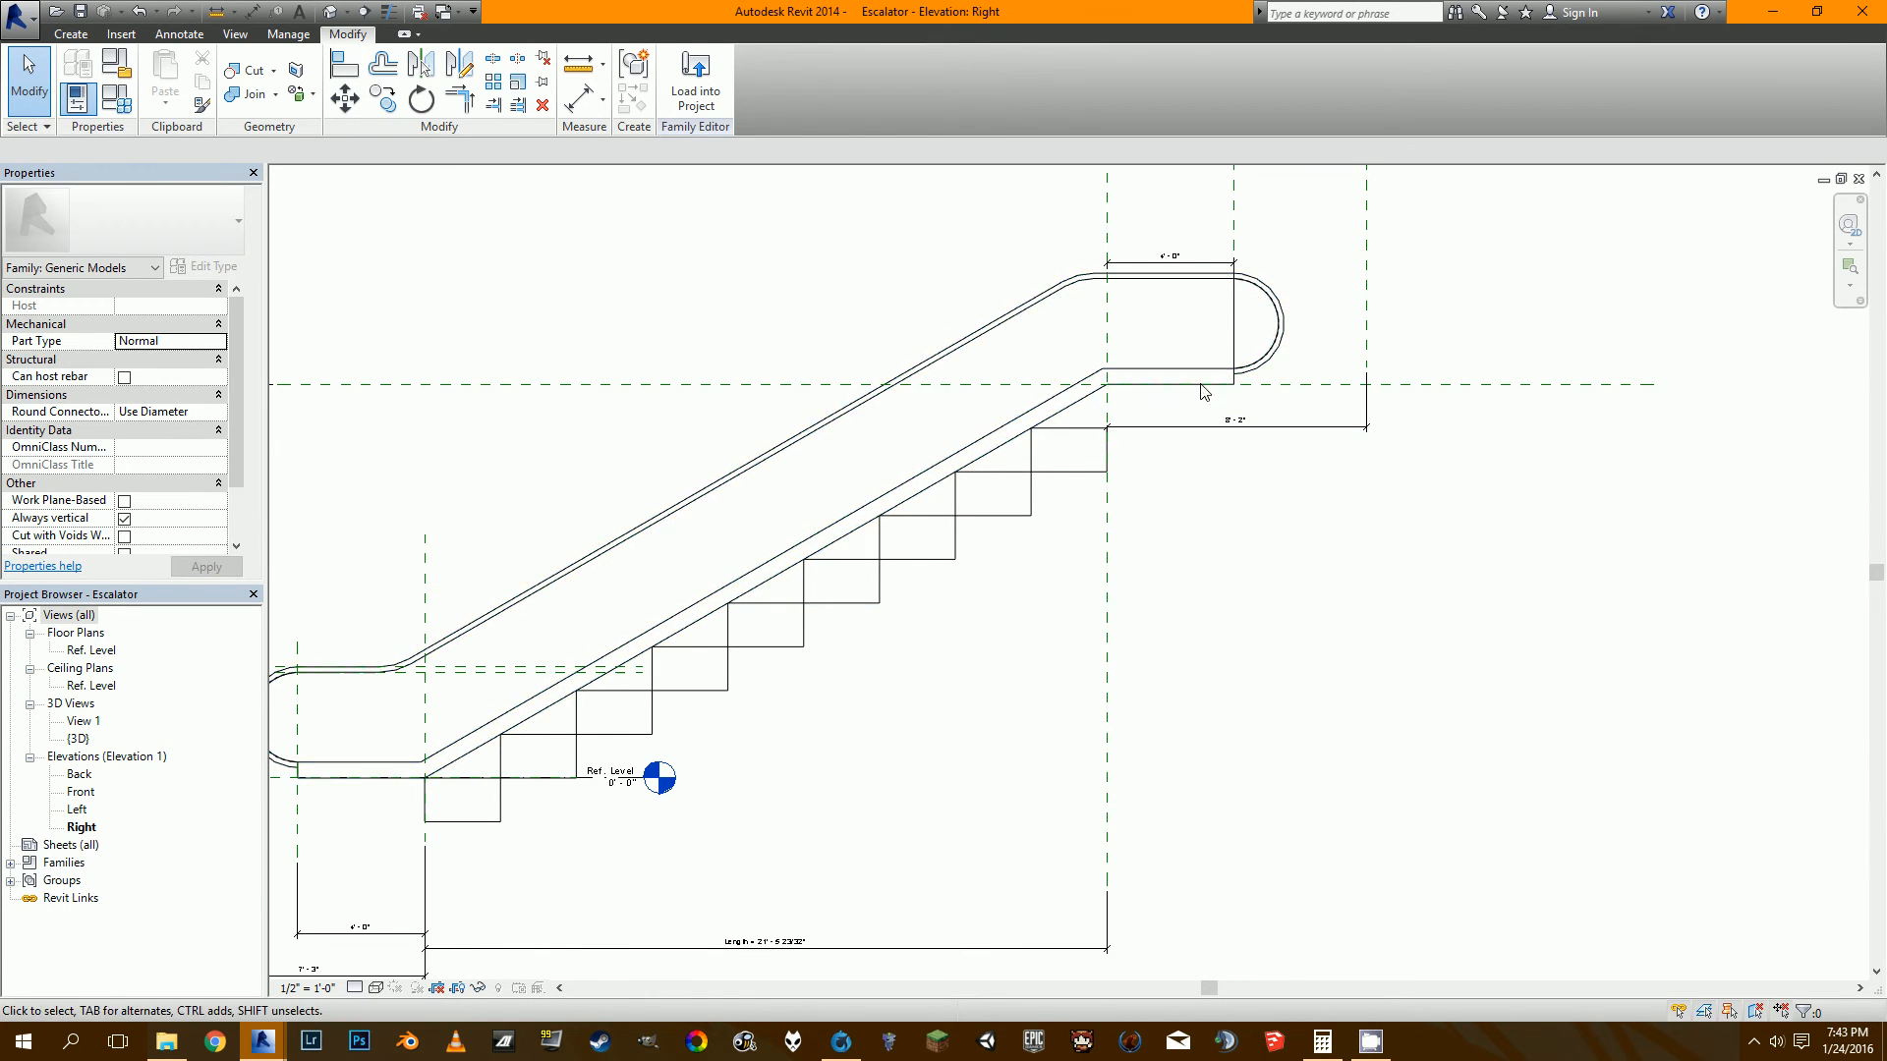
# Place a Step component in the Ref. Level floor plan, beside the escalator's lower end.
pyautogui.doubleClick(83, 650)
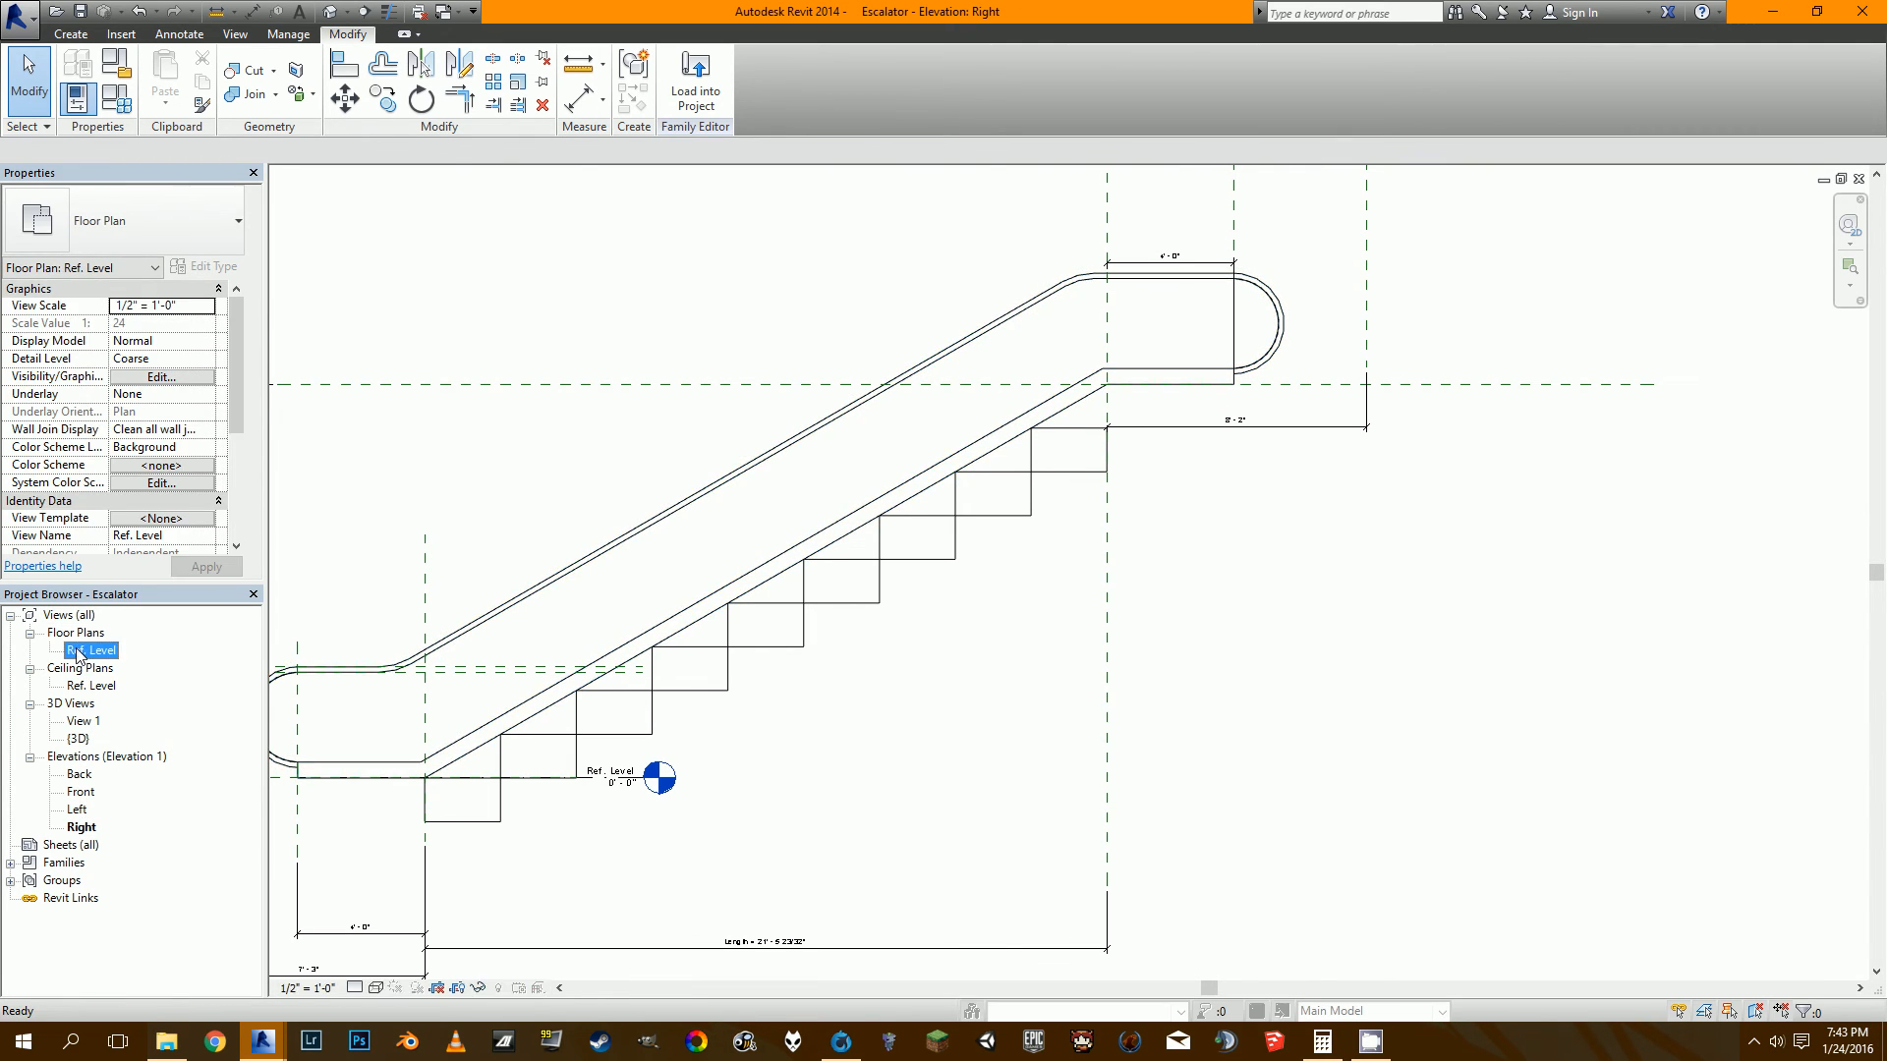
pyautogui.click(71, 34)
pyautogui.click(479, 71)
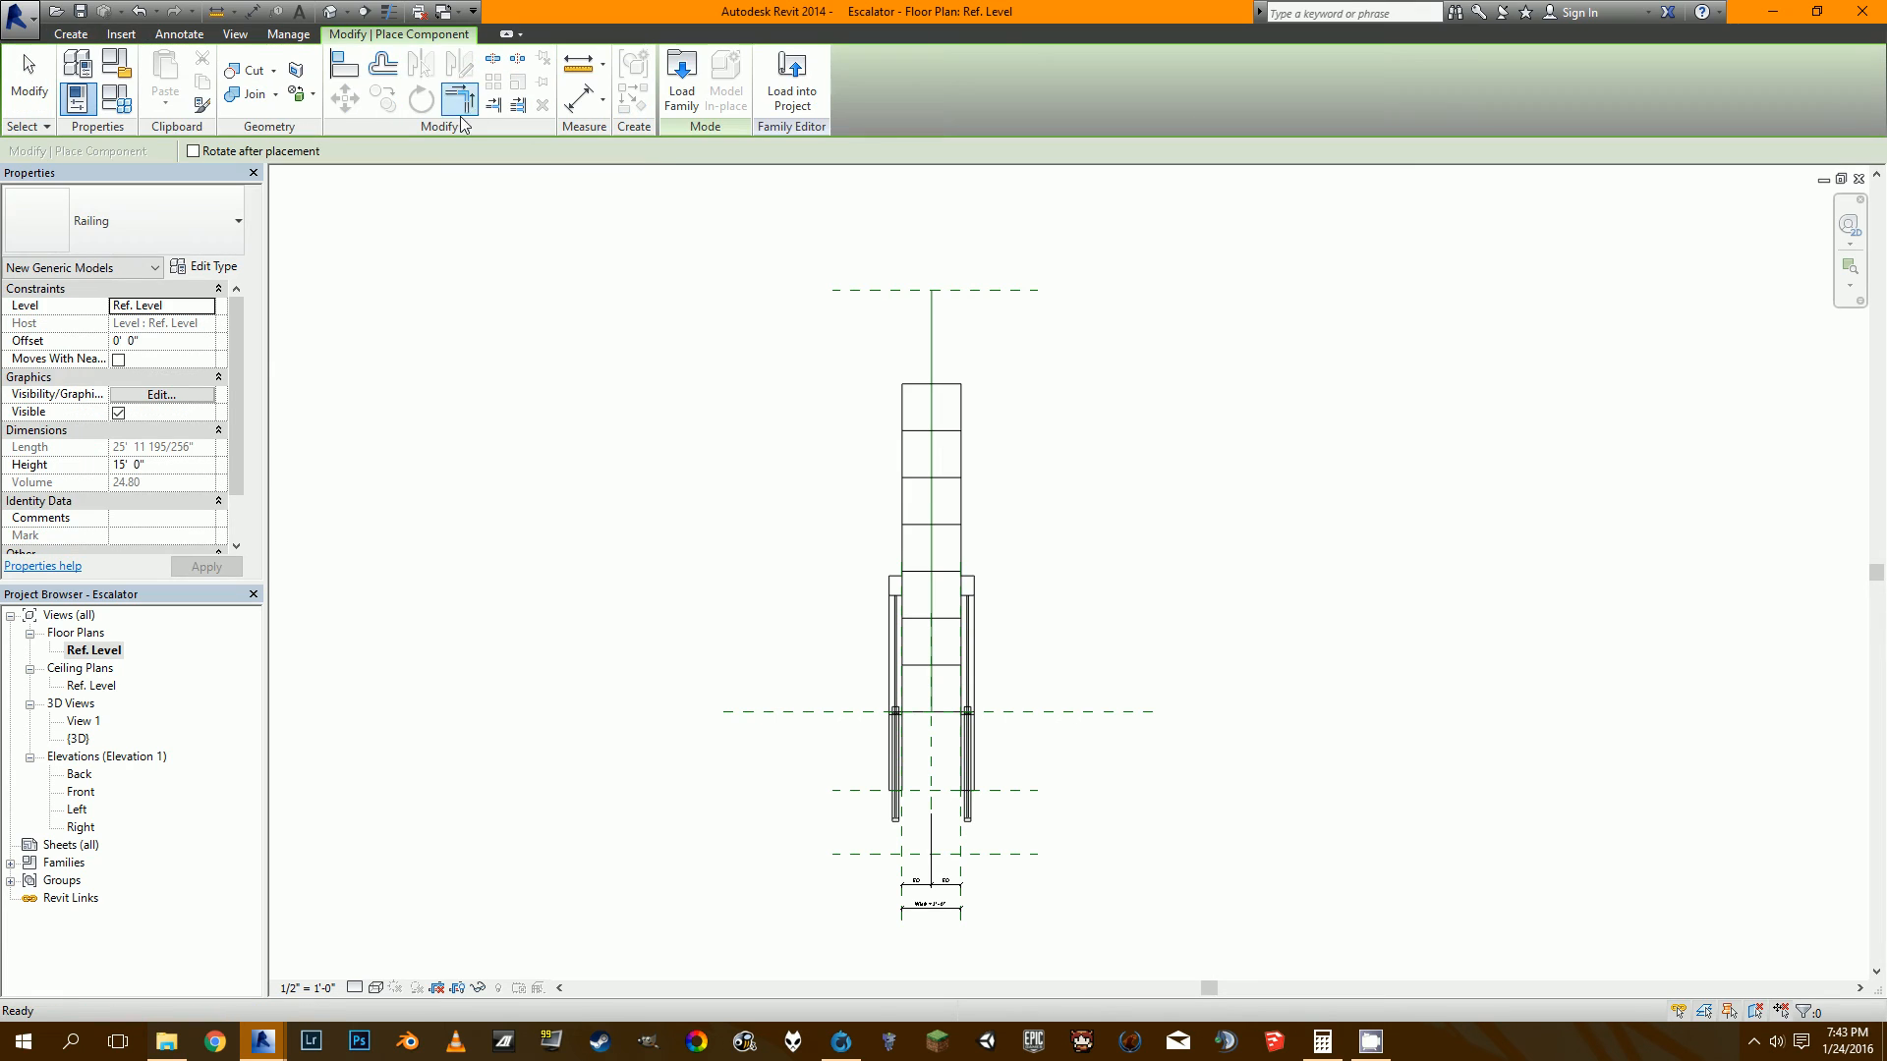
pyautogui.click(187, 206)
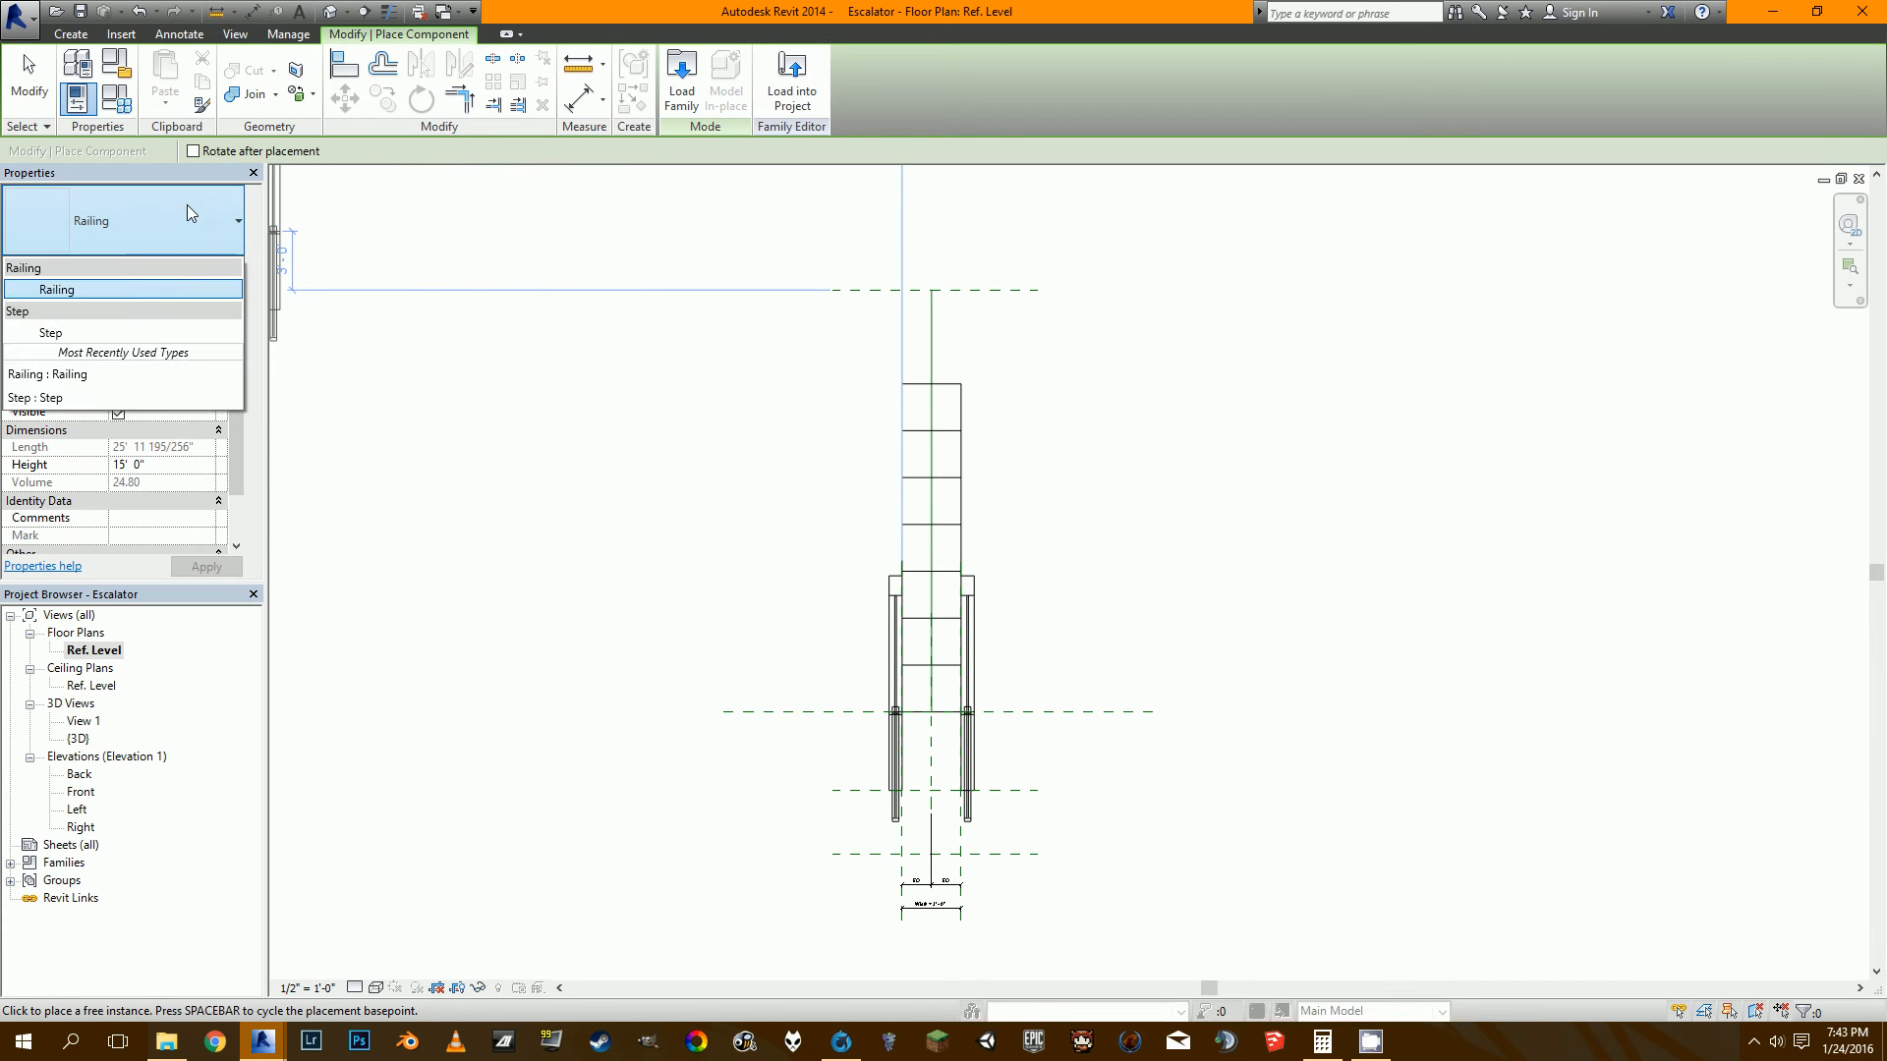
pyautogui.click(79, 332)
pyautogui.scroll(2, 1032, 842)
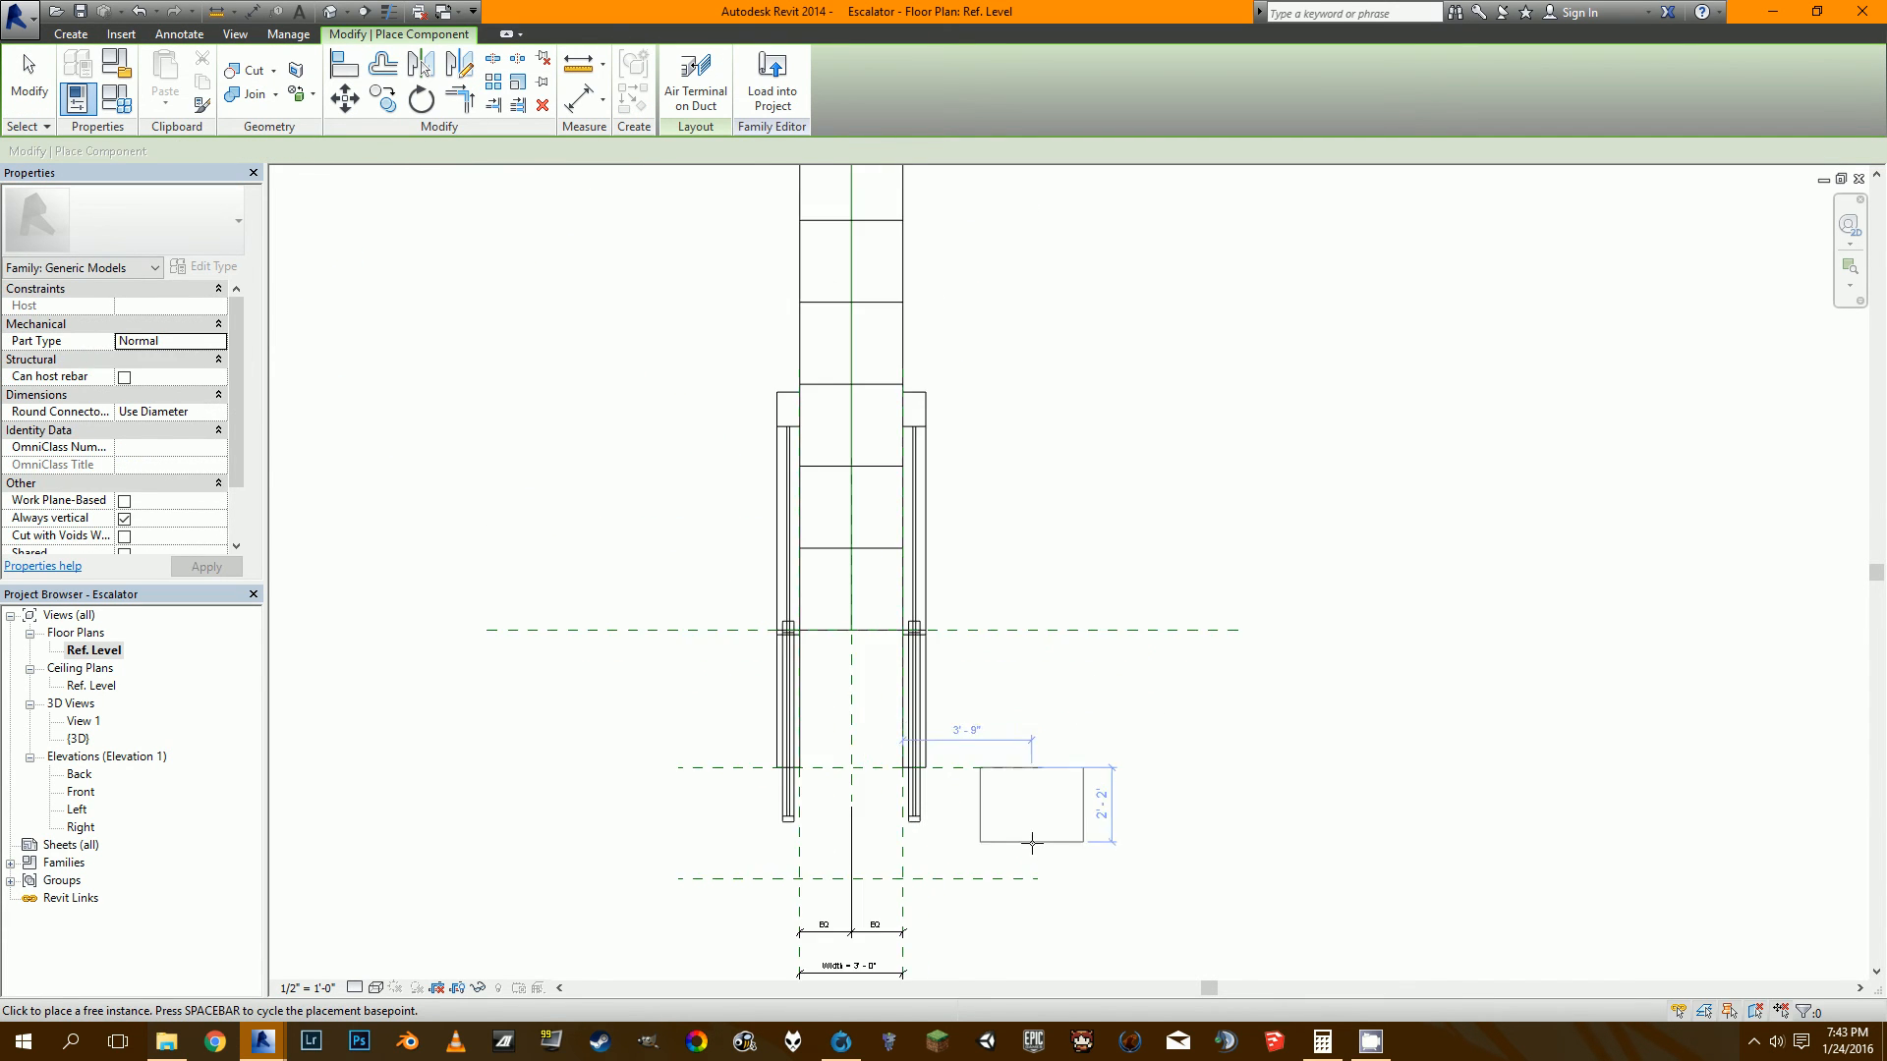
pyautogui.scroll(2, 1032, 842)
pyautogui.click(1011, 667)
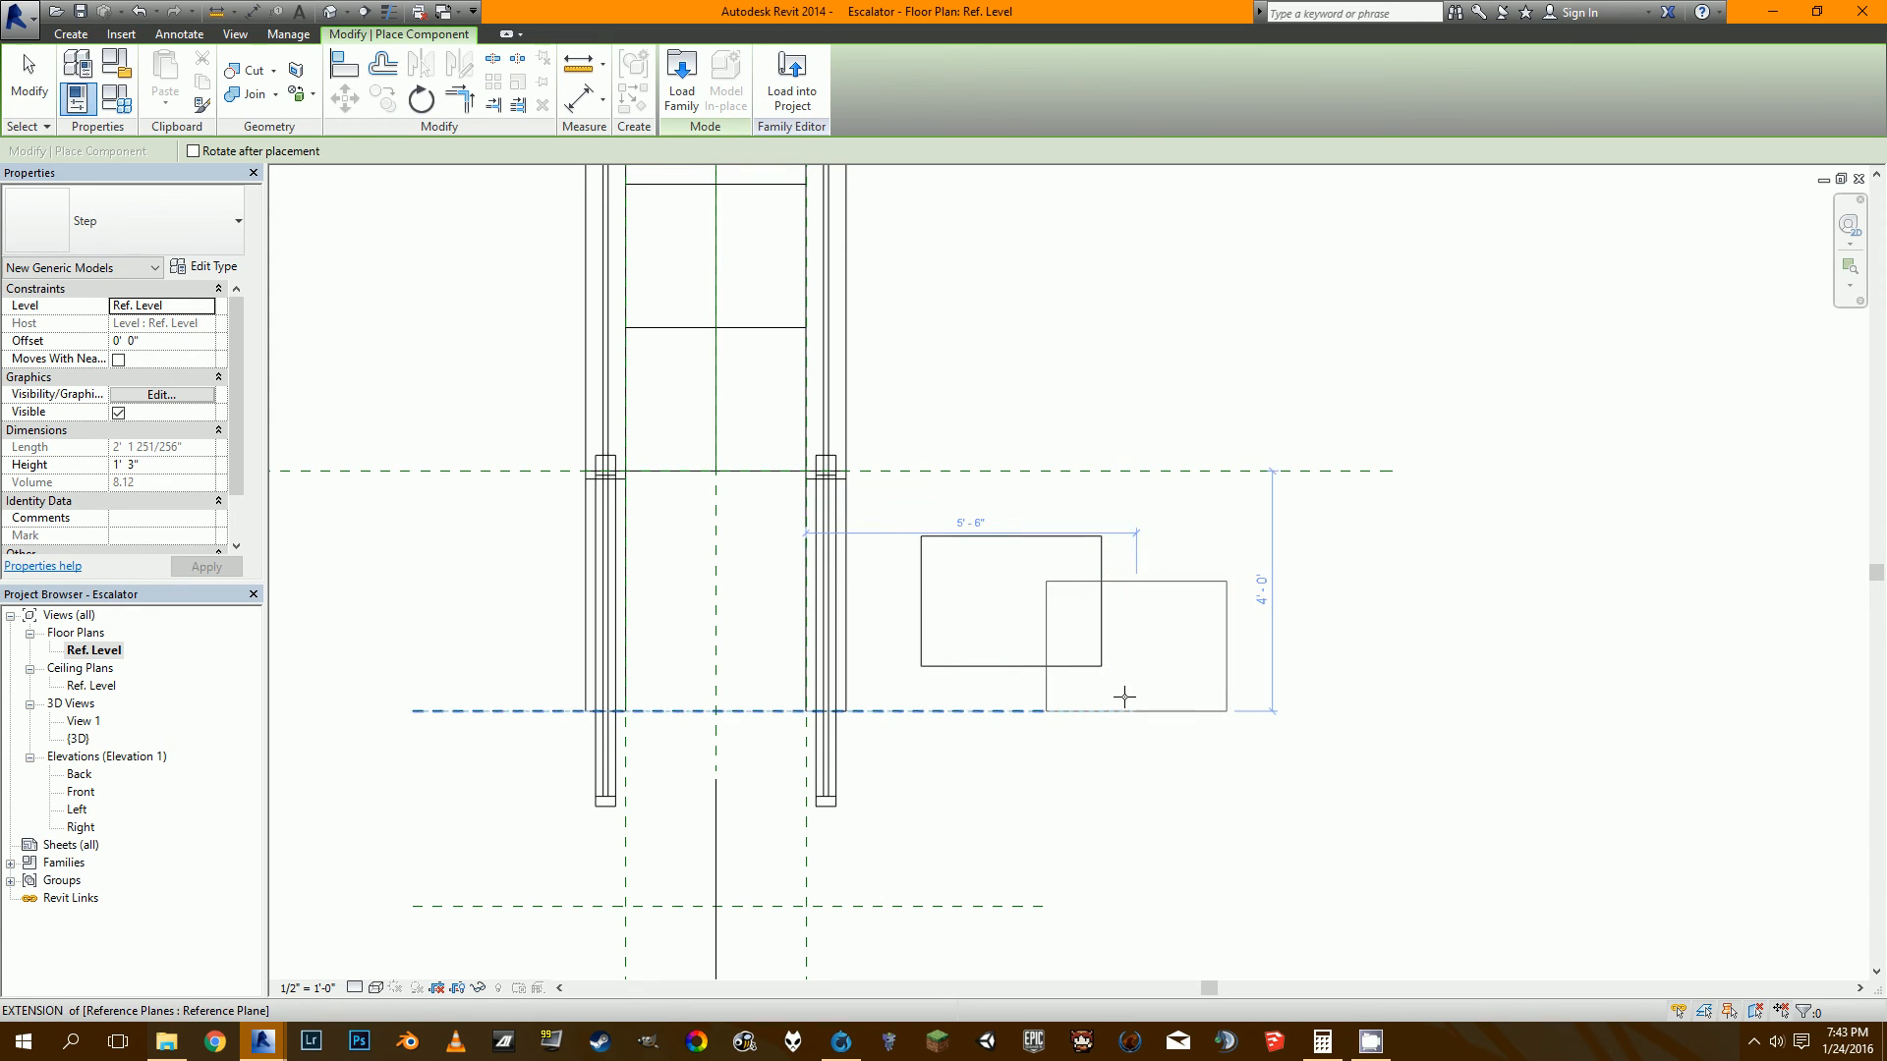
pyautogui.press('Escape')
pyautogui.press('Escape')
# Align the new step's centre to the escalator's vertical centre reference plane in the floor plan.
pyautogui.press('a')
pyautogui.press('l')
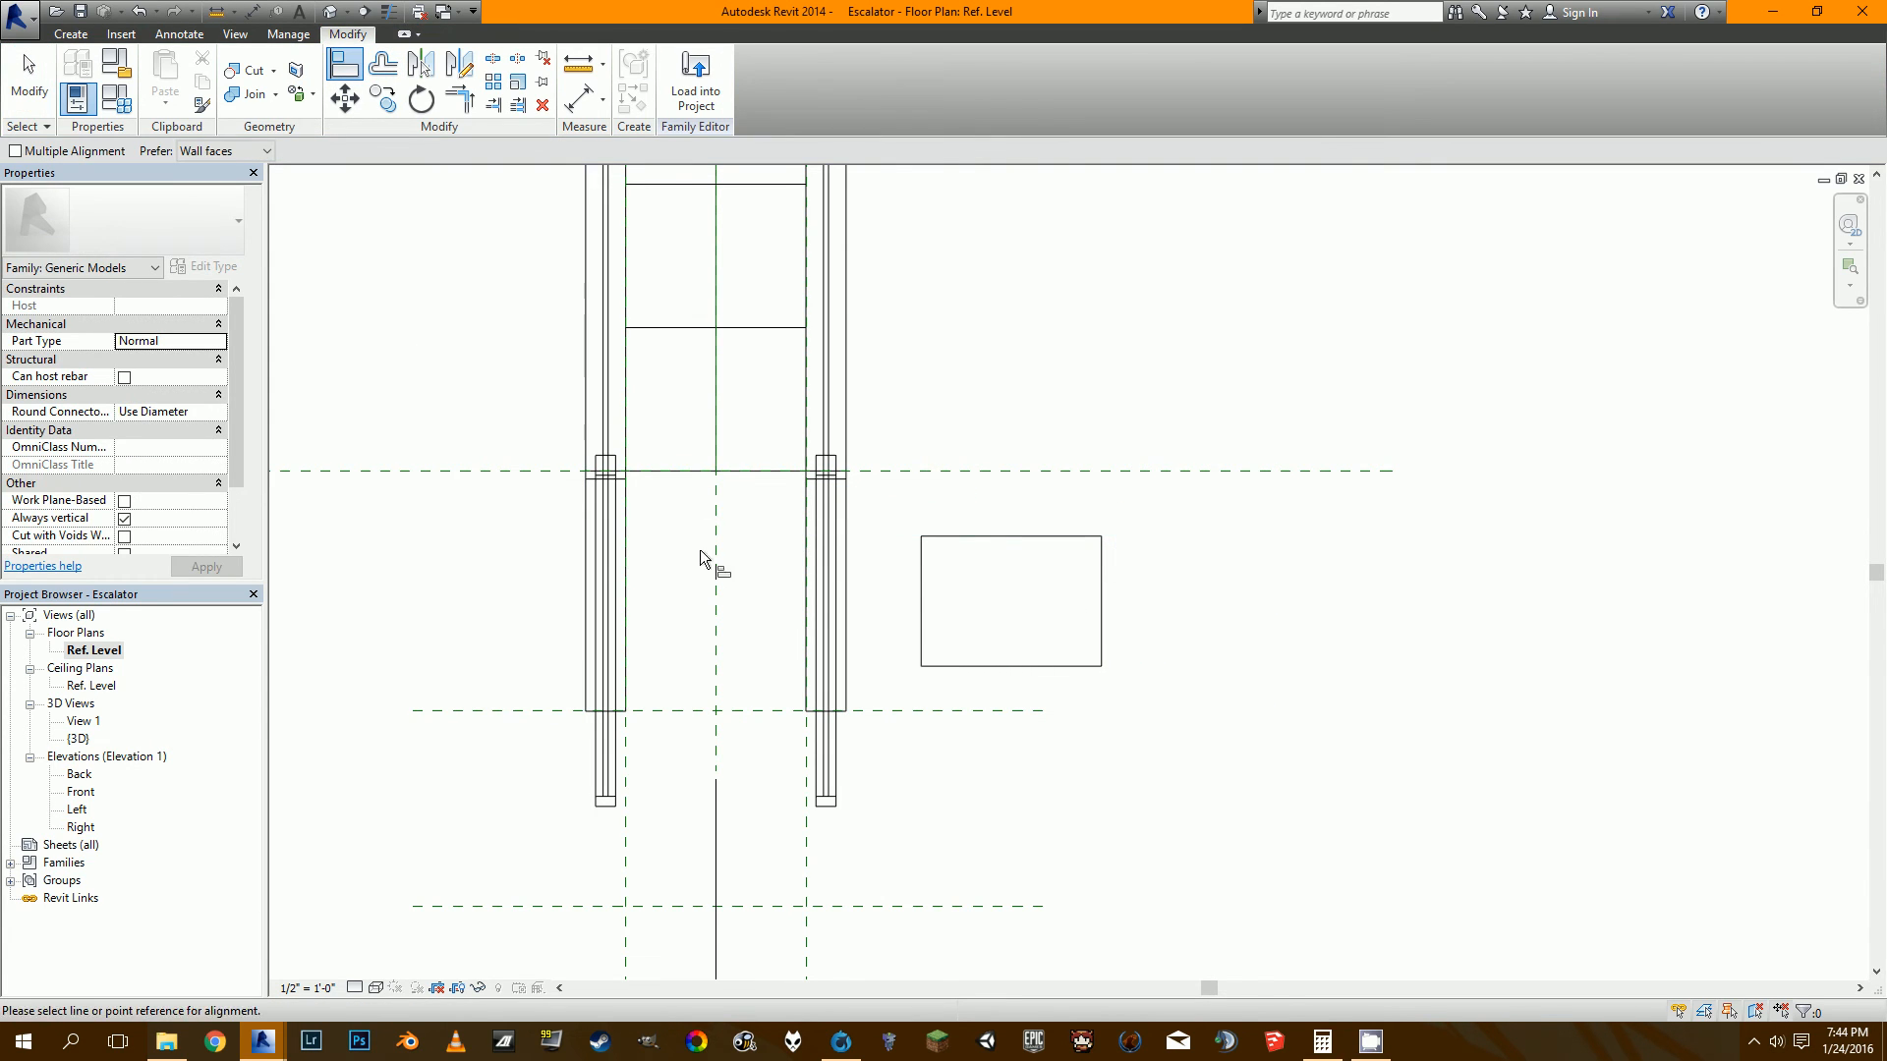
pyautogui.click(715, 605)
pyautogui.click(1013, 608)
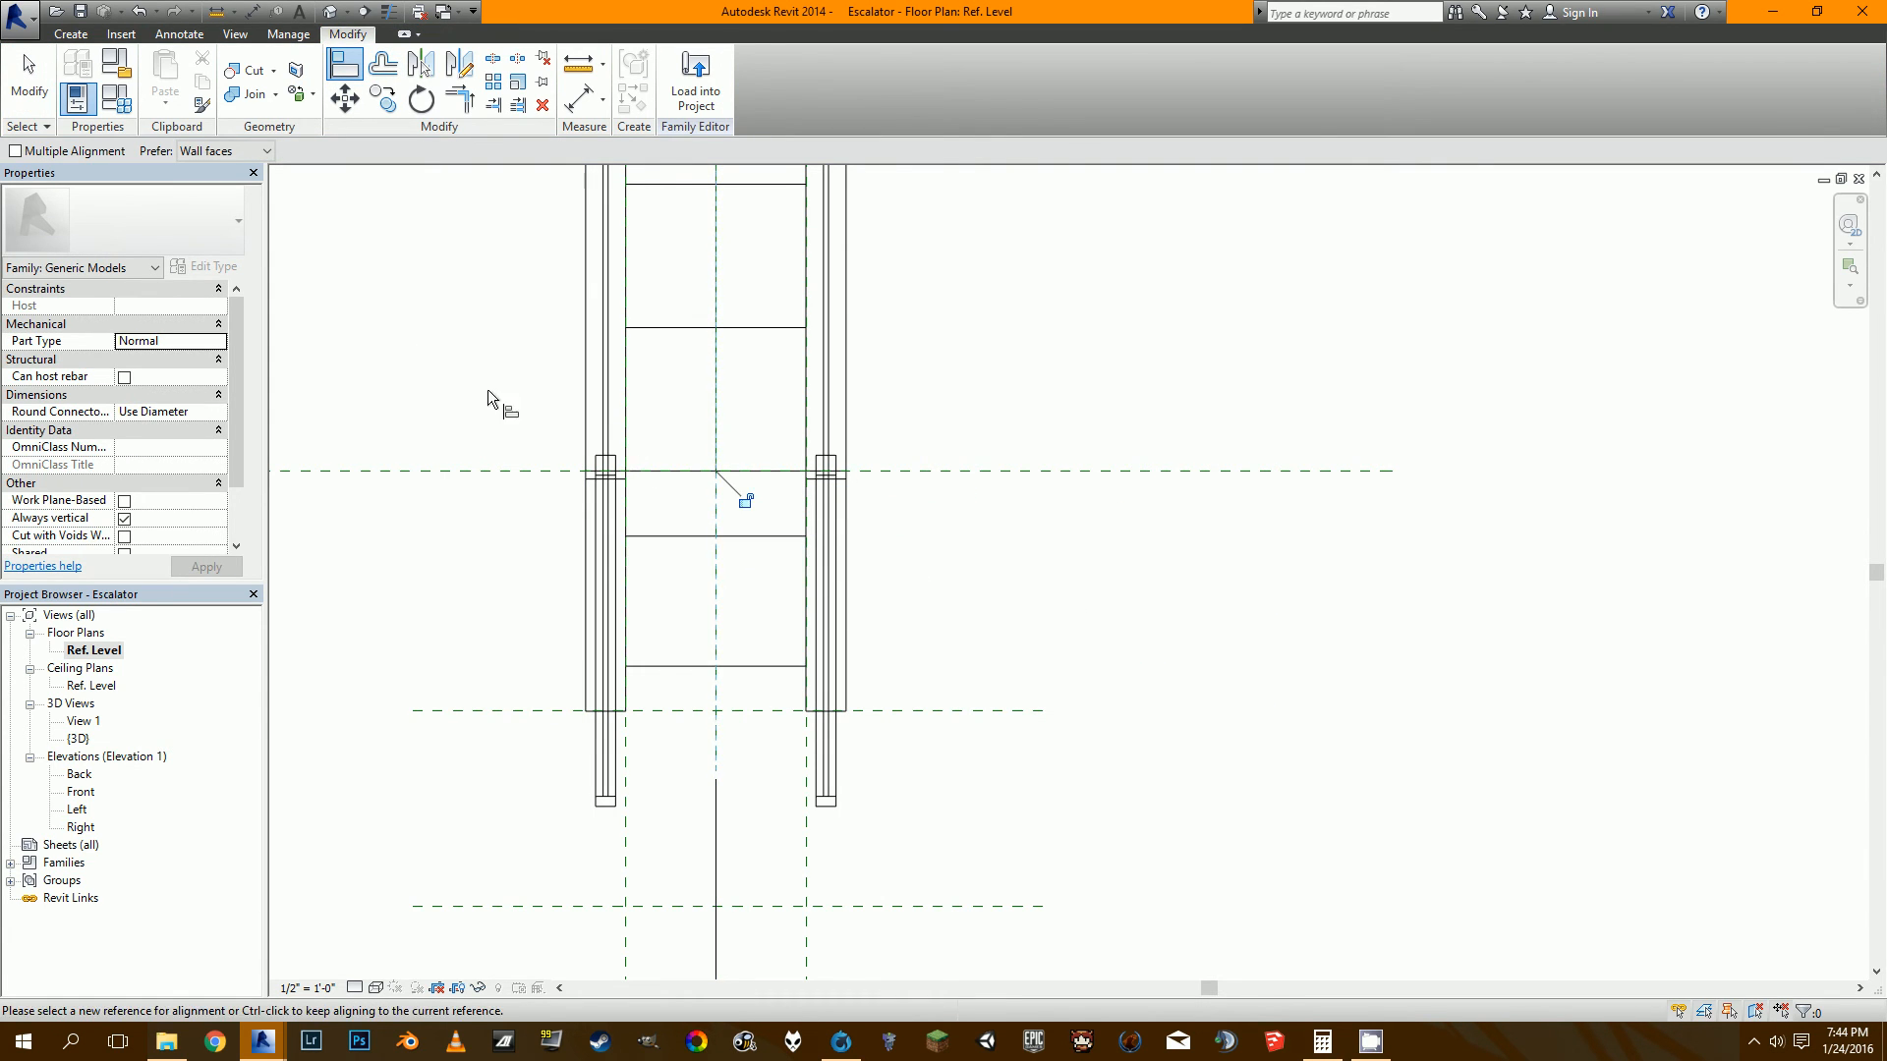
# In the Right elevation, associate the new step's Height with the Vertical Spacing family parameter.
pyautogui.doubleClick(81, 828)
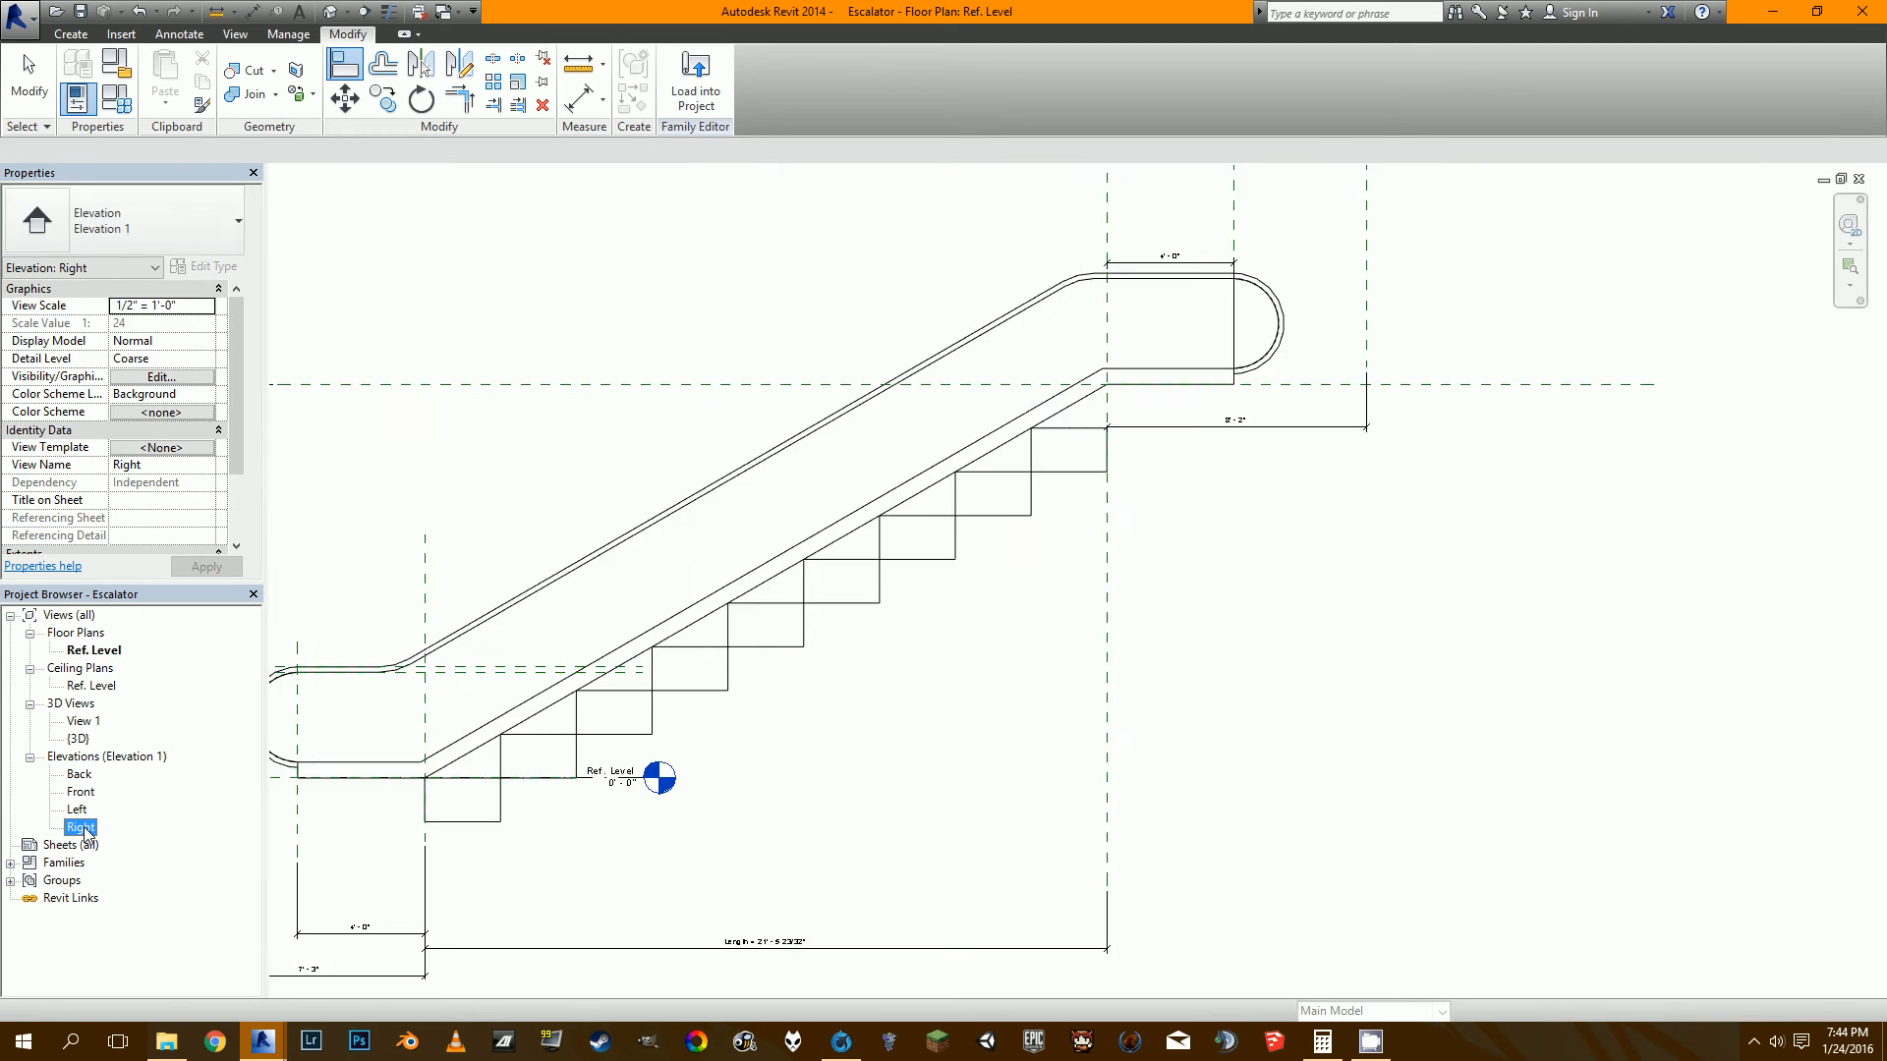
pyautogui.scroll(5, 982, 668)
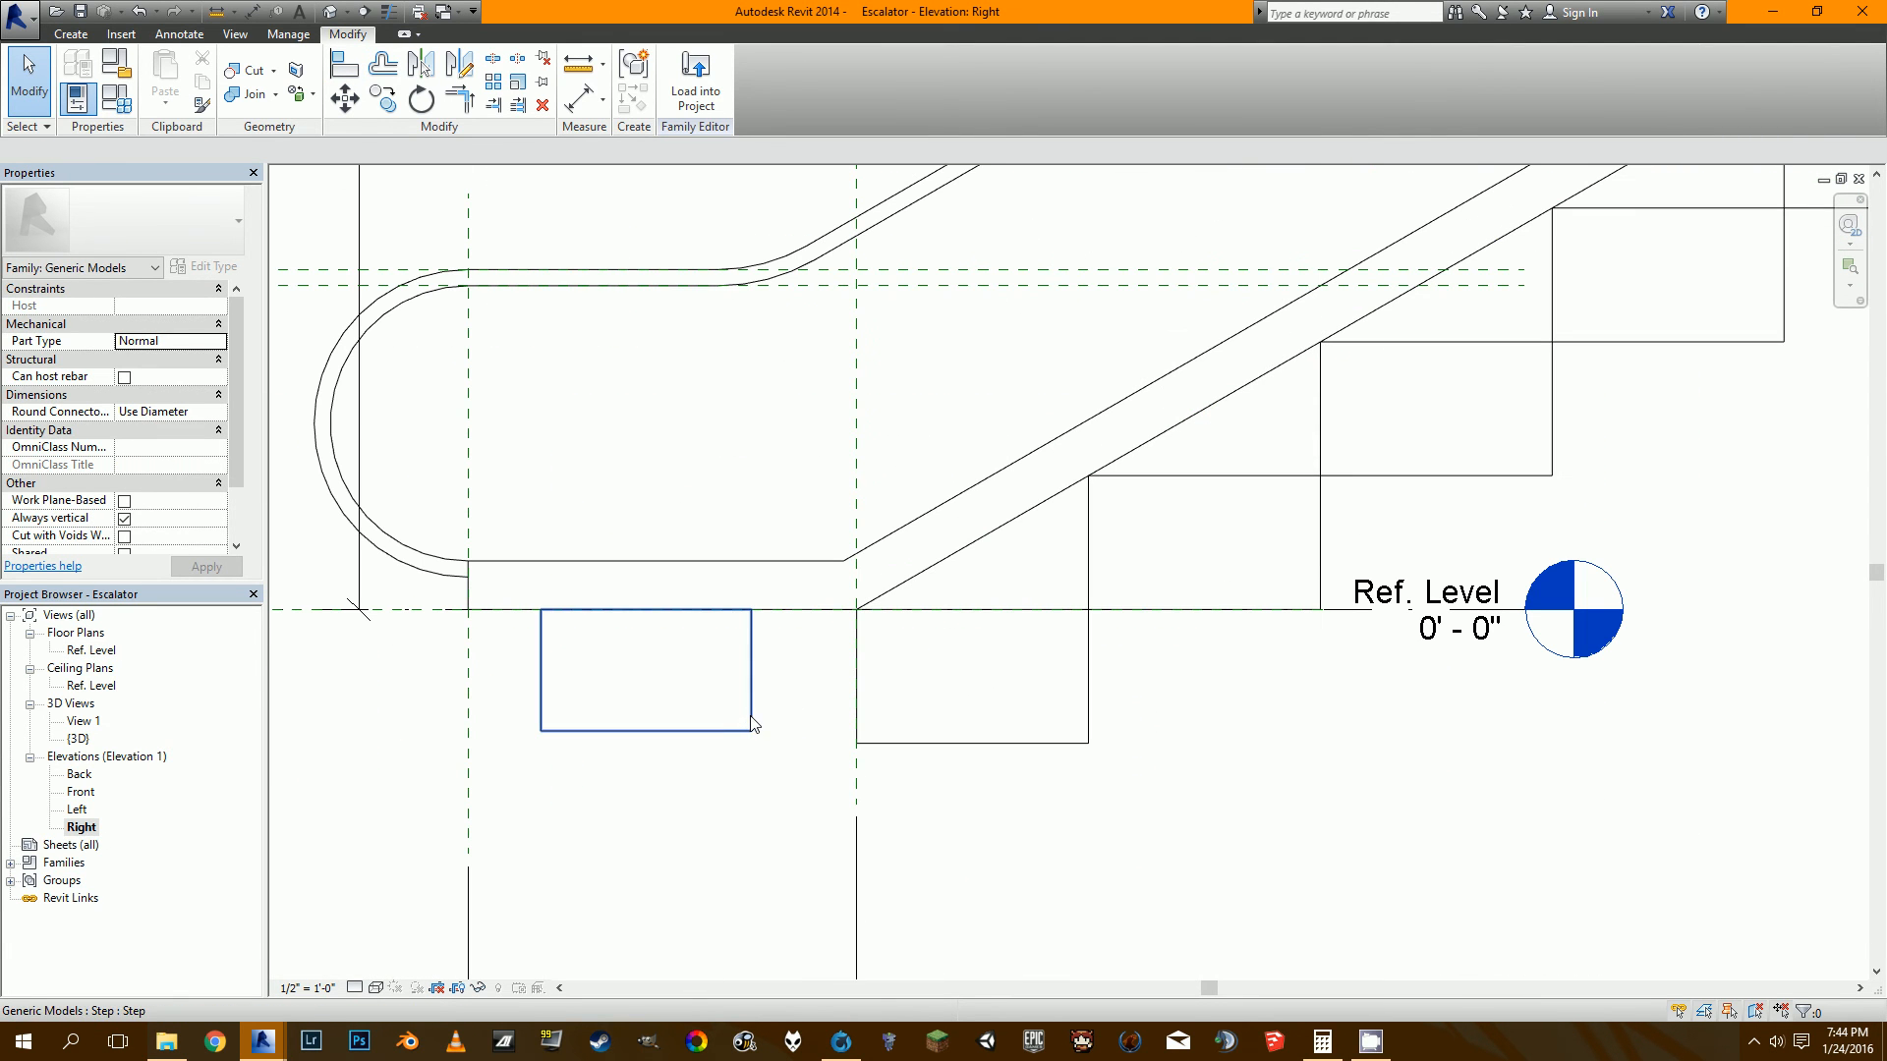
pyautogui.click(751, 704)
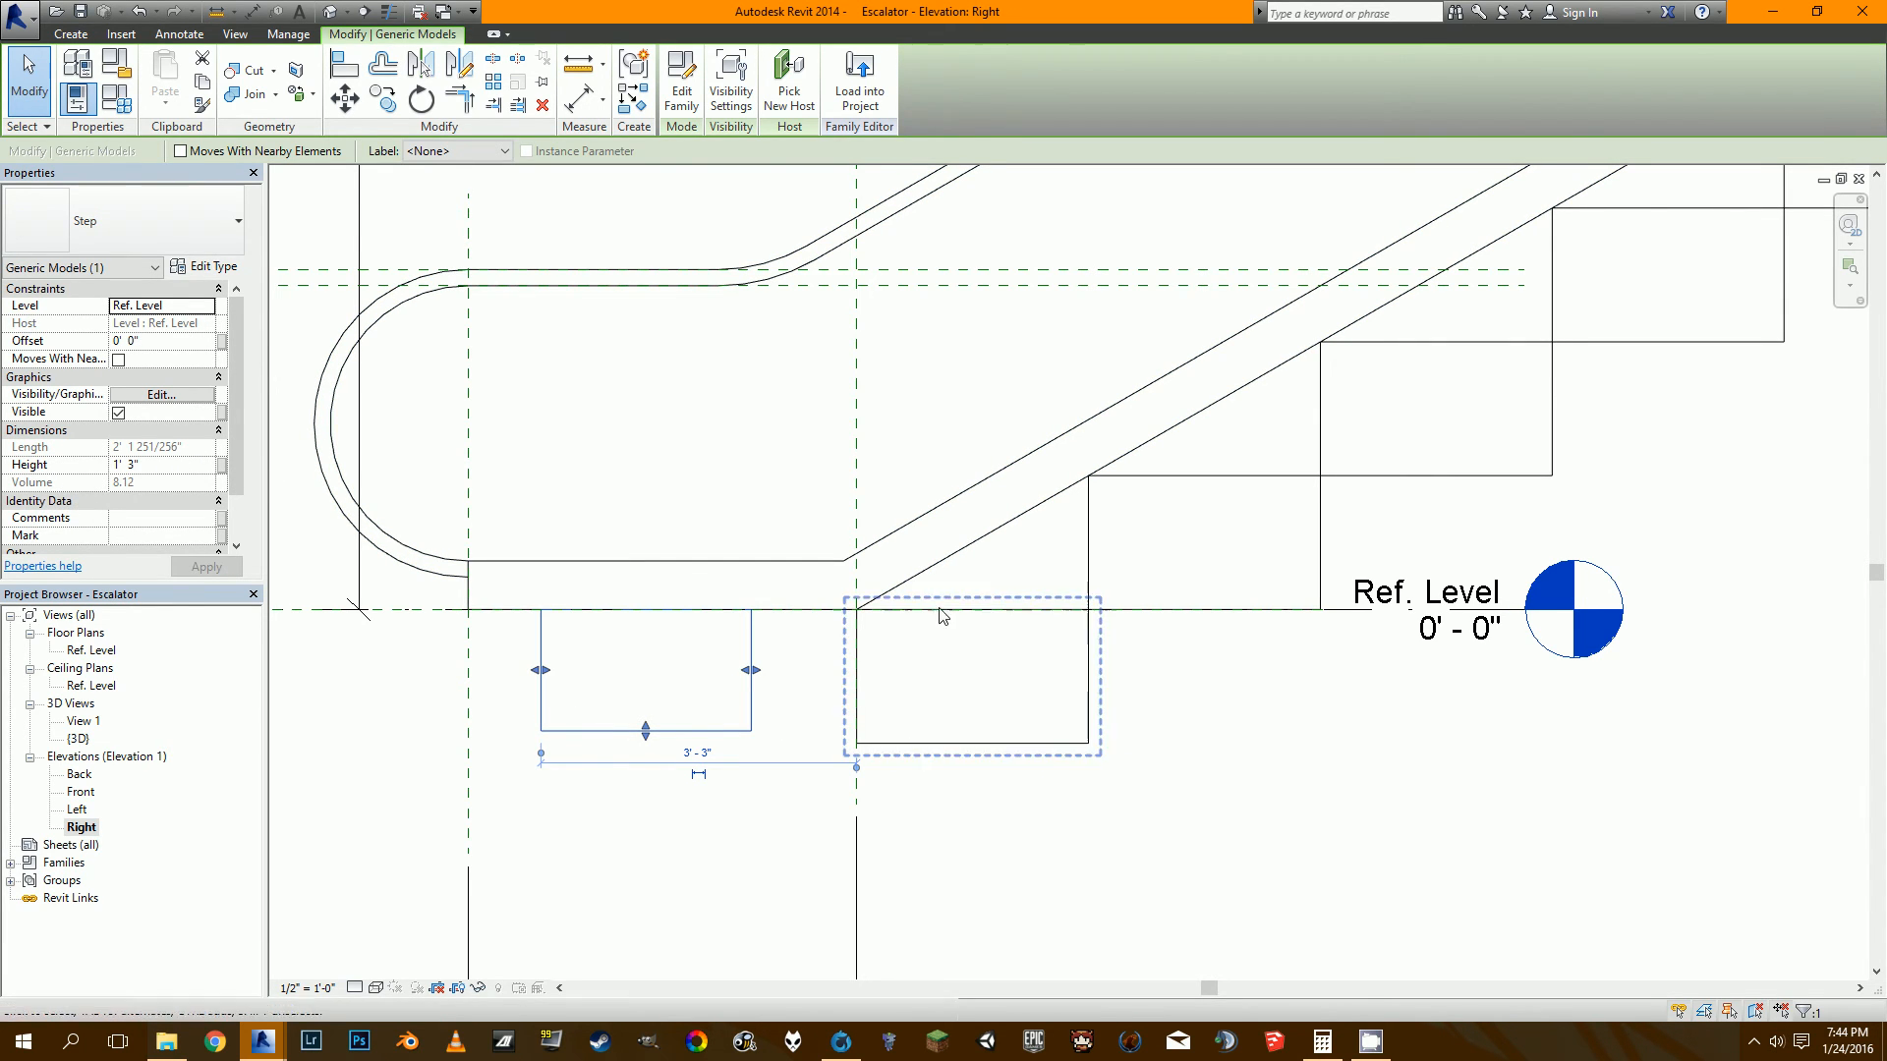
pyautogui.click(222, 468)
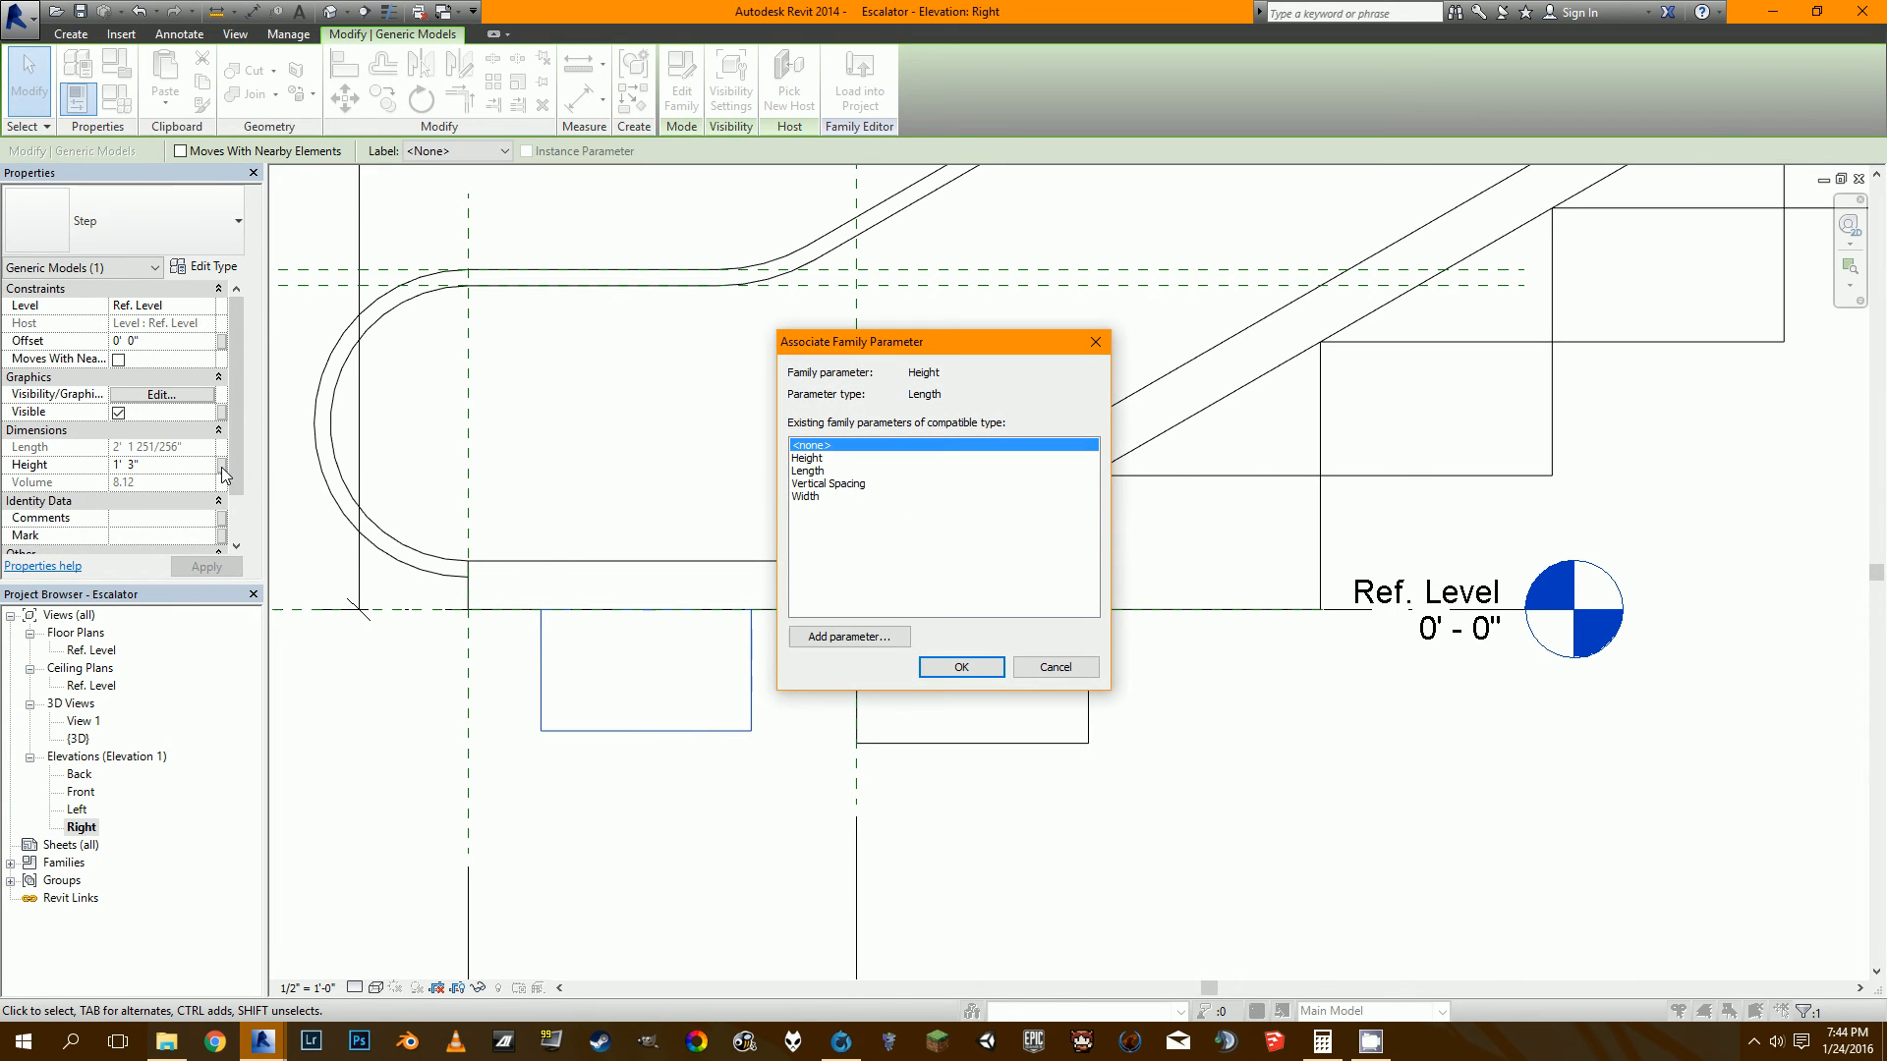
pyautogui.click(828, 484)
pyautogui.click(960, 667)
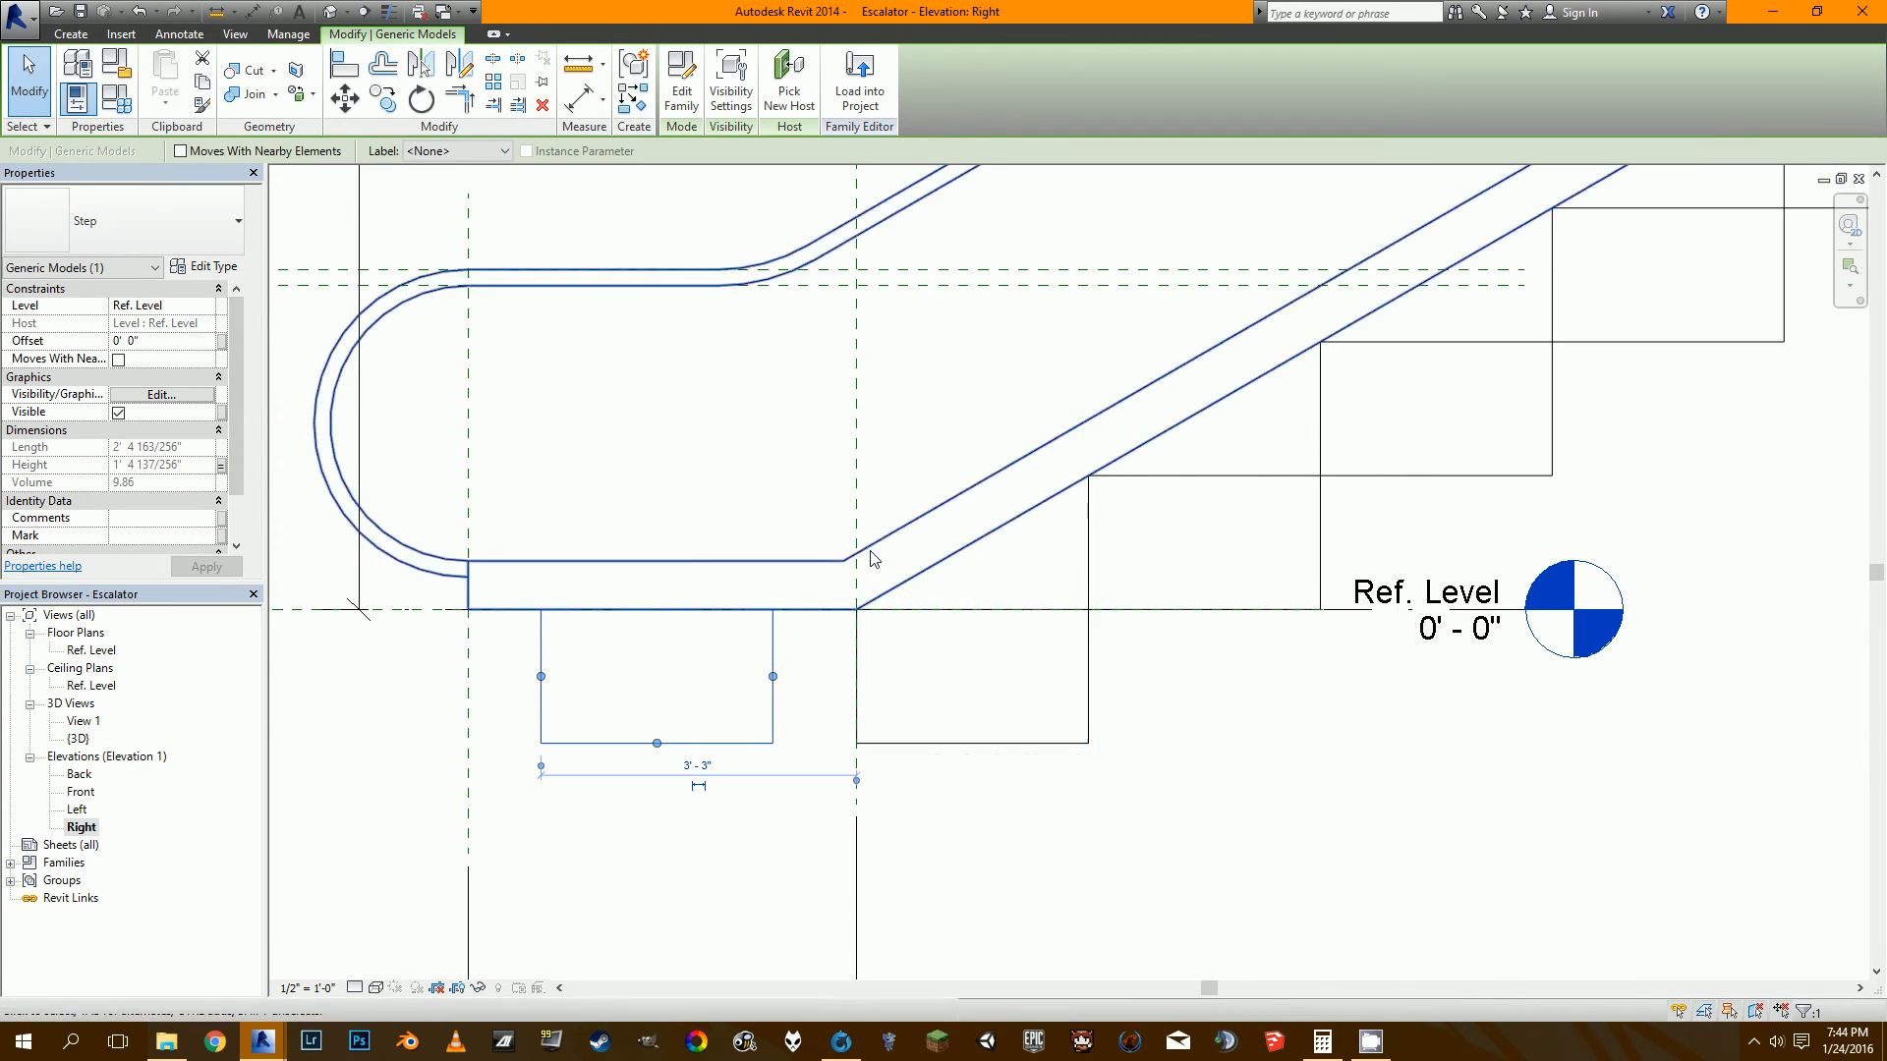
# Align the new step's edge nearest the incline to the reference plane at the start of the incline and lock it.
pyautogui.click(345, 105)
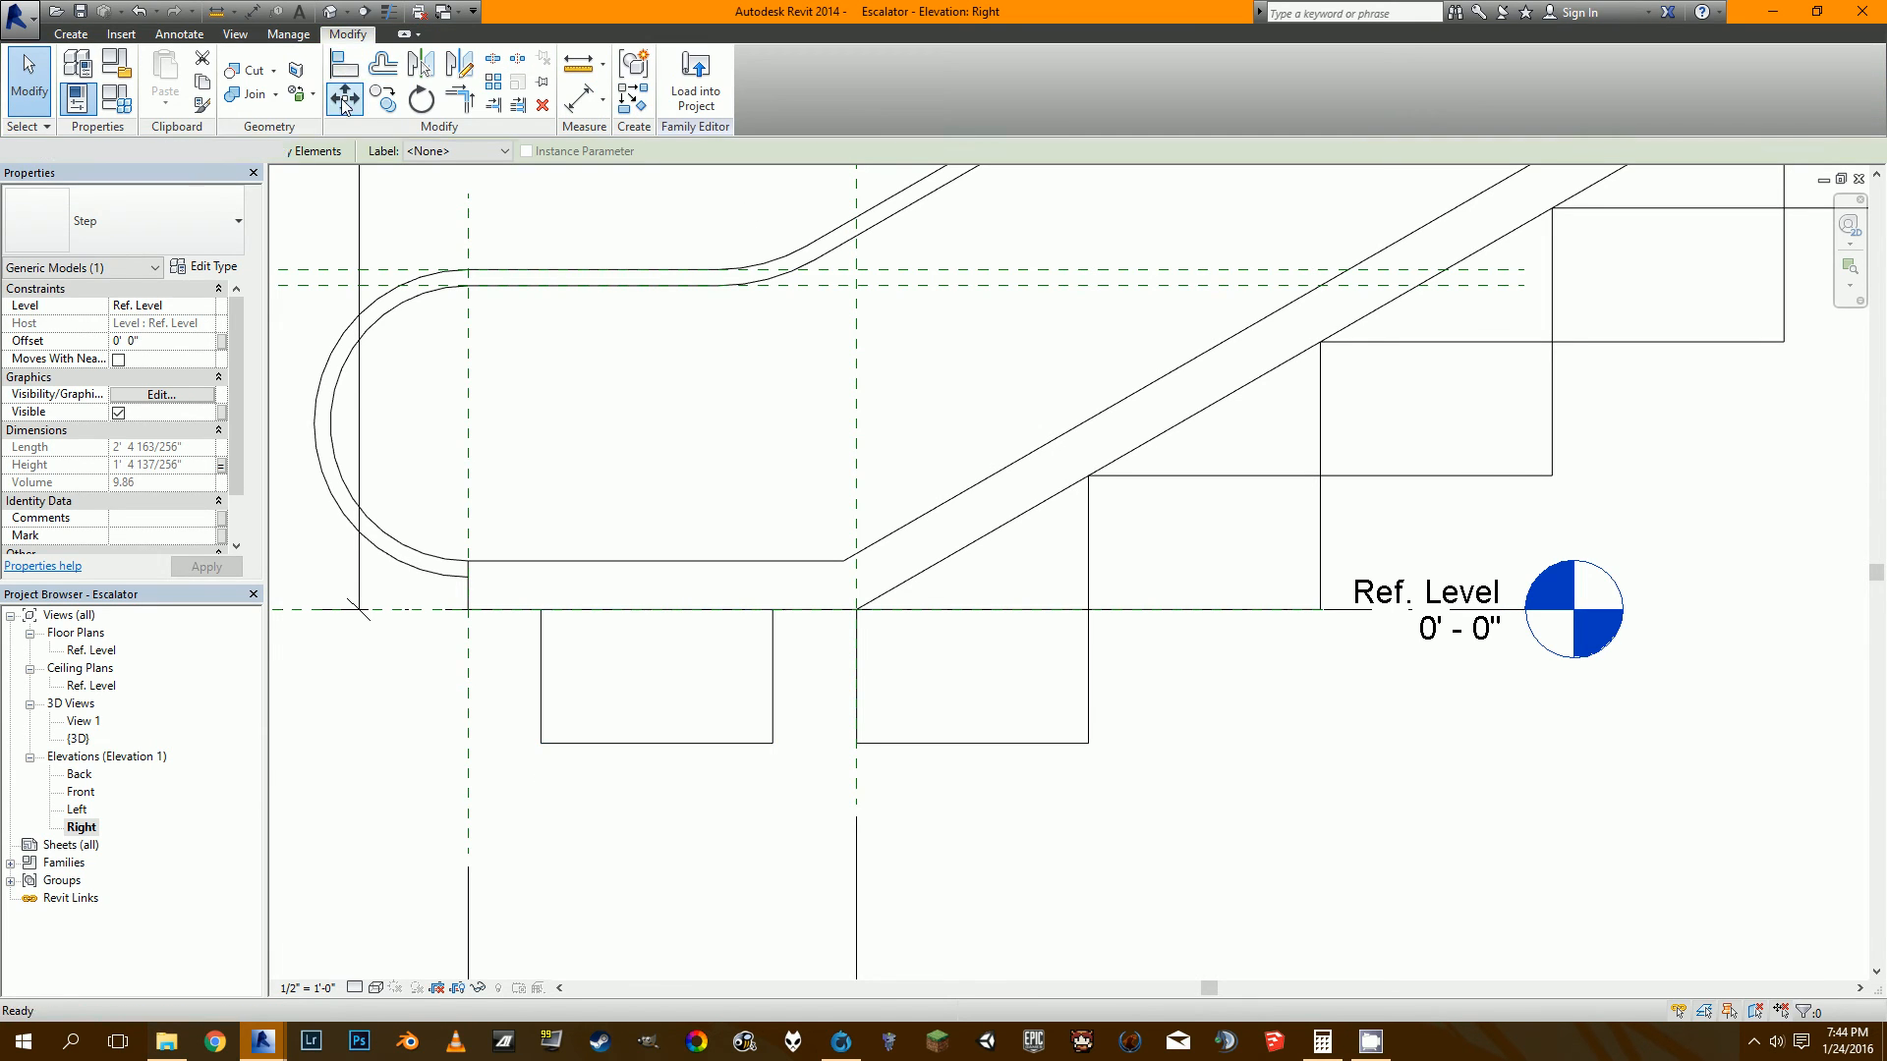
pyautogui.press('a')
pyautogui.press('l')
pyautogui.click(857, 457)
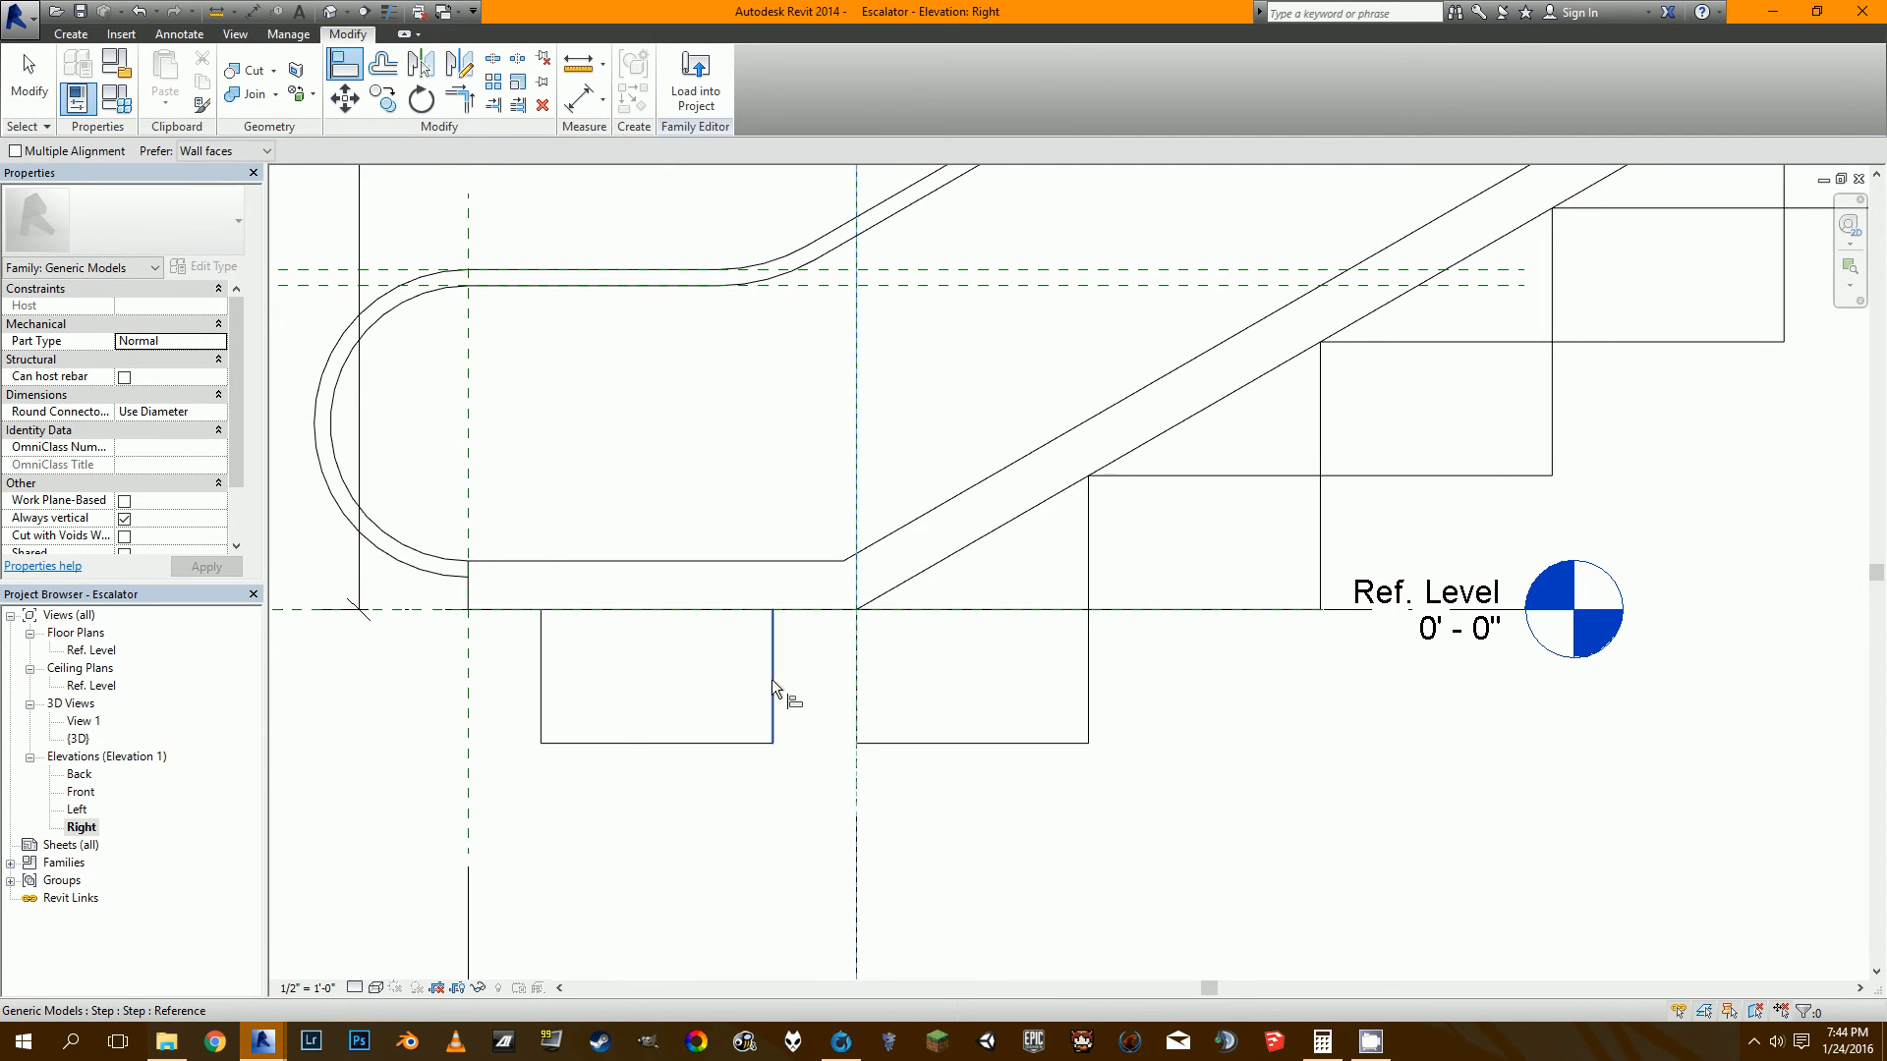
pyautogui.click(773, 679)
pyautogui.scroll(-2, 874, 472)
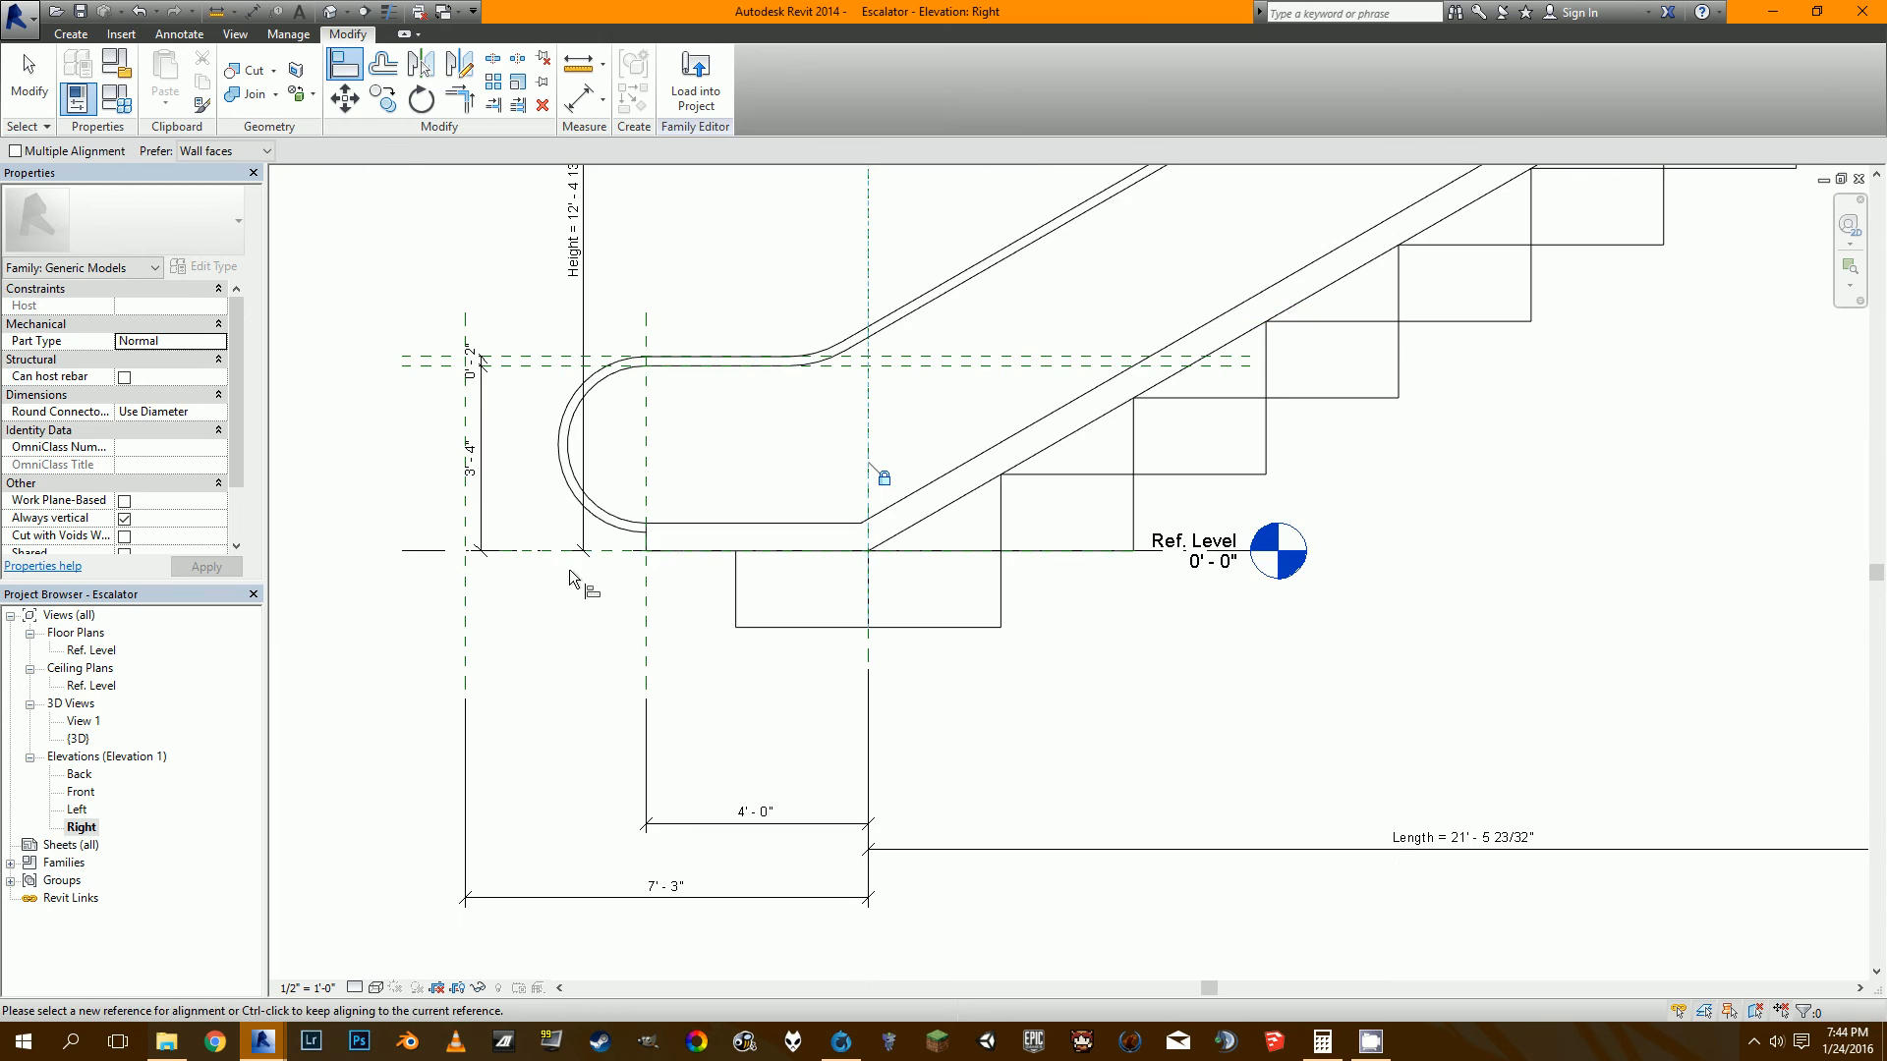
# Align the top of the new landing step to Ref. Level and lock the alignment.
pyautogui.click(580, 551)
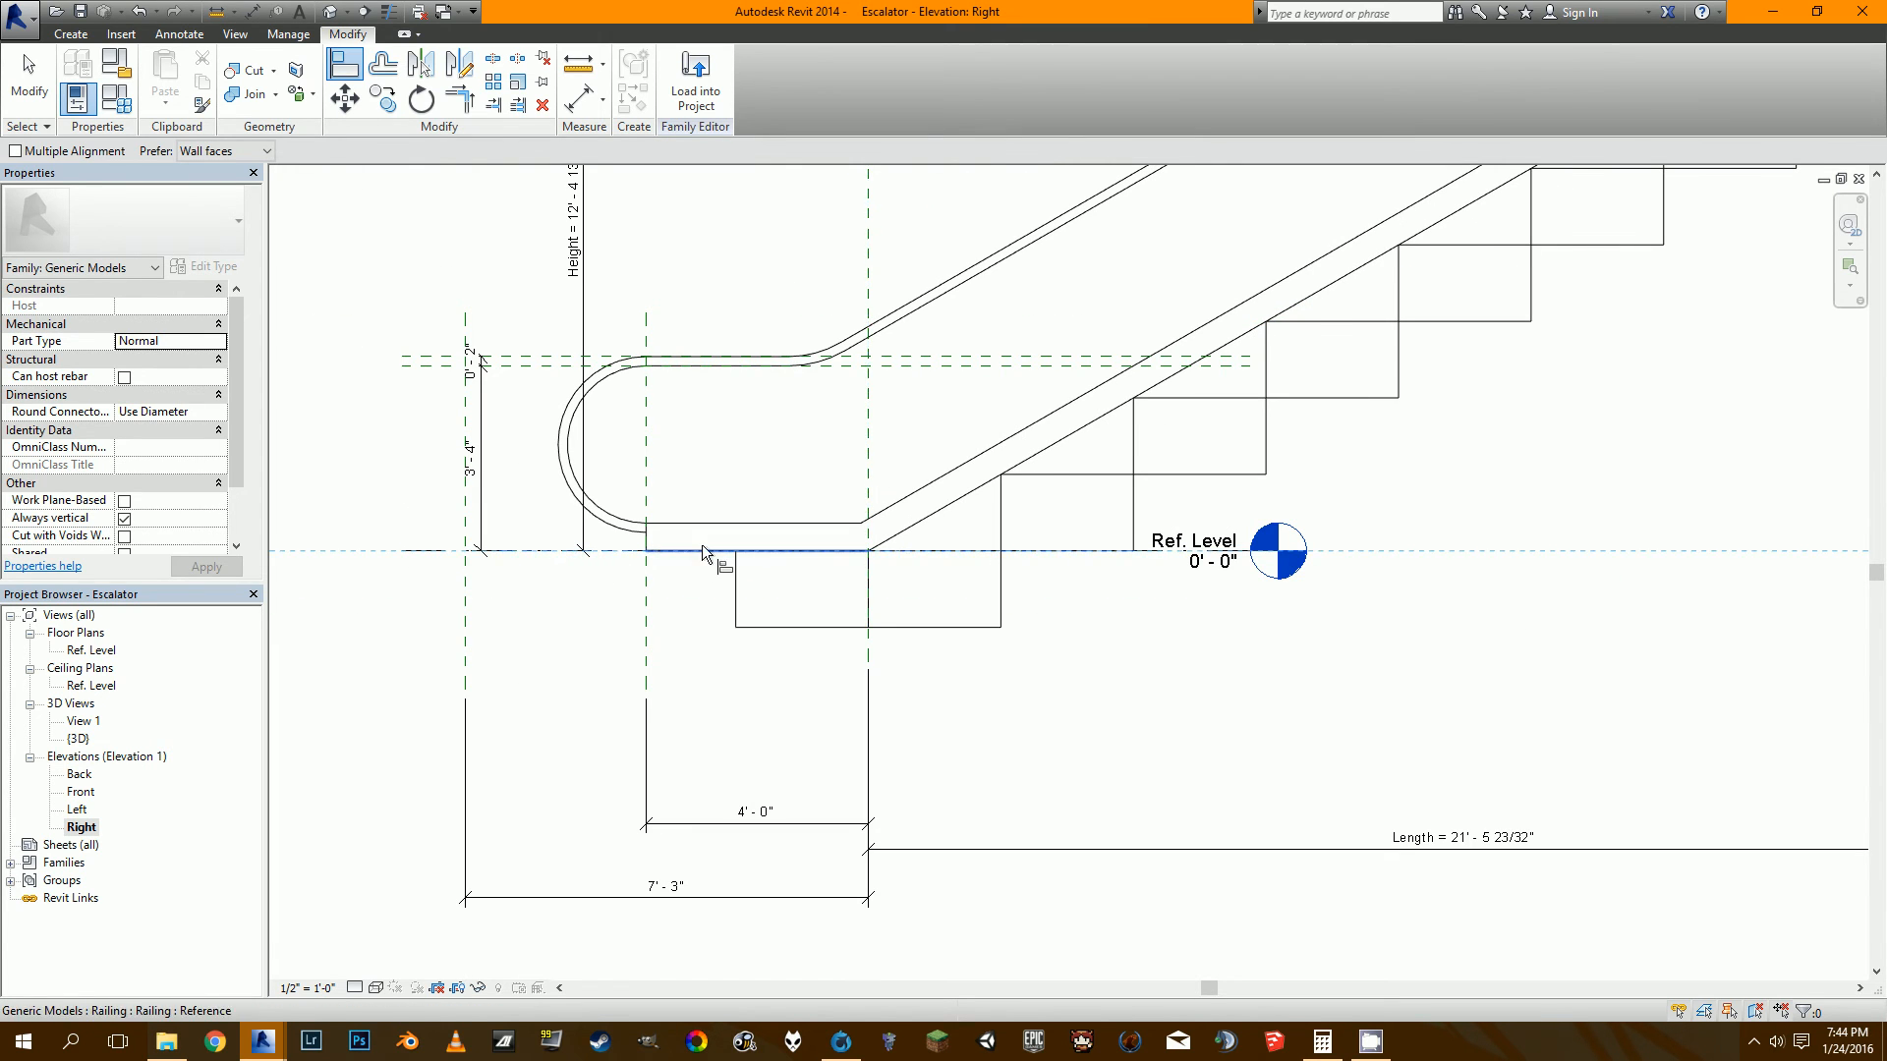
pyautogui.scroll(1, 704, 553)
pyautogui.click(804, 551)
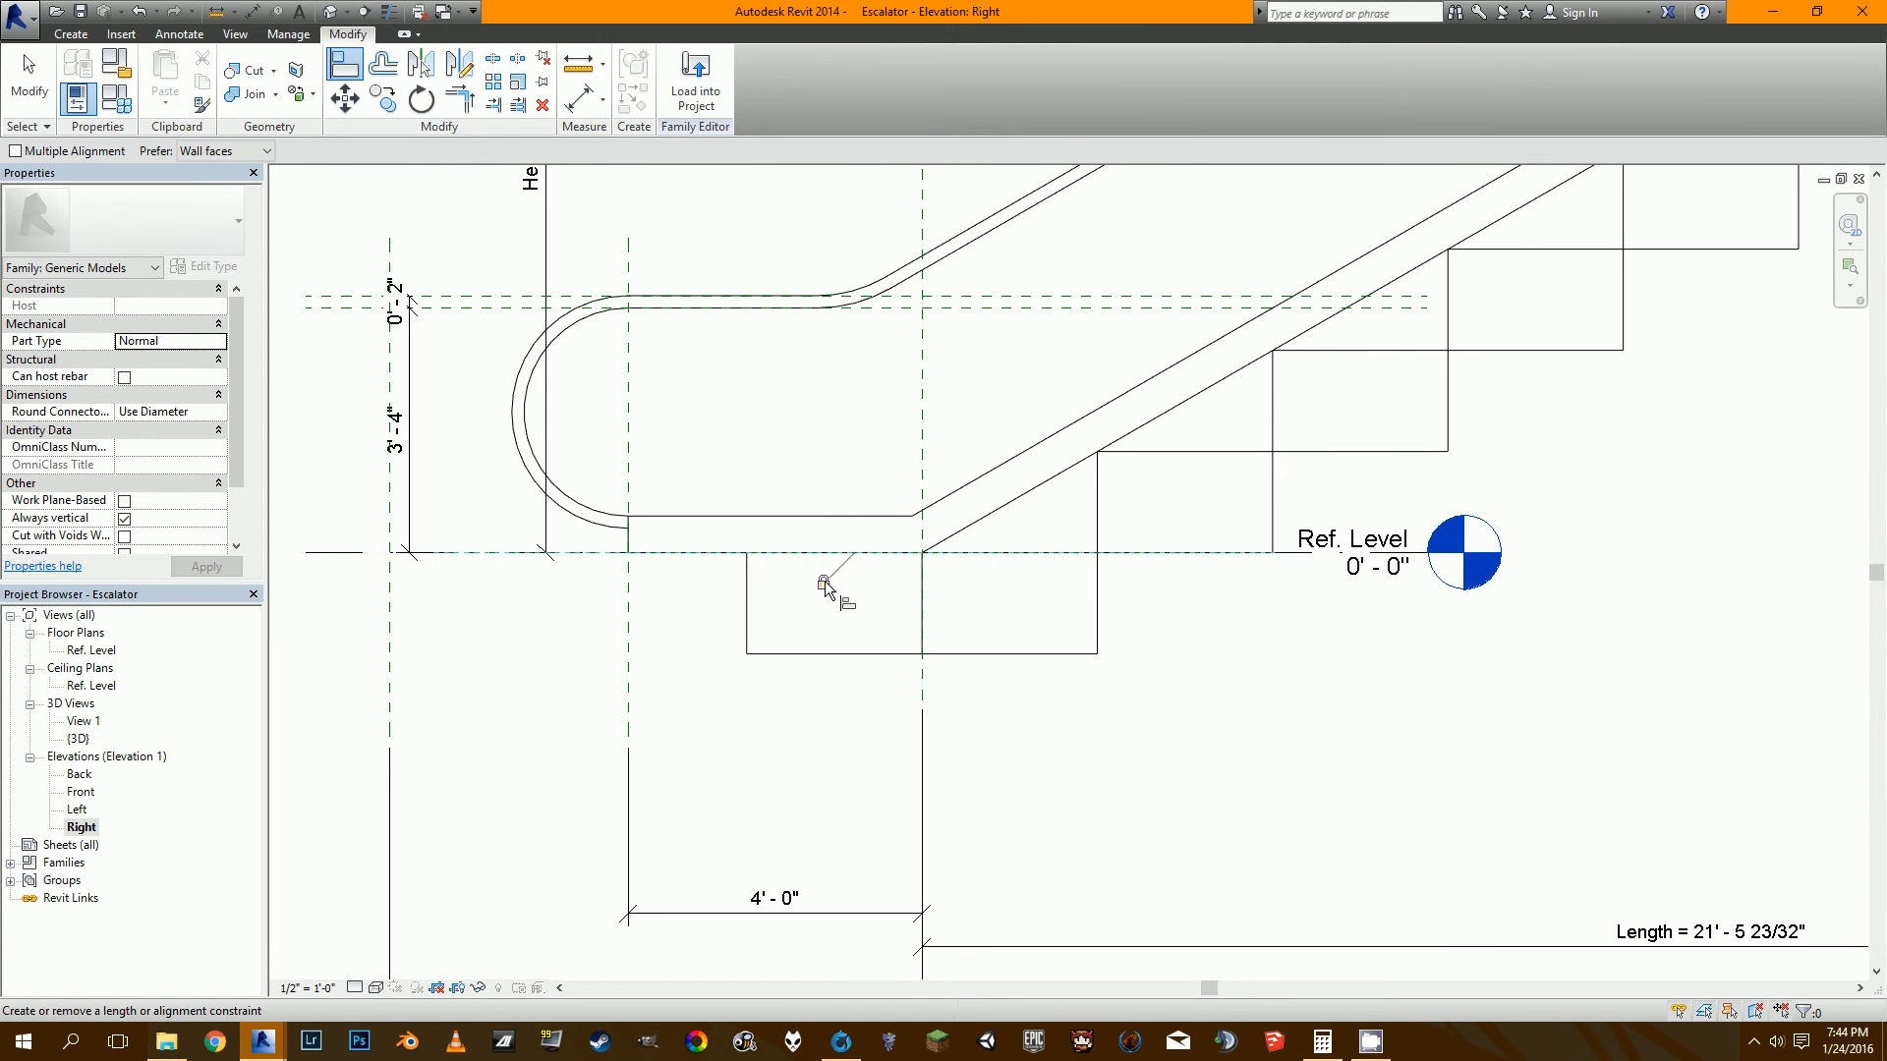
pyautogui.scroll(-1, 823, 581)
pyautogui.scroll(1, 798, 611)
pyautogui.press('Escape')
pyautogui.press('Escape')
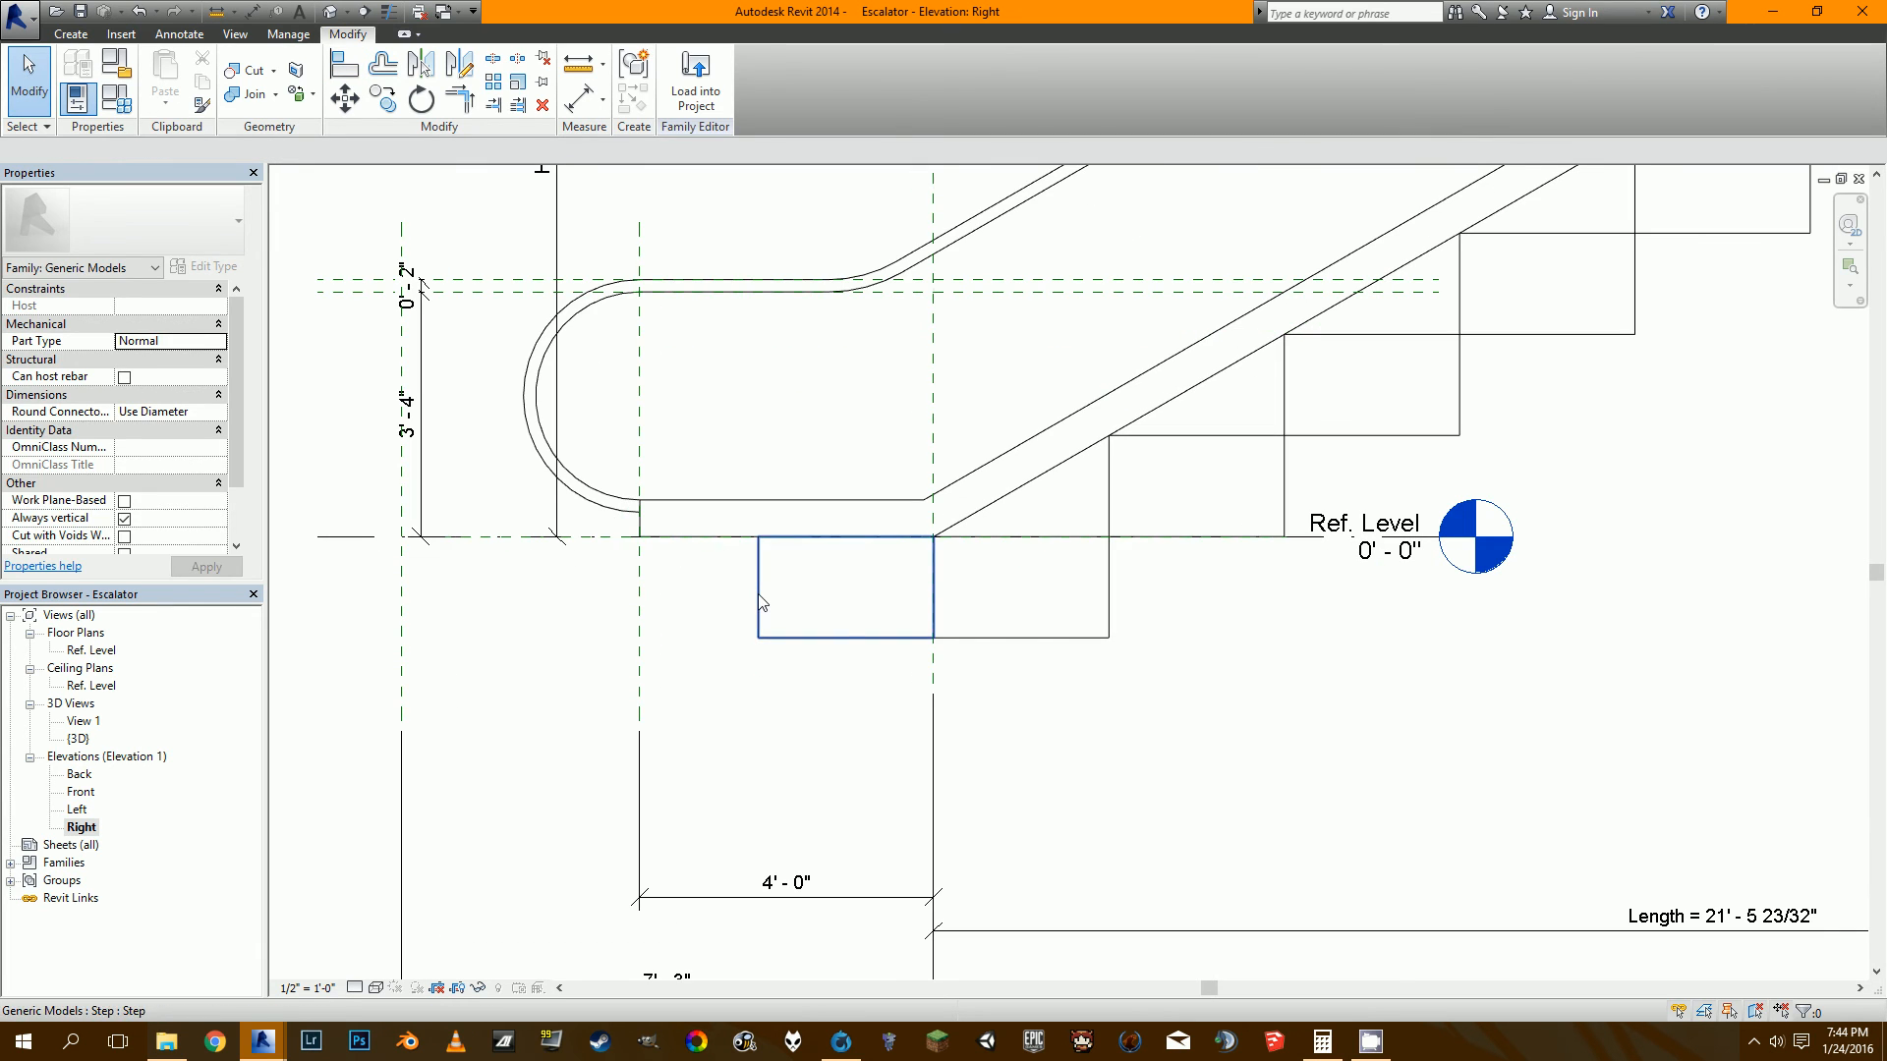
# Copy the landing step horizontally away from the incline, its far edge about 5'-8" from the reference plane at the incline's start.
pyautogui.click(757, 594)
pyautogui.click(382, 99)
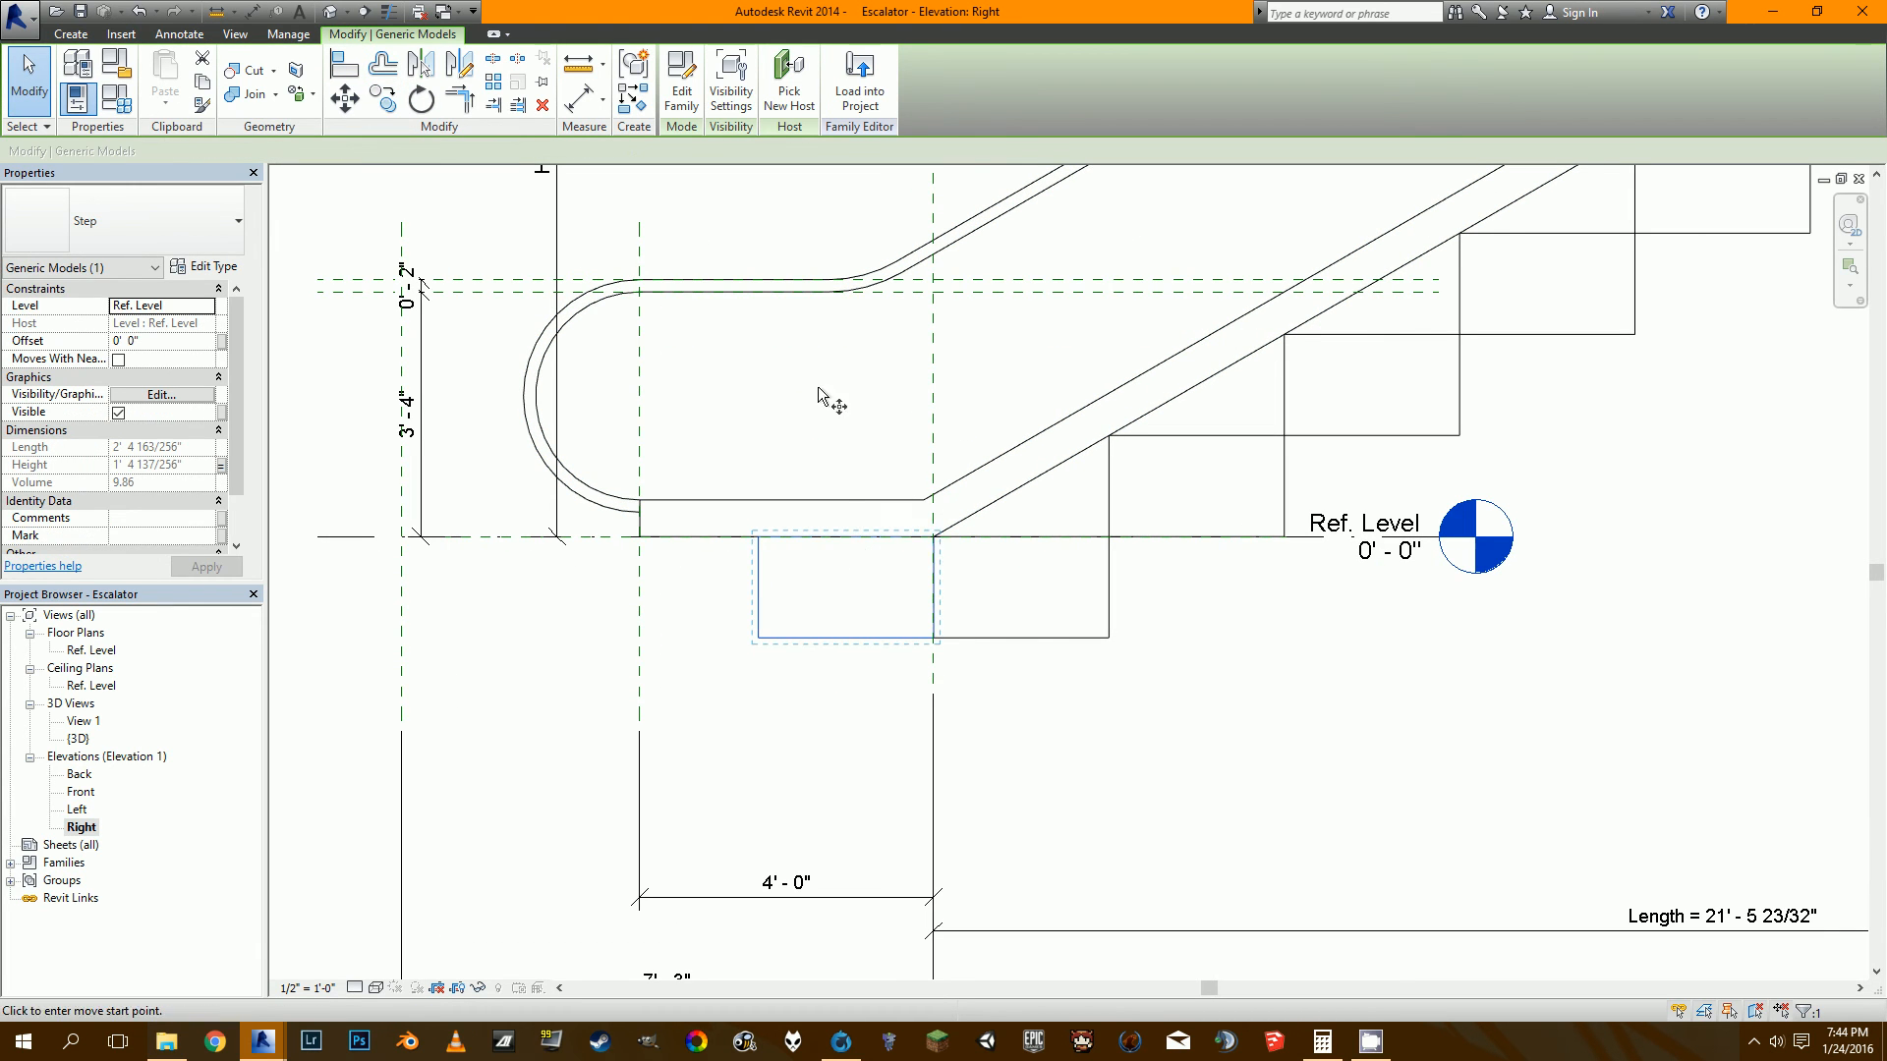
pyautogui.click(933, 537)
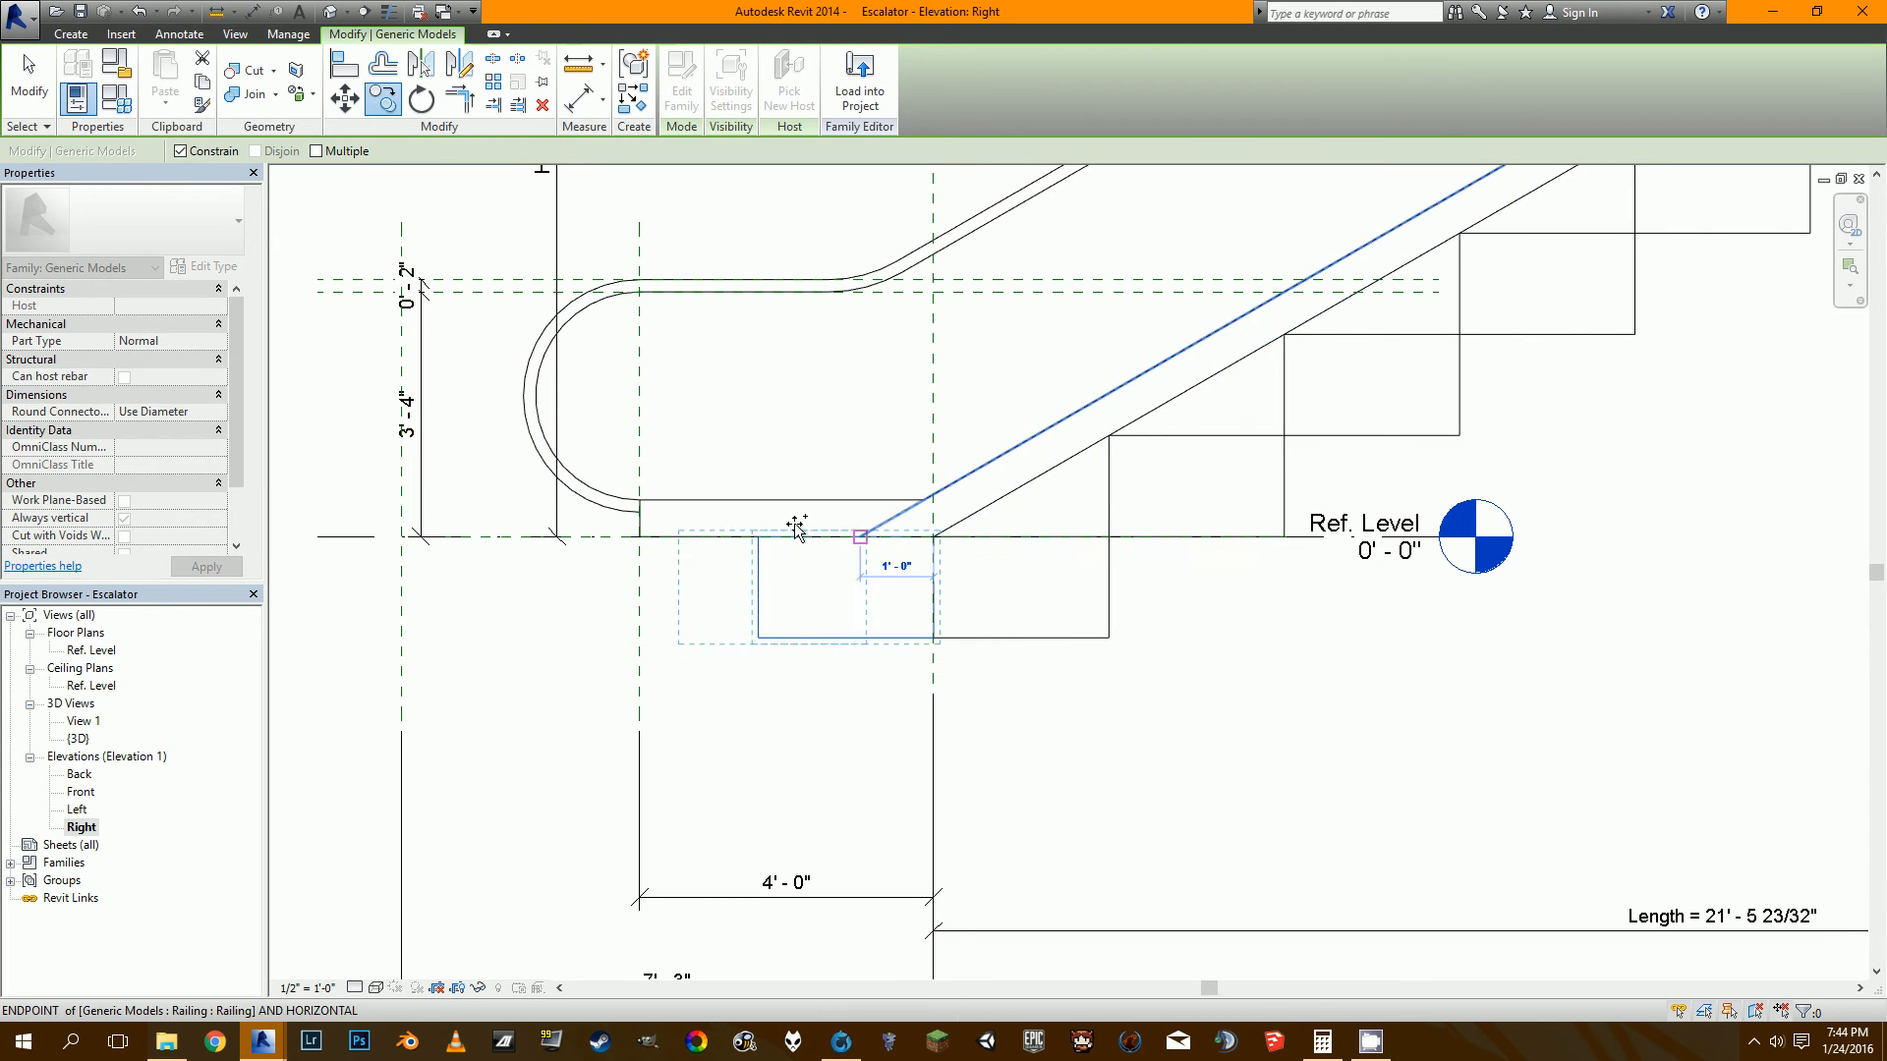
pyautogui.click(688, 562)
# Align and lock the copied step's near edge to the first landing step's outer edge and its top to Ref. Level.
pyautogui.scroll(2, 692, 560)
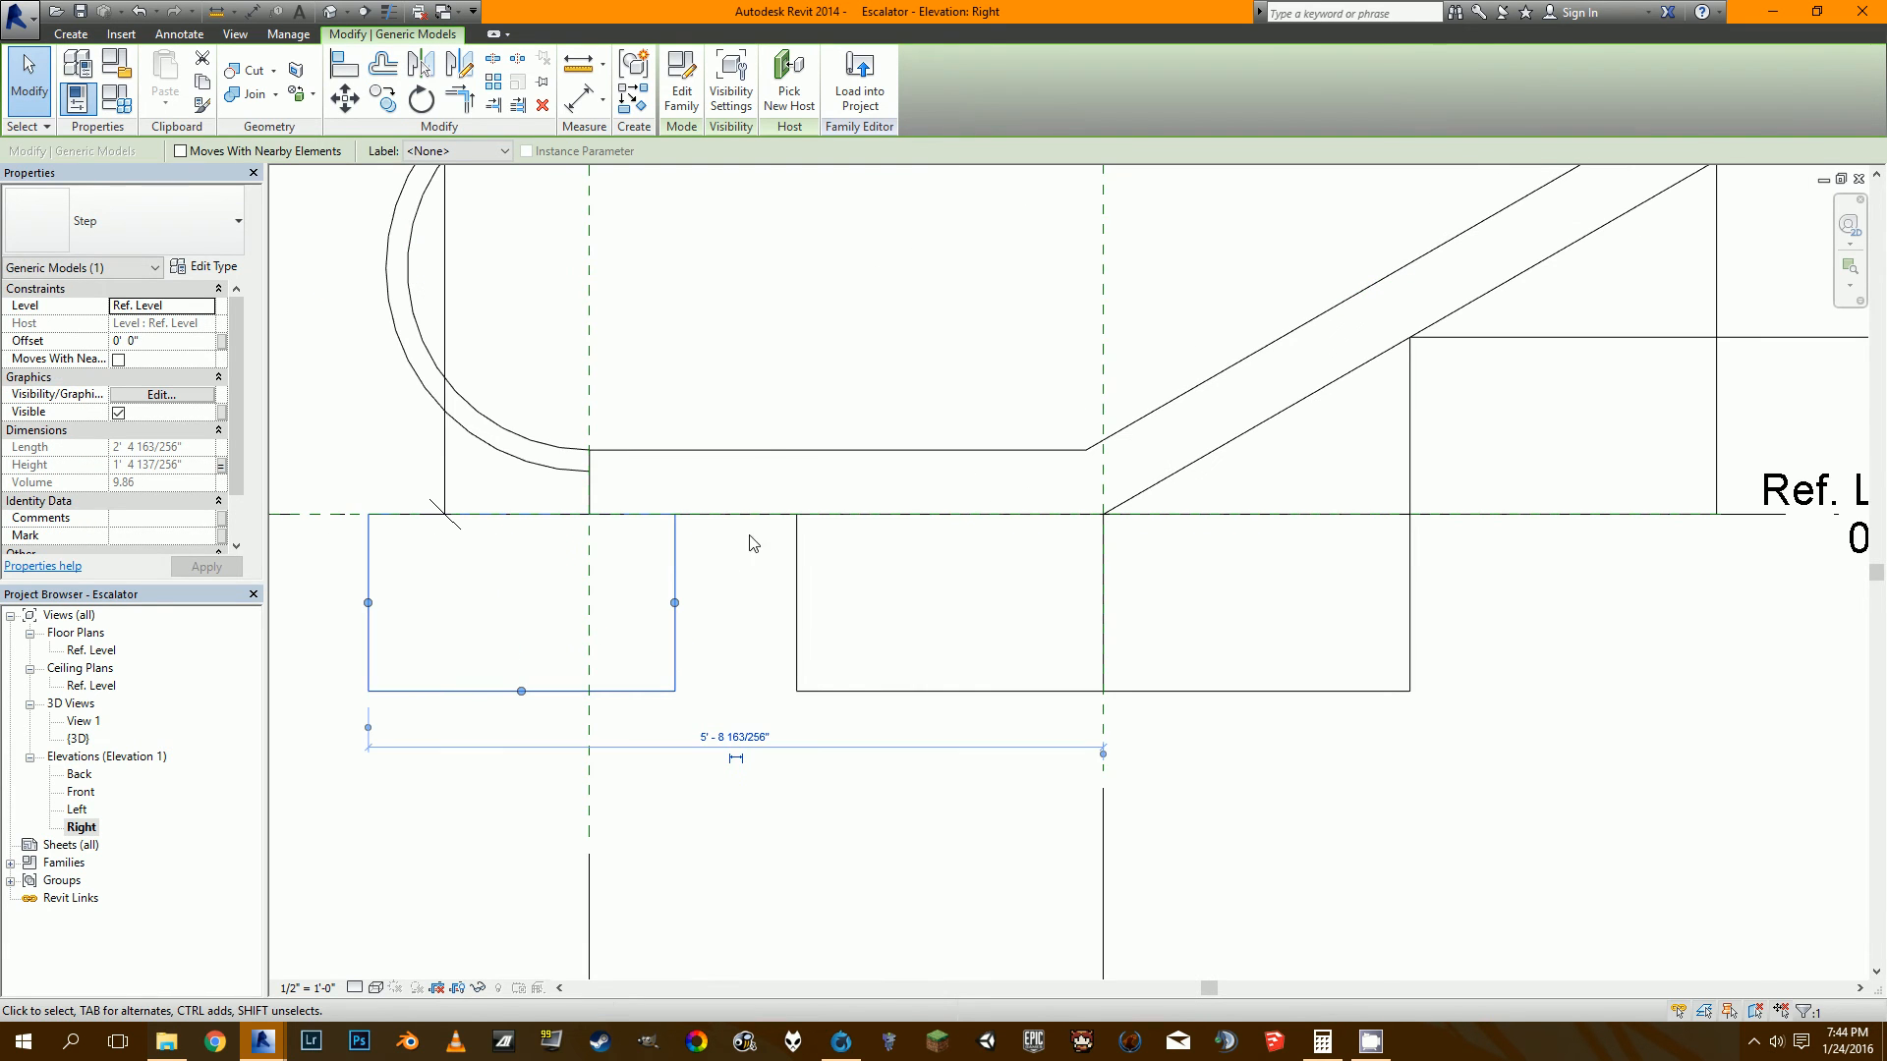
pyautogui.click(344, 64)
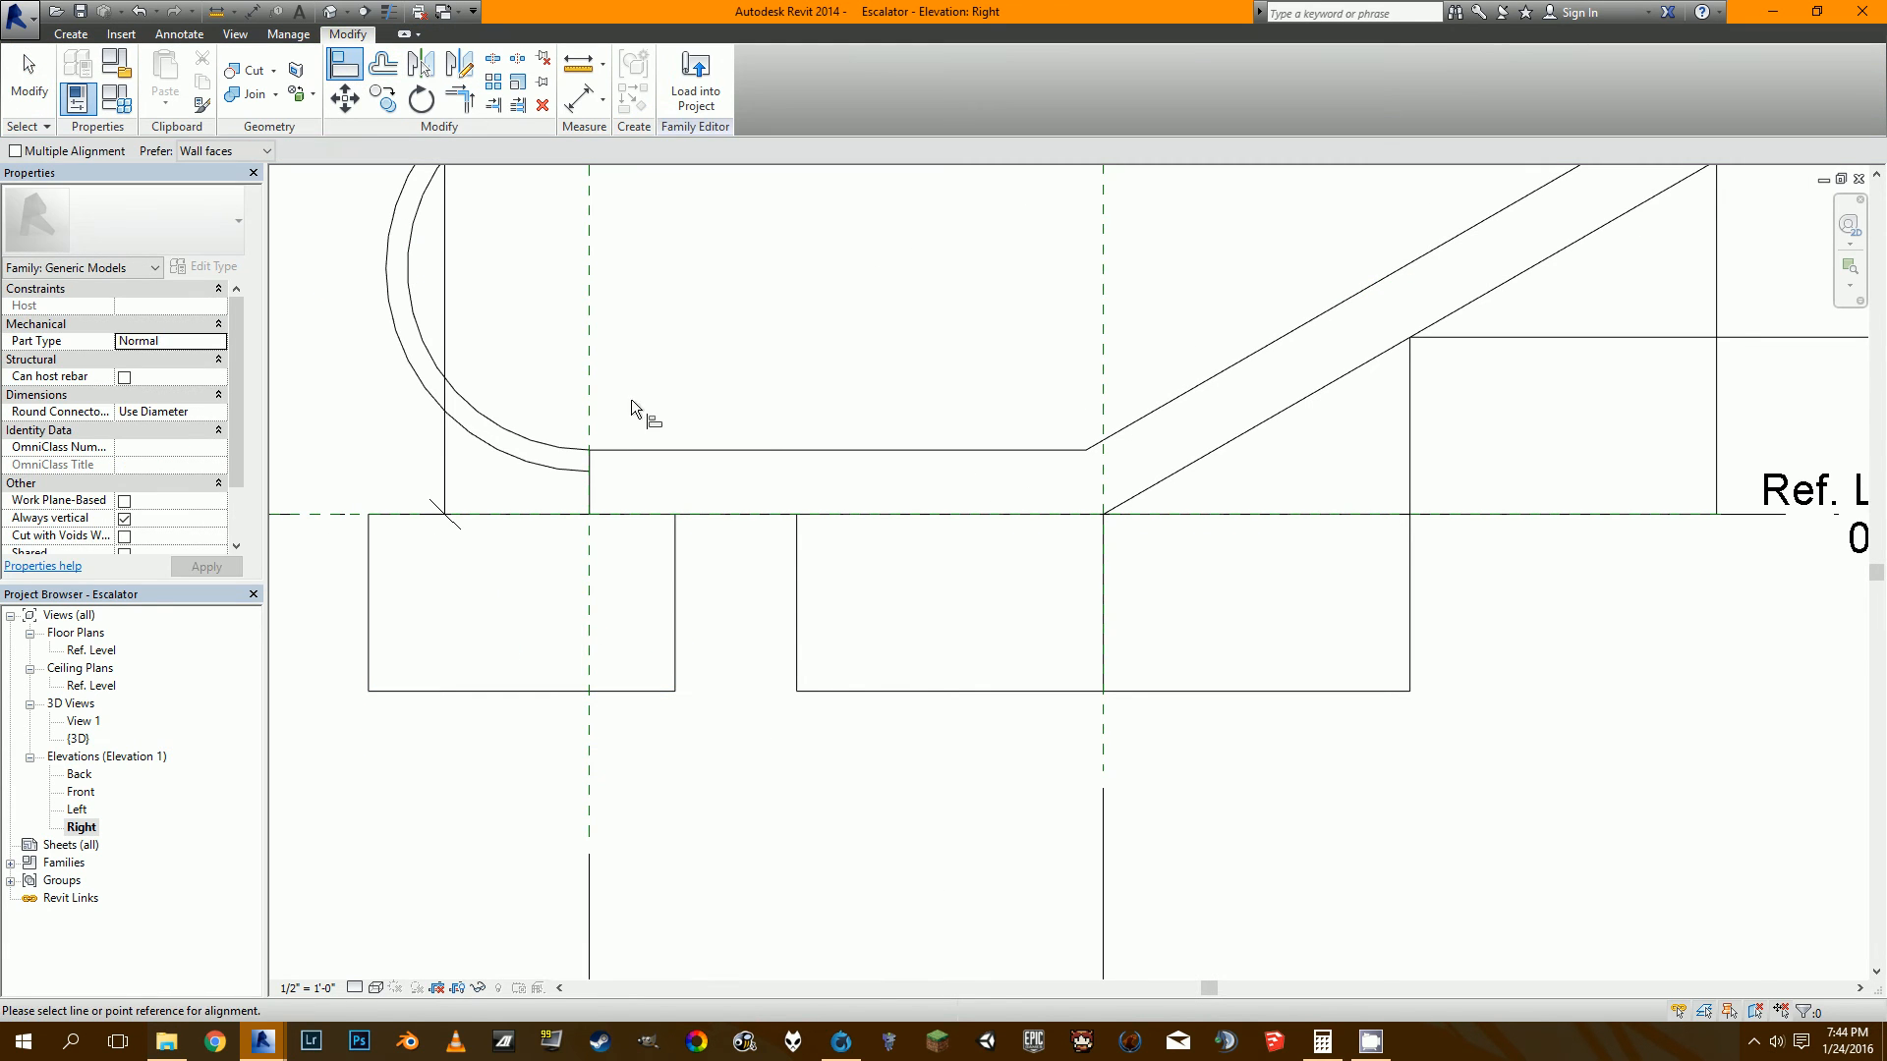
pyautogui.click(794, 588)
pyautogui.click(676, 568)
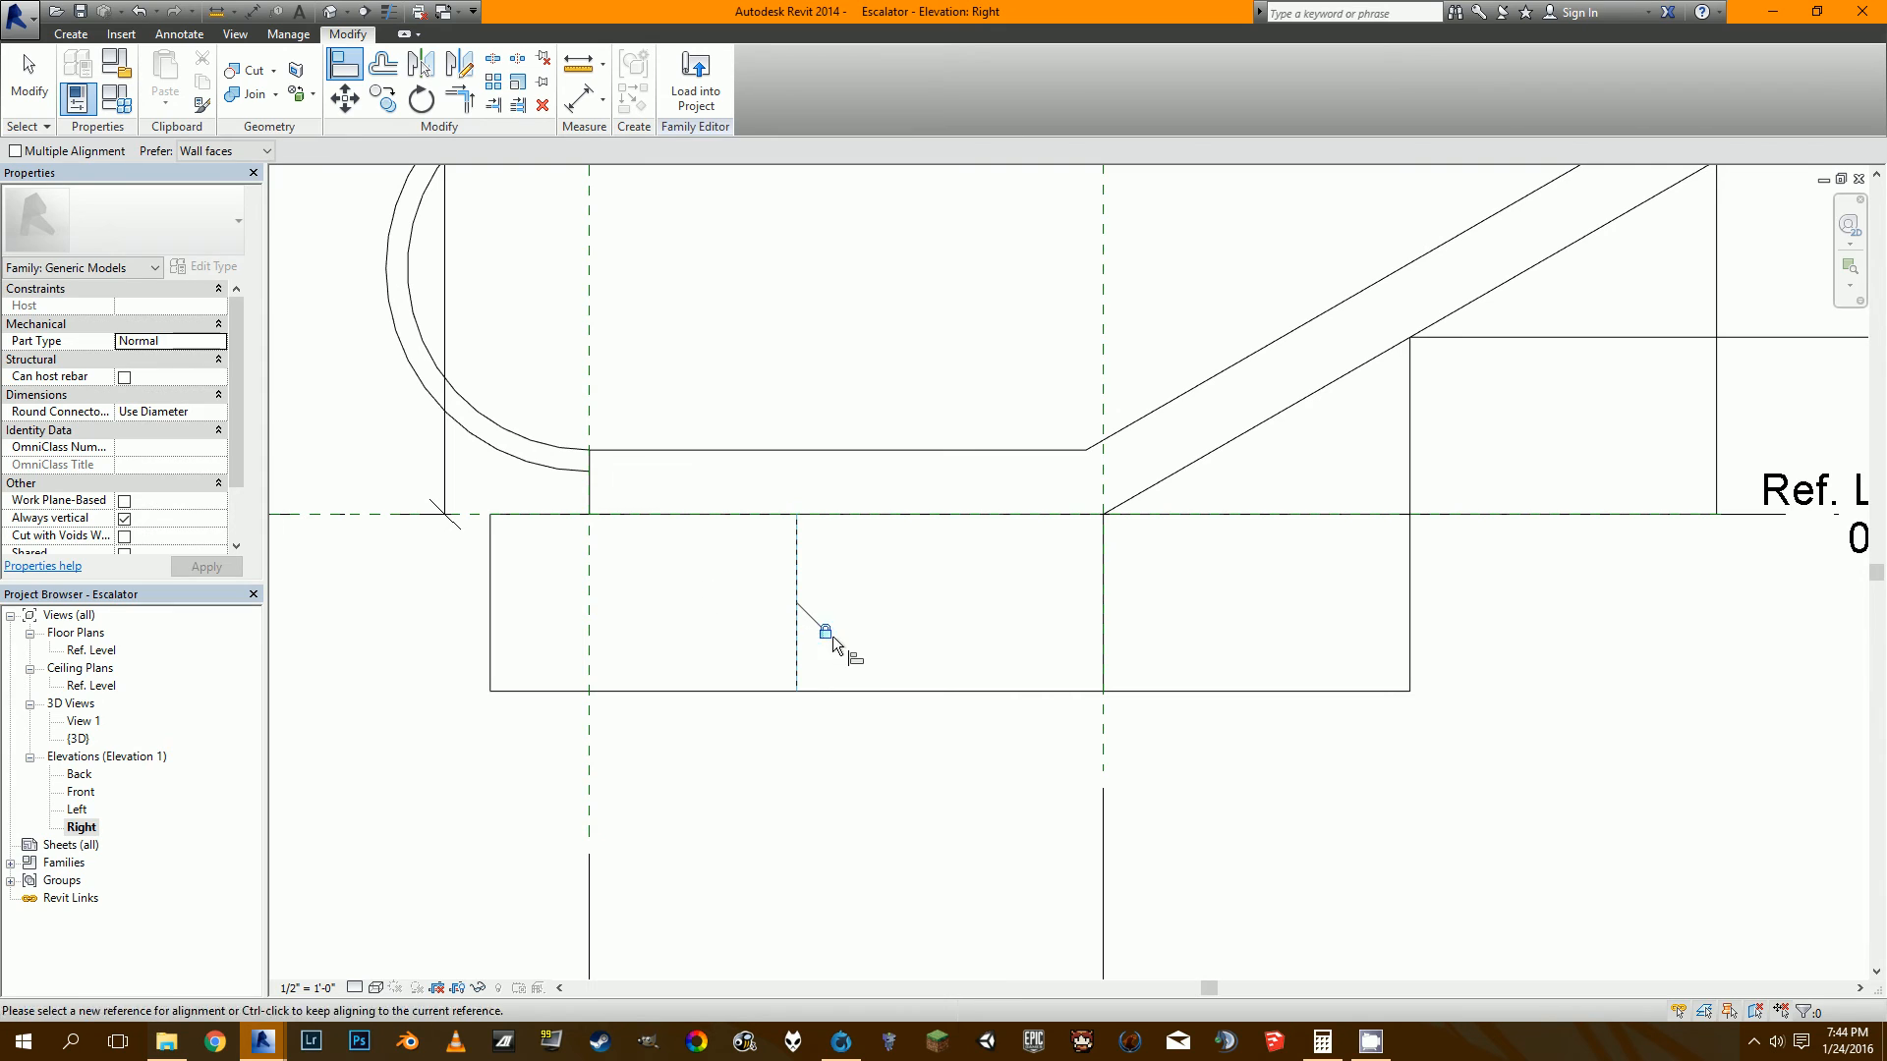
pyautogui.click(357, 515)
pyautogui.click(522, 515)
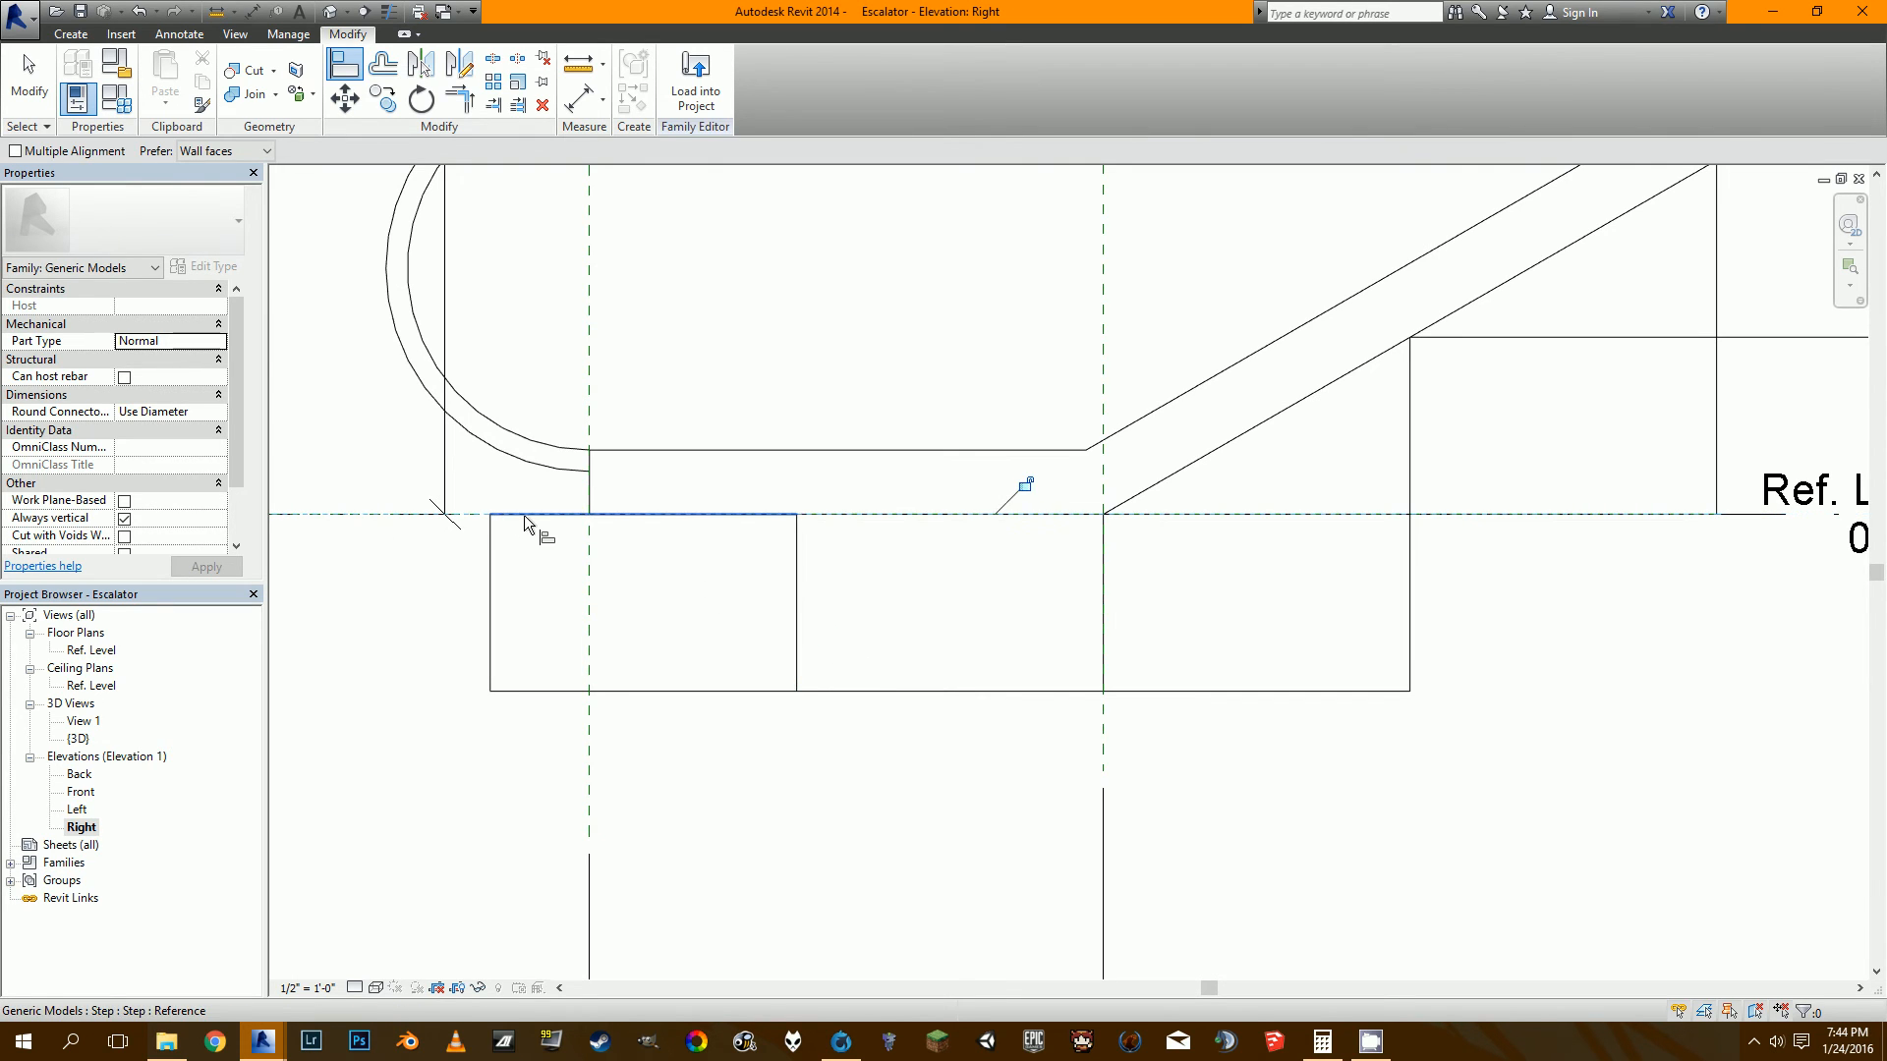
pyautogui.scroll(-2, 1022, 491)
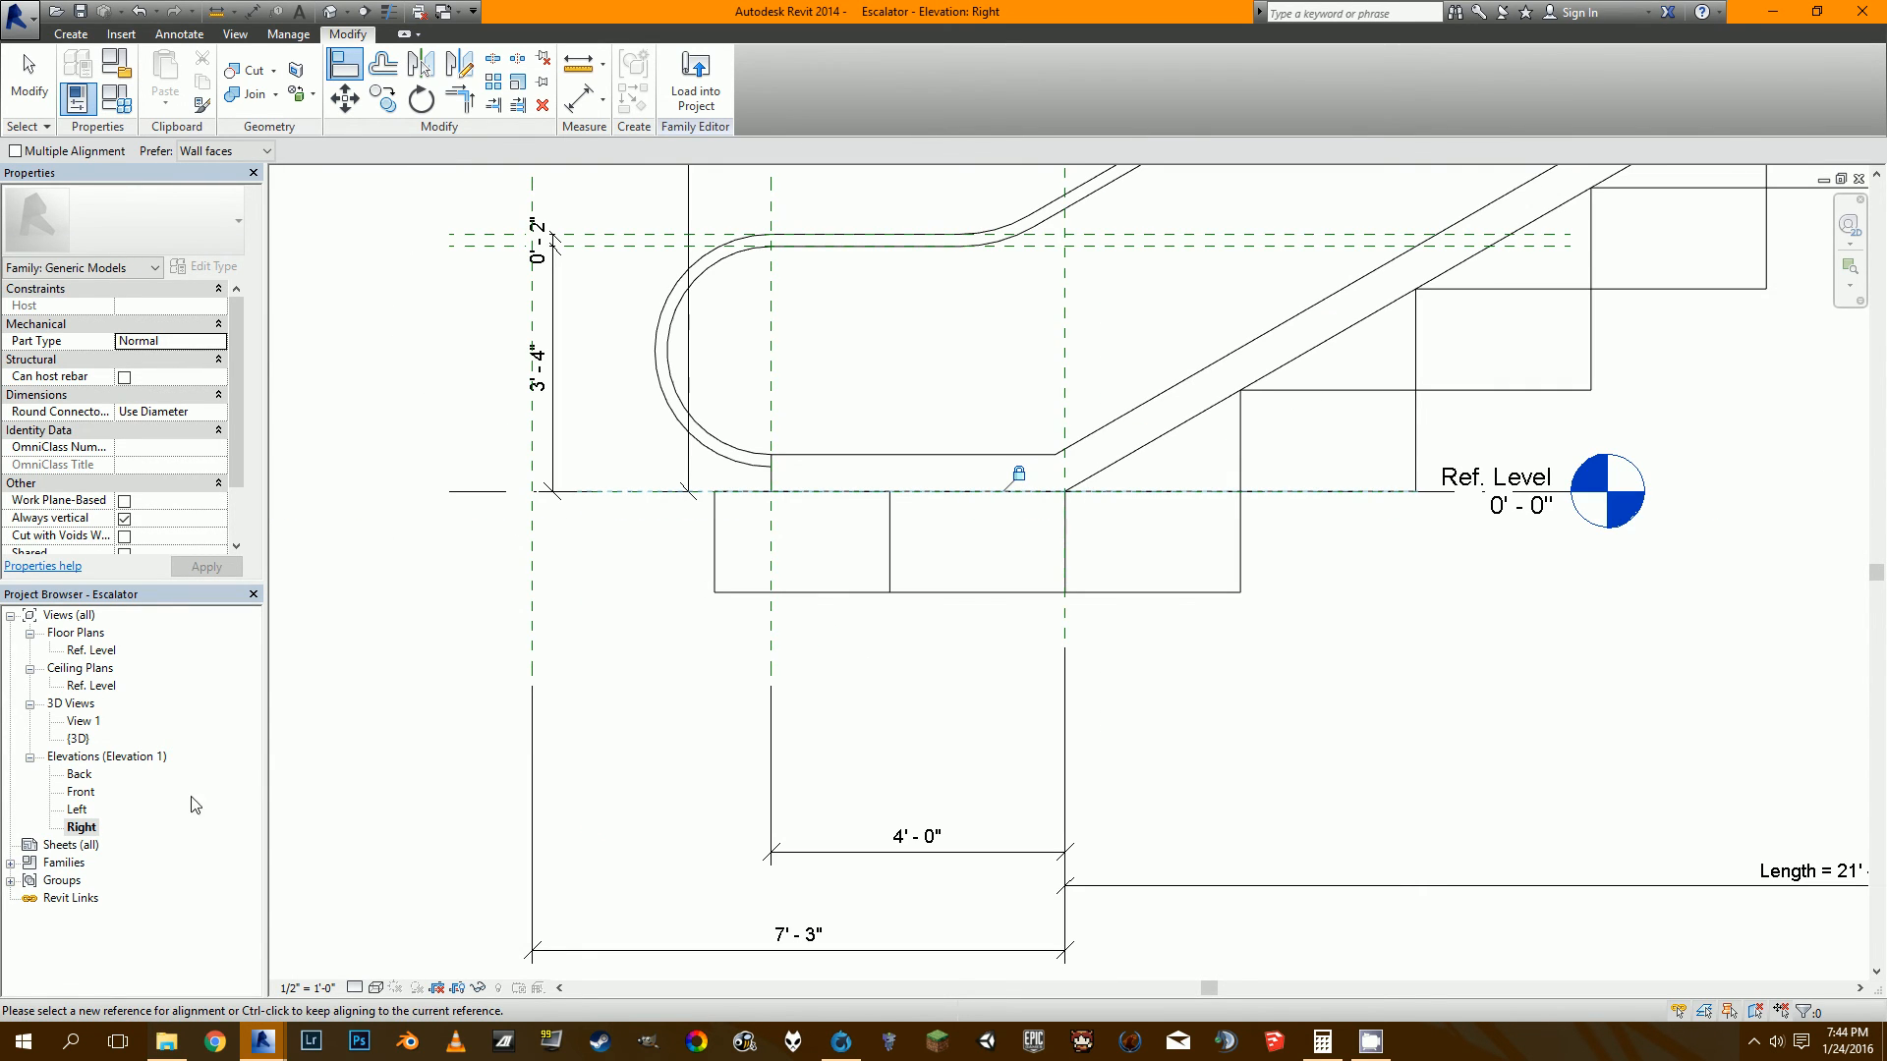
# In the Ref. Level floor plan, align the copied step's centre to the escalator's centre reference plane and lock it.
pyautogui.doubleClick(90, 649)
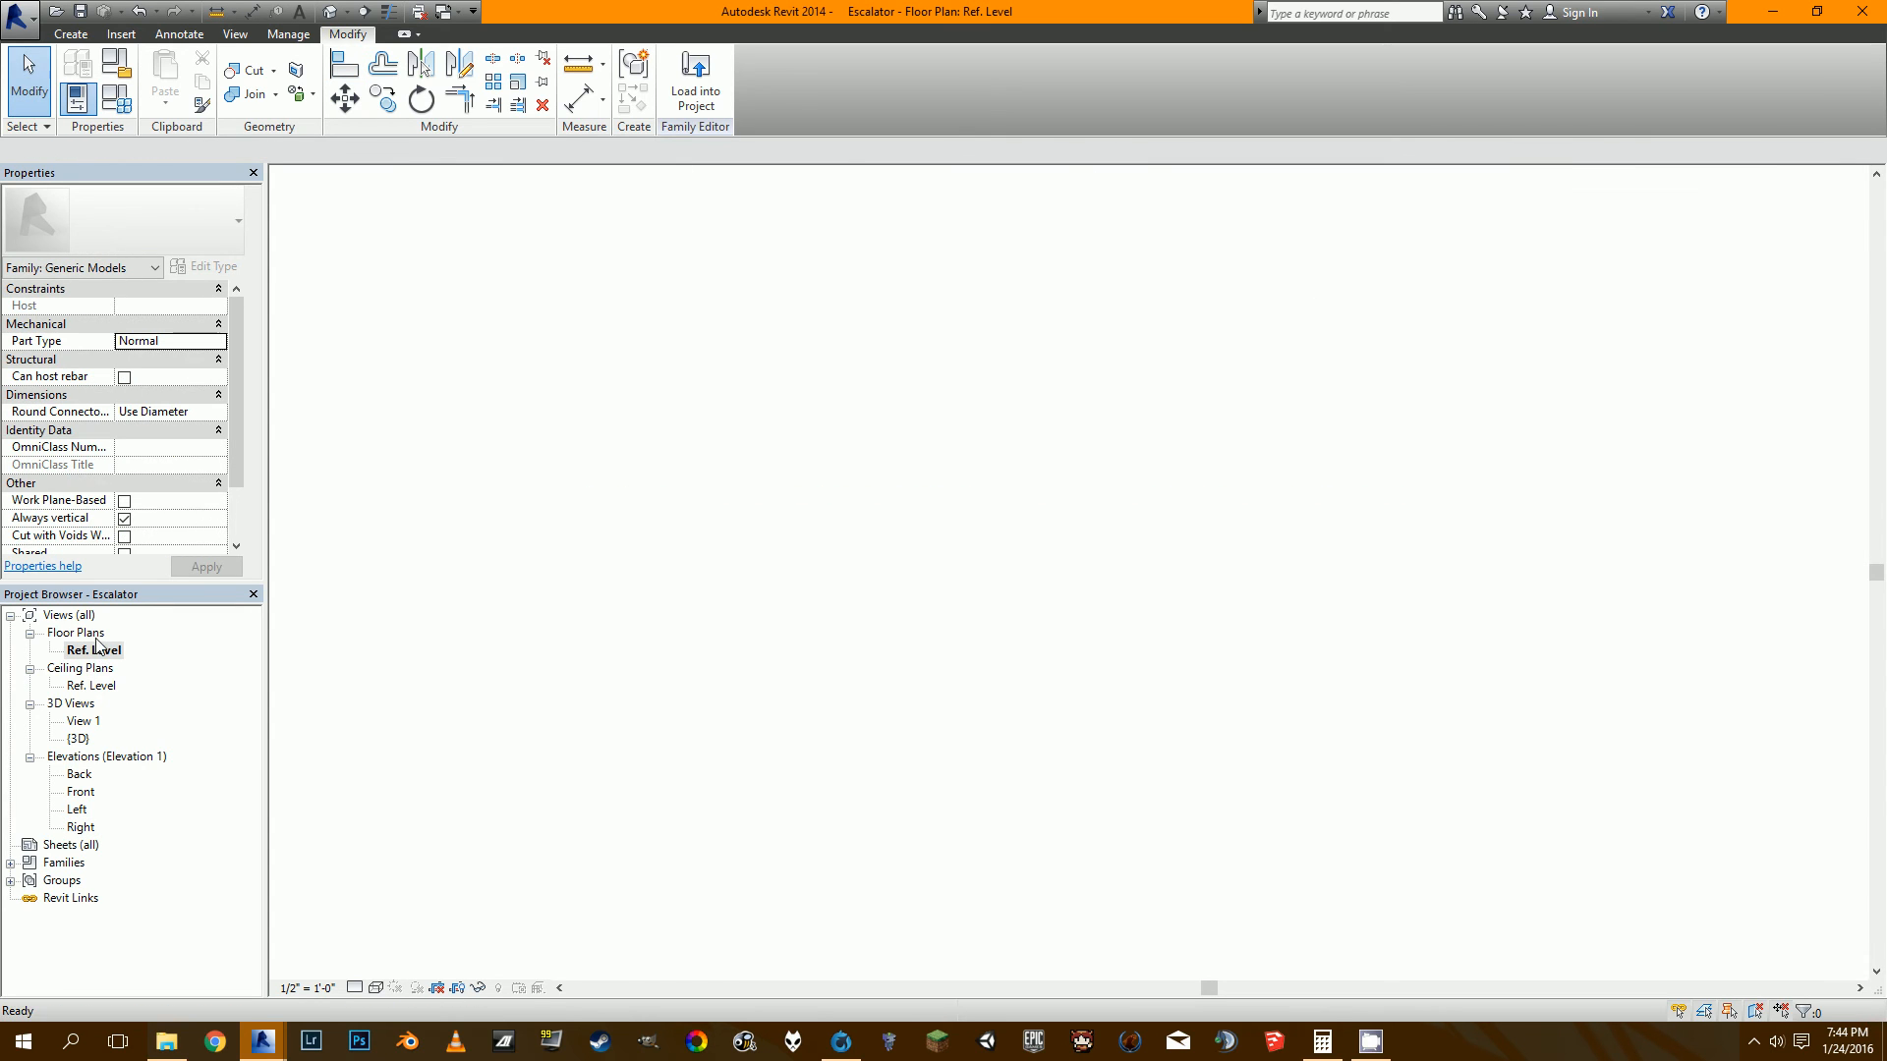
pyautogui.moveTo(700, 826); pyautogui.dragTo(685, 568, button='middle')
pyautogui.scroll(-2, 685, 568)
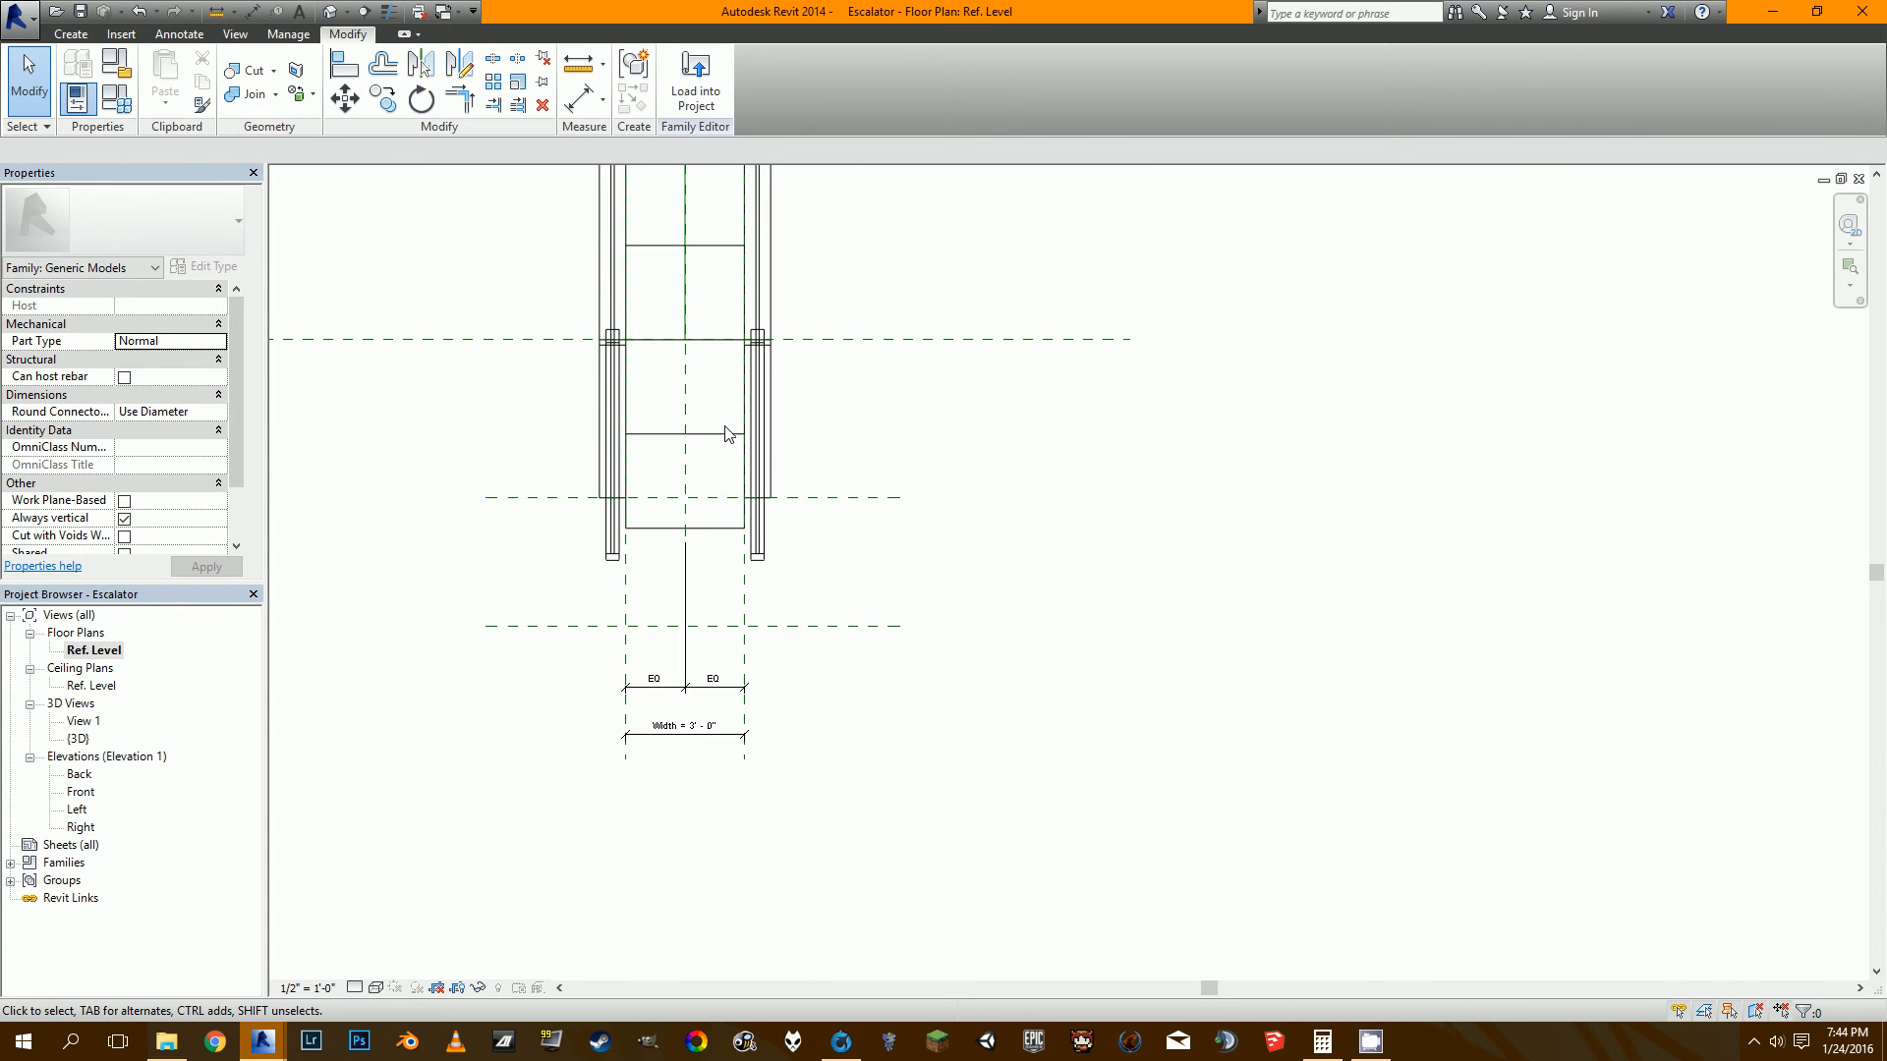
pyautogui.click(344, 65)
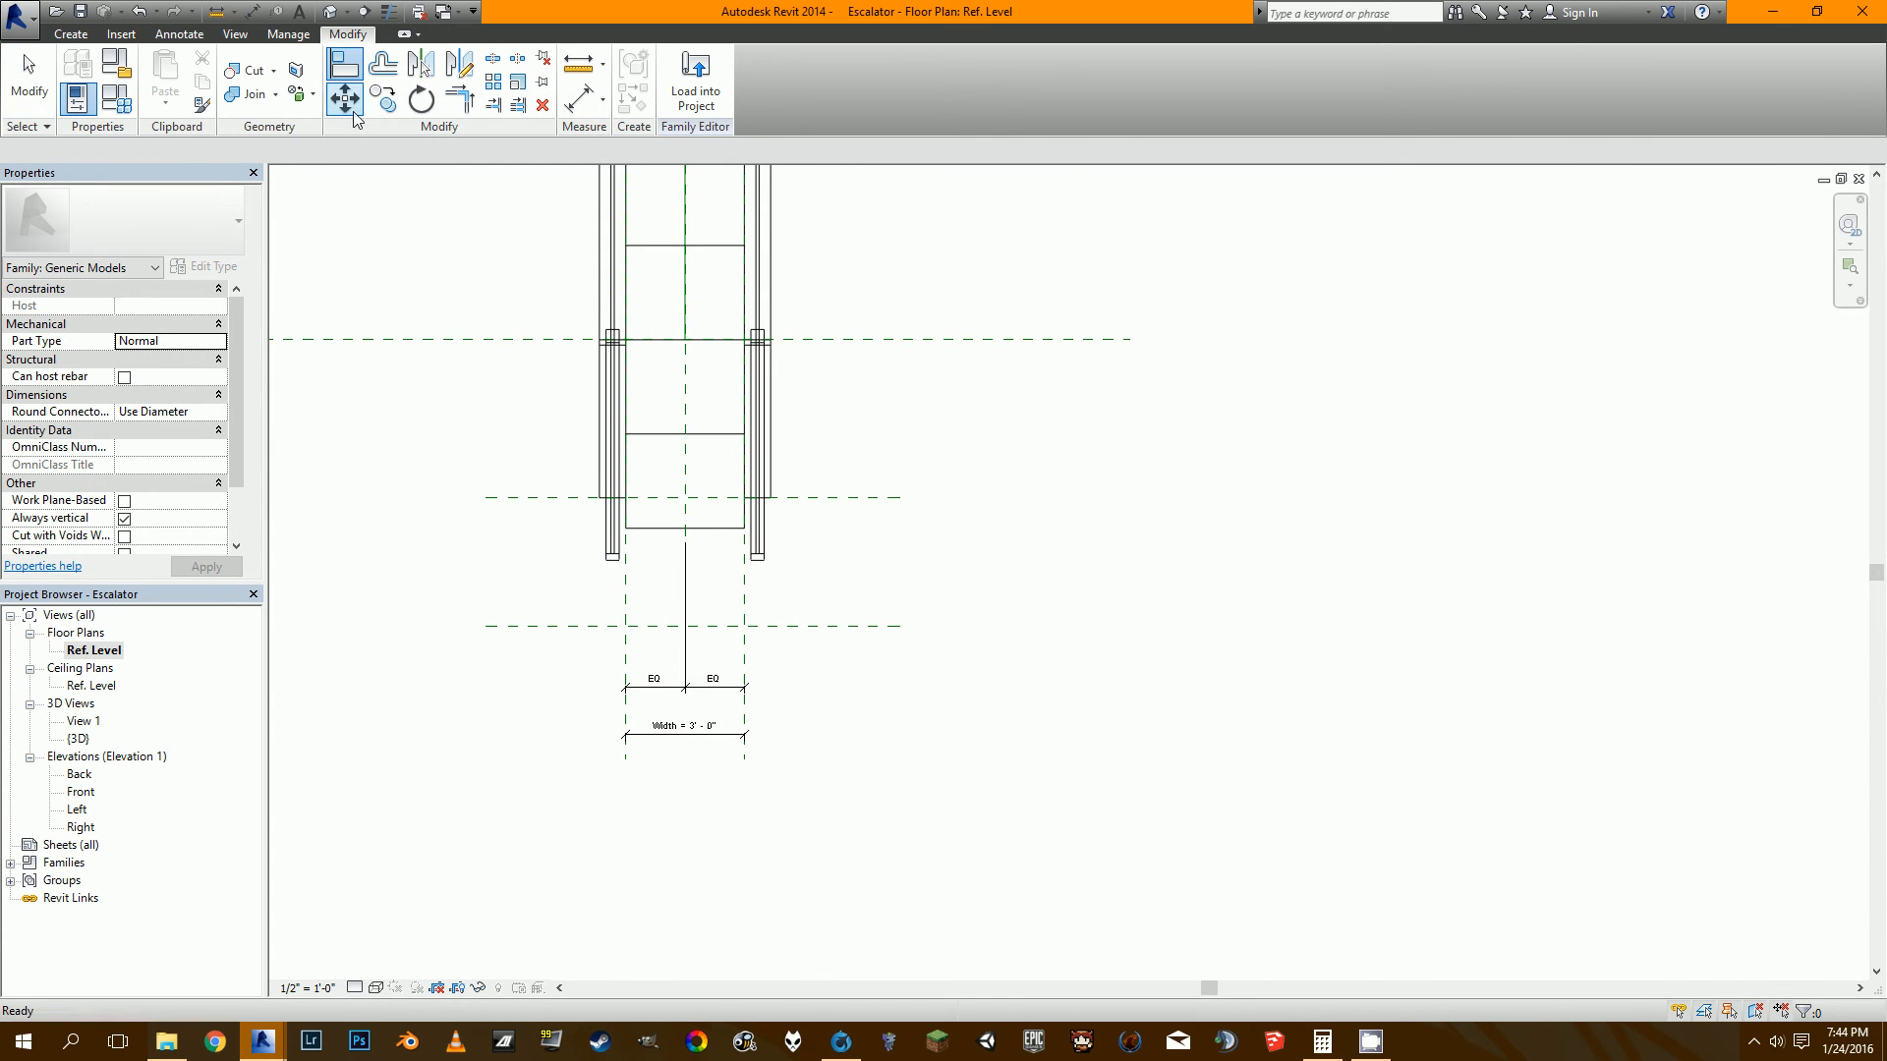
pyautogui.click(686, 540)
pyautogui.click(697, 476)
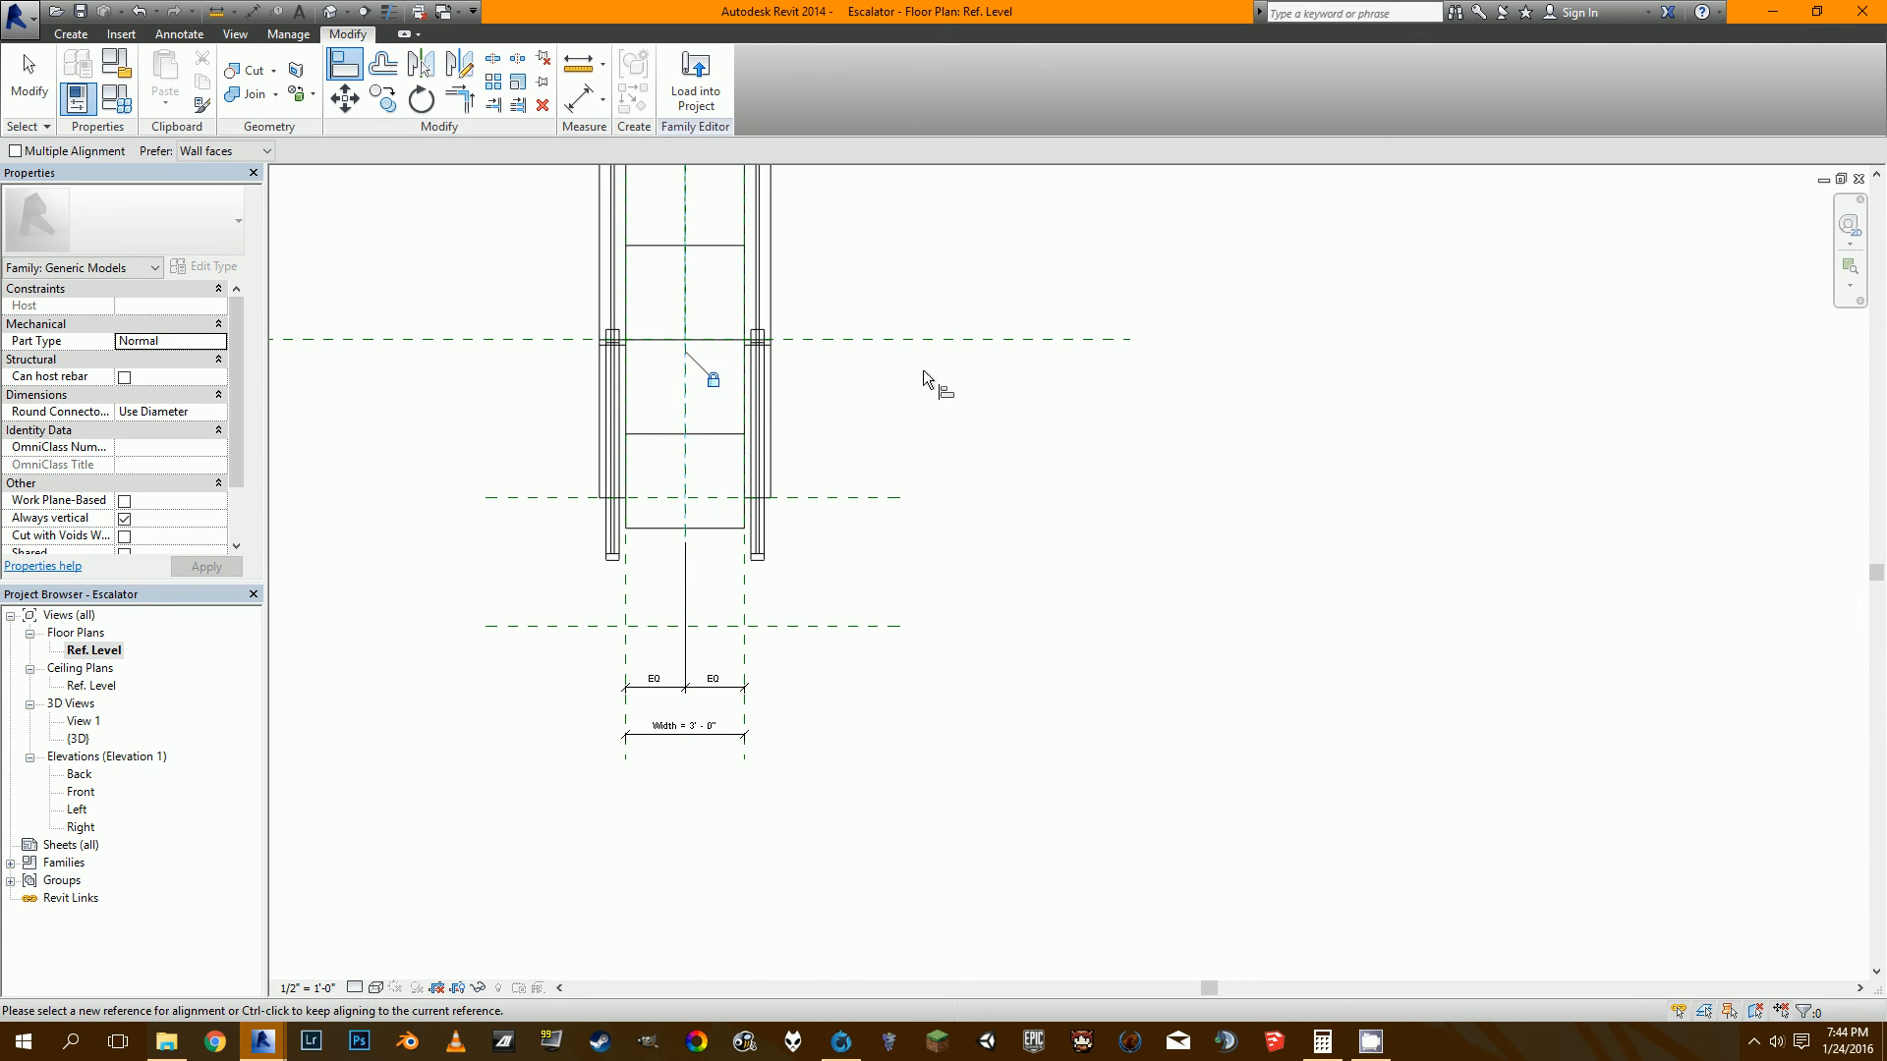
pyautogui.press('Escape')
pyautogui.press('Escape')
# Close the floor plan and examine the lower landing's flat steps and the area beneath the upper landing in the Right elevation.
pyautogui.click(1860, 186)
pyautogui.moveTo(1520, 380); pyautogui.dragTo(1524, 362, button='middle')
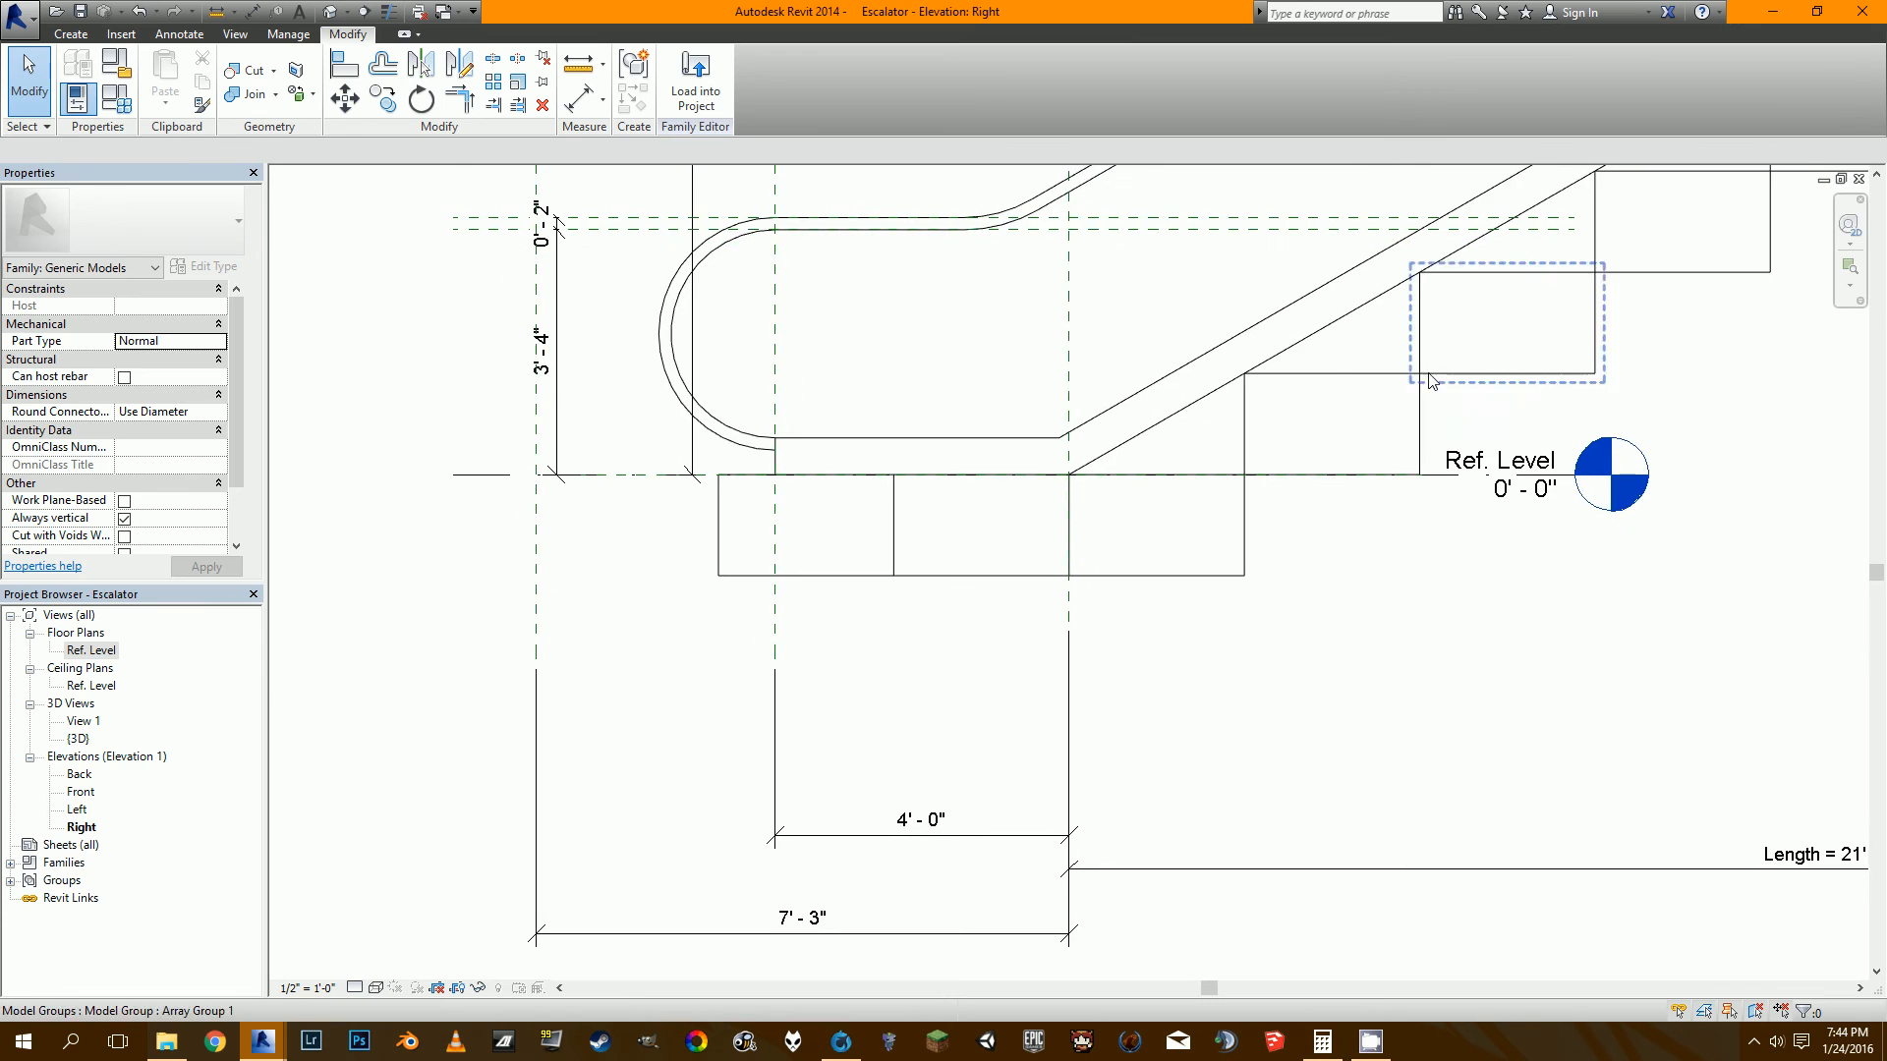
pyautogui.scroll(-2, 1444, 384)
pyautogui.moveTo(1596, 433); pyautogui.dragTo(882, 825, button='middle')
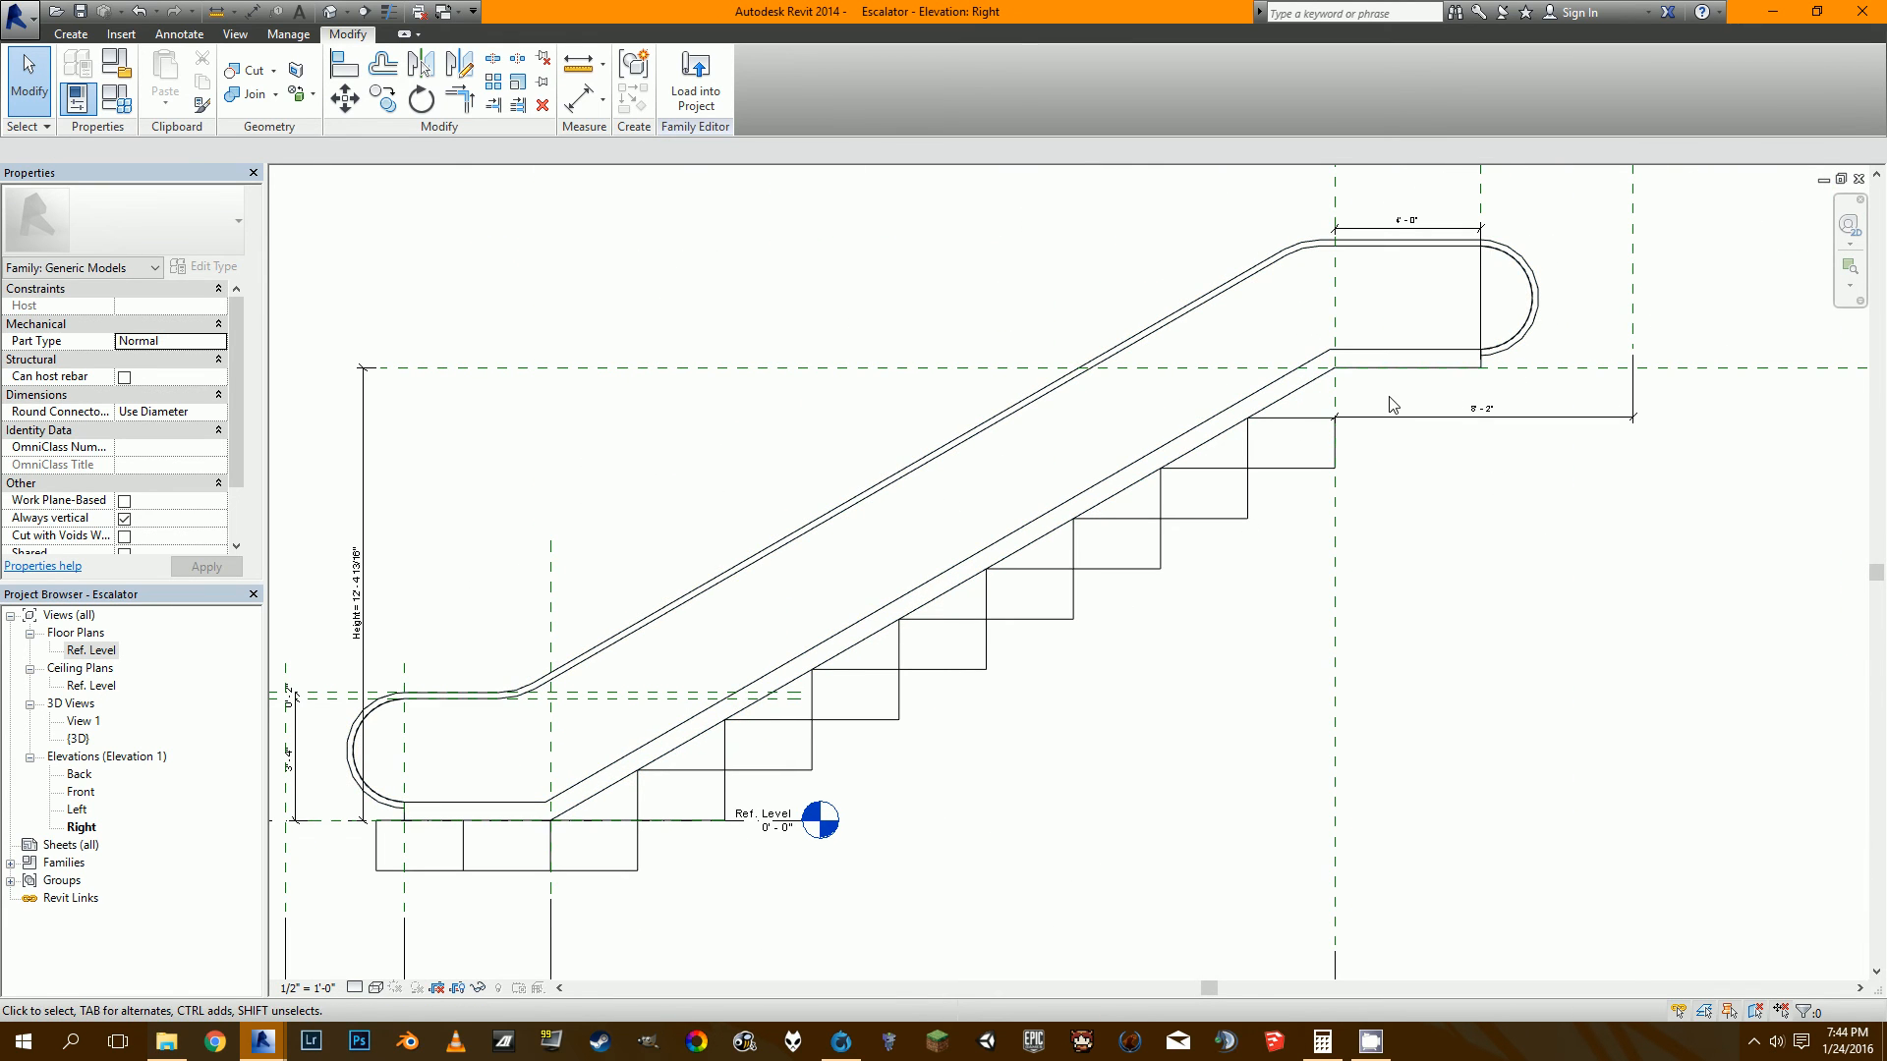
pyautogui.scroll(2, 502, 884)
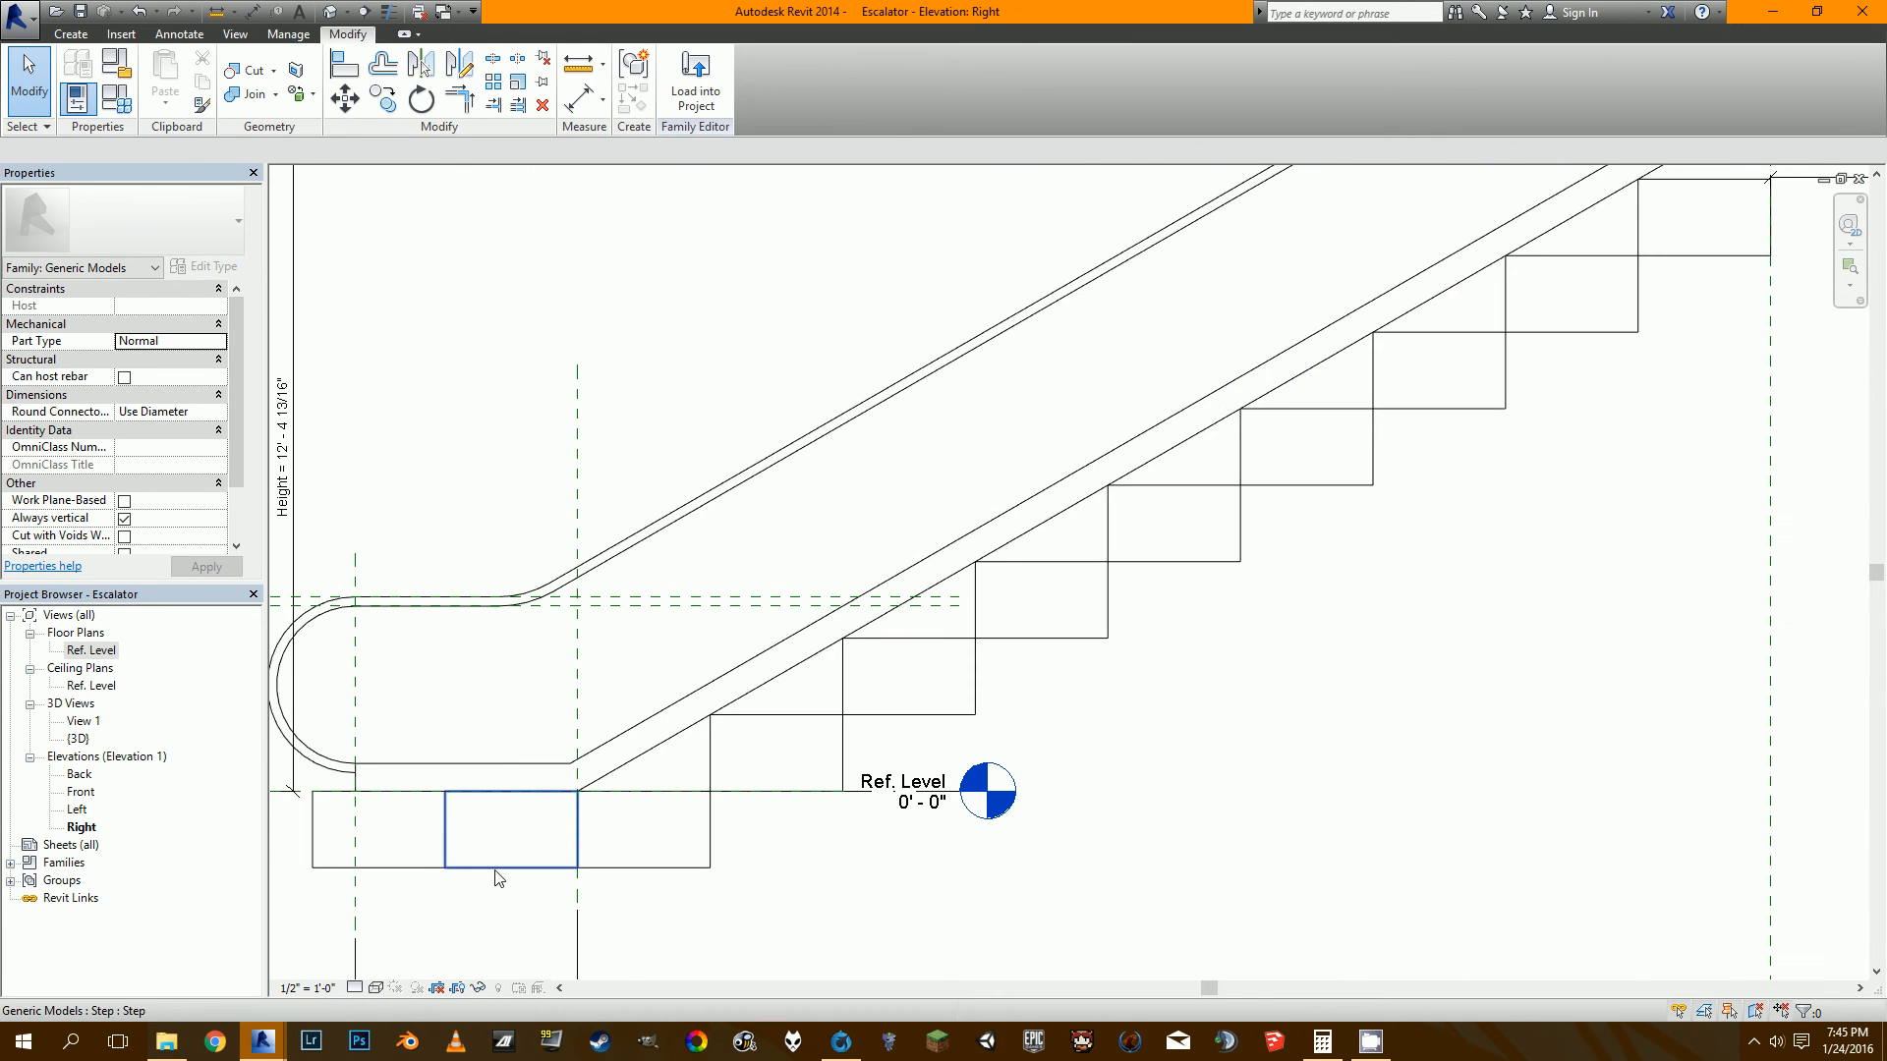
# Copy the lower landing step beside the incline to the area just beneath the upper landing.
pyautogui.click(500, 880)
pyautogui.scroll(1, 501, 882)
pyautogui.click(385, 105)
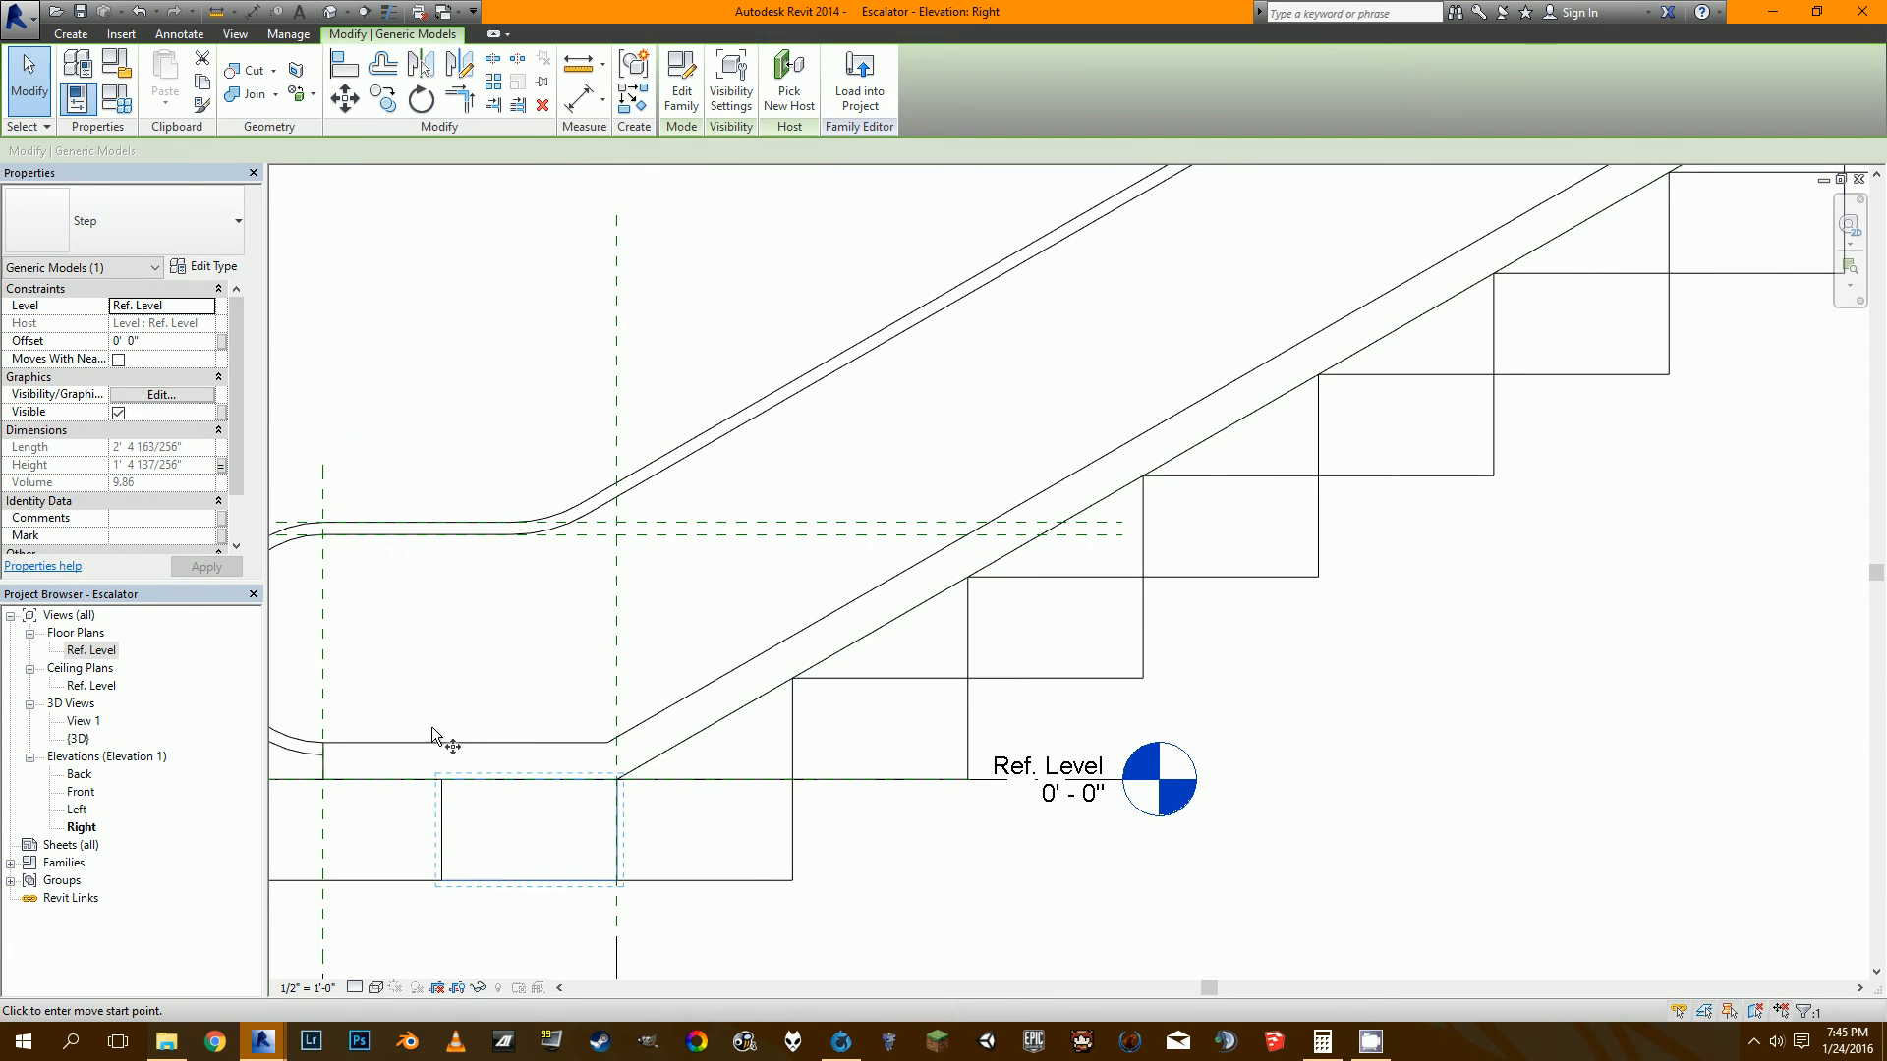
pyautogui.click(441, 780)
pyautogui.scroll(-2, 437, 745)
pyautogui.scroll(5, 786, 560)
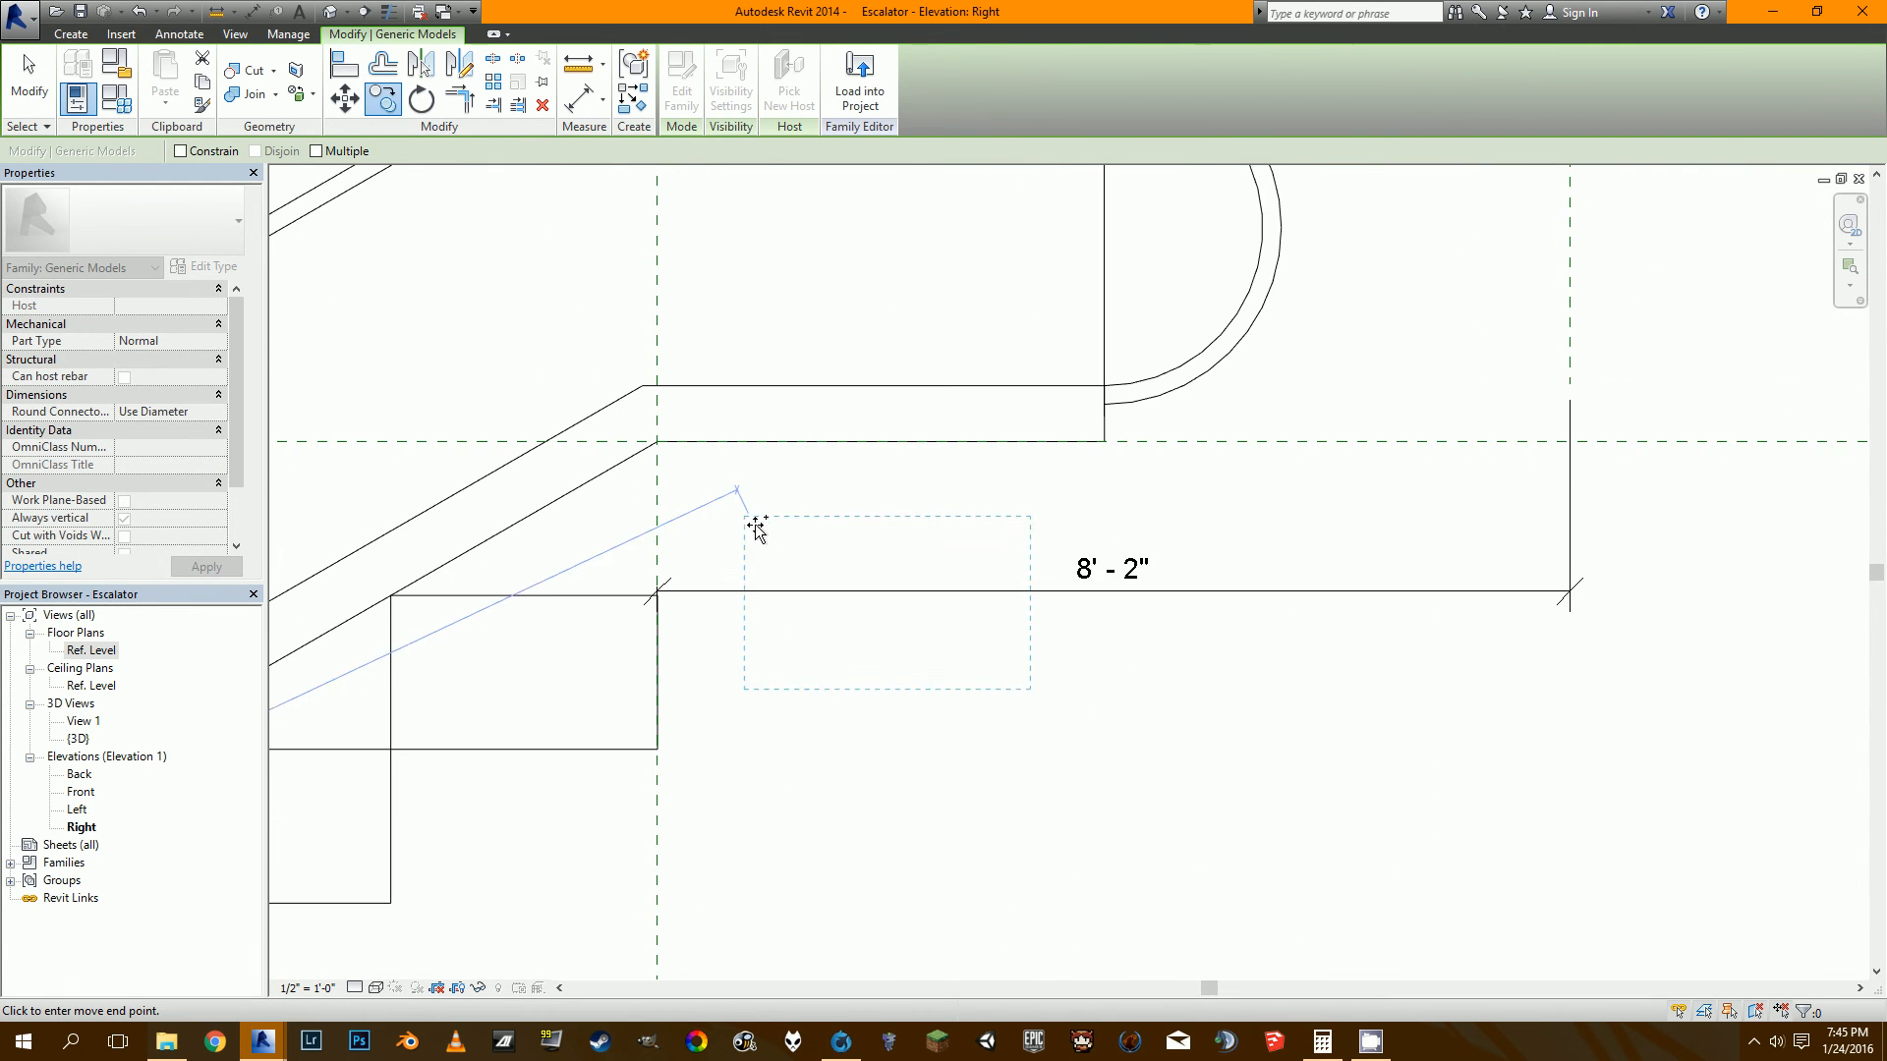
pyautogui.click(754, 512)
pyautogui.press('Escape')
pyautogui.press('Escape')
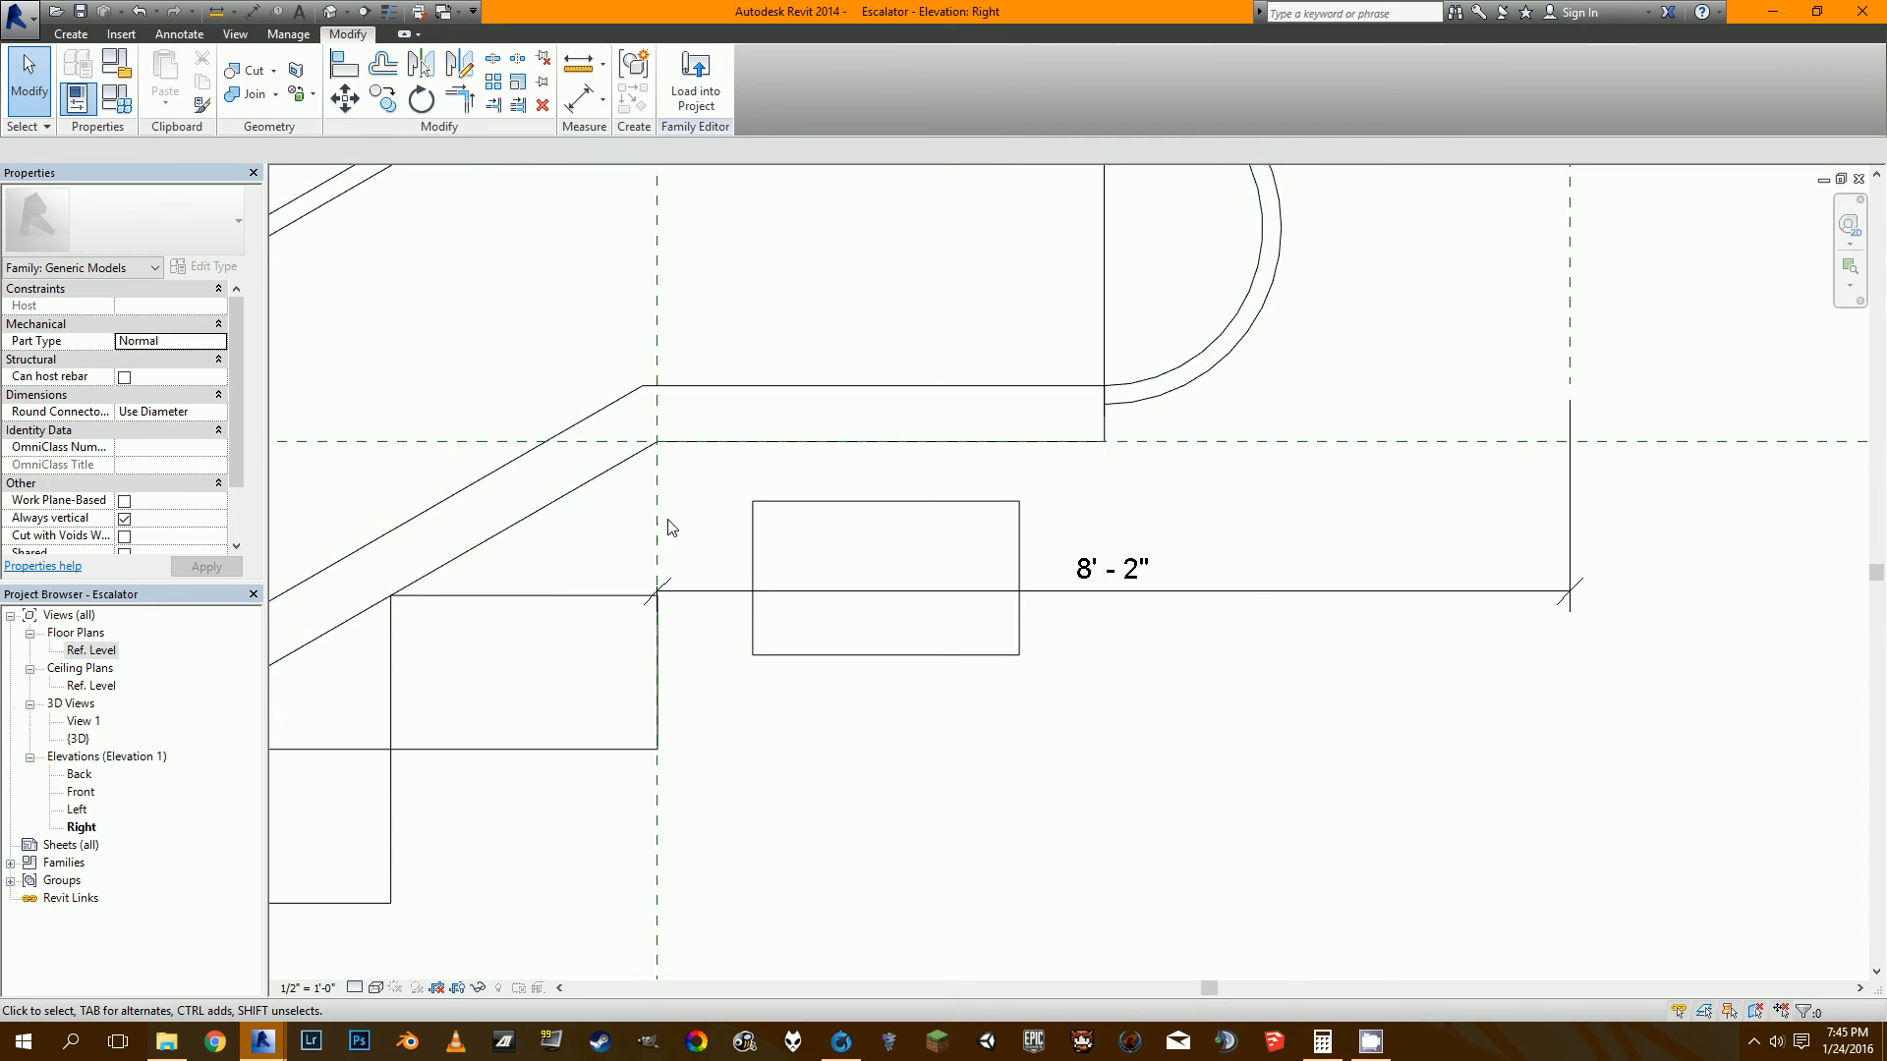
# Align and lock the copied step's near edge to the reference plane at the incline's end and its top to the upper height reference plane.
pyautogui.click(344, 64)
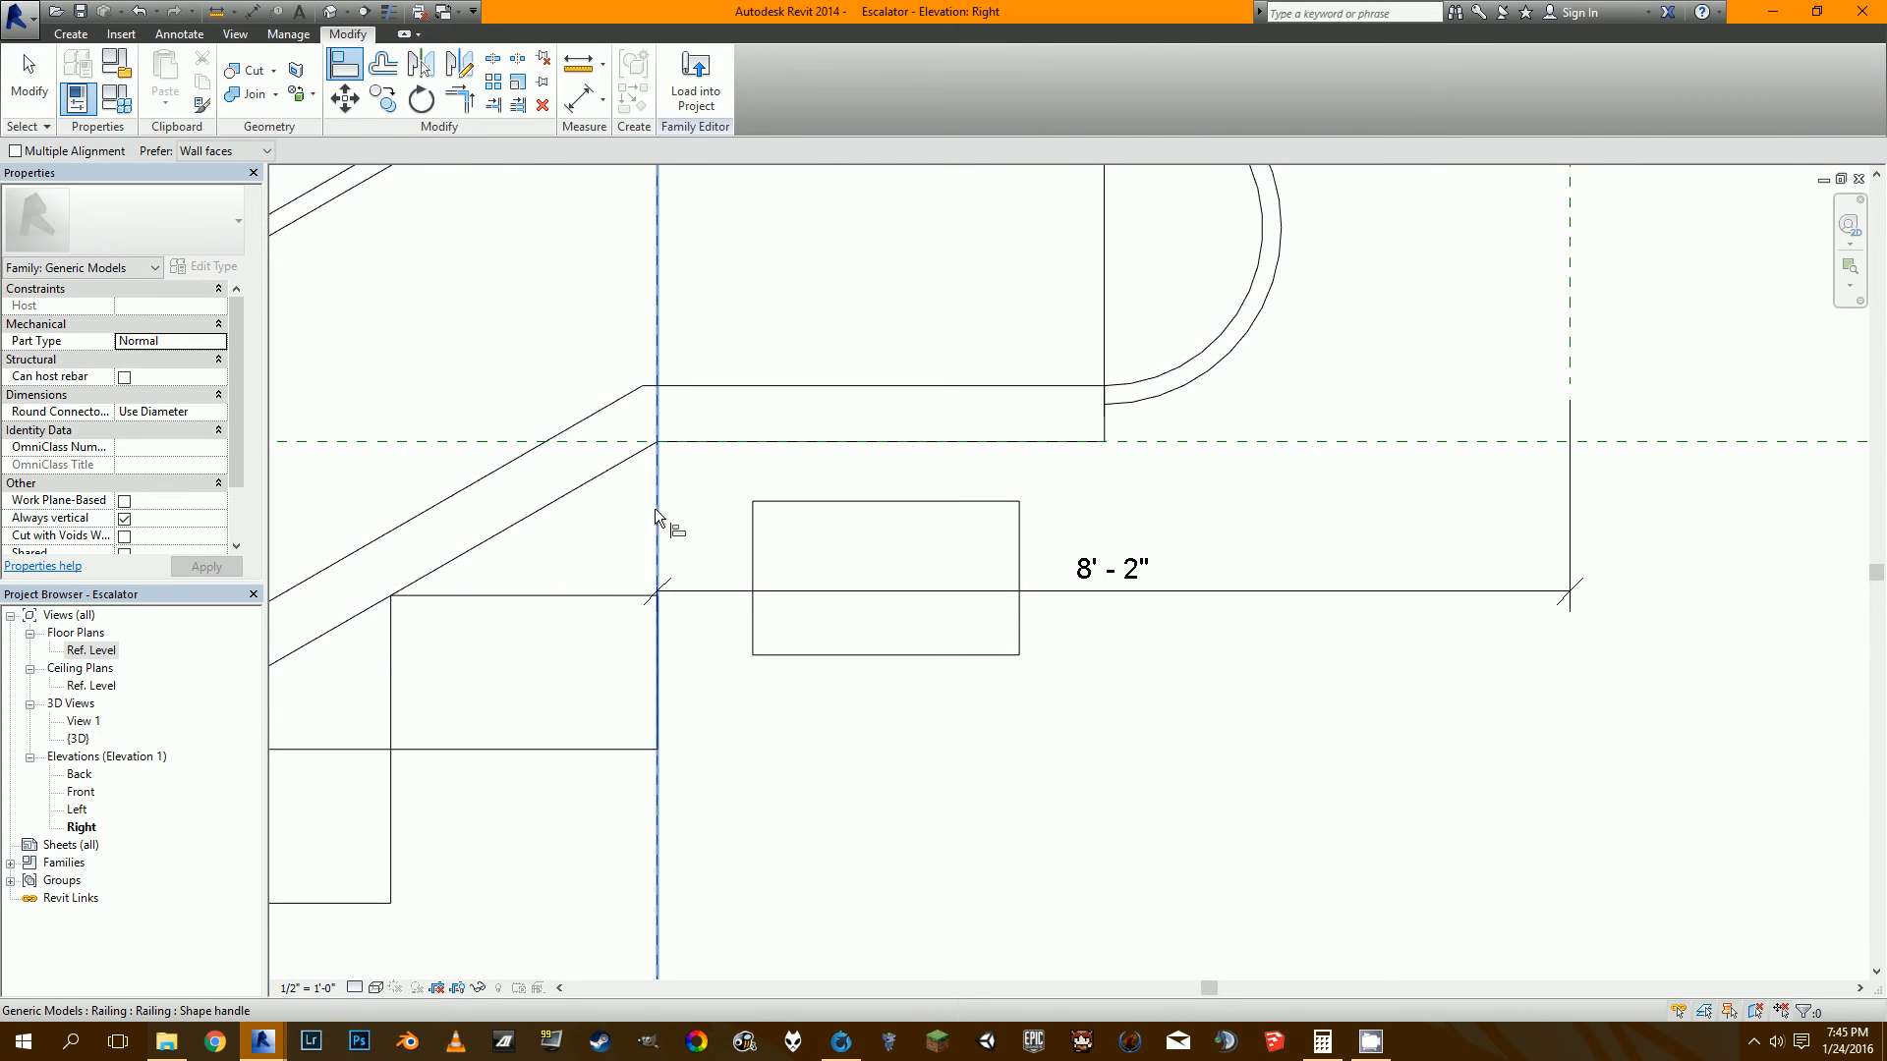
pyautogui.click(657, 509)
pyautogui.click(754, 546)
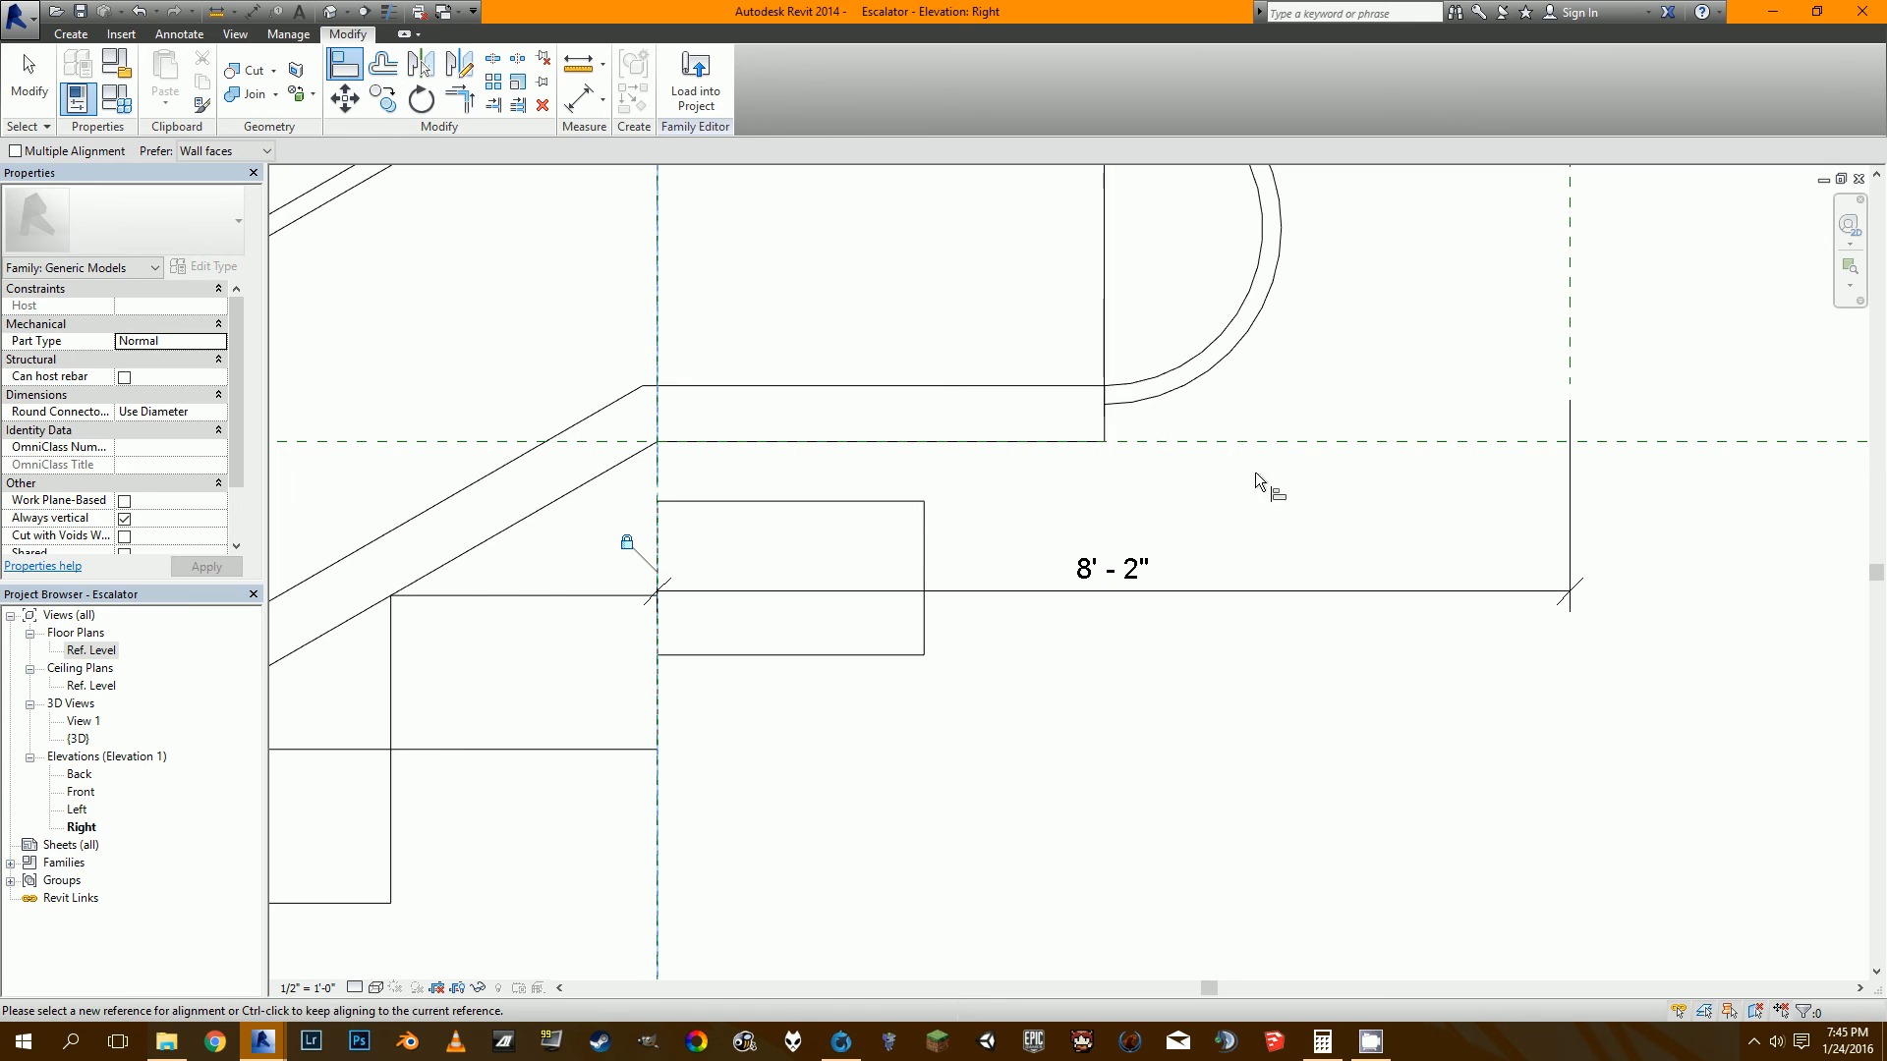
pyautogui.click(1262, 442)
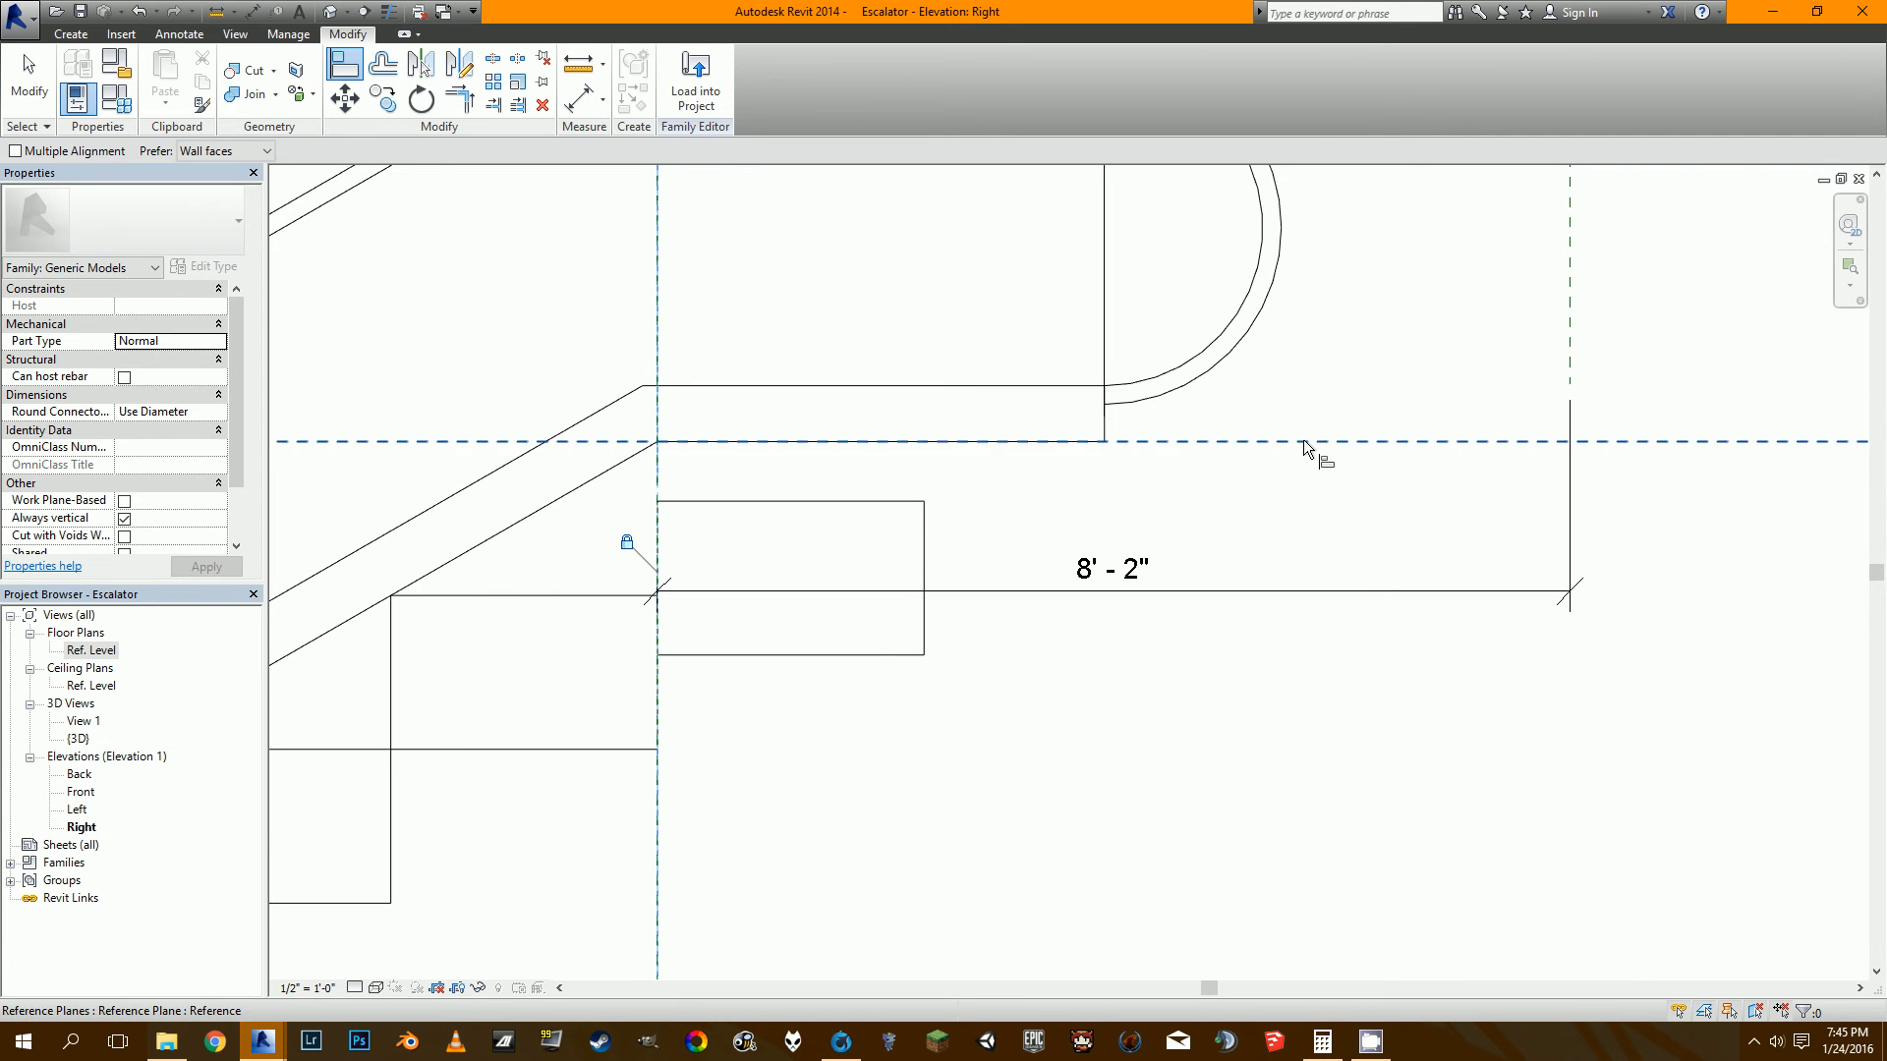
pyautogui.click(843, 501)
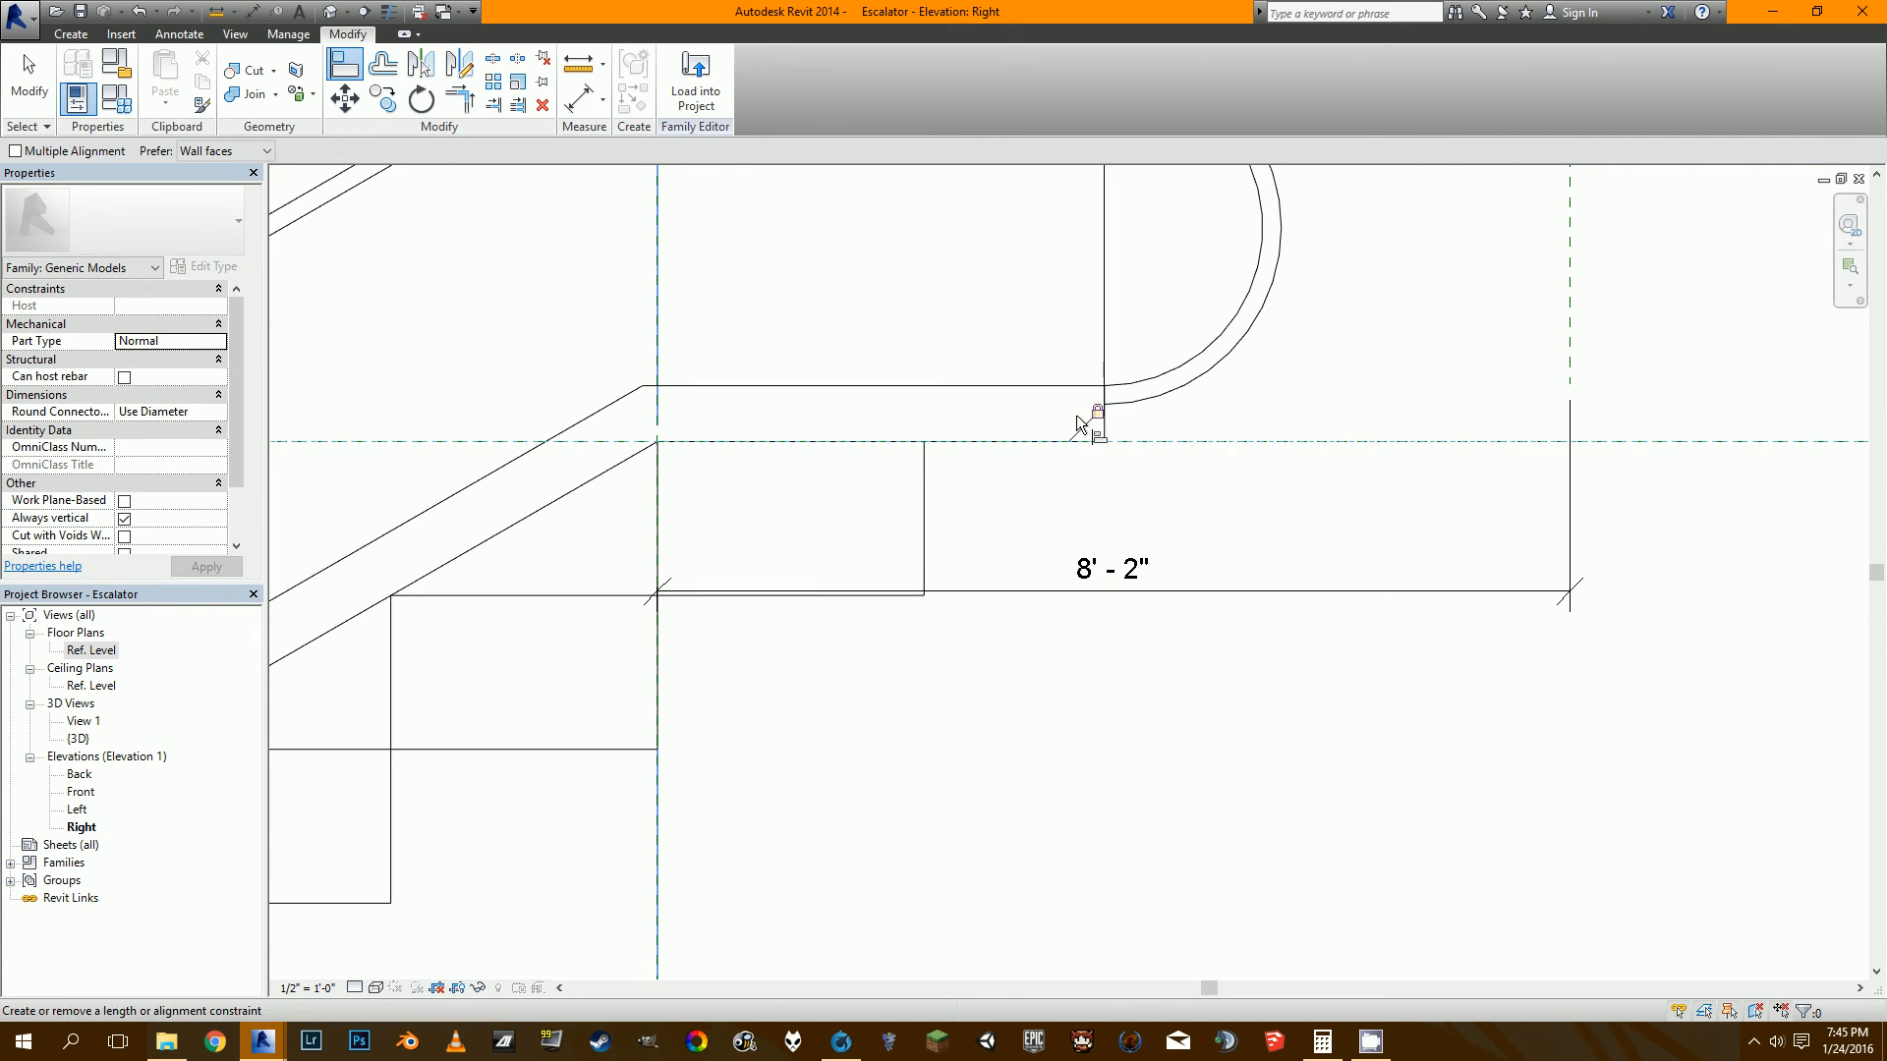
pyautogui.scroll(-3, 1085, 414)
pyautogui.press('Escape')
pyautogui.press('Escape')
# Copy the upper landing step horizontally away from the incline, leaving a gap between the two steps.
pyautogui.click(868, 432)
pyautogui.press('c')
pyautogui.press('o')
pyautogui.scroll(1, 869, 434)
pyautogui.click(832, 437)
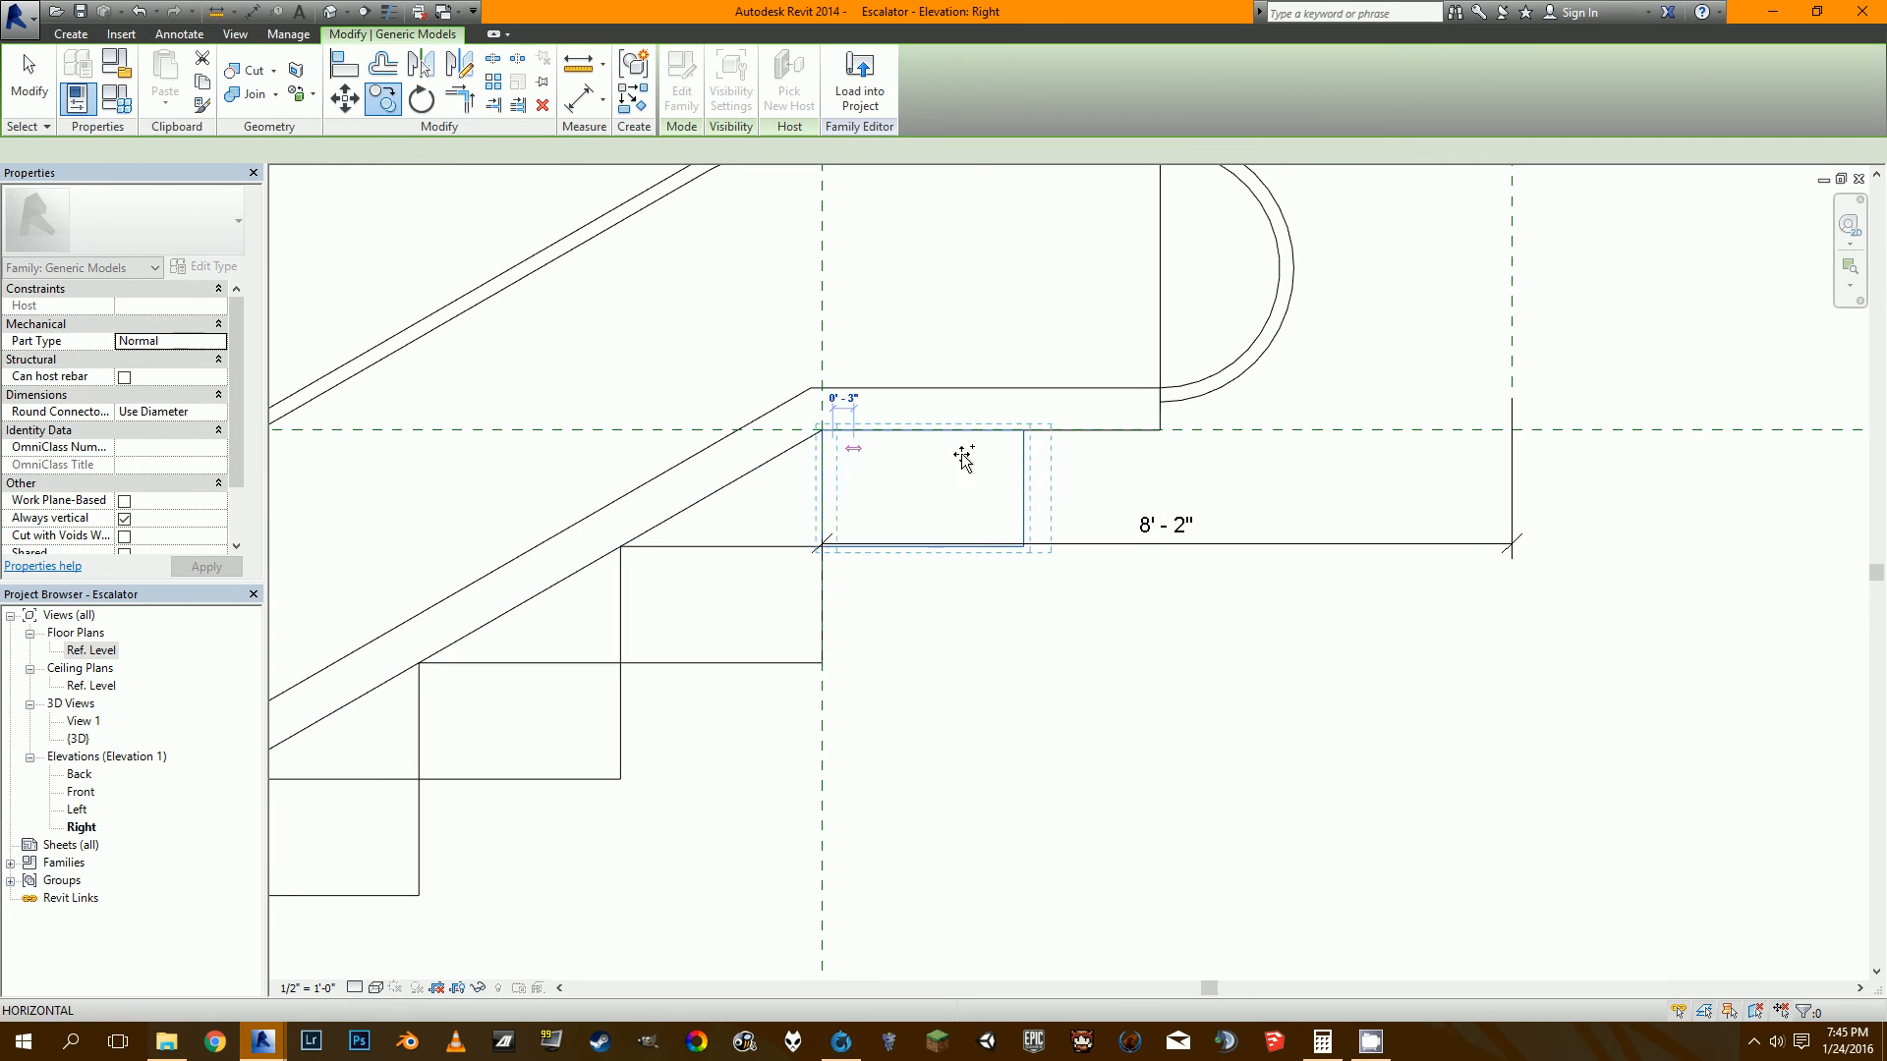
pyautogui.click(1219, 471)
pyautogui.click(924, 324)
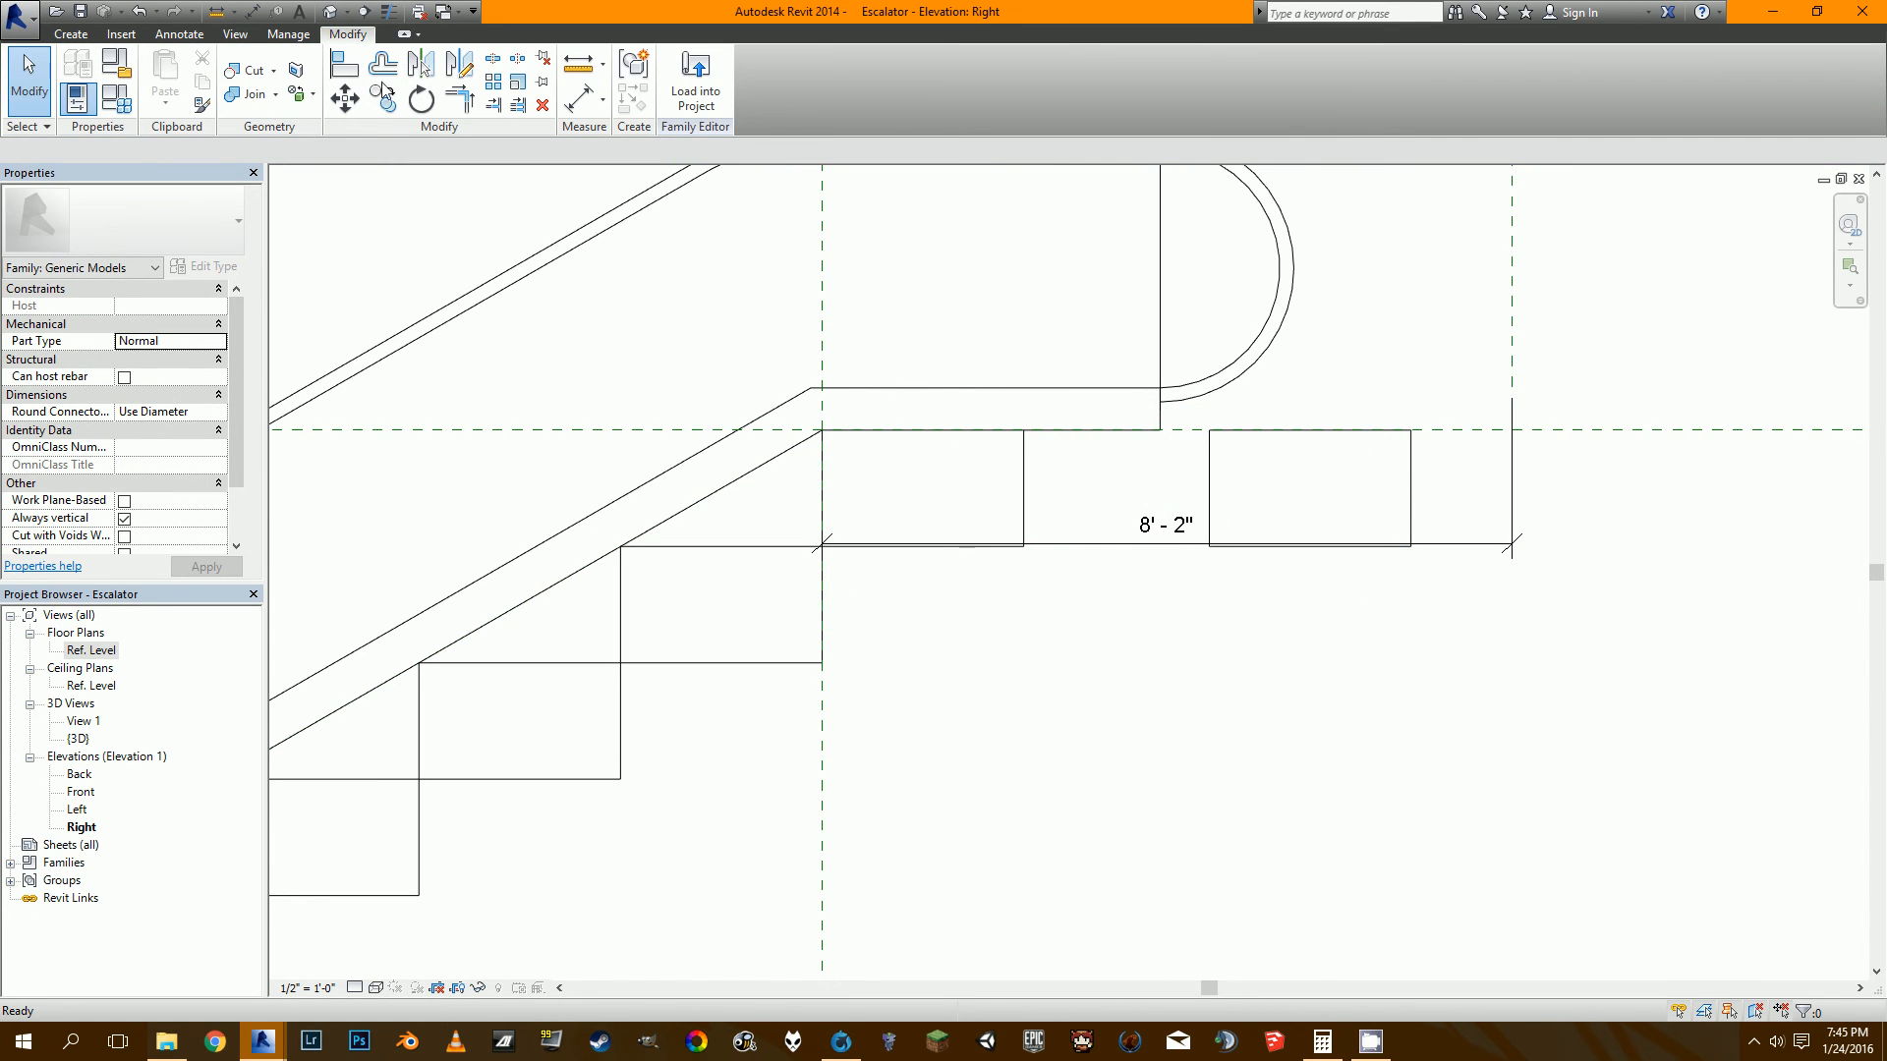
# Align and lock the new copy's near edge to the first upper landing step's outer edge and its top to the upper reference plane.
pyautogui.click(343, 67)
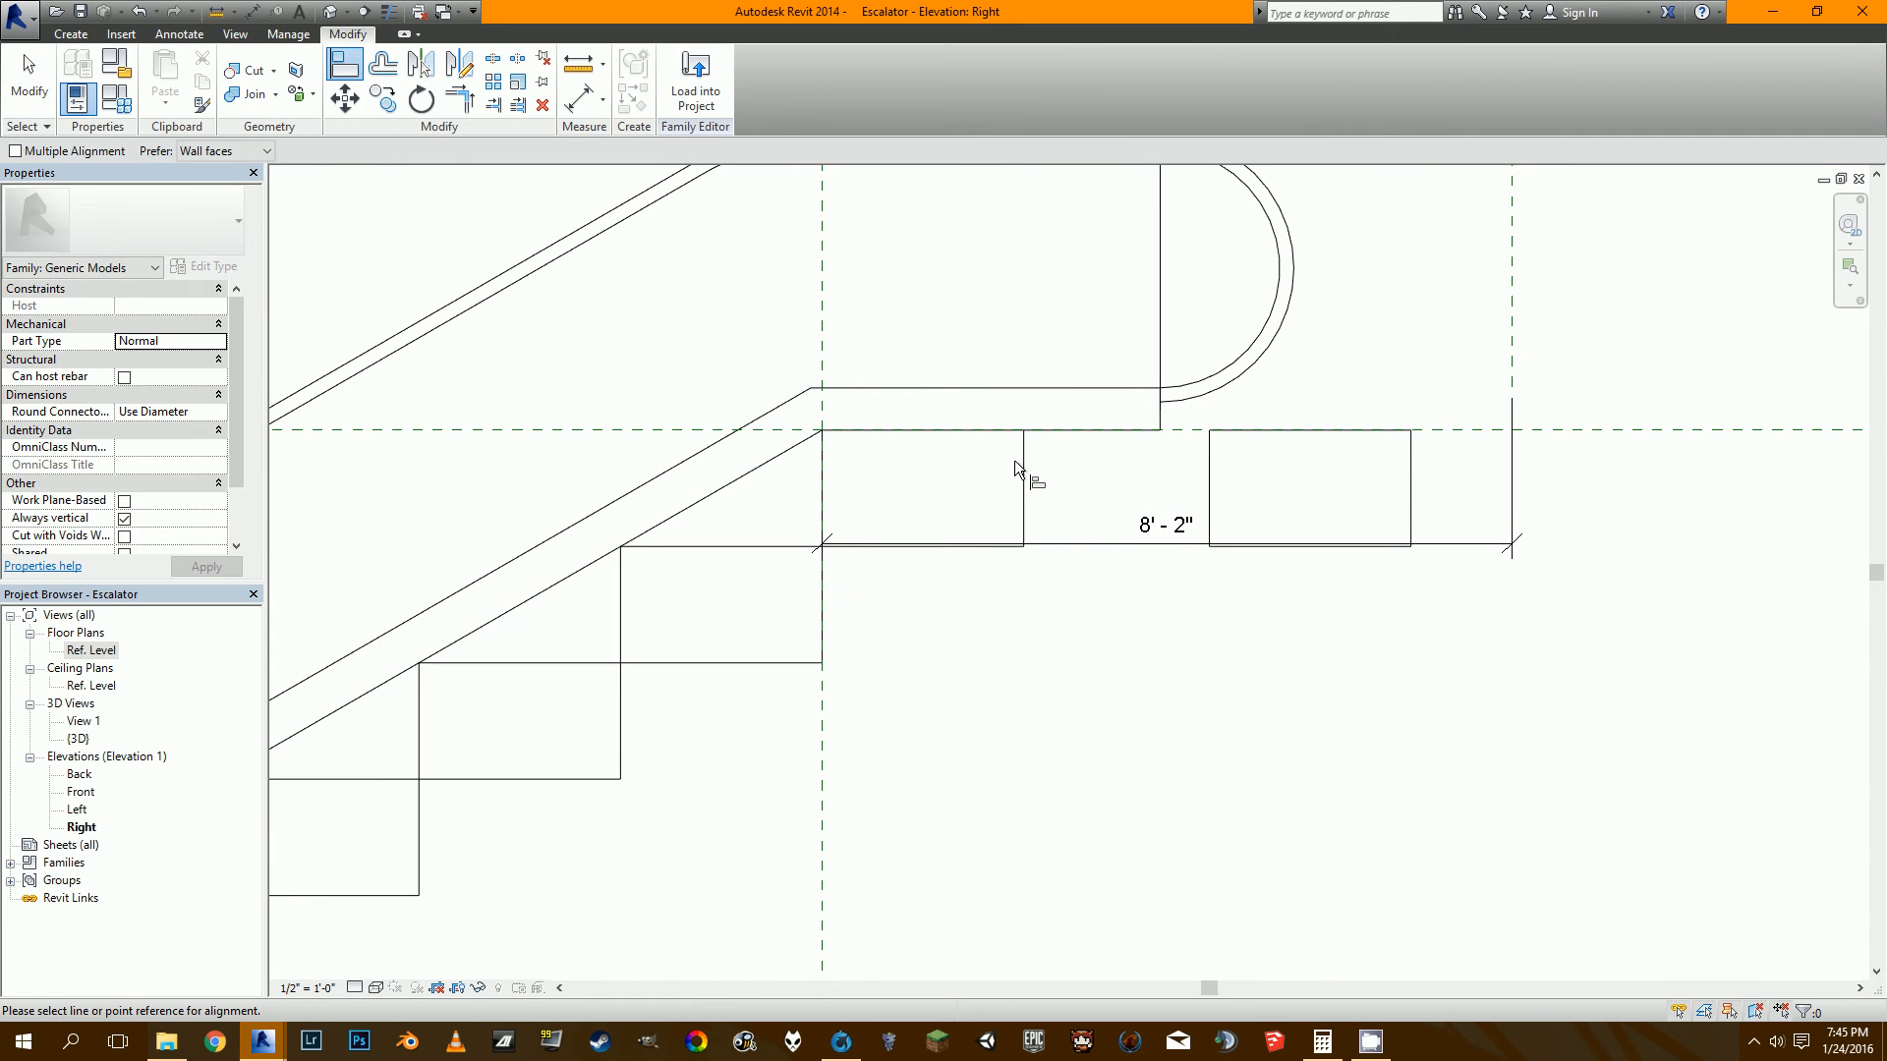
pyautogui.click(1022, 463)
pyautogui.click(1207, 475)
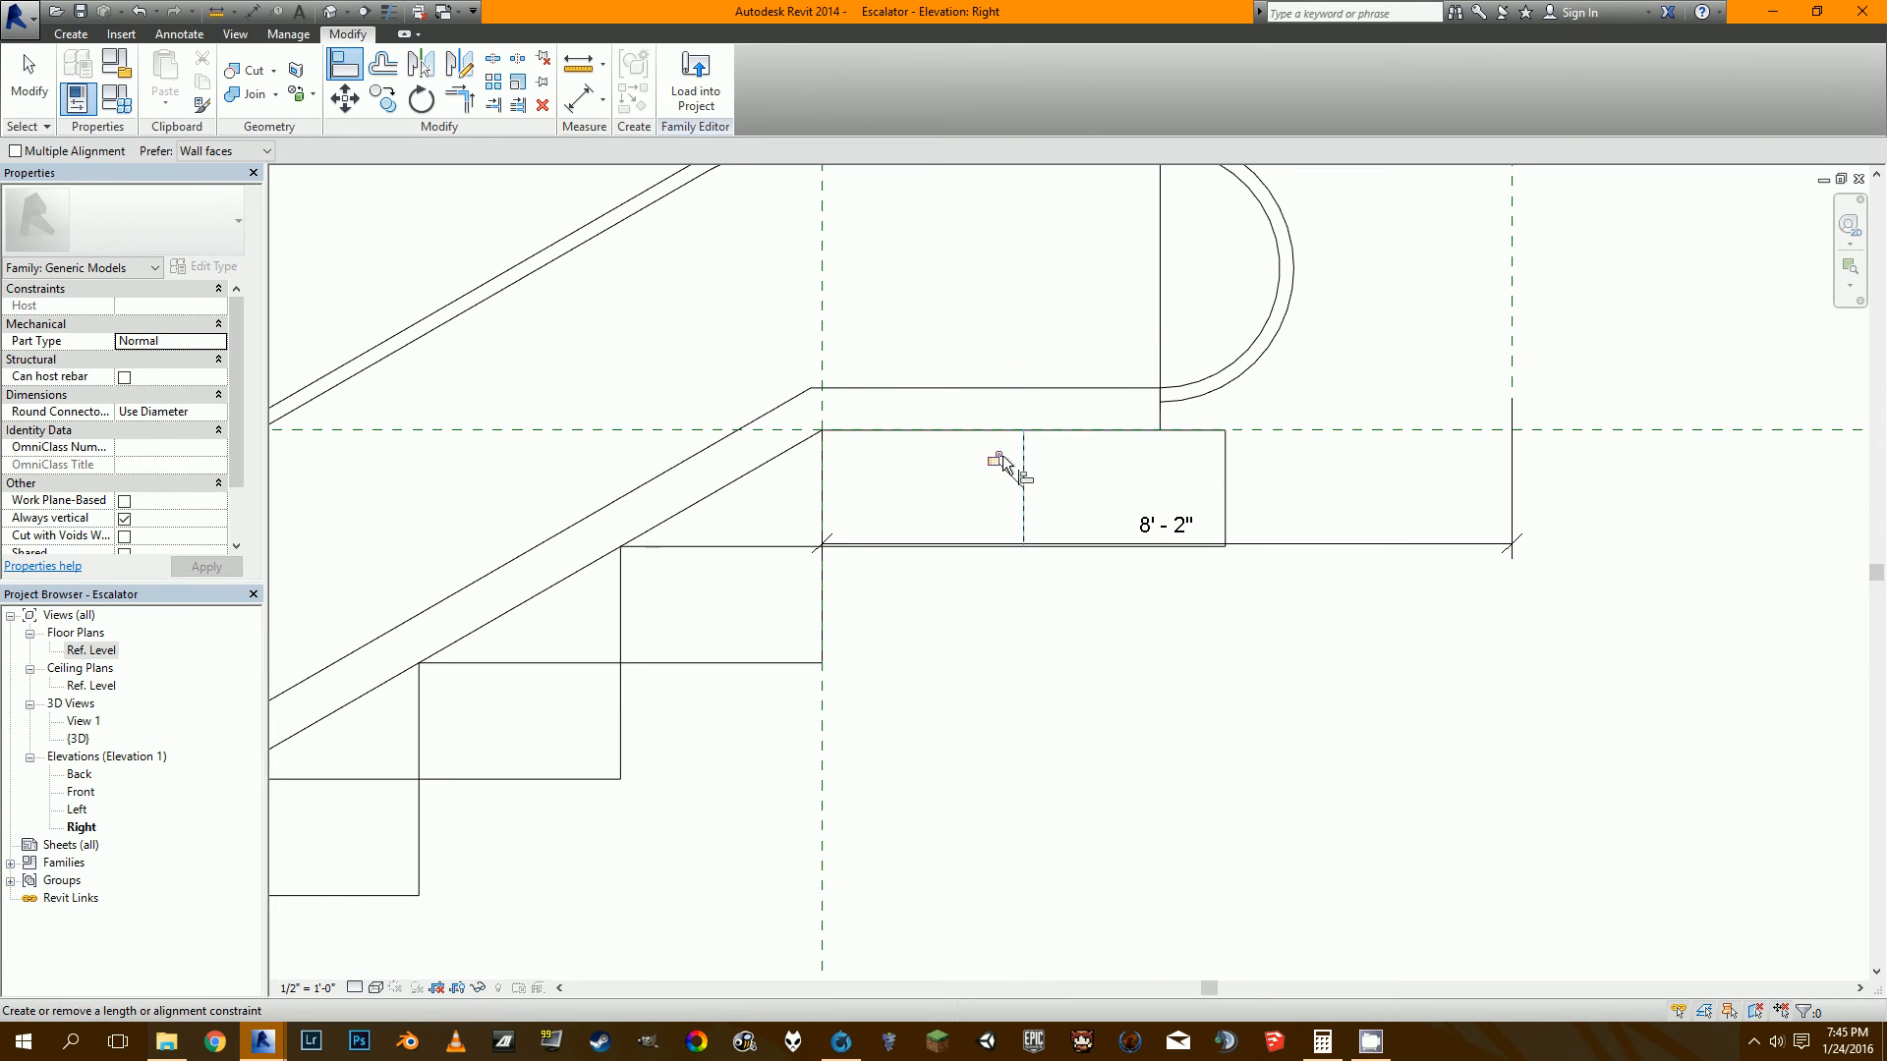
pyautogui.click(1290, 429)
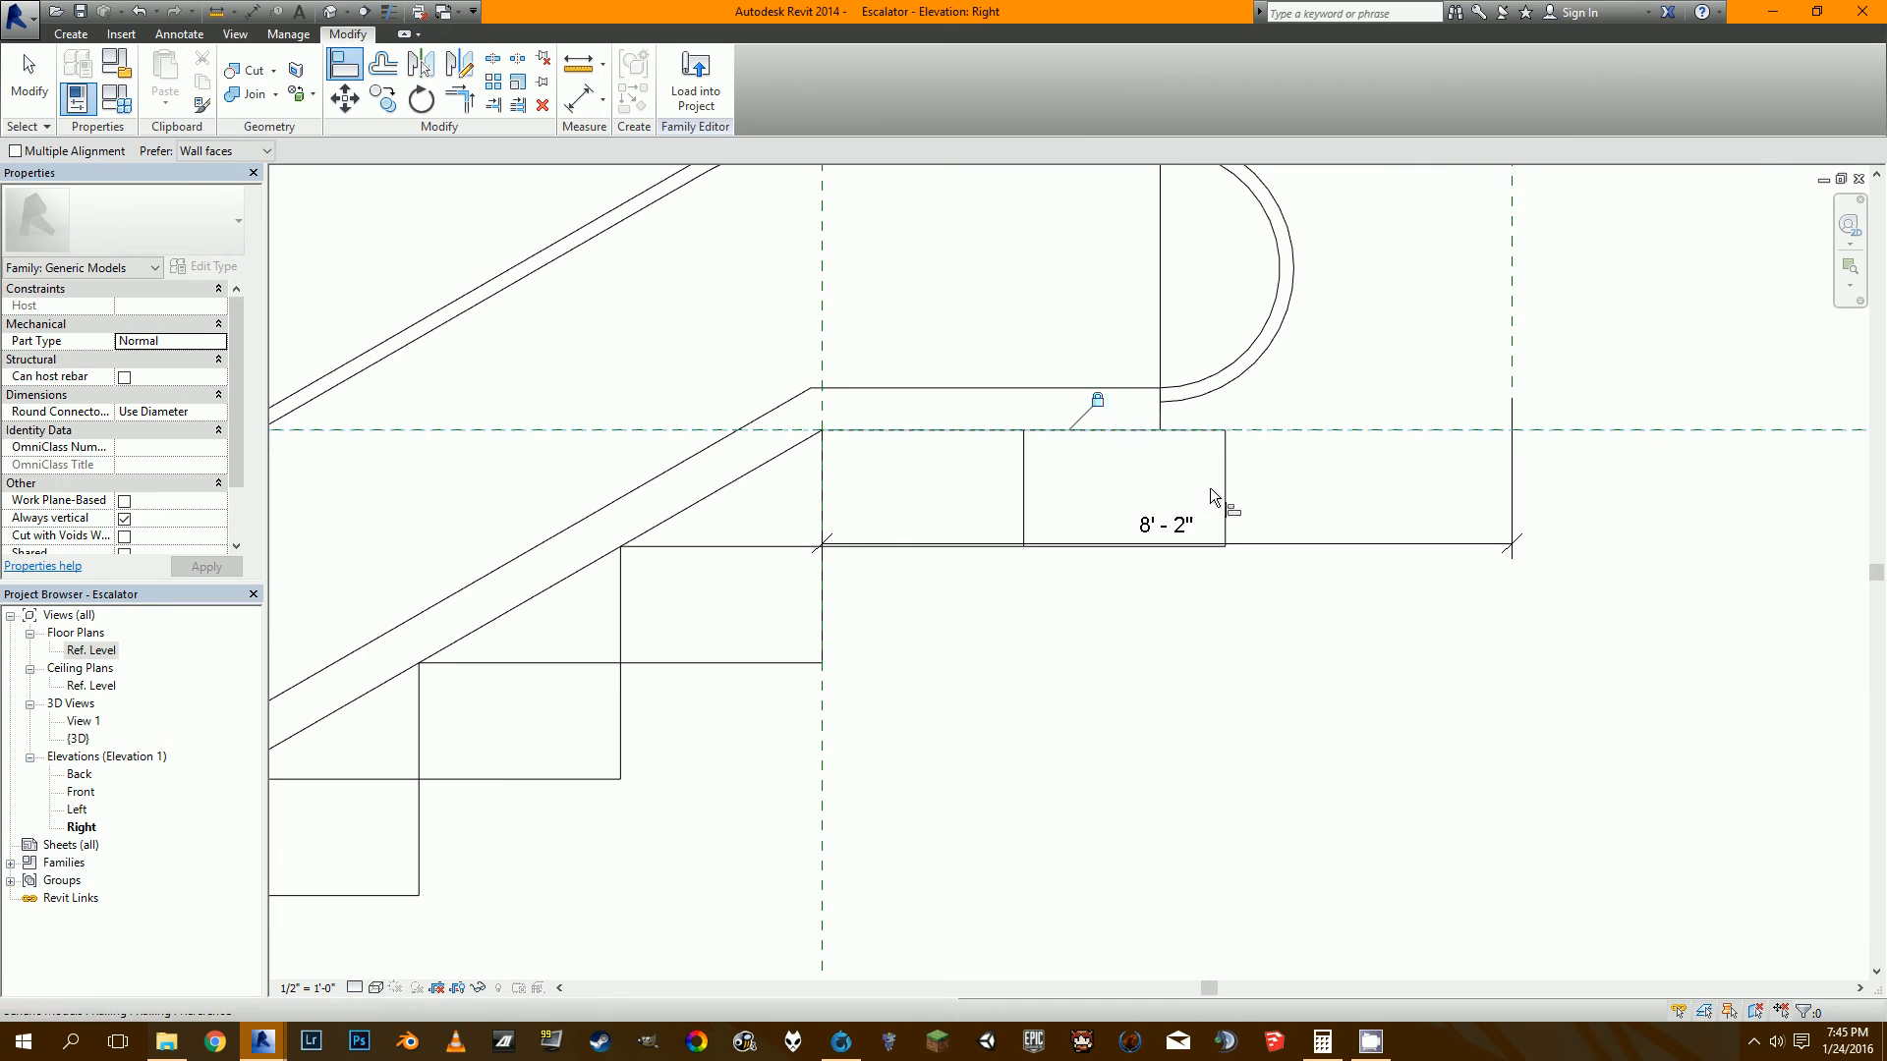
pyautogui.press('Escape')
pyautogui.press('Escape')
# Move the 8'-2" dimension line down, clear of the upper landing steps.
pyautogui.scroll(-2, 1305, 539)
pyautogui.click(1320, 542)
pyautogui.moveTo(1320, 545); pyautogui.dragTo(1313, 737)
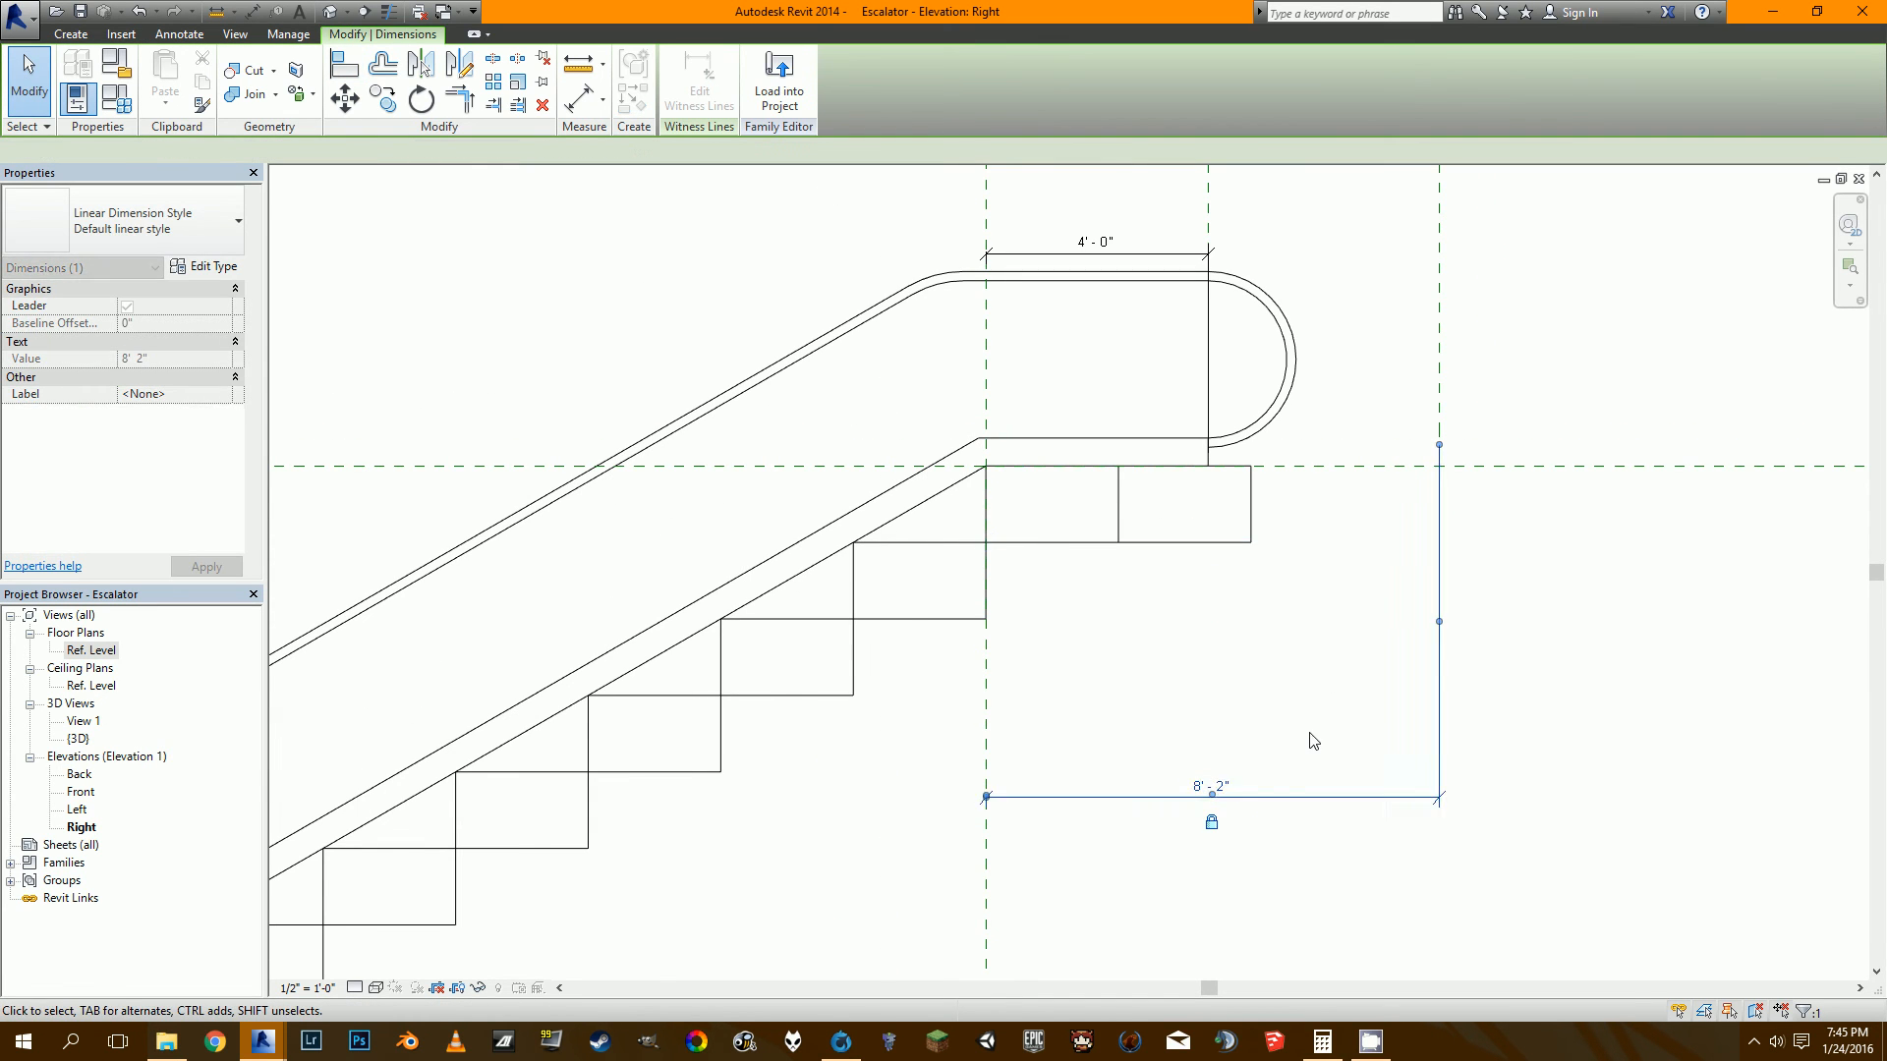
# Set the Height dimension of the escalator to 20'.
pyautogui.scroll(-4, 1278, 590)
pyautogui.scroll(3, 973, 657)
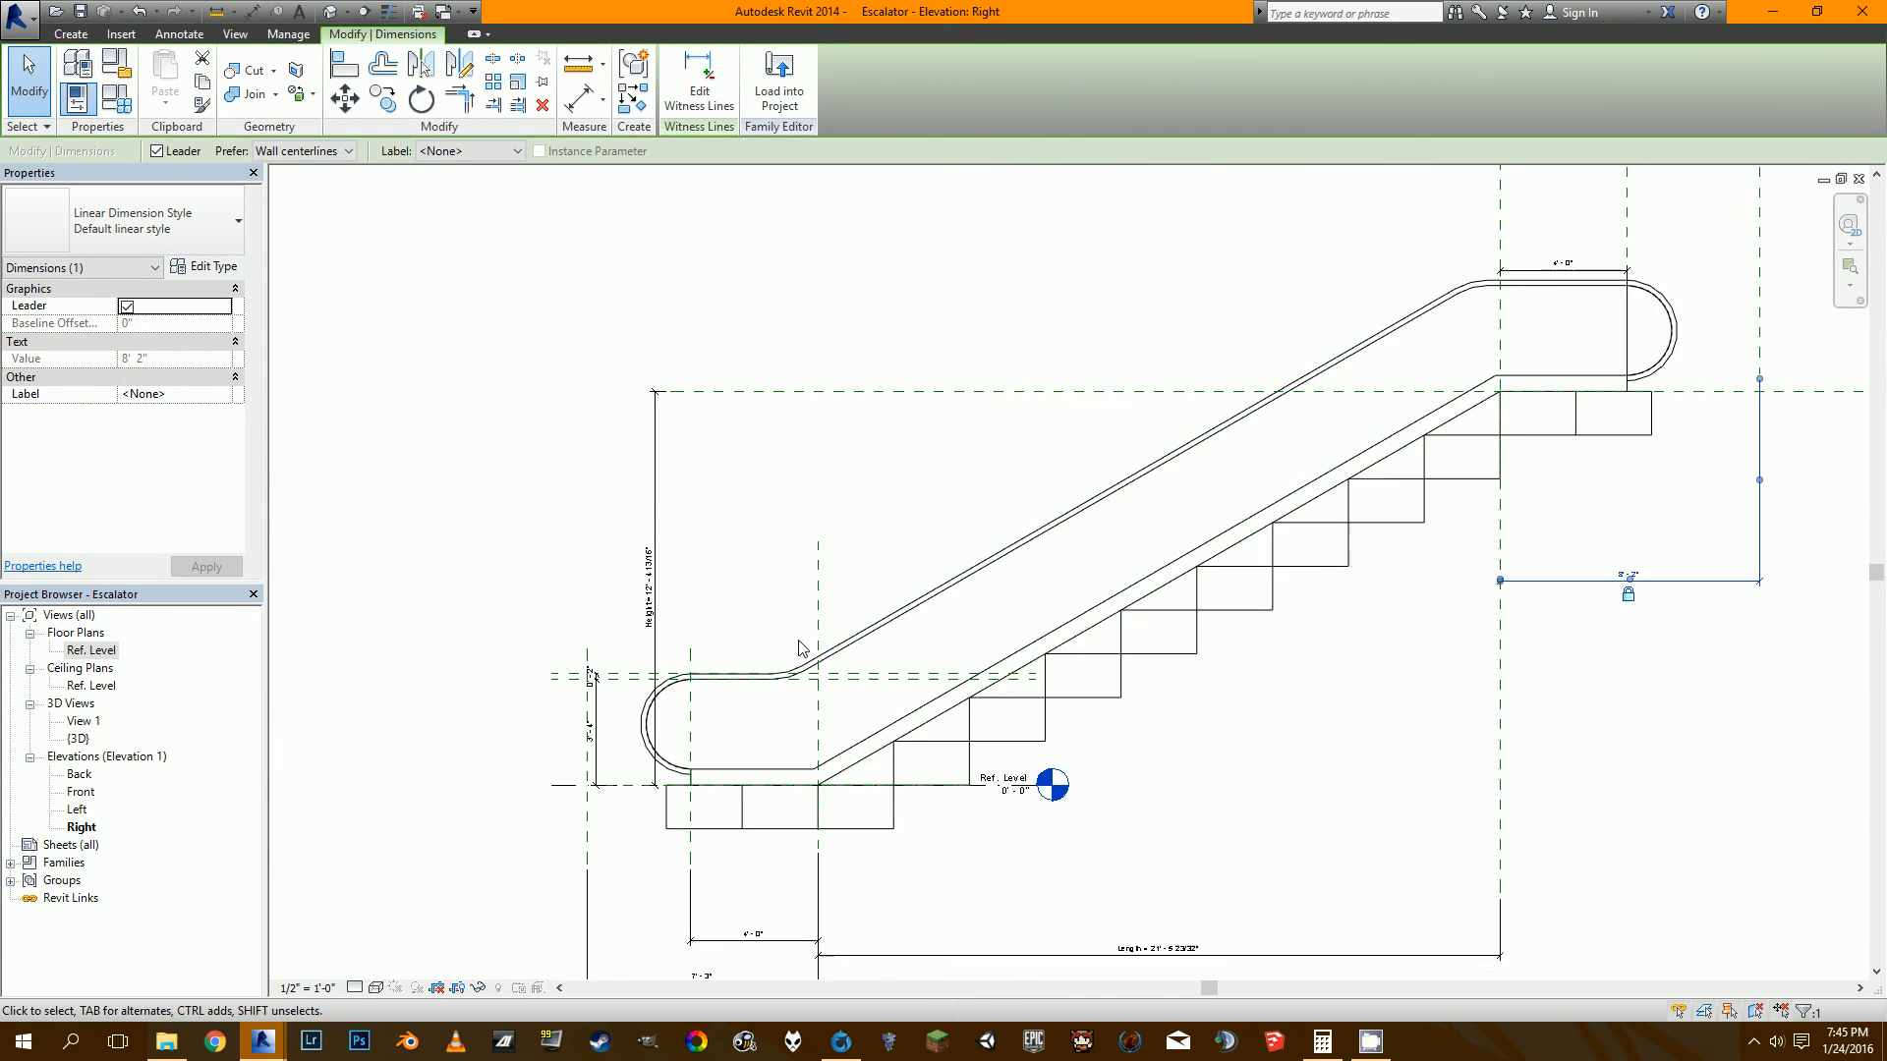
pyautogui.click(522, 590)
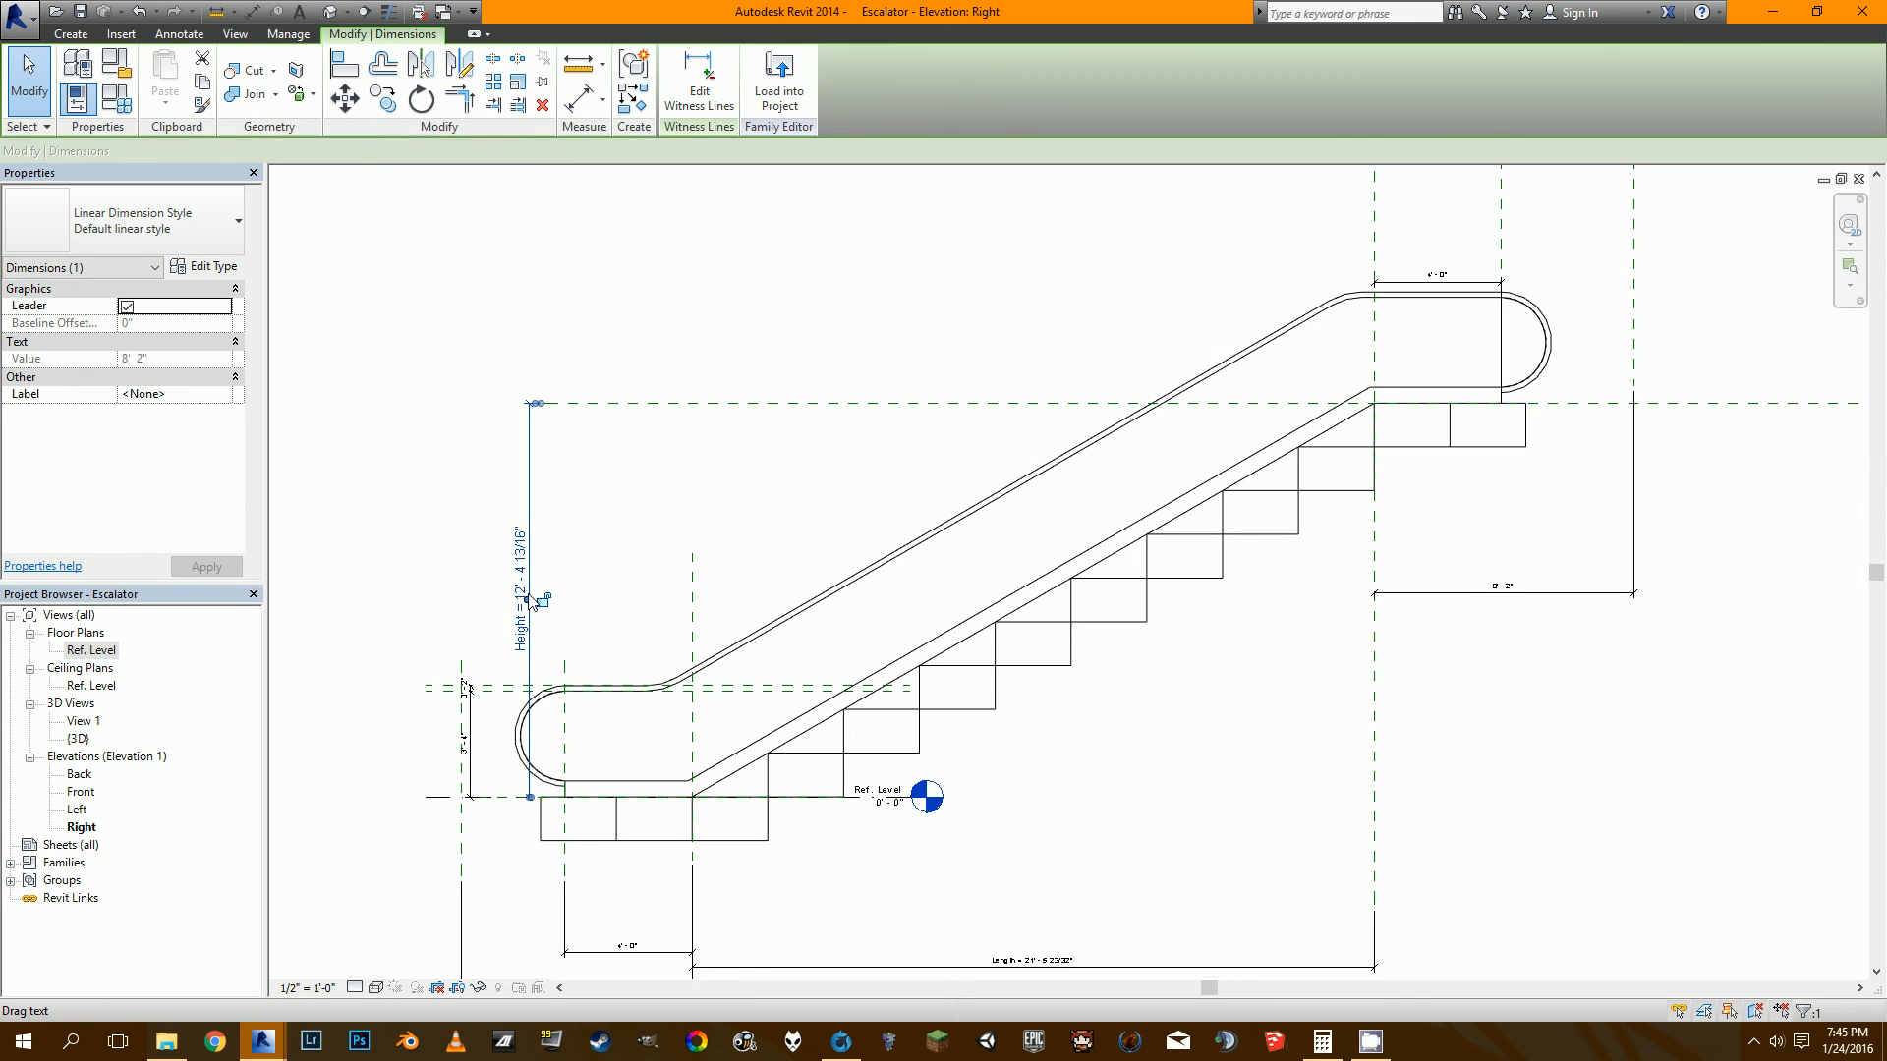
pyautogui.click(522, 578)
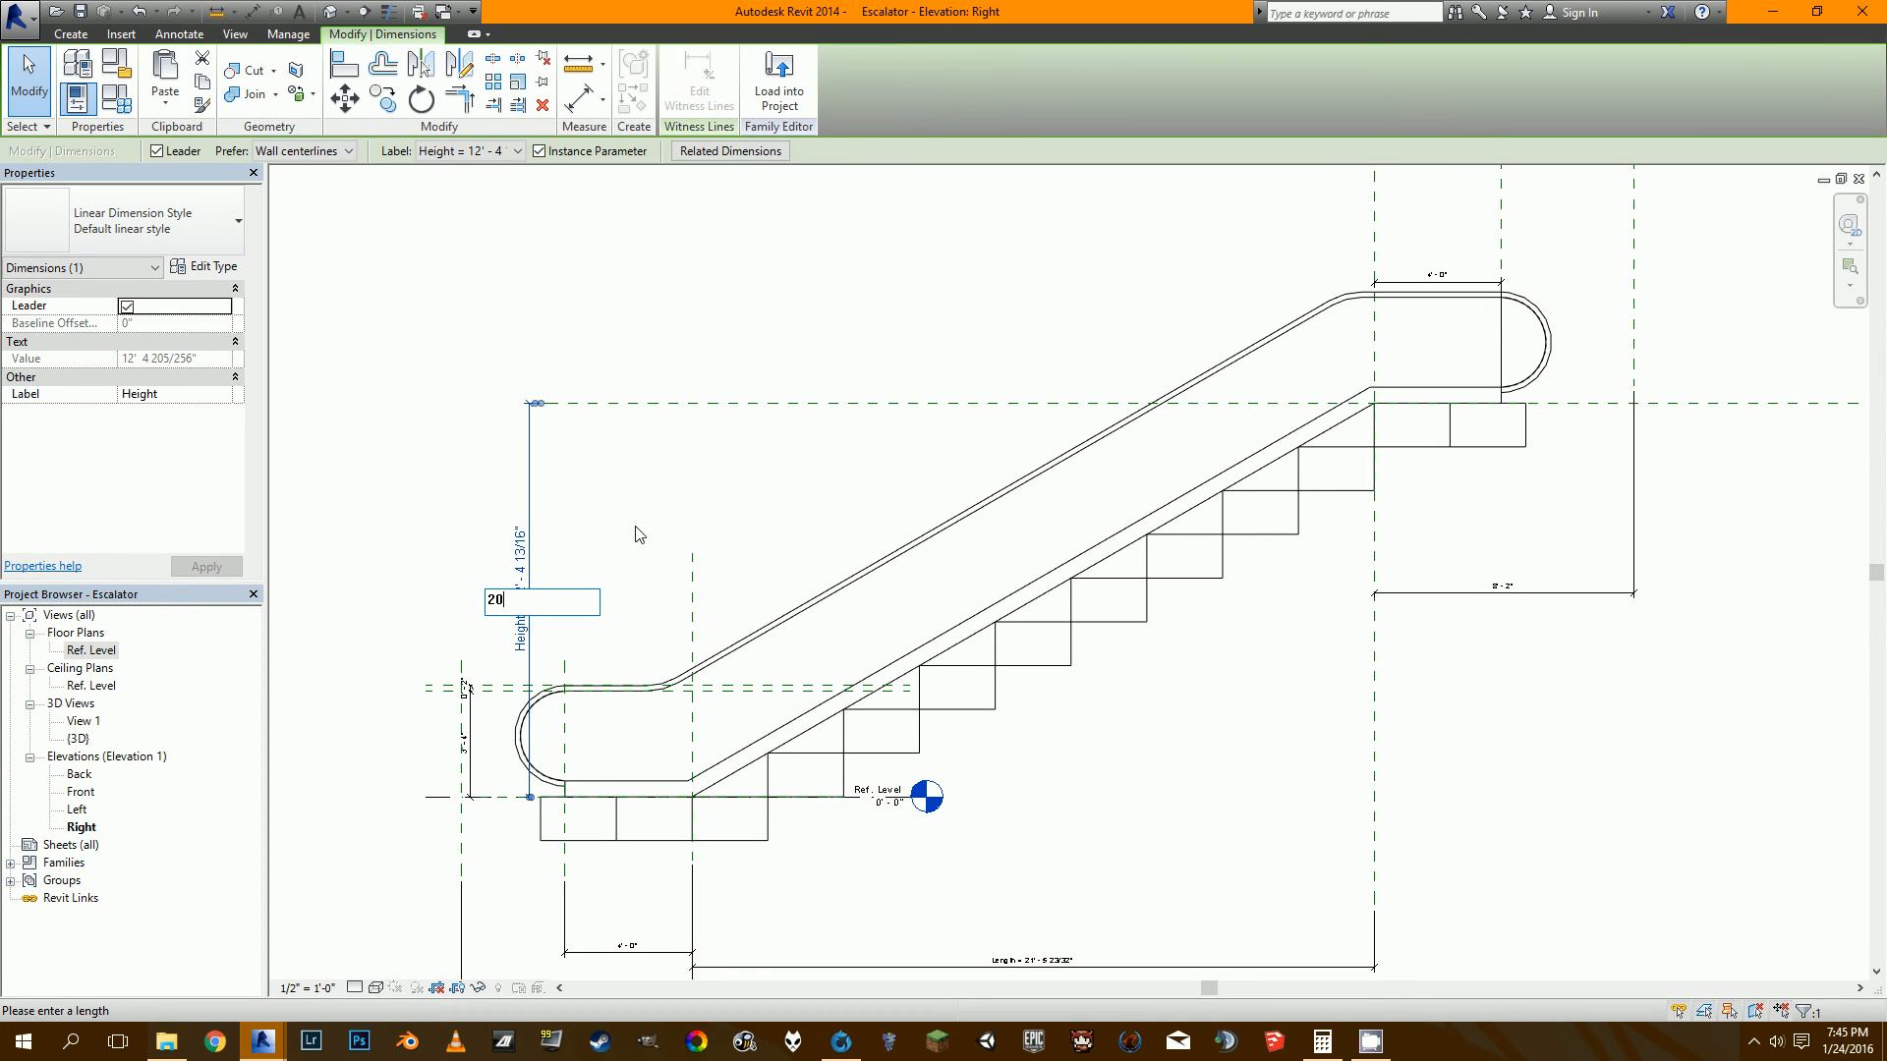
pyautogui.press('Return')
pyautogui.scroll(-1, 747, 763)
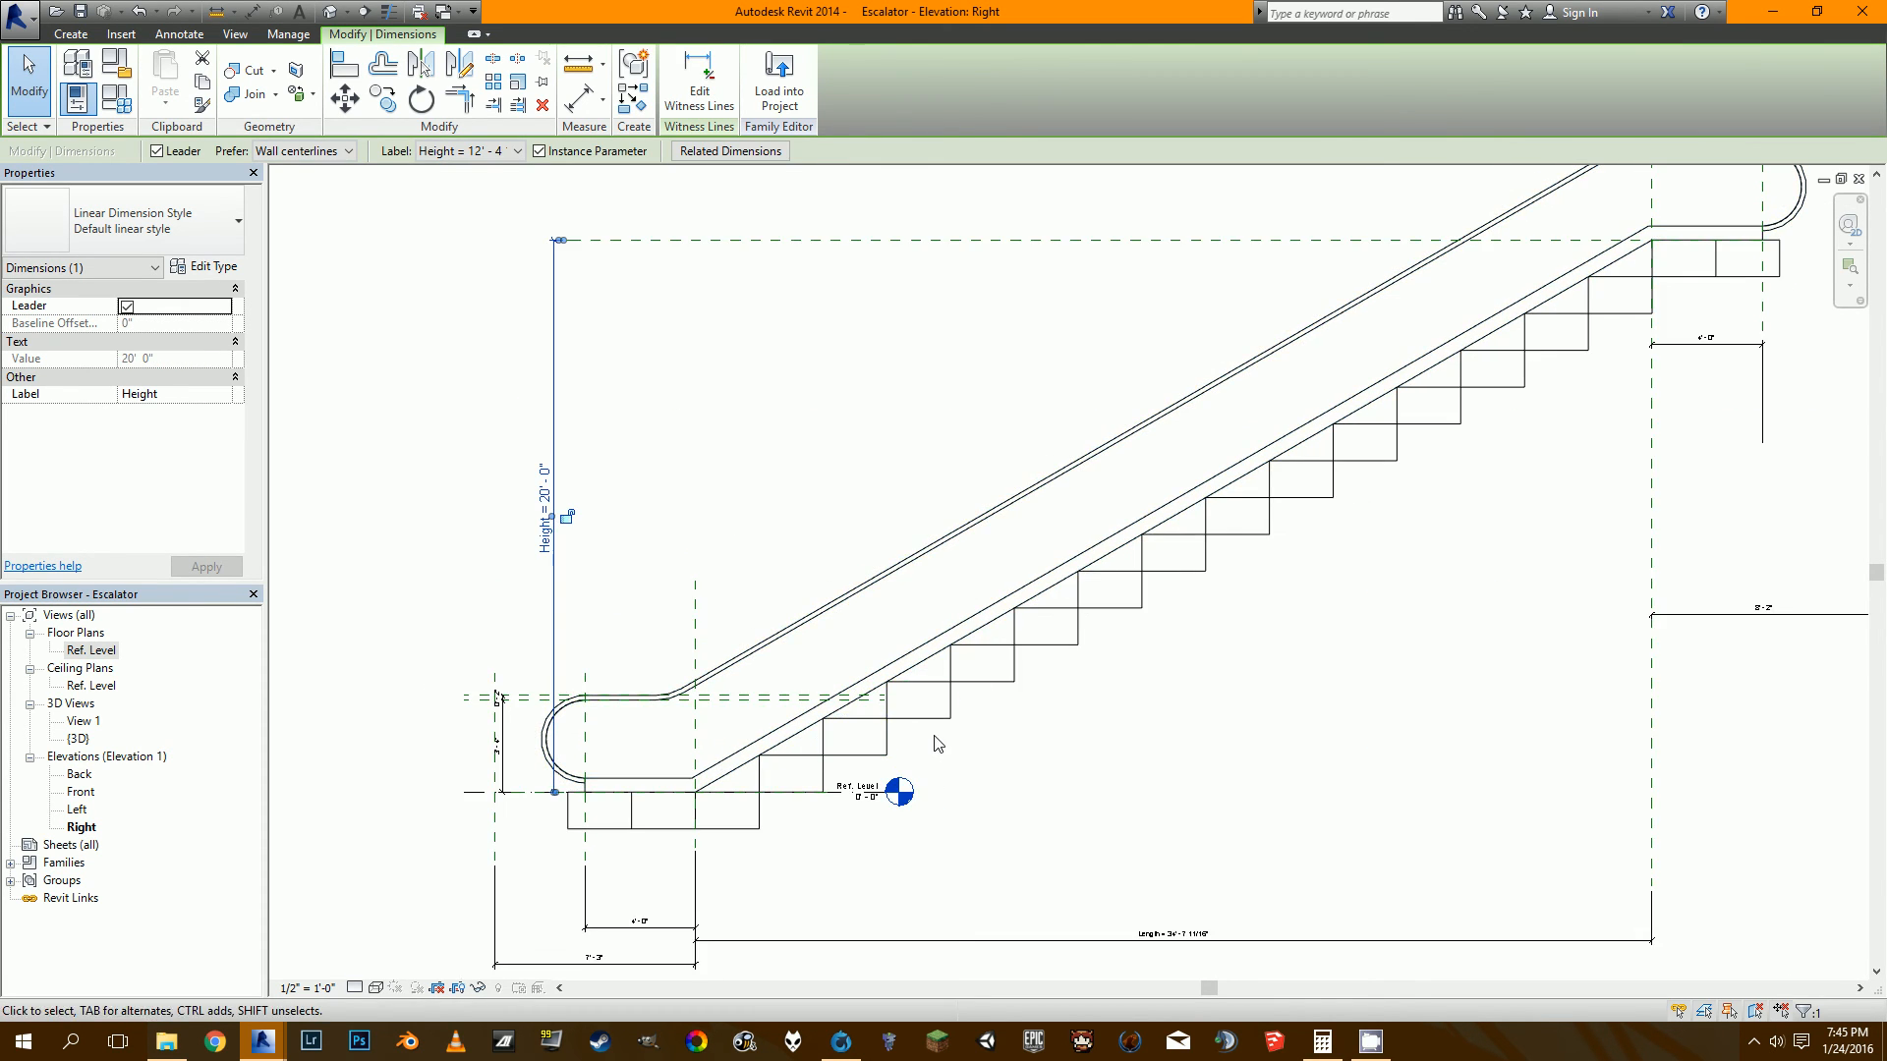
# Examine the steps along the lengthened incline and measure the vertical height of one step near the lower landing.
pyautogui.moveTo(1388, 489); pyautogui.dragTo(1191, 556, button='middle')
pyautogui.scroll(3, 1105, 548)
pyautogui.scroll(-1, 1179, 522)
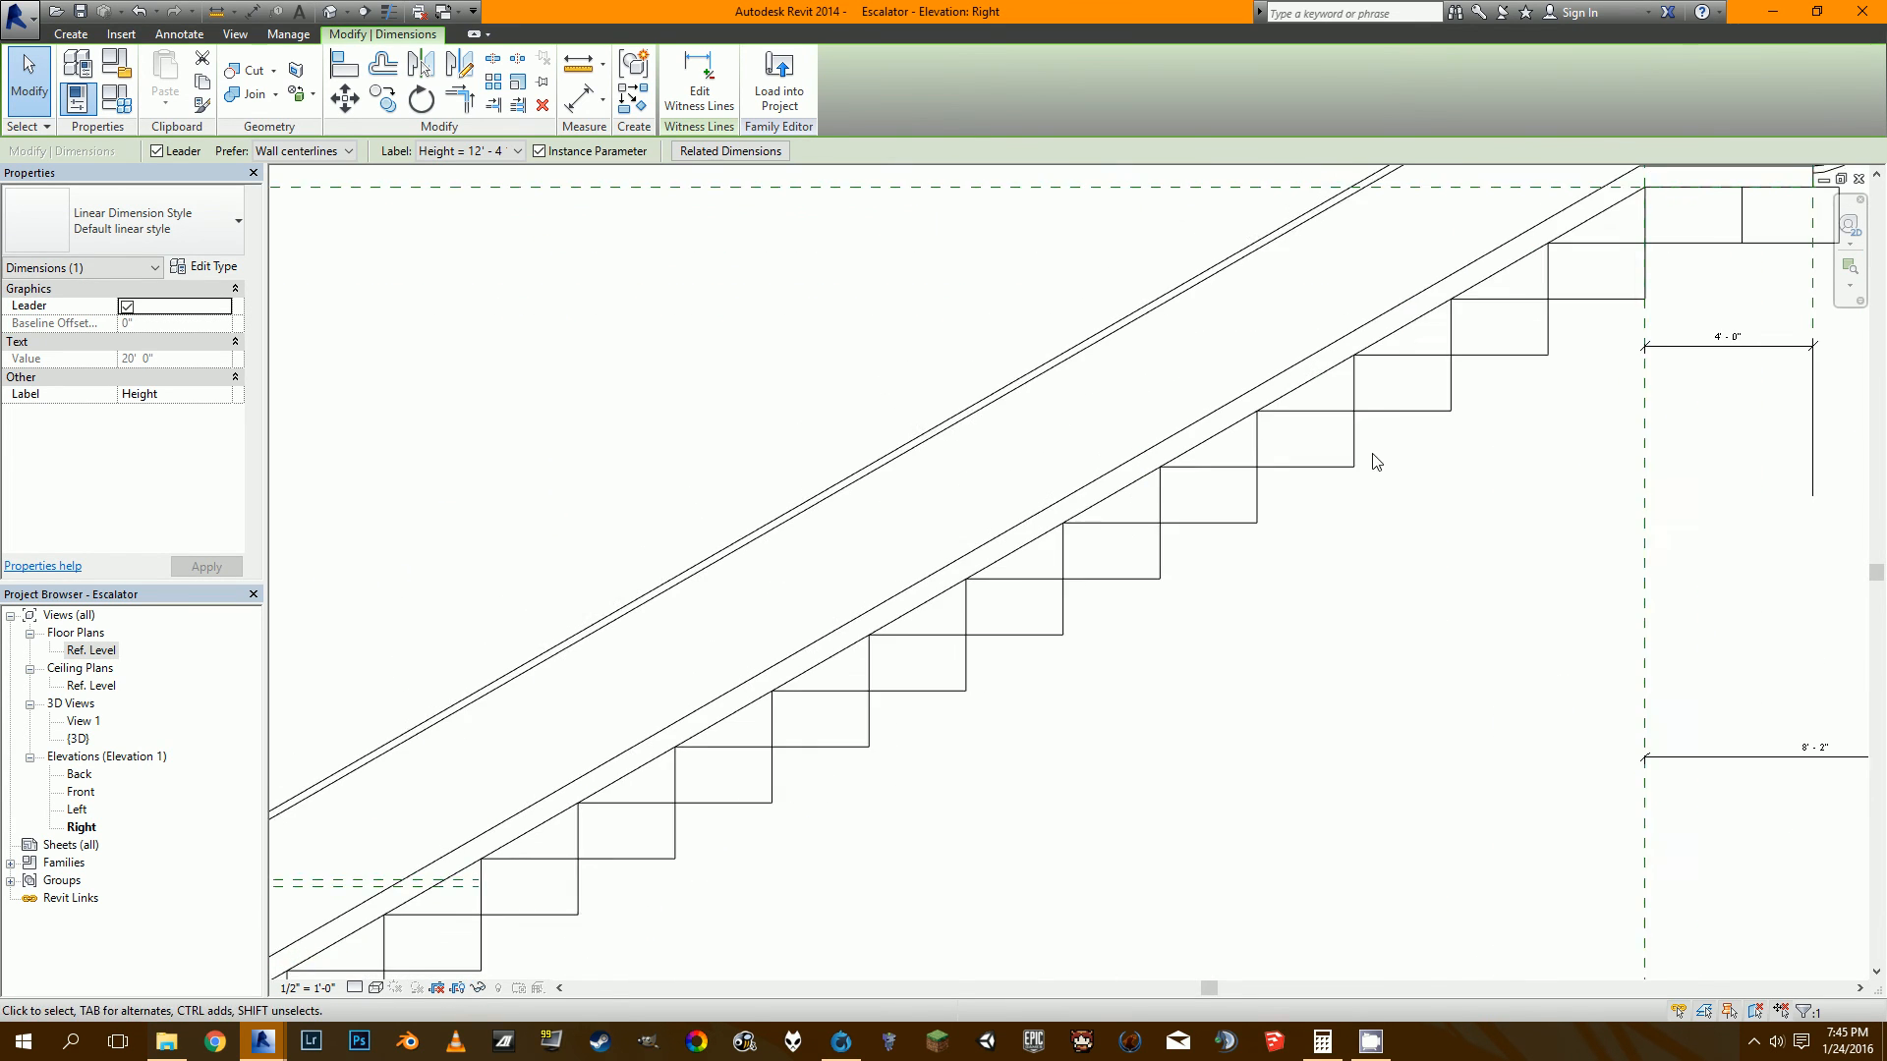
pyautogui.moveTo(1385, 452); pyautogui.dragTo(1022, 625, button='middle')
pyautogui.scroll(-2, 1356, 368)
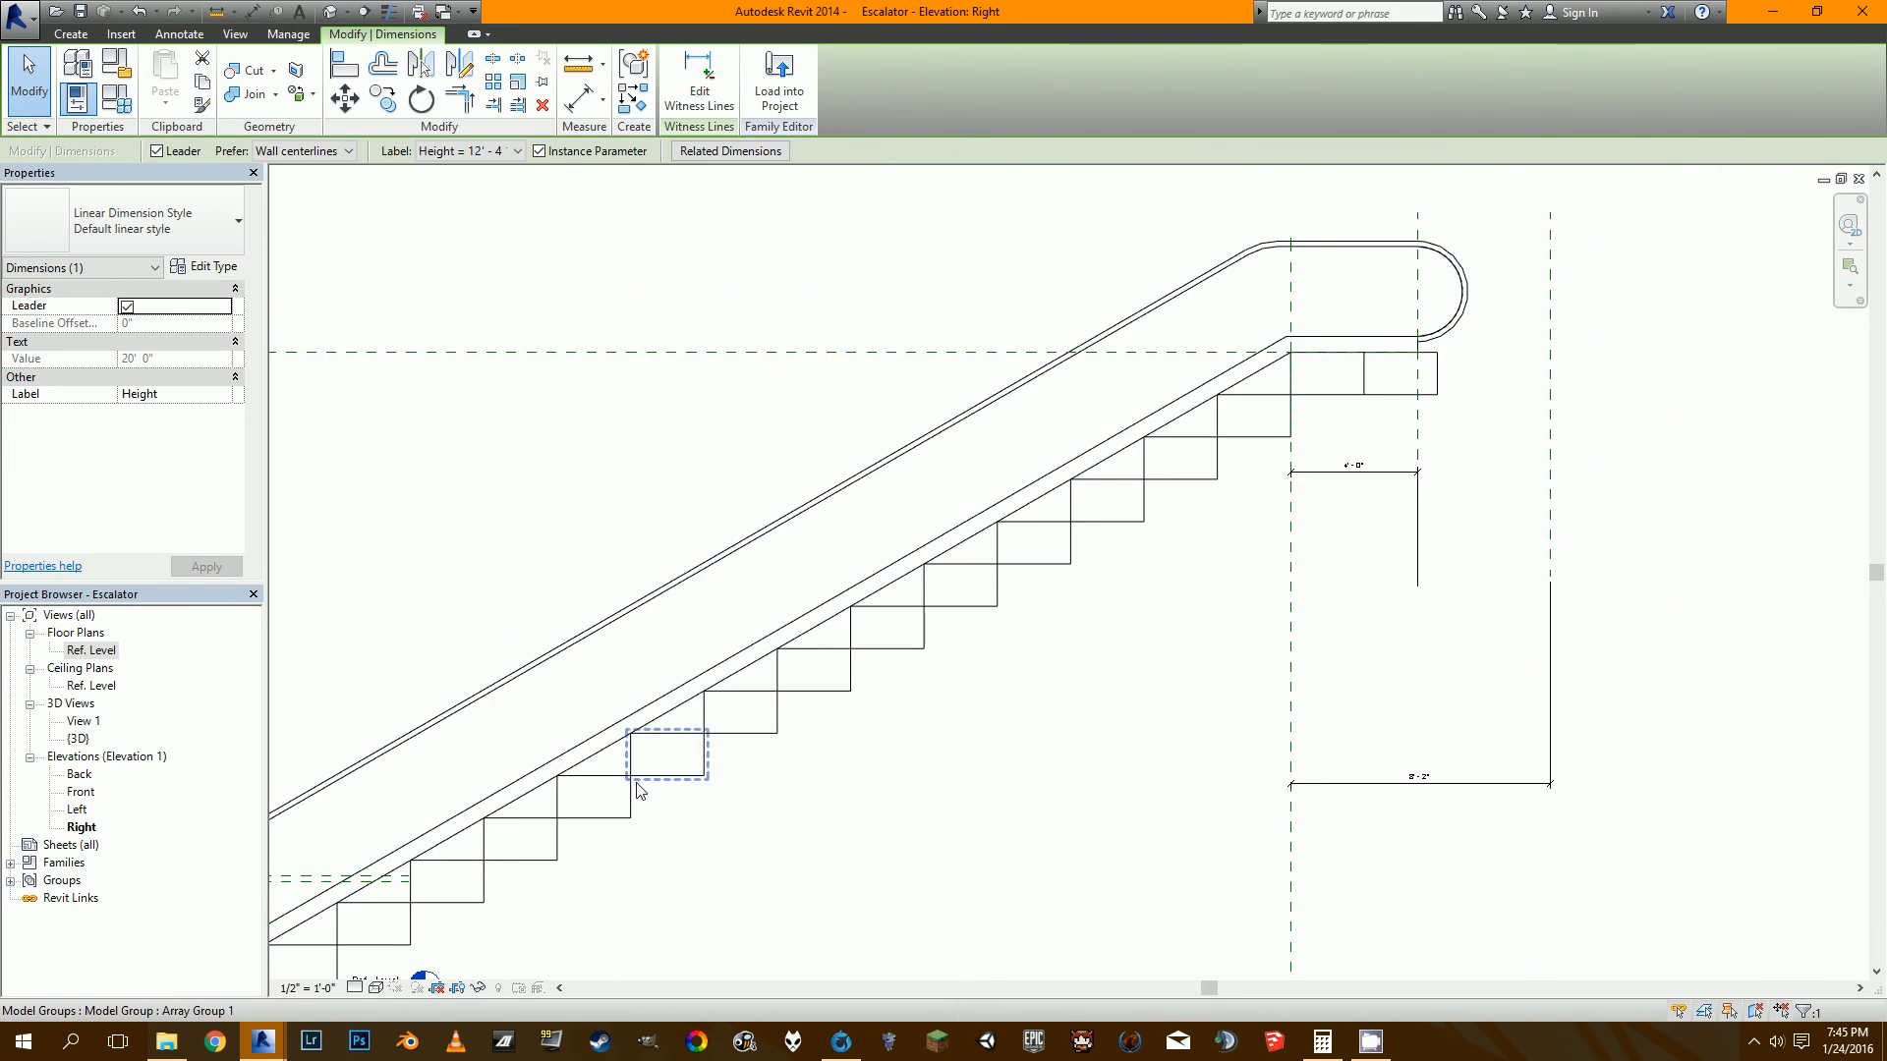
pyautogui.moveTo(632, 770); pyautogui.dragTo(973, 609, button='middle')
pyautogui.scroll(2, 814, 678)
pyautogui.press('m')
pyautogui.press('e')
pyautogui.click(829, 633)
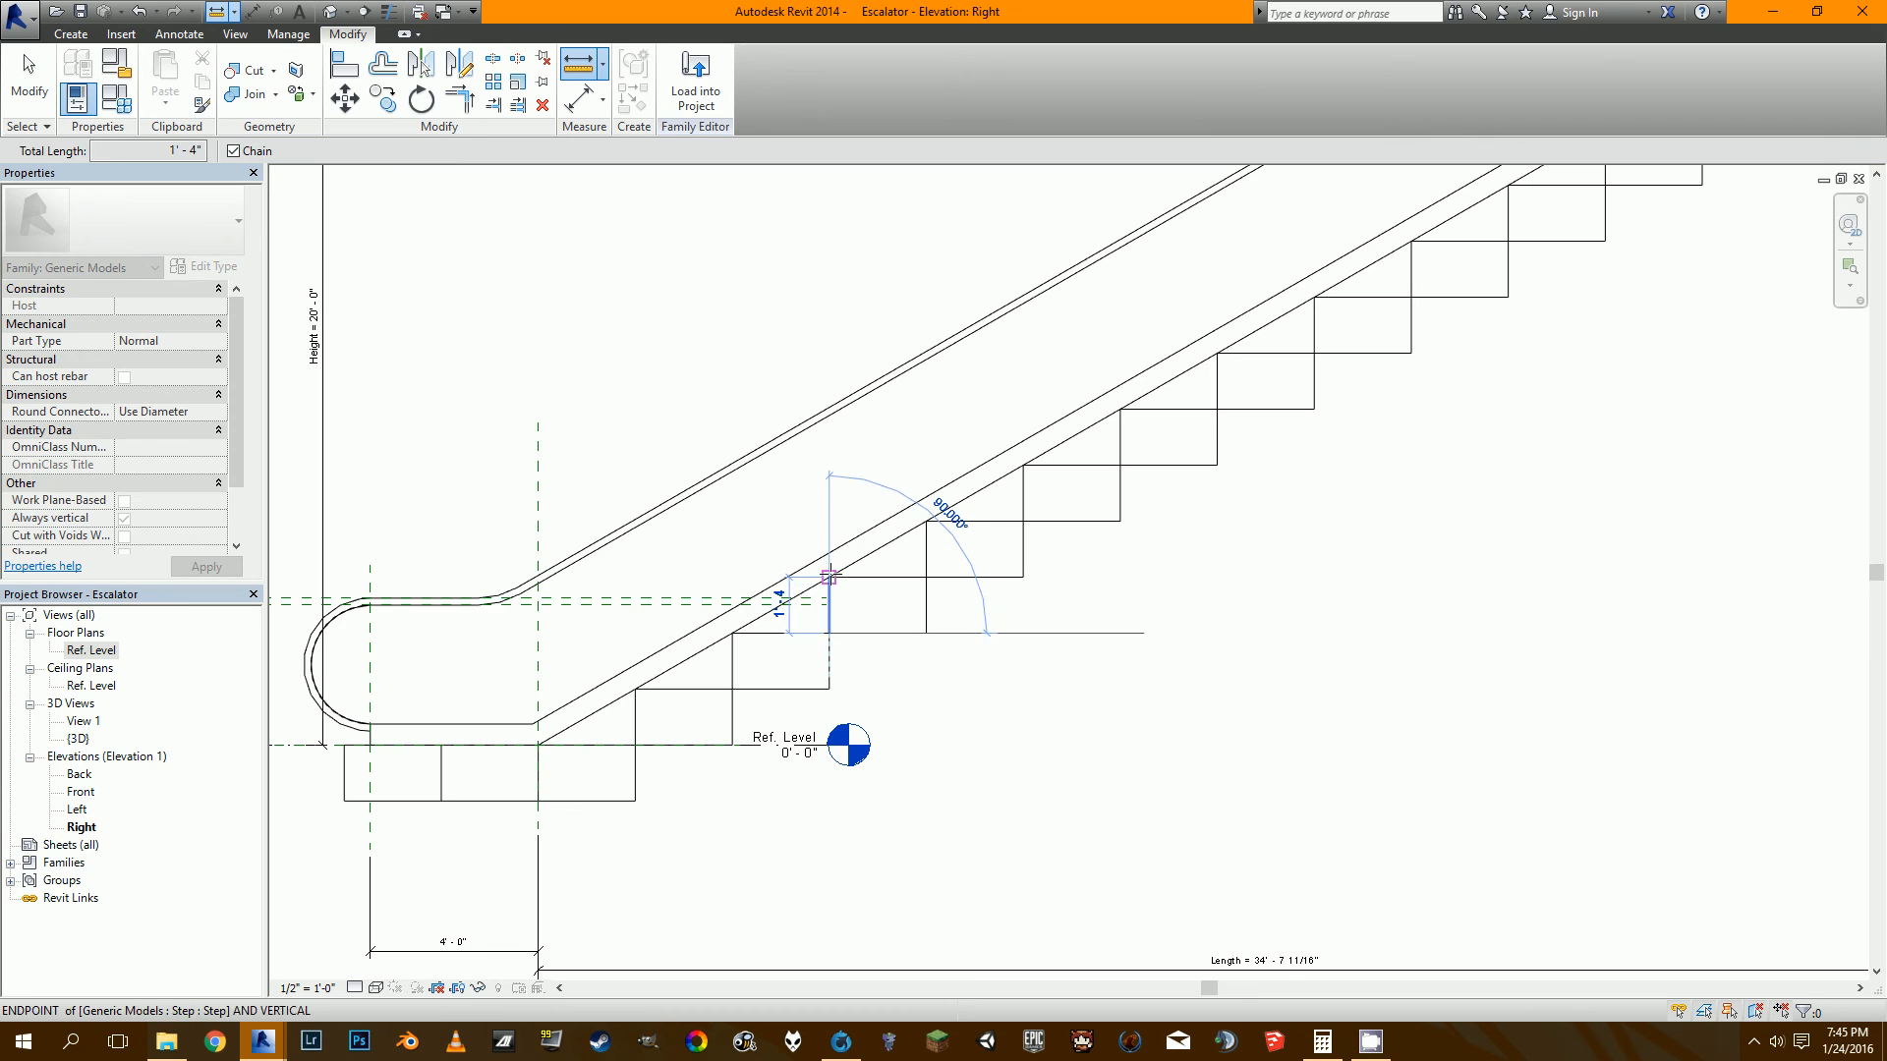
pyautogui.press('Escape')
pyautogui.press('Escape')
# Examine how the inclined steps and the upper landing steps follow the railing in the Right elevation.
pyautogui.scroll(-1, 829, 578)
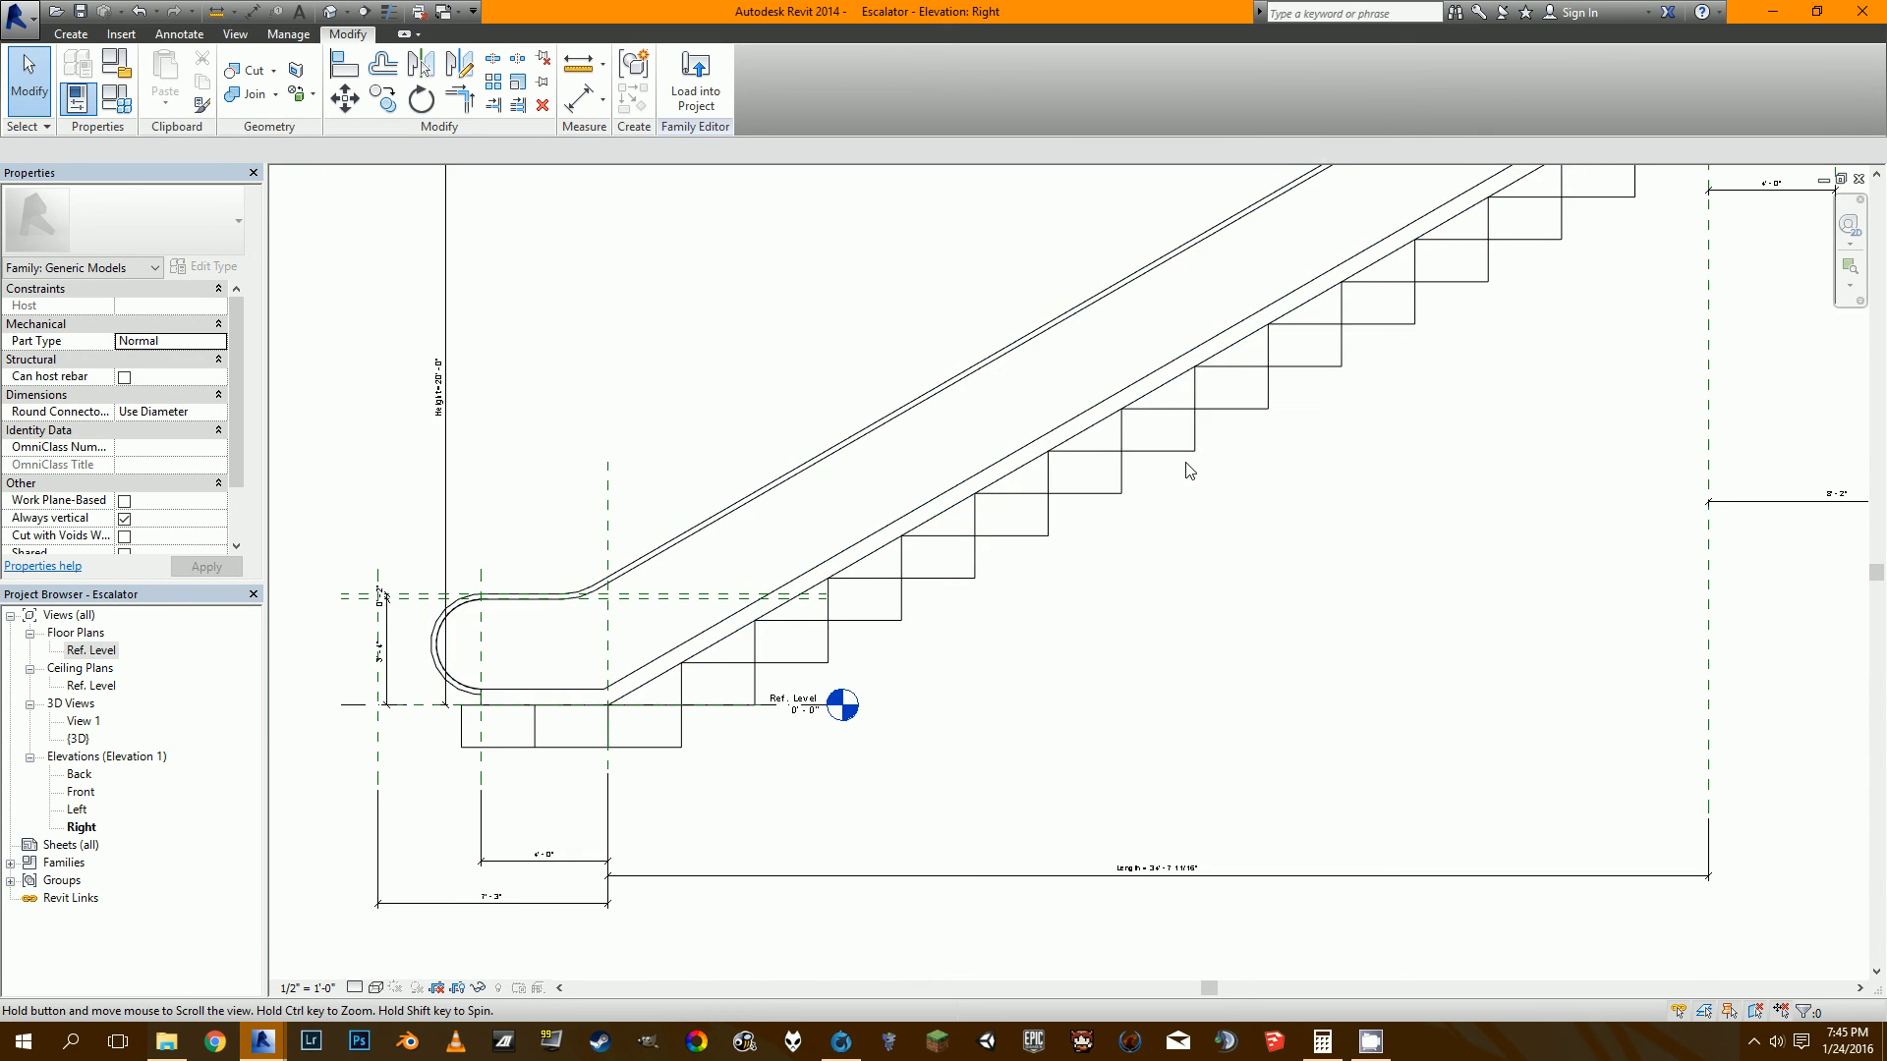
pyautogui.moveTo(1187, 465); pyautogui.dragTo(1070, 524, button='middle')
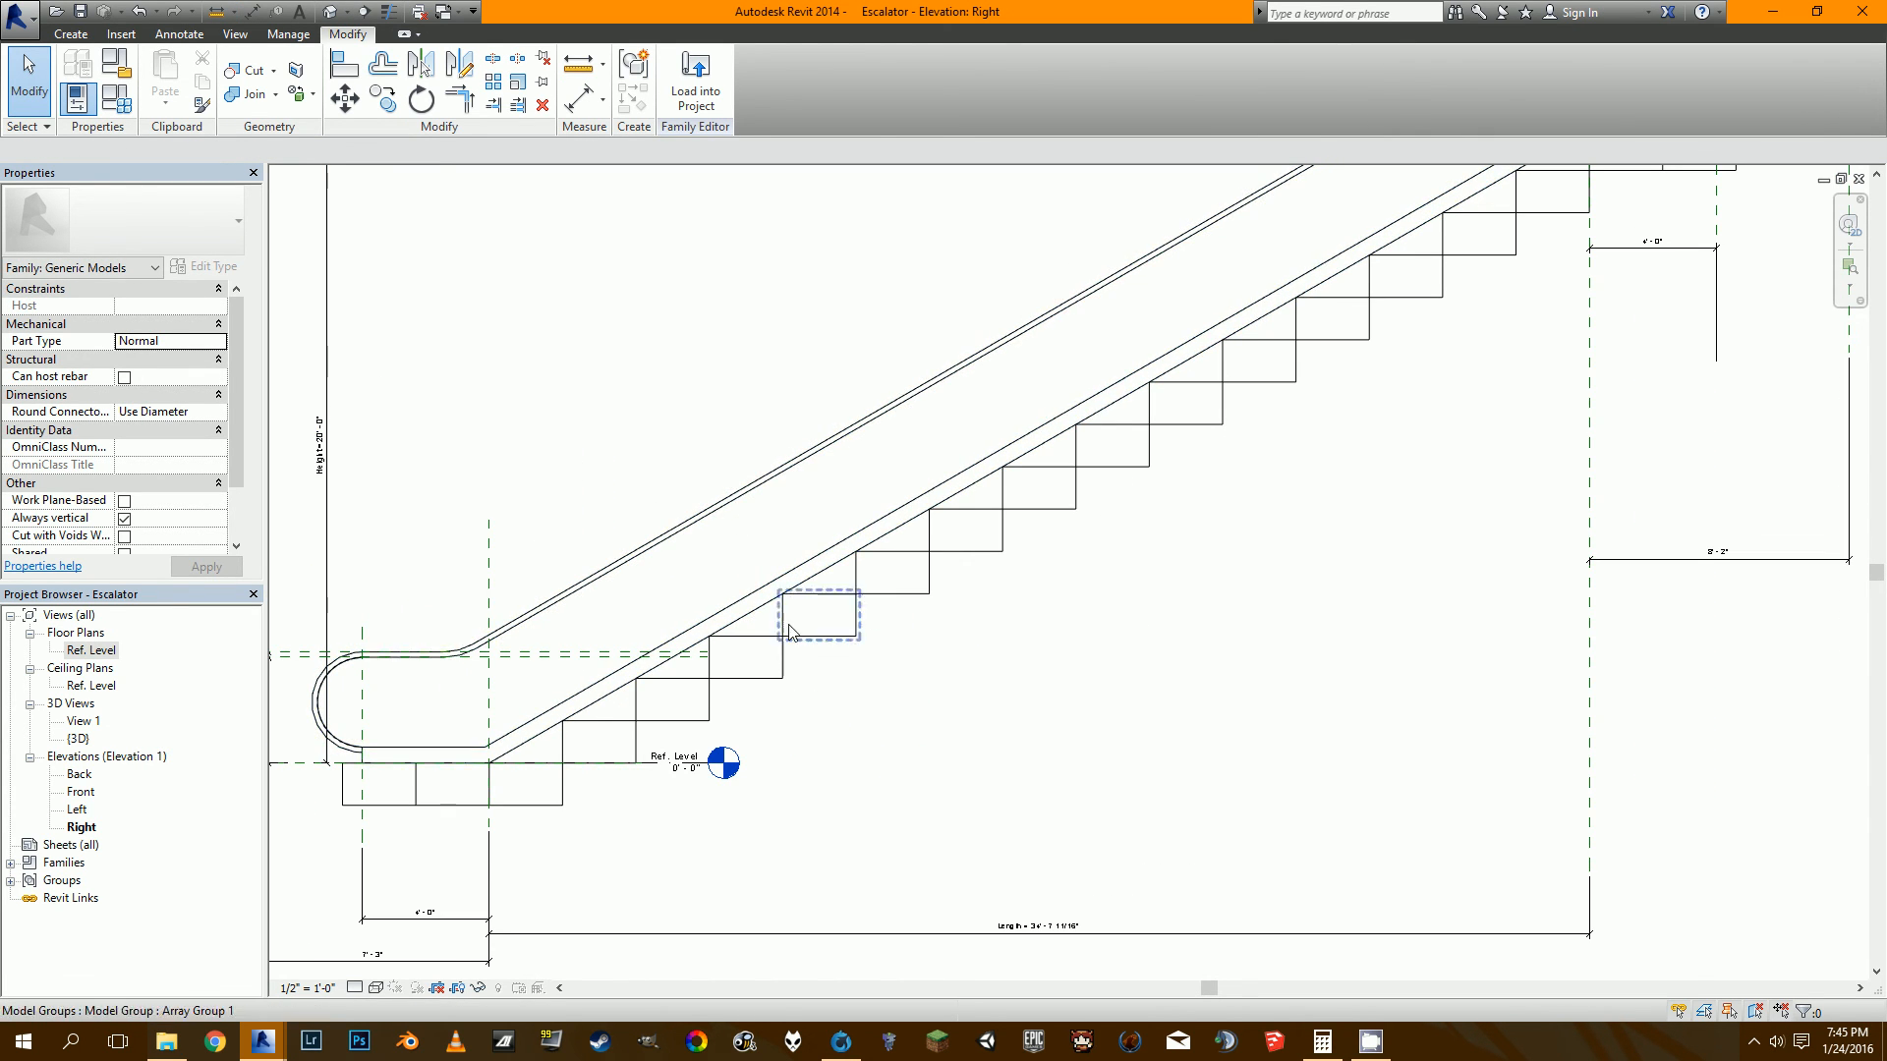
pyautogui.moveTo(1217, 583); pyautogui.dragTo(926, 796, button='middle')
pyautogui.moveTo(1333, 458); pyautogui.dragTo(1086, 576, button='middle')
pyautogui.scroll(5, 1267, 458)
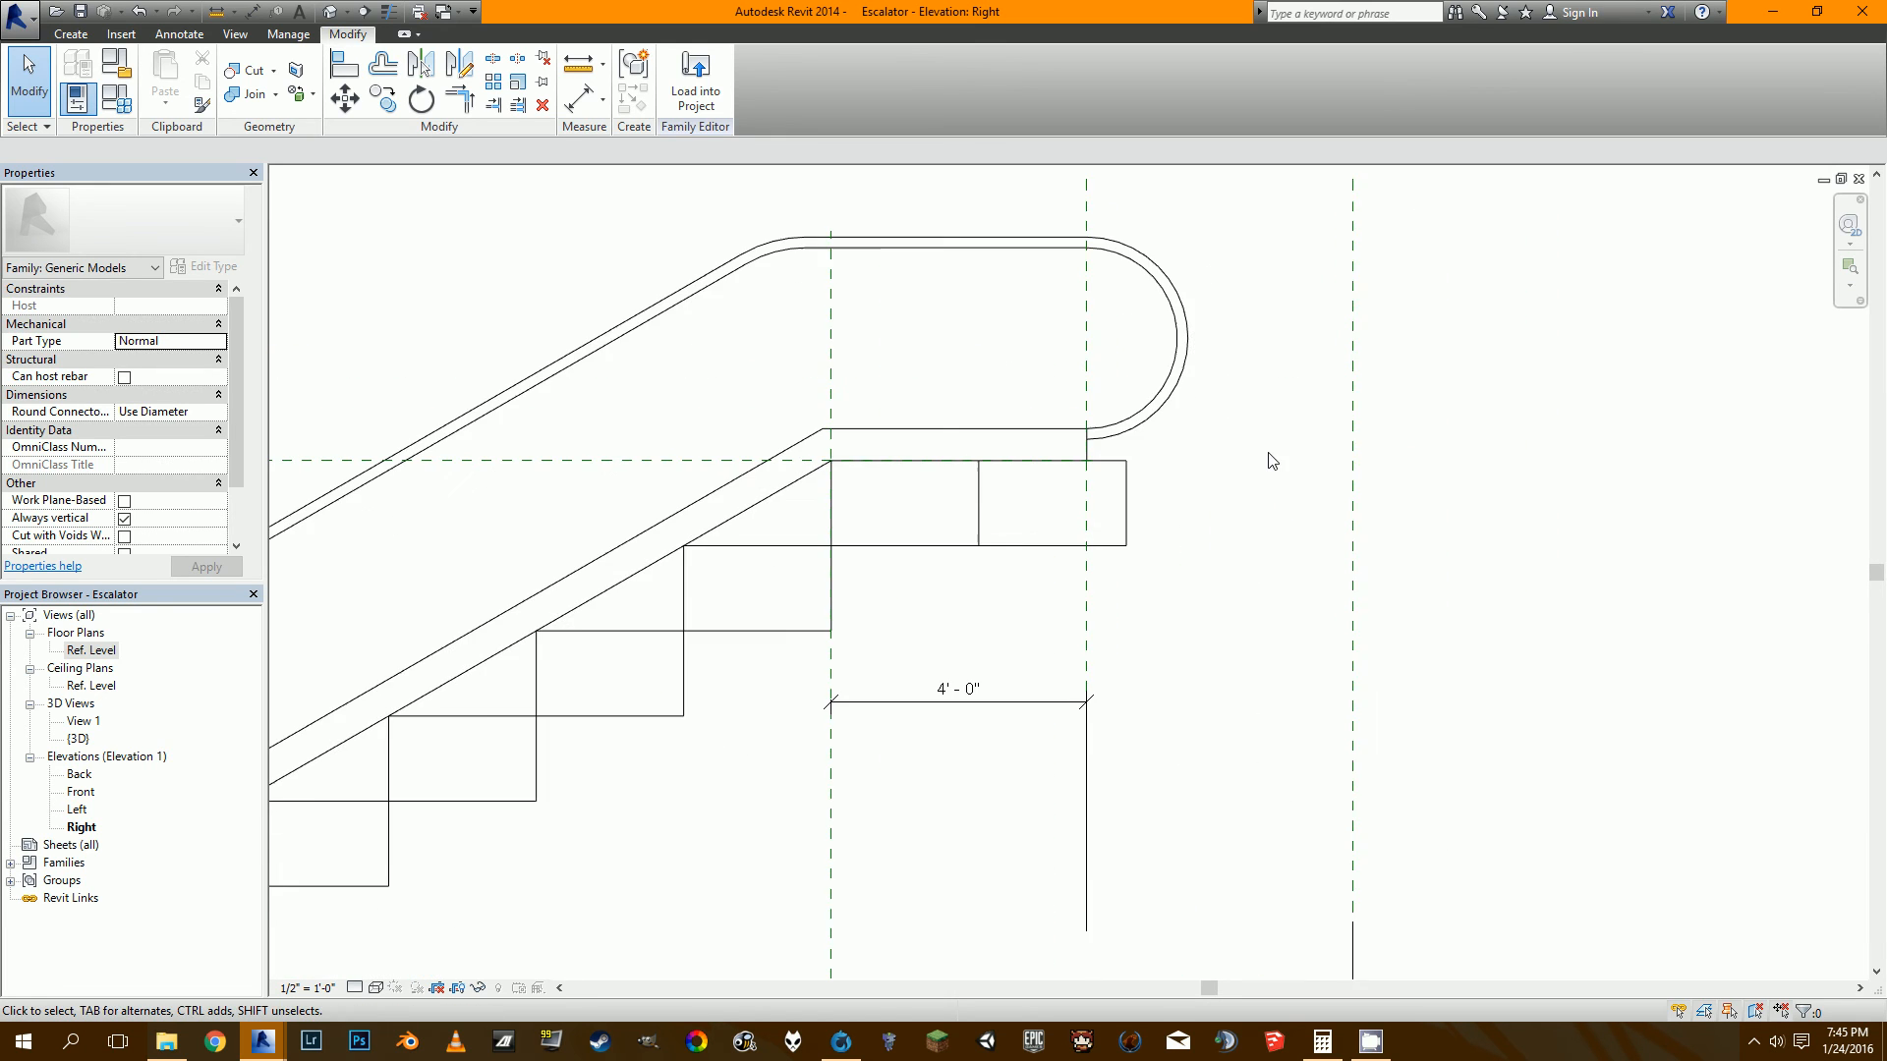
pyautogui.scroll(-4, 1265, 458)
pyautogui.scroll(-2, 1154, 455)
pyautogui.moveTo(923, 597); pyautogui.dragTo(1242, 471, button='middle')
pyautogui.scroll(2, 1559, 411)
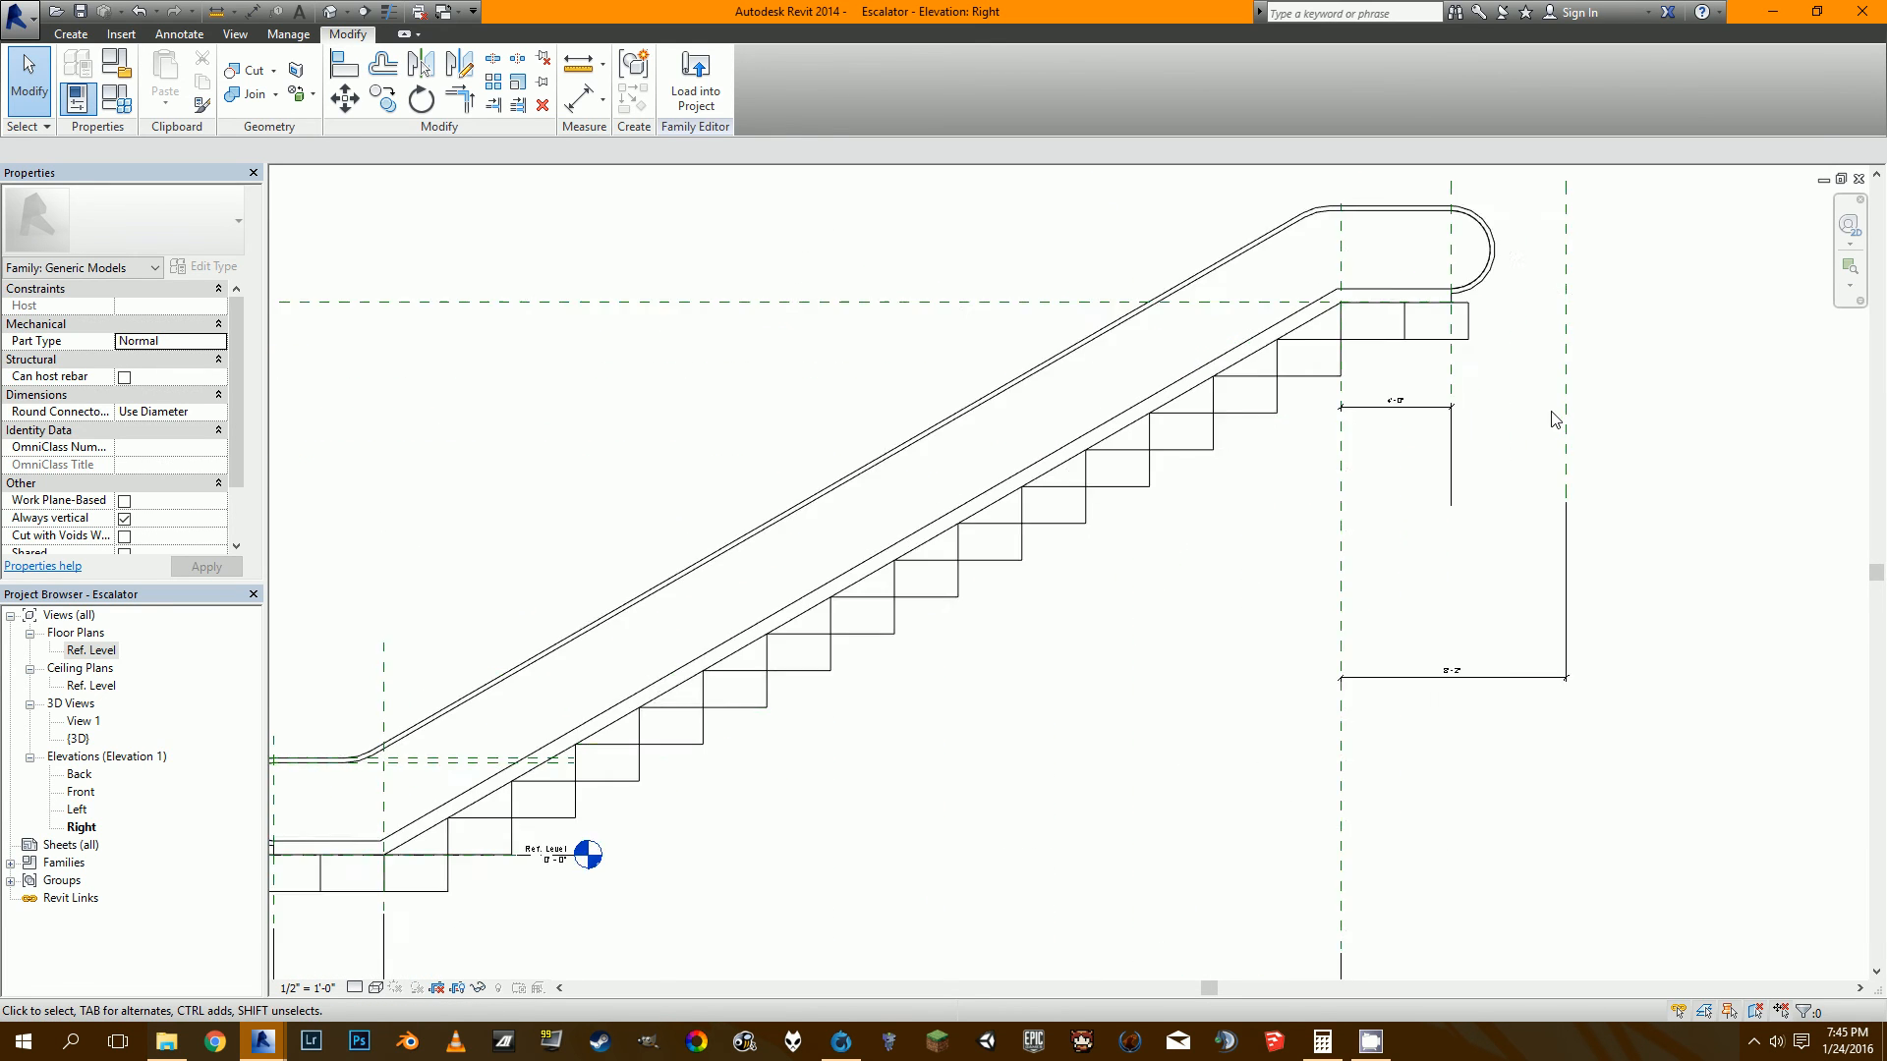
pyautogui.scroll(-2, 1516, 406)
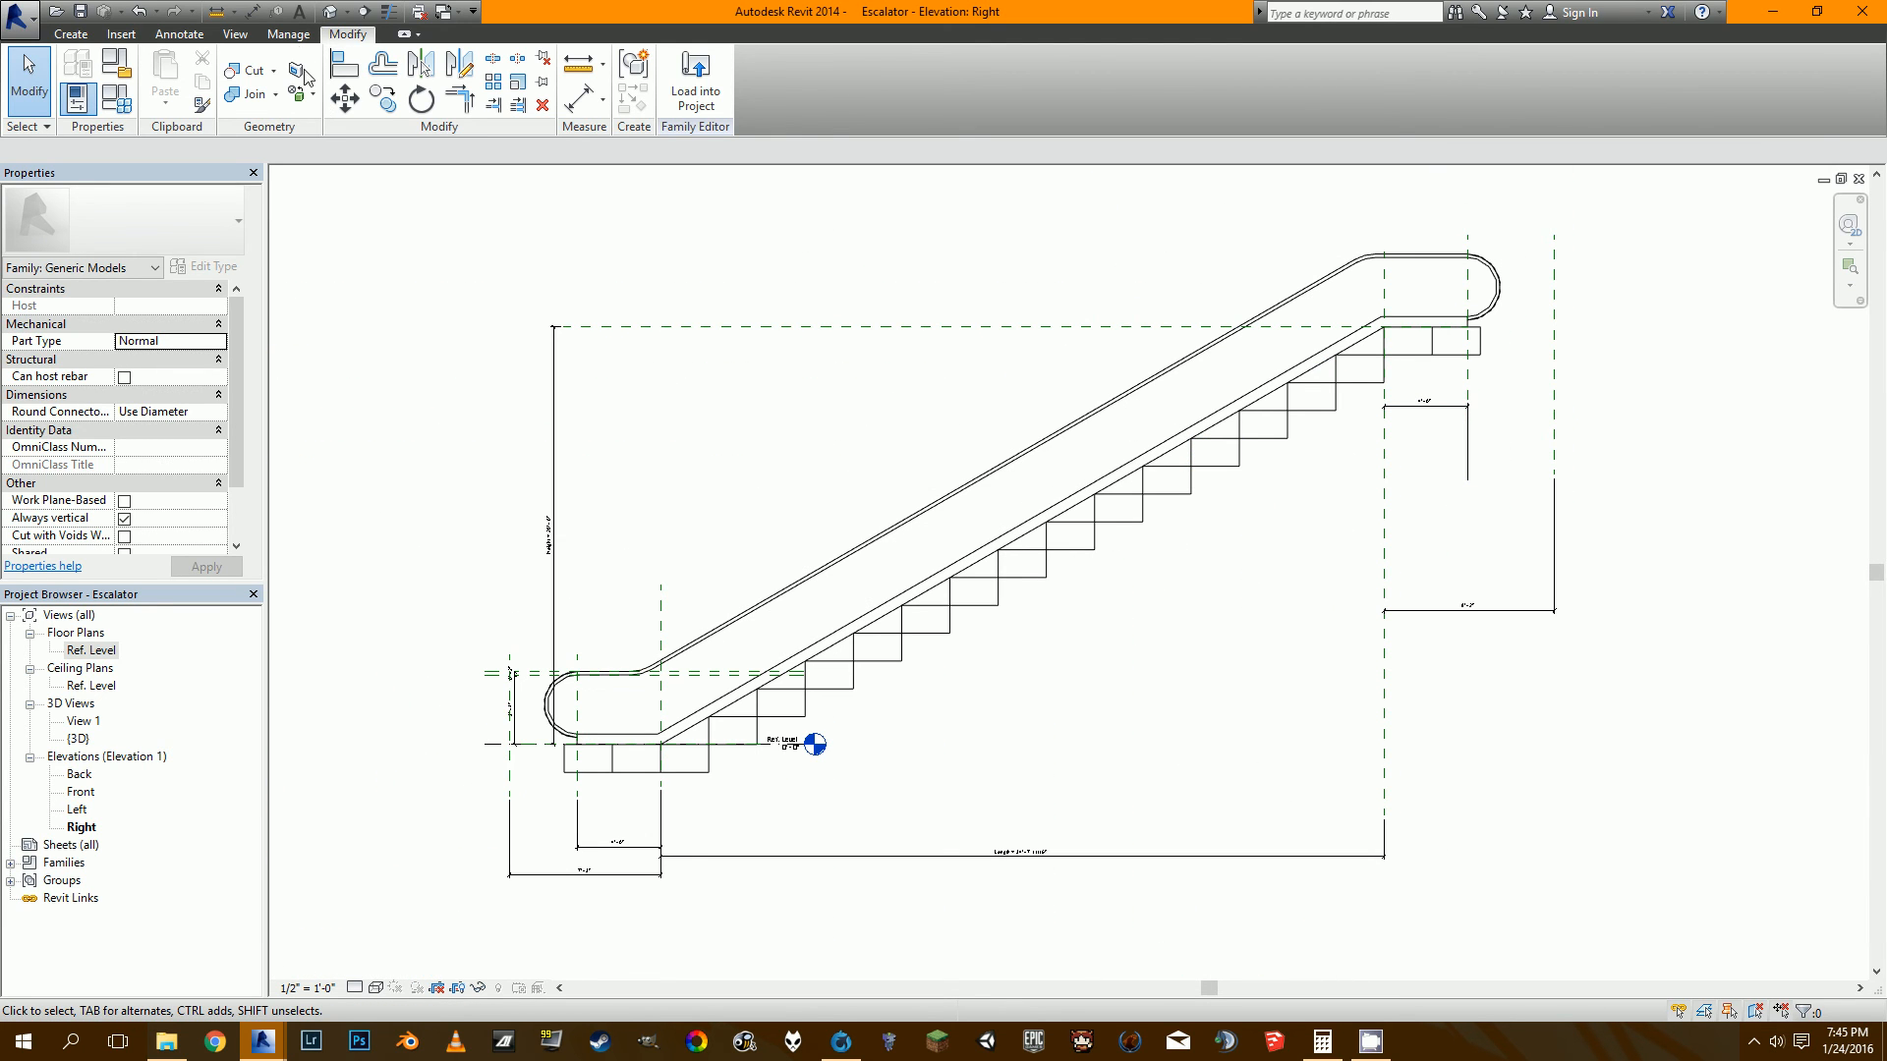
# Examine the whole escalator, its steps and landings from several angles in the 3D view.
pyautogui.click(332, 14)
pyautogui.scroll(4, 916, 593)
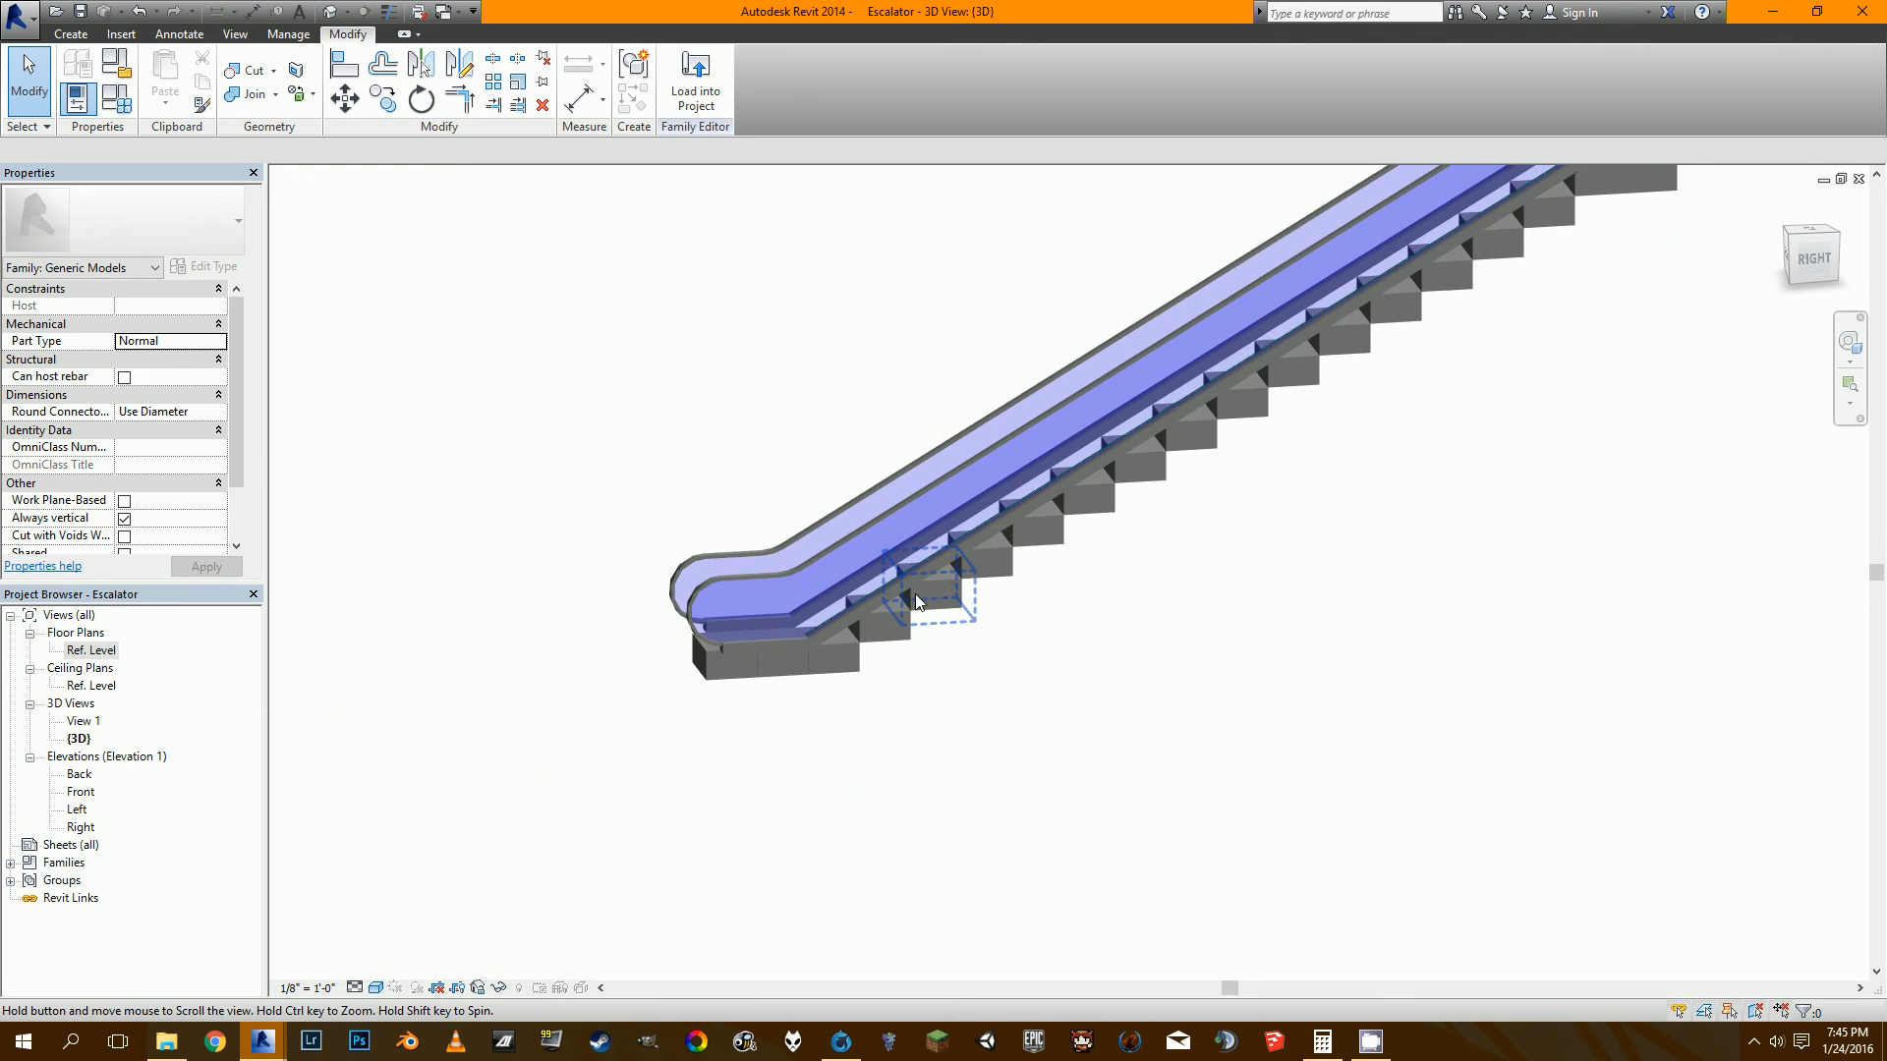
pyautogui.keyDown('shift'); pyautogui.moveTo(953, 718); pyautogui.dragTo(1076, 732, button='middle'); pyautogui.keyUp('shift')
pyautogui.keyDown('shift'); pyautogui.moveTo(1132, 836); pyautogui.dragTo(1138, 525, button='middle'); pyautogui.keyUp('shift')
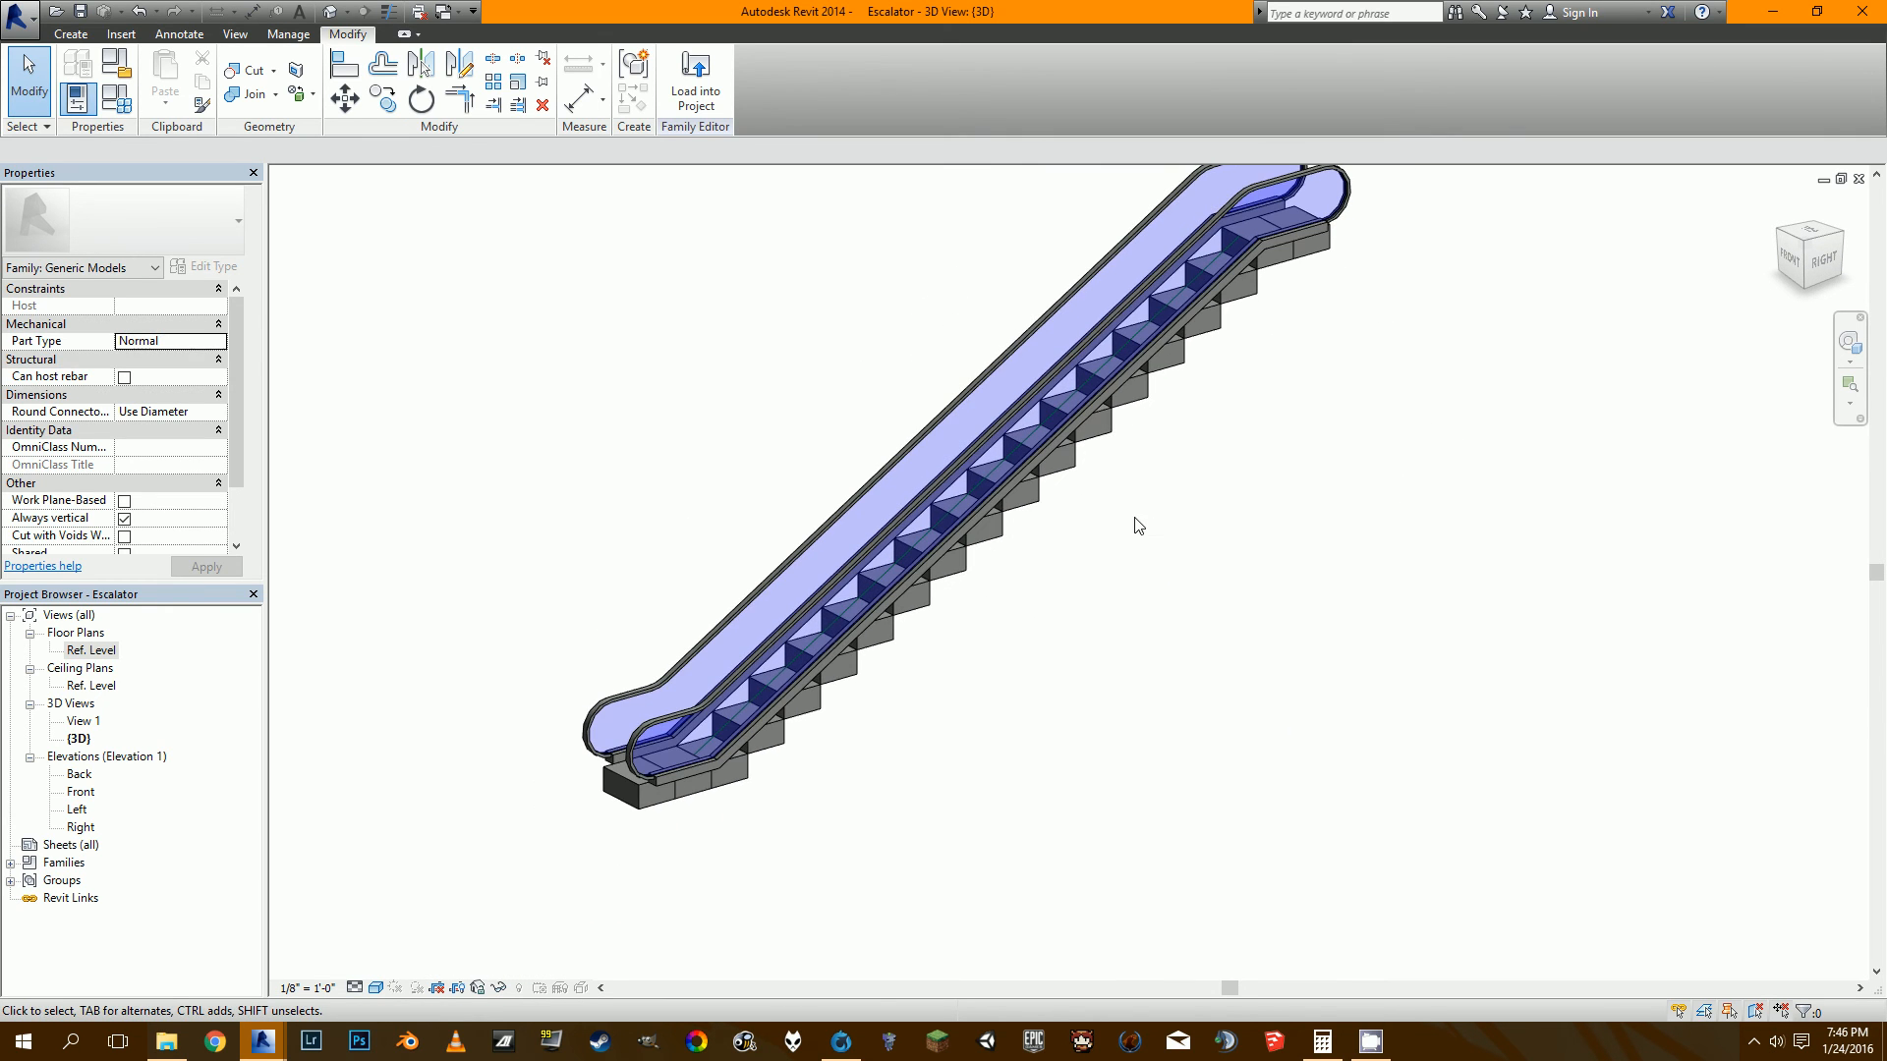
# In the Right elevation, temporarily hide the railing and examine the steps against the incline line.
pyautogui.doubleClick(81, 829)
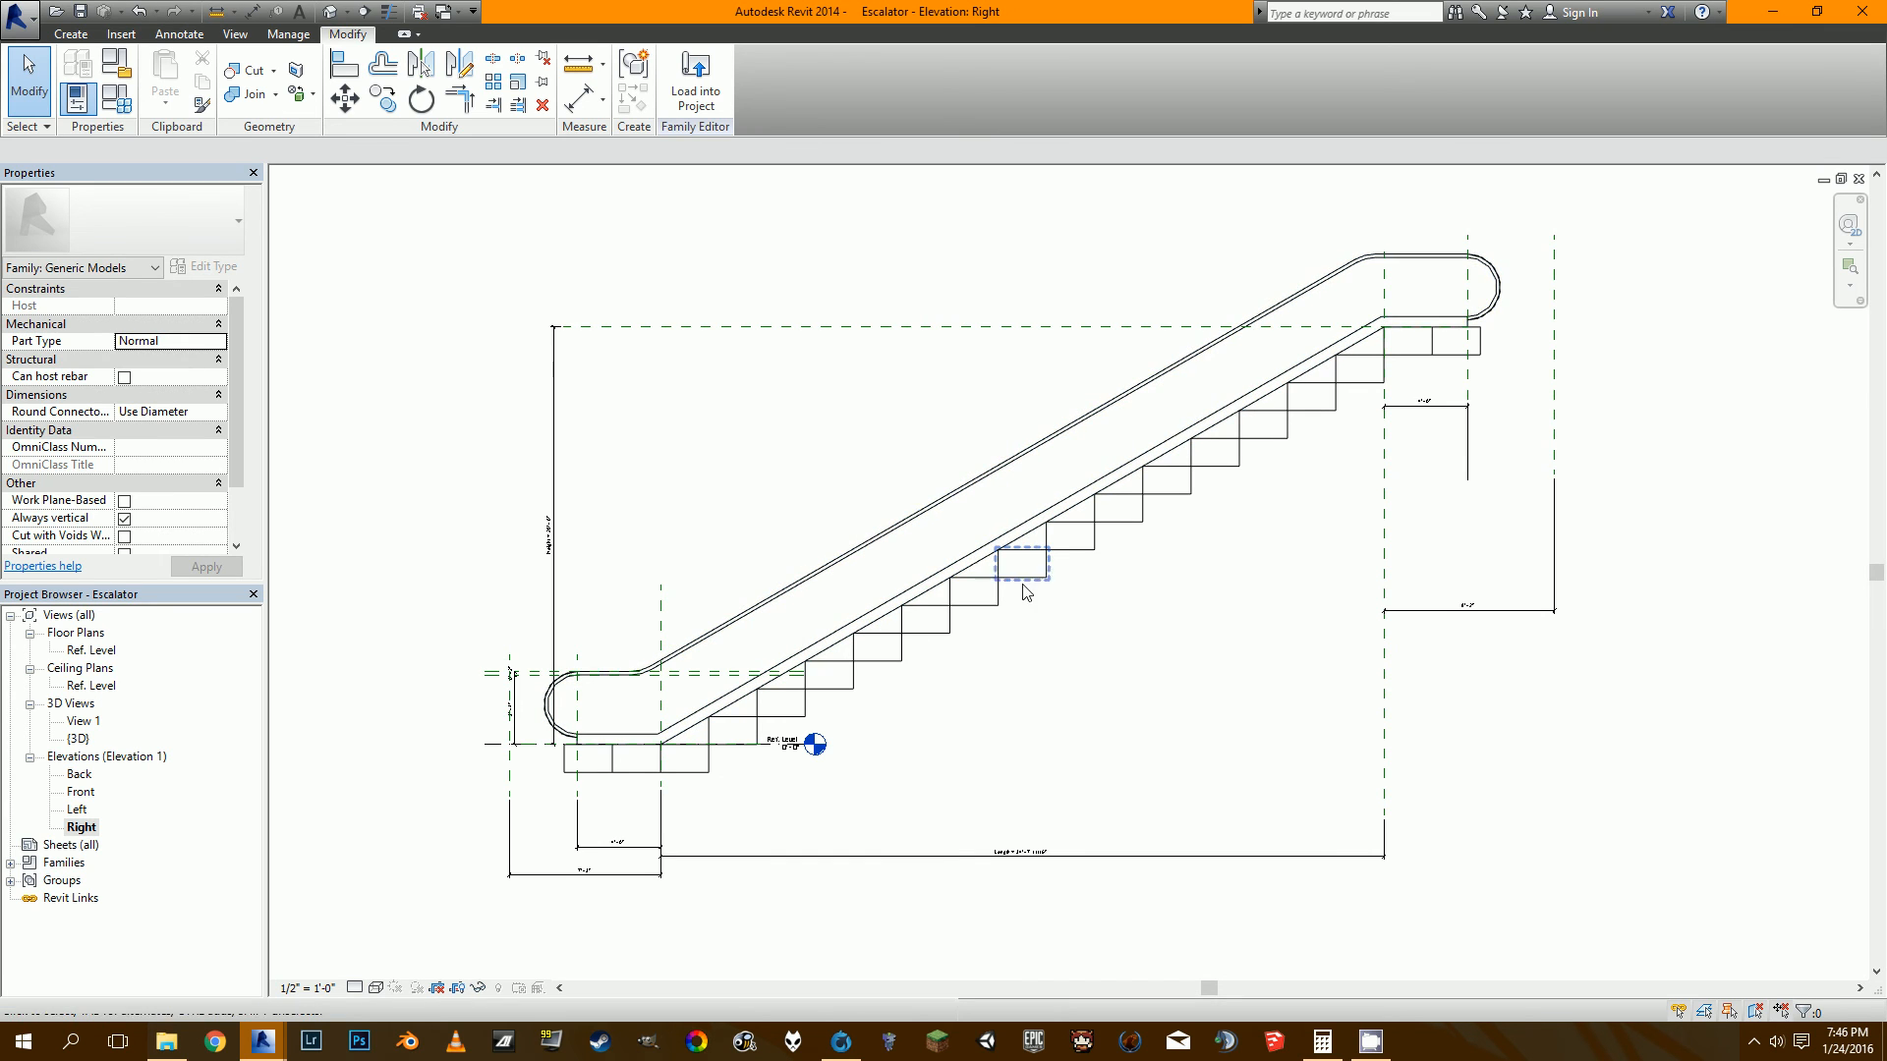
pyautogui.scroll(3, 882, 688)
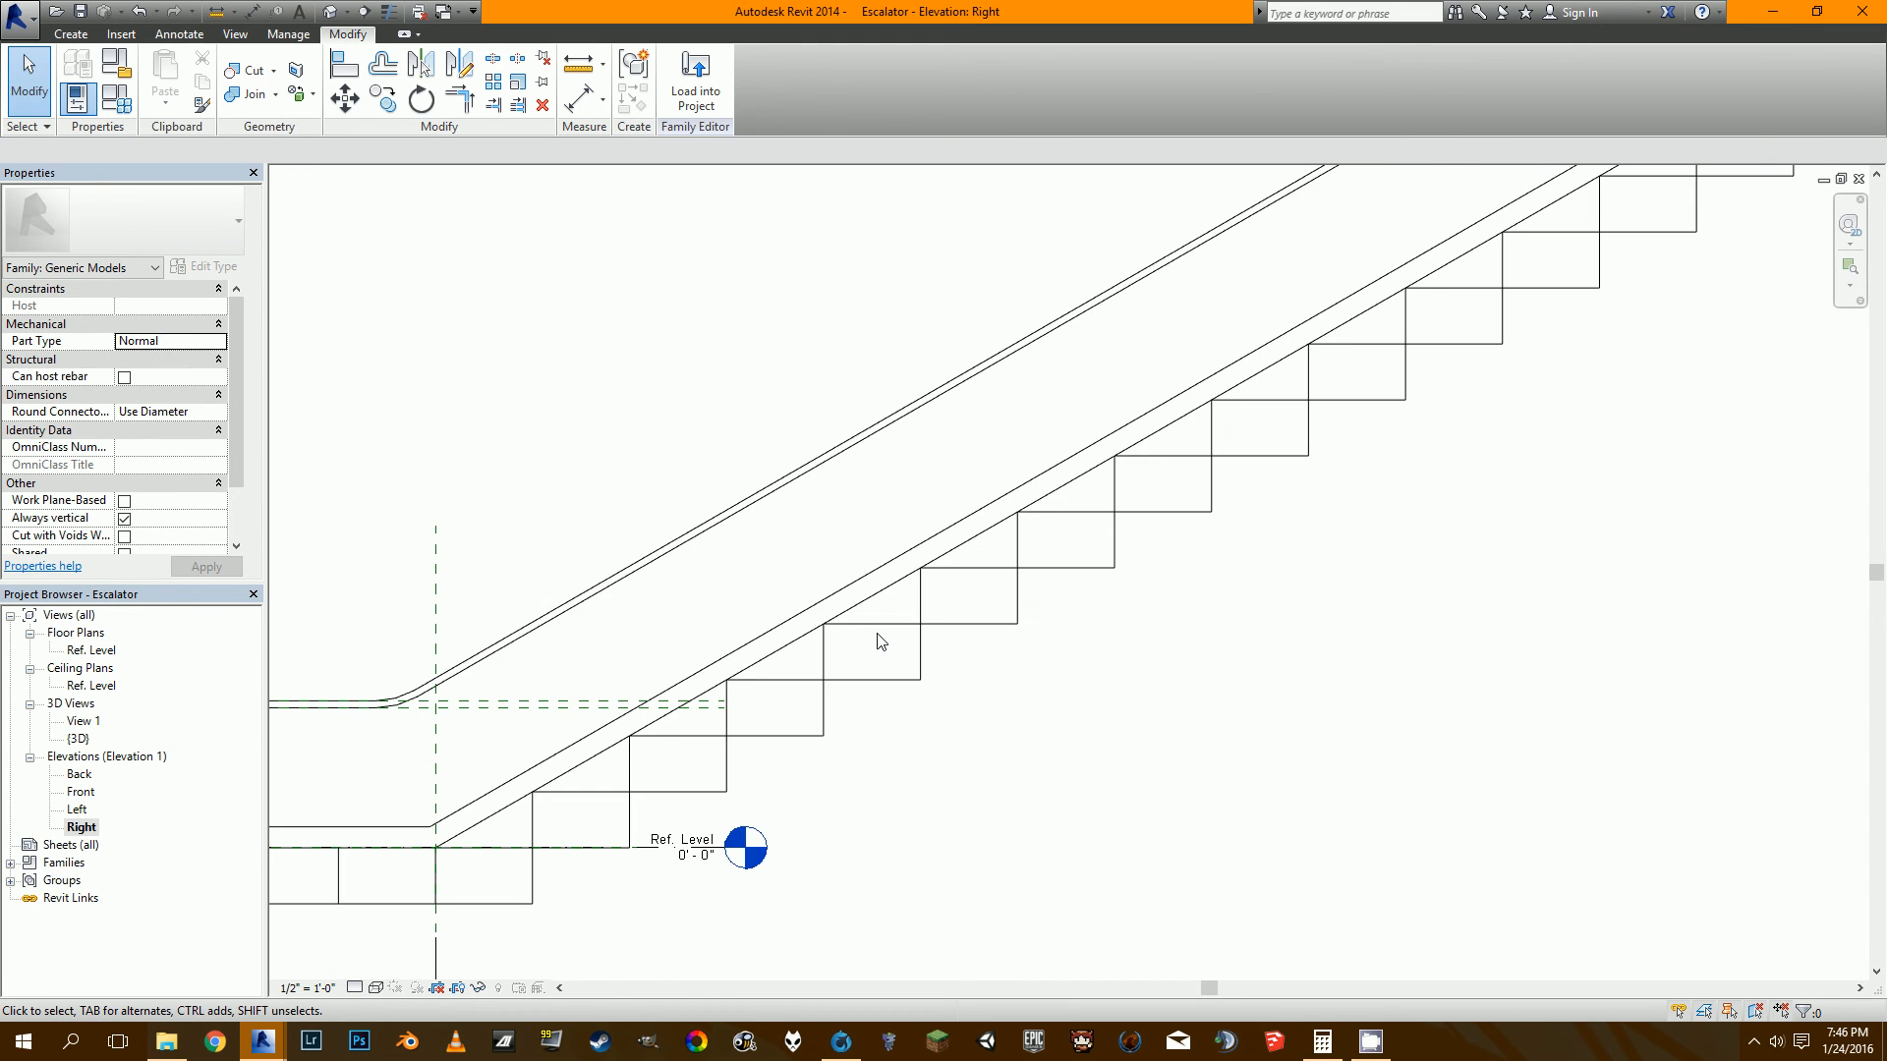
pyautogui.scroll(-3, 884, 623)
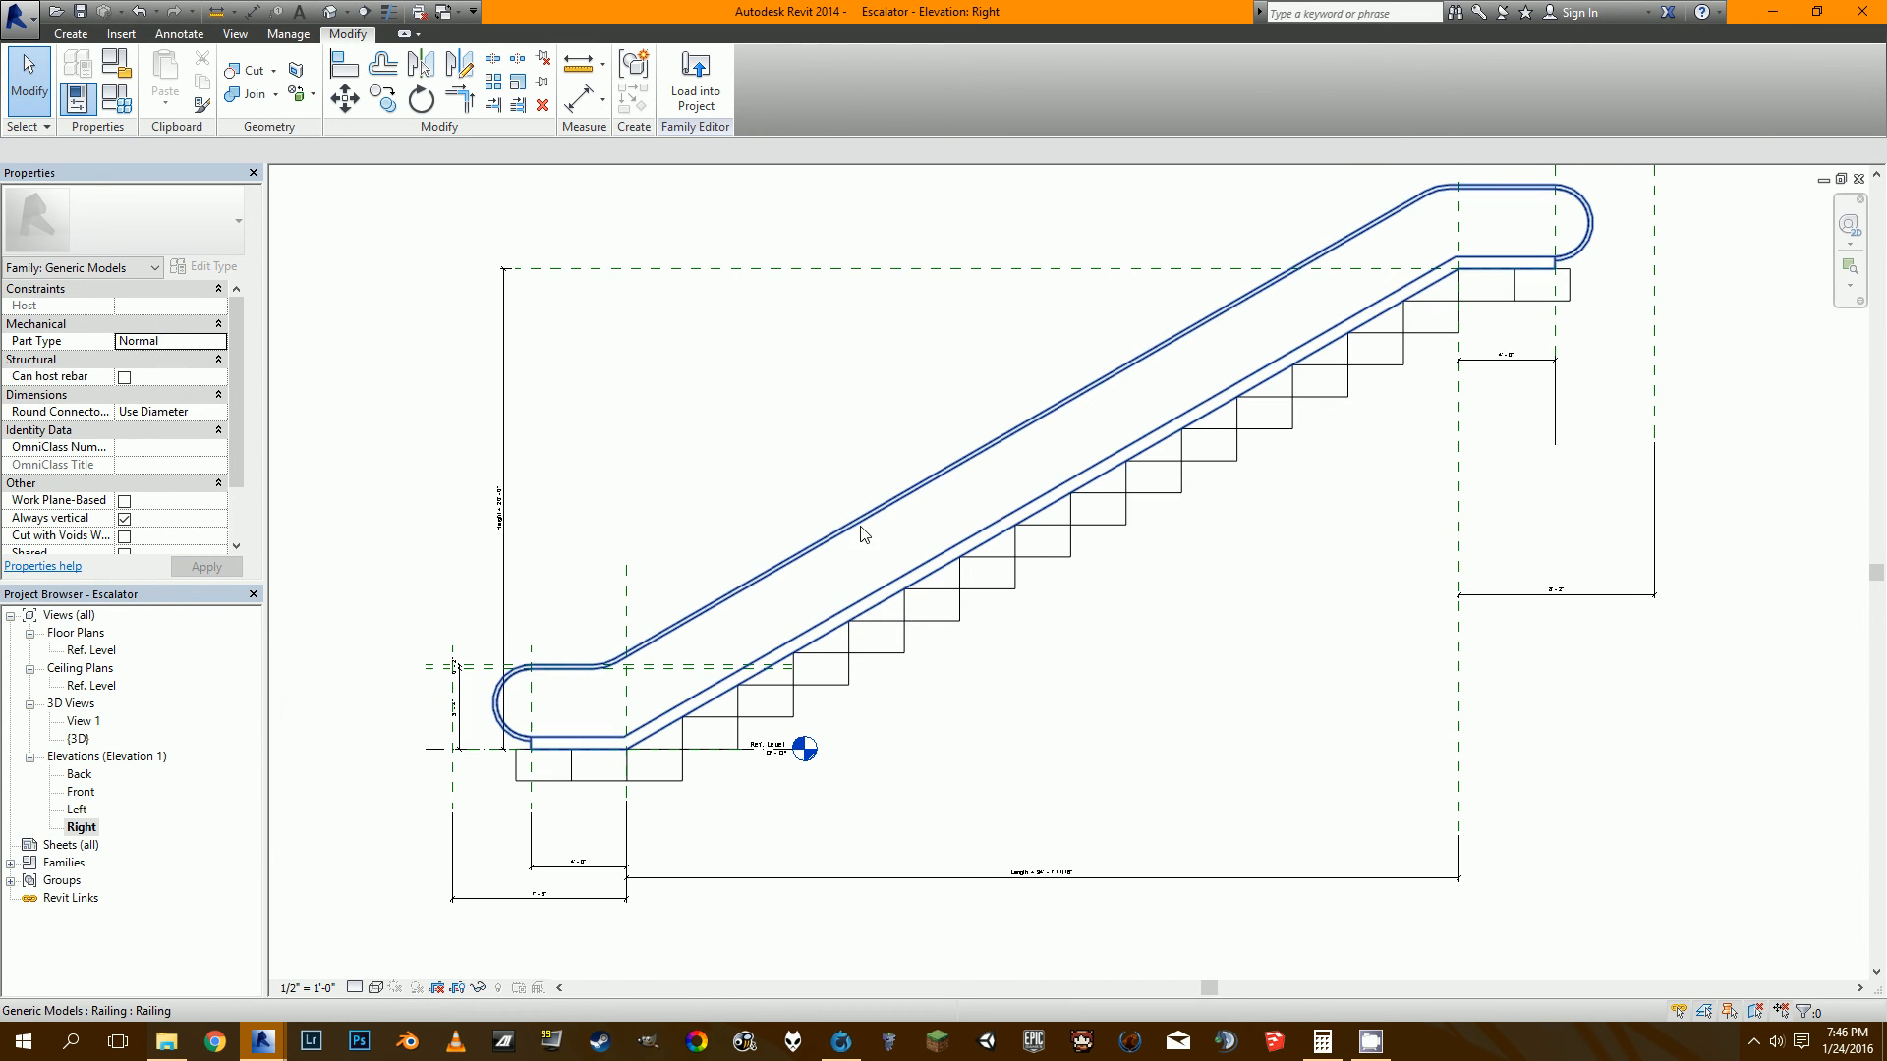
pyautogui.click(804, 543)
pyautogui.press('h')
pyautogui.press('h')
pyautogui.scroll(4, 1004, 654)
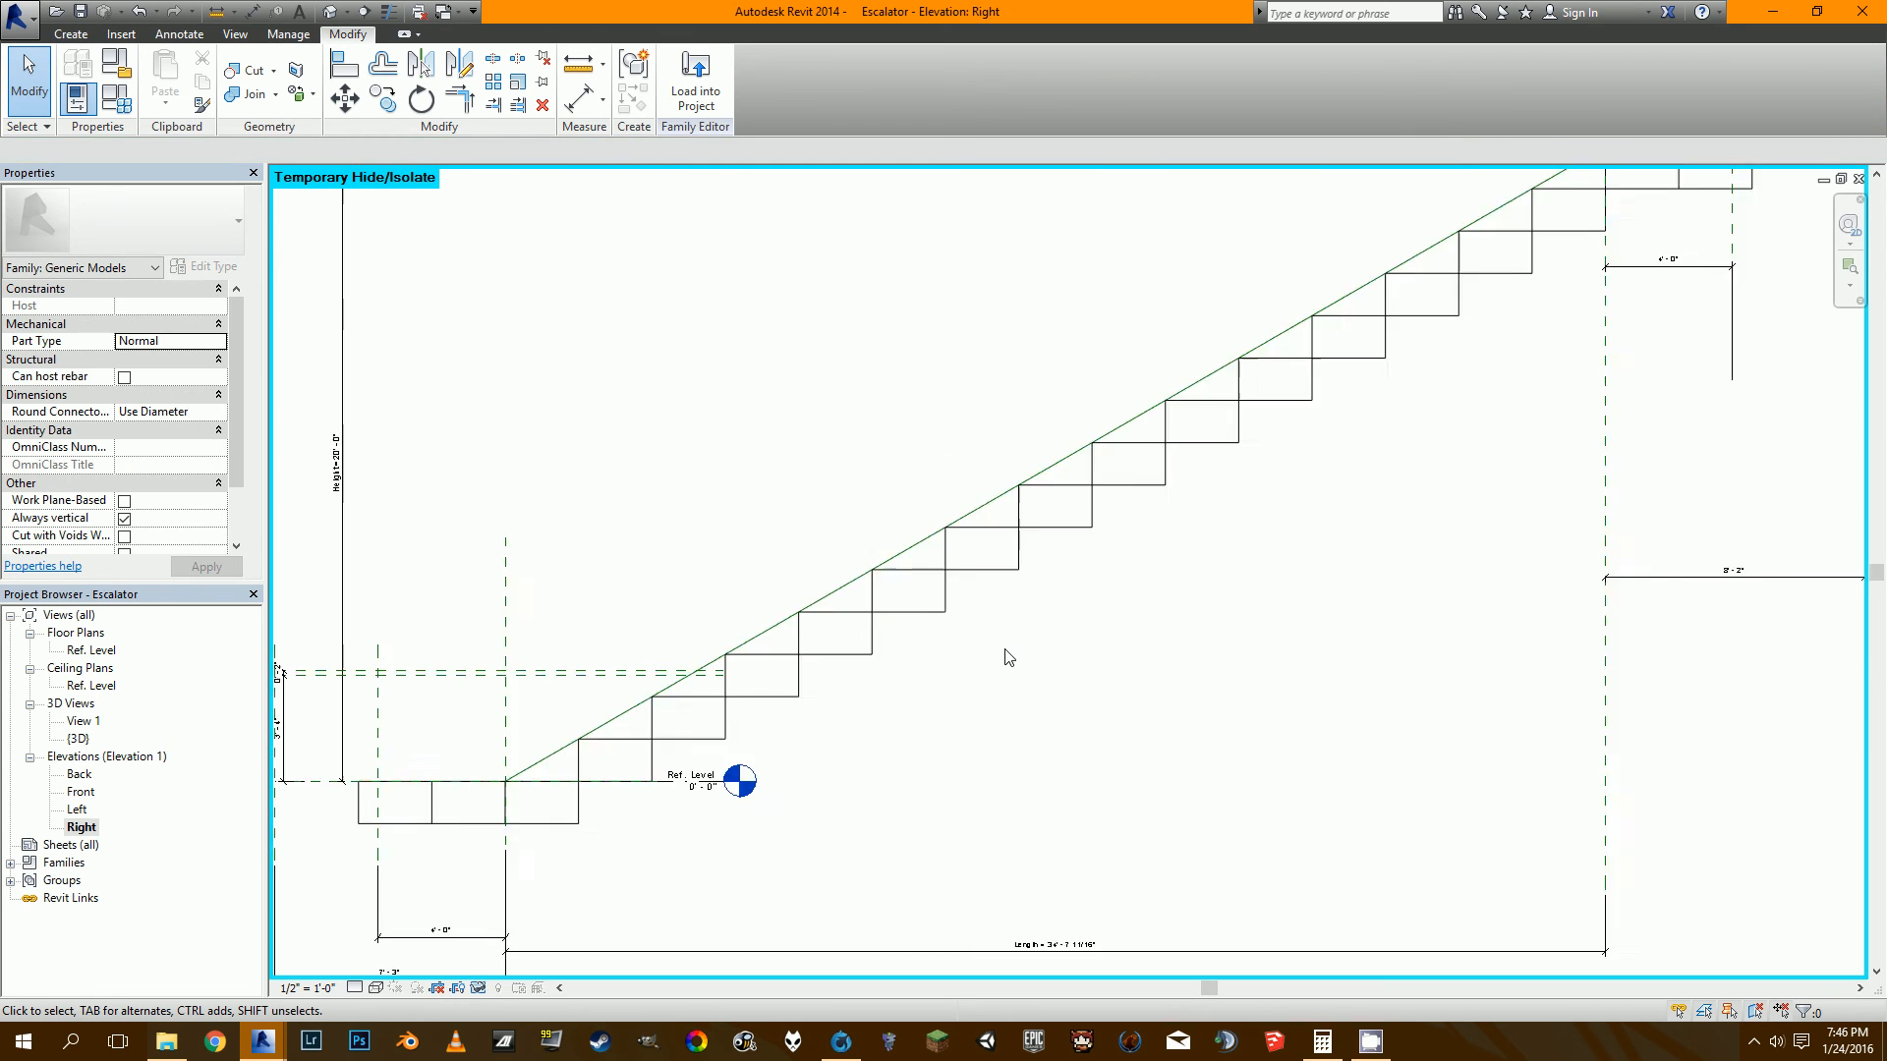
pyautogui.scroll(-5, 950, 624)
pyautogui.scroll(-2, 972, 612)
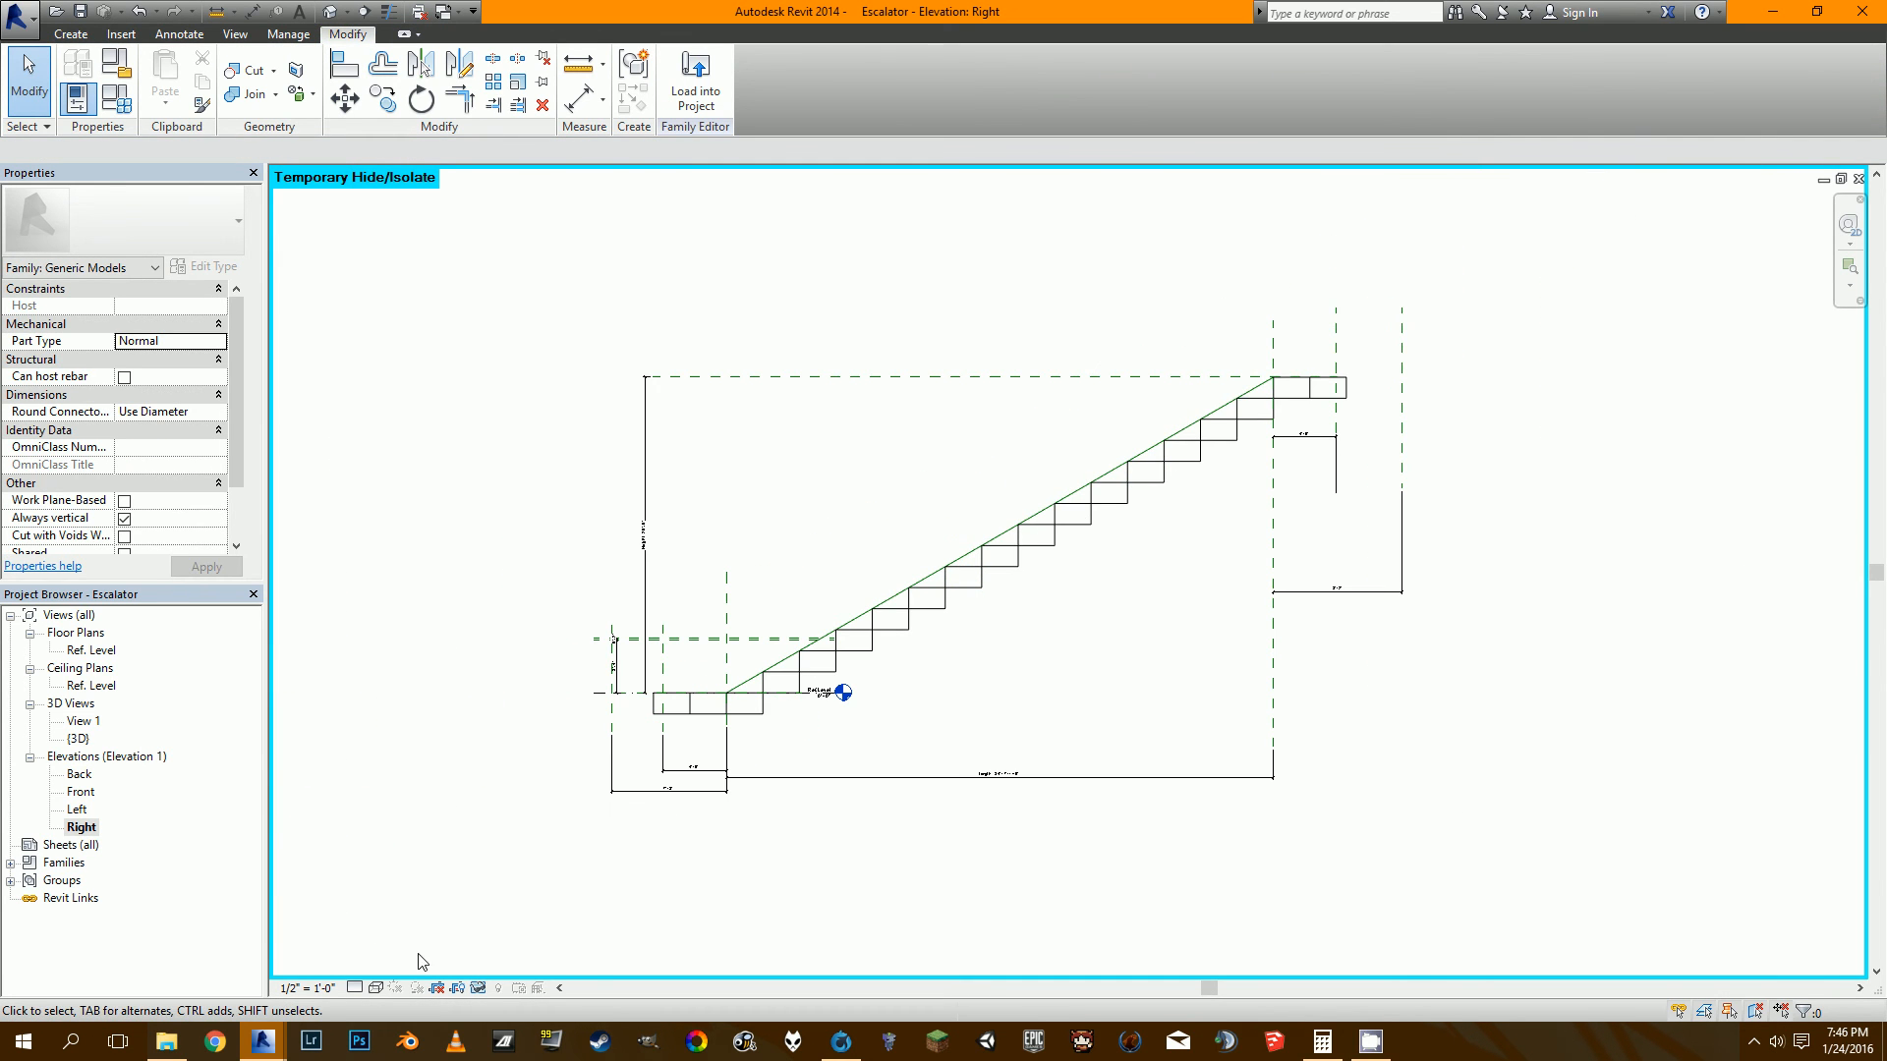
pyautogui.click(476, 989)
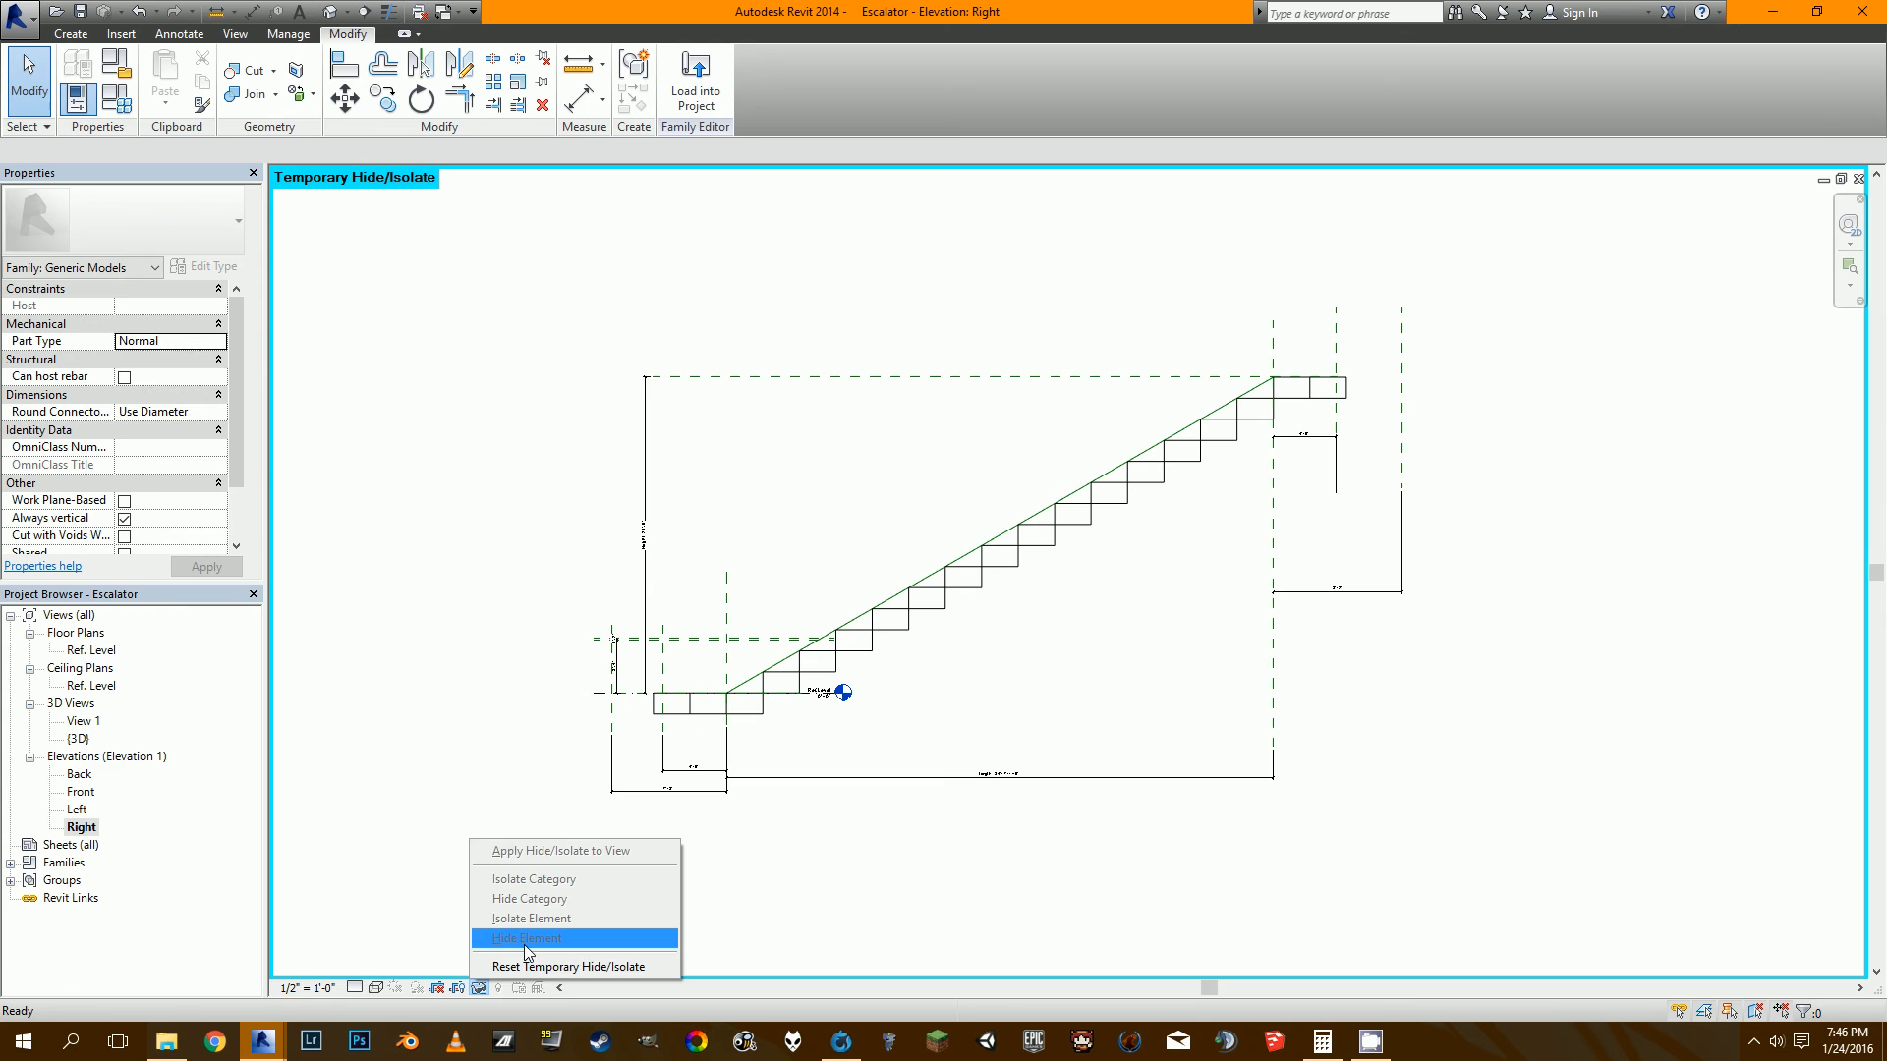
pyautogui.click(786, 889)
pyautogui.scroll(1, 889, 712)
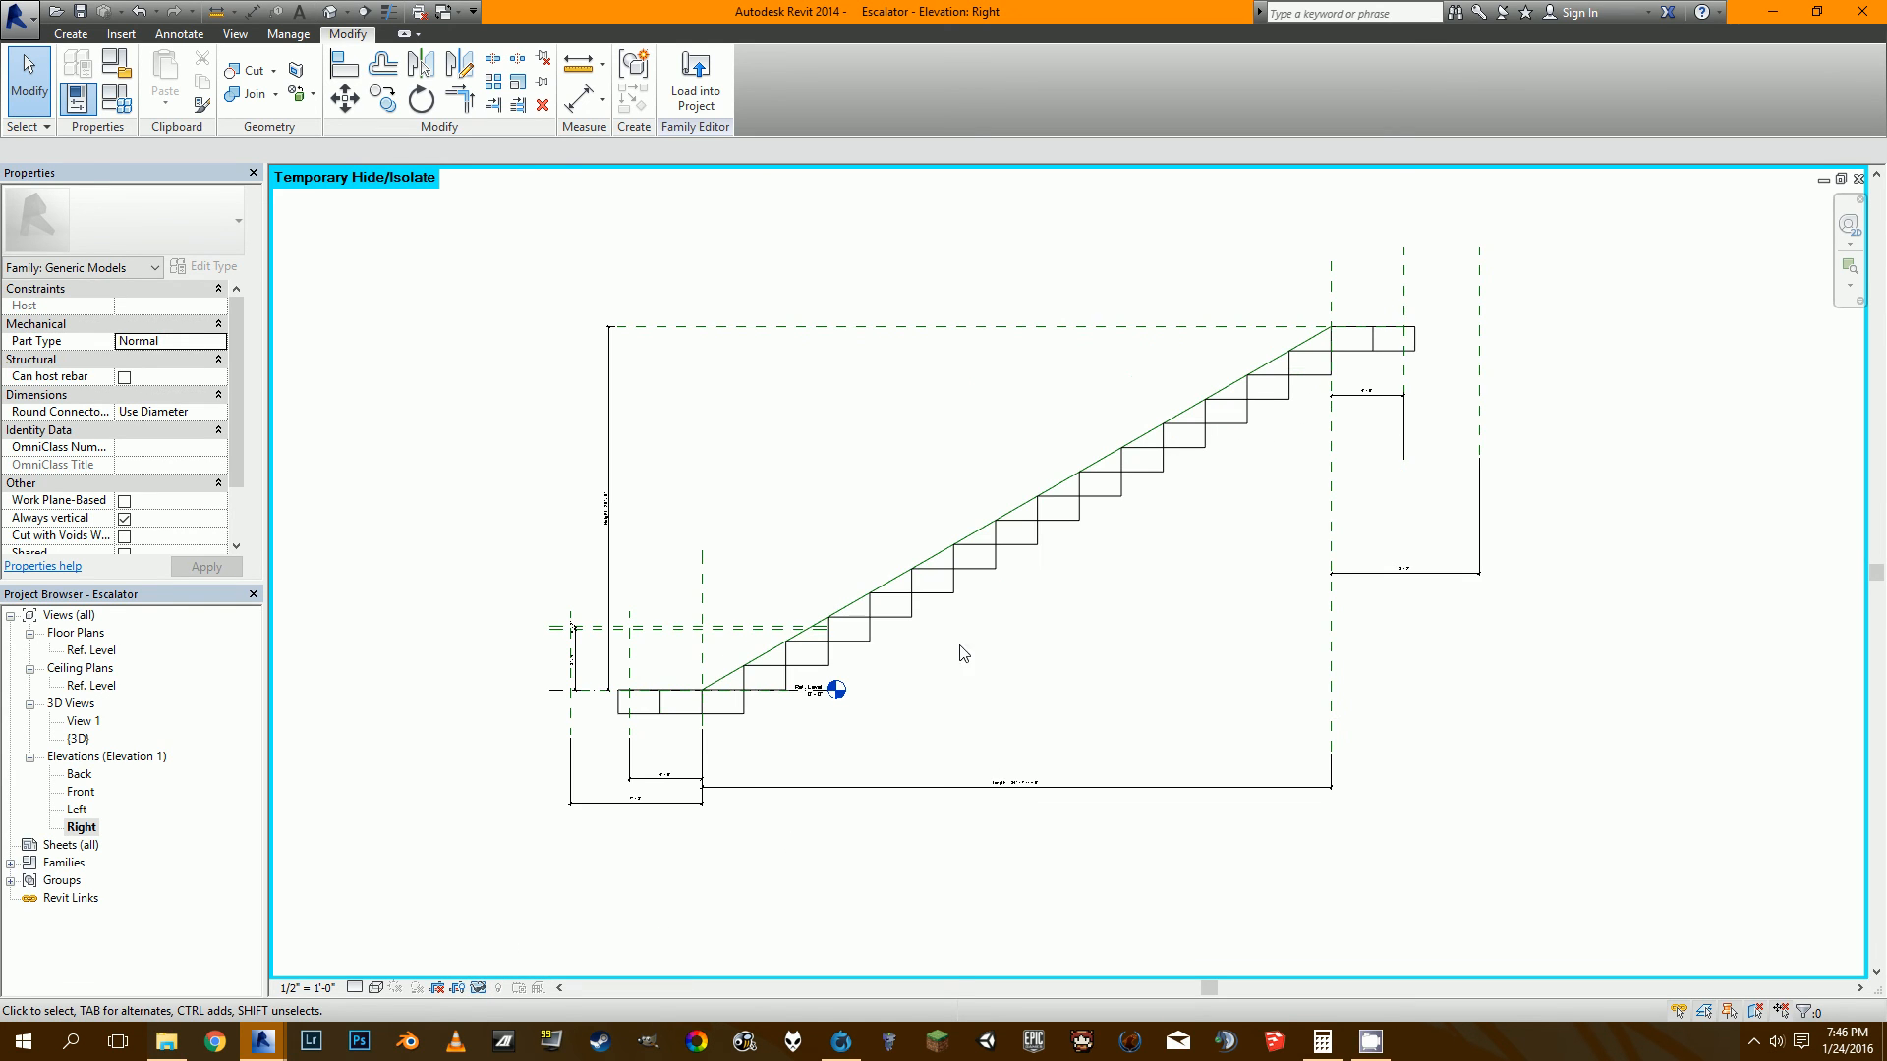
pyautogui.scroll(1, 1288, 344)
pyautogui.scroll(-1, 1282, 339)
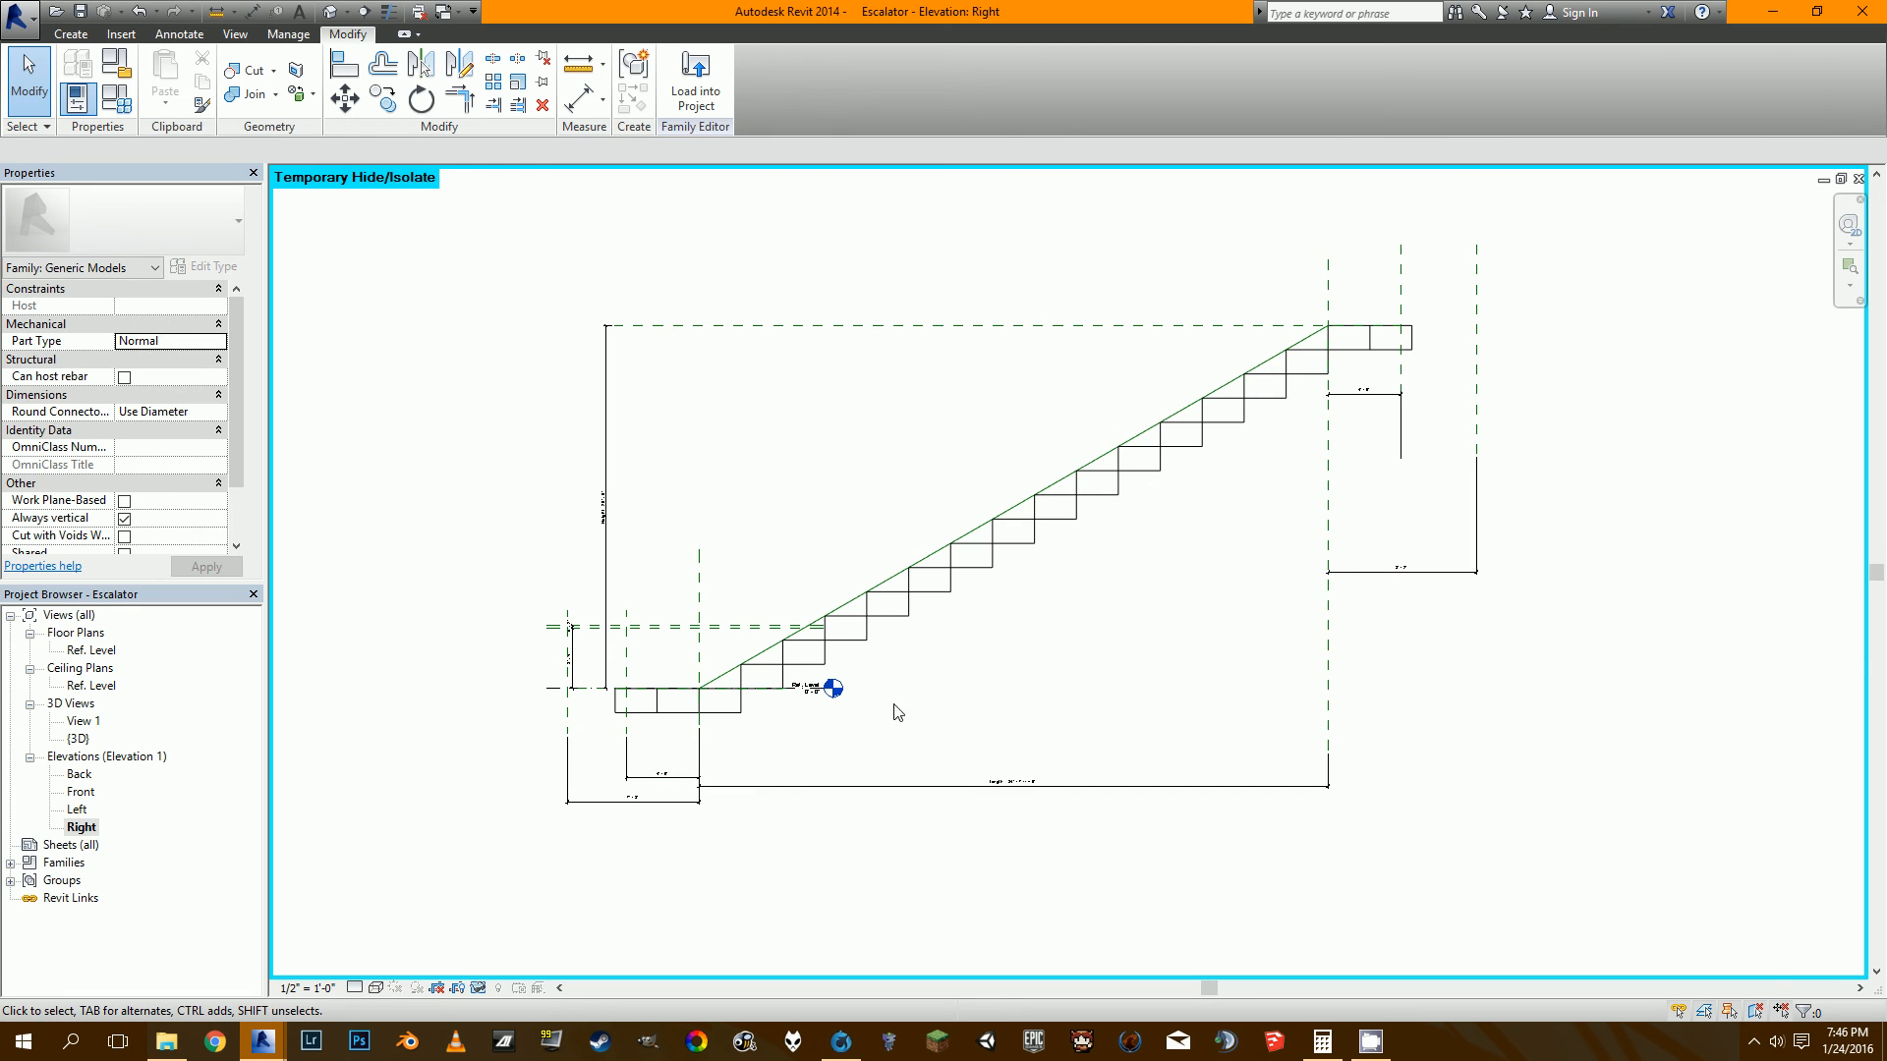
# Place a reference plane parallel to the incline reference line, offset 3' 2" below it.
pyautogui.scroll(2, 960, 418)
pyautogui.scroll(-1, 729, 263)
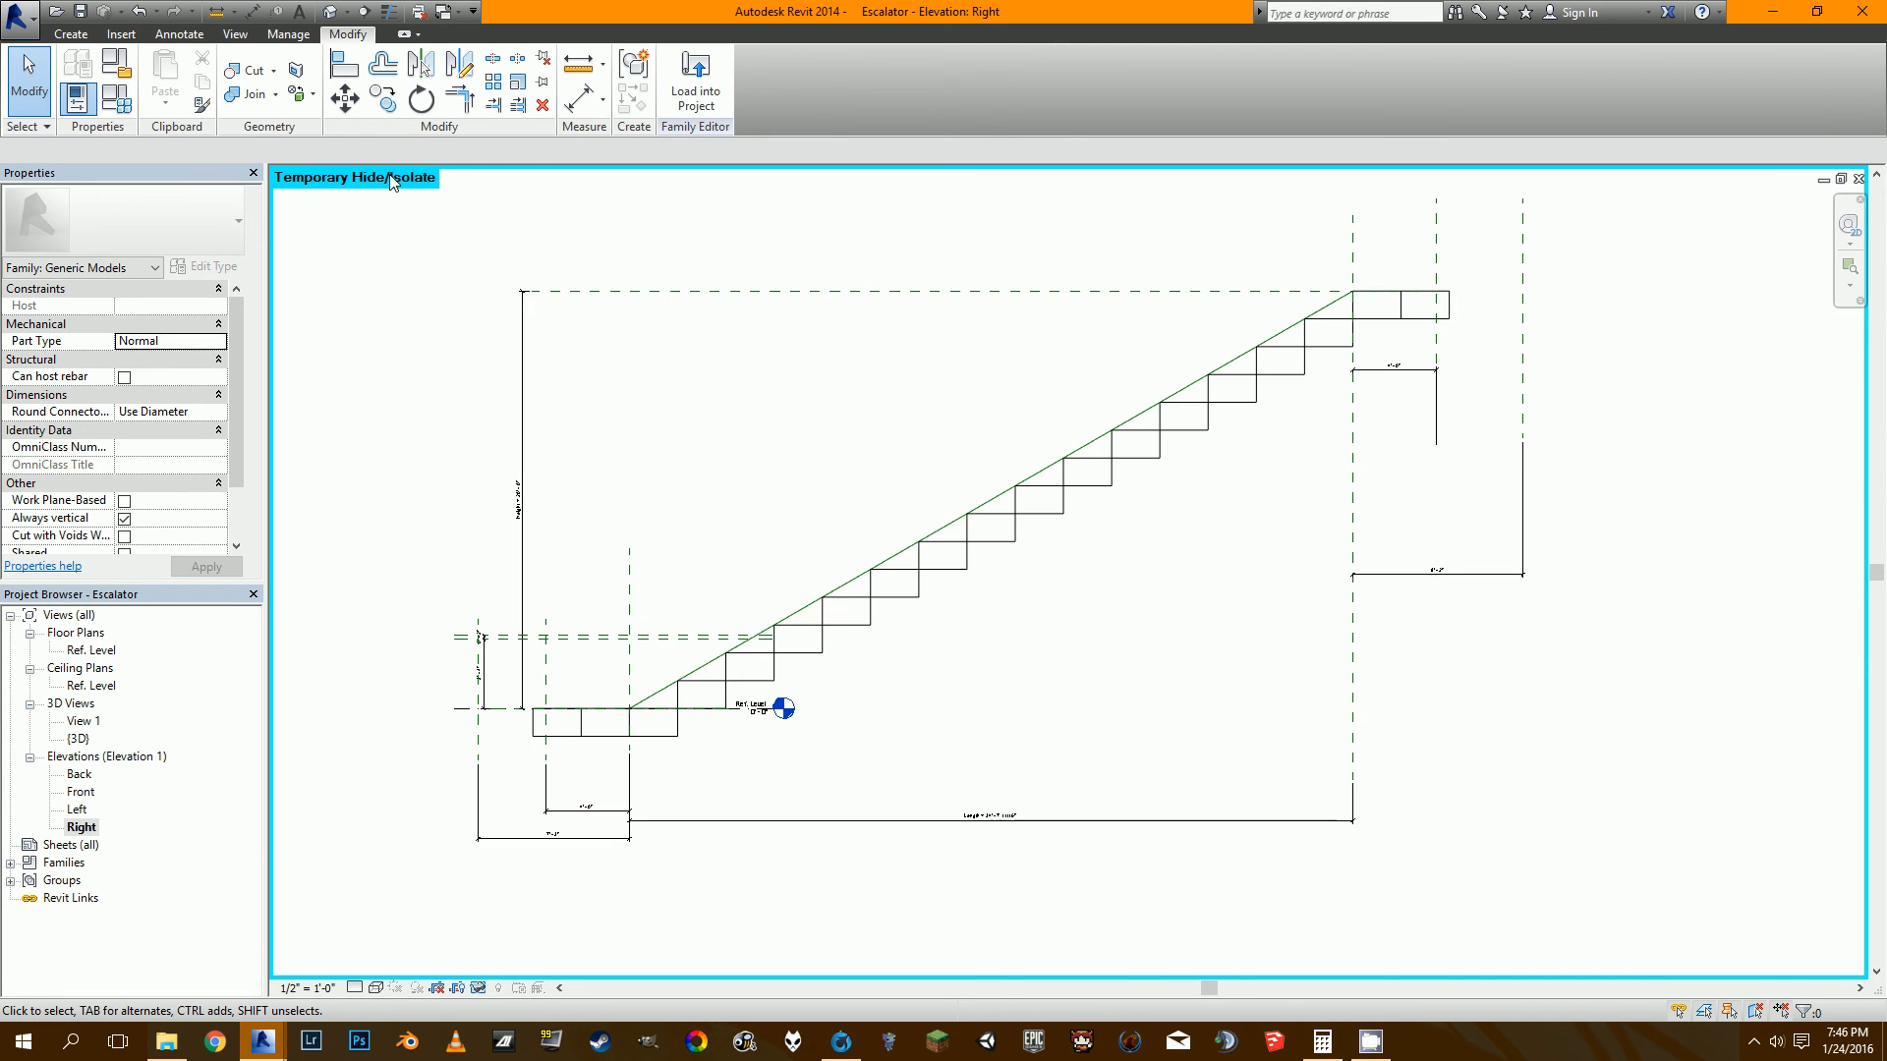
pyautogui.click(70, 33)
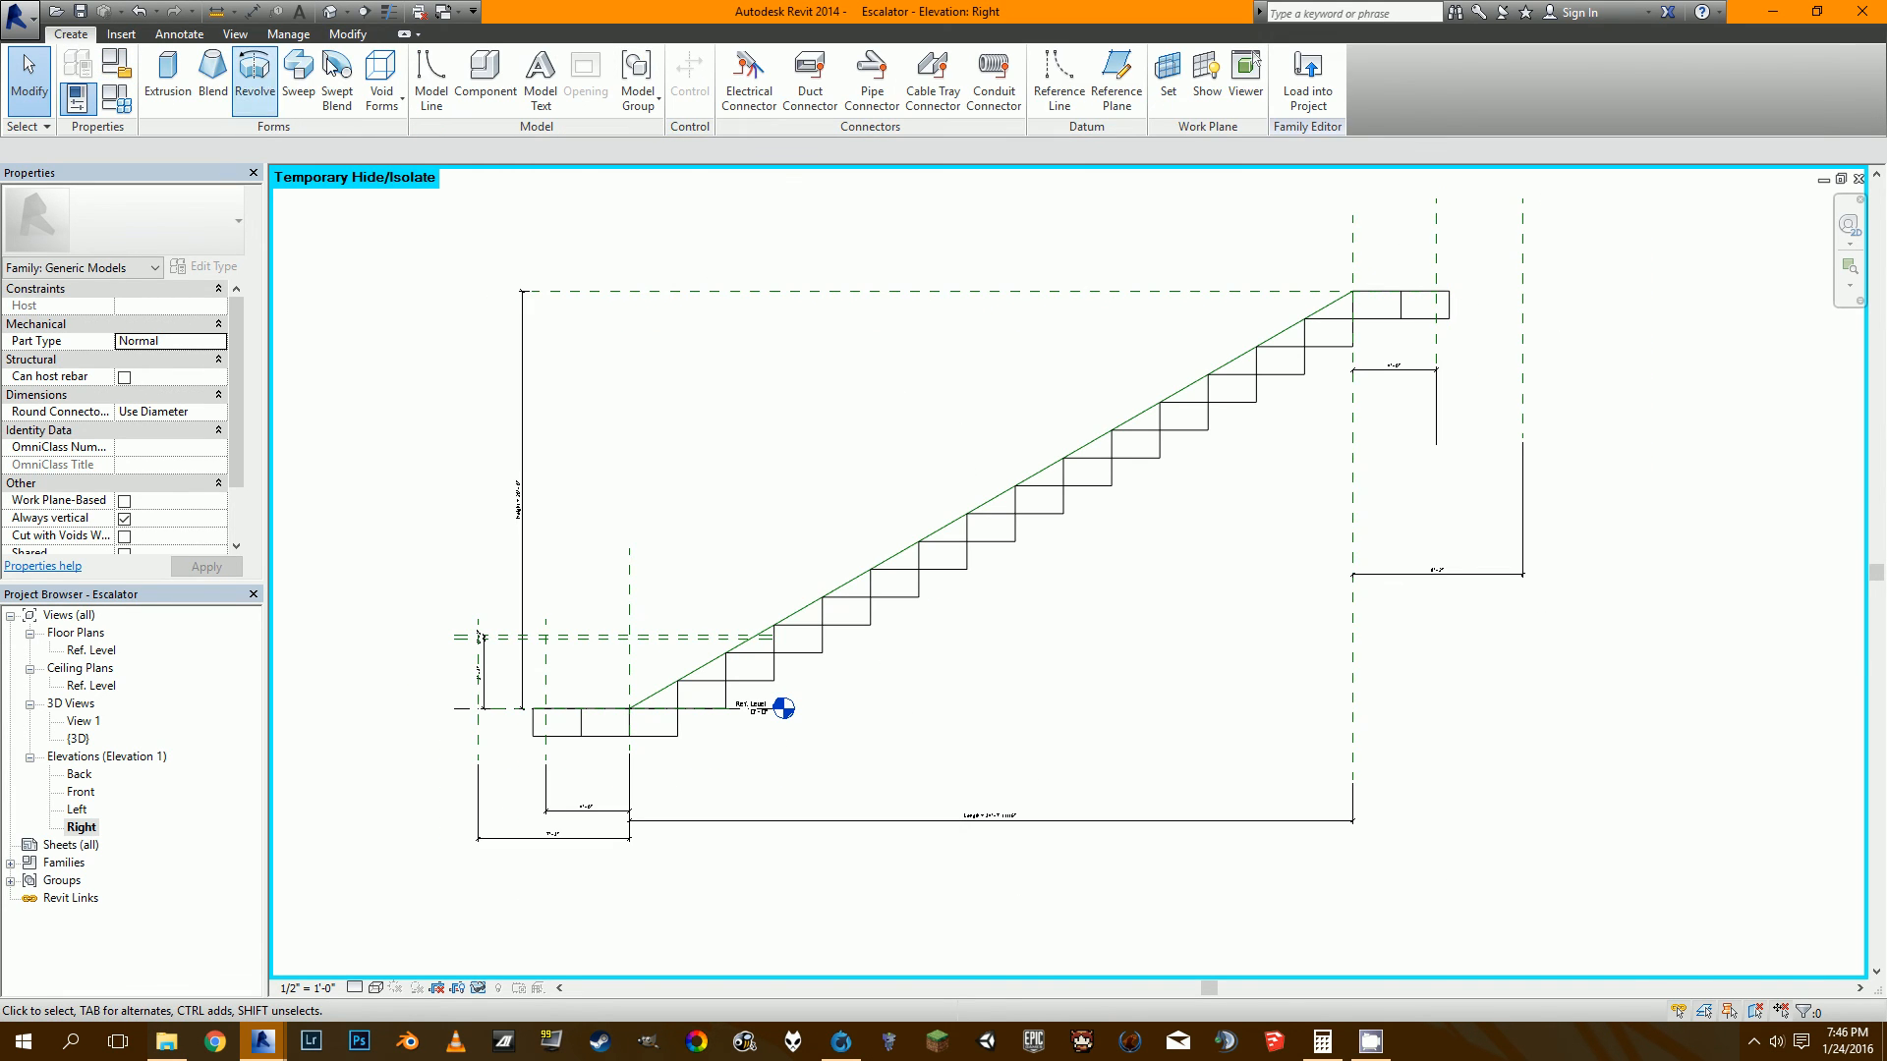
pyautogui.click(1115, 74)
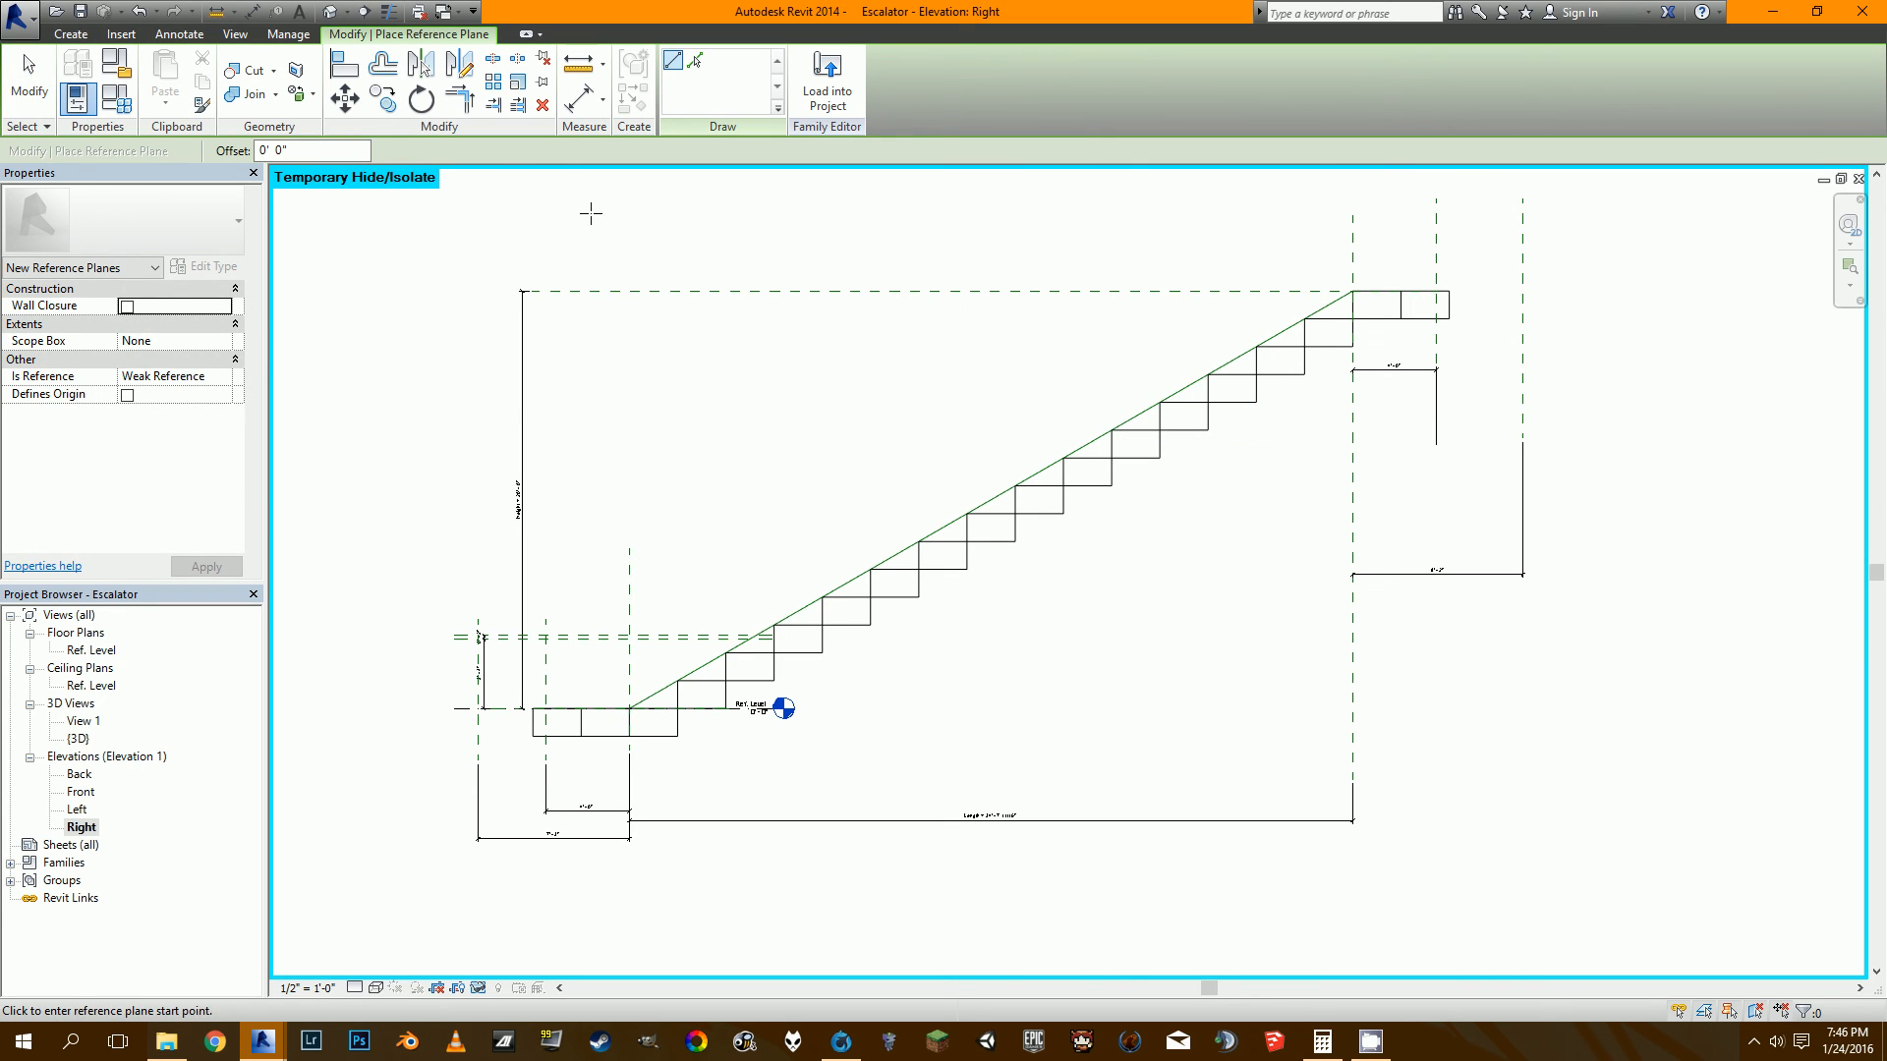
pyautogui.click(250, 151)
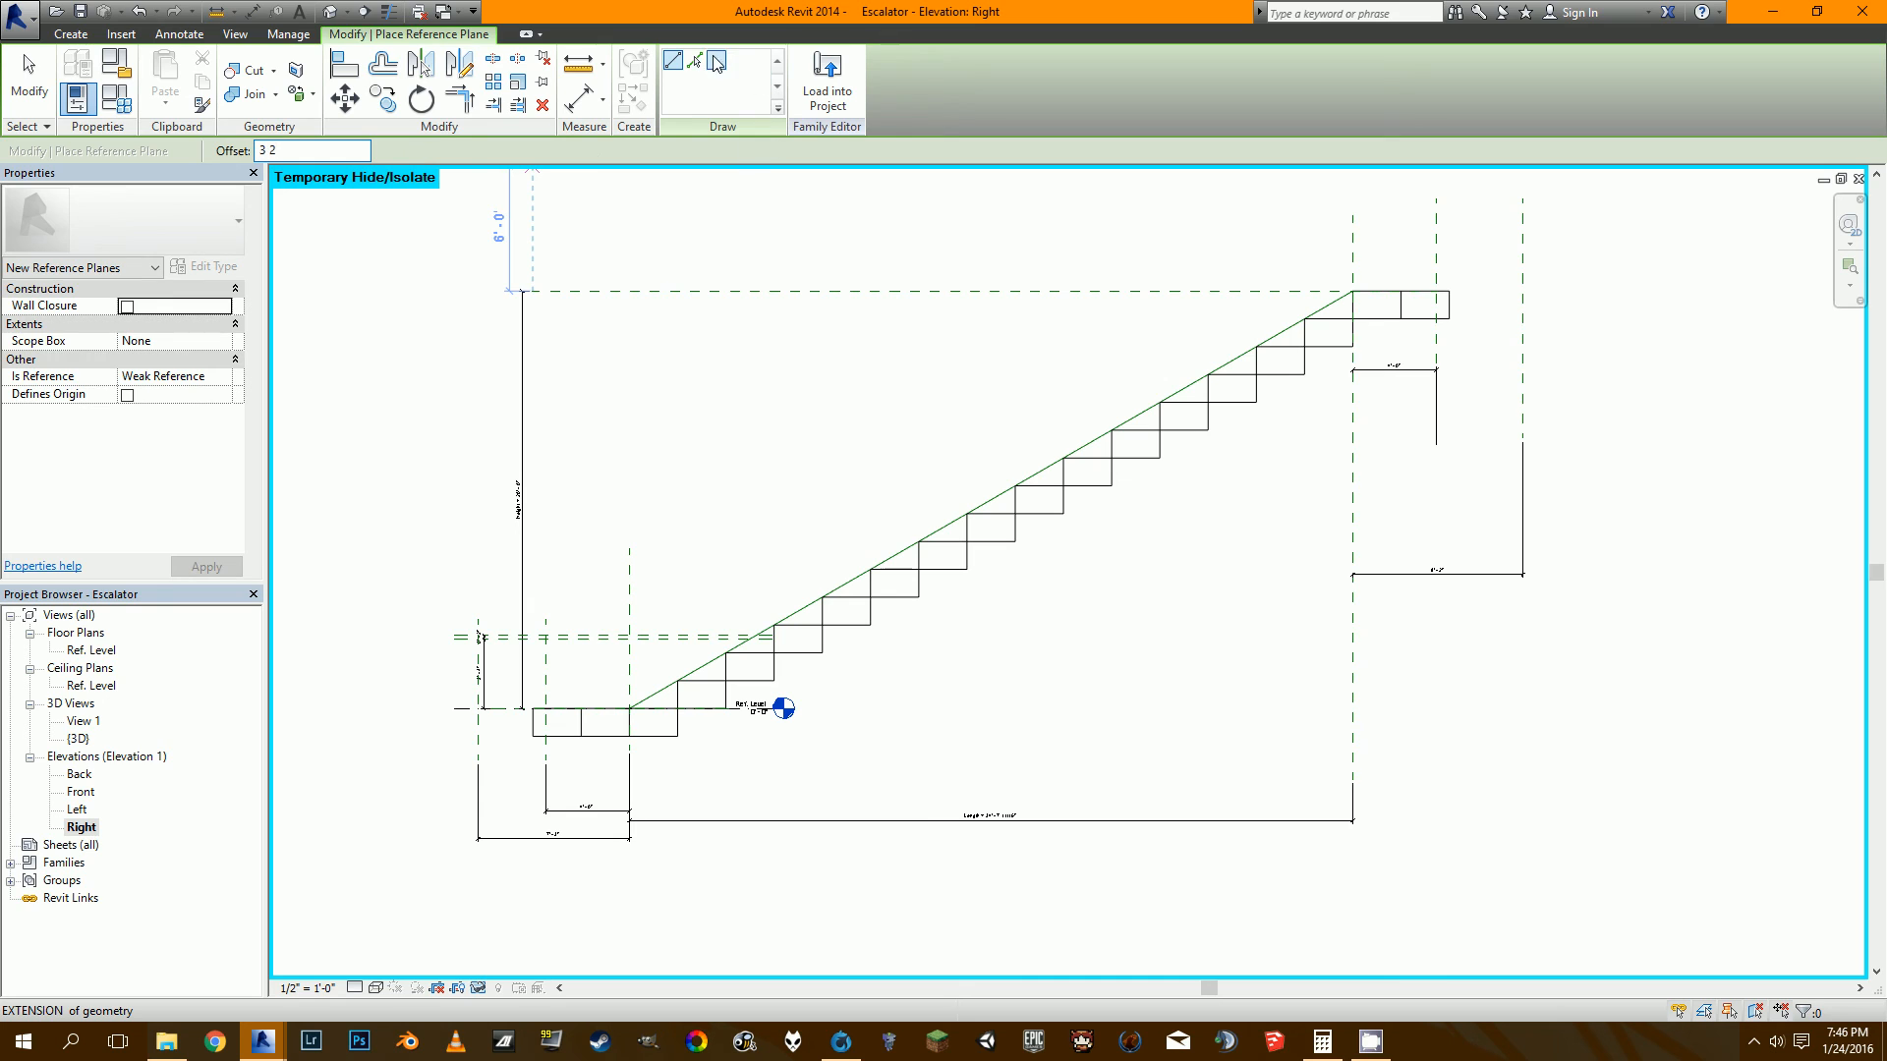
pyautogui.click(694, 61)
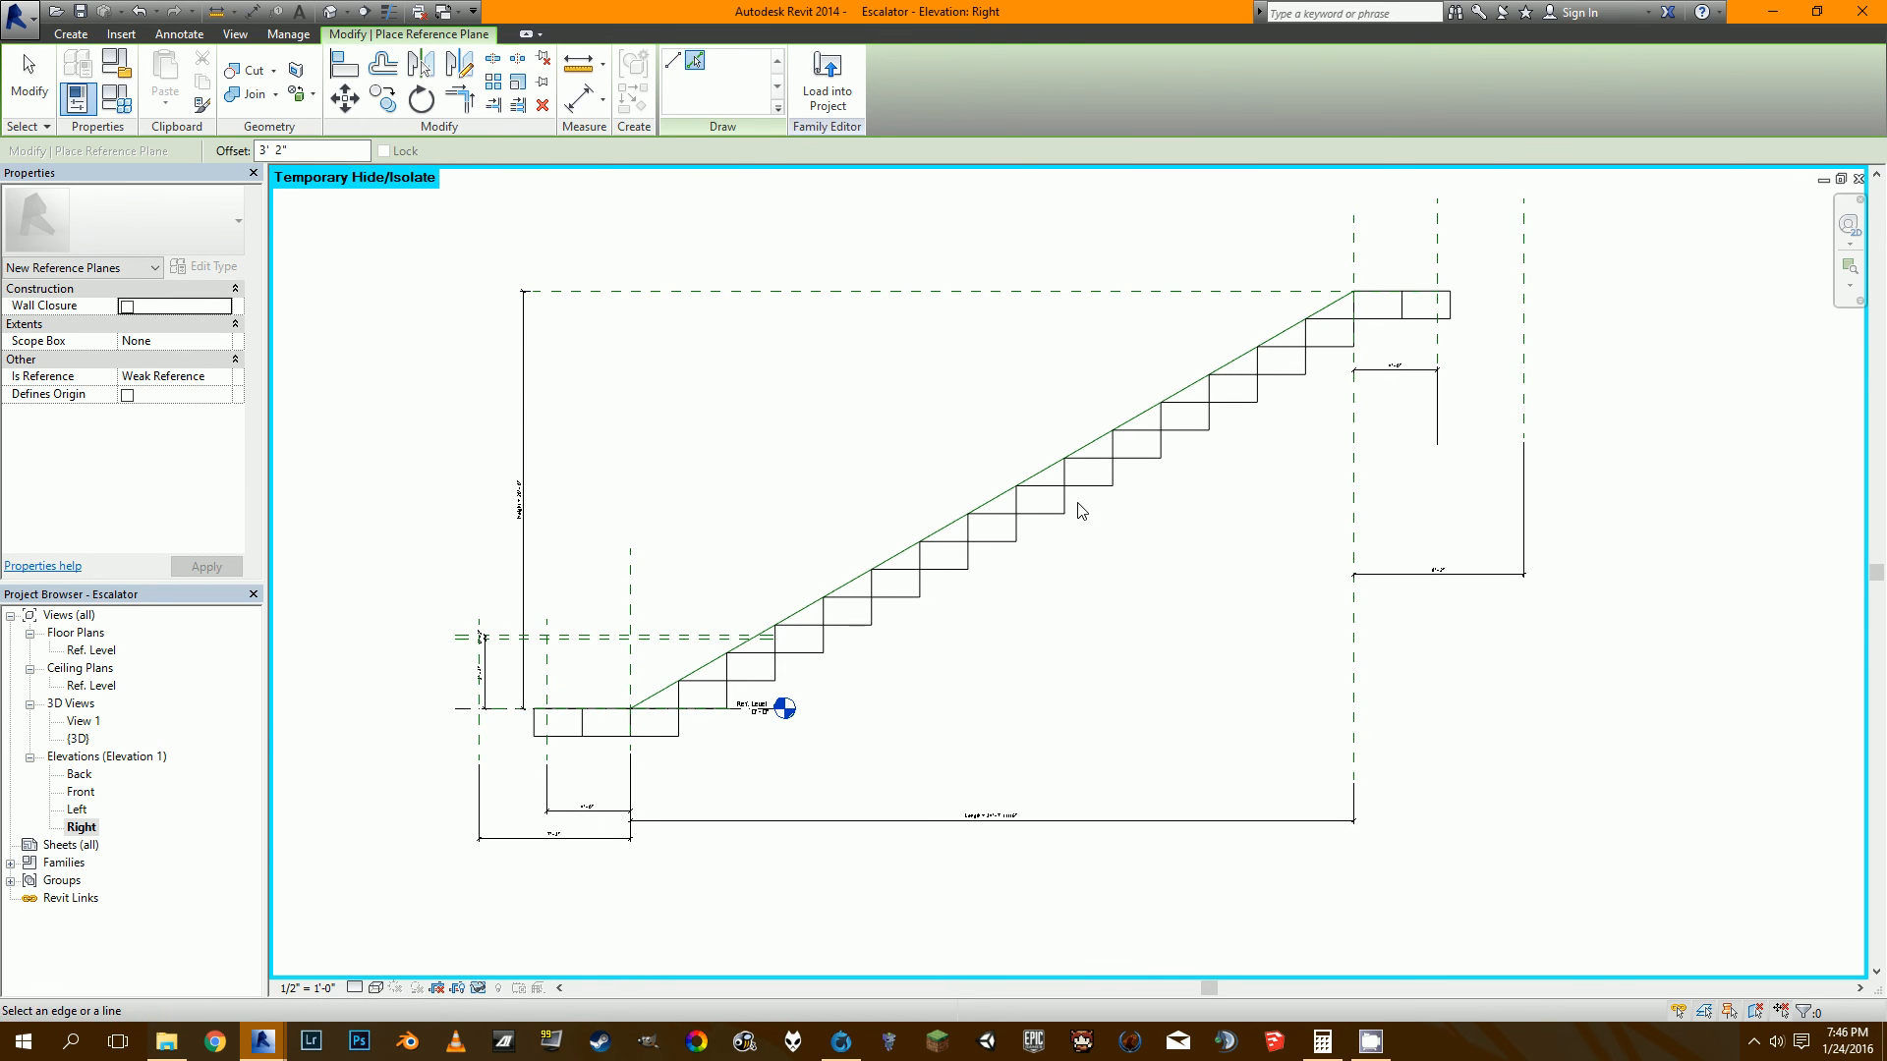
pyautogui.scroll(2, 1027, 457)
pyautogui.scroll(-4, 1027, 457)
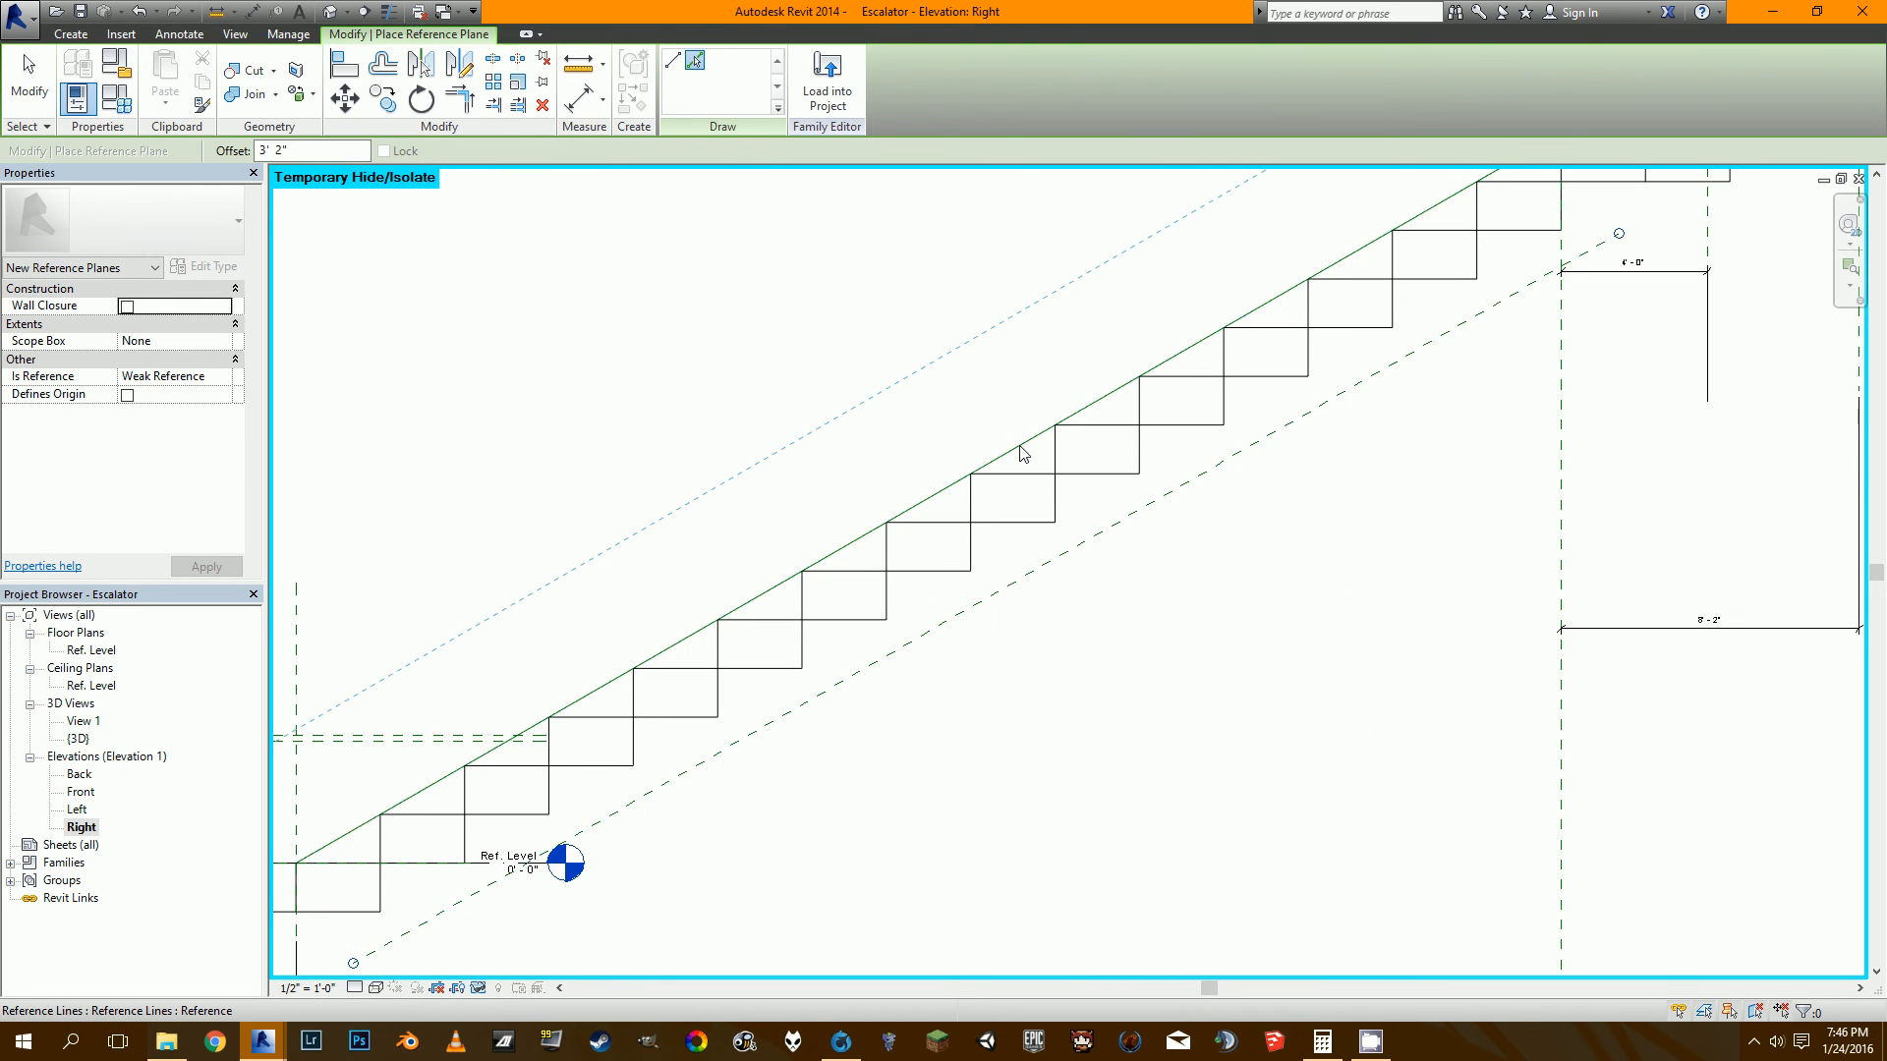
# Place a horizontal reference plane offset 3' 8" below the upper landing's level plane.
pyautogui.moveTo(1479, 381); pyautogui.dragTo(1154, 419, button='middle')
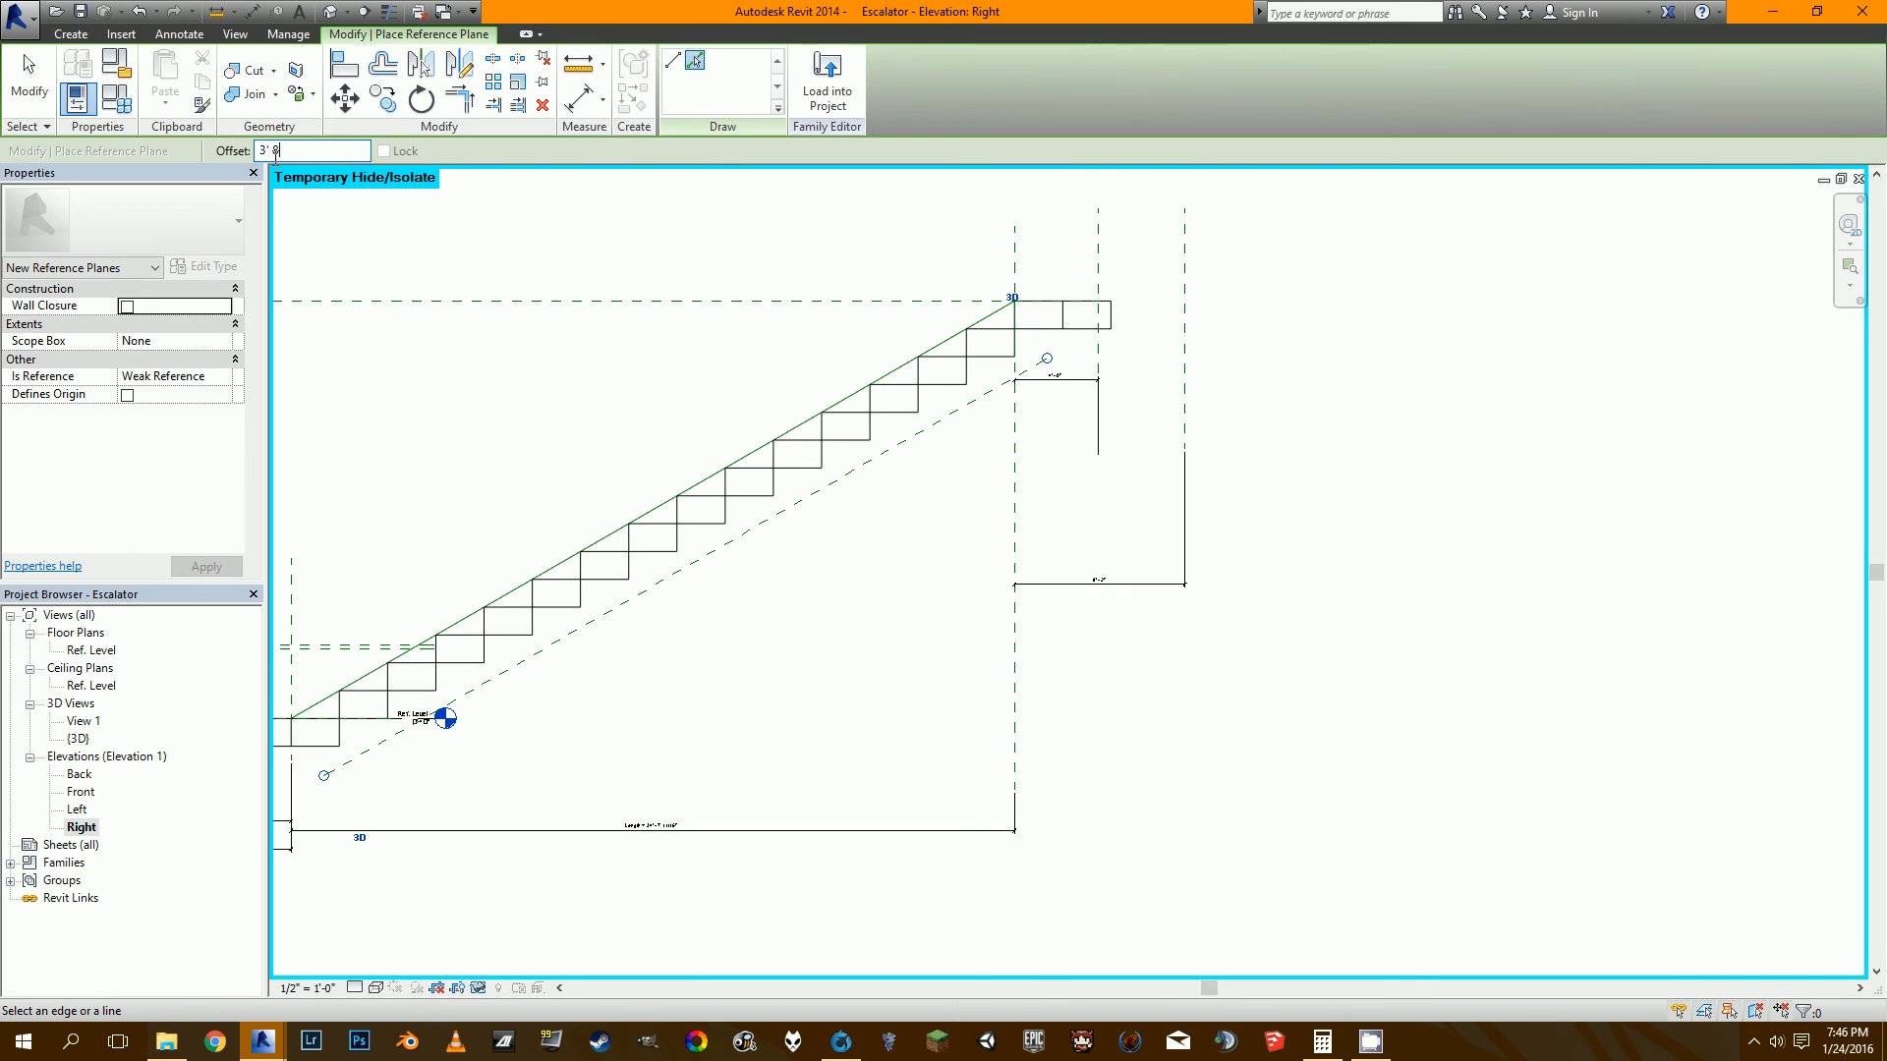
pyautogui.scroll(2, 1209, 408)
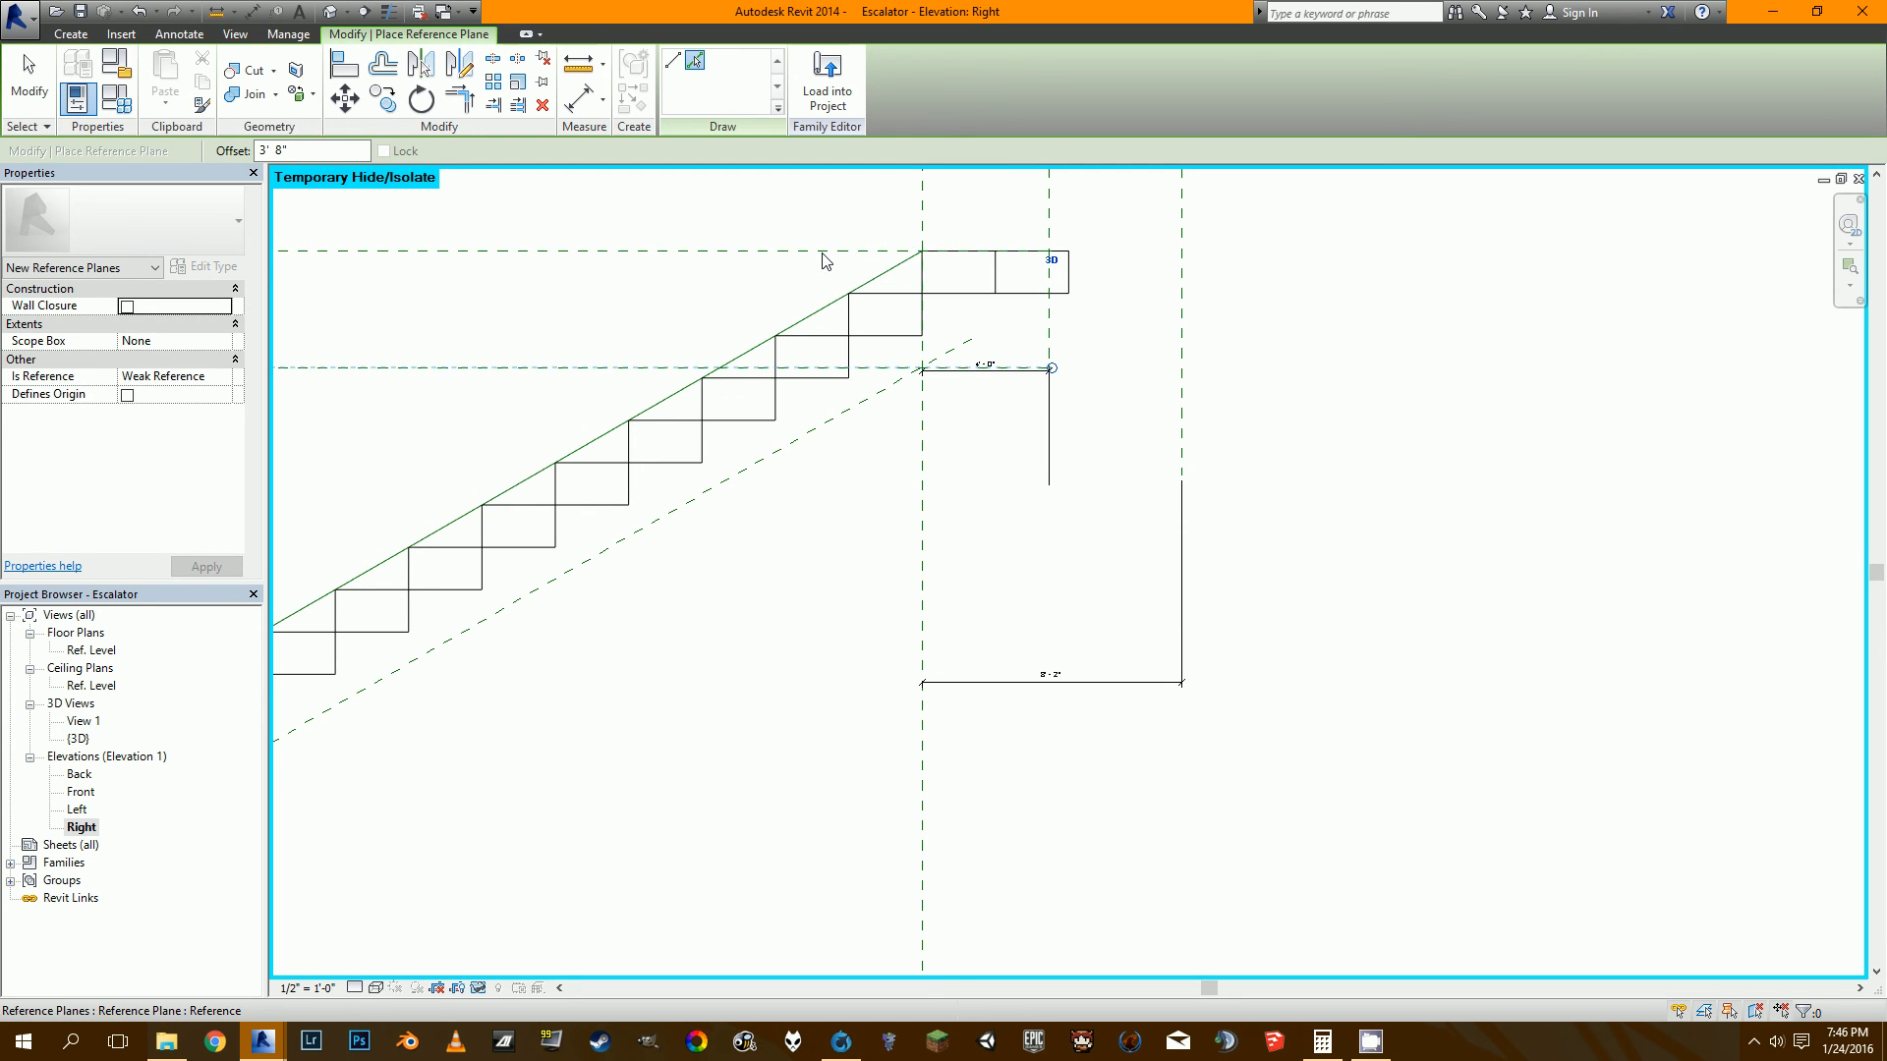
pyautogui.scroll(-2, 823, 254)
pyautogui.scroll(1, 822, 253)
pyautogui.press('Escape')
# Adjust the extents of the plane under the upper landing so it spans only the landing area and passes its outer end.
pyautogui.click(598, 350)
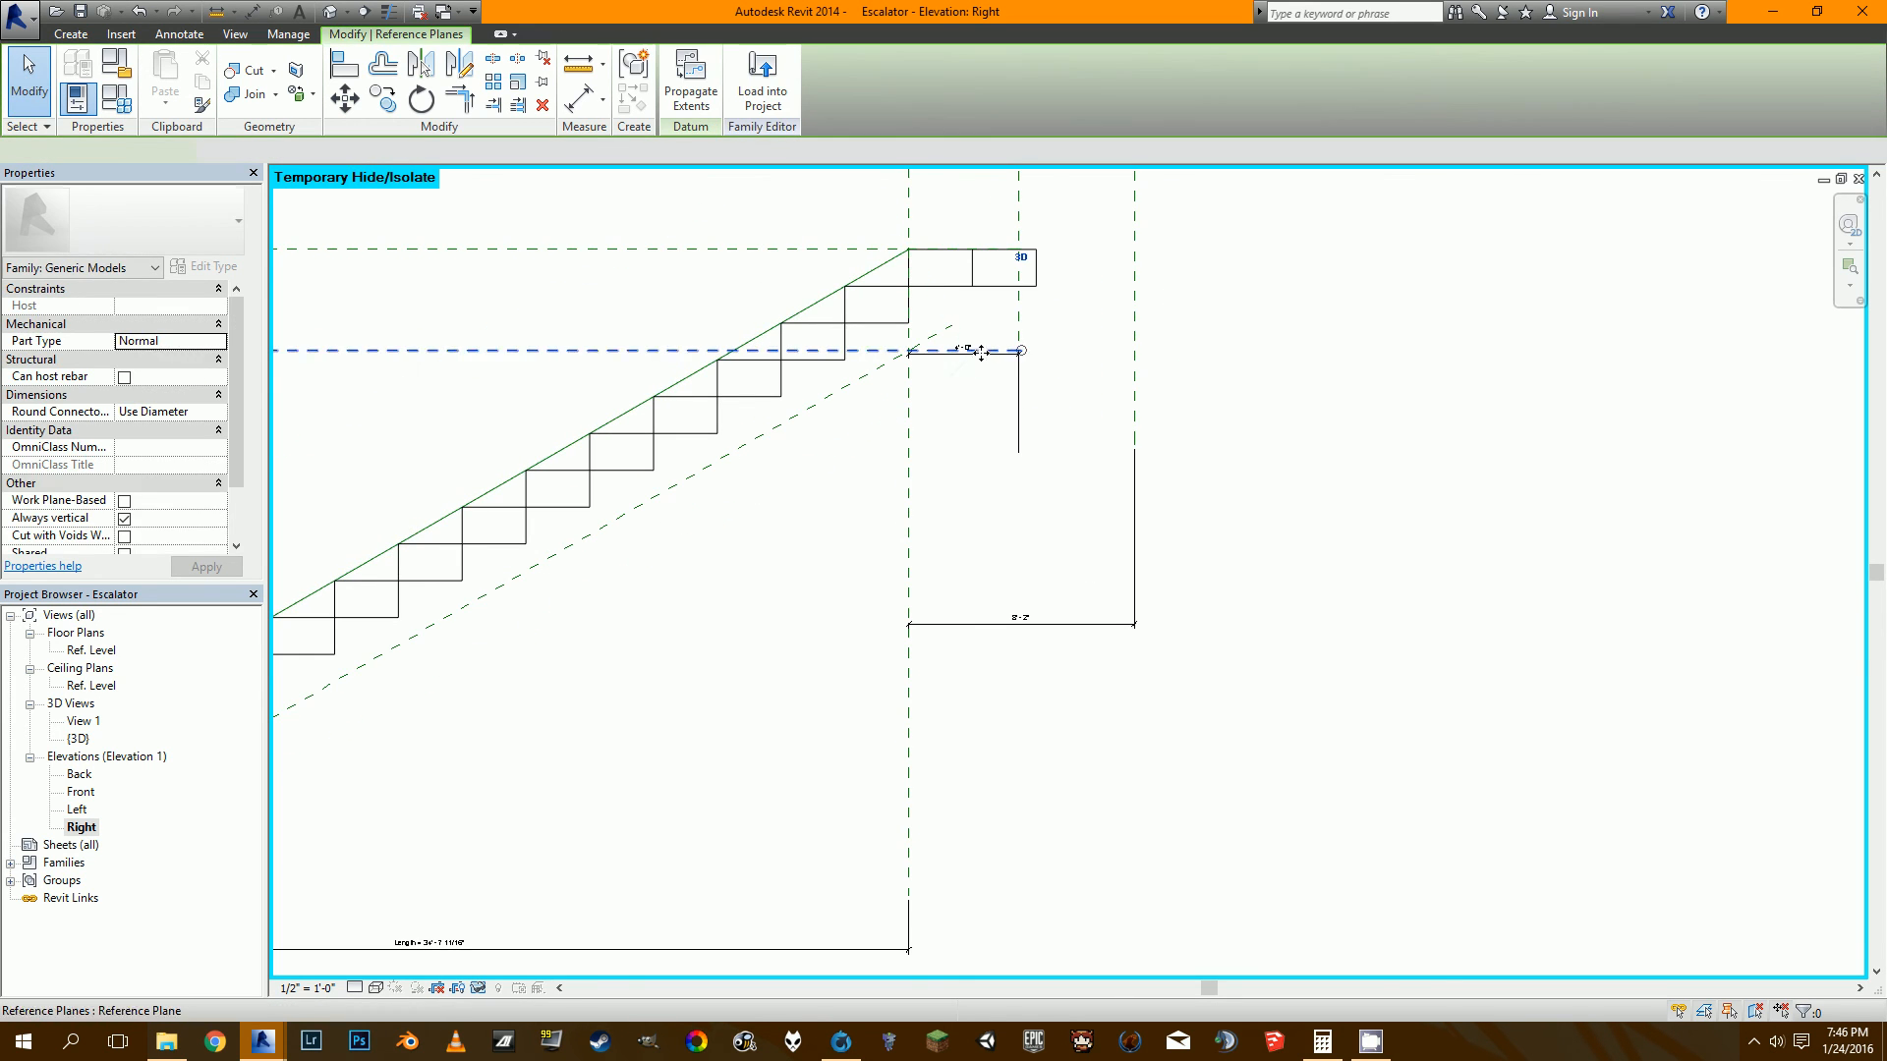
pyautogui.click(980, 351)
pyautogui.moveTo(1267, 356); pyautogui.dragTo(1302, 355)
pyautogui.scroll(-1, 1301, 354)
pyautogui.moveTo(614, 378); pyautogui.dragTo(930, 411, button='middle')
pyautogui.moveTo(571, 383); pyautogui.dragTo(1238, 382)
# Copy the plane under the upper landing down to the lower landing, using the landing levels as start and end points.
pyautogui.scroll(3, 1436, 316)
pyautogui.press('c')
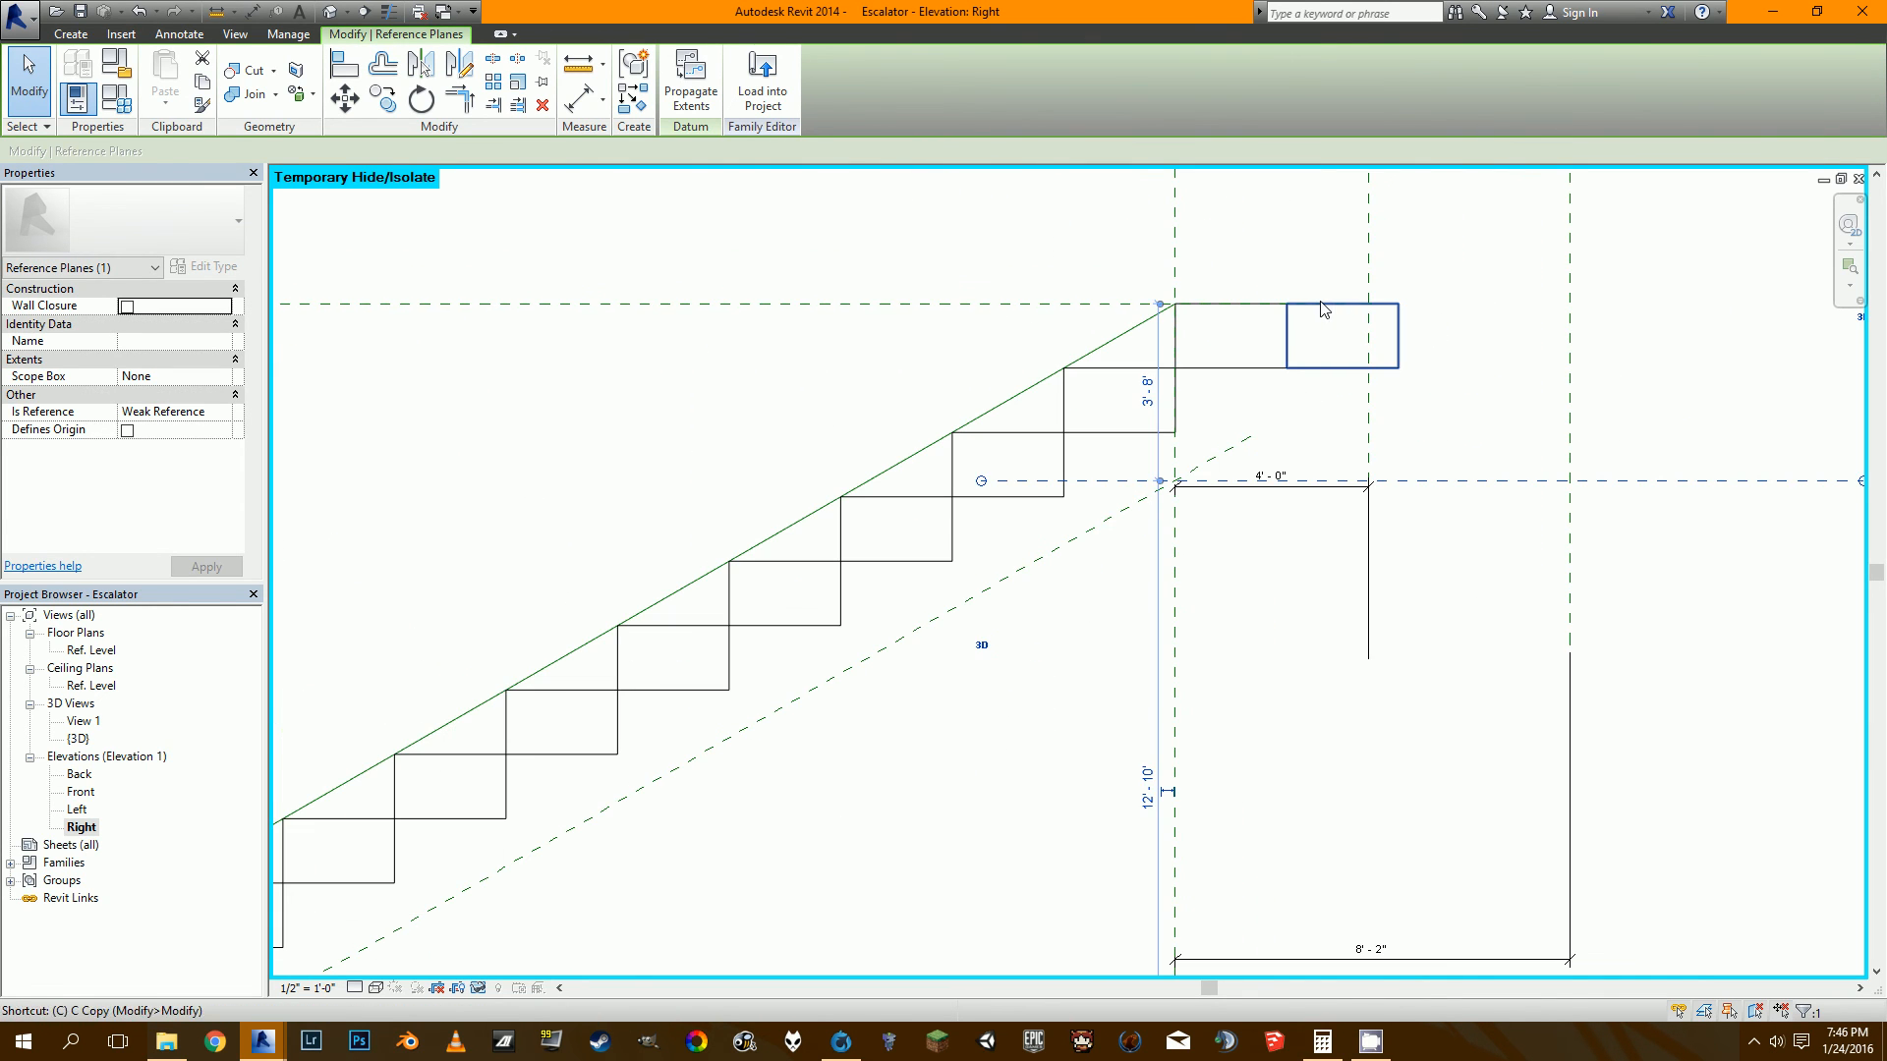
pyautogui.press('c')
pyautogui.click(1320, 304)
pyautogui.scroll(-2, 672, 839)
pyautogui.moveTo(672, 839); pyautogui.dragTo(1500, 395, button='middle')
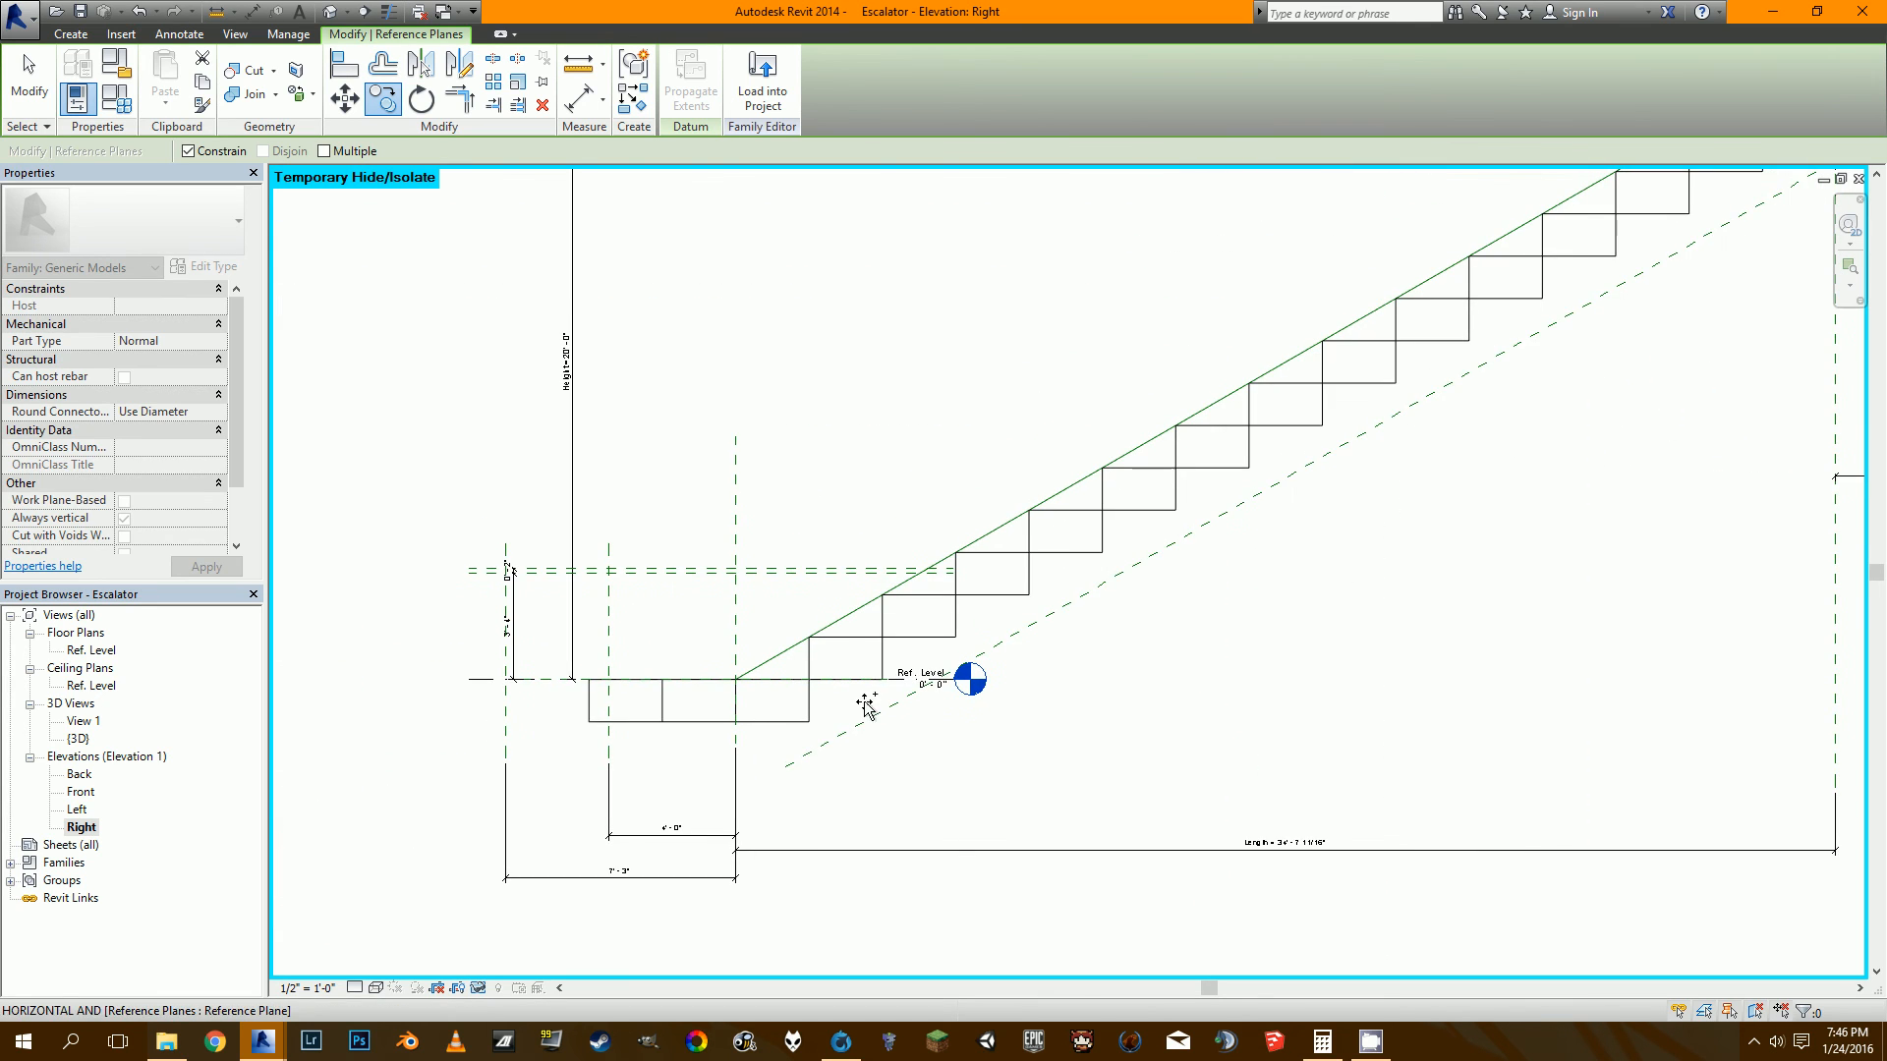
pyautogui.scroll(2, 608, 683)
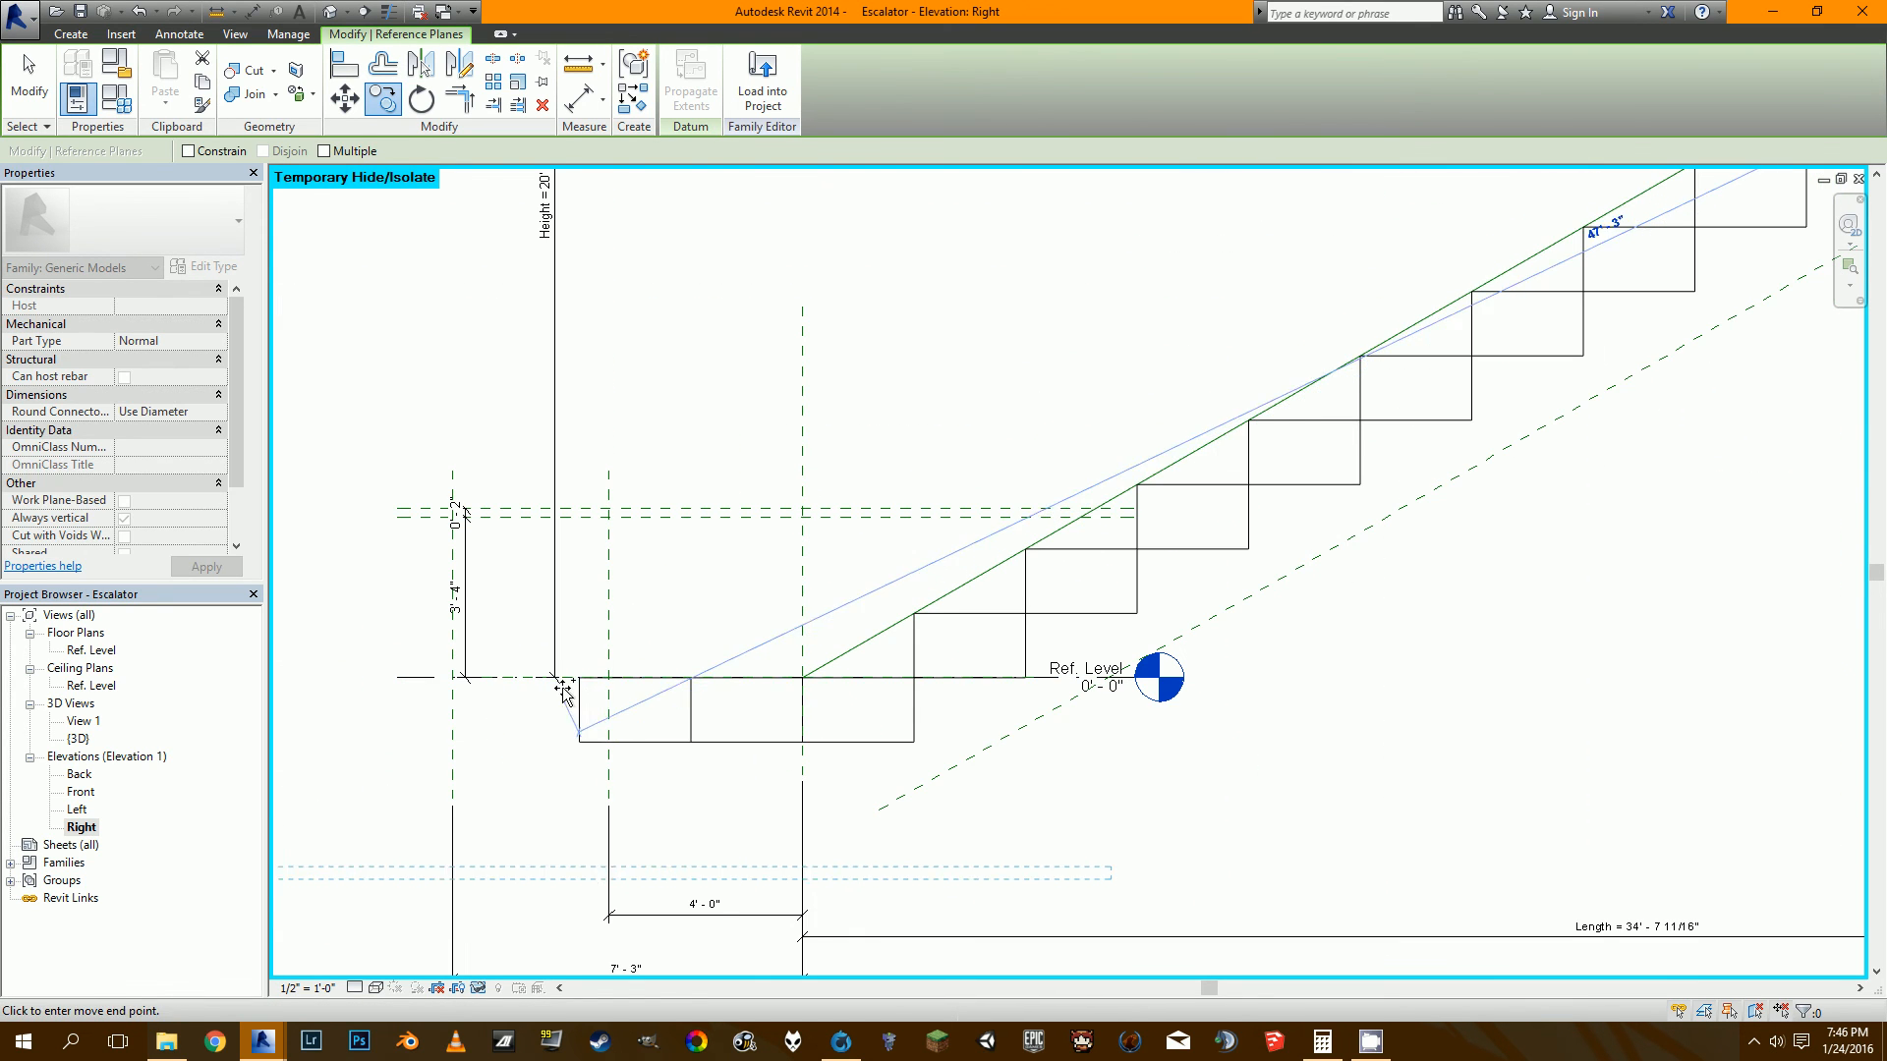
pyautogui.click(664, 680)
pyautogui.press('Escape')
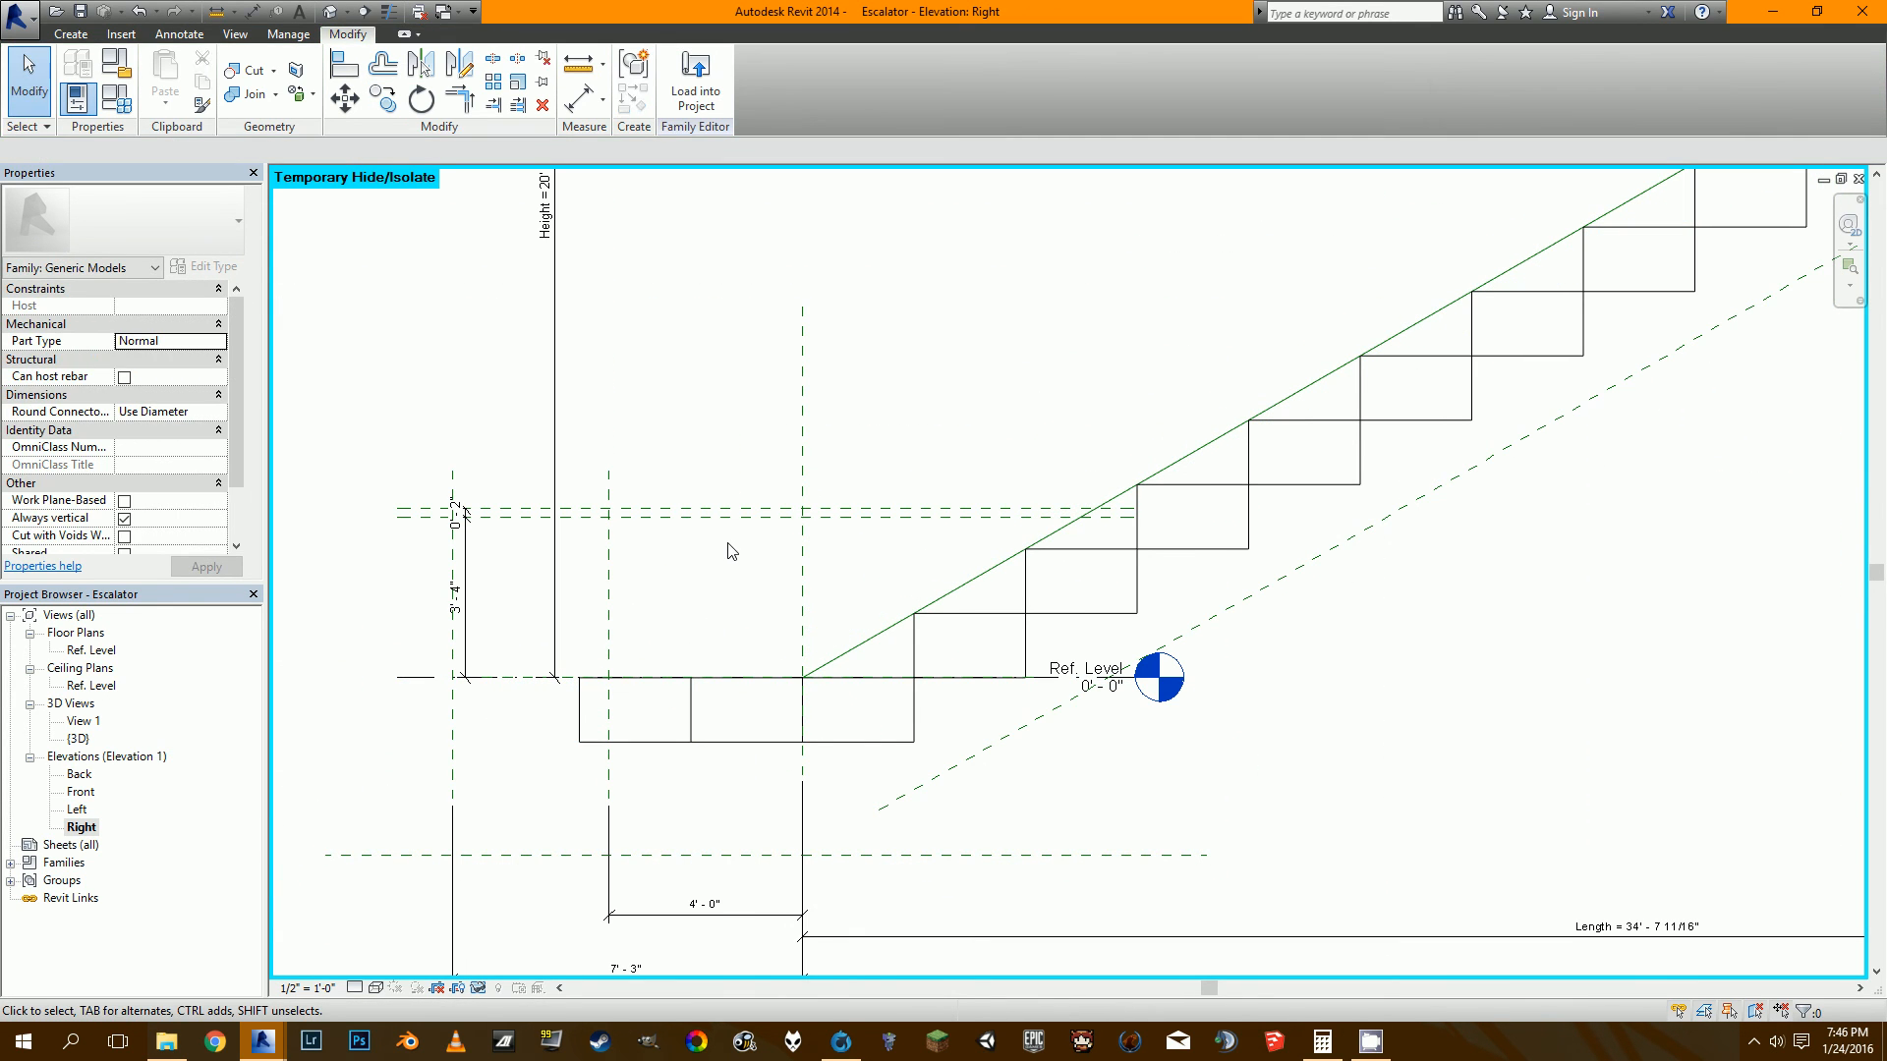
# Temporarily hide the two horizontal railing reference planes above the lower landing.
pyautogui.click(580, 514)
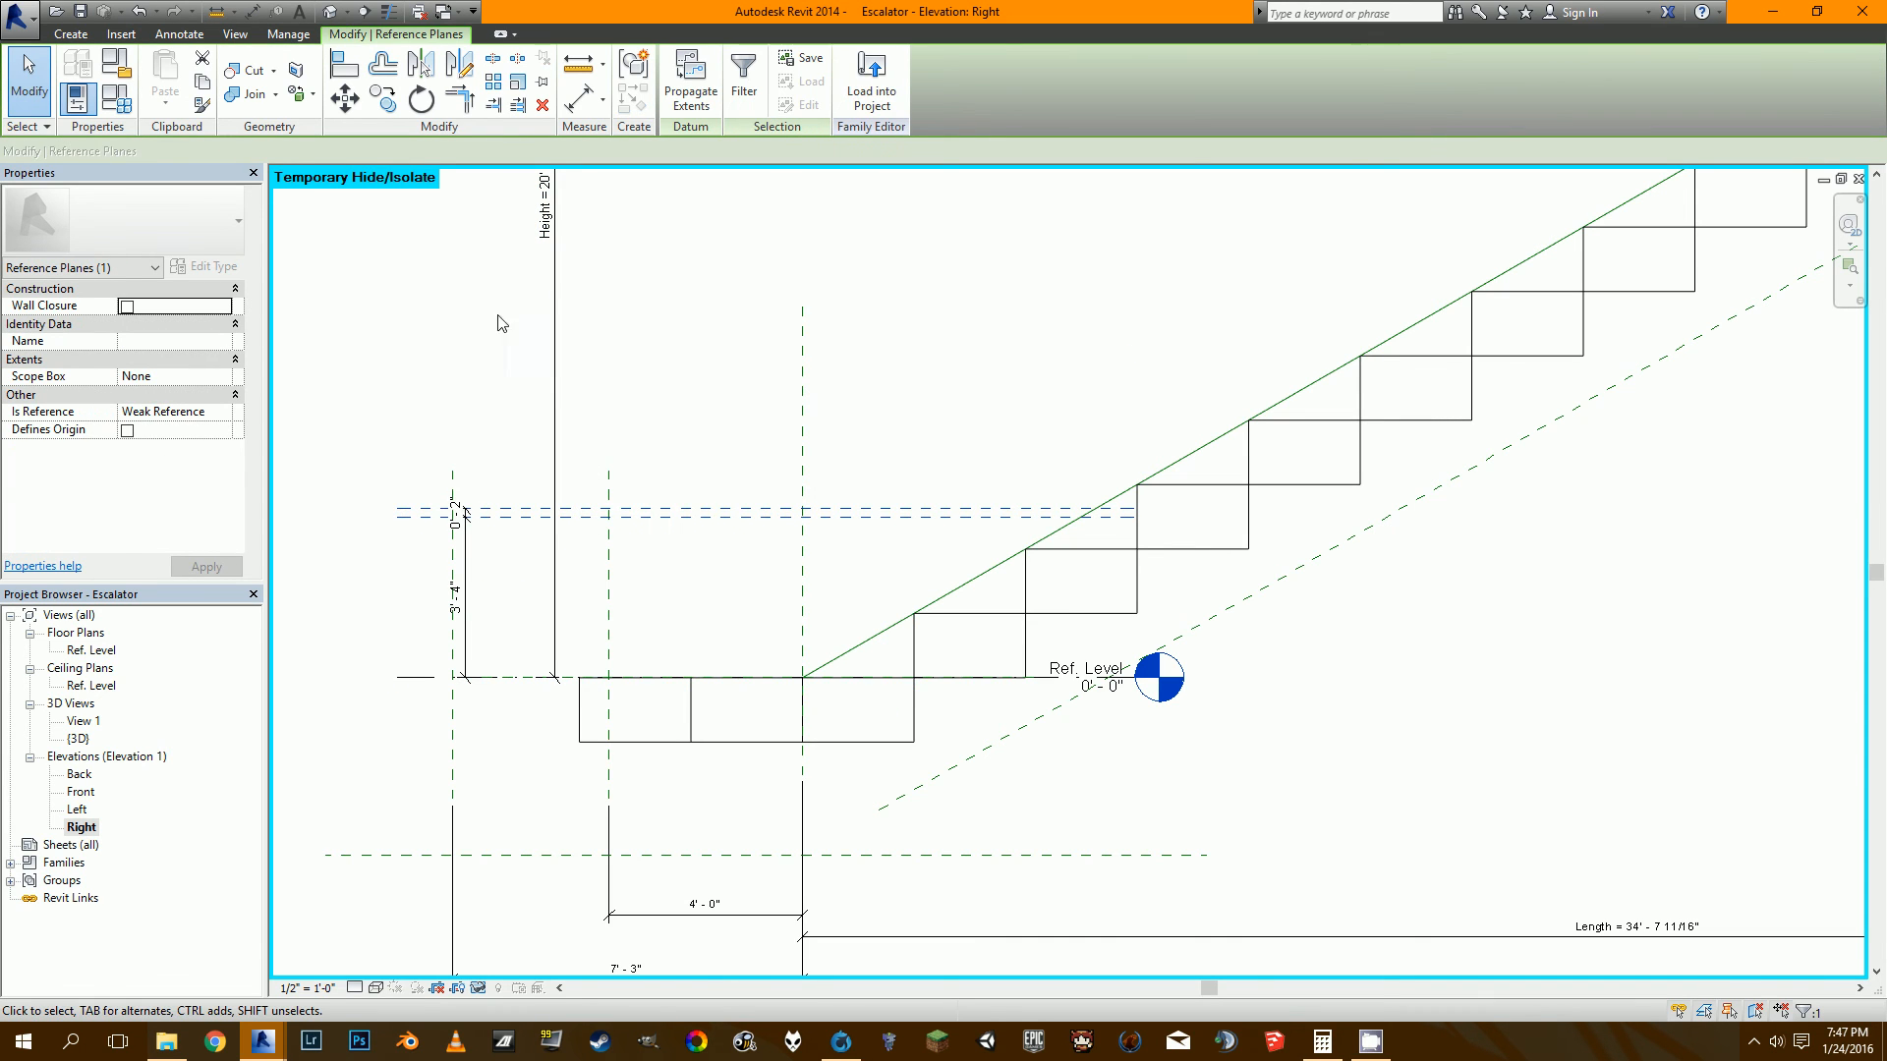
pyautogui.press('Escape')
pyautogui.scroll(-2, 509, 507)
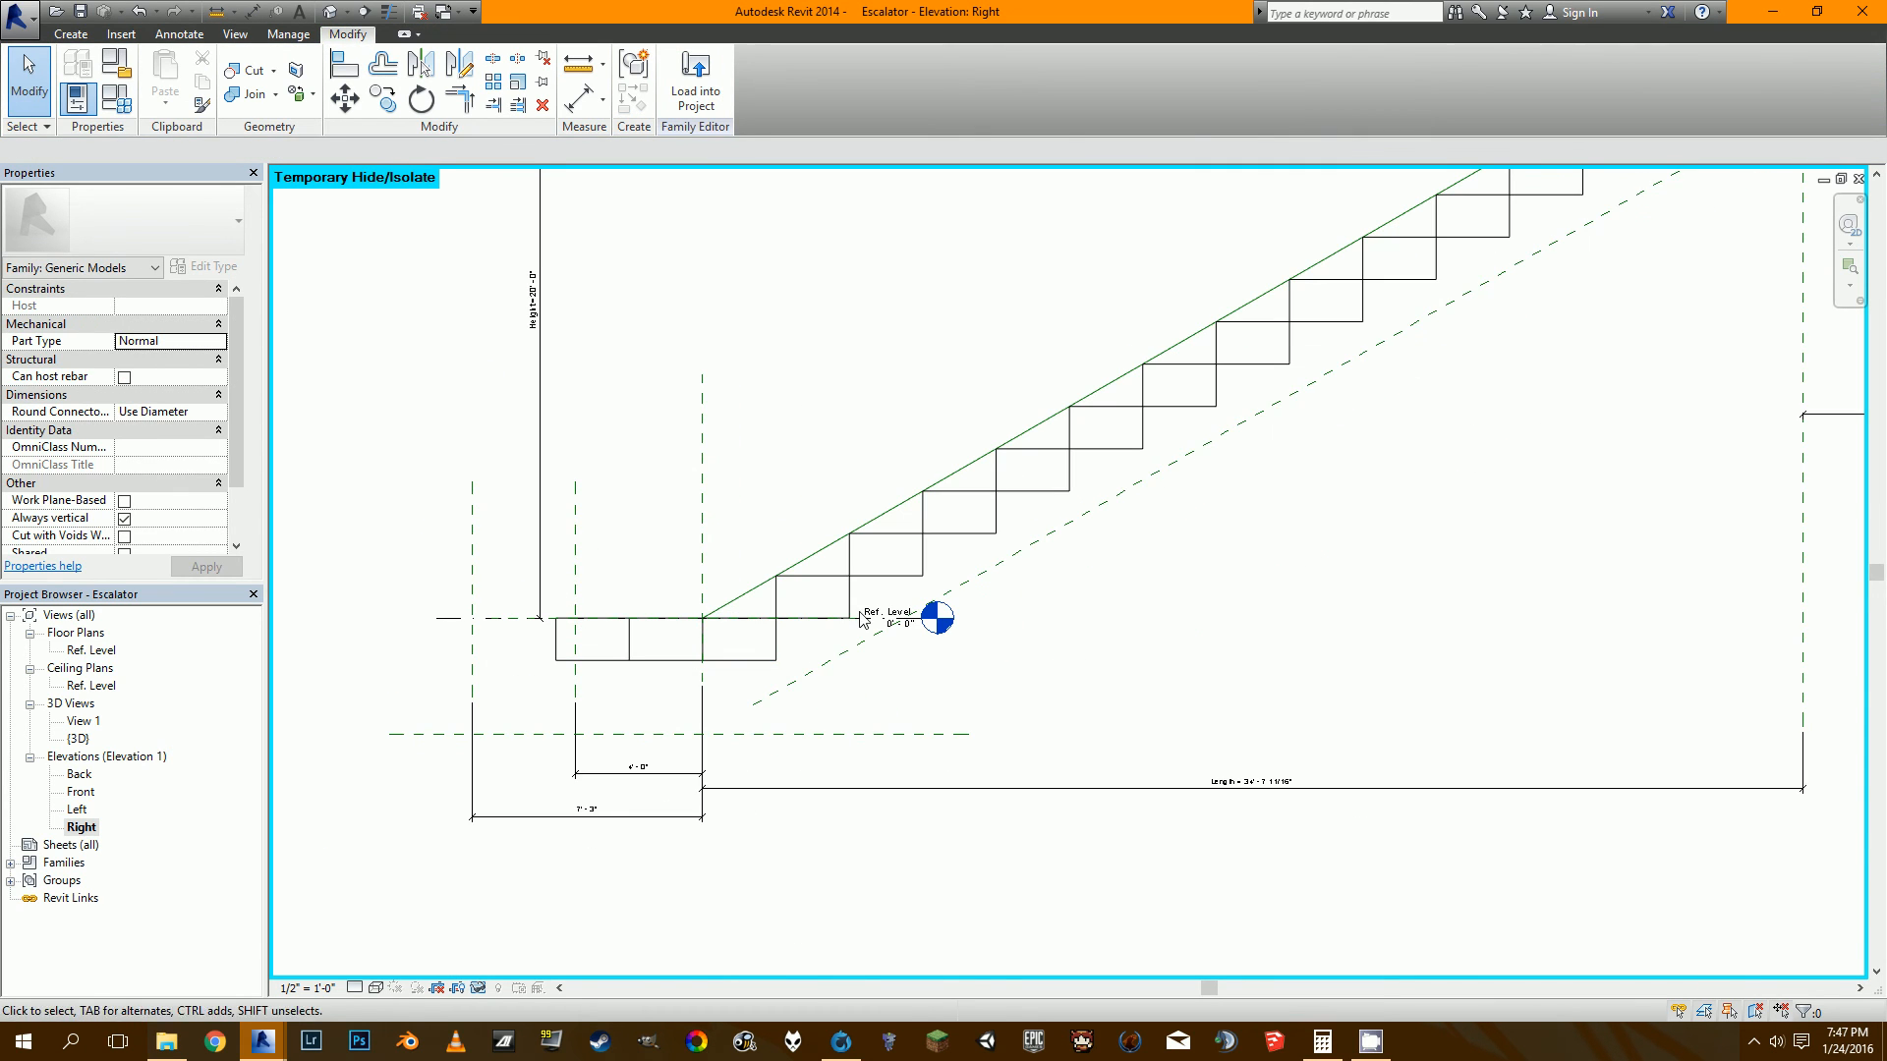
# Dimension and lock the distance between Ref. Level and the horizontal plane under the lower landing.
pyautogui.scroll(-2, 531, 701)
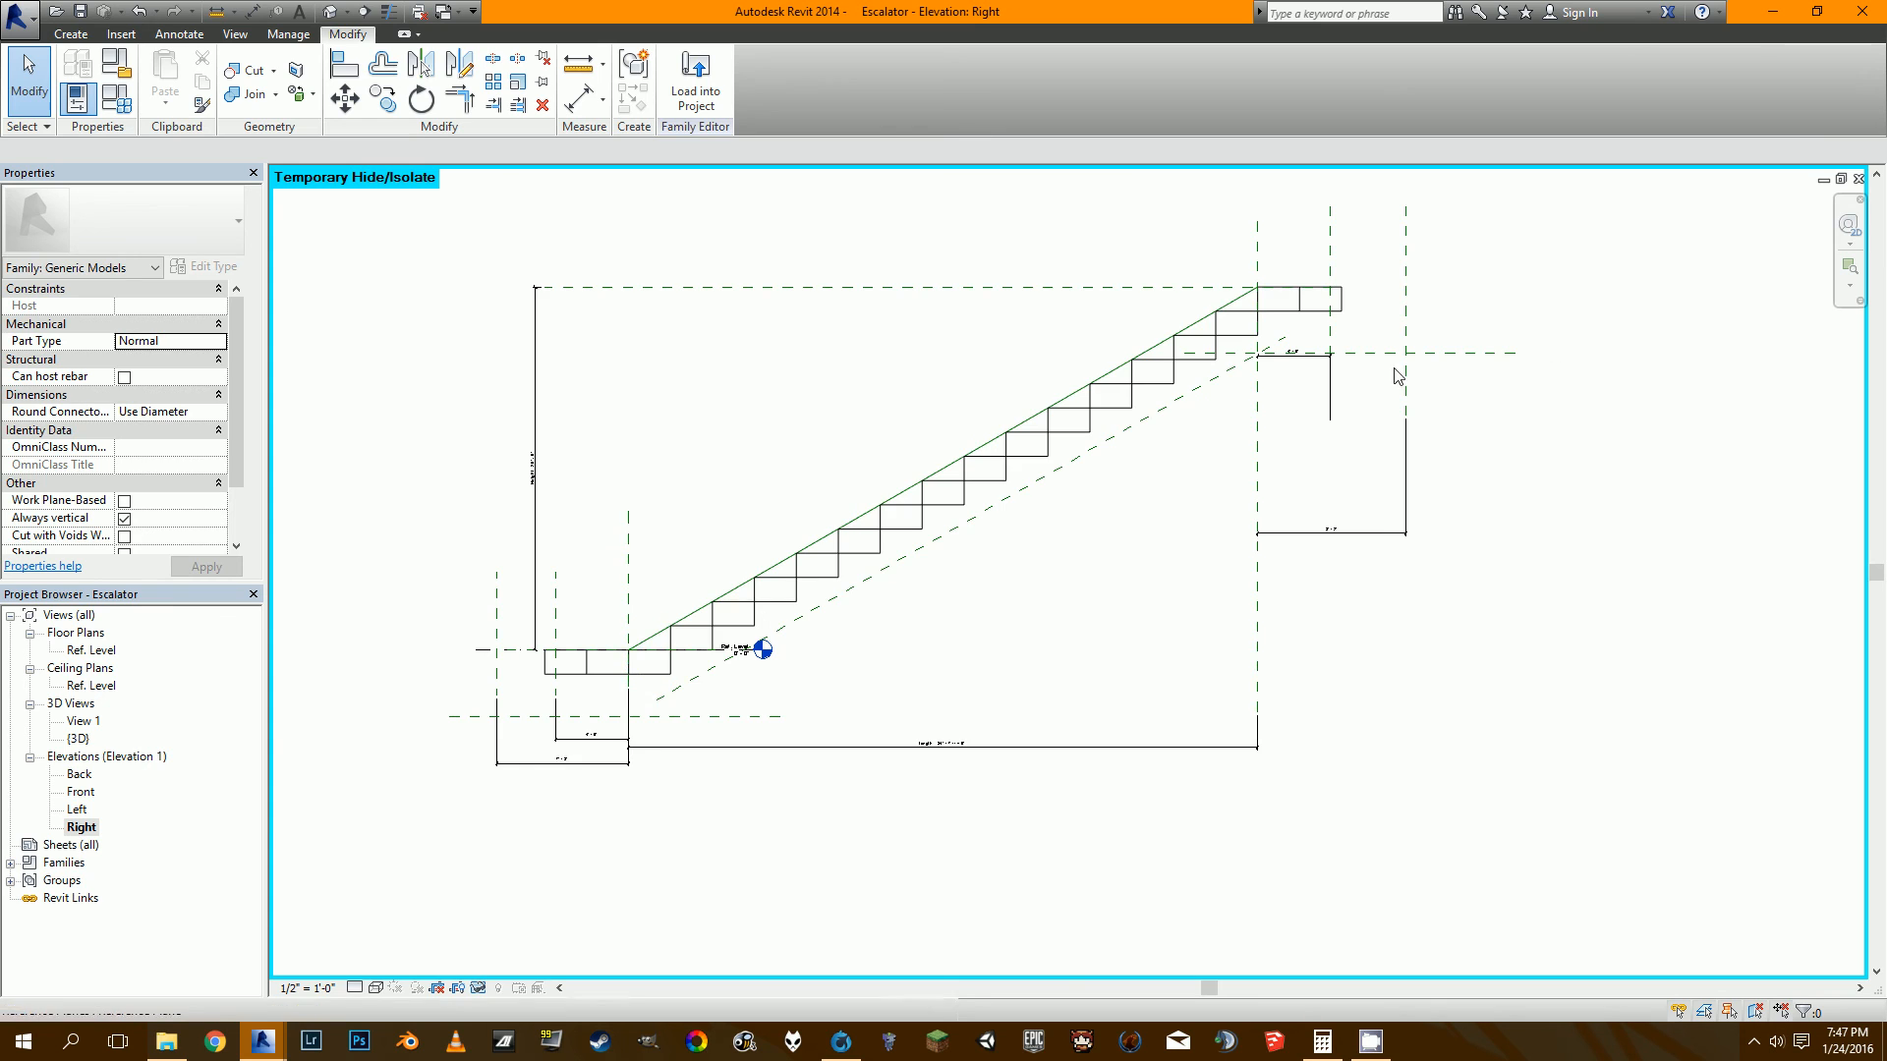
pyautogui.scroll(3, 1351, 329)
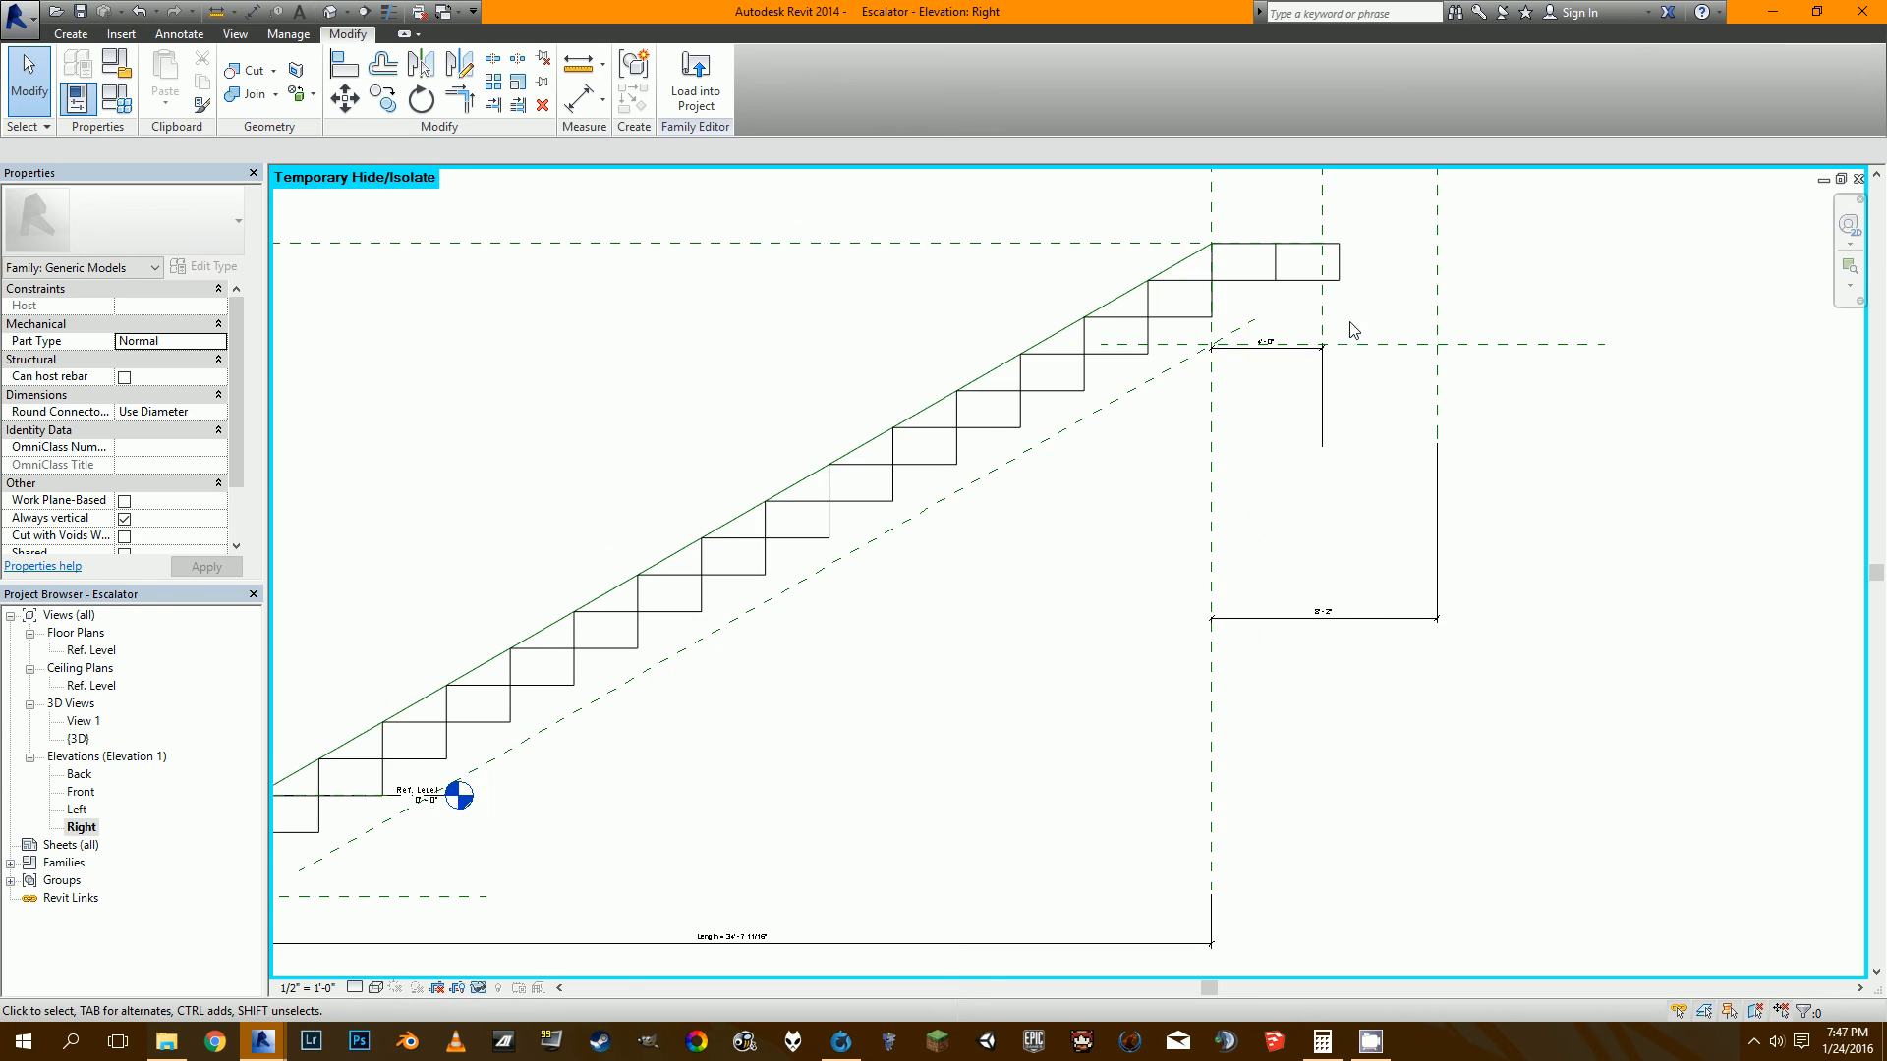
pyautogui.click(578, 100)
pyautogui.moveTo(345, 761); pyautogui.dragTo(911, 704, button='middle')
pyautogui.scroll(1, 911, 704)
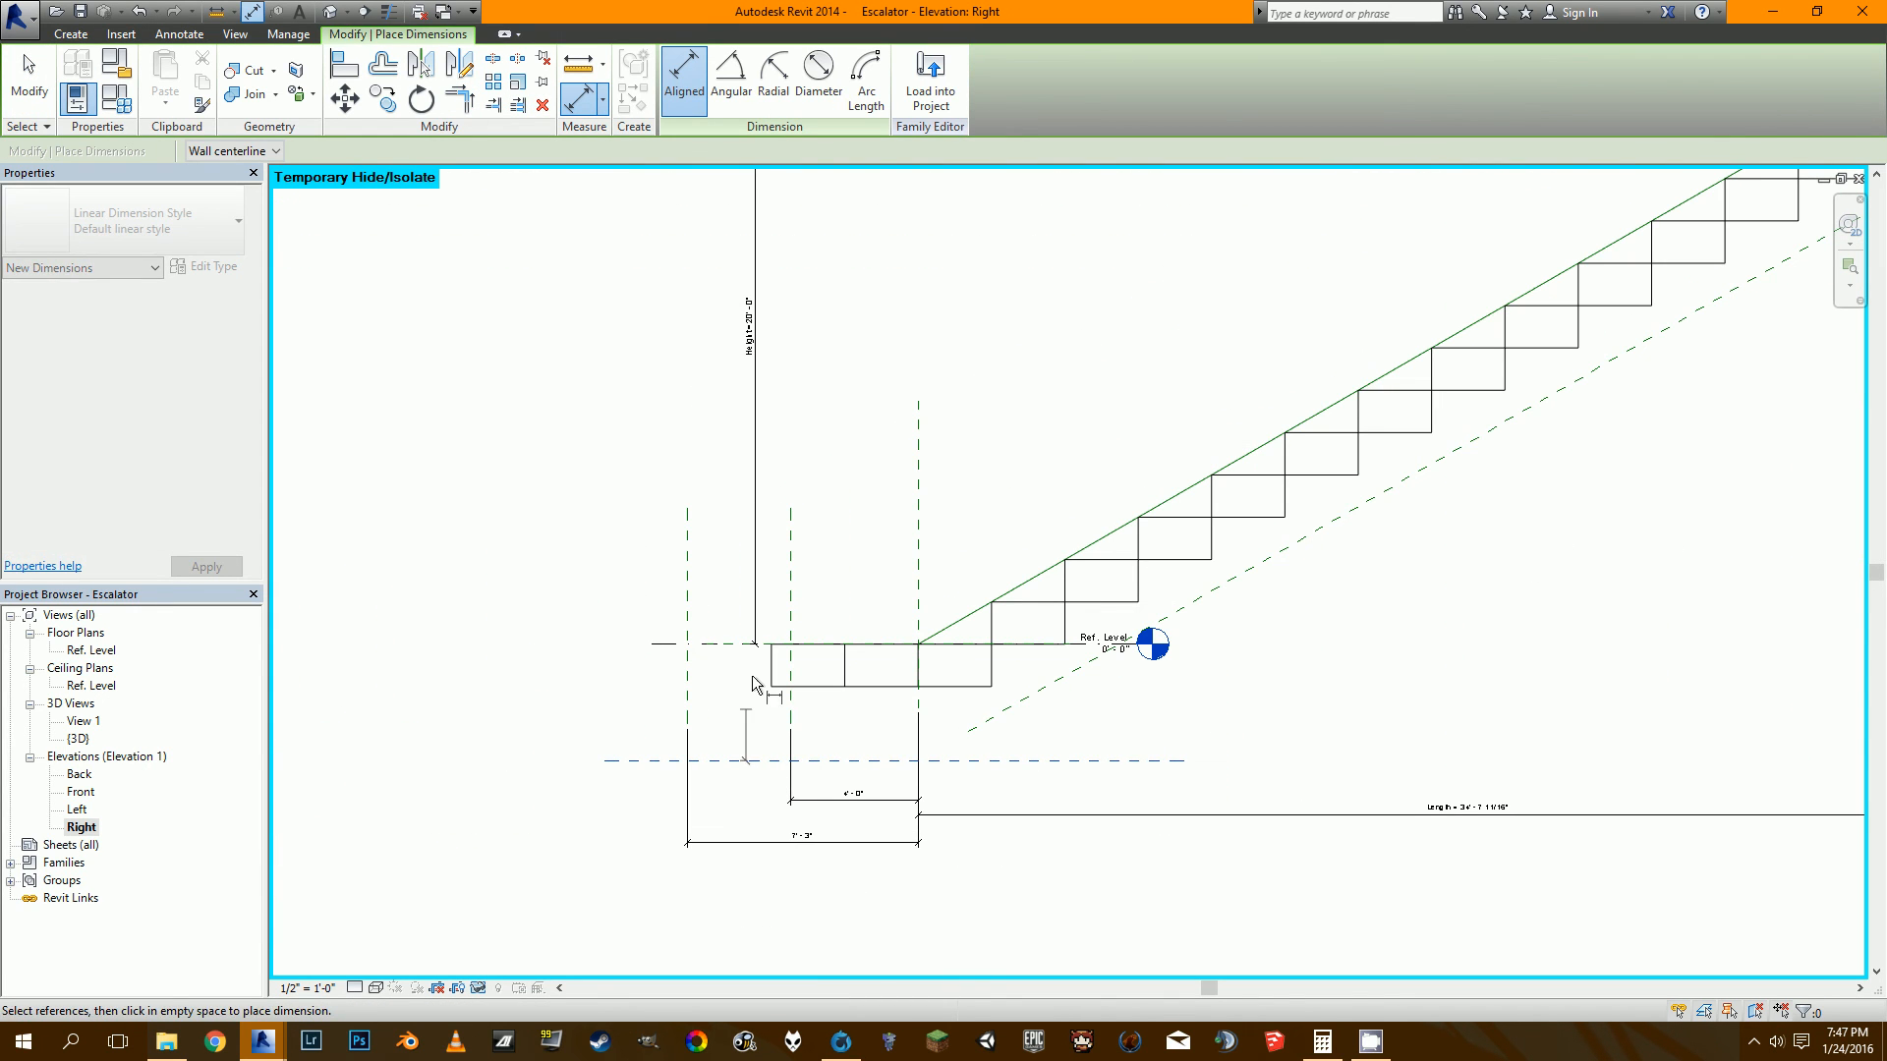
pyautogui.click(704, 645)
pyautogui.click(622, 703)
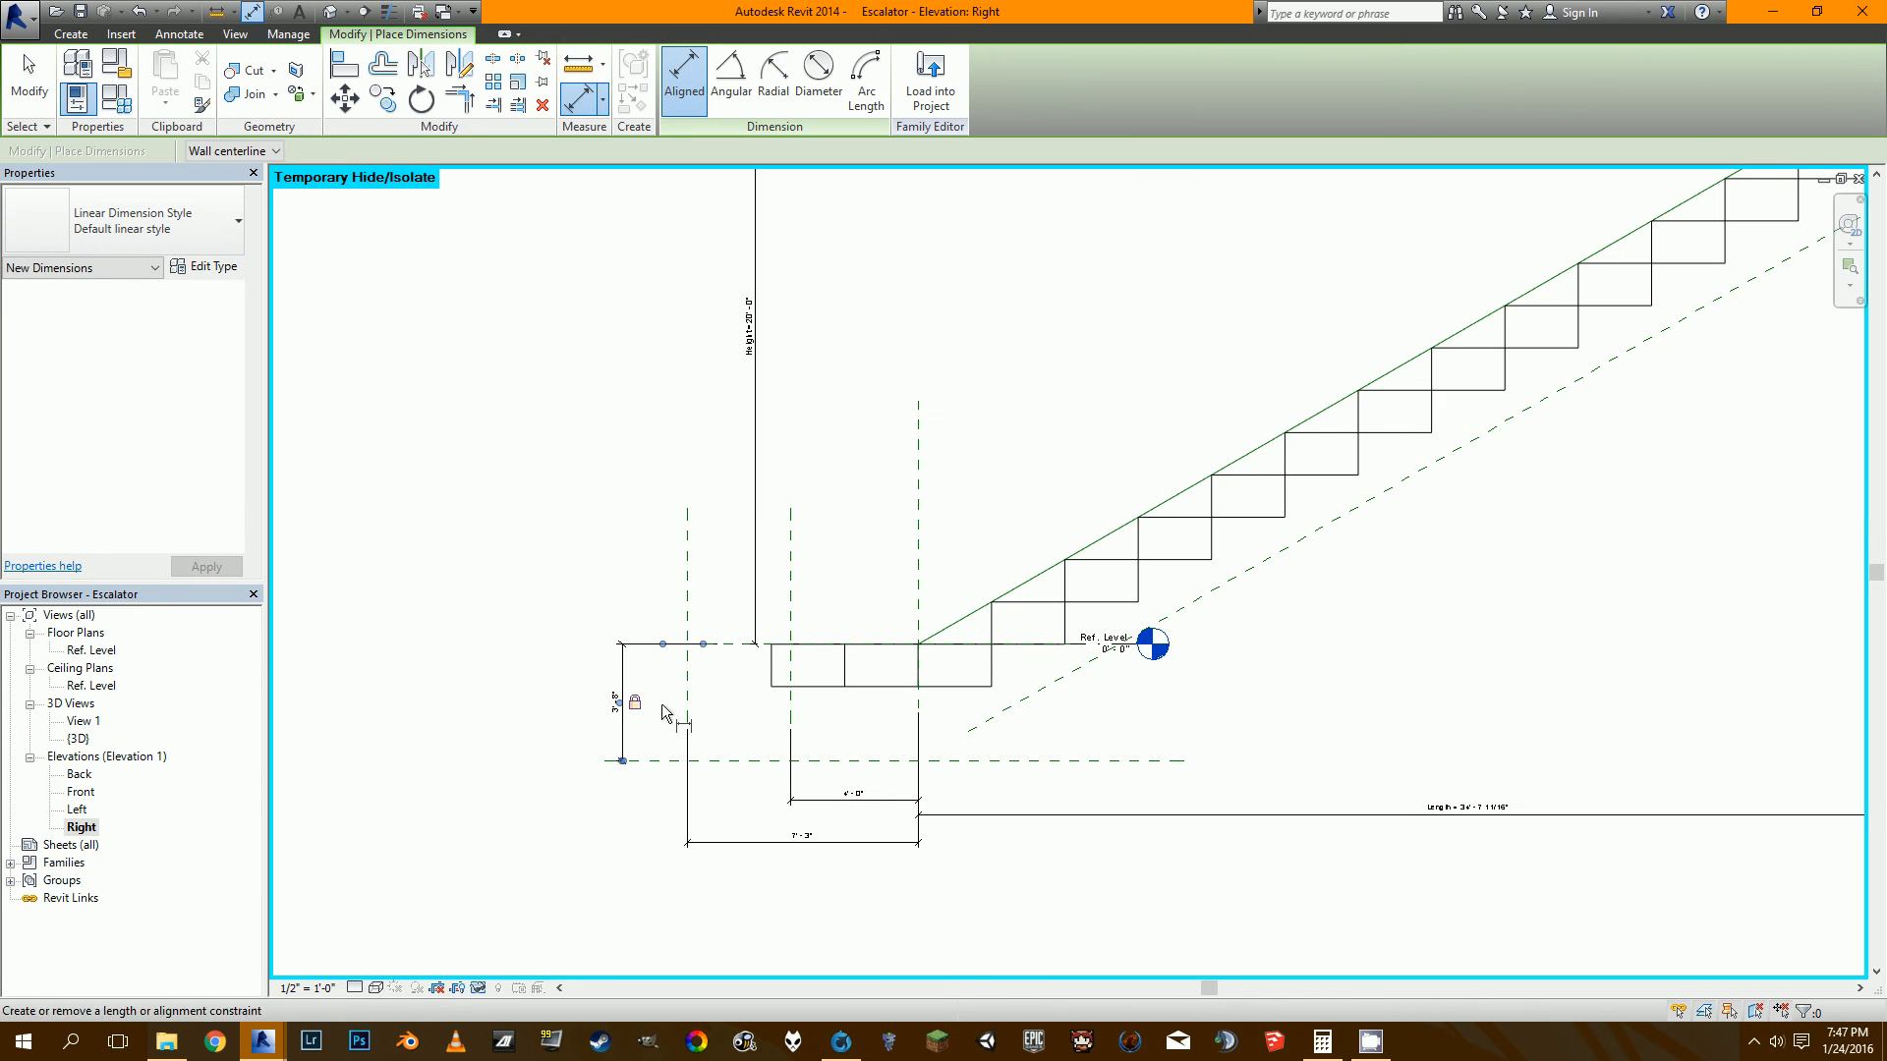
# Dimension and lock the perpendicular distance between the incline reference line and the sloped plane beneath it.
pyautogui.click(1033, 585)
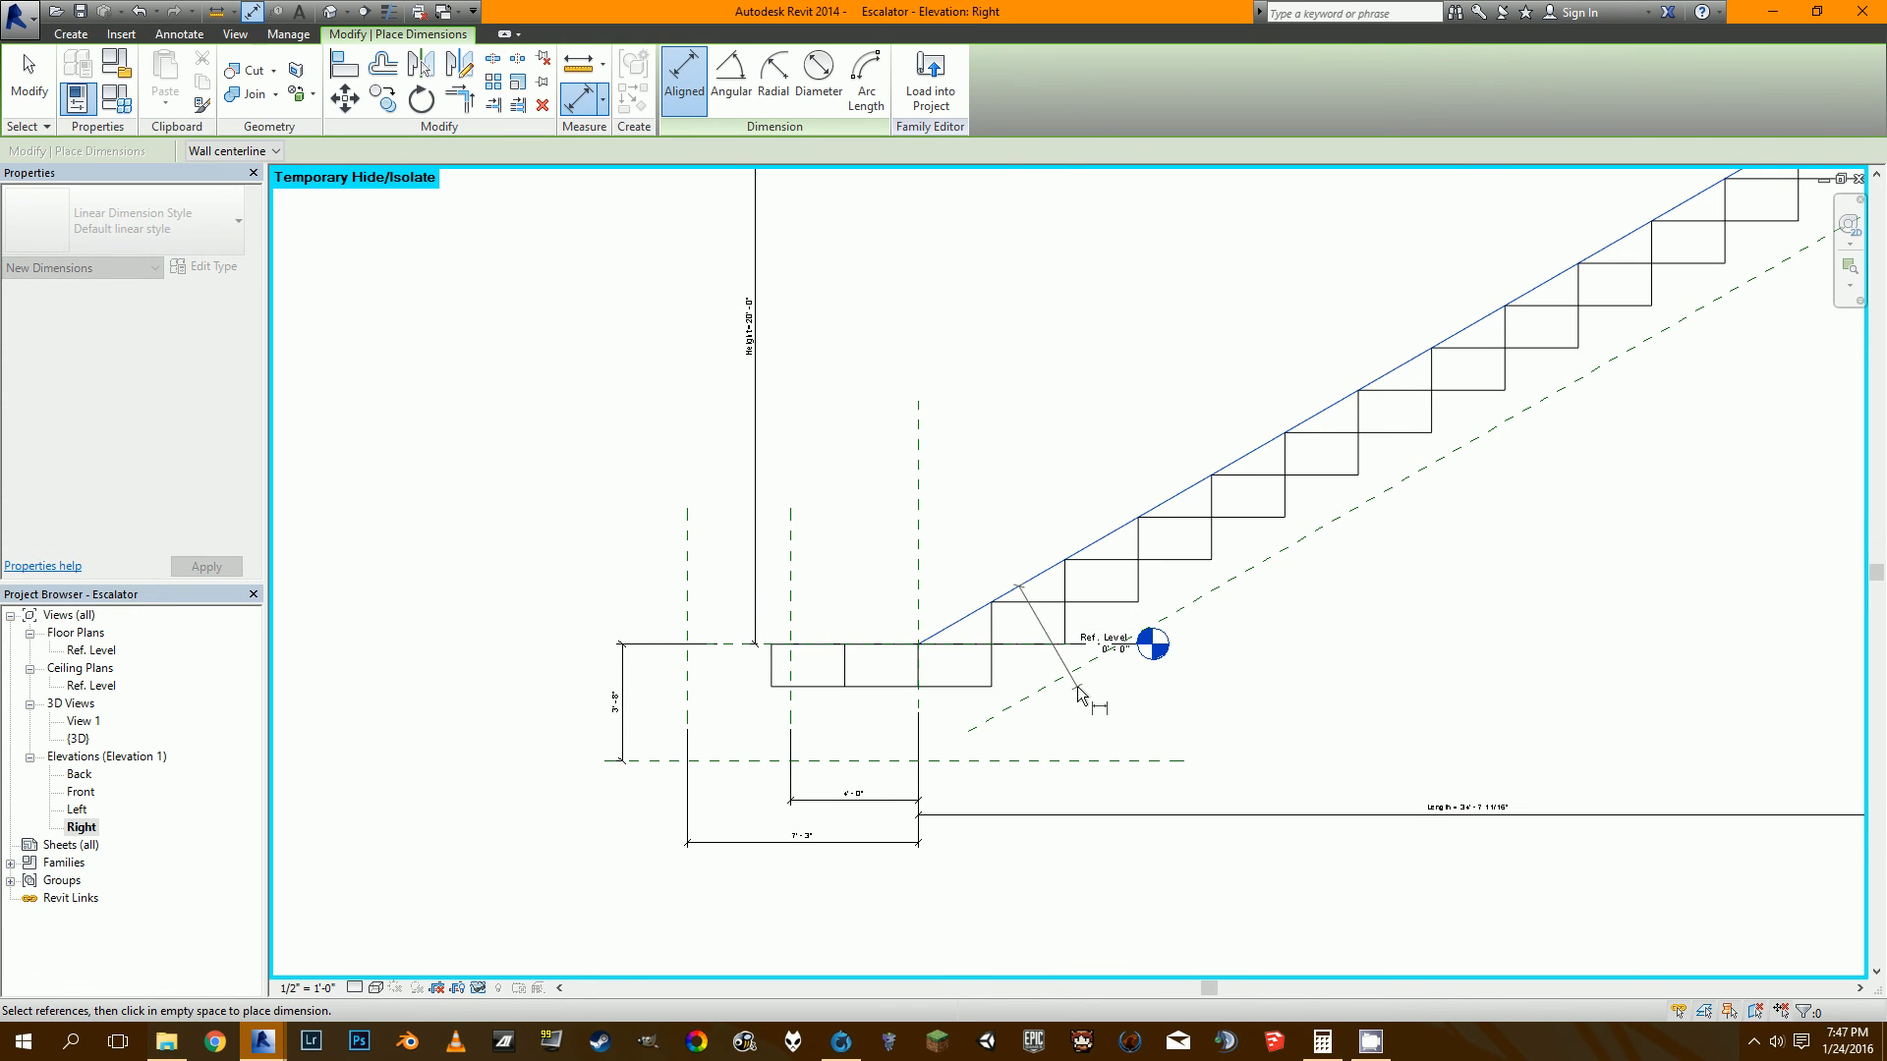
pyautogui.scroll(1, 1036, 691)
pyautogui.click(1034, 679)
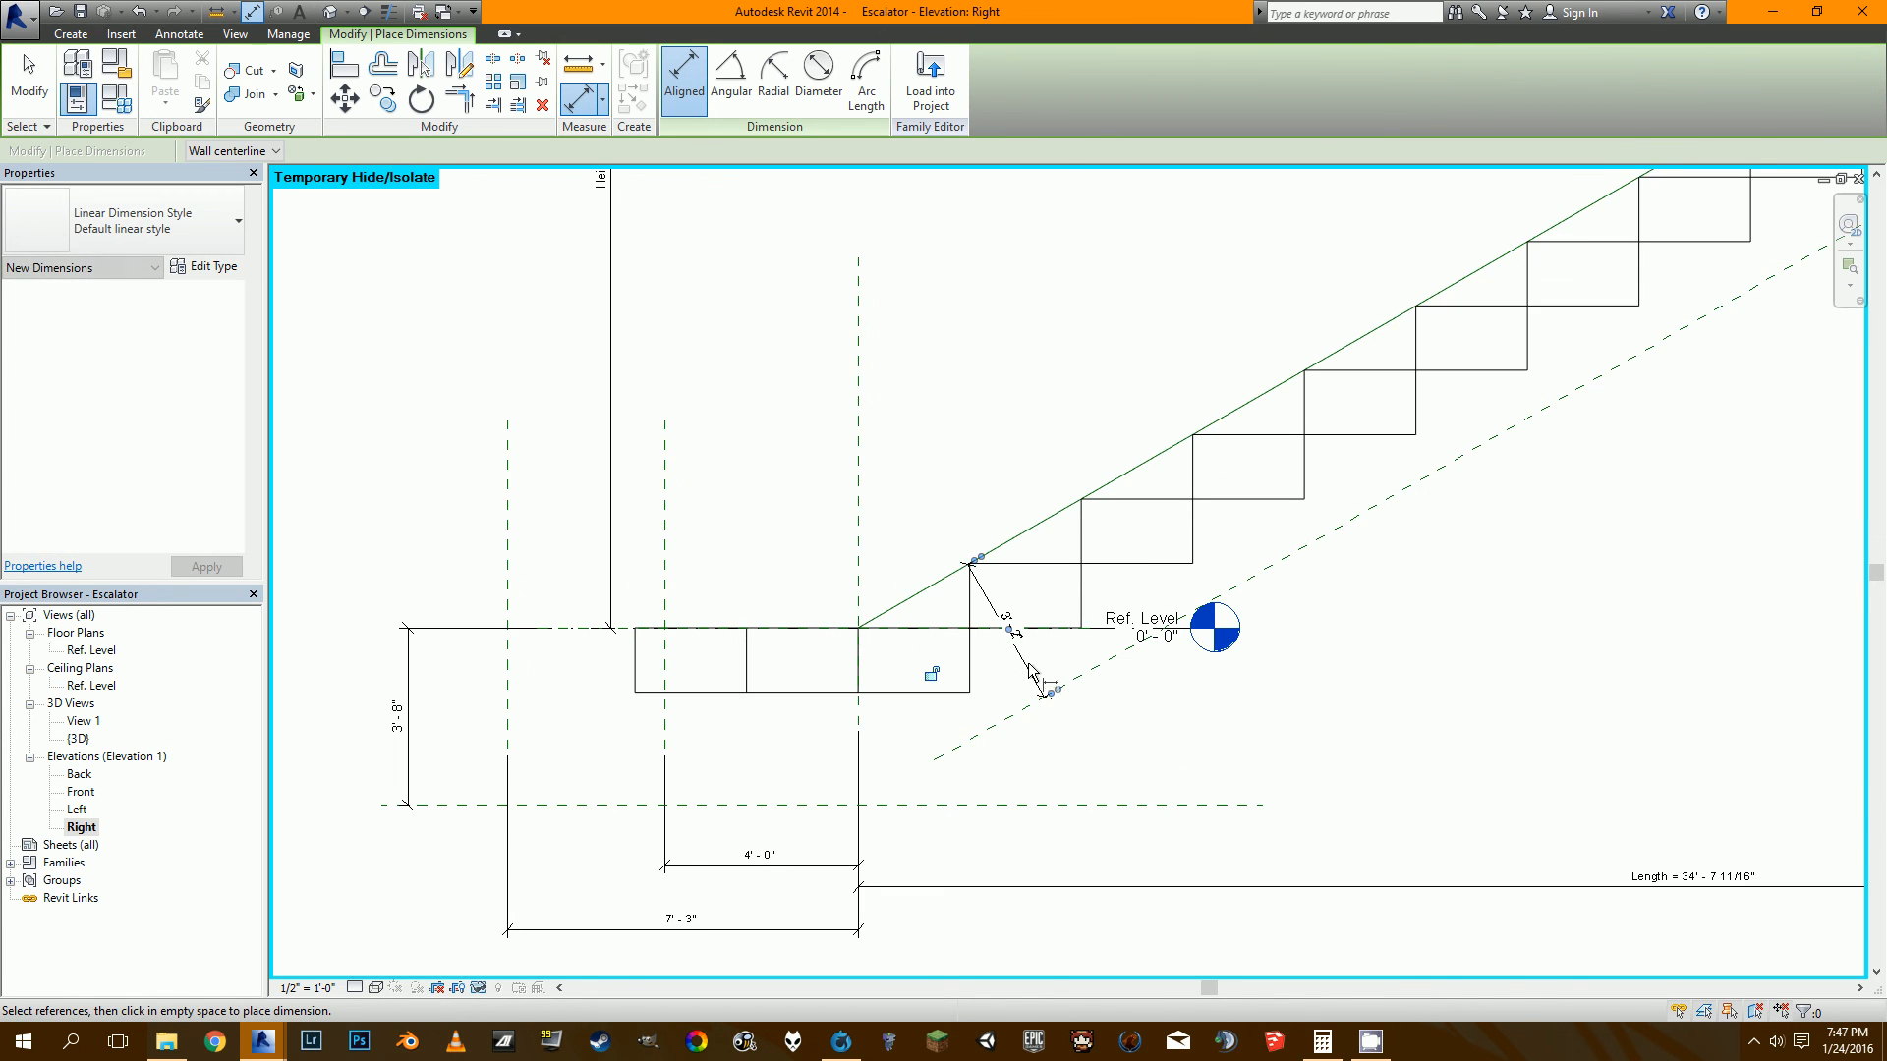
pyautogui.click(931, 676)
# Dimension and lock the distance between the upper level plane and the horizontal plane under the upper landing.
pyautogui.scroll(-2, 963, 668)
pyautogui.moveTo(1400, 501); pyautogui.dragTo(767, 796, button='middle')
pyautogui.scroll(1, 1378, 478)
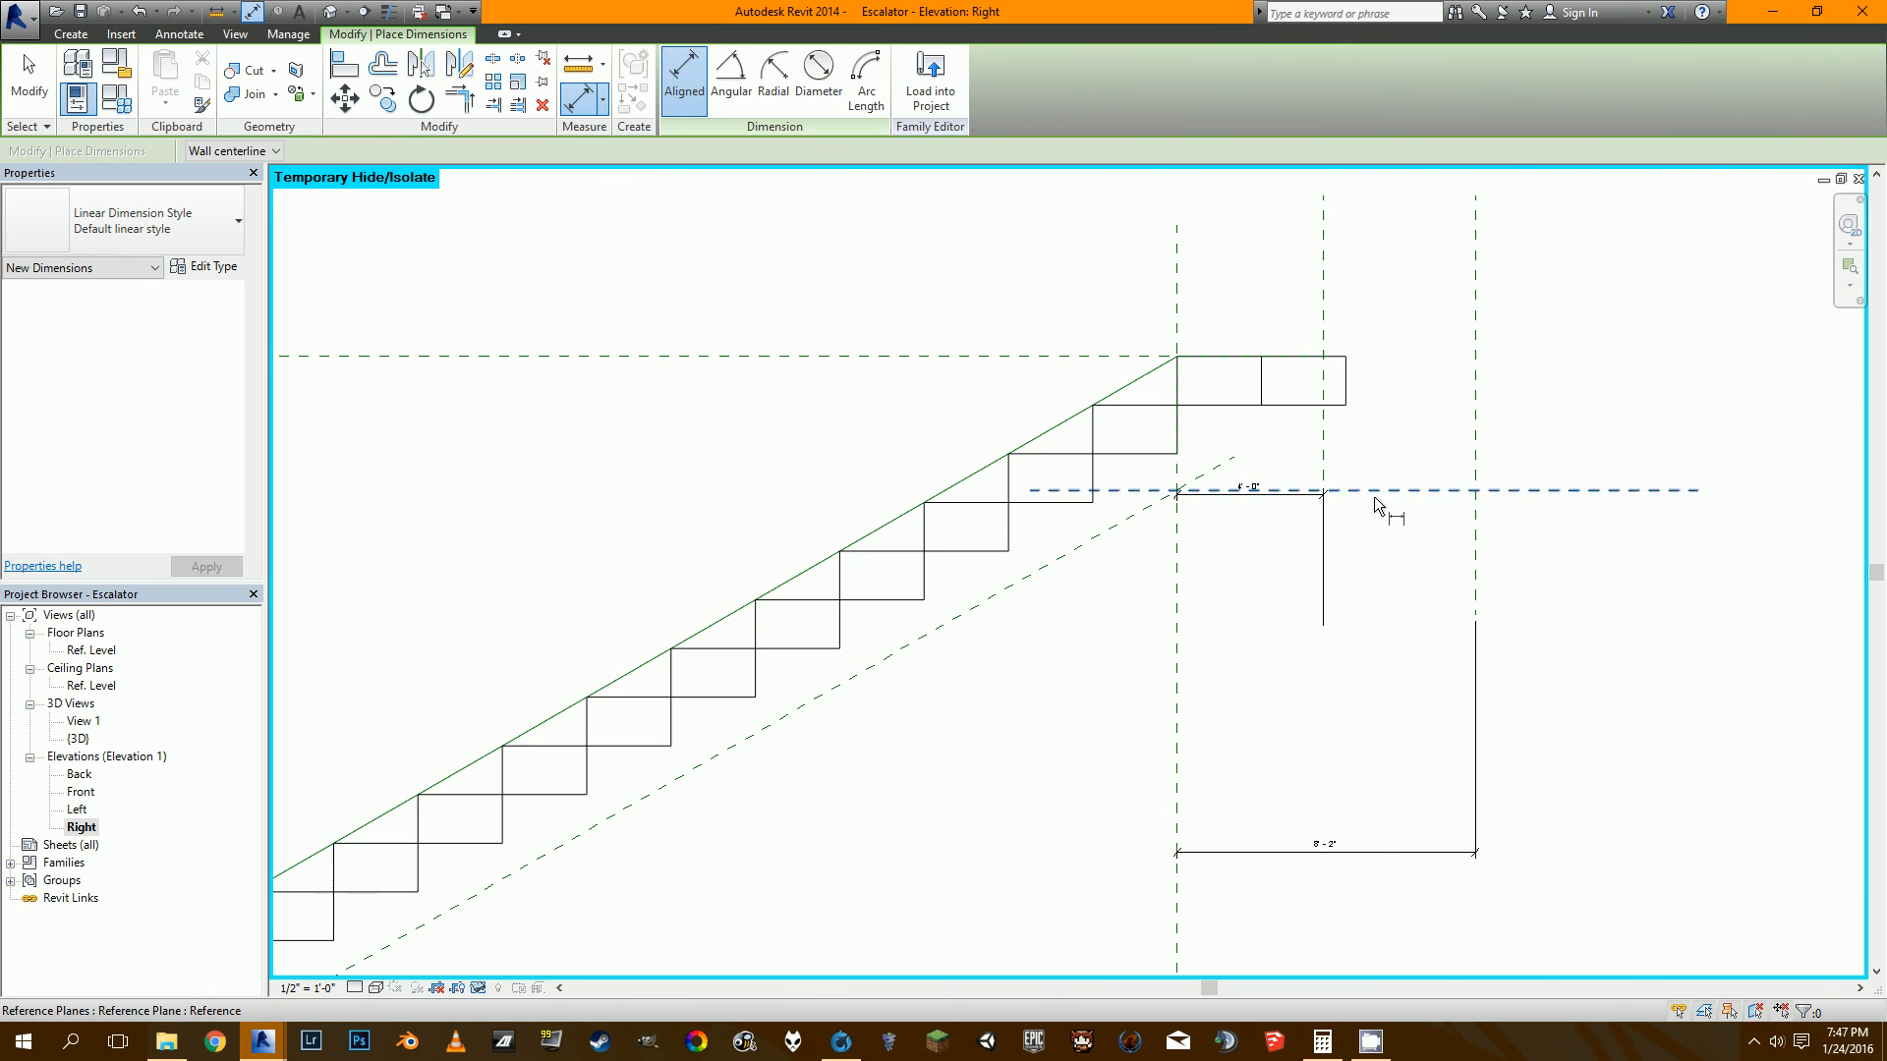
pyautogui.click(1397, 490)
pyautogui.click(1099, 357)
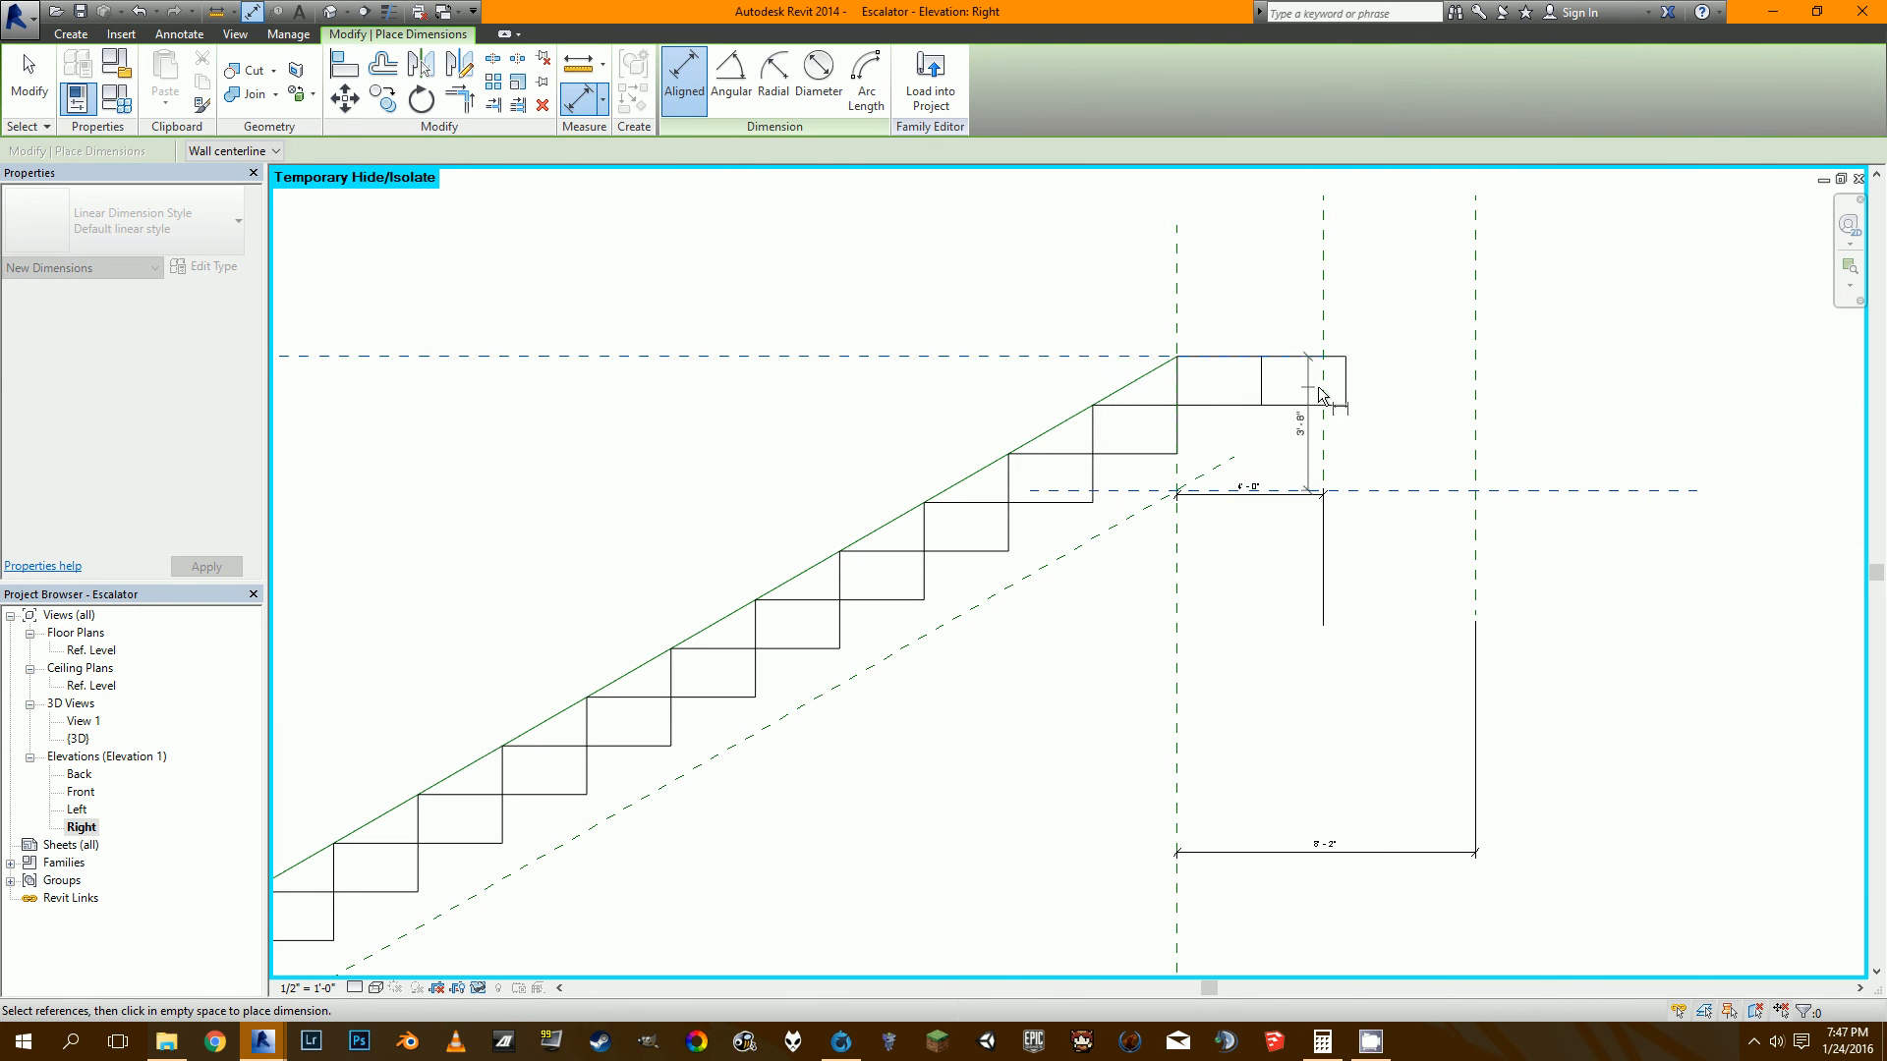
pyautogui.click(1430, 424)
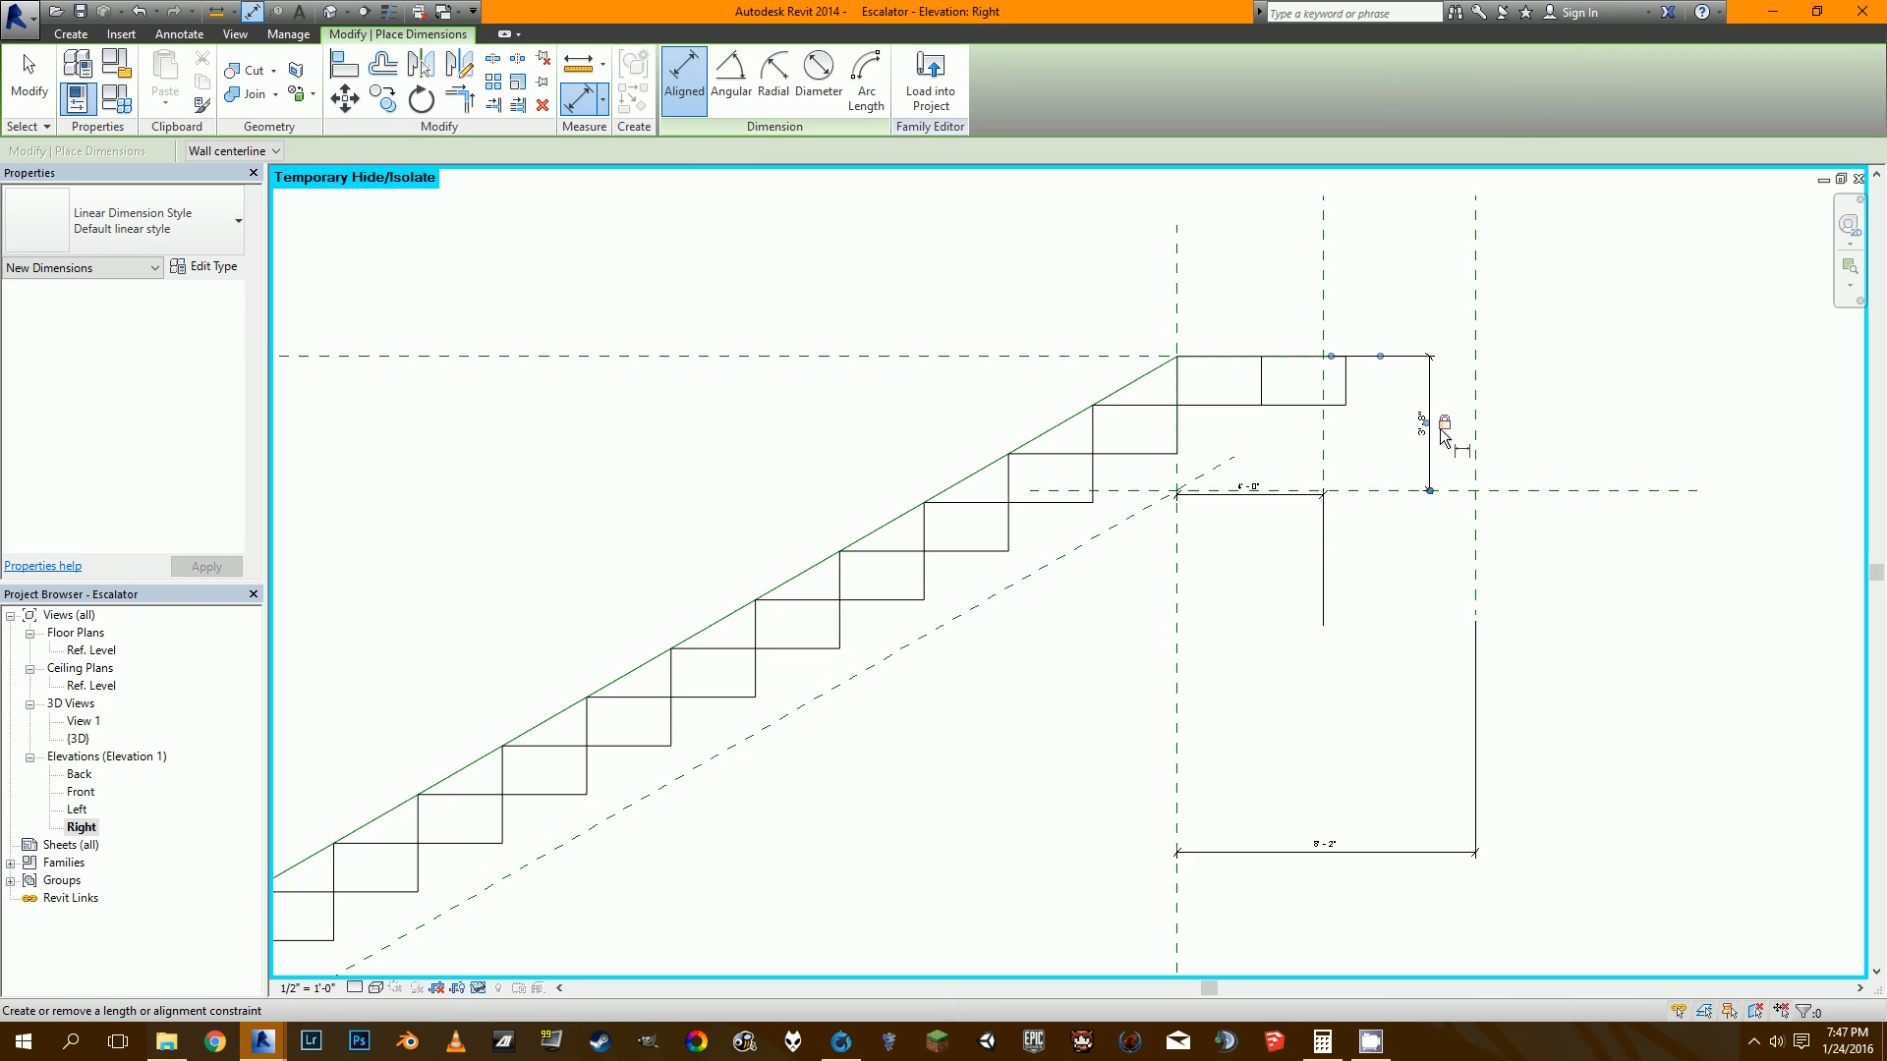
pyautogui.scroll(-2, 1443, 437)
pyautogui.press('Escape')
pyautogui.press('Escape')
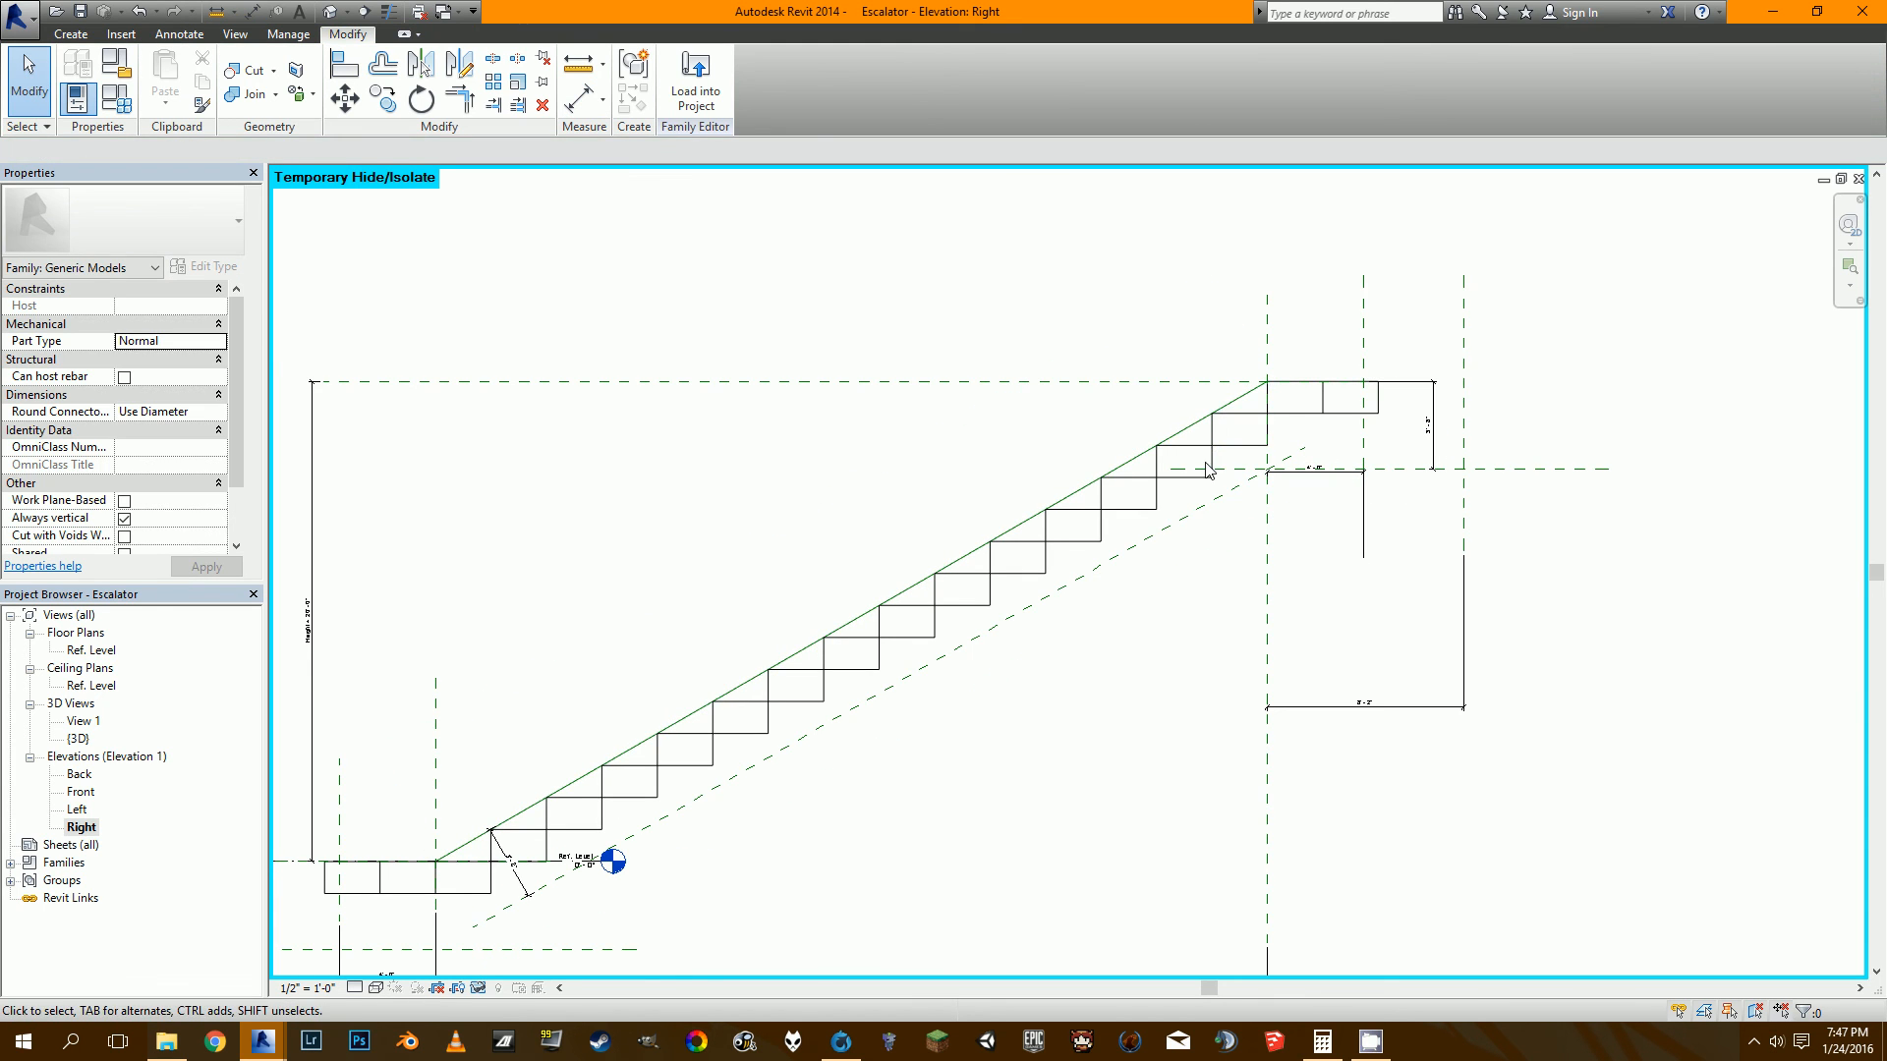
# Start an extrusion and pick the landing levels, incline, sloped and horizontal lower planes, and outer end planes as locked sketch lines.
pyautogui.moveTo(697, 816); pyautogui.dragTo(885, 732, button='middle')
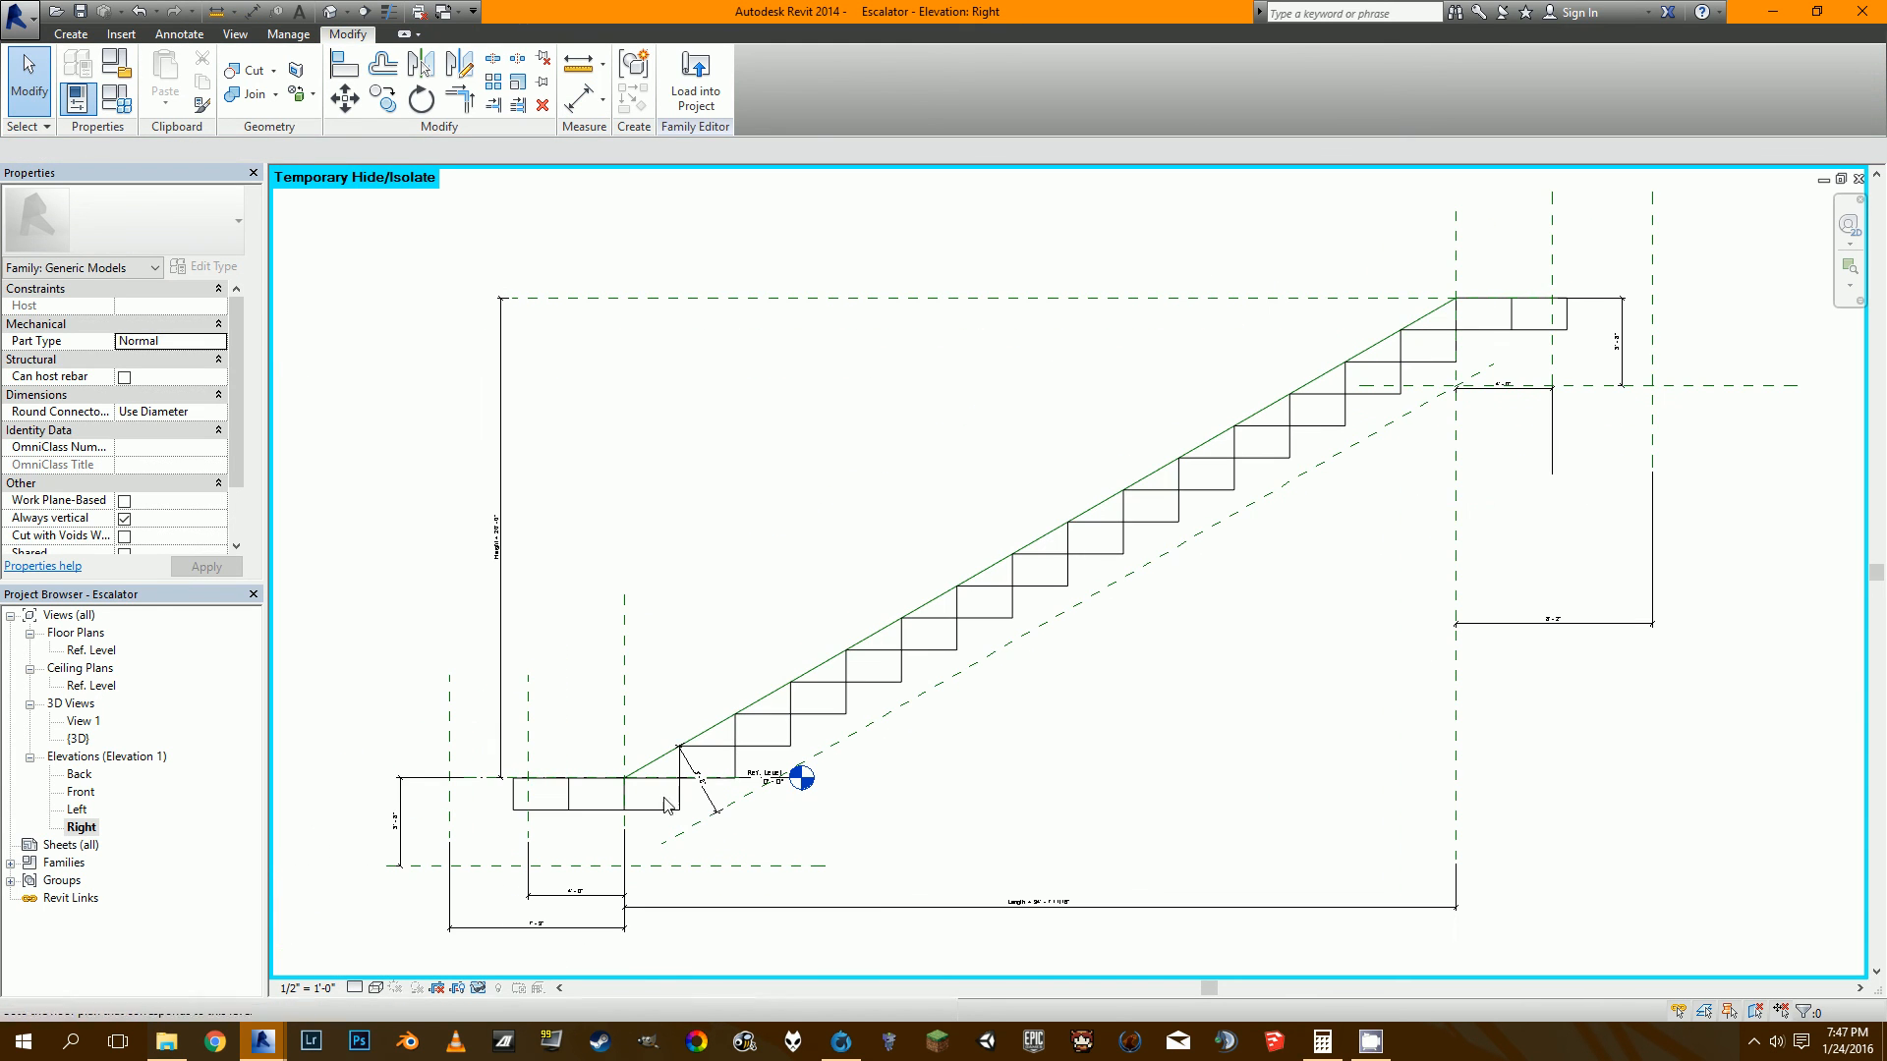
pyautogui.click(71, 34)
pyautogui.click(119, 70)
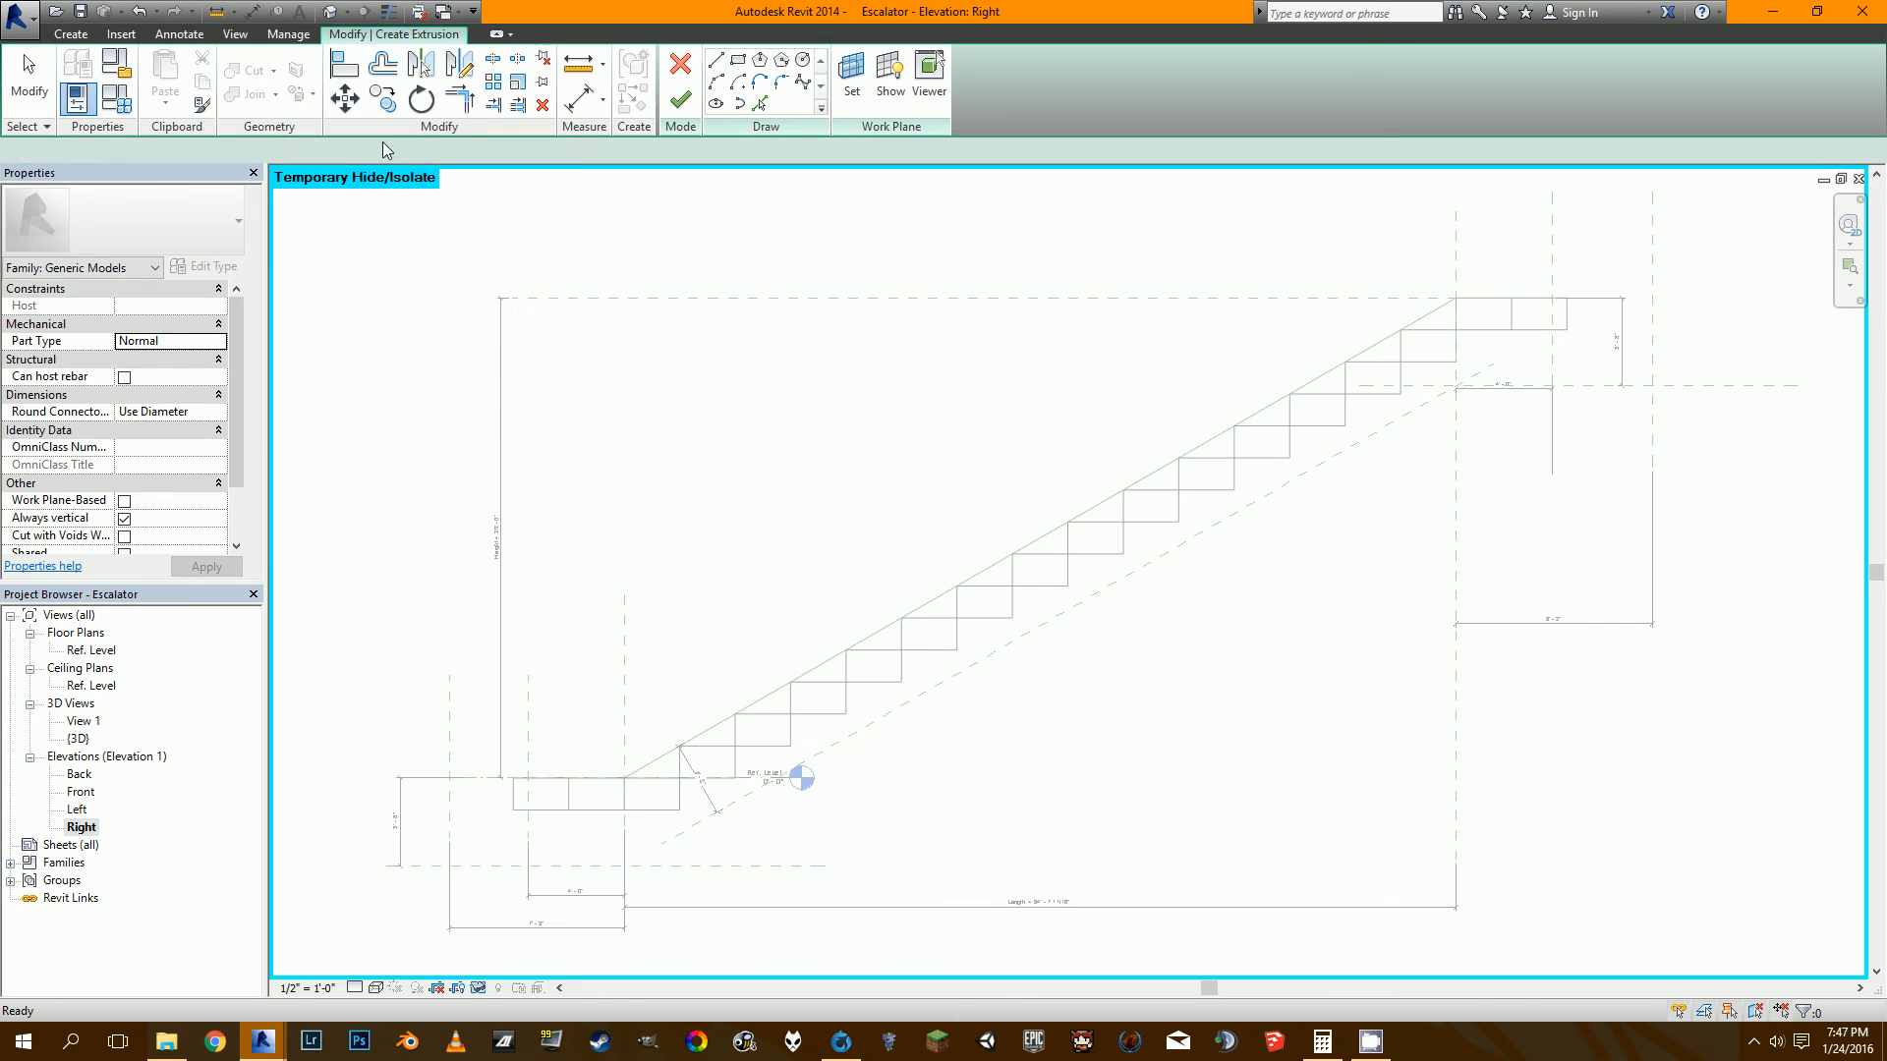
pyautogui.click(760, 103)
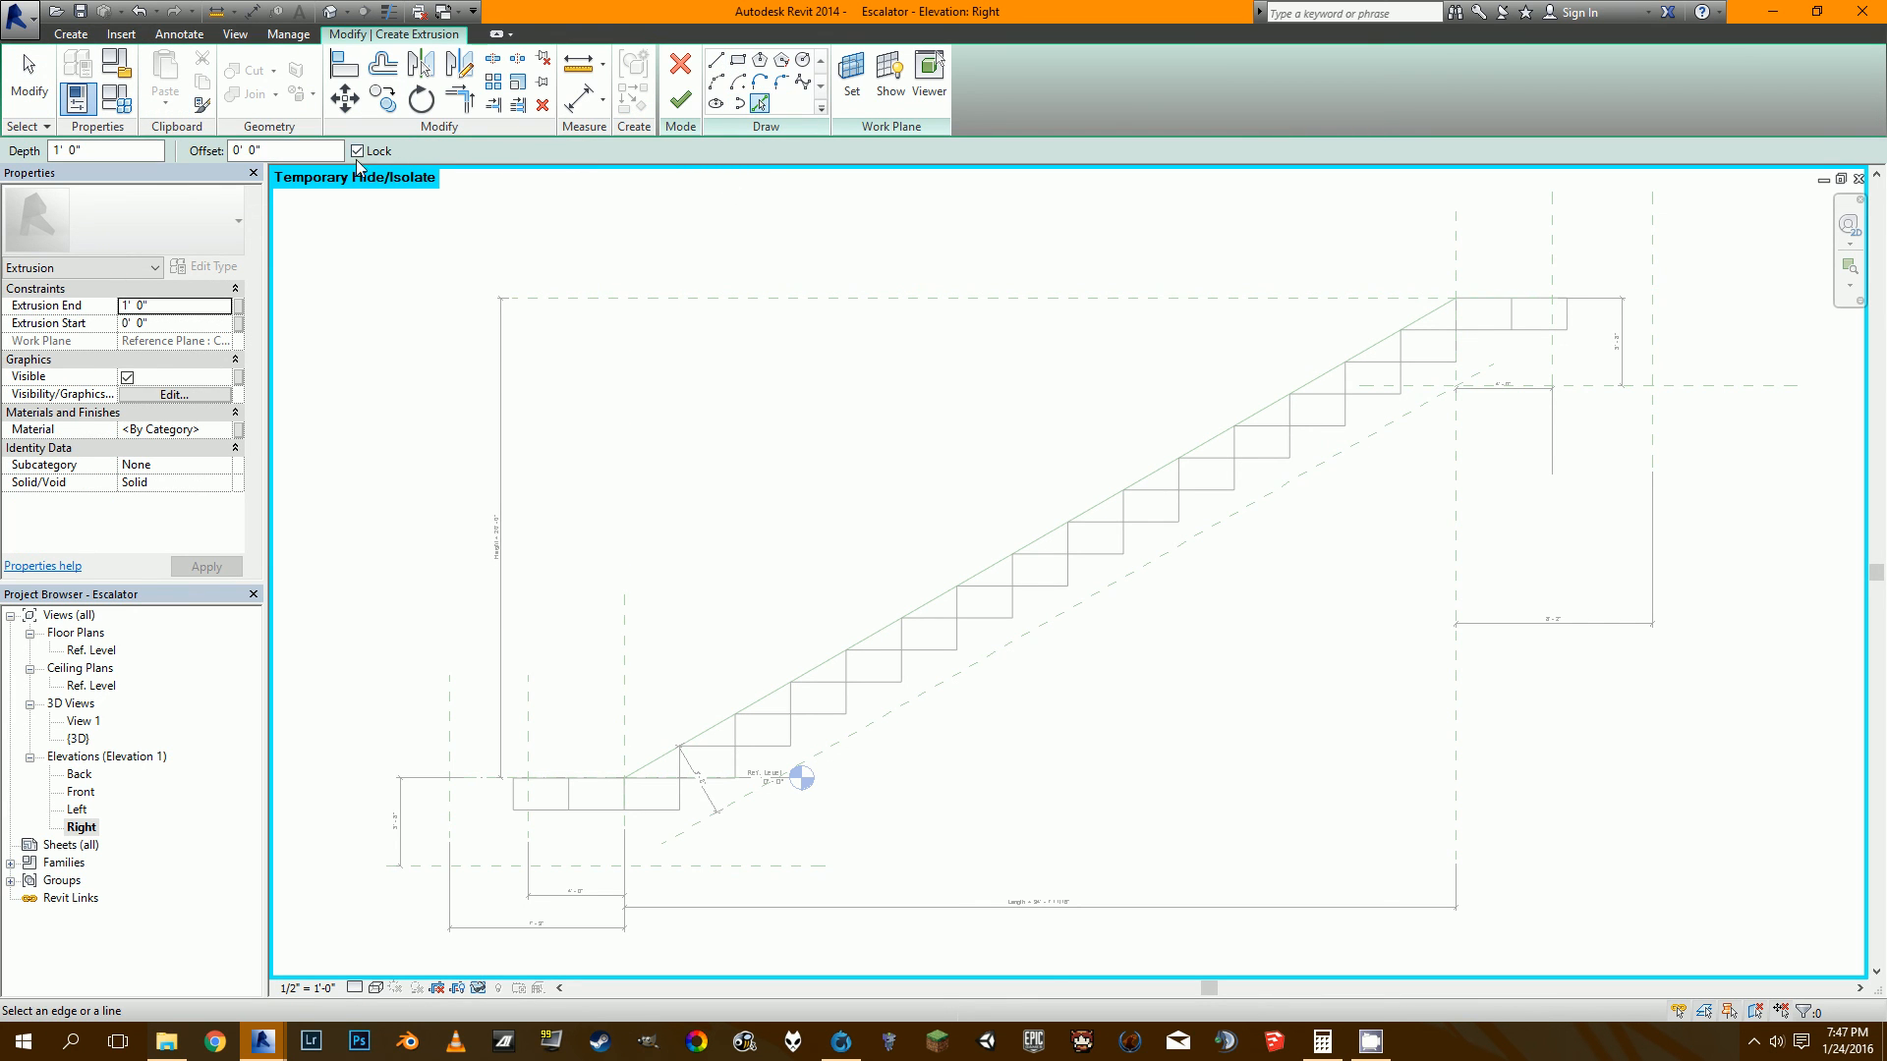
pyautogui.scroll(2, 518, 772)
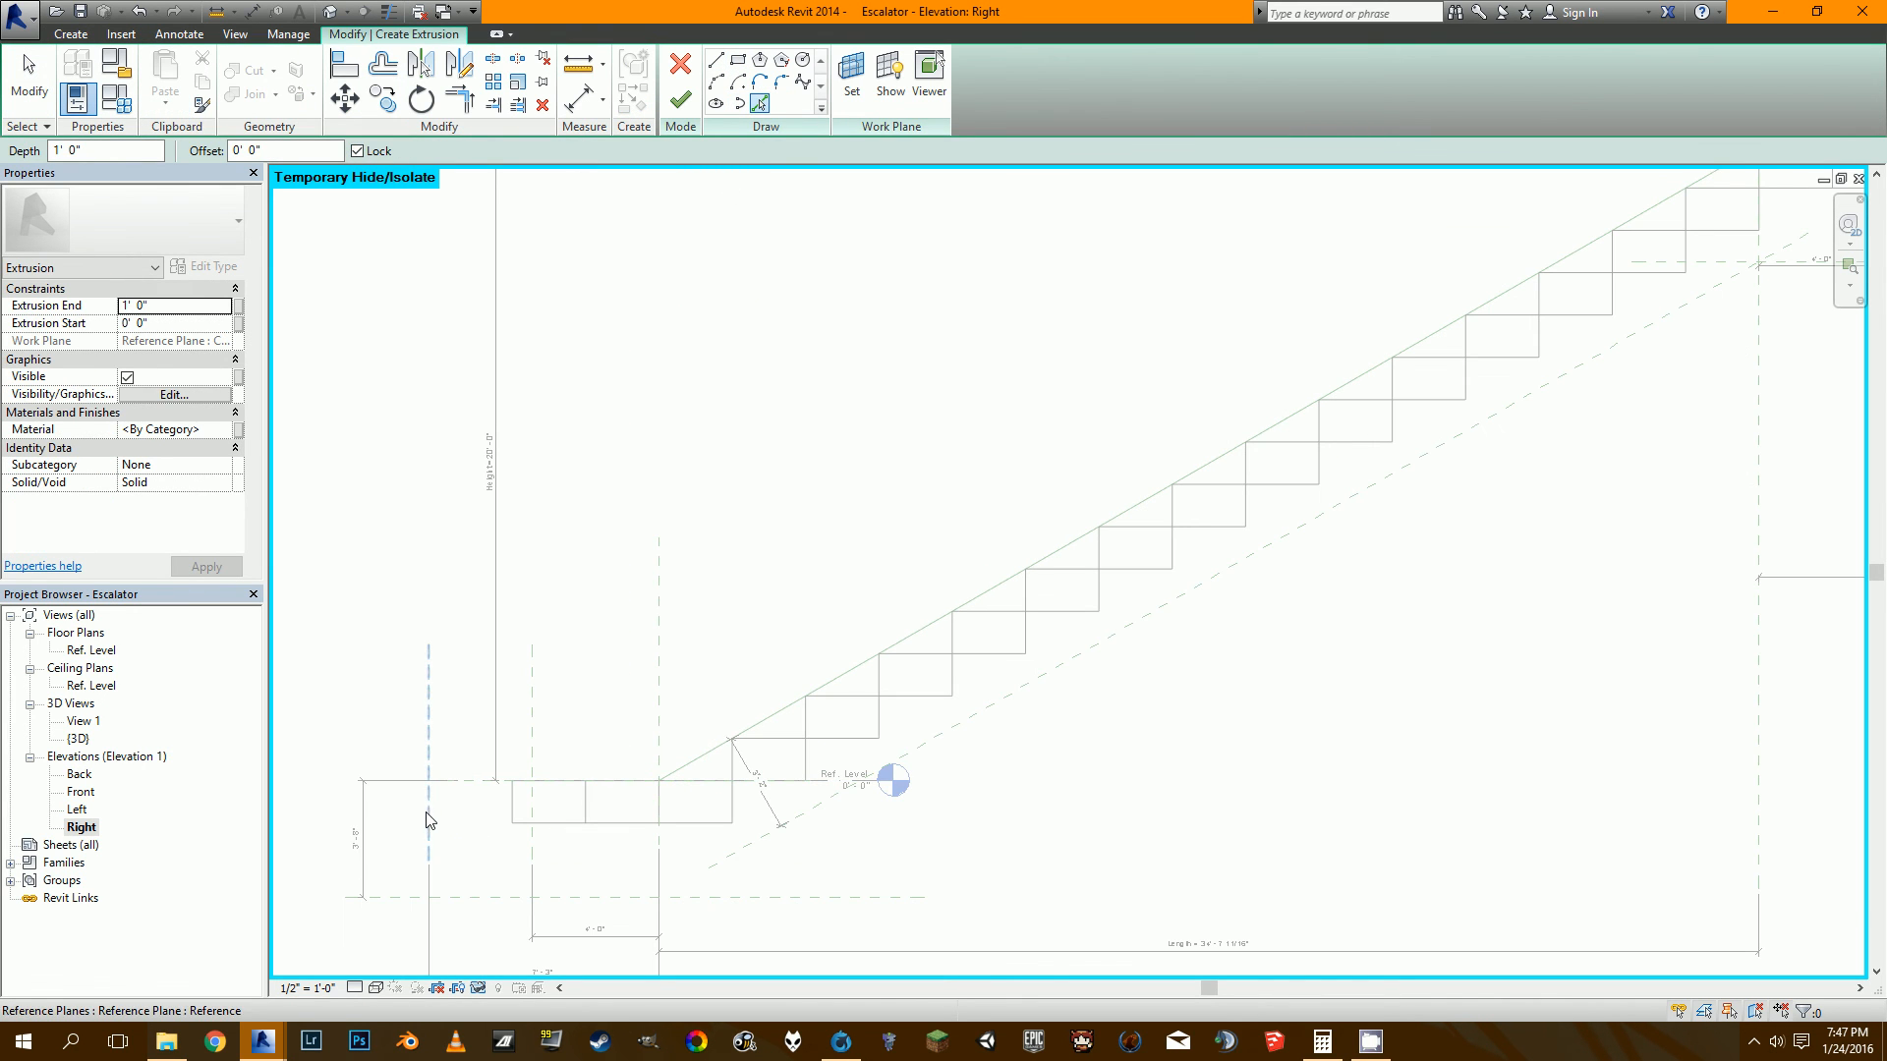
pyautogui.click(427, 825)
pyautogui.click(479, 784)
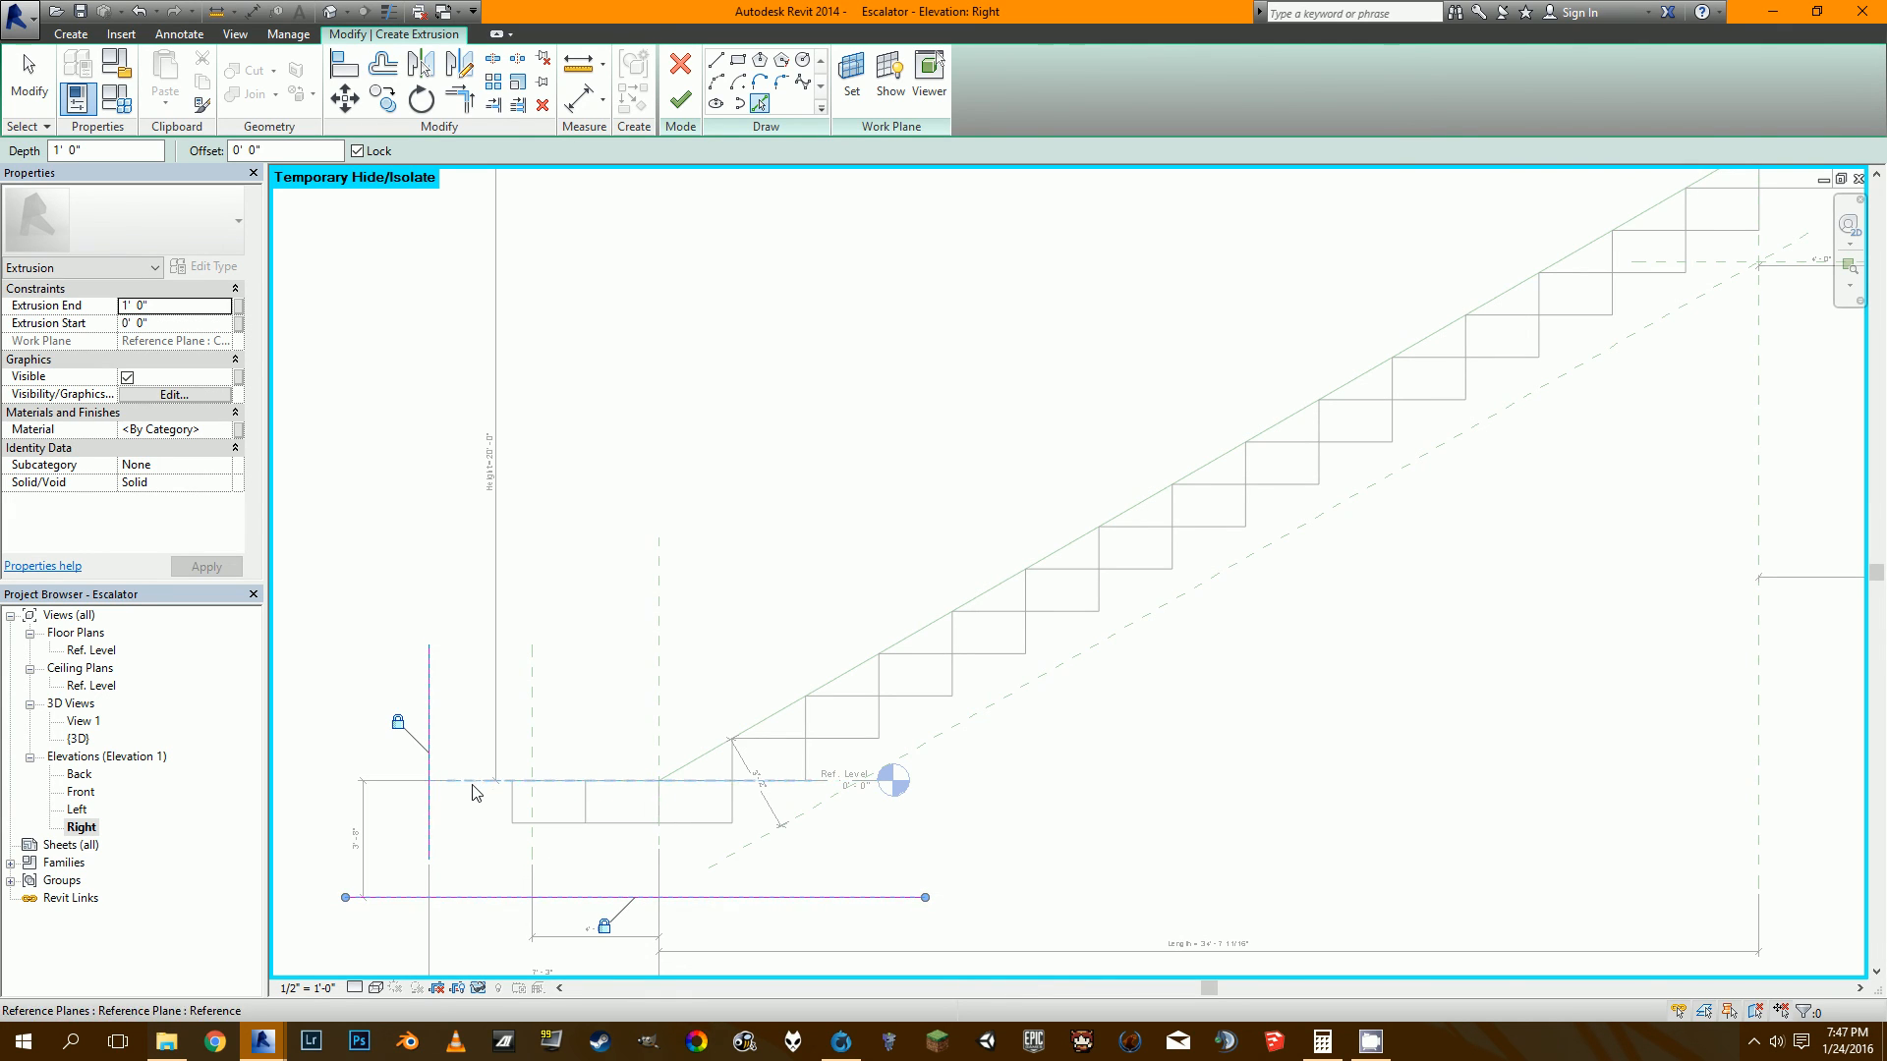
pyautogui.click(818, 804)
pyautogui.moveTo(1372, 637); pyautogui.dragTo(620, 987, button='middle')
pyautogui.scroll(2, 1191, 630)
pyautogui.click(1192, 608)
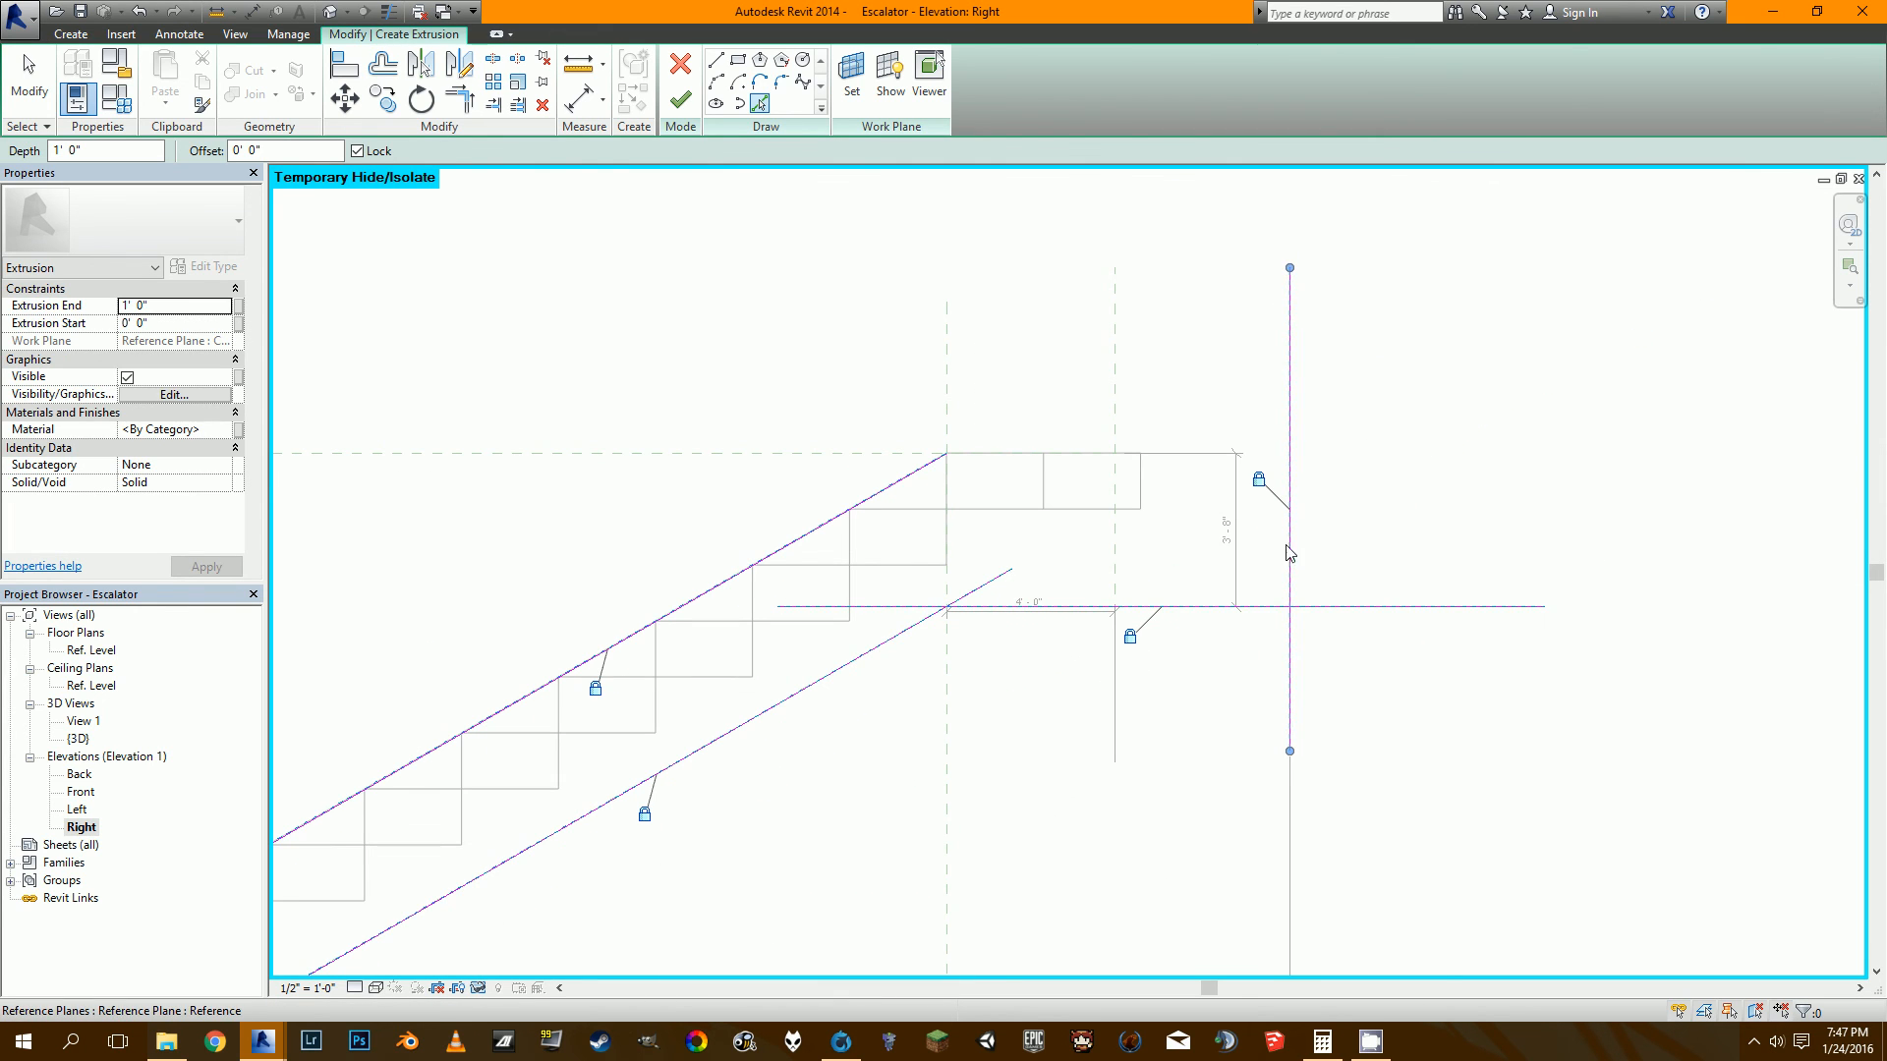
# Trim the extrusion sketch lines into clean corners around the upper landing and where the inclines meet it.
pyautogui.press('r')
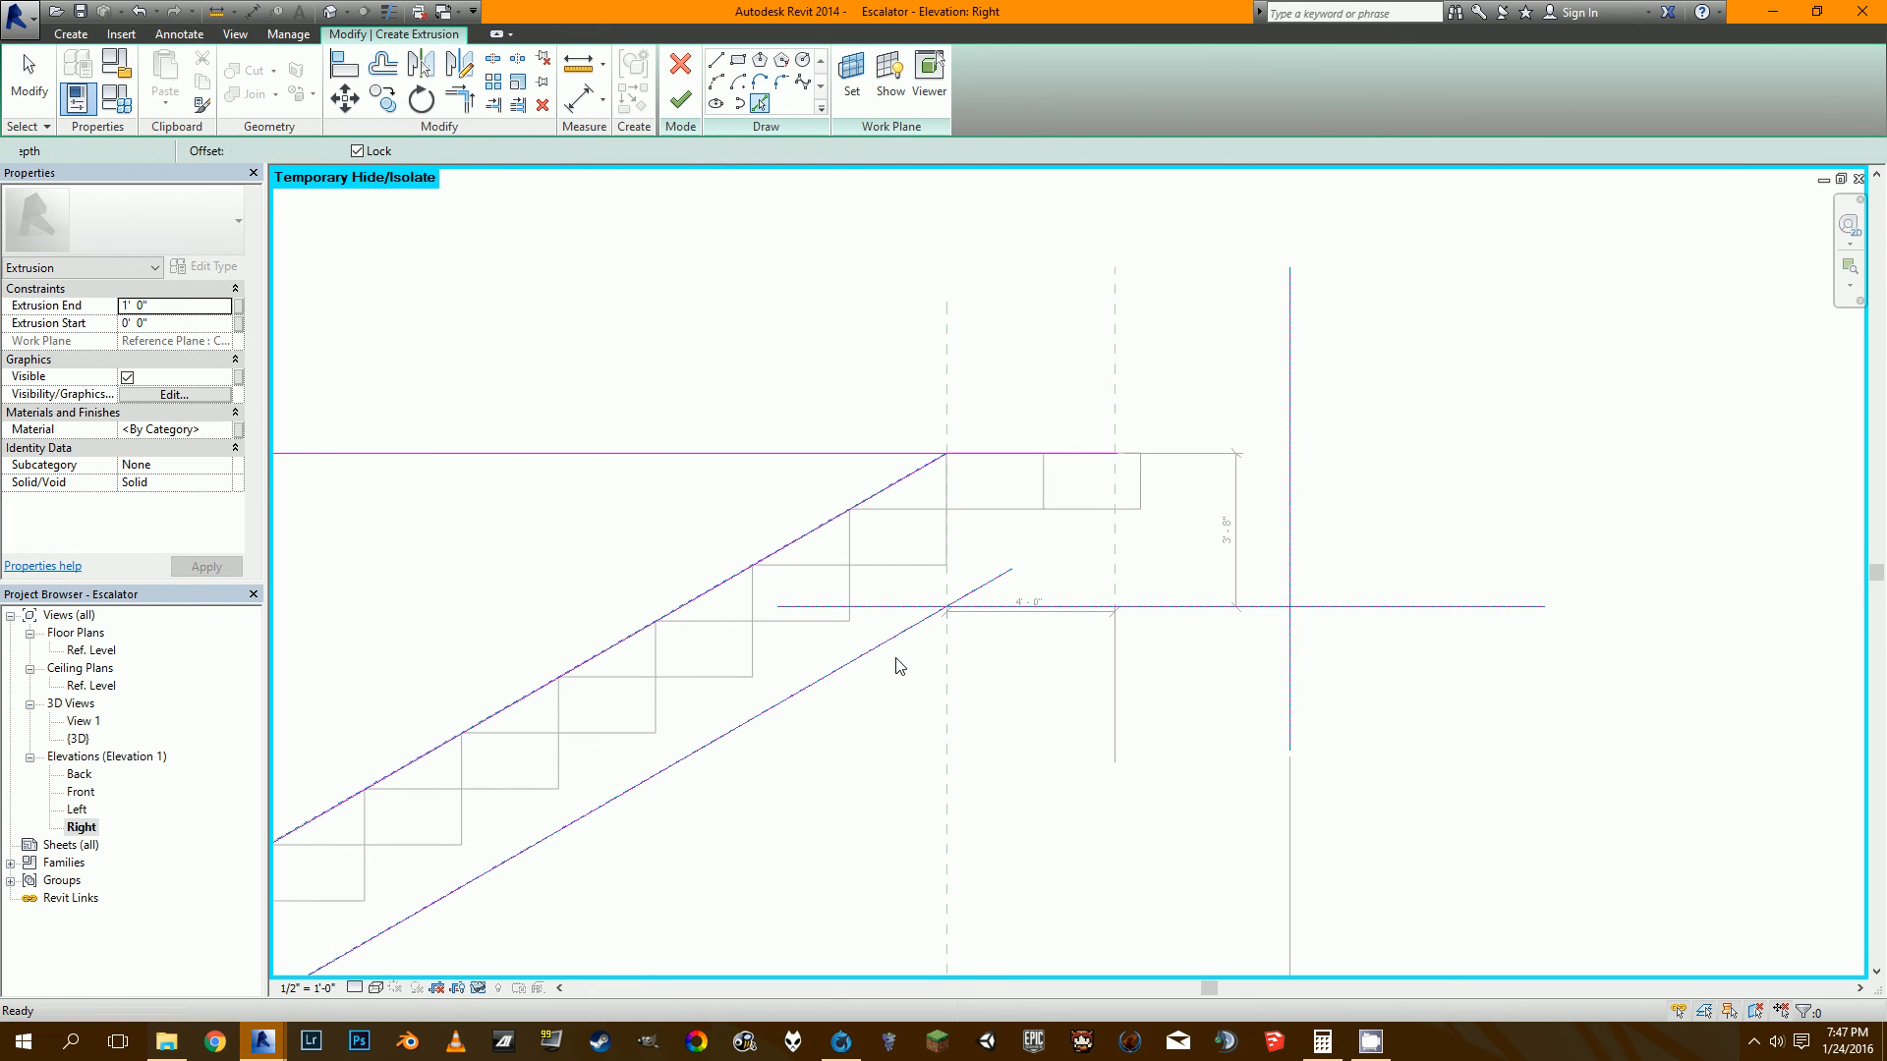
pyautogui.click(906, 631)
pyautogui.click(1050, 606)
pyautogui.click(1055, 607)
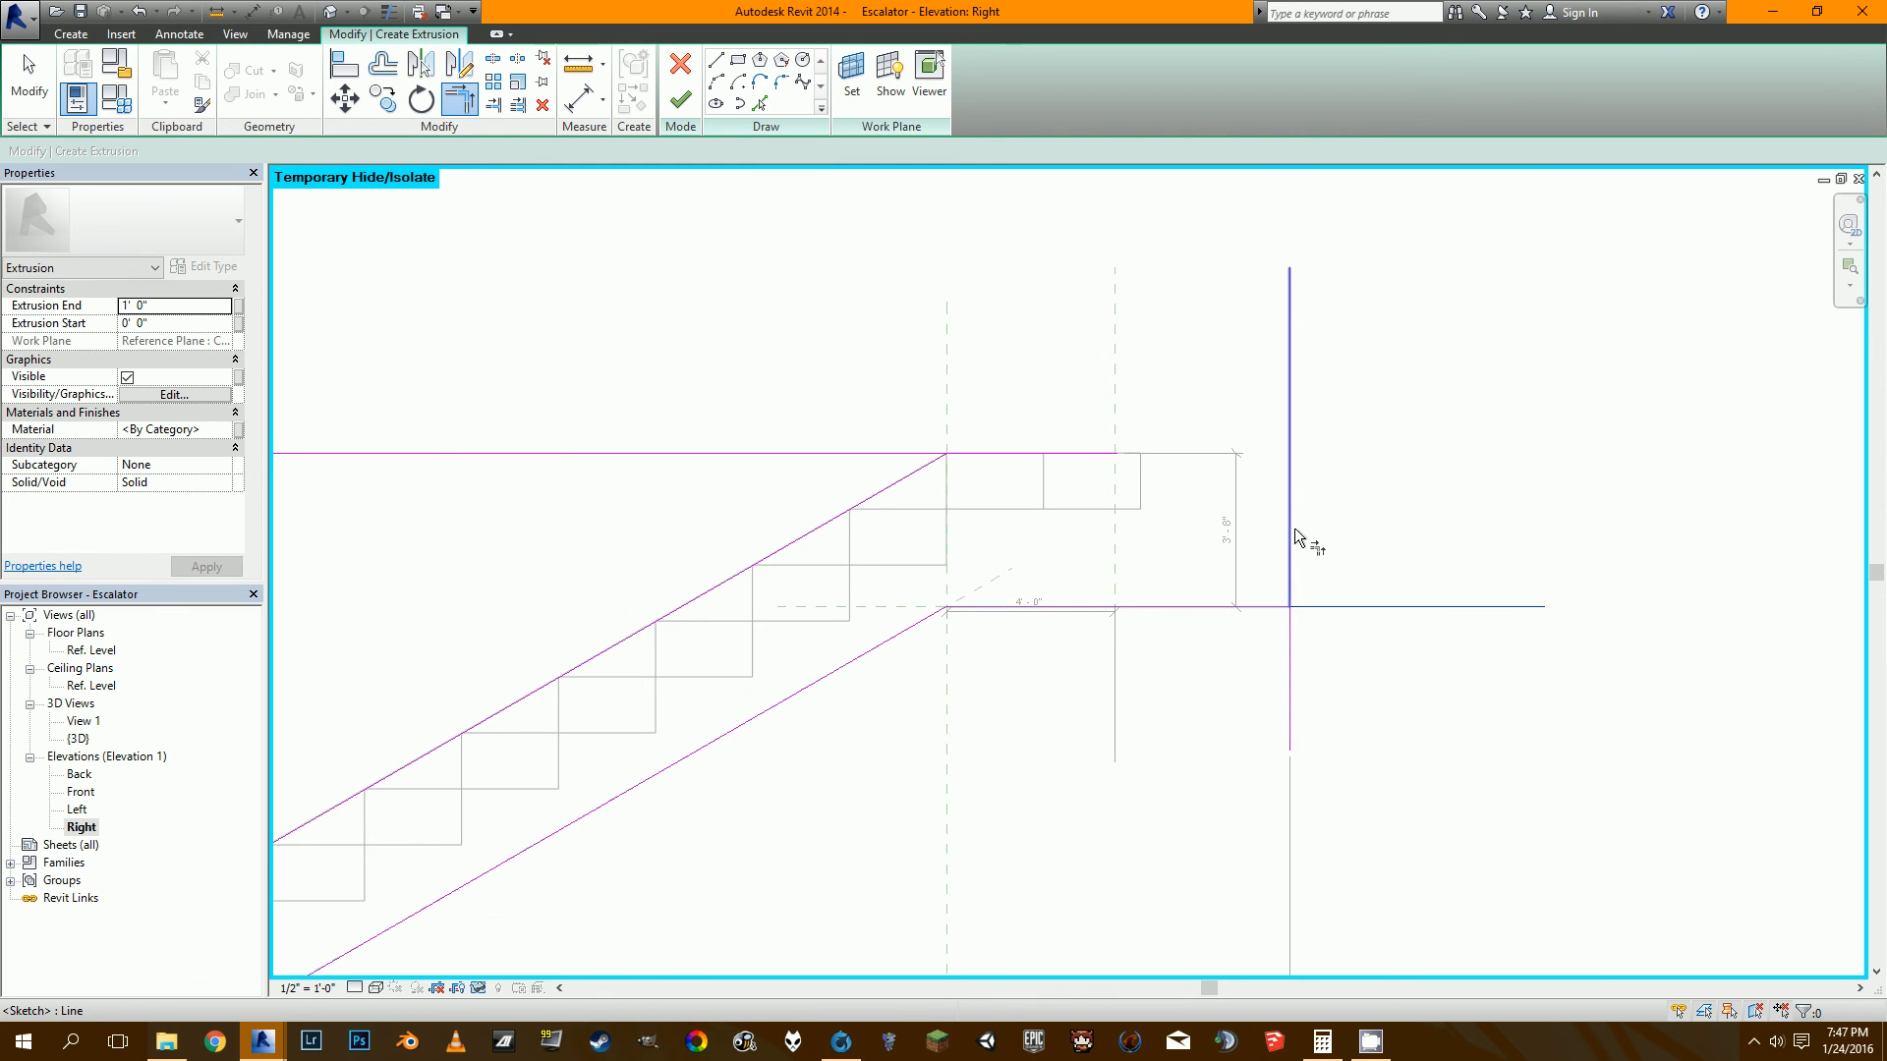
pyautogui.click(1291, 531)
pyautogui.click(1069, 453)
pyautogui.click(922, 468)
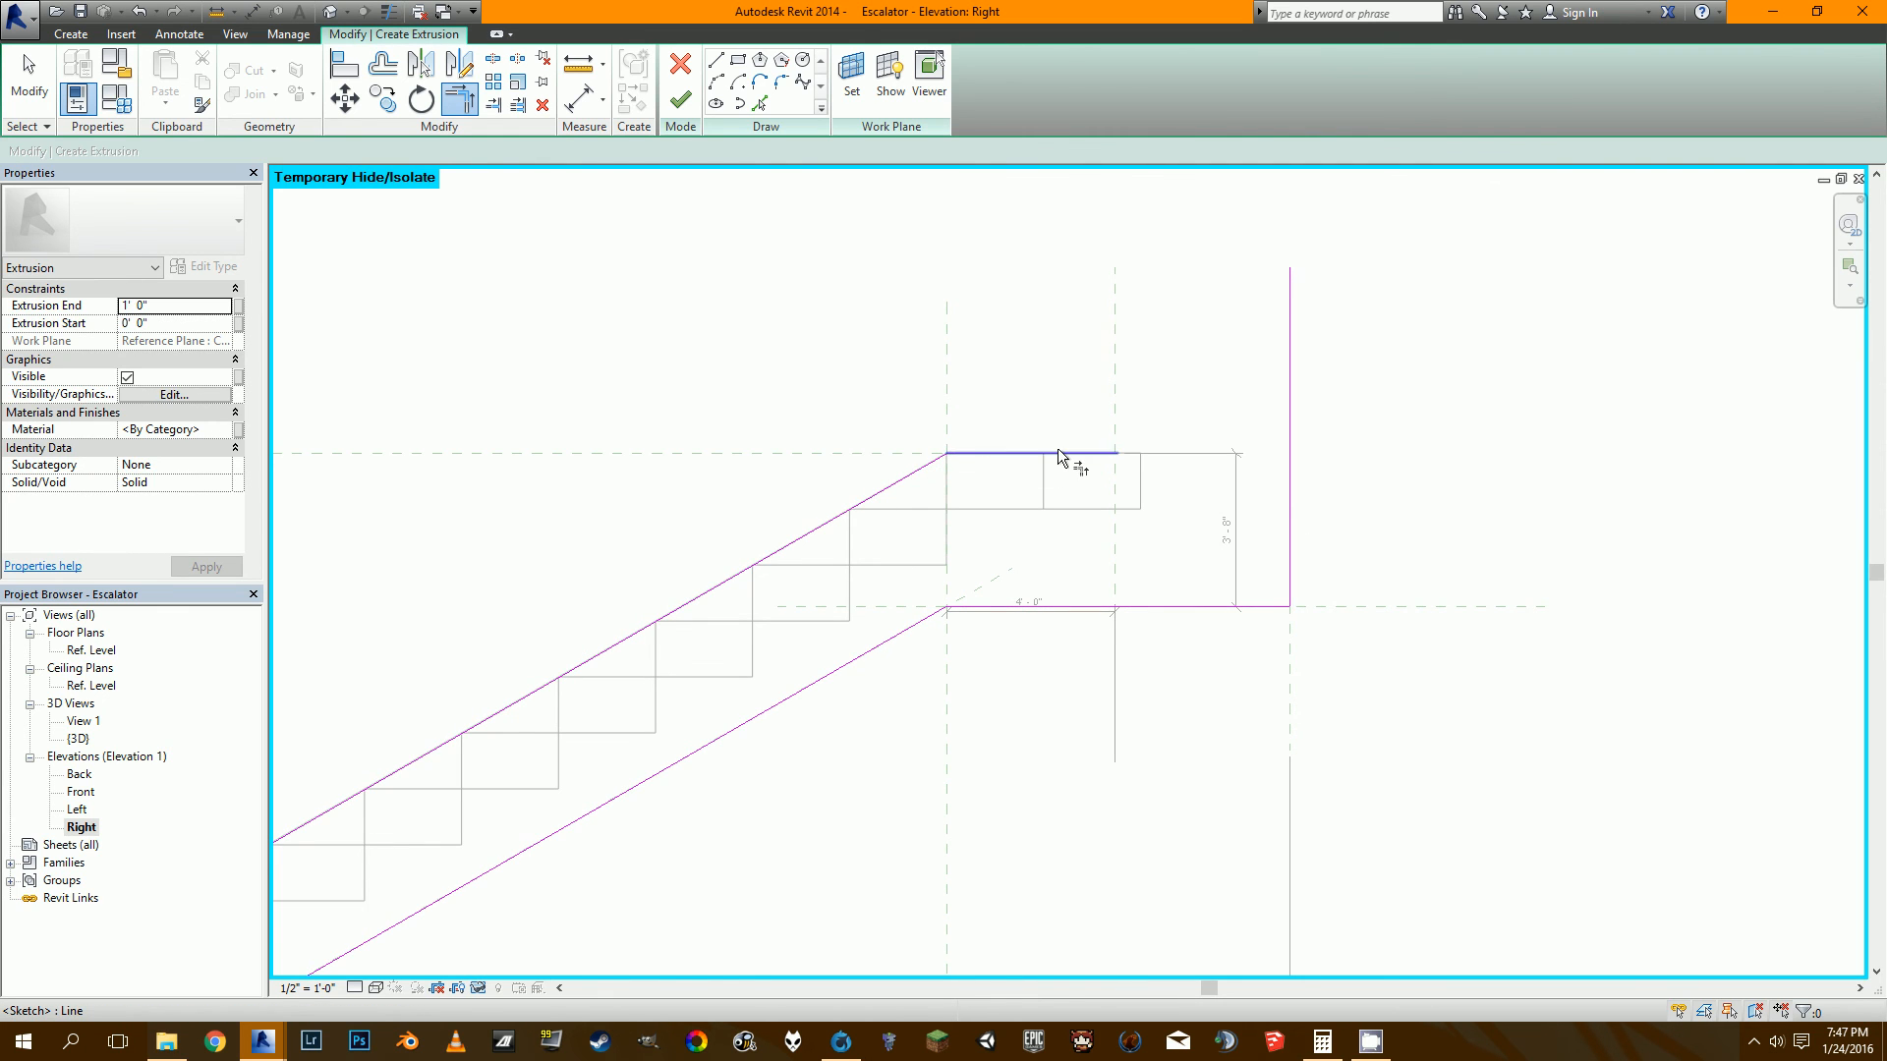
# Trim the sketch lines around the lower landing into a closed loop and finish the extrusion.
pyautogui.scroll(-3, 1282, 486)
pyautogui.moveTo(968, 613); pyautogui.dragTo(1482, 328, button='middle')
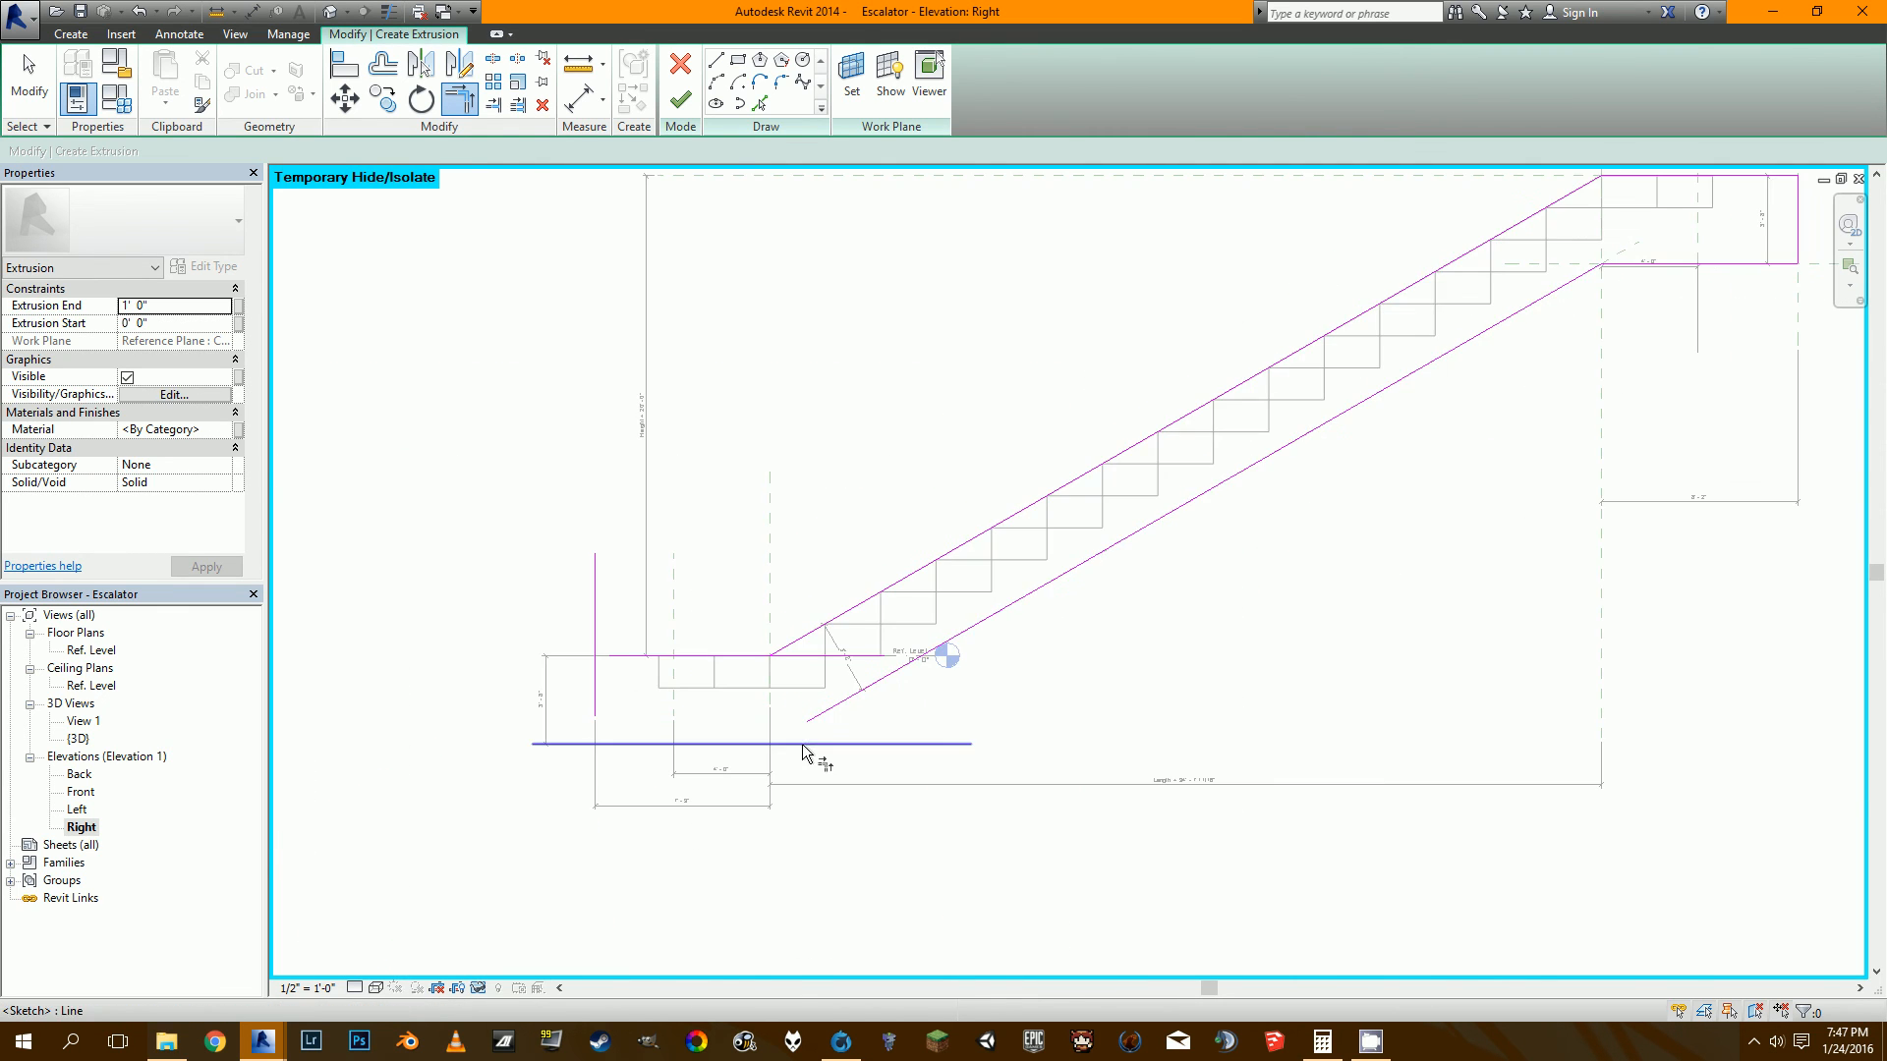
pyautogui.scroll(2, 795, 739)
pyautogui.click(694, 739)
pyautogui.click(865, 691)
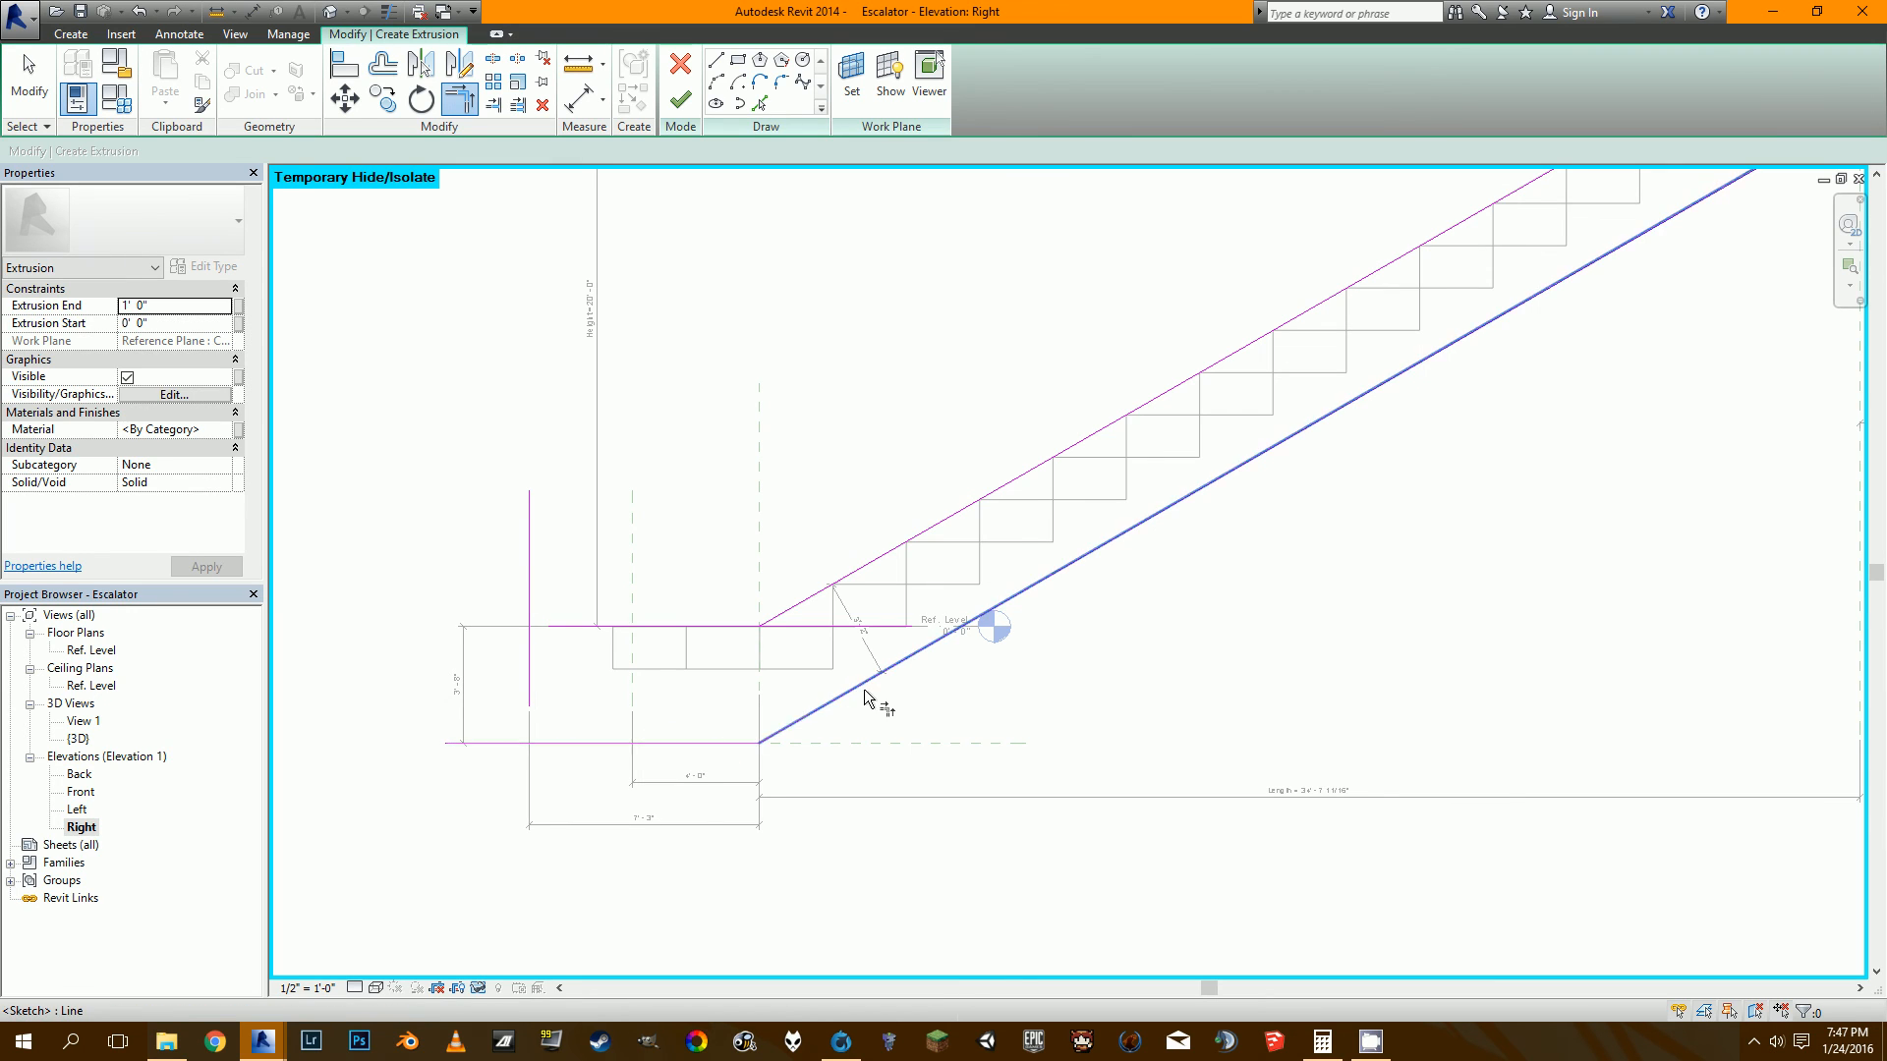
pyautogui.click(589, 626)
pyautogui.click(588, 743)
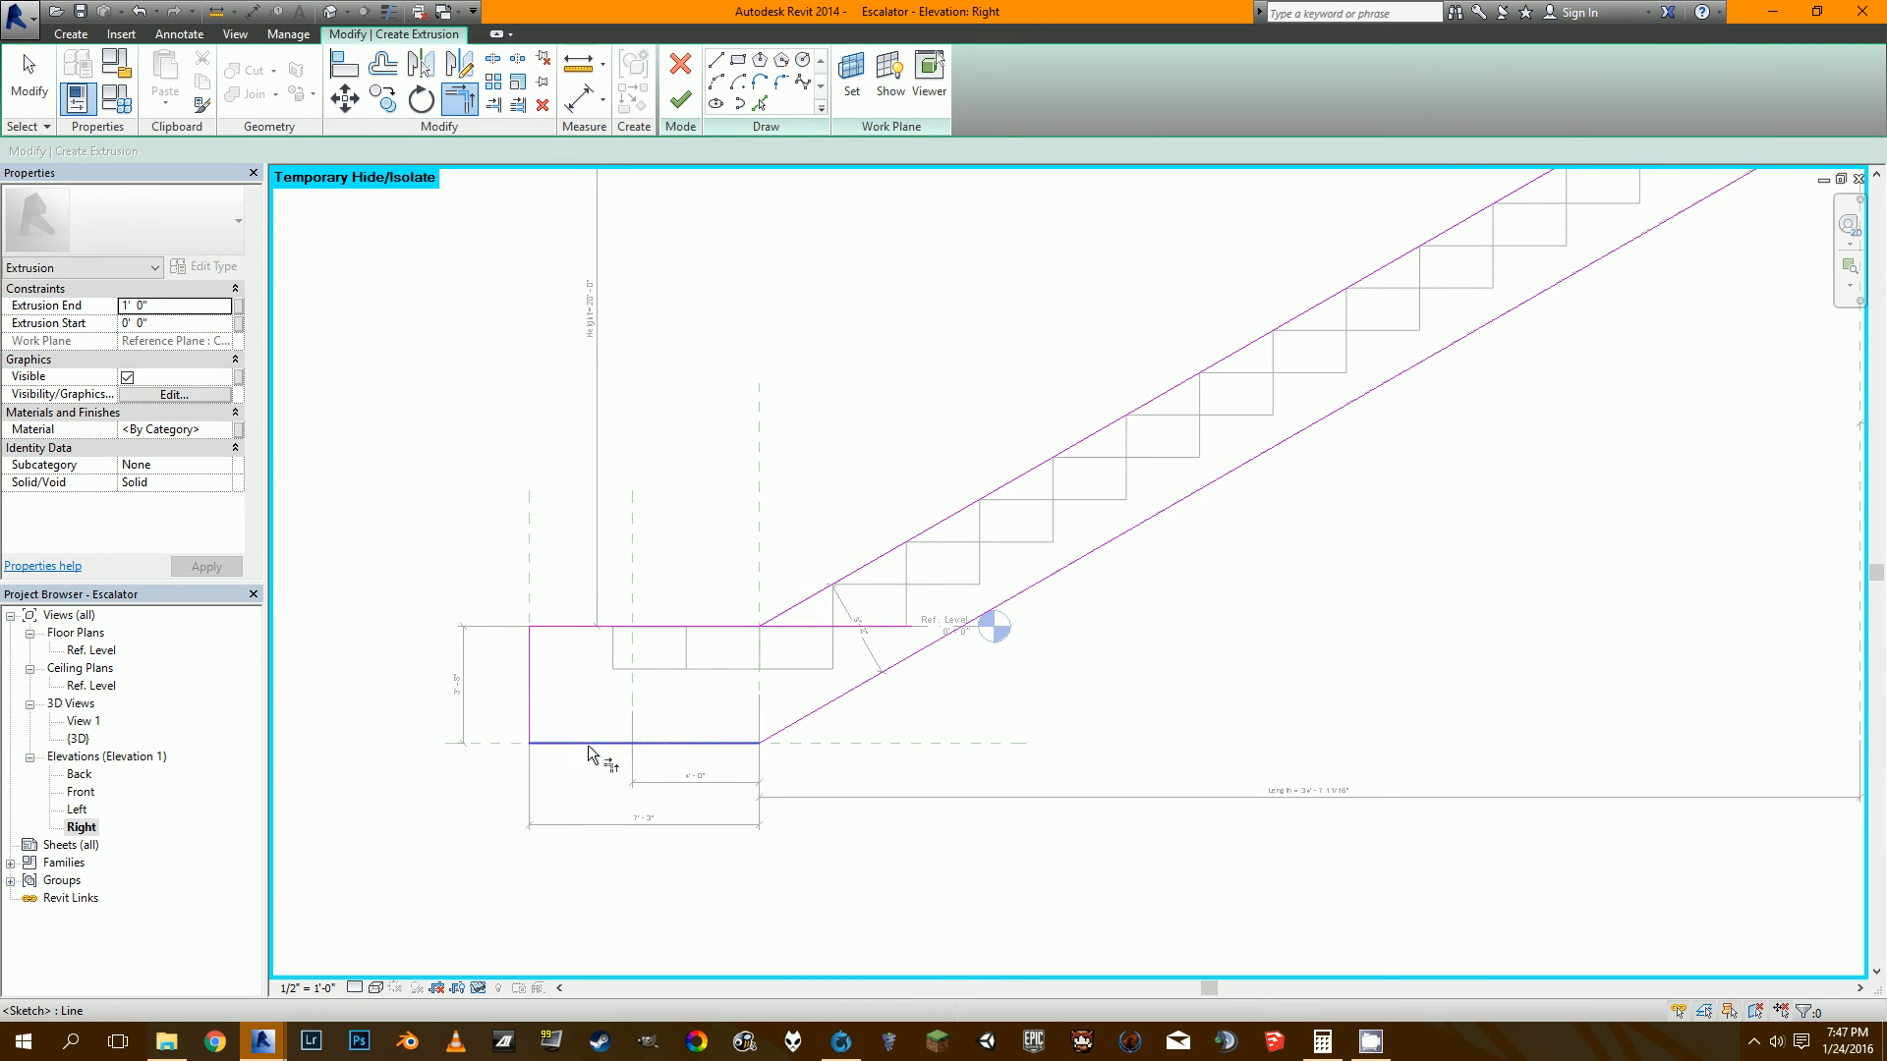
pyautogui.click(812, 595)
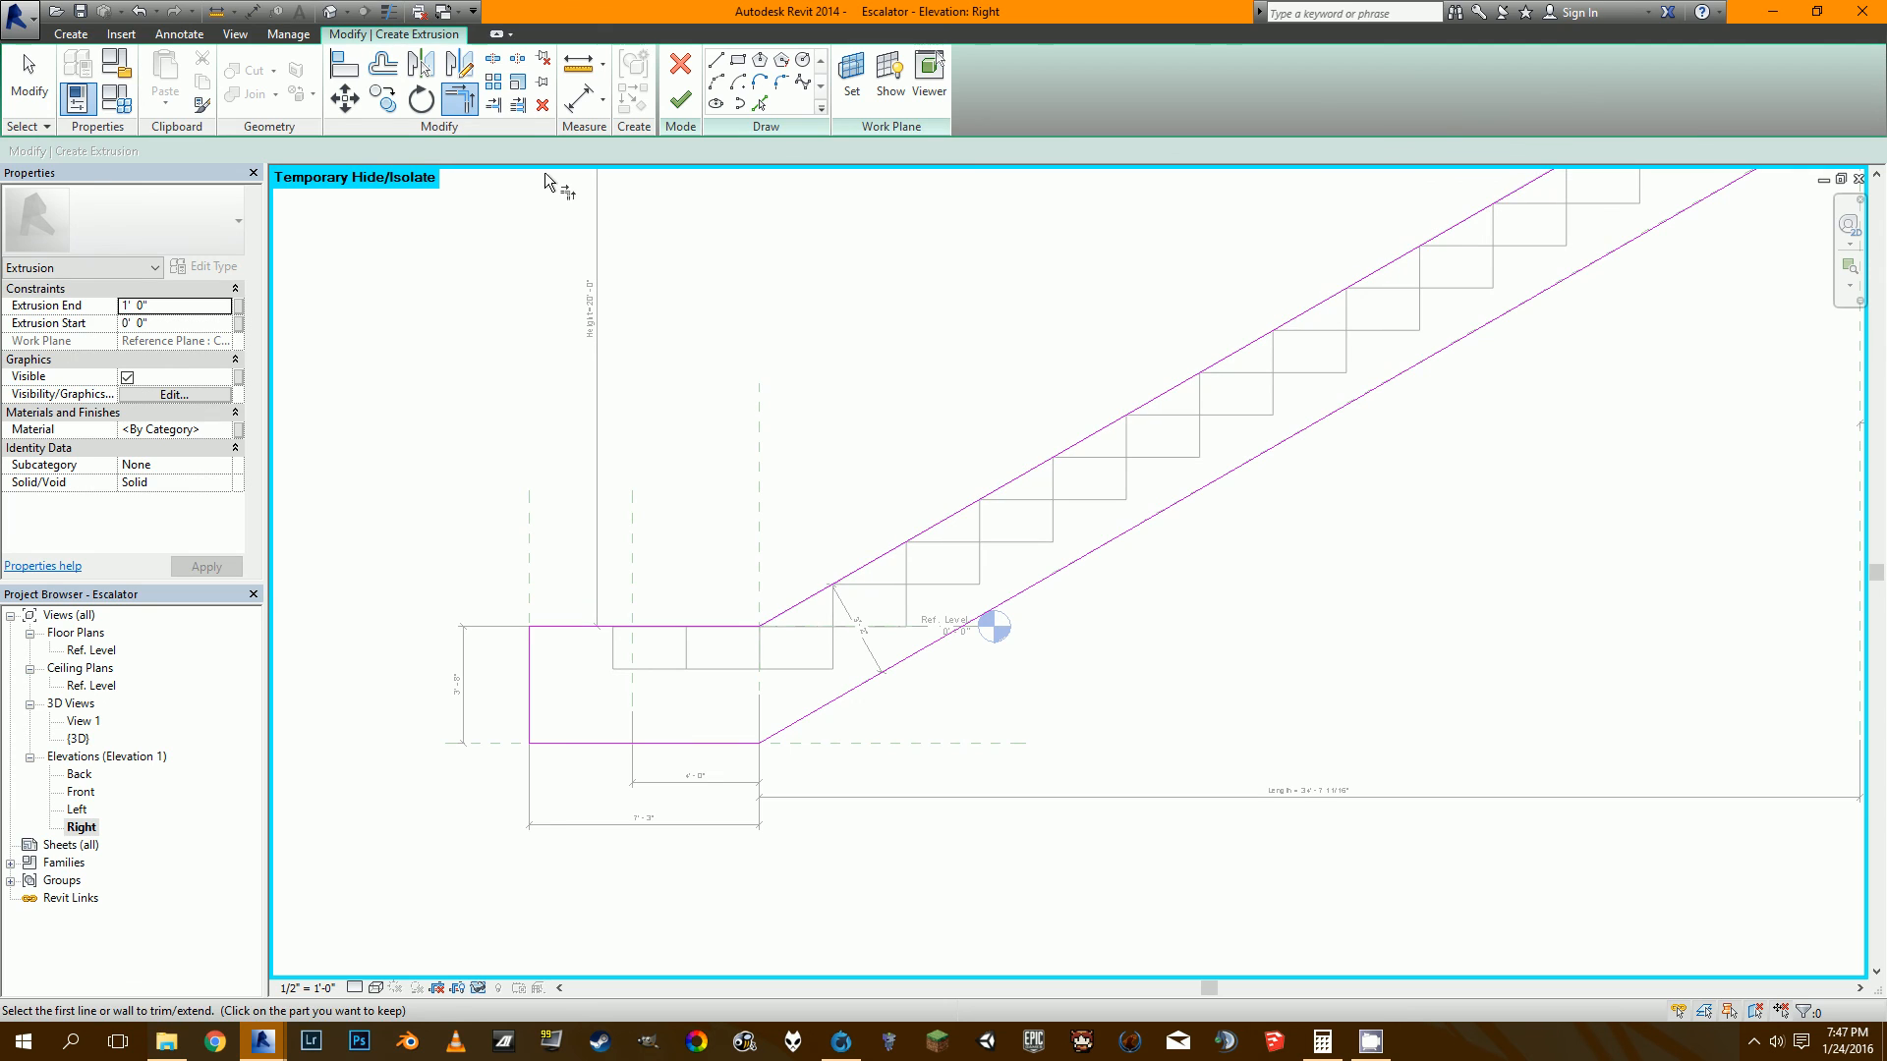
pyautogui.click(688, 99)
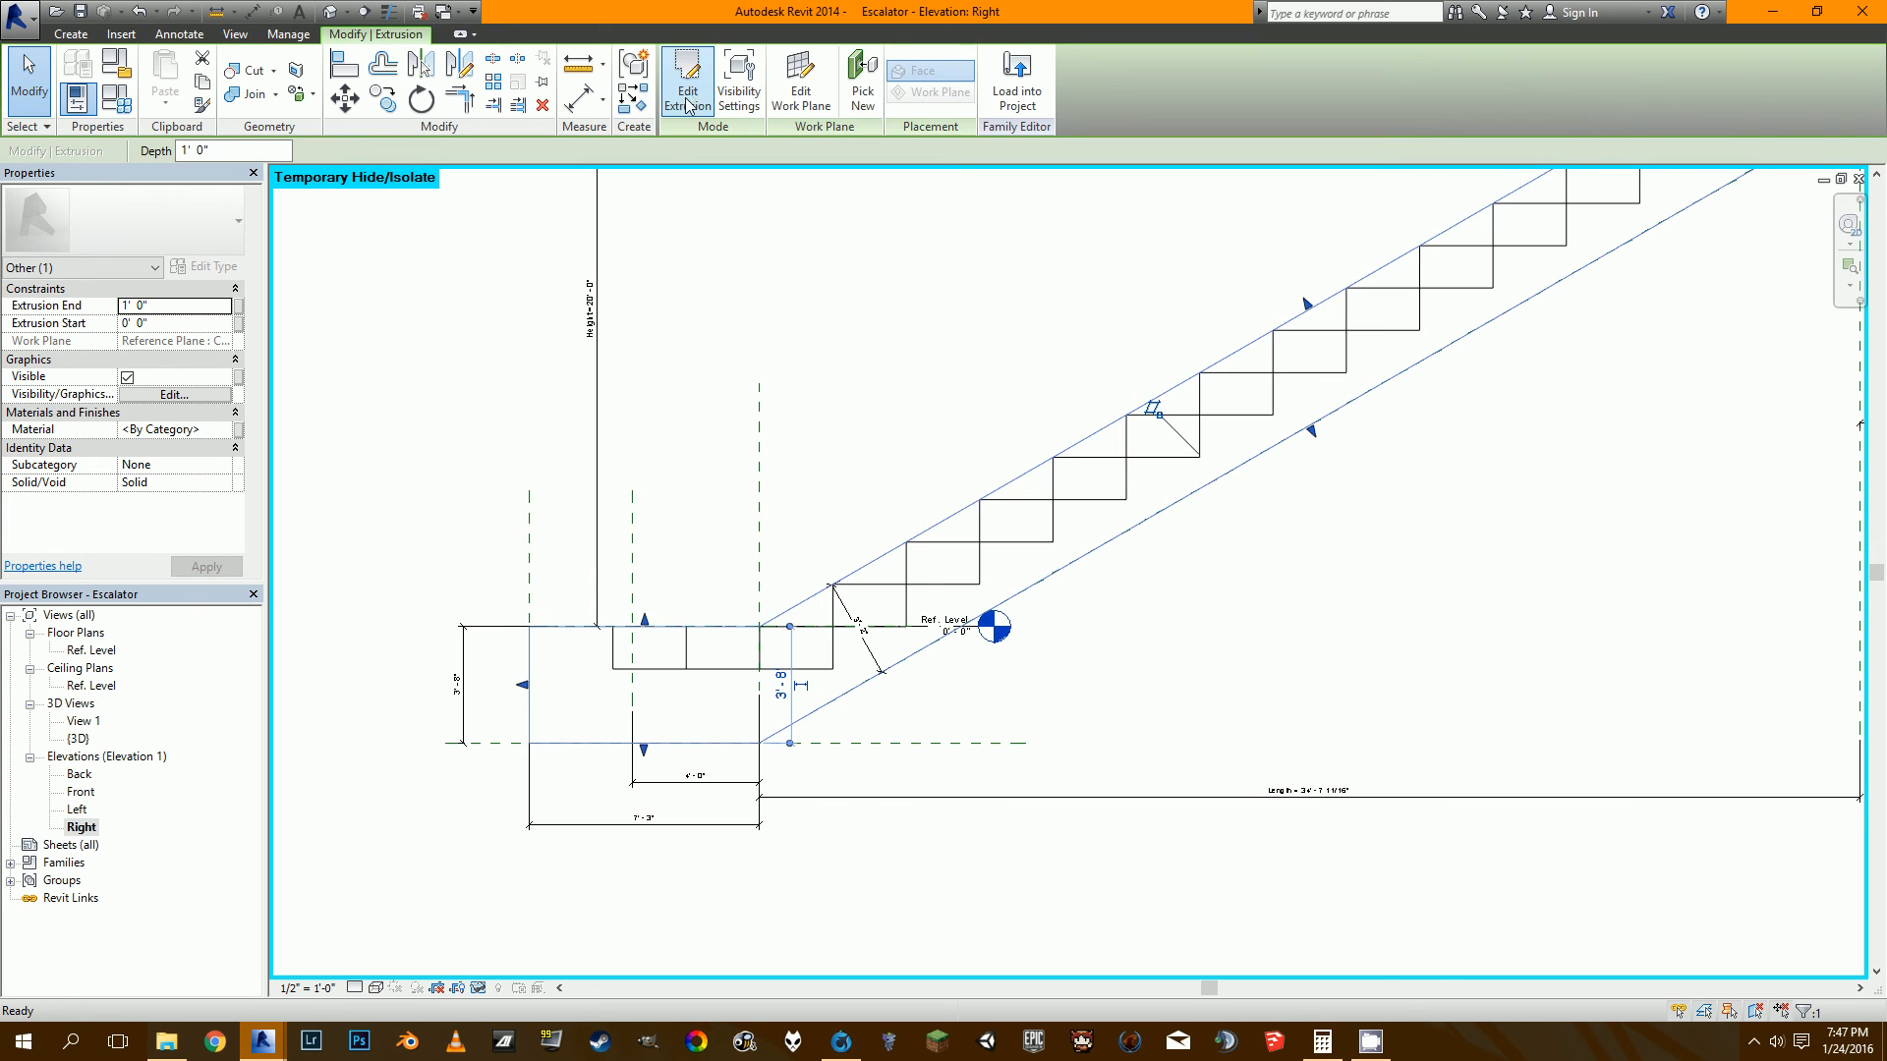
# View the family in 3D and select the new body extrusion beneath the steps.
pyautogui.click(330, 12)
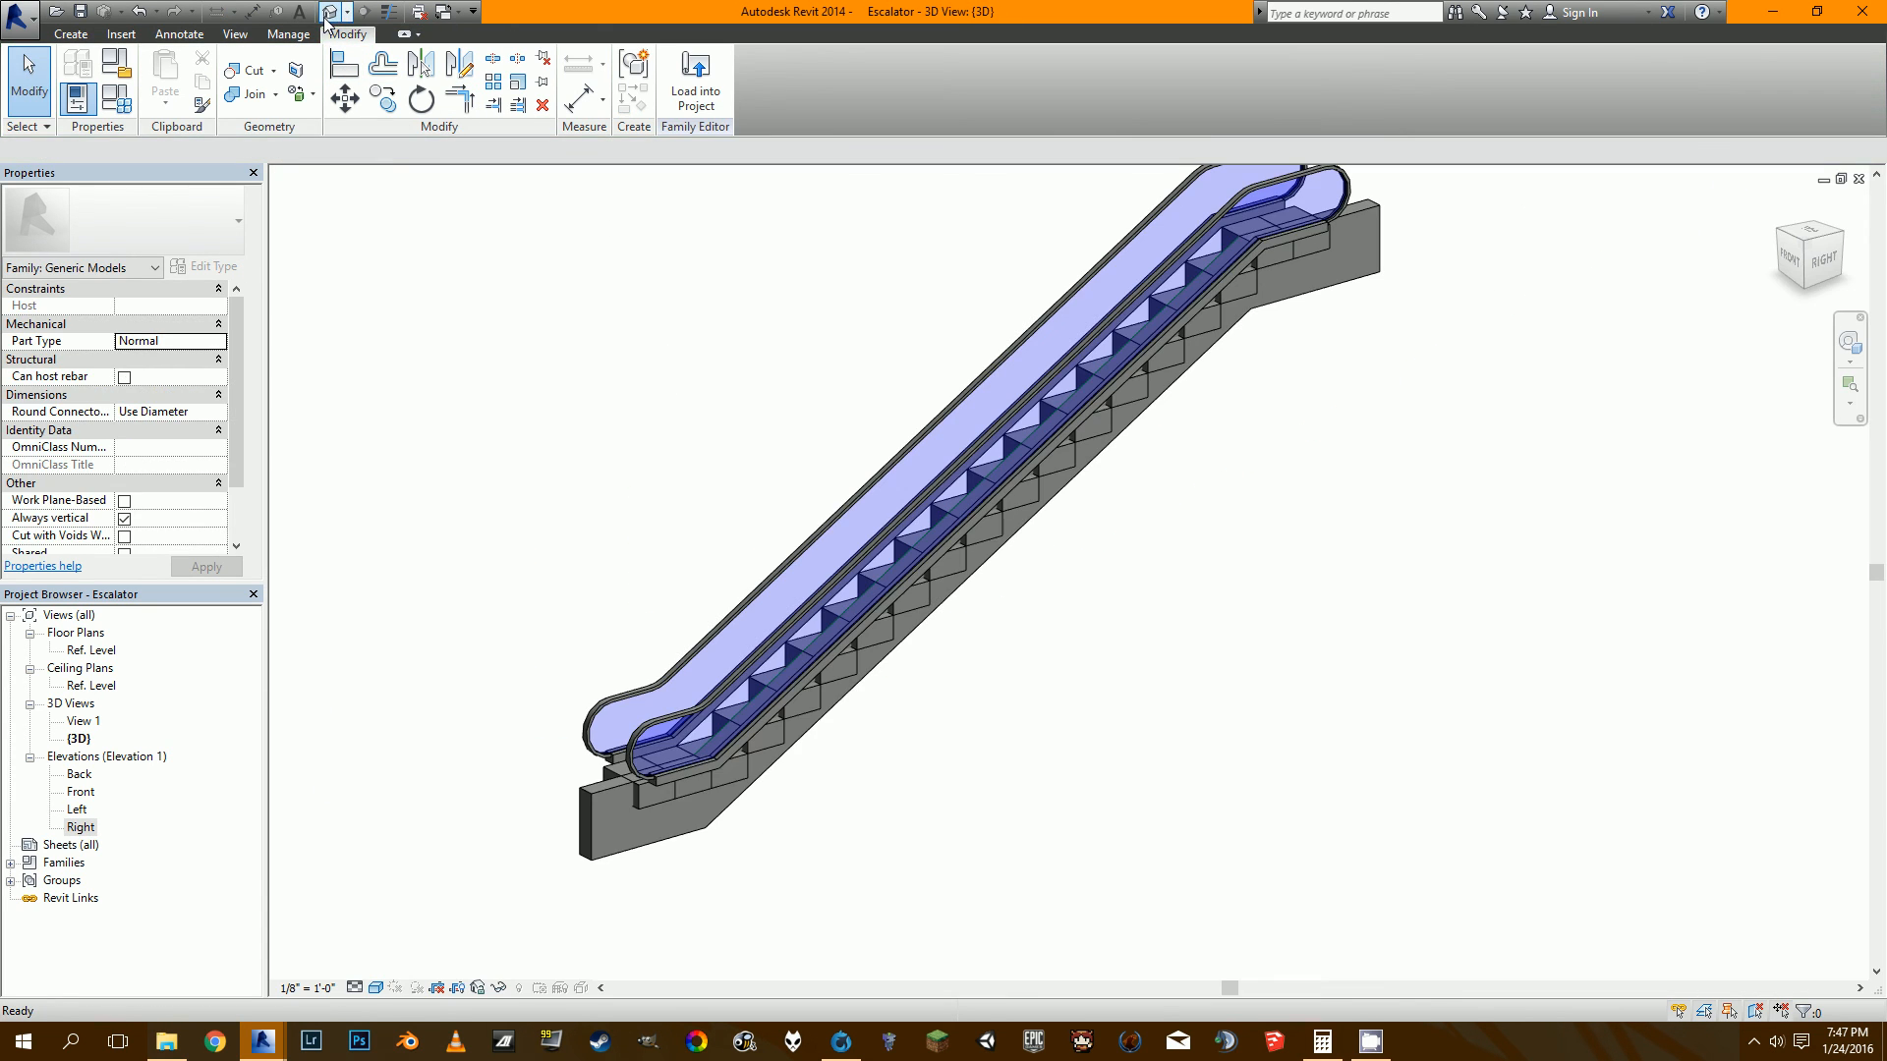
pyautogui.scroll(3, 688, 610)
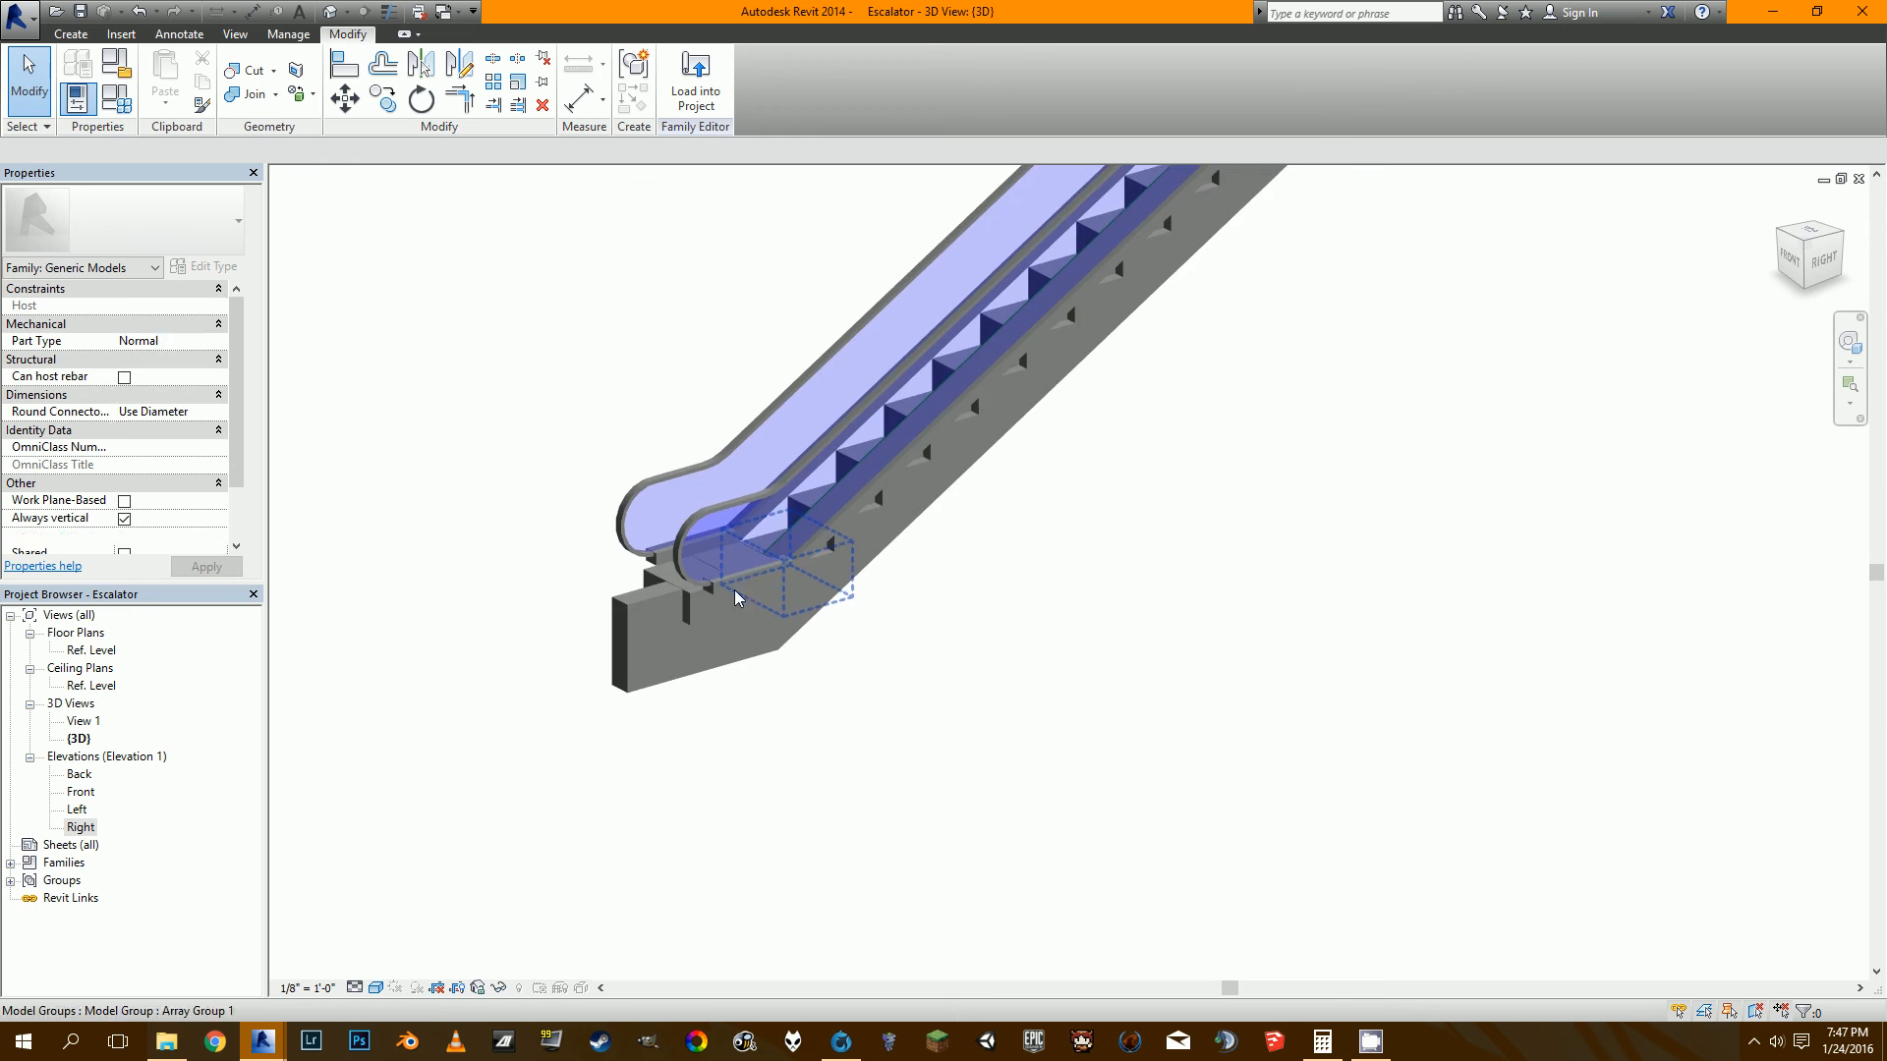
pyautogui.click(611, 582)
pyautogui.keyDown('shift'); pyautogui.moveTo(994, 678); pyautogui.dragTo(1076, 689, button='middle'); pyautogui.keyUp('shift')
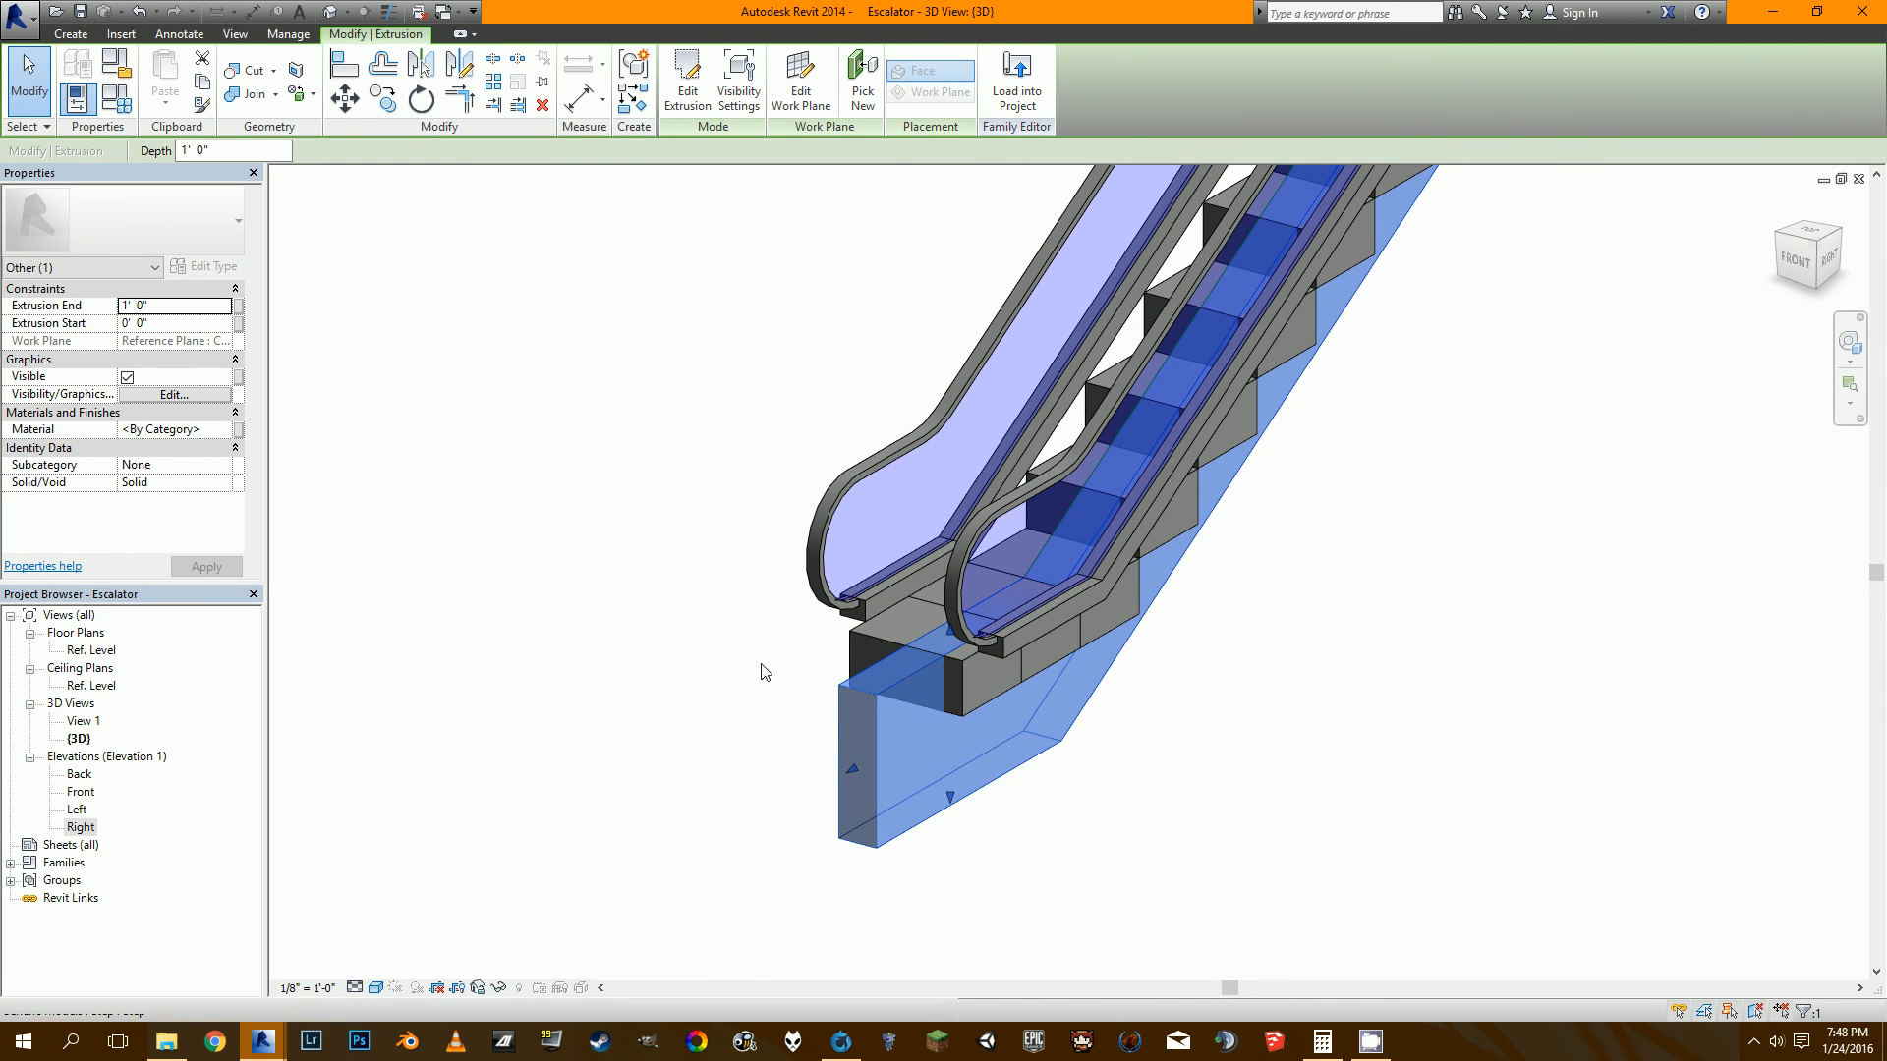
# In the Ref. Level floor plan, stretch both long side faces of the body extrusion out beyond the right-hand railing.
pyautogui.doubleClick(101, 650)
pyautogui.moveTo(1225, 912); pyautogui.dragTo(1129, 765, button='middle')
pyautogui.scroll(3, 837, 739)
pyautogui.moveTo(870, 570); pyautogui.dragTo(791, 594, button='middle')
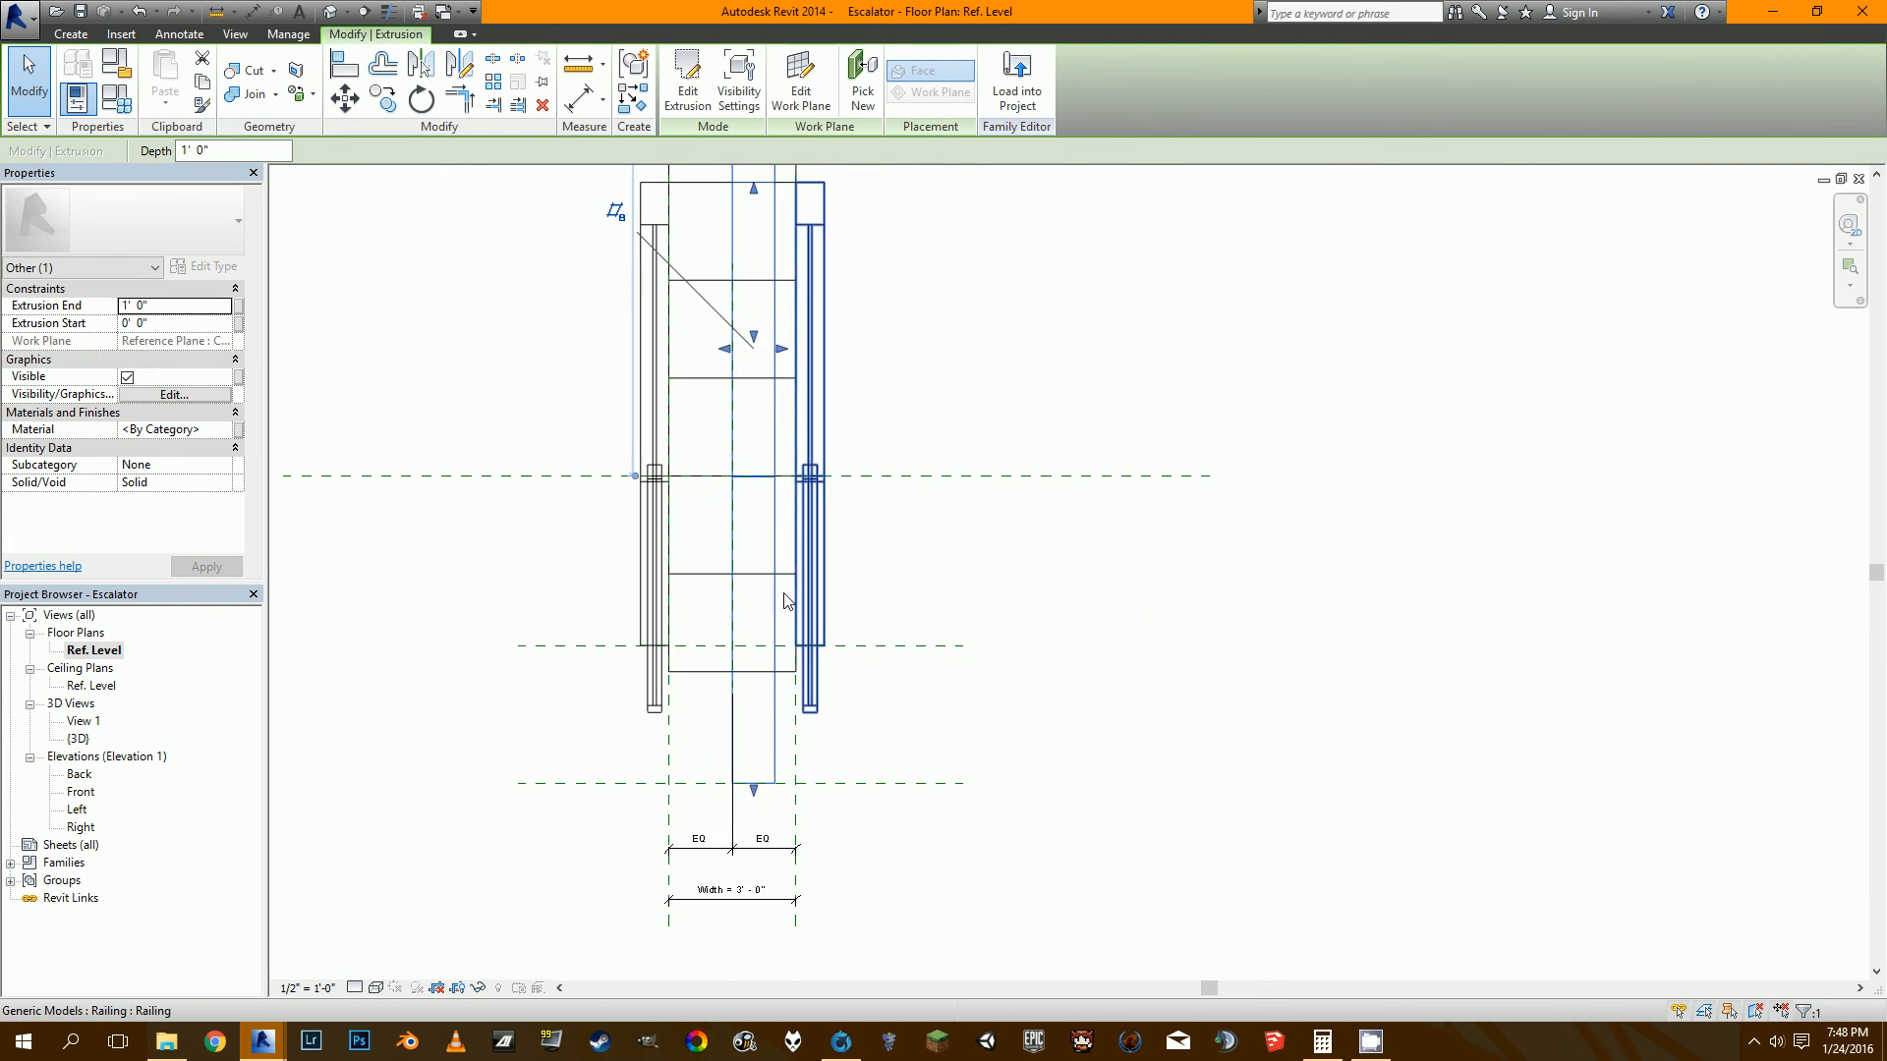
pyautogui.scroll(2, 767, 691)
pyautogui.scroll(-1, 789, 623)
pyautogui.moveTo(812, 482); pyautogui.dragTo(742, 609, button='middle')
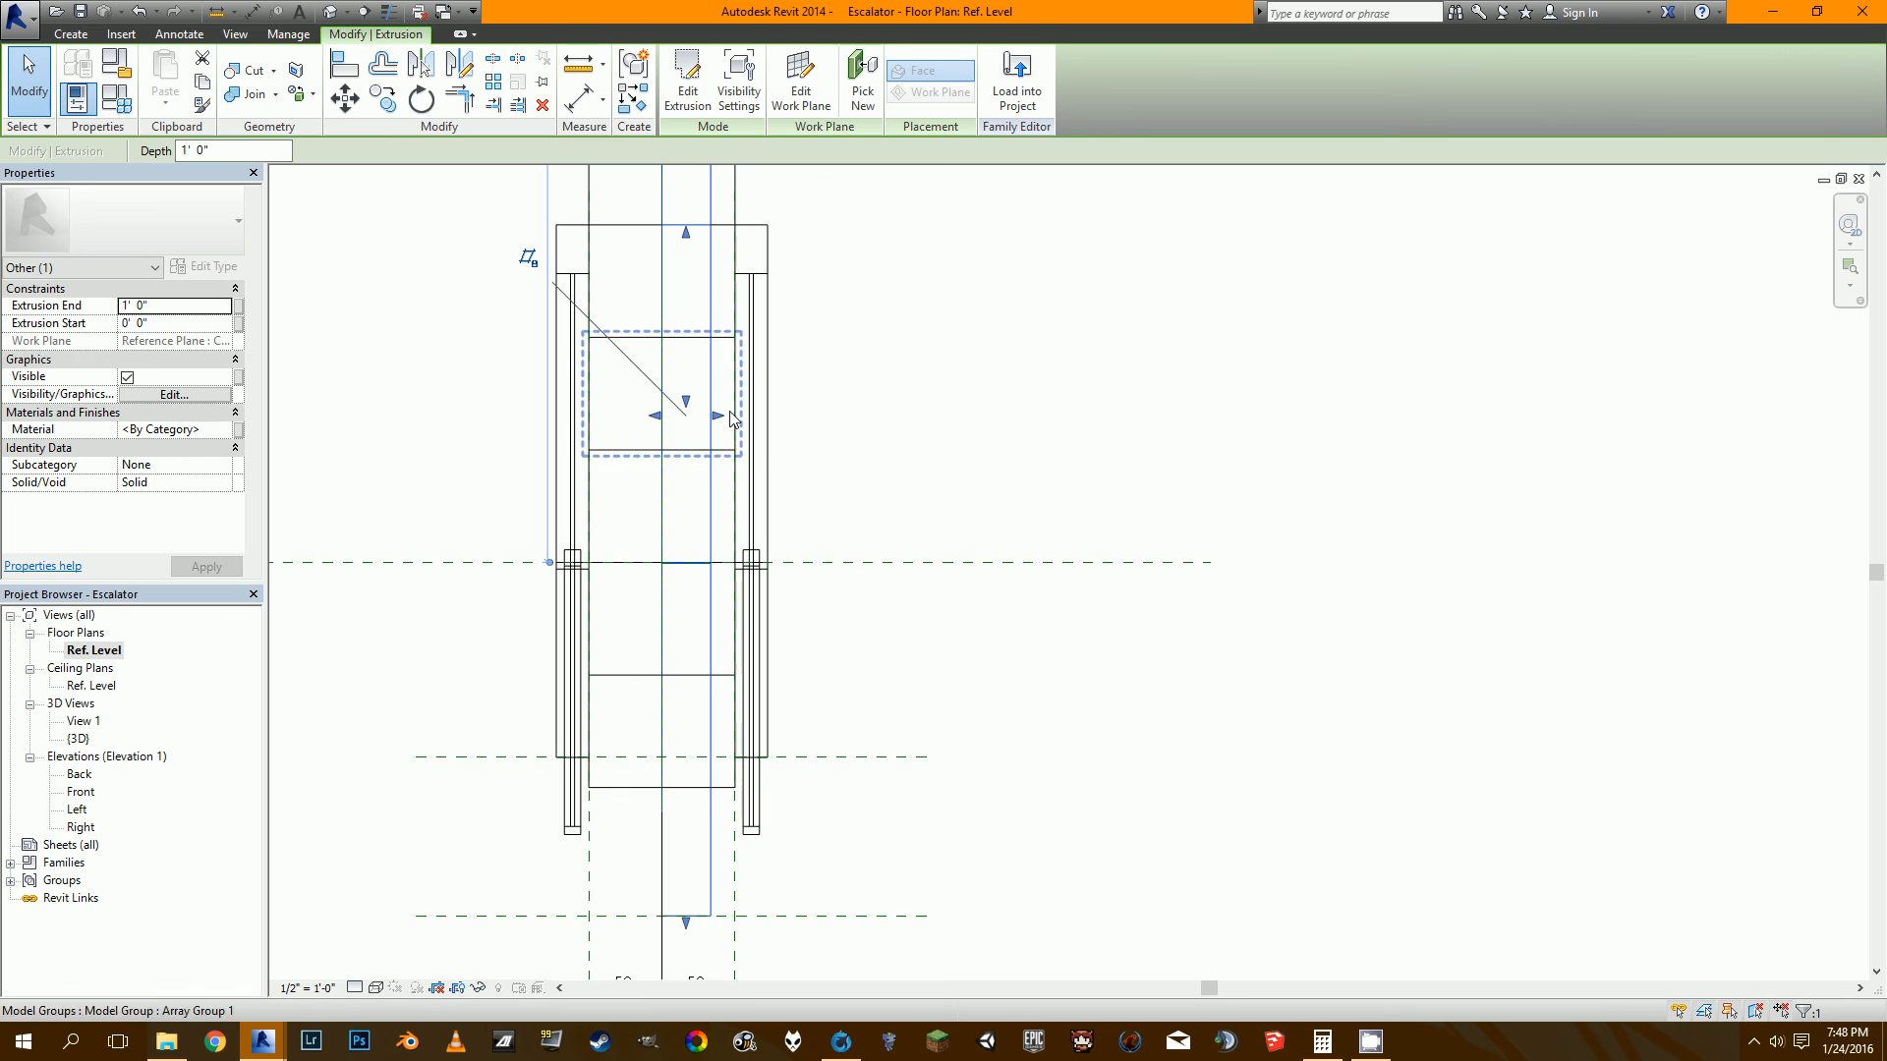
pyautogui.moveTo(721, 415); pyautogui.dragTo(921, 416)
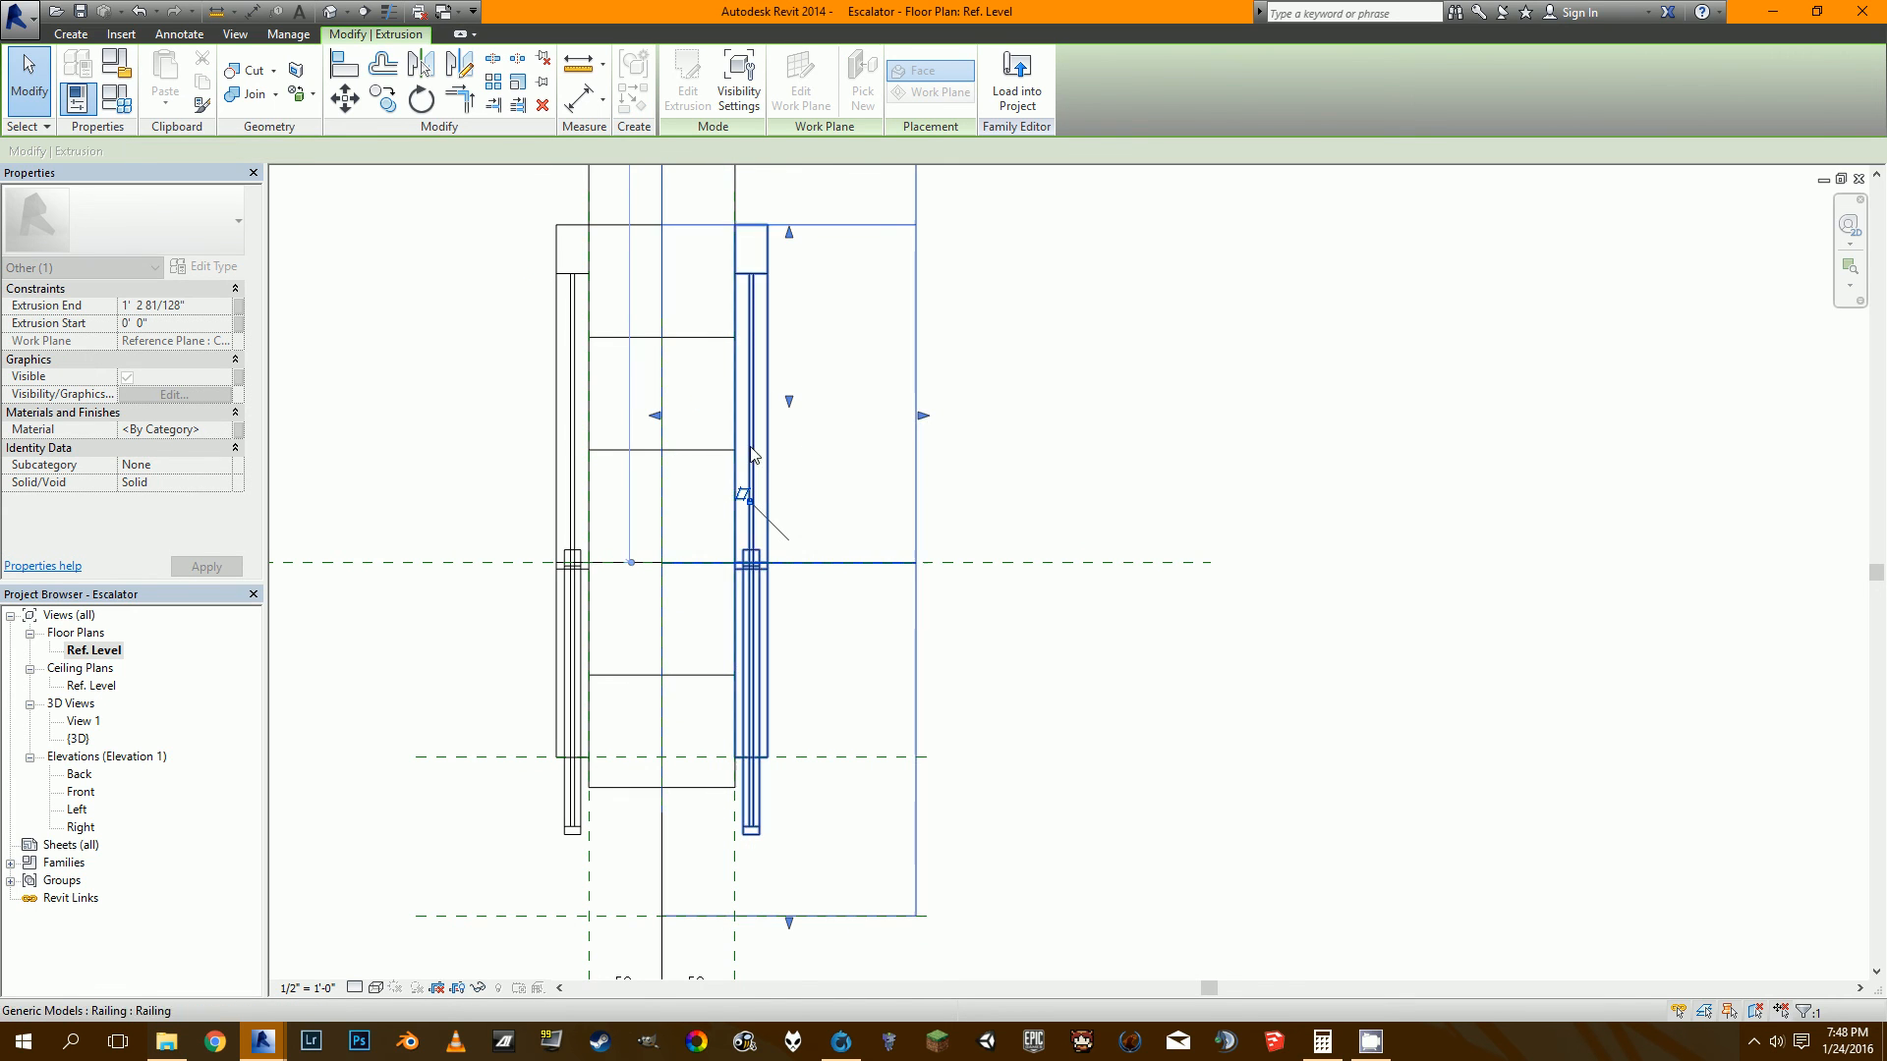
pyautogui.moveTo(655, 415); pyautogui.dragTo(791, 416)
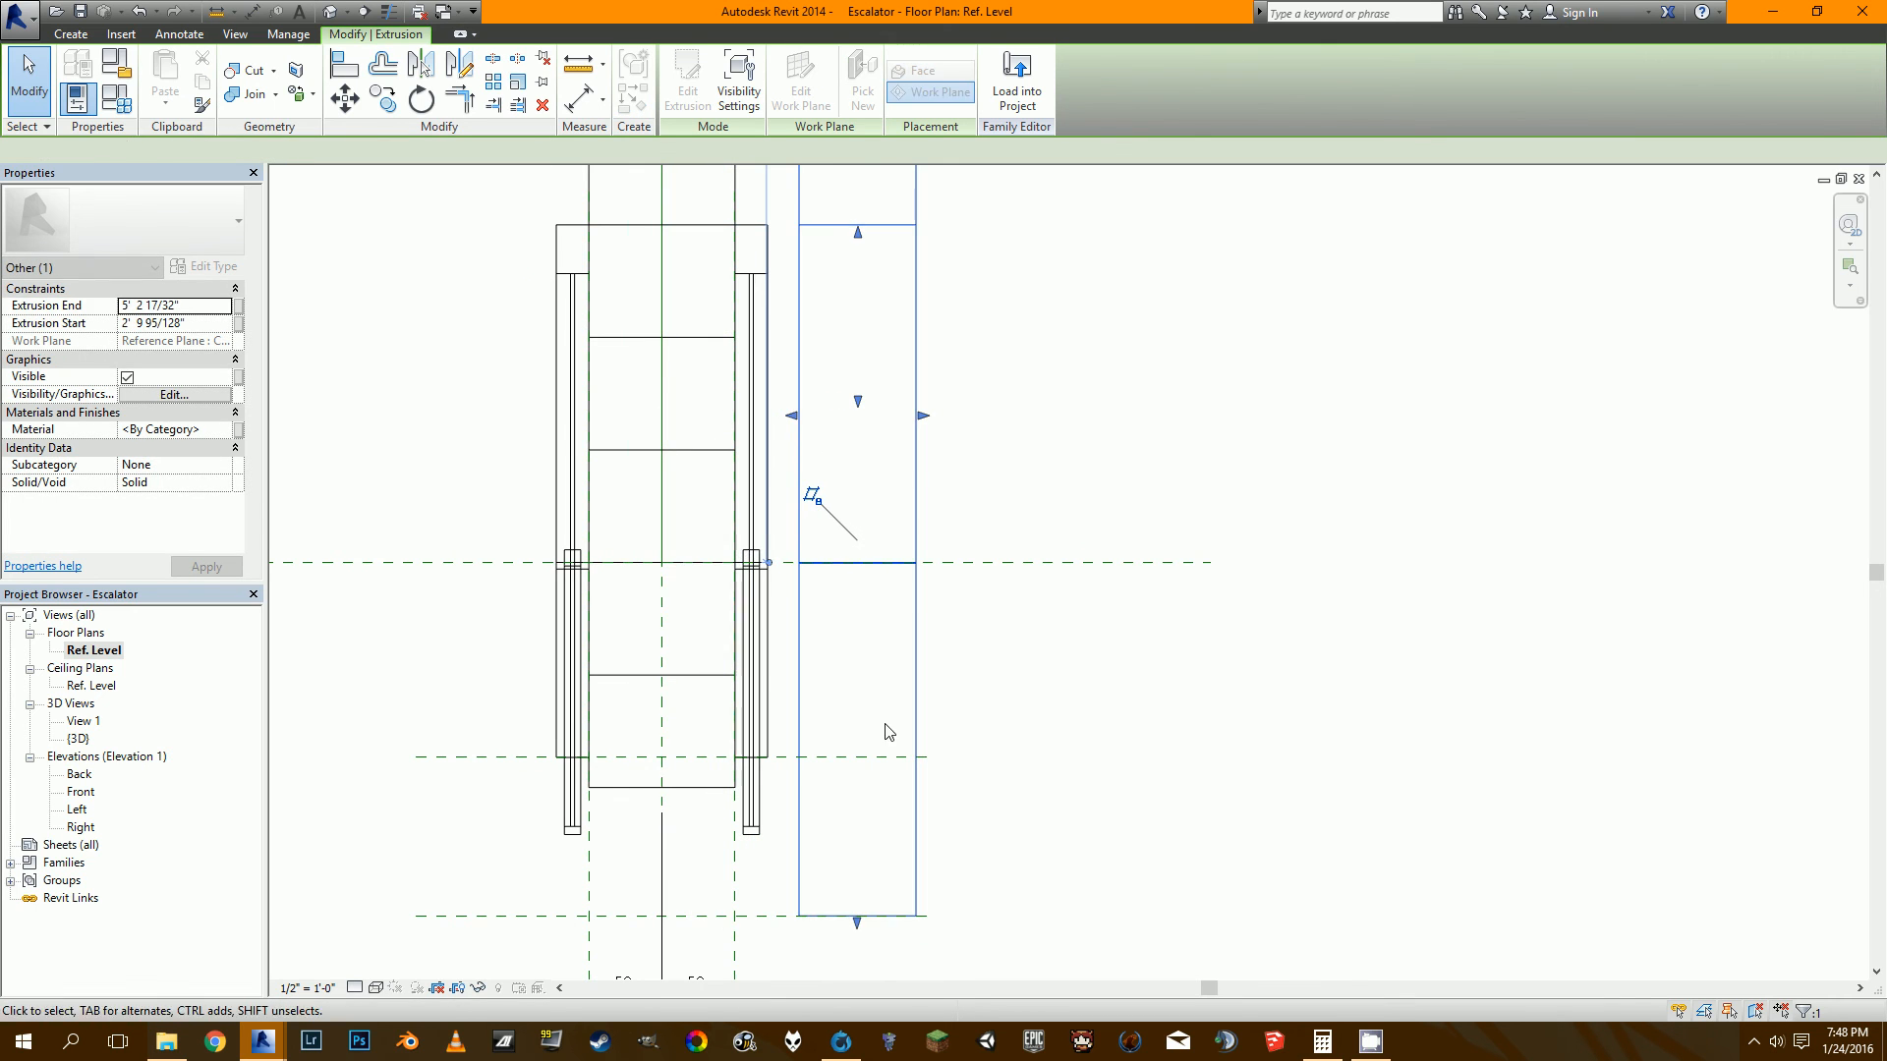
# Align the inner face of the body extrusion to the right-hand width reference plane and lock it.
pyautogui.moveTo(889, 732); pyautogui.dragTo(911, 667, button='middle')
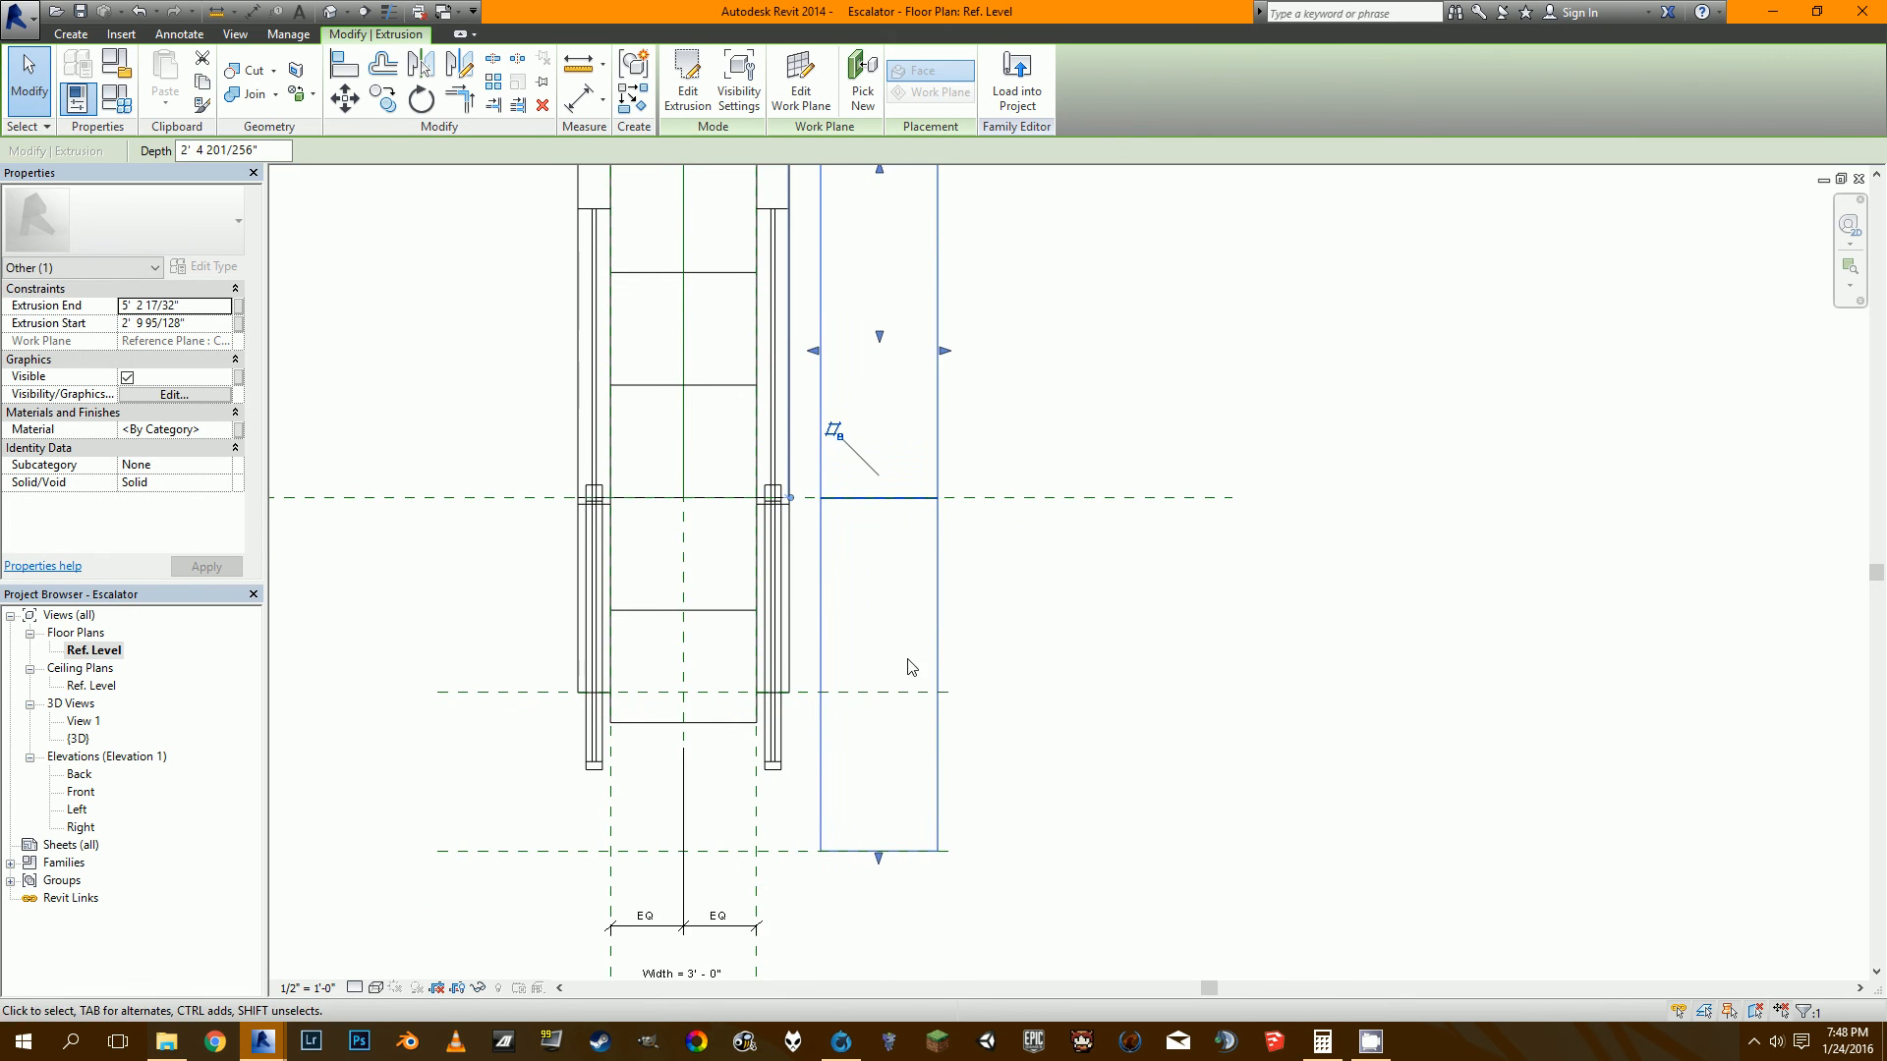
pyautogui.click(344, 64)
pyautogui.click(757, 827)
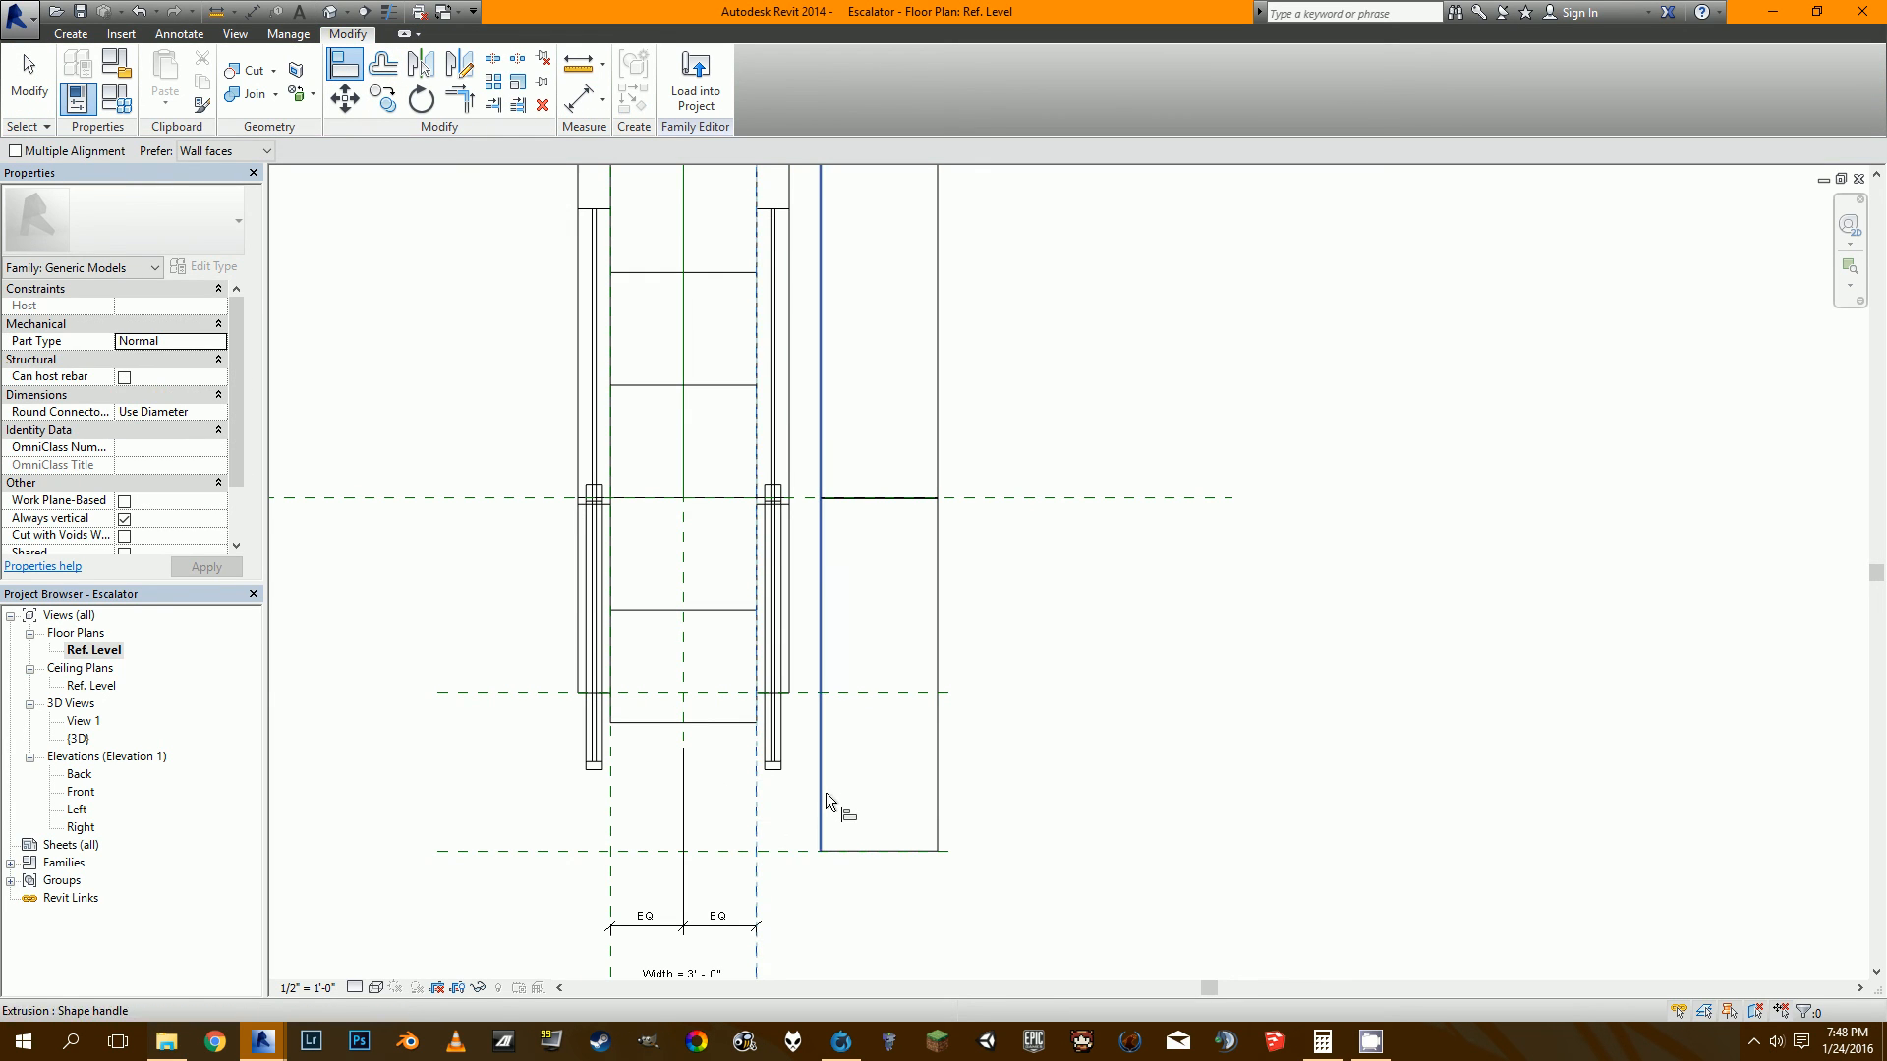
pyautogui.click(822, 788)
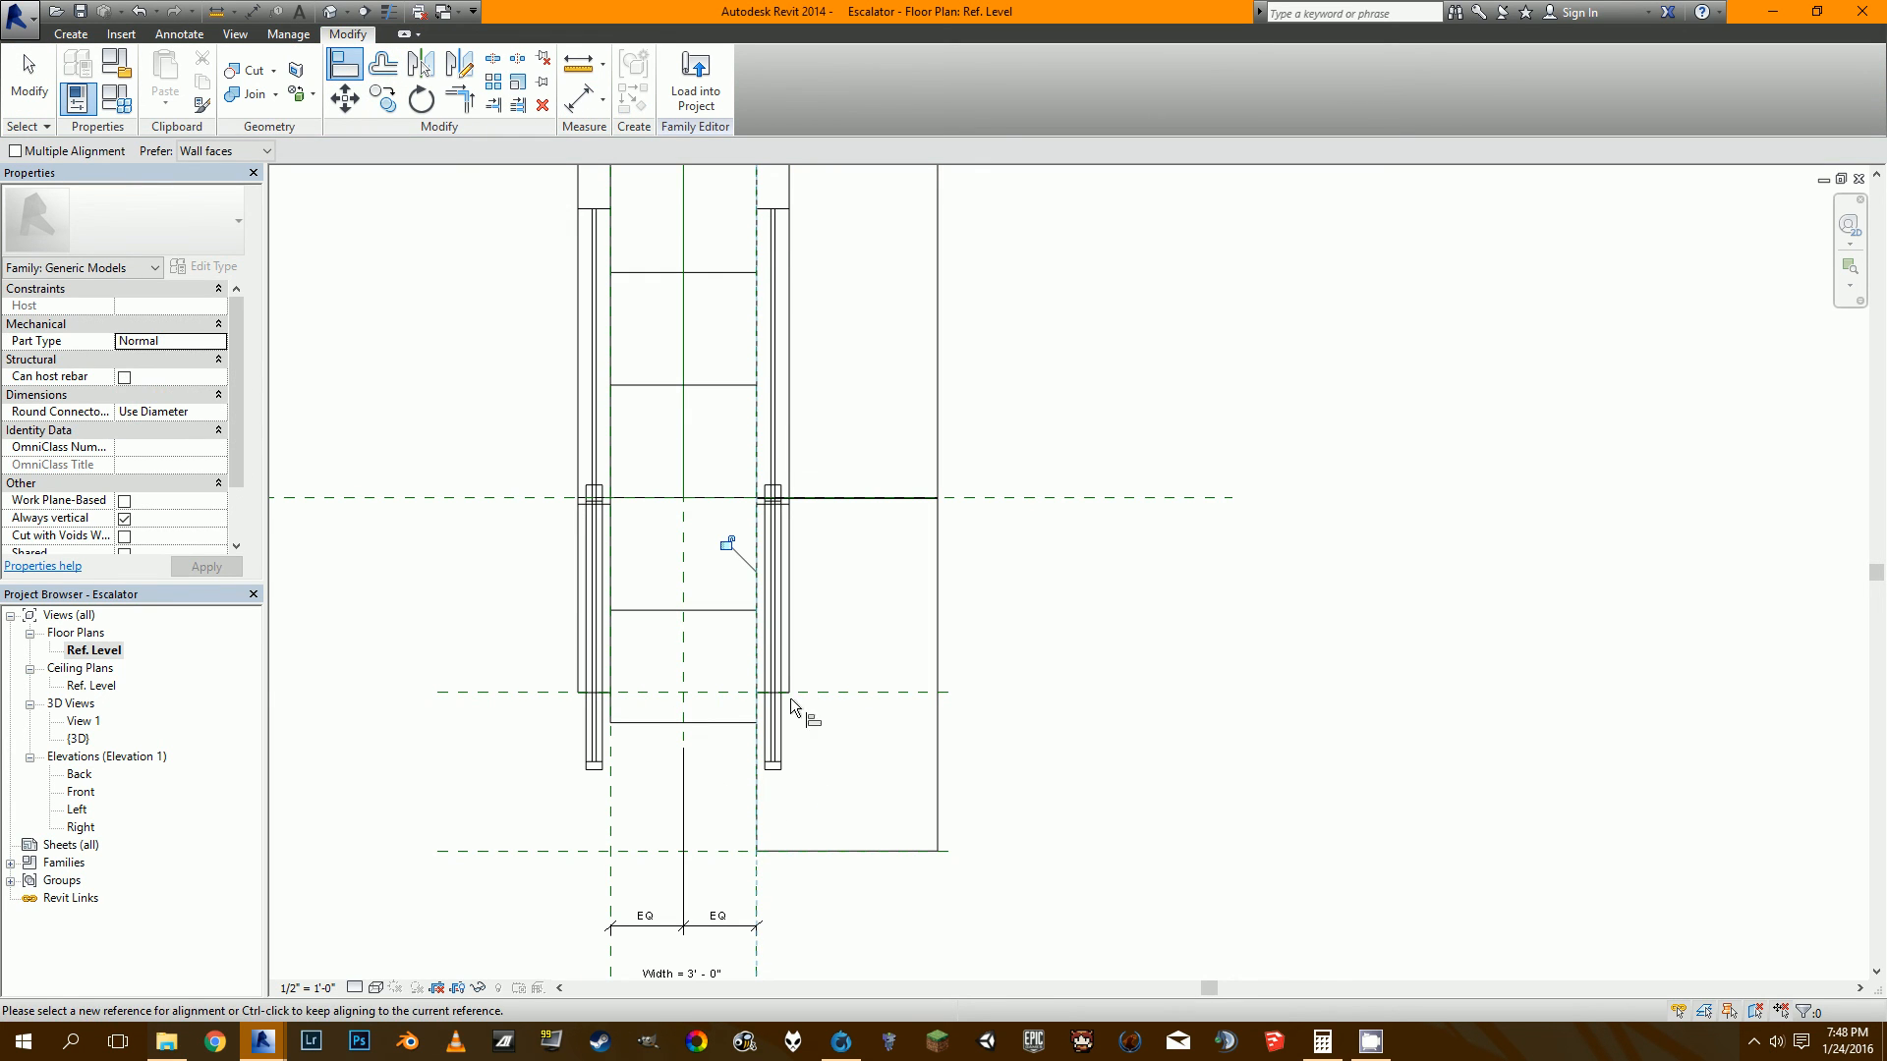
pyautogui.click(726, 542)
# Dimension the body extrusion's thickness from the right-hand width reference plane to its outer face.
pyautogui.click(579, 99)
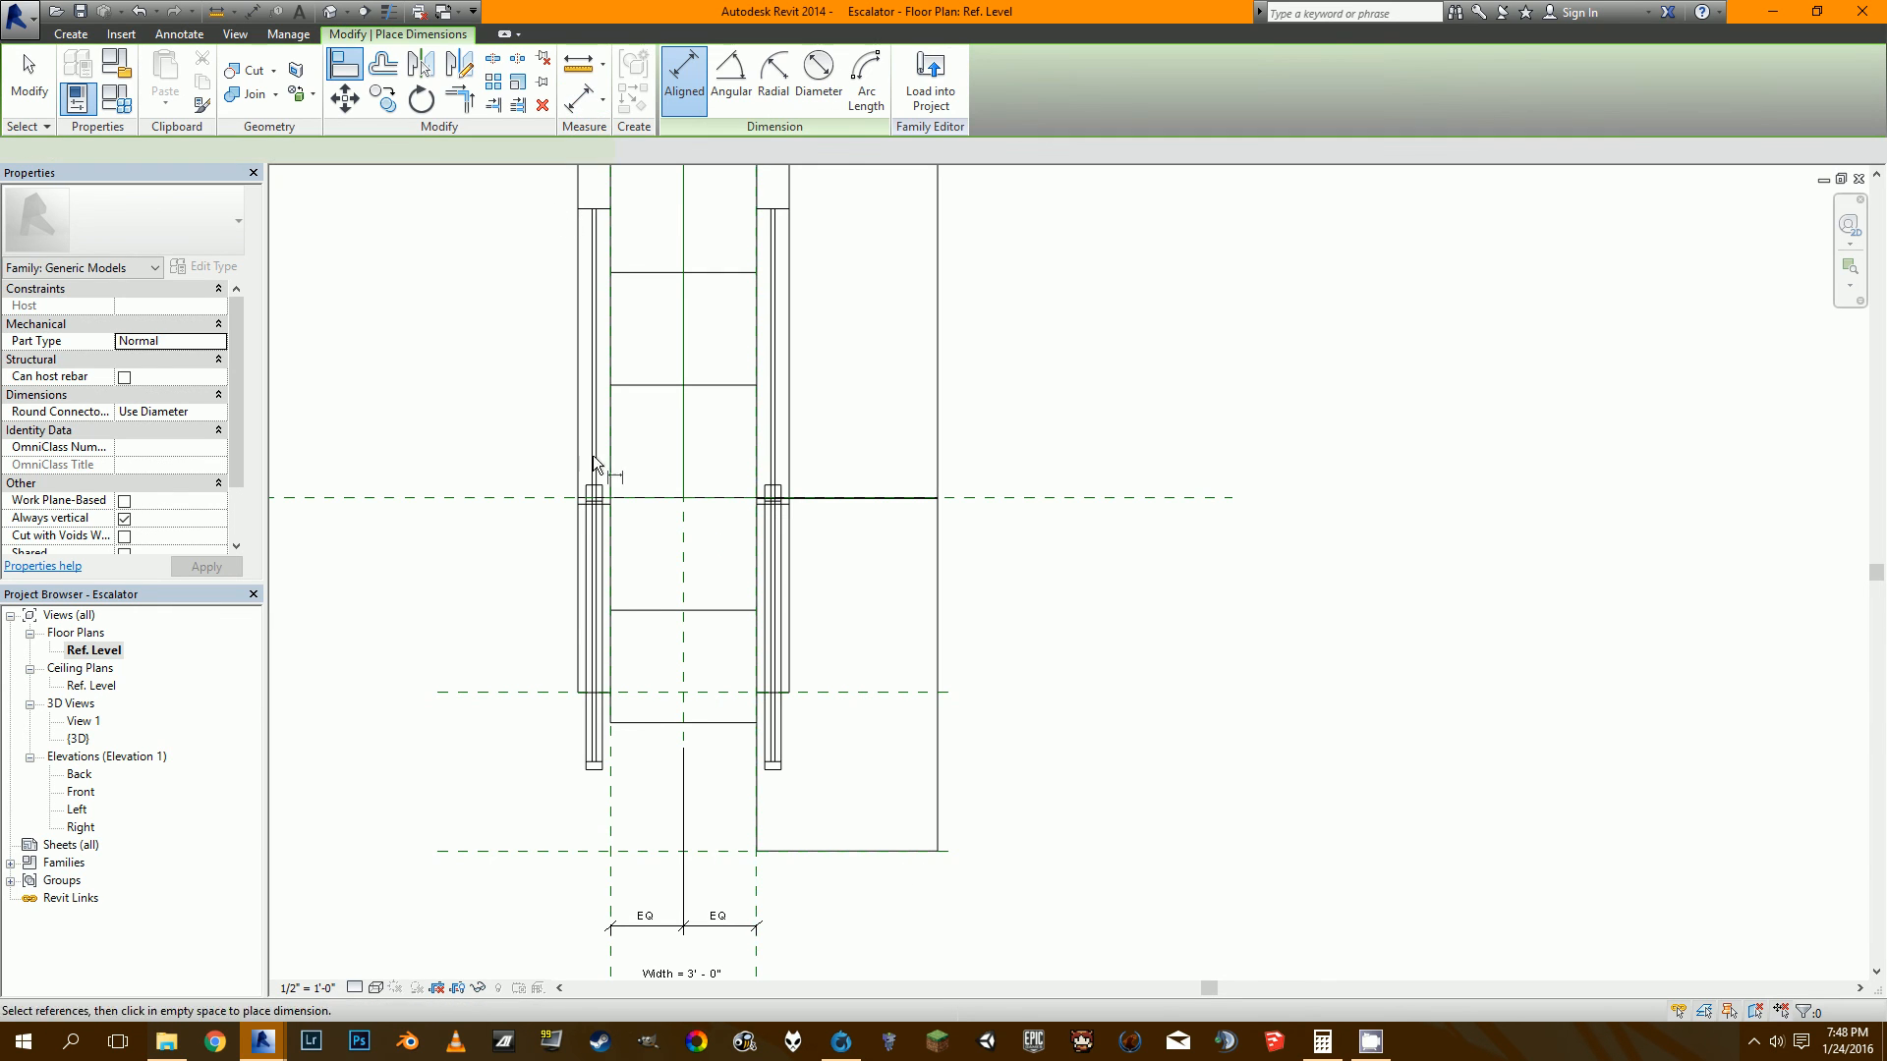
pyautogui.click(757, 781)
pyautogui.click(938, 770)
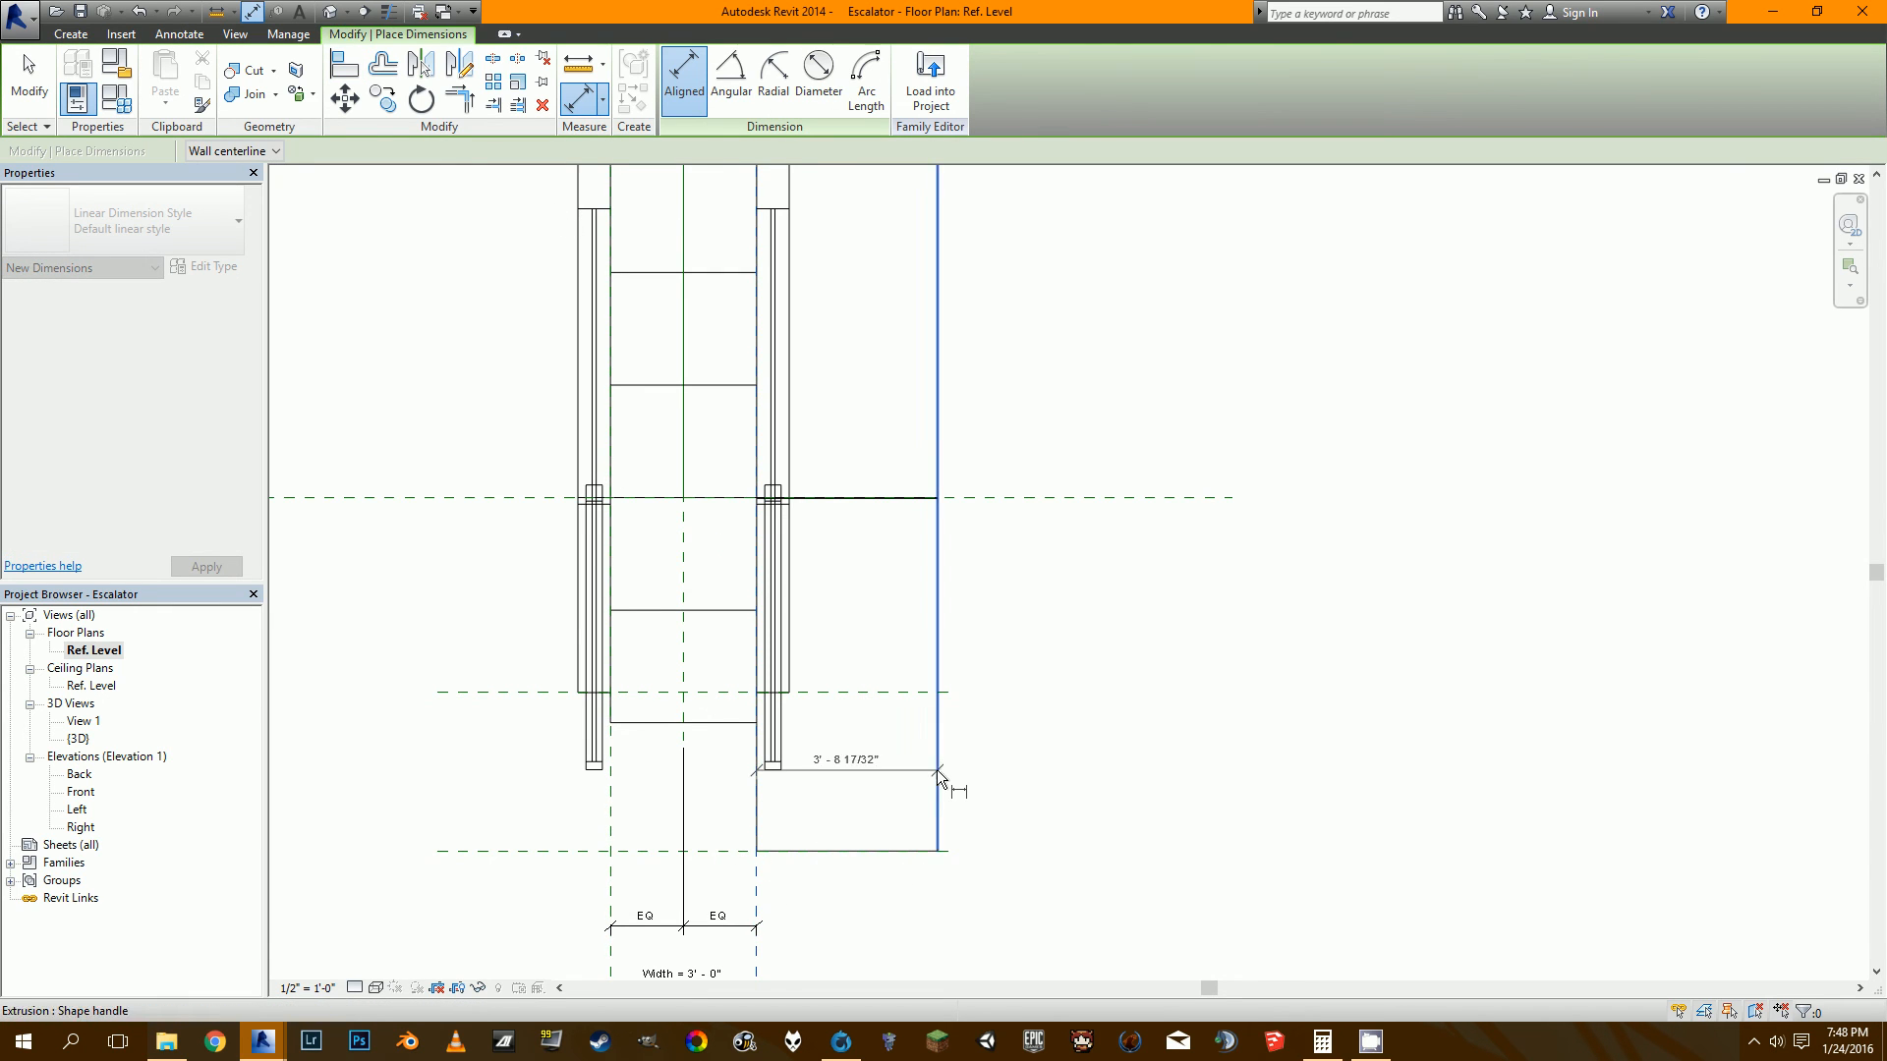
pyautogui.moveTo(935, 770); pyautogui.dragTo(951, 631, button='middle')
pyautogui.click(924, 784)
pyautogui.press('Escape')
pyautogui.press('Escape')
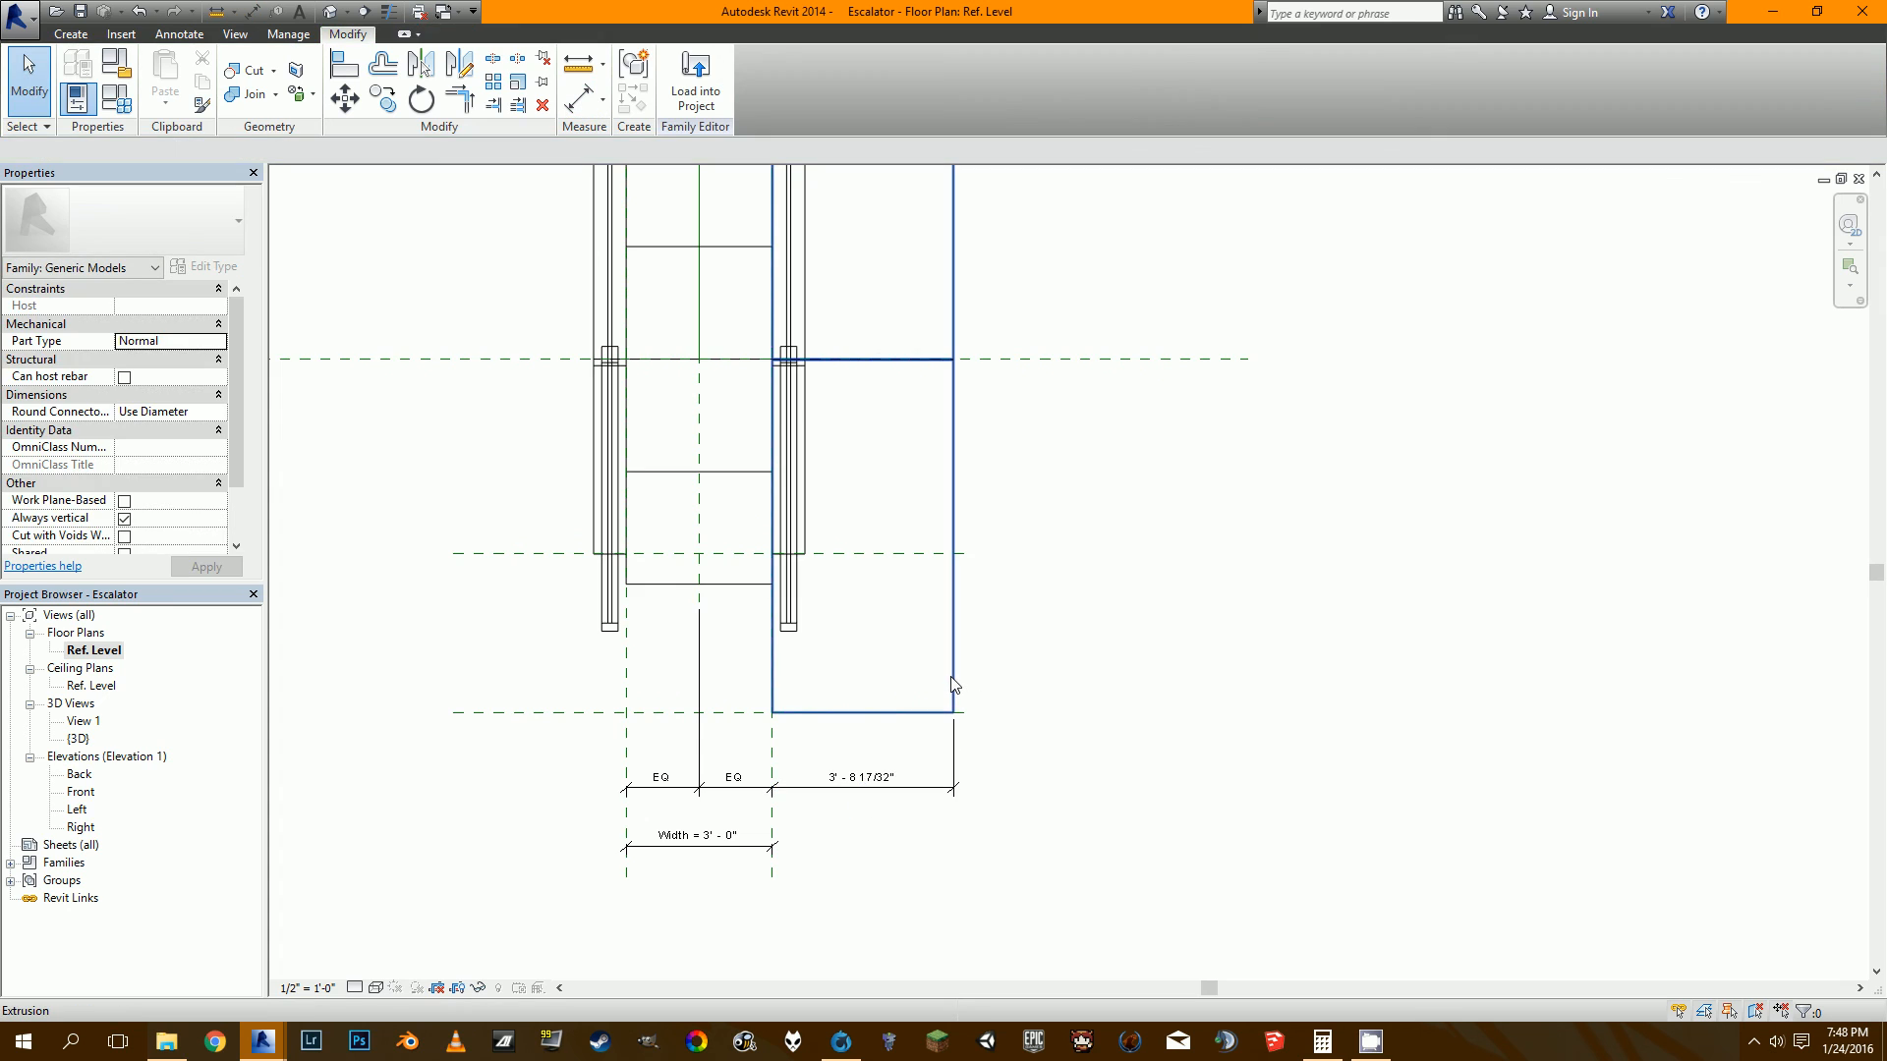
# Set the body extrusion's thickness to 8" and lock the dimension.
pyautogui.click(955, 677)
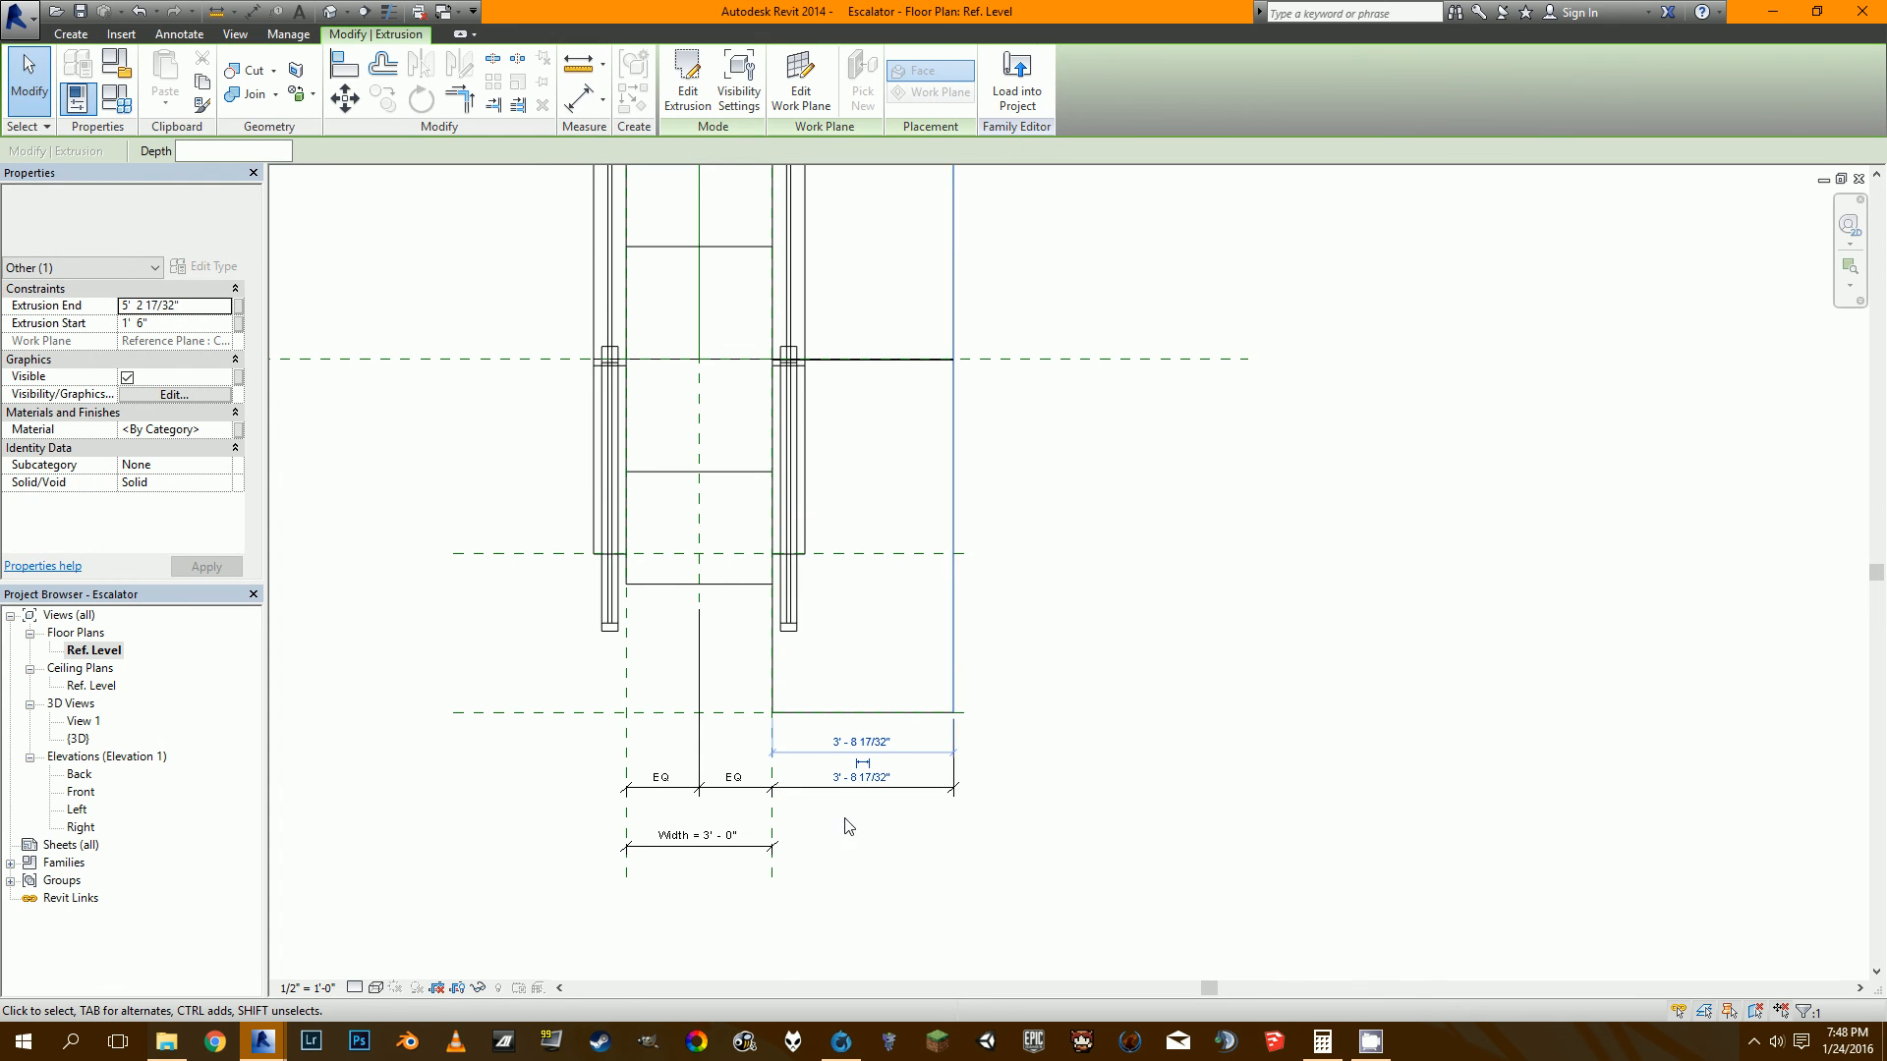
pyautogui.scroll(2, 842, 821)
pyautogui.click(893, 711)
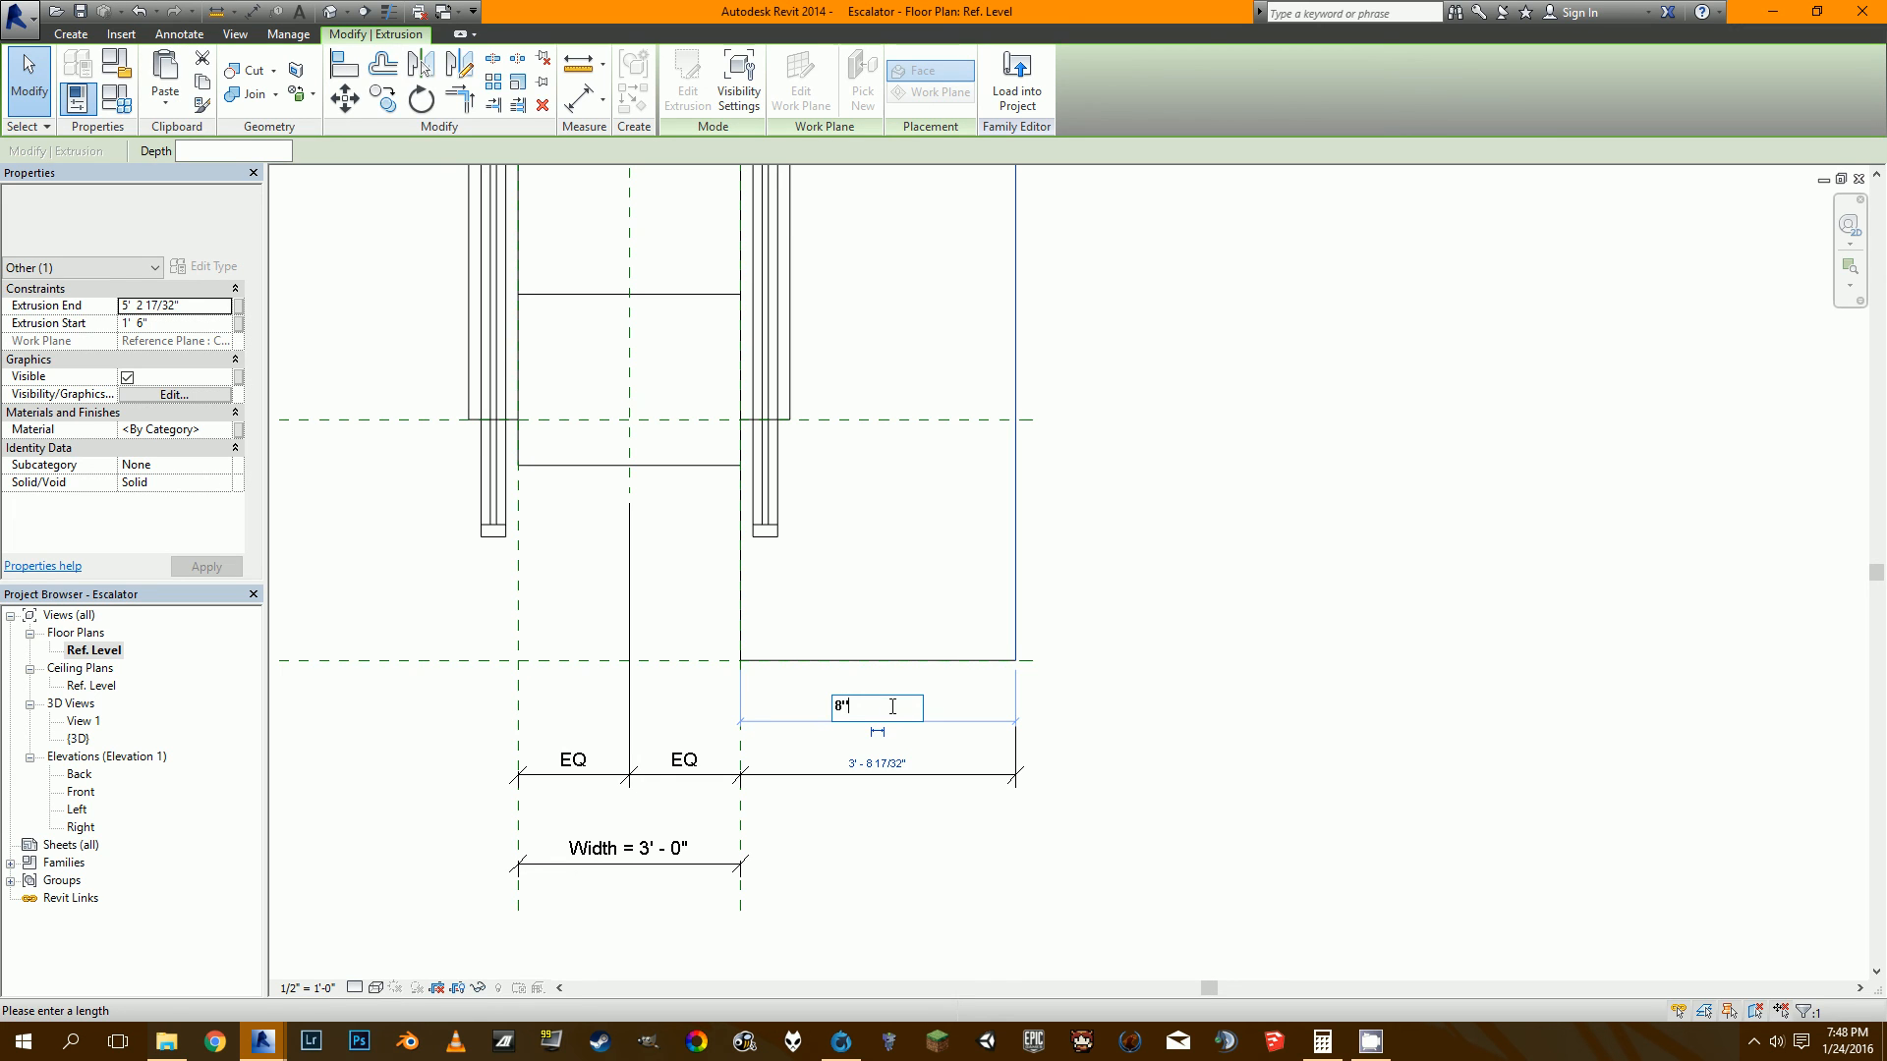
pyautogui.press('Return')
pyautogui.click(888, 779)
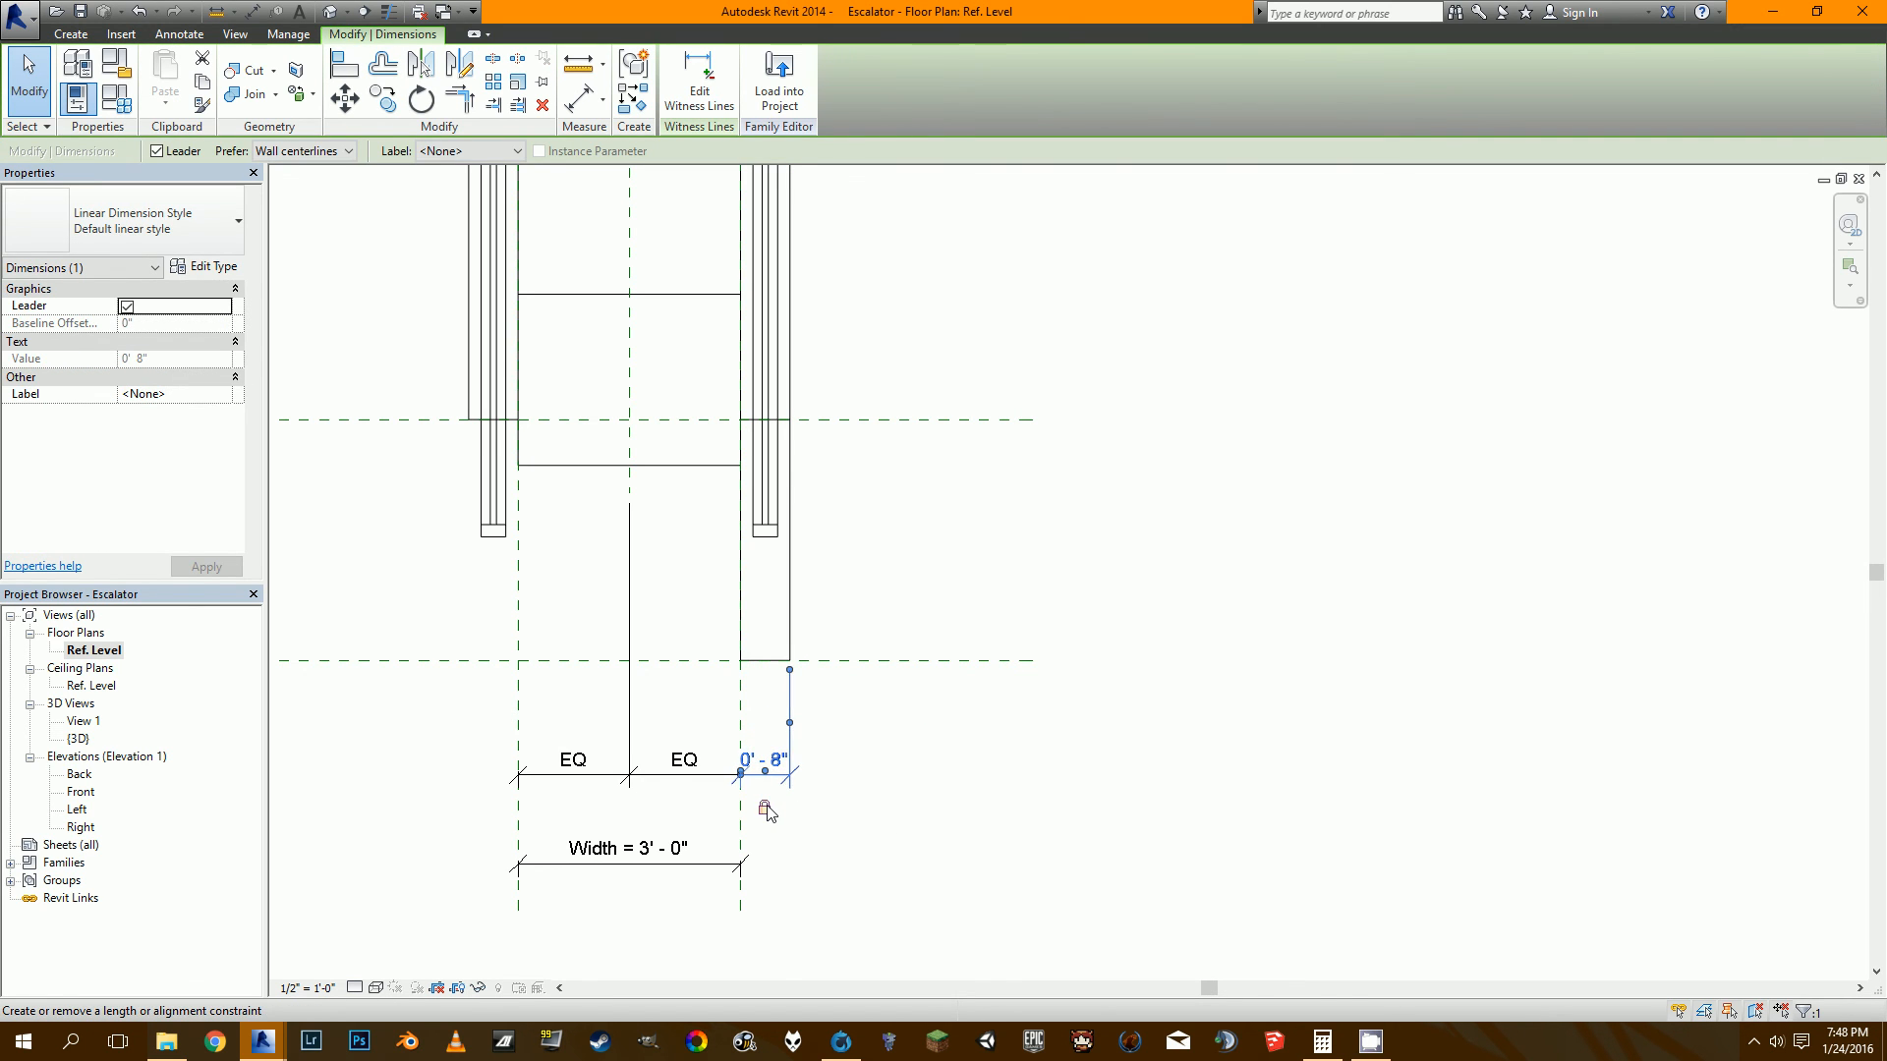
# Mirror the 8" body extrusion about the center reference plane to the opposite side of the escalator.
pyautogui.scroll(-2, 766, 810)
pyautogui.click(809, 640)
pyautogui.click(785, 442)
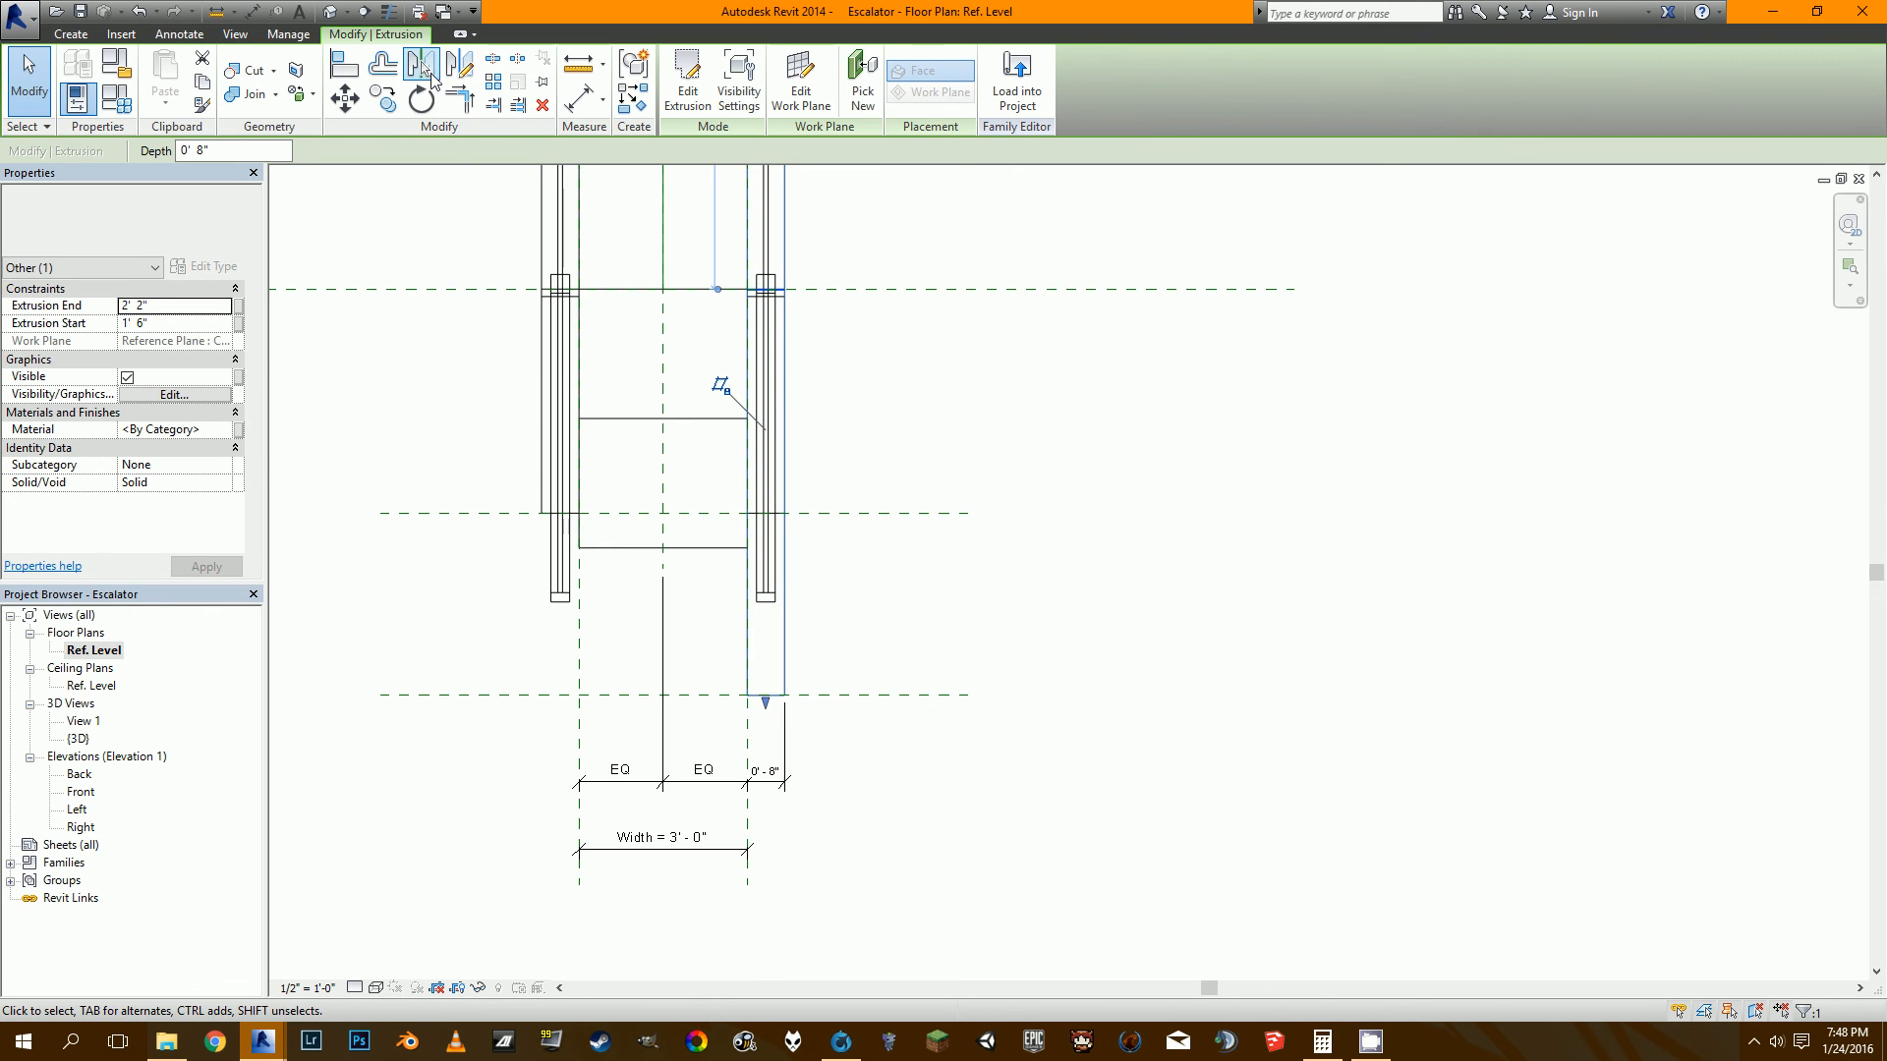
pyautogui.click(424, 68)
pyautogui.click(664, 439)
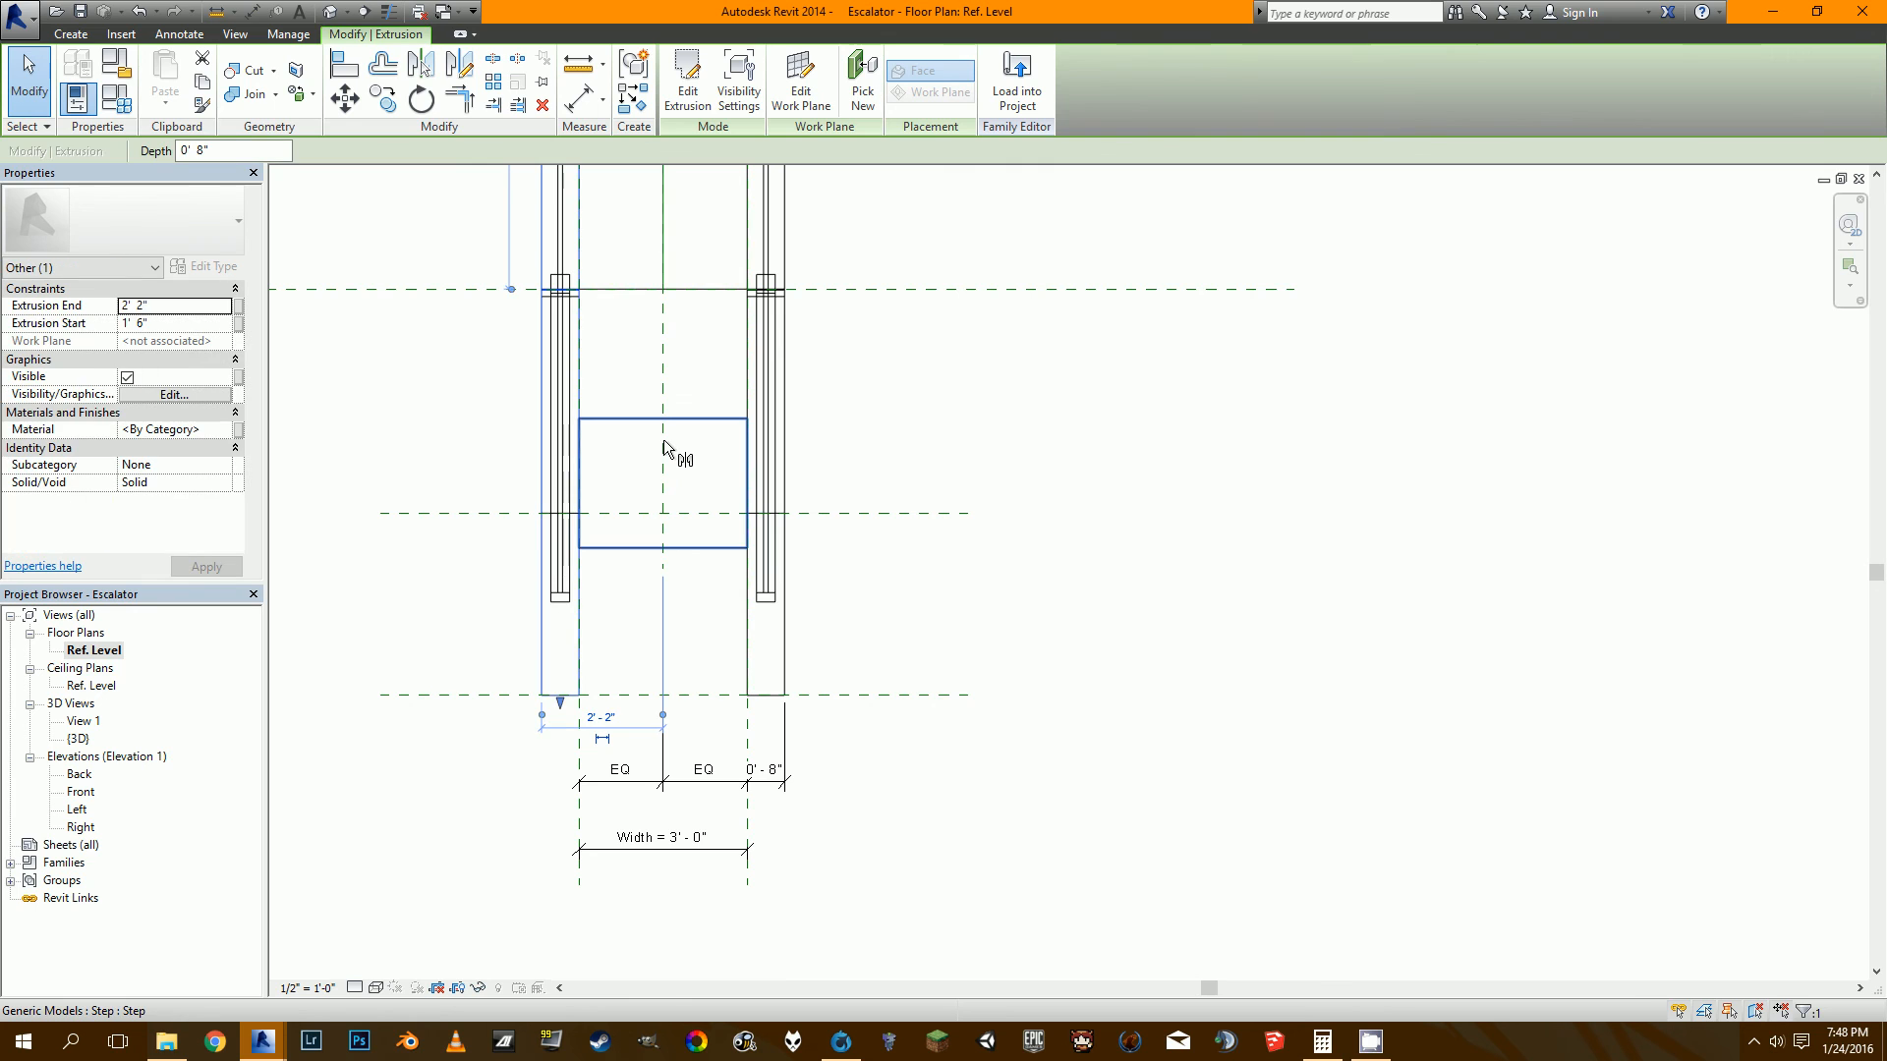
# Align the mirrored extrusion's inner face to the left-hand width reference plane and lock it.
pyautogui.click(352, 71)
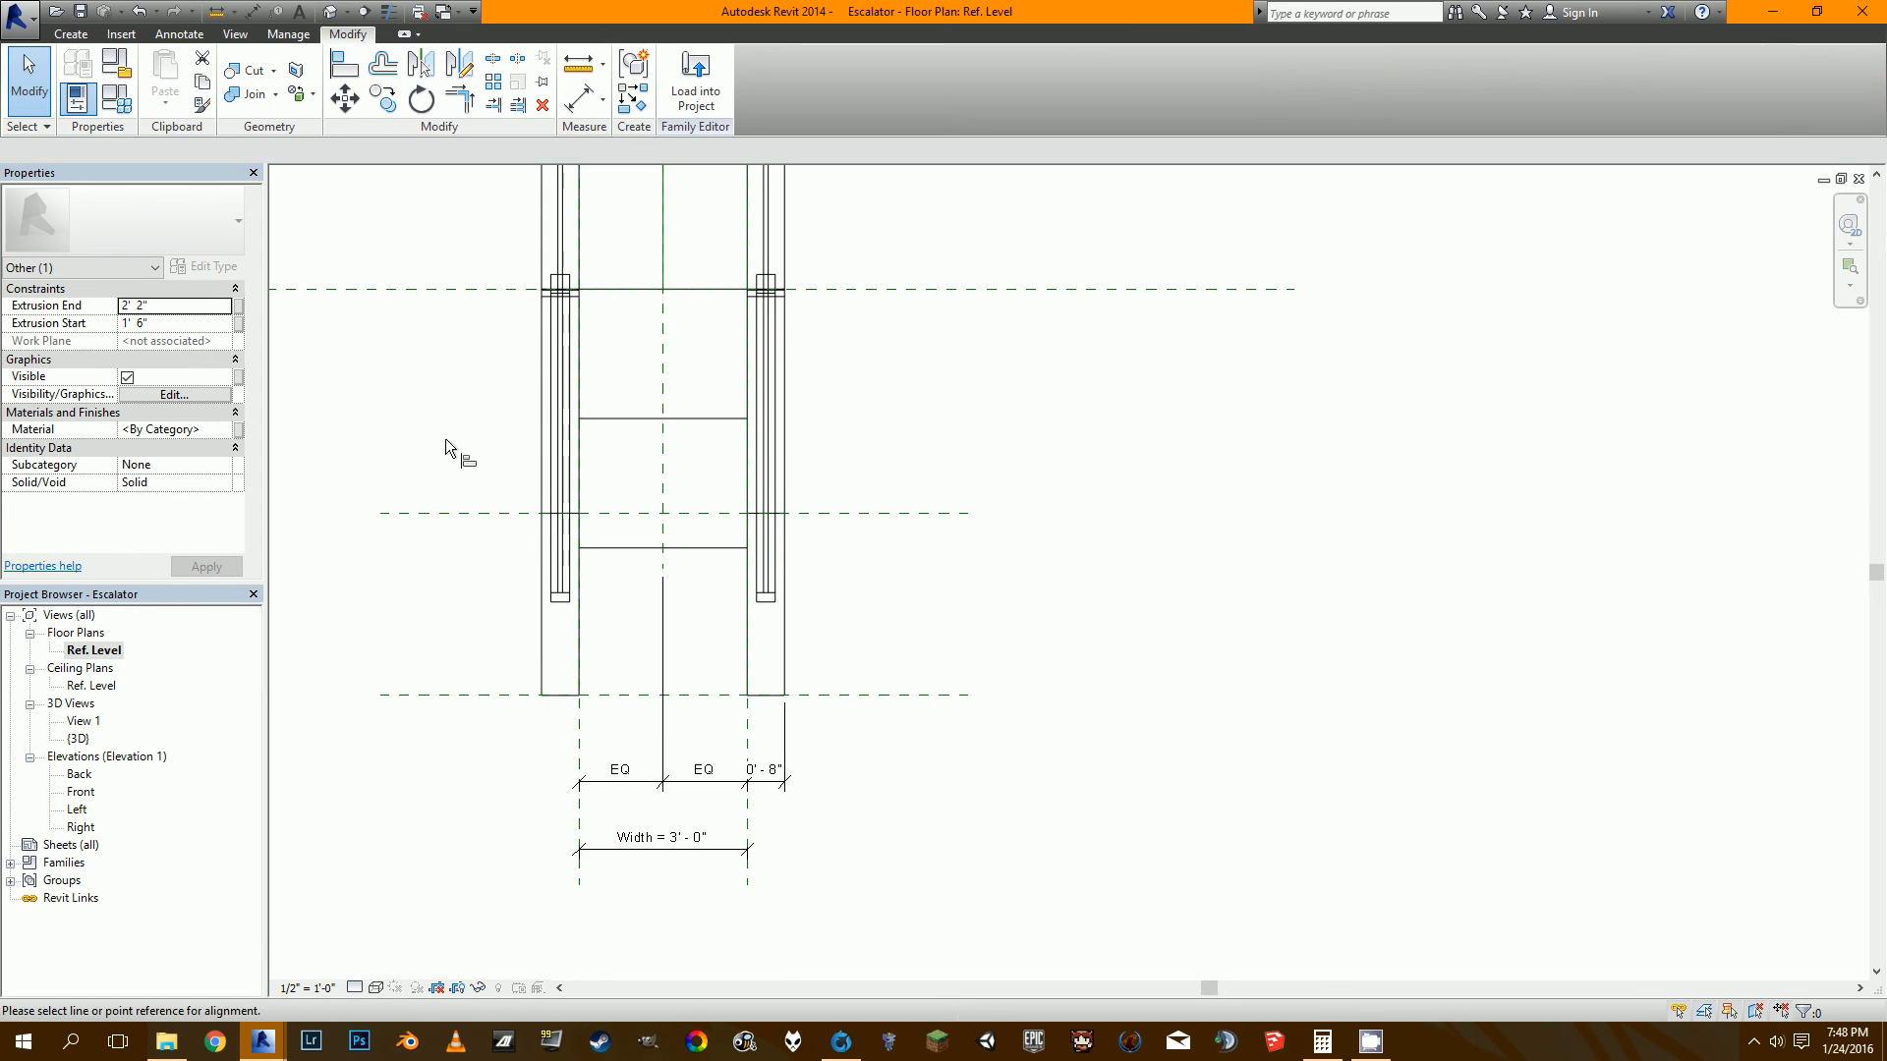
pyautogui.press('Escape')
pyautogui.click(542, 664)
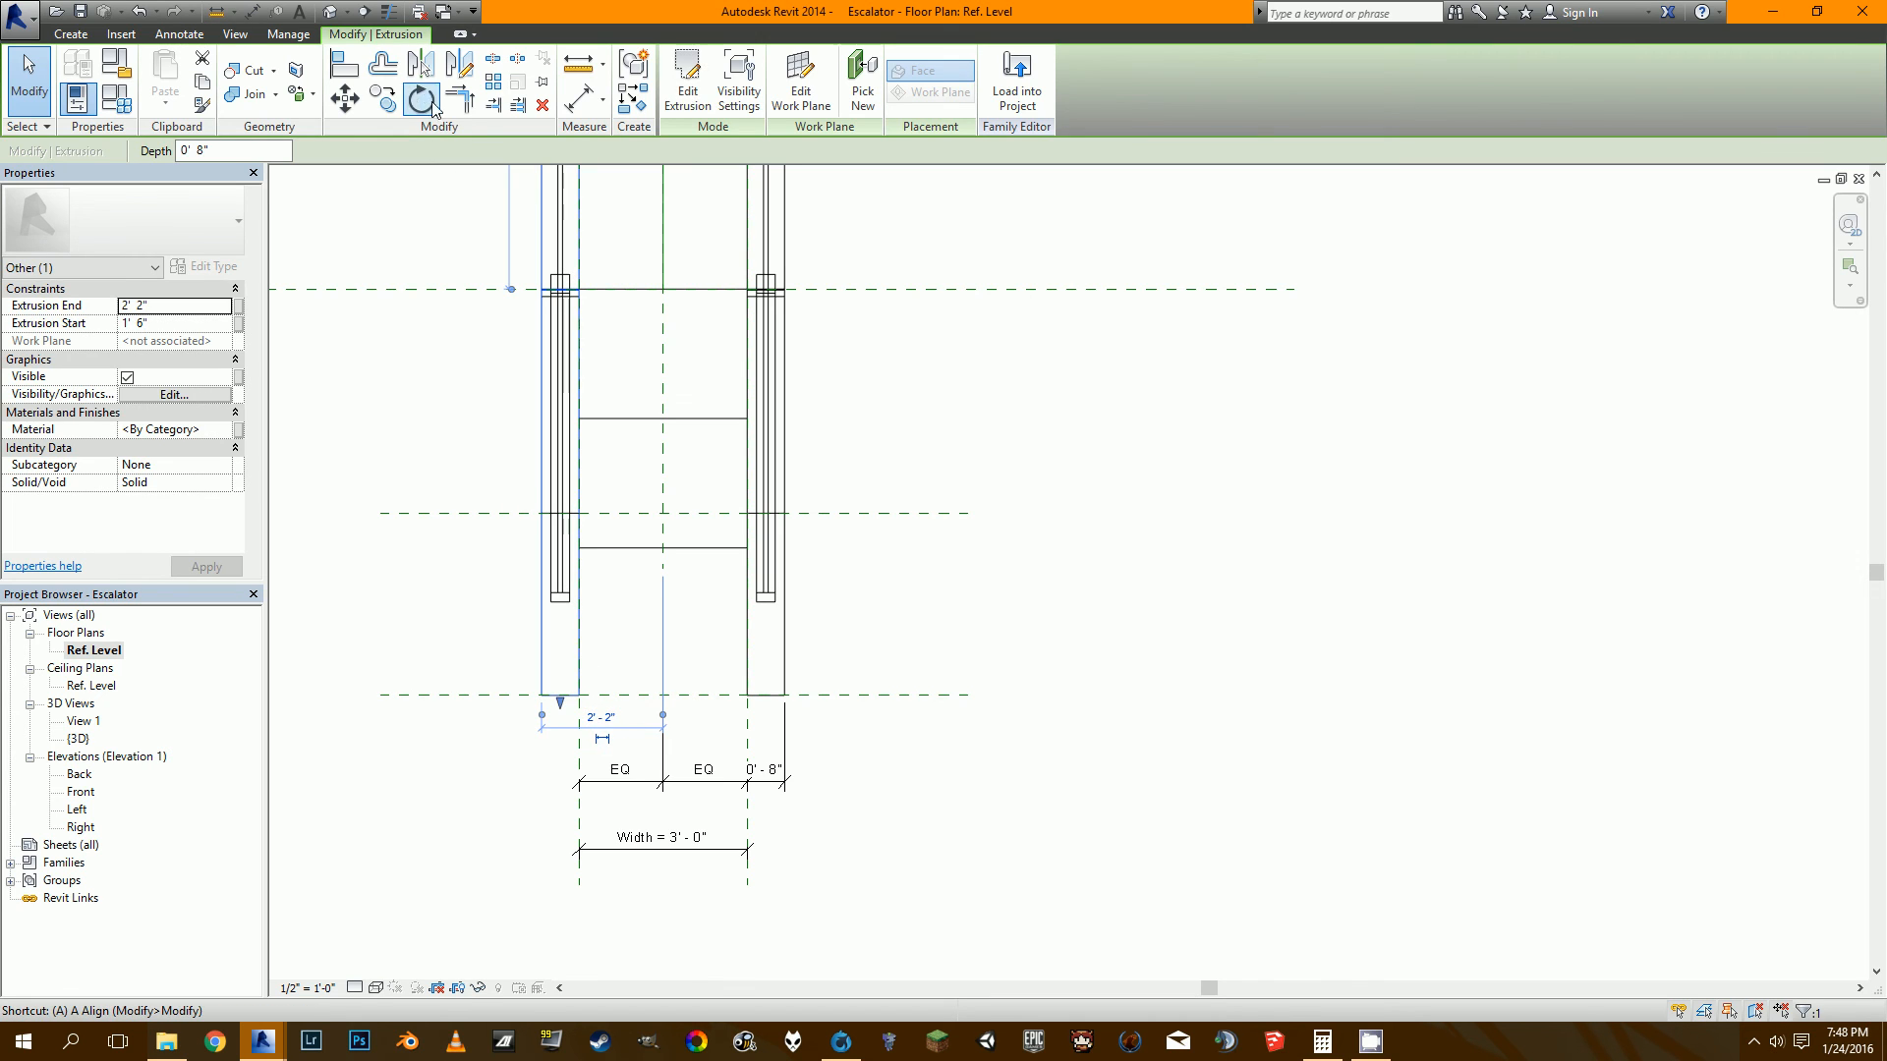
pyautogui.click(349, 70)
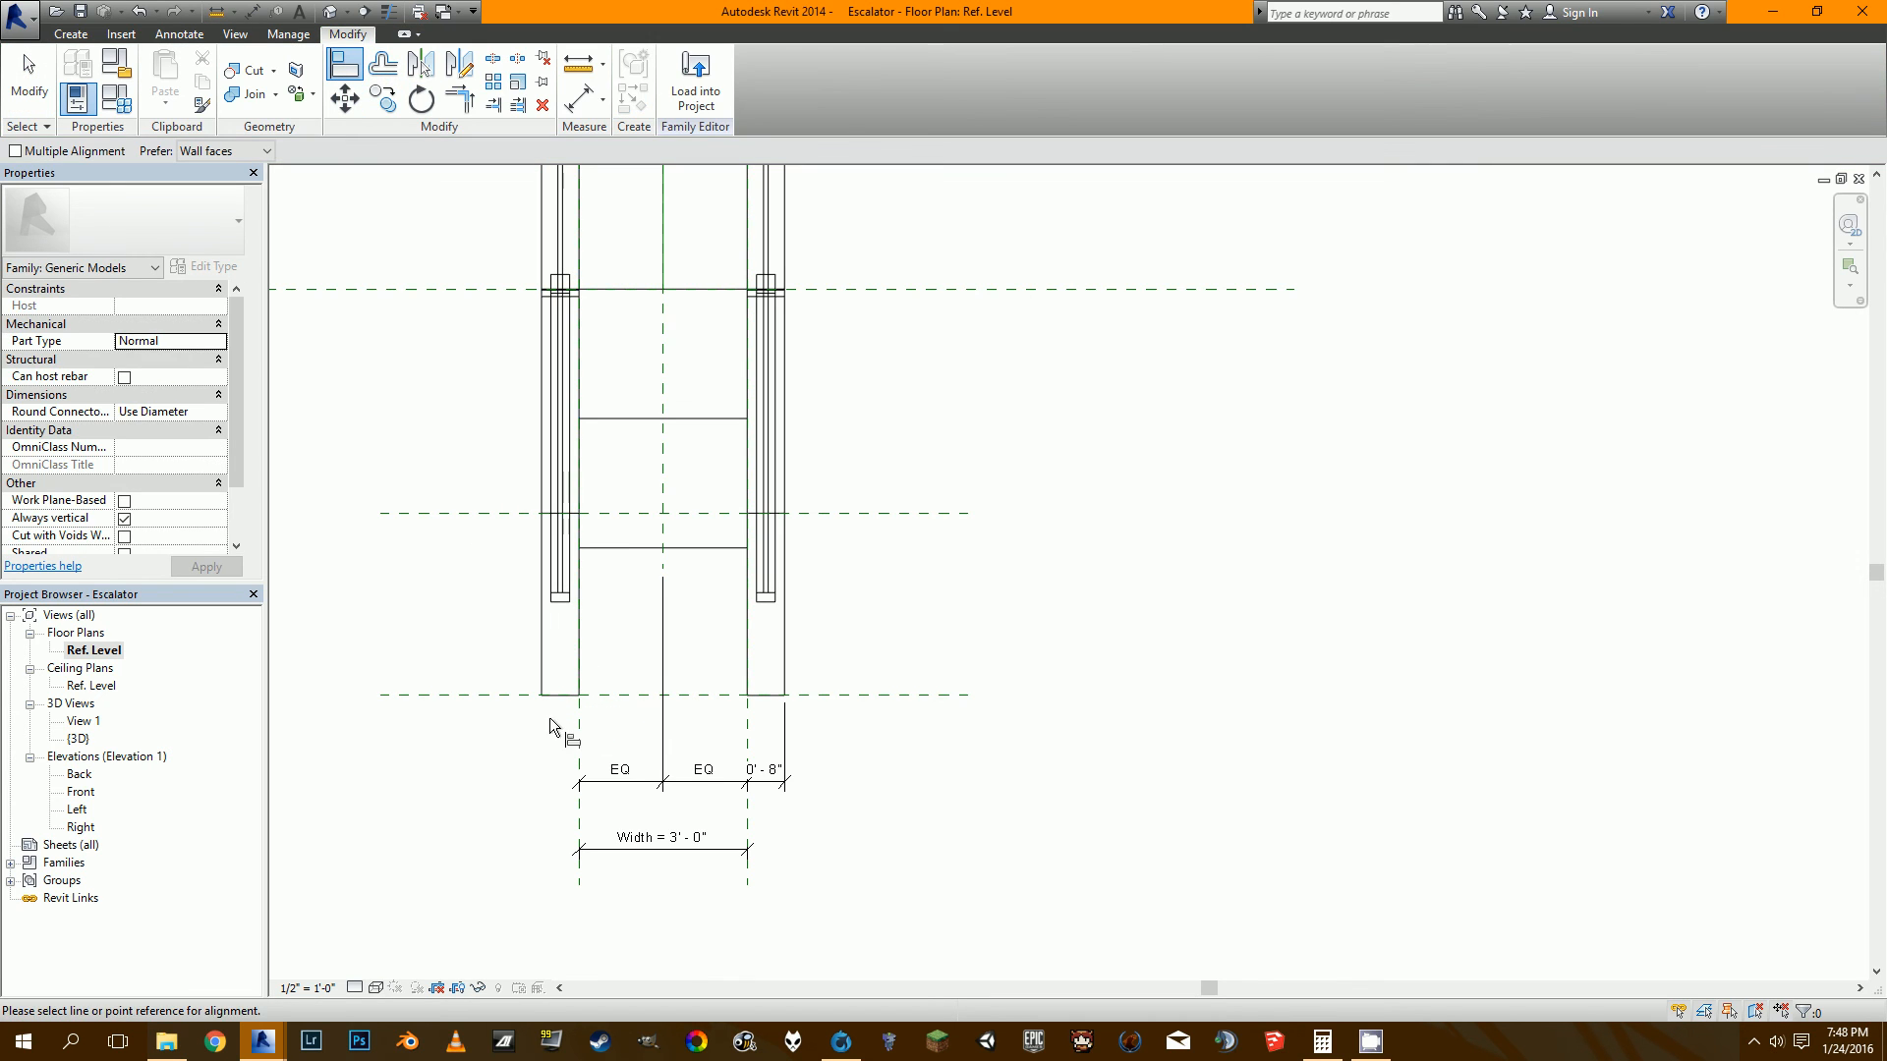
pyautogui.click(582, 669)
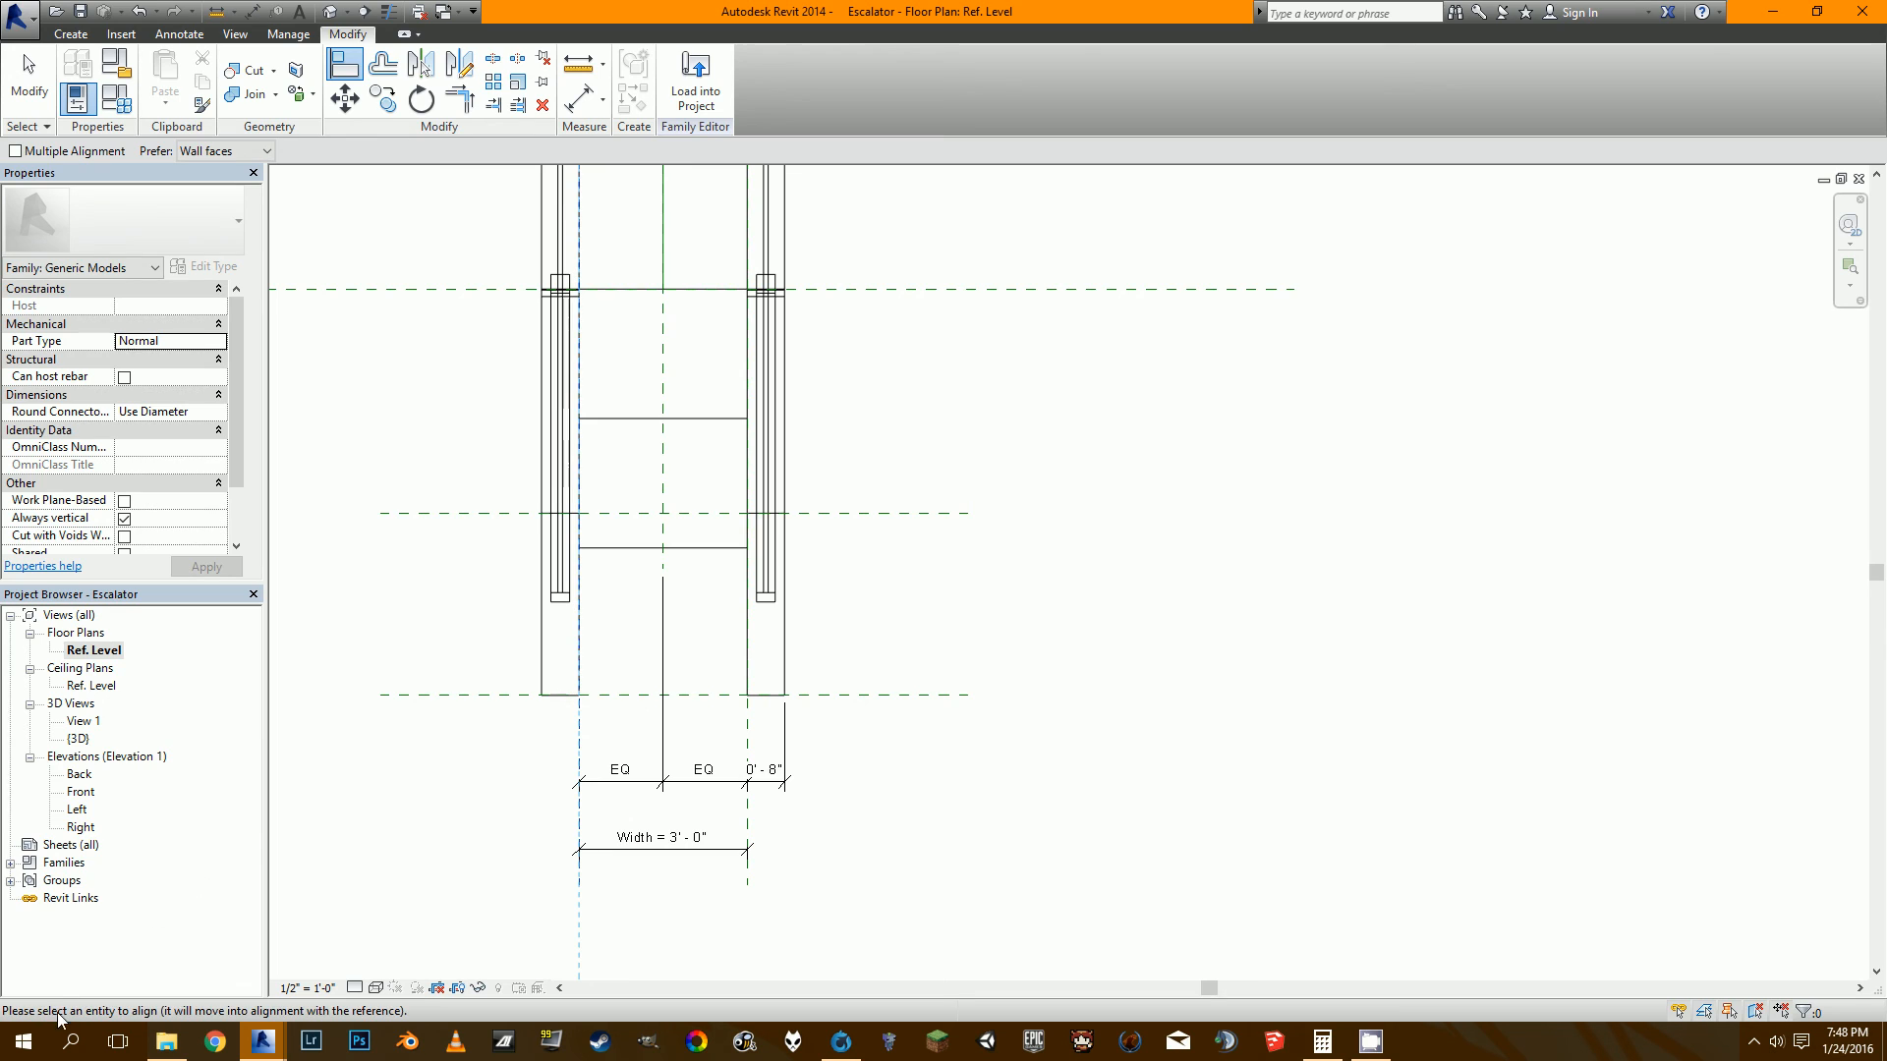
pyautogui.click(577, 635)
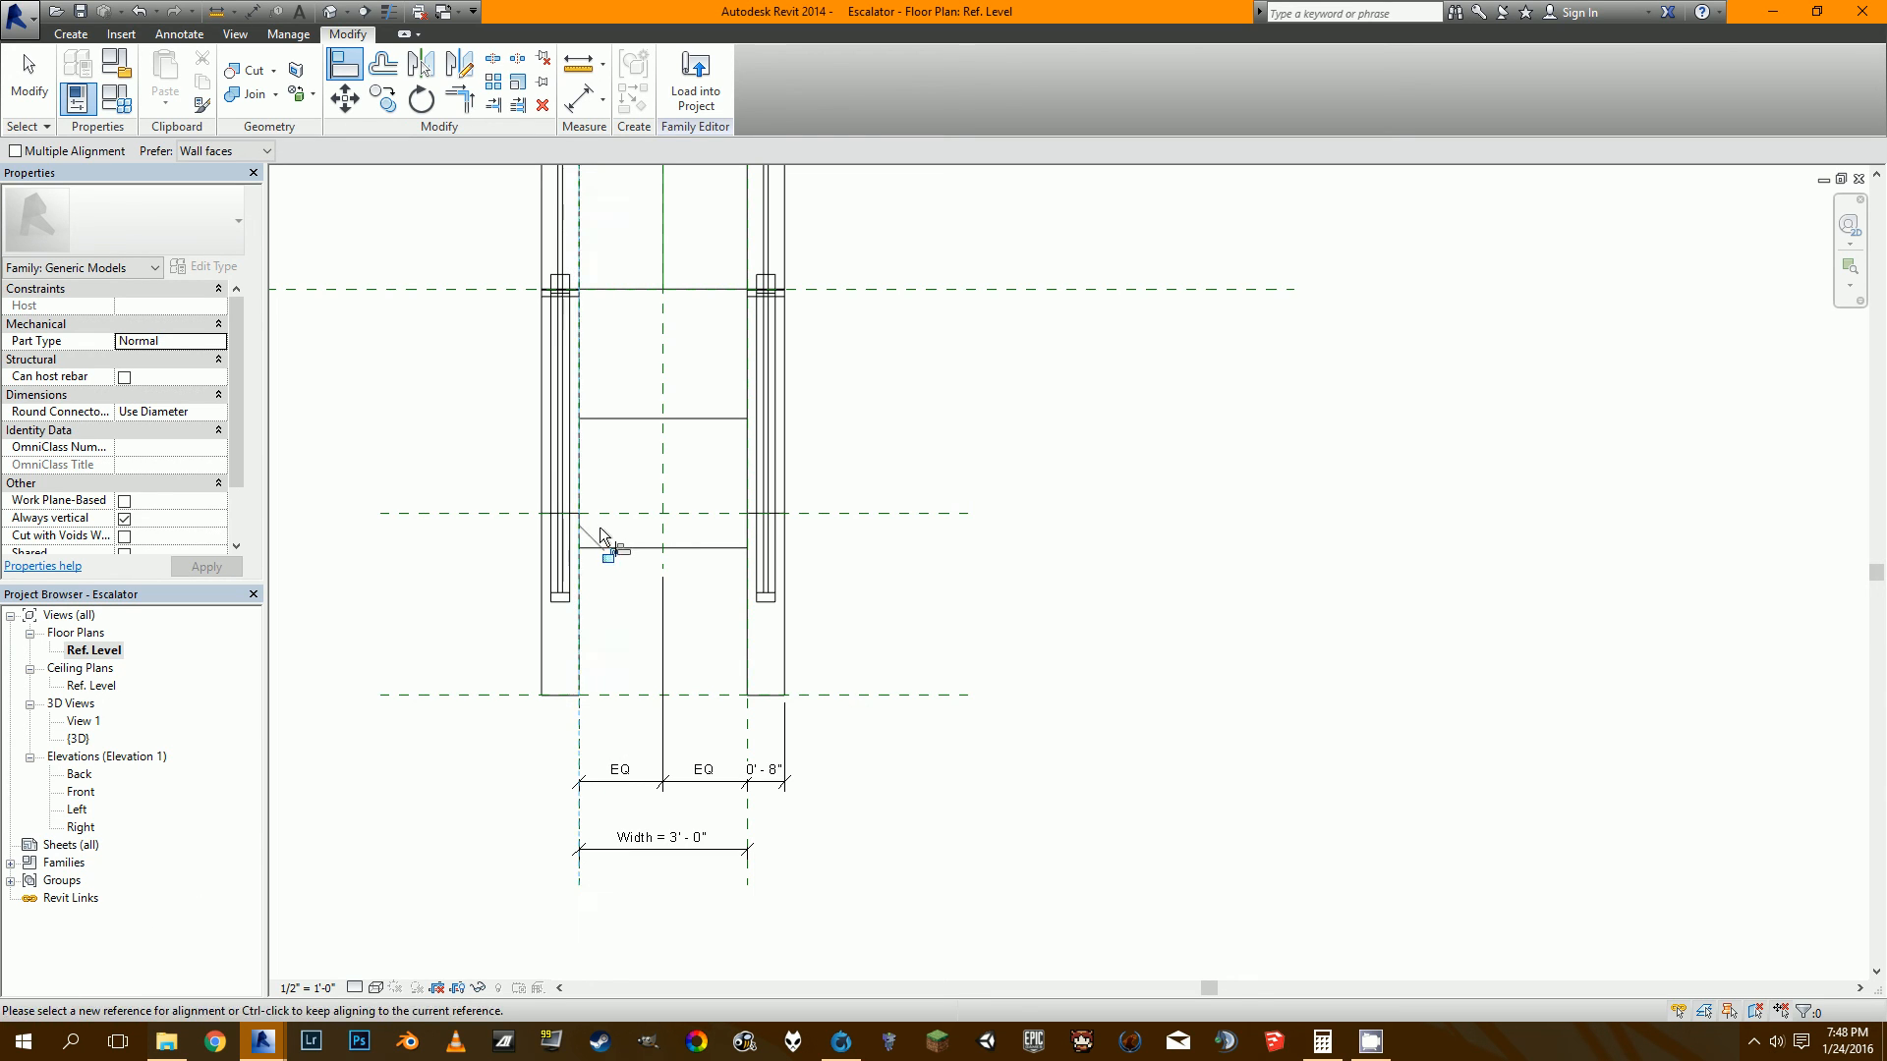
pyautogui.click(608, 556)
# Dimension and lock the mirrored extrusion's thickness between the left-hand width reference plane and its outer face.
pyautogui.click(576, 101)
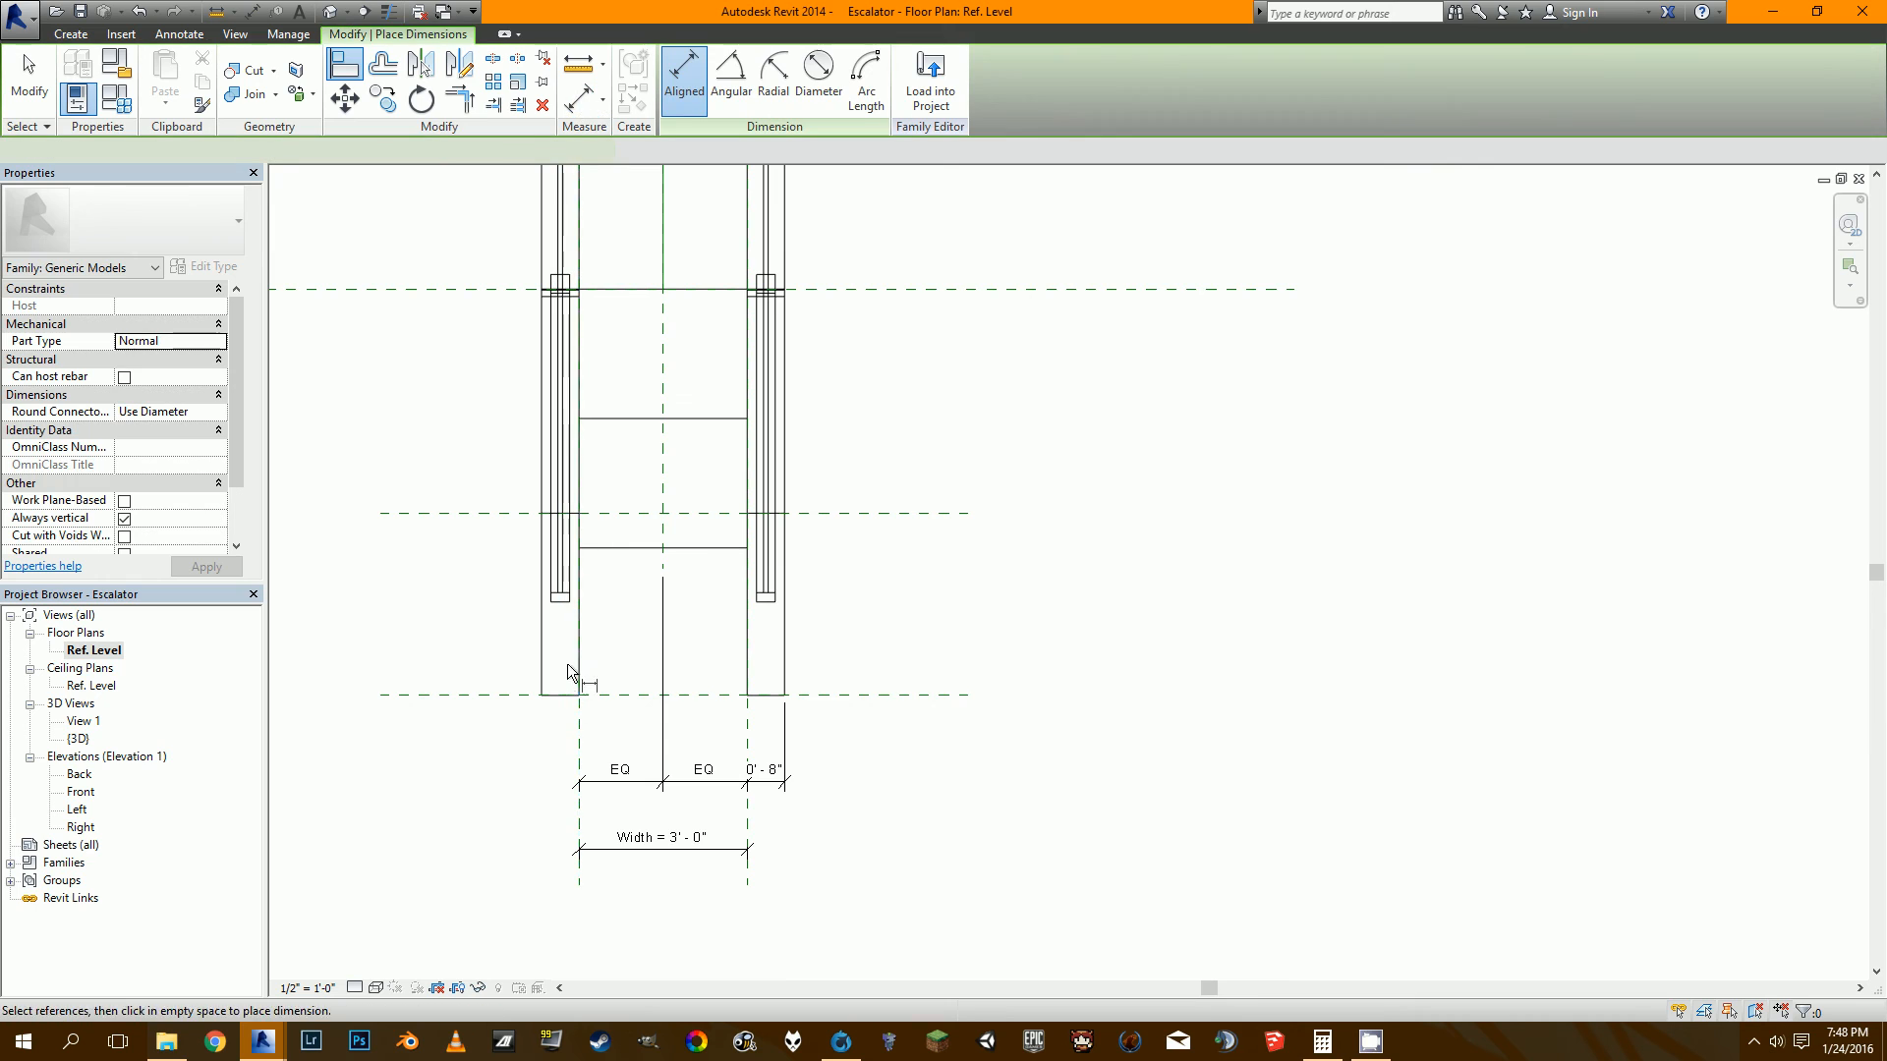
pyautogui.click(551, 680)
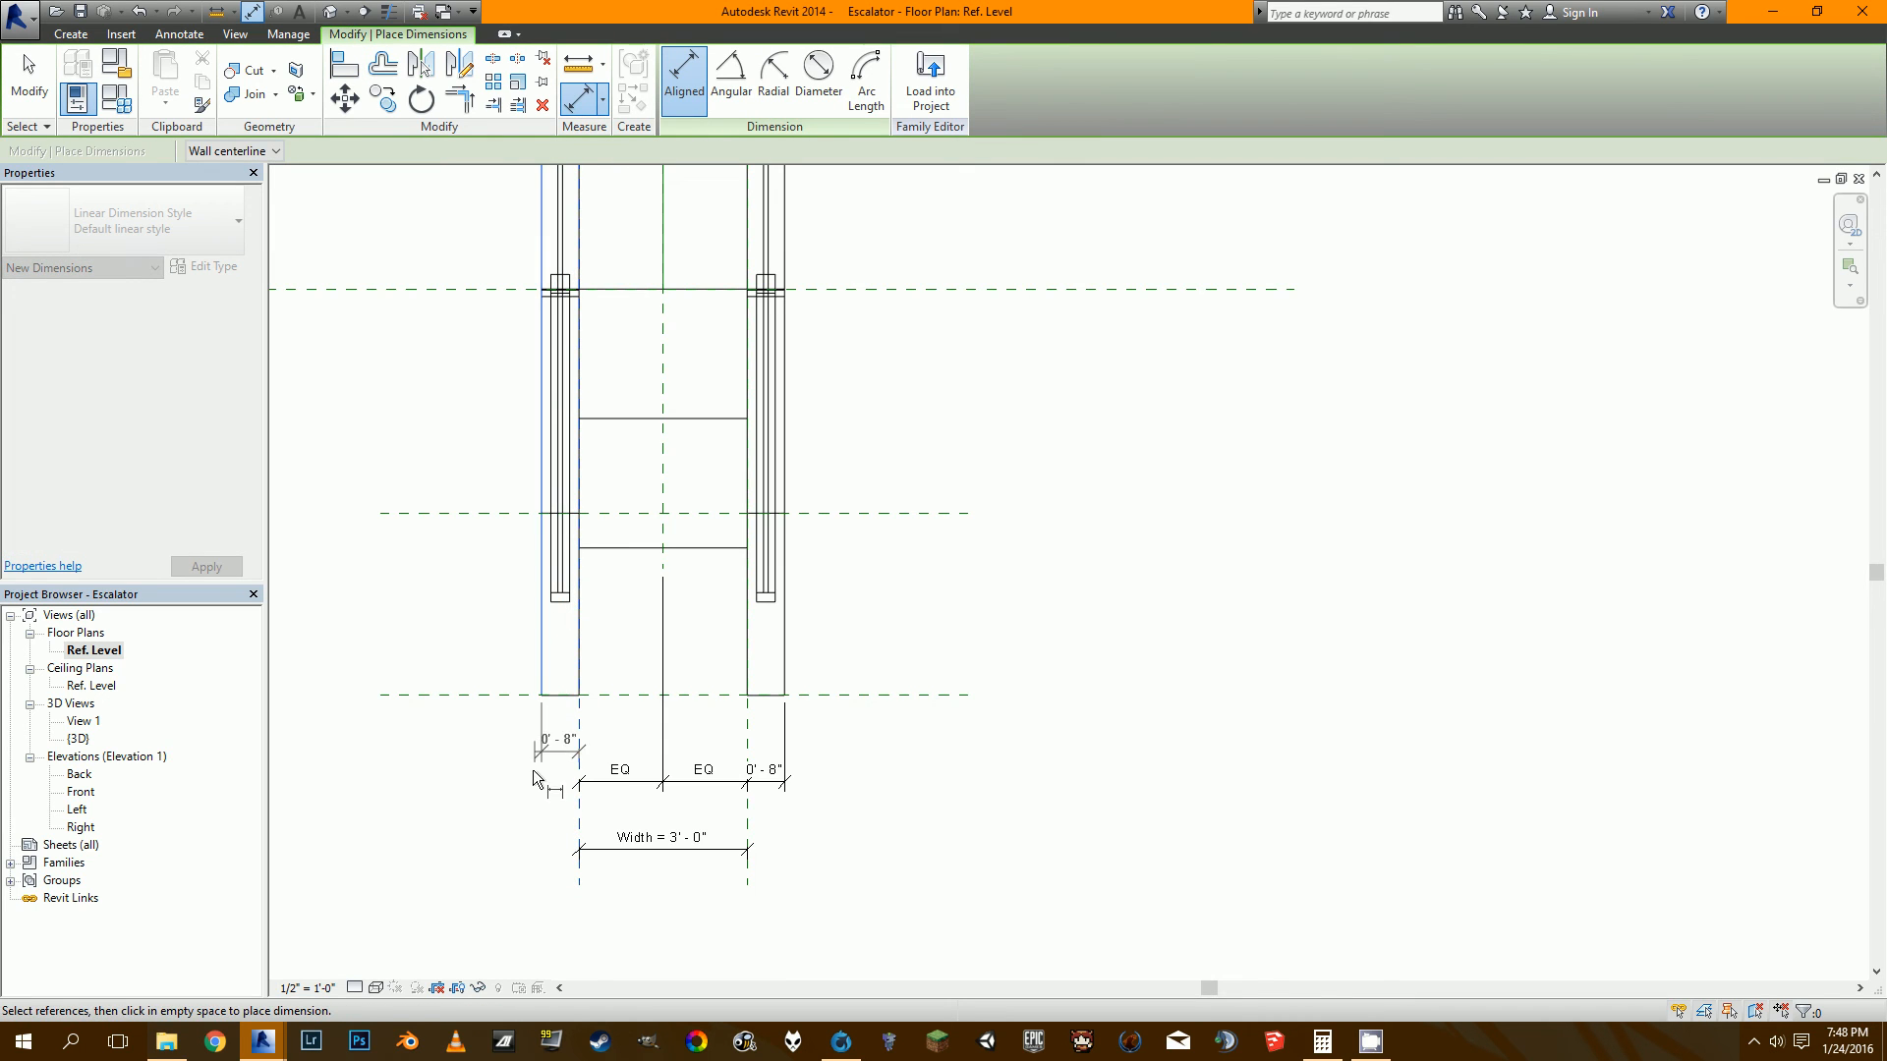
pyautogui.click(531, 786)
pyautogui.scroll(2, 548, 798)
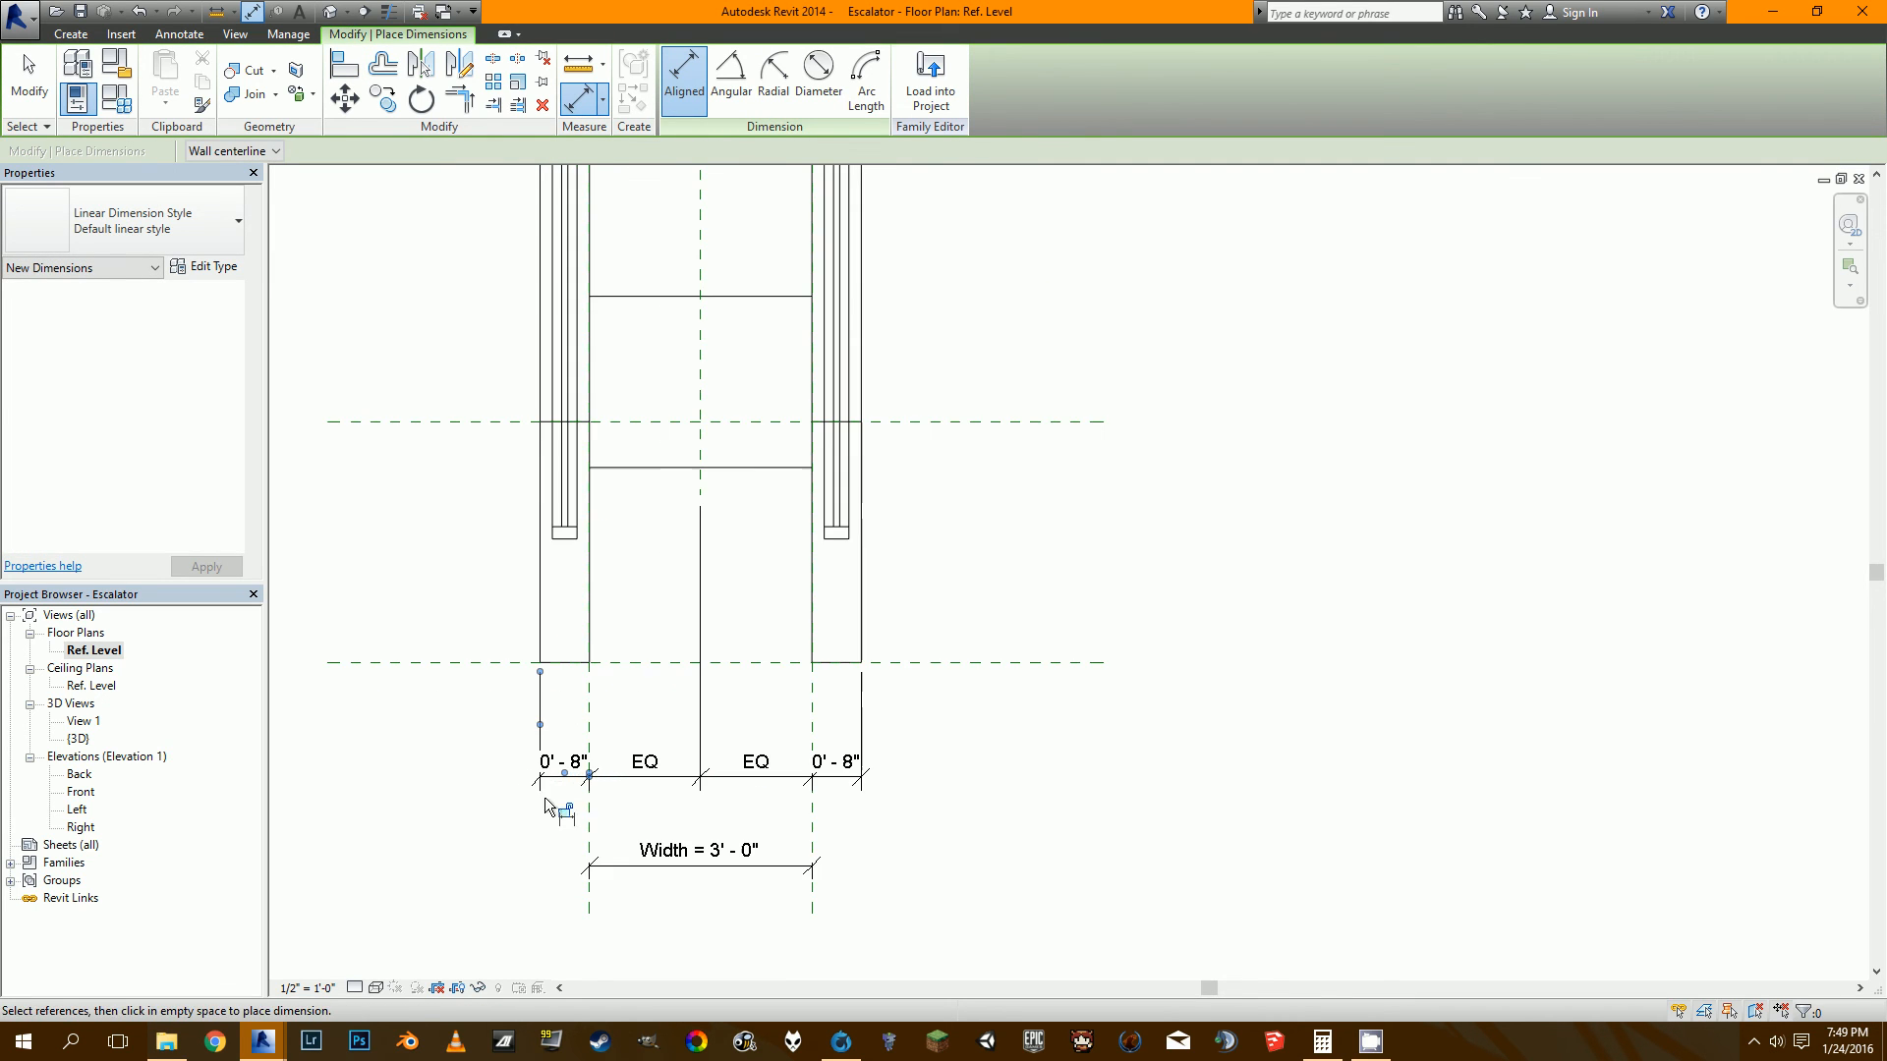
# In the Right elevation, set the escalator's Height parameter to 15'.
pyautogui.click(84, 827)
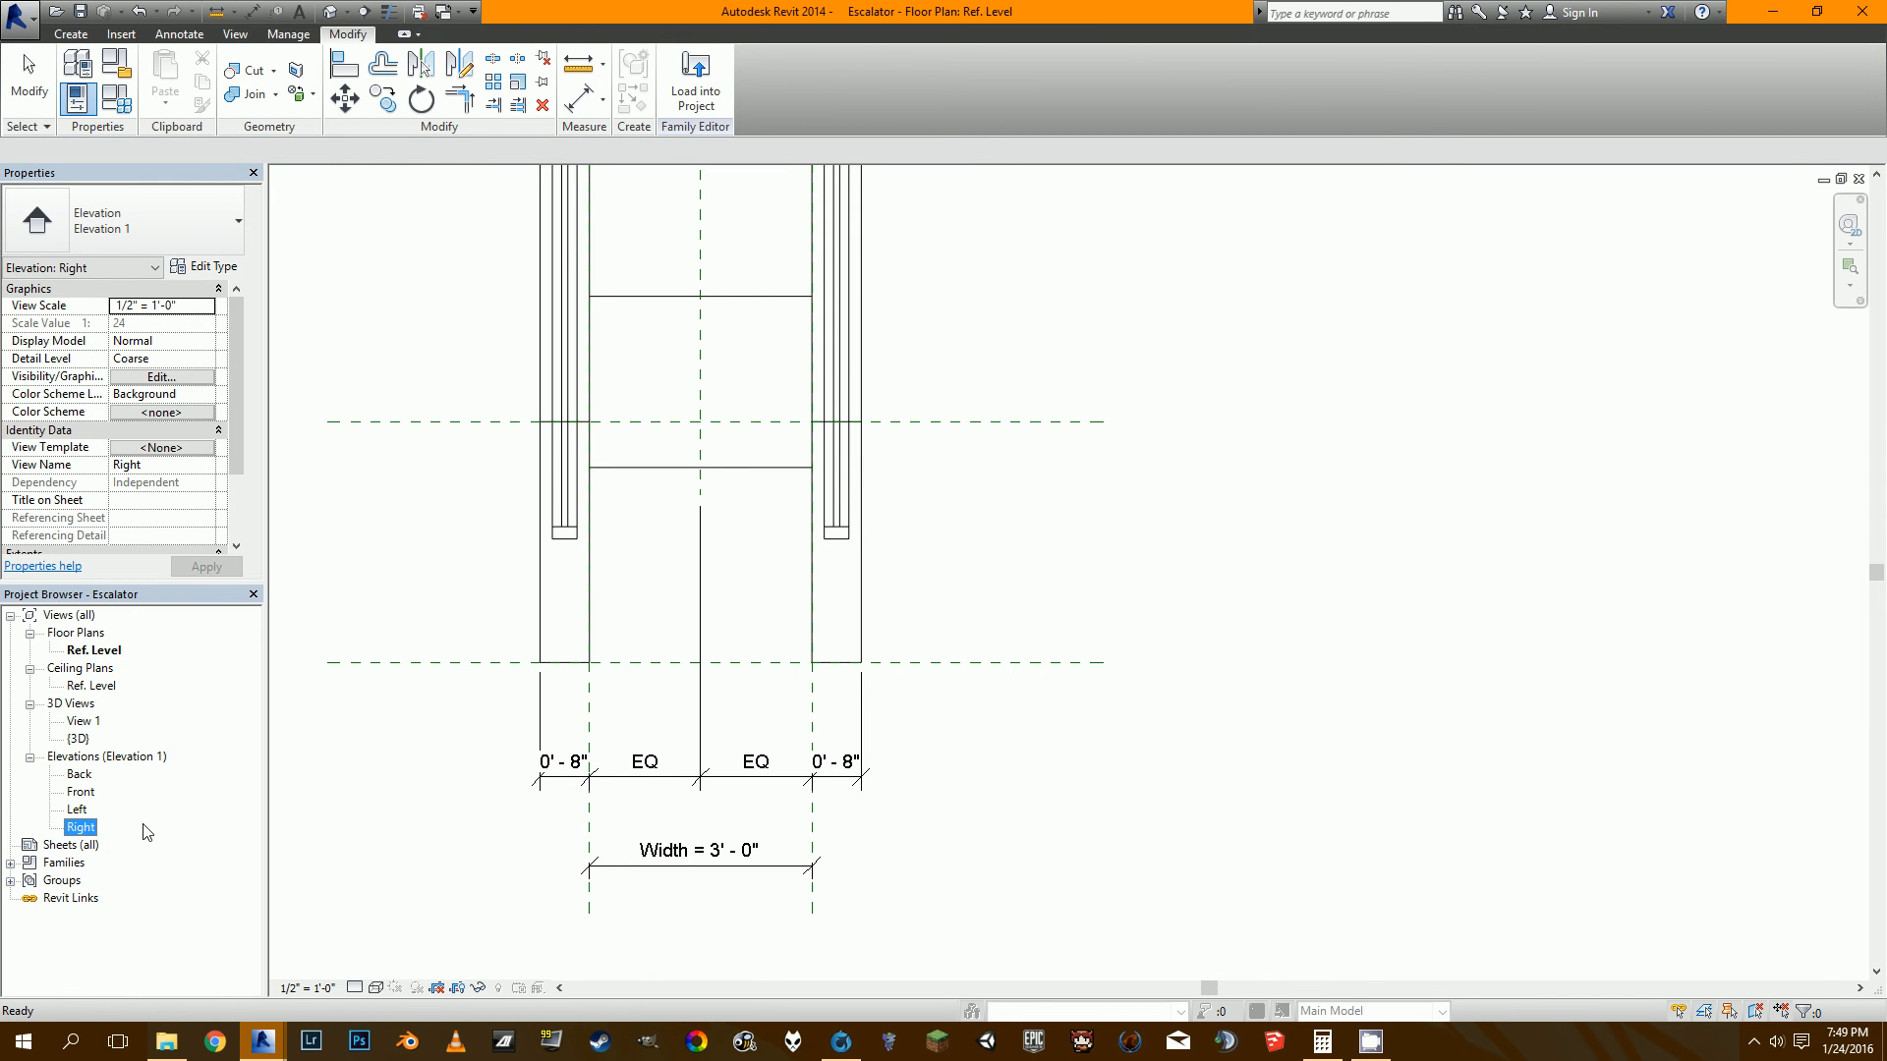
pyautogui.doubleClick(85, 830)
pyautogui.scroll(-2, 644, 629)
pyautogui.moveTo(1005, 513); pyautogui.dragTo(806, 694, button='middle')
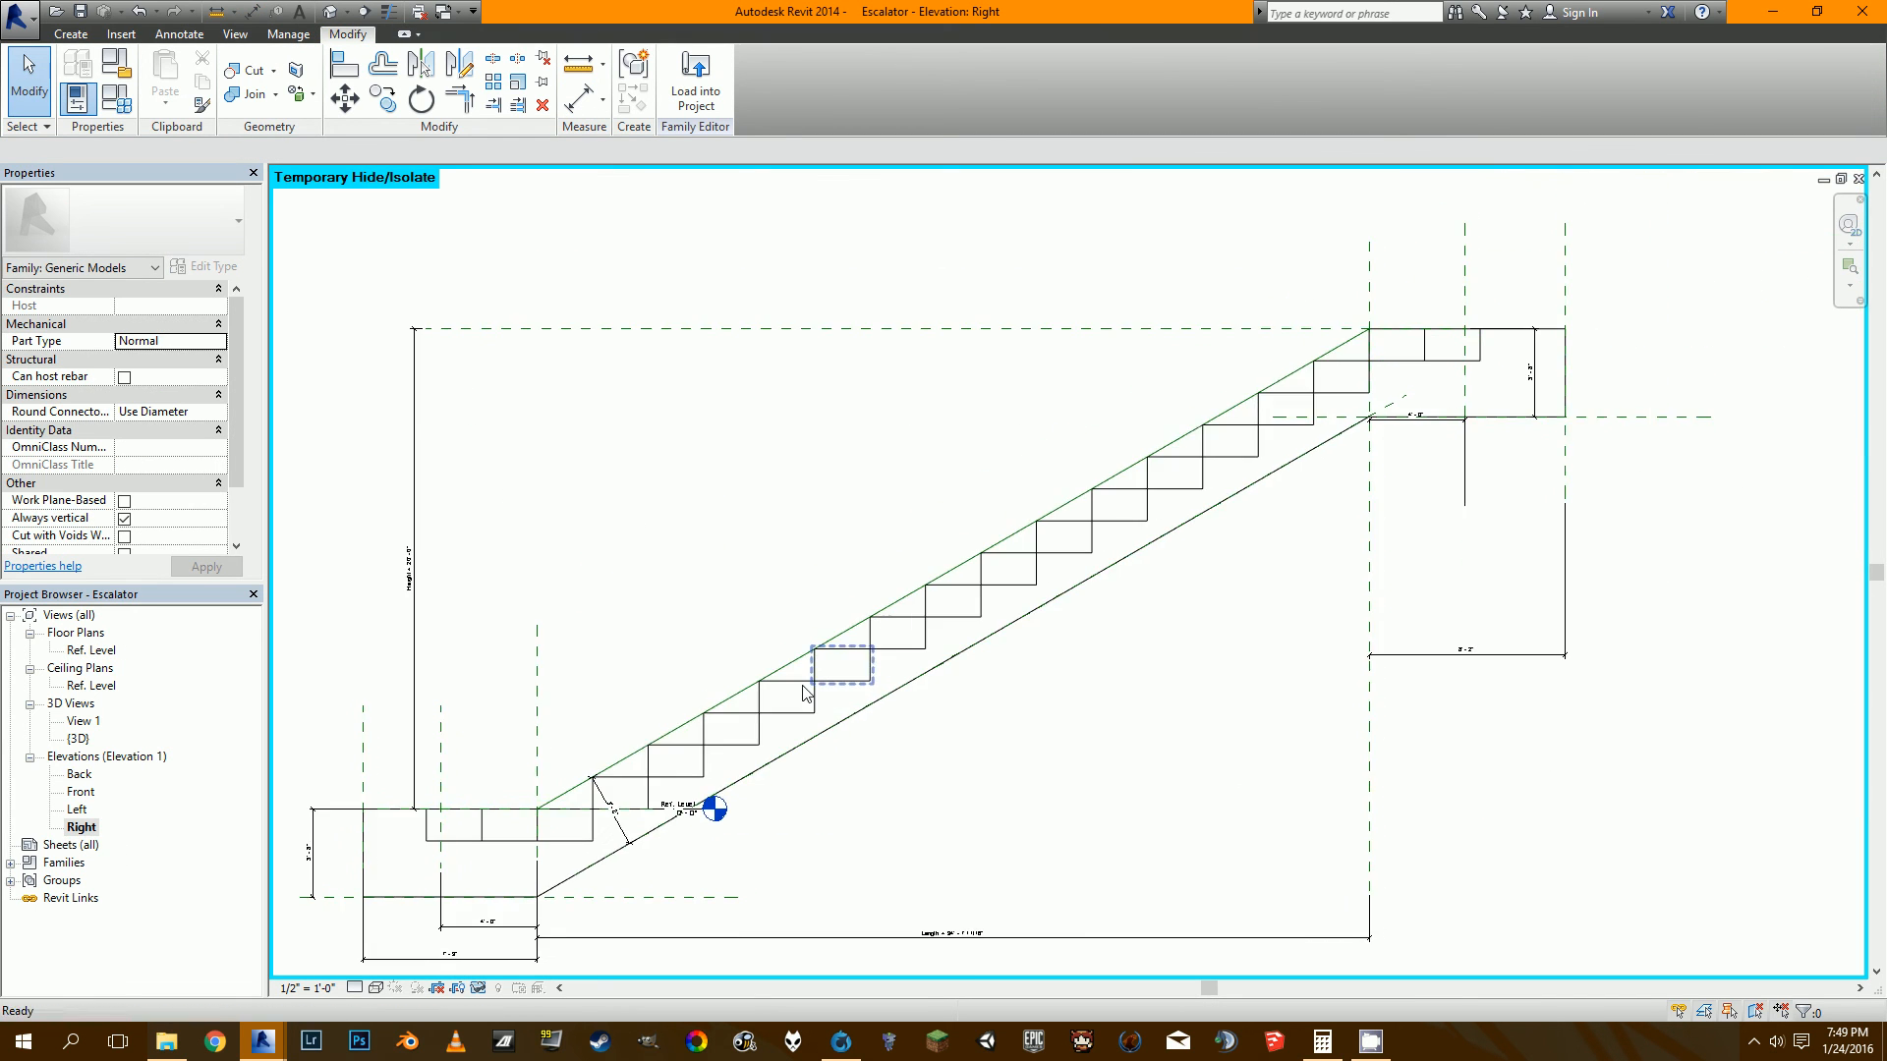
pyautogui.scroll(-3, 804, 694)
pyautogui.scroll(2, 551, 619)
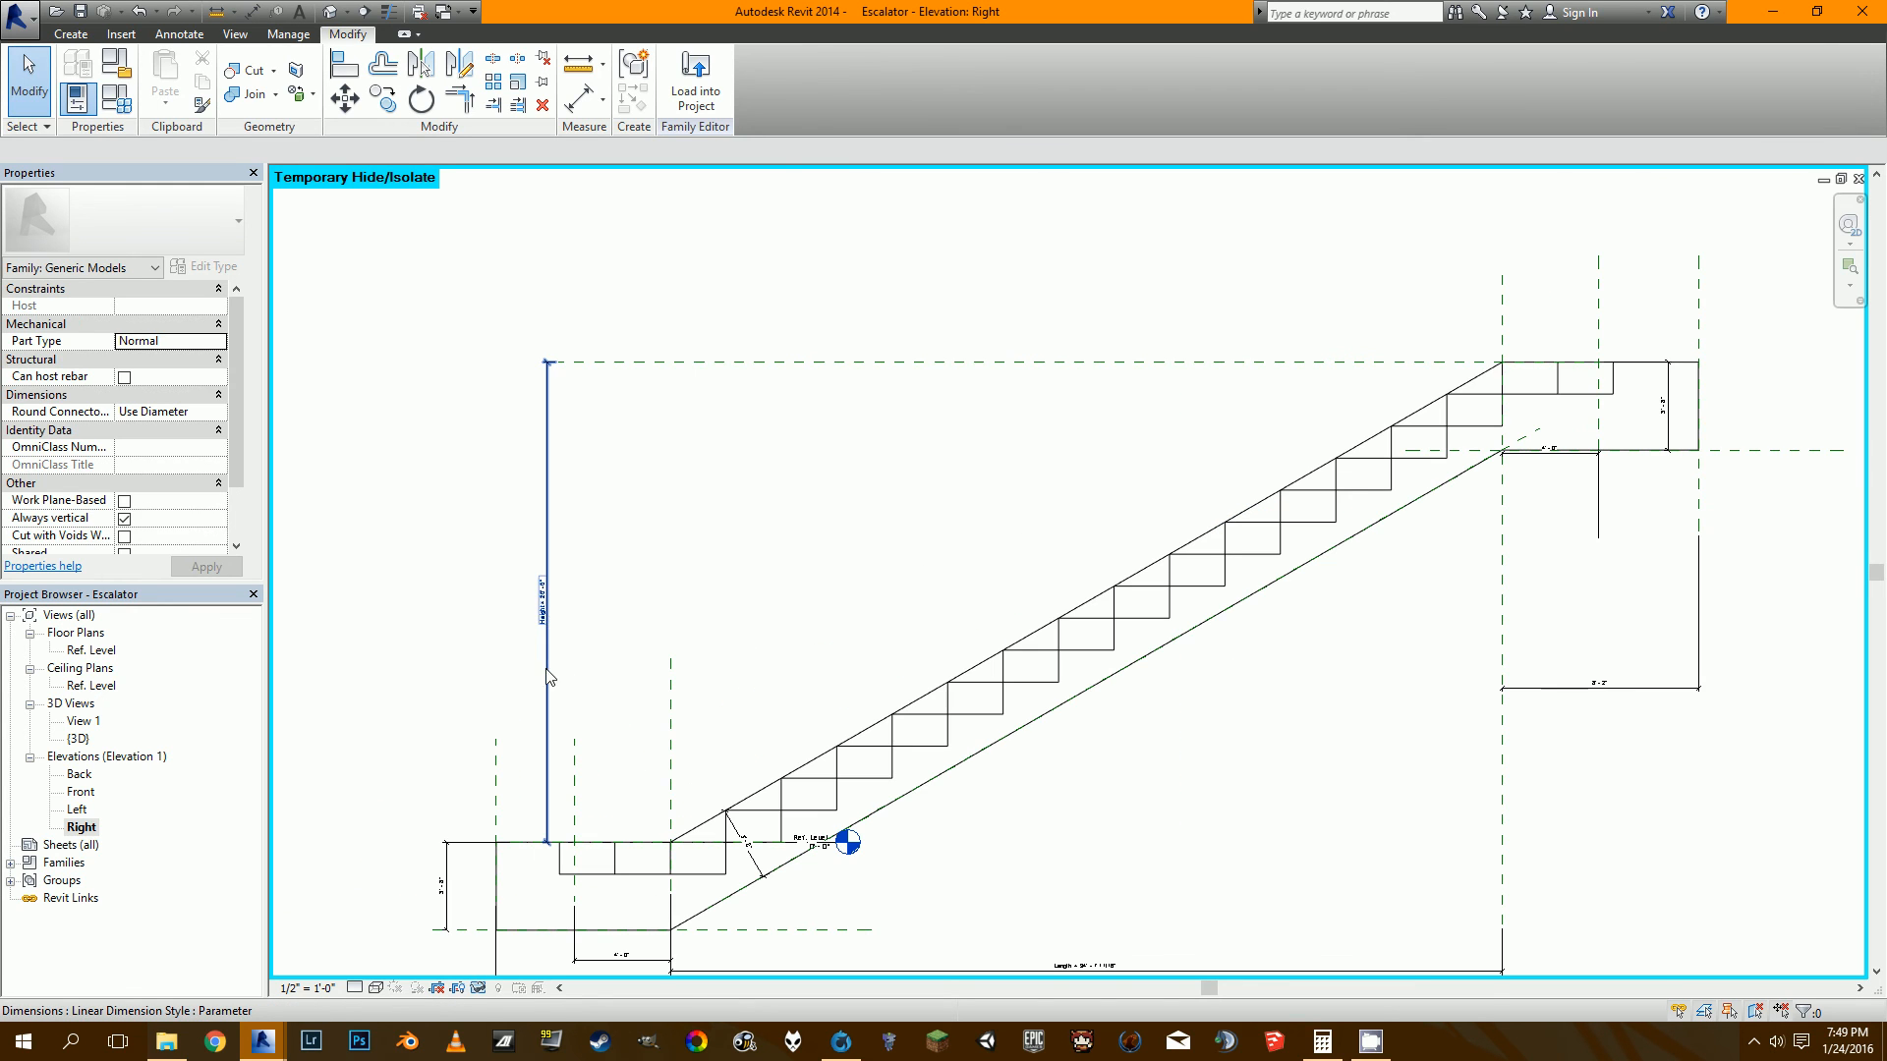
pyautogui.click(548, 634)
pyautogui.click(545, 633)
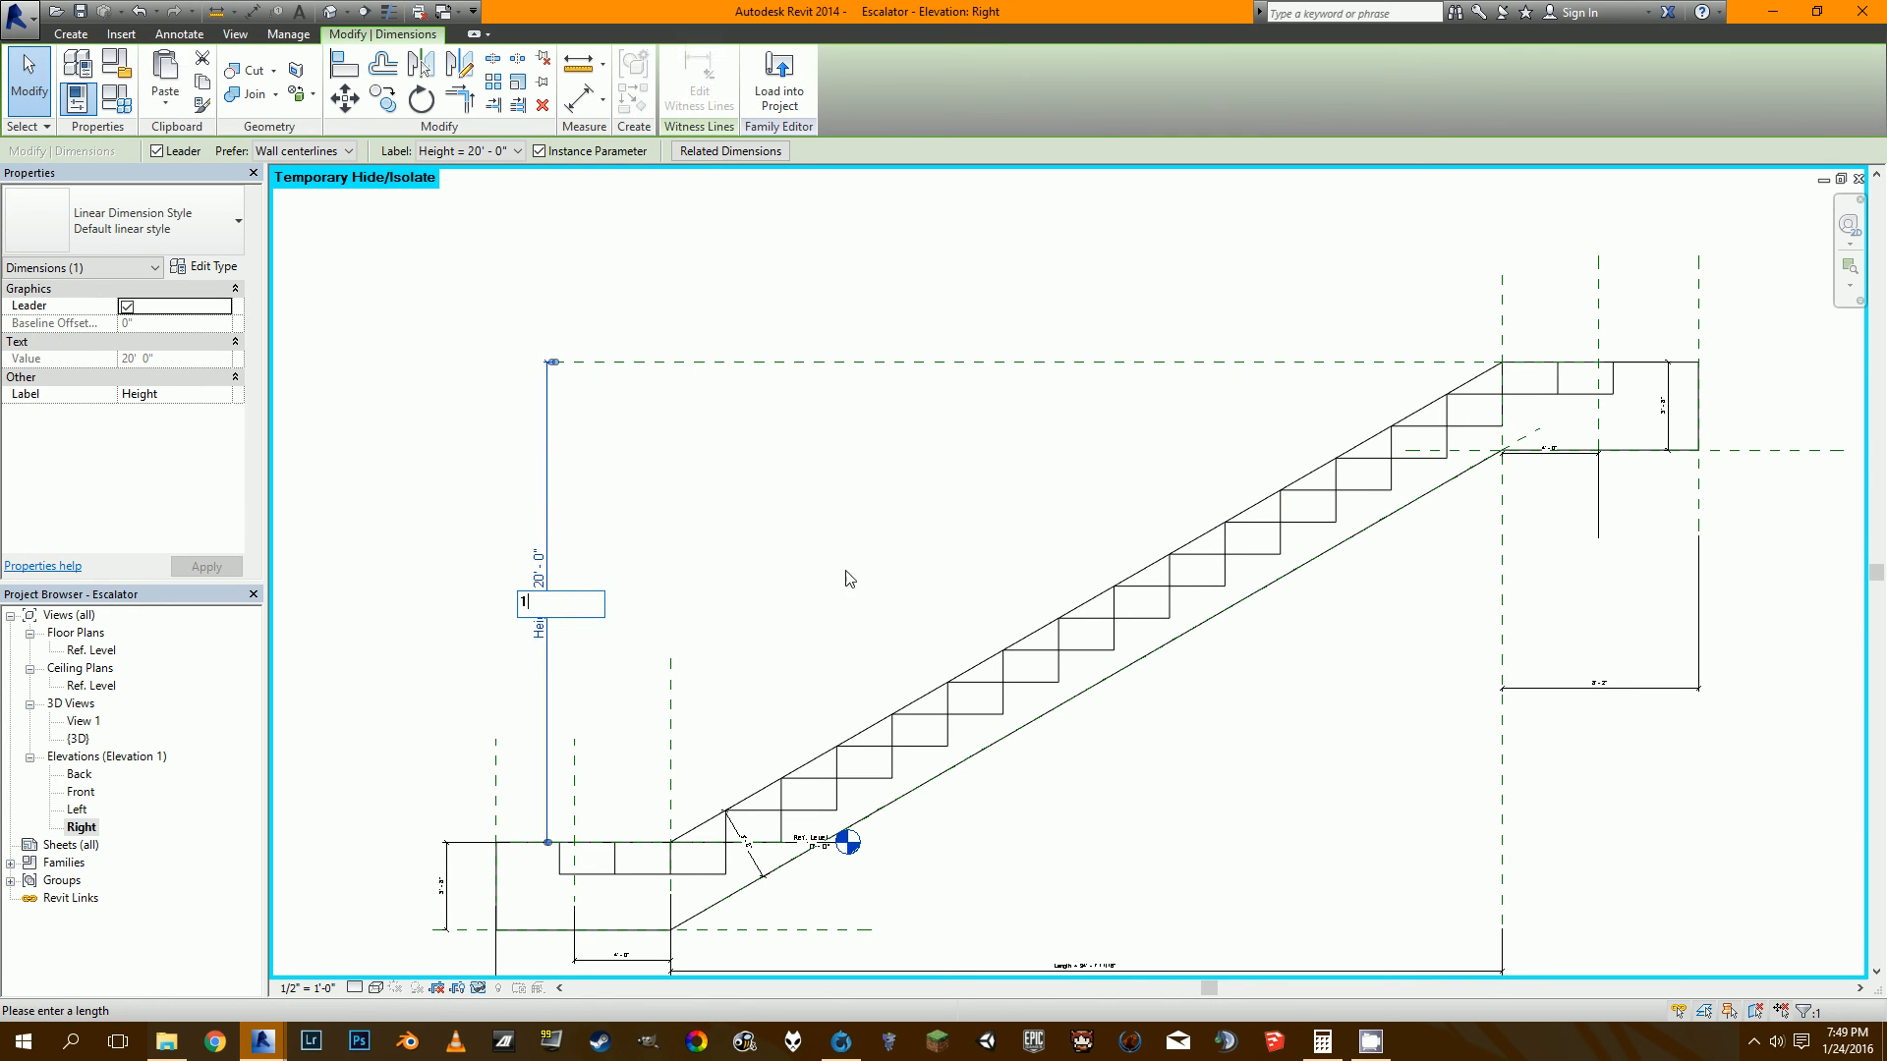
pyautogui.write('15')
pyautogui.press('Return')
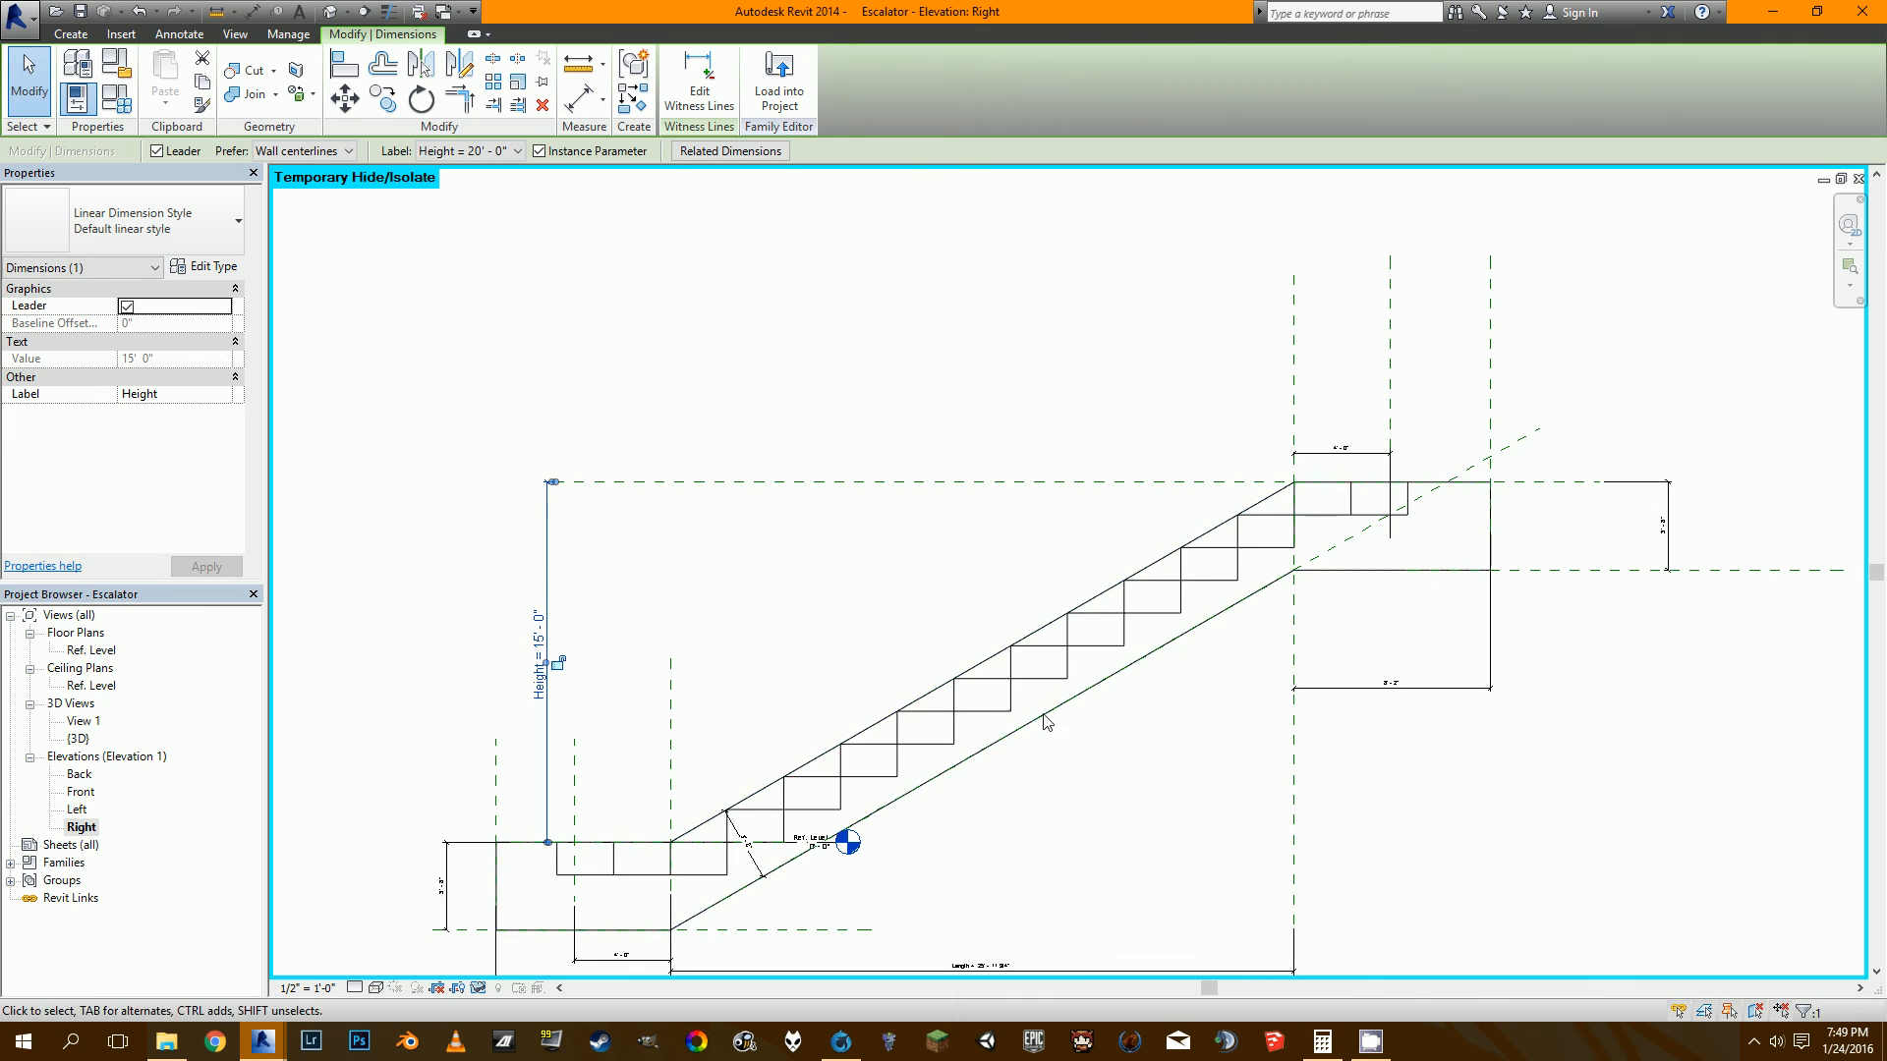
# Examine the upper and lower ends of the escalator and its side bodies in the 3D view.
pyautogui.click(332, 12)
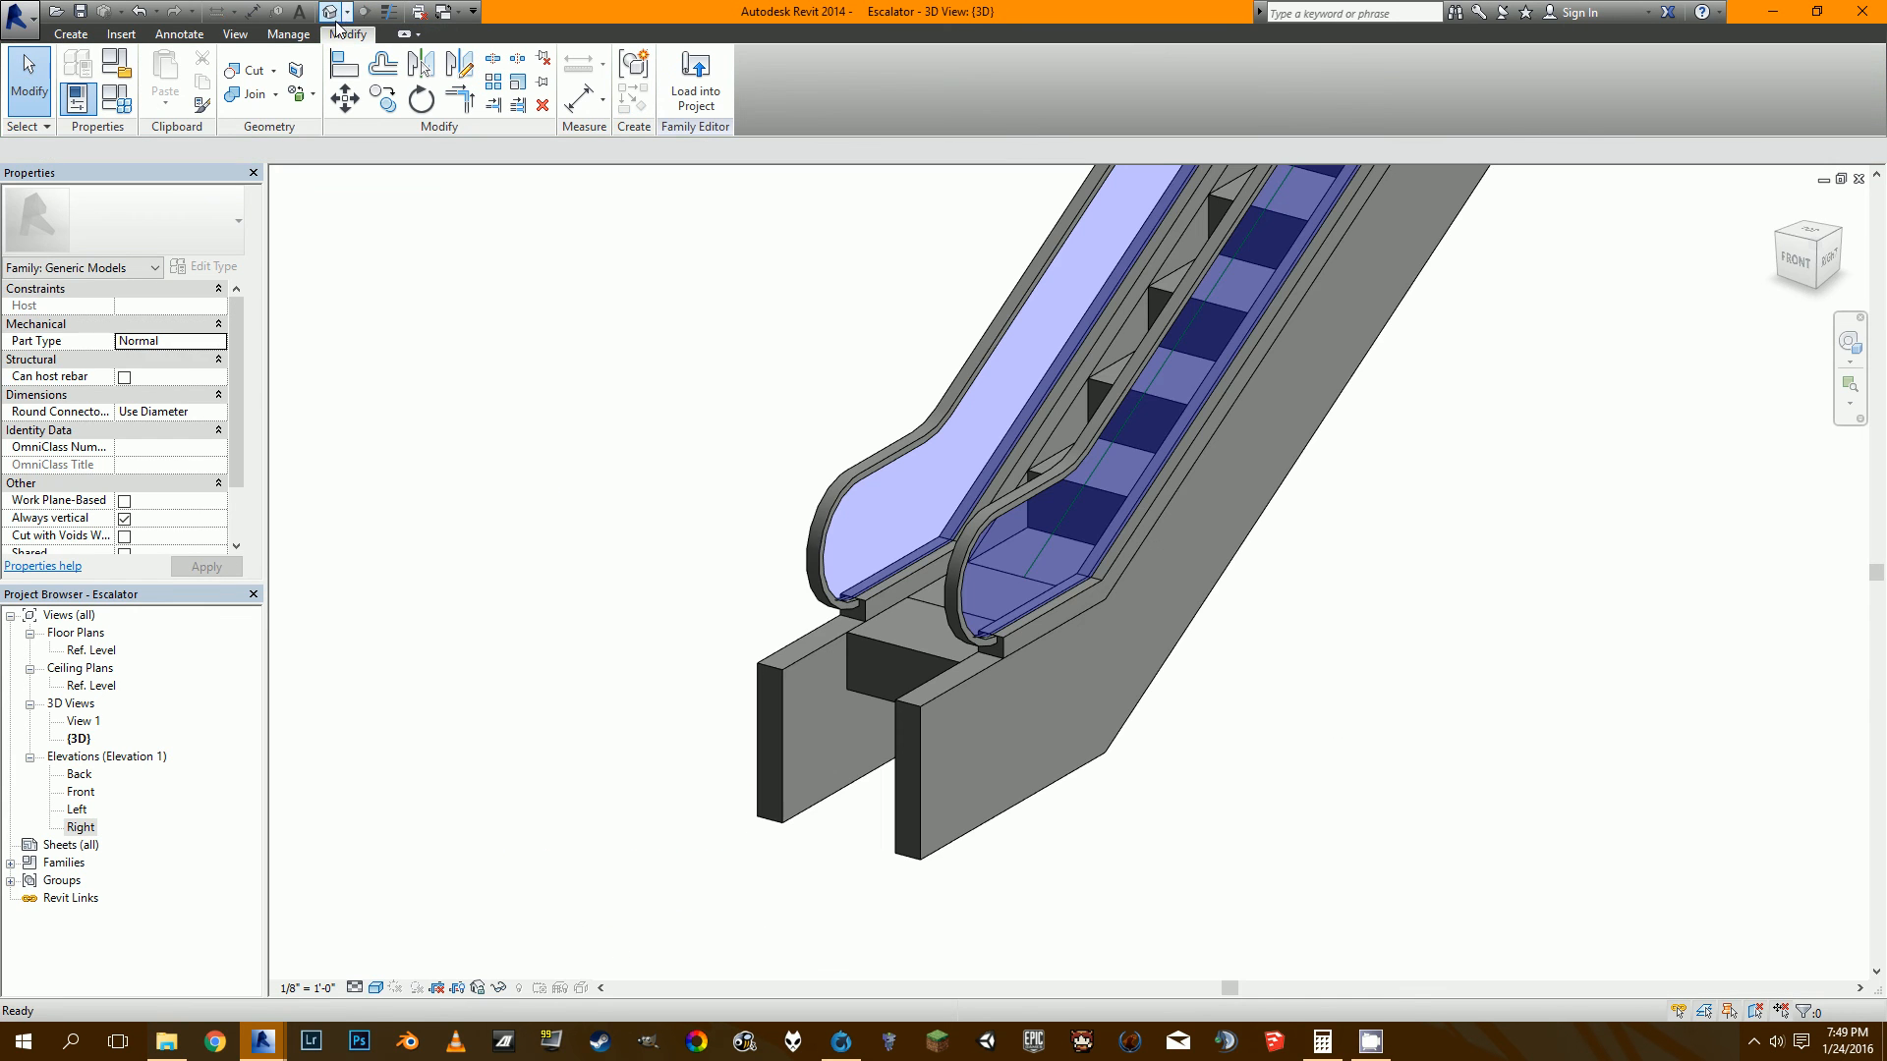
pyautogui.scroll(3, 876, 651)
pyautogui.keyDown('shift'); pyautogui.moveTo(876, 651); pyautogui.dragTo(764, 775, button='middle'); pyautogui.keyUp('shift')
pyautogui.scroll(-3, 753, 796)
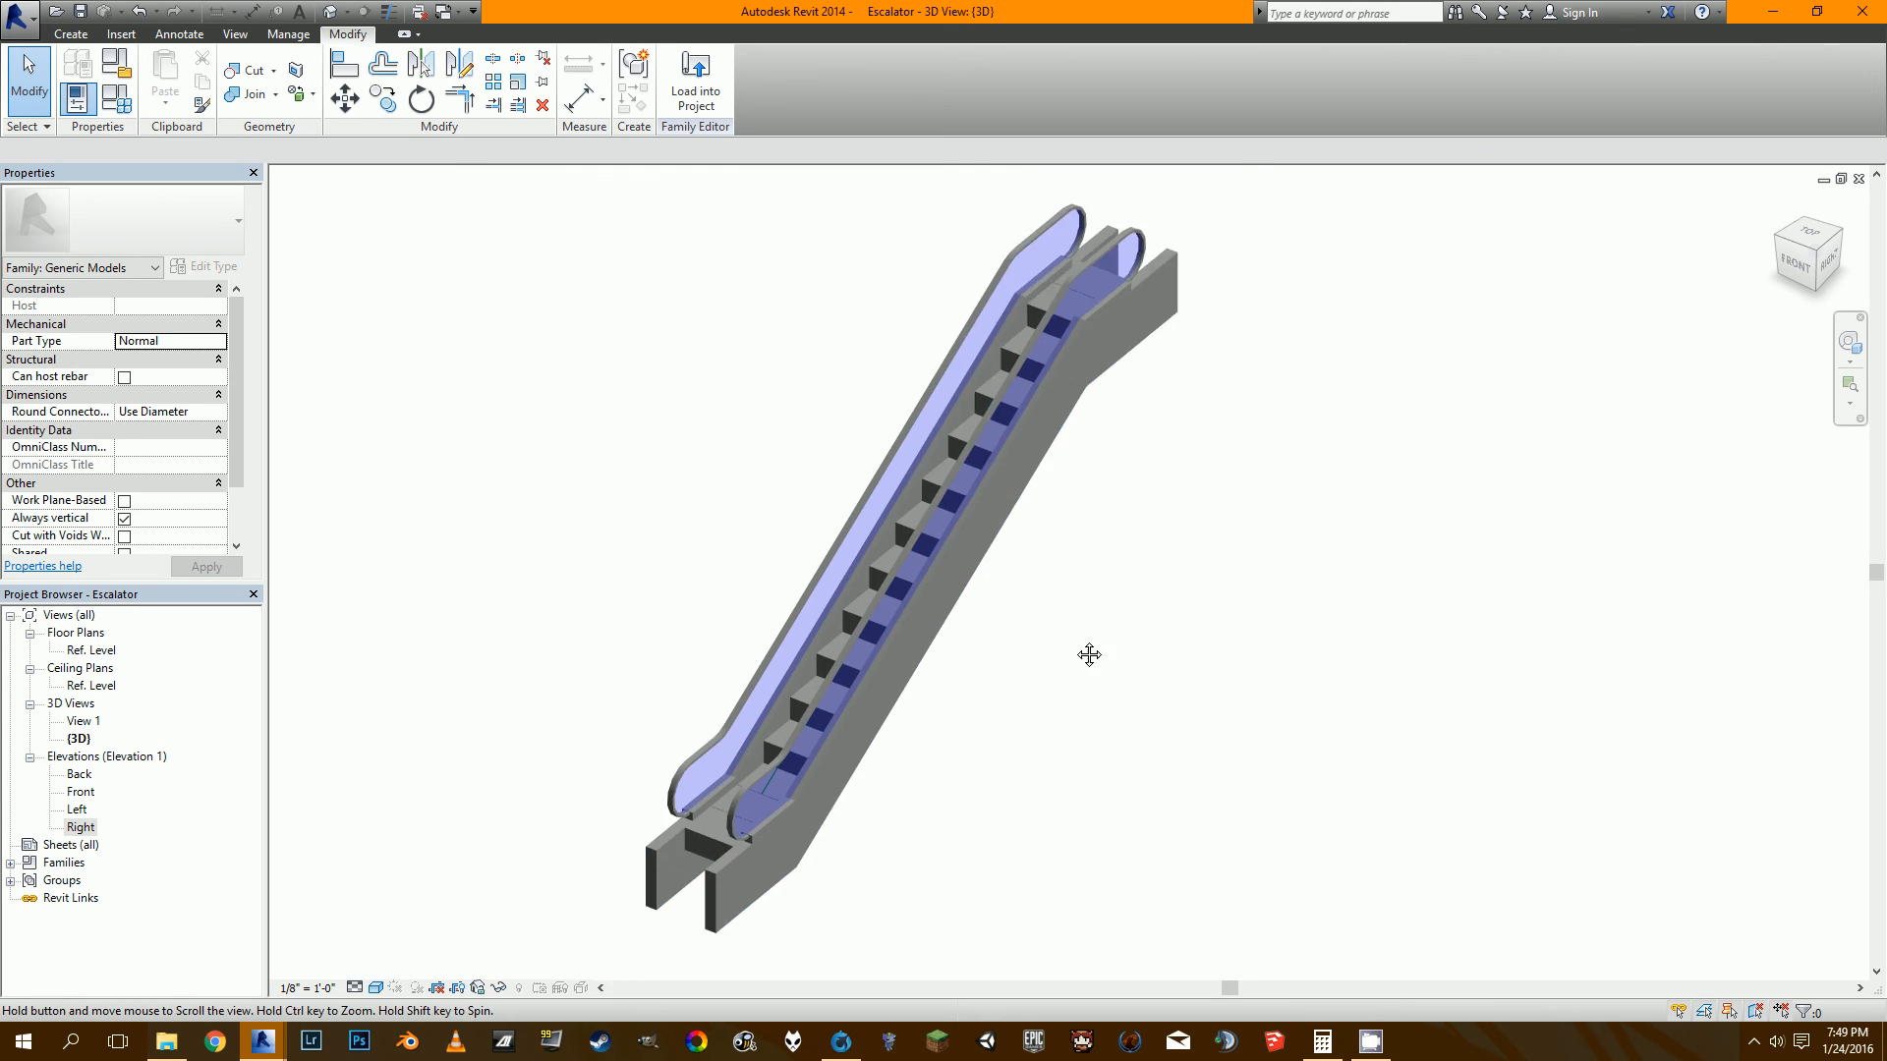
pyautogui.scroll(6, 998, 552)
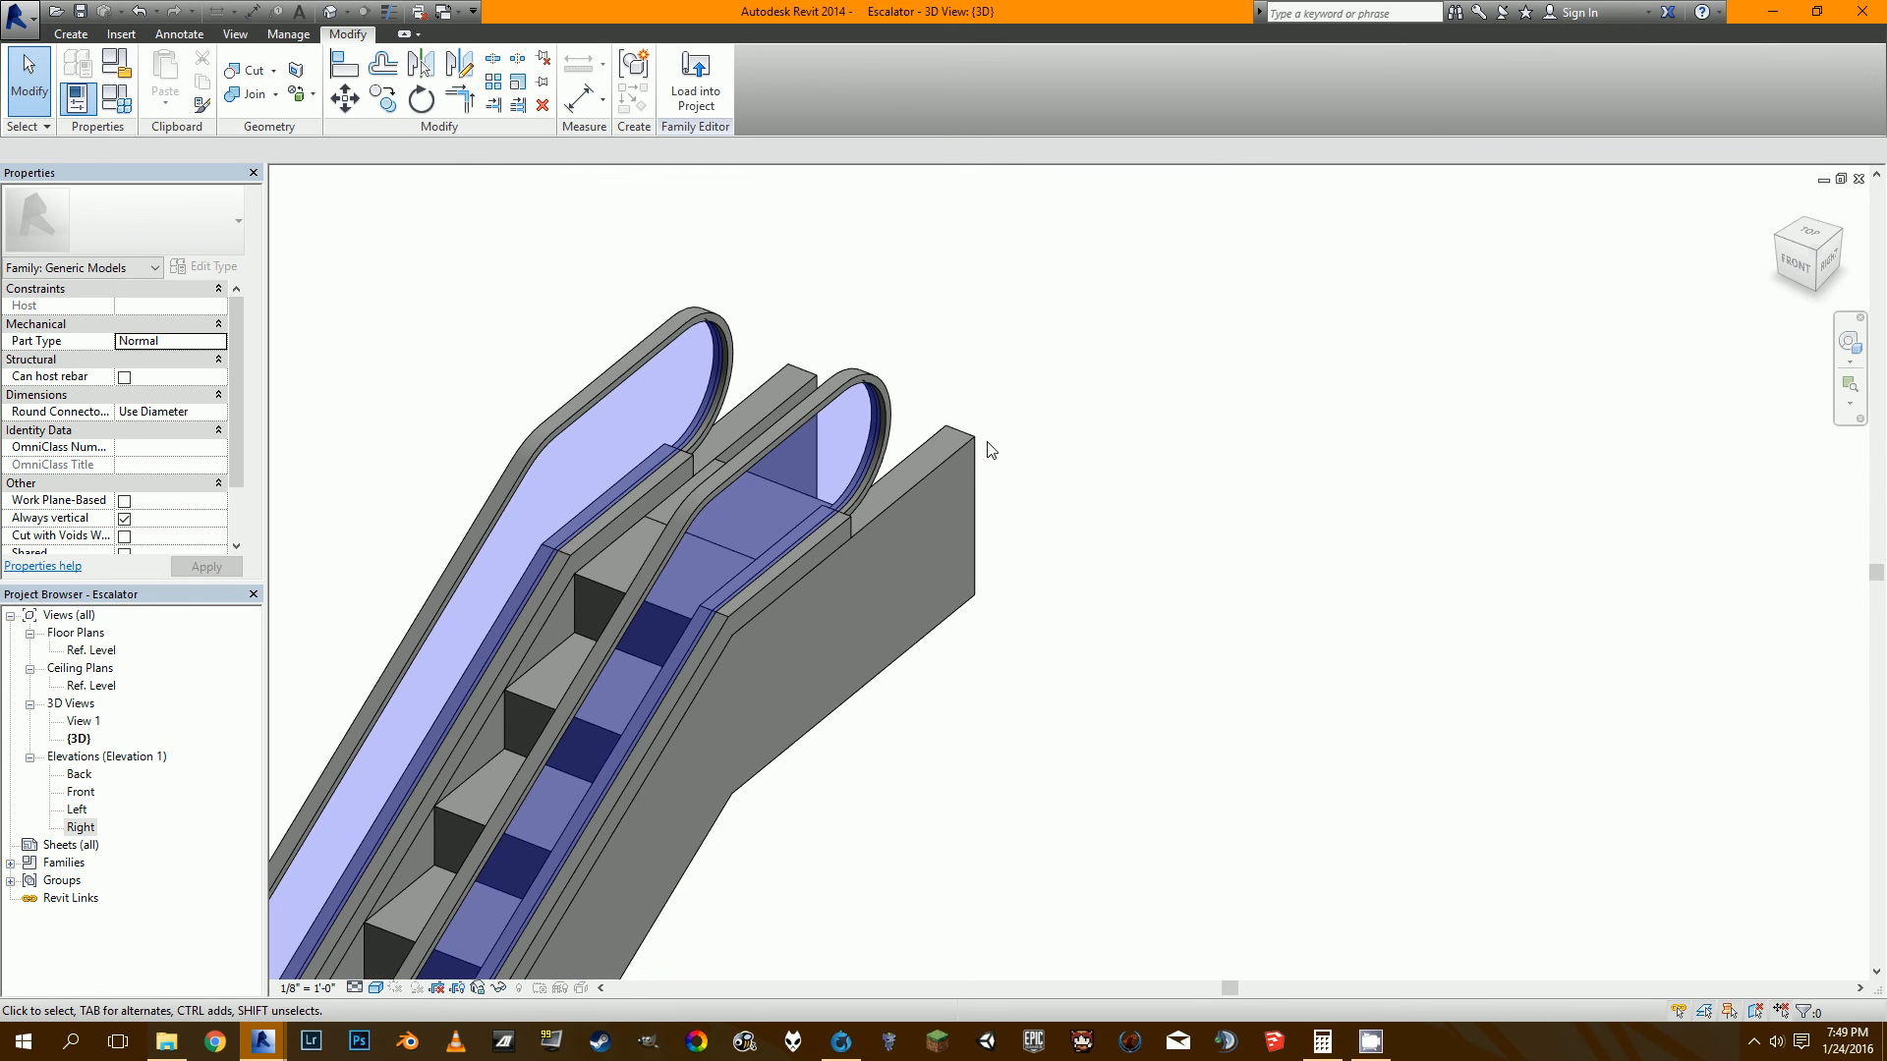
pyautogui.scroll(-5, 990, 450)
pyautogui.scroll(4, 724, 750)
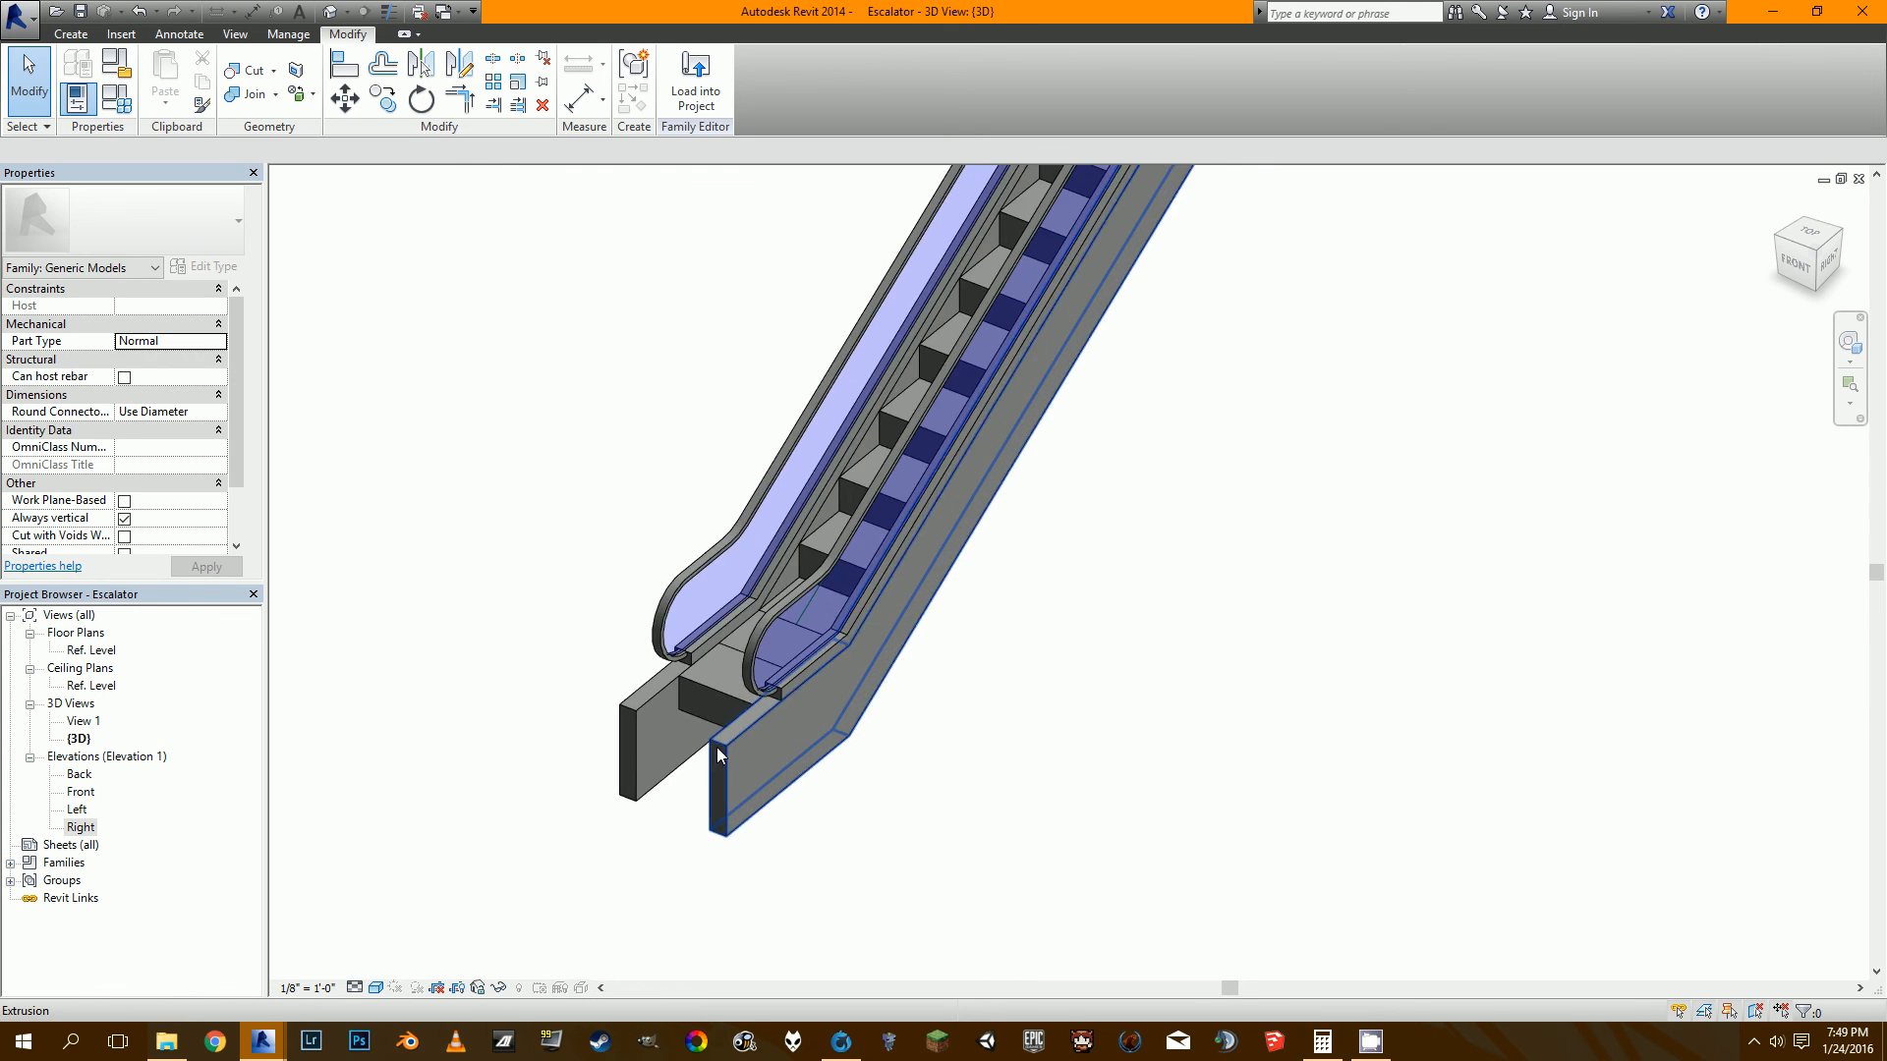
# Start an extrusion in the Right elevation with locked lines picked from the lower end's reference planes and the bottom landing's outer edge.
pyautogui.doubleClick(83, 828)
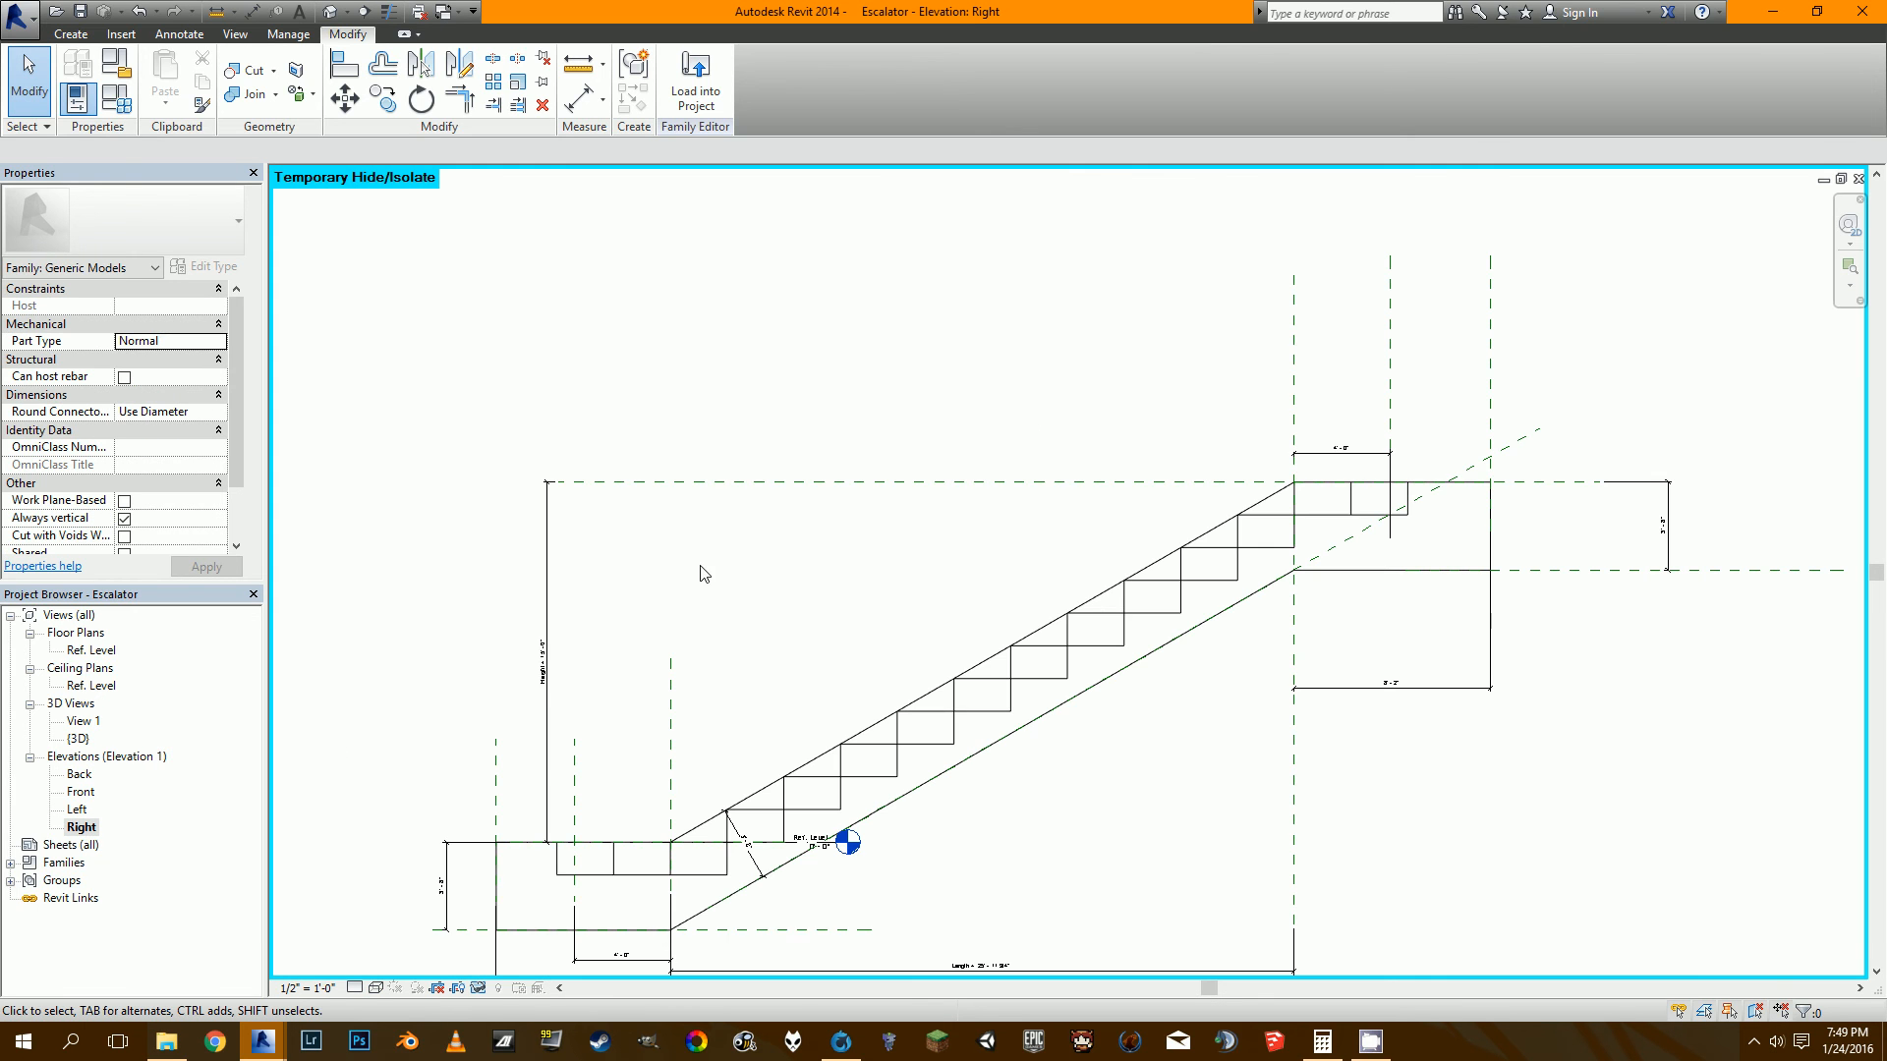
pyautogui.moveTo(742, 868); pyautogui.dragTo(819, 697, button='middle')
pyautogui.scroll(6, 623, 737)
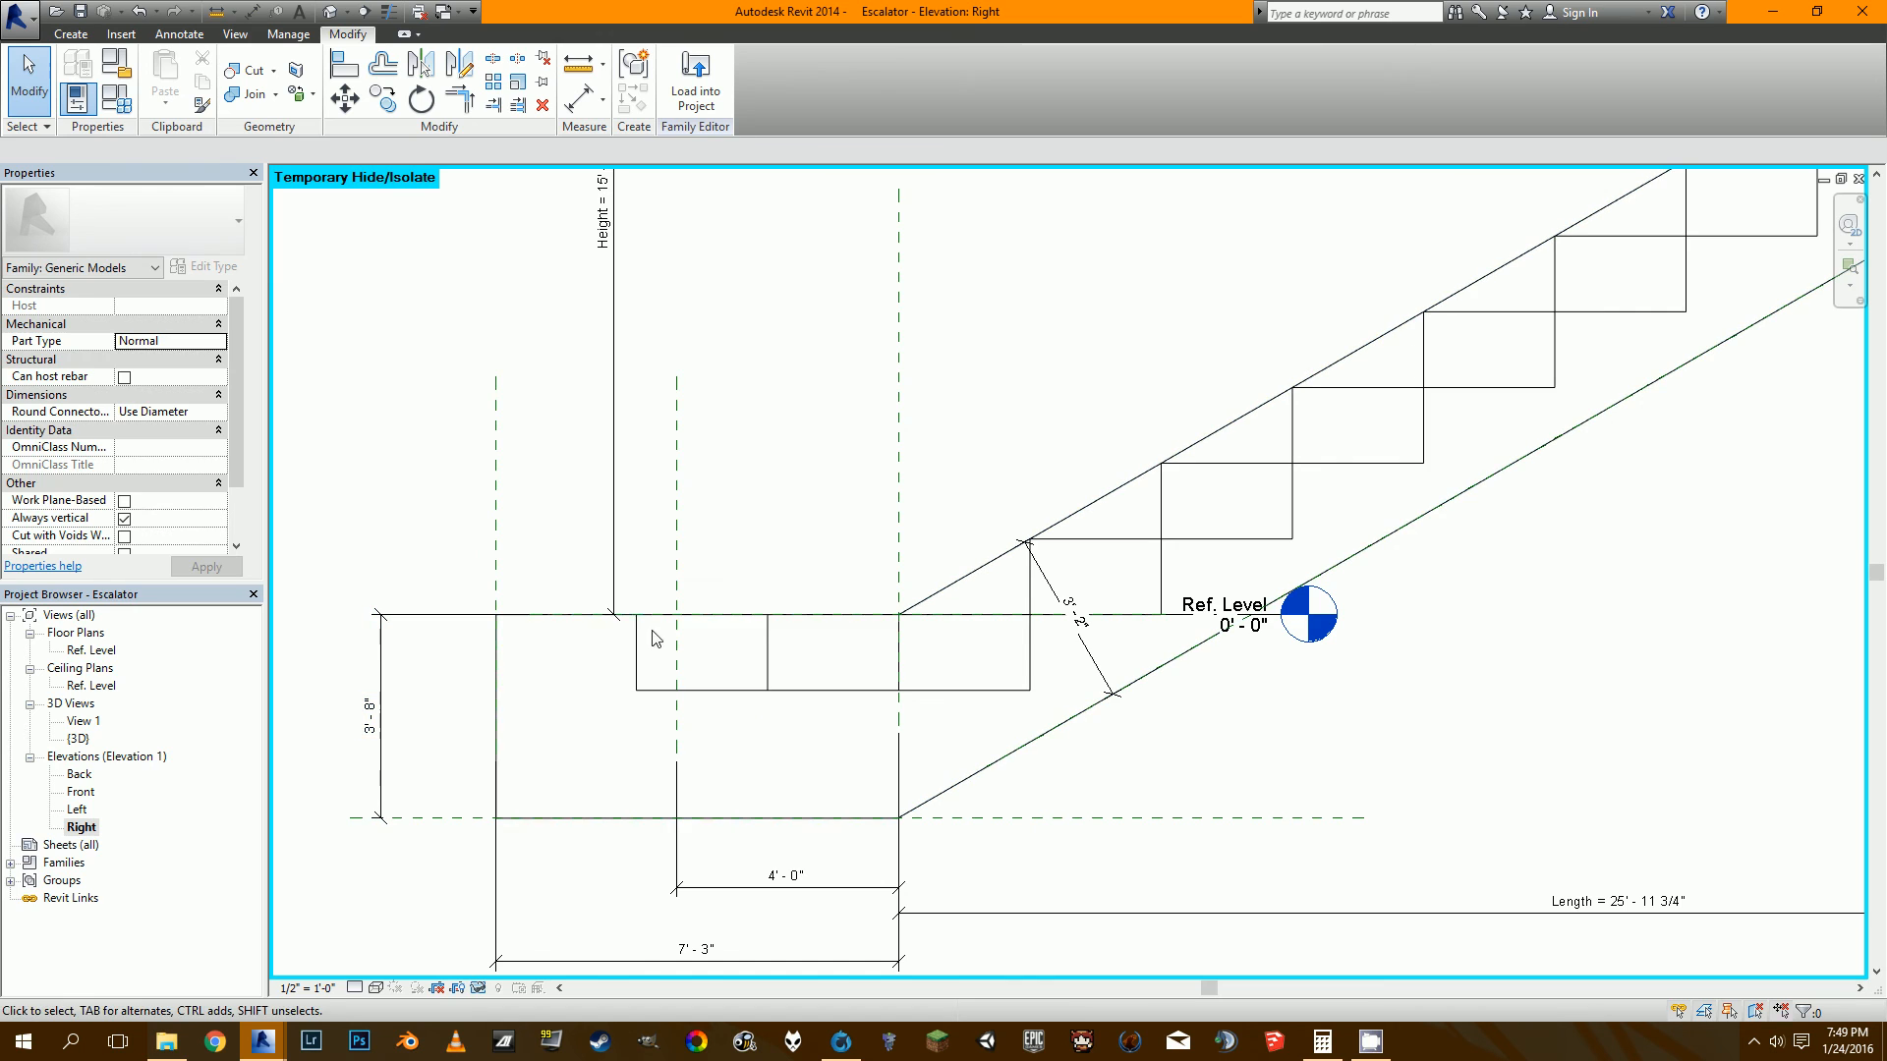
pyautogui.click(71, 34)
pyautogui.click(167, 78)
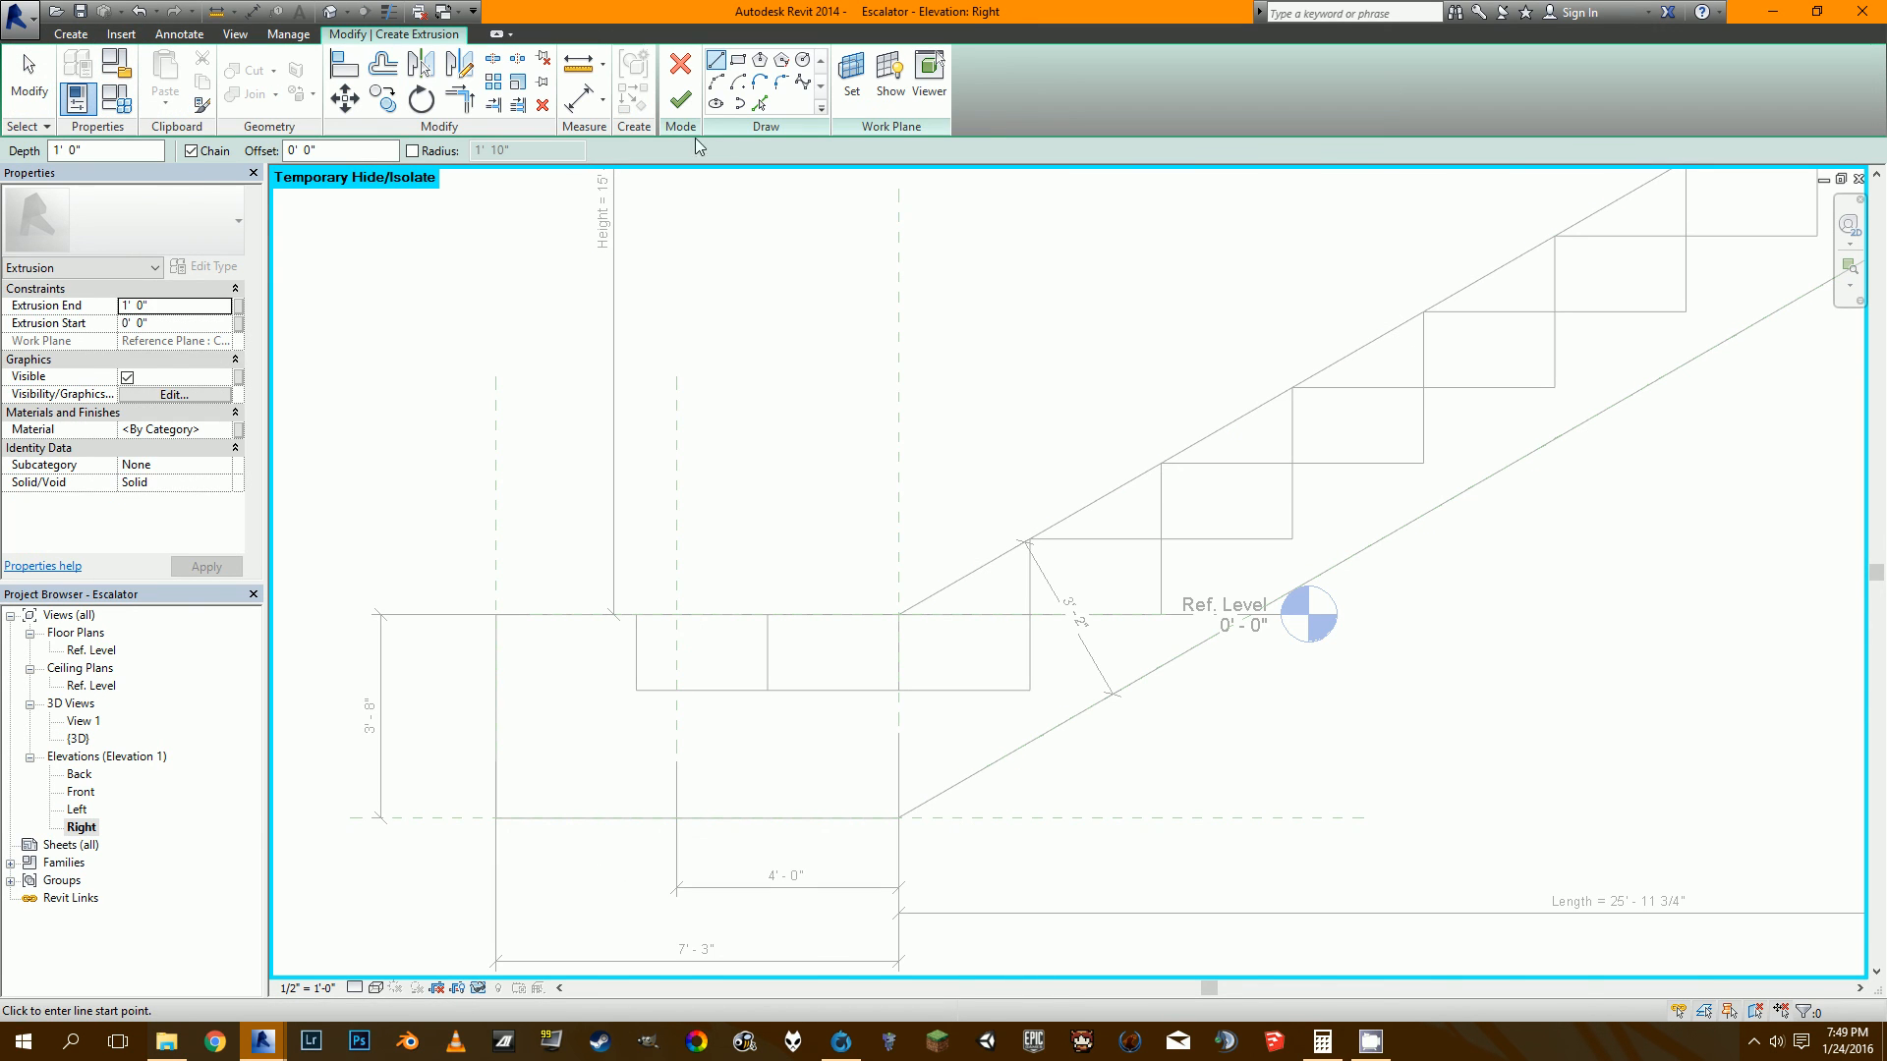
pyautogui.click(761, 104)
pyautogui.moveTo(516, 602); pyautogui.dragTo(501, 526, button='middle')
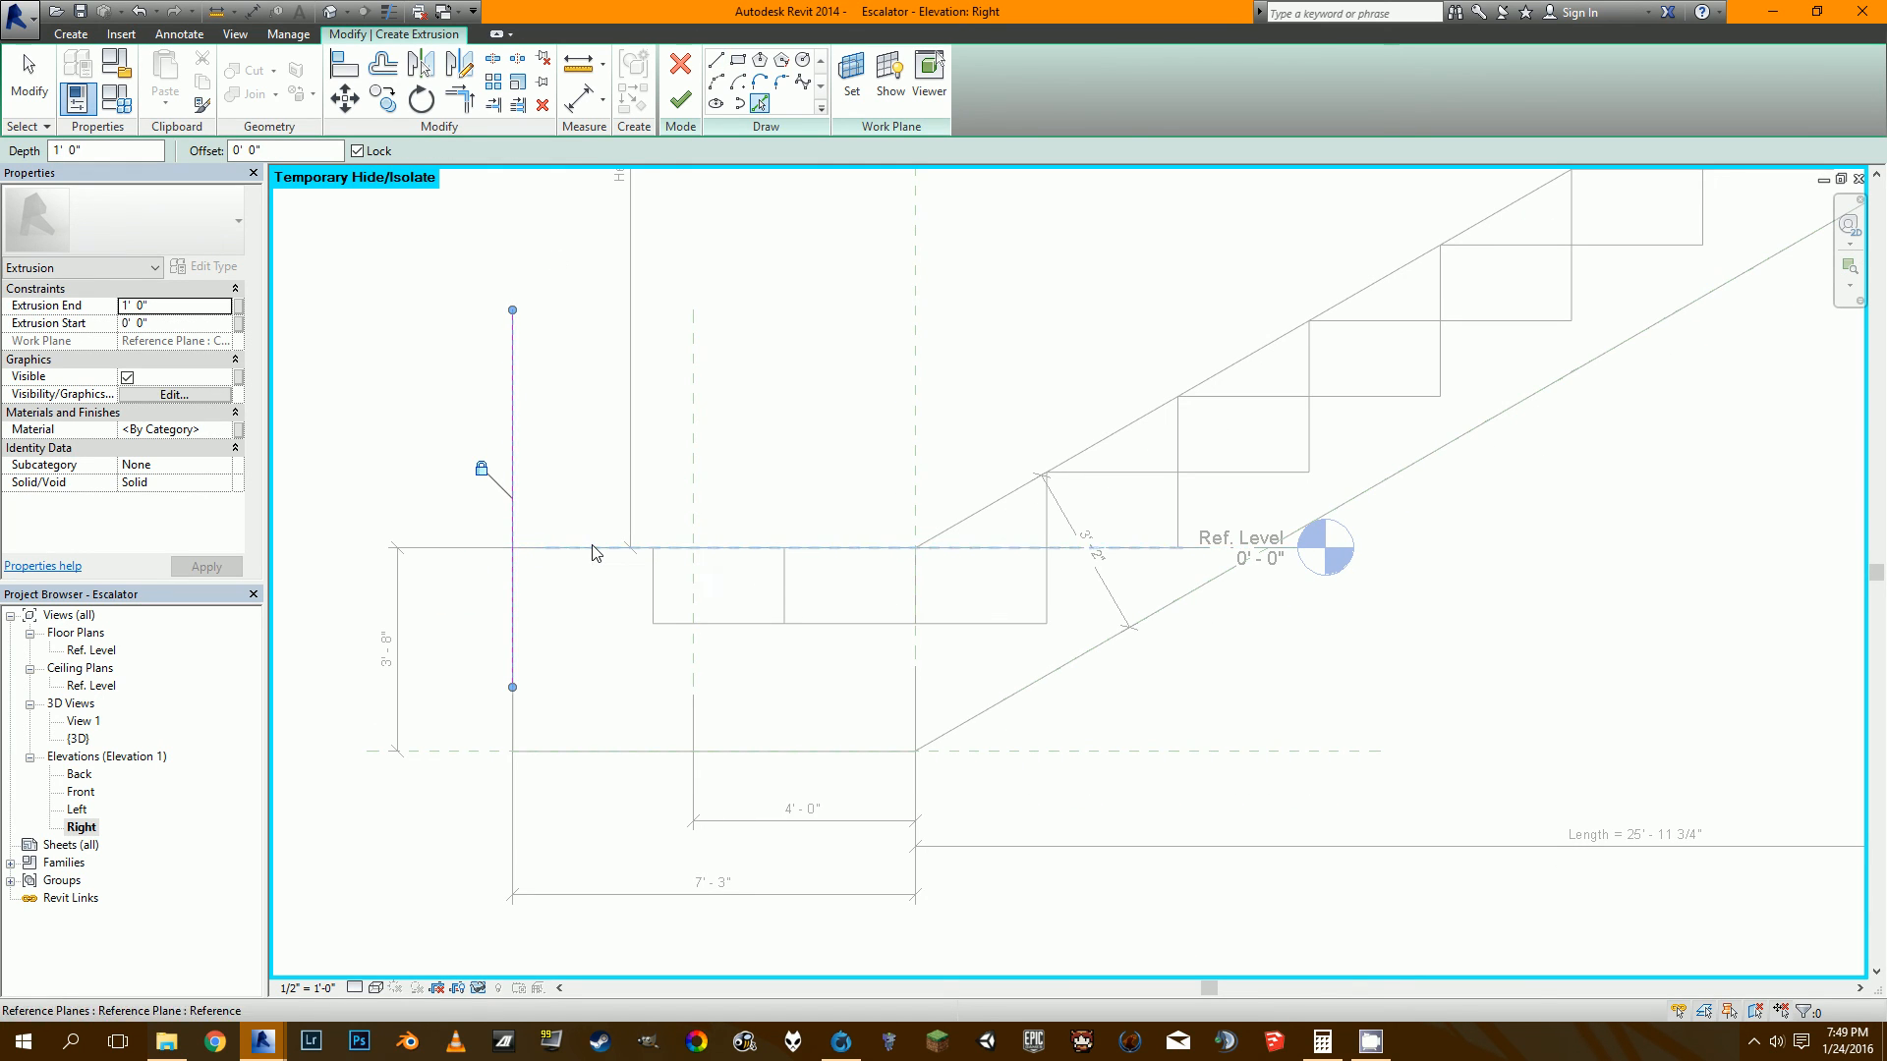
pyautogui.click(656, 588)
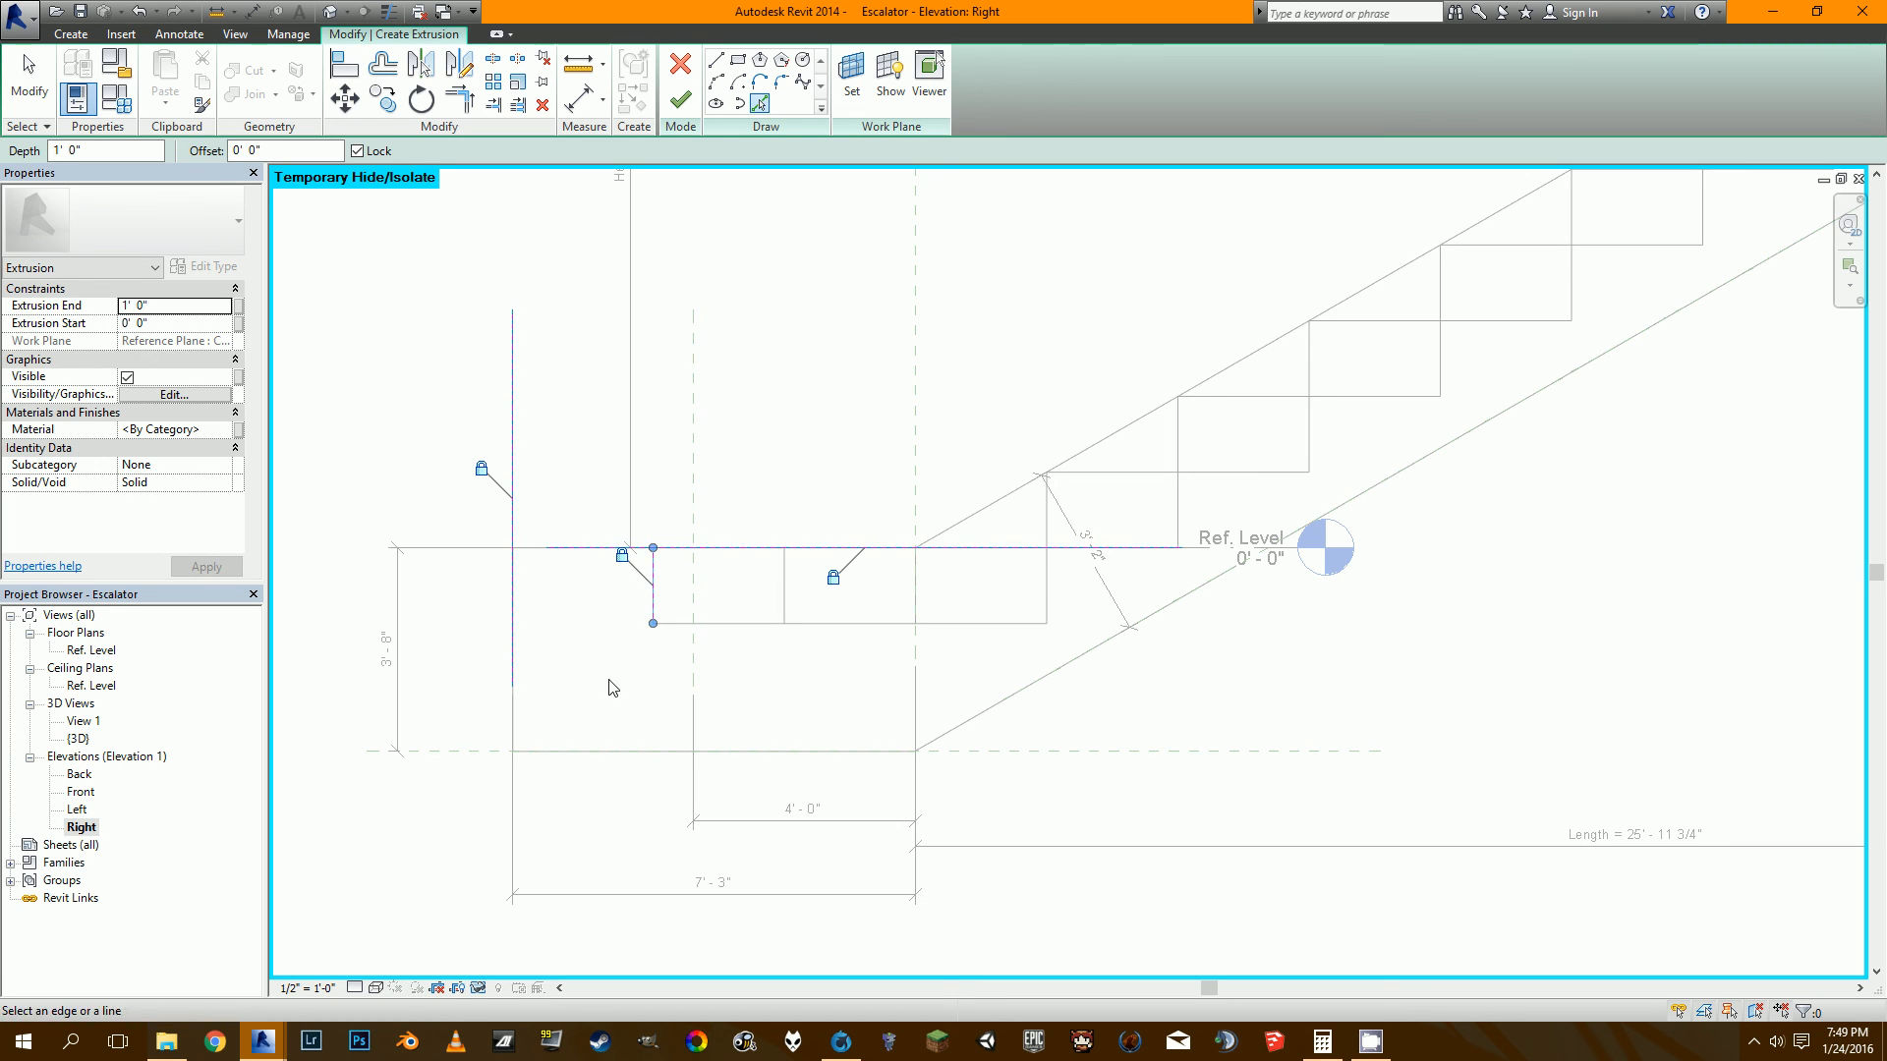
pyautogui.click(469, 753)
# Trim the picked lines at the lower end into a closed rectangle between the landing's outer edge and the end reference plane.
pyautogui.press('t')
pyautogui.press('r')
pyautogui.click(574, 752)
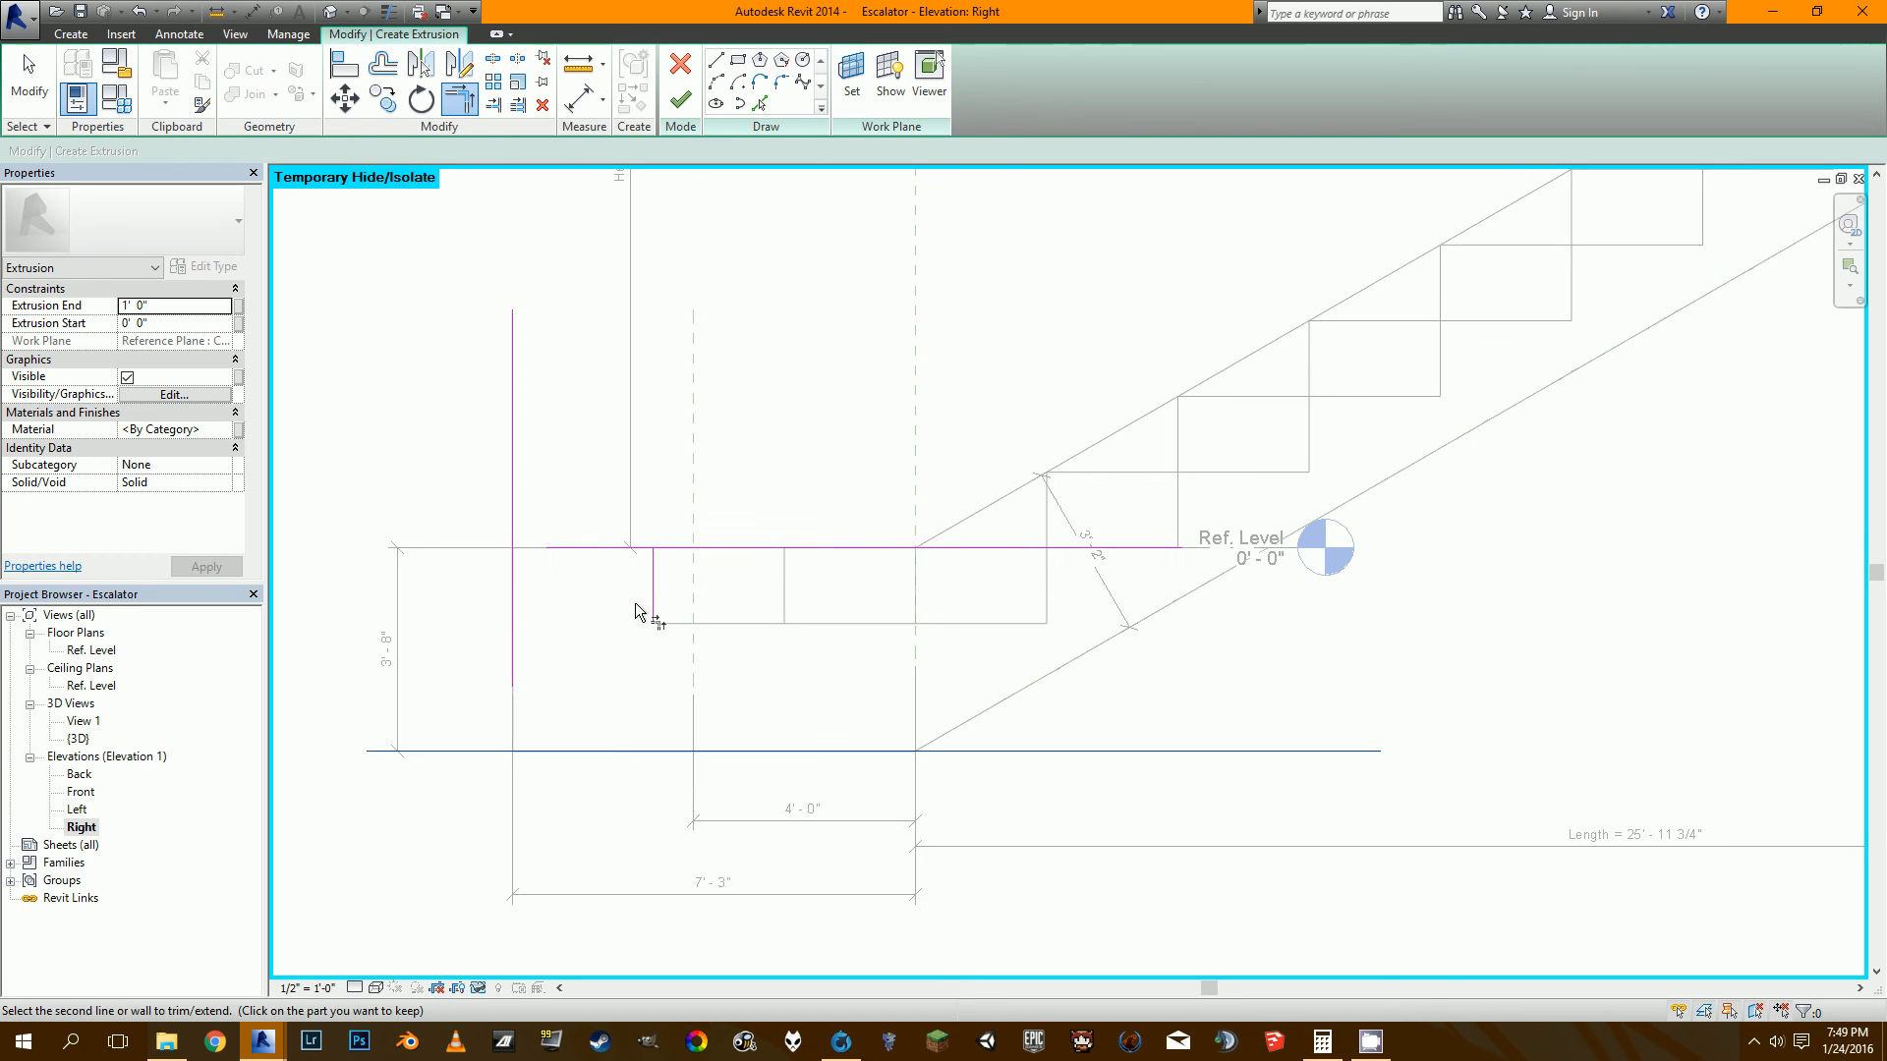
pyautogui.click(652, 588)
pyautogui.click(653, 586)
pyautogui.click(620, 547)
pyautogui.click(618, 548)
pyautogui.click(510, 609)
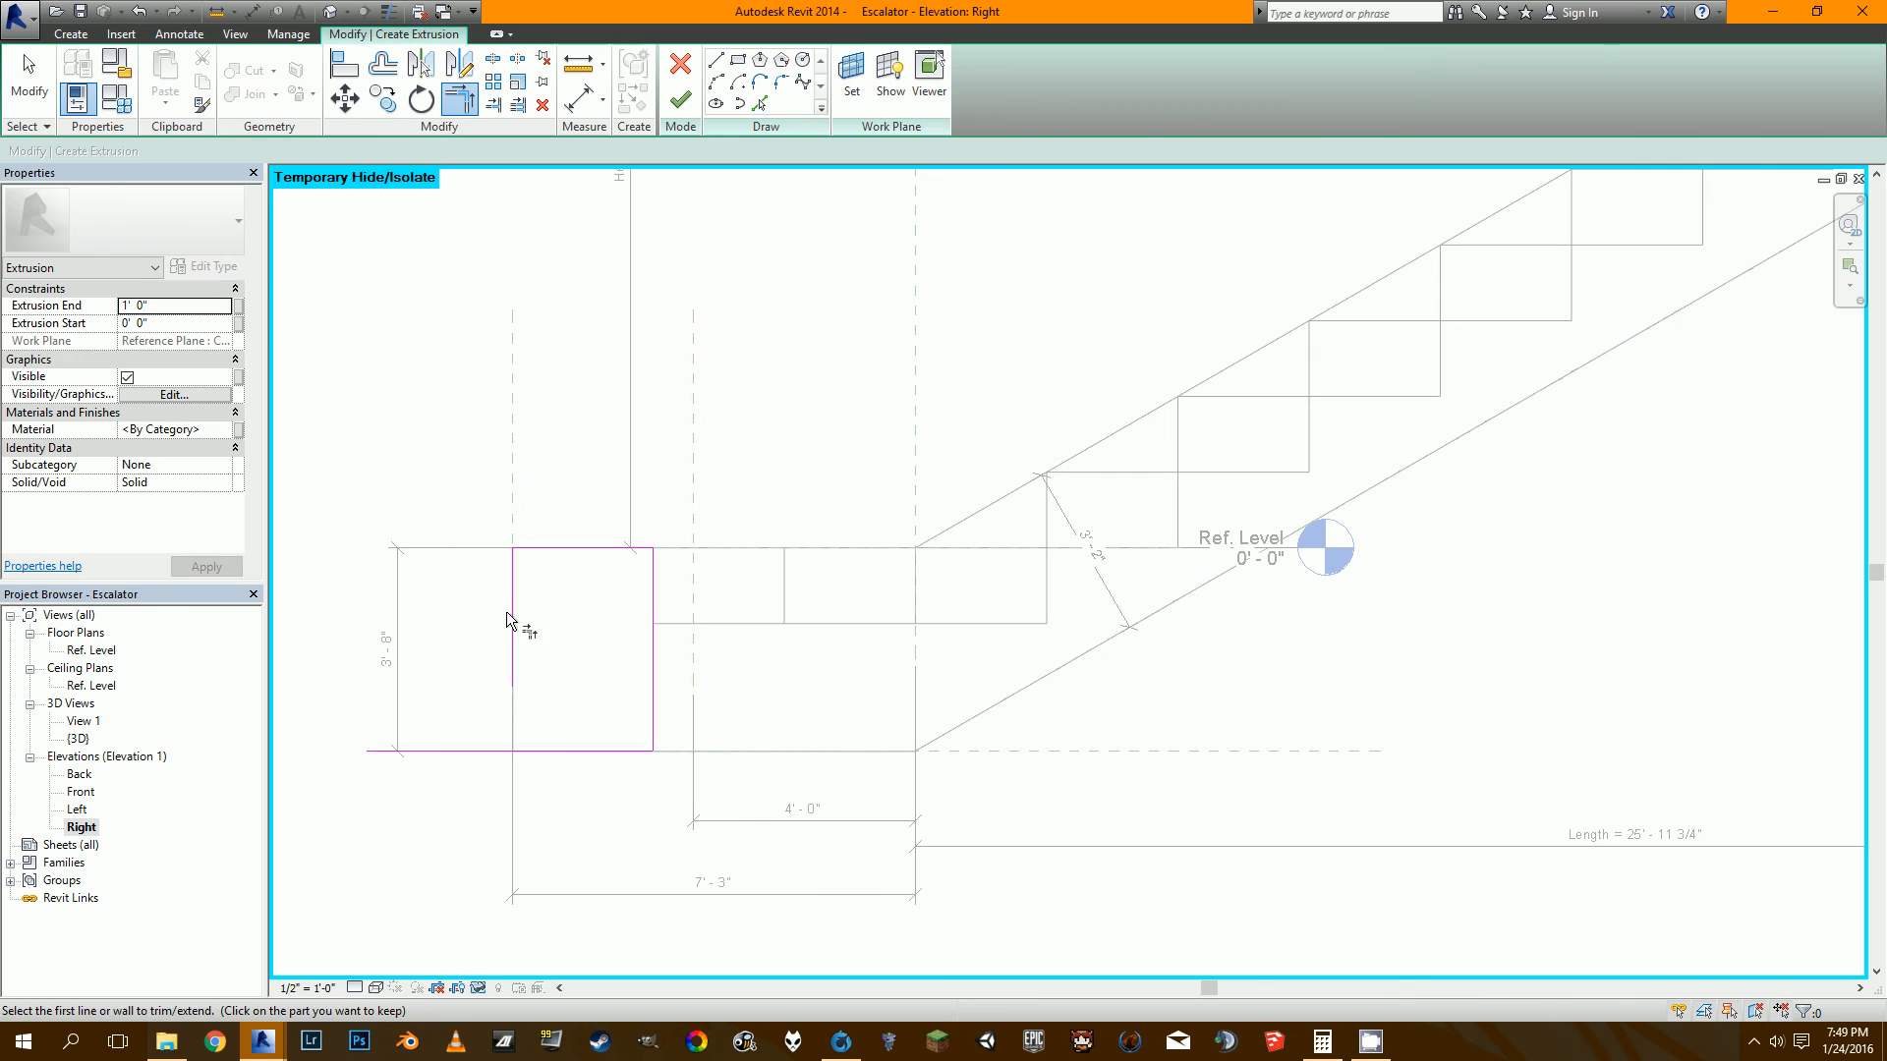
pyautogui.click(549, 750)
# Add locked sketch lines at the upper end from the top, bottom and end reference planes and the top landing's outer edge.
pyautogui.scroll(-4, 561, 728)
pyautogui.scroll(2, 628, 647)
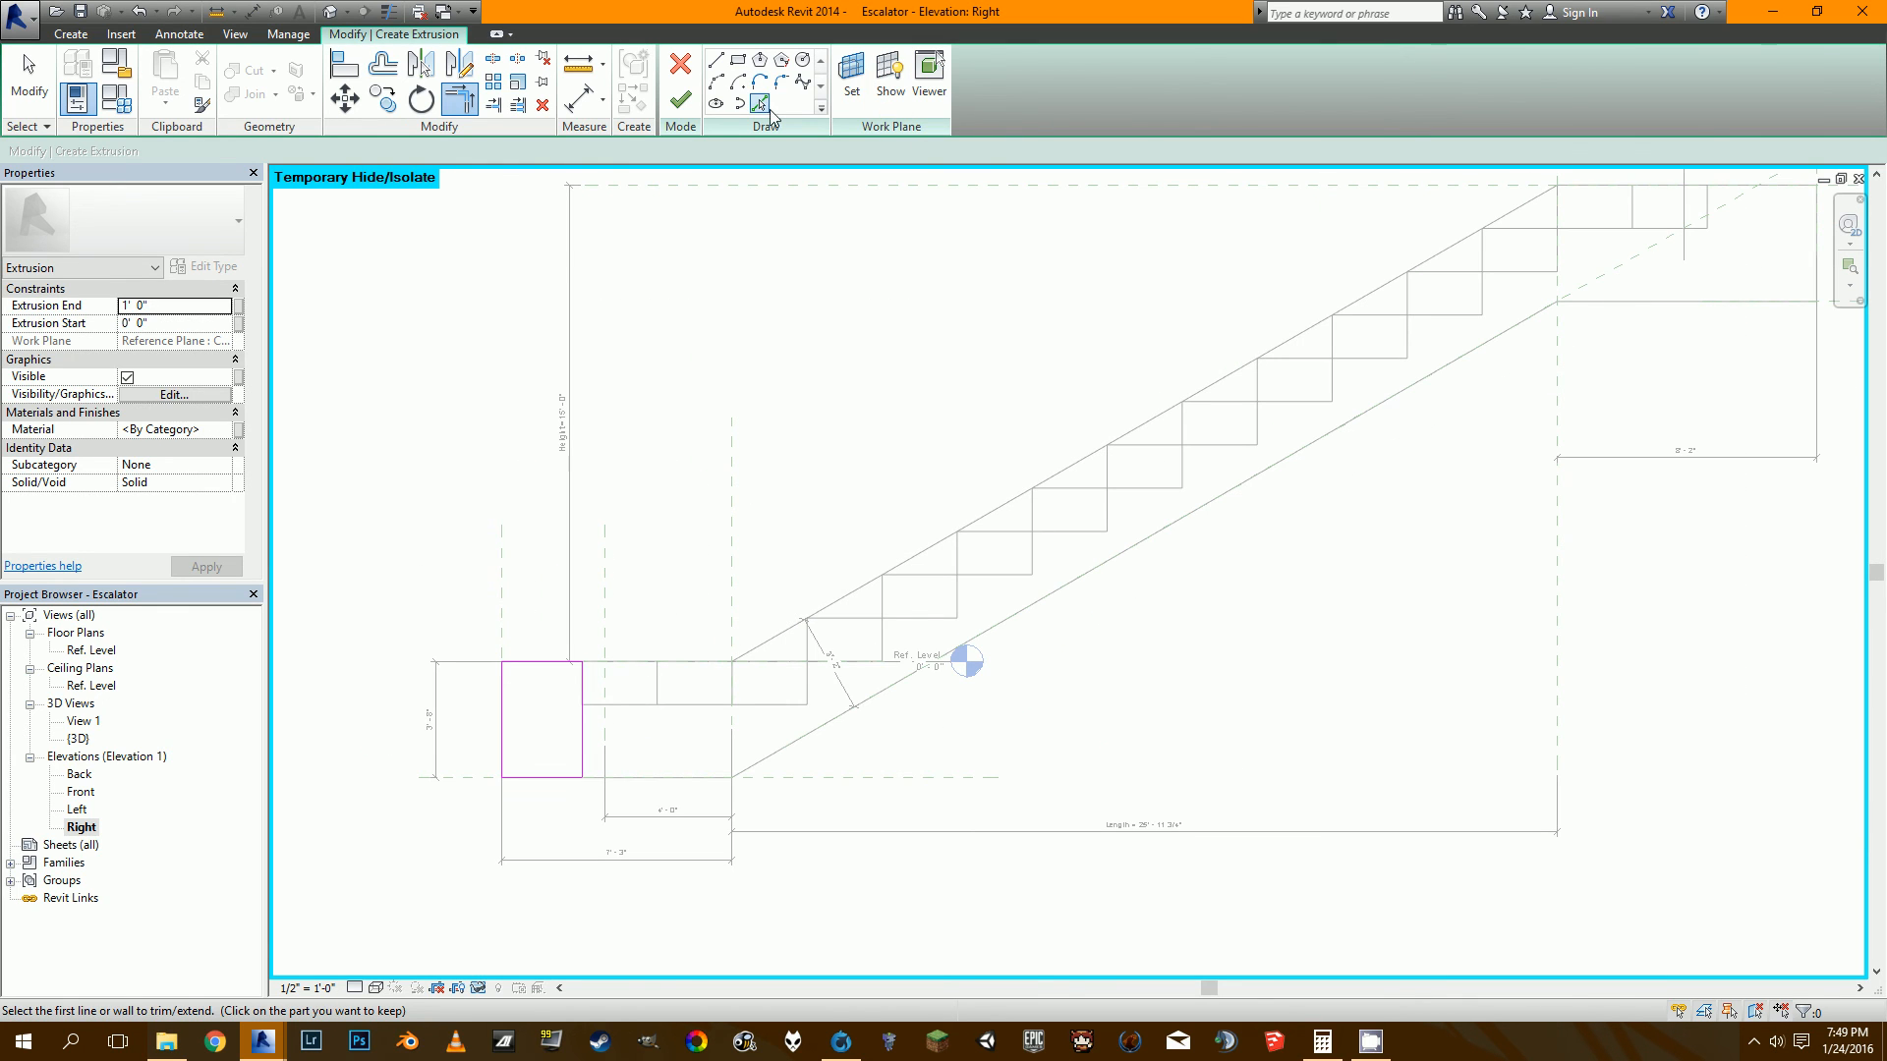
pyautogui.click(760, 103)
pyautogui.scroll(4, 716, 400)
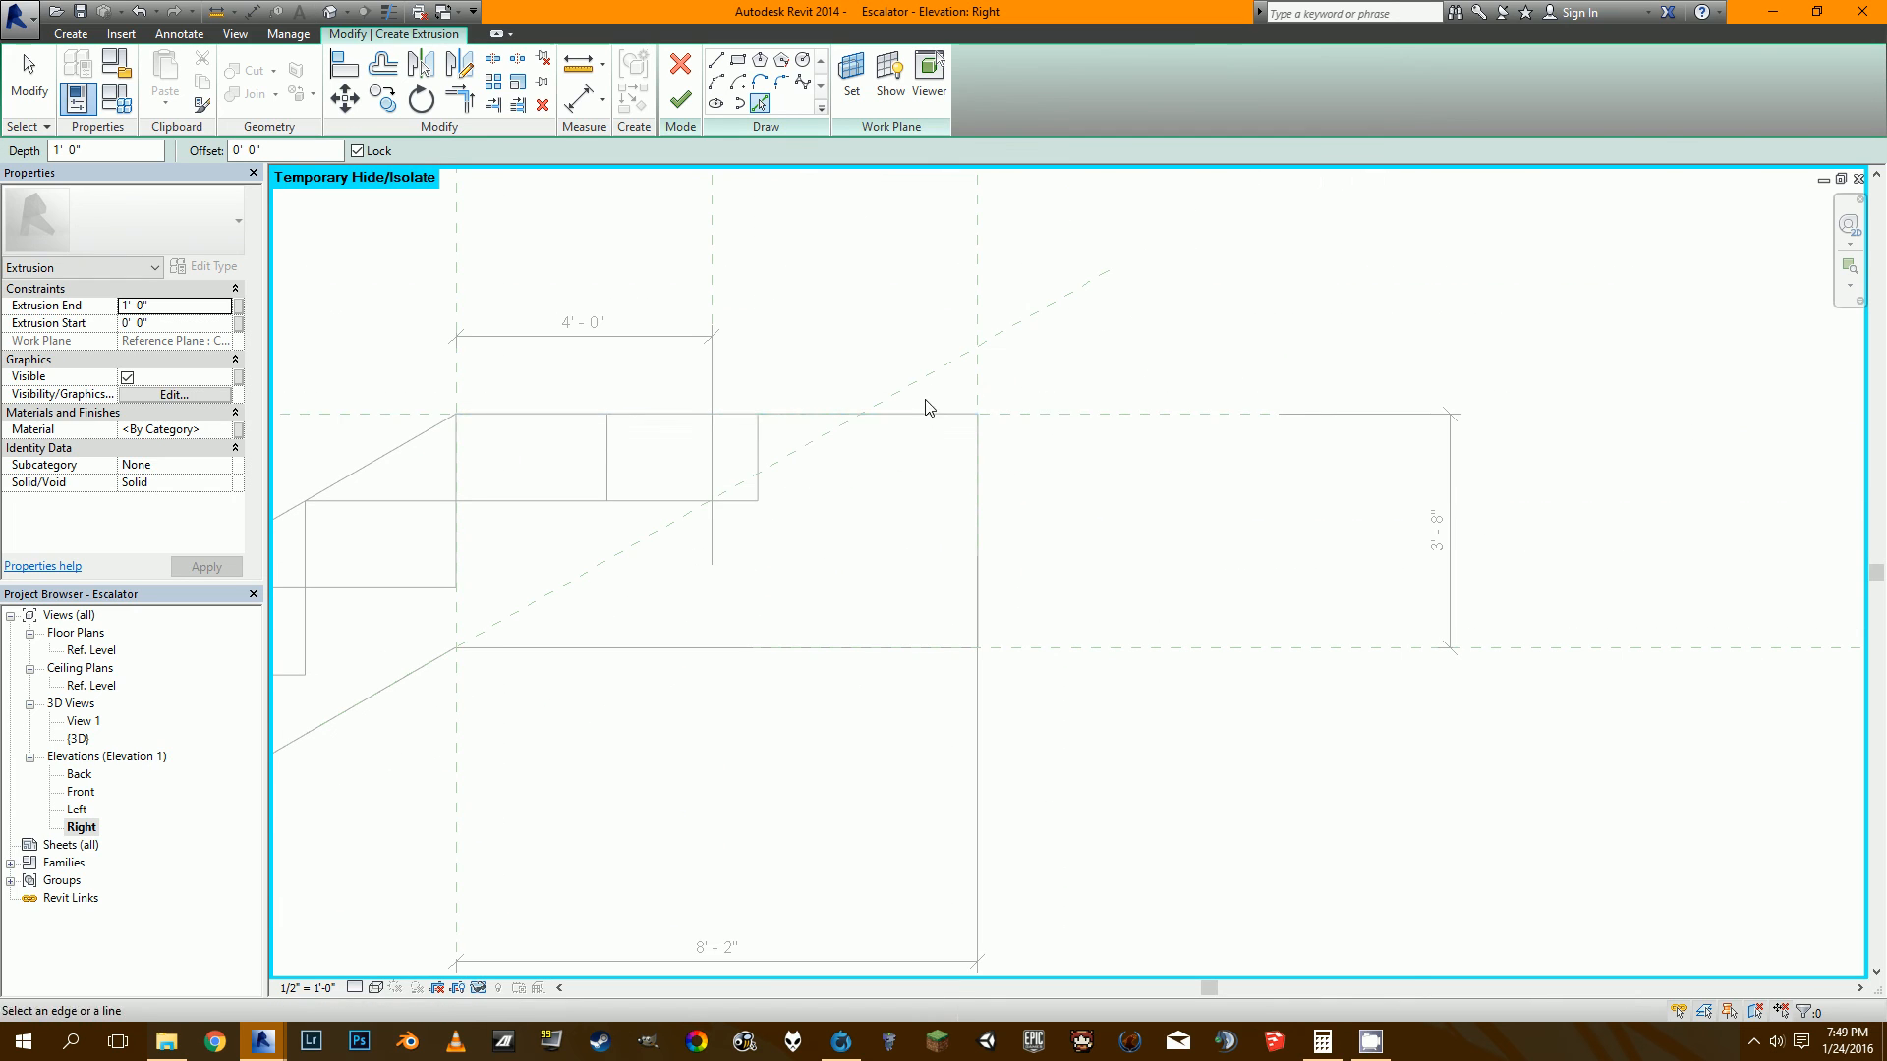
pyautogui.click(1103, 426)
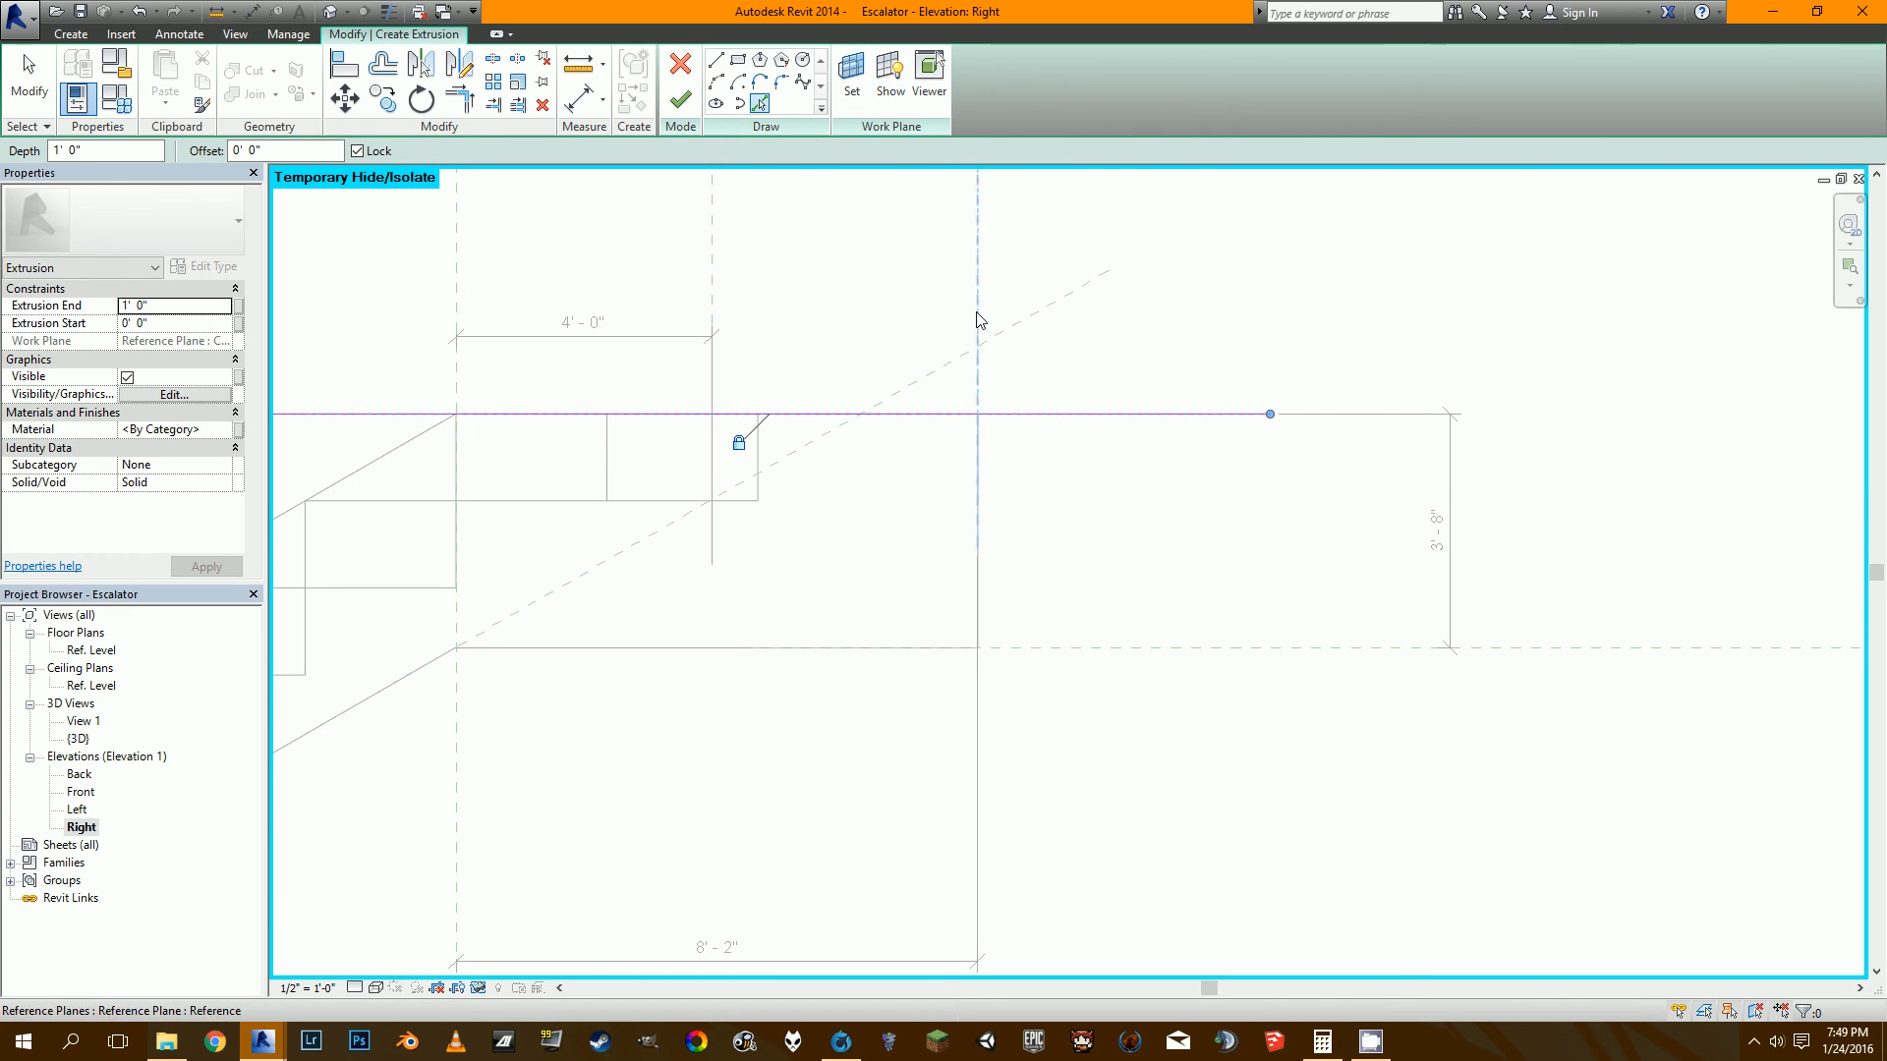
pyautogui.click(1051, 655)
# Trim the upper lines into a closed rectangle and finish the extrusion containing both end blocks.
pyautogui.click(449, 110)
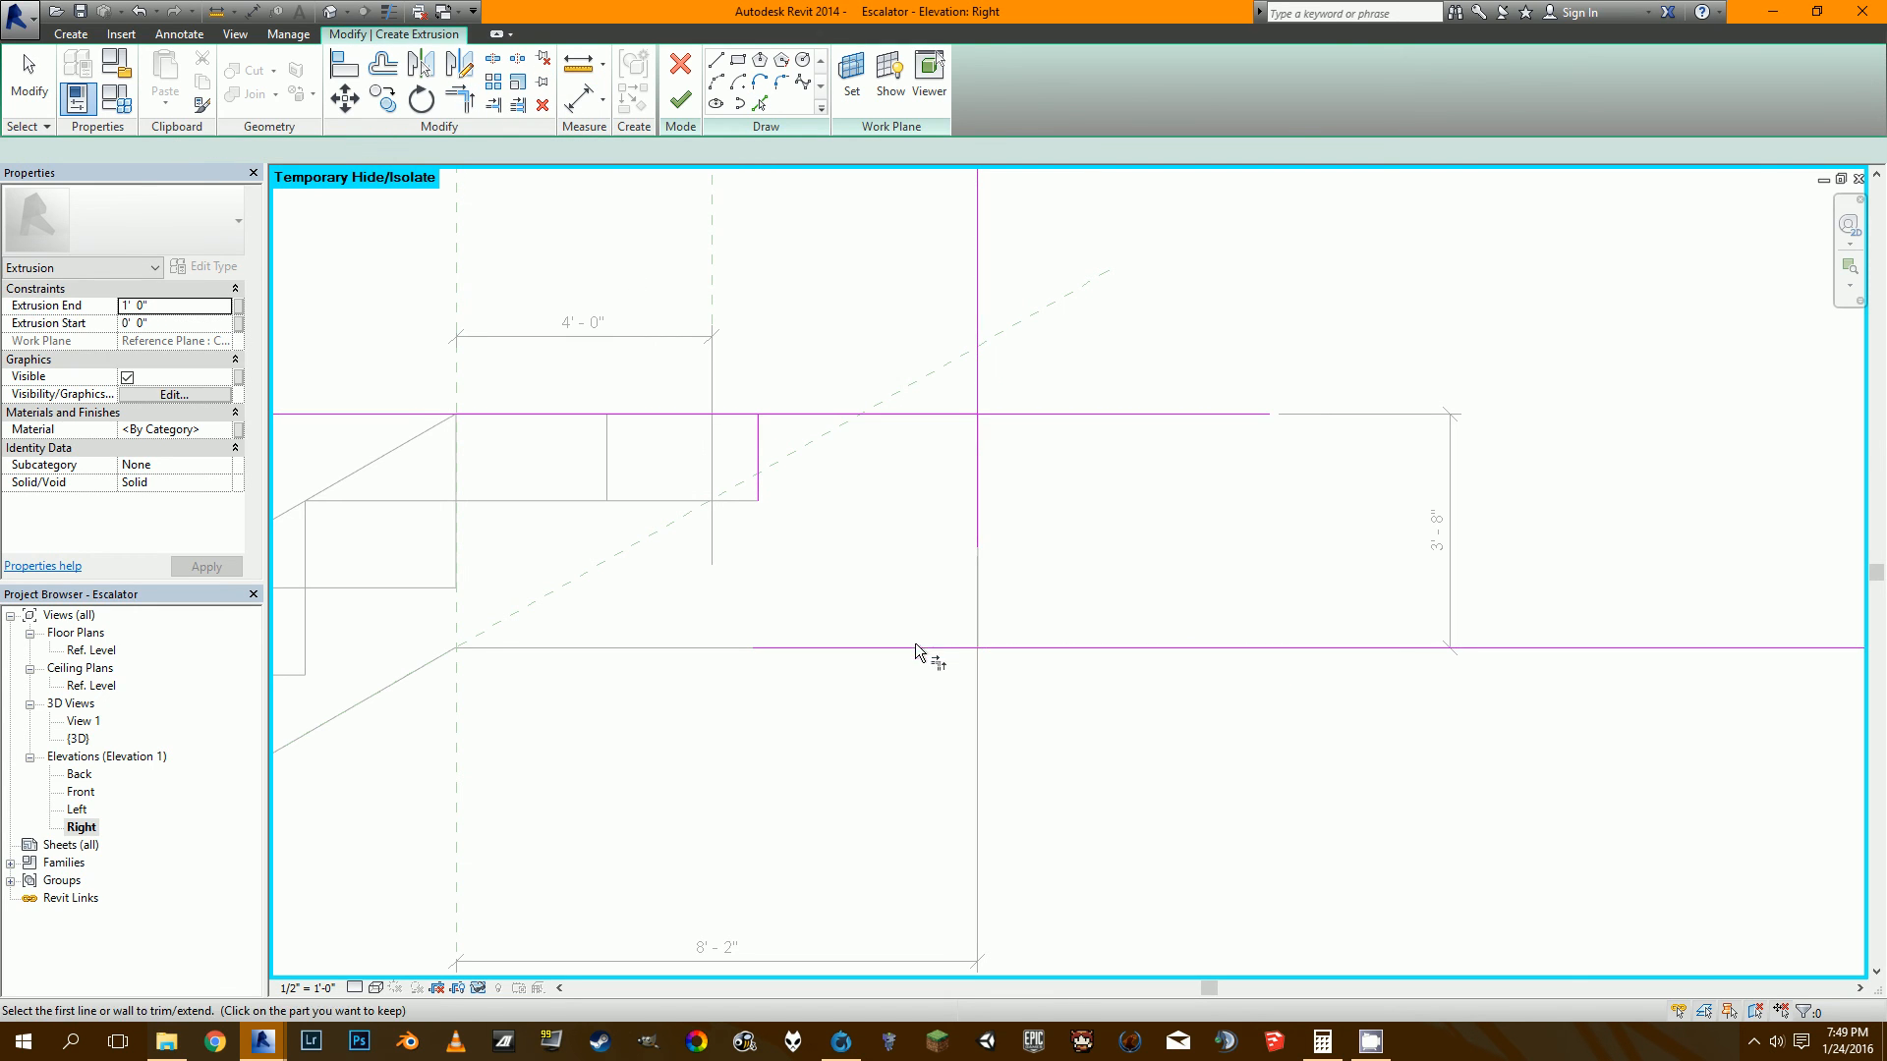
pyautogui.click(918, 647)
pyautogui.click(759, 448)
pyautogui.click(758, 448)
pyautogui.click(769, 415)
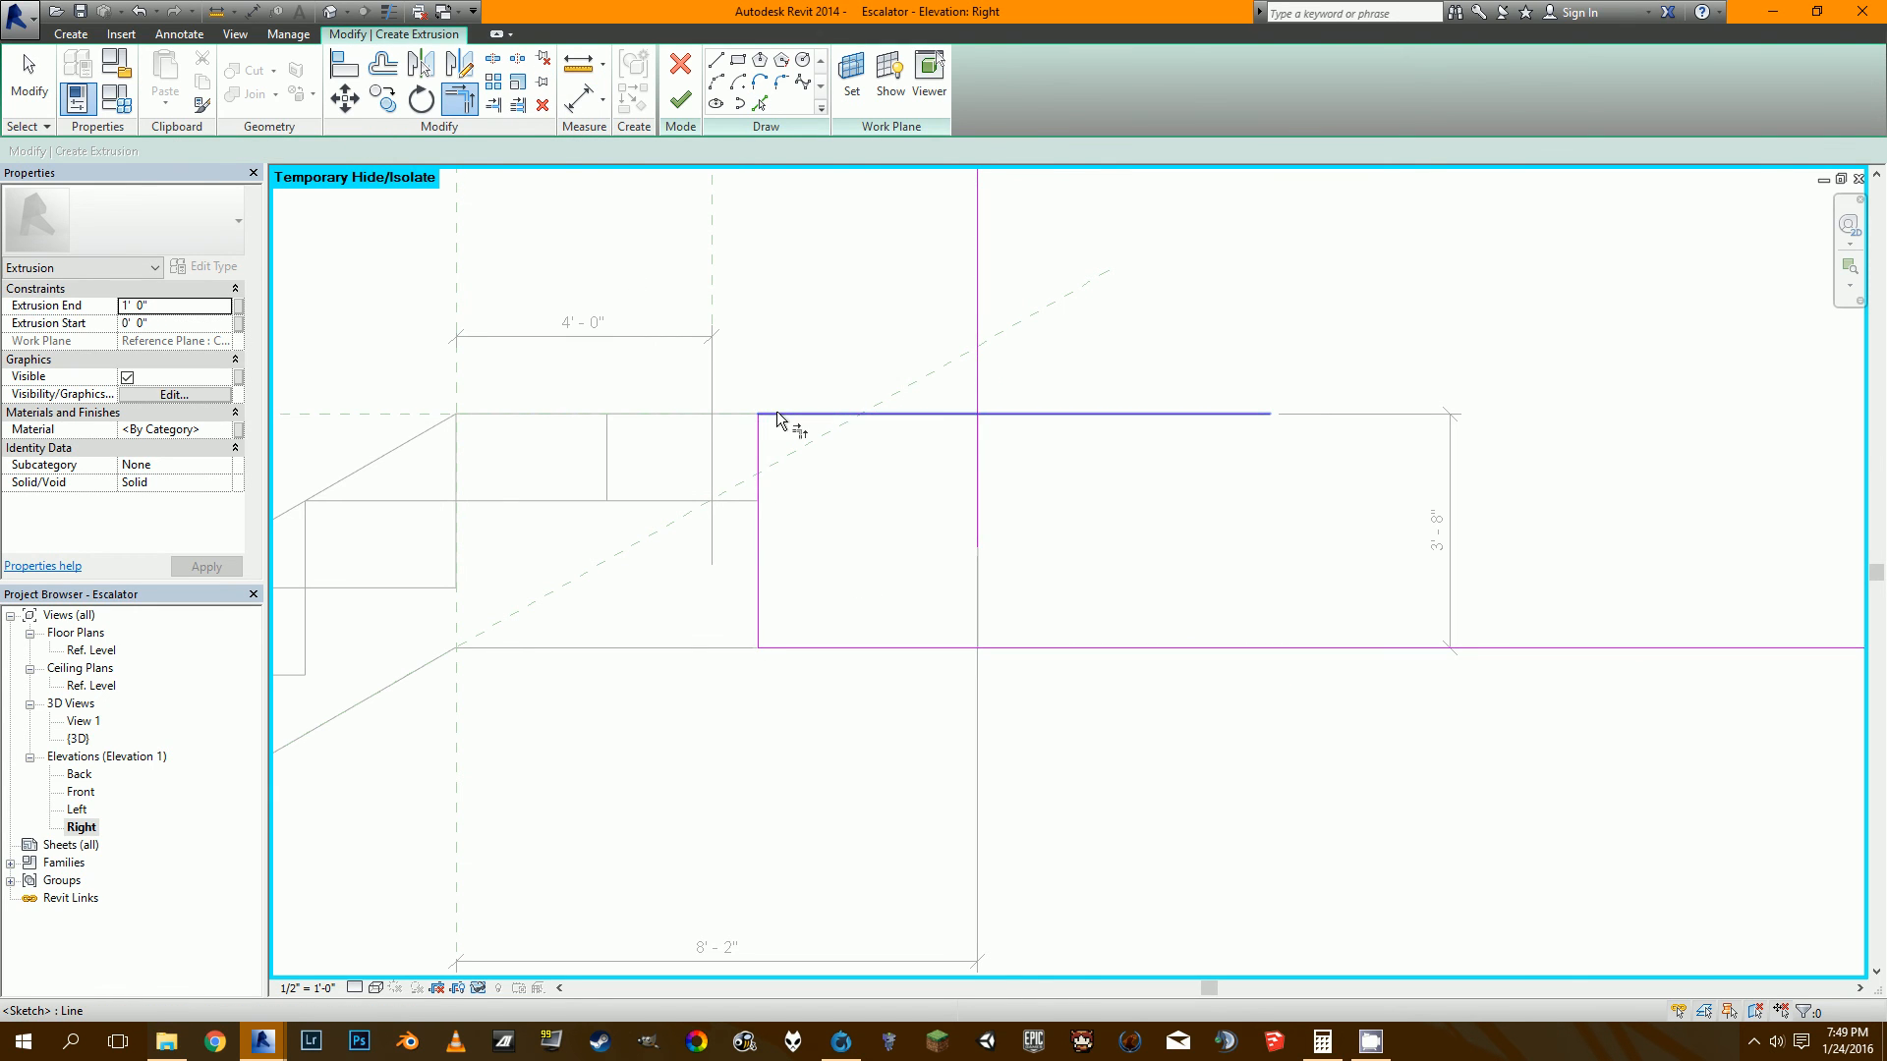
pyautogui.click(770, 414)
pyautogui.click(978, 442)
pyautogui.click(979, 443)
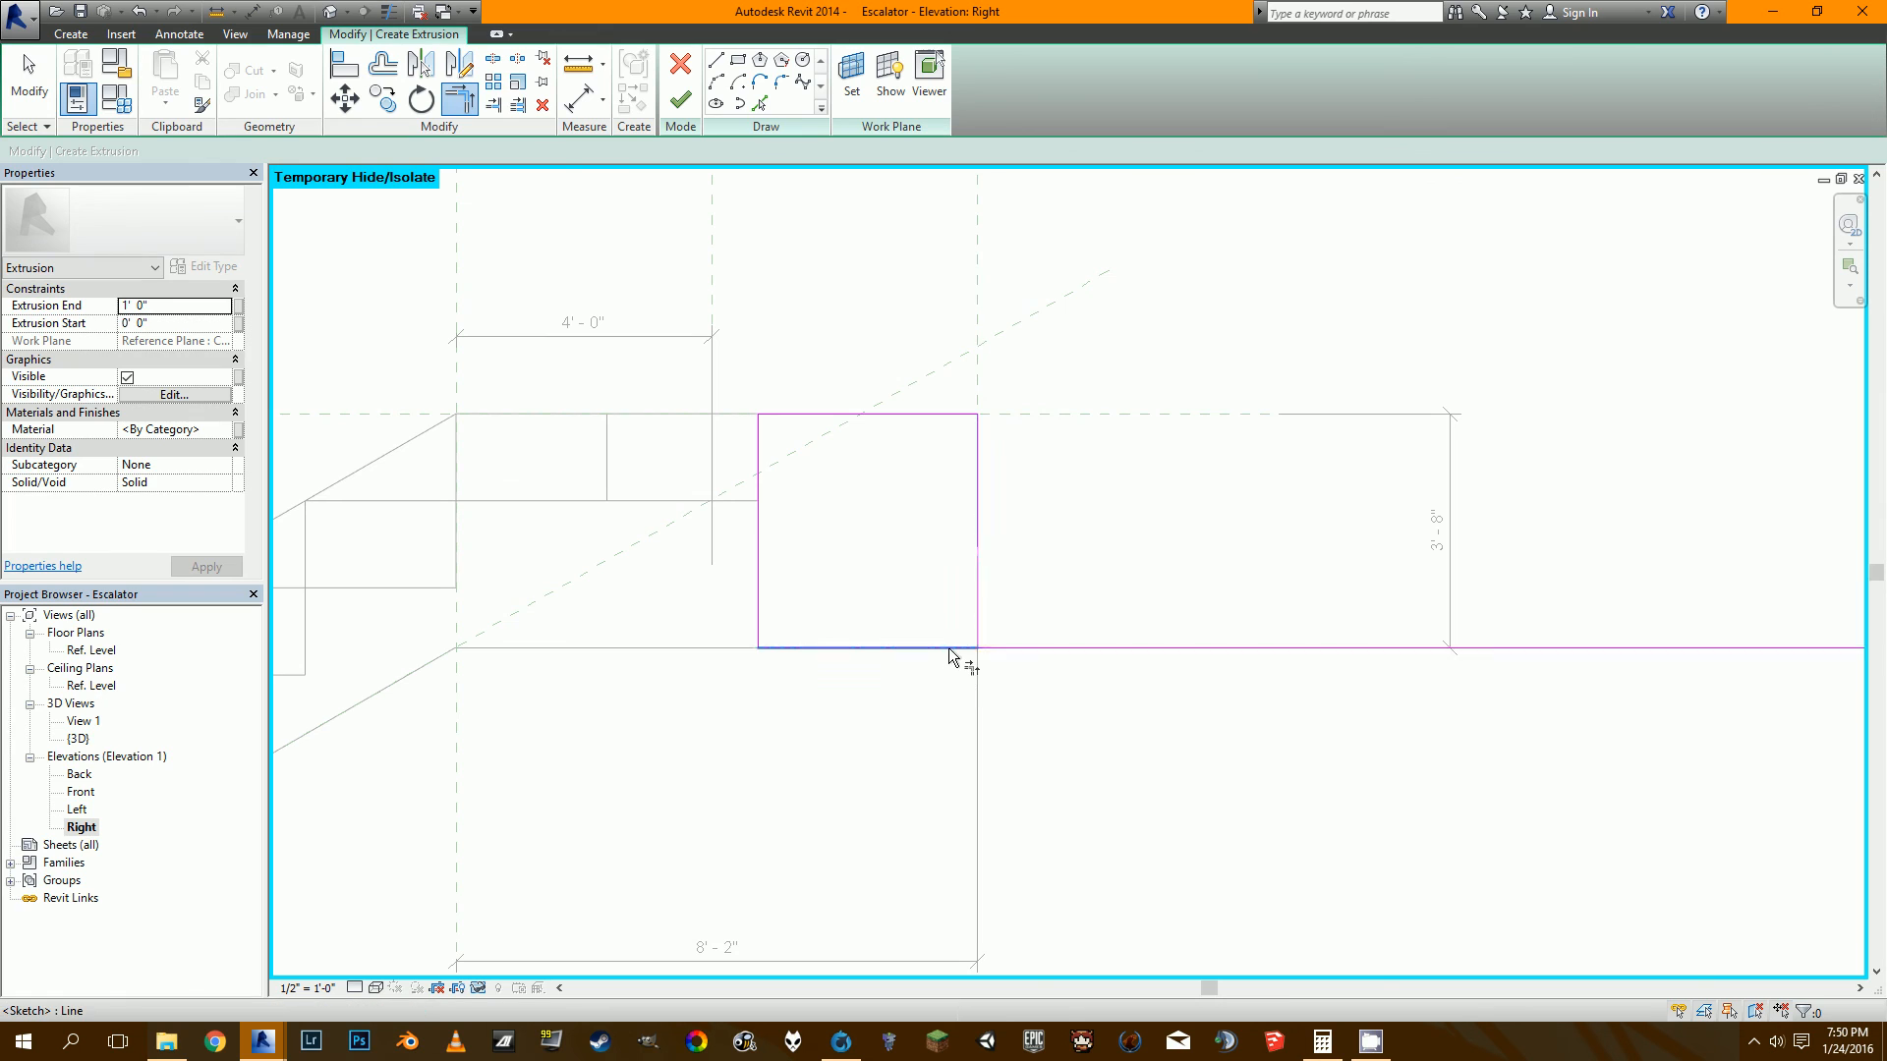
pyautogui.click(947, 647)
pyautogui.scroll(-5, 1000, 481)
pyautogui.moveTo(1000, 481); pyautogui.dragTo(1133, 479, button='middle')
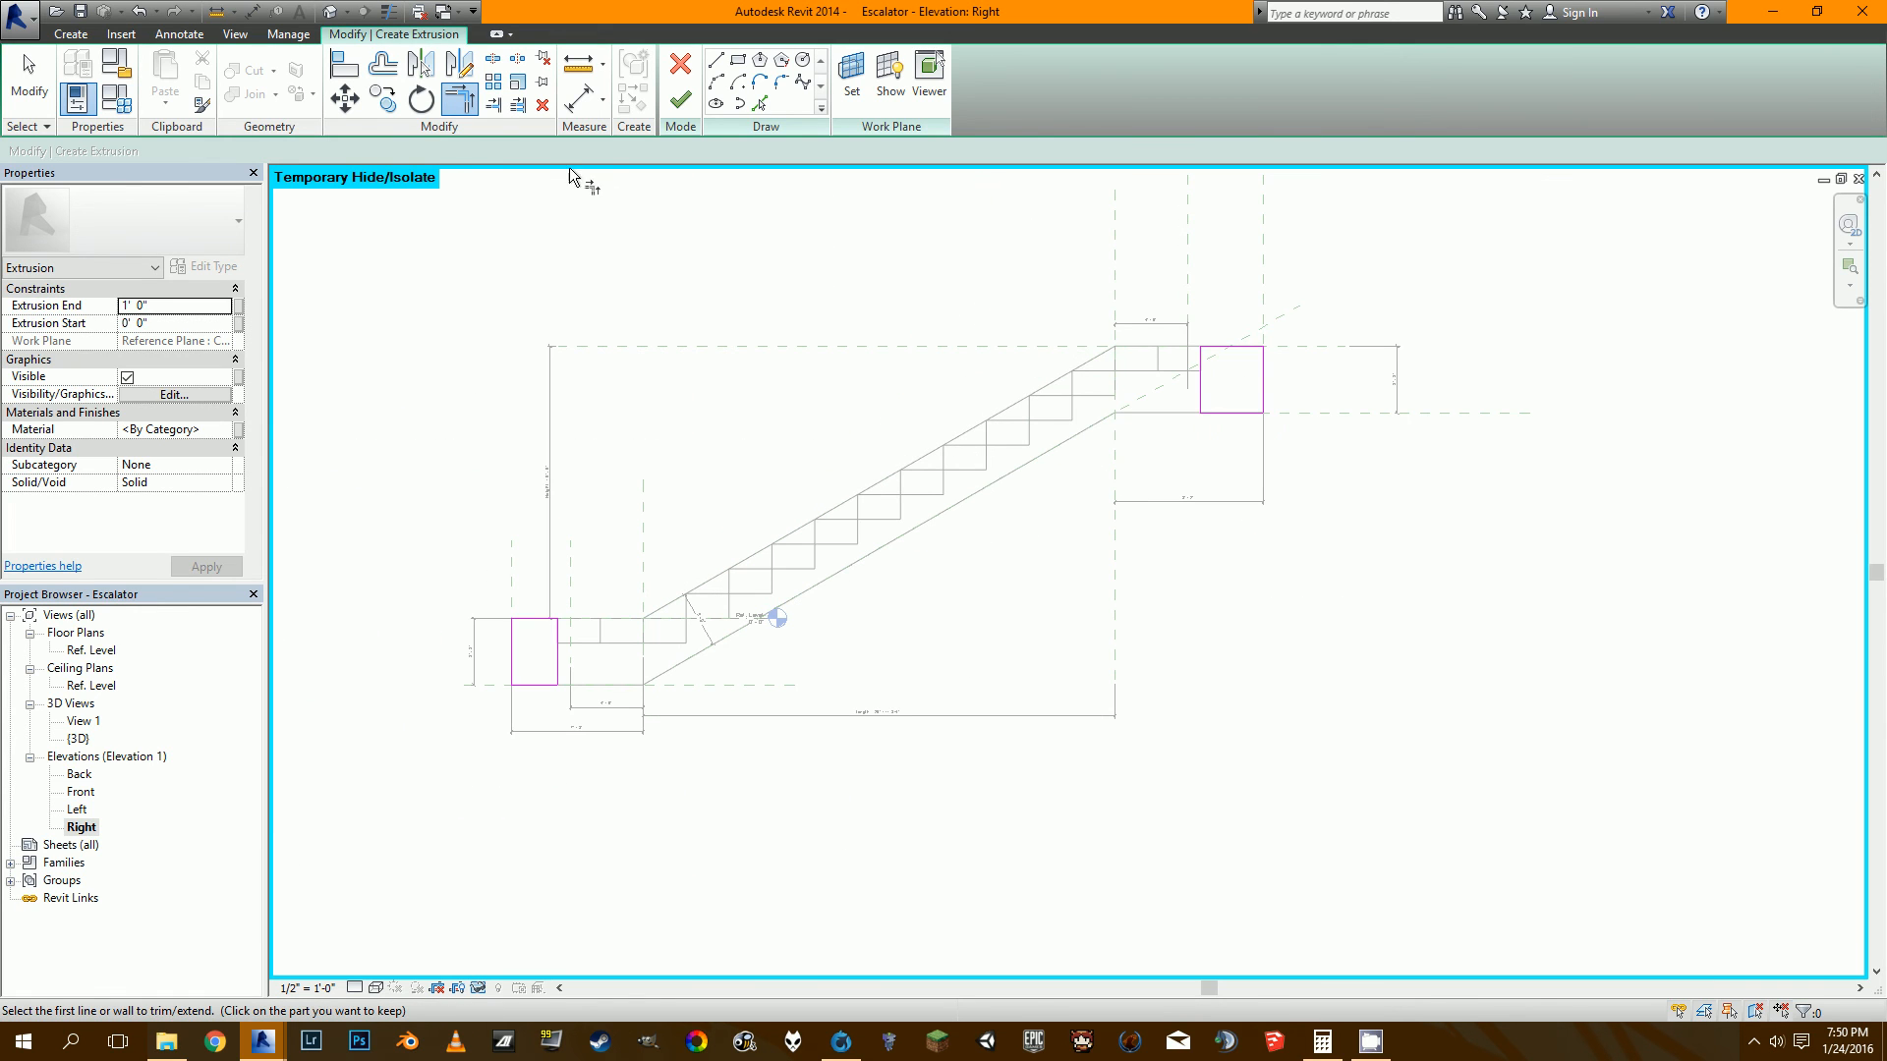
pyautogui.click(680, 100)
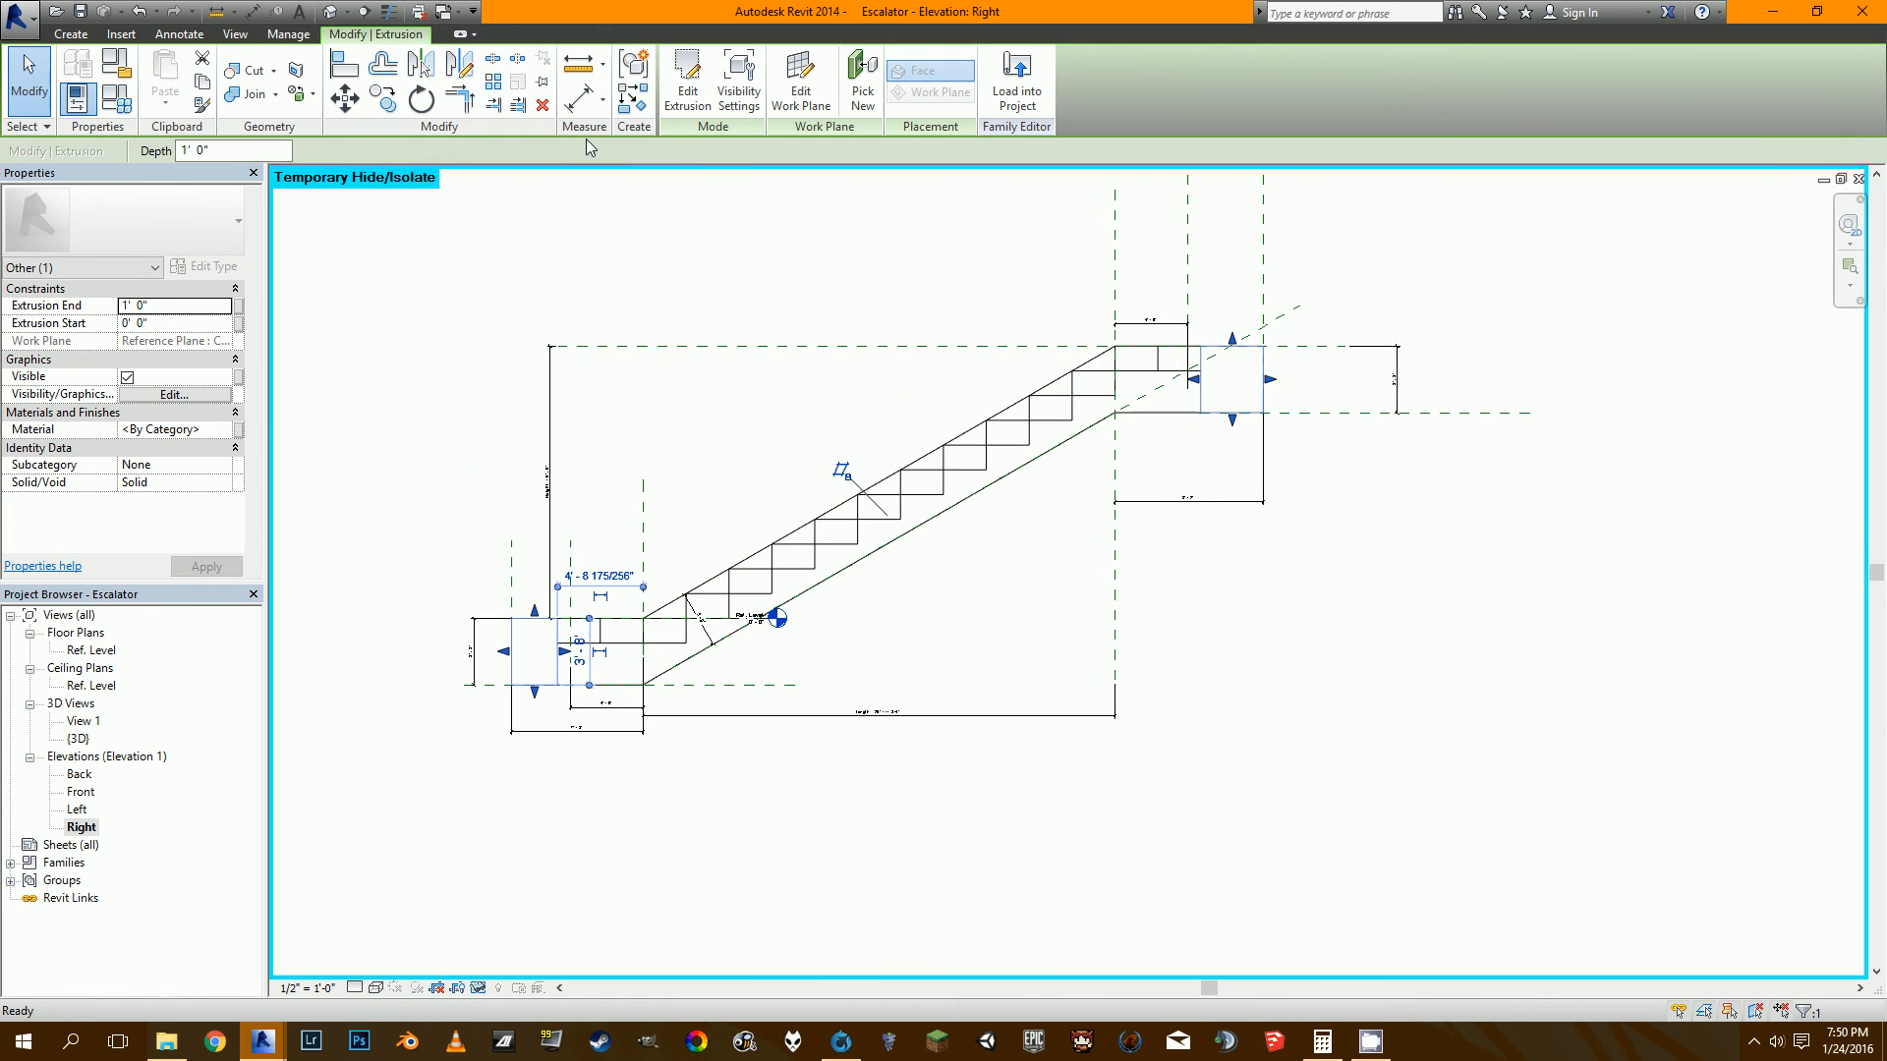
# In the 3D view, align the end-block extrusion's left face to the left side body's inner face and lock it.
pyautogui.click(347, 24)
pyautogui.click(403, 55)
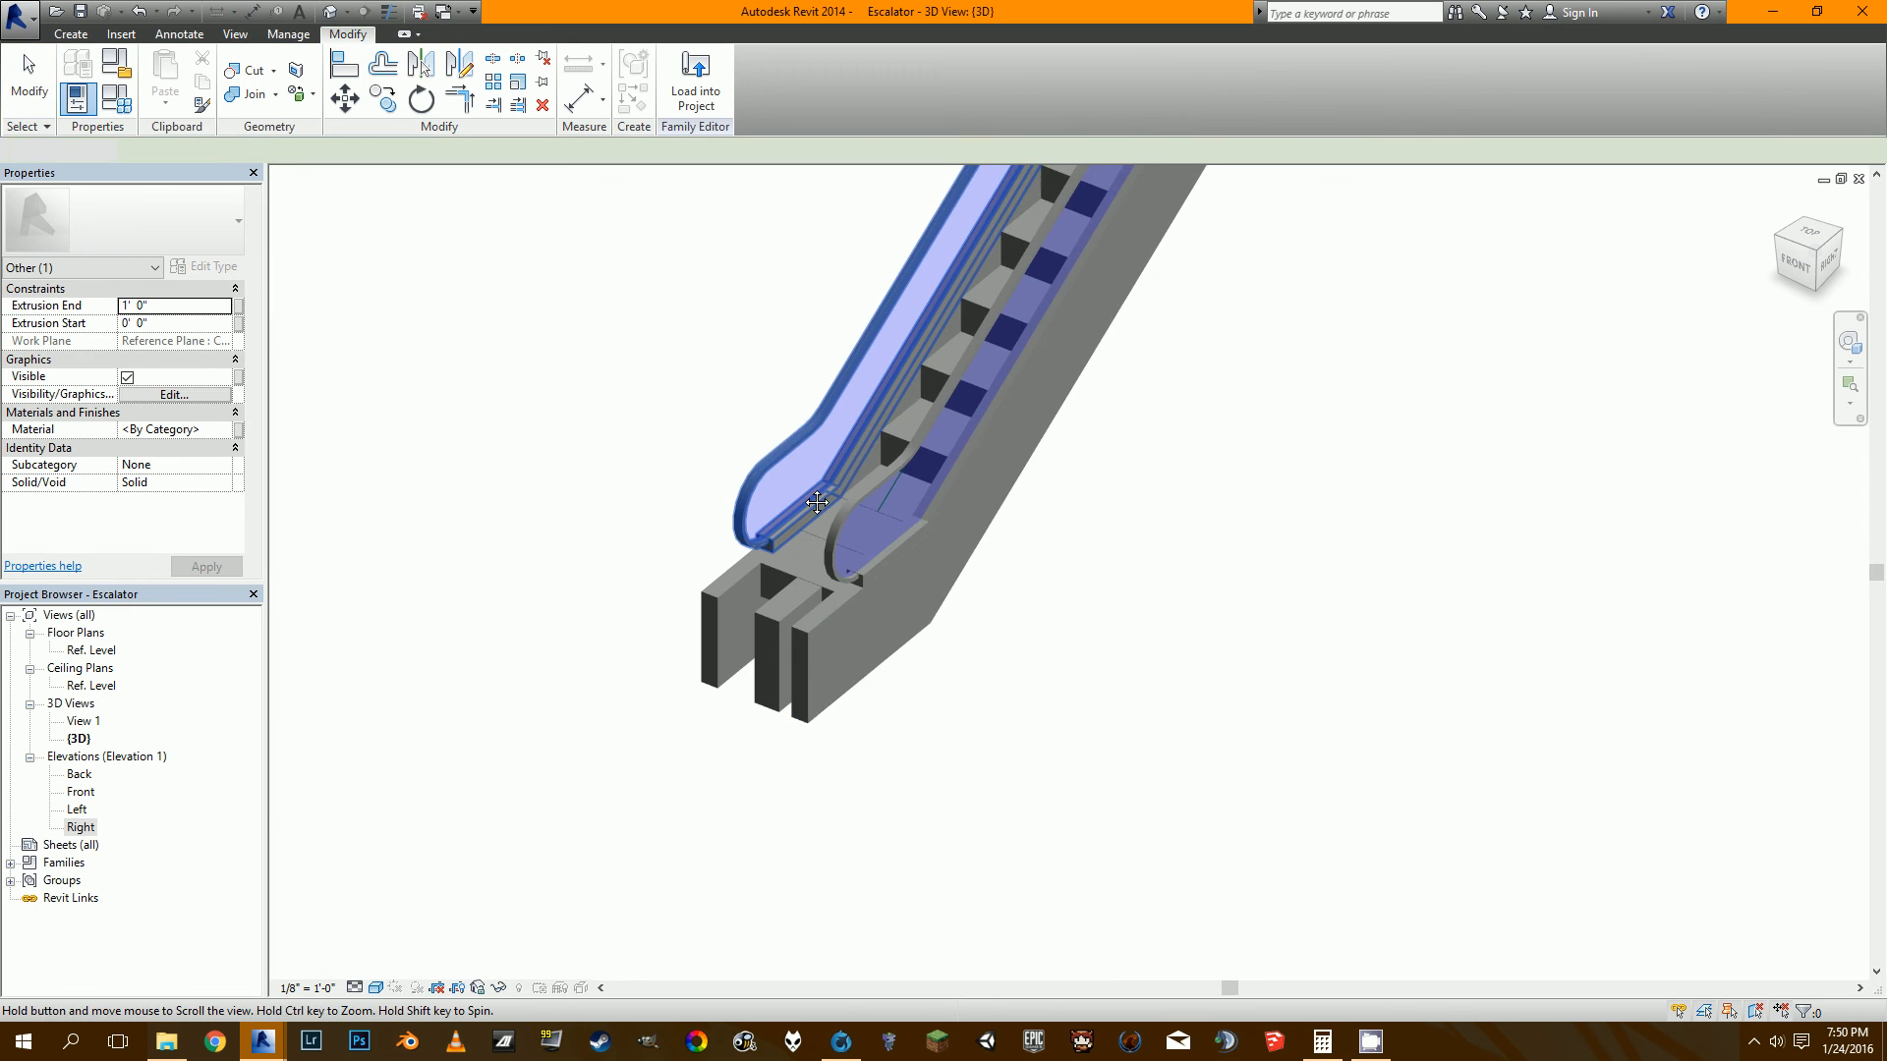
pyautogui.moveTo(816, 502); pyautogui.dragTo(812, 487, button='middle')
pyautogui.scroll(2, 770, 581)
pyautogui.click(770, 583)
pyautogui.scroll(2, 770, 644)
pyautogui.keyDown('shift'); pyautogui.moveTo(770, 645); pyautogui.dragTo(872, 721, button='middle'); pyautogui.keyUp('shift')
pyautogui.scroll(-4, 1390, 560)
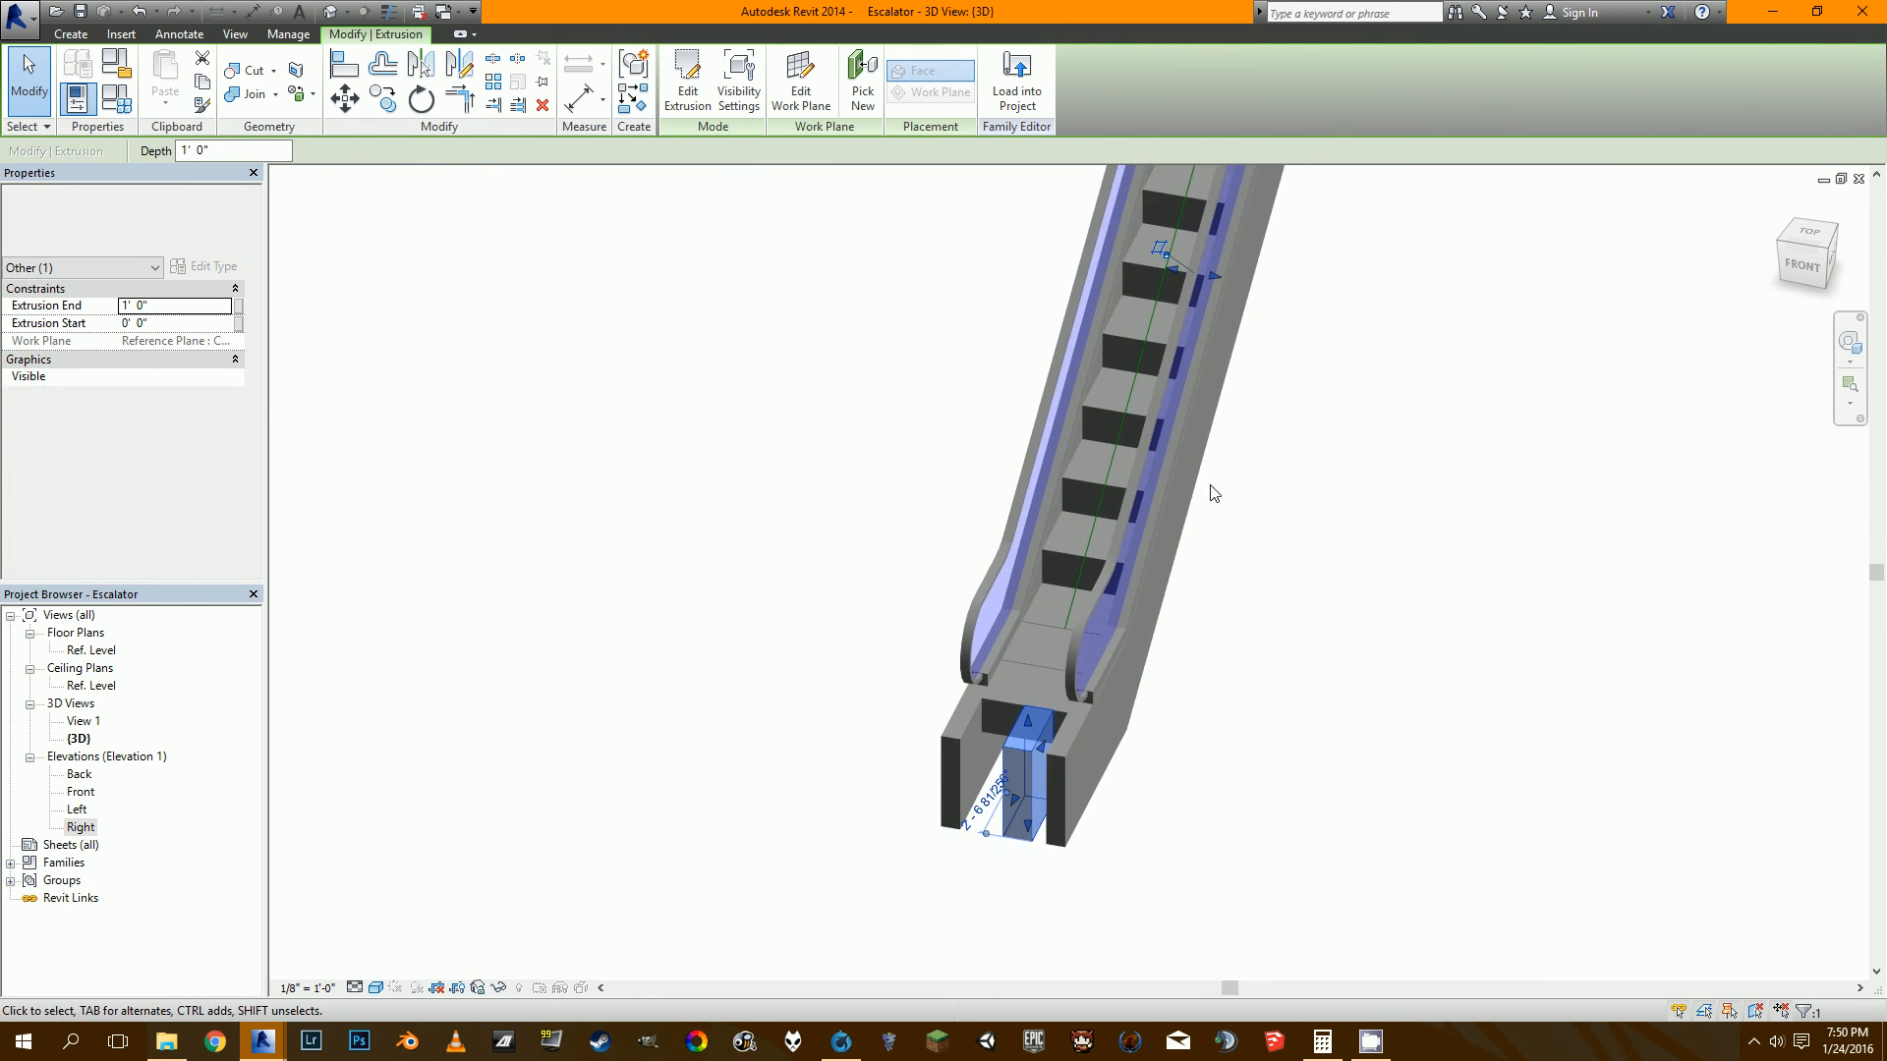
pyautogui.click(341, 66)
pyautogui.scroll(3, 1010, 733)
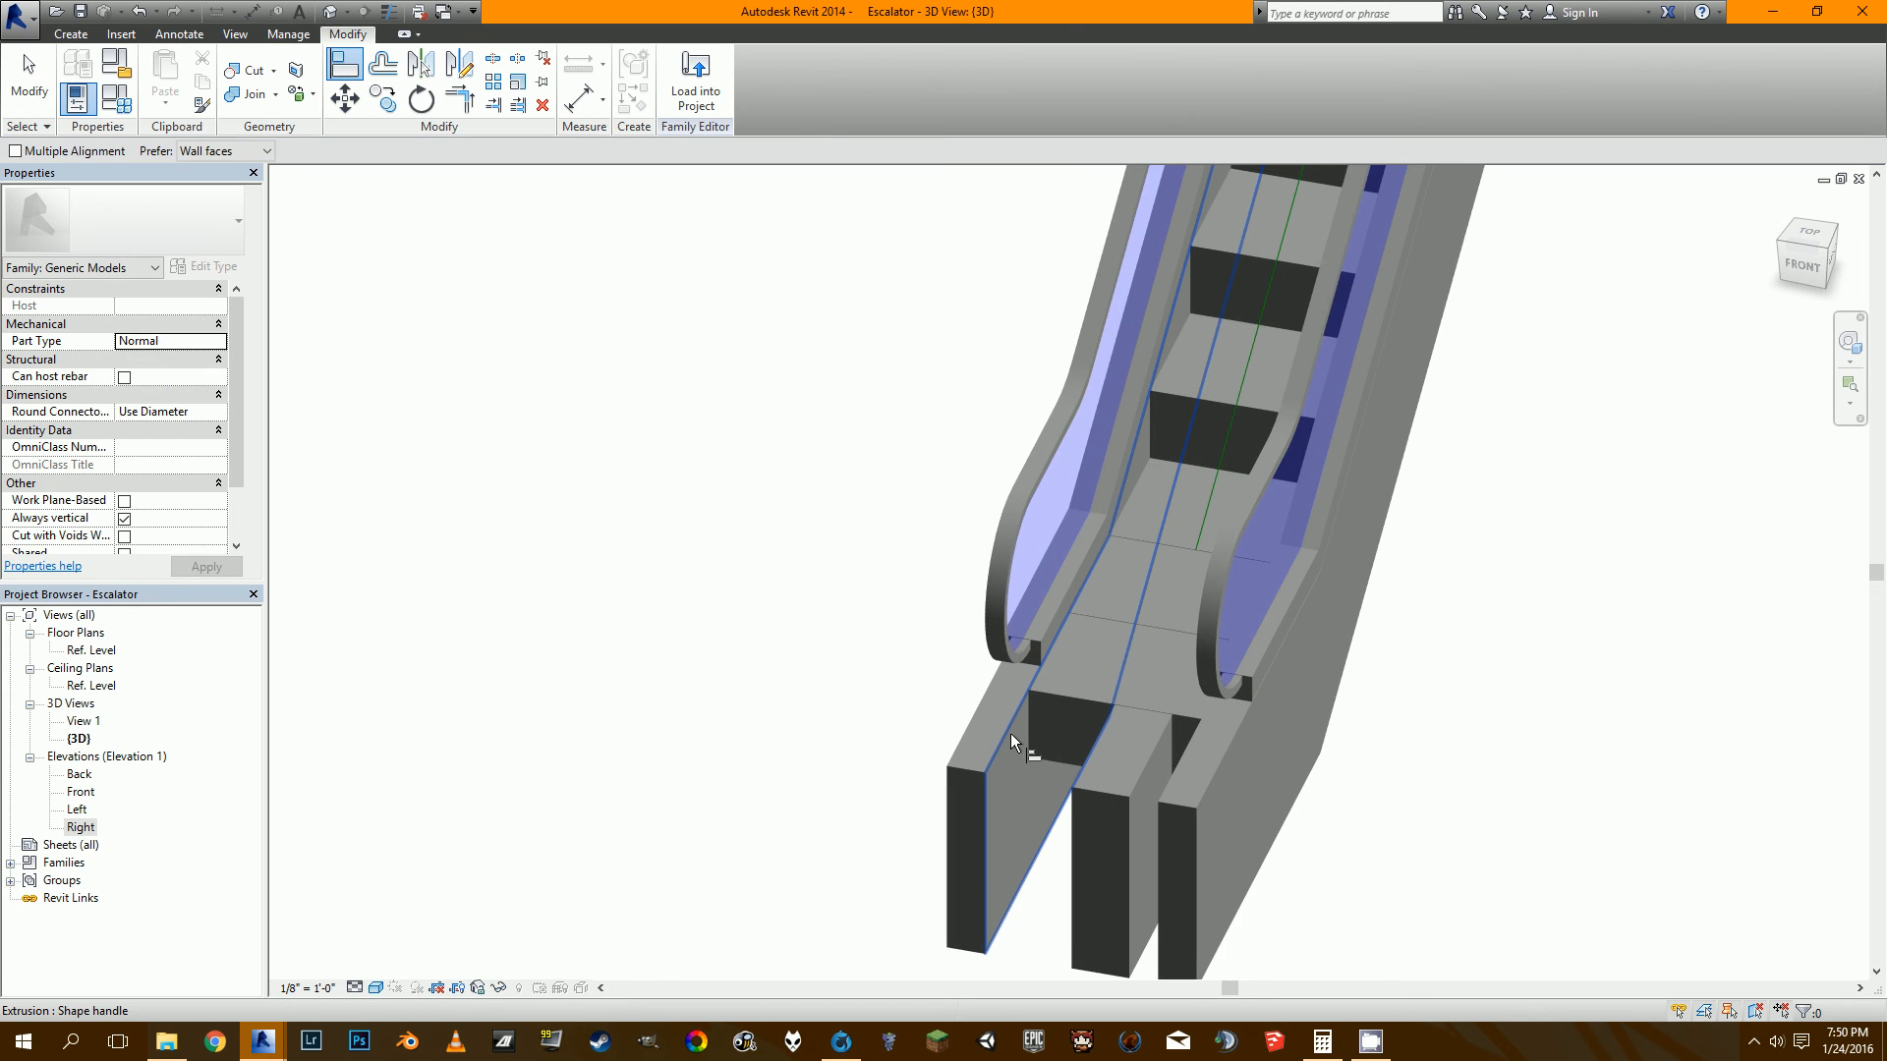
pyautogui.click(1085, 758)
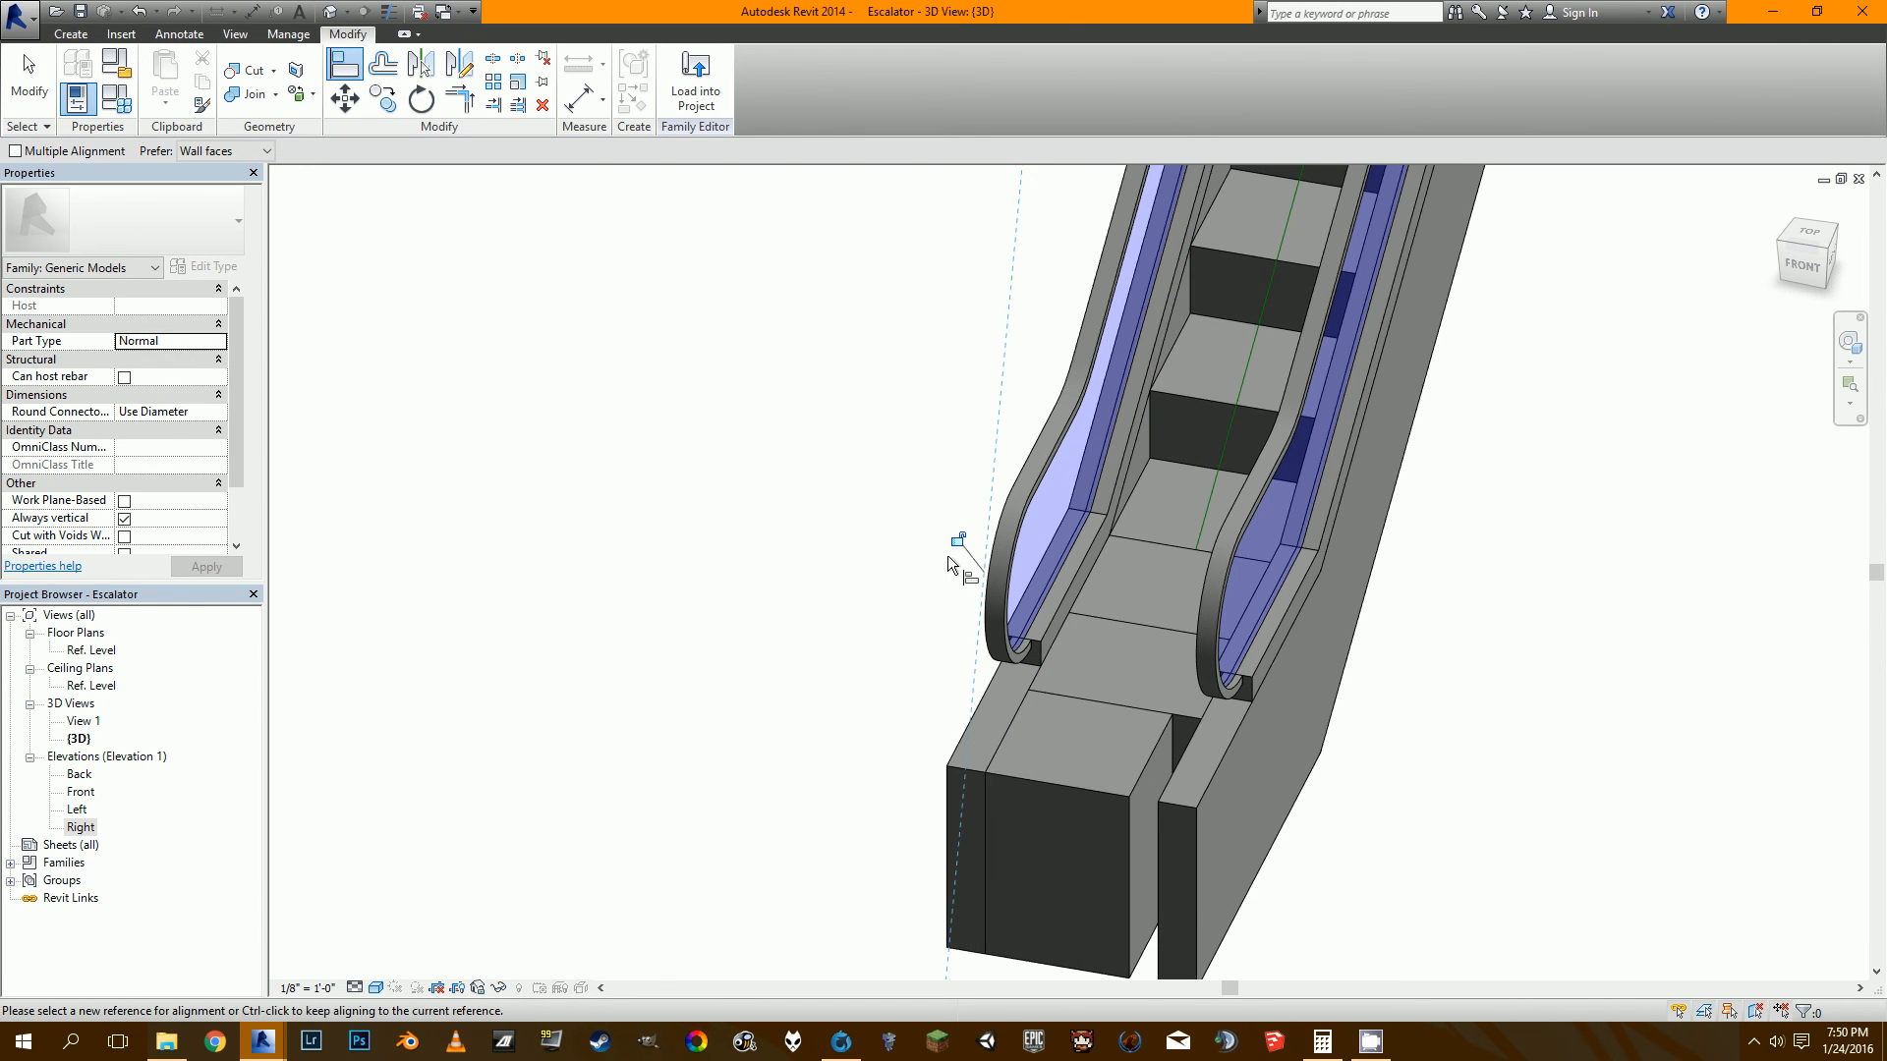
# Align the end-block extrusion's right face to the right side body's inner face and lock the alignment.
pyautogui.click(1182, 751)
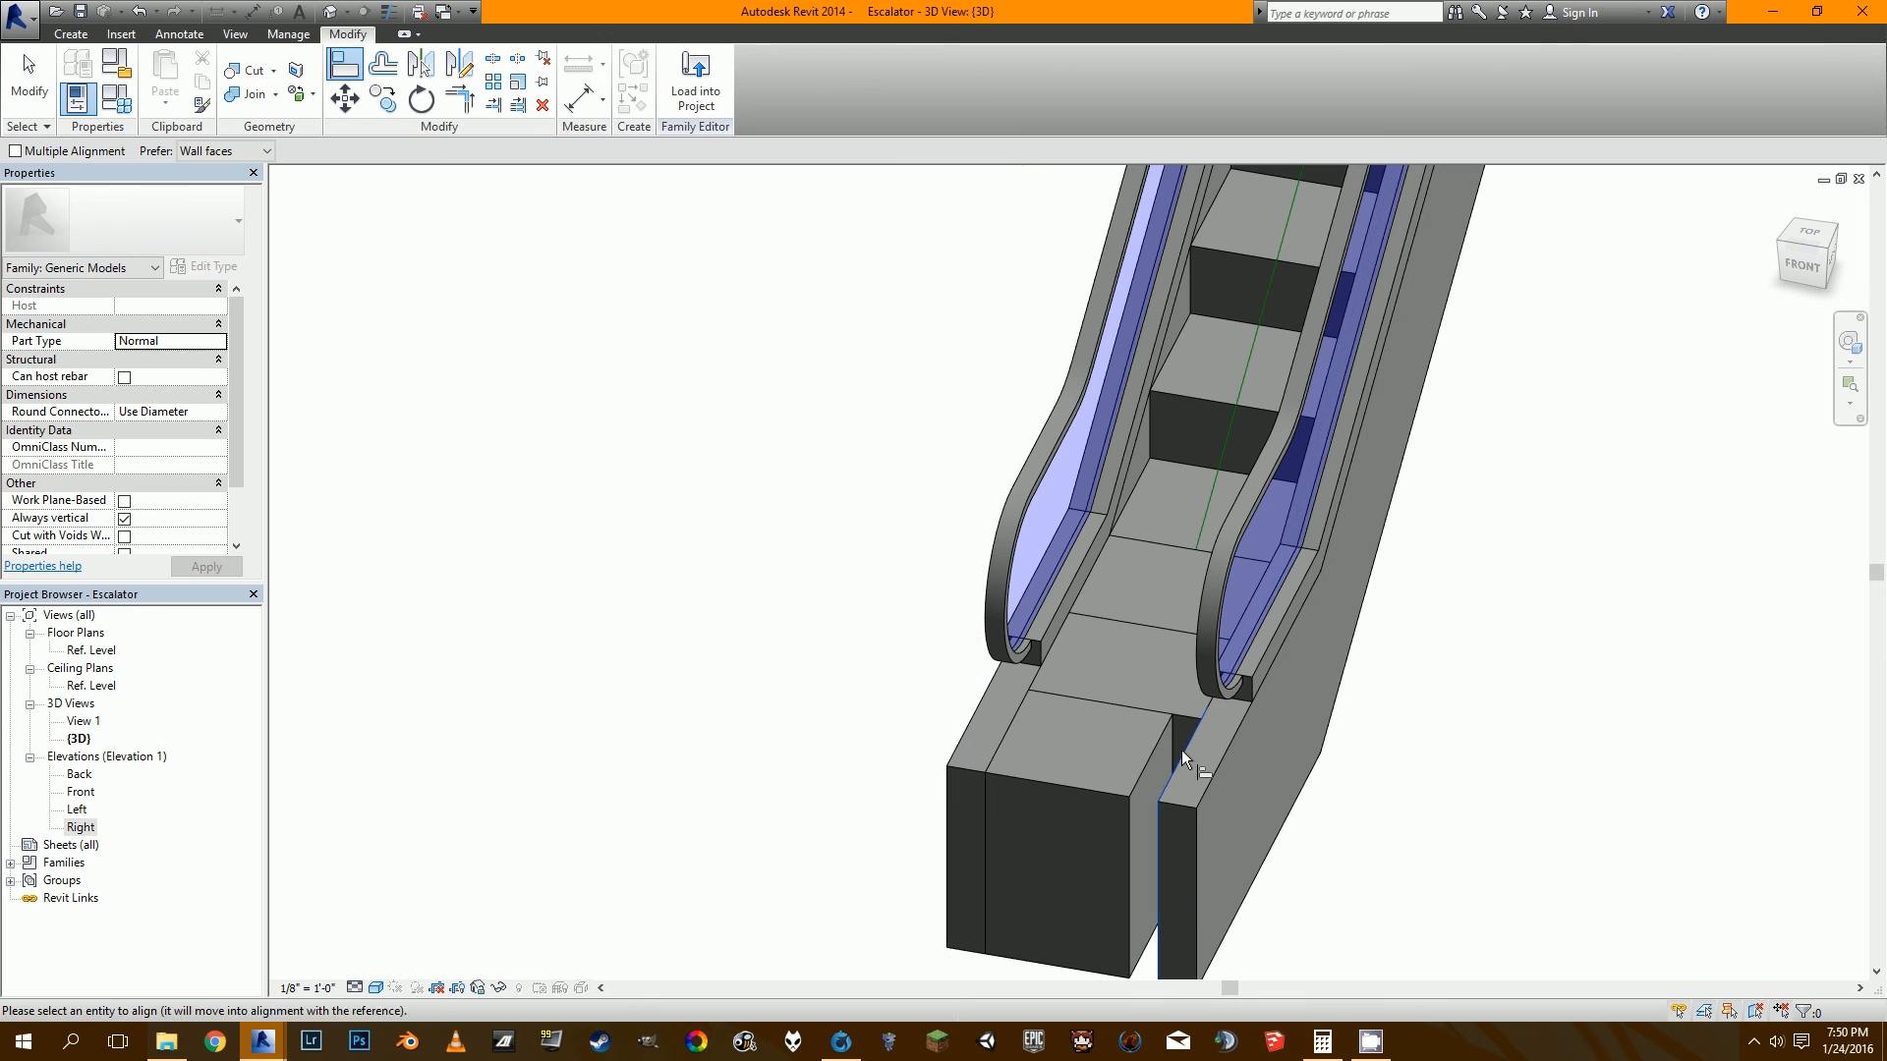
pyautogui.click(1160, 744)
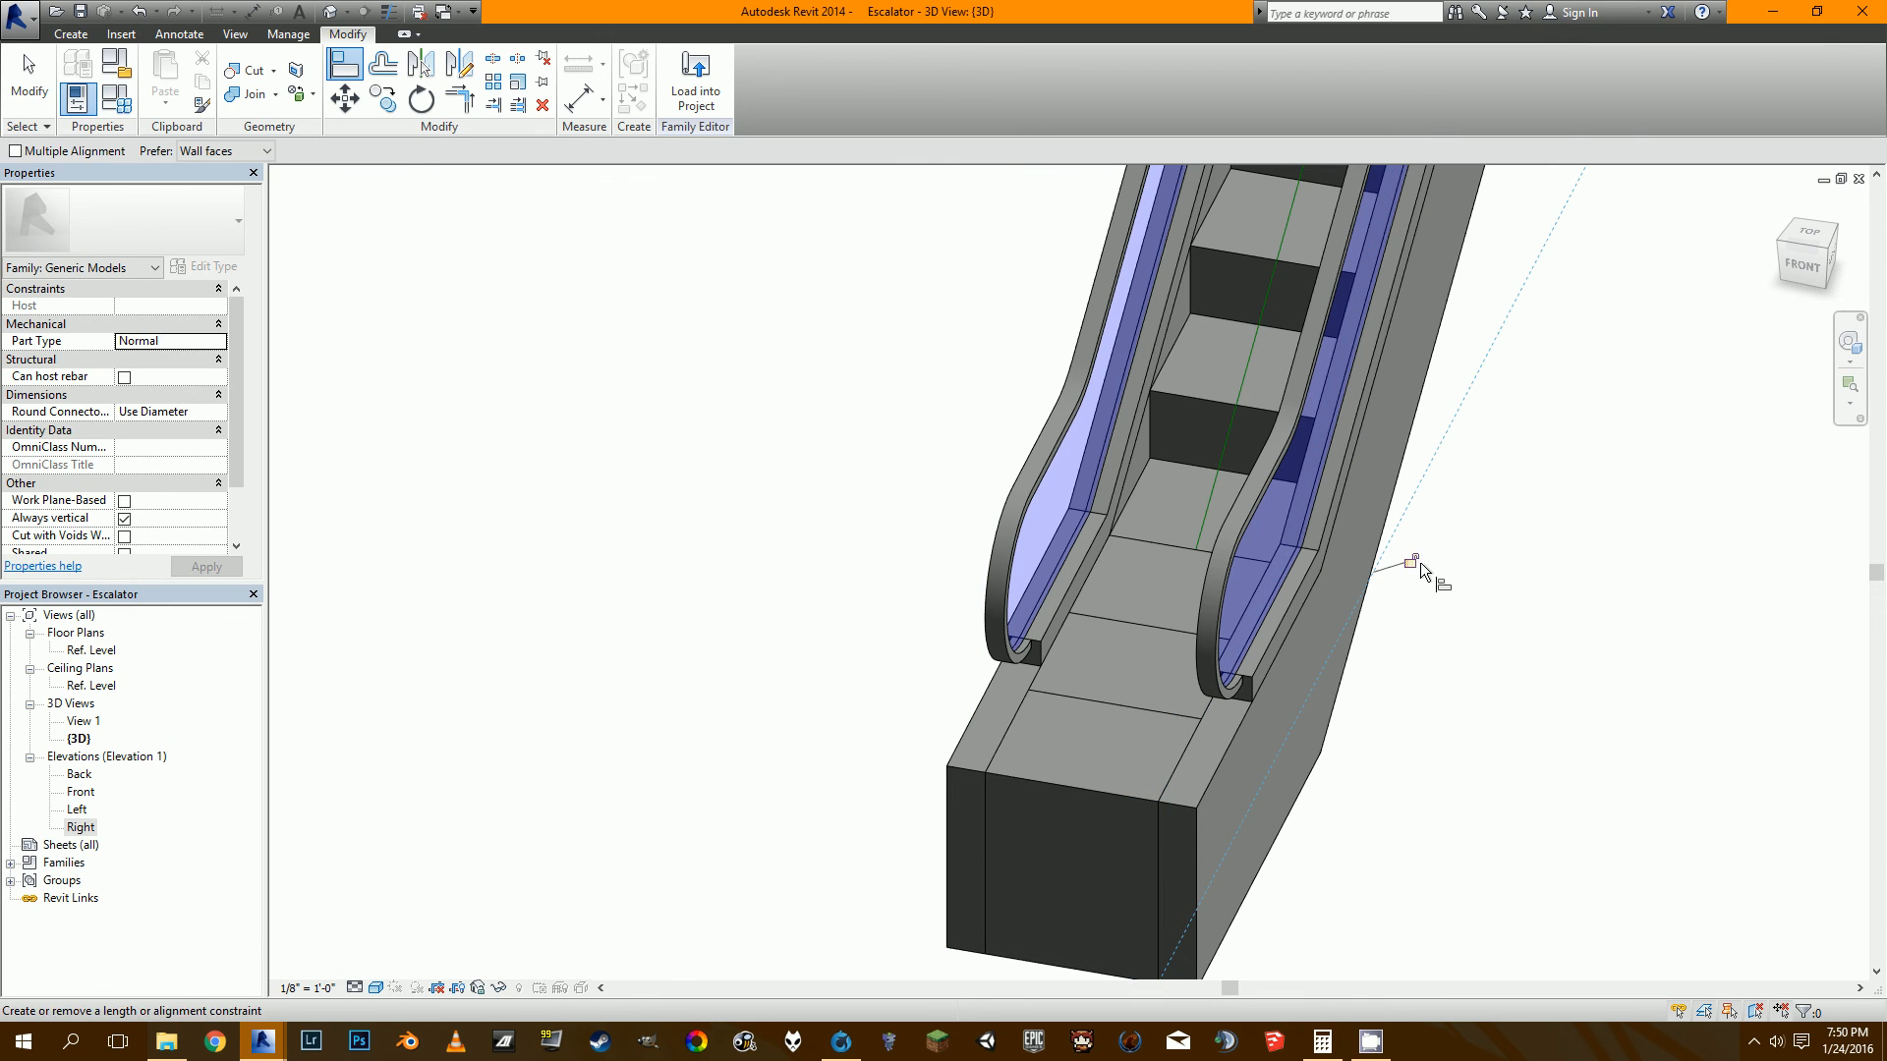
pyautogui.moveTo(1543, 616); pyautogui.dragTo(1138, 559, button='middle')
pyautogui.scroll(-1, 1012, 563)
pyautogui.scroll(1, 732, 678)
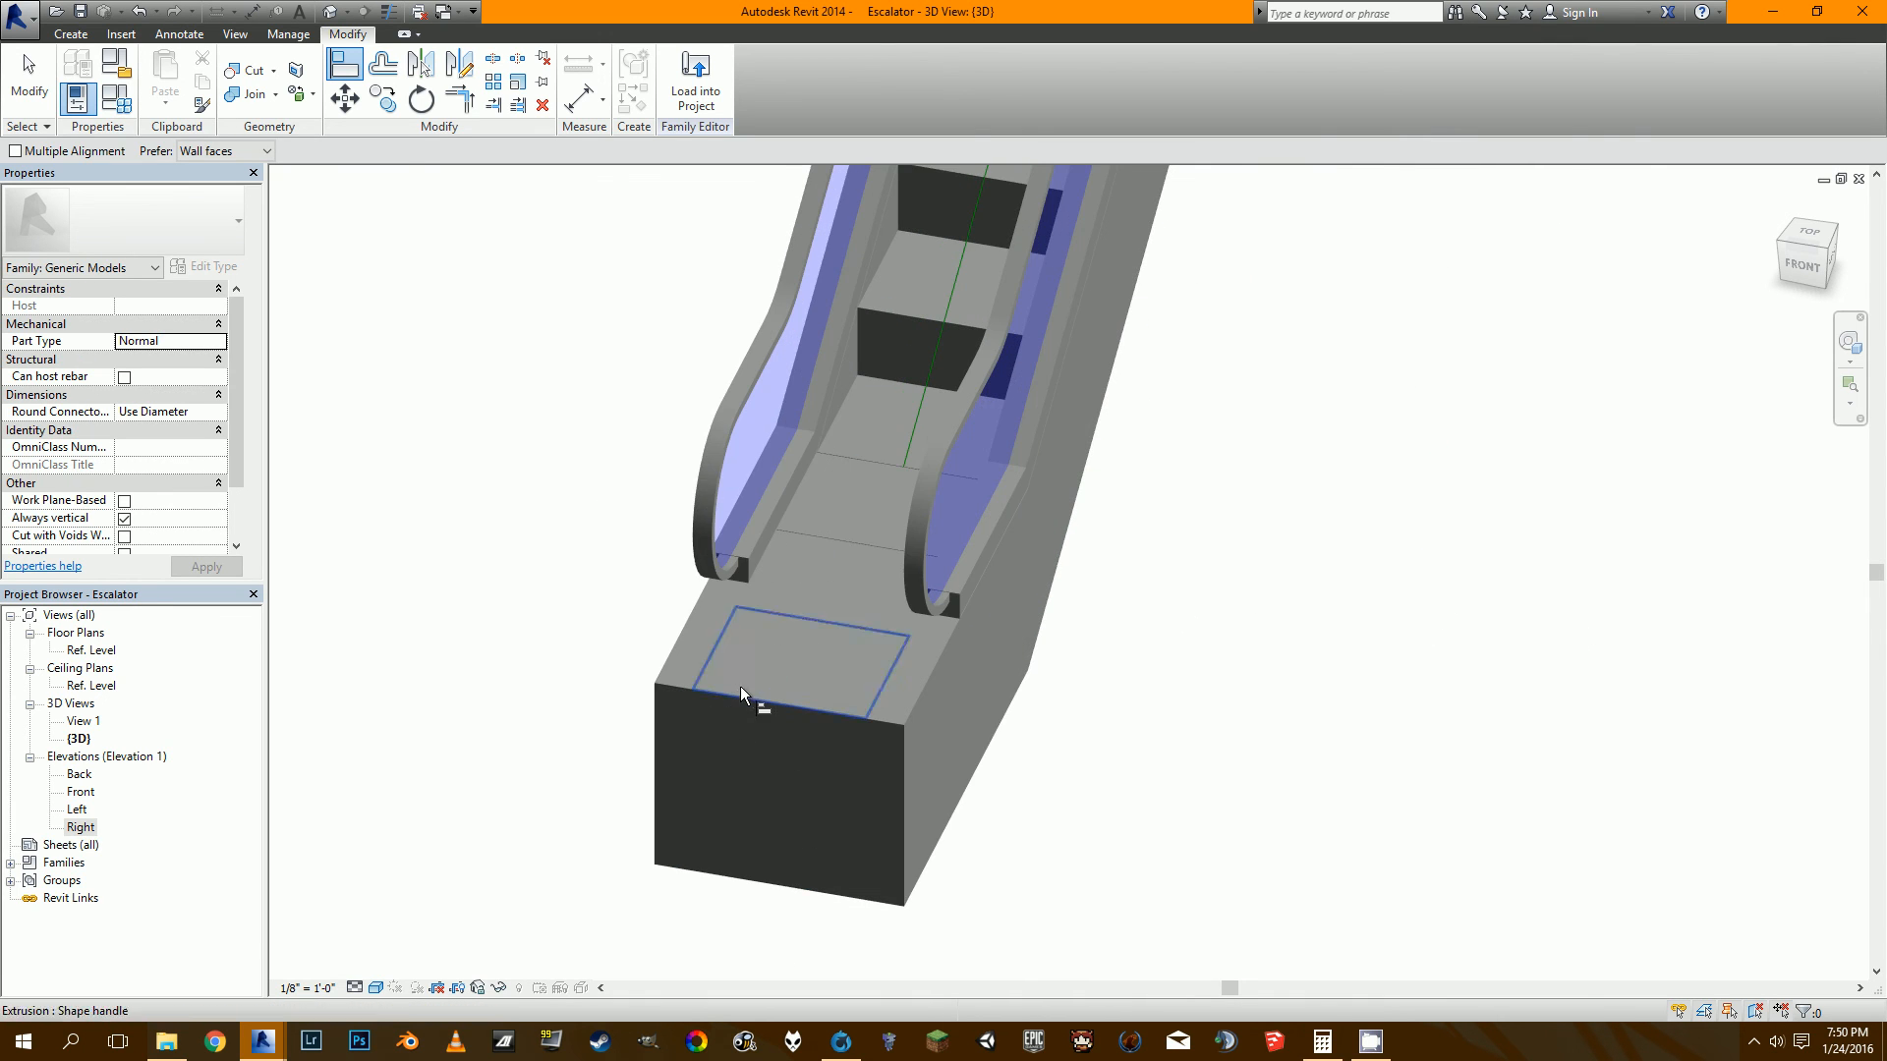
# Join the end-block extrusion's geometry with both side bodies.
pyautogui.press('Escape')
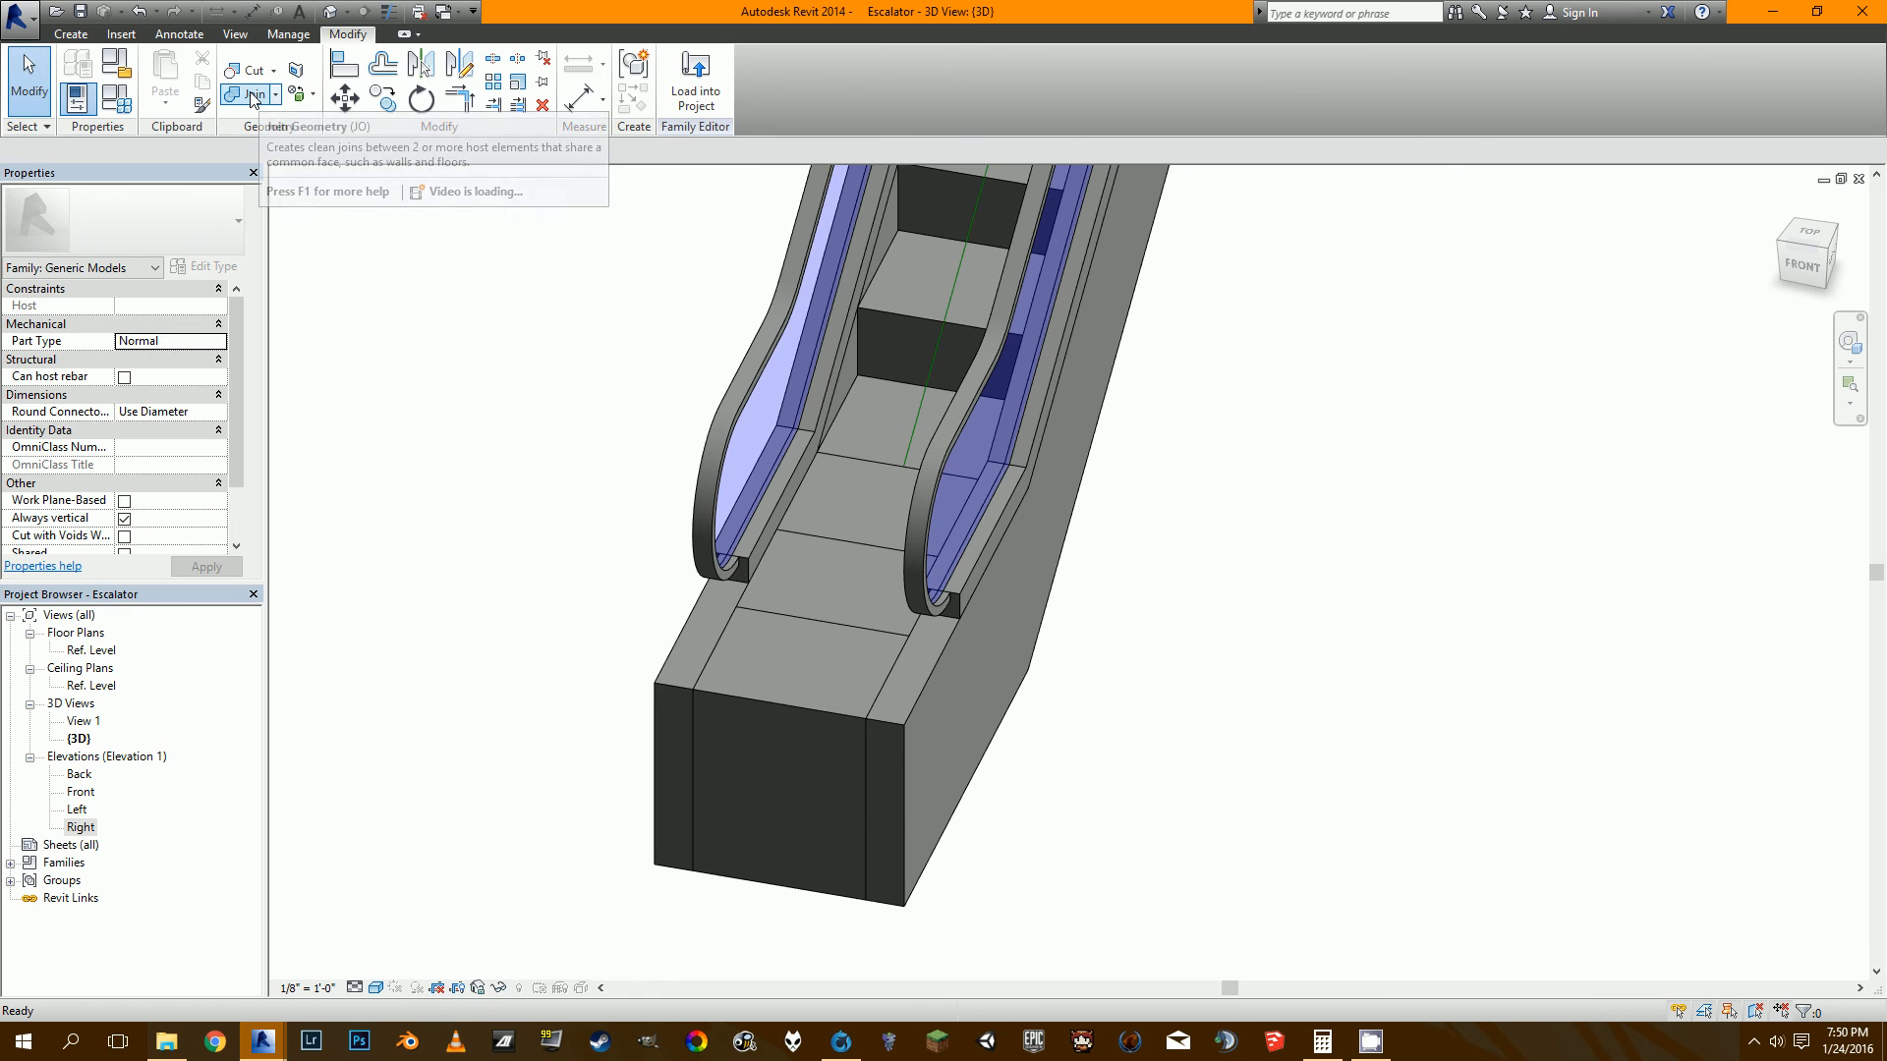
pyautogui.click(254, 95)
pyautogui.click(760, 680)
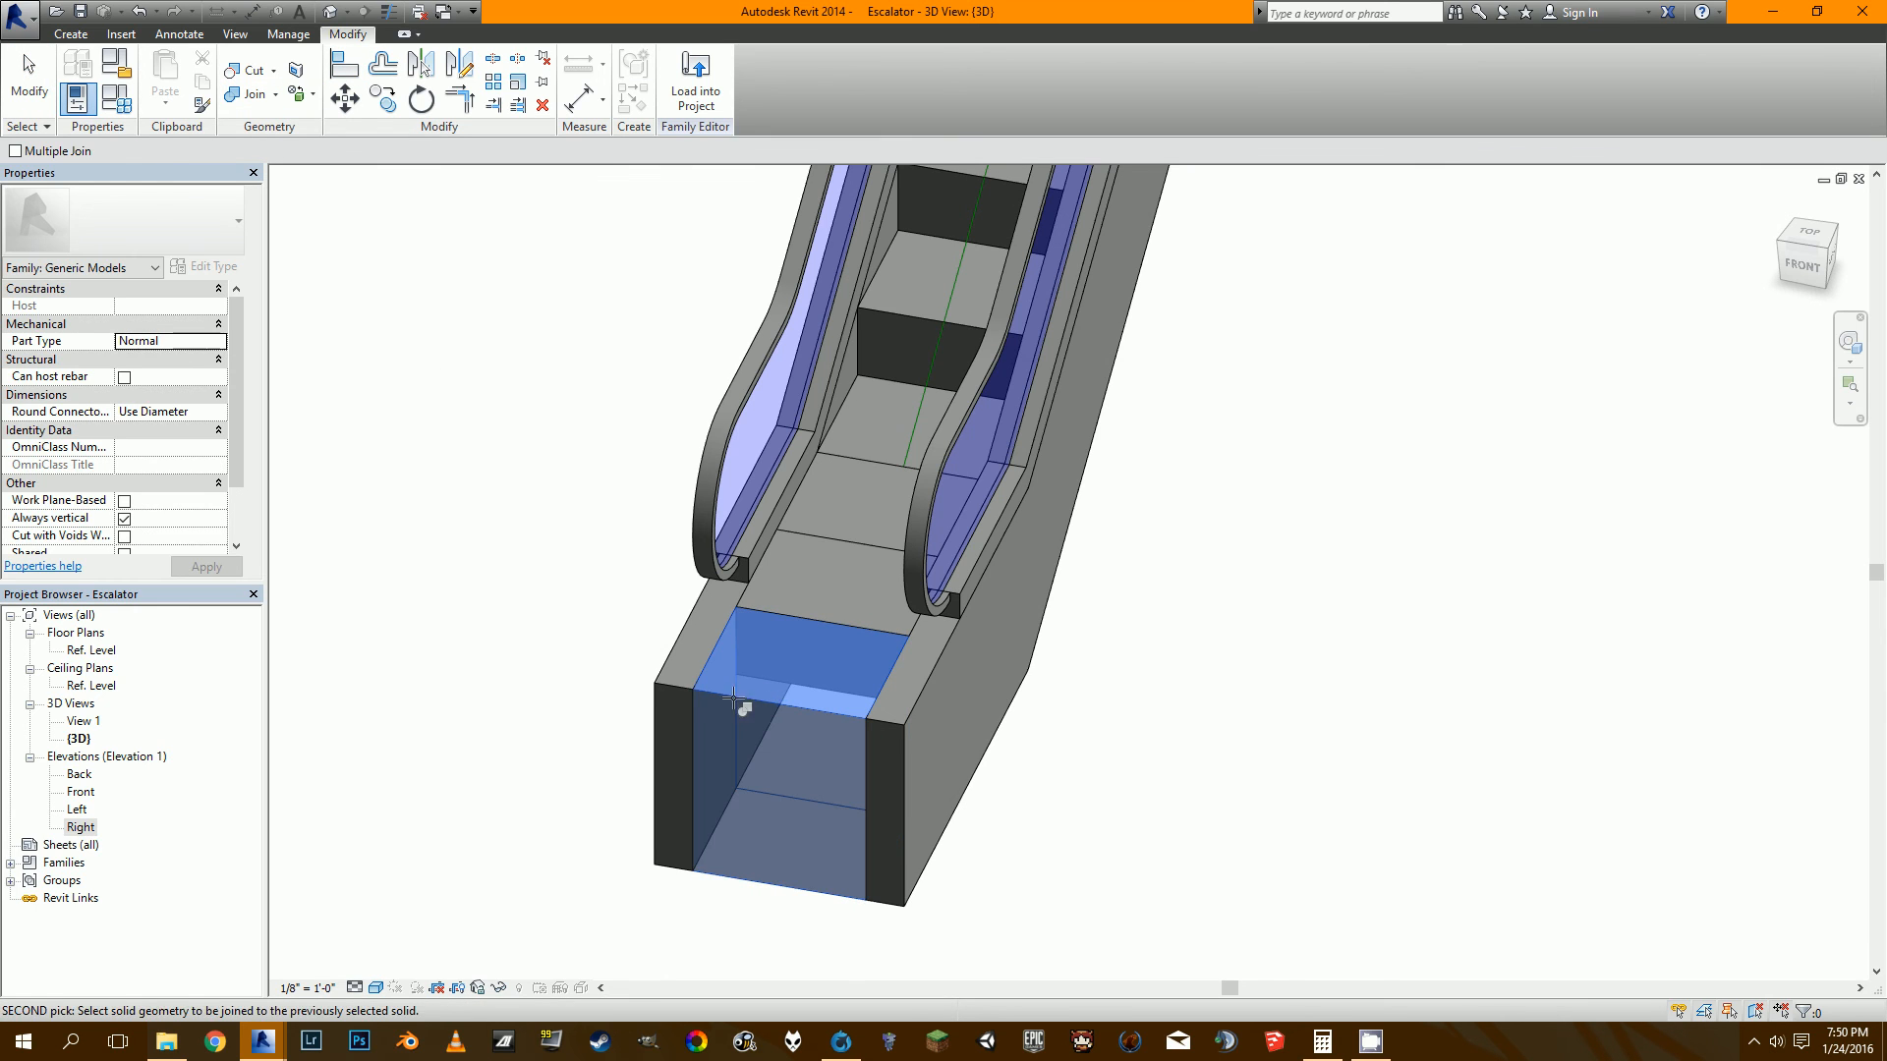
pyautogui.click(916, 736)
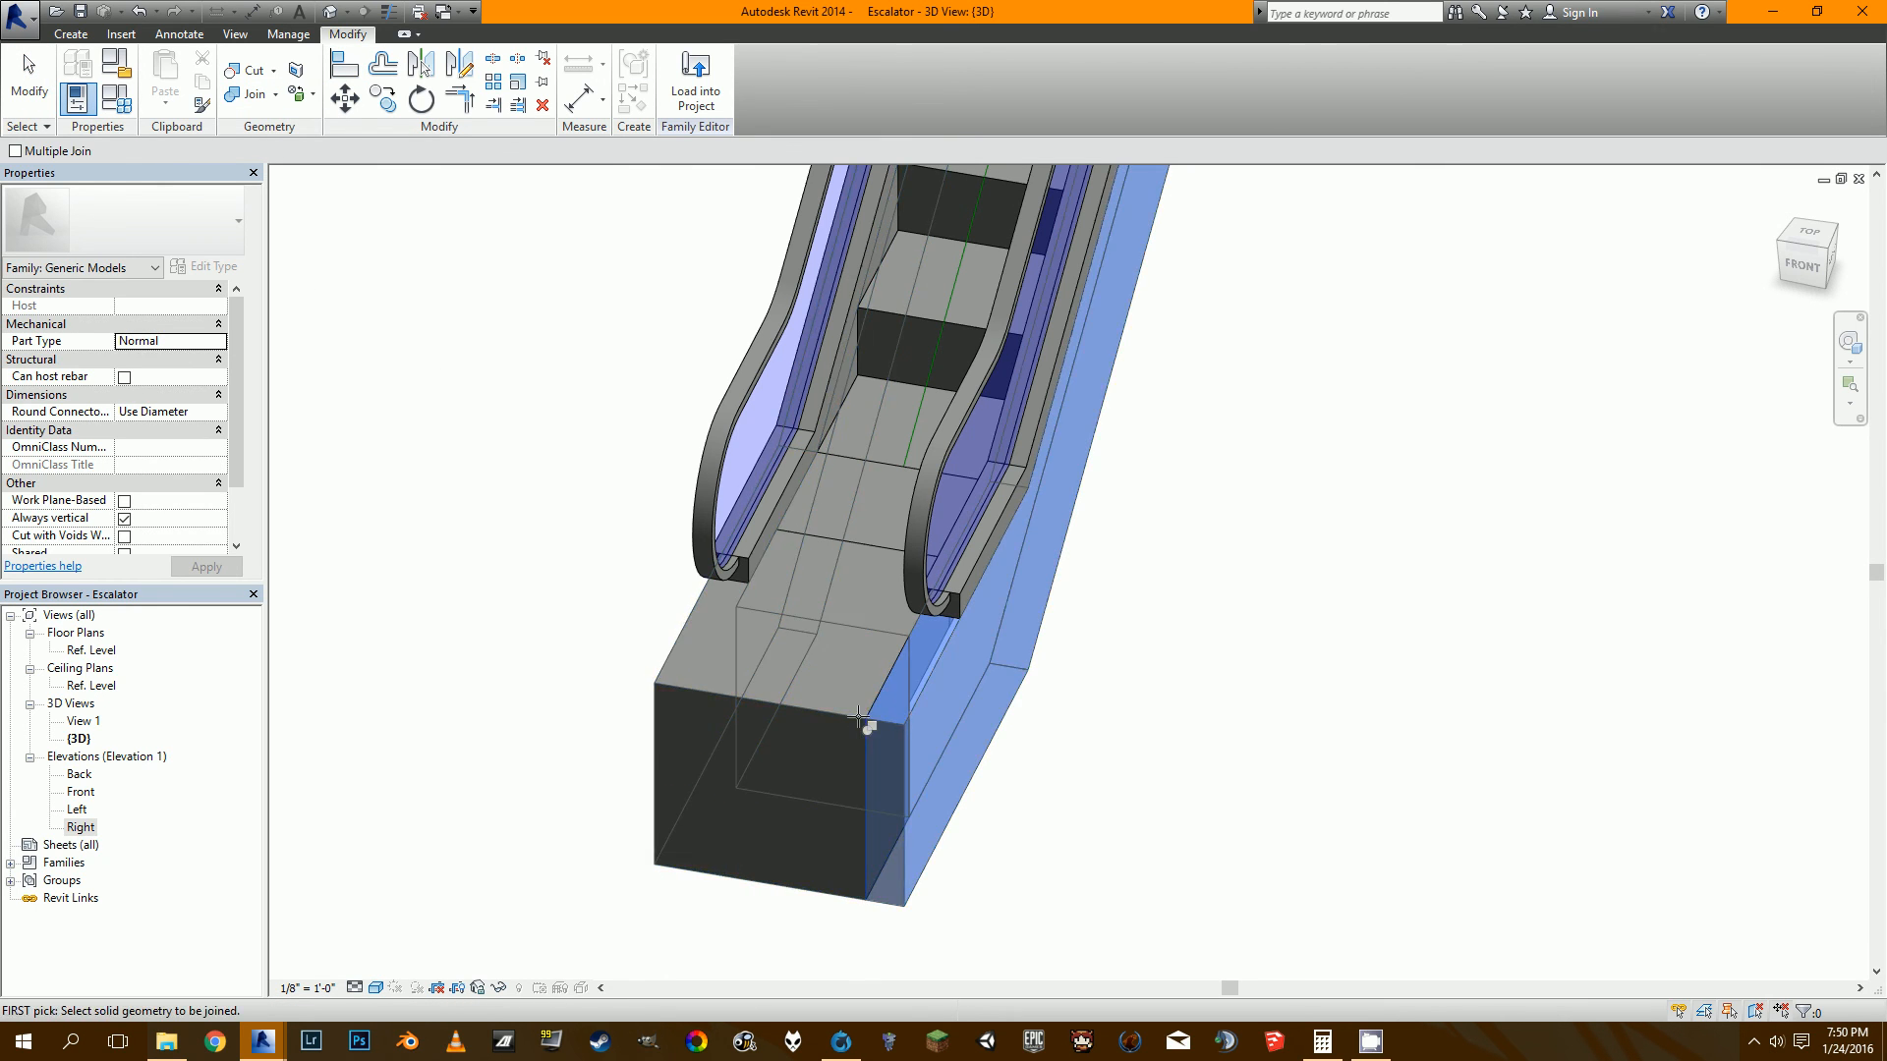
pyautogui.scroll(-2, 865, 708)
pyautogui.press('Escape')
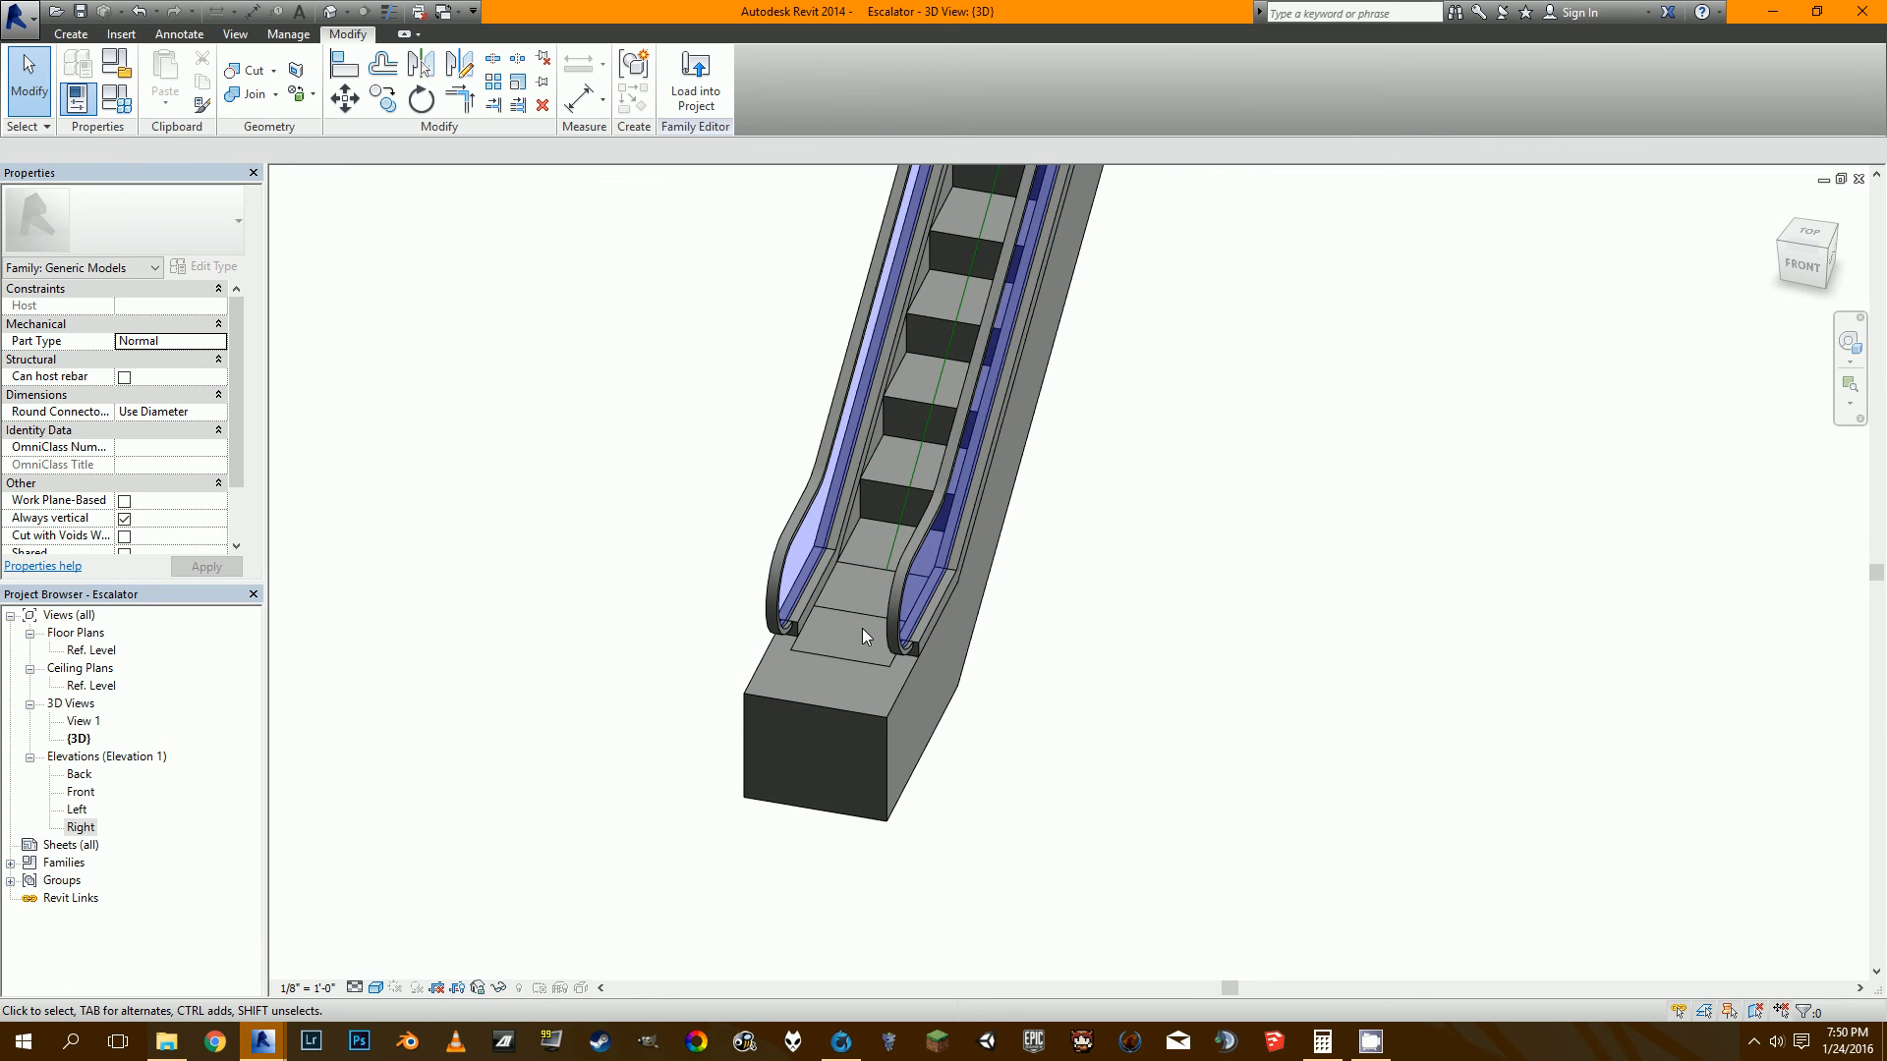
# Examine the joined end blocks and side bodies at both ends of the escalator in the 3D view.
pyautogui.scroll(2, 862, 628)
pyautogui.scroll(-3, 1093, 747)
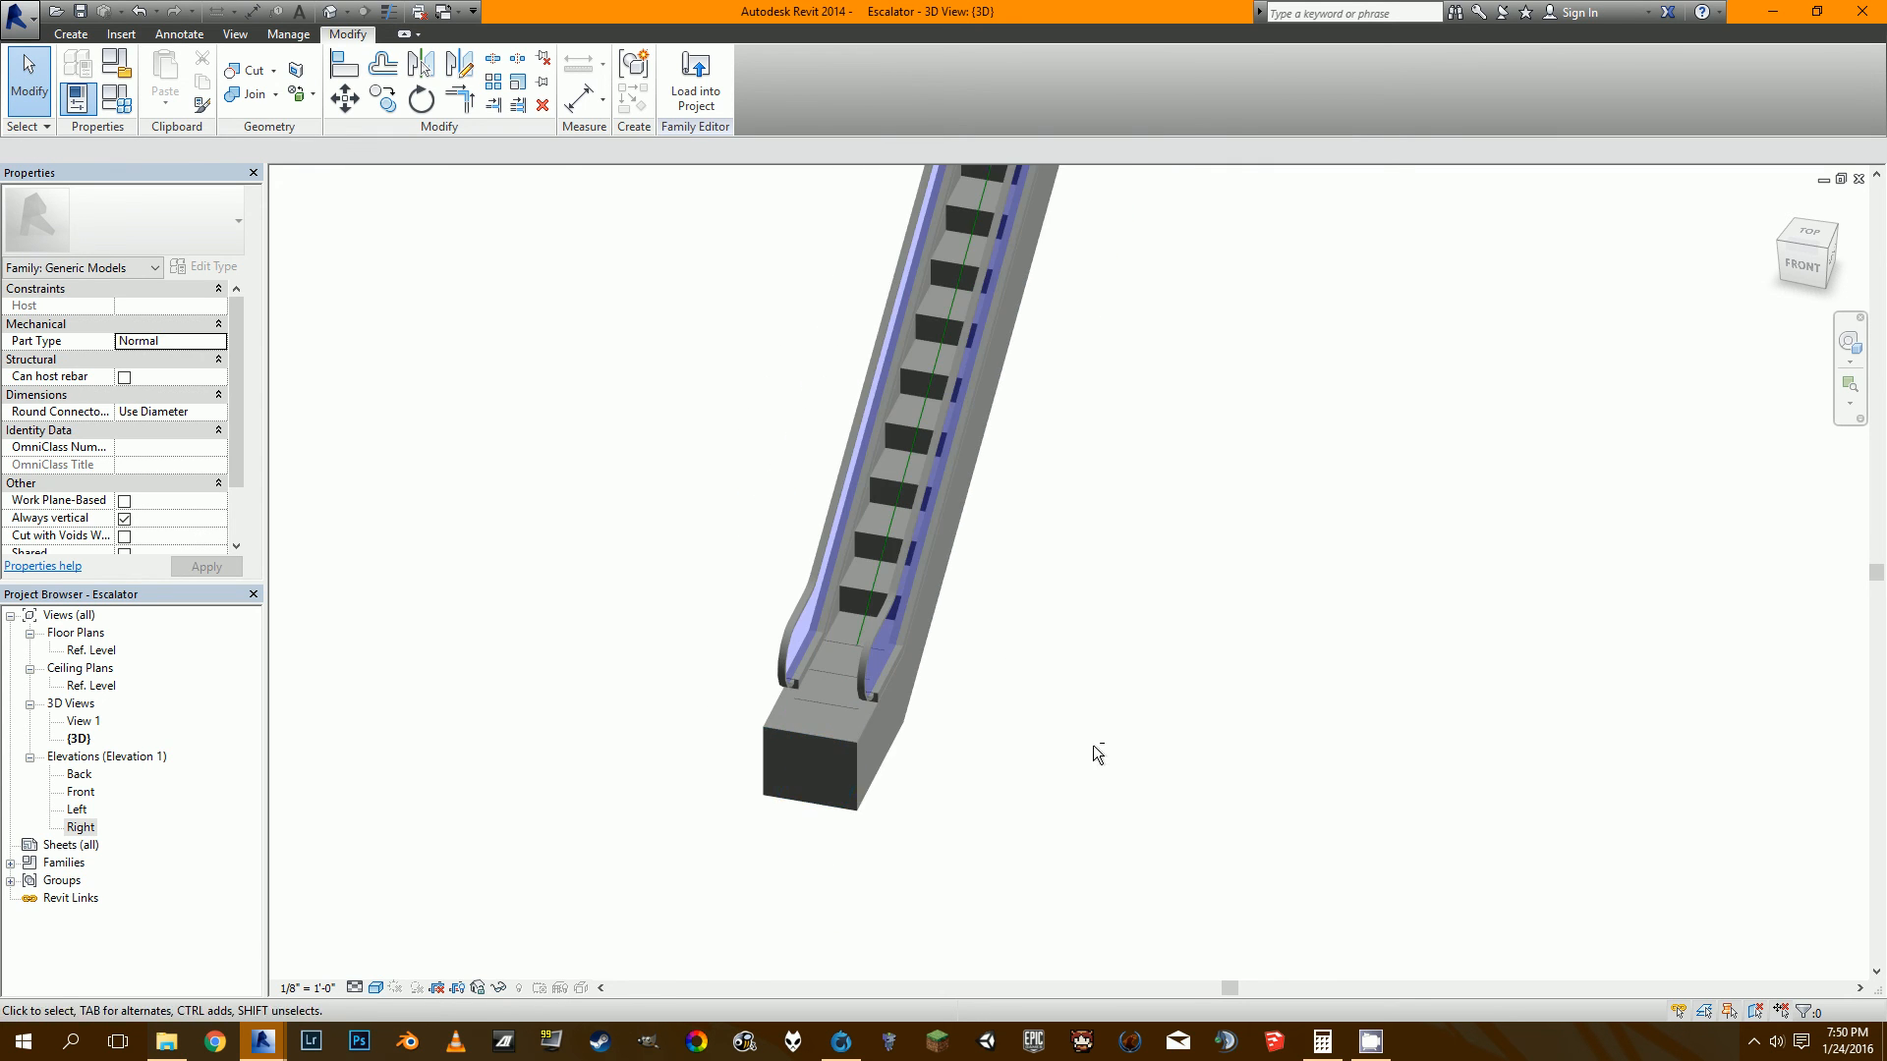
pyautogui.keyDown('shift'); pyautogui.moveTo(1093, 747); pyautogui.dragTo(1126, 492, button='middle'); pyautogui.keyUp('shift')
pyautogui.scroll(2, 1125, 488)
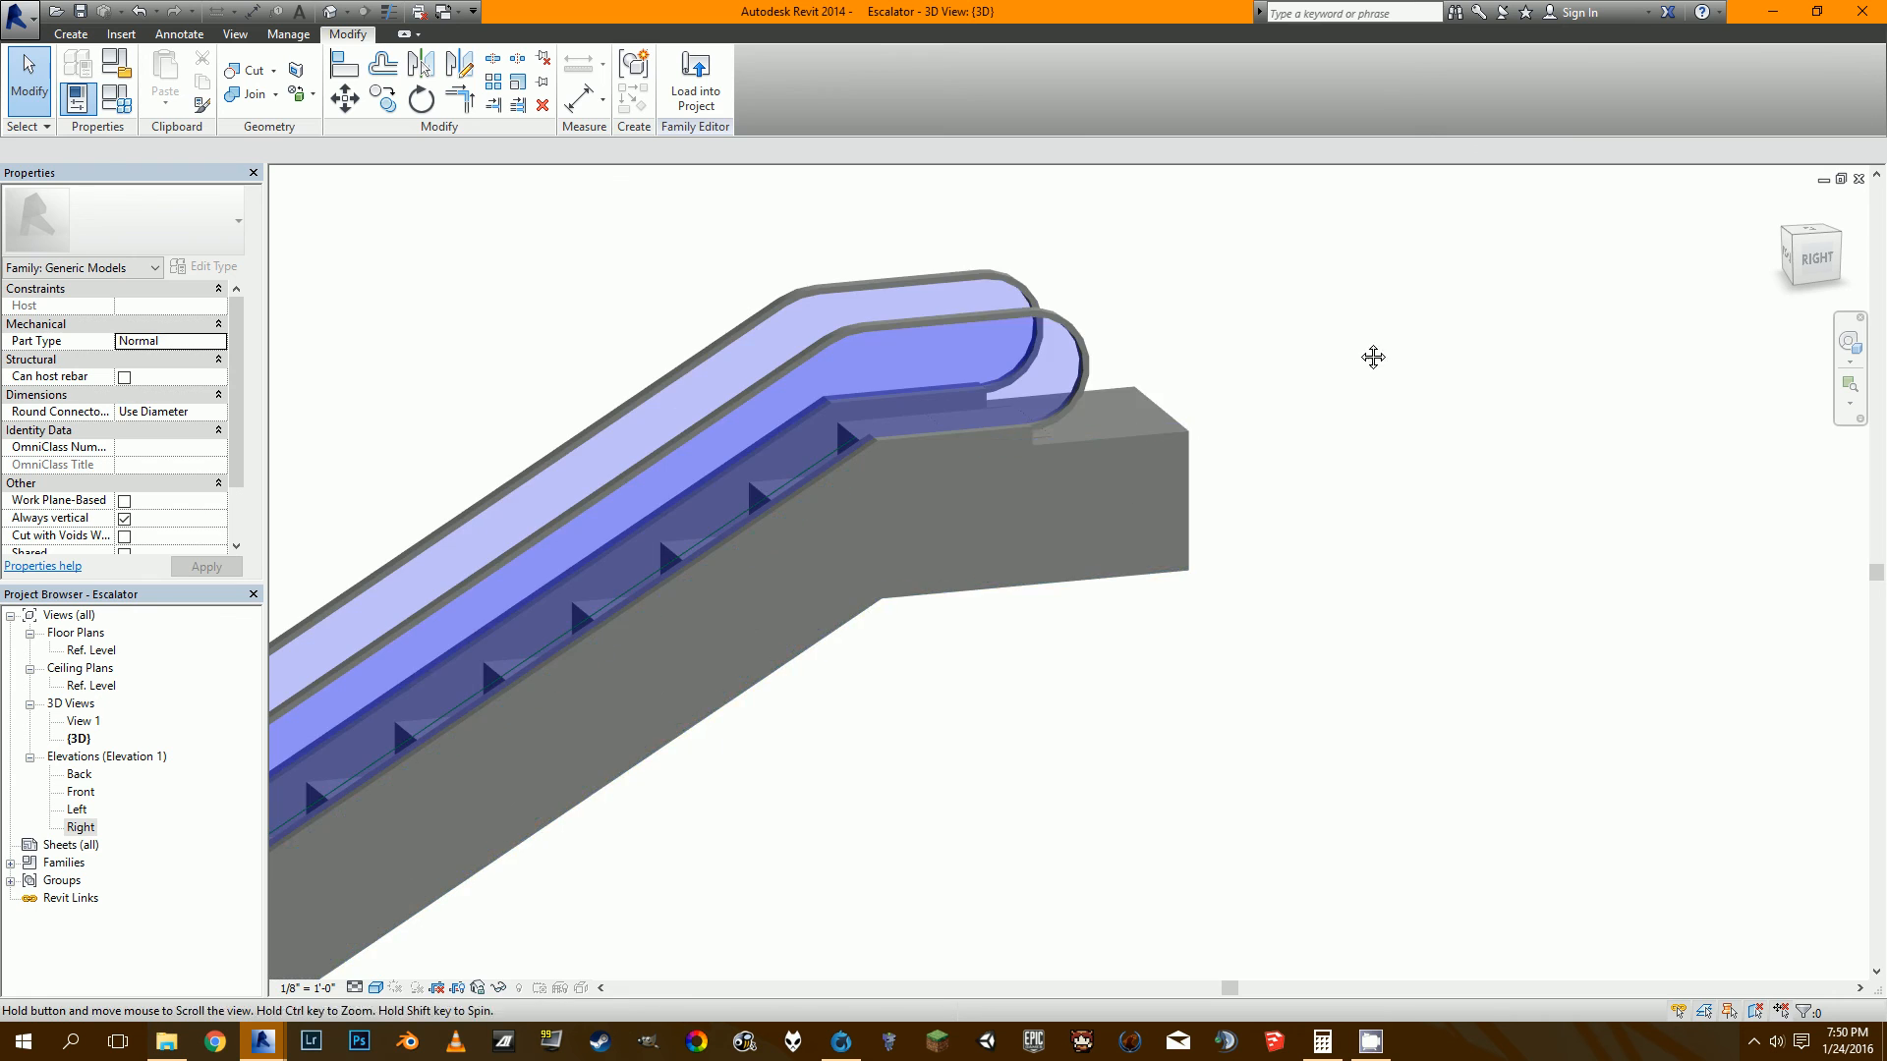
pyautogui.keyDown('shift'); pyautogui.moveTo(1372, 357); pyautogui.dragTo(1022, 641, button='middle'); pyautogui.keyUp('shift')
pyautogui.scroll(1, 1060, 546)
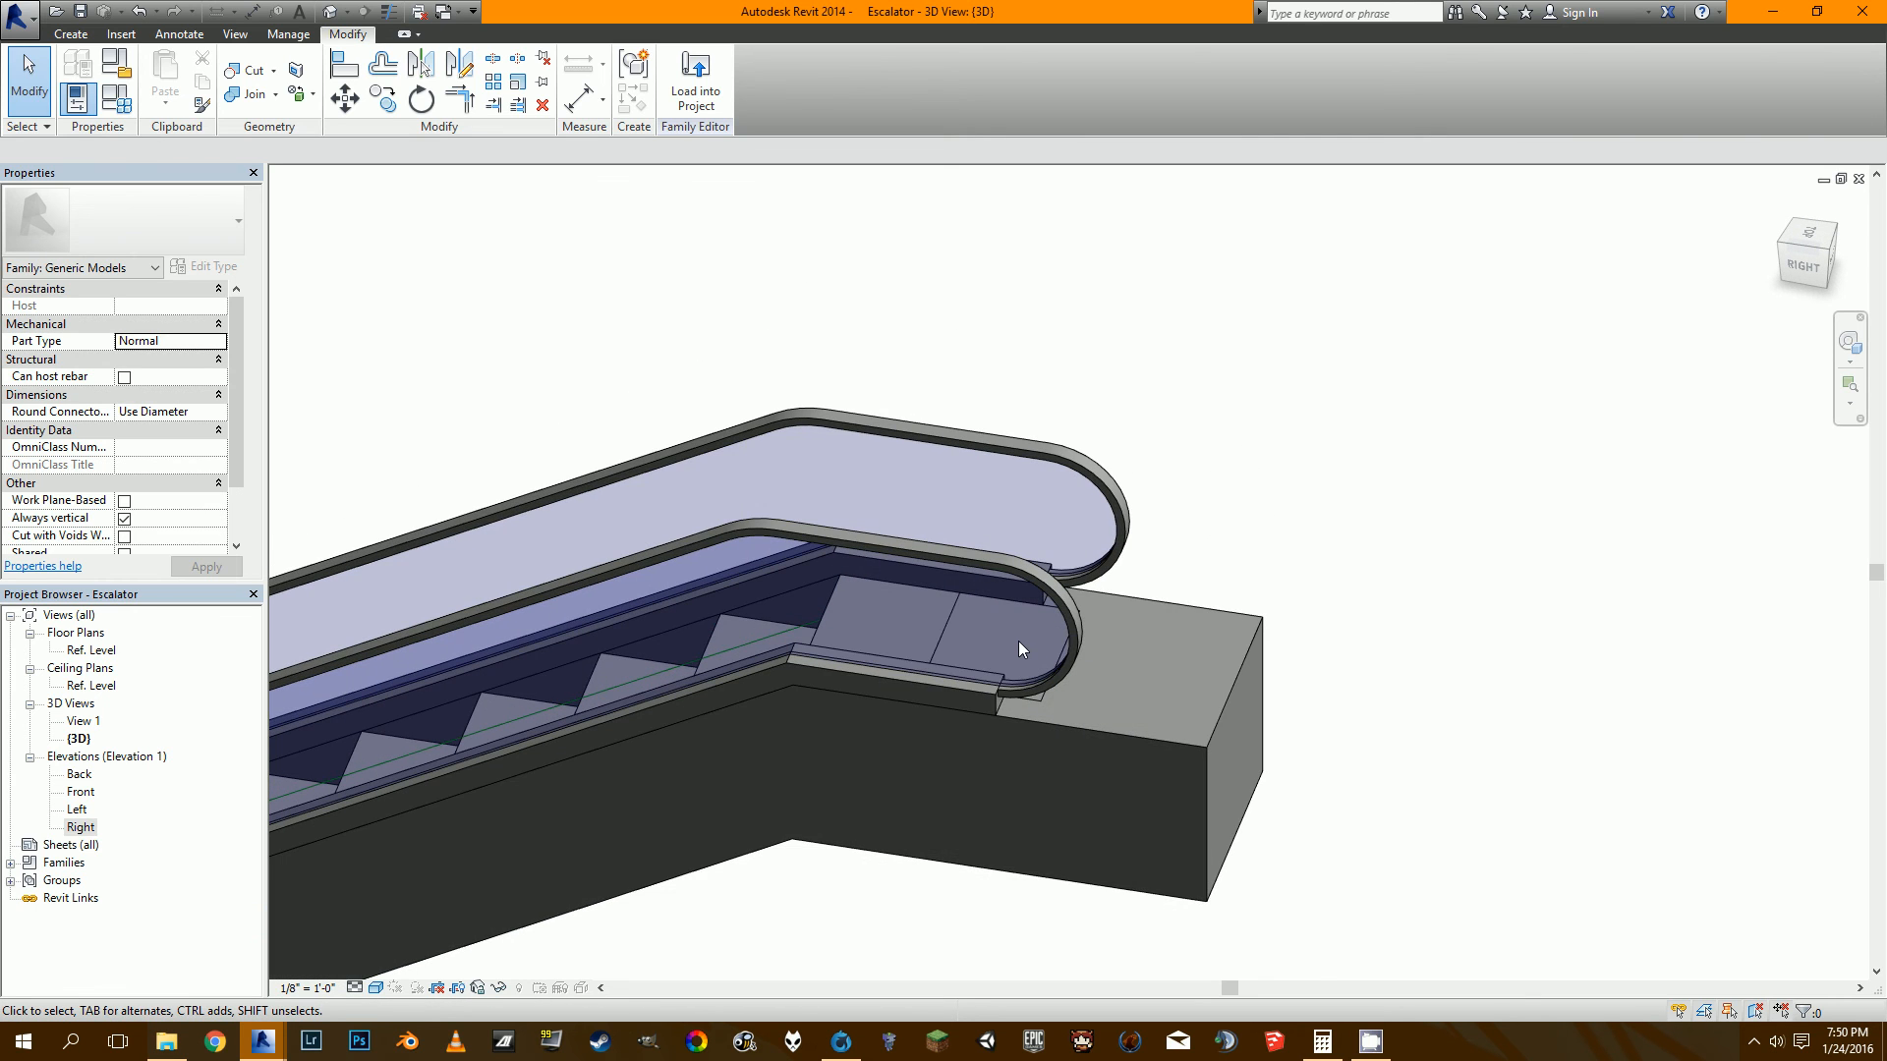
pyautogui.scroll(-2, 1018, 641)
pyautogui.moveTo(1008, 909); pyautogui.dragTo(1326, 708, button='middle')
pyautogui.scroll(-1, 1327, 708)
pyautogui.keyDown('shift'); pyautogui.moveTo(1115, 741); pyautogui.dragTo(1189, 585, button='middle'); pyautogui.keyUp('shift')
pyautogui.scroll(1, 1196, 592)
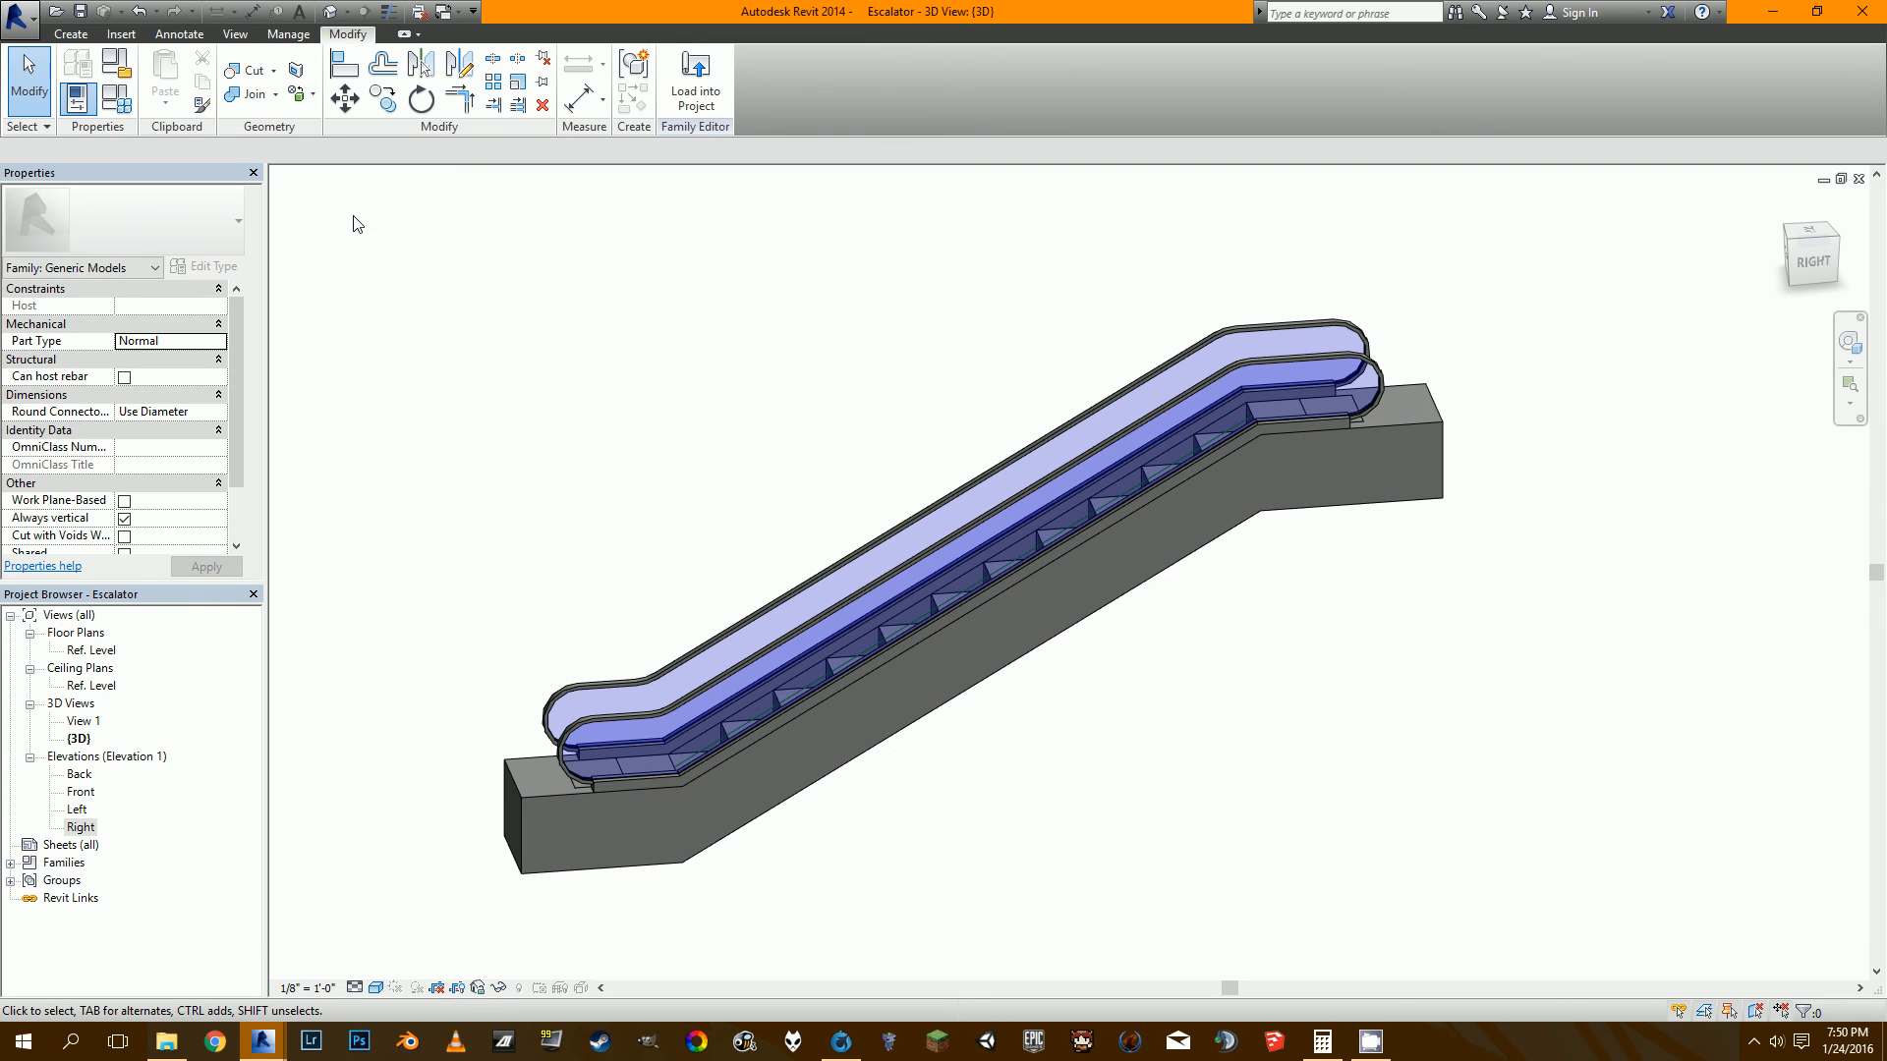
# Set the family's Height parameter to 20 feet and inspect the resized escalator from several angles in 3D.
pyautogui.click(130, 104)
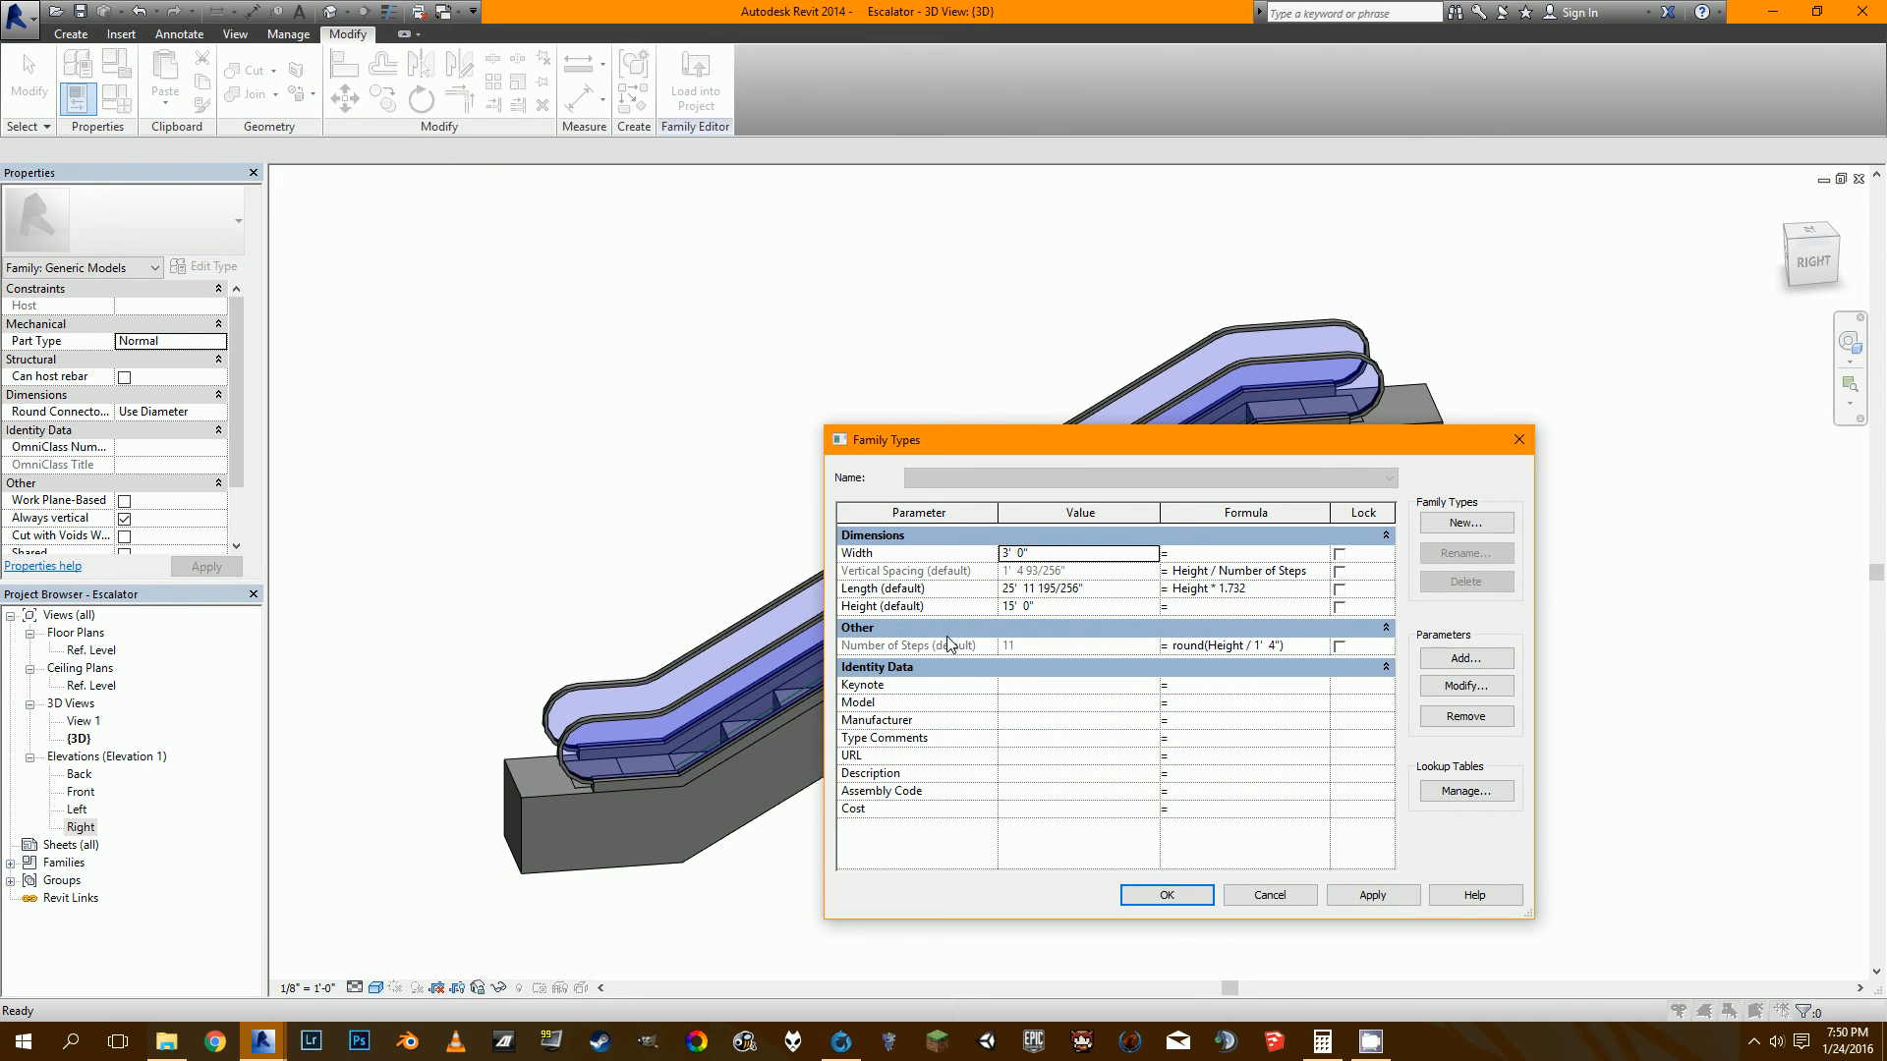
pyautogui.write('20')
pyautogui.click(1166, 894)
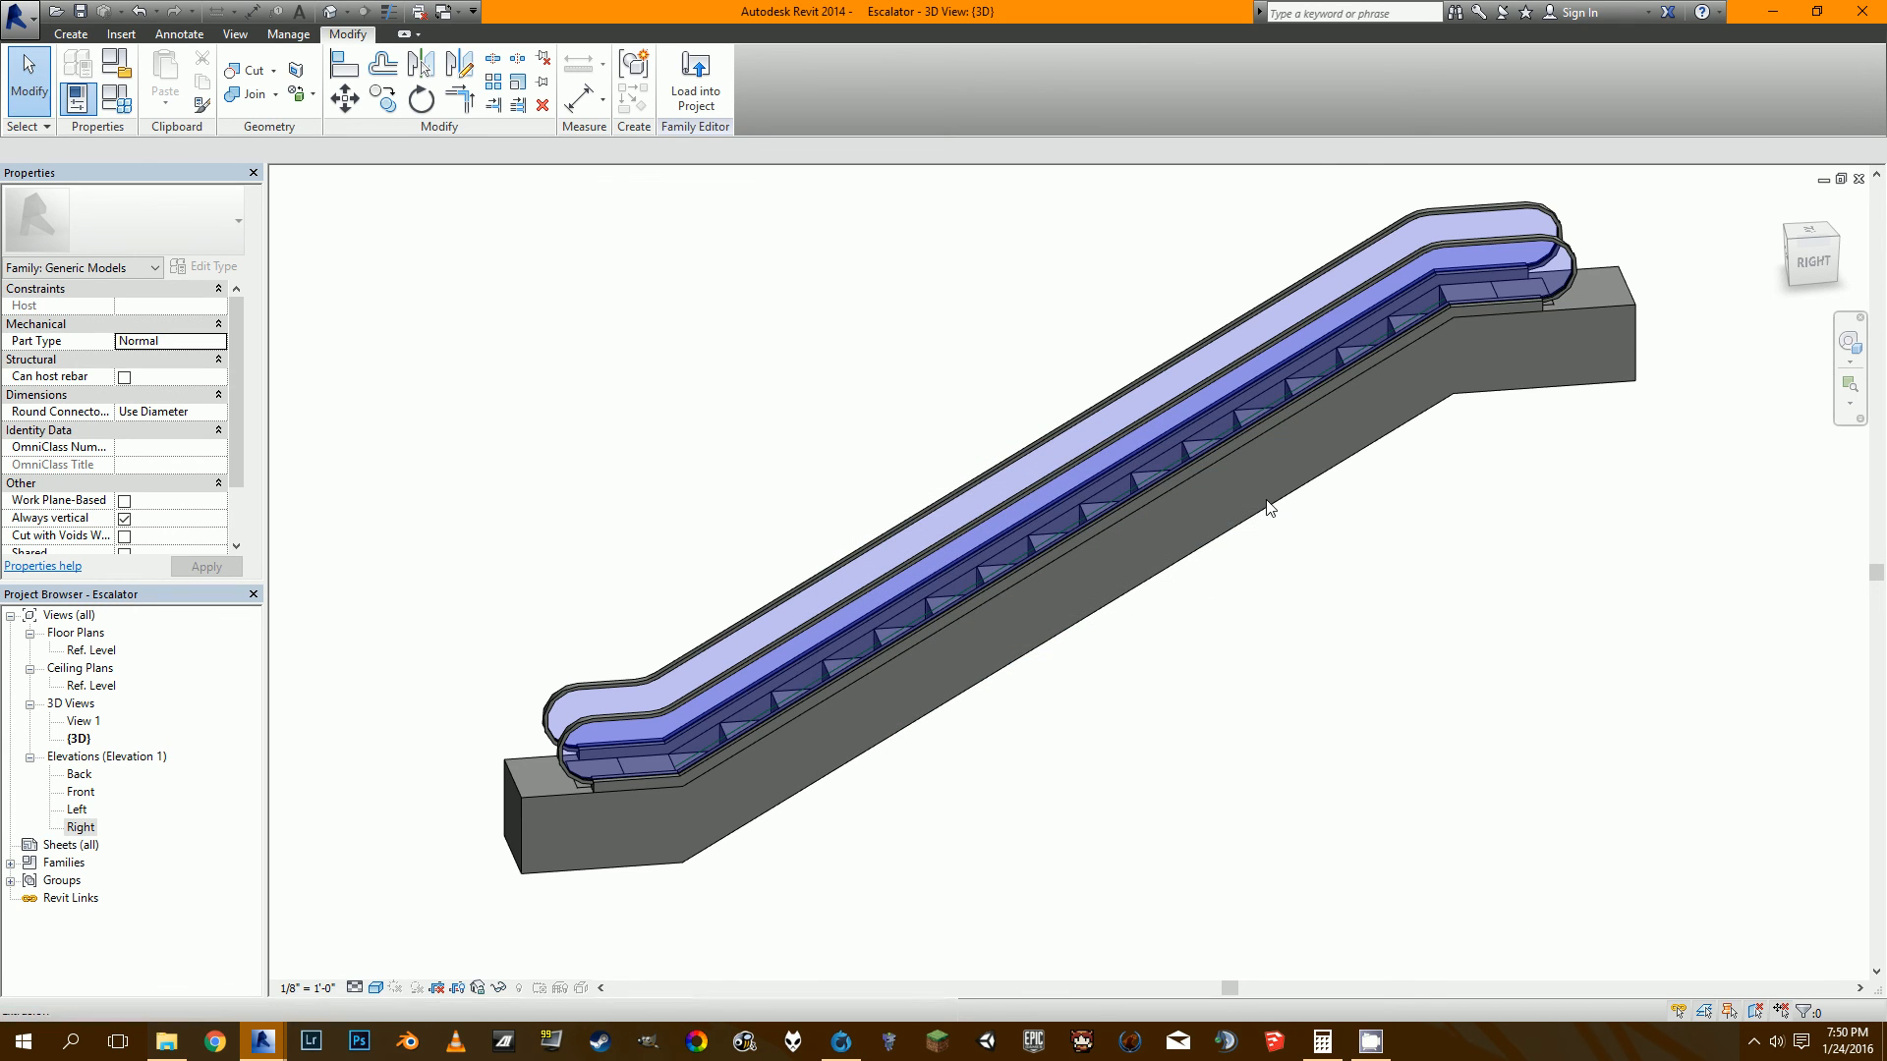
pyautogui.keyDown('shift'); pyautogui.moveTo(1222, 382); pyautogui.dragTo(1364, 405, button='middle'); pyautogui.keyUp('shift')
pyautogui.moveTo(1437, 560); pyautogui.dragTo(1222, 593, button='middle')
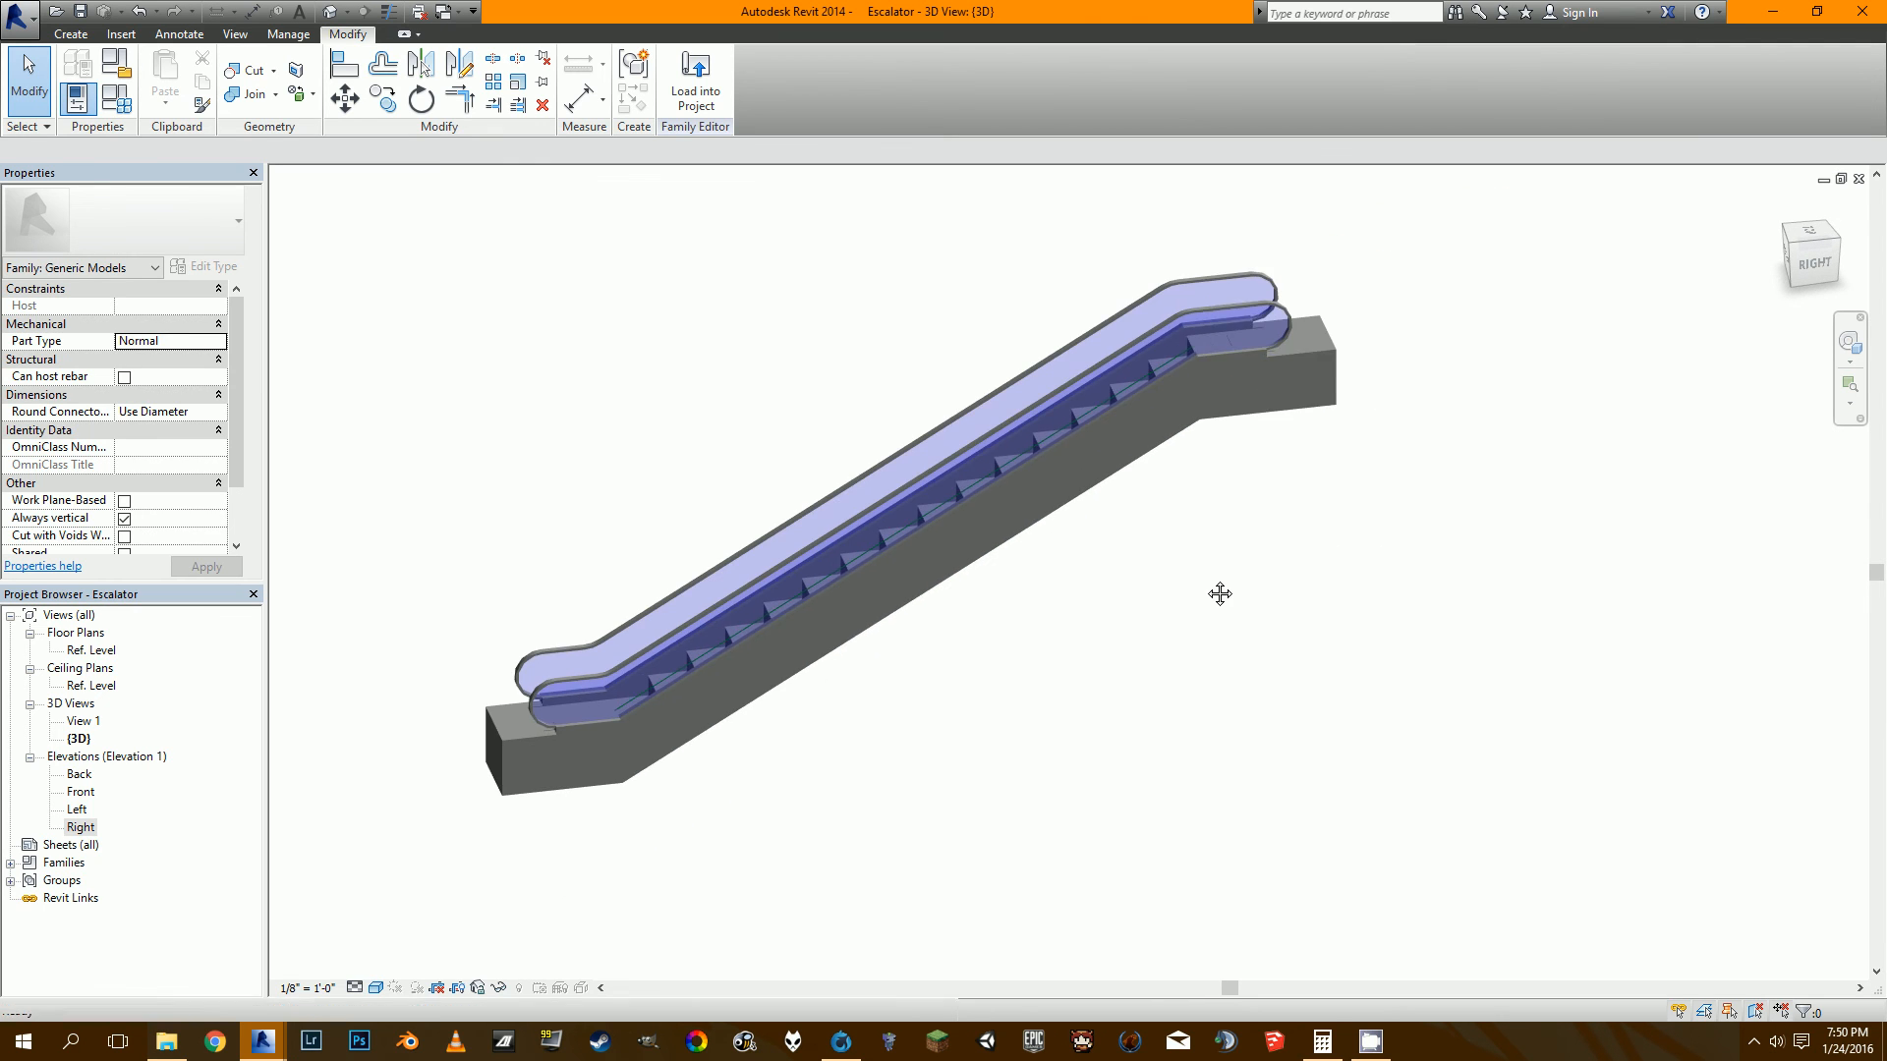
pyautogui.scroll(2, 959, 607)
pyautogui.moveTo(967, 612); pyautogui.dragTo(1197, 691, button='middle')
pyautogui.scroll(-4, 1135, 607)
pyautogui.scroll(4, 1215, 621)
pyautogui.scroll(-1, 1207, 657)
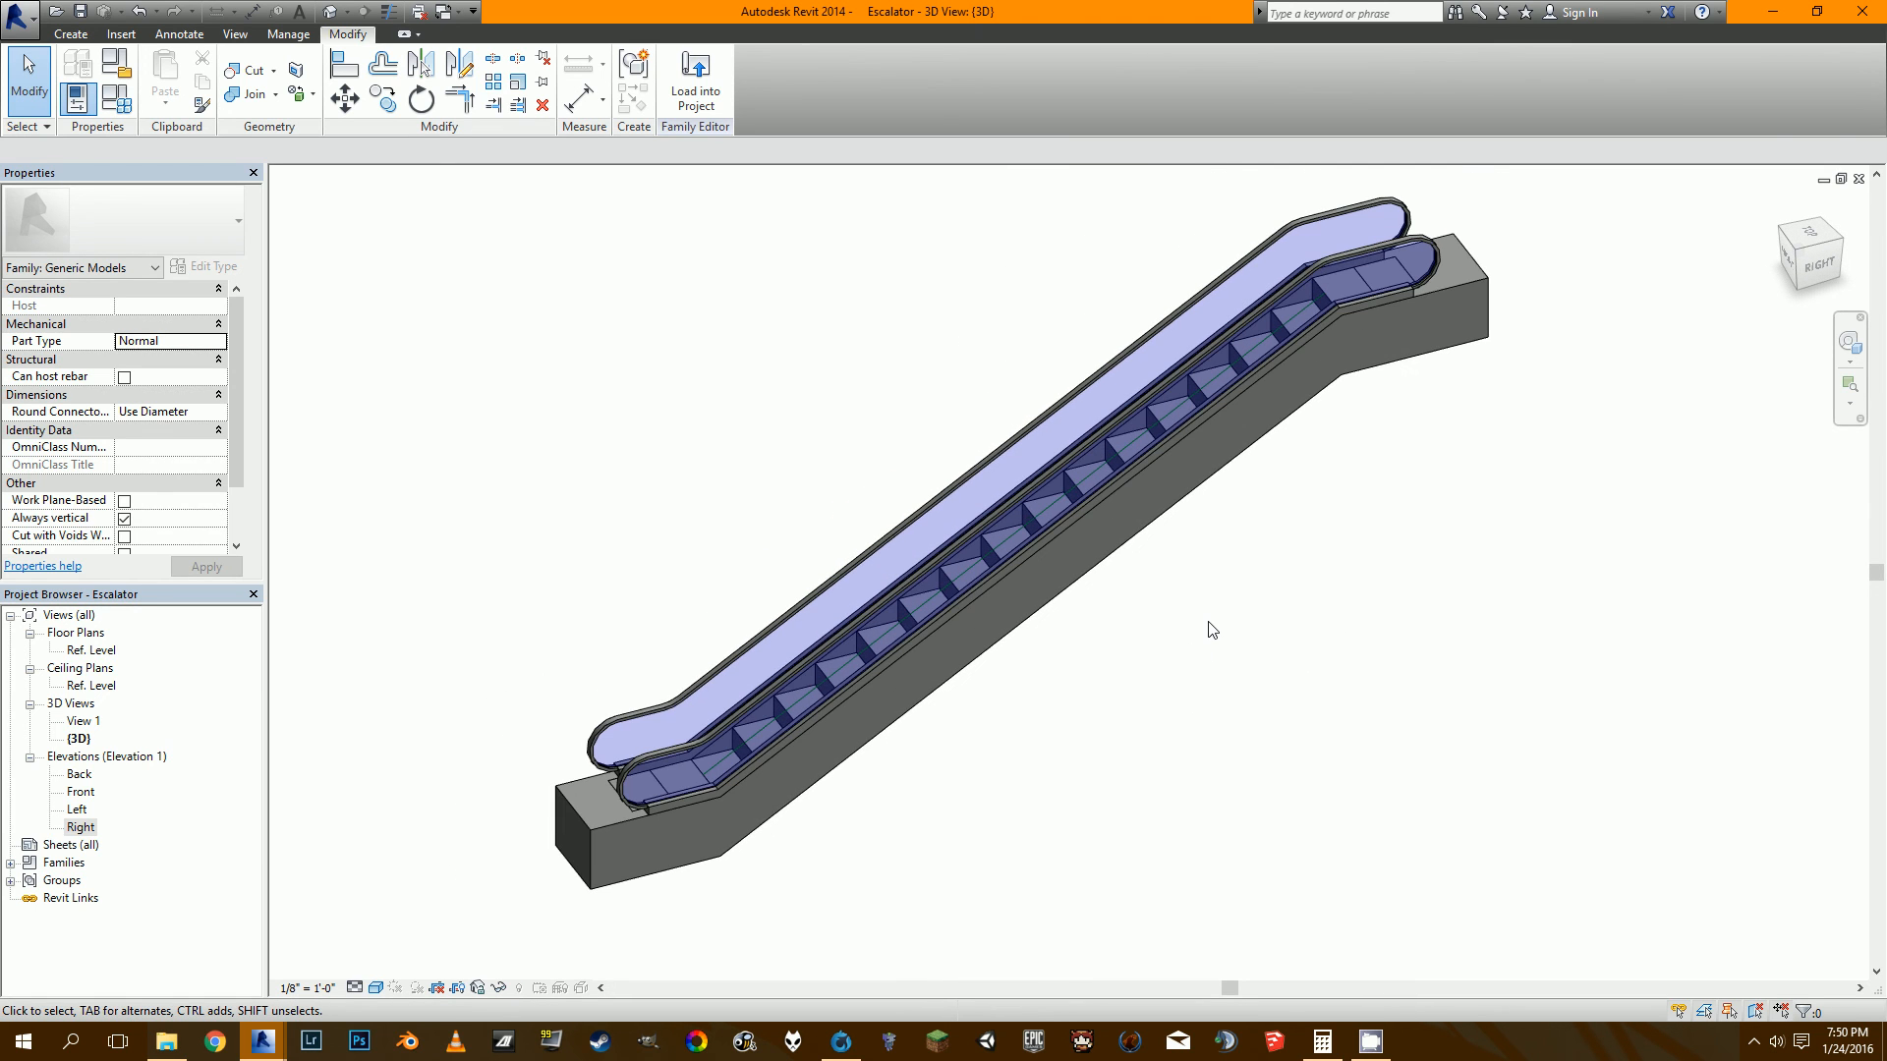